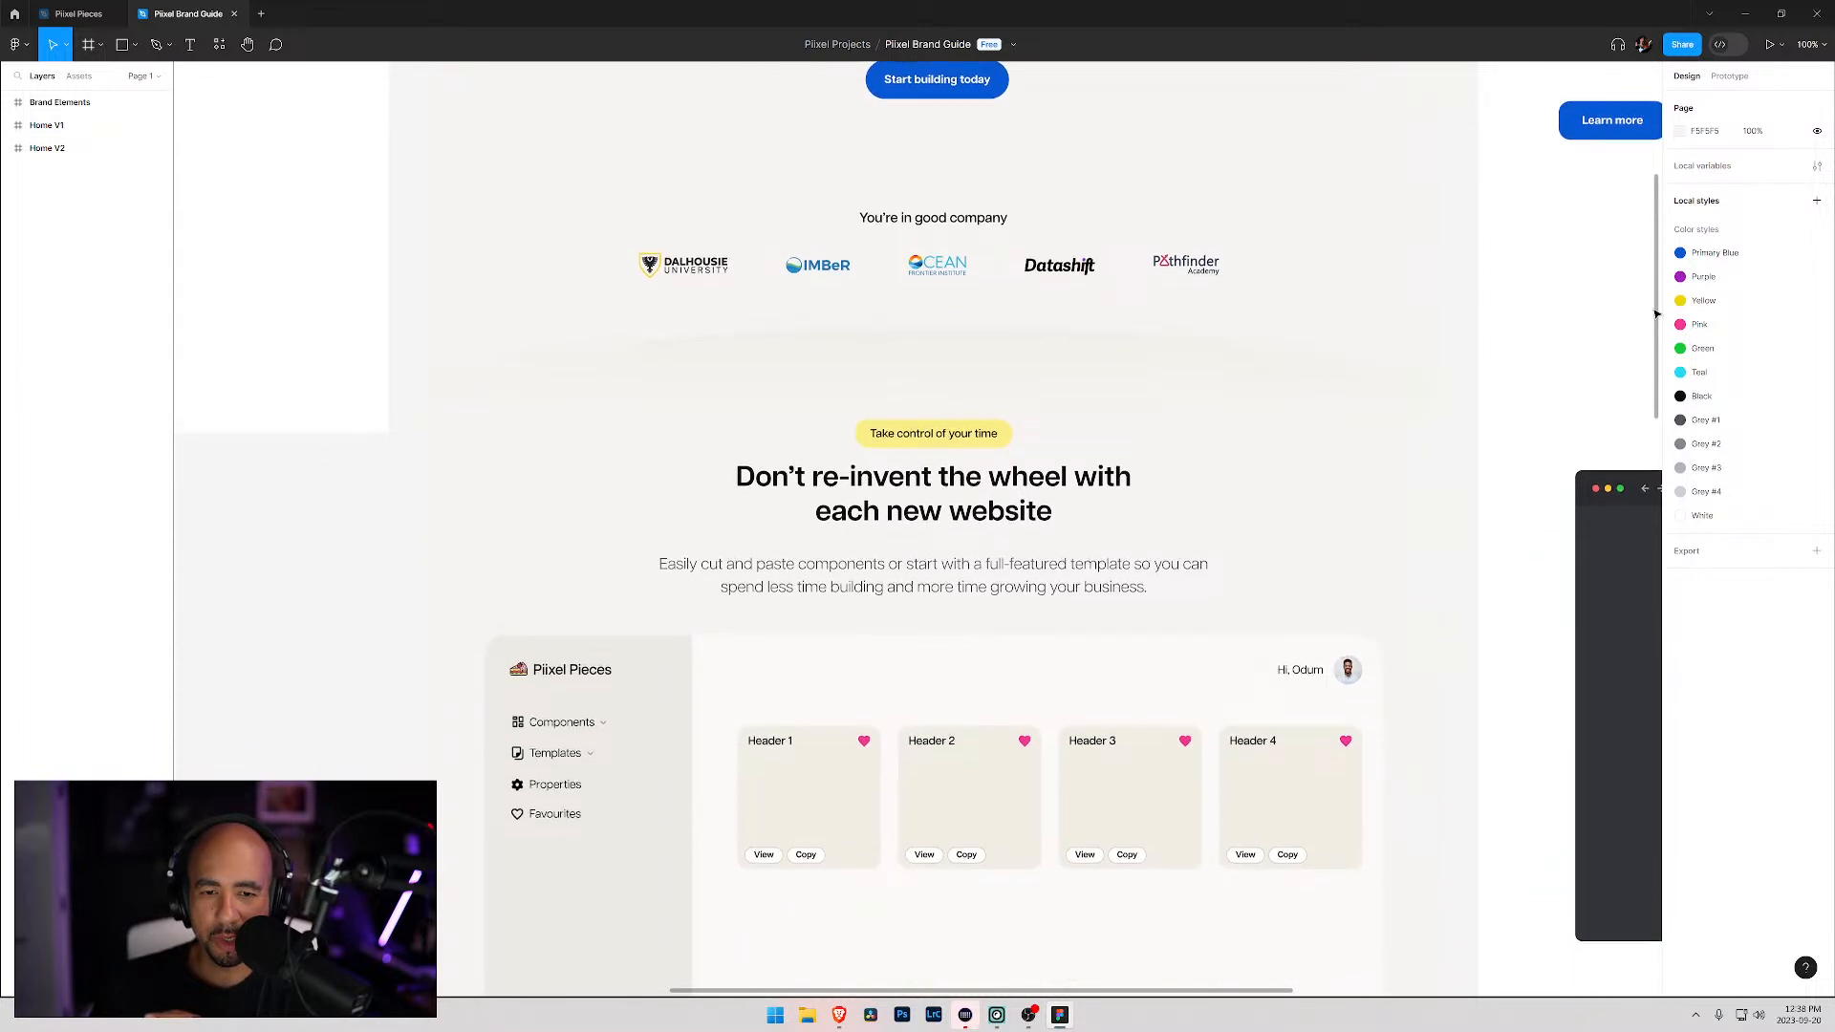
Step: Review the Home V2 page design from the hero through the features, library cards, testimonials and pricing down to the footer
scroll(1661, 243, "up", 5)
scroll(1661, 238, "down", 5)
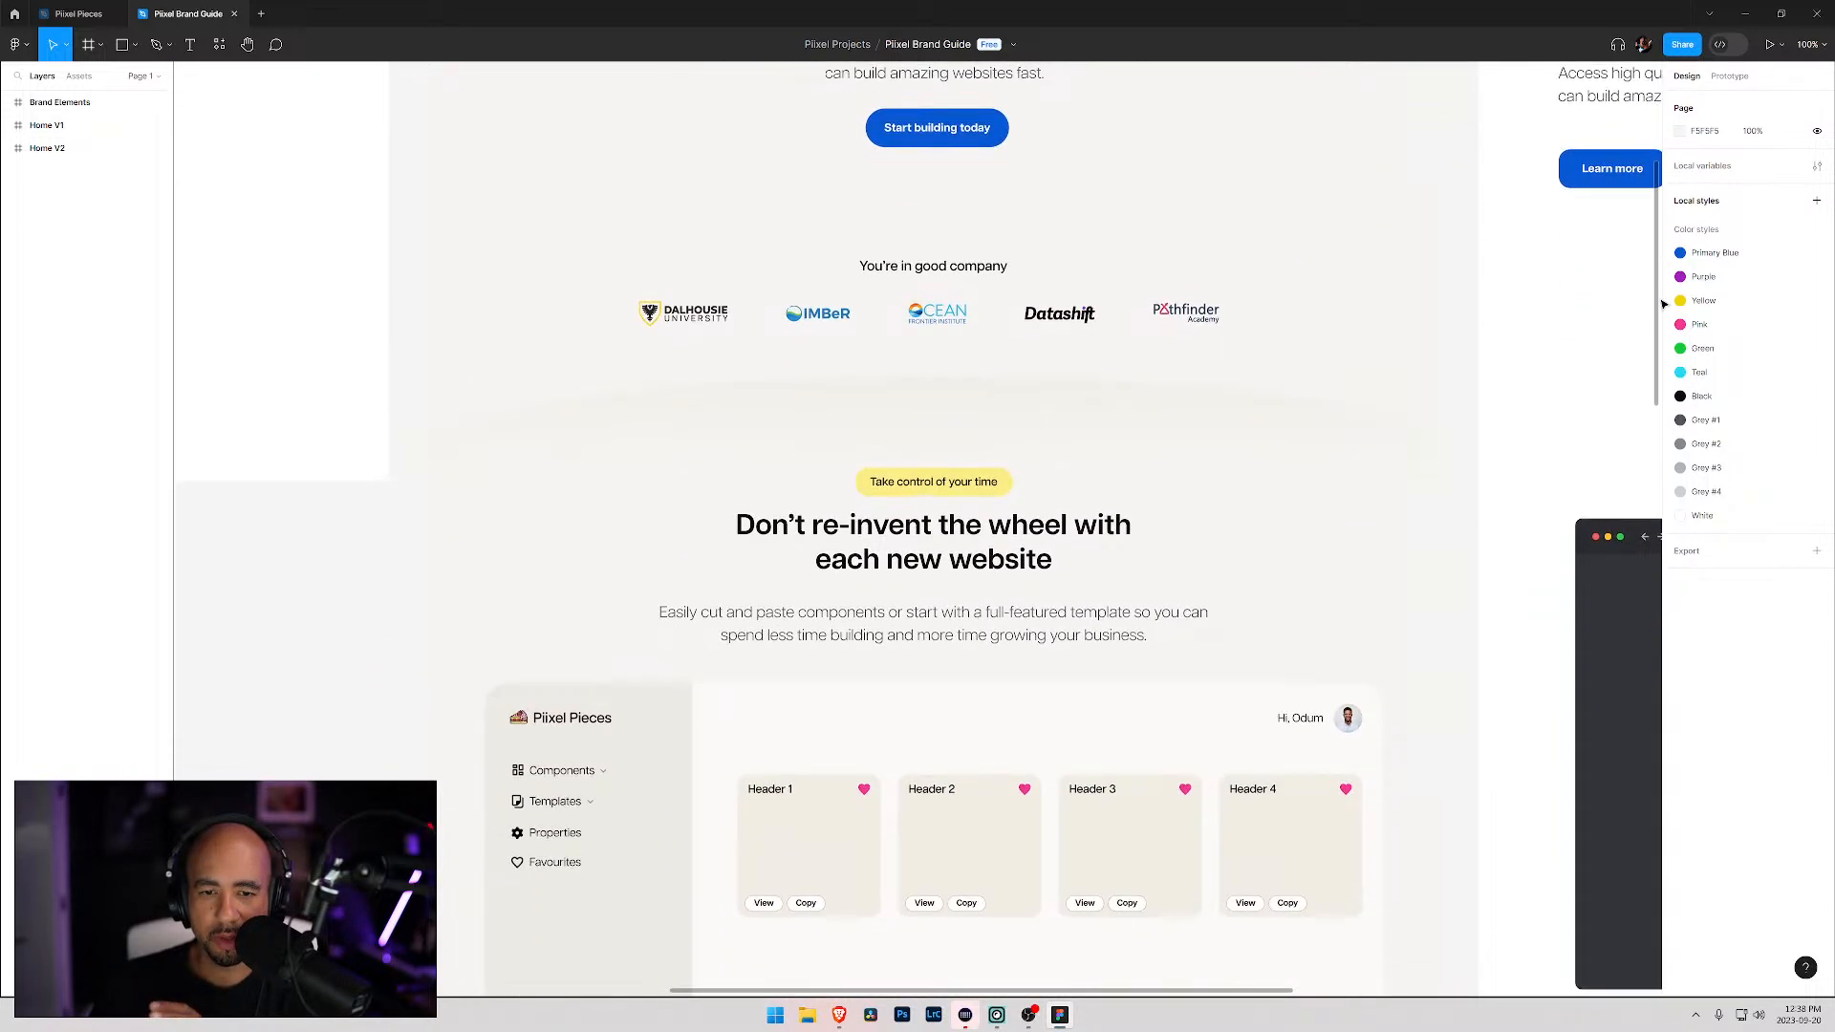
scroll(1665, 365, "down", 10)
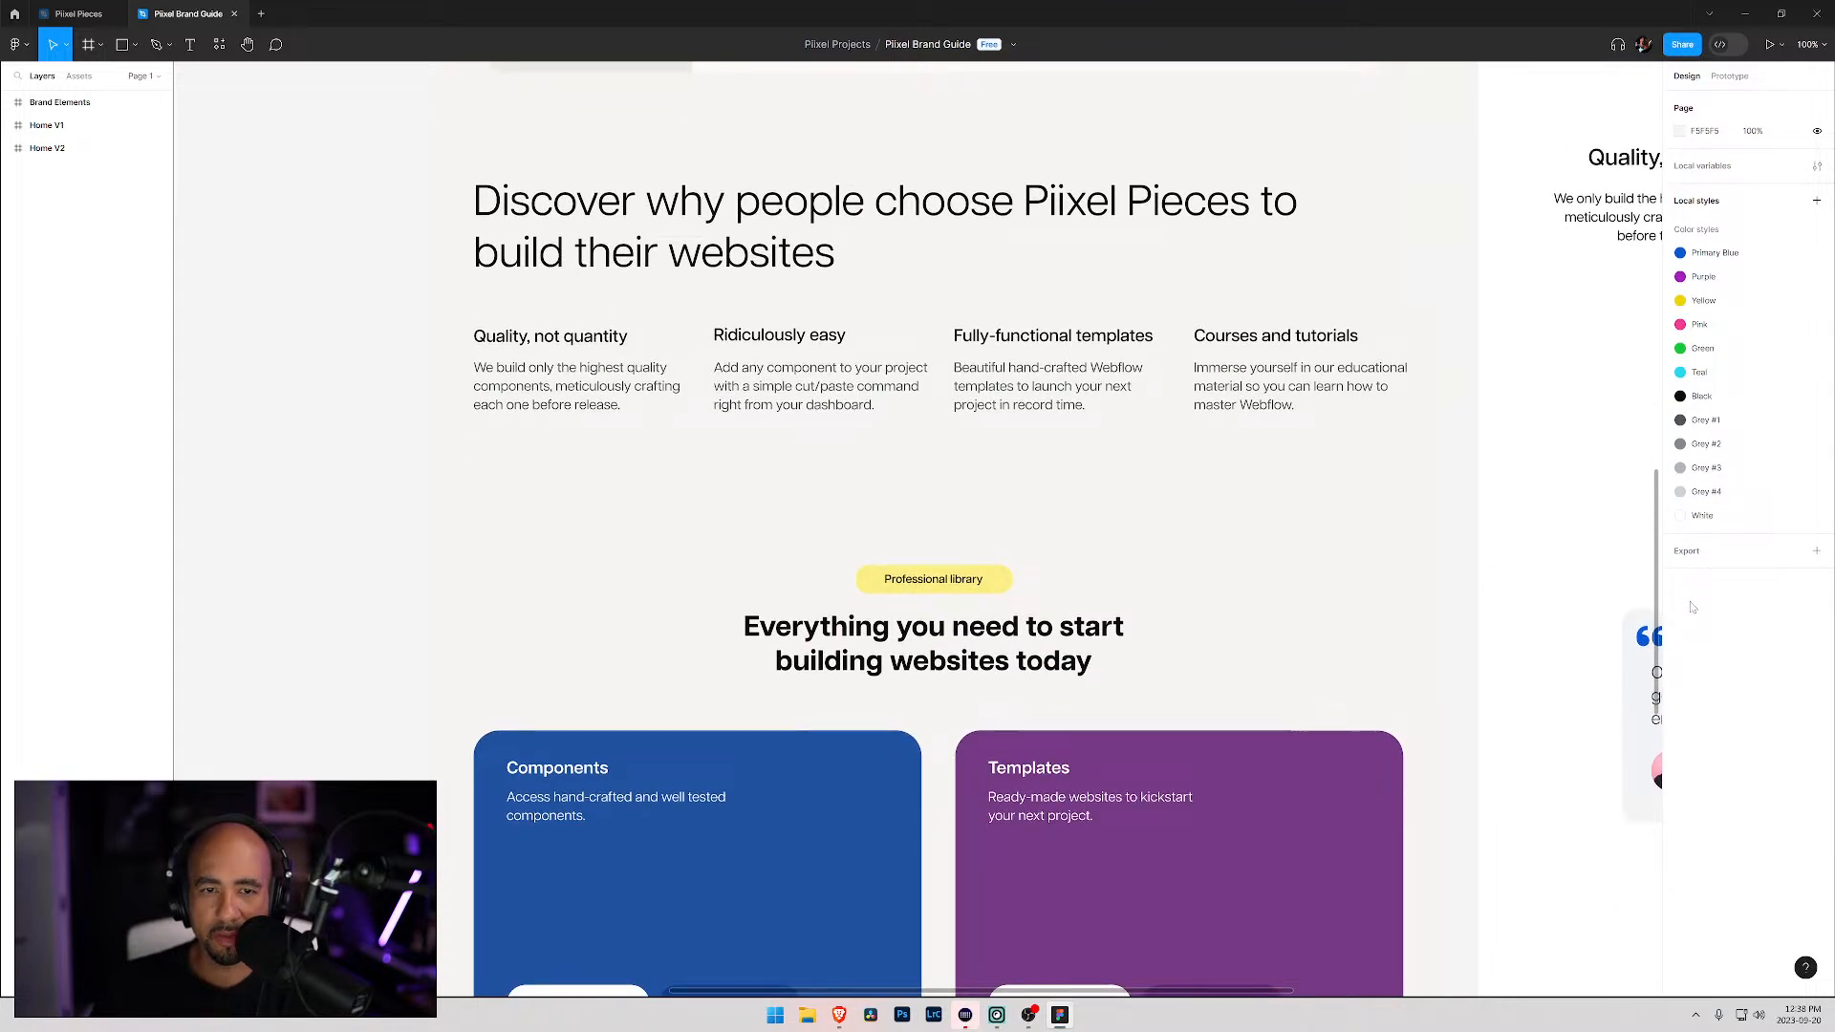
scroll(1692, 612, "down", 1)
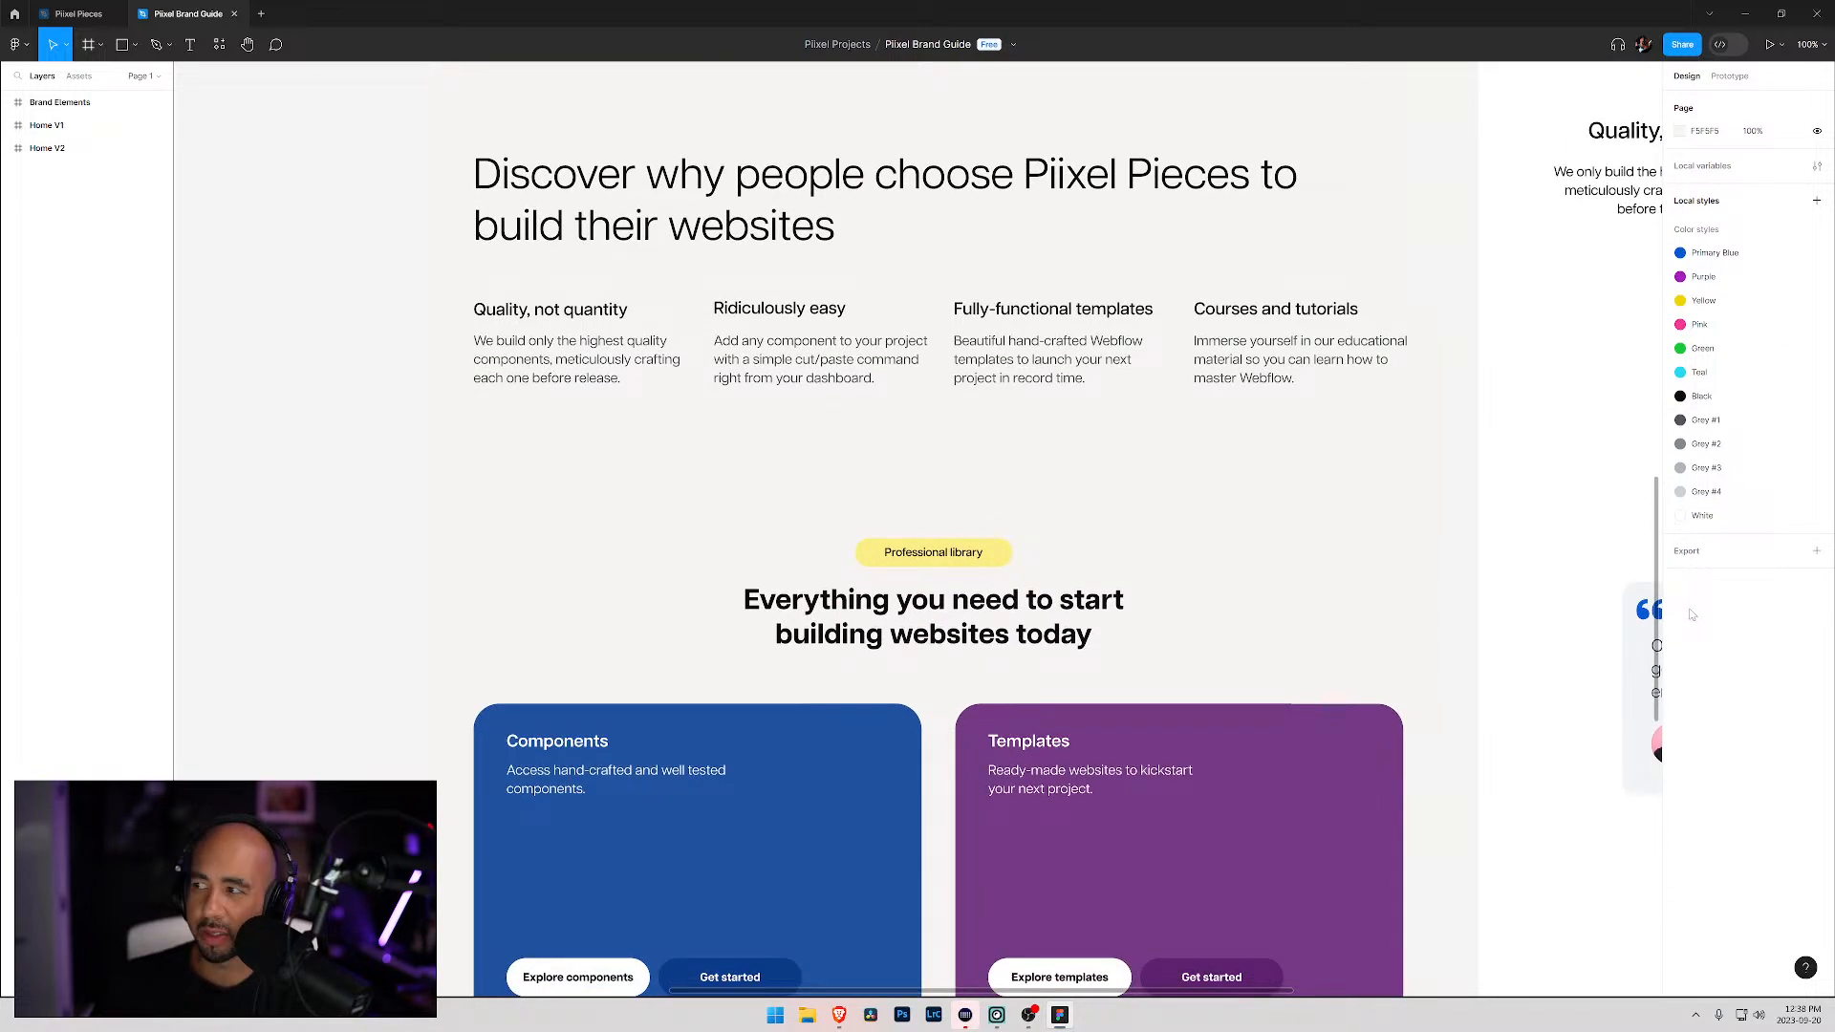
scroll(1691, 614, "down", 4)
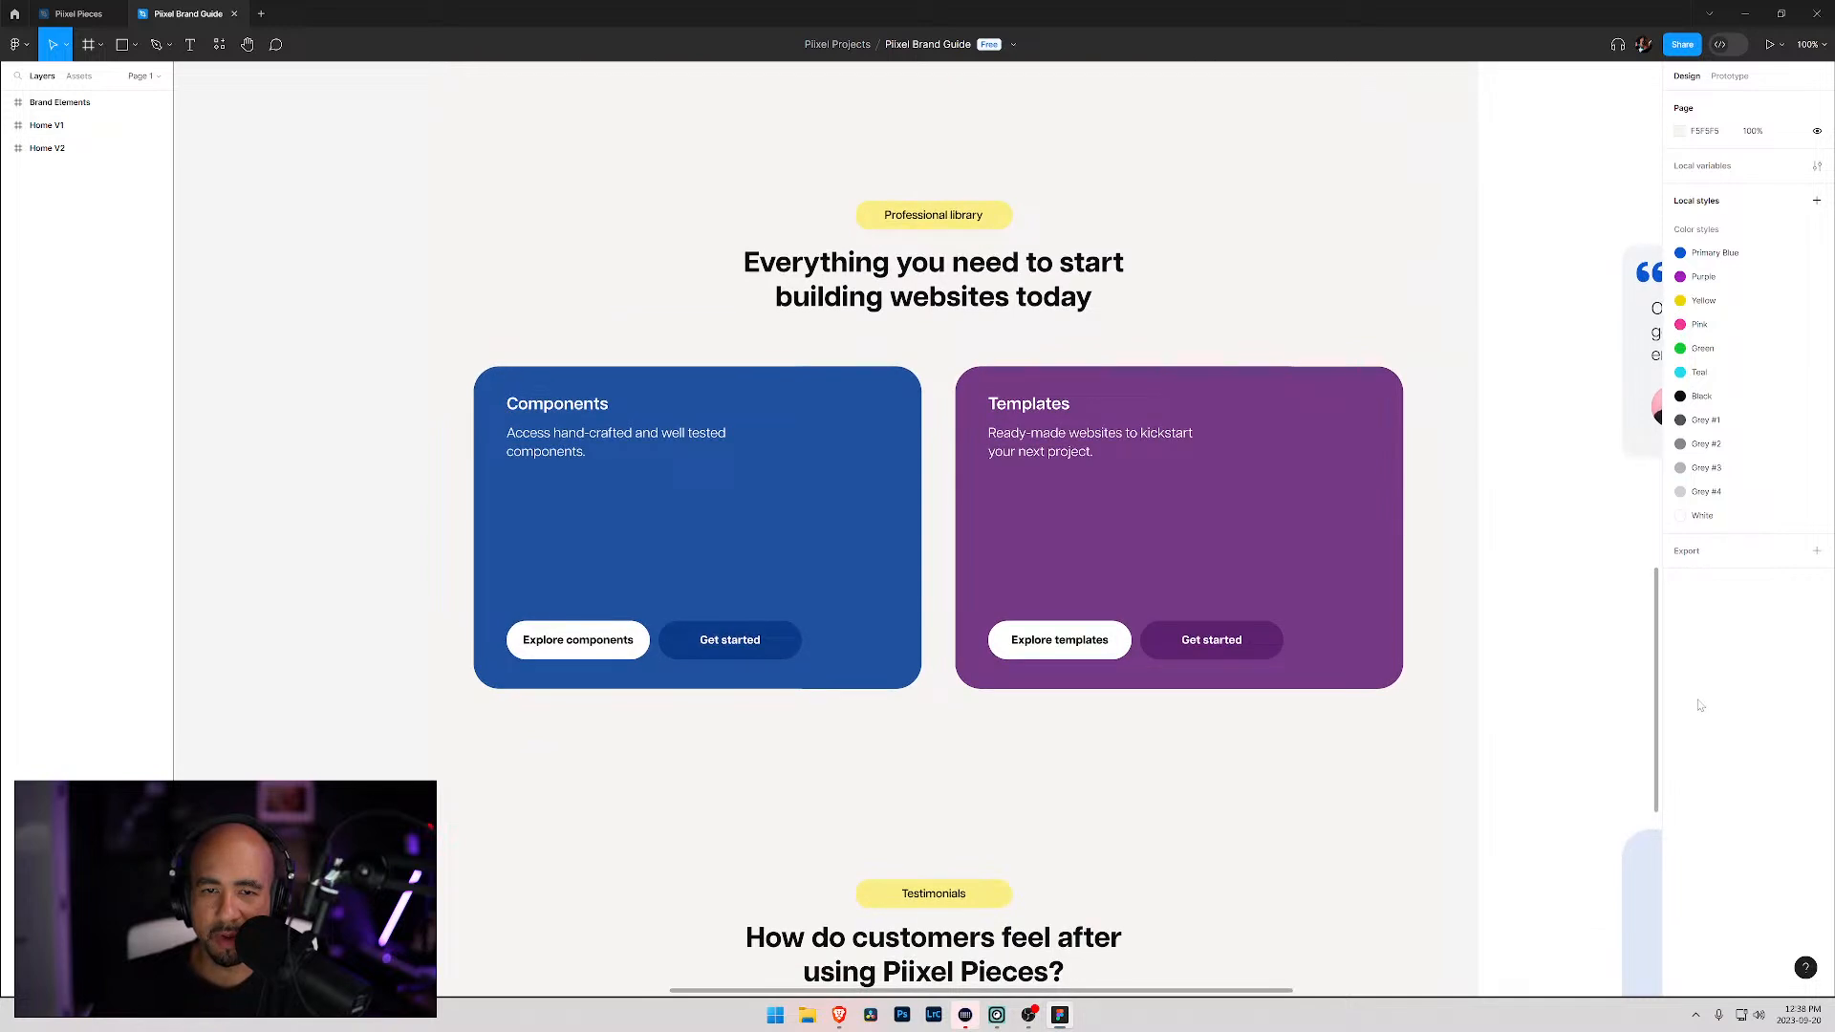
scroll(1701, 706, "up", 1)
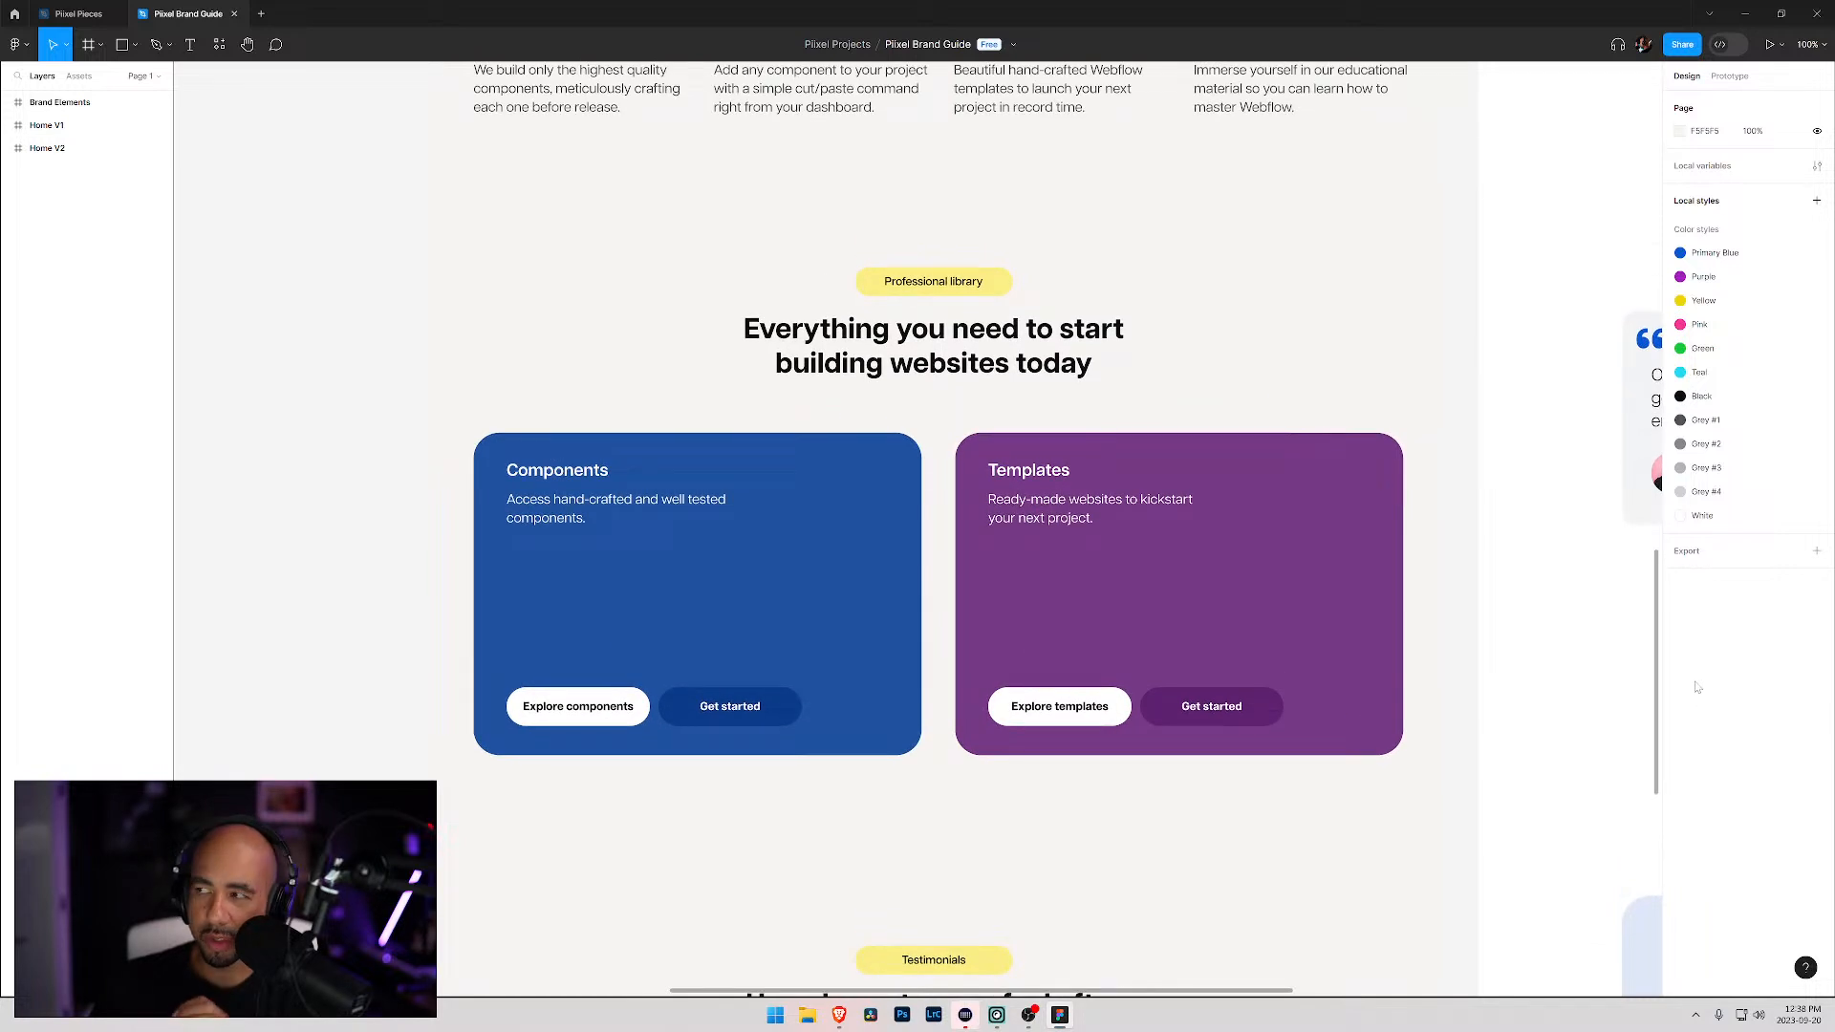
scroll(1697, 690, "down", 1)
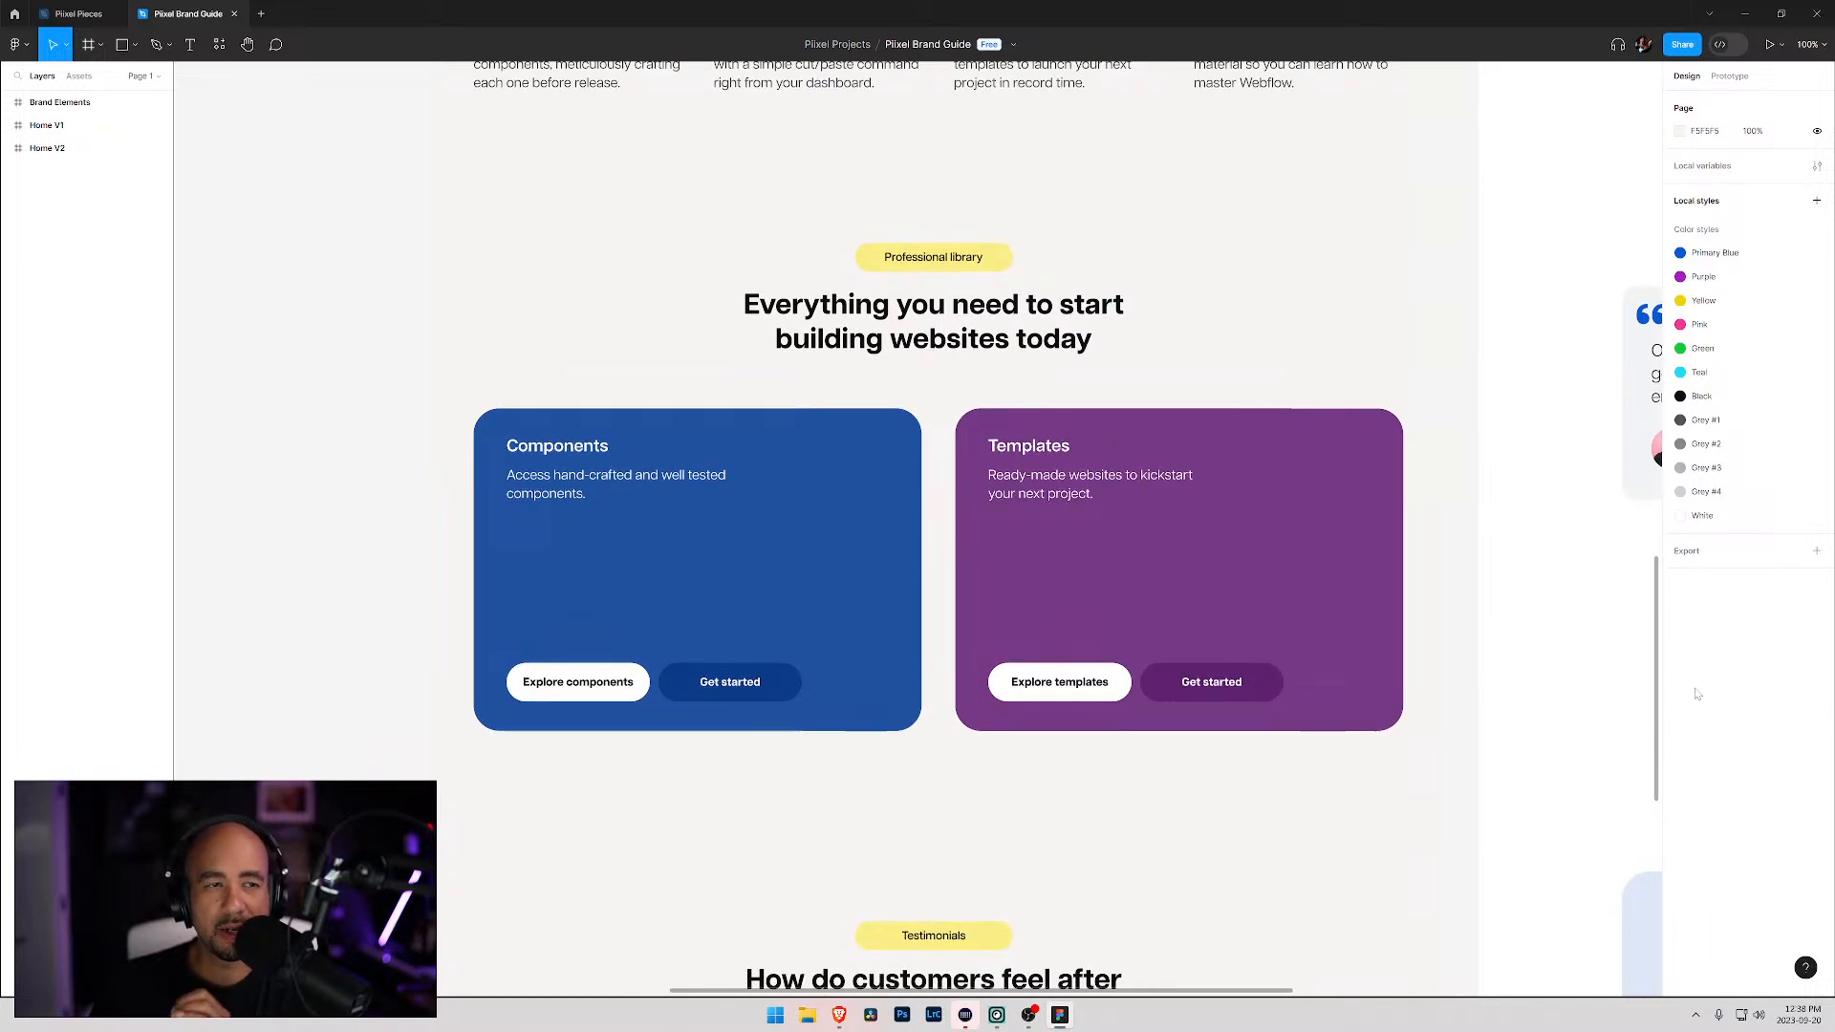
scroll(1697, 696, "down", 1)
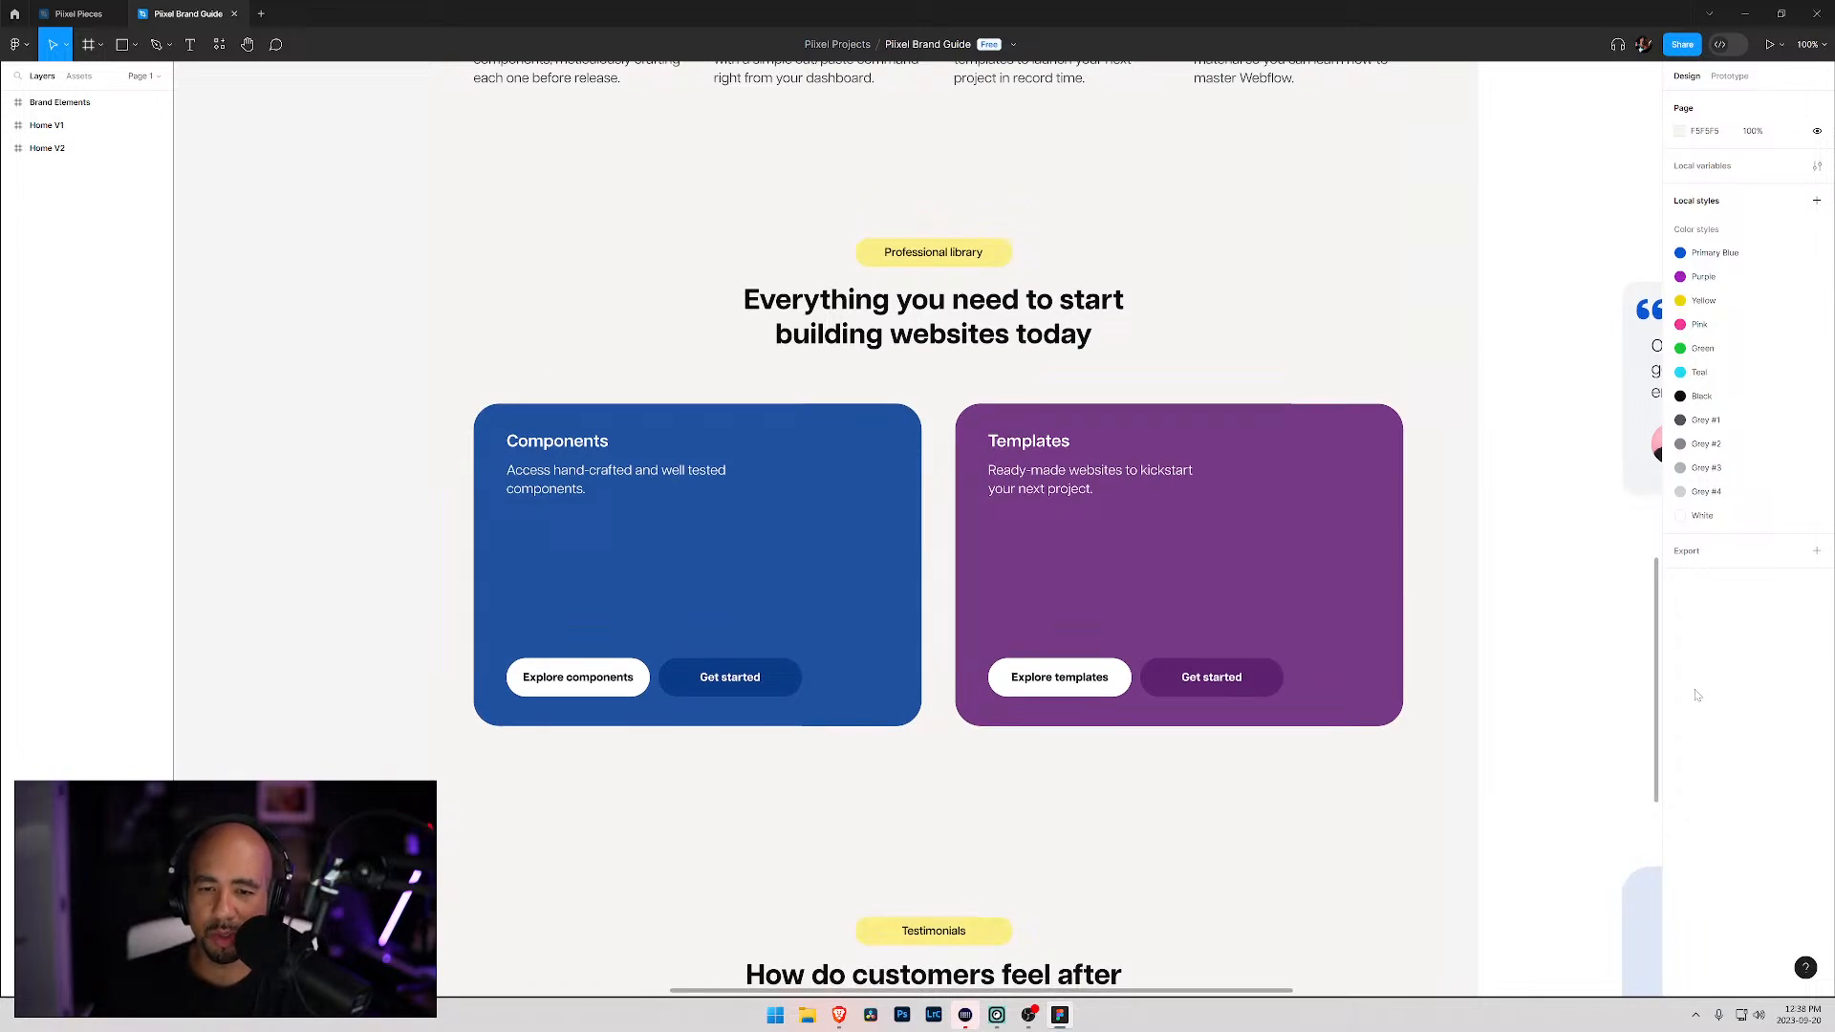
scroll(1696, 696, "down", 8)
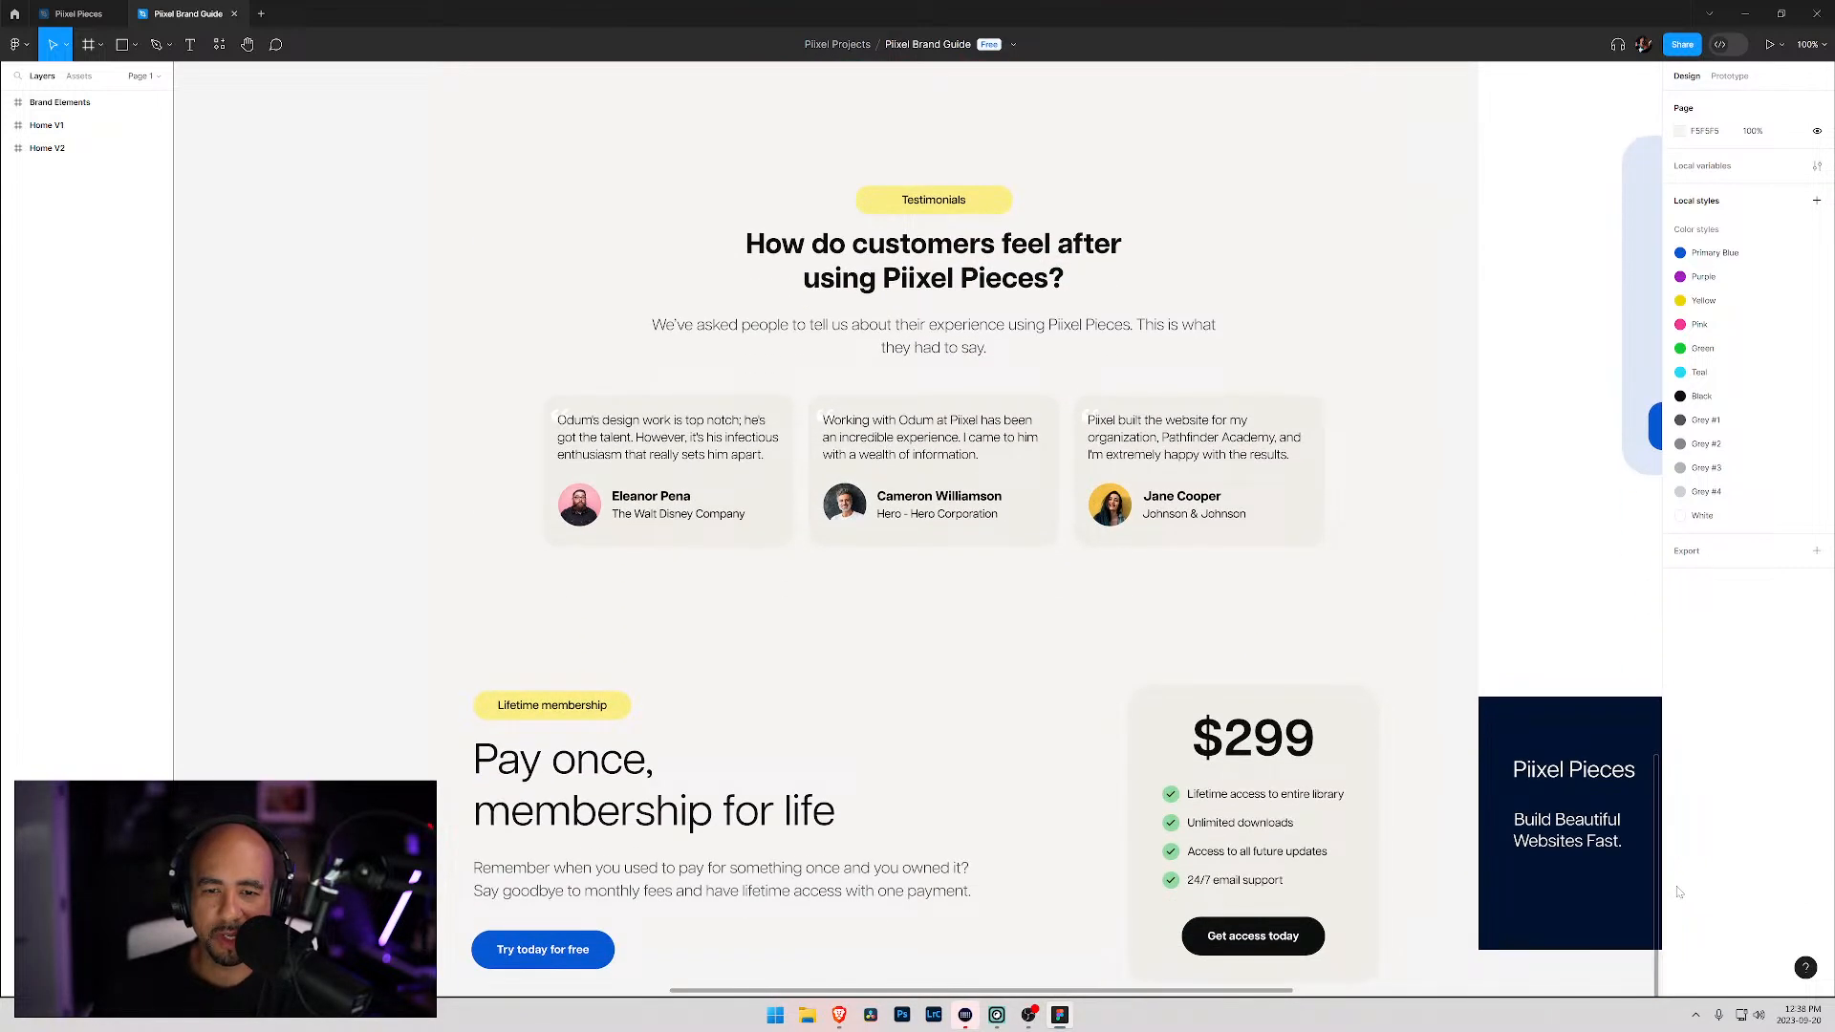
scroll(1680, 892, "down", 5)
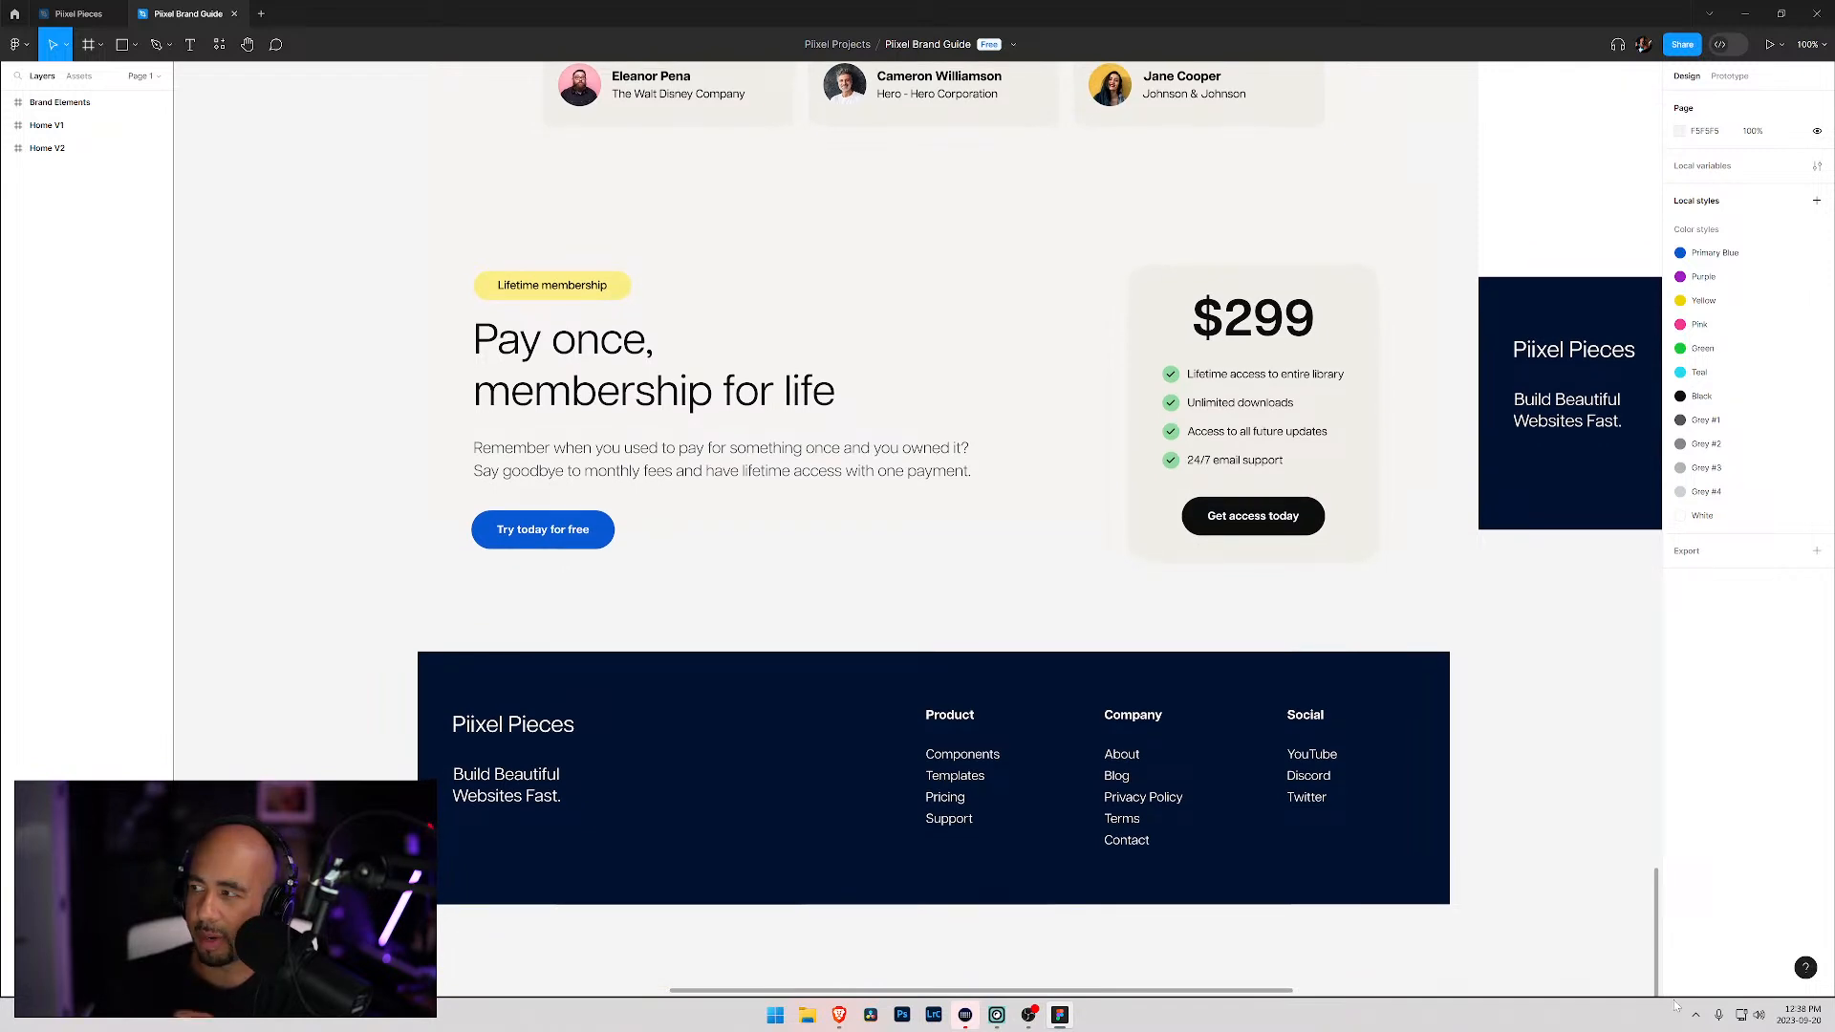
scroll(1675, 1003, "down", 1)
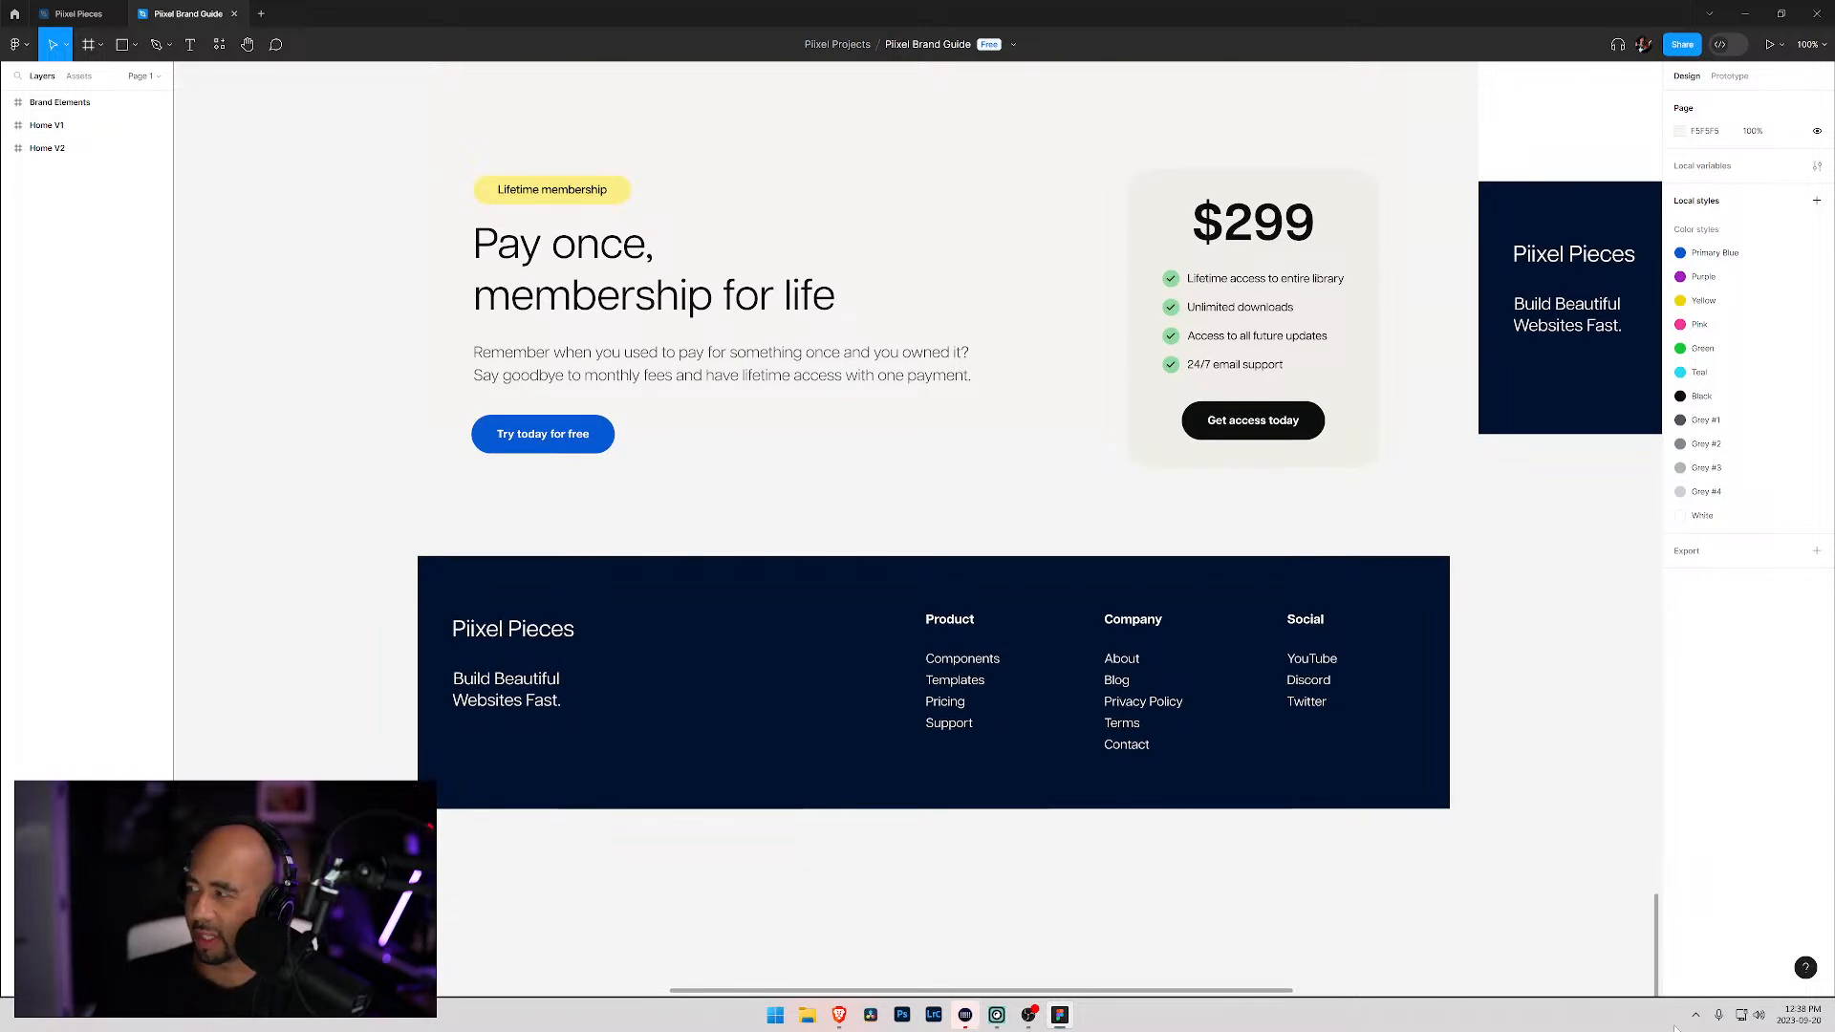
scroll(1625, 201, "up", 20)
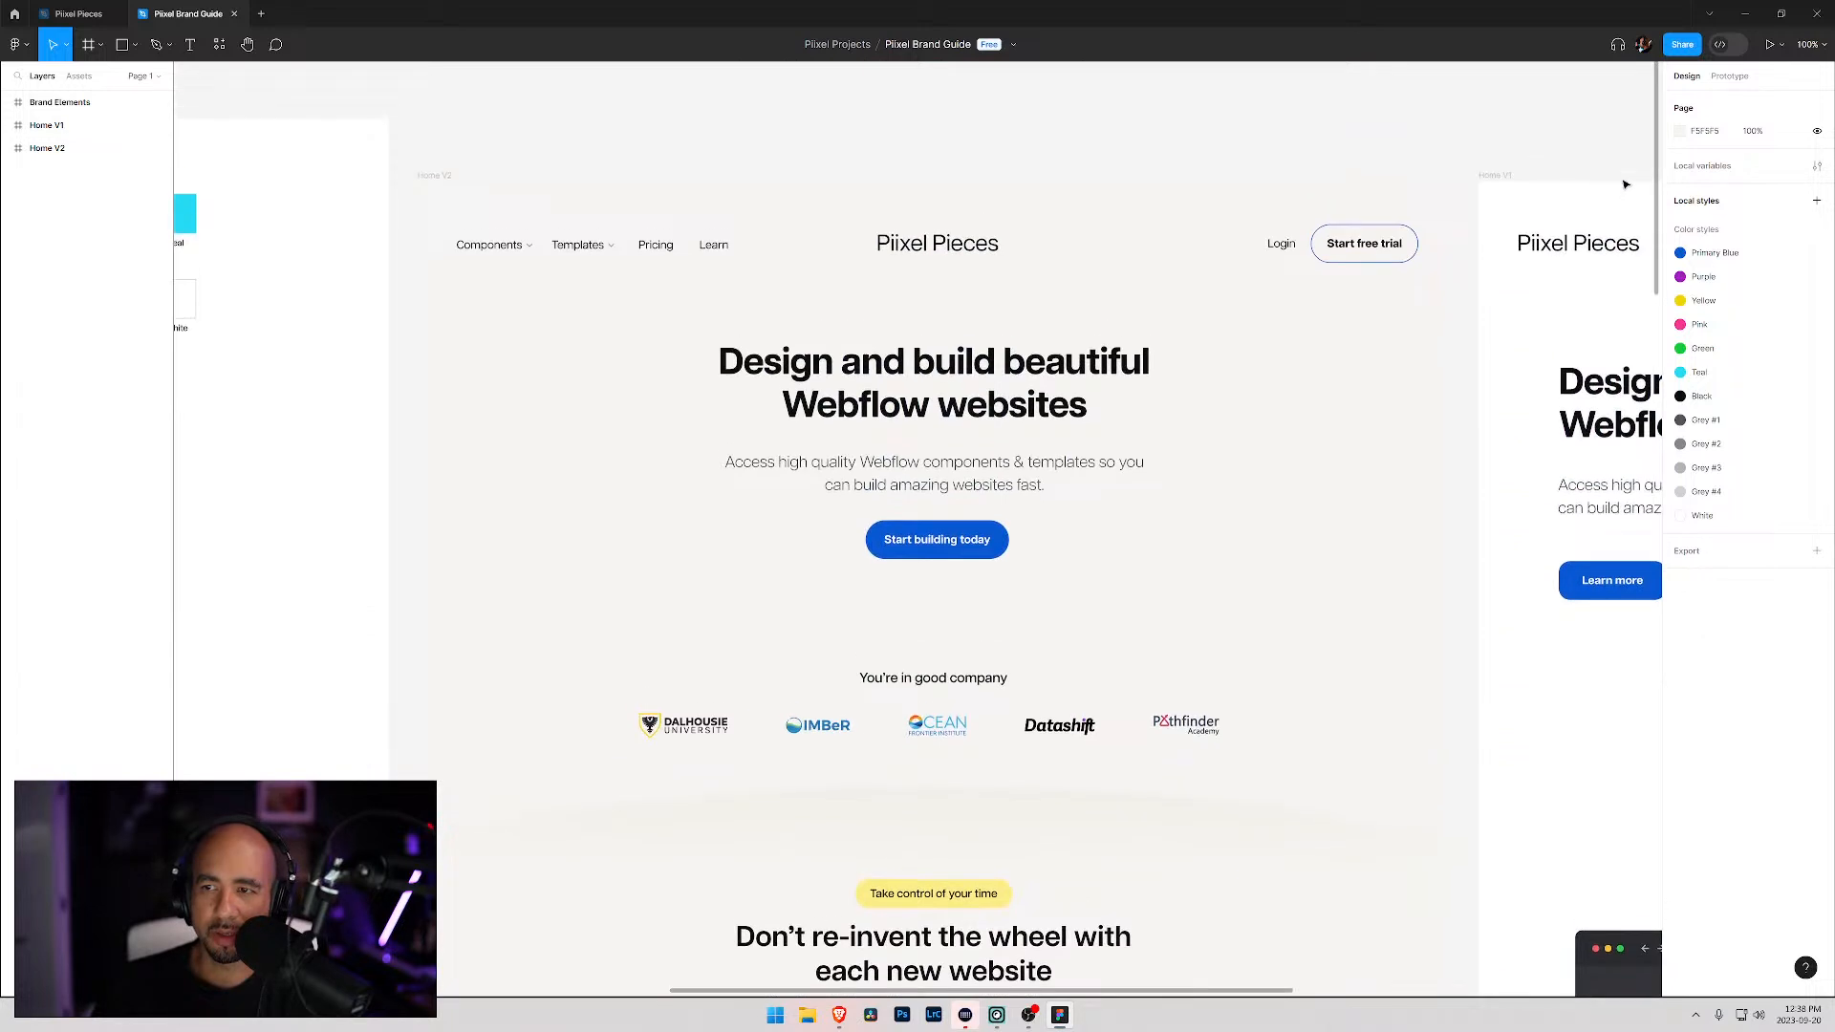
scroll(1625, 201, "down", 1)
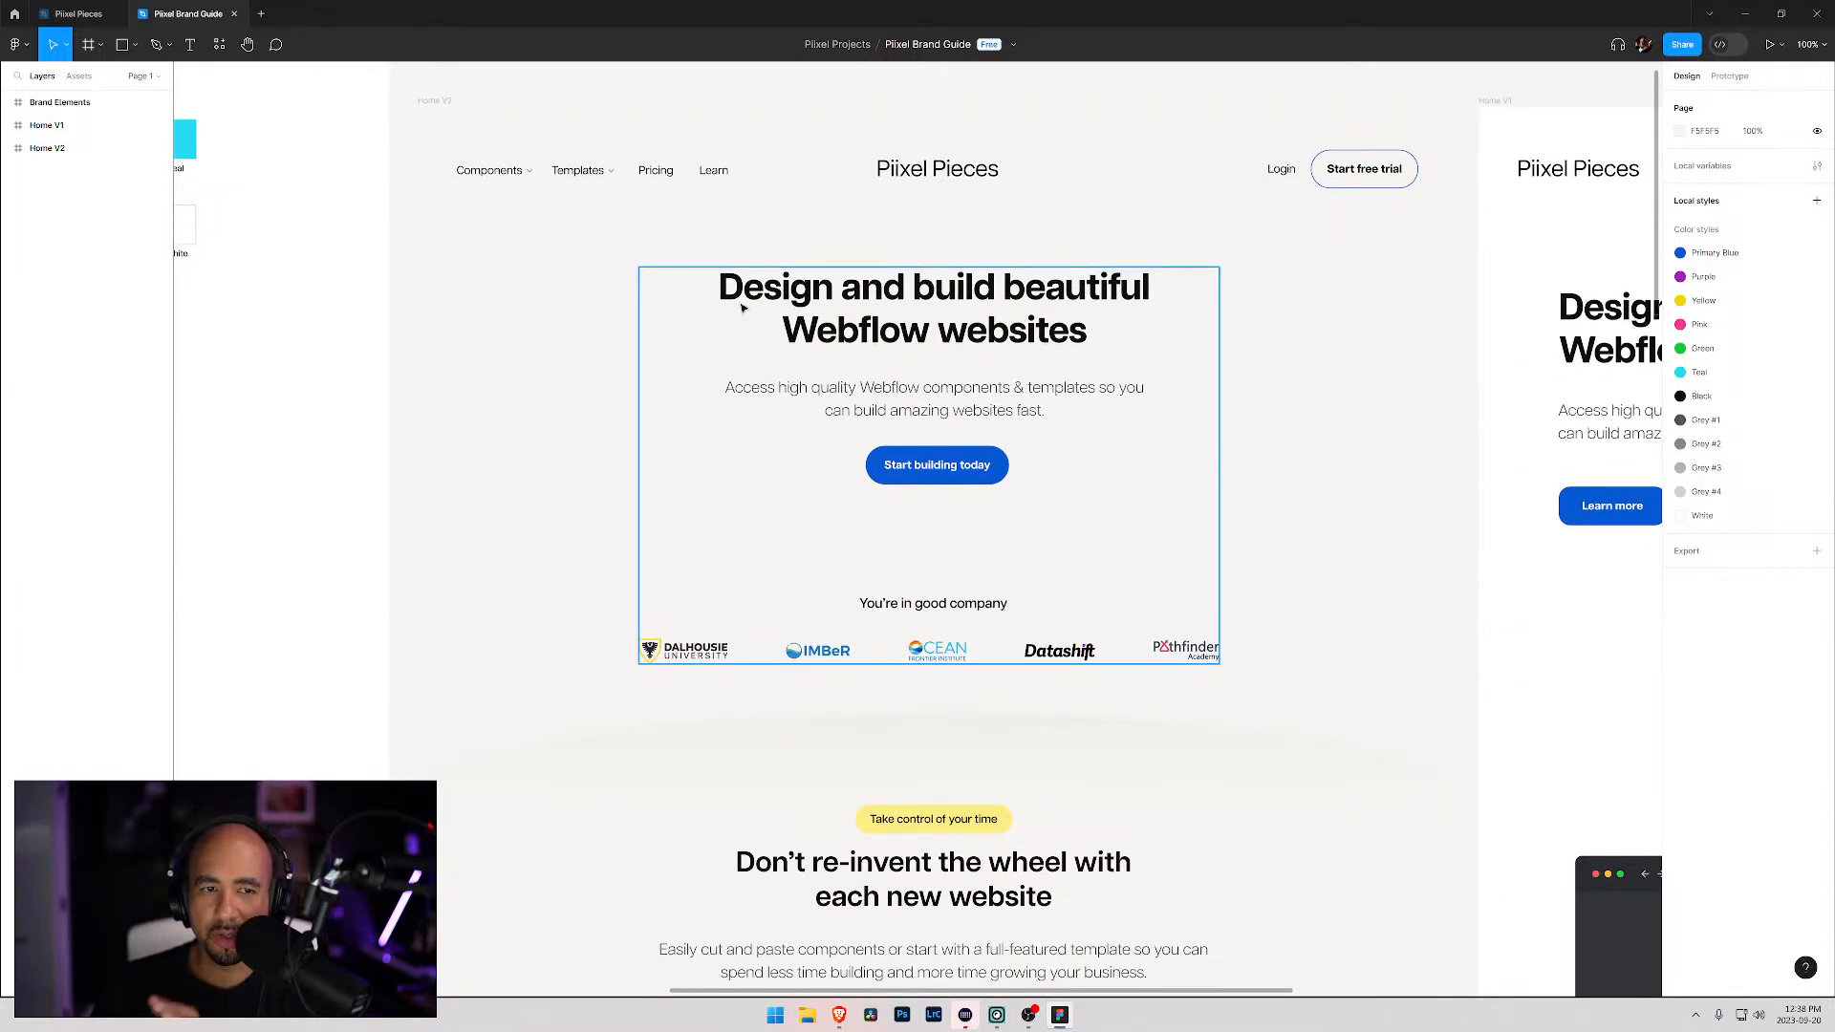
Step: Switch to the browser window showing the Webflow sites dashboard
mouse_move(840, 1016)
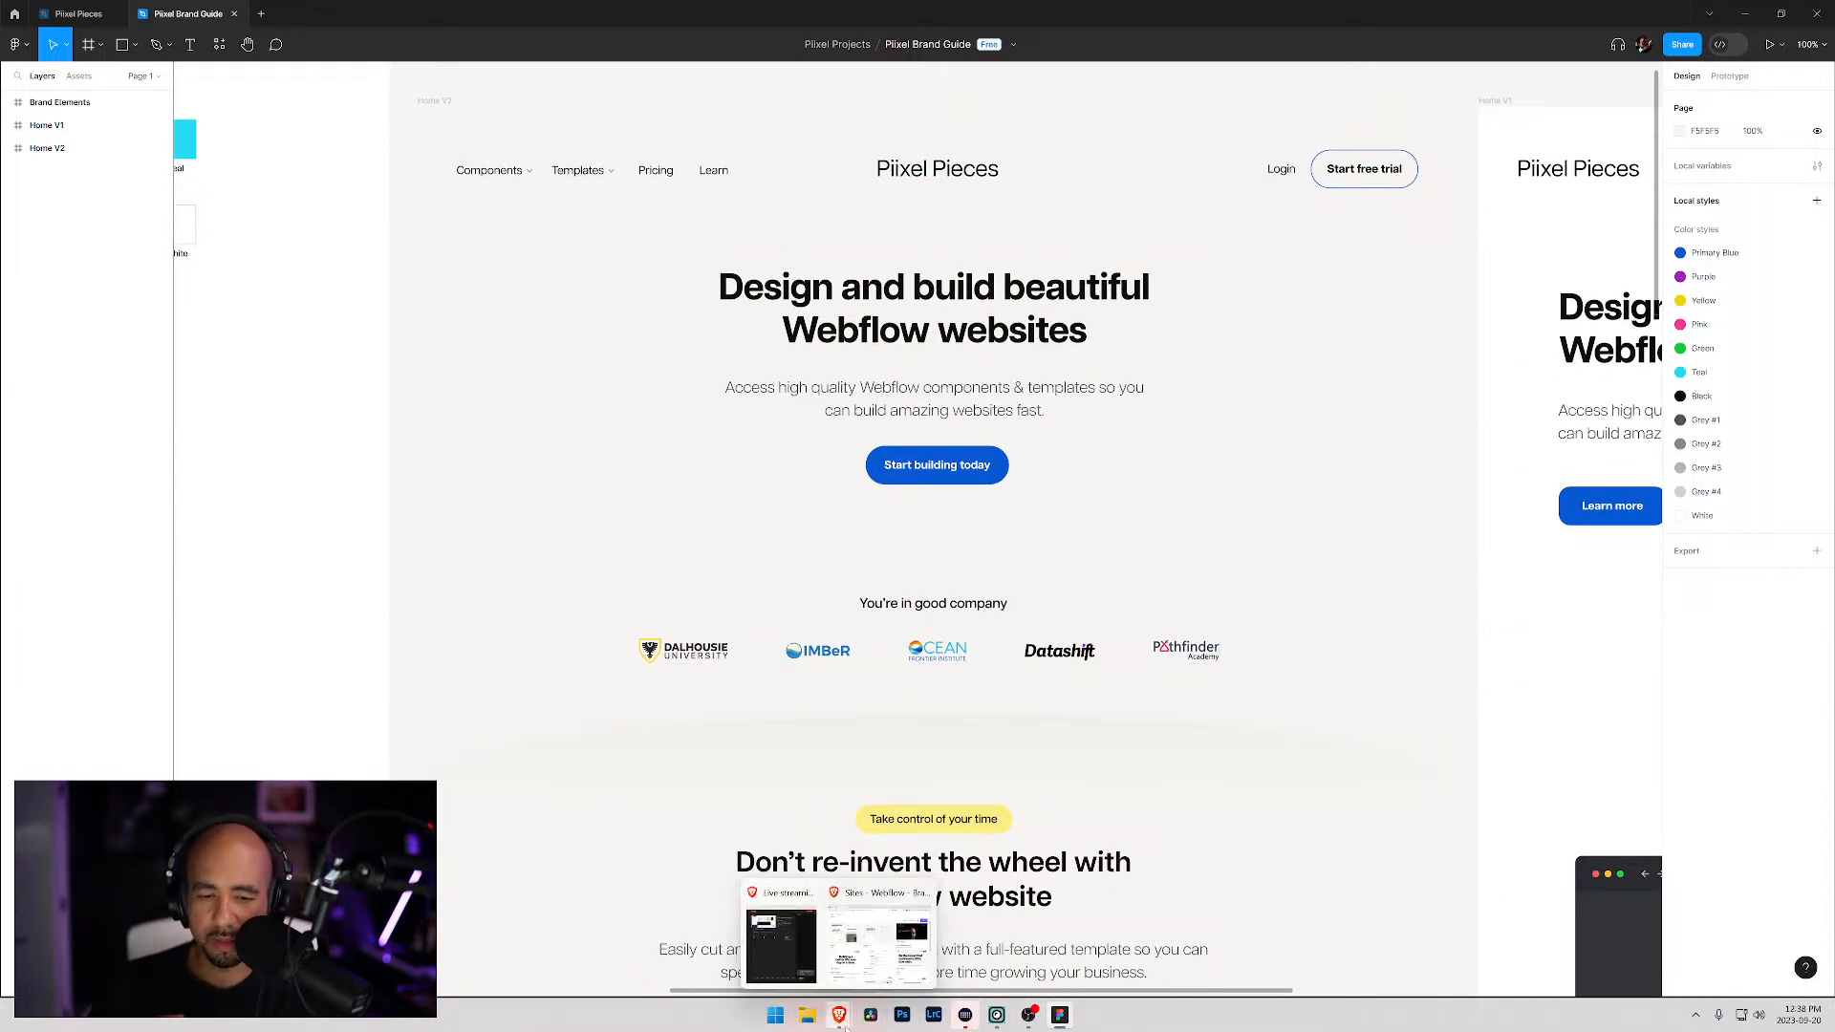
left_click(874, 919)
double_click(947, 125)
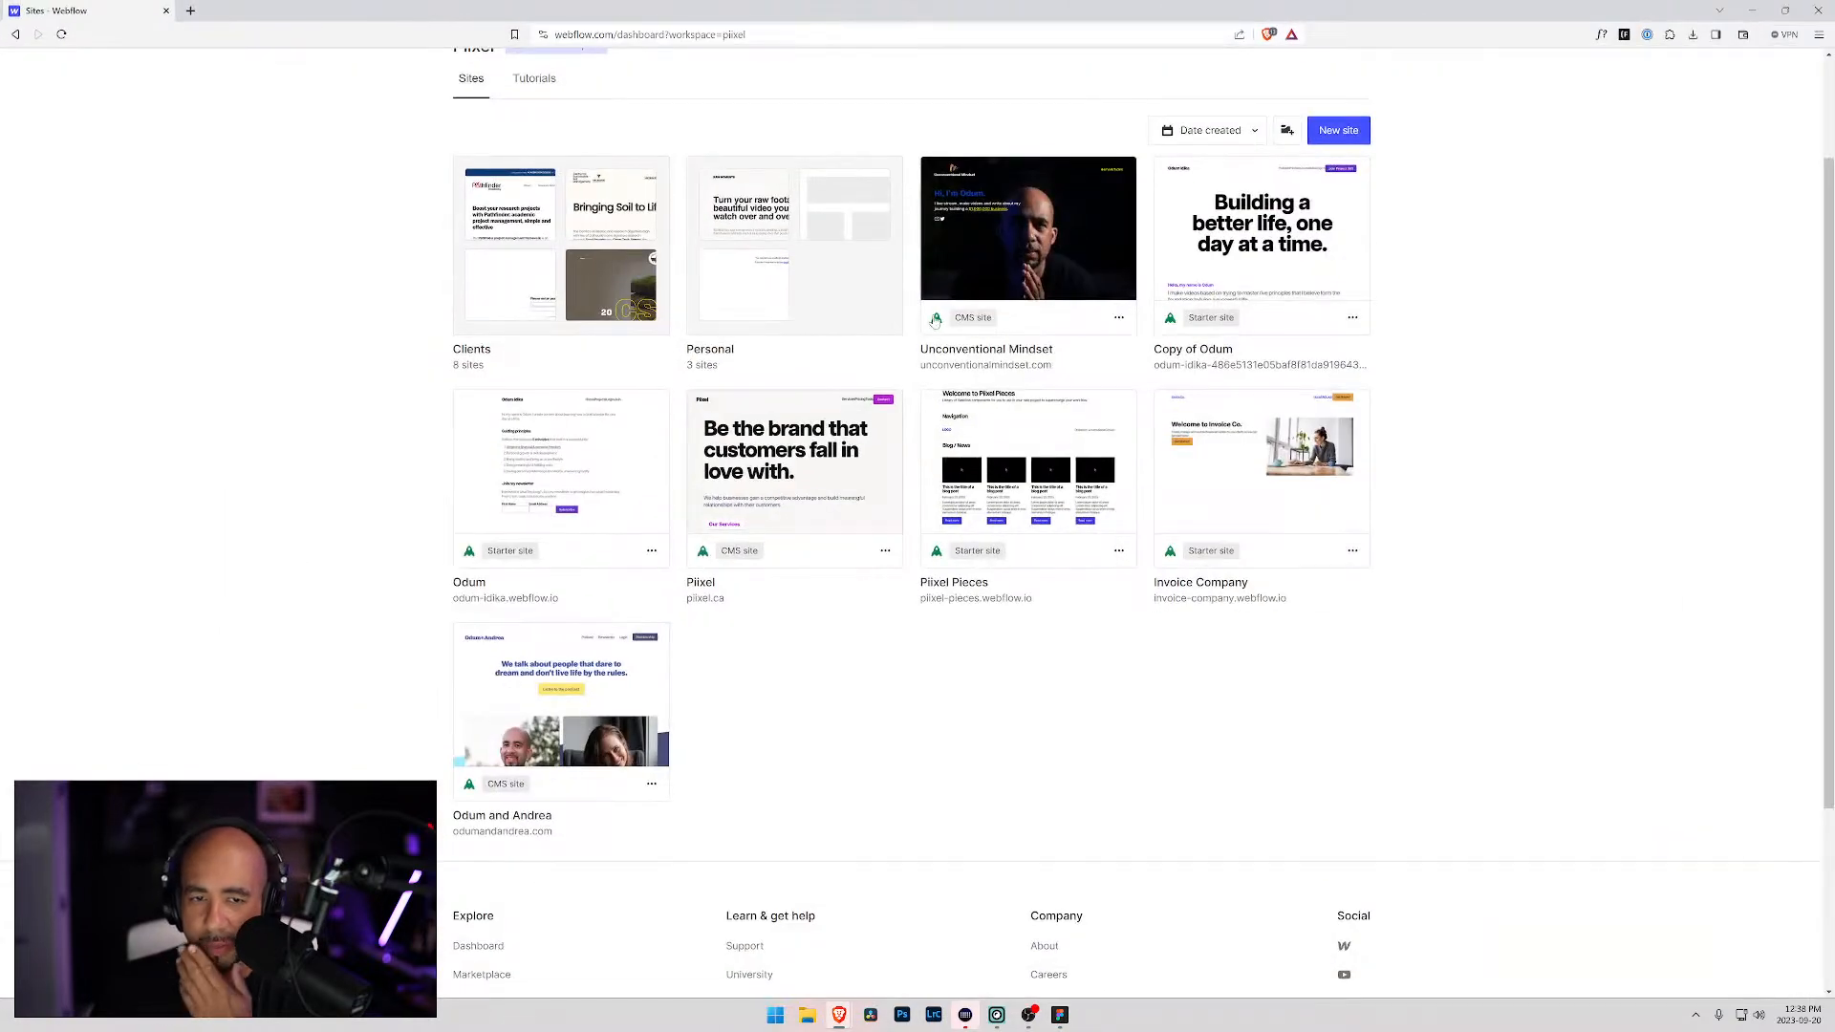
Step: Open the Piixel Pieces site in the Designer, examine its home page of components, and return to the sites dashboard
scroll(946, 306, "up", 2)
scroll(908, 439, "down", 4)
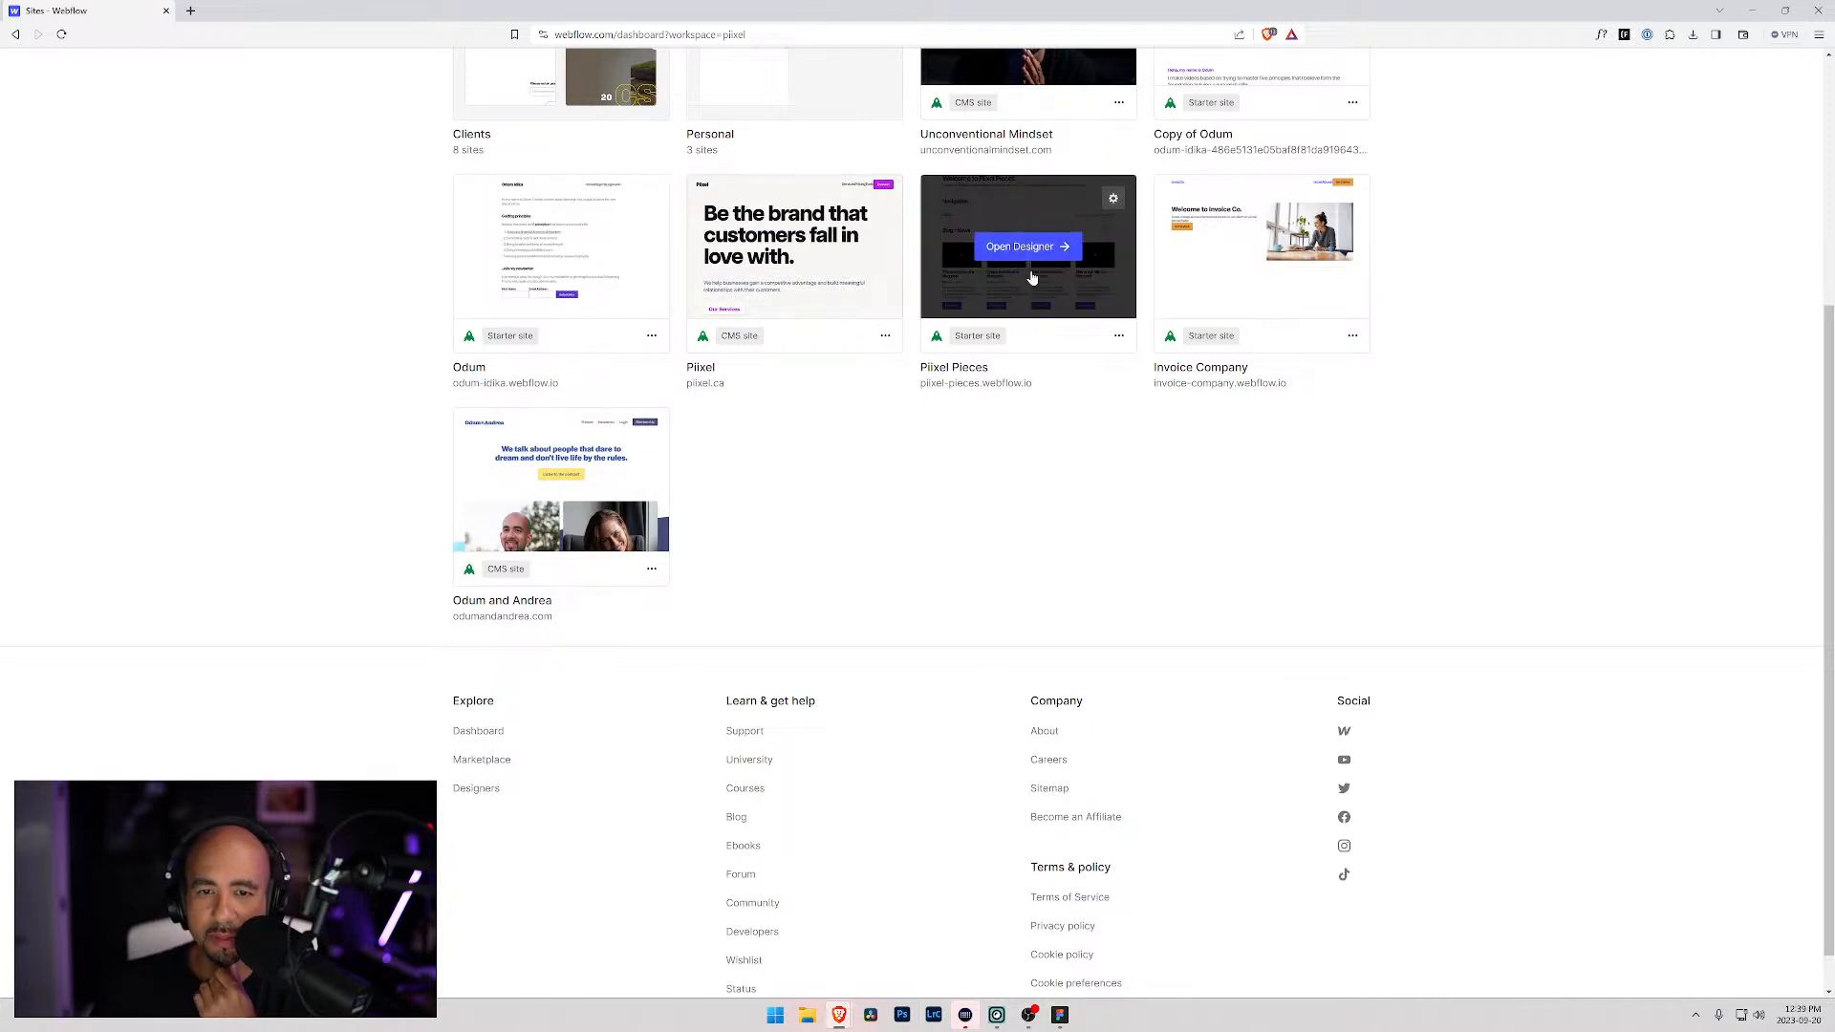
left_click(1031, 252)
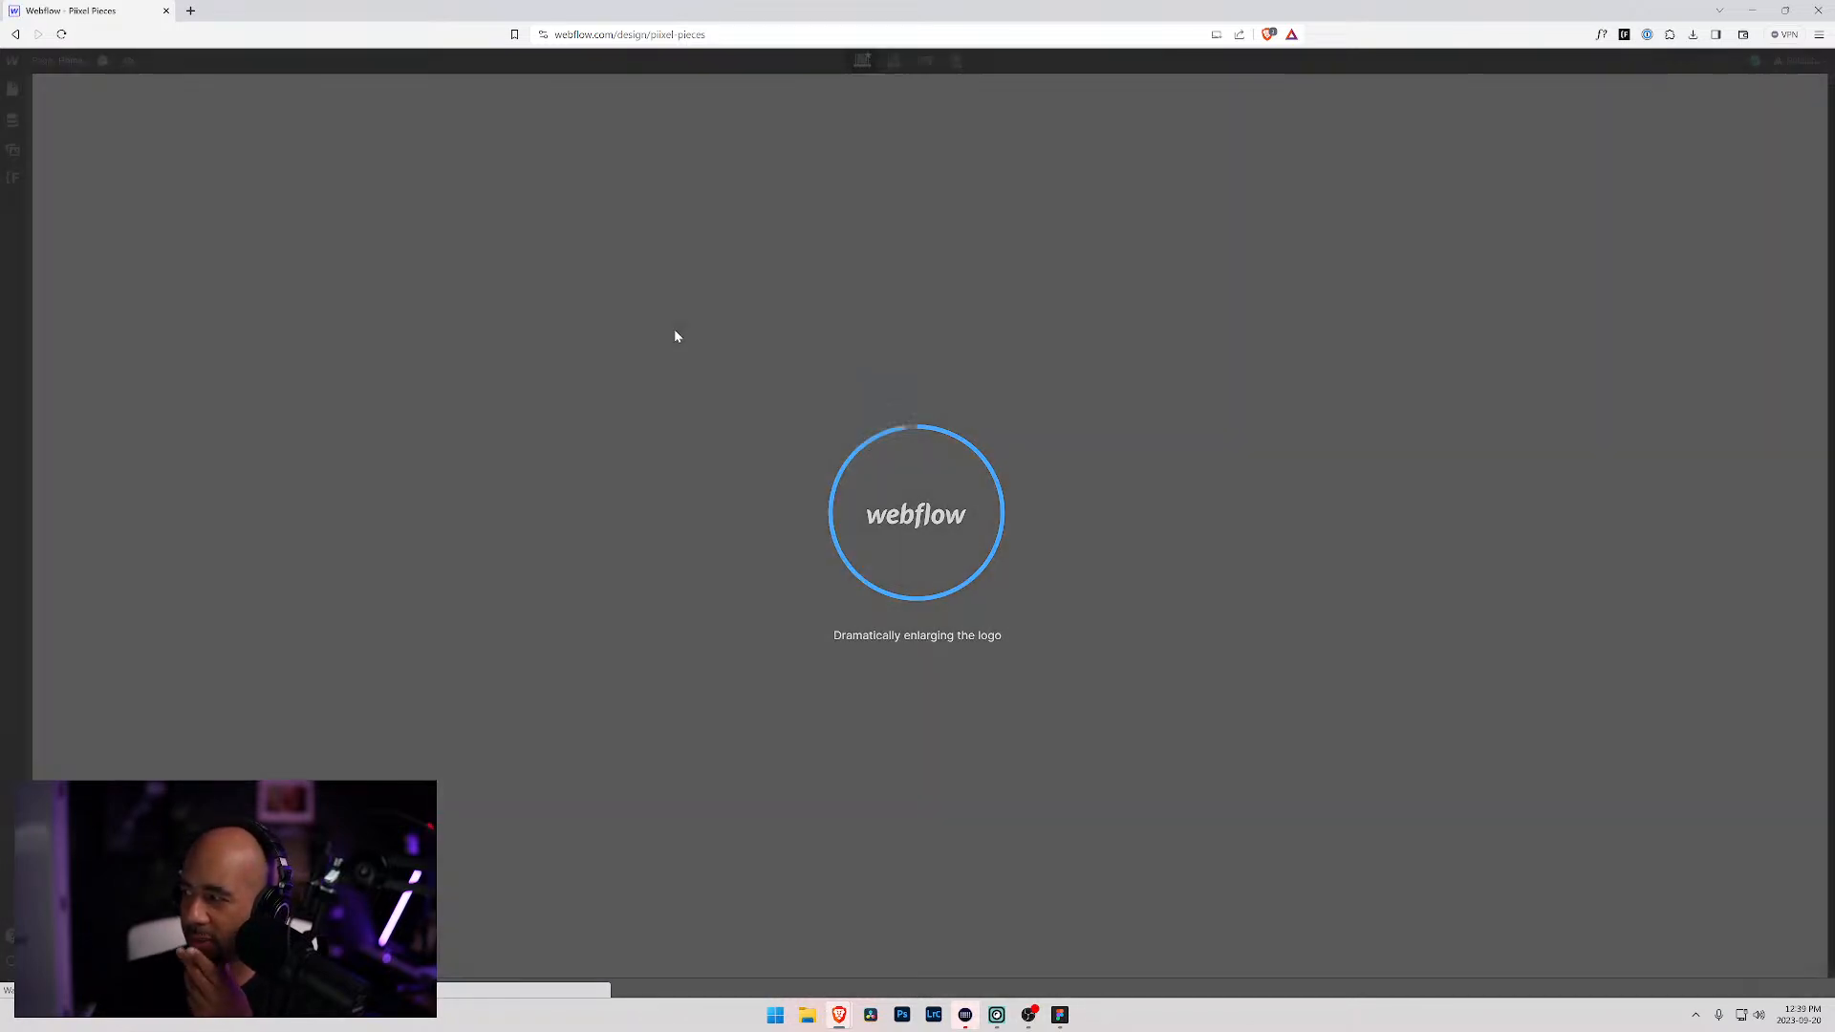
scroll(676, 334, "down", 10)
scroll(303, 360, "up", 9)
scroll(303, 360, "down", 10)
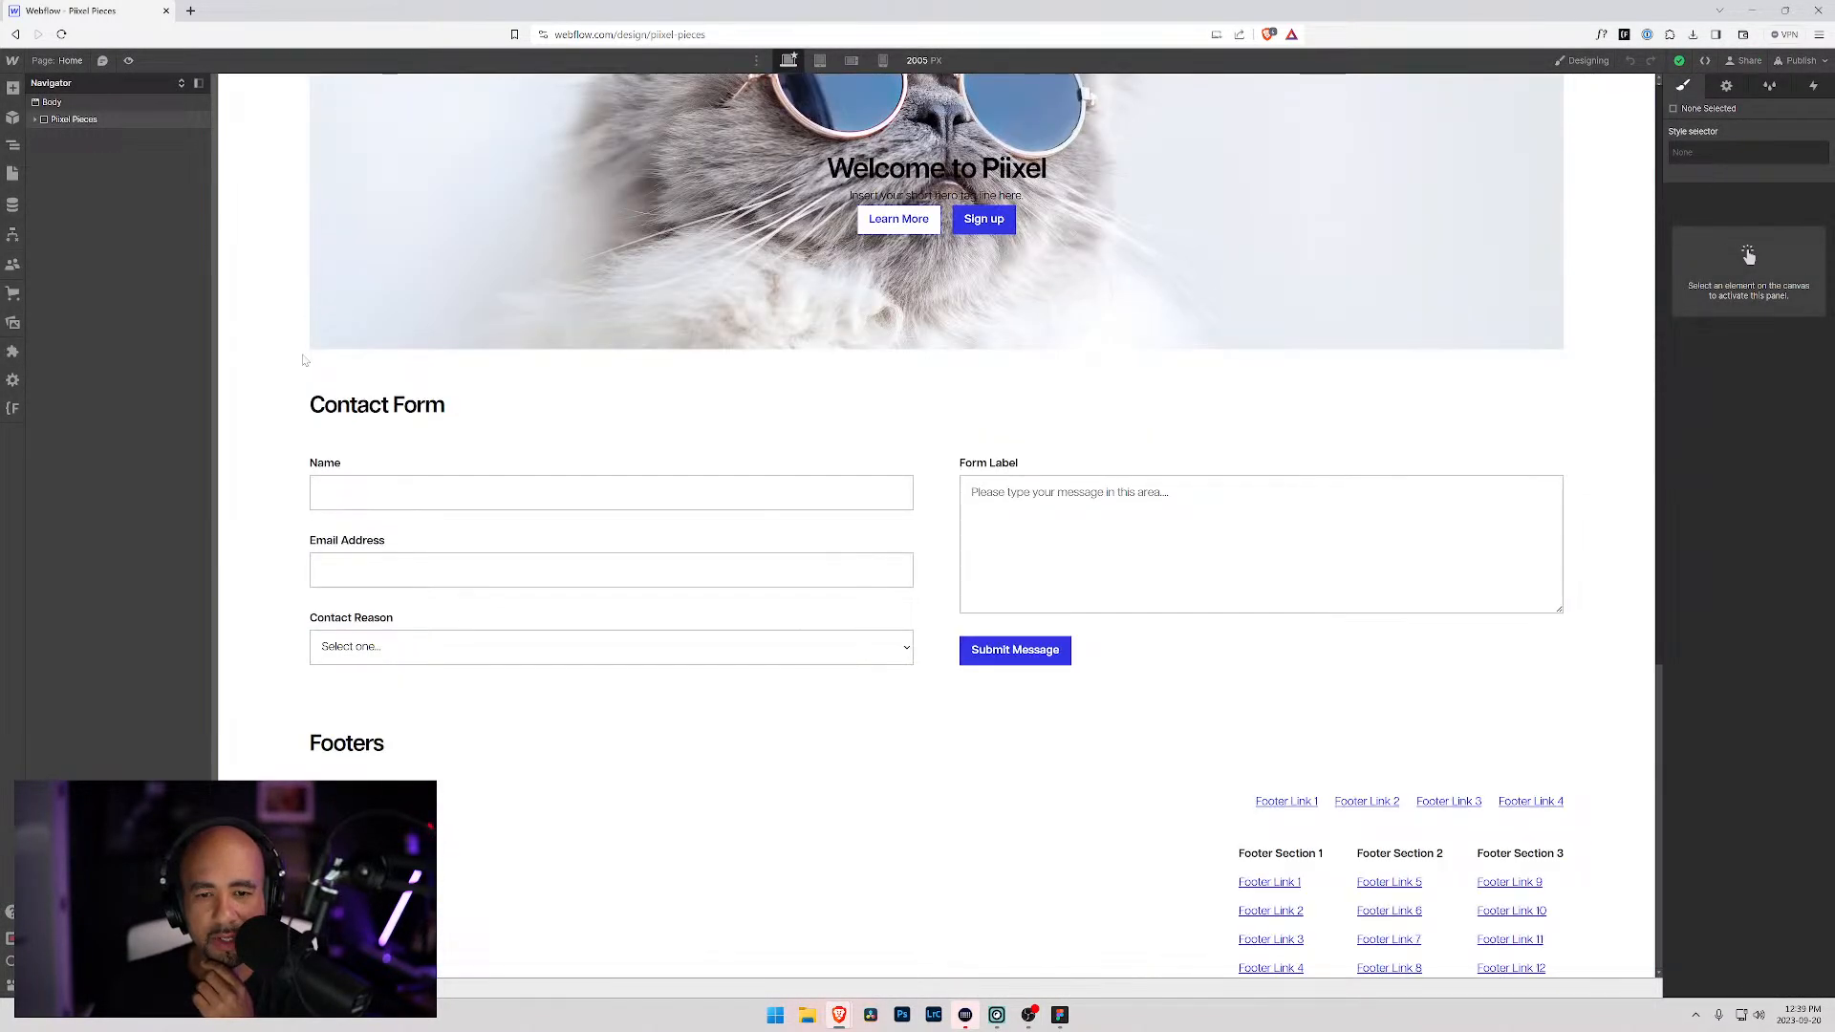
scroll(303, 360, "up", 10)
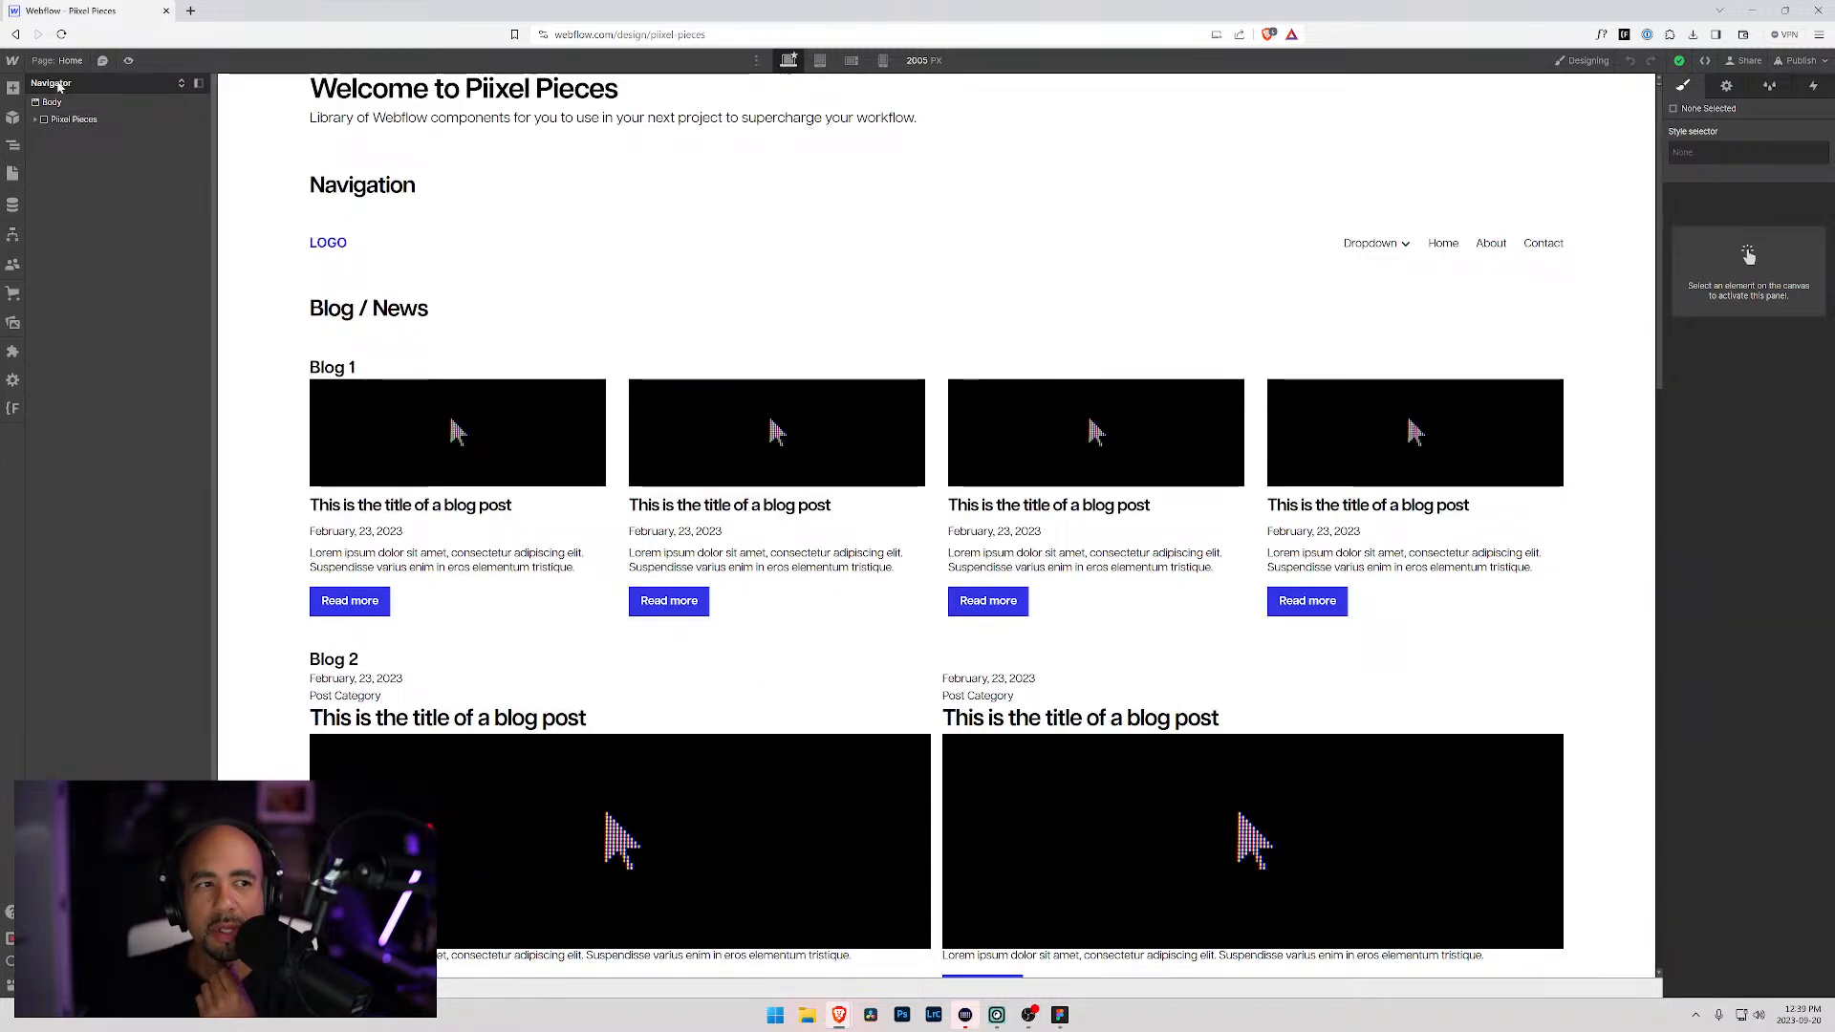
left_click(16, 35)
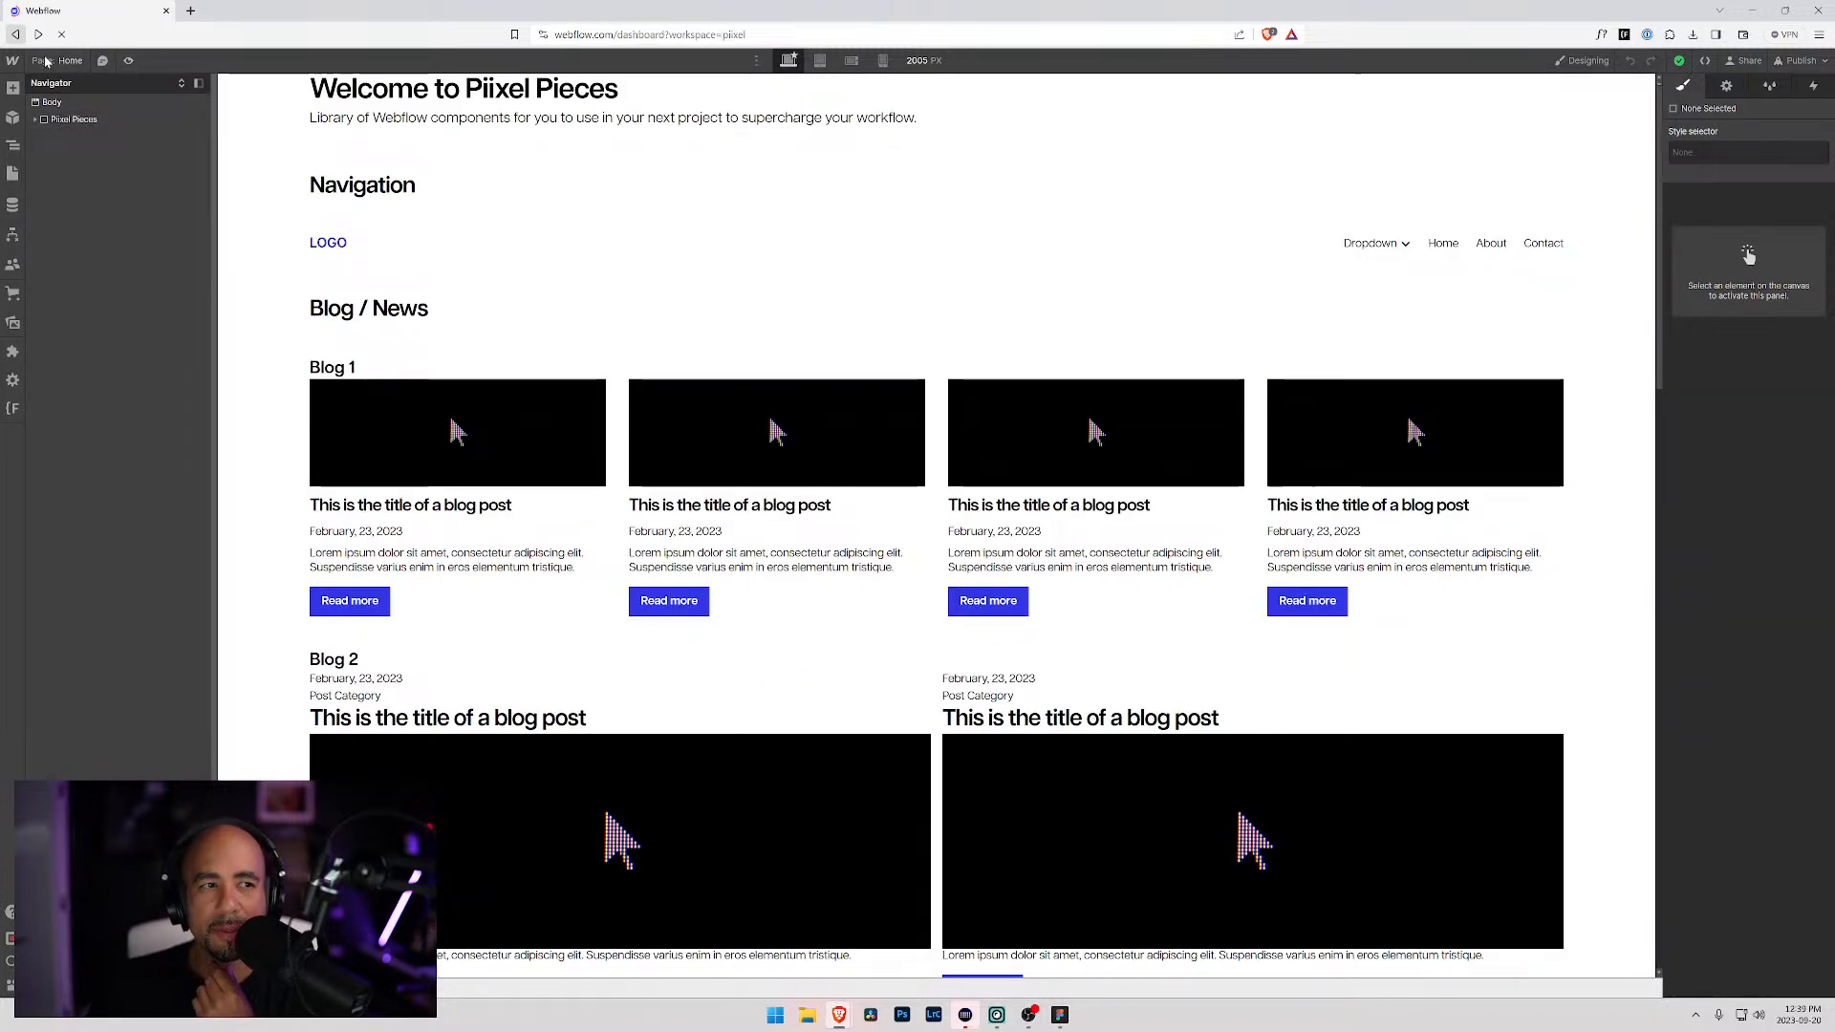
scroll(782, 346, "up", 4)
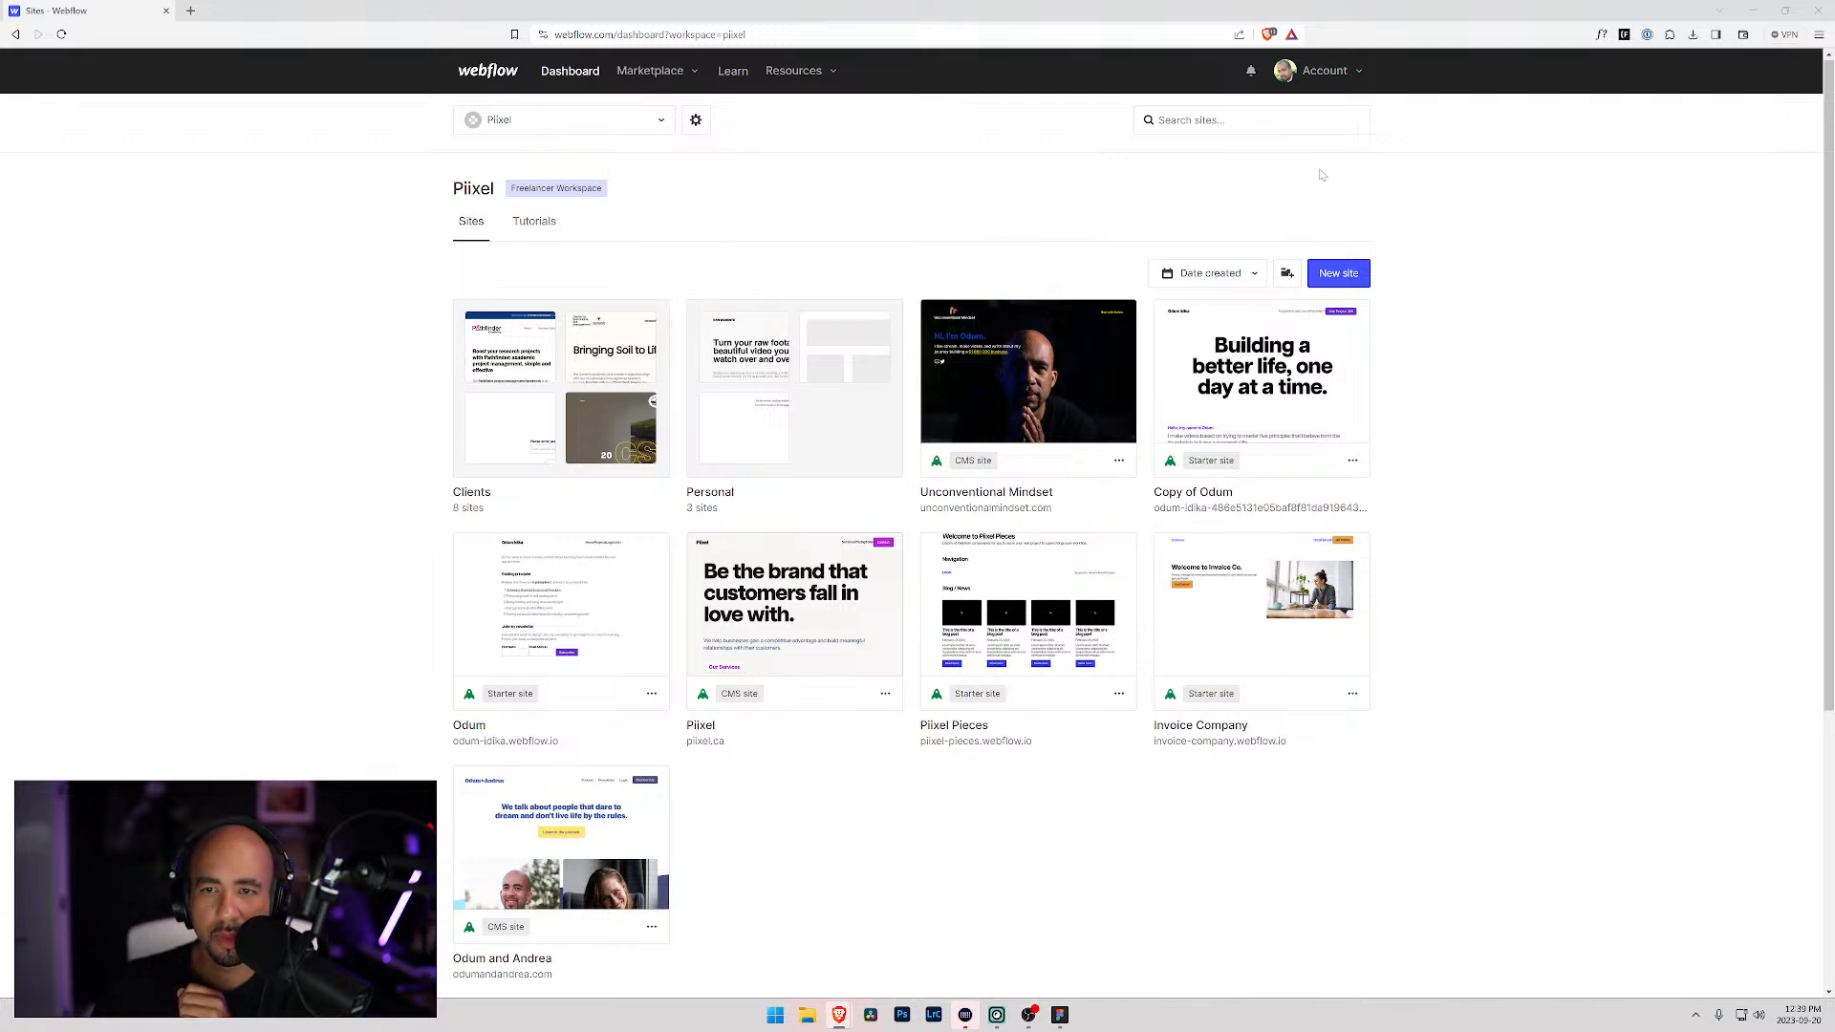
left_click(1338, 274)
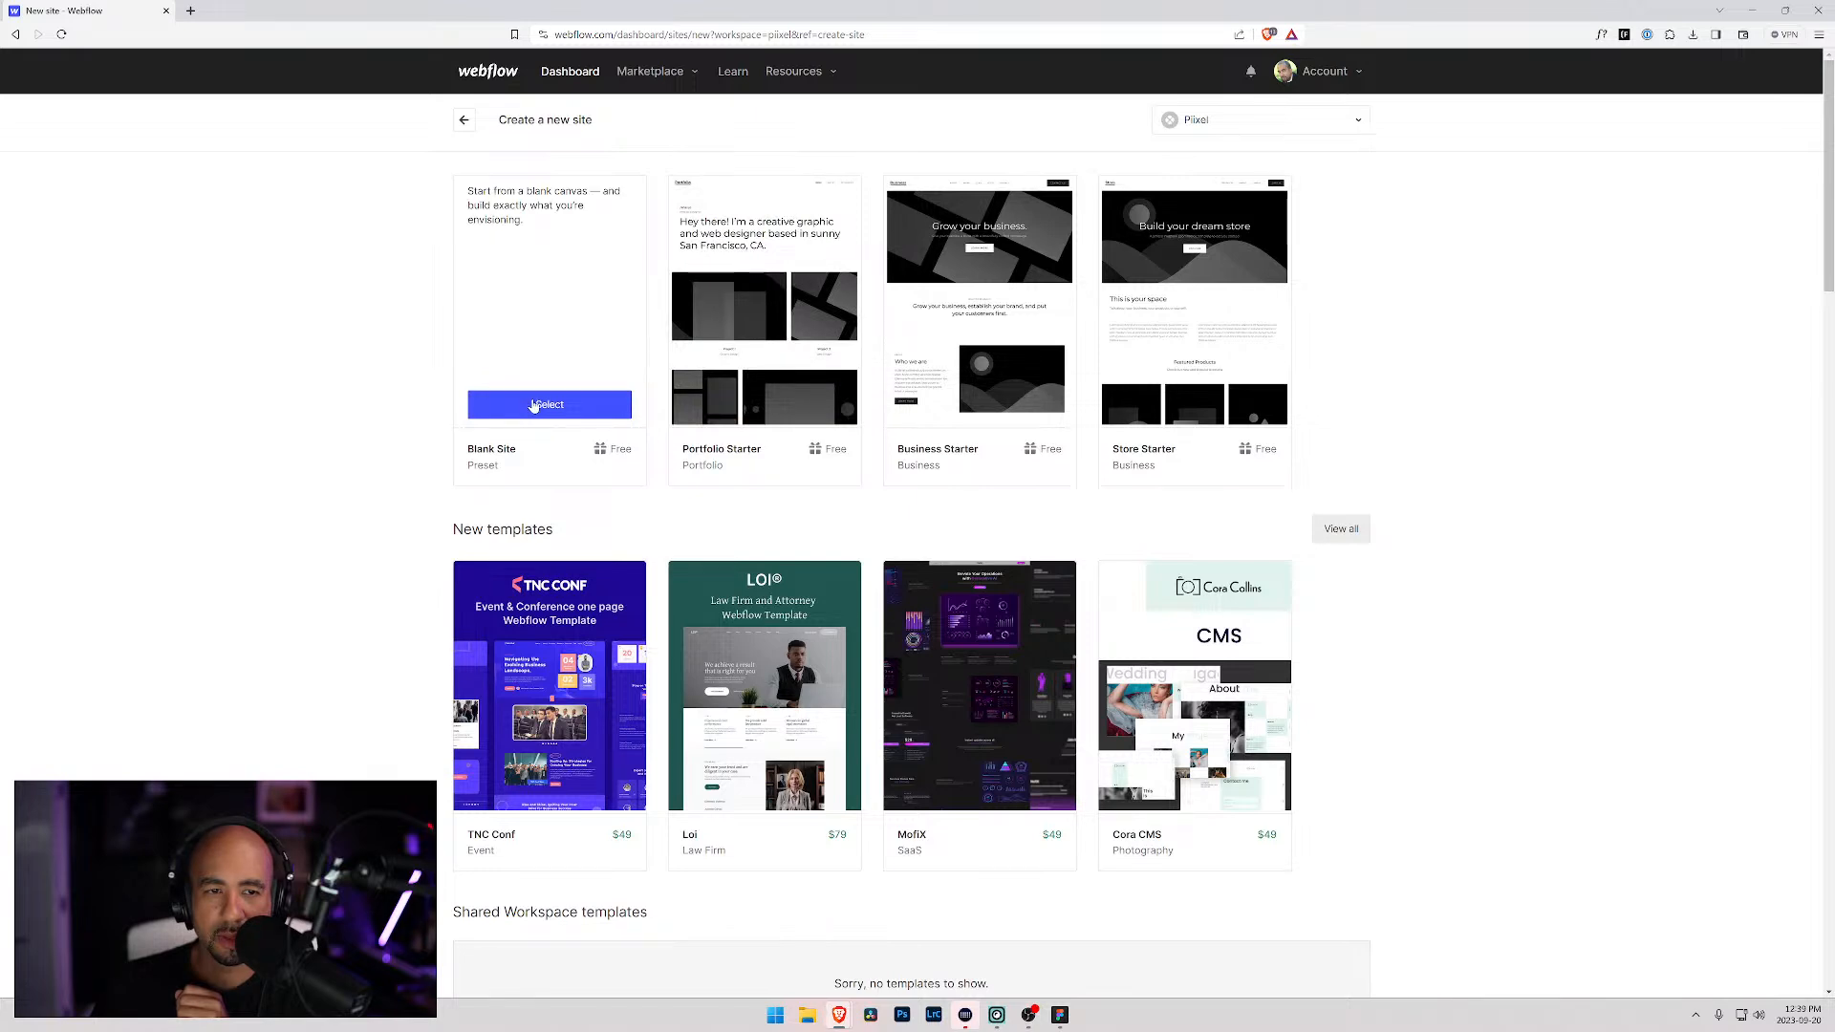
left_click(550, 404)
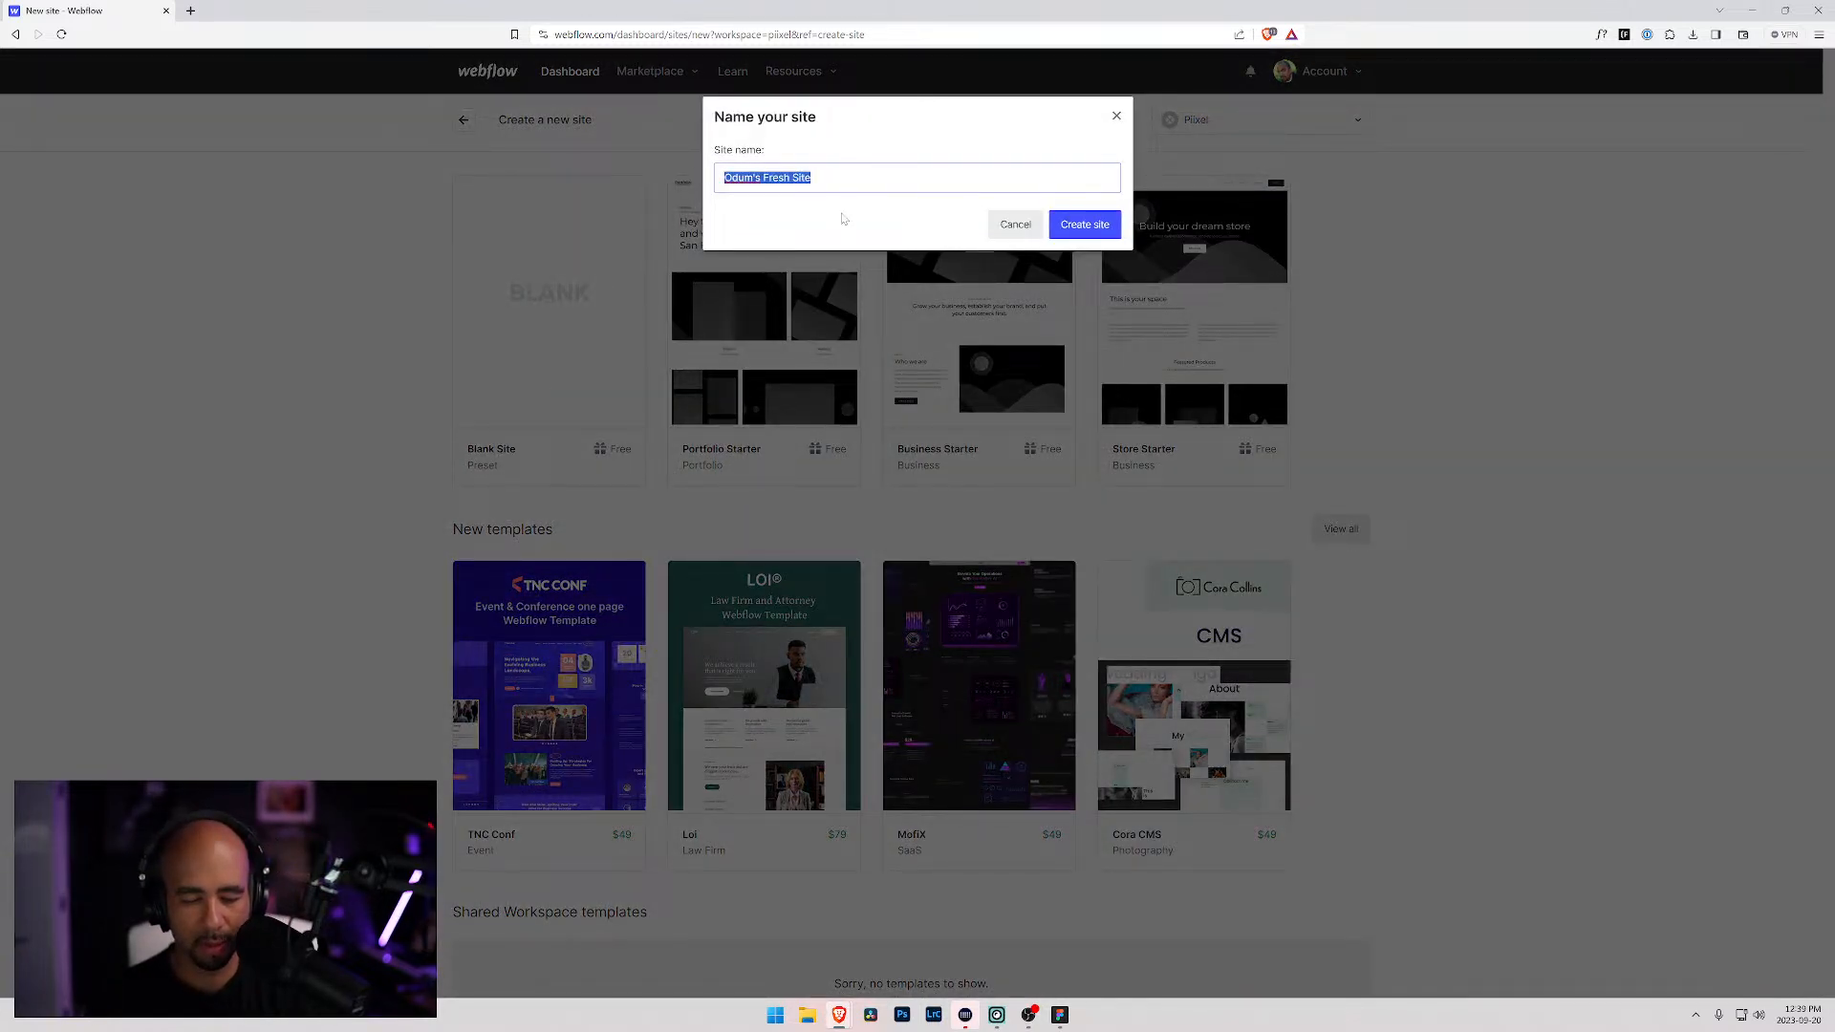
type("Piixel")
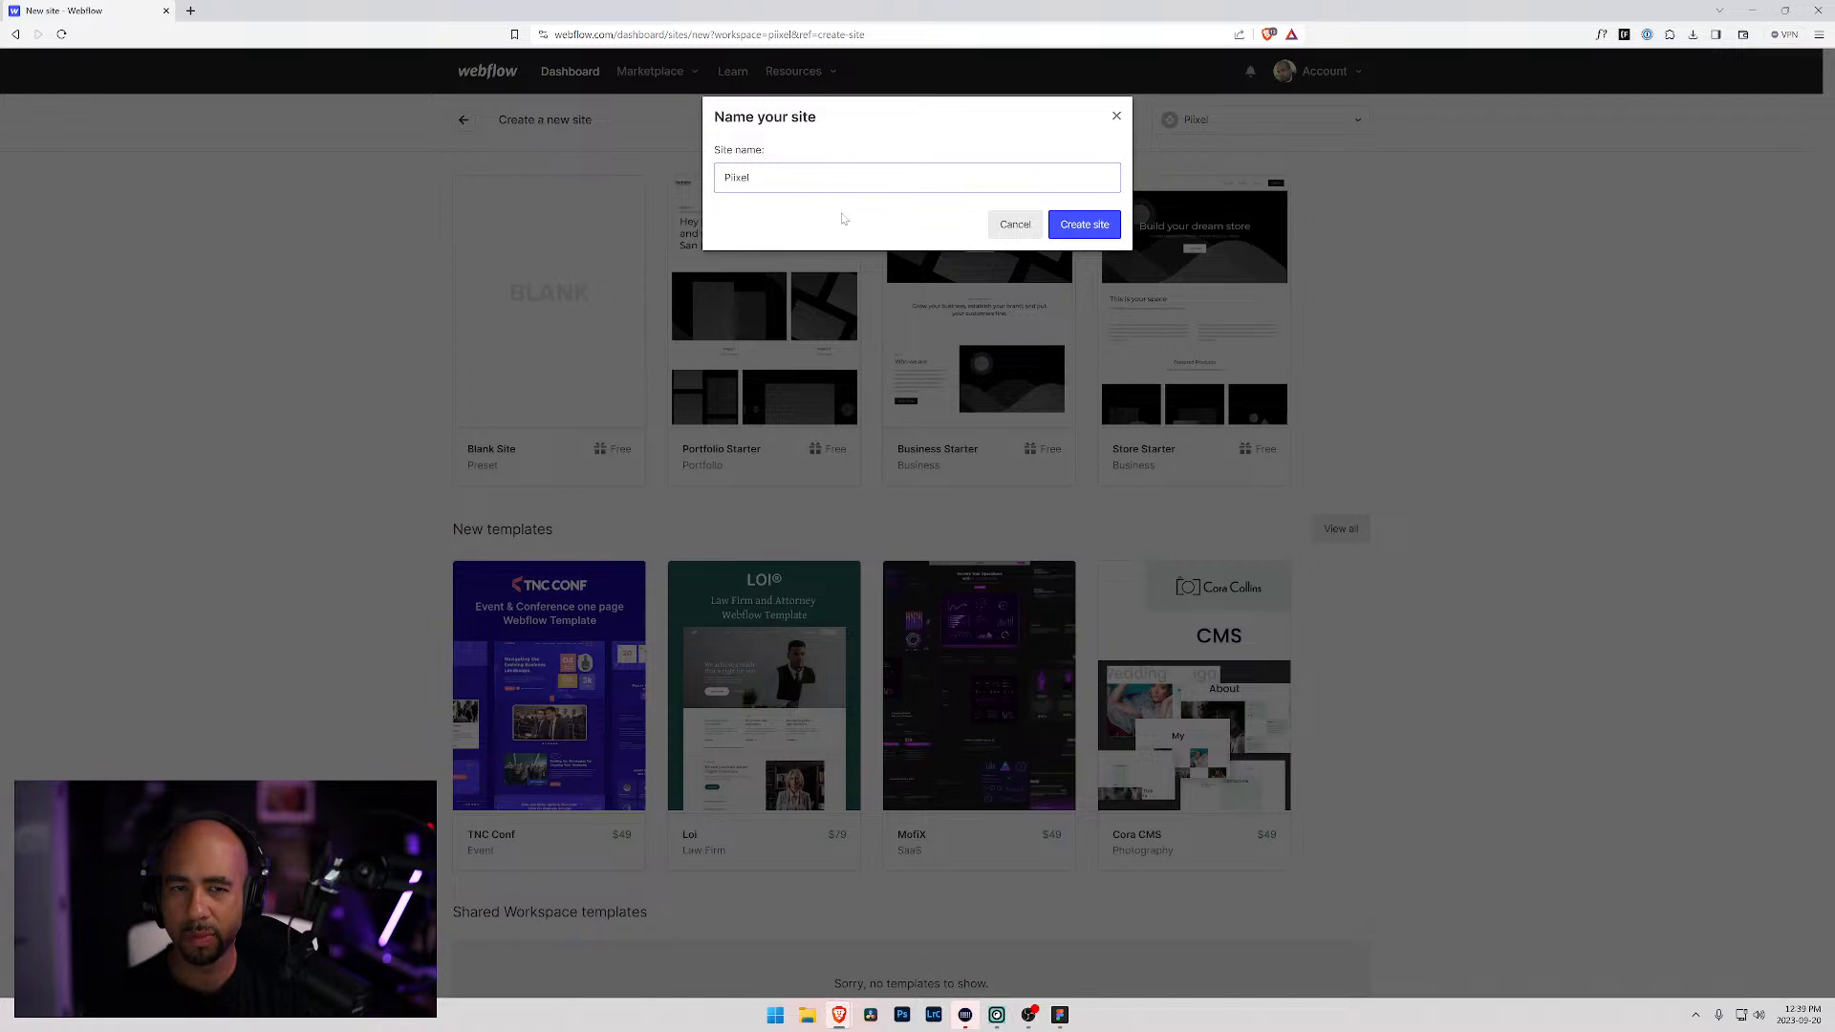
left_click(1027, 243)
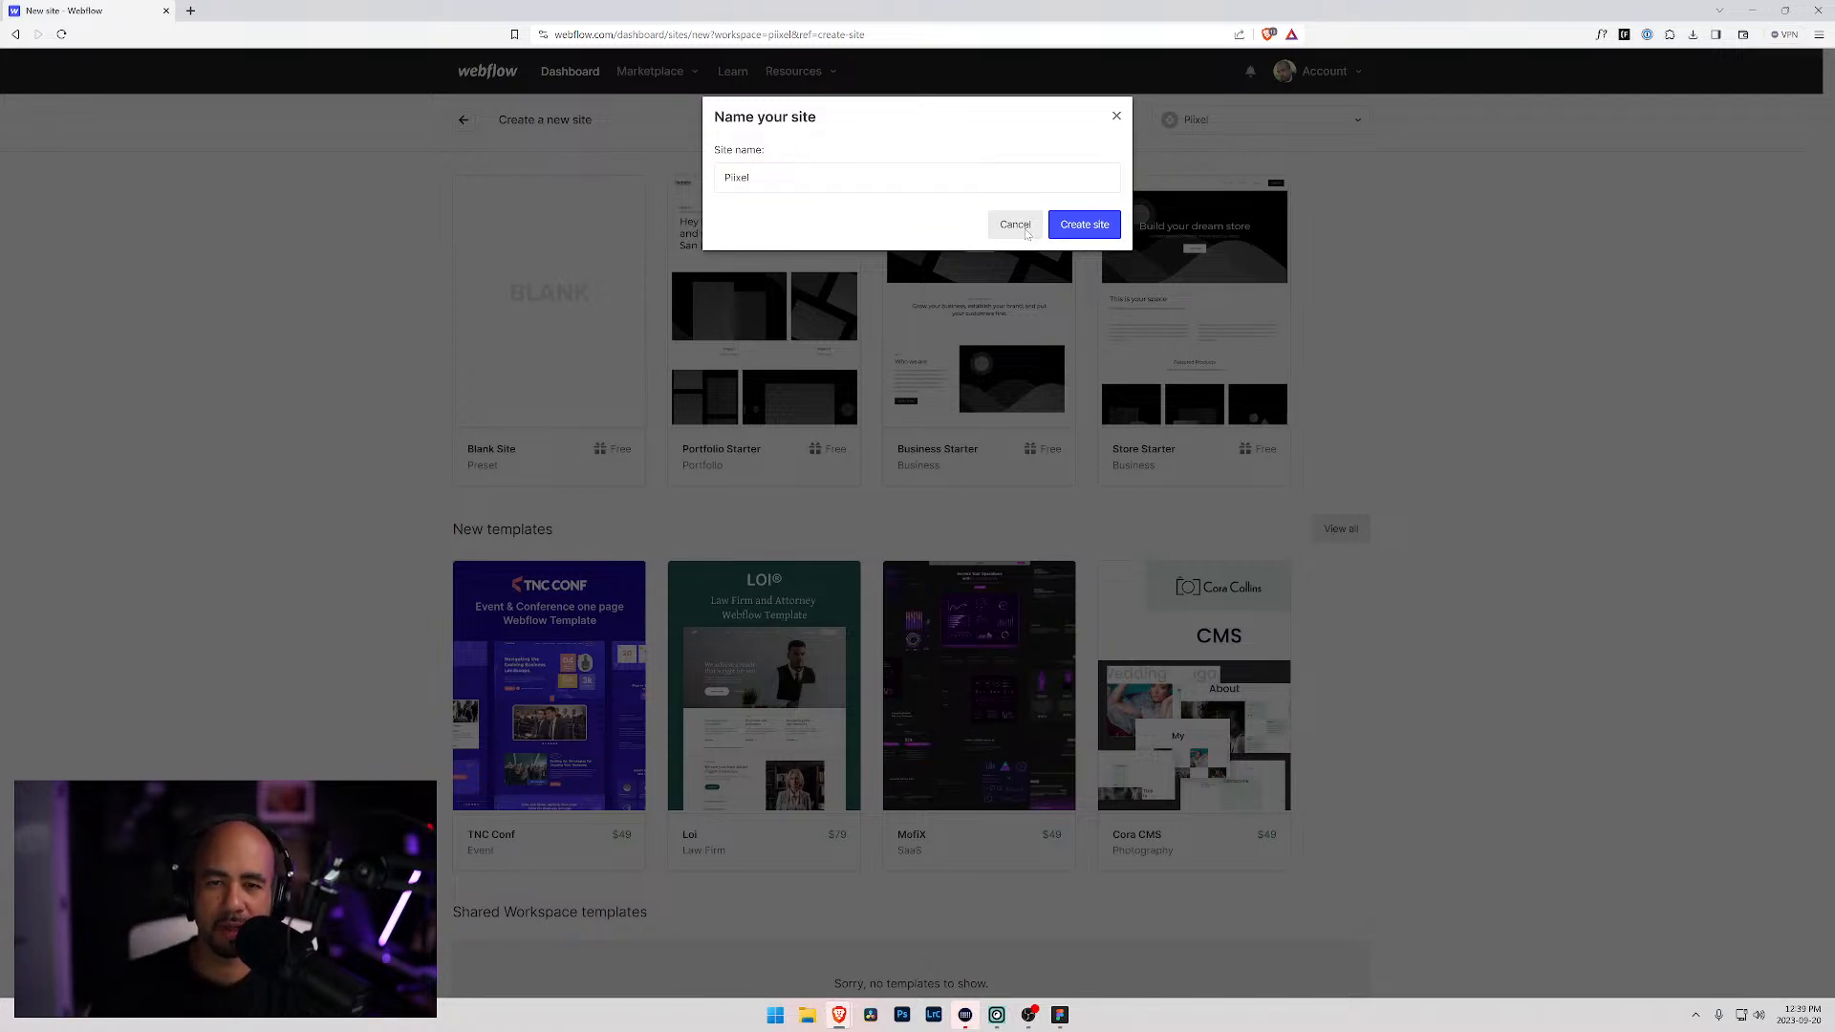
left_click(1023, 229)
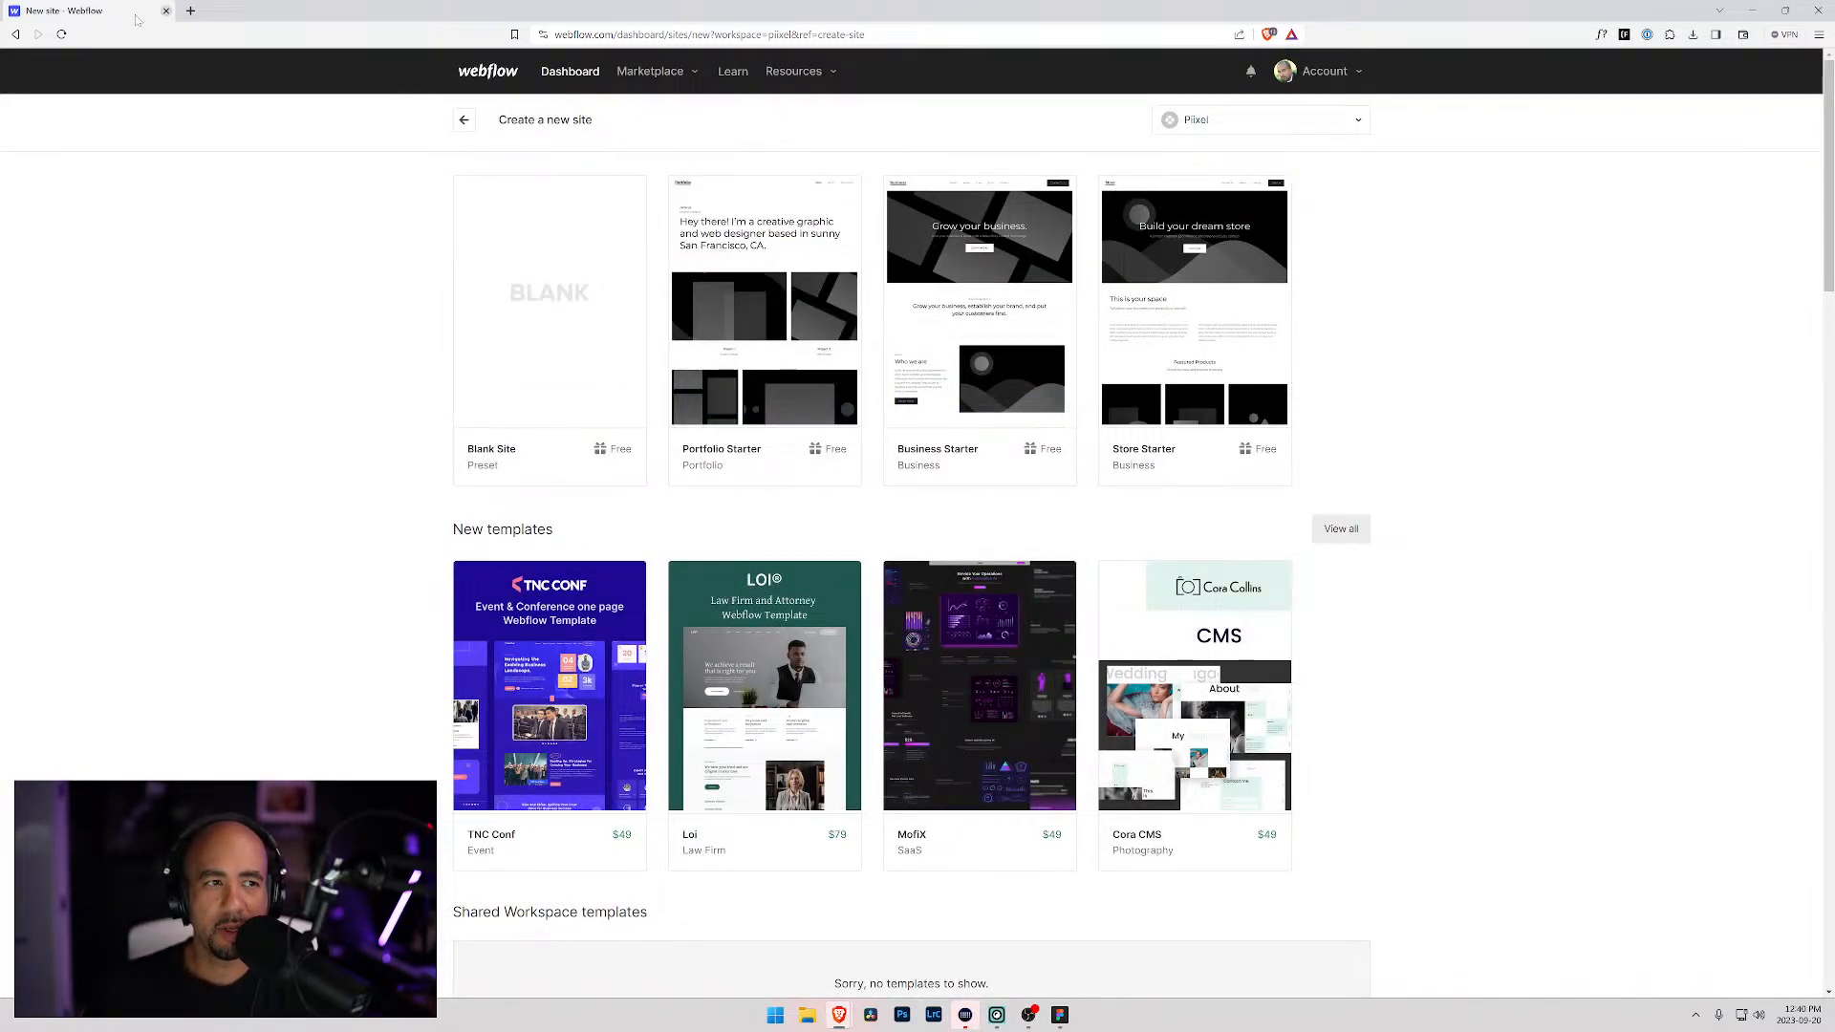
left_click(464, 119)
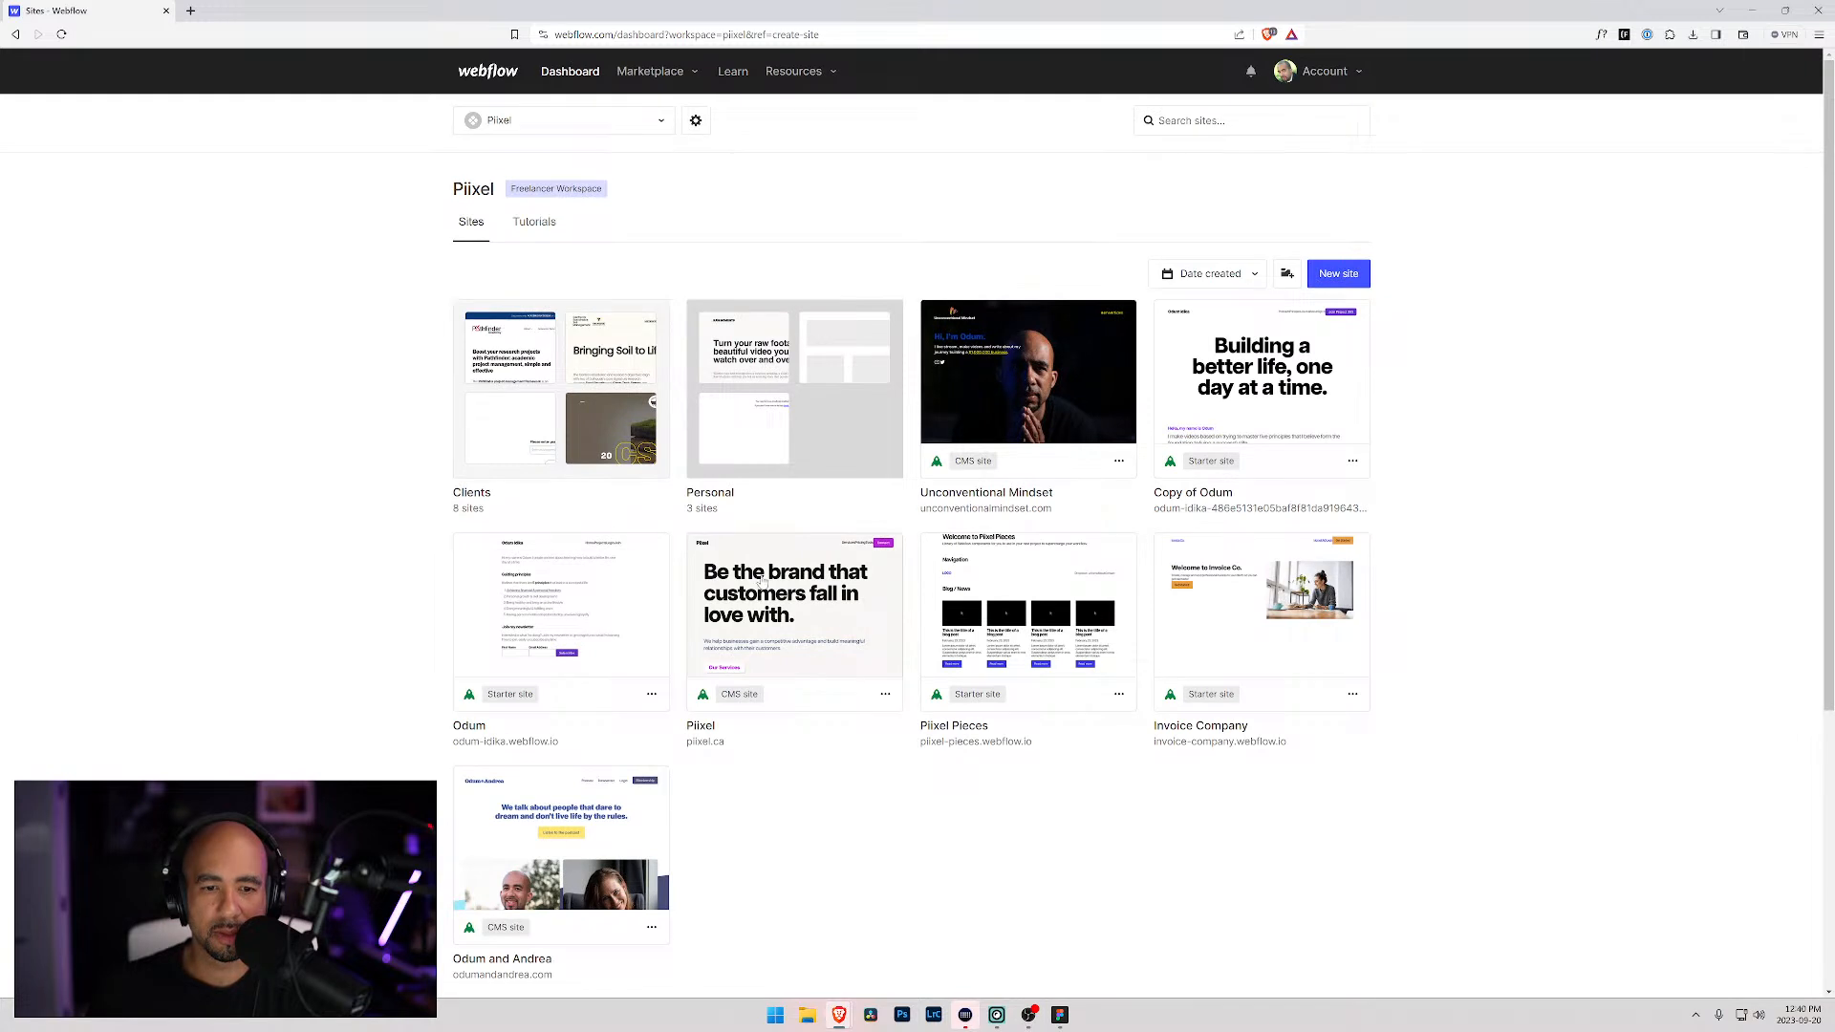
Step: Rename the existing Piixel Pieces site to "Piixel Pieces Components" in its general settings and save the change
scroll(554, 575, "down", 2)
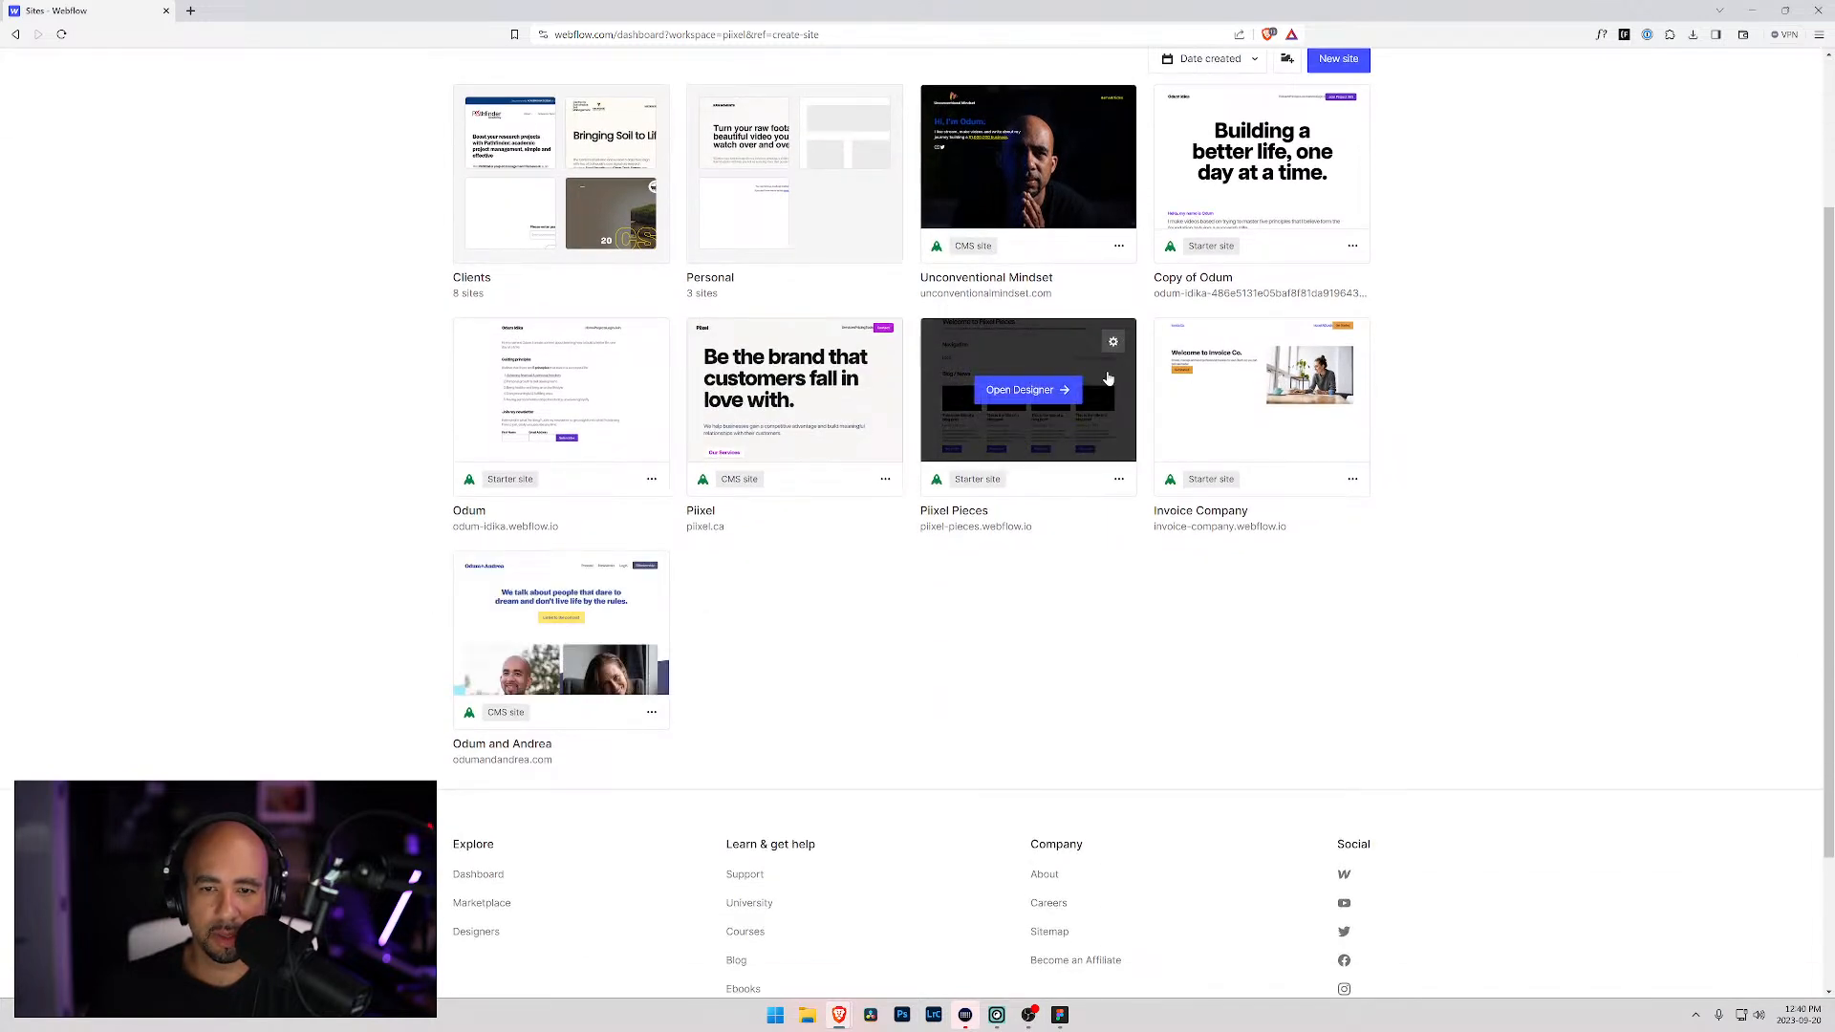
left_click(1113, 346)
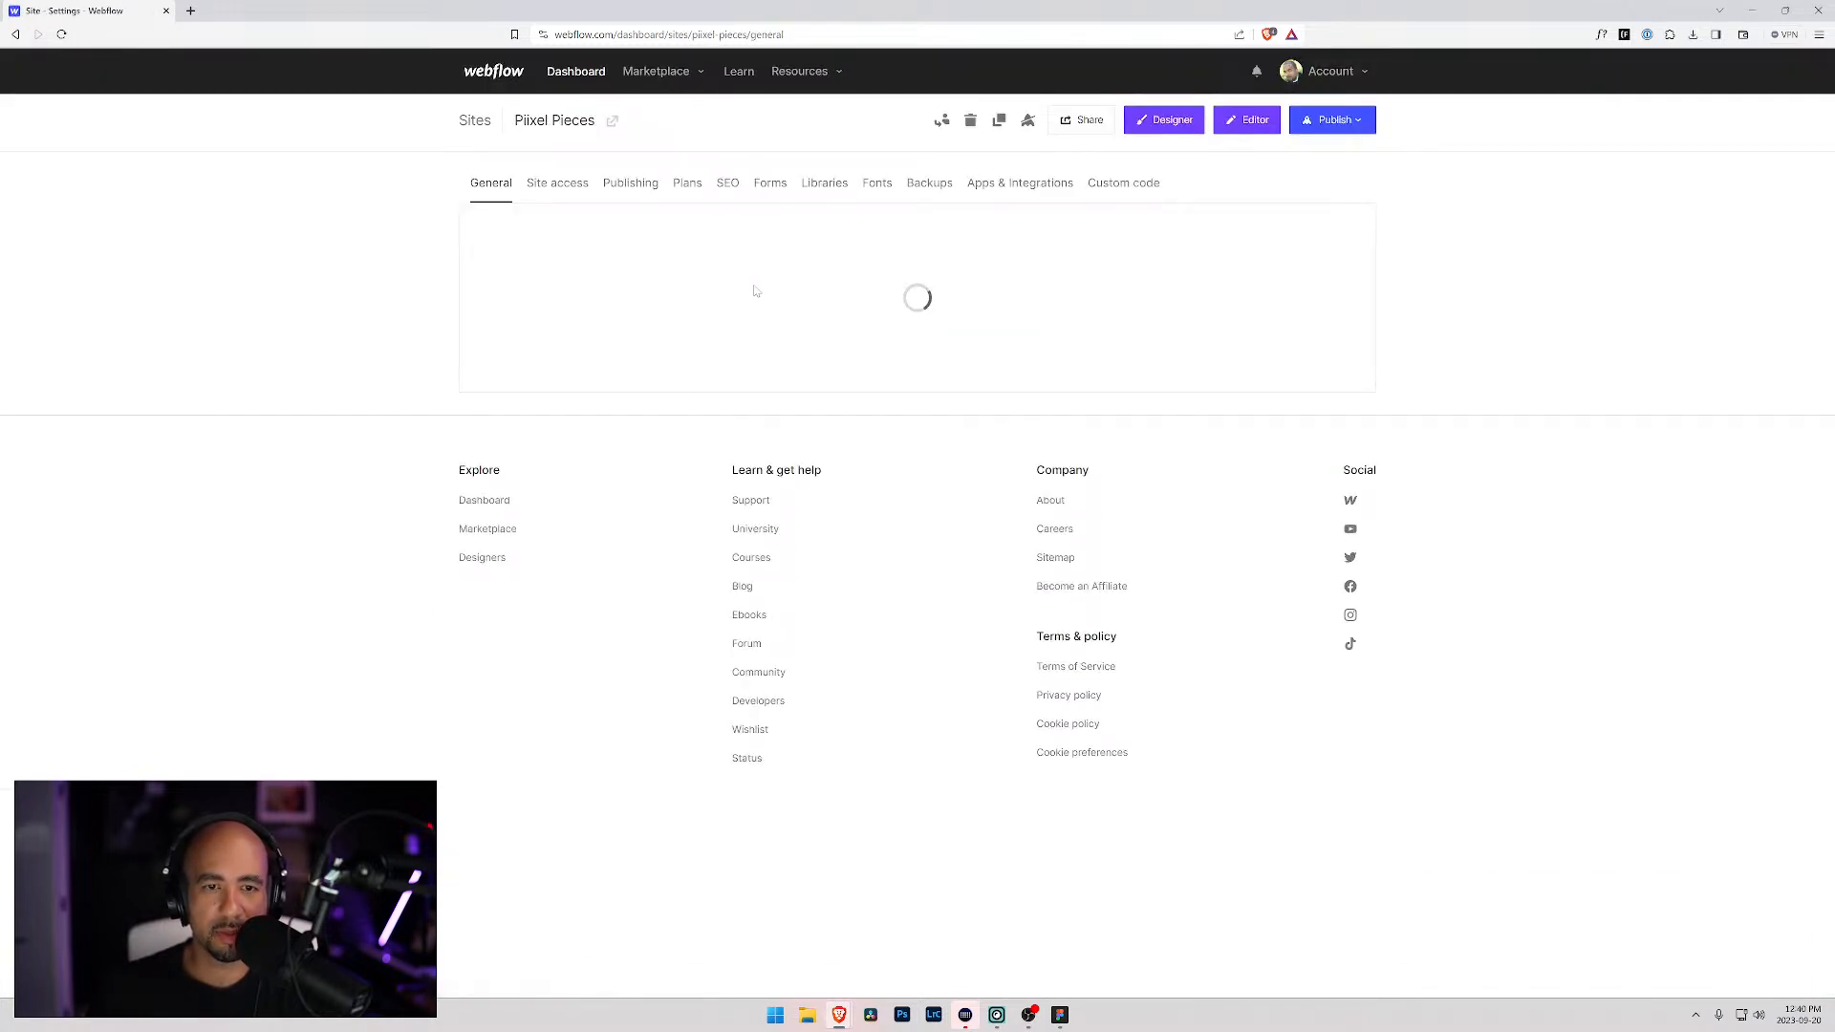
left_click(487, 295)
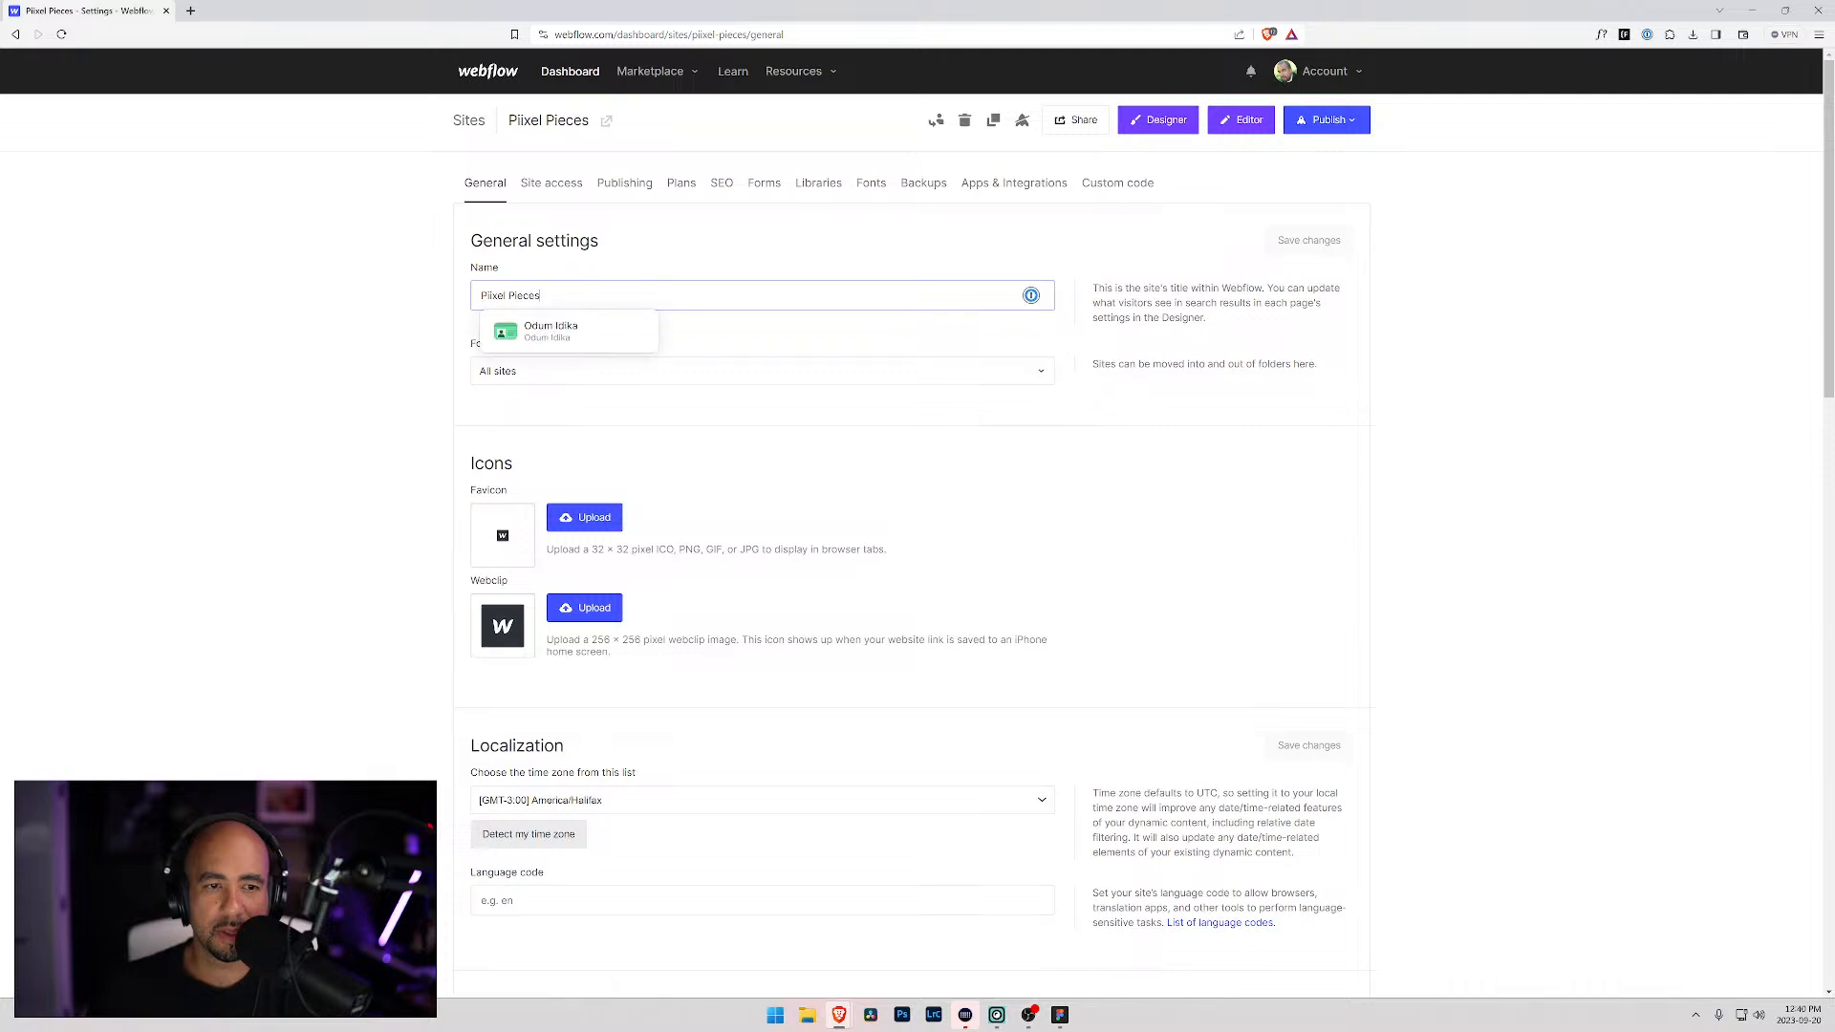
type("Compon")
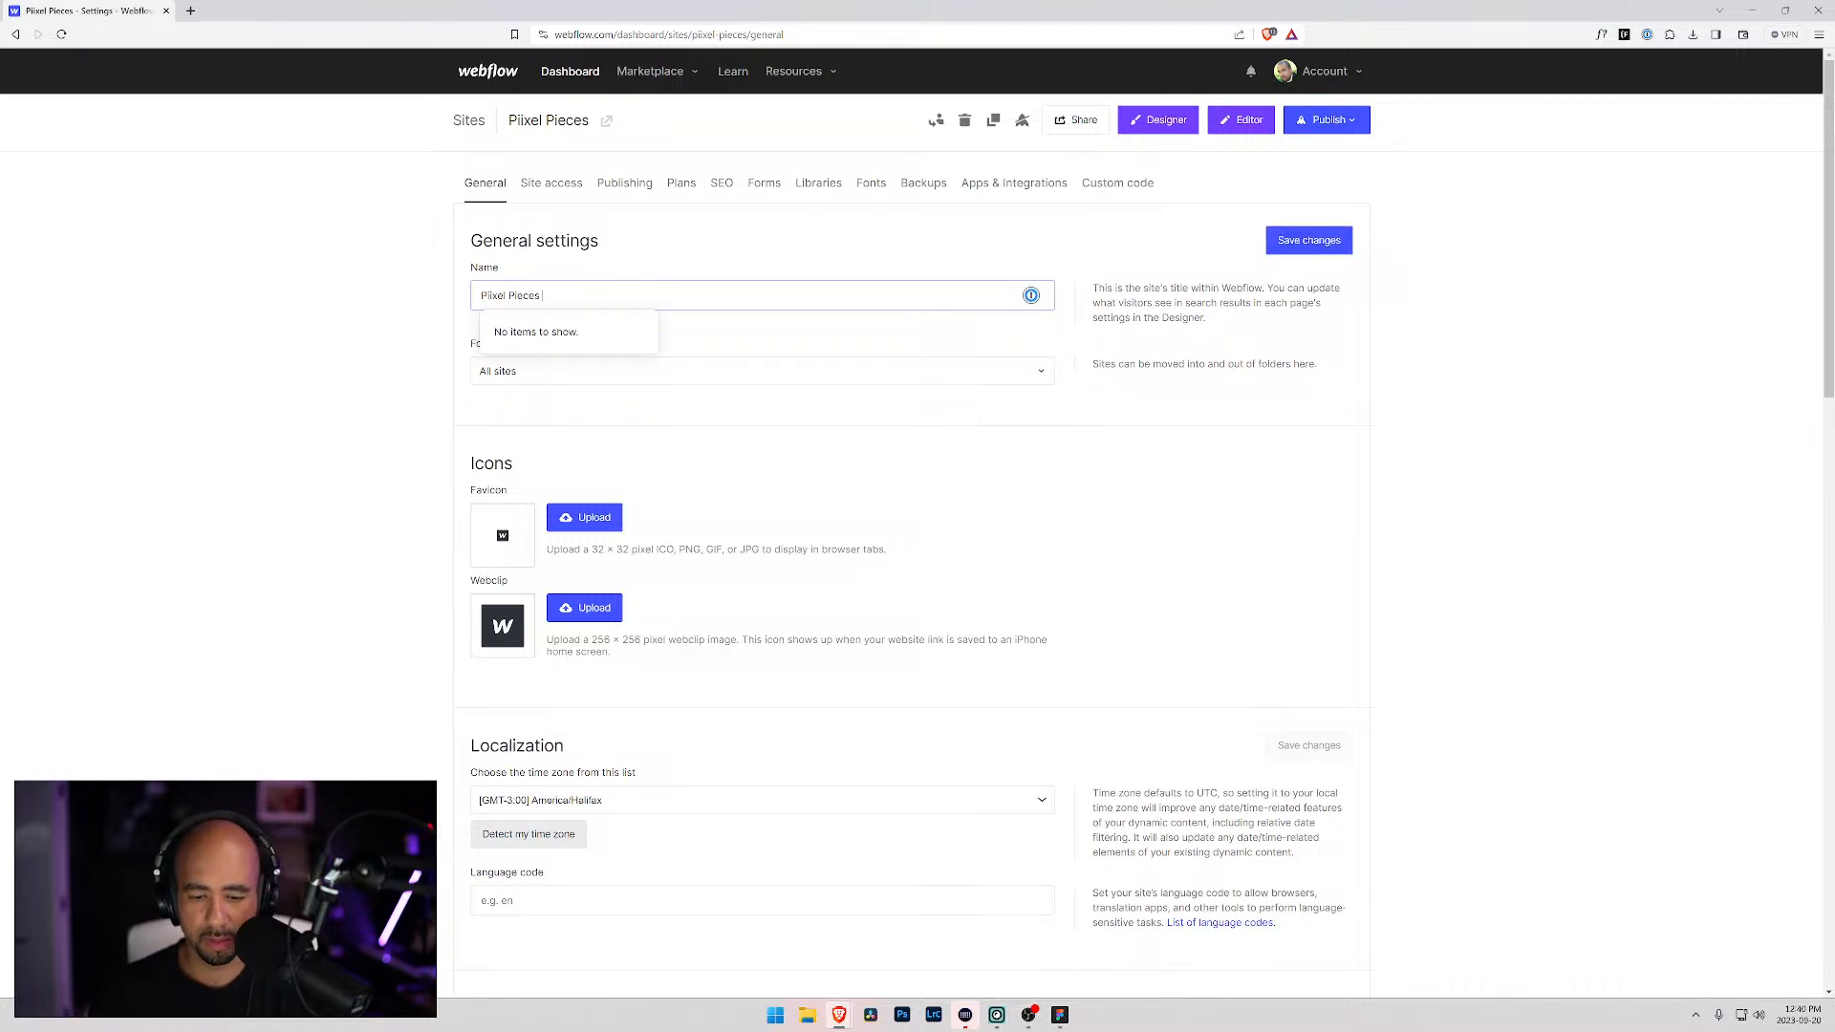
type("ents")
left_click(1277, 244)
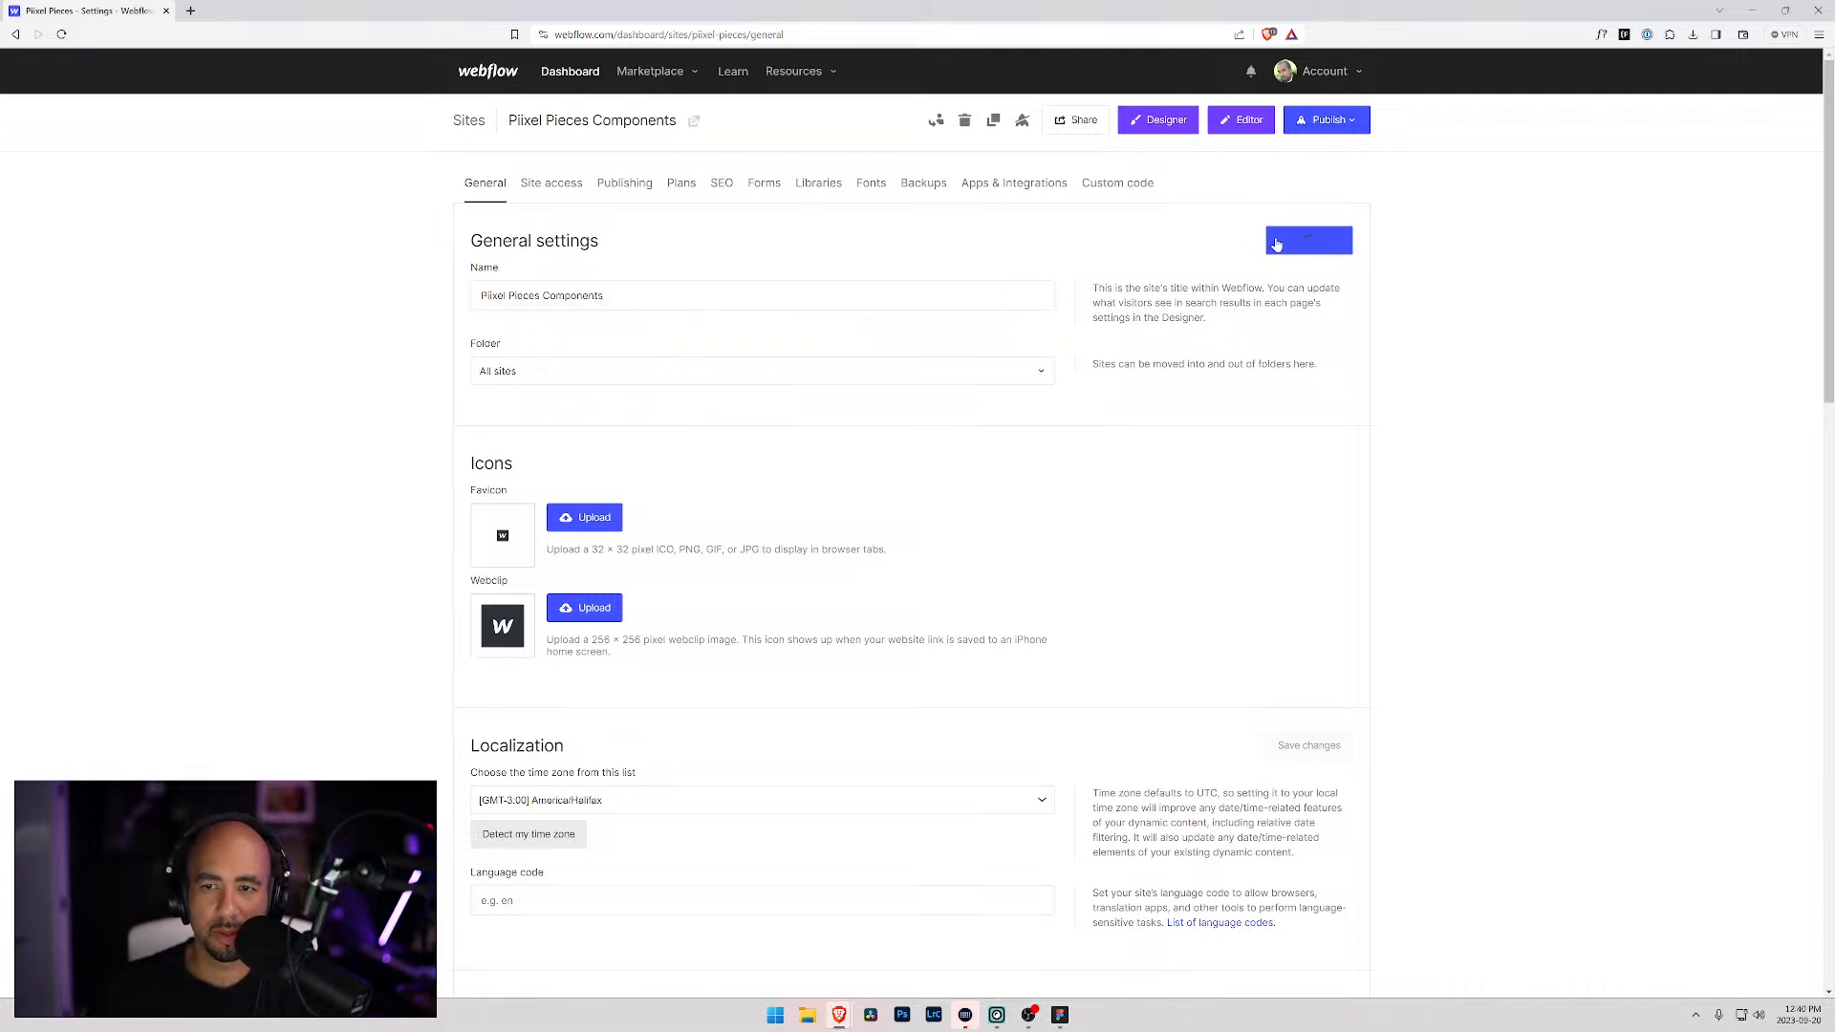
Step: Return to the sites dashboard and create a new site from the Blank Site preset named "Piixel Pieces"
left_click(472, 121)
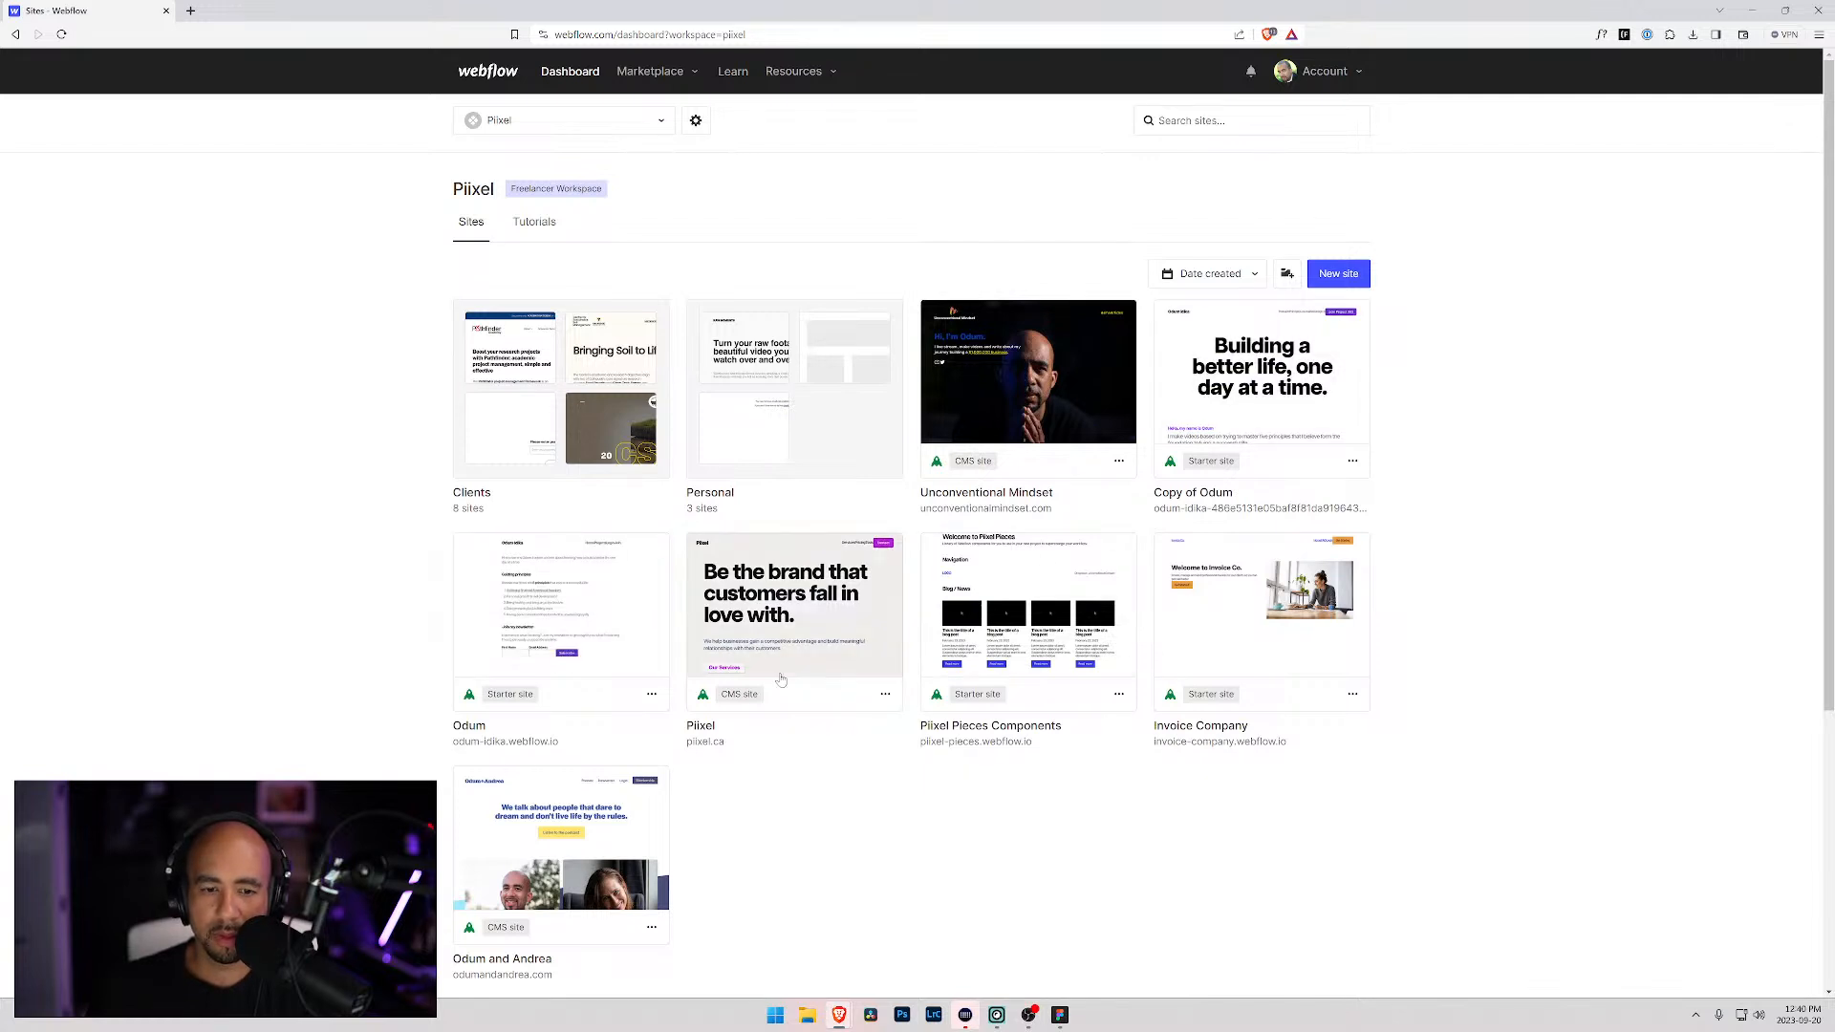
left_click(1340, 274)
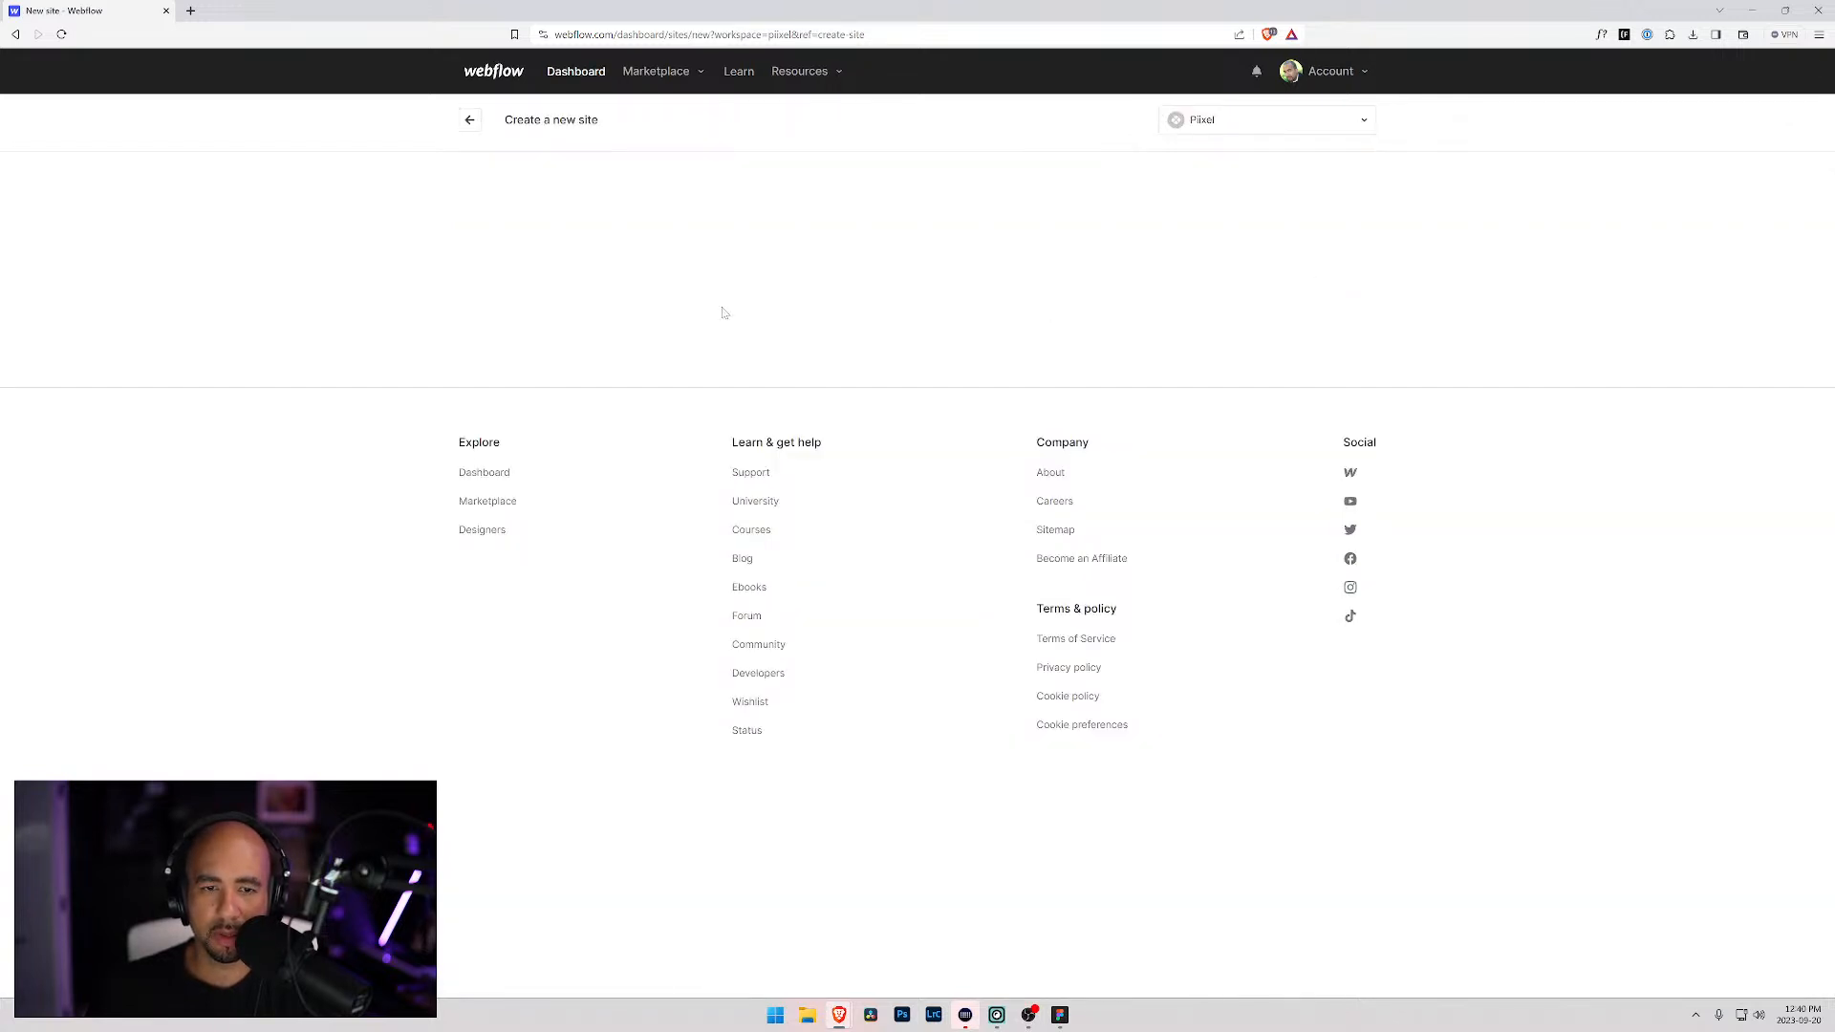
left_click(539, 418)
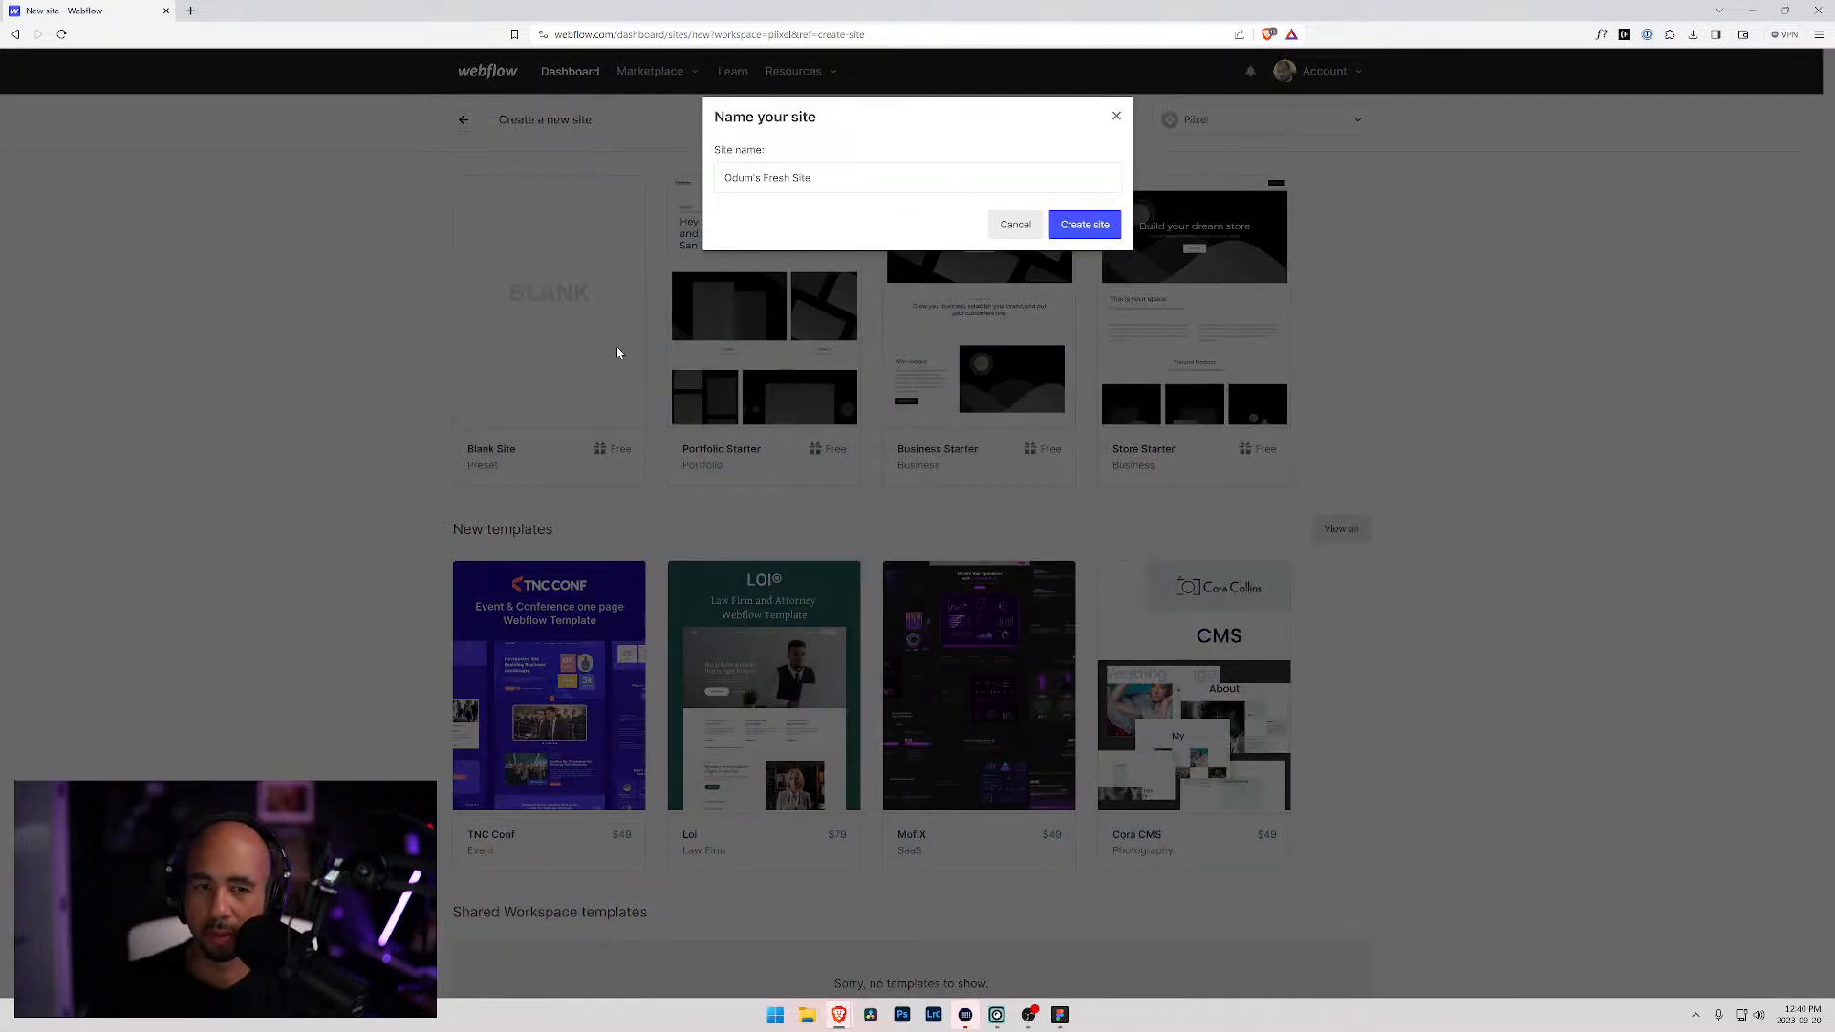
left_click_drag(834, 178, 732, 177)
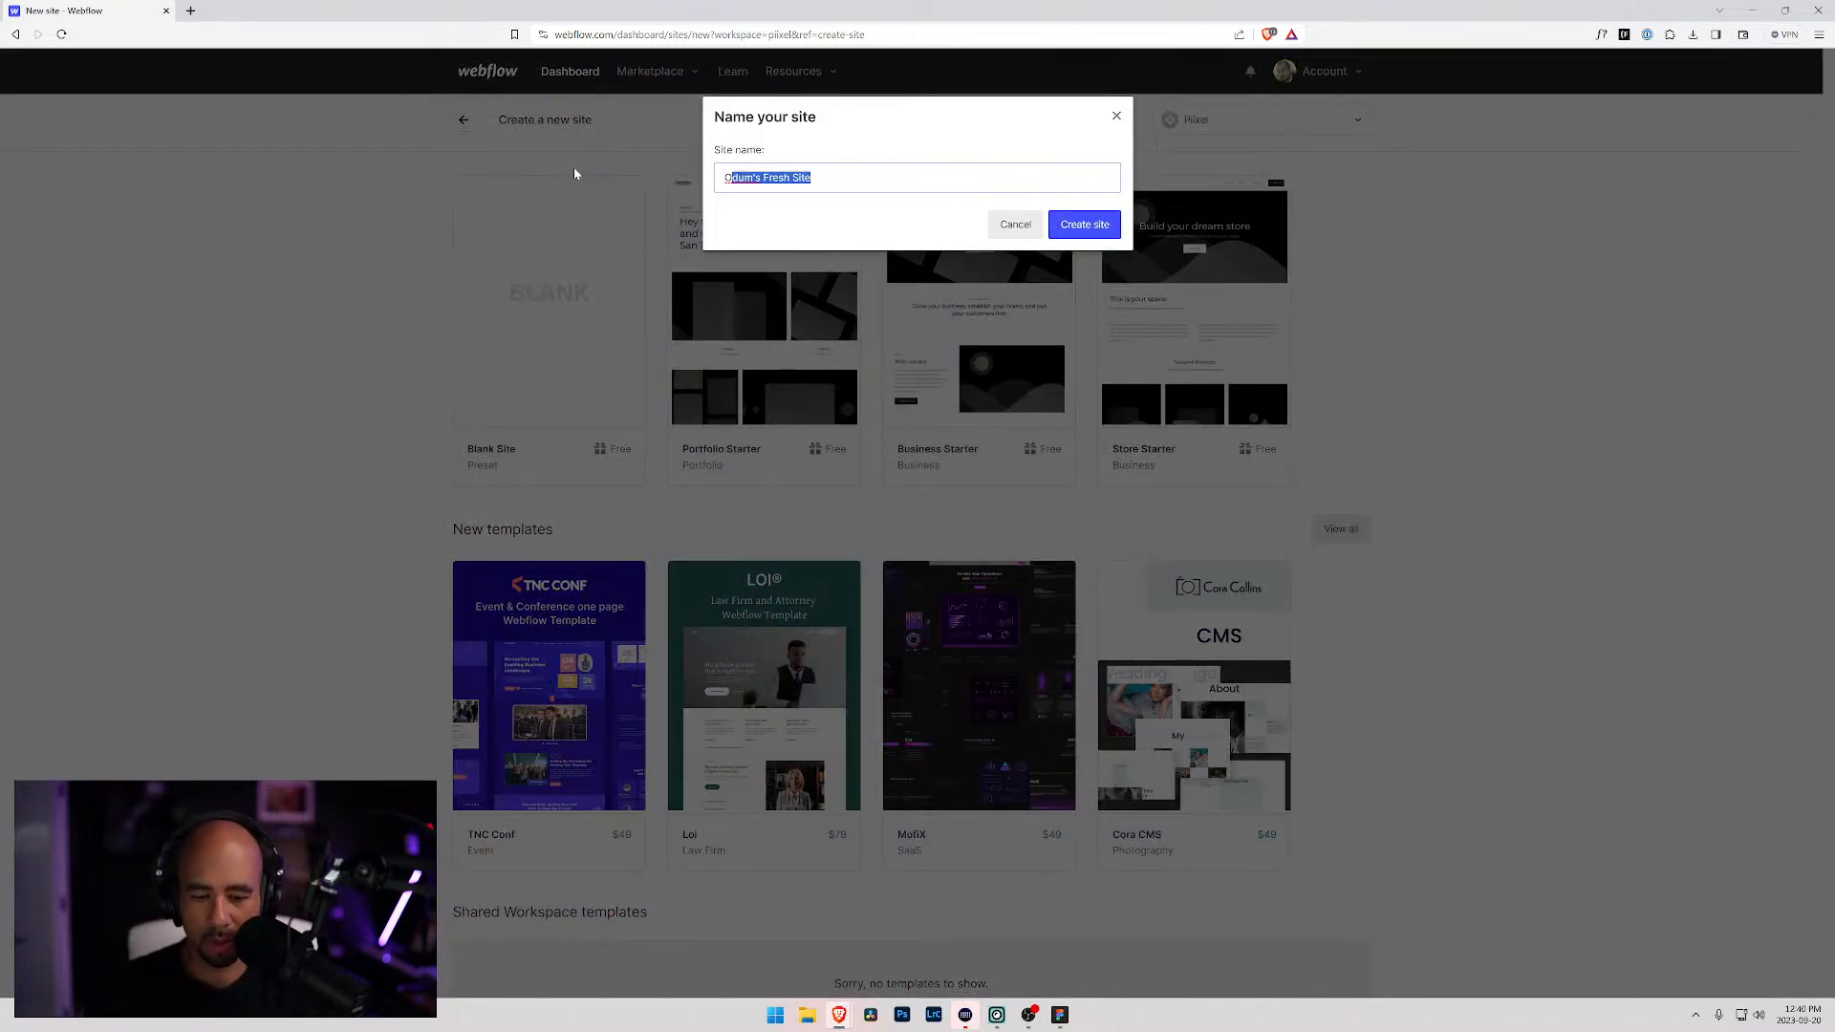
key("BackSpace")
key("BackSpace")
type("Piixel")
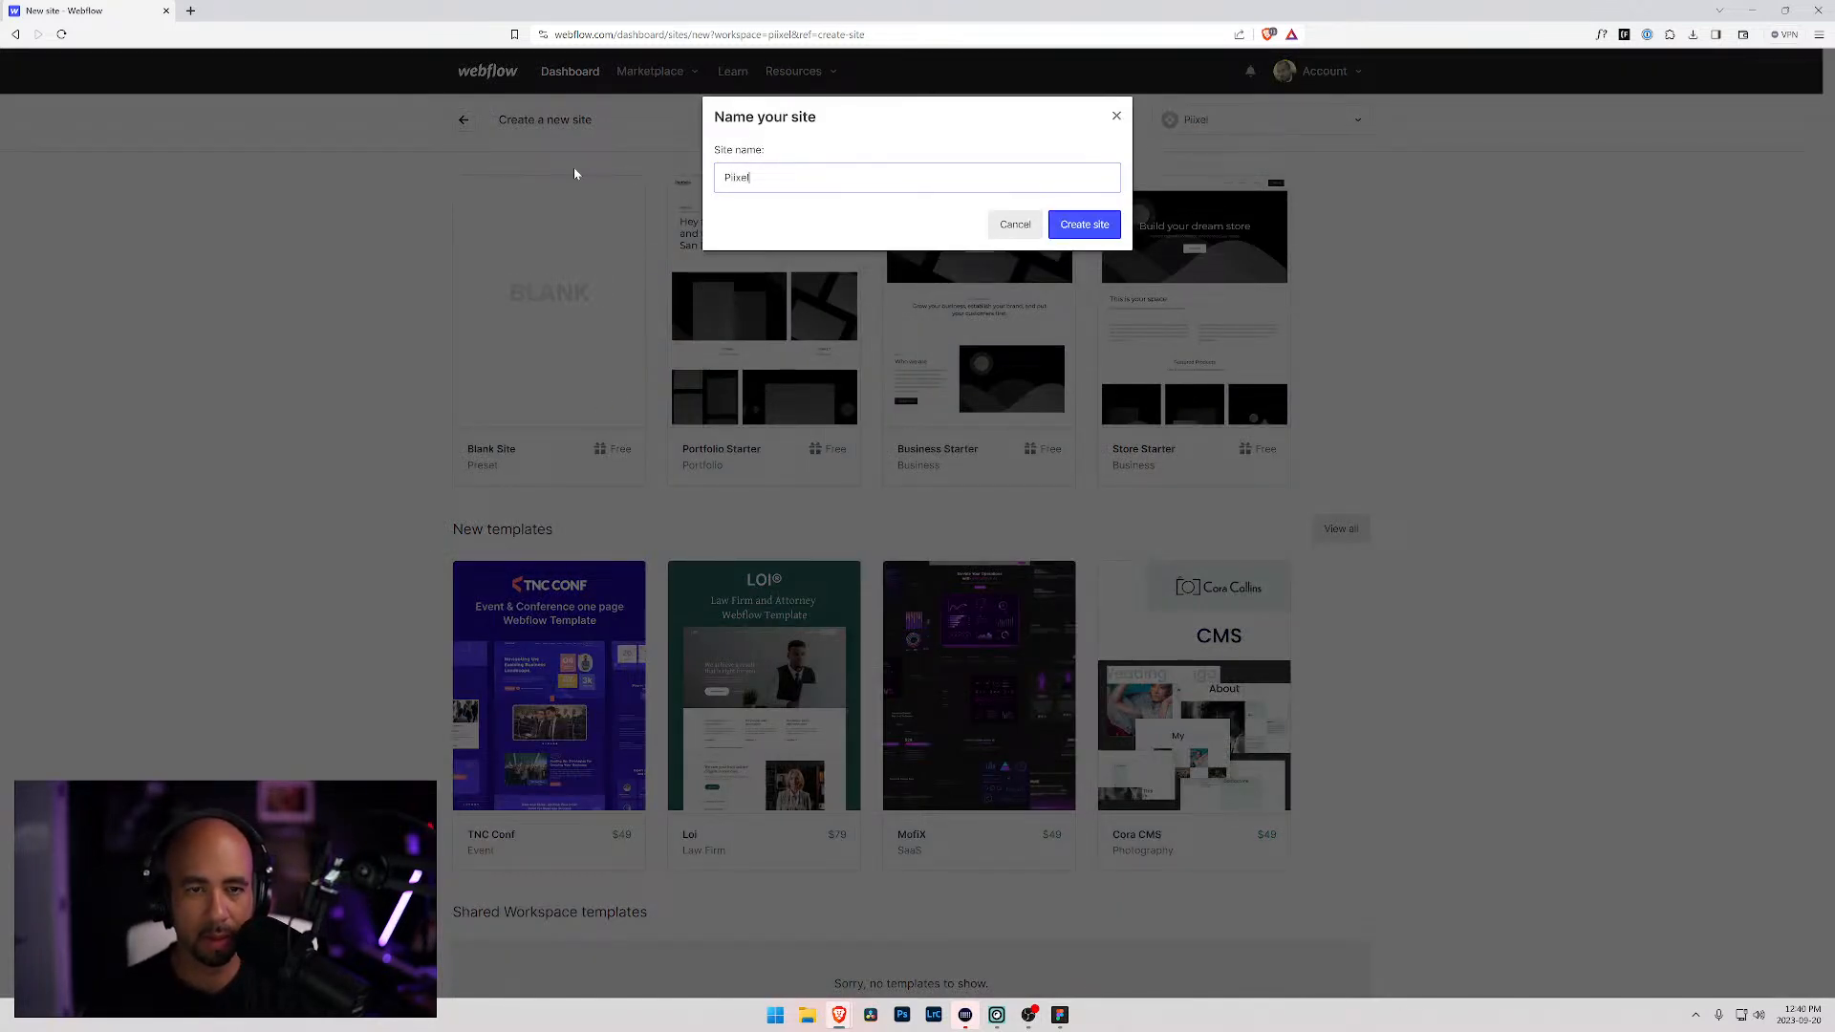
type(" Pieces")
left_click(1091, 229)
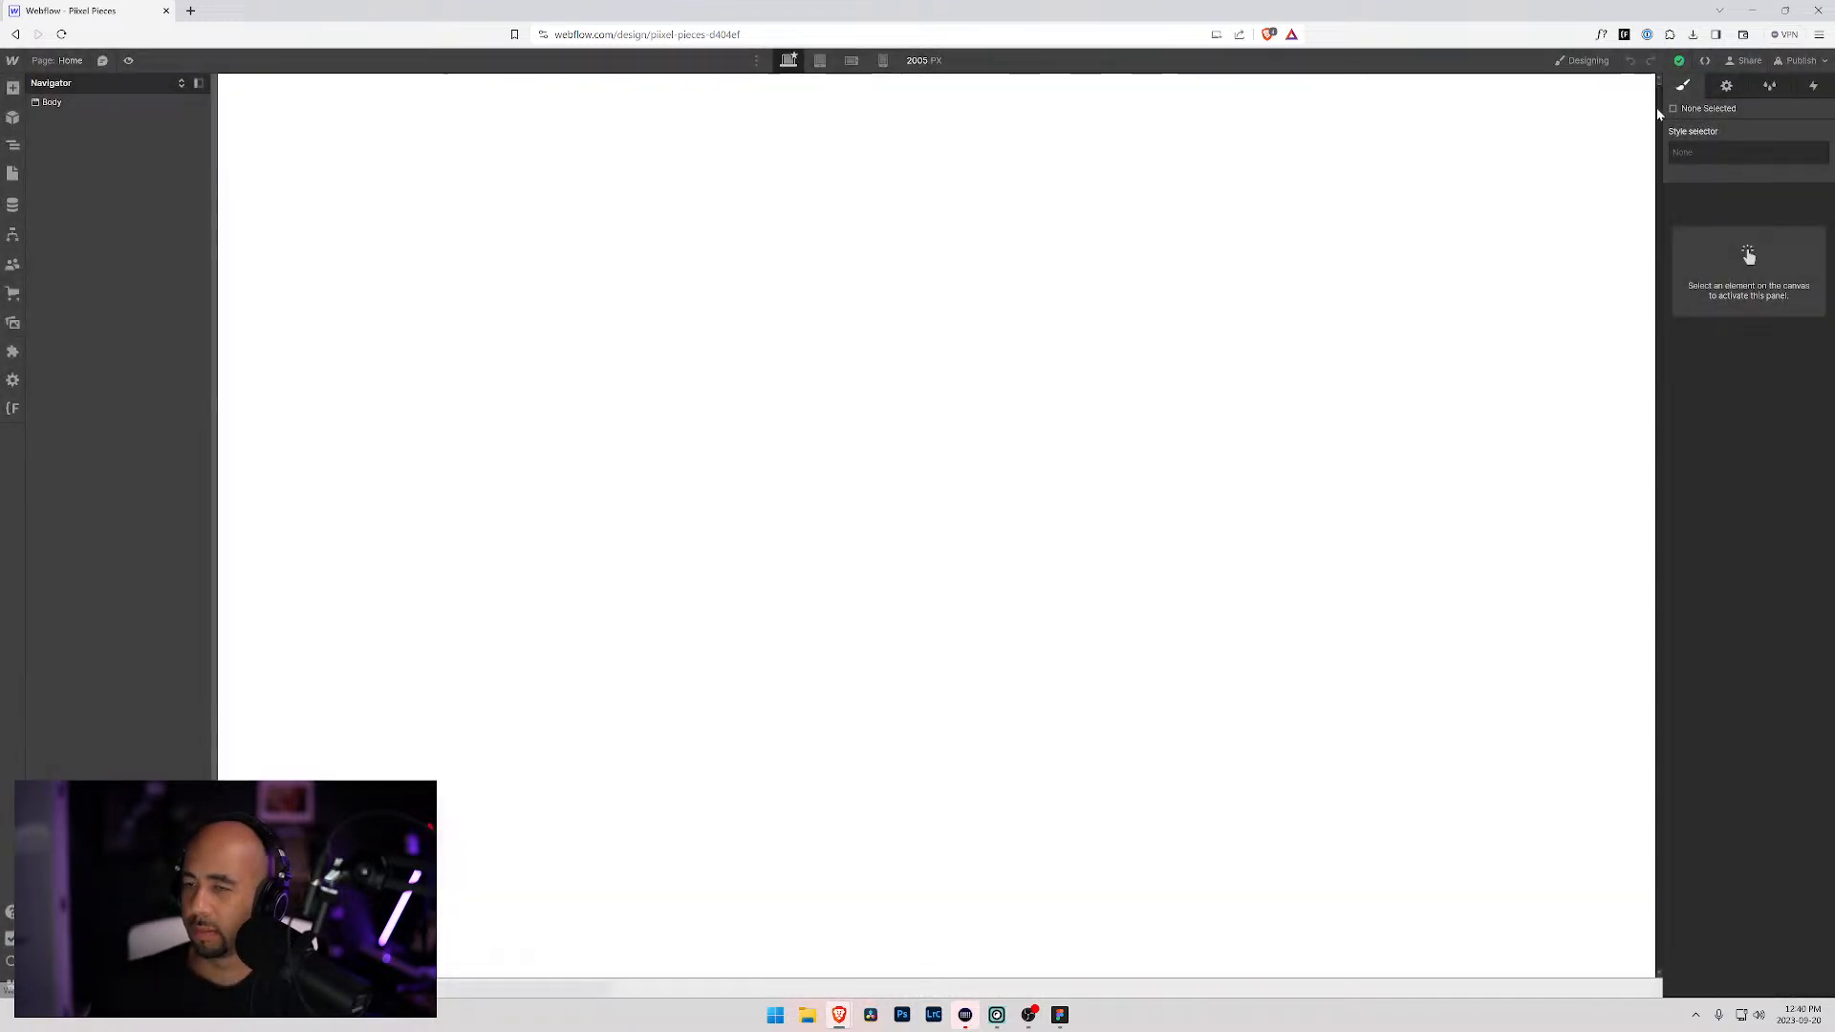
Step: Check the staging domain among the publish destinations of the new Piixel Pieces site
left_click(1797, 61)
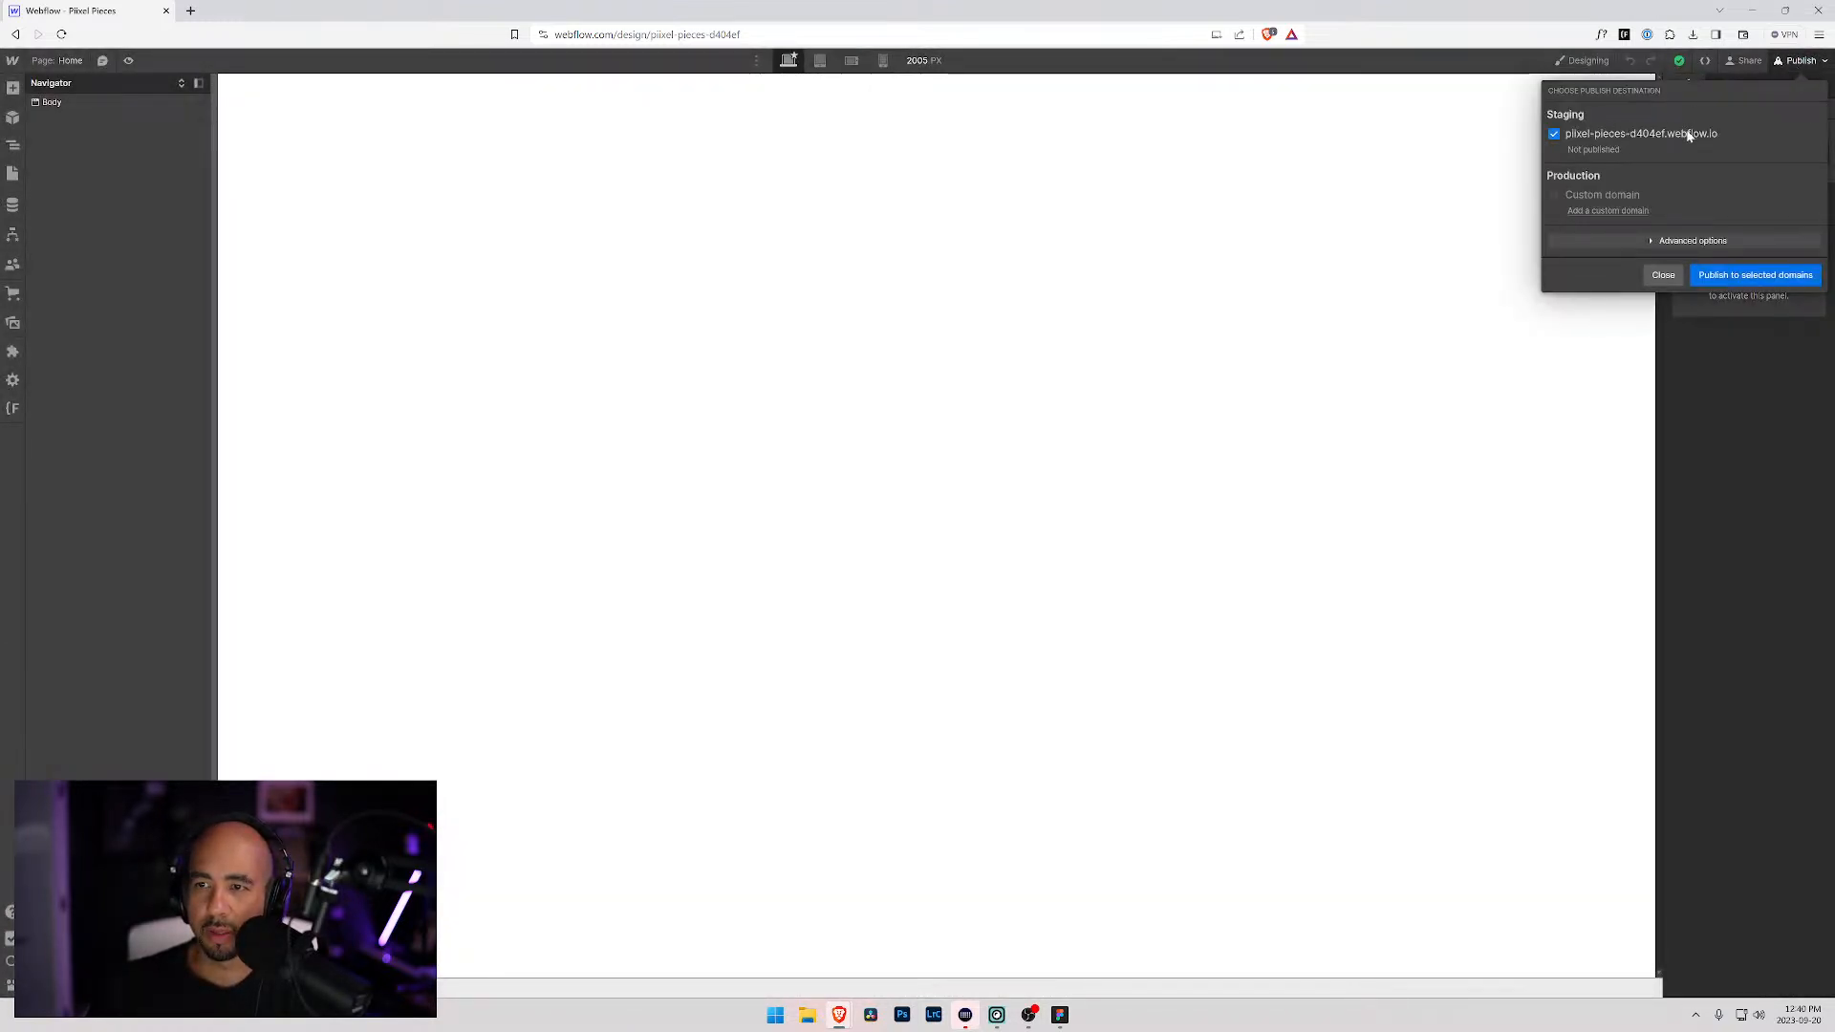
left_click(1668, 245)
left_click(1668, 245)
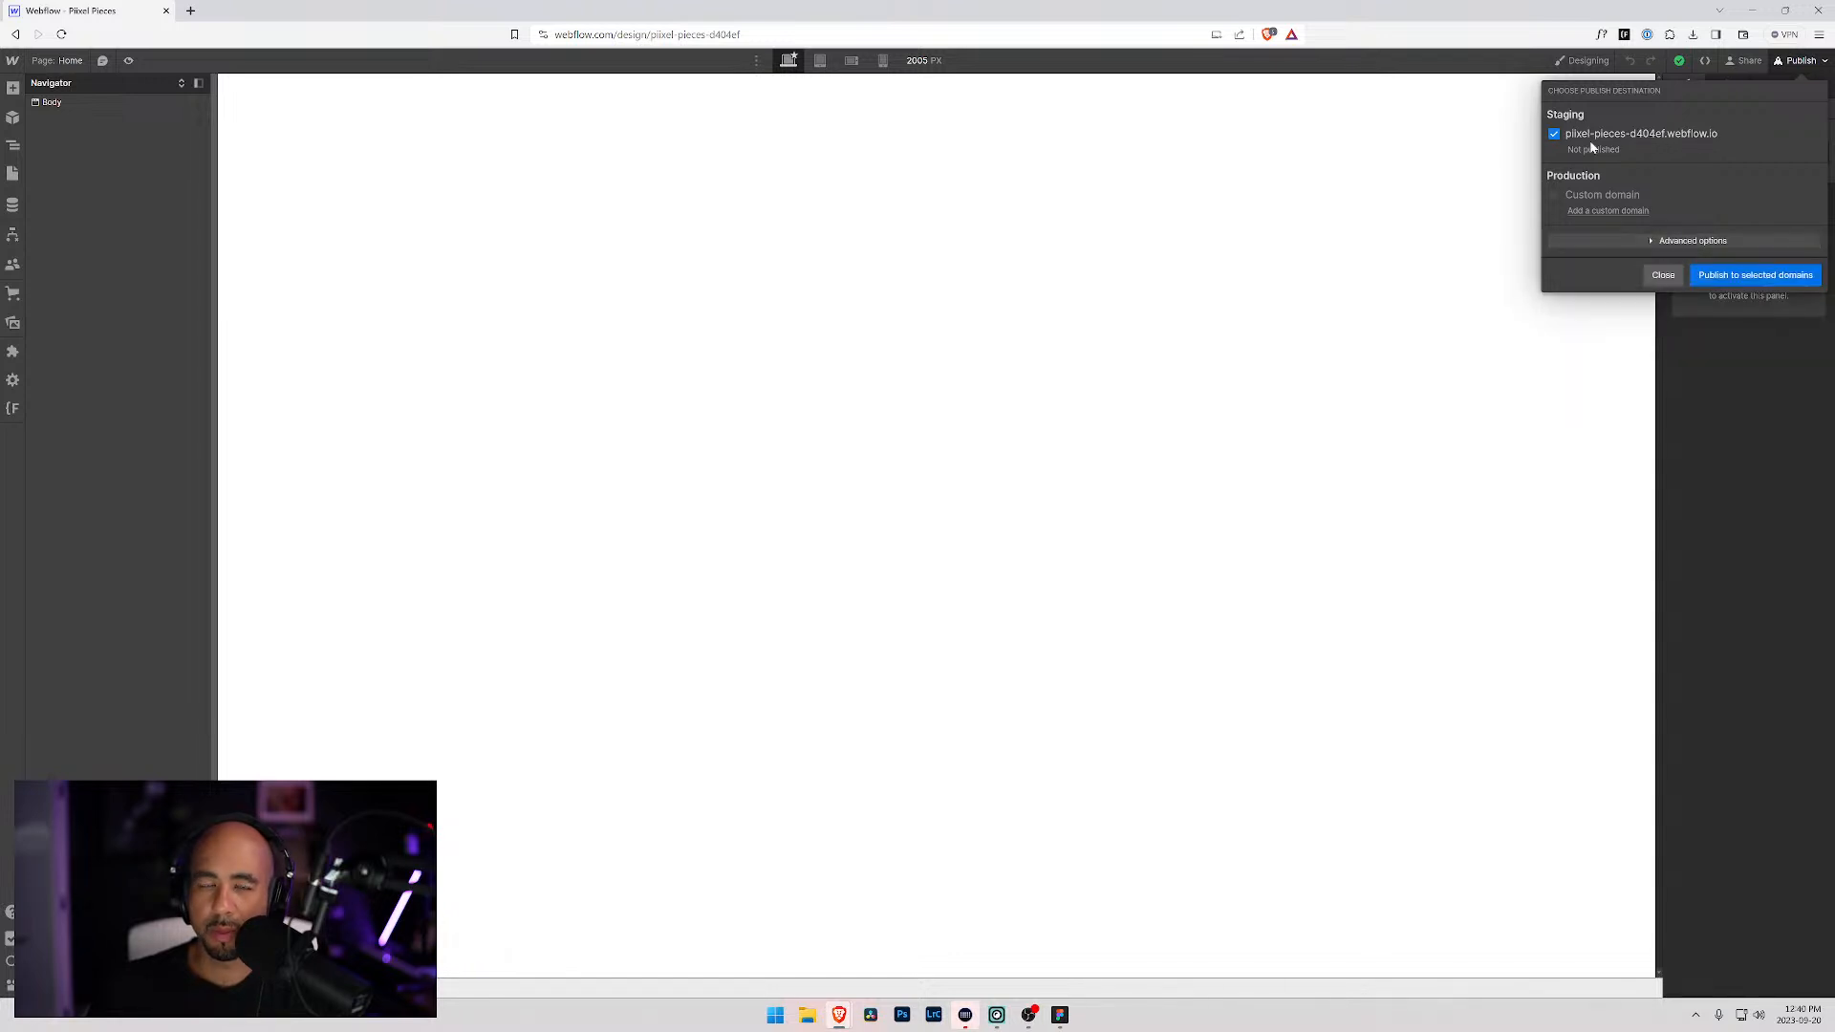
Step: Open the new site's settings in a separate tab and try to shorten its staging subdomain to piixel-pieces
left_click(14, 60)
left_click(13, 61)
middle_click(39, 112)
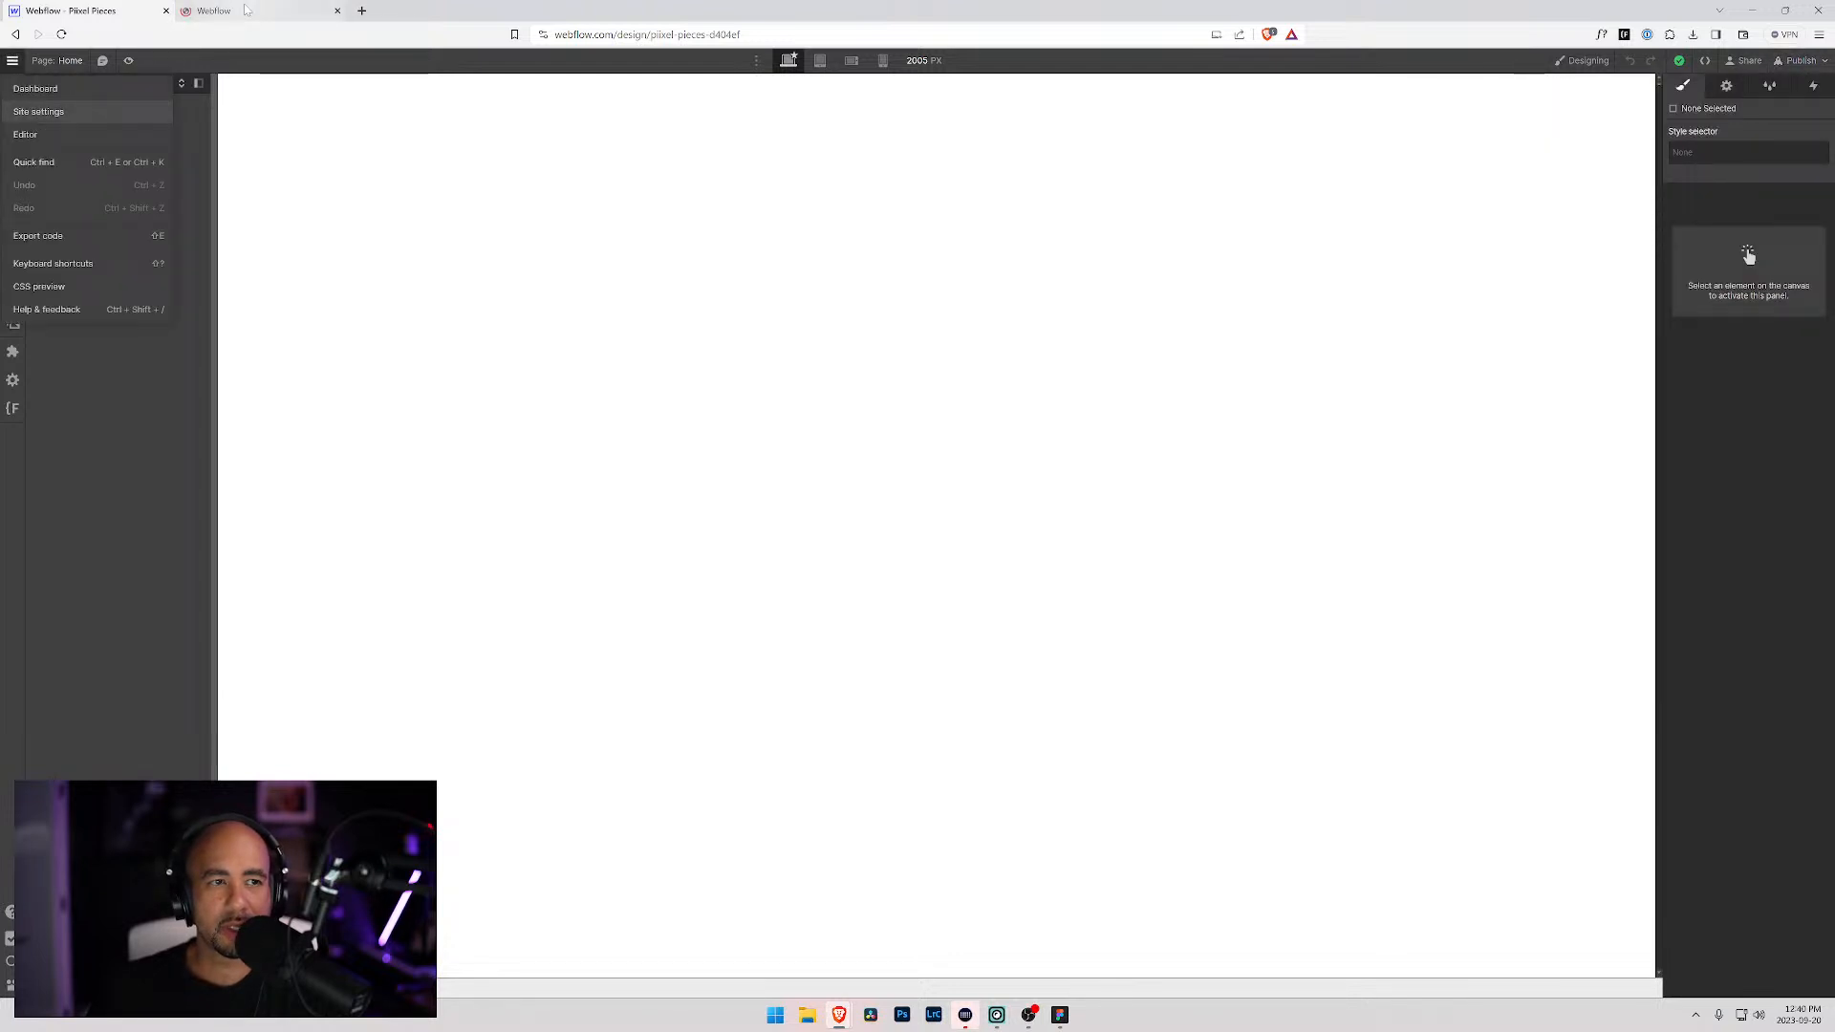
left_click(246, 9)
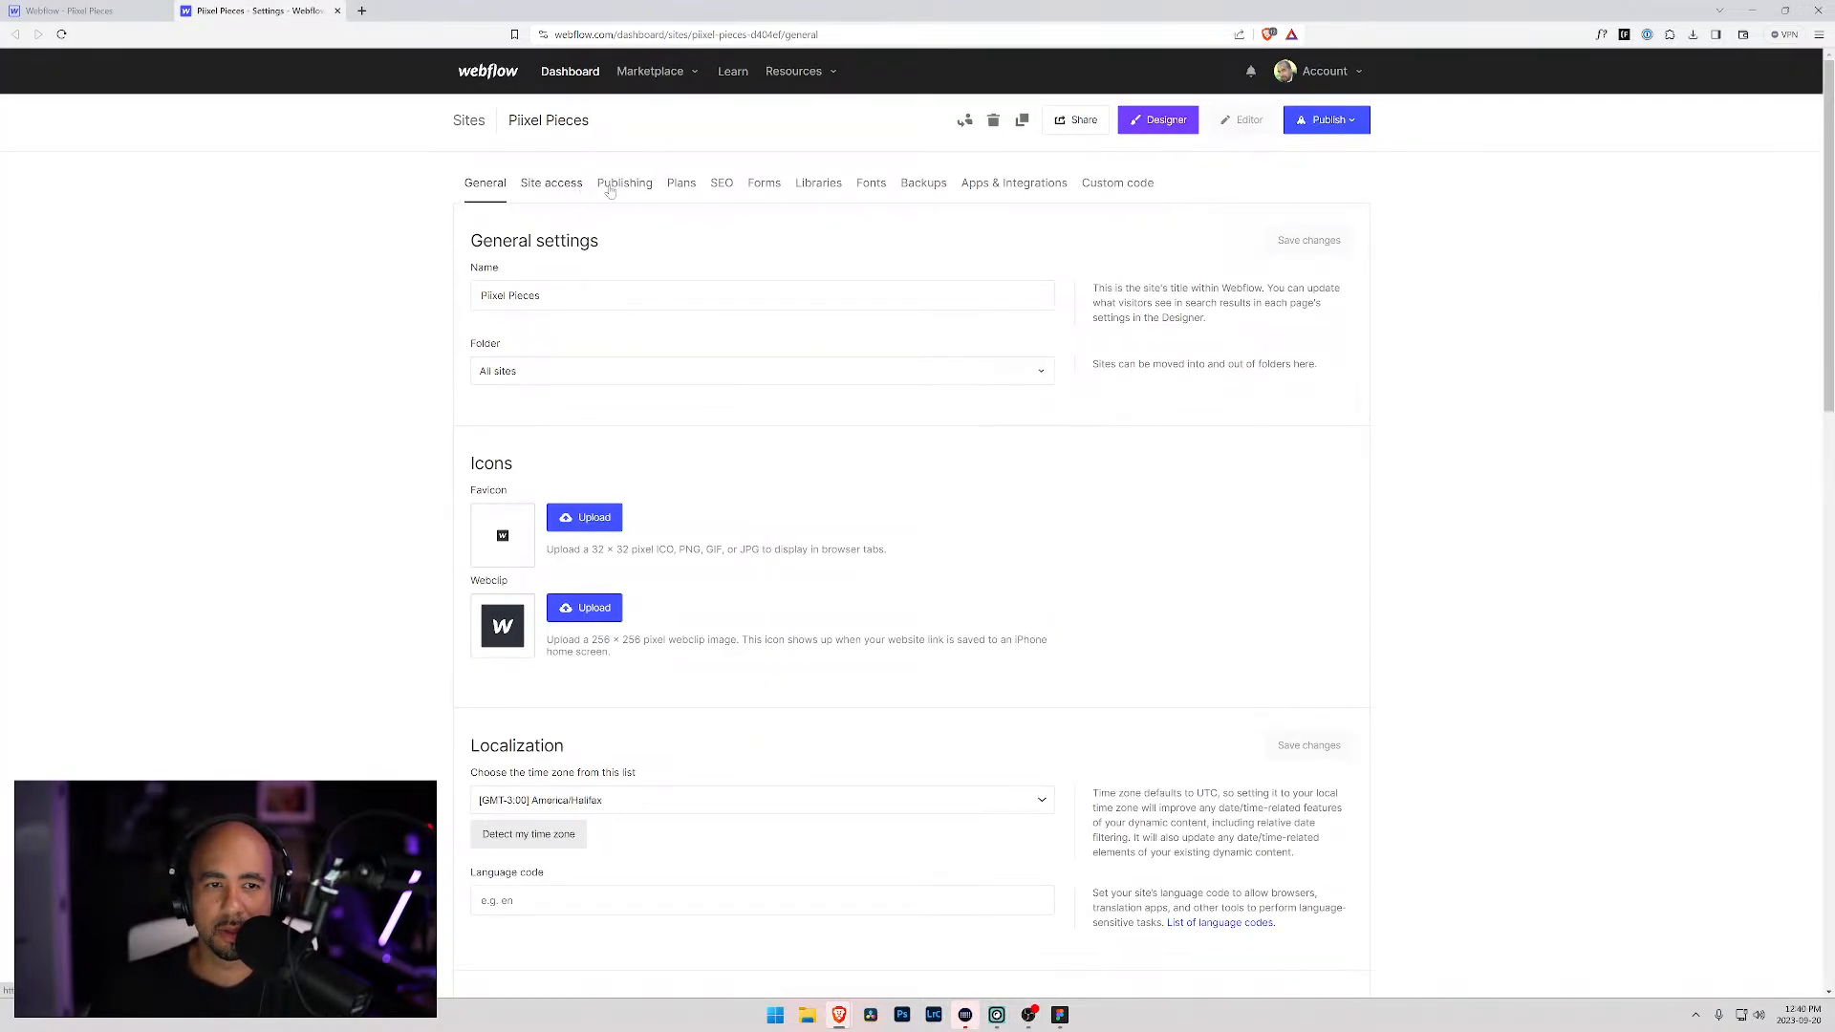
left_click(625, 183)
left_click_drag(585, 364, 542, 364)
key("BackSpace")
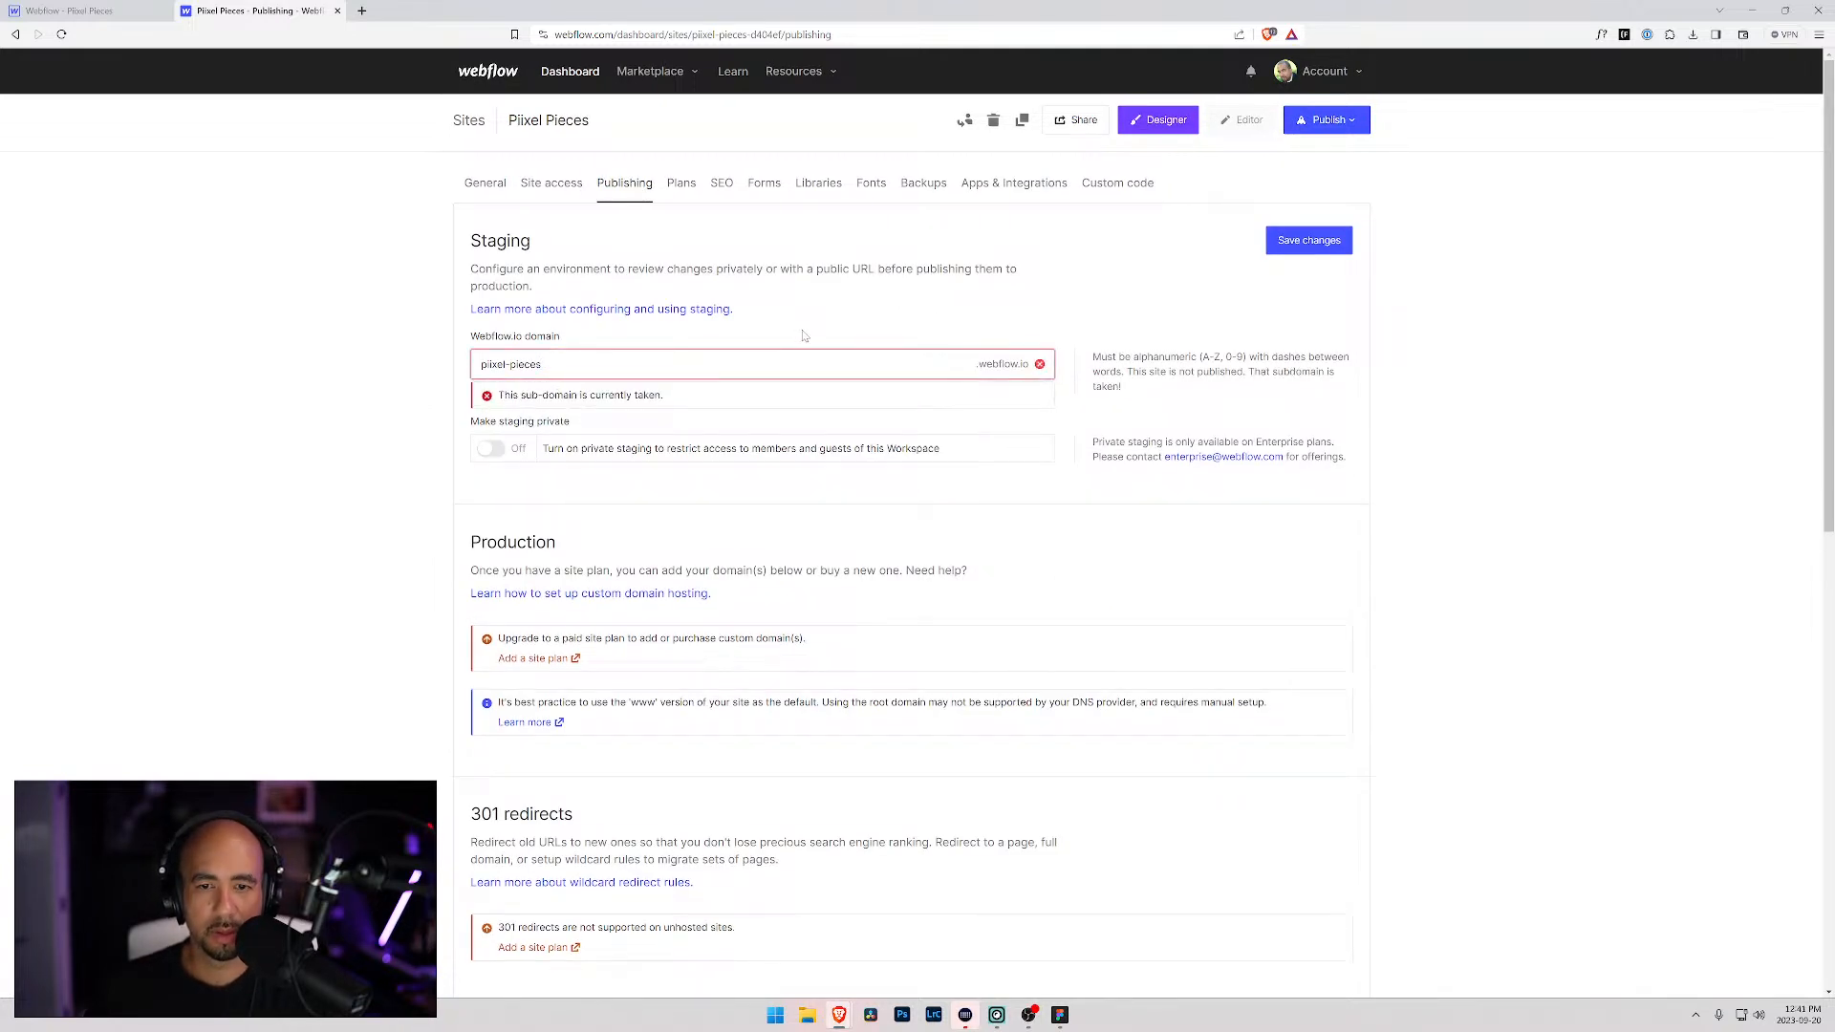
left_click(1109, 283)
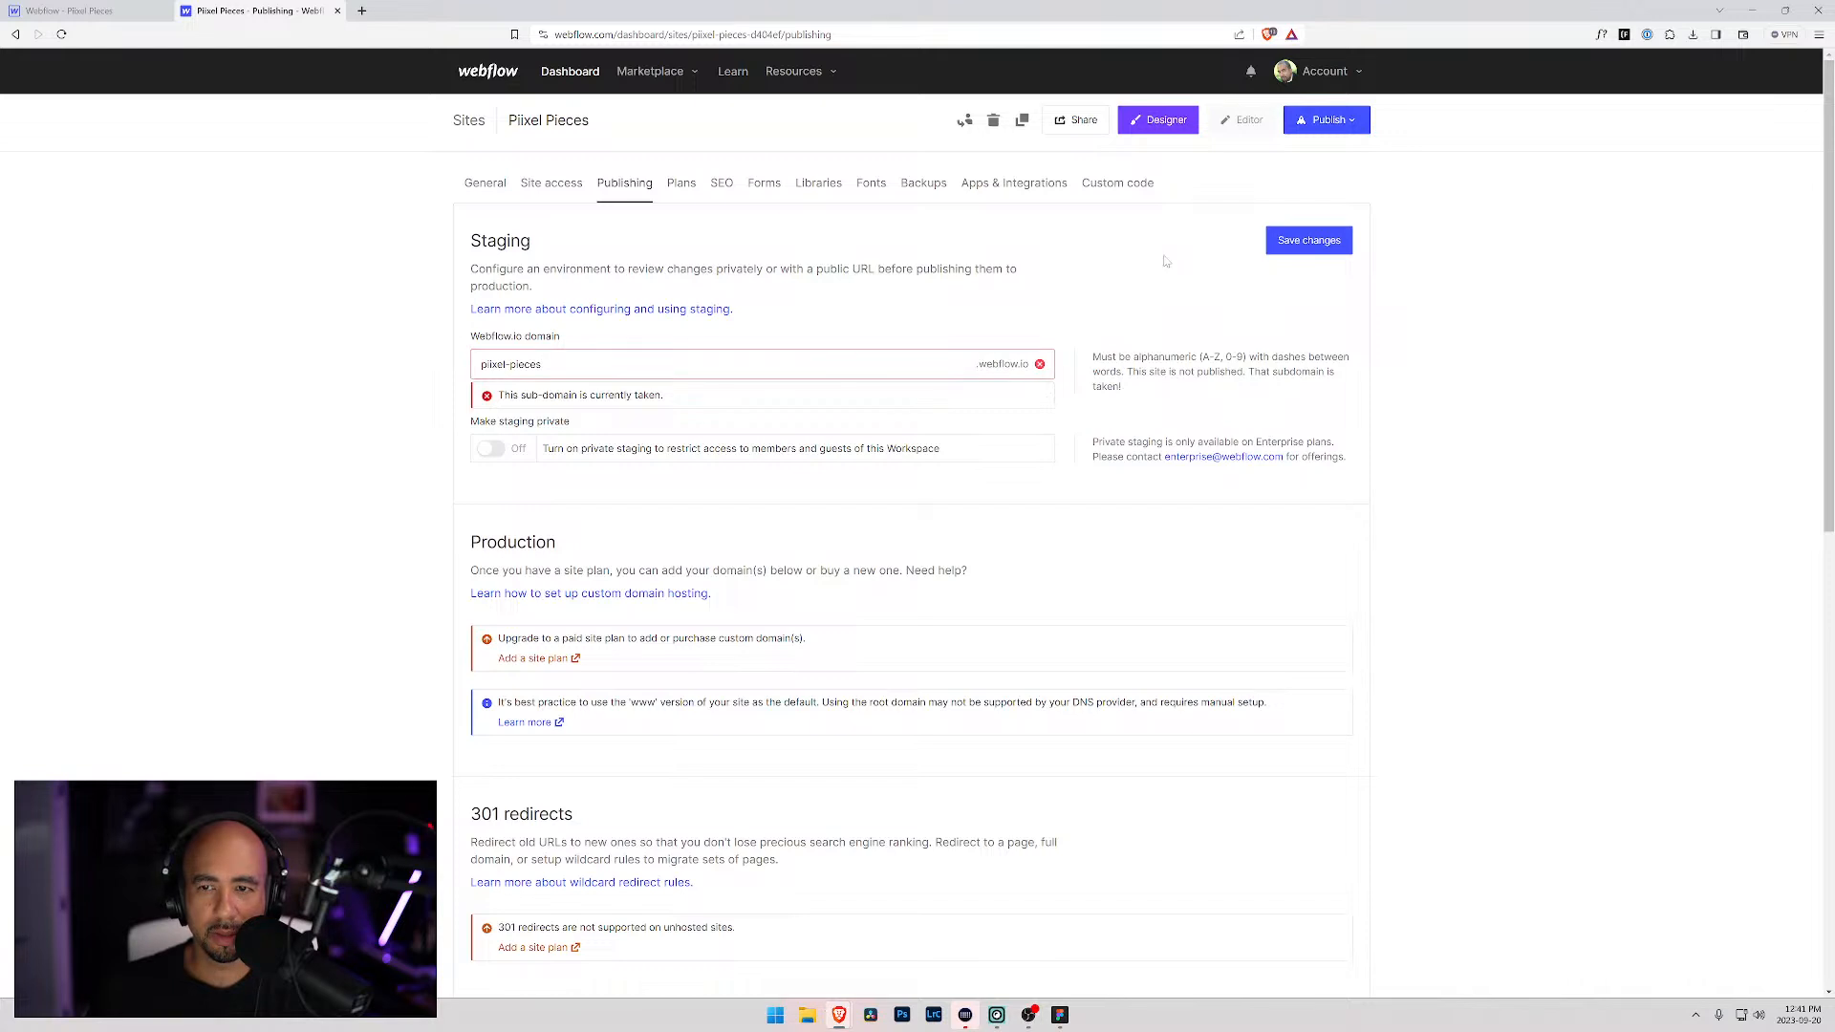
Step: Change the Piixel Pieces Components site's staging subdomain to piixel-pieces-components in its publishing settings and save
left_click(469, 119)
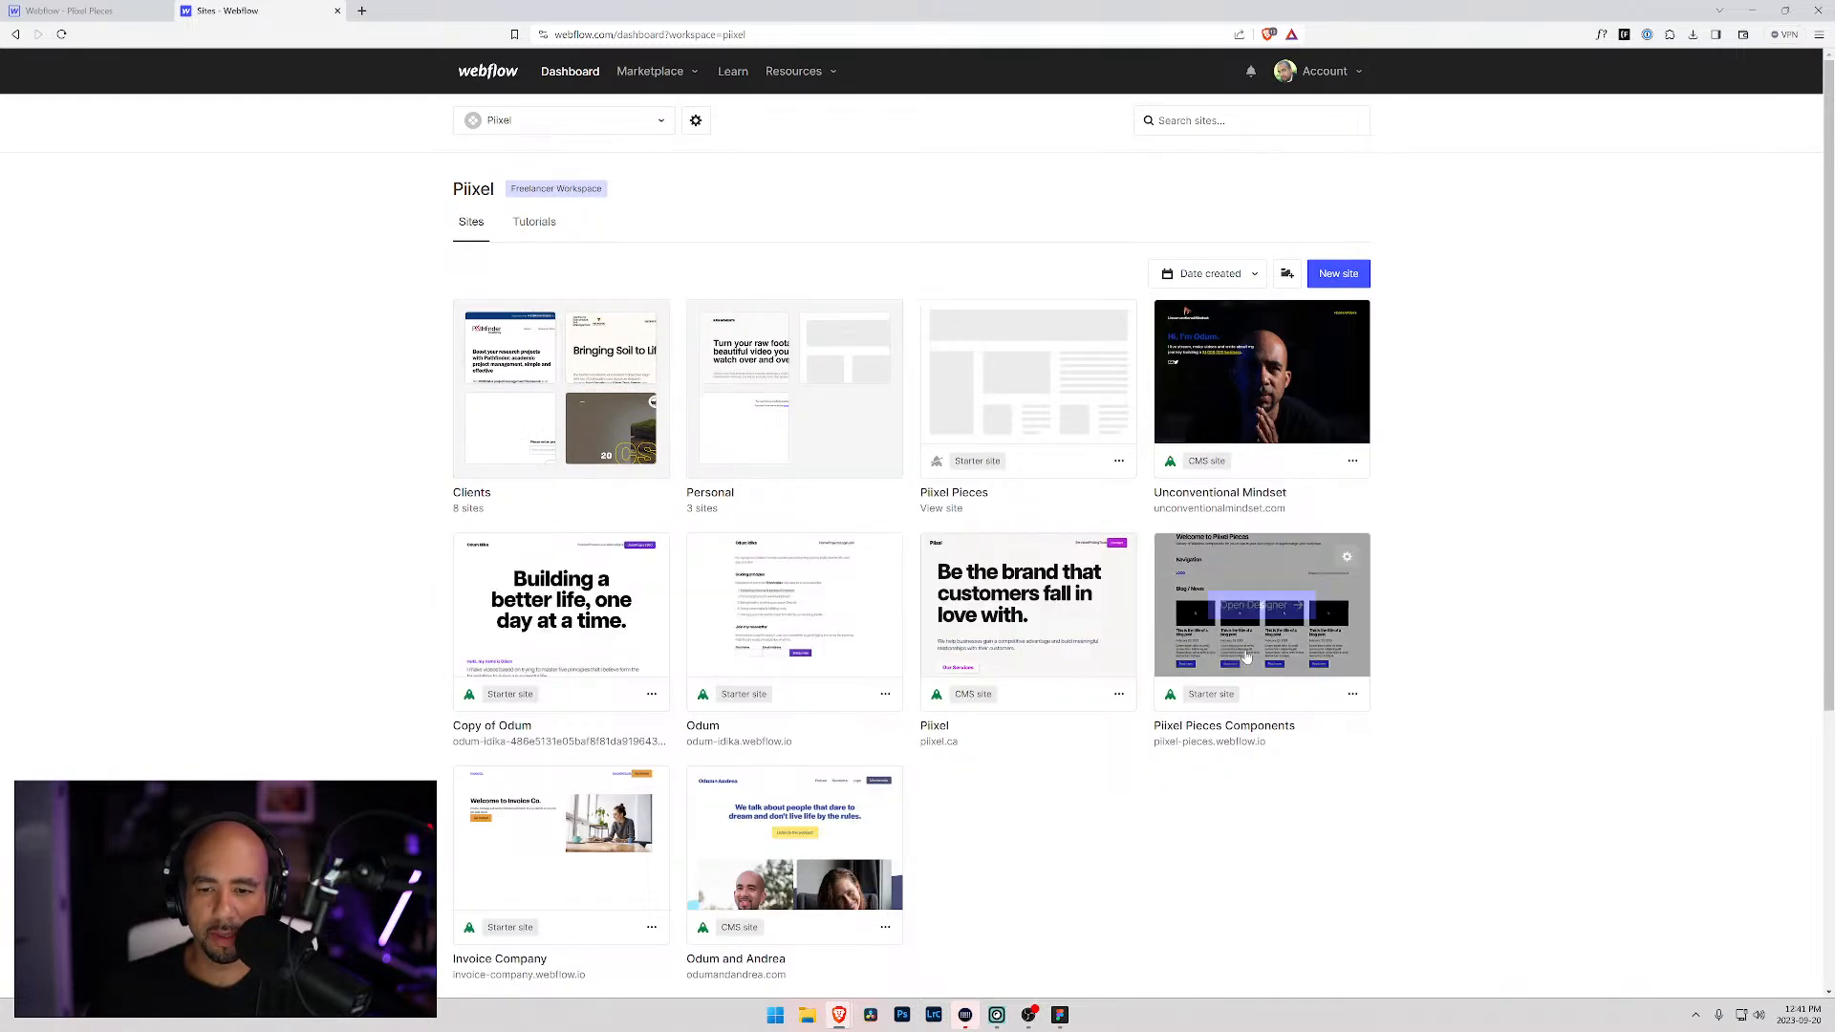
left_click(1349, 557)
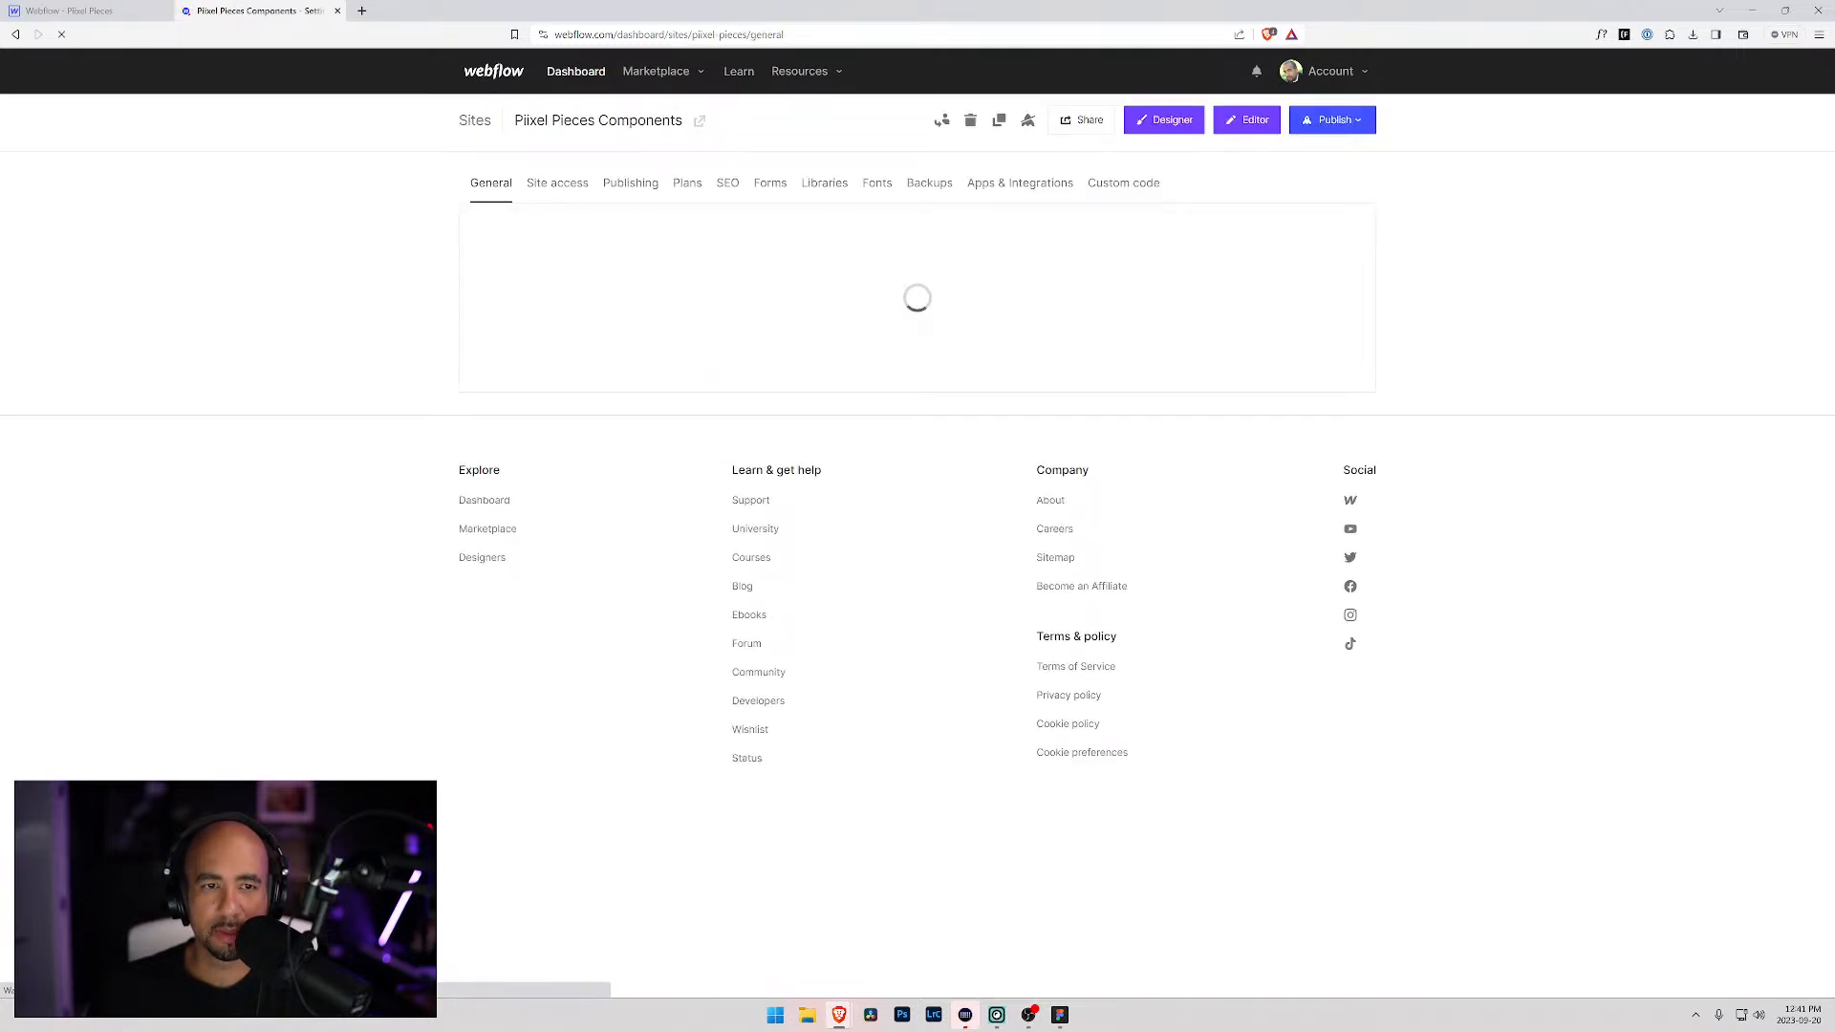
left_click(624, 183)
left_click(593, 364)
type("-components")
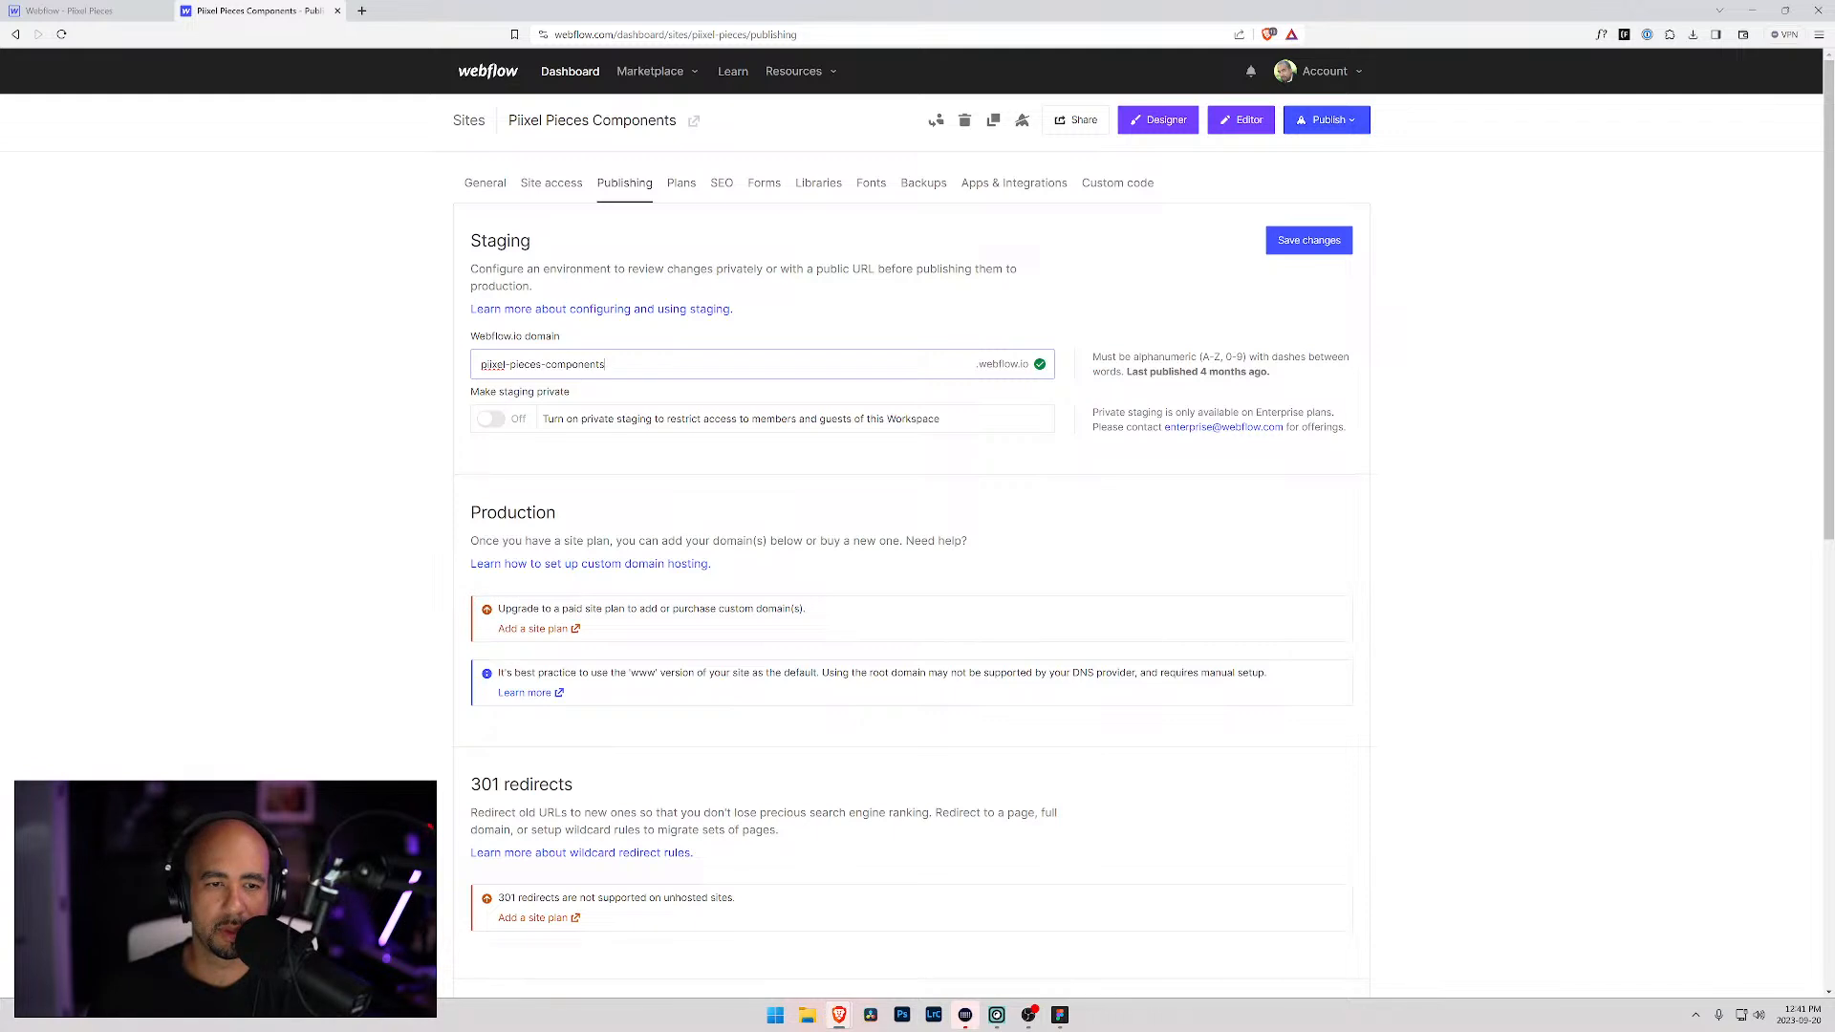
left_click(1323, 240)
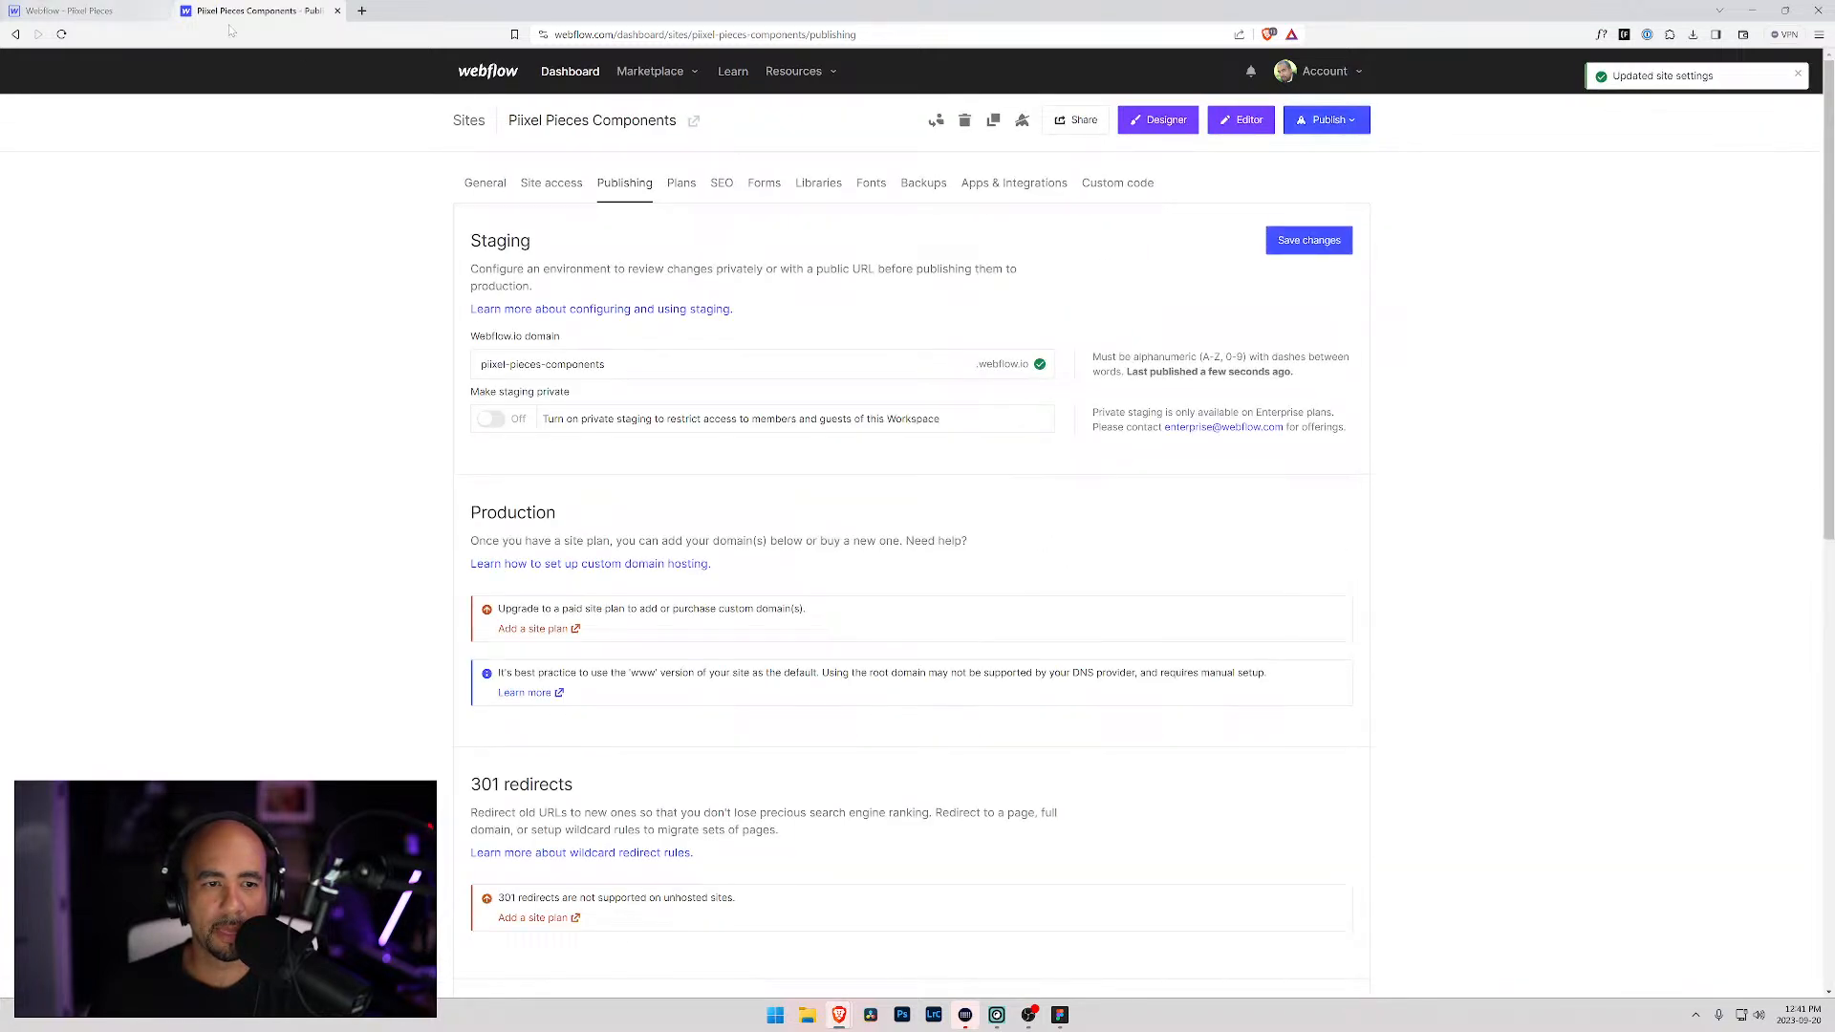
Step: Set the new Piixel Pieces site's staging subdomain to piixel-pieces in its publishing settings and save
left_click(468, 120)
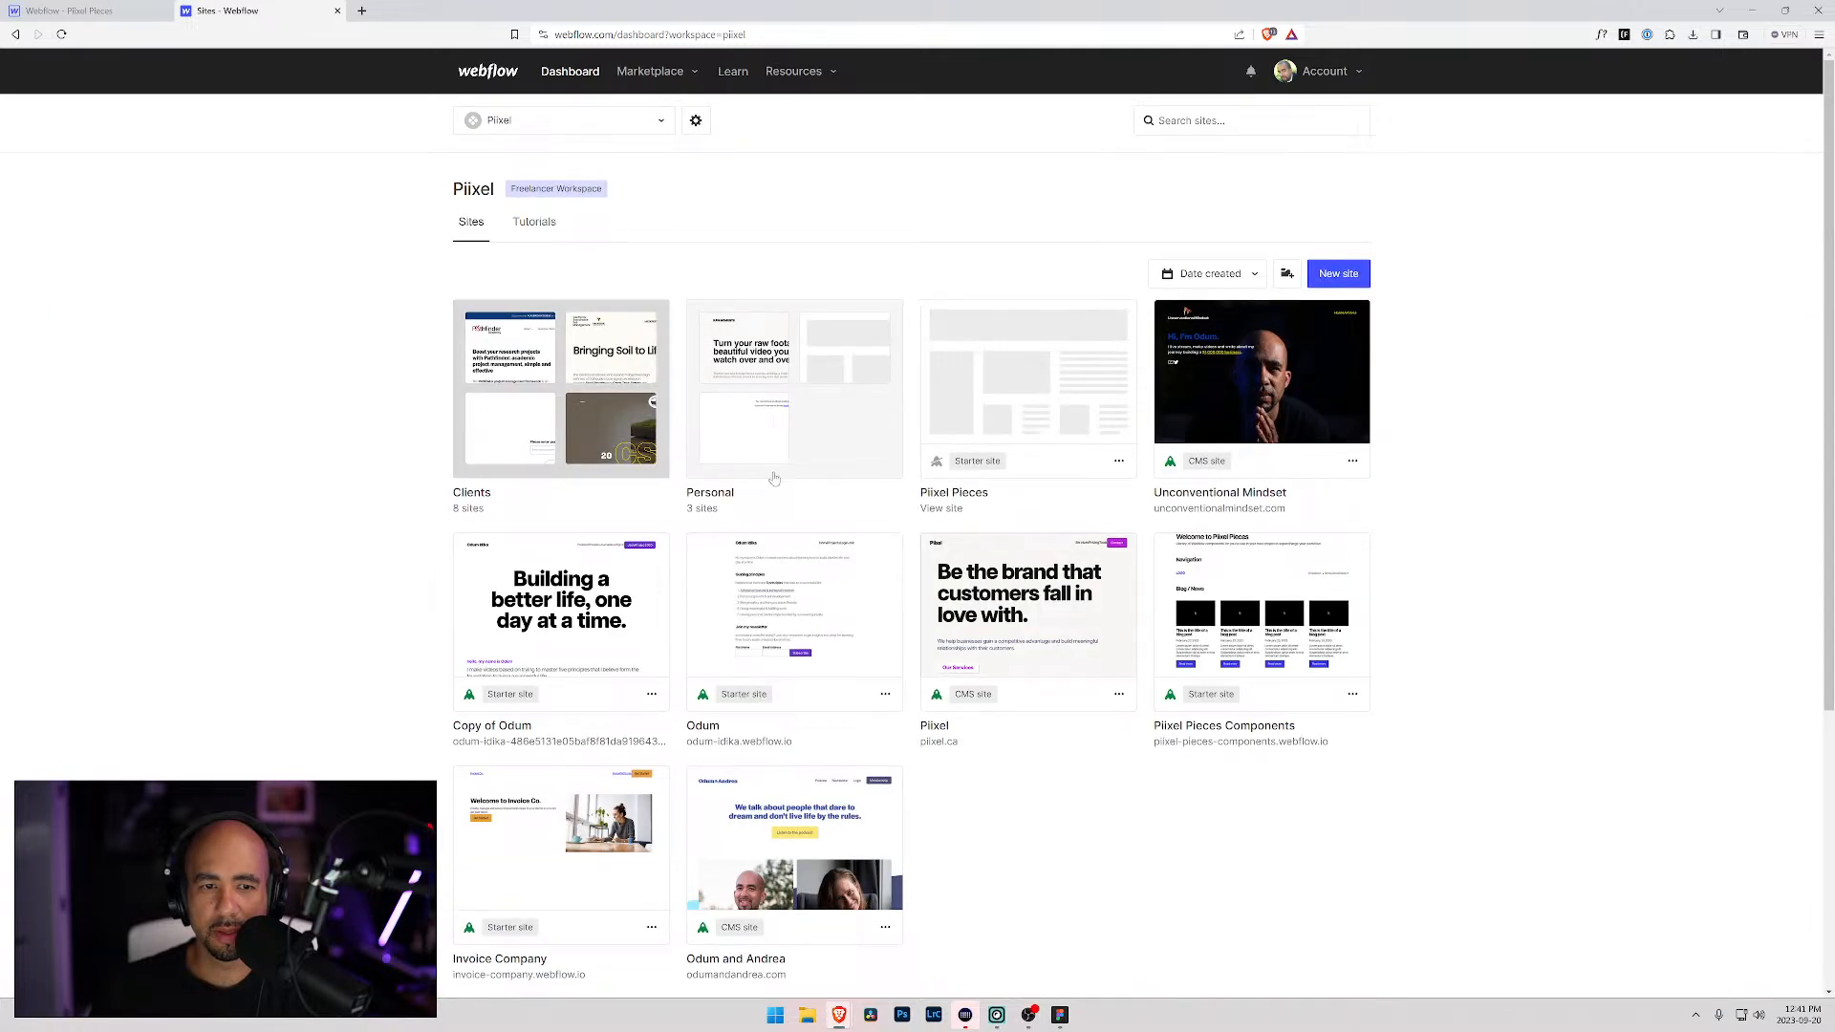
scroll(829, 824, "down", 2)
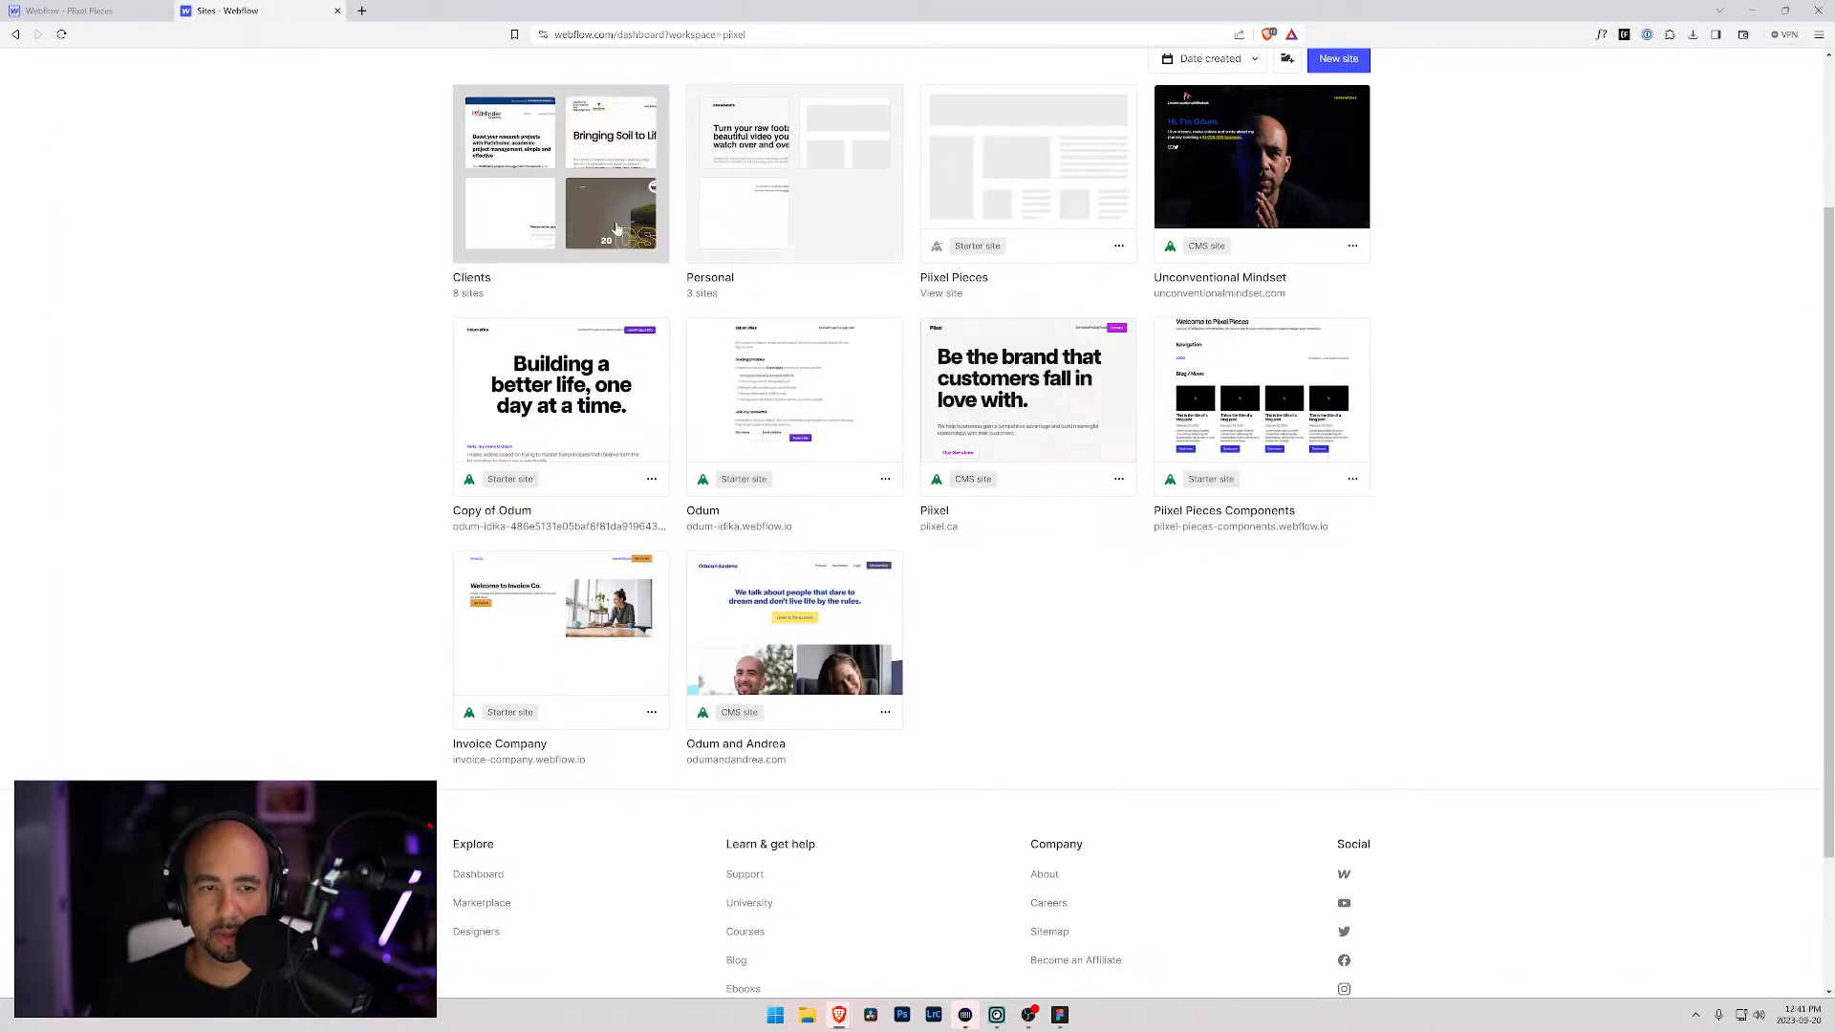
left_click(1109, 112)
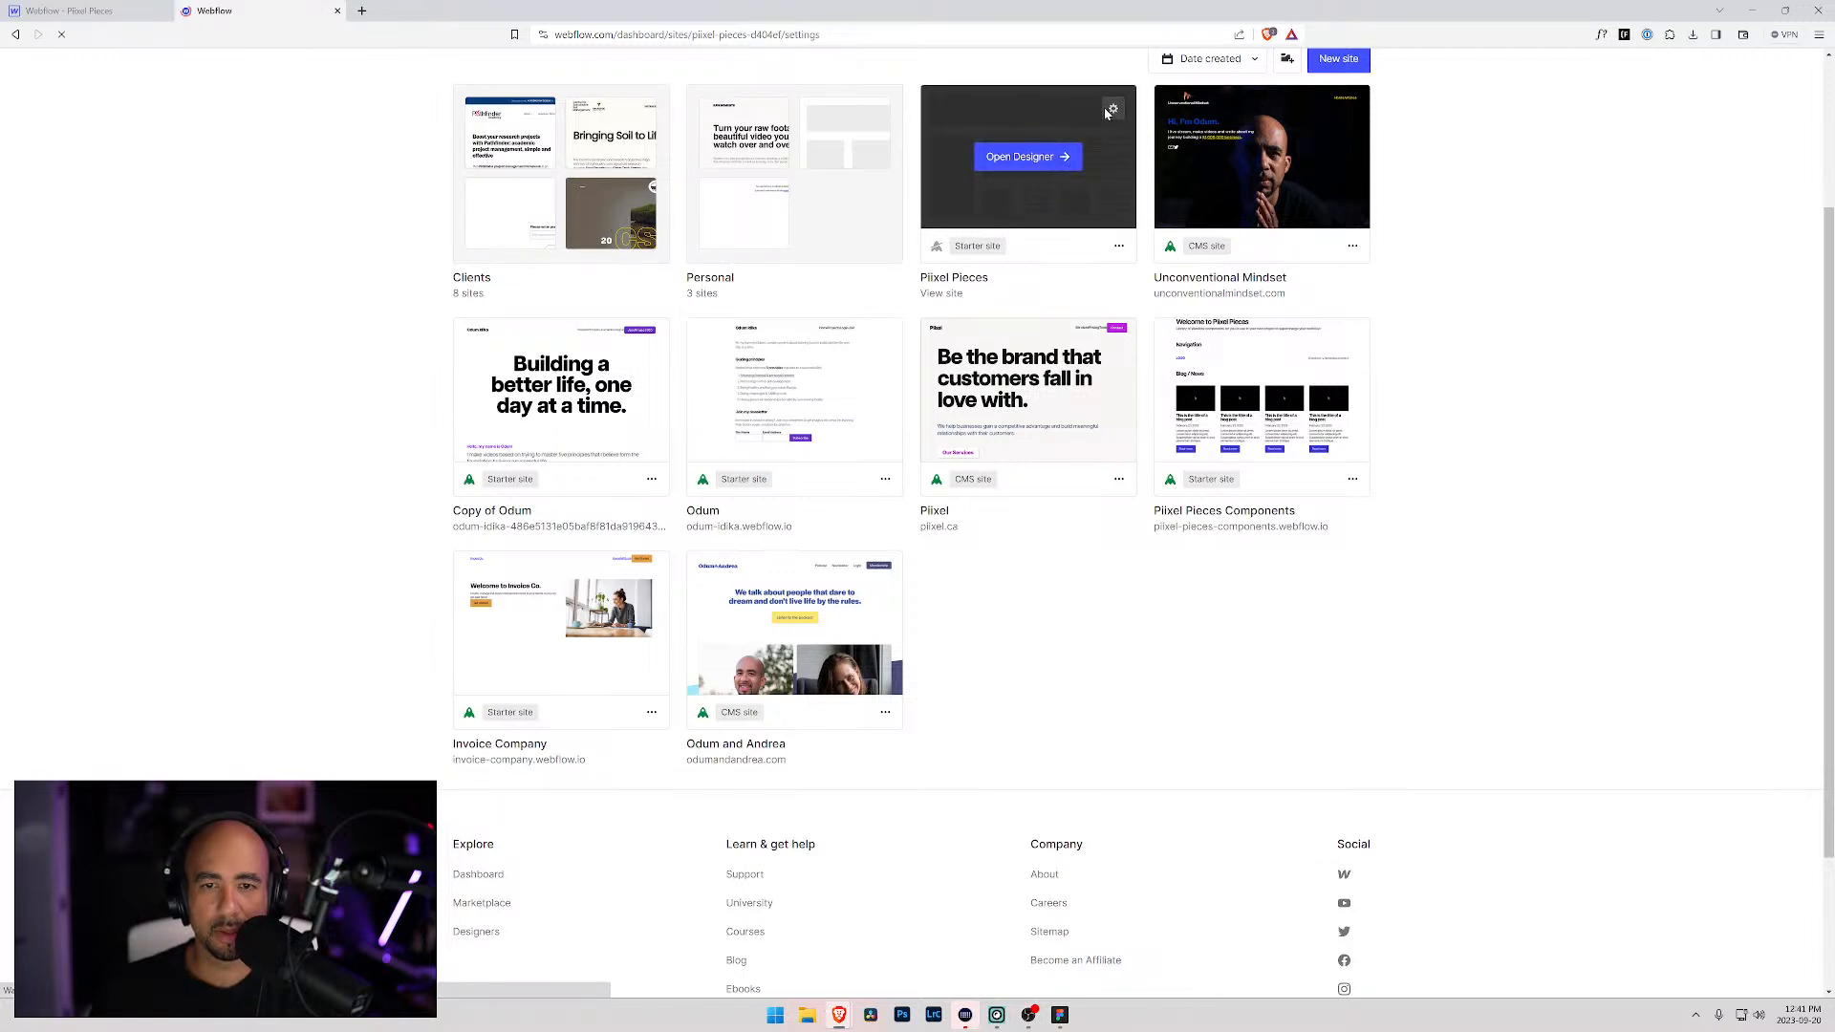
left_click(629, 184)
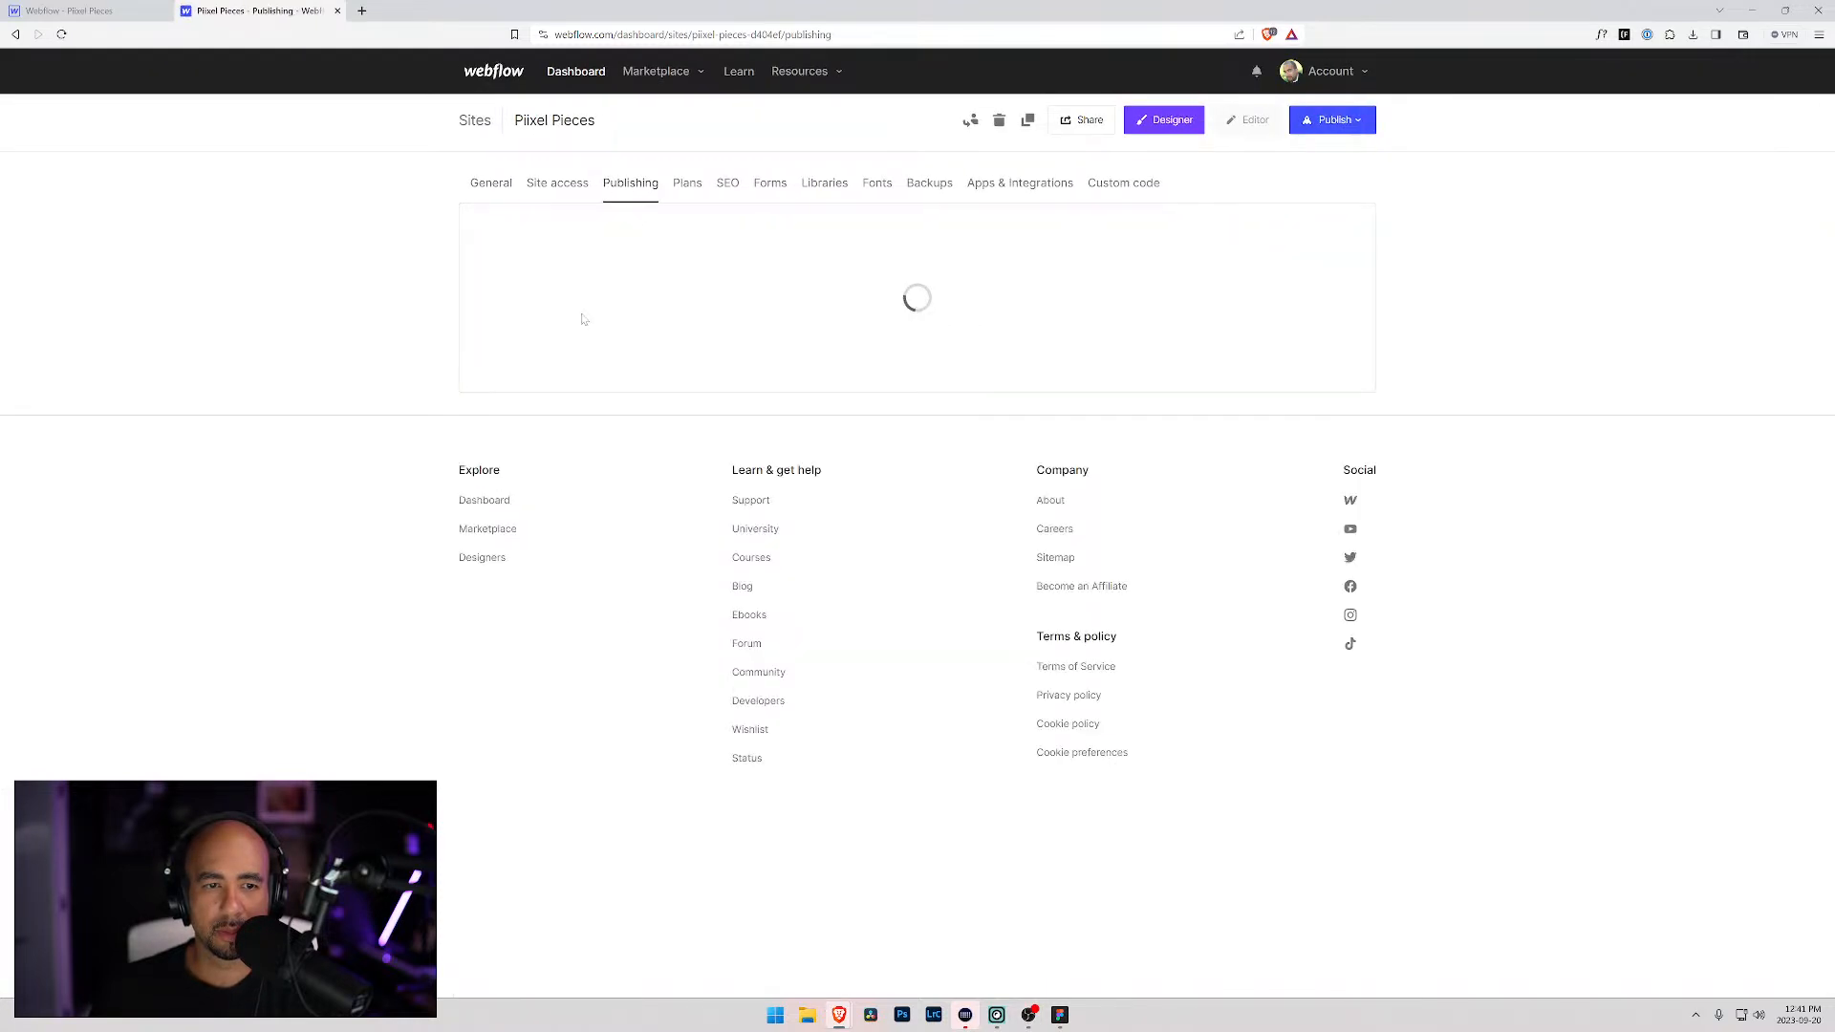
left_click_drag(541, 364, 581, 364)
key("BackSpace")
left_click(1311, 241)
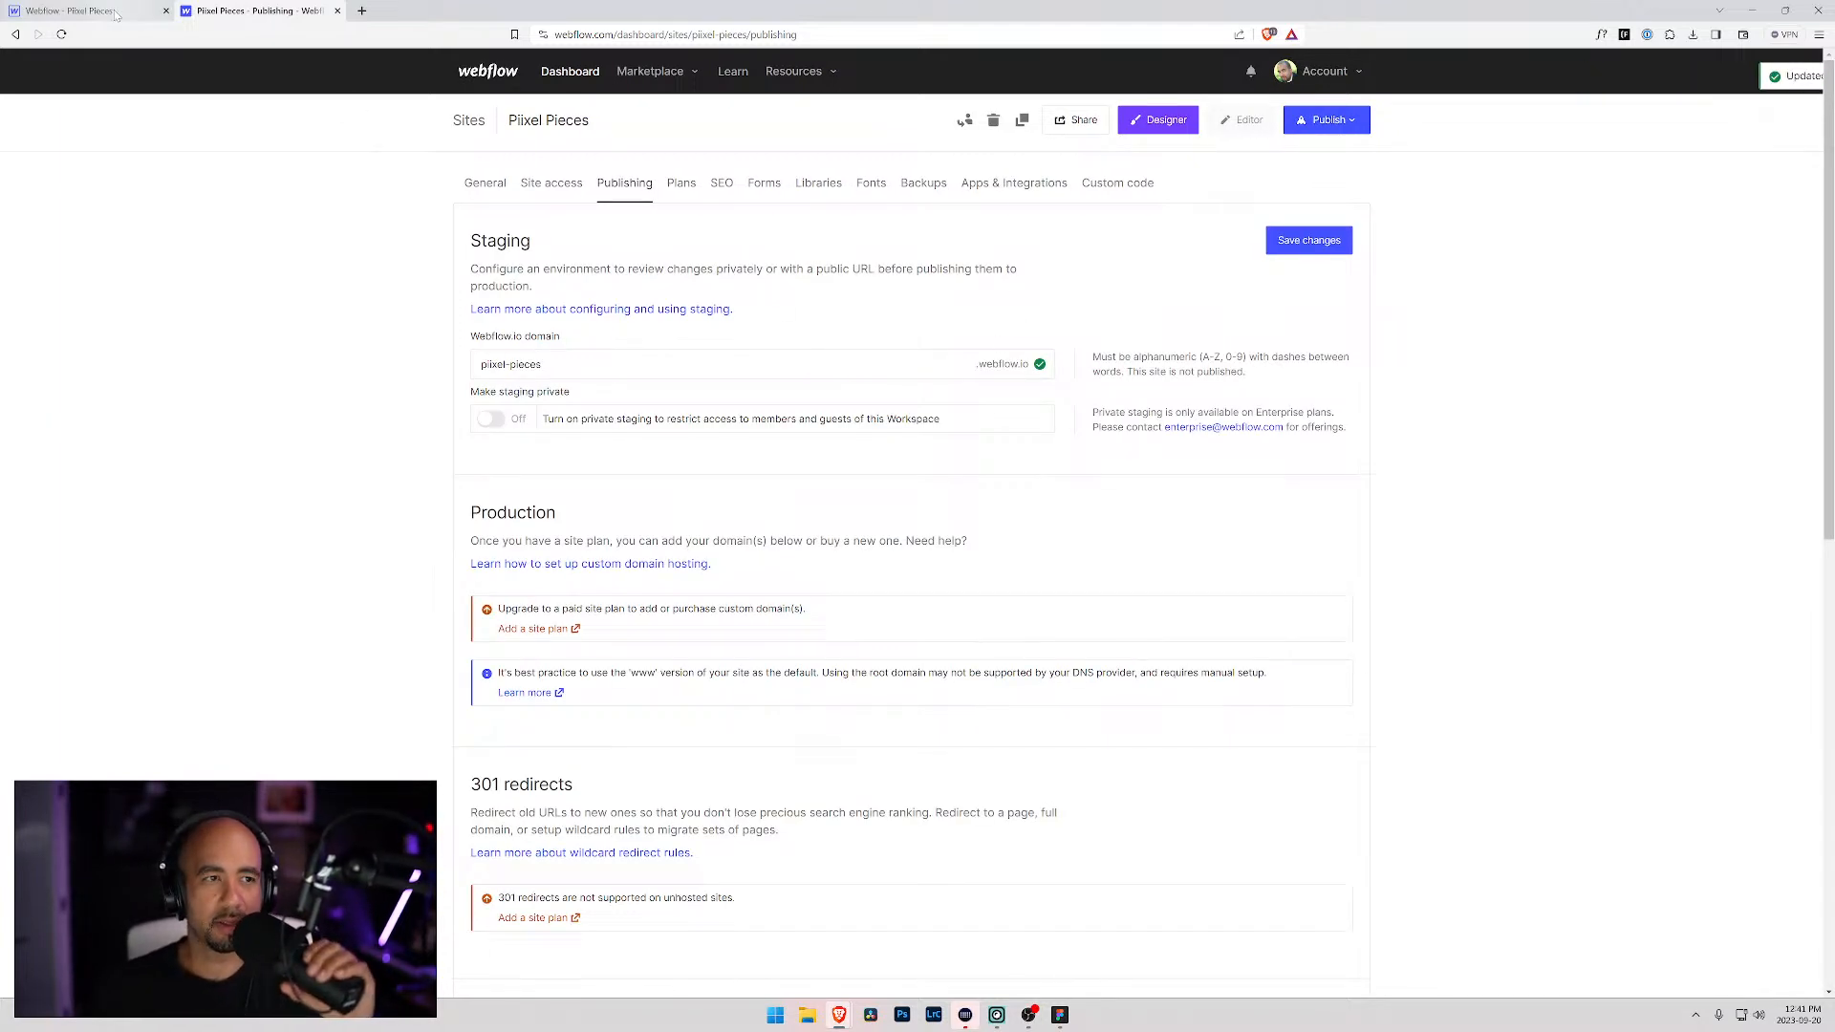
Step: Return to the browser tab with the Piixel Pieces site open in the Designer
key("ctrl+shift+Tab")
left_click(479, 217)
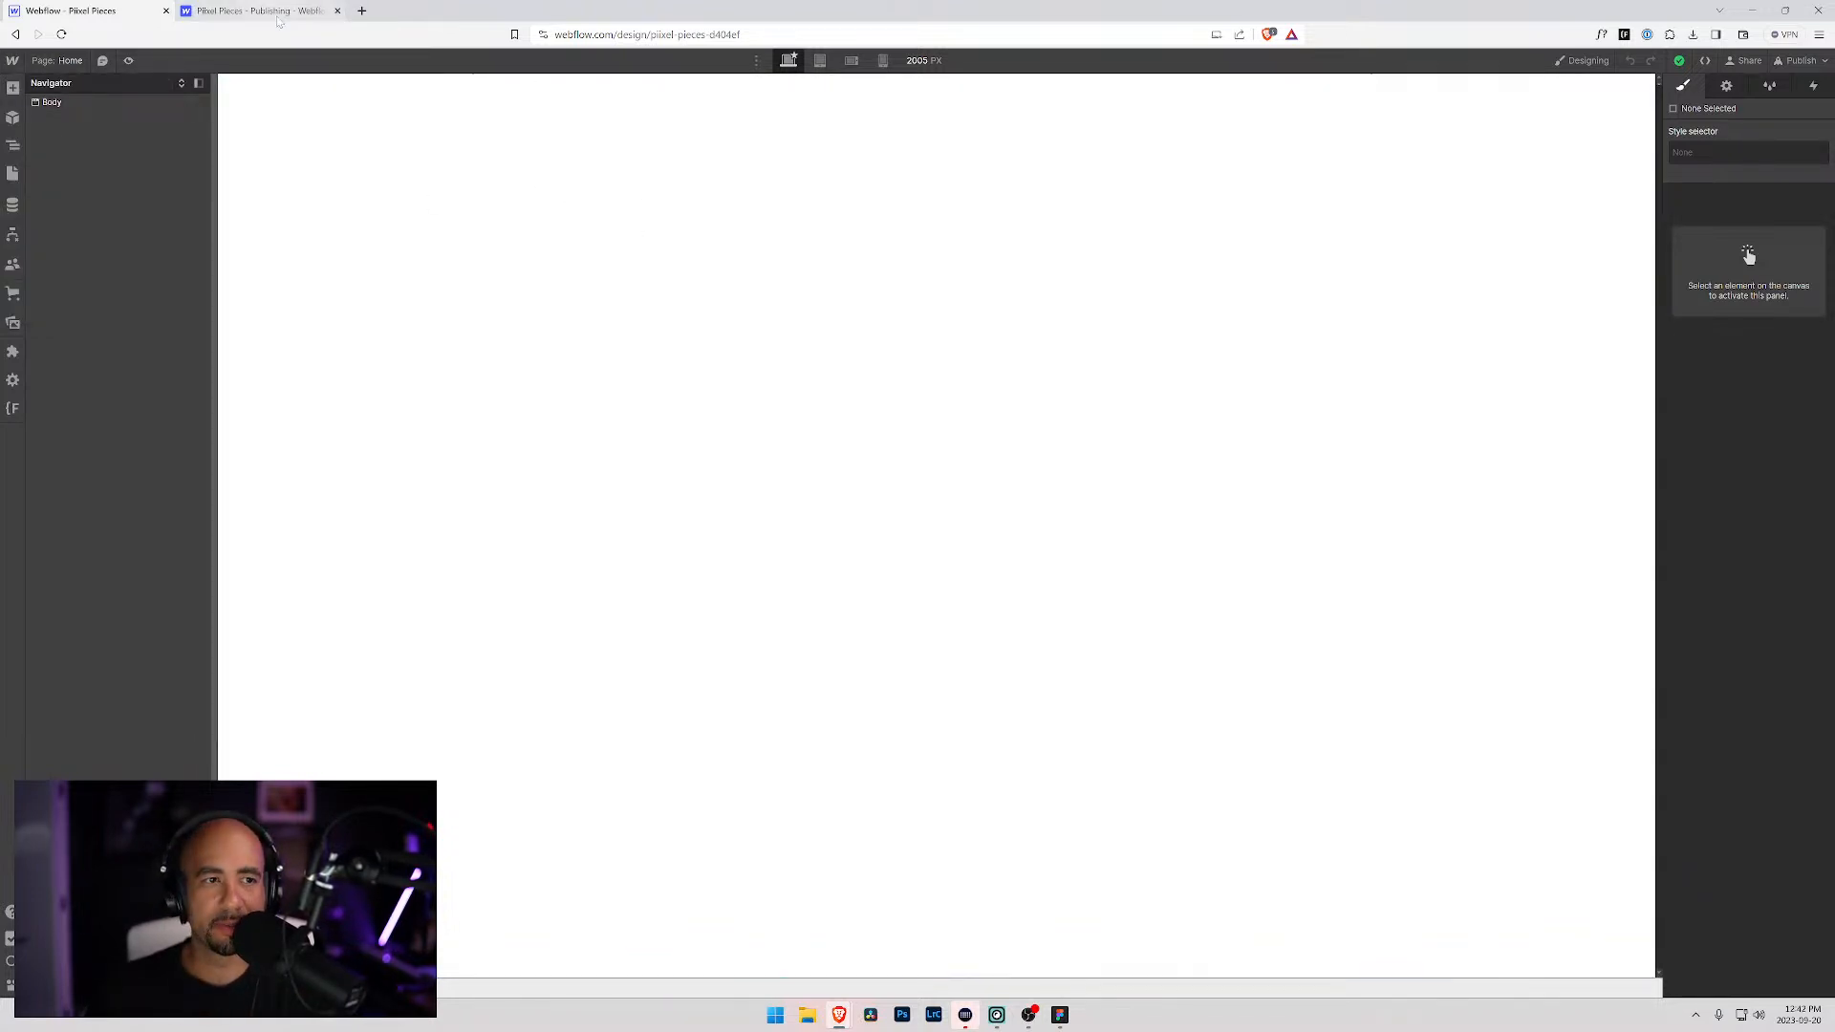
left_click(181, 12)
left_click(86, 11)
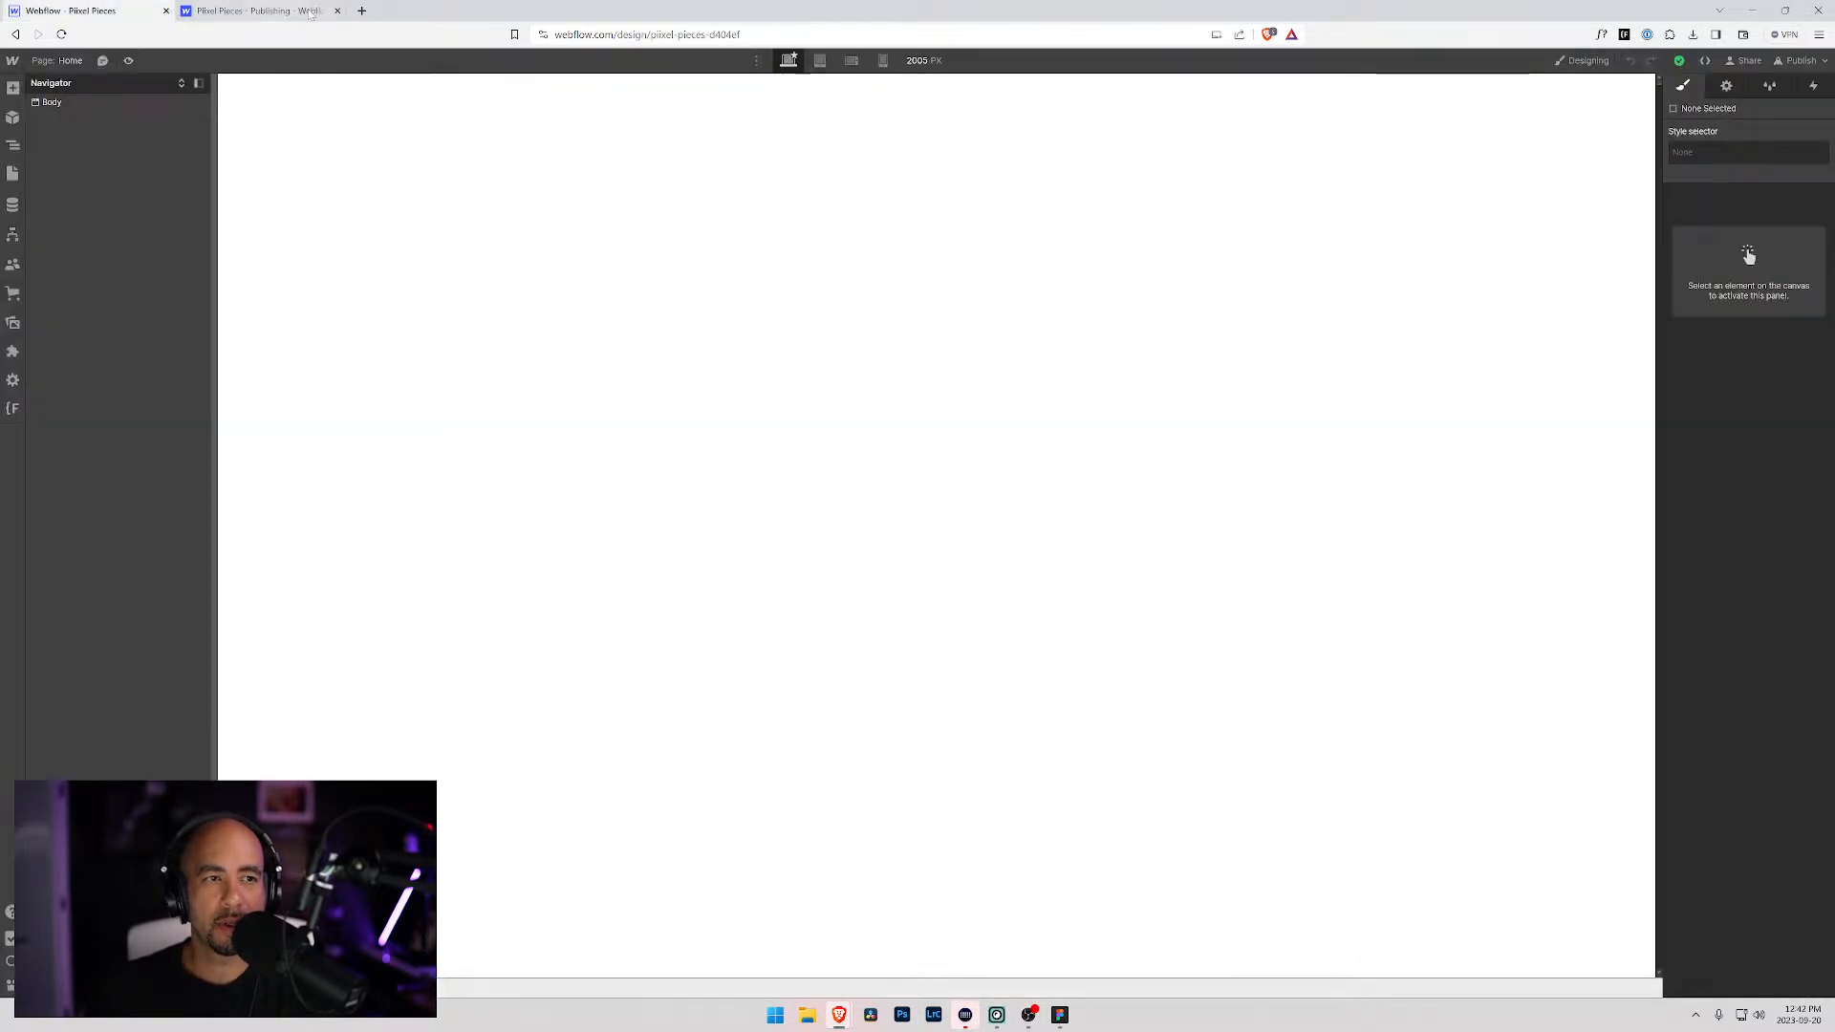
Step: Switch to the Piixel Brand Guide file in Figma and hide the Home V1 frame
left_click(1028, 1015)
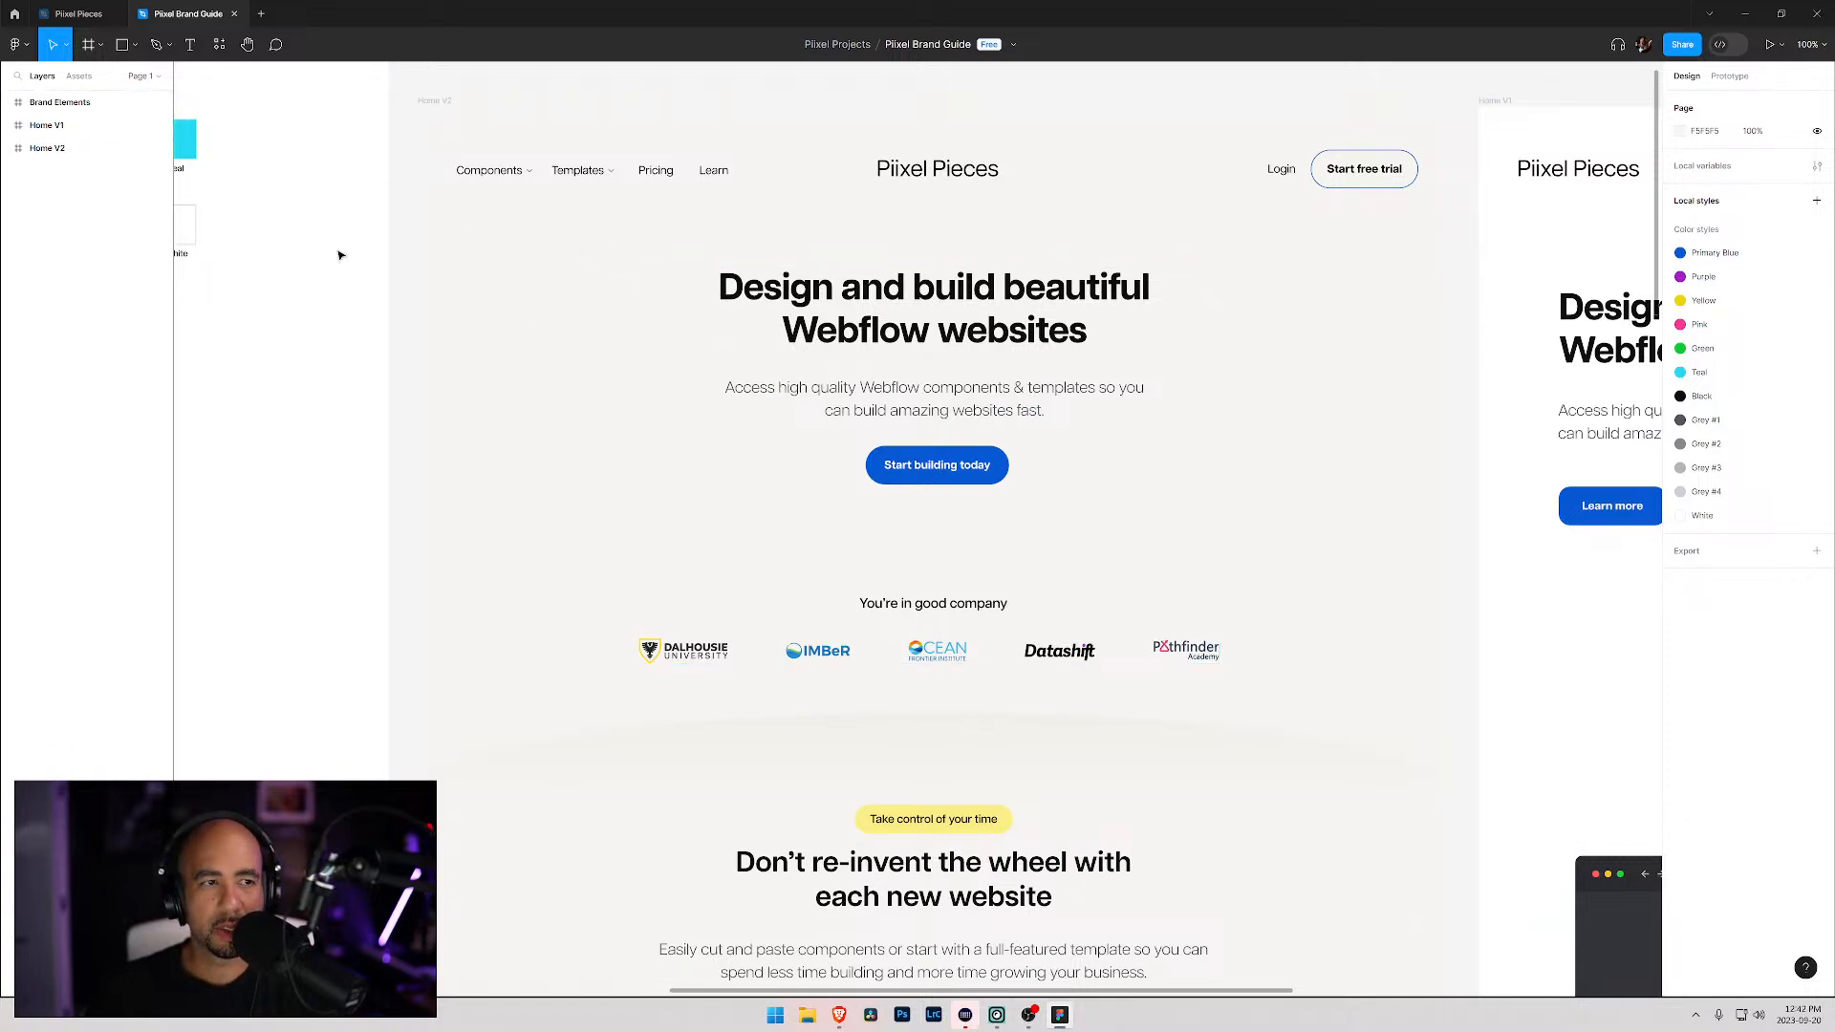
left_click(18, 130)
left_click(160, 130)
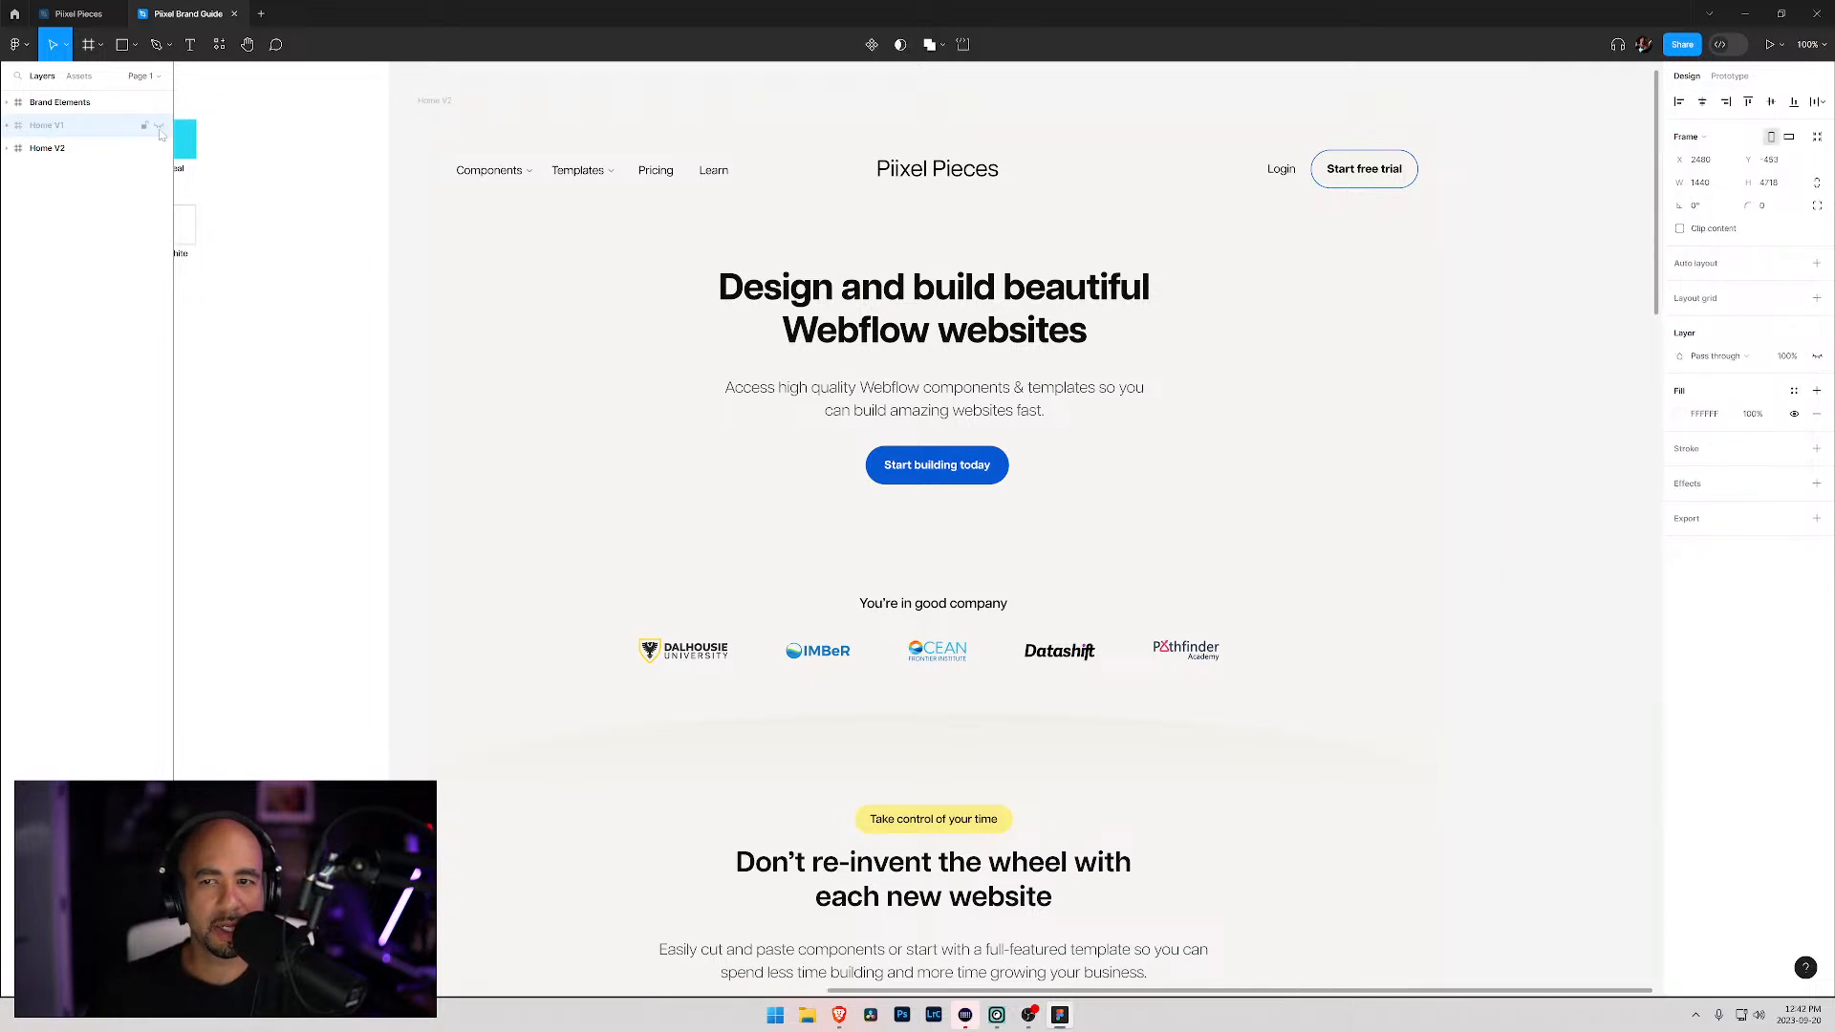
Step: Expand the Home V2 frame and its Footer layers, and copy the frame's fill color F6F5F1
left_click(96, 148)
left_click(7, 148)
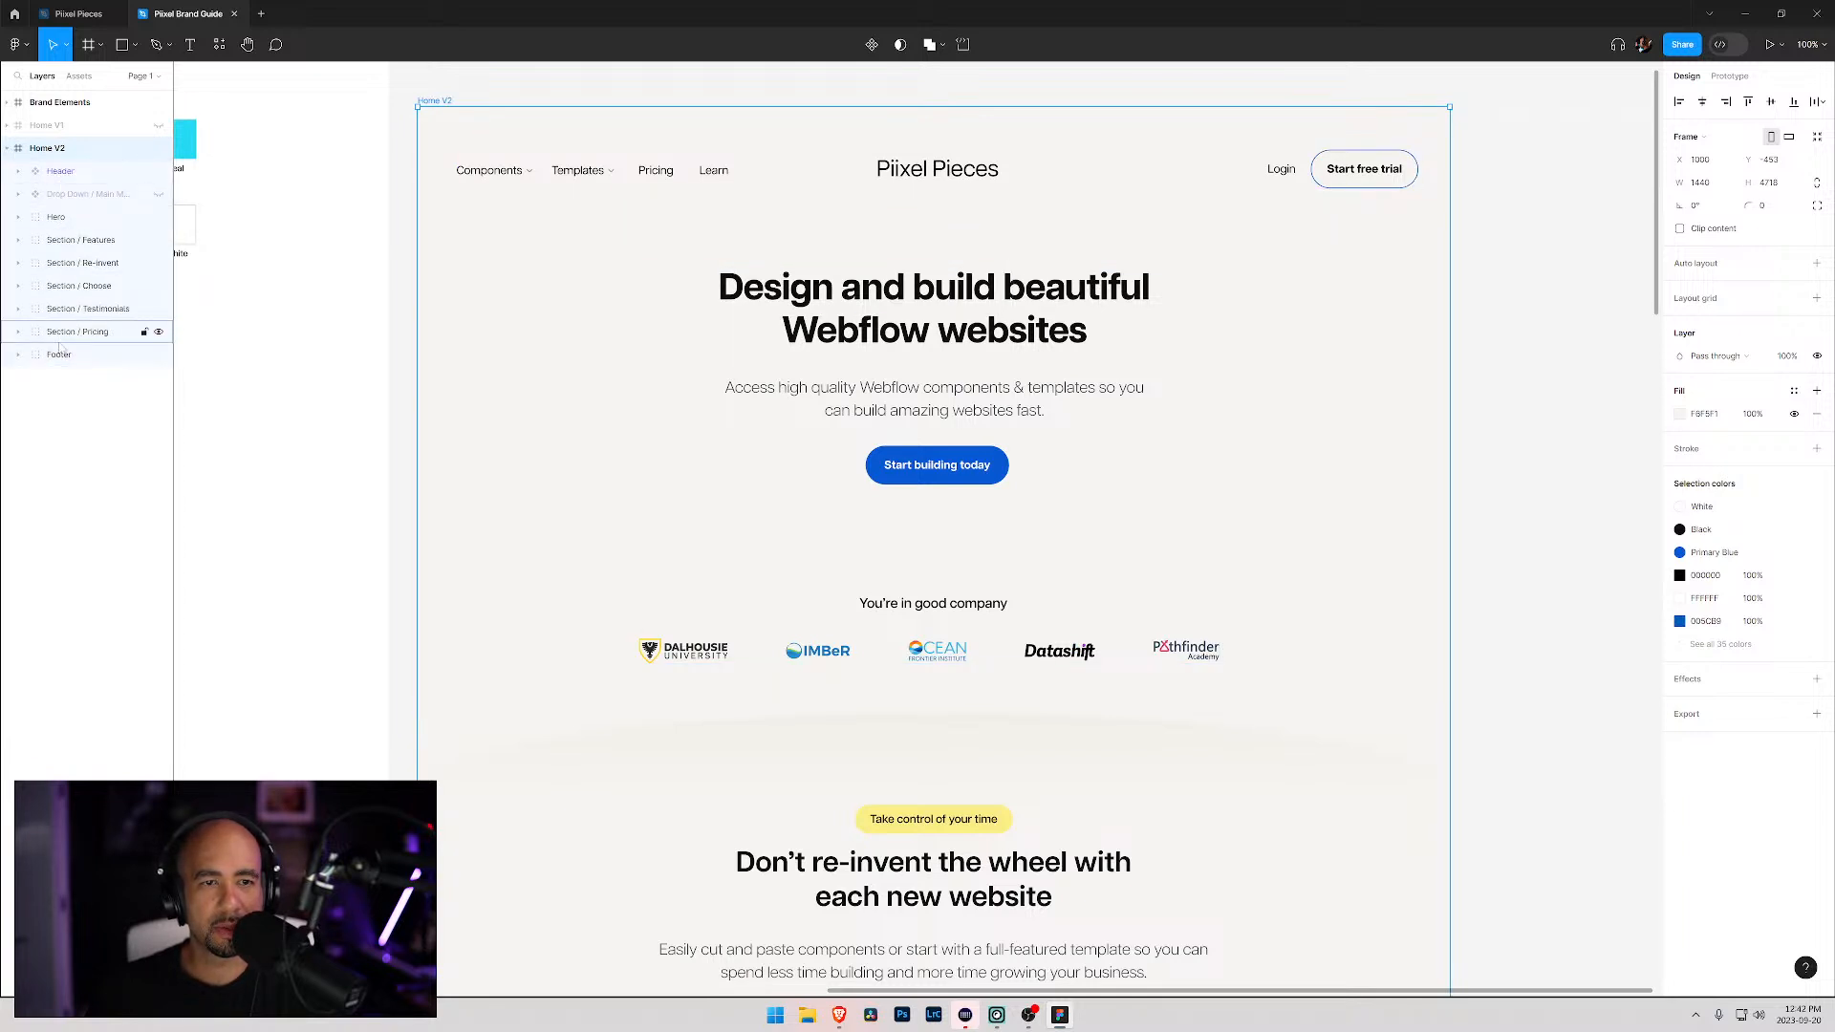
left_click(19, 355)
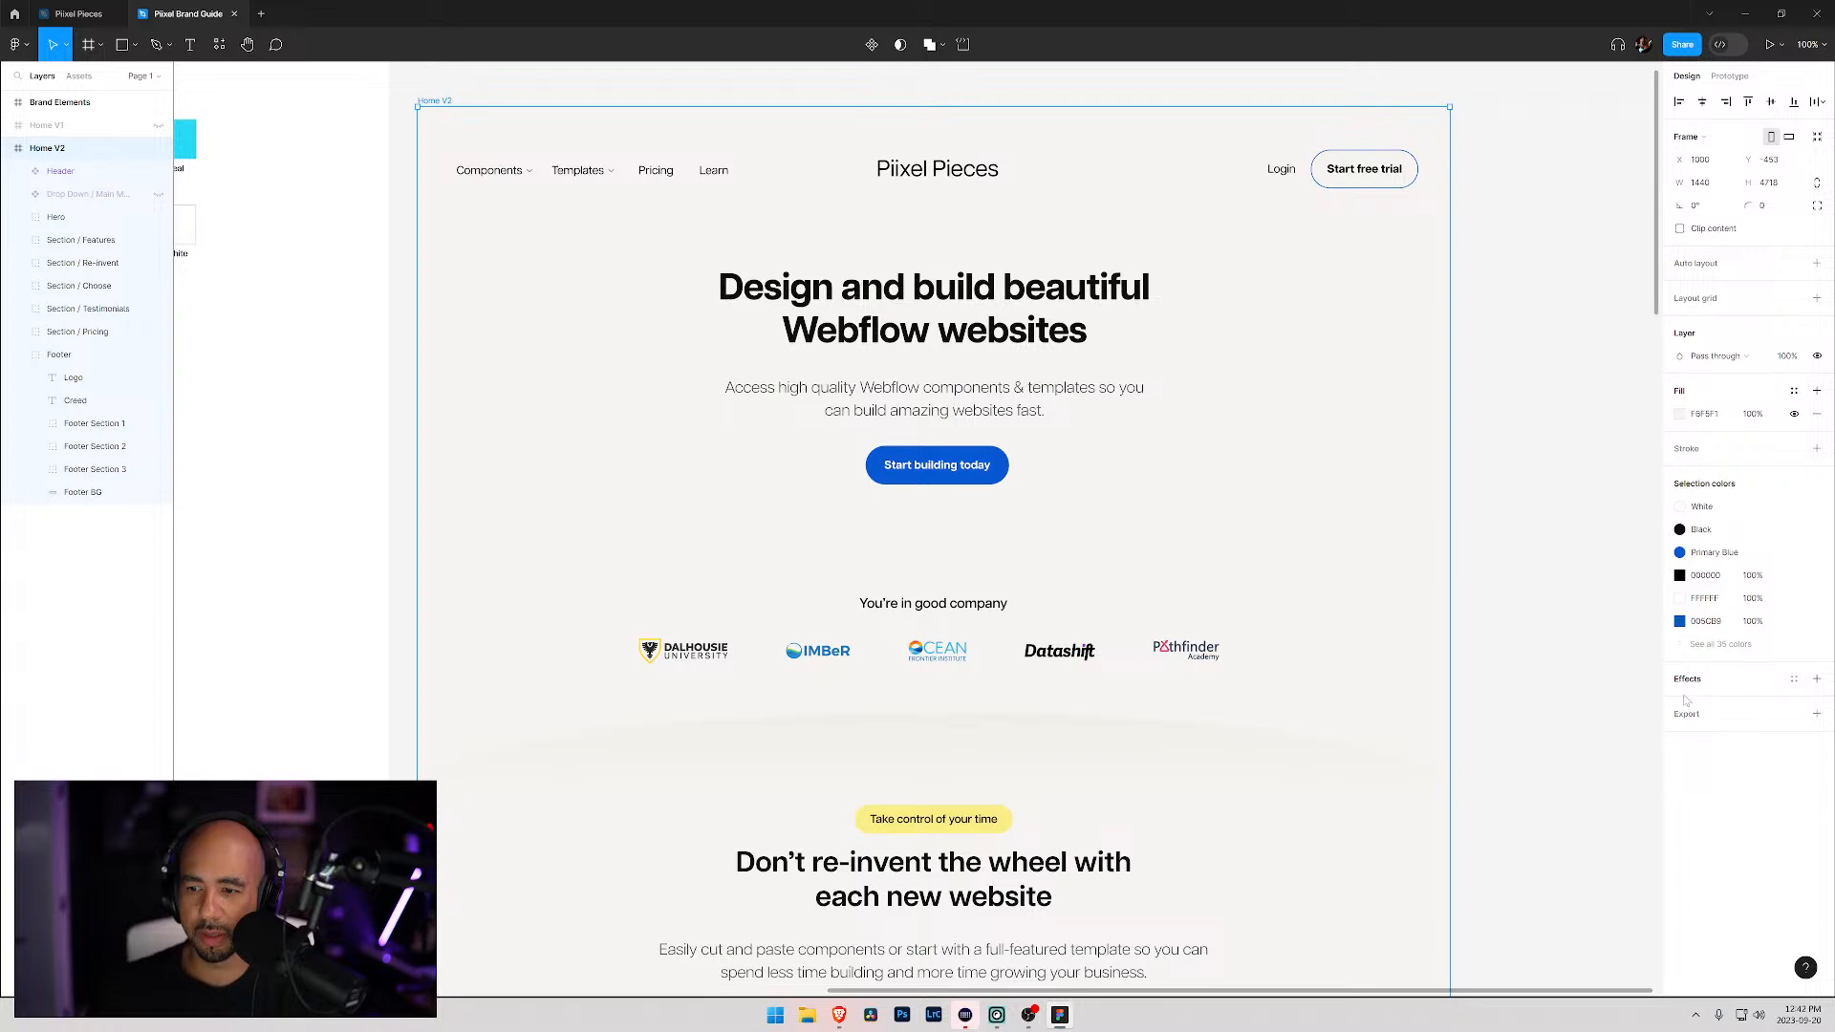
left_click(1693, 419)
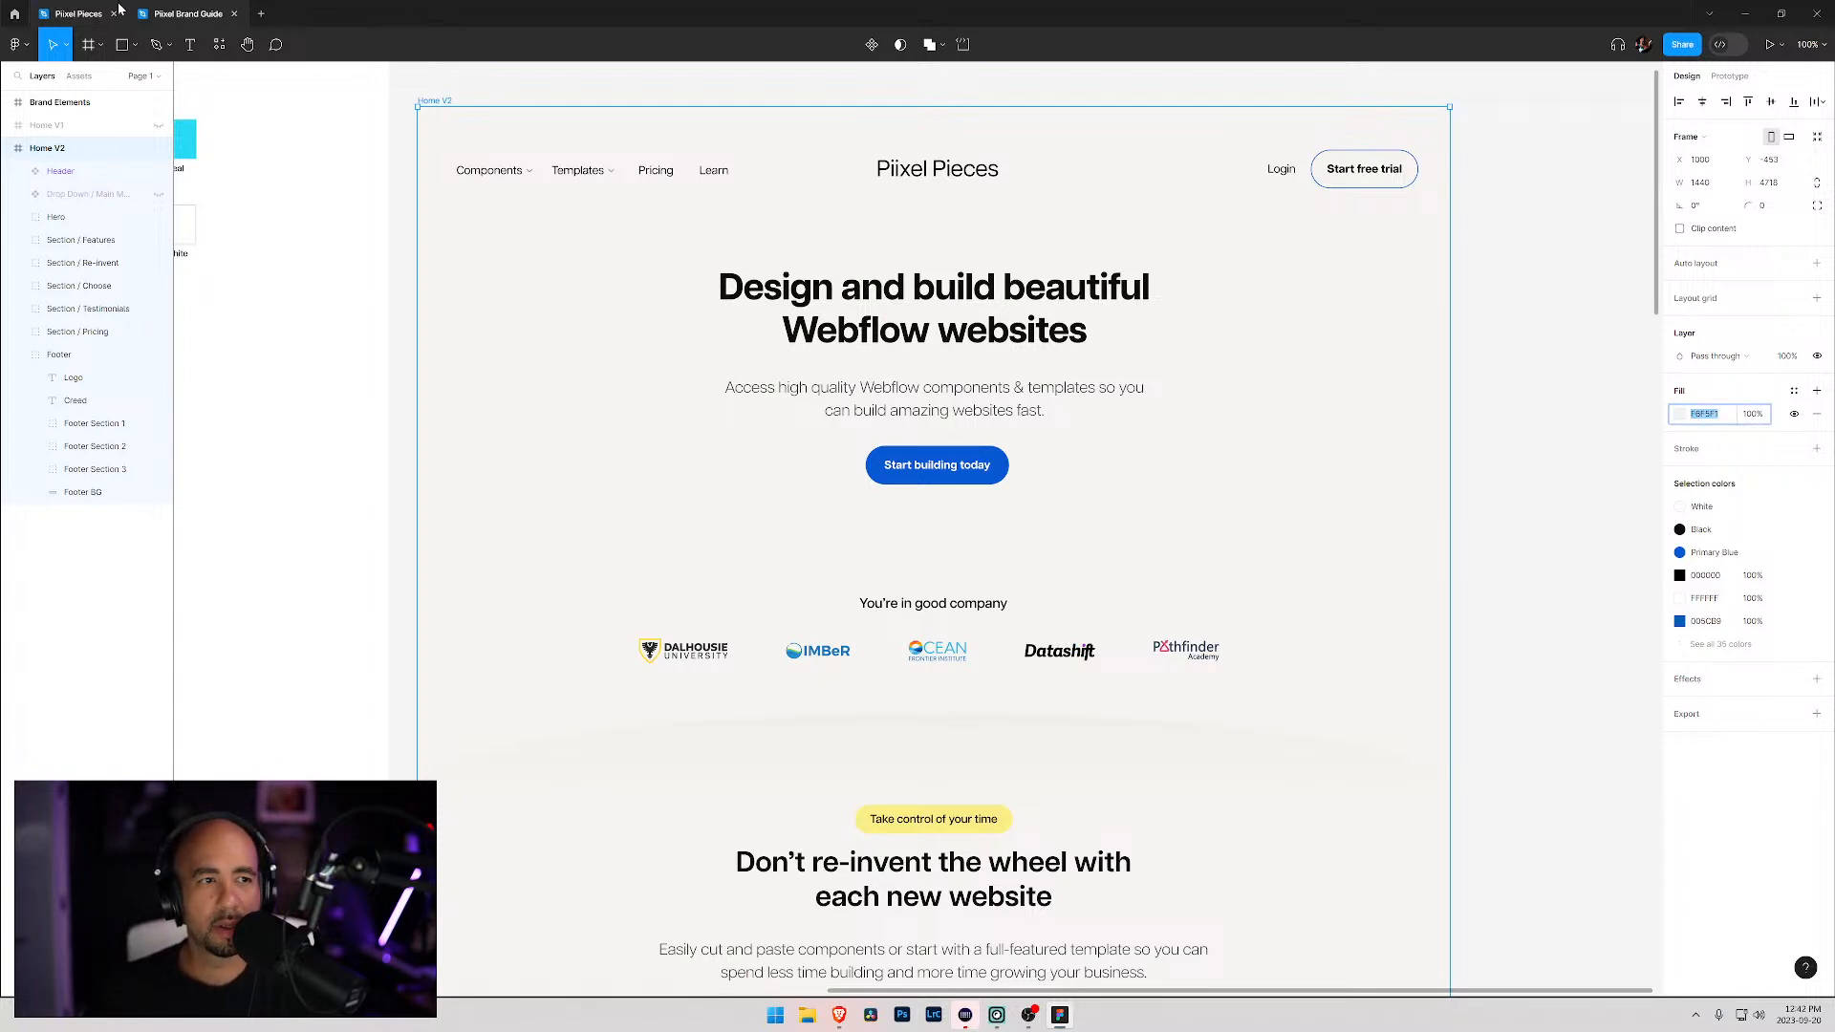
Step: Switch back to Webflow, save F6F5F1 as a color swatch through the Body's text color, and reset that text color
key("alt+Tab")
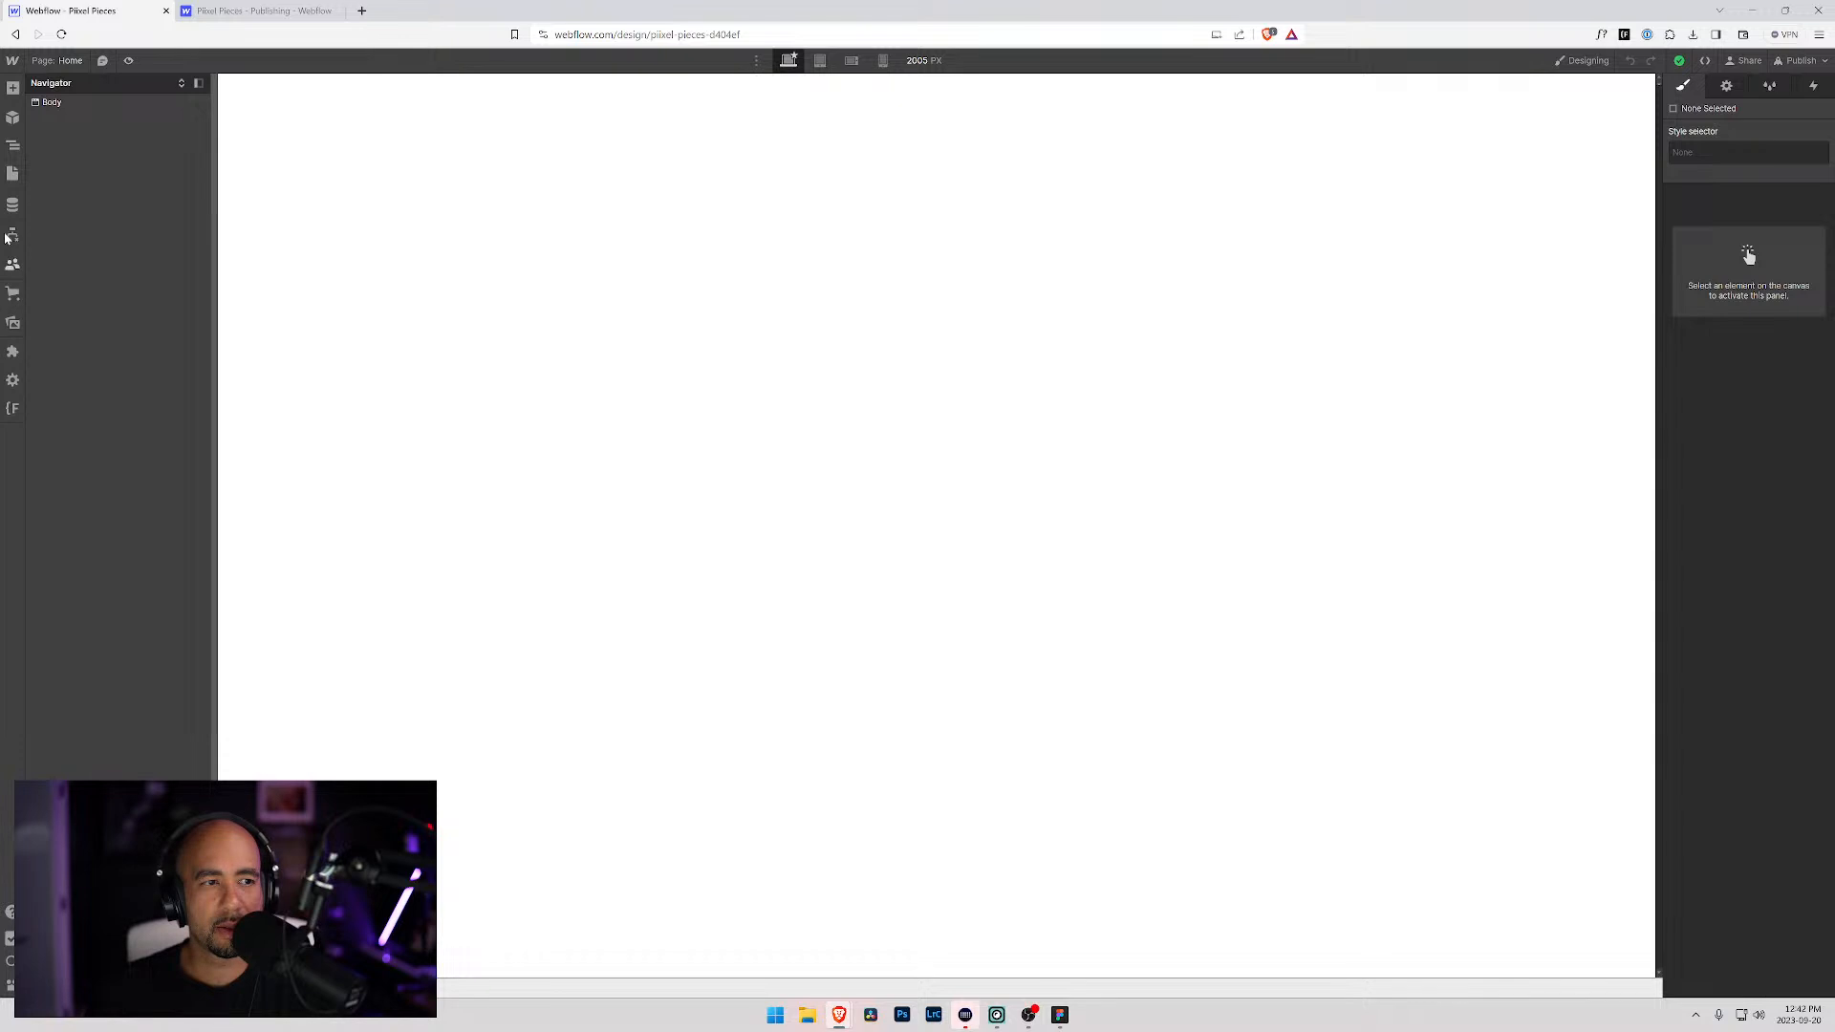
left_click(48, 103)
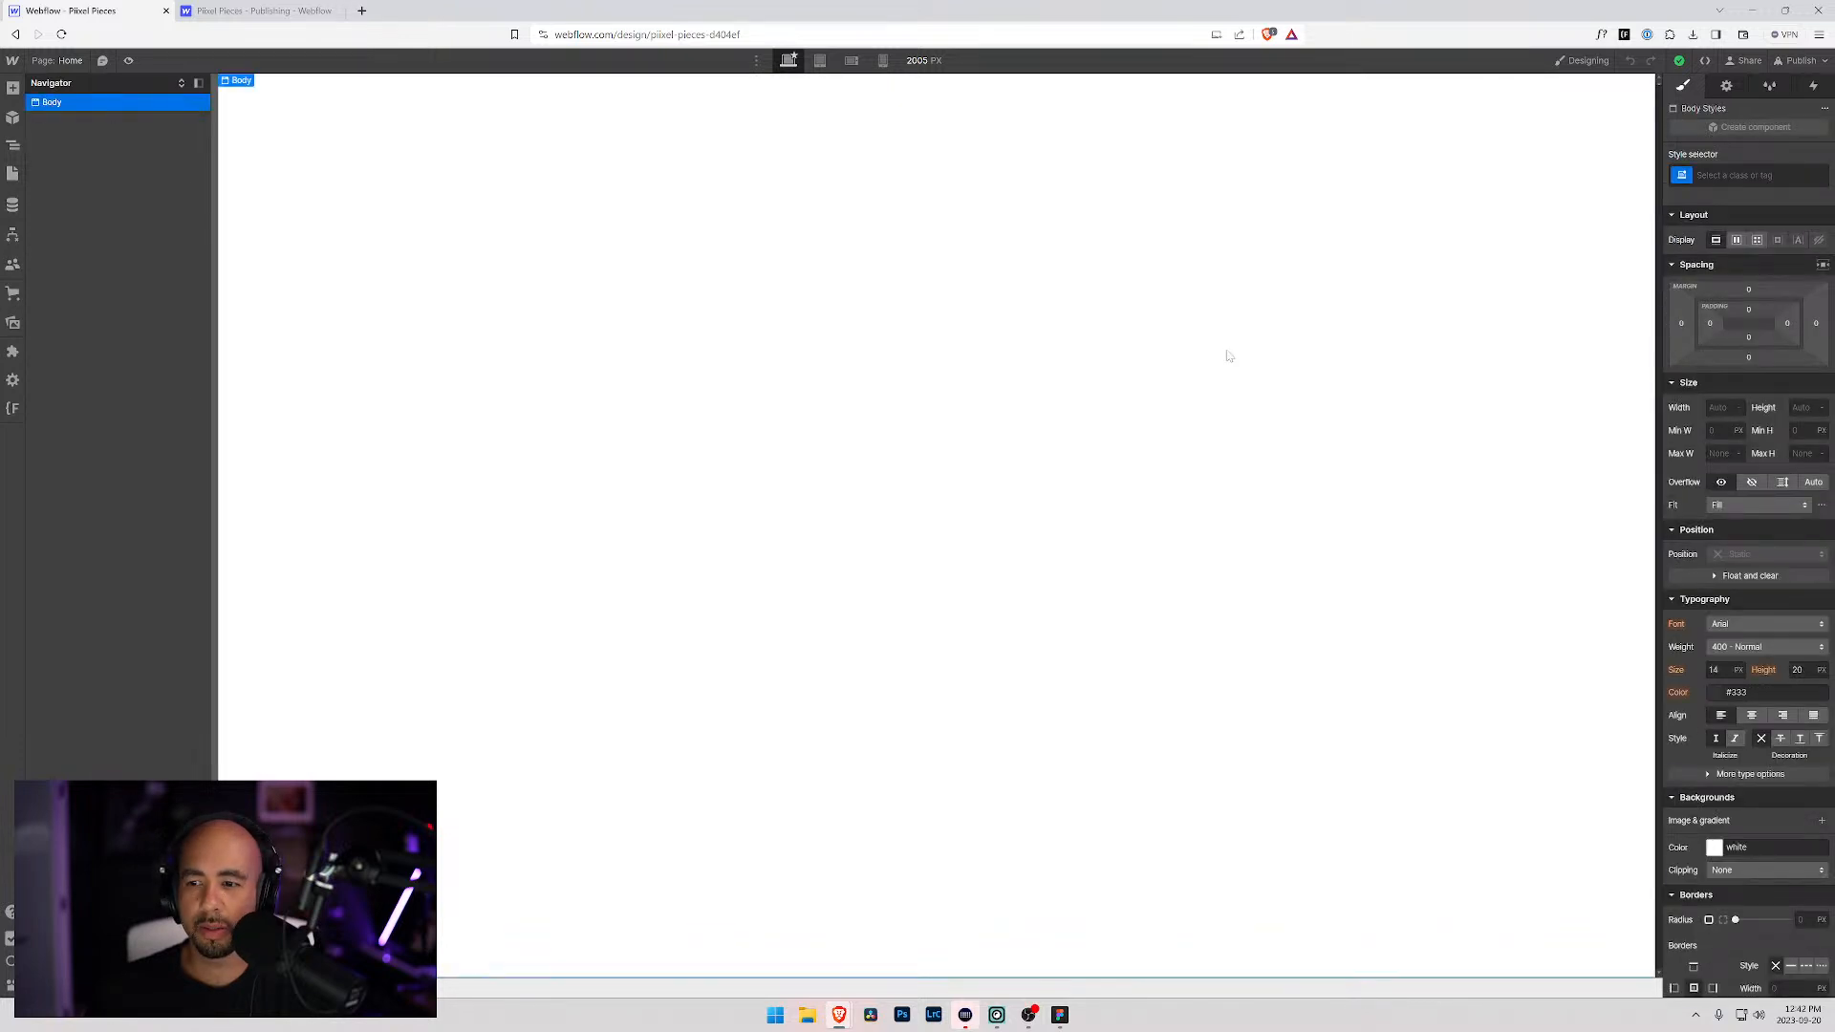
left_click(1717, 694)
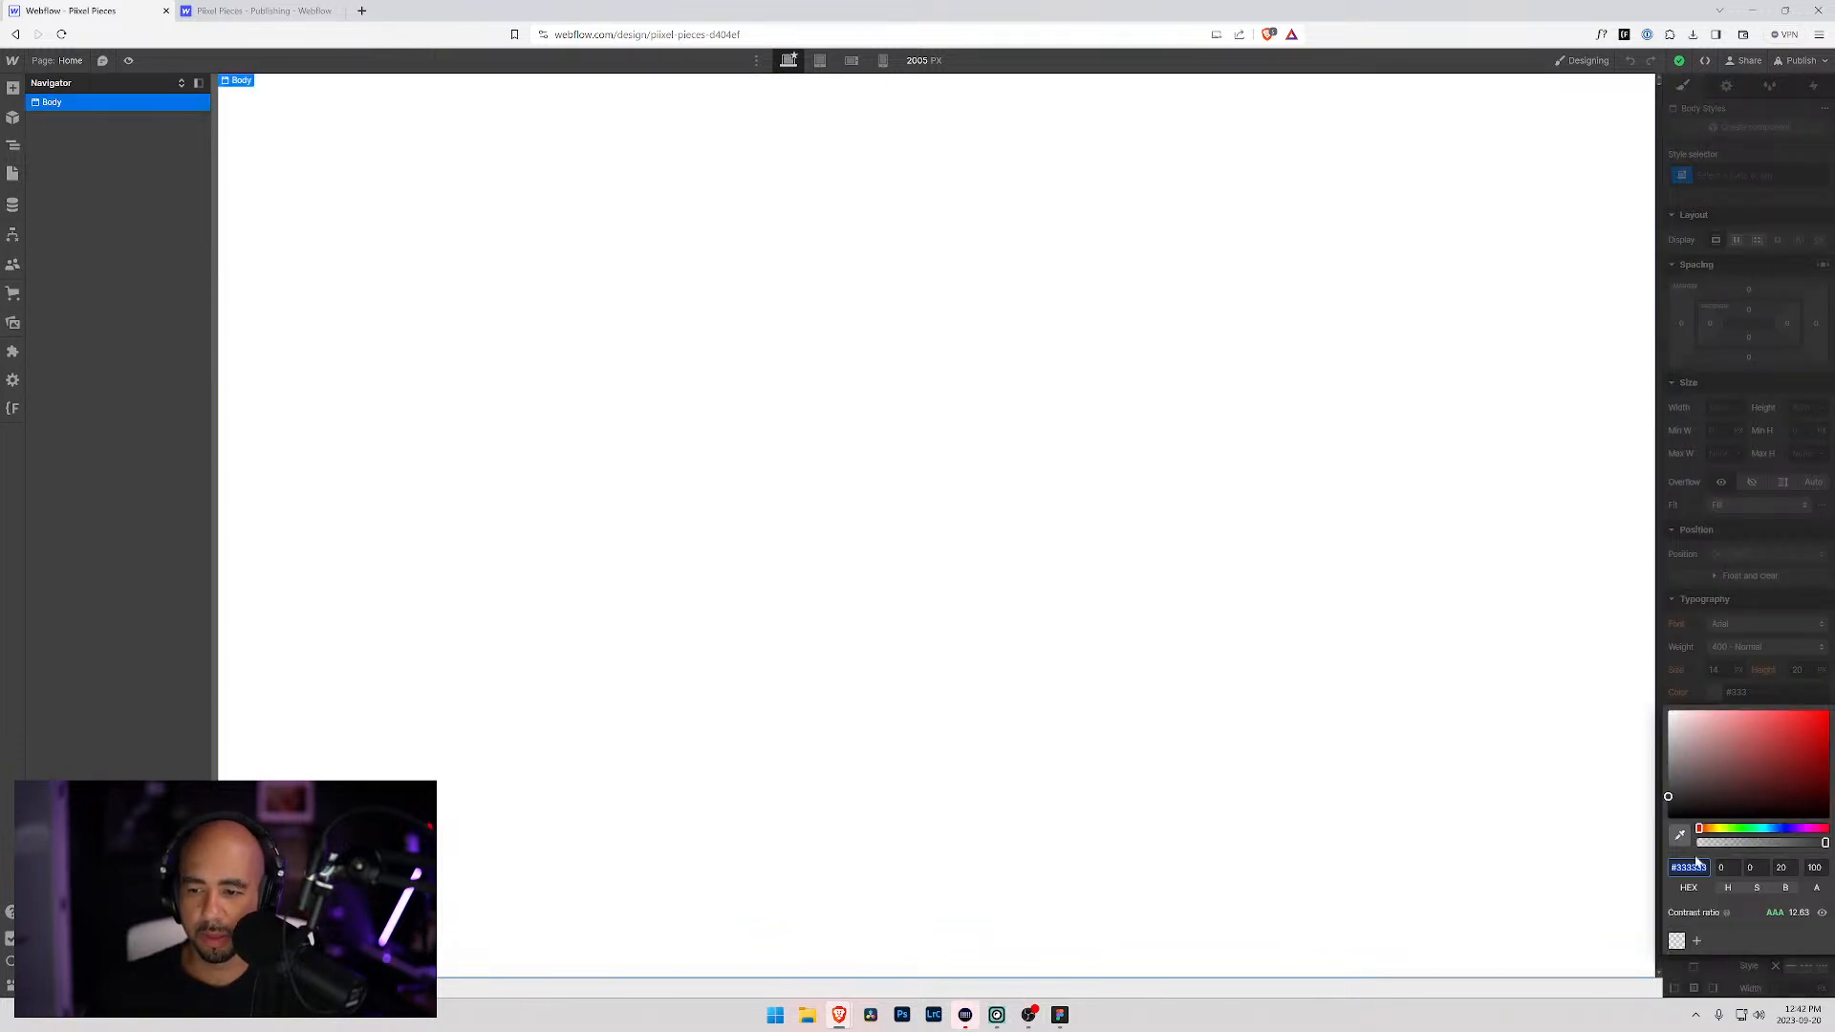
type("F6F5F1")
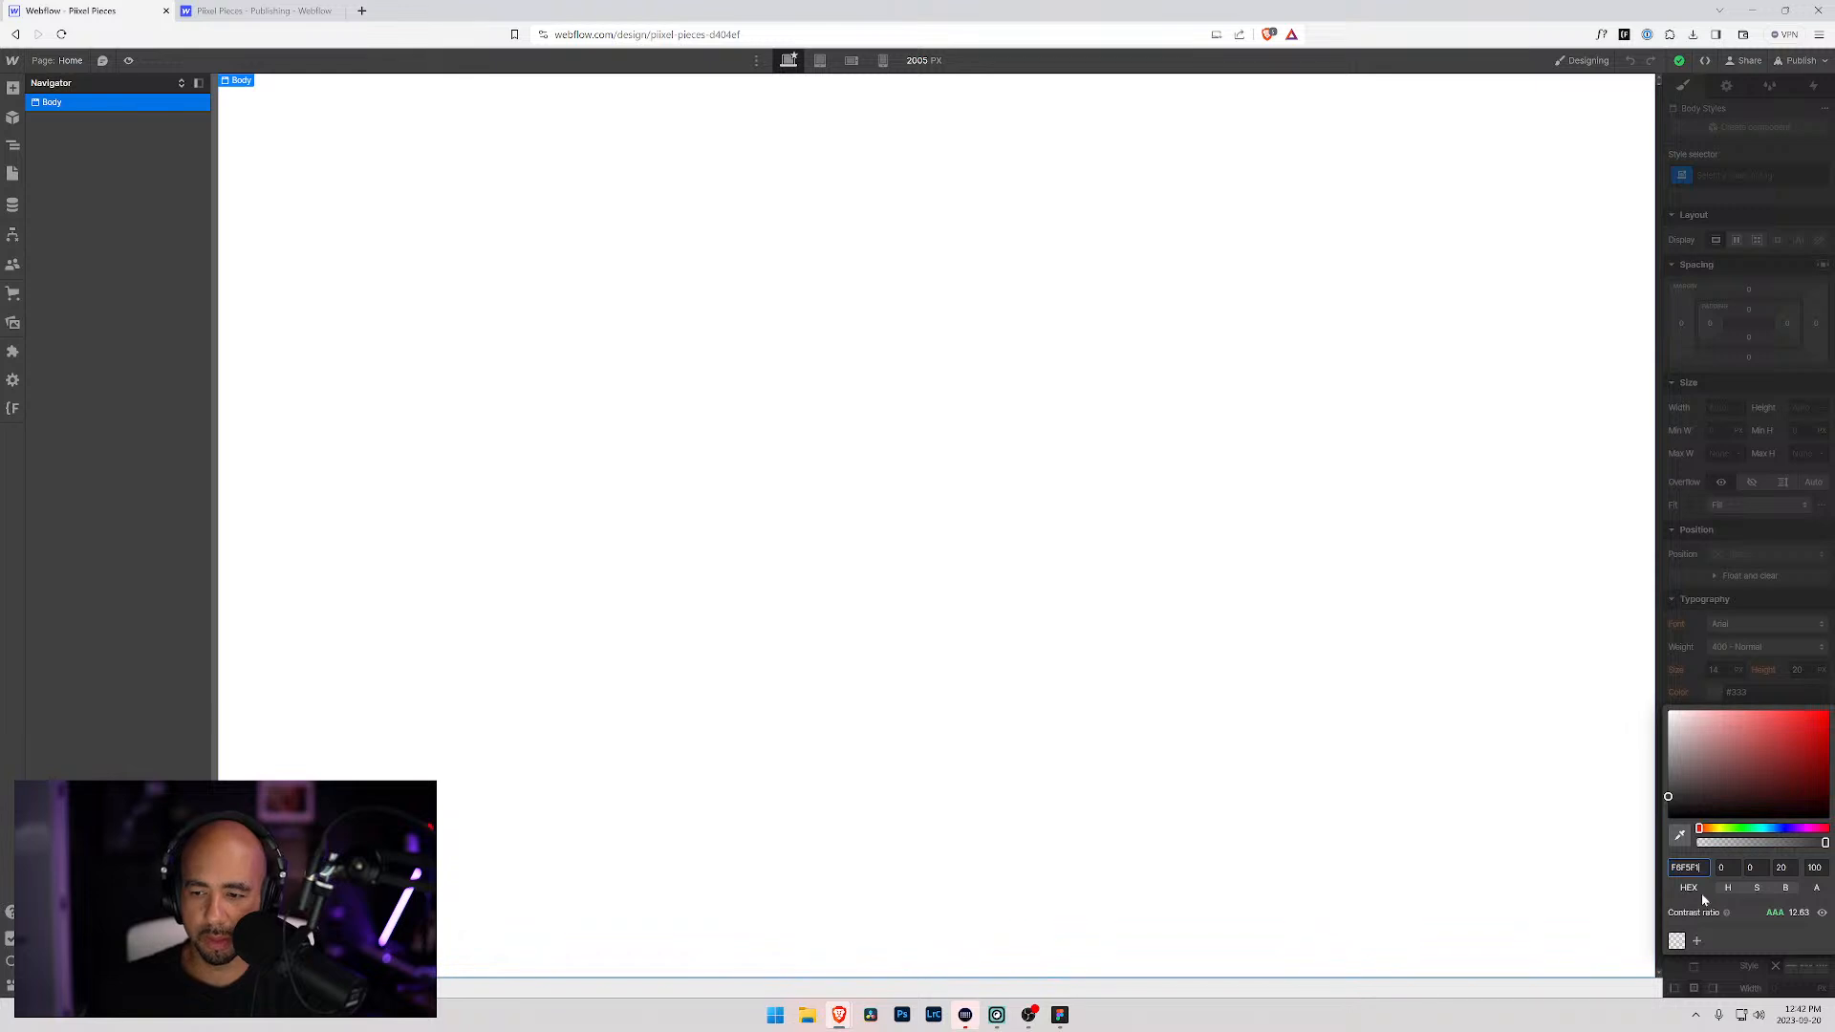
left_click(1698, 944)
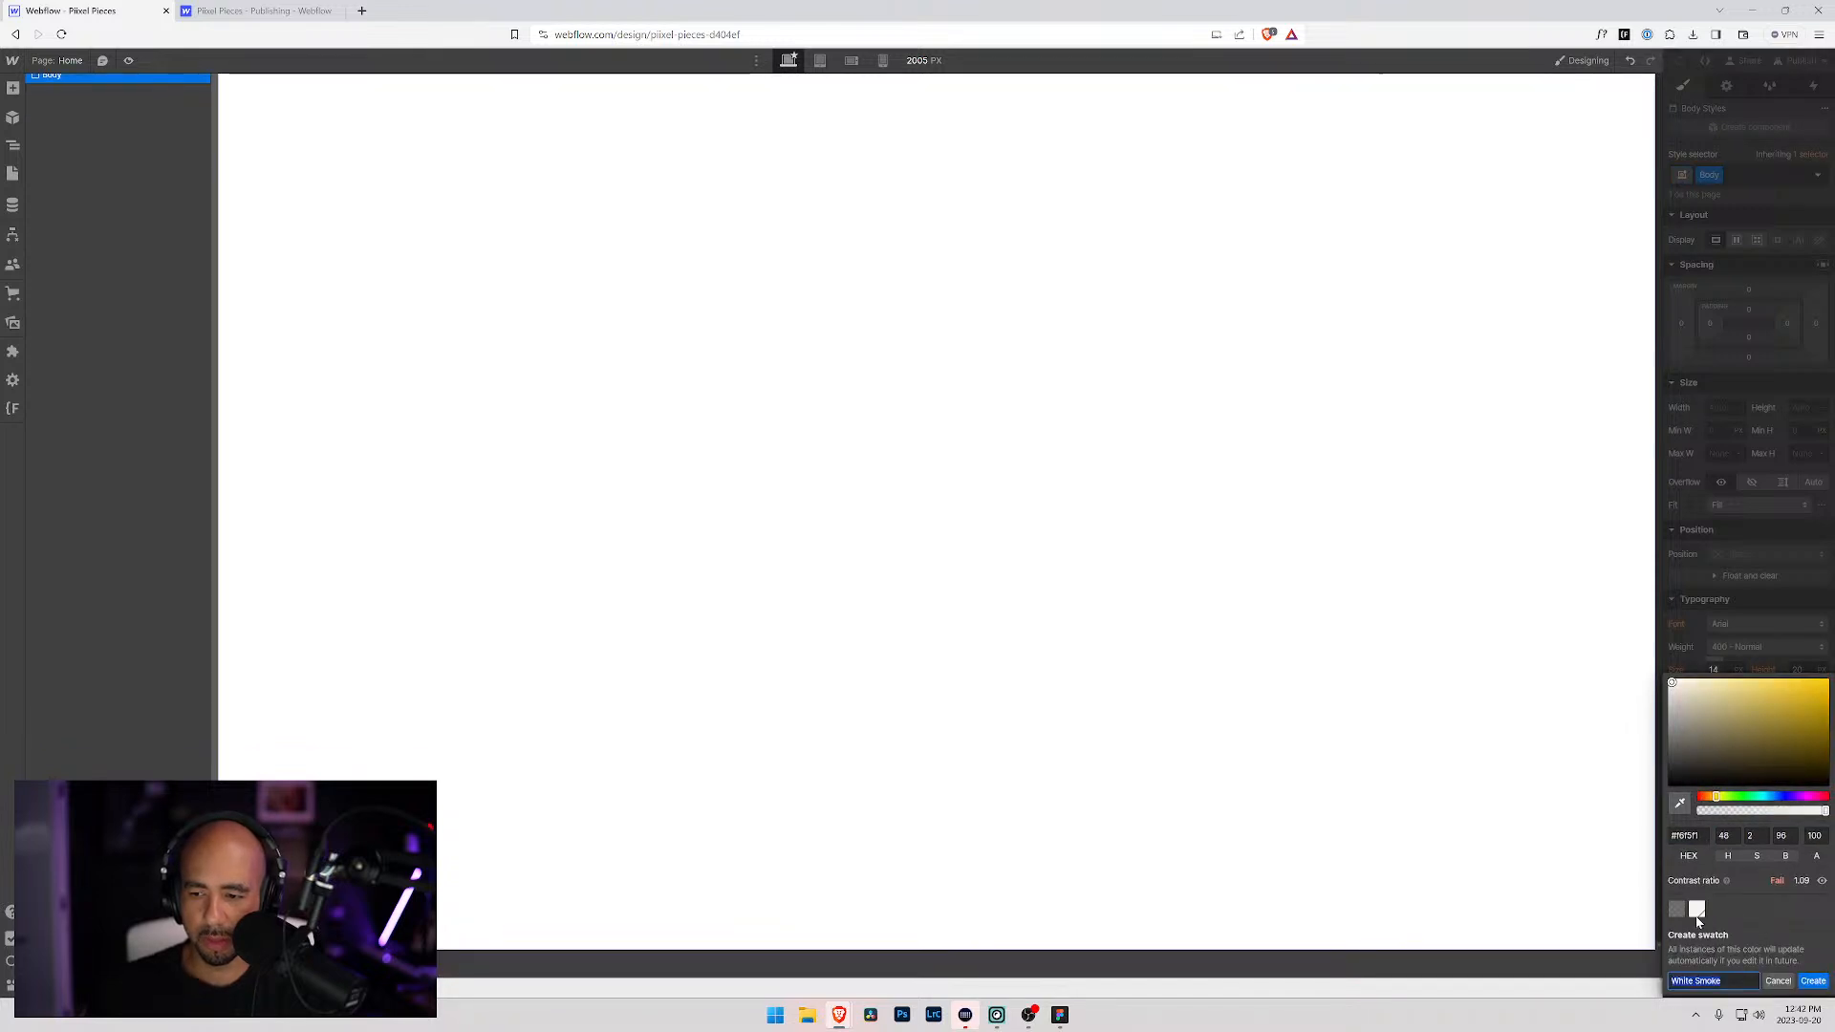
left_click(1814, 982)
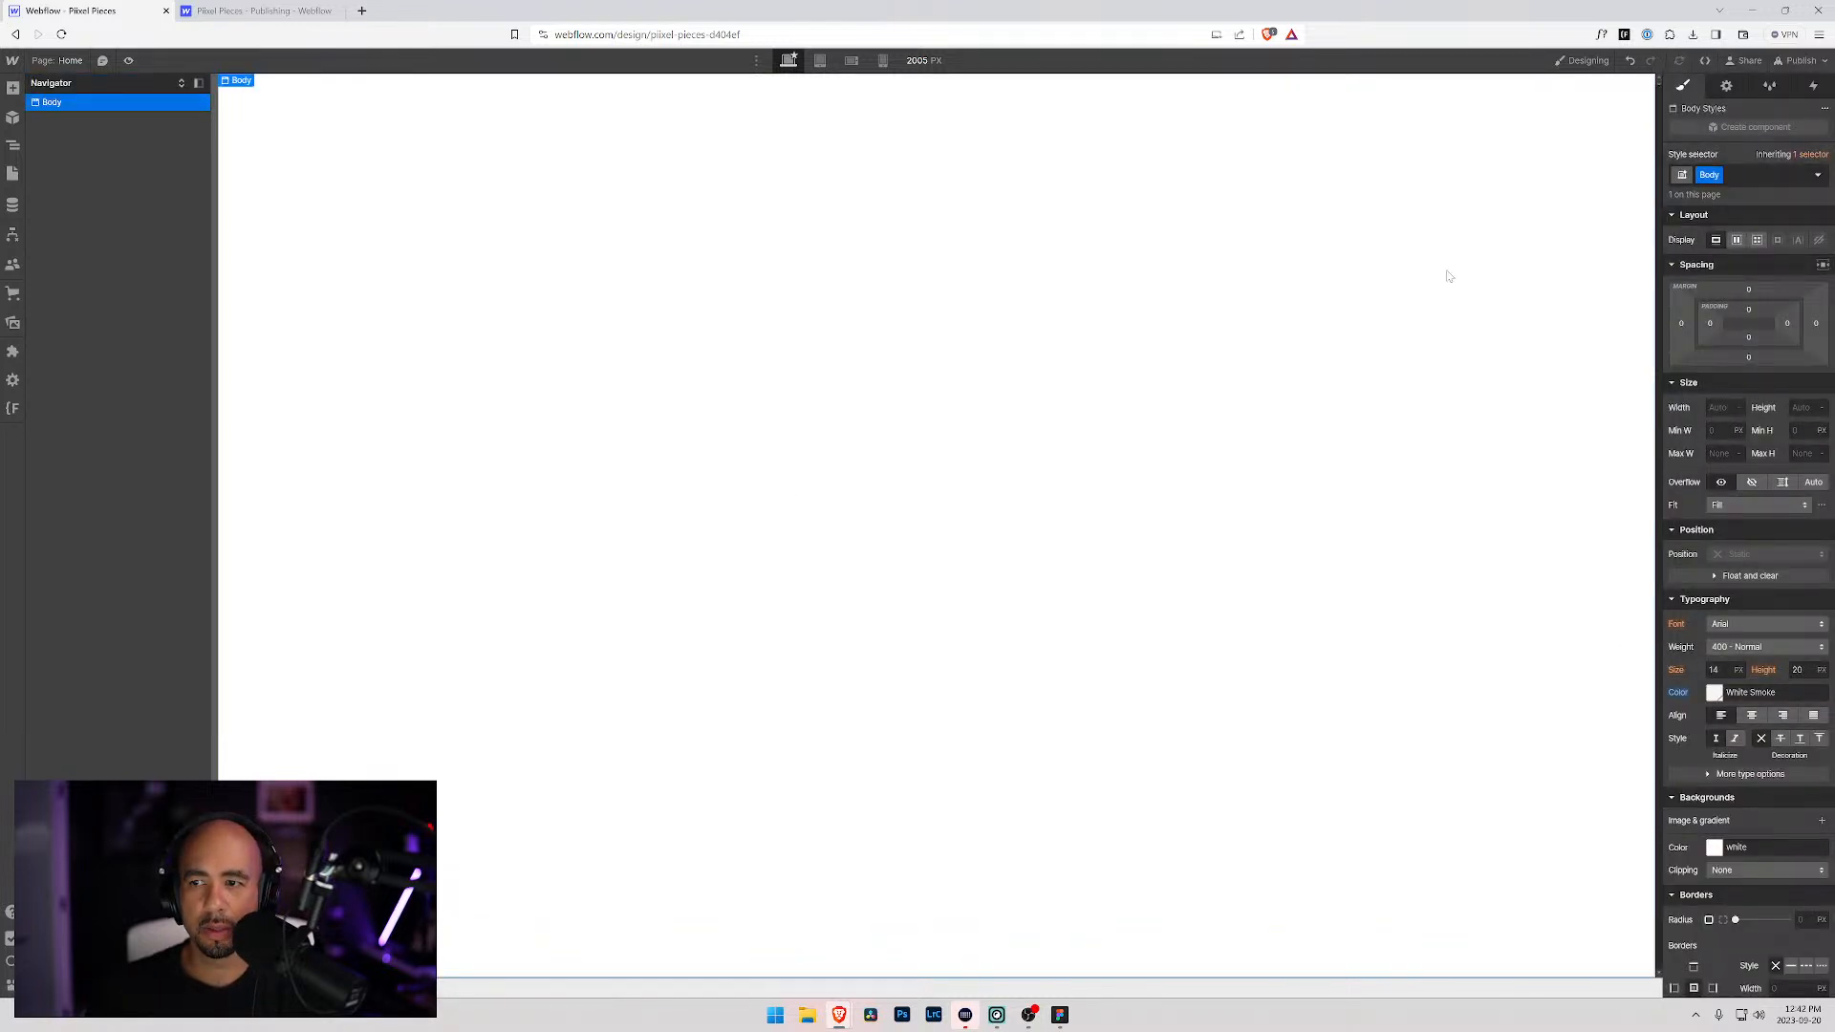
left_click(1681, 692, "alt")
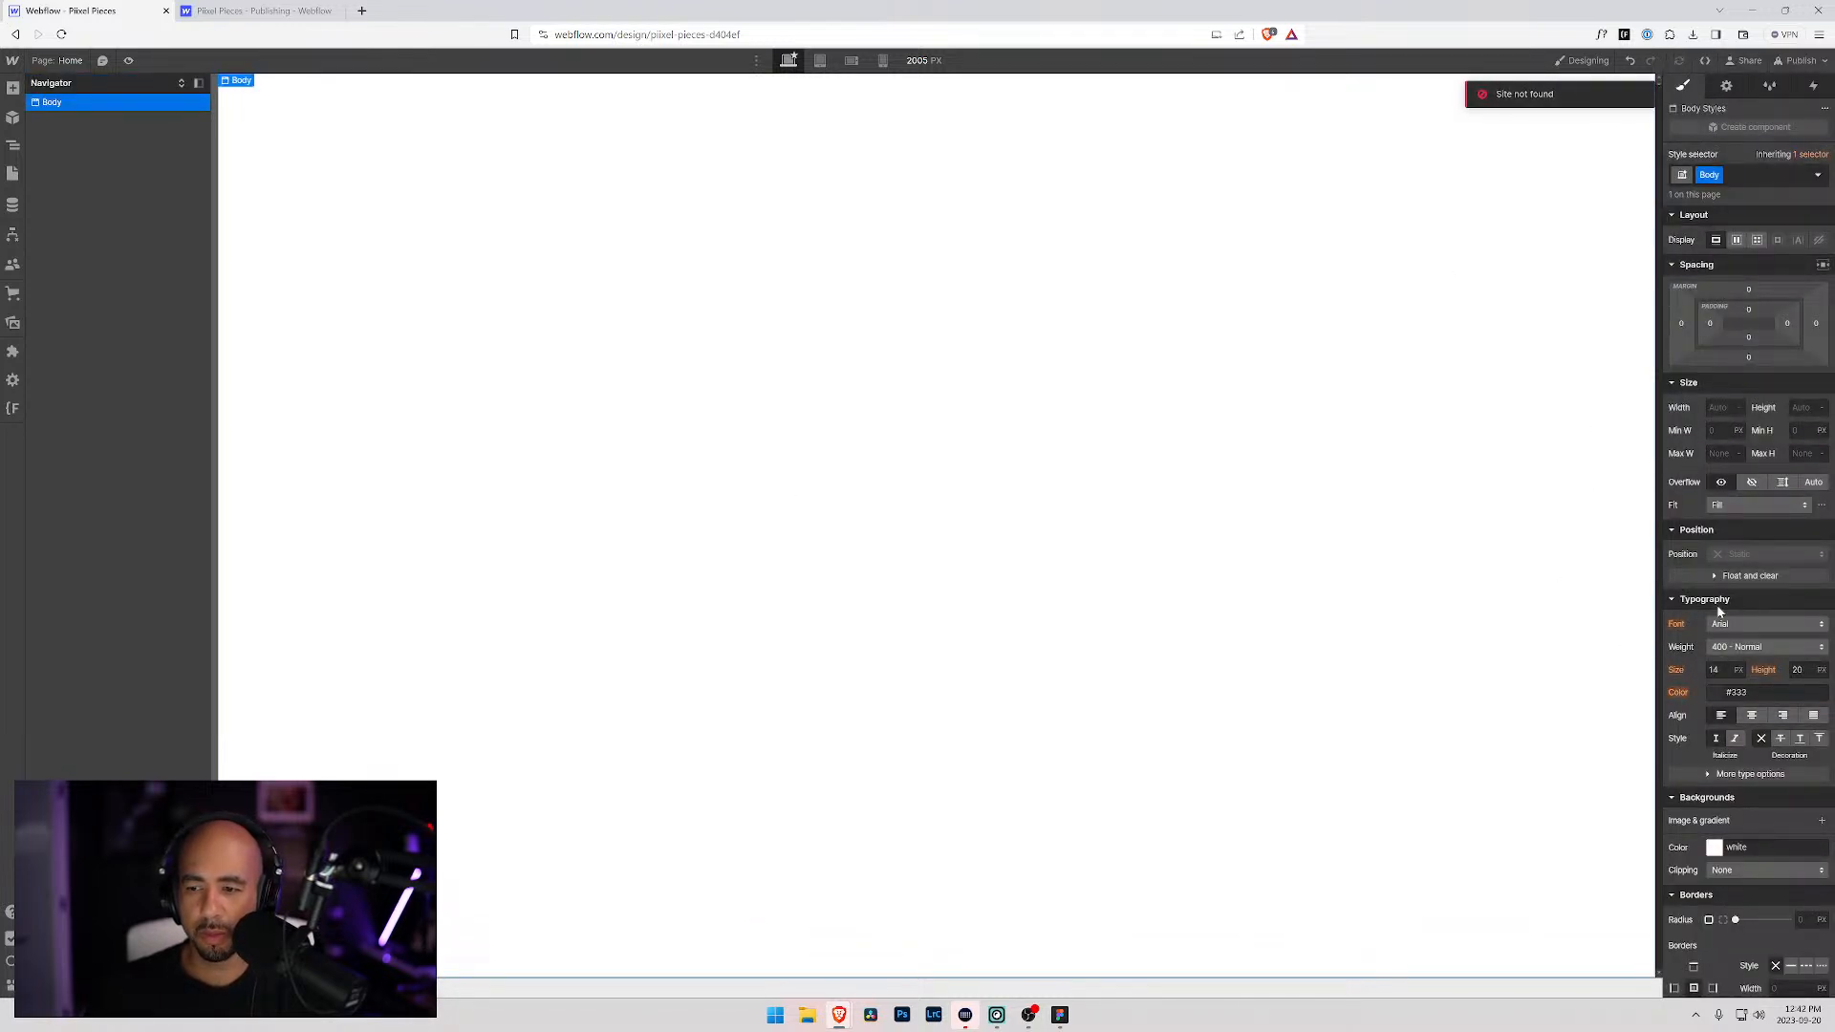
Step: Remove the Body class from the Body element
left_click(1747, 176)
key("BackSpace")
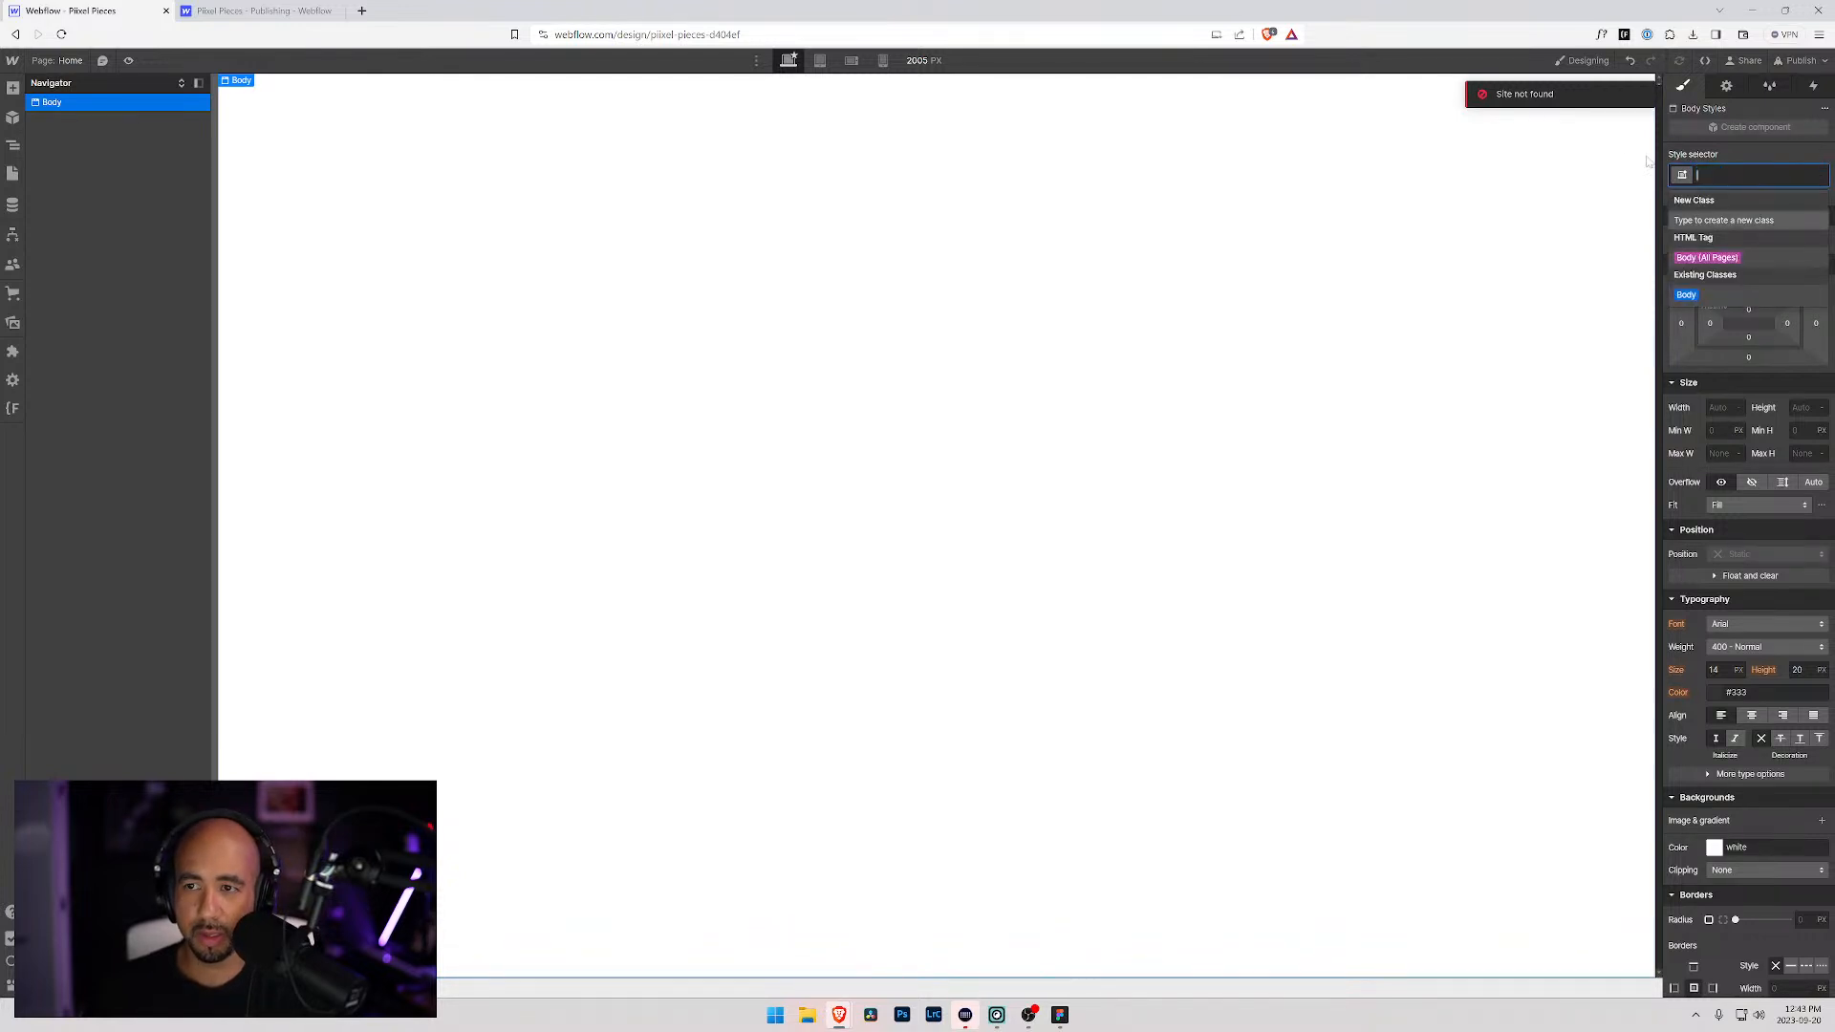
left_click(1534, 145)
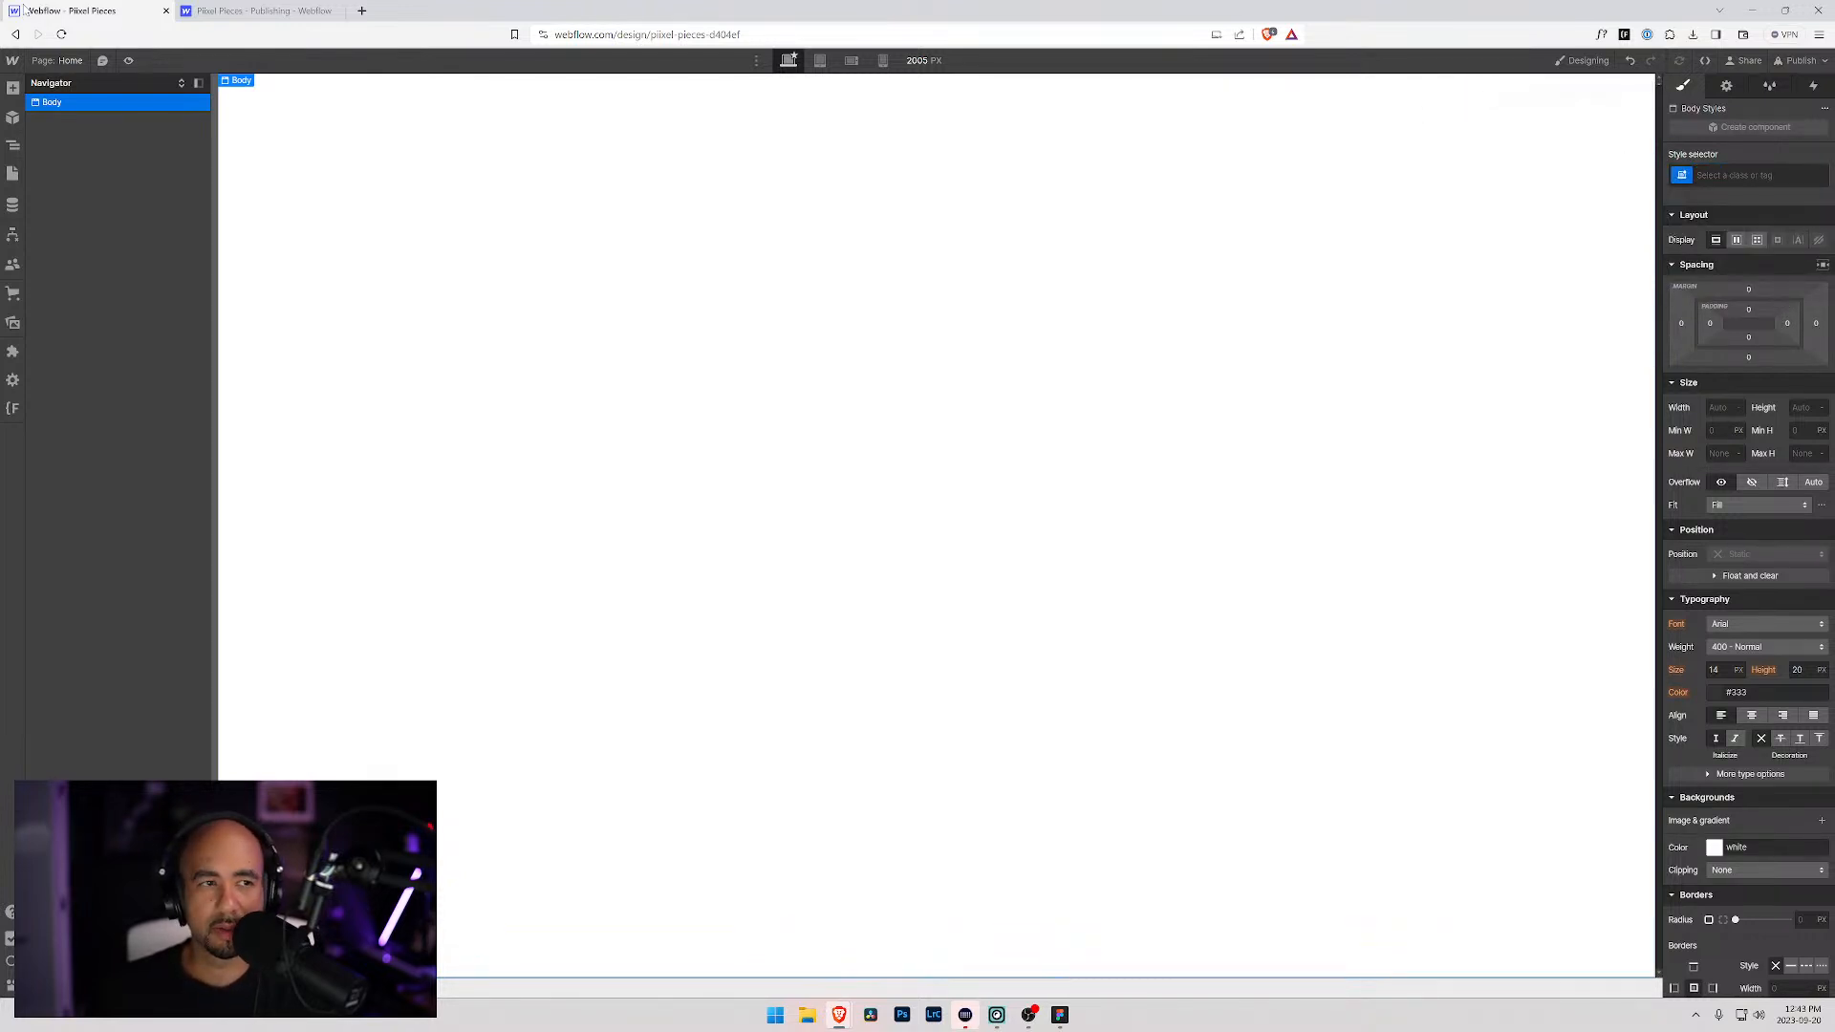
Step: Reload the Designer page and try the site's address without the -d404ef suffix
left_click(63, 36)
left_click(986, 116)
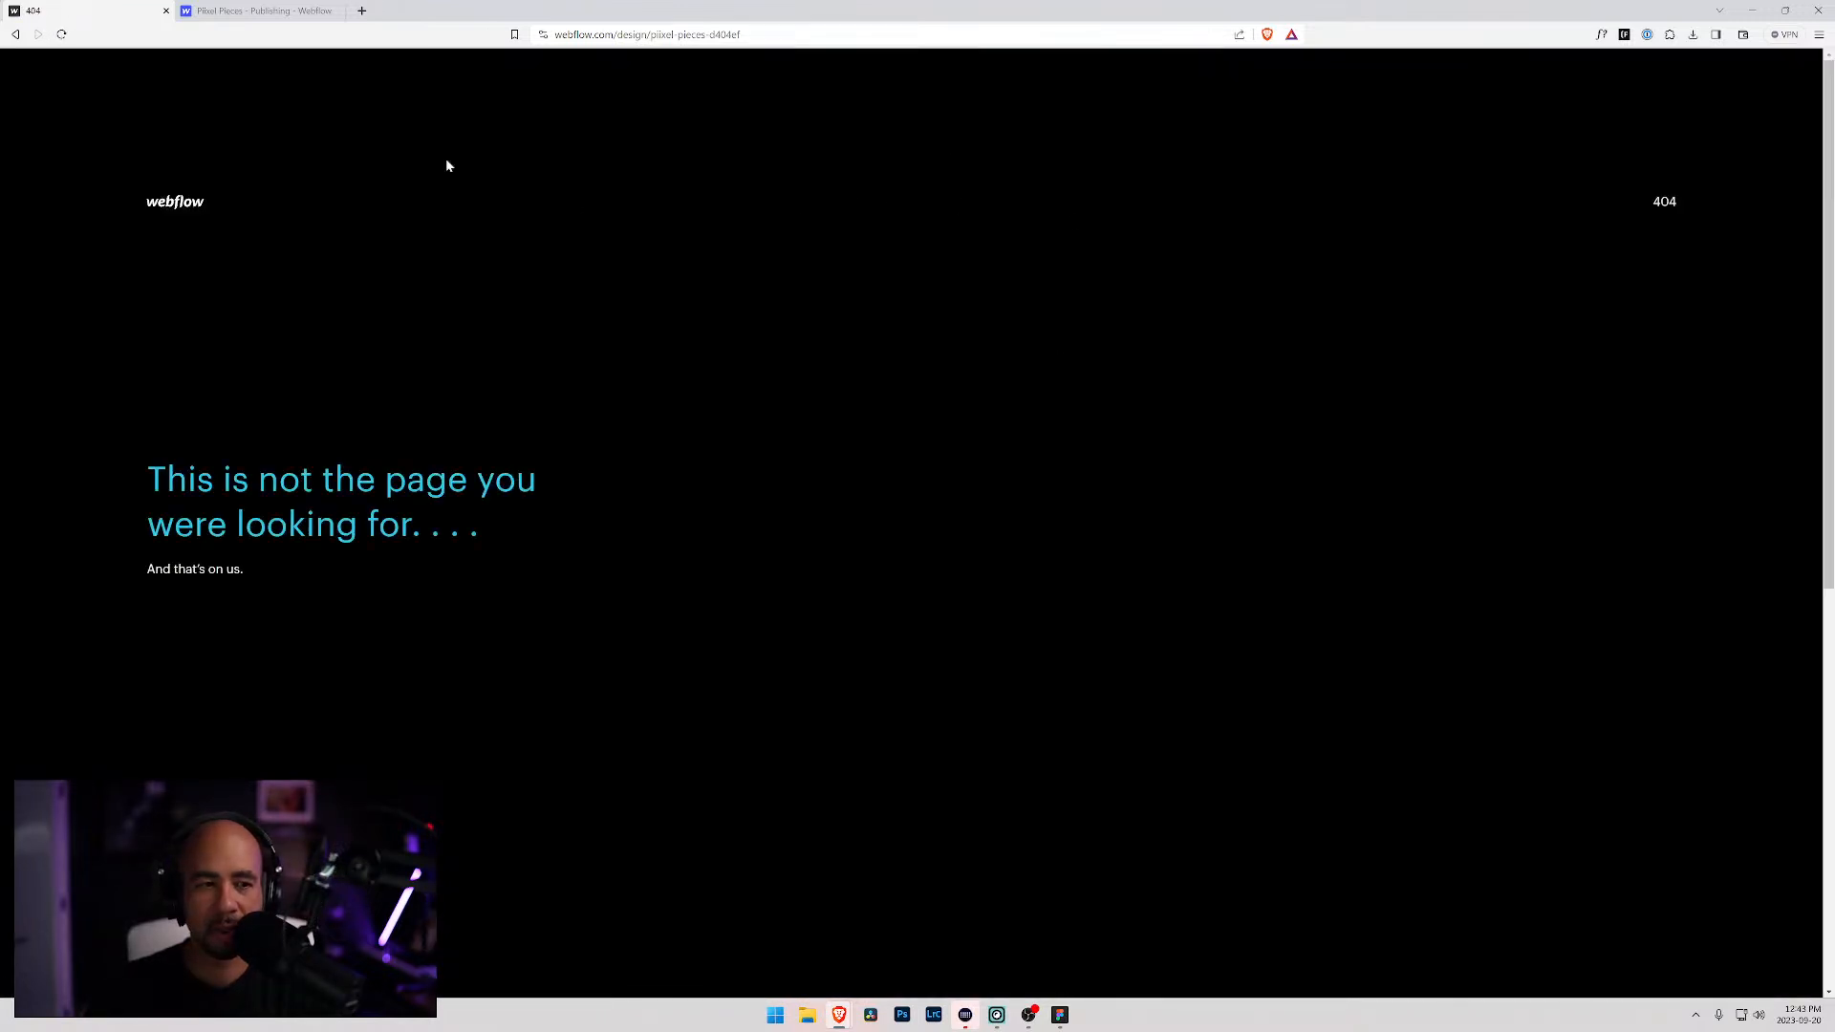
left_click_drag(706, 35, 776, 40)
key("BackSpace")
key("Return")
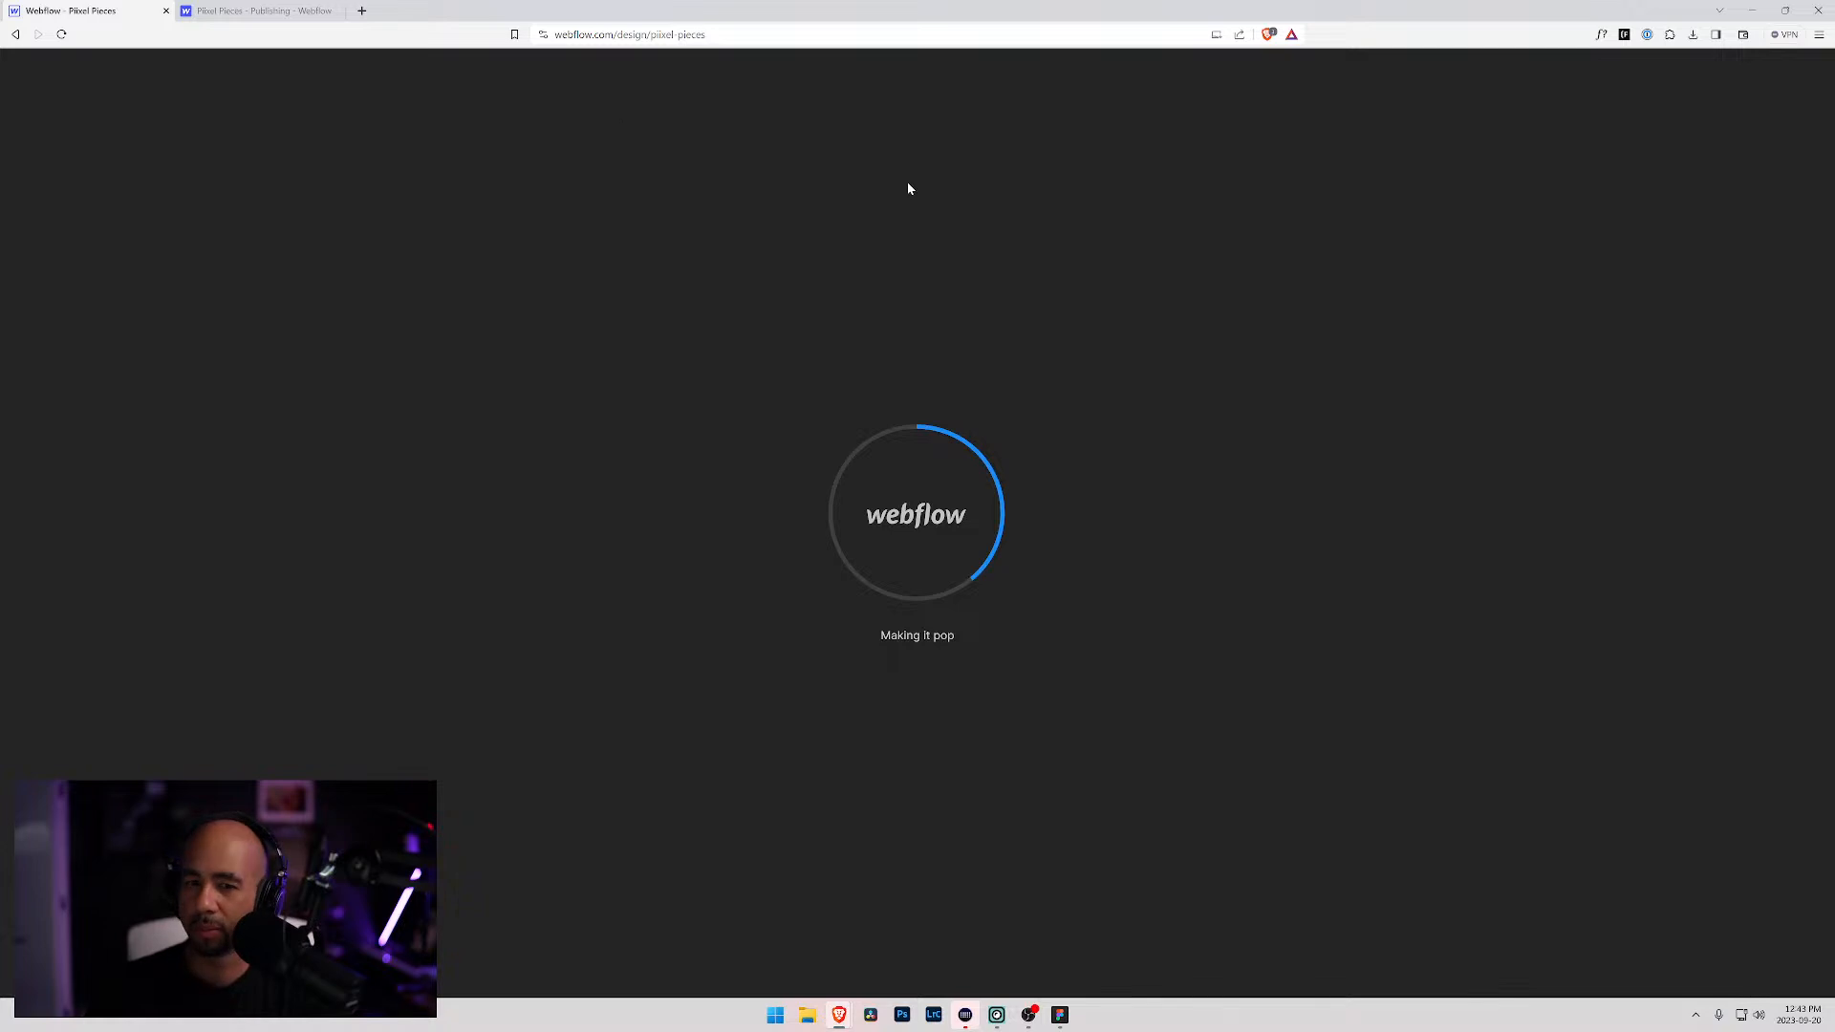
Step: Go back to the Webflow dashboard and open the Piixel Pieces site in the Designer
left_click(15, 35)
left_click(16, 37)
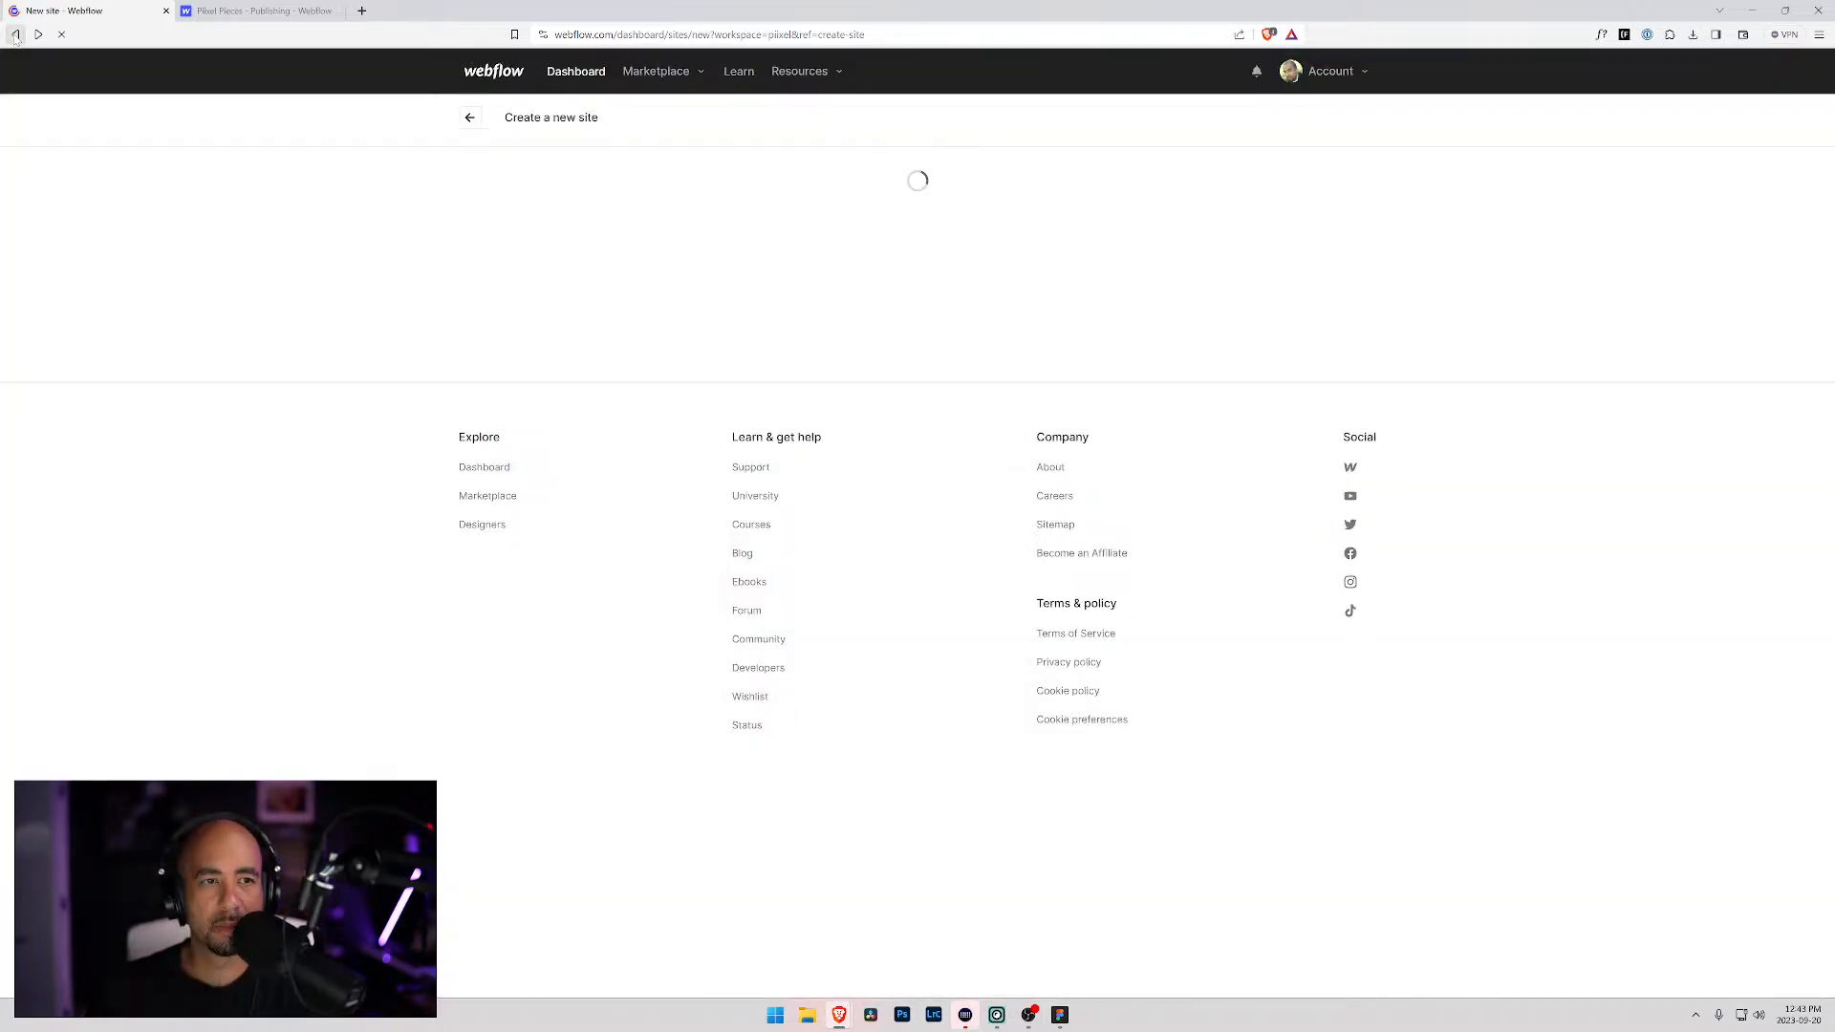
mouse_move(600, 310)
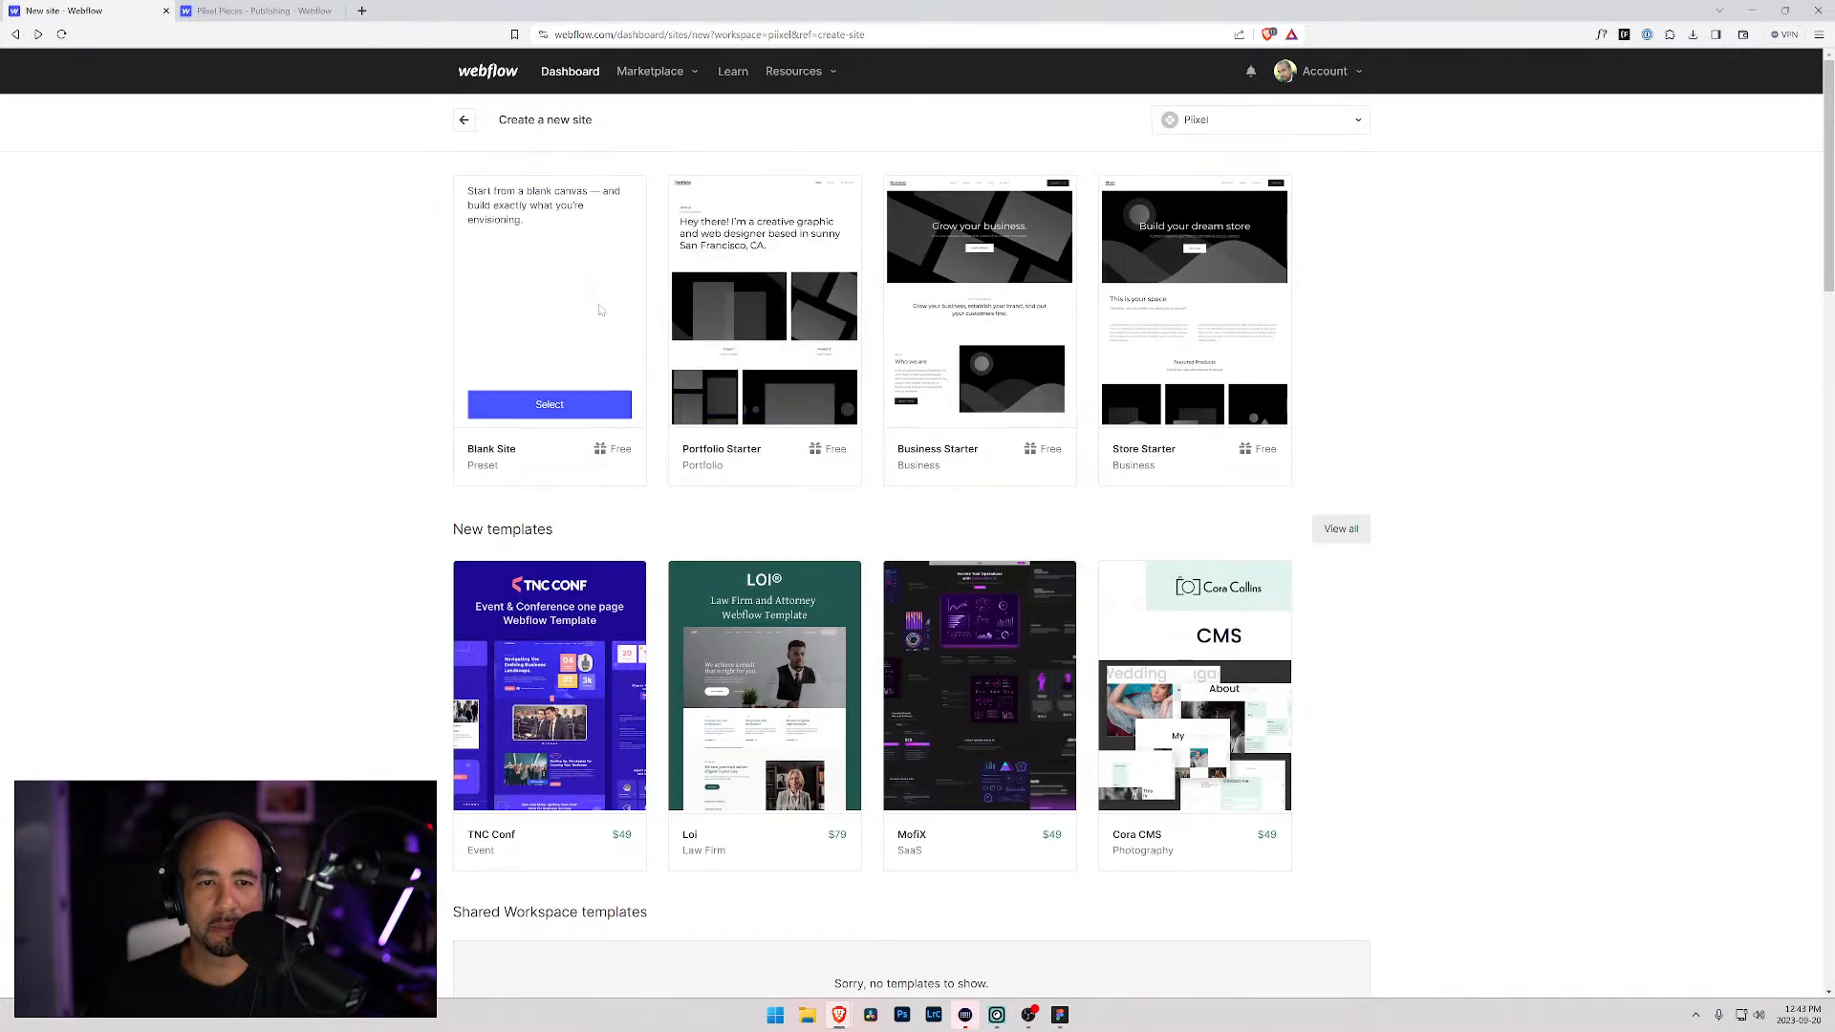
left_click(485, 72)
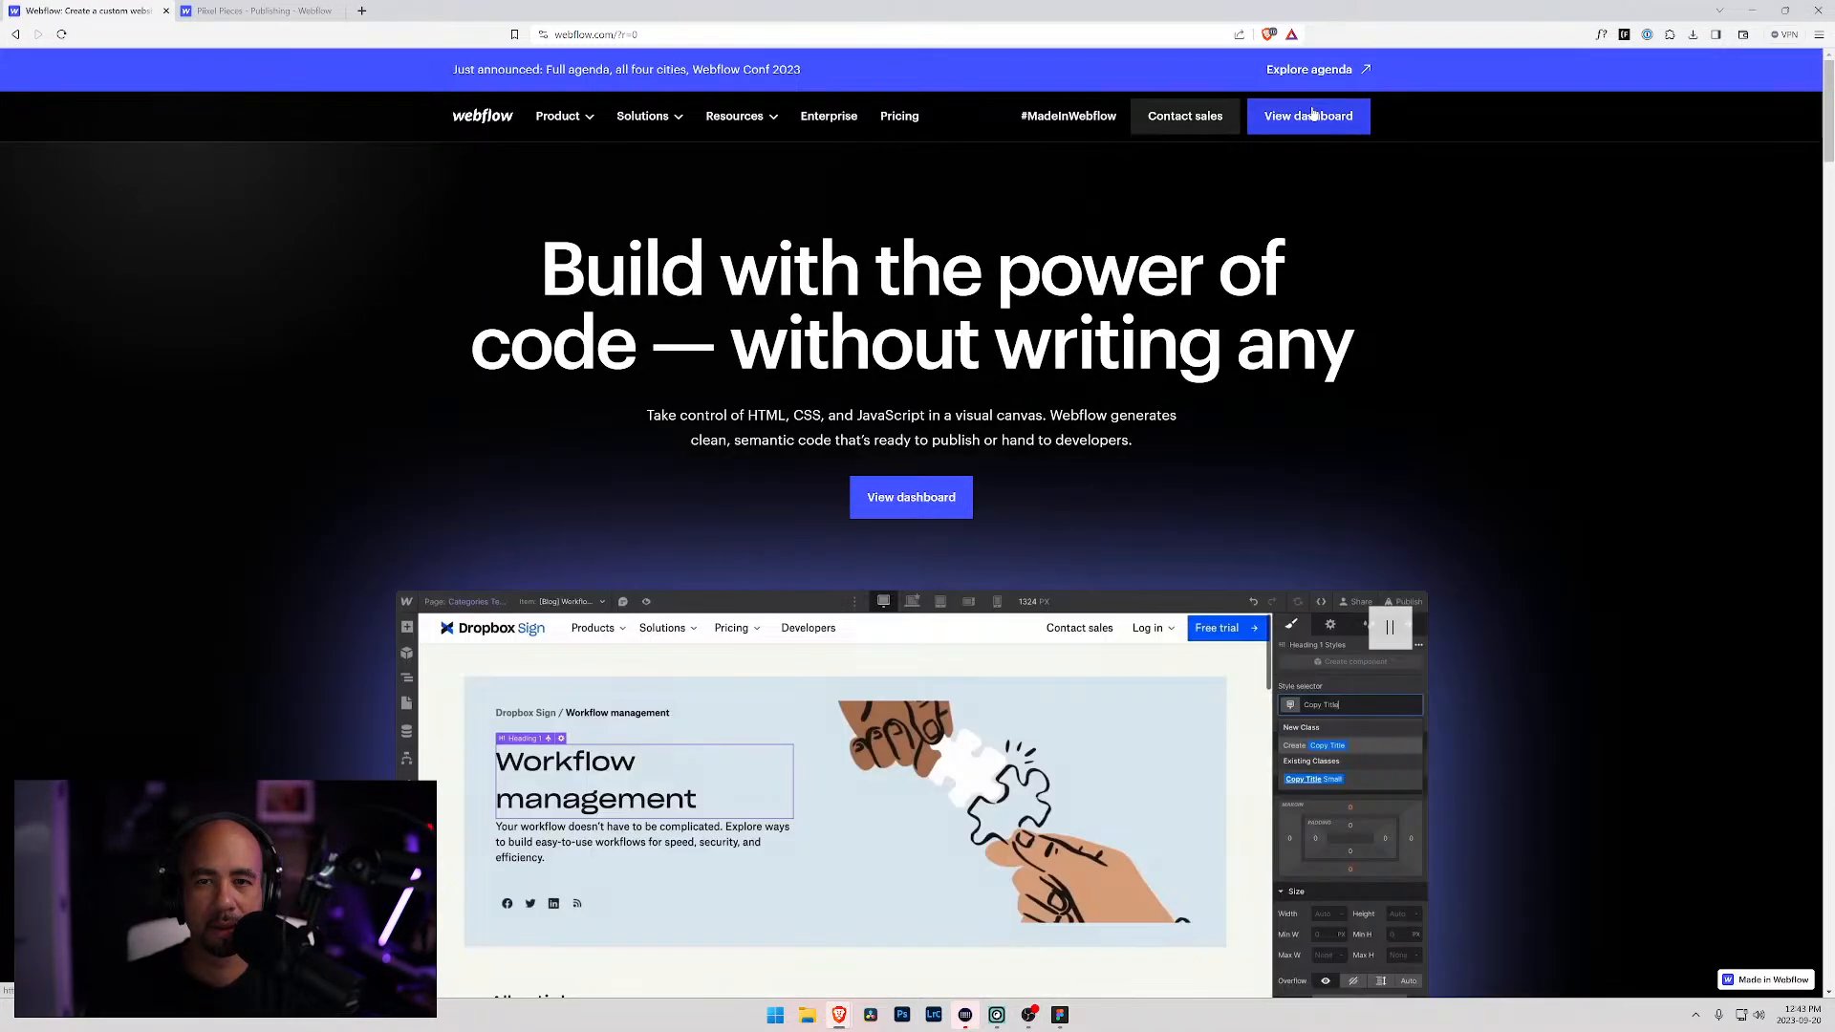
left_click(1308, 116)
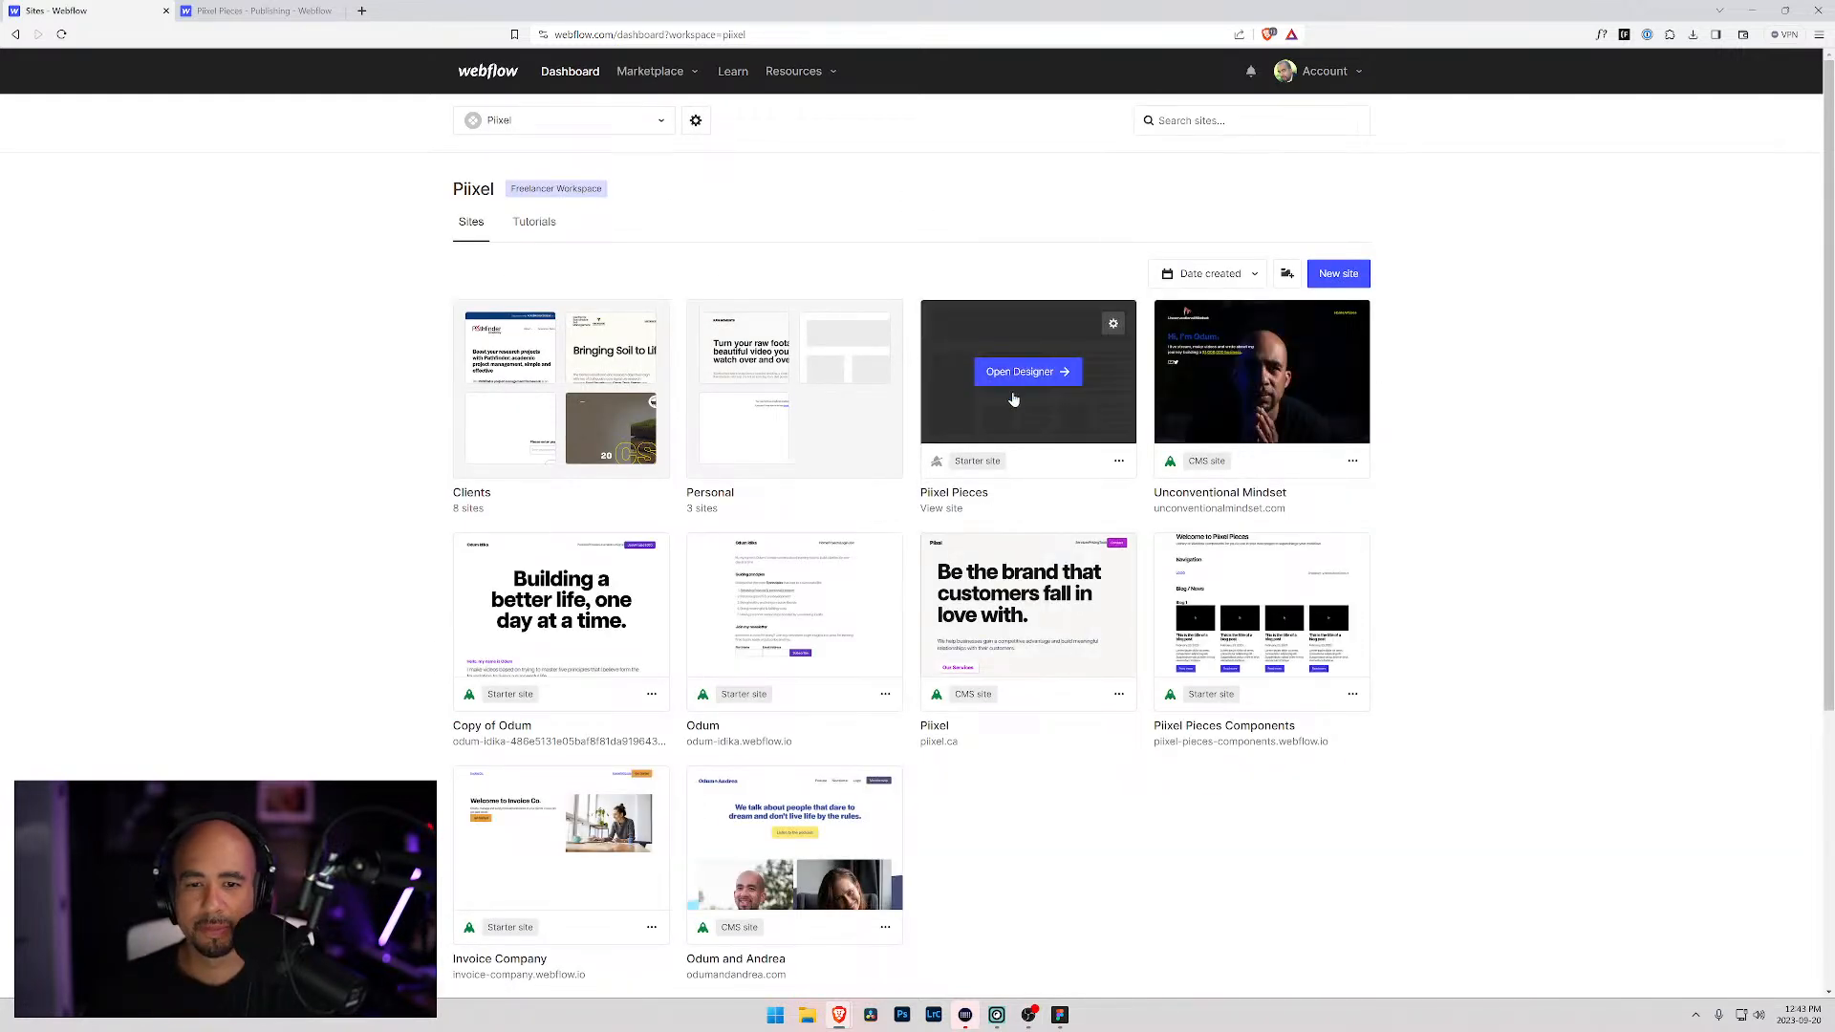
left_click(1018, 374)
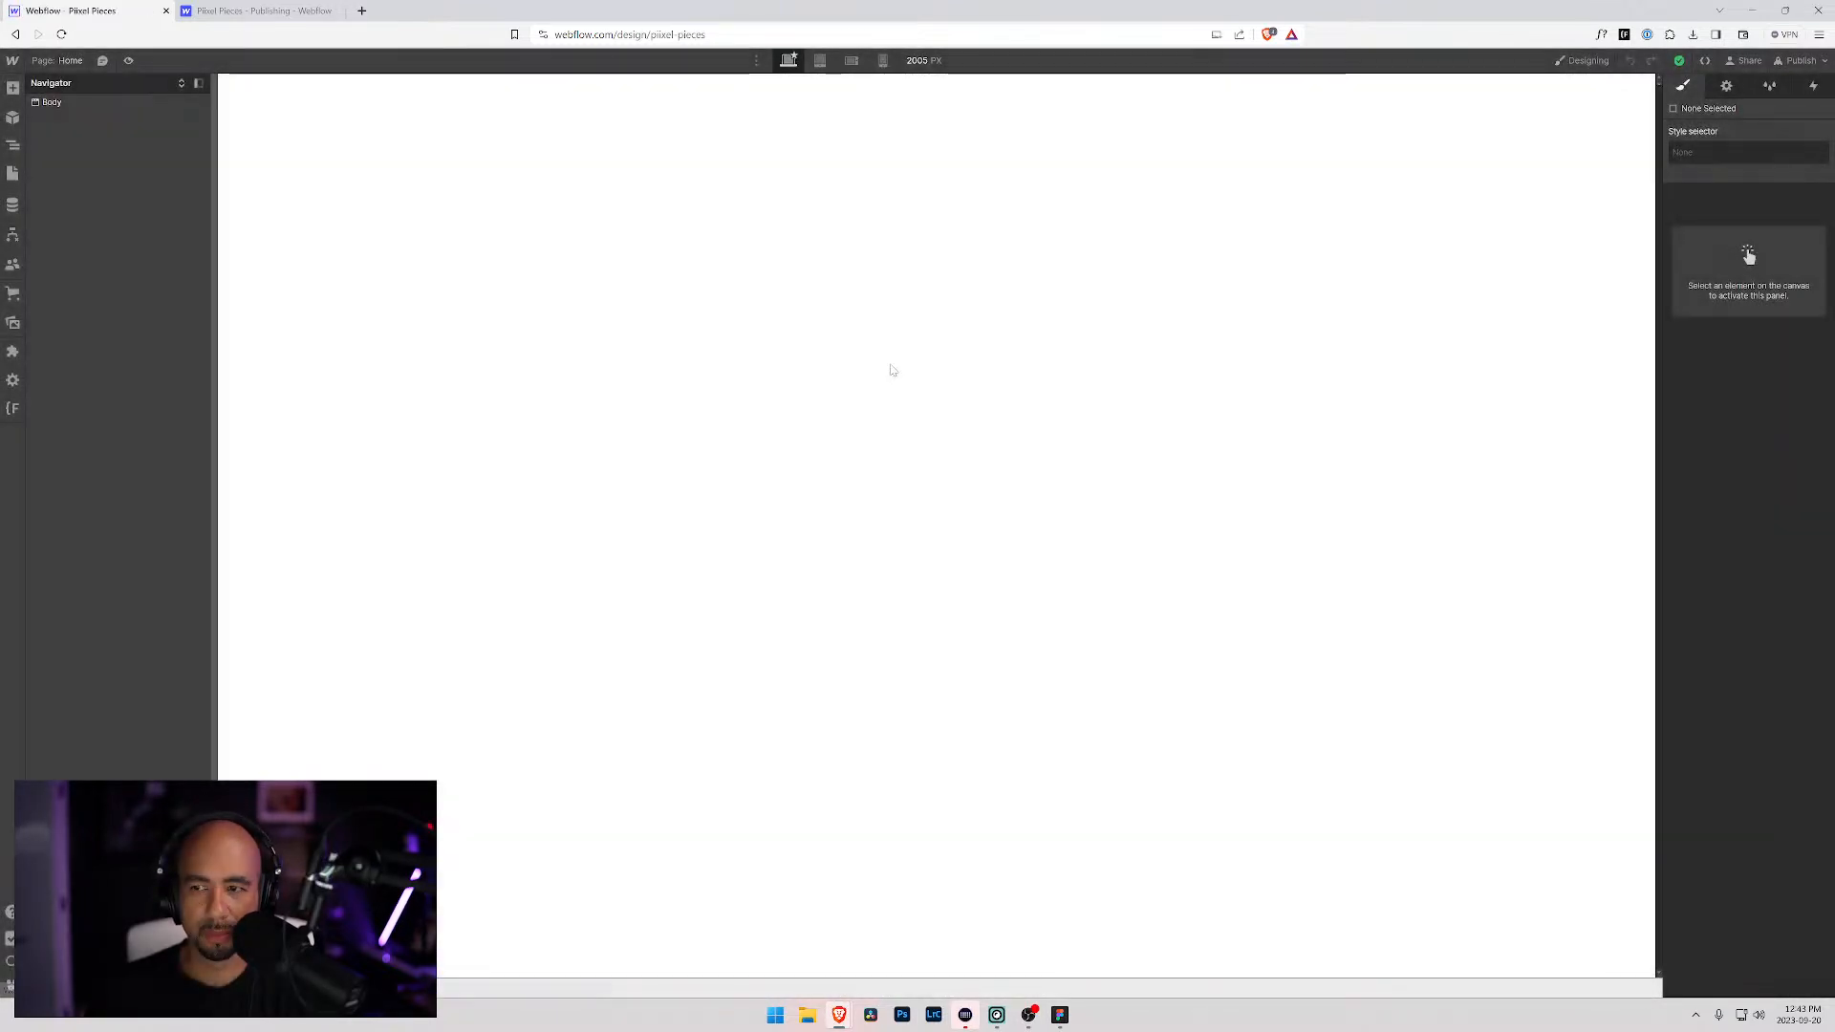
Step: Set the Body's background color to F6F5F1 and save it as a swatch named White Smoke
left_click(54, 103)
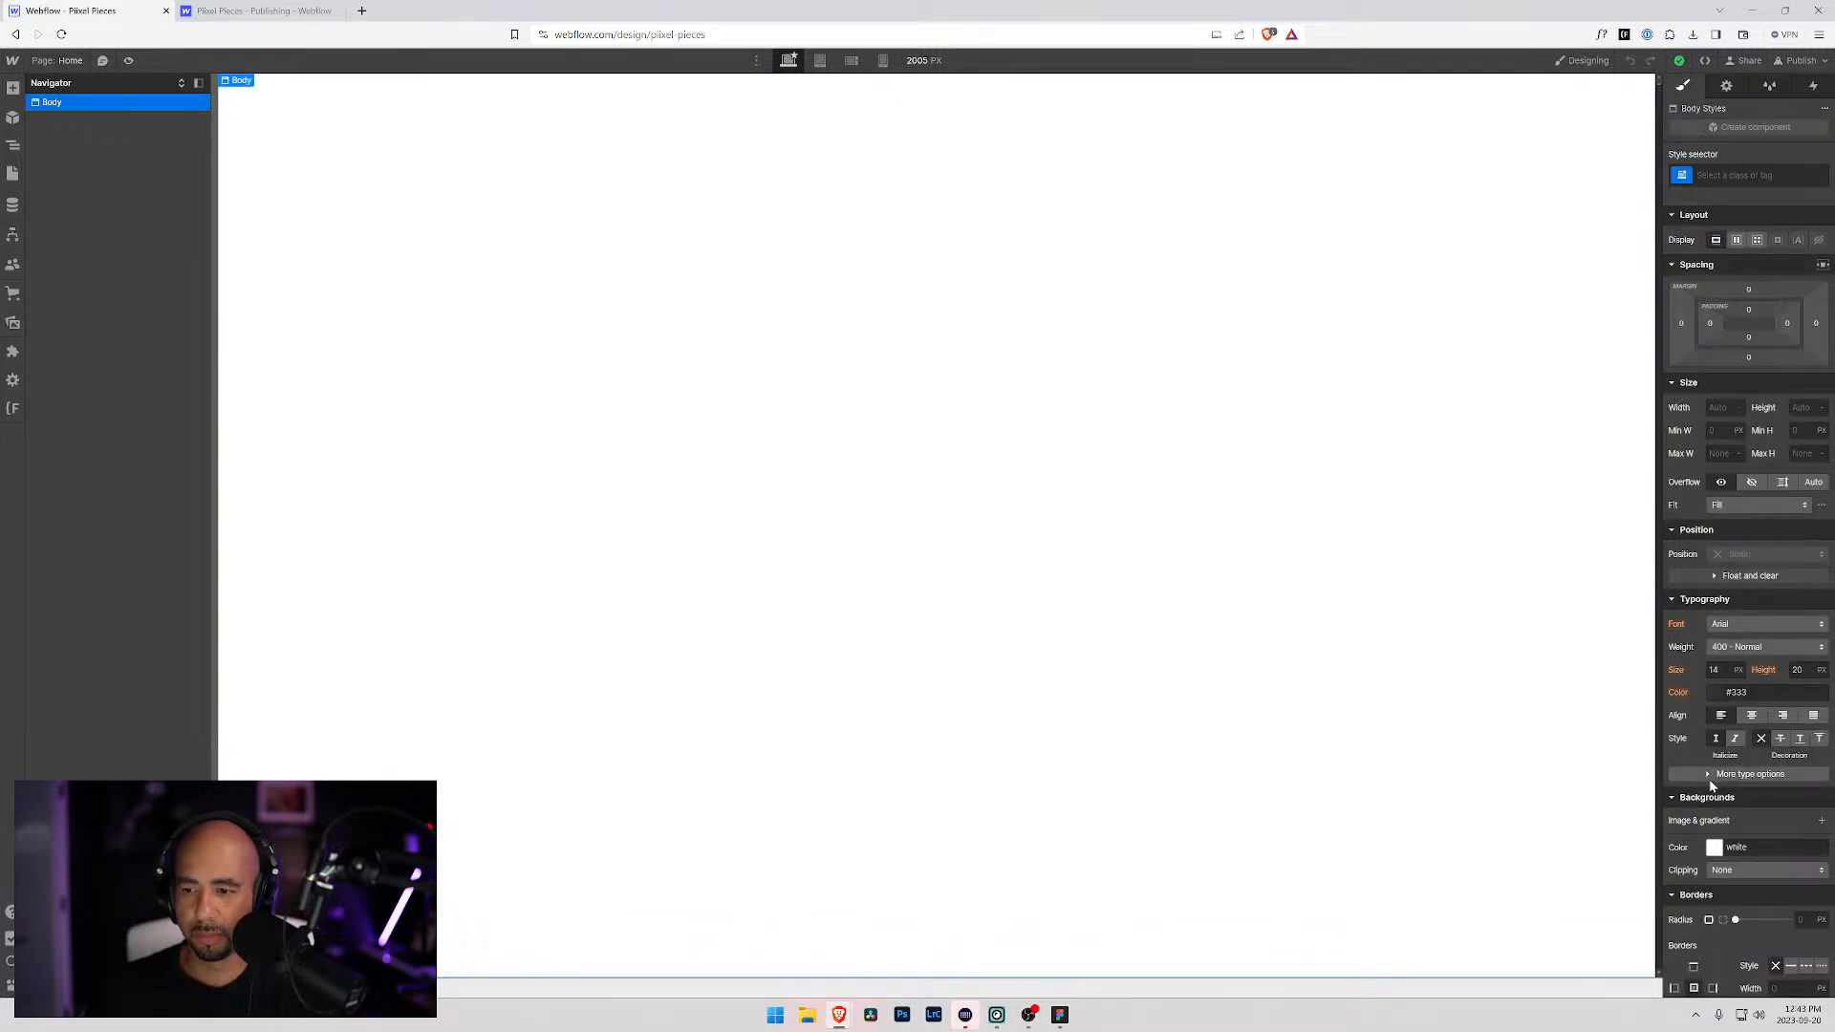
left_click(1714, 849)
type("F6F5F1")
key("Tab")
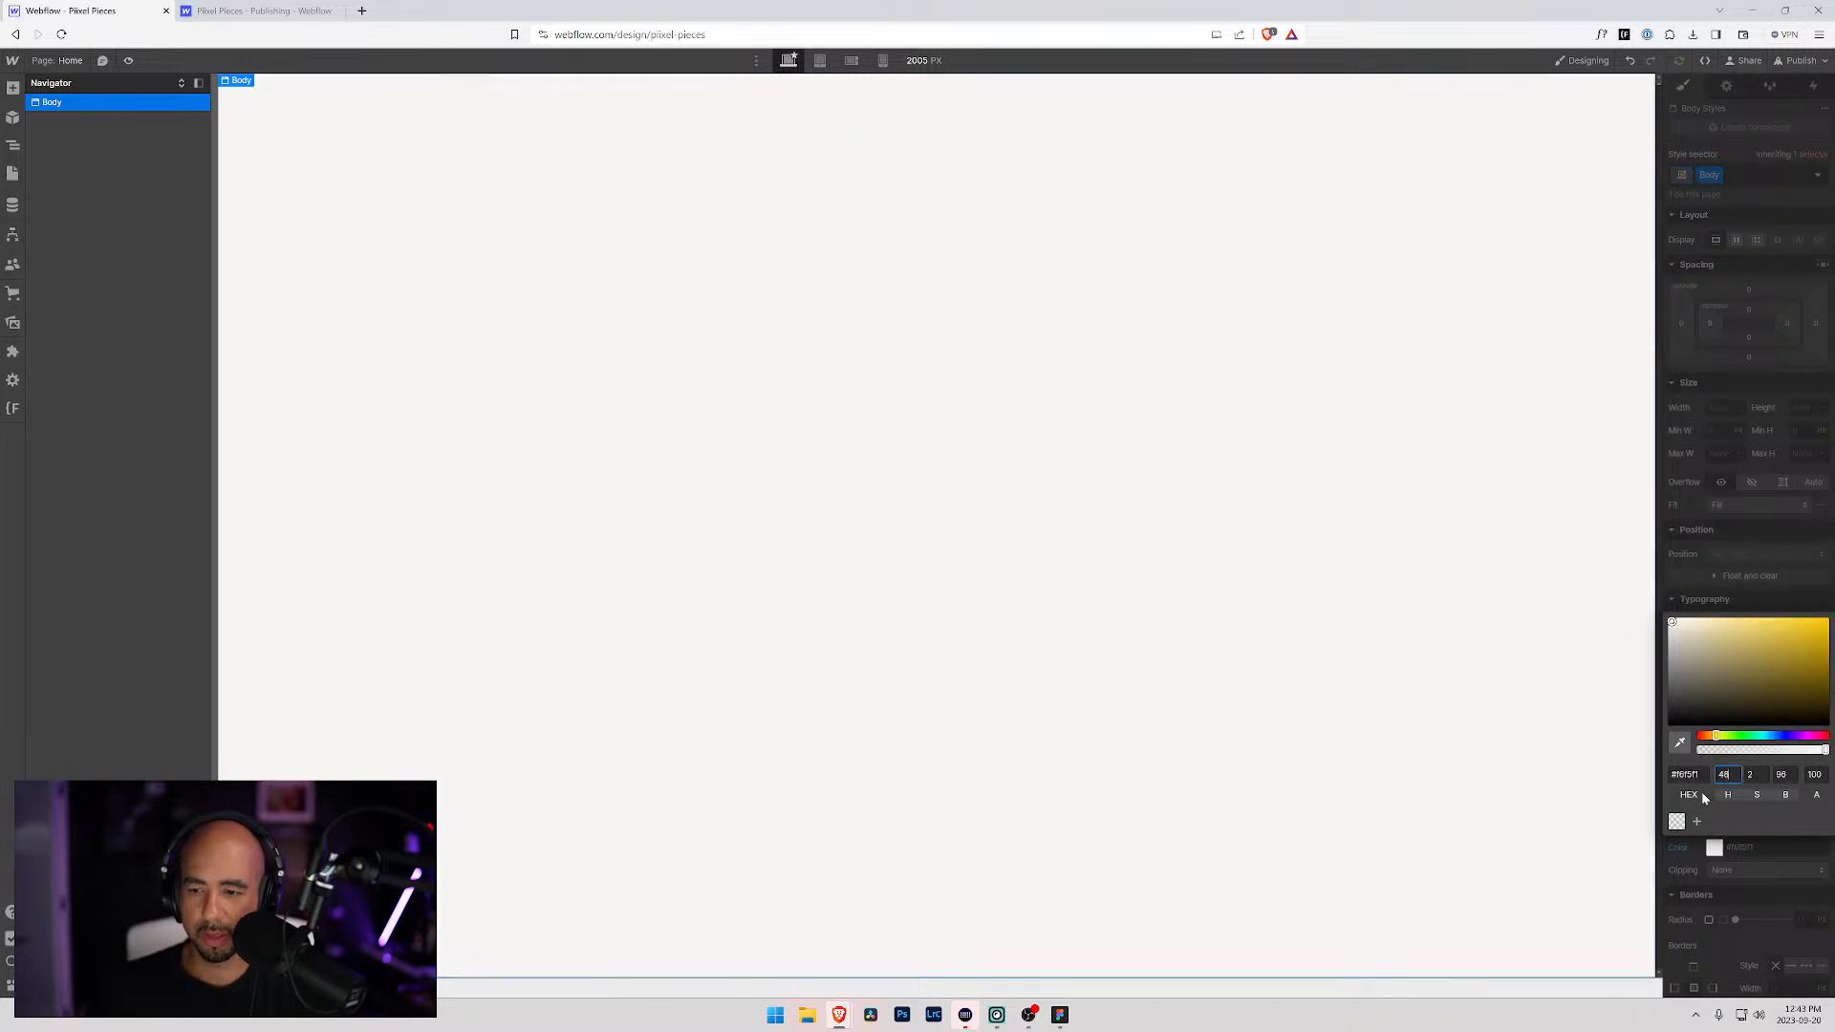
left_click(1698, 824)
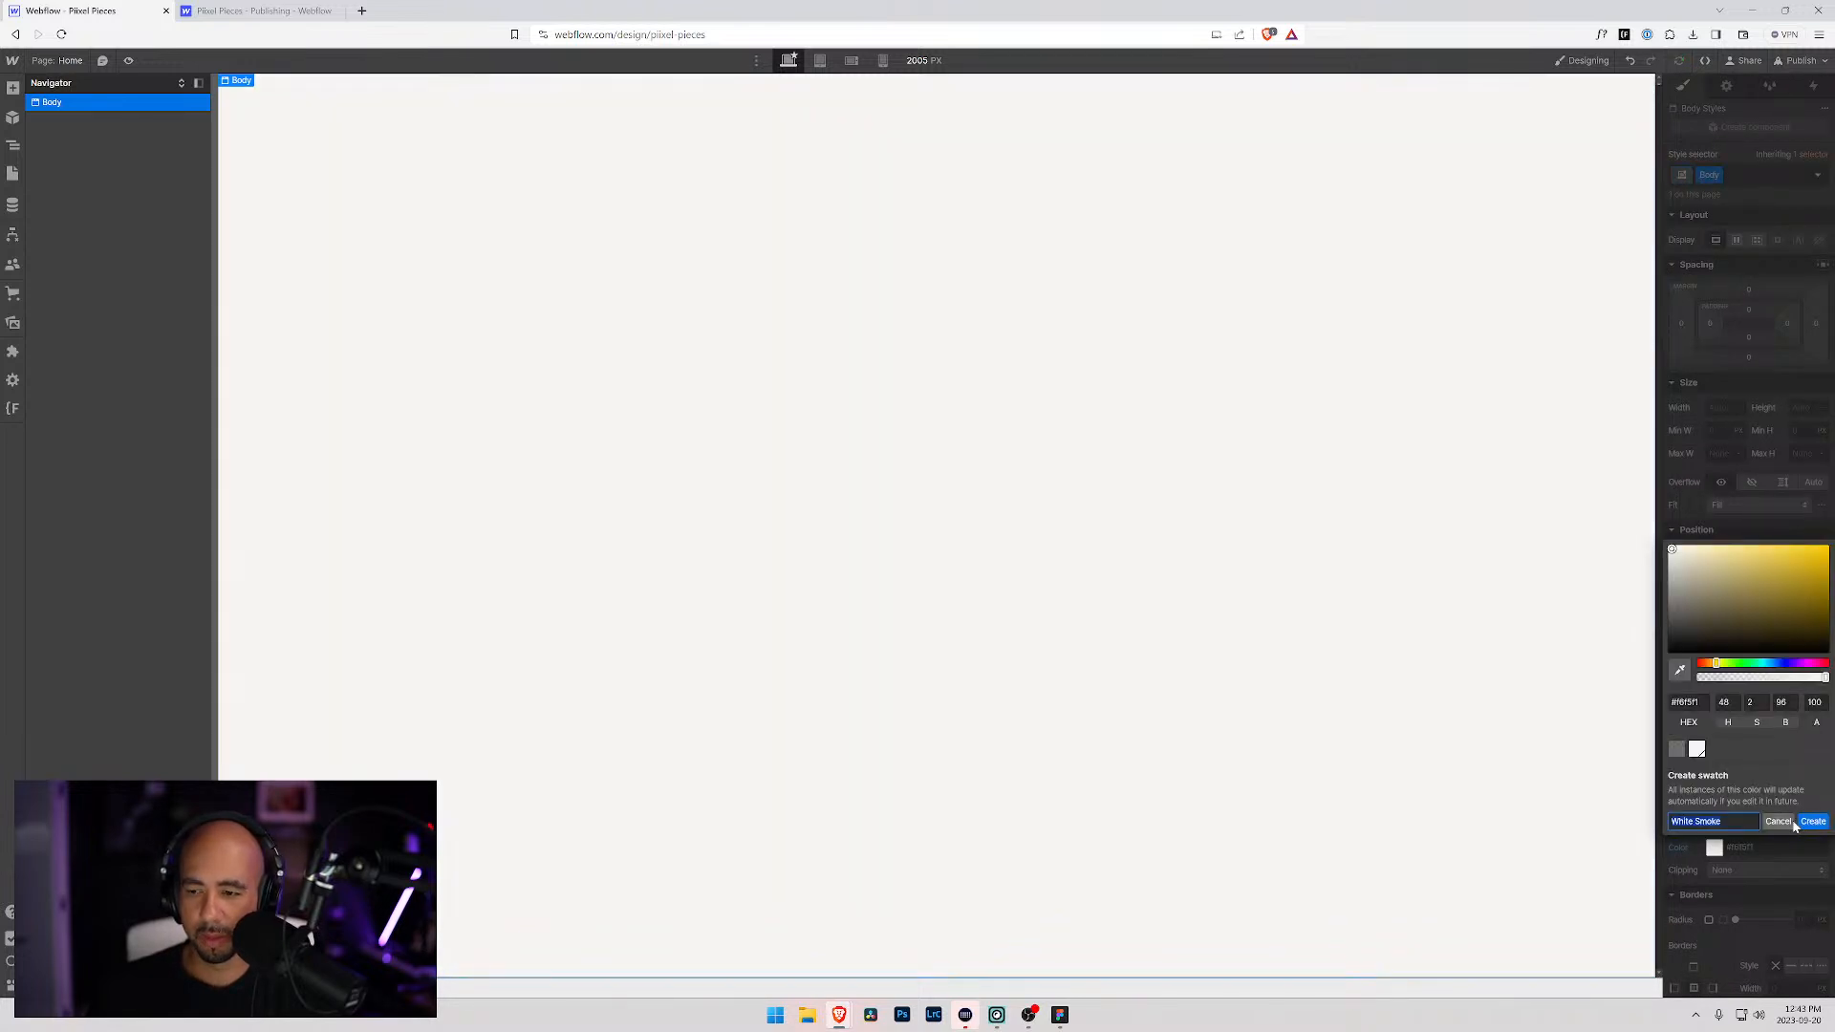
left_click(1810, 818)
left_click(1682, 573)
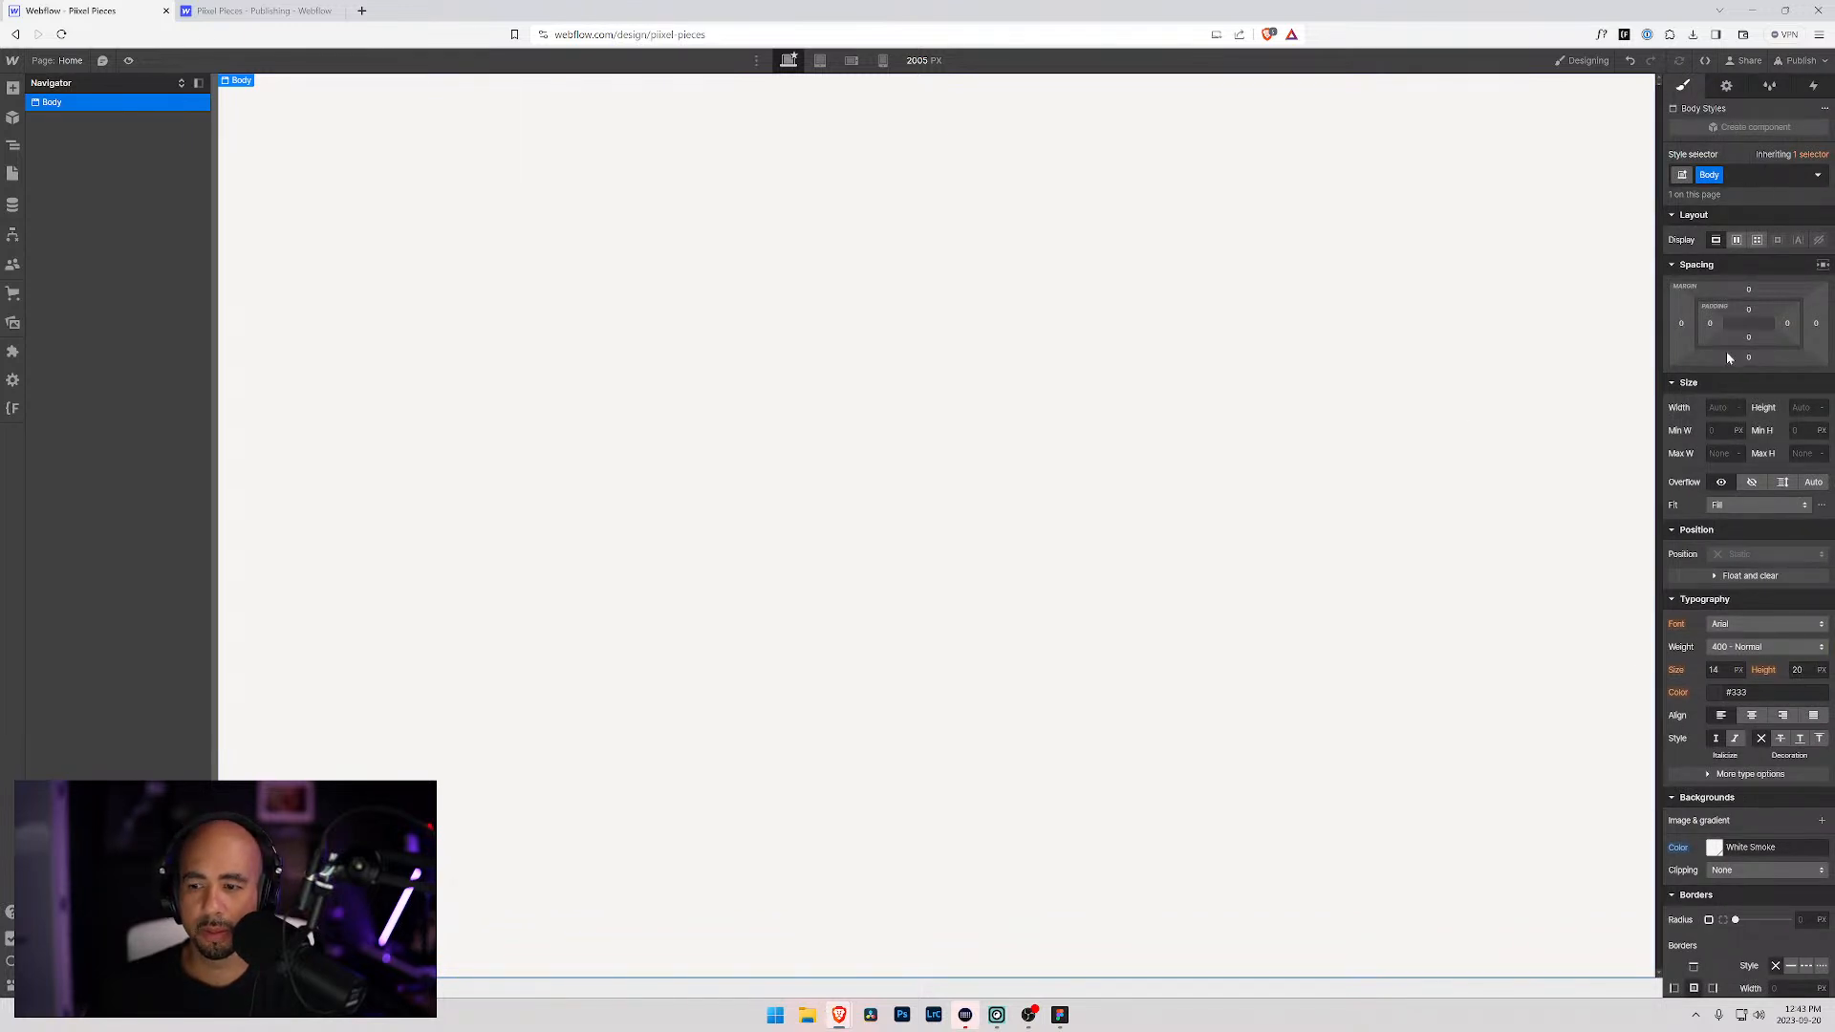
Step: Reset the Body's background color and remove the Body class from the element
left_click(1678, 848, "alt")
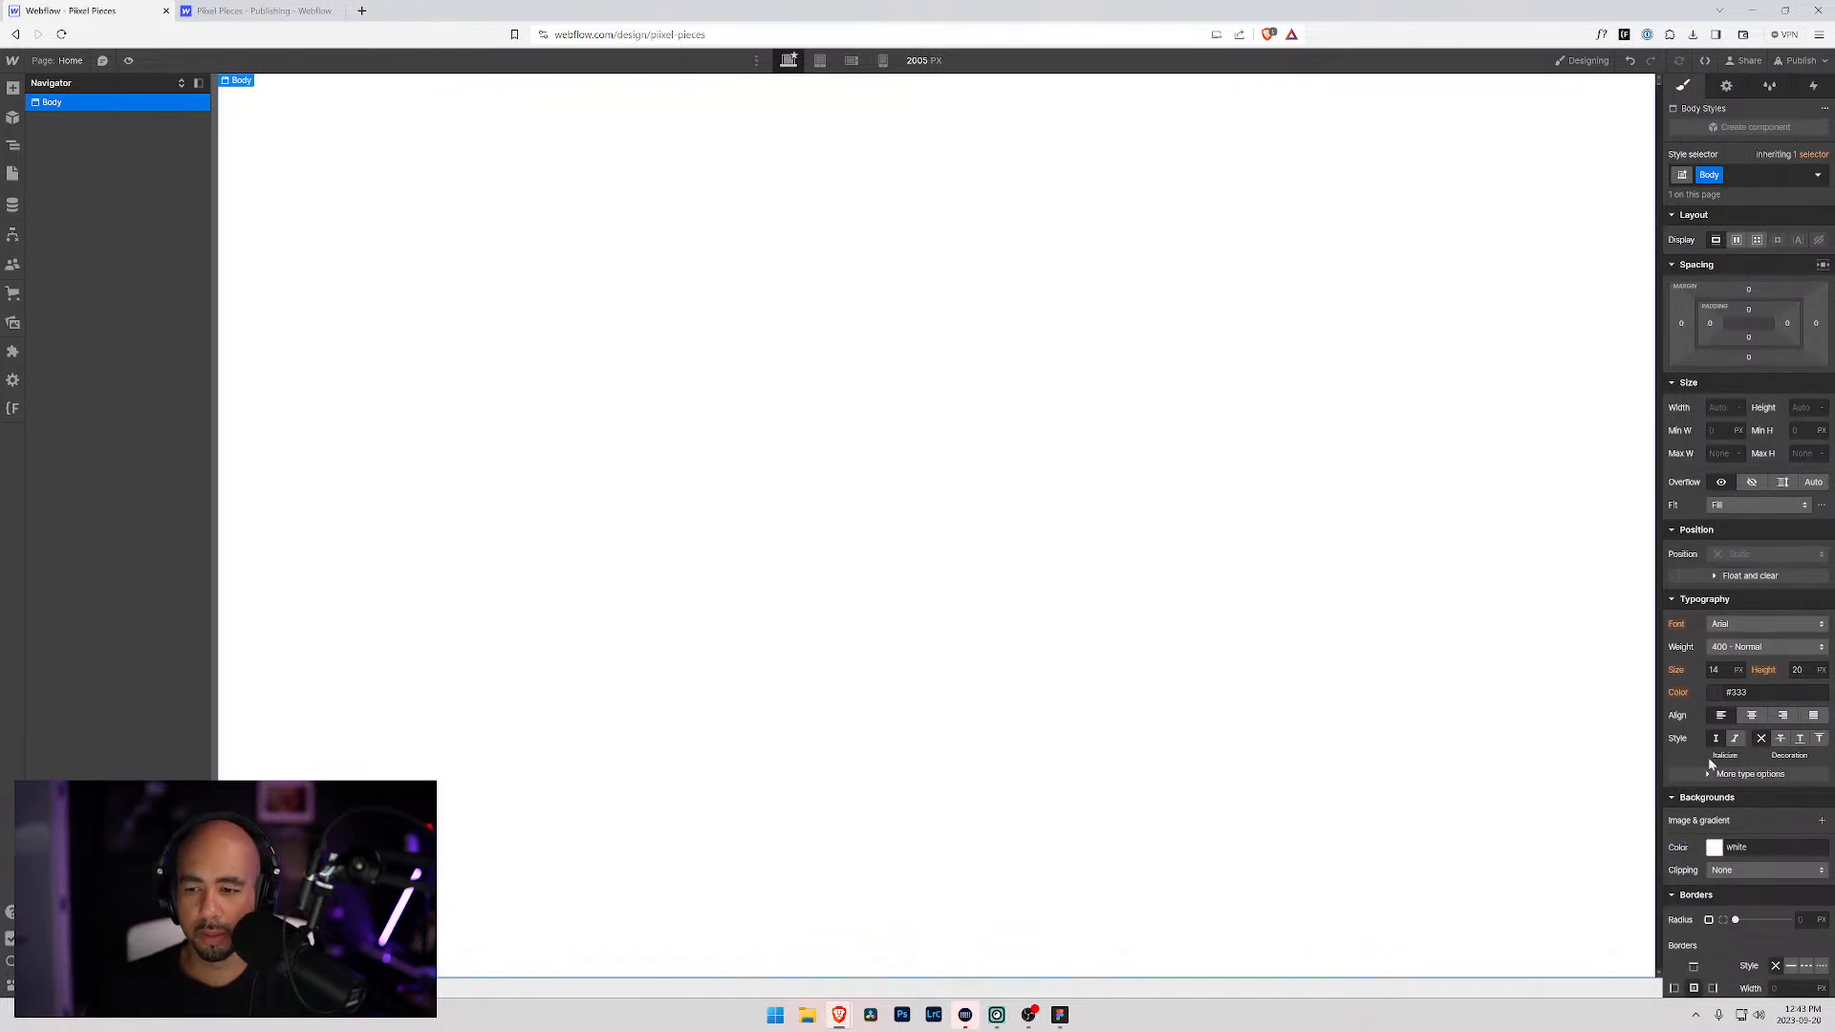
left_click(1767, 174)
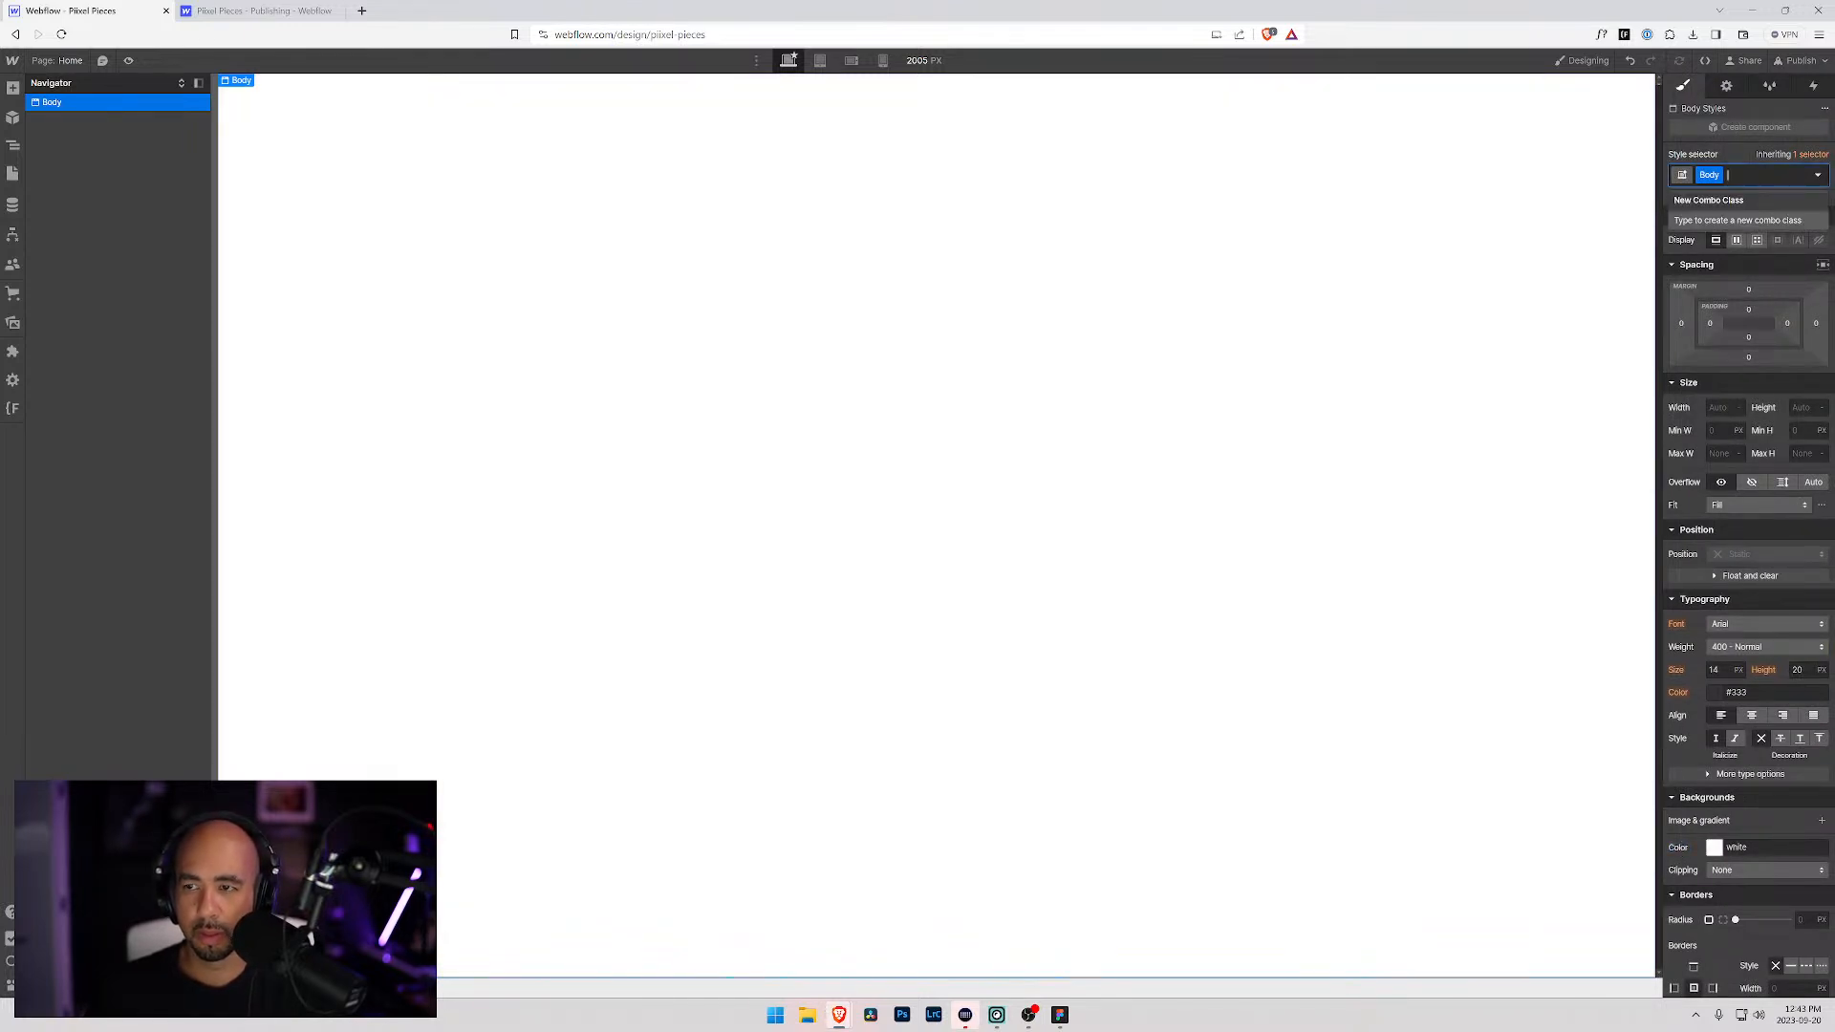
left_click(46, 103)
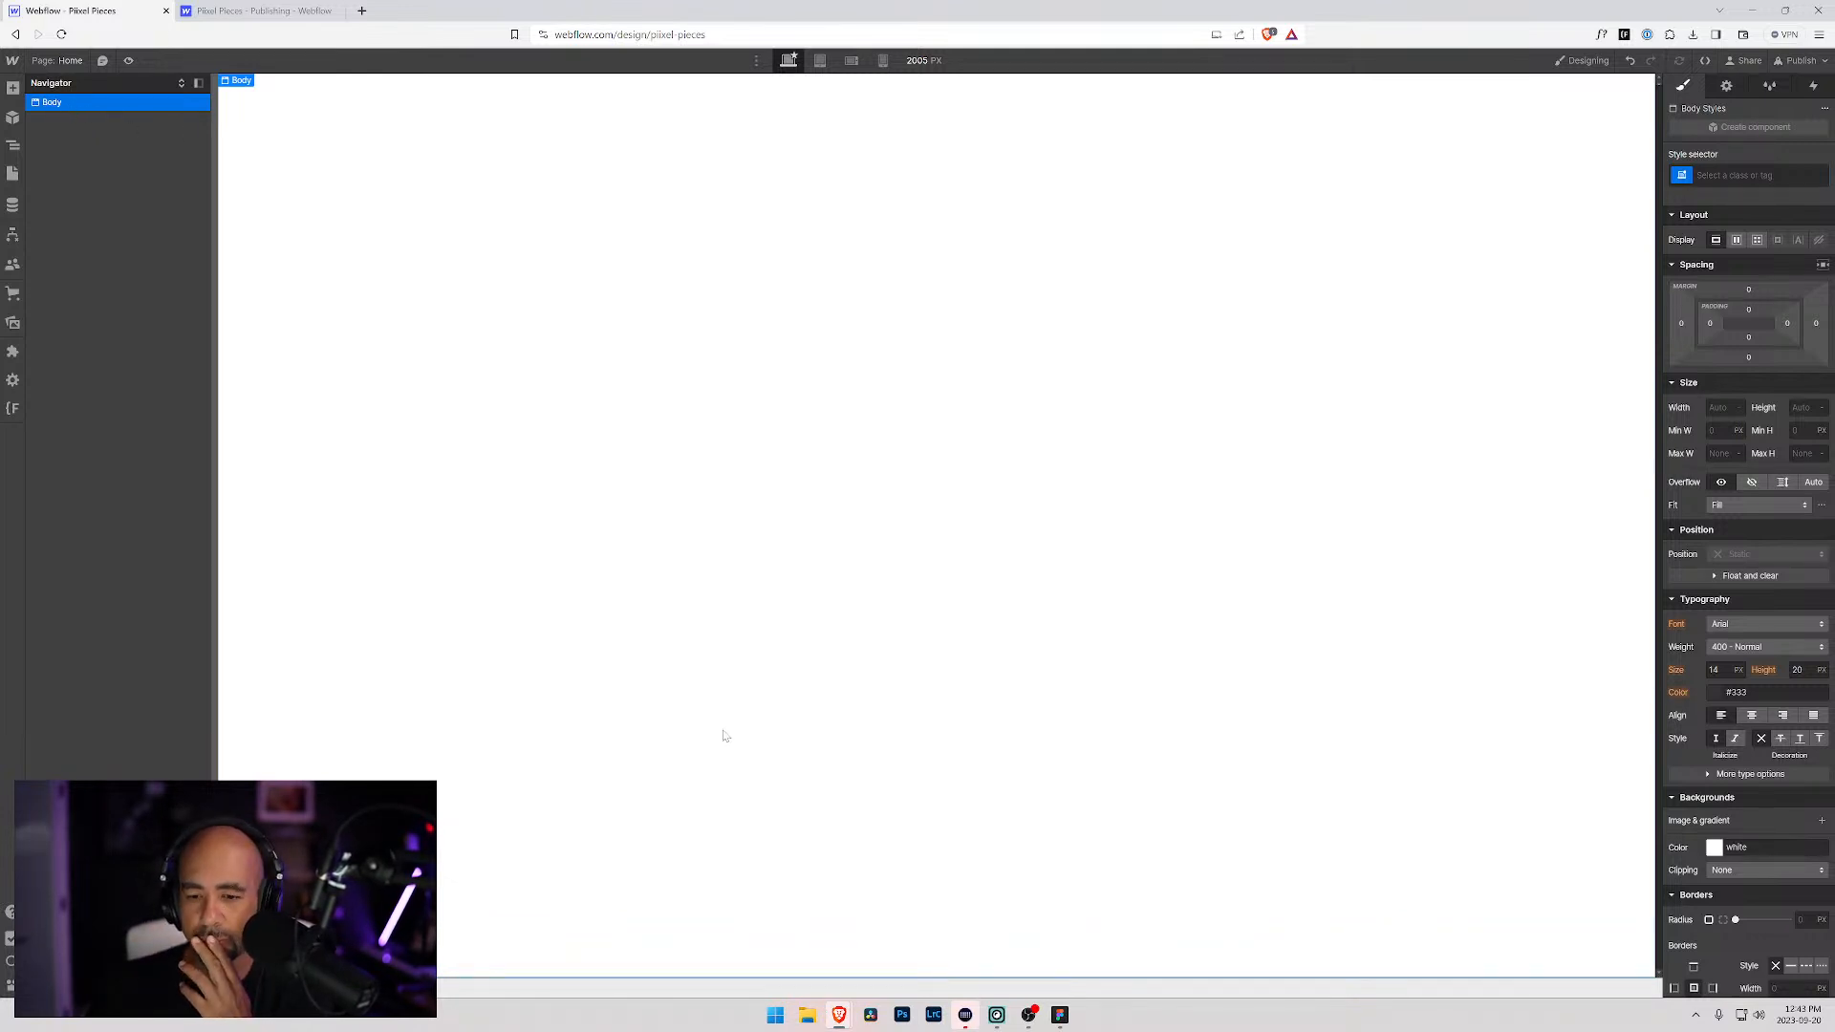
Step: Switch to the Piixel Brand Guide file in Figma and go to the Colours section of the brand elements
key("alt+Tab")
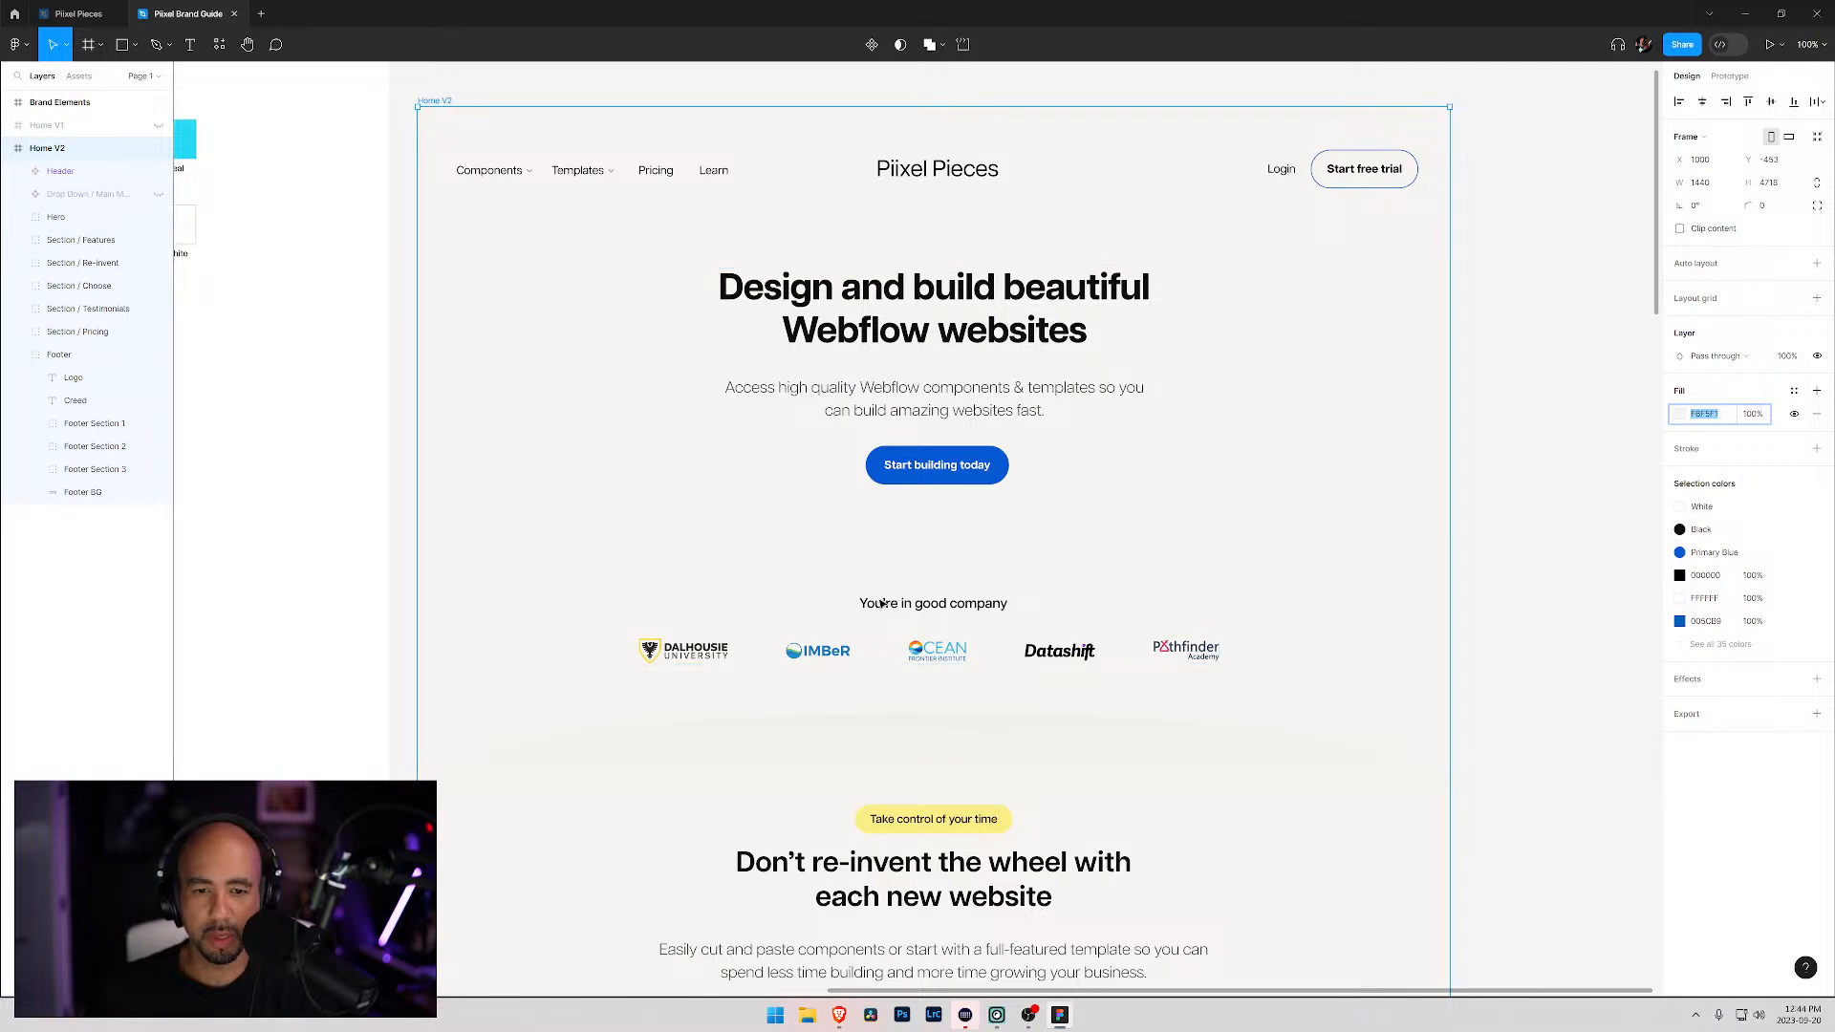
left_click_drag(307, 322, 845, 398)
left_click(69, 148)
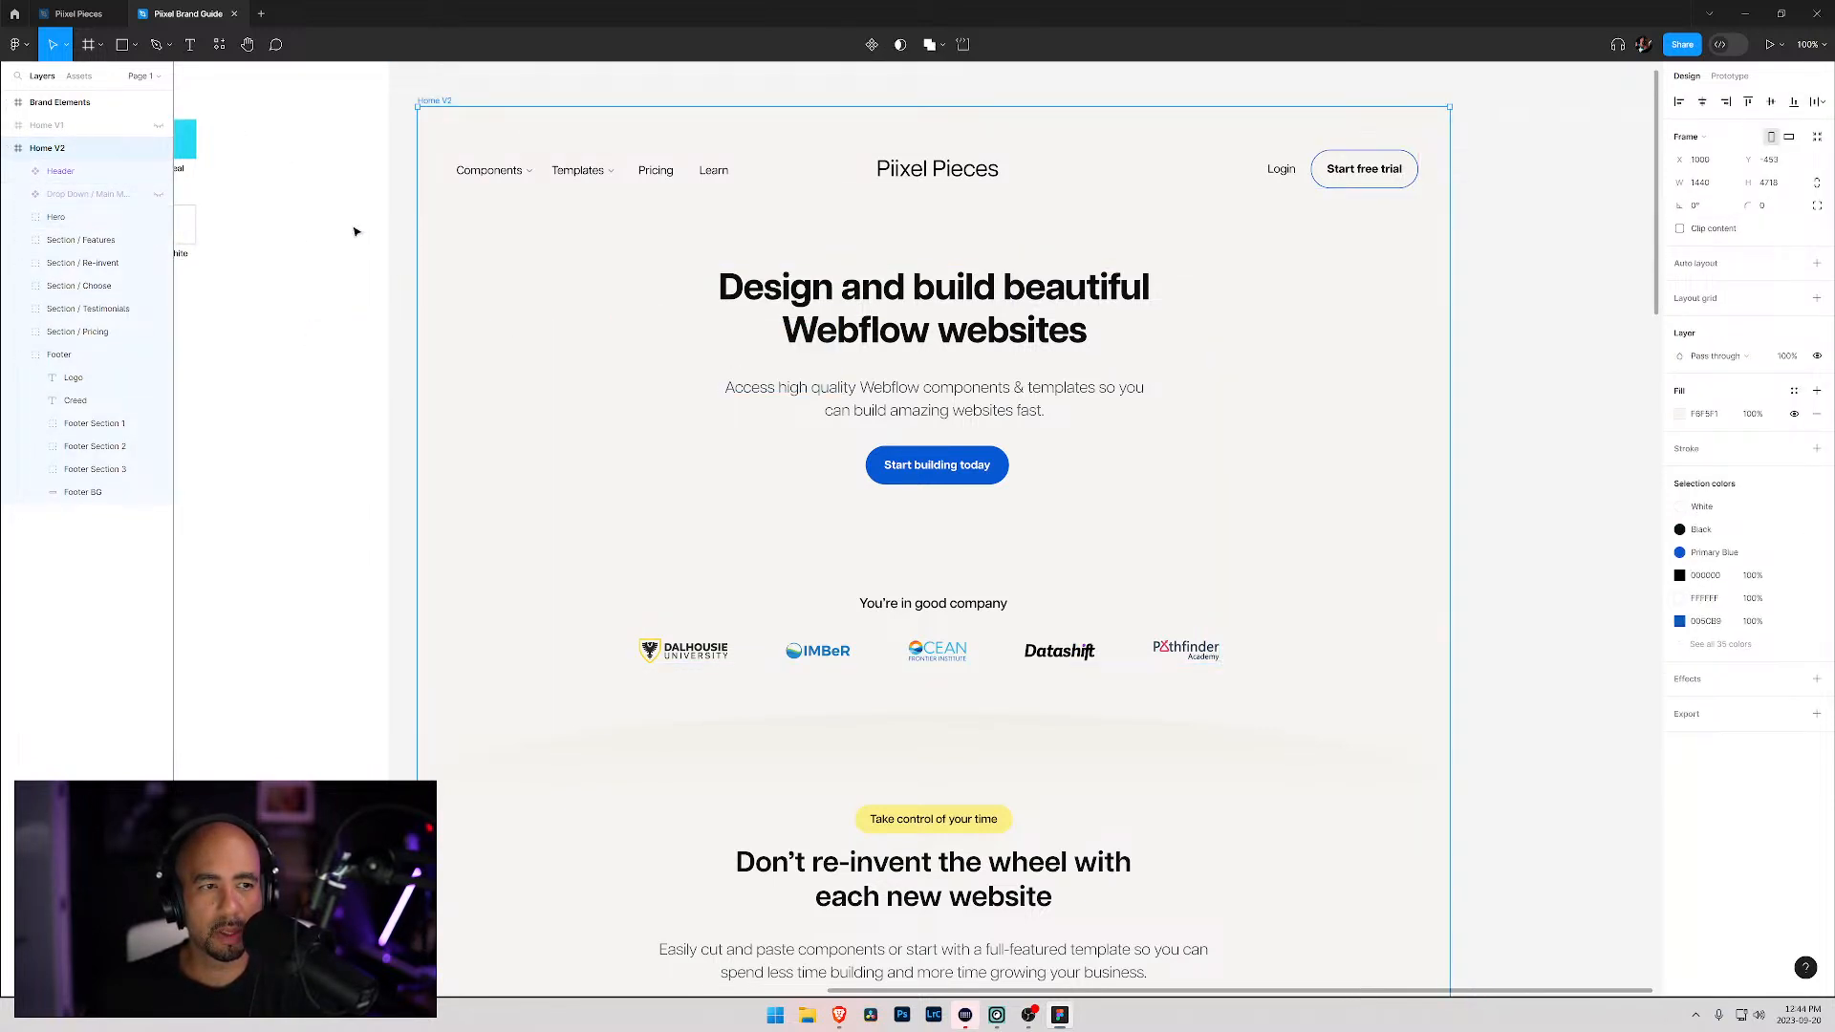
left_click_drag(306, 241, 1042, 327)
left_click_drag(612, 365, 869, 394)
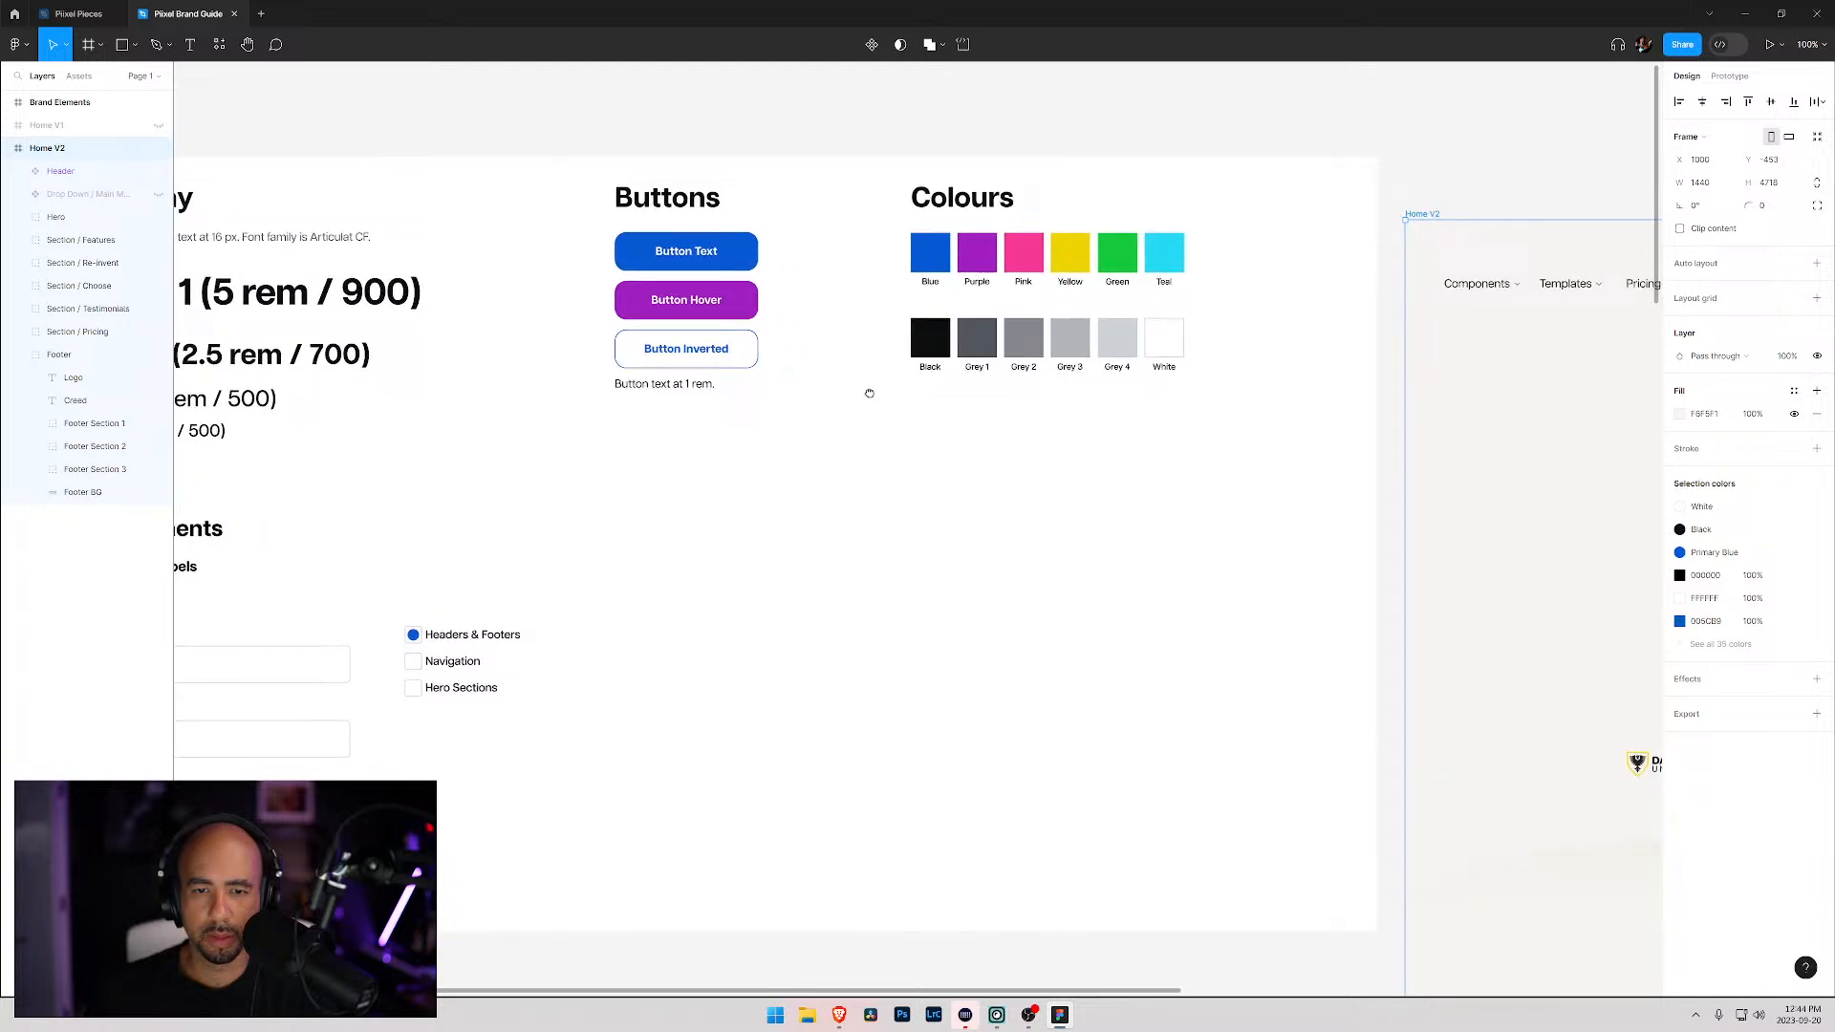
left_click(927, 346)
double_click(927, 346)
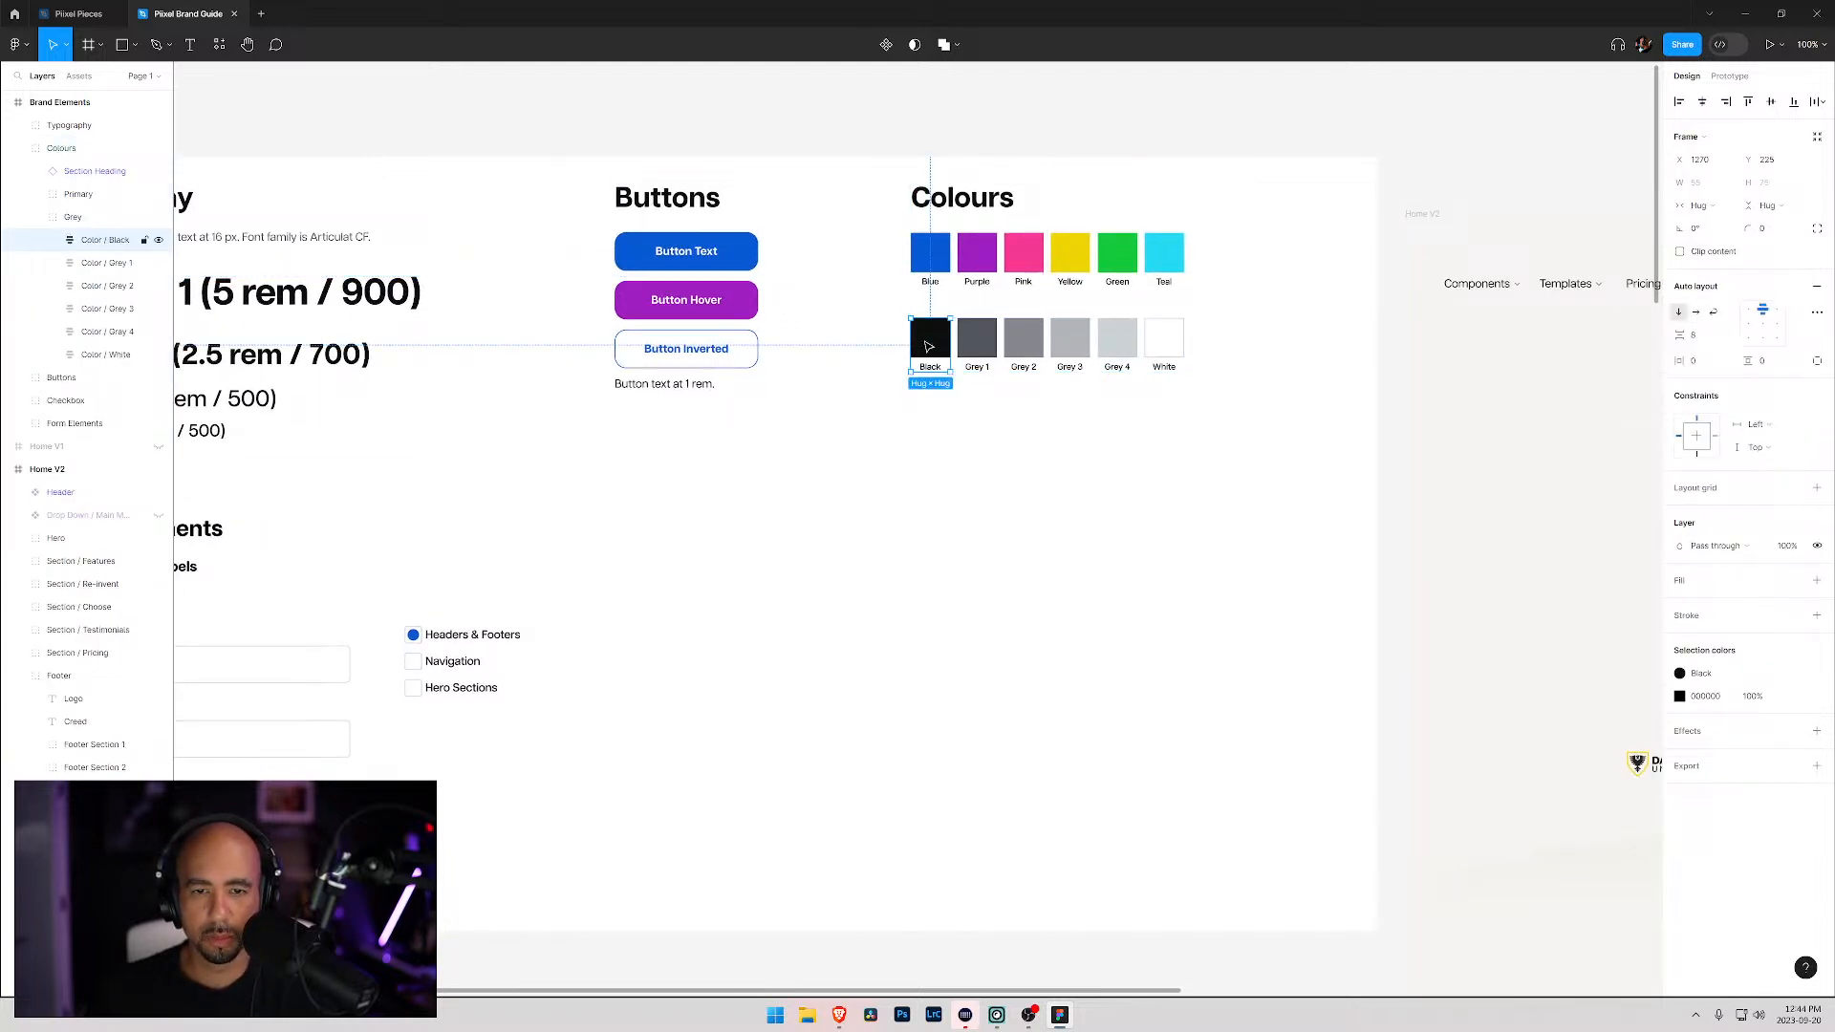
left_click(1698, 683)
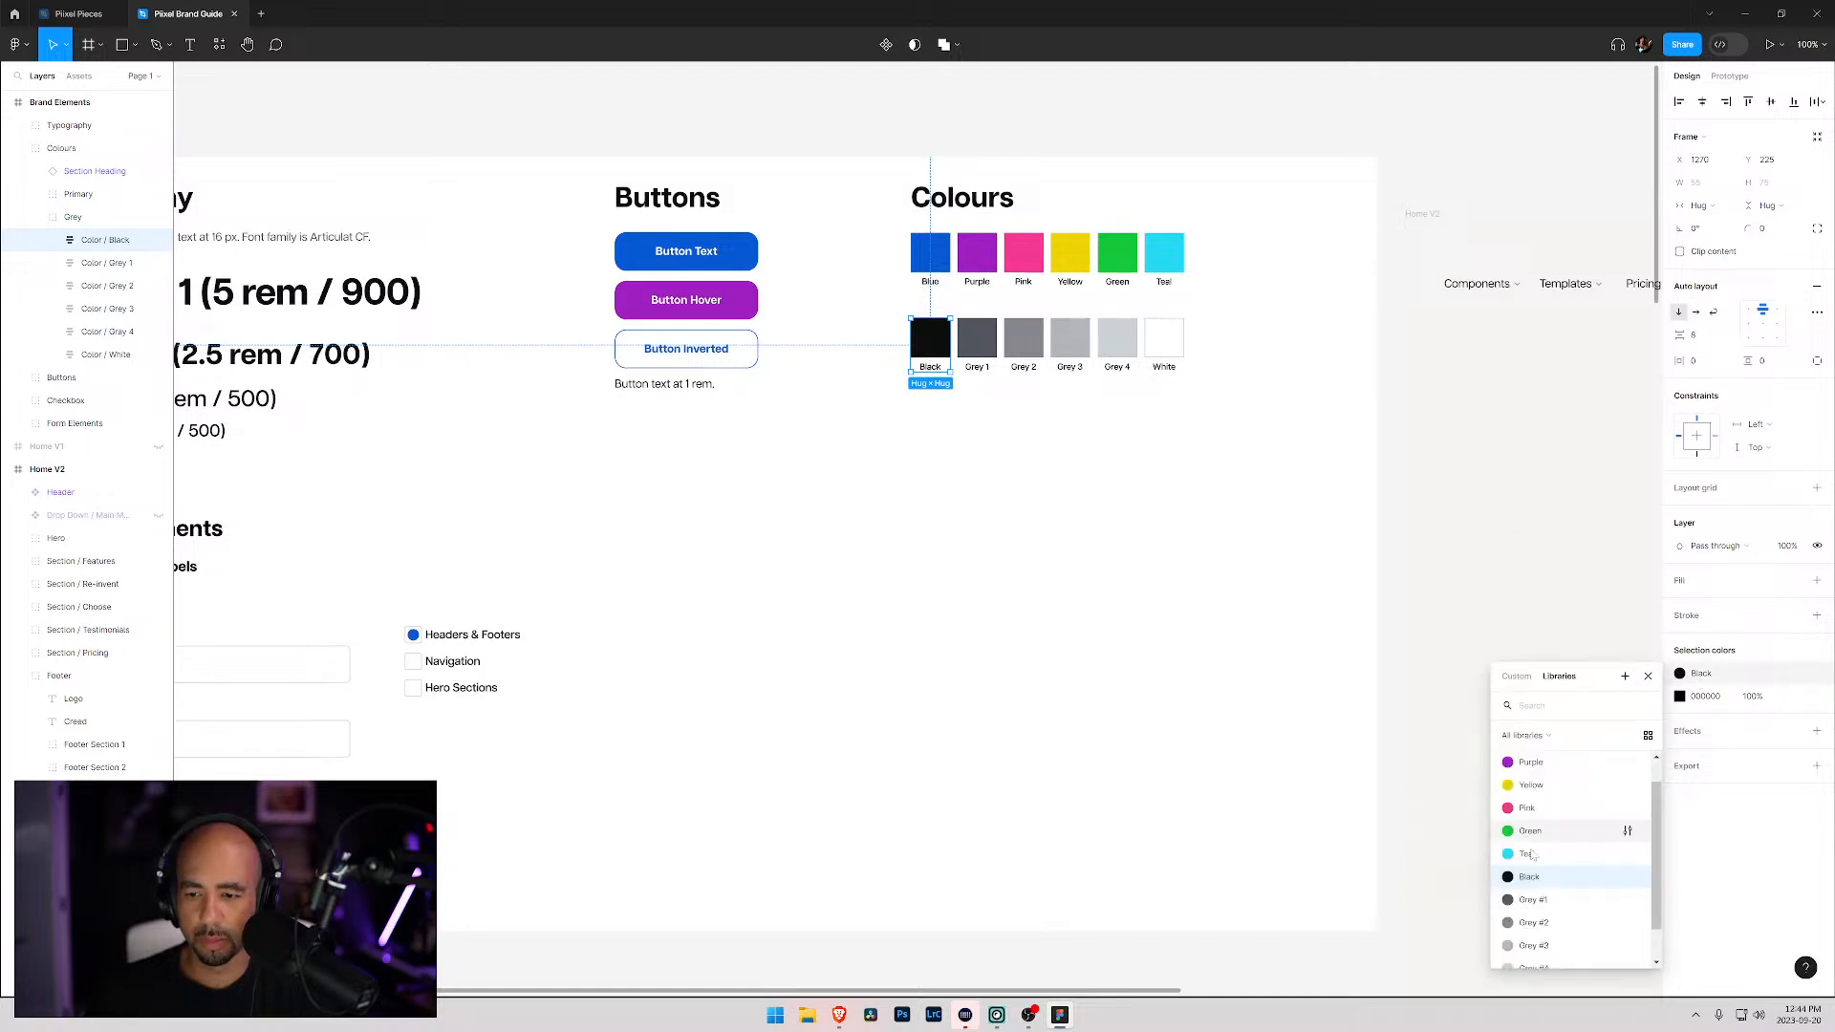
left_click(1530, 884)
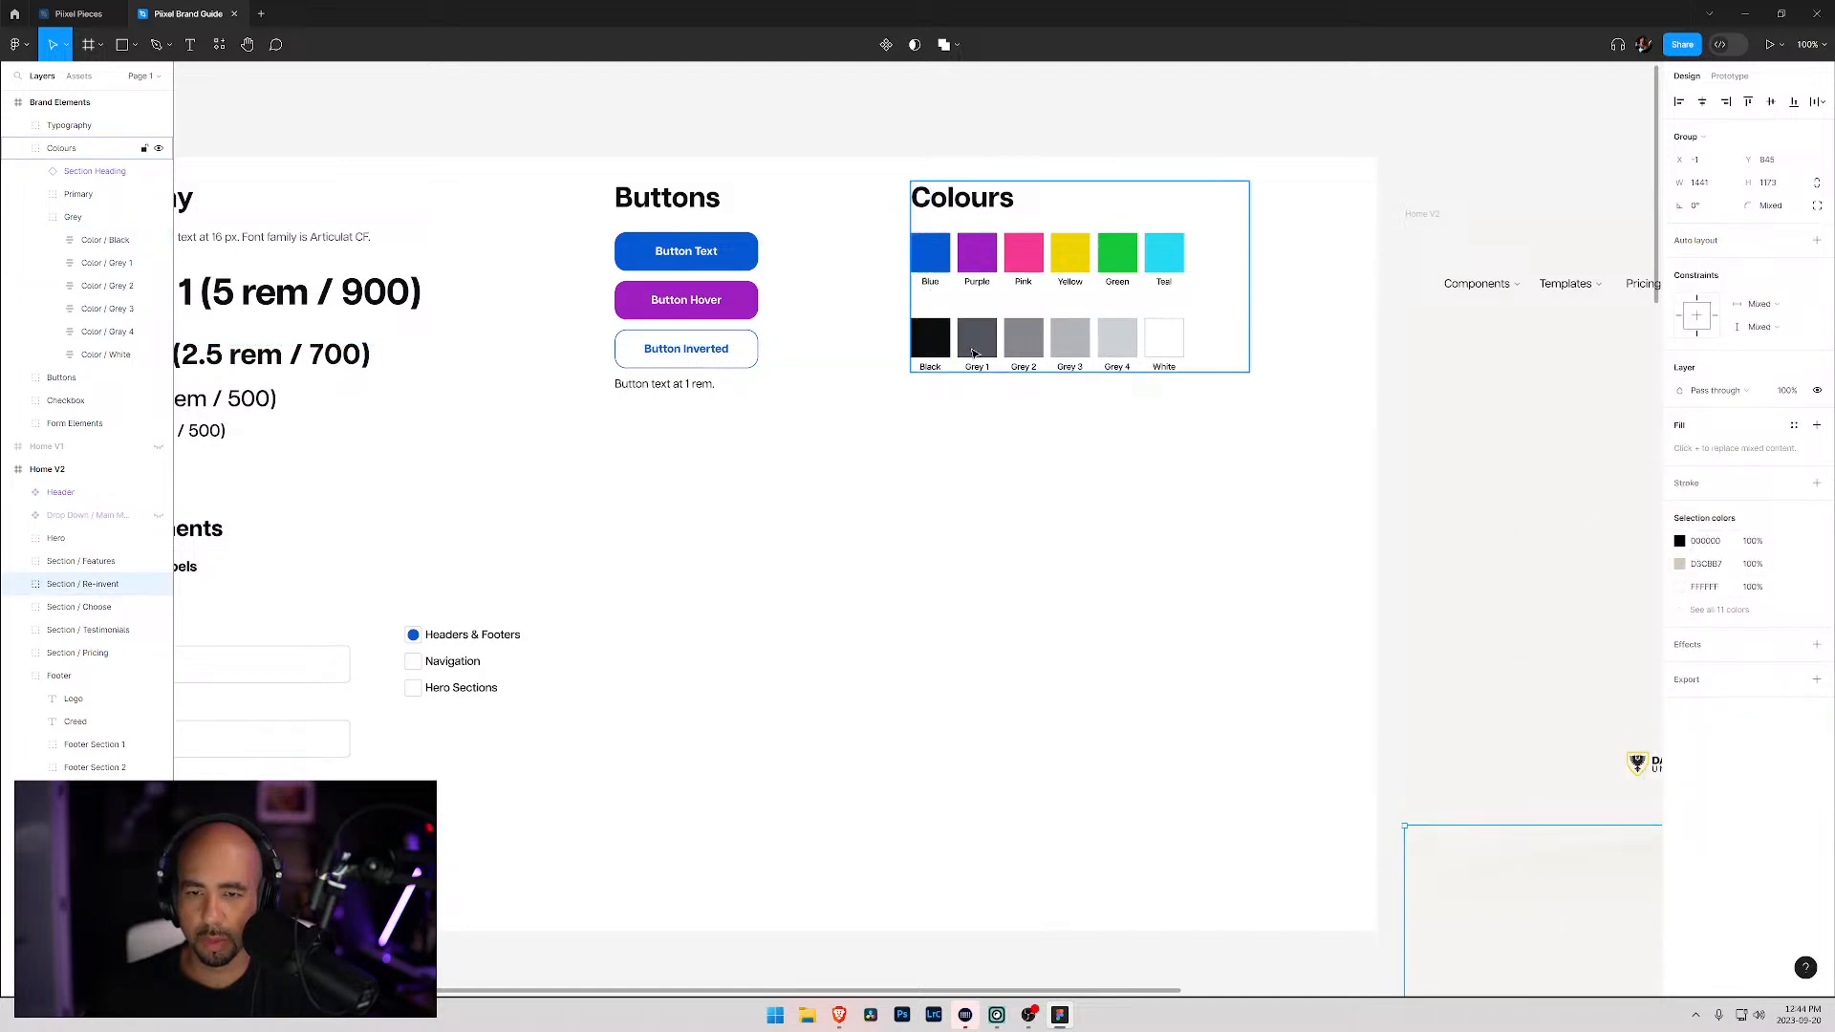
left_click_drag(927, 345, 942, 345)
double_click(942, 345)
key("ctrl+z")
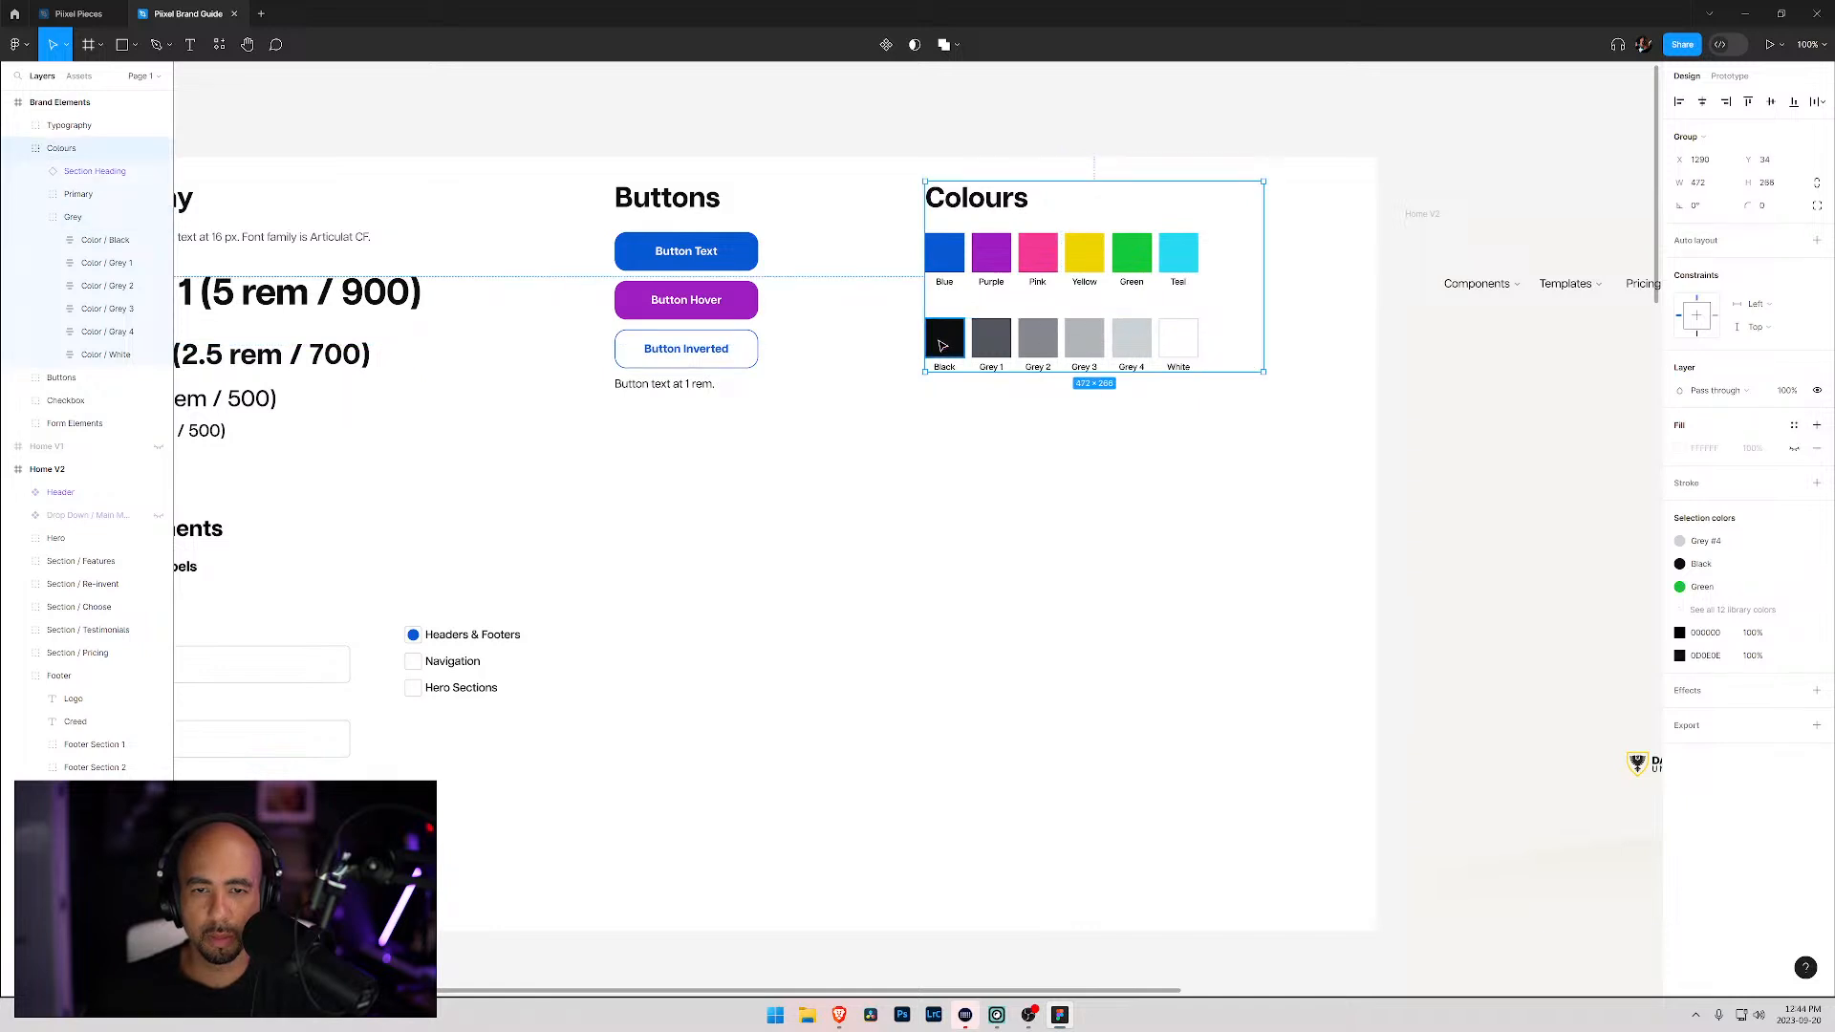
key("ctrl+z")
Step: Select the Black swatch in the Colours section, open its color style and copy the hex value 0D0E0E
double_click(941, 345)
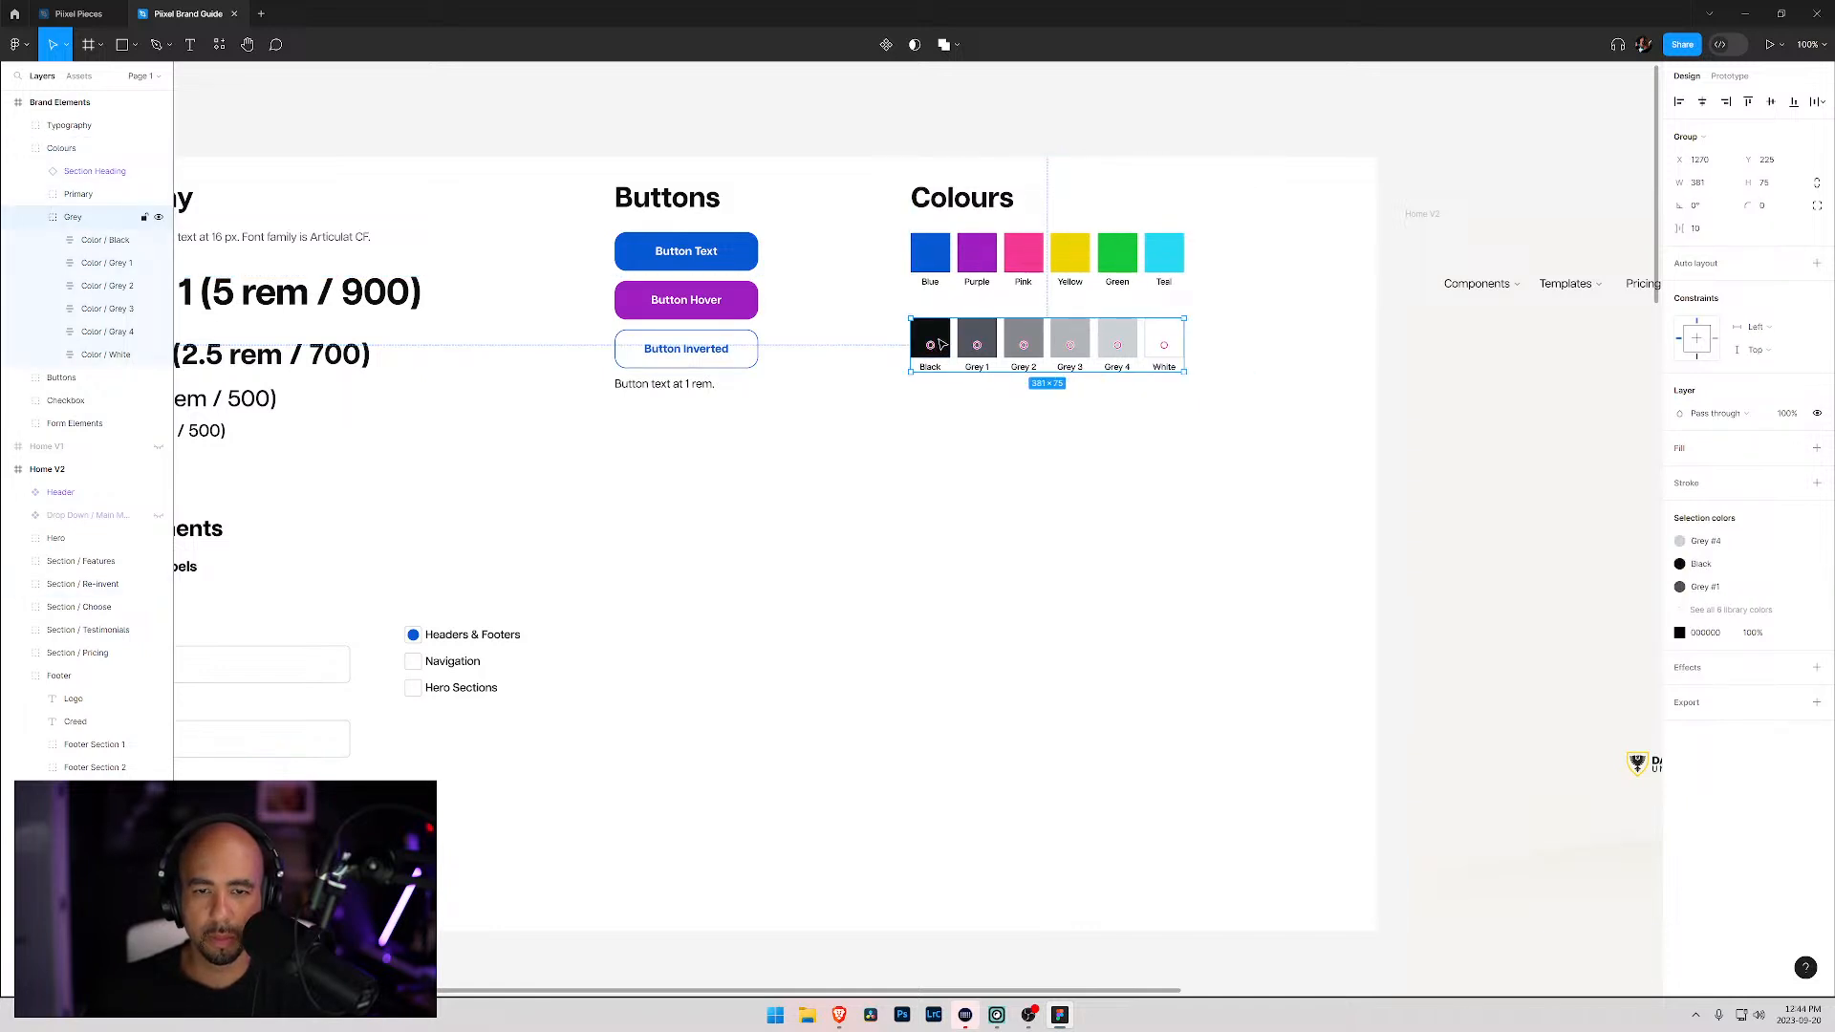
left_click(932, 341)
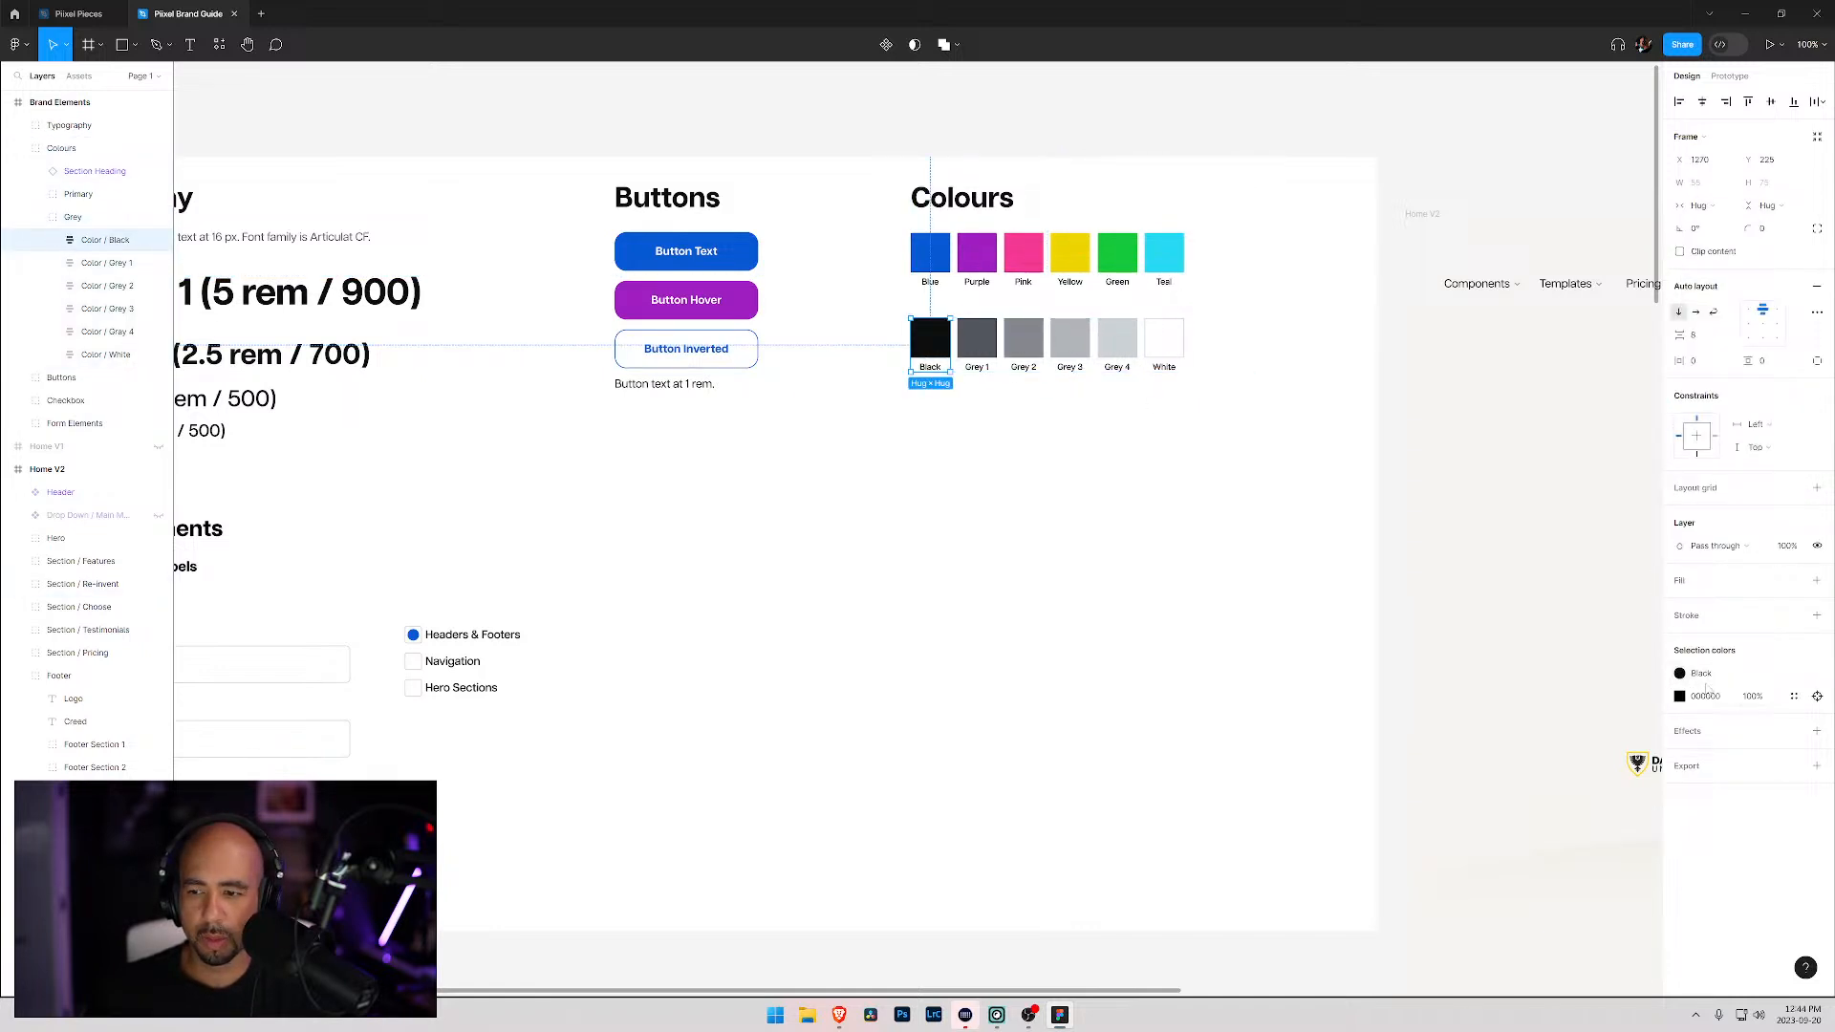
left_click(1701, 674)
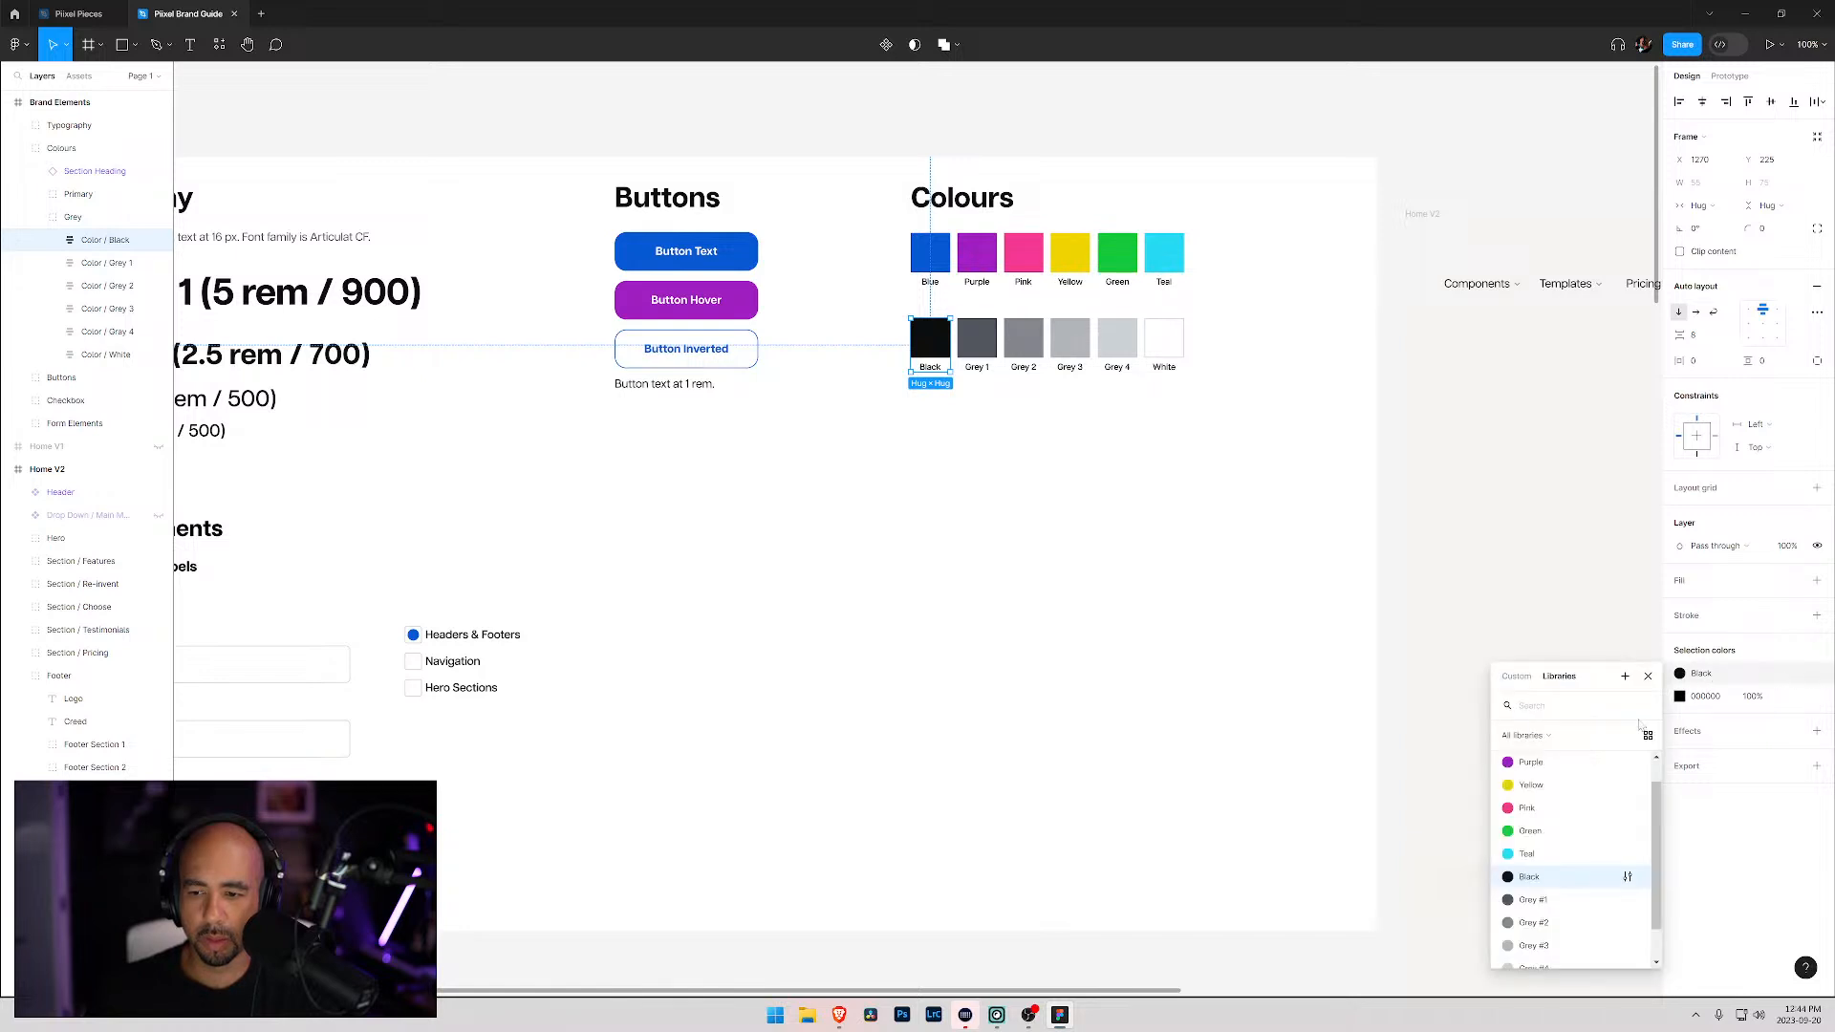
left_click(1628, 878)
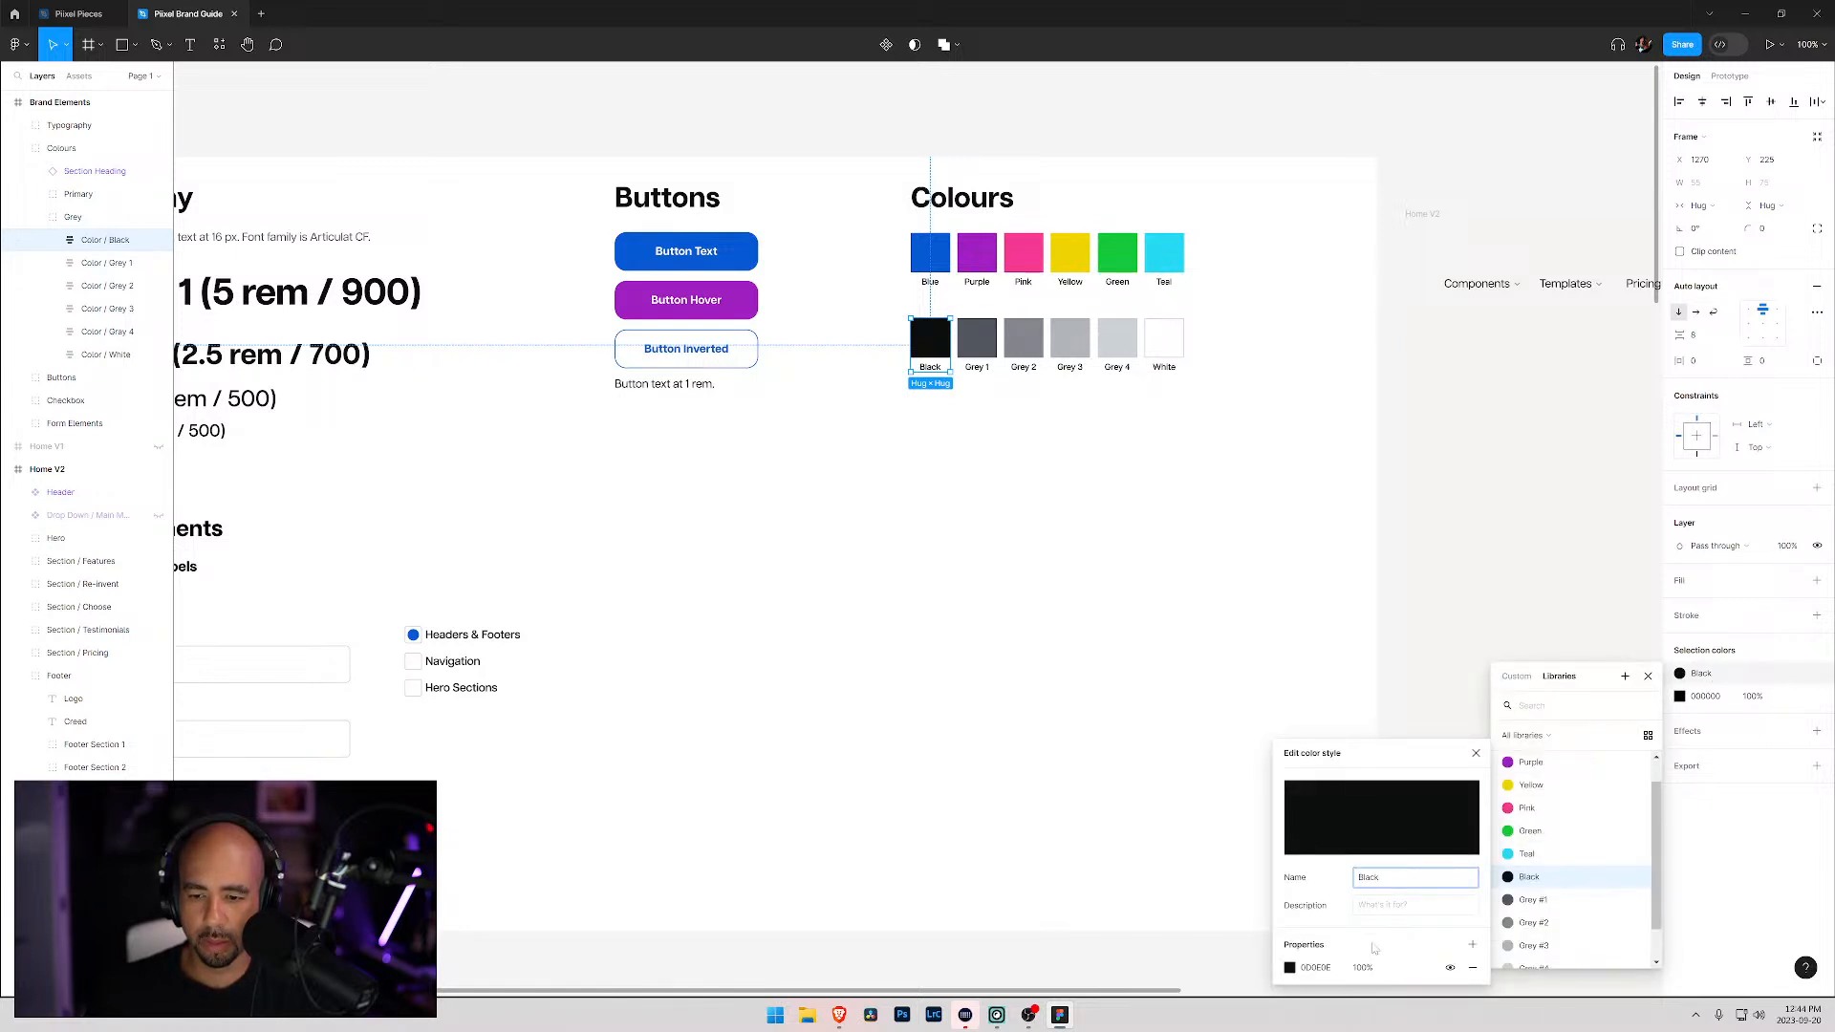
left_click(1320, 968)
Step: Switch back to Webflow and save 0D0E0E as a swatch named Black through the Body's background color
key("alt+Tab")
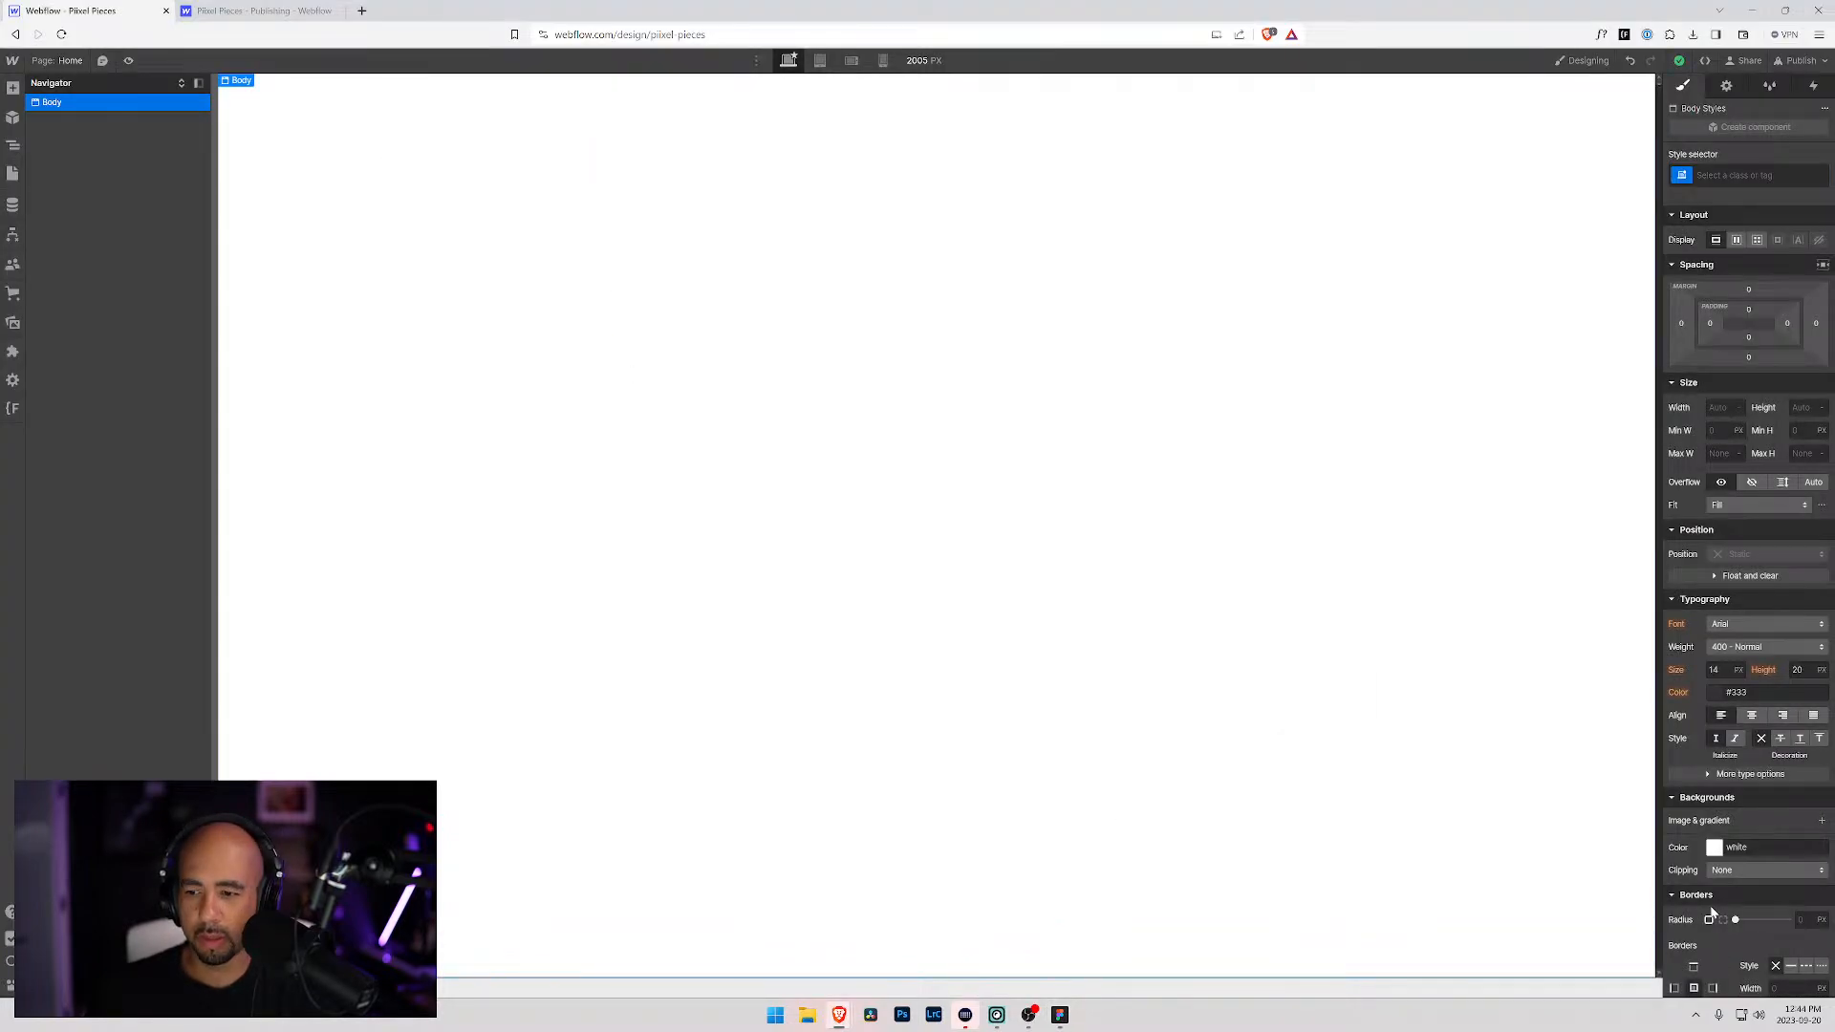
left_click(1715, 848)
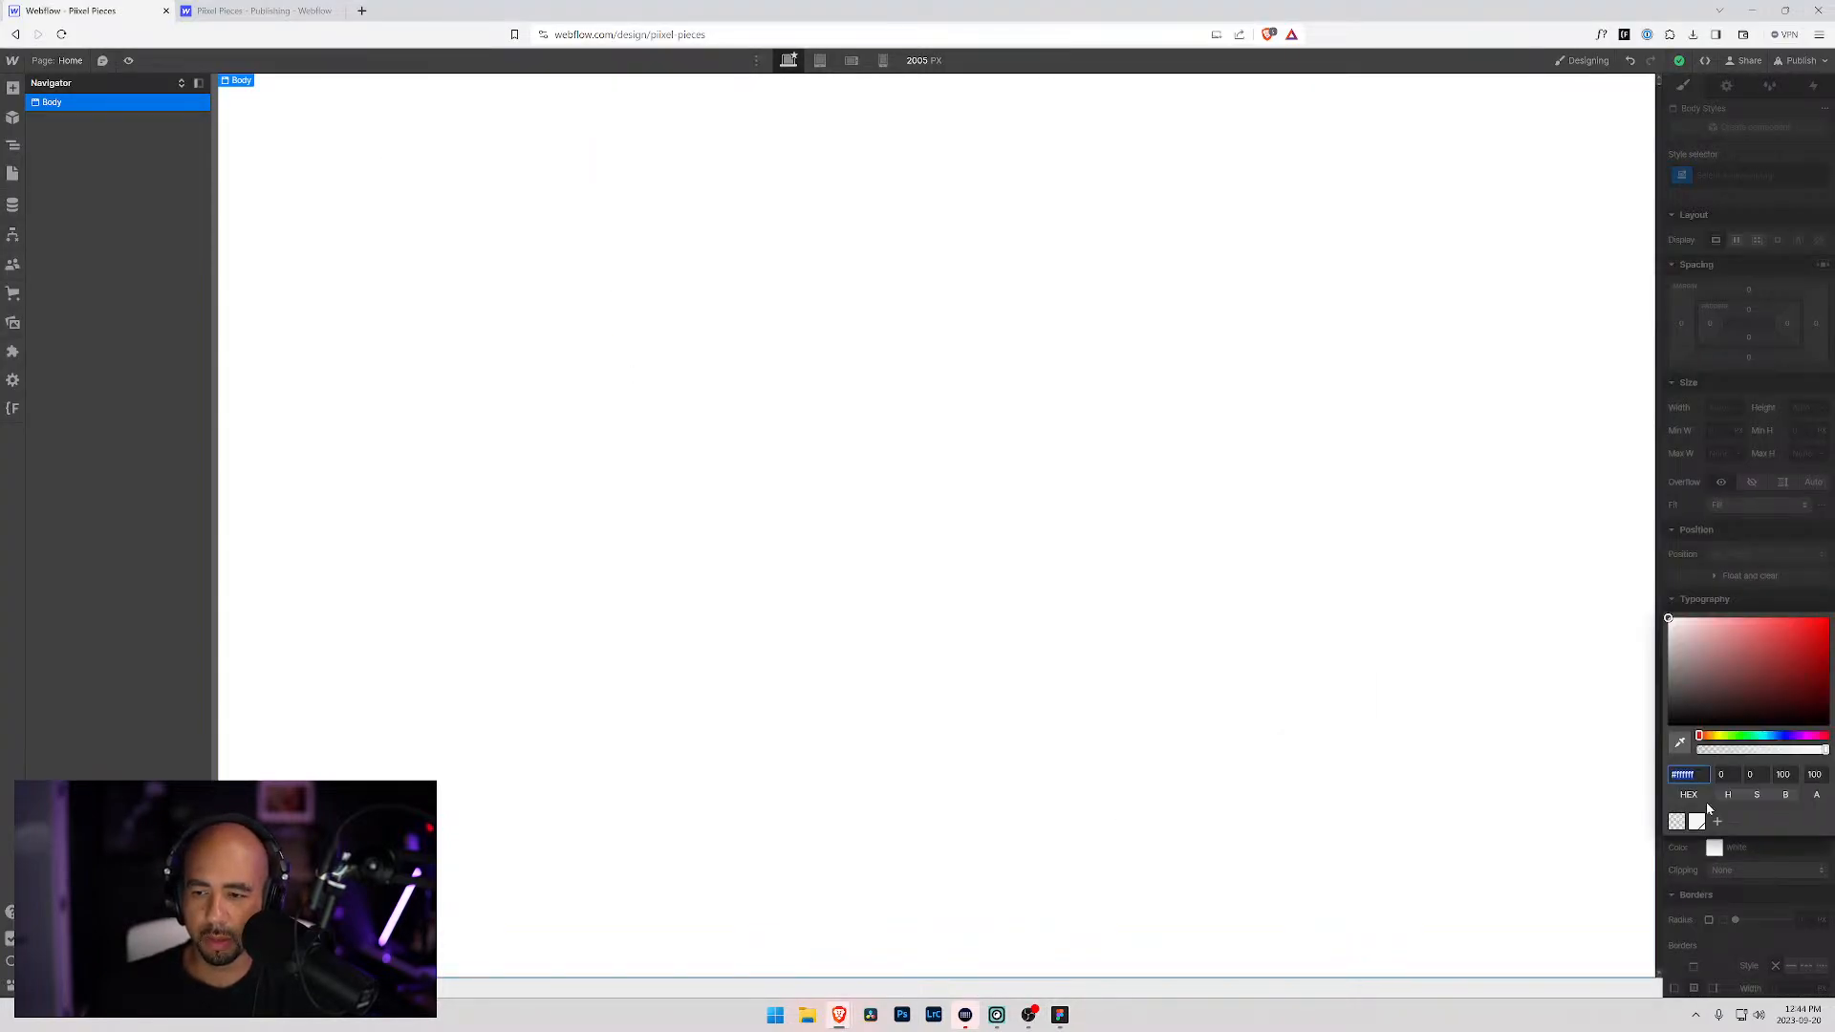
key("Tab")
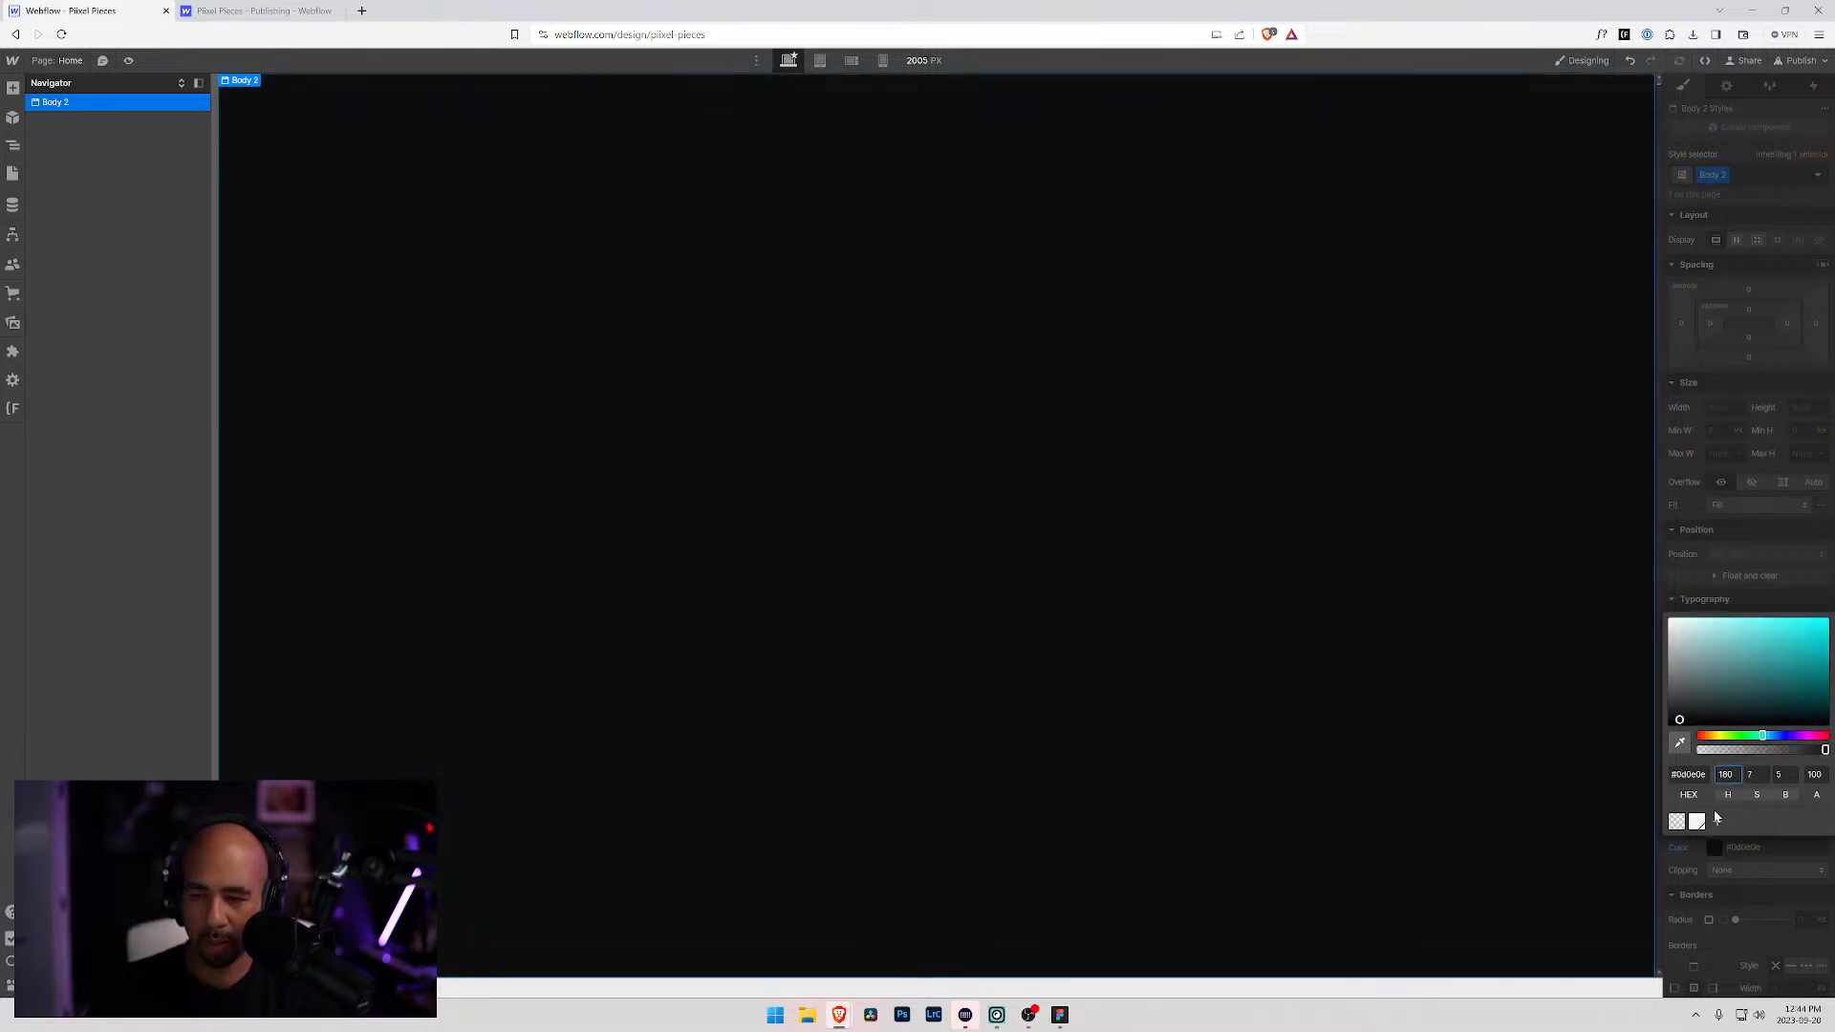
left_click(1719, 823)
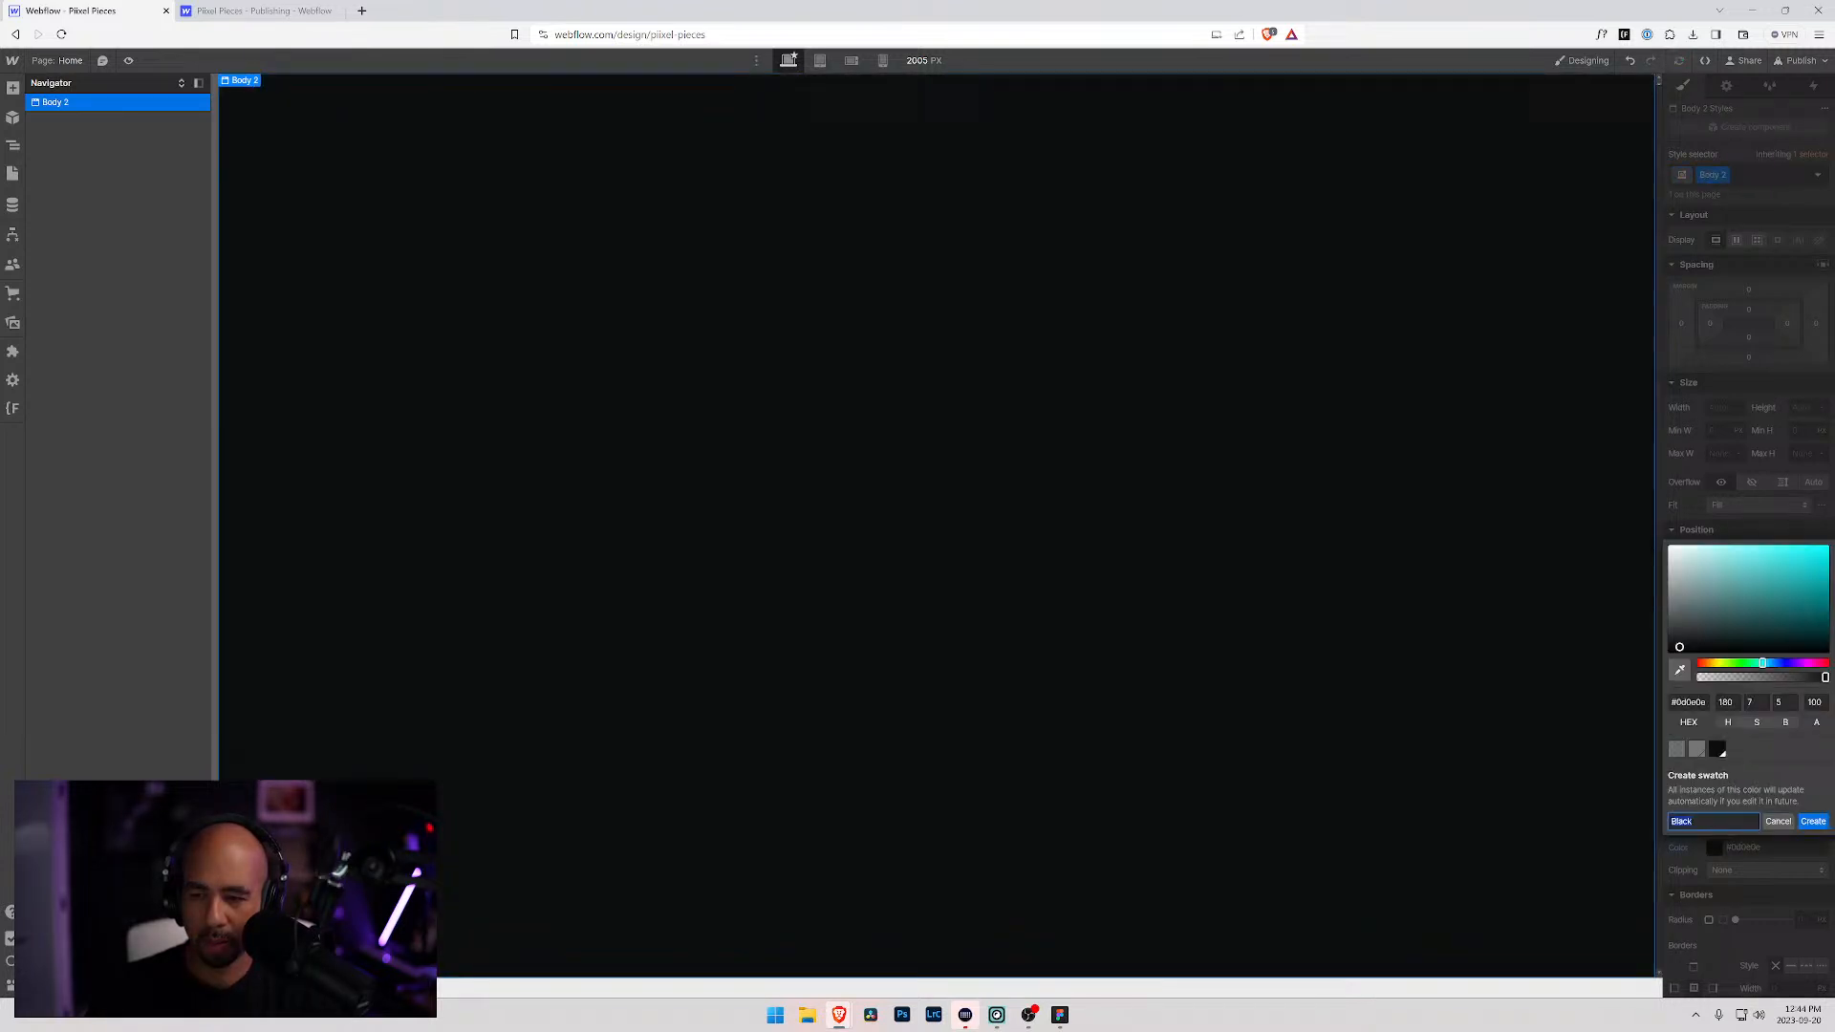
left_click(1824, 824)
Step: Return to Figma, open the Grey 1 swatch's color style and copy its hex value
key("alt+Tab")
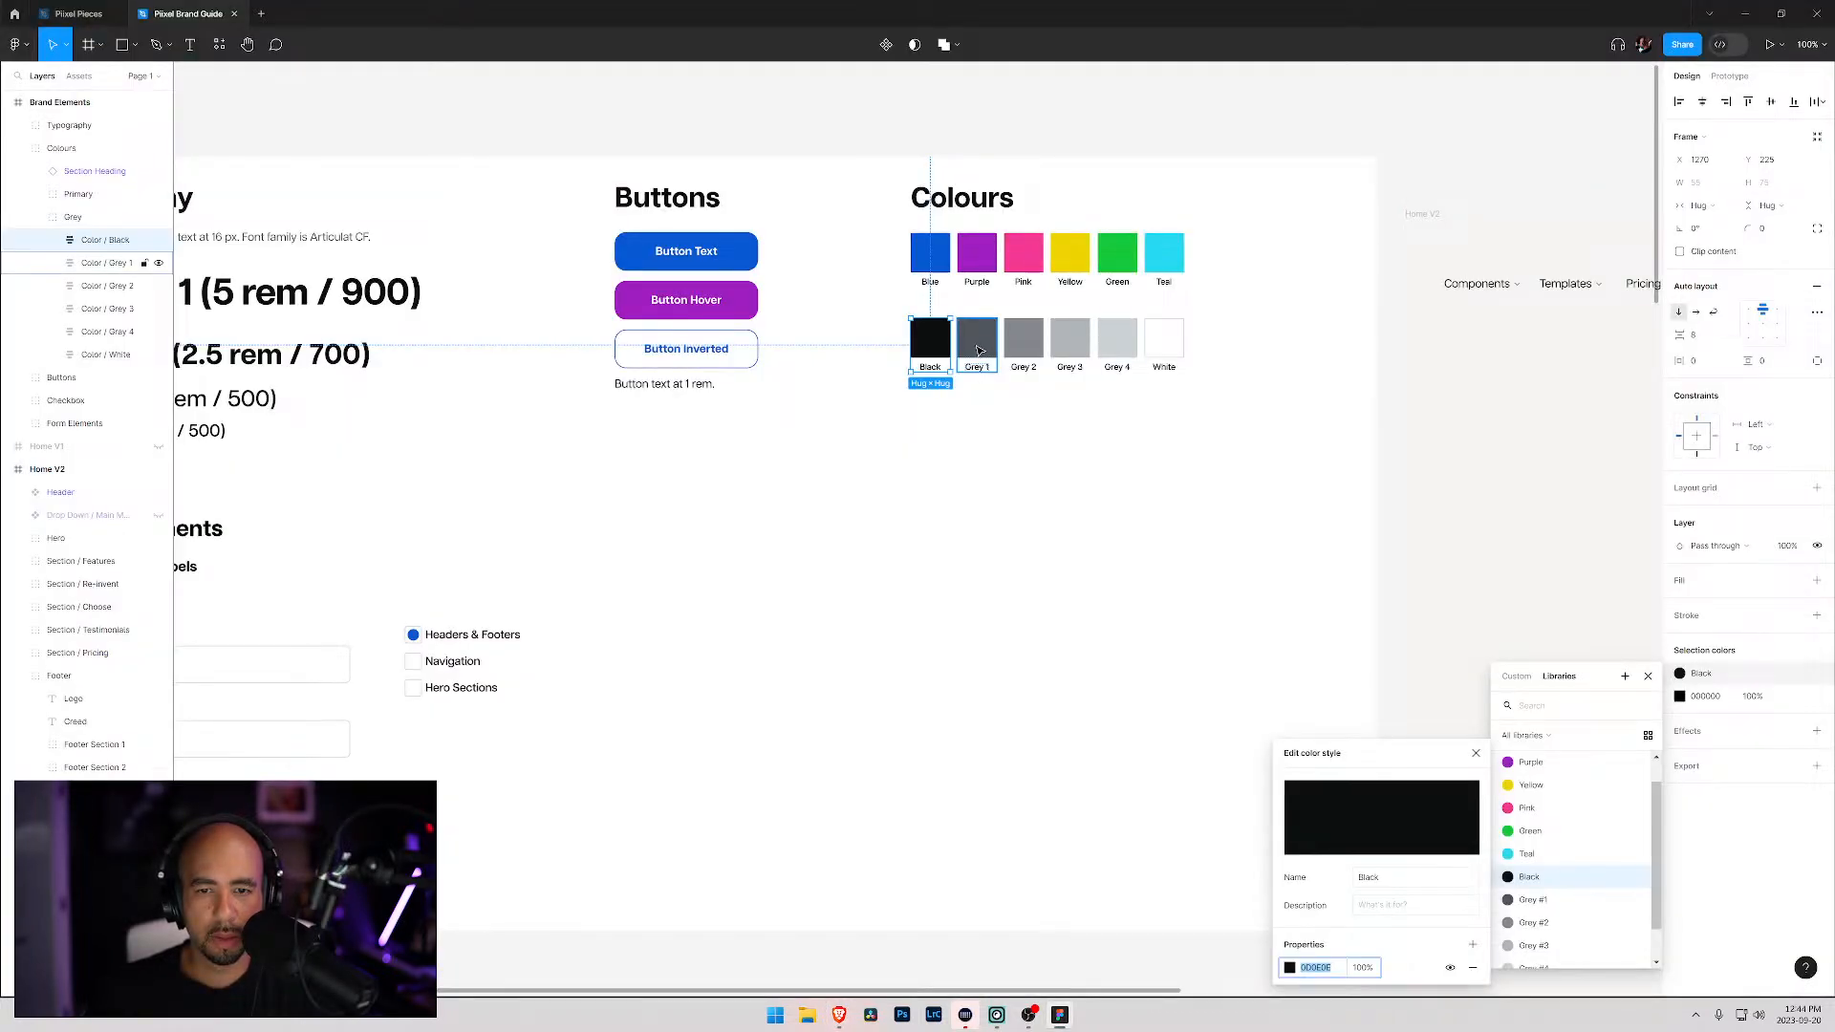
double_click(978, 349)
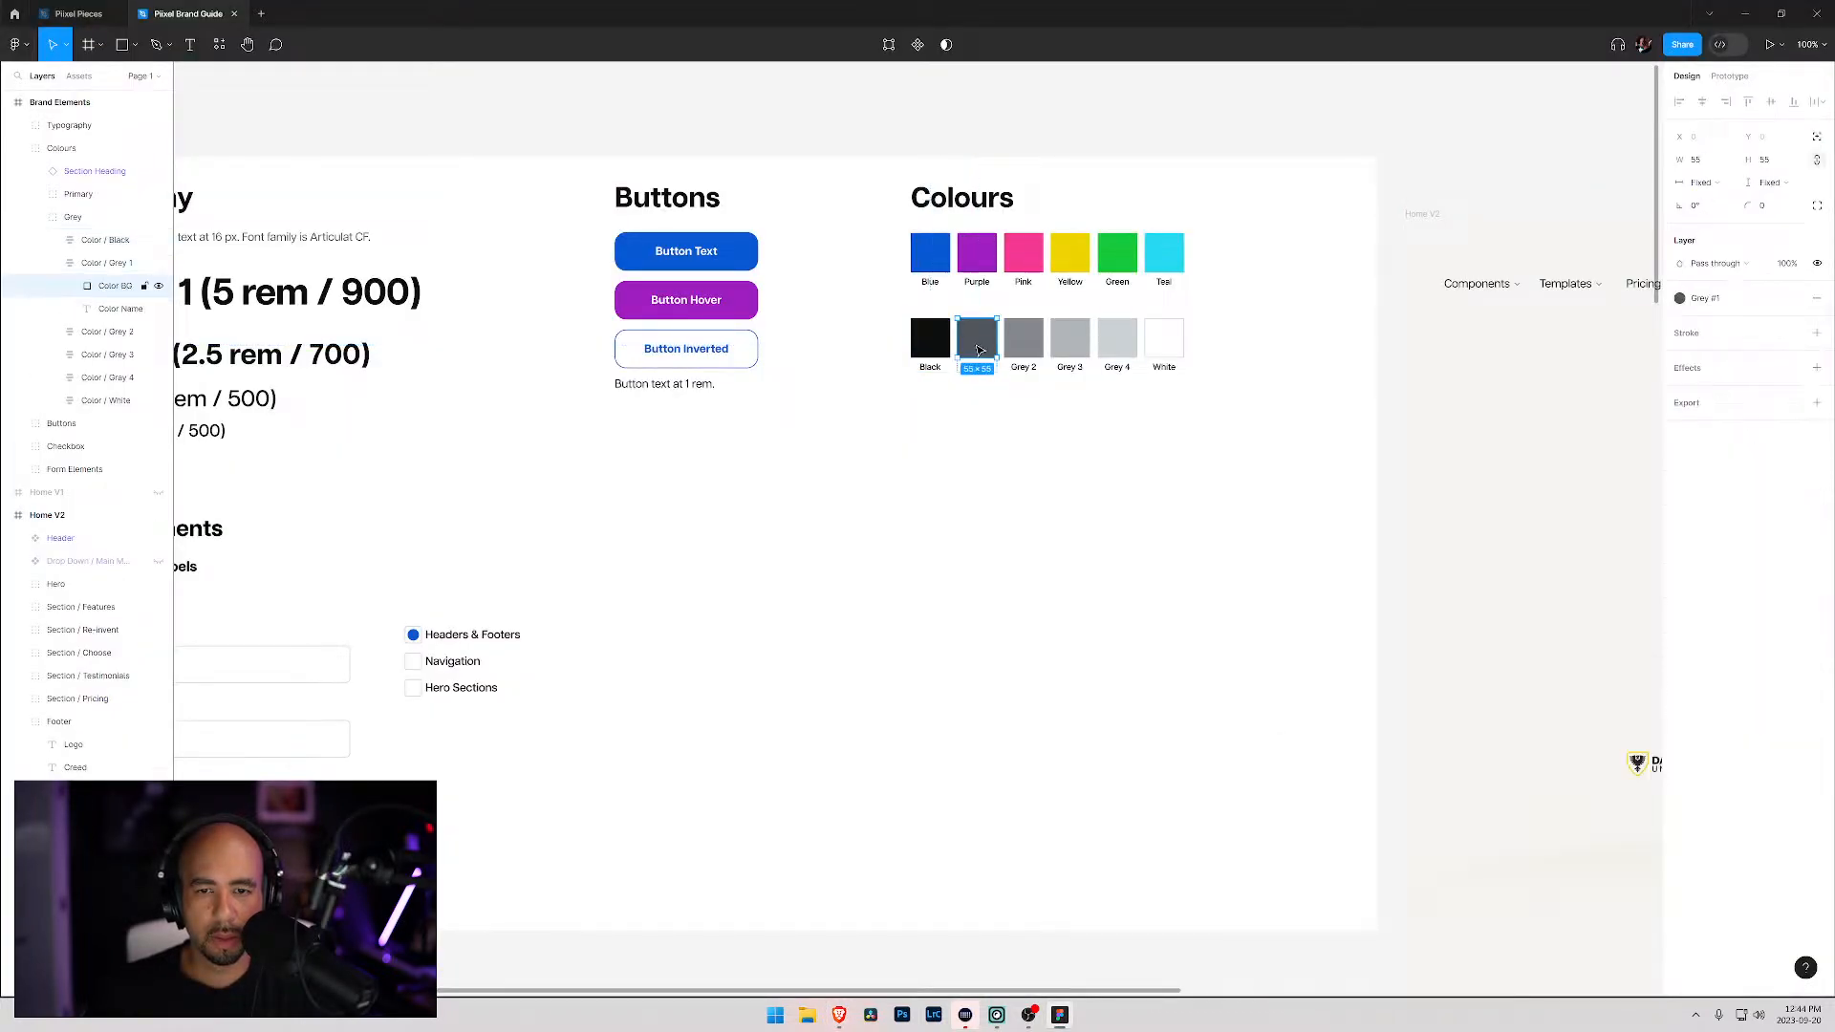
left_click(1706, 299)
left_click(1629, 503)
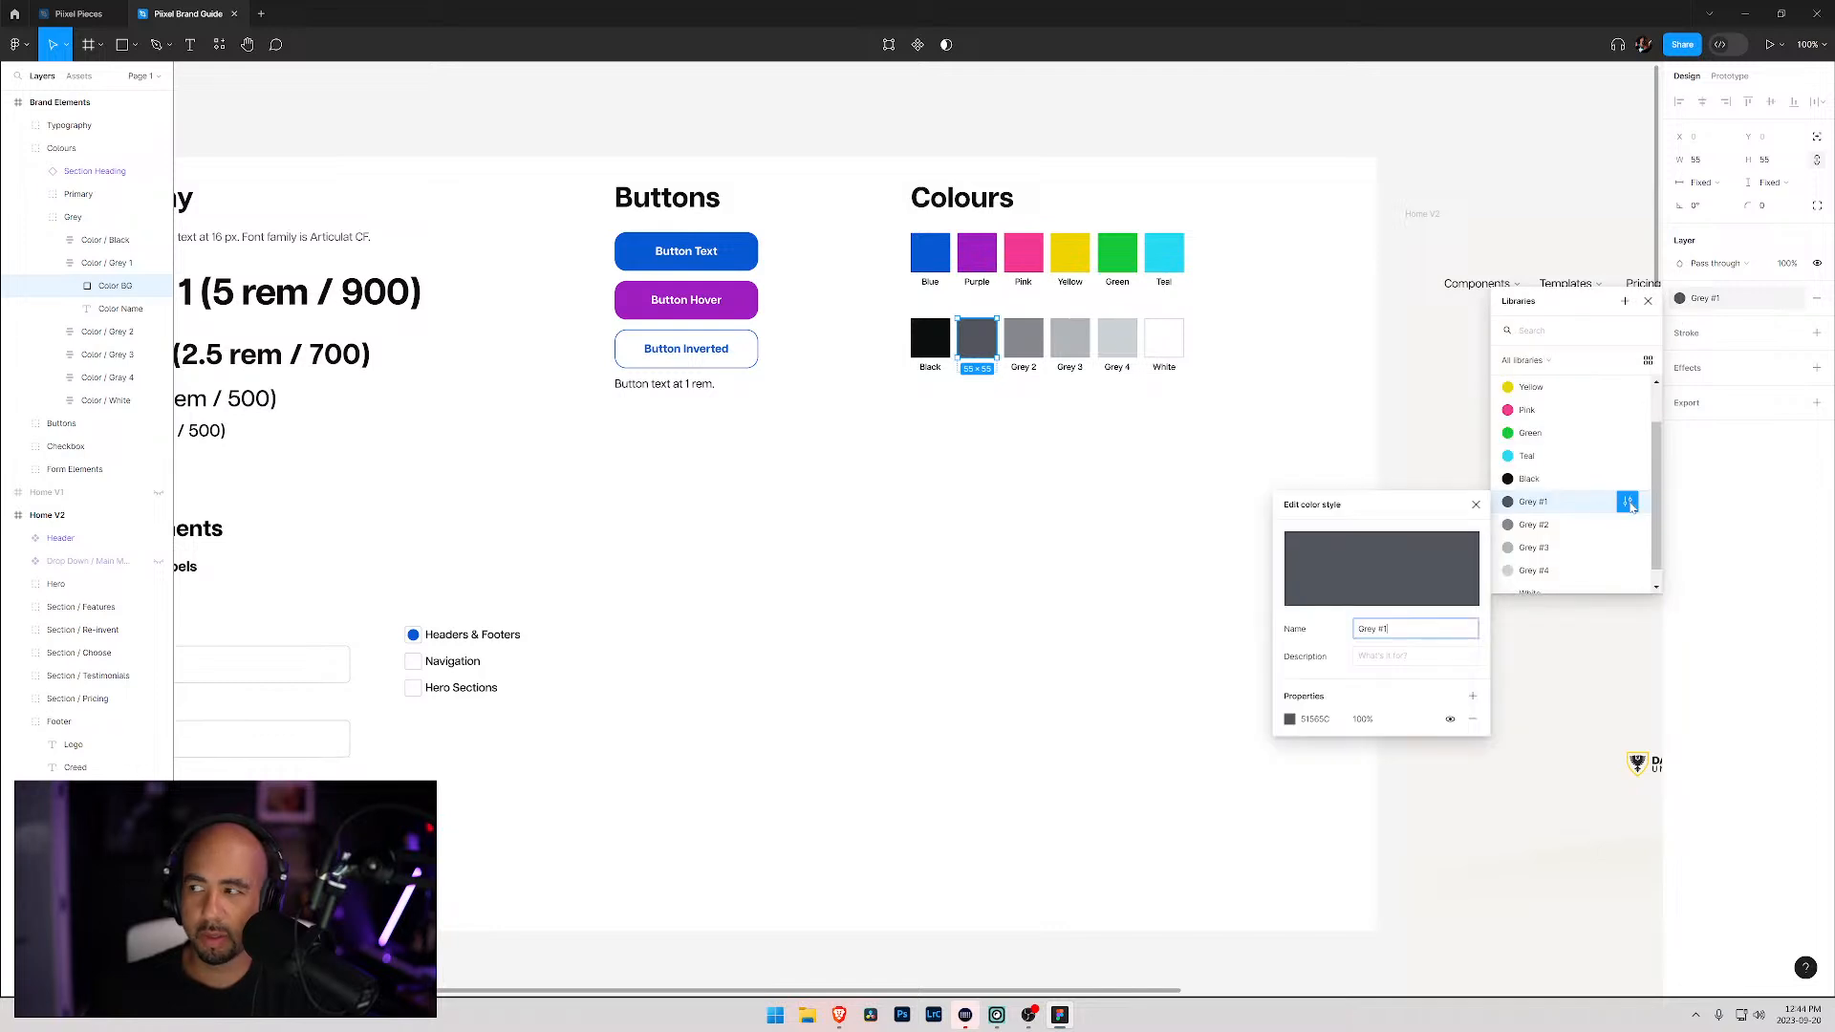
left_click(1317, 719)
key("ctrl+c")
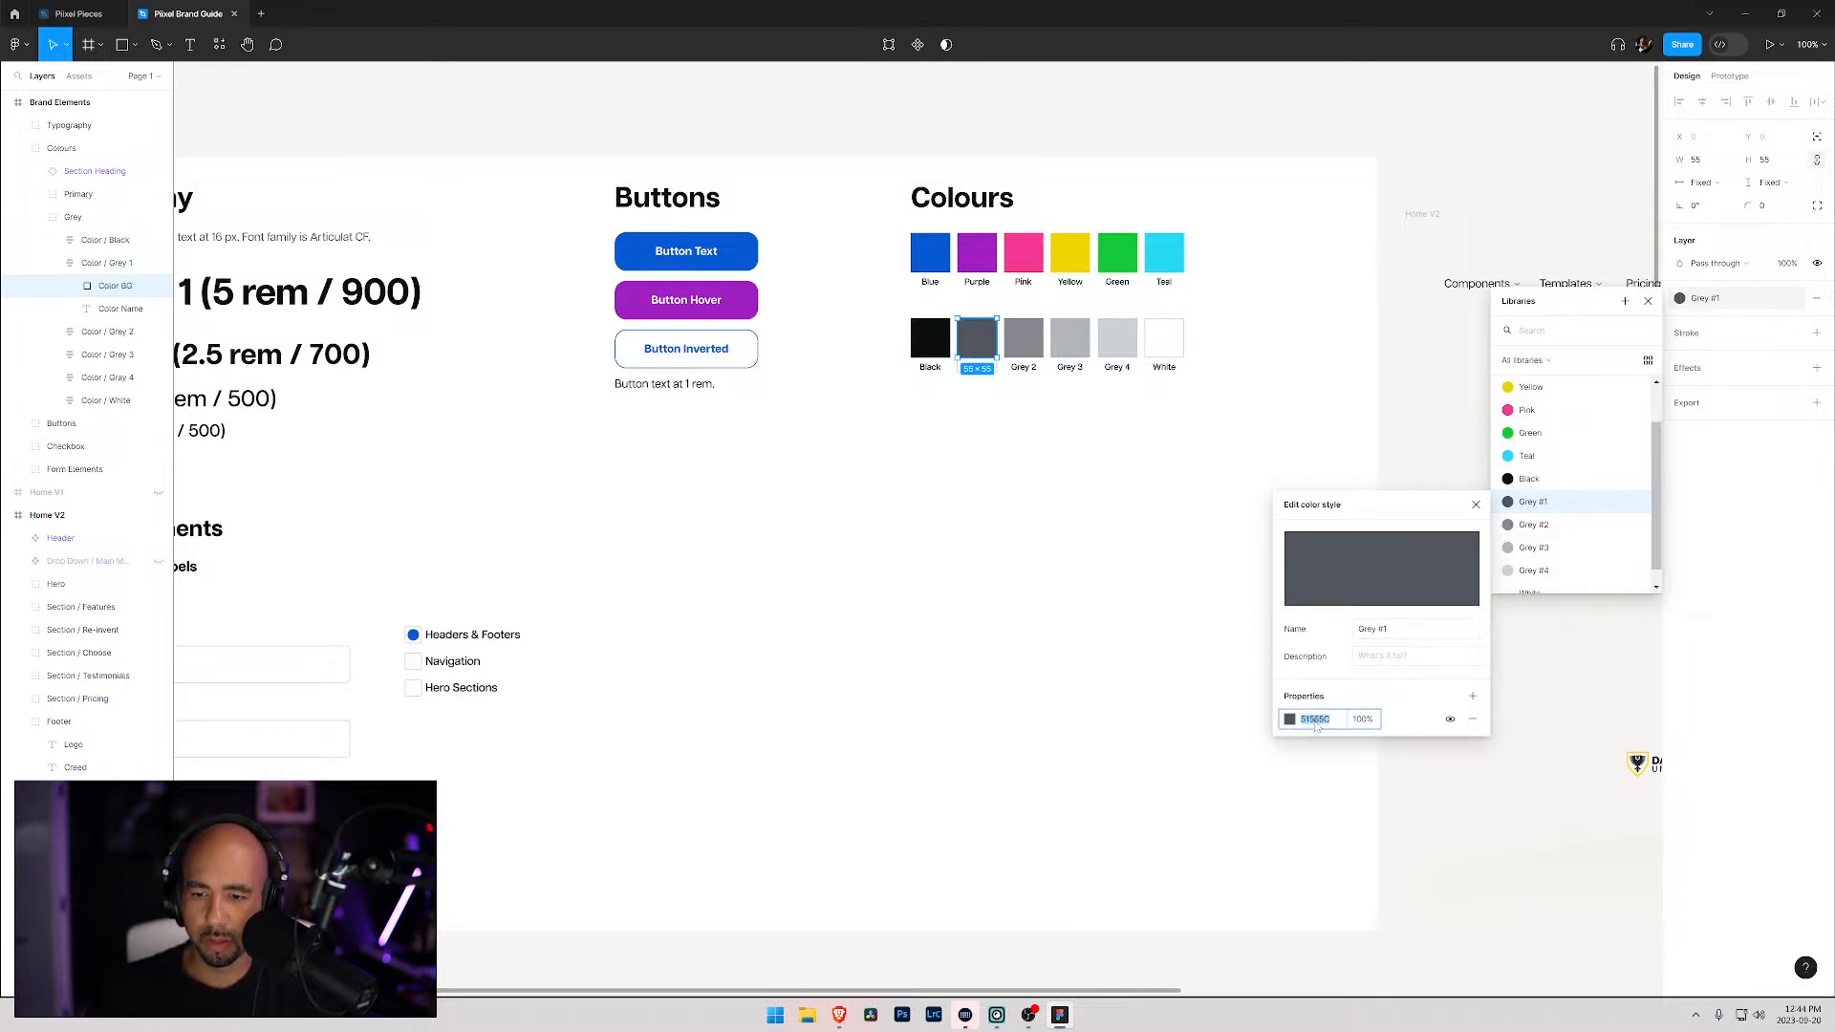
Step: Switch back to Webflow and save the copied 51565C as a swatch named Dim Grey through the Body's background color
key("alt+Tab")
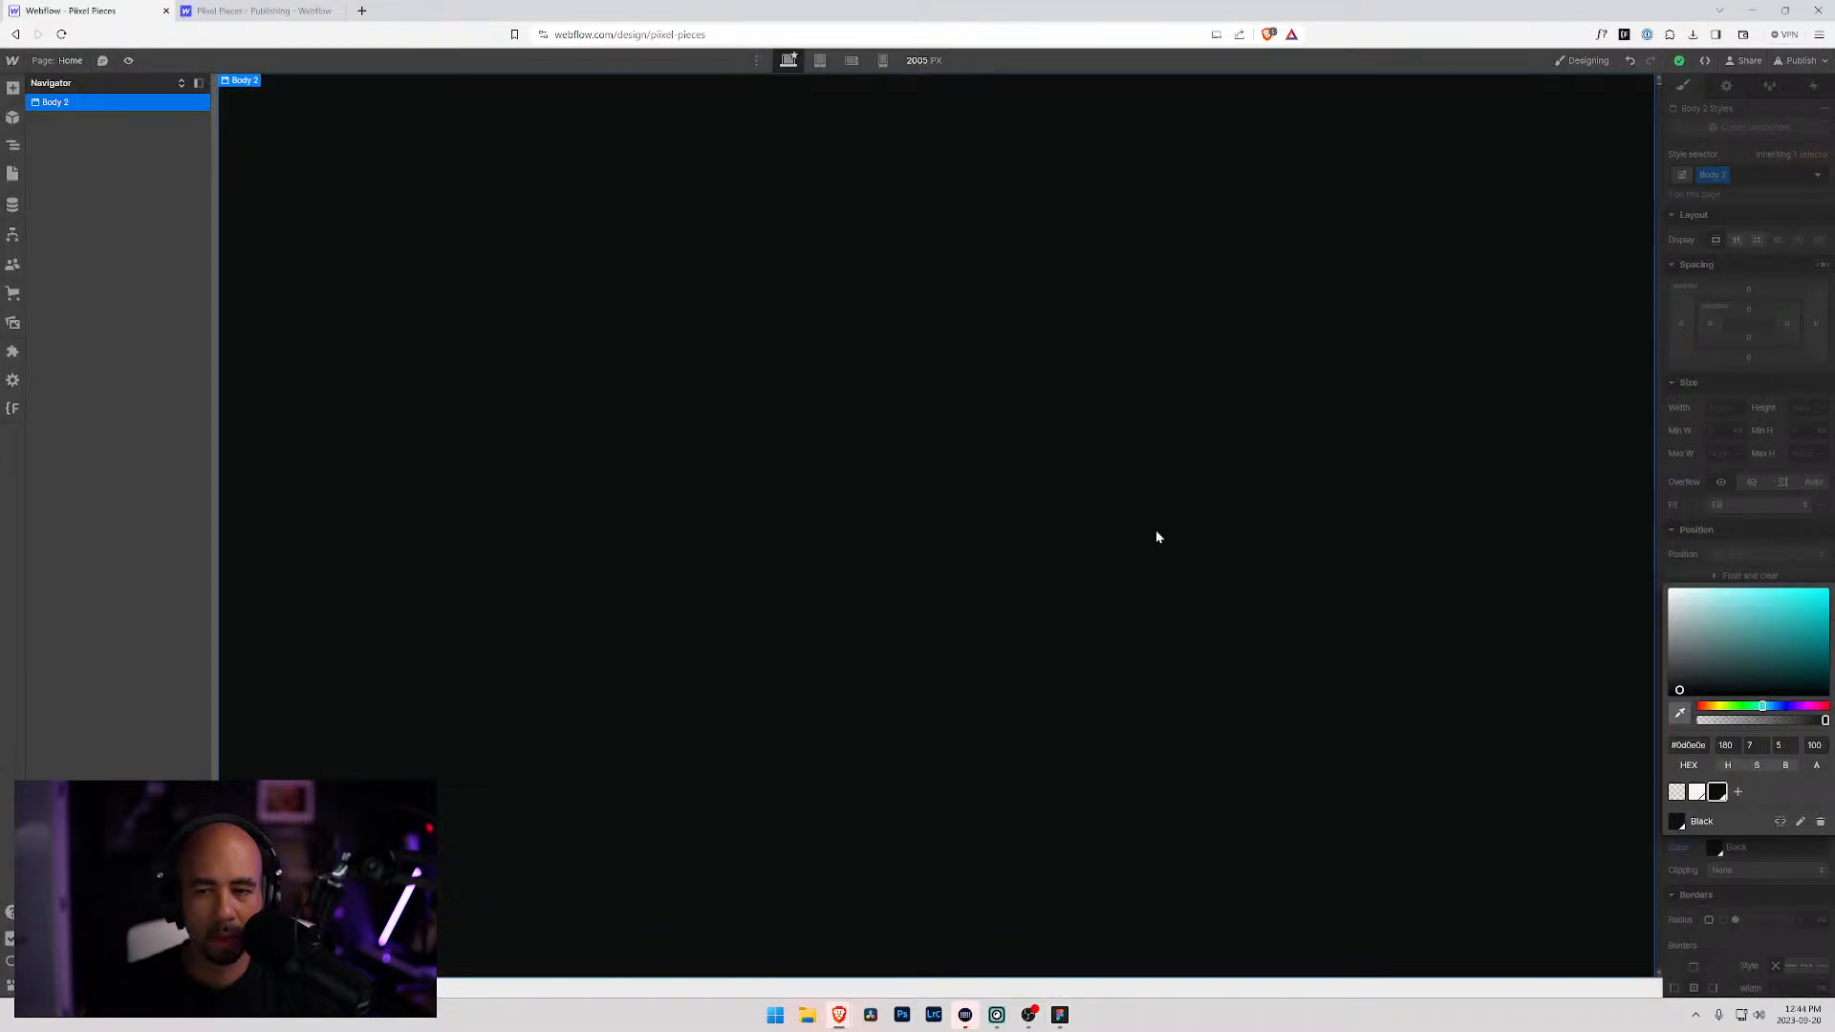
left_click(1689, 745)
key("ctrl+v")
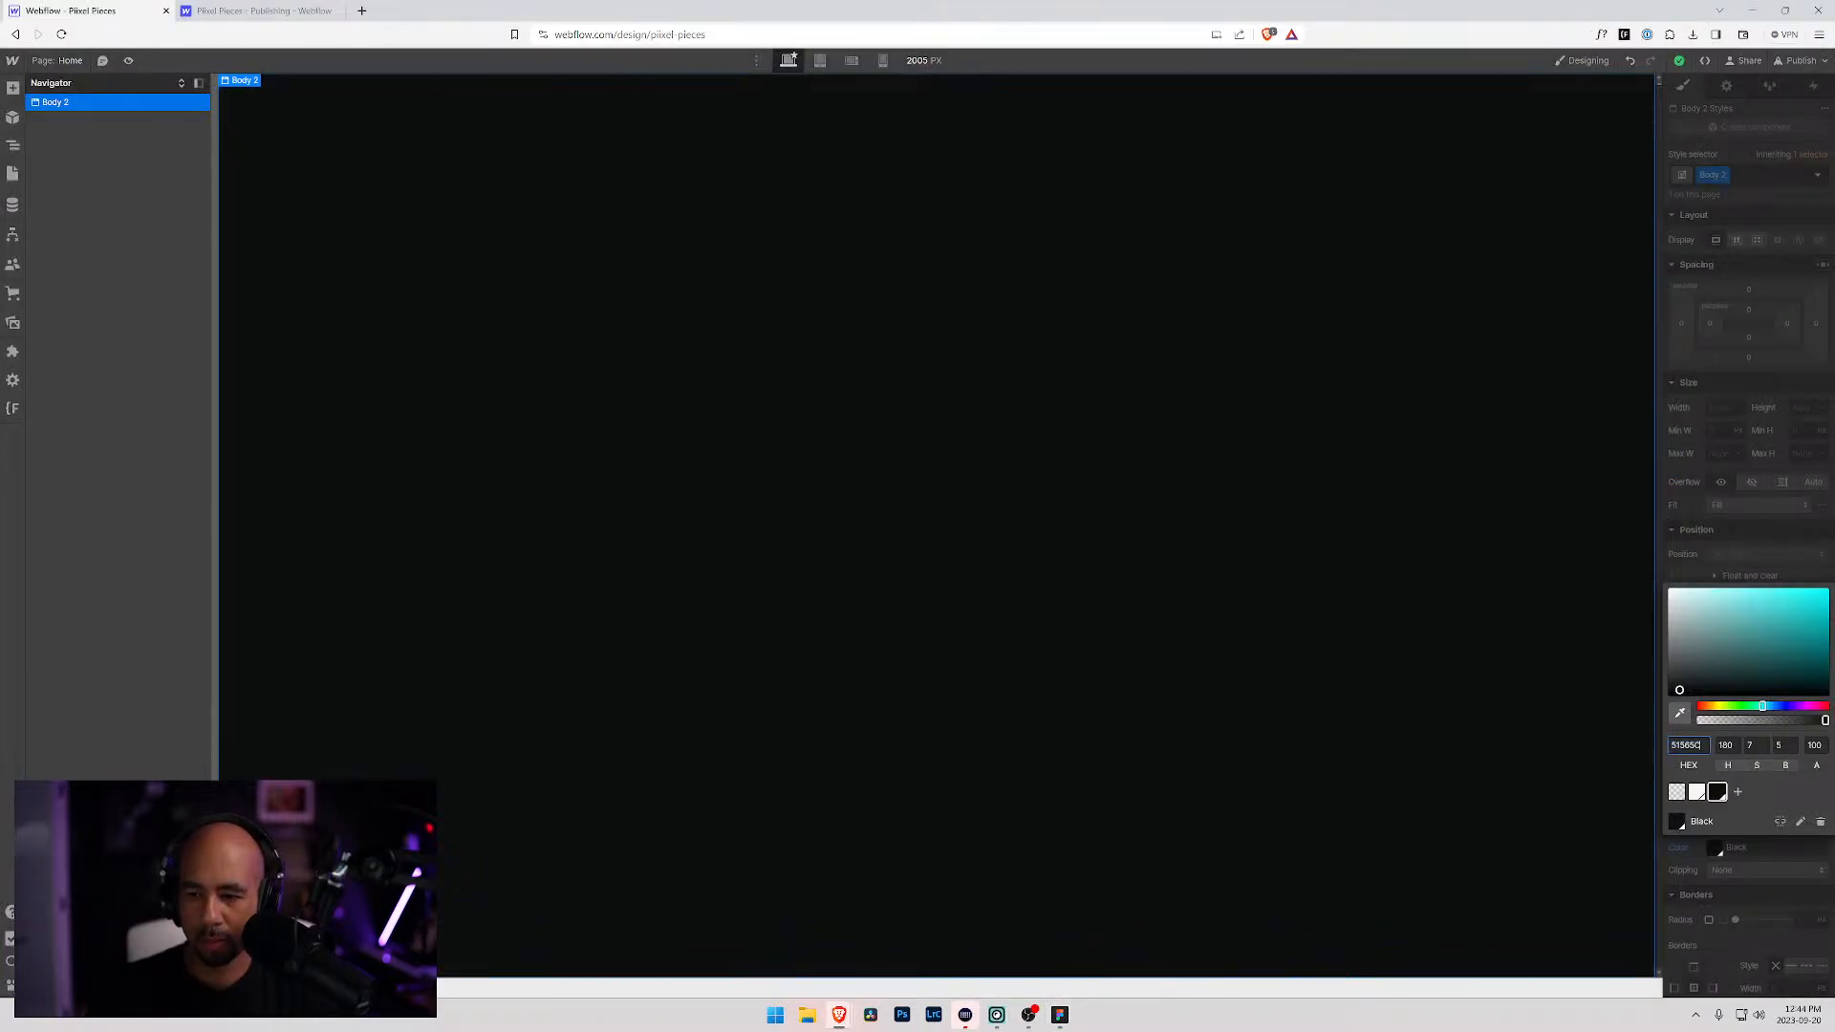
key("Tab")
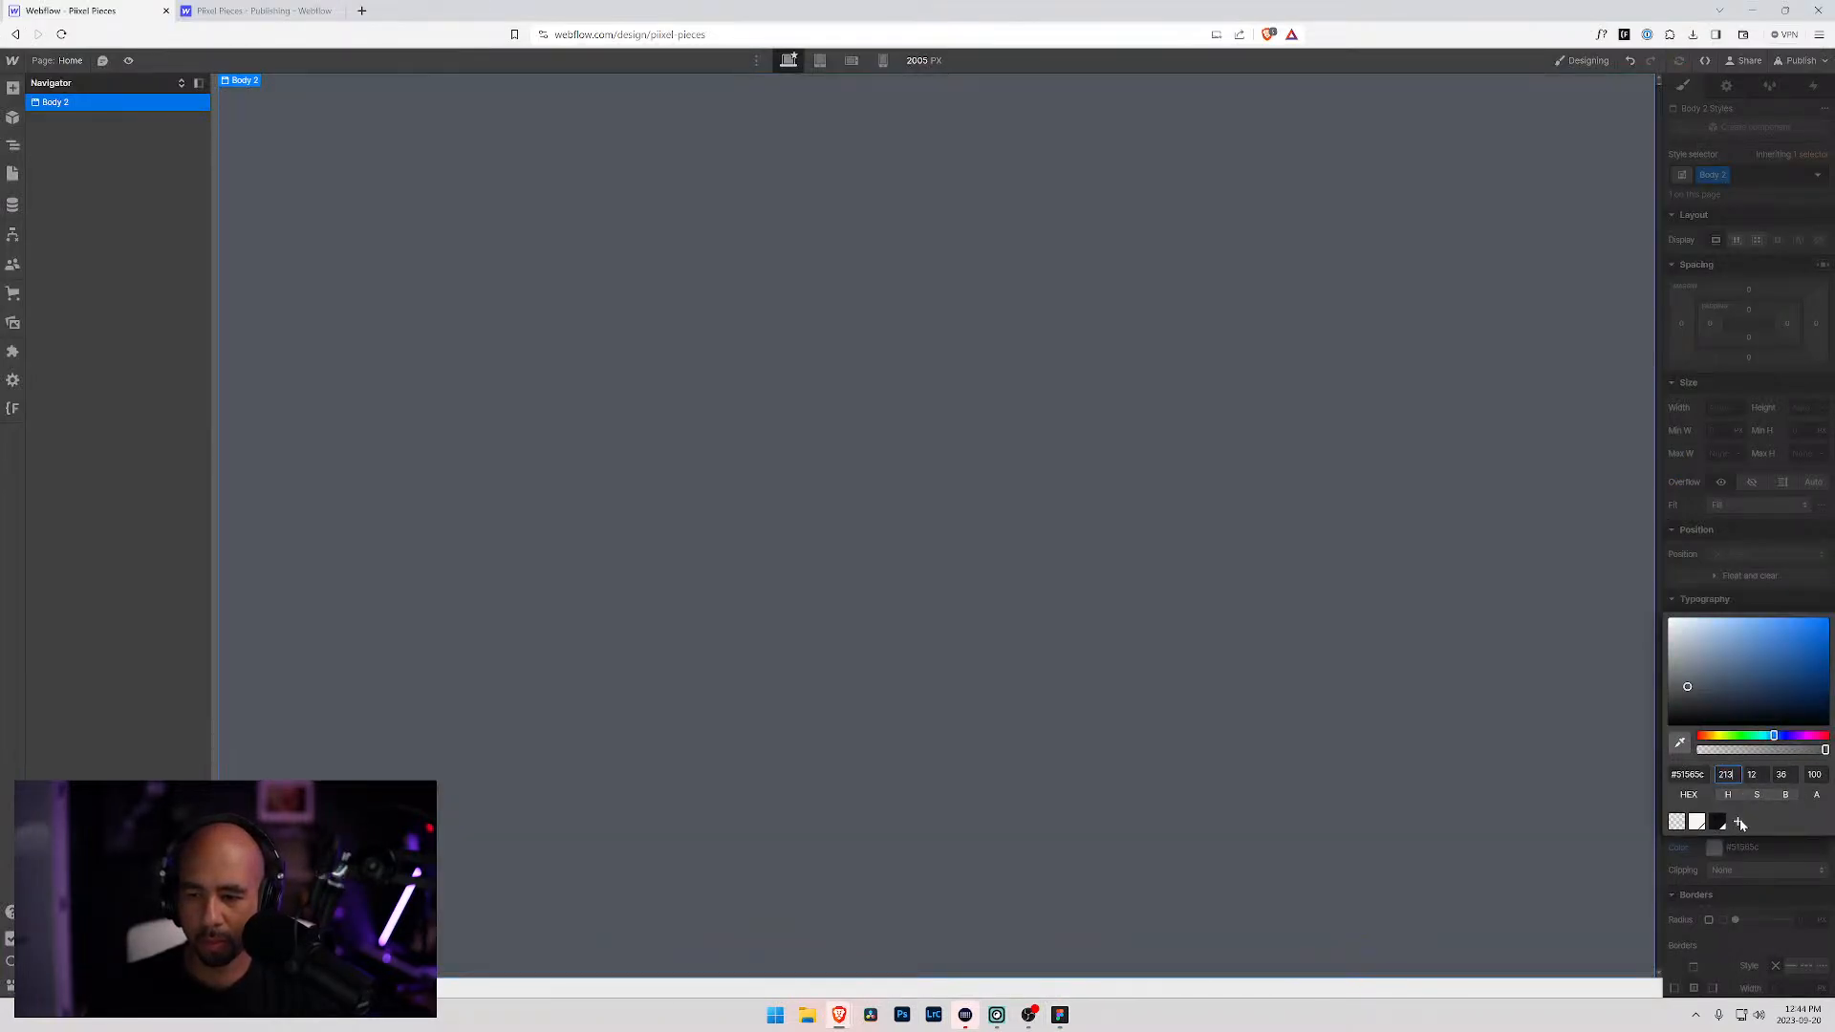
left_click(1740, 823)
left_click(1813, 821)
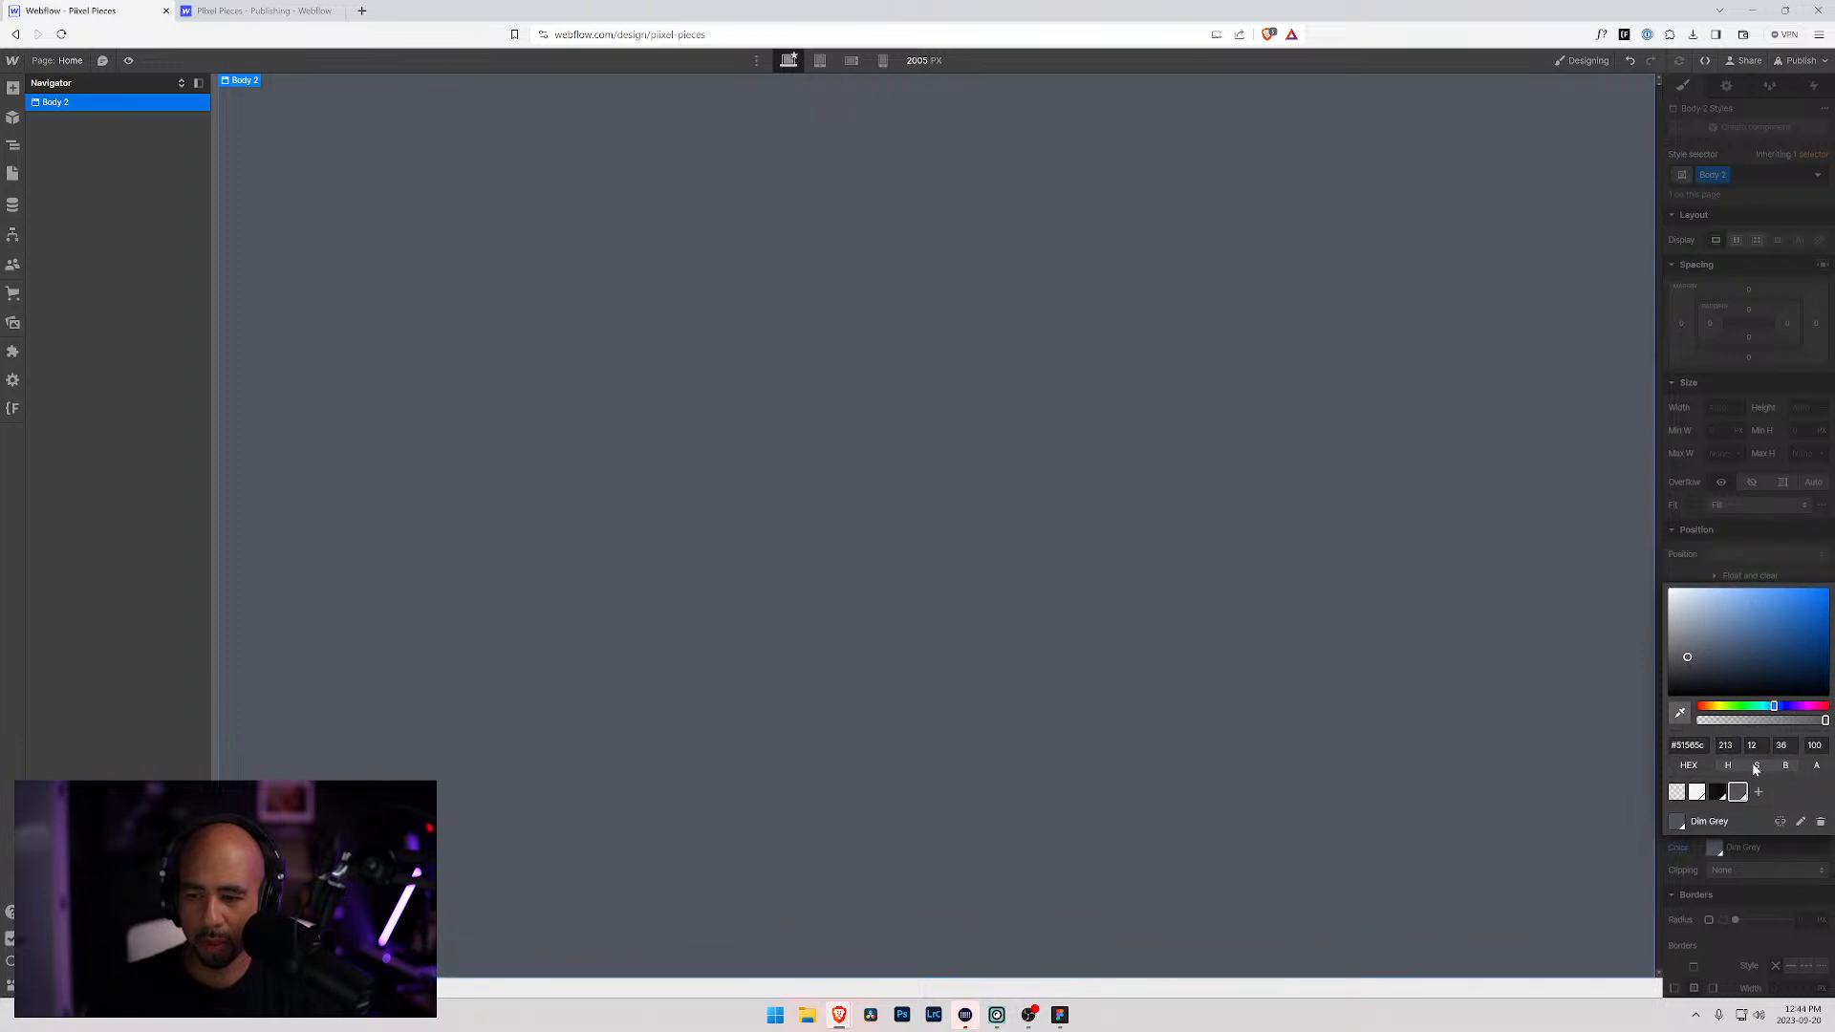
Step: Return to Figma, open the Grey 2 swatch's color style and copy its hex value
key("alt+Tab")
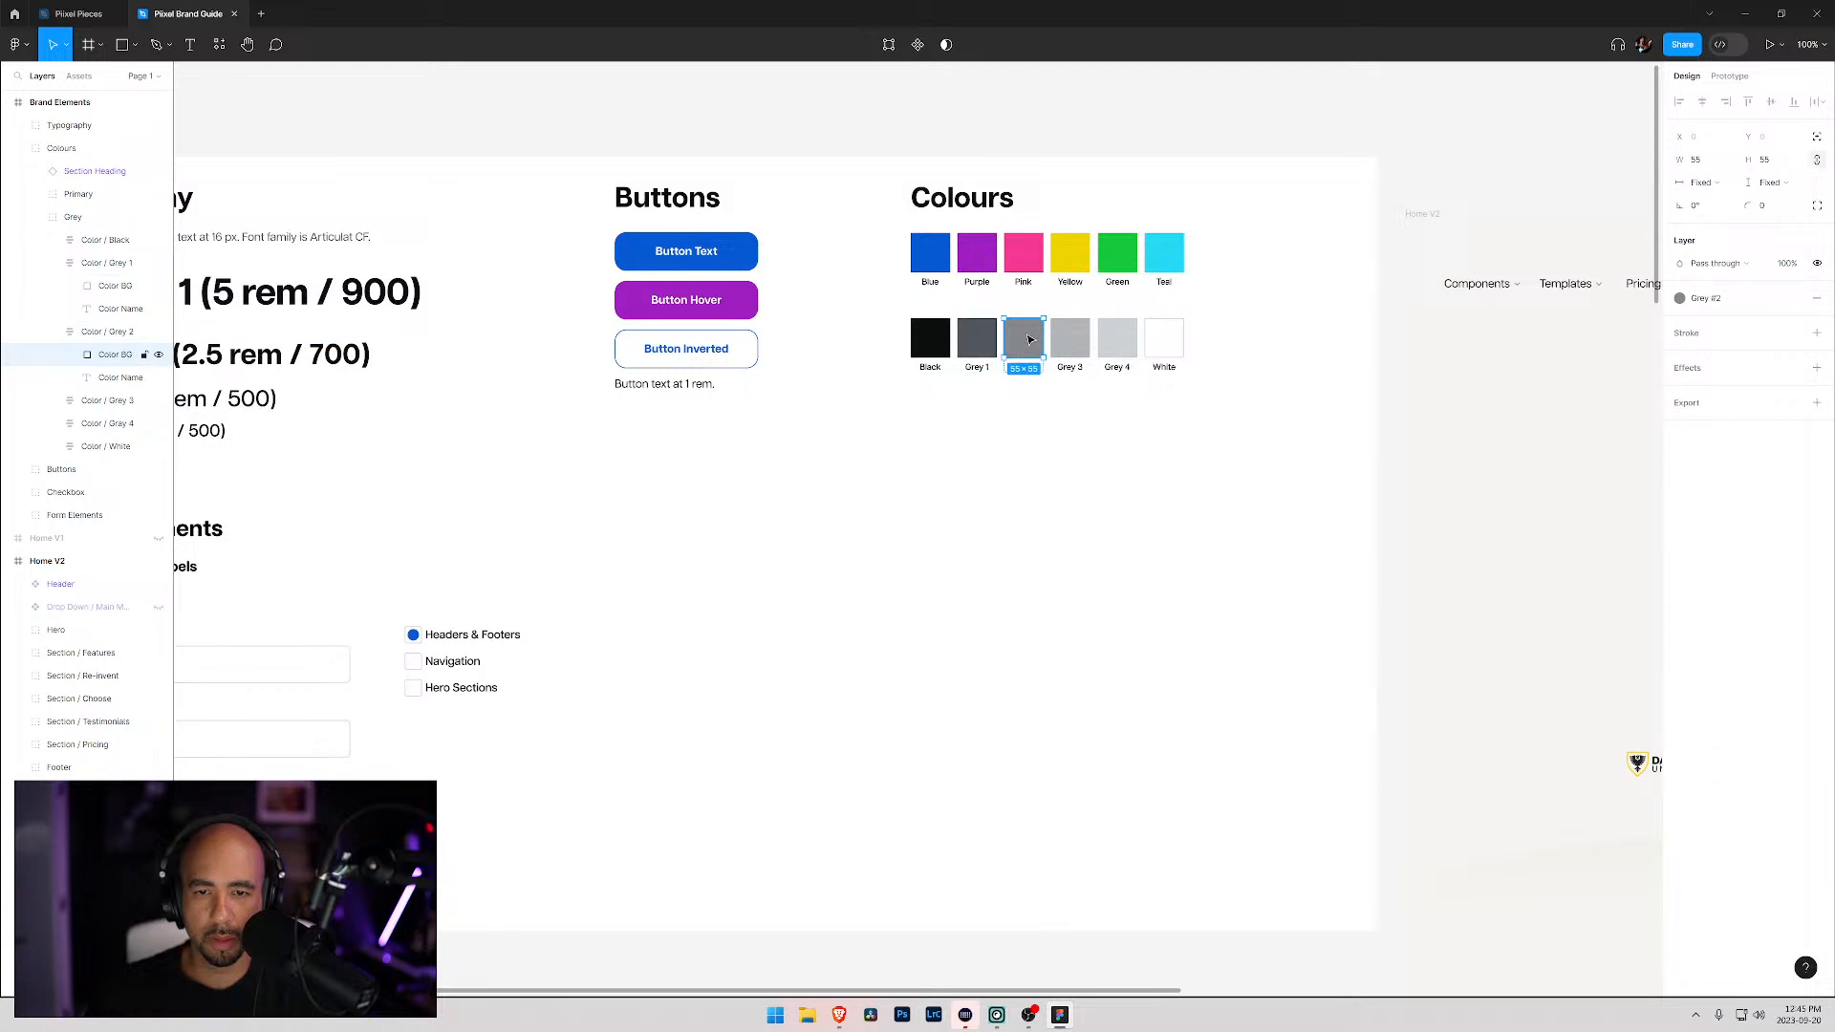
left_click(1704, 299)
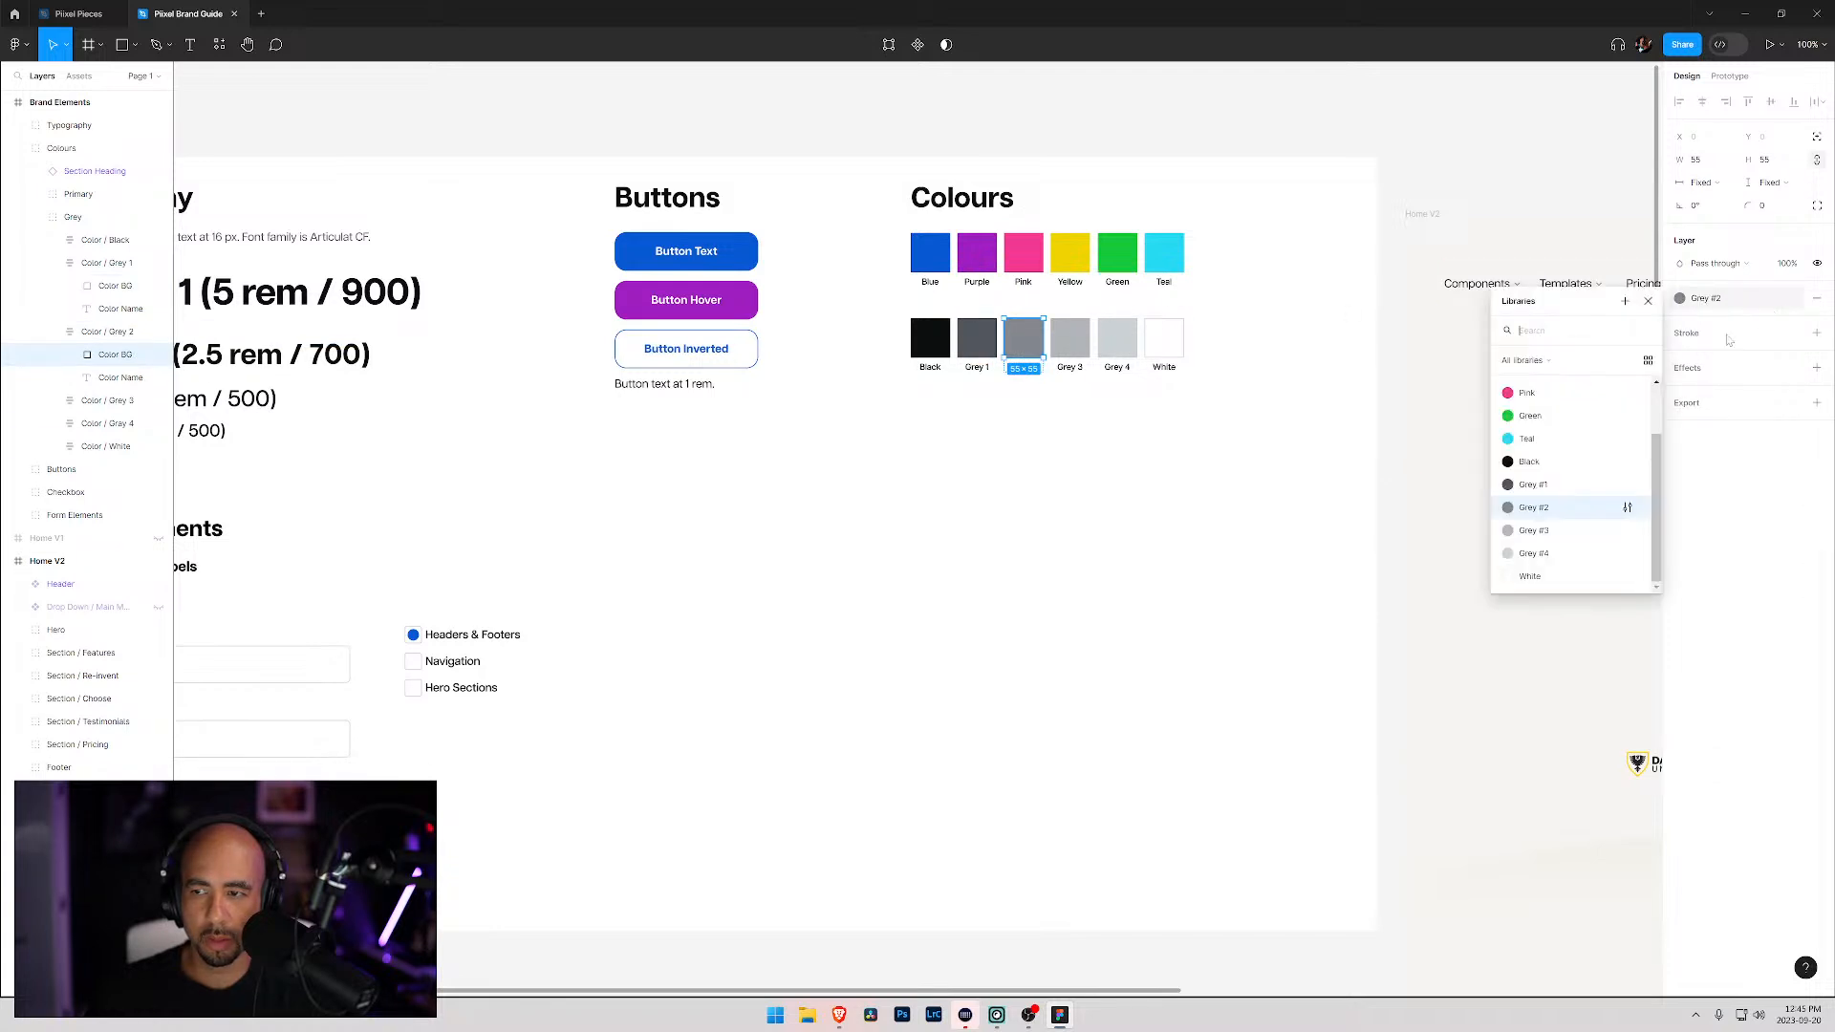
left_click(1628, 507)
left_click(1317, 724)
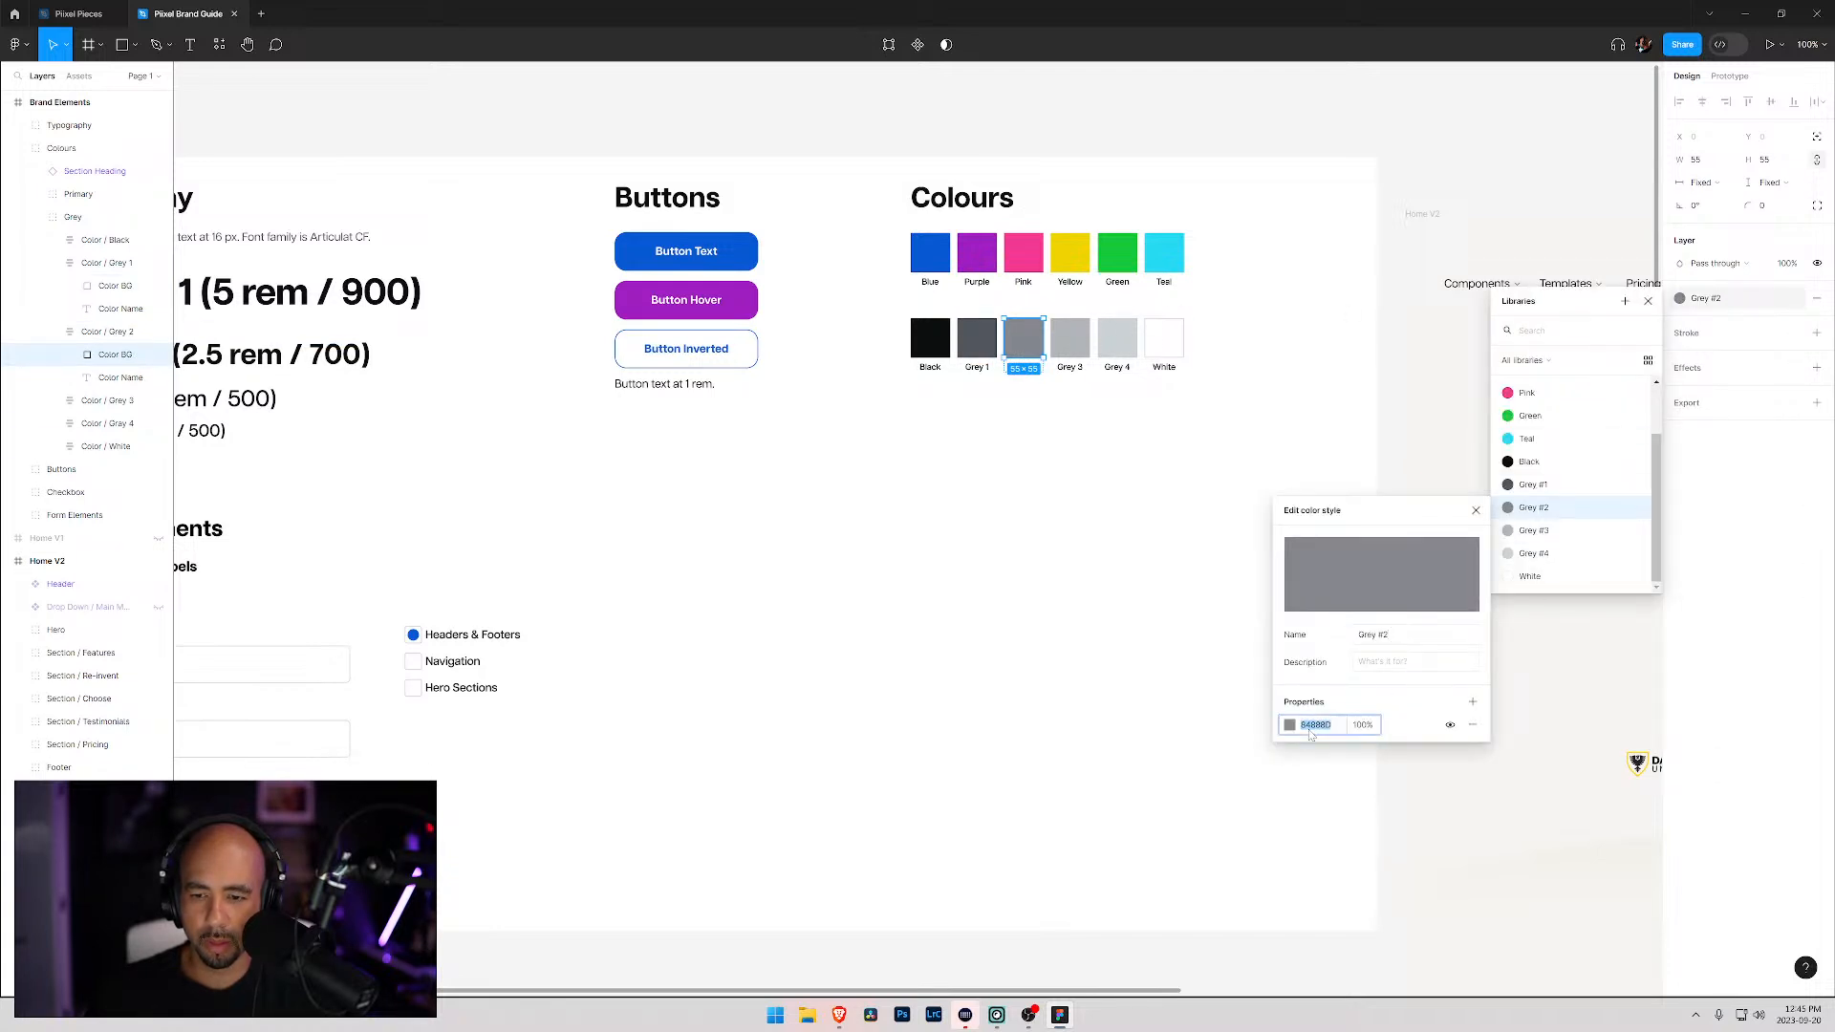
key("alt+Tab")
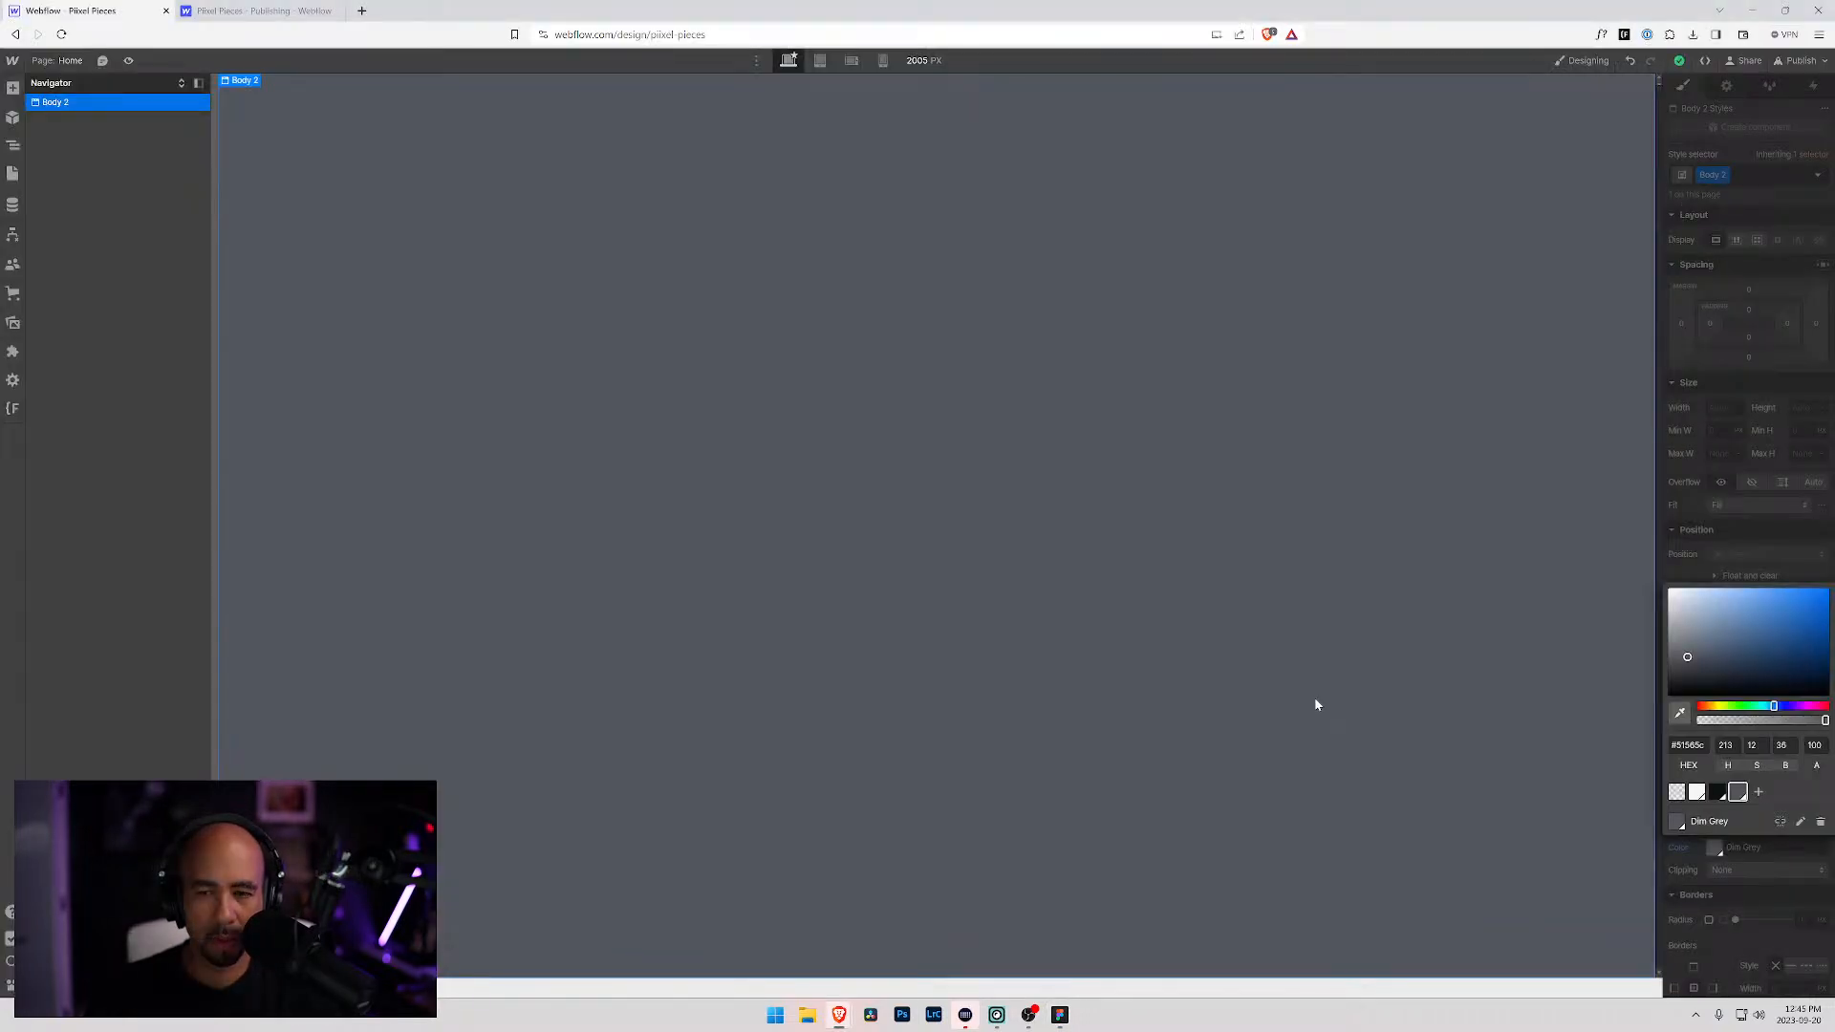
left_click(1759, 793)
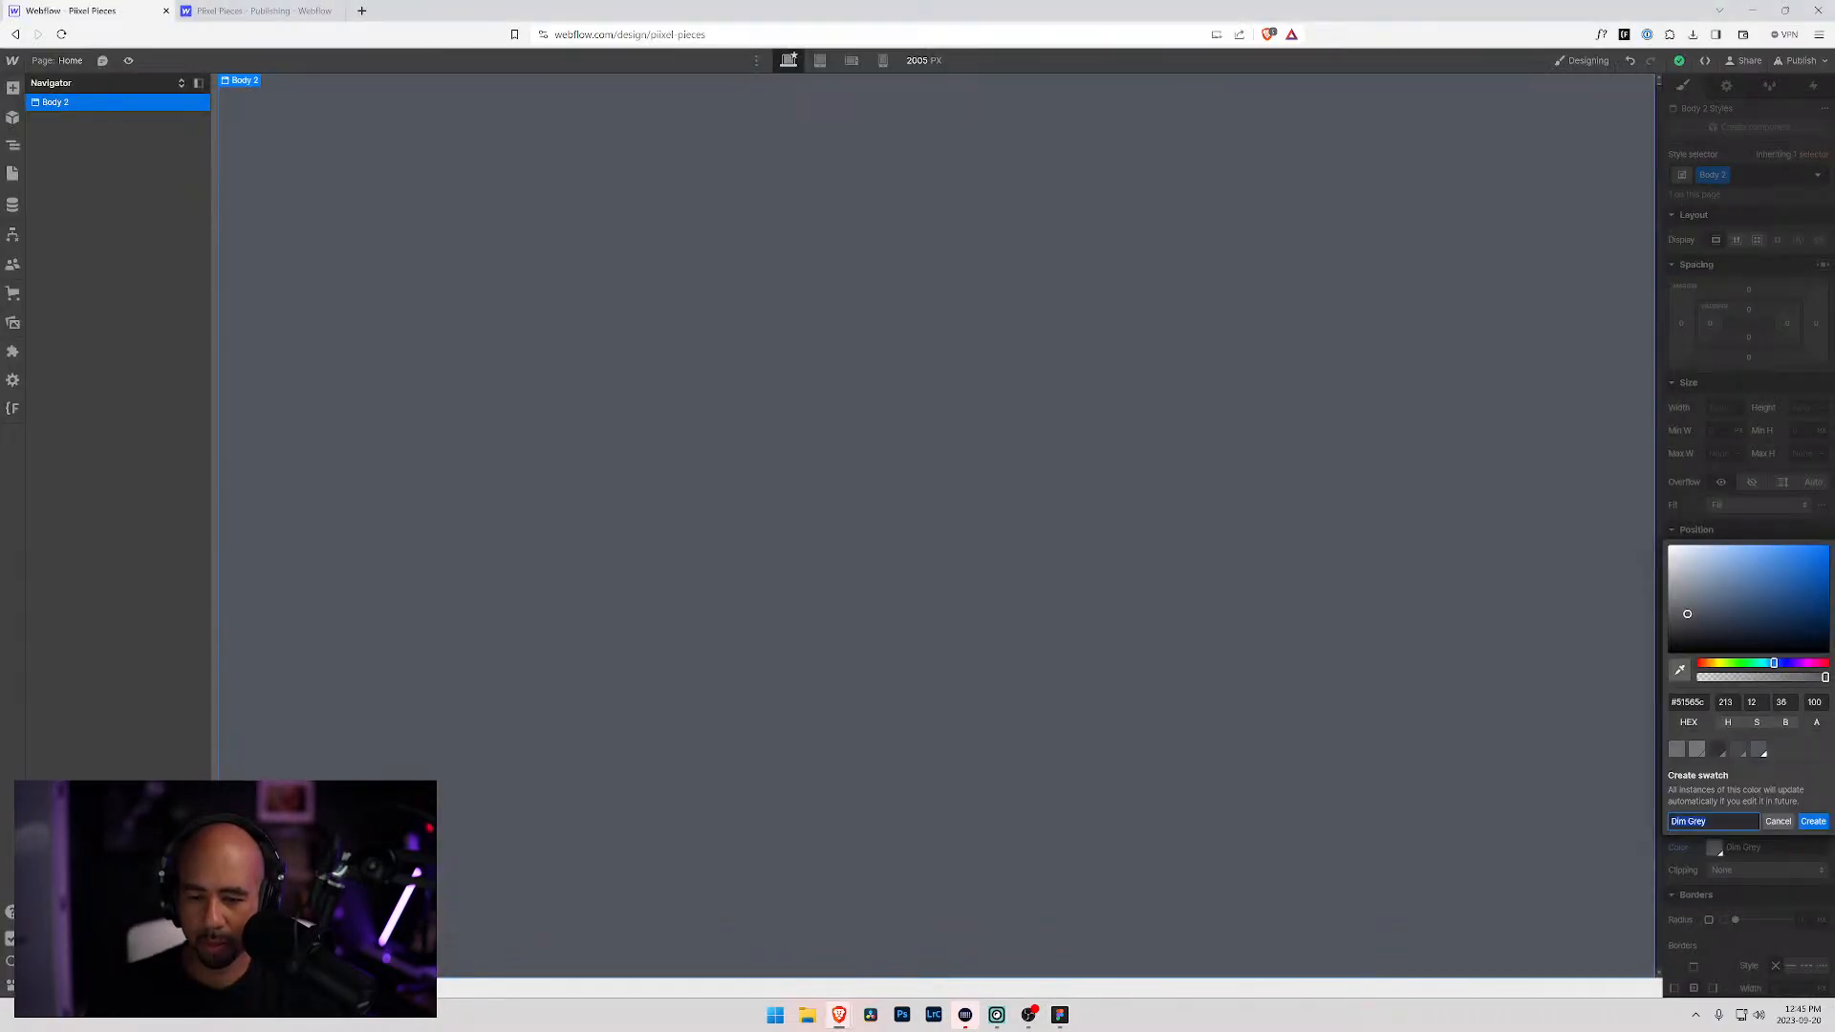
left_click(1779, 821)
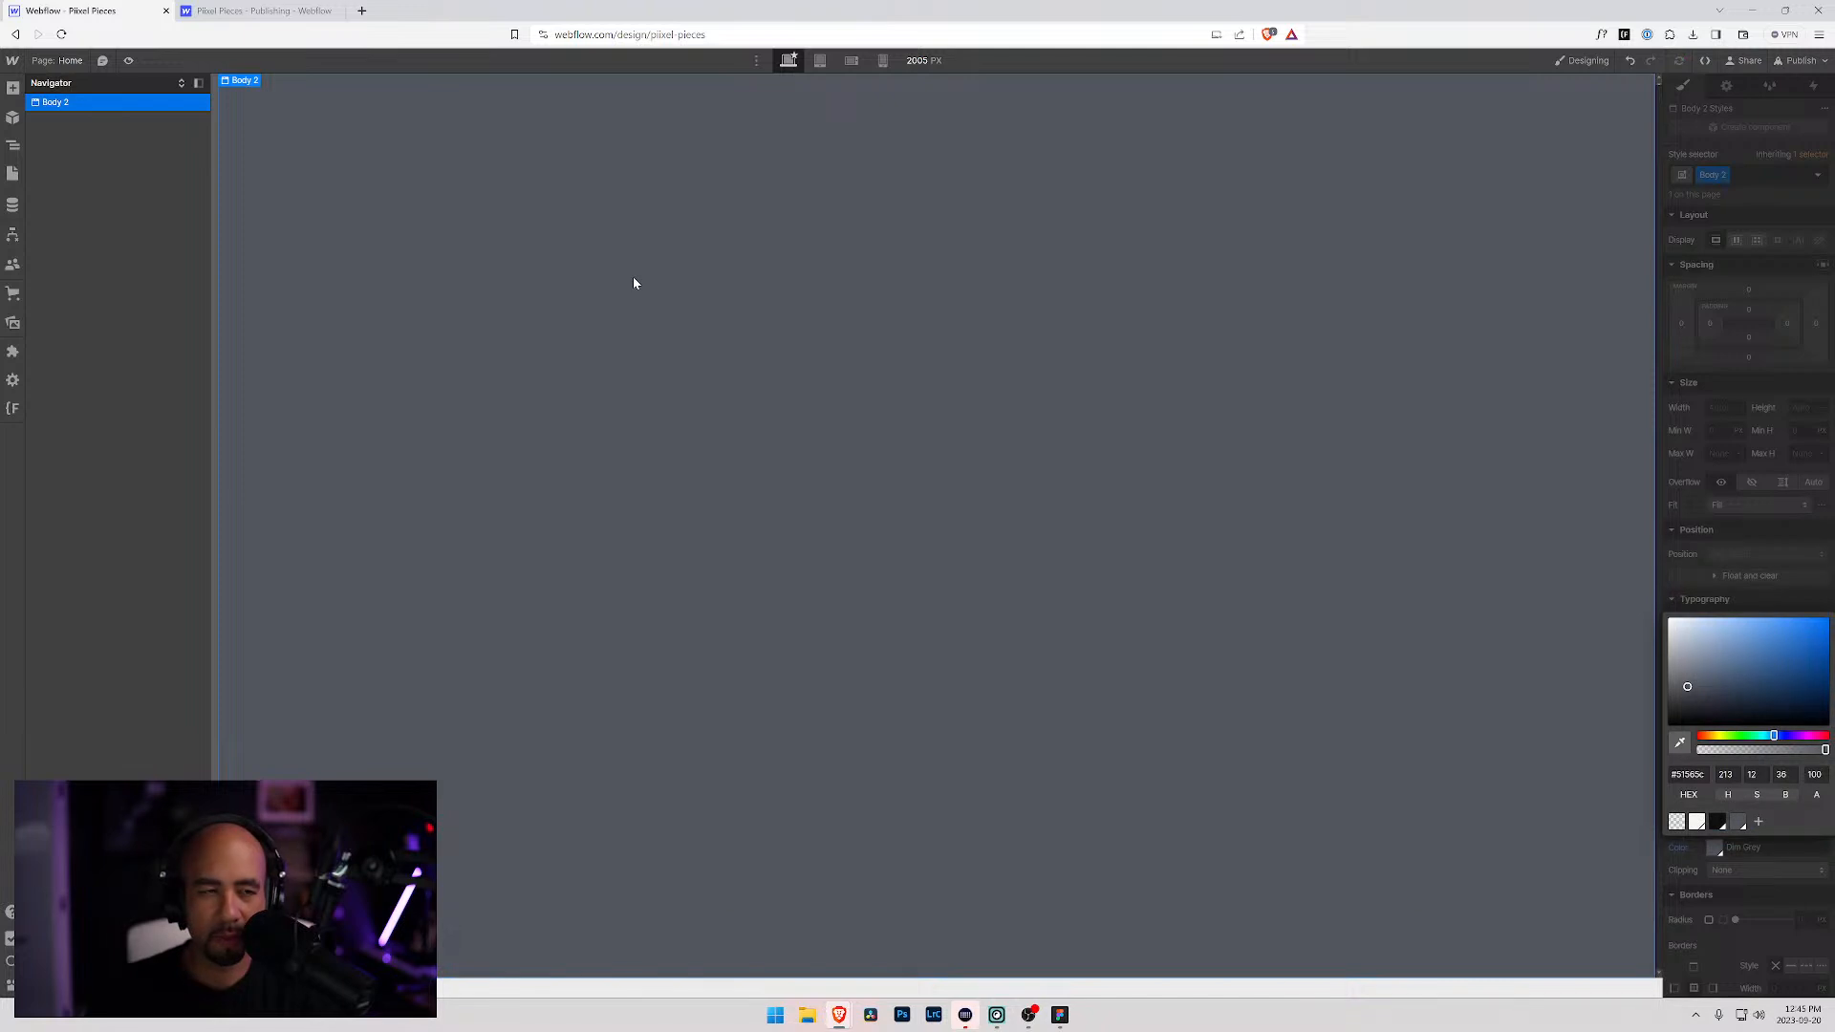
key("alt+Tab")
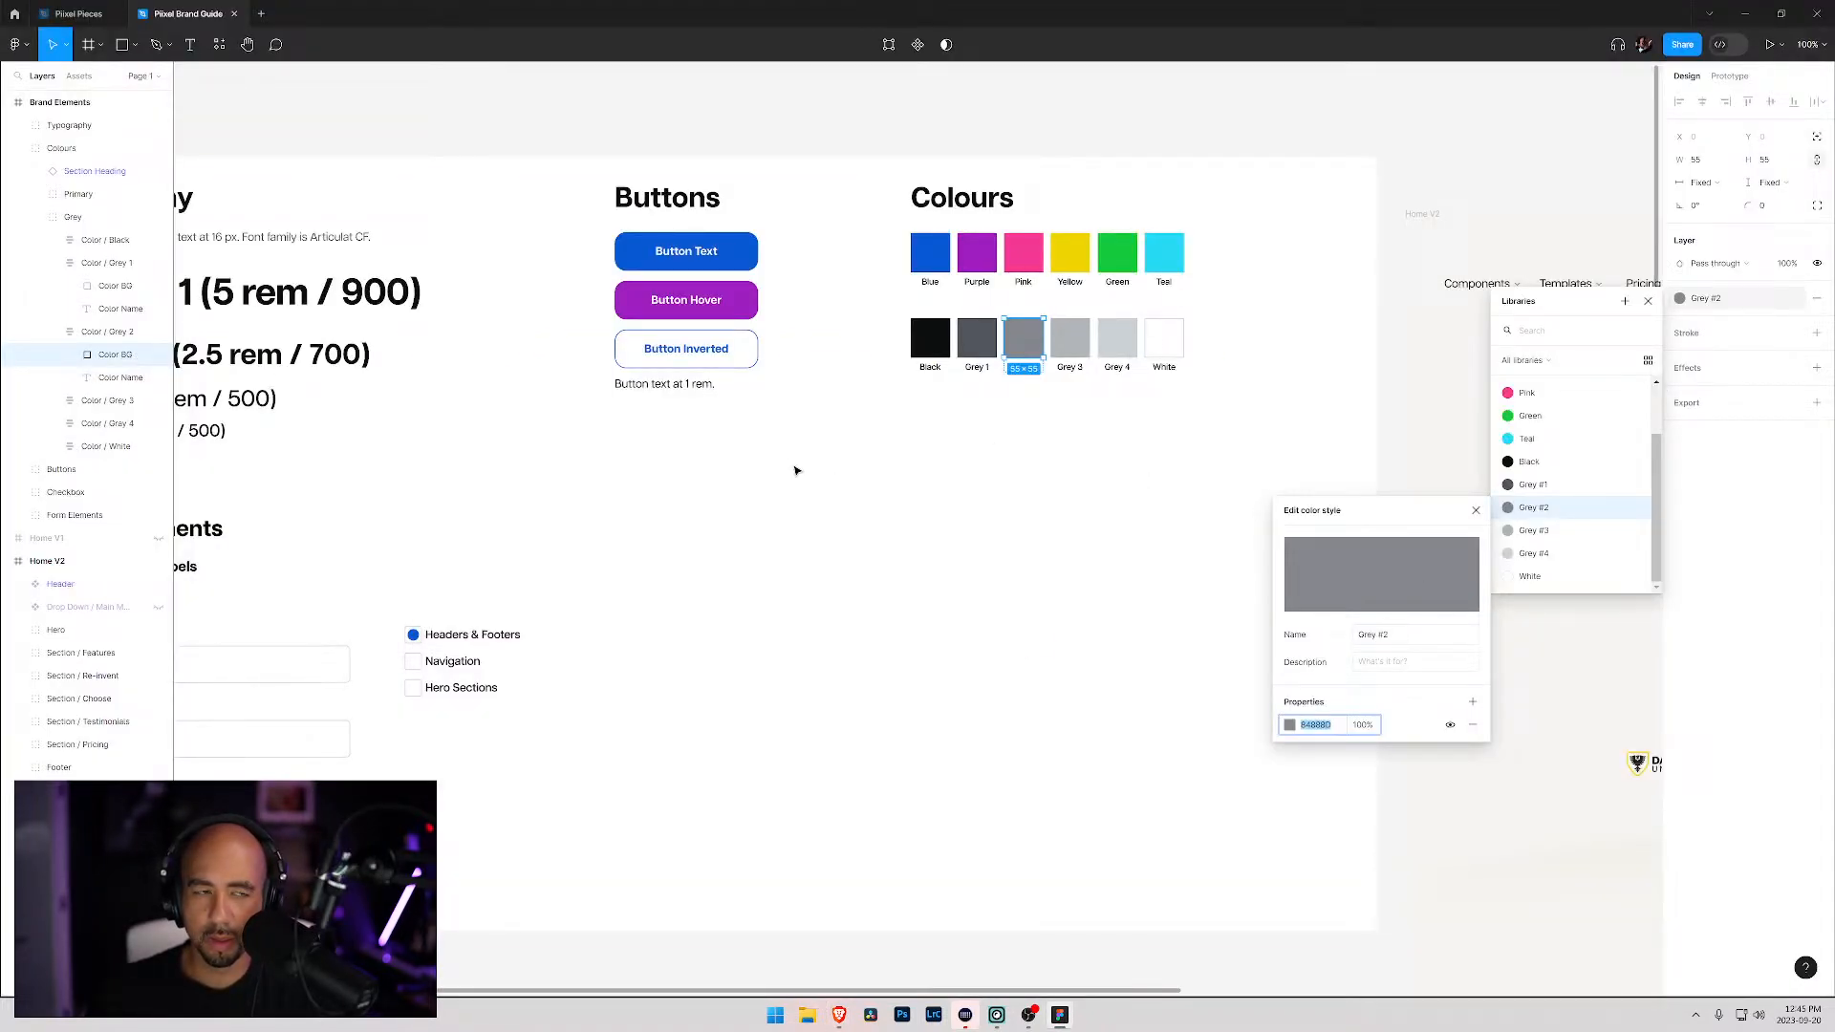
key("alt+Tab")
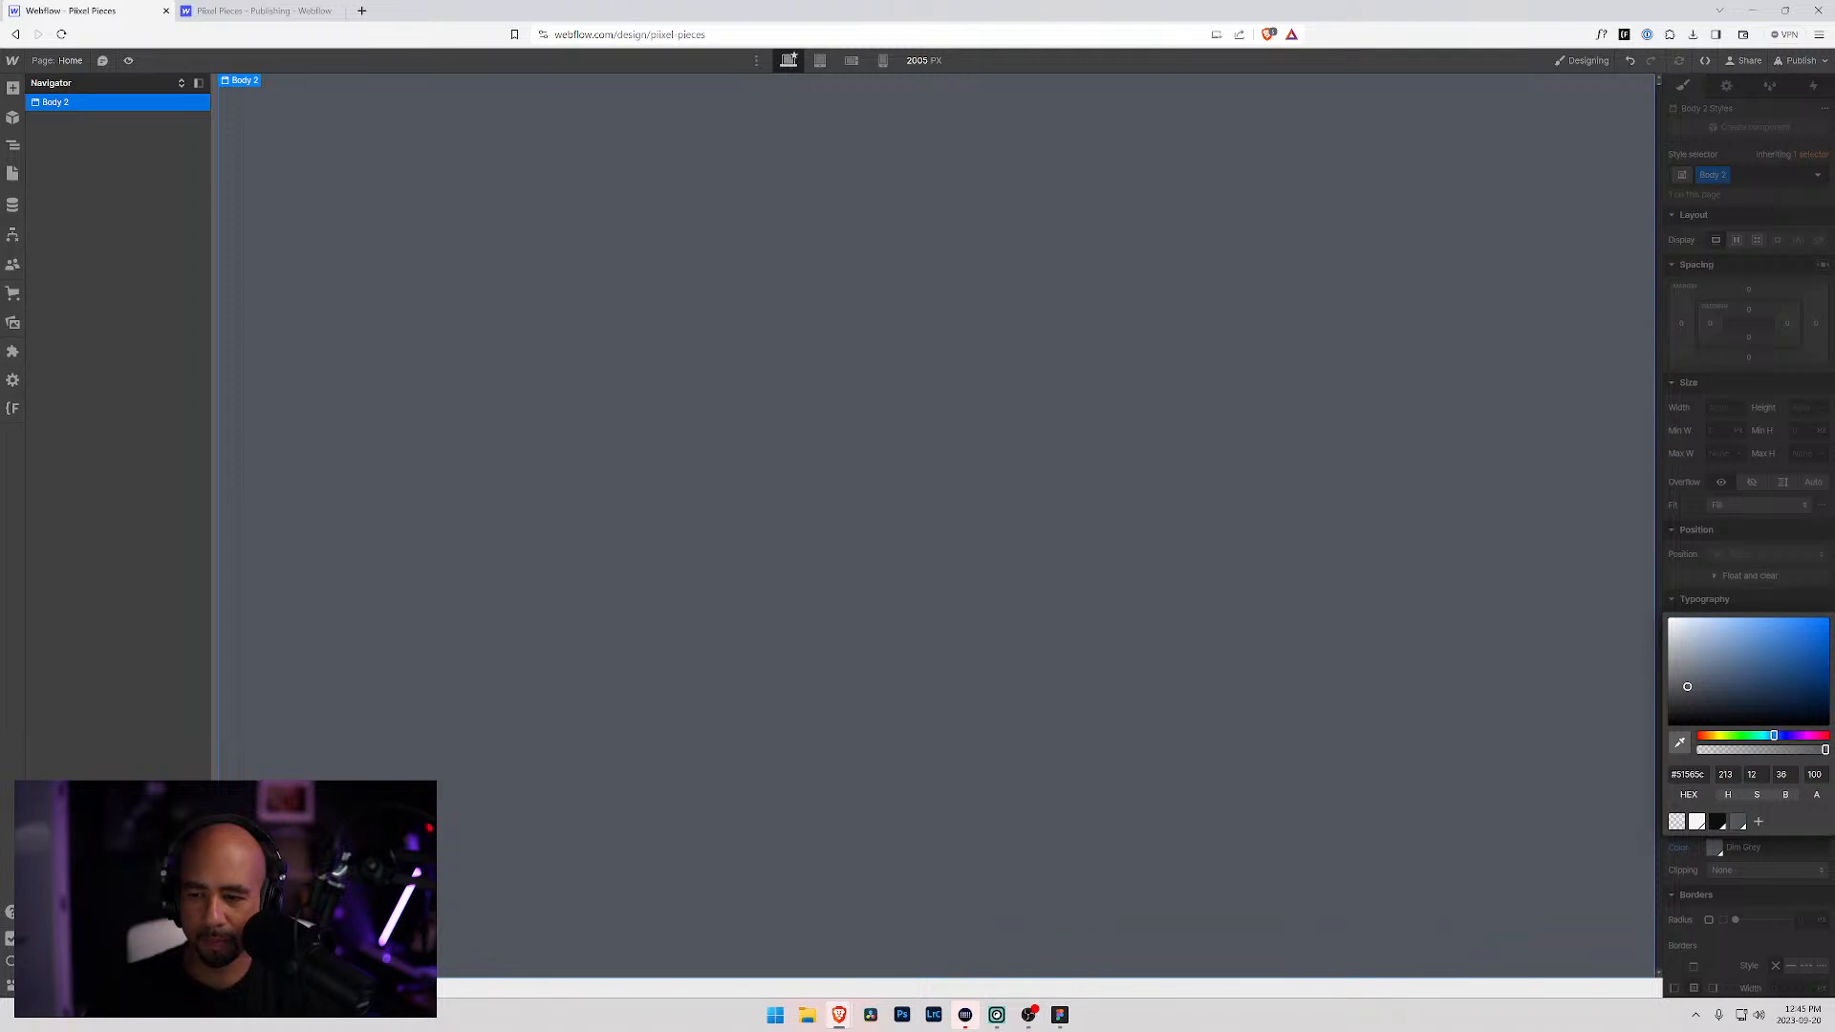
Step: Set the Body's background color to white and save it as a swatch named White
left_click(1698, 824)
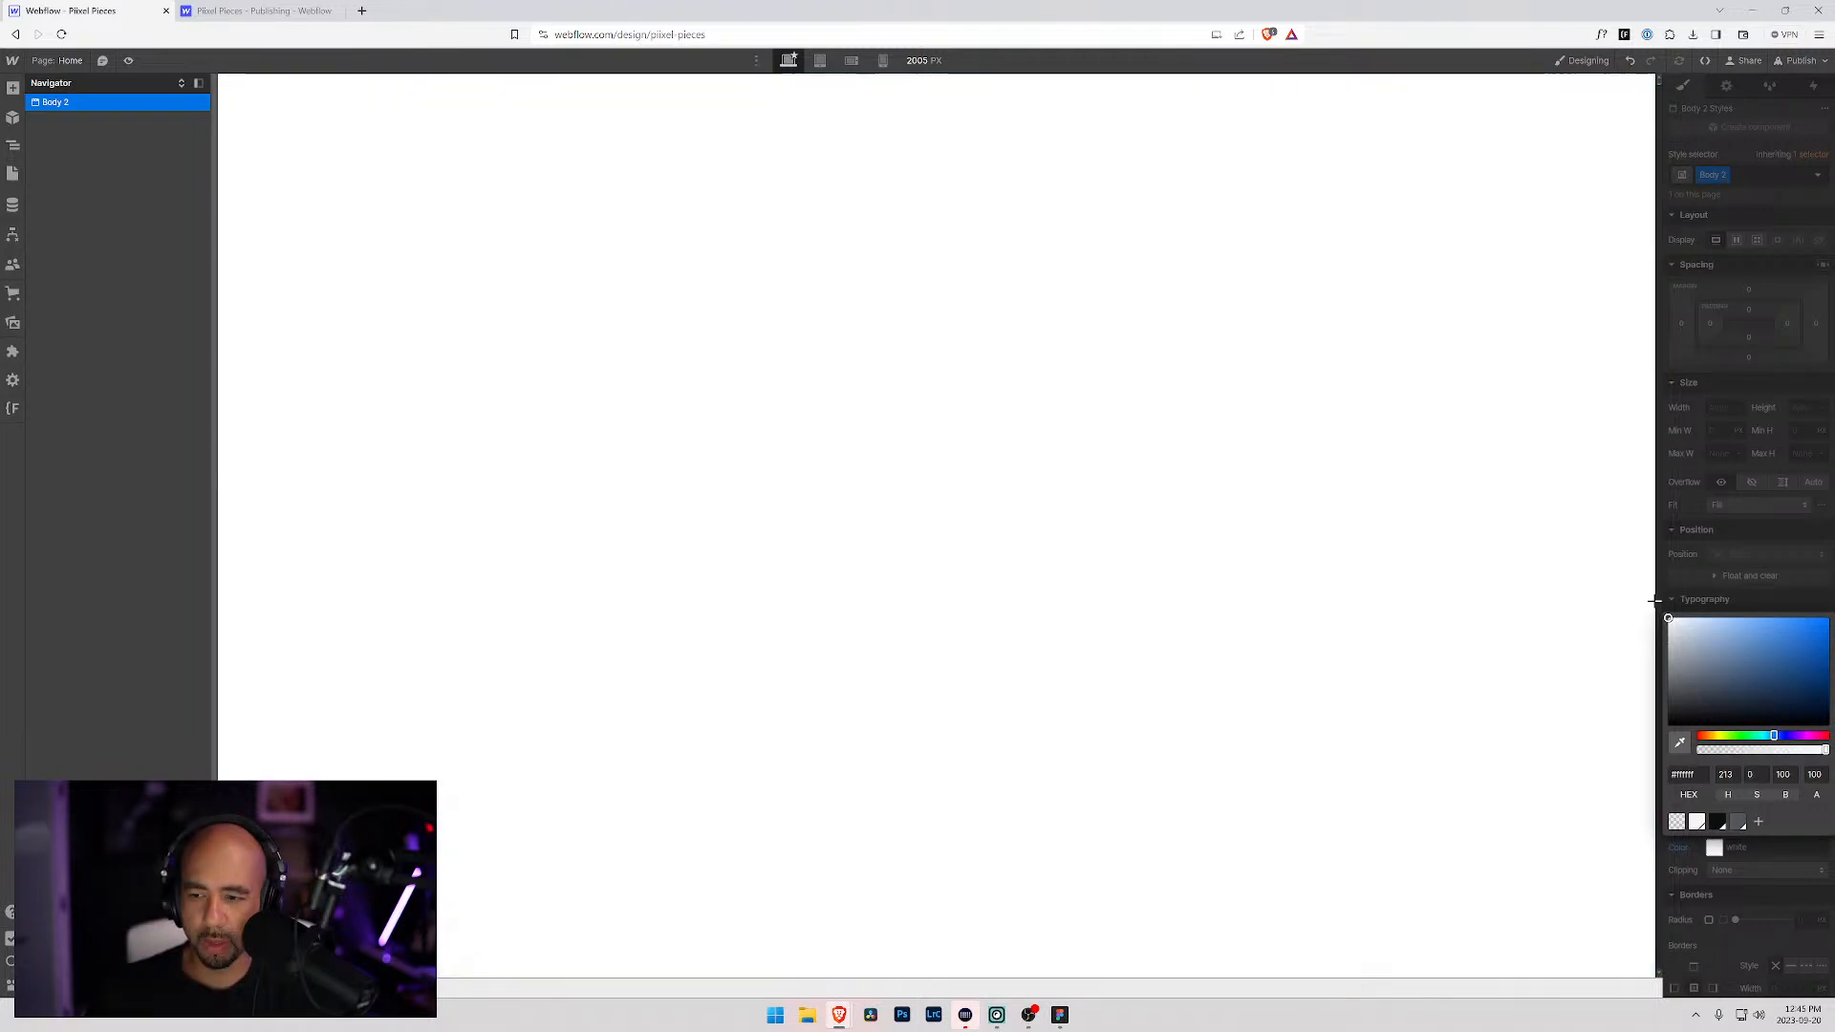
left_click(1762, 824)
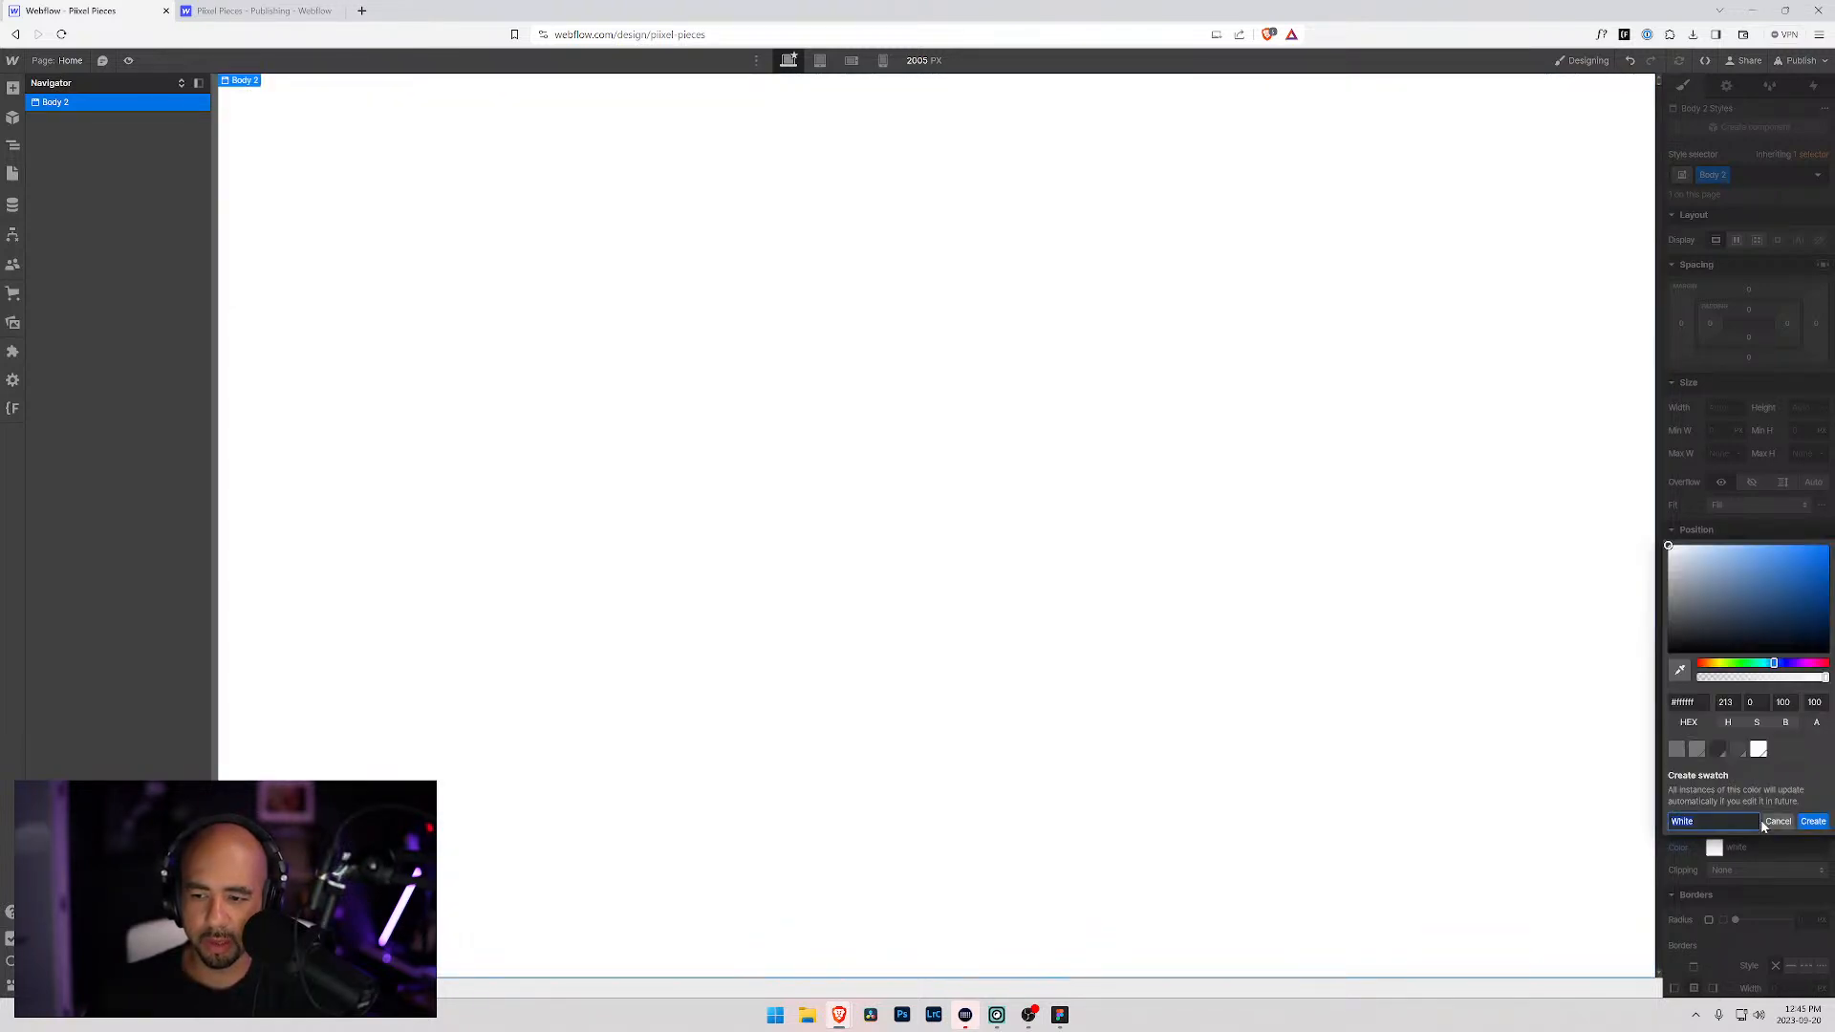
left_click(1814, 823)
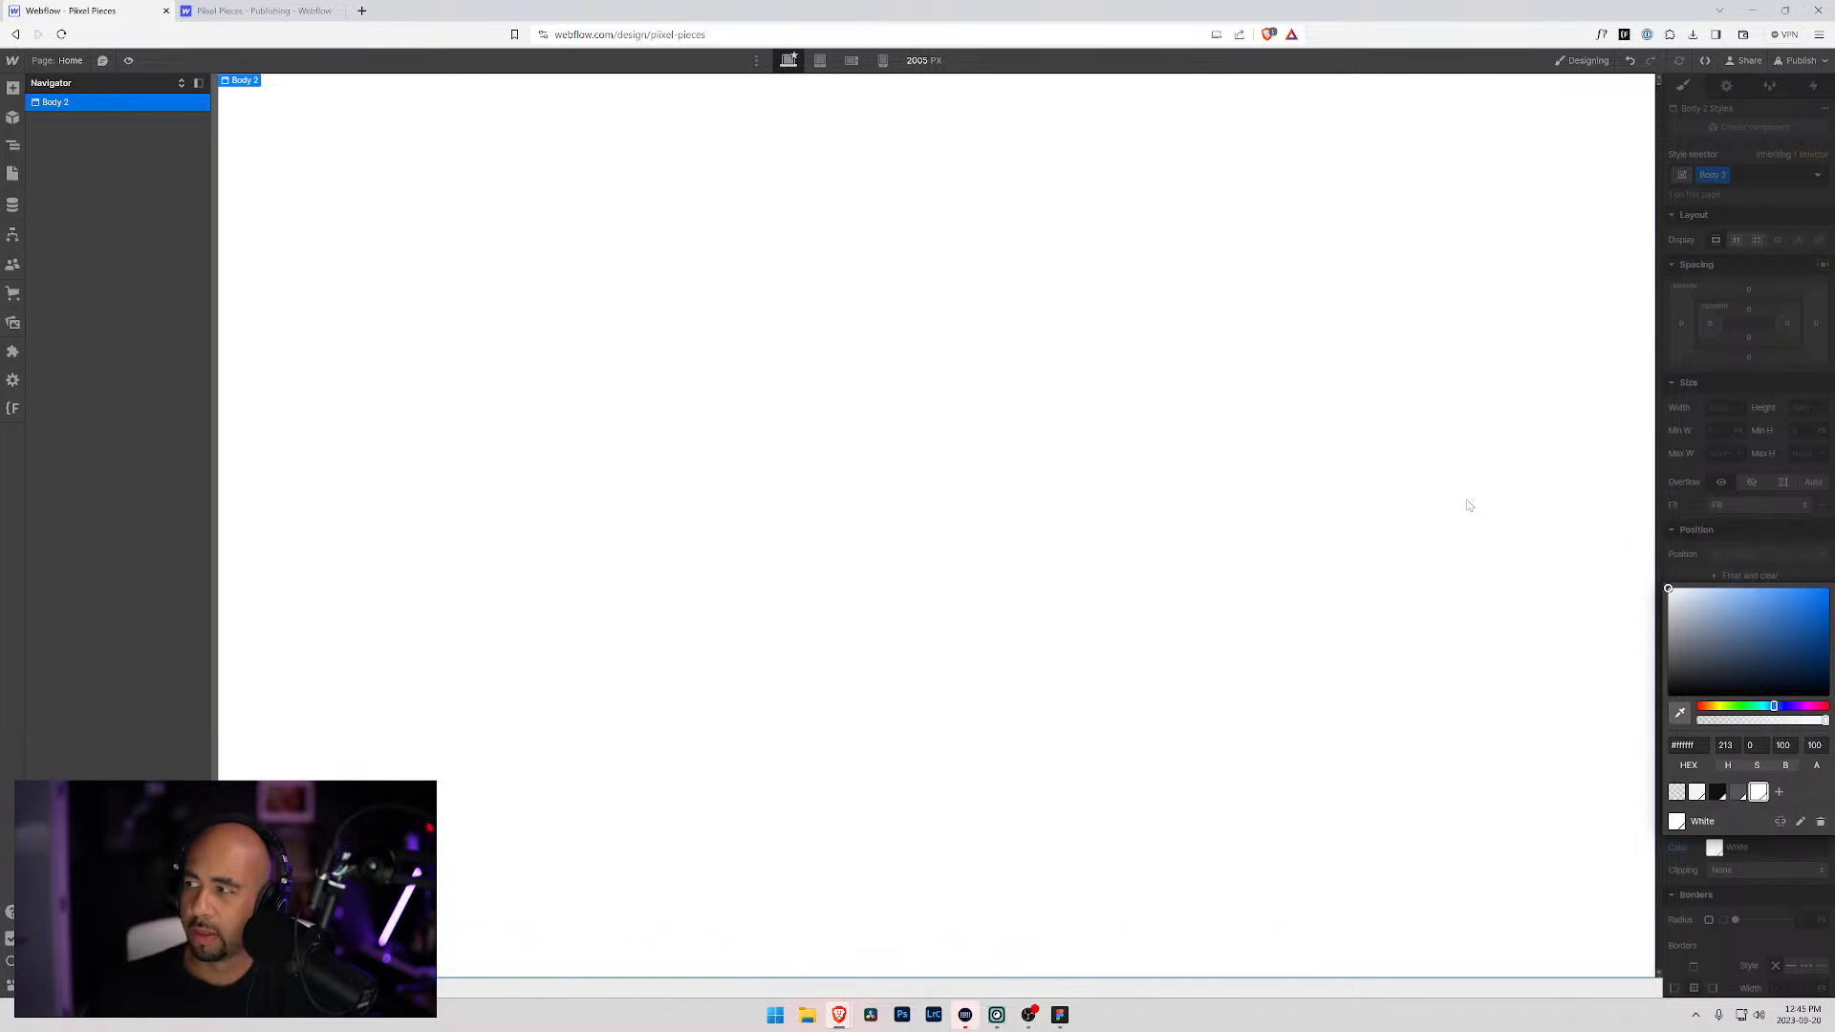
Step: Switch to Figma, close the color style and examine how the brand colors are used in the Home V2 design
key("alt+Tab")
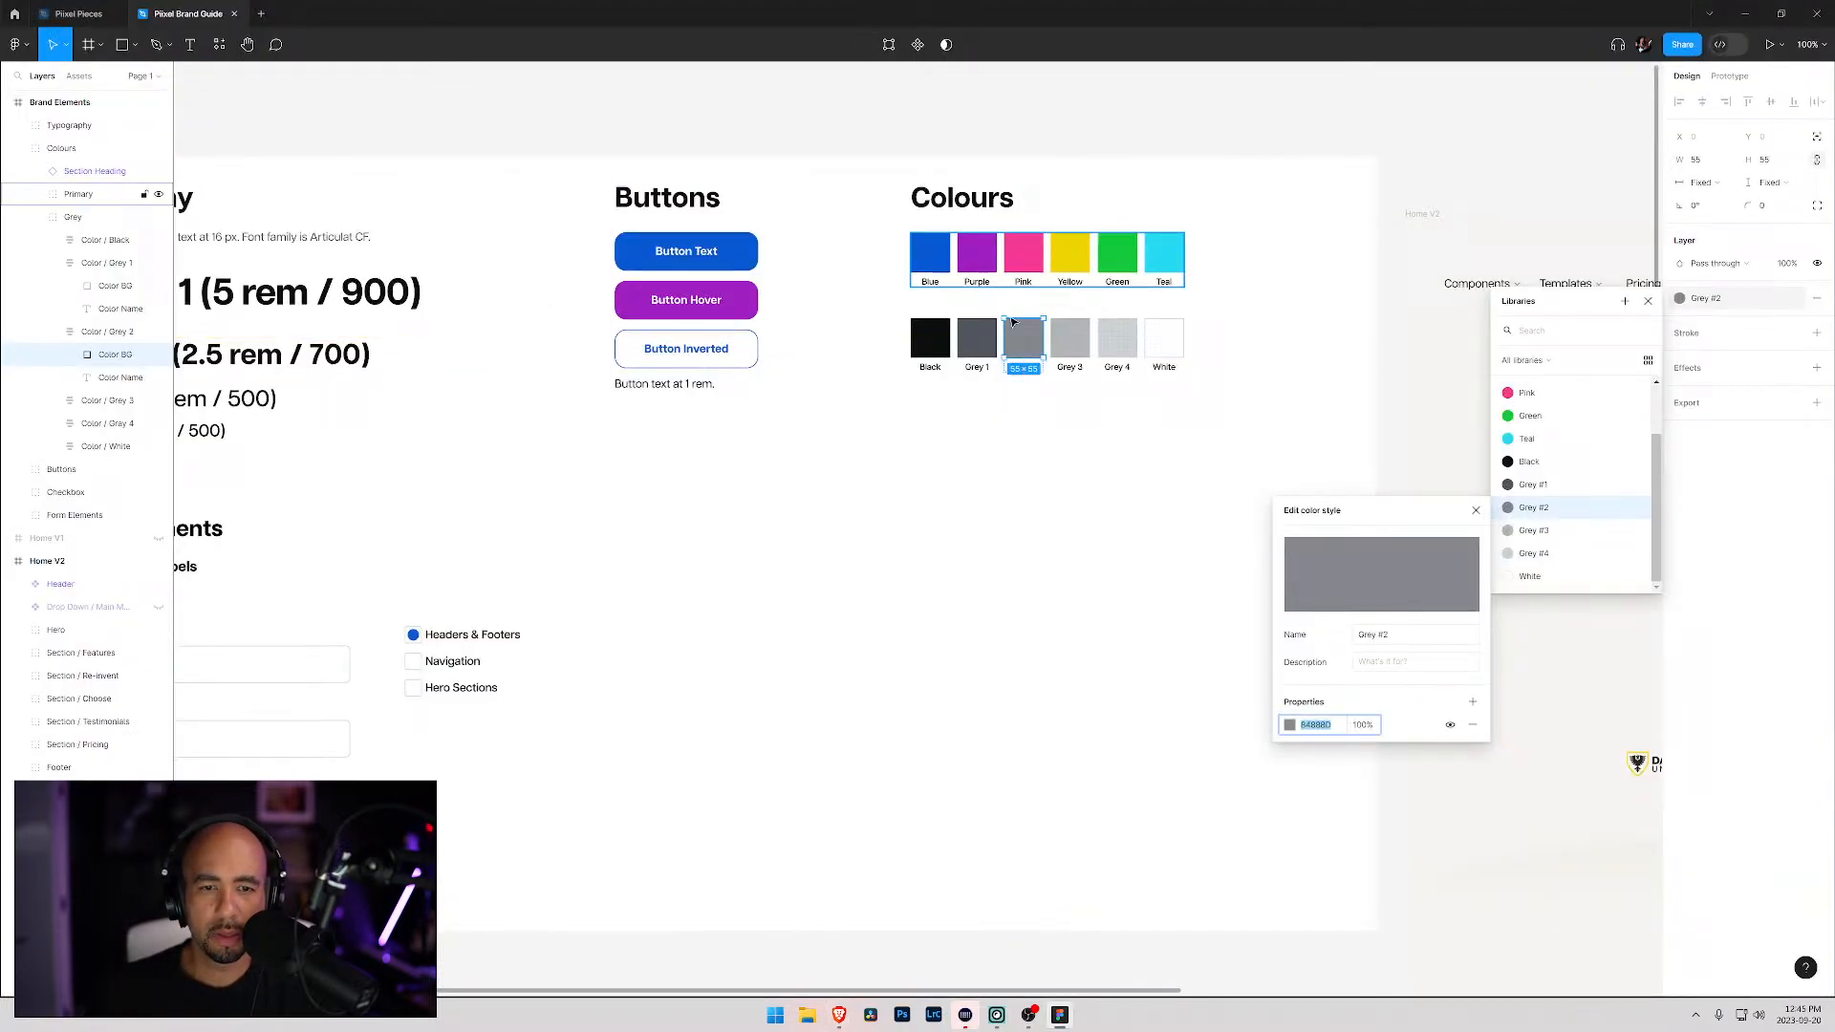
left_click(1440, 393)
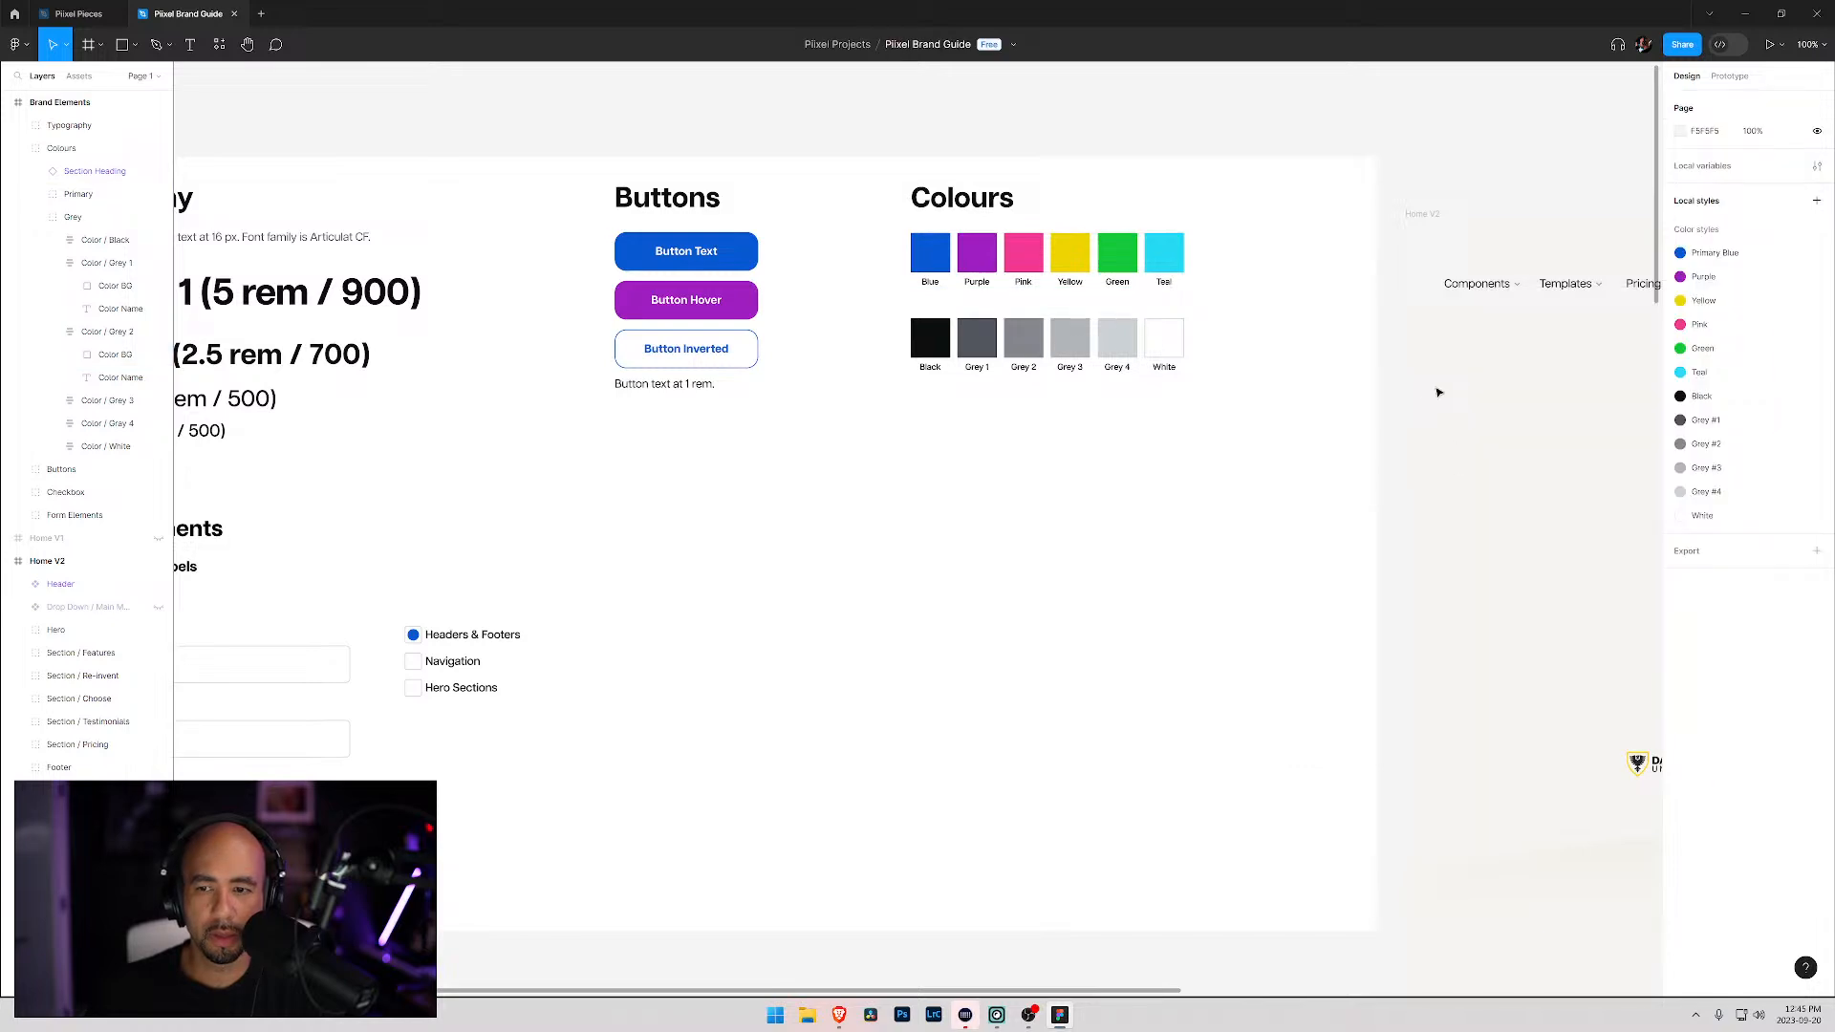
left_click_drag(1291, 546, 582, 504)
mouse_move(1141, 536)
left_mouse_down()
mouse_move(635, 443)
mouse_move(684, 392)
left_mouse_up()
left_click_drag(664, 557, 760, 339)
mouse_move(654, 589)
left_mouse_down()
mouse_move(741, 377)
mouse_move(754, 652)
mouse_move(685, 327)
left_mouse_up()
mouse_move(745, 669)
left_mouse_down()
mouse_move(717, 284)
mouse_move(816, 324)
left_mouse_up()
mouse_move(691, 573)
left_mouse_down()
mouse_move(758, 324)
mouse_move(779, 770)
left_mouse_up()
left_click_drag(737, 348, 618, 877)
left_click_drag(688, 370, 701, 815)
left_click_drag(676, 414, 836, 583)
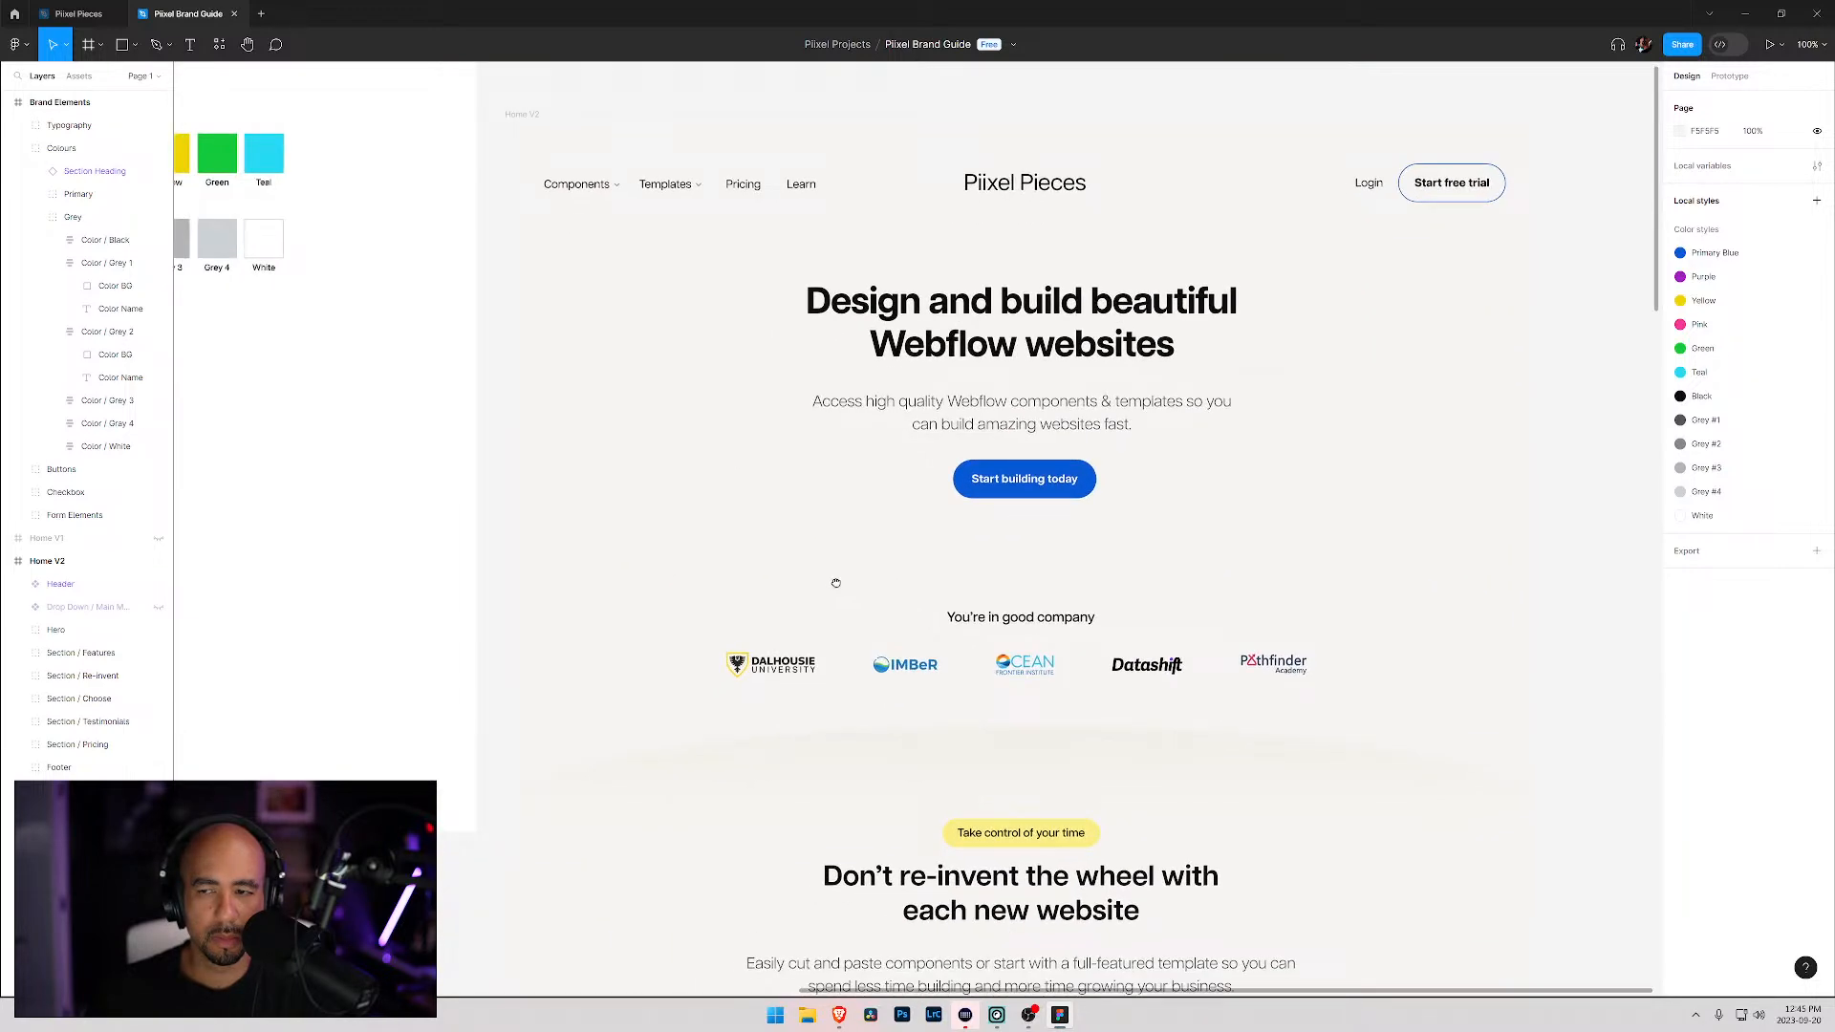
left_click_drag(773, 313, 756, 392)
left_click(80, 15)
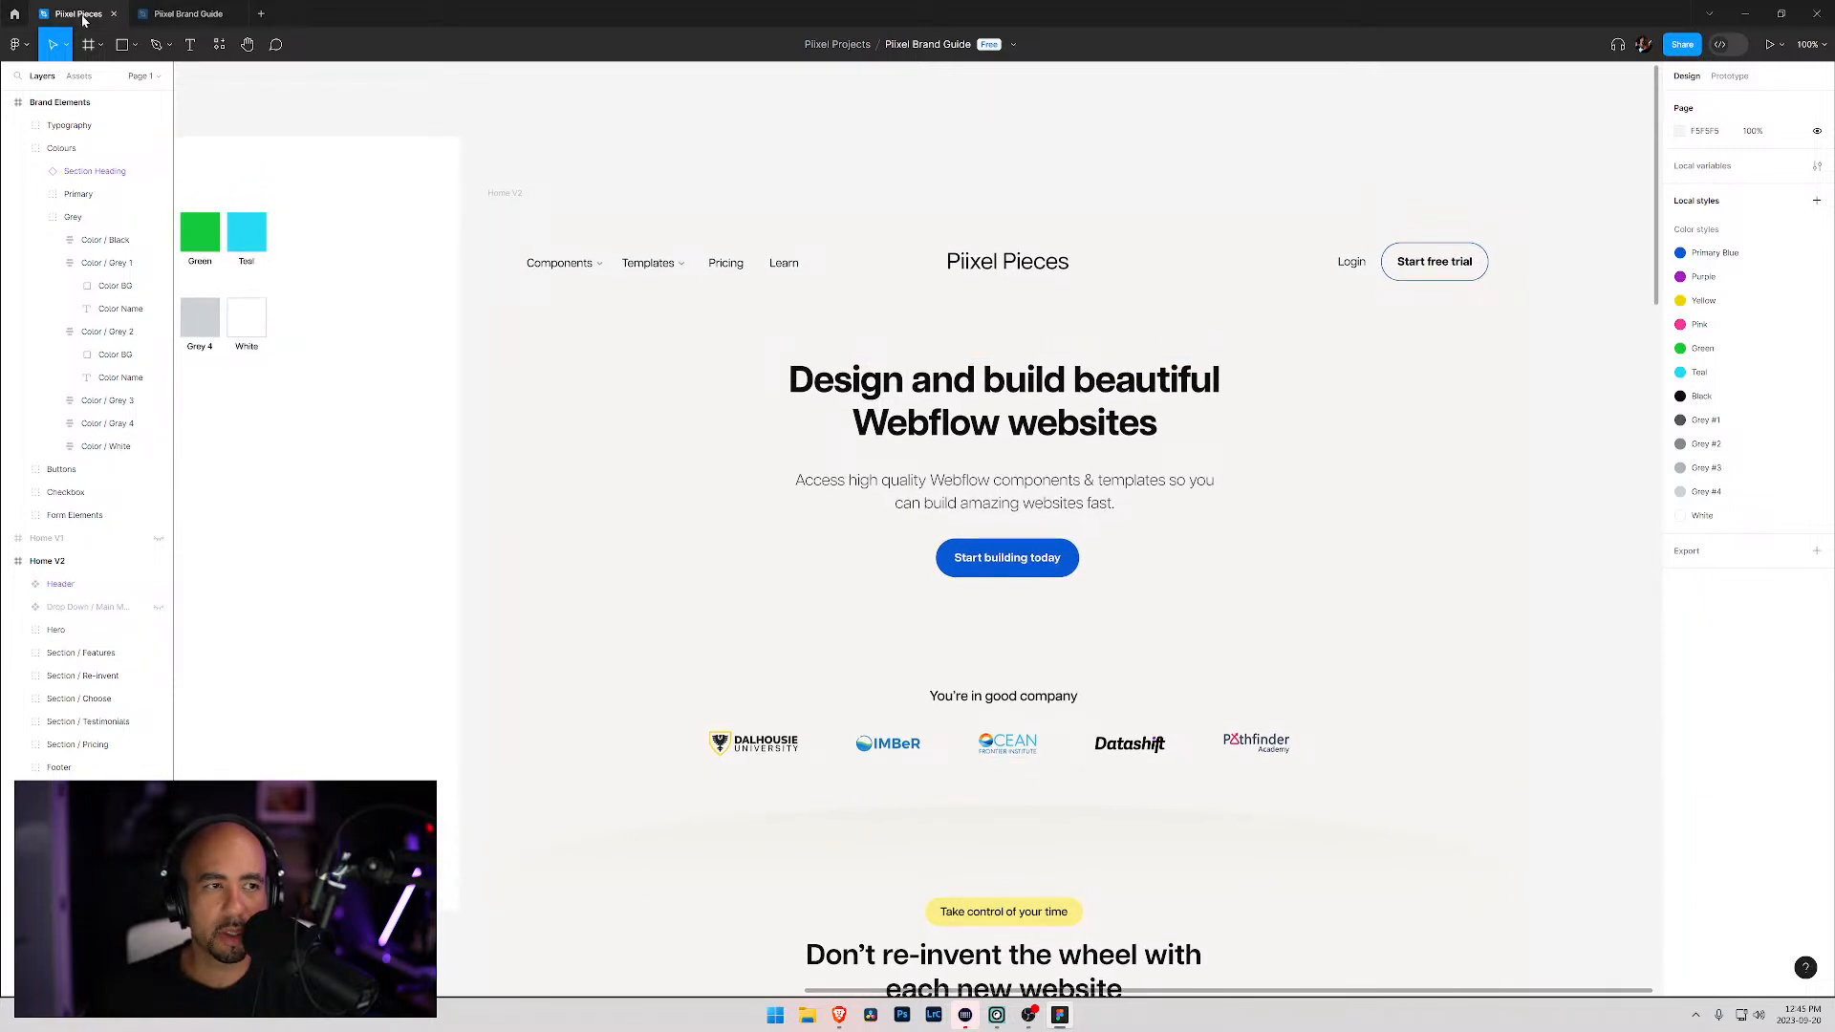
Step: Switch back to Webflow and remove the Body 2 class from the Body element
key("alt+Tab")
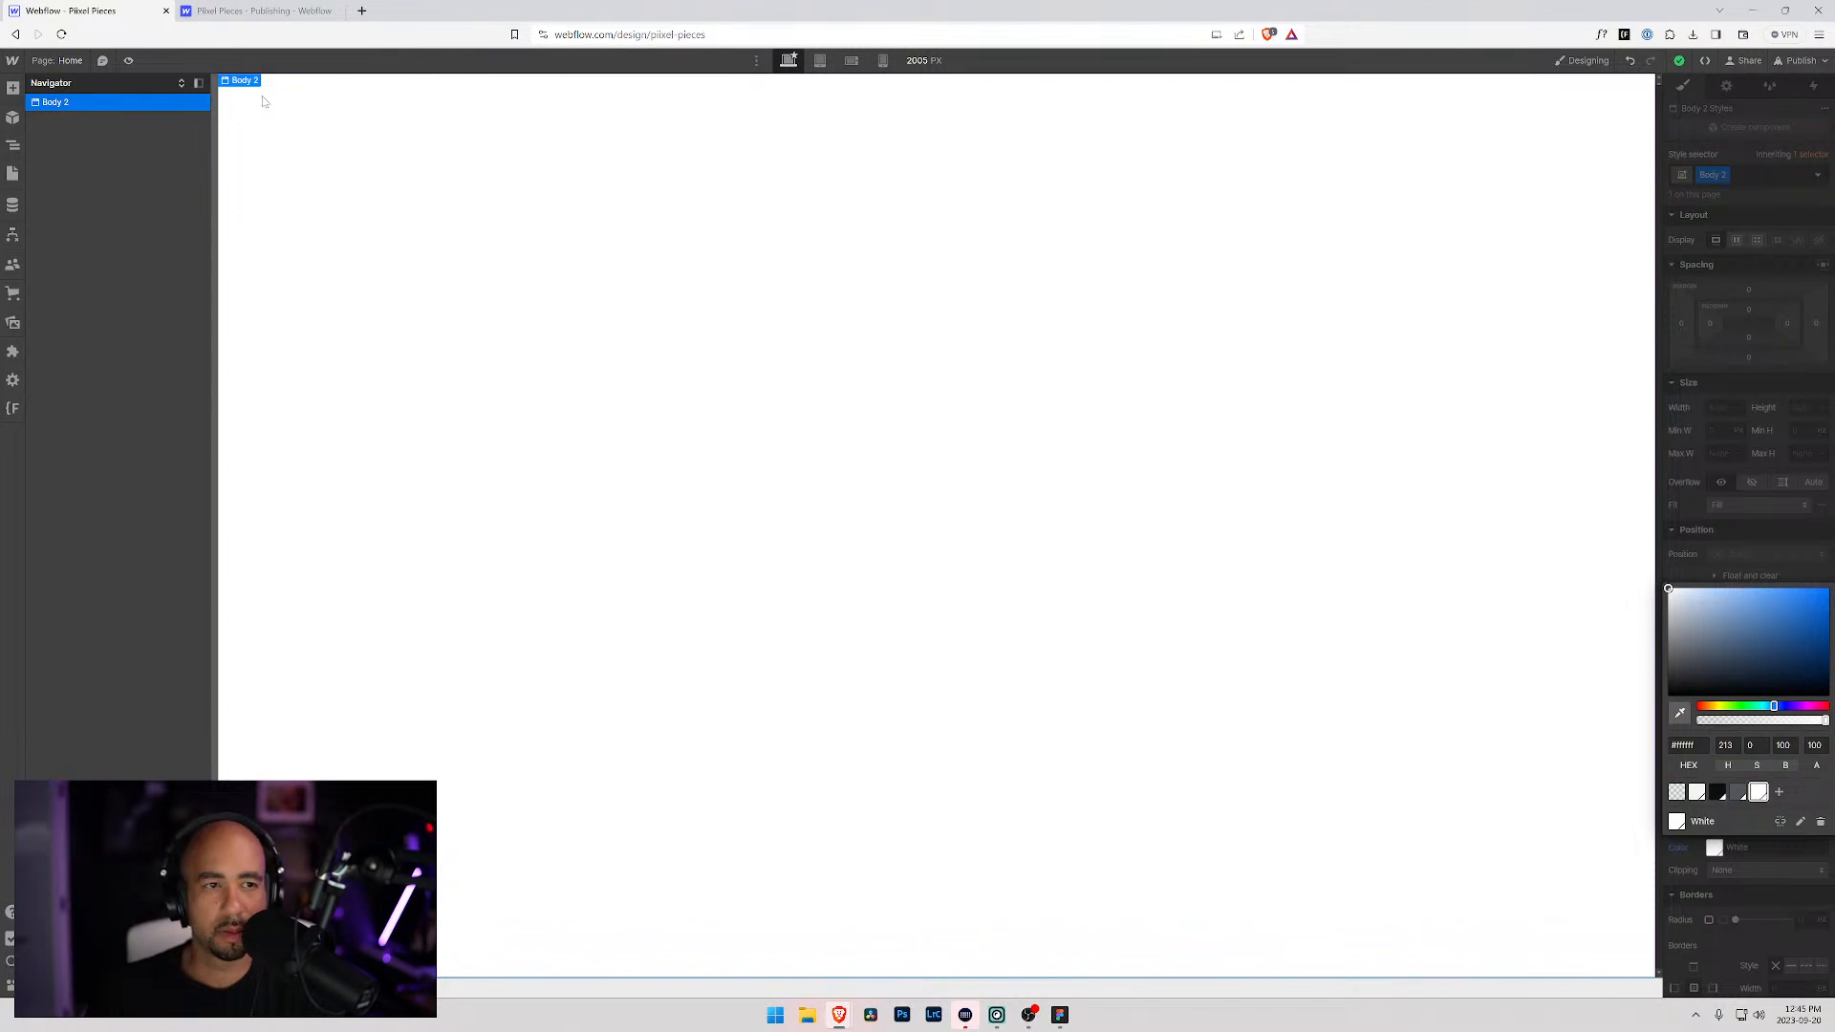
left_click(1751, 176)
left_click(1751, 176)
key("BackSpace")
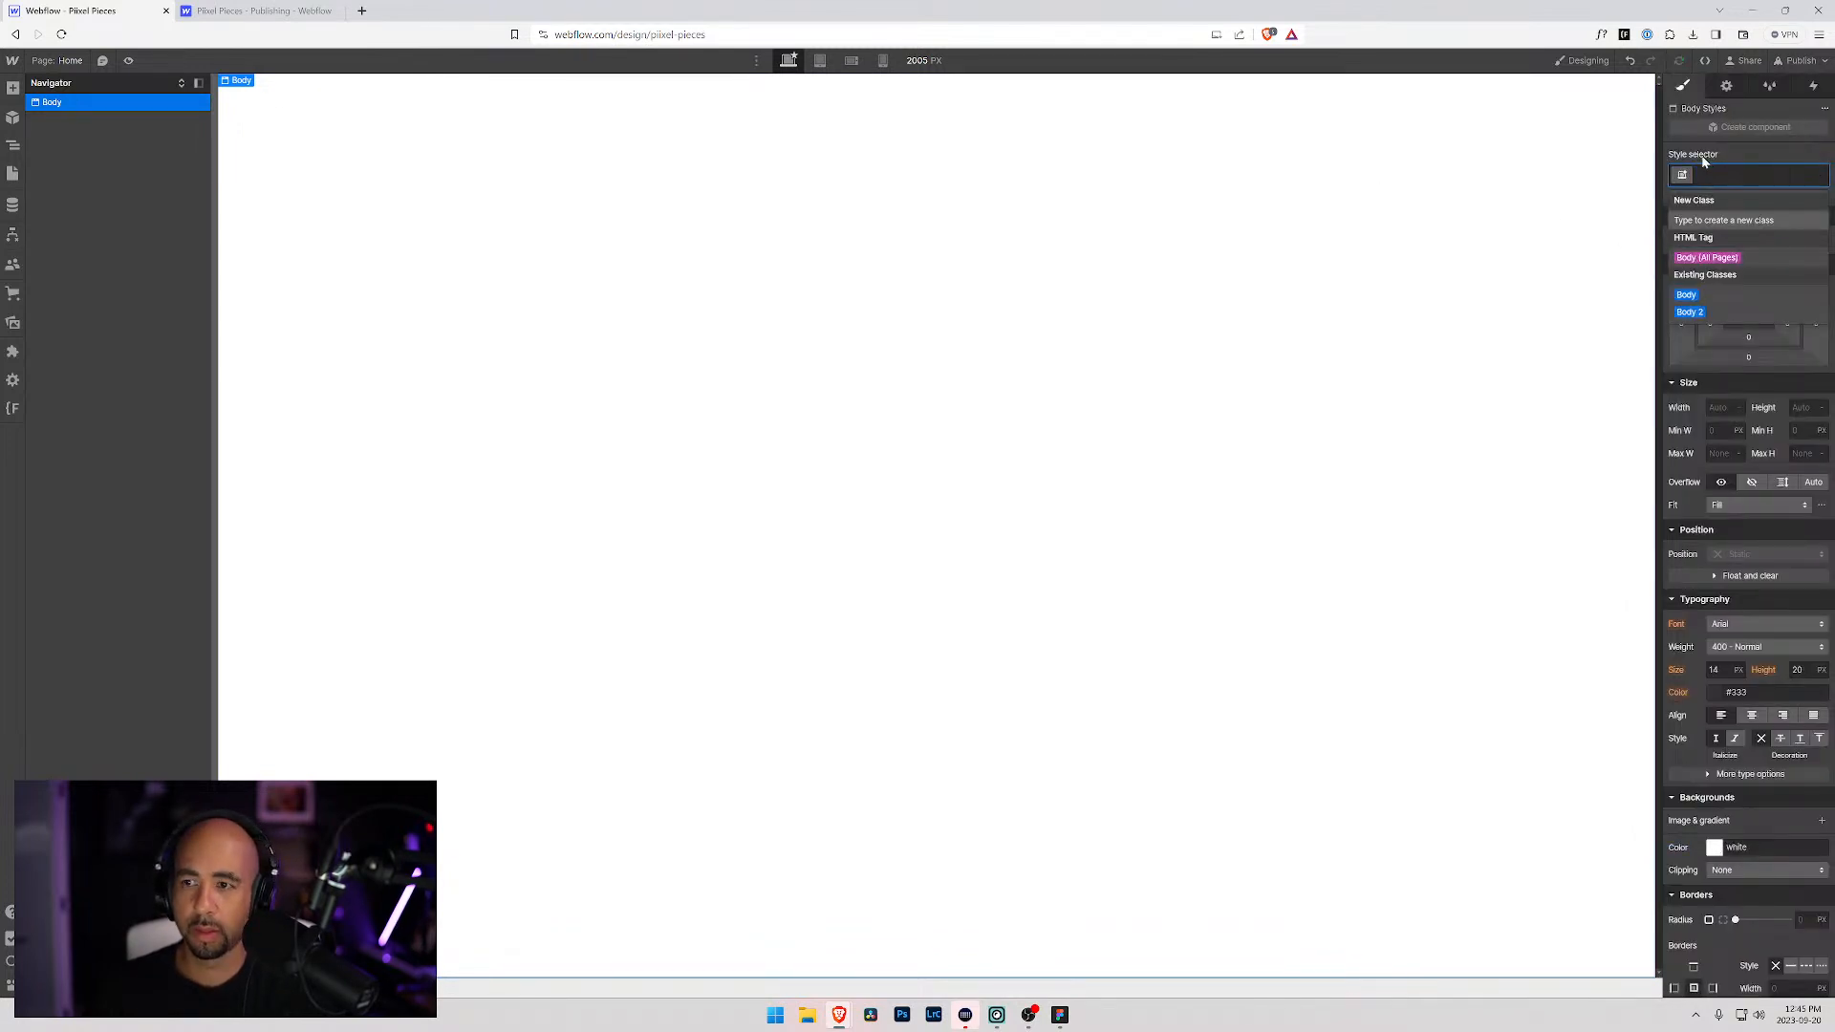
Step: Clean up the site's styles by deleting the unused Body and Body 2 classes
left_click(1767, 87)
left_click(1806, 110)
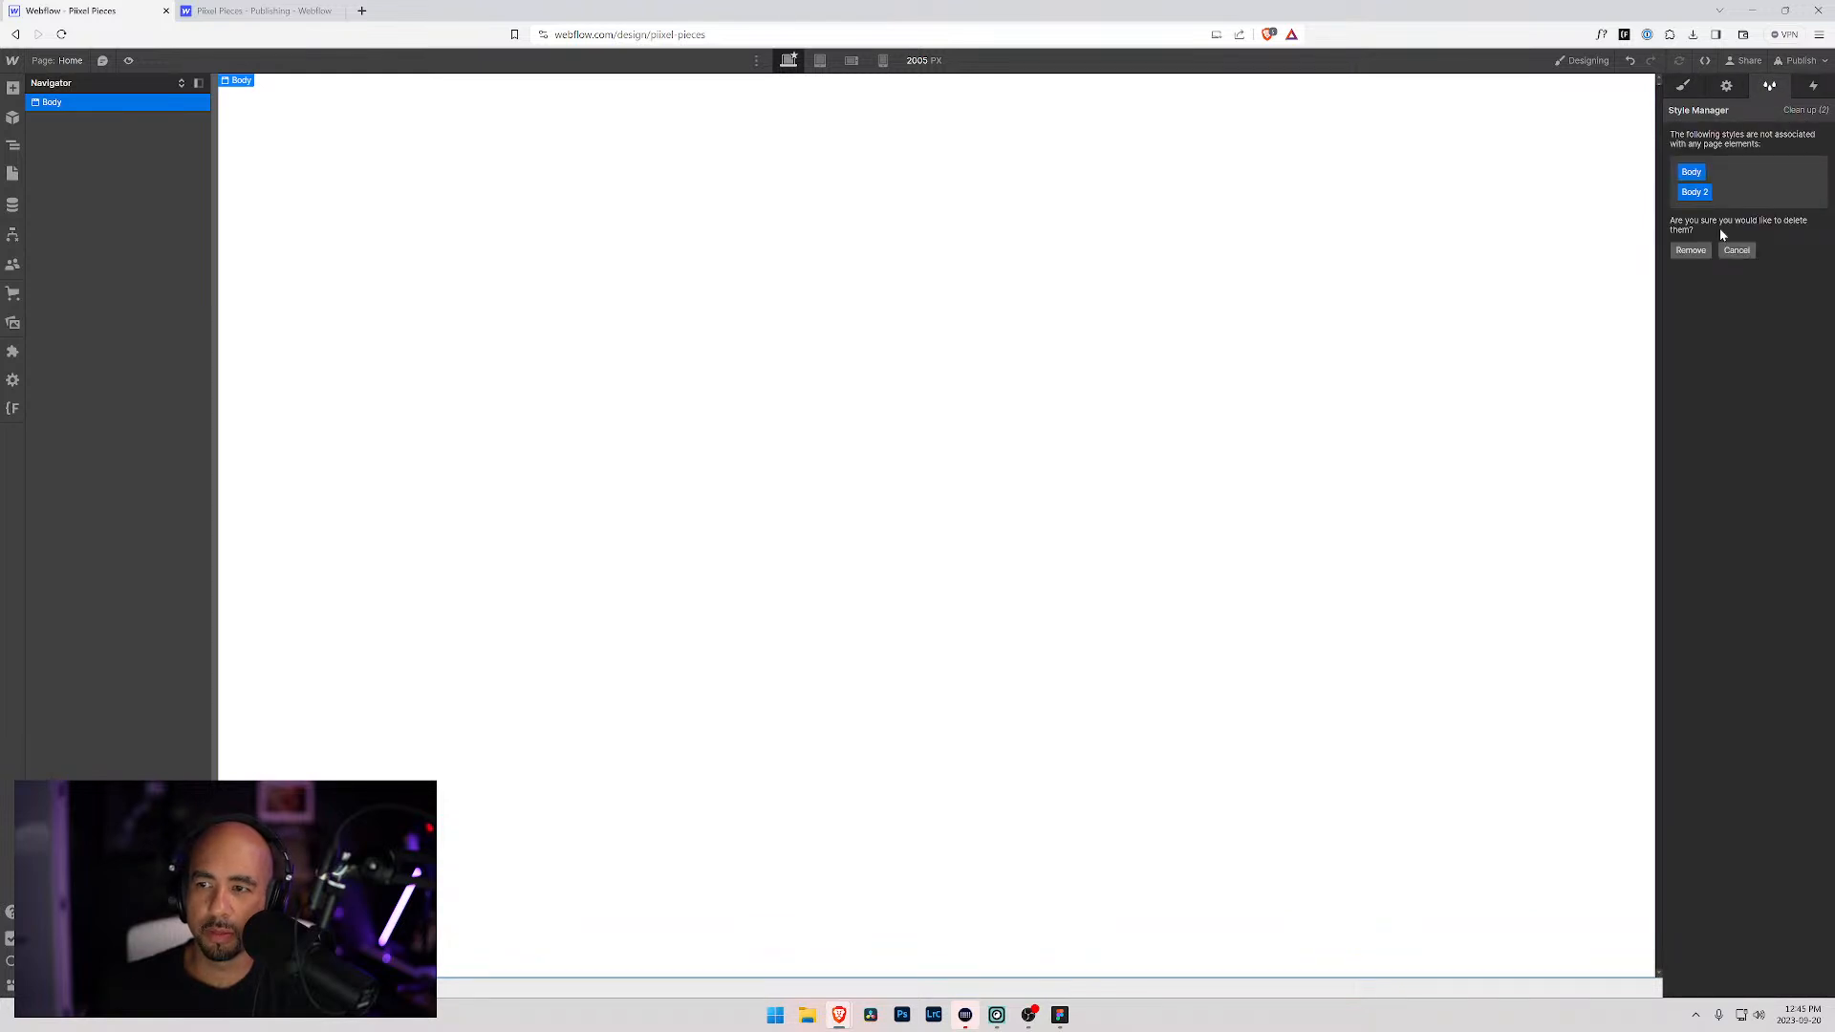
left_click(1701, 253)
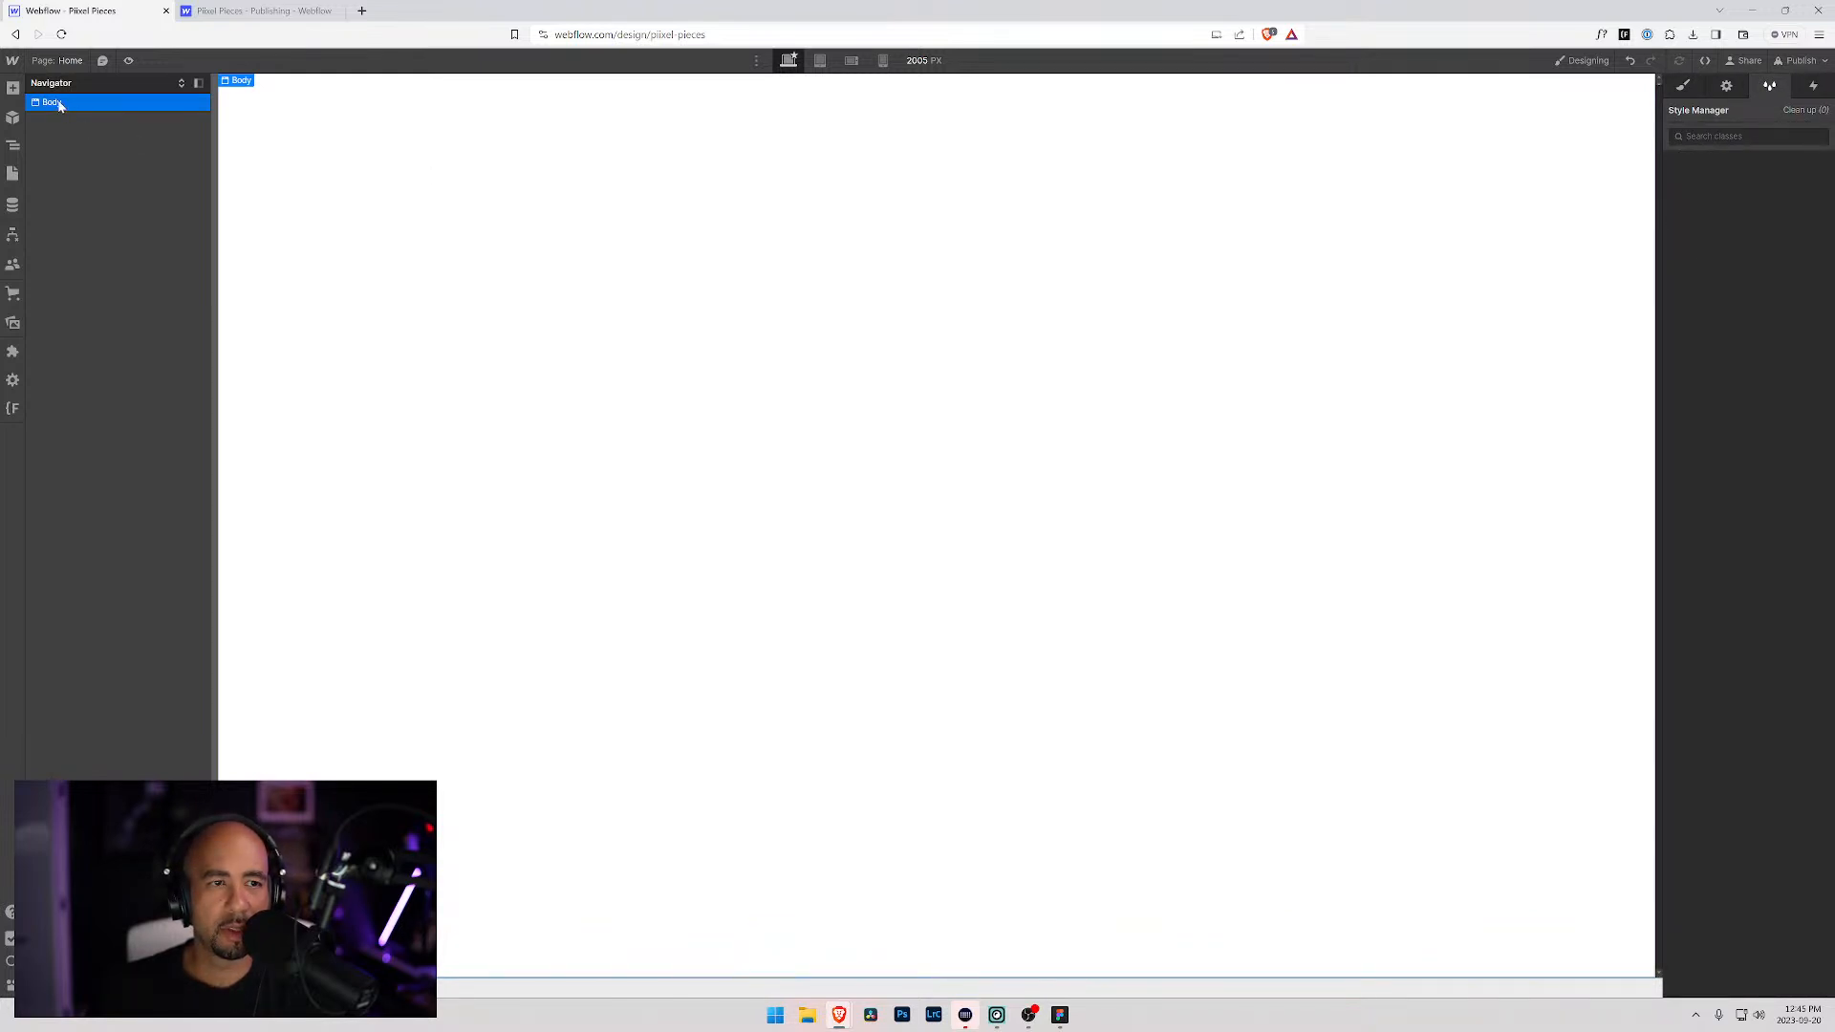
Step: Target the Body (All Pages) tag and set its background color to the White Smoke swatch
left_click(1683, 85)
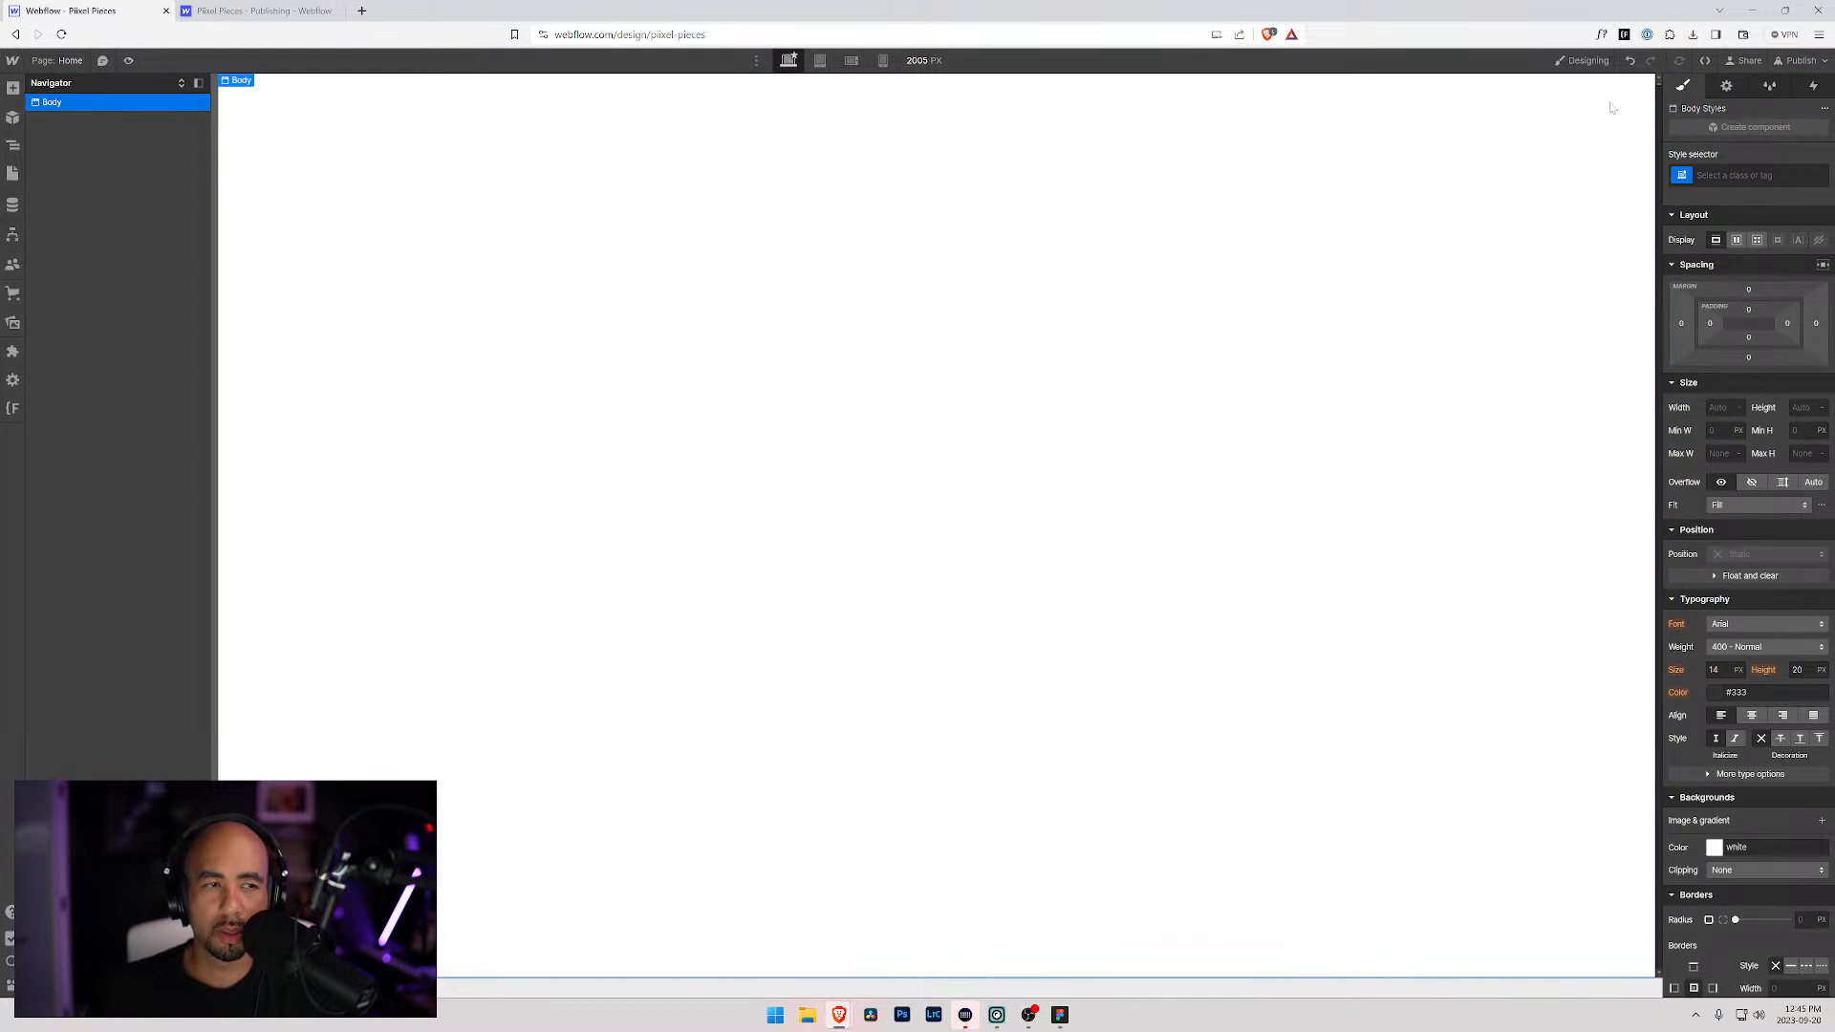
left_click(1685, 179)
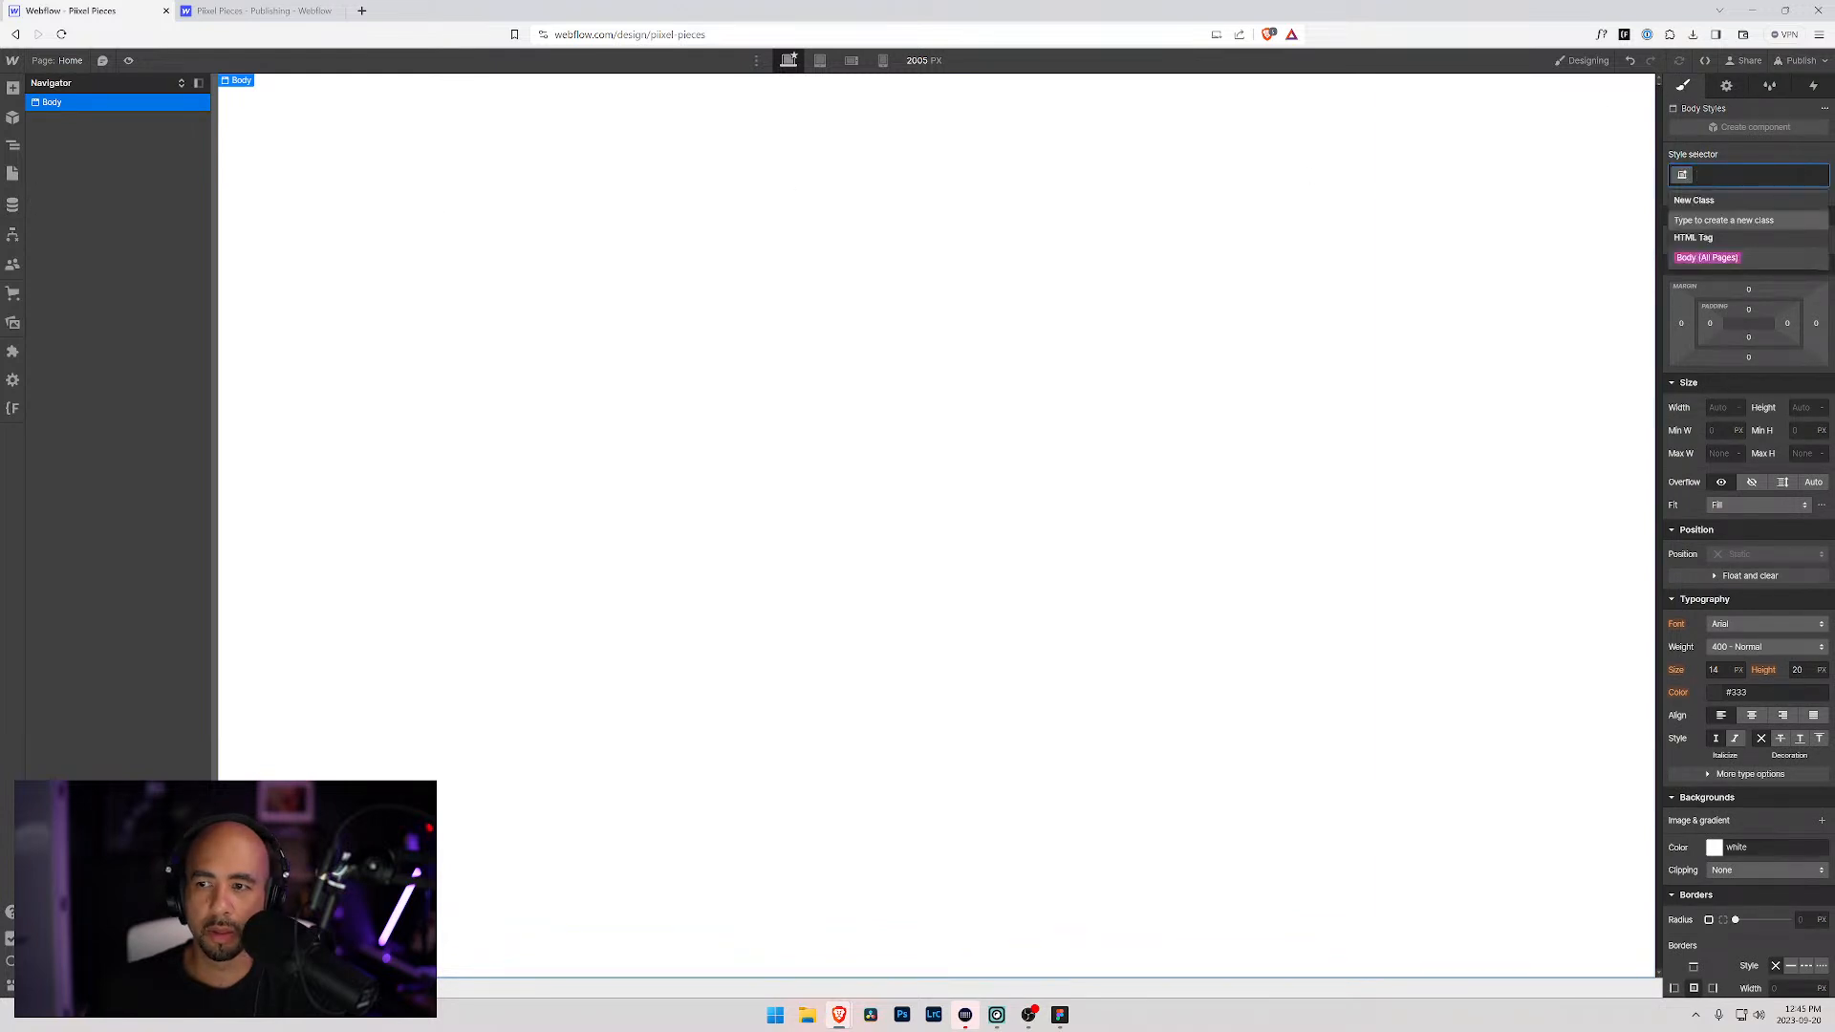
left_click(1697, 260)
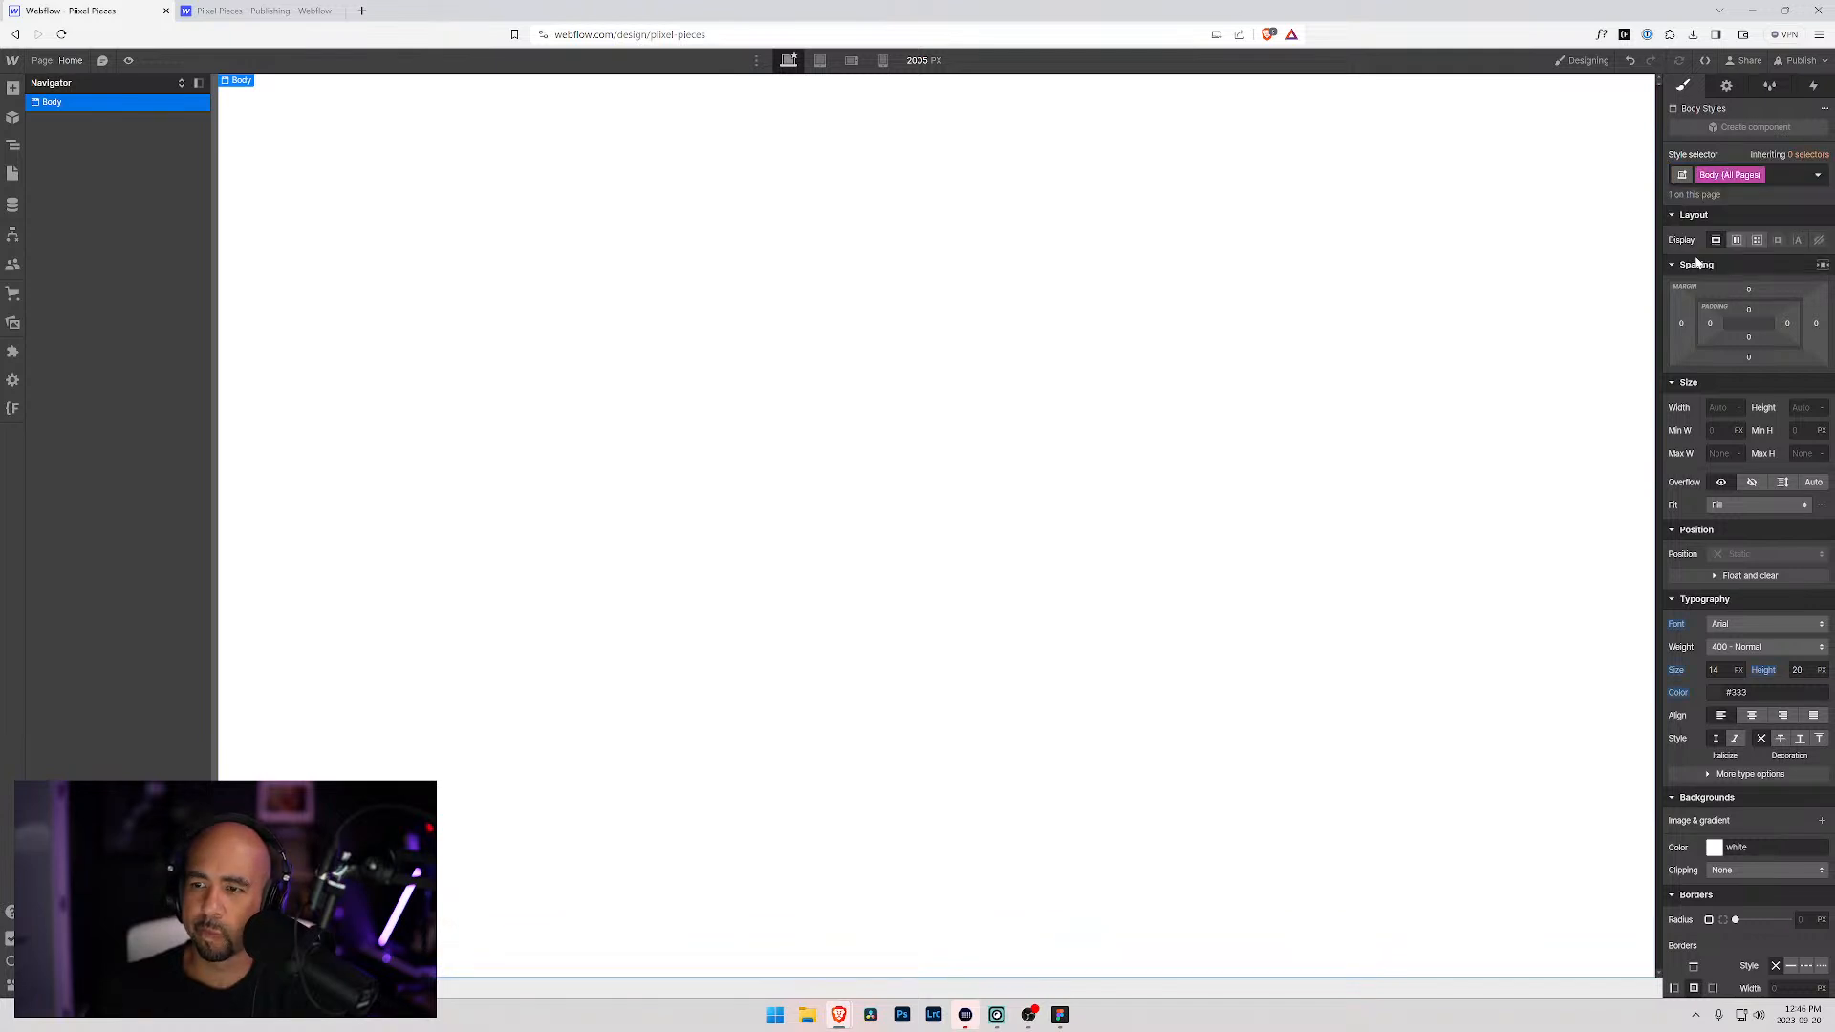
left_click(1715, 848)
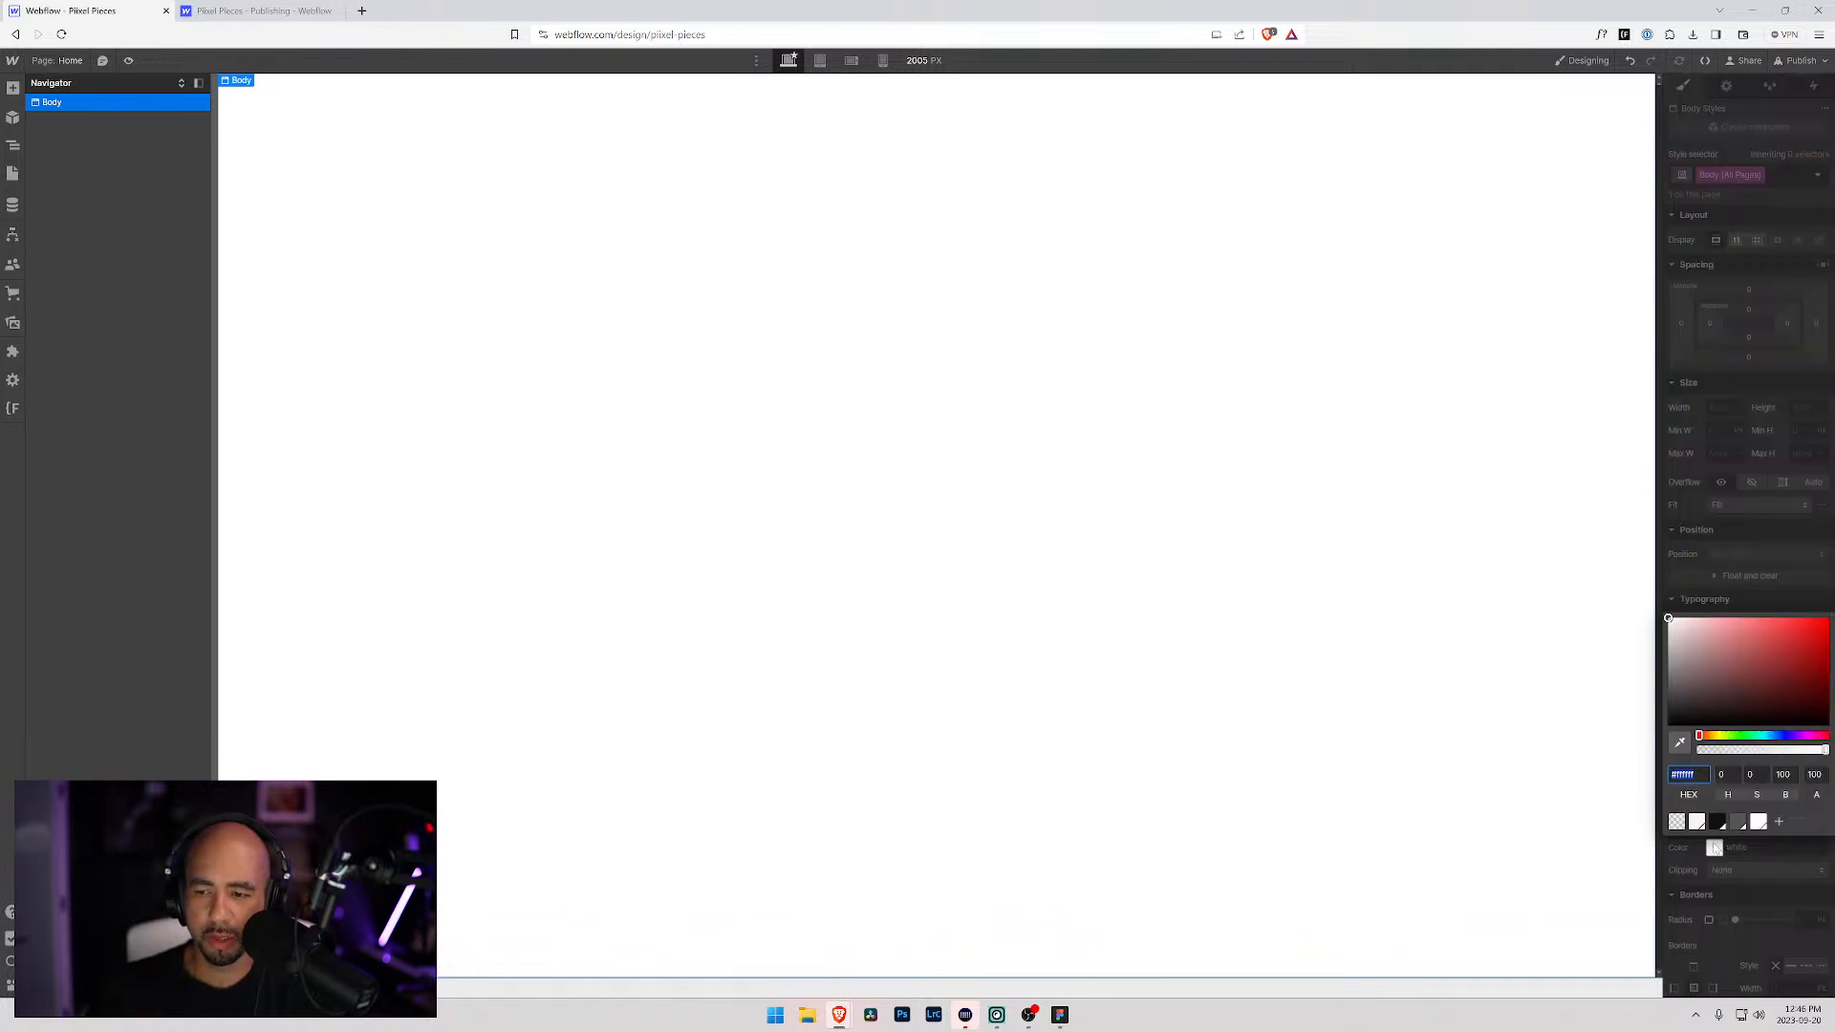
left_click(1698, 823)
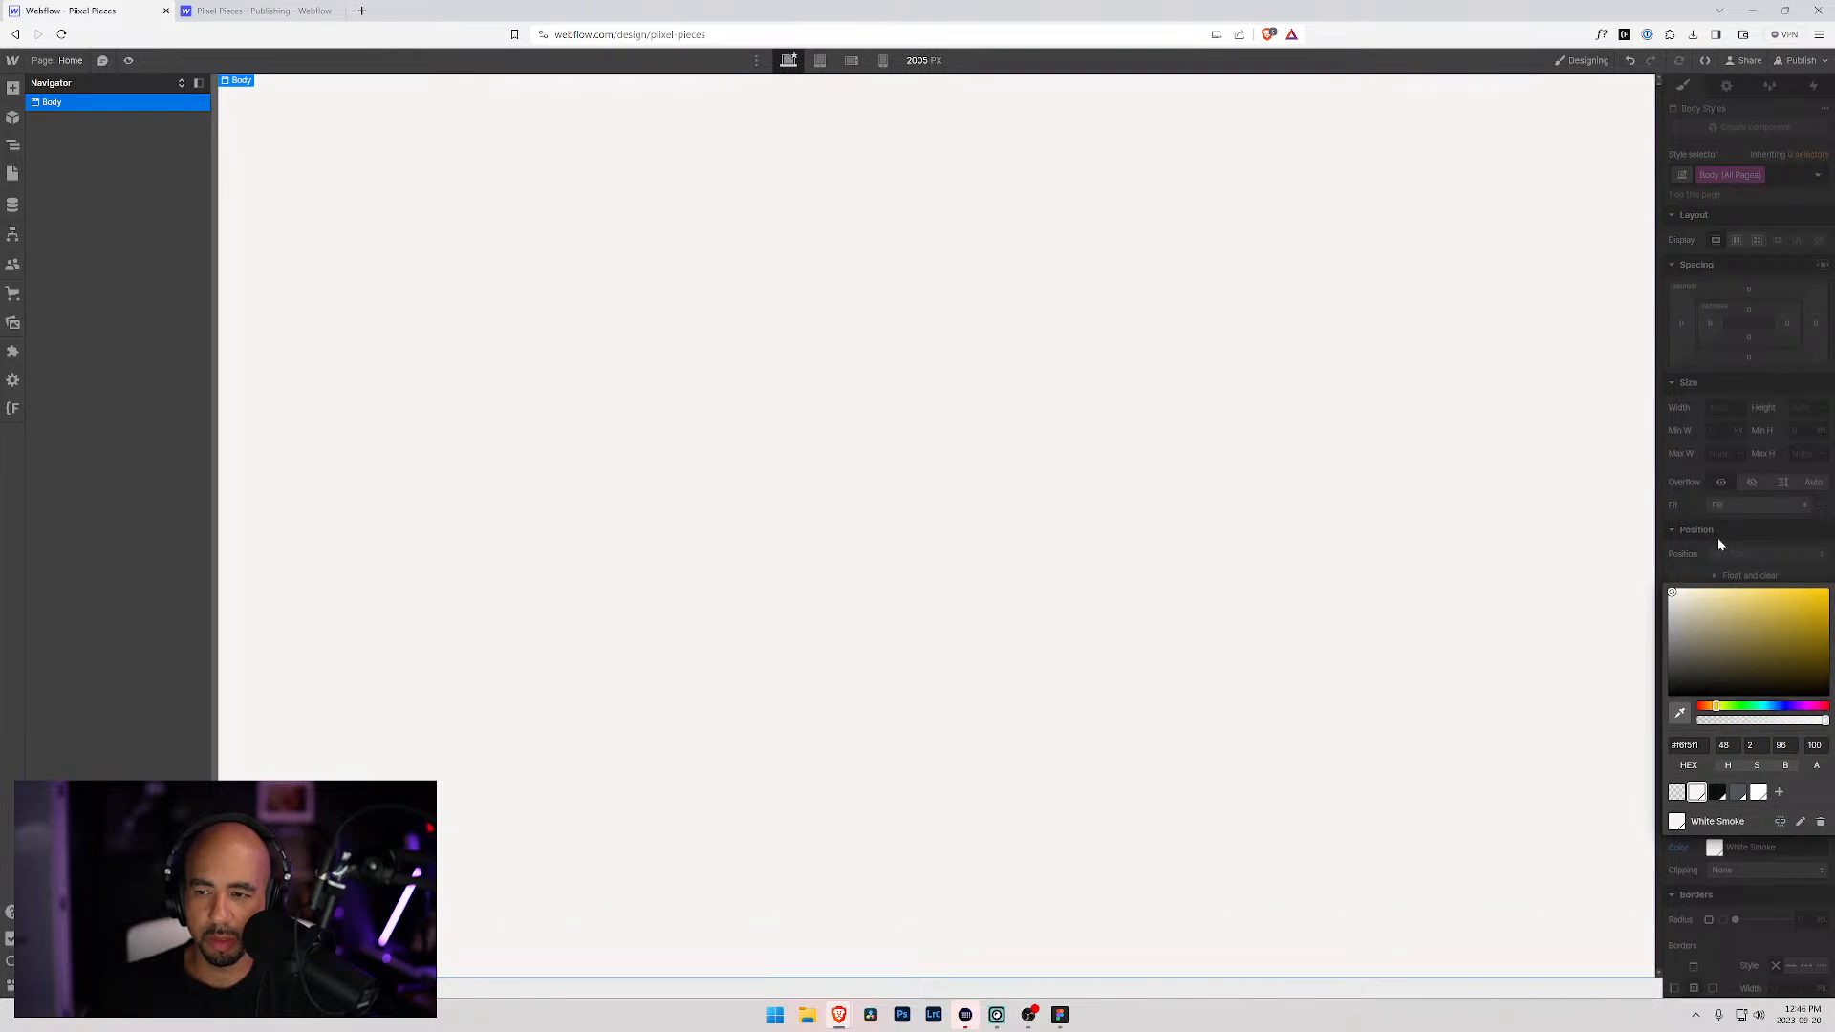
left_click(1718, 543)
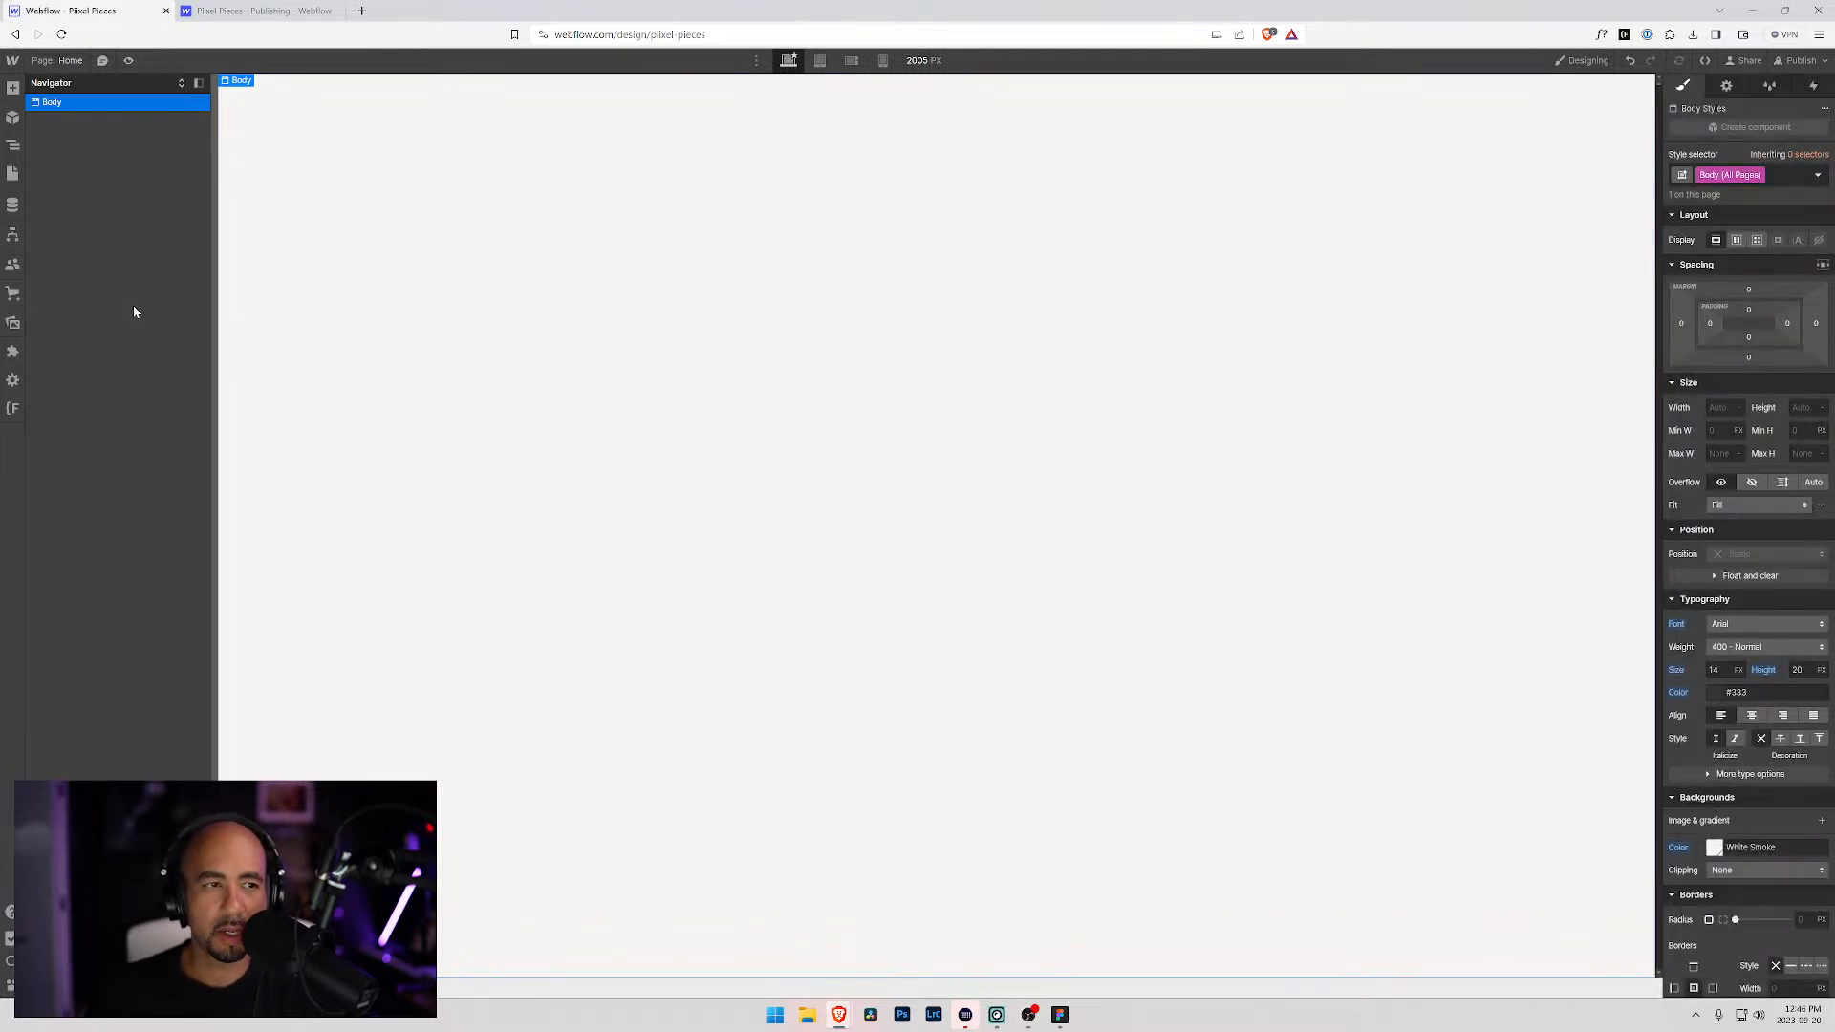
Step: Set the text color of Body (All Pages) to the Dim Grey swatch
left_click(1712, 695)
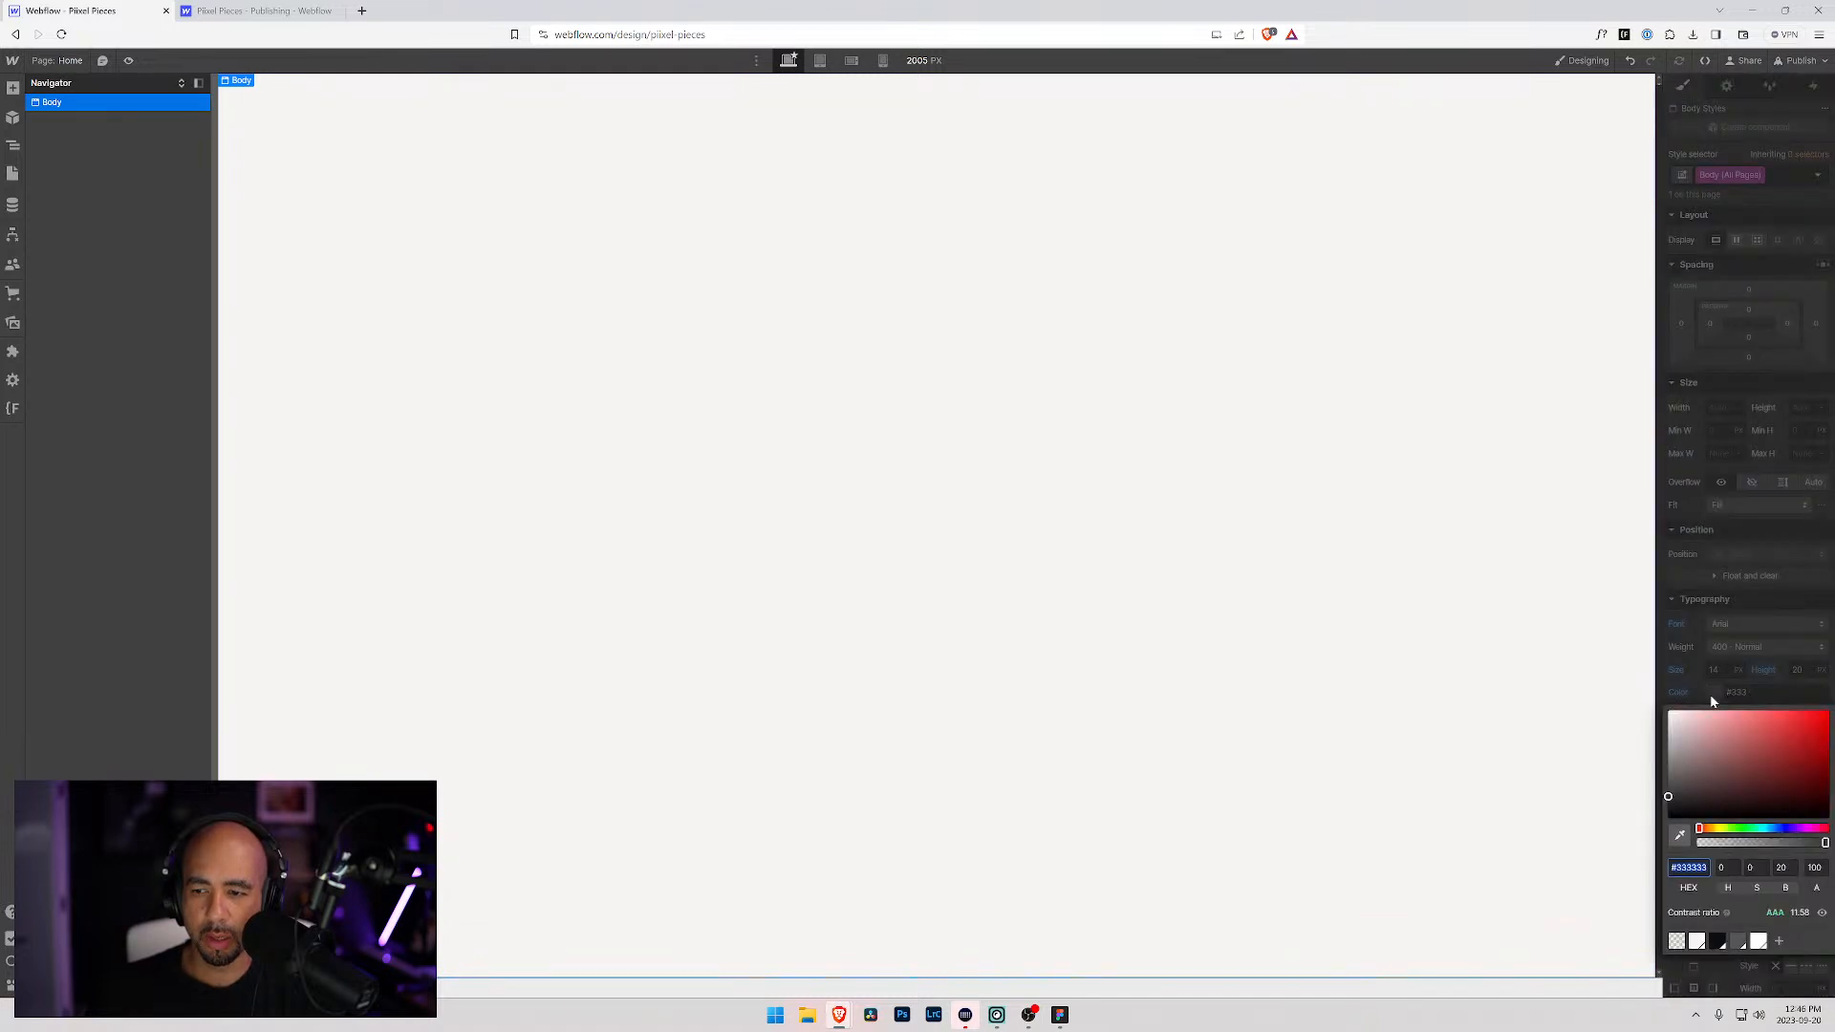
left_click(1739, 943)
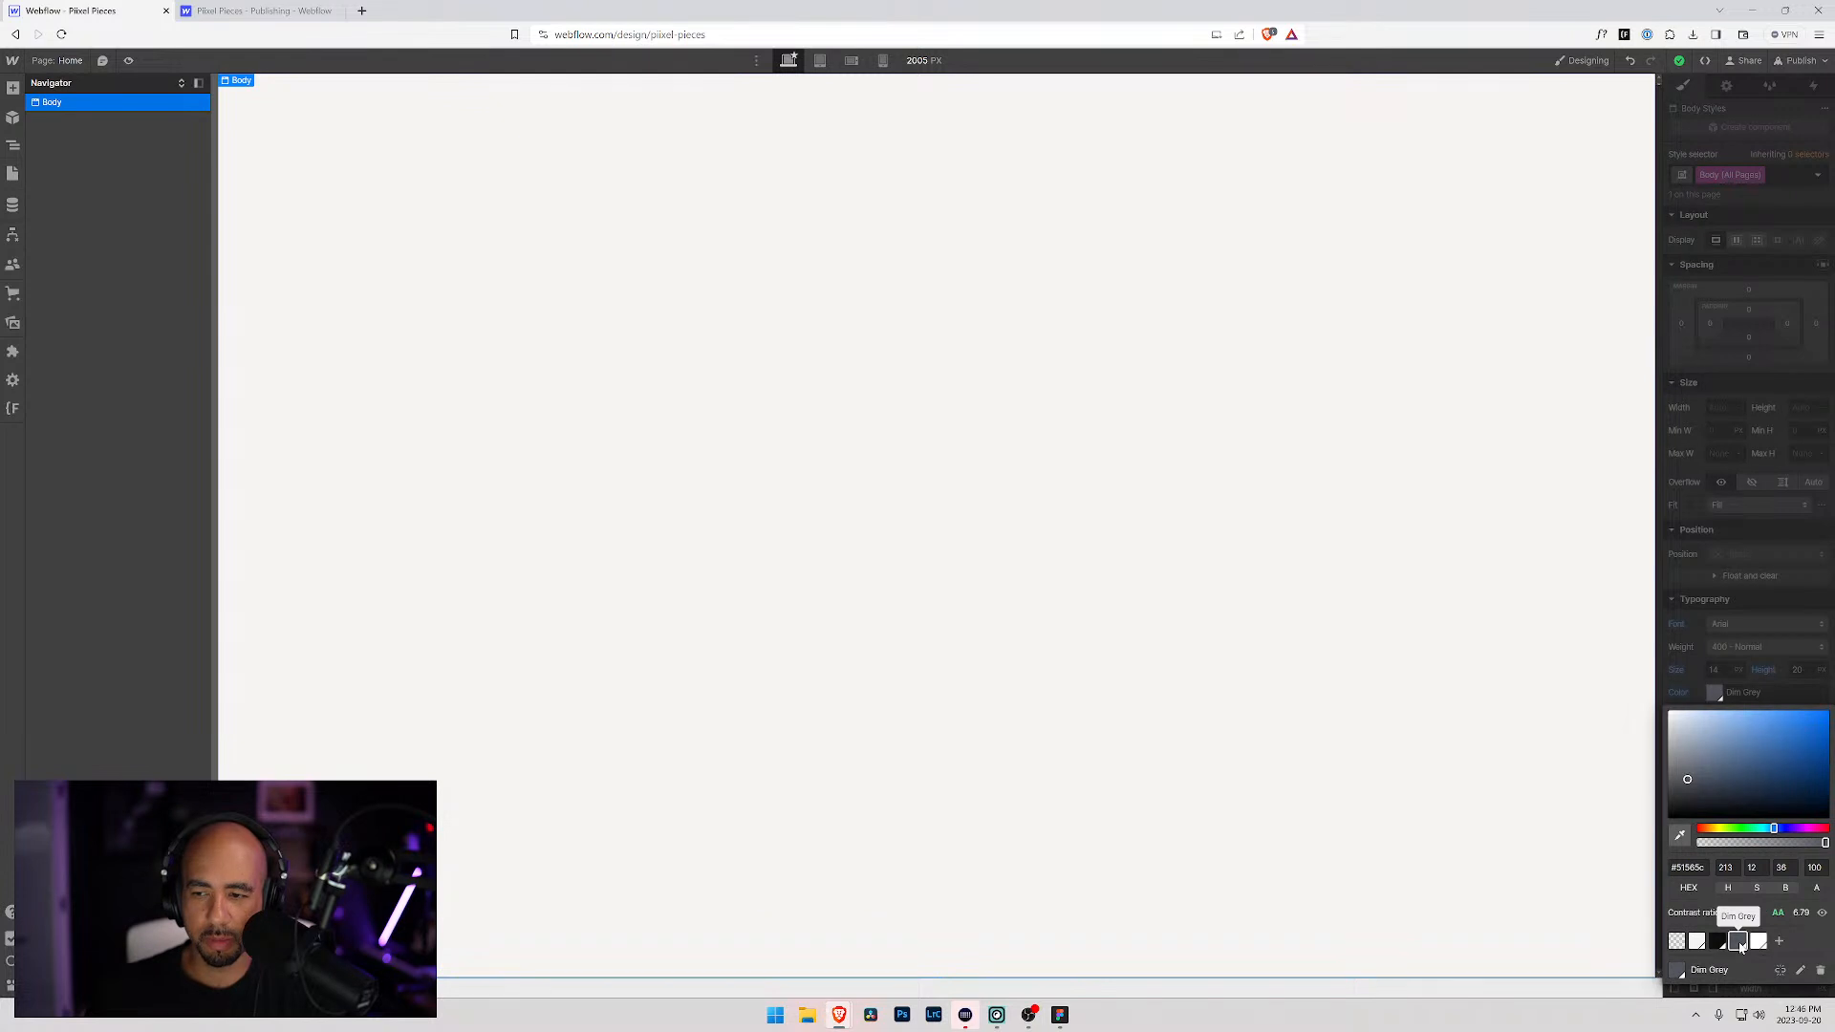
left_click(1724, 667)
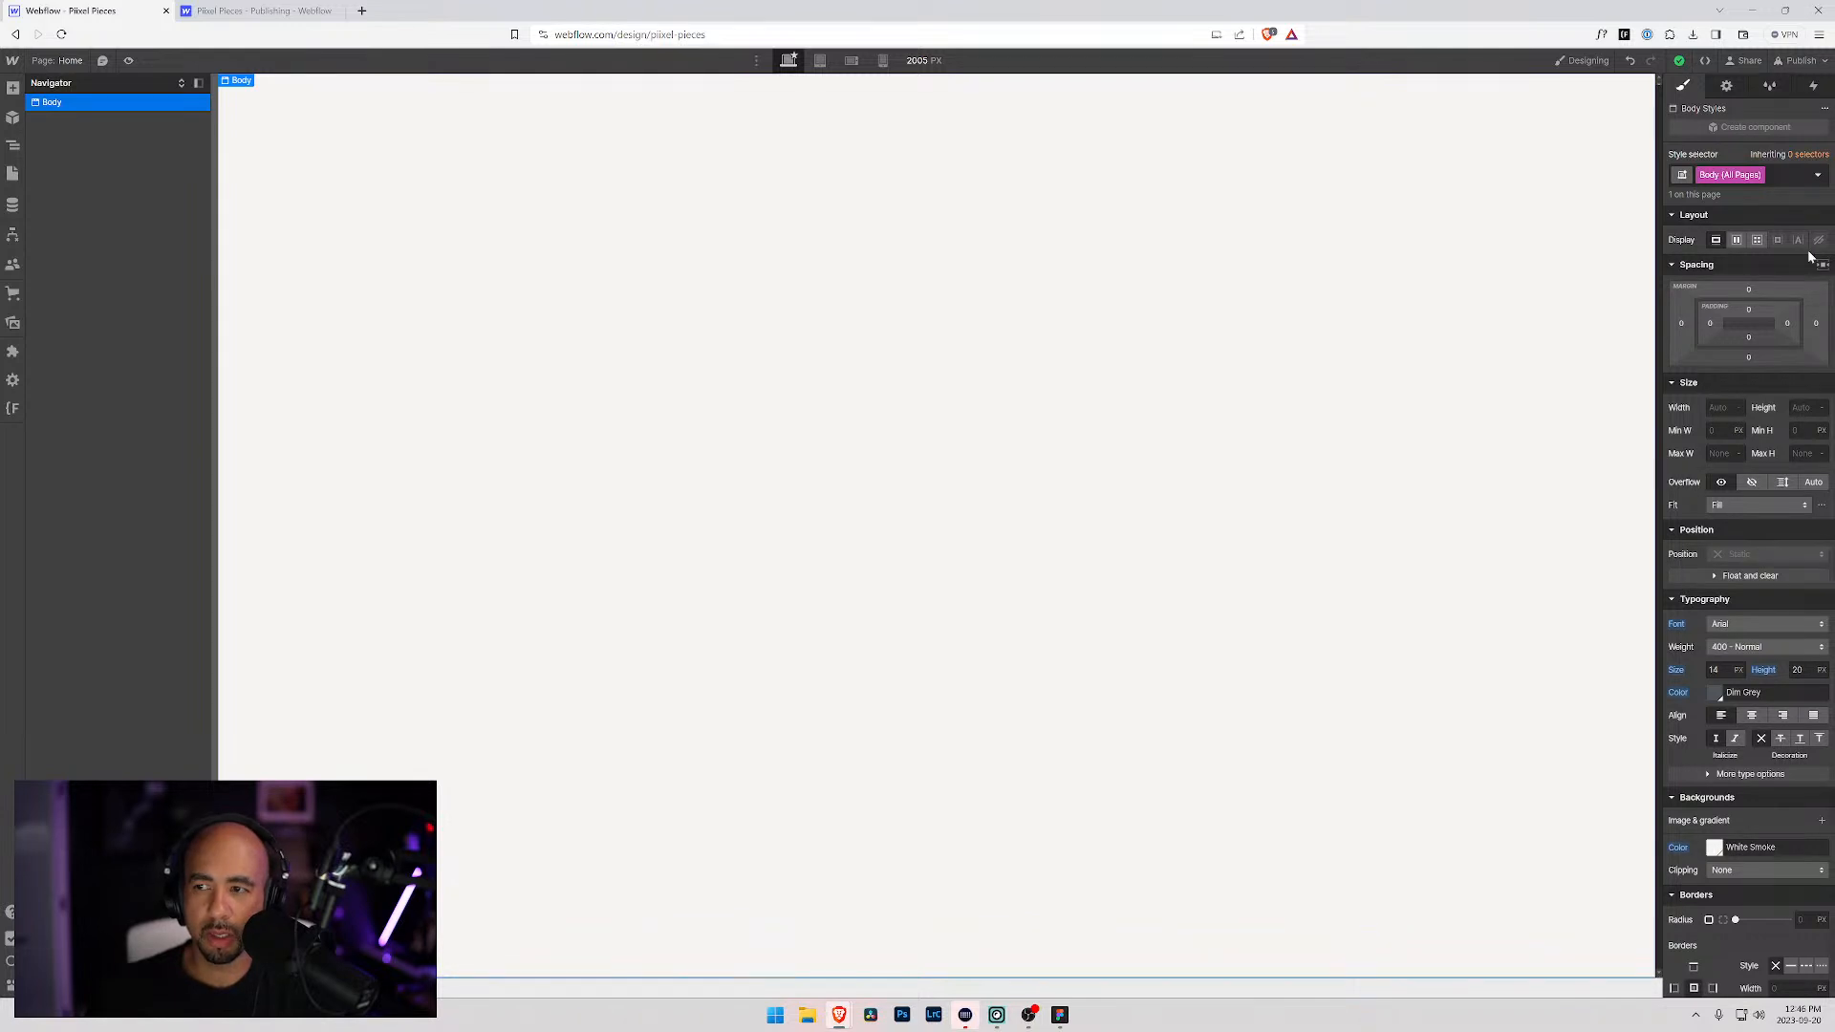
Step: Check the style inheritance of the Body (All Pages) selector
left_click(1818, 176)
left_click(1816, 159)
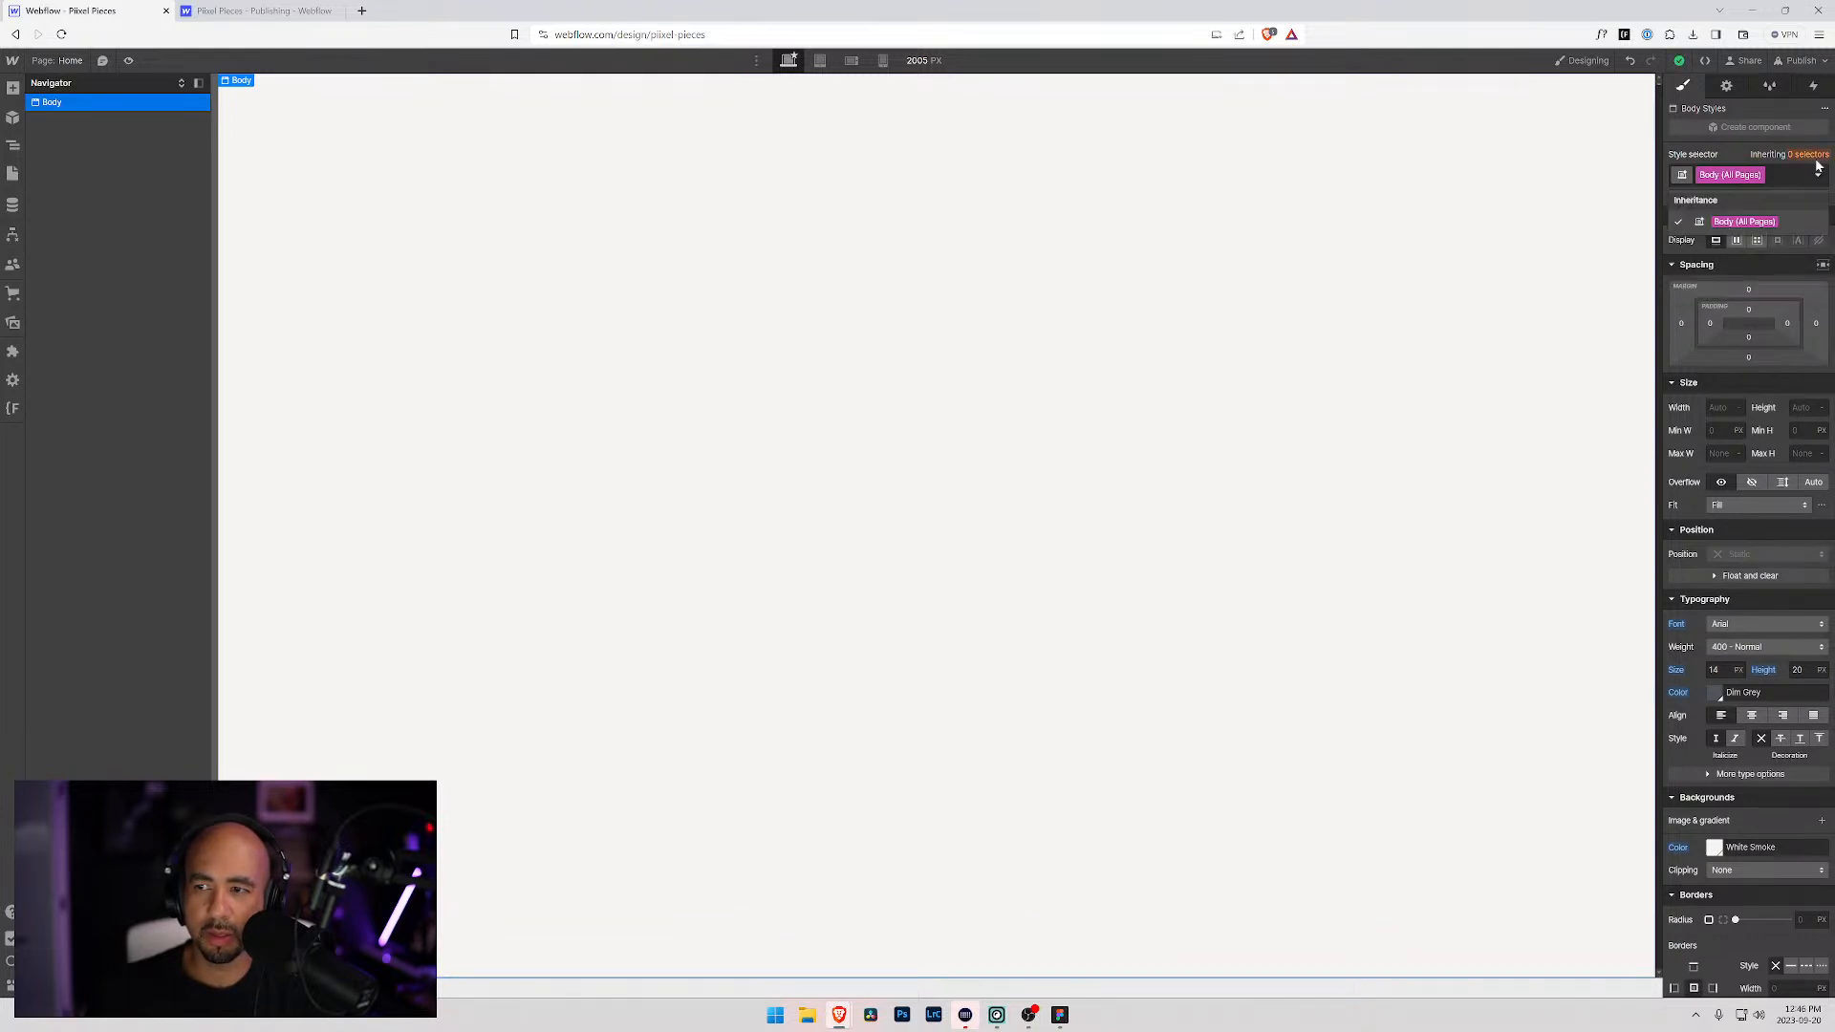
left_click(1767, 221)
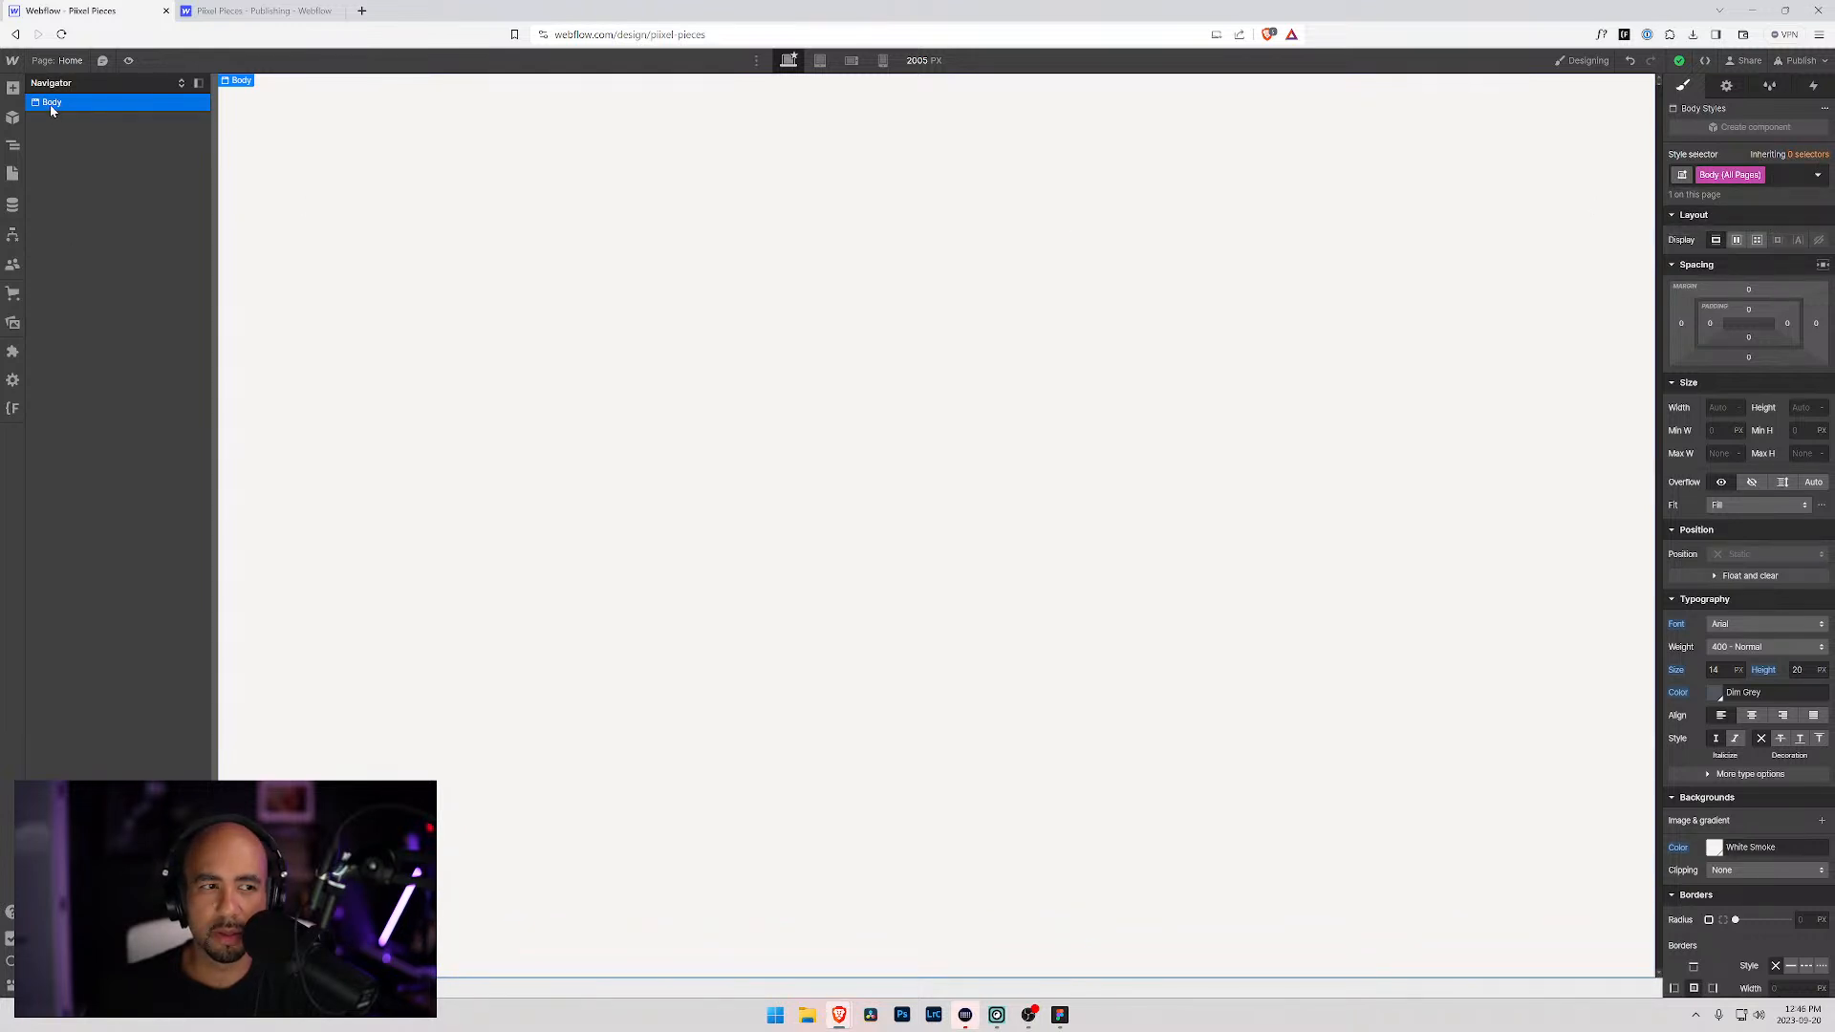
Step: Add a Div Block inside the Body using the quick find search
key("ctrl+k")
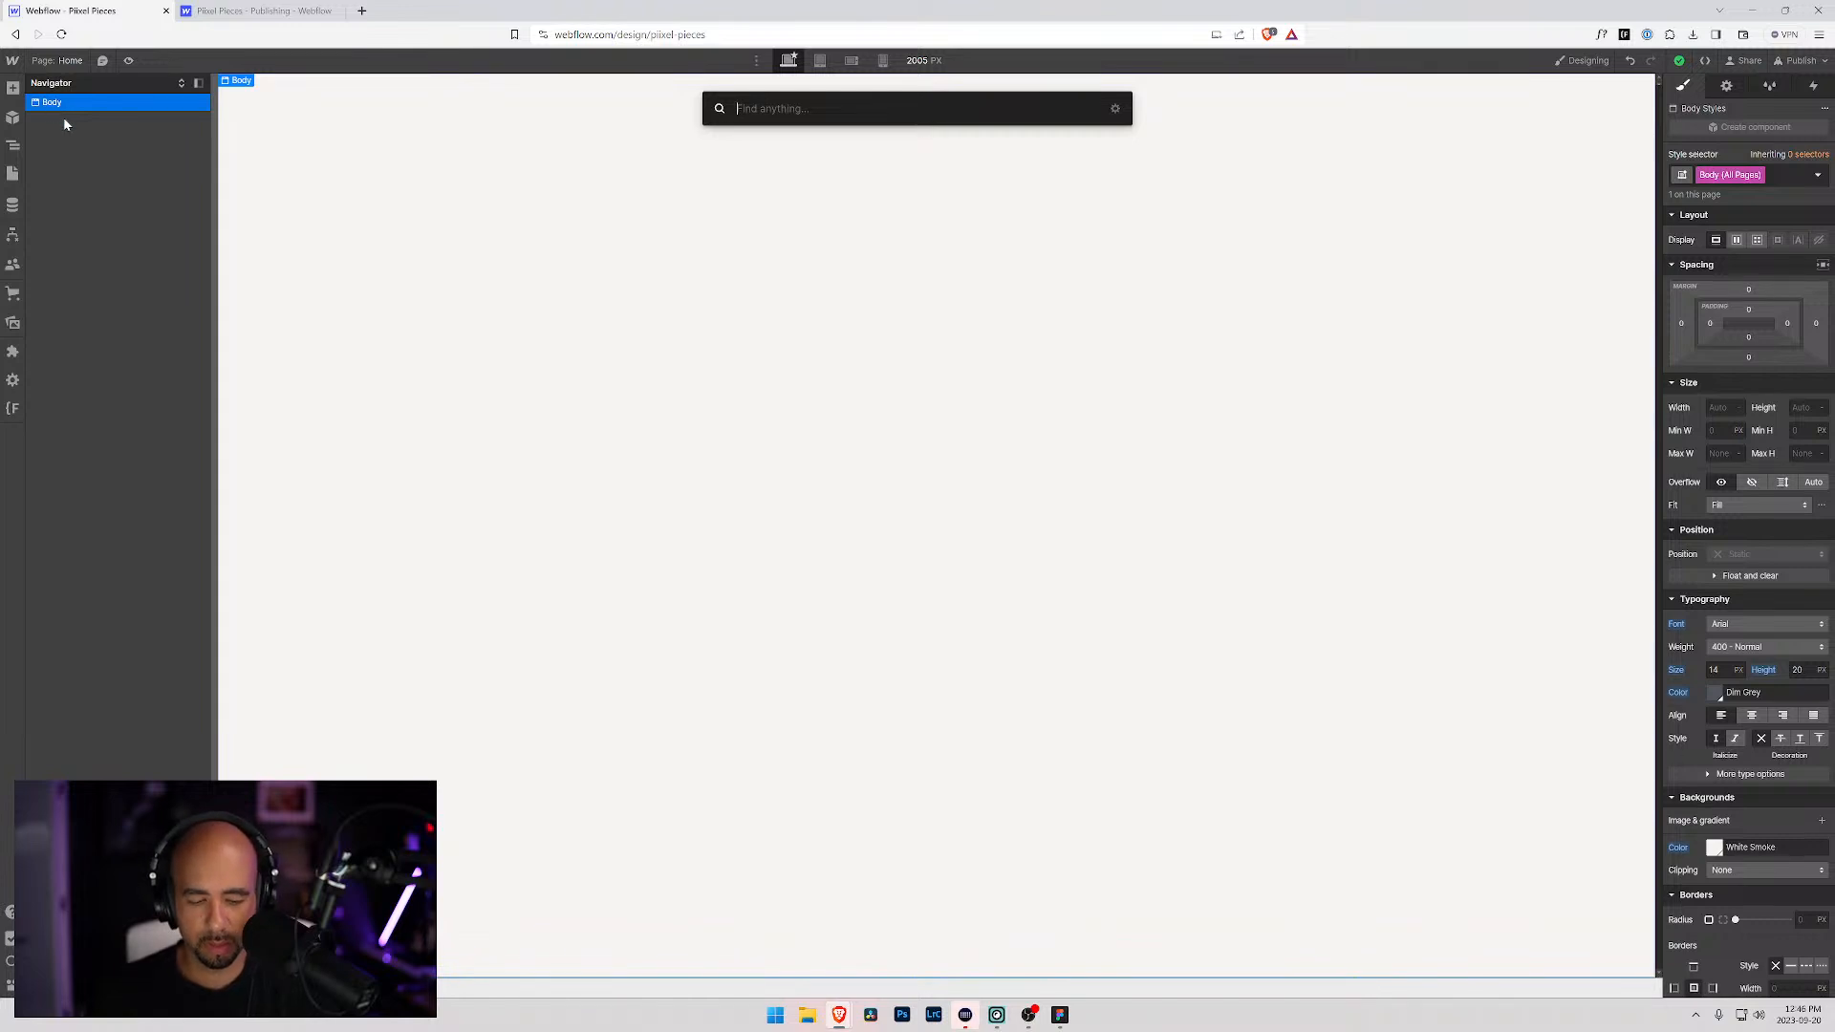
type("ht")
key("BackSpace")
key("BackSpace")
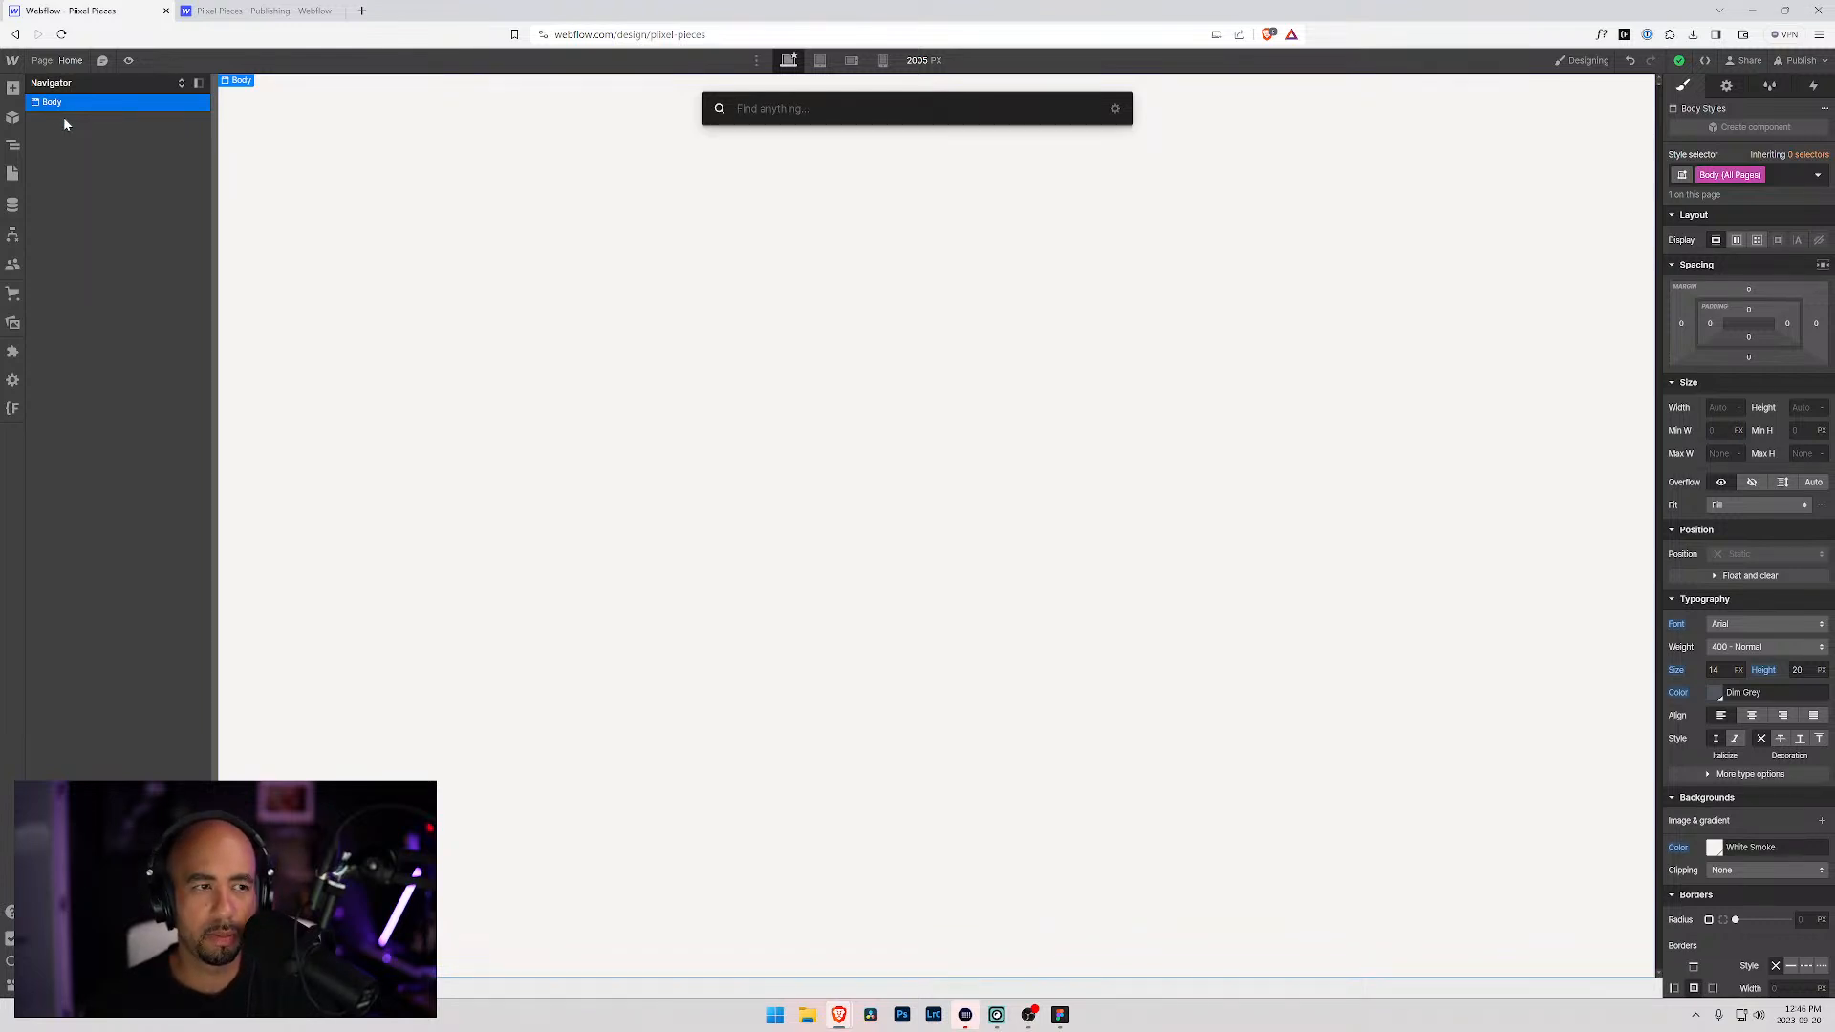
type("div")
key("Return")
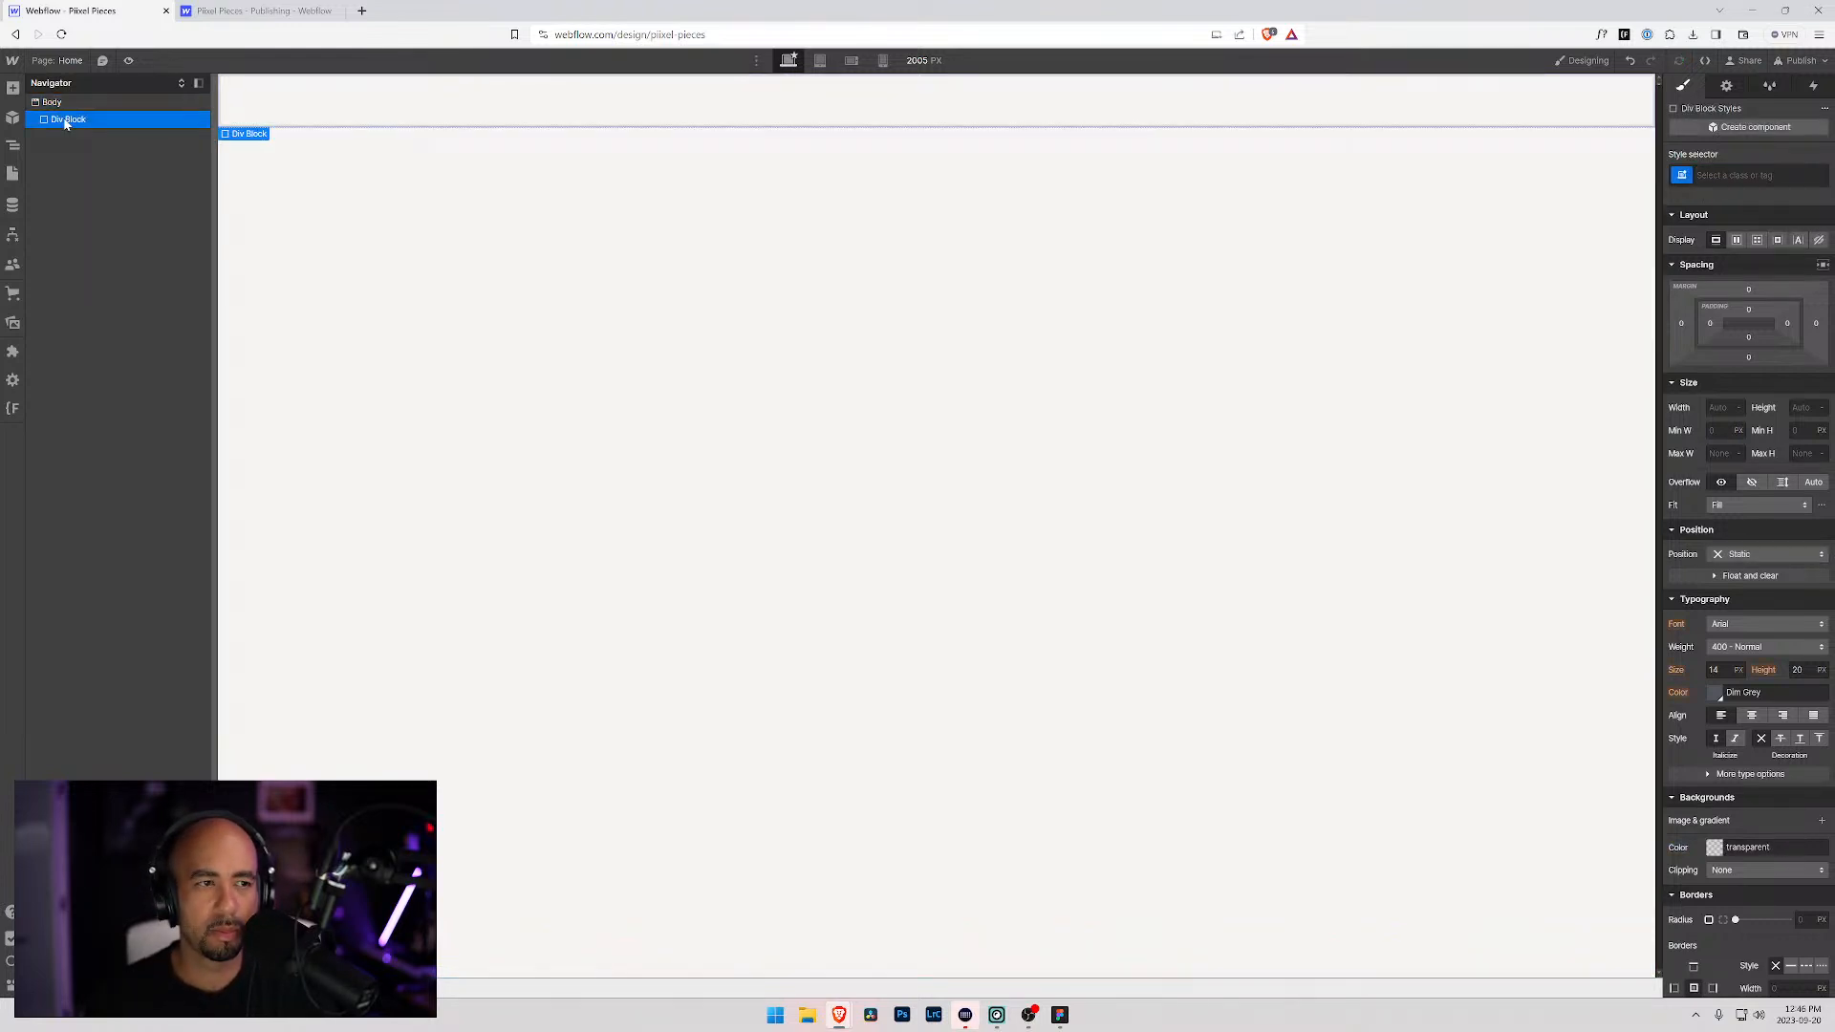
left_click(1764, 175)
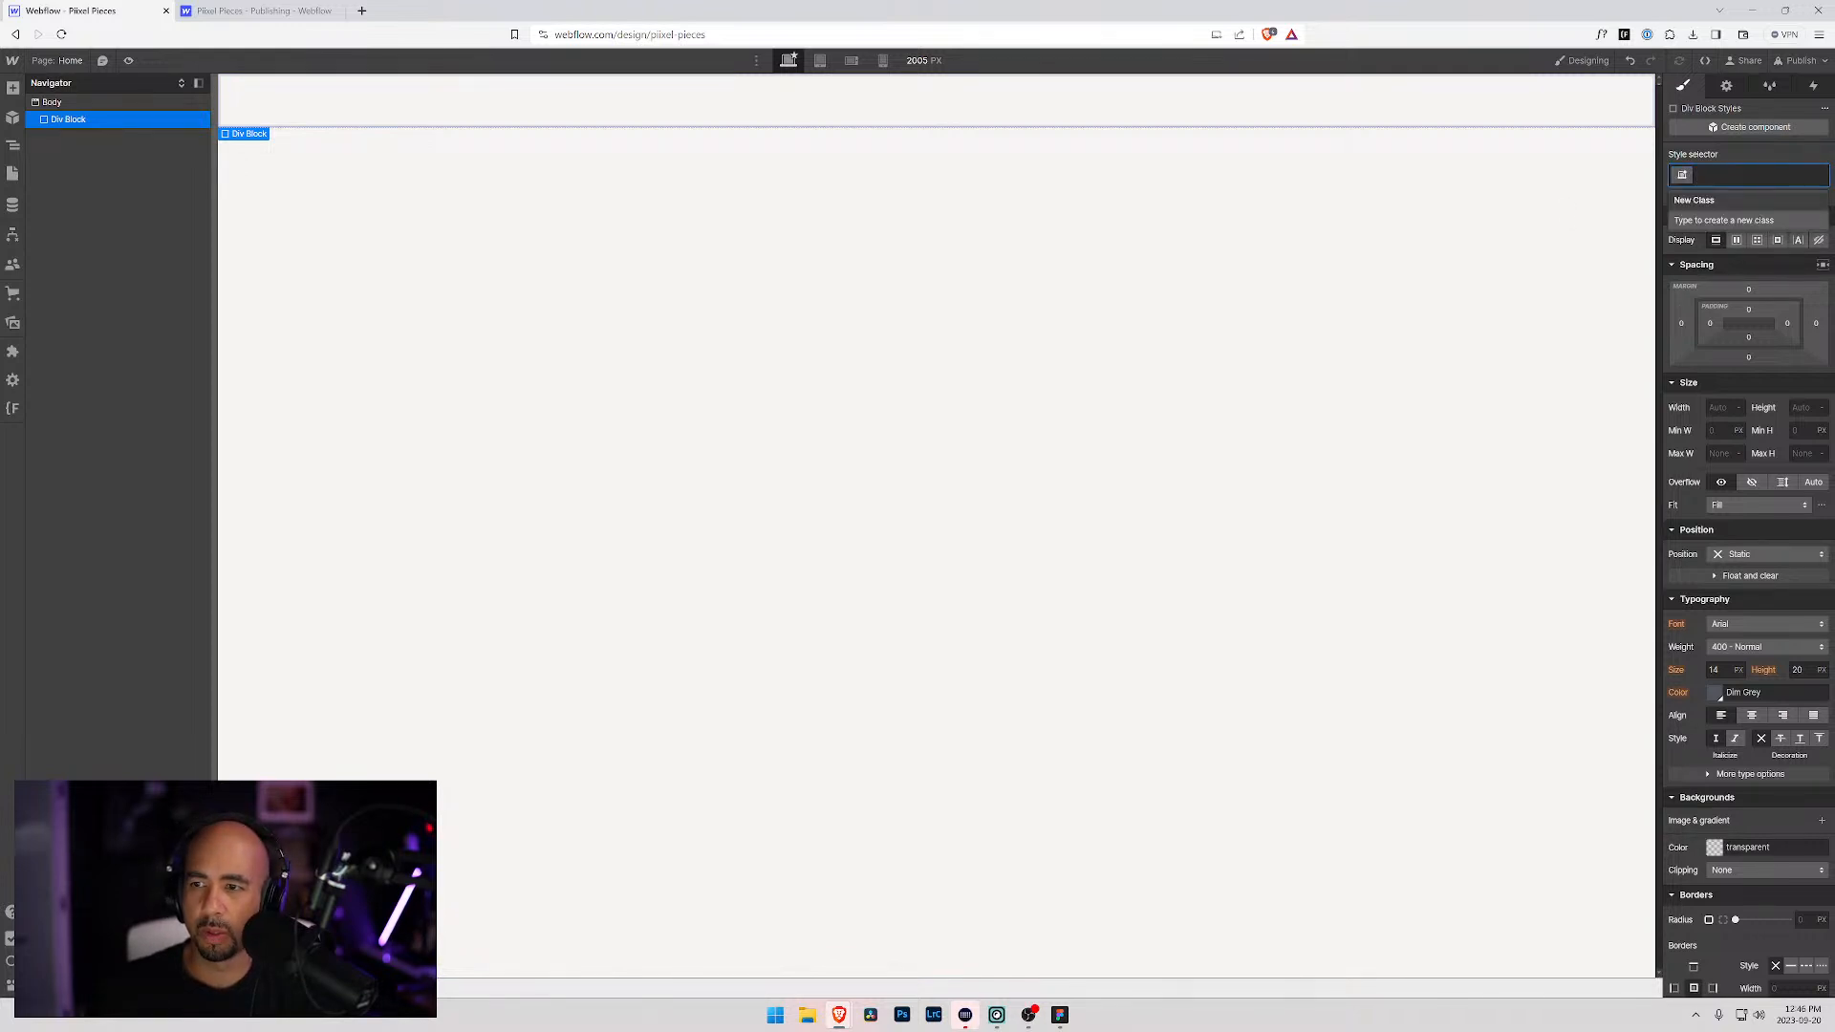
left_click(1751, 149)
left_click(74, 105)
left_click(74, 122)
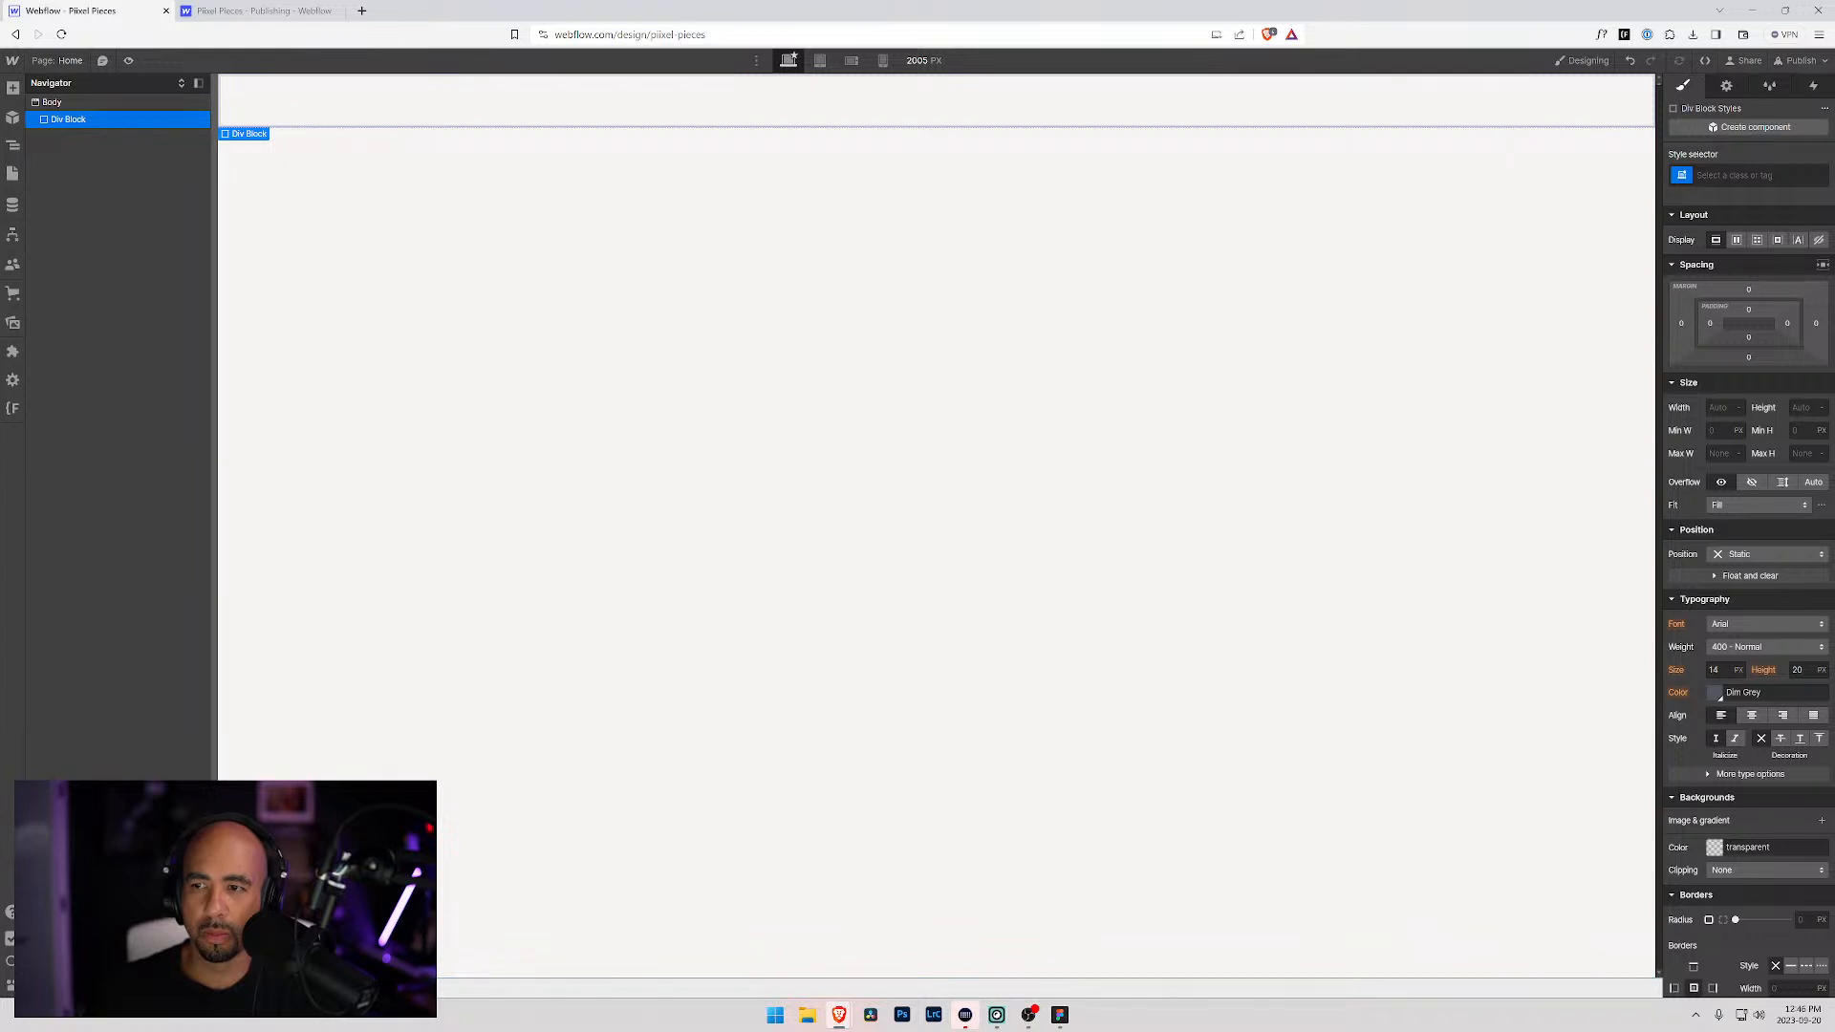
left_click(1749, 175)
Step: Set the Body (All Pages) tag's font size to 16 px and its line height to 22 px
left_click(107, 100)
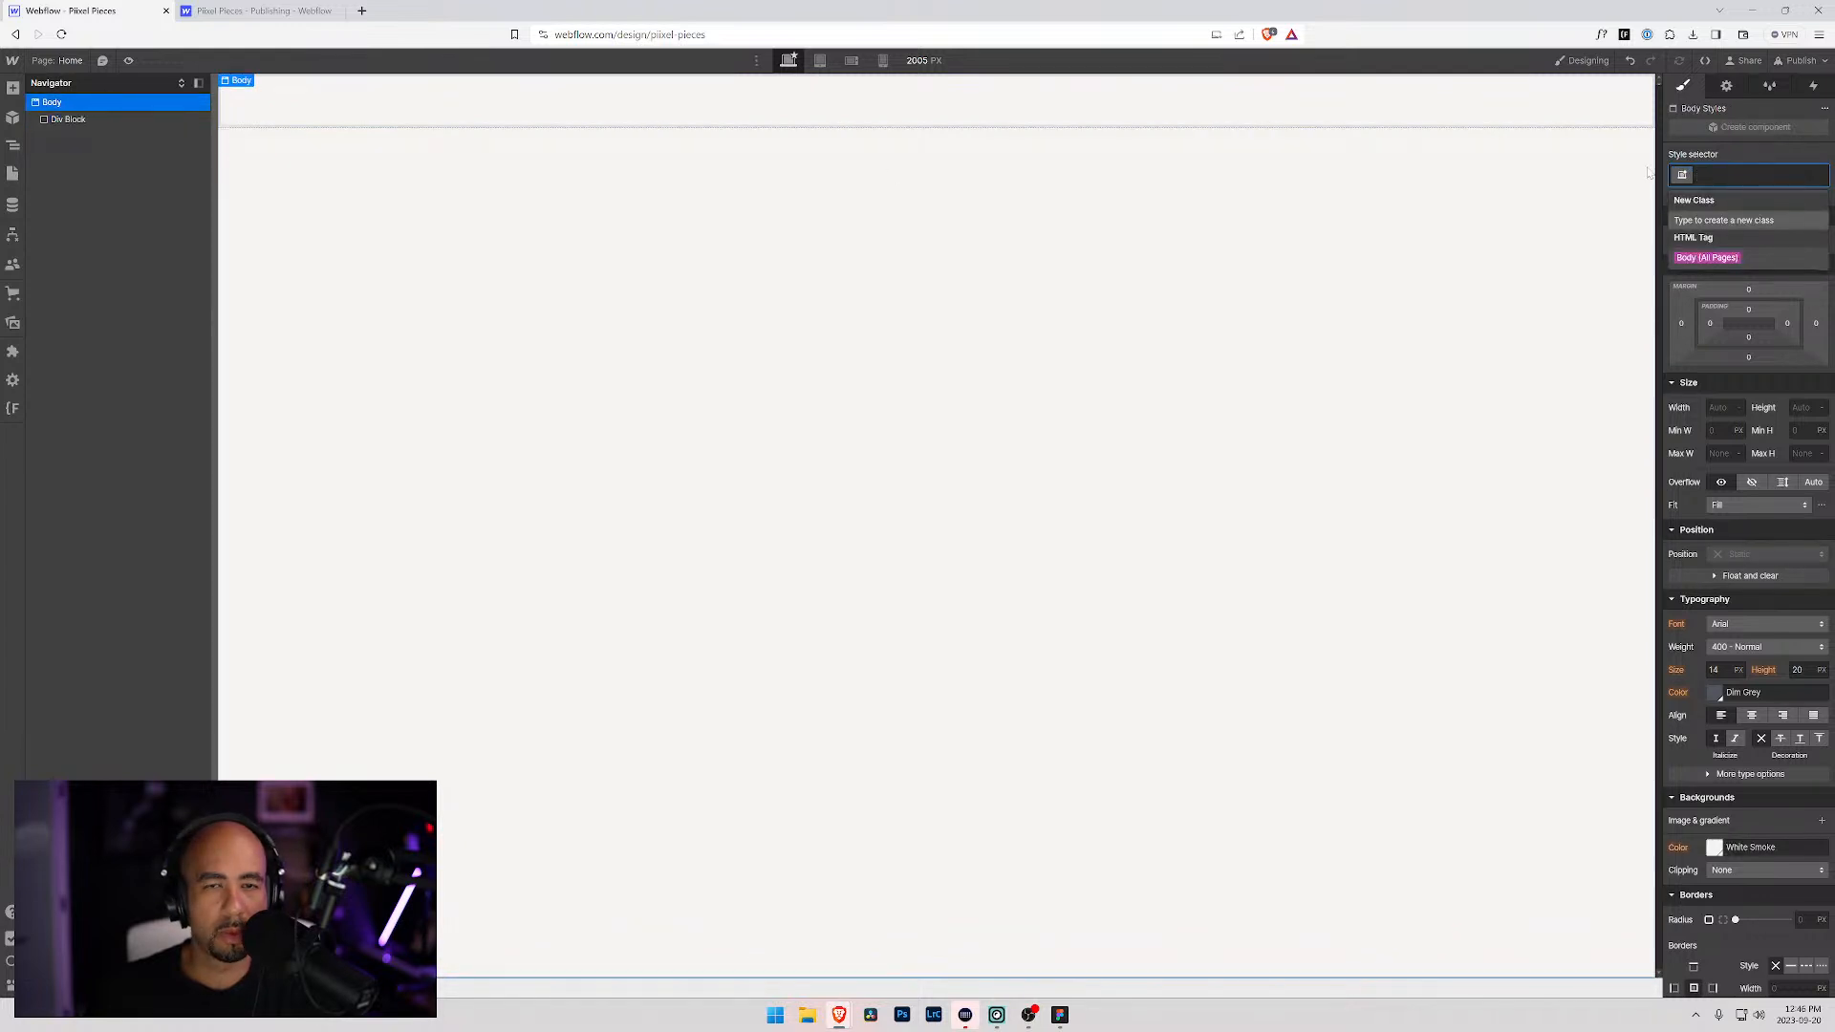
left_click(1708, 258)
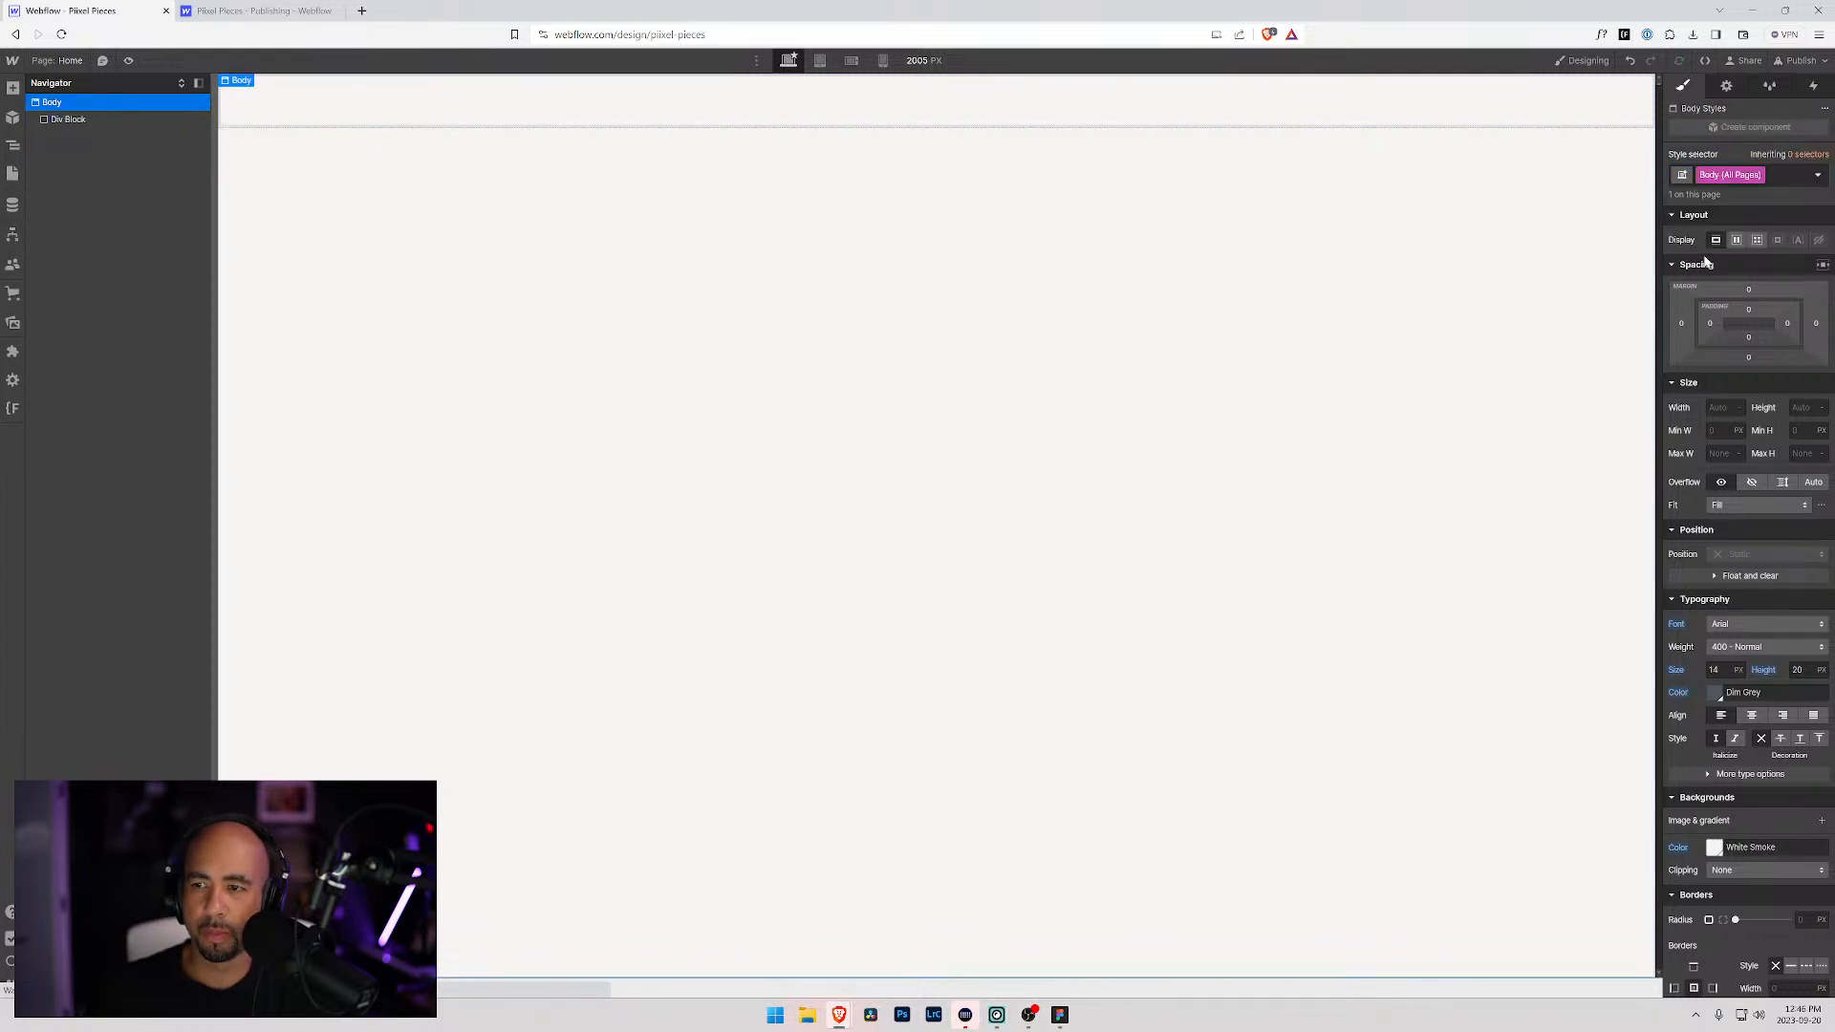
left_click(1716, 670)
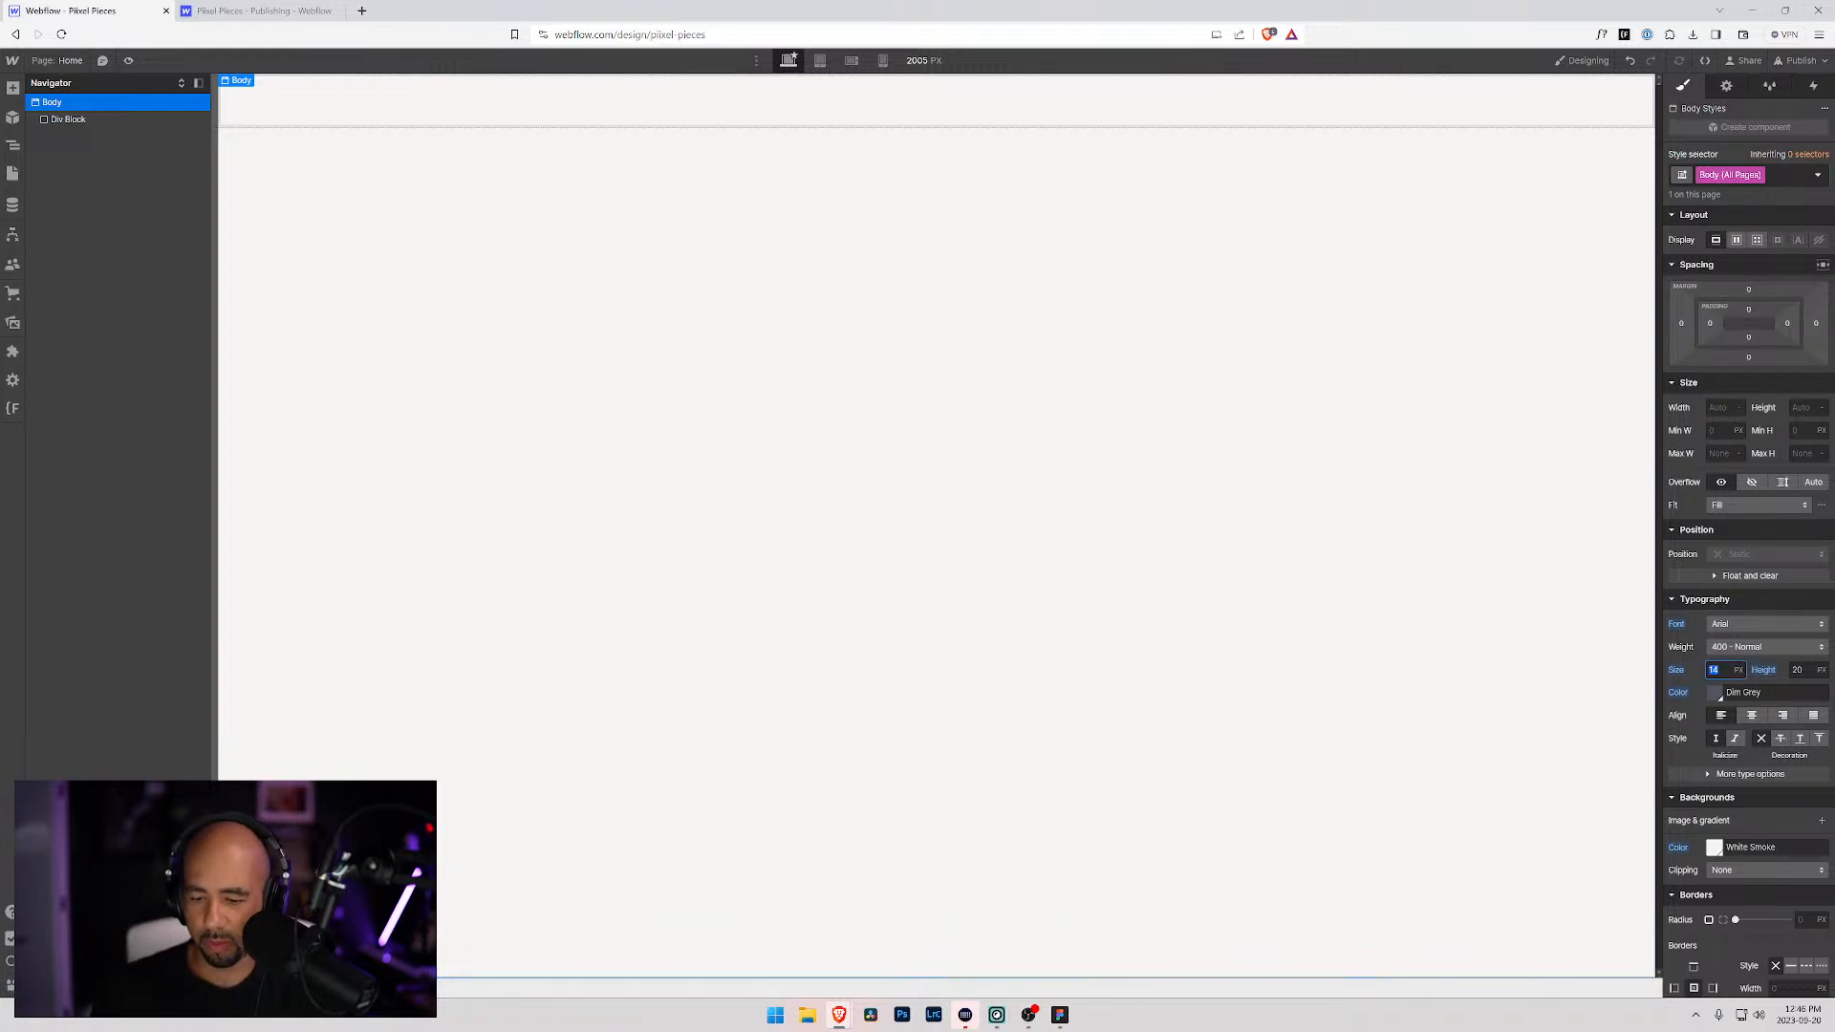
type("16")
key("Tab")
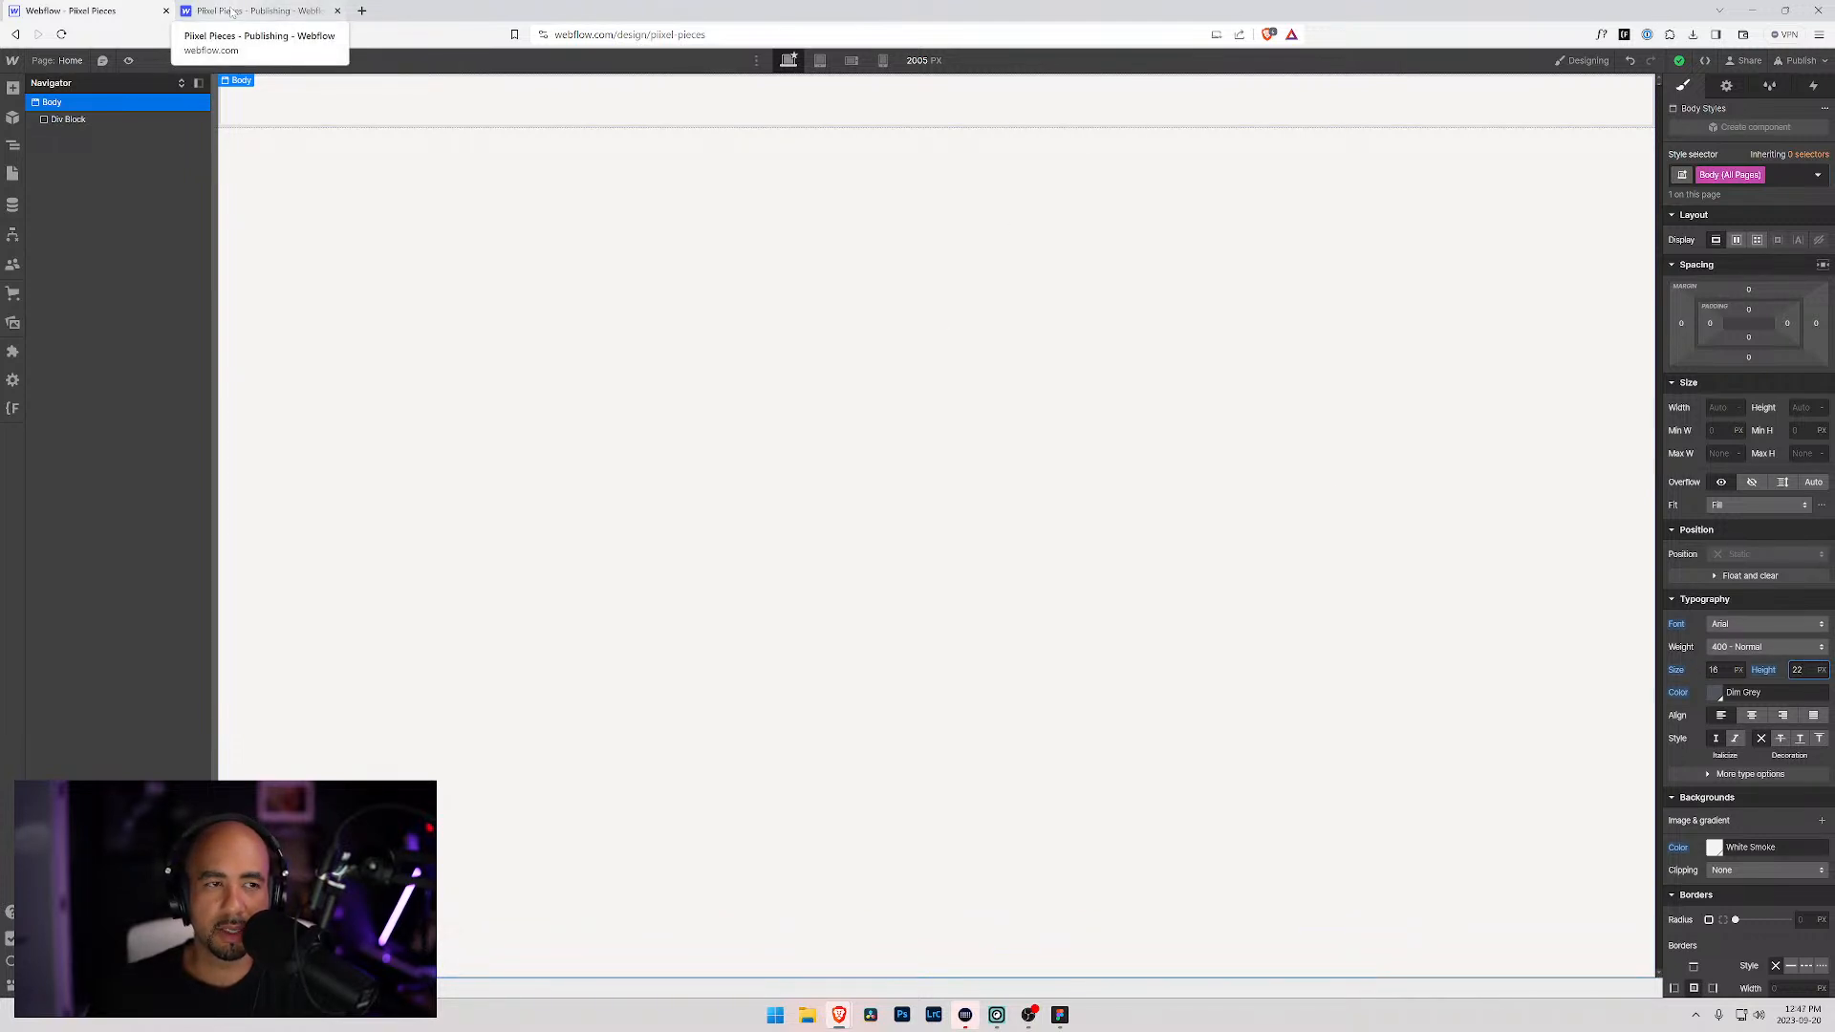
Step: Open Adobe Fonts in a new browser tab and find the Piixel project among the web projects
key("alt+Tab")
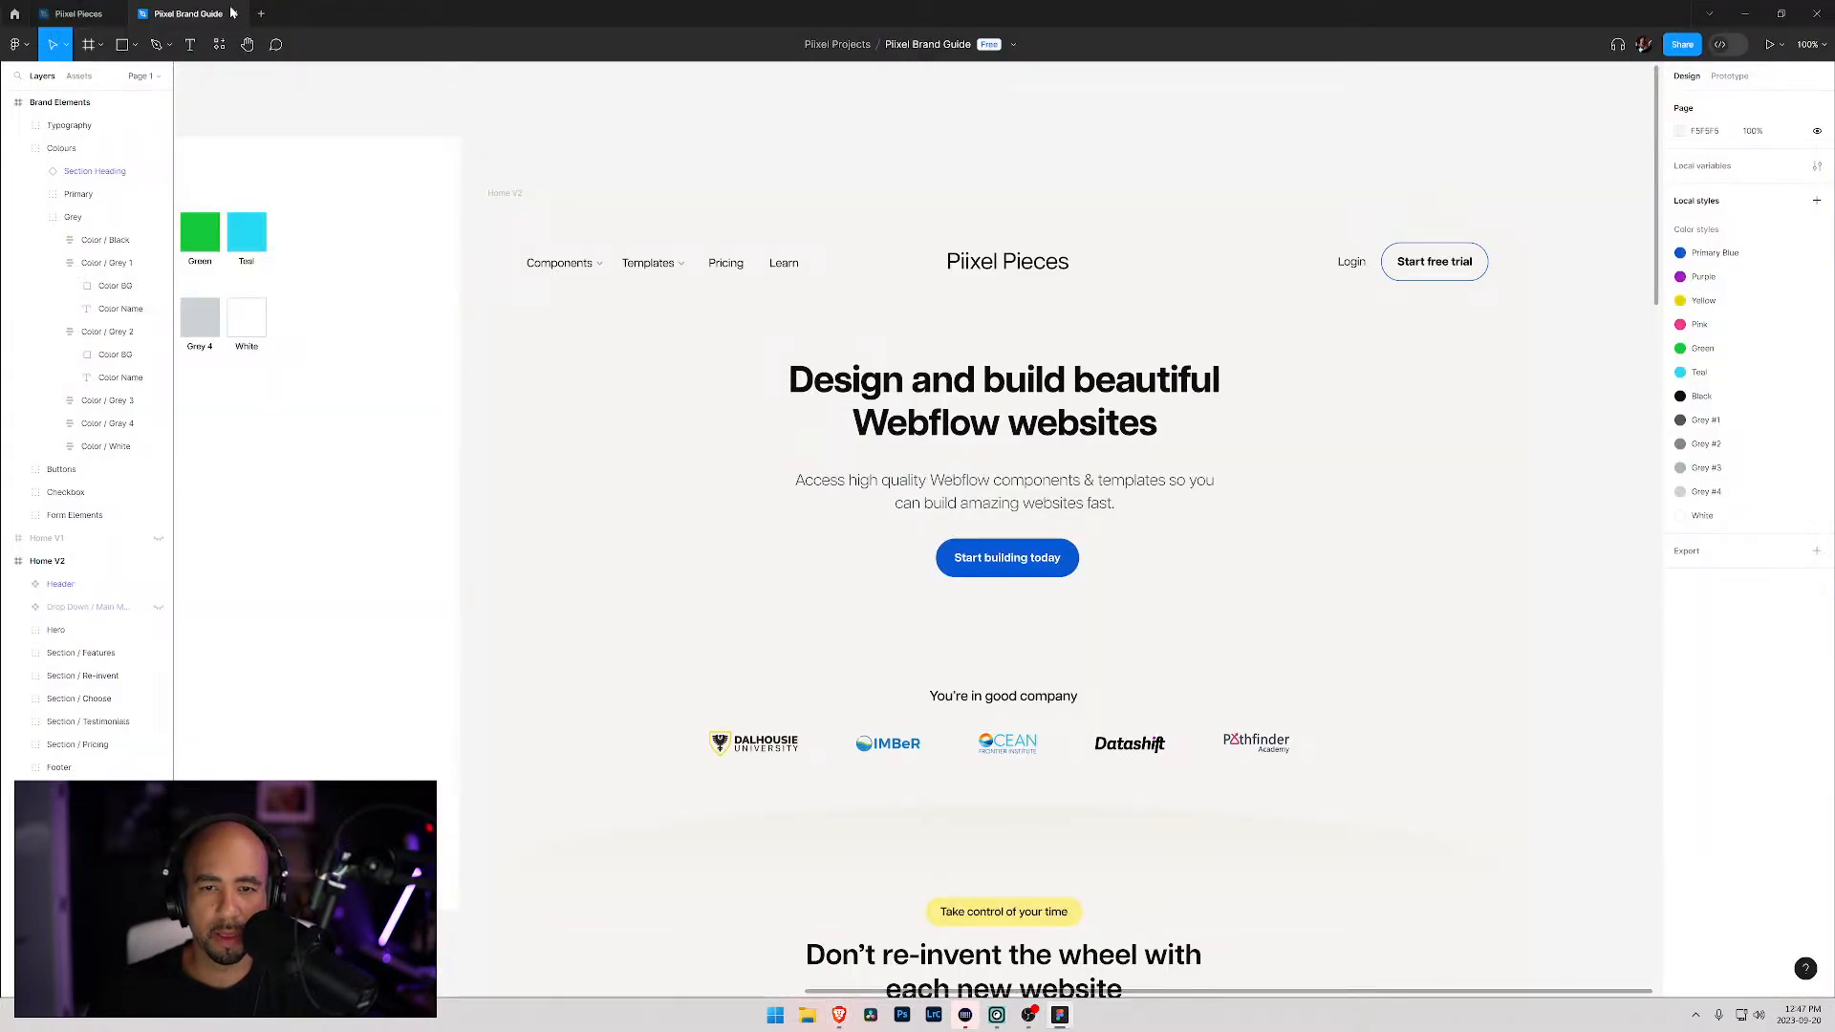
key("alt+Tab")
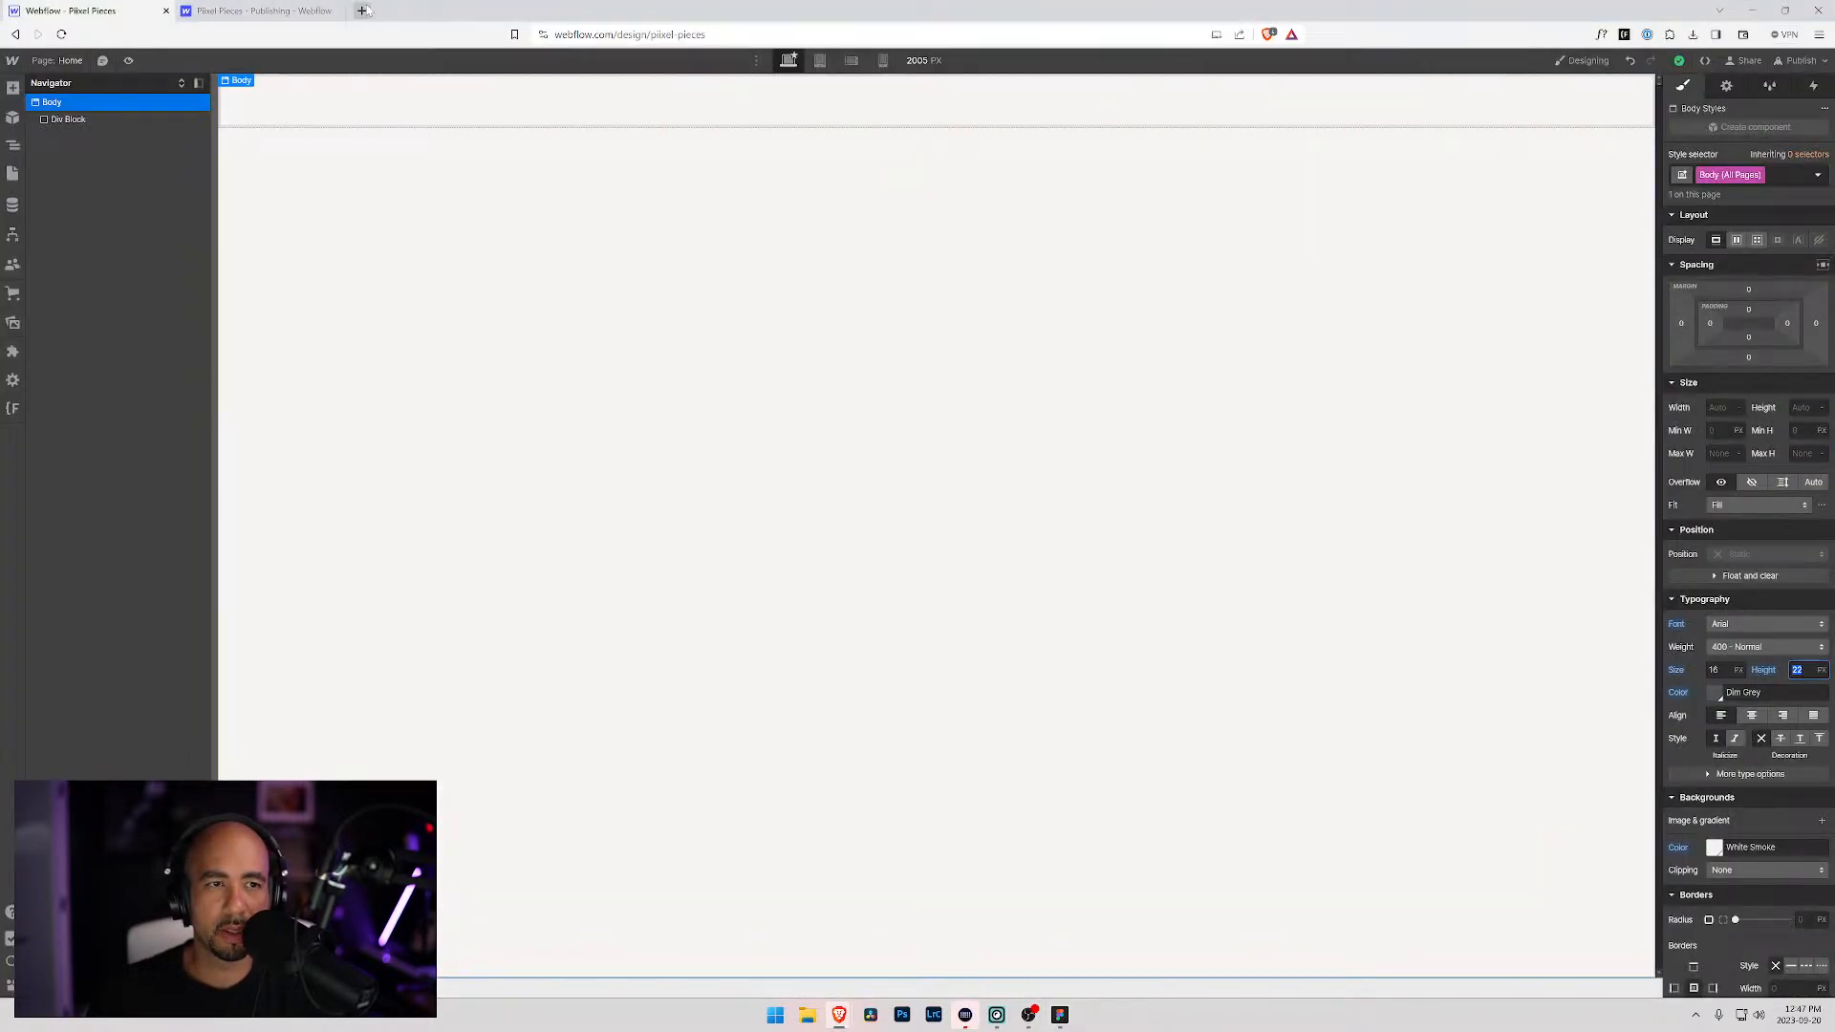
left_click(368, 11)
type("fon")
key("Return")
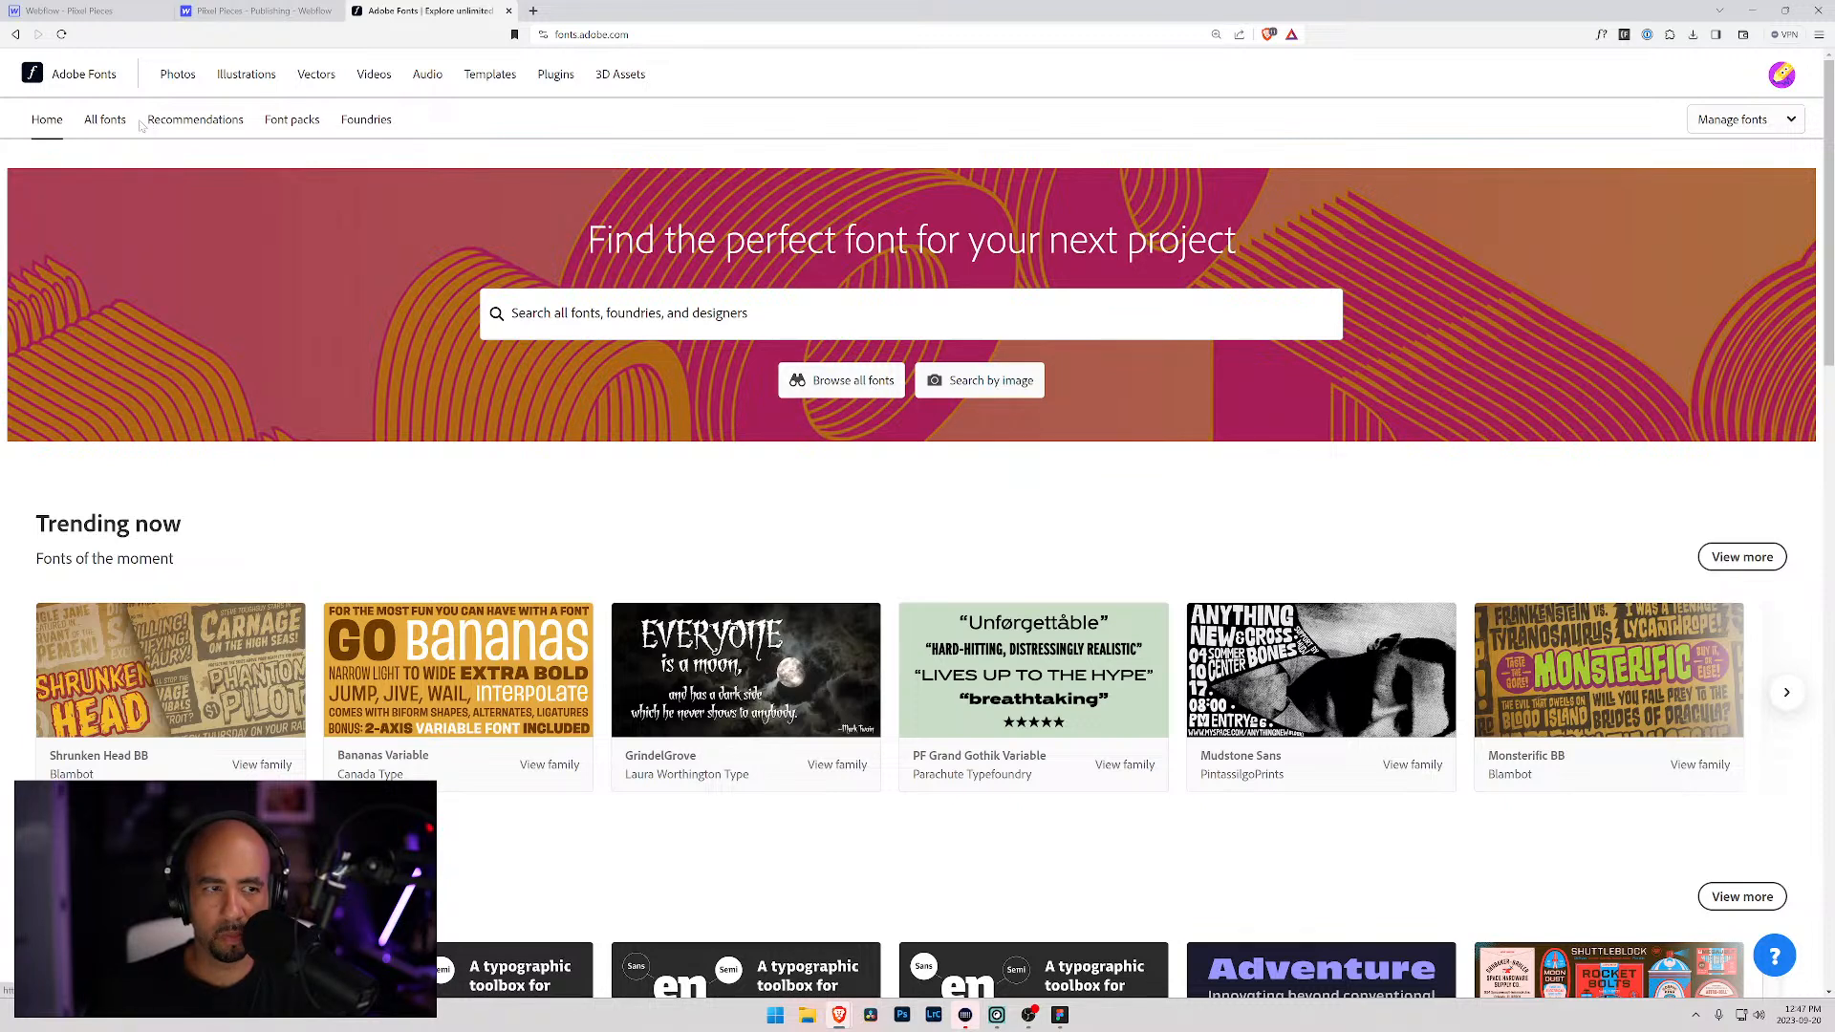
left_click(1759, 119)
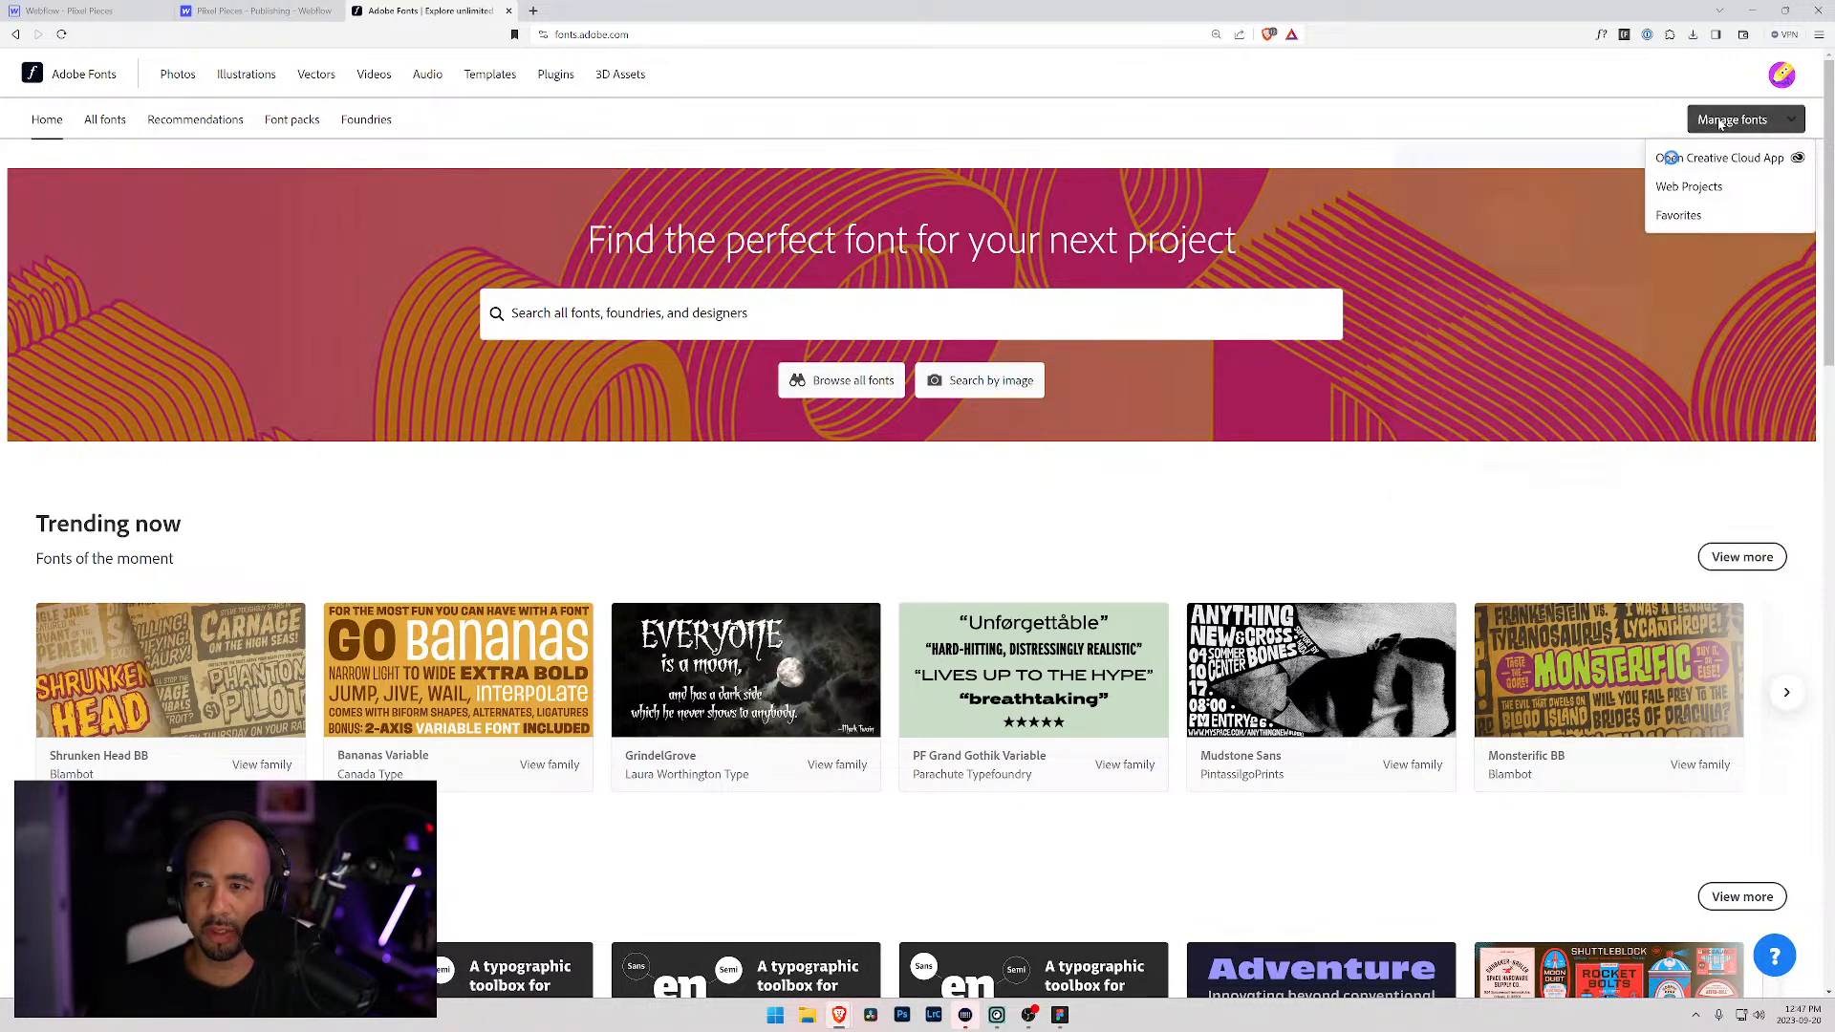
left_click(1689, 187)
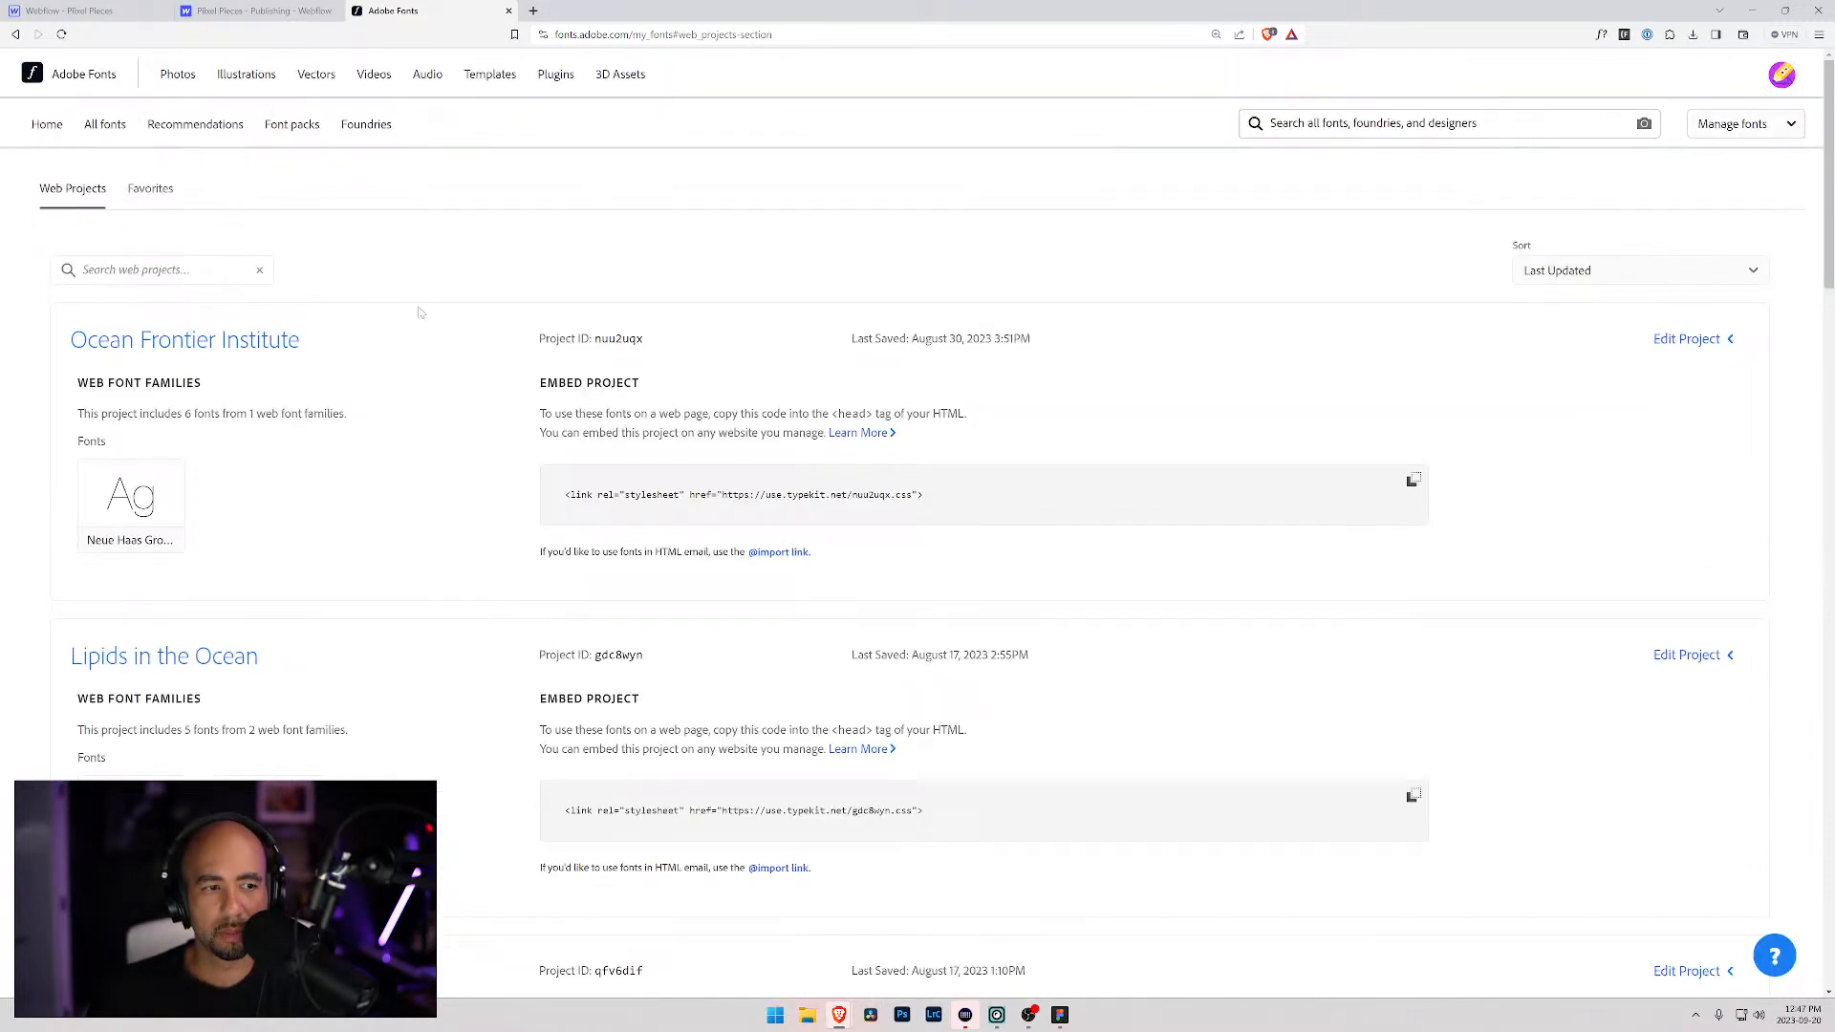
scroll(256, 468, "down", 13)
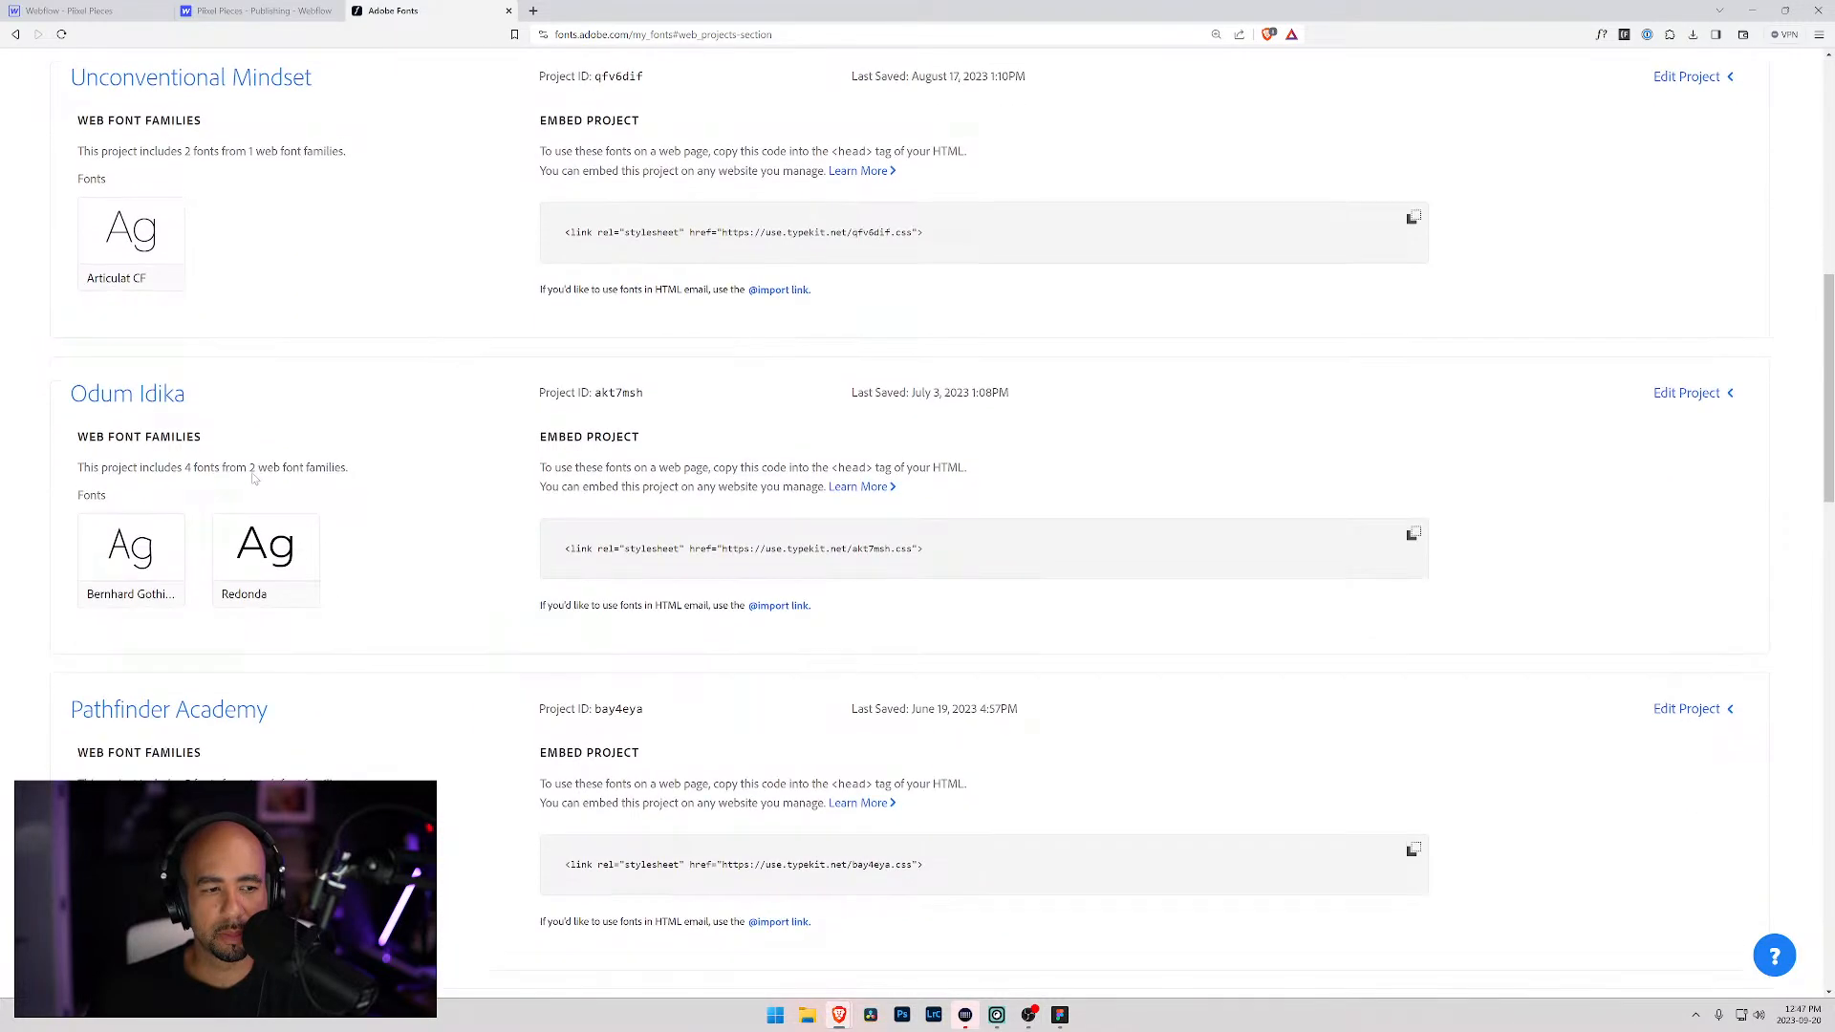
scroll(254, 480, "down", 6)
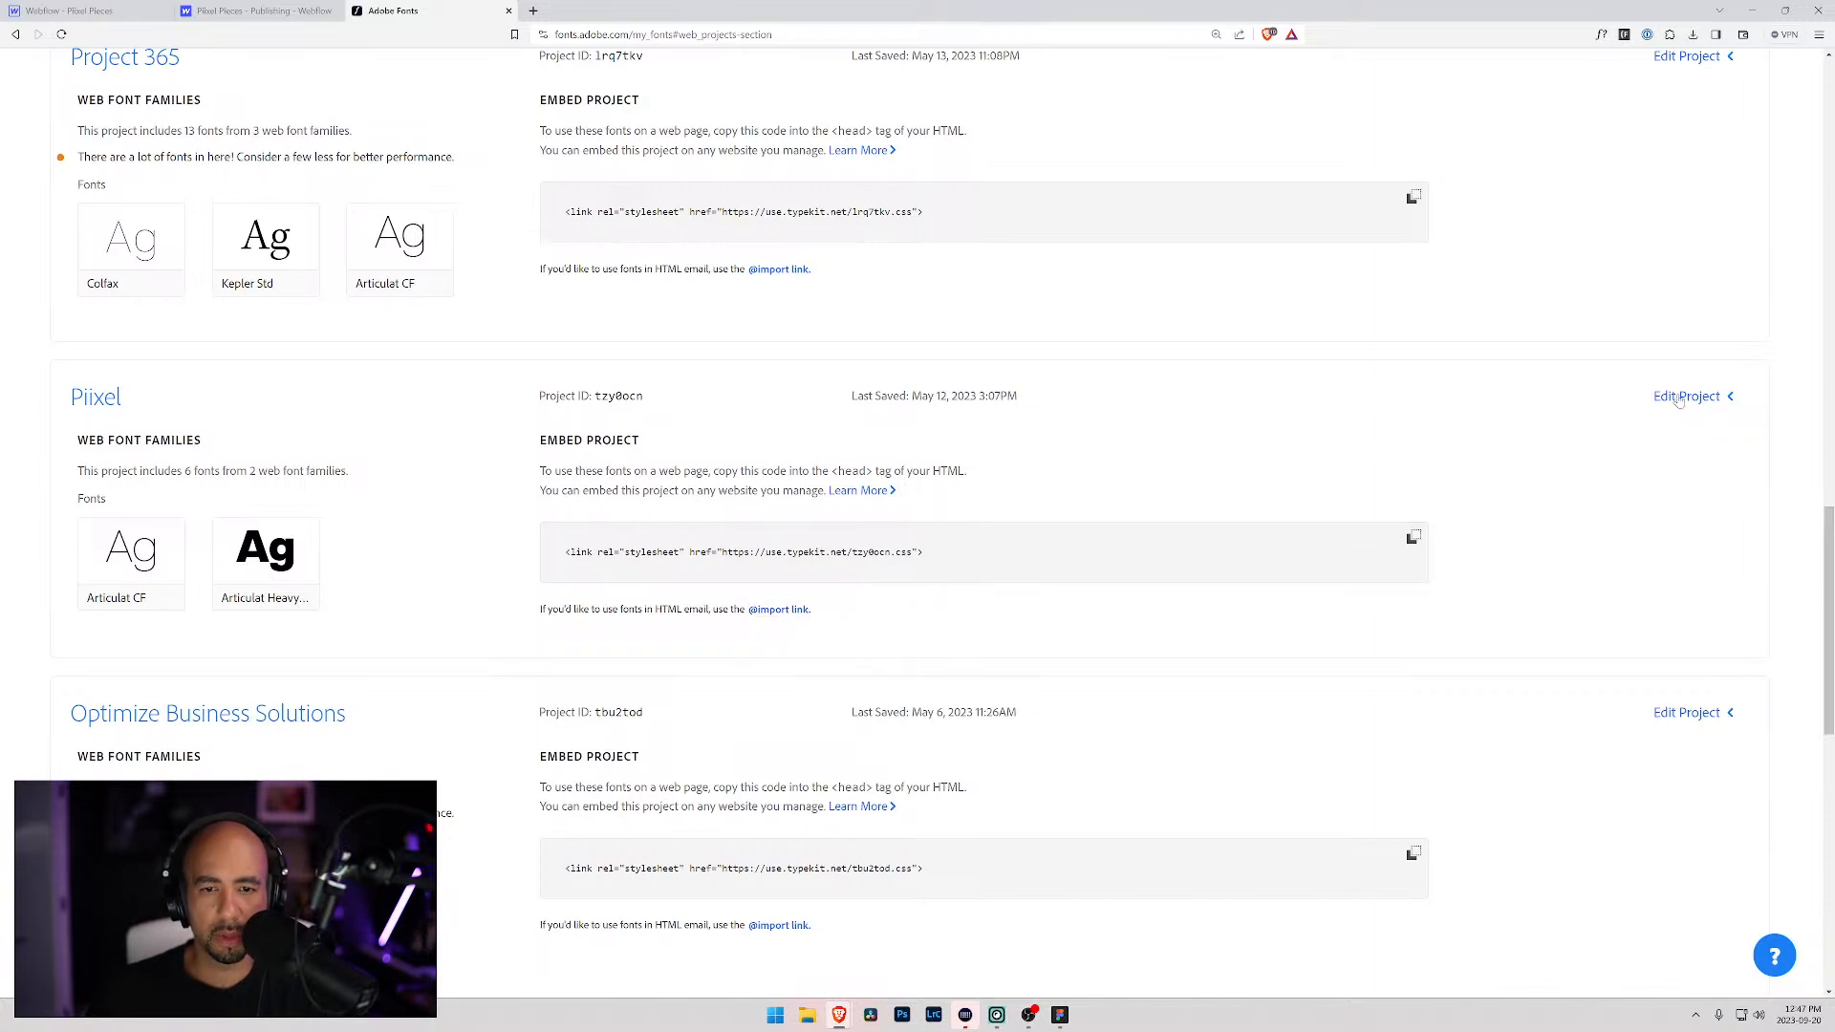
Step: Switch to the Piixel Pieces site settings in Webflow and open the Fonts settings
left_click(96, 10)
left_click(254, 11)
left_click(86, 11)
left_click(254, 10)
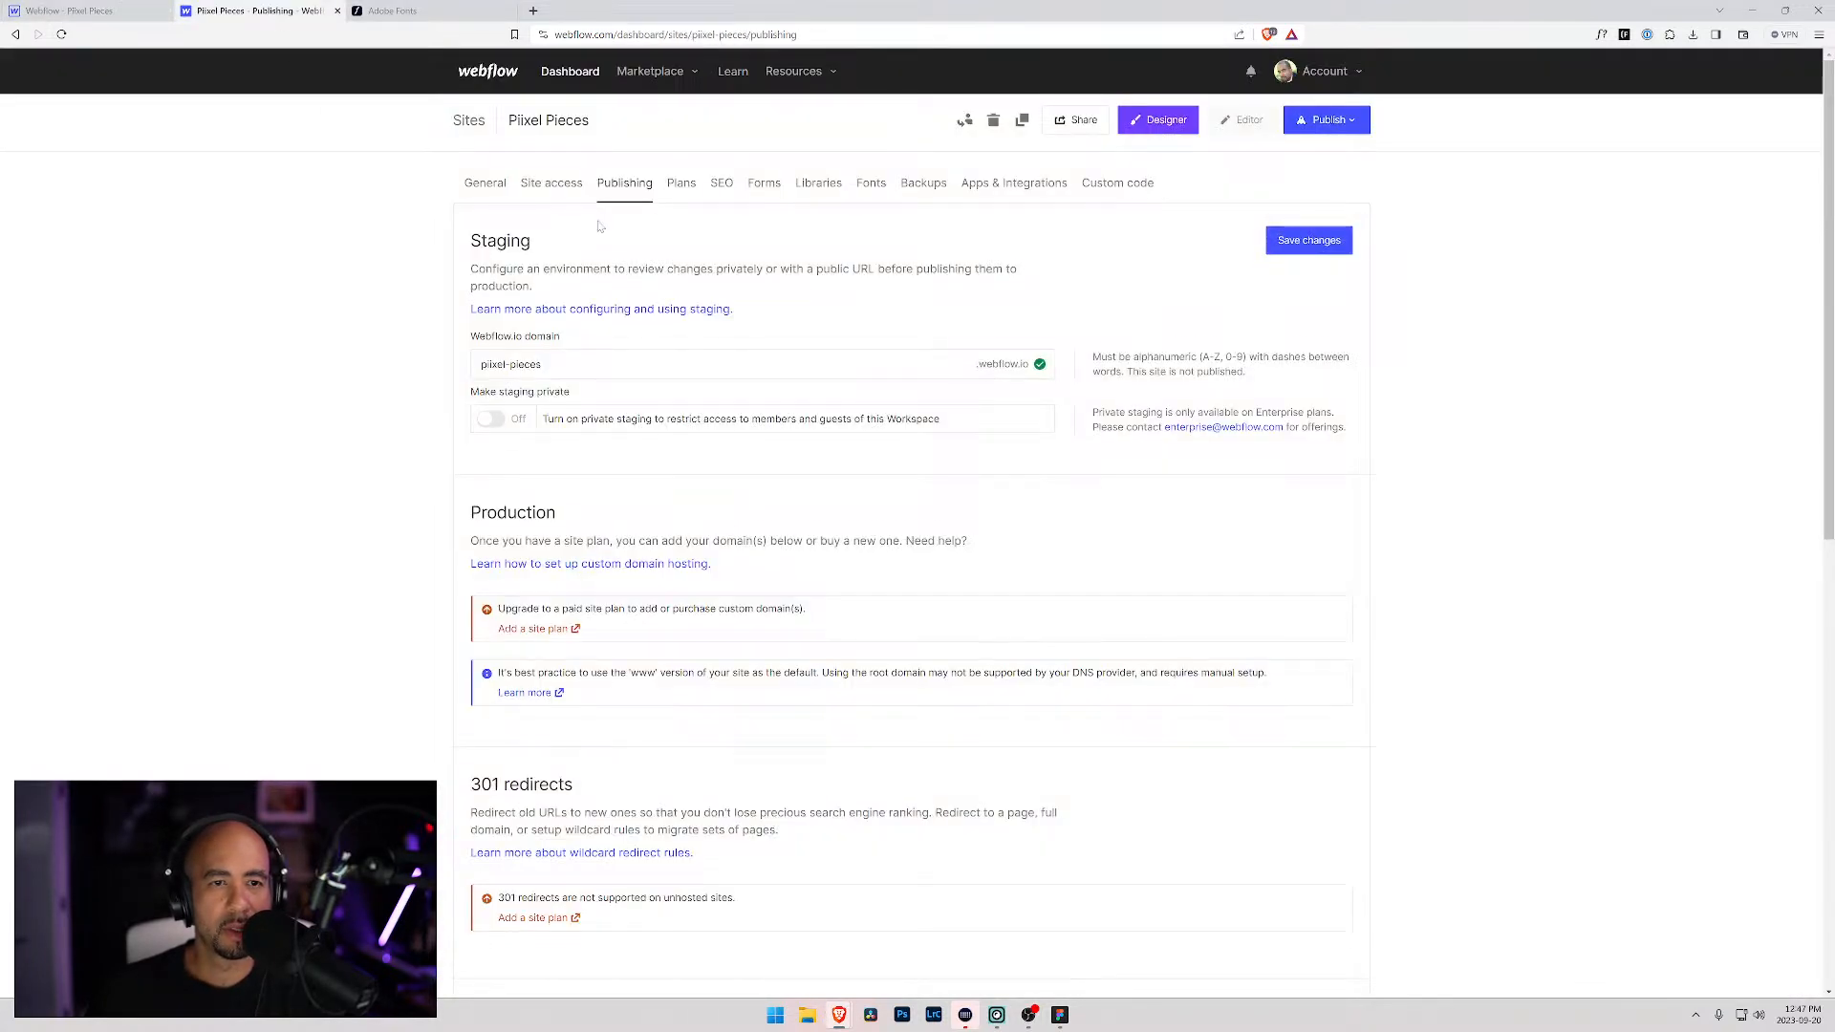
left_click(870, 182)
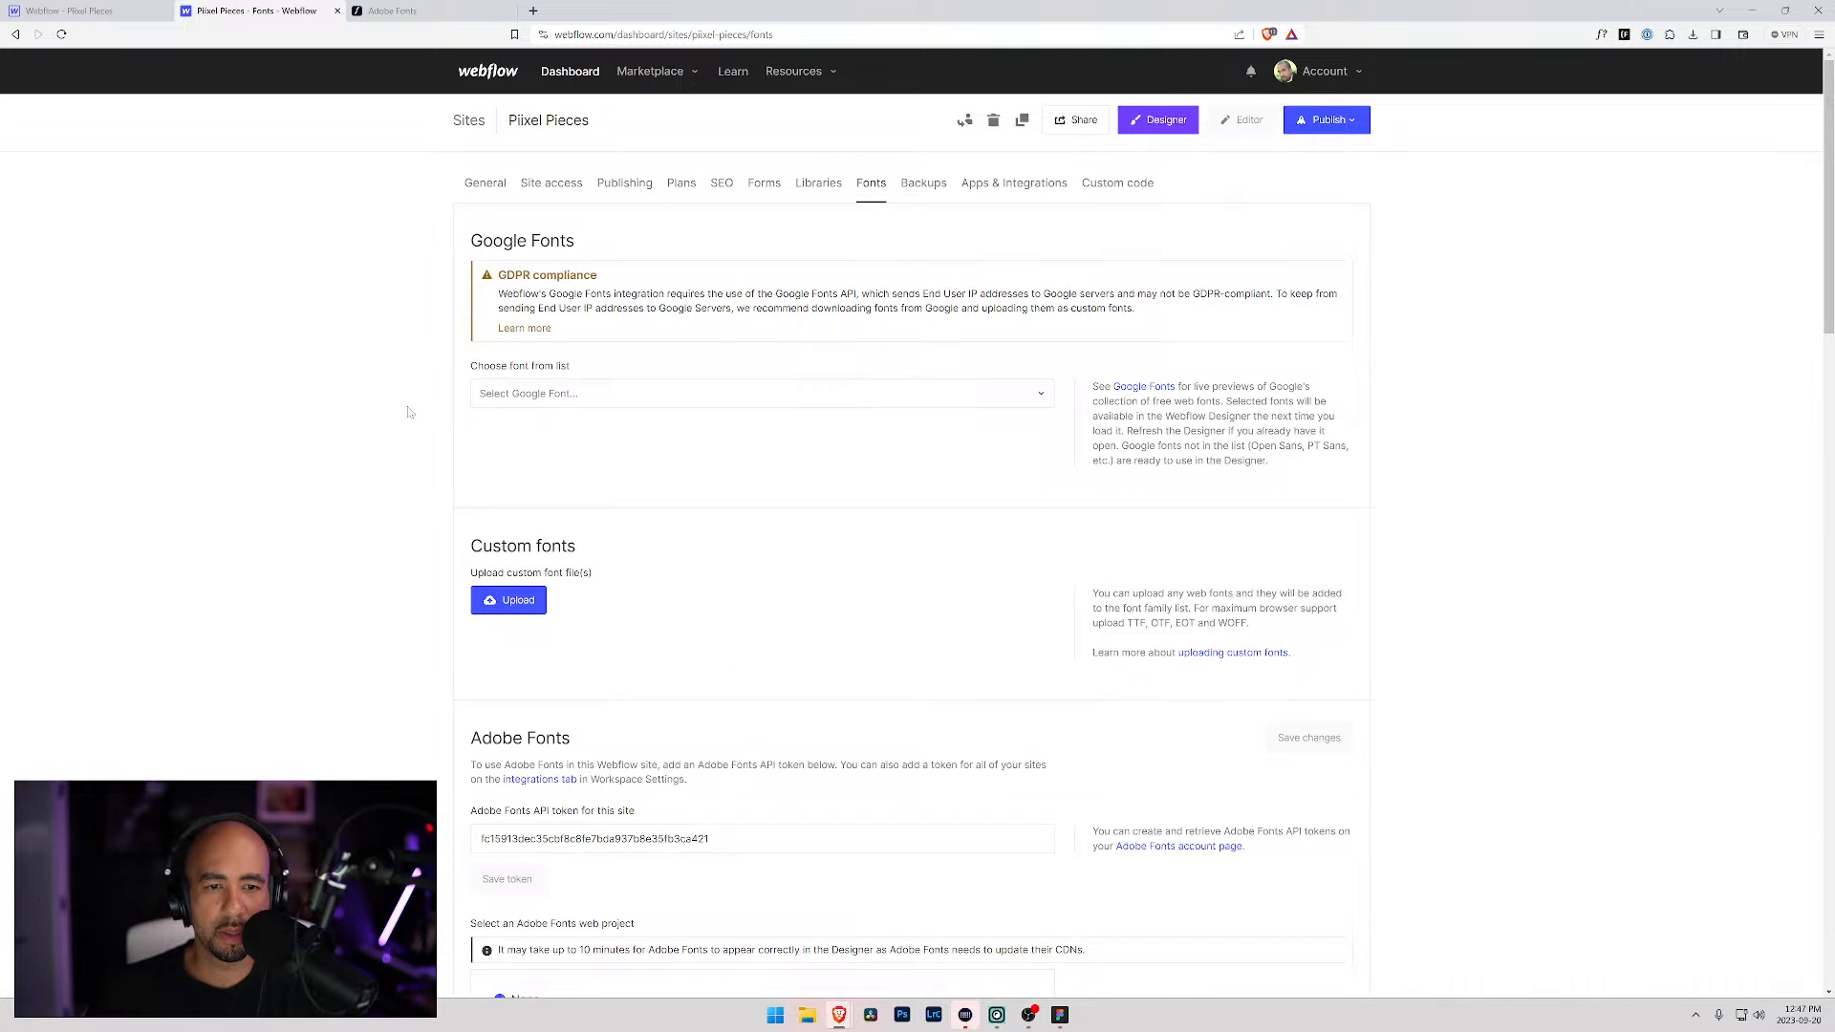
Step: Look through the Adobe Fonts web projects offered for the site to find the Piixel project
scroll(423, 418, "down", 10)
scroll(541, 505, "down", 11)
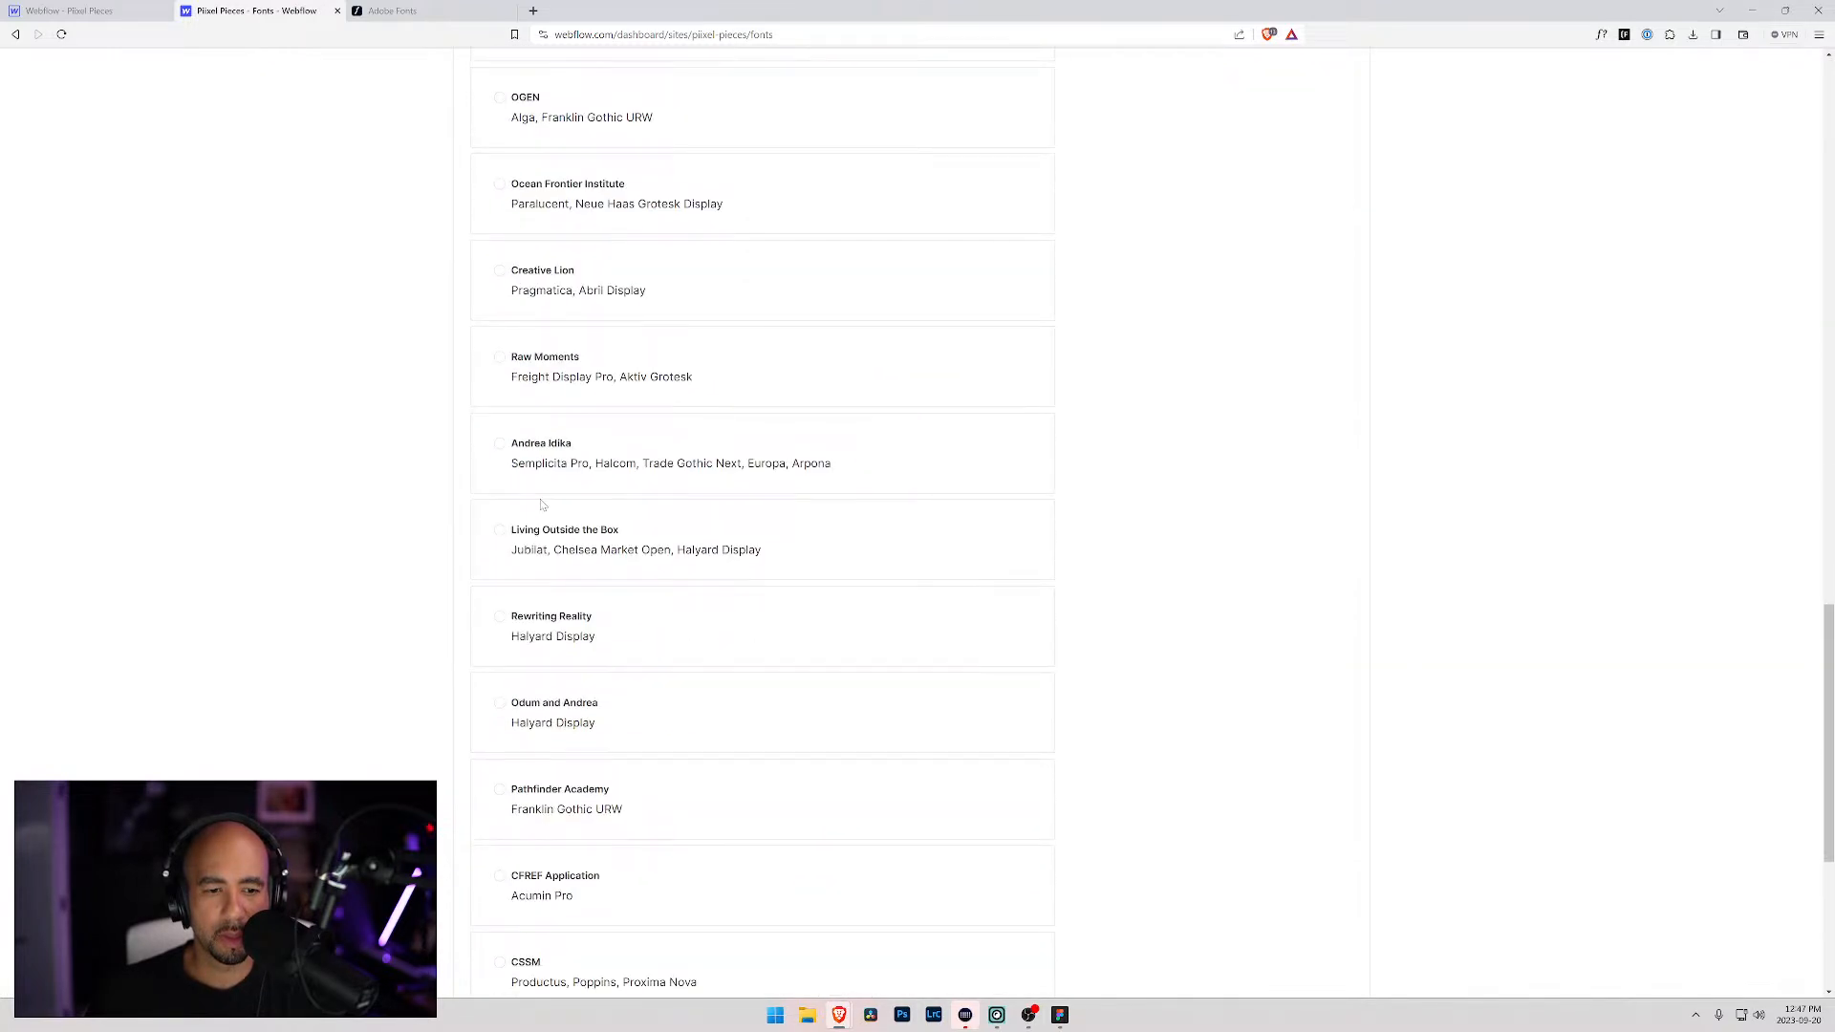
scroll(541, 504, "down", 4)
scroll(516, 518, "up", 15)
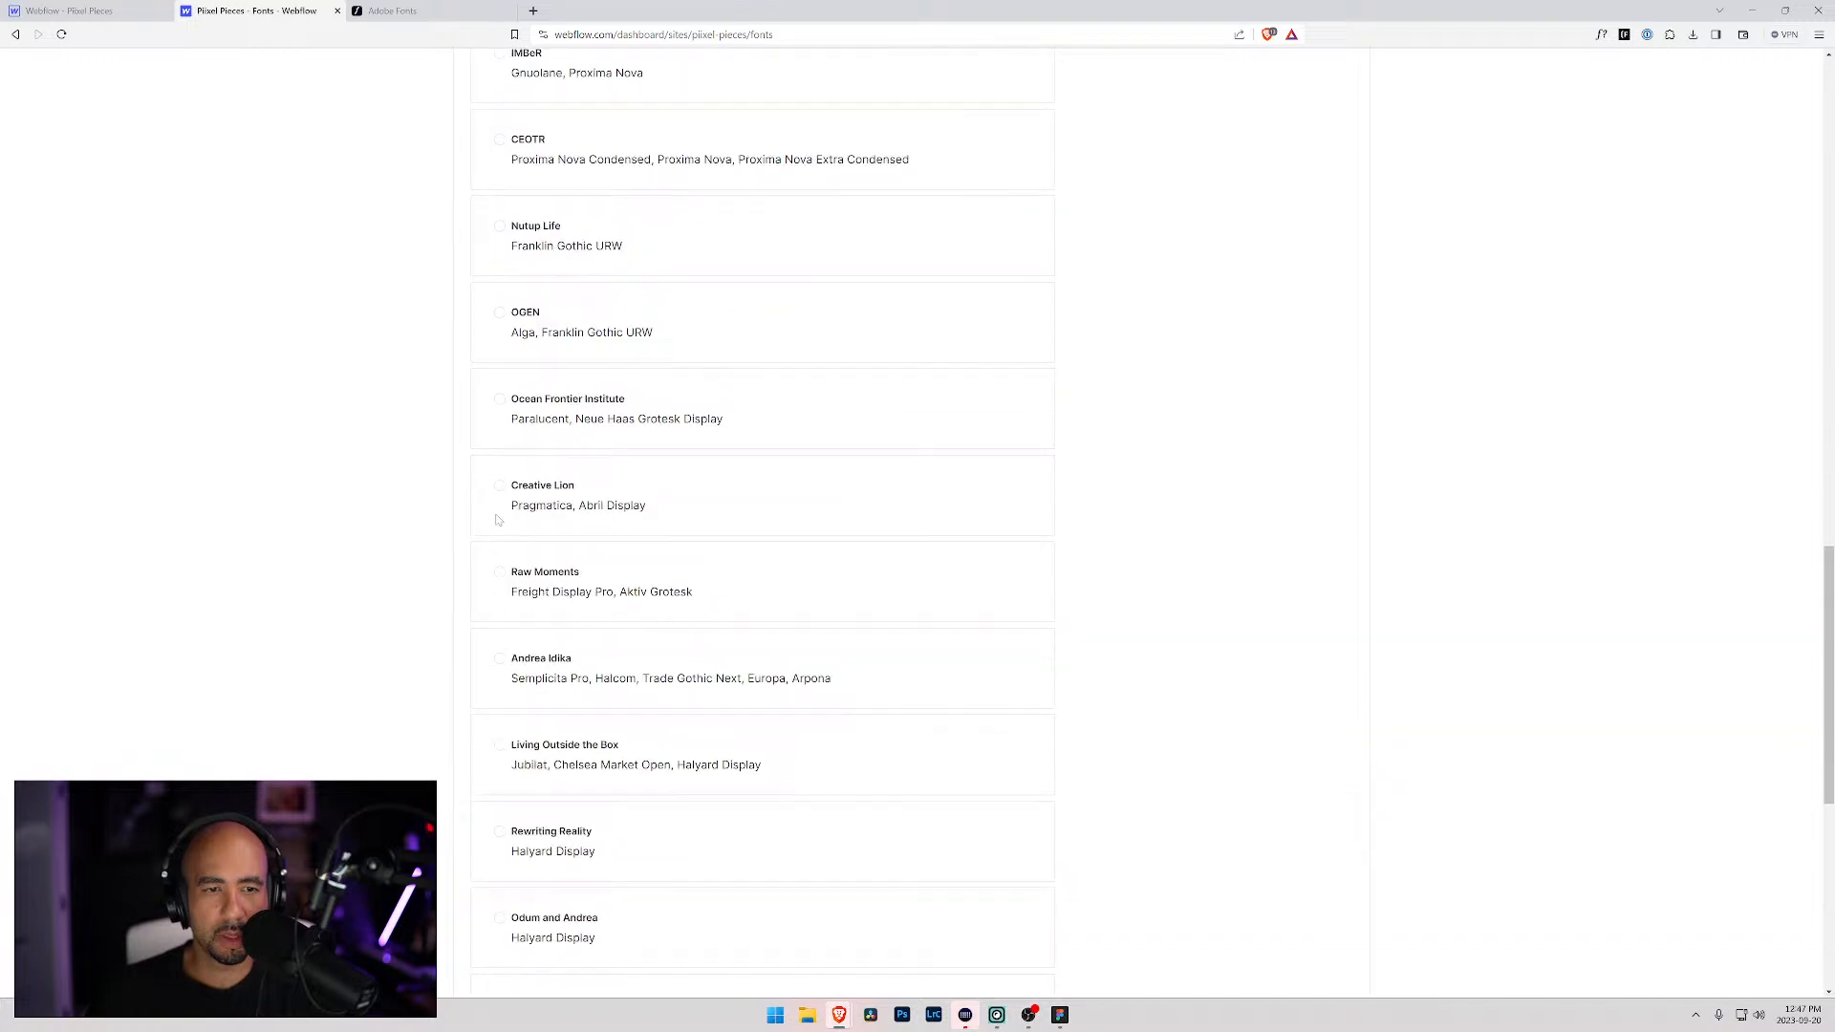
scroll(507, 520, "up", 5)
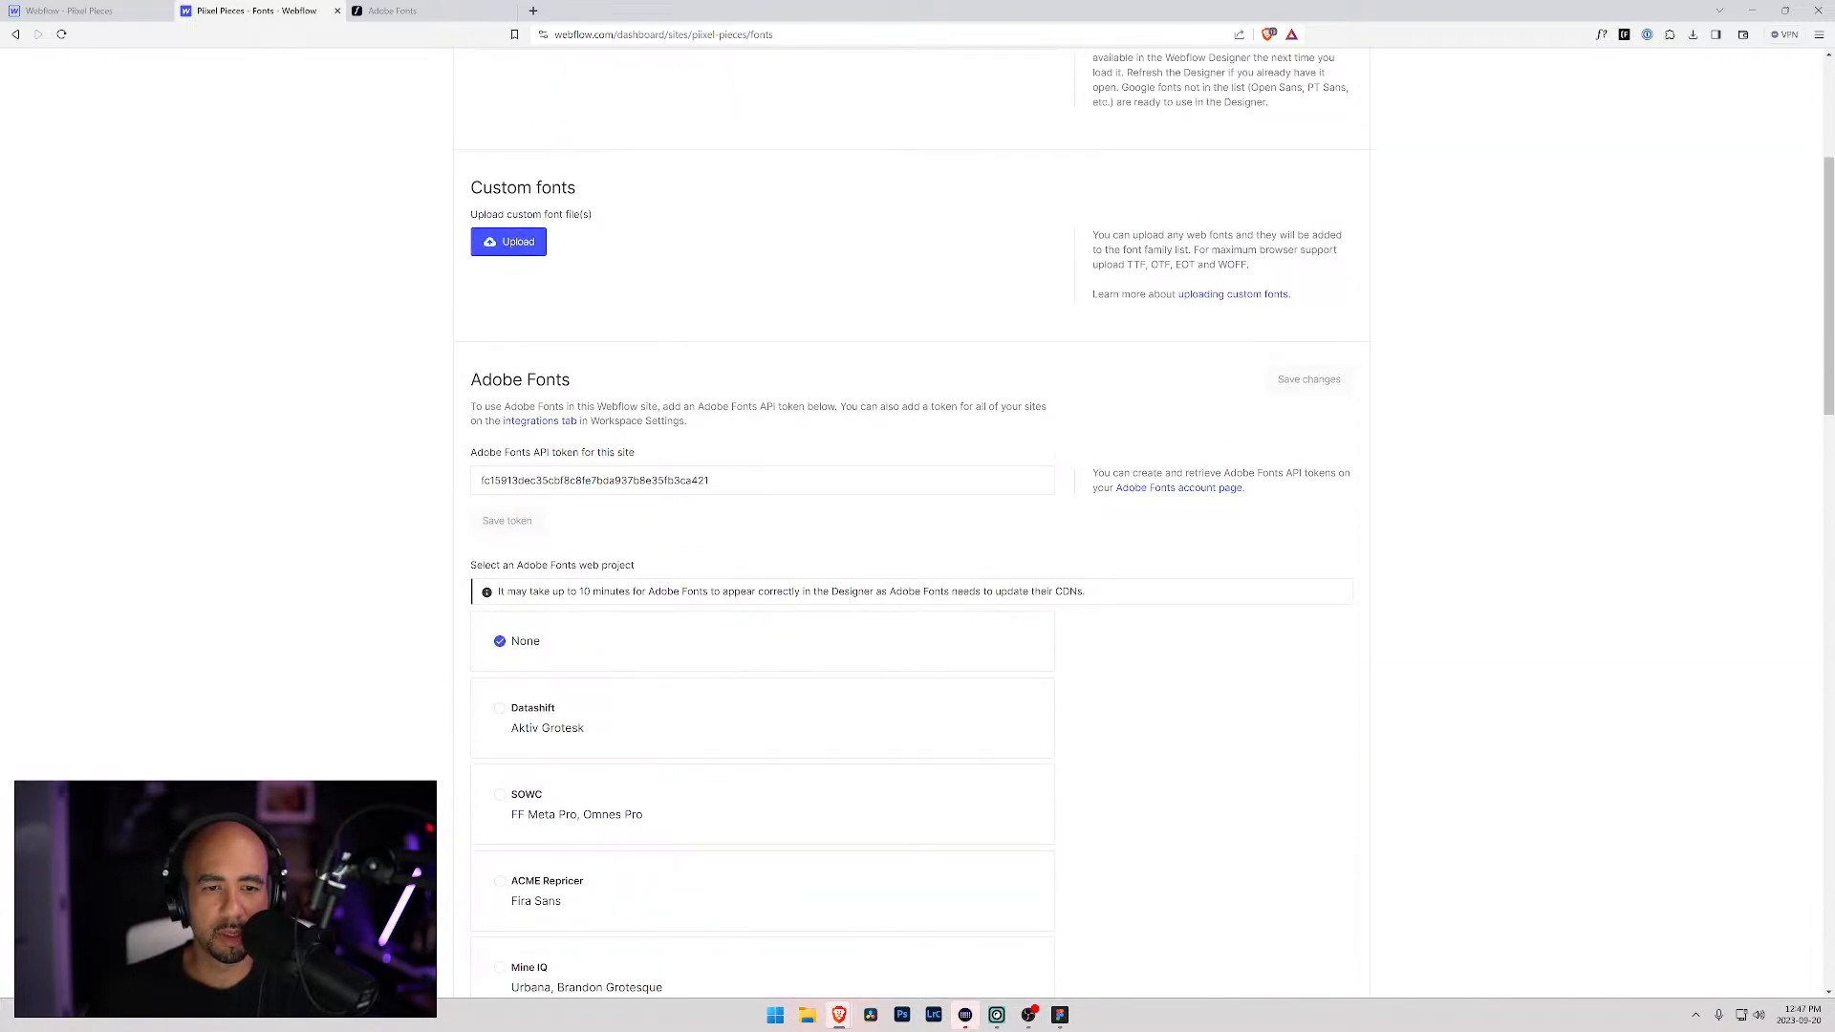
scroll(706, 499, "down", 5)
scroll(705, 499, "down", 4)
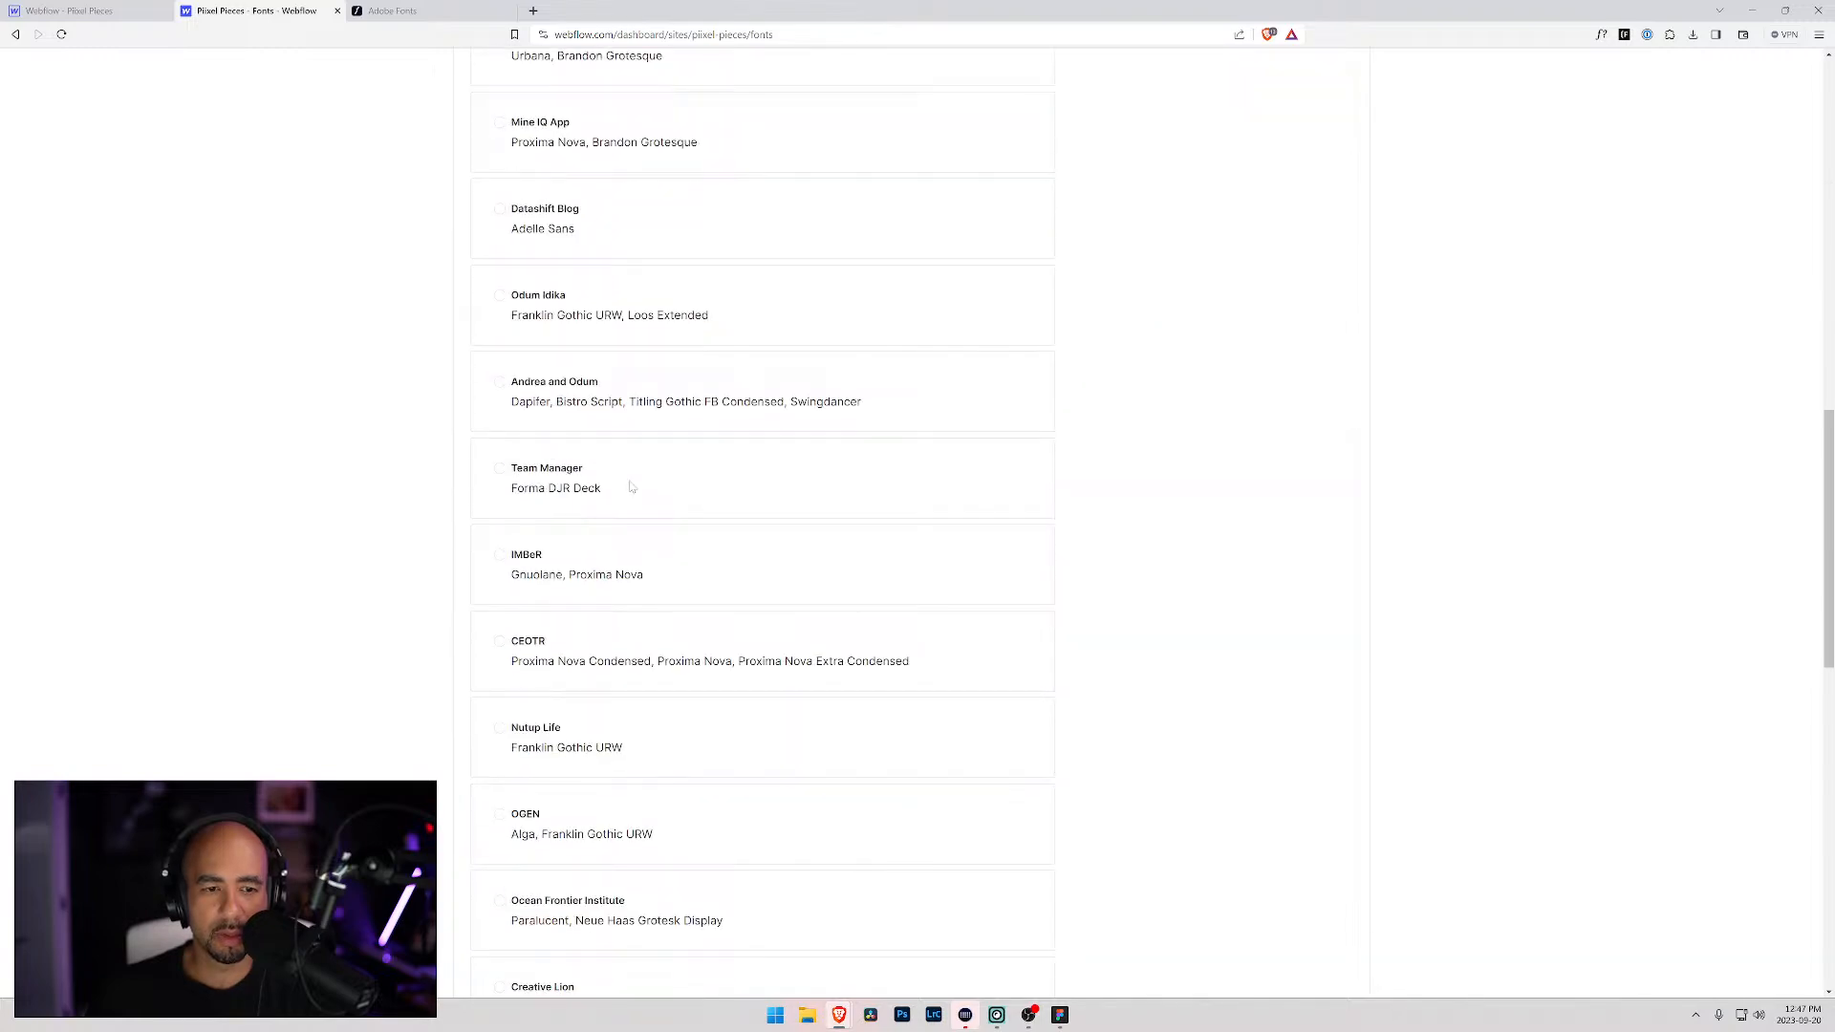
scroll(631, 488, "up", 9)
Step: Switch to Adobe Fonts, open the account's API Tokens page and copy the last API token listed
left_click(392, 11)
scroll(1195, 177, "down", 5)
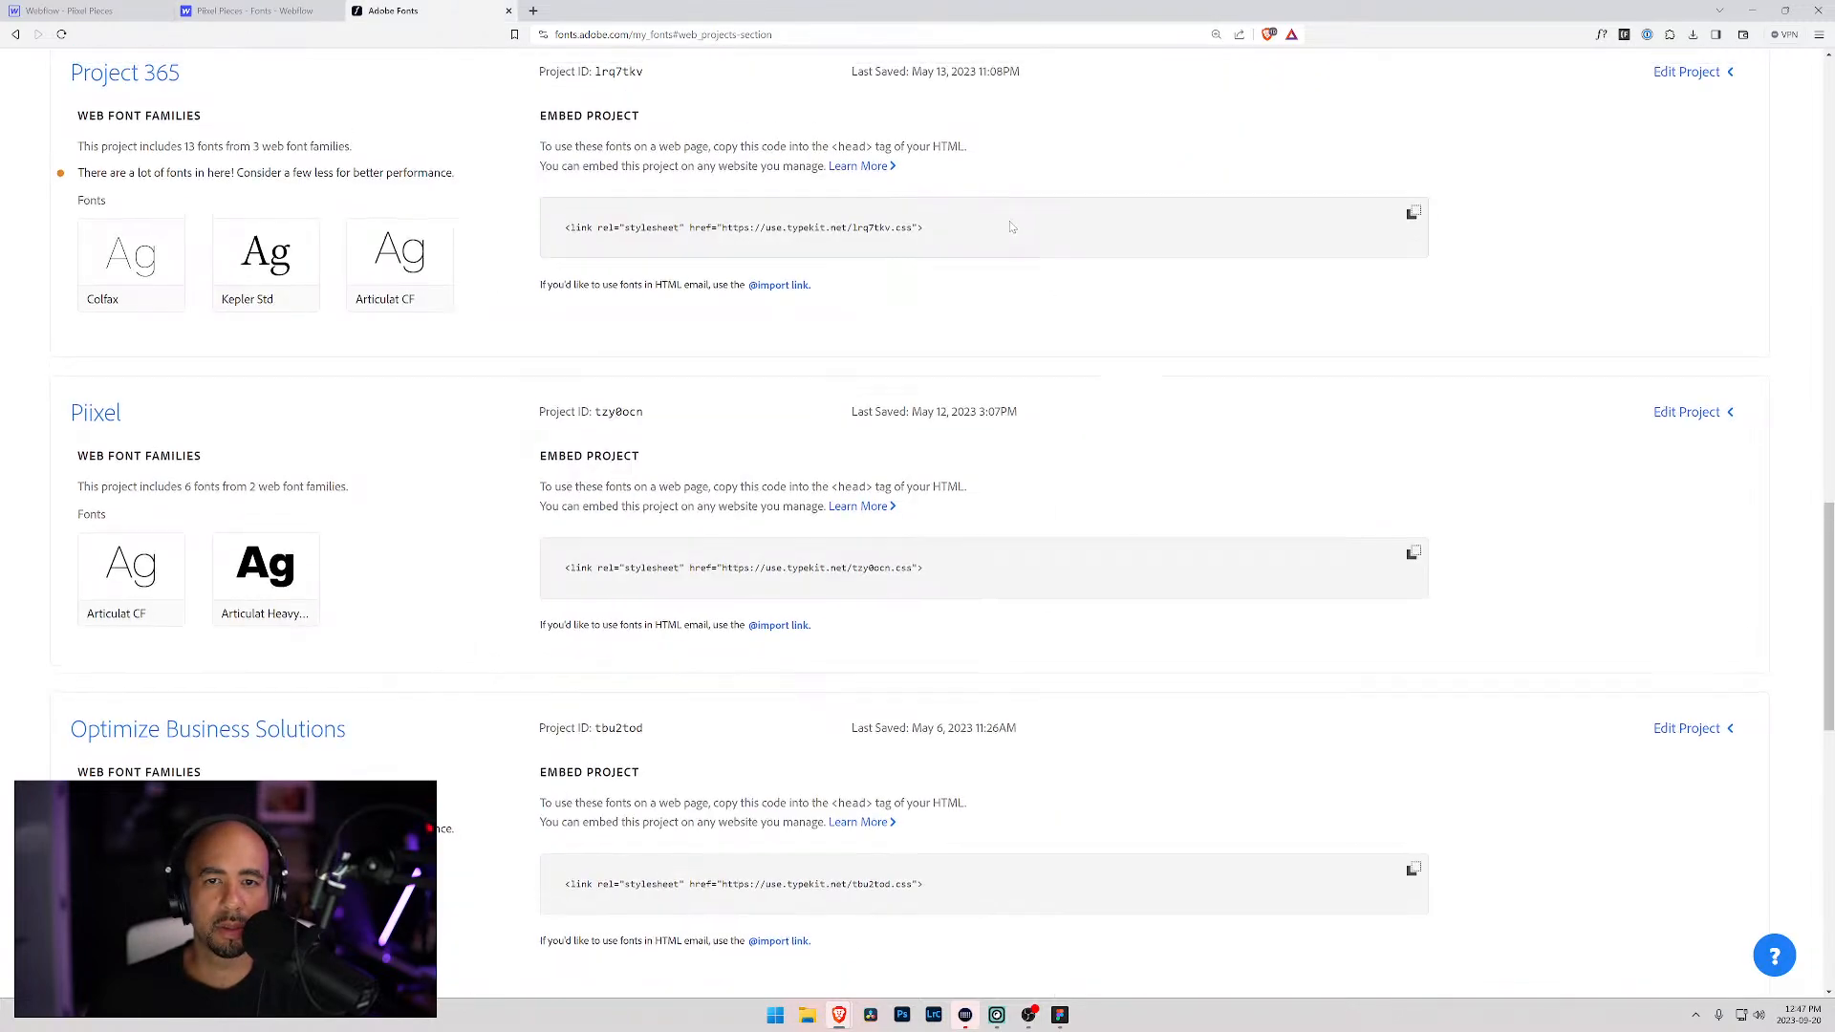
scroll(1195, 177, "up", 9)
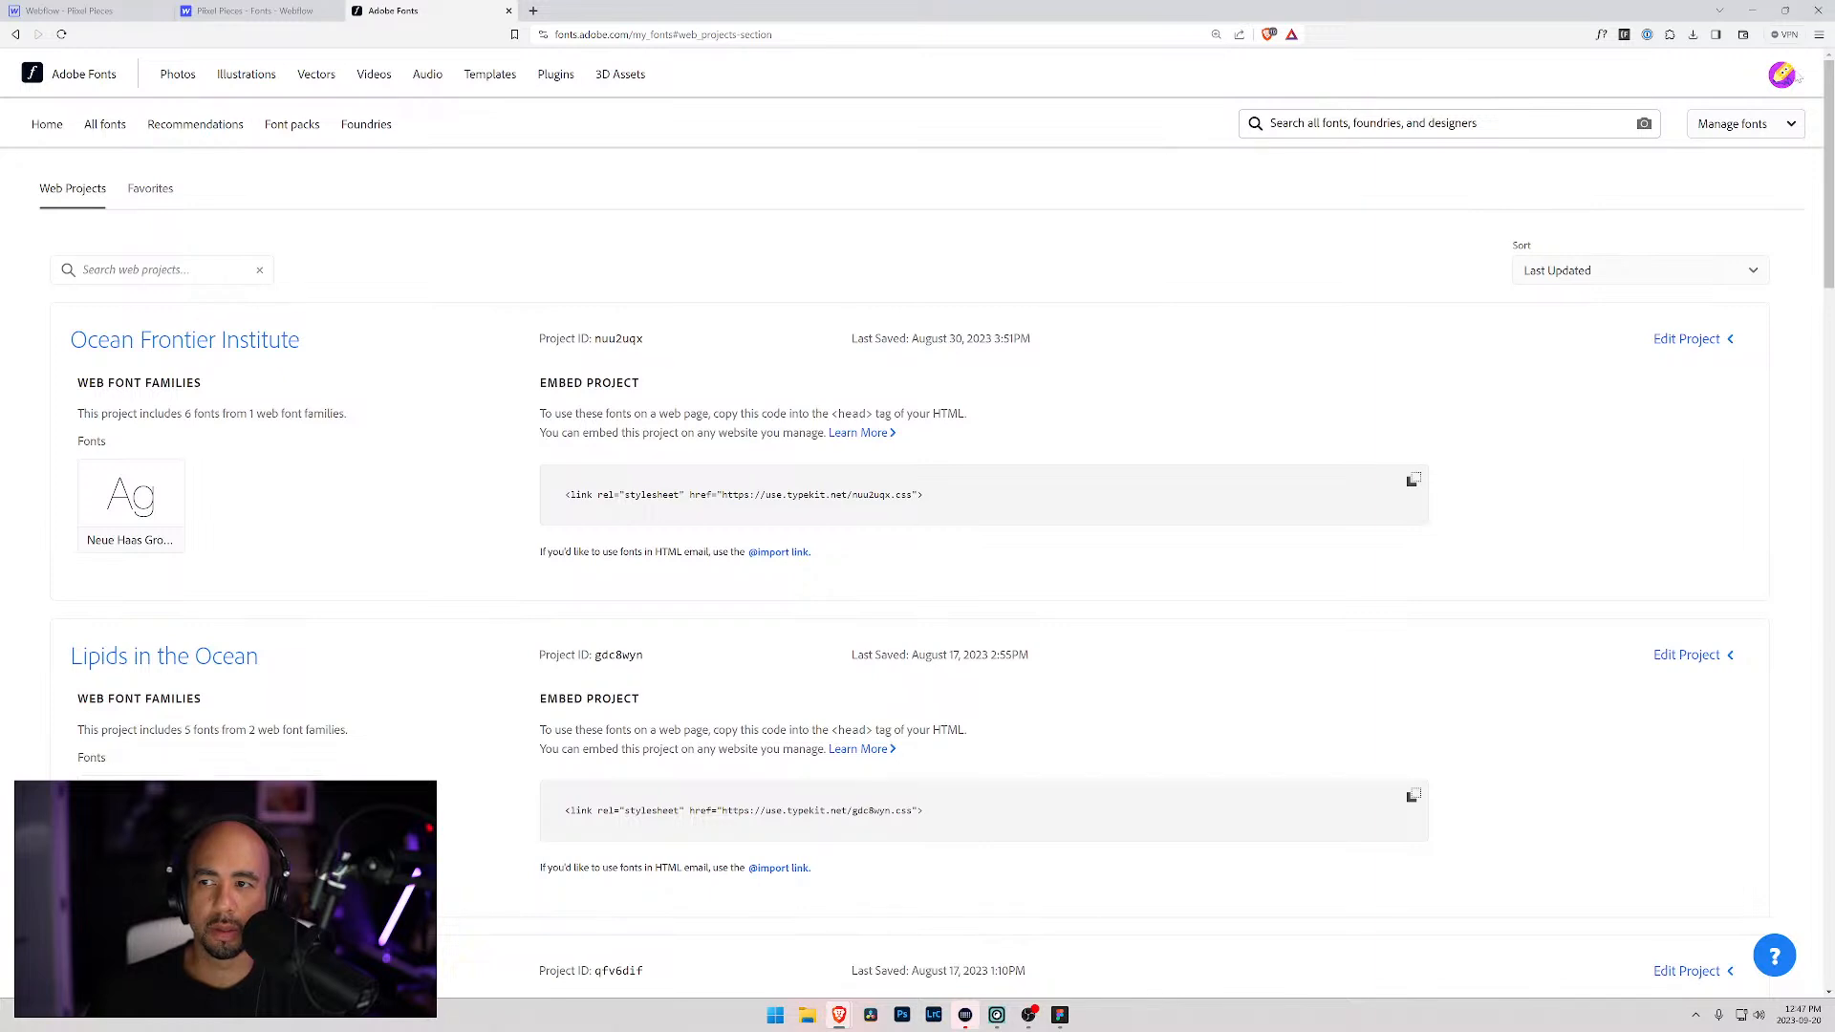
left_click(1782, 74)
left_click(1554, 236)
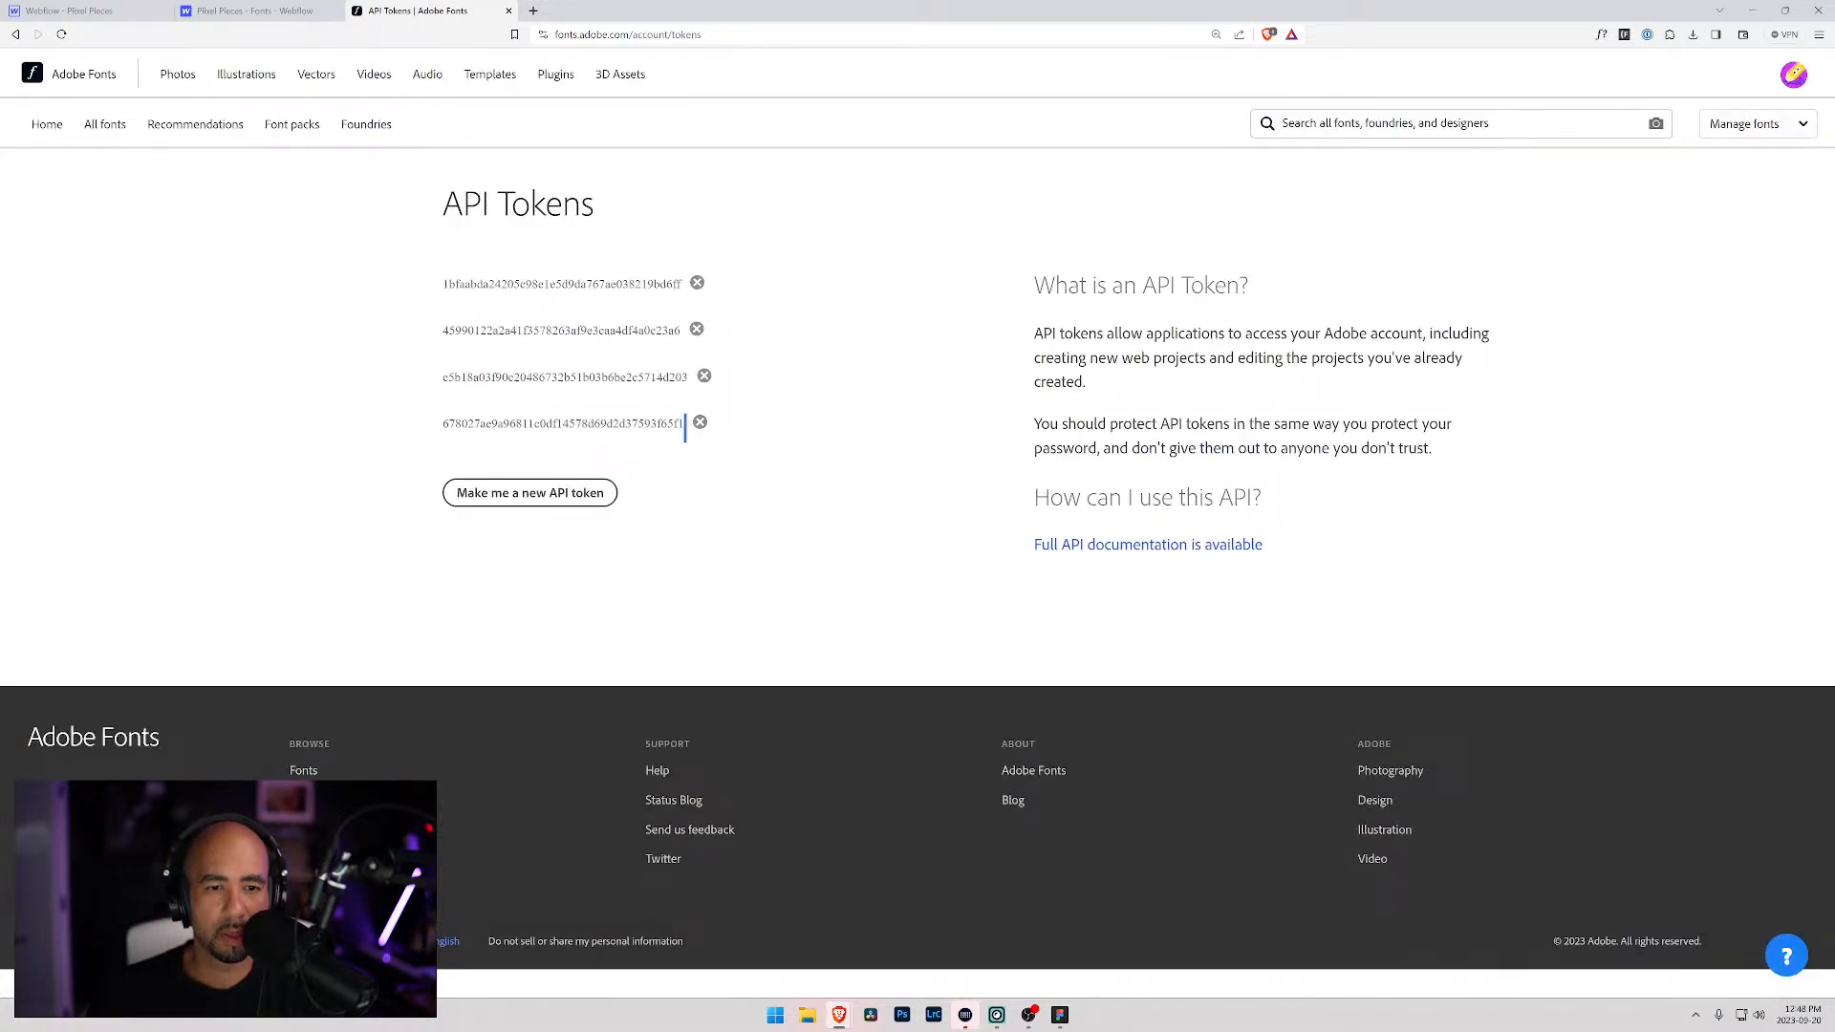
left_click_drag(685, 424, 443, 423)
key("ctrl+c")
Step: Replace the site's Adobe Fonts API token in the Webflow Fonts settings with the copied token and save it
left_click(252, 10)
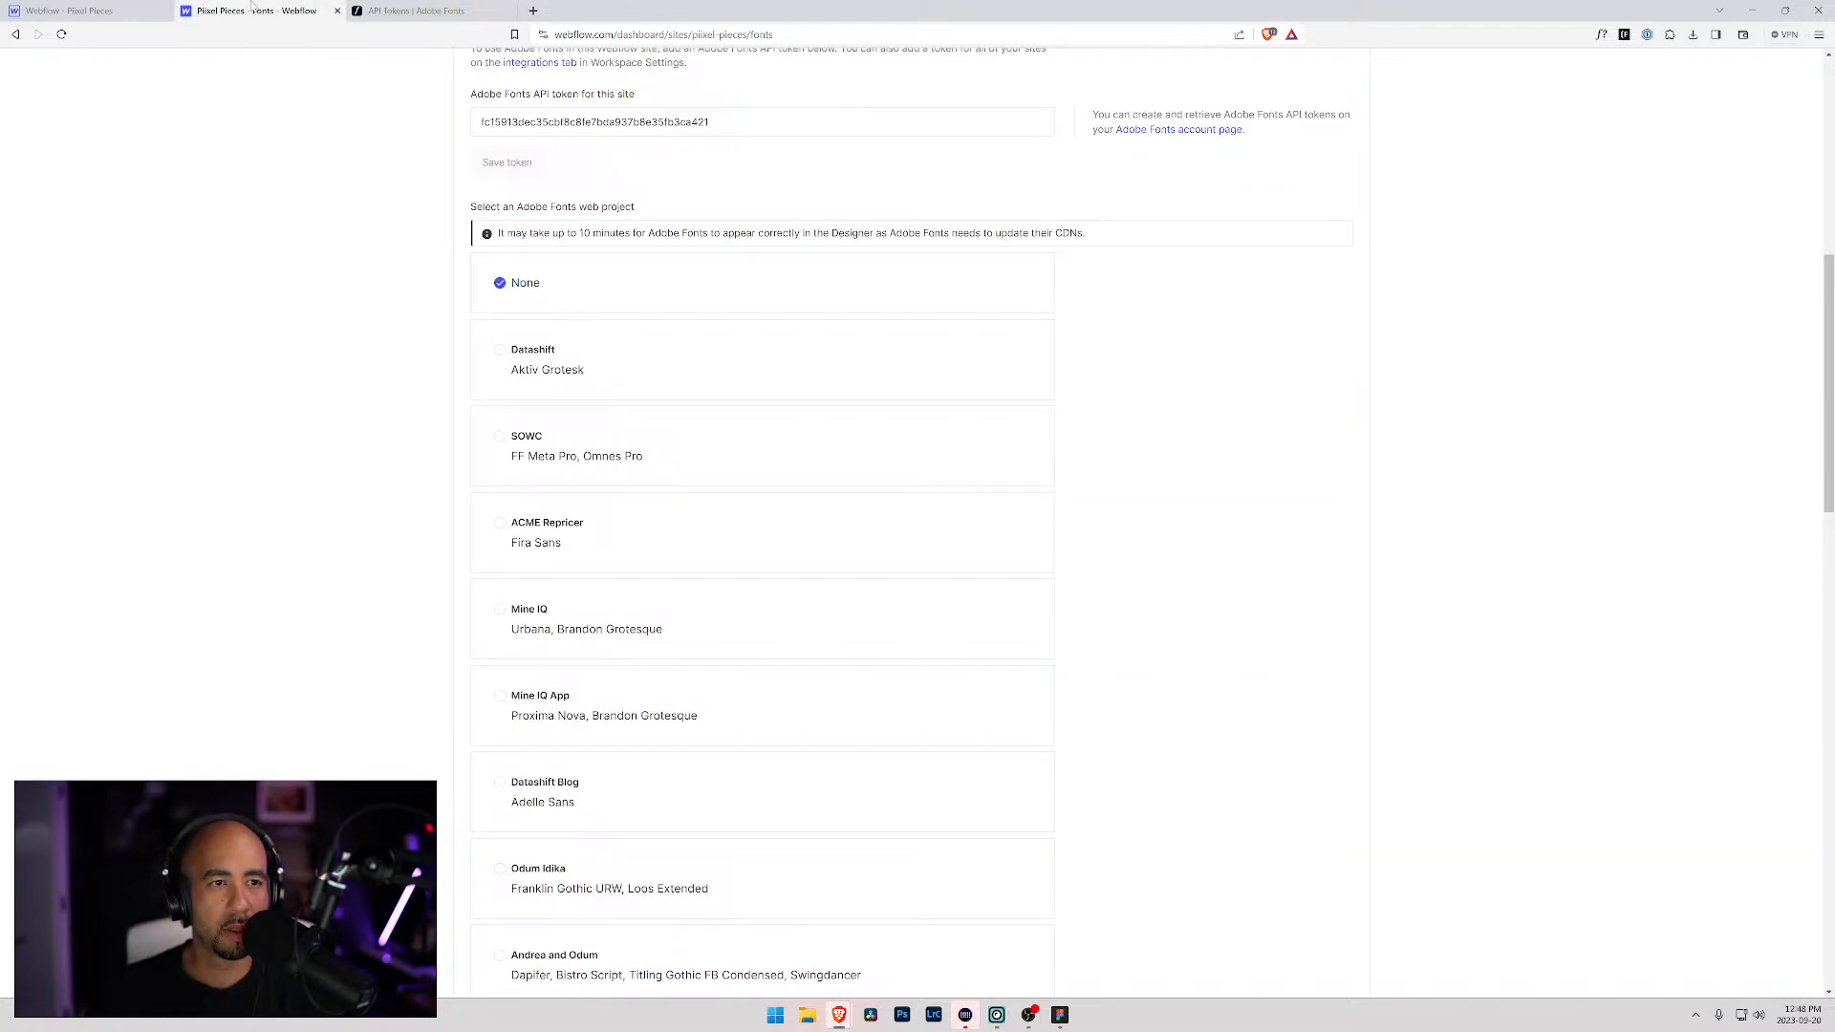
left_click_drag(712, 121, 401, 115)
key("ctrl+v")
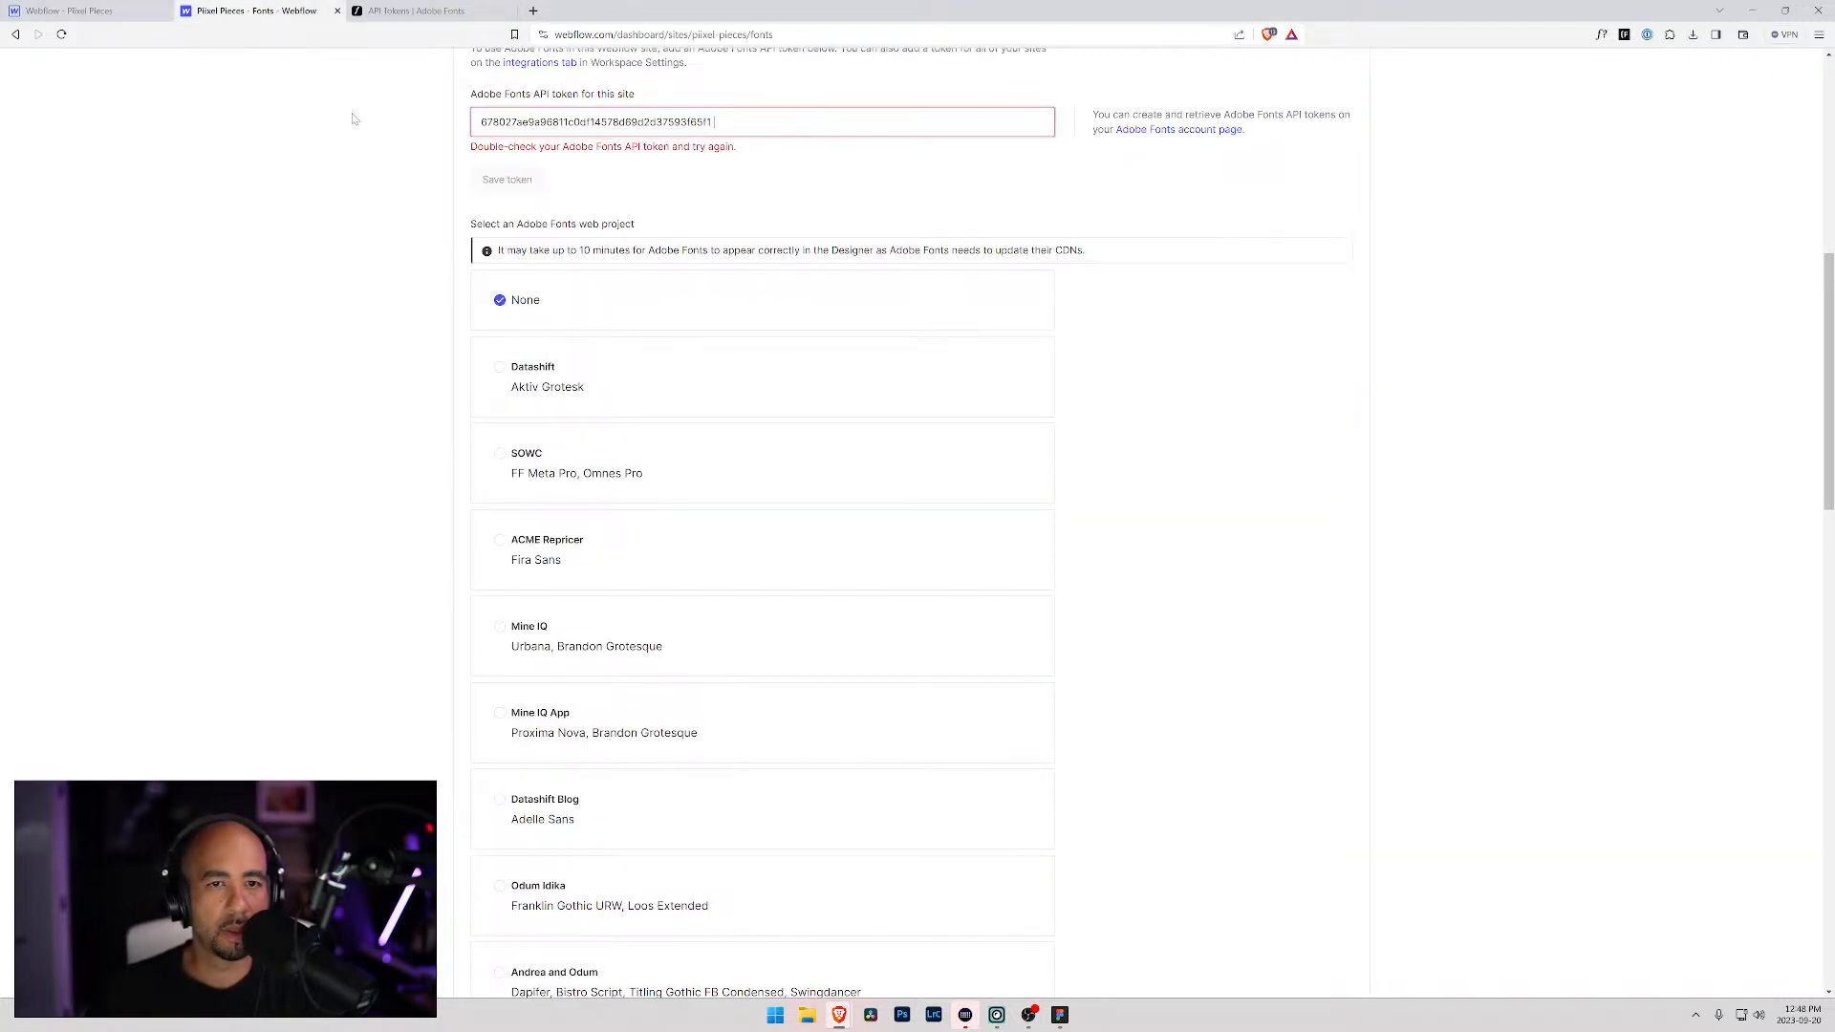
key("BackSpace")
left_click(510, 176)
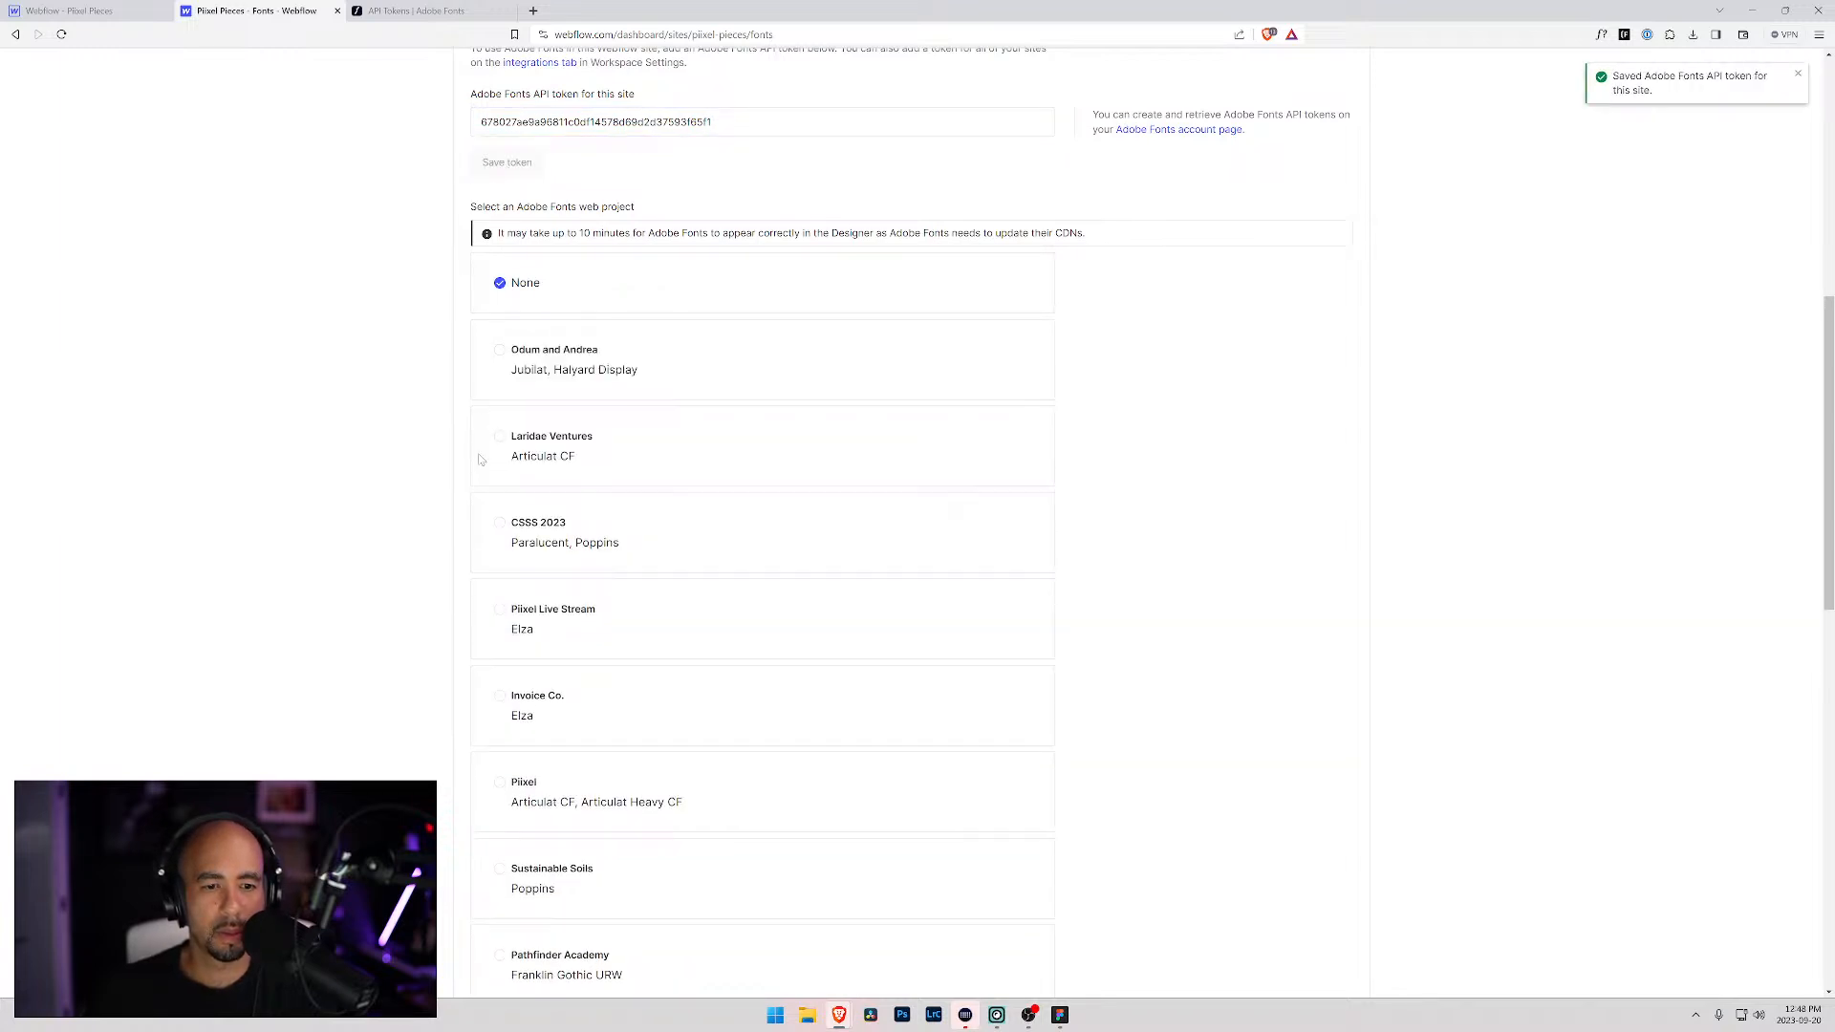
Step: Choose the Piixel web project with Articulat CF and Articulat Heavy CF for the site and save the changes
scroll(439, 511, "down", 2)
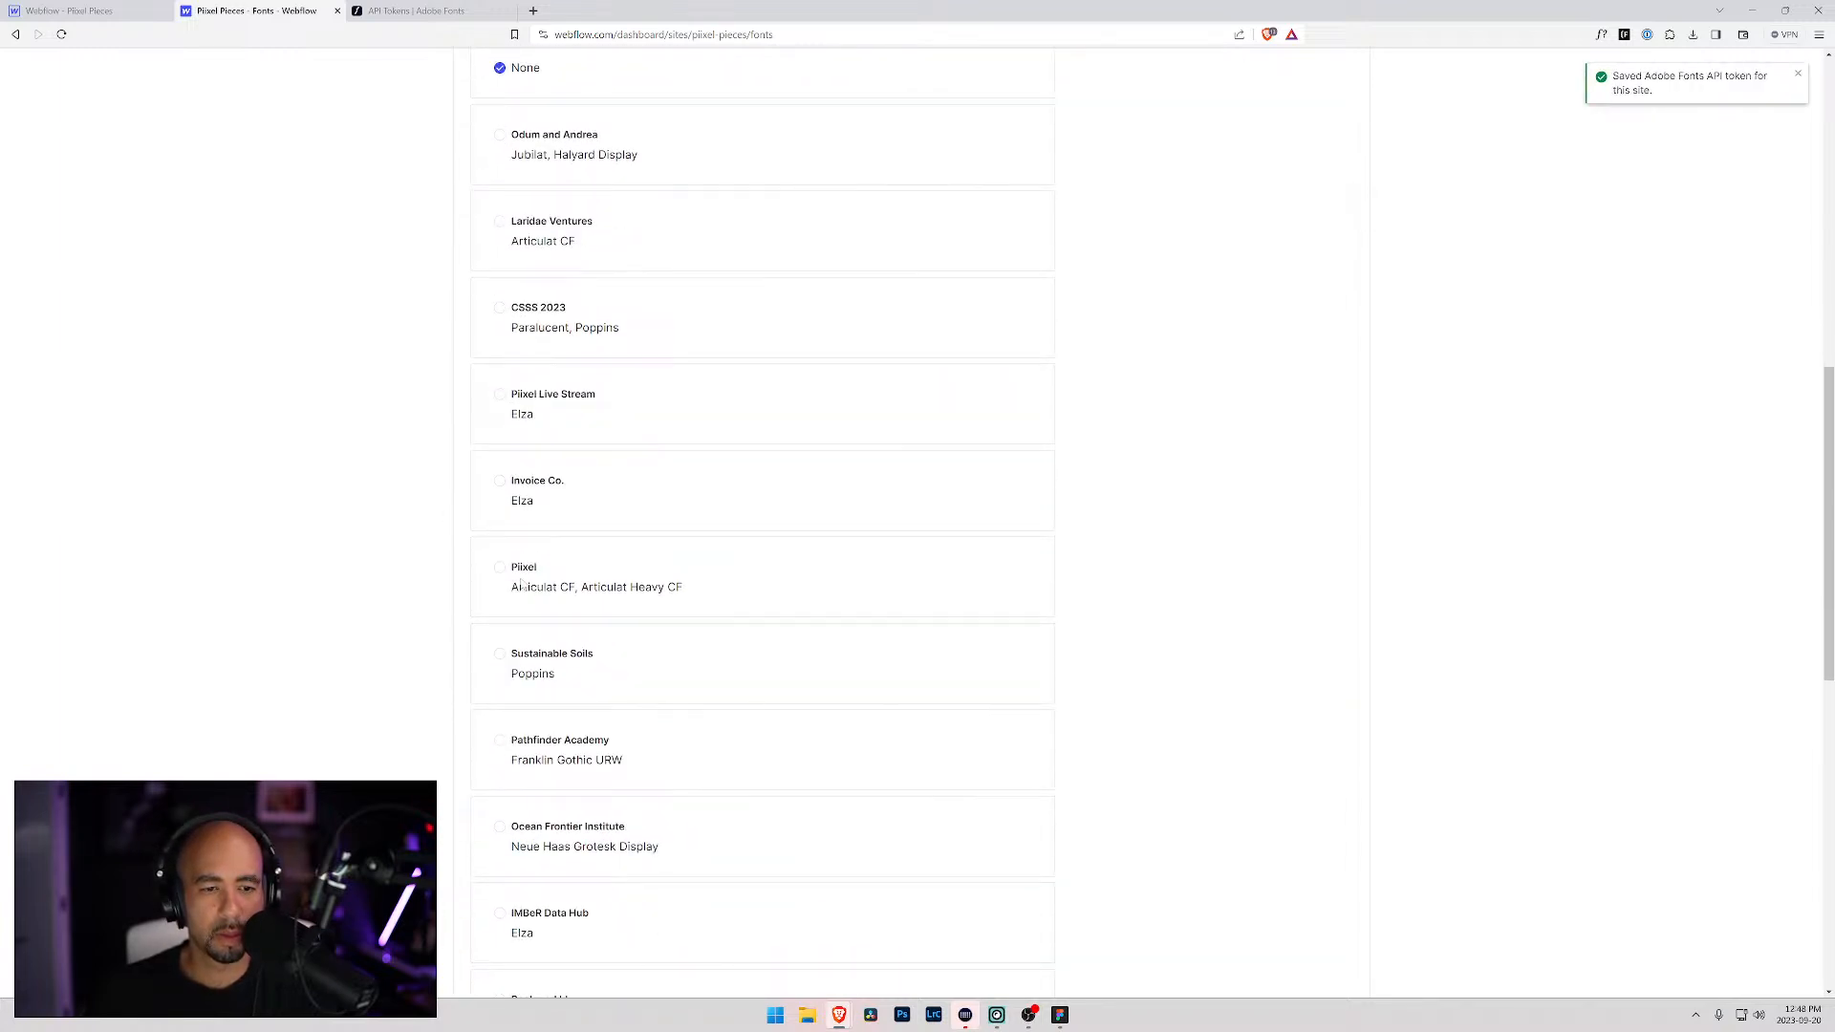
left_click(500, 570)
scroll(1338, 356, "up", 8)
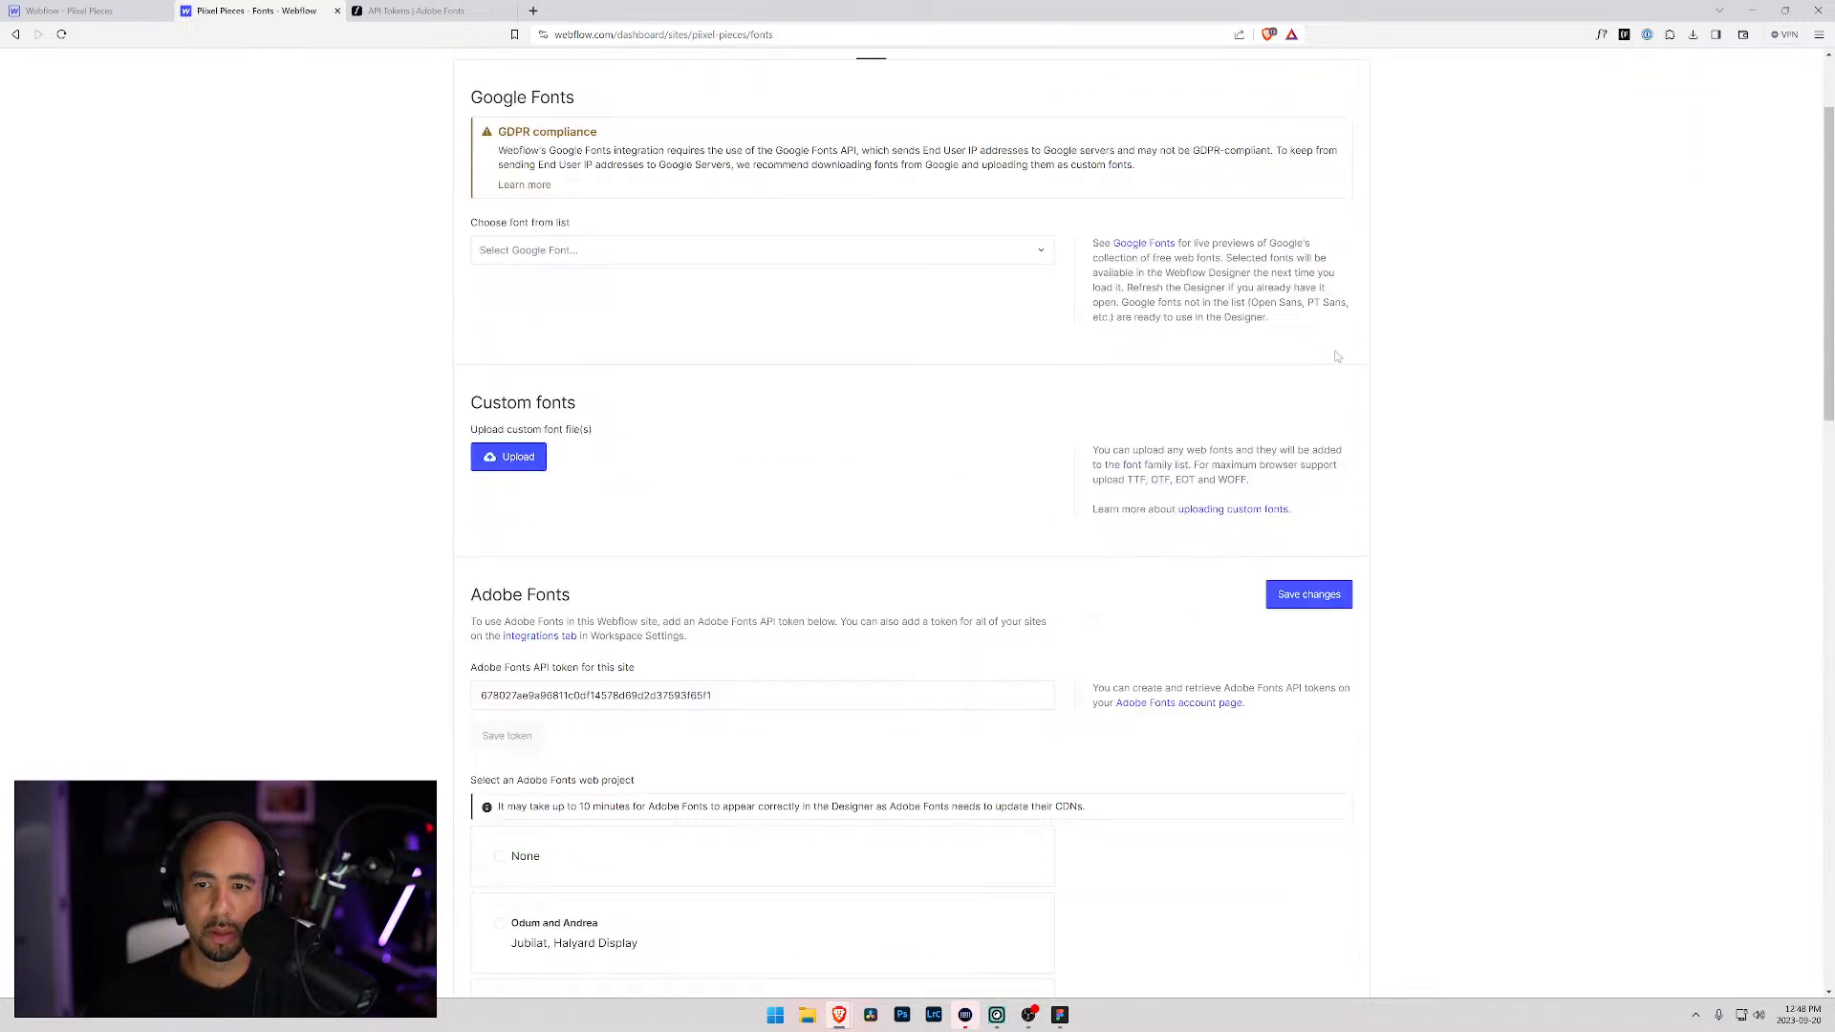
left_click(1300, 594)
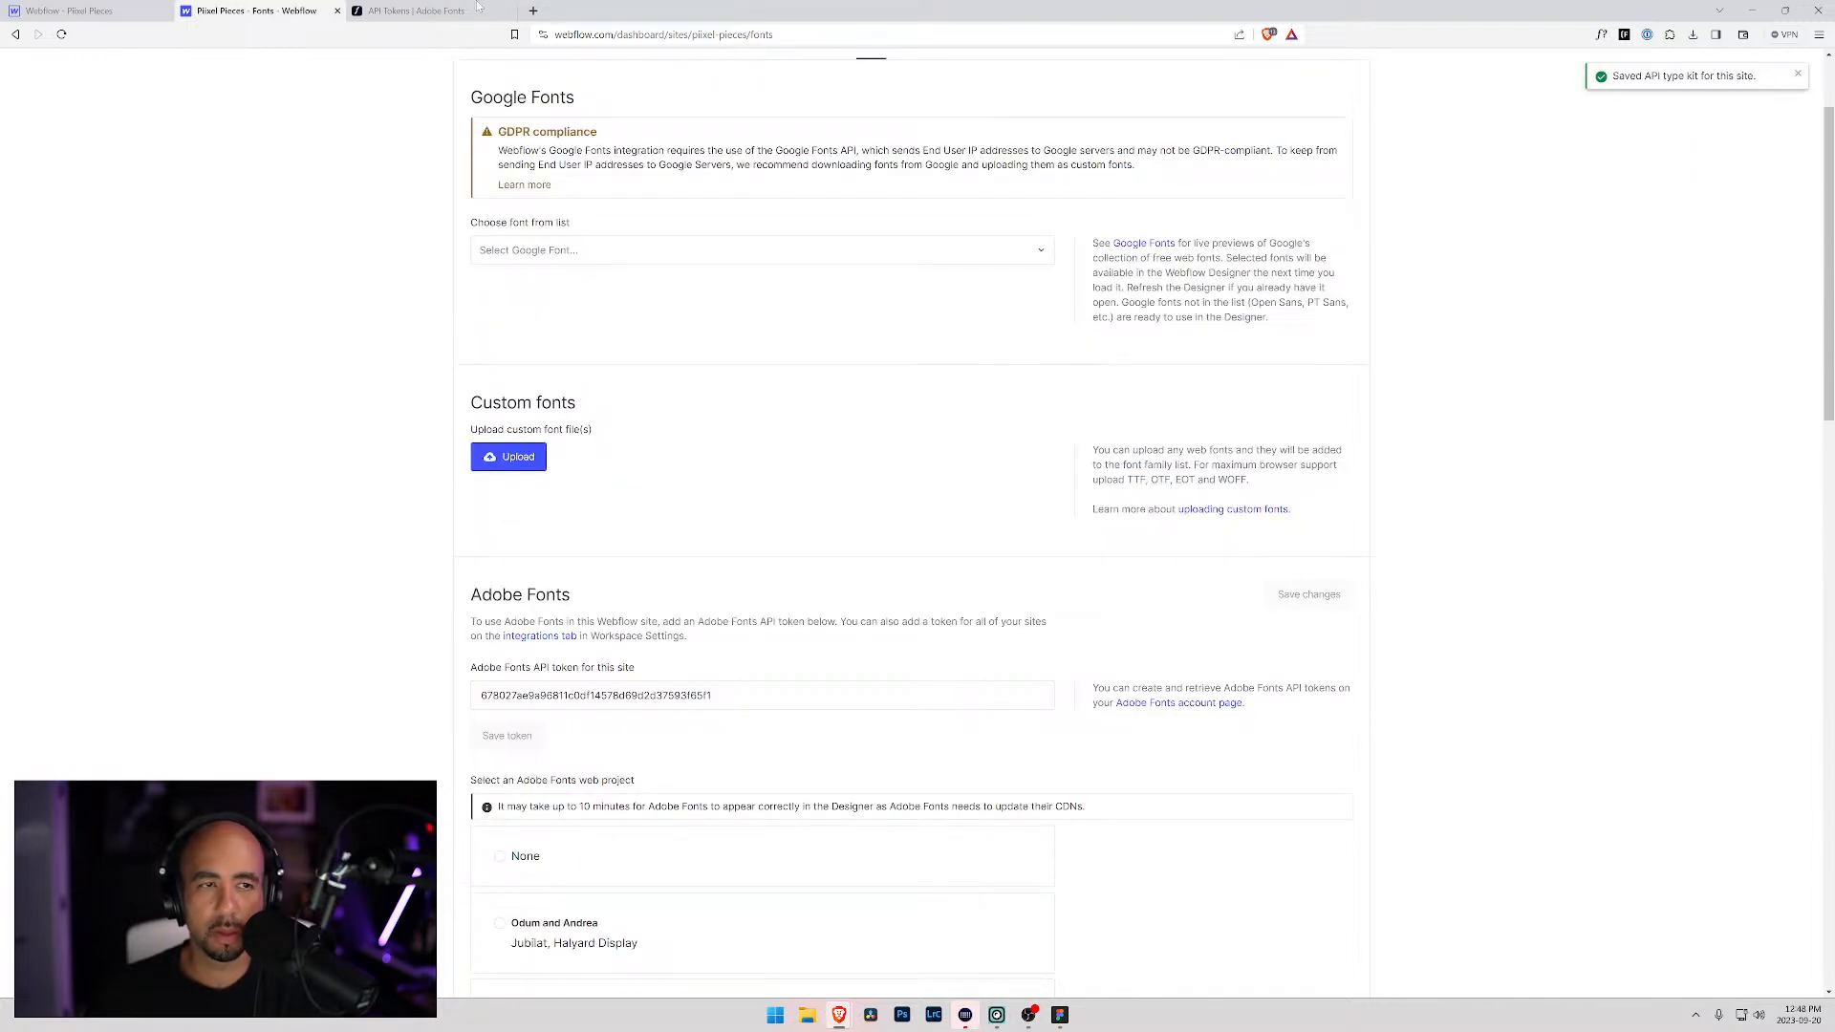
Step: Return to the Webflow Designer, check the Body's available fonts, and reload the Designer to load the Adobe fonts
left_click(449, 11)
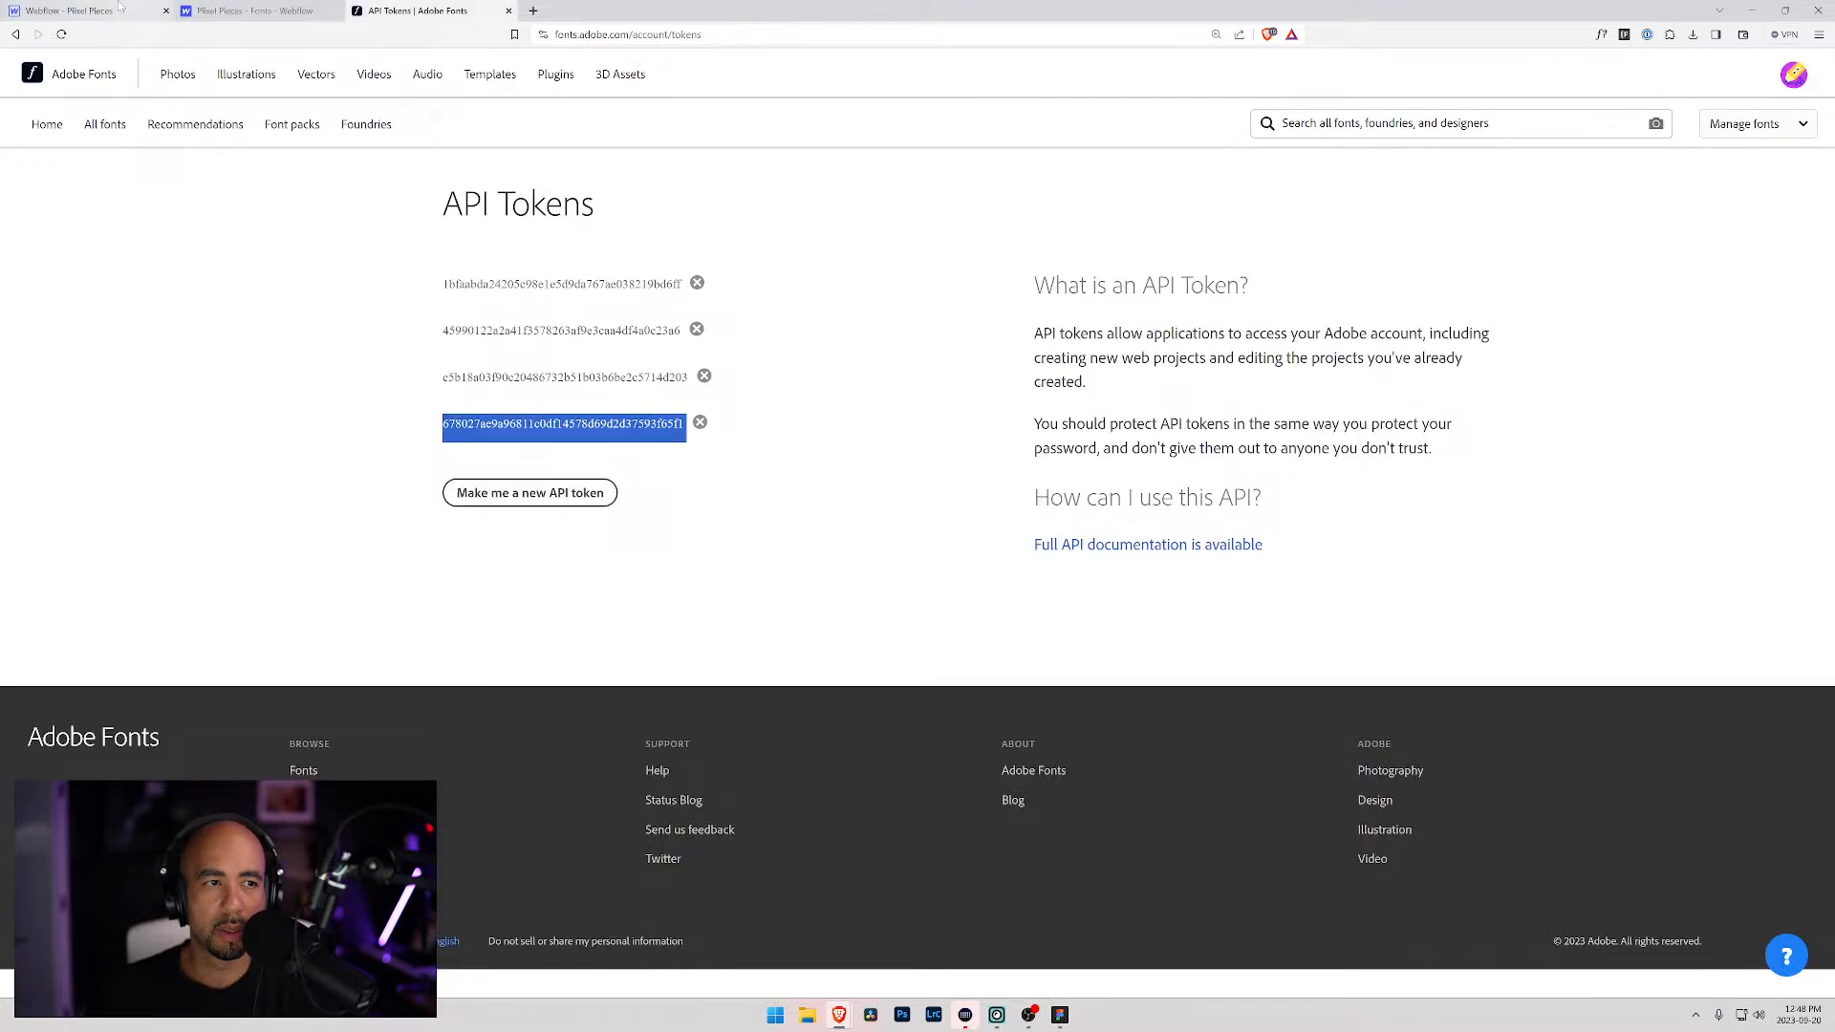
left_click(105, 10)
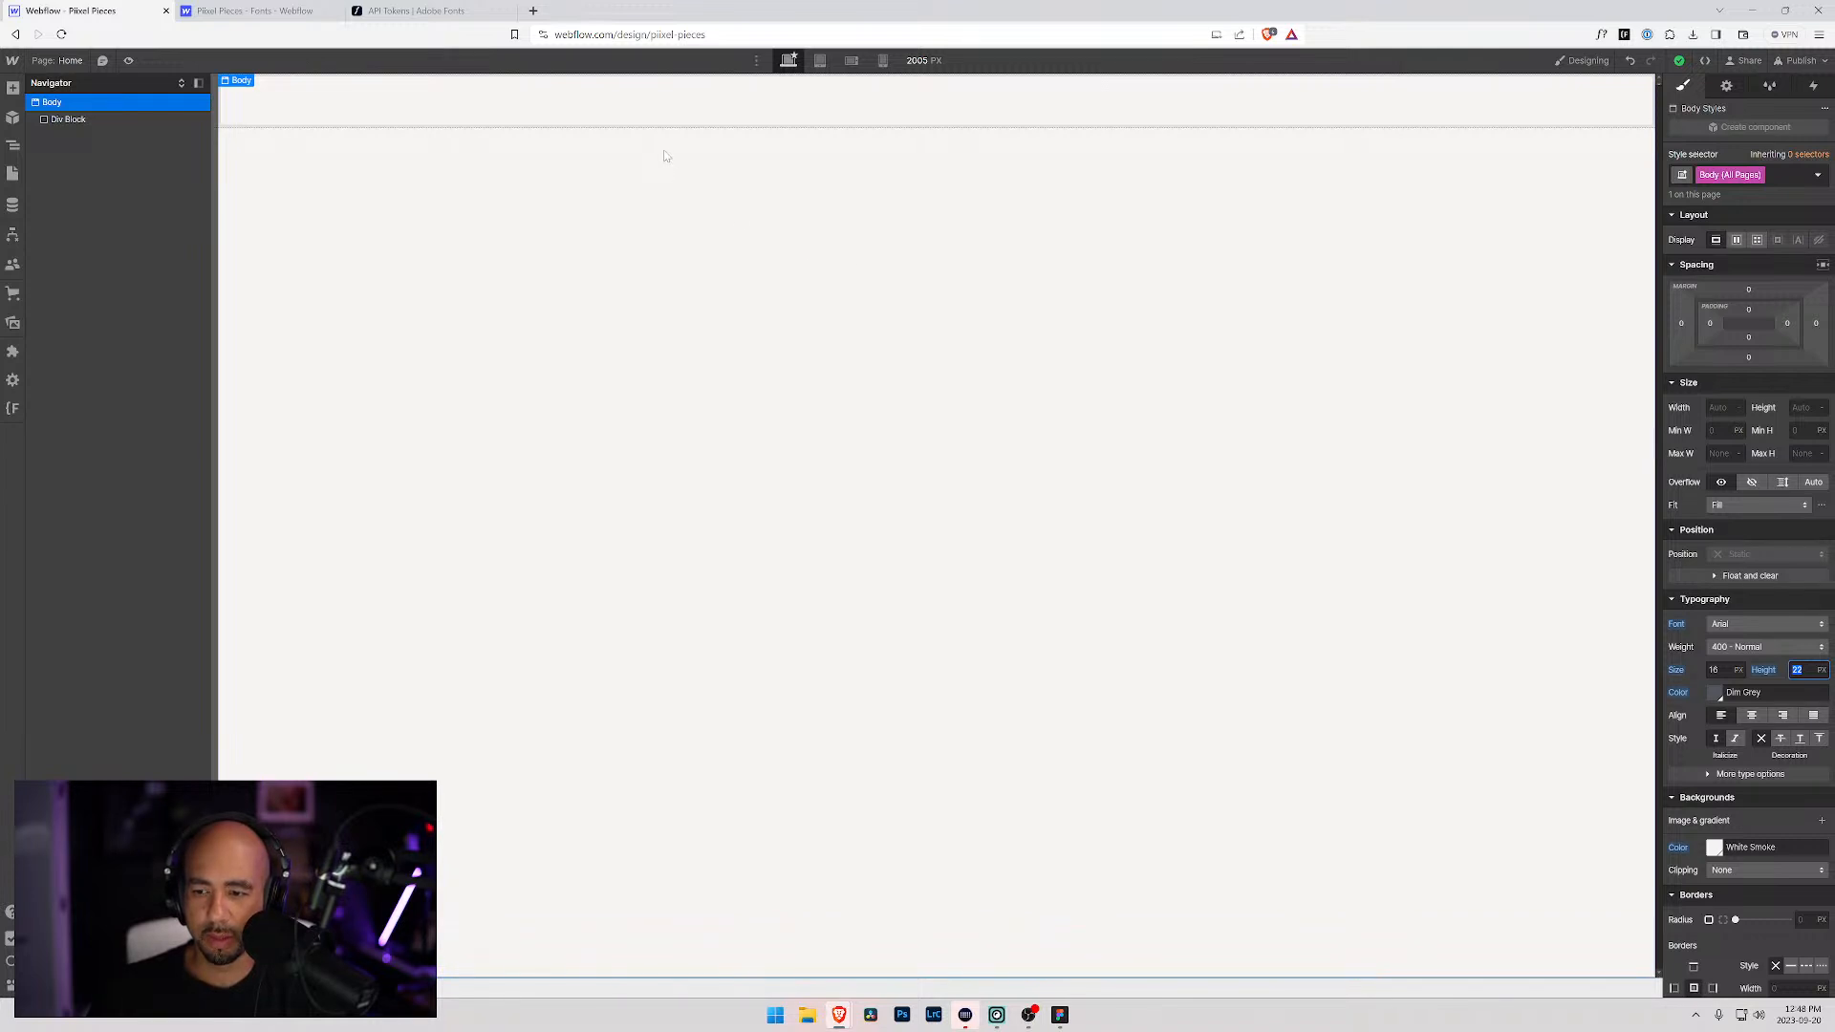
left_click(1721, 624)
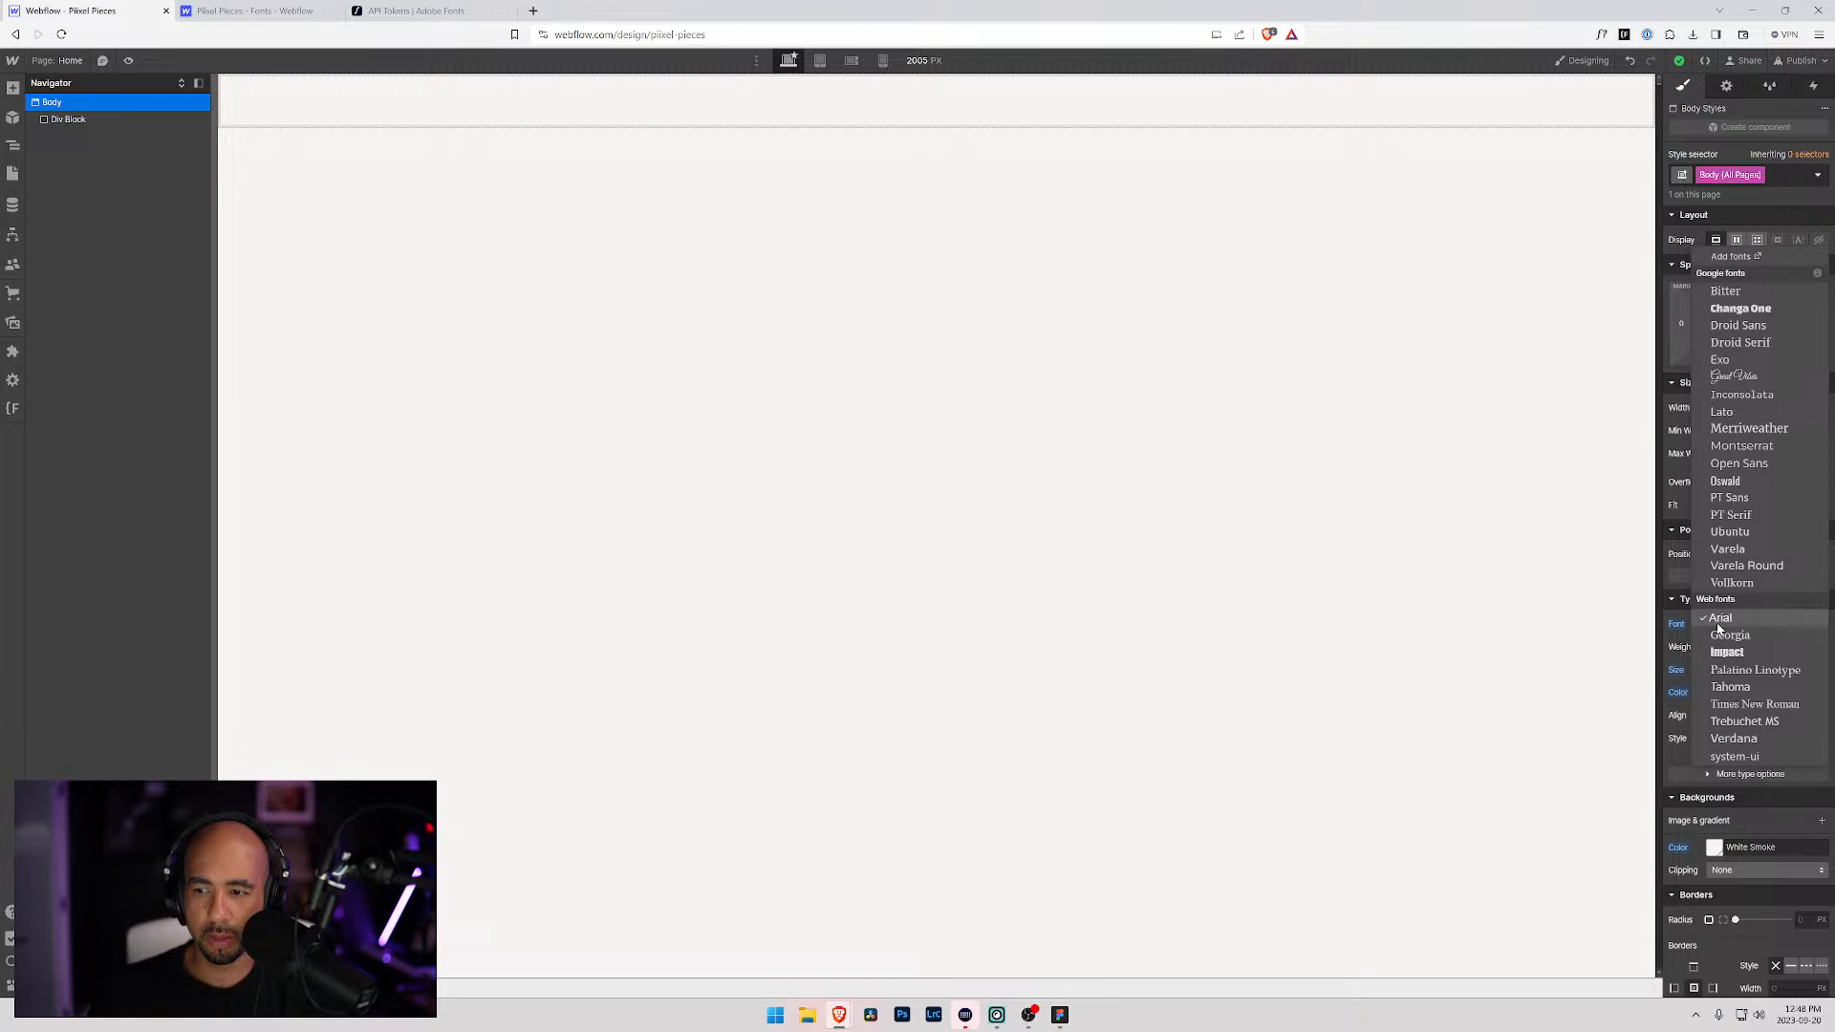
key("ctrl+Tab")
left_click(114, 10)
key("ctrl+r")
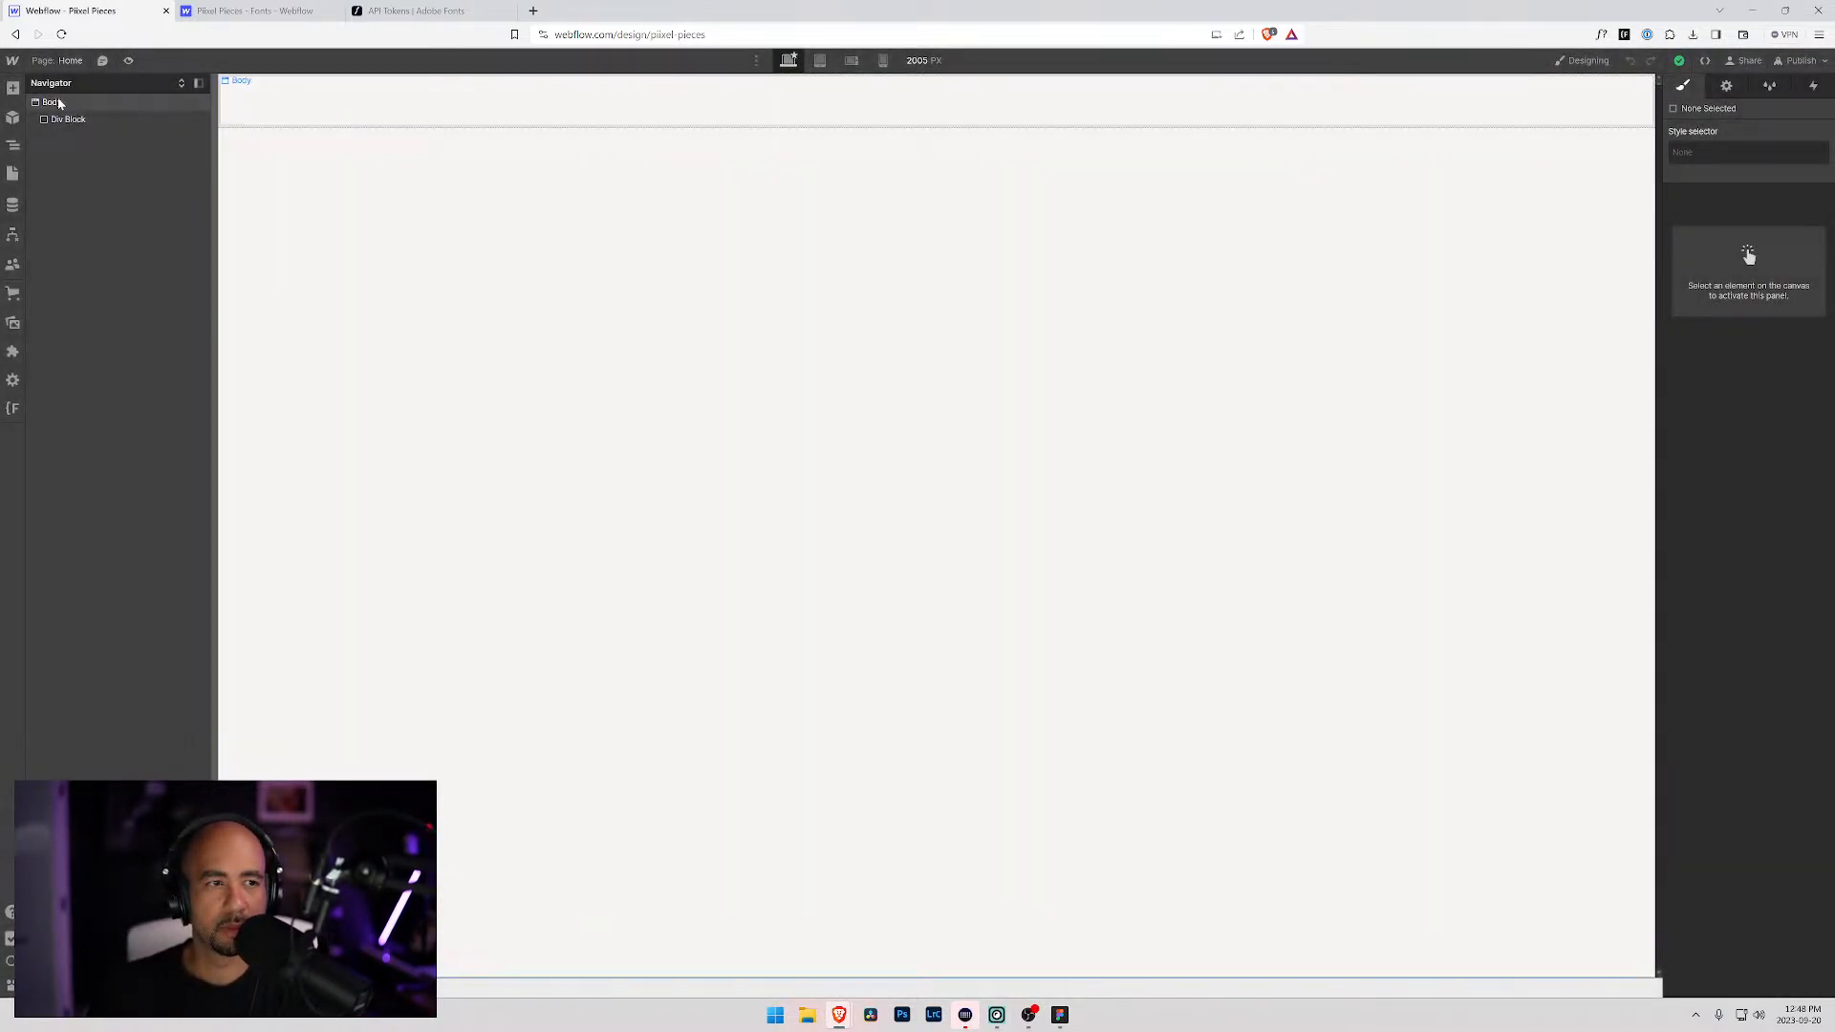
Step: Set the Body (All Pages) font to articulat-cf with weight 400 - Normal
left_click(59, 102)
left_click(1712, 175)
left_click(1709, 258)
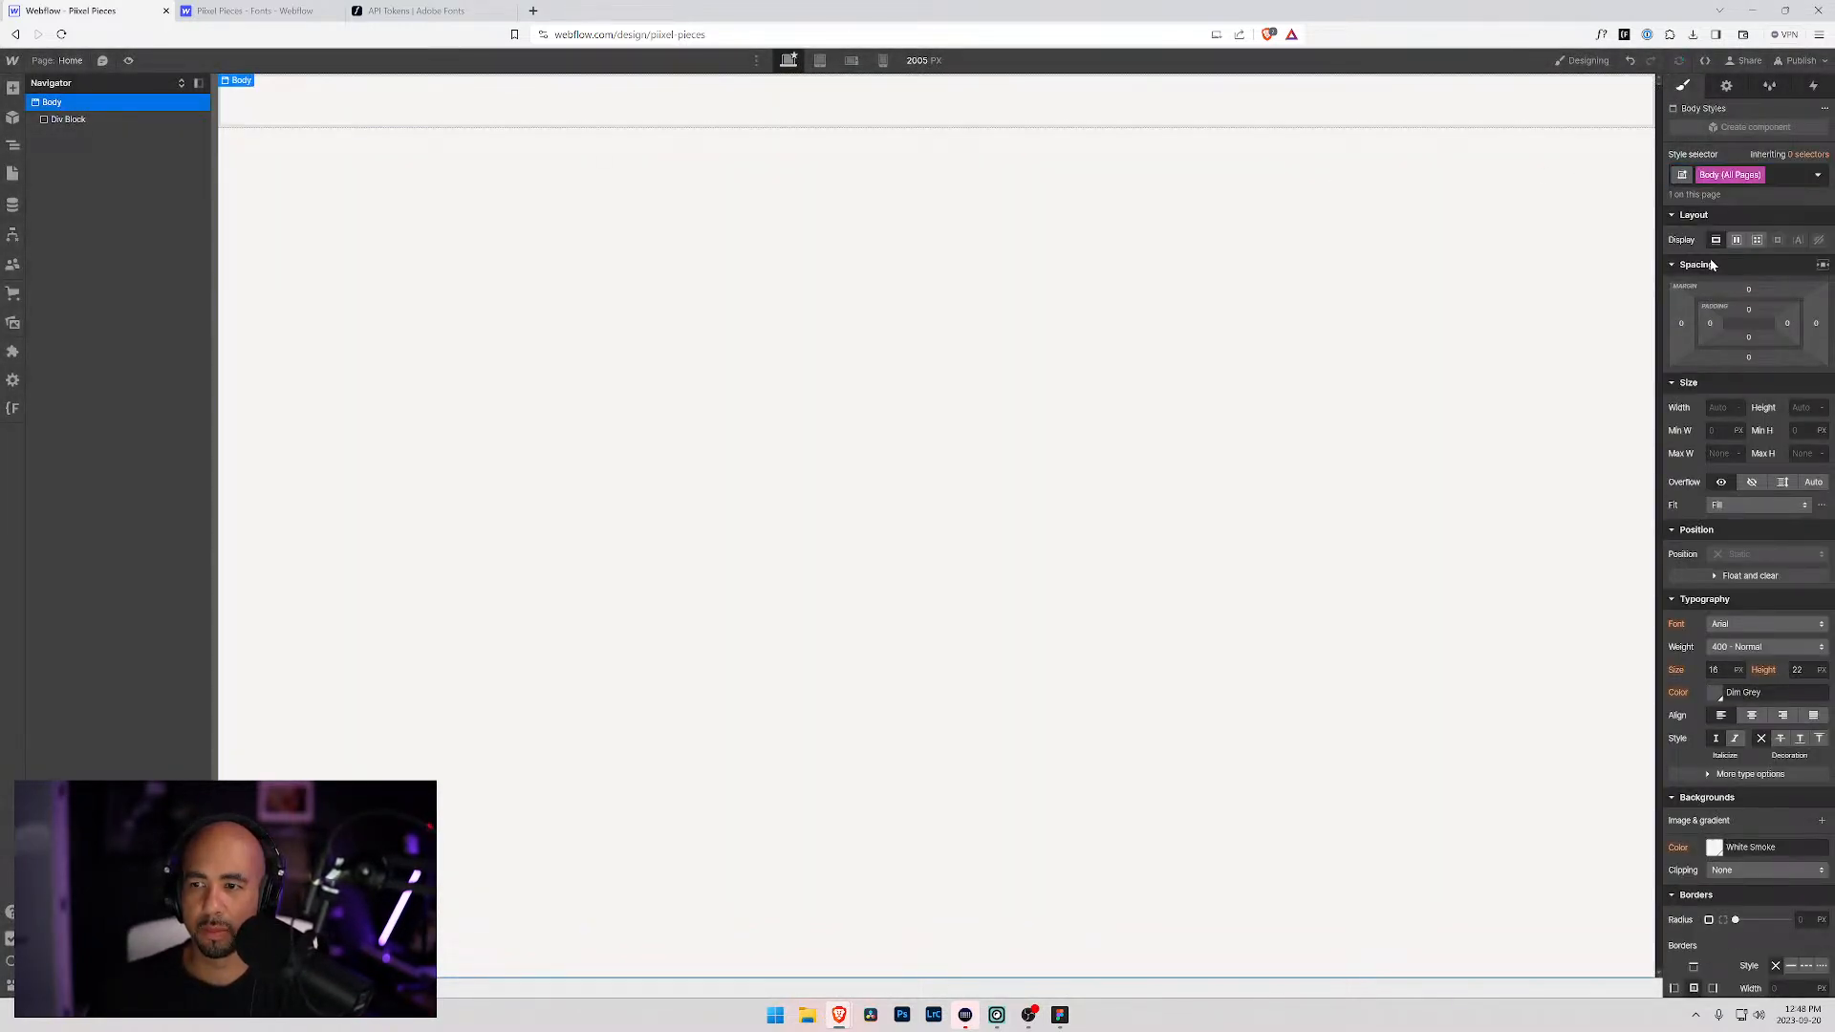
left_click(1729, 623)
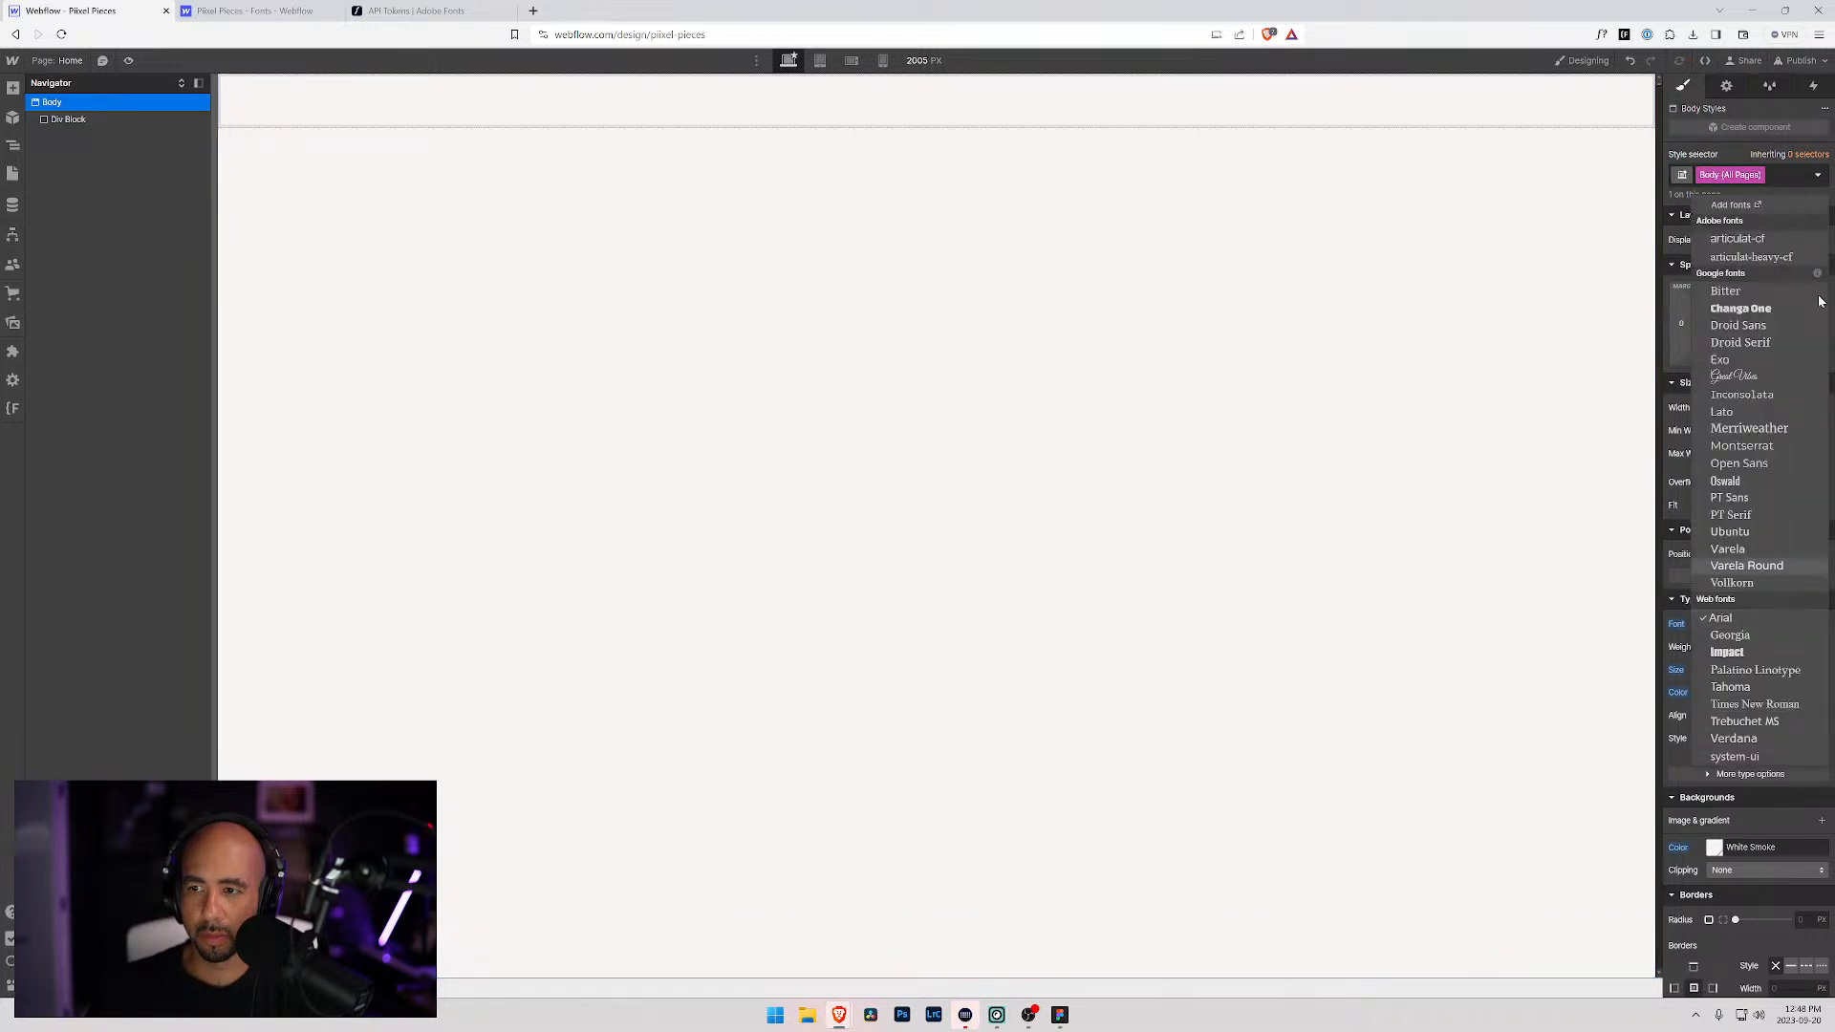
left_click(1774, 238)
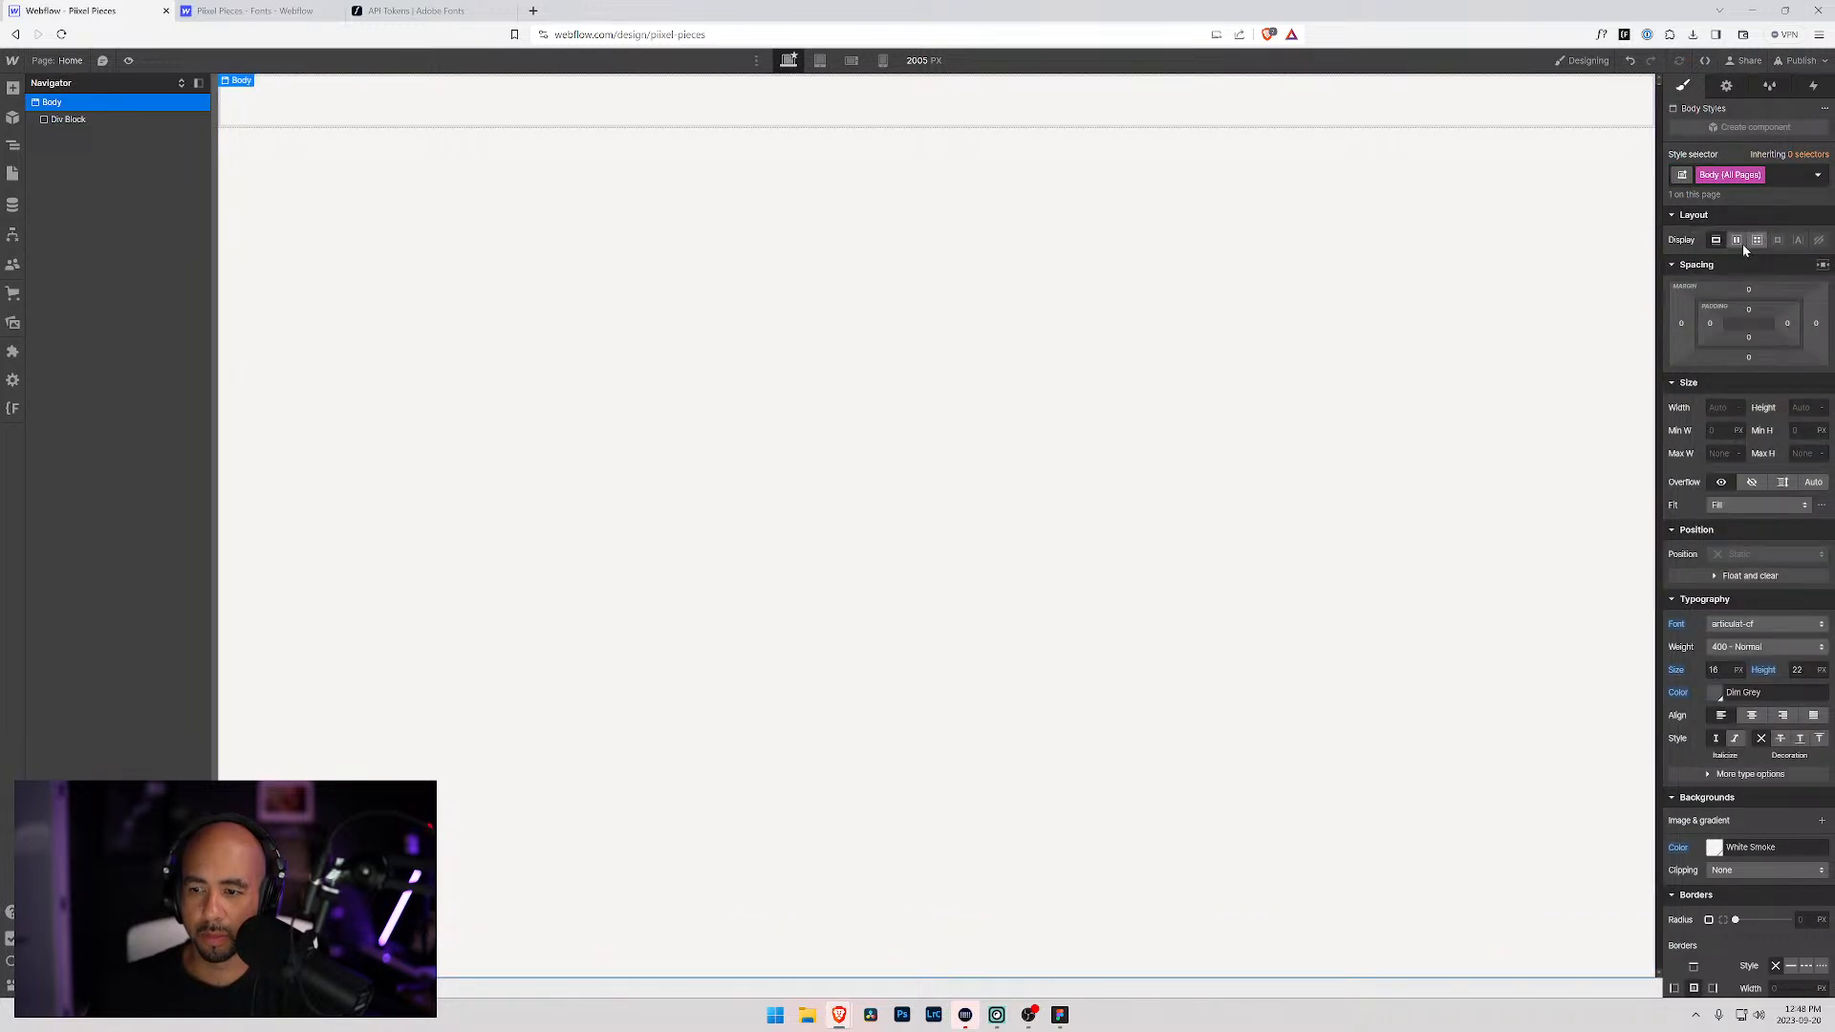
left_click(1723, 647)
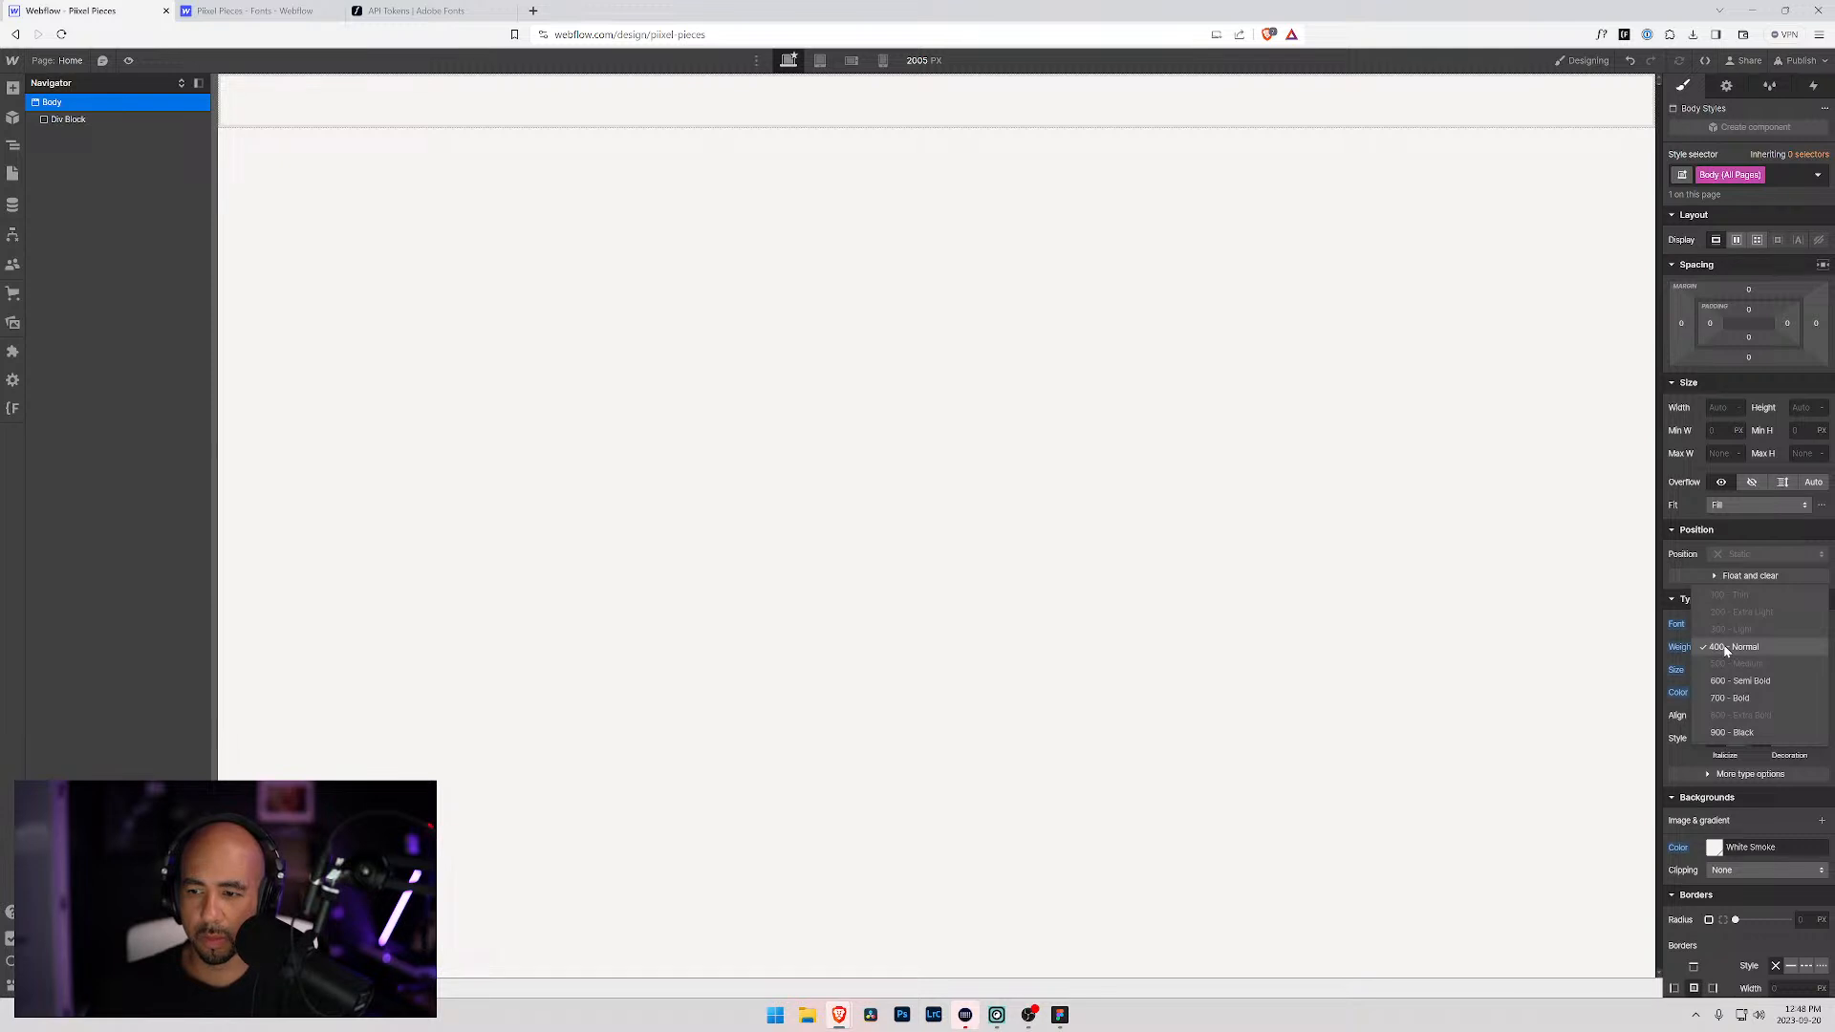
left_click(1725, 650)
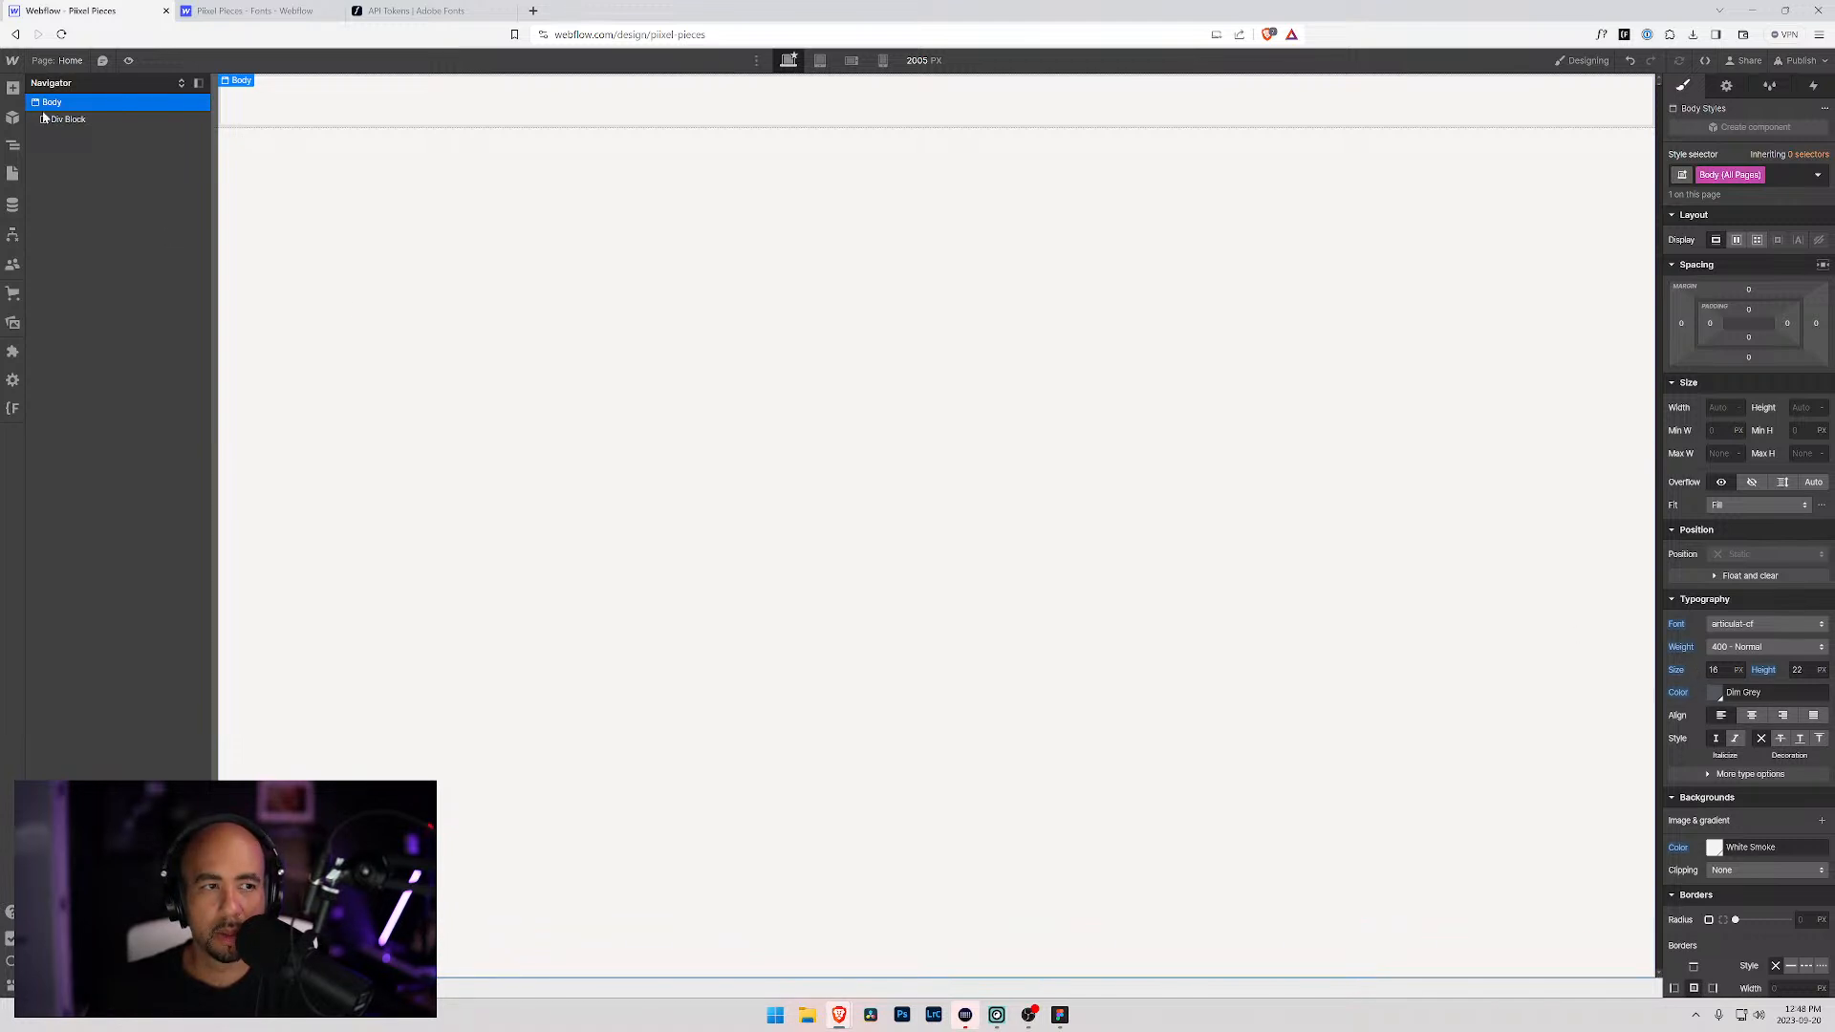
Step: Give the div block directly under Body a new class named Wrapper
left_click(72, 124)
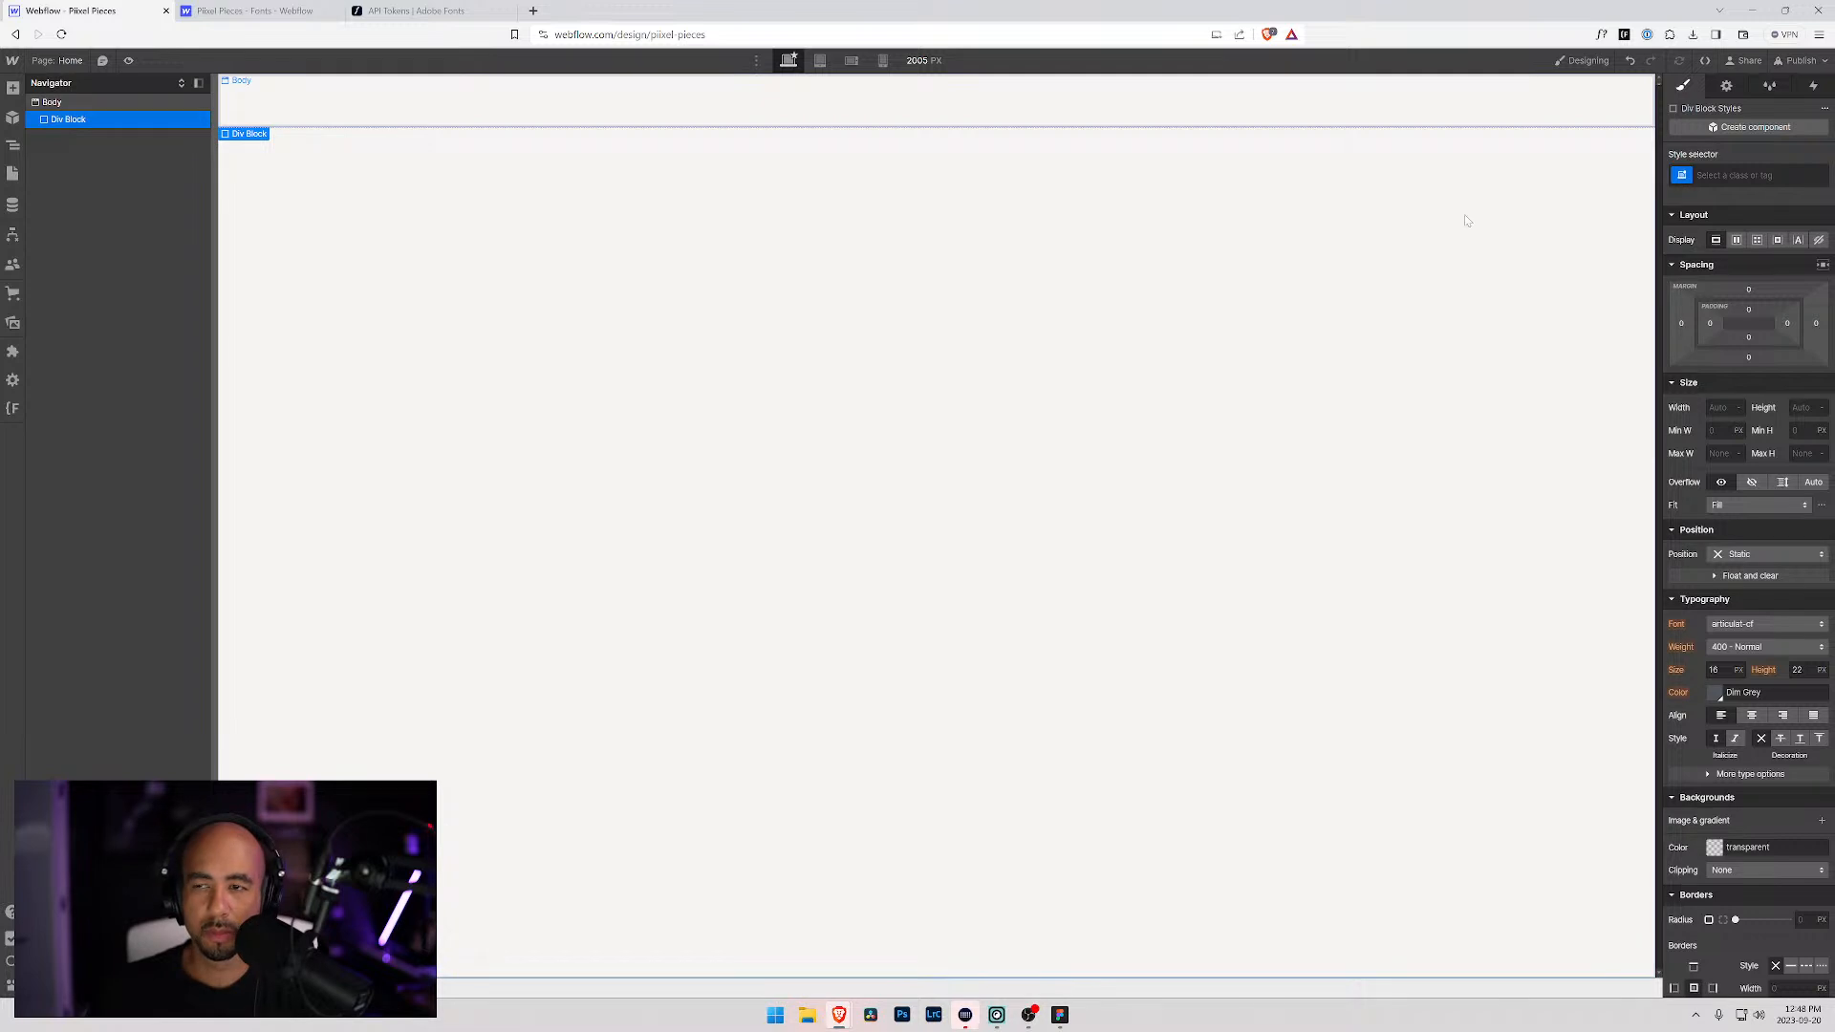
left_click(1711, 176)
type("Wrapper")
key("Return")
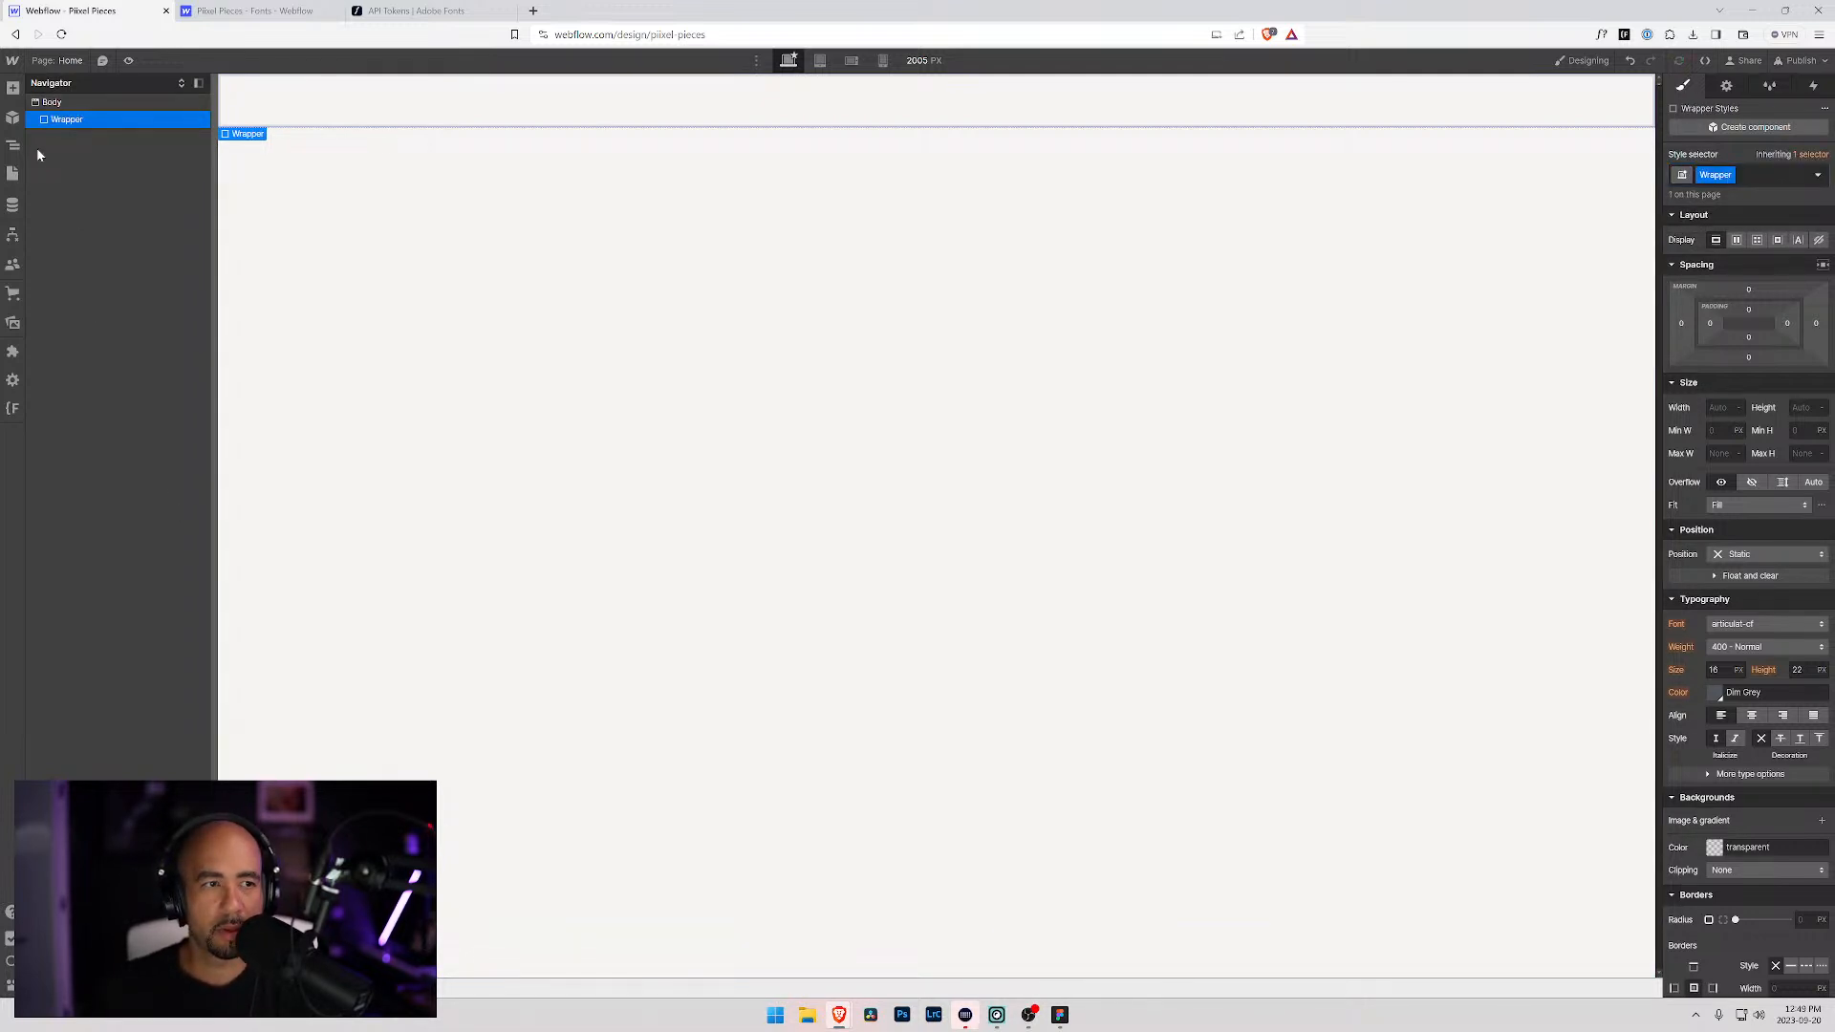
Step: Insert a div block inside the Wrapper
left_click(48, 103)
left_click(61, 121)
key("ctrl+e")
type("div")
key("Return")
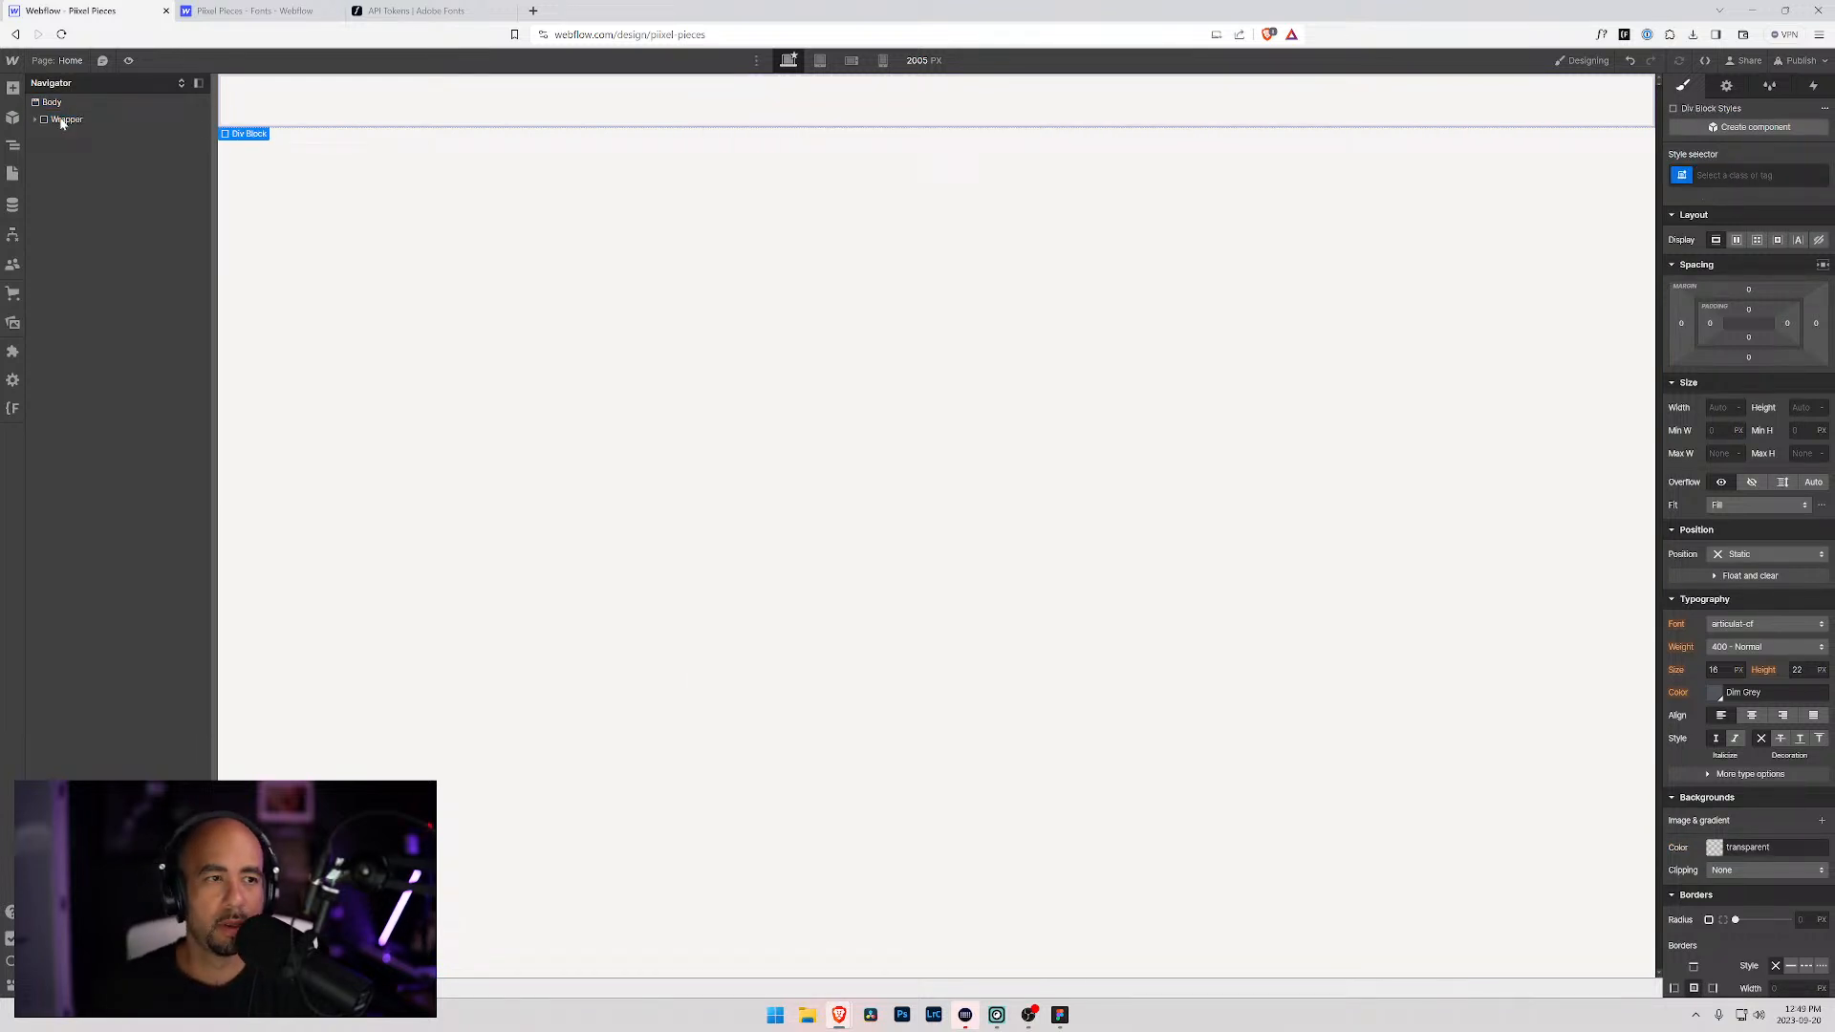
Step: Switch to the Piixel Brand Guide in Figma and examine the Home V2 layout section by section, from the header down to pricing
left_click(248, 11)
left_click(143, 11)
key("alt+Tab")
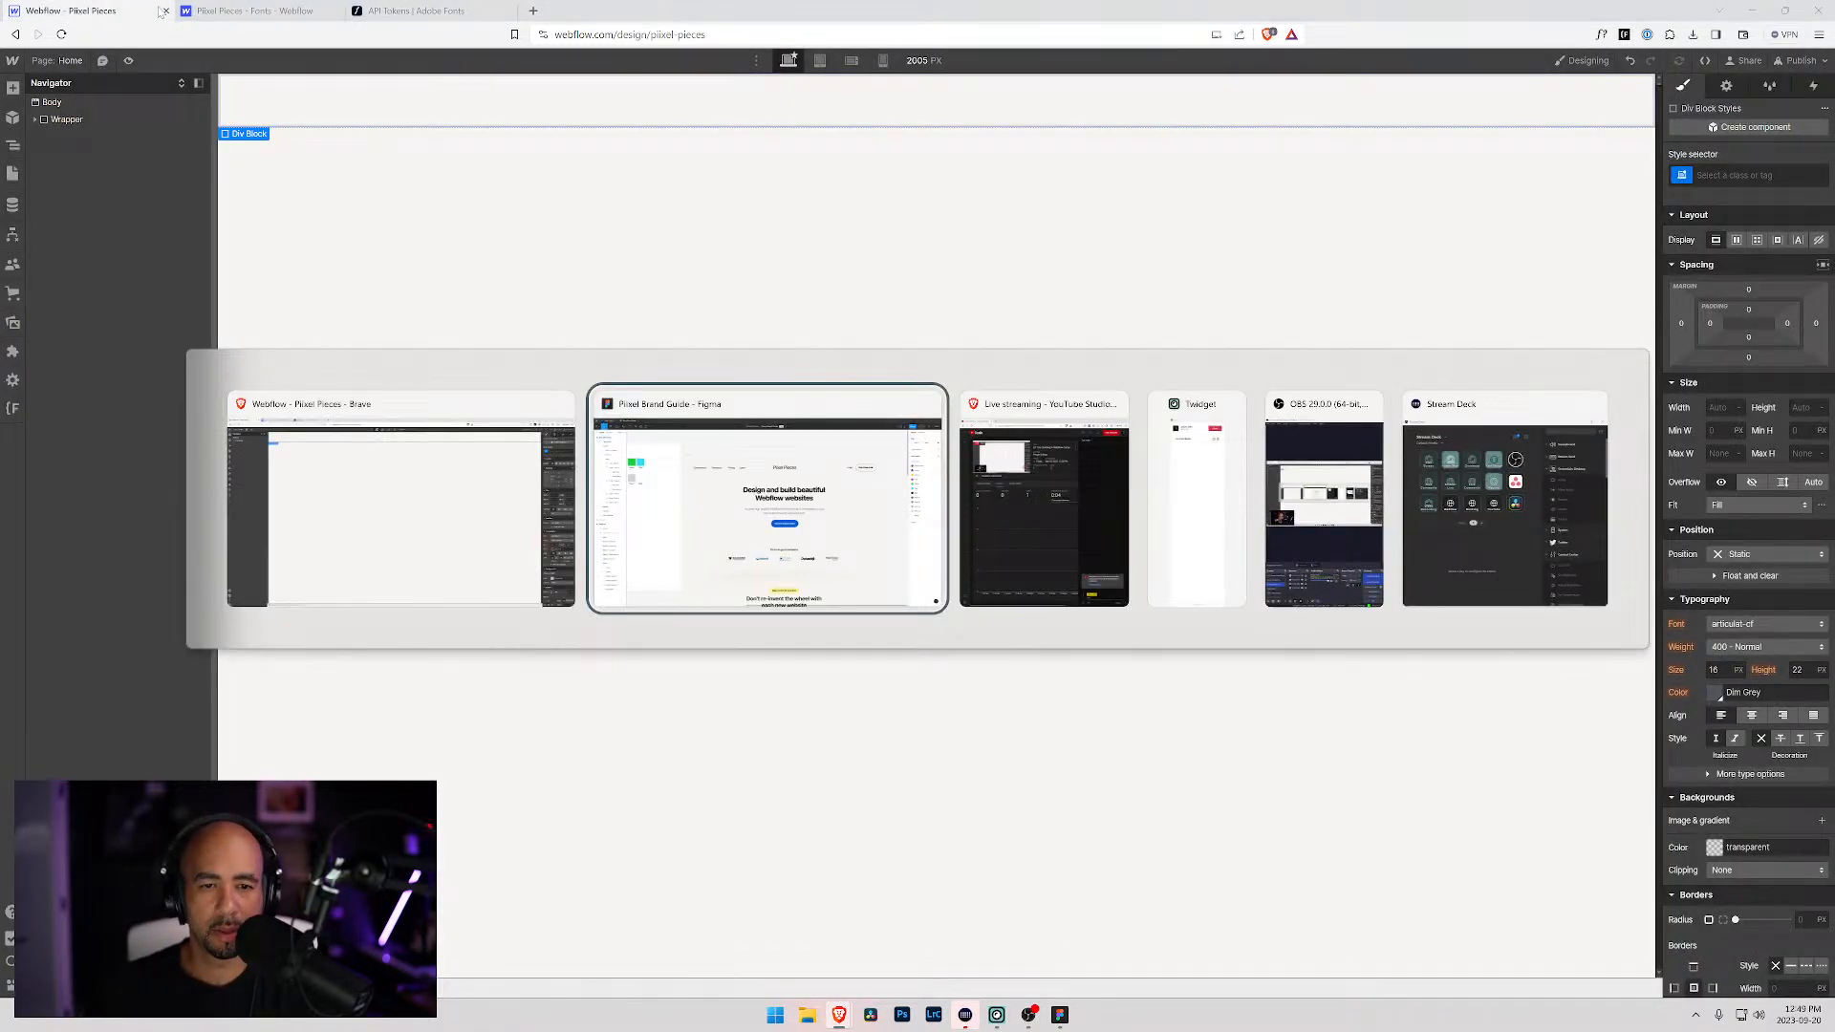
scroll(625, 260, "down", 2)
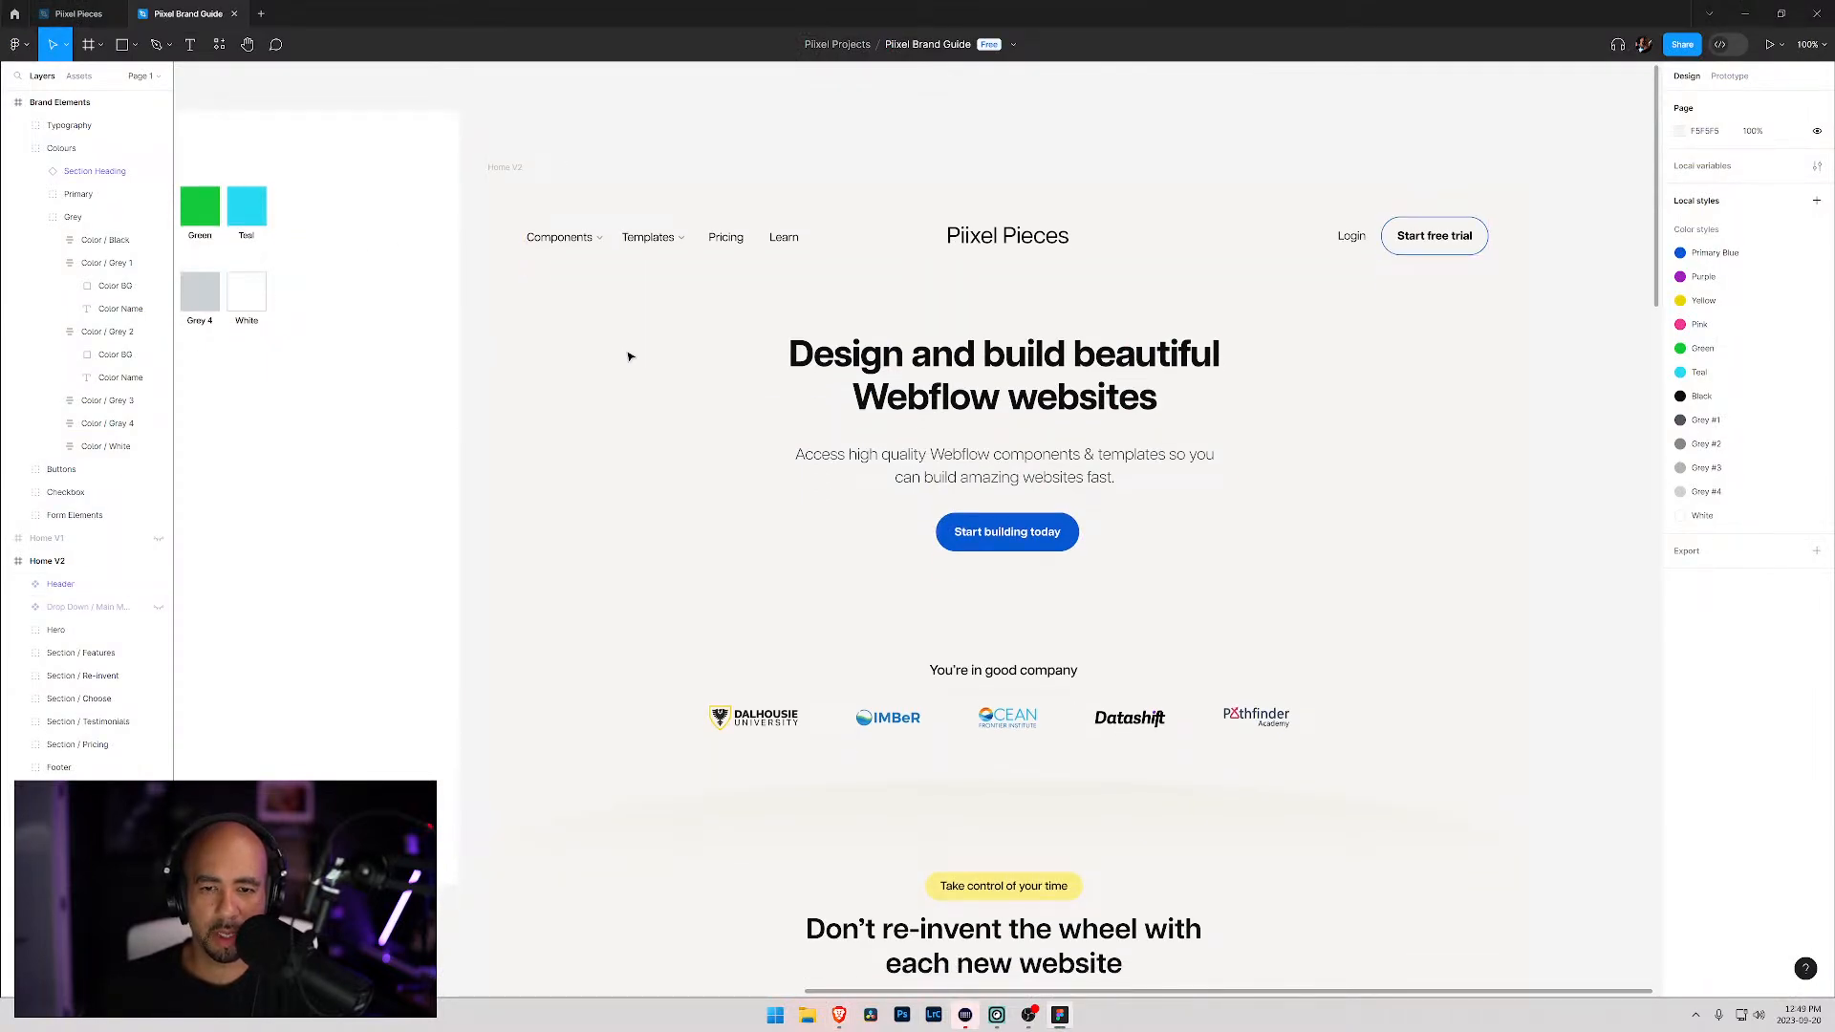
scroll(625, 465, "down", 6)
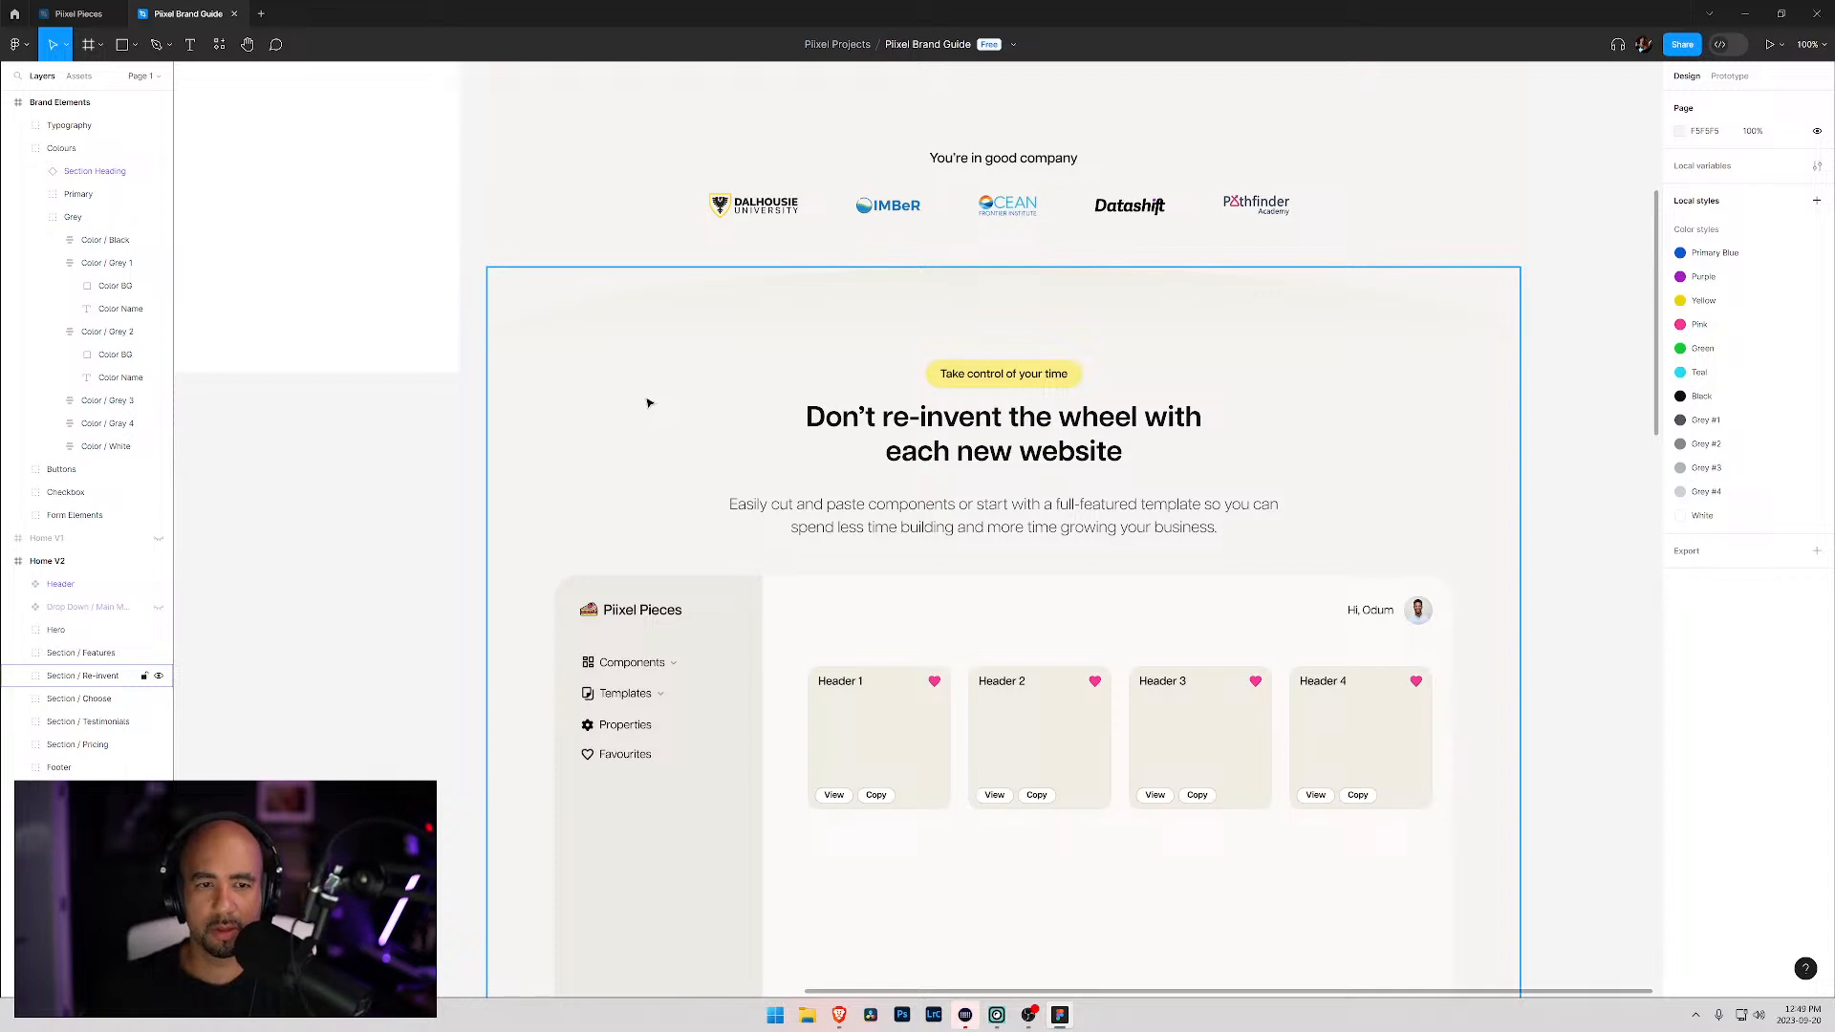
scroll(647, 403, "up", 1)
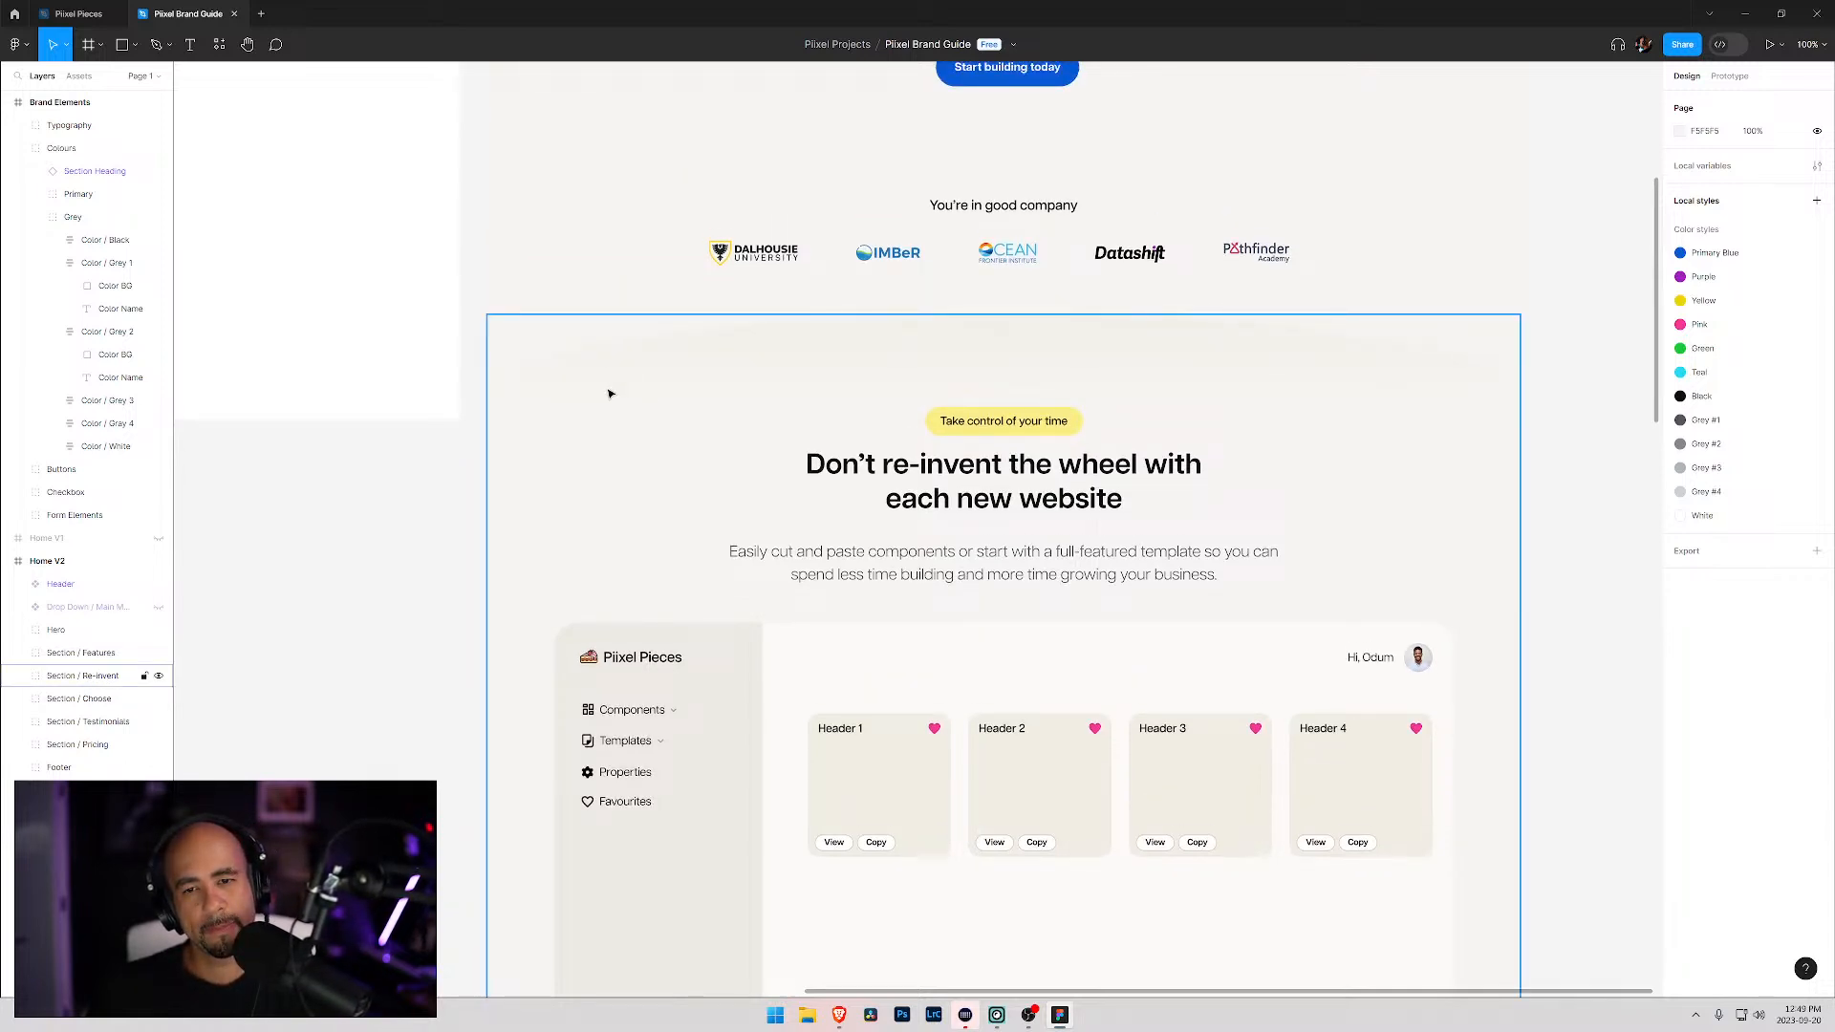
scroll(609, 394, "down", 10)
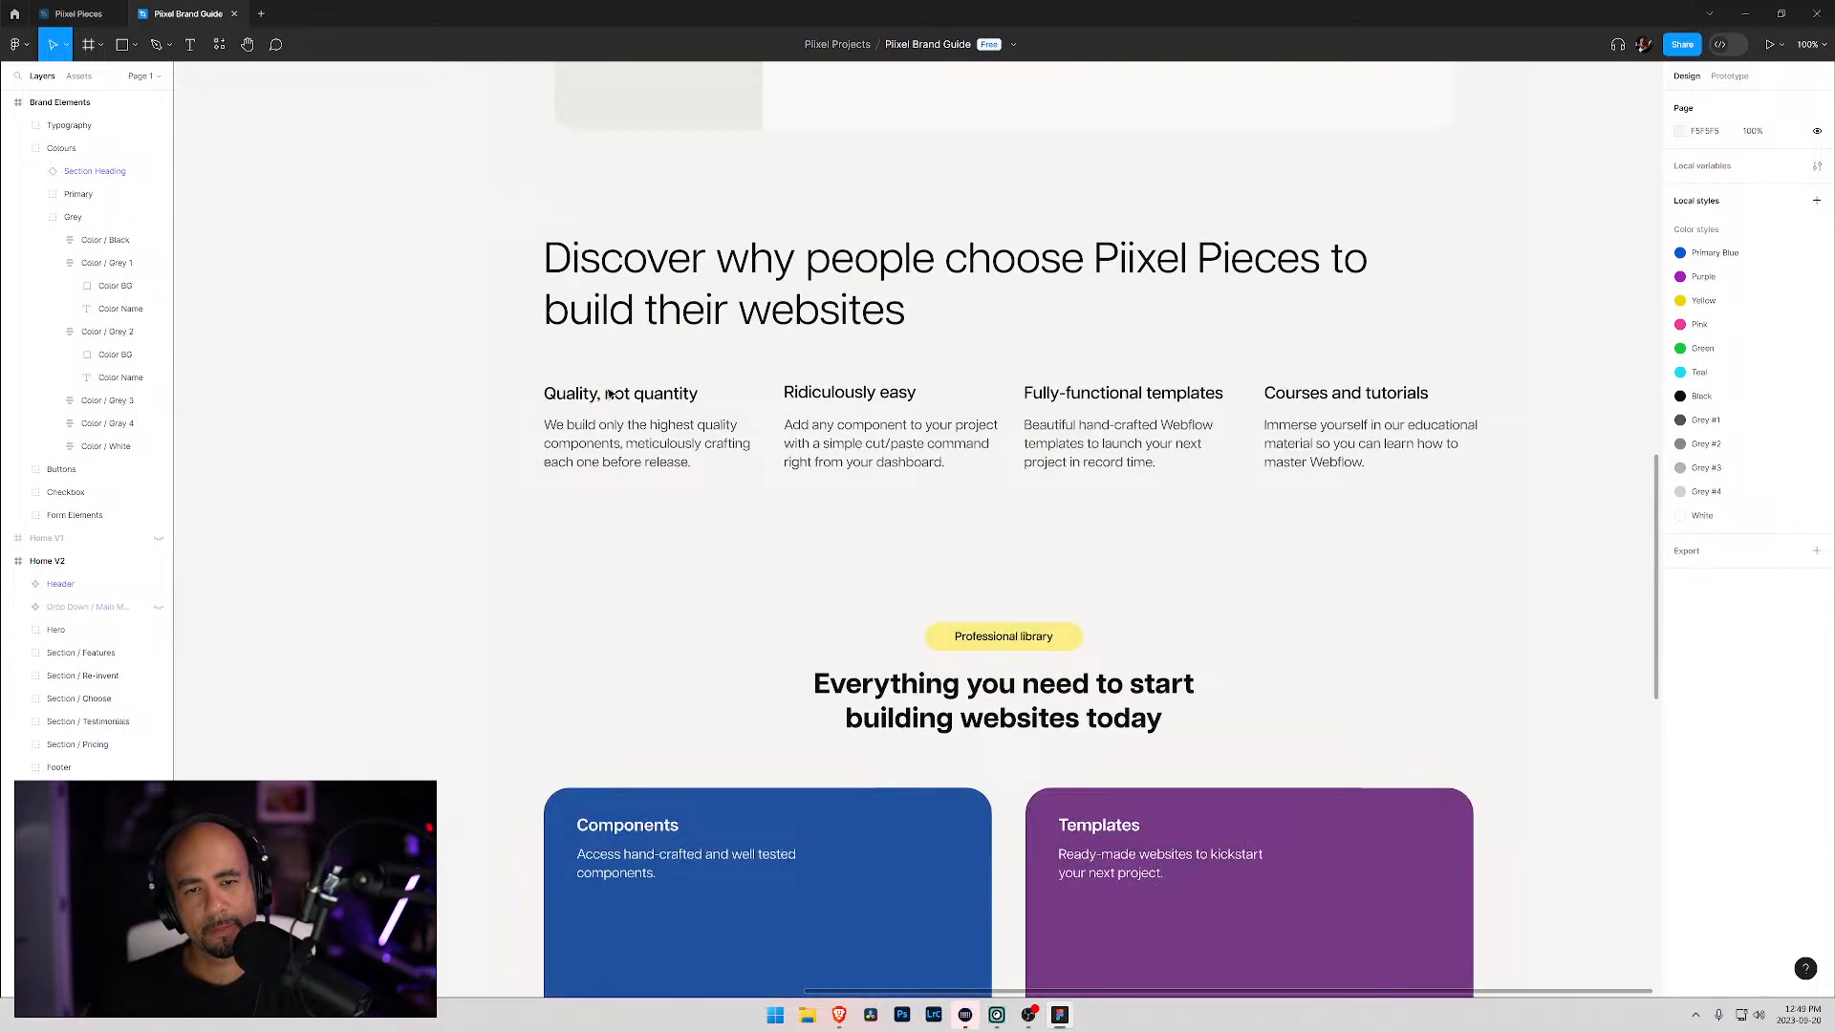
scroll(609, 394, "down", 10)
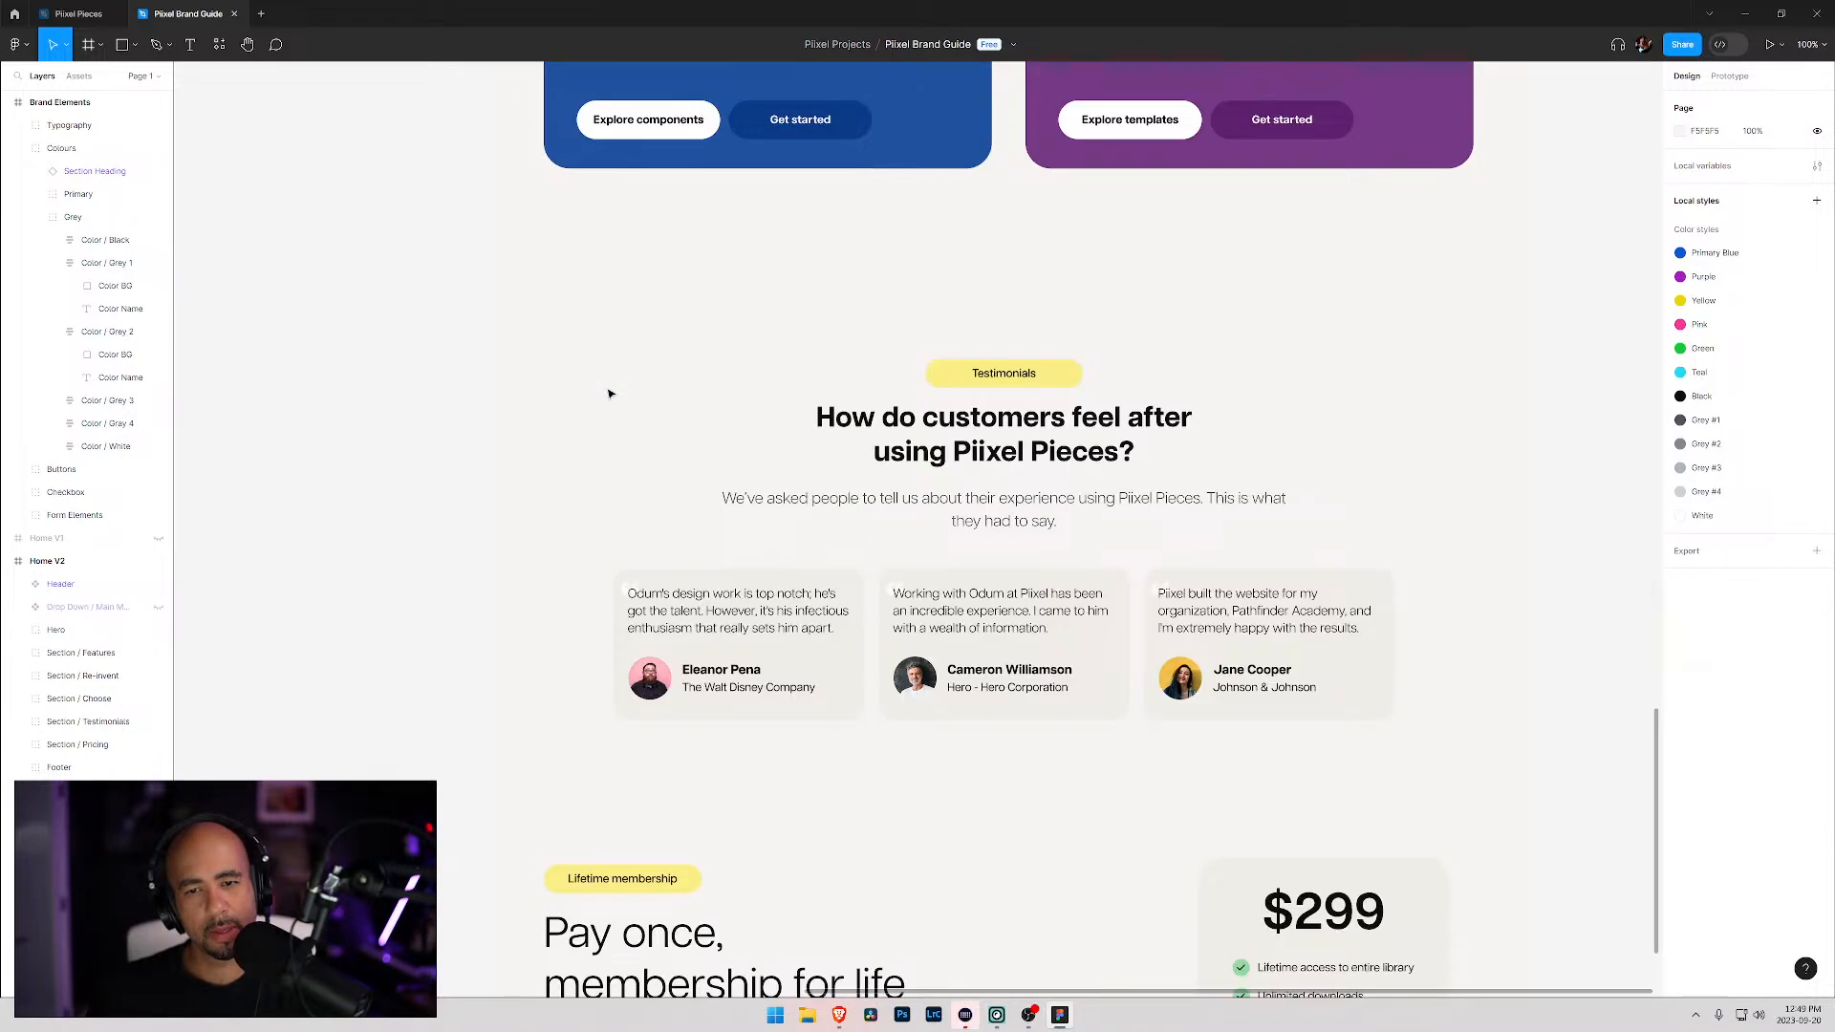
scroll(608, 394, "down", 5)
scroll(609, 394, "up", 20)
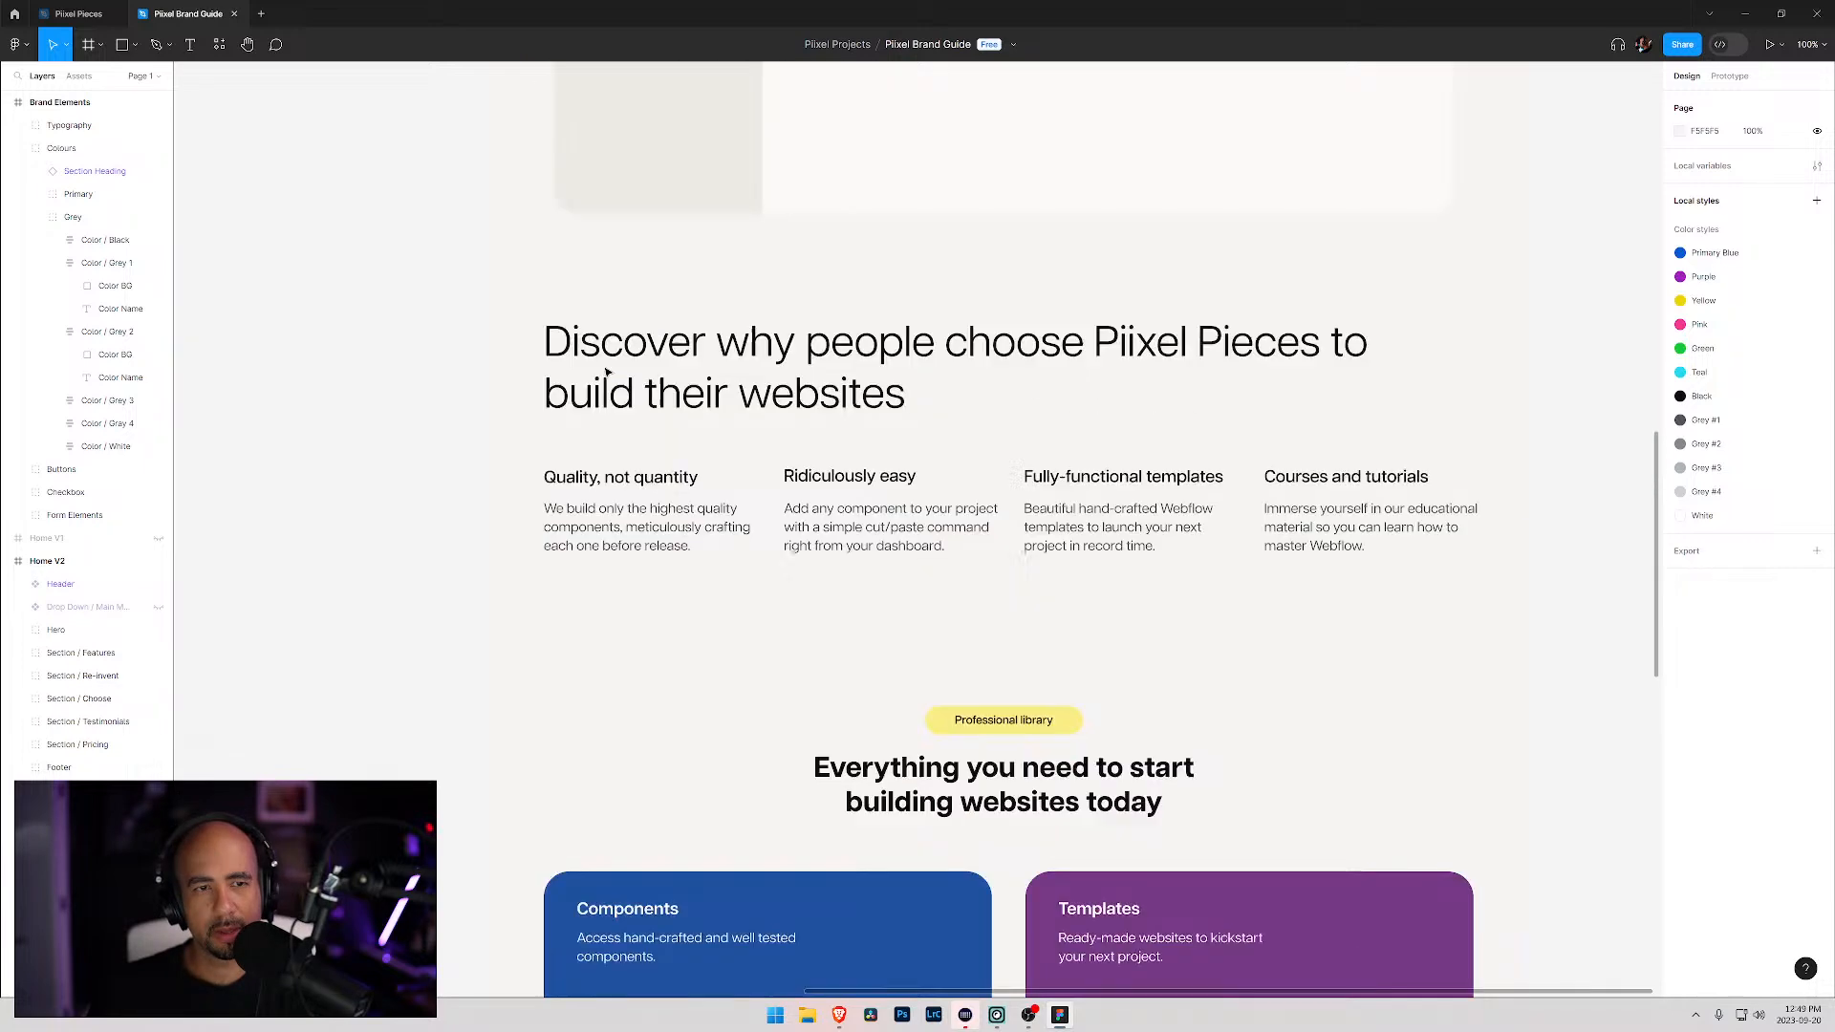
scroll(606, 372, "up", 4)
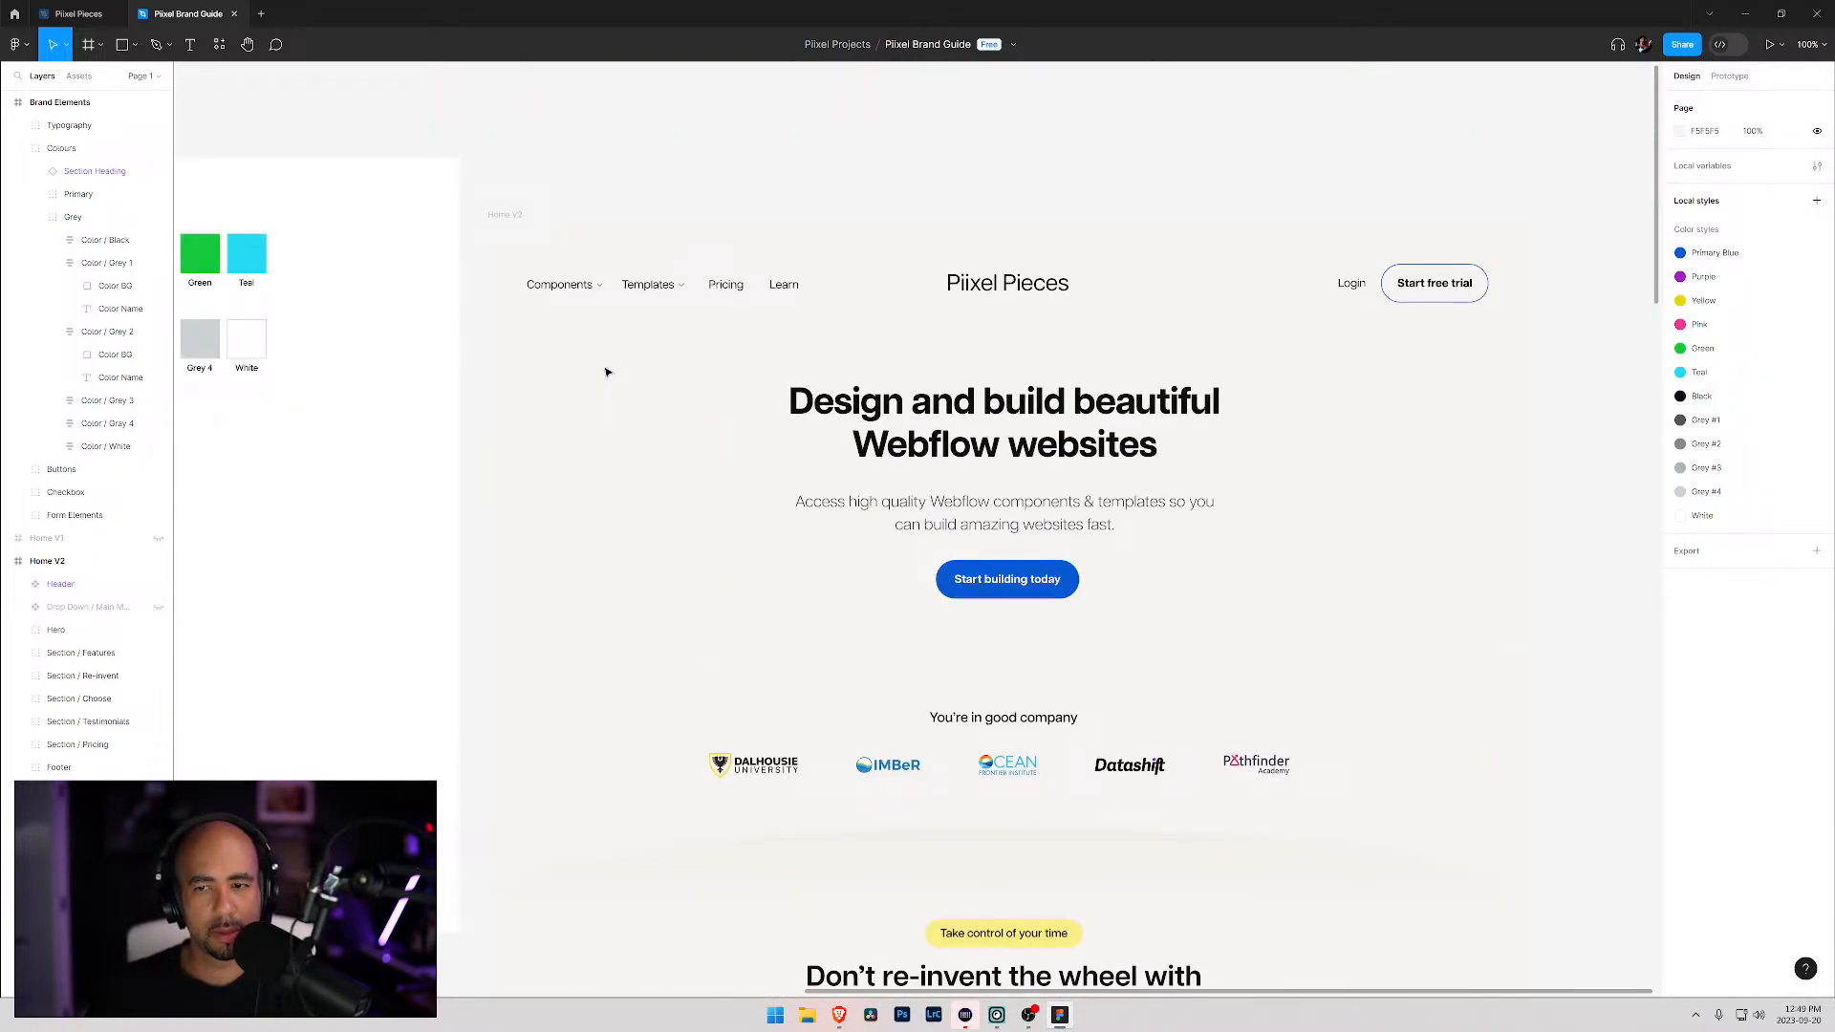
Step: Return to the Webflow Designer and give the div block inside the Wrapper a new class named Section
key("alt+Tab")
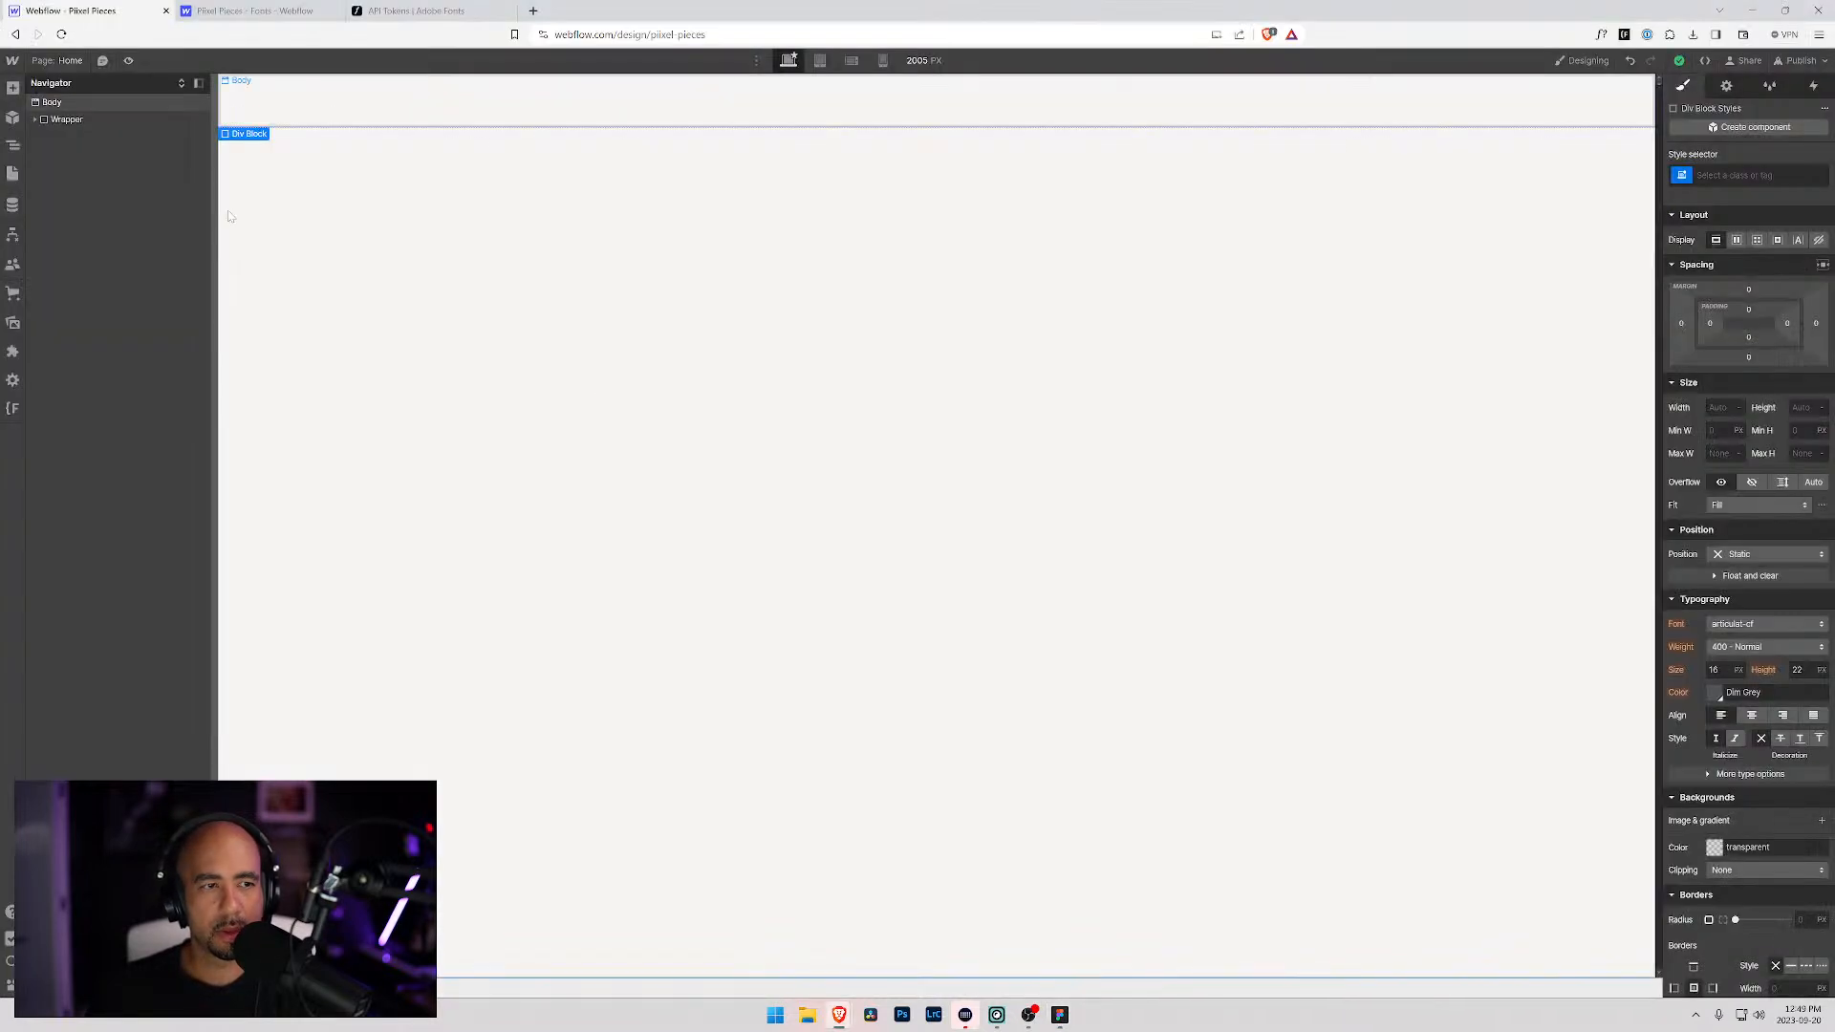
left_click(35, 121)
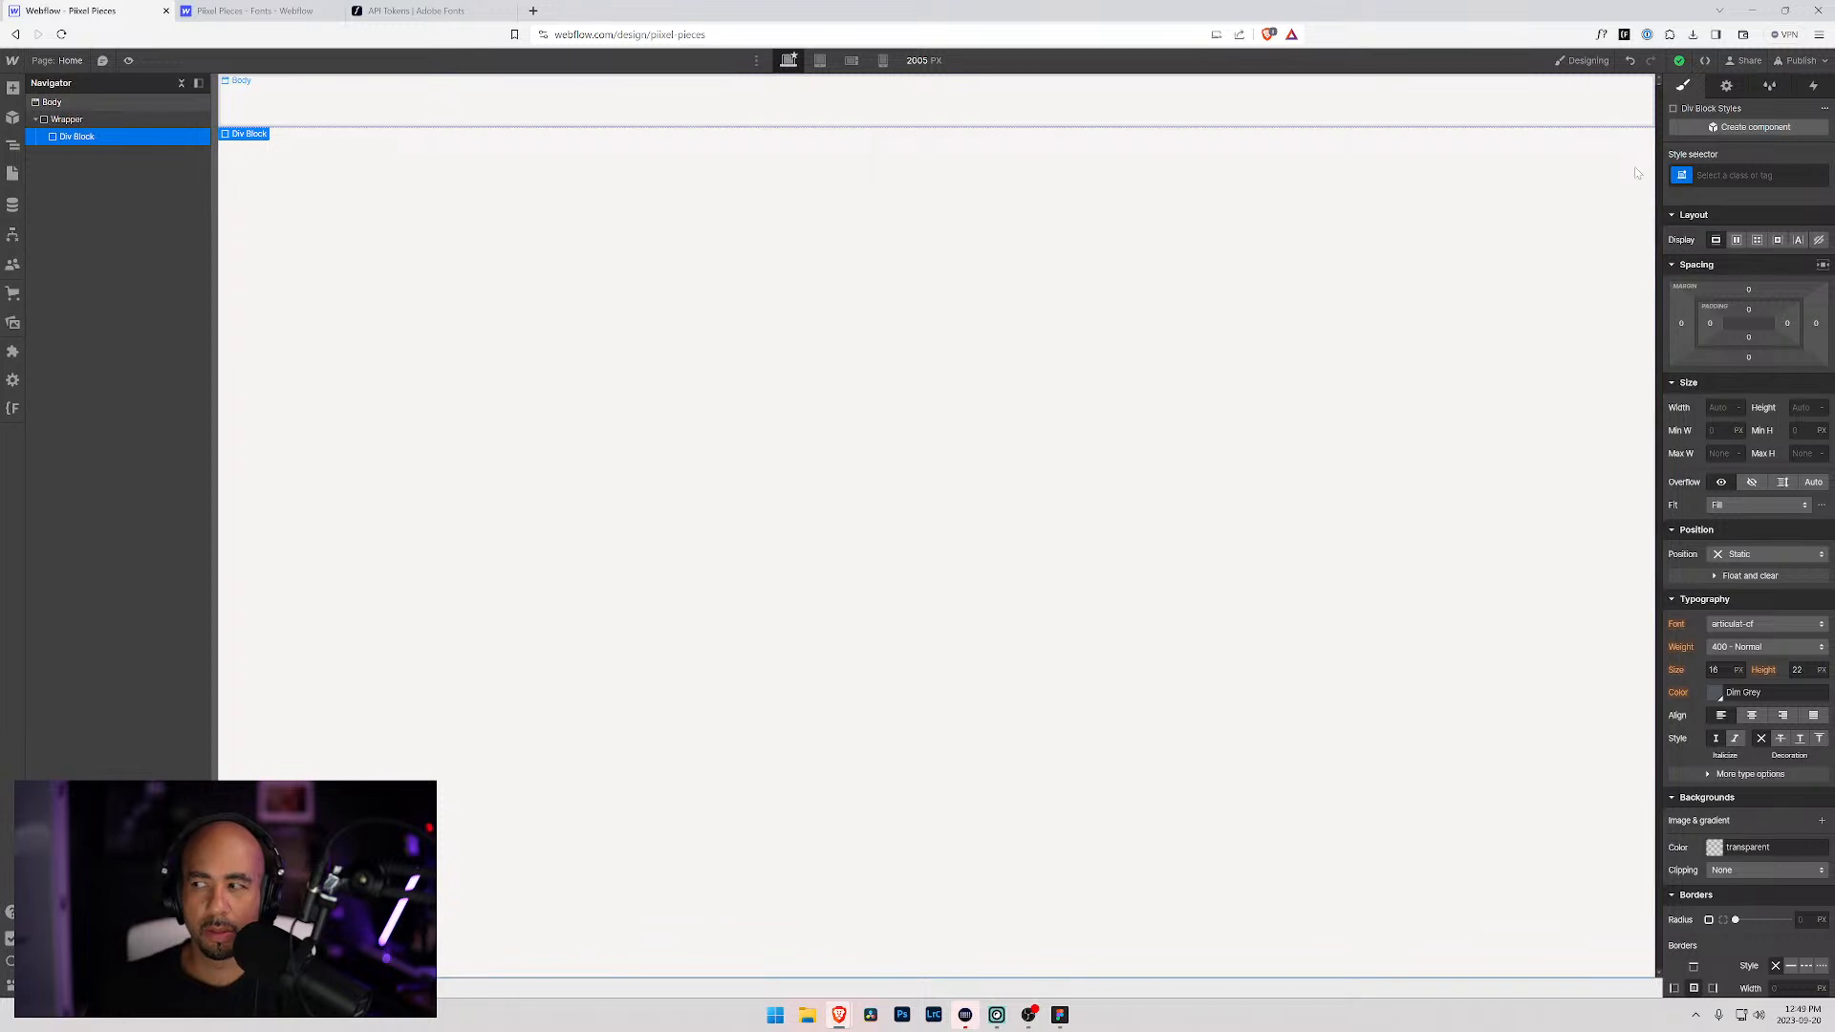
key("alt+Tab")
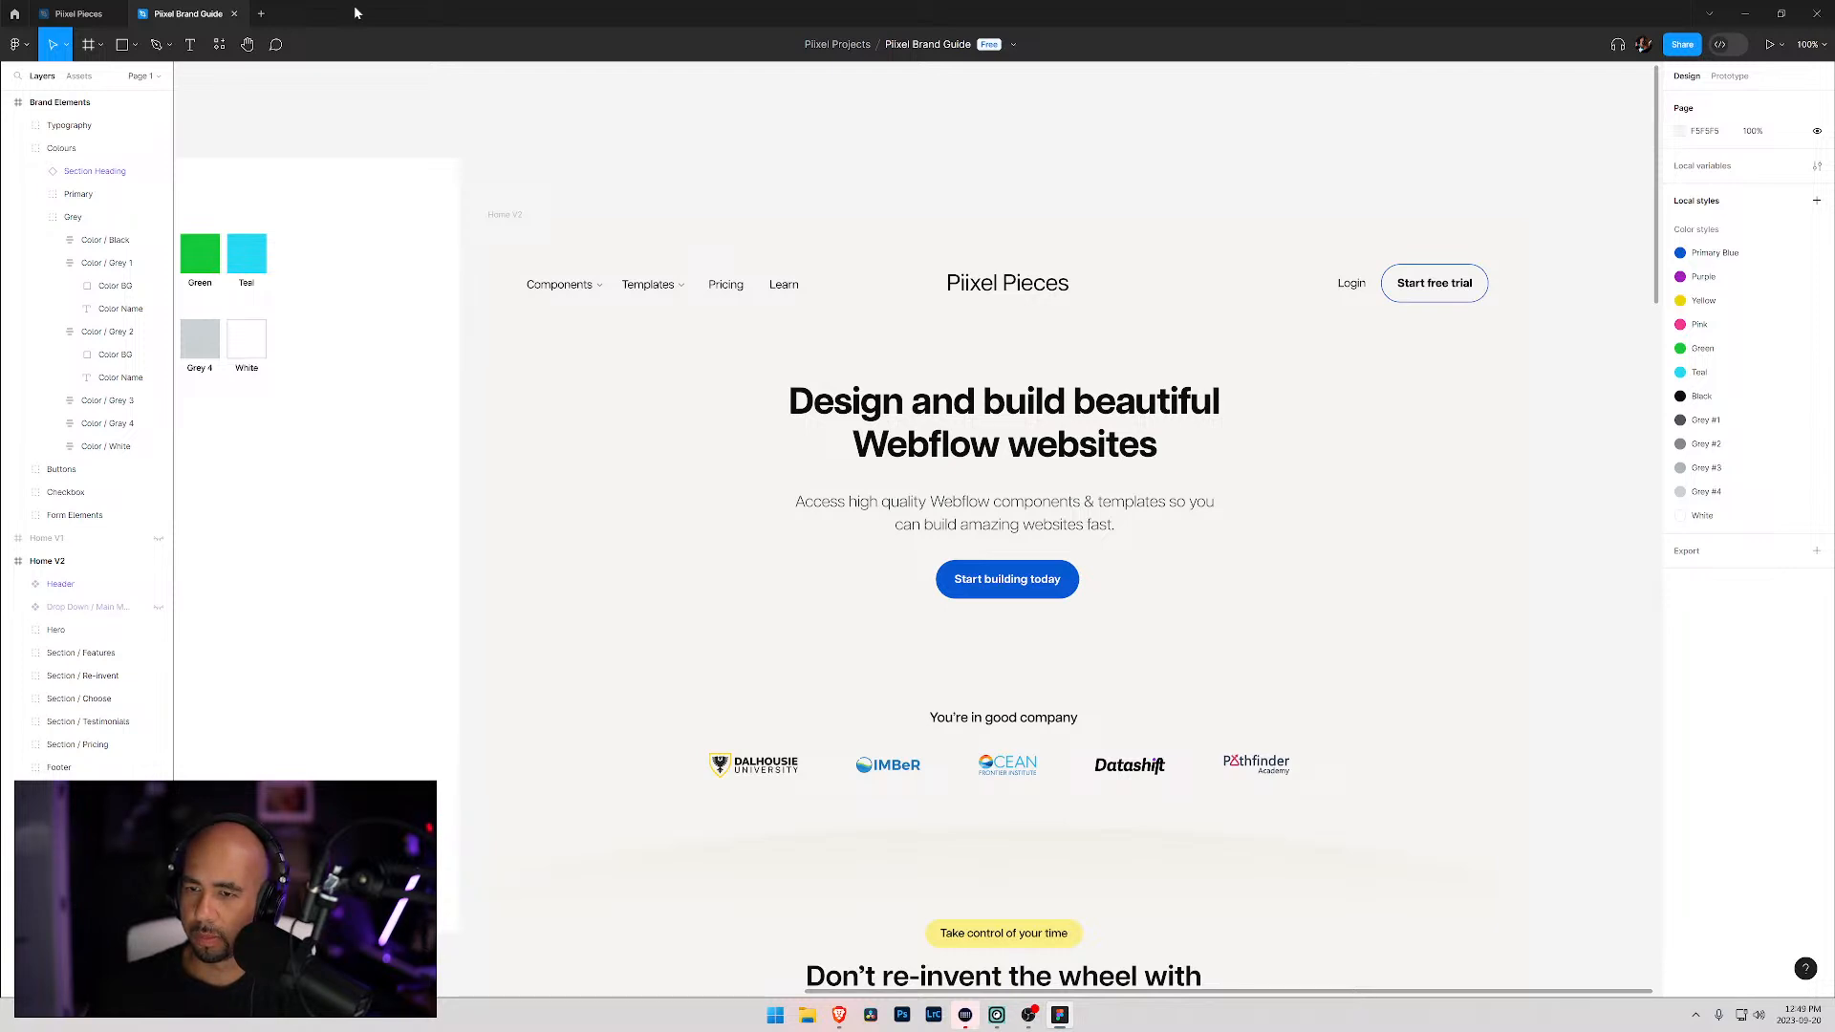
key("alt+Tab")
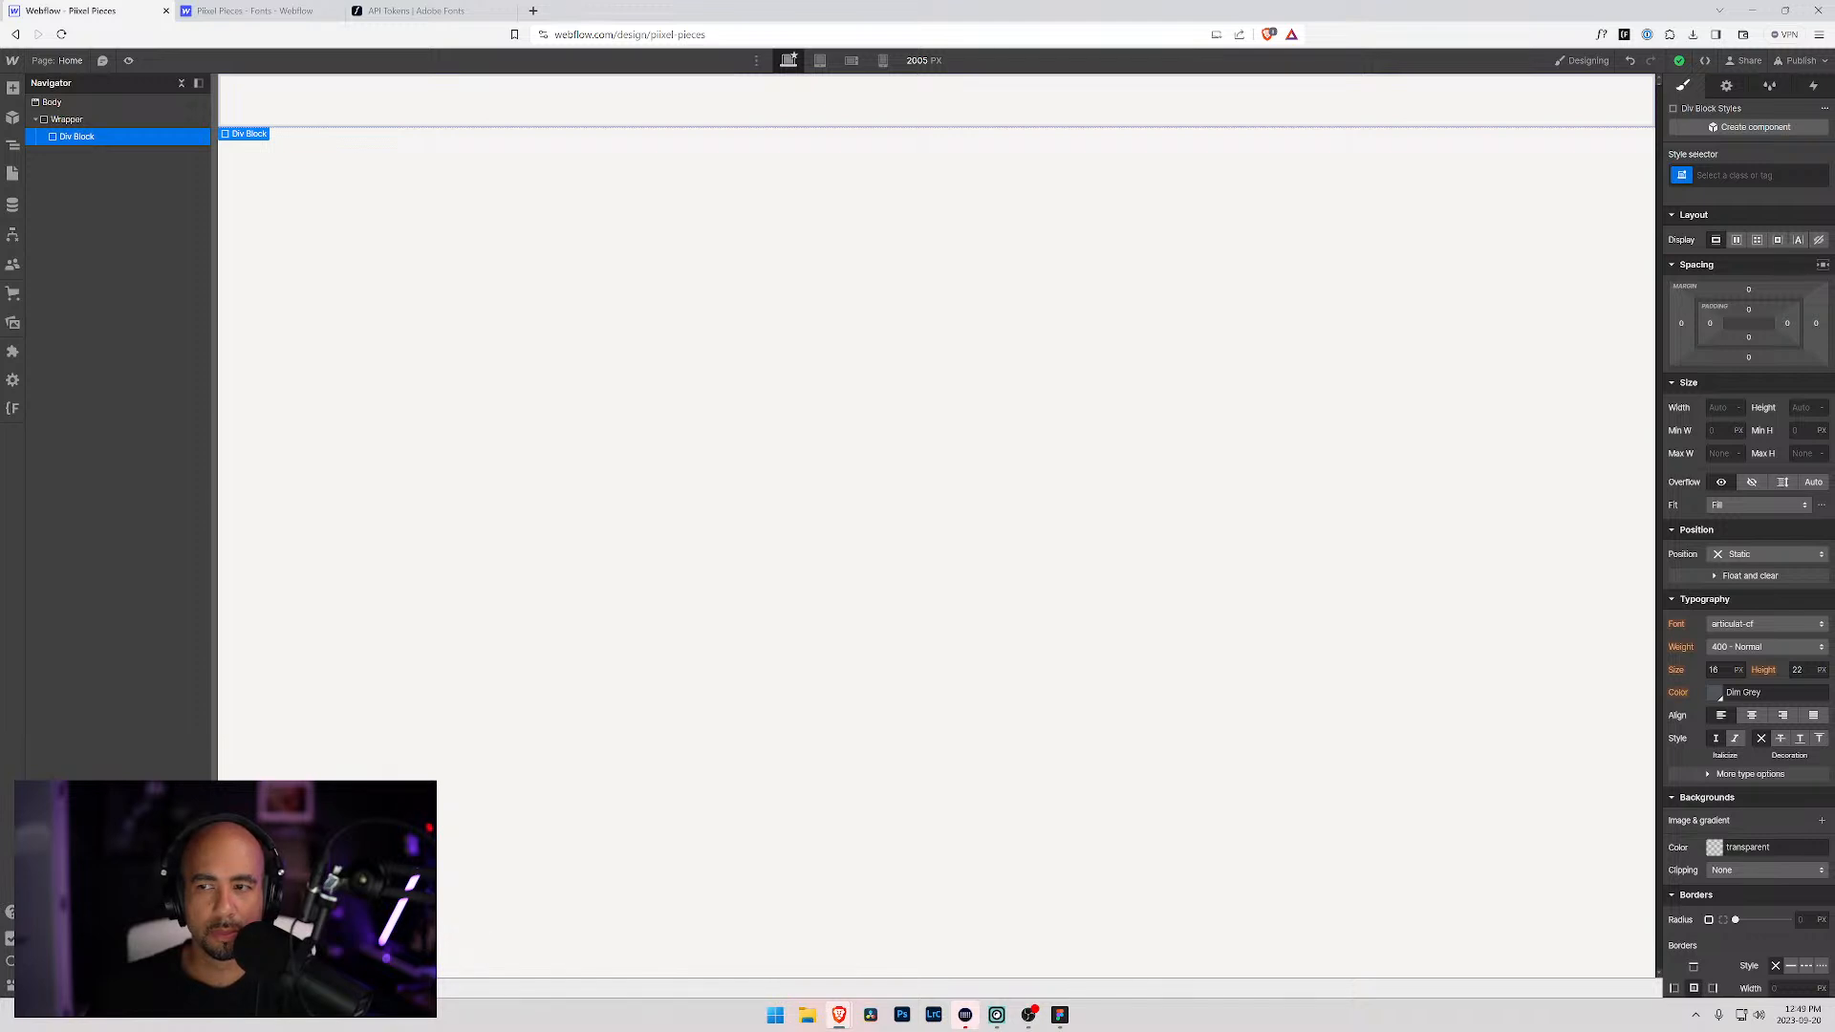
key("ctrl+Return")
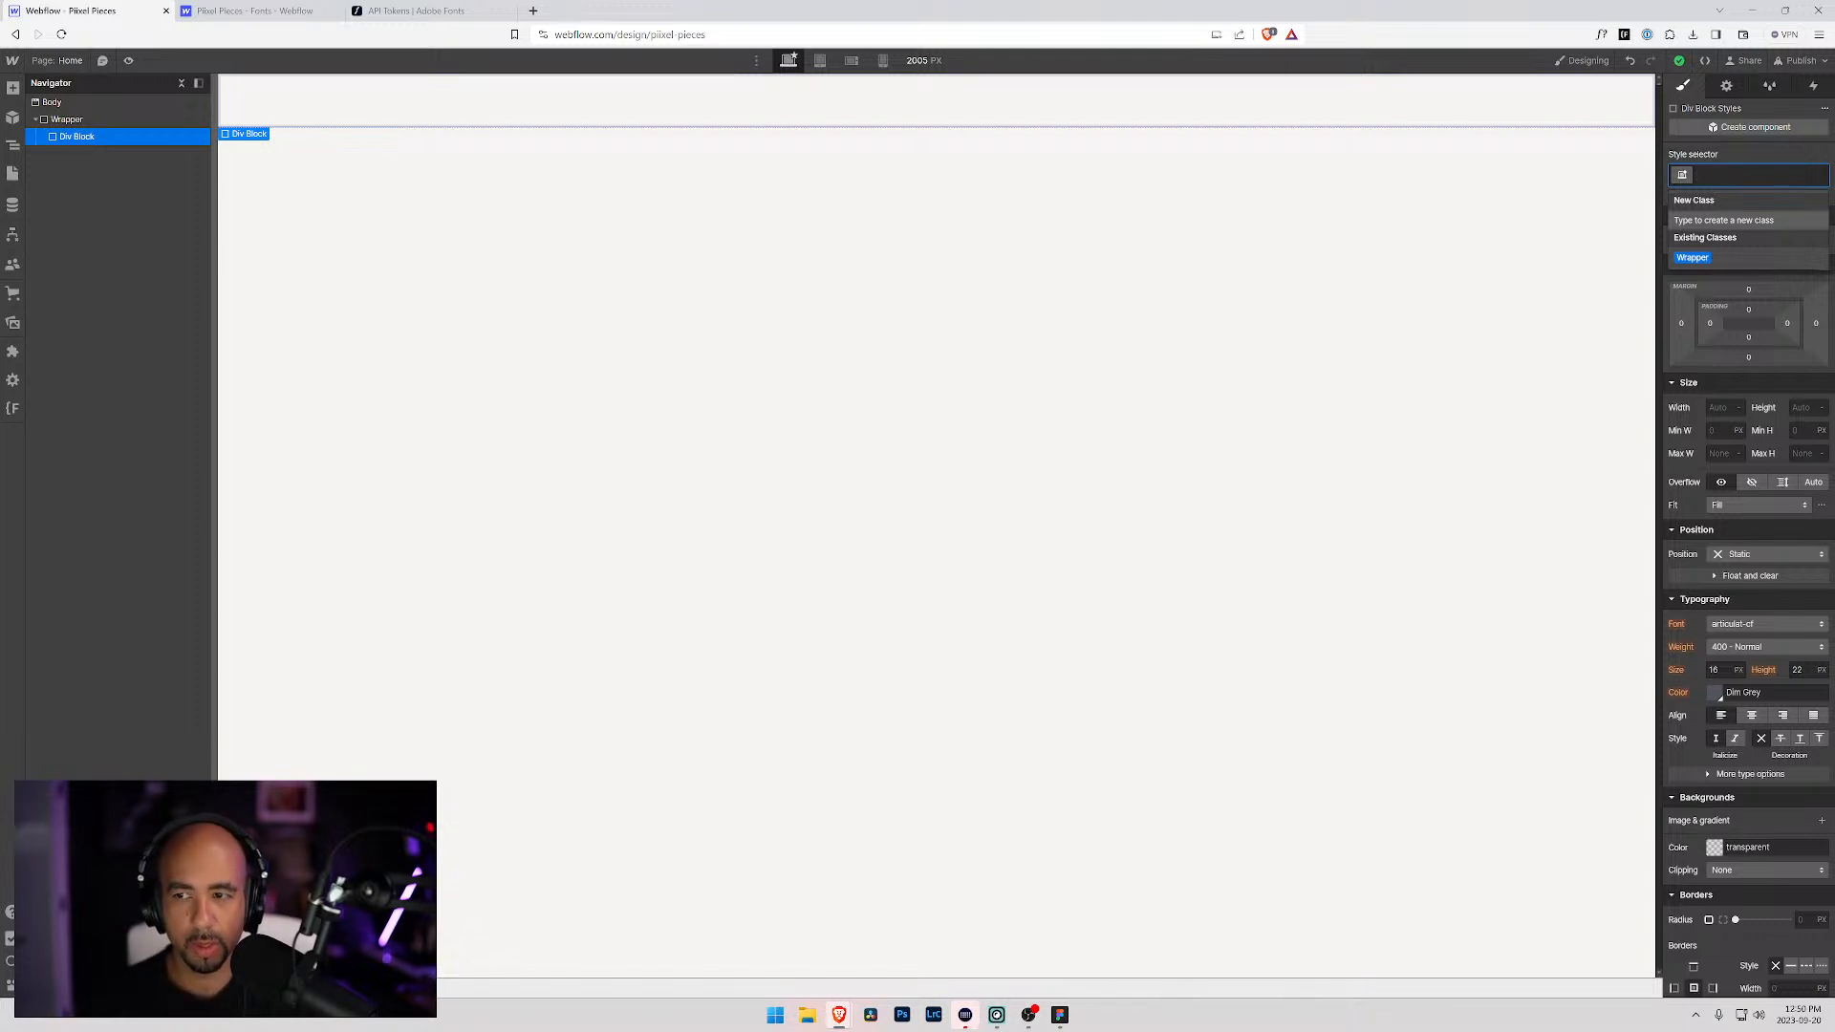
type("Section")
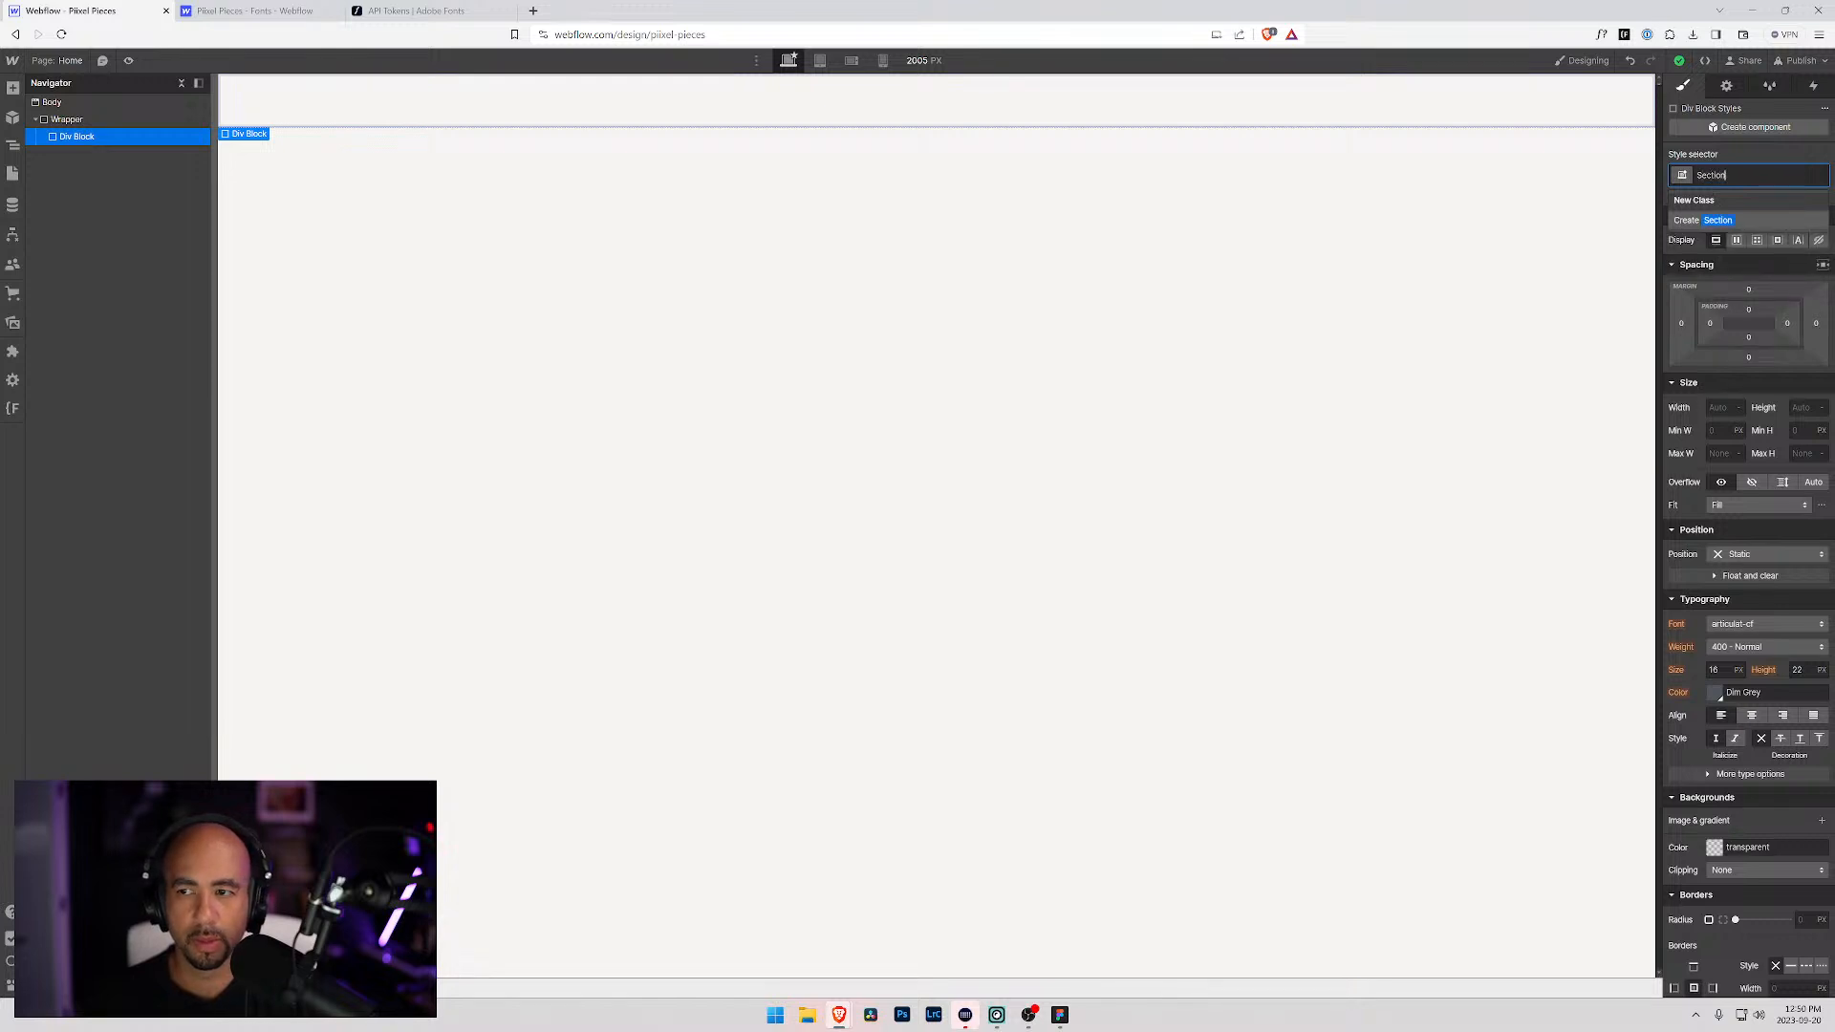
key("Return")
Step: Insert a div block inside the Section and give it a new class named Container
key("ctrl+e")
type("div")
key("Return")
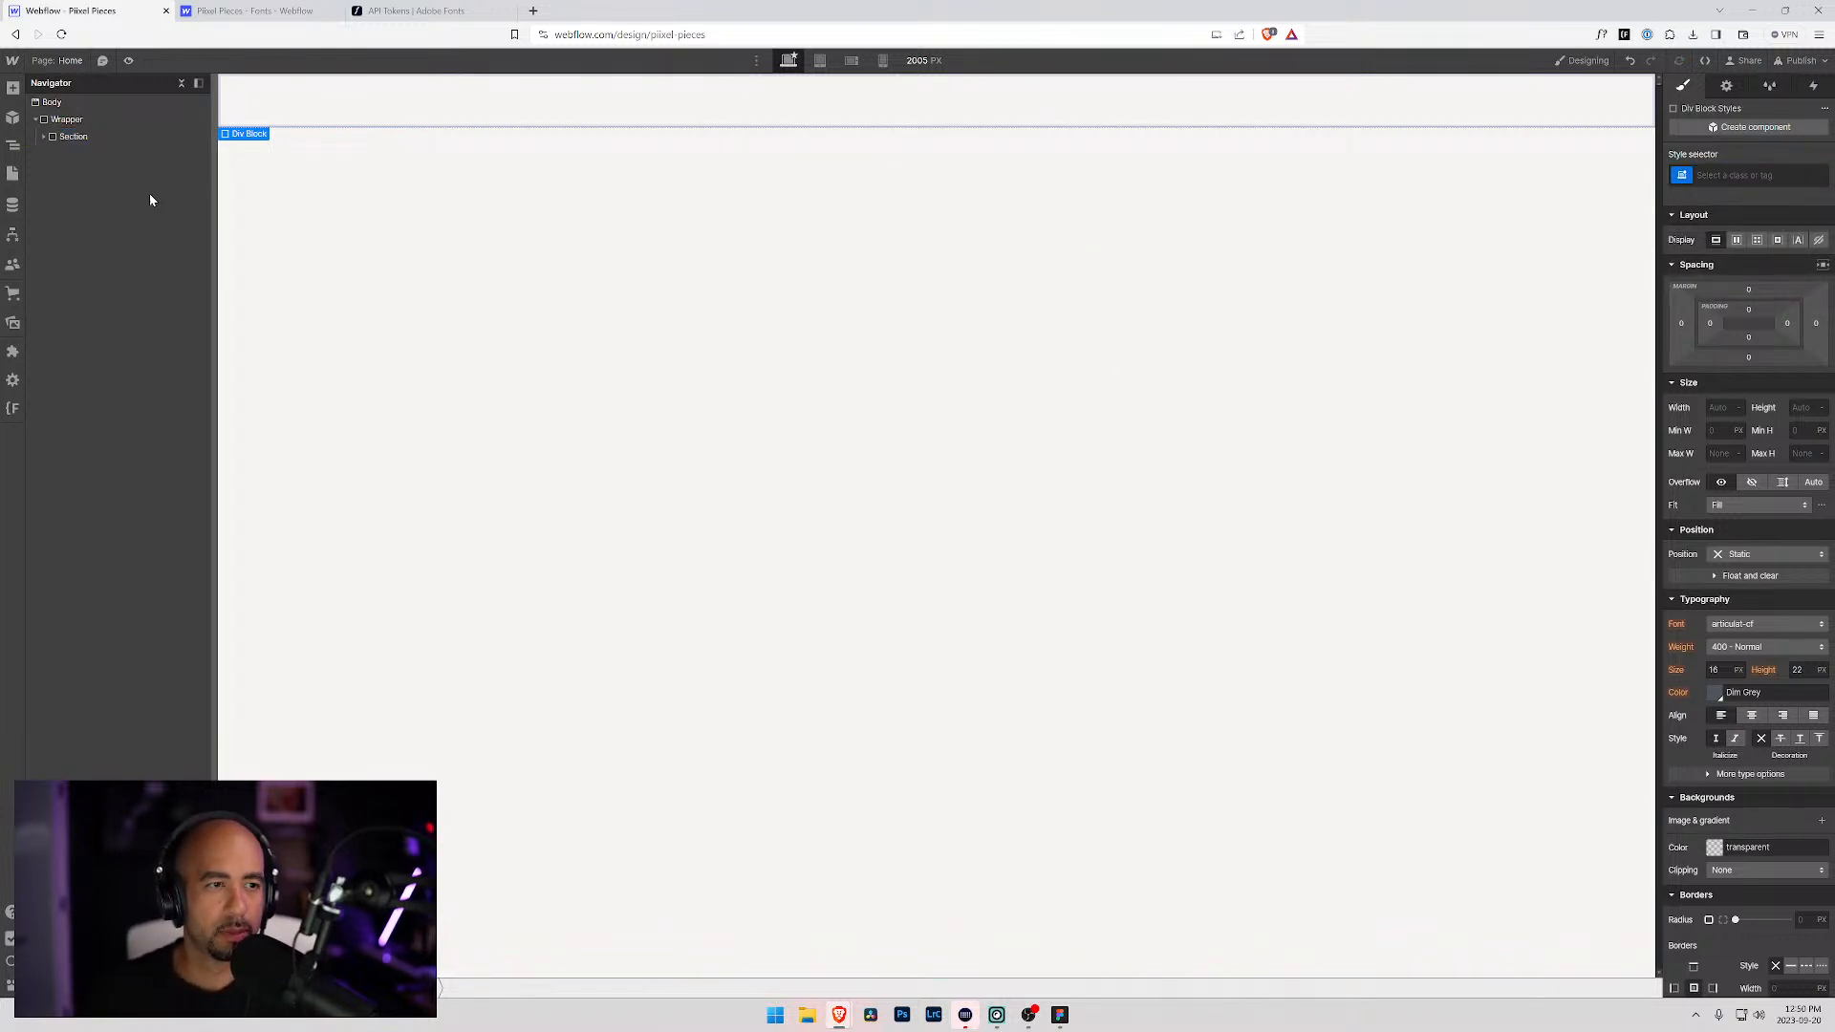
left_click(44, 136)
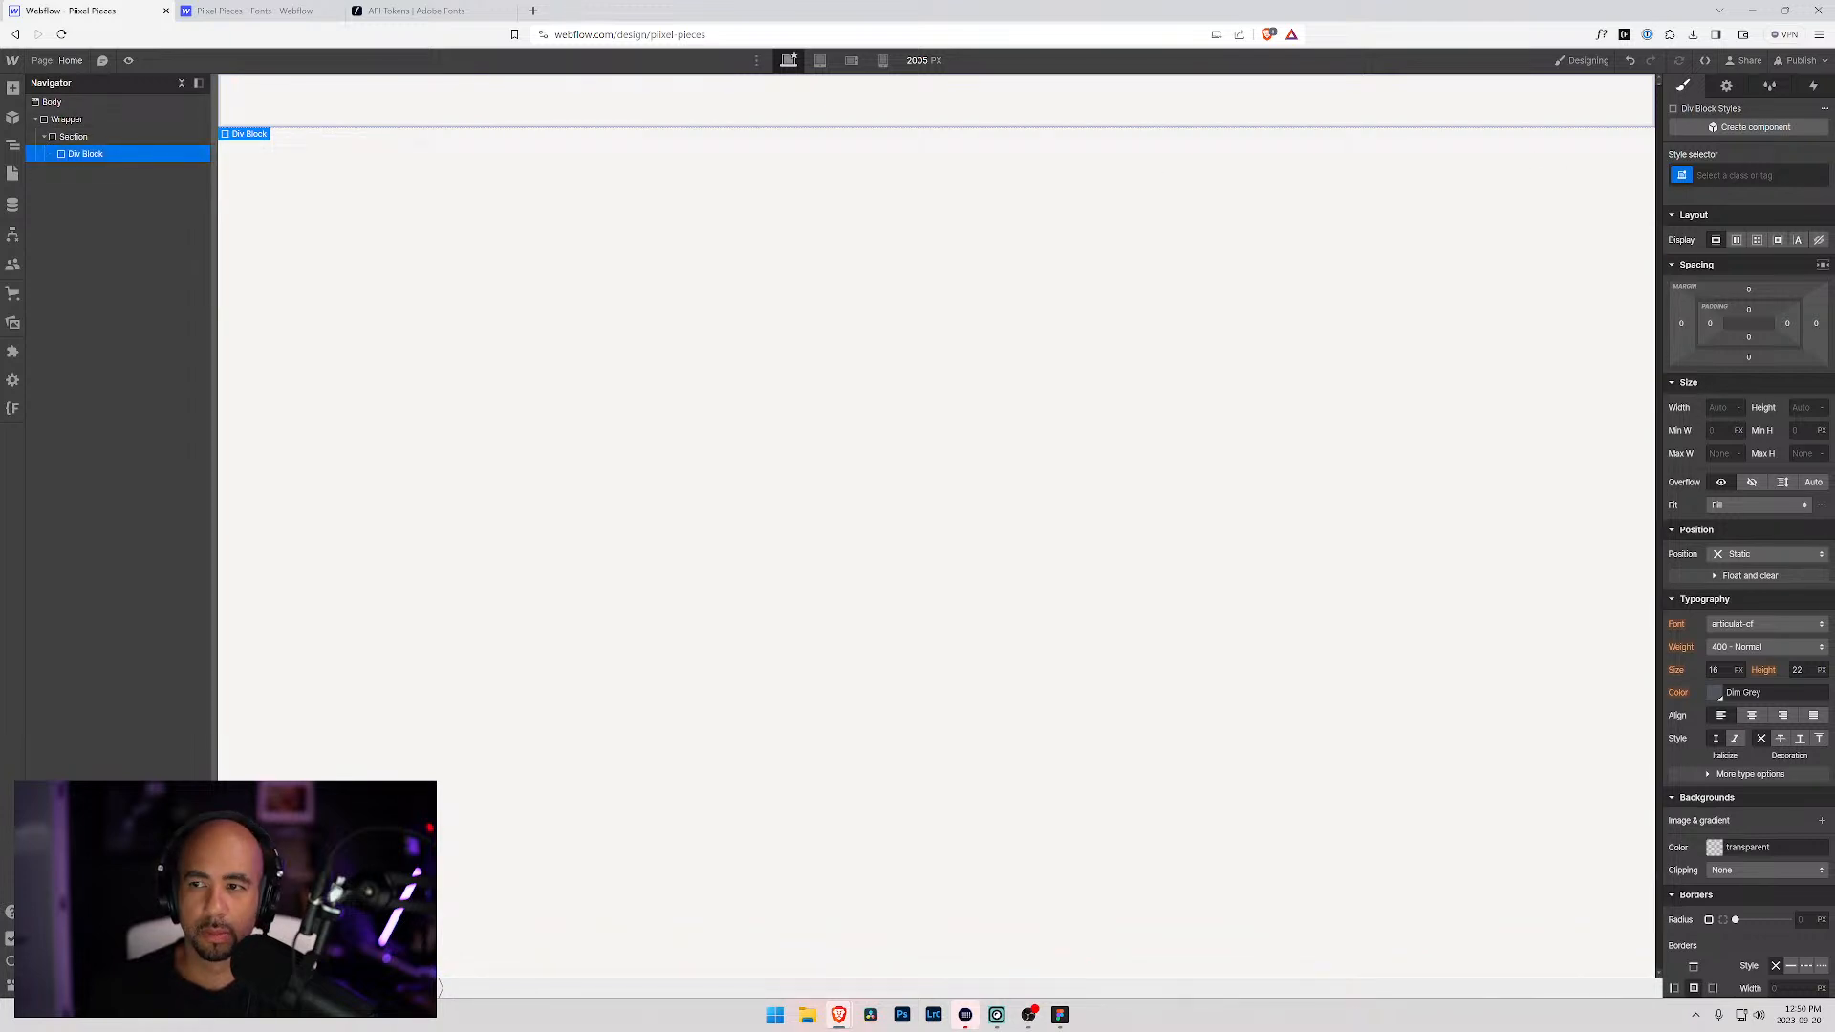
left_click(1690, 182)
type("Container")
key("Return")
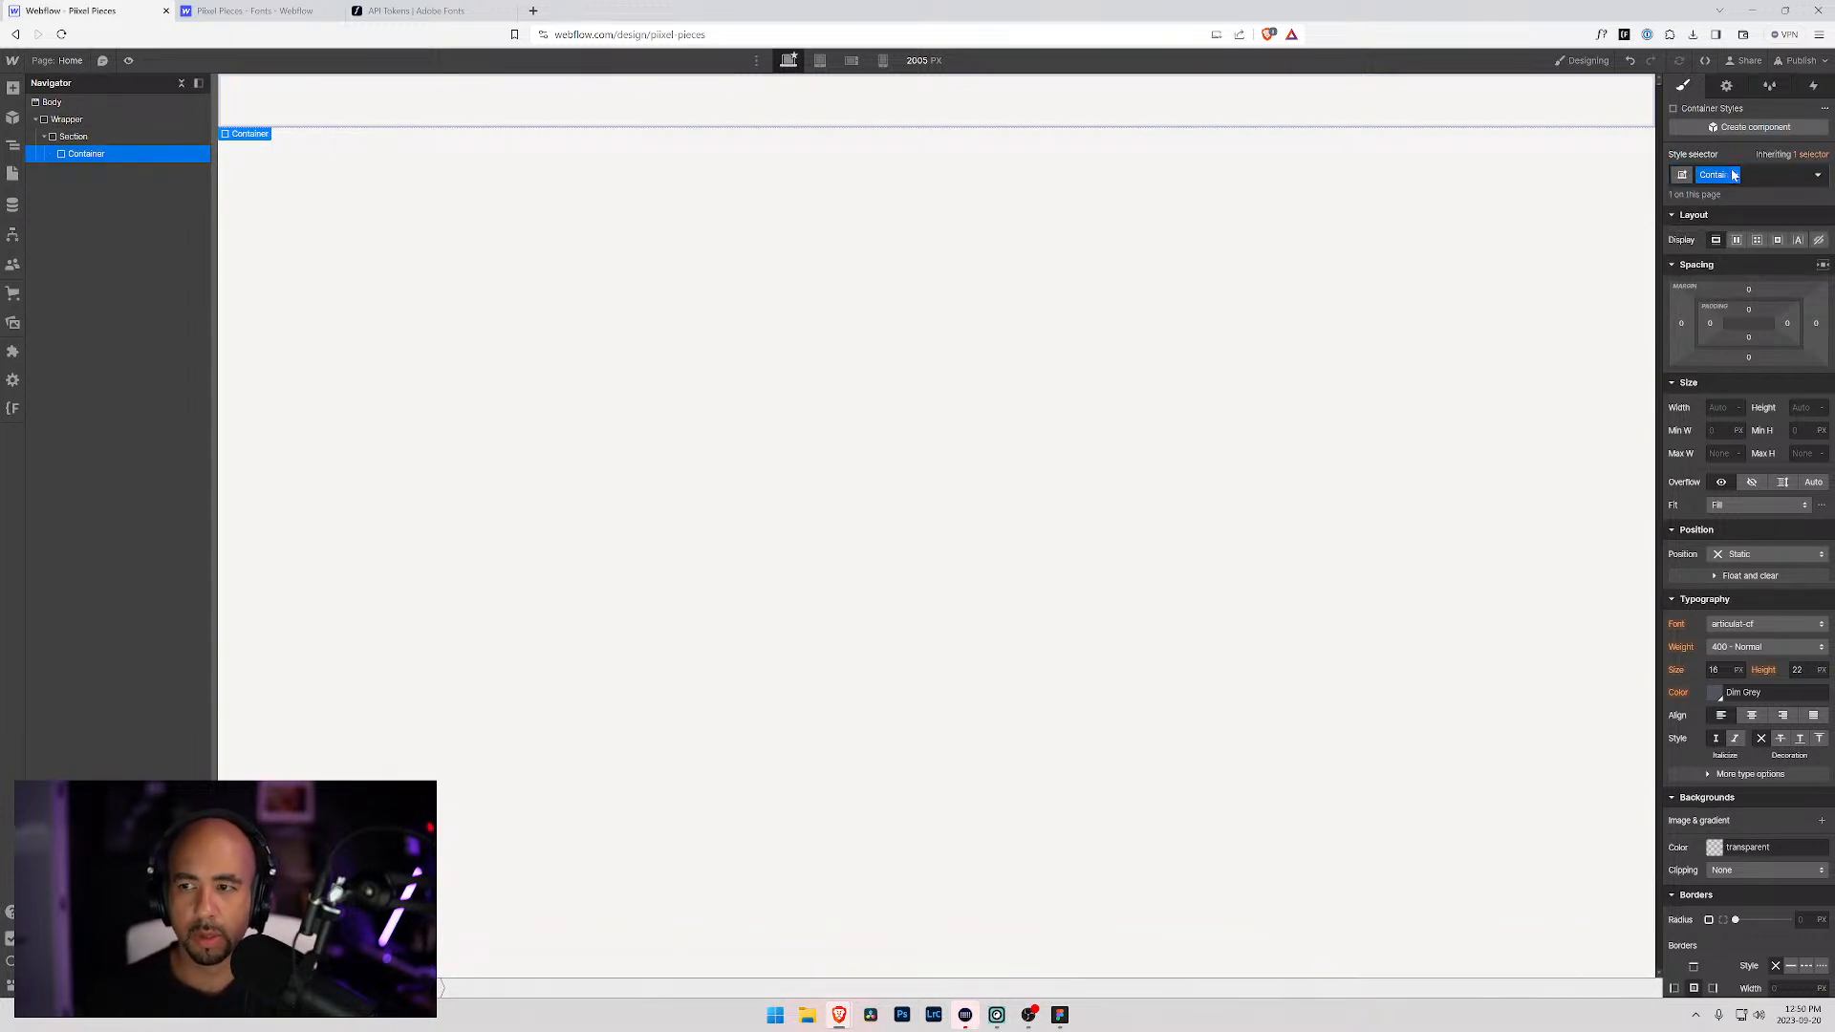
Step: Insert a div block inside the Container and give it a new class named Header
key("ctrl+e")
type("div")
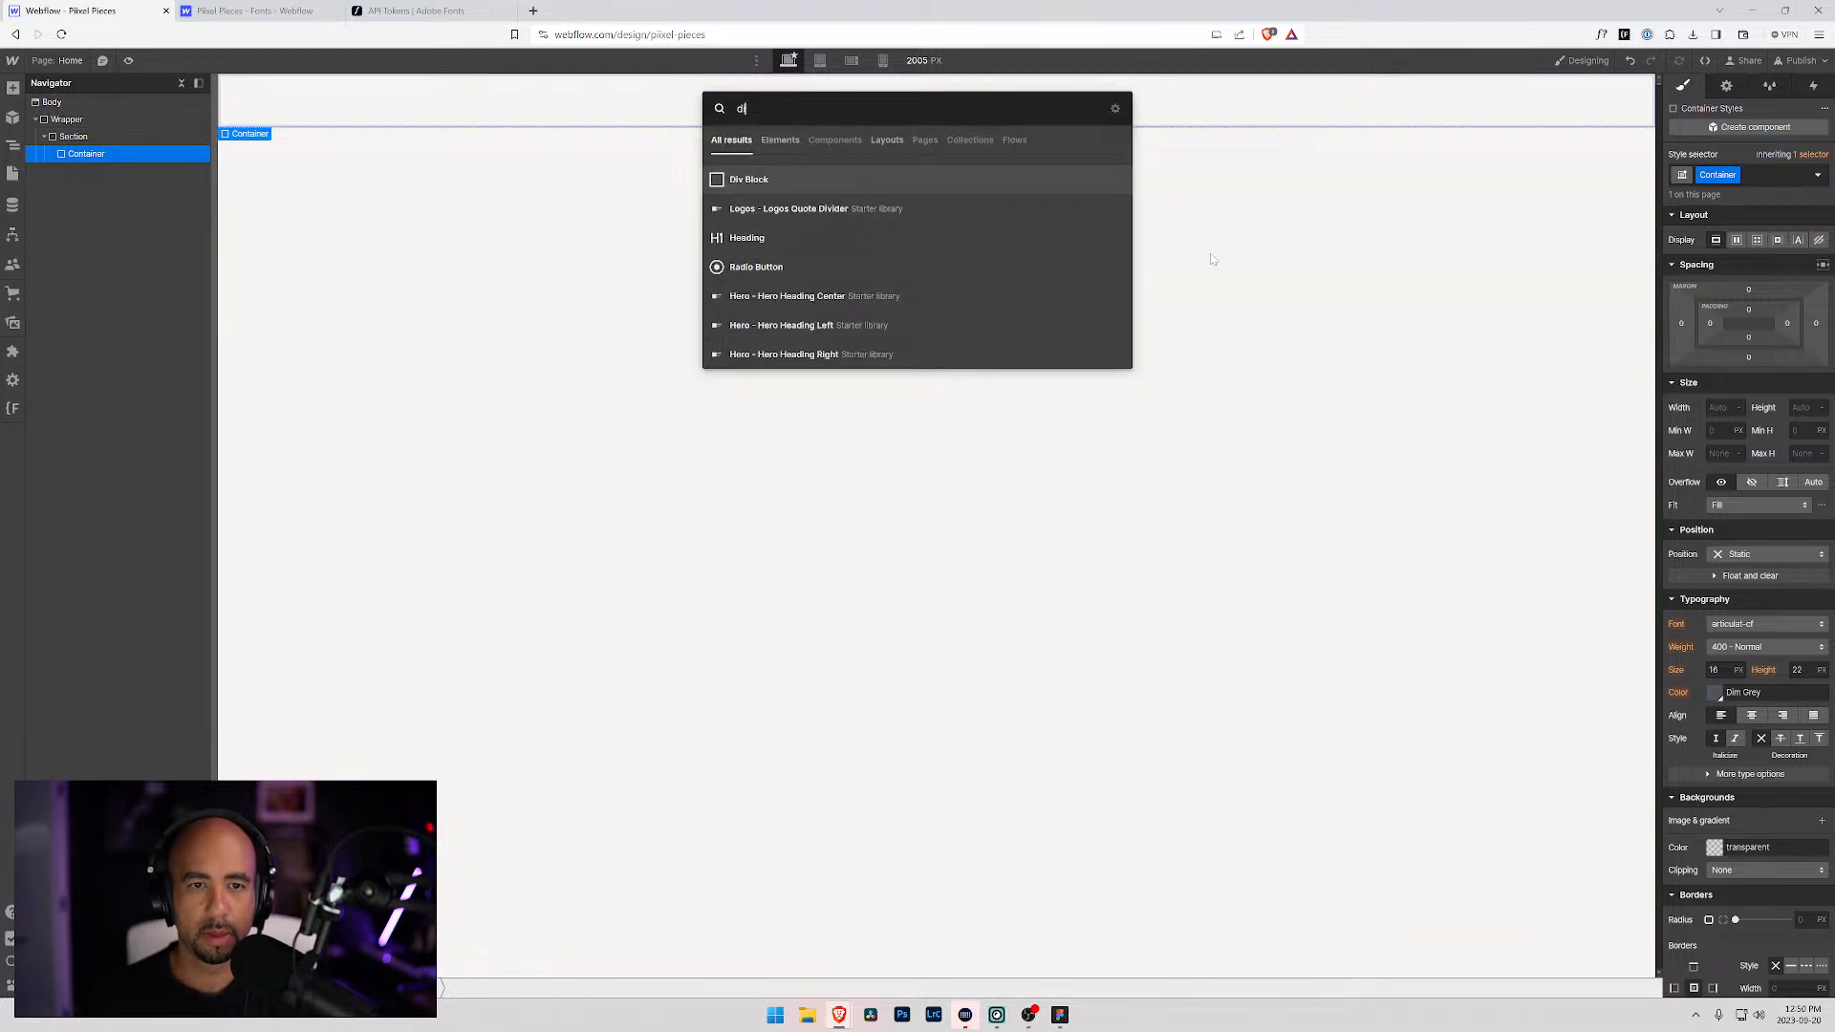
key("Return")
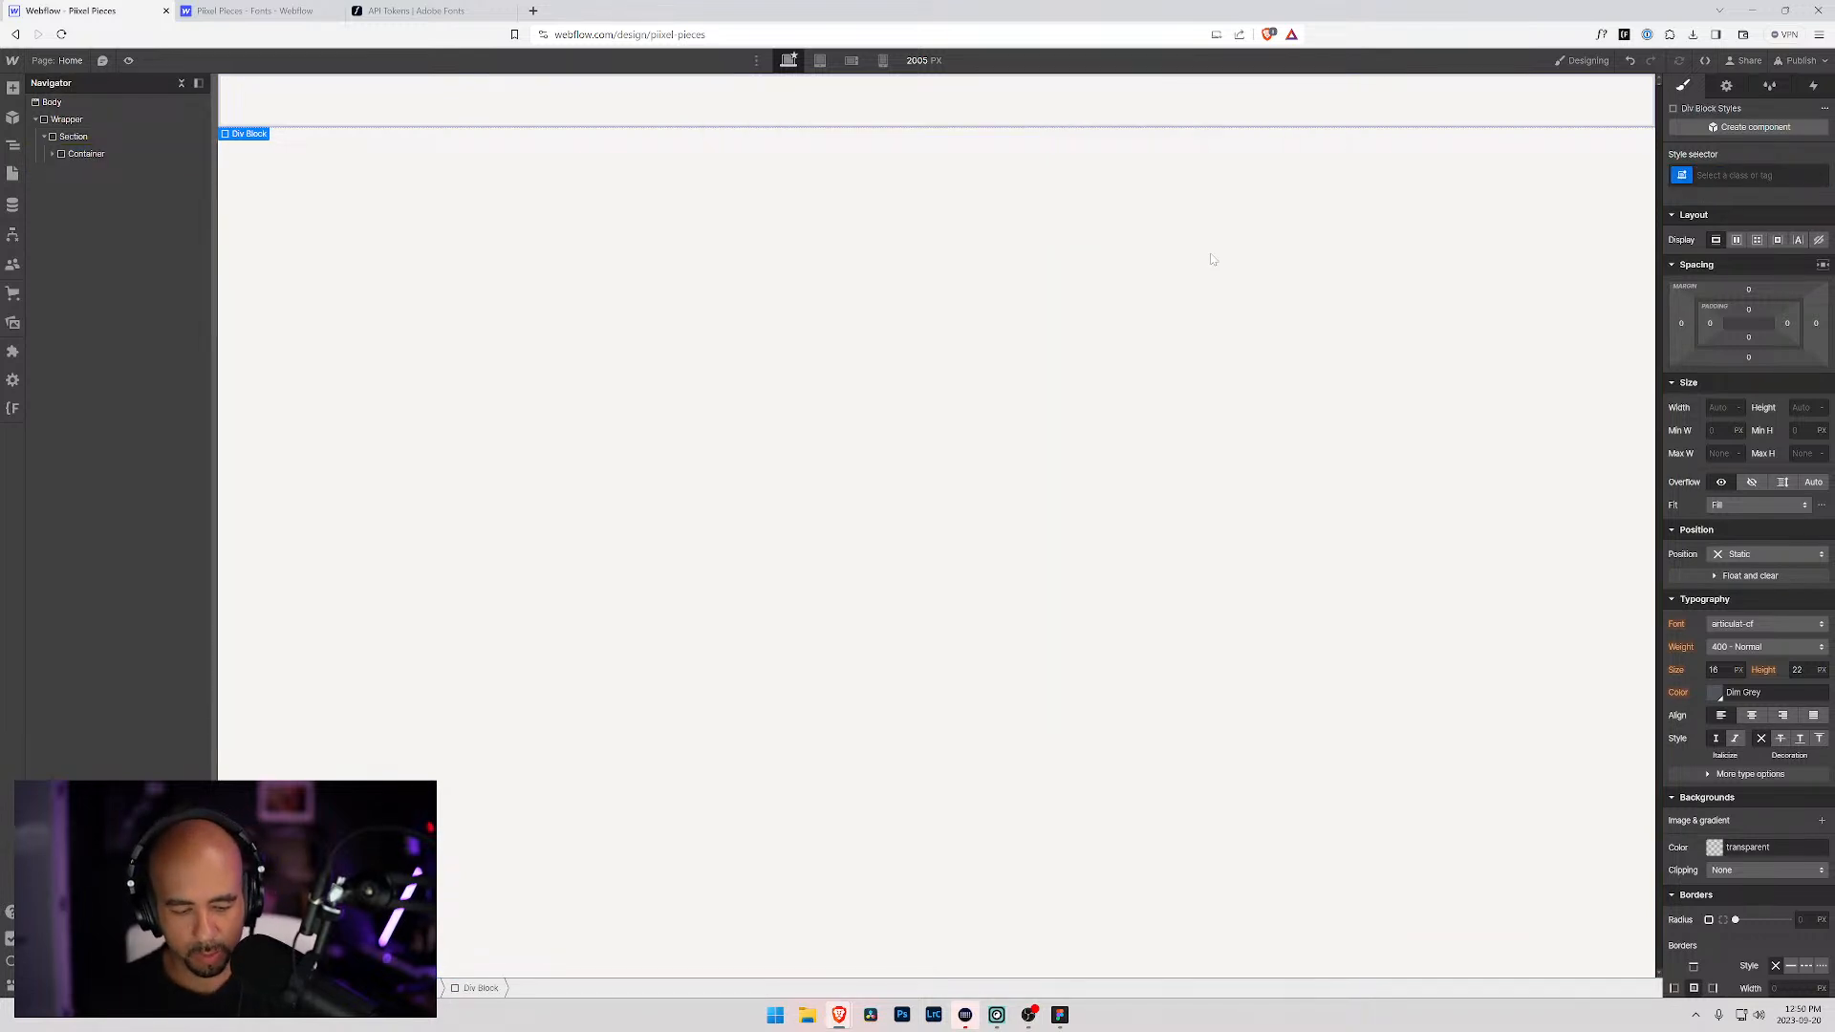
key("ctrl+Return")
type("Header")
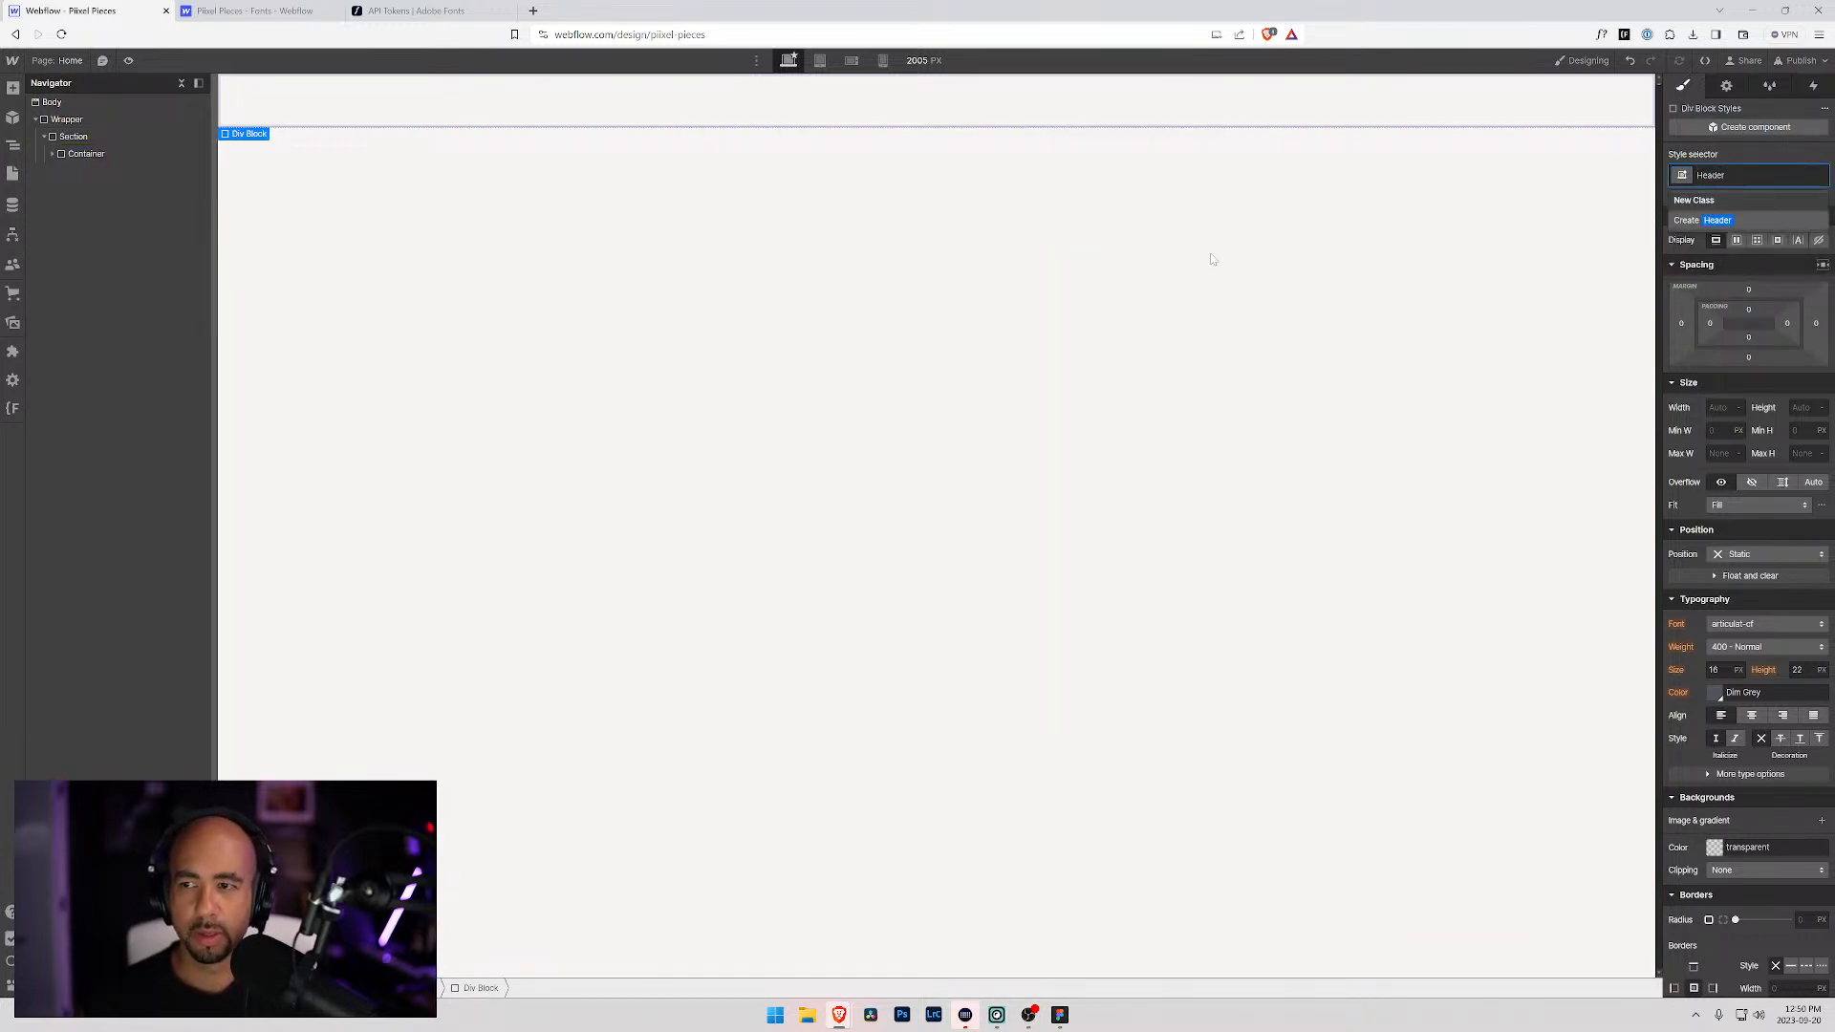
key("Return")
Step: Set the HTML tag of the Header element to Header and that of the Section element to Section
left_click(1726, 86)
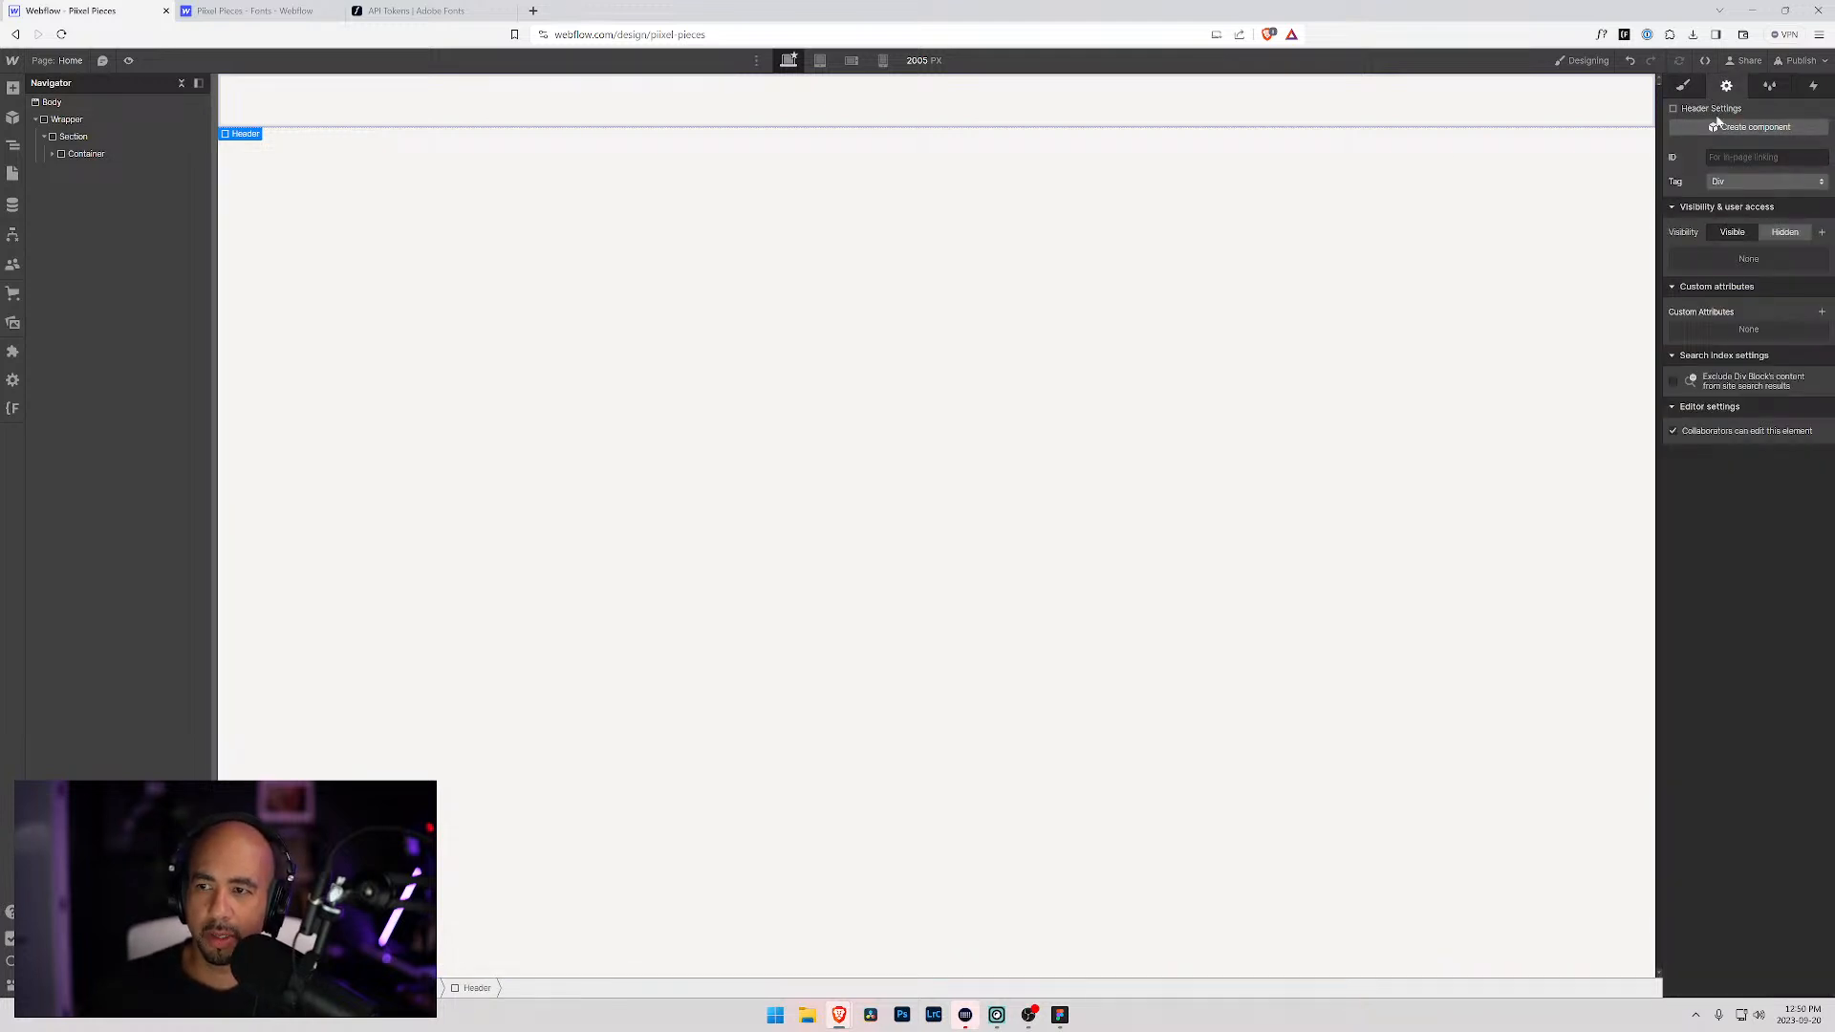
left_click(1720, 182)
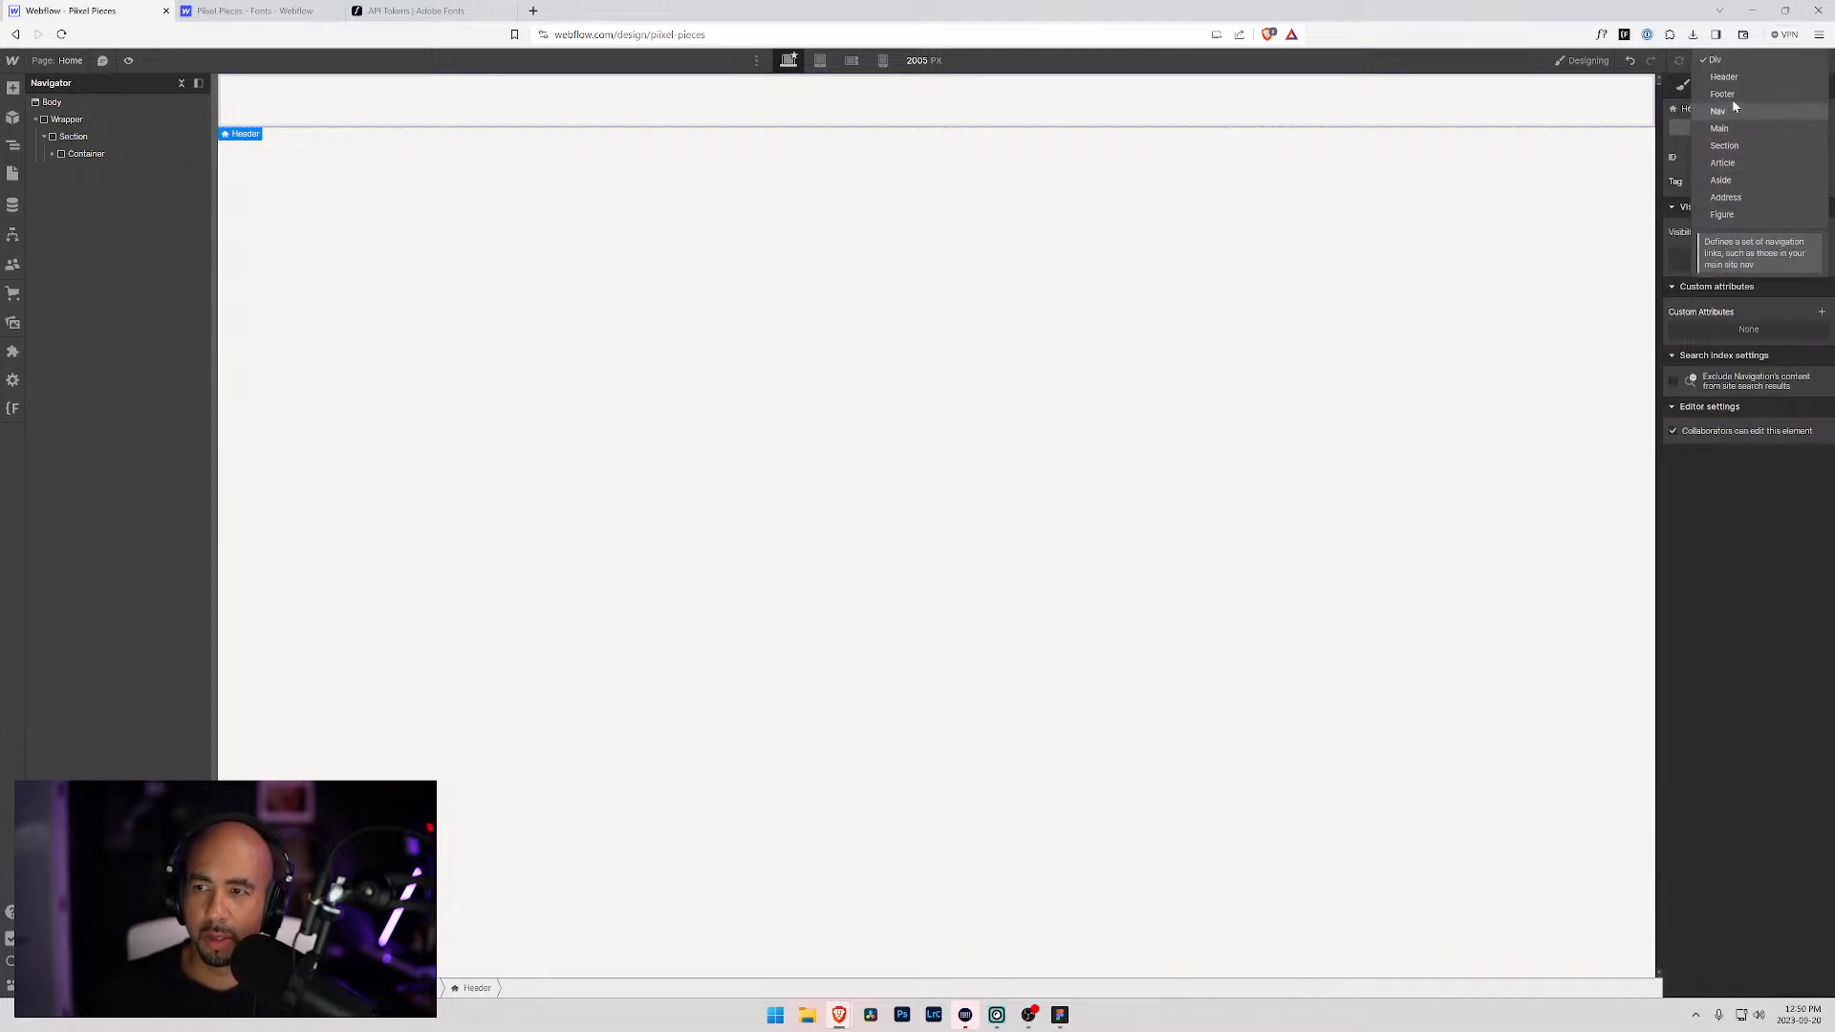
left_click(1725, 76)
left_click(74, 137)
left_click(52, 154)
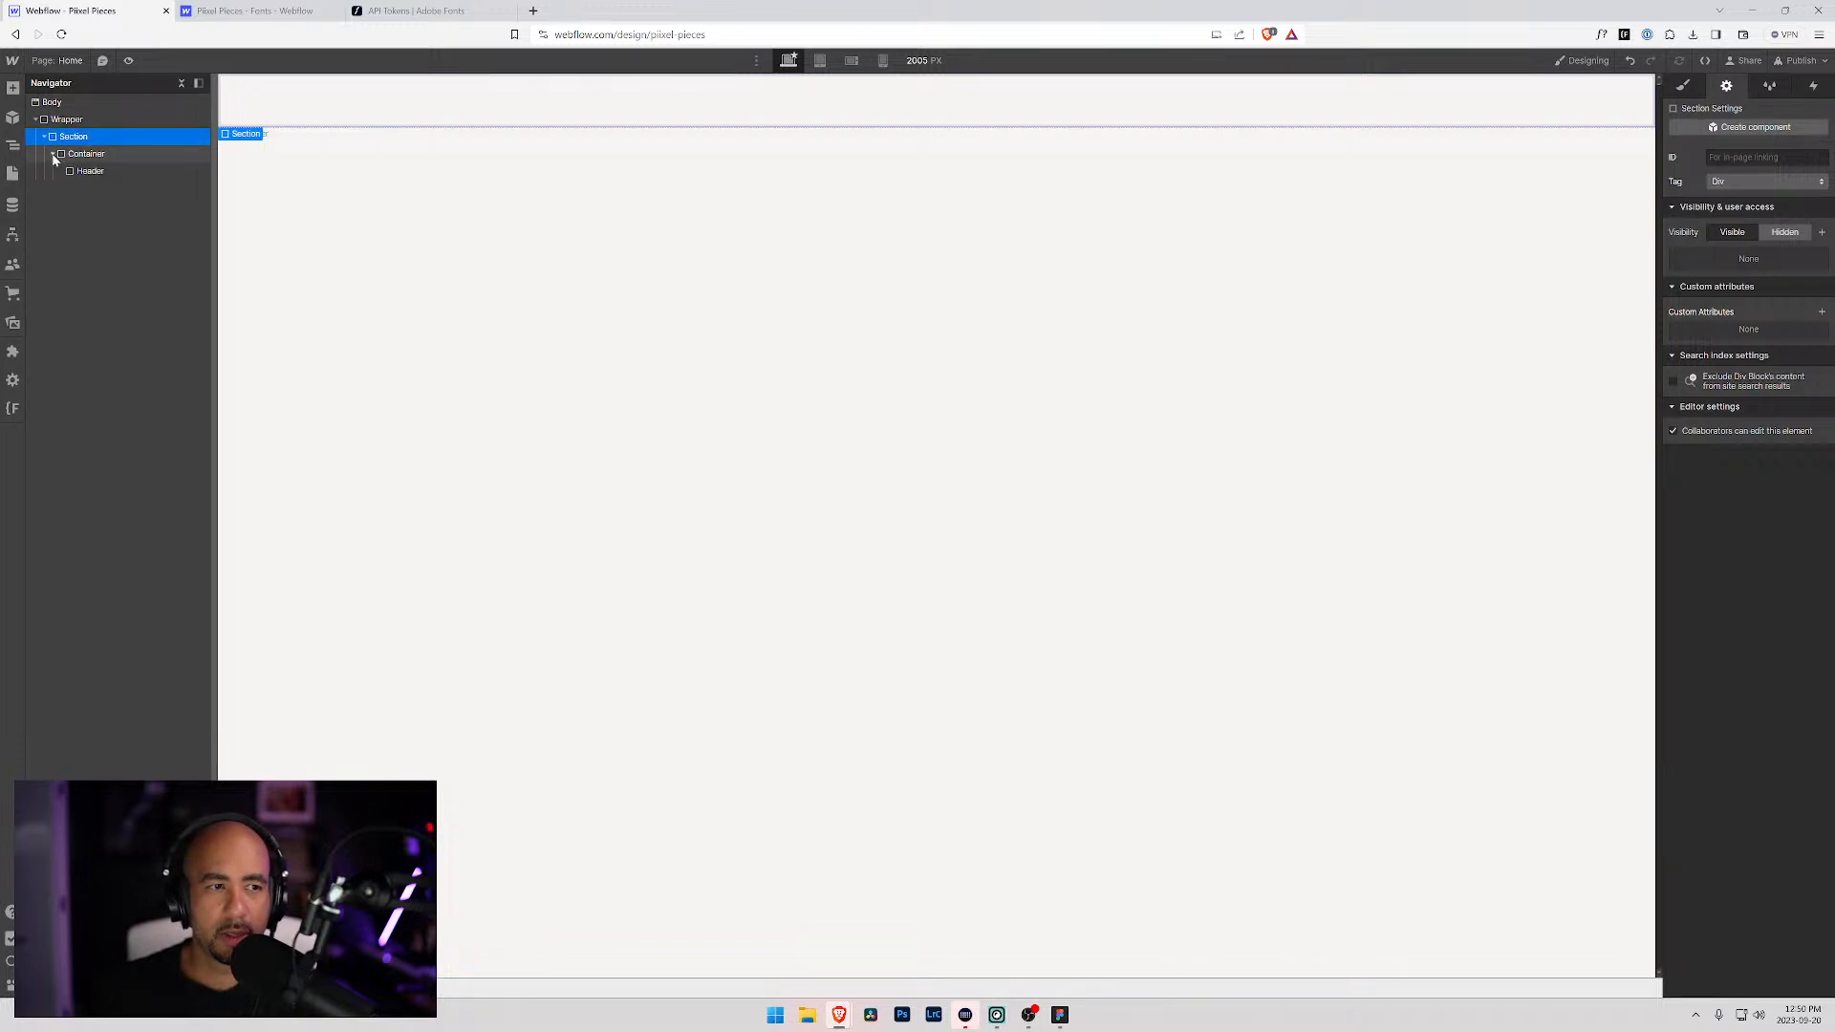
left_click(1740, 184)
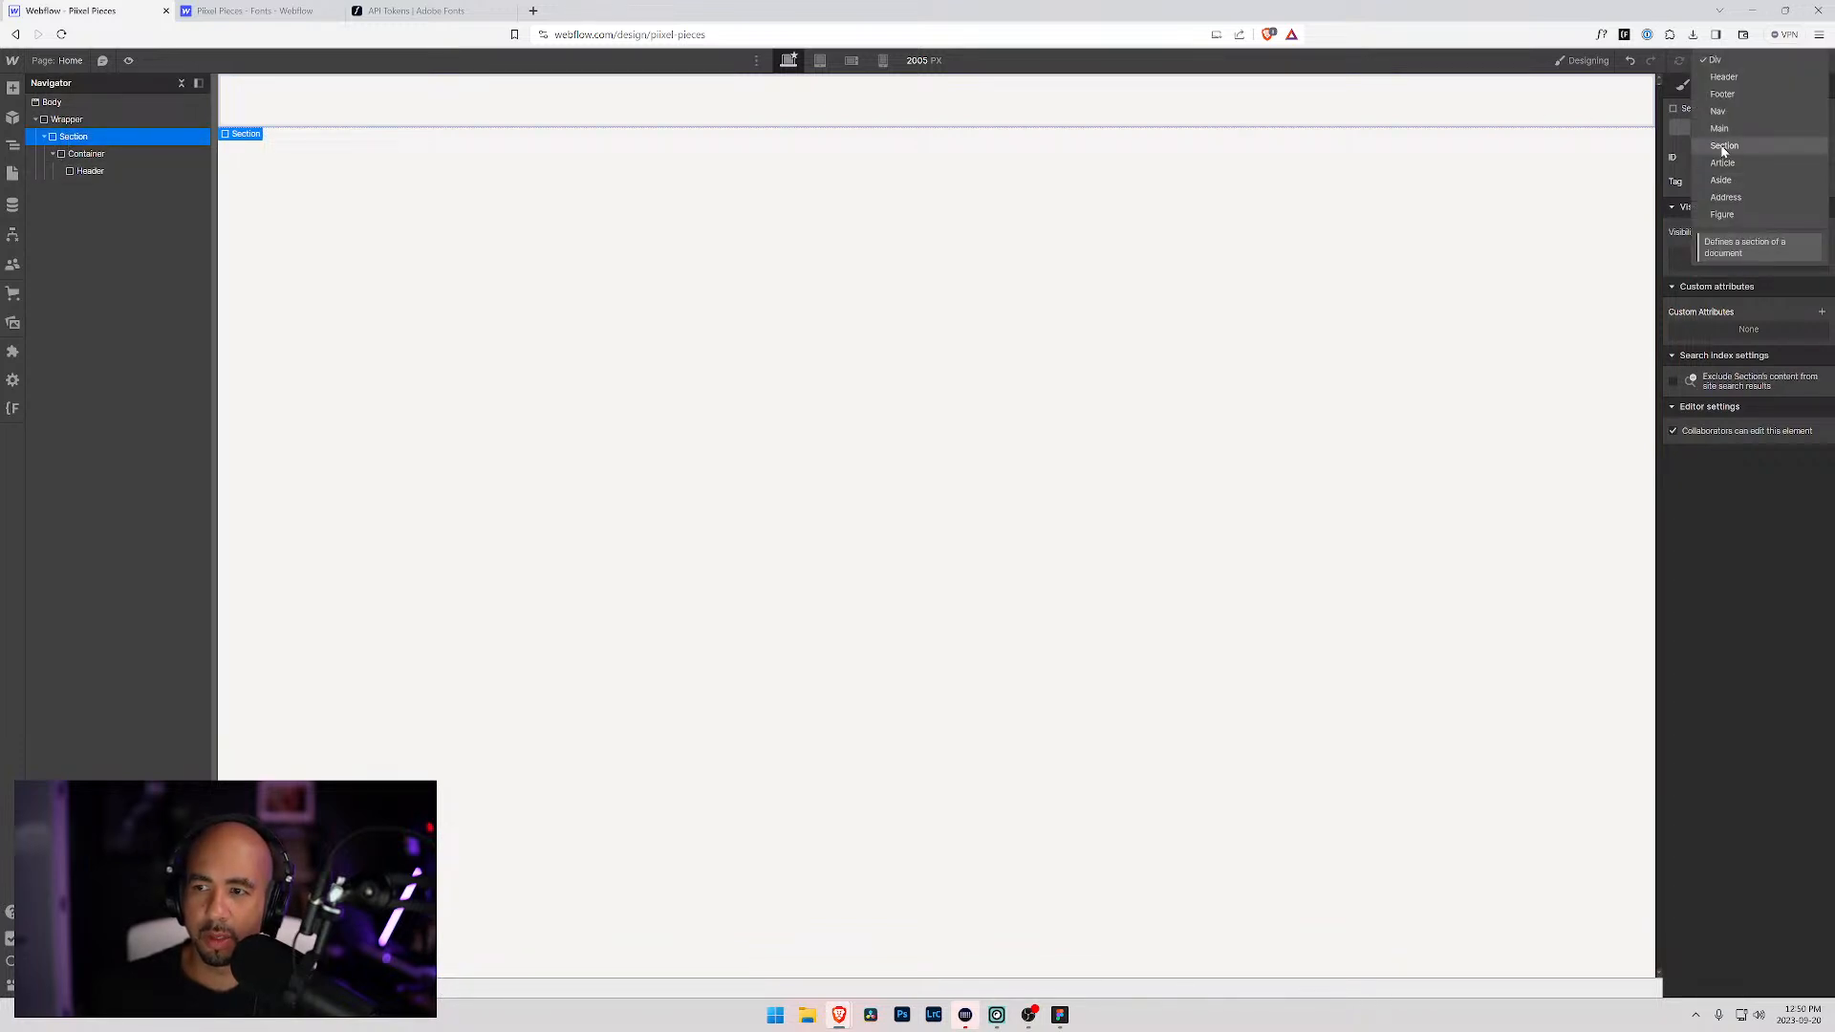
left_click(1724, 146)
Step: Insert a div block inside the Header element and show it in the element tree
left_click(86, 154)
left_click(91, 172)
key("ctrl+e")
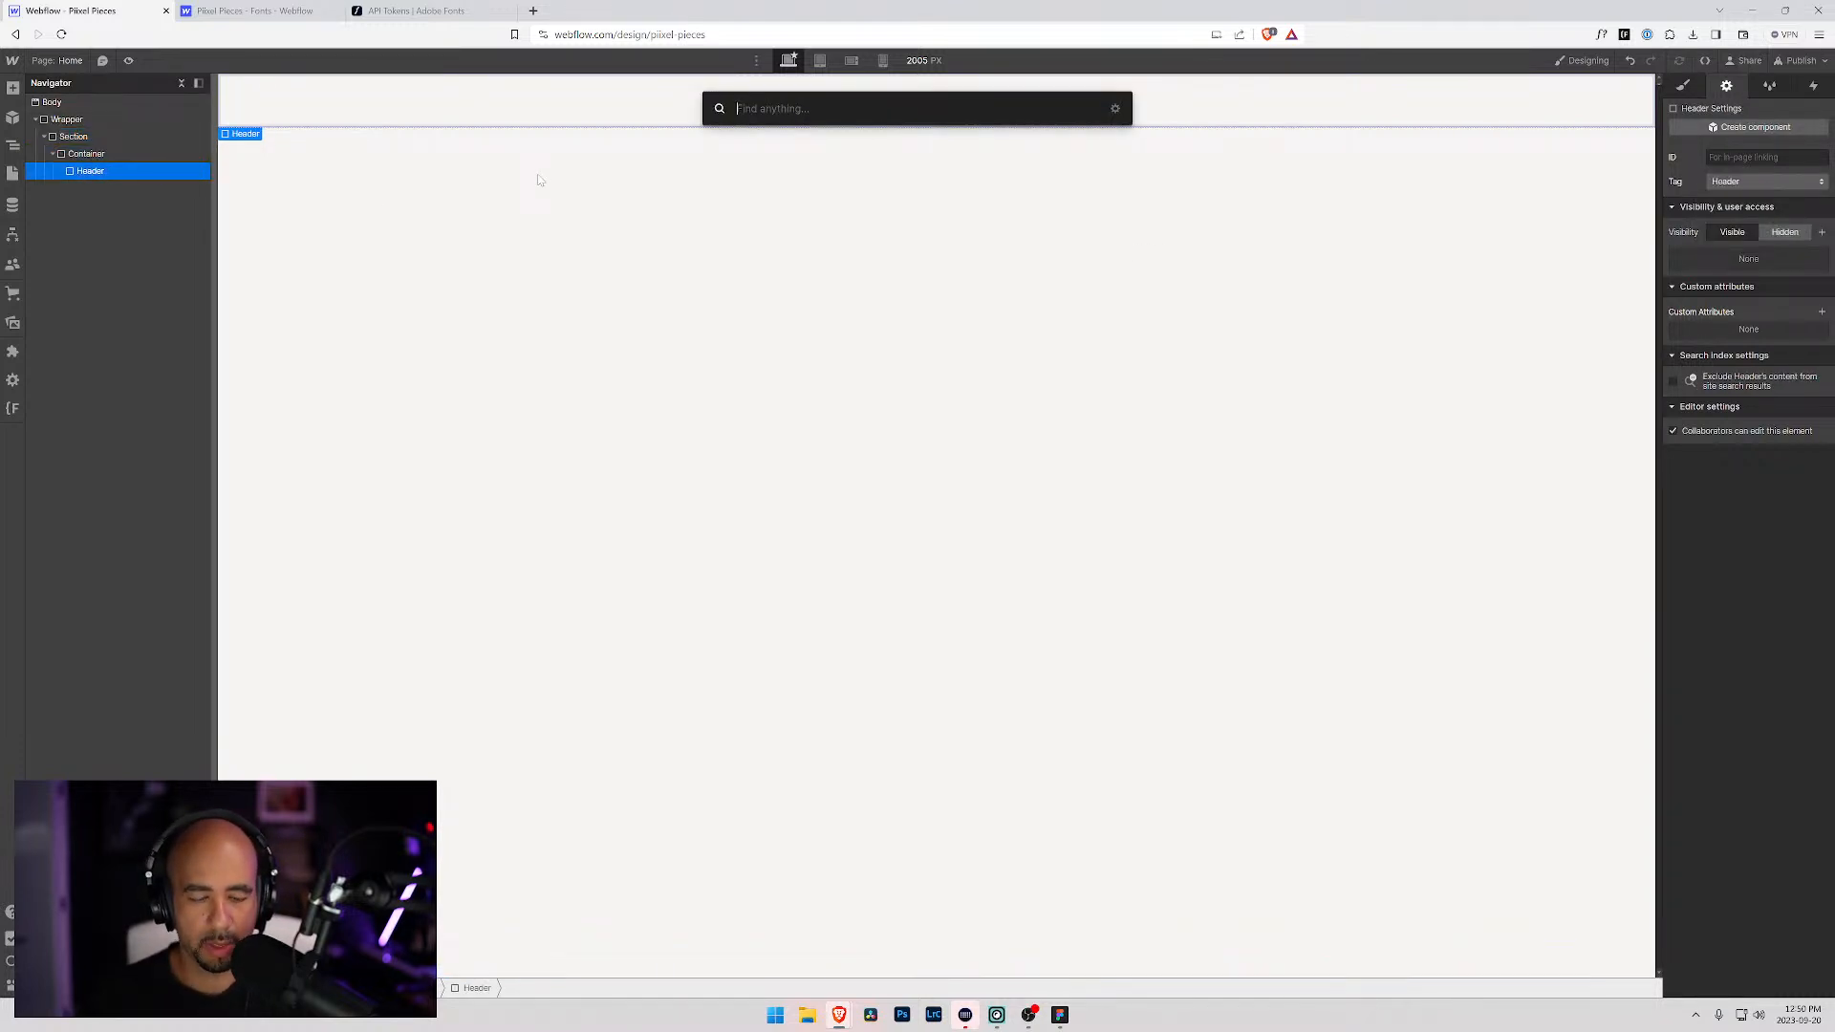
type("div")
key("Return")
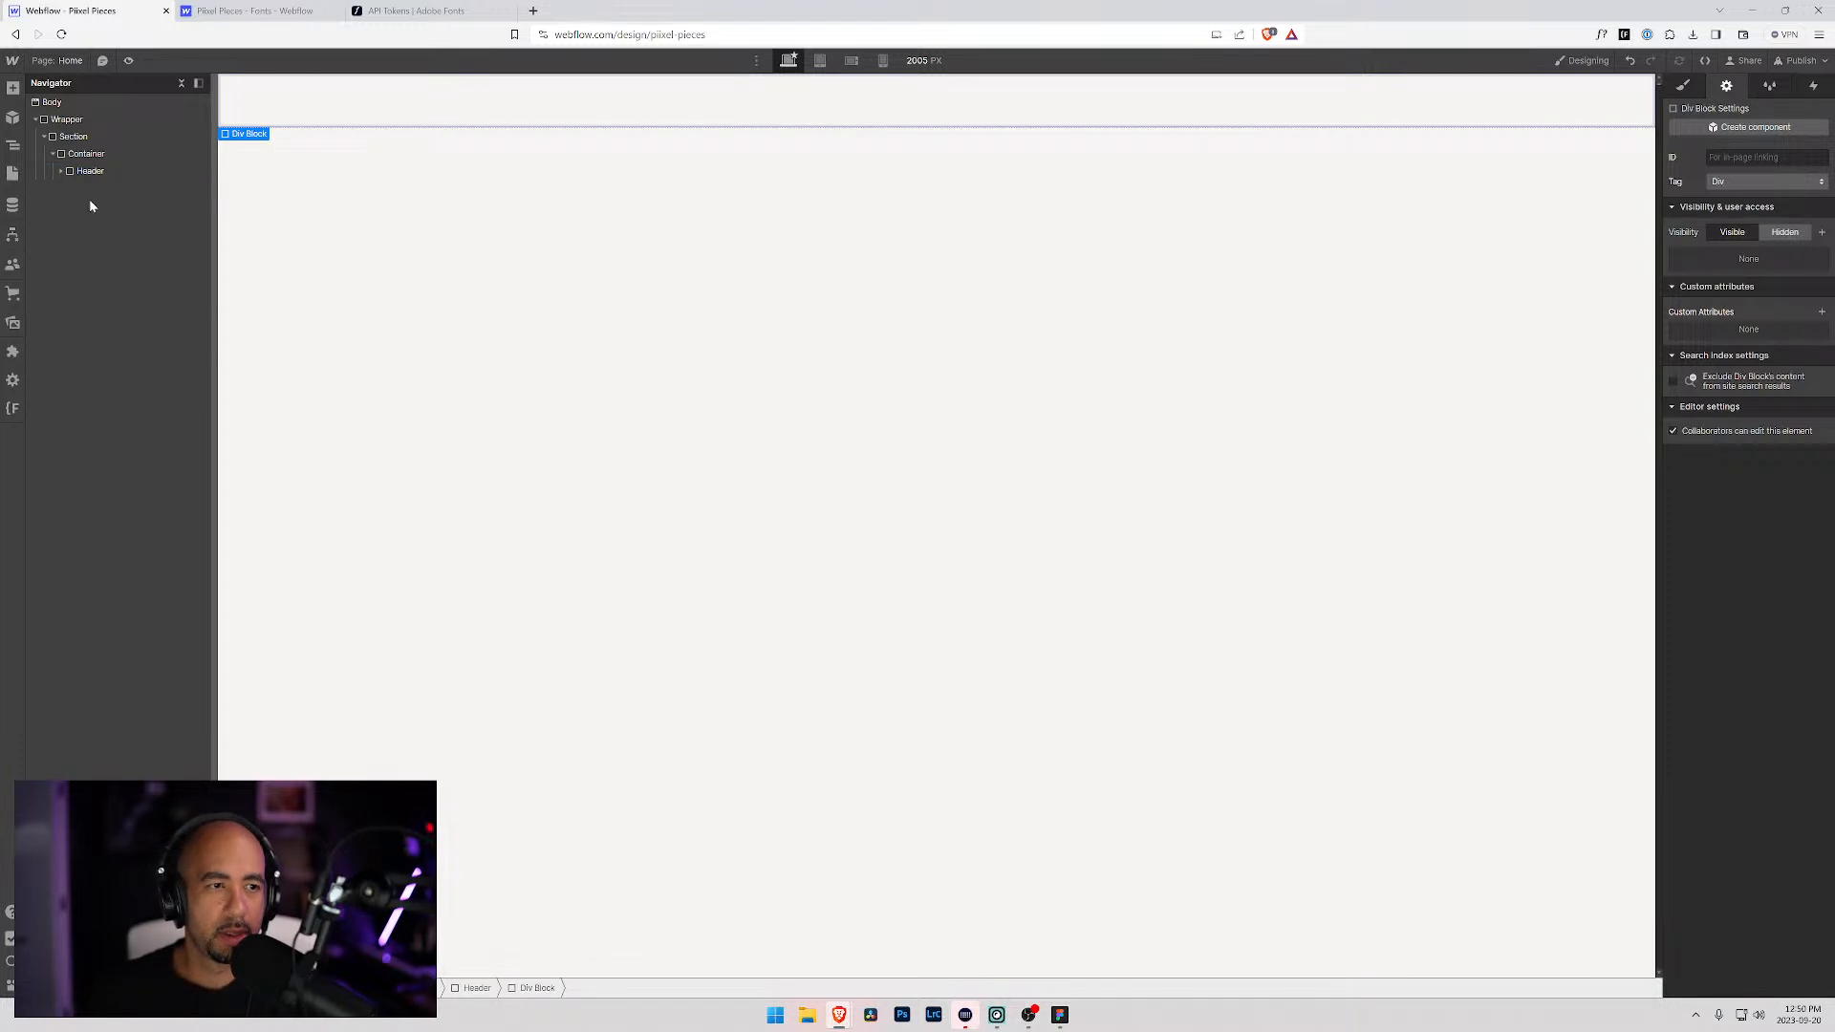
left_click(59, 172)
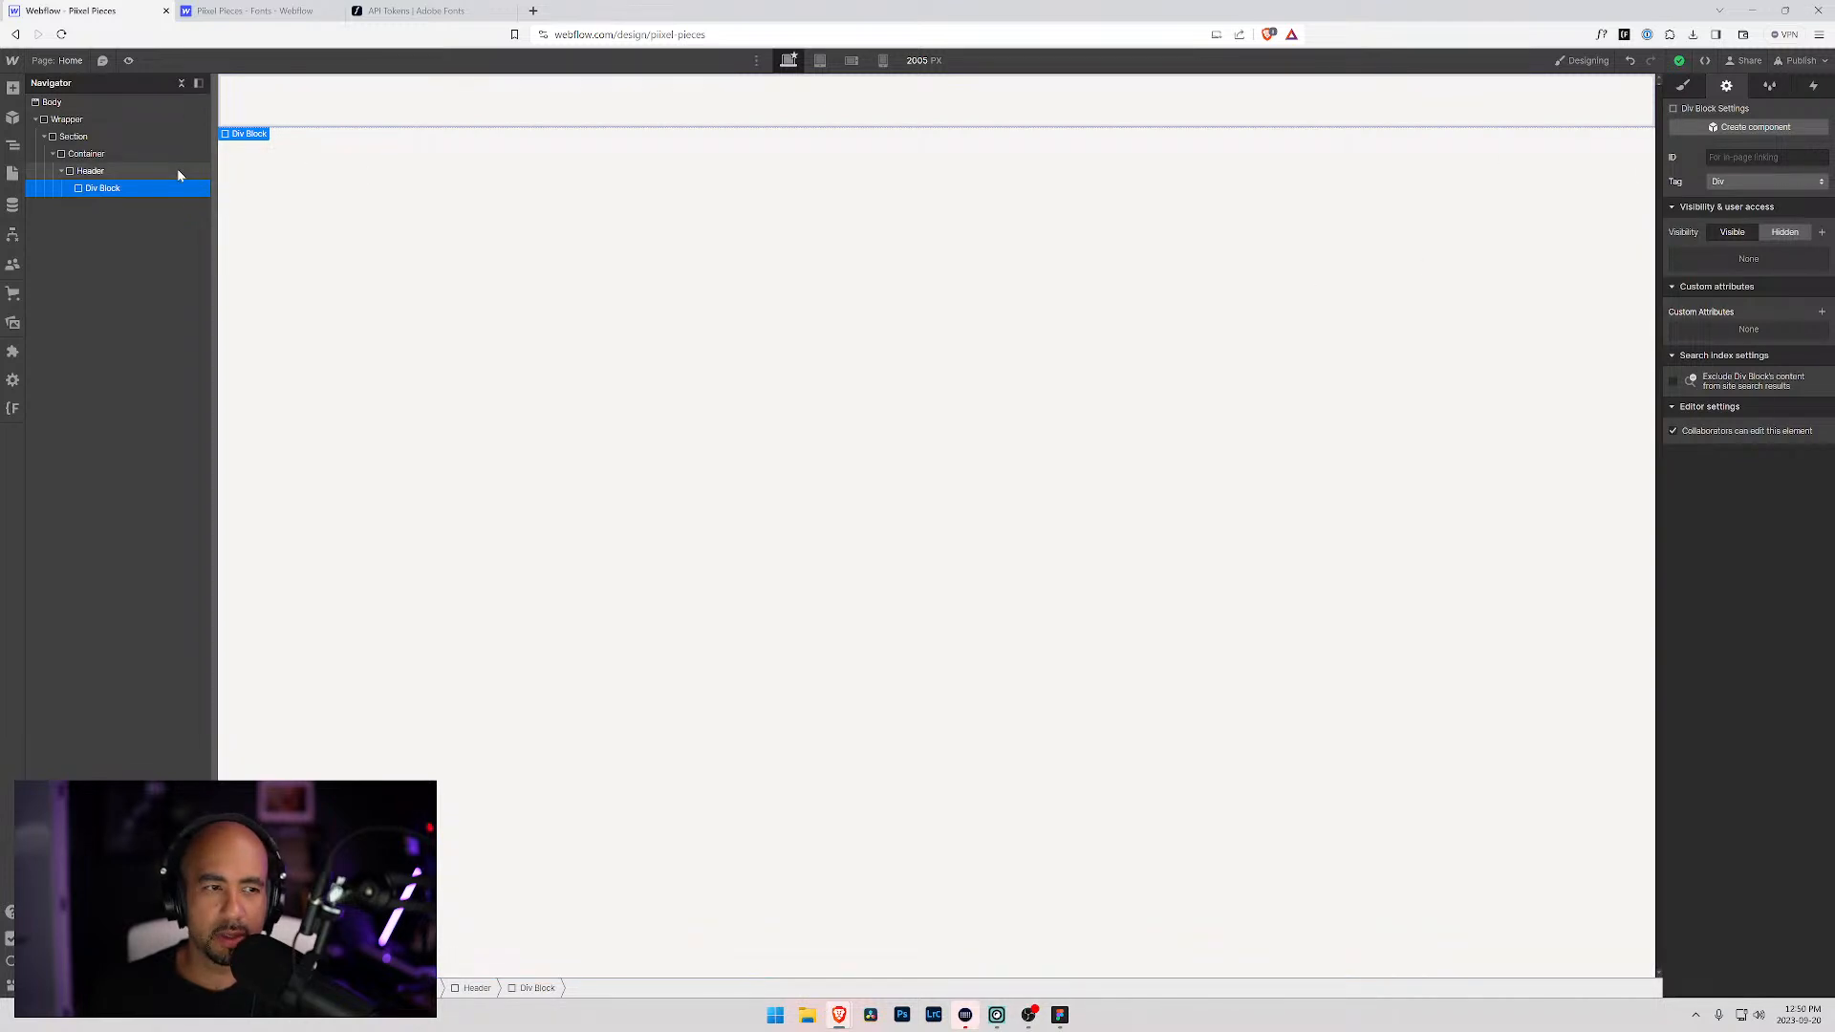
Step: Give the div block inside the Header a new class named Navigation
left_click(1683, 86)
left_click(1752, 176)
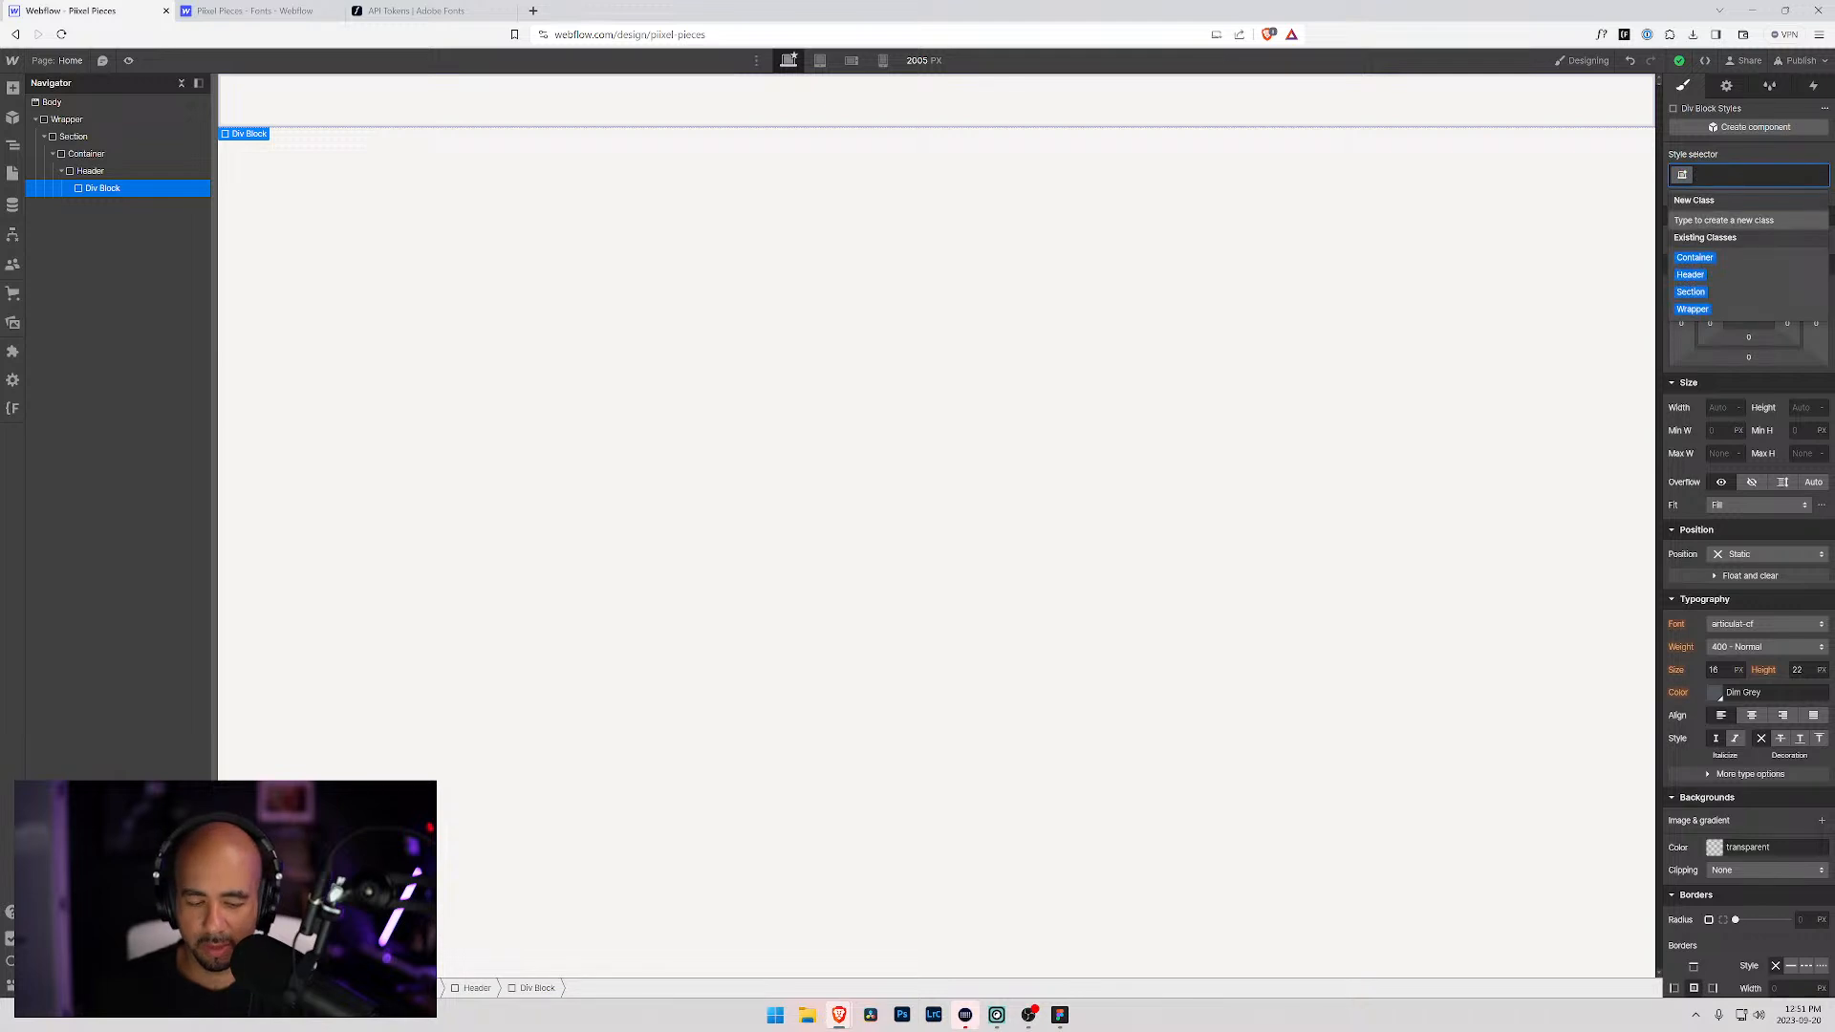
type("Navigation")
key("Return")
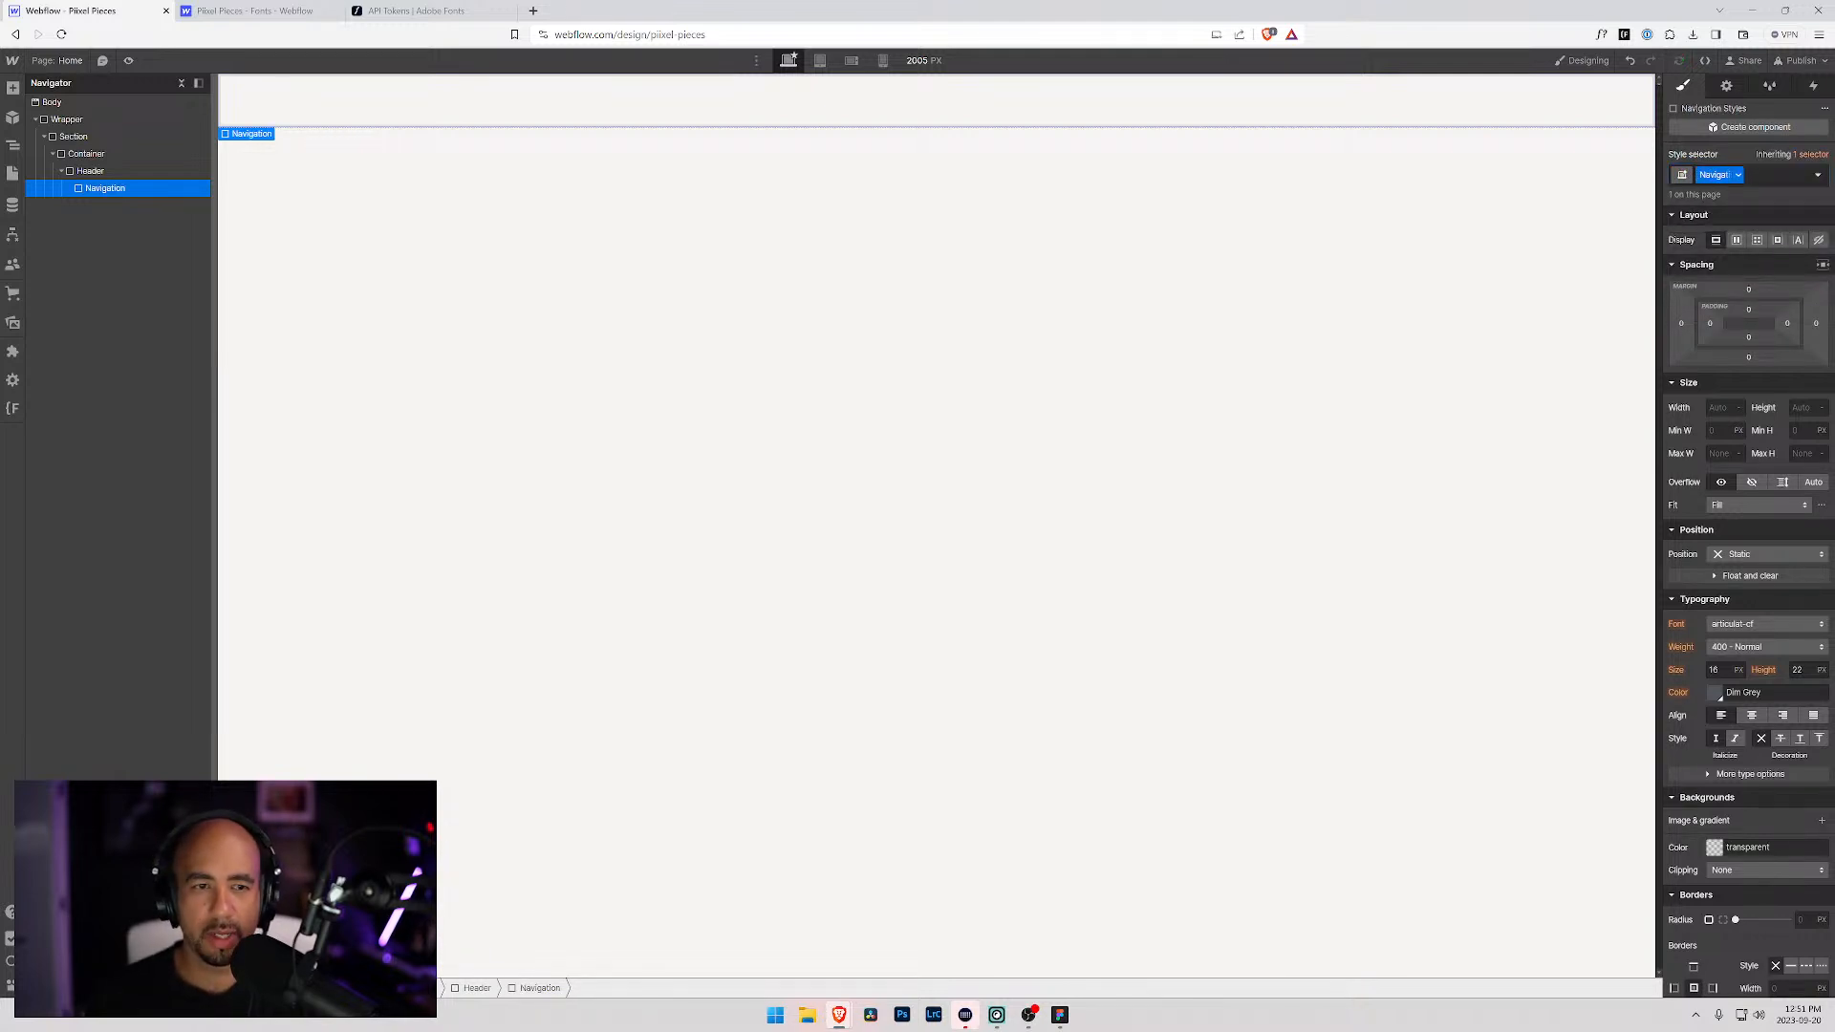
Step: Insert a second div block inside the Header and give it a new class named Logo
left_click(103, 171)
key("ctrl+e")
type("div")
key("Return")
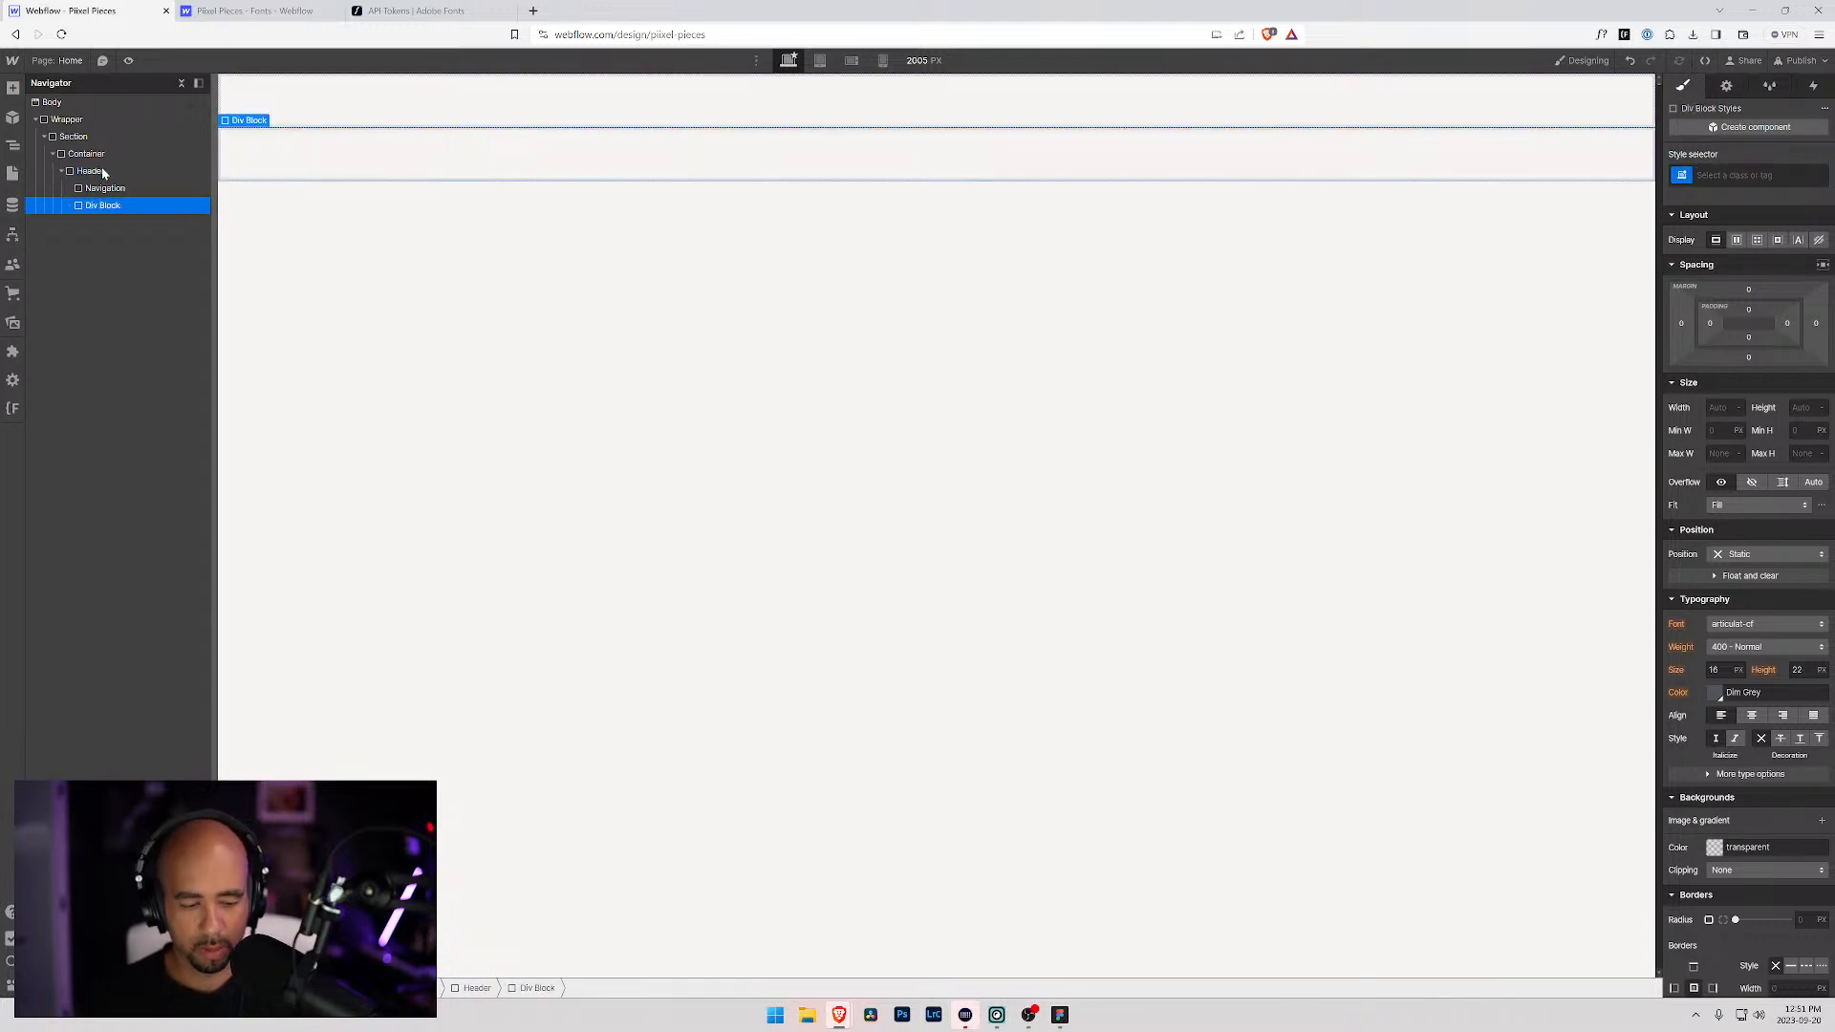
key("ctrl+Return")
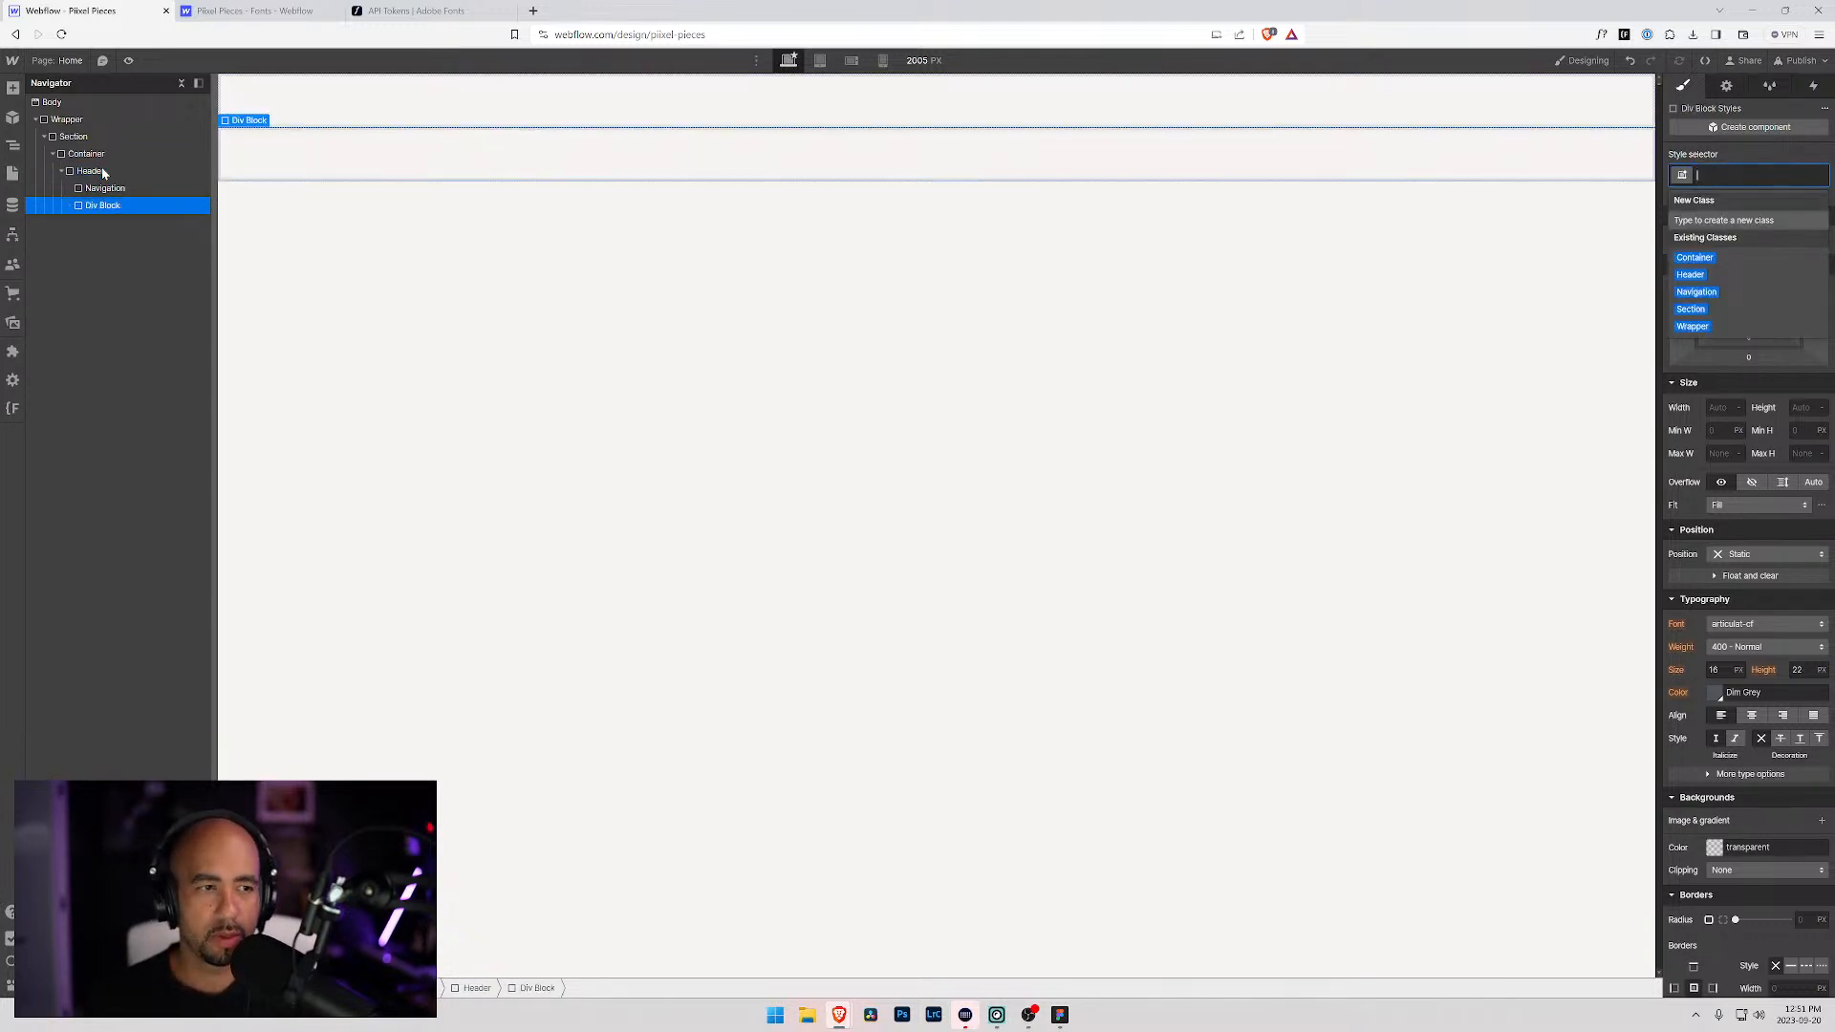
type("Logo")
key("Return")
Step: Insert a third div block inside the Header and give it a new class named Portal
left_click(103, 172)
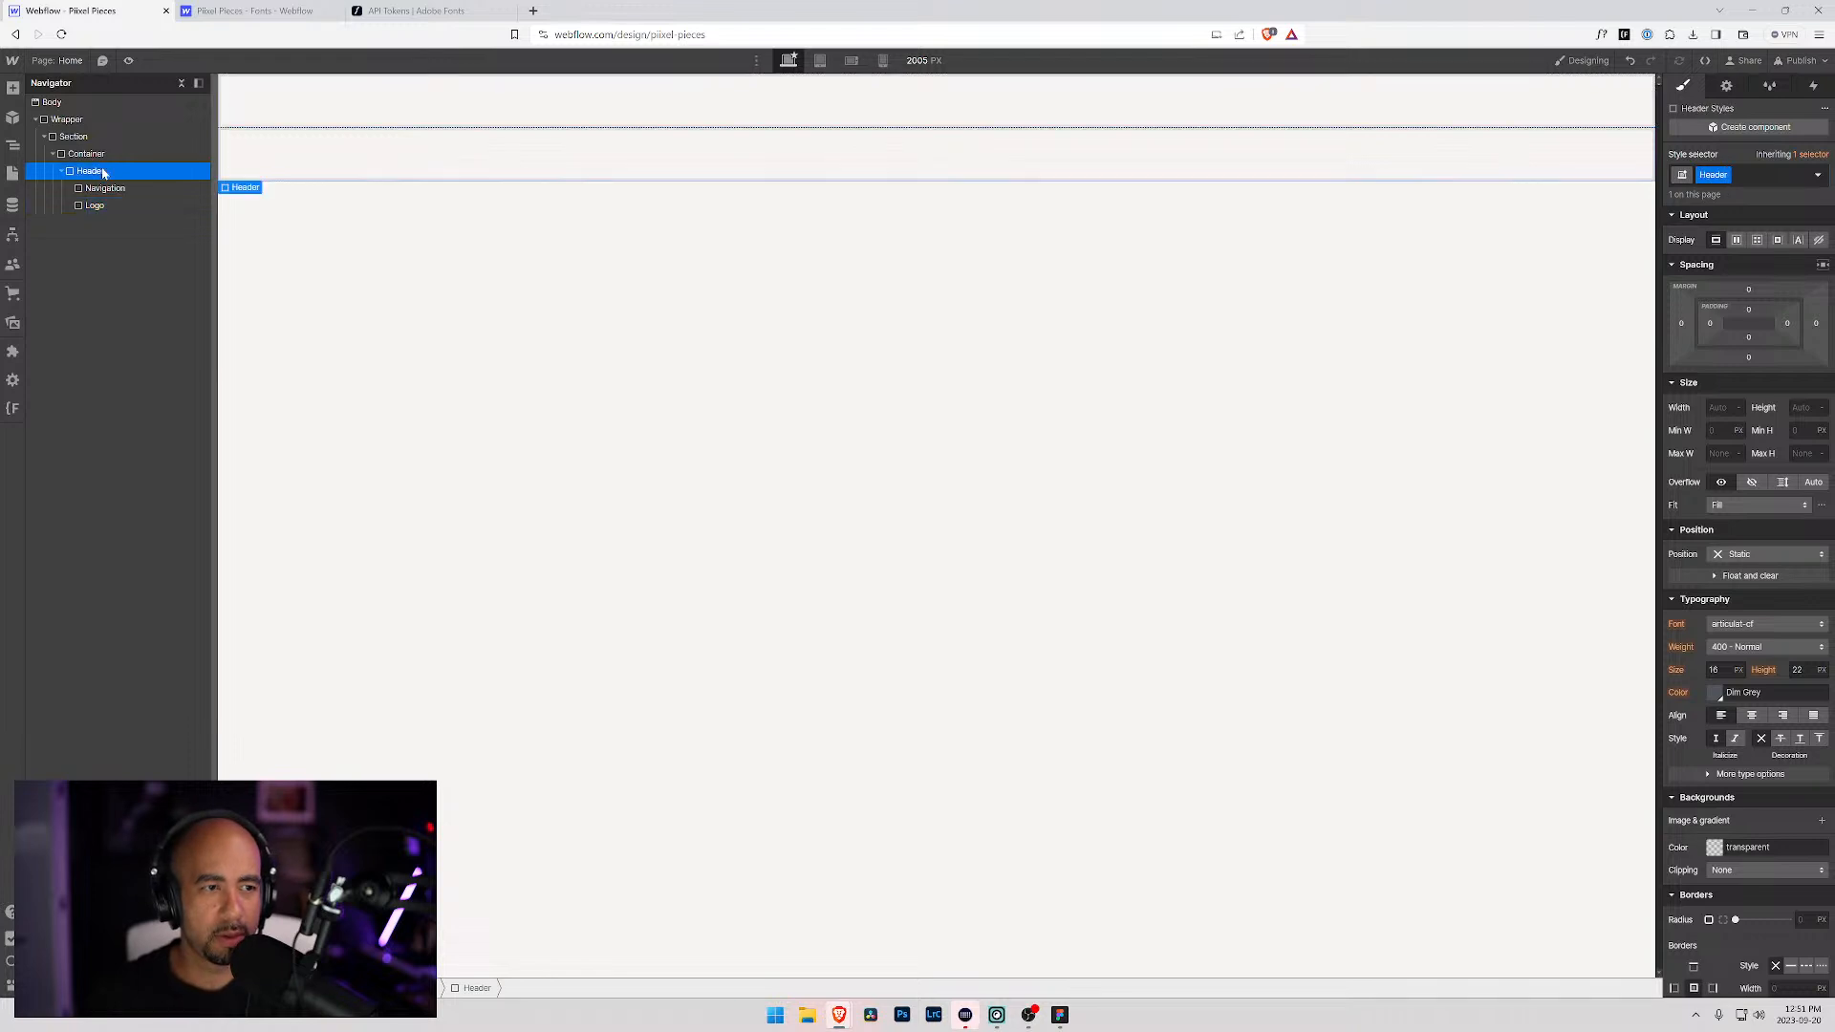
key("ctrl+e")
type("div")
key("Return")
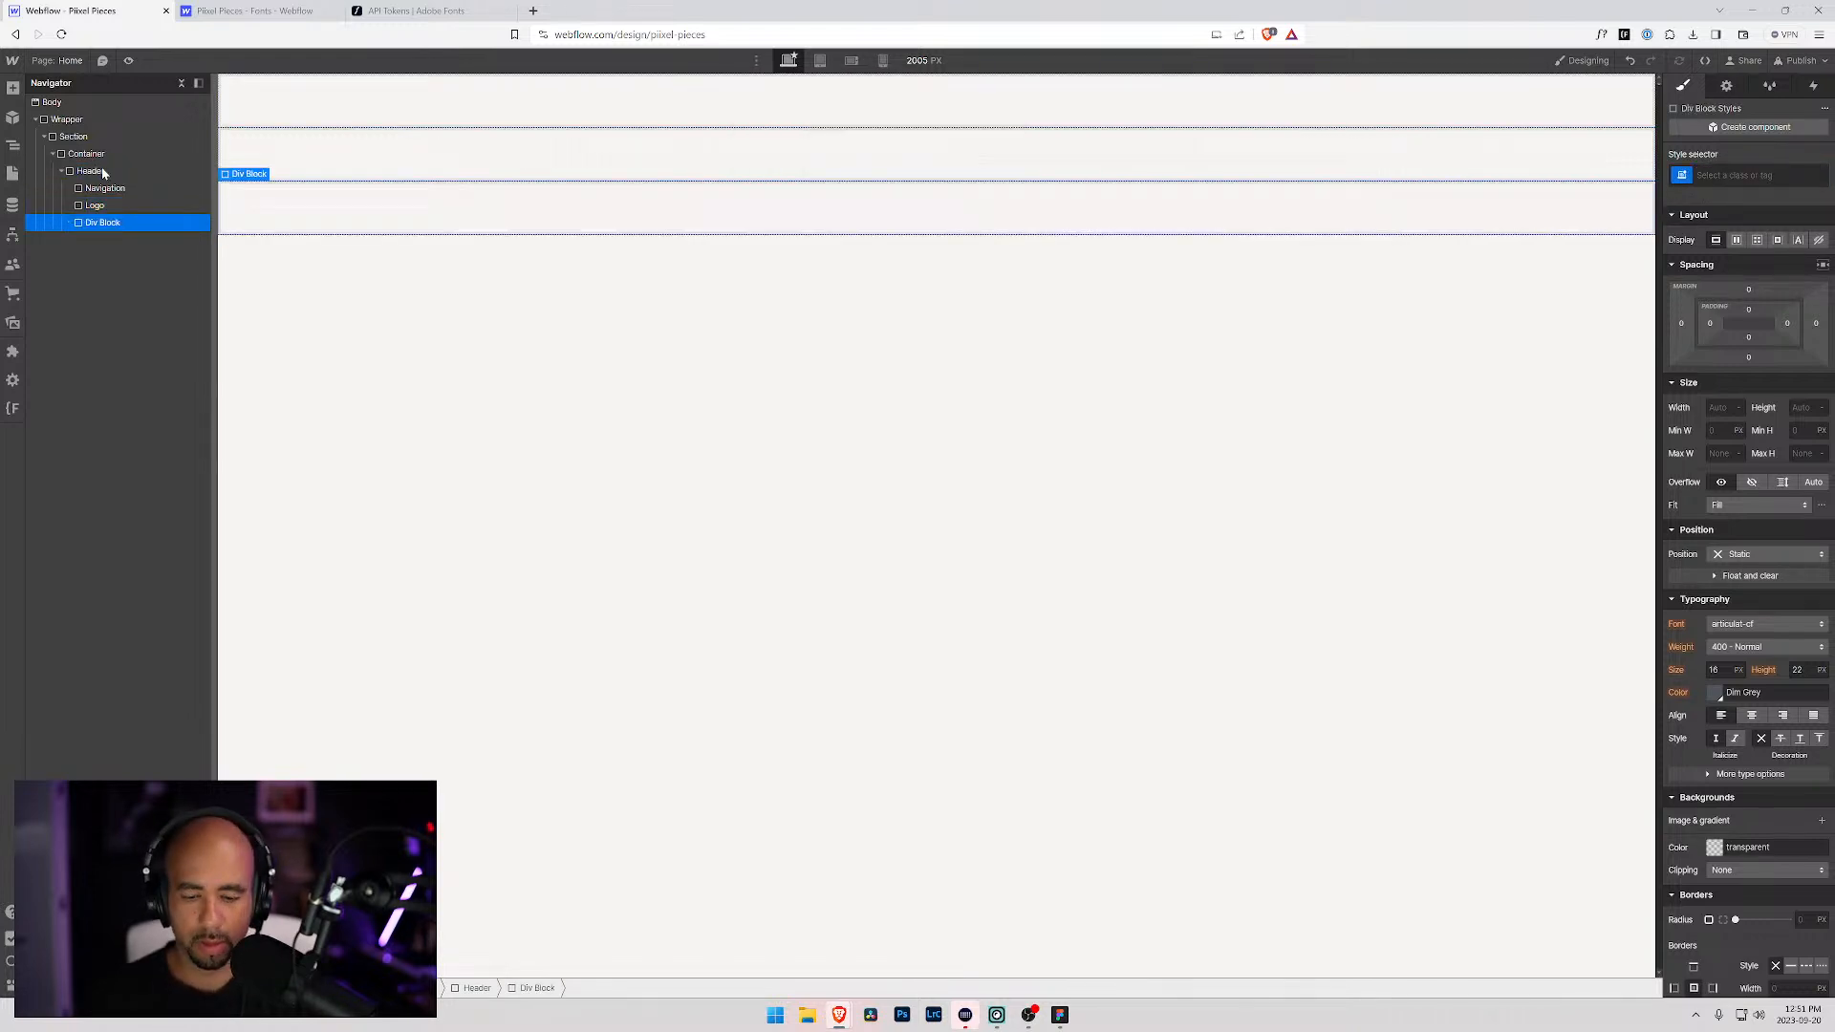
key("ctrl+Return")
type("Portal")
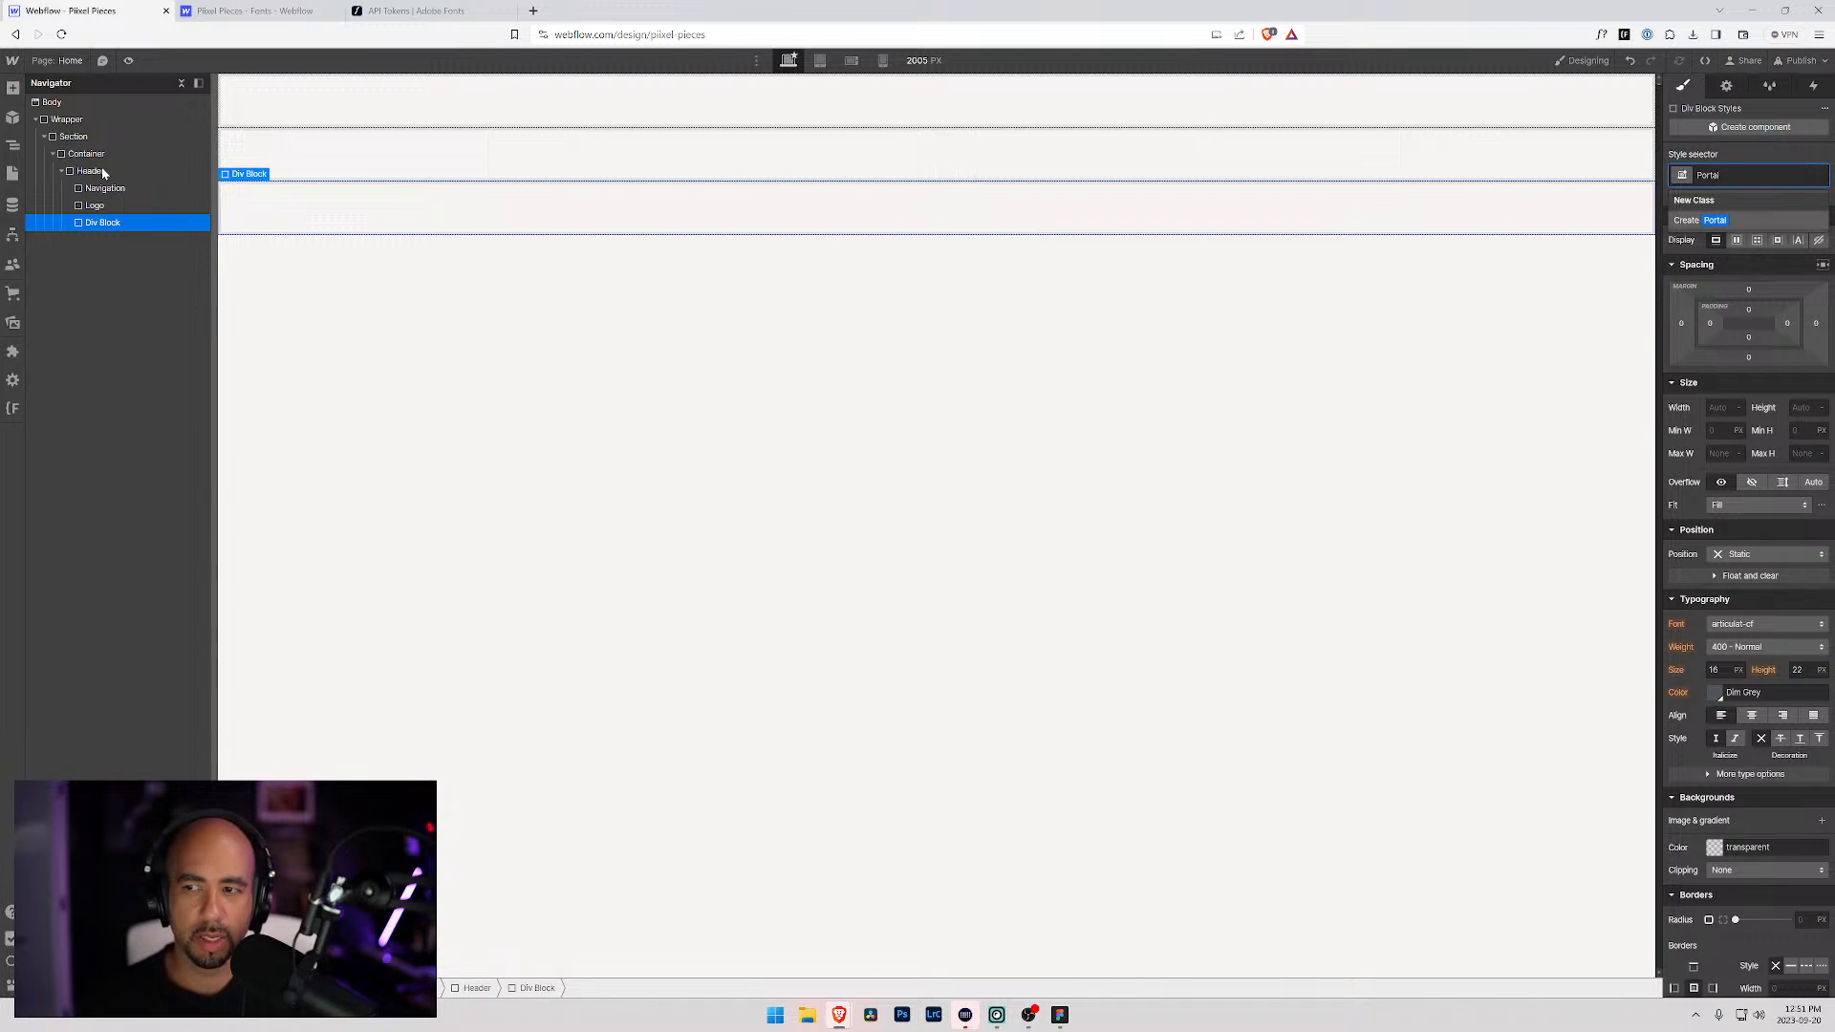
key("Return")
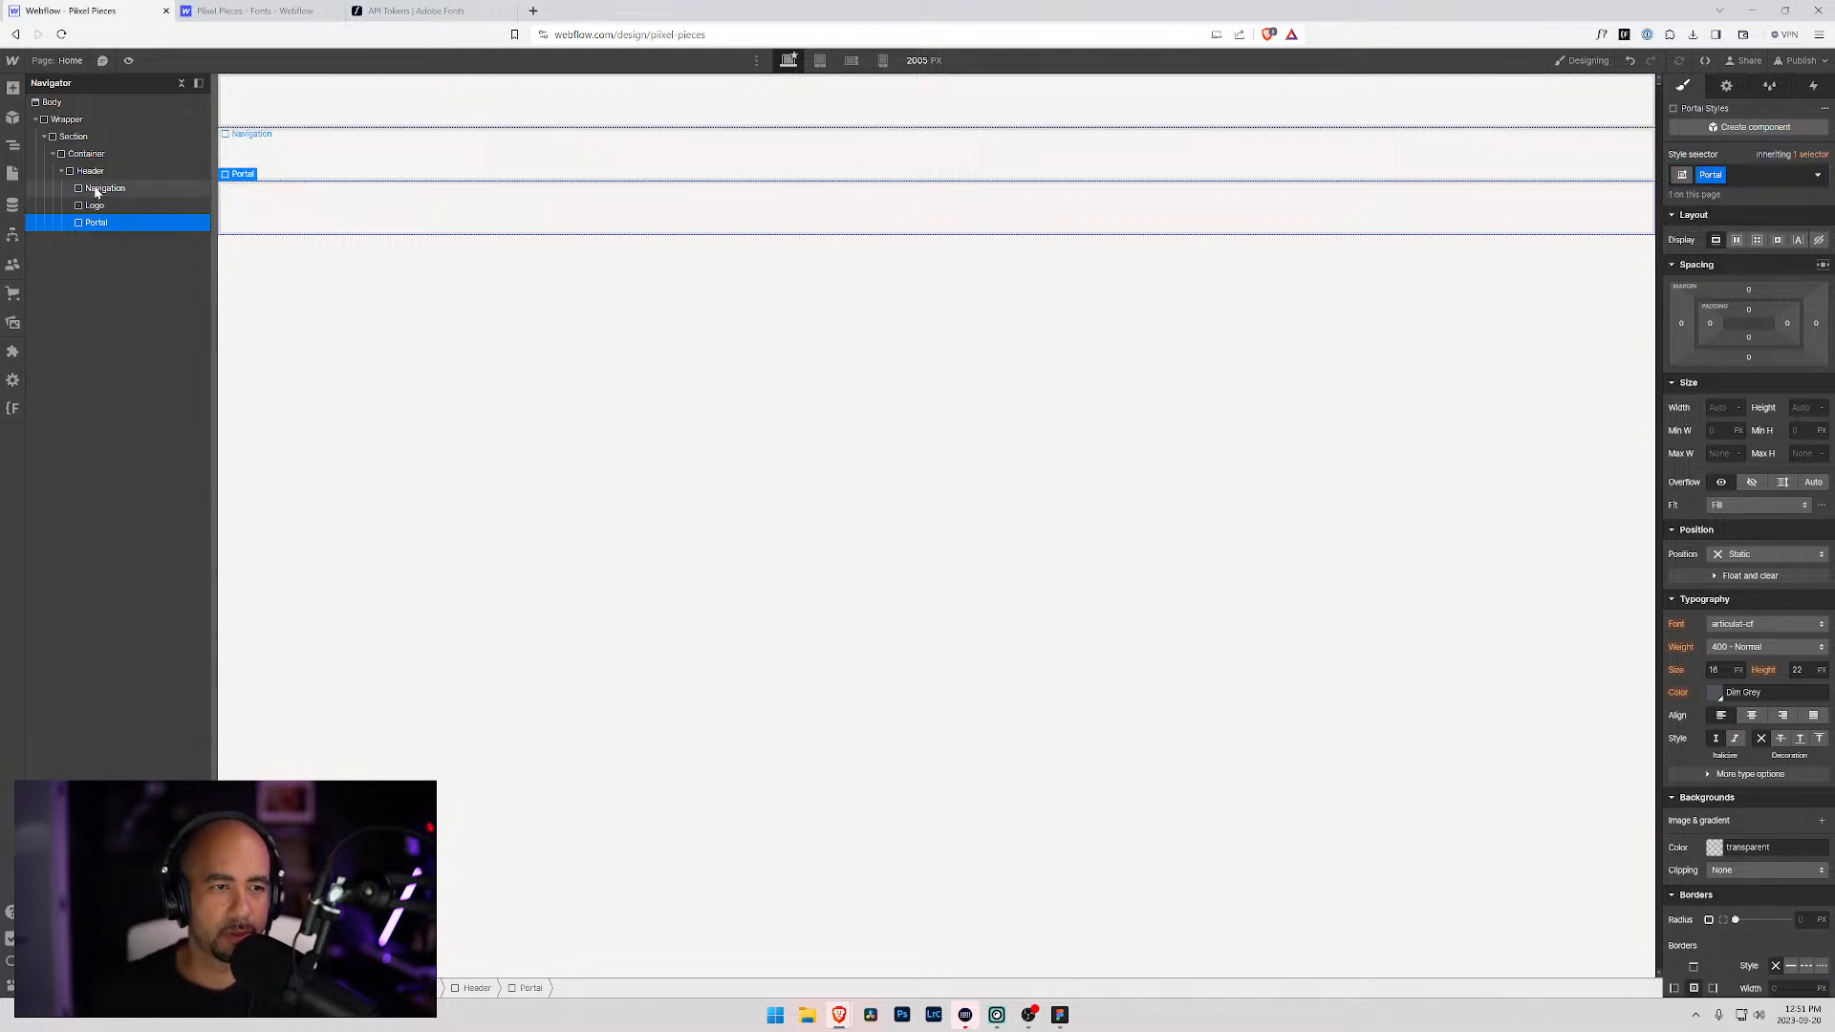
Step: Insert a text link inside the Navigation element and show it in the element tree
left_click(97, 190)
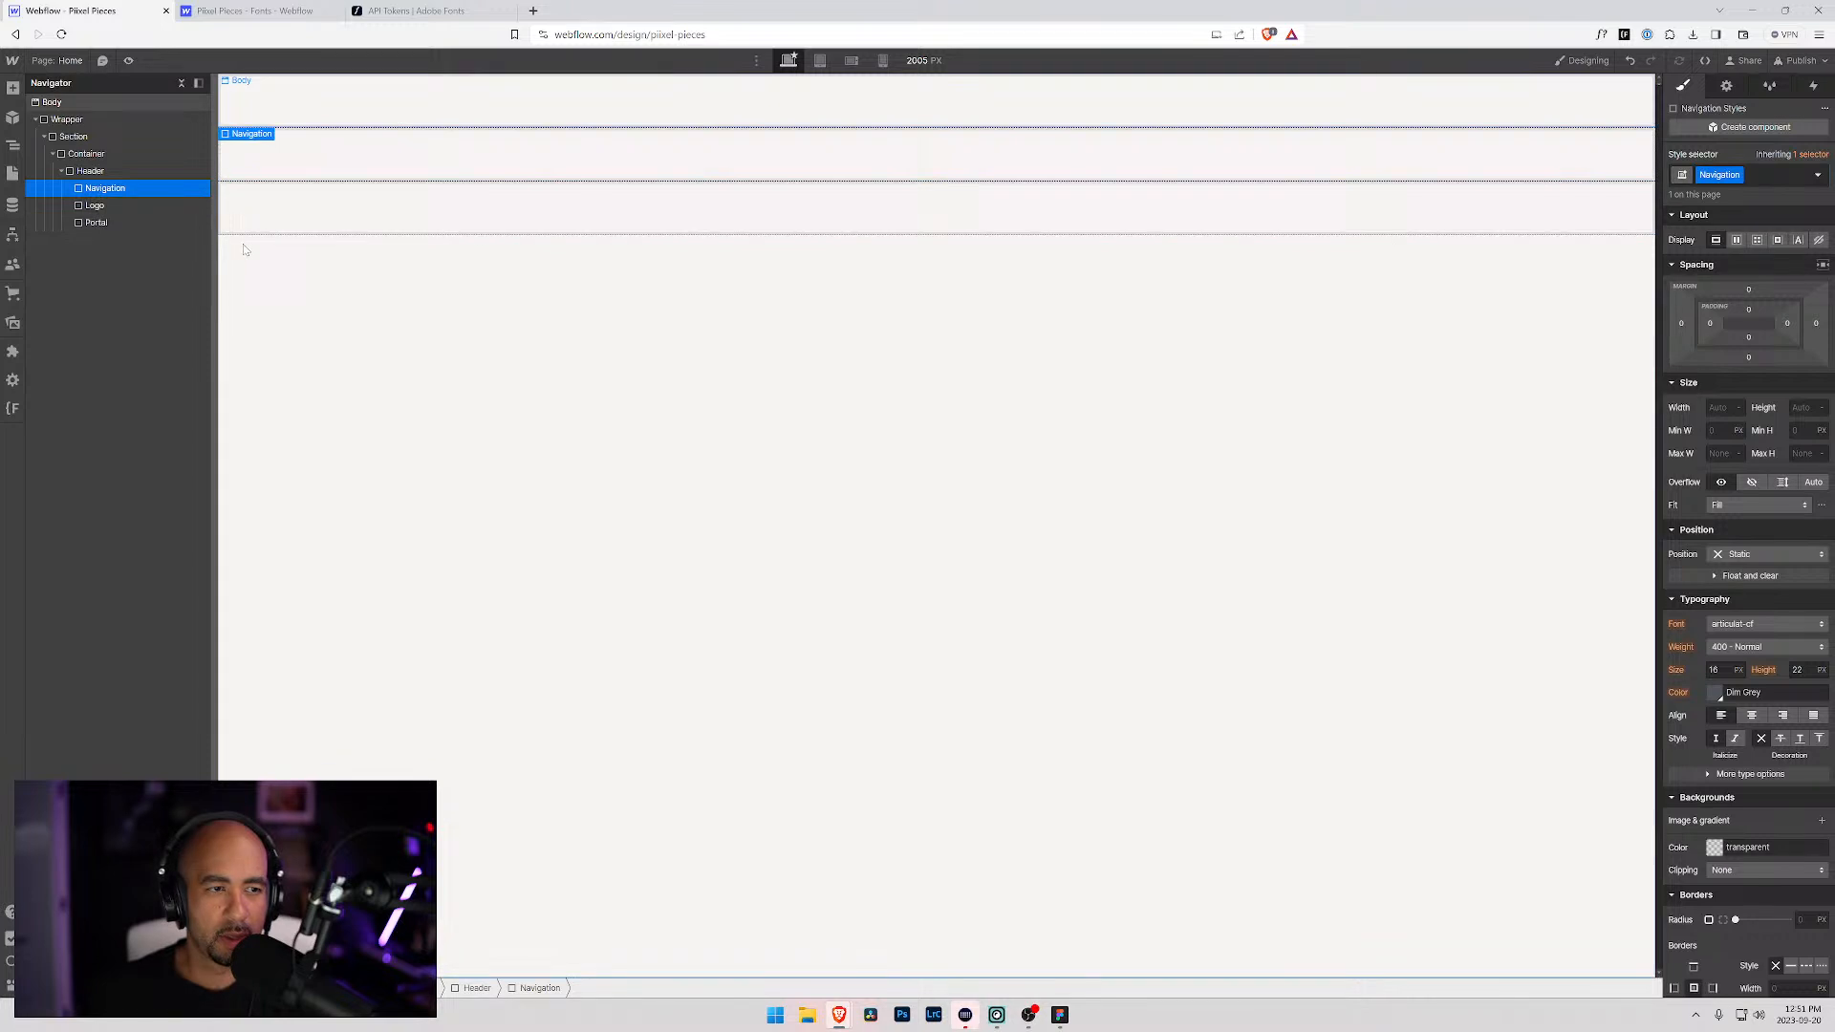
key("ctrl+k")
type("link")
key("Down")
key("Return")
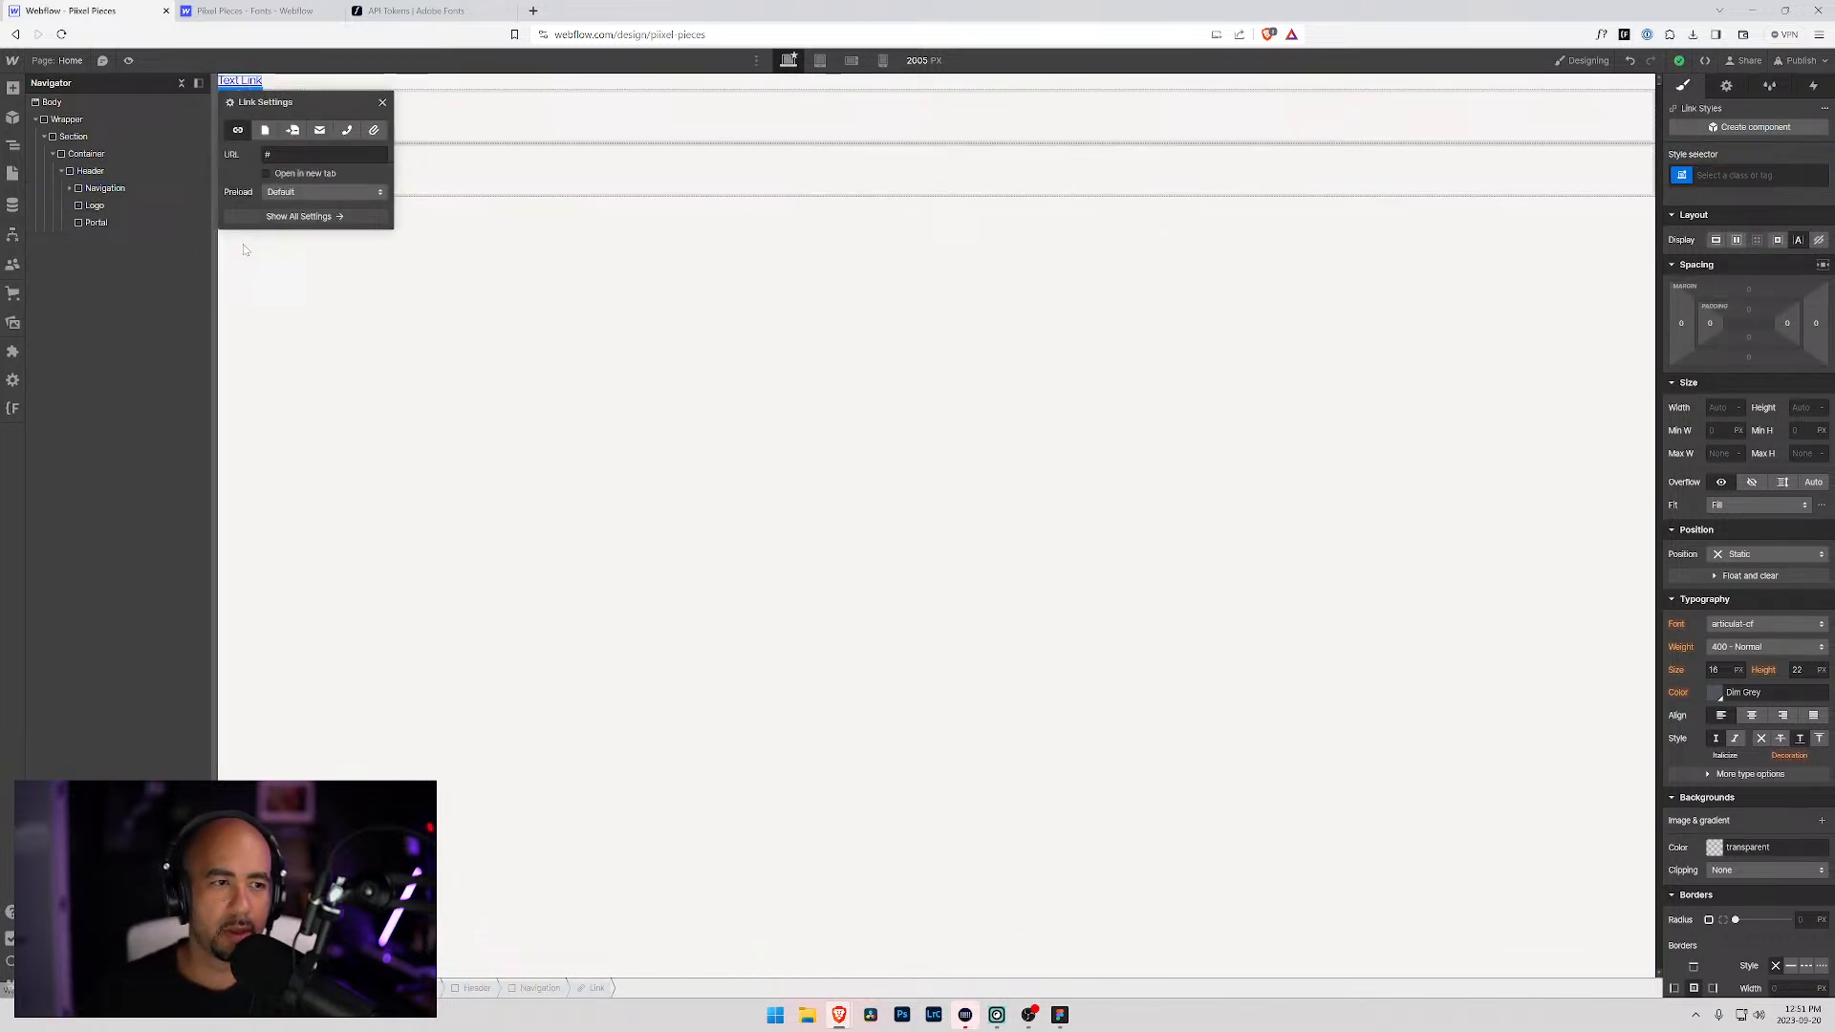
left_click(70, 189)
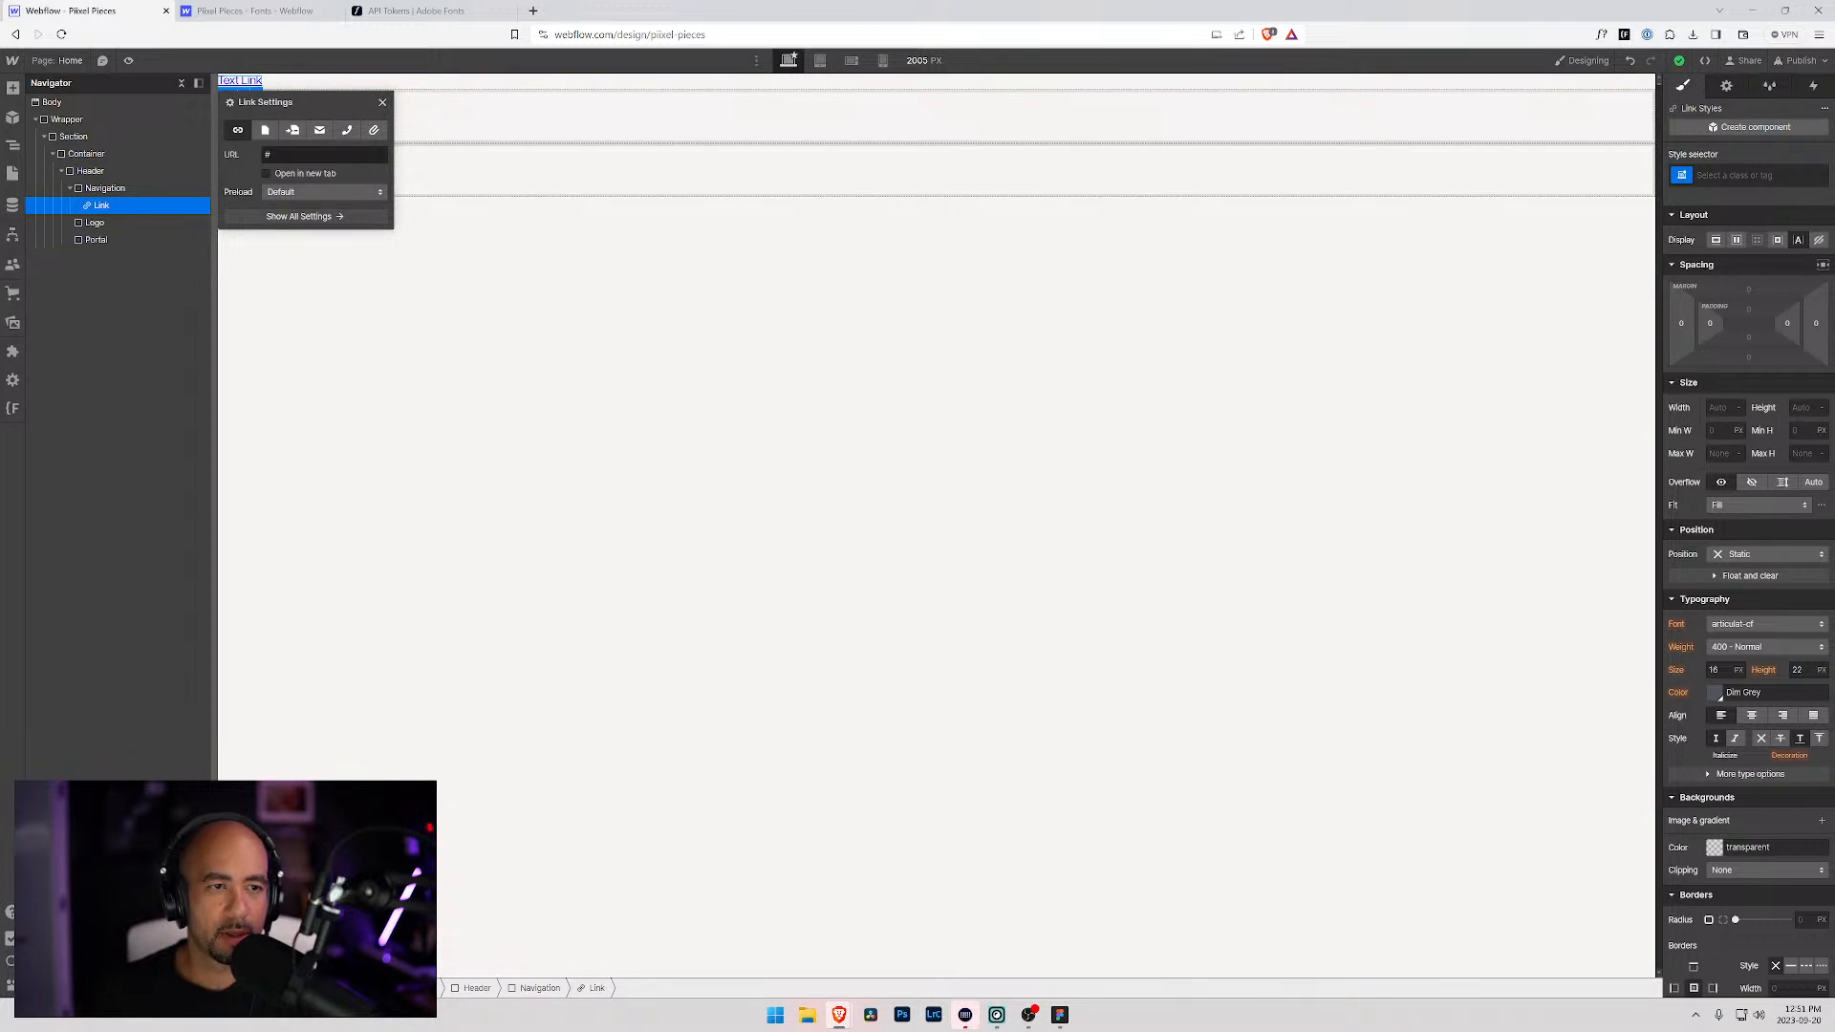
Step: Check the menu labels in the Figma header design and set the new text link's text to Pricing
double_click(243, 83)
left_click_drag(220, 82, 312, 113)
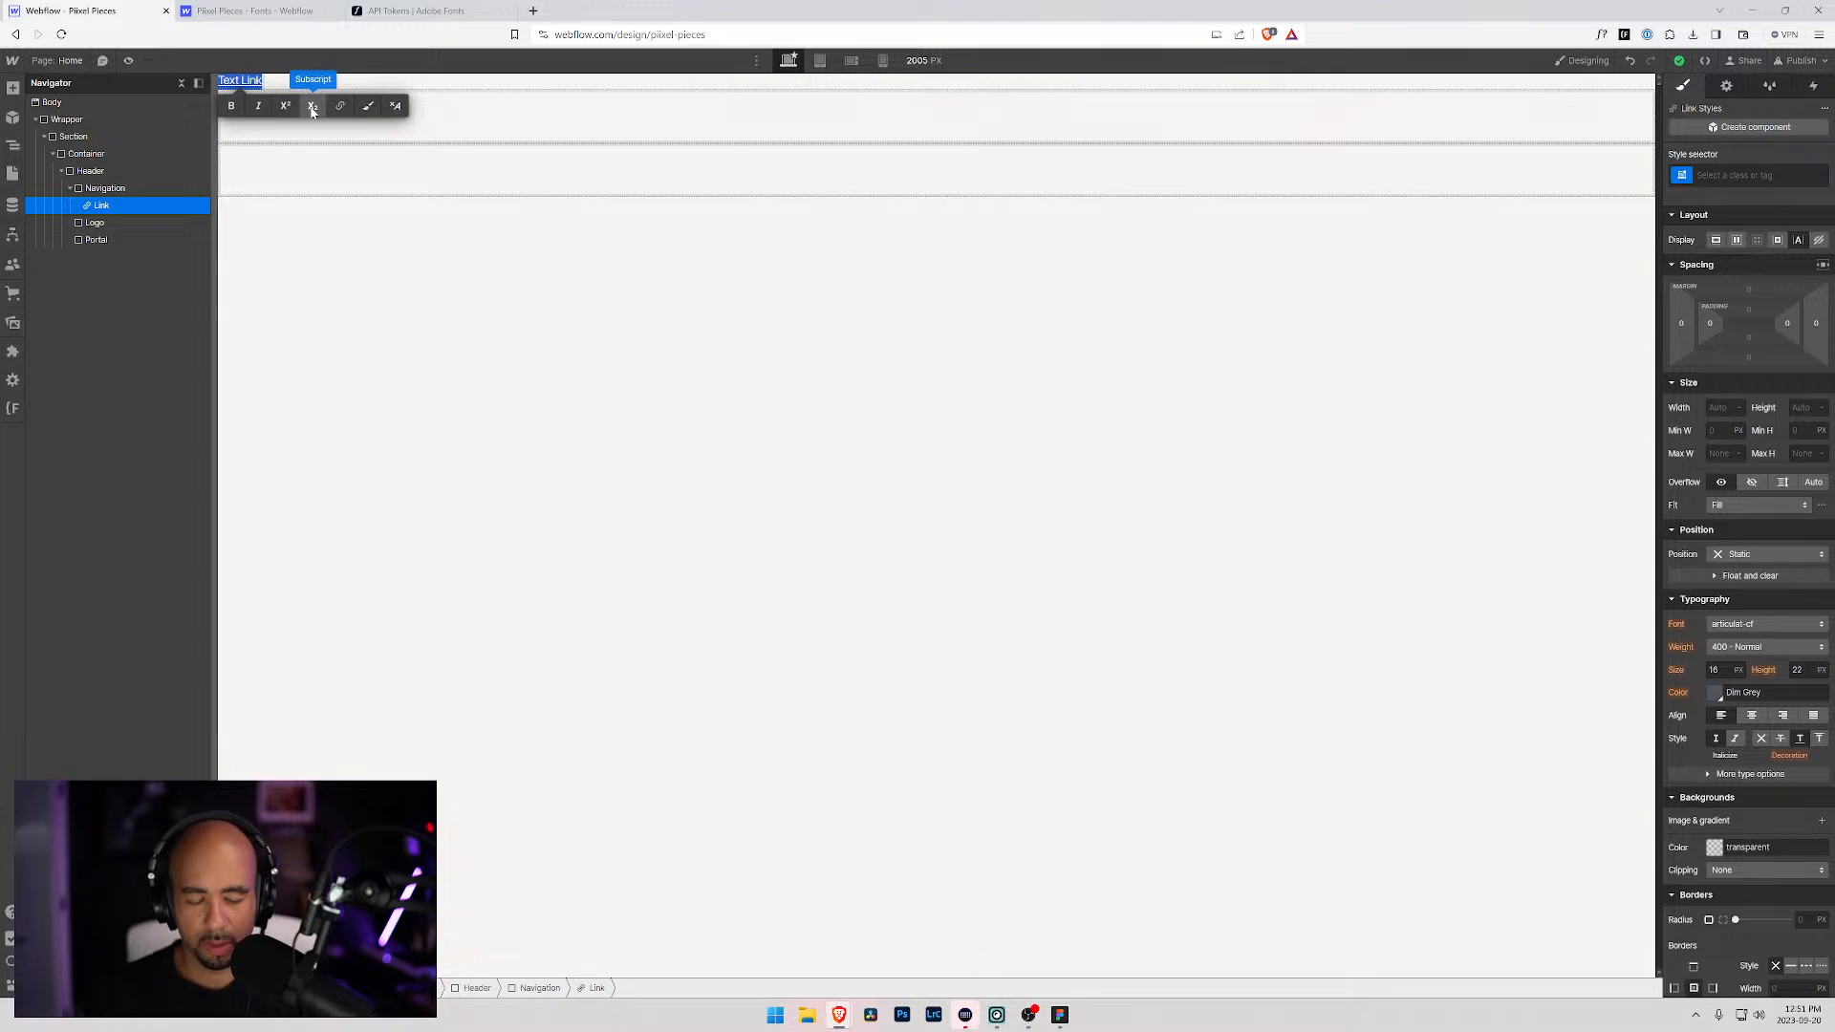
key("alt+Tab")
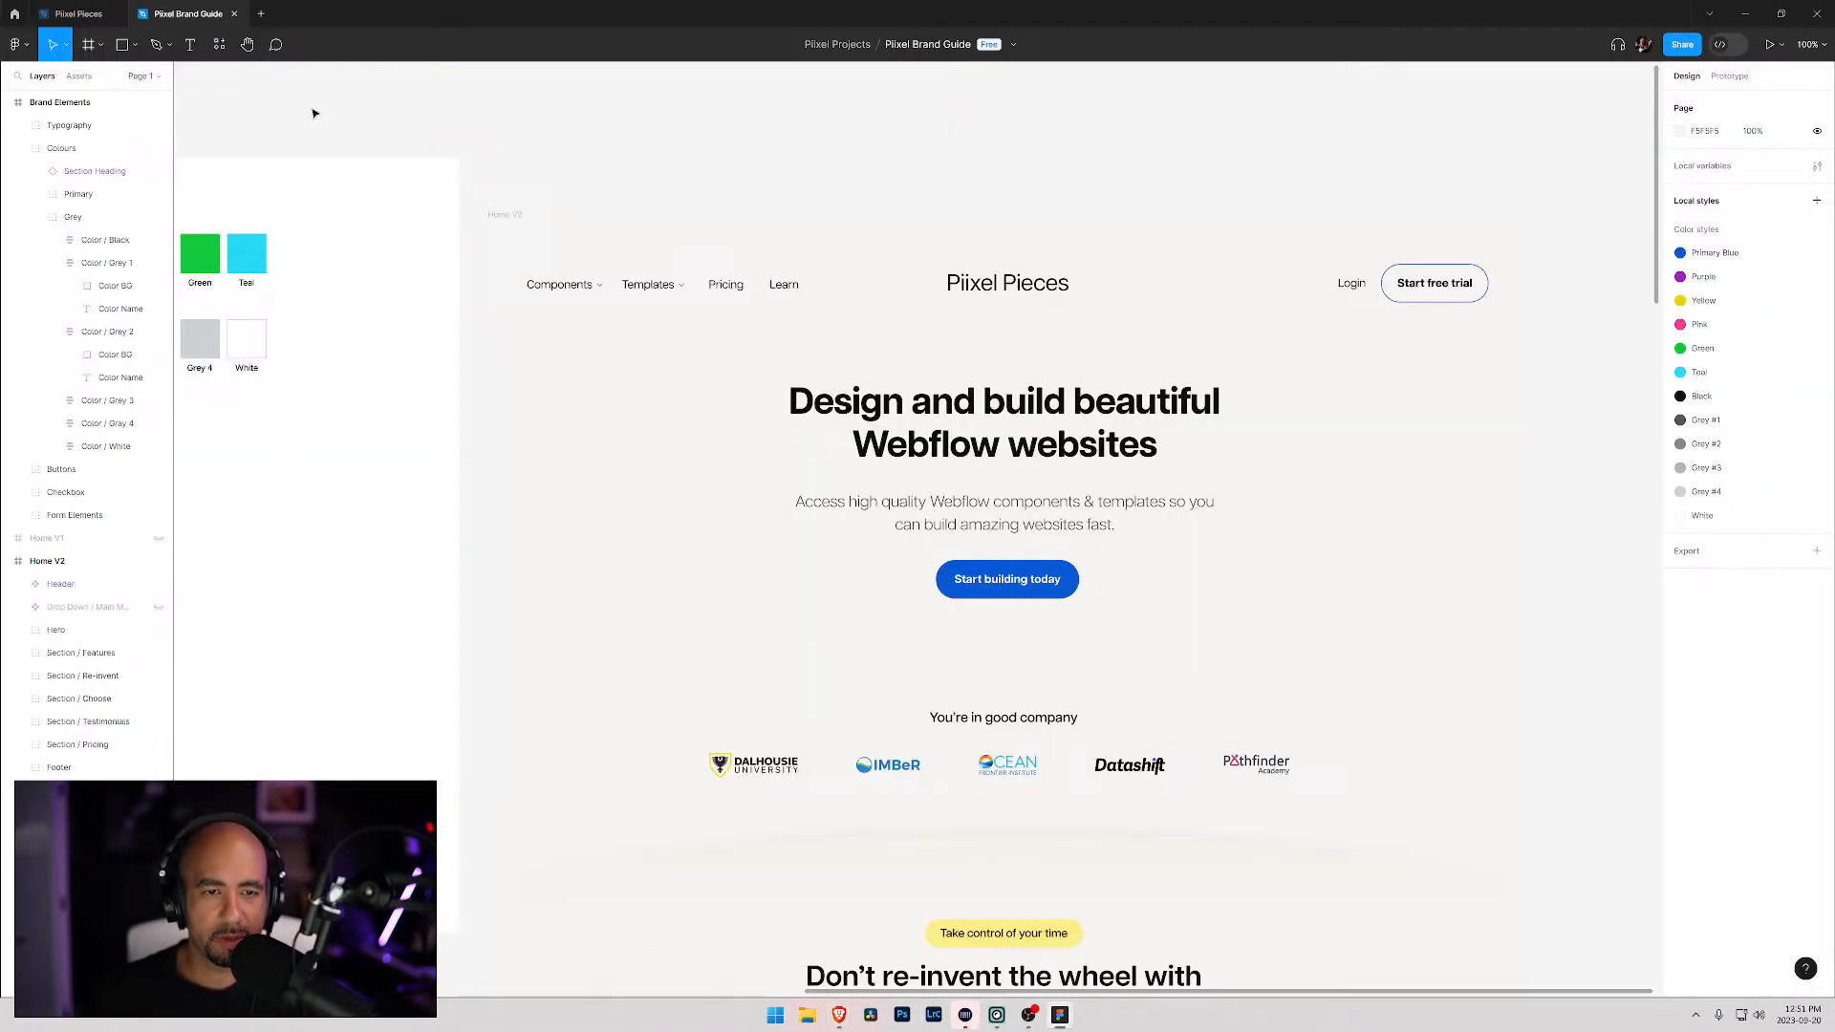
key("alt+Tab")
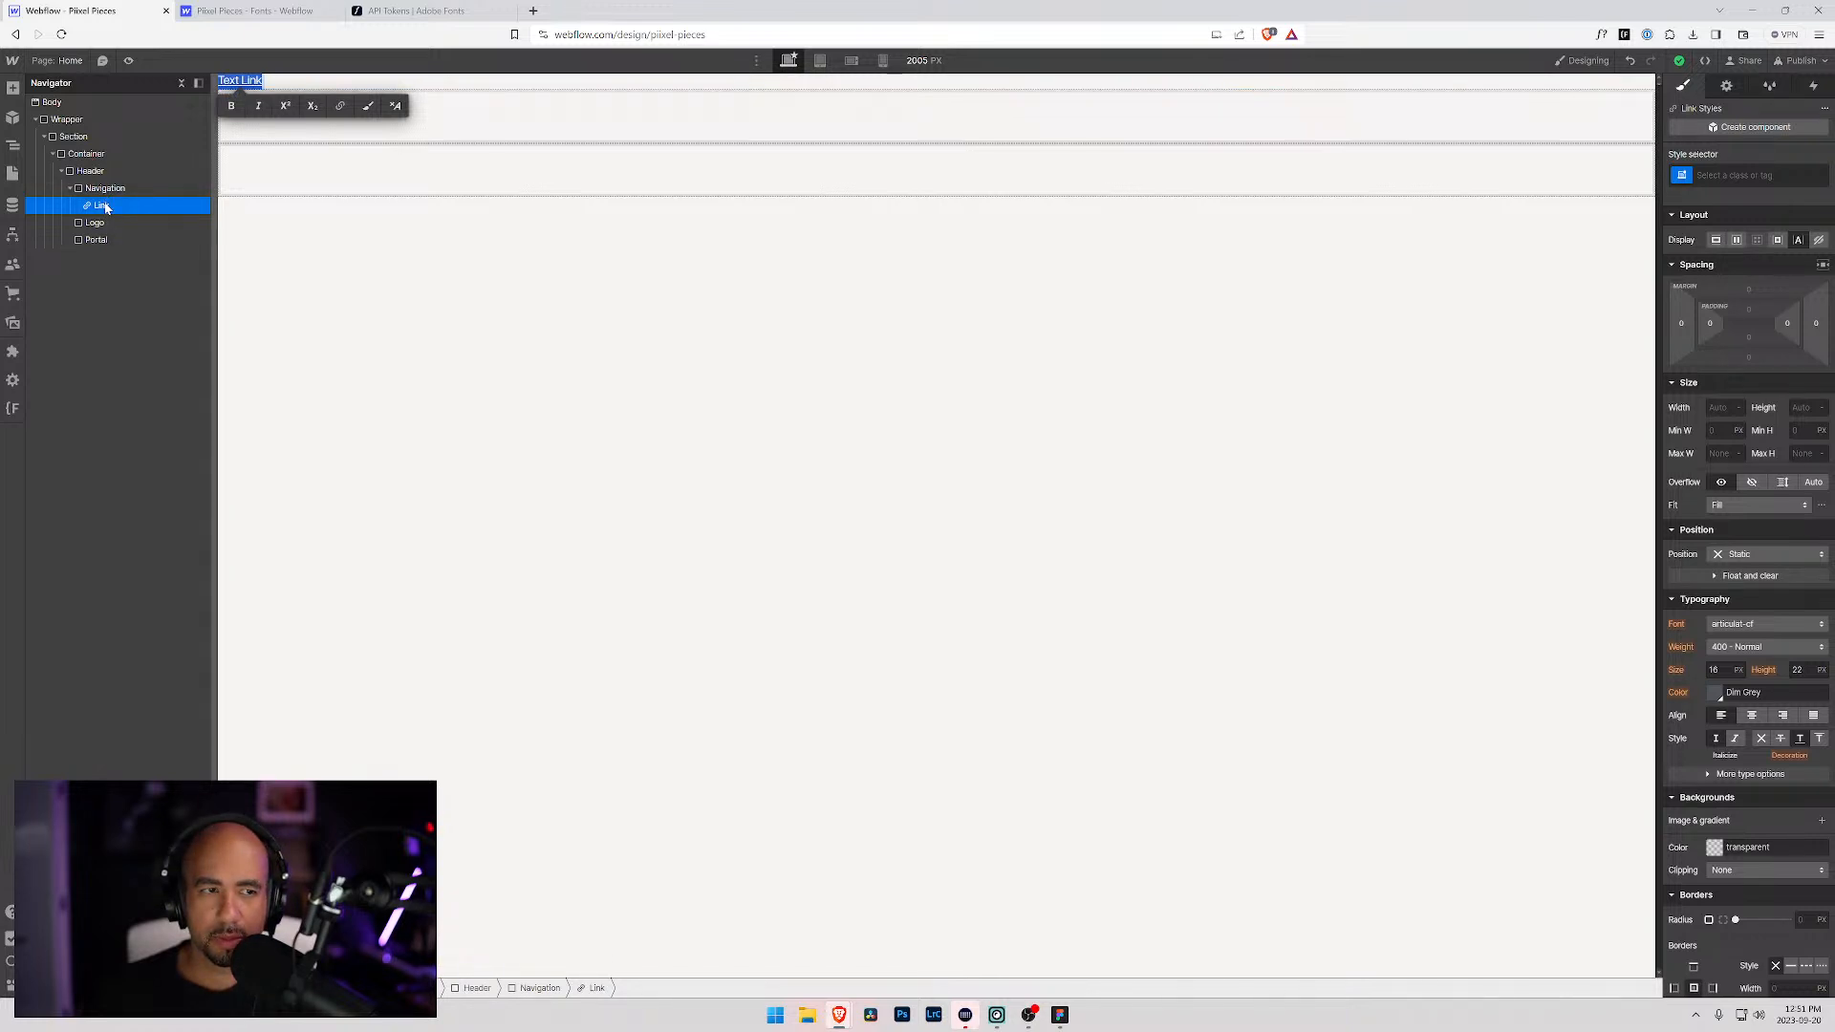
type("Piicing")
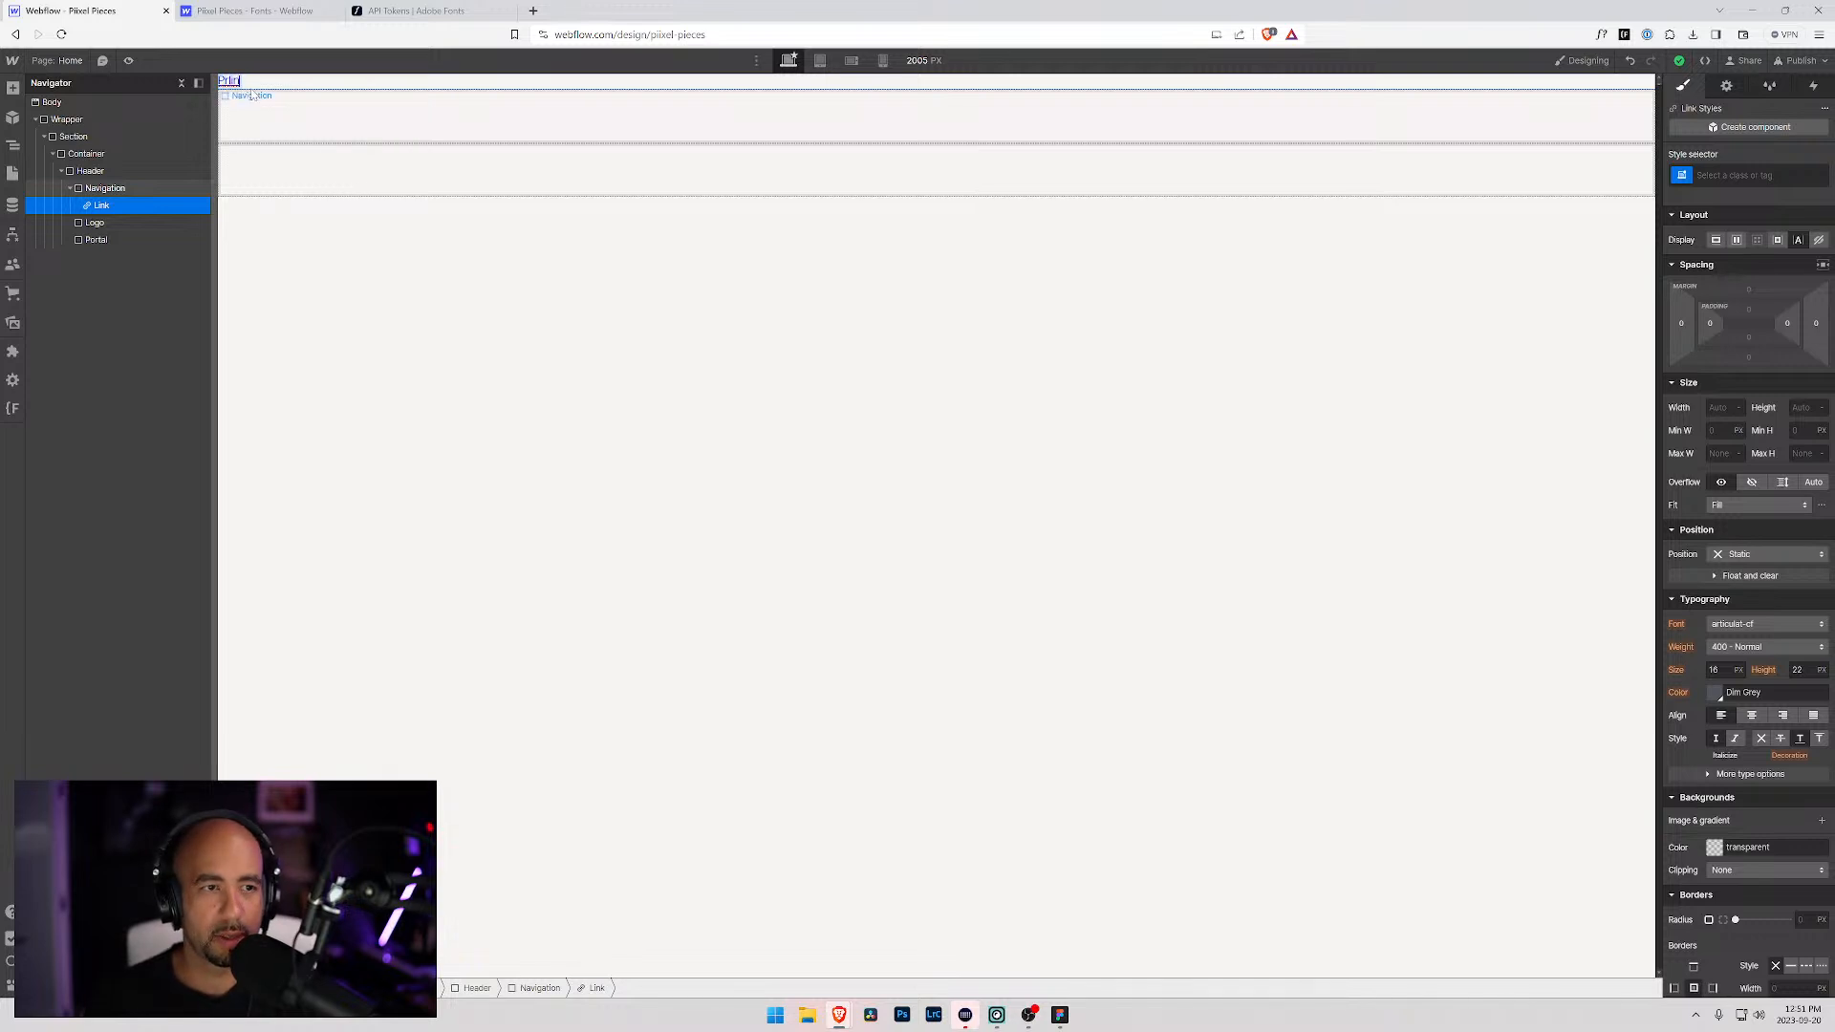
key("Escape")
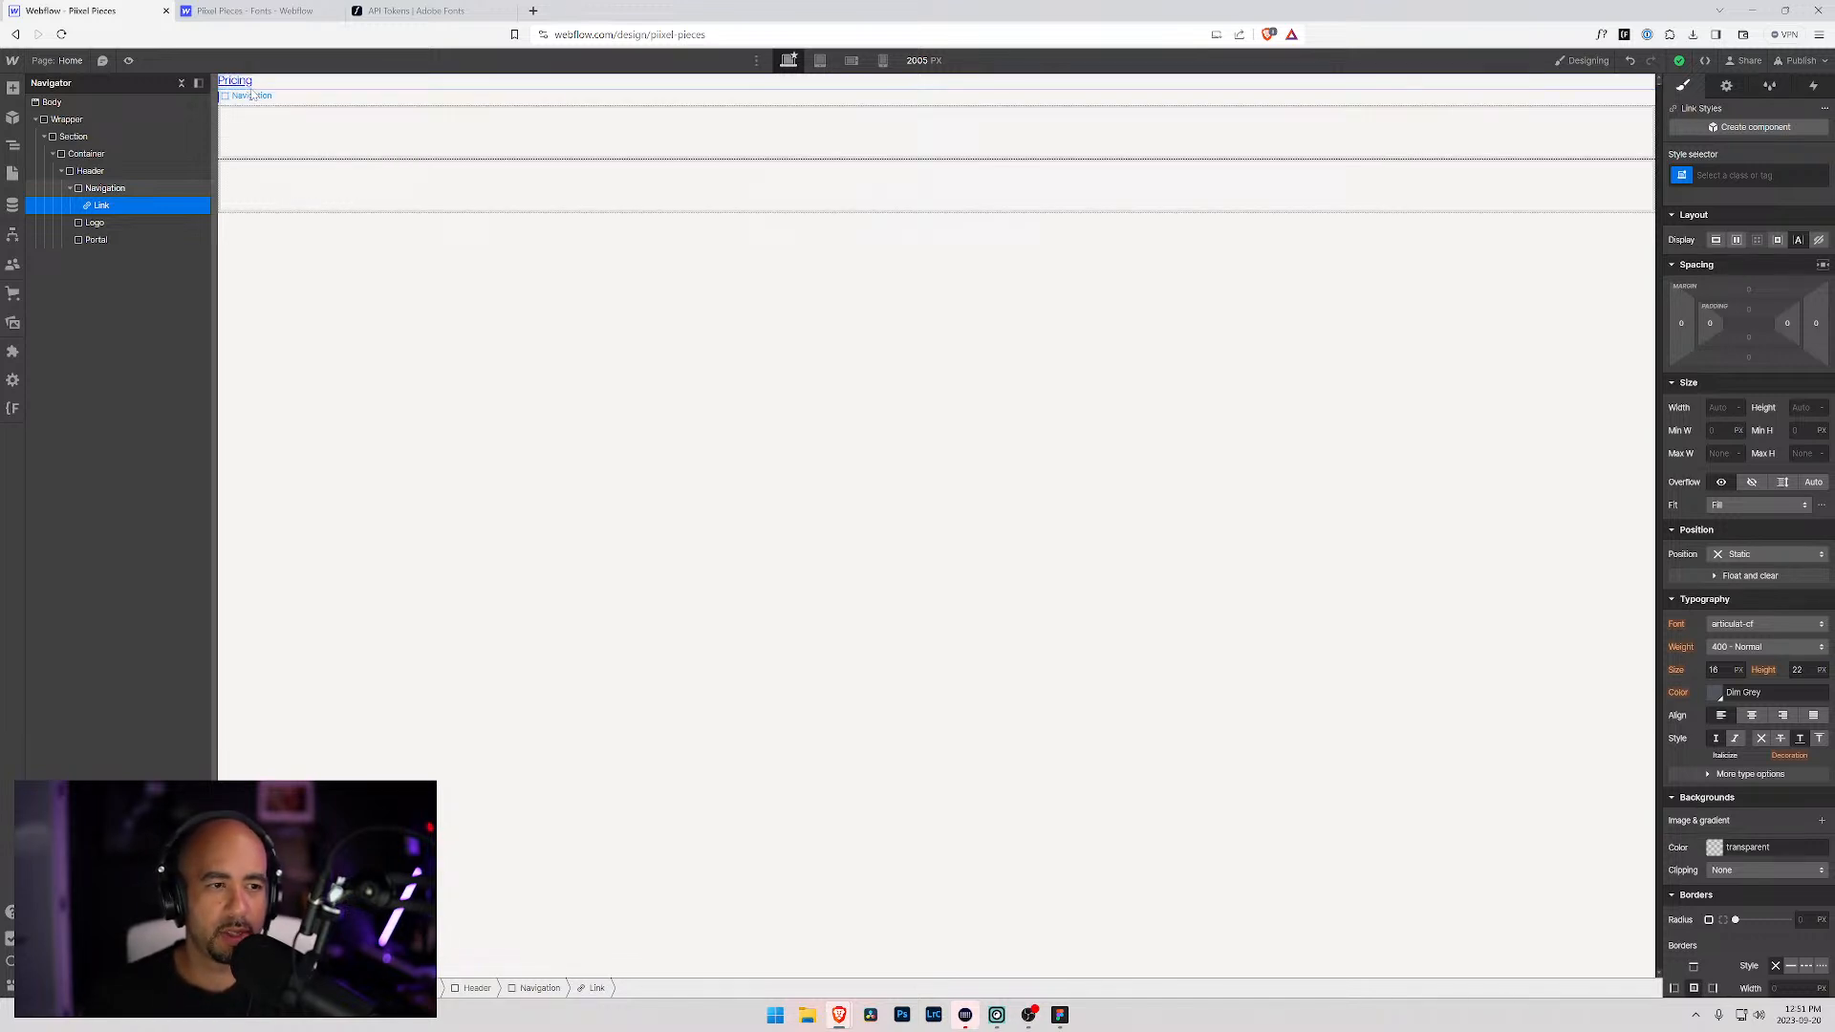
Step: Insert a link block inside the Navigation element
left_click(82, 191)
key("ctrl+e")
key("ctrl+r")
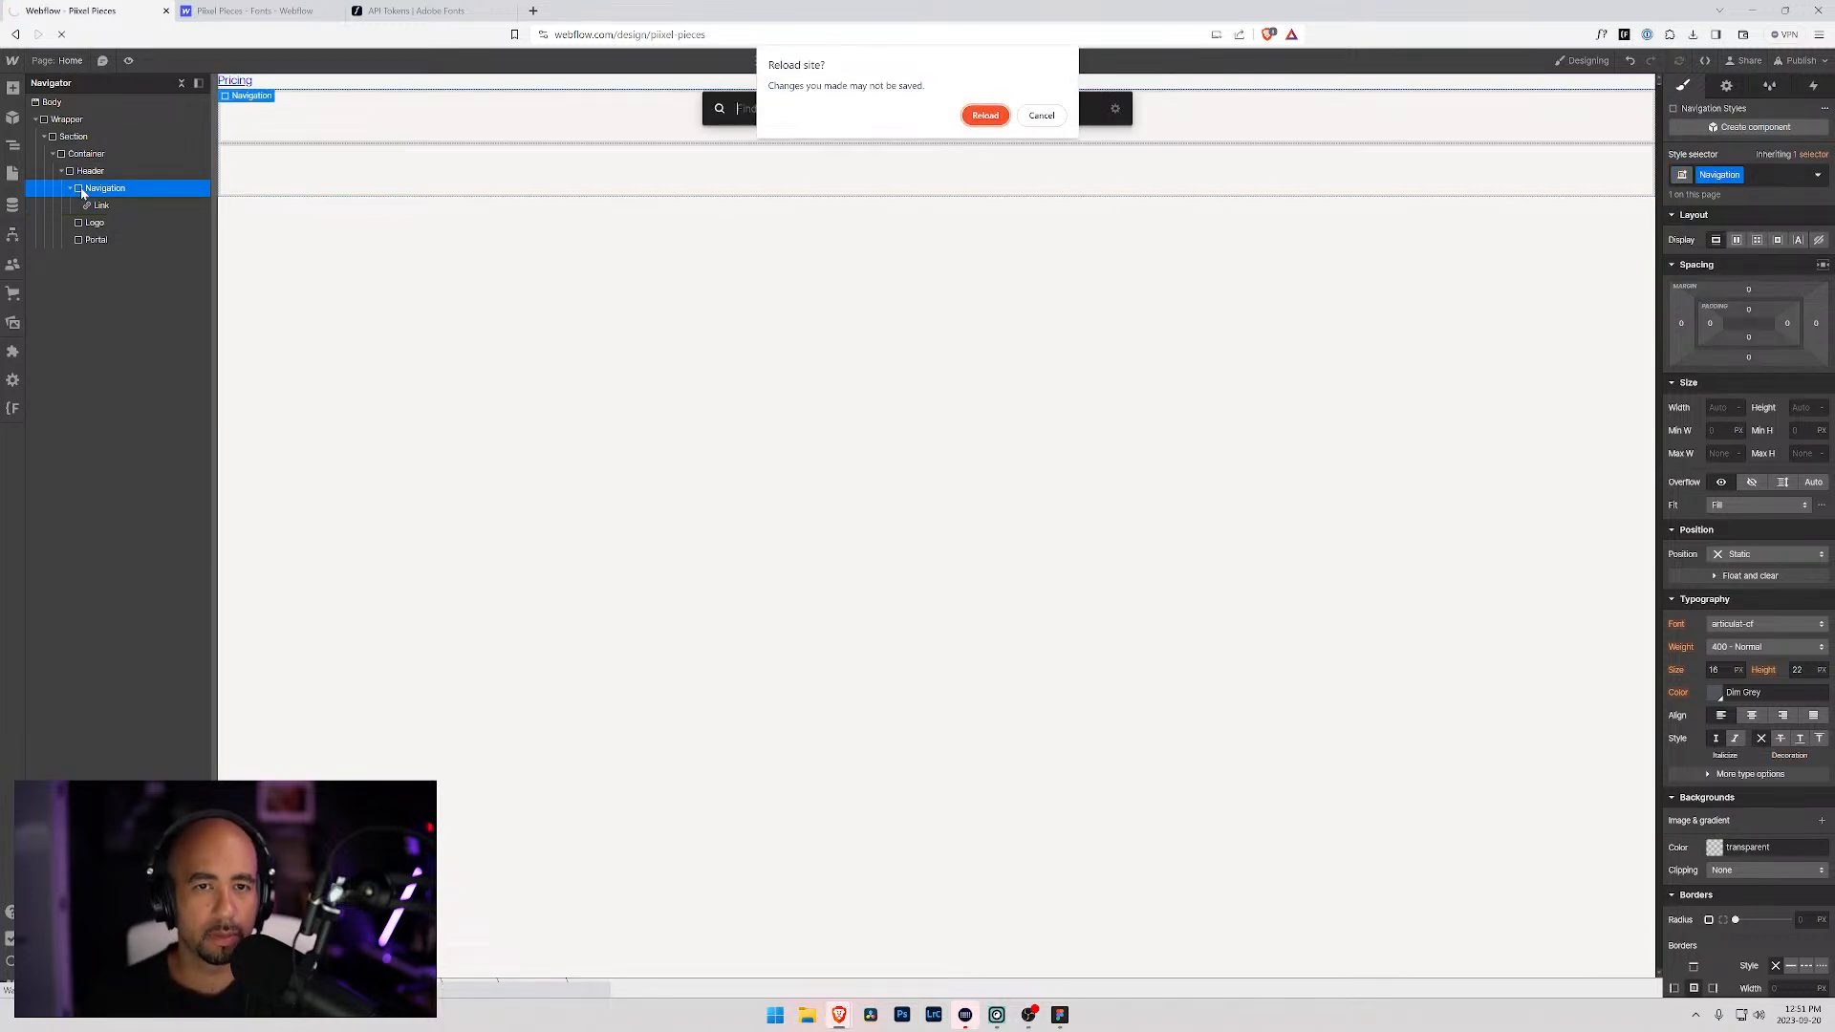
key("Escape")
type("link")
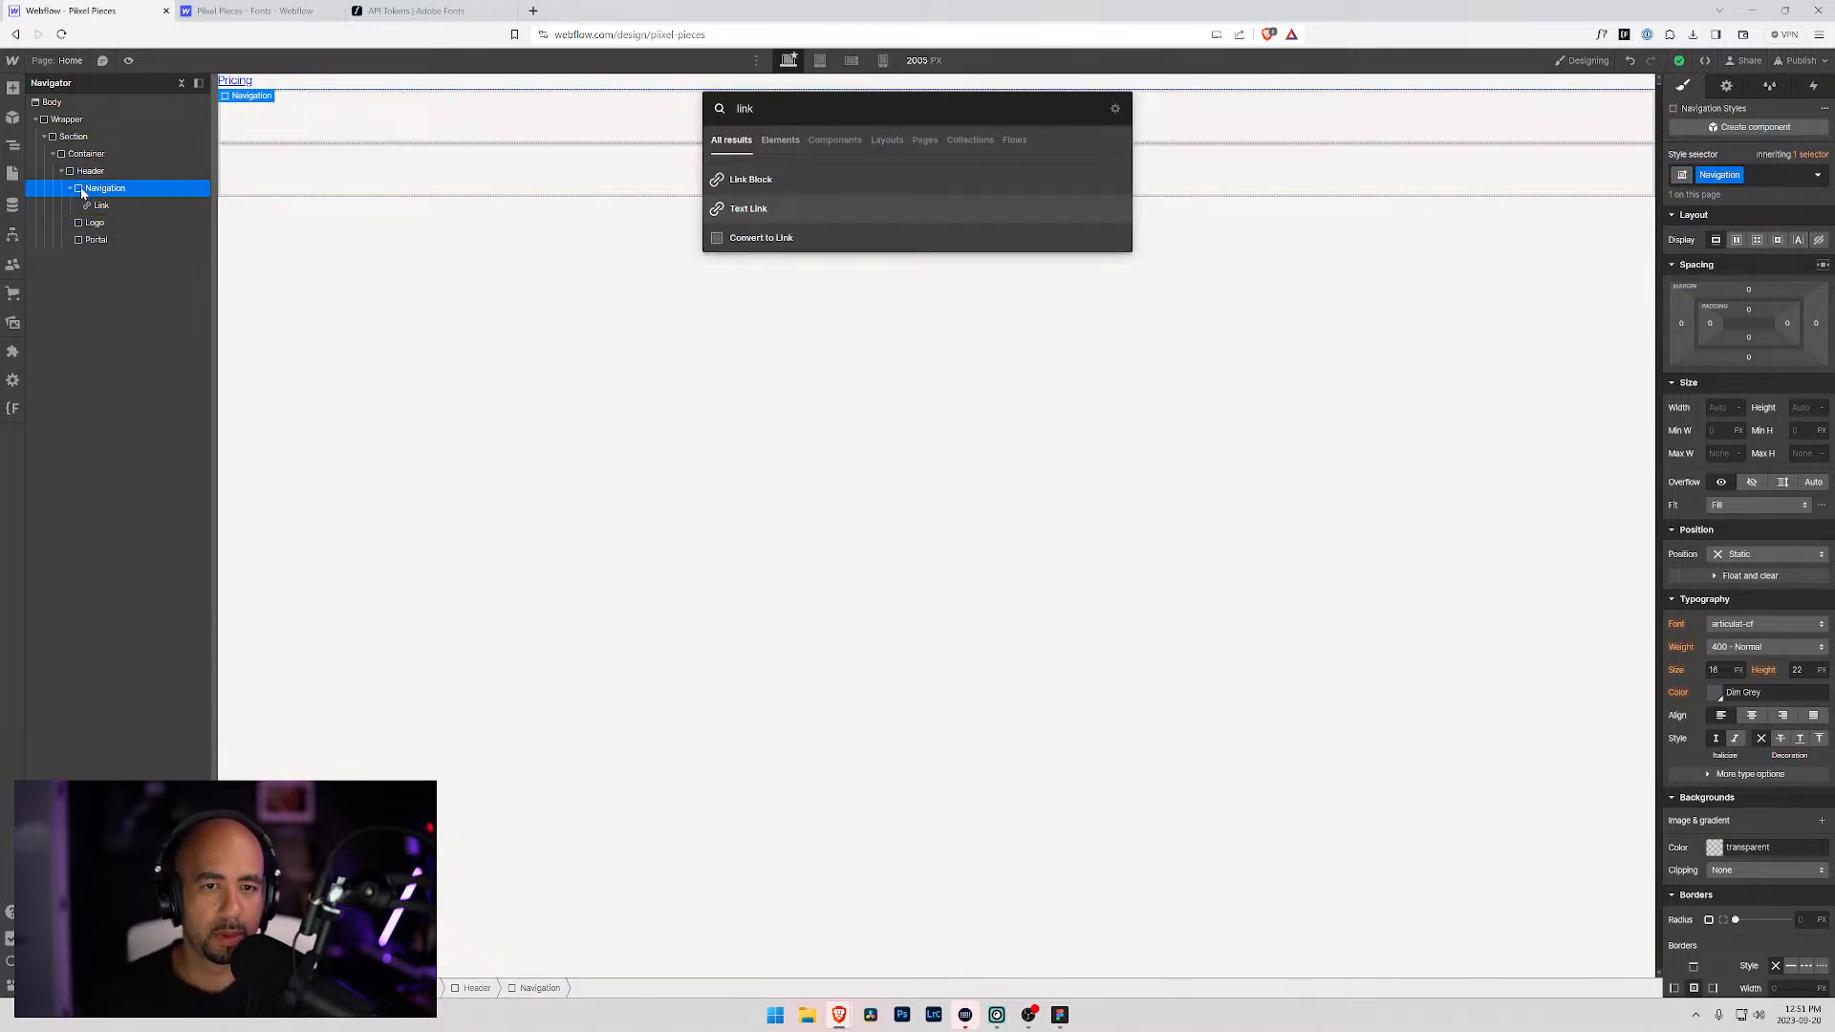
key("Up")
key("Return")
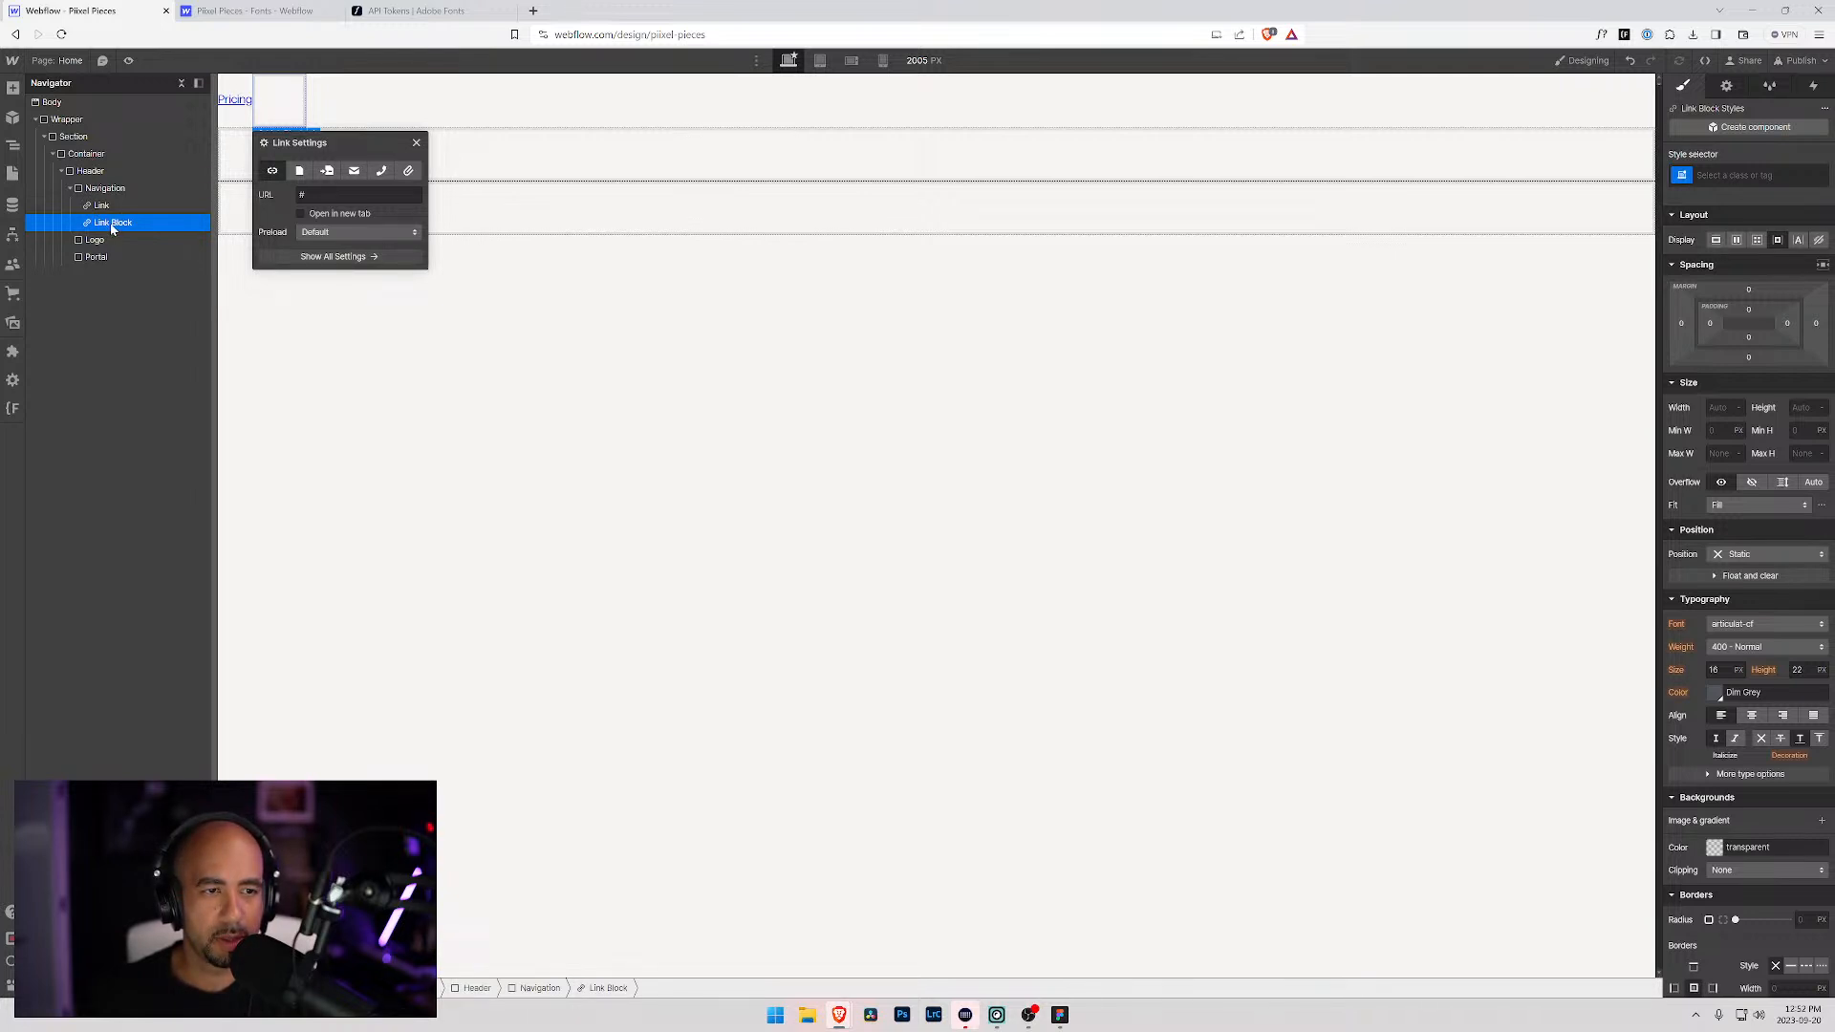
Step: Insert a text block inside the link block and set its text to Components
key("ctrl+e")
type("text")
key("Down")
key("Return")
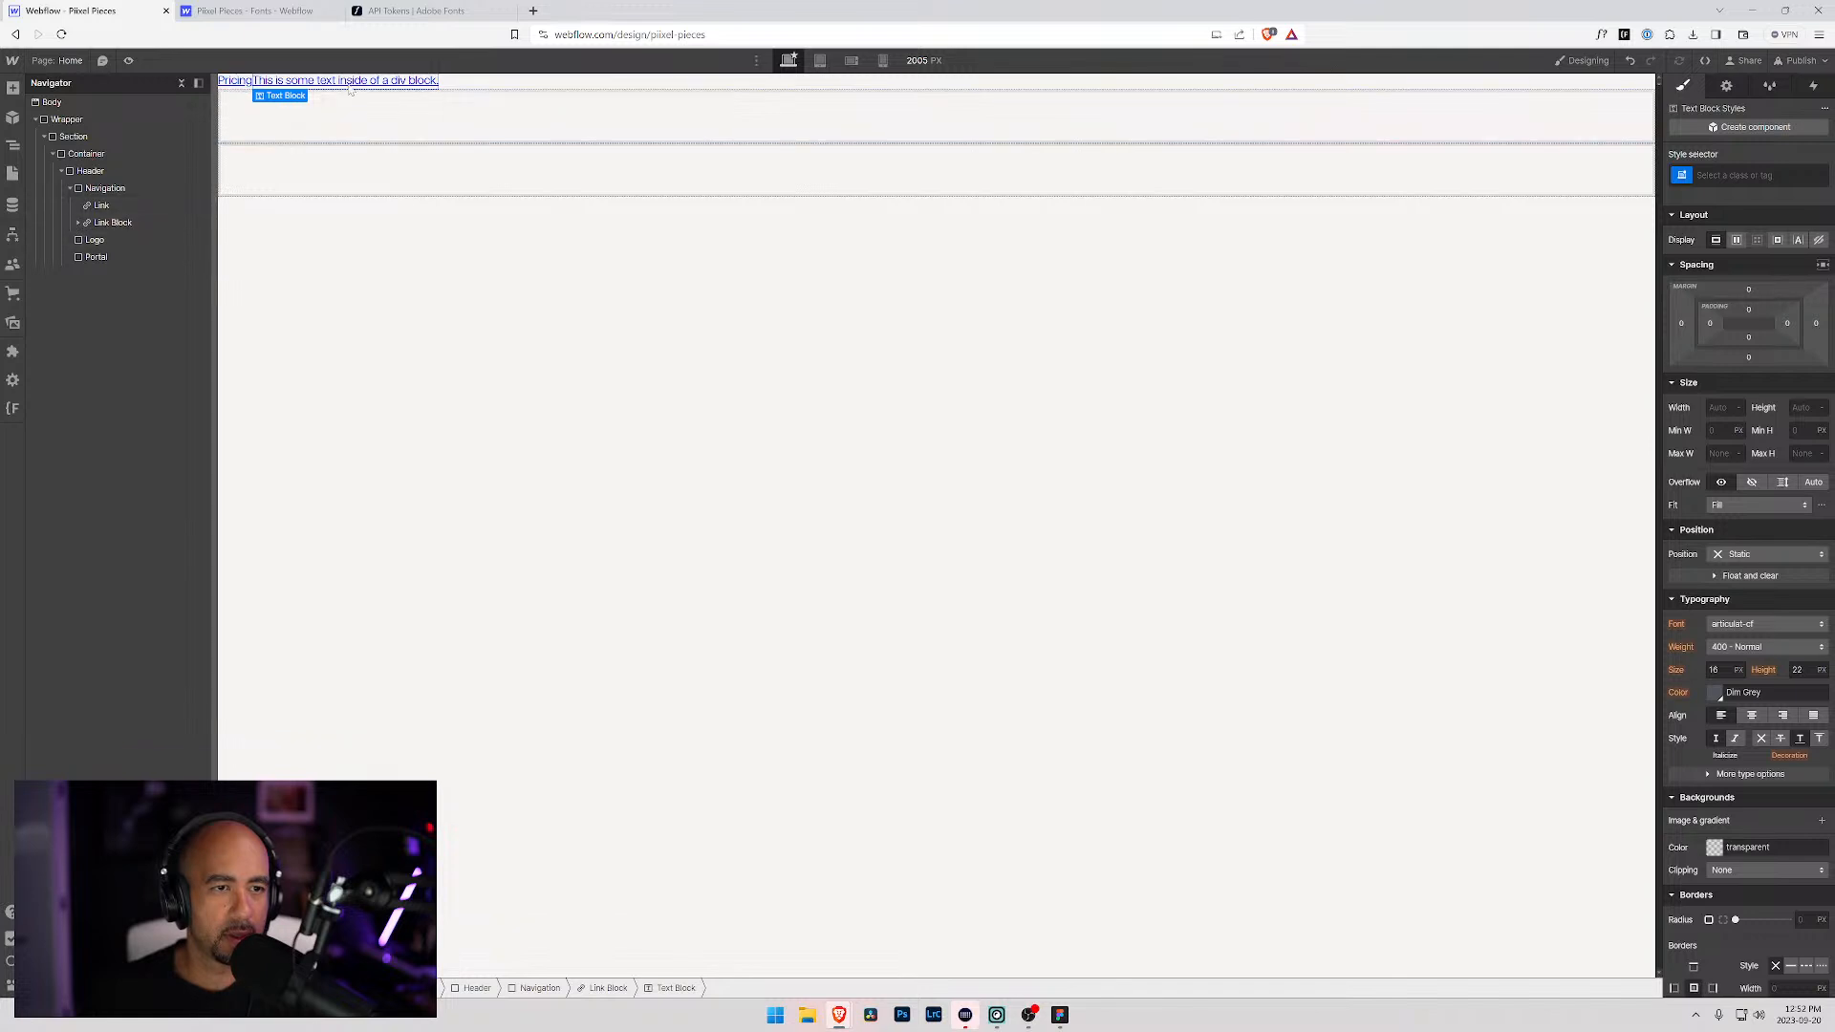
key("Return")
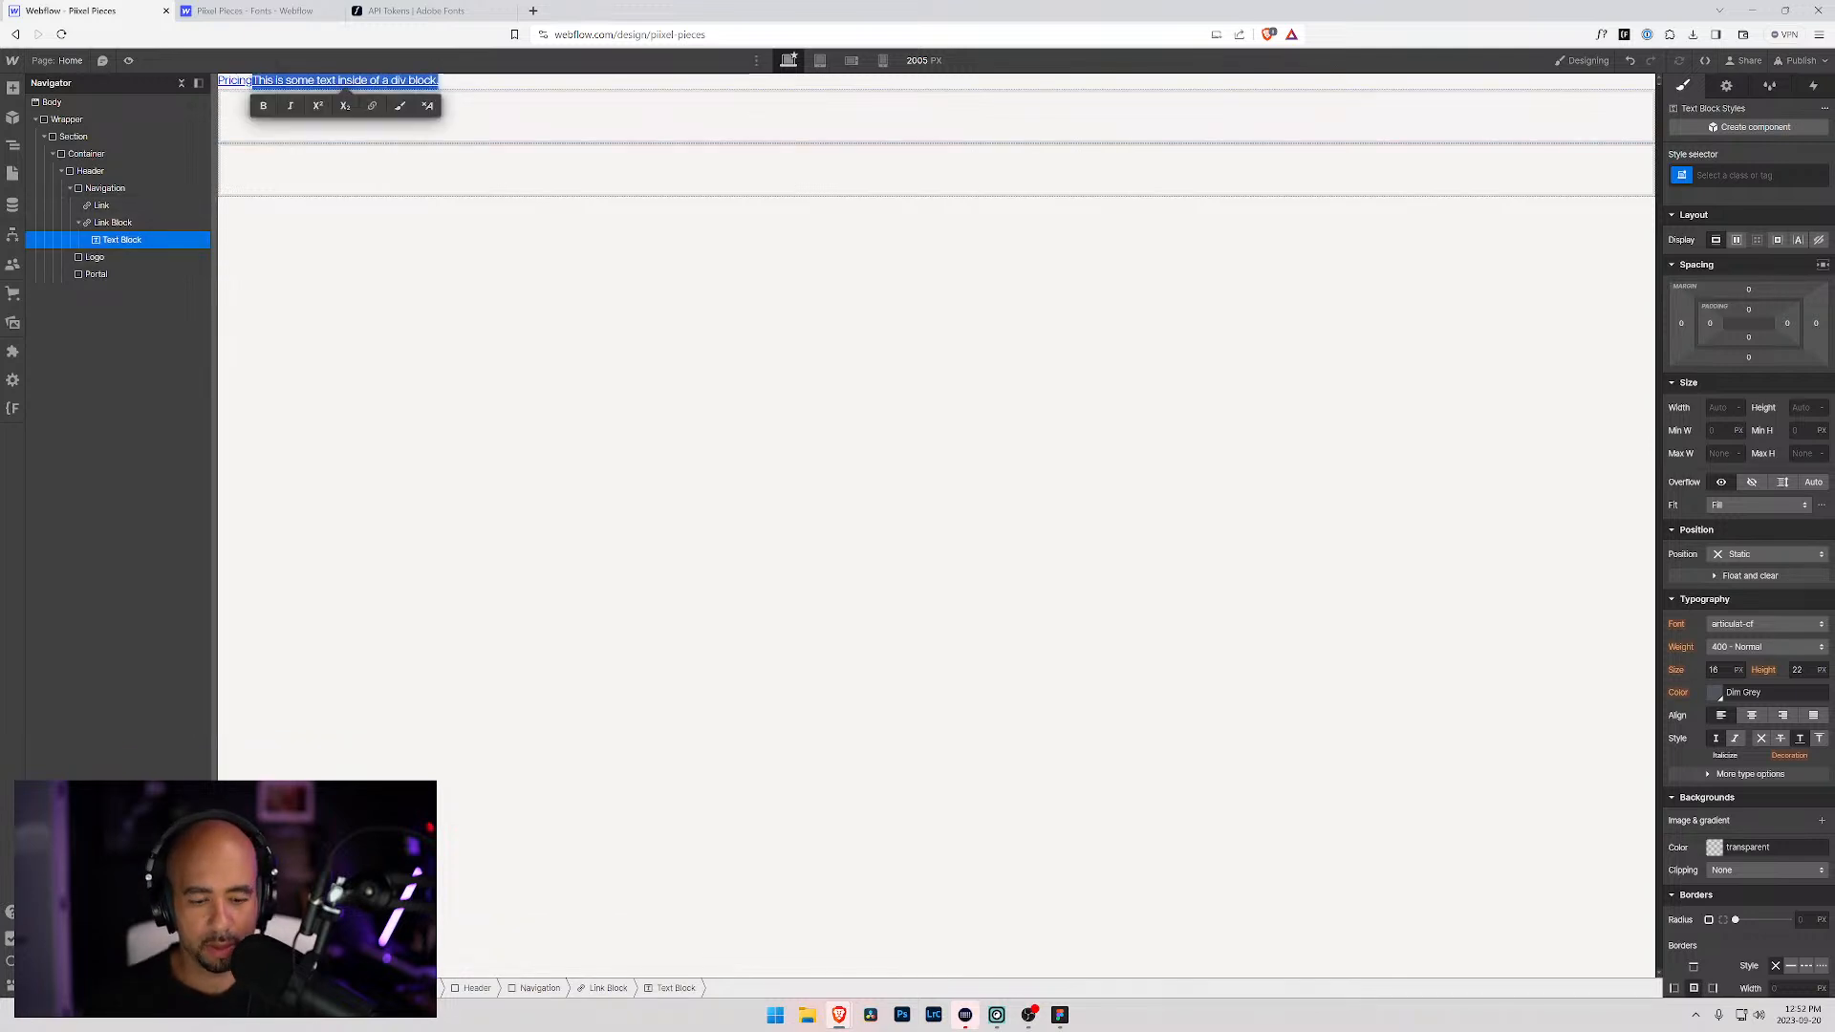
type("Components")
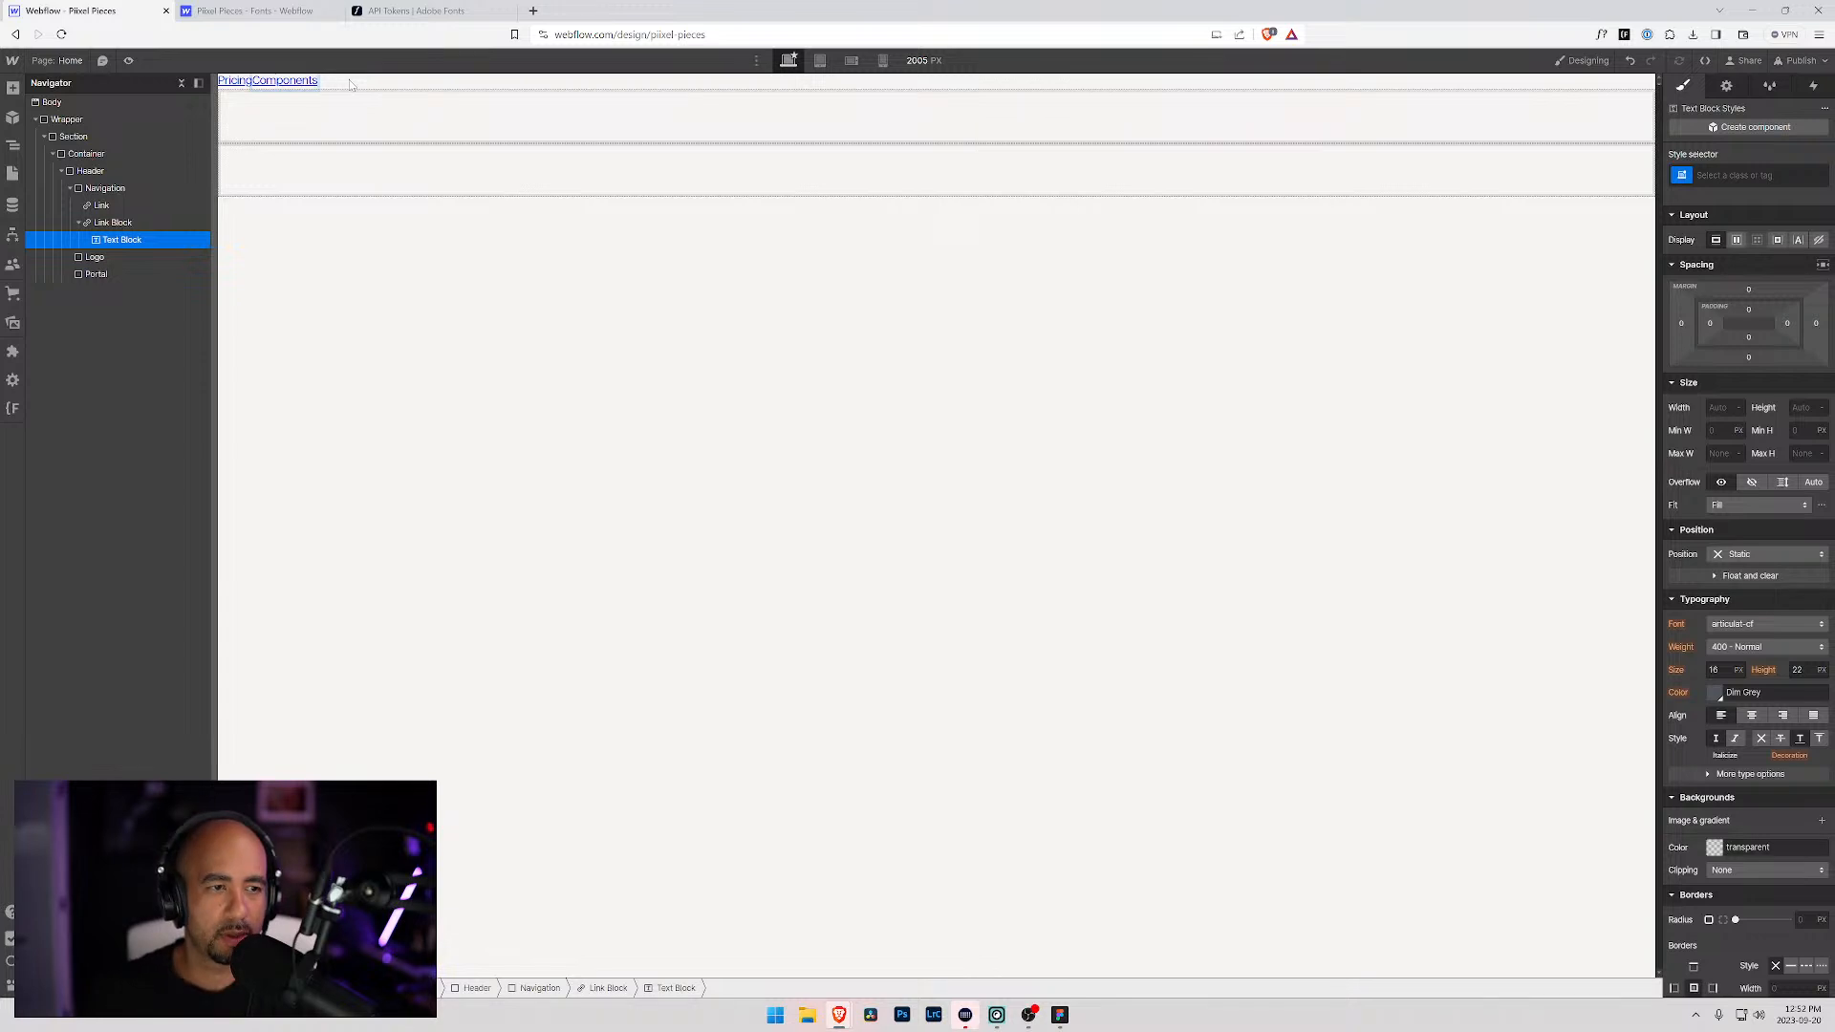
Step: Delete the Pricing text link from the Navigation element, keeping the link block
left_click(113, 223)
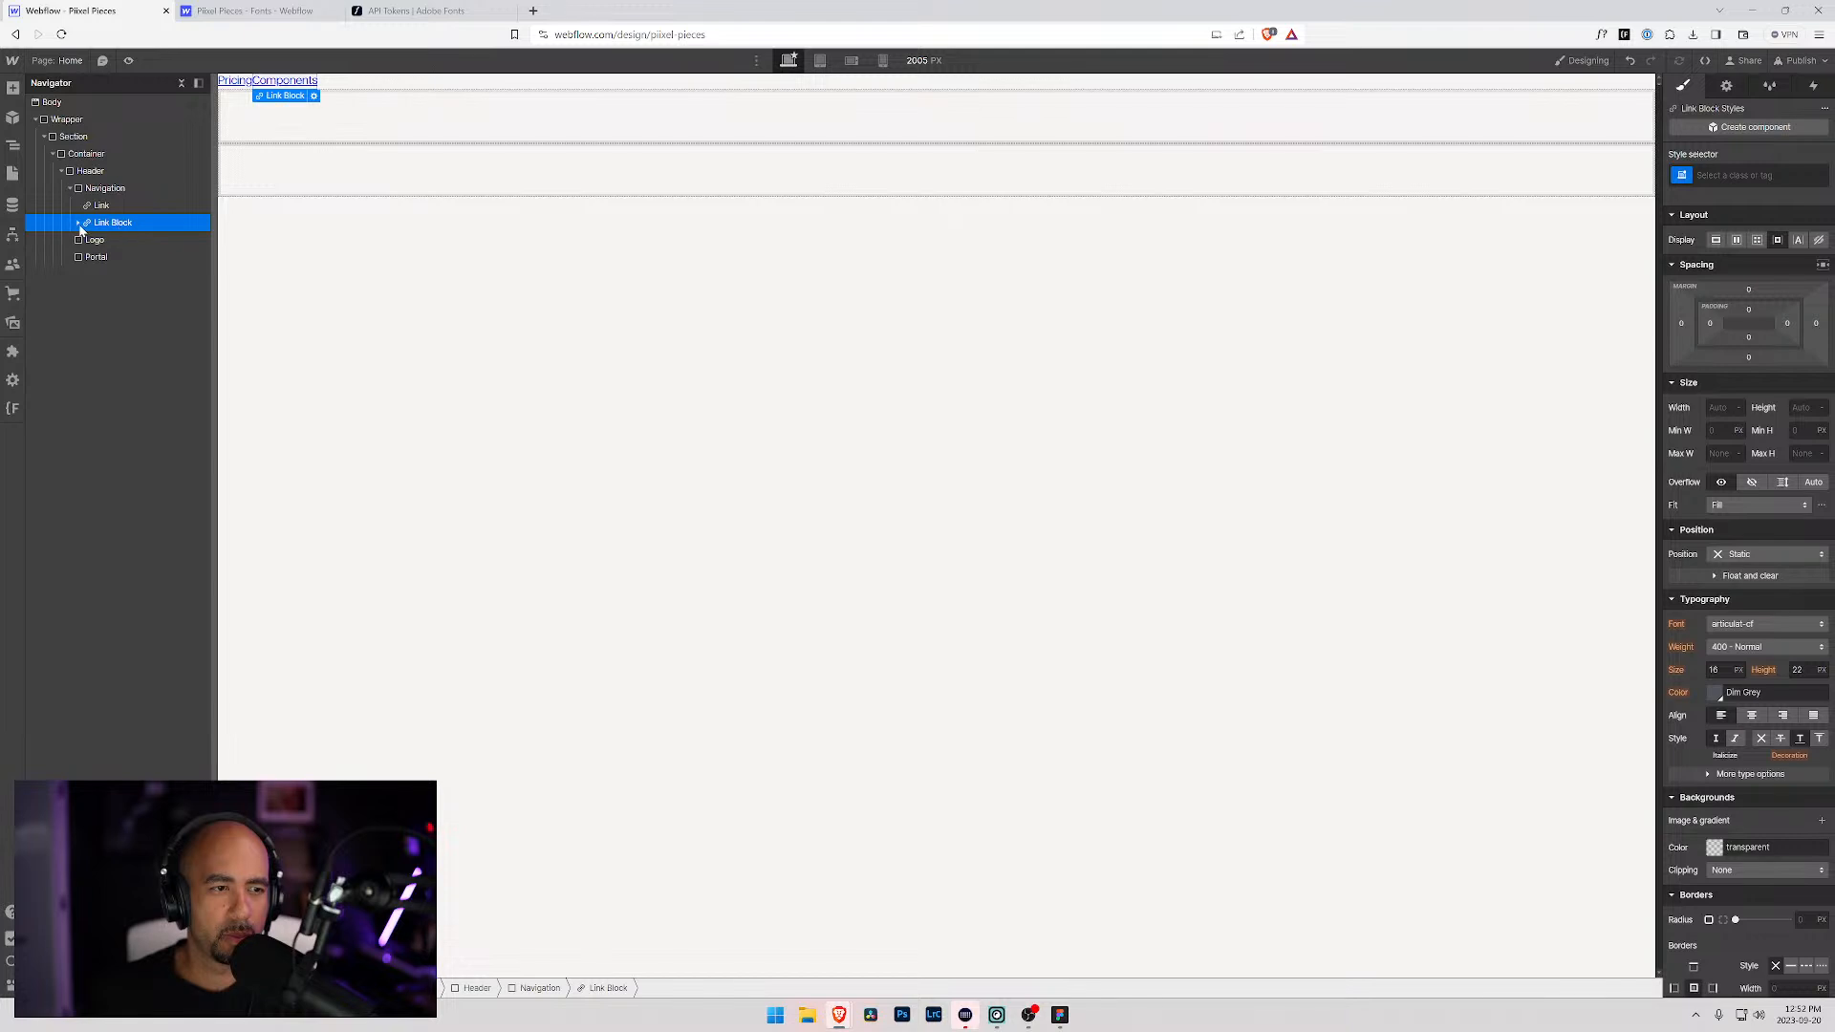
left_click(78, 224)
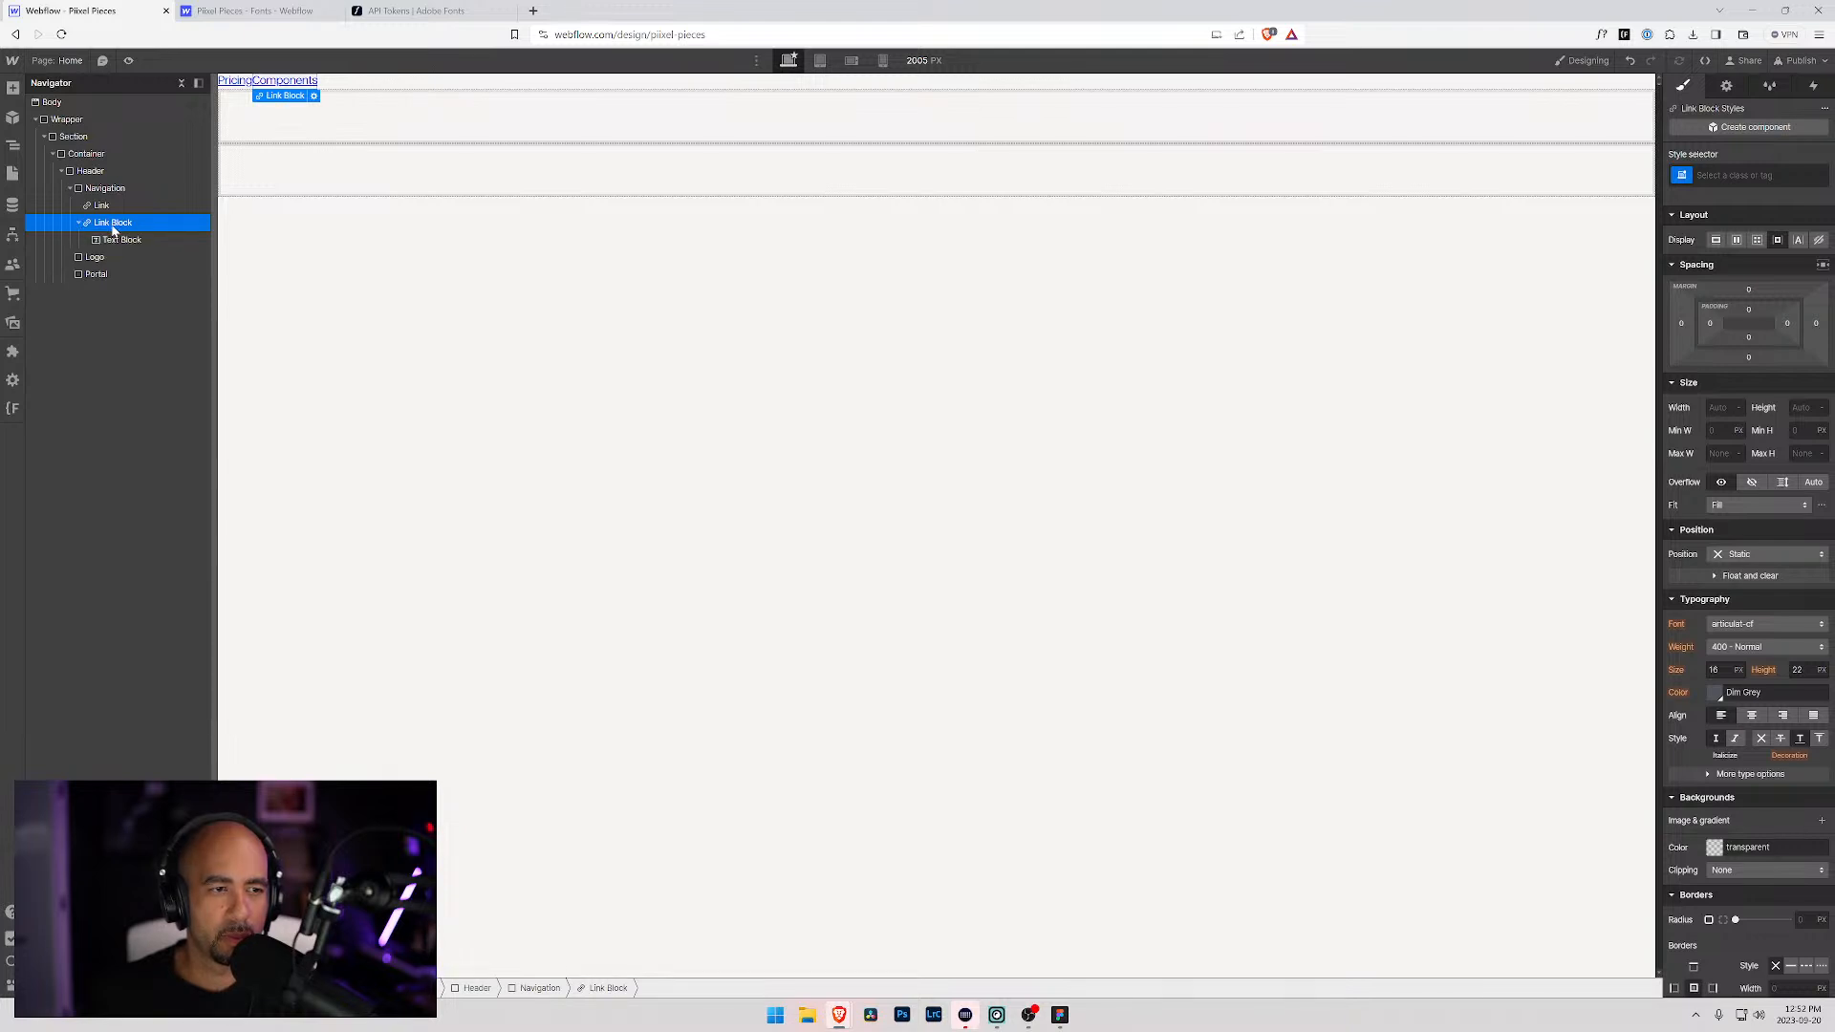
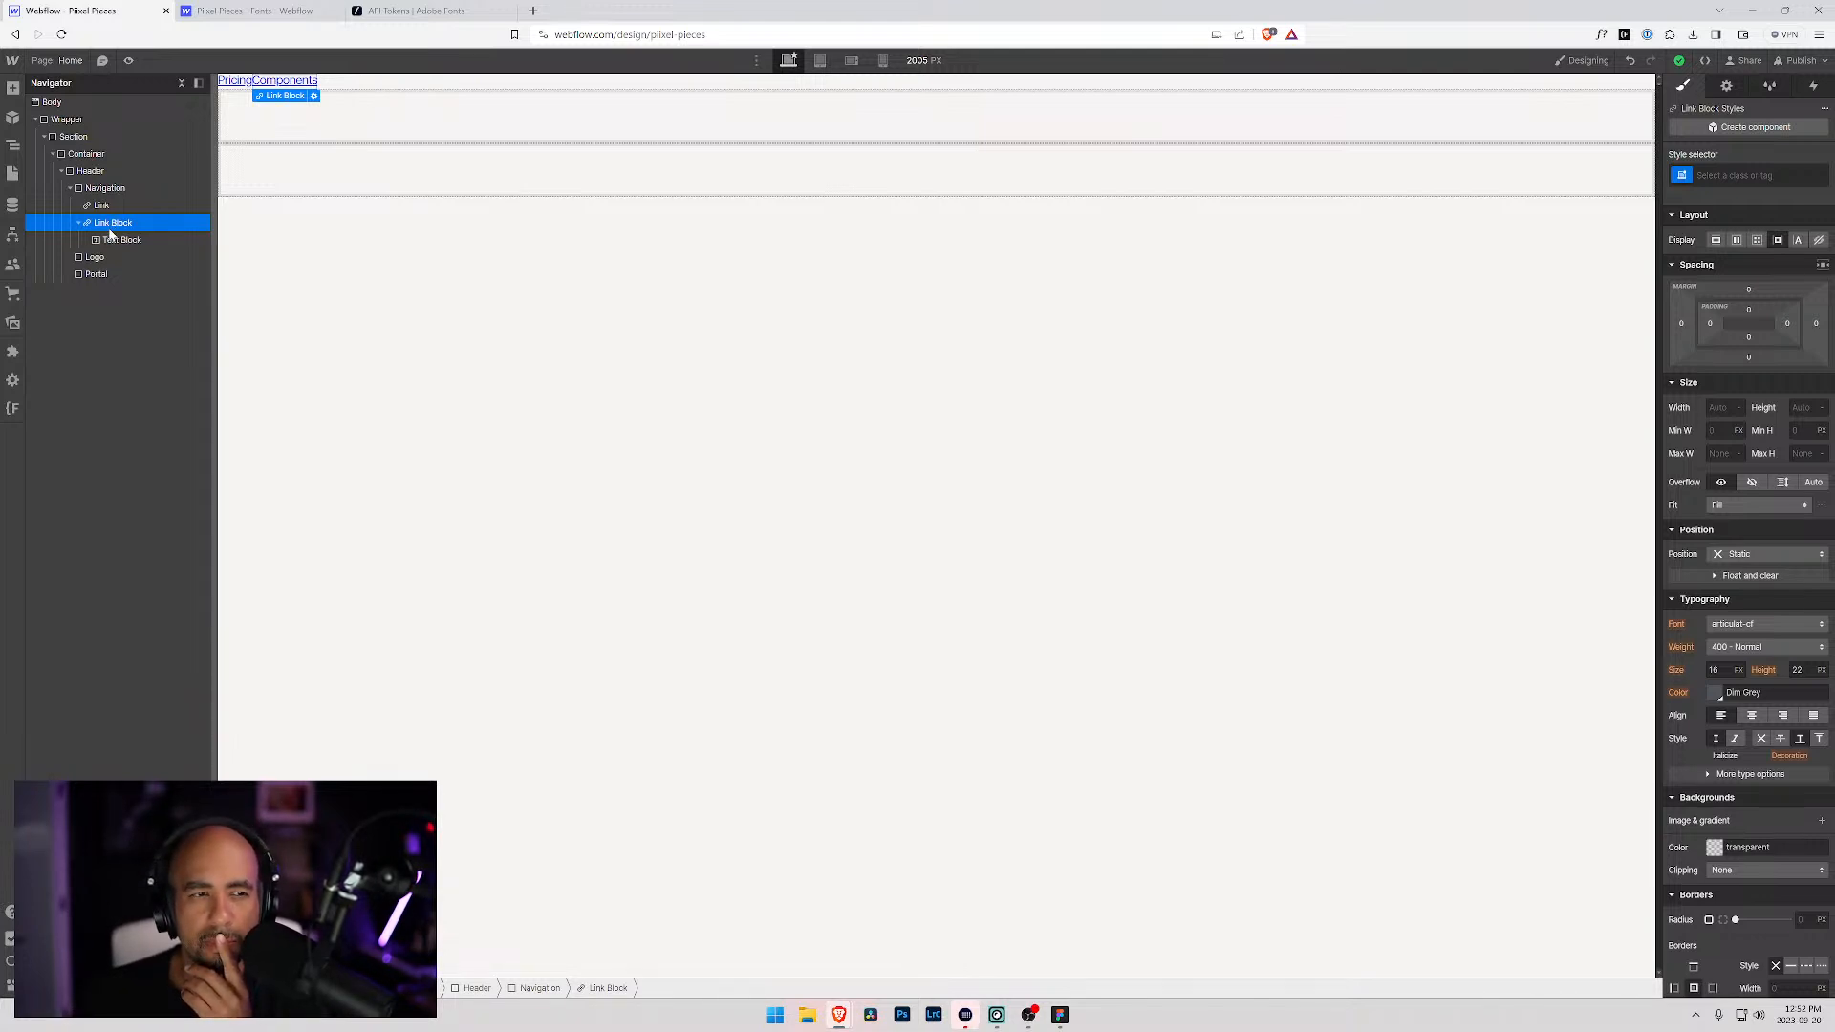
left_click(79, 222)
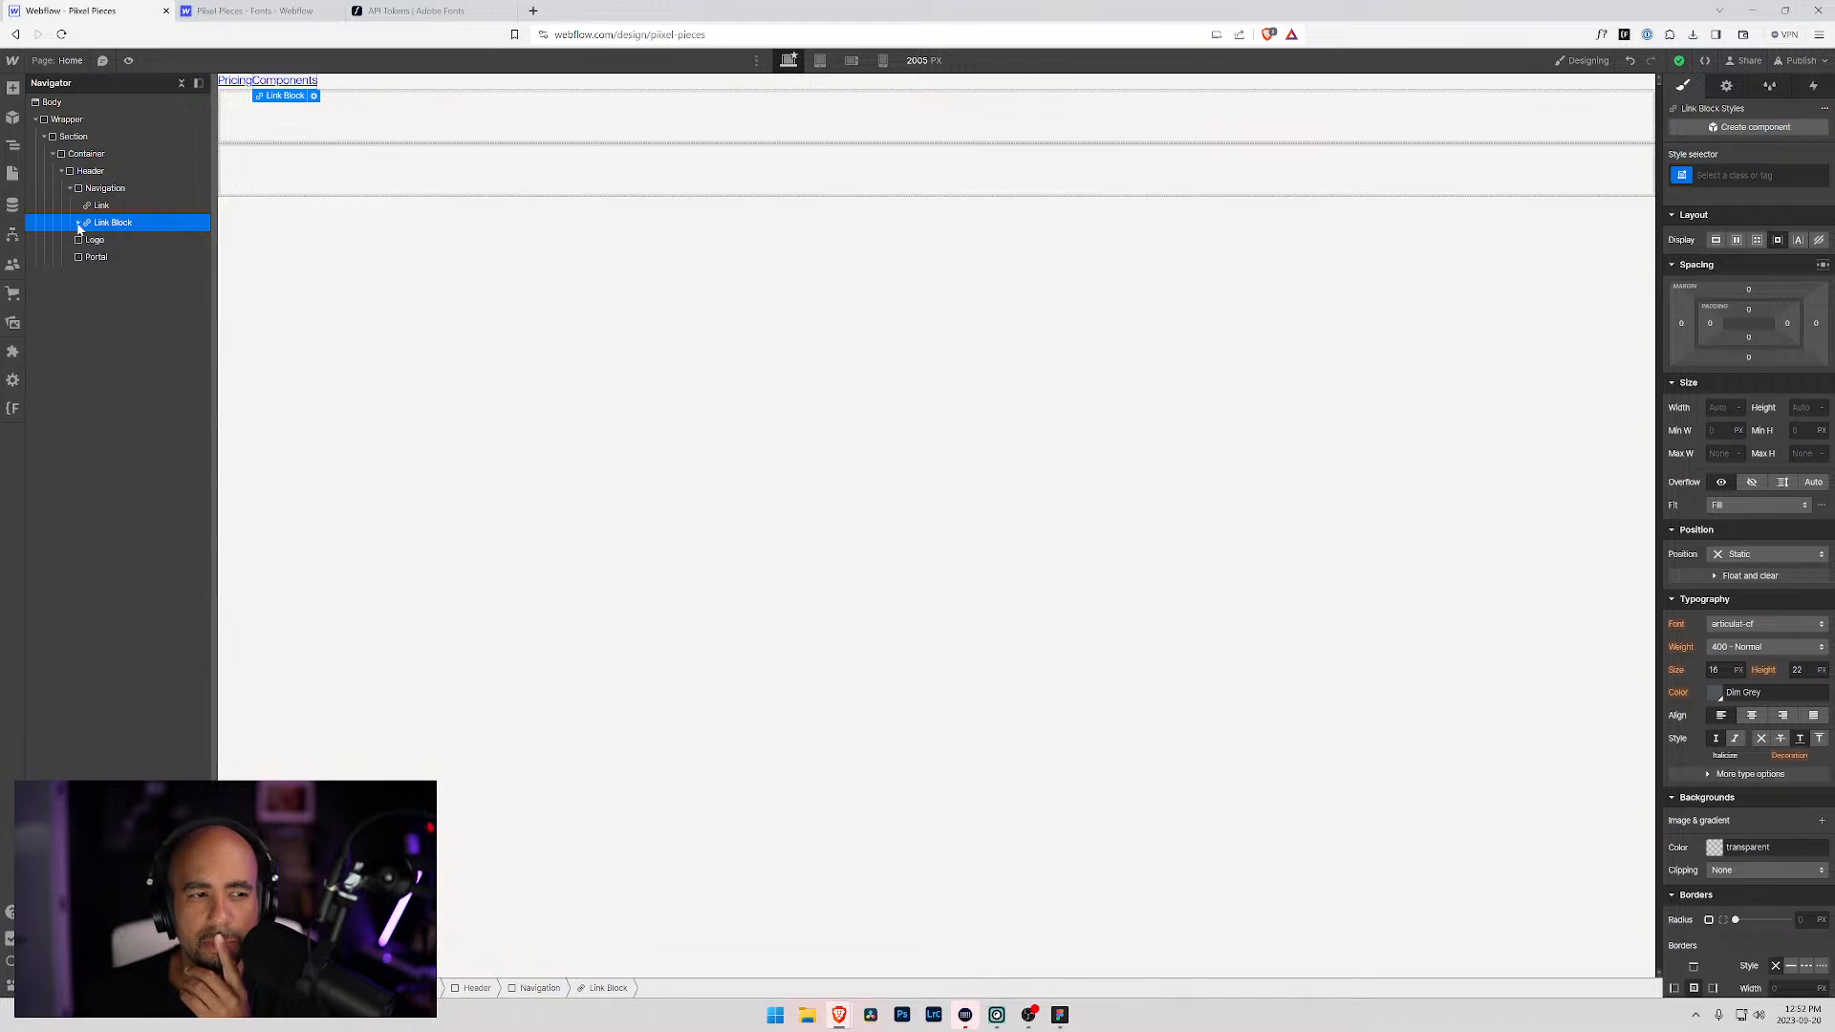
left_click(101, 216)
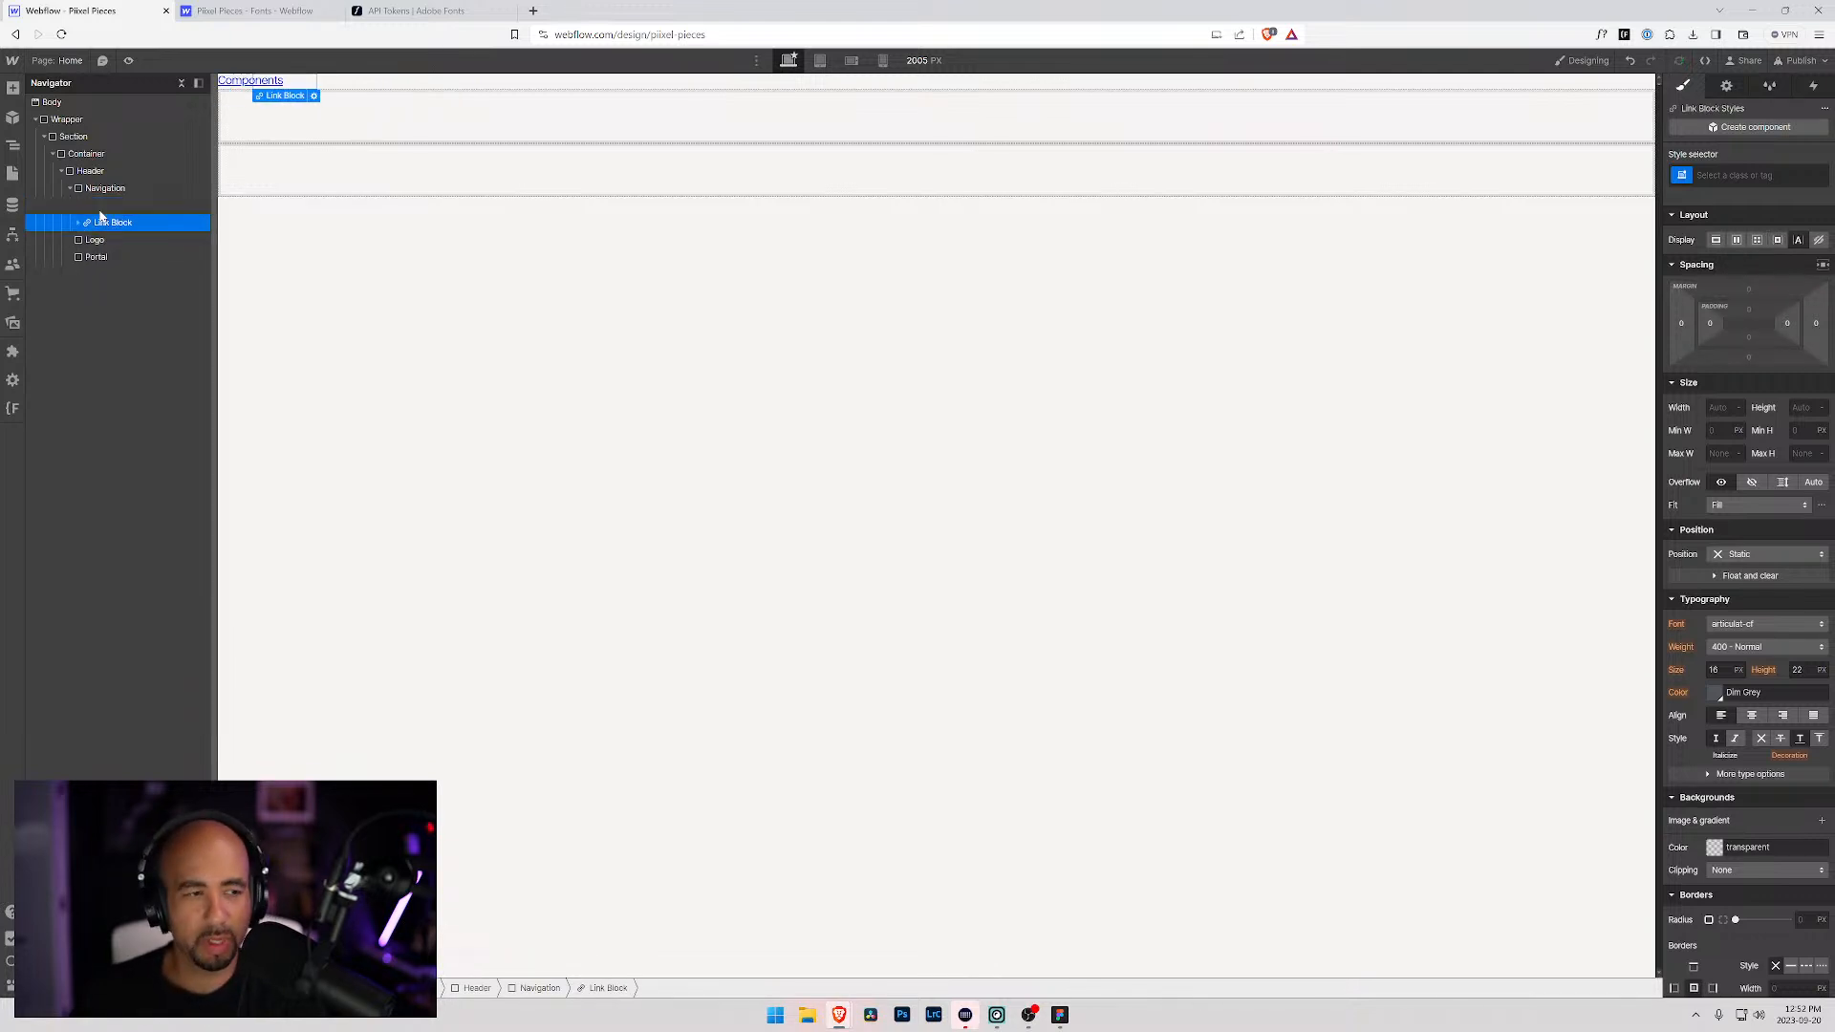
key("Delete")
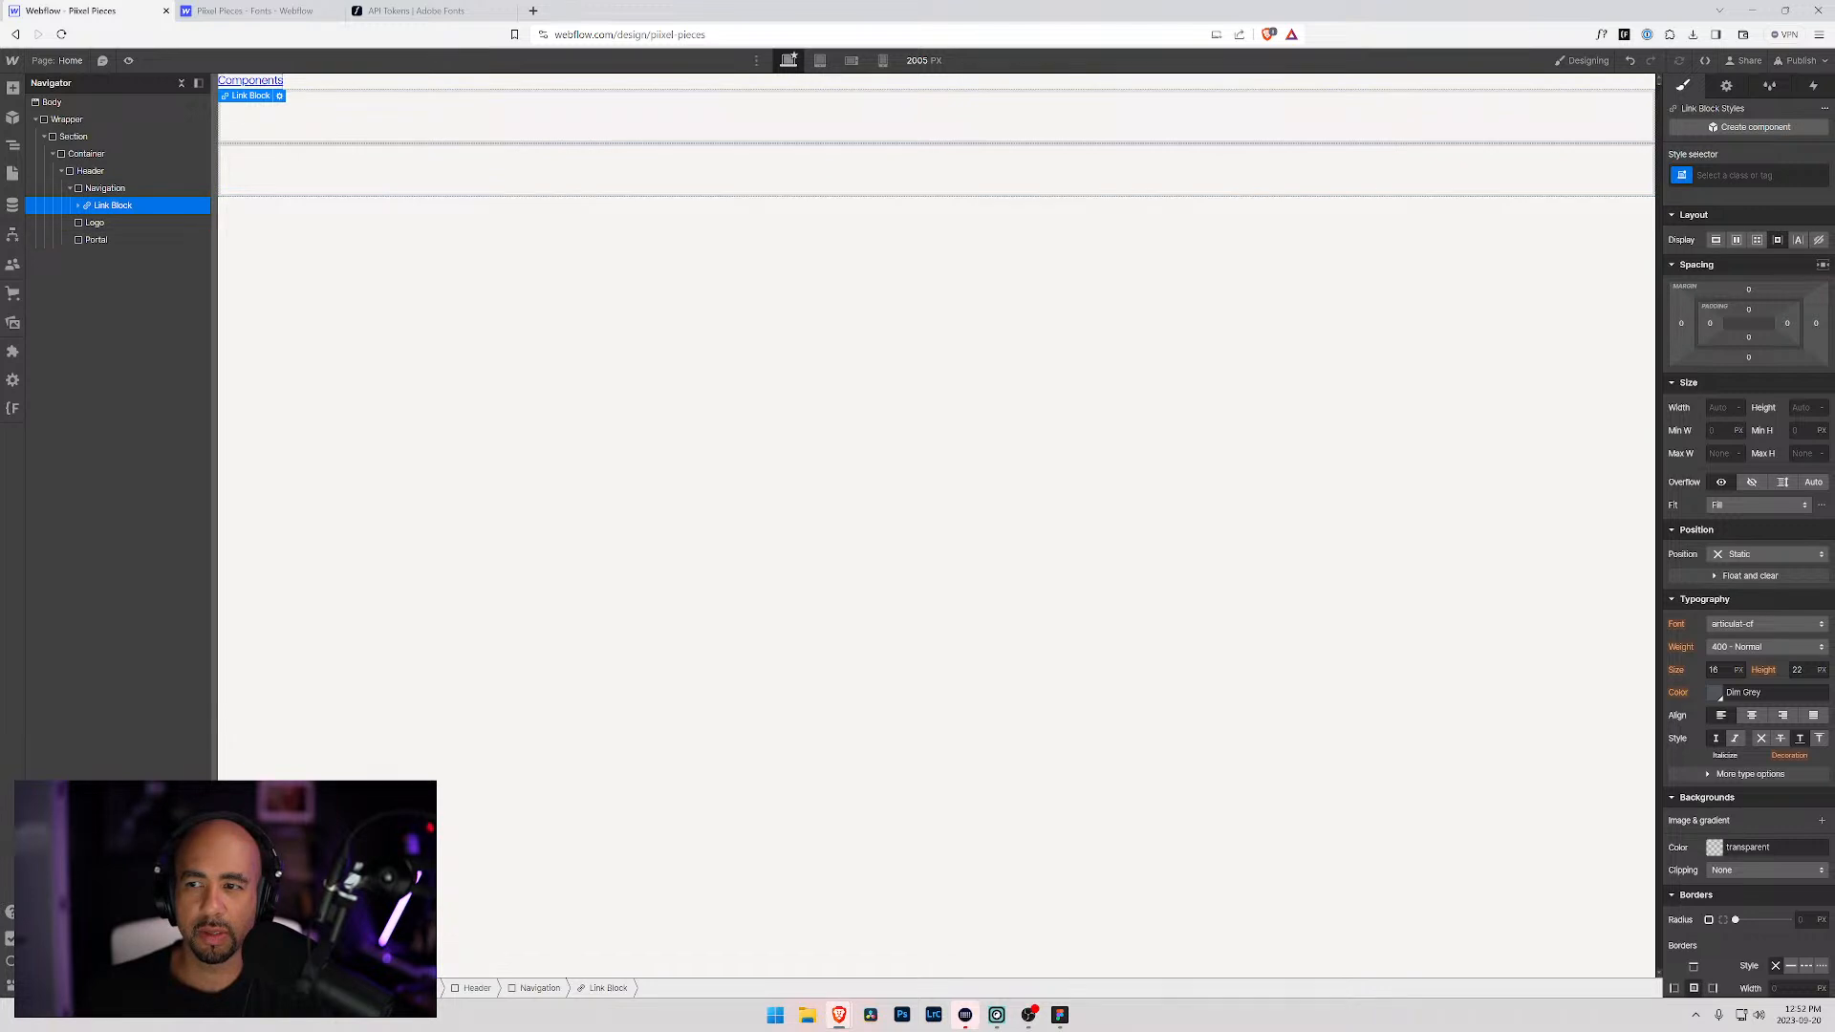
Step: Give the link block inside Navigation a new class named Nav Link
key("ctrl+Return")
type("Nav Link")
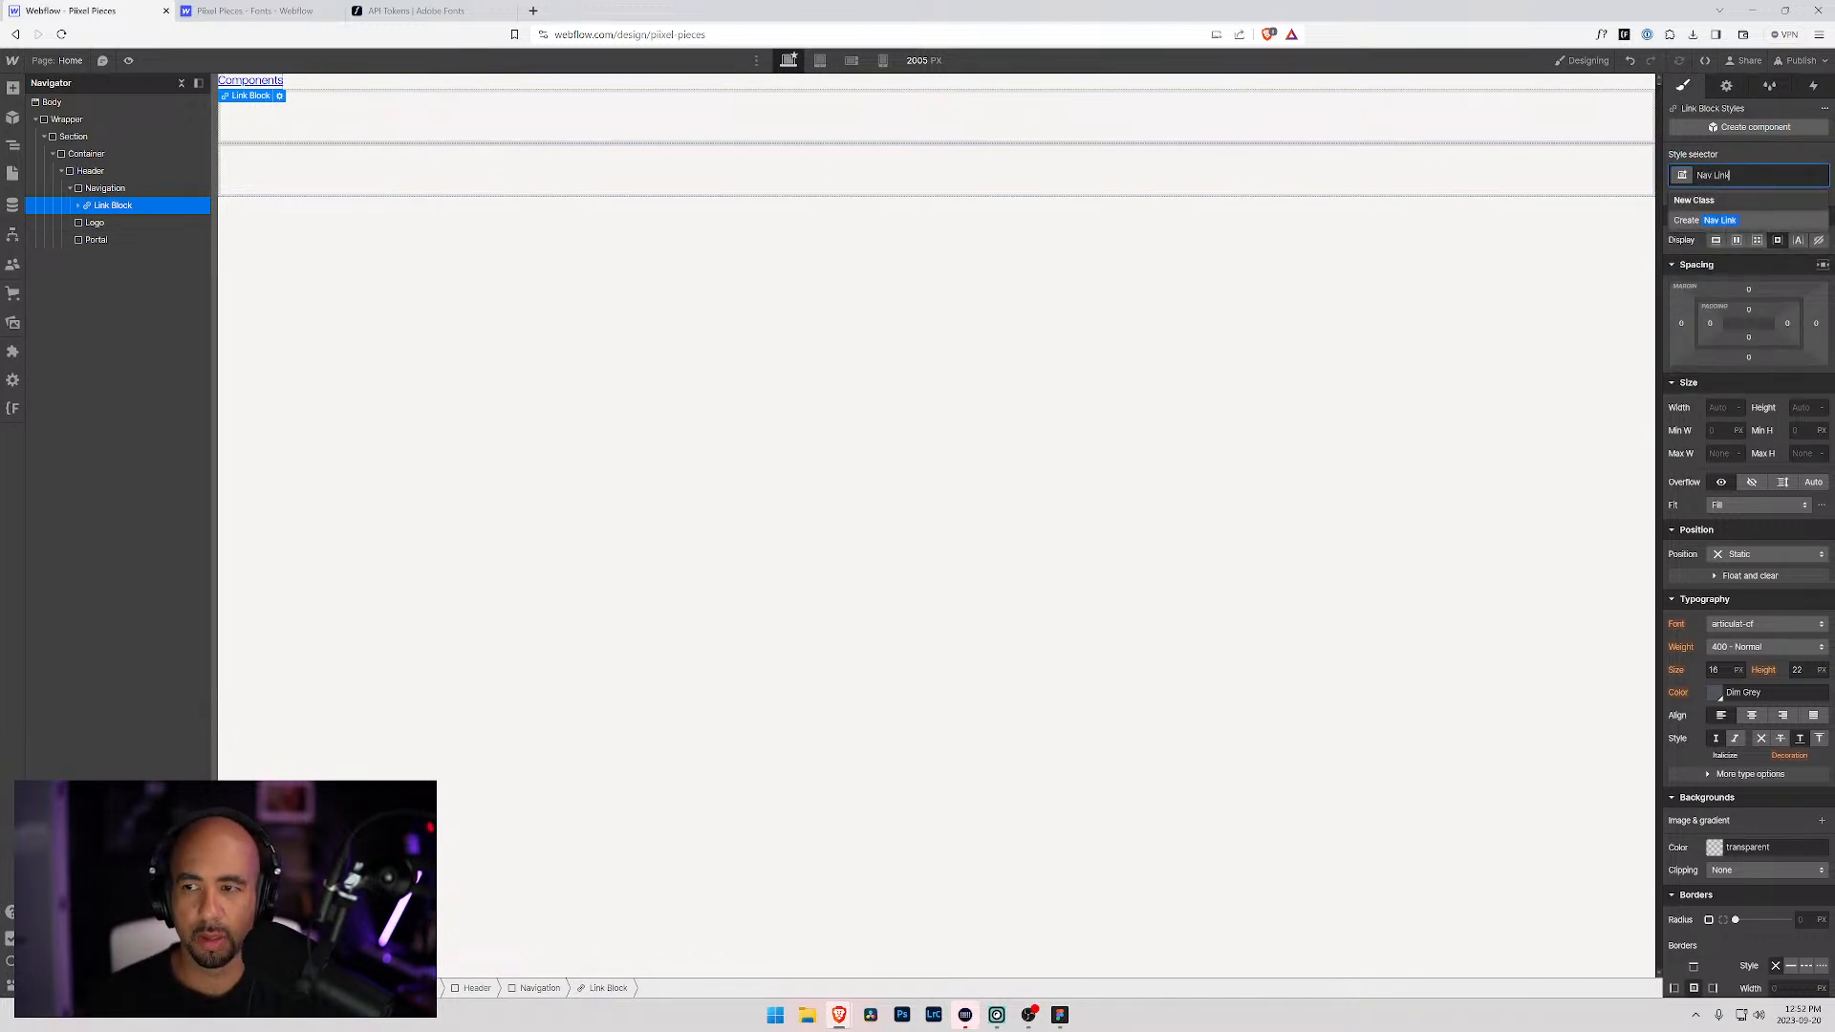
key("Return")
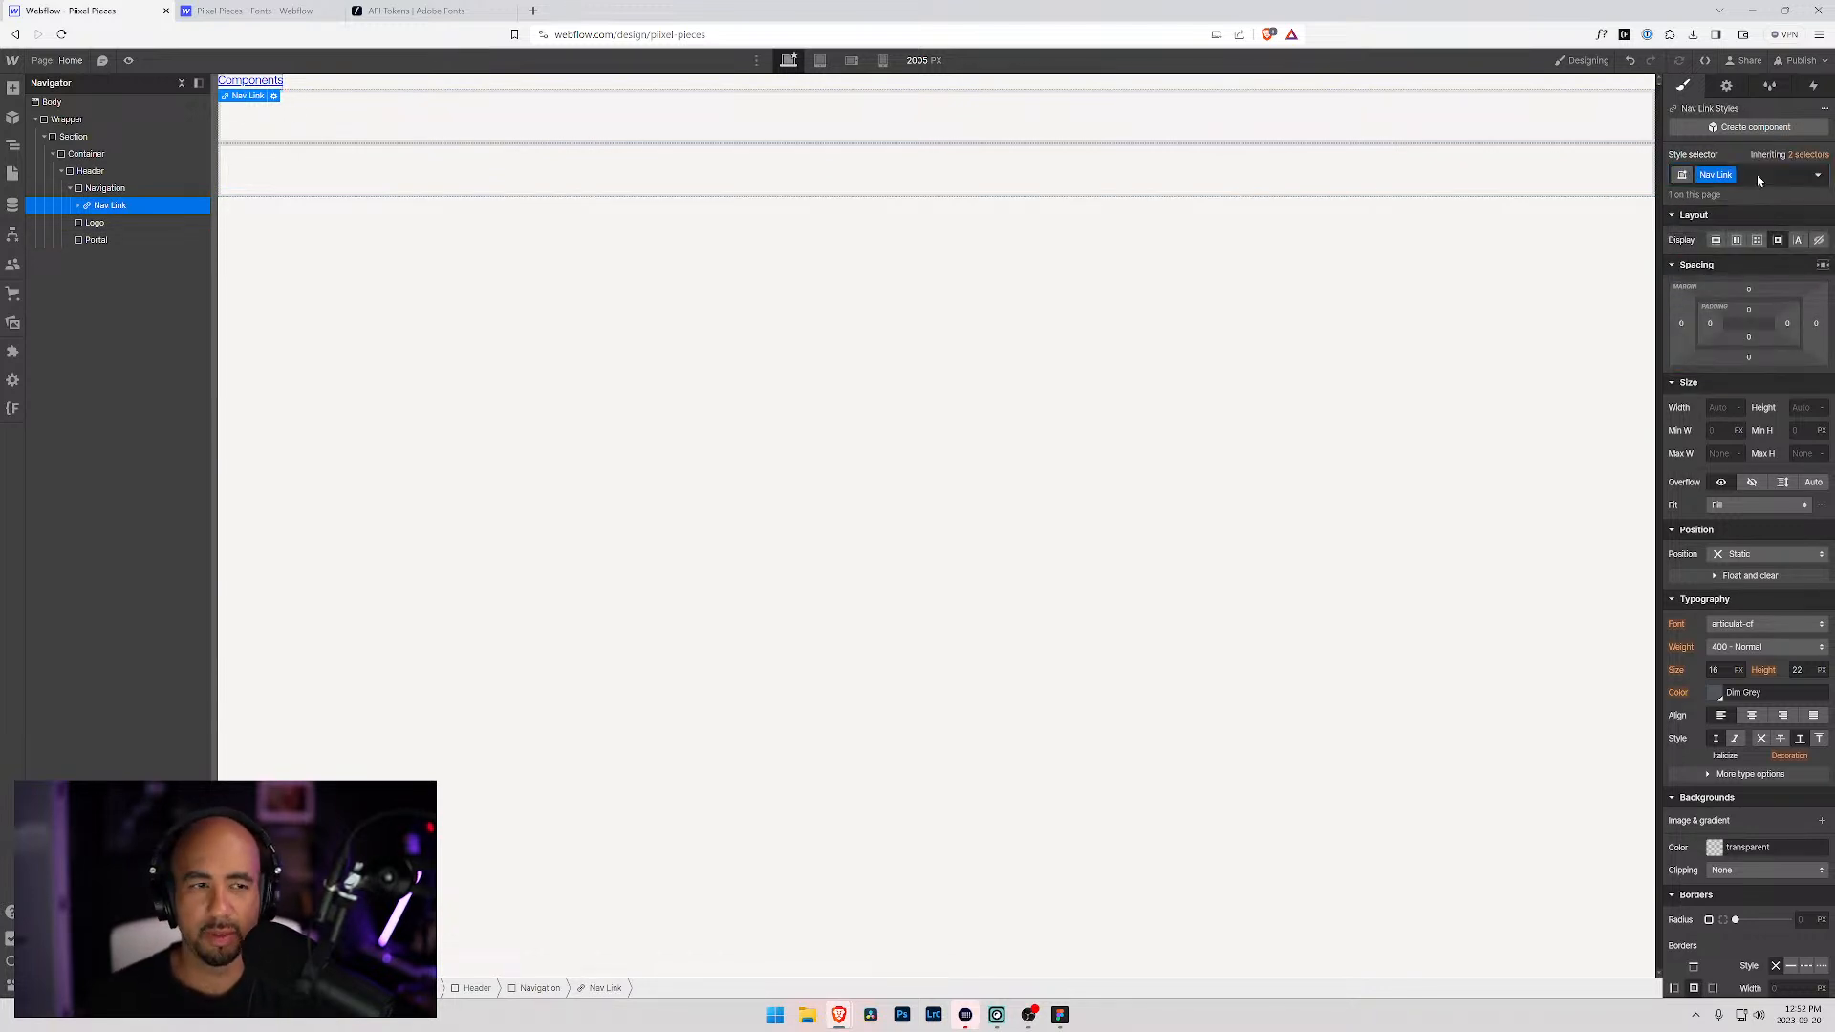
Step: Give the text block inside the Nav Link a new class named Nav Link Text
left_click(79, 206)
left_click(120, 221)
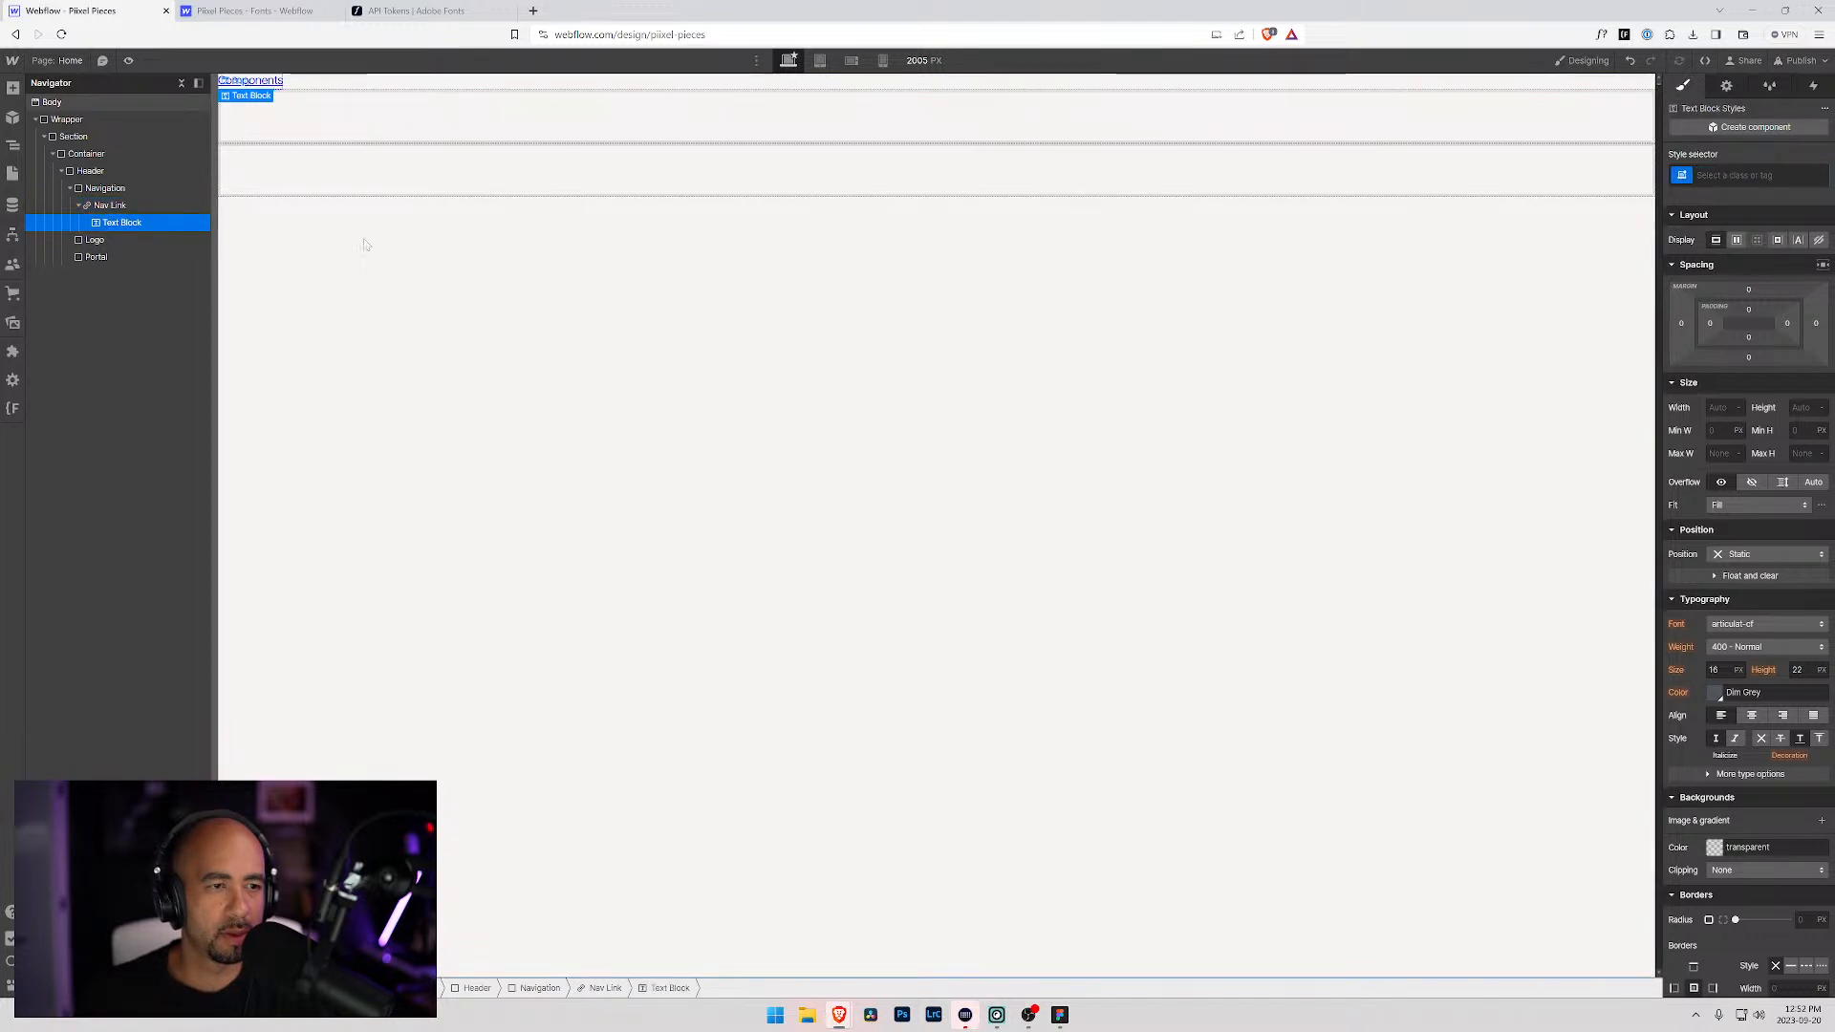
key("ctrl+Return")
type("Nabv")
key("BackSpace")
key("BackSpace")
key("BackSpace")
type("v Link Text")
key("Return")
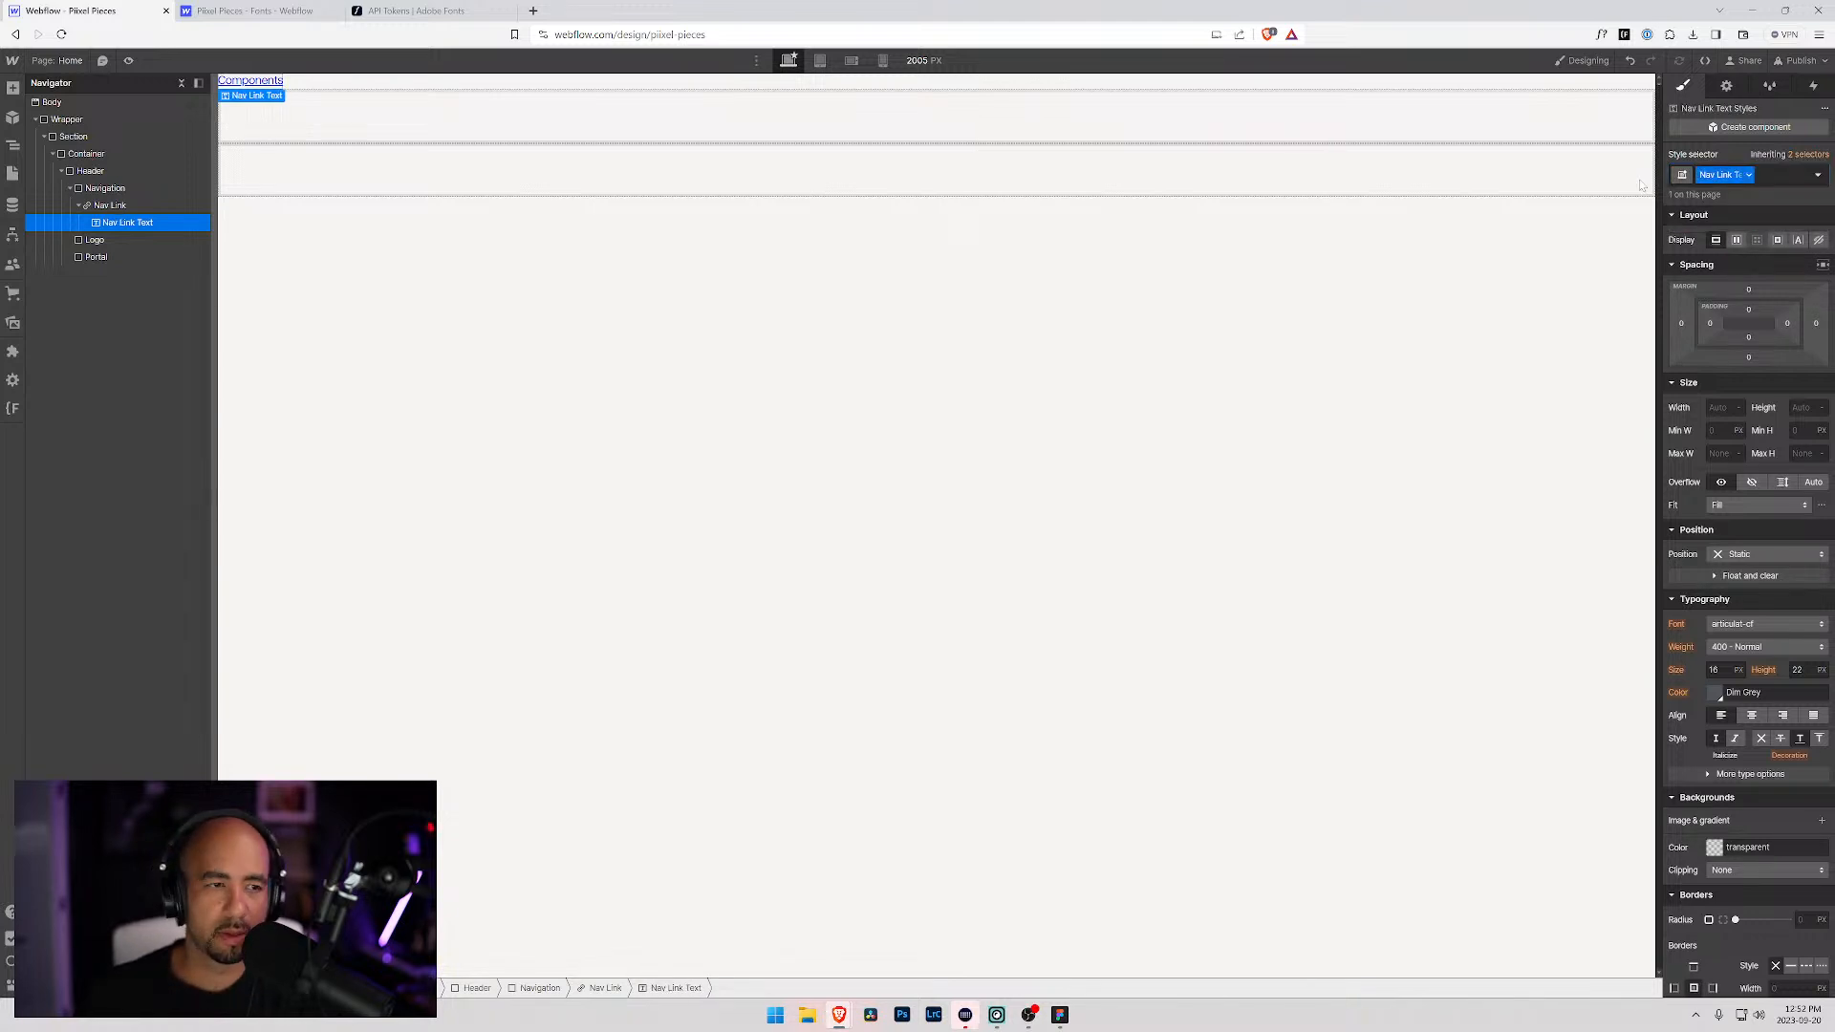
Step: Duplicate the Nav Link three times inside the Navigation element
left_click(100, 207)
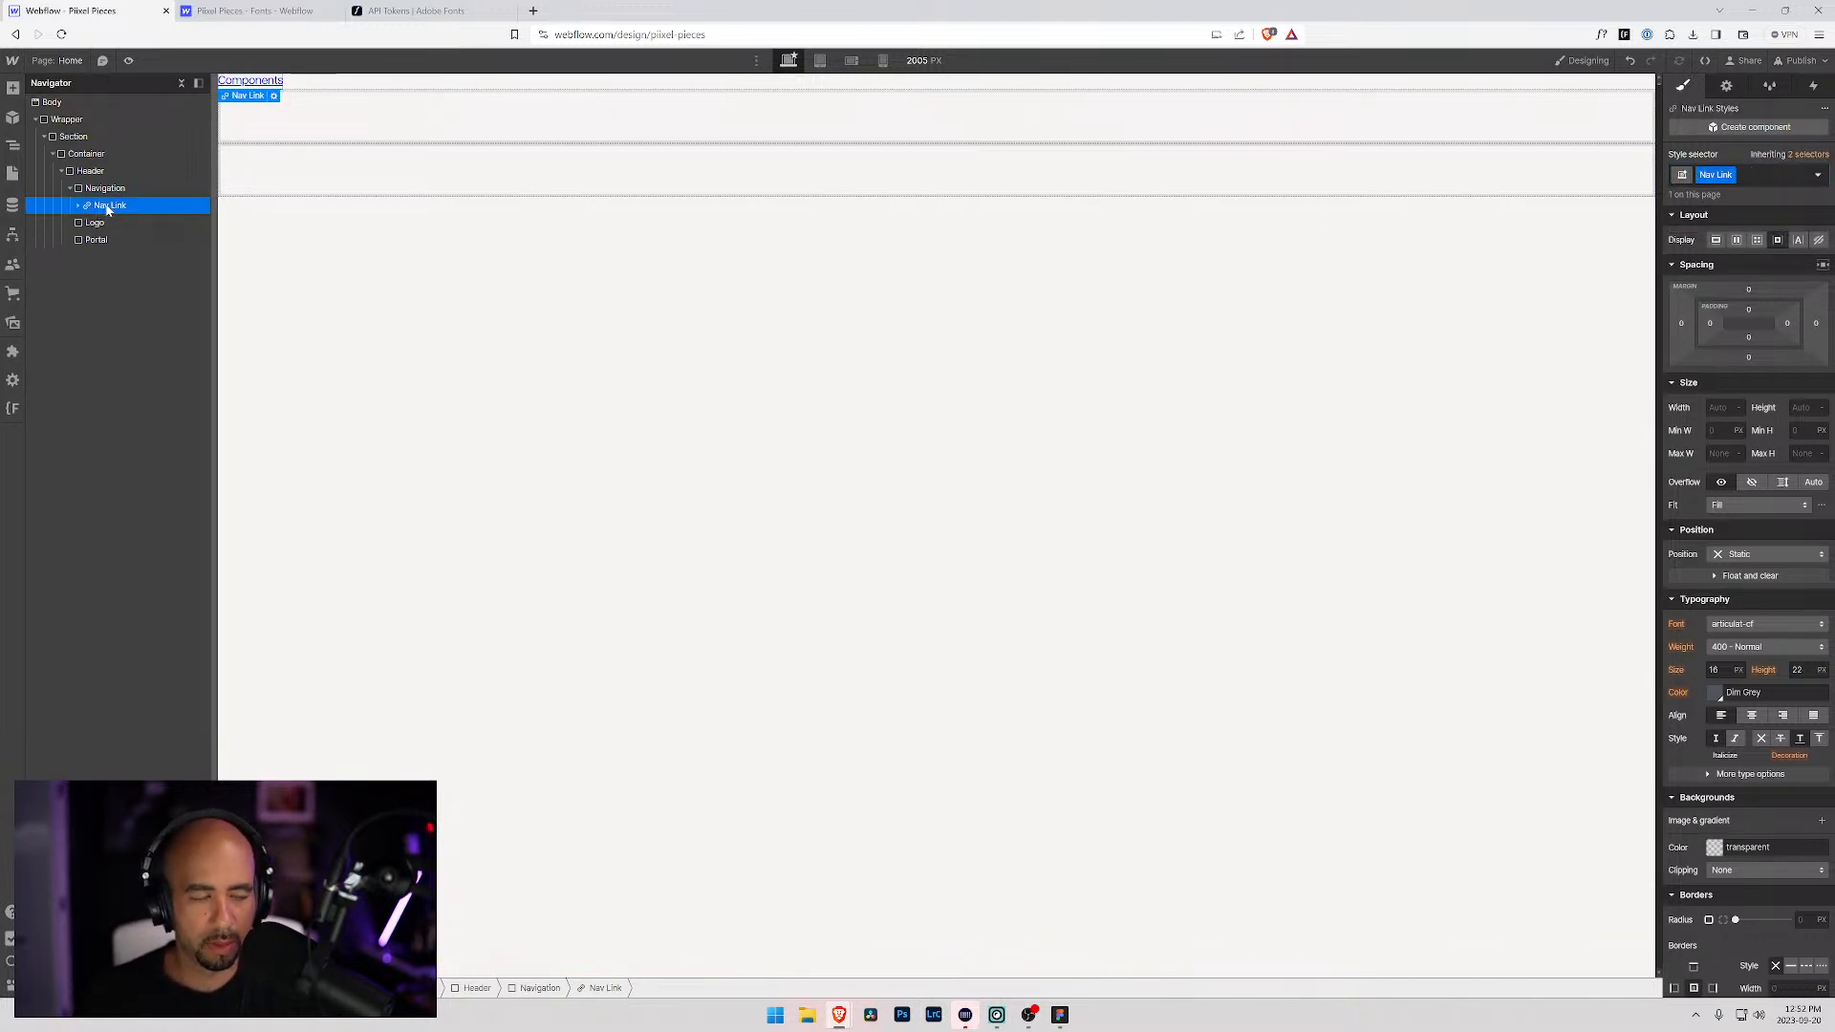
key("ctrl+v")
key("ctrl+v")
key("ctrl+v")
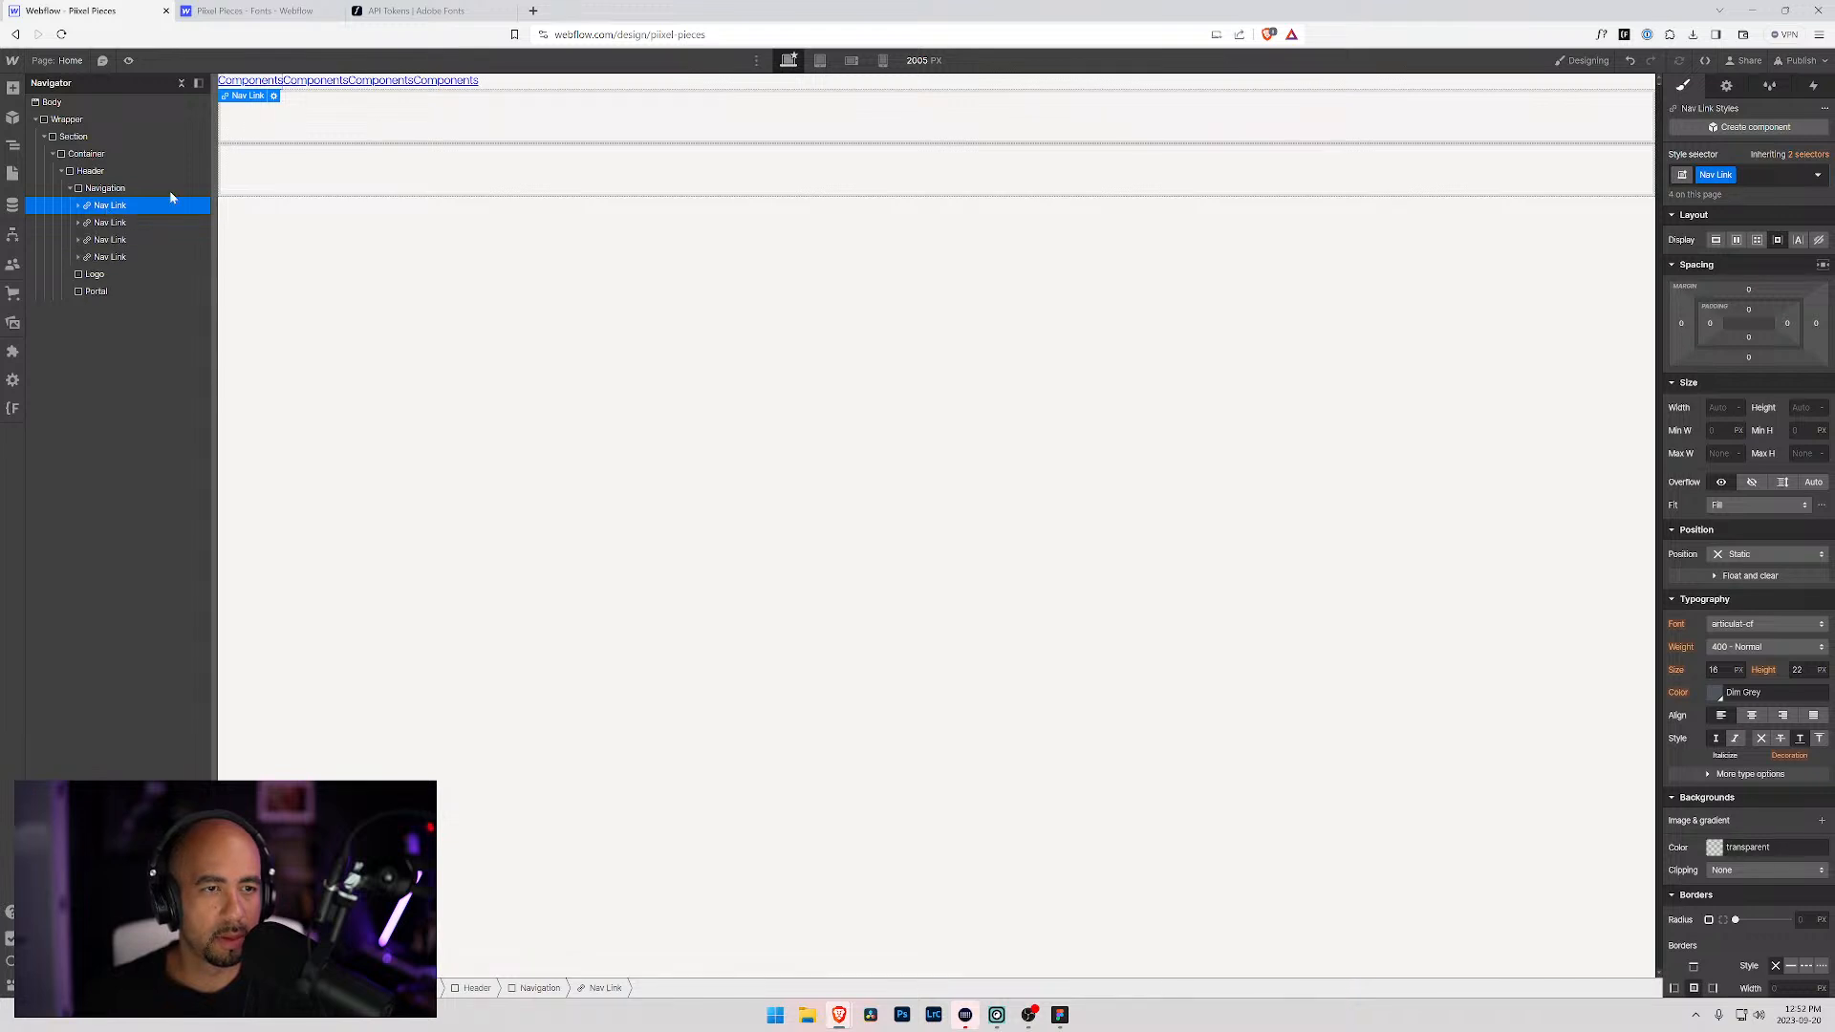
Step: Change the text of the second, third and fourth navigation links to Templates, Pricing and Learn
double_click(313, 81)
type("Te")
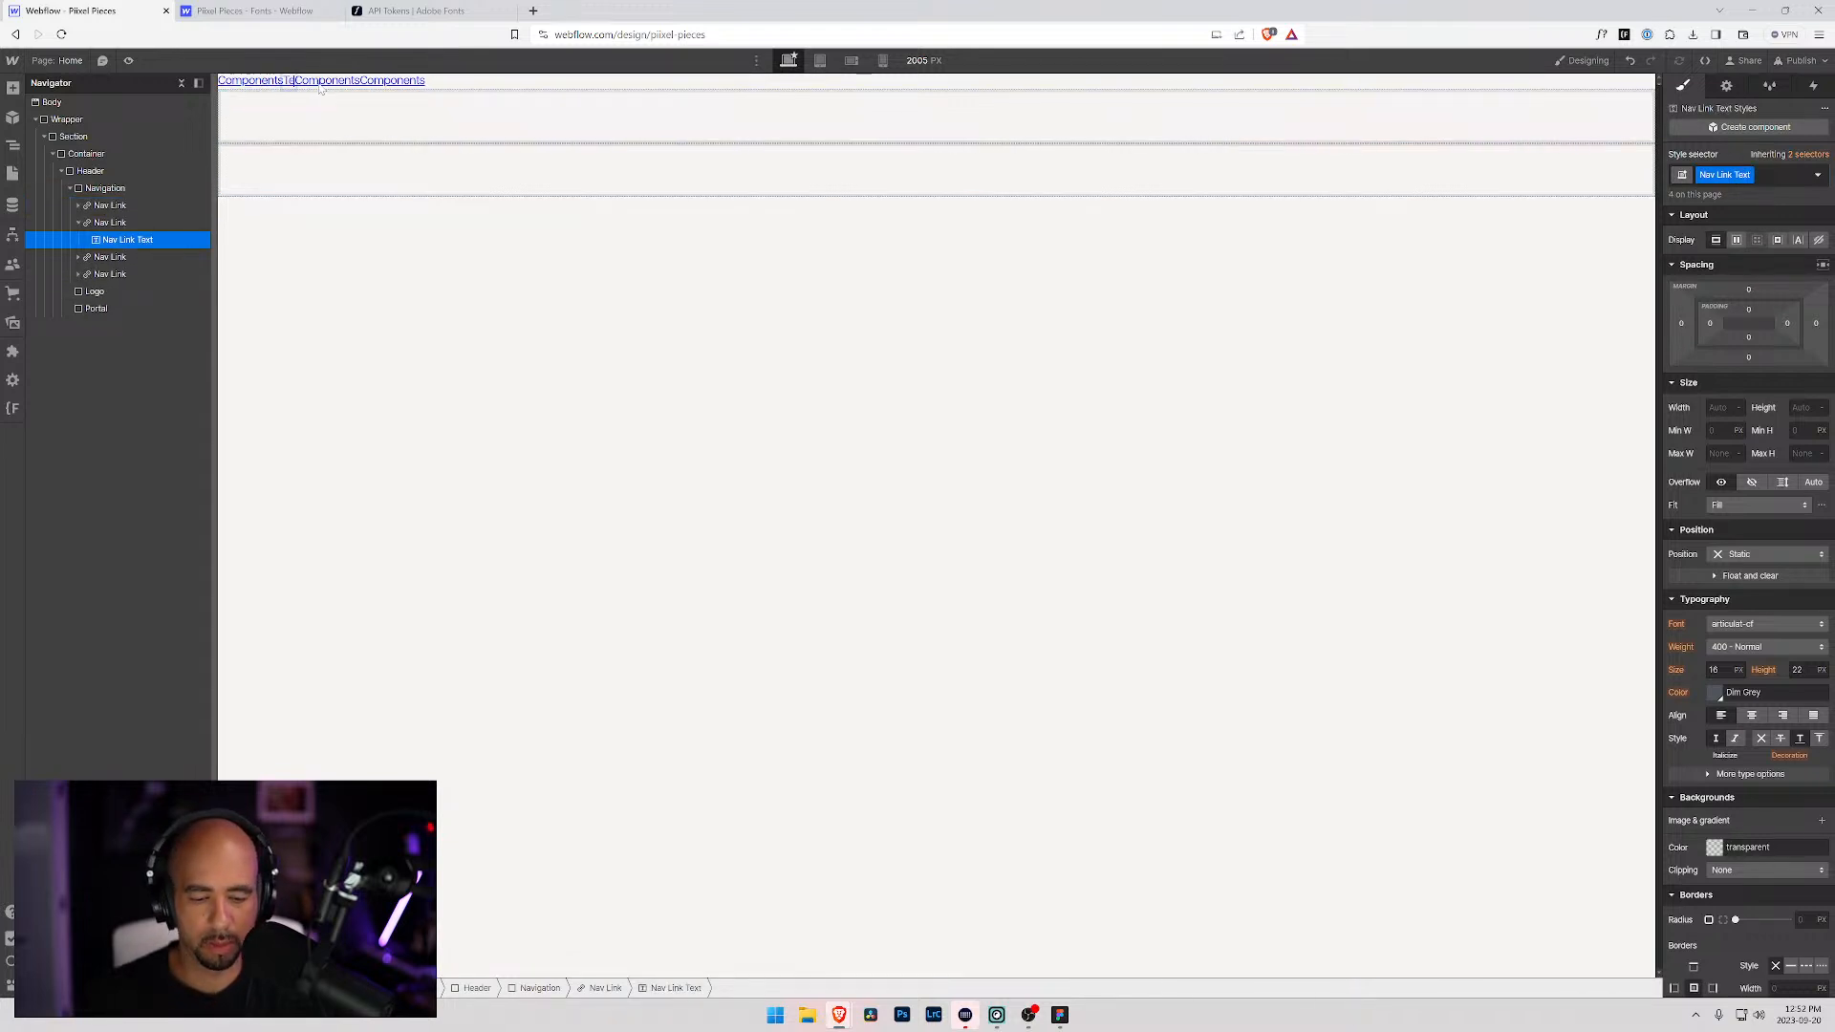
type("mplates")
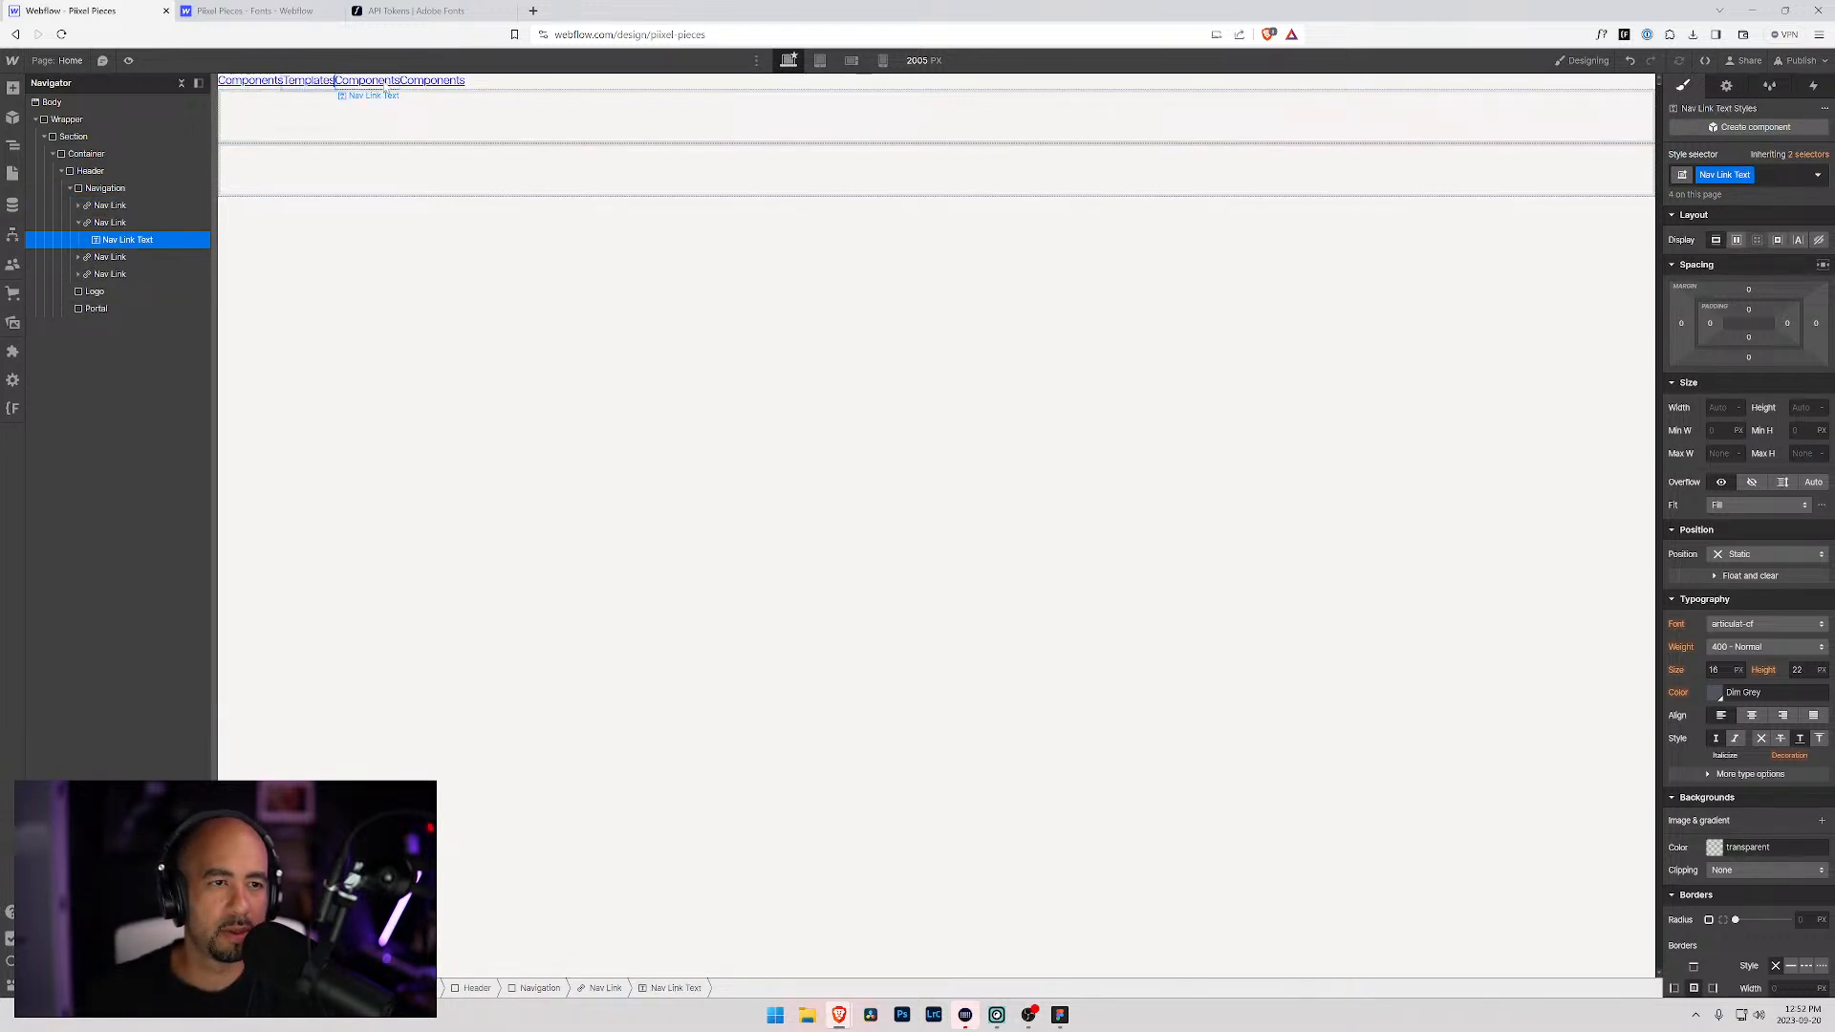
double_click(367, 81)
type("Pricing")
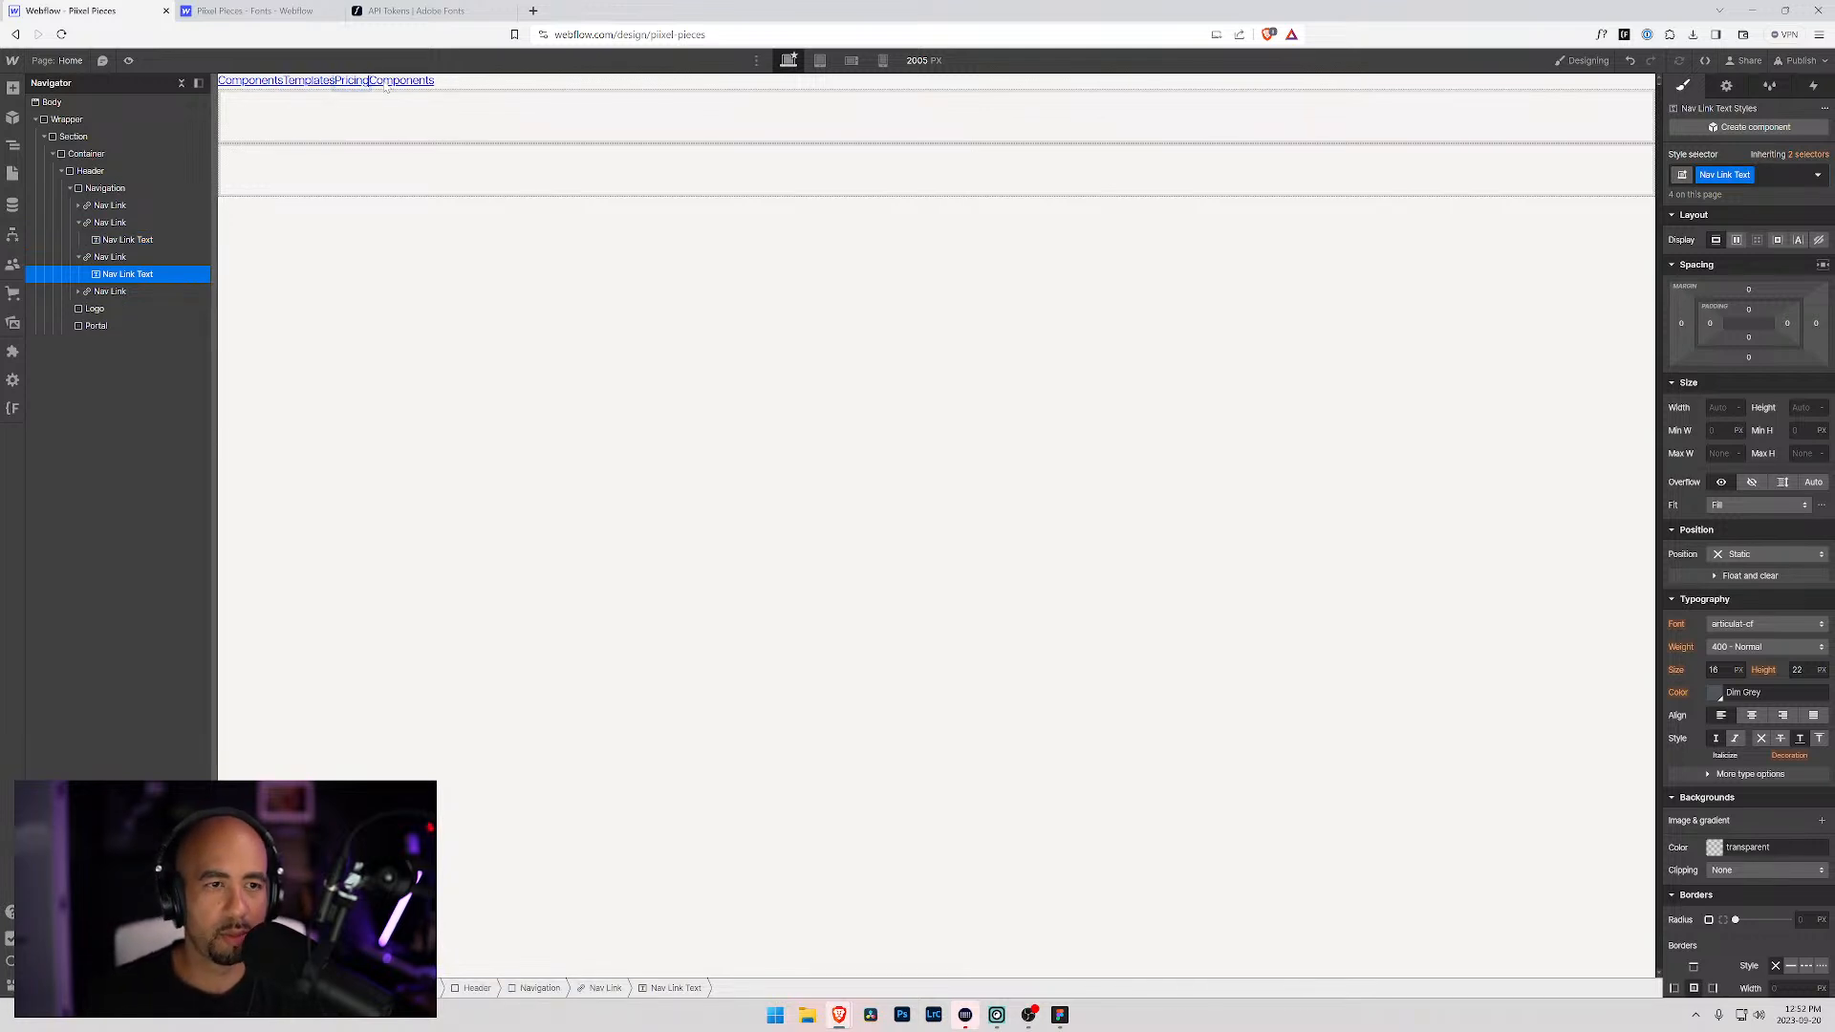
double_click(402, 80)
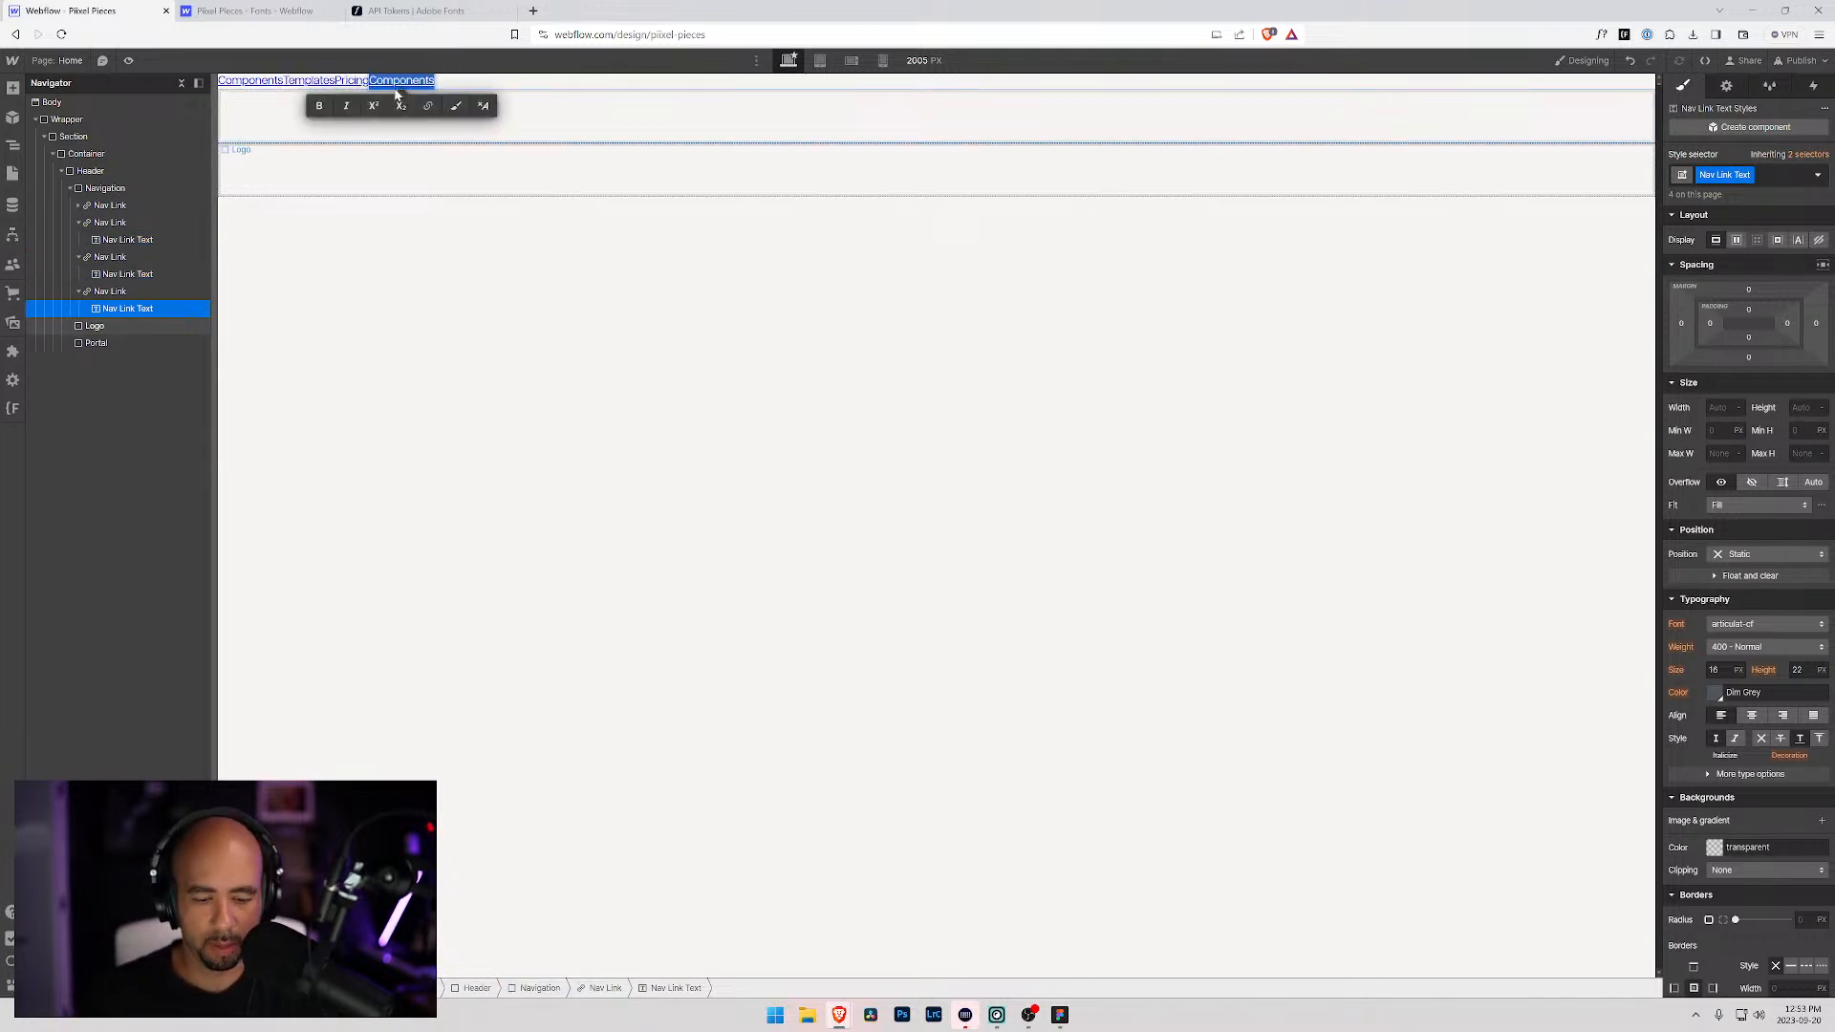
type("Learn")
key("alt+Tab")
key("alt+Tab")
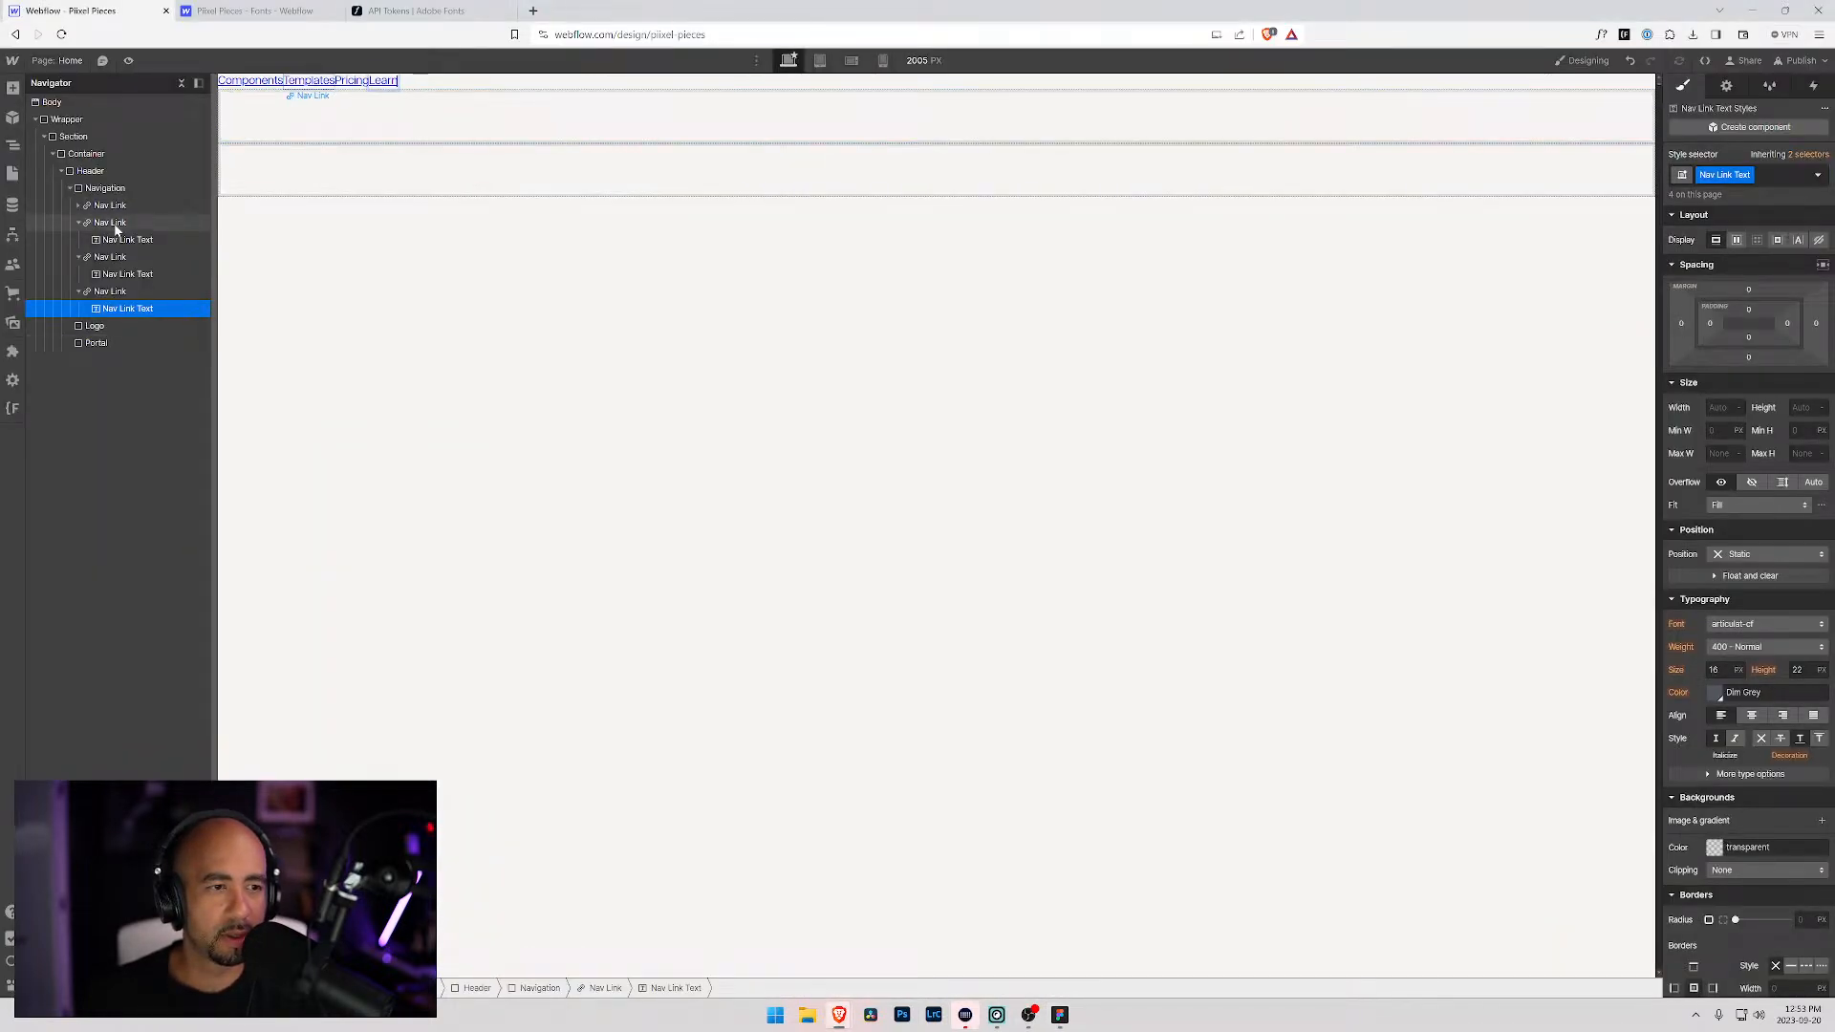
Step: Set the Nav Link class's text color to the Black swatch and remove its underline decoration
left_click(103, 207)
left_click(78, 222)
left_click(78, 240)
left_click(79, 258)
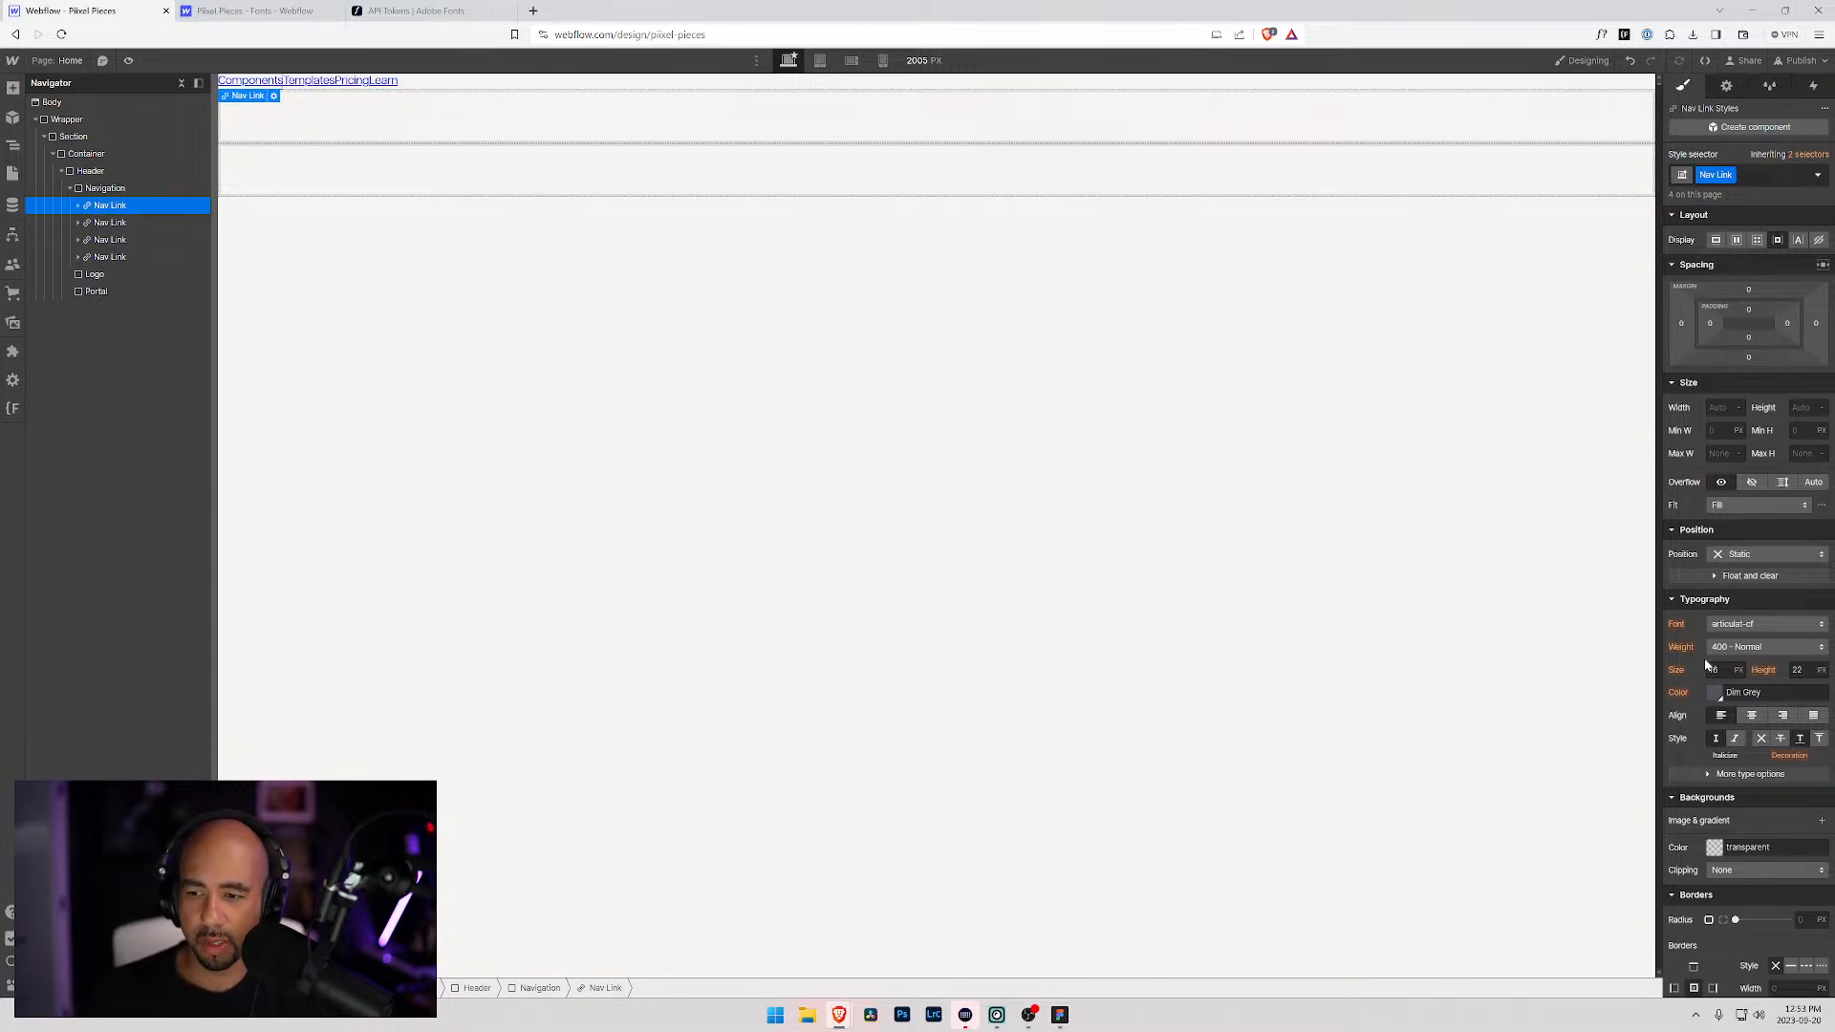
left_click(1715, 693)
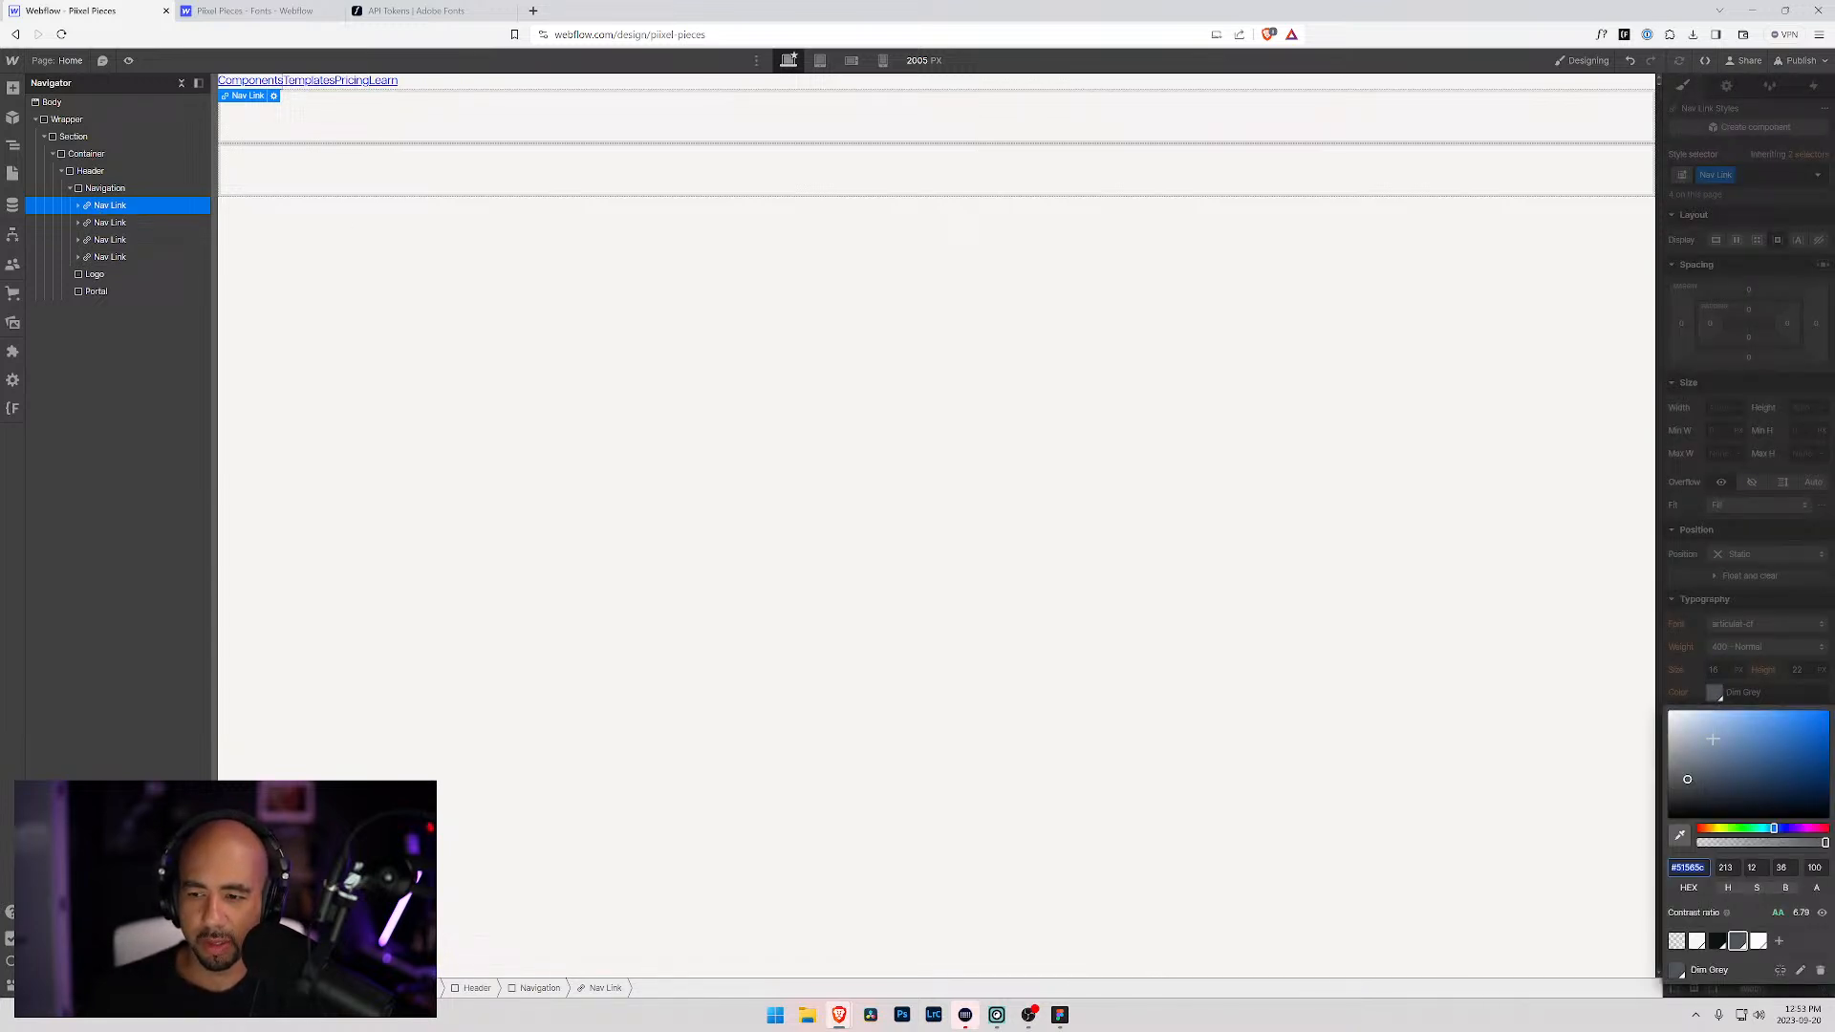
left_click(1718, 943)
left_click(1674, 683)
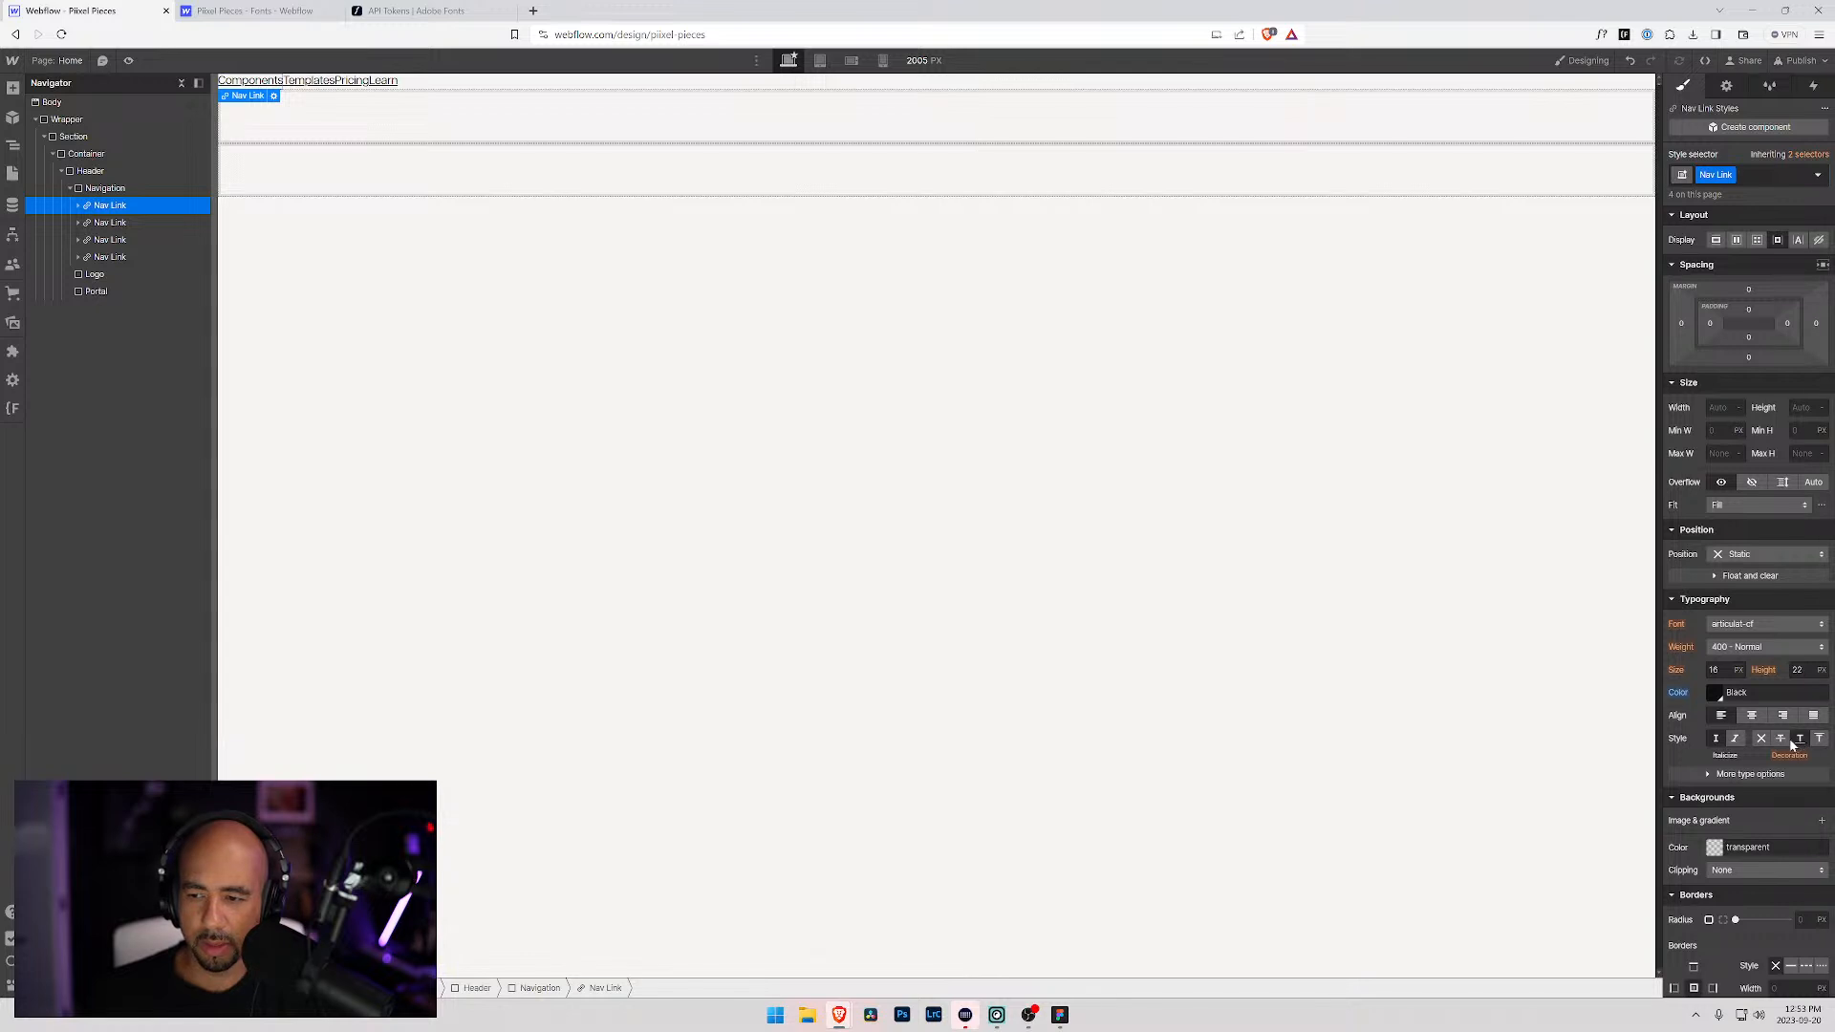
left_click(1762, 739)
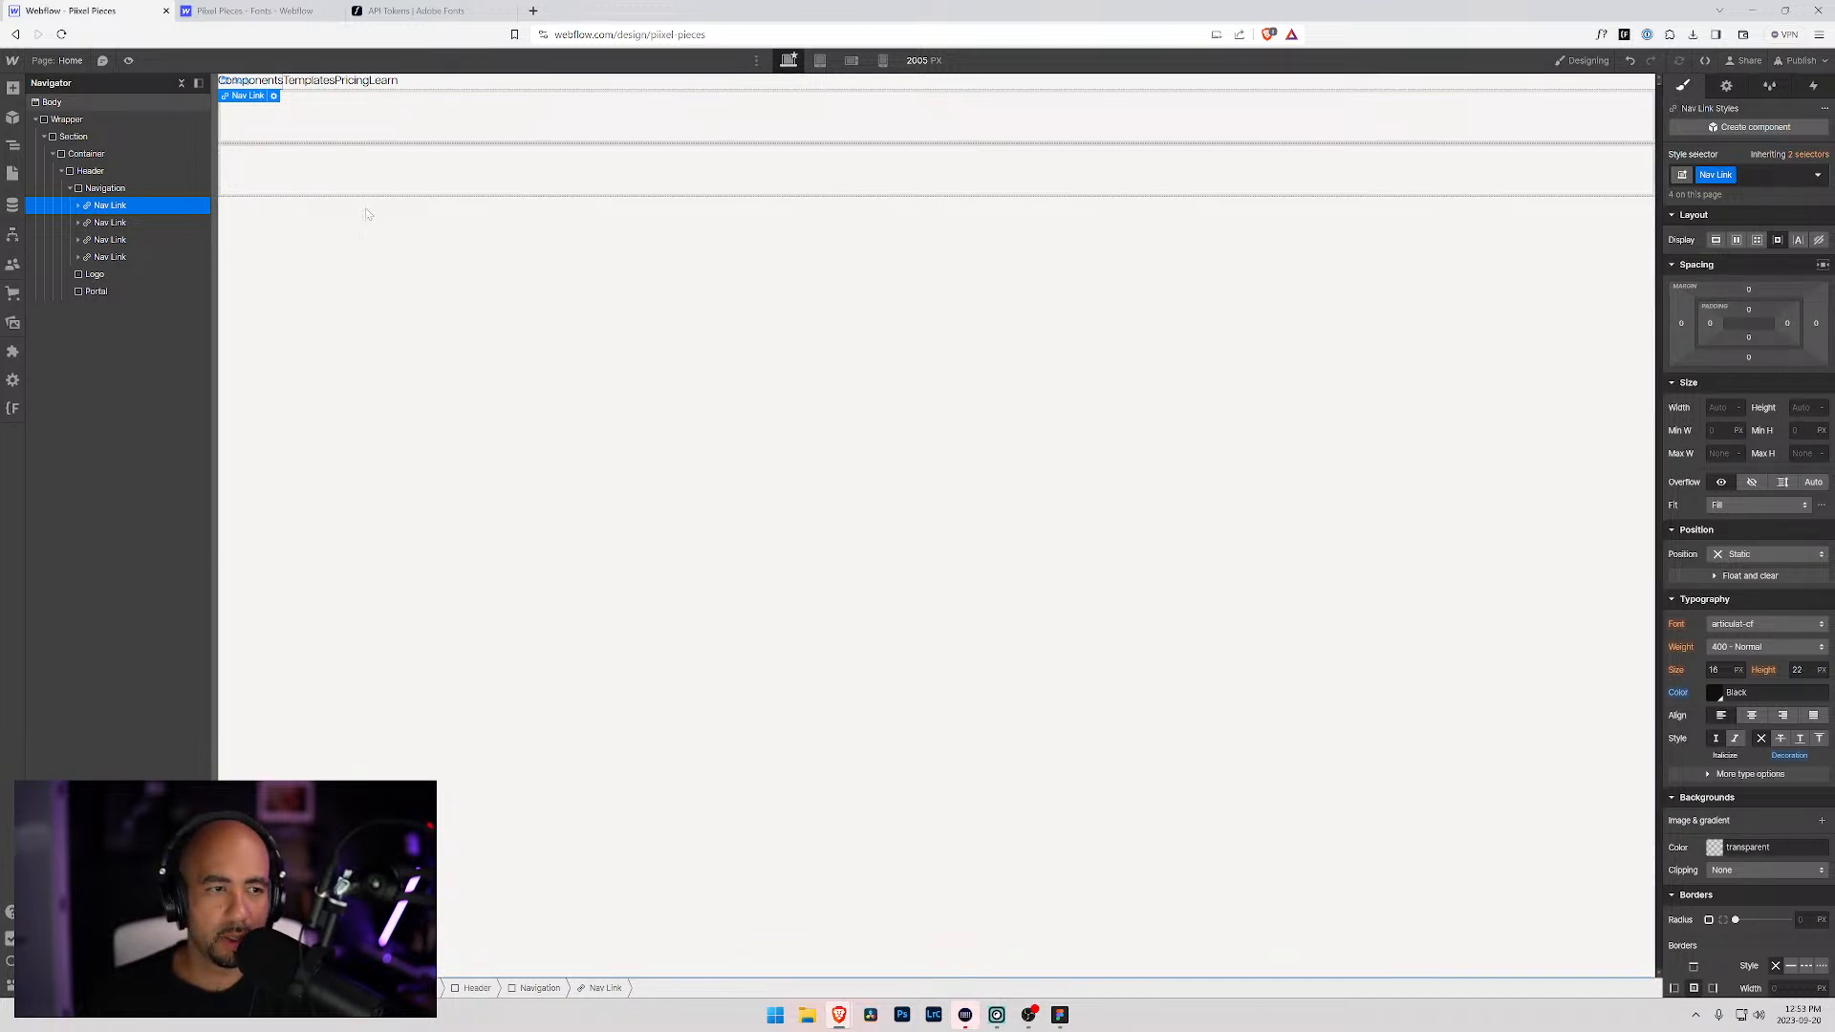
Step: Make the Navigation element a horizontal flex layout with a 2 rem gap between its links
left_click(110, 189)
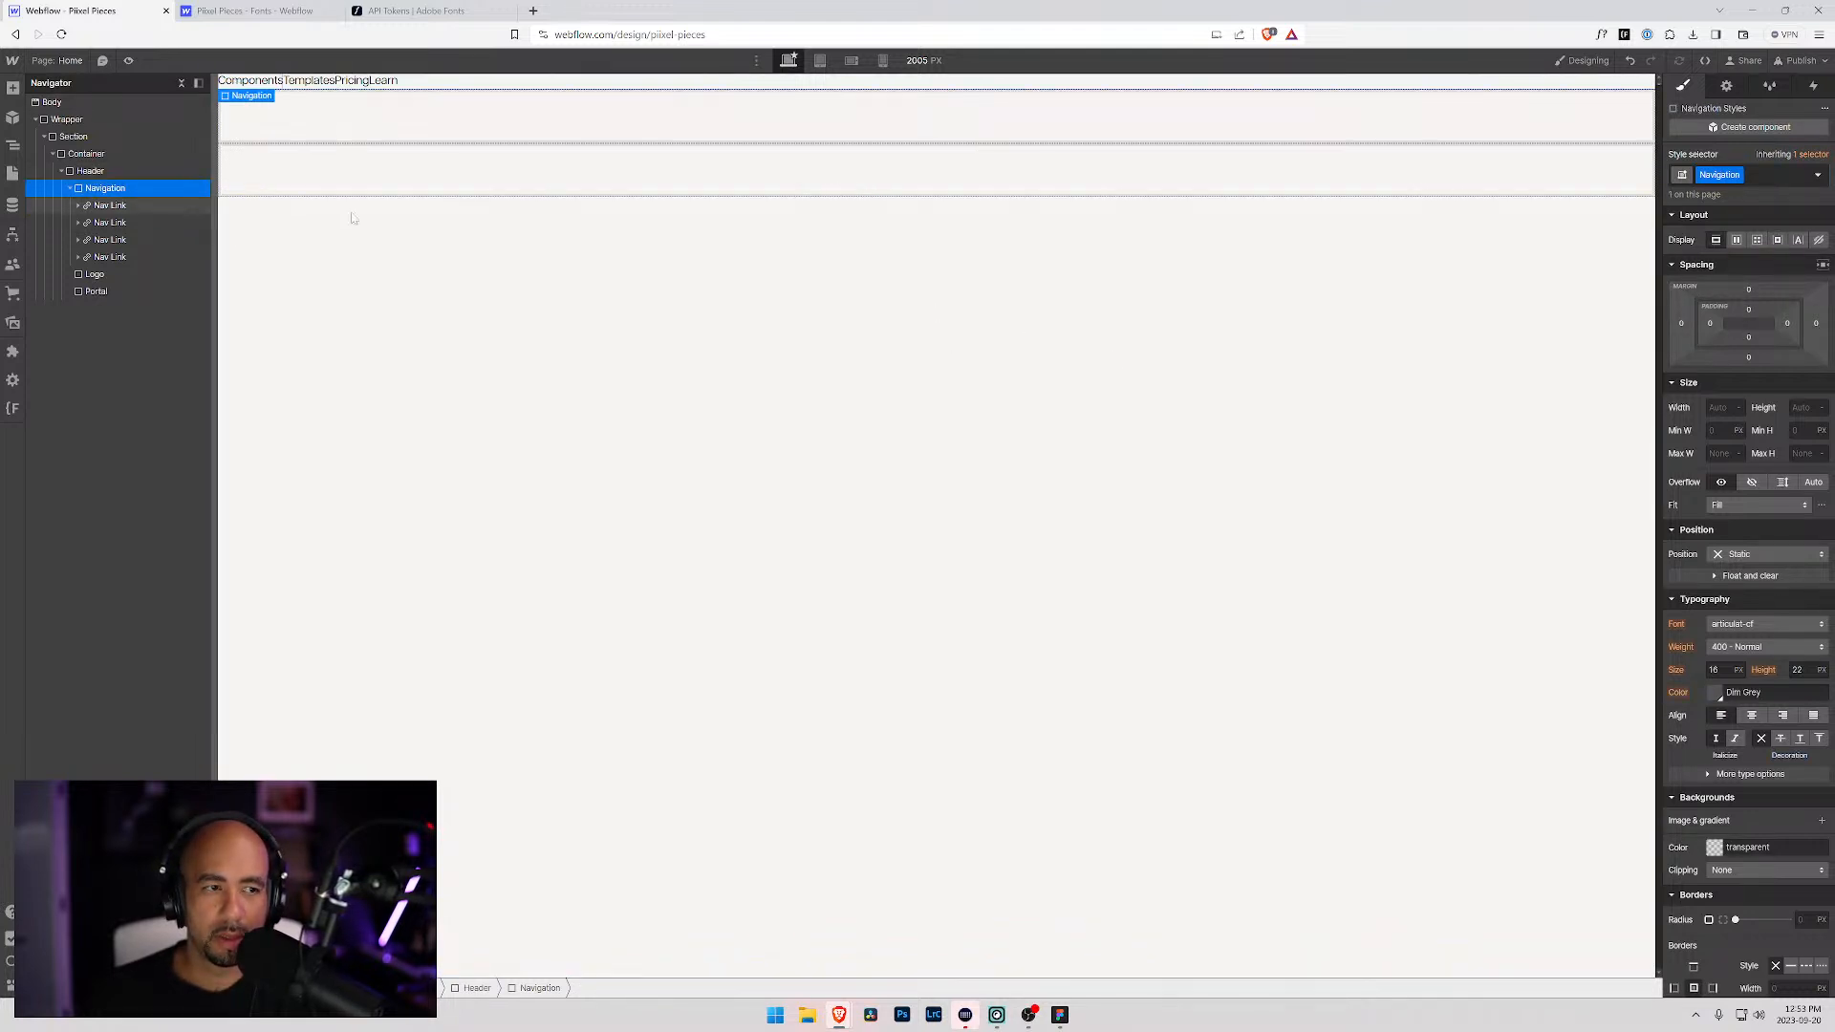
left_click(1738, 241)
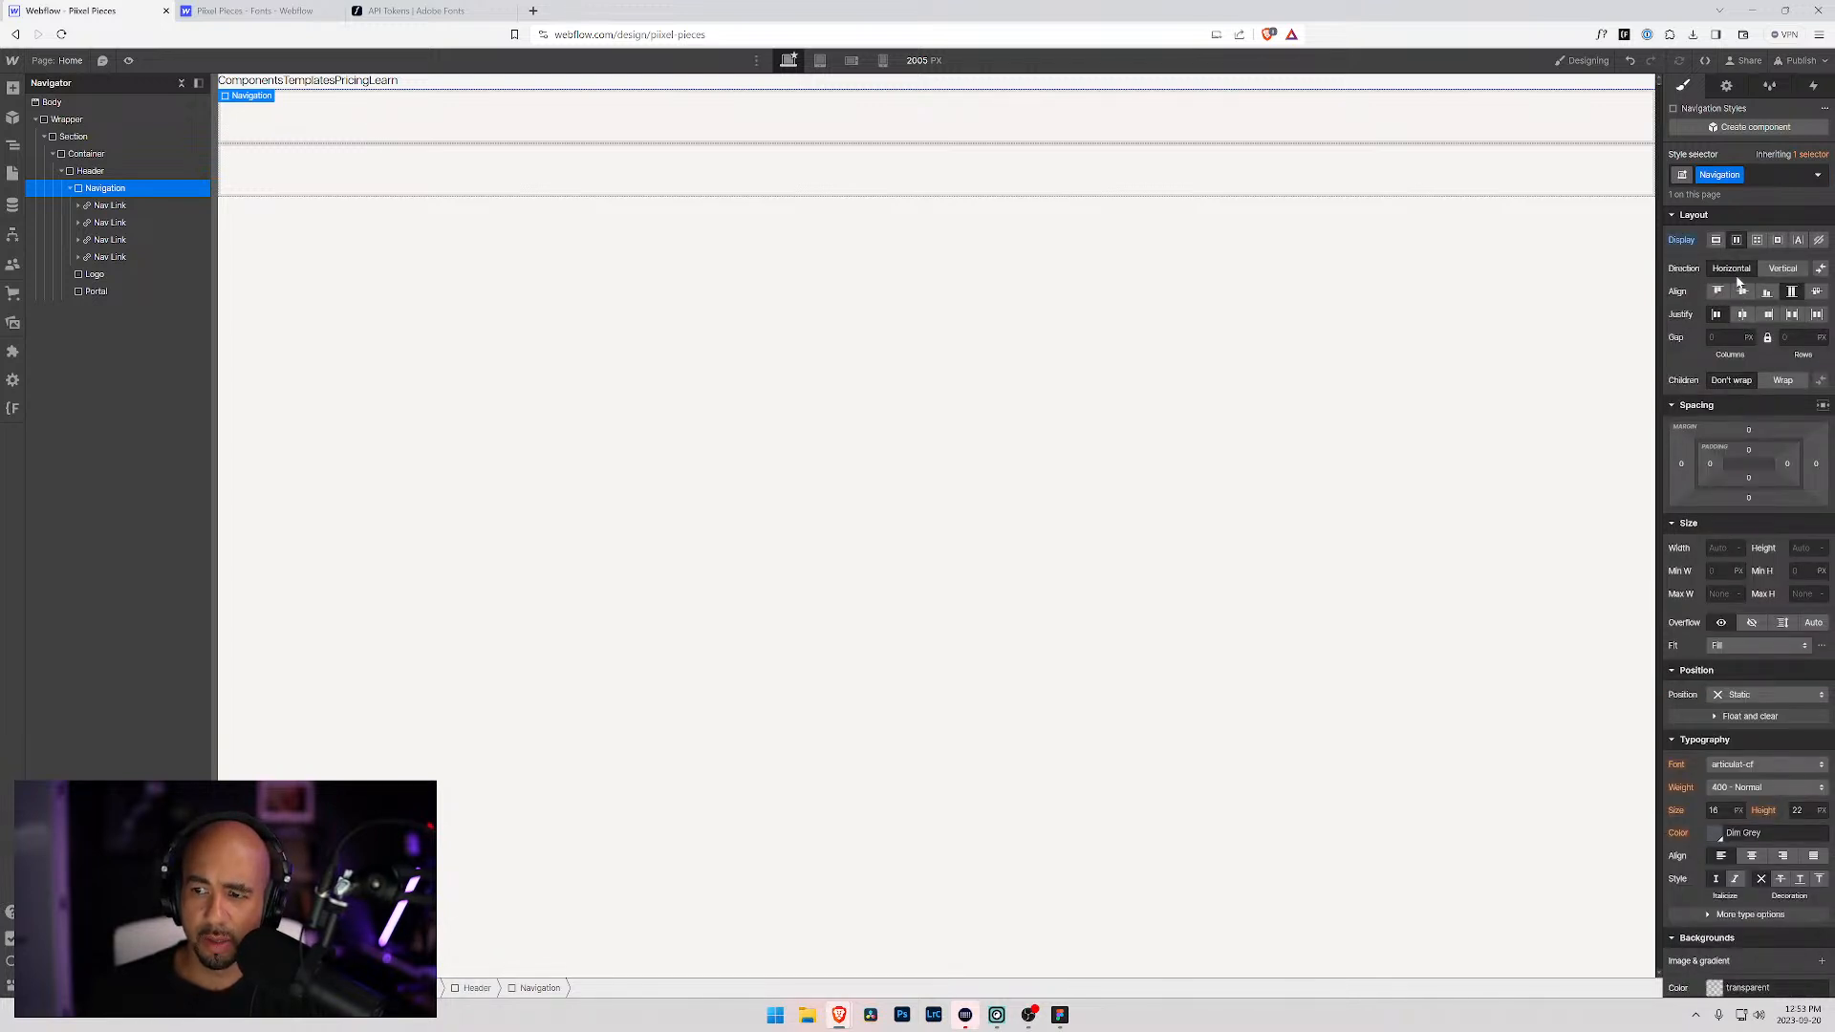
left_click(1725, 338)
left_click(1797, 338)
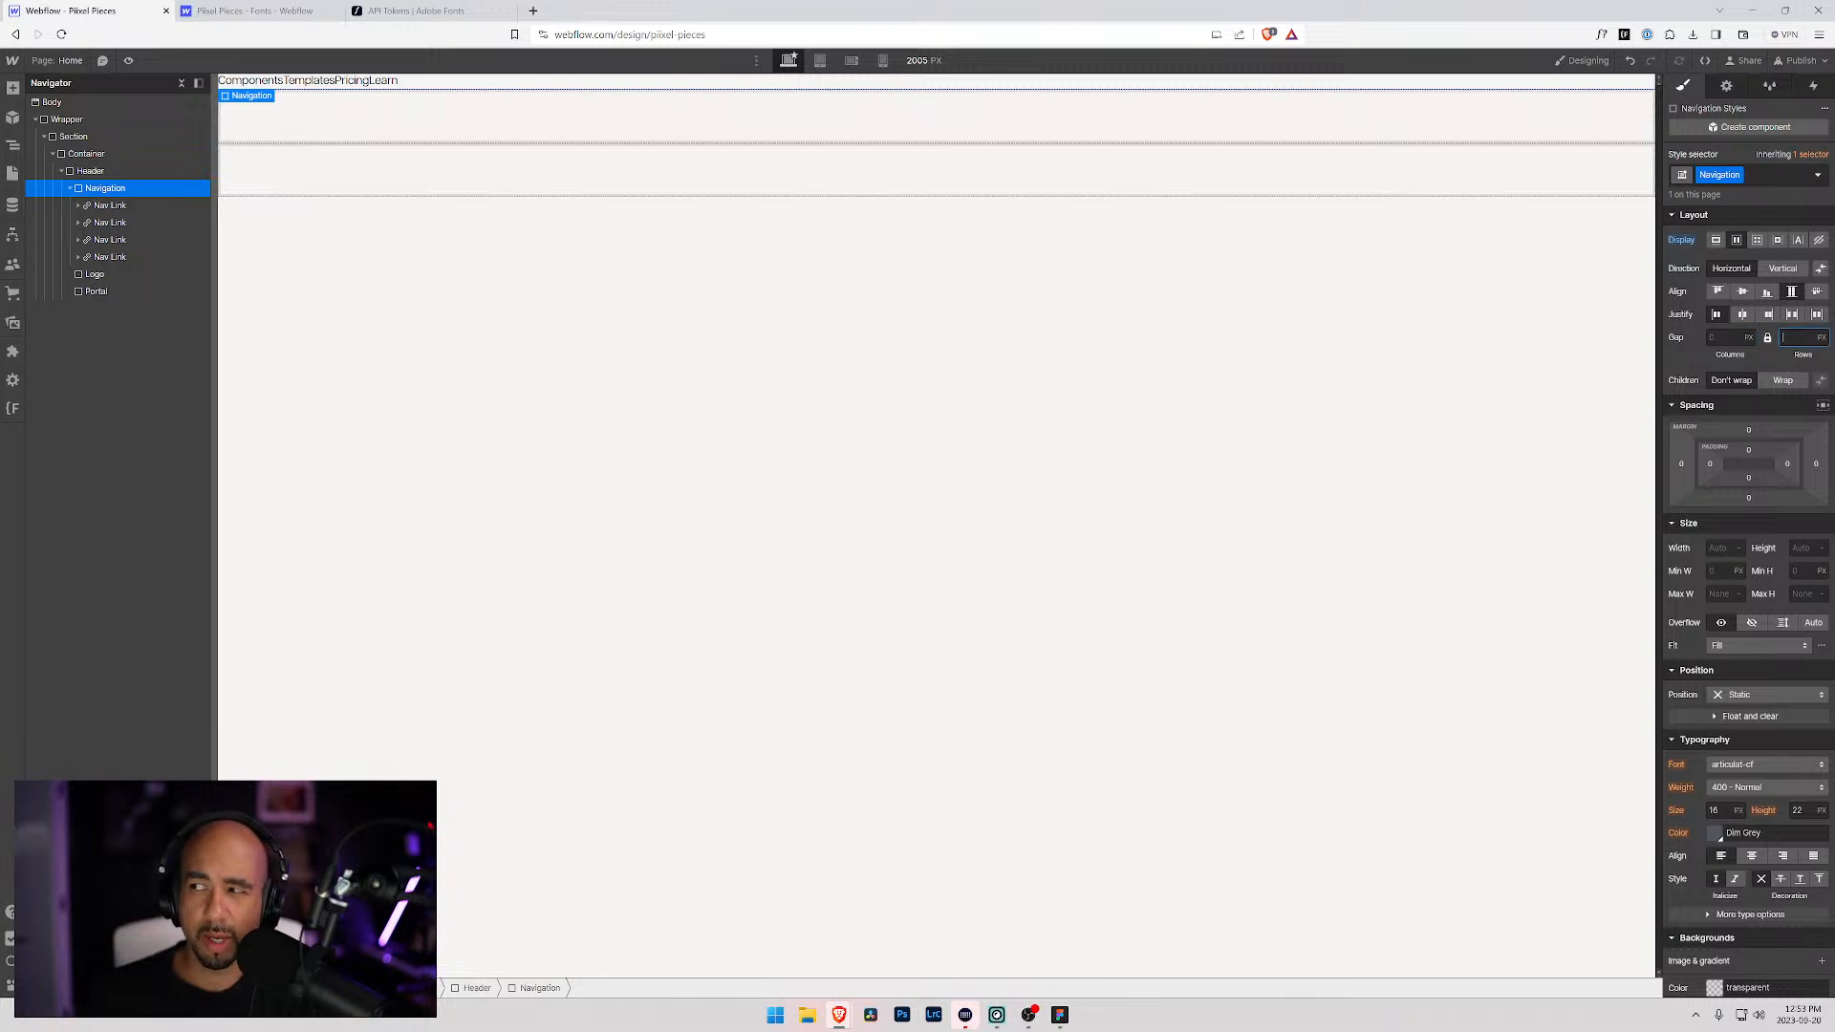
left_click(1725, 339)
type("1rem")
key("Return")
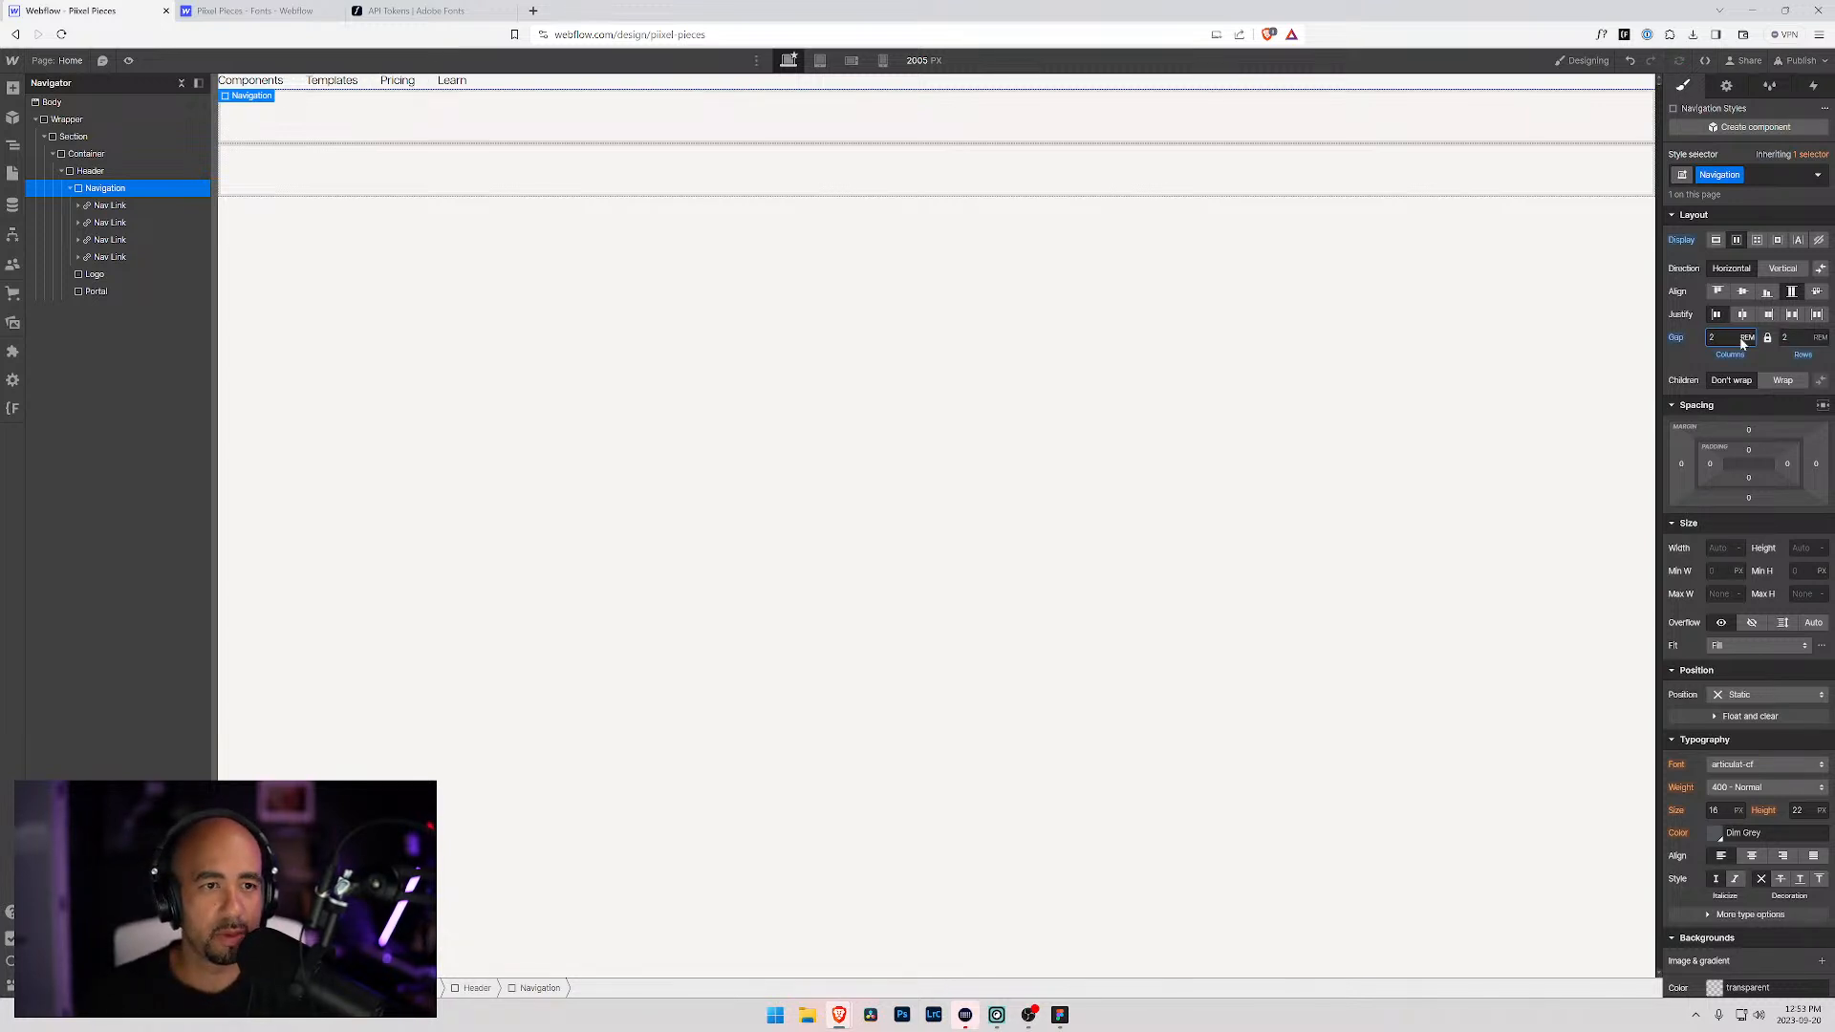
Step: Add a text block inside the Logo element
left_click(73, 189)
left_click(93, 206)
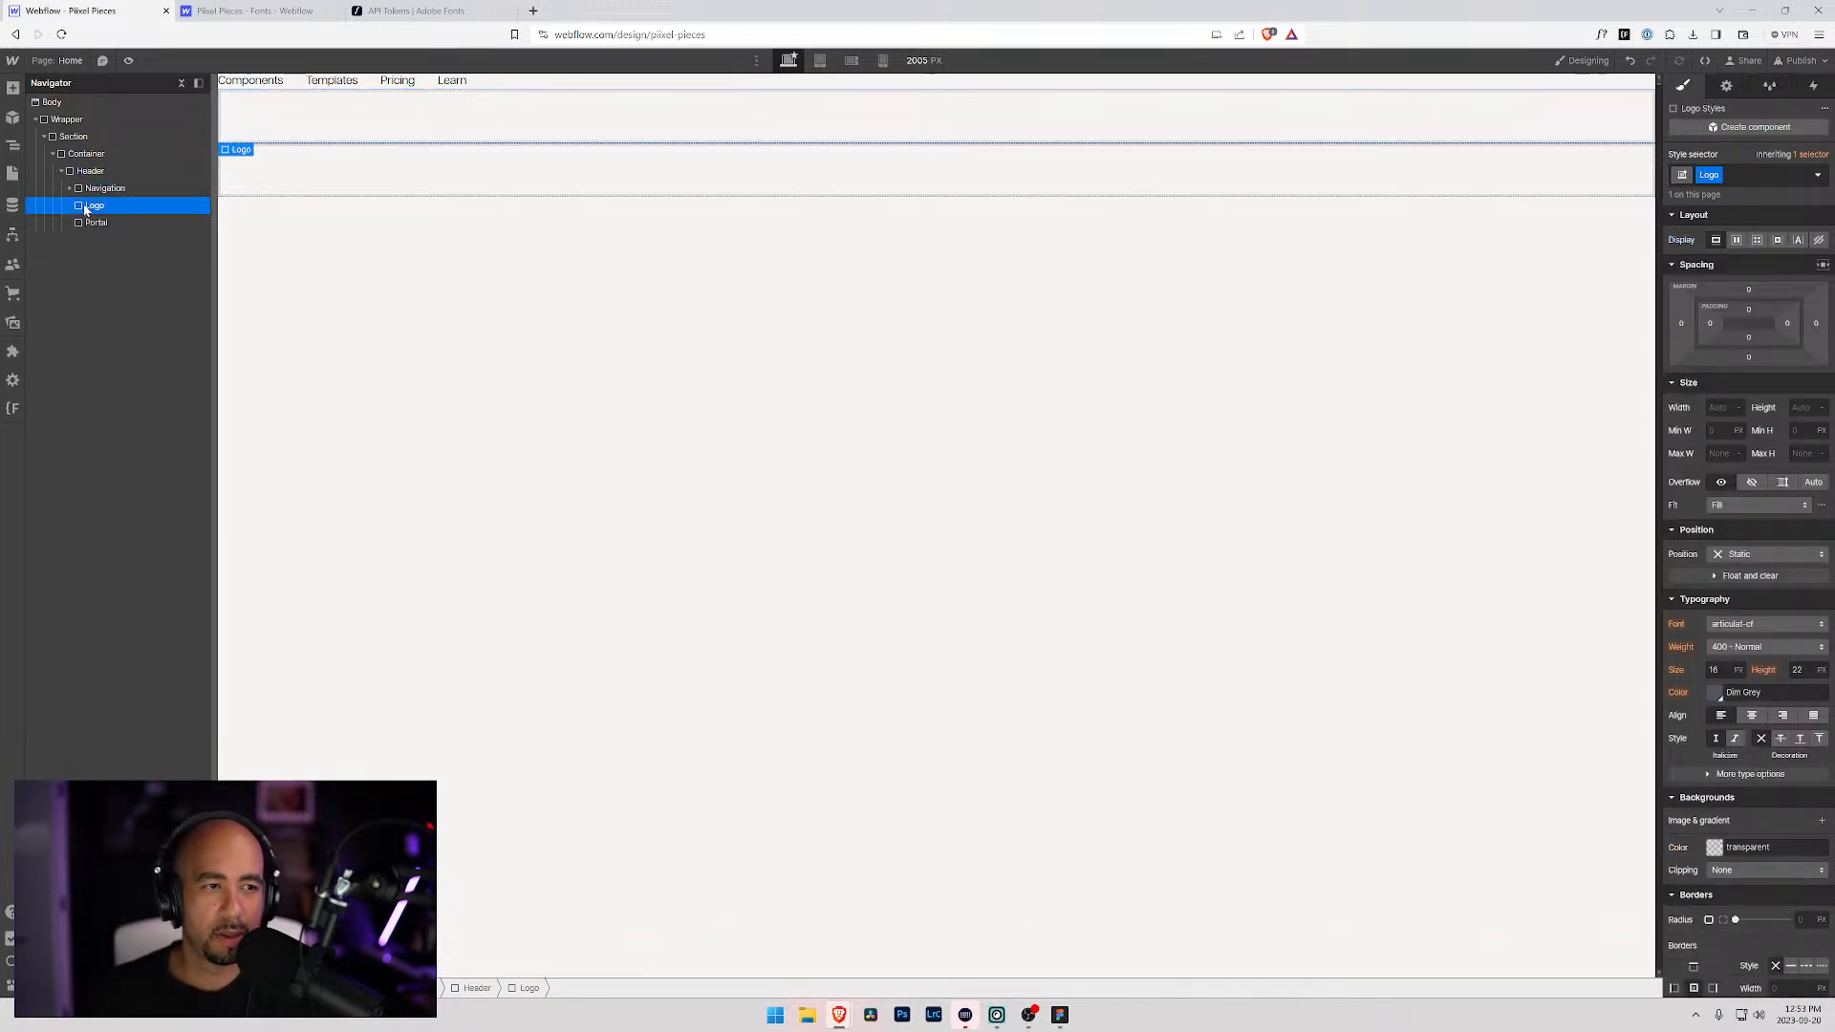
key("ctrl+k")
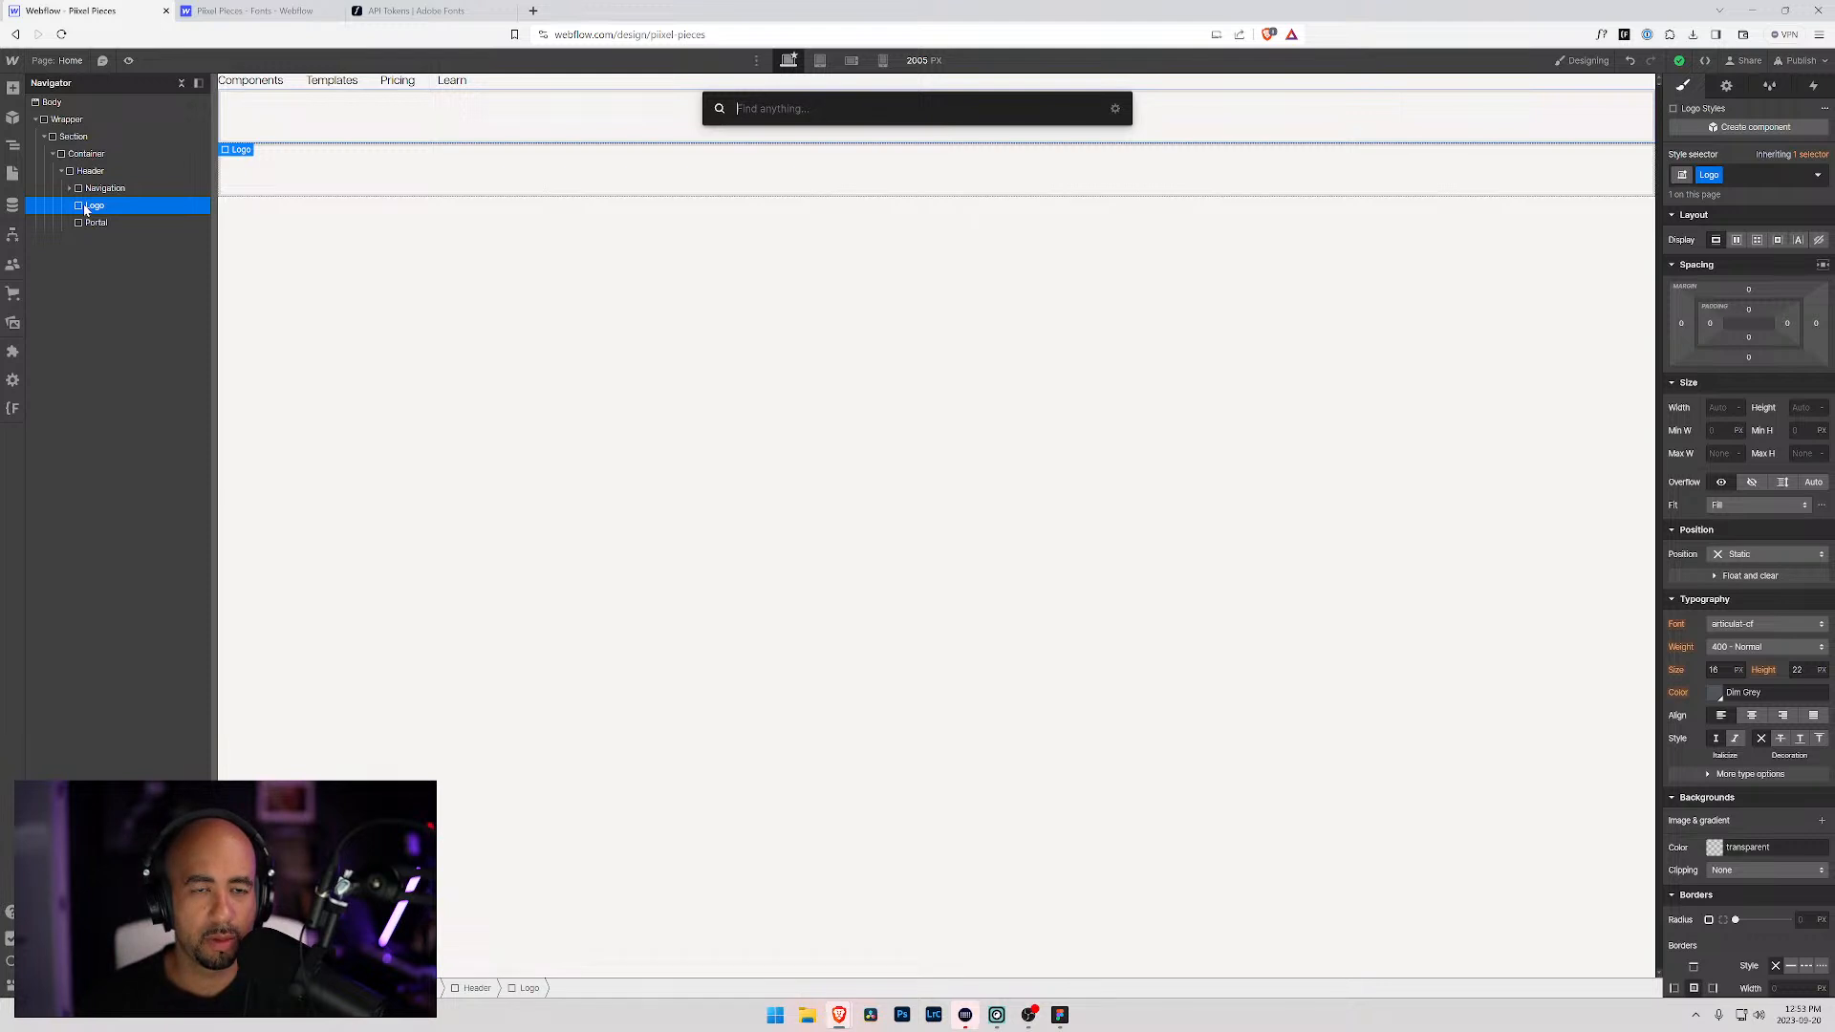
type("tex")
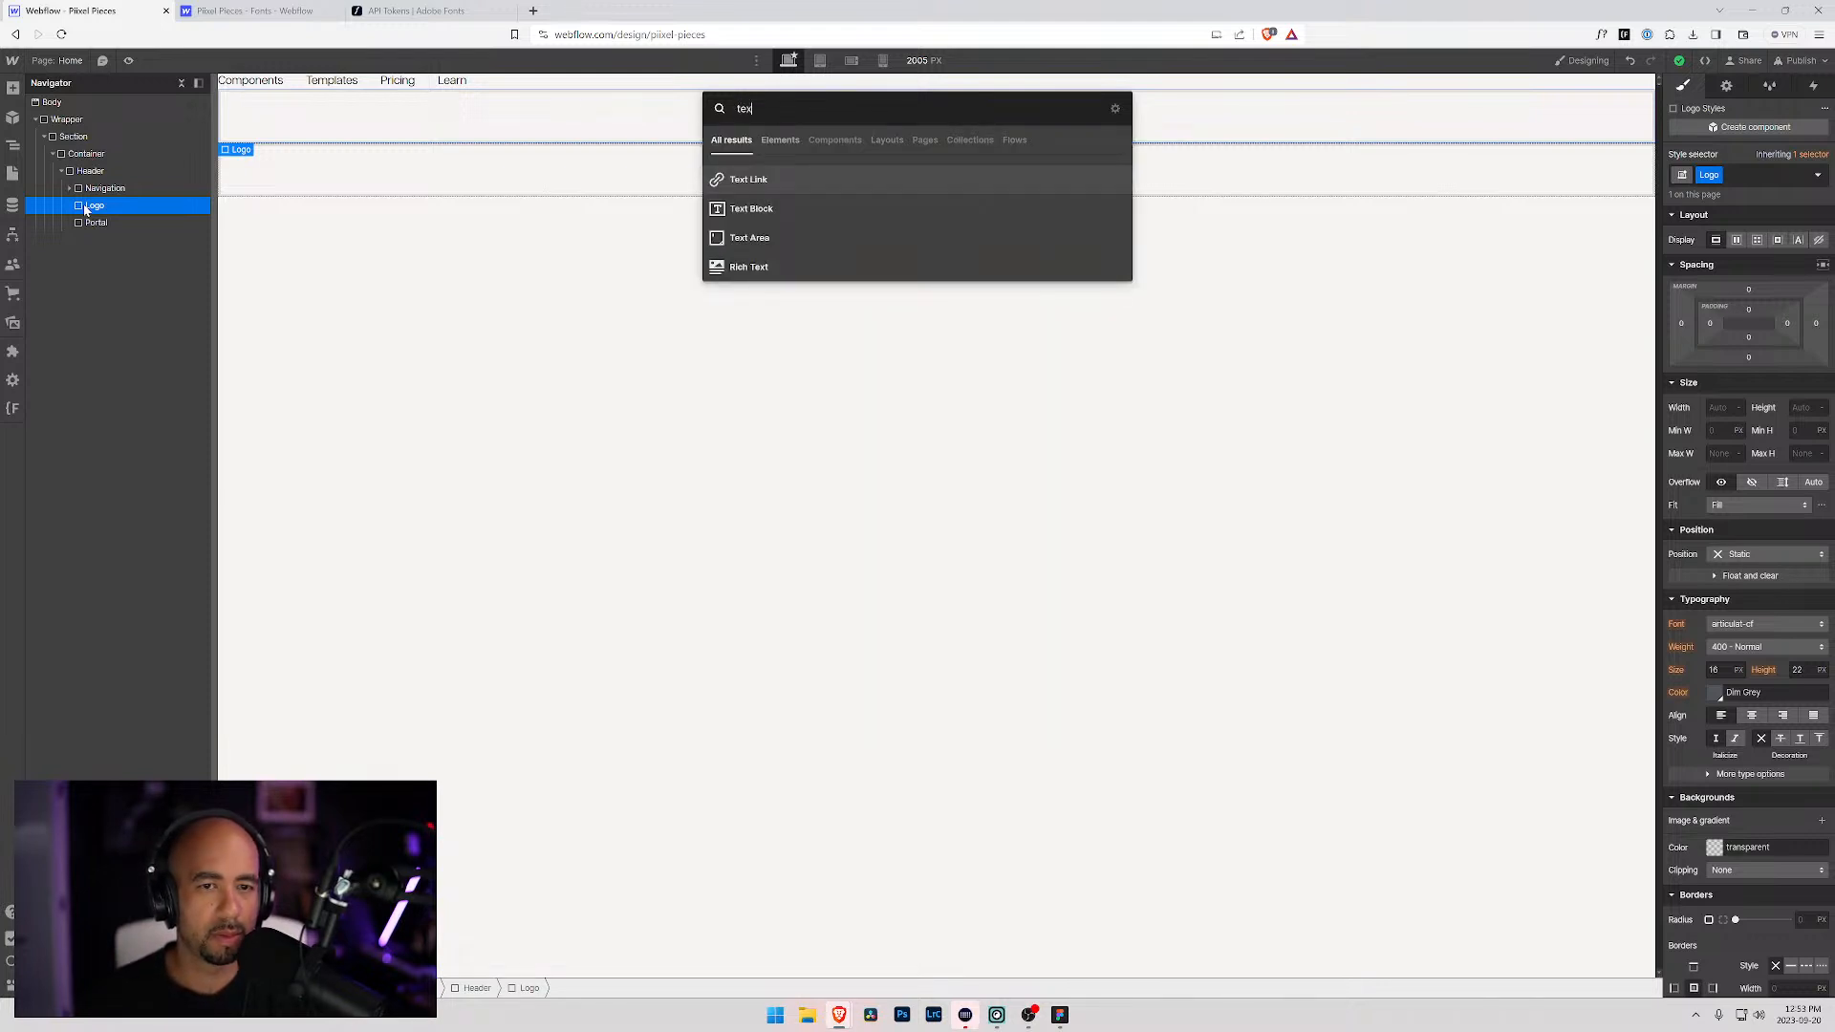
key("Down")
key("Return")
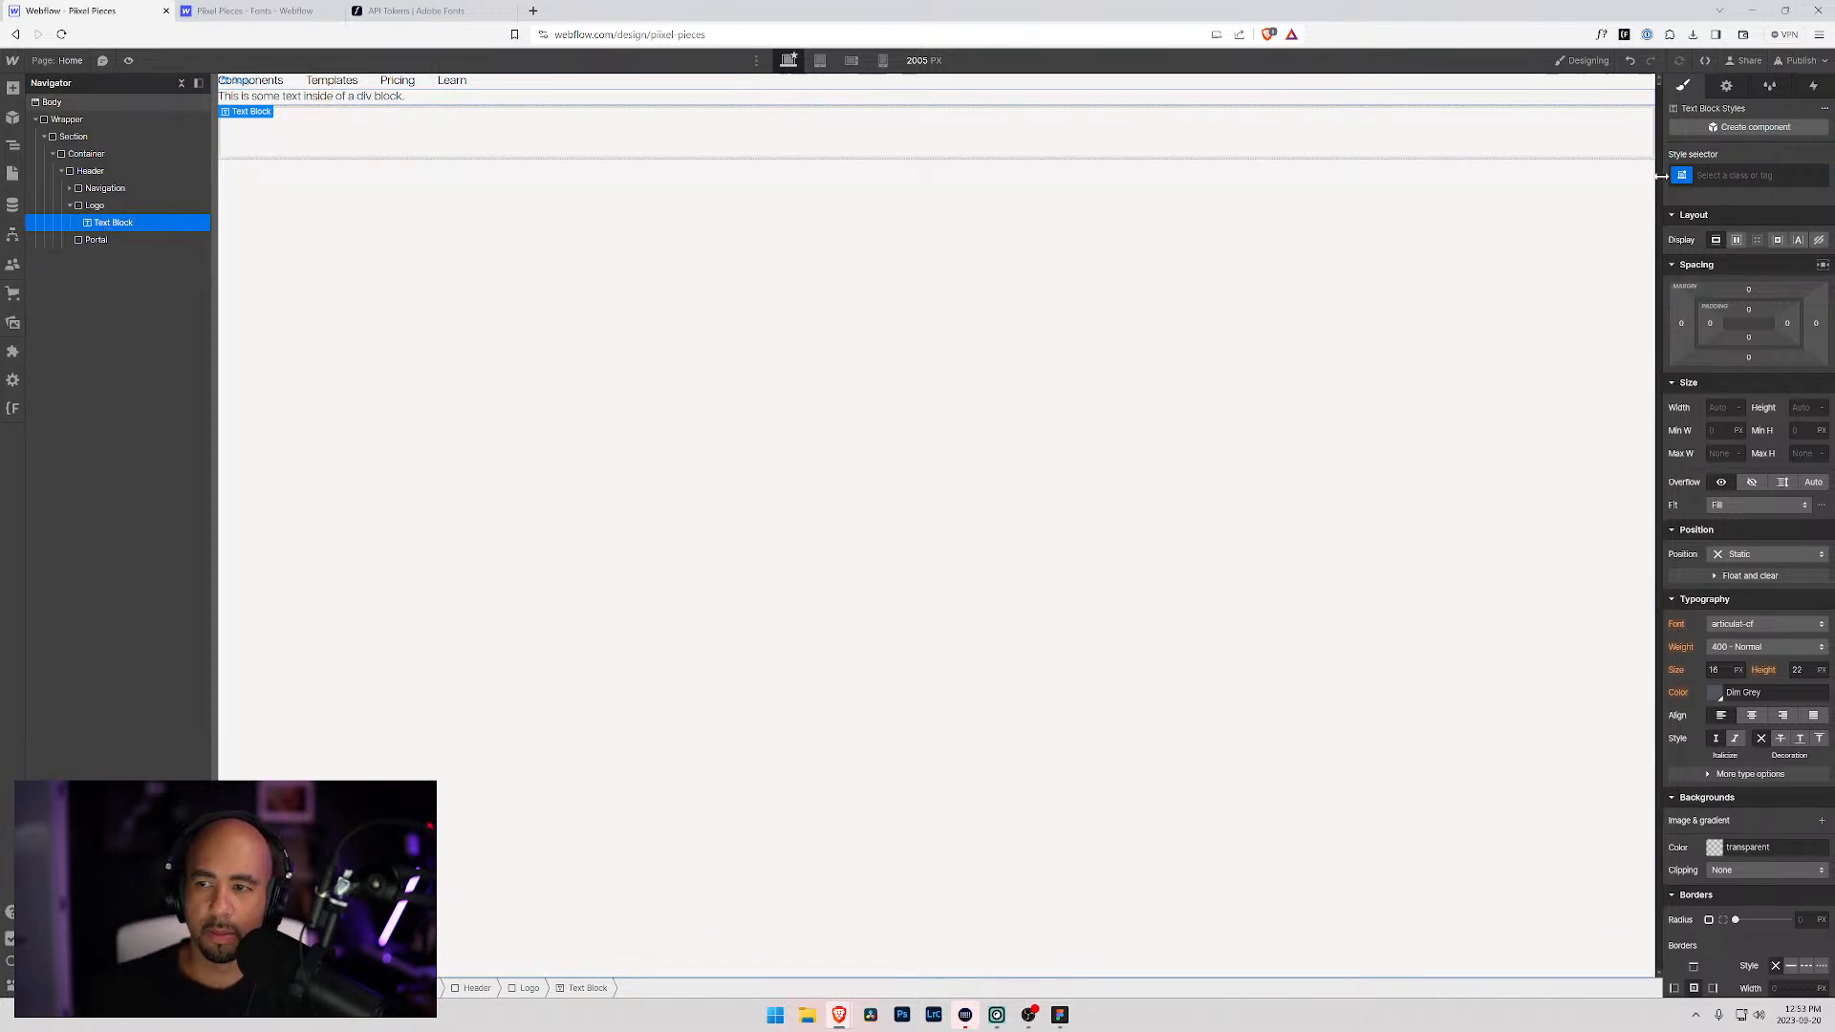
Step: Give the text block inside Logo a new class named Logo Text and rename that class Logo Placeholder
key("ctrl+Return")
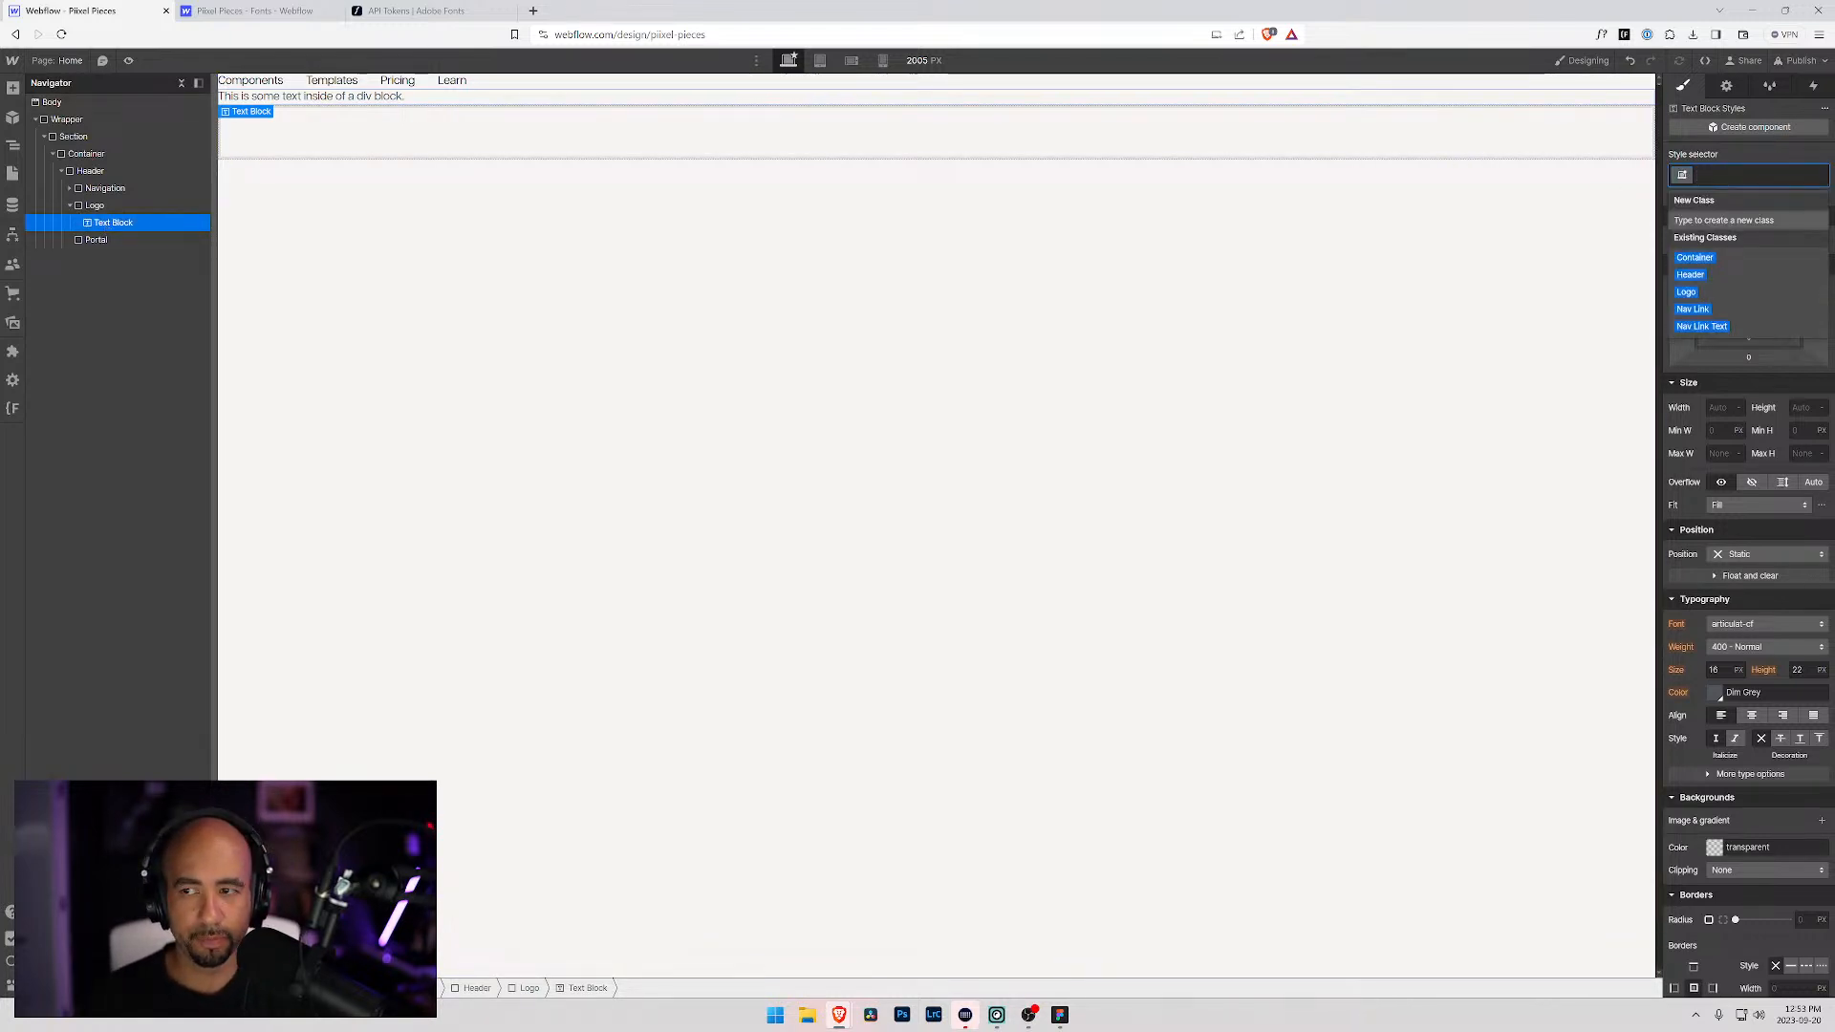
type("Logo")
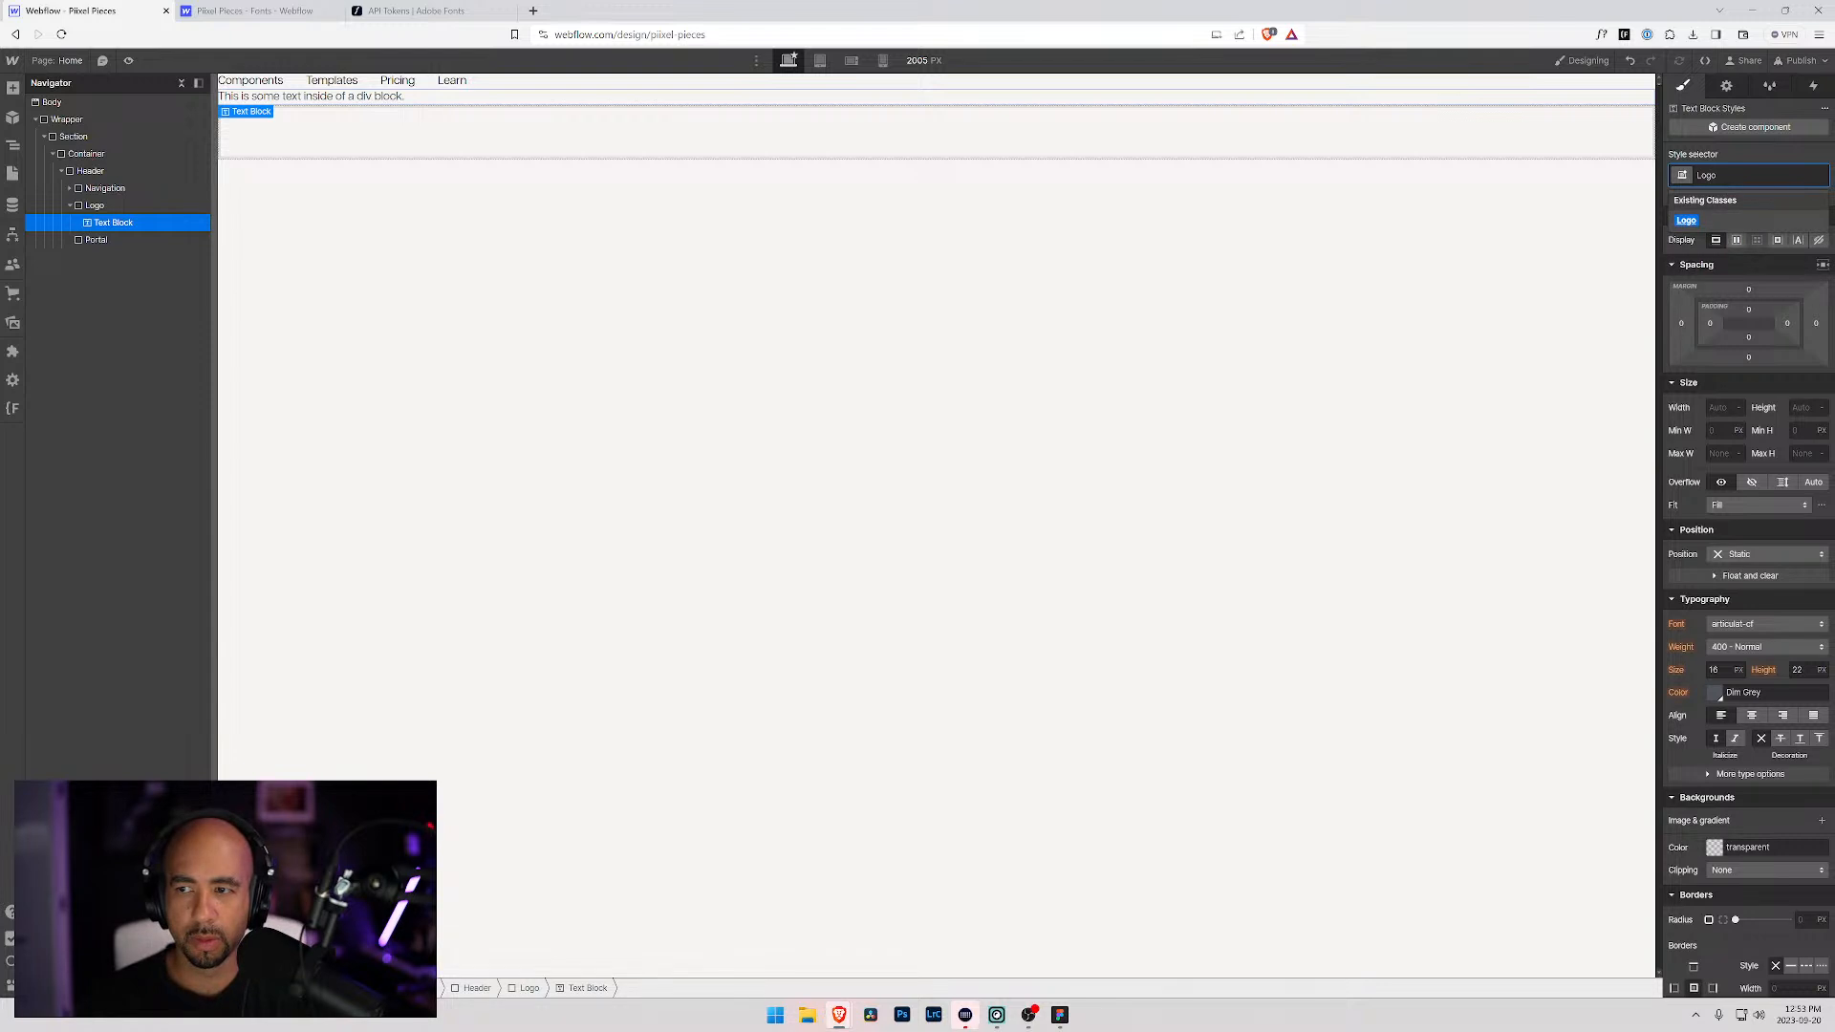
type(" Text")
key("Return")
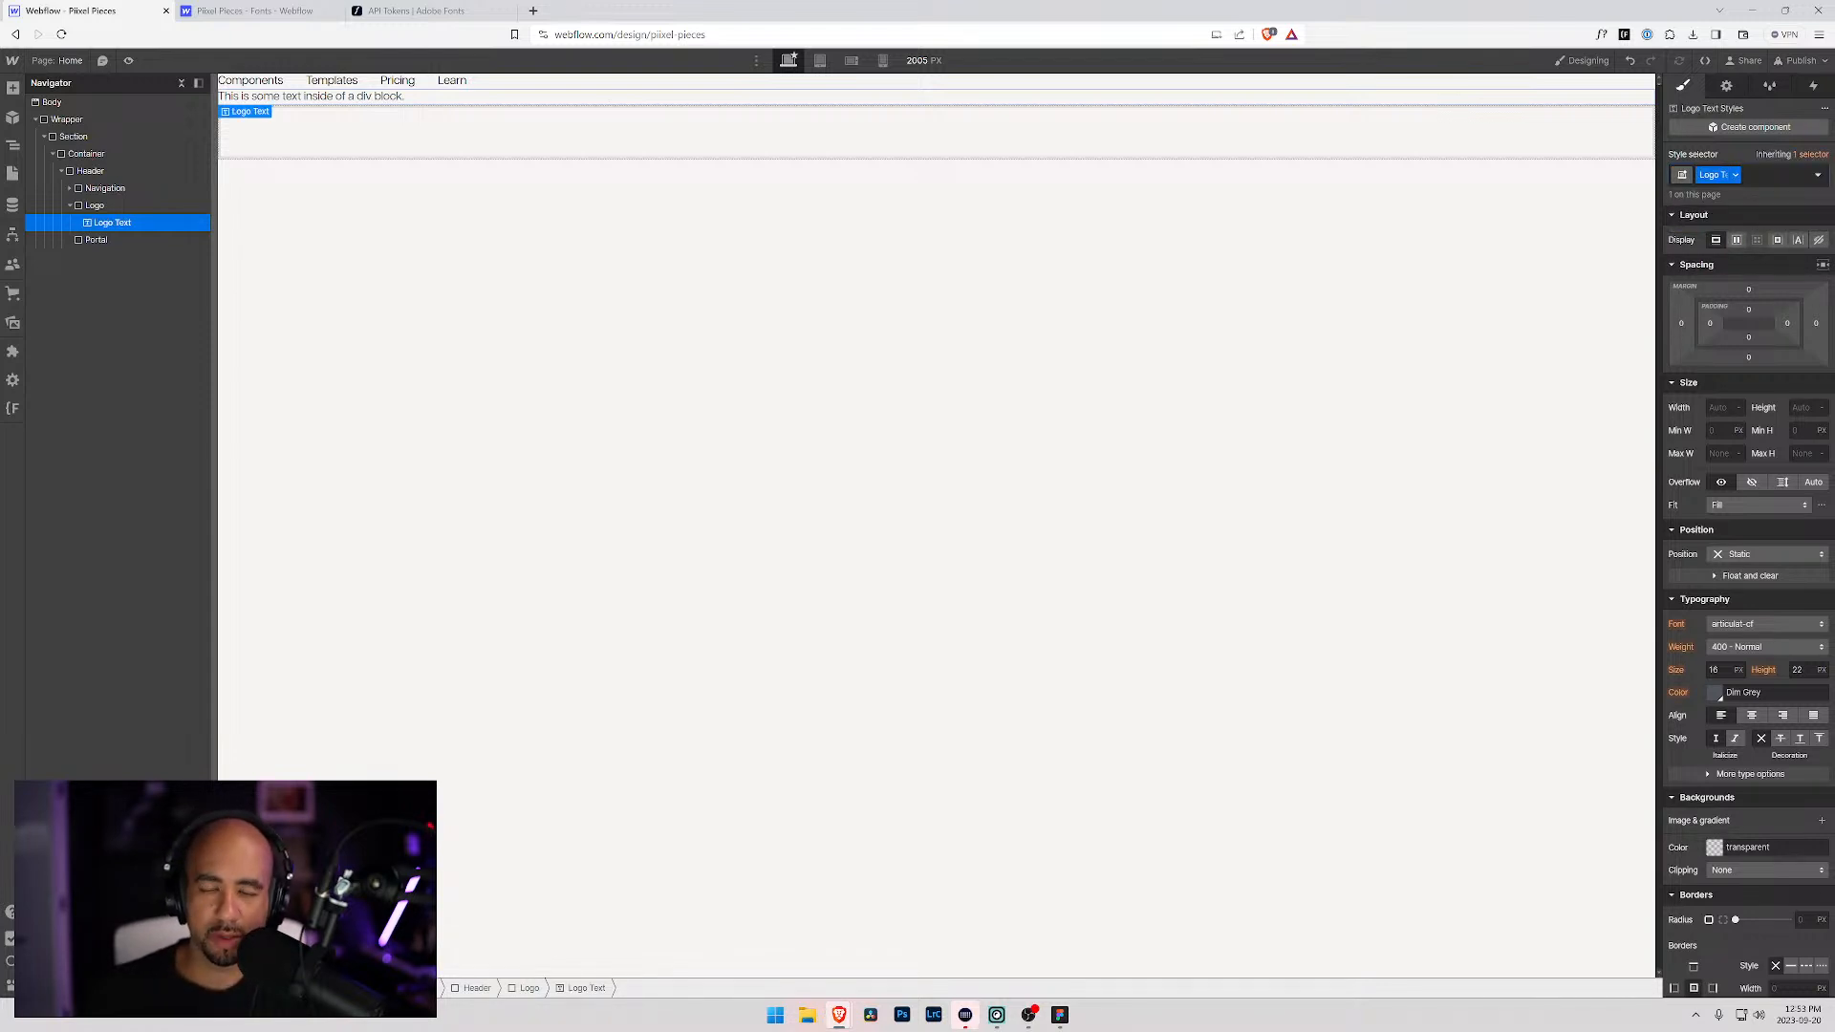
left_click(1735, 175)
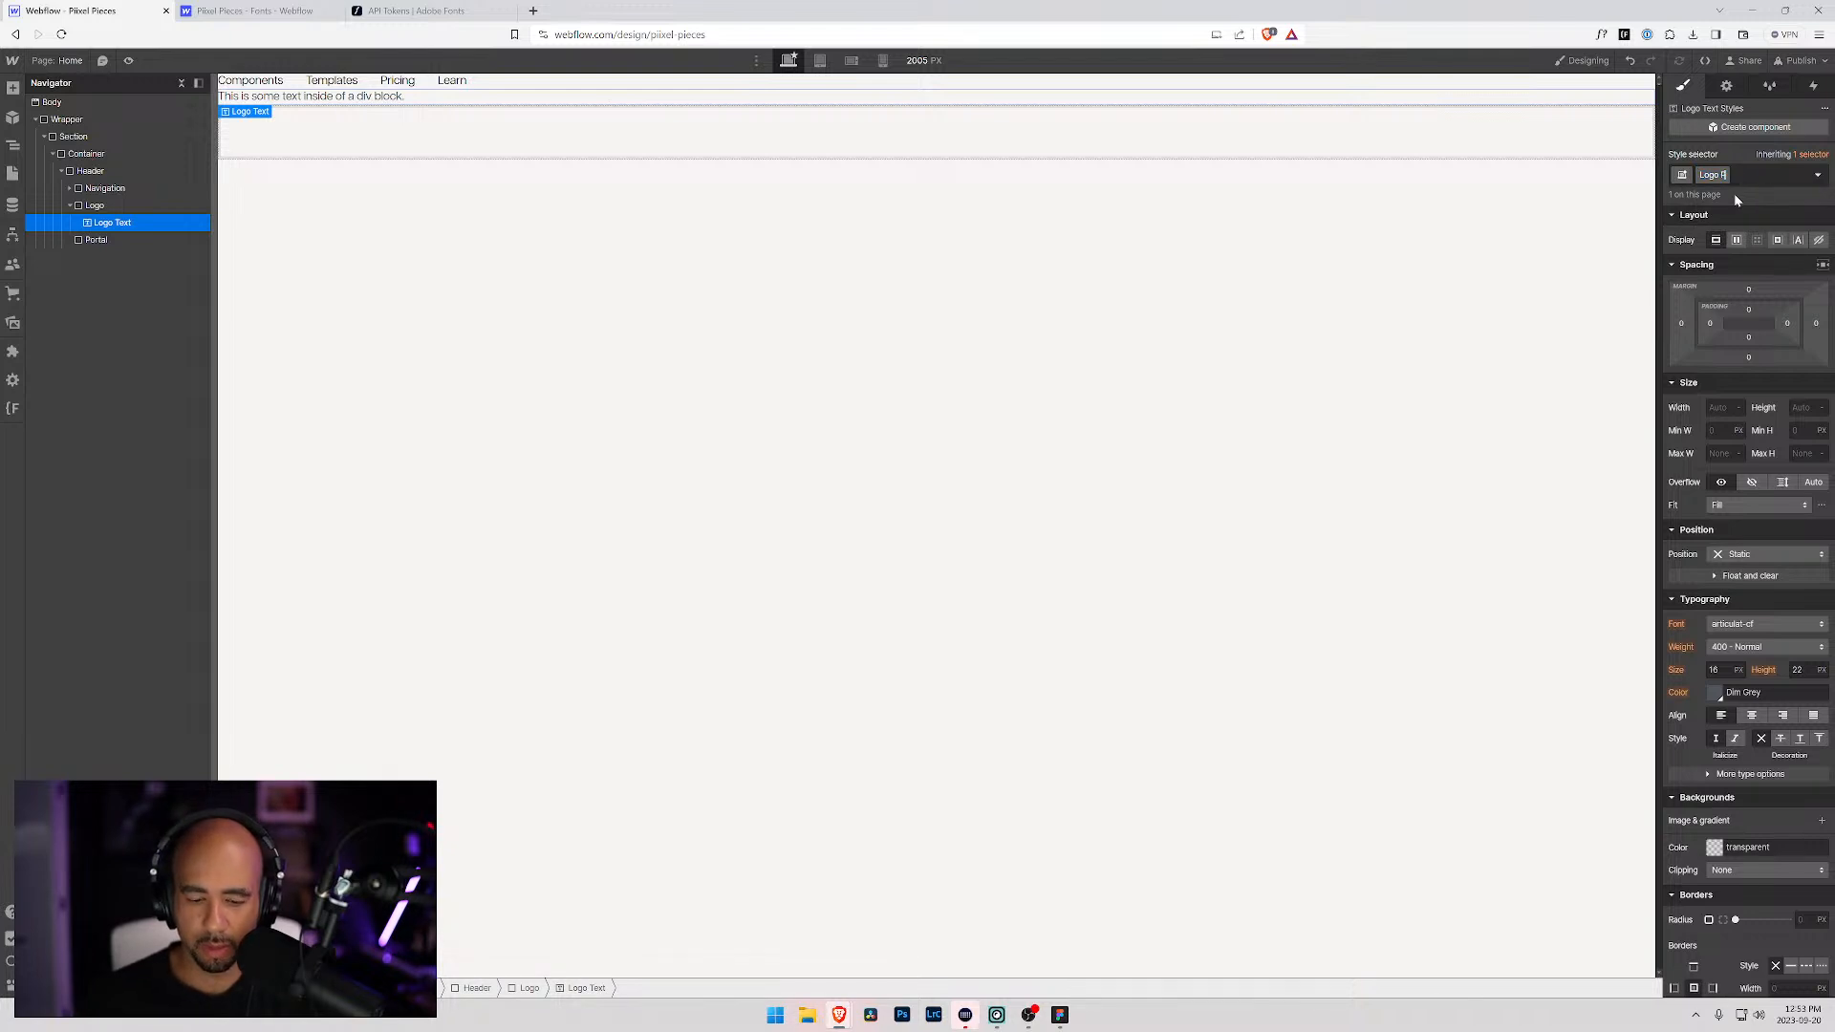
type("er")
key("Return")
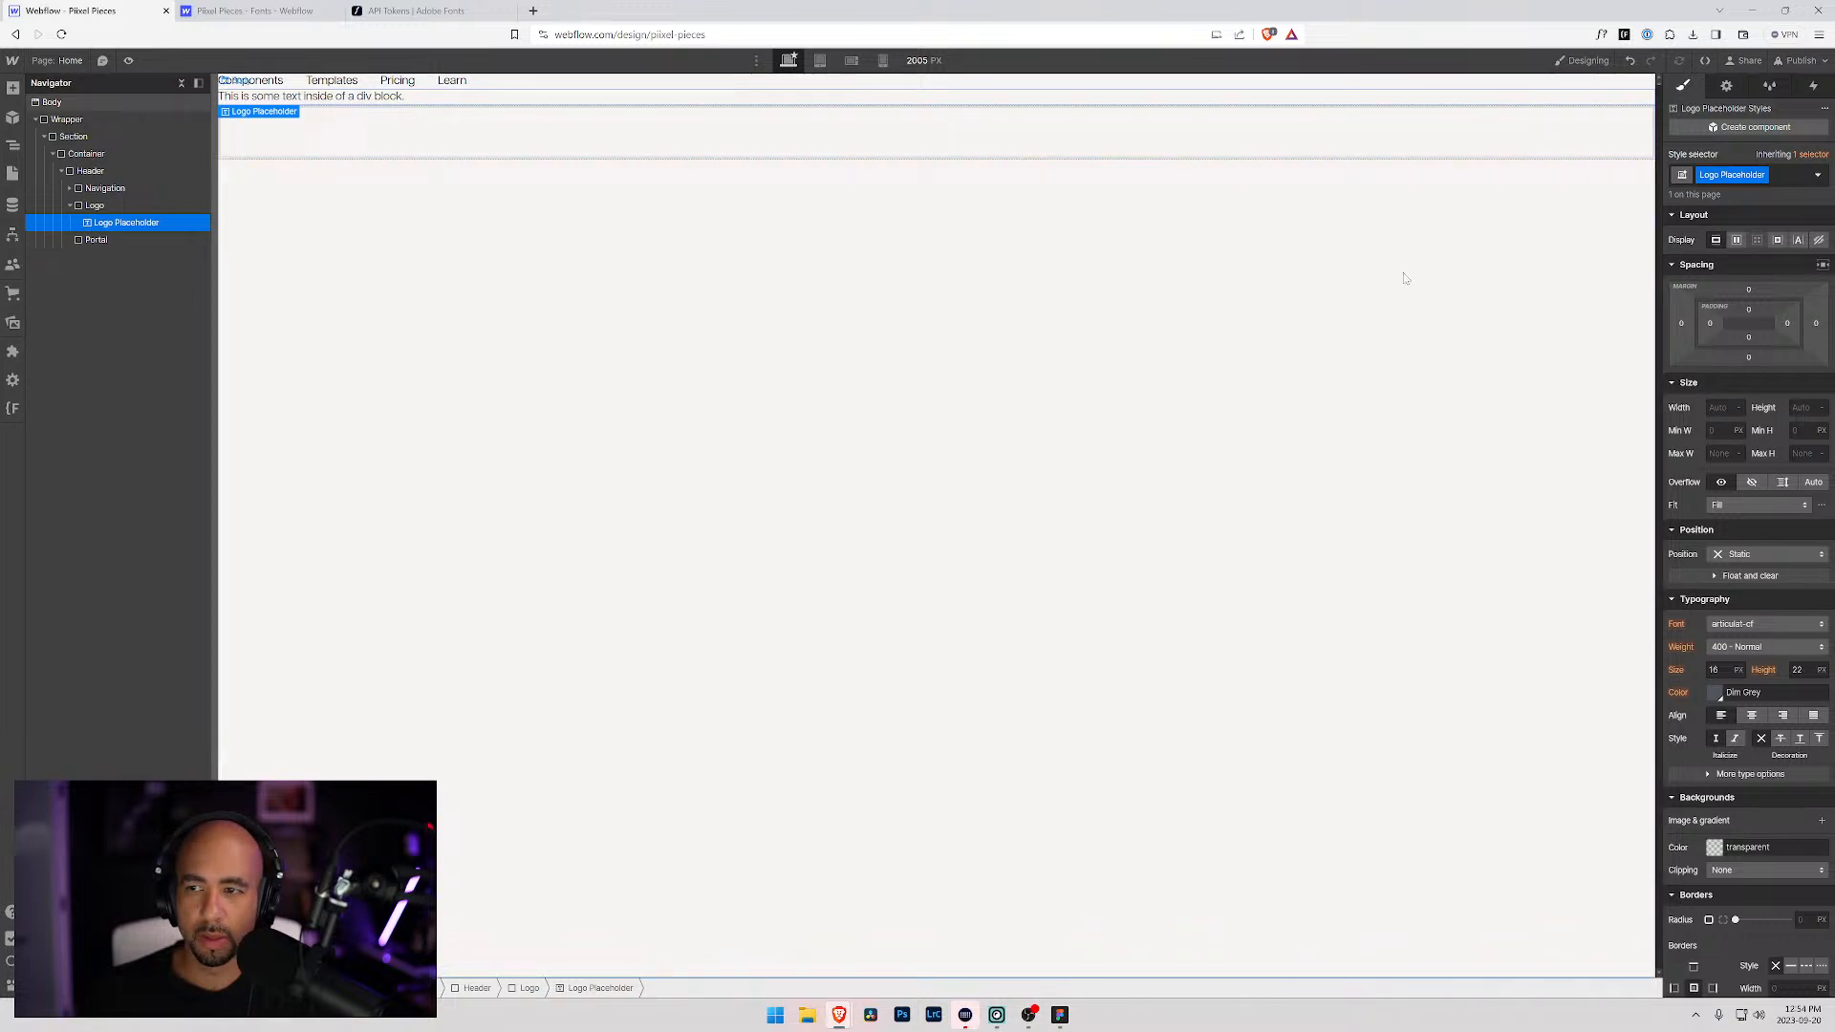
Step: Replace the Logo Placeholder's sample text with Piixel Pieces
left_click(96, 207)
left_click(110, 225)
double_click(361, 97)
key("ctrl+a")
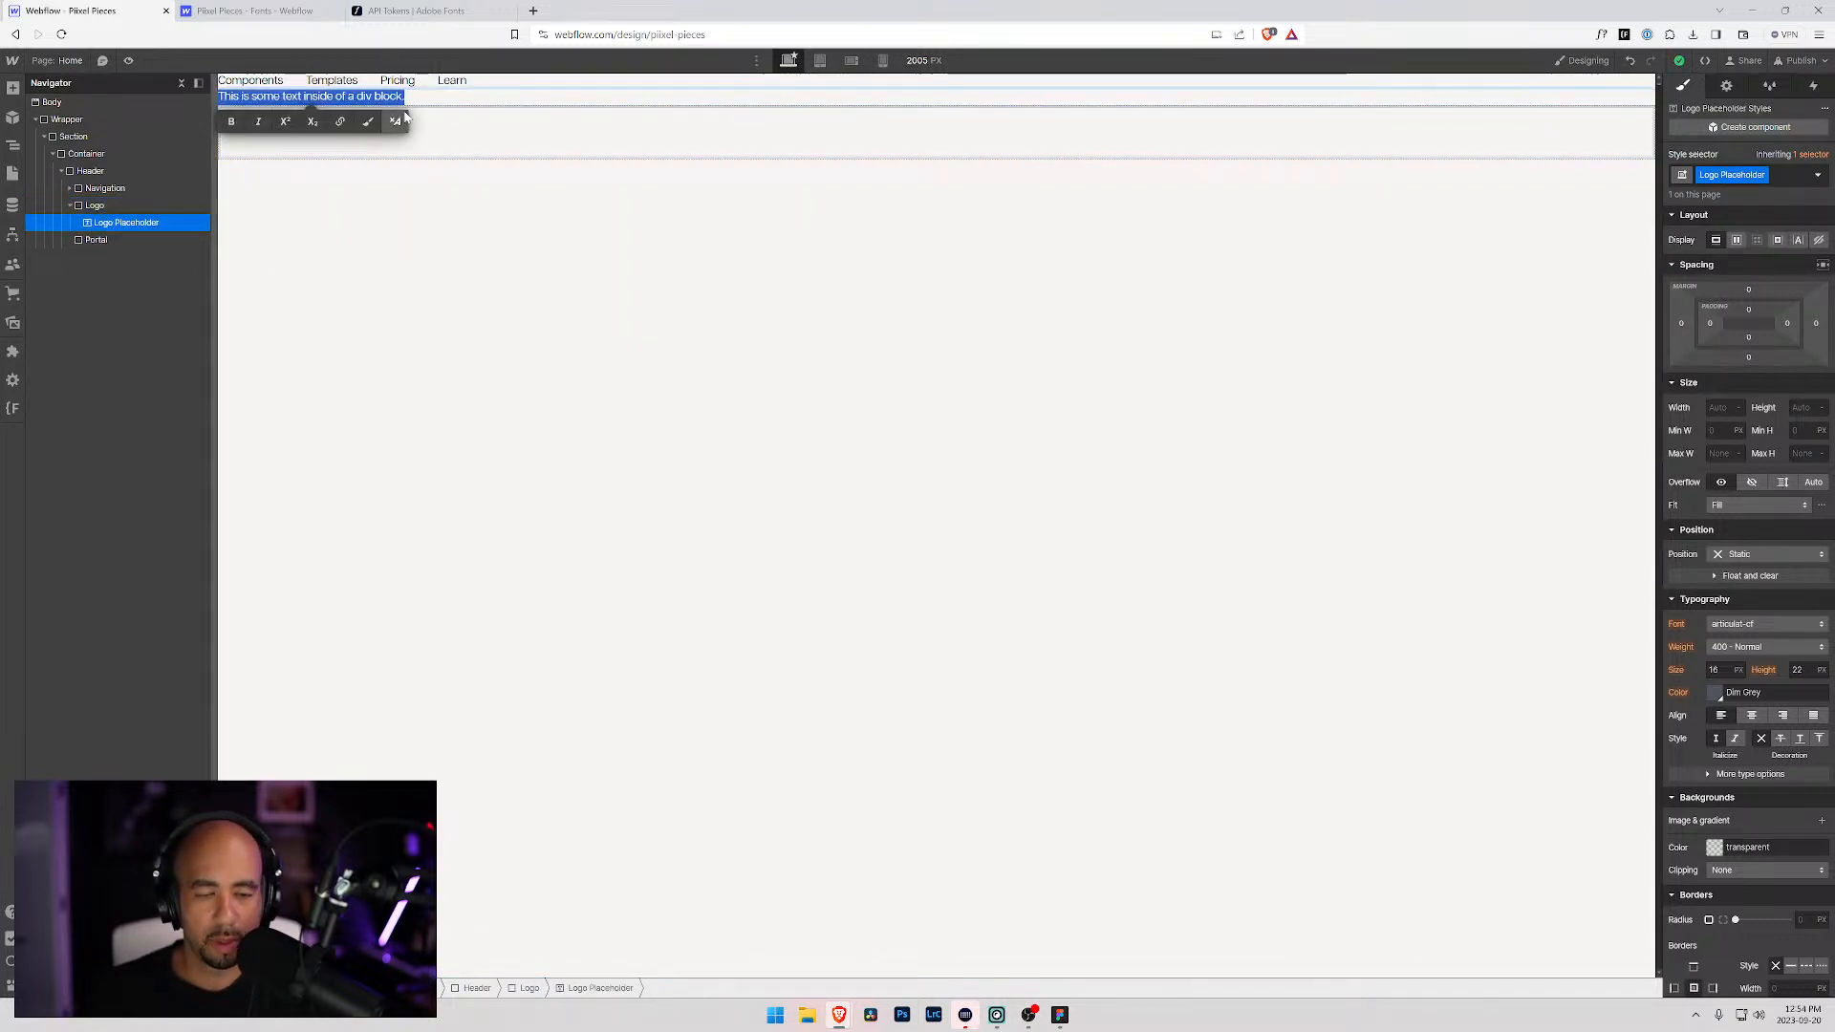
type("Piixel Pieces")
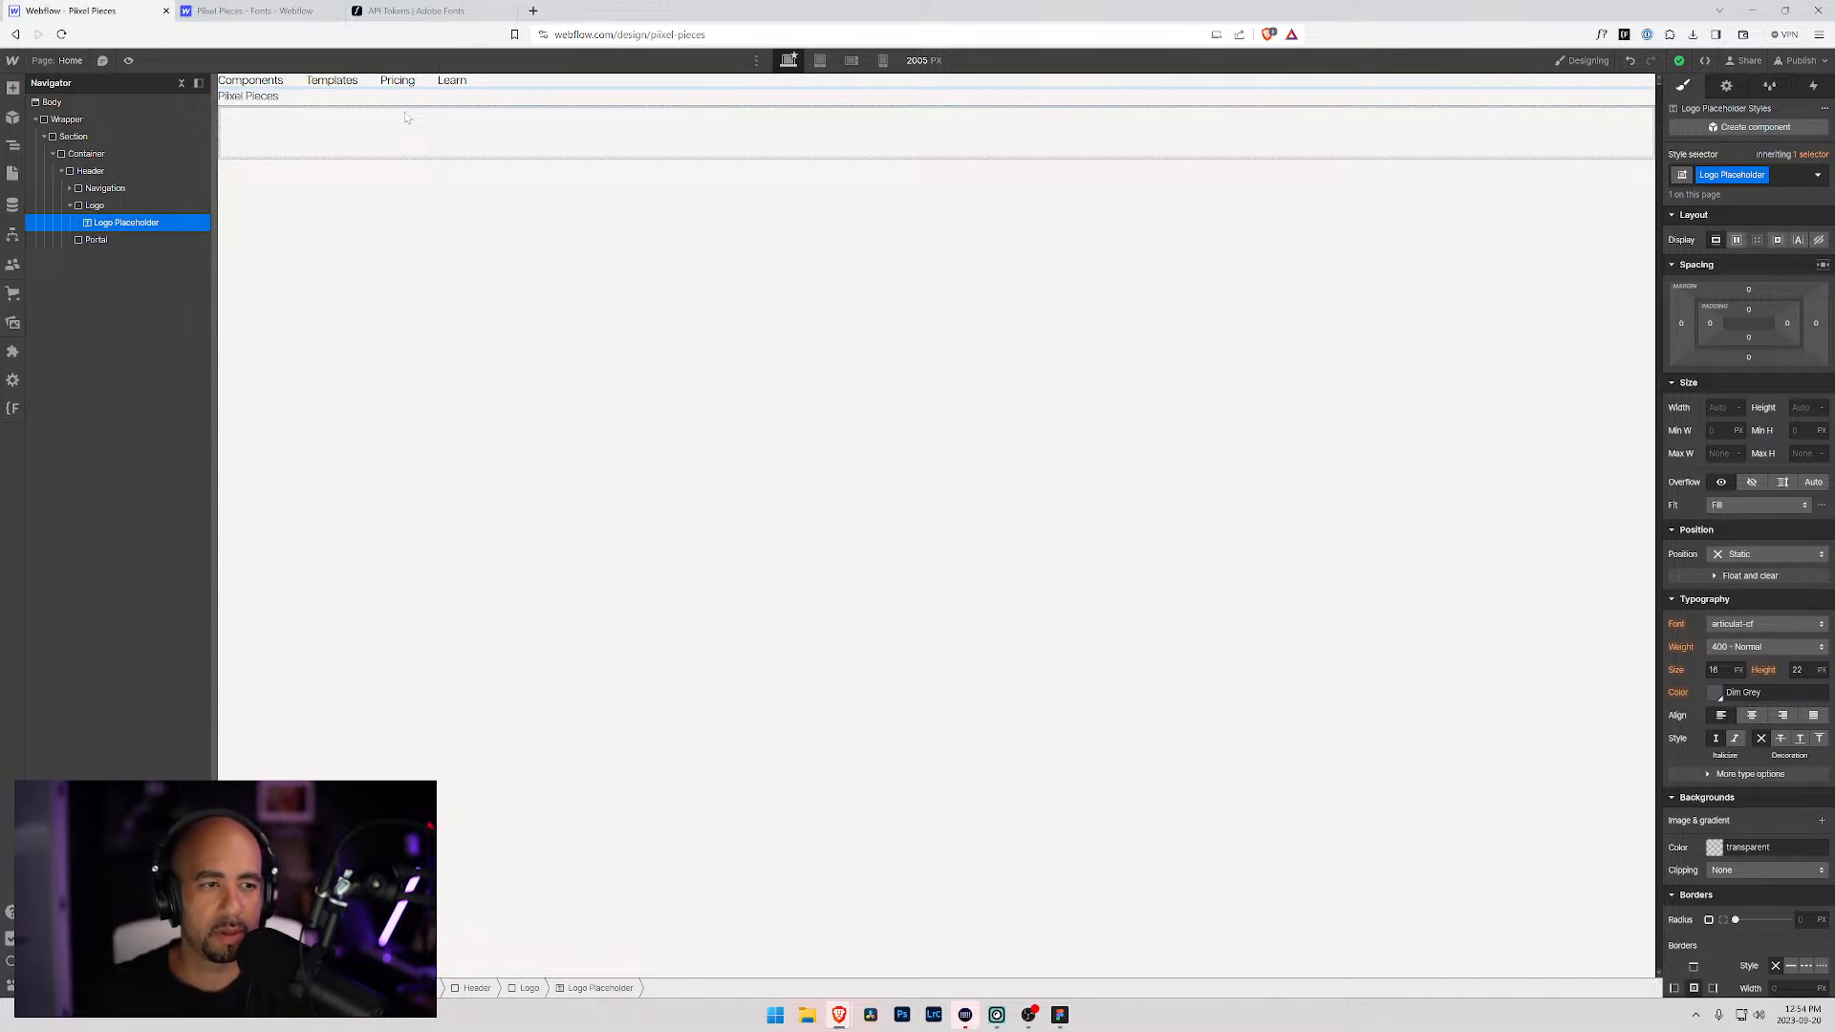
Step: Set the Logo Placeholder's font weight to 600 - Semi Bold and its color to Black
left_click(1729, 649)
left_click(1727, 681)
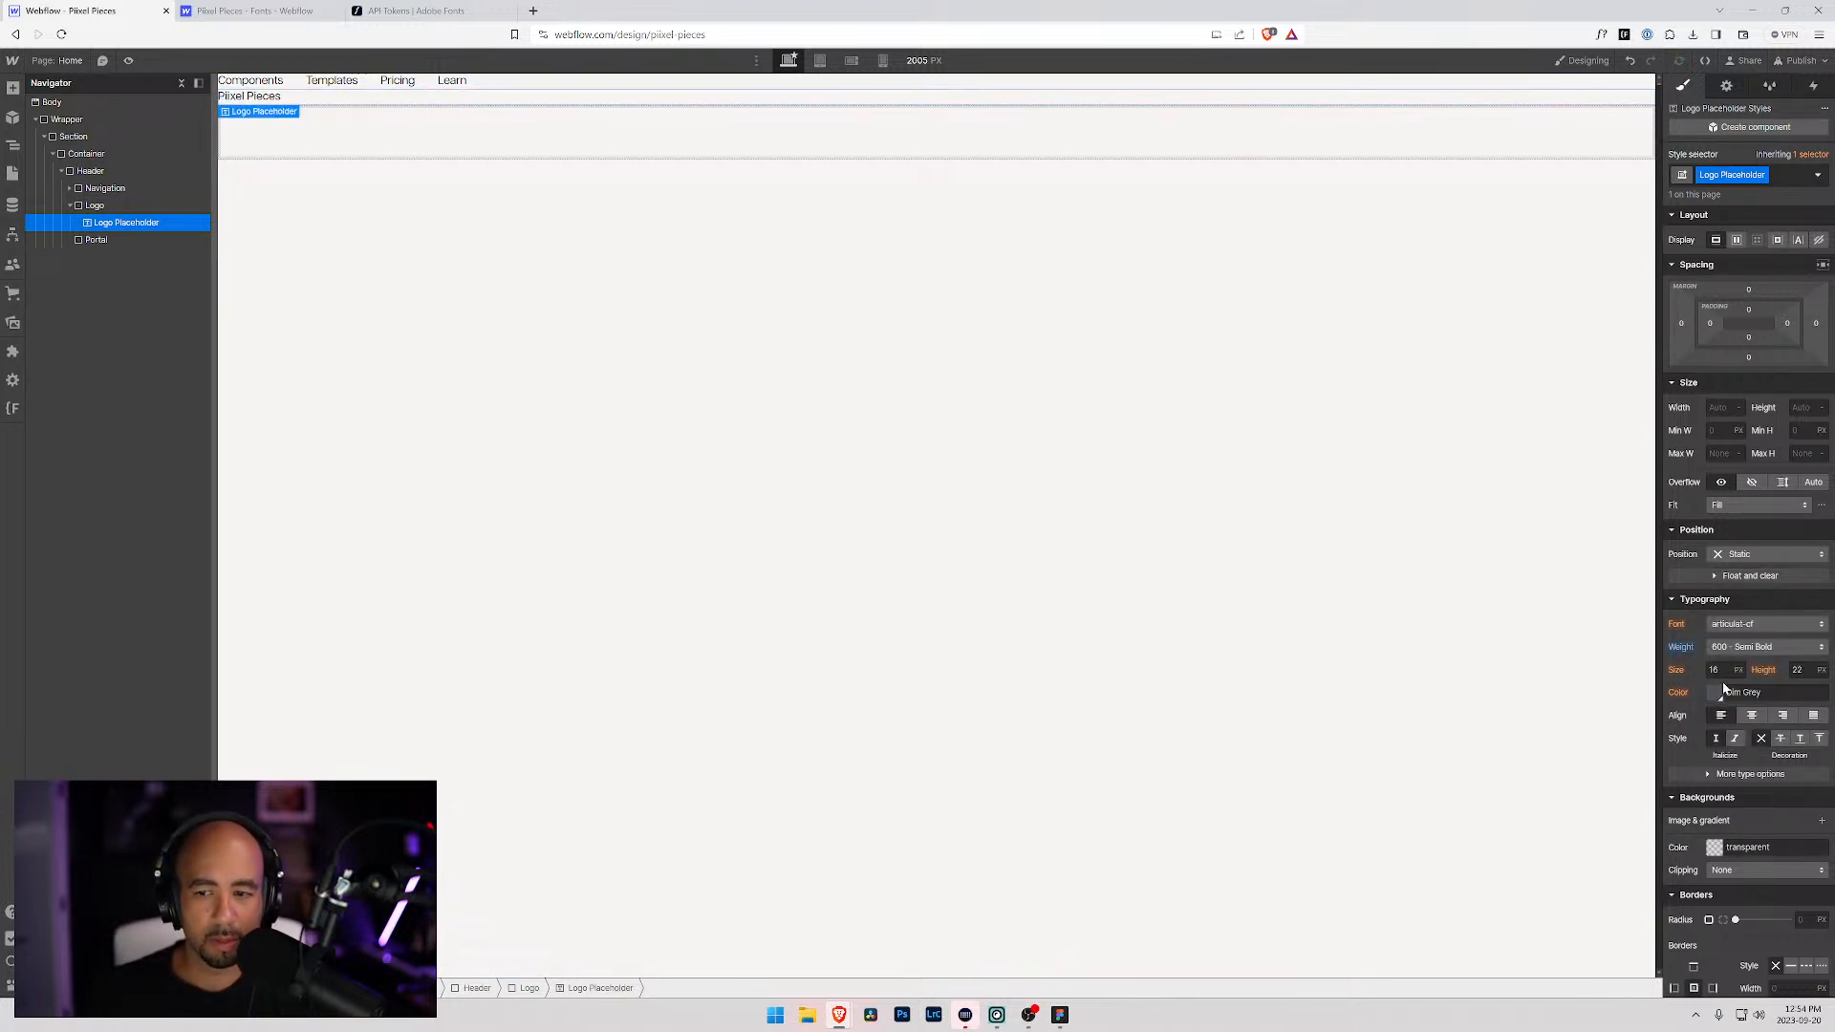
left_click(1716, 694)
left_click(1718, 942)
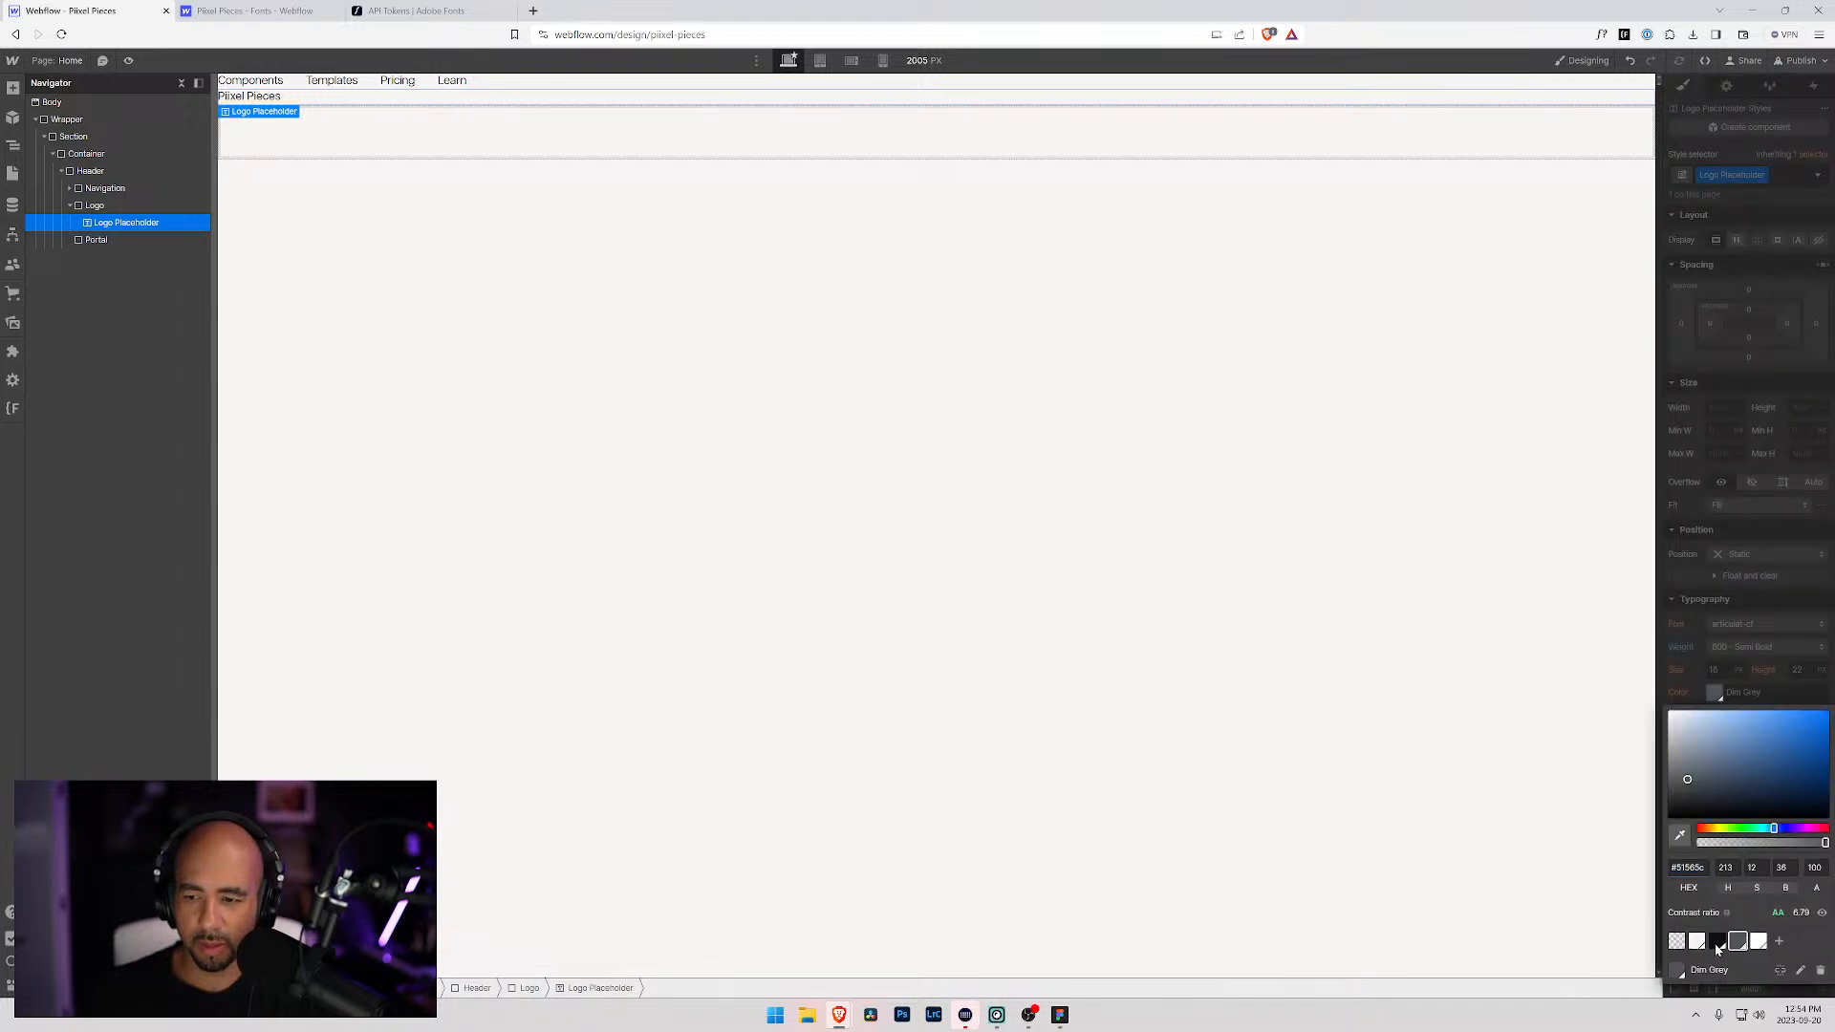
left_click(1723, 669)
Step: Check the logo's text size in the Figma design, and set the Logo Placeholder's font size to 2 rem in Webflow
key("alt+Tab")
double_click(994, 284)
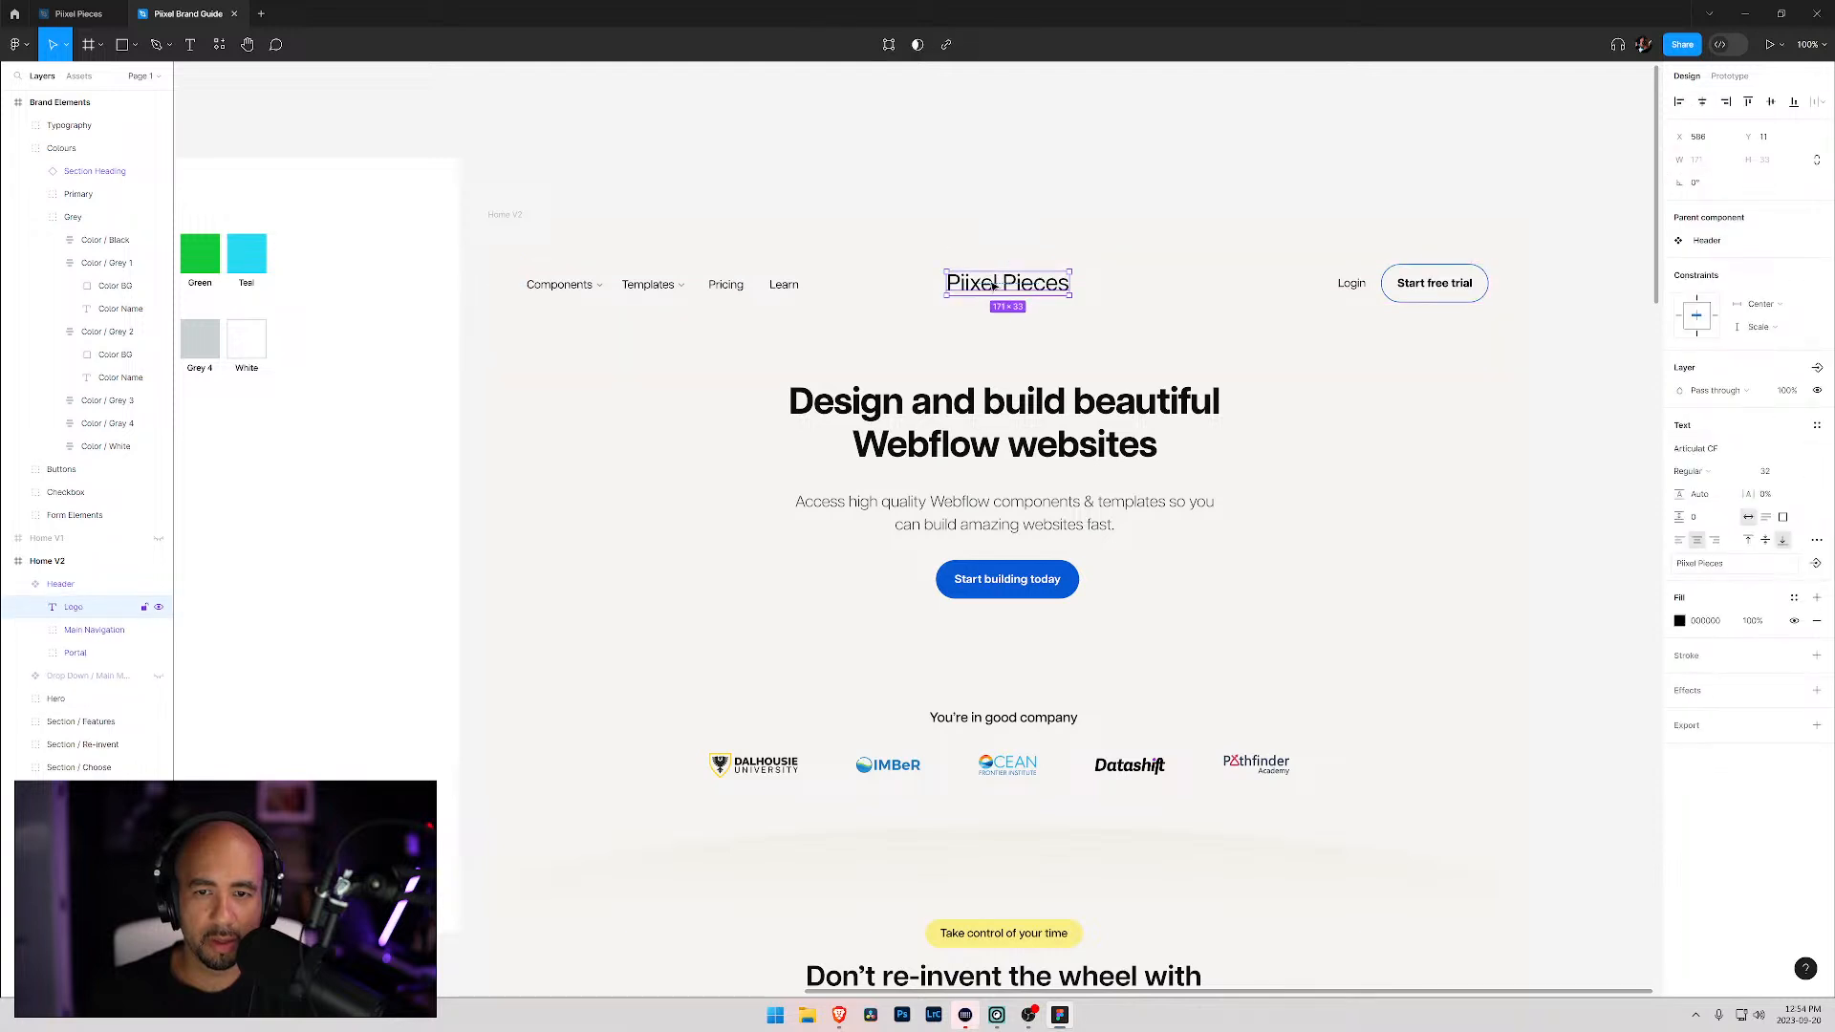
key("alt+Tab")
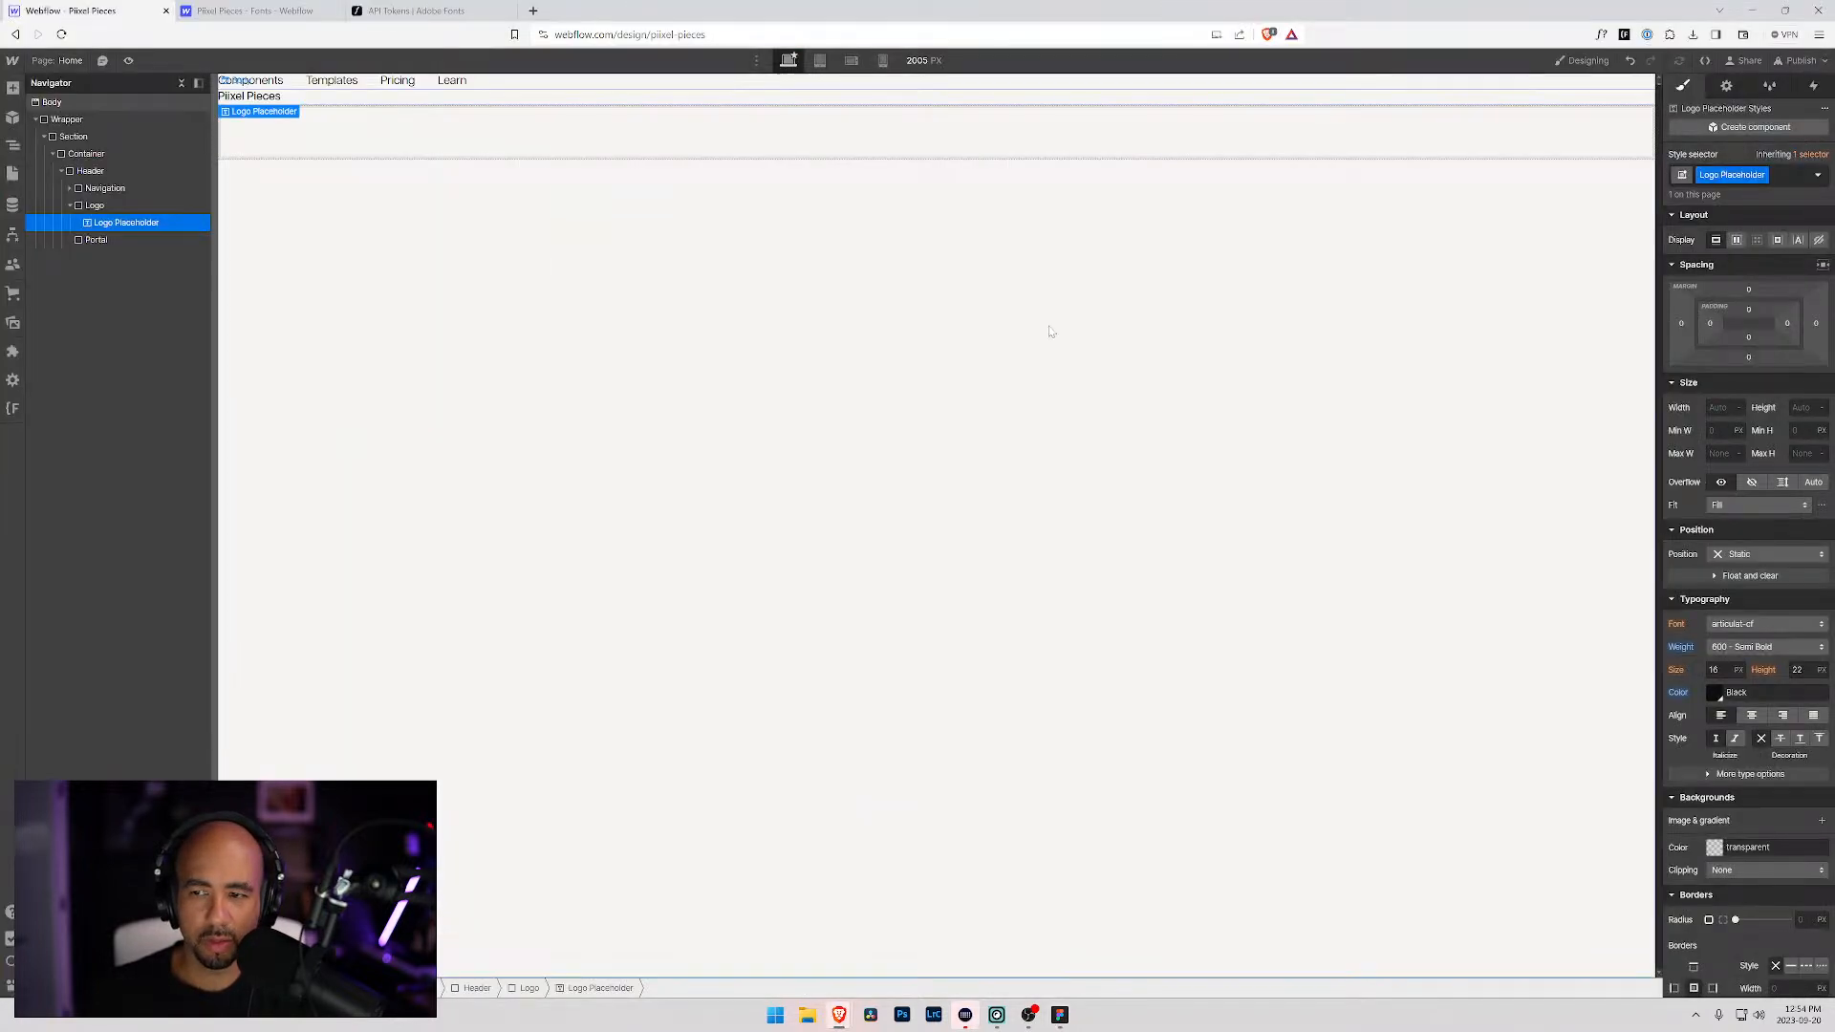
left_click(1720, 672)
type("2rem")
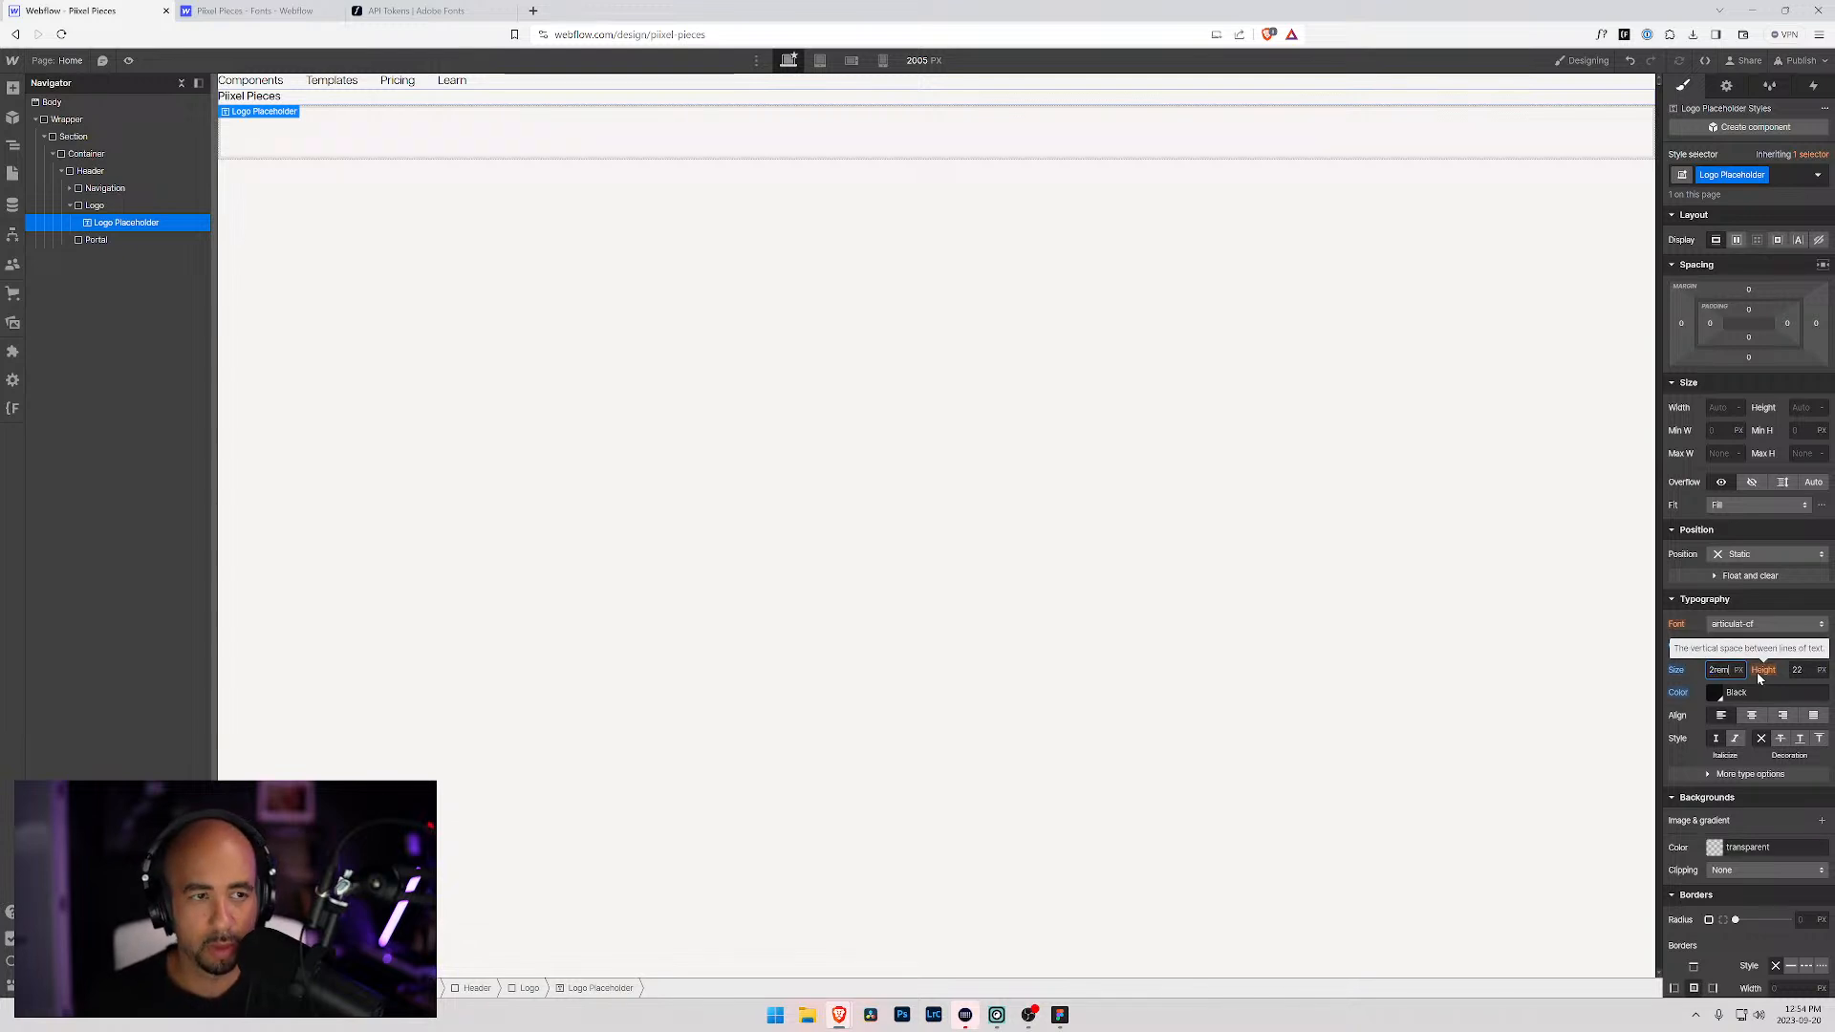
key("Return")
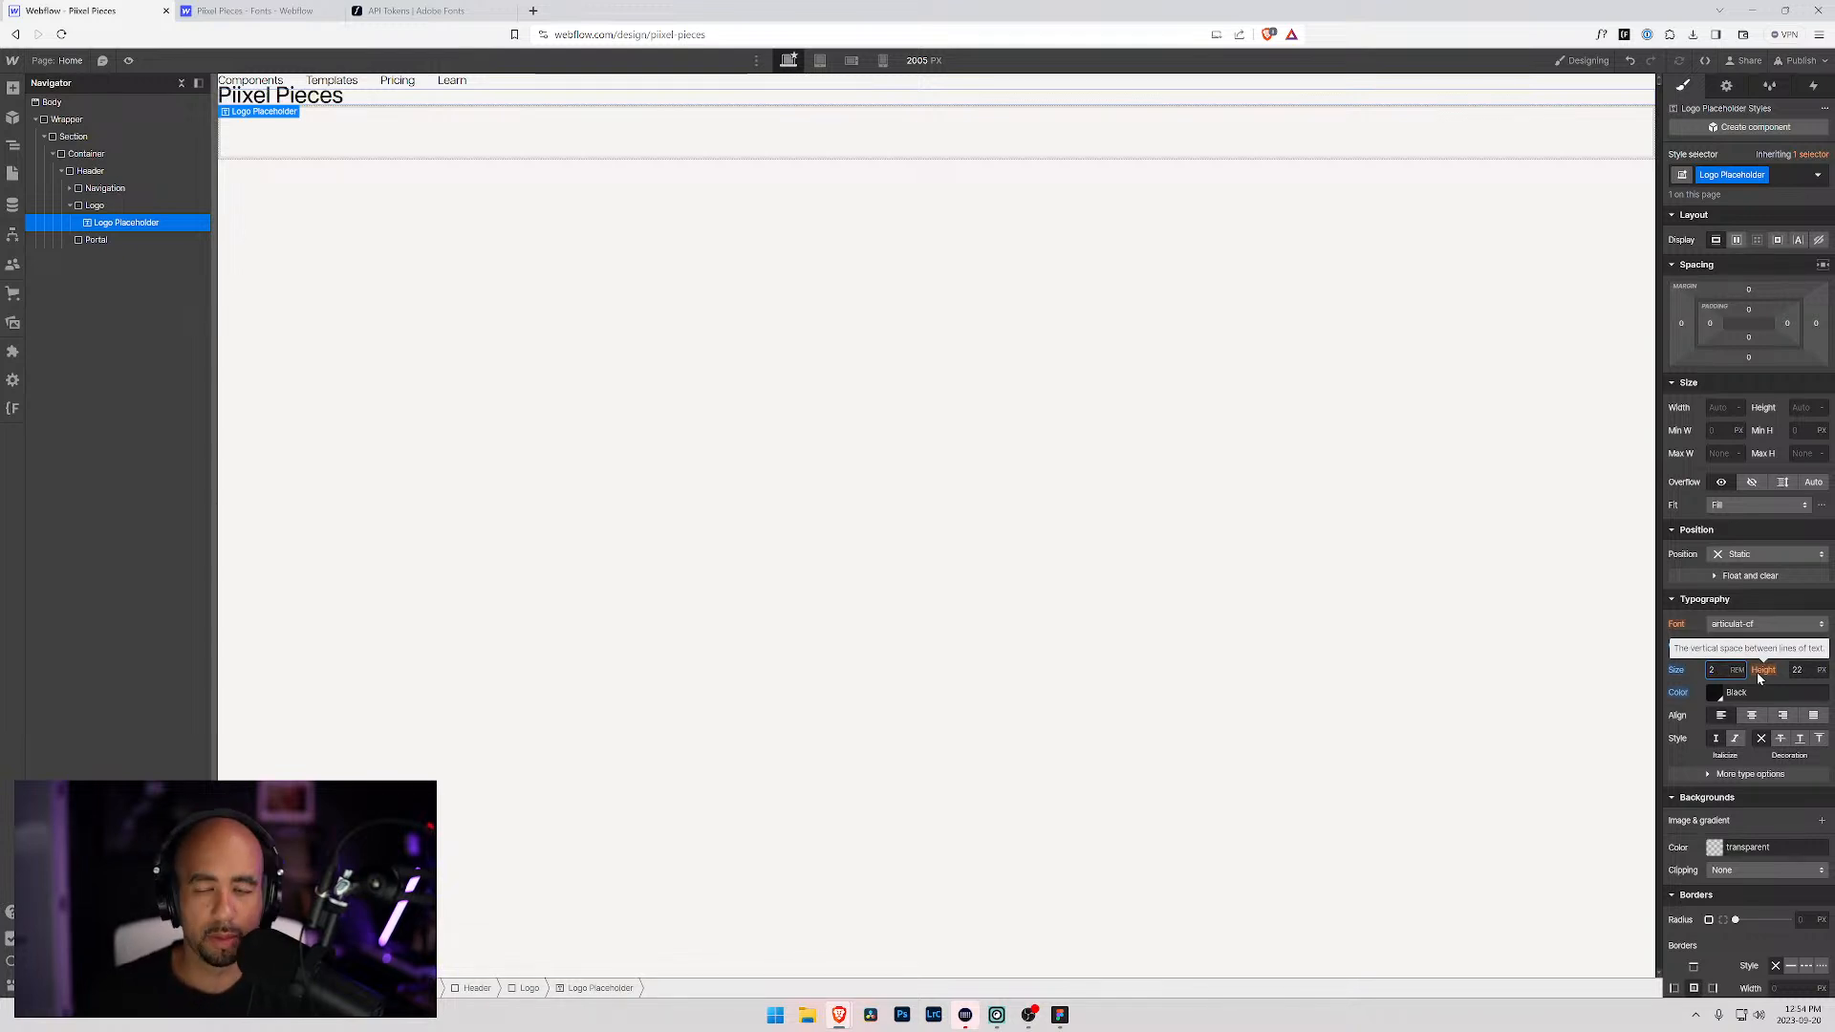
Step: Try to set the Logo Placeholder's line height to auto
left_click(1807, 670)
type("auto")
key("Return")
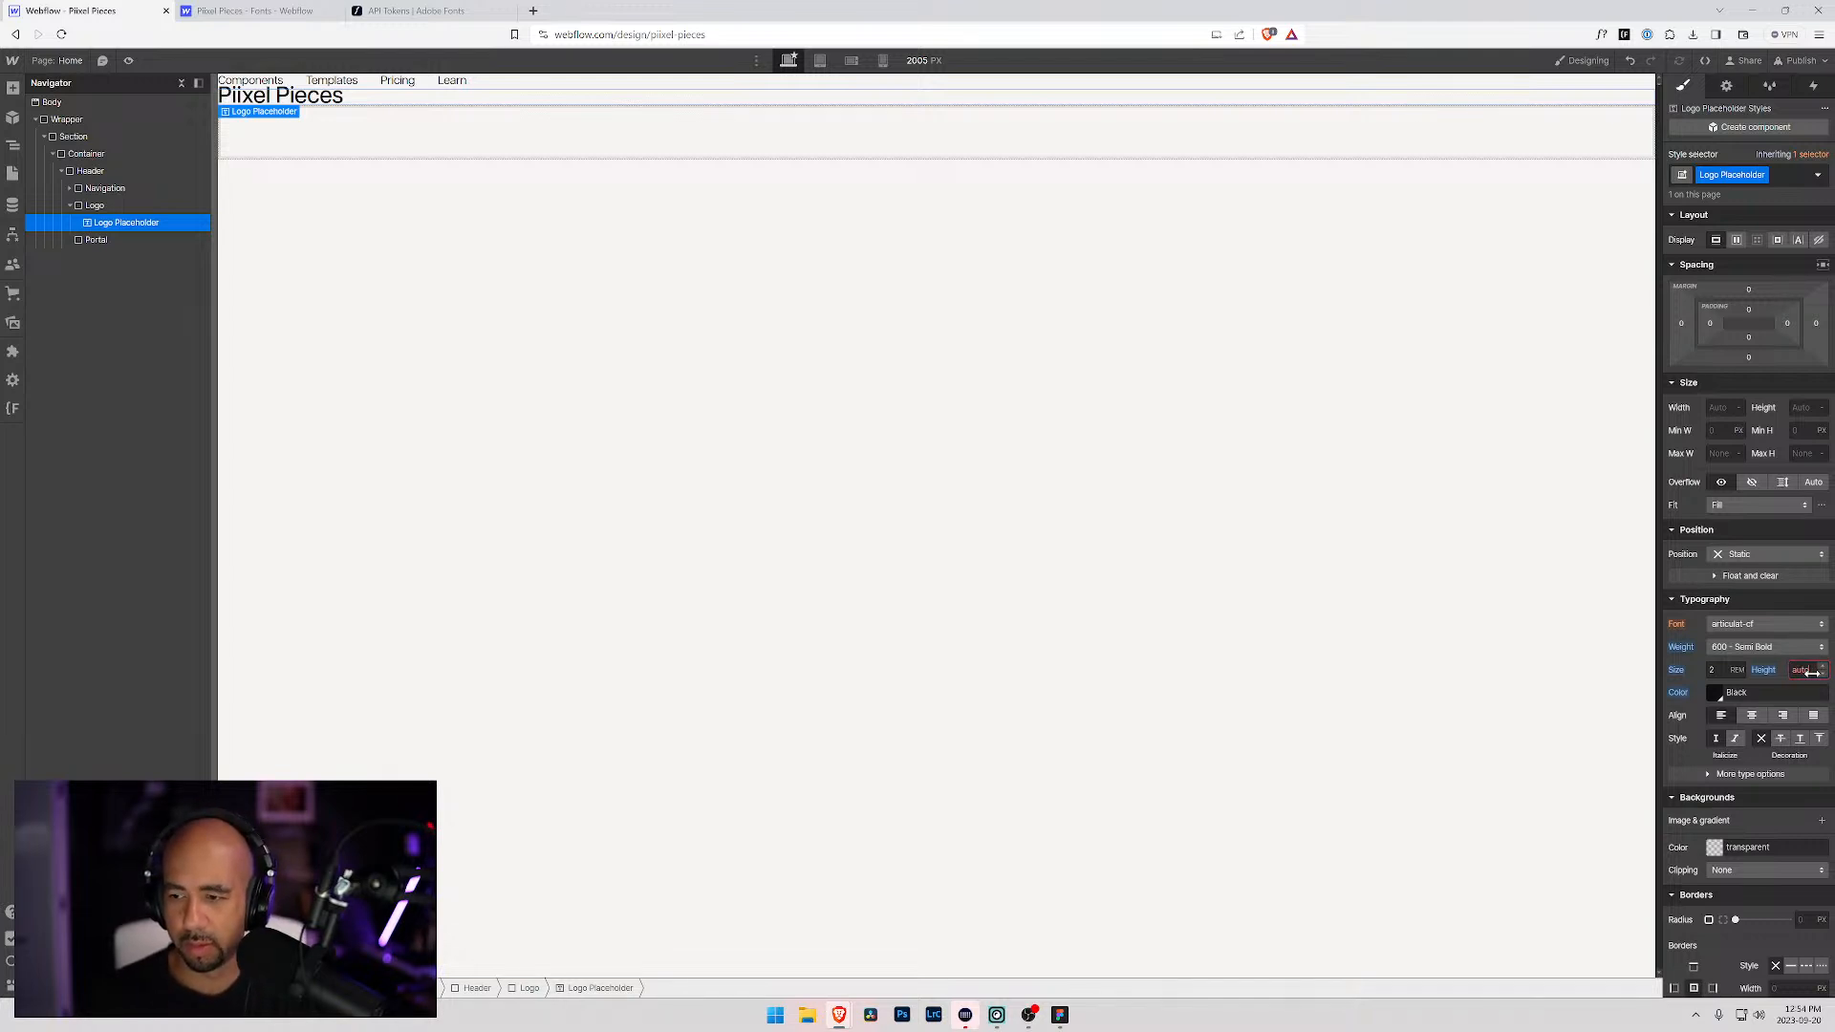
Step: Set the Logo Placeholder's line height to 2 rem
left_click(1809, 671)
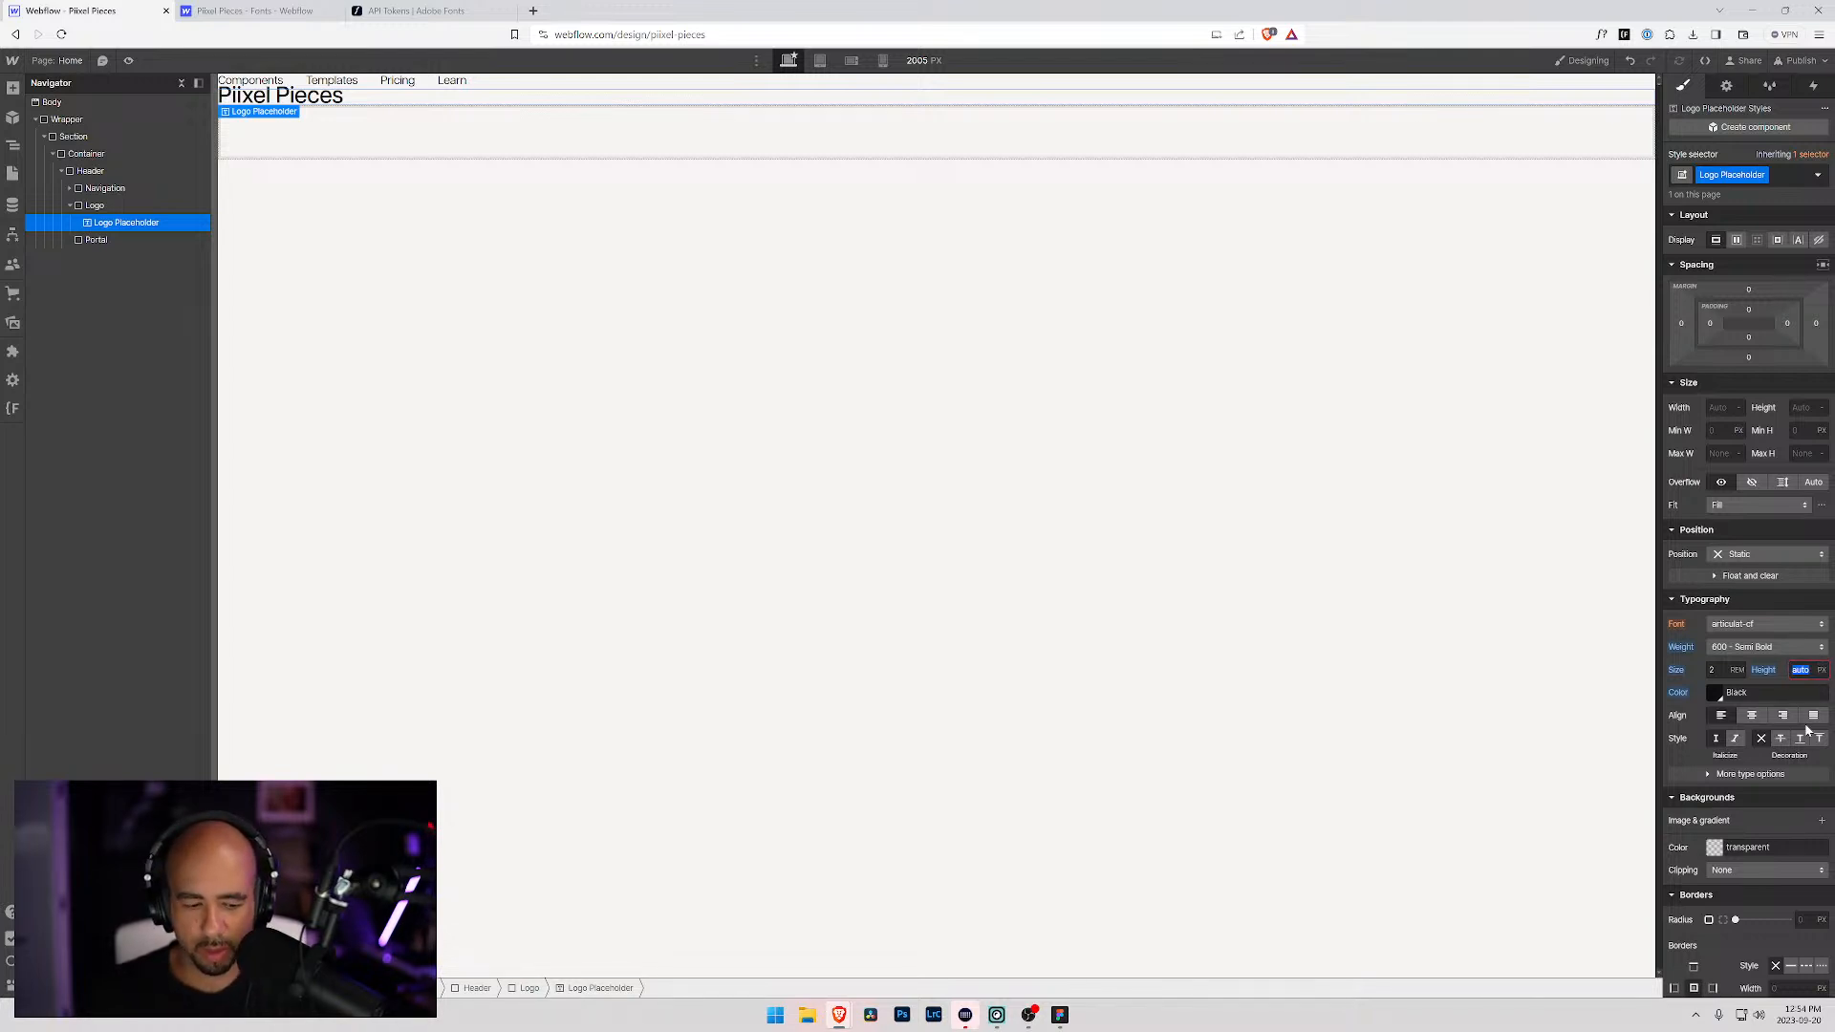
type("2")
key("Return")
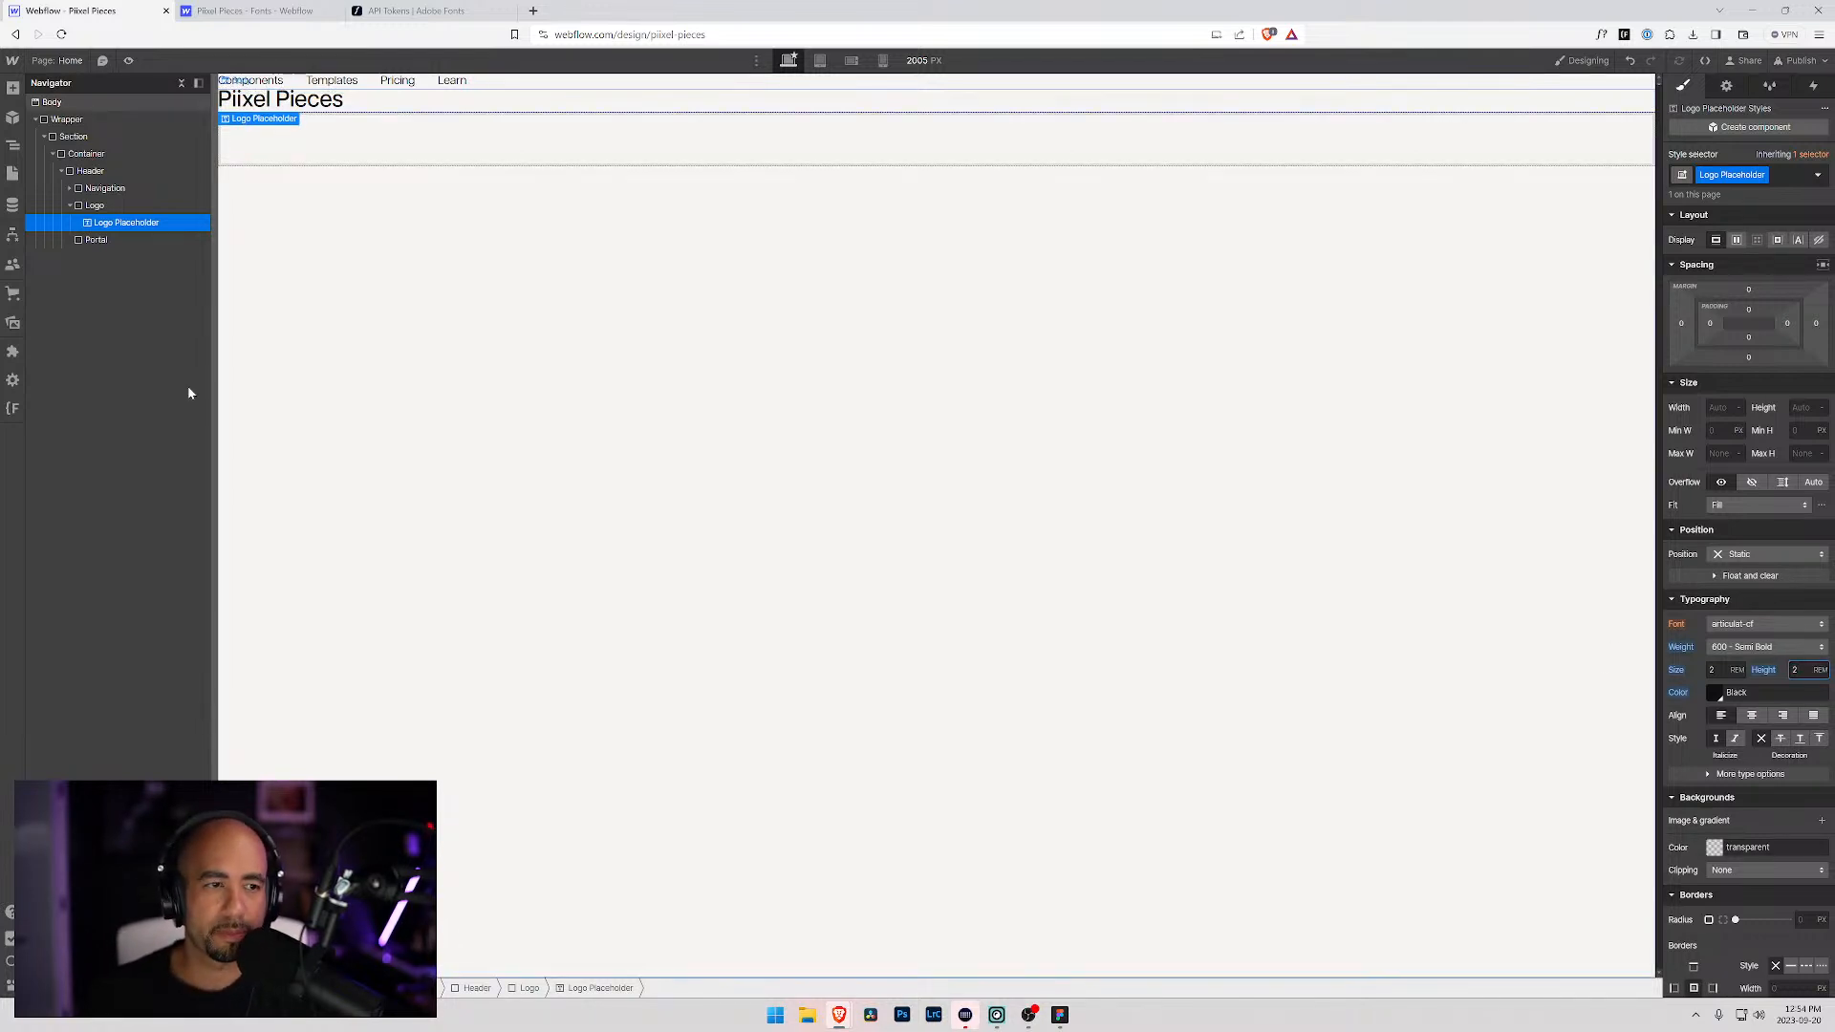
Step: Check the header's Portal items in the Figma design, and duplicate the Learn nav link into the Portal block in Webflow
left_click(74, 209)
left_click(90, 224)
key("alt+Tab")
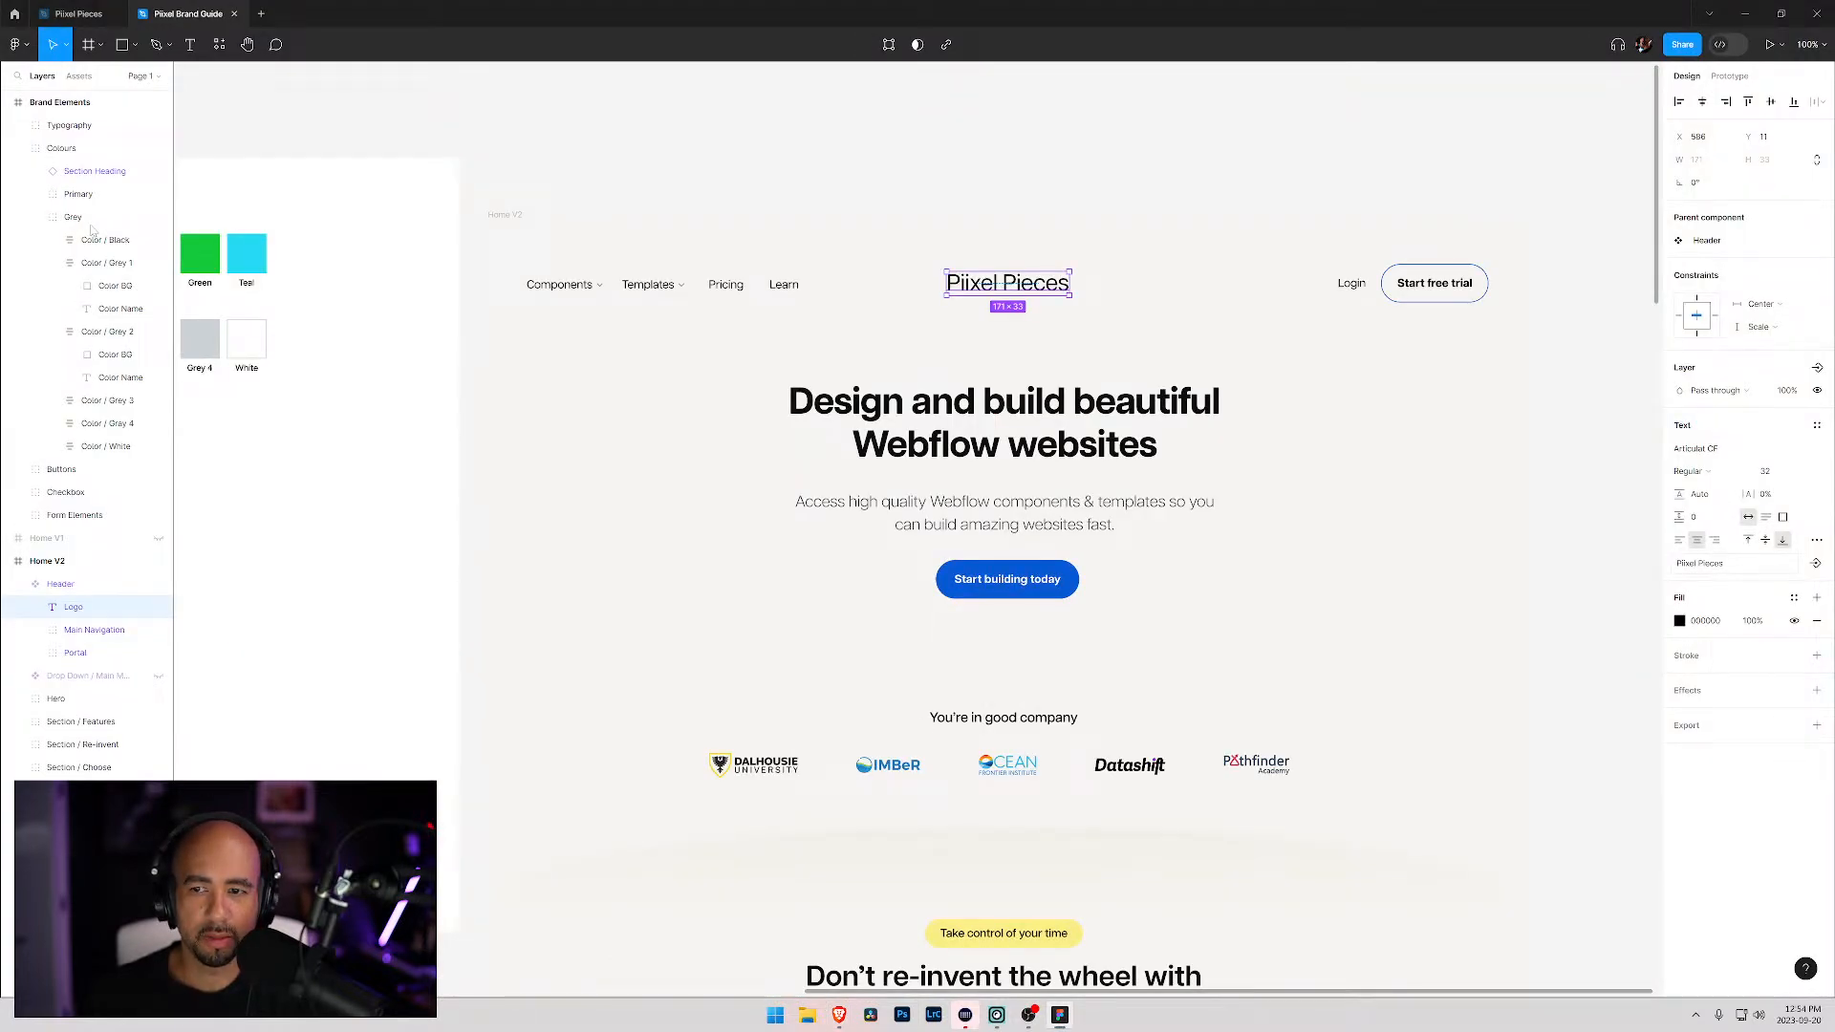
key("alt+Tab")
left_click(94, 223)
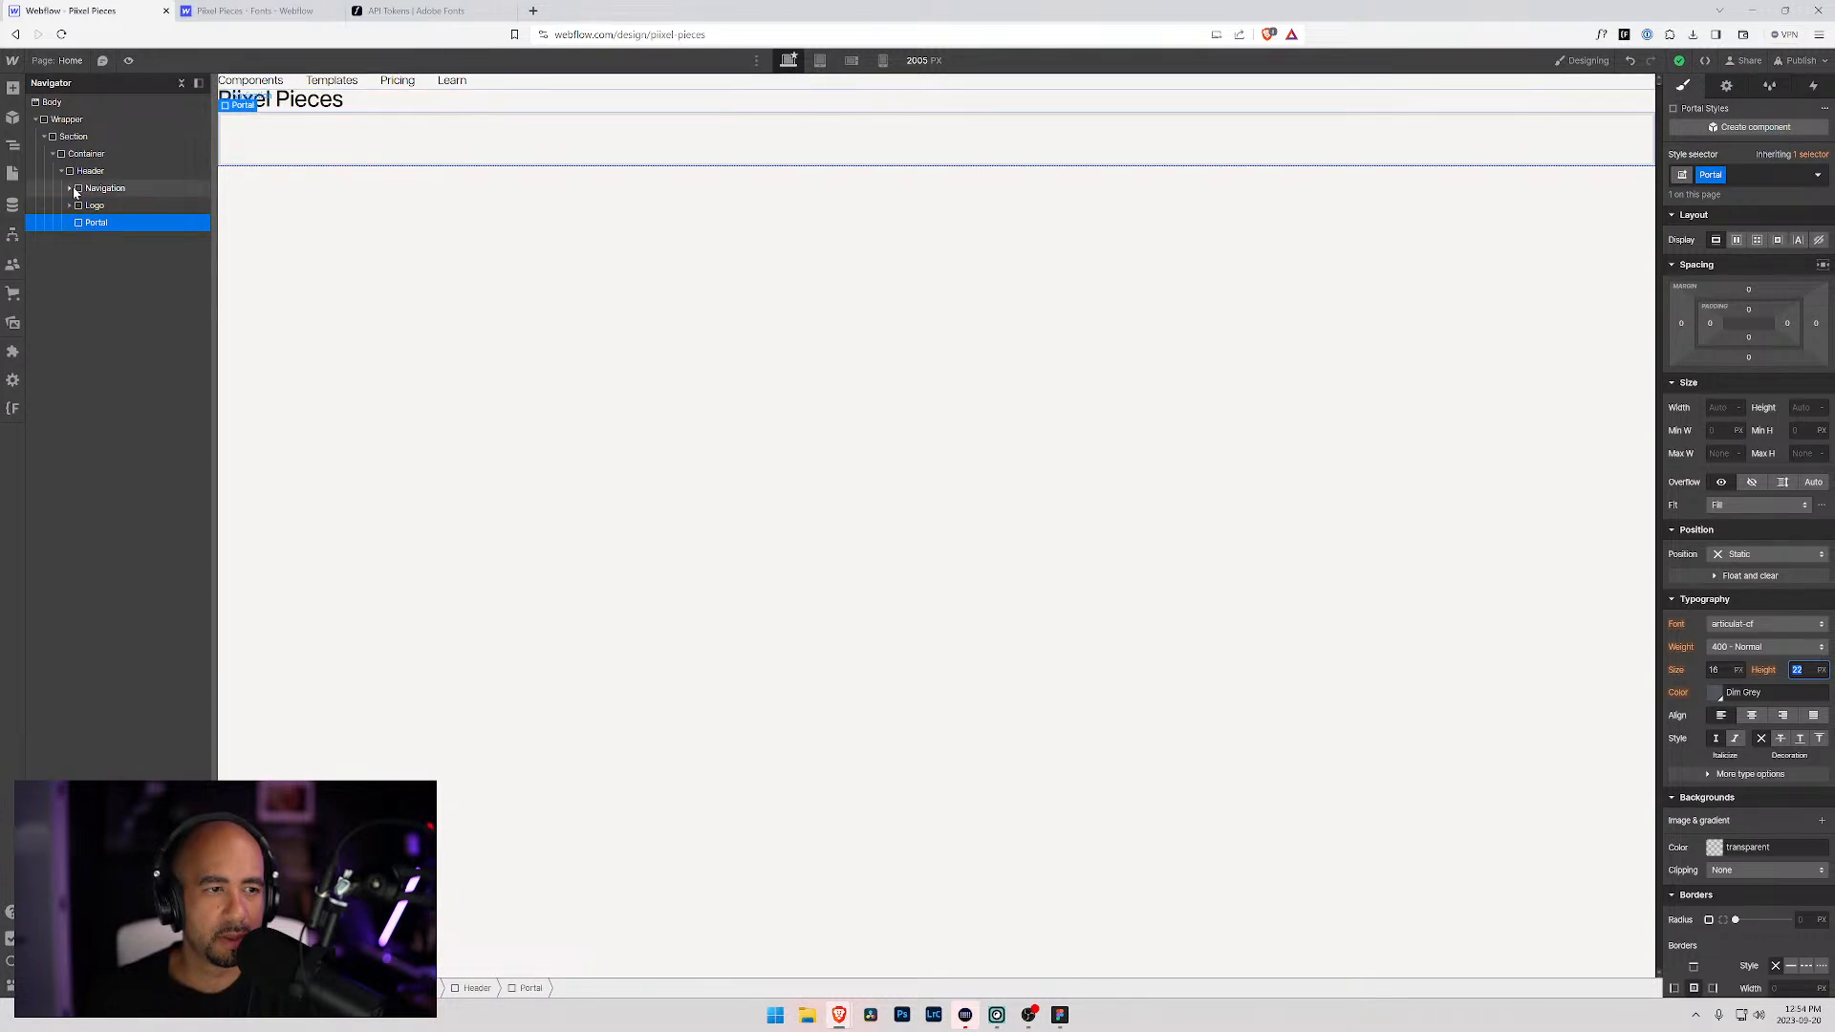
left_click(72, 189)
left_click(105, 258)
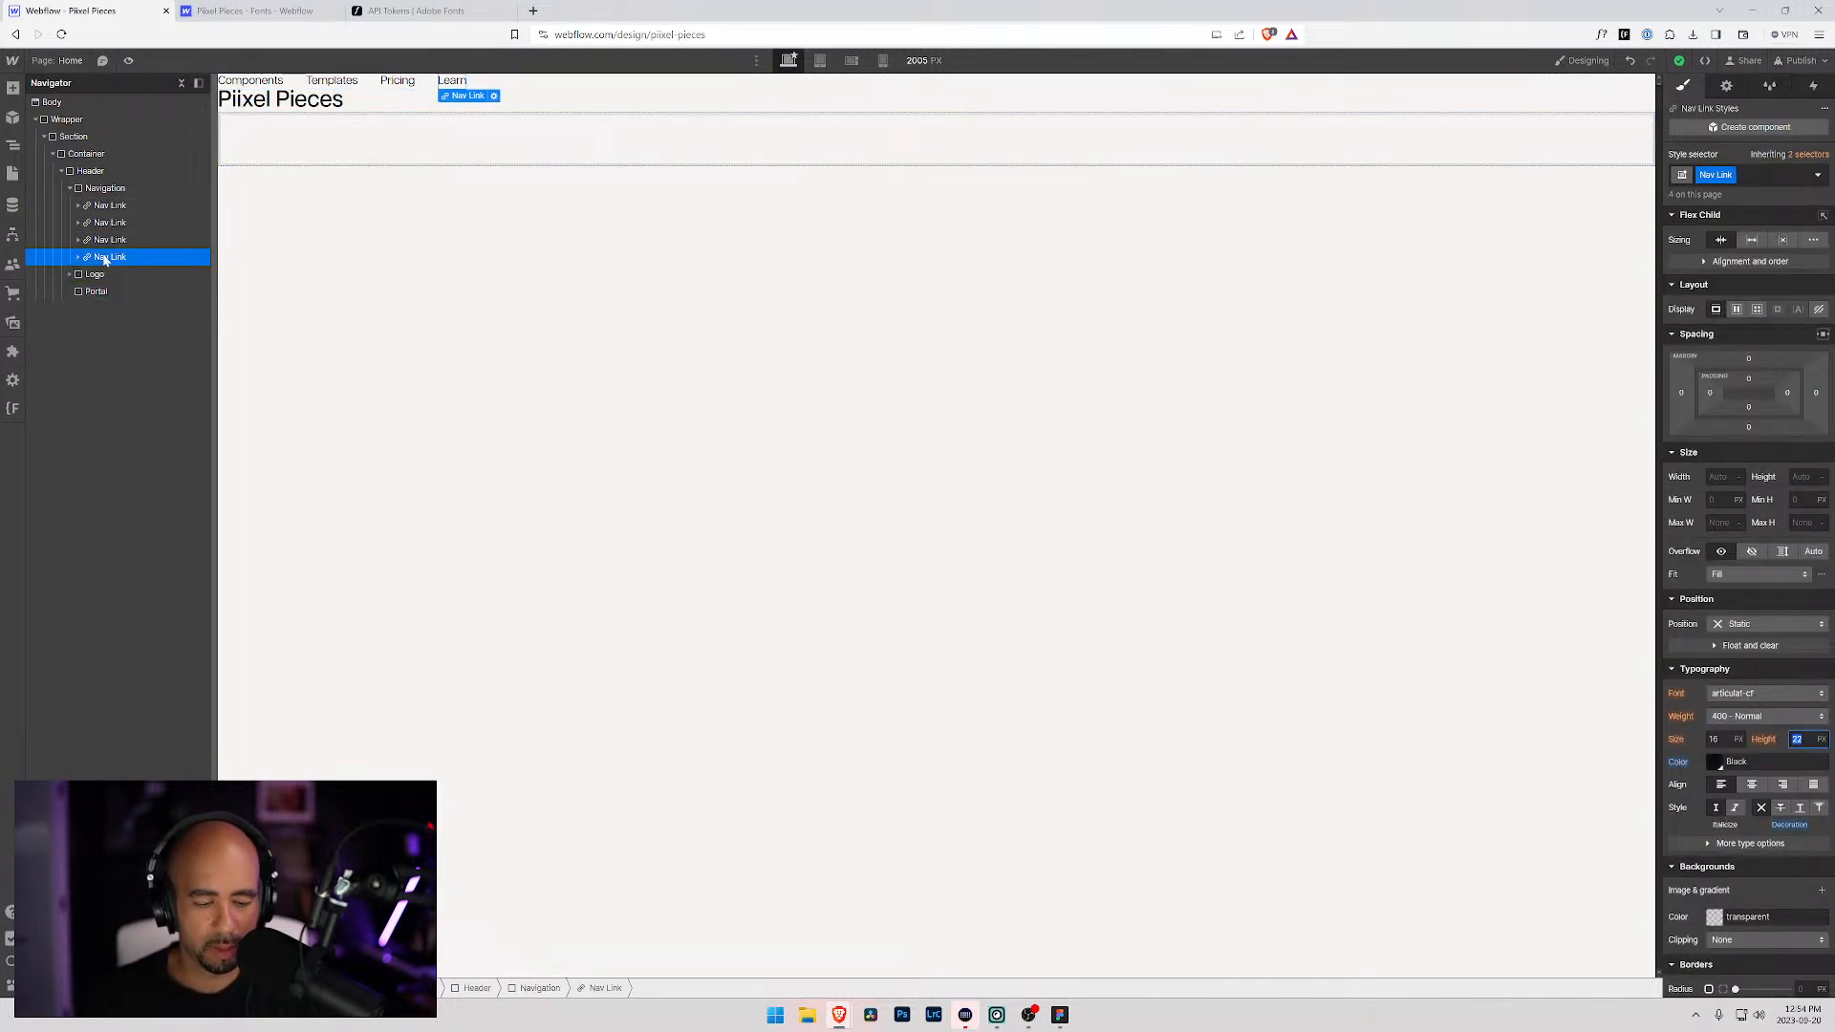
type("22")
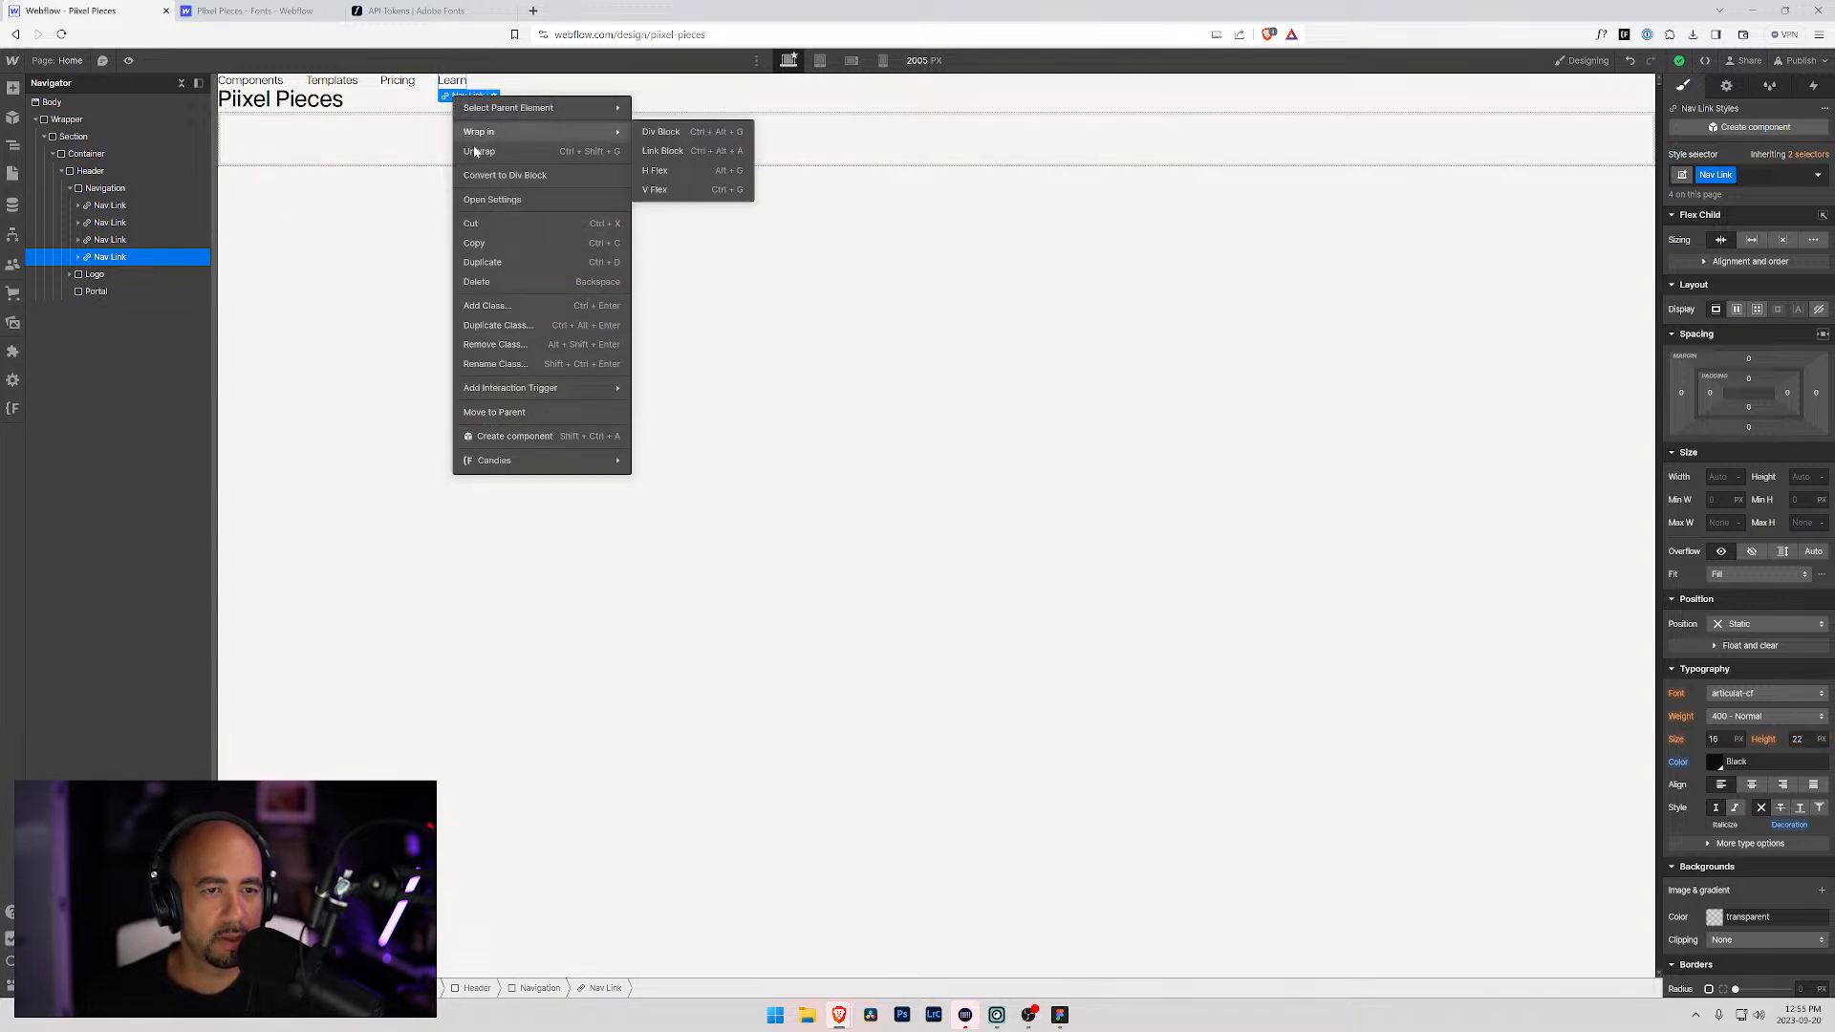
left_click(487, 262)
left_click_drag(95, 275, 89, 300)
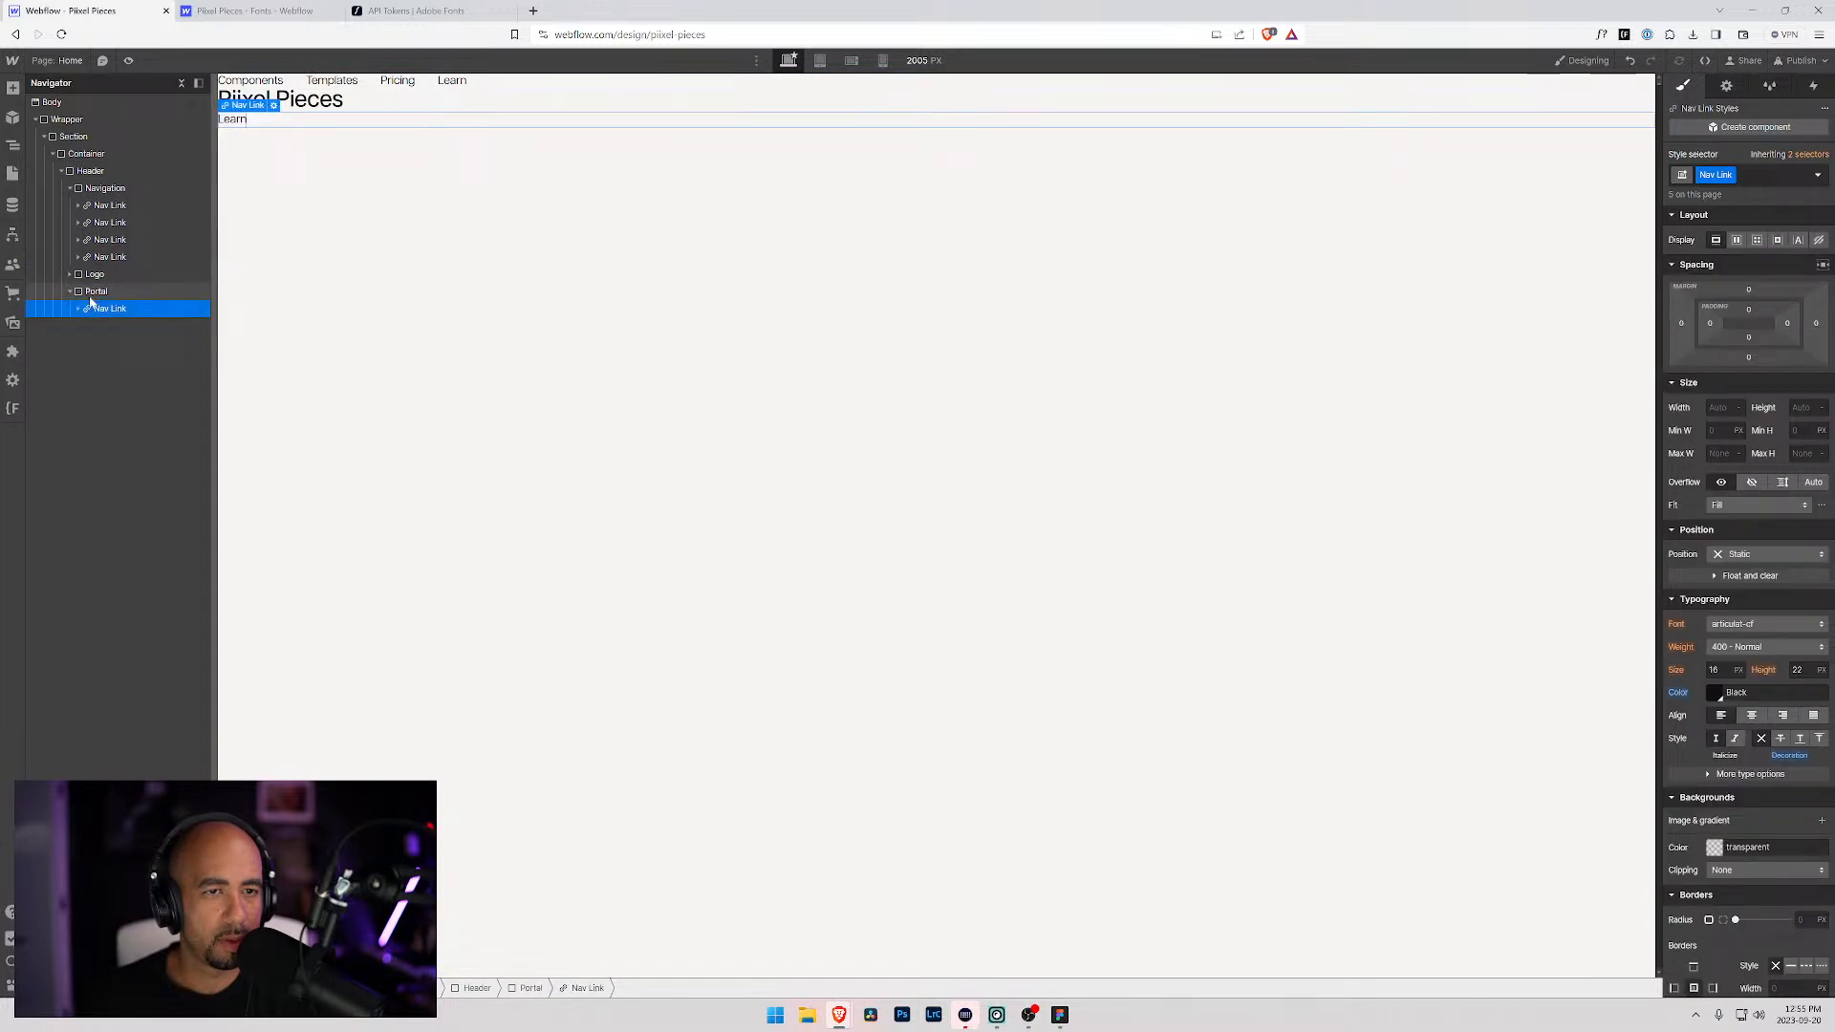
Step: Change the text of the duplicated nav link in the Portal block to "Log in"
double_click(237, 121)
type("Log in")
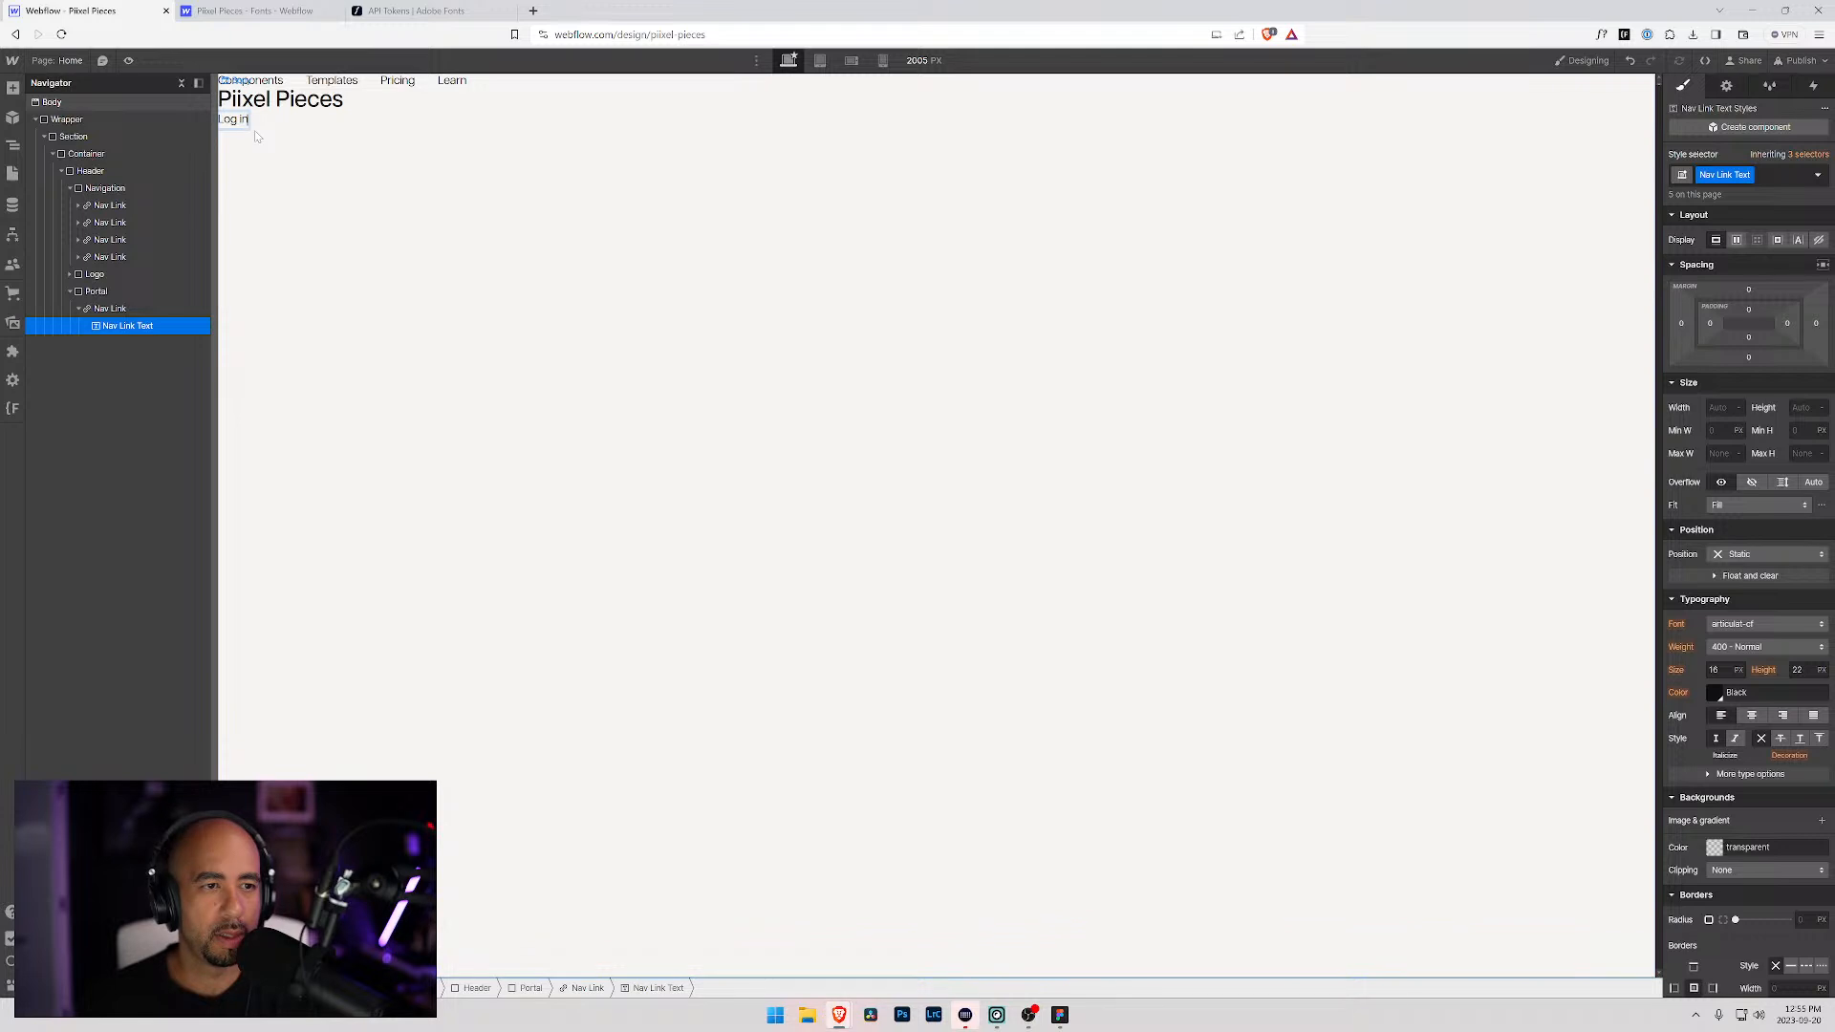
left_click(79, 308)
left_click(88, 306)
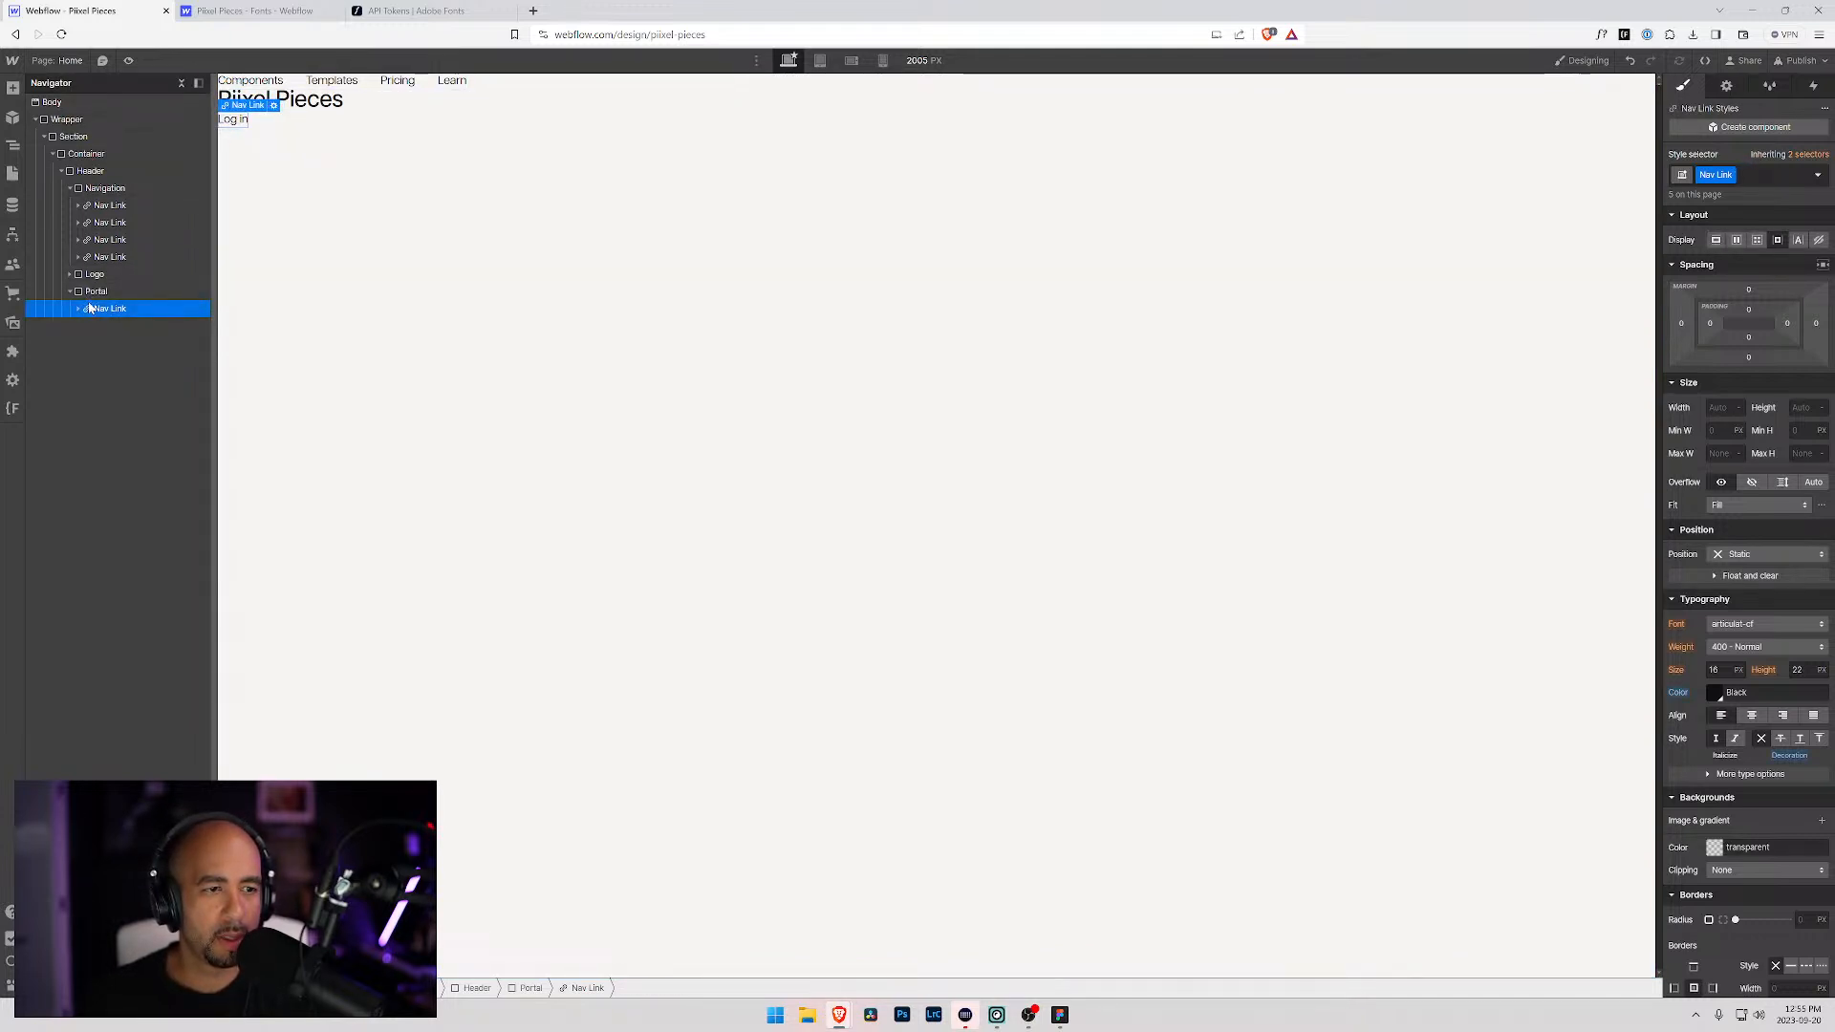
Step: Add a text link element inside the Portal block after the Log in link
left_click(93, 299)
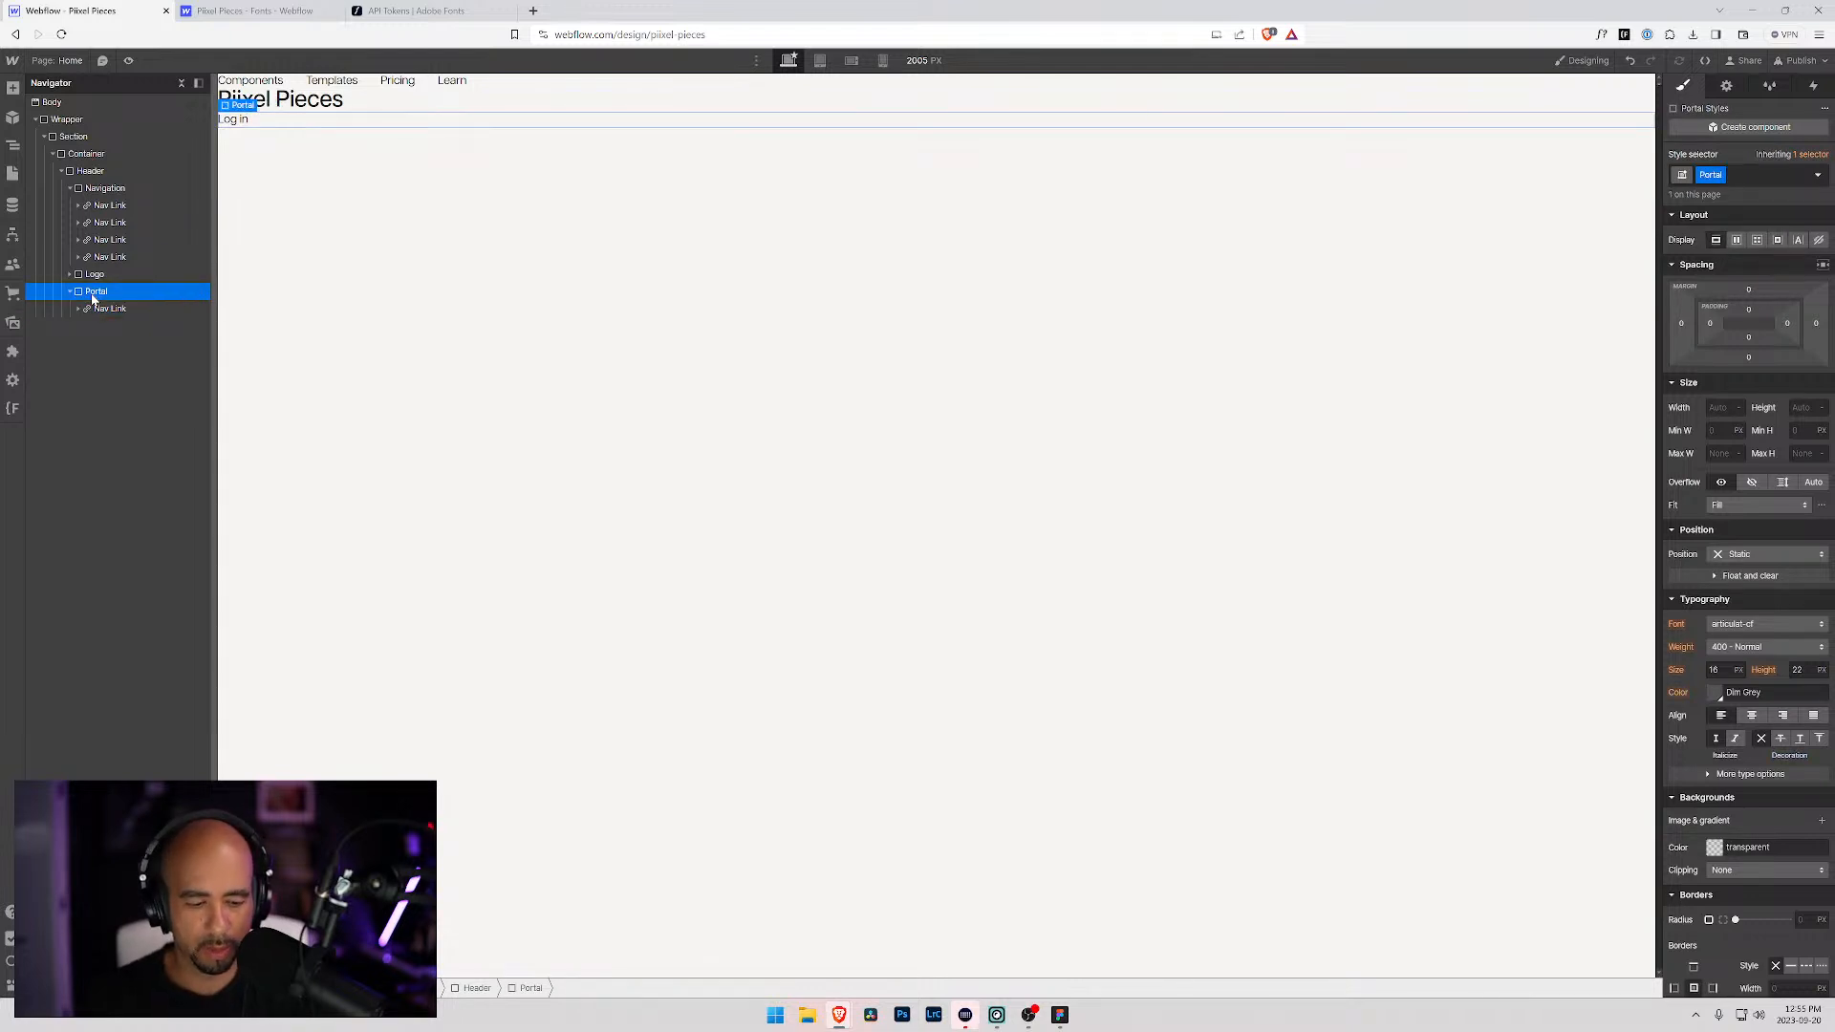
key("ctrl+k")
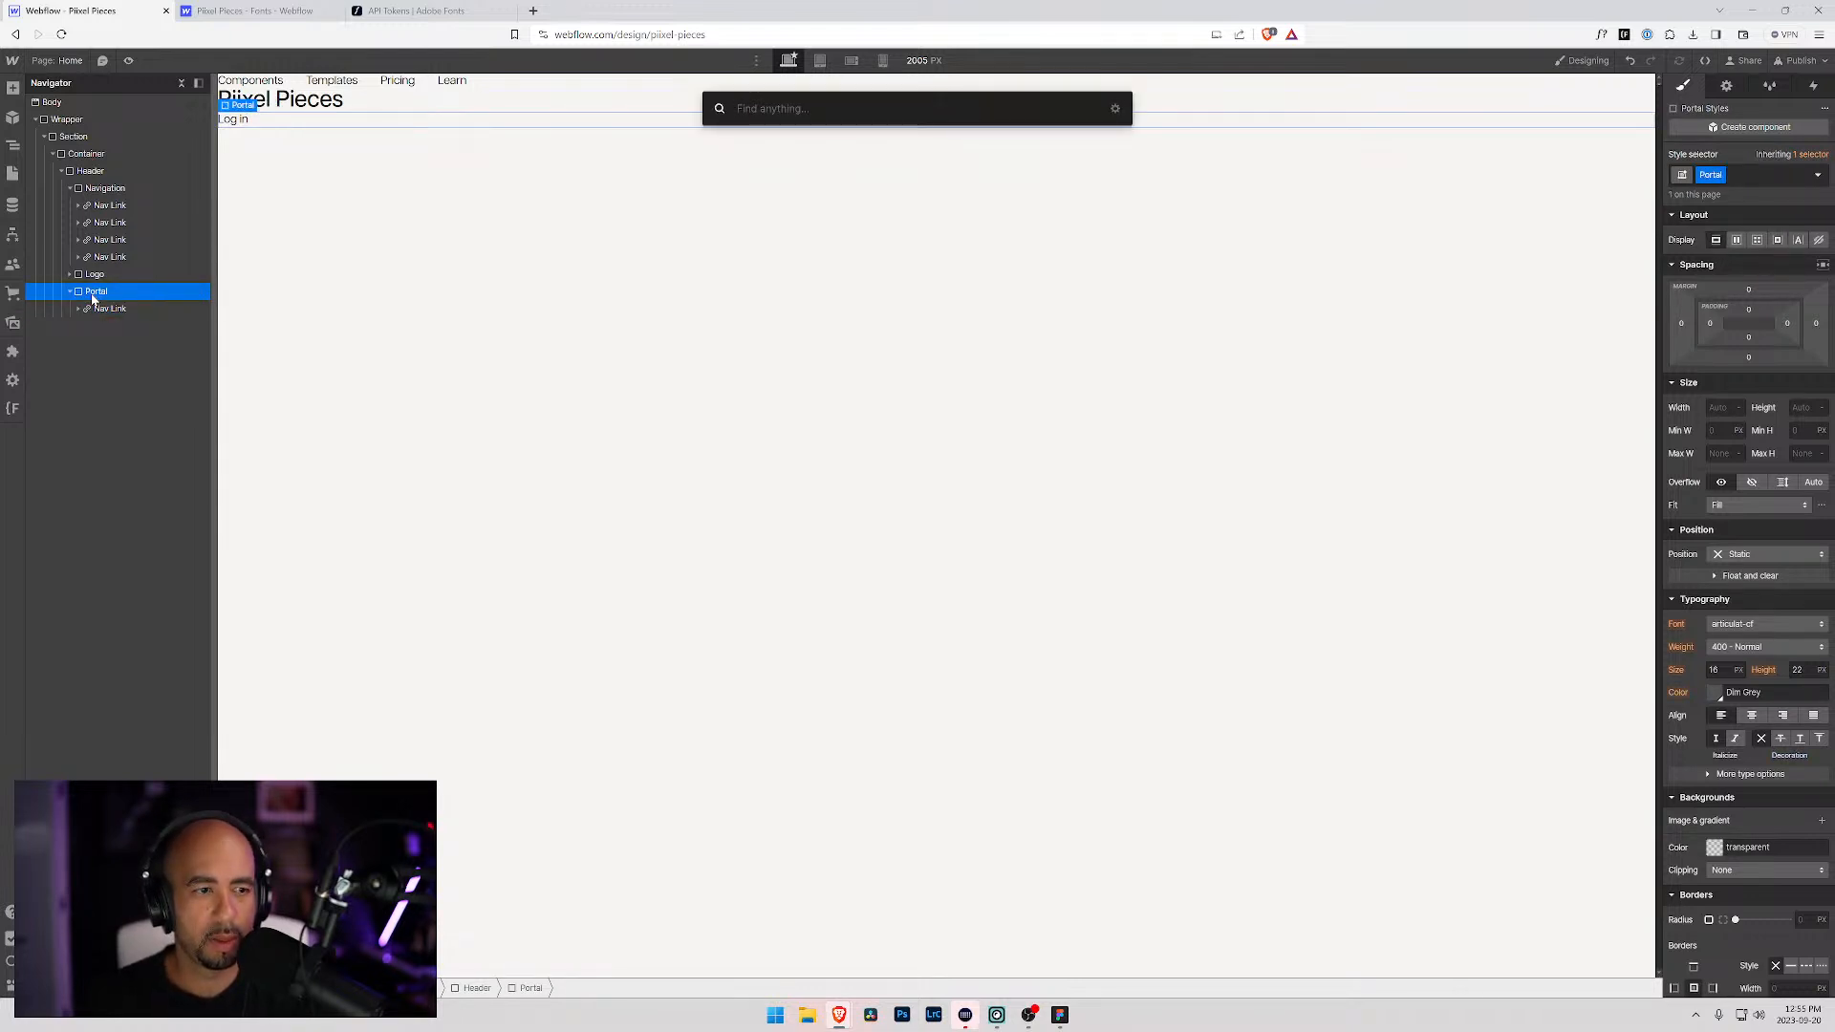
type("link")
key("Down")
key("Return")
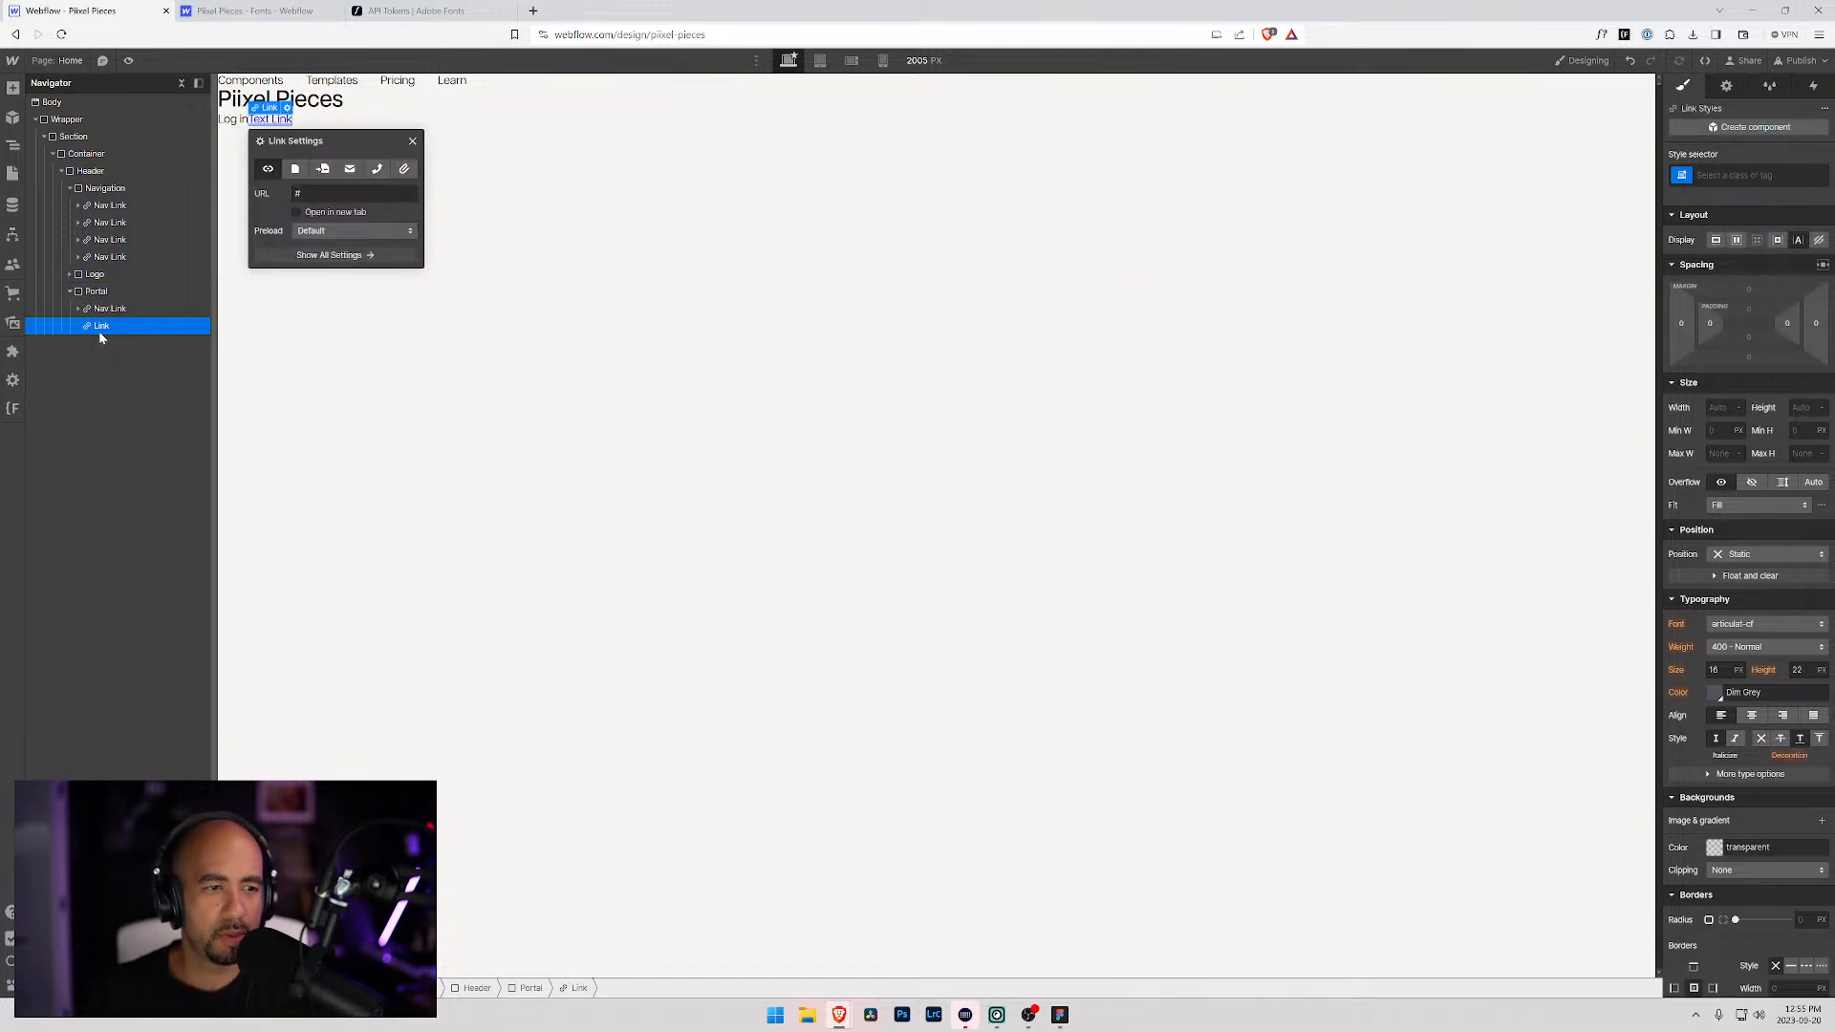
Step: Create a class named Button on the new text link in the Portal block
left_click(1750, 175)
type("Nav Portal")
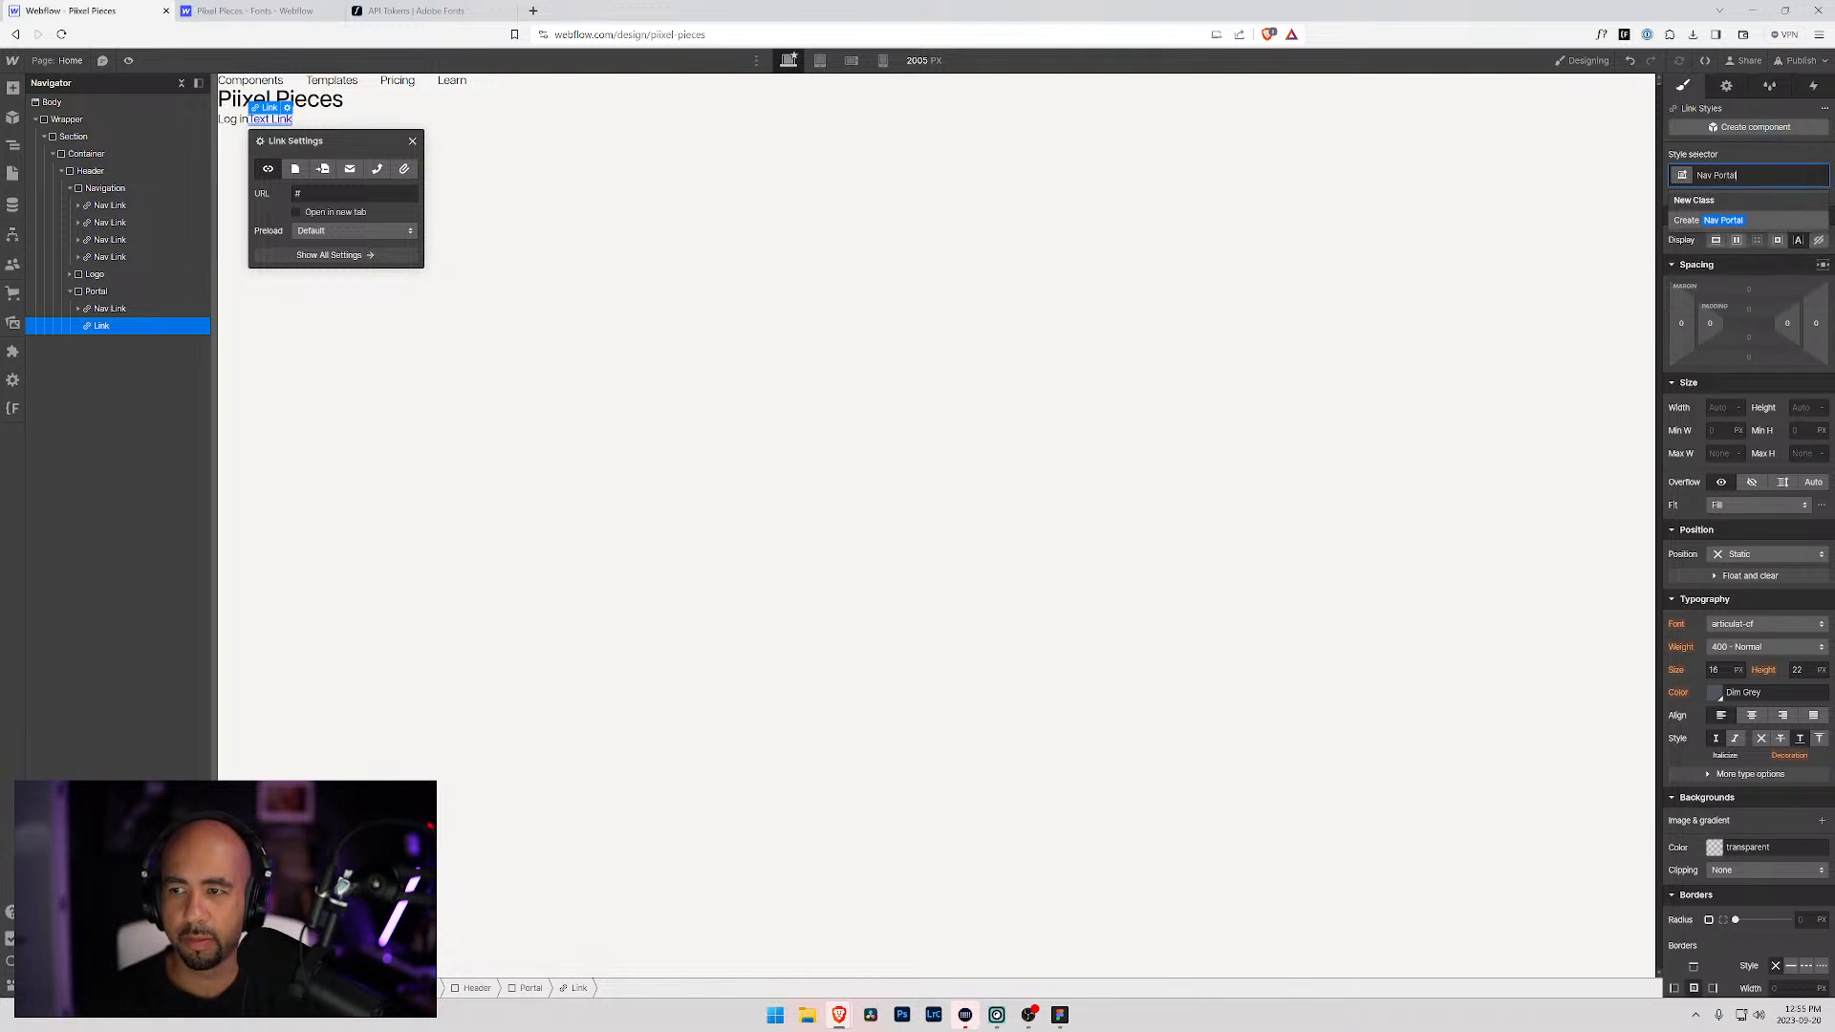
type(" Link")
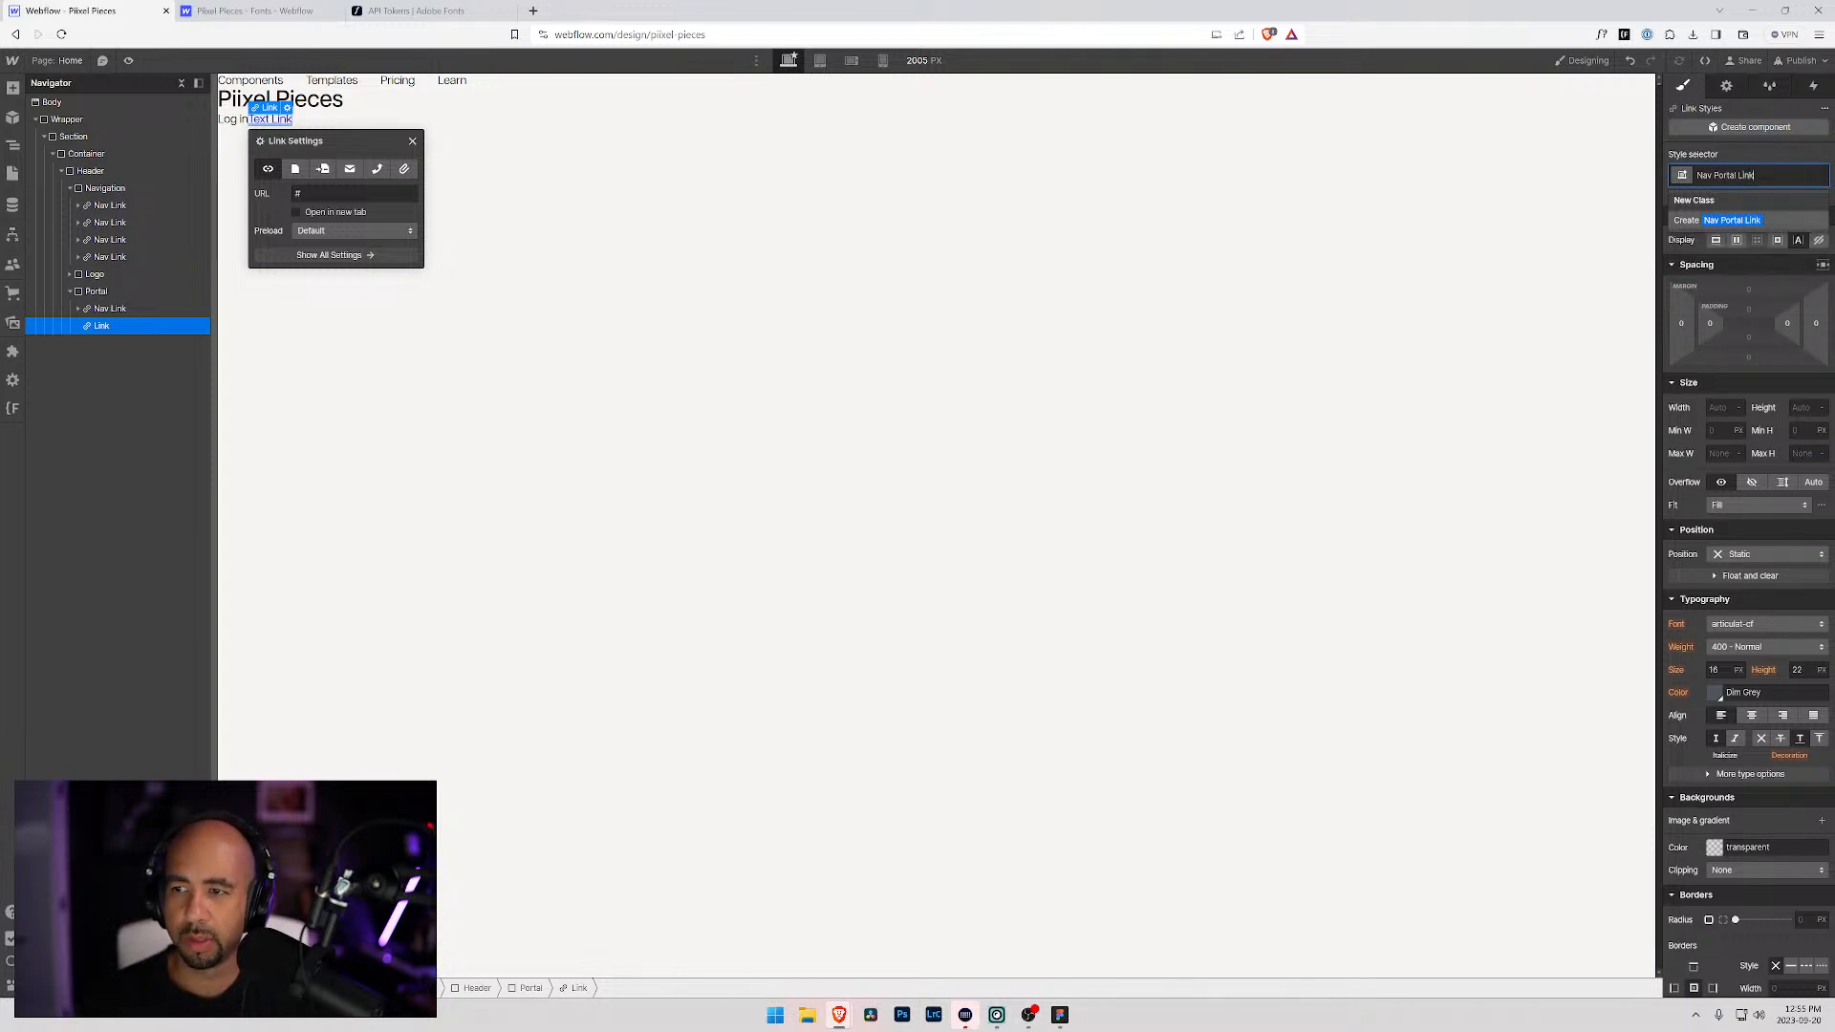
key("ctrl+a")
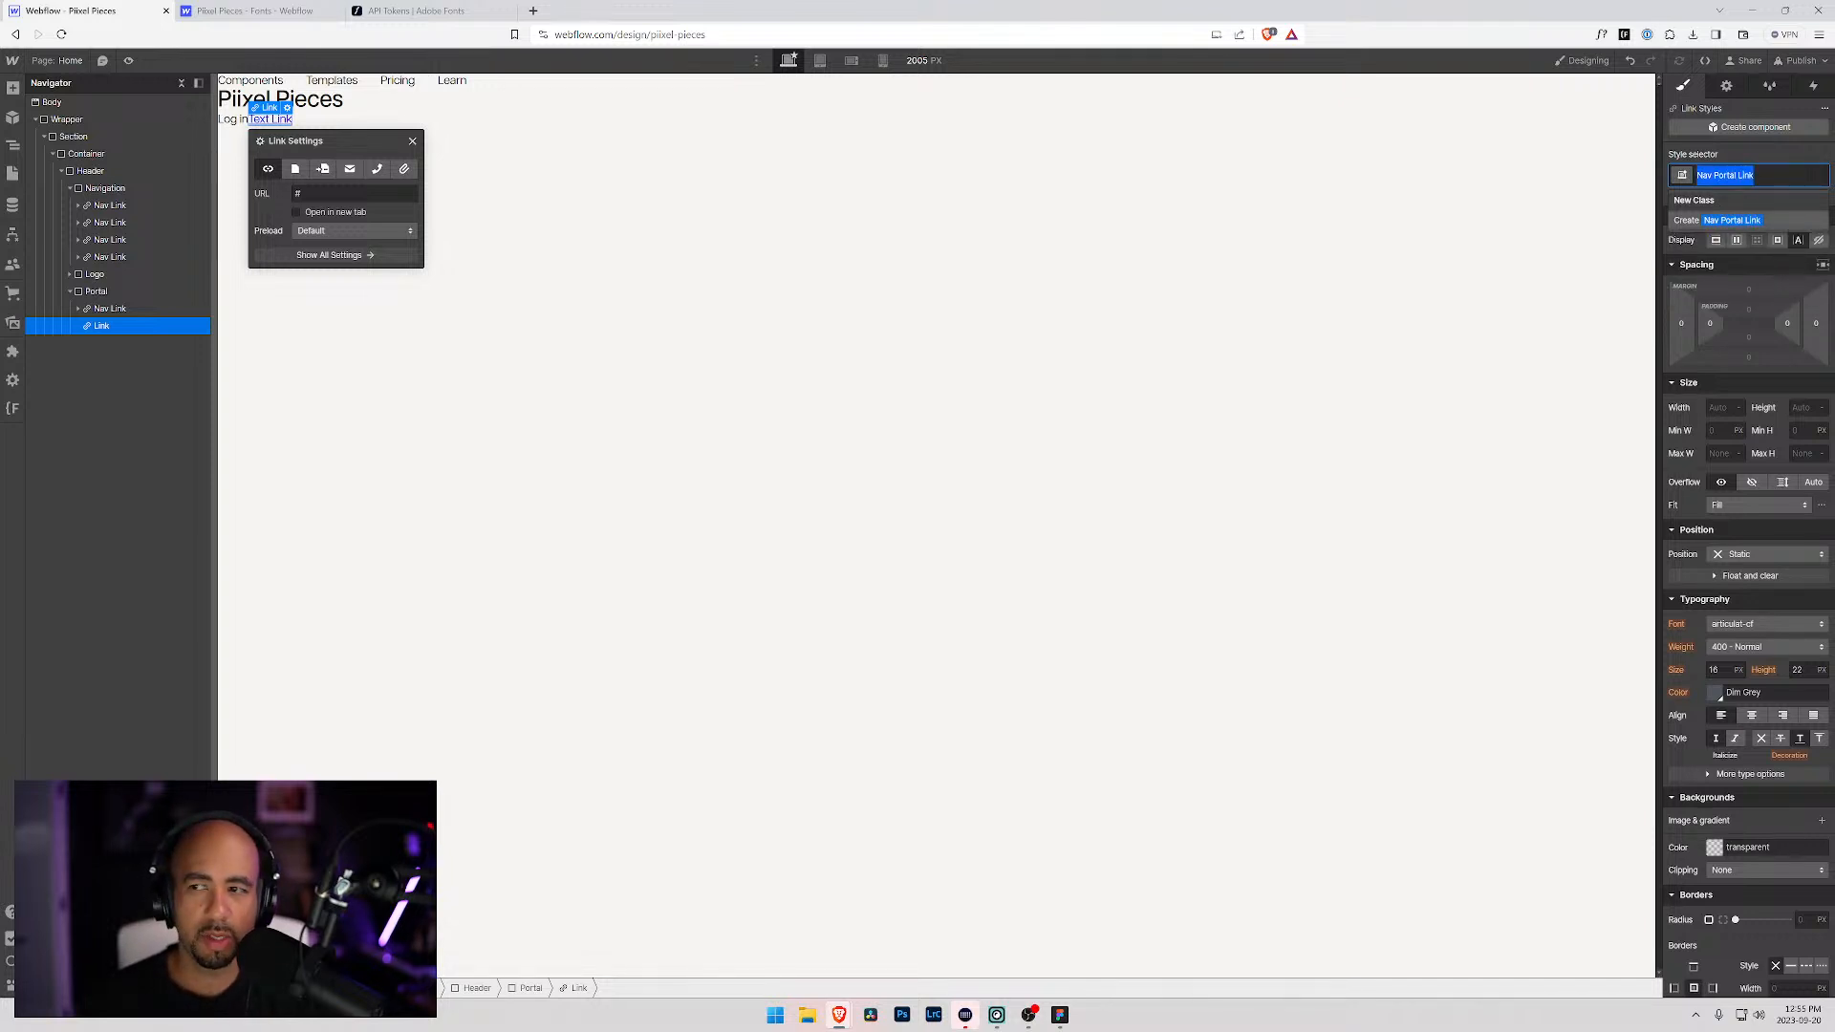
type("Button")
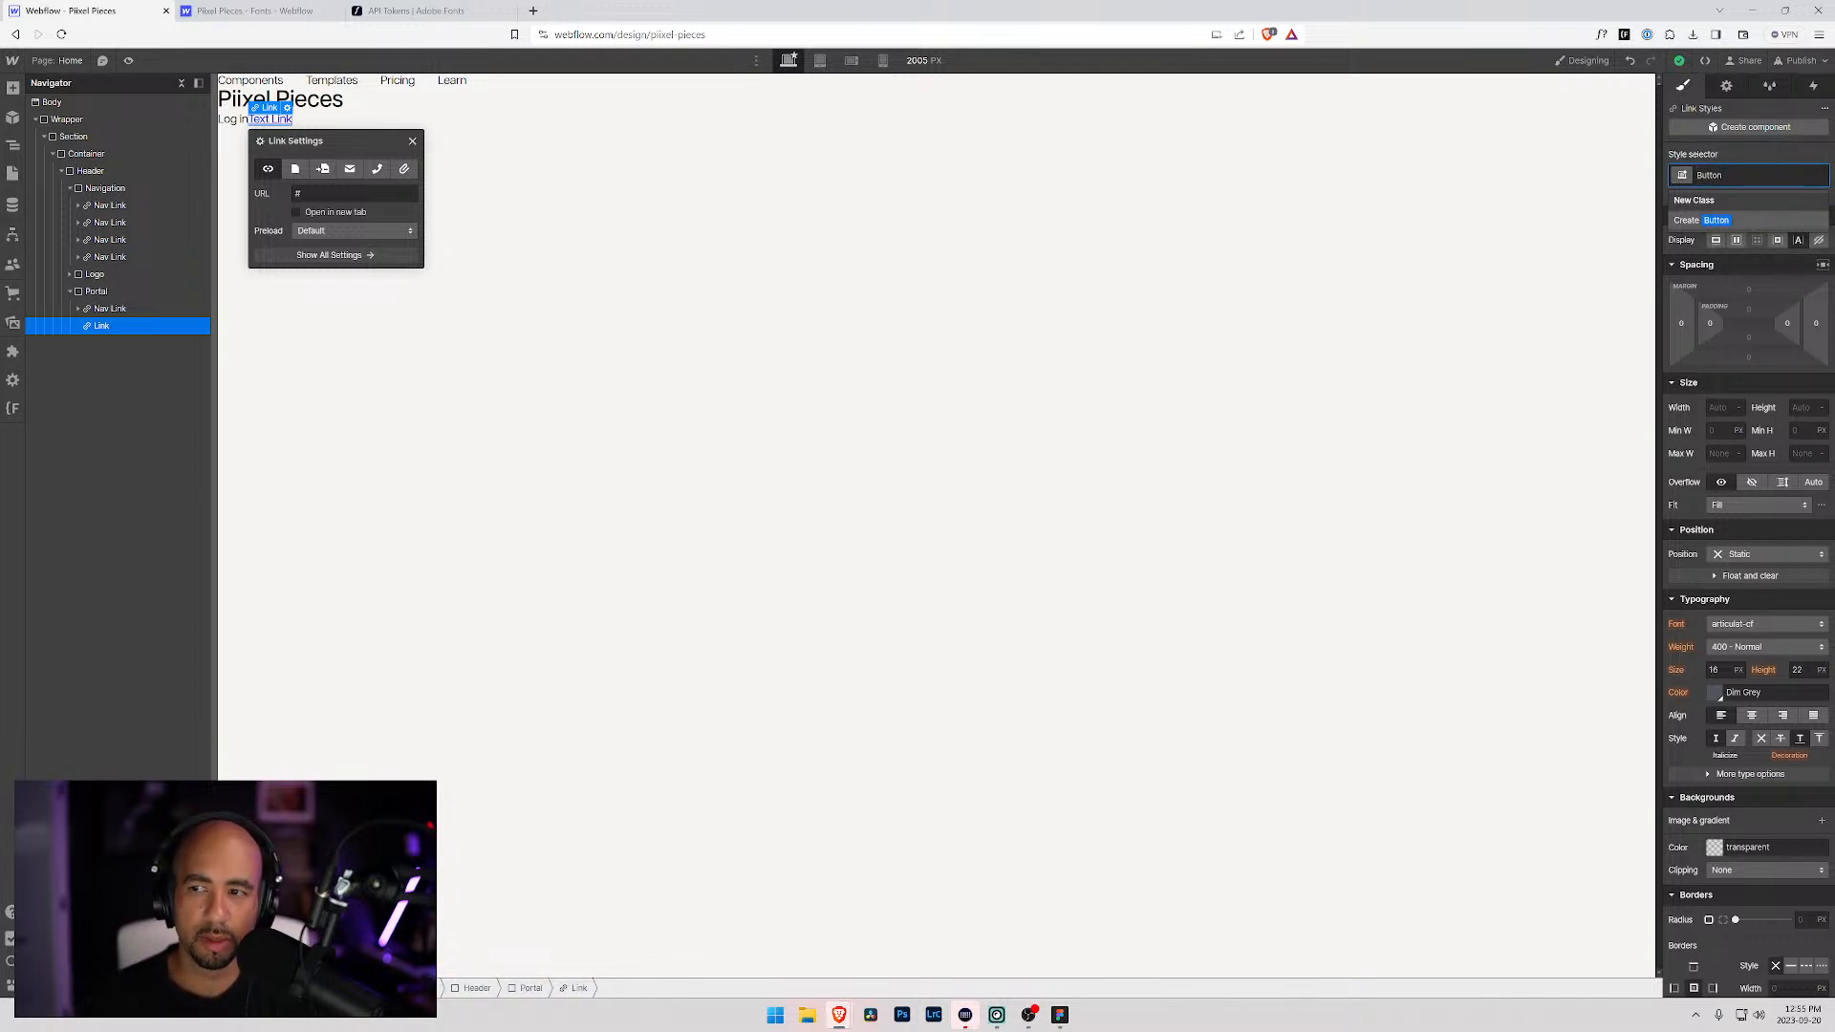
key("Return")
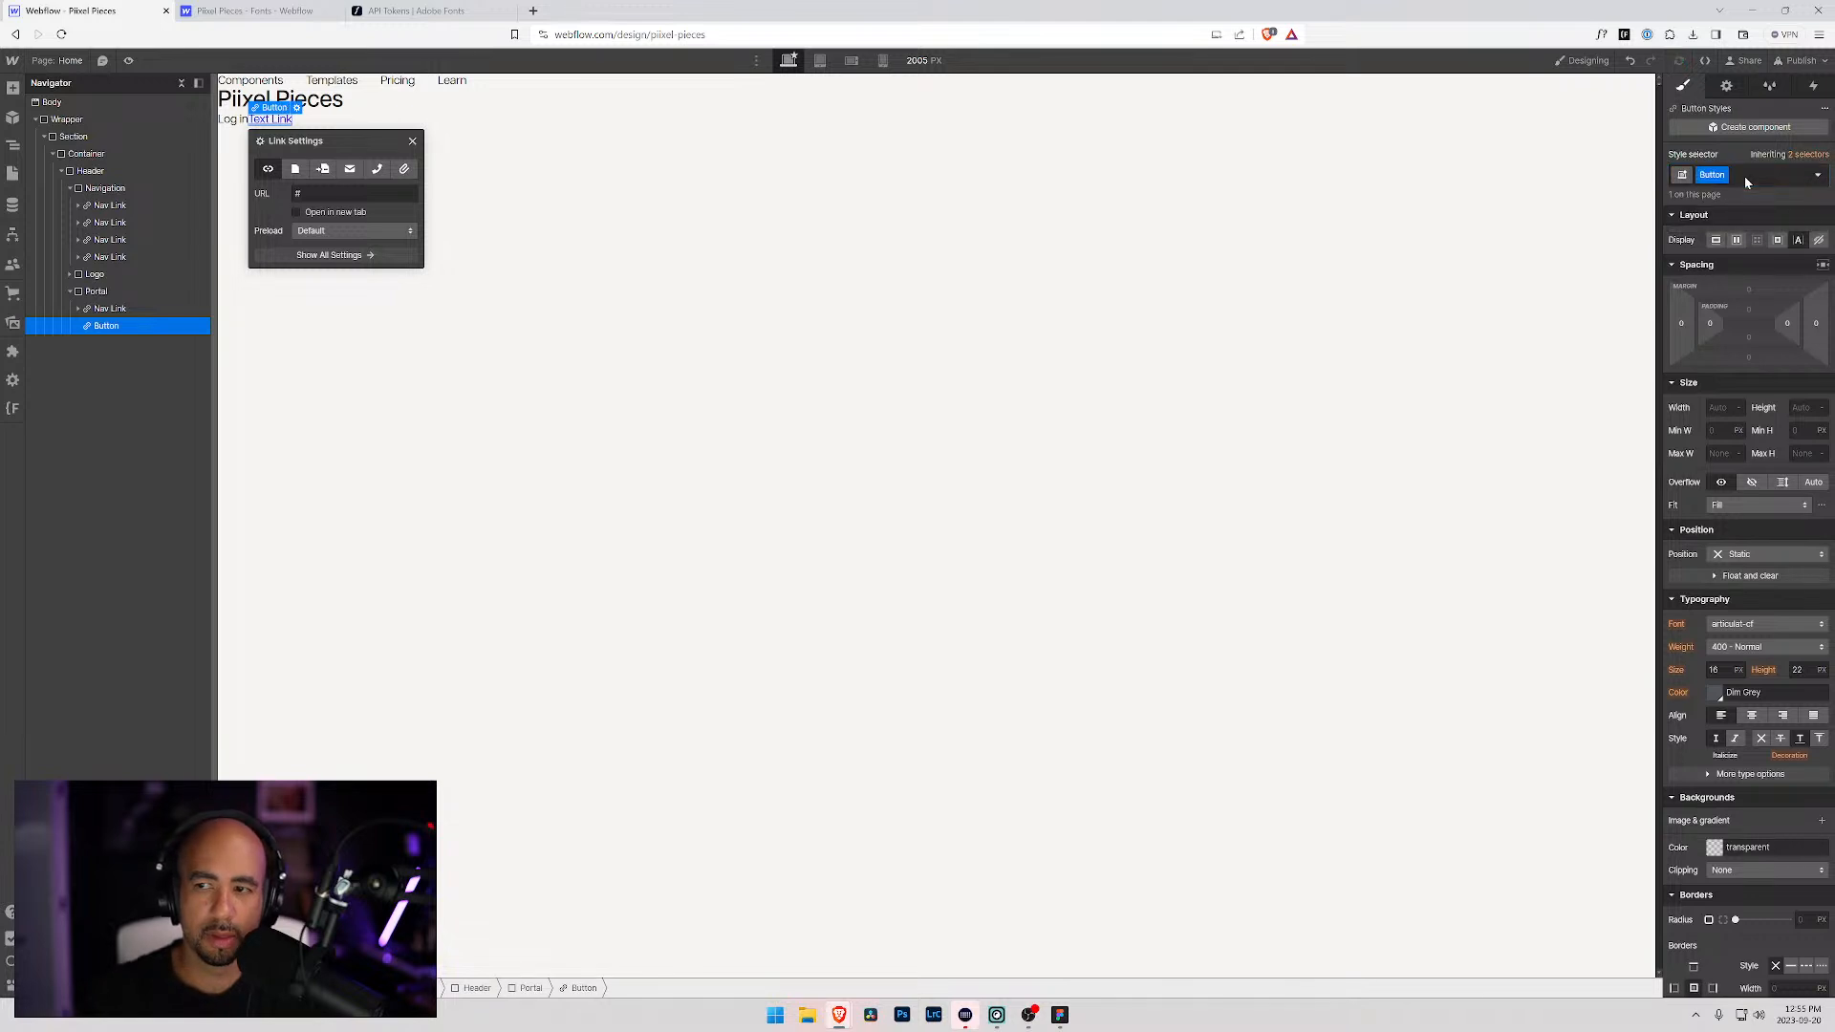
Step: Change the Button link's text to "Start free trial"
left_click(276, 120)
double_click(276, 121)
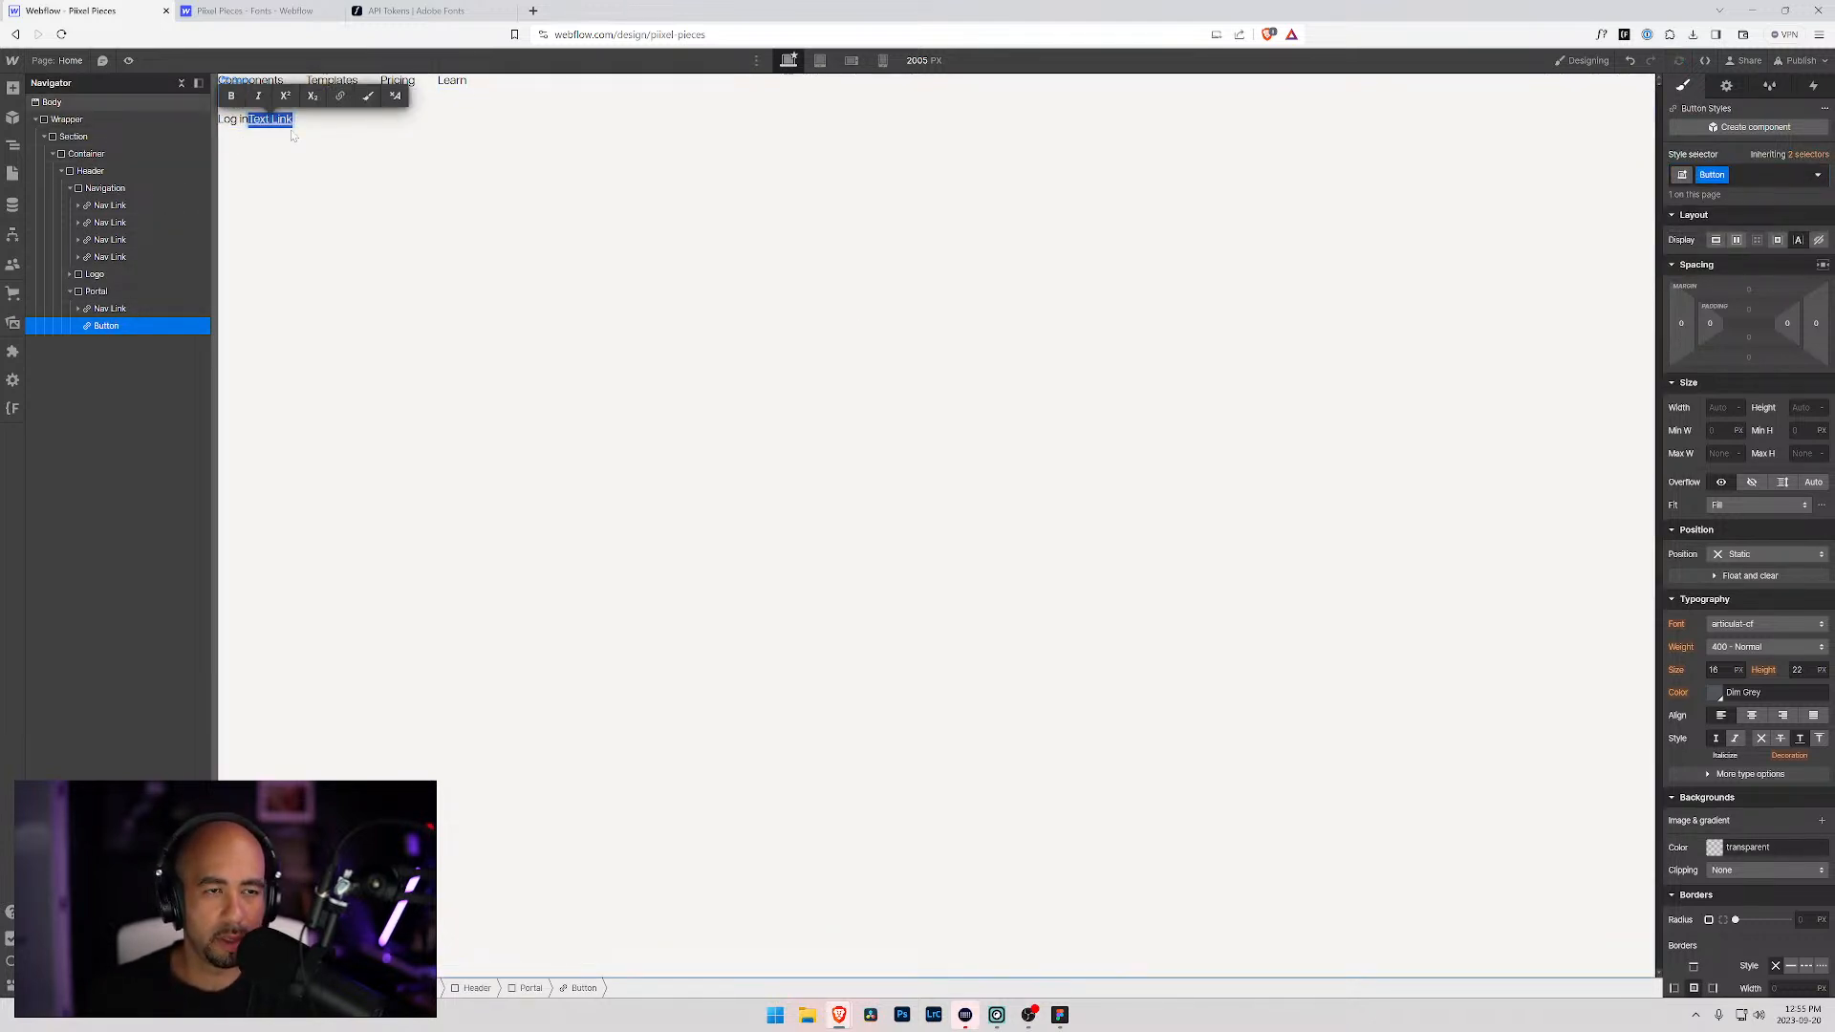
type("St")
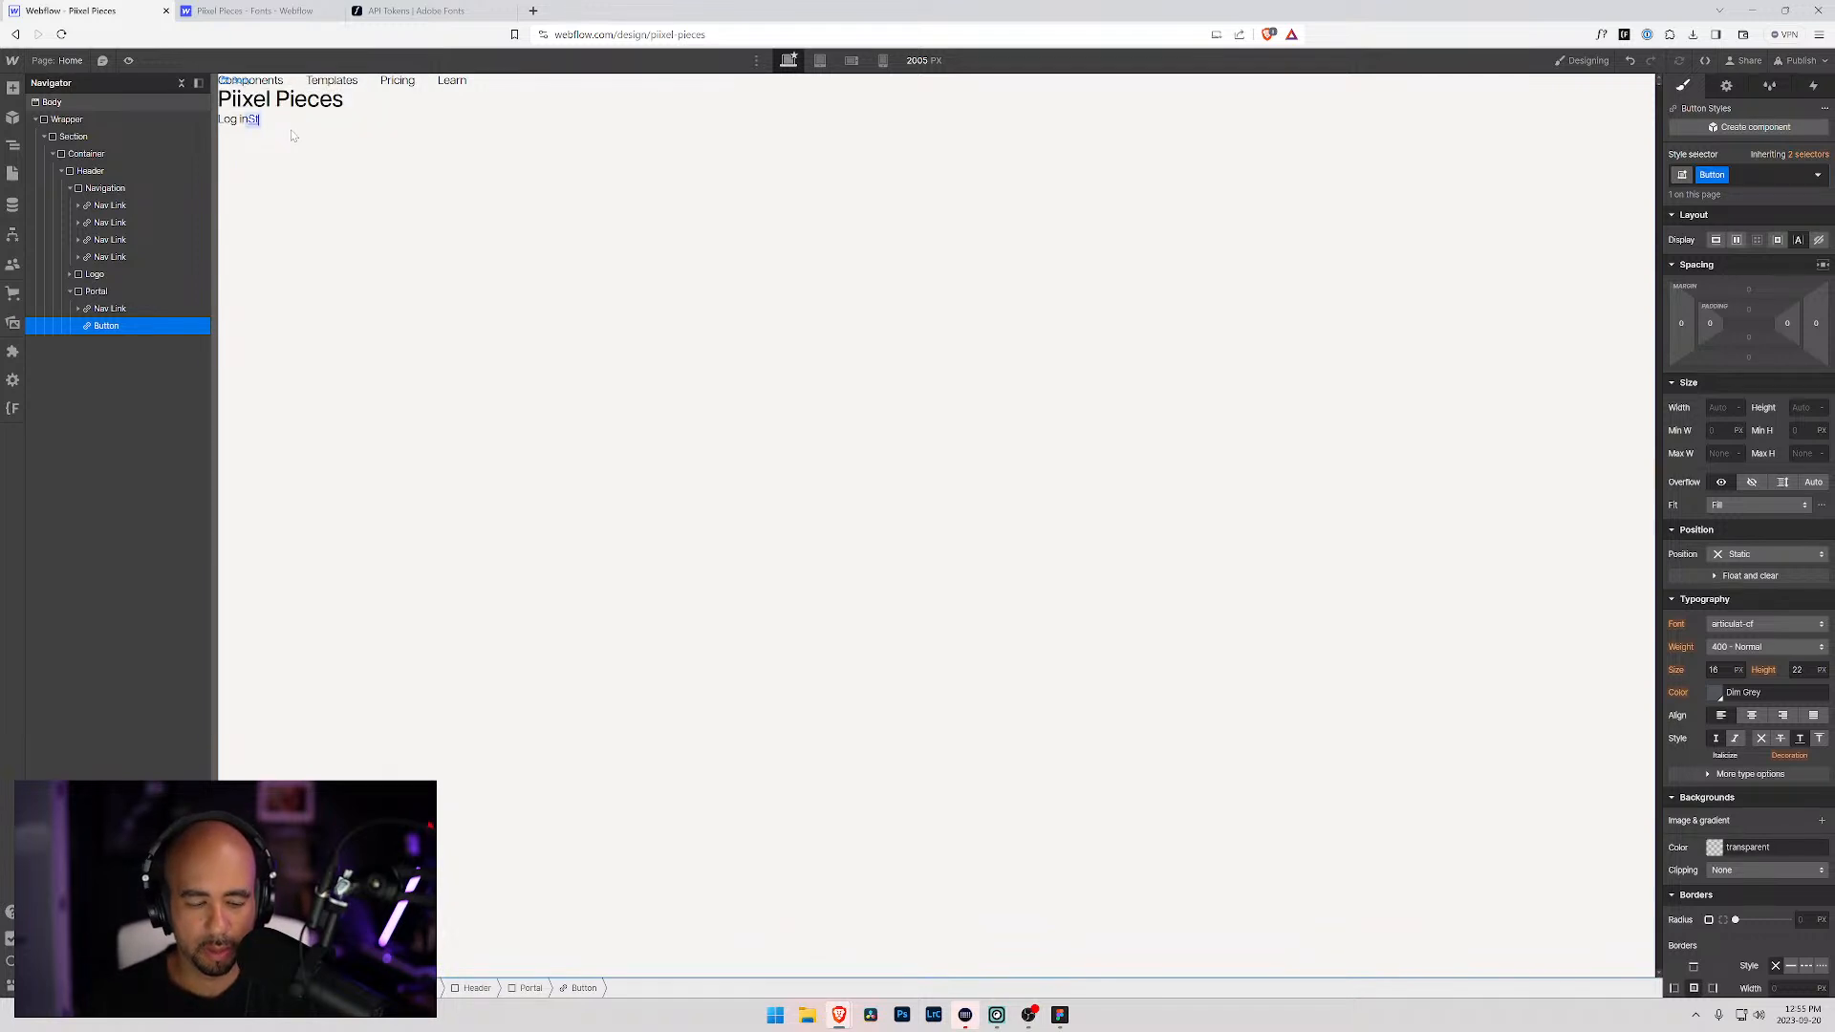
type("art free trial")
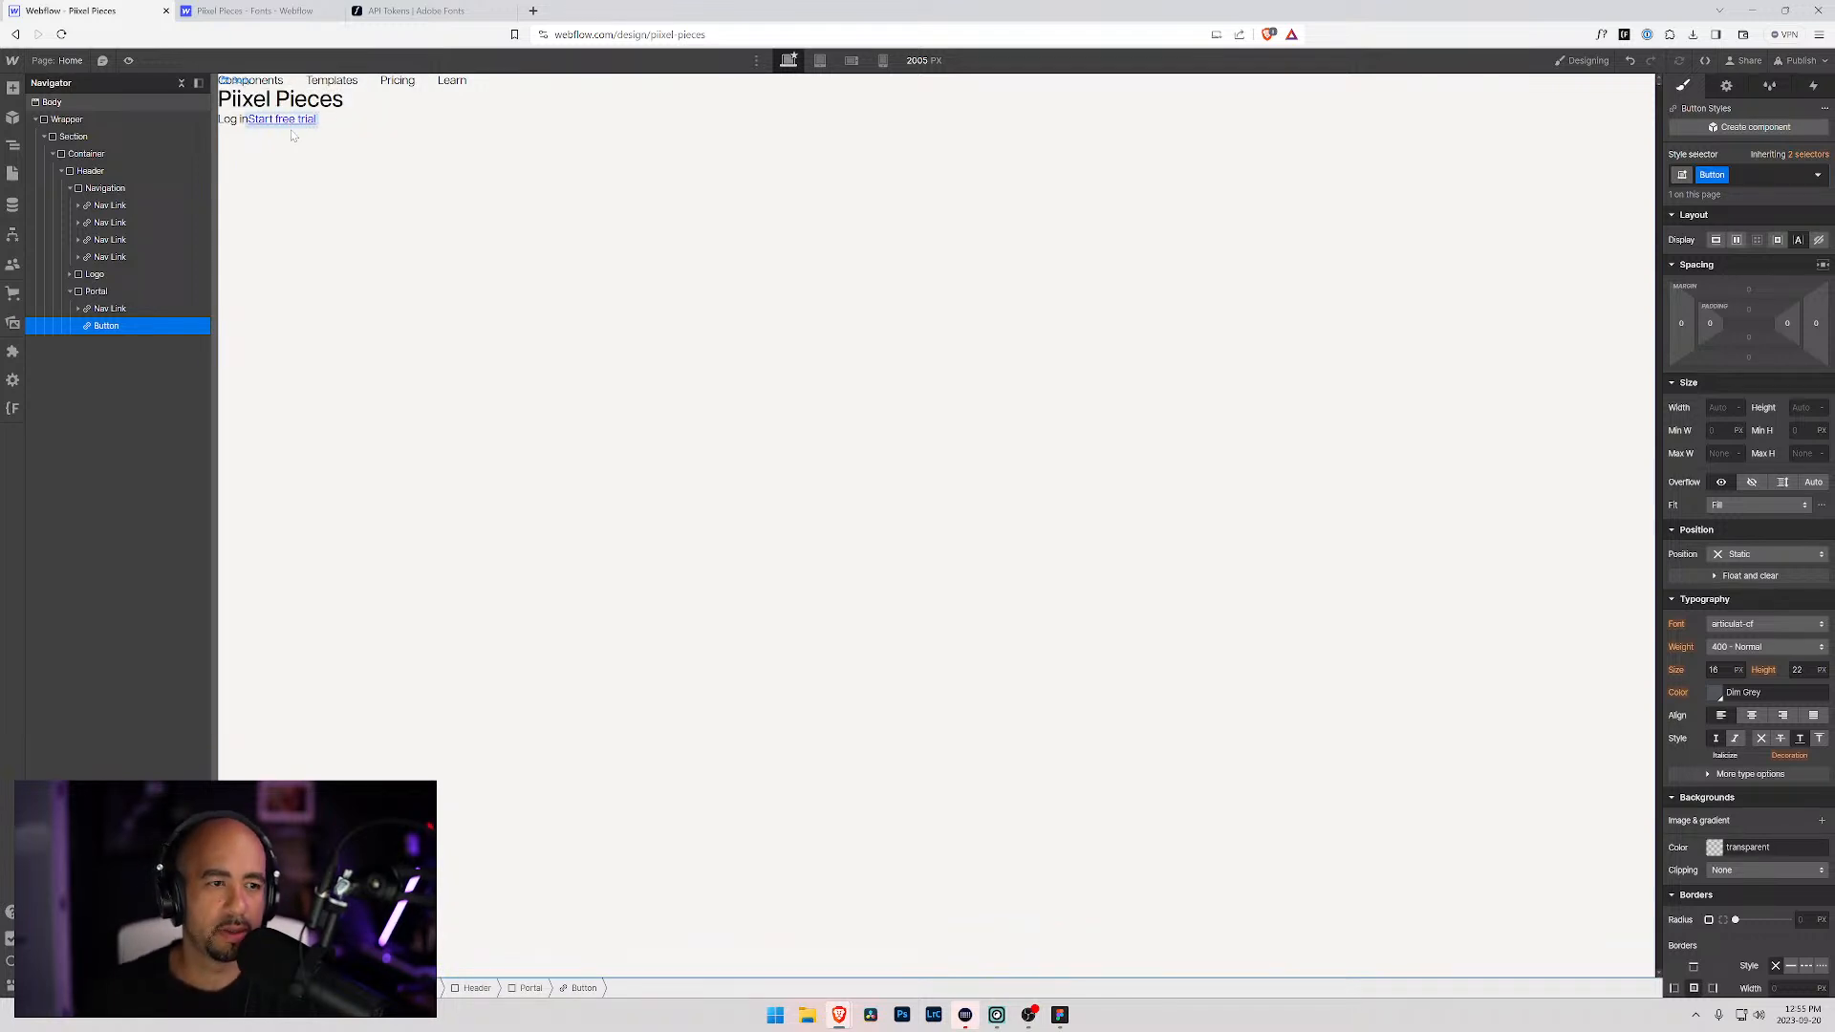
Step: Set the Header block's display to horizontal flex and justify its children with space between
left_click(70, 291)
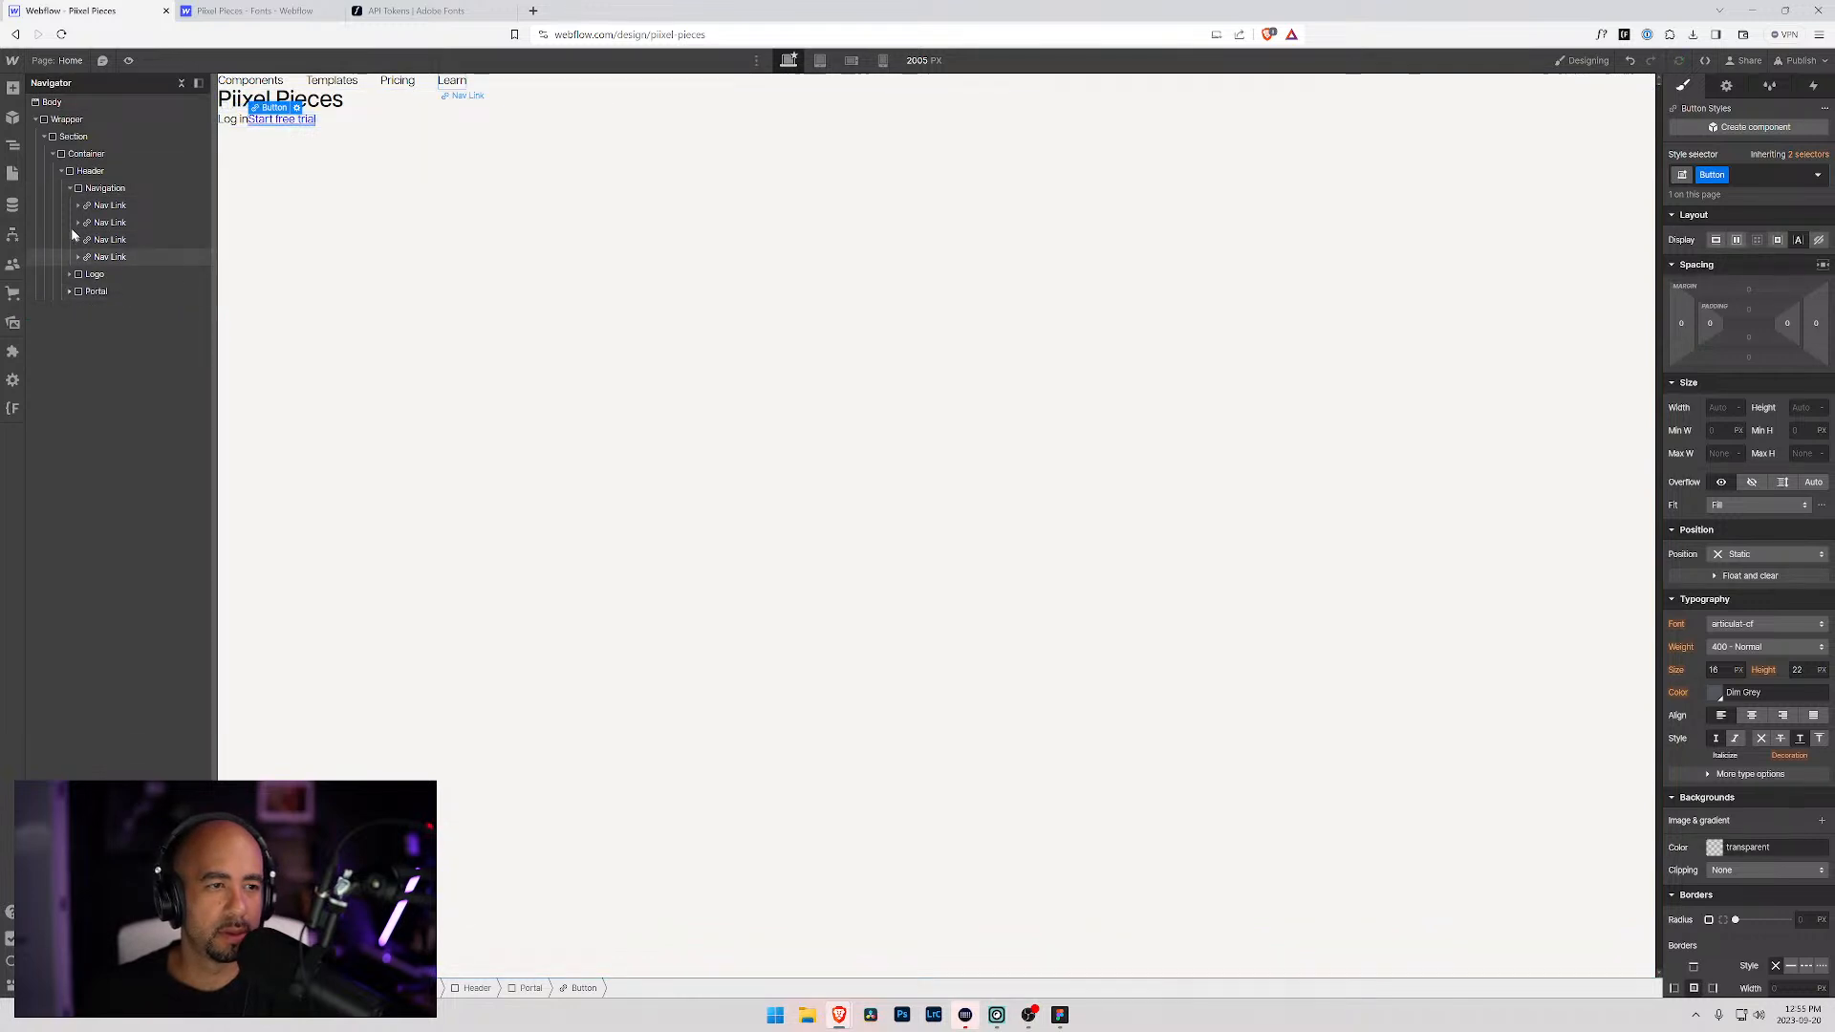
left_click(70, 189)
left_click(73, 173)
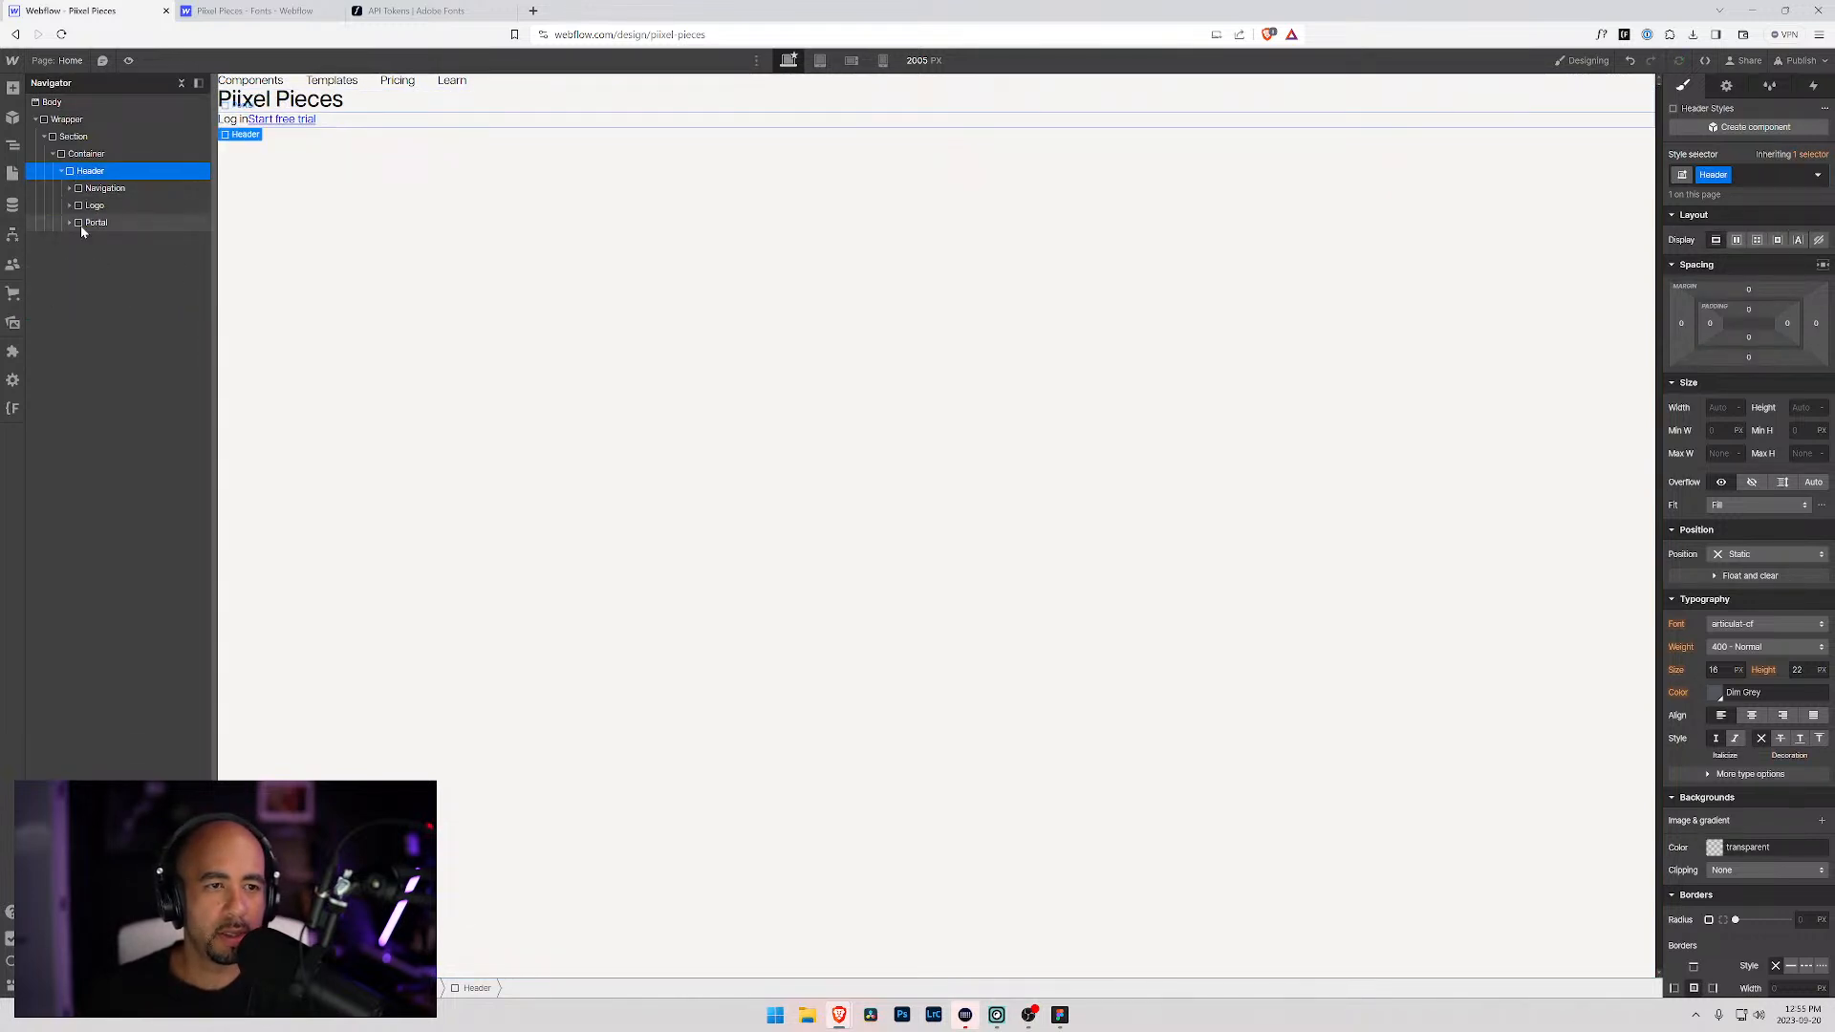
left_click(1737, 241)
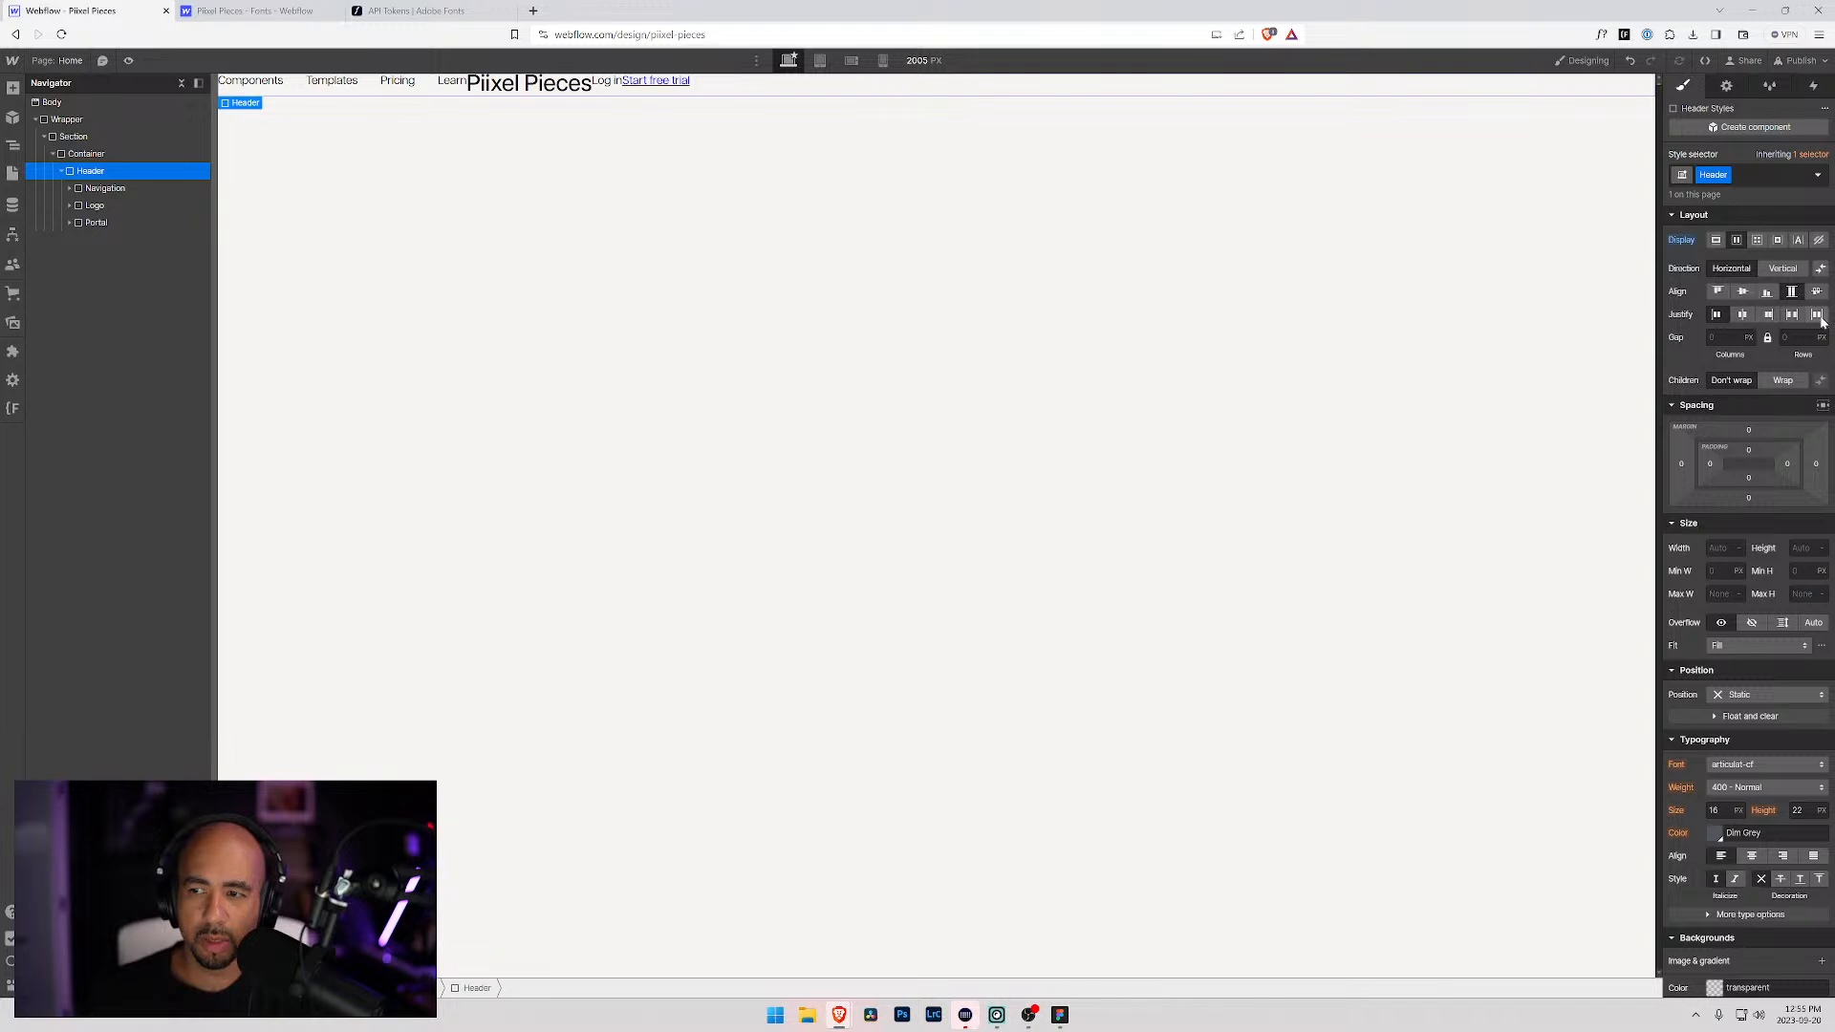
left_click(1792, 316)
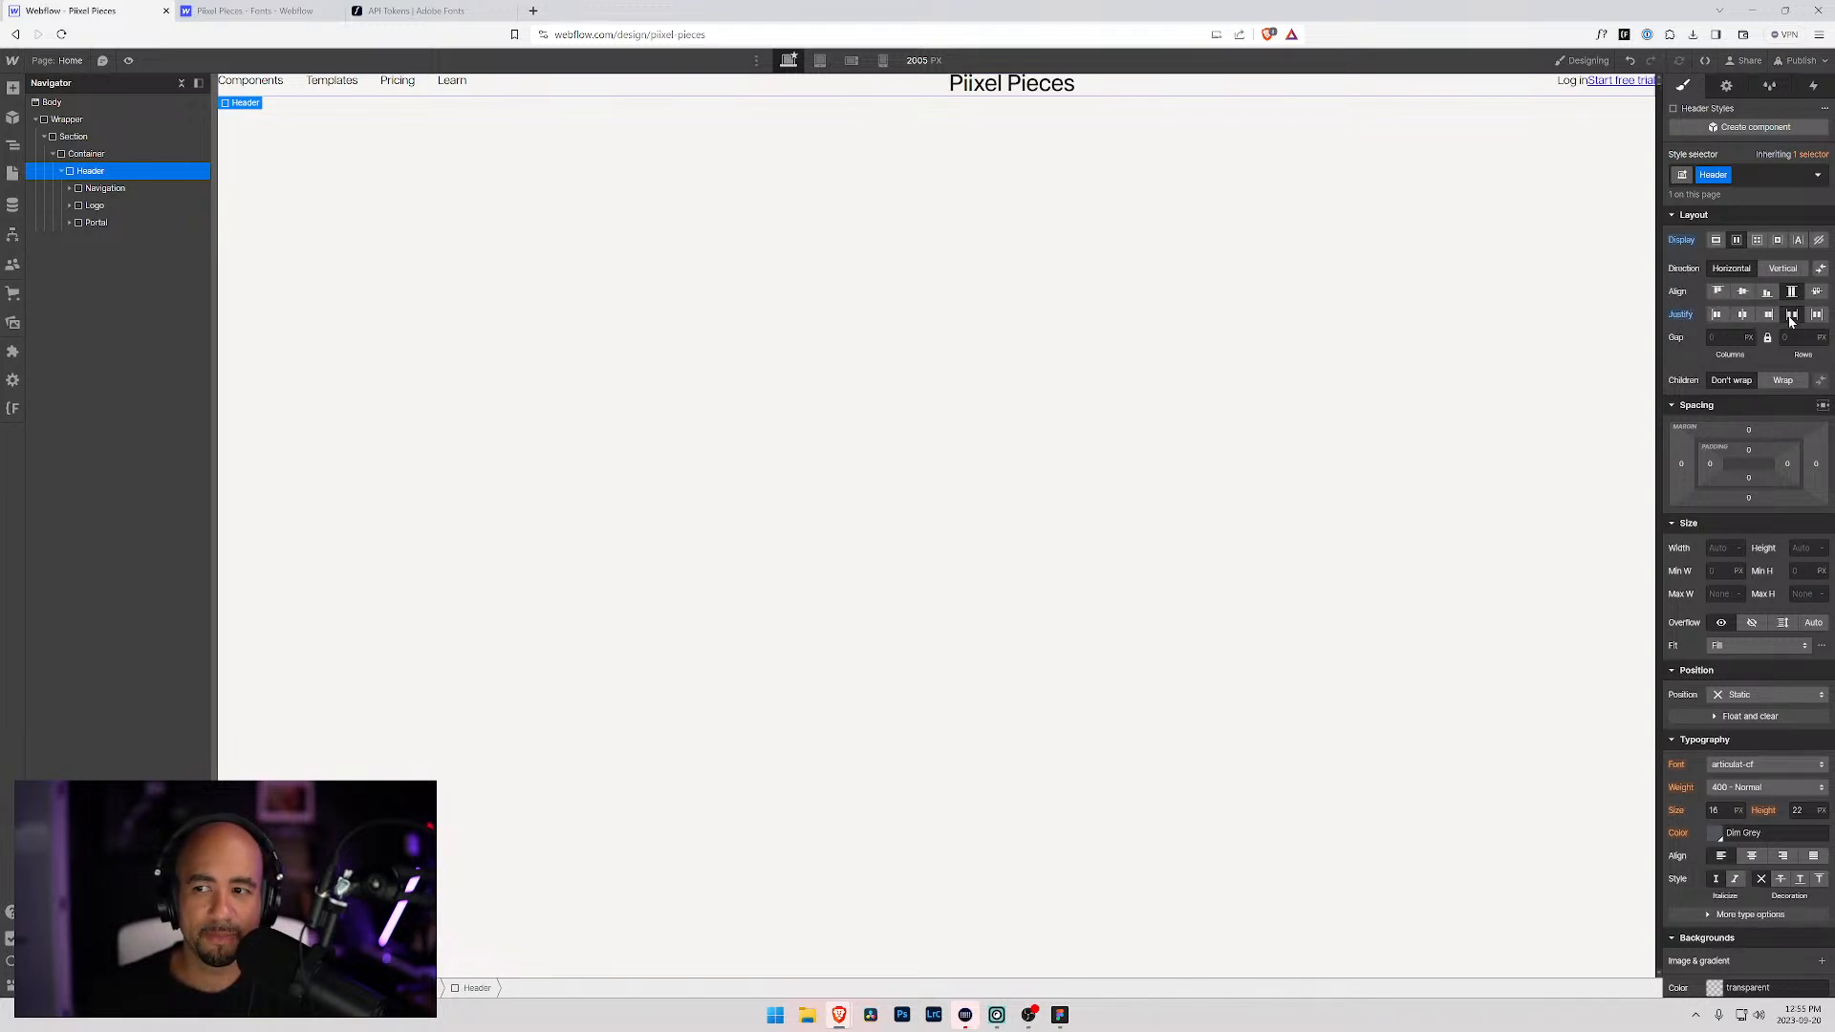
Step: Try center and space around justification on the Header, compare its child blocks, and restore space between
left_click(1742, 316)
left_click(1817, 316)
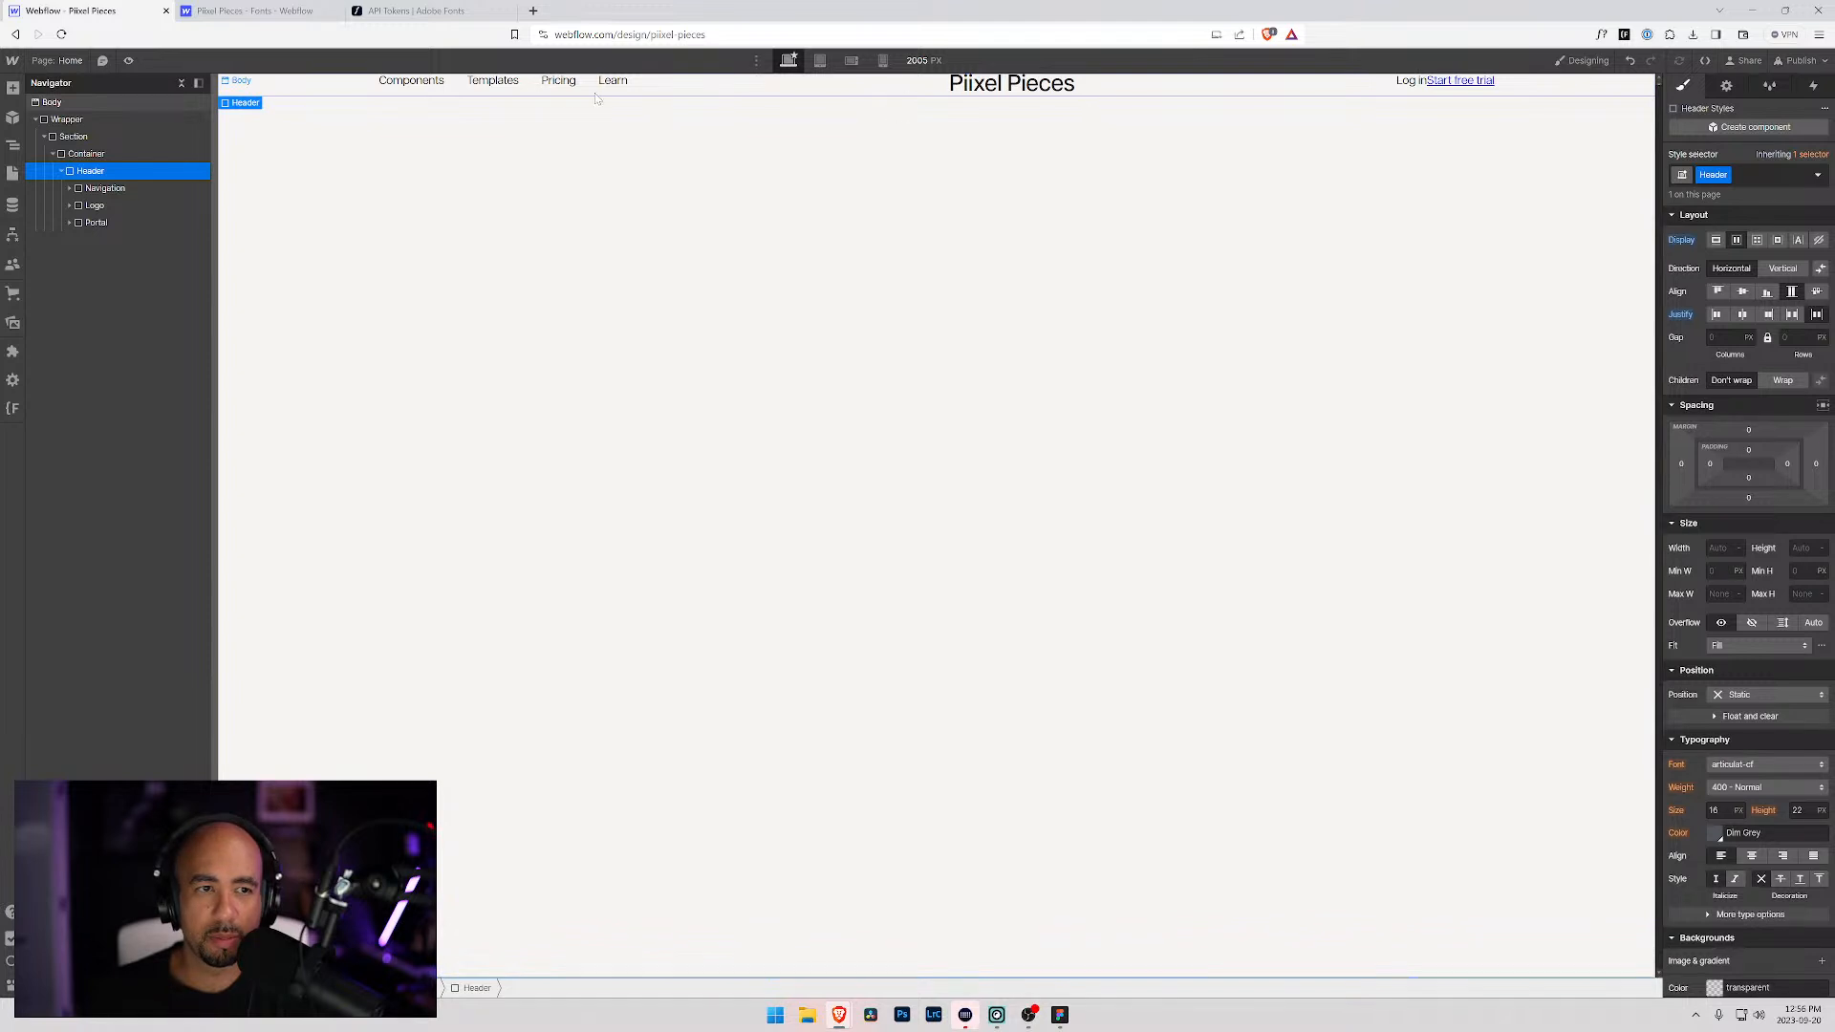
left_click(86, 153)
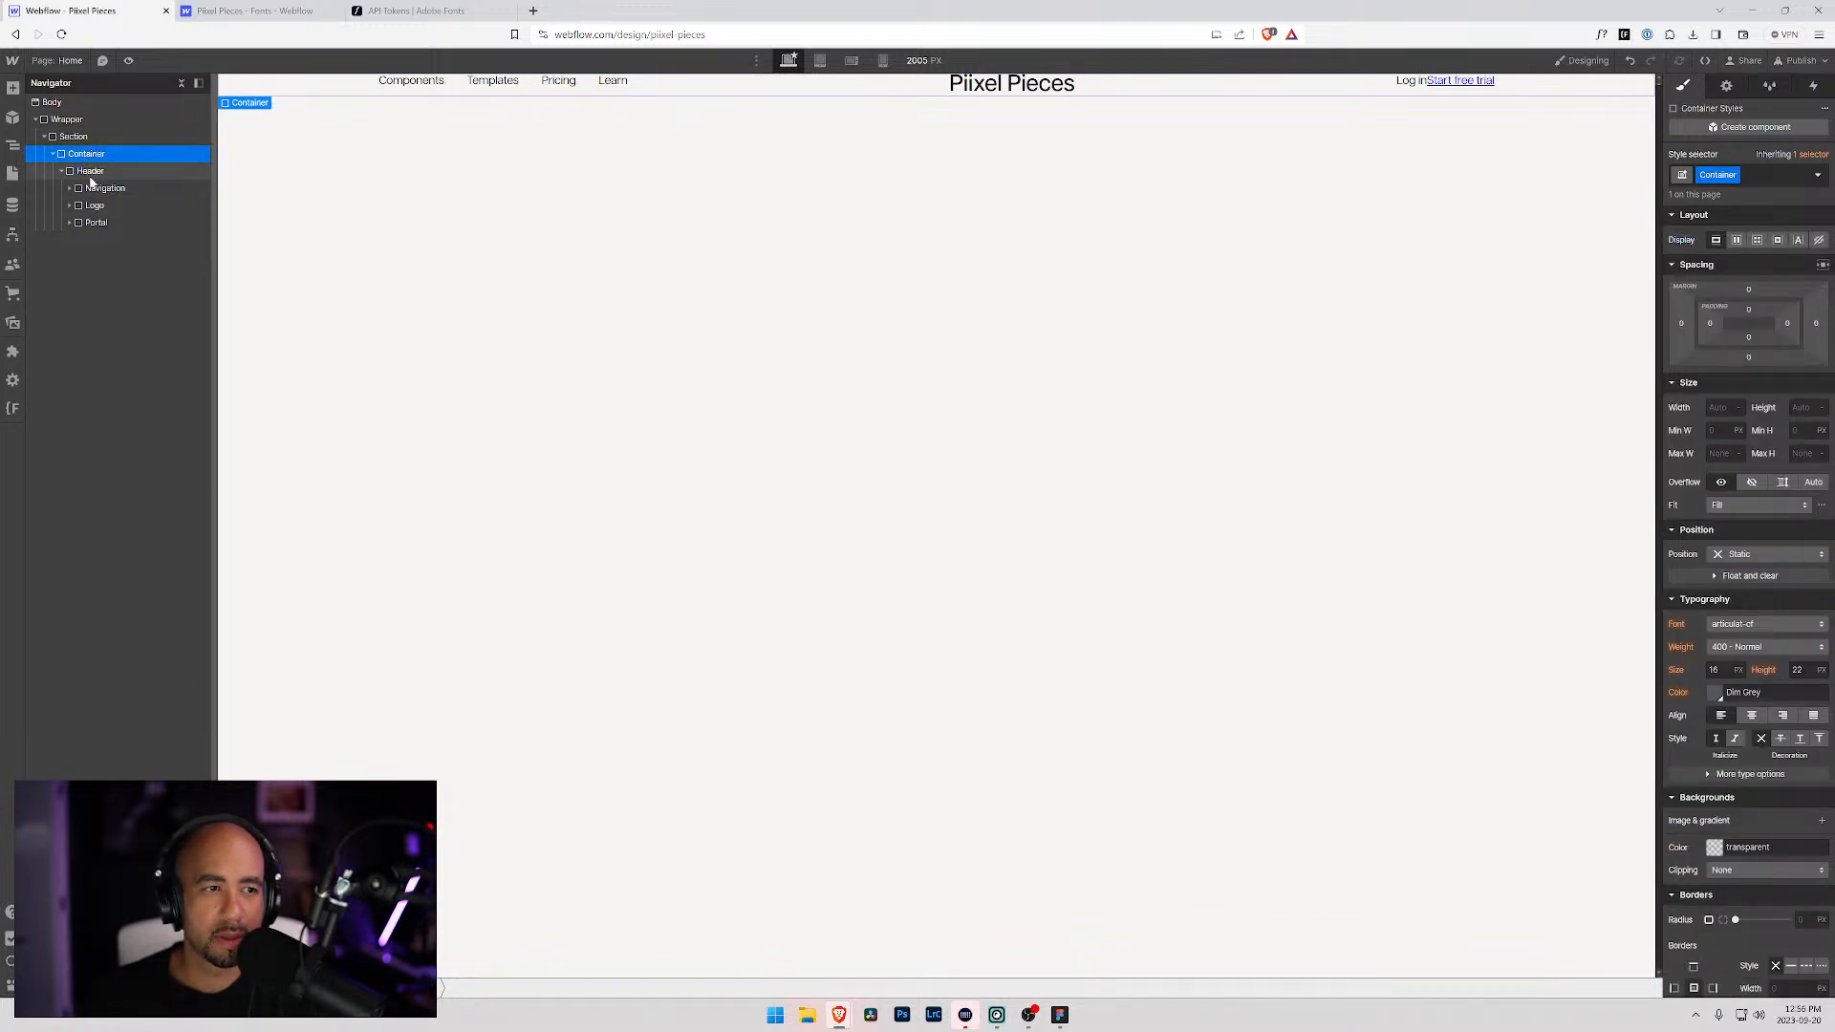
left_click(86, 171)
left_click(93, 188)
left_click(92, 205)
left_click(93, 222)
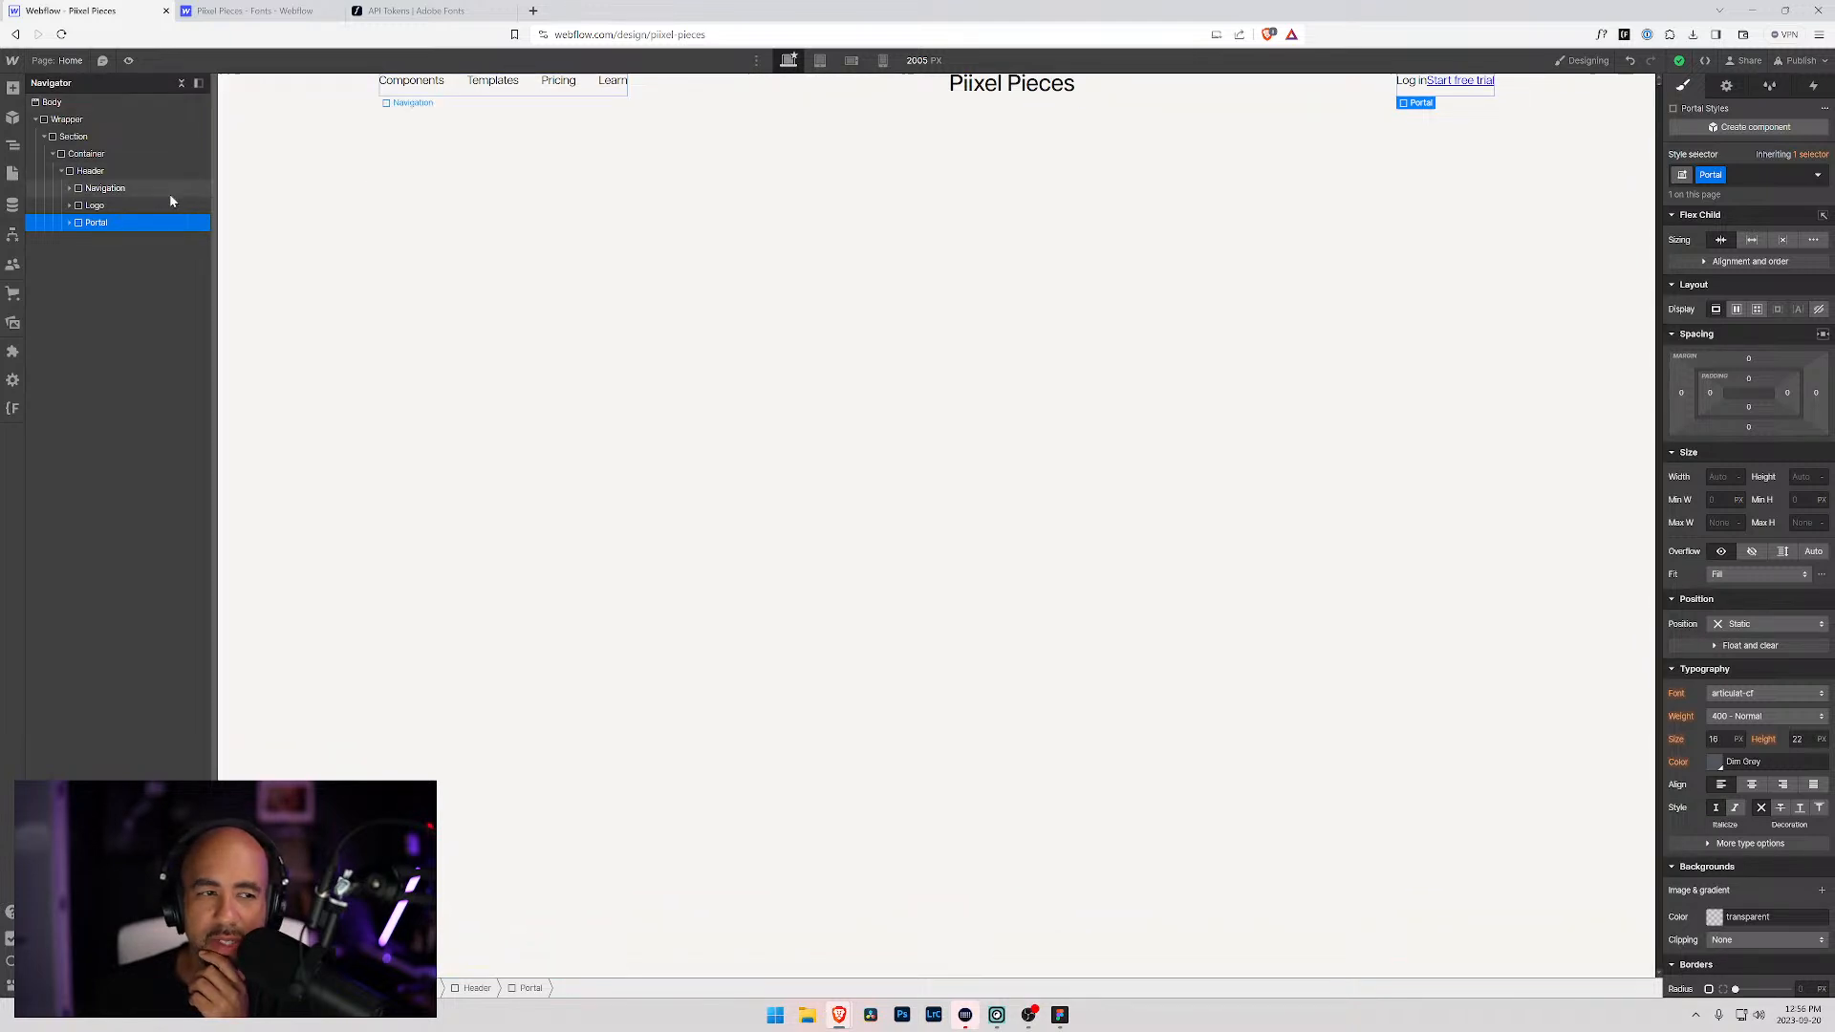
left_click(105, 188)
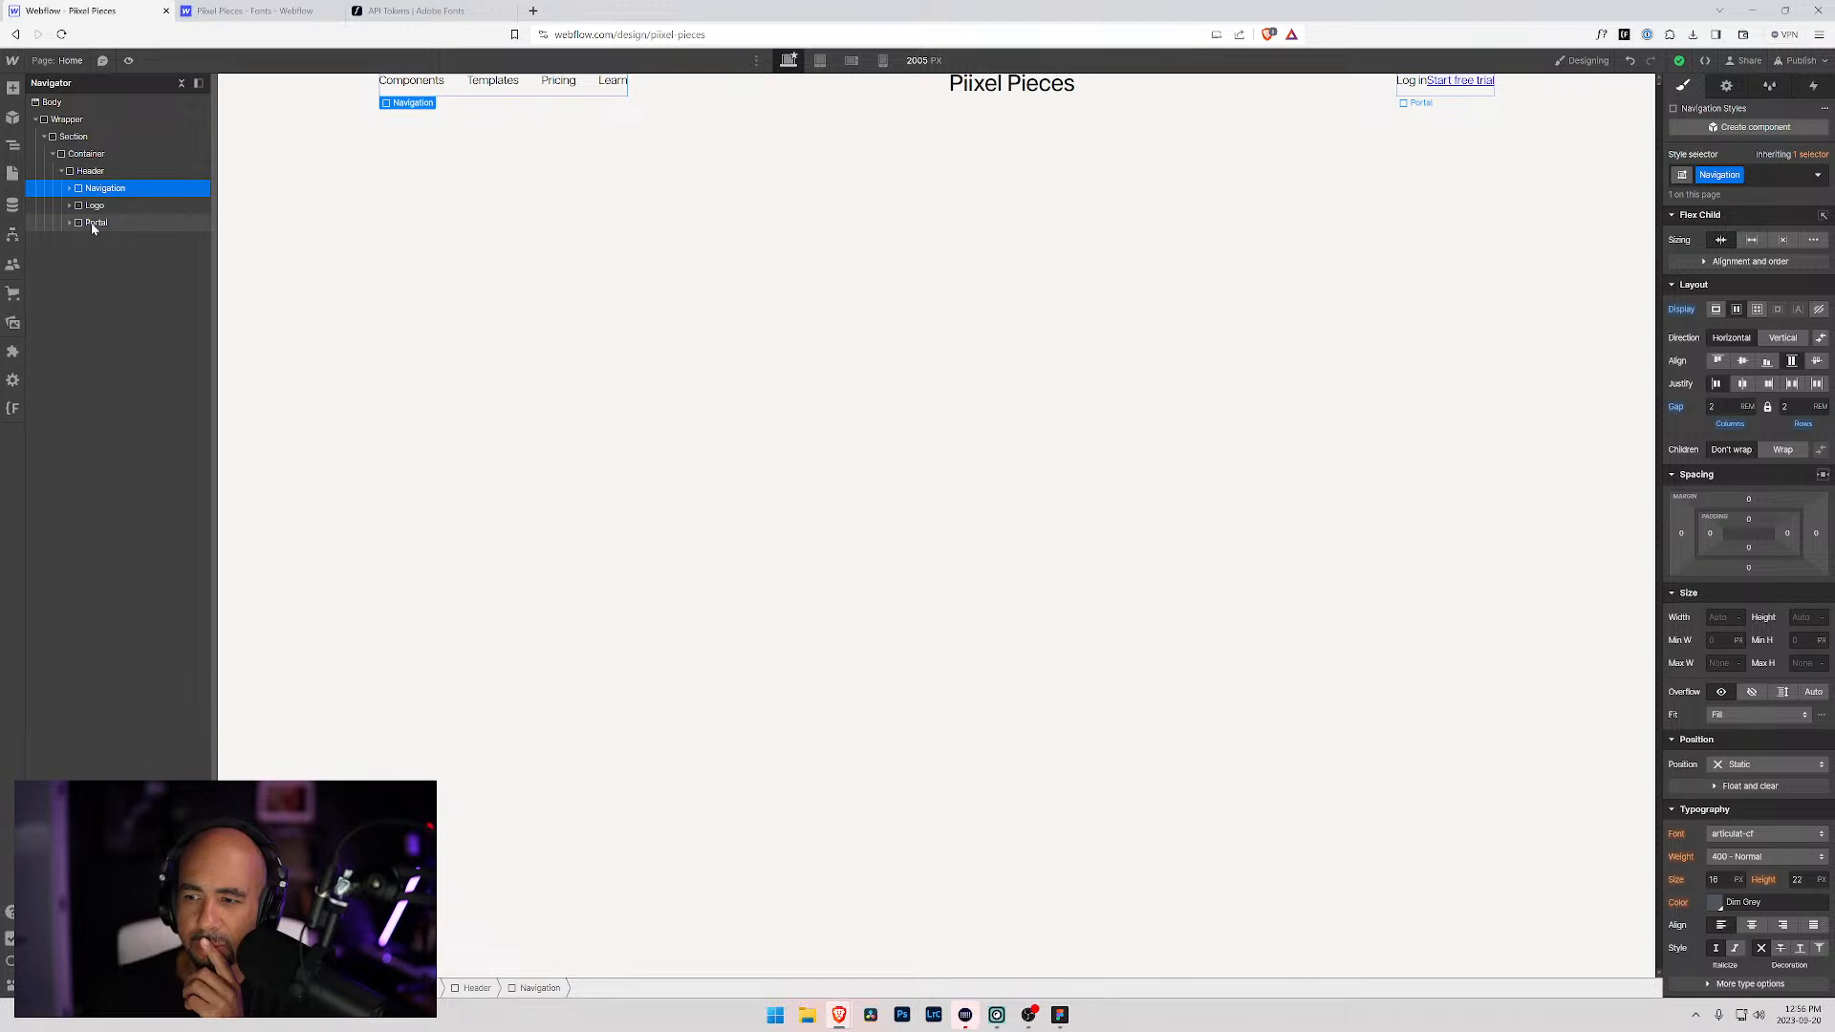
left_click(94, 172)
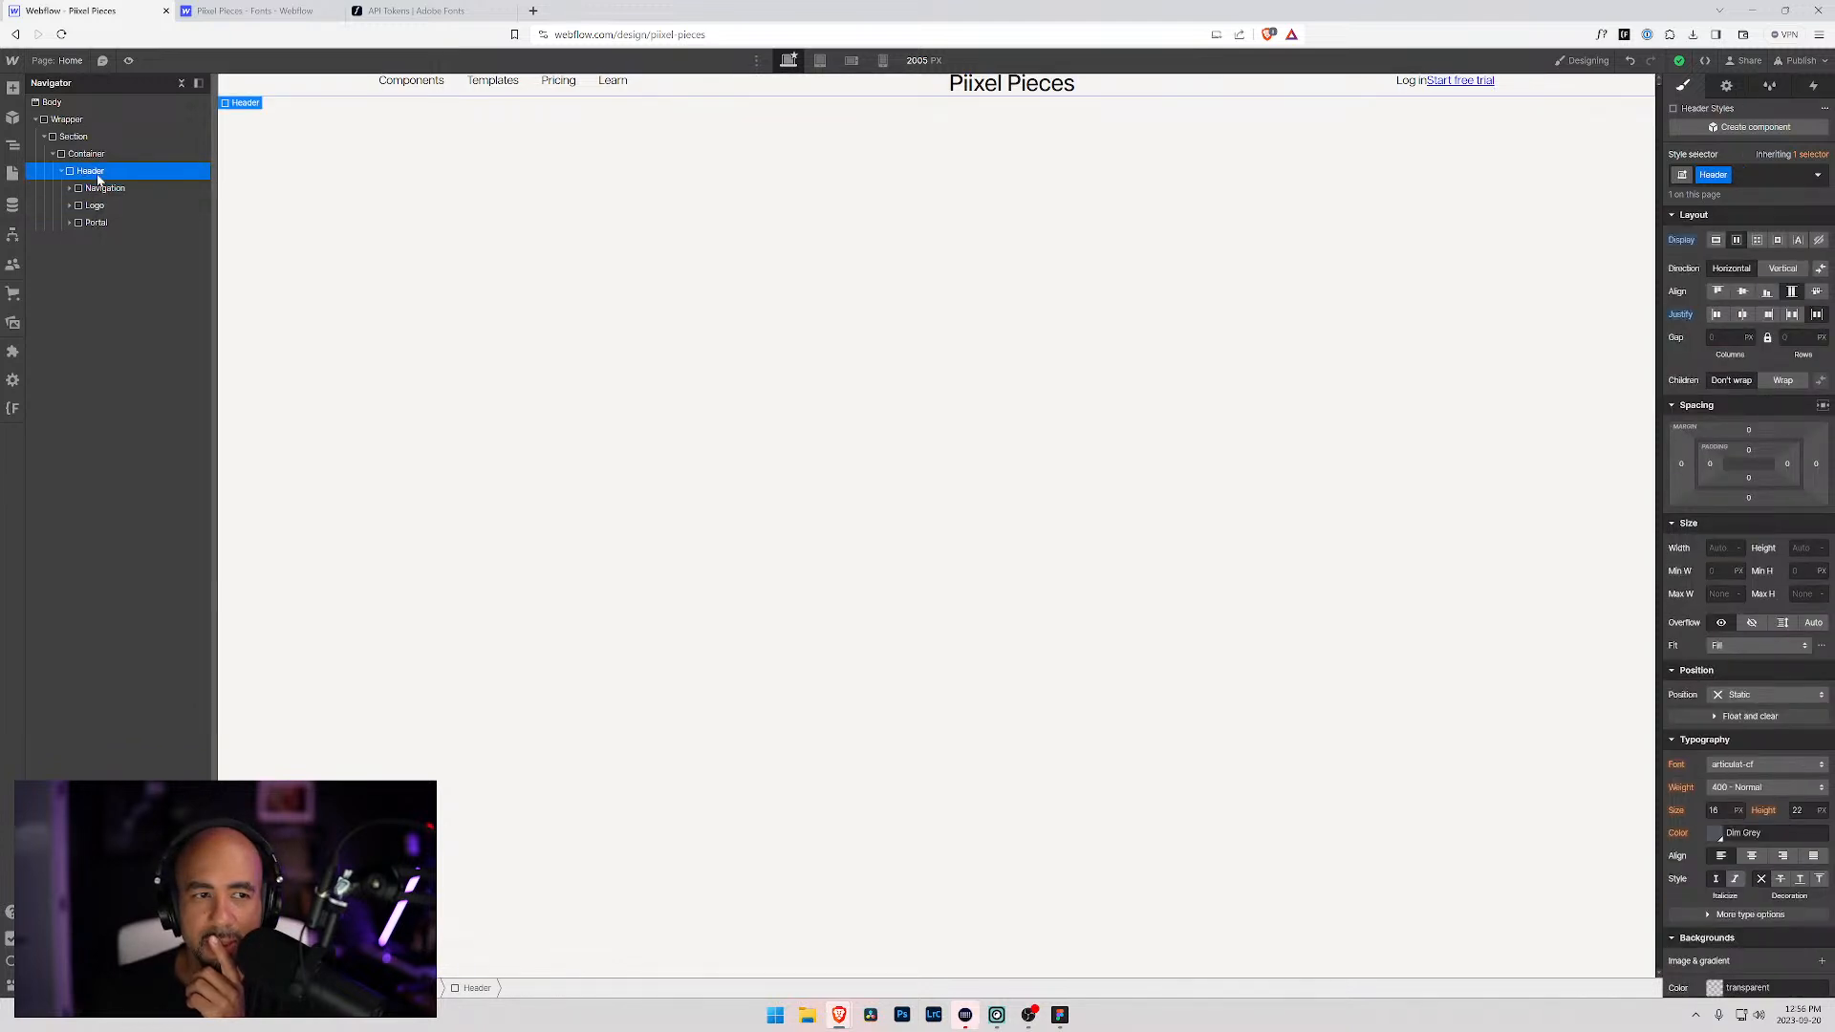
left_click(1793, 318)
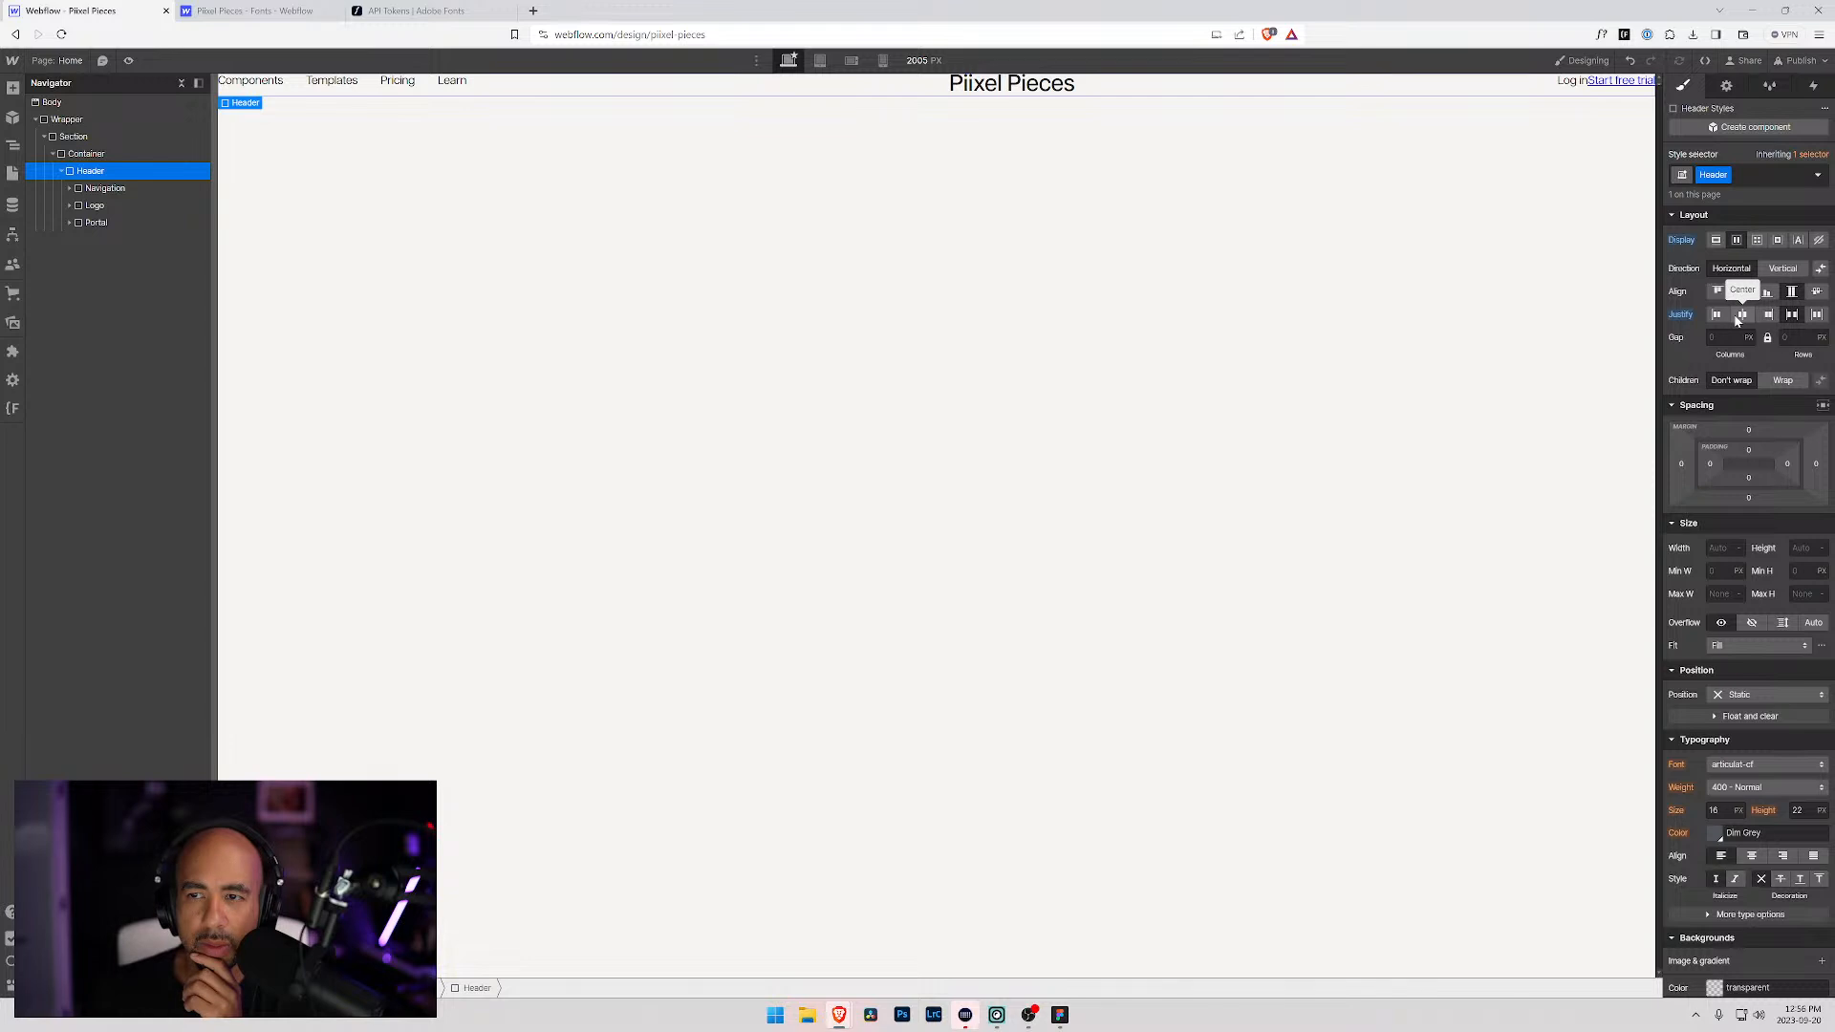
Step: Compare the Navigation and Portal blocks in the Header, and set the Navigation block's width to 500 px
left_click(82, 190)
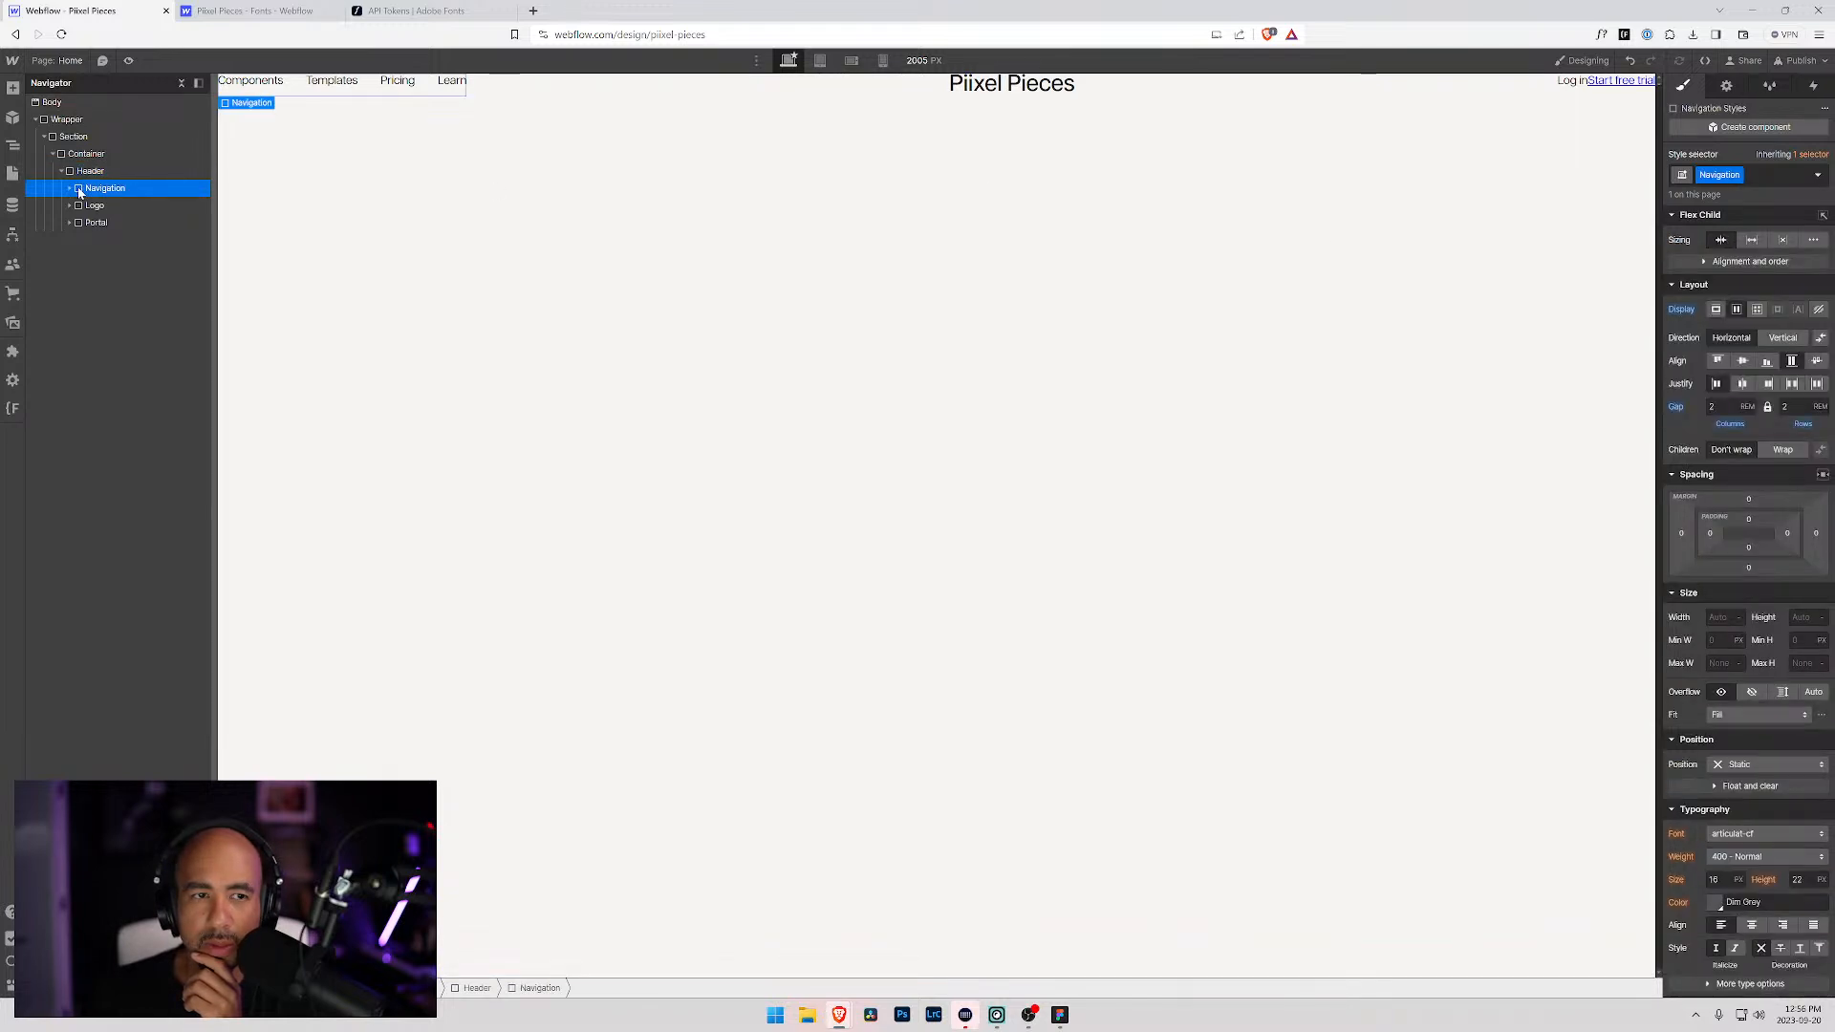
left_click(79, 228)
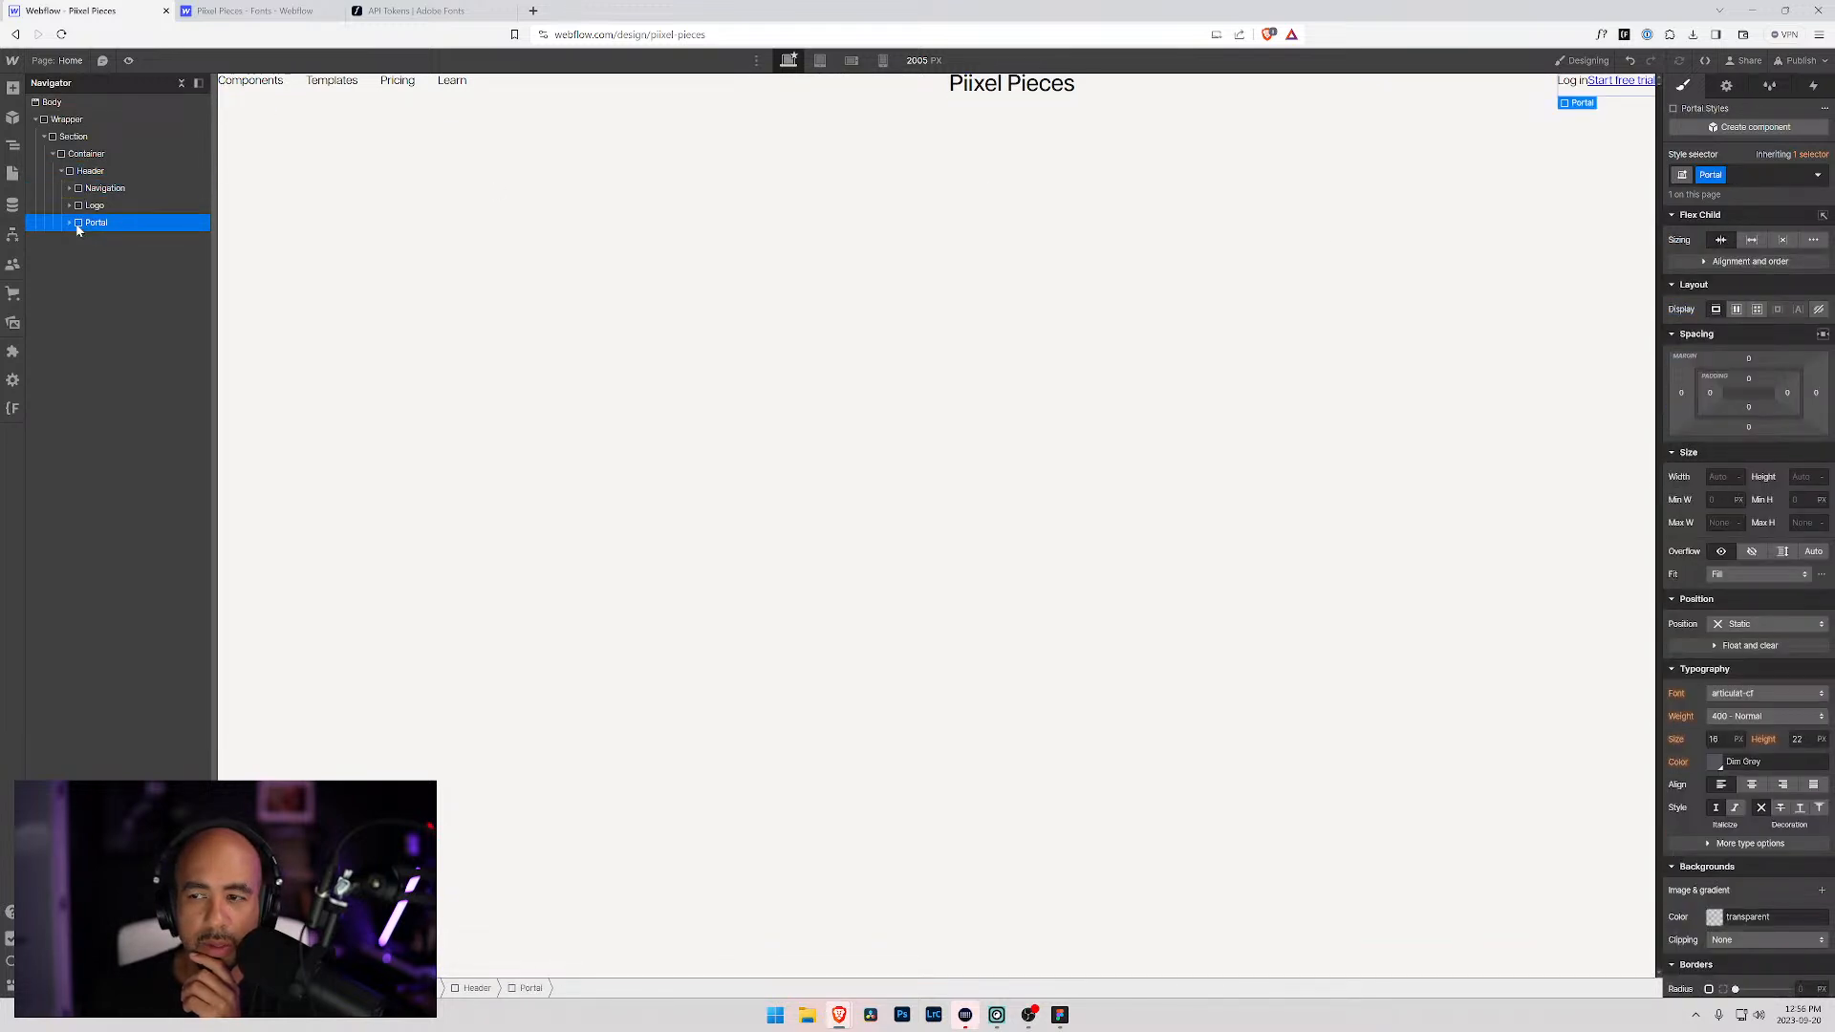
left_click(82, 190)
left_click(82, 223)
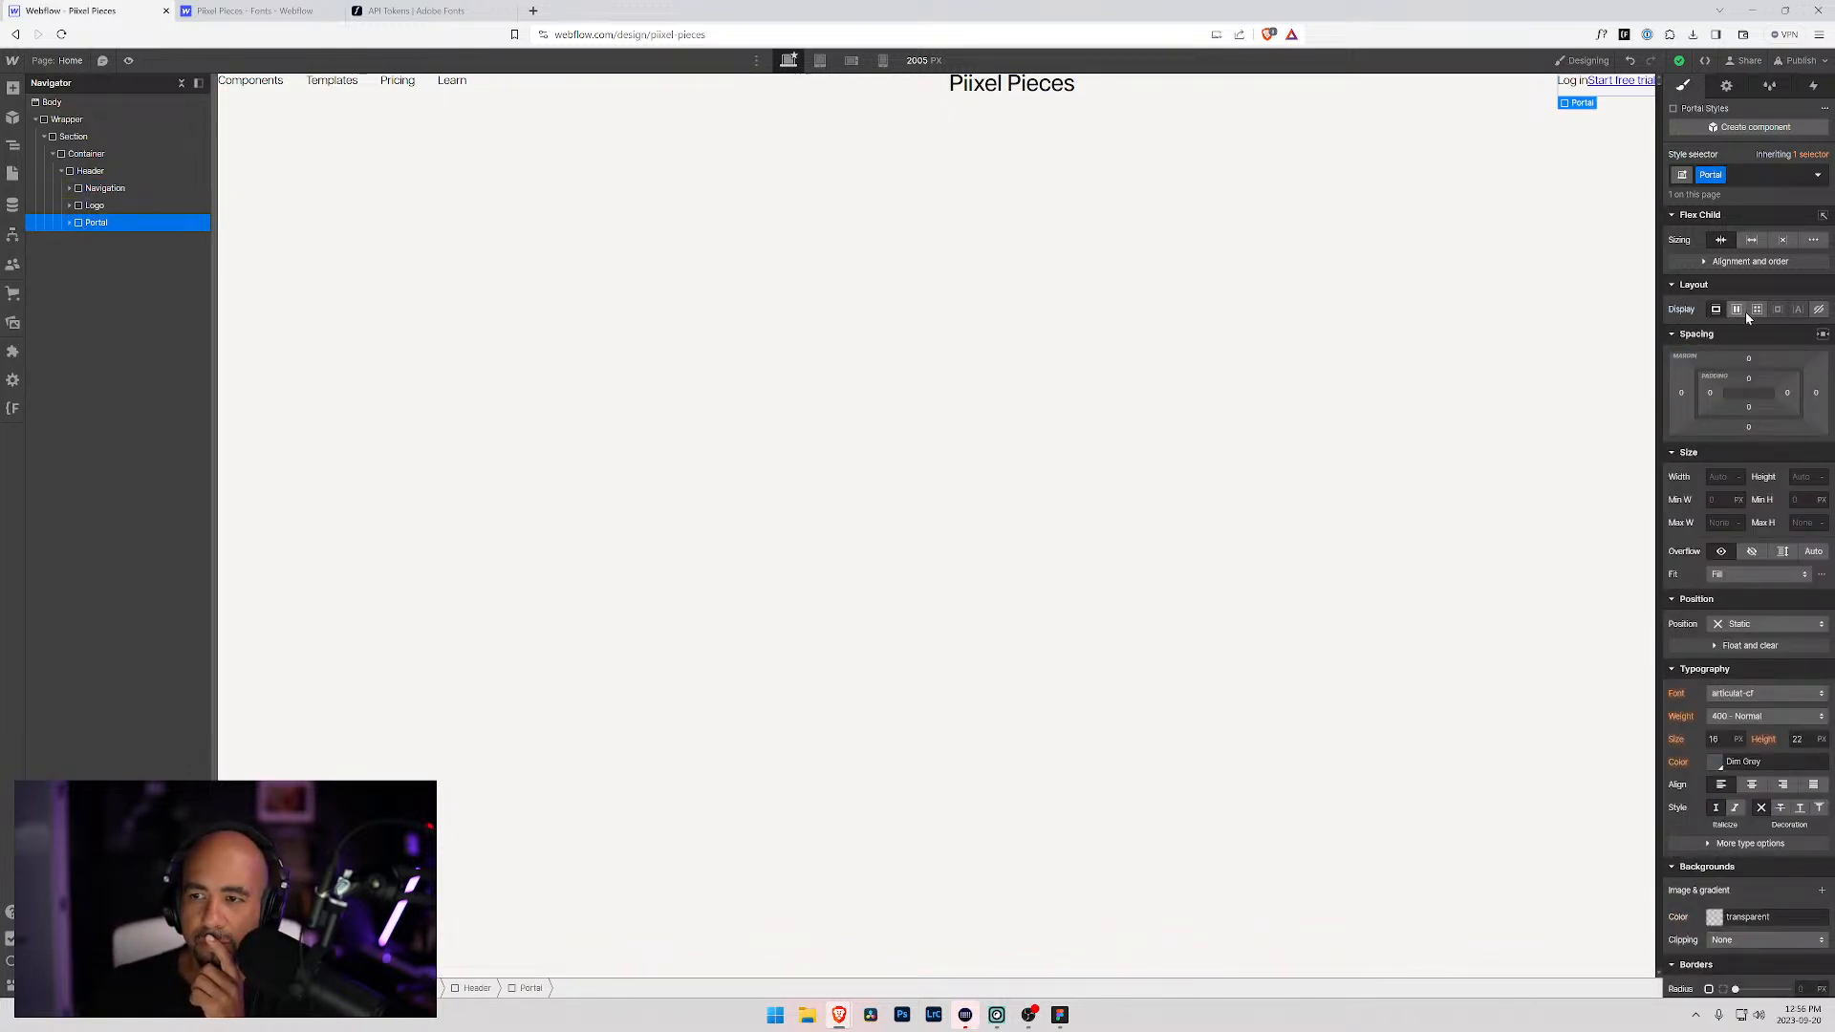
left_click(95, 191)
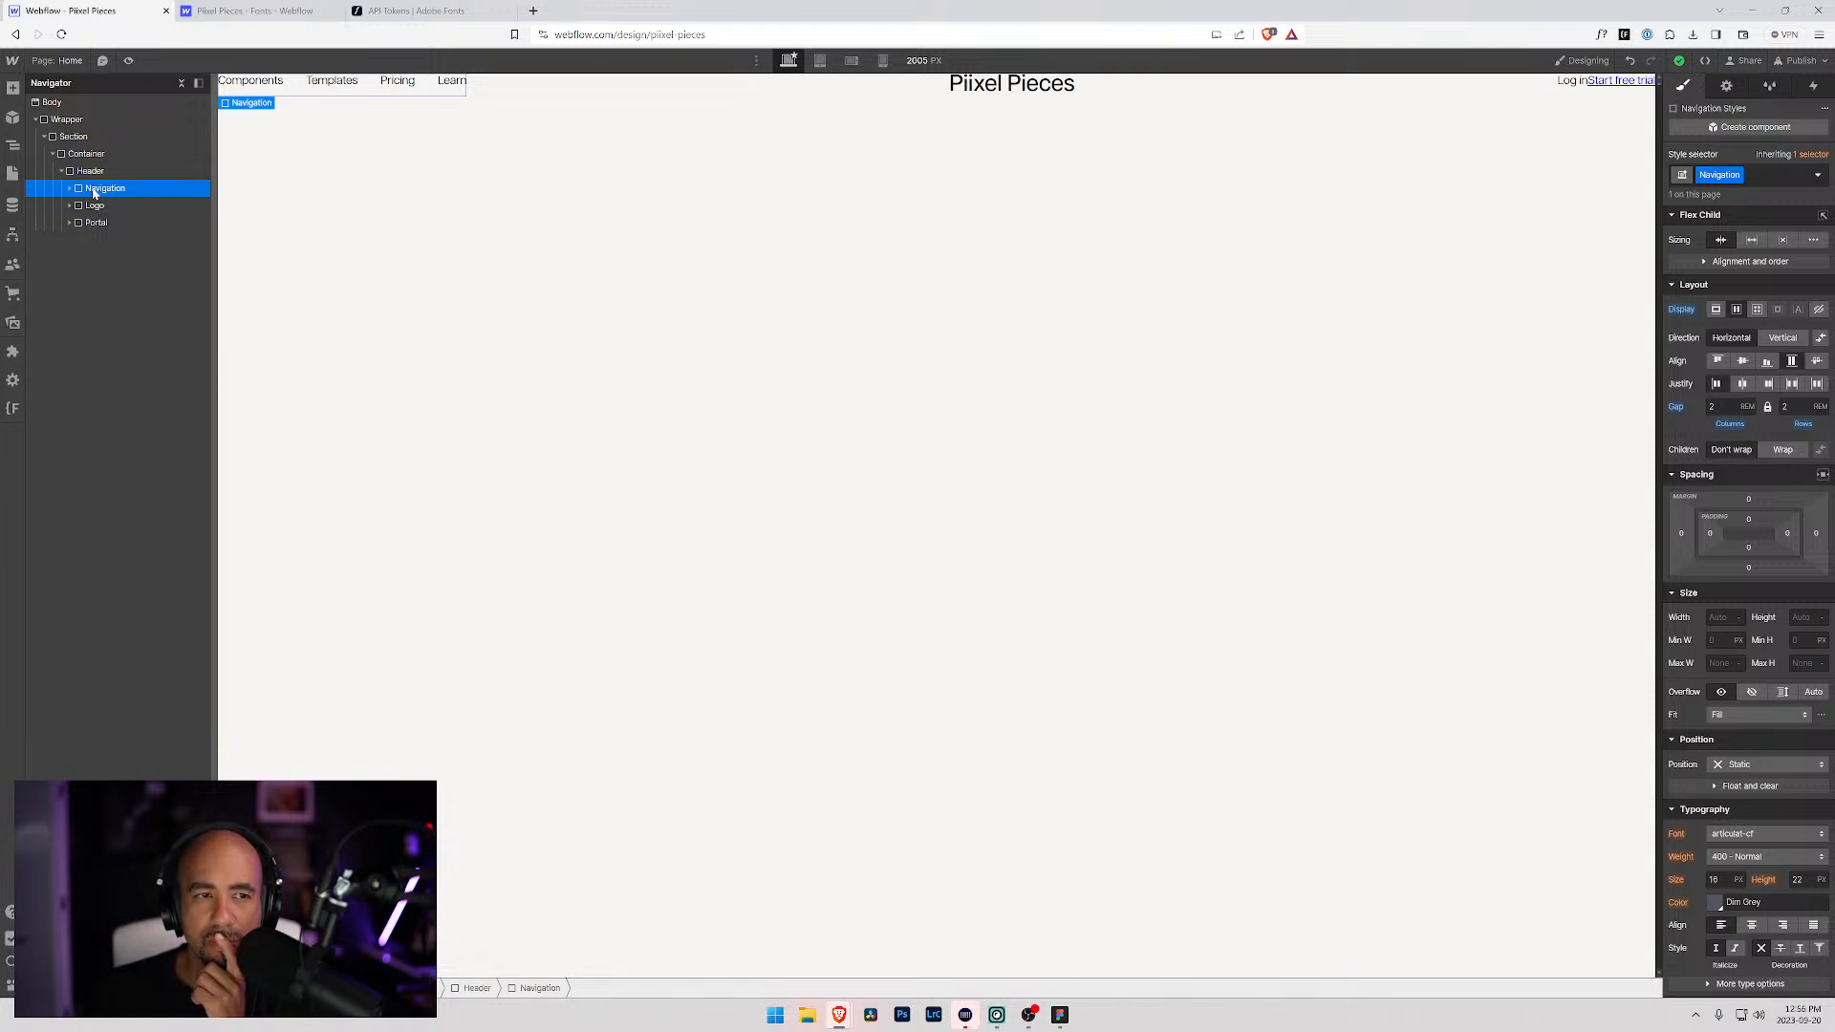
left_click(1719, 616)
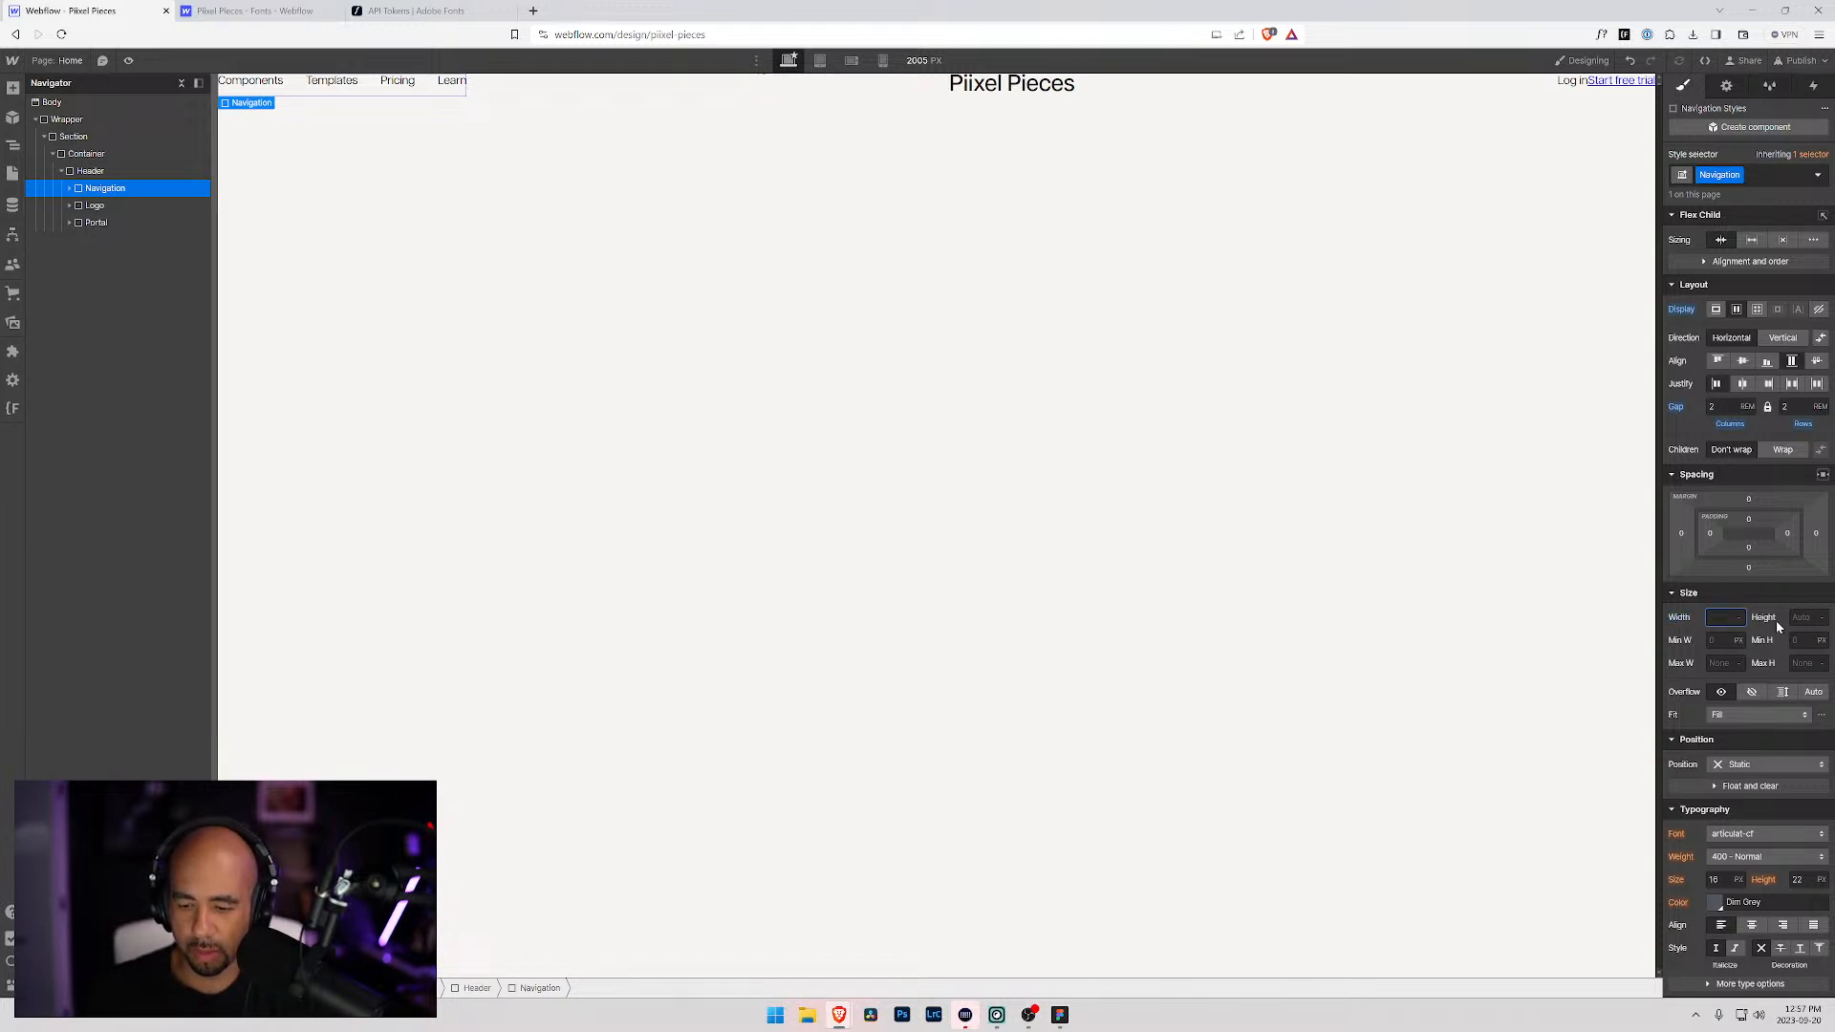
type("0")
key("Return")
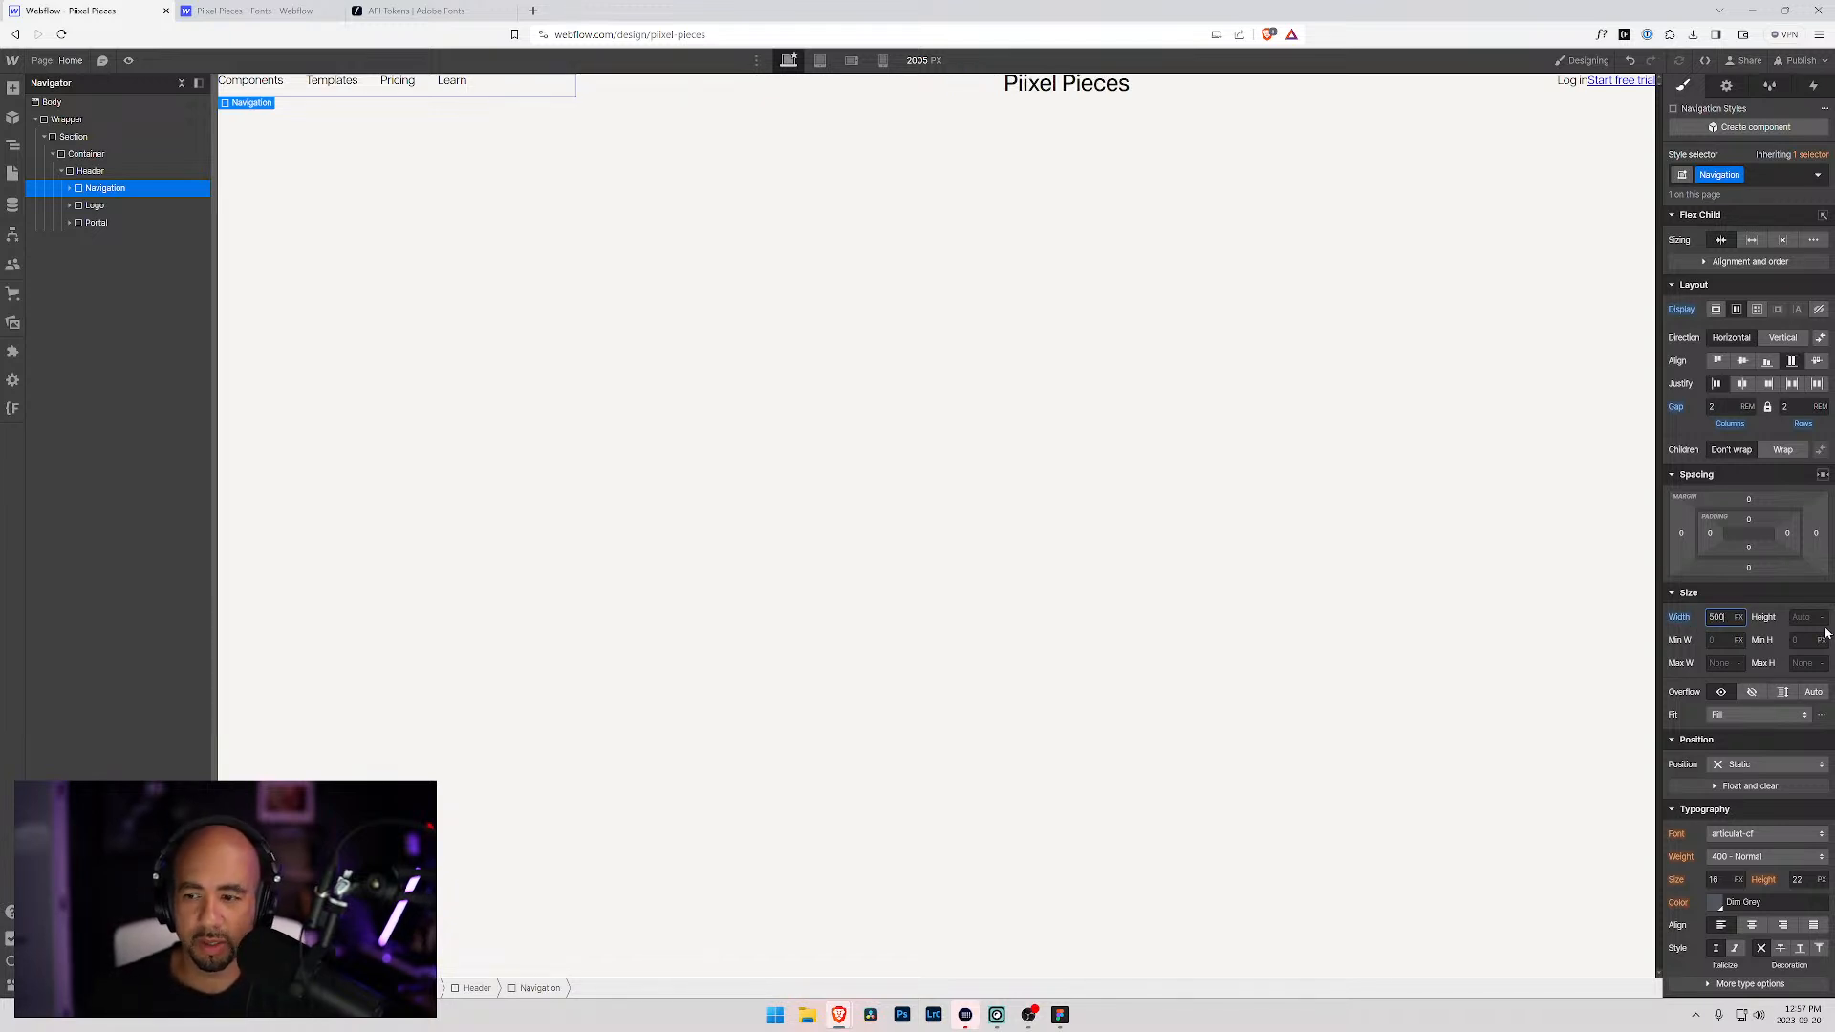
Step: Set the Portal block's width to 500 px
left_click(96, 221)
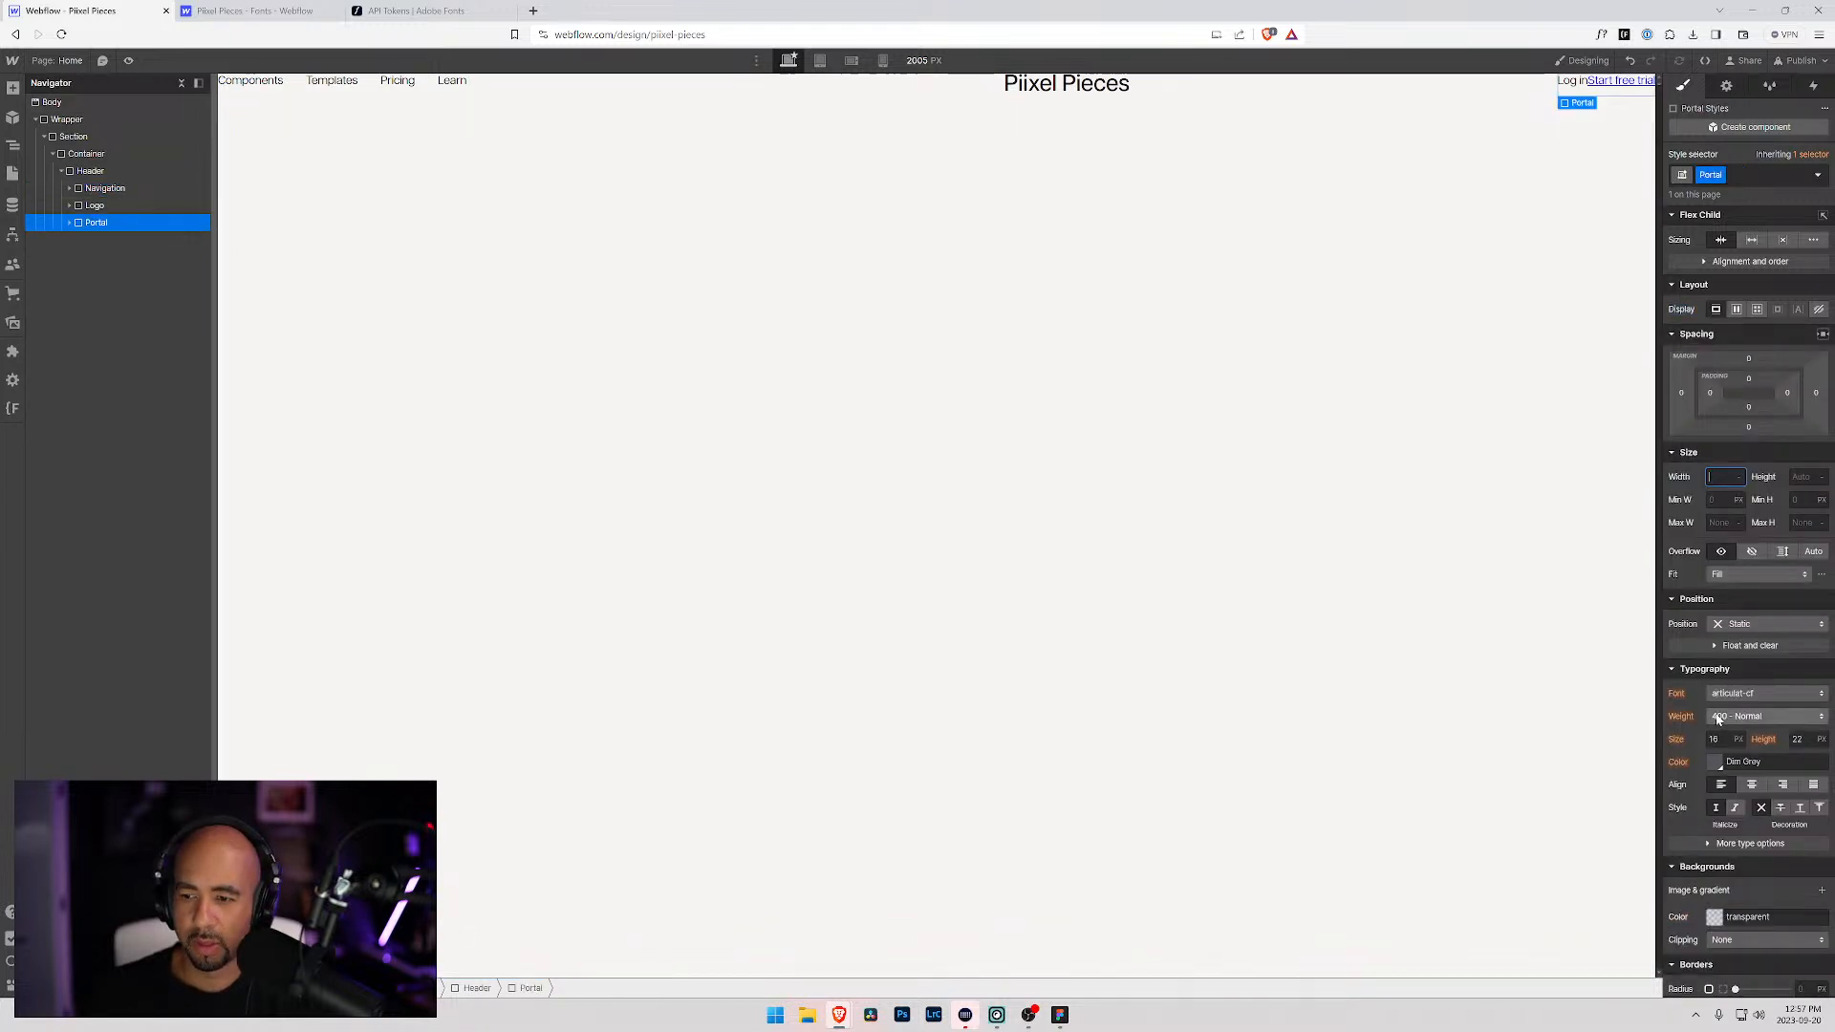
type("50")
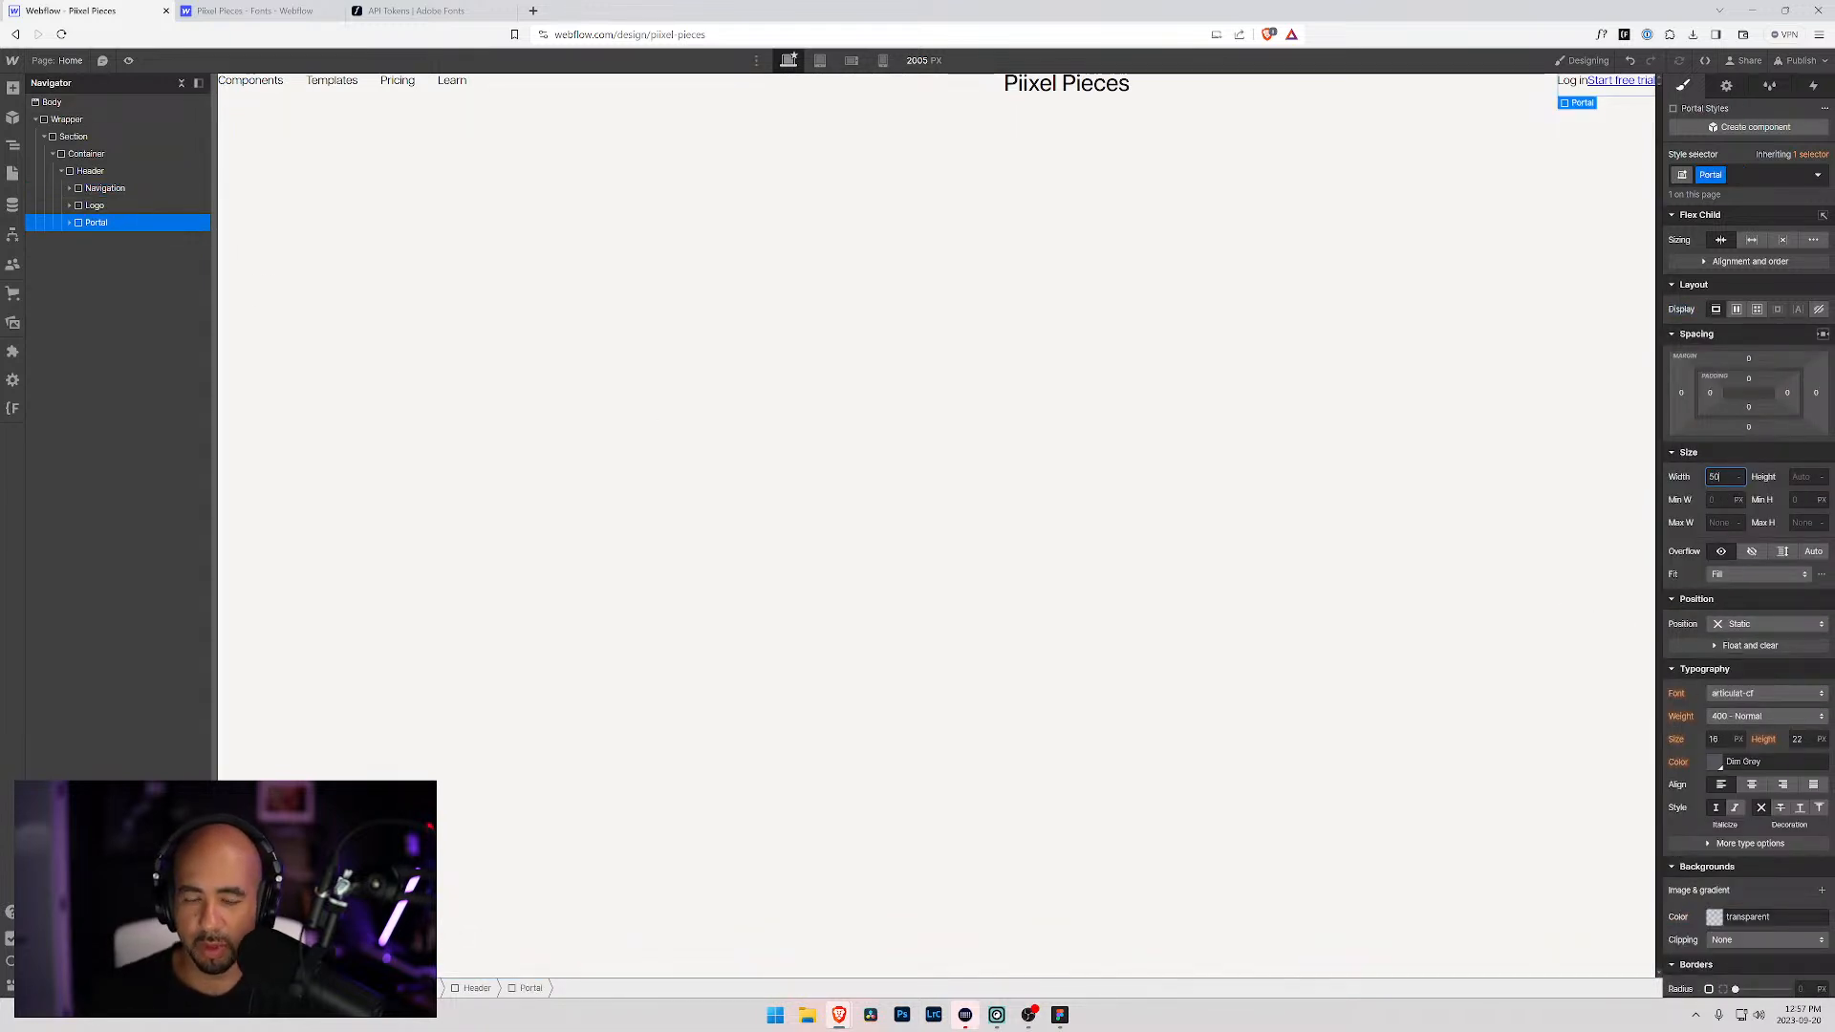
type("0")
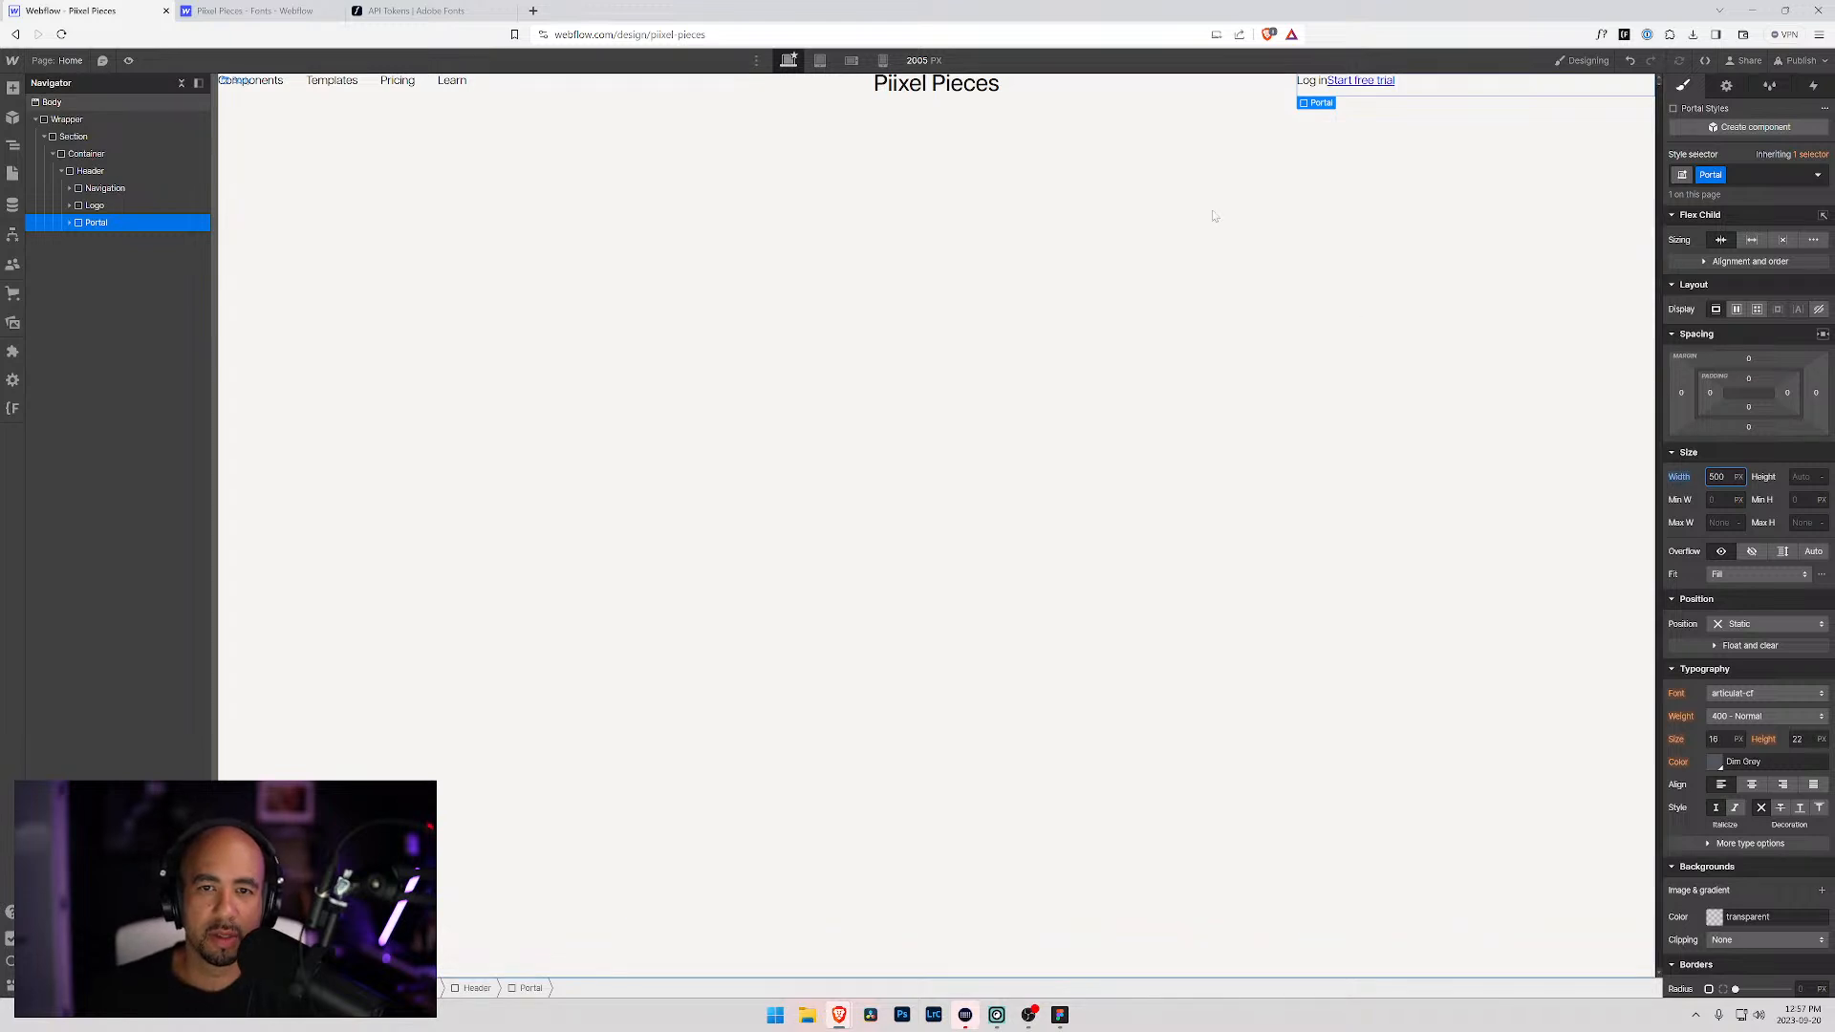
left_click(1229, 221)
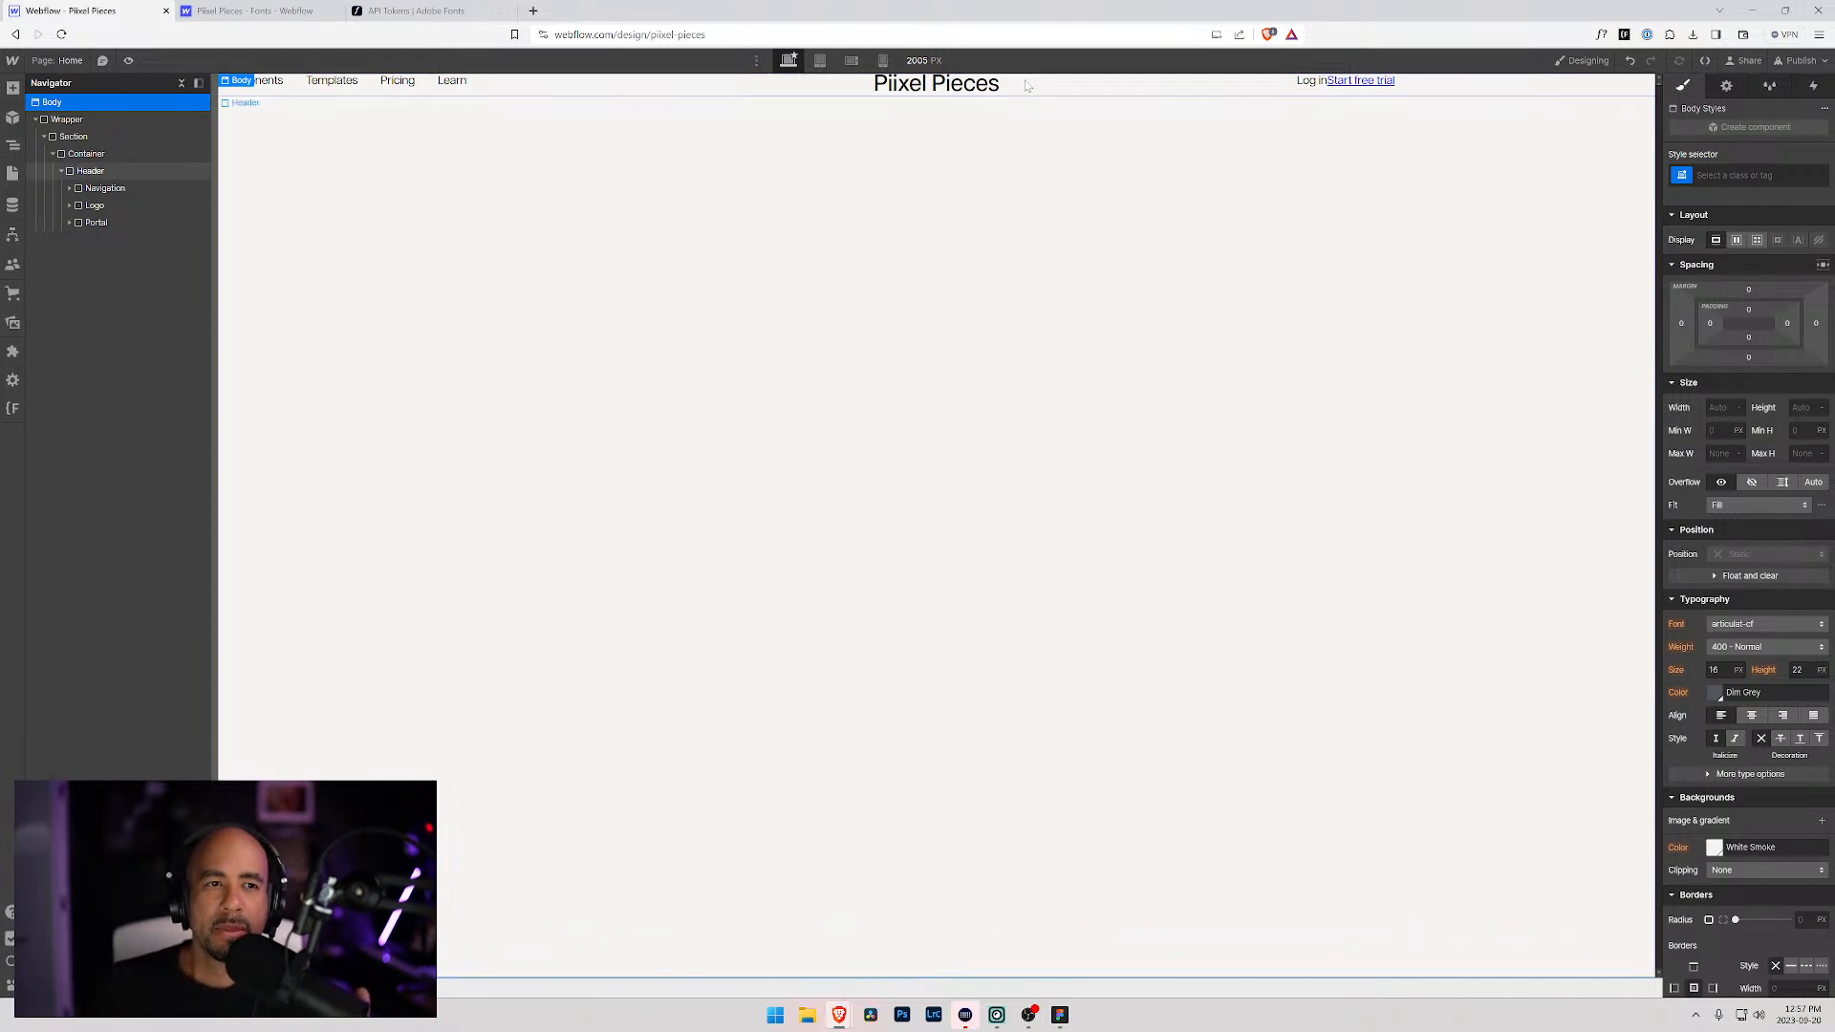
Step: Close the Adobe Fonts API tokens page, and clear the width settings from the Portal and Navigation blocks
left_click(508, 10)
left_click(752, 93)
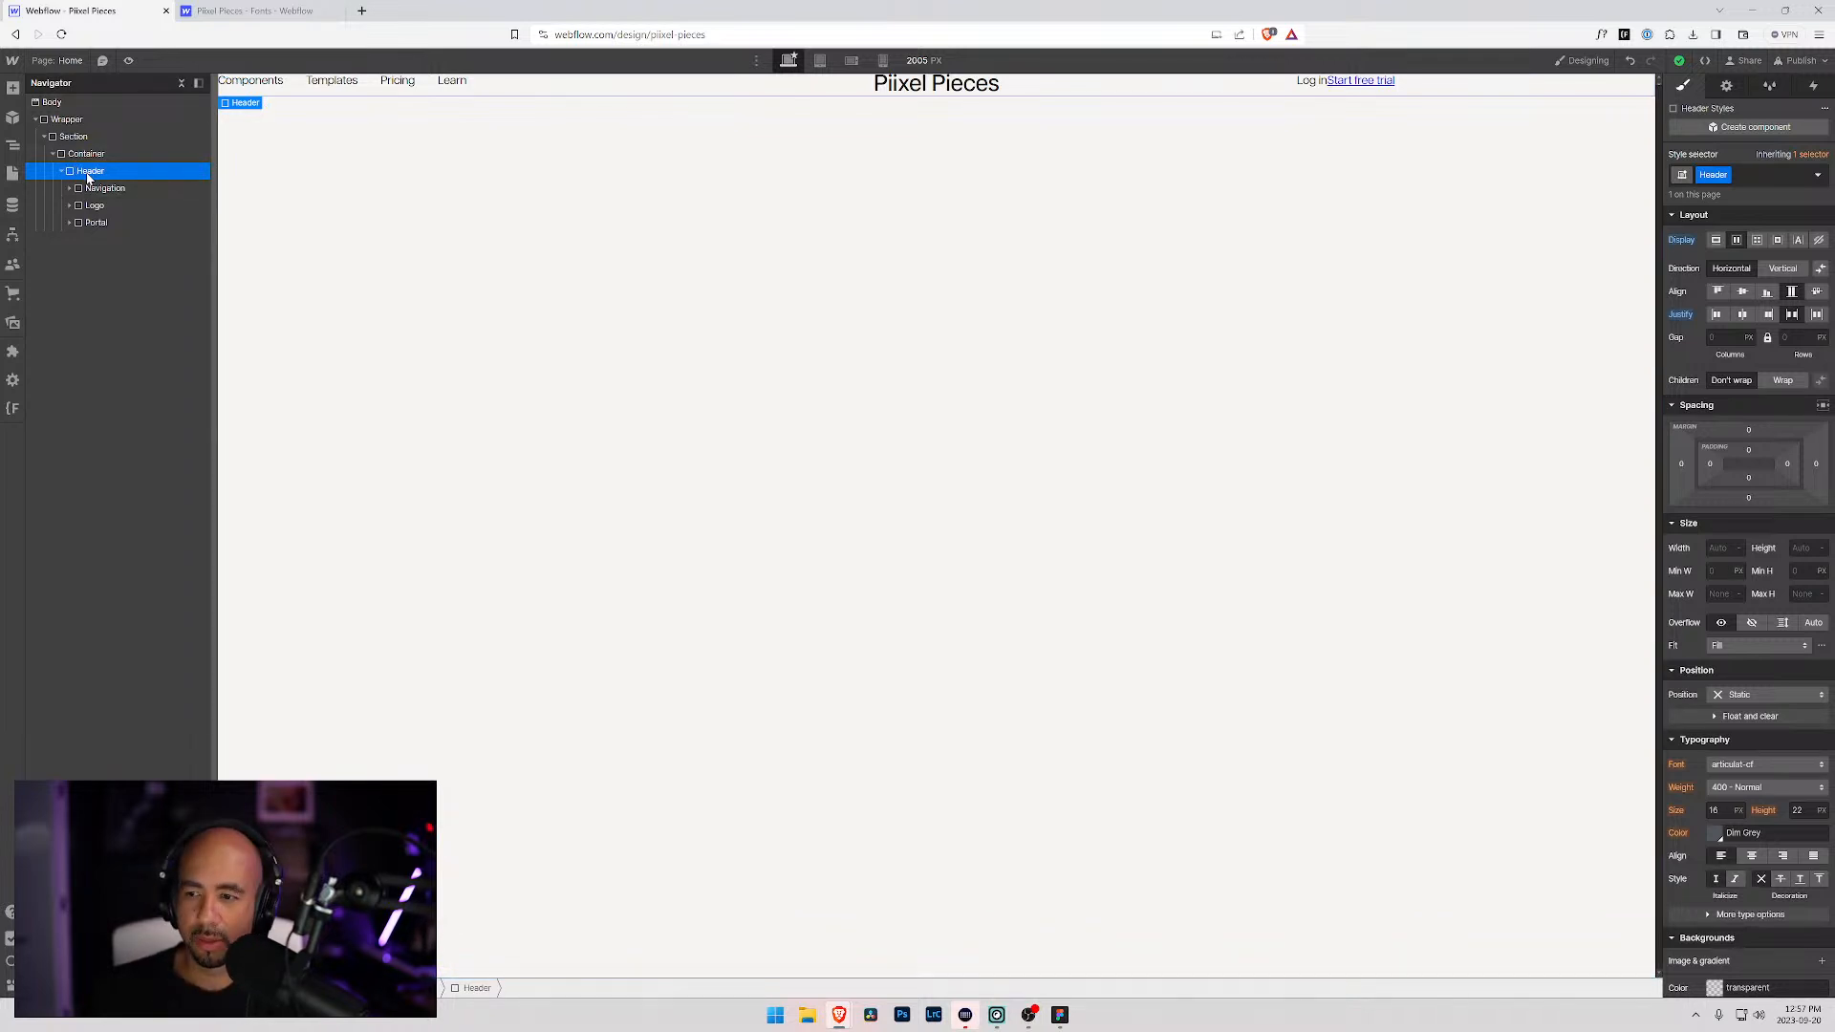
left_click(96, 222)
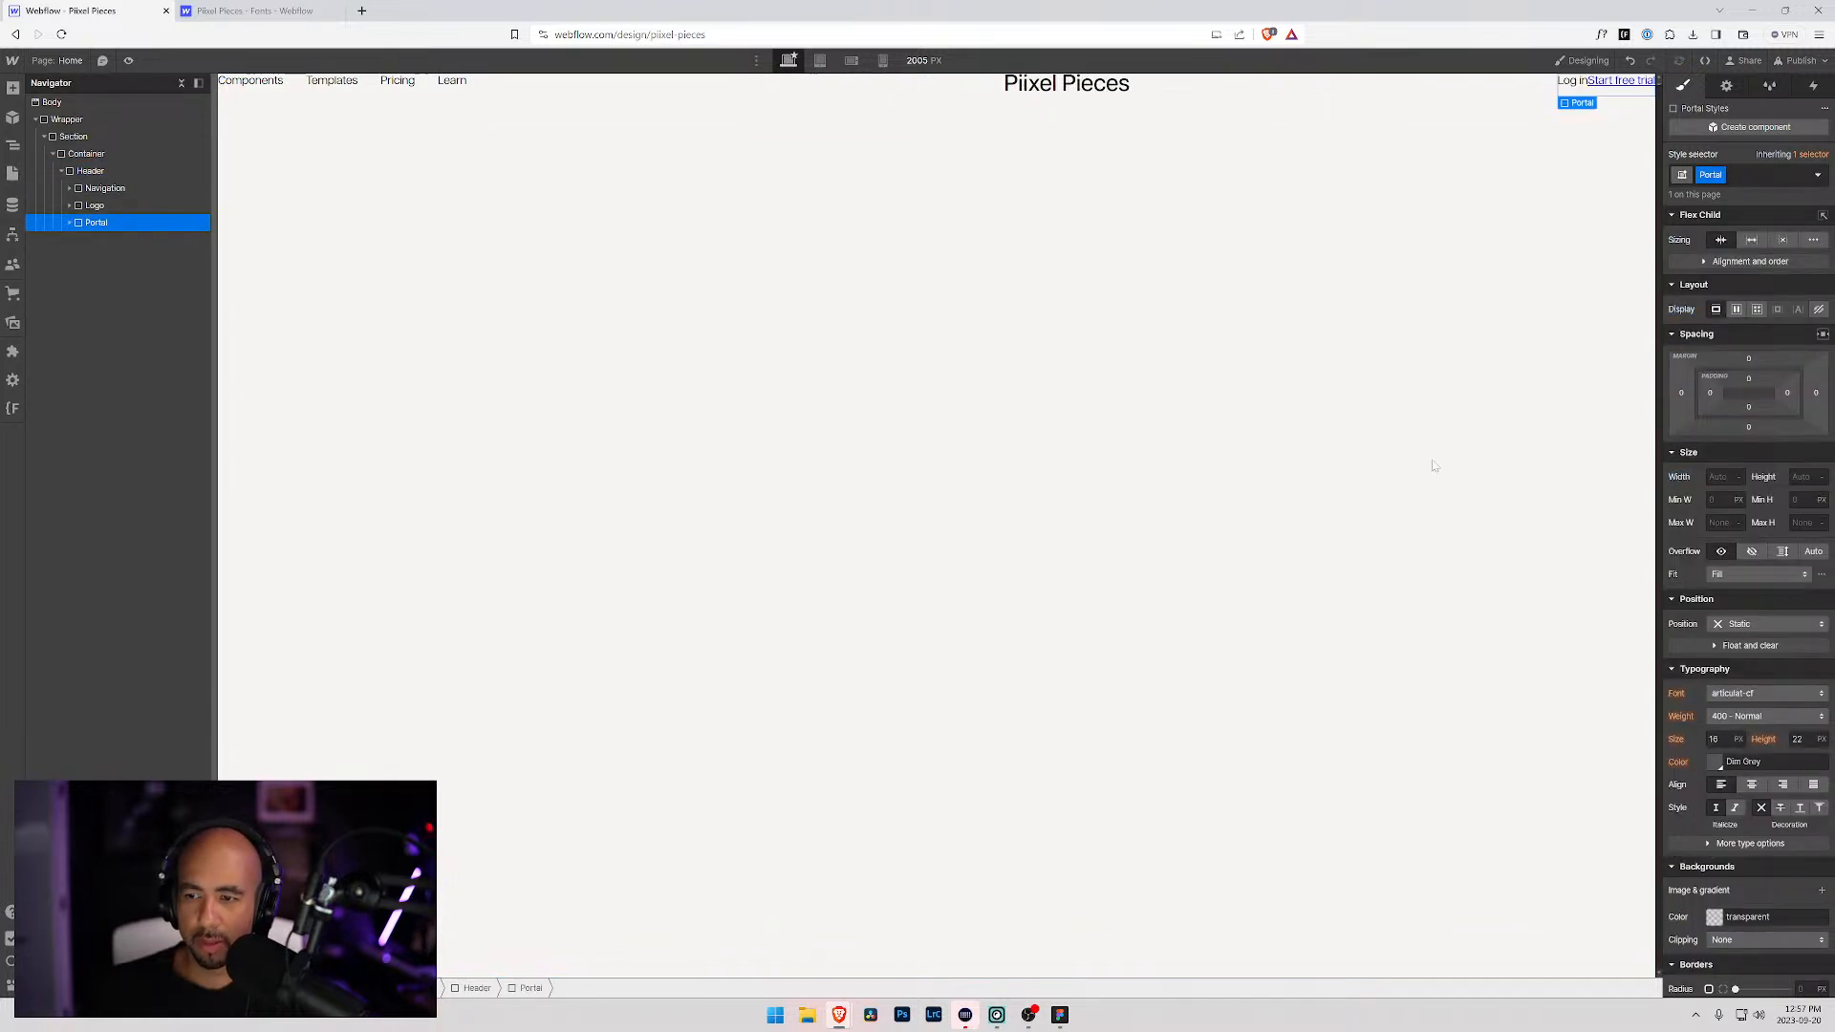
left_click(105, 187)
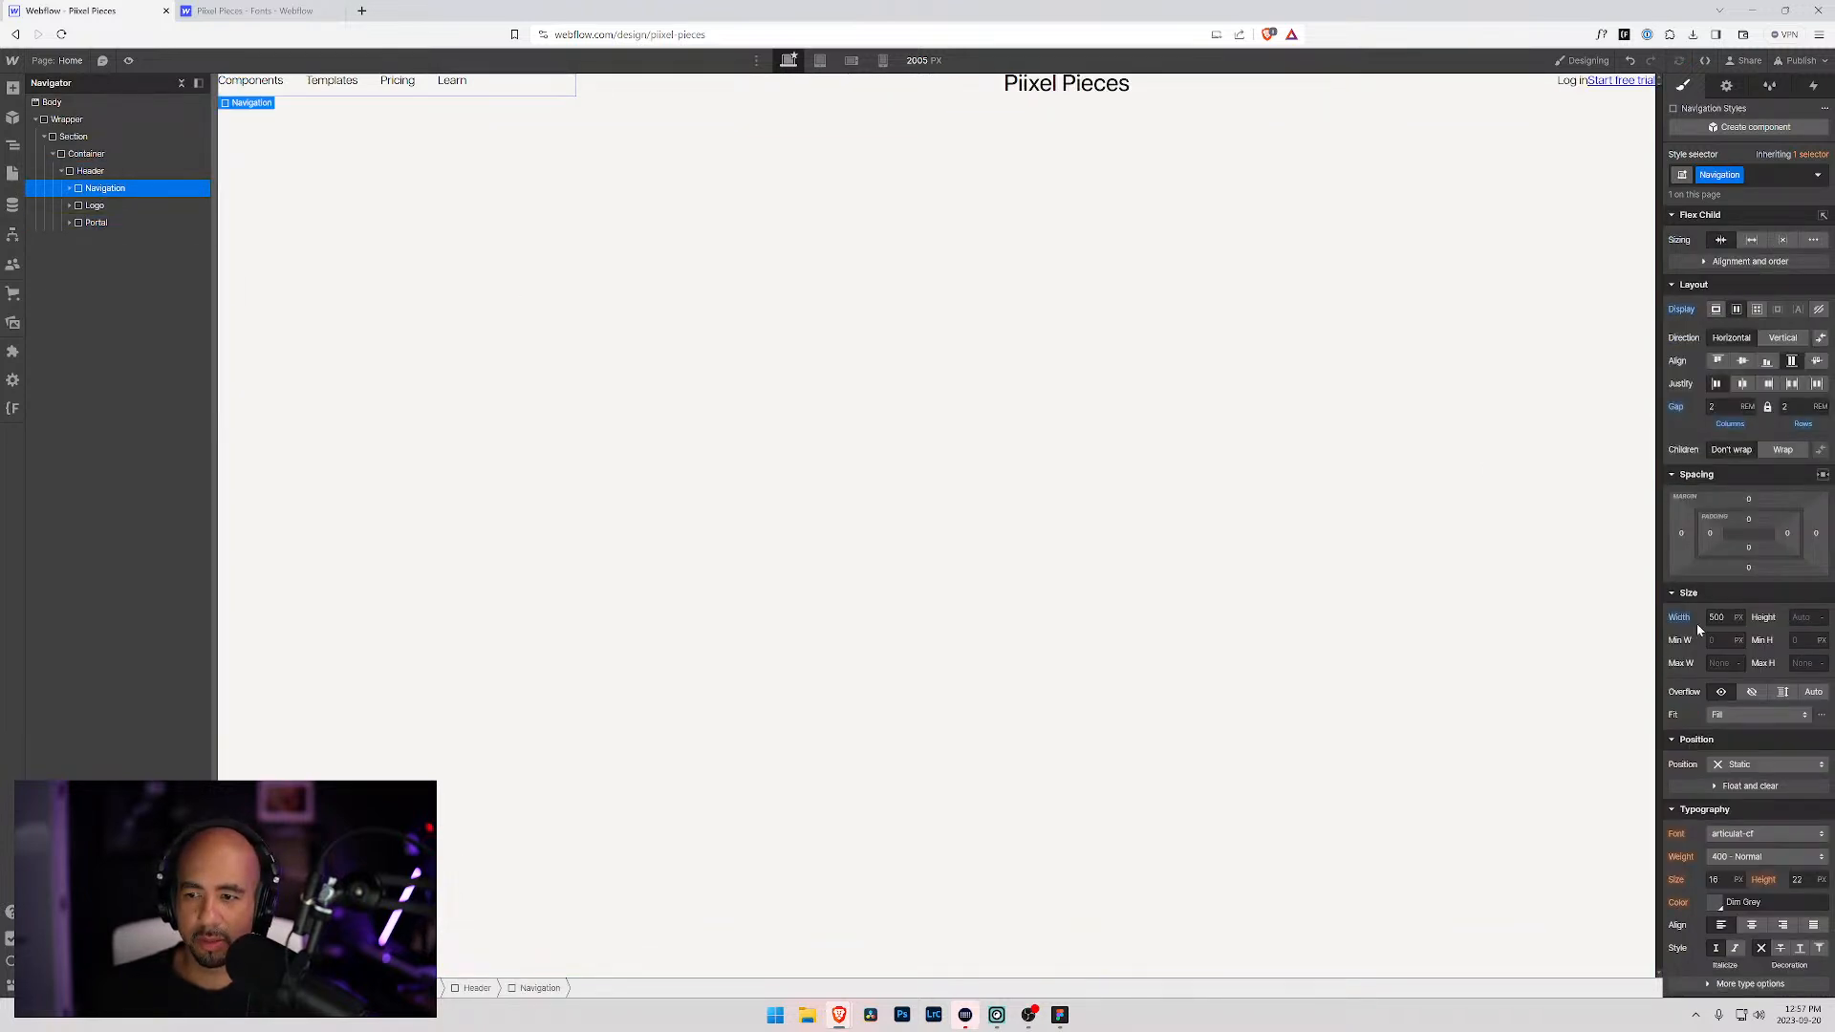
left_click(1682, 620, "alt")
Step: Change the Header block's display to a grid with three columns and one row
left_click(92, 171)
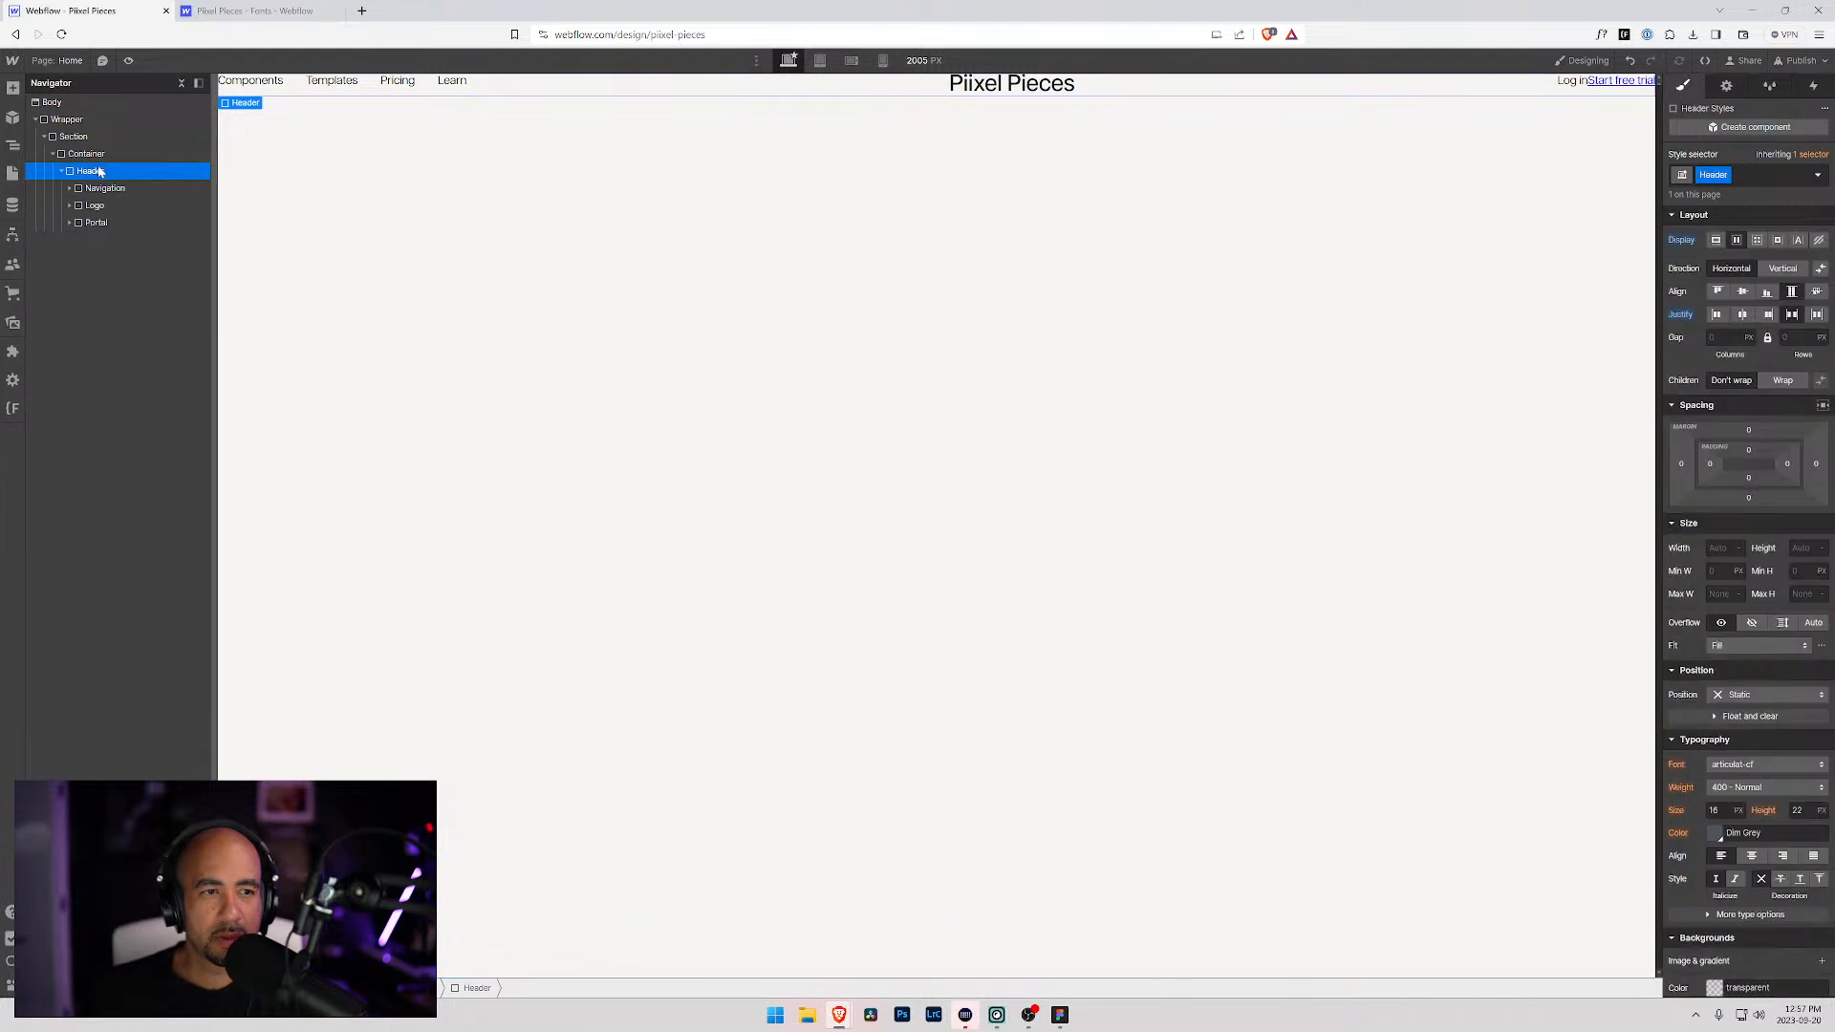
left_click(1761, 243)
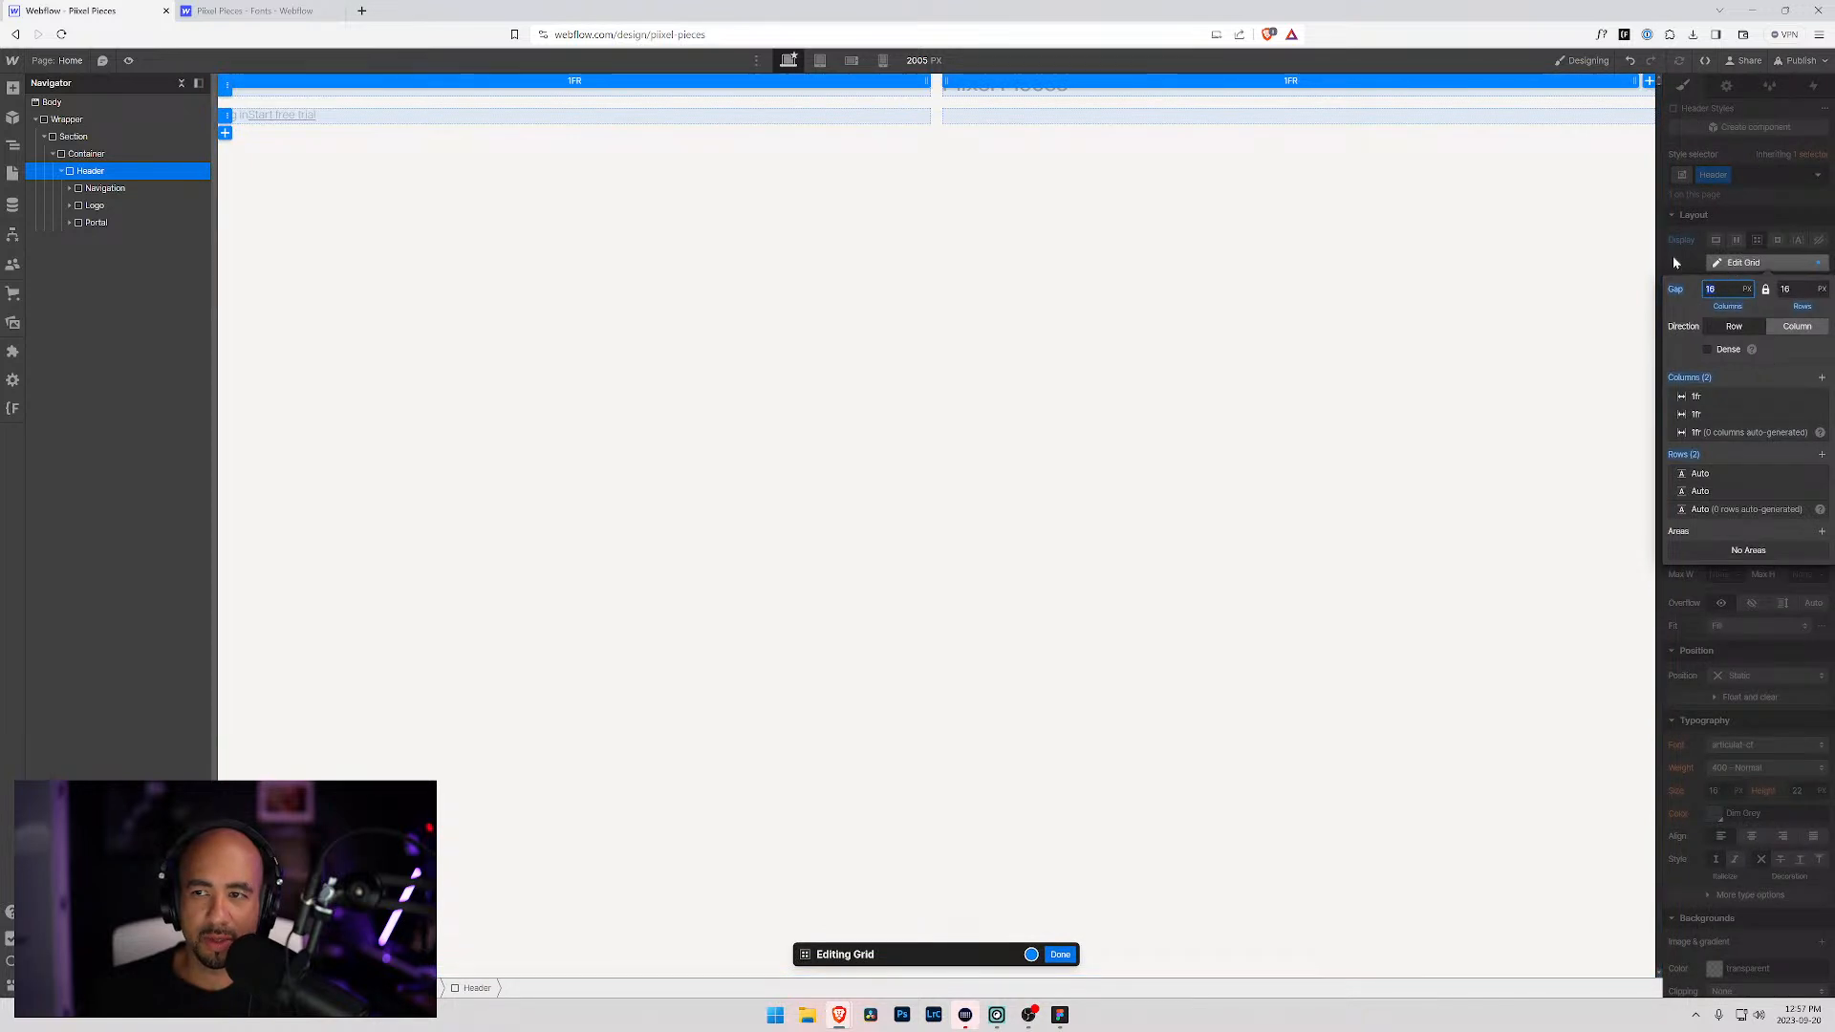
left_click(1822, 491)
left_click(1822, 378)
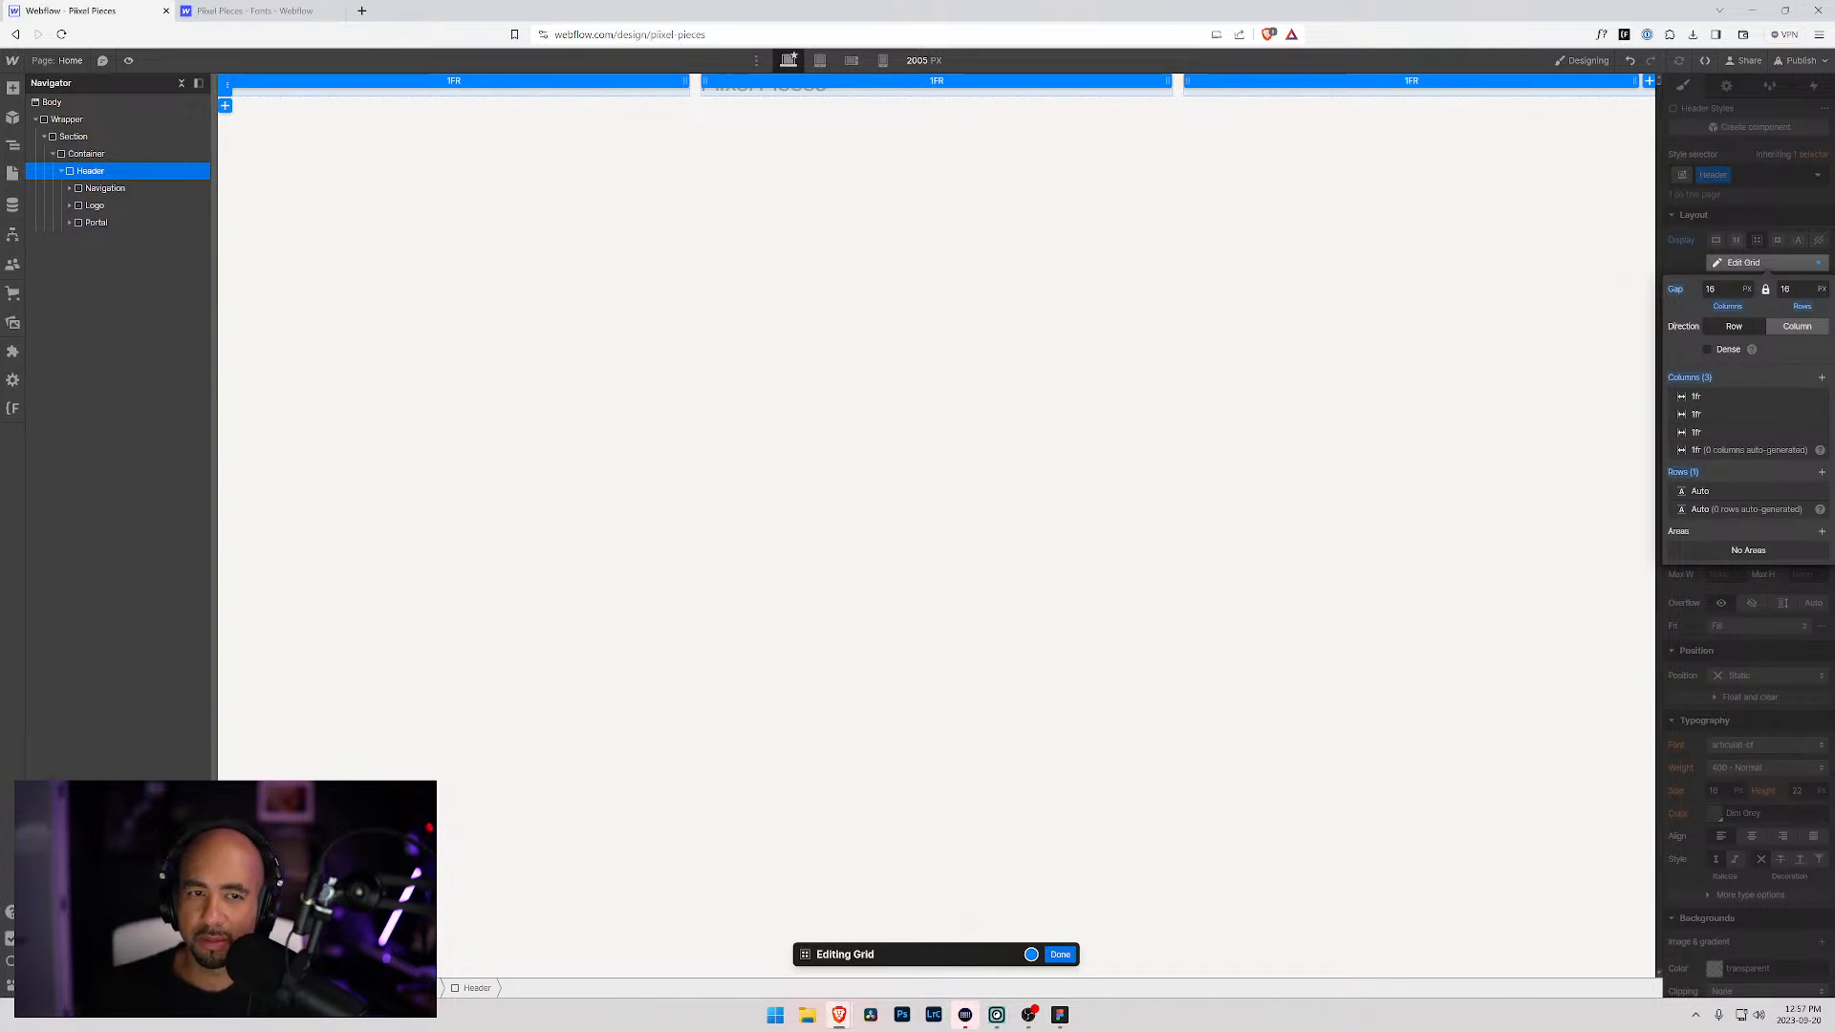
Step: Set the Header grid's column and row gaps to 1 rem and finish editing the grid
left_click(1722, 289)
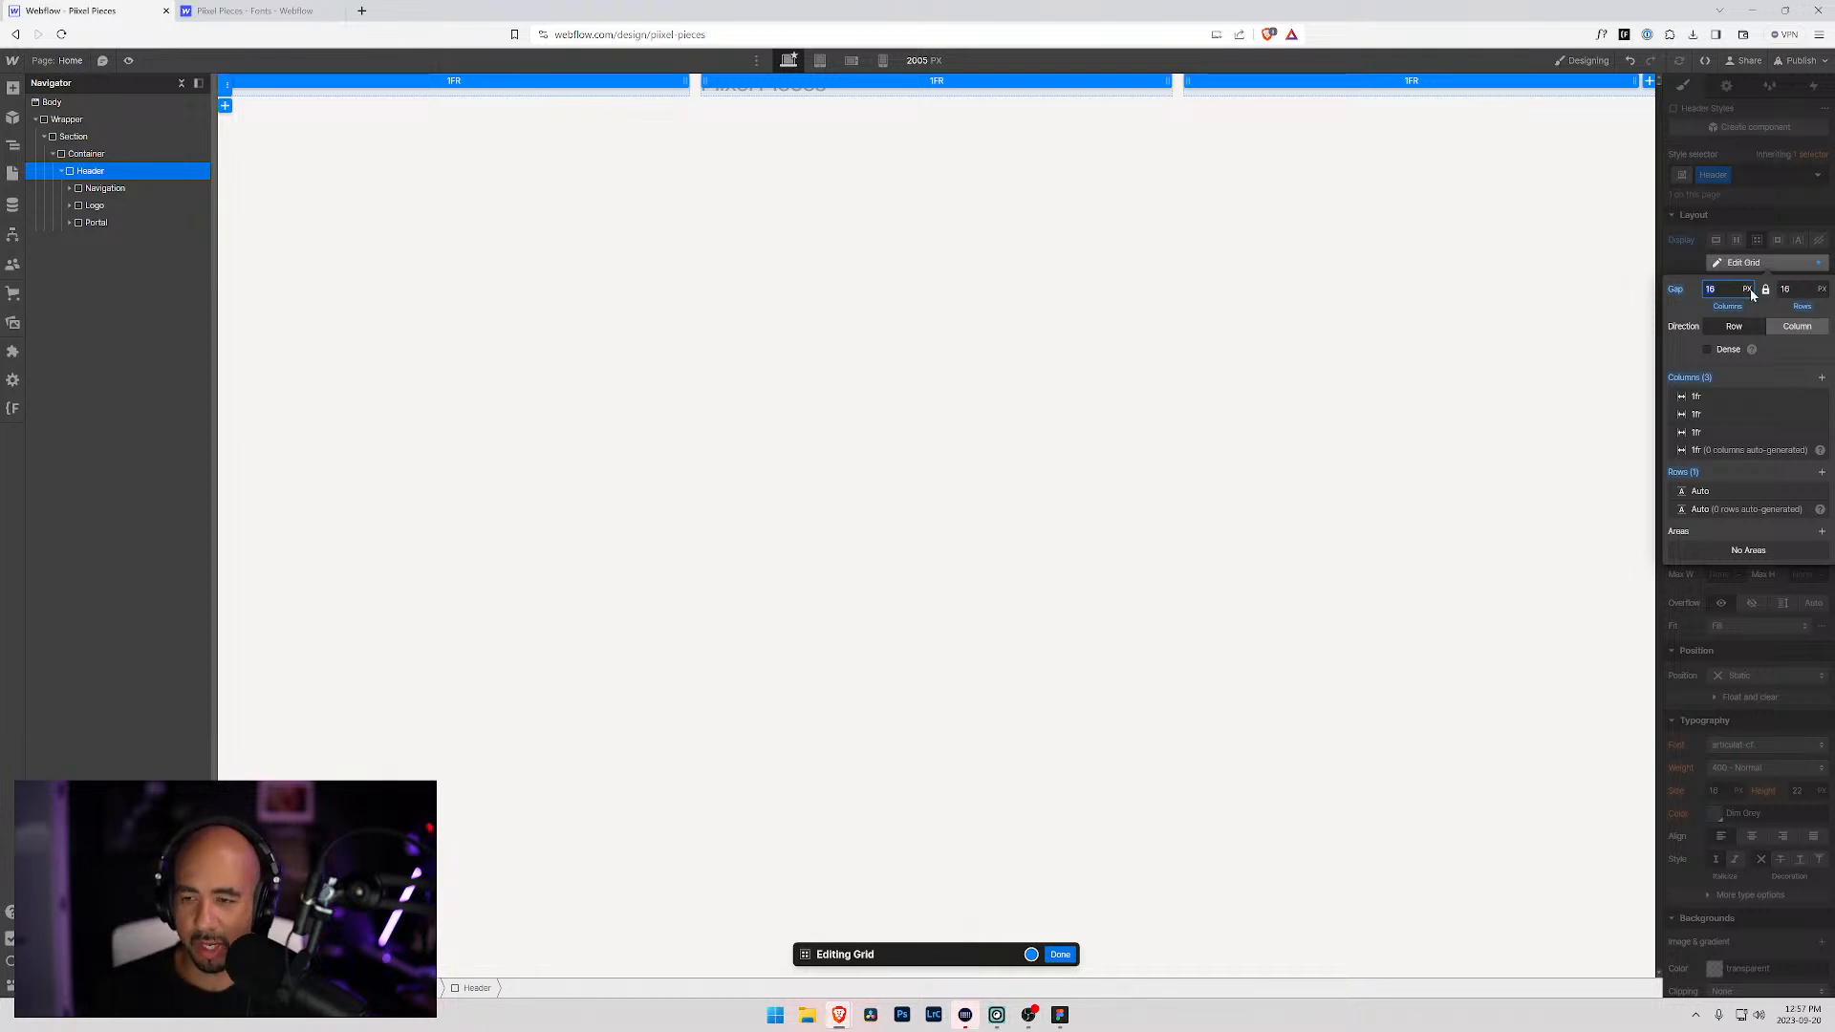
type("1rem")
key("Tab")
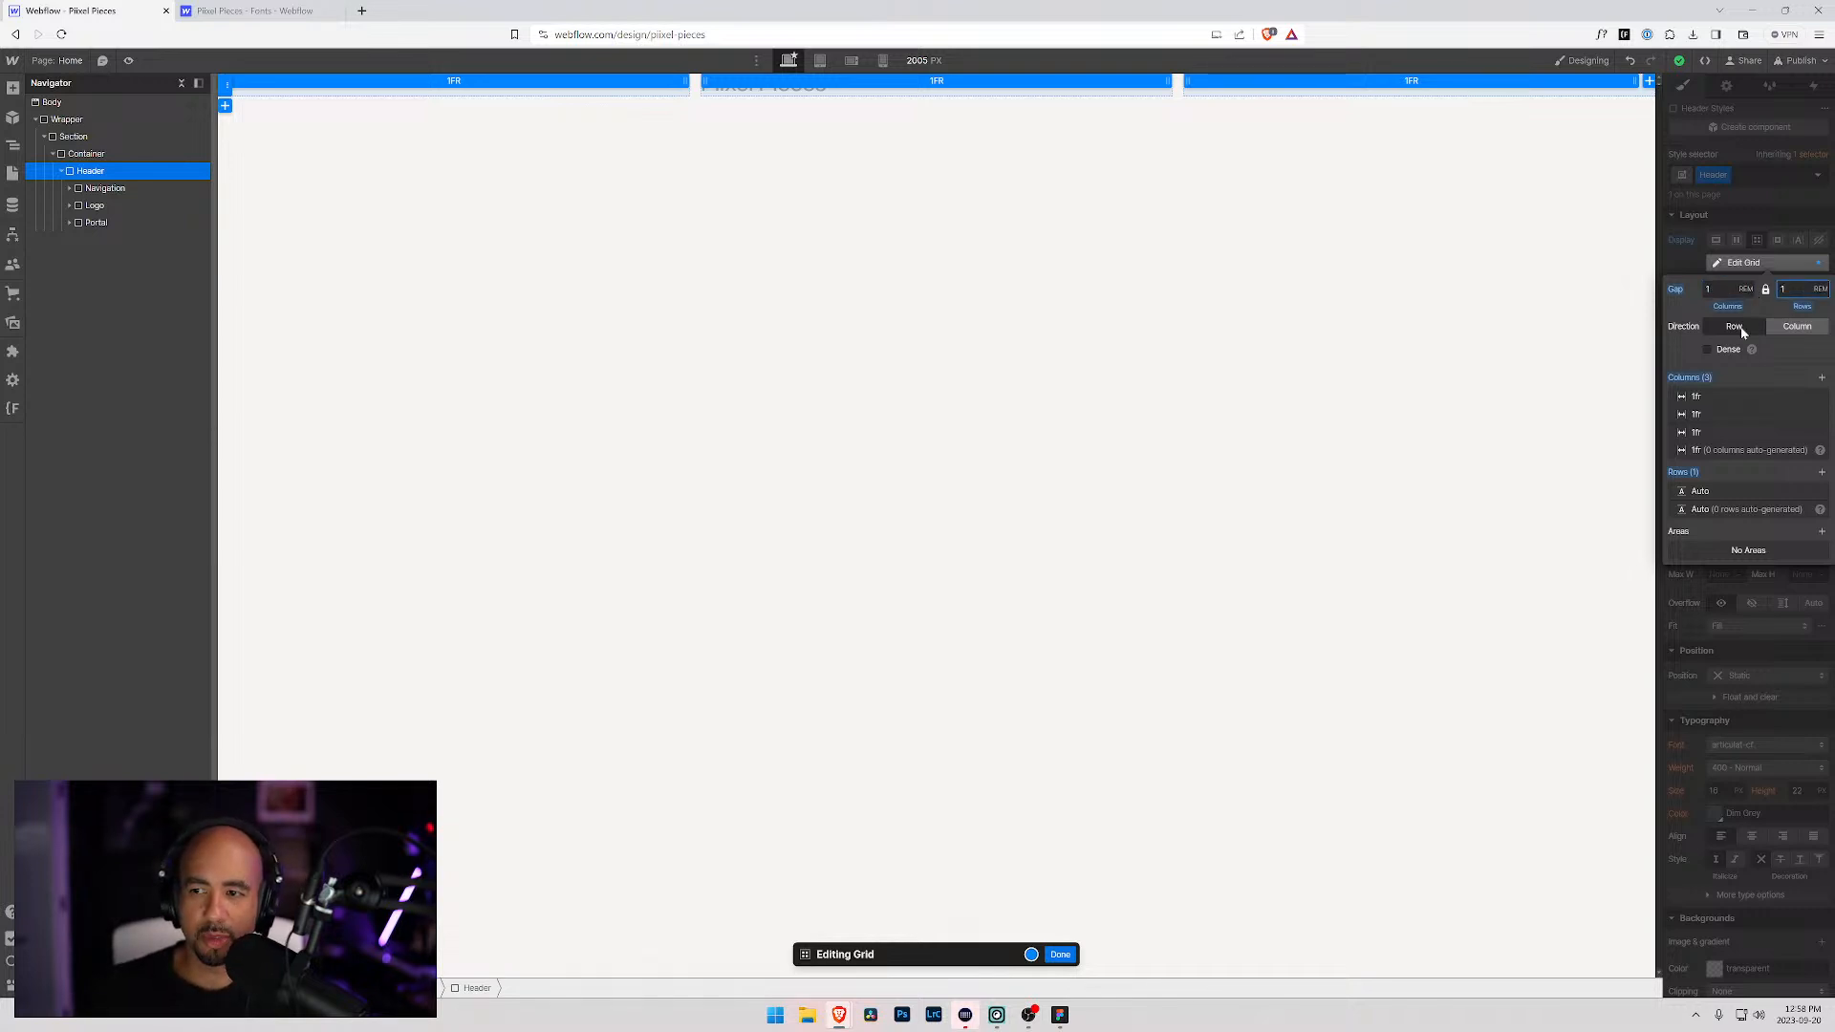
left_click(1060, 954)
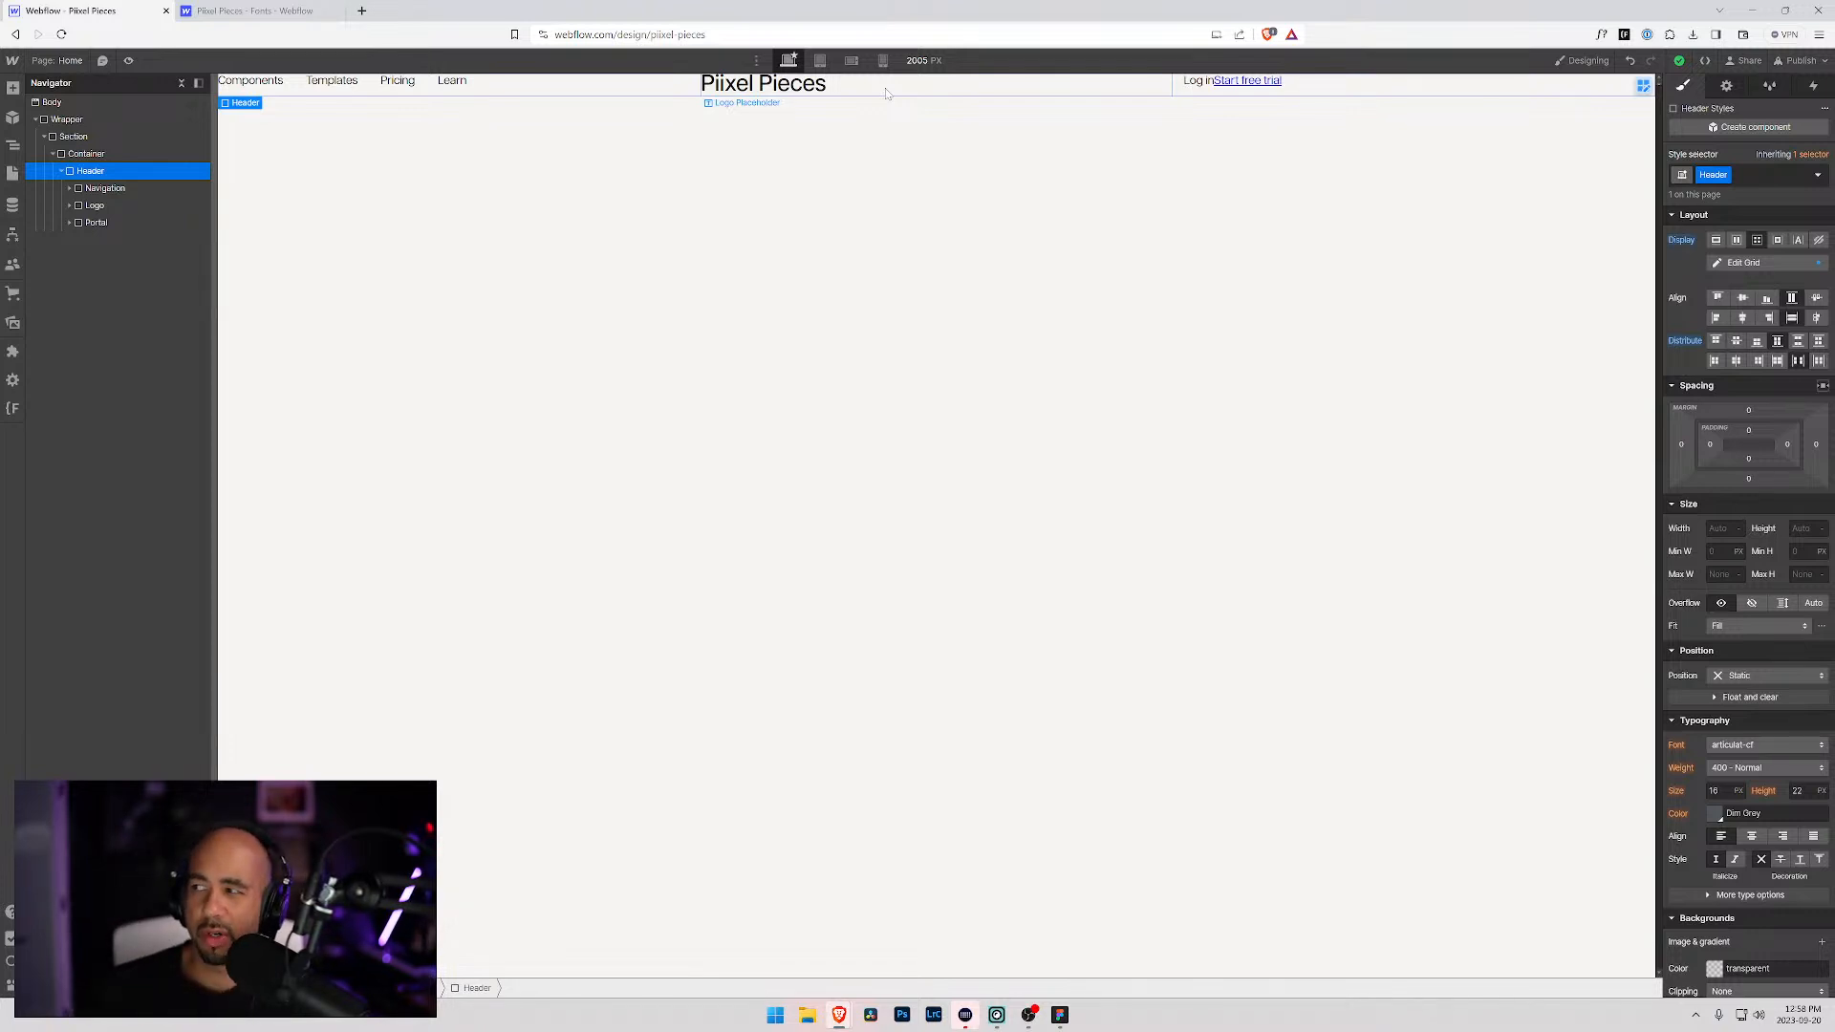
Step: Compare the Logo and Navigation cells in the Header grid, and set the grid's column and row gaps to 0
left_click(947, 89)
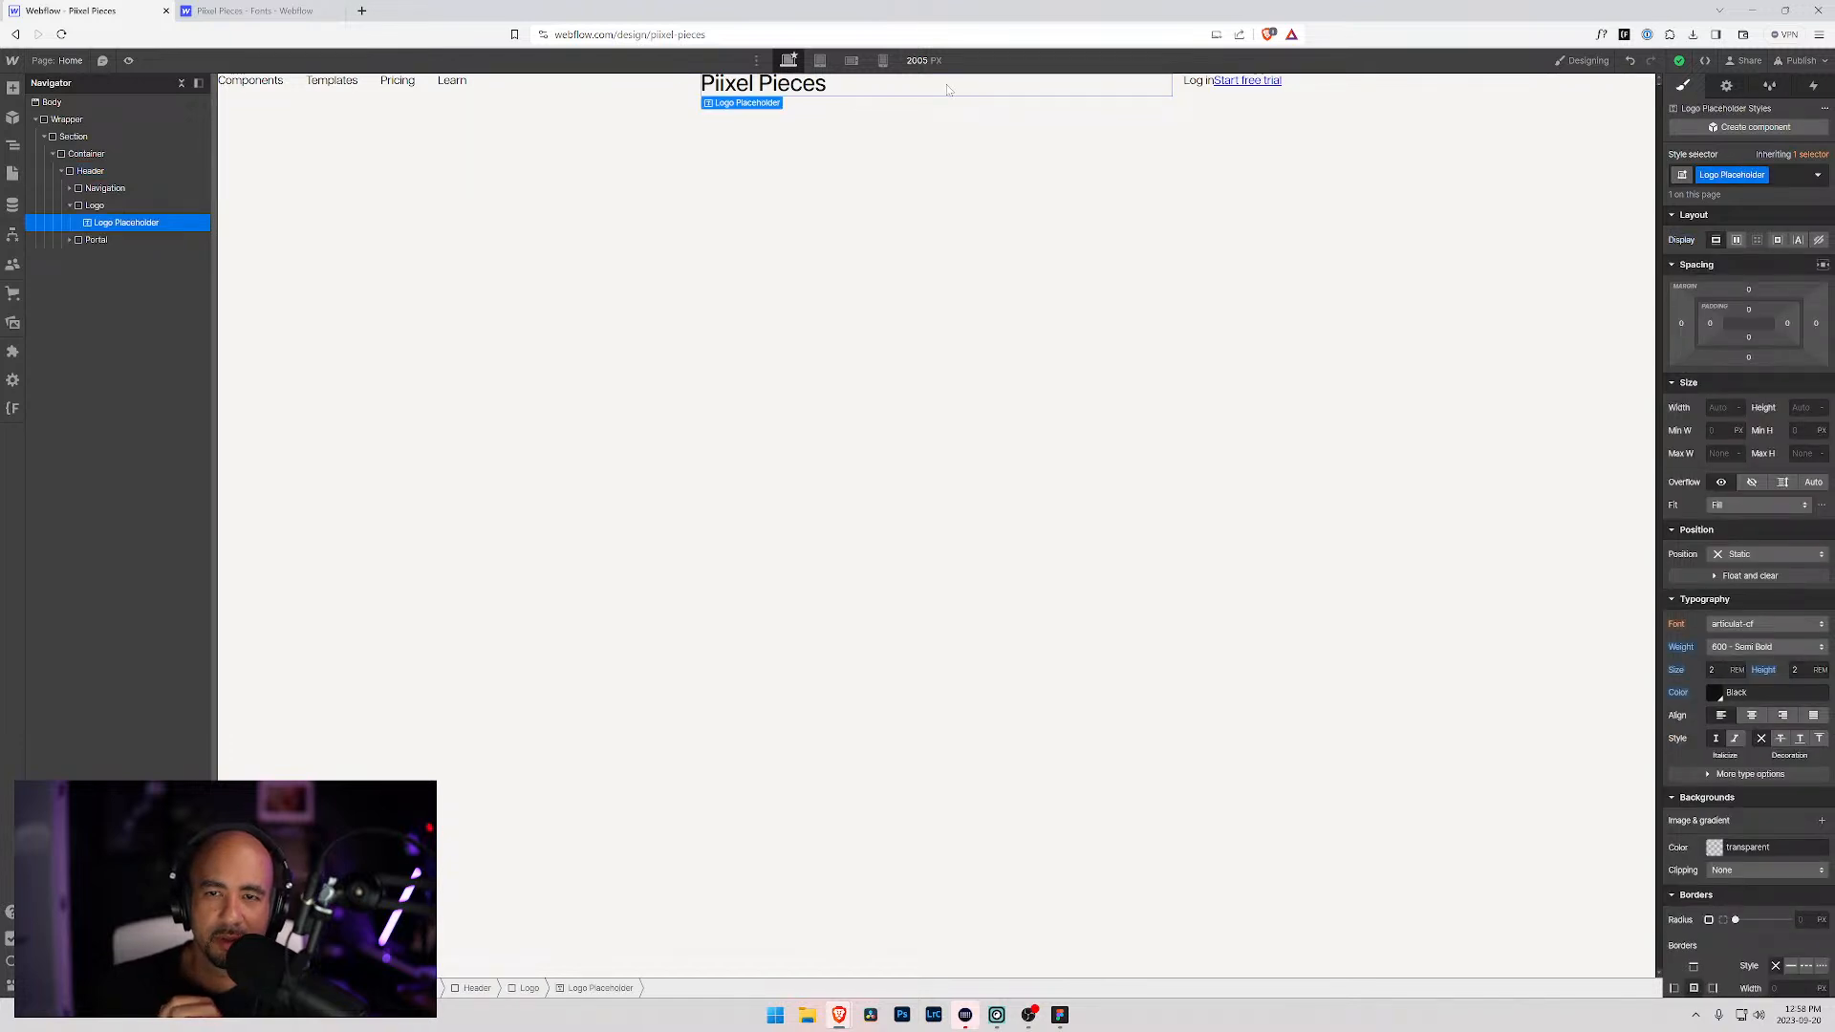
left_click(553, 89)
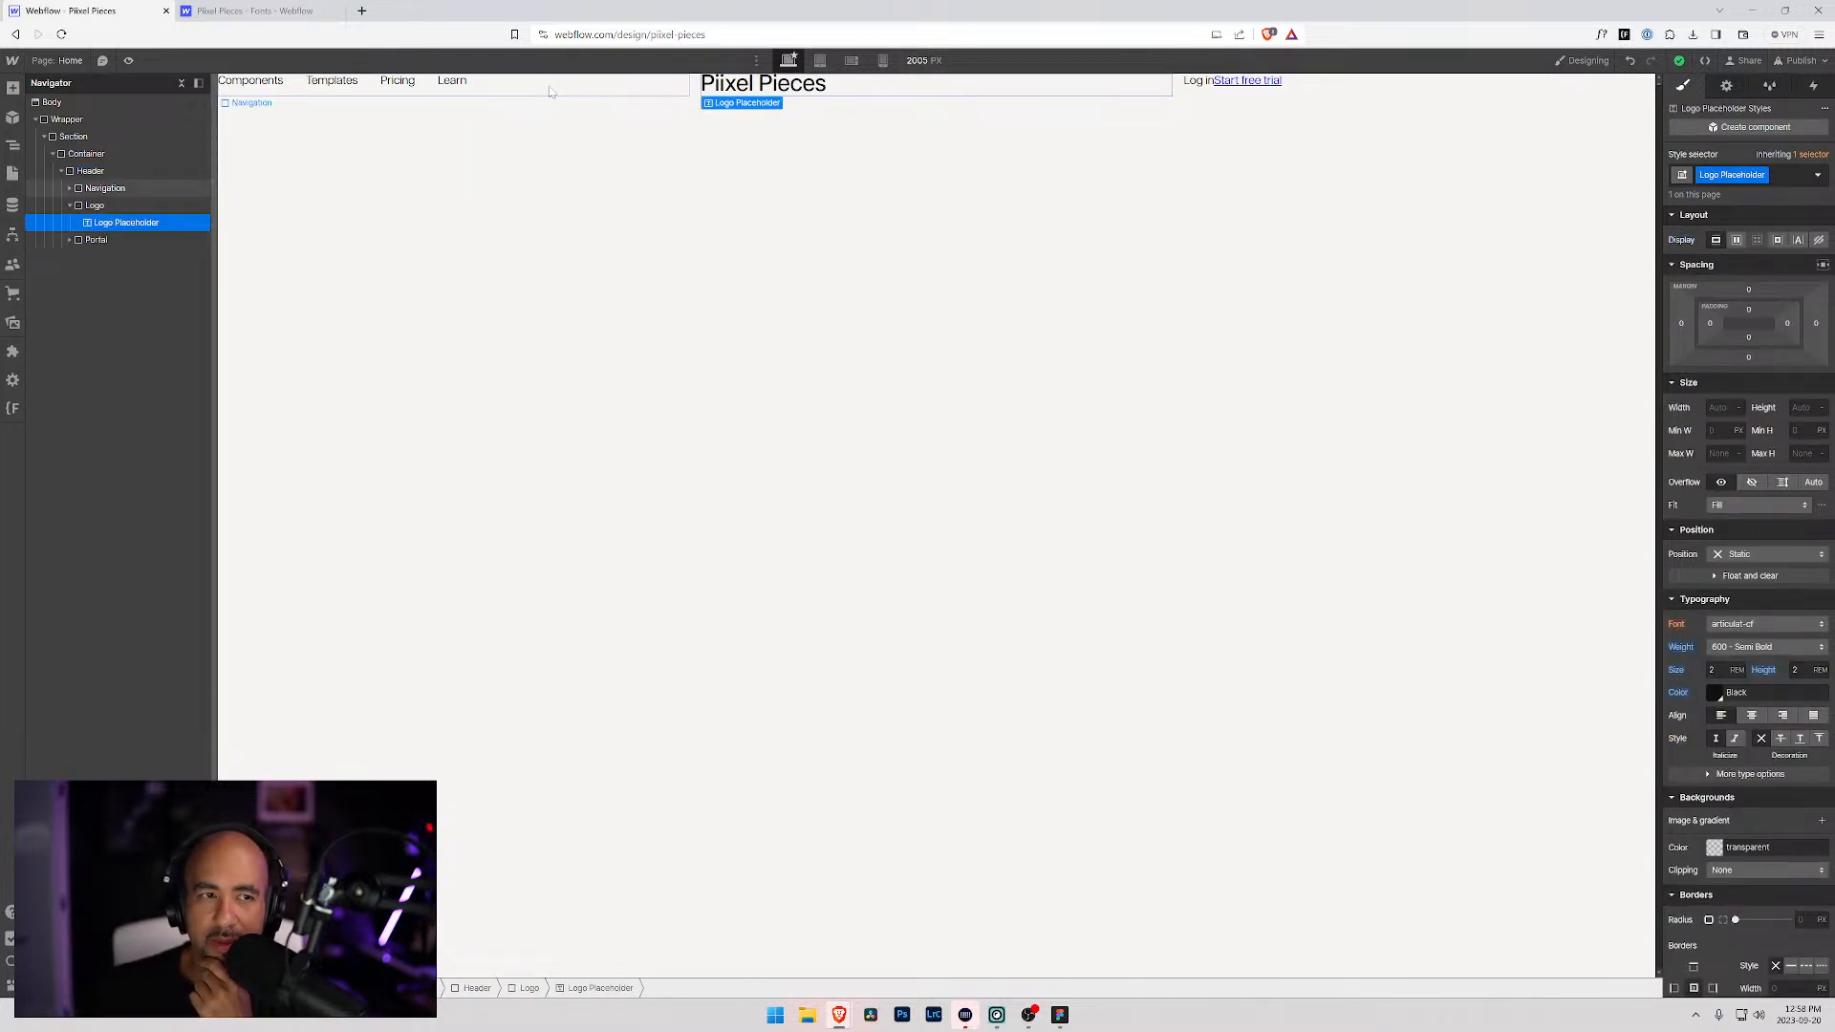
left_click(91, 171)
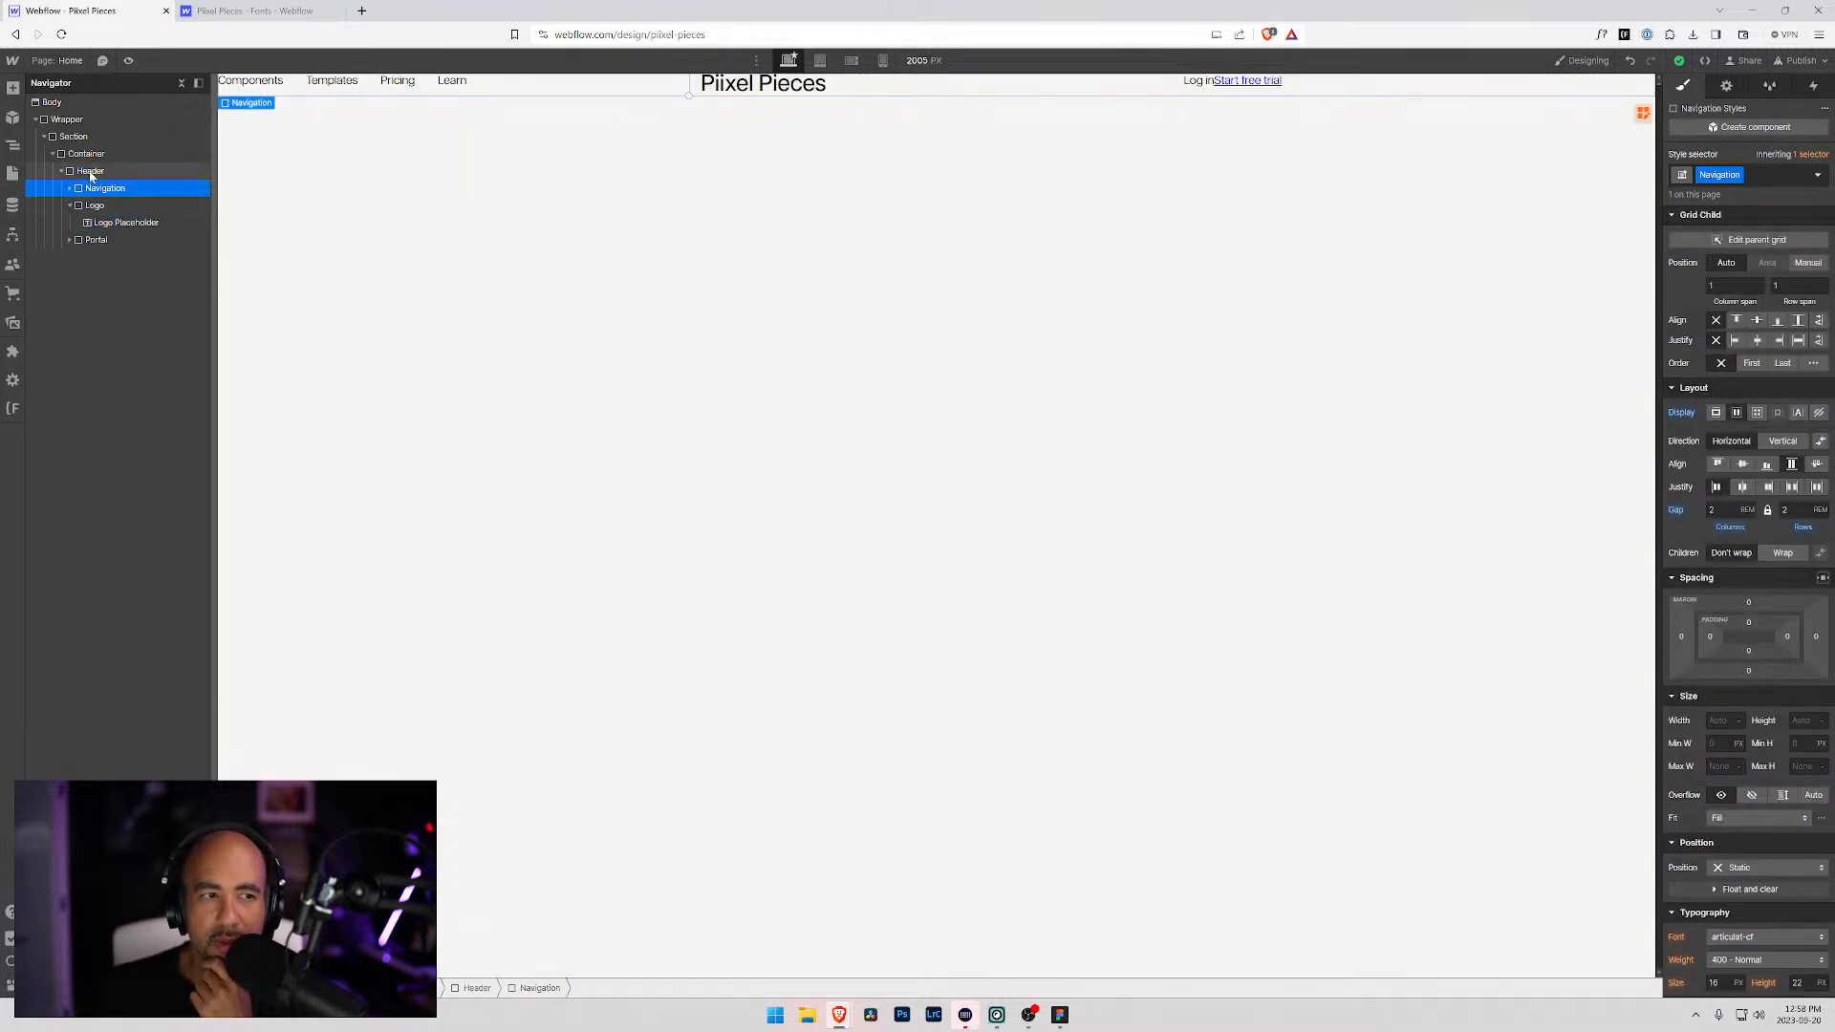
left_click(92, 189)
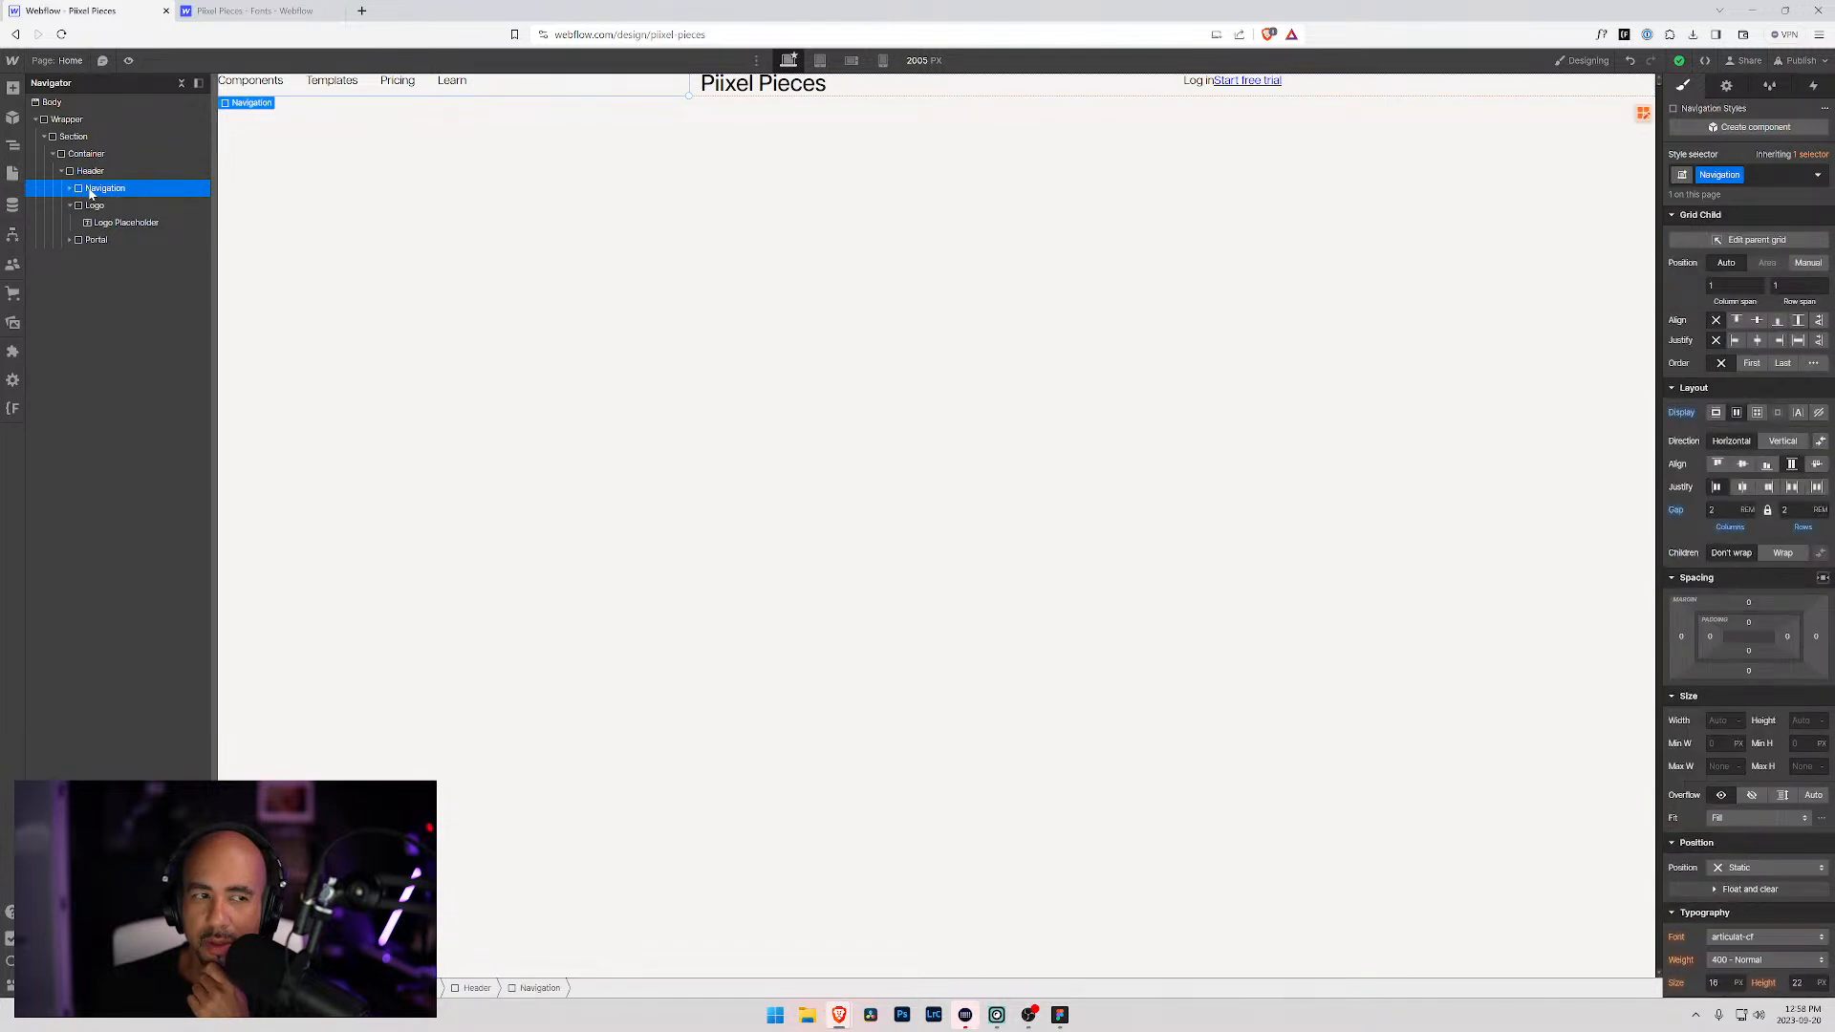
left_click(71, 207)
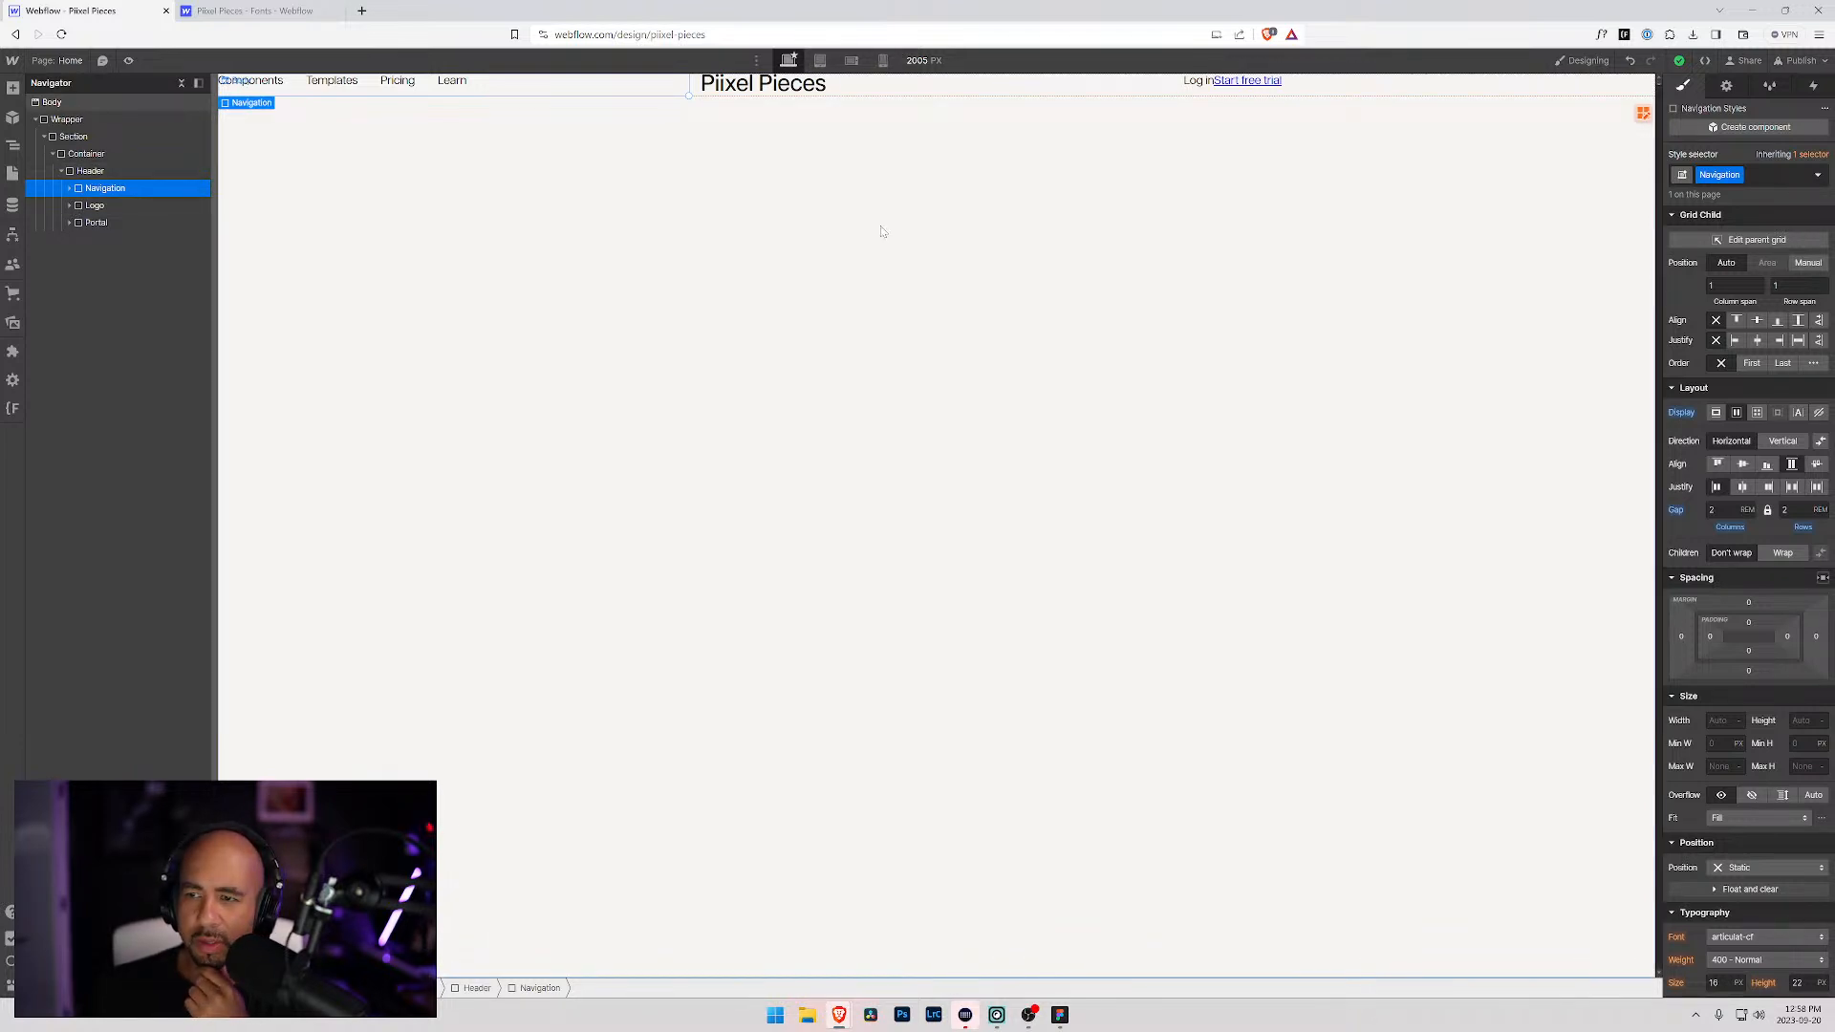
left_click(104, 172)
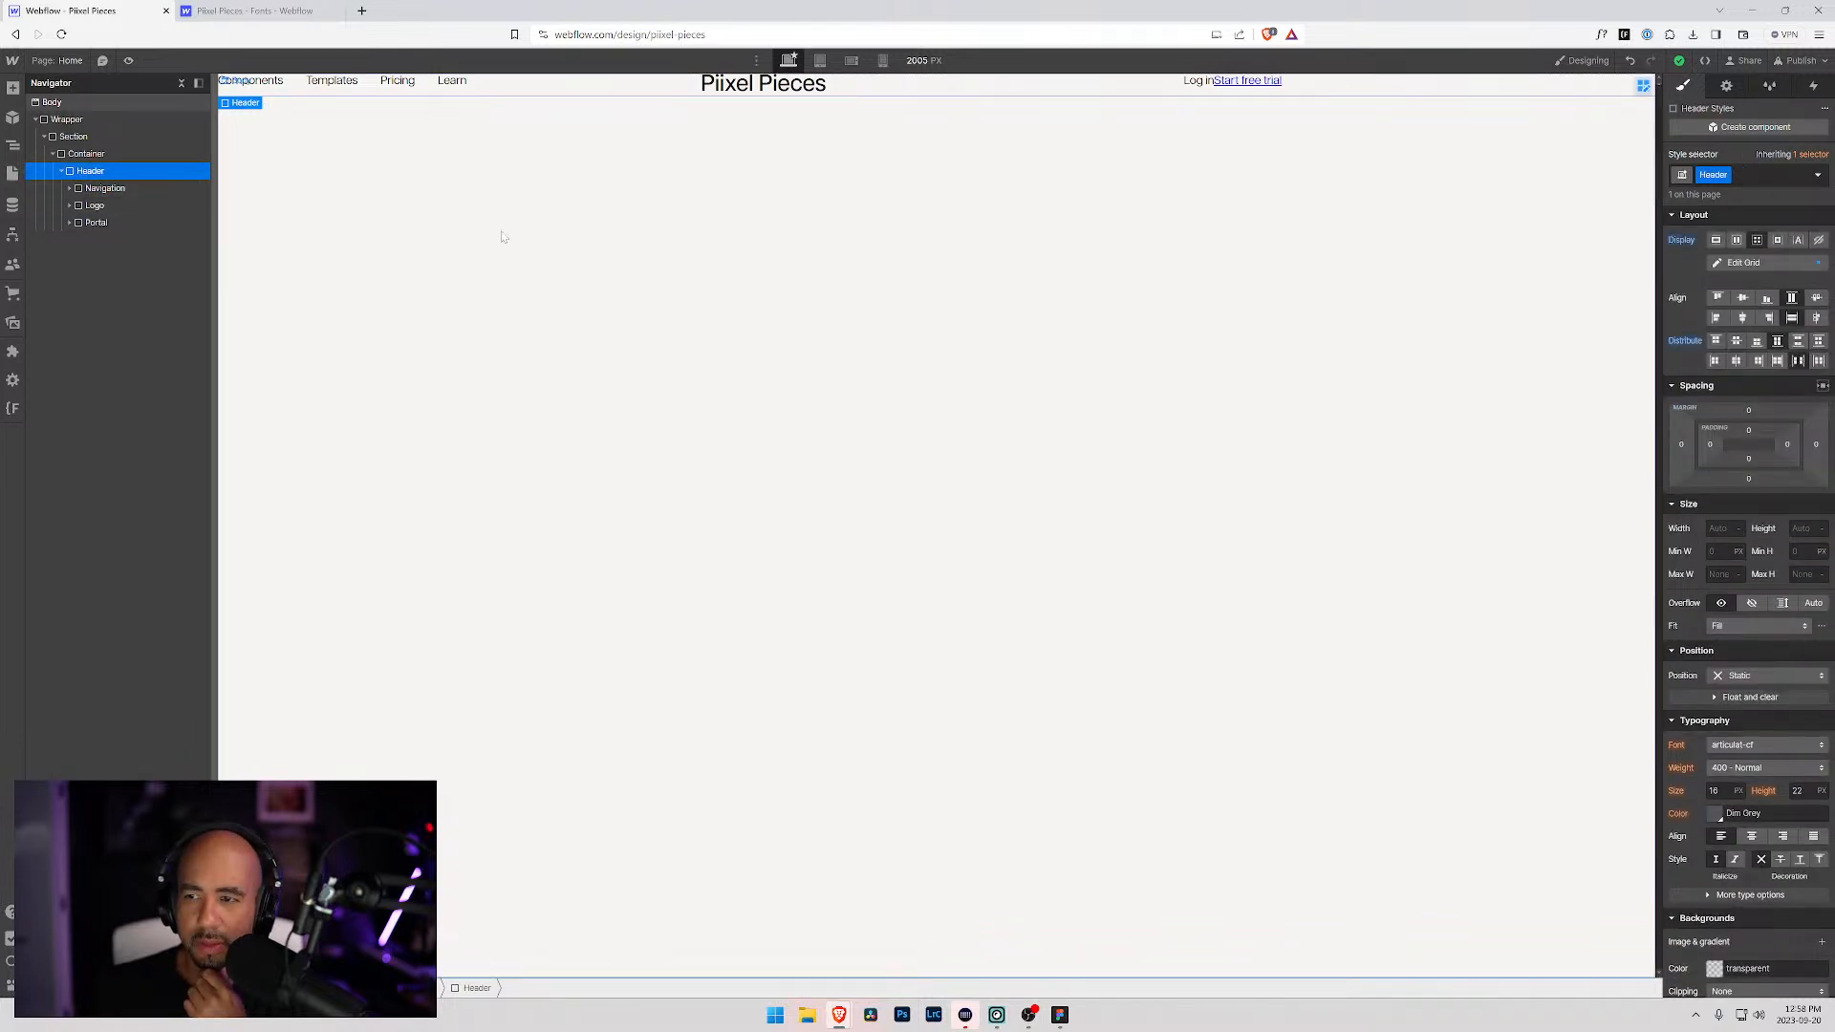
left_click(1742, 263)
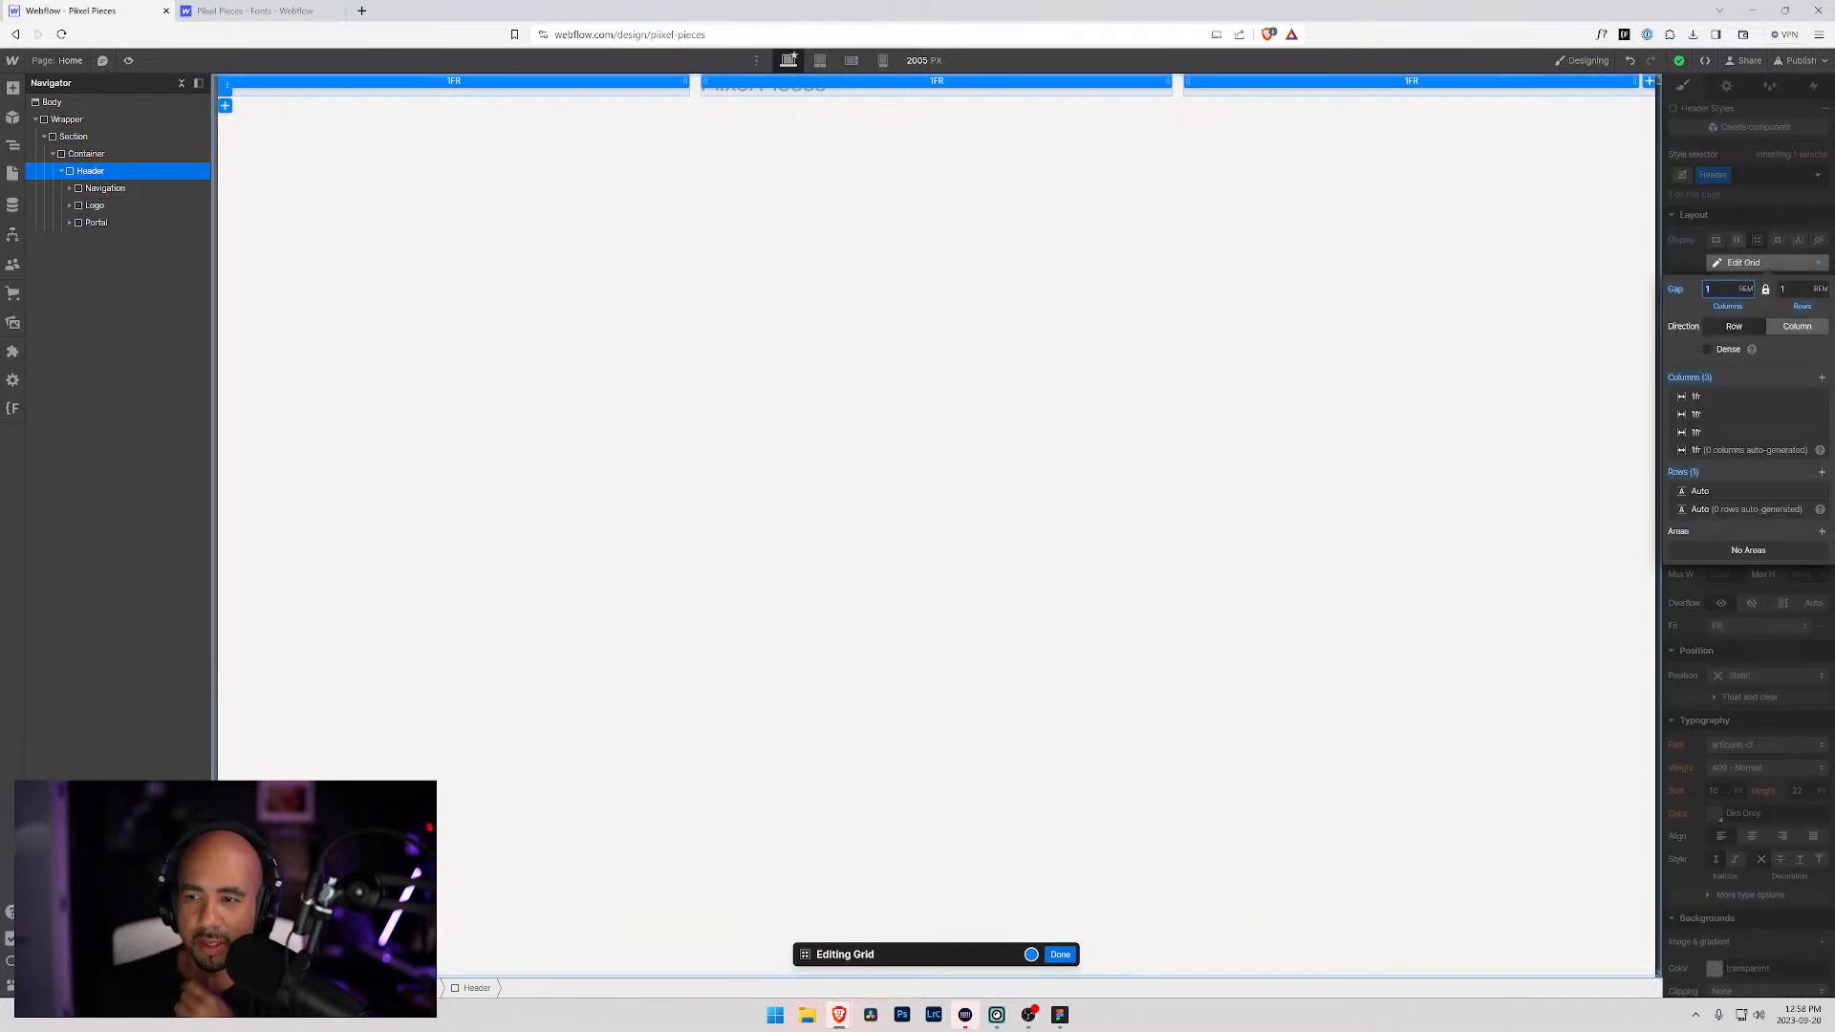
key("Tab")
type("0")
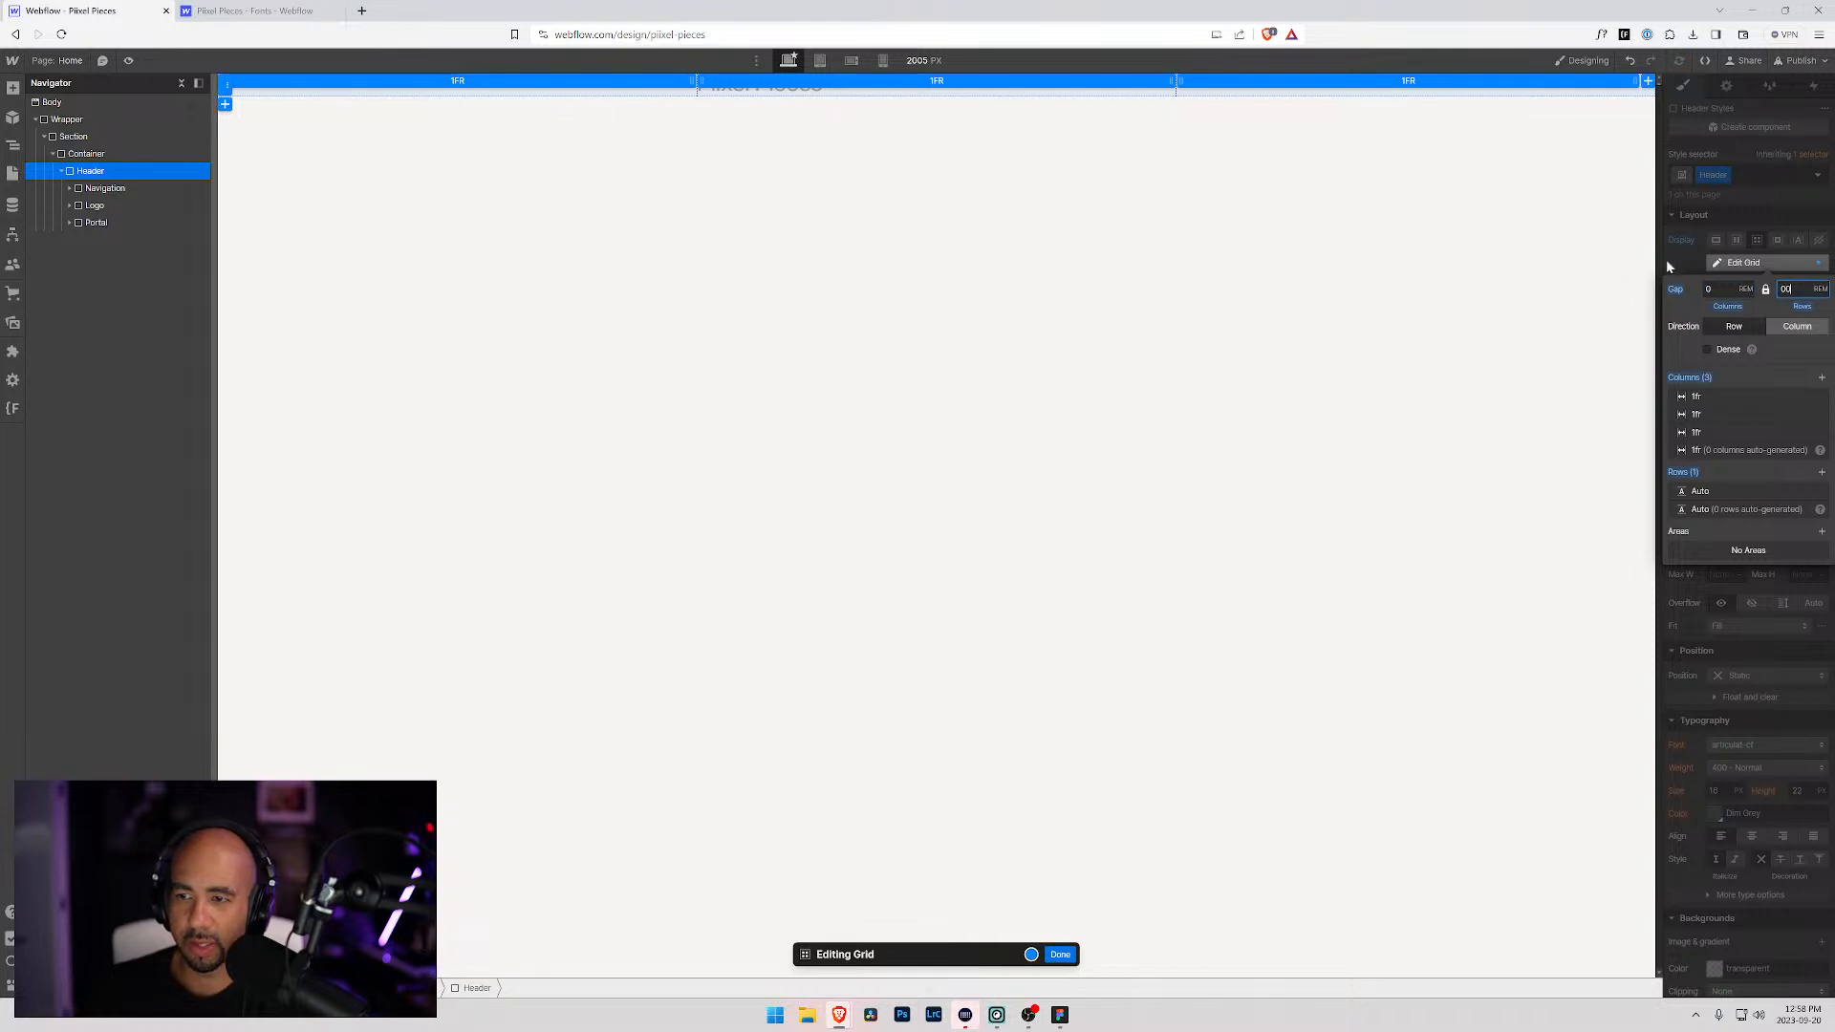
left_click(1677, 254)
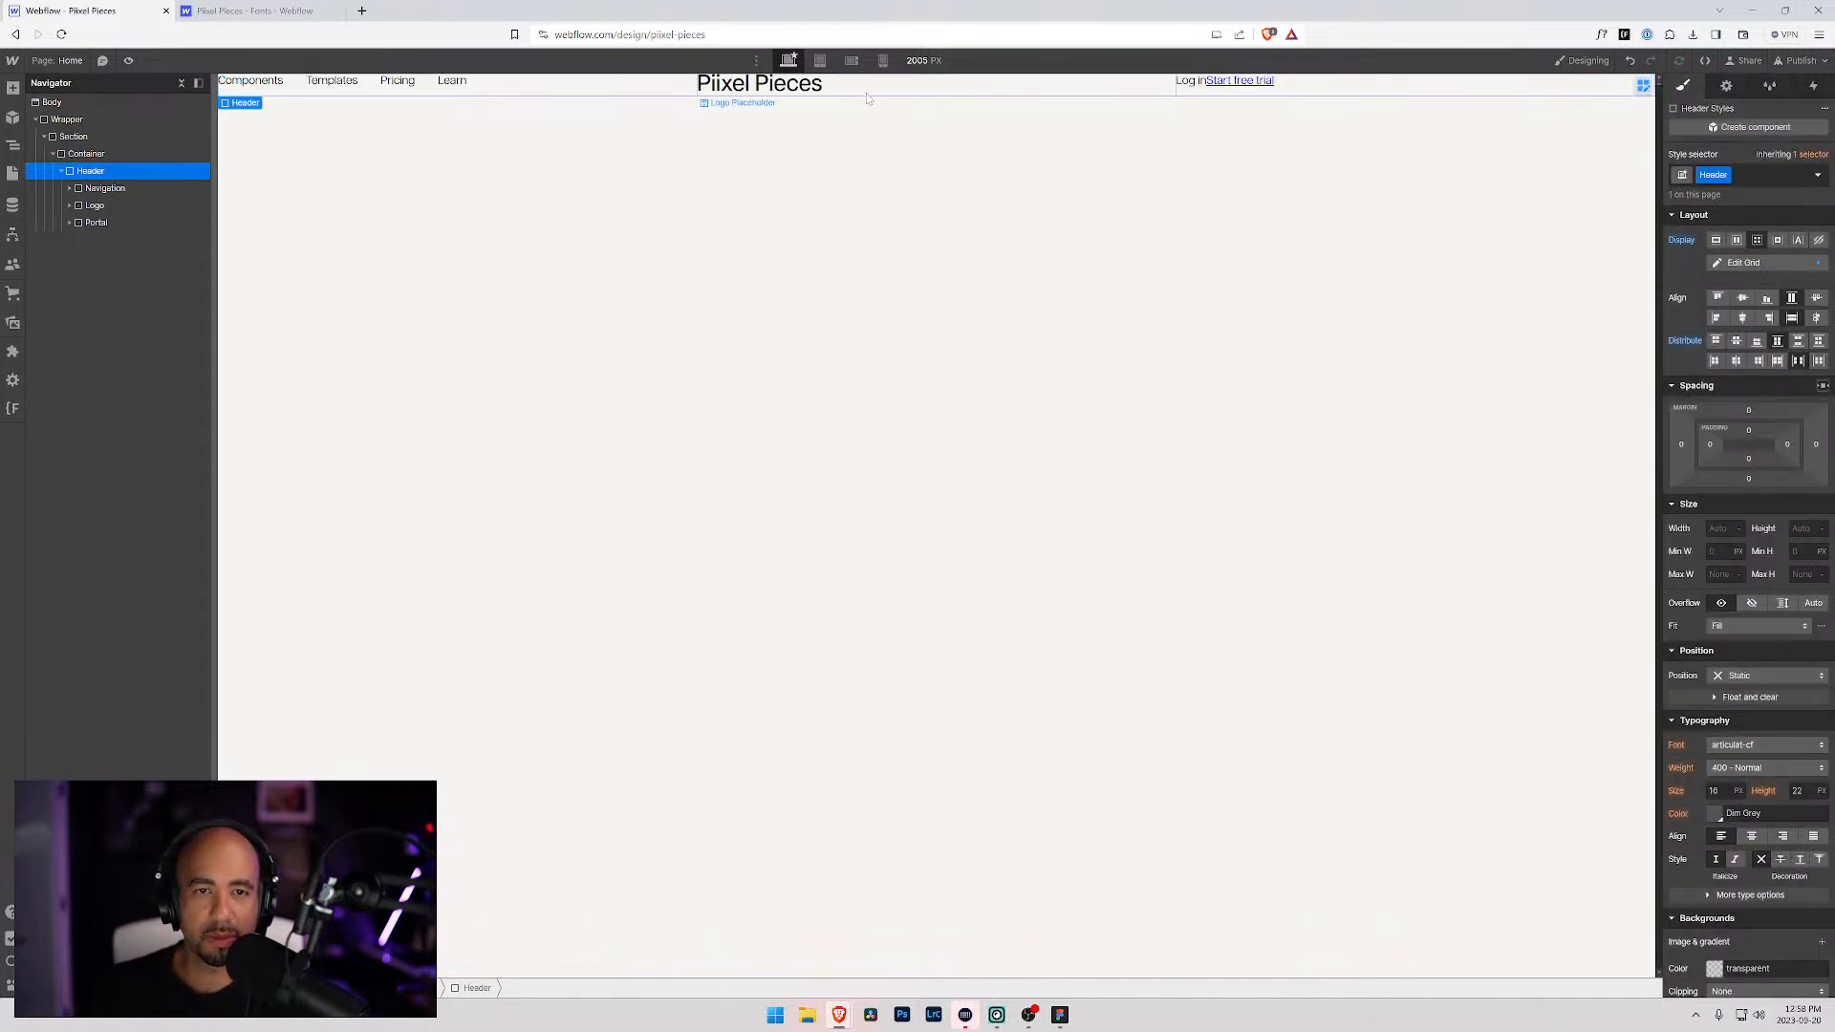
Step: Justify the Logo block to the center and the Portal block to the end of their grid cells
left_click(760, 84)
left_click(70, 205)
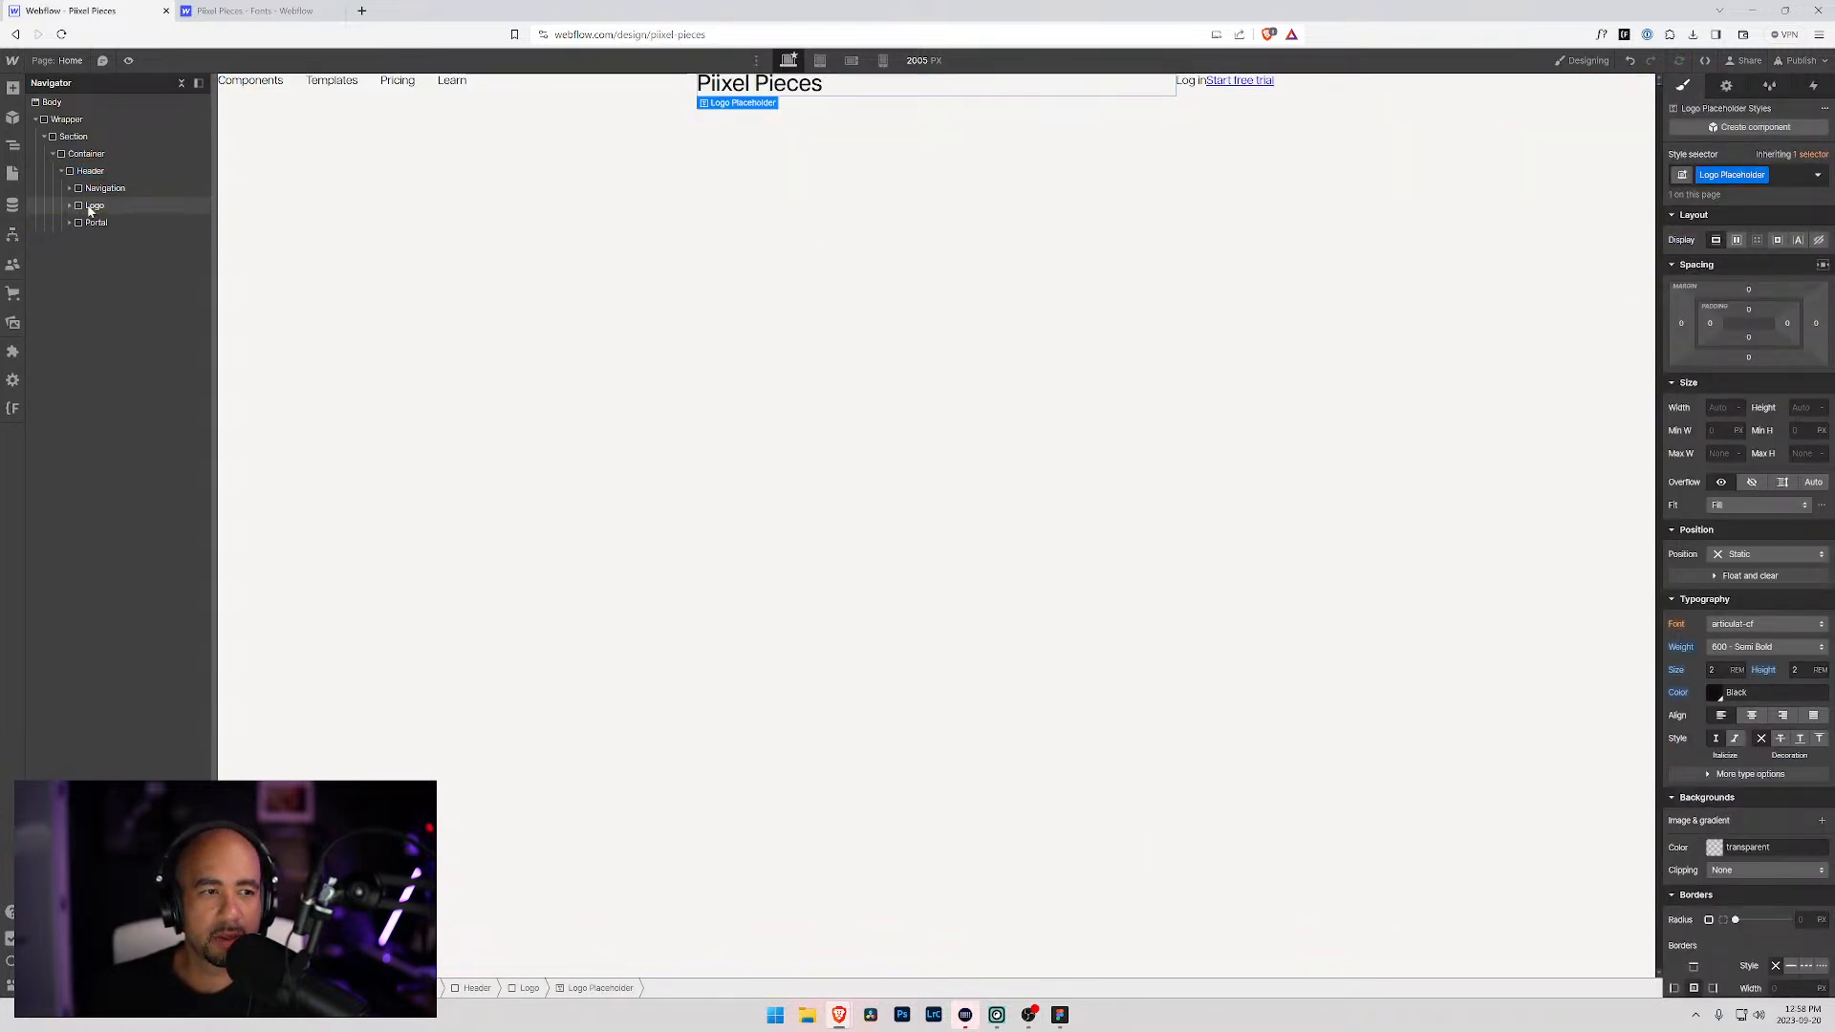
left_click(94, 204)
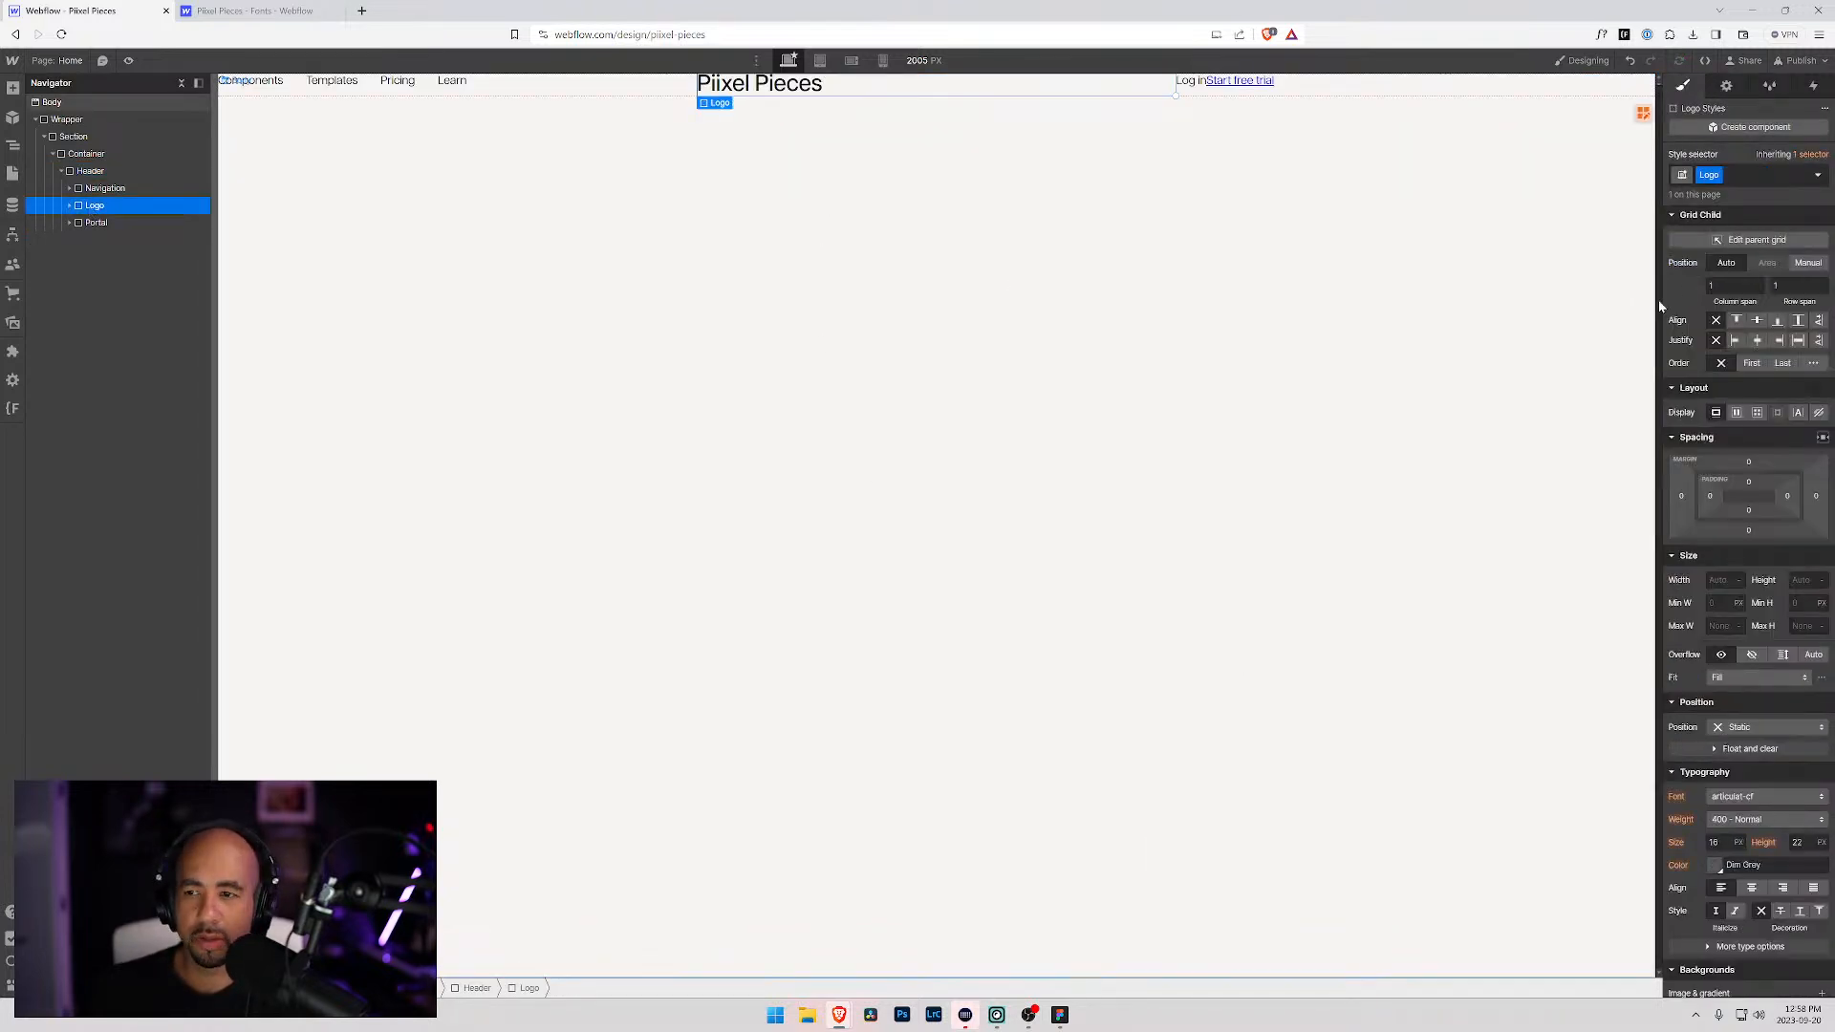
left_click(1760, 342)
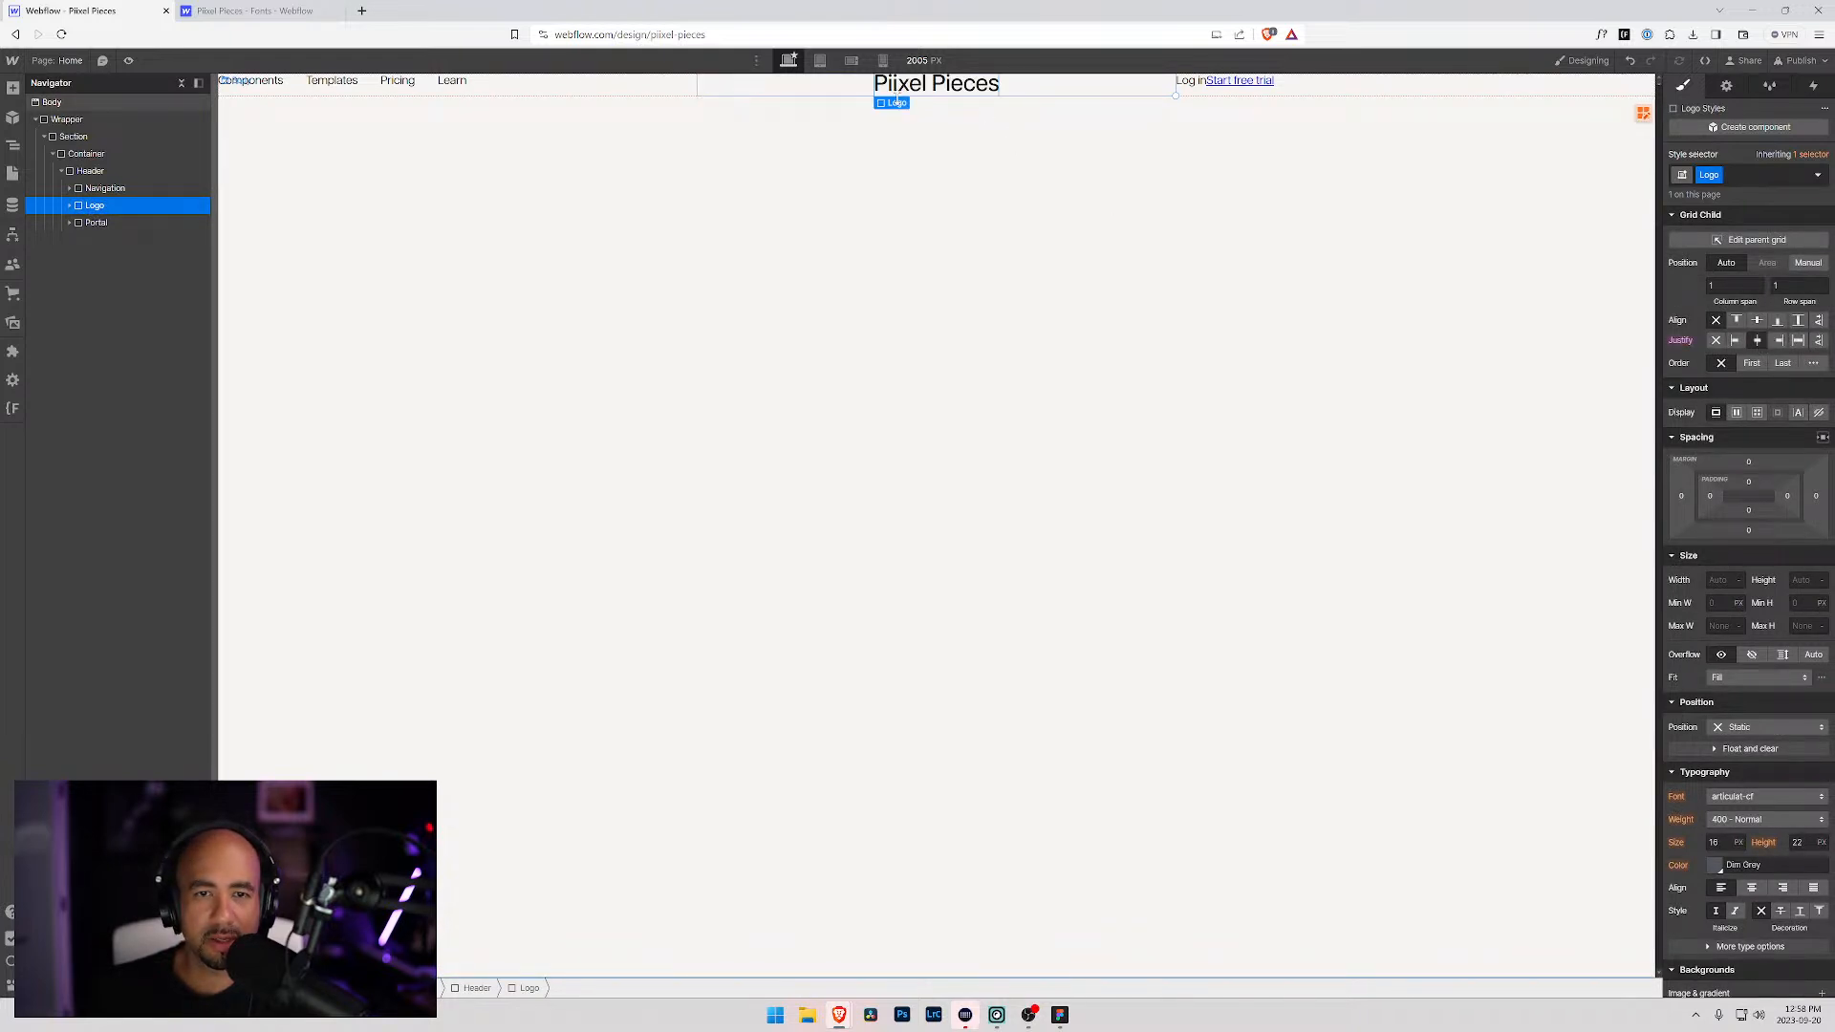
left_click(93, 222)
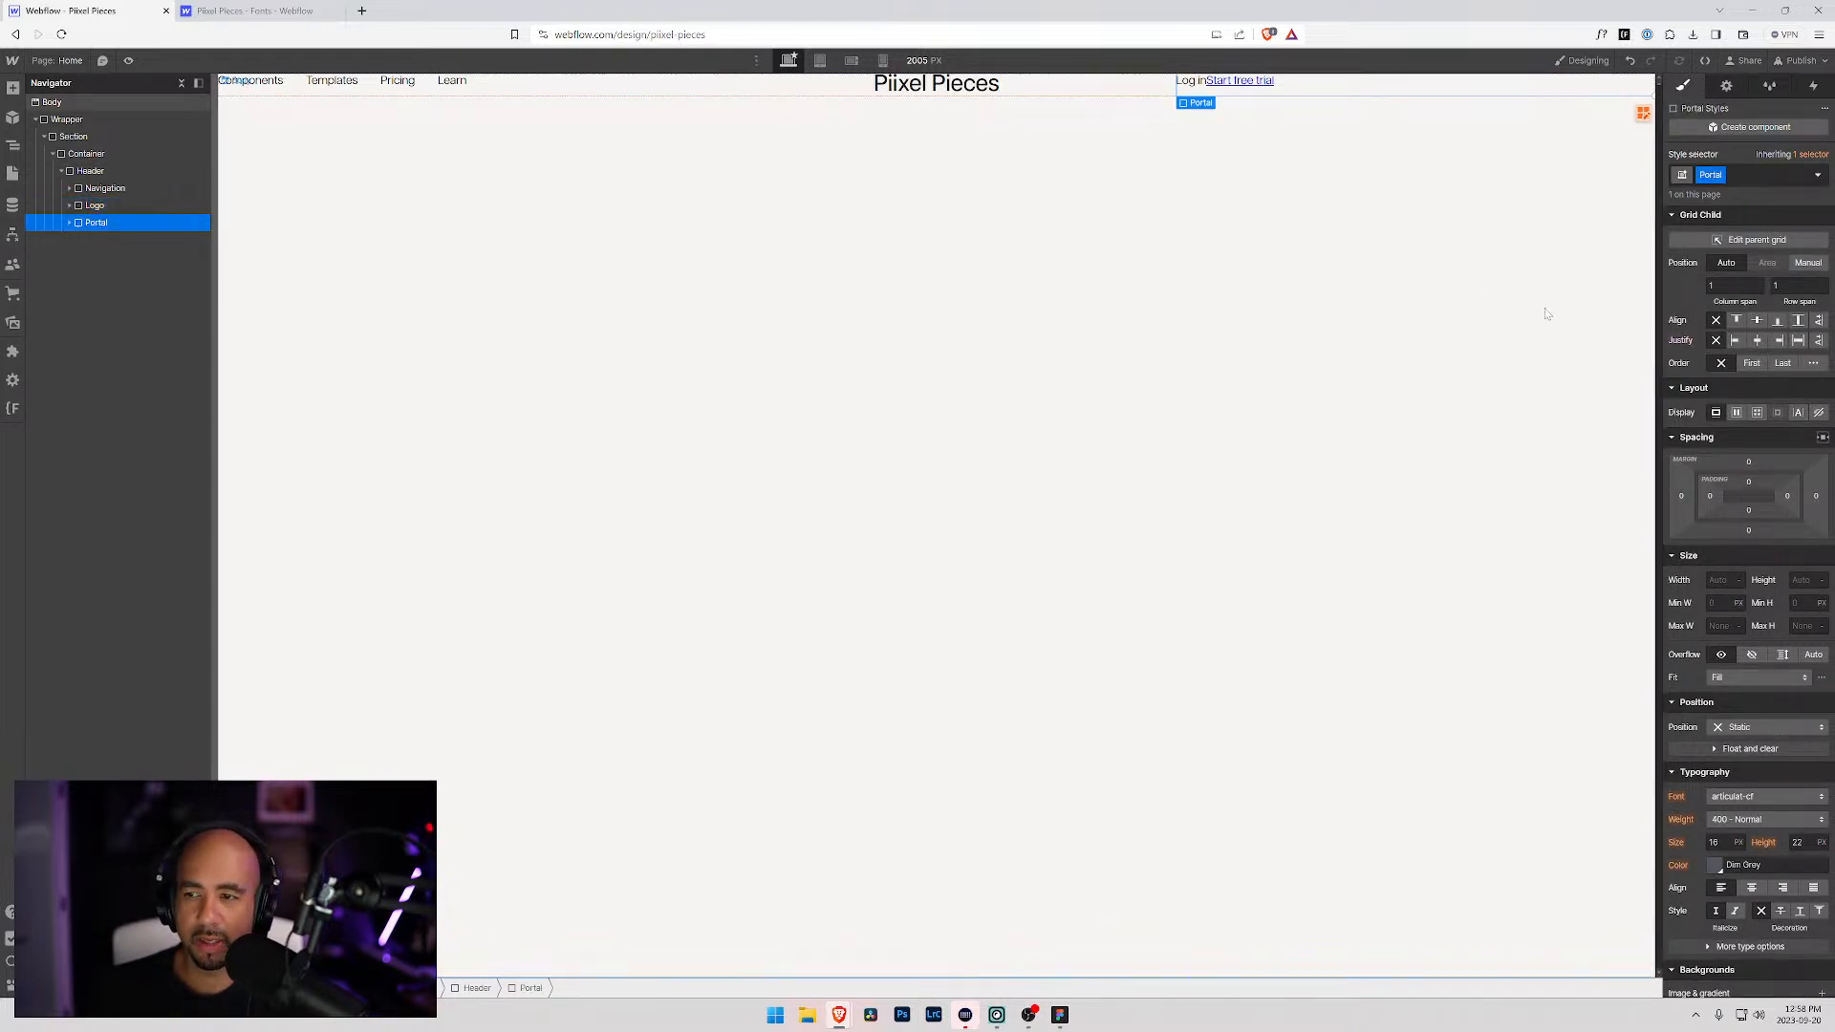
left_click(1779, 341)
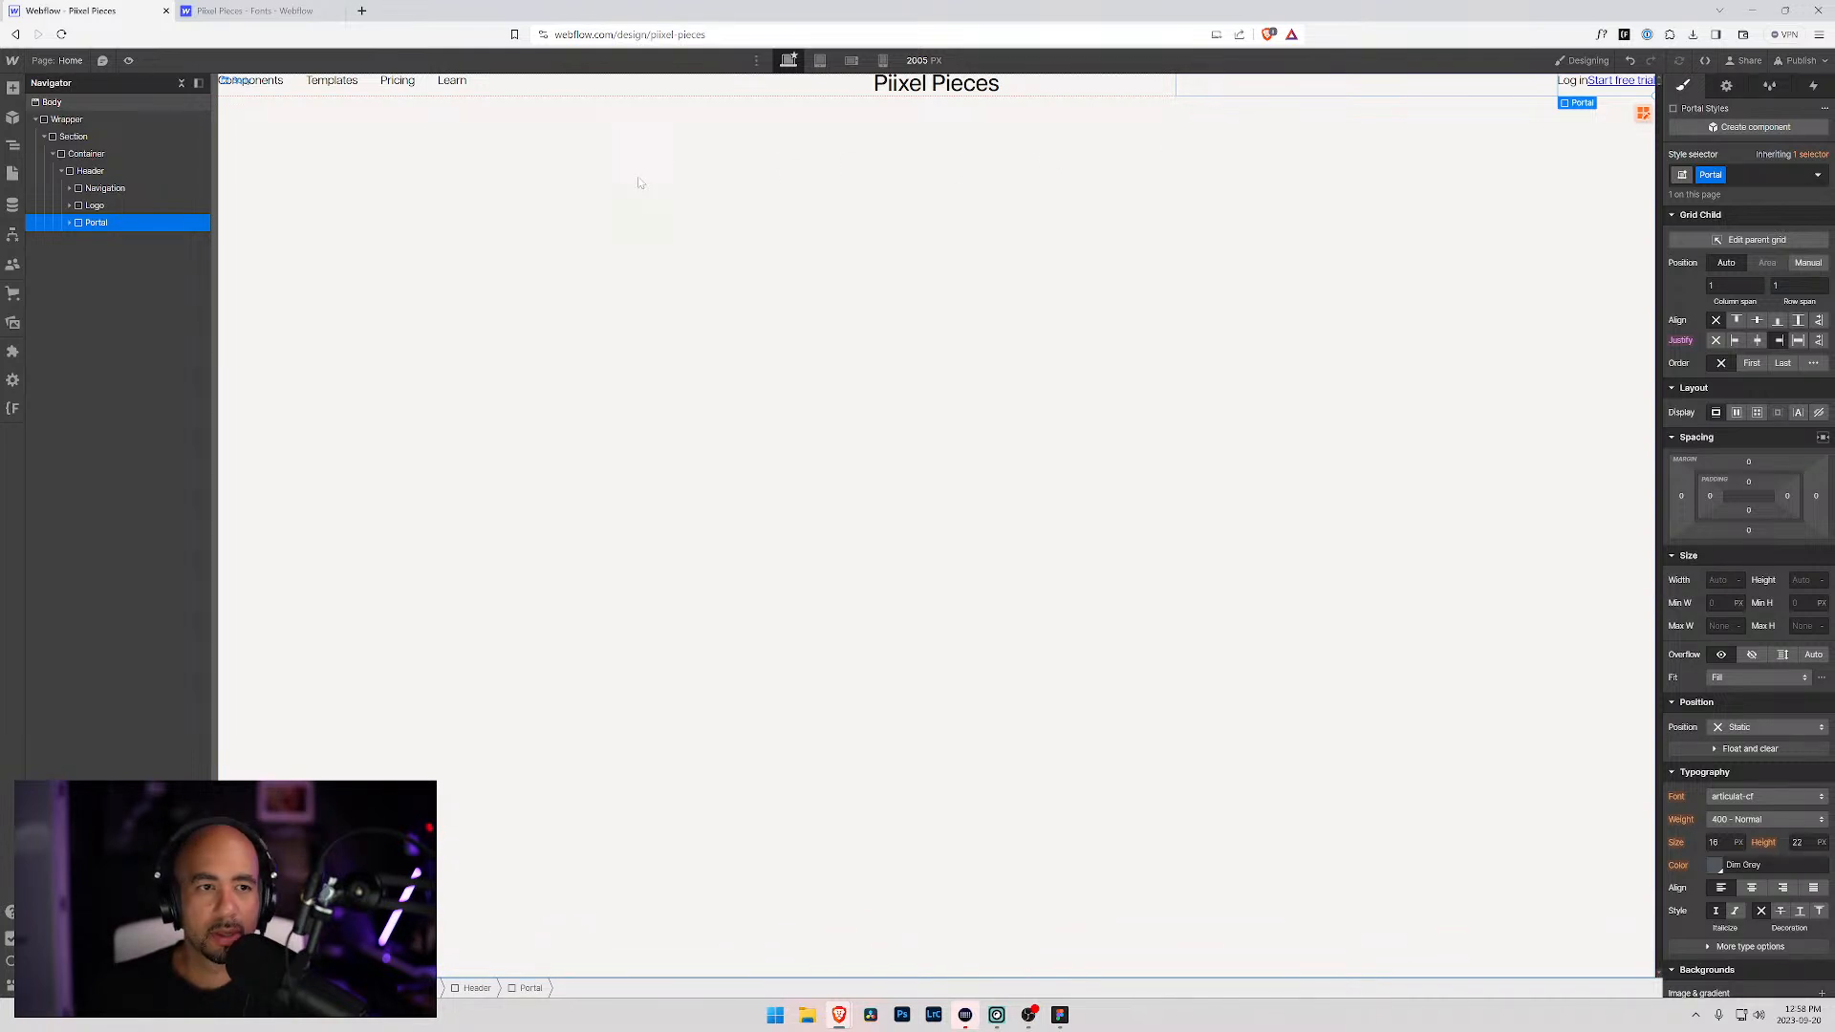
Step: Align the Header grid's children to the vertical center, and check the header against the Home V2 design in Figma
left_click(83, 175)
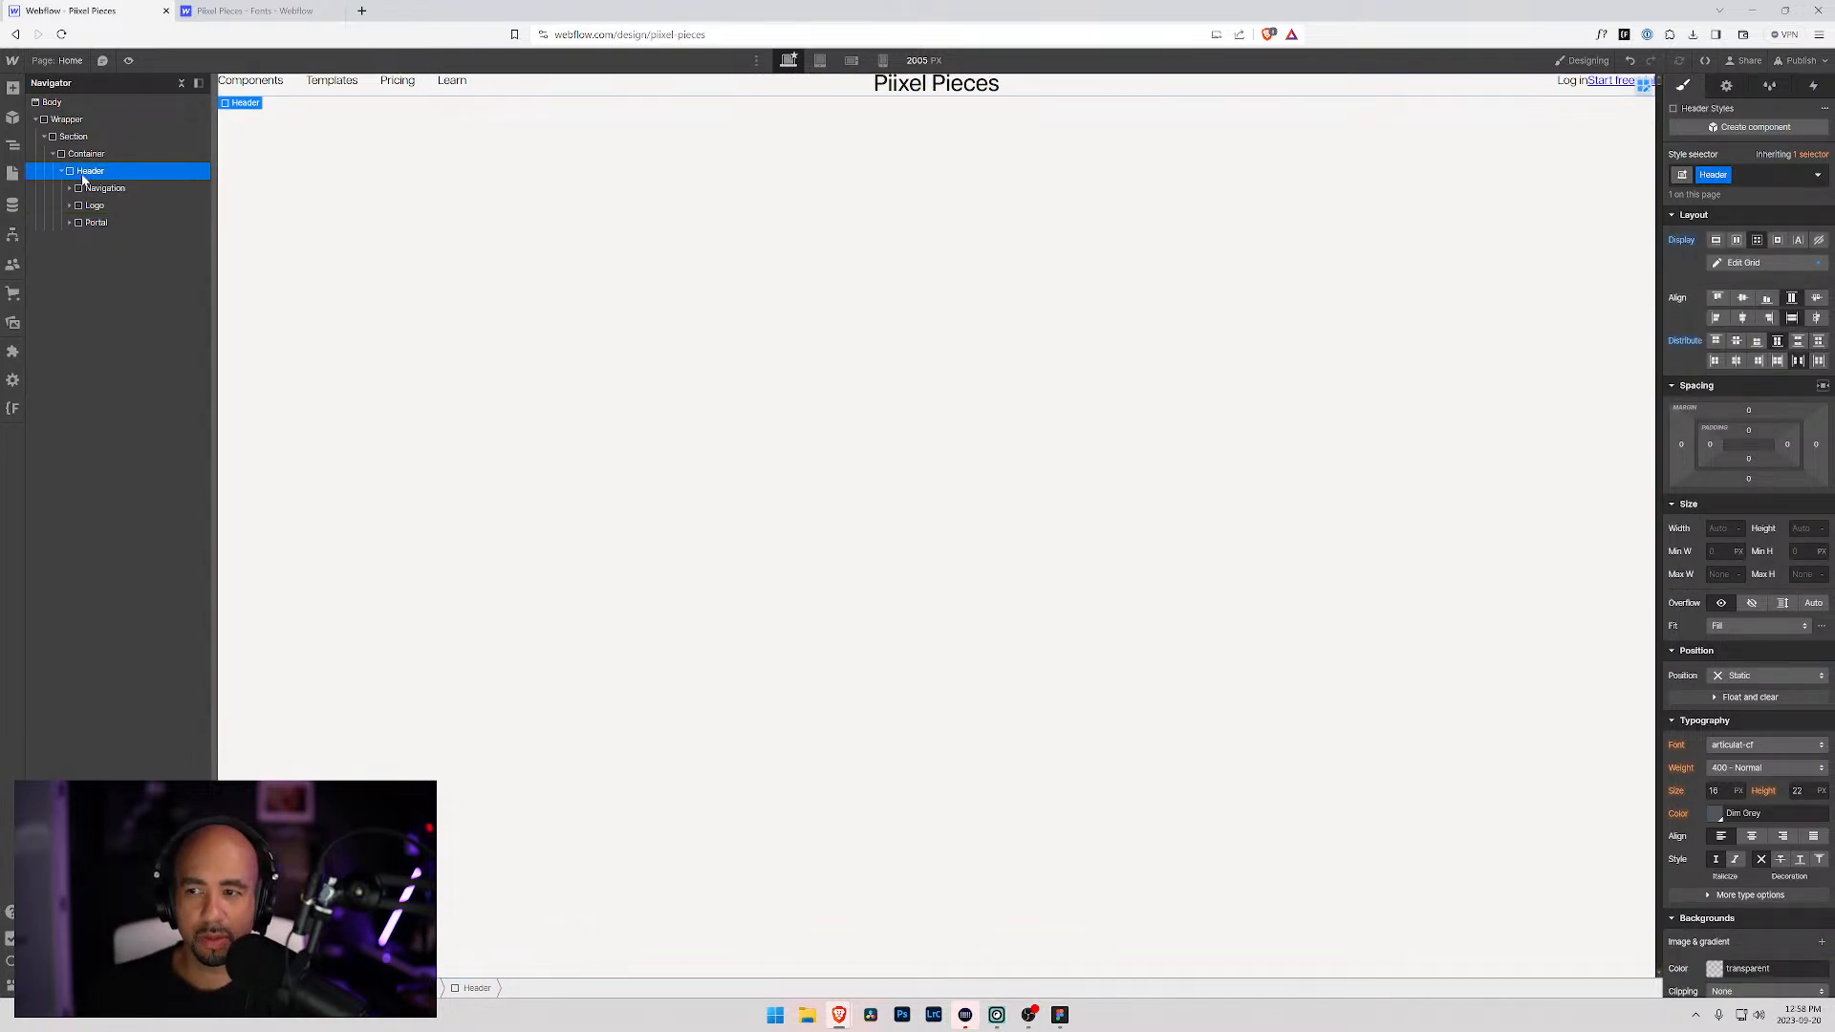
left_click(1744, 299)
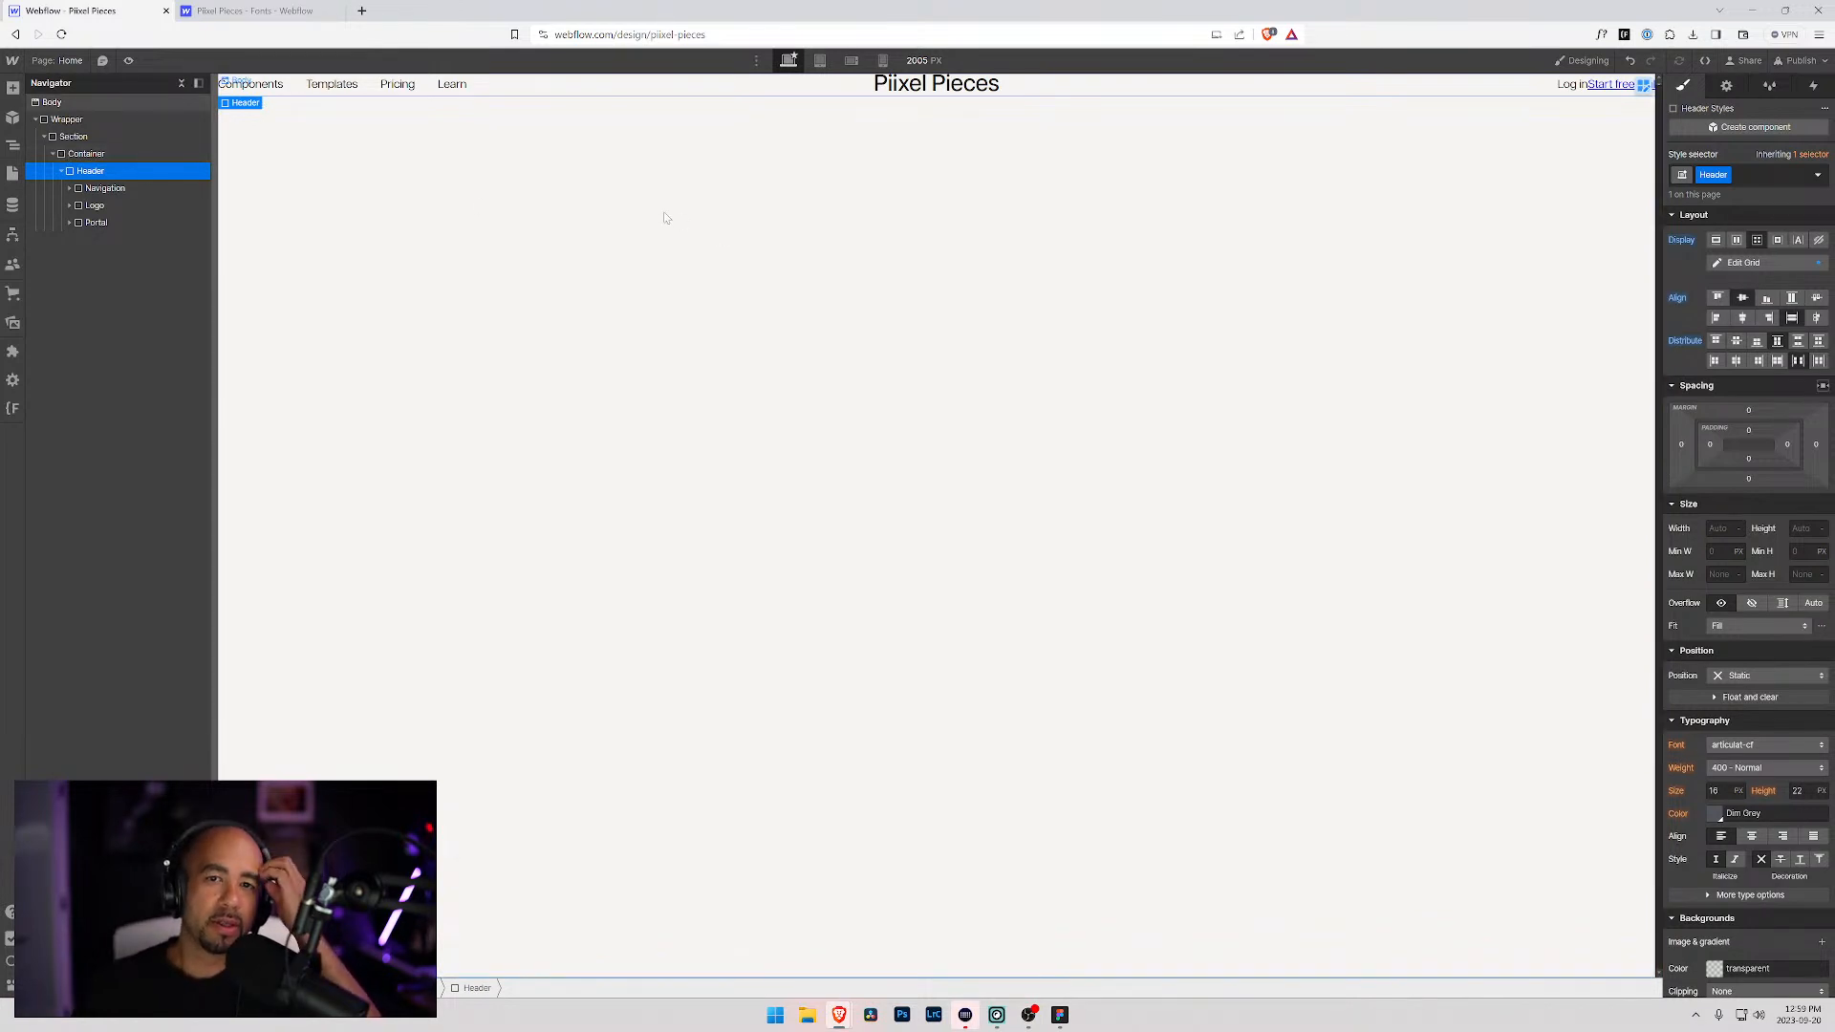
key("alt+Tab")
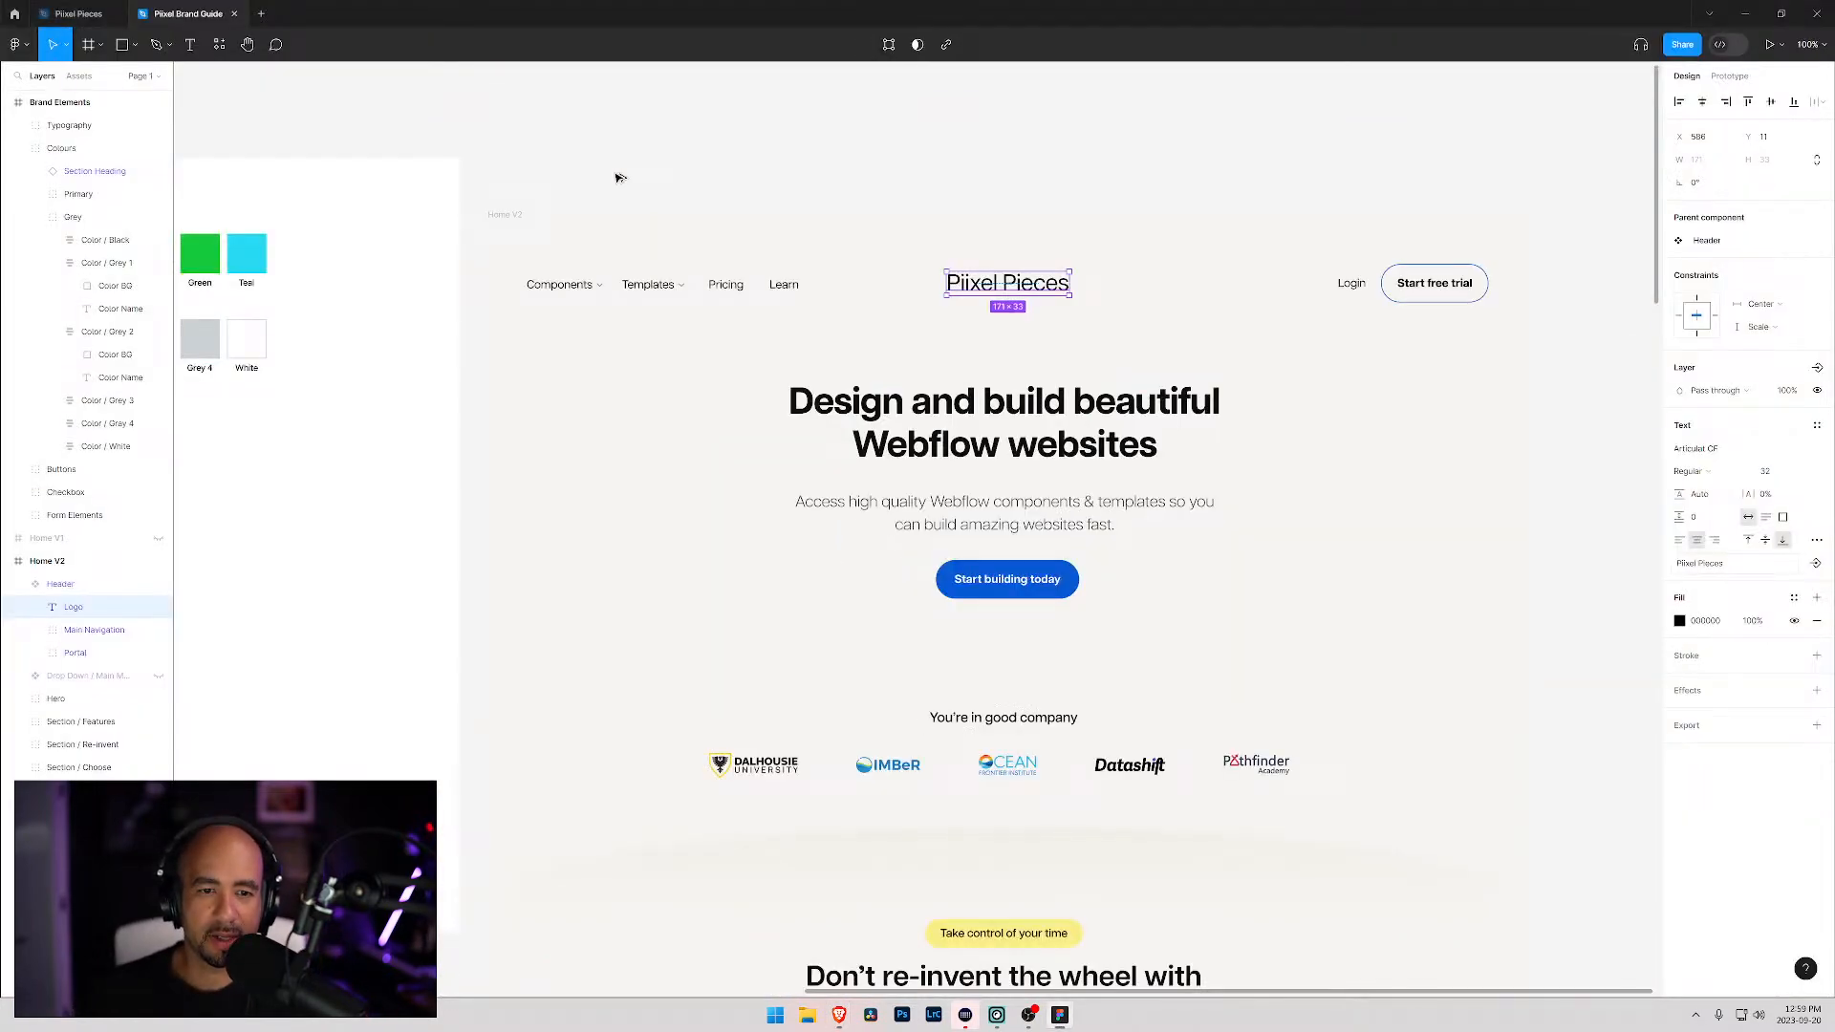
key("alt+Tab")
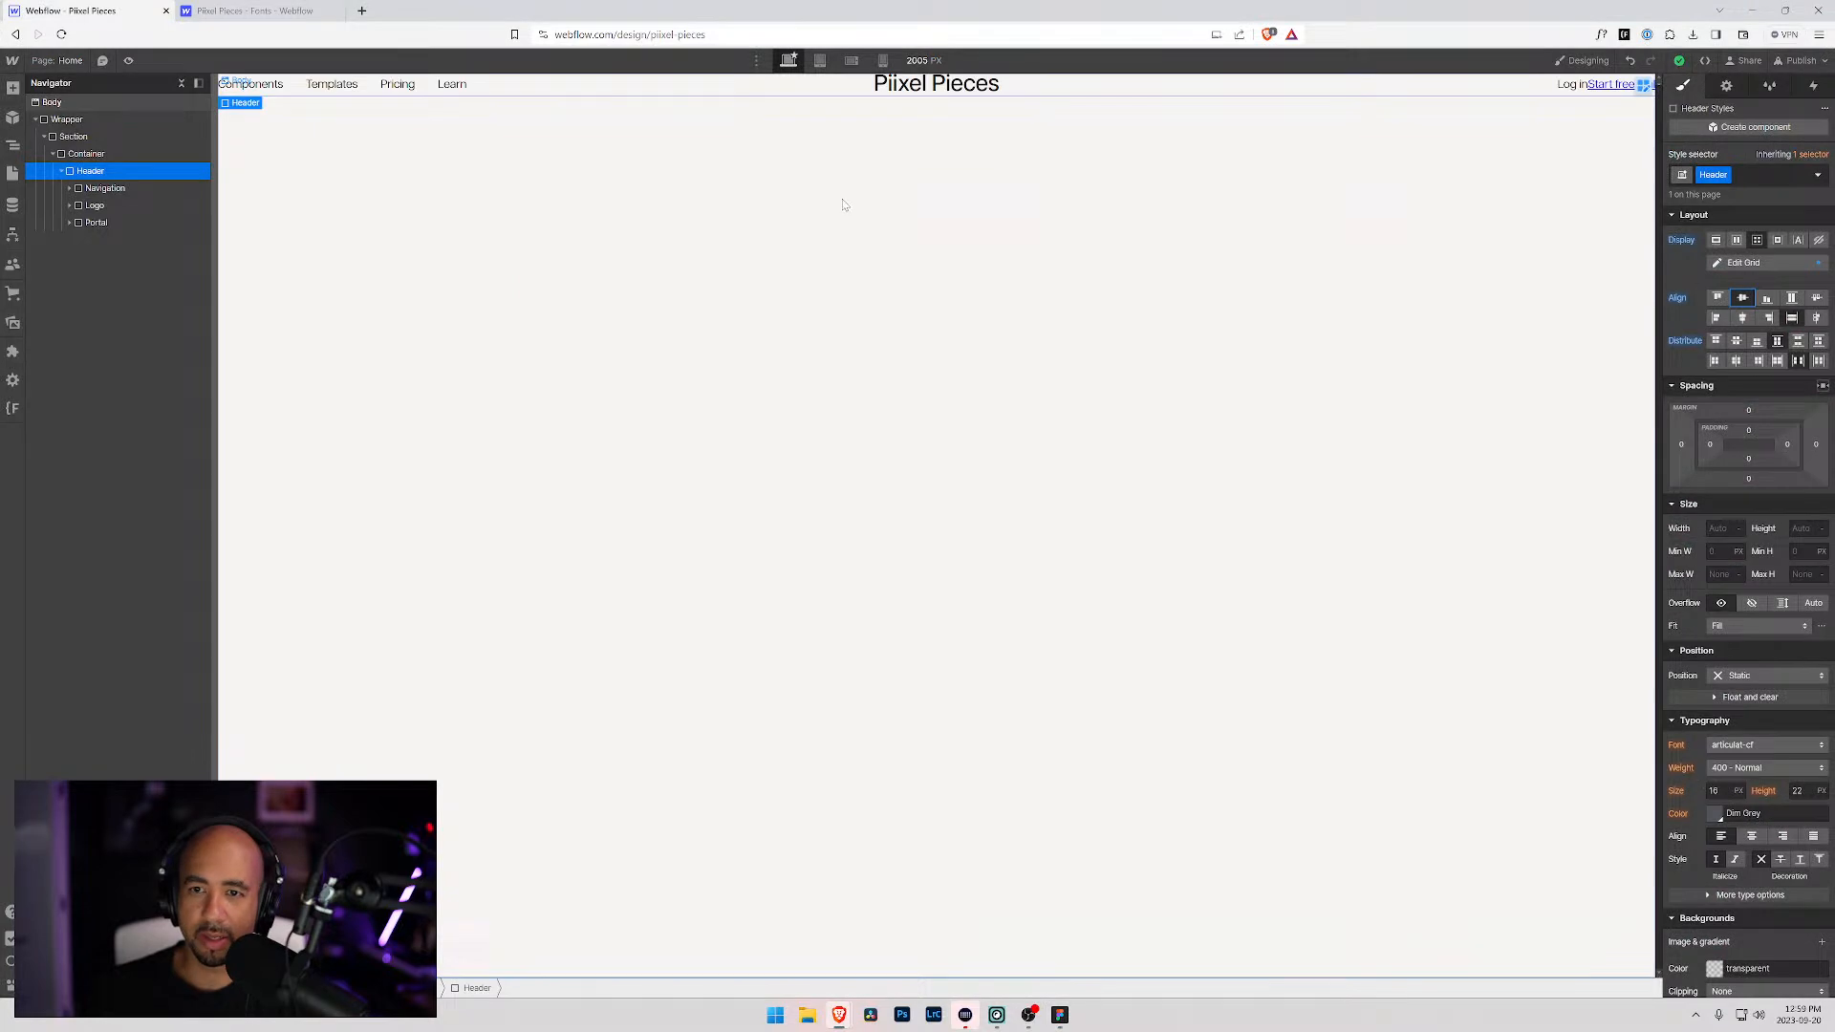
Step: Add a div block inside the Wrapper, after the existing Section, and give it the existing Section class
left_click(53, 154)
left_click(44, 137)
left_click(57, 125)
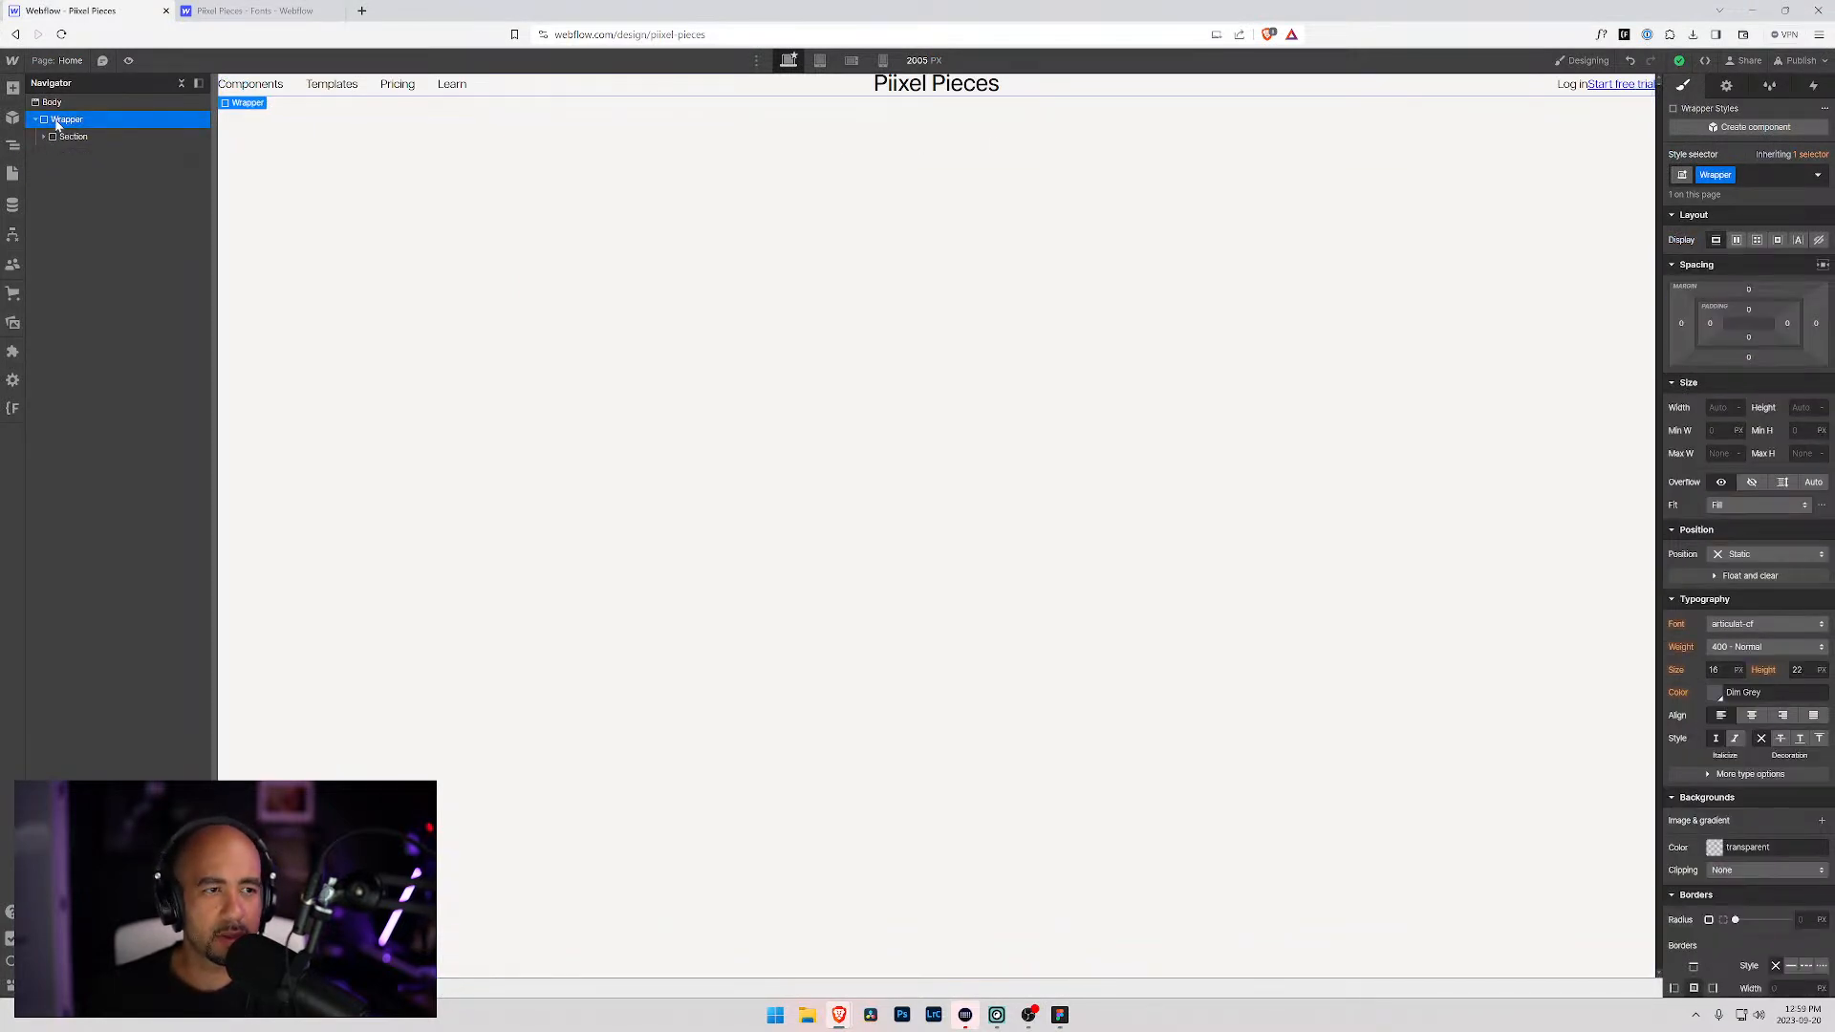
key("ctrl+e")
type("div")
key("Return")
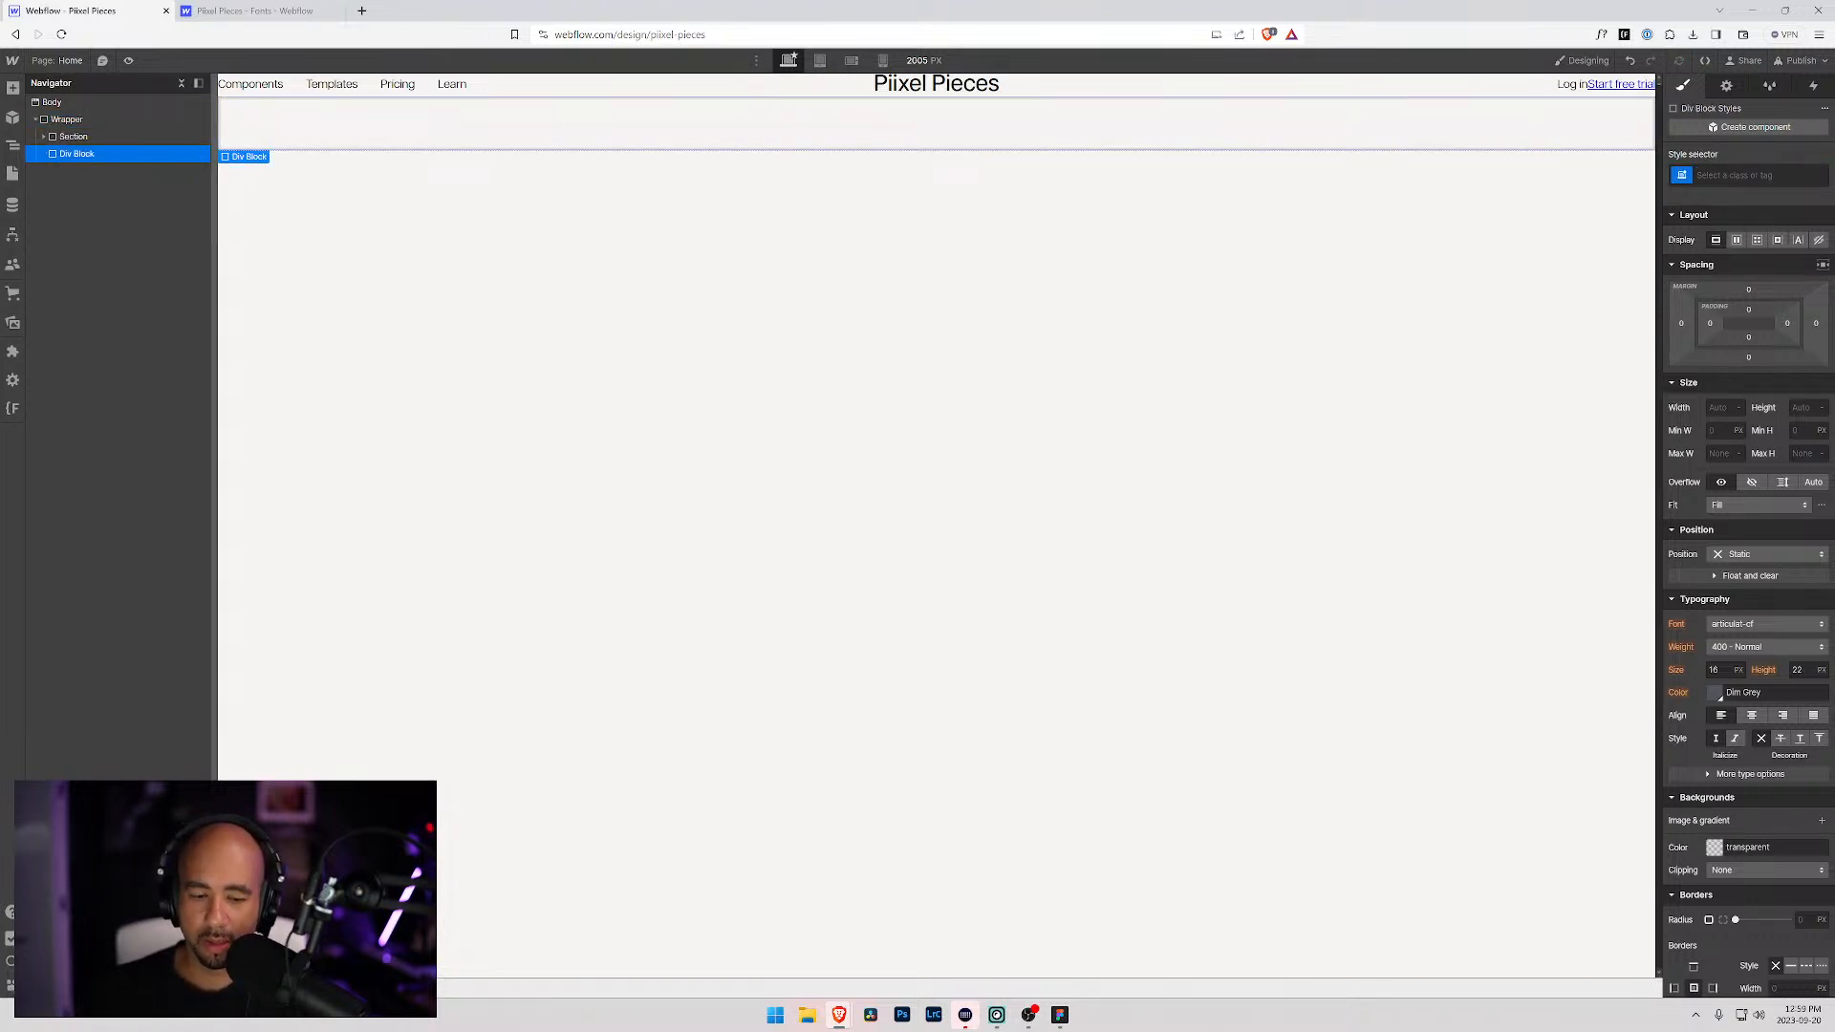
key("ctrl+Return")
type("Section")
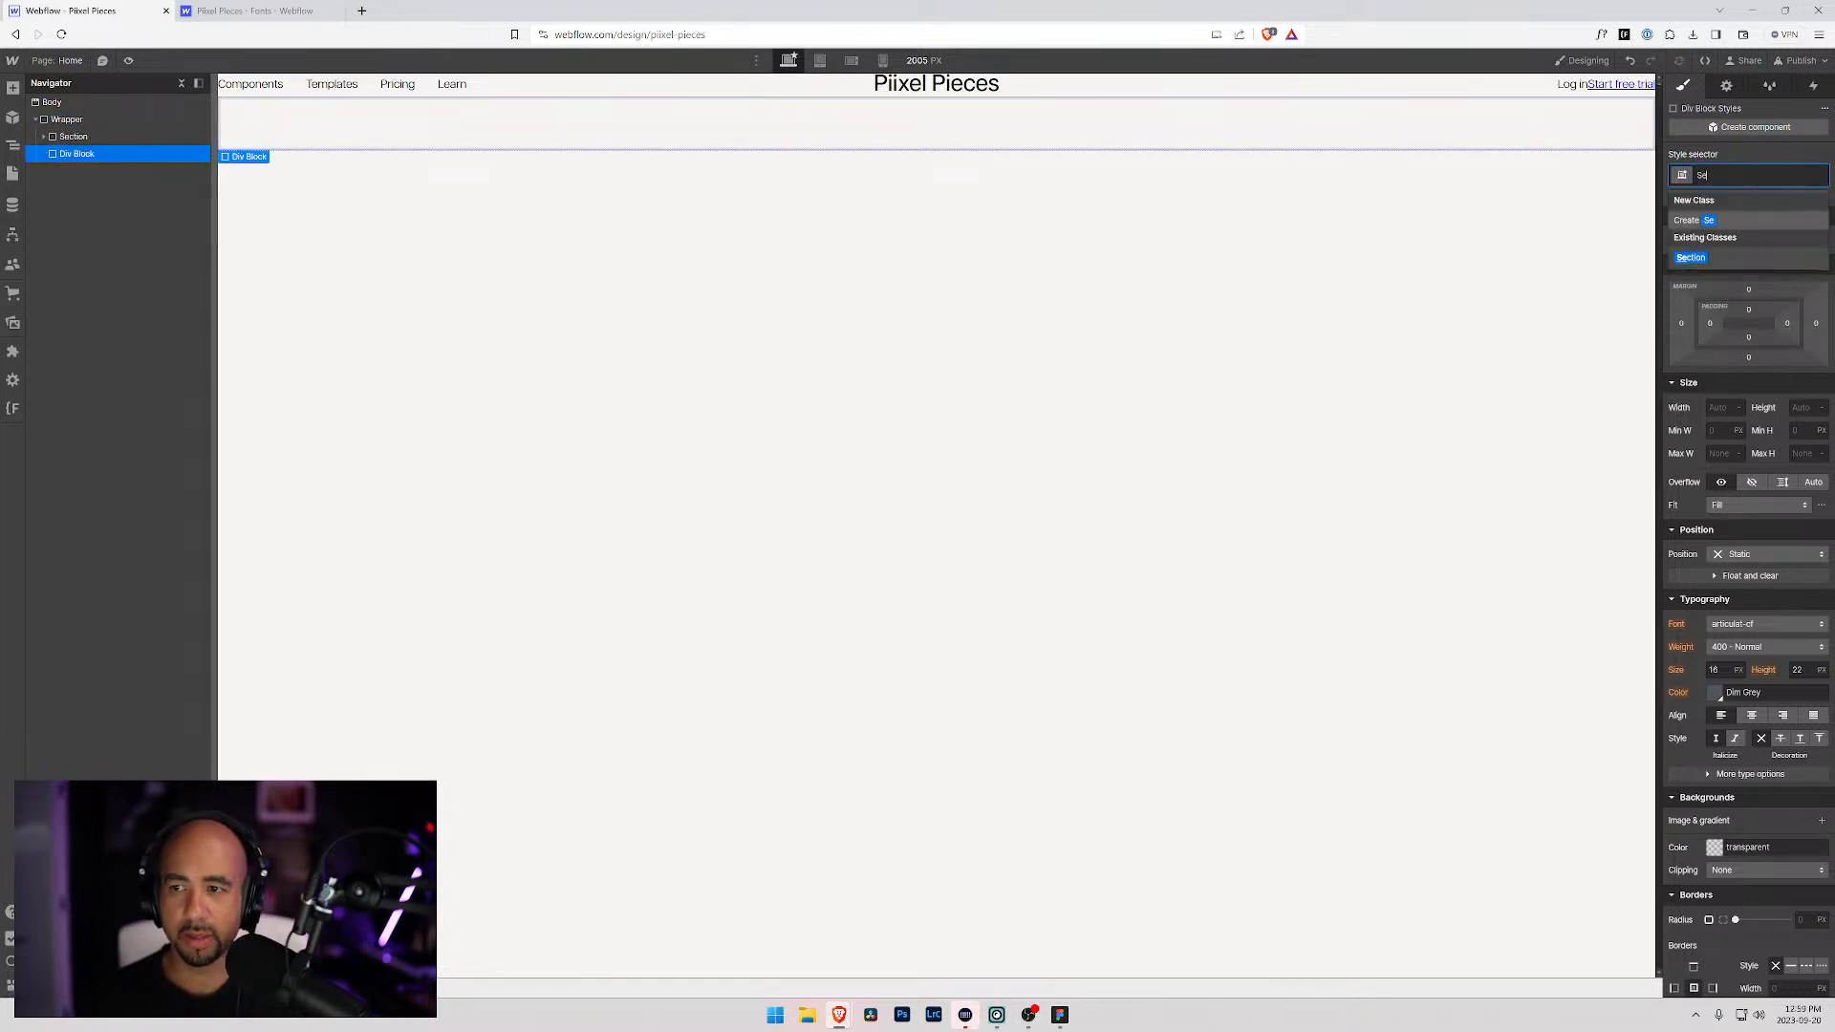
key("Return")
Step: Add a div block inside the second Section, give it the class Hero, and select it in the element tree
key("ctrl+e")
type("div")
key("Return")
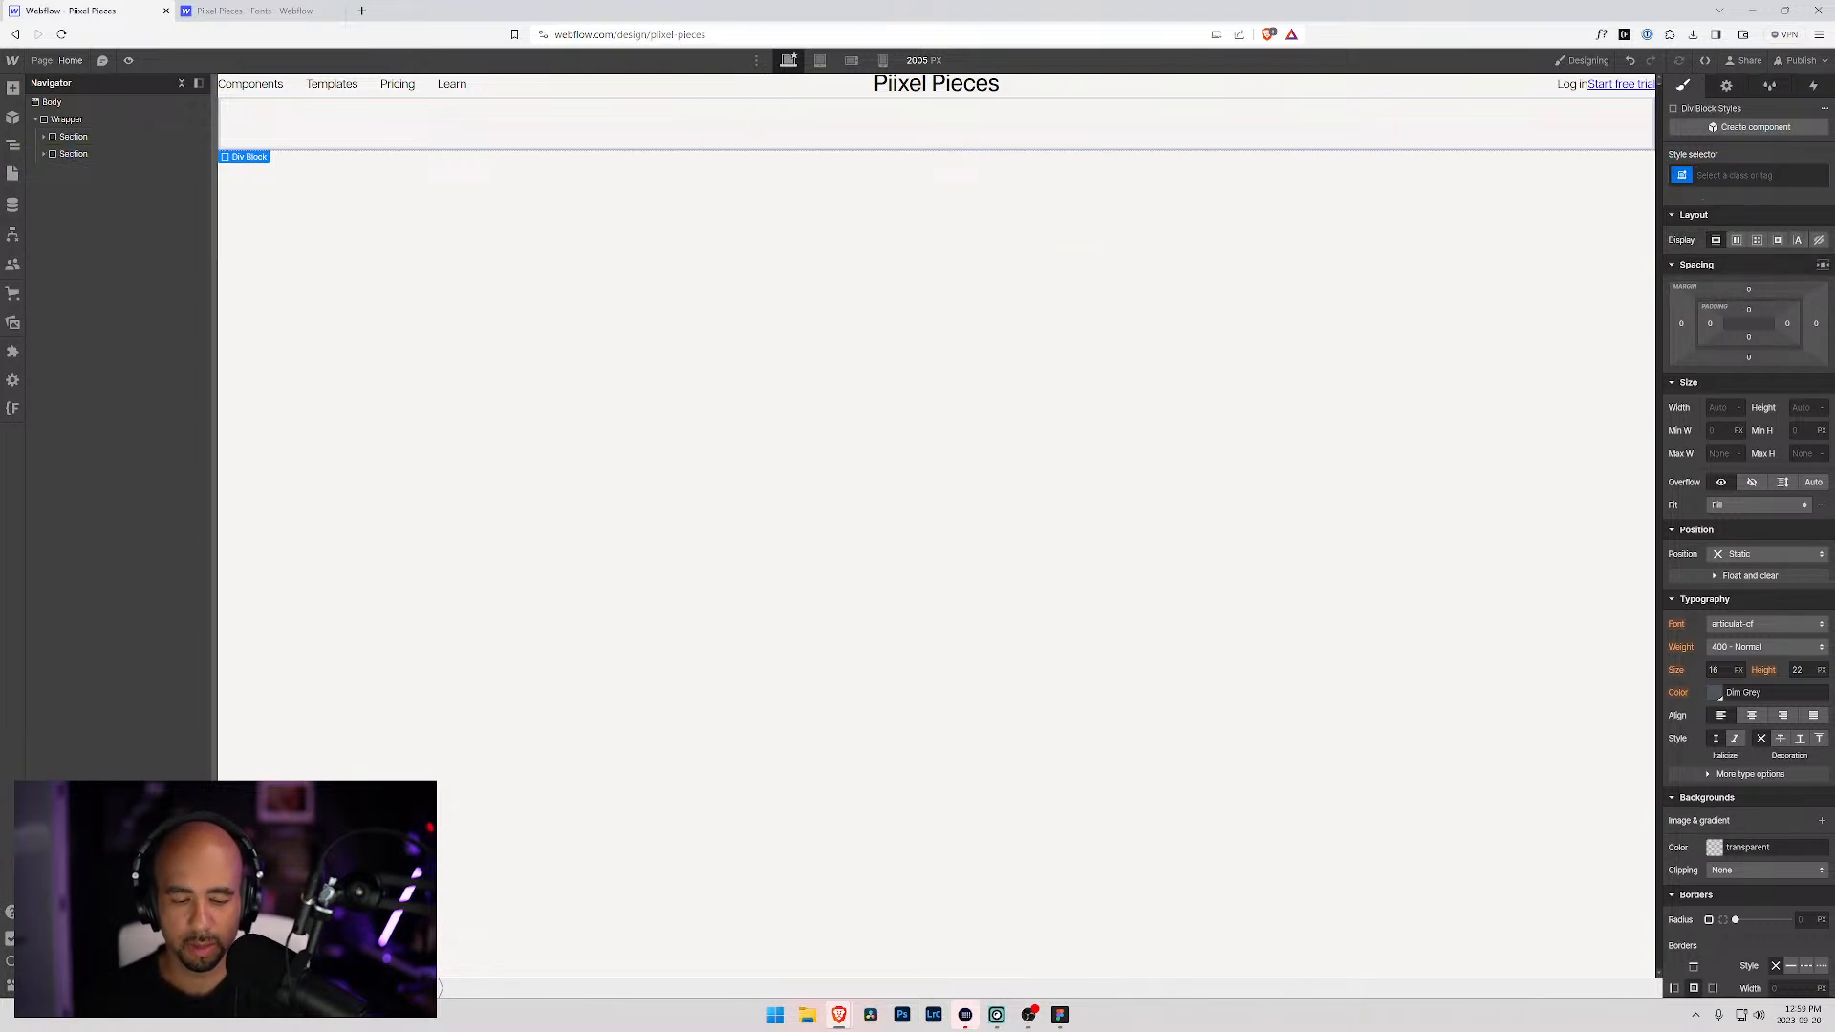
key("ctrl+Return")
type("Hero")
key("Return")
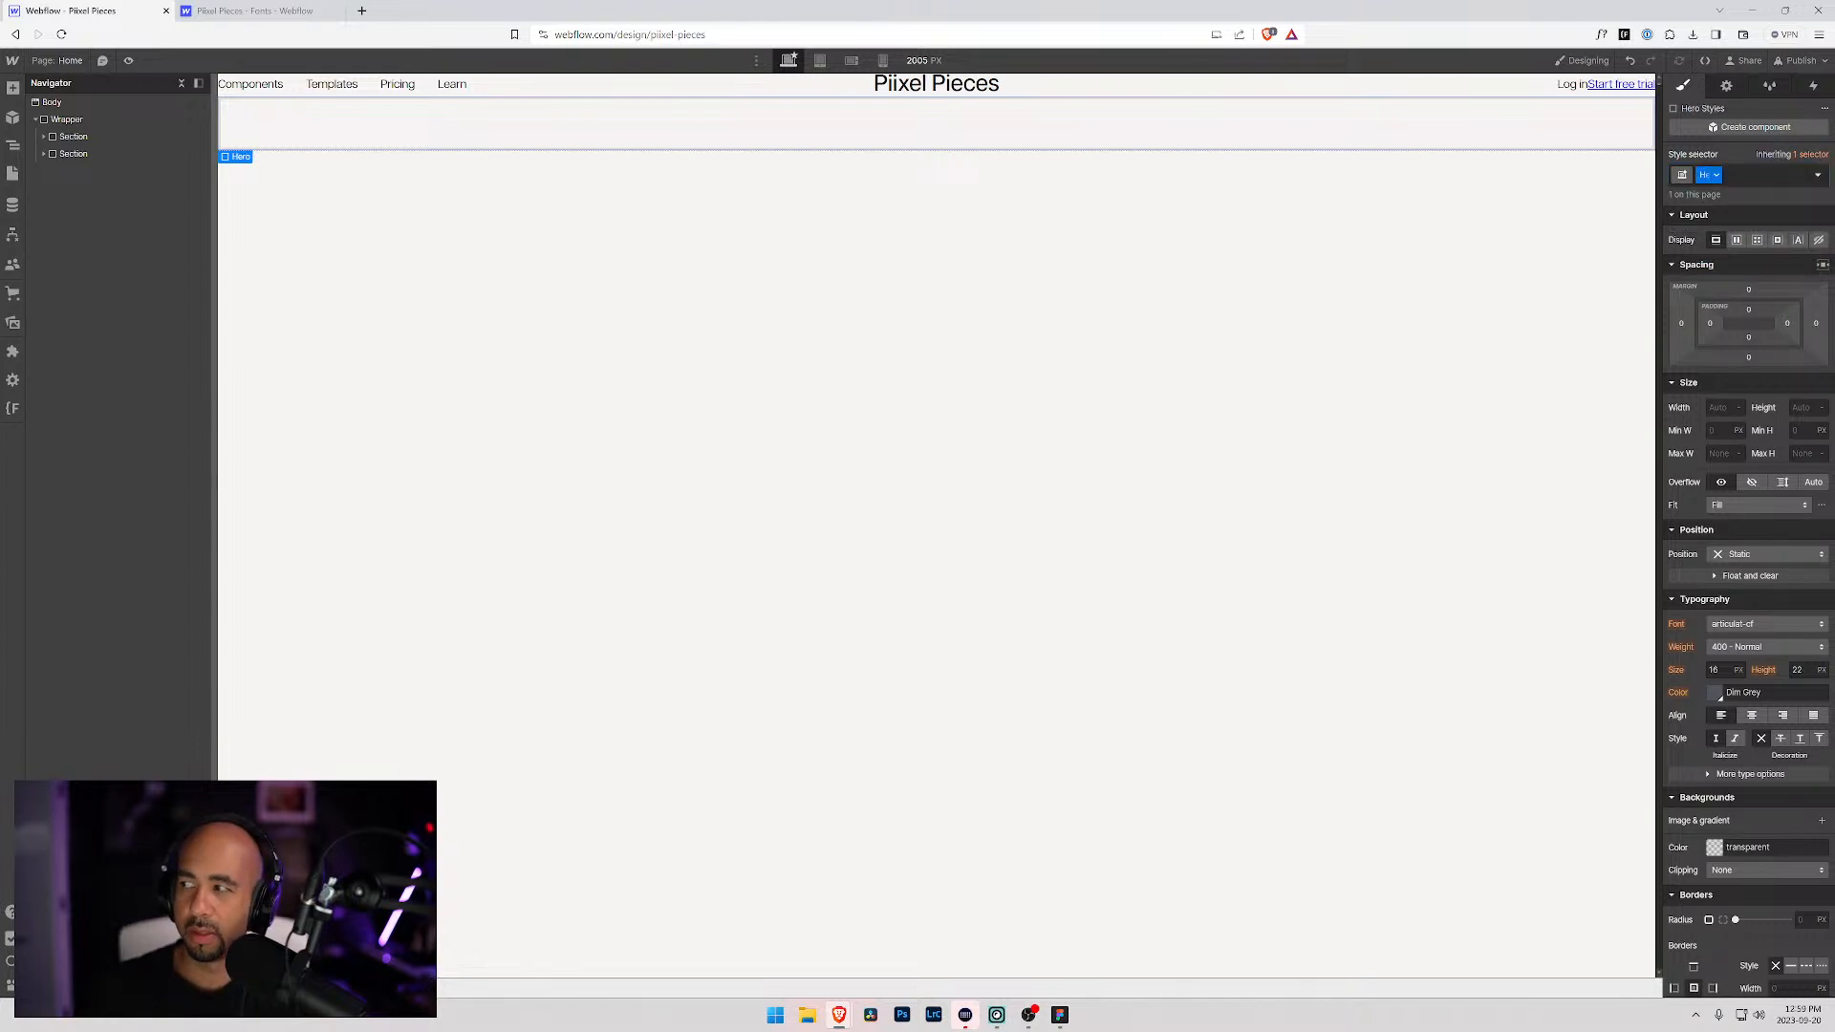
left_click(37, 152)
left_click(74, 173)
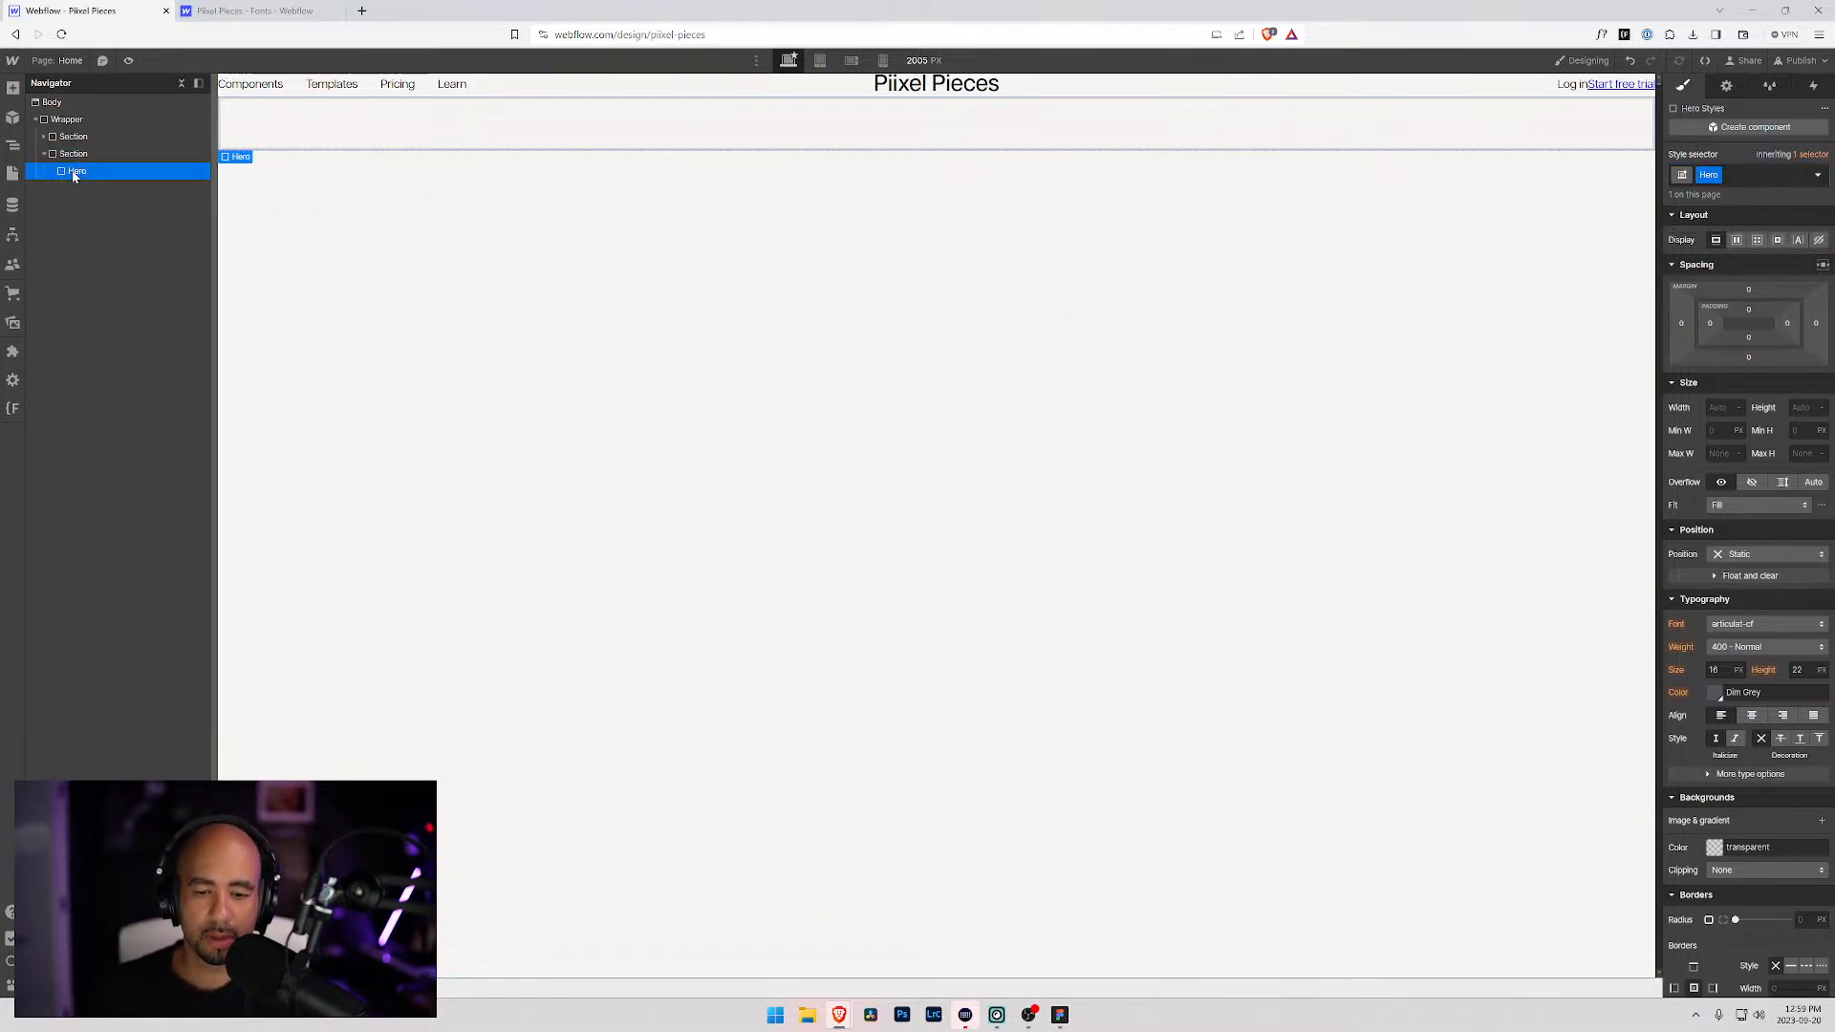
Step: Check the contents of the Hero group in the Figma design, and add an H1 heading inside the Hero block
key("alt+Tab")
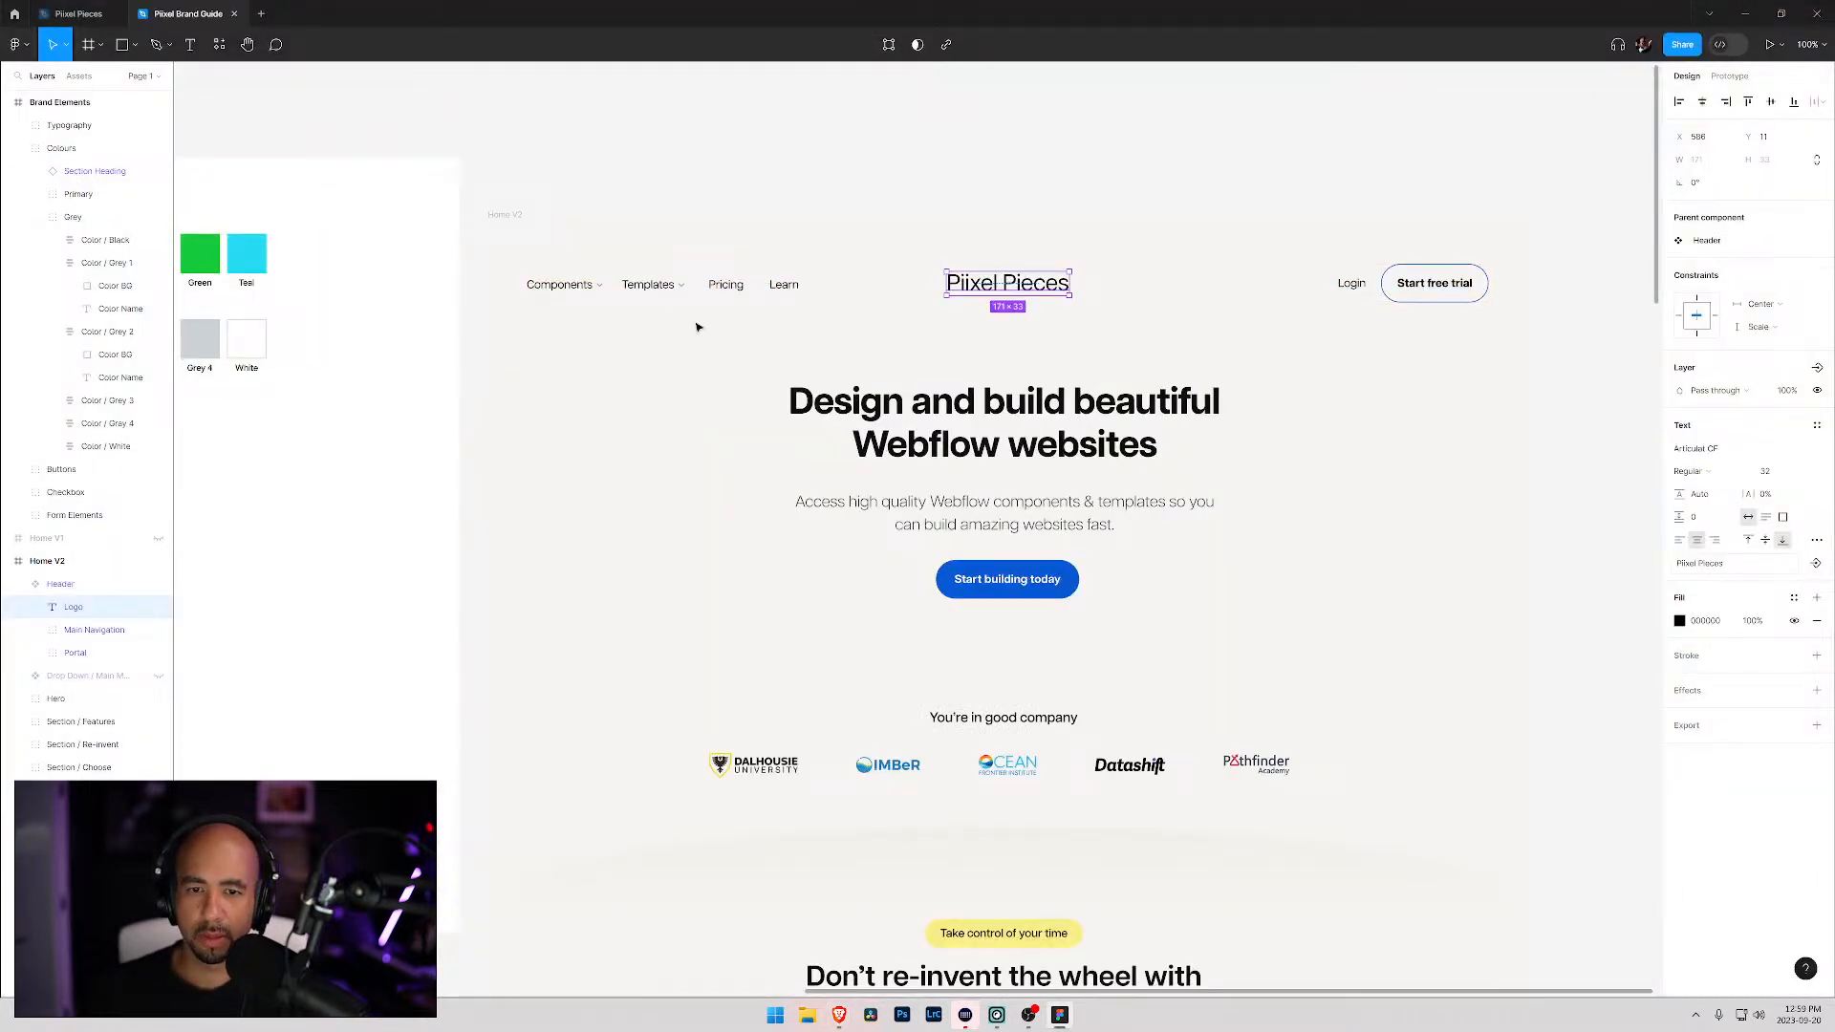
left_click(1025, 437)
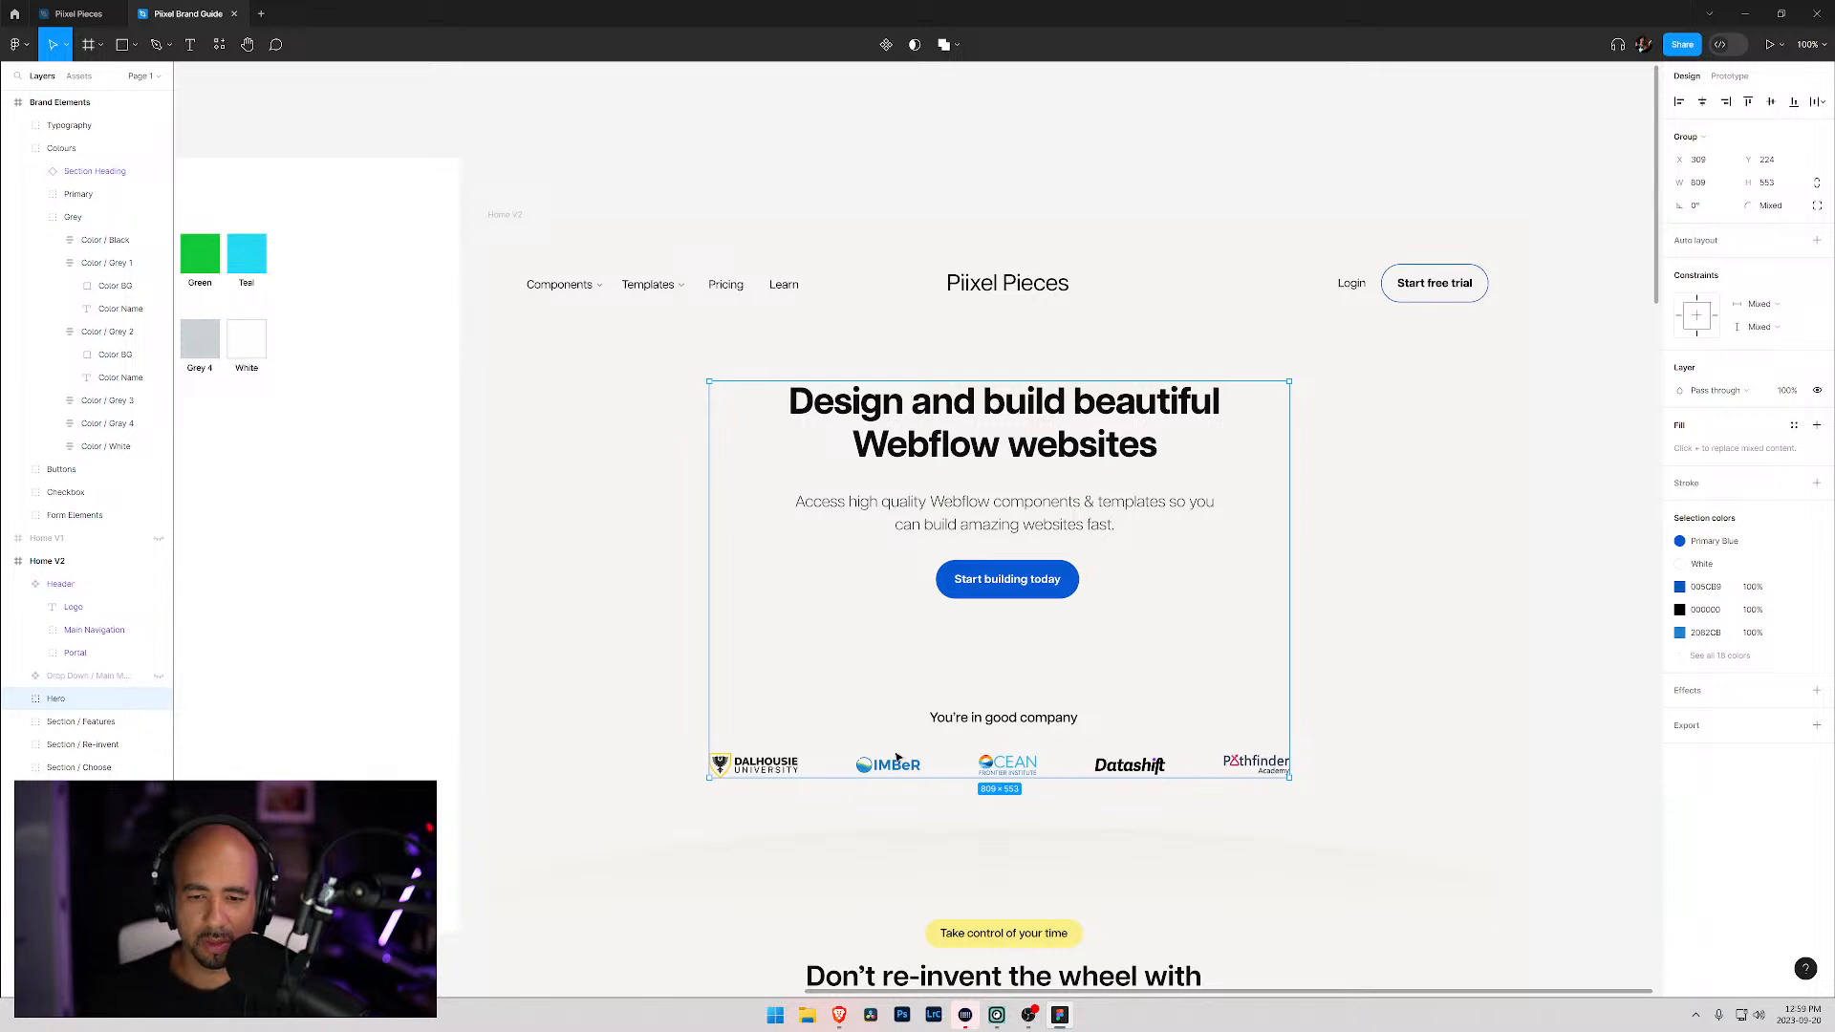
key("alt+Tab")
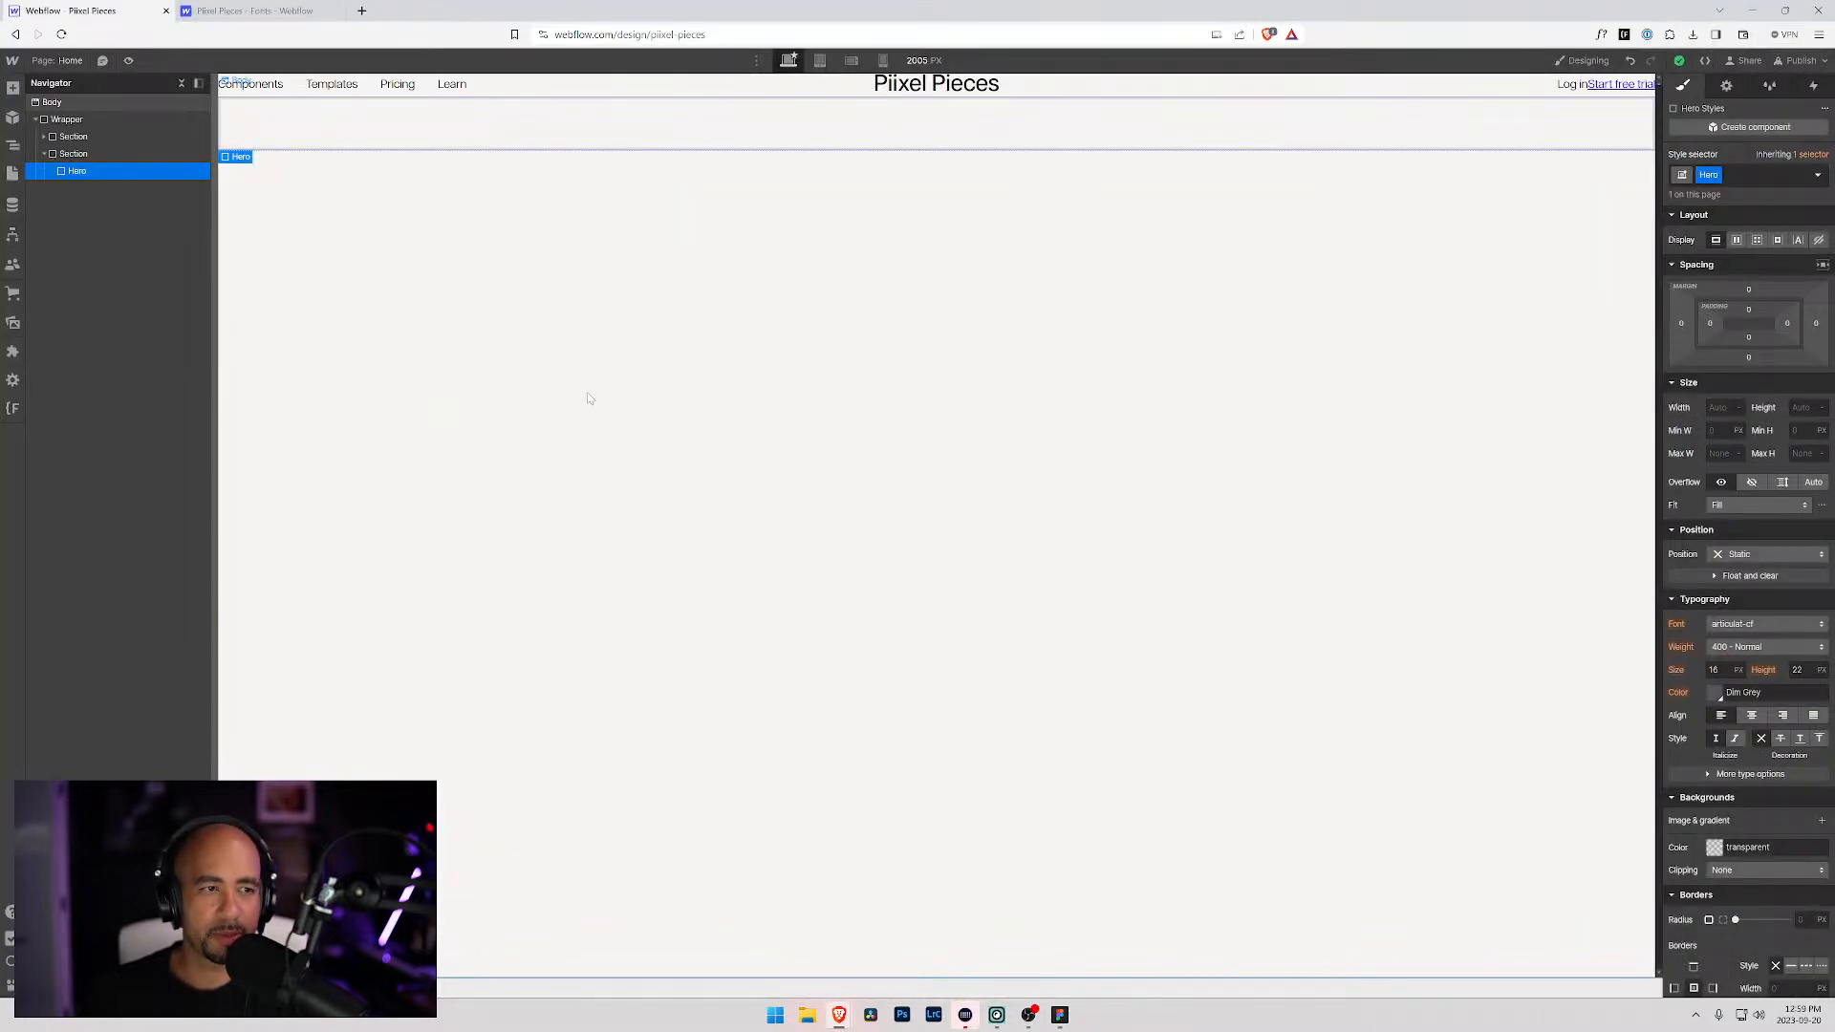
key("ctrl+e")
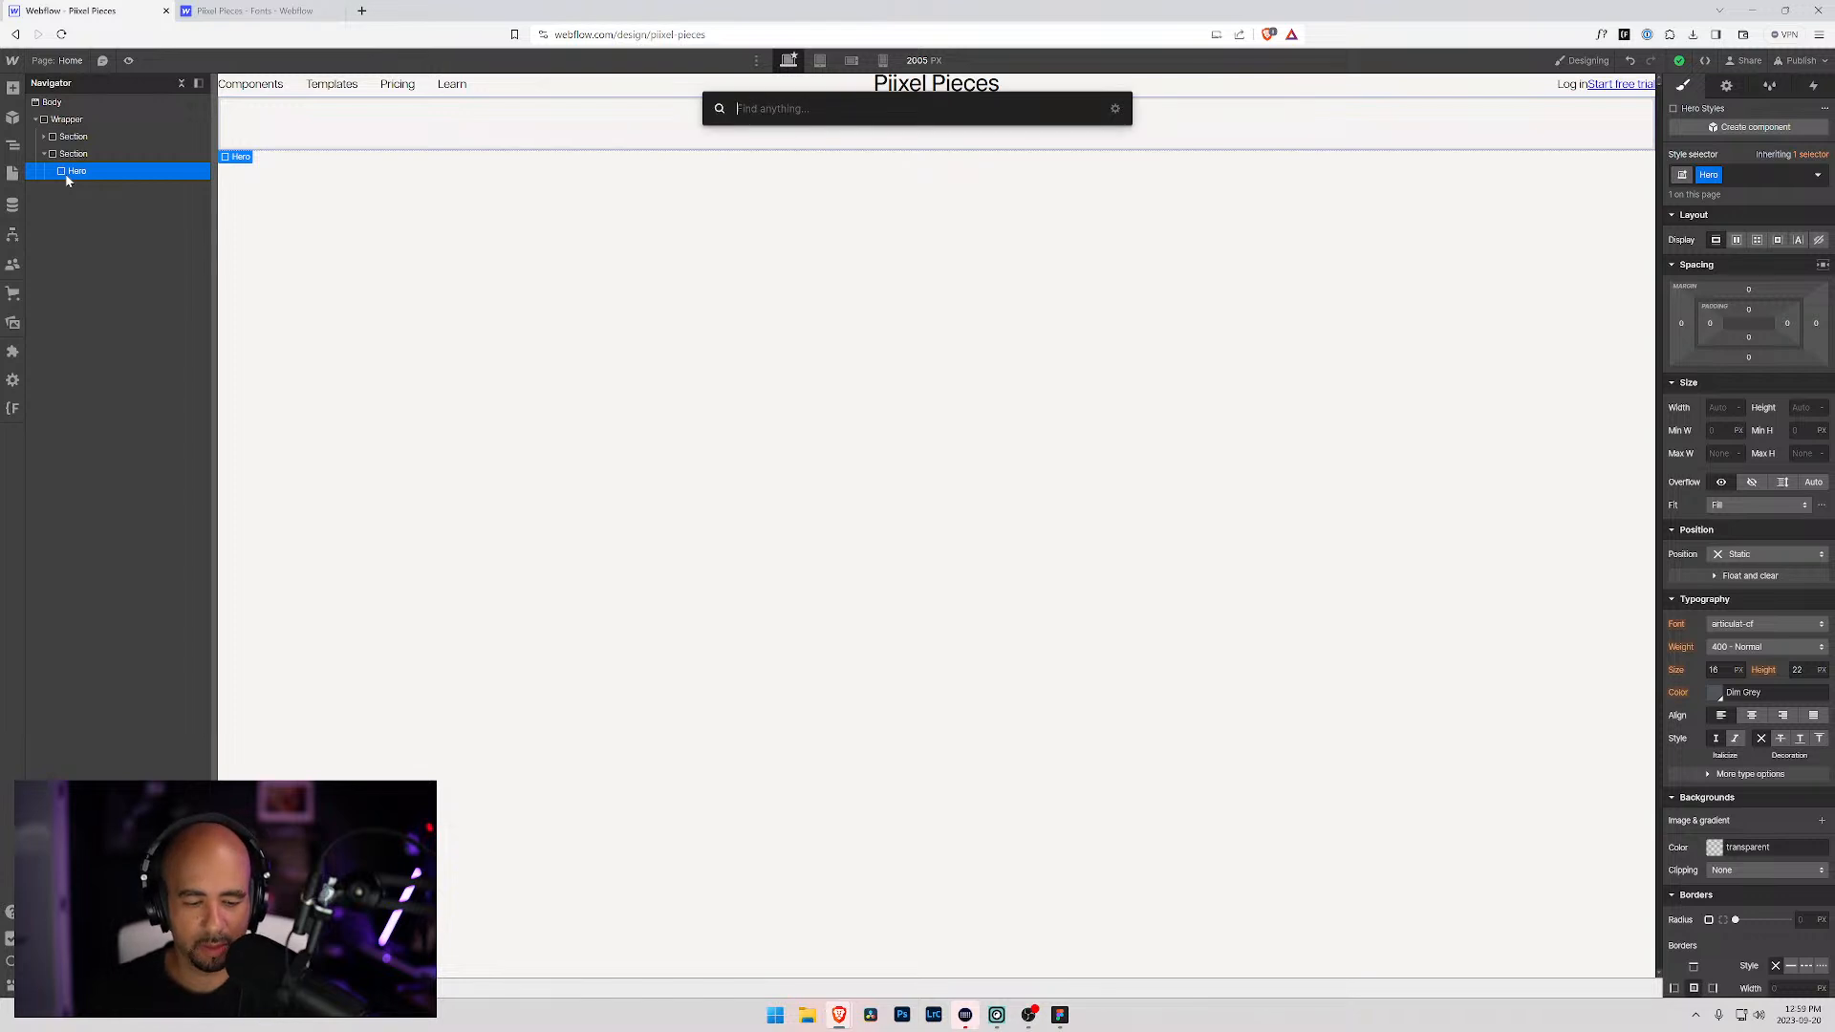
type("he")
key("BackSpace")
type("ead")
key("Return")
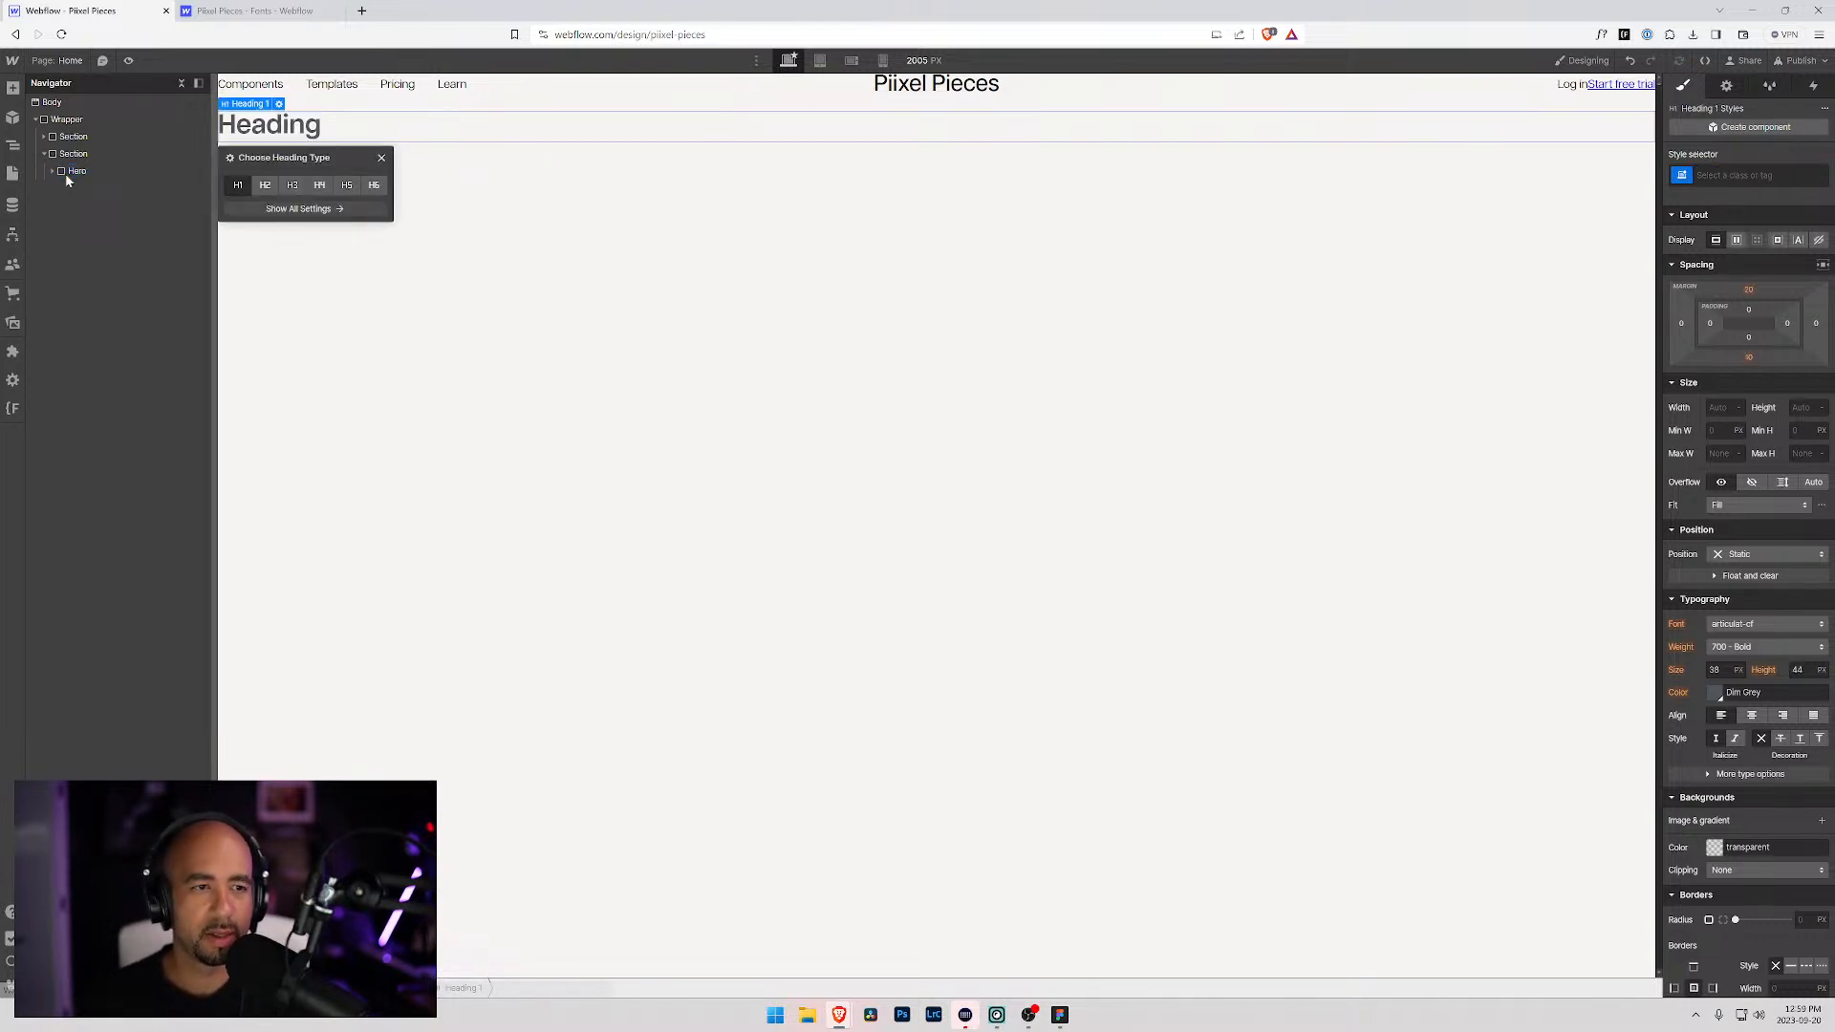
Step: Replace the heading's placeholder with the hero title copied from Figma, "Design and build beautiful Webflow websites"
triple_click(287, 133)
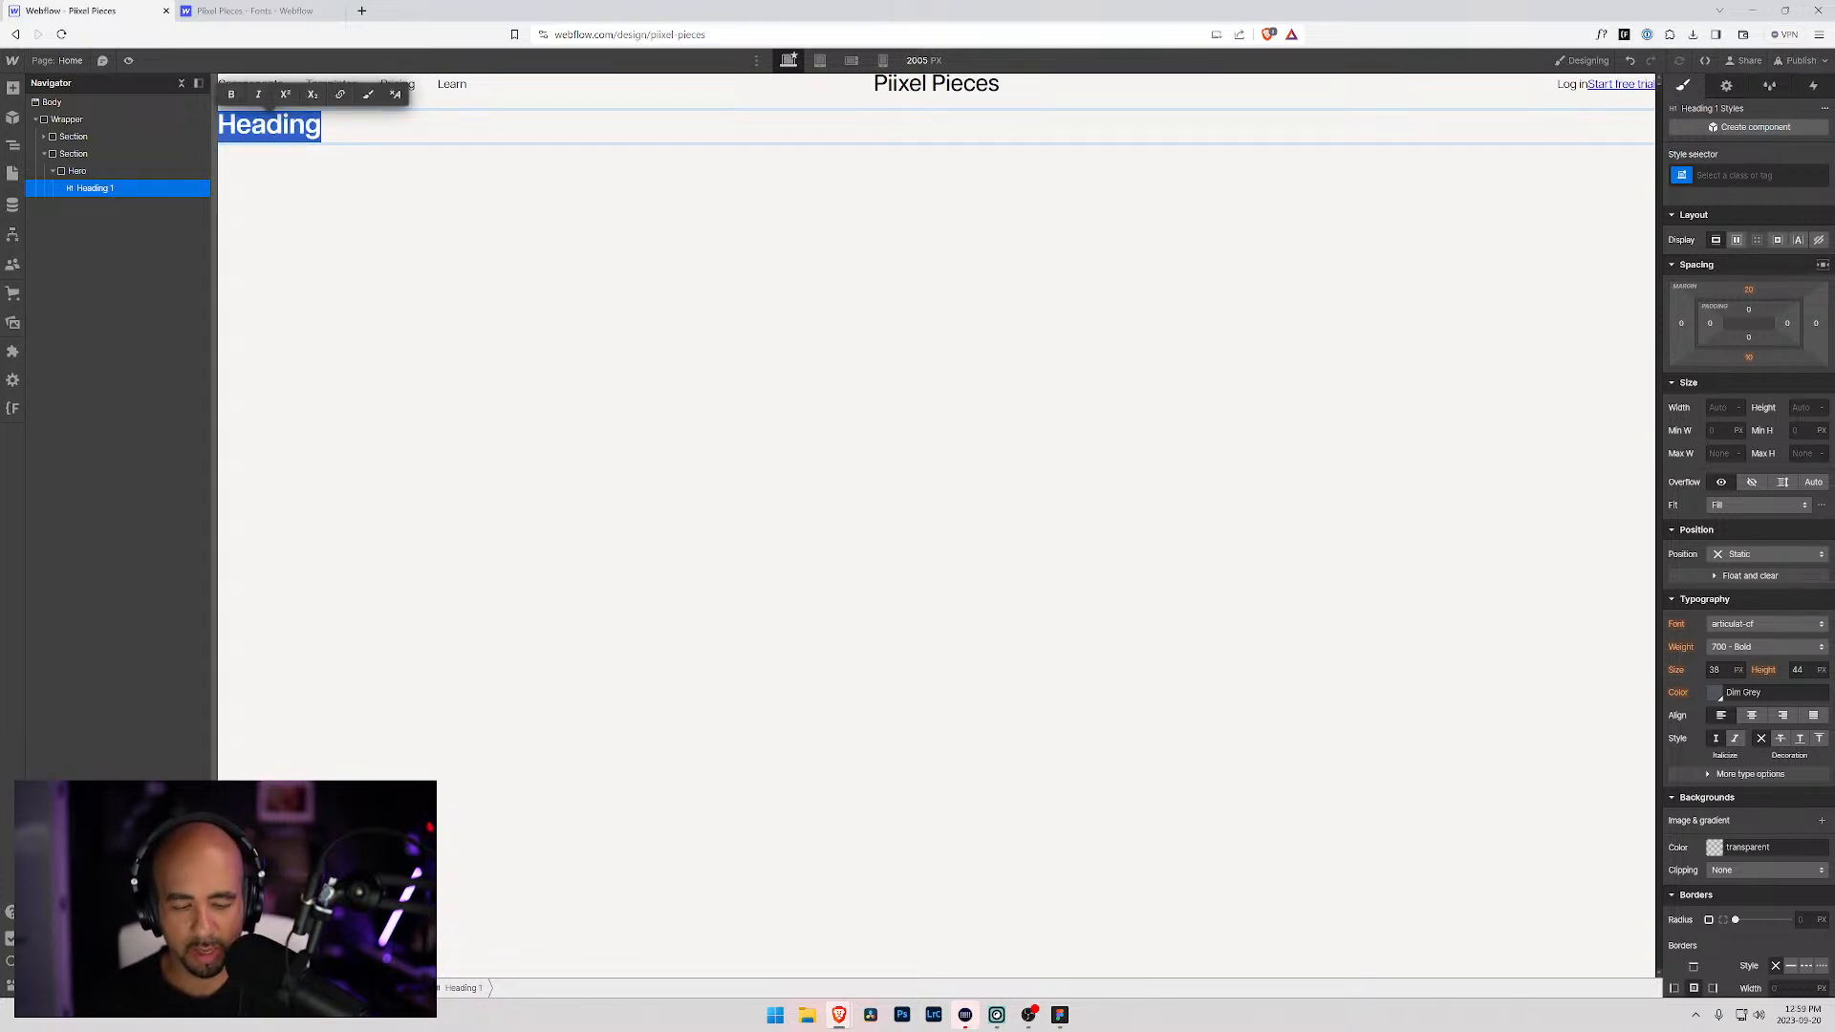
key("alt+space")
key("Escape")
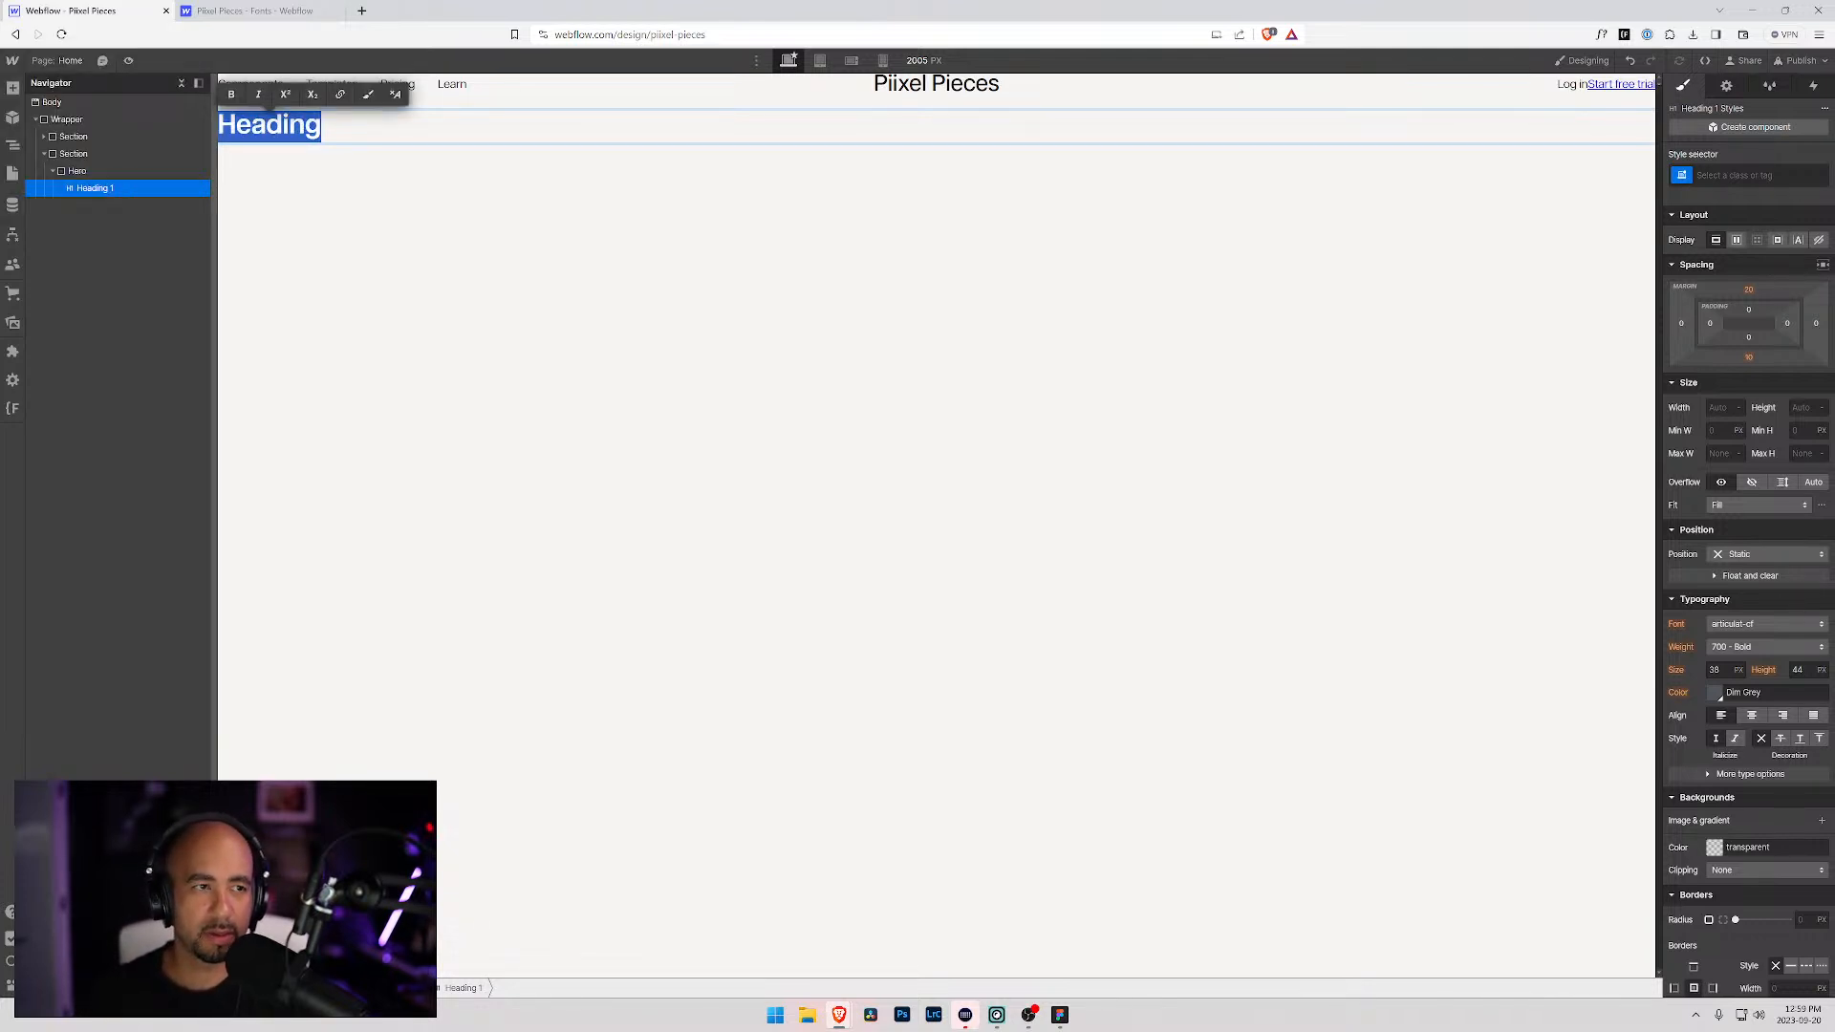
key("alt+Tab")
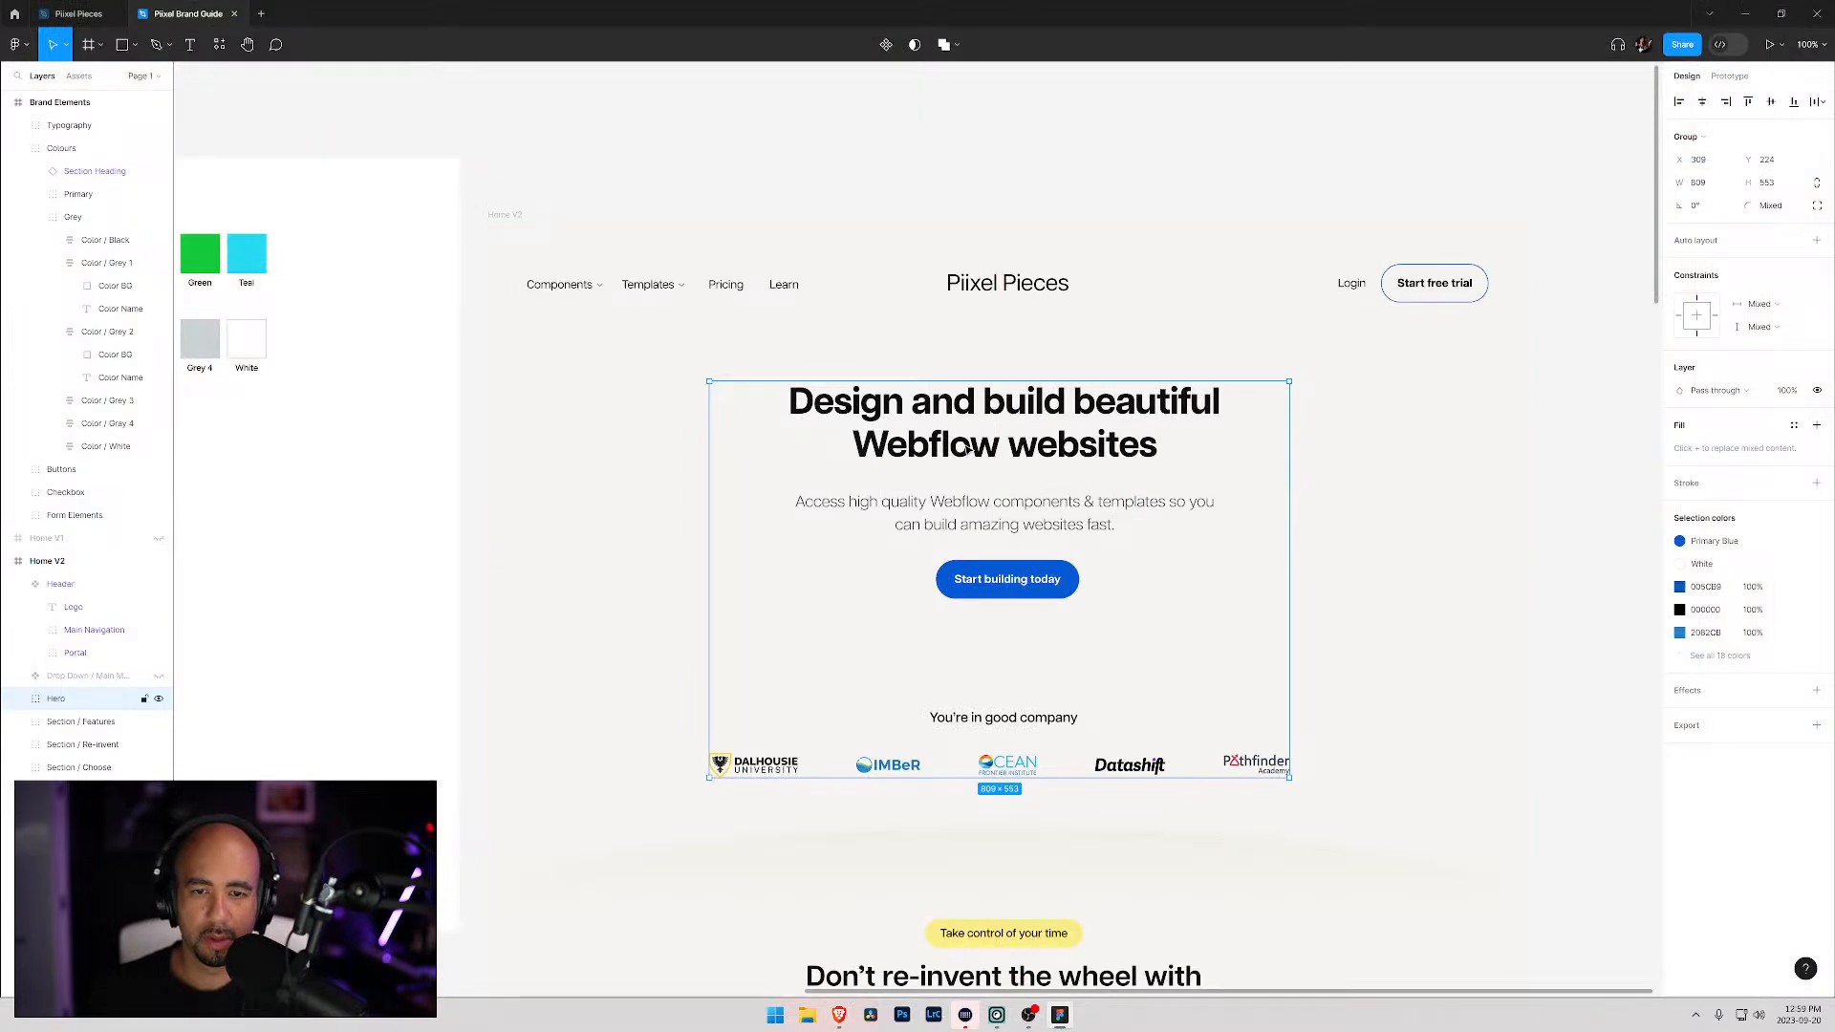
double_click(967, 449)
left_click_drag(1157, 444, 916, 411)
key("ctrl+z")
double_click(988, 430)
double_click(988, 430)
key("ctrl+c")
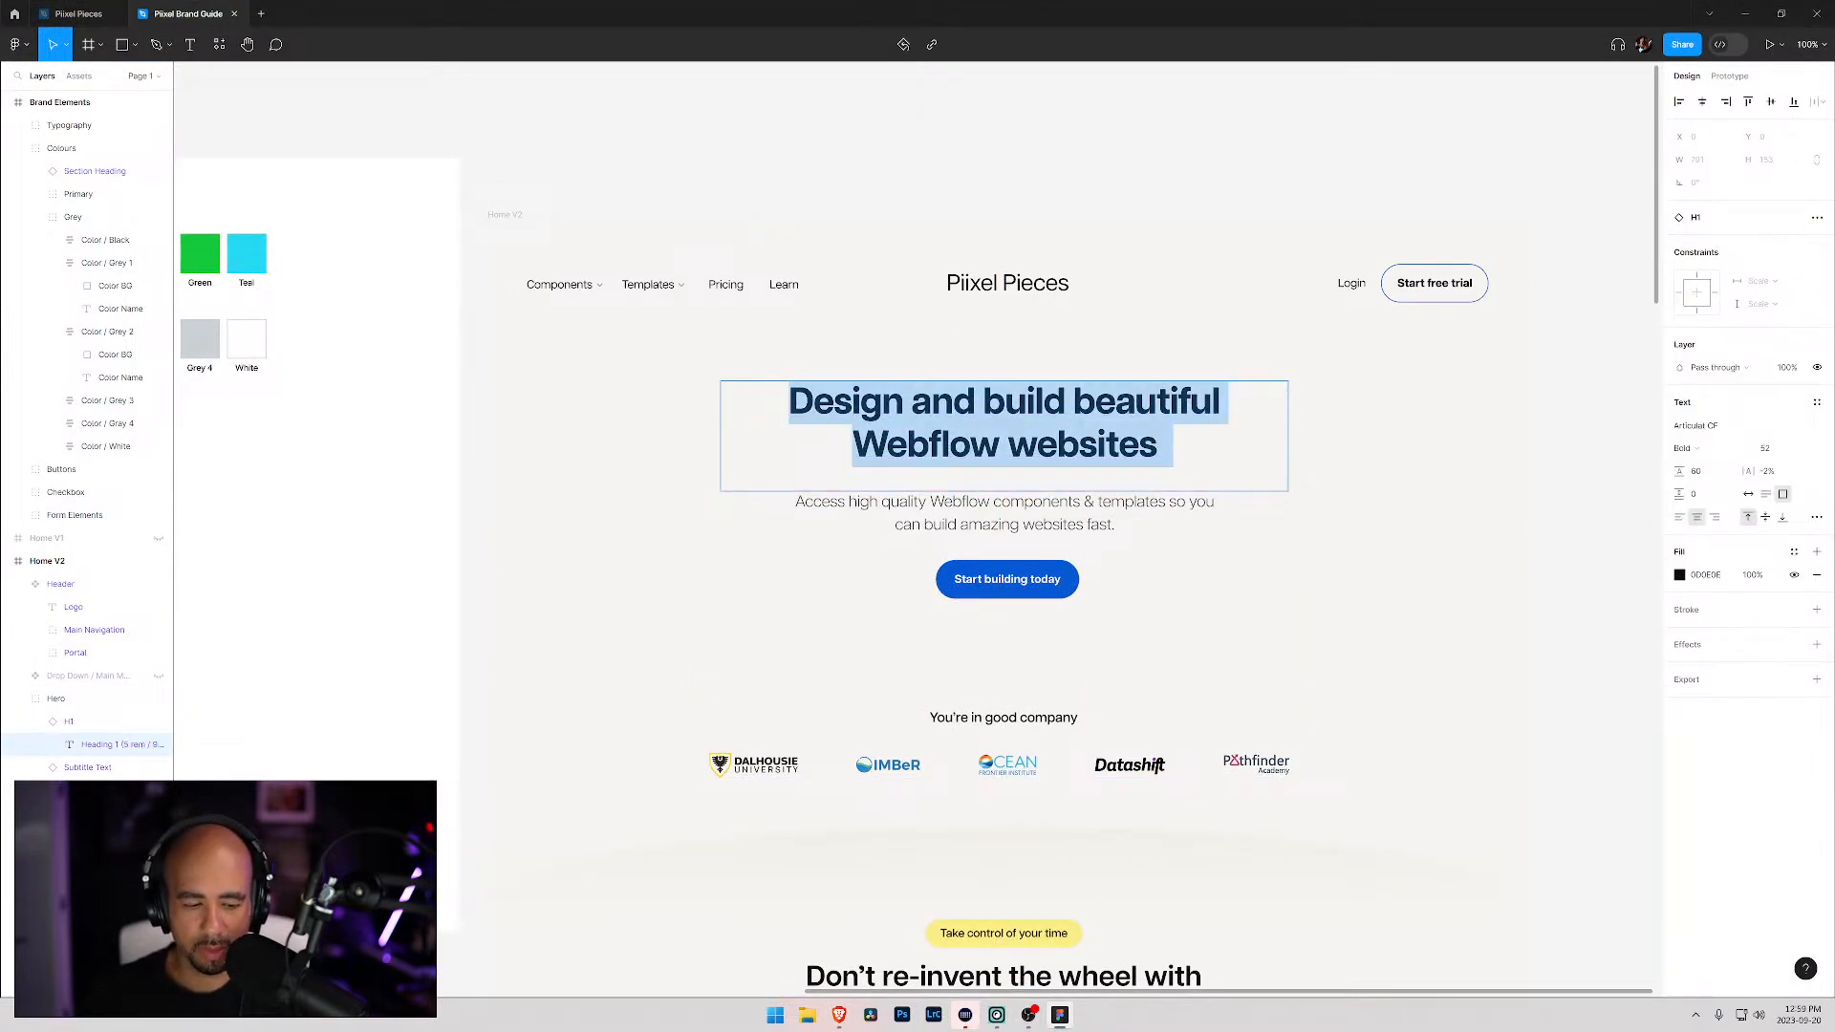
key("alt+Tab")
key("ctrl+v")
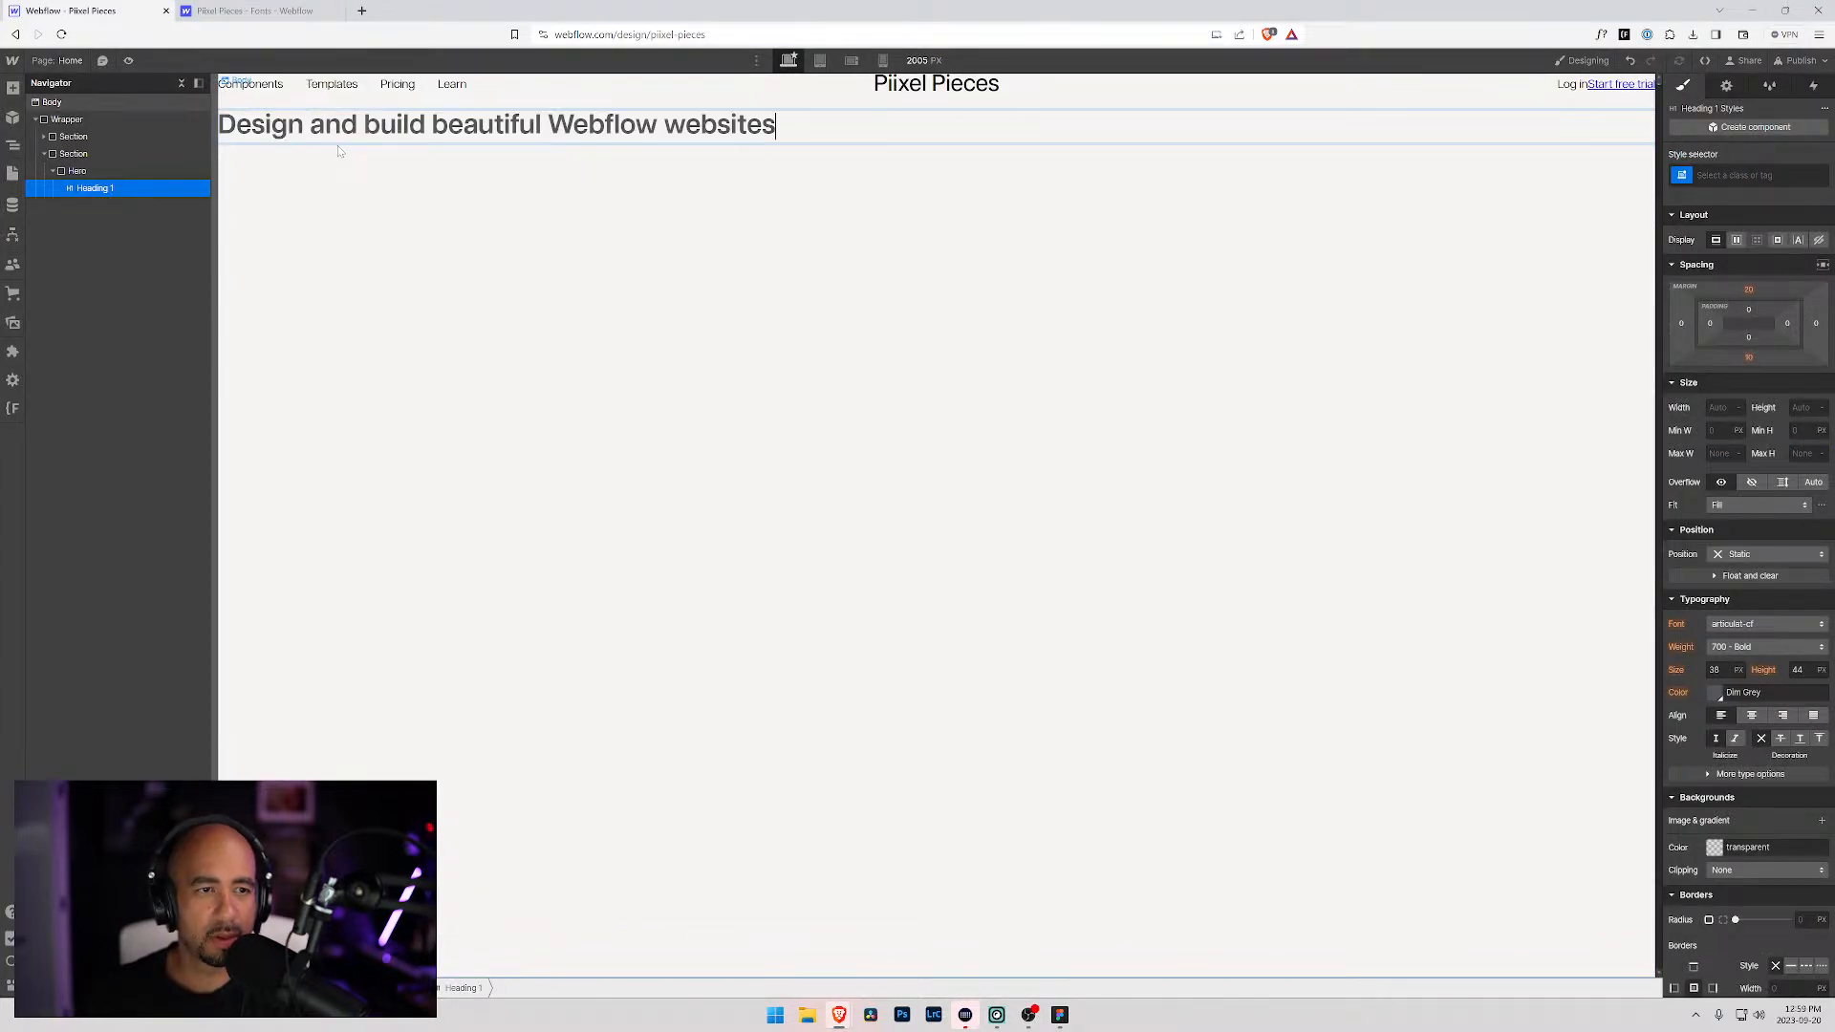
Step: Target the All H1 Headings tag from the hero heading, and set its top and bottom margins to 0
left_click(98, 170)
left_click(94, 188)
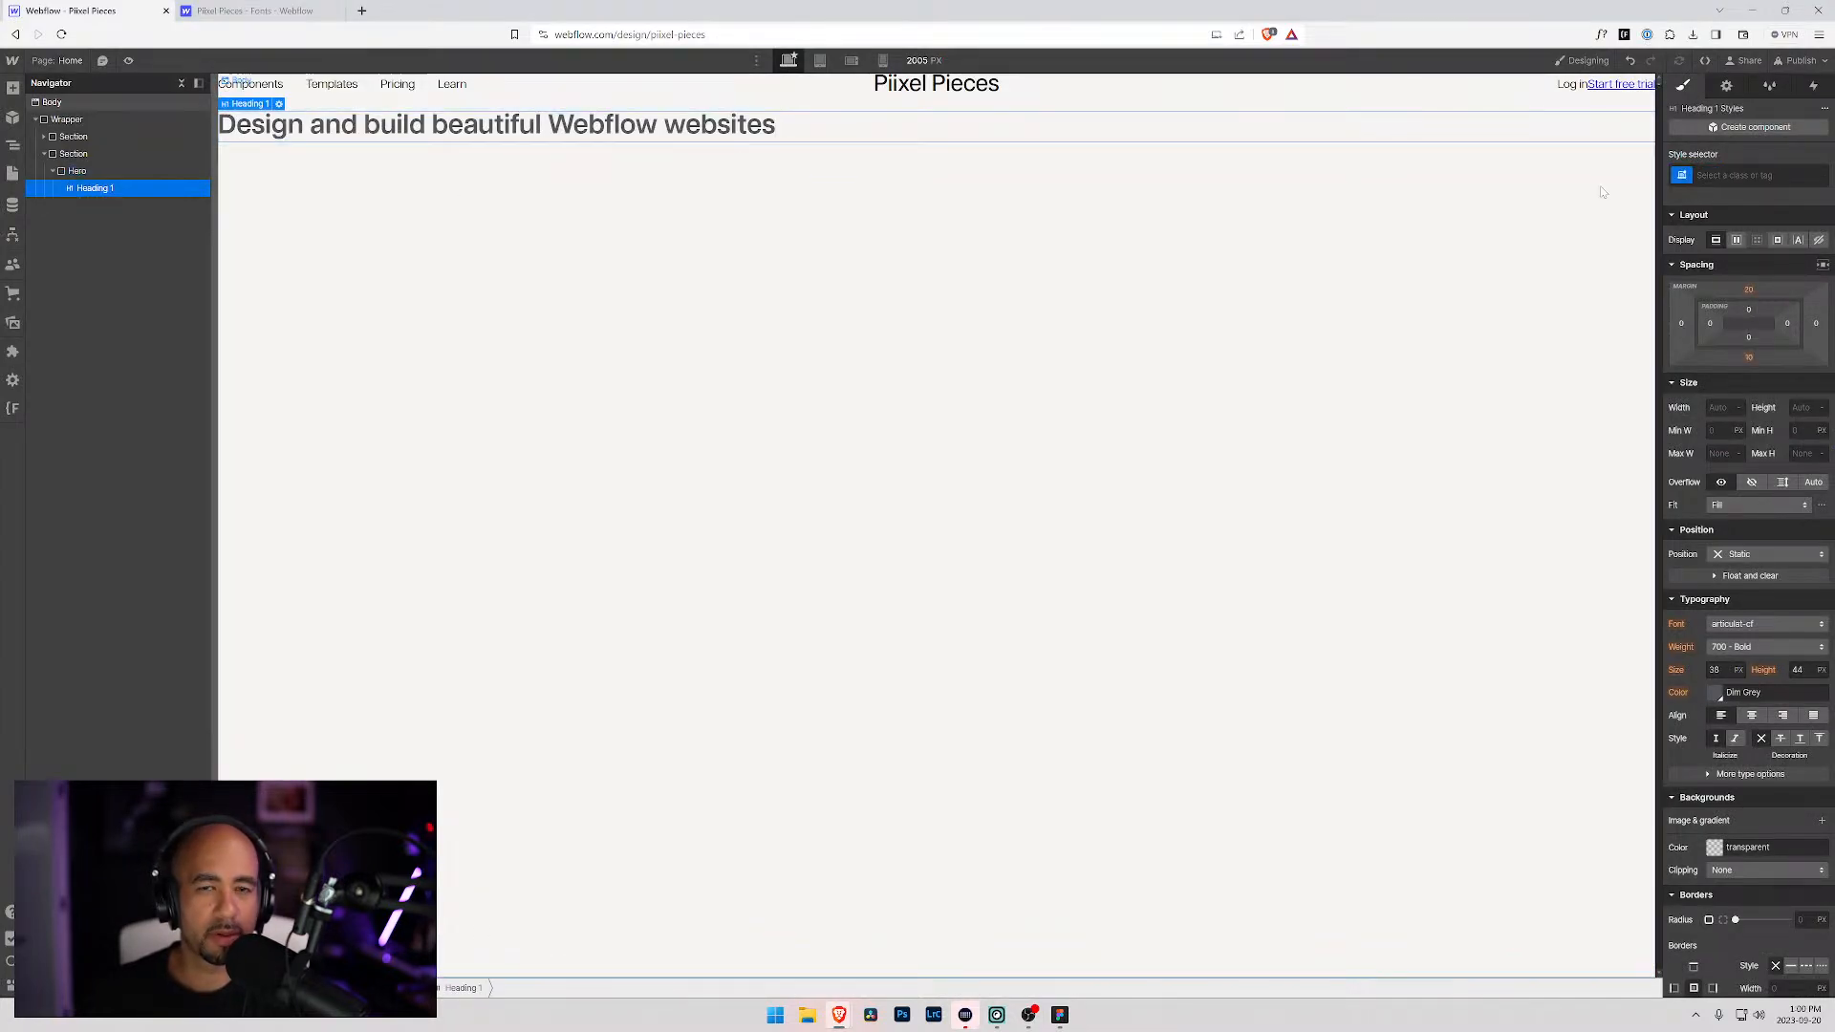
left_click(1716, 175)
left_click(1702, 265)
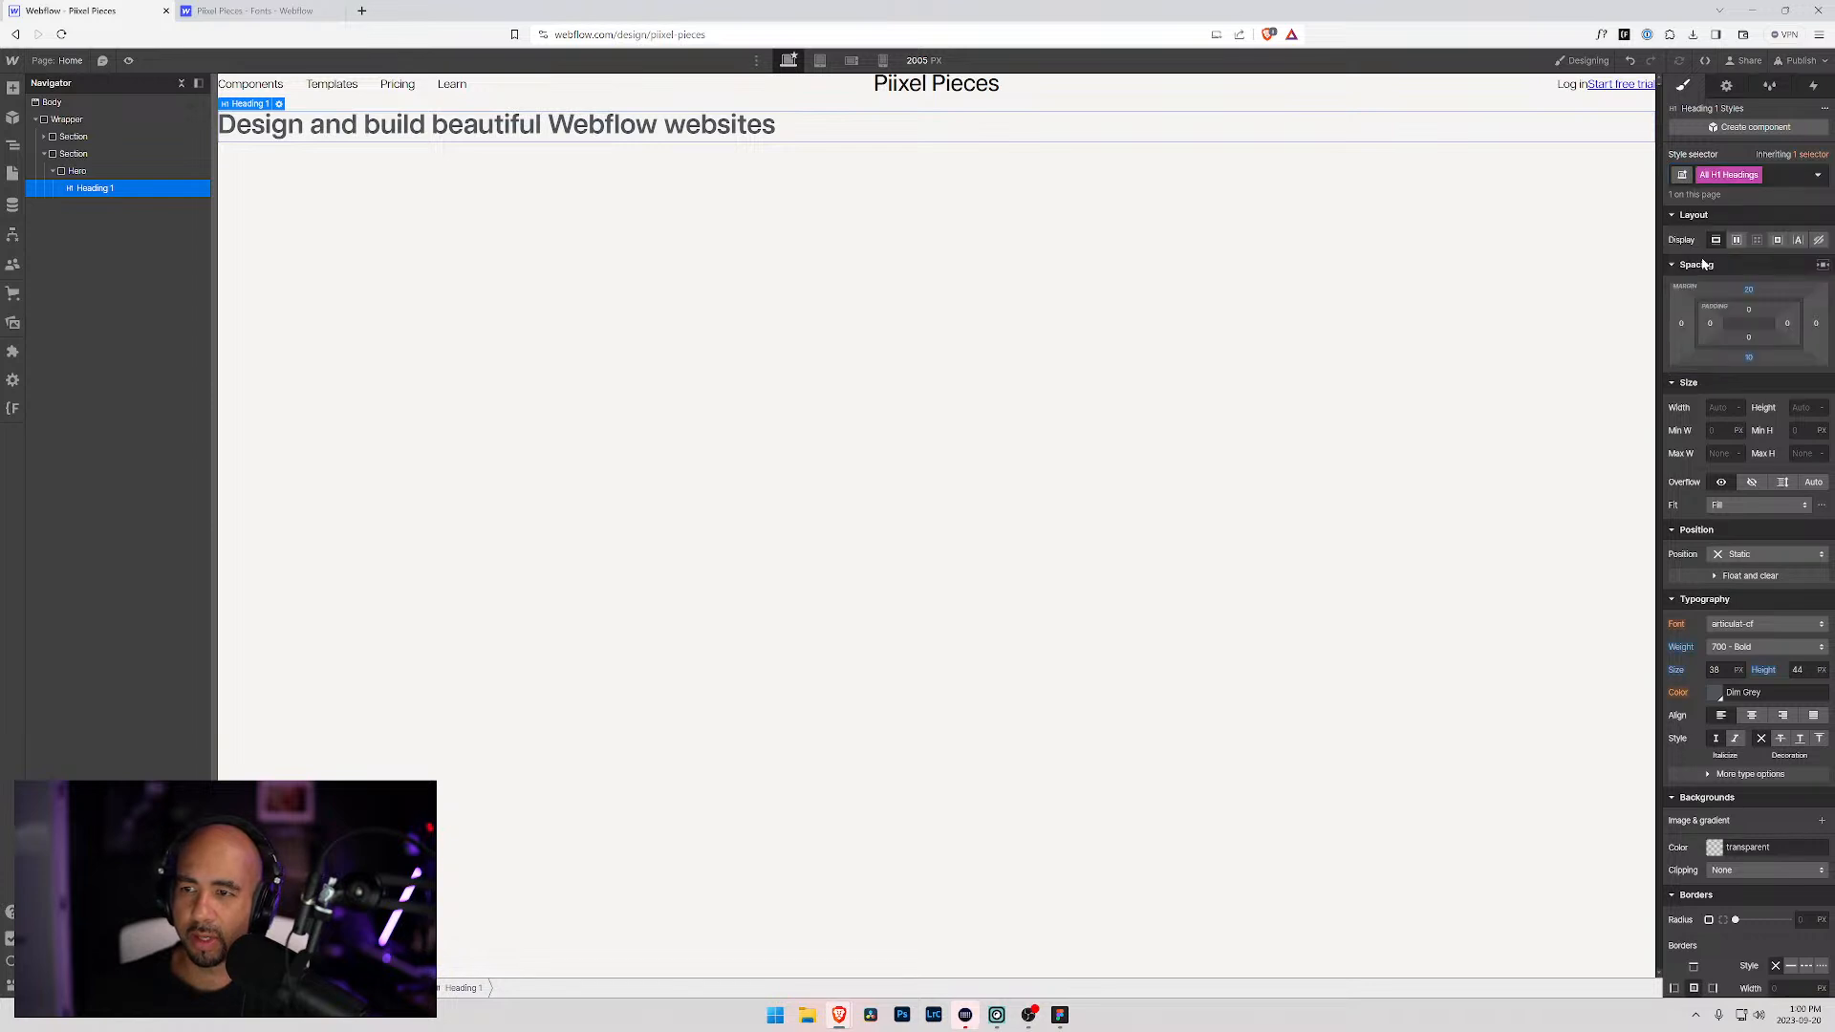
left_click(1750, 289)
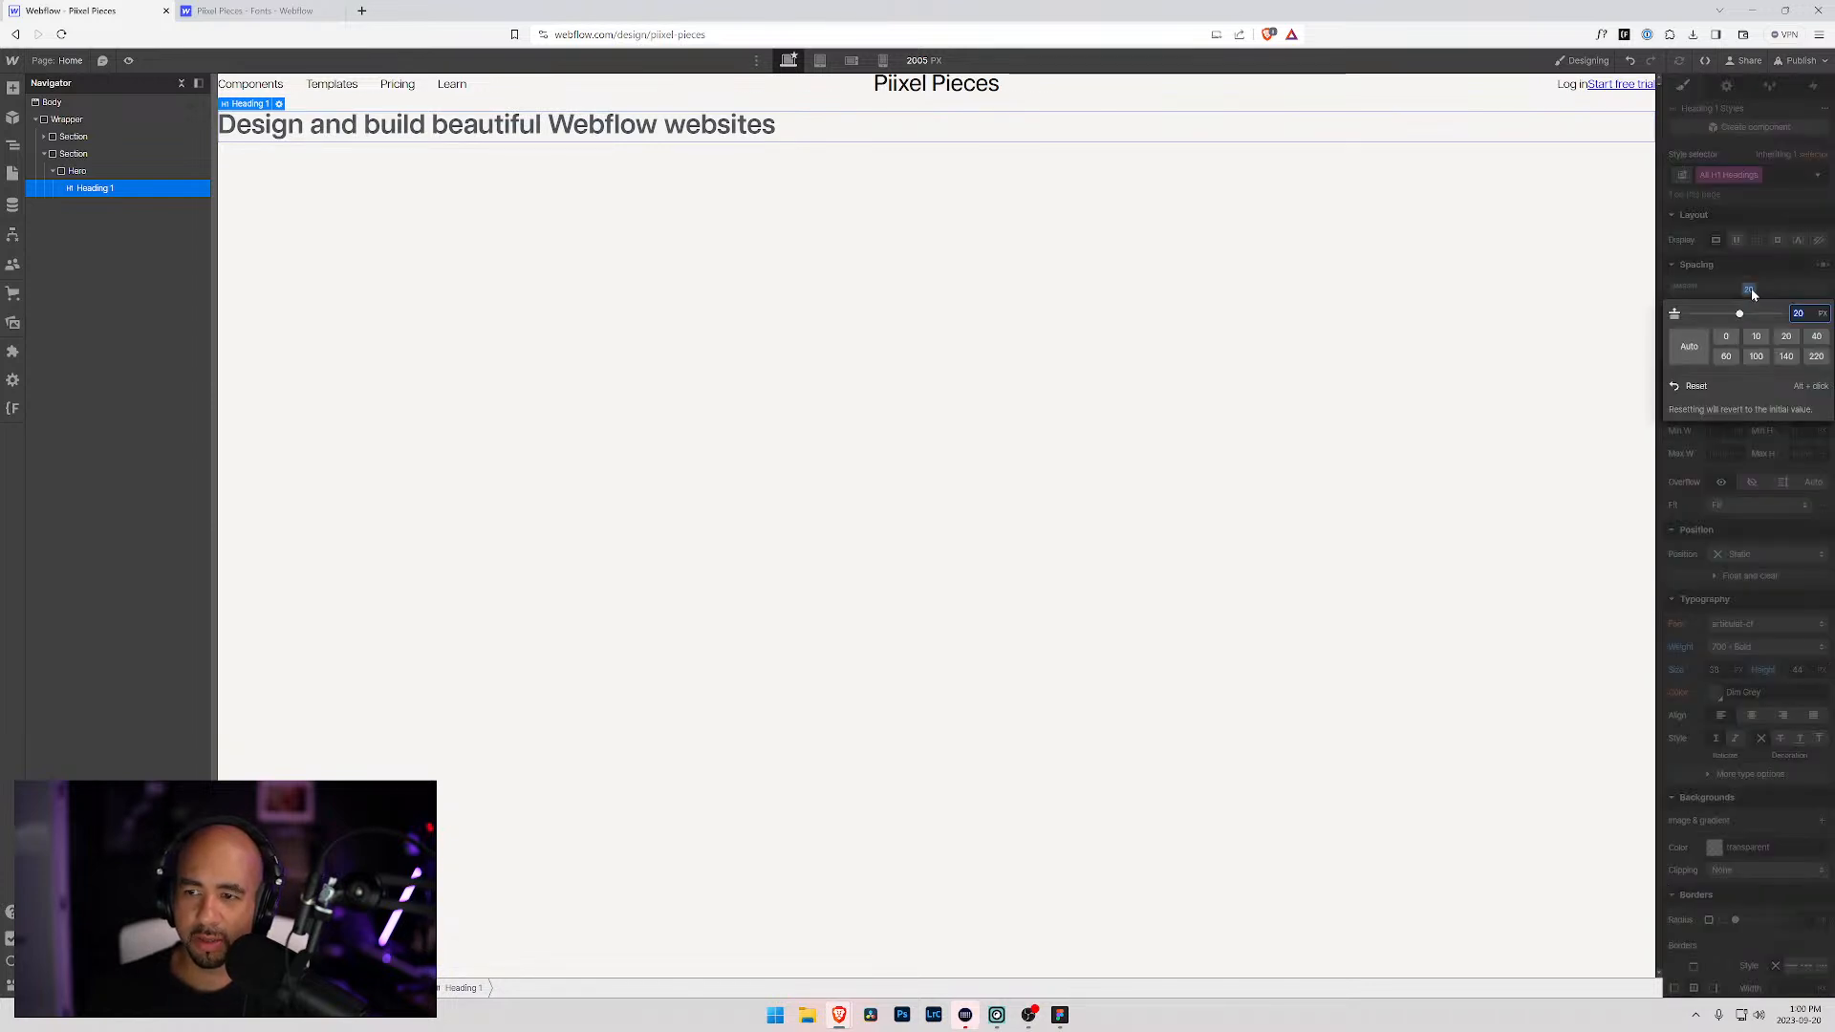
left_click(1728, 336)
left_click(1749, 357)
left_click(1727, 404)
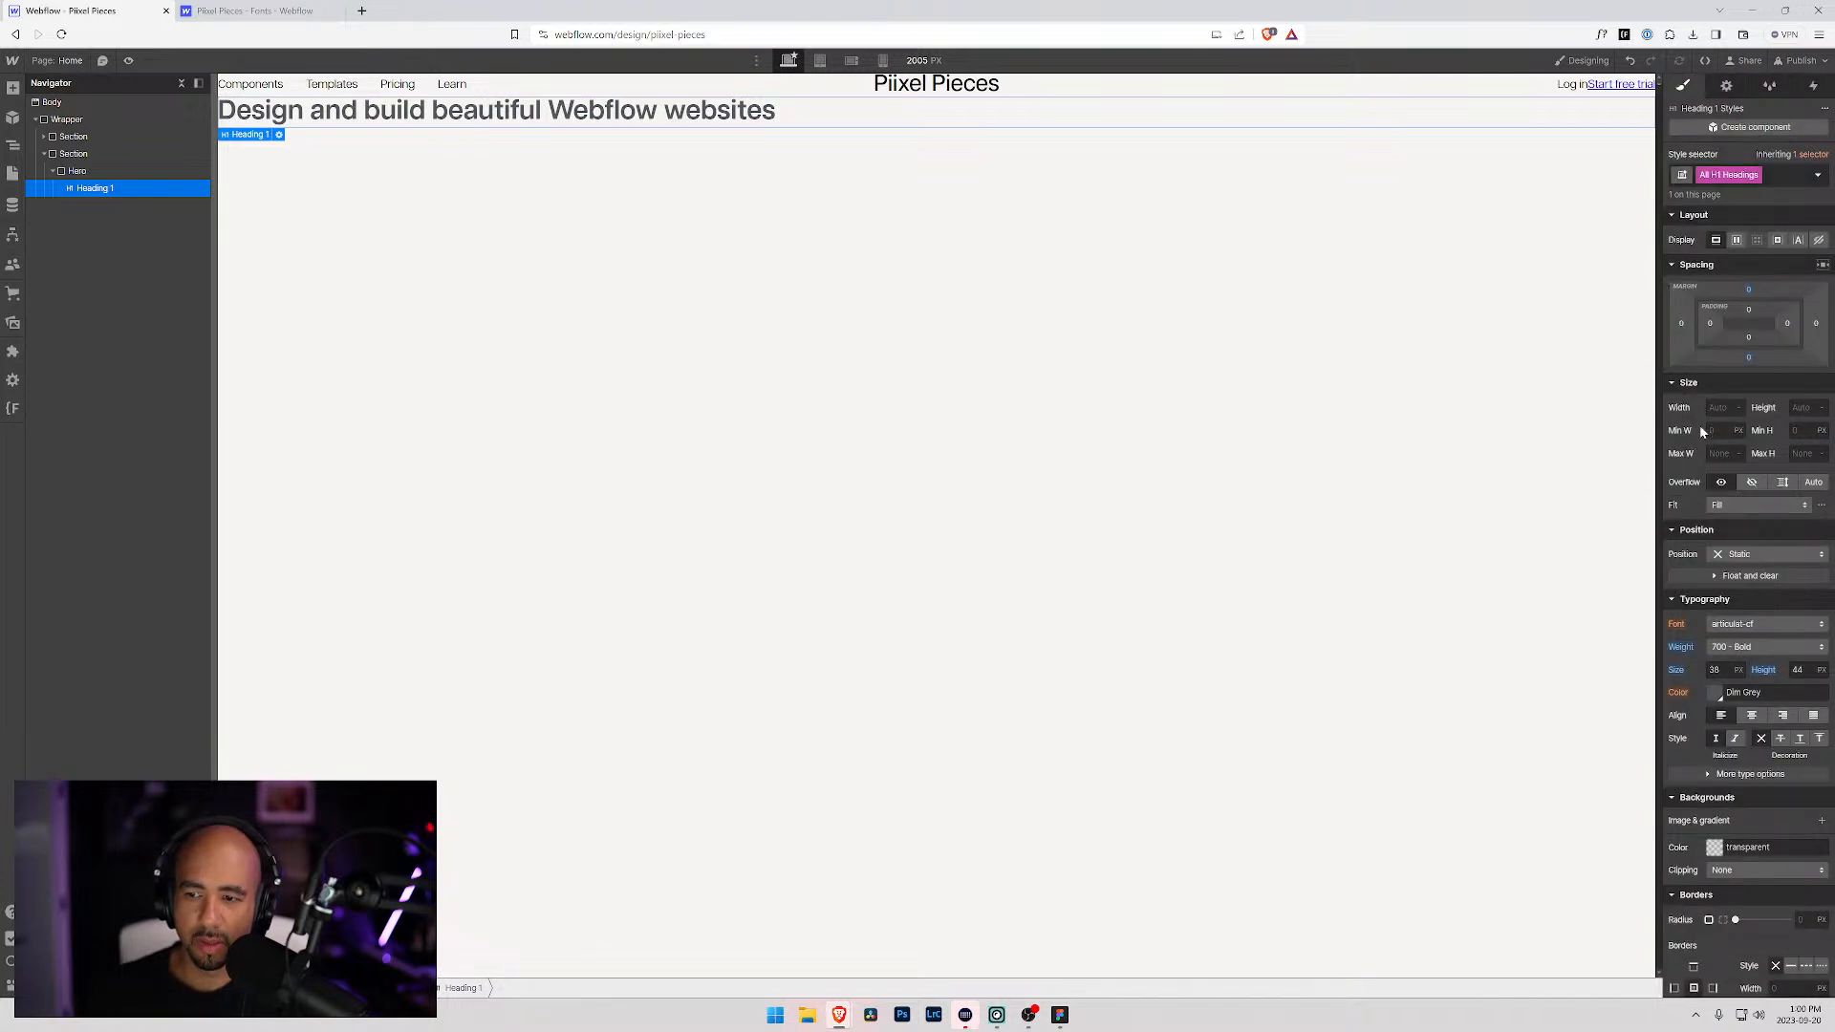
Step: Check the hero title's font size in Figma, and open Finsweet's Client-First PX to REM Calculator in Webflow
key("alt+Tab")
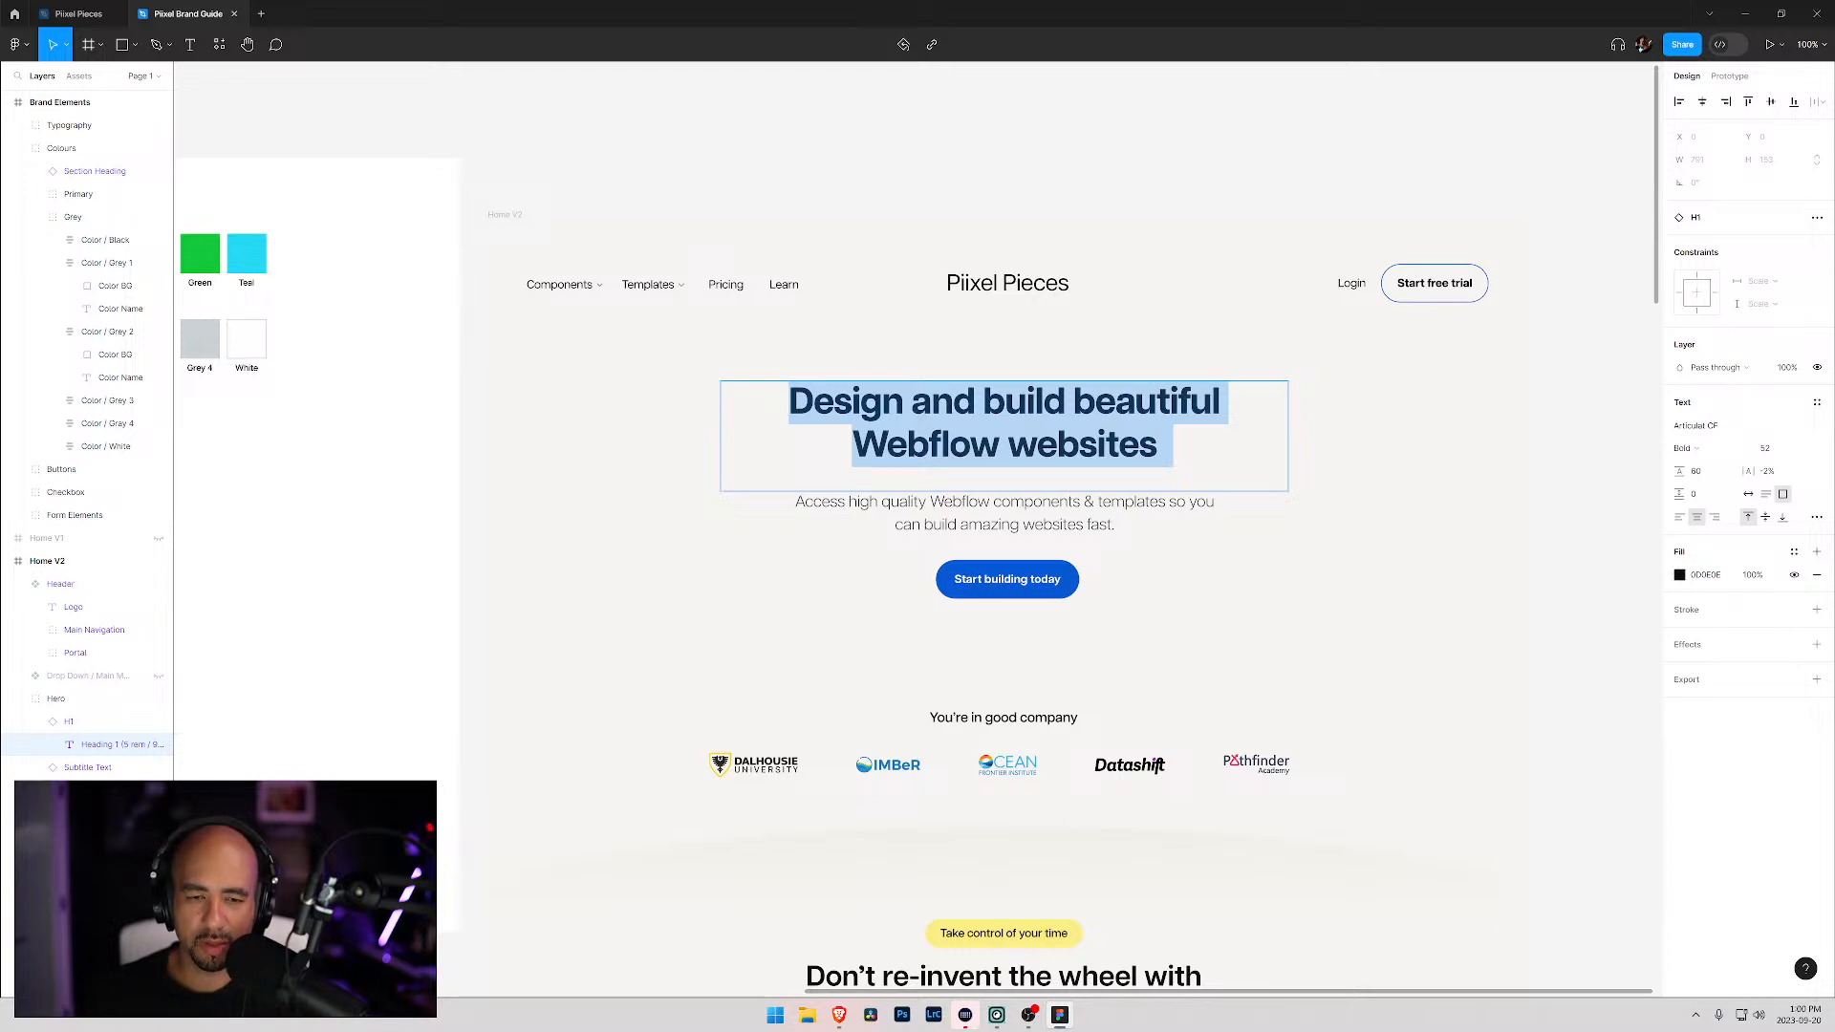
key("alt+Tab")
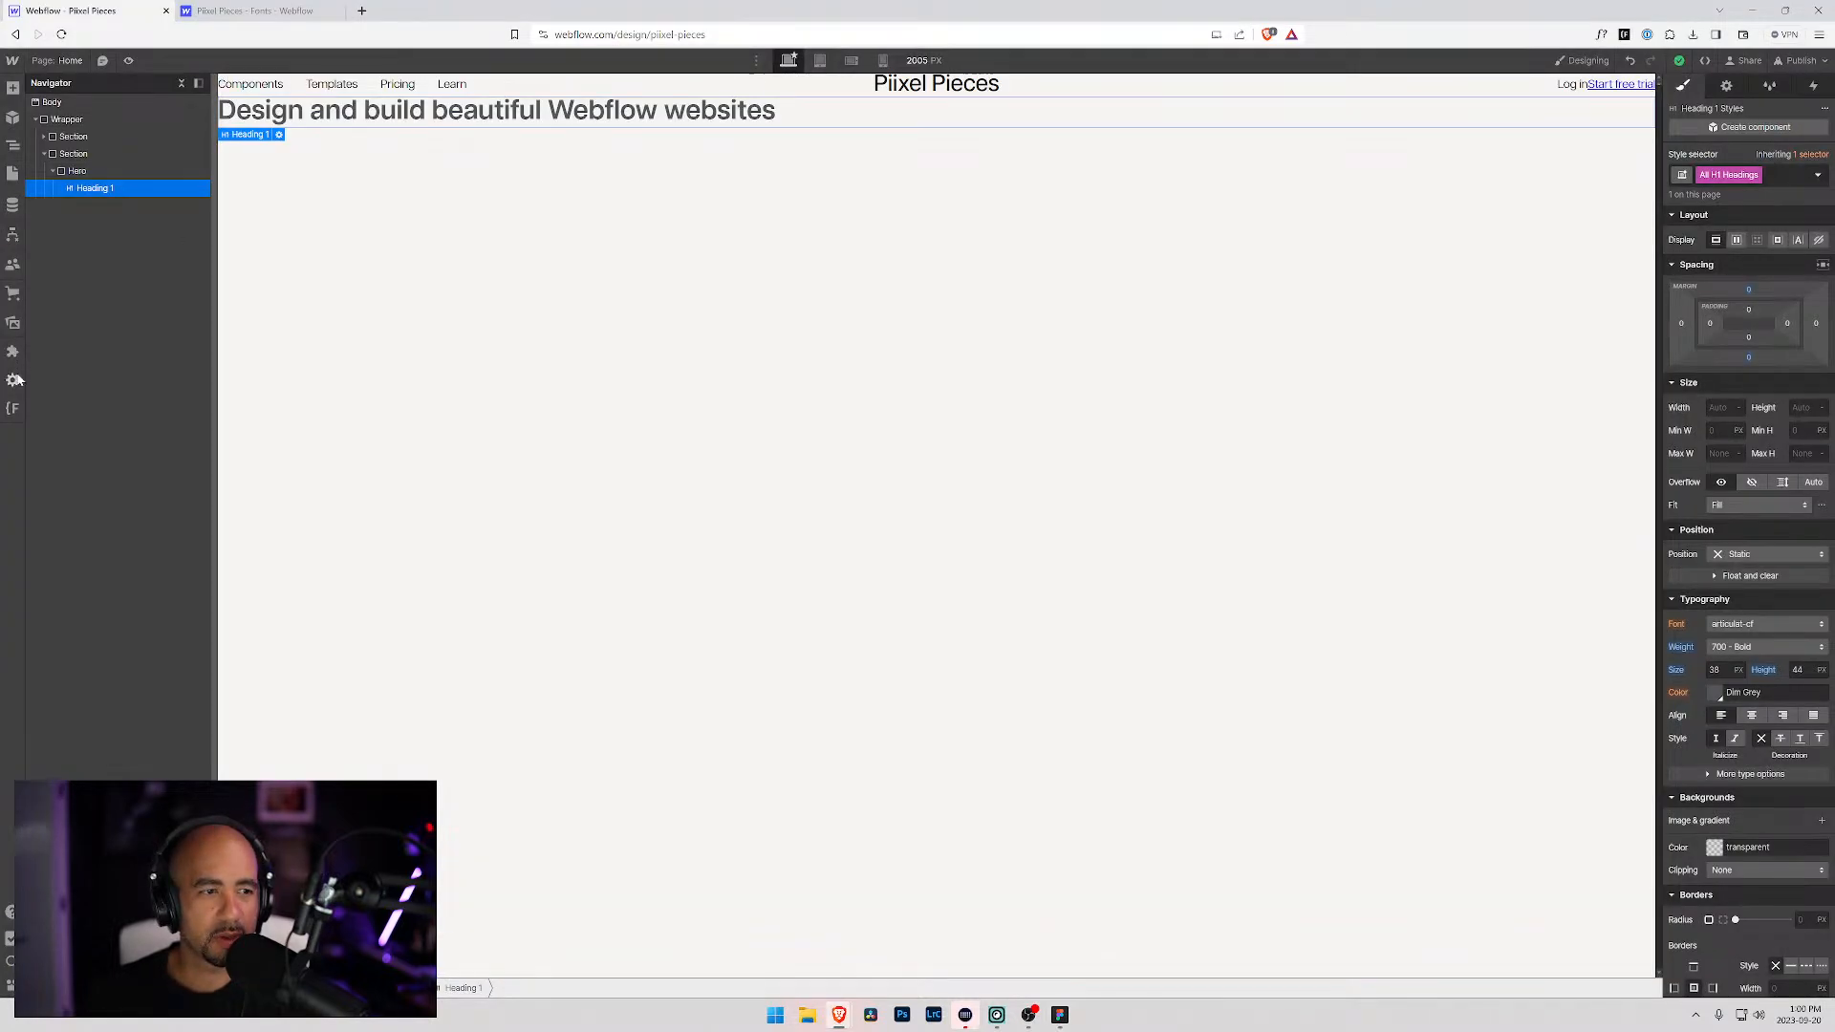
left_click(14, 408)
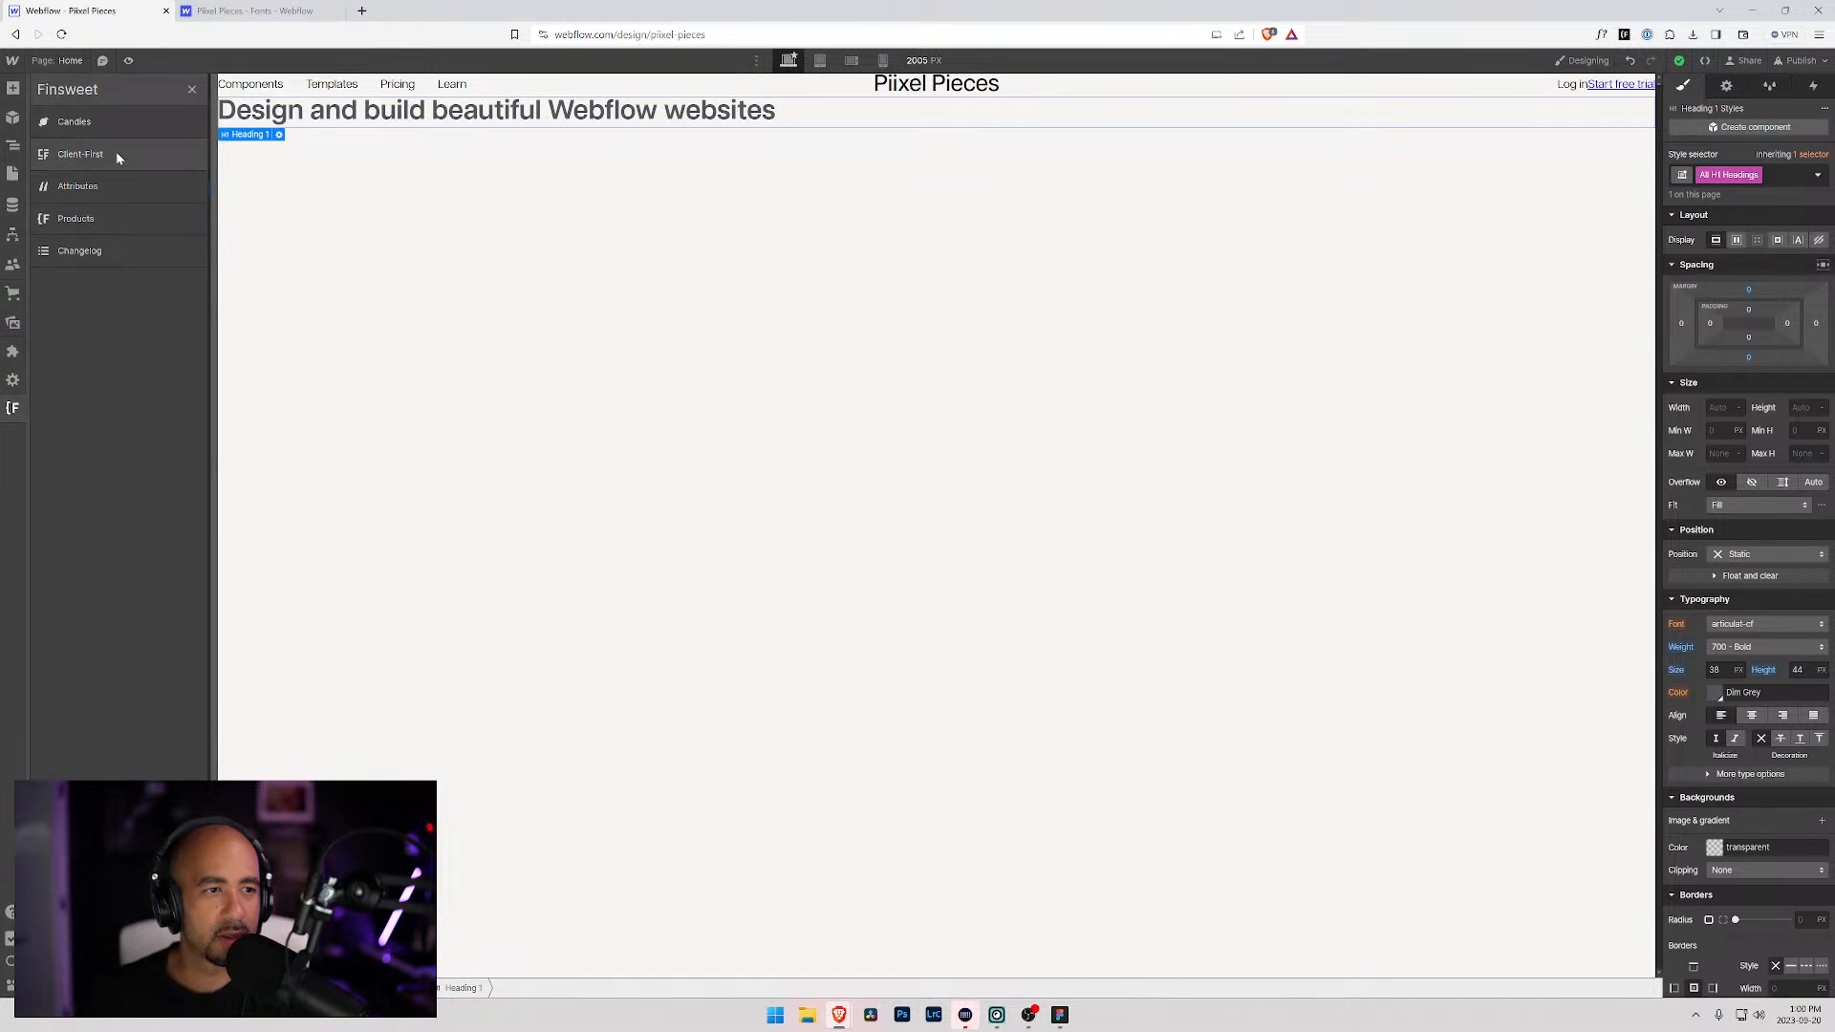
left_click(94, 122)
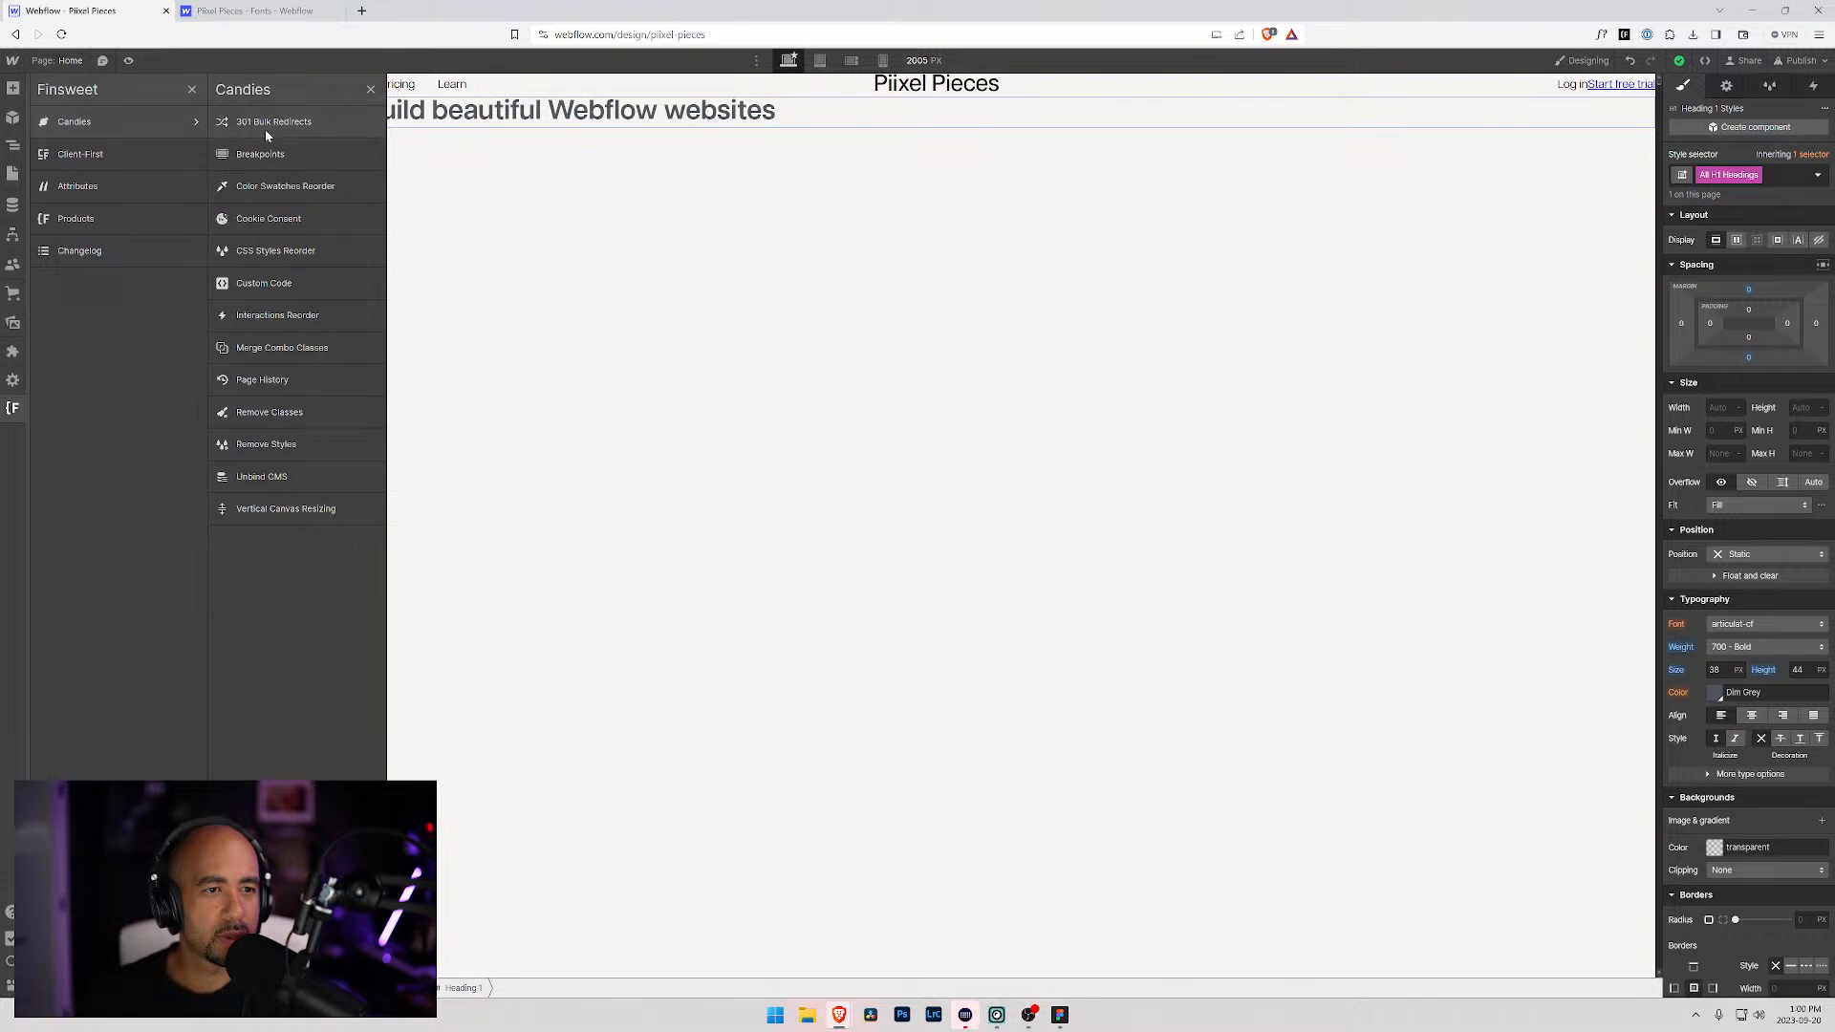
left_click(111, 153)
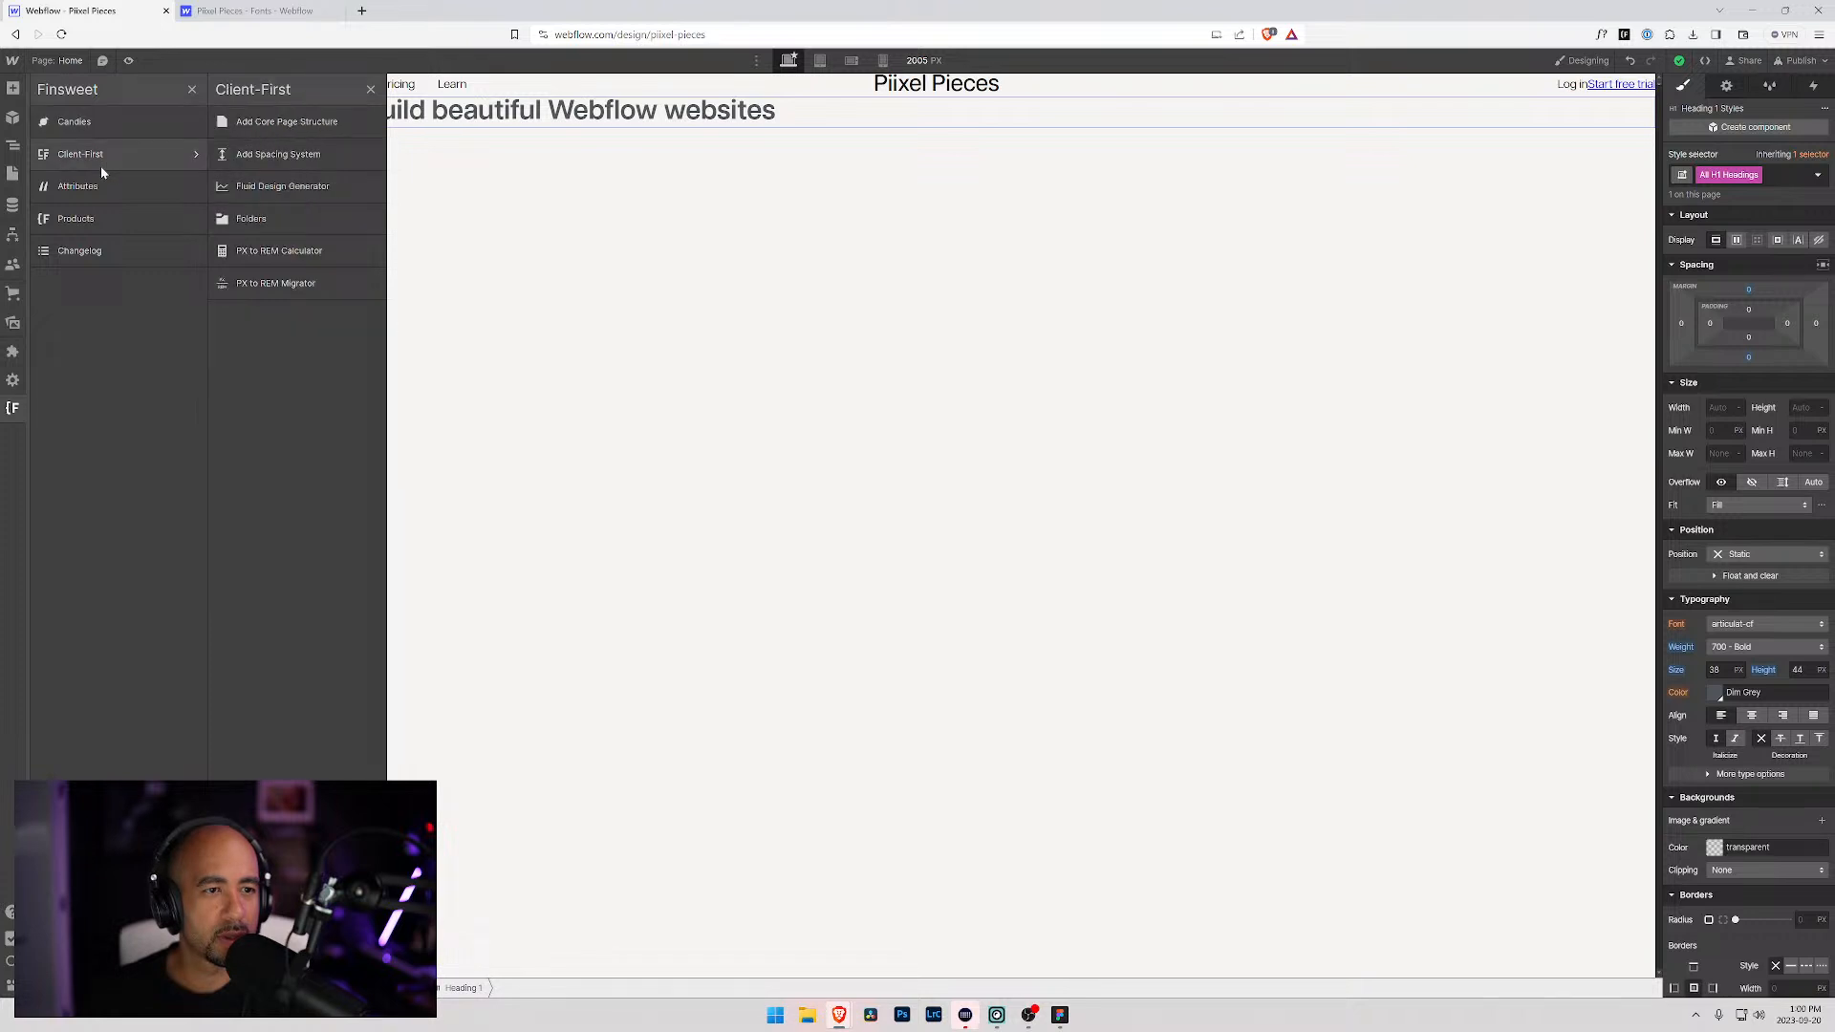
left_click(308, 252)
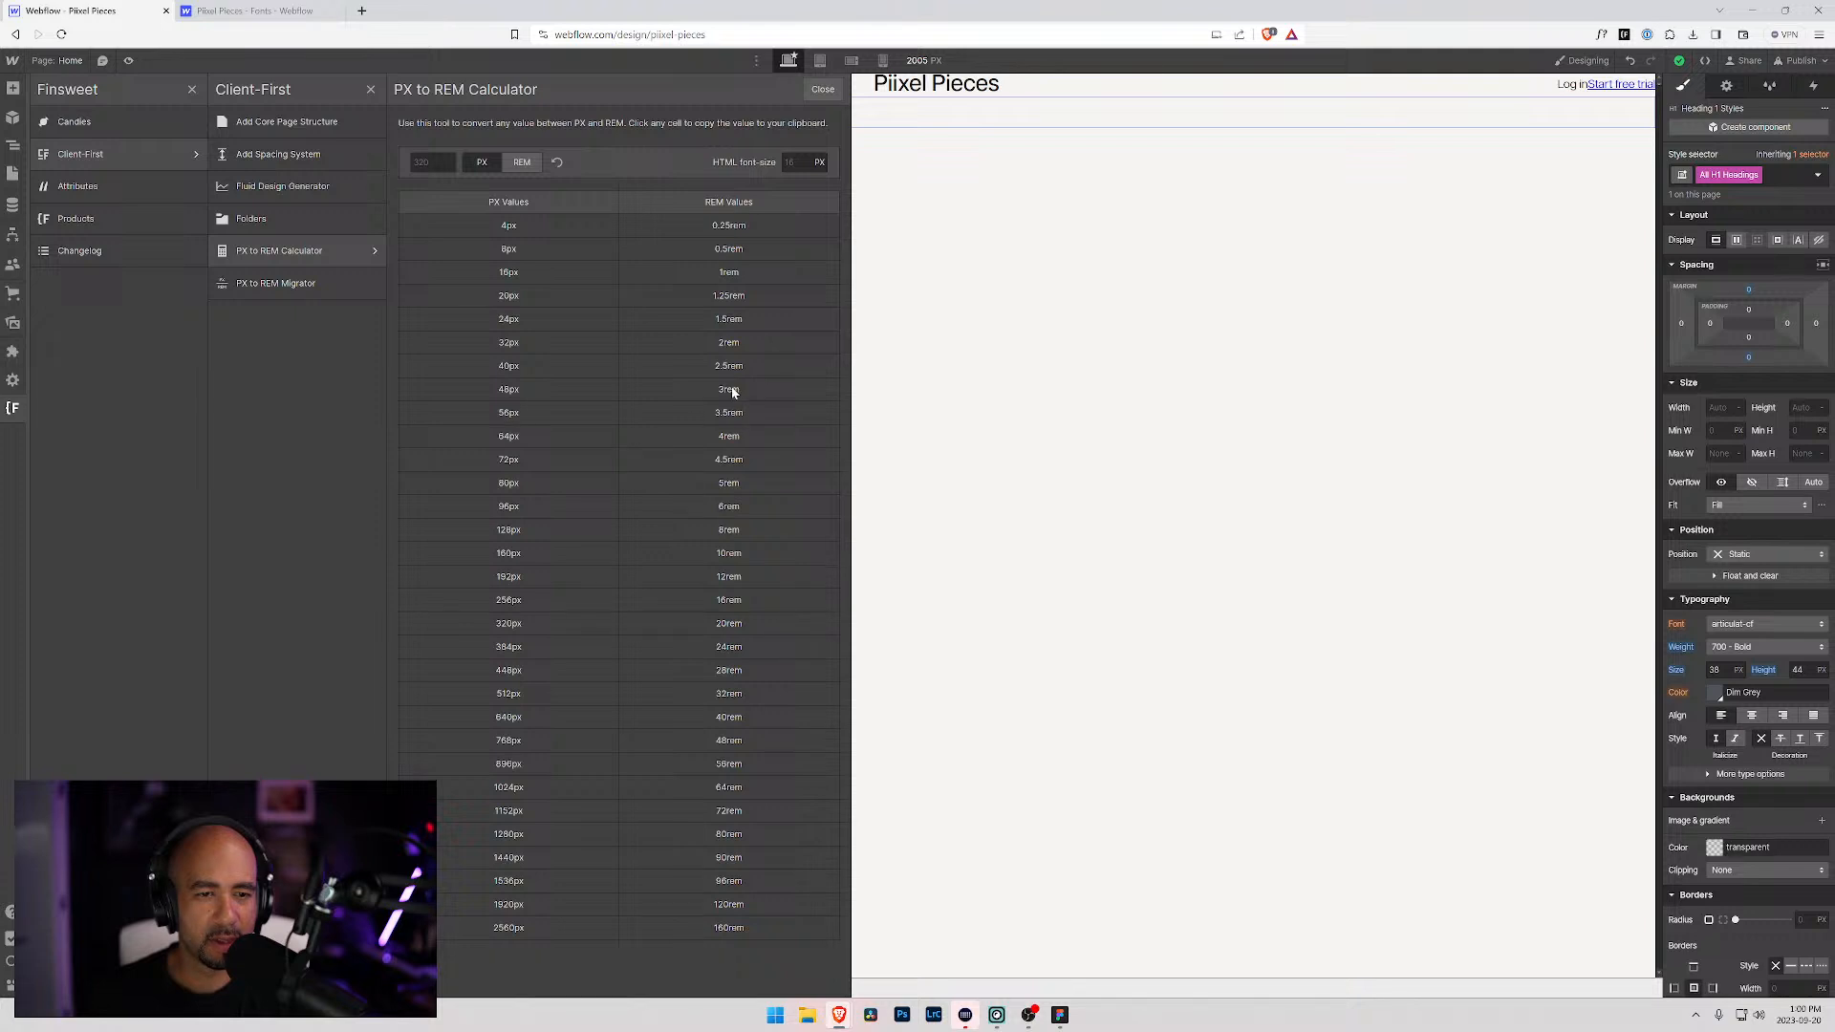
key("alt+Tab")
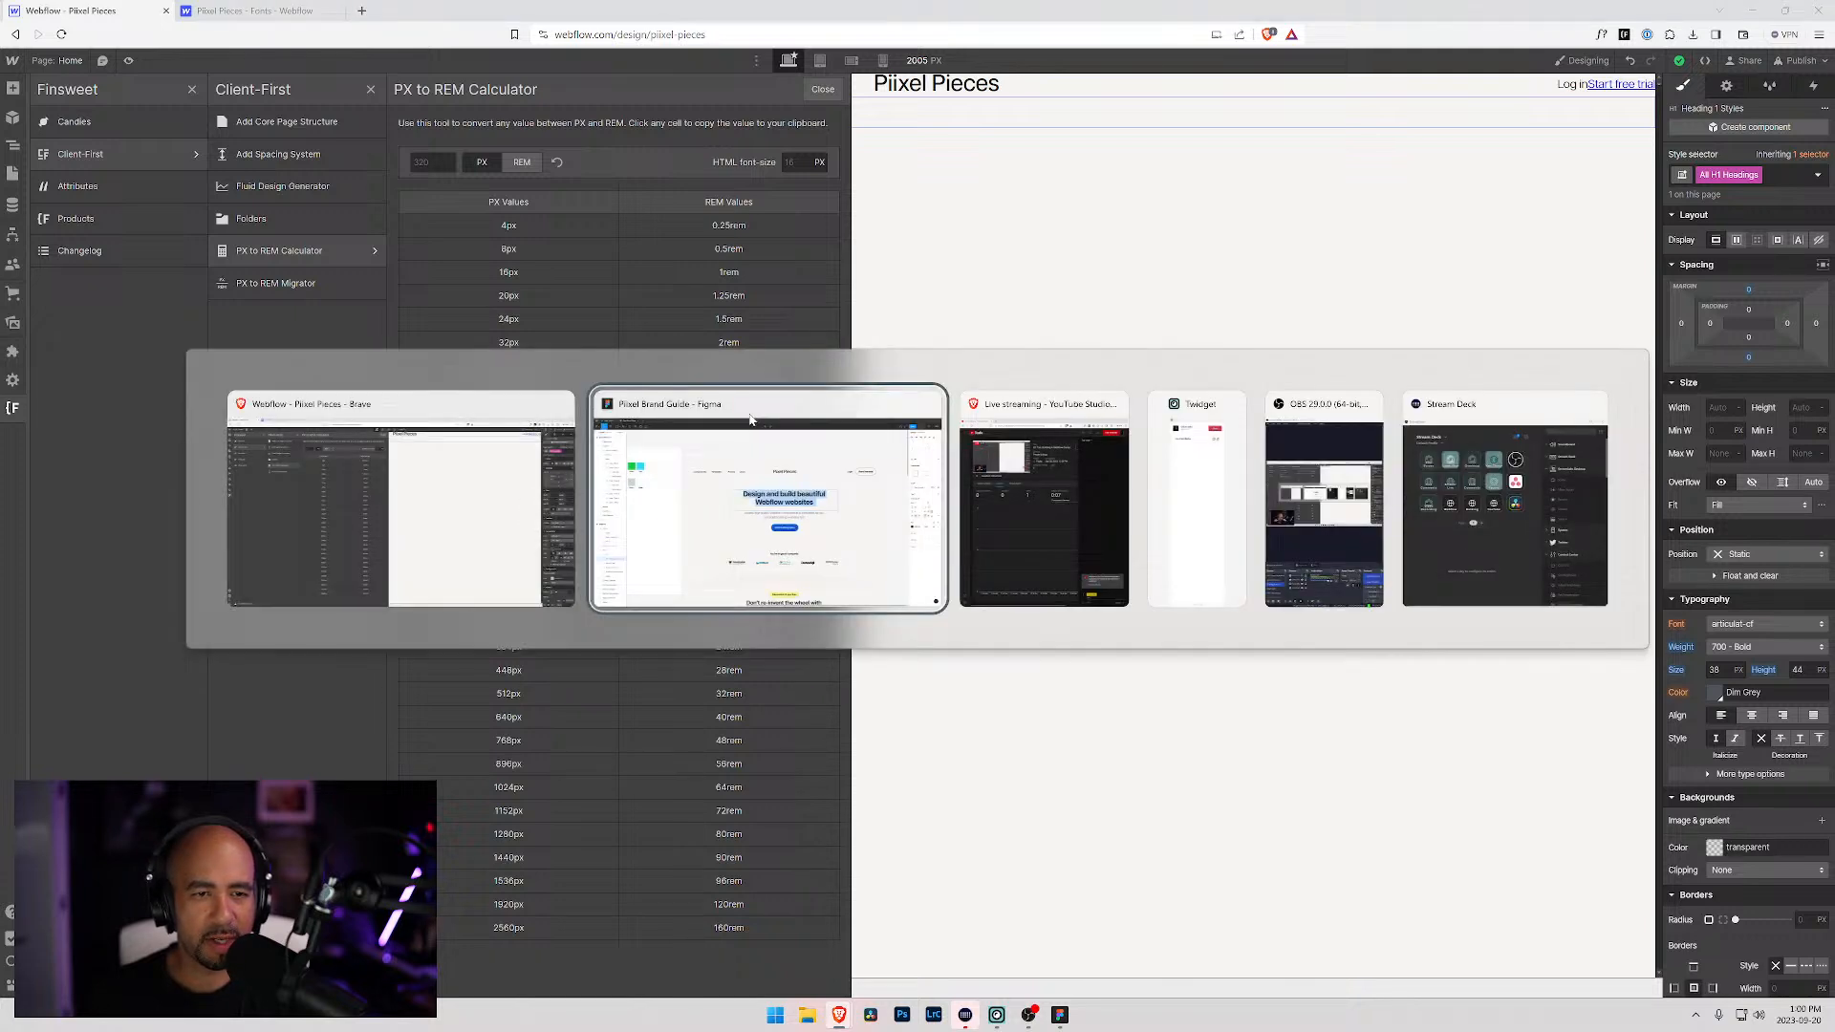
key("alt+Tab")
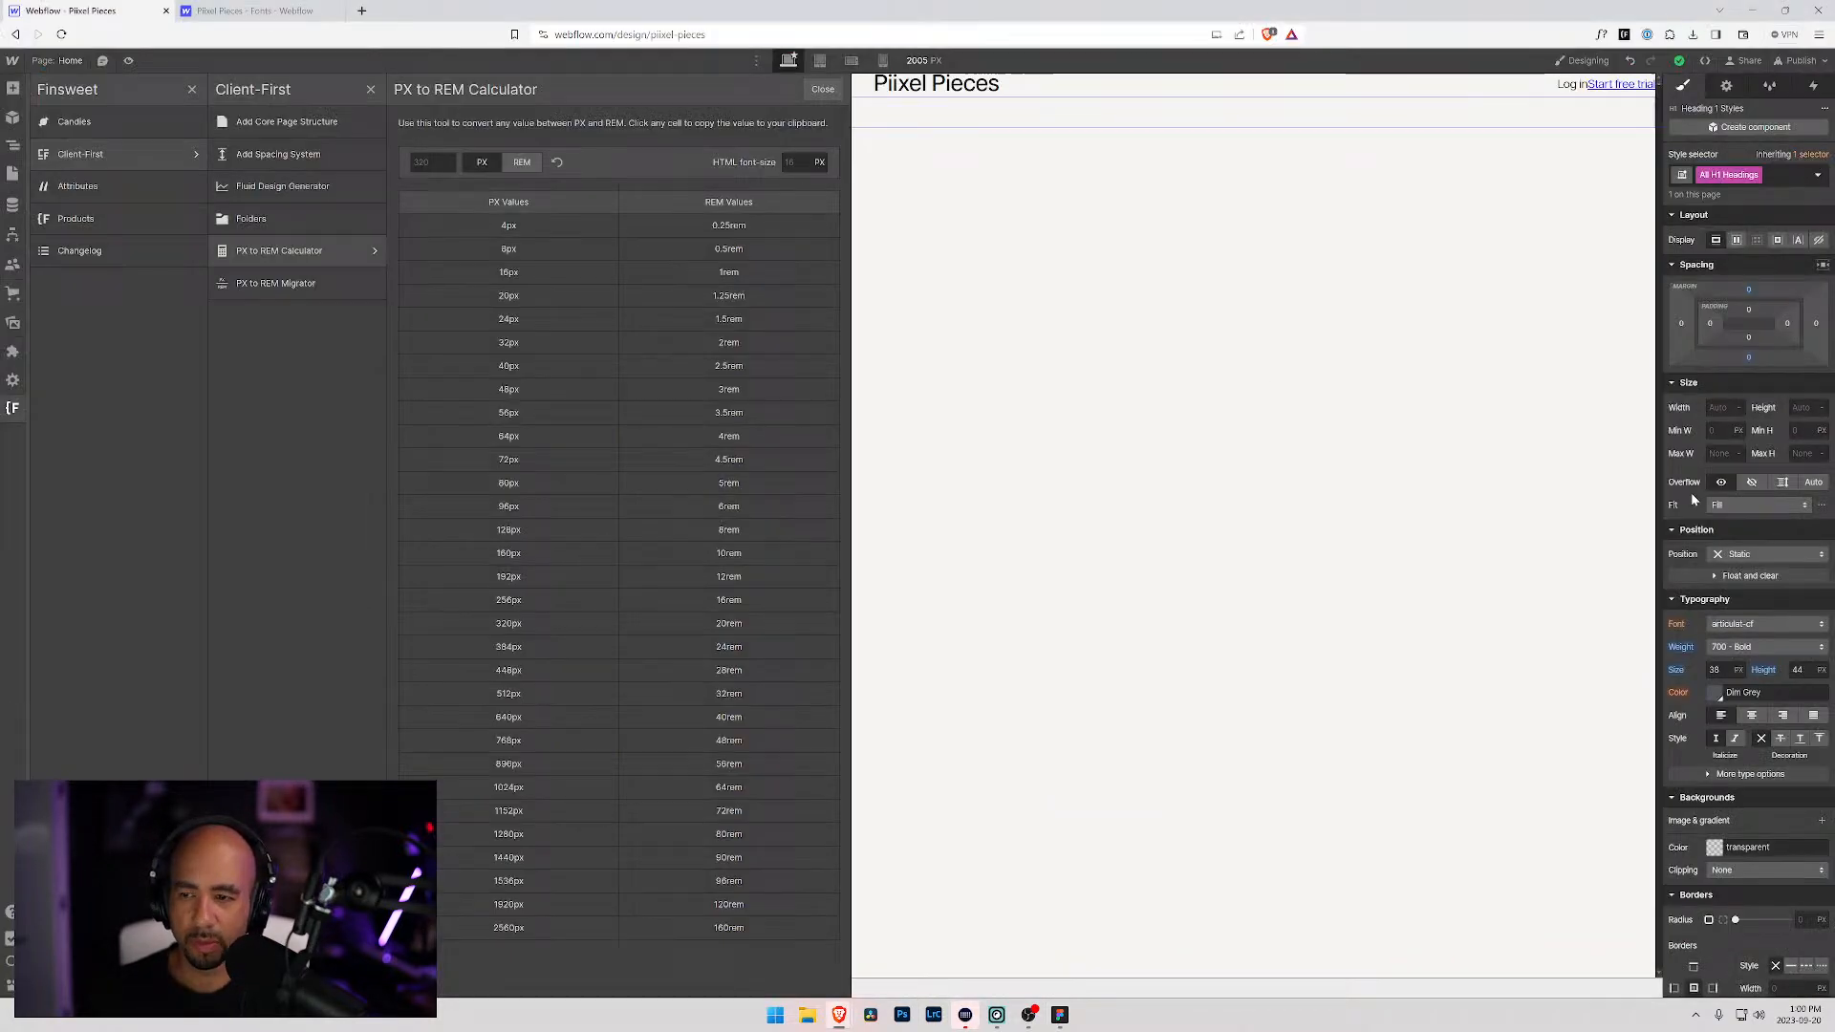
Step: Convert 52 px to REM in the calculator, using an HTML font size of 16 px
left_click(798, 163)
type("52")
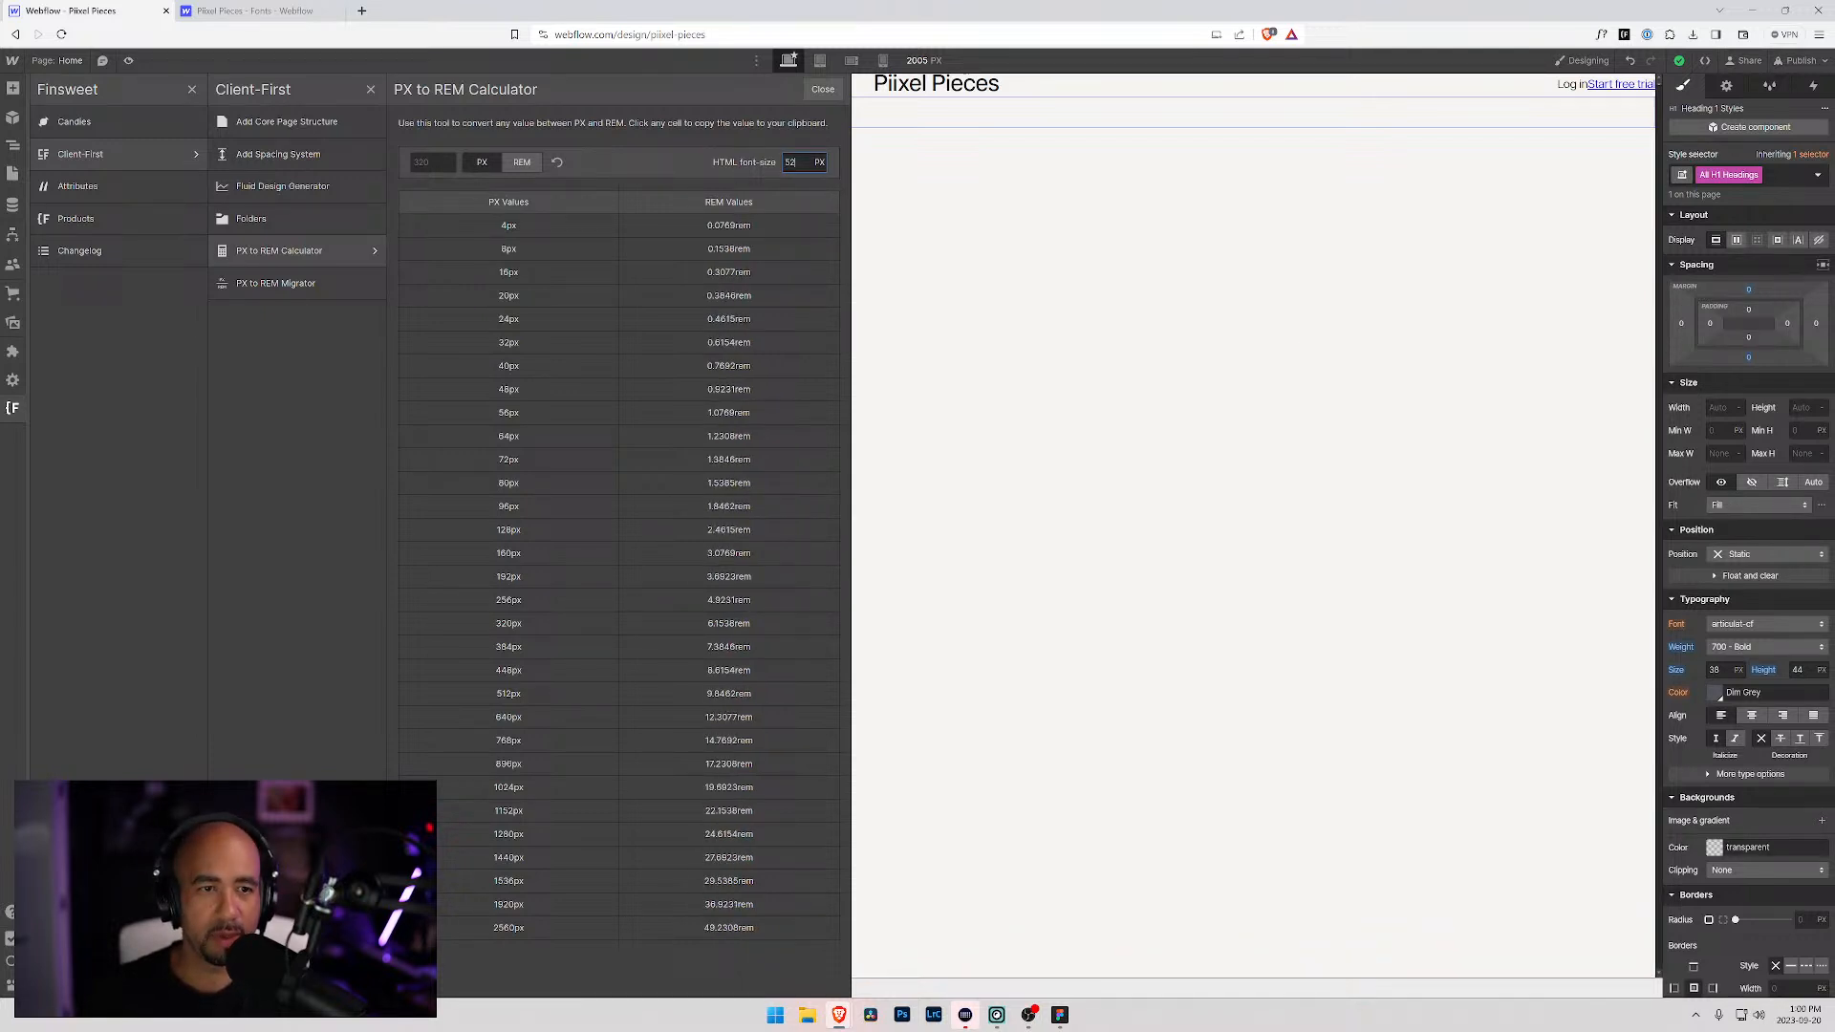
left_click(525, 162)
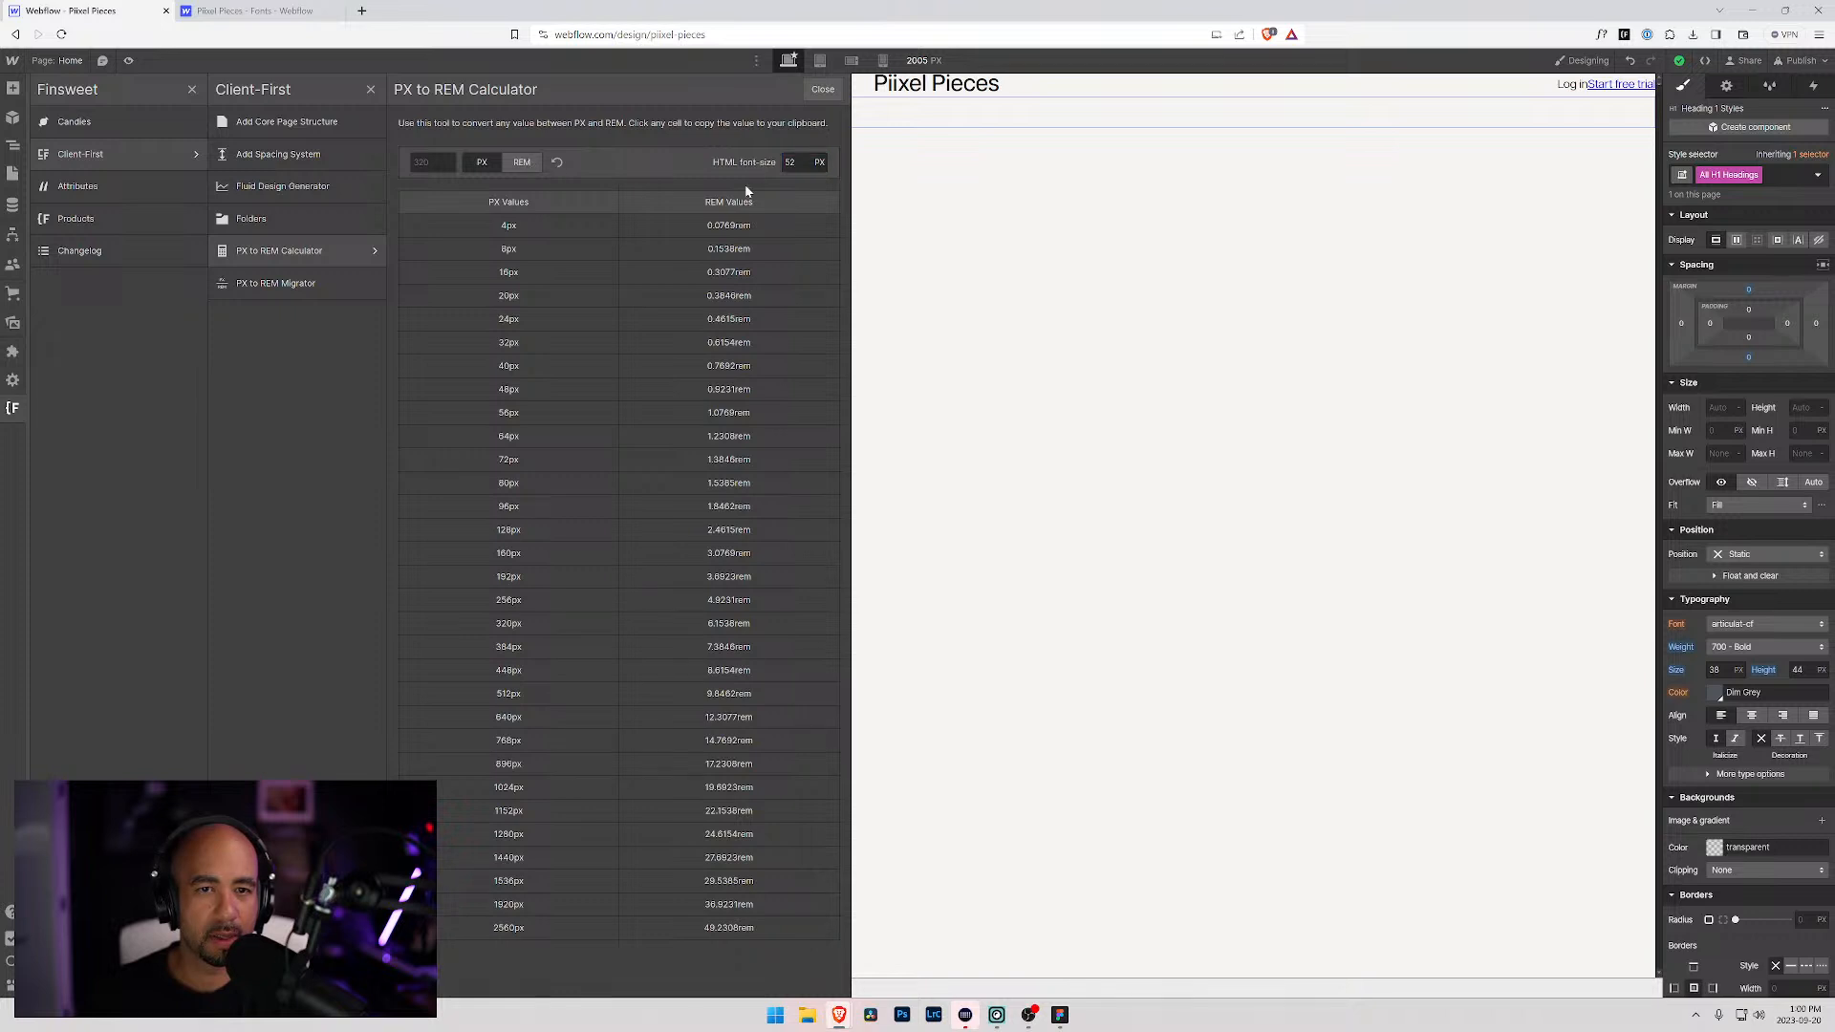
left_click(520, 163)
left_click(433, 163)
type("52")
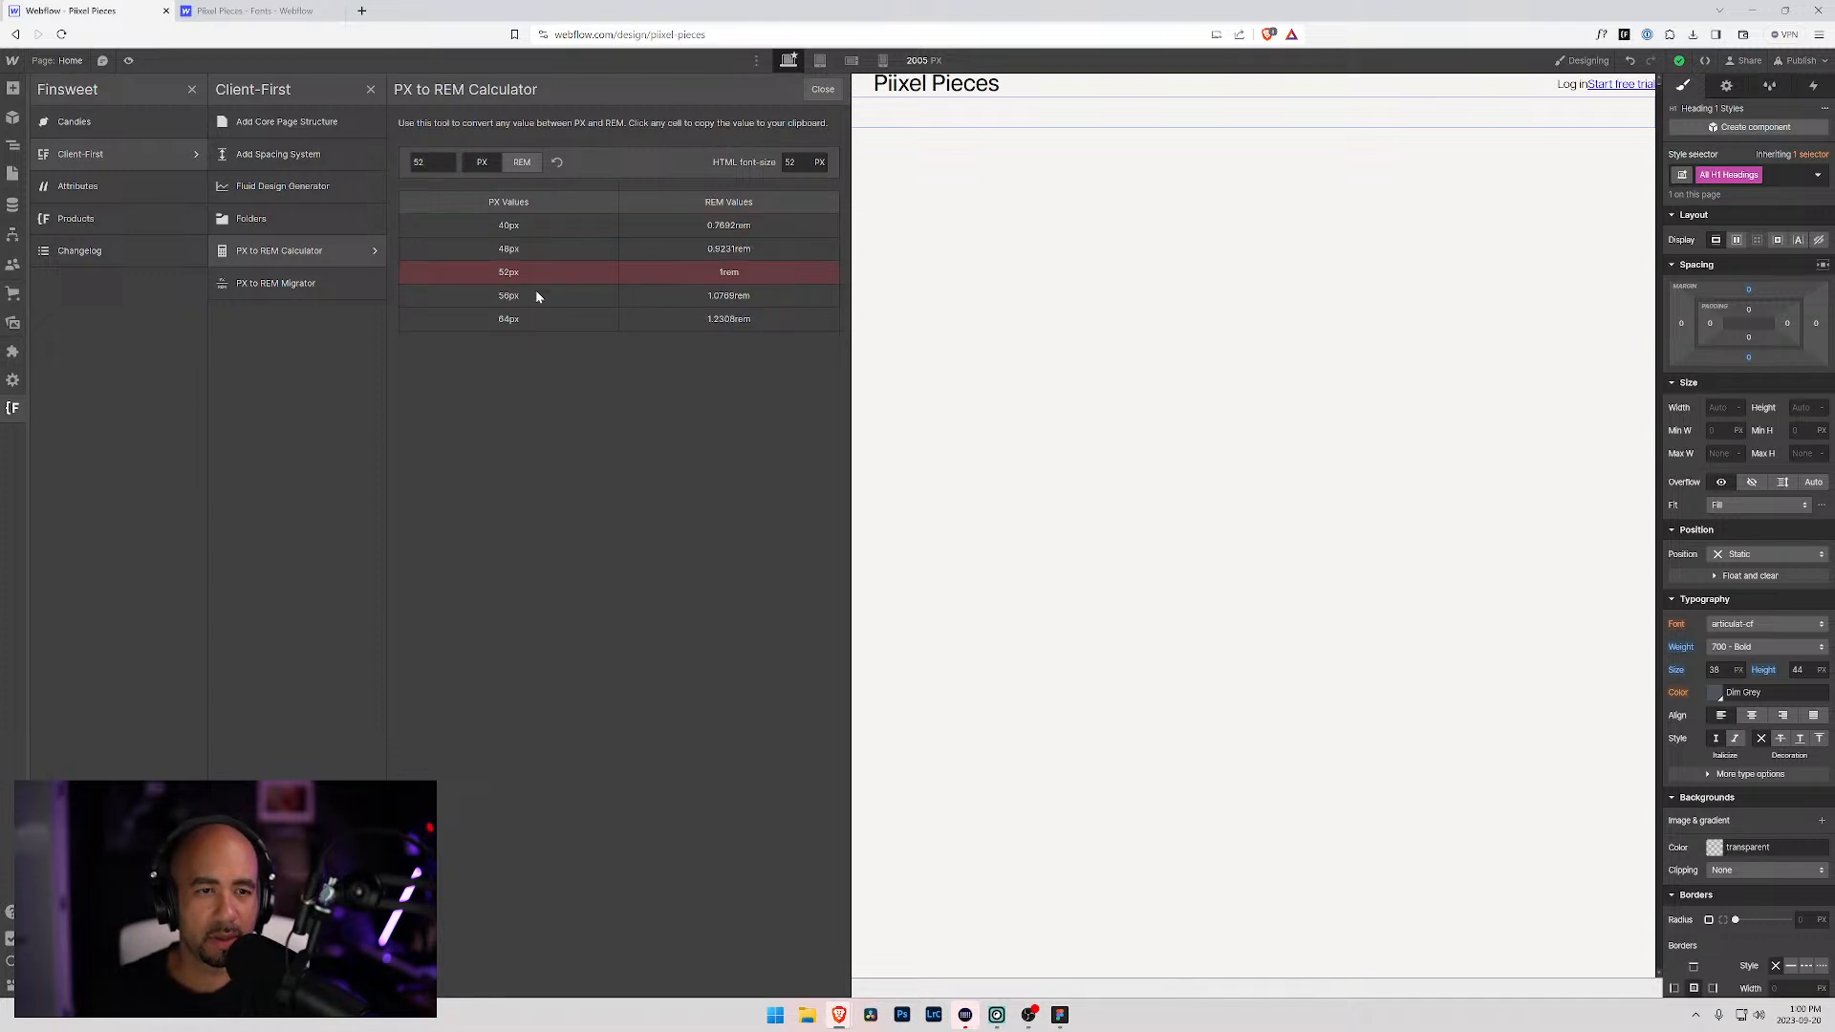
left_click_drag(801, 163, 761, 169)
type("16")
key("Tab")
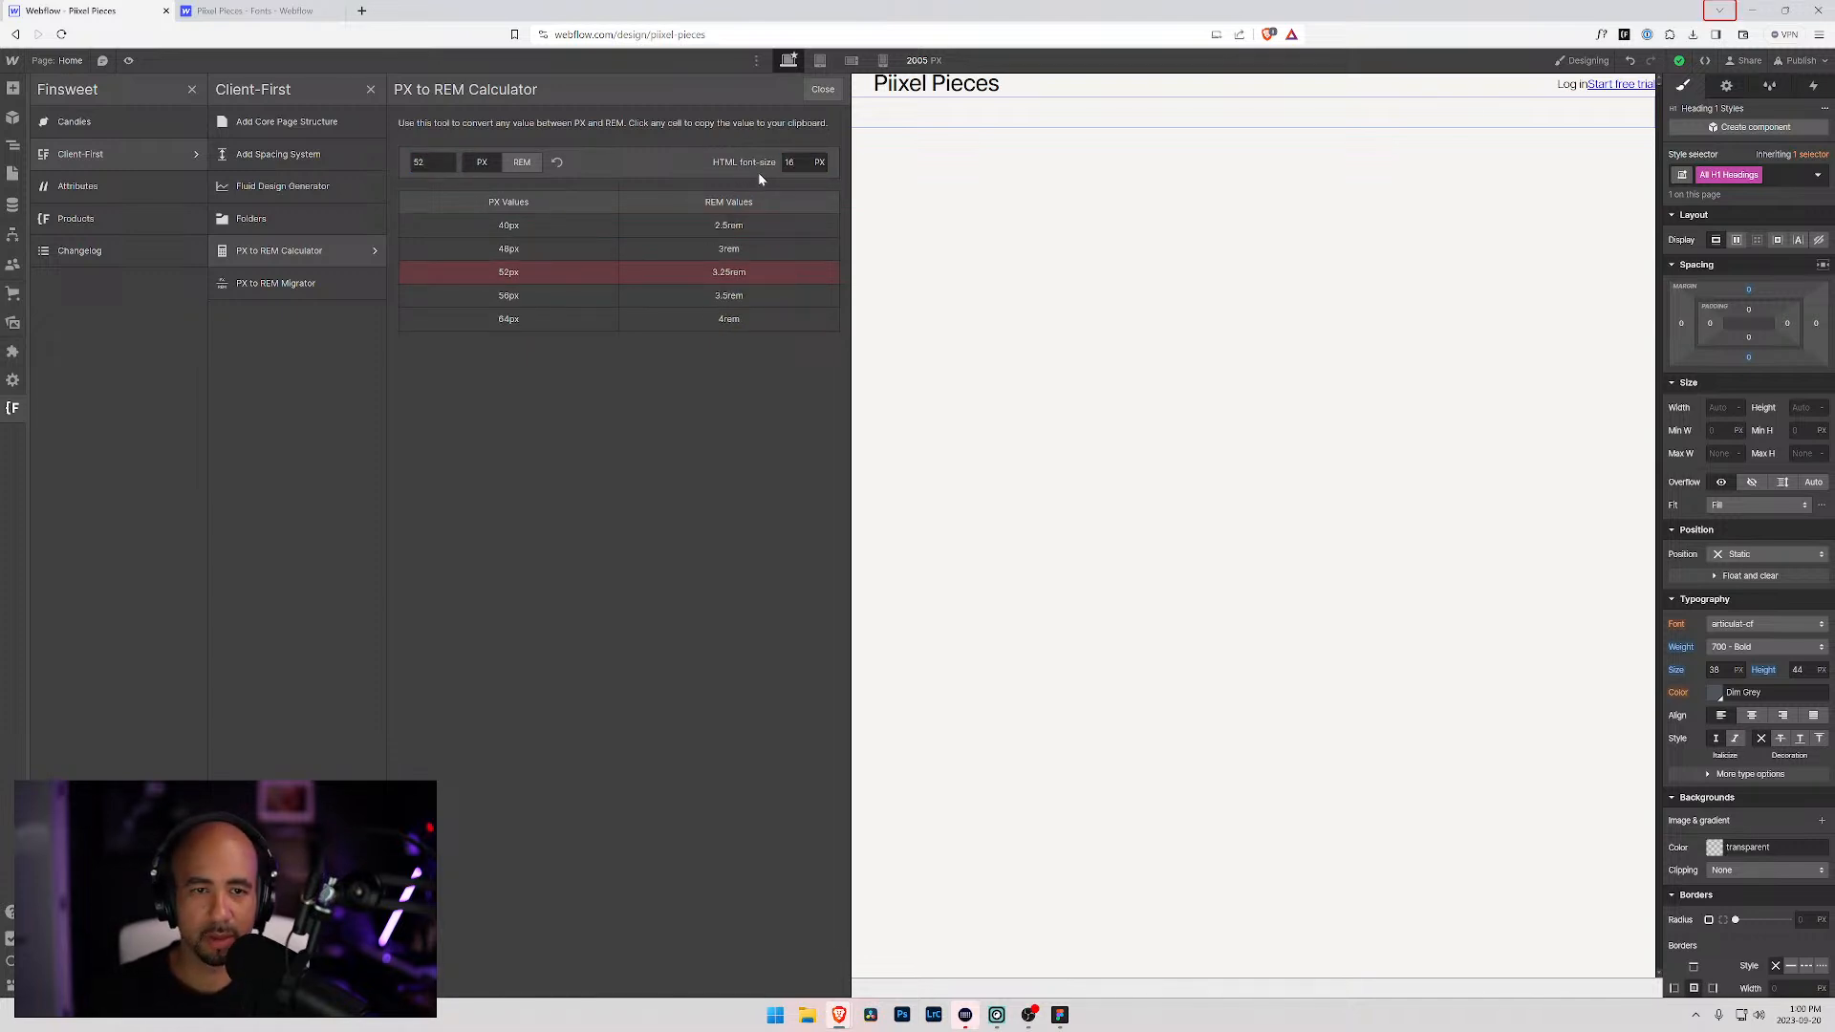
Step: Set the All H1 Headings font size to 52 px, matching the hero title in Figma
left_click(1719, 669)
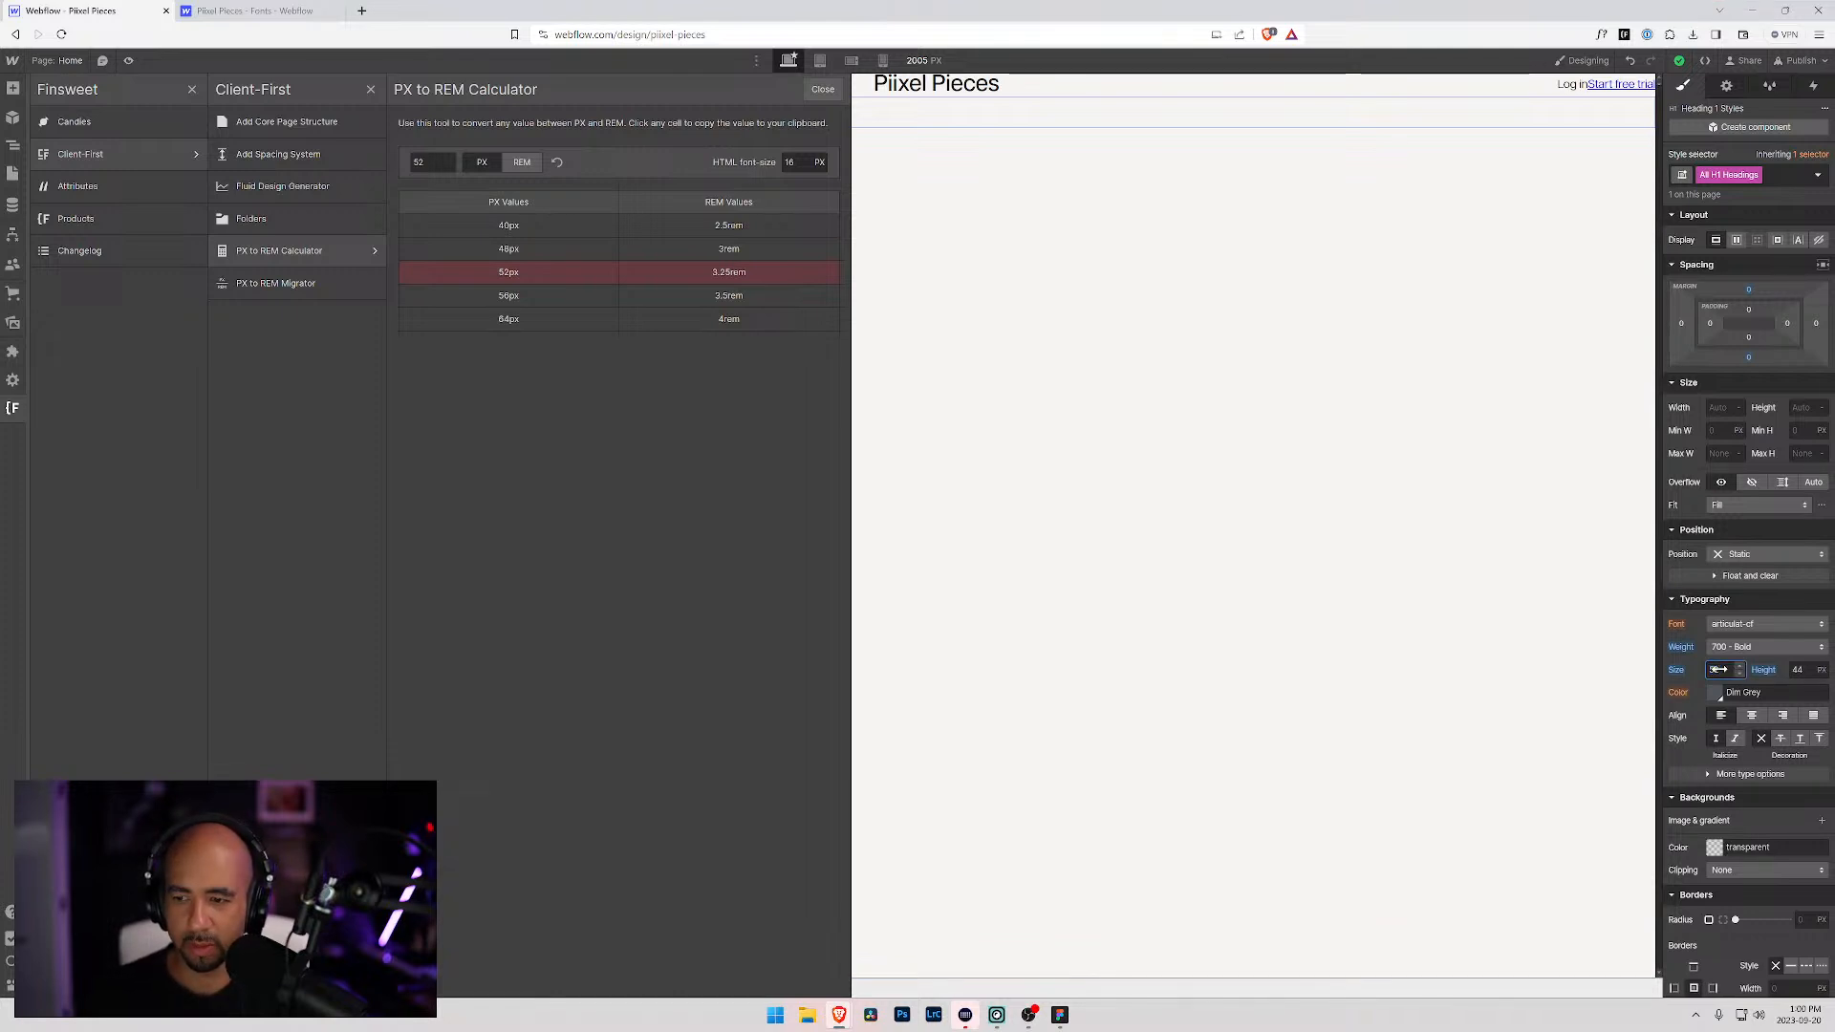
key("alt+Tab")
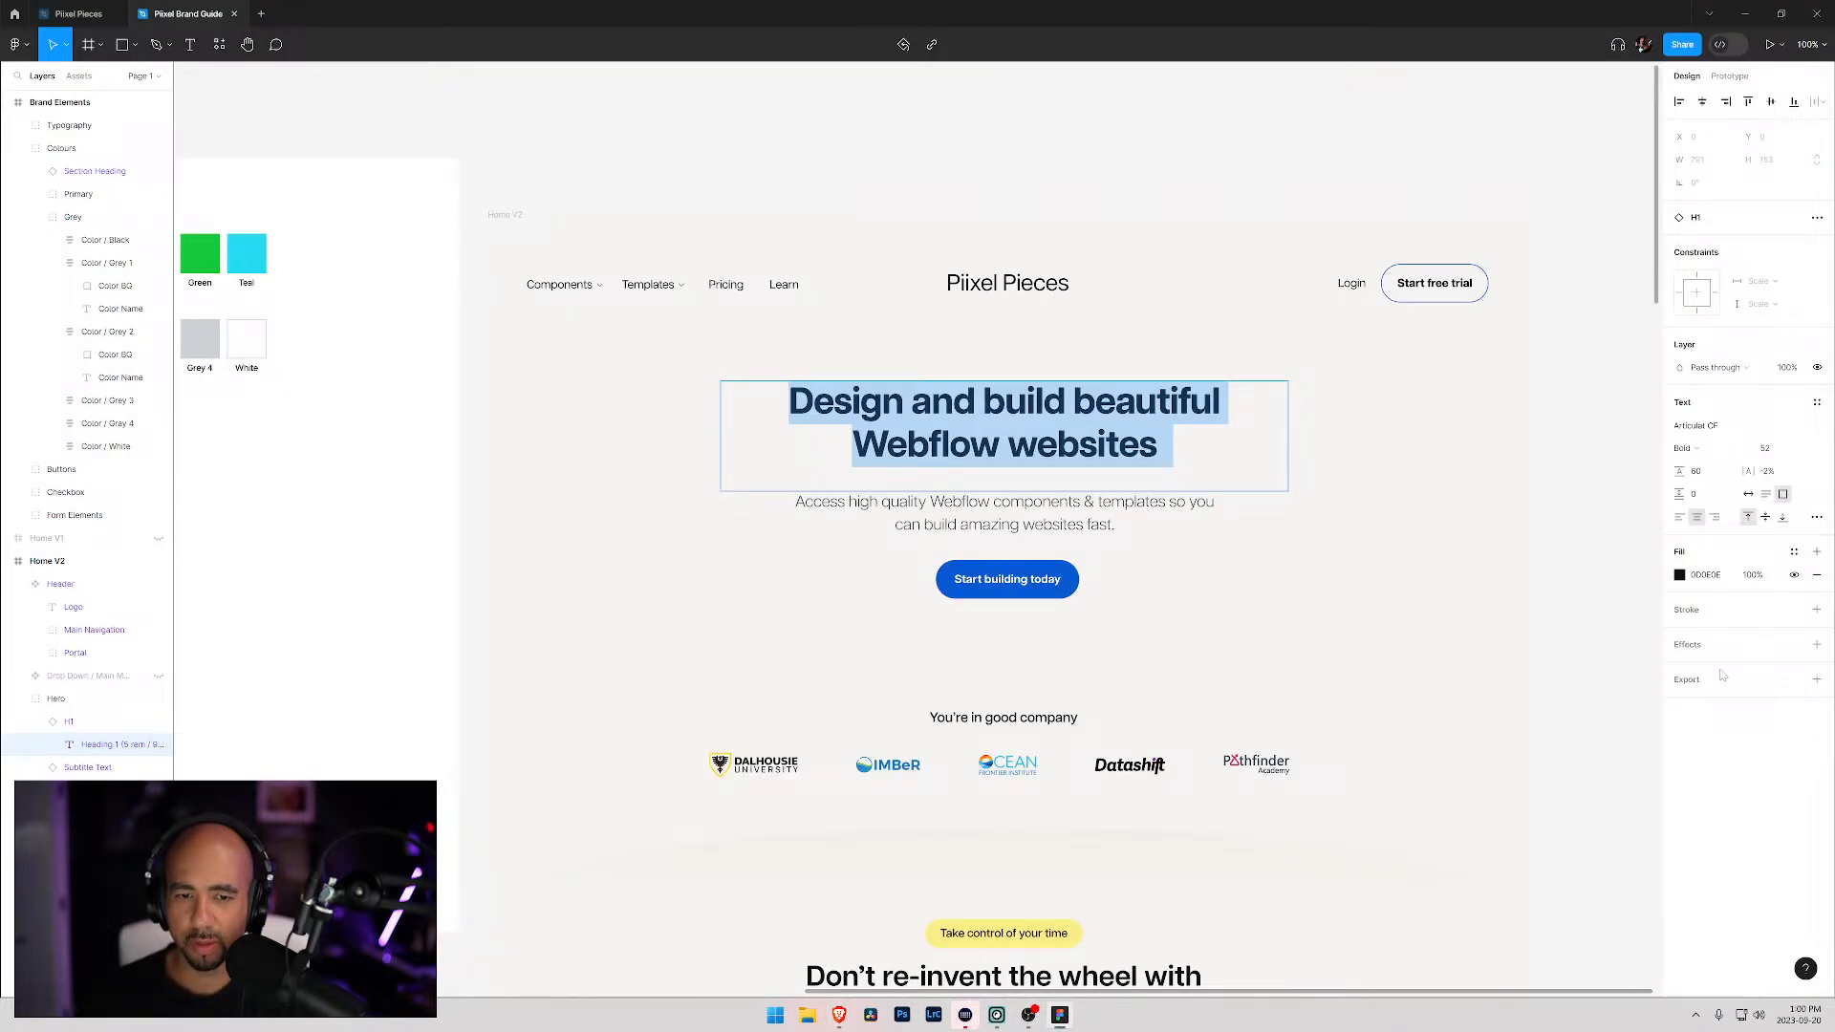
key("alt+Tab")
left_click(1680, 671)
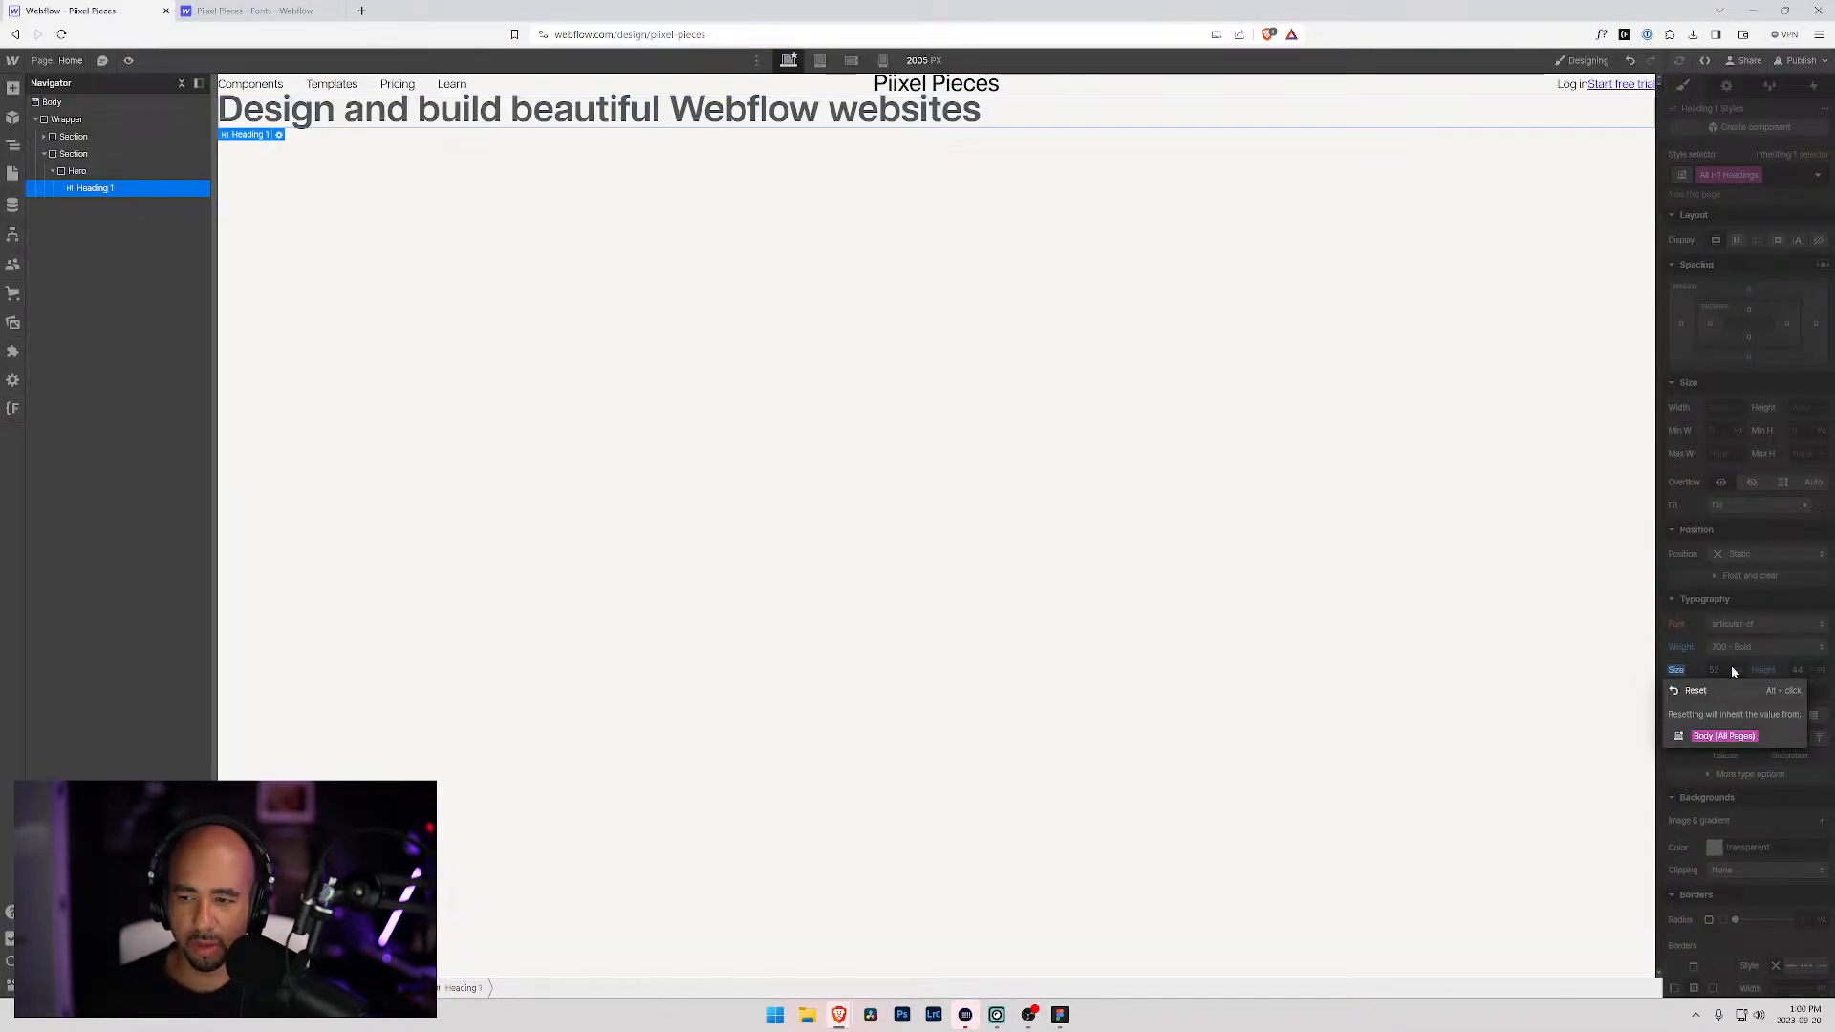
Step: Set the All H1 Headings style to a font size of 3.25 rem and a line height of 4 rem
left_click(1725, 670)
type("32")
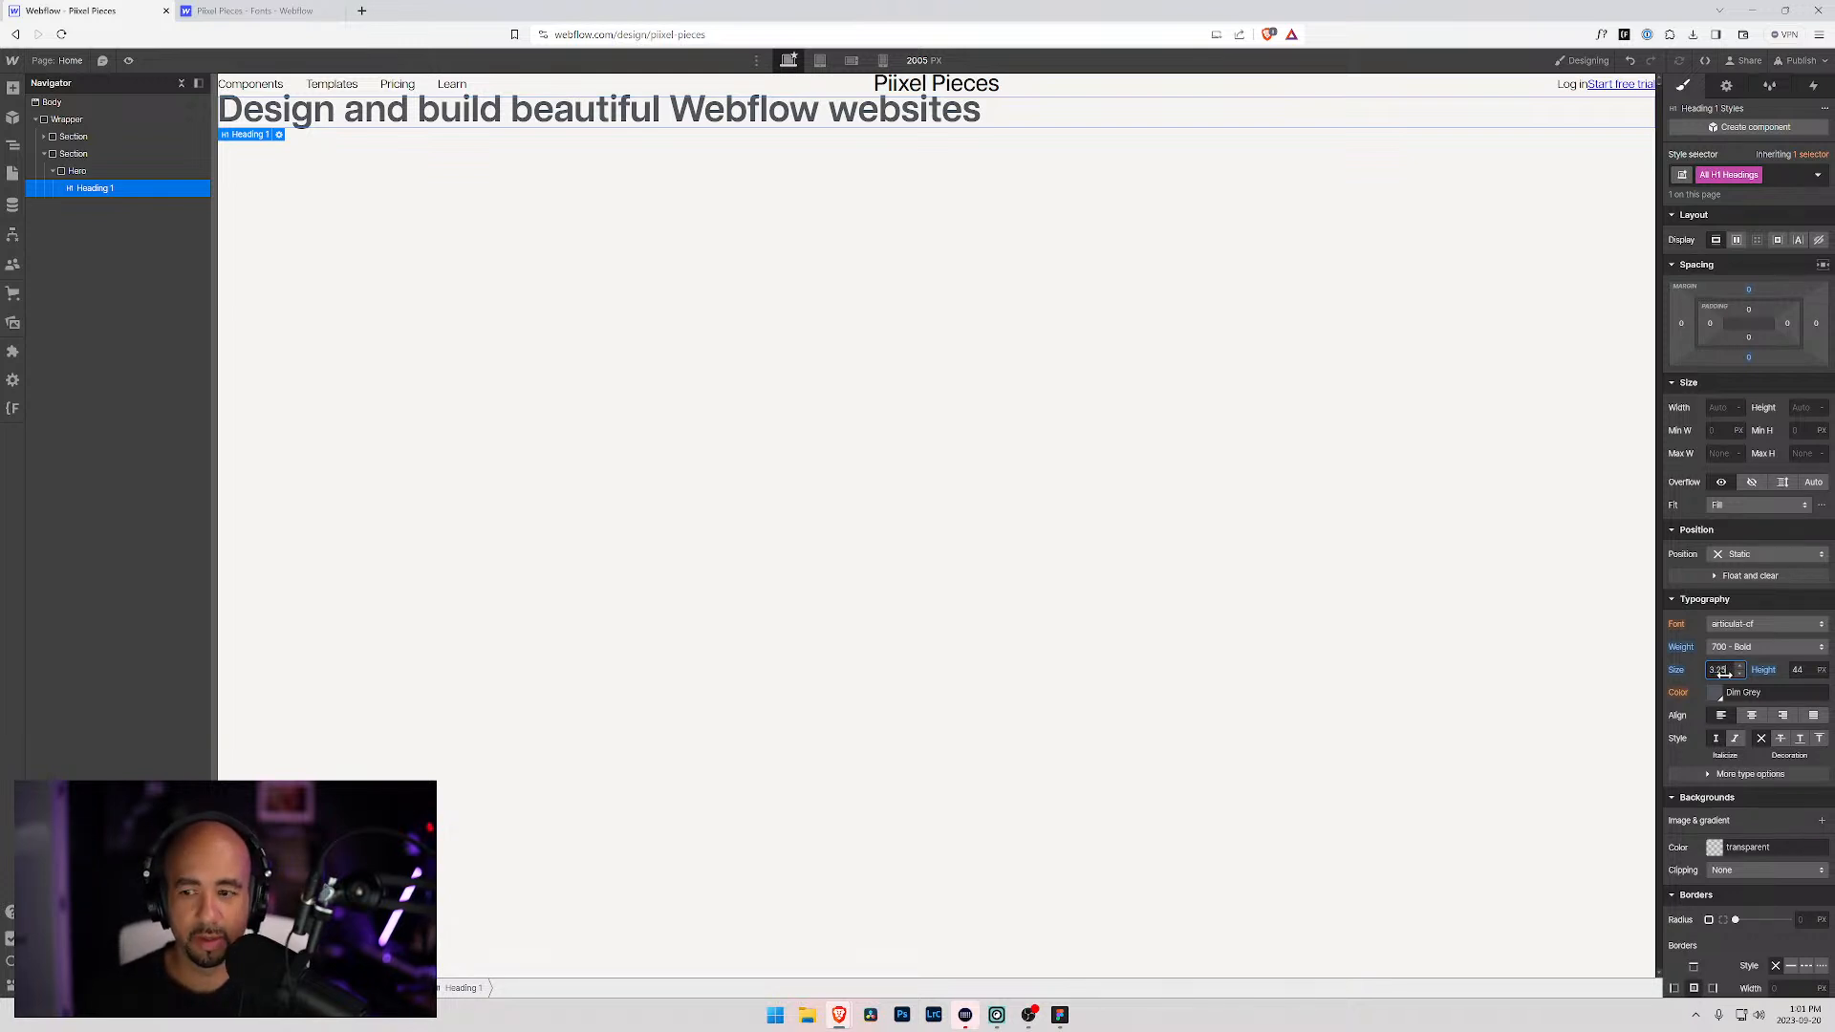
key("Tab")
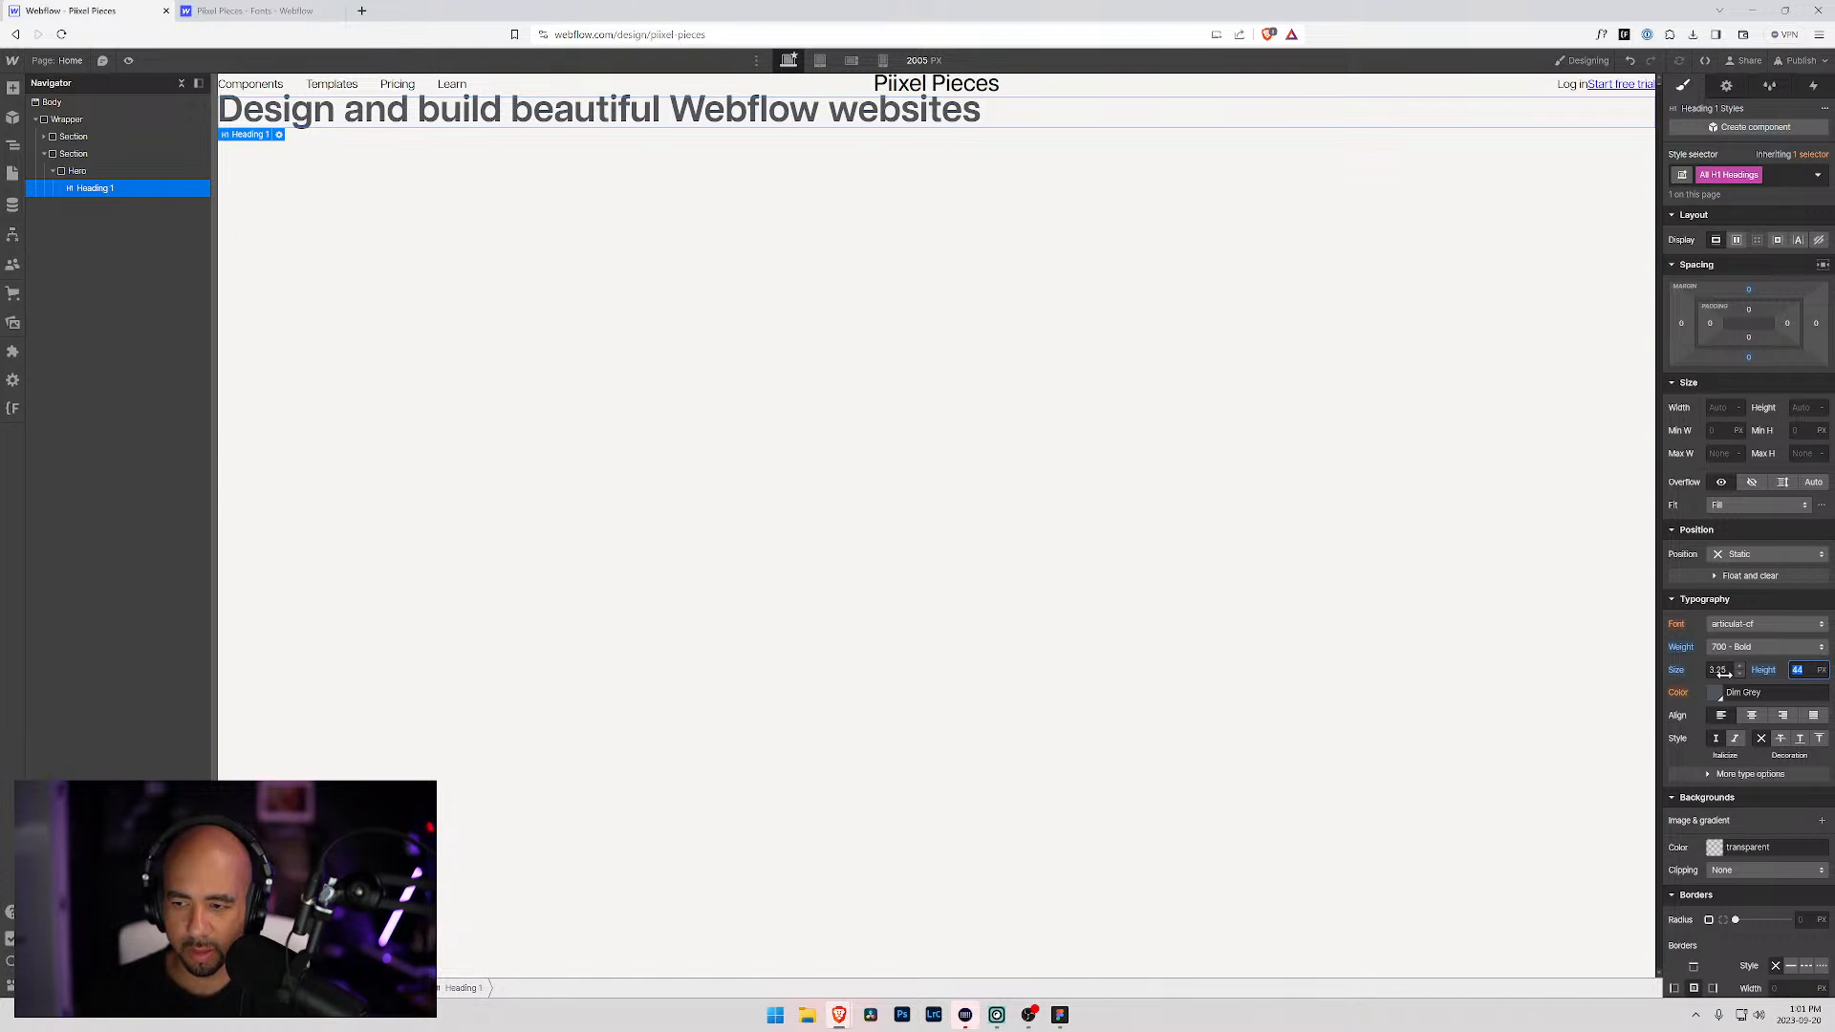
type("3")
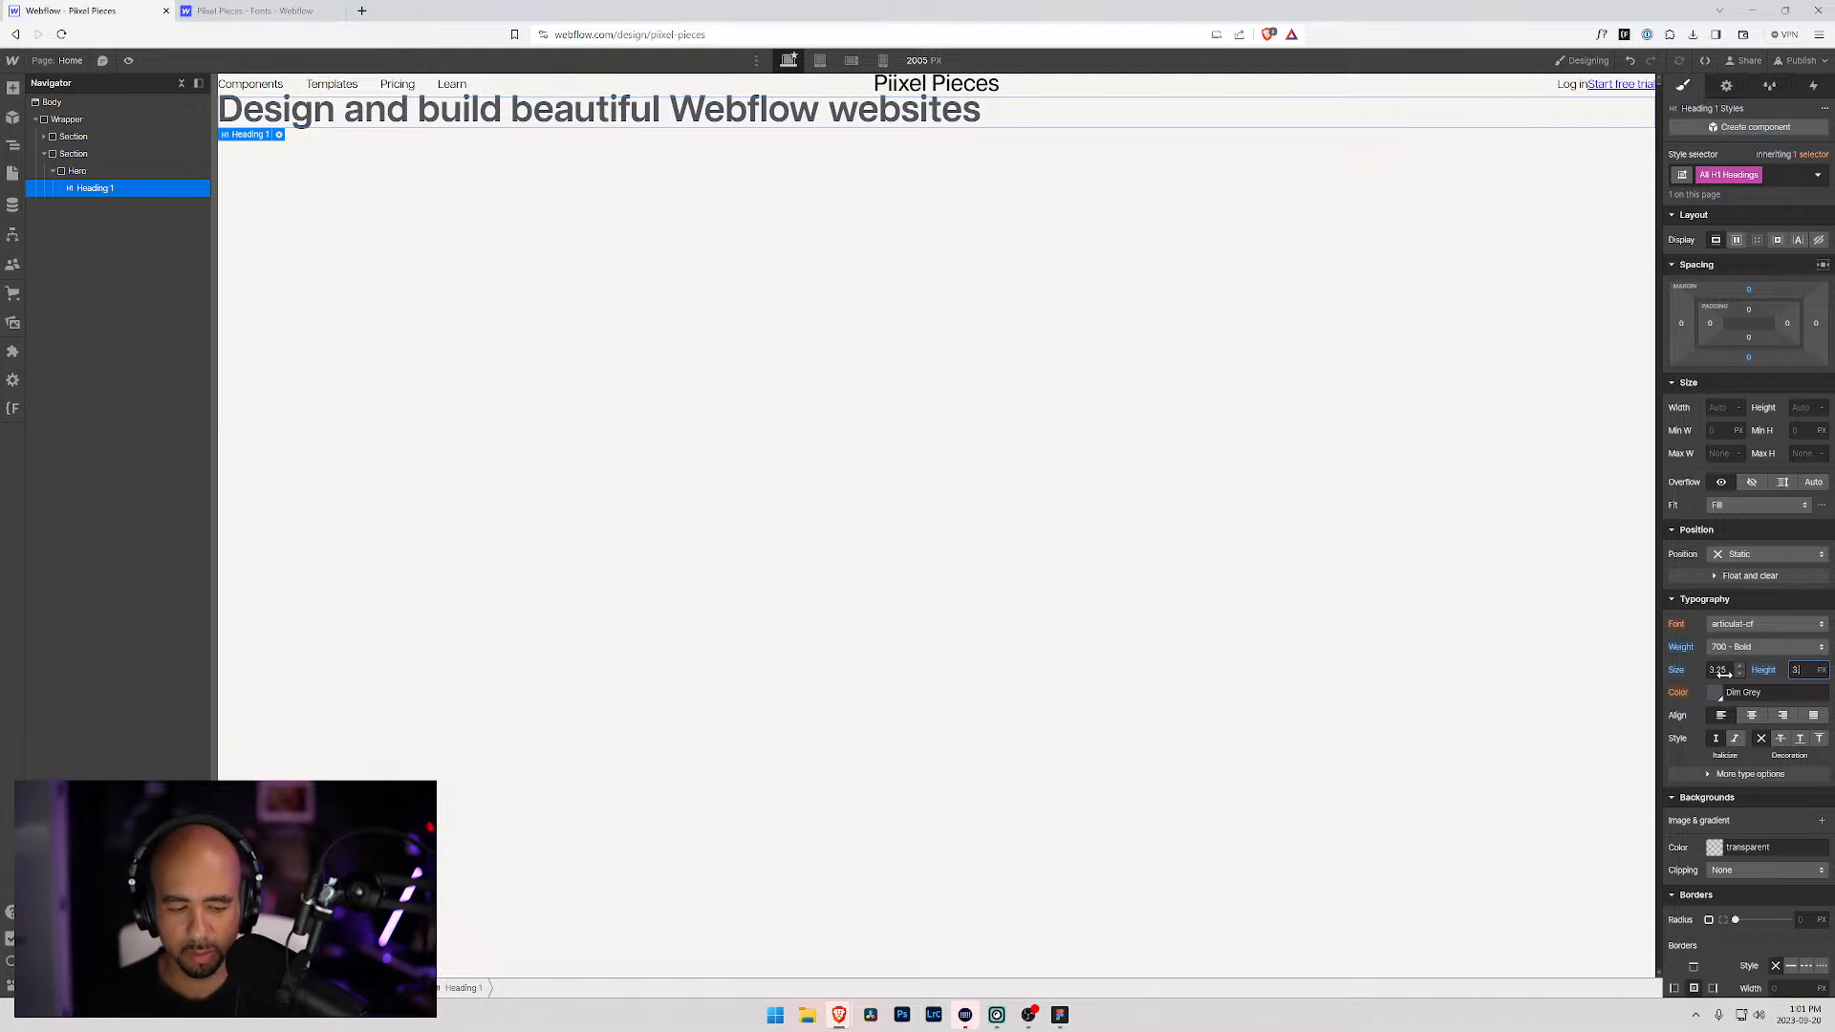
type(".25rem")
key("Return")
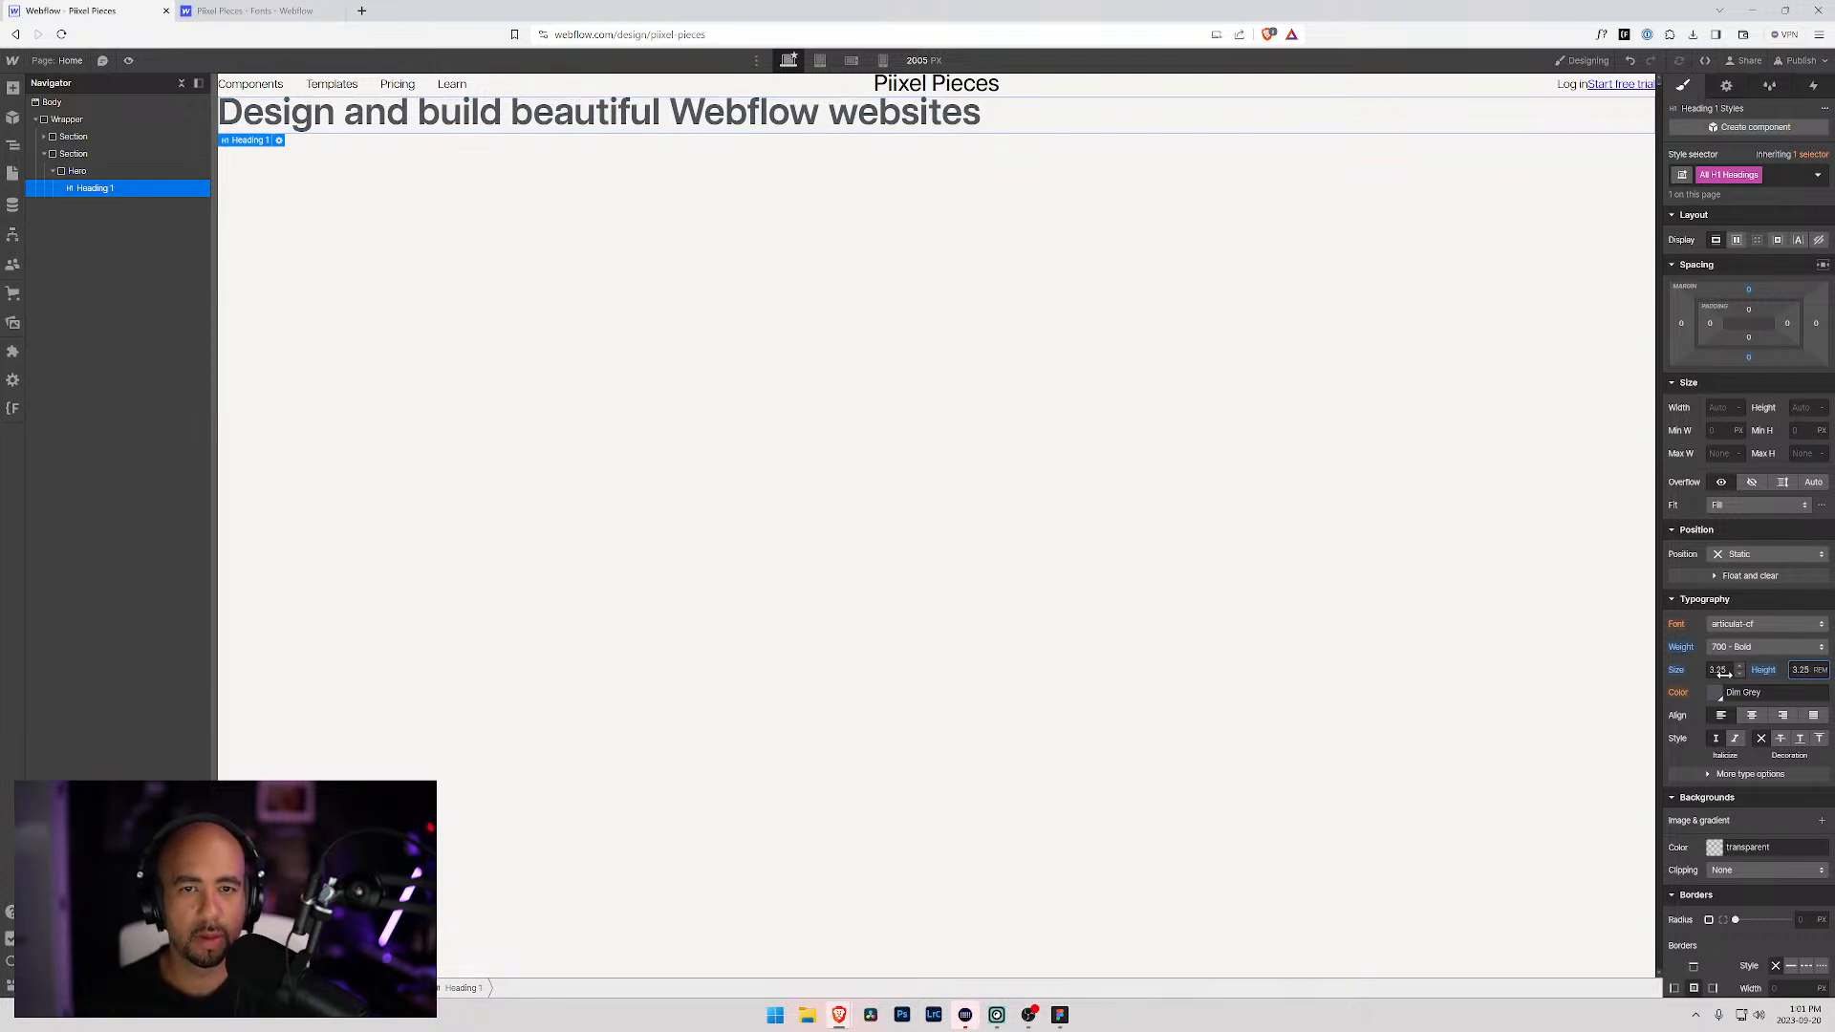
type("4")
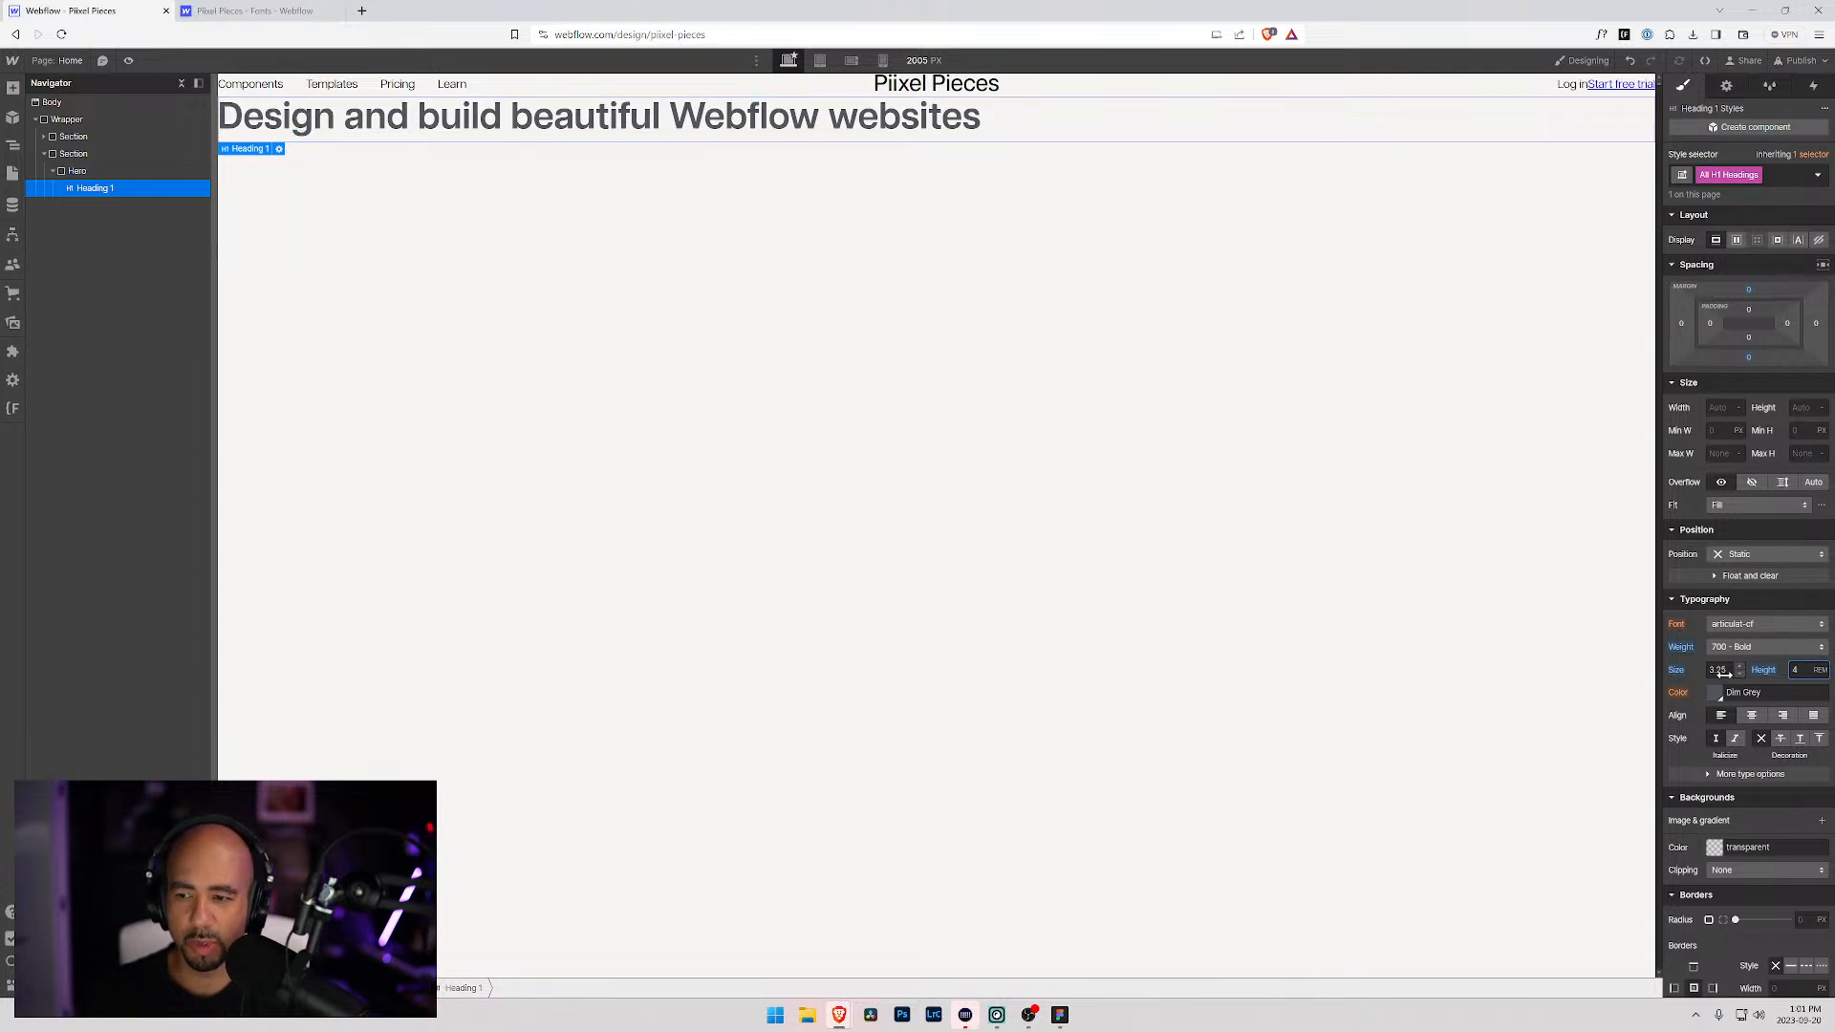
Step: Check the hero heading's line height in the Figma design and convert 60 px with Finsweet's PX to REM Calculator in Webflow
key("alt+Tab")
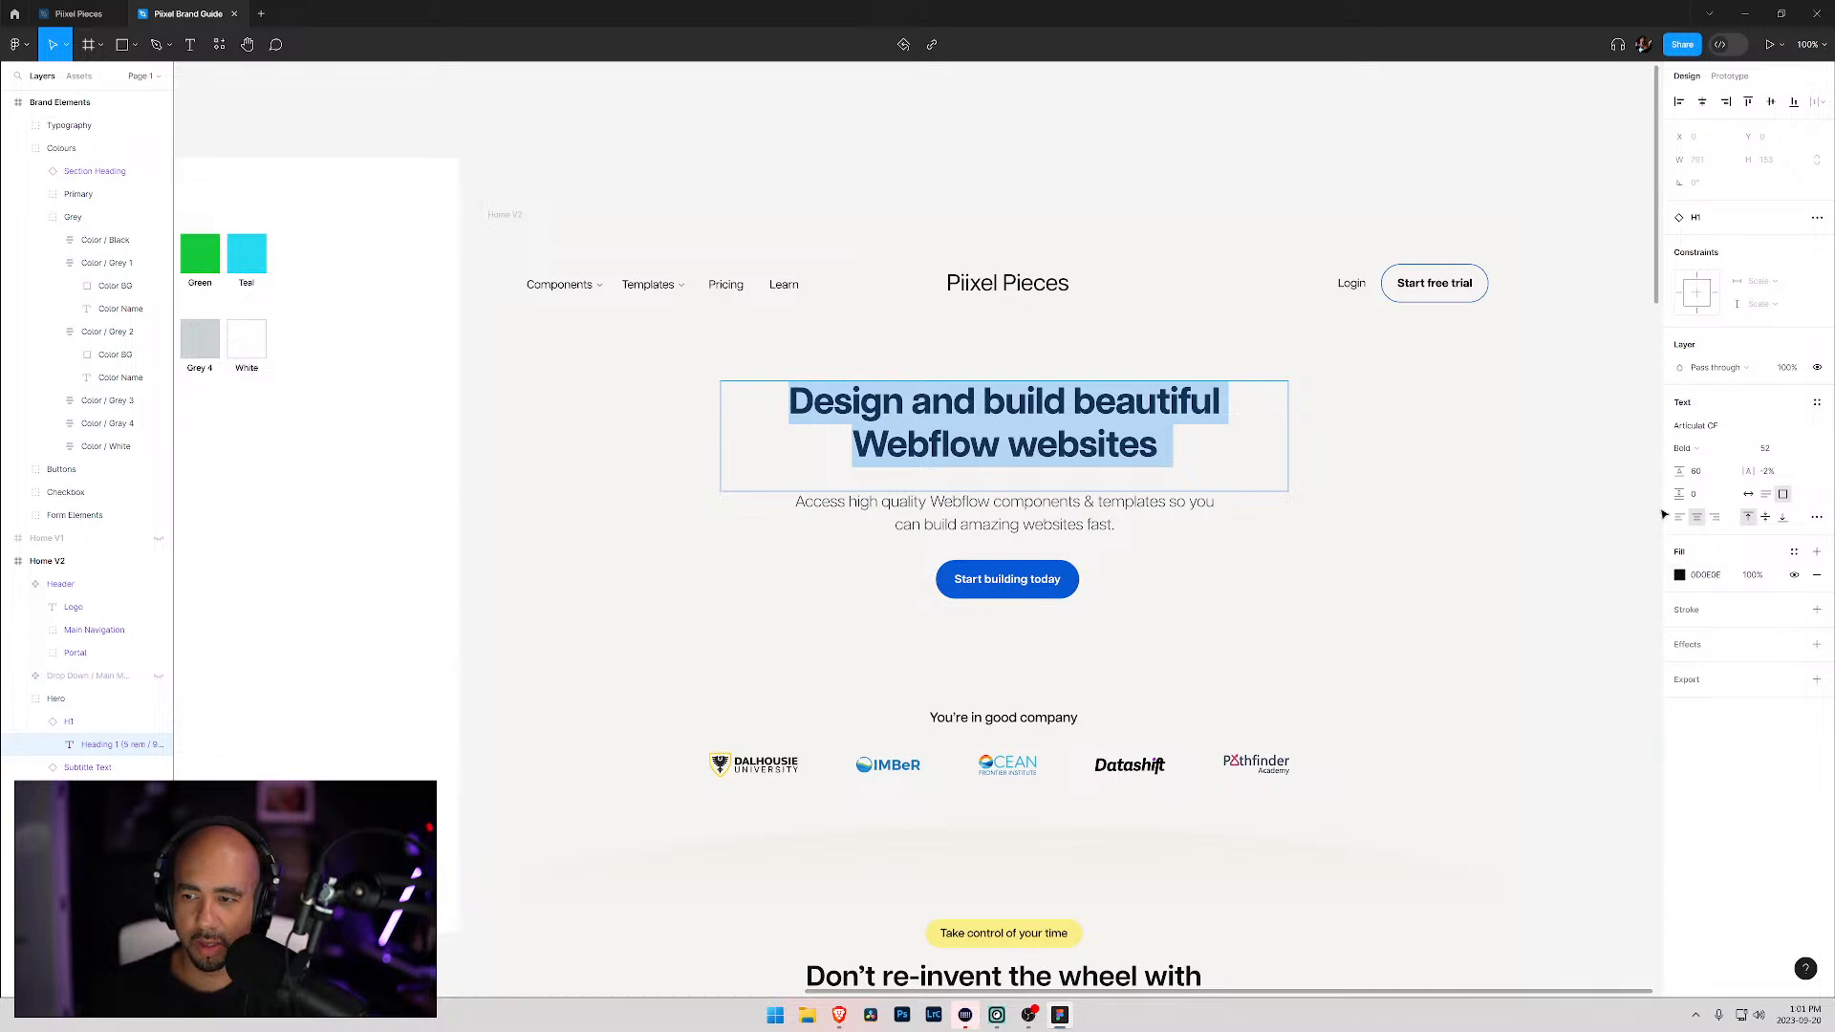
key("alt+Tab")
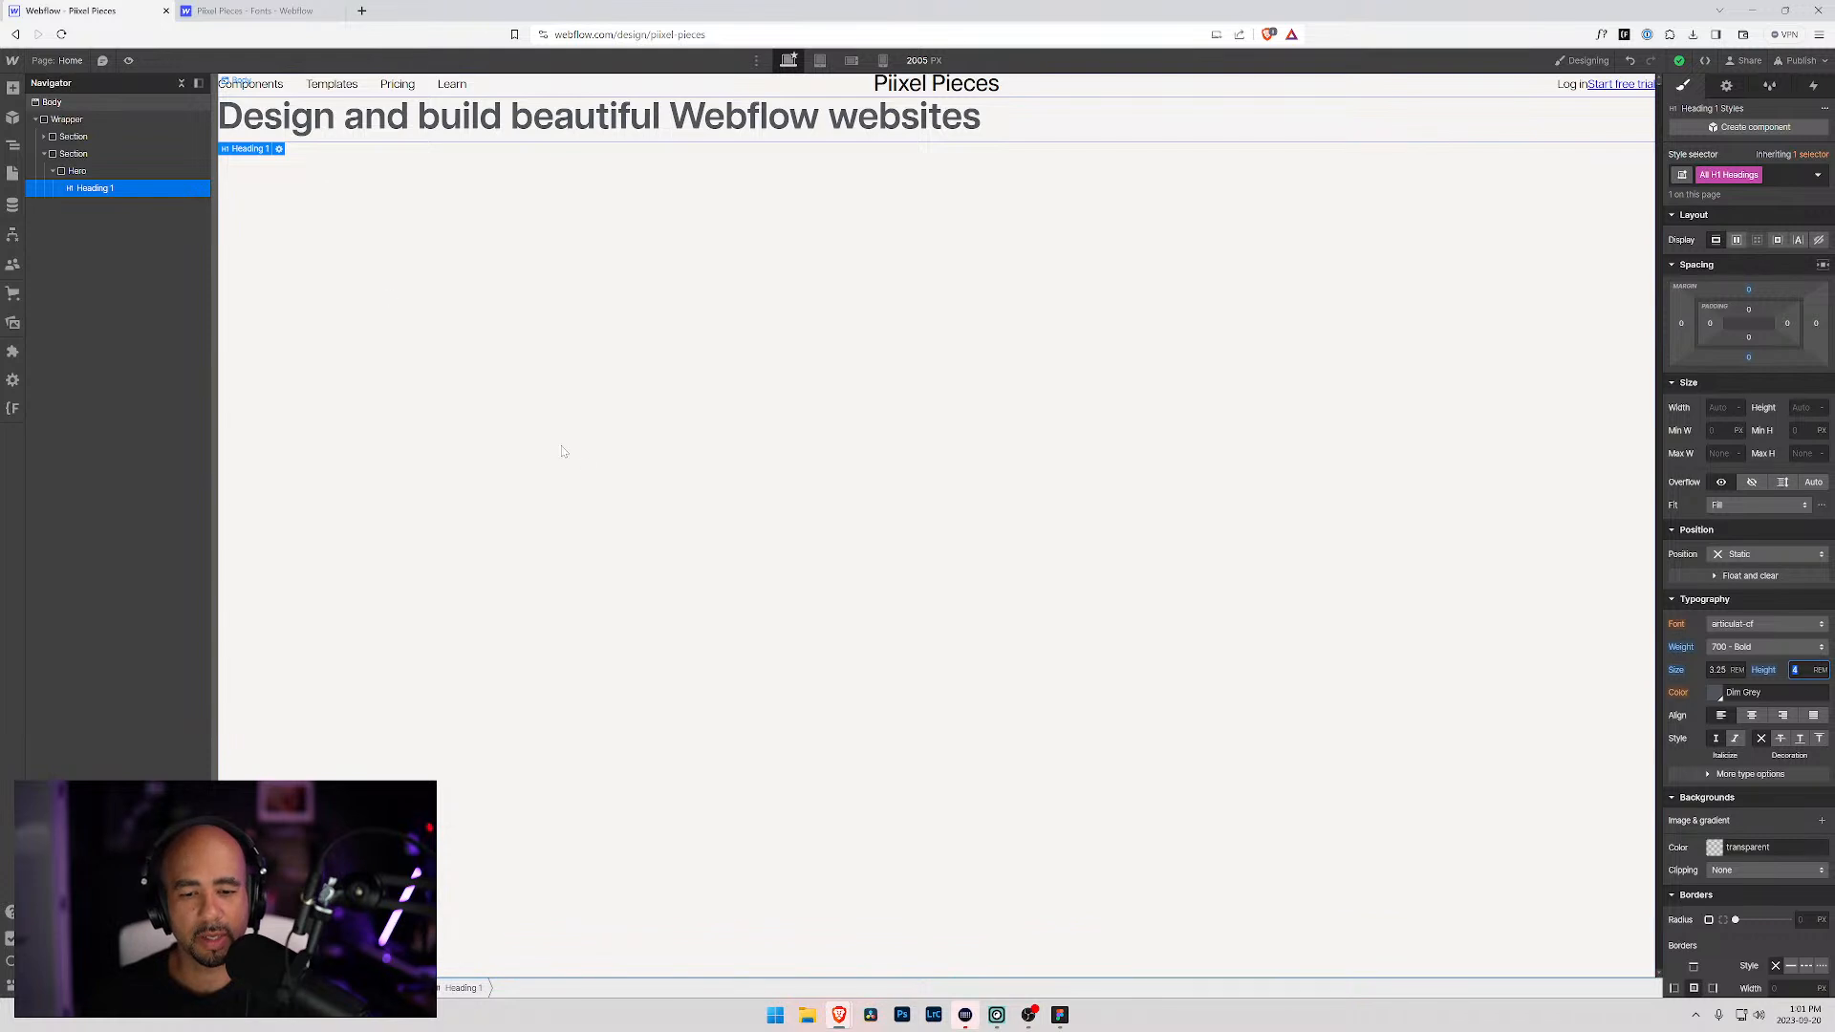
key("alt+Tab")
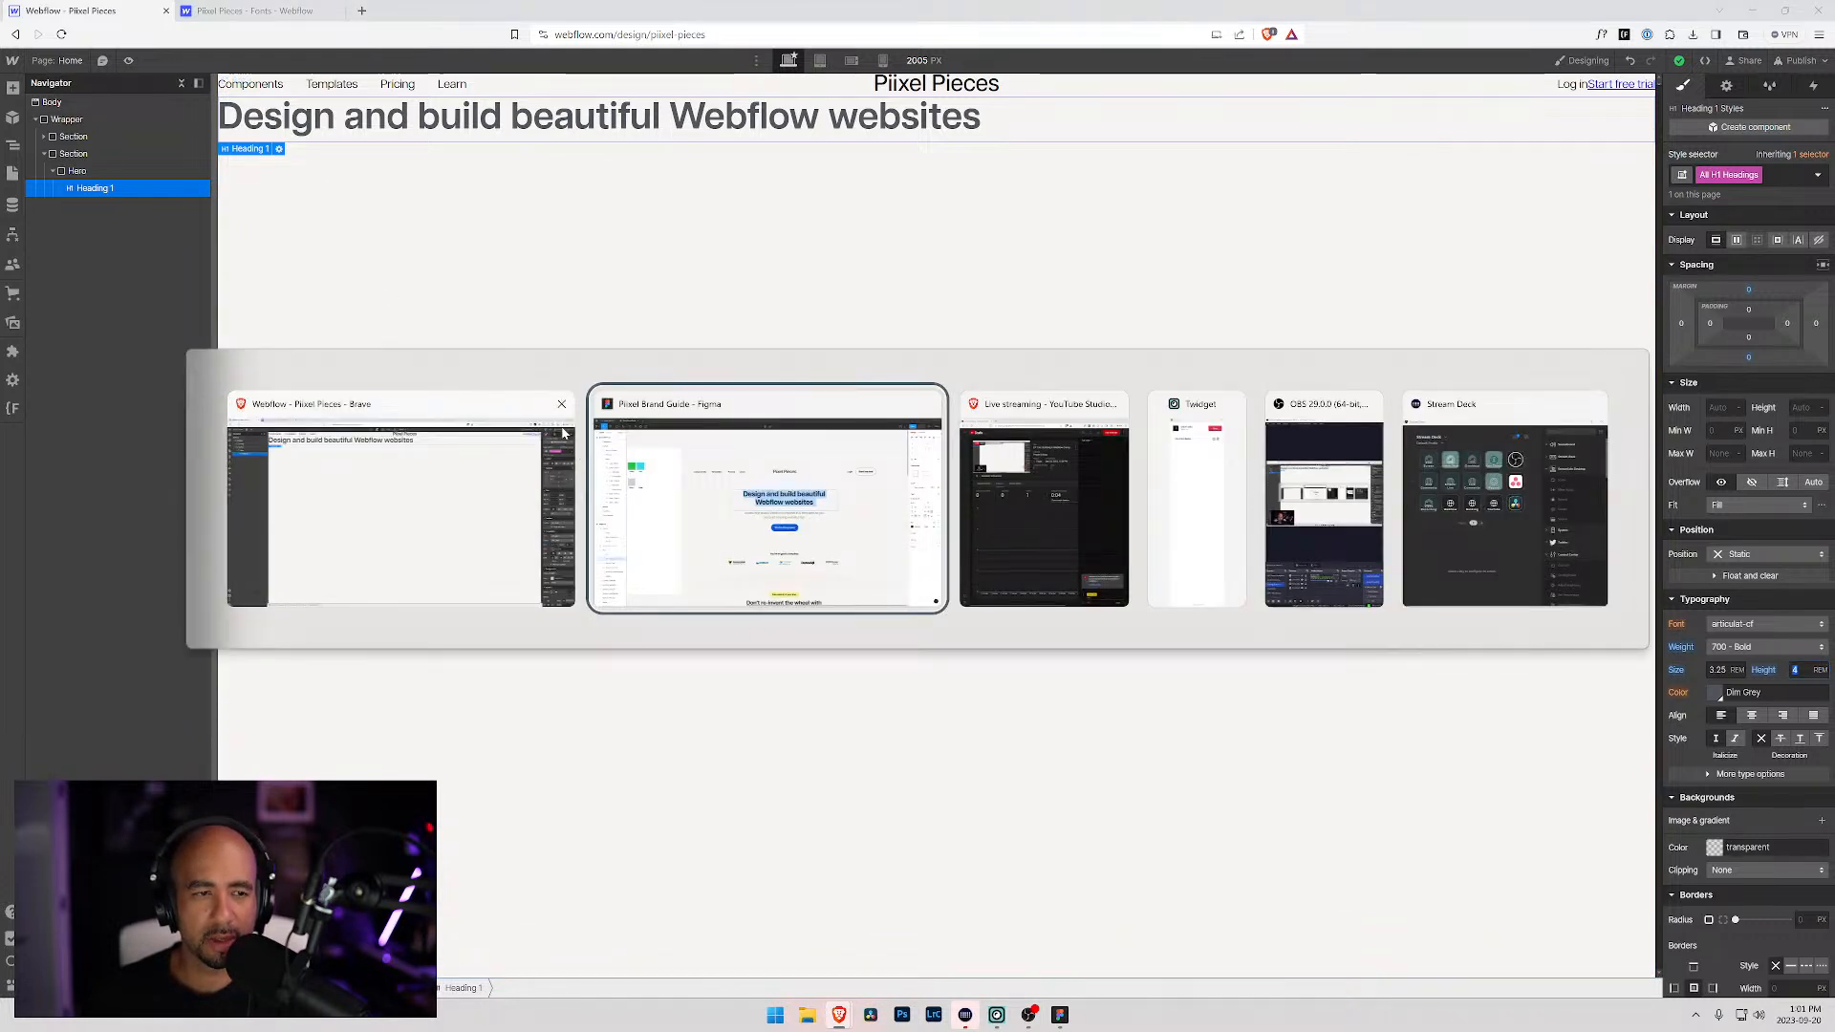
key("alt+Tab")
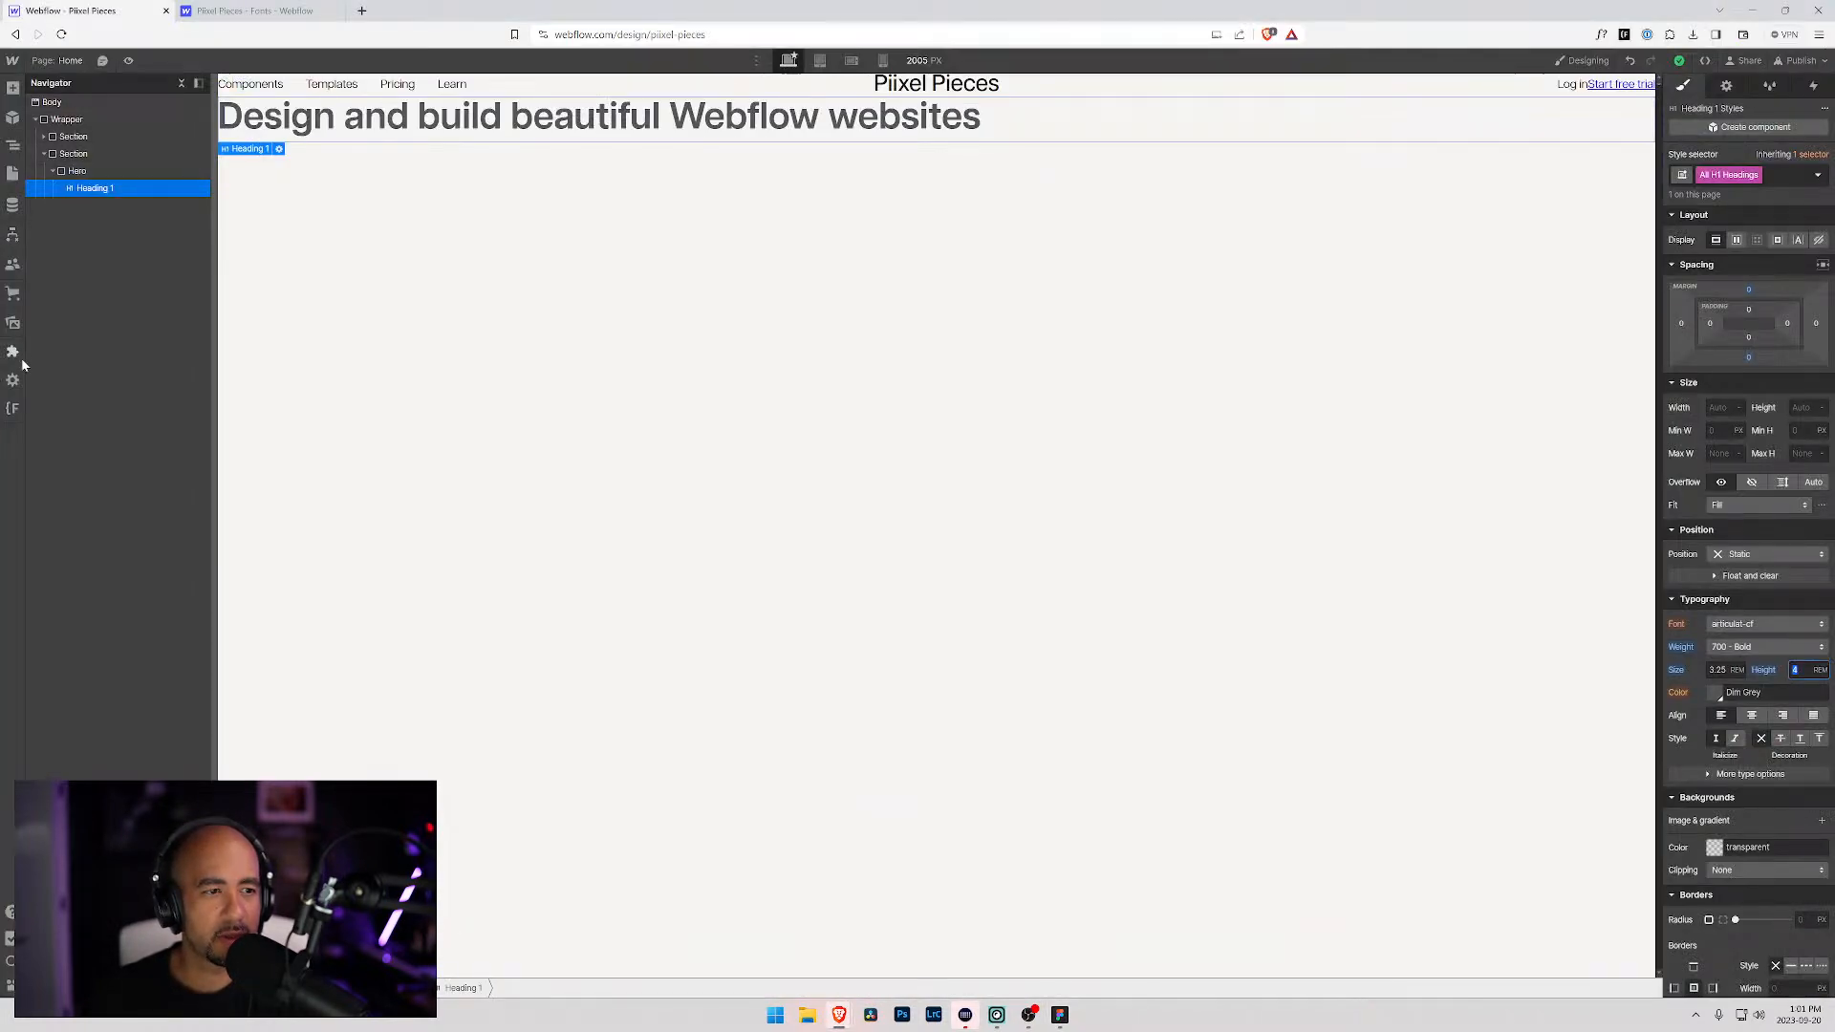
left_click(12, 408)
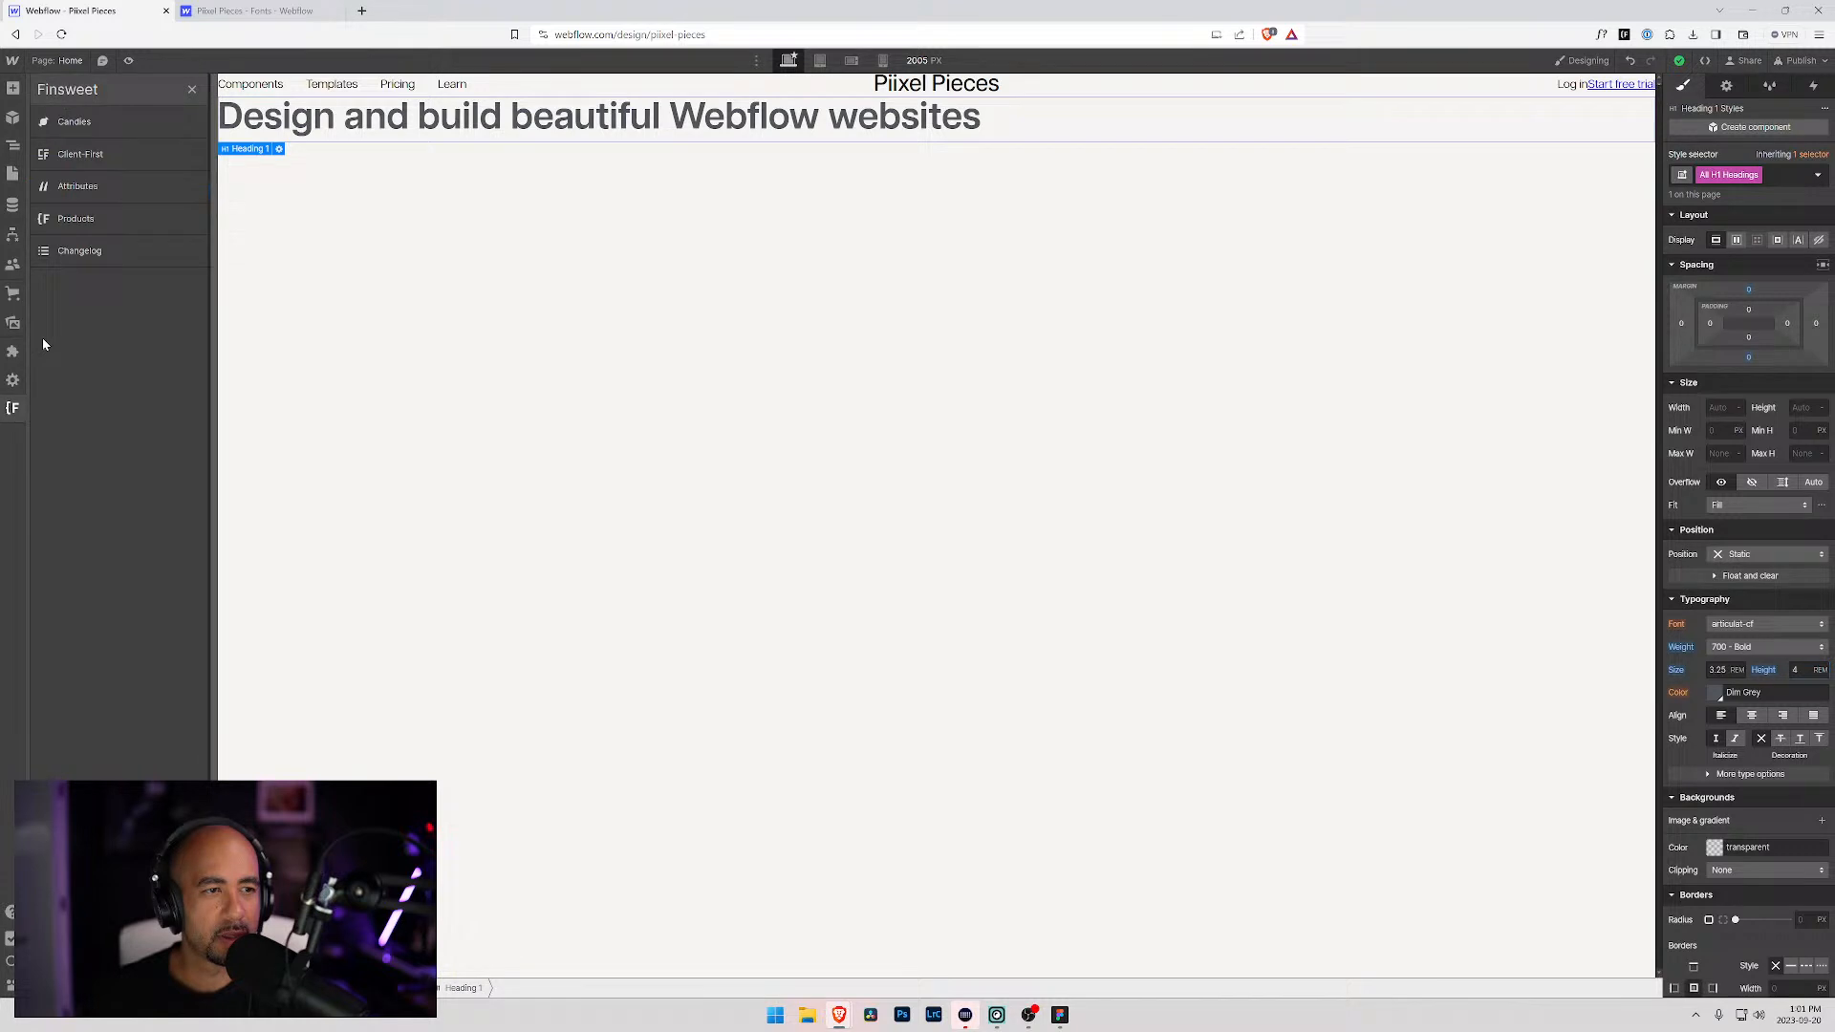
left_click(111, 155)
left_click(292, 260)
left_click(430, 162)
type("60")
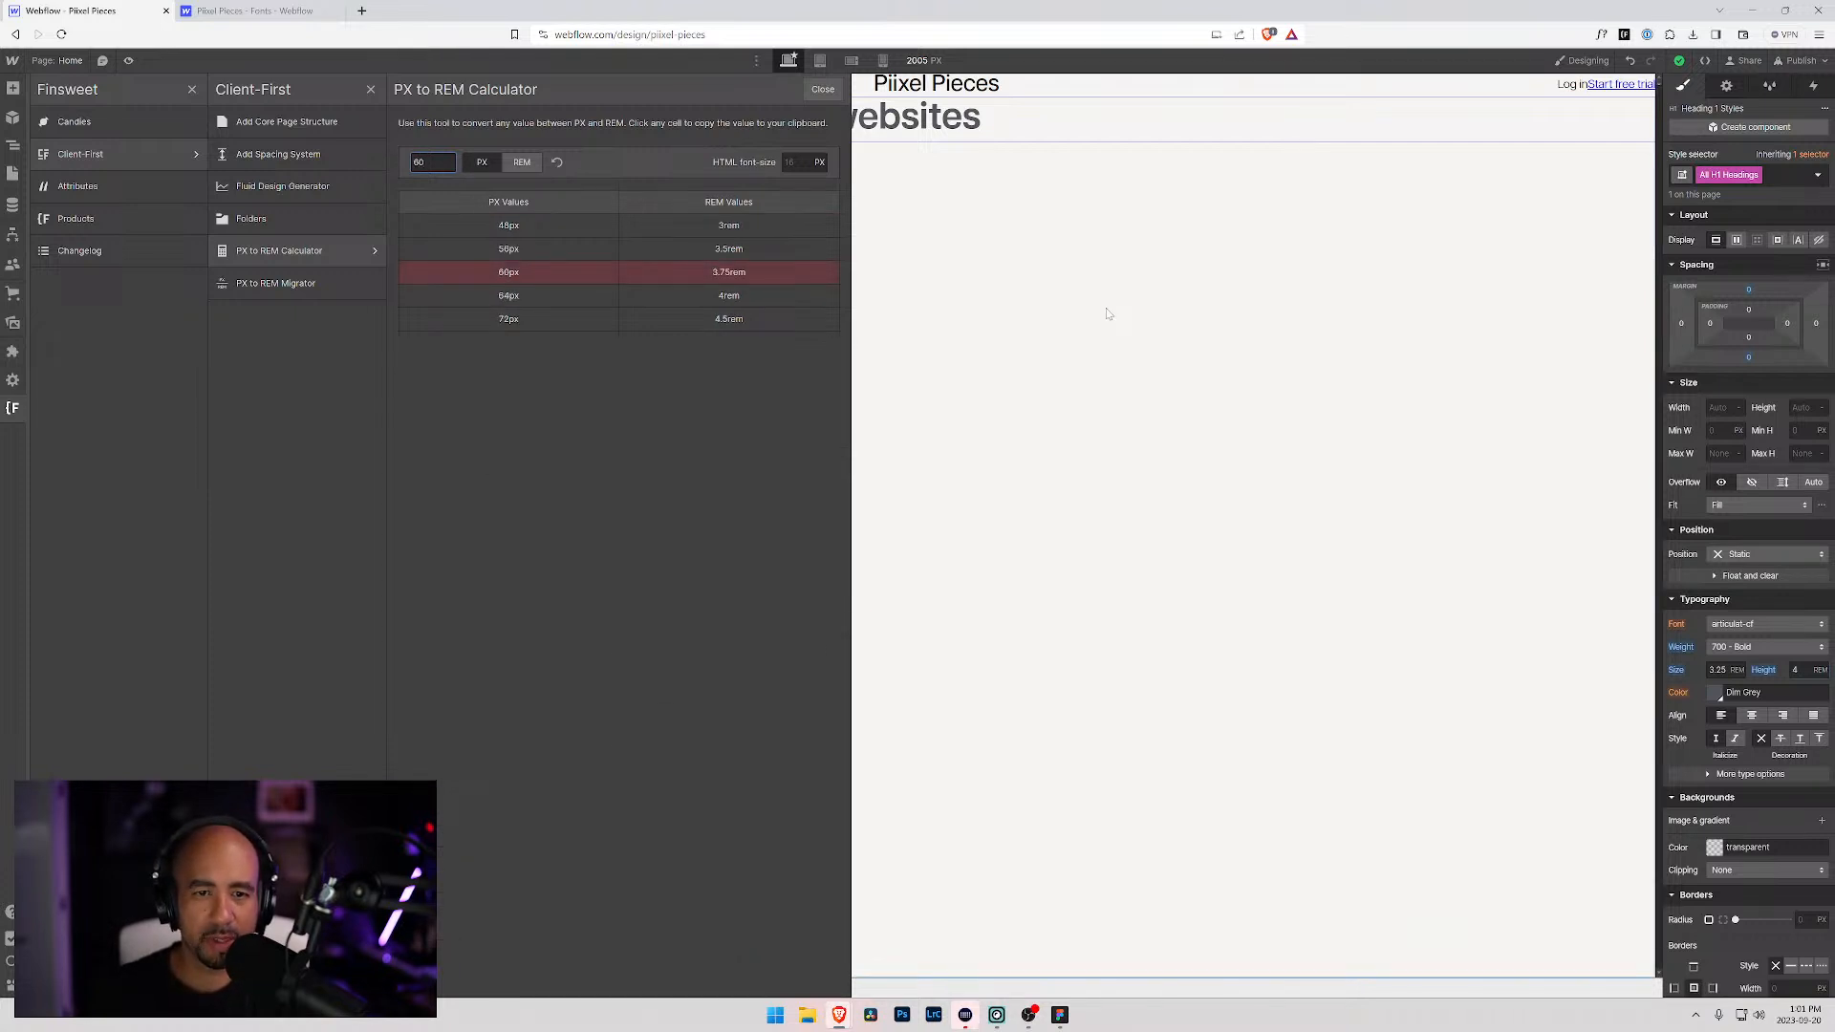
Step: Set the H1 heading's line height to 3.75 rem
left_click(1801, 670)
type("3.75")
key("Tab")
left_click(1272, 398)
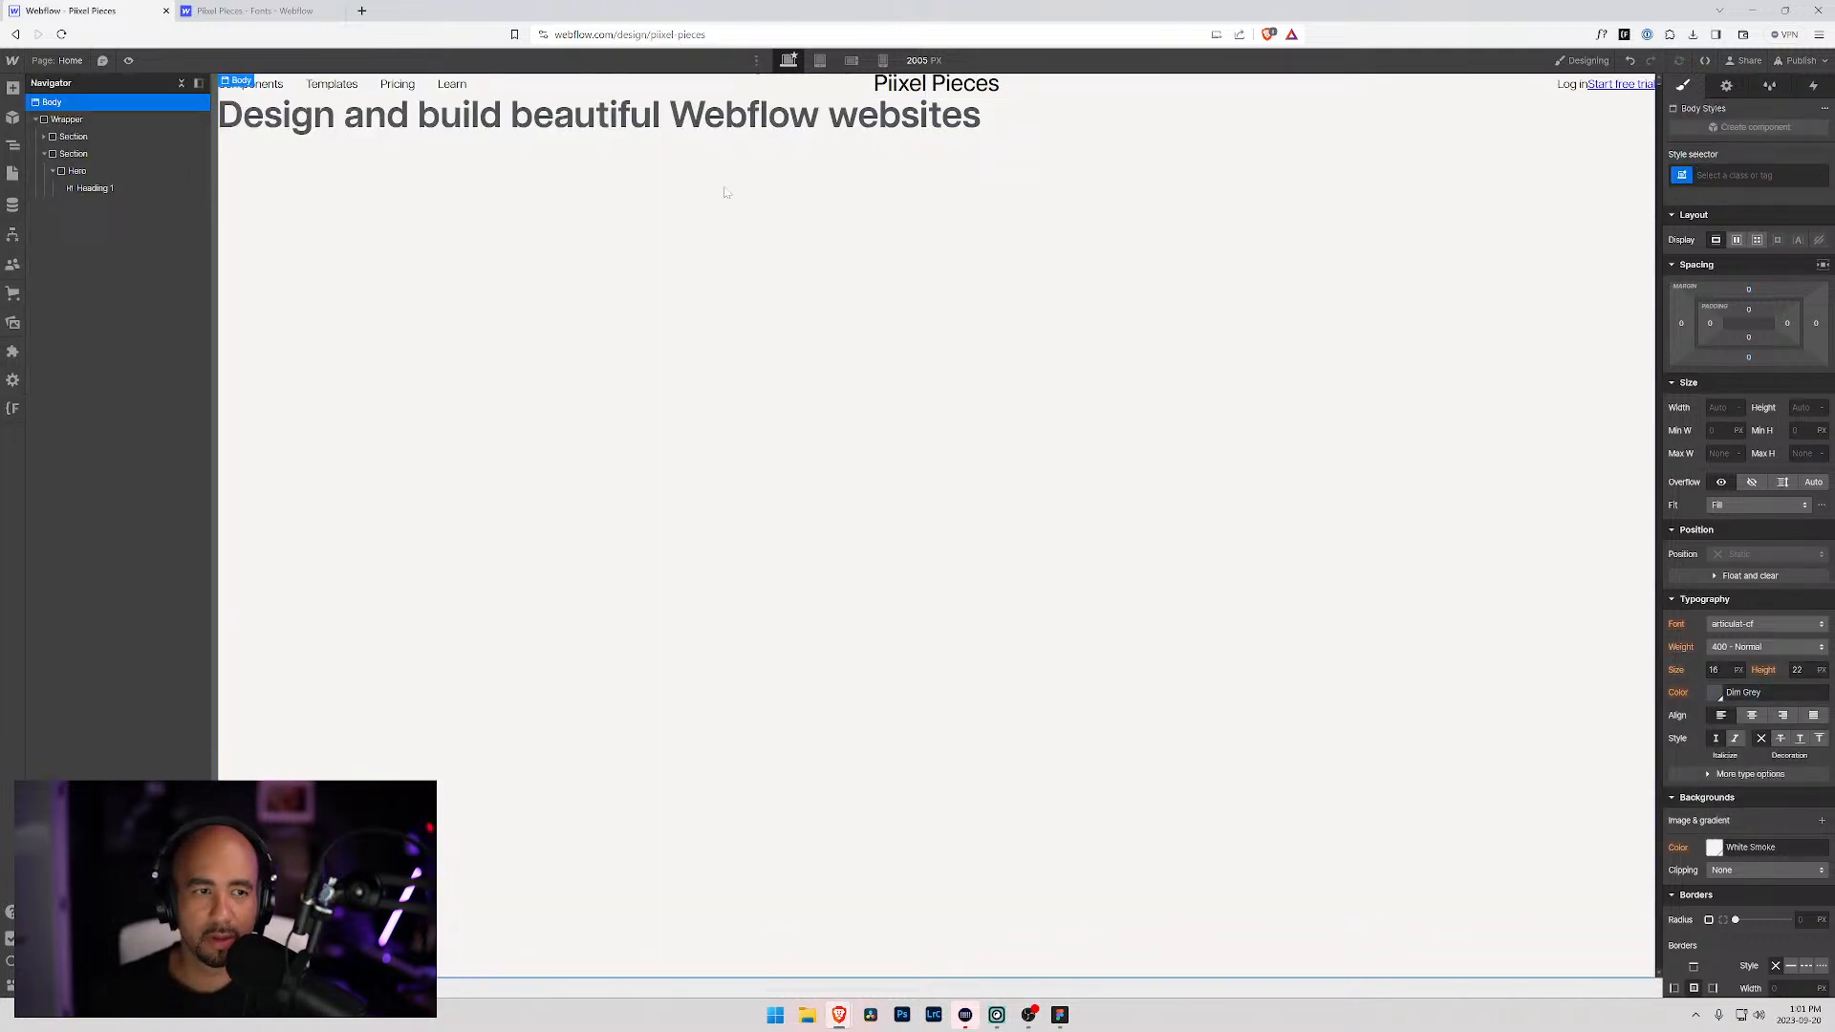
Step: Add a text block inside the Hero div, below the heading
left_click(77, 174)
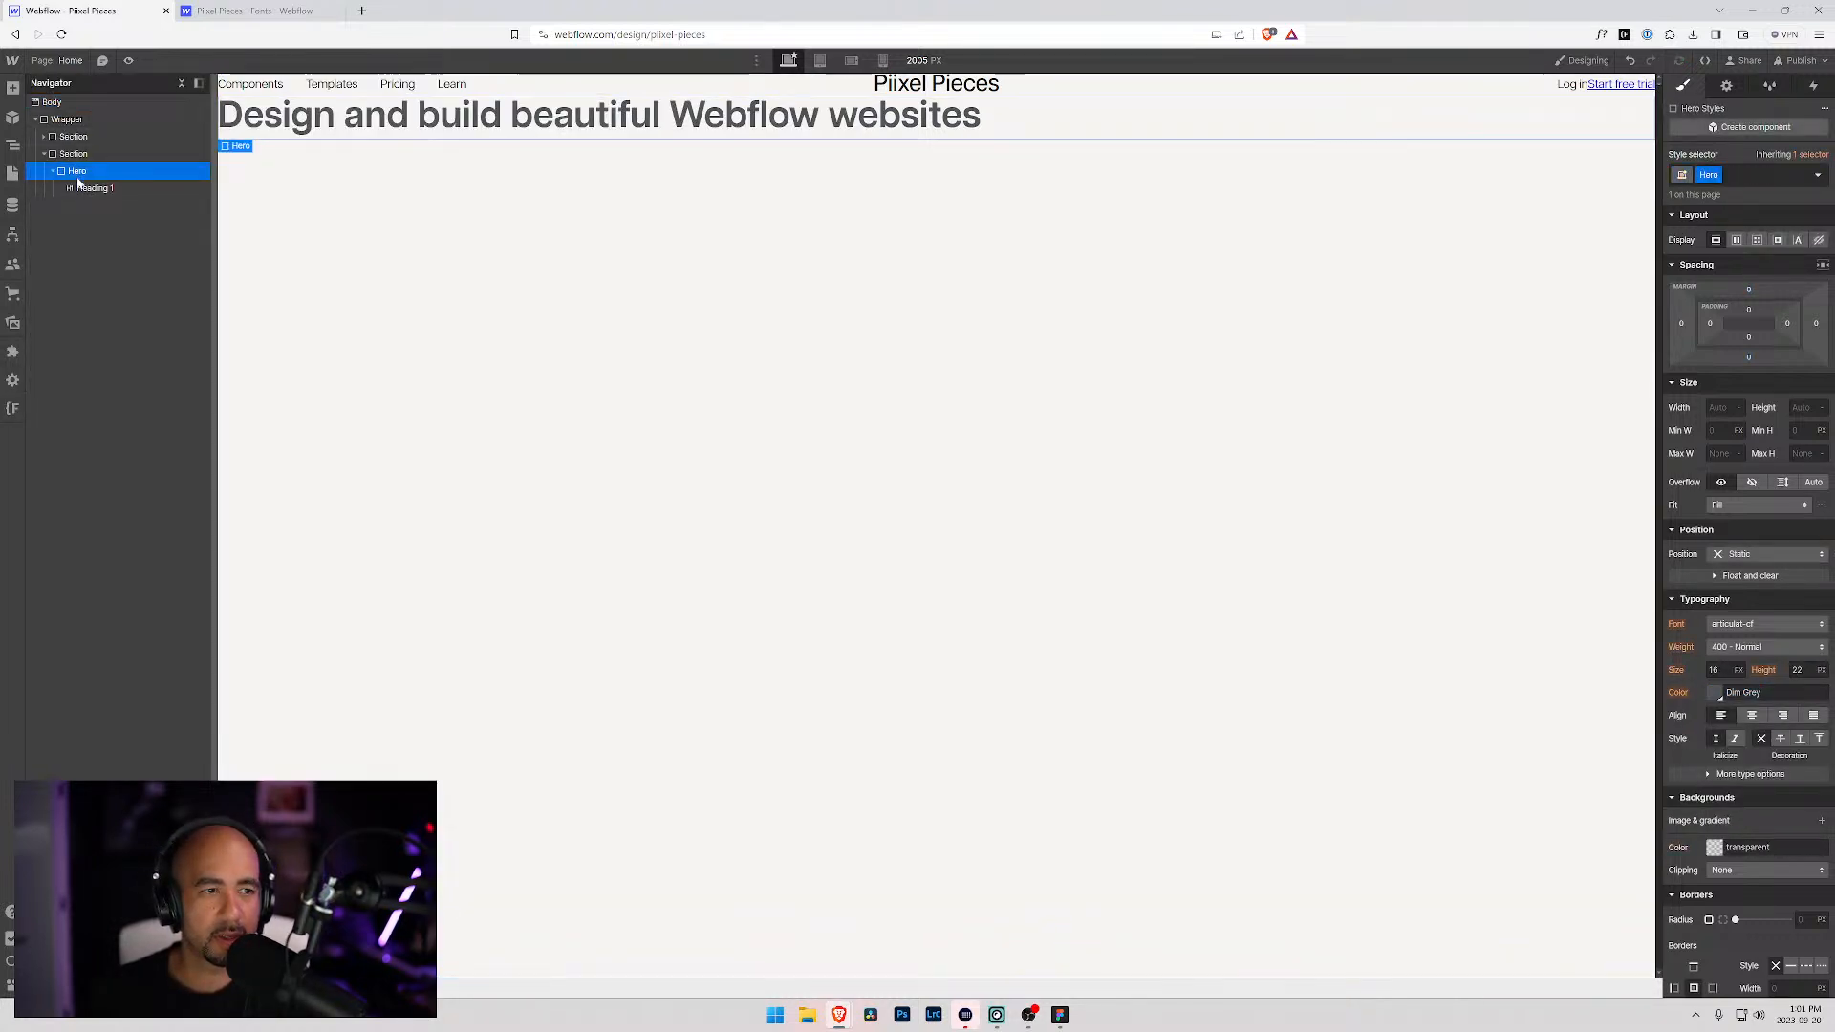
left_click(95, 188)
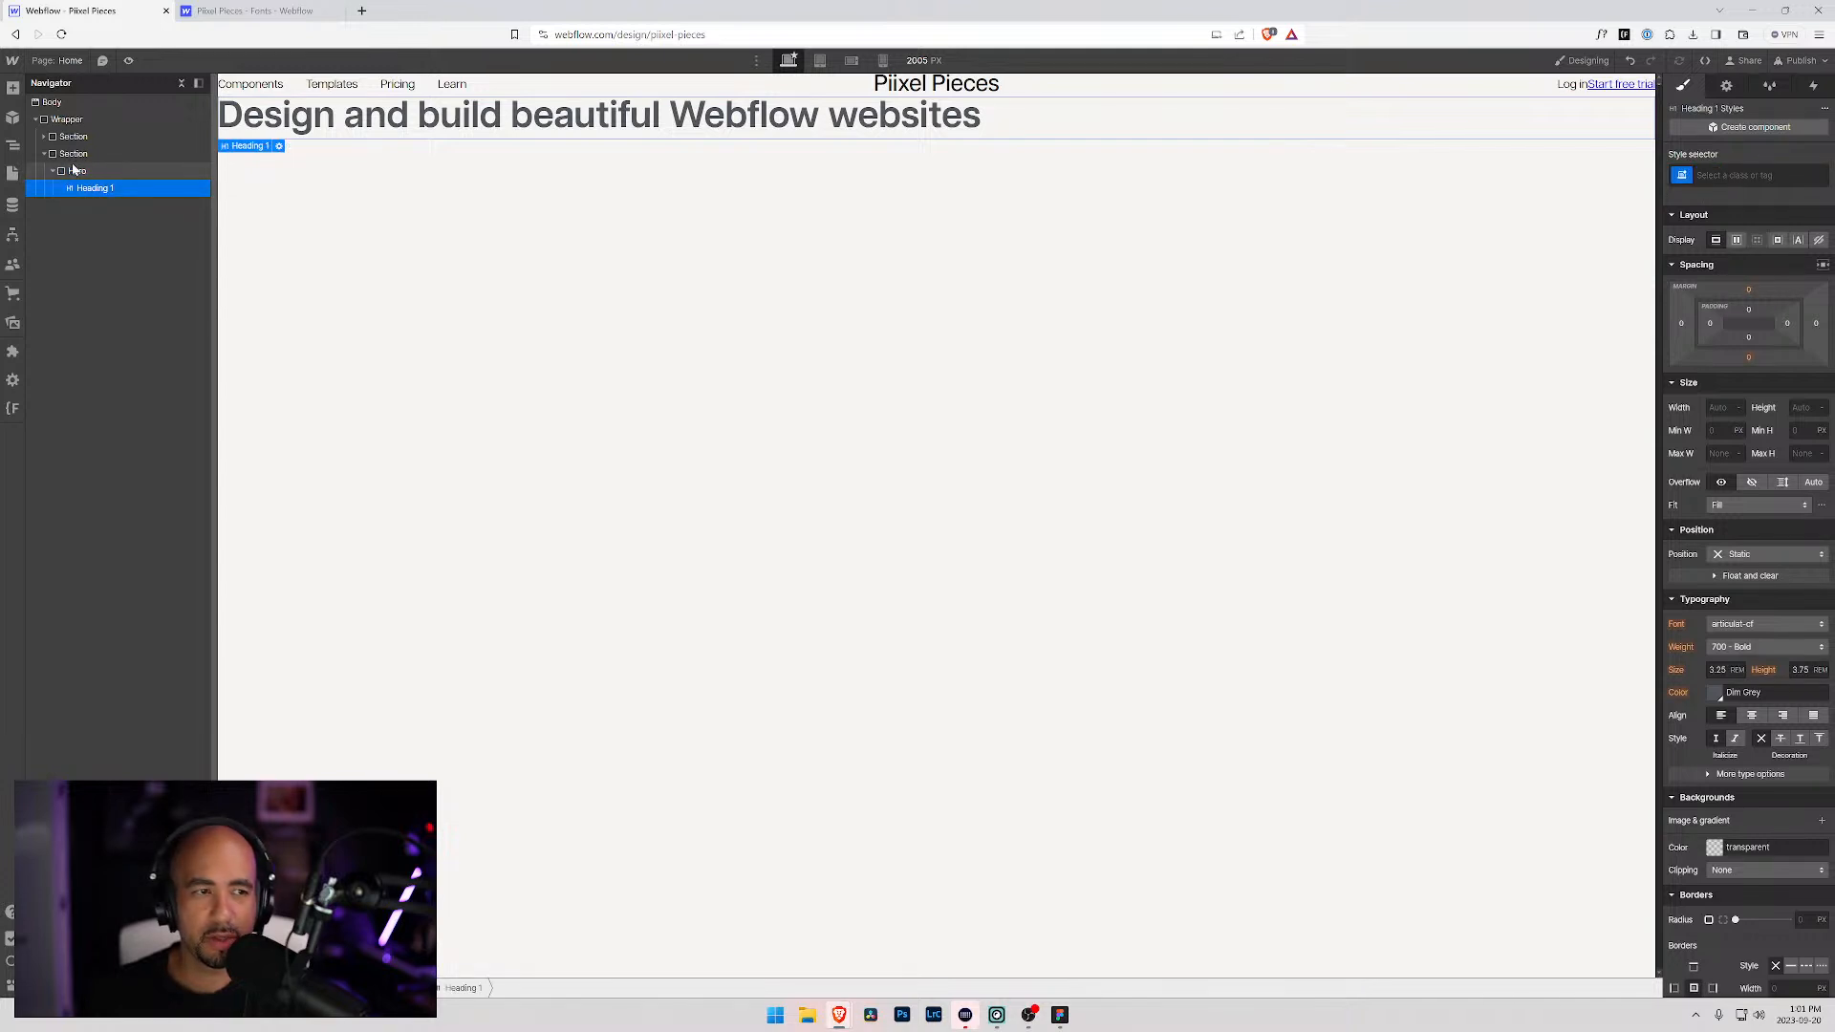
left_click(73, 172)
key("ctrl+k")
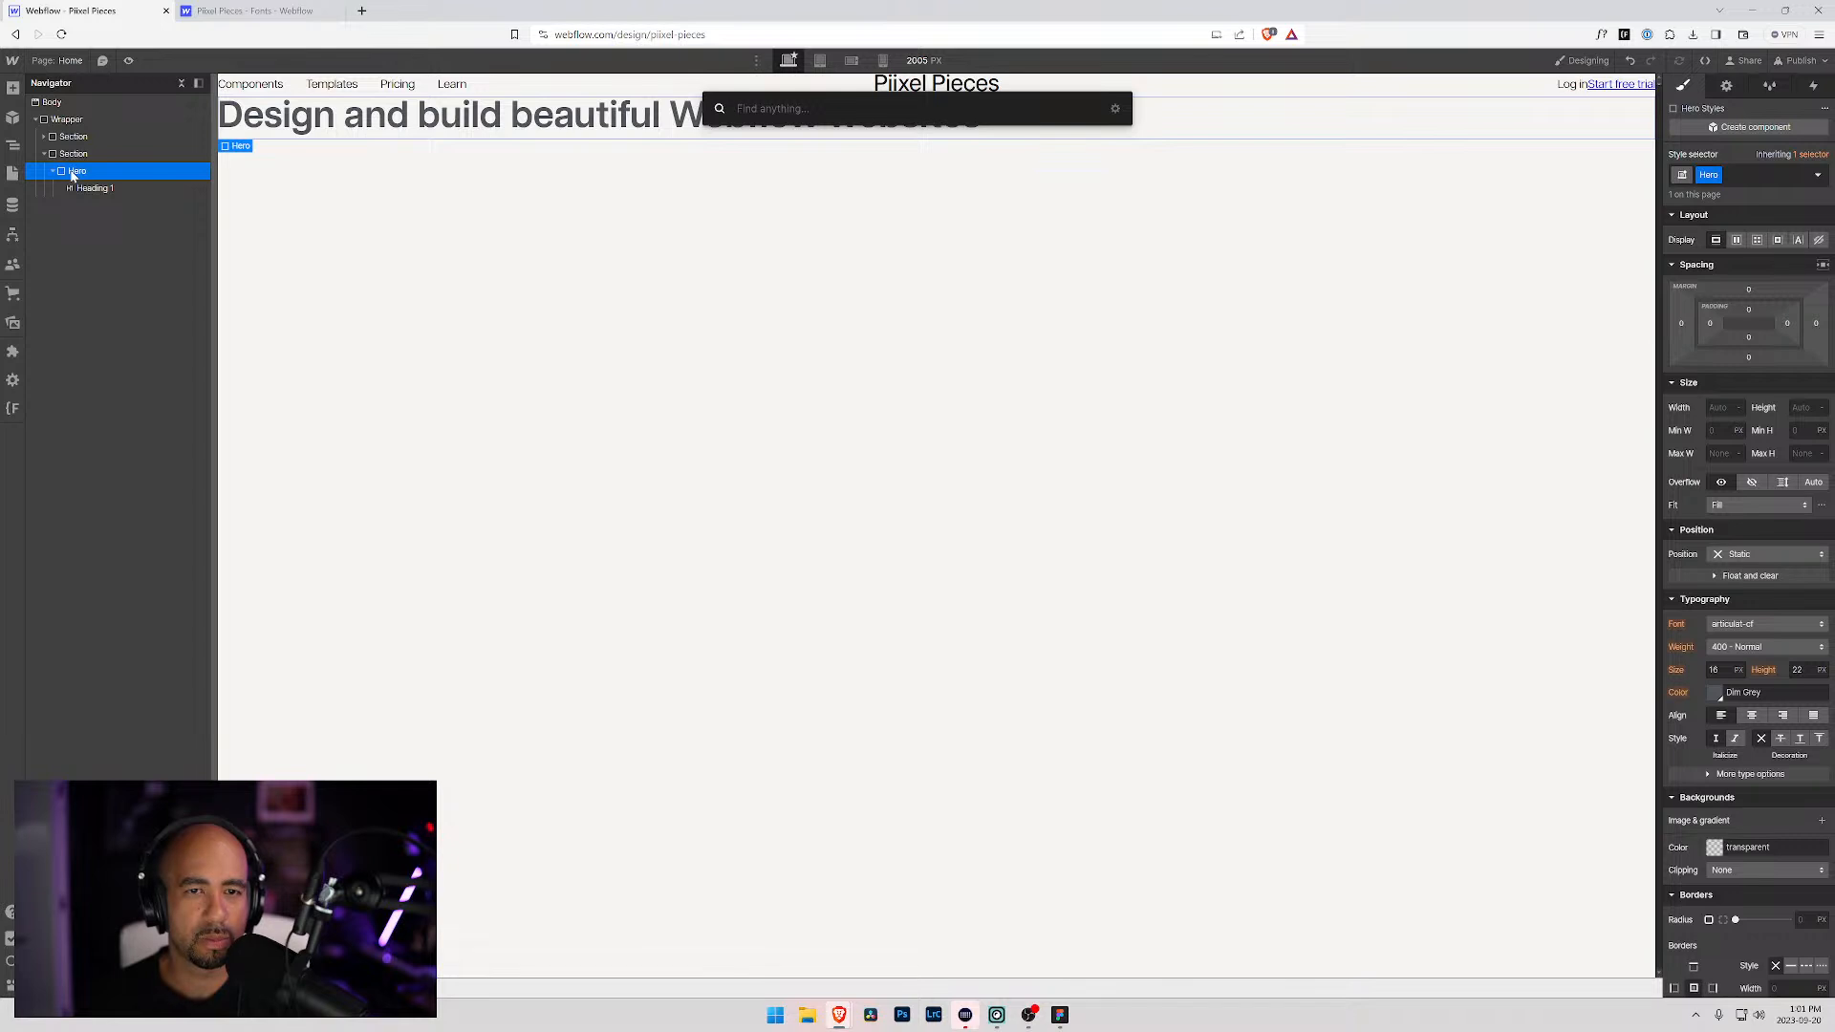
type("tex")
key("Down")
key("Return")
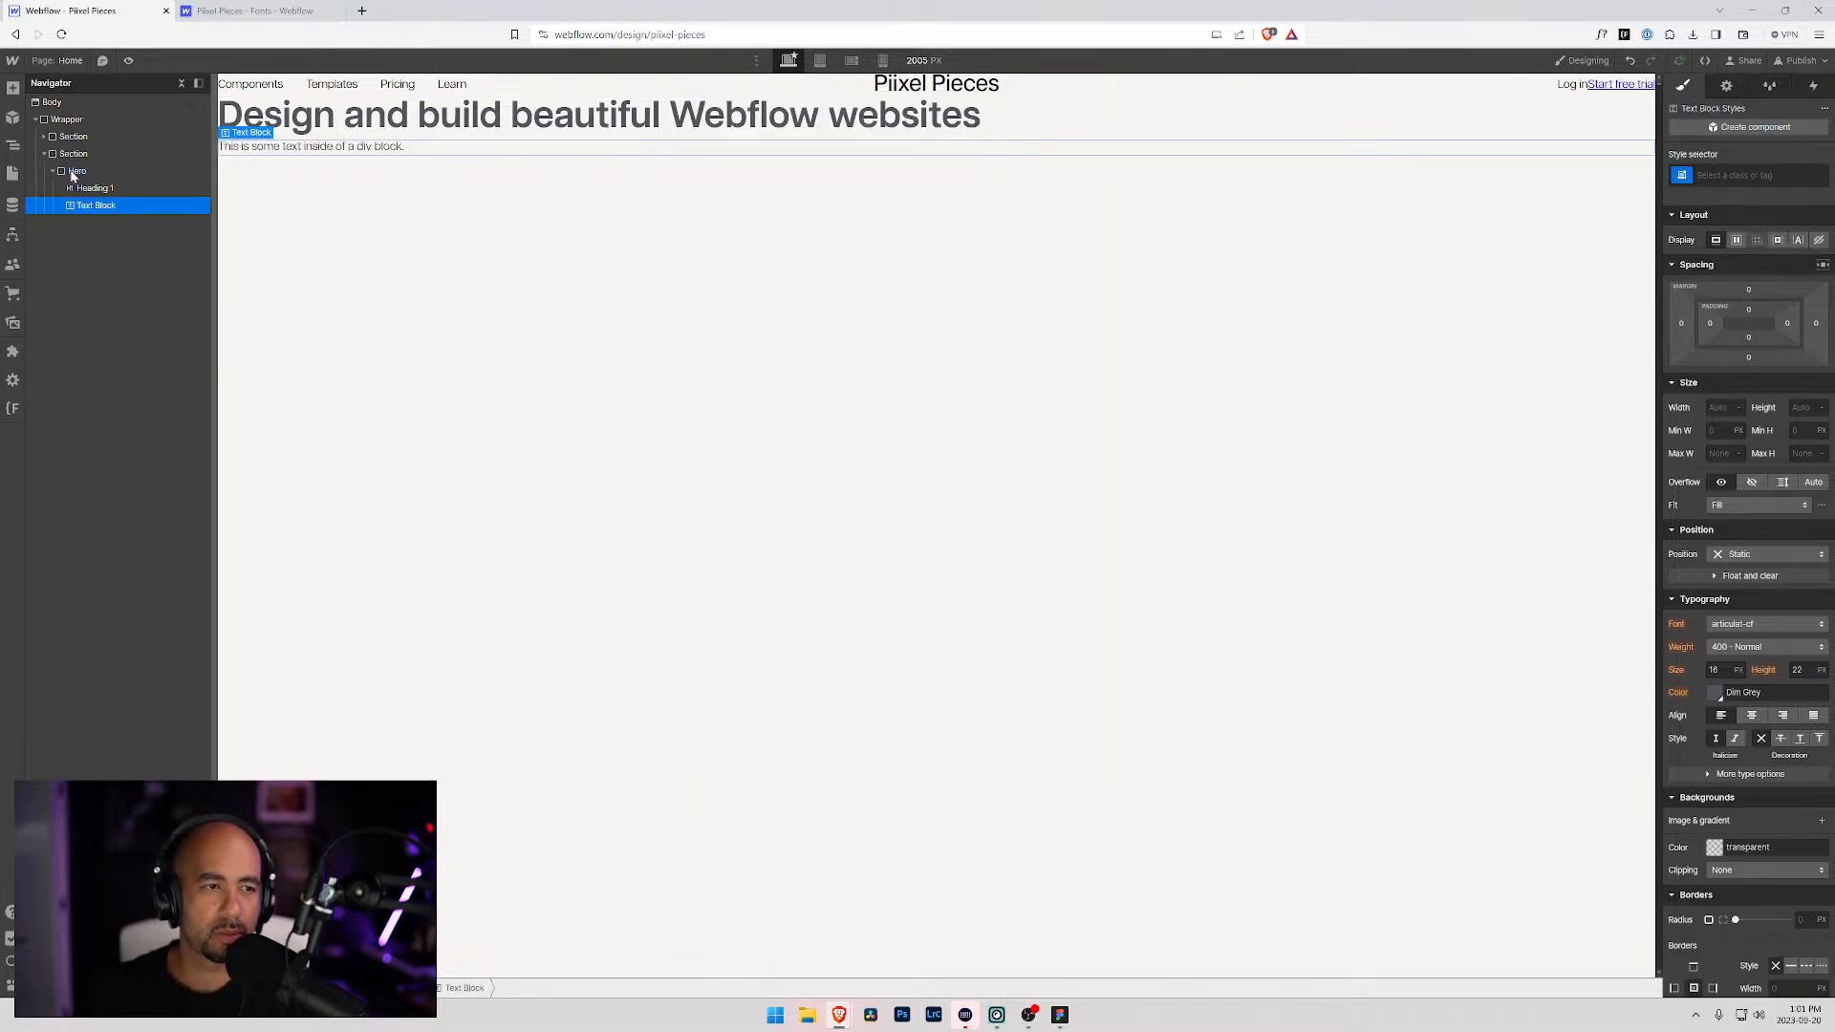
key("ctrl+Return")
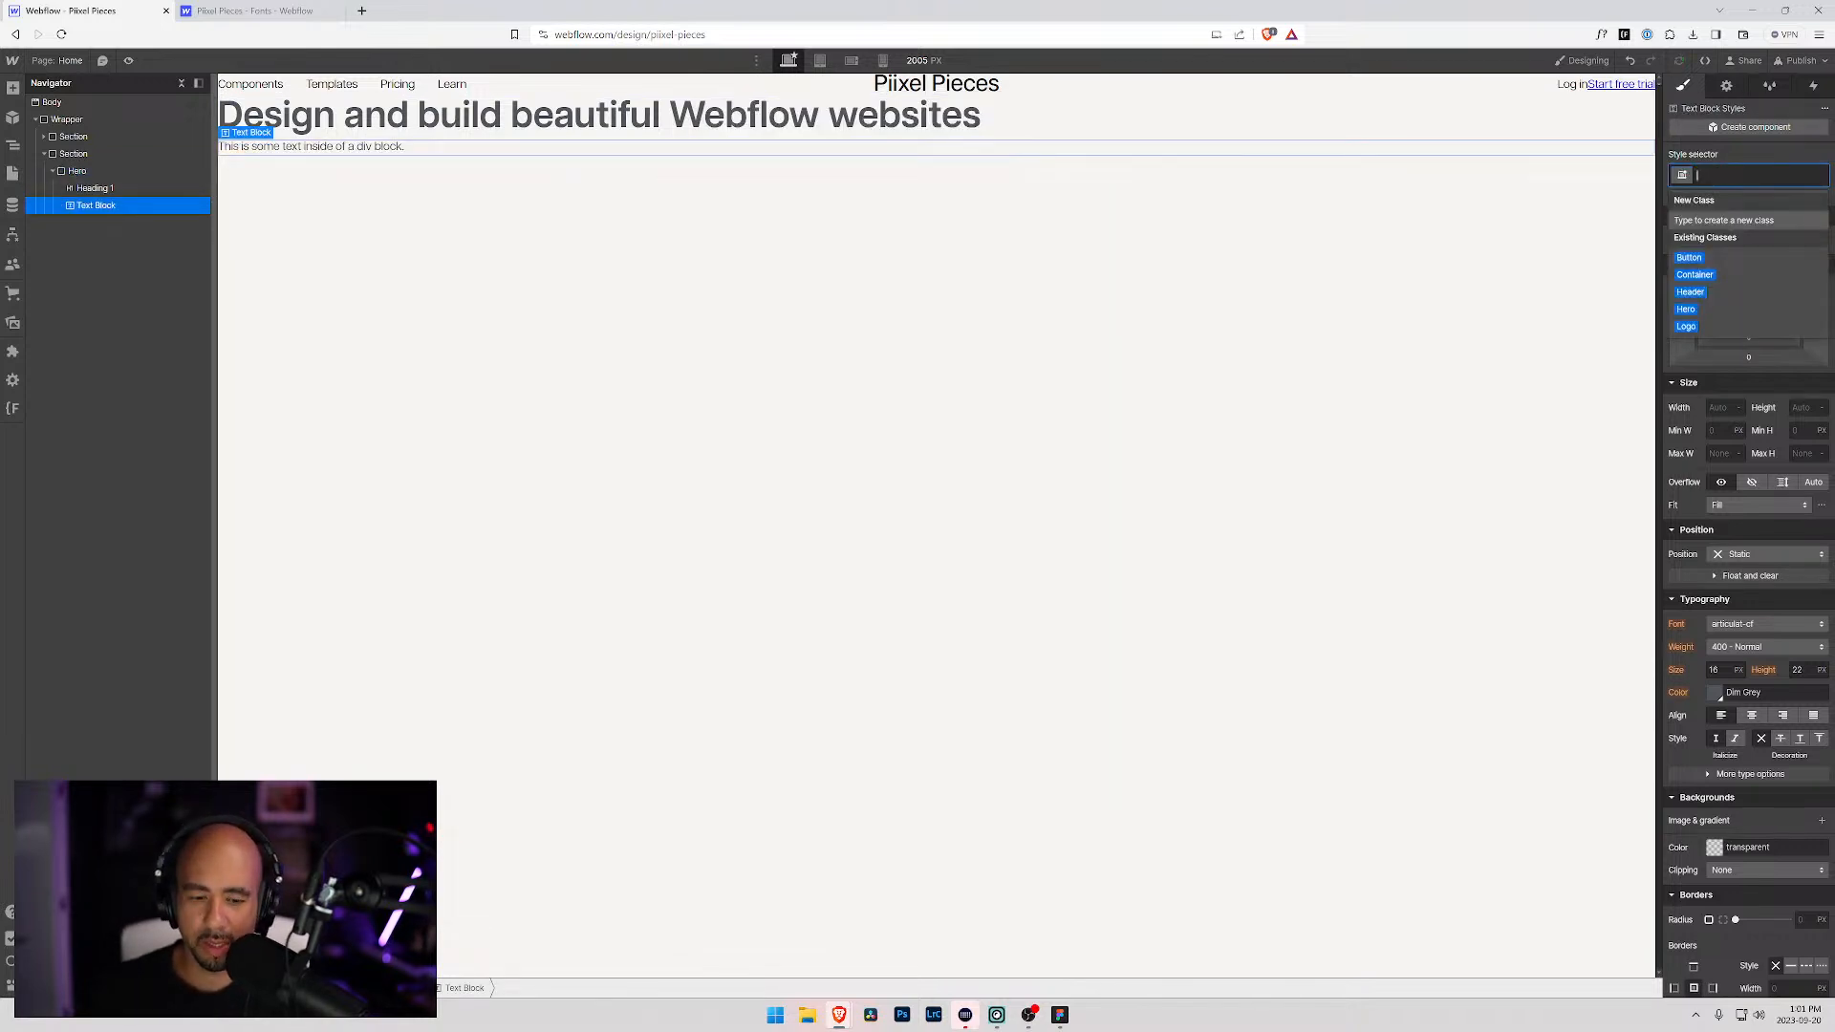
type("H1 Sub")
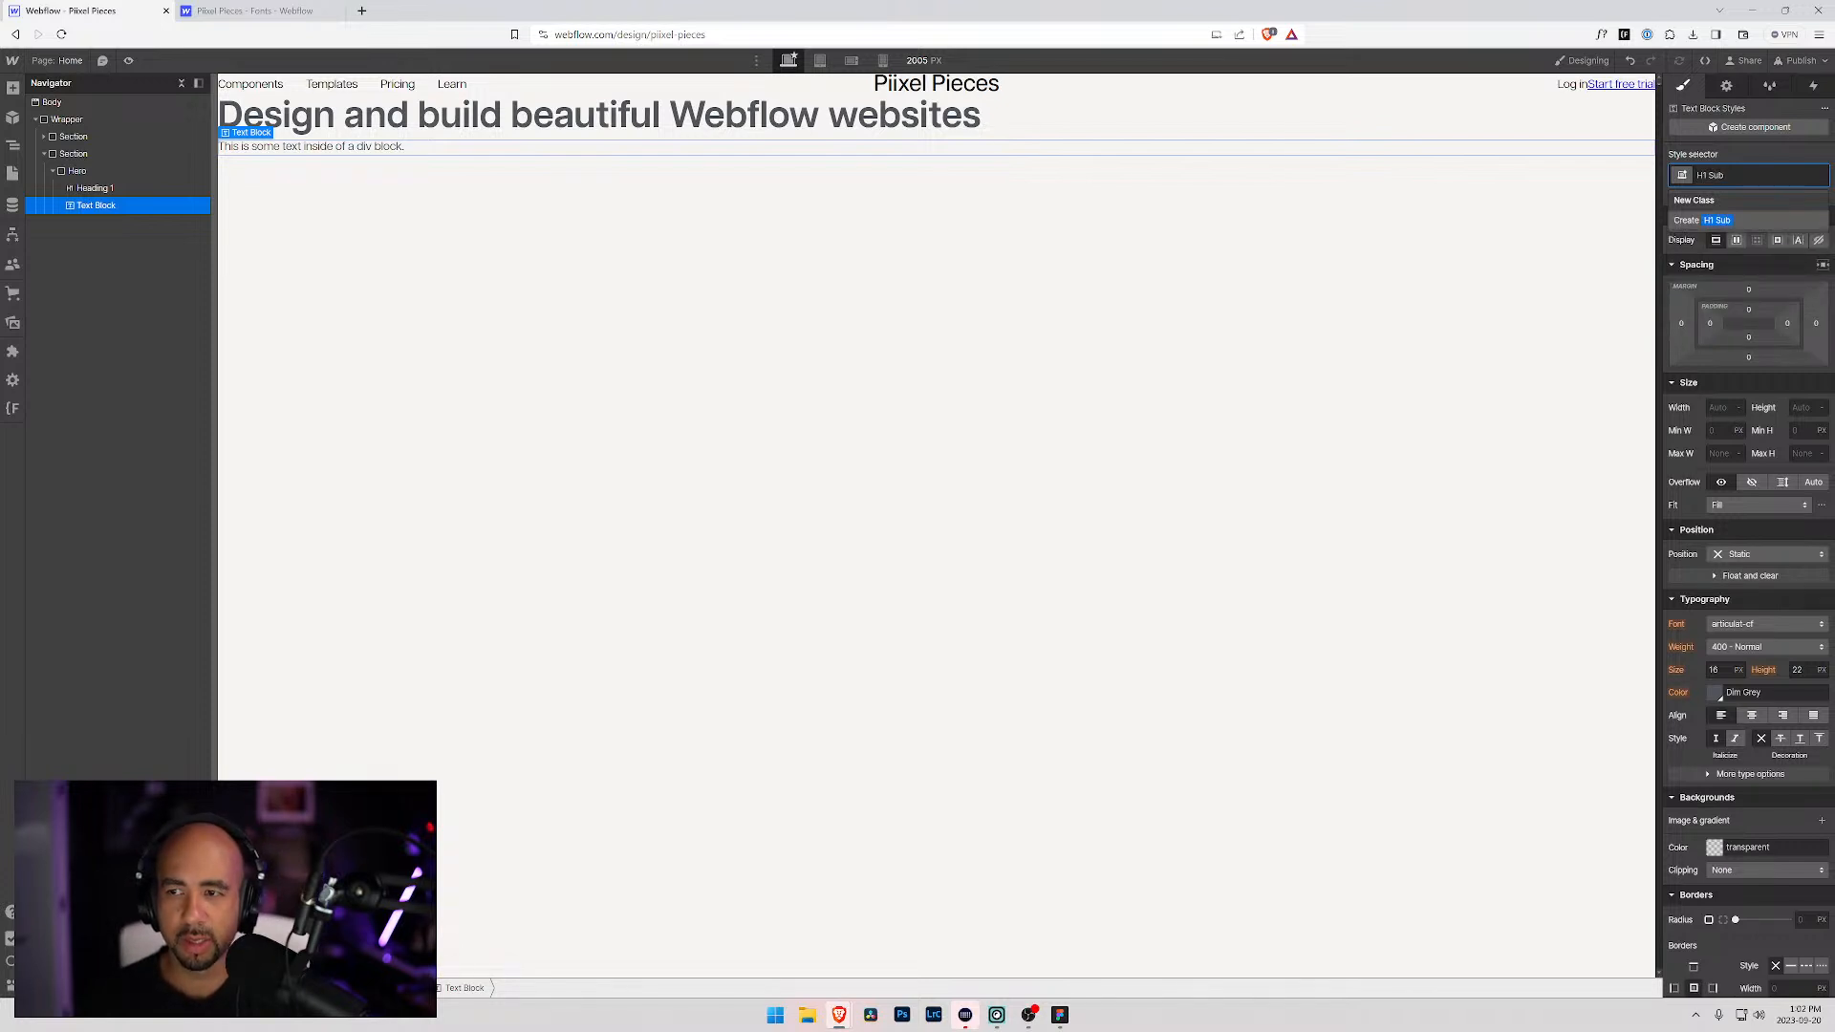
key("BackSpace")
key("BackSpace")
key("BackSpace")
key("BackSpace")
key("BackSpace")
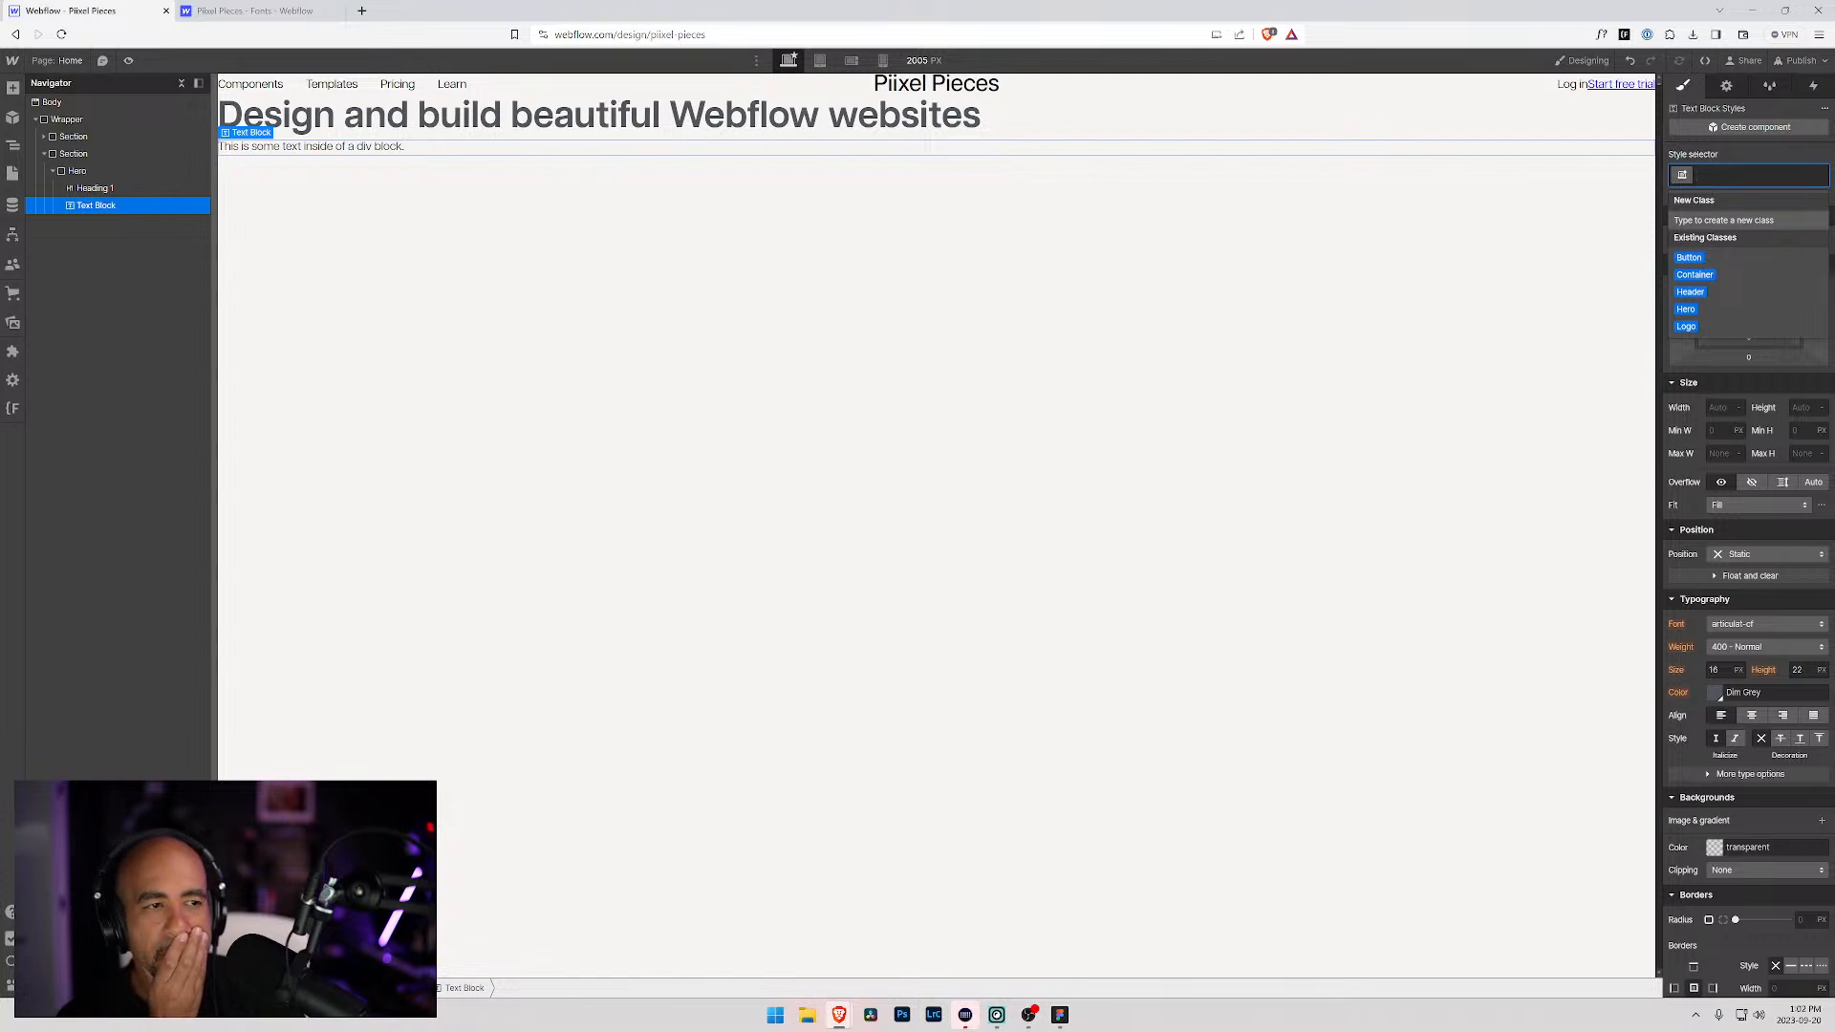
Step: Review the subtitle text and its use across the Figma home page design, and assign a new class Subtitle to the Webflow text block
key("alt+Tab")
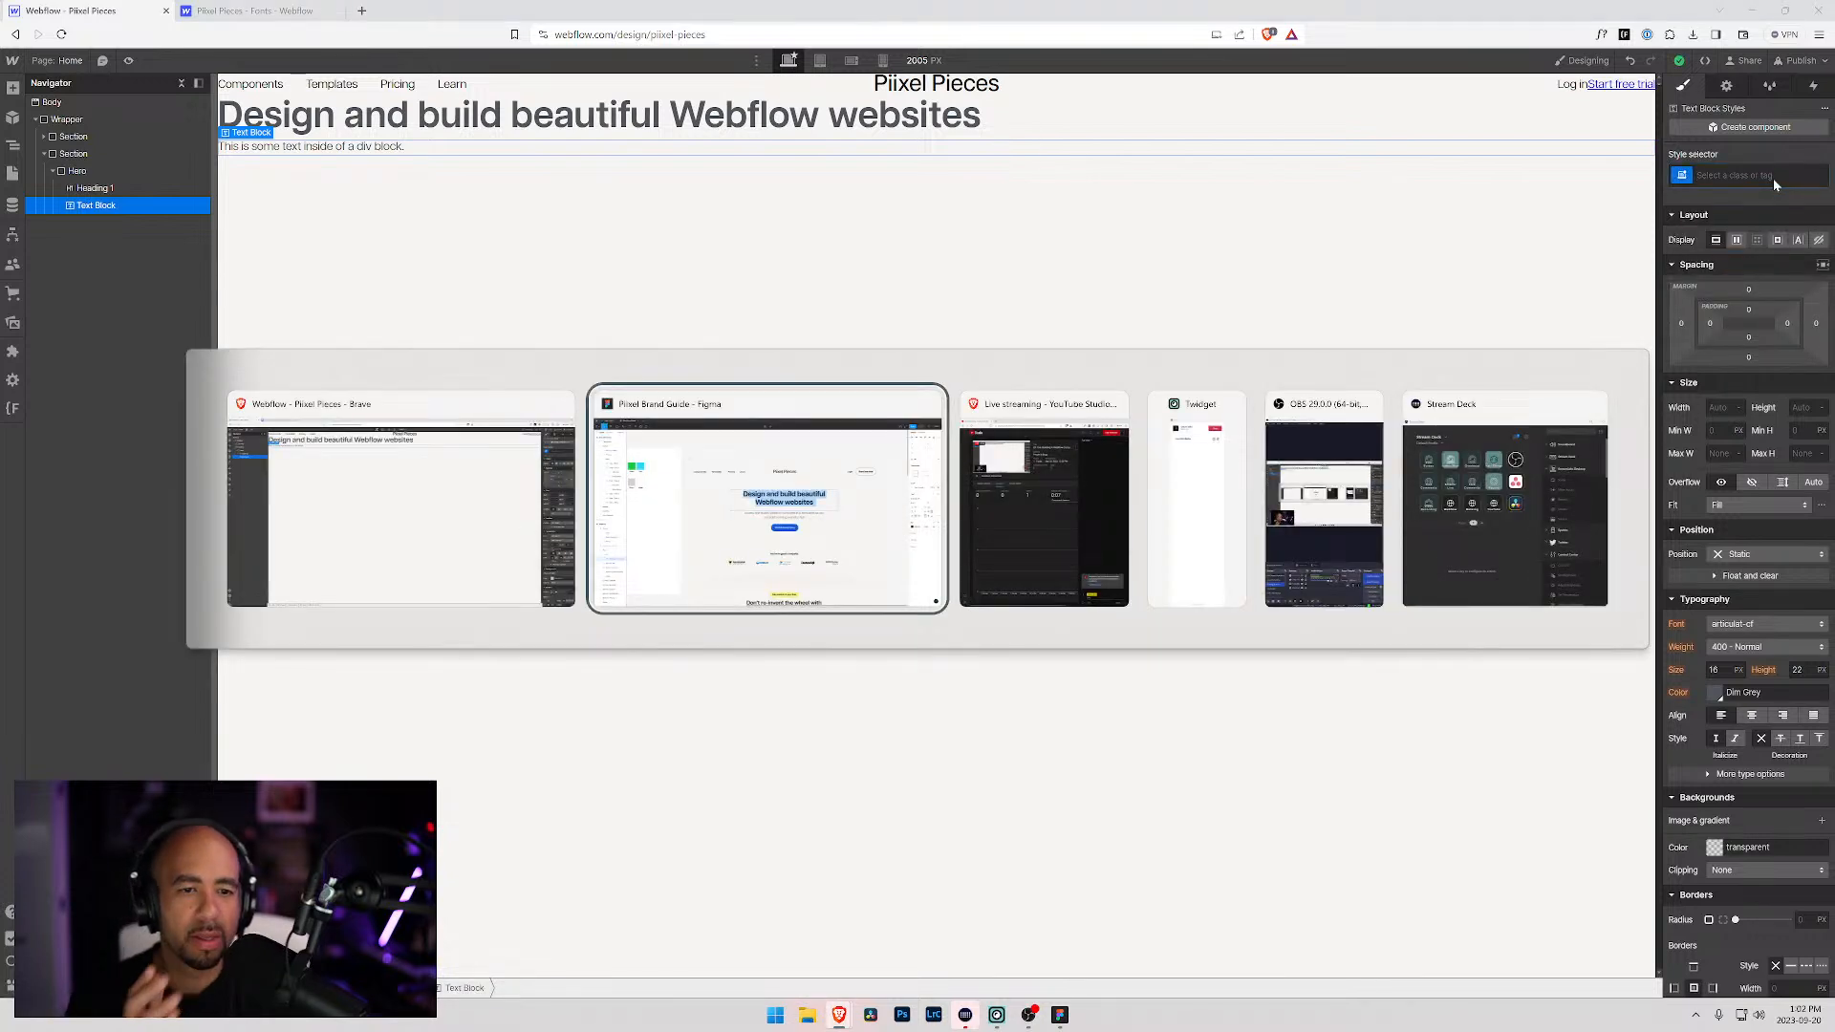
left_click(1004, 513)
scroll(965, 425, "down", 8)
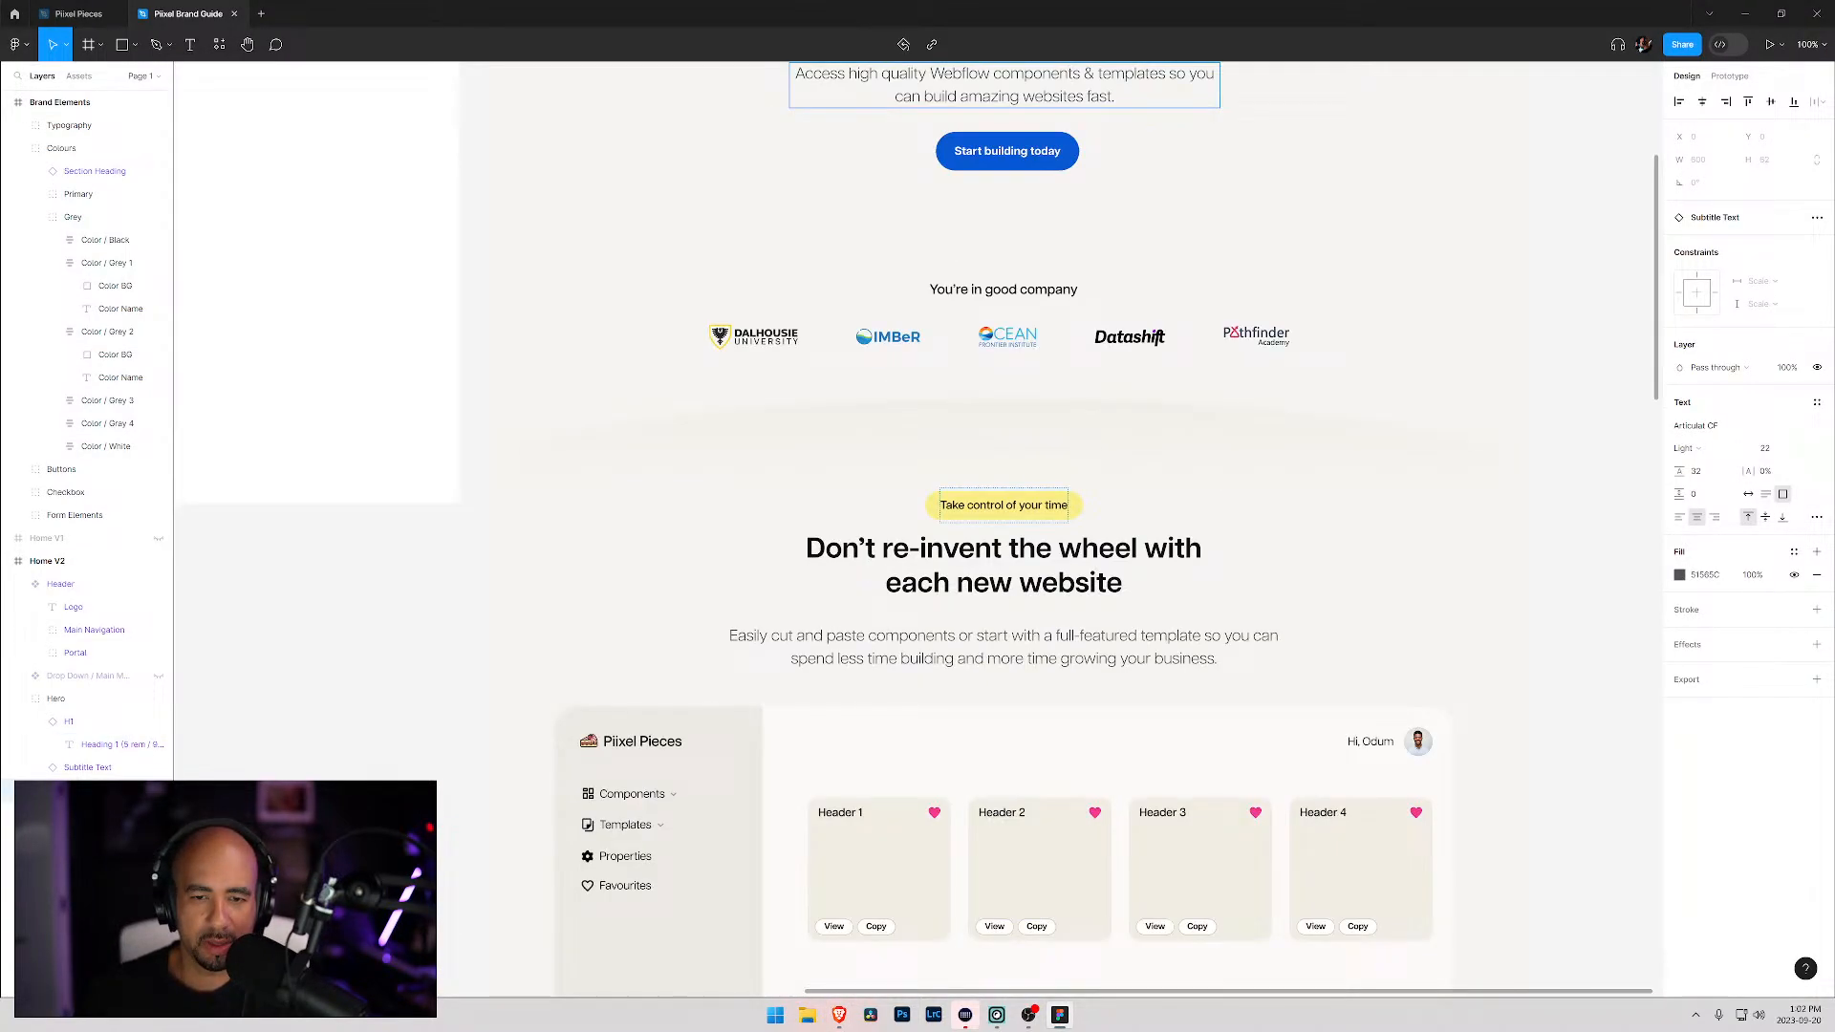
scroll(913, 328, "down", 12)
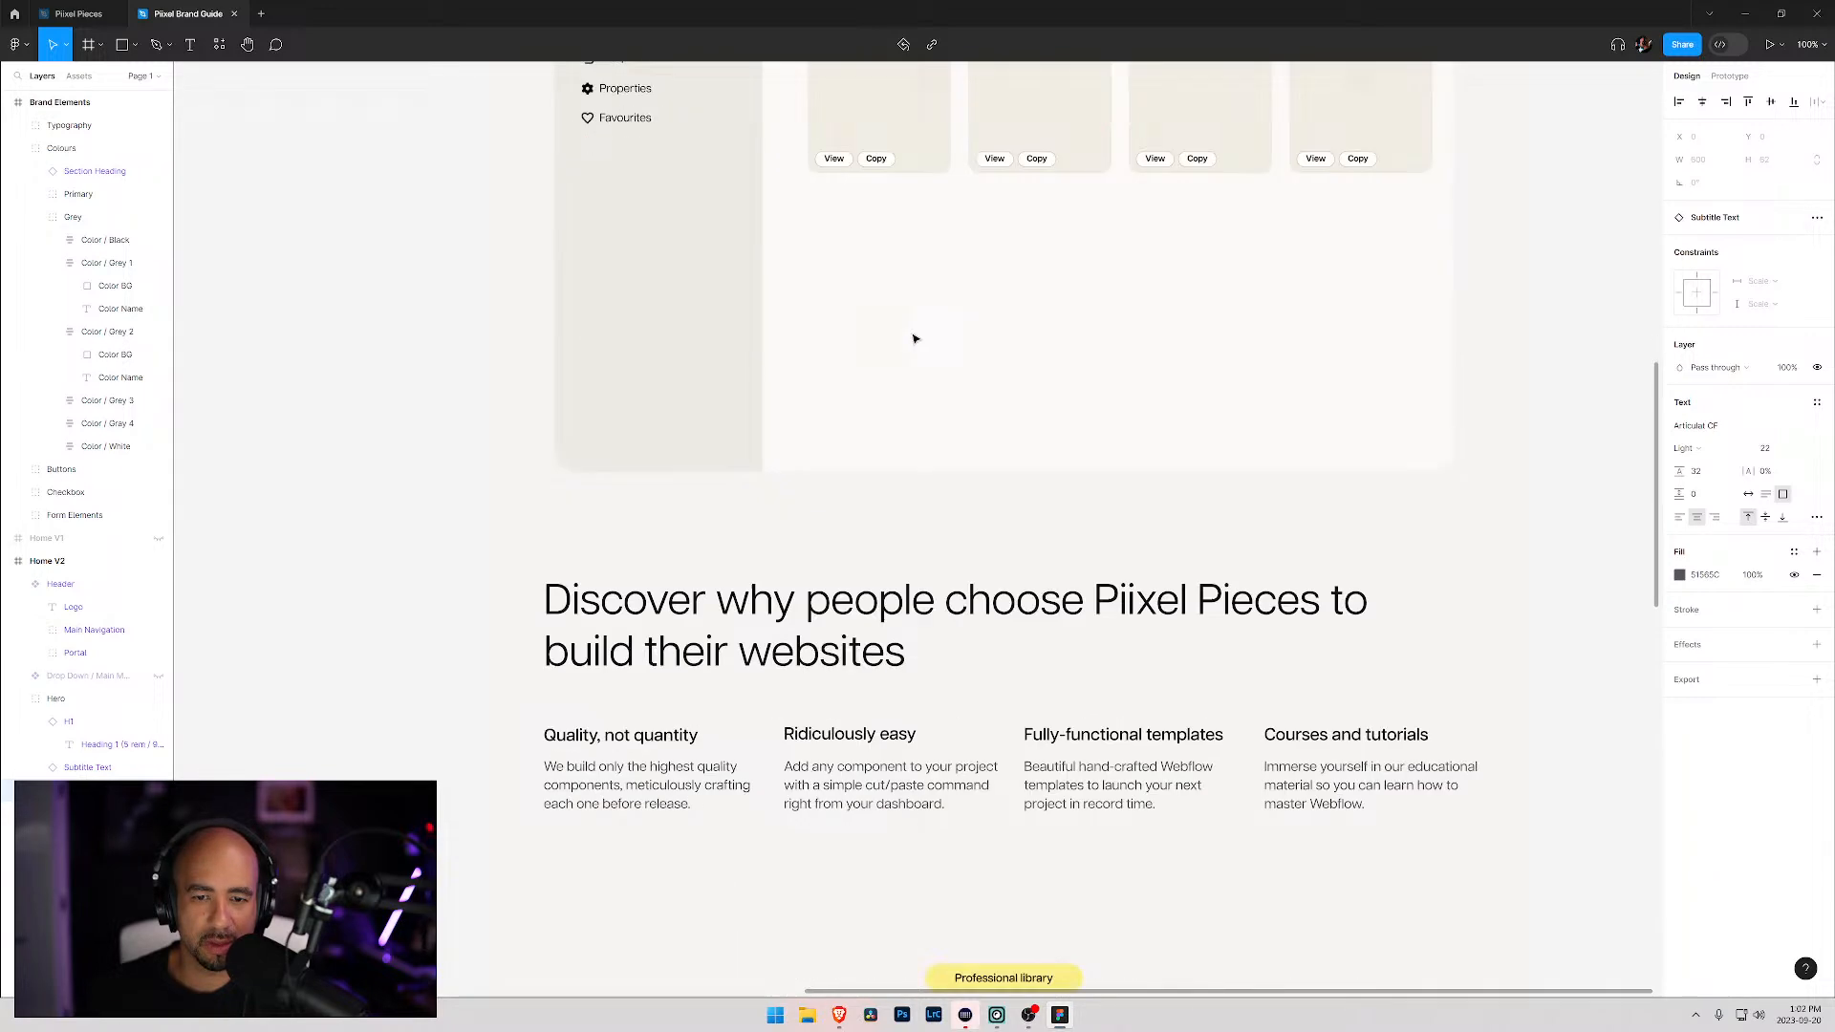
scroll(933, 535, "down", 3)
scroll(929, 522, "up", 18)
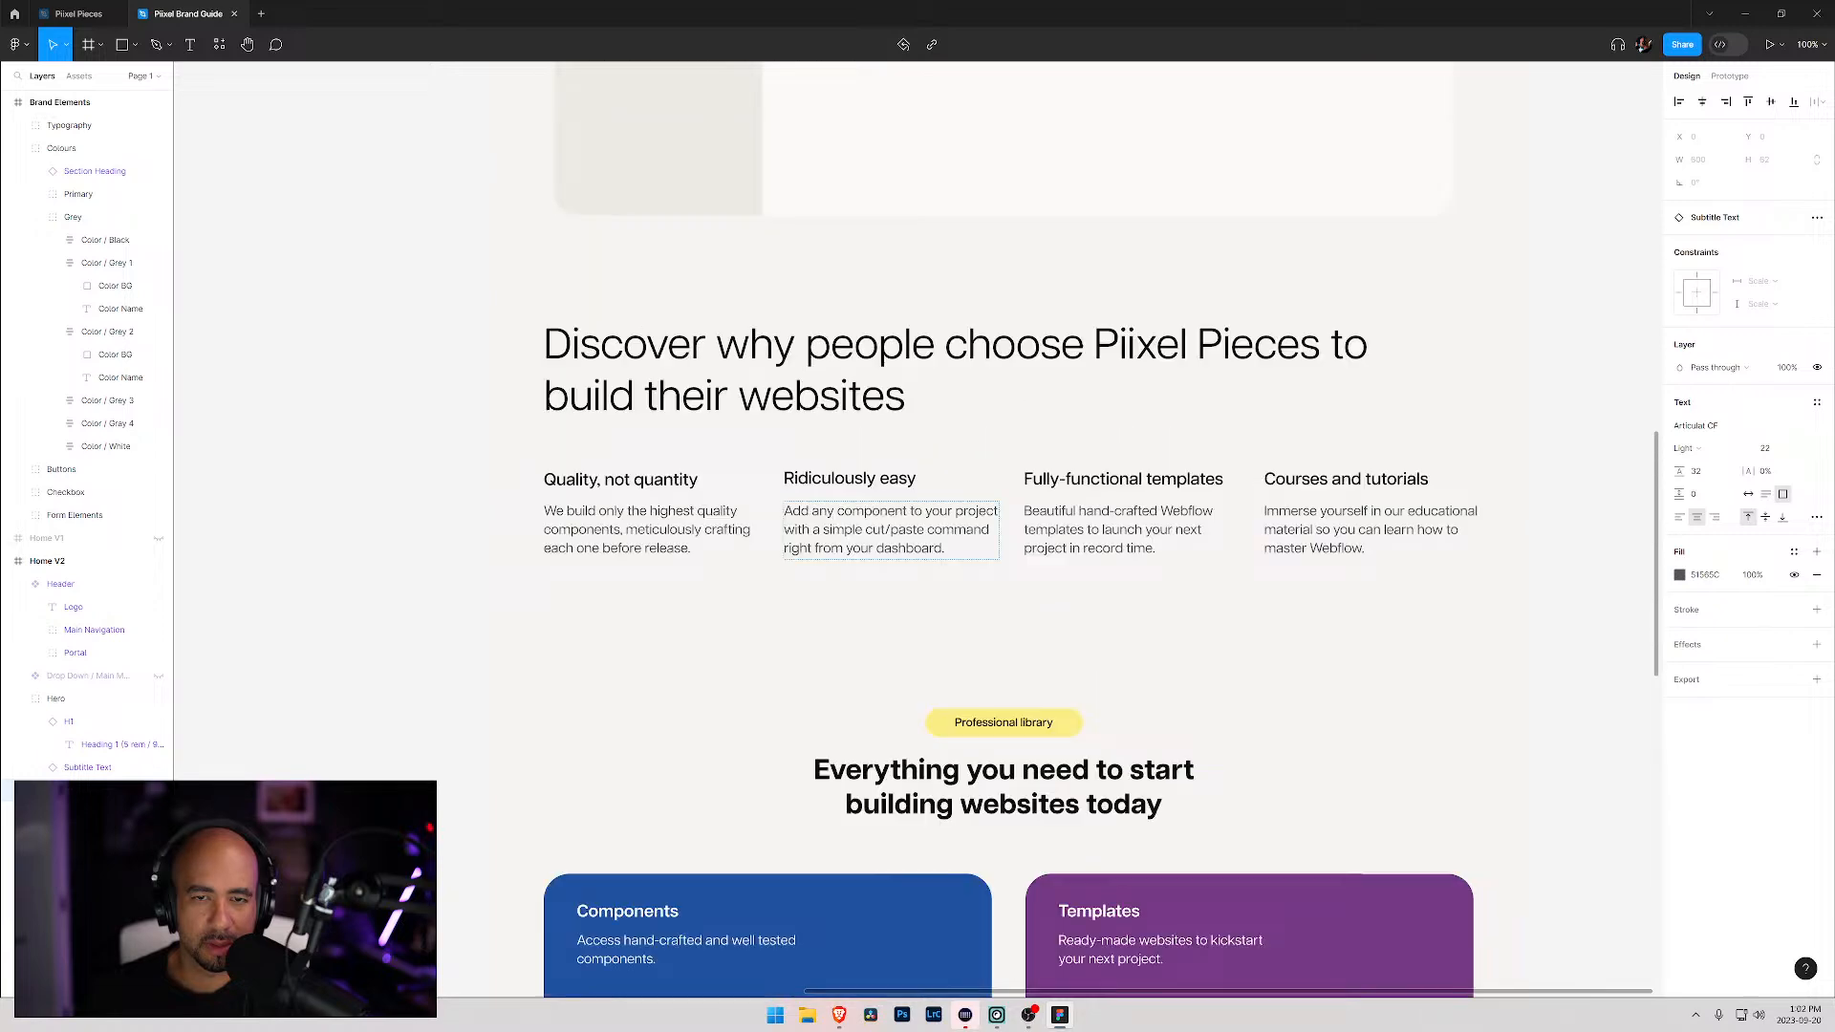
key("alt+Tab")
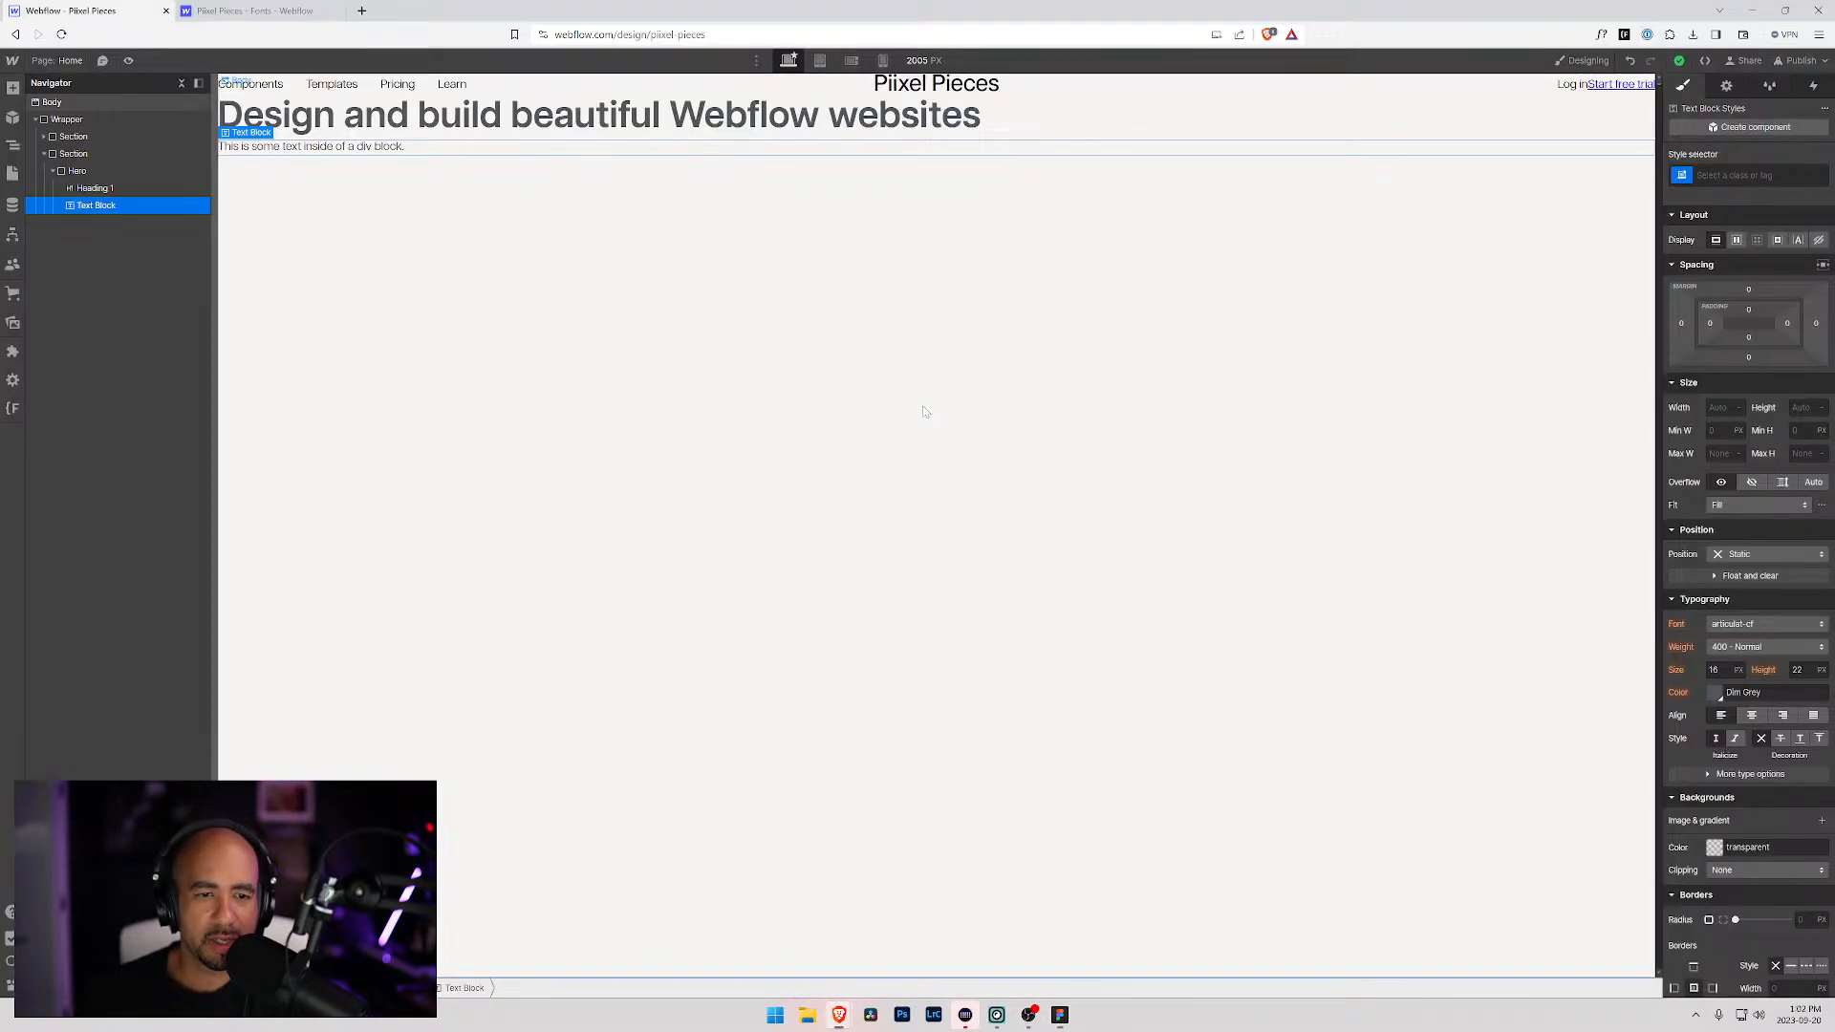
left_click(1755, 176)
type("Subtitl")
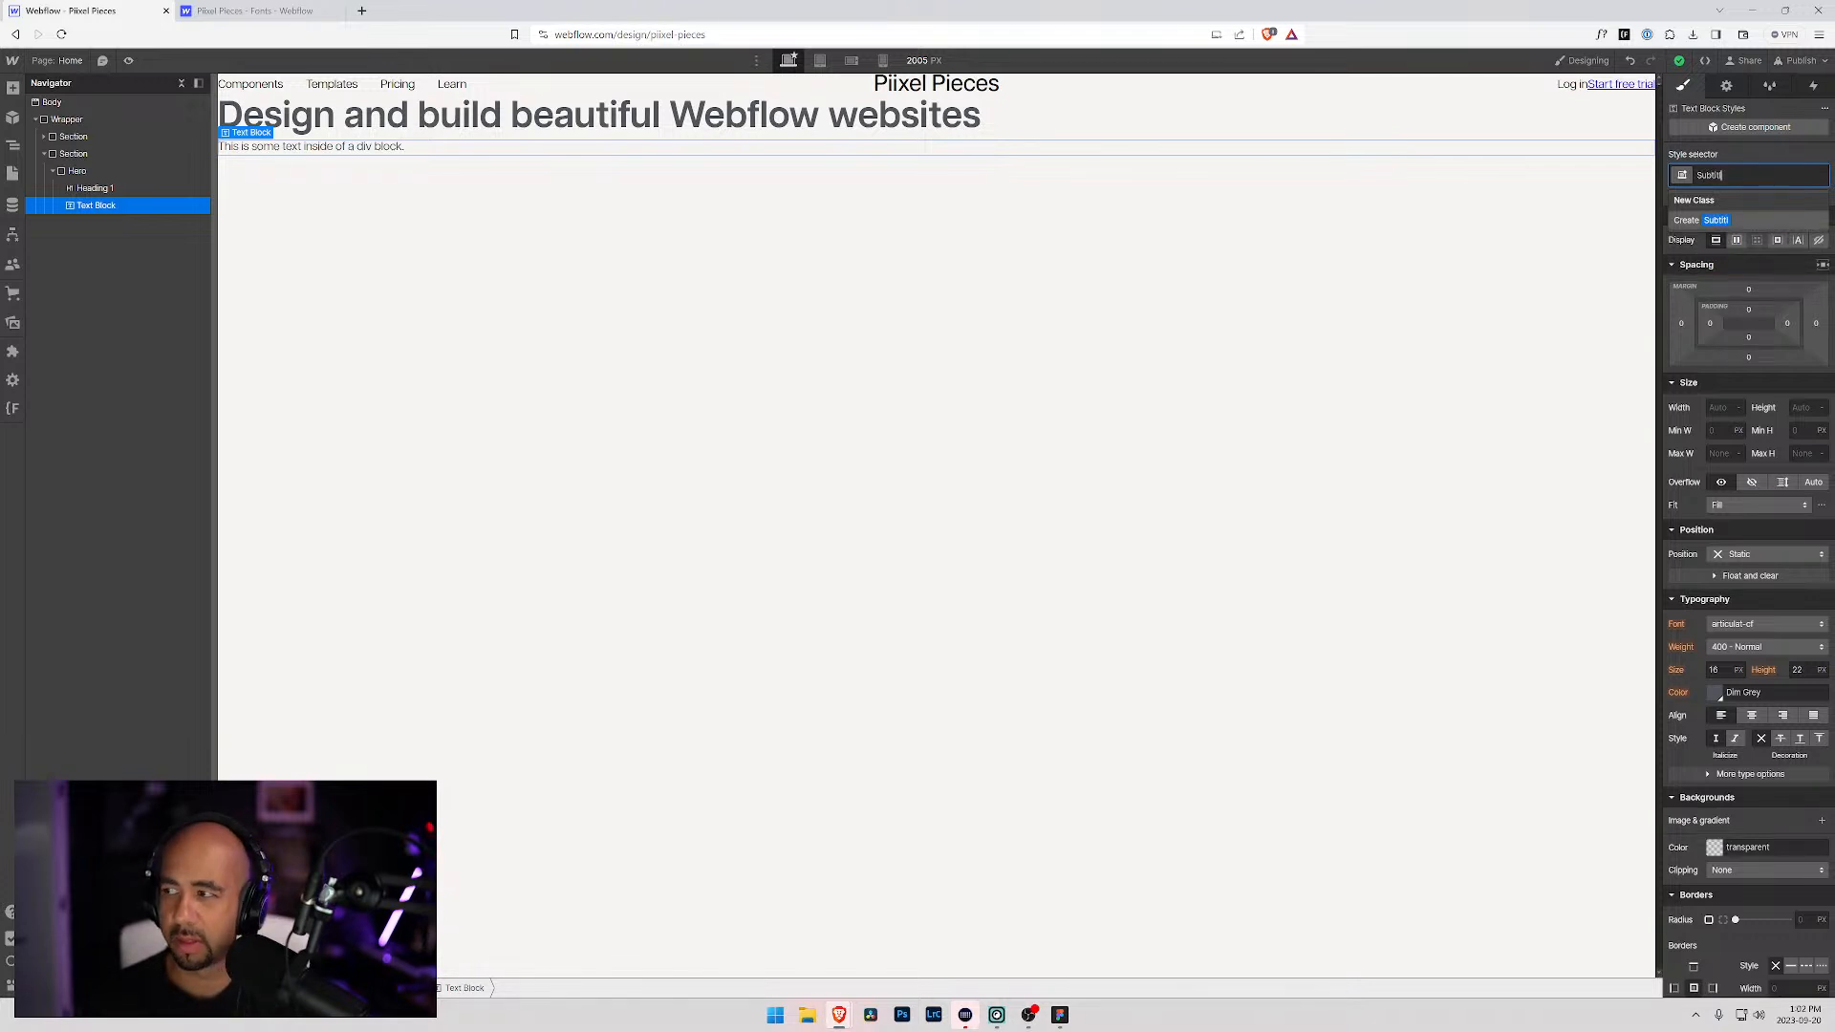
key("Return")
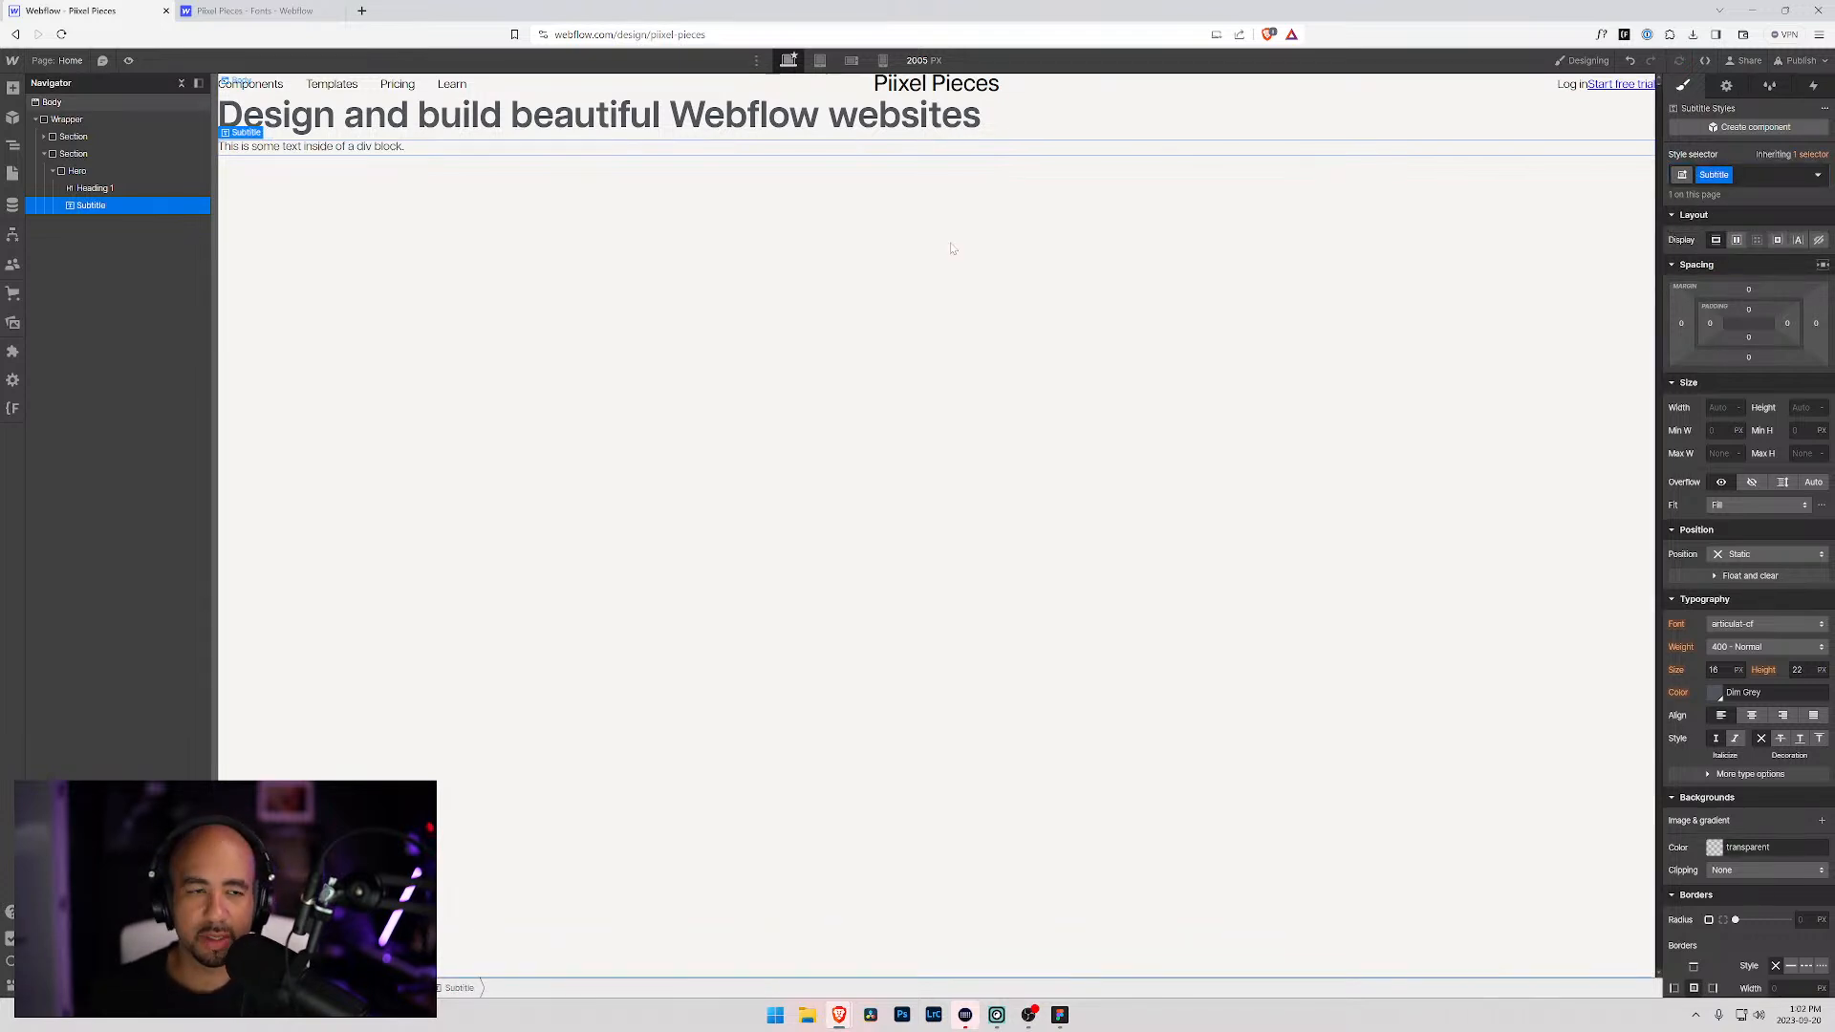
Step: Copy the hero's subtitle text from the Figma design and replace the placeholder text in Webflow's Subtitle block with it
key("alt+Tab")
double_click(882, 406)
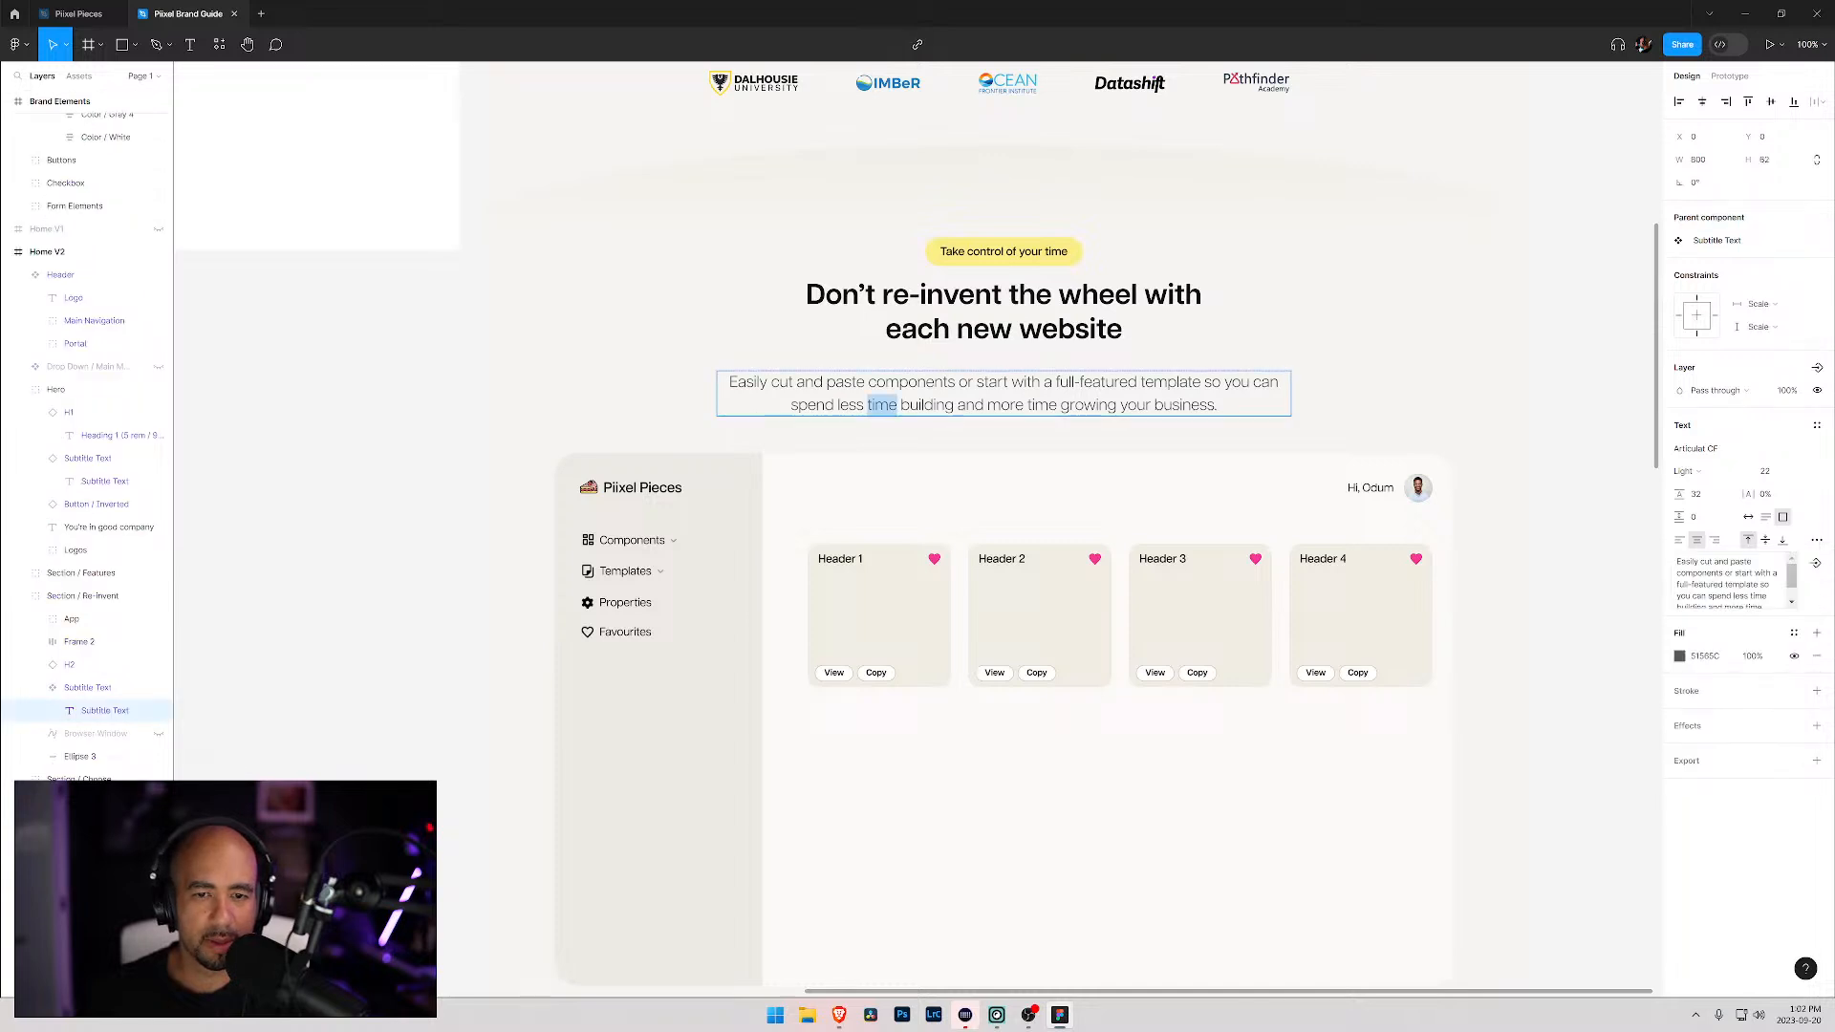
key("ctrl+a")
scroll(1003, 478, "up", 5)
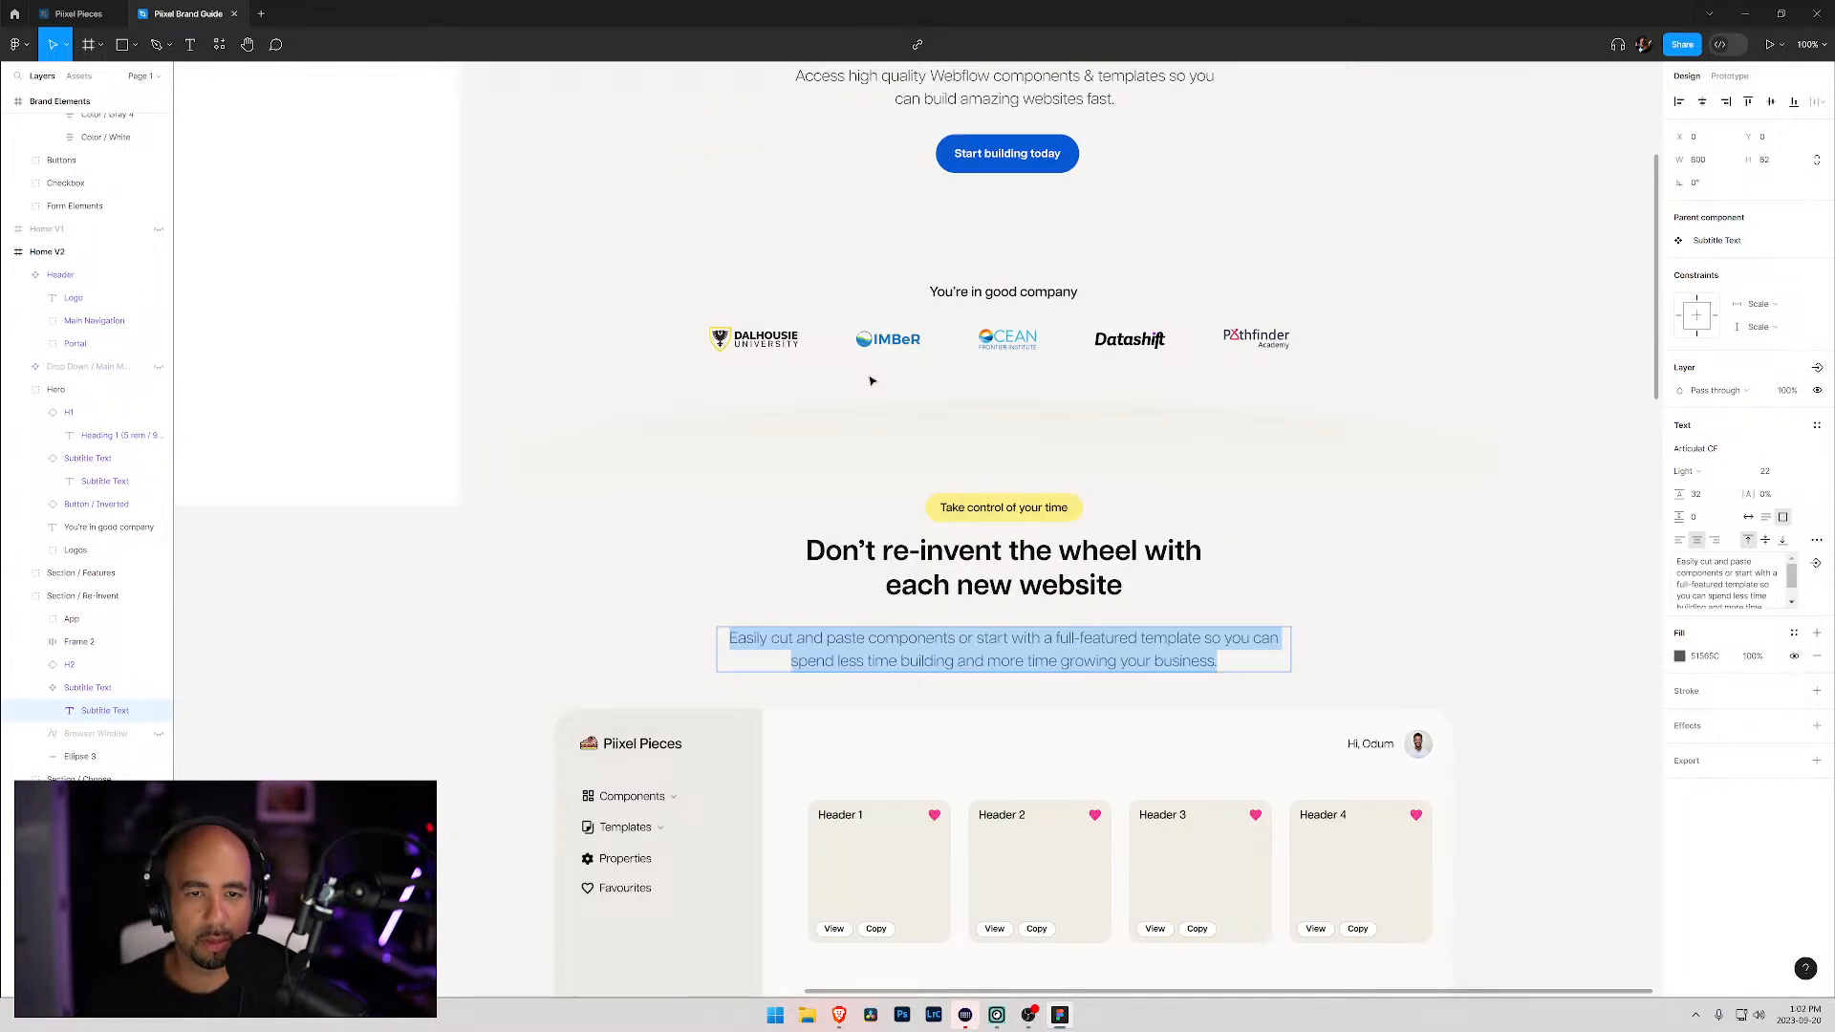
double_click(903, 332)
key("ctrl+a")
key("ctrl+c")
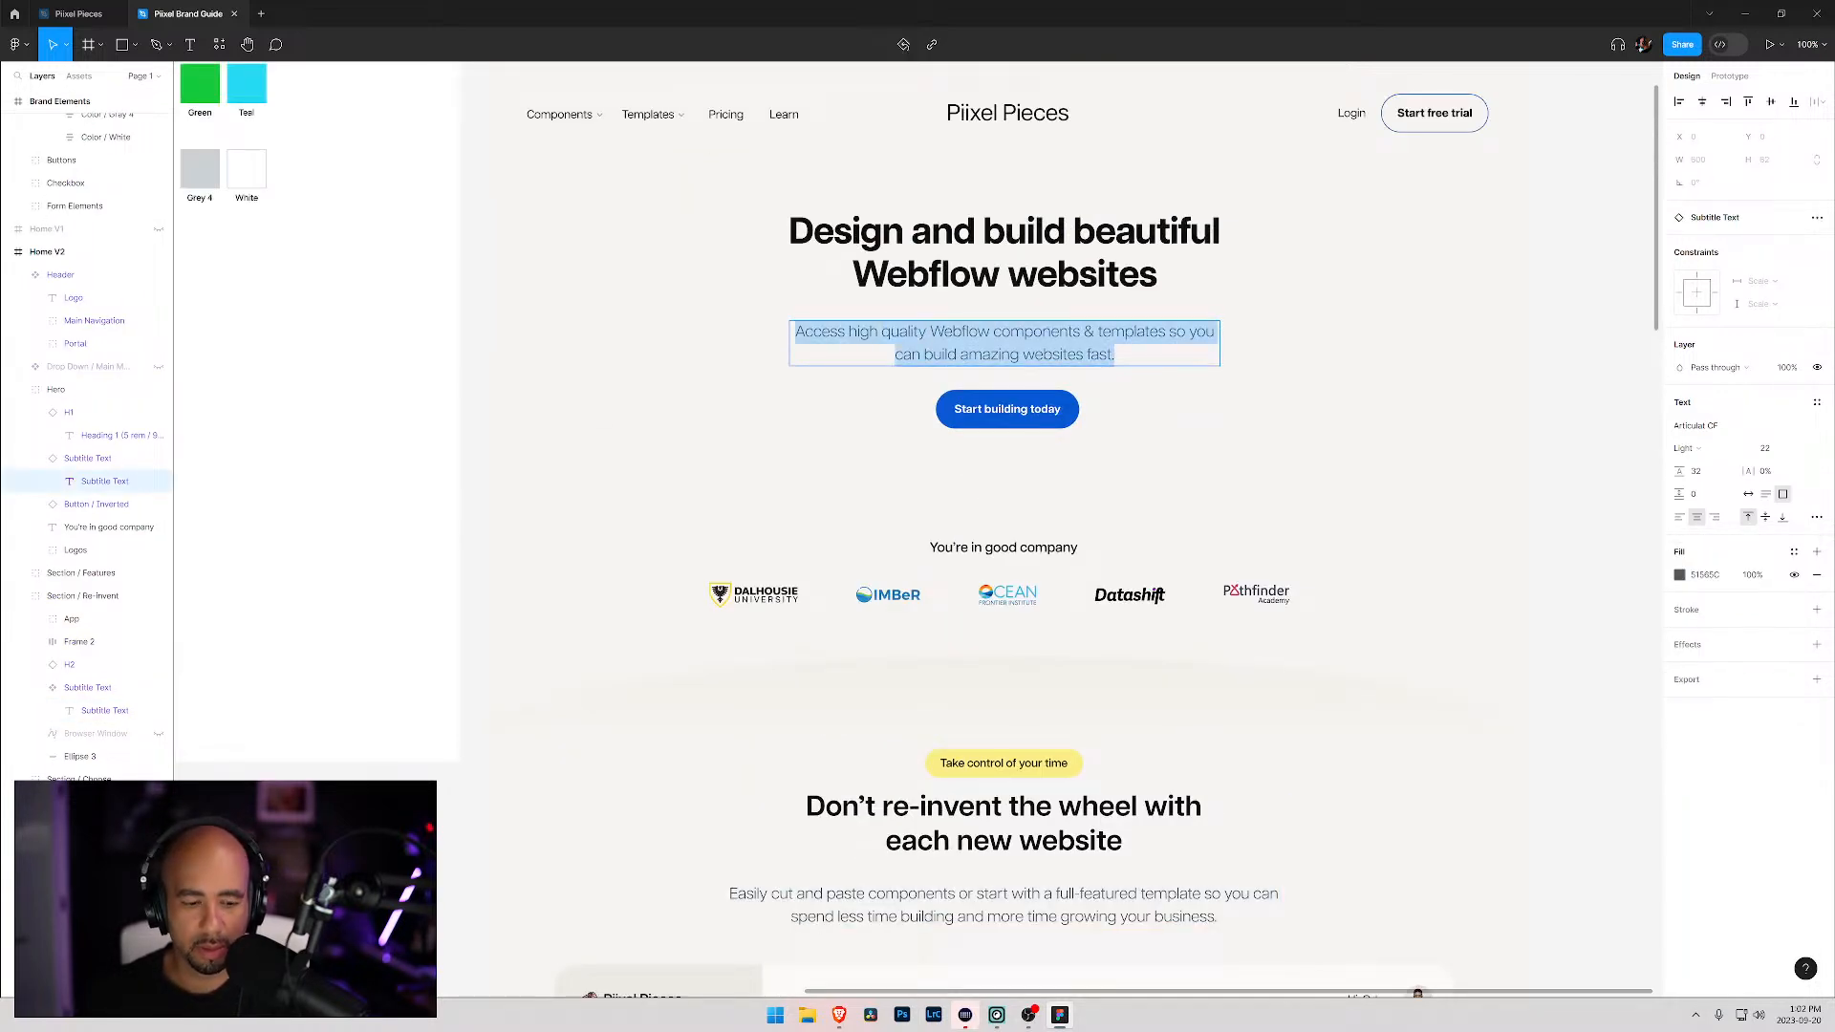
key("alt+Tab")
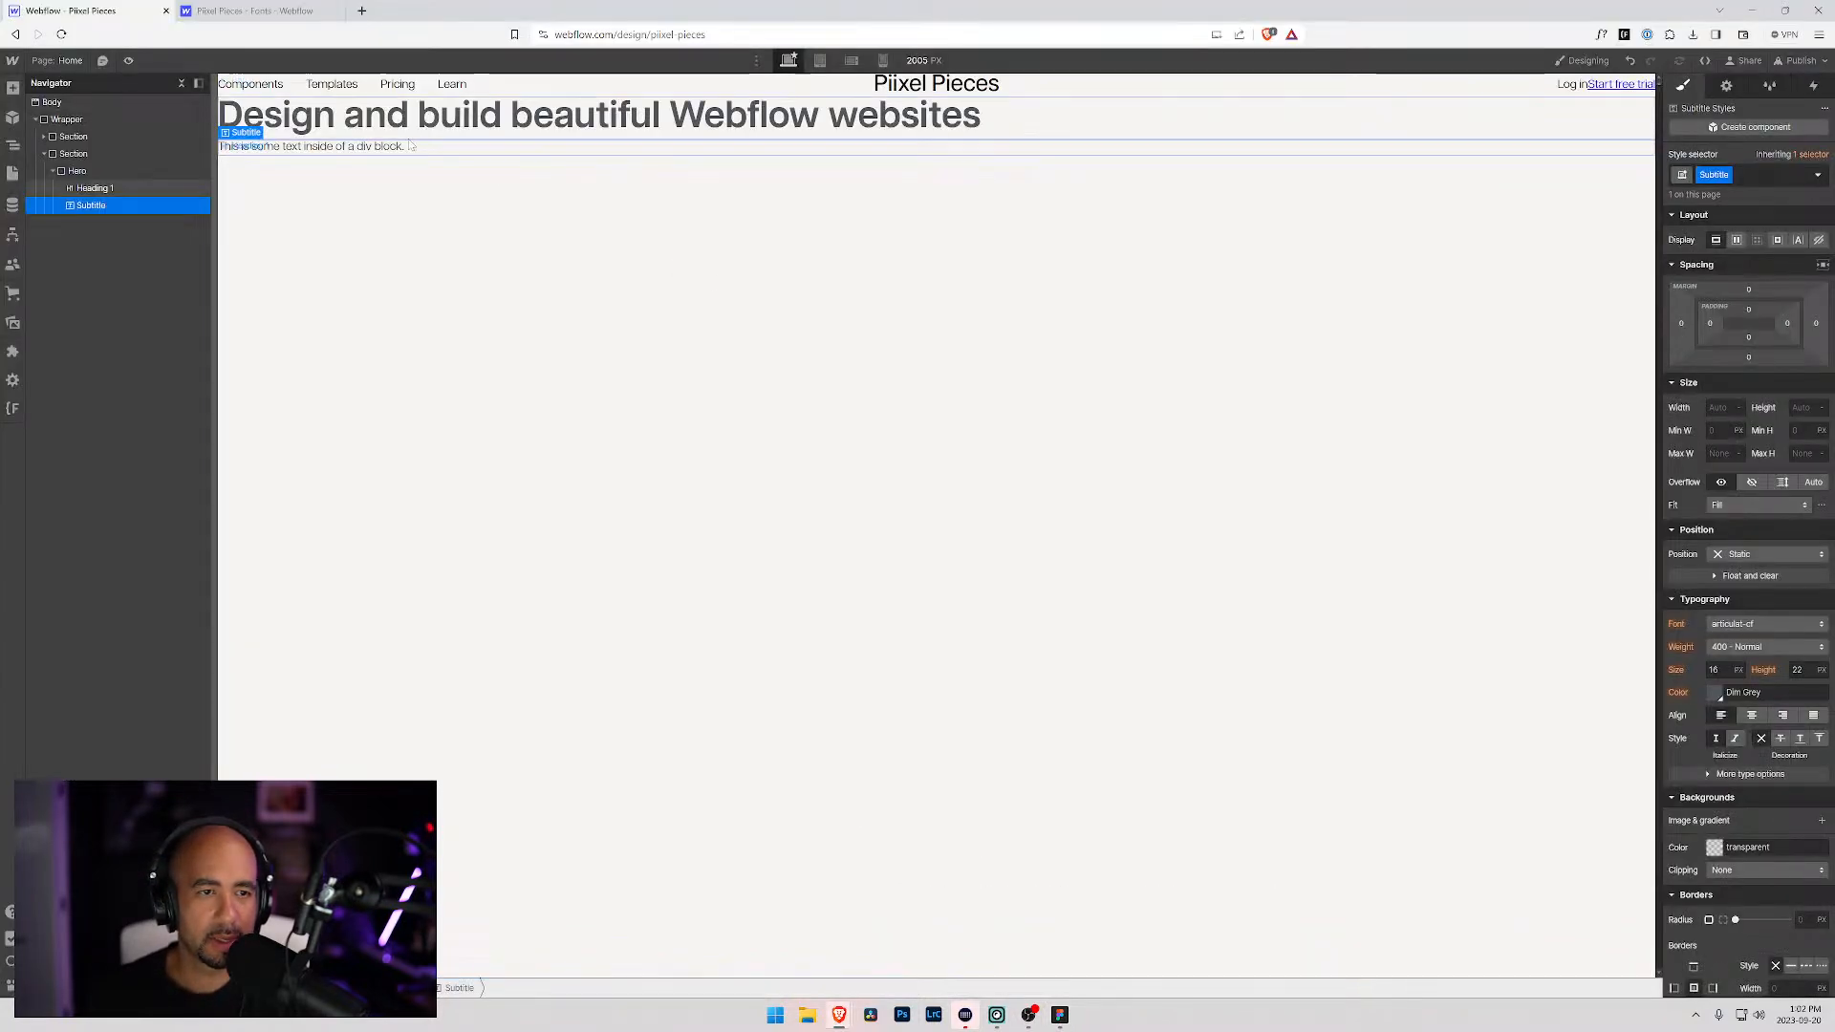
key("ctrl+v")
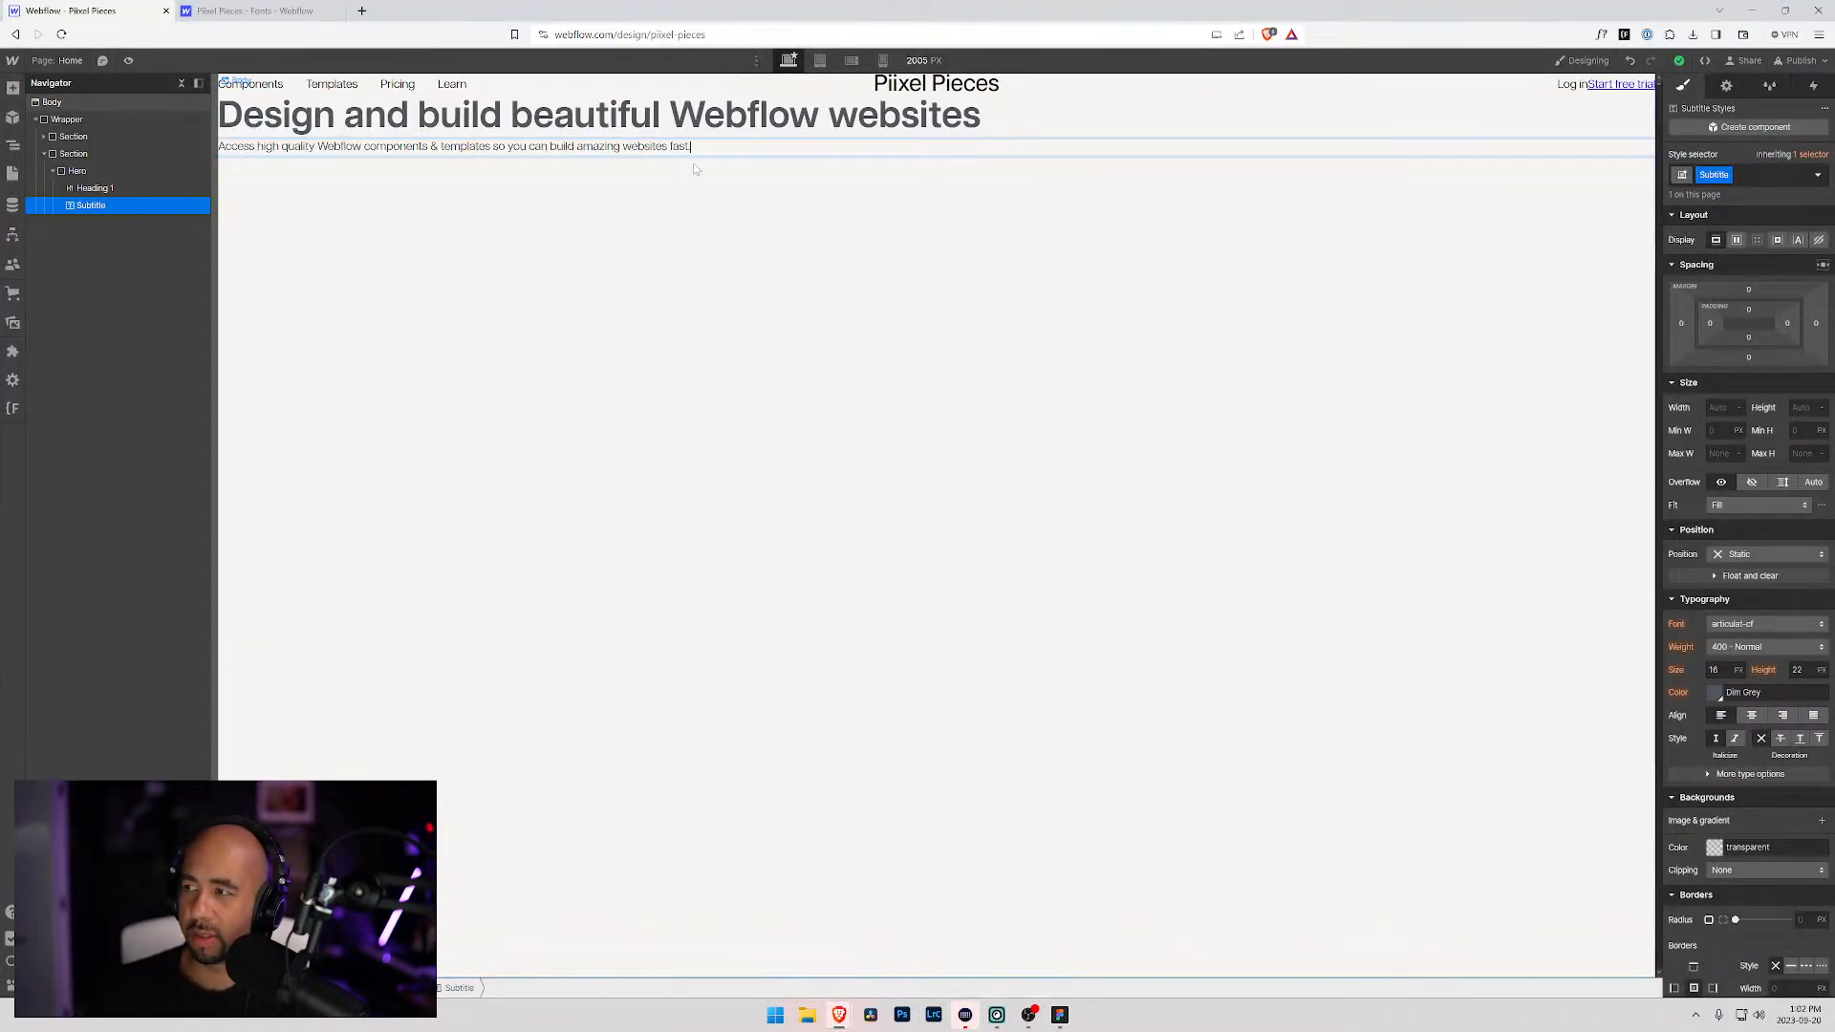
Step: Switch to Figma and copy the hex code of the hero subtitle's text color
key("alt+Tab")
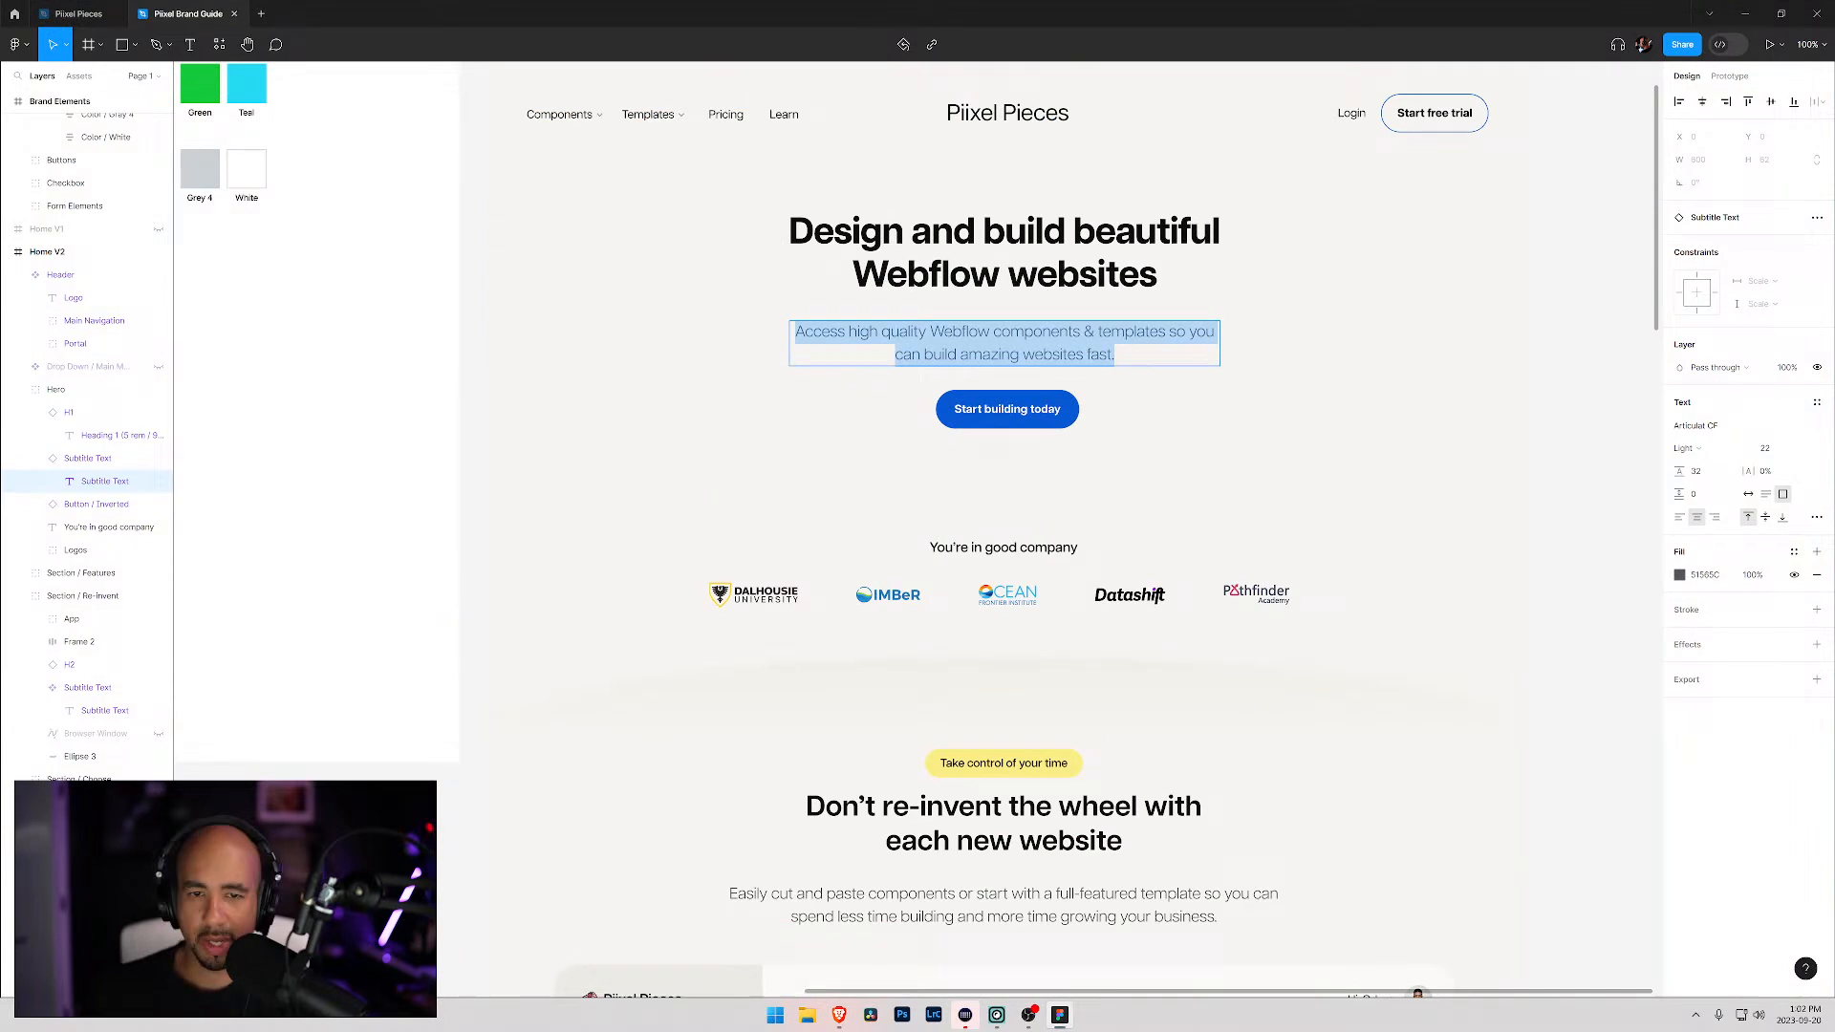
key("Escape")
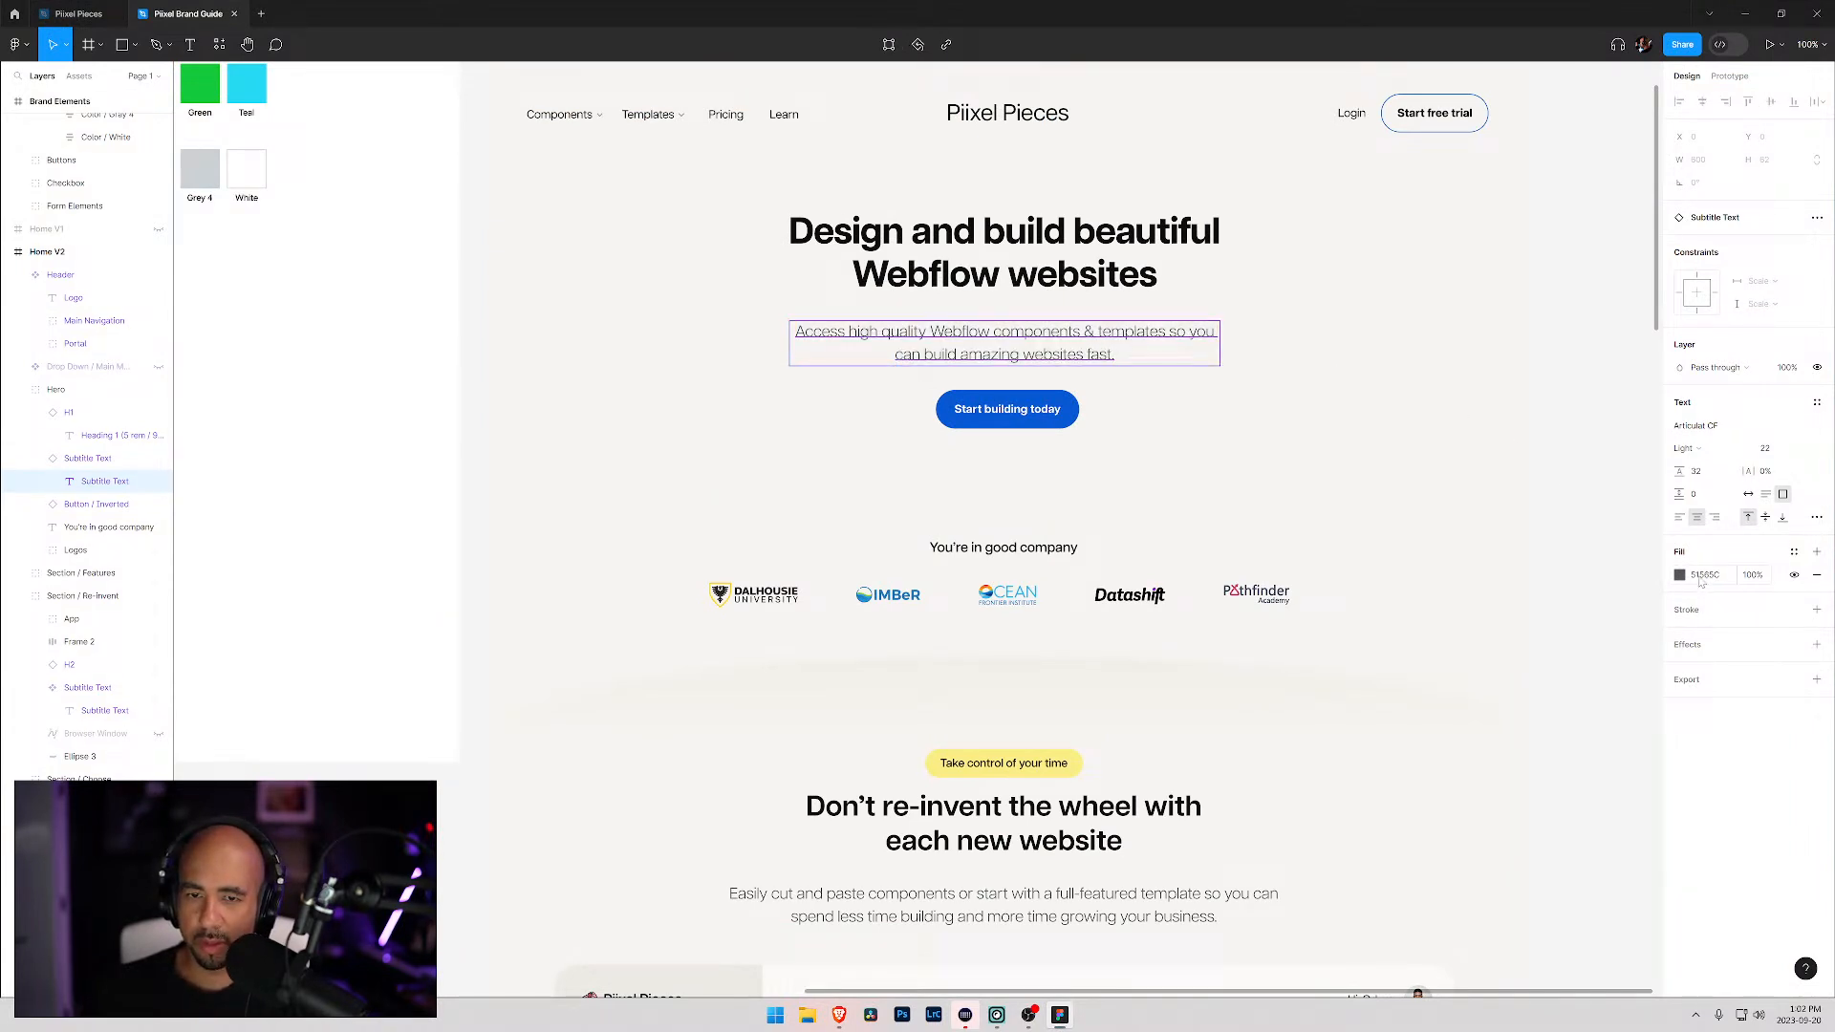
left_click(1107, 322)
left_click(1700, 600)
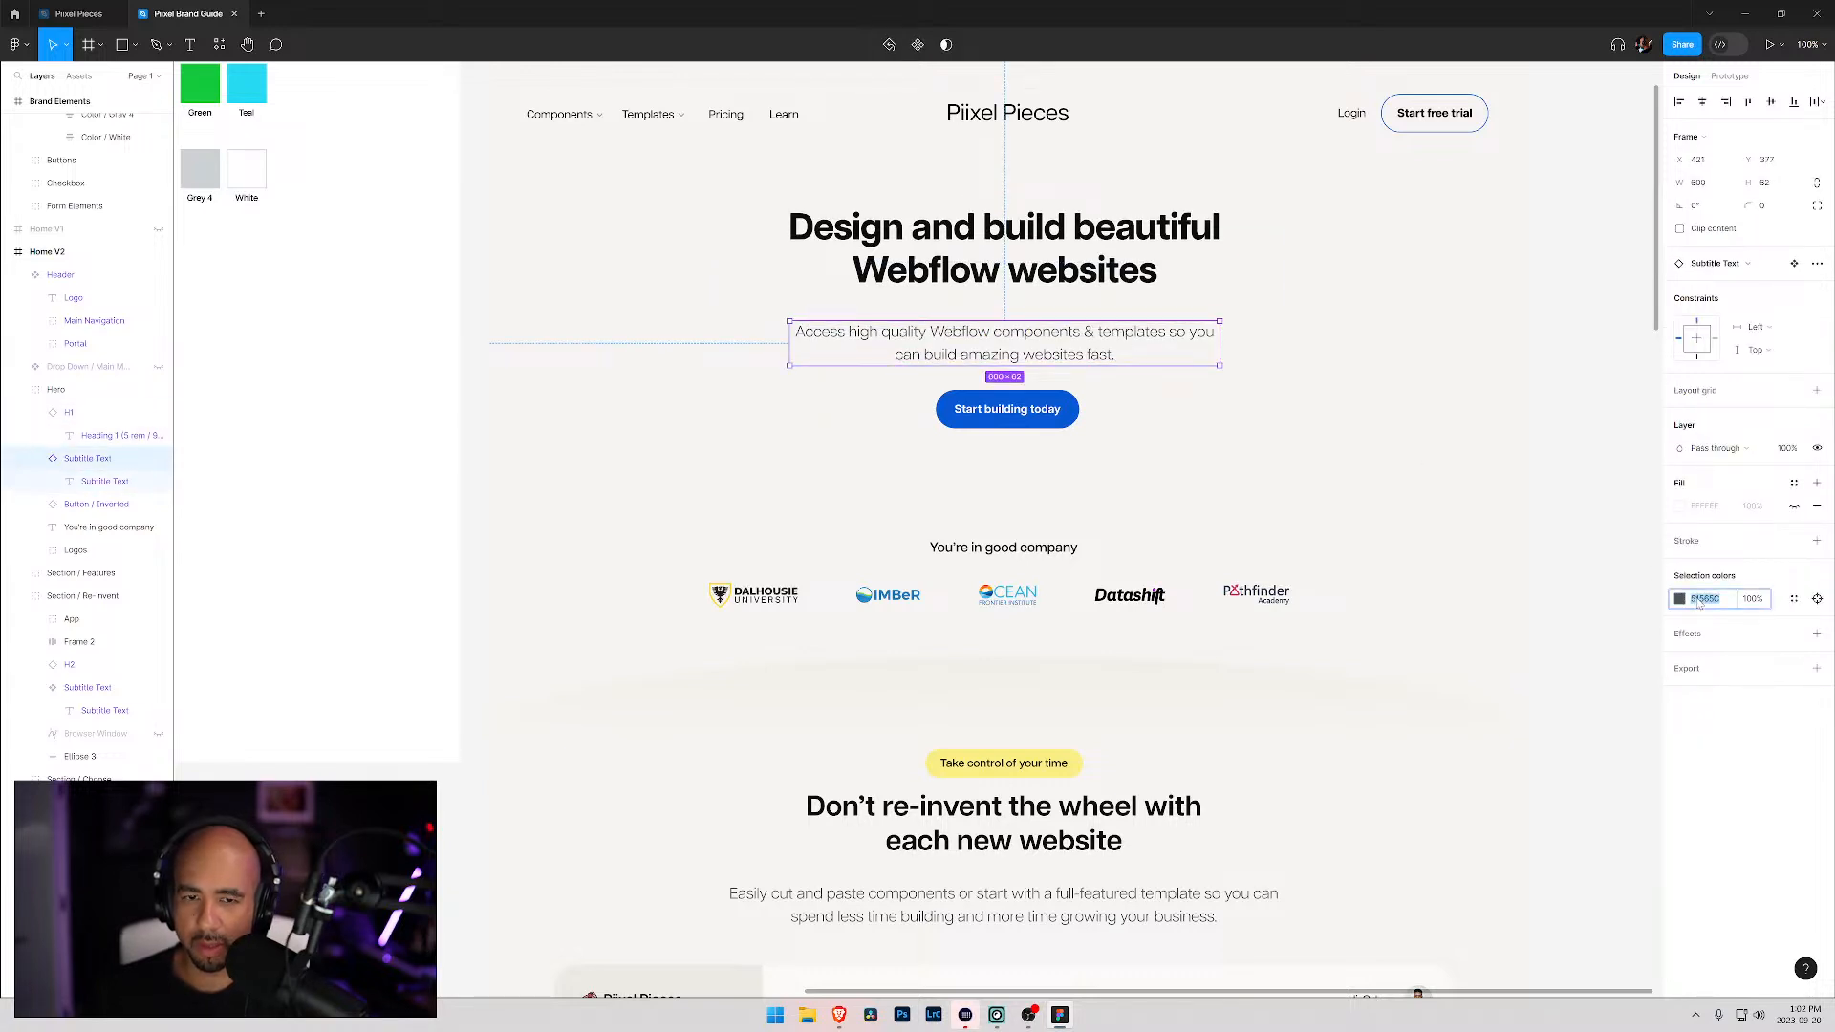
key("alt+Tab")
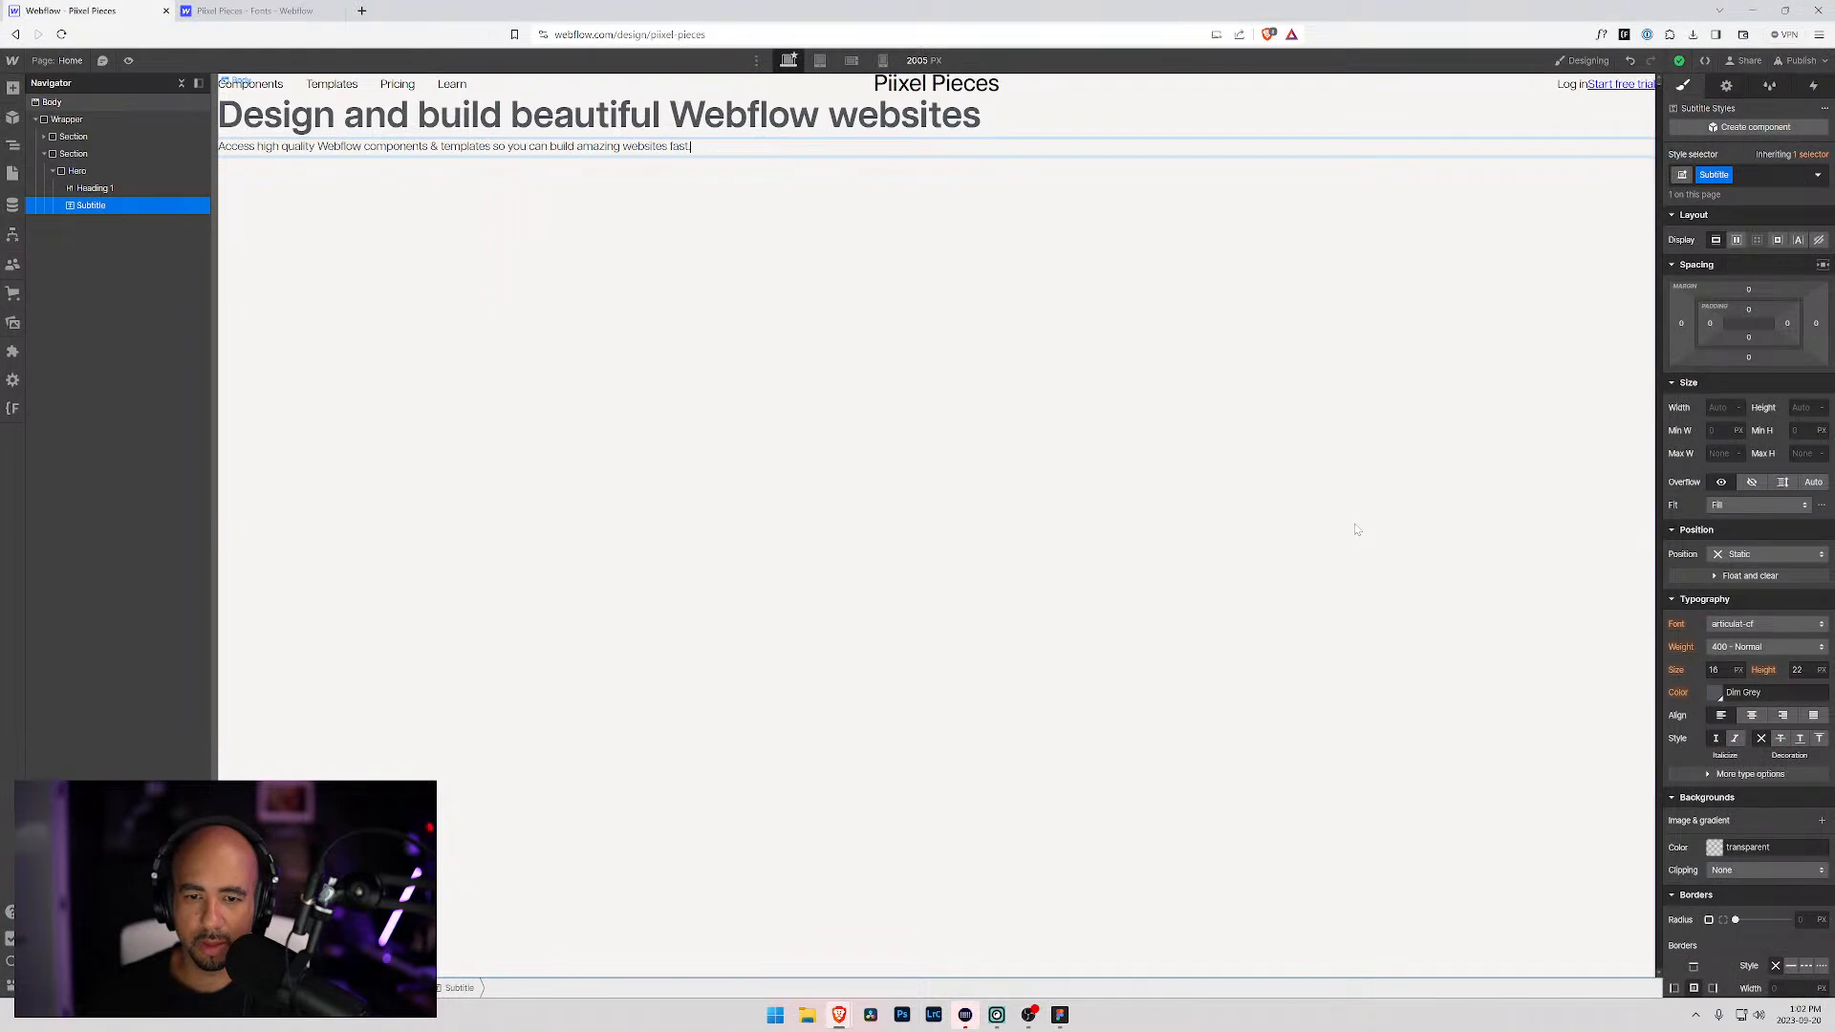
Step: Enter hex 51565C as the Webflow Subtitle block's text color and apply the Dim Grey swatch in its place
left_click(93, 205)
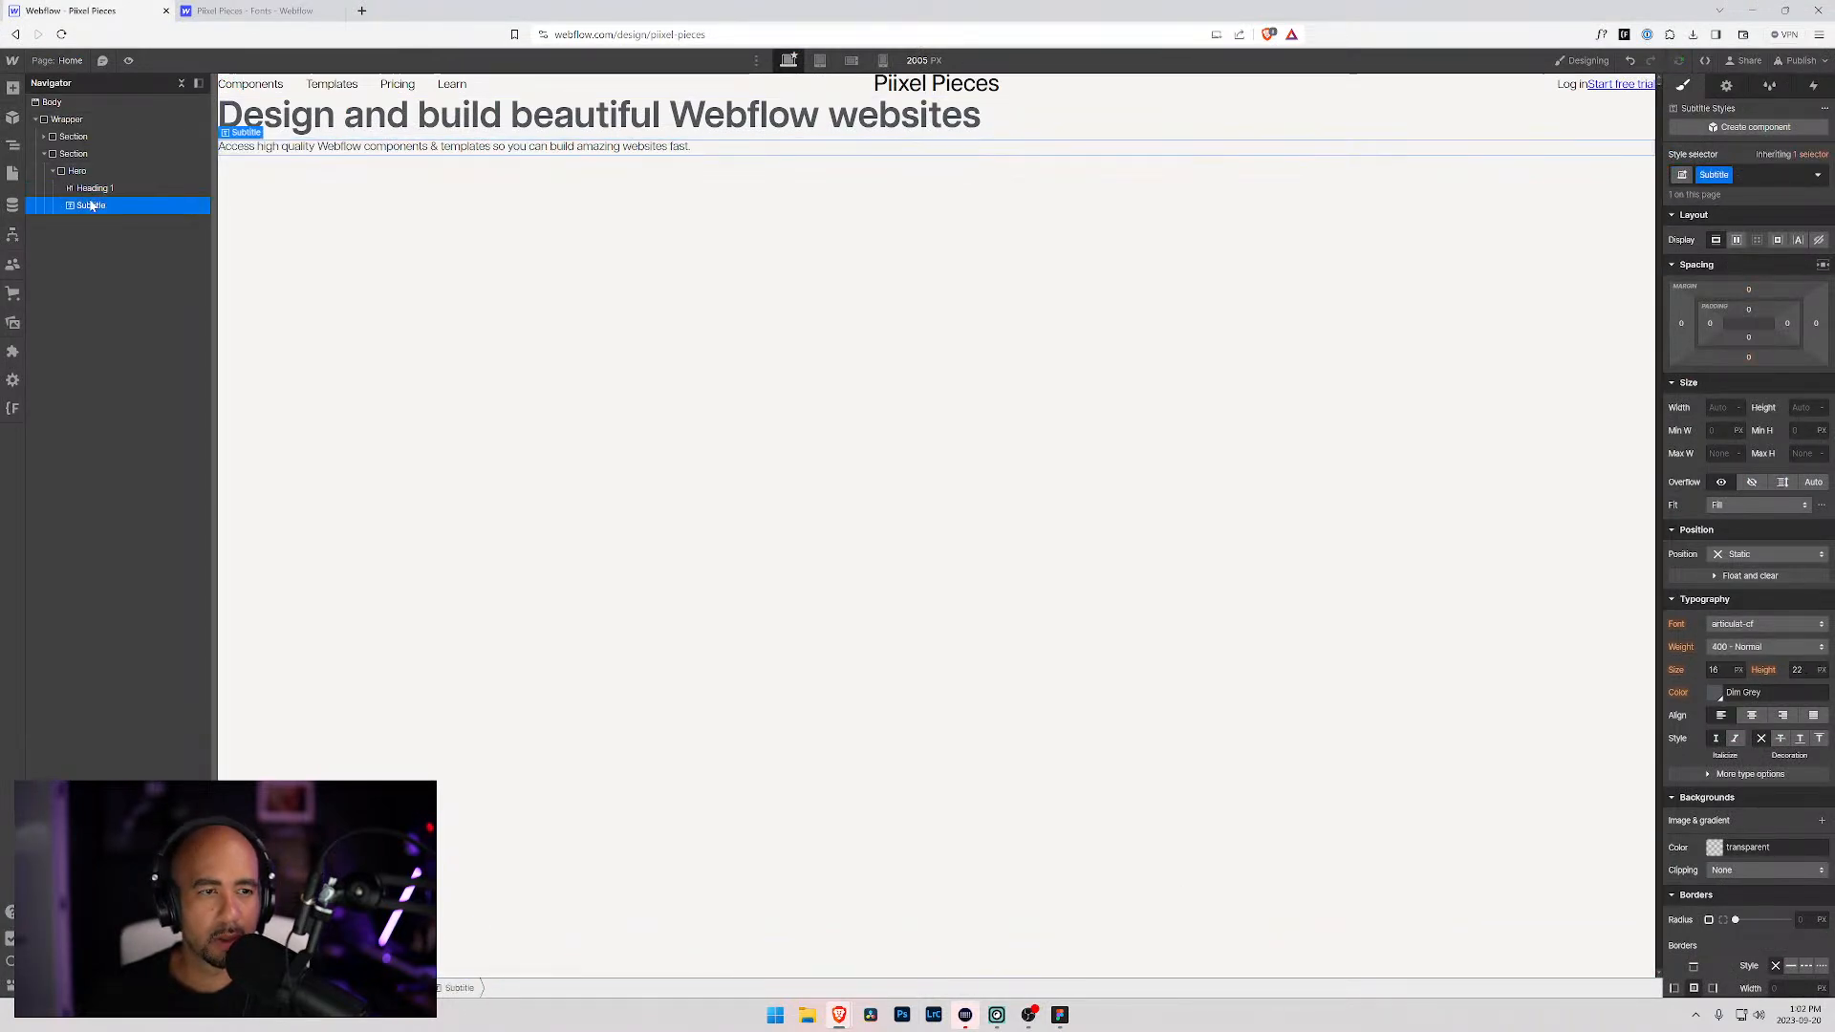
left_click(1715, 692)
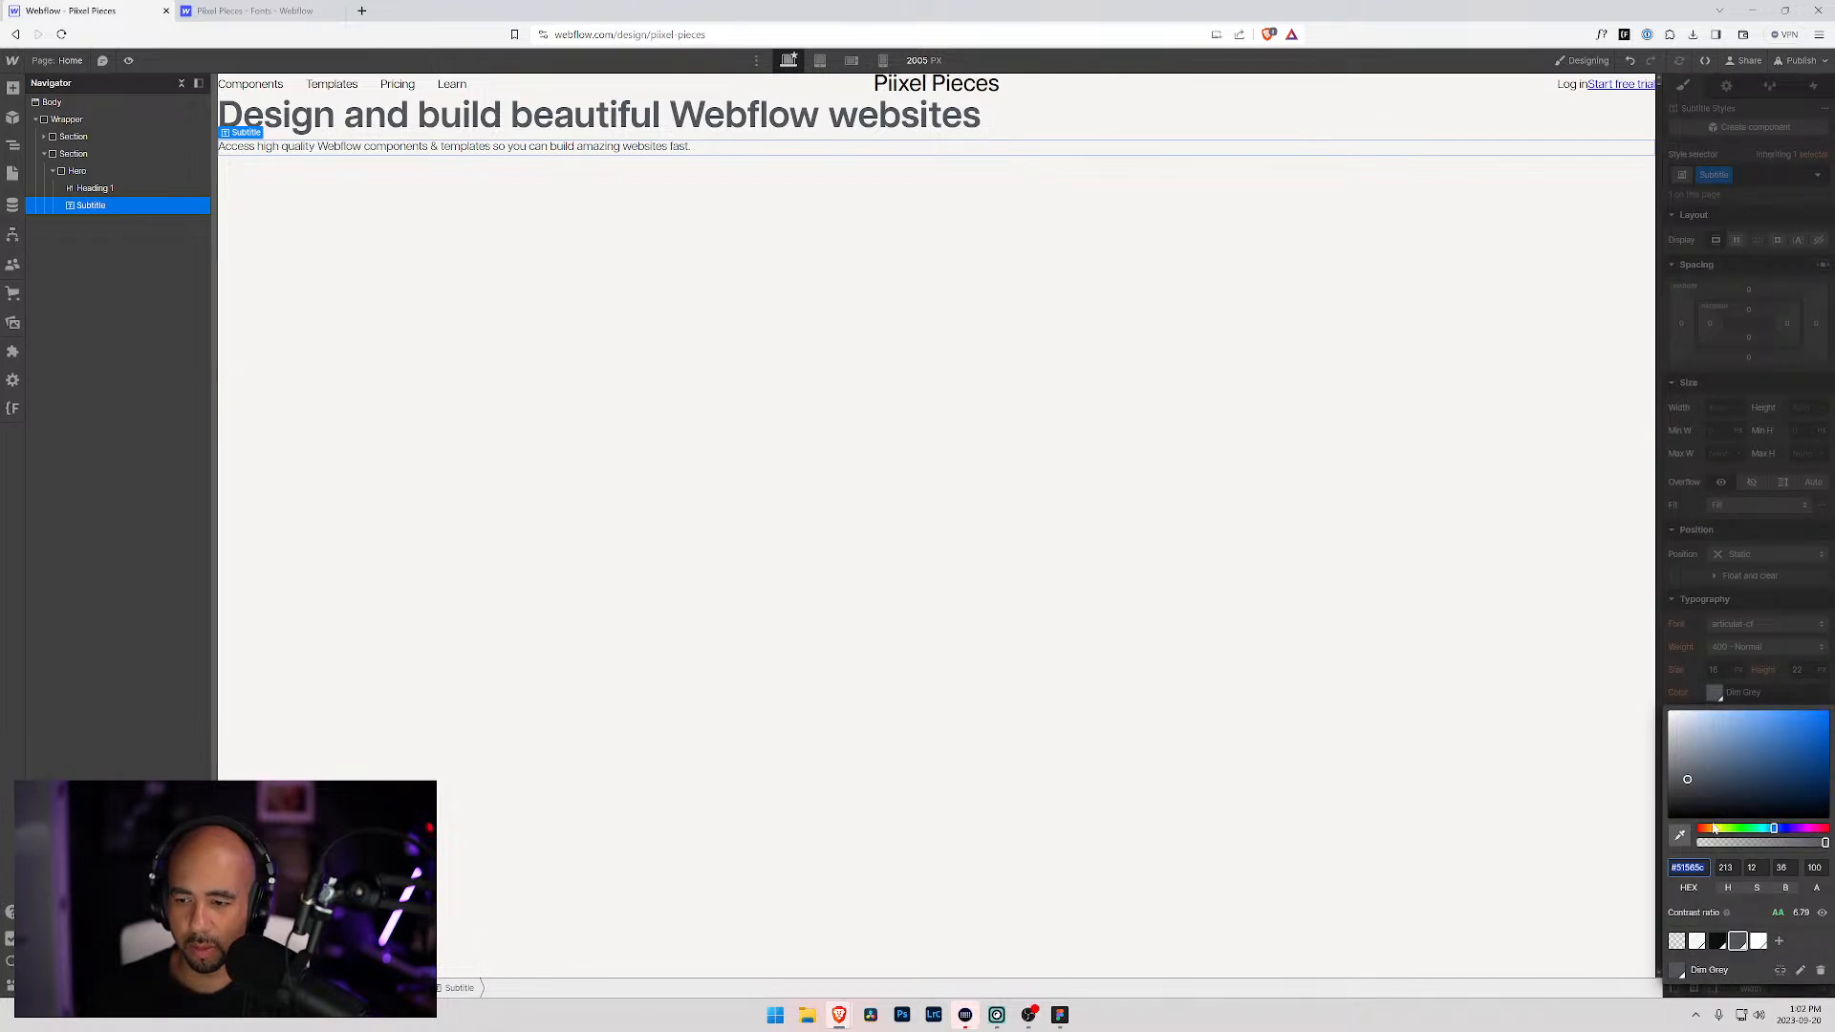
key("Tab")
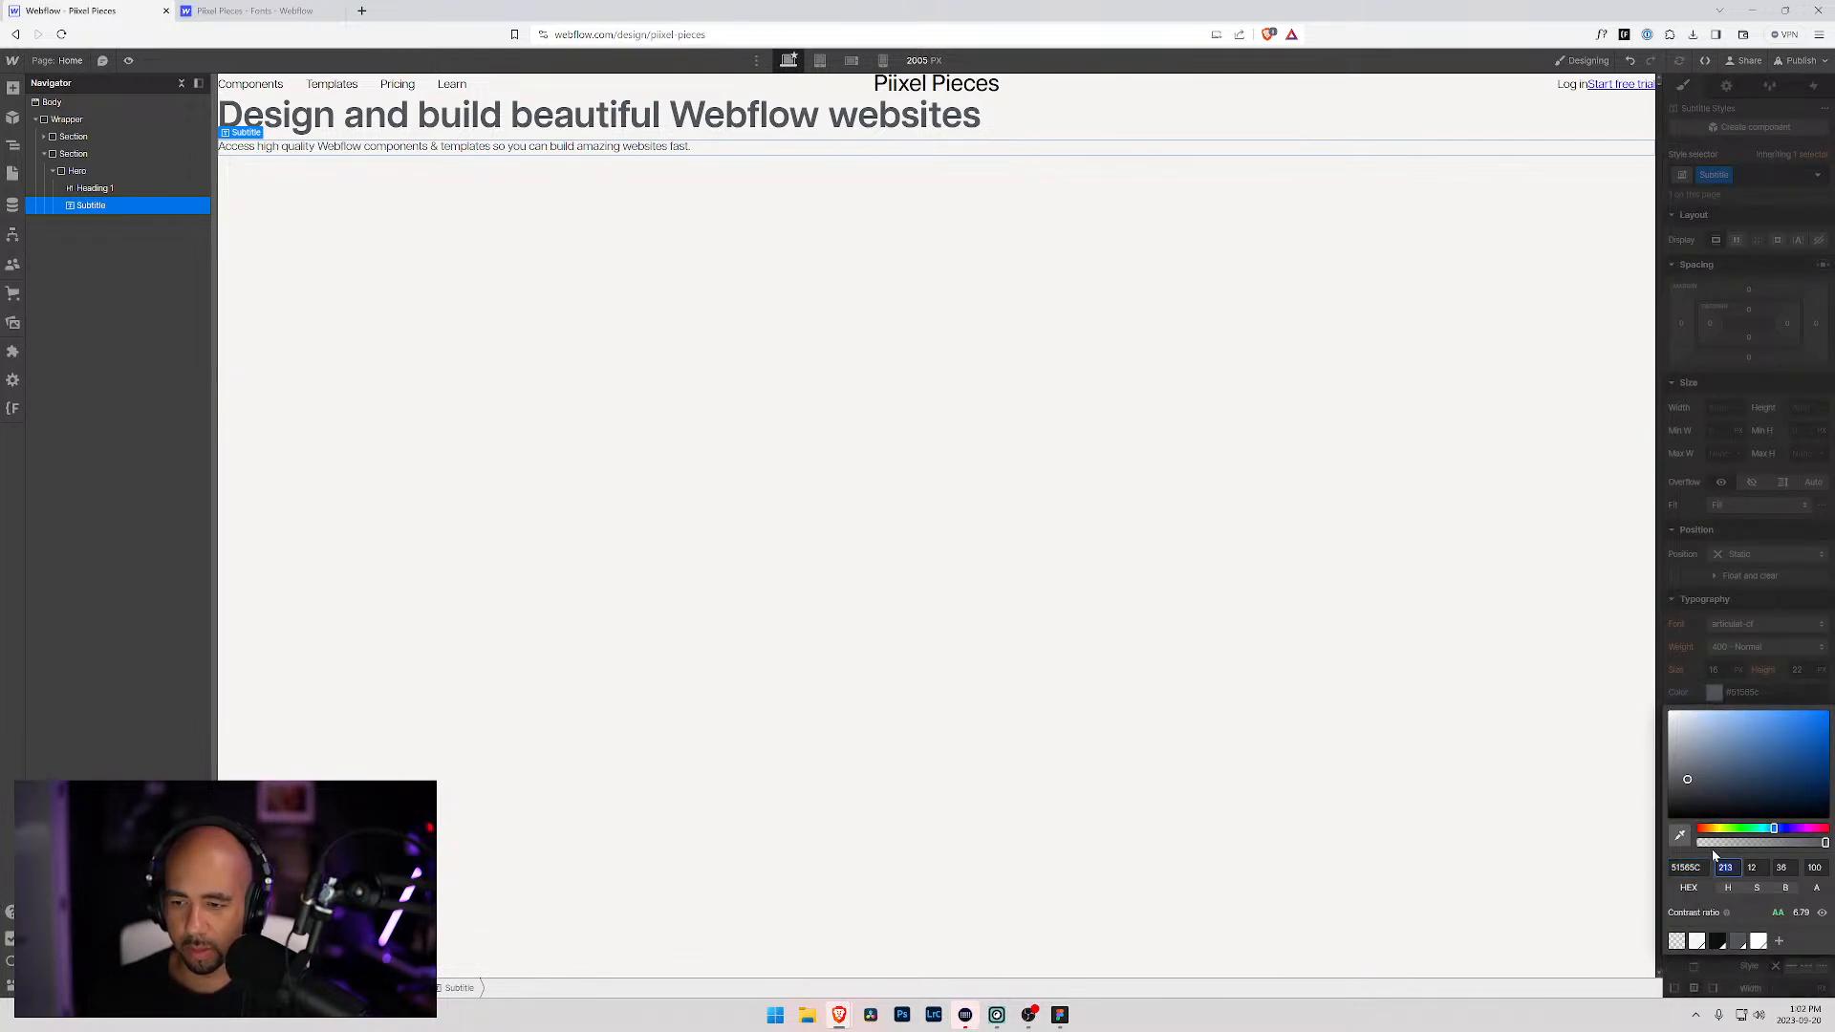
left_click(1739, 943)
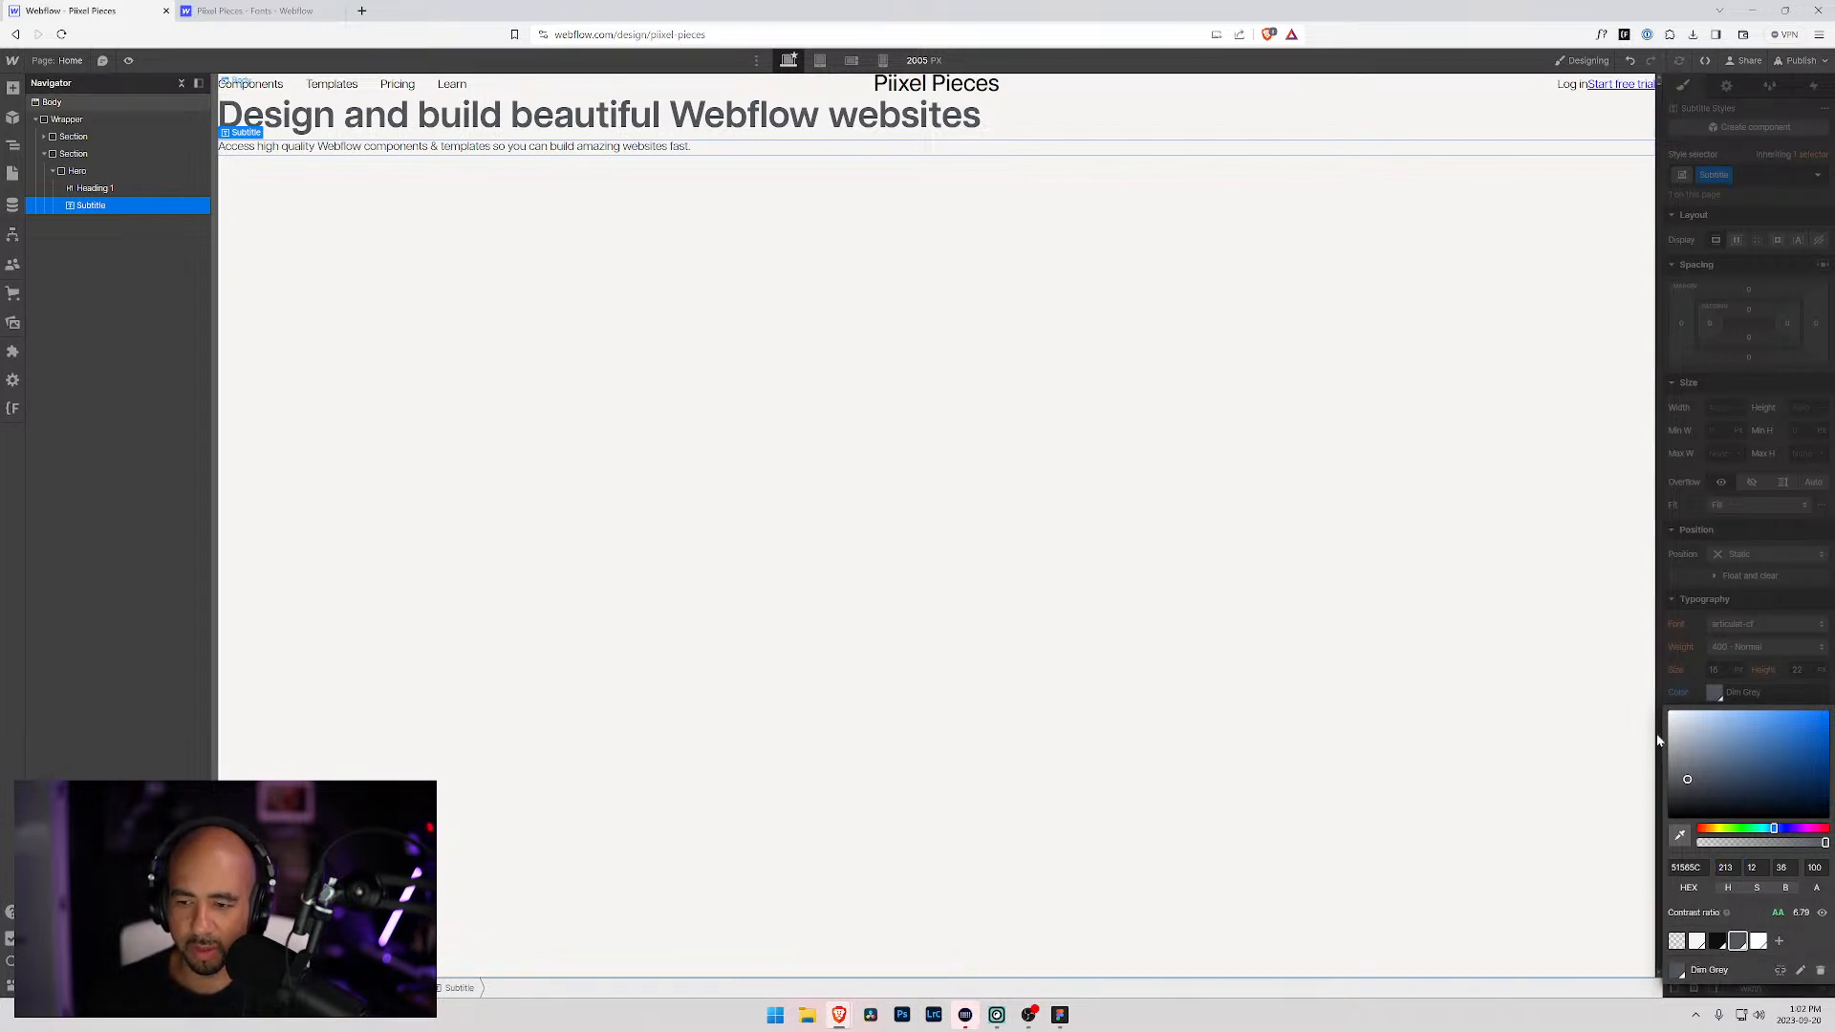
left_click(1684, 668)
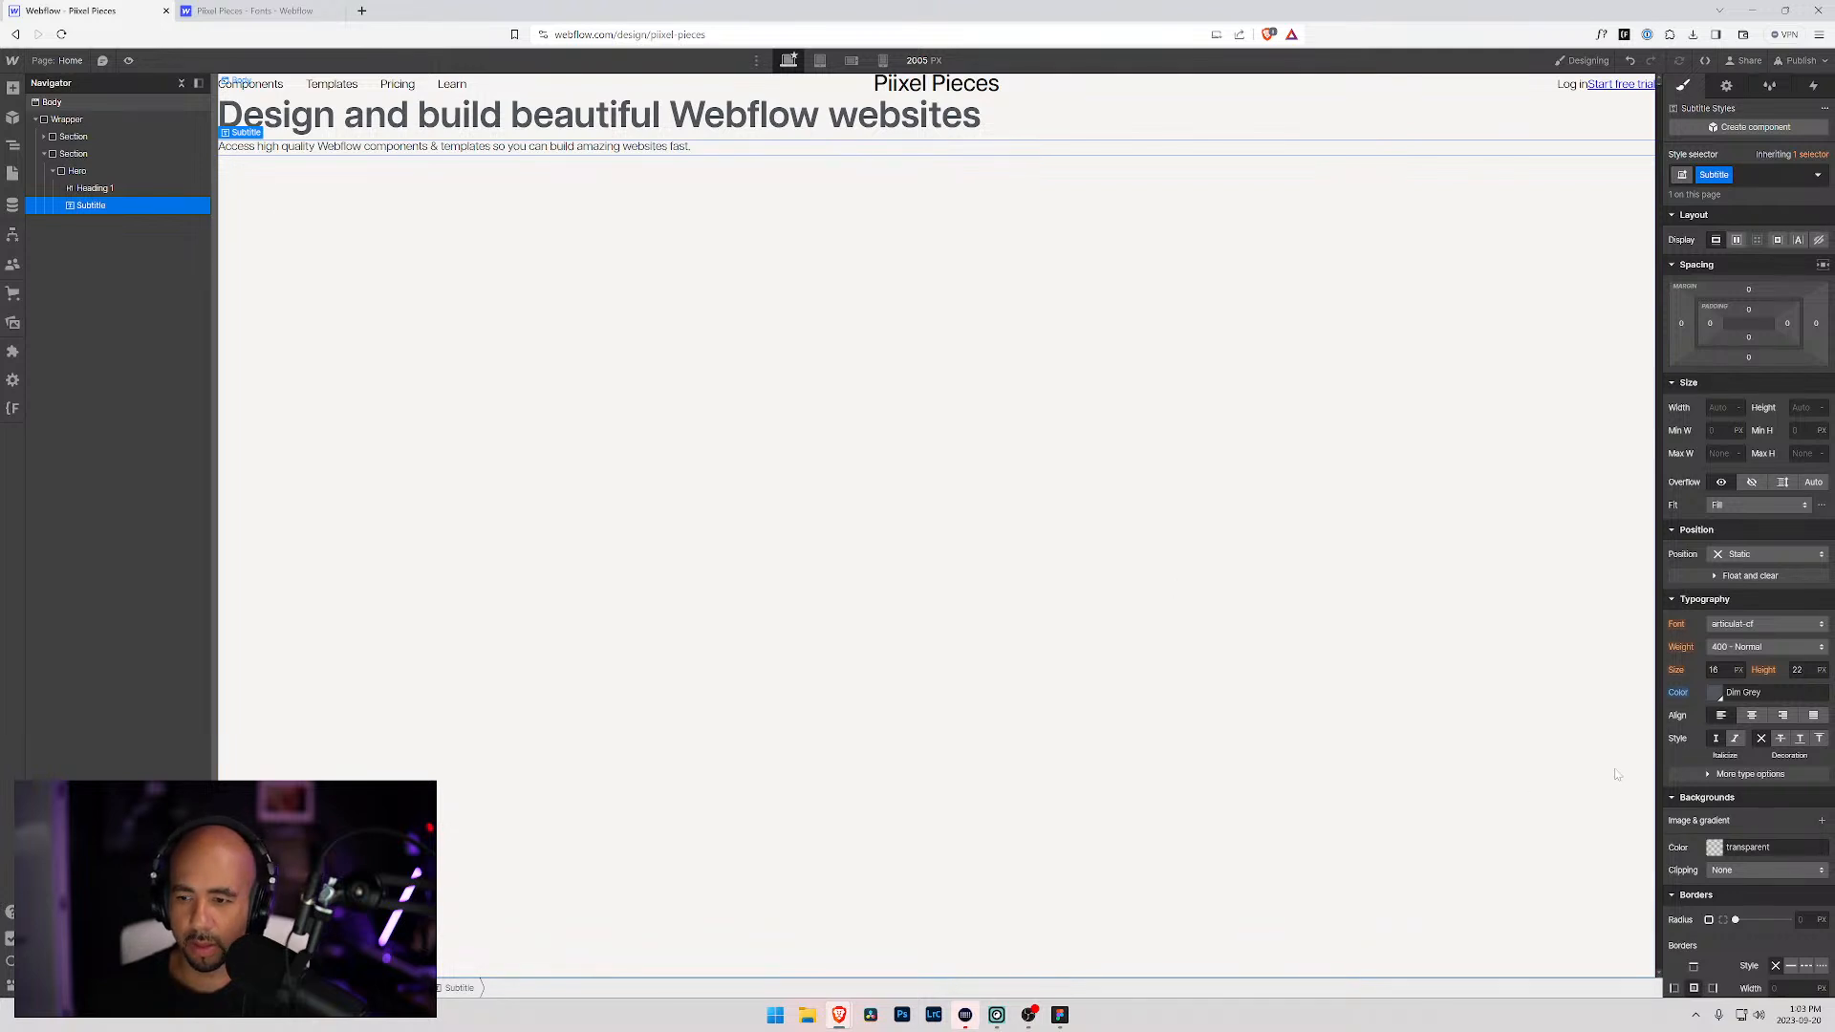
Step: Switch to Figma and check the hero subtitle text layer's font size and other typography settings
key("alt+Tab")
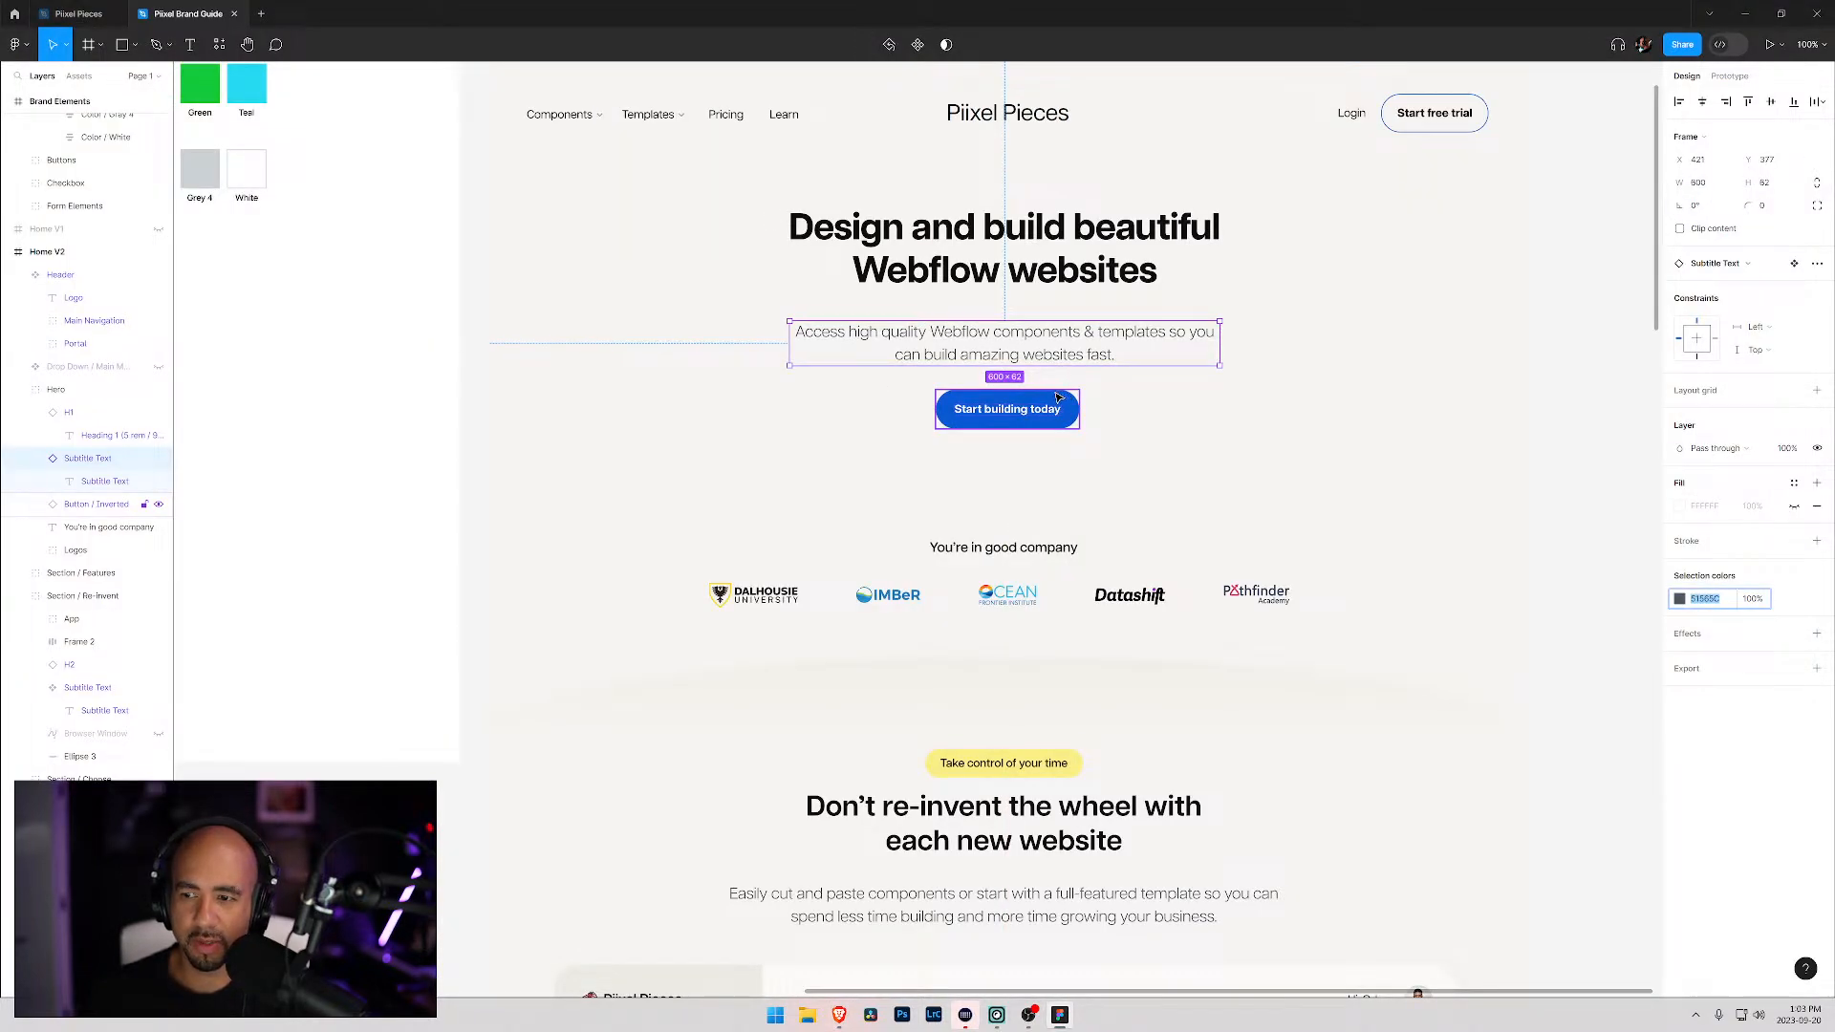
left_click(1004, 287)
left_click(995, 348)
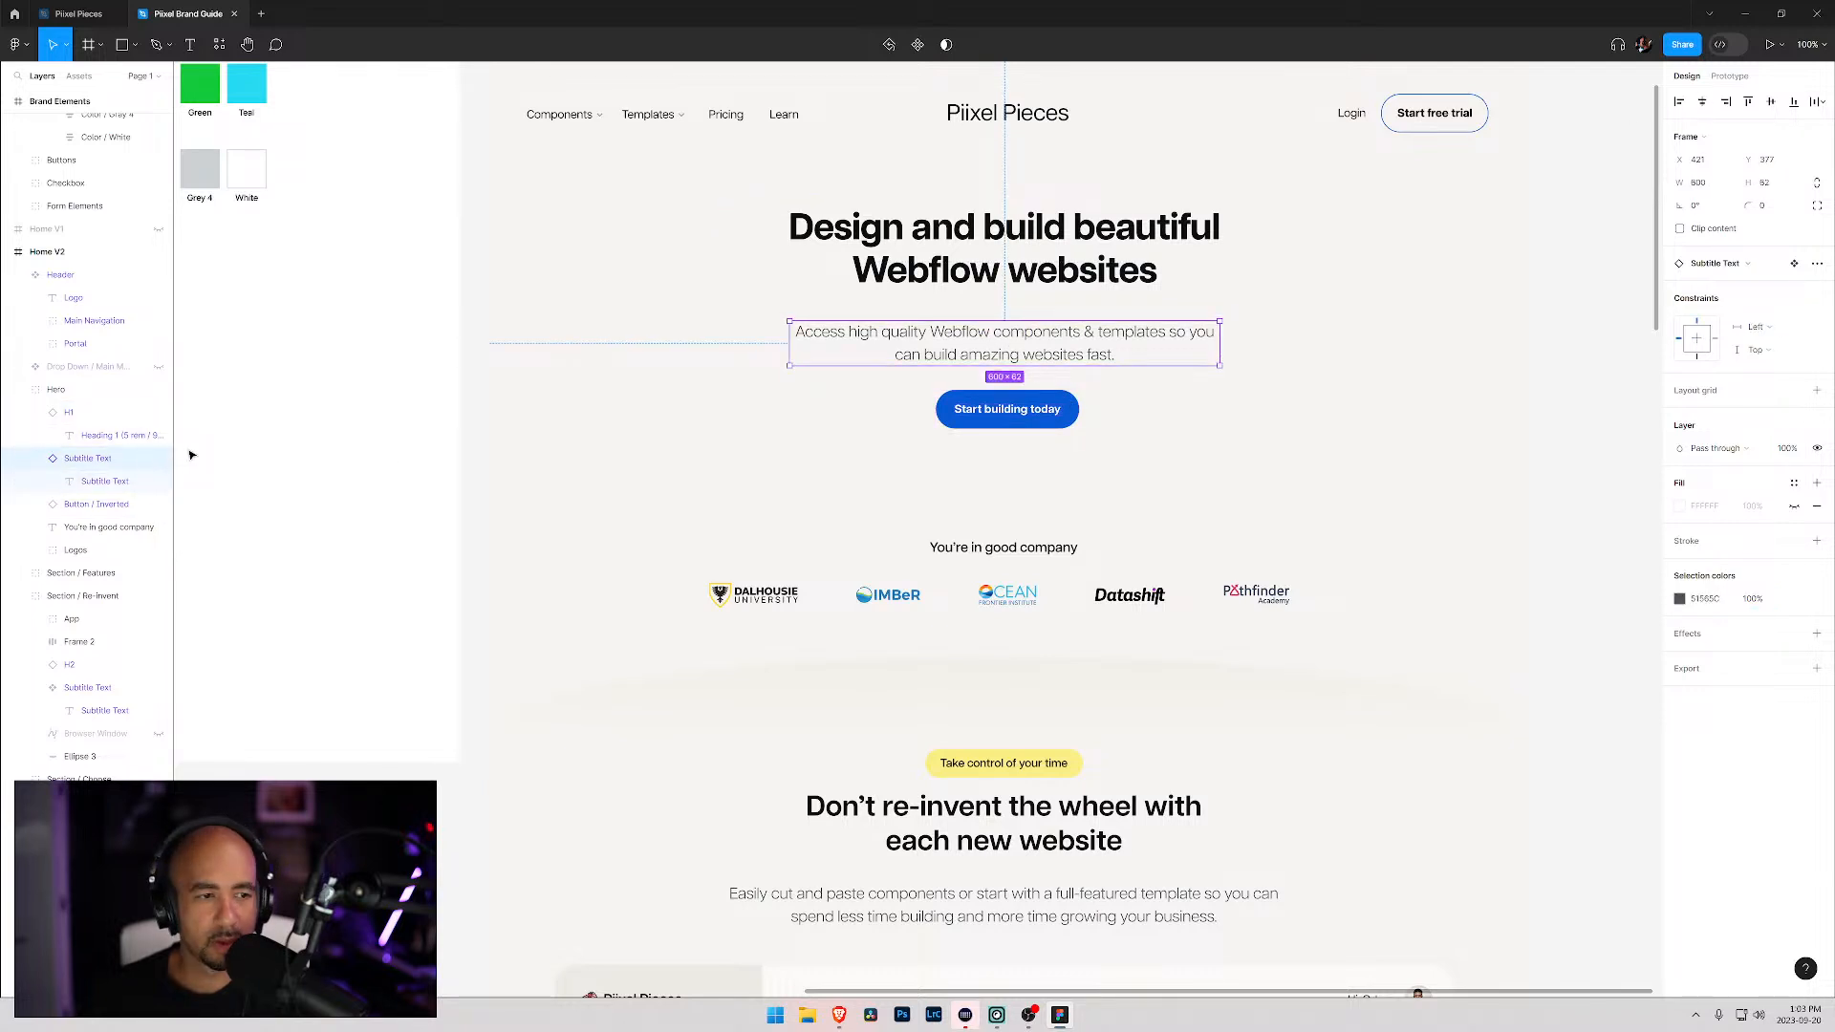
left_click(114, 482)
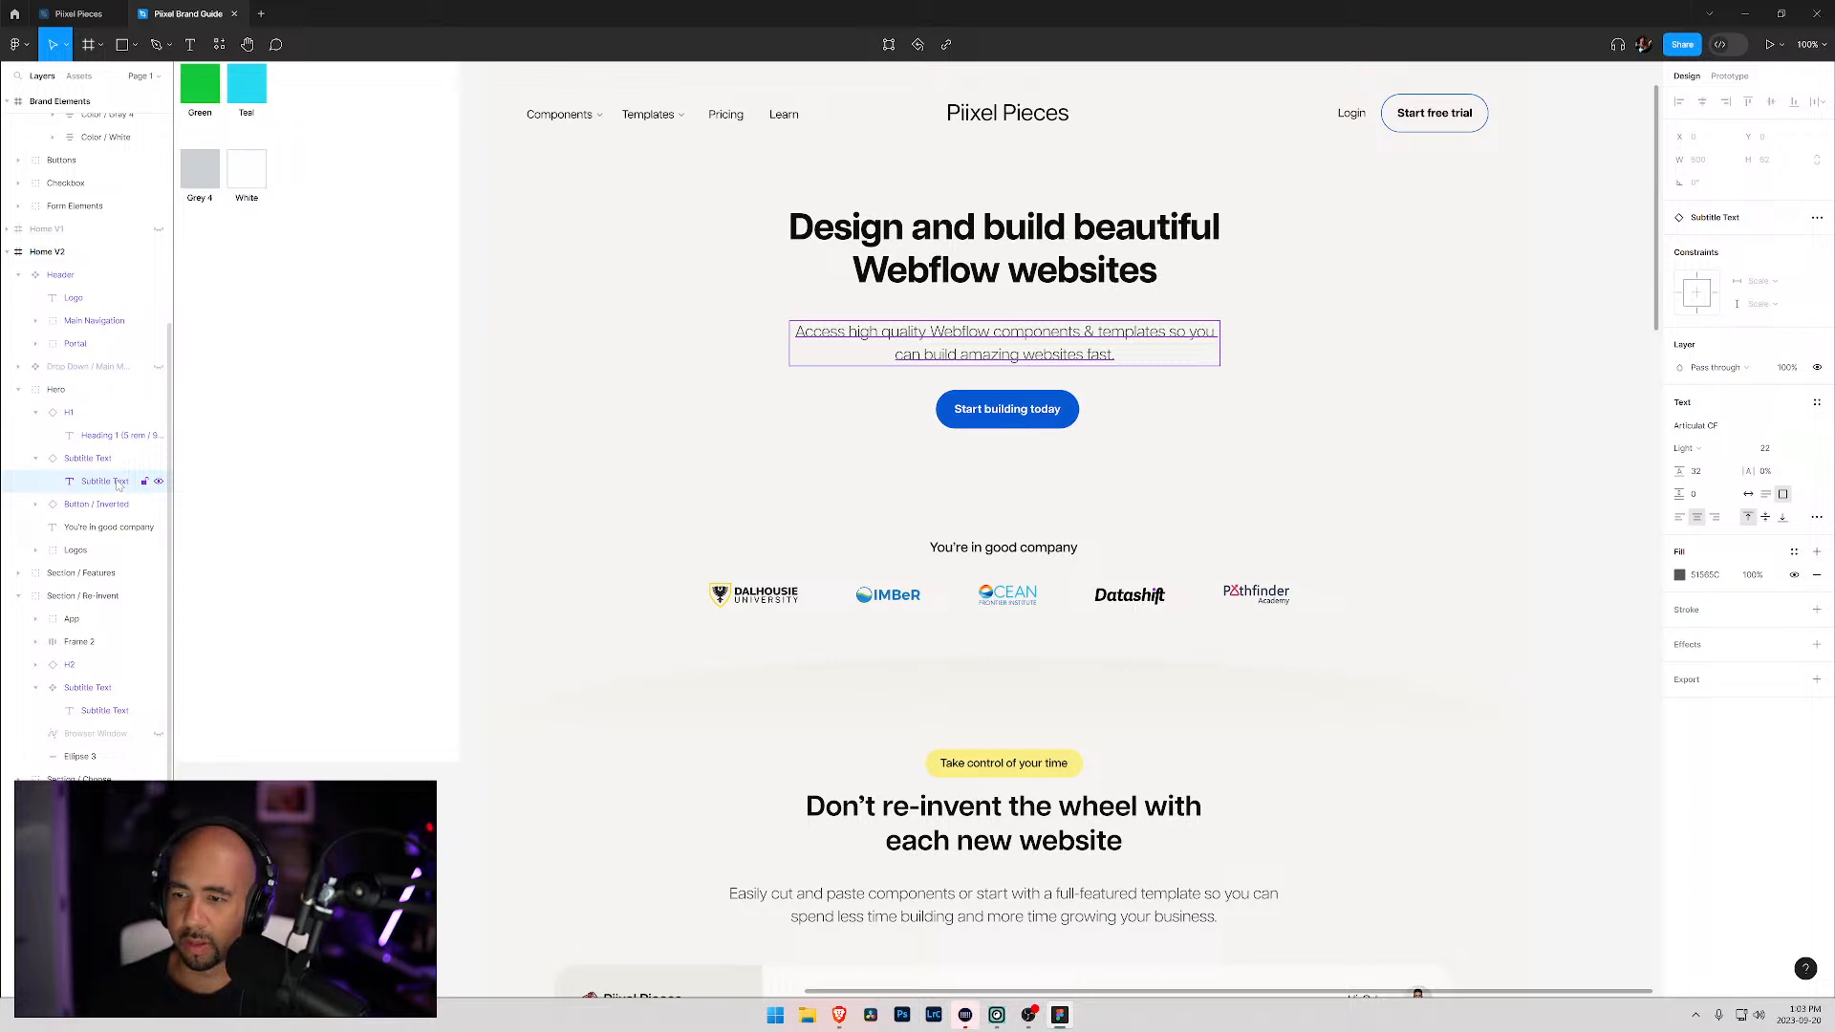
key("alt+Tab")
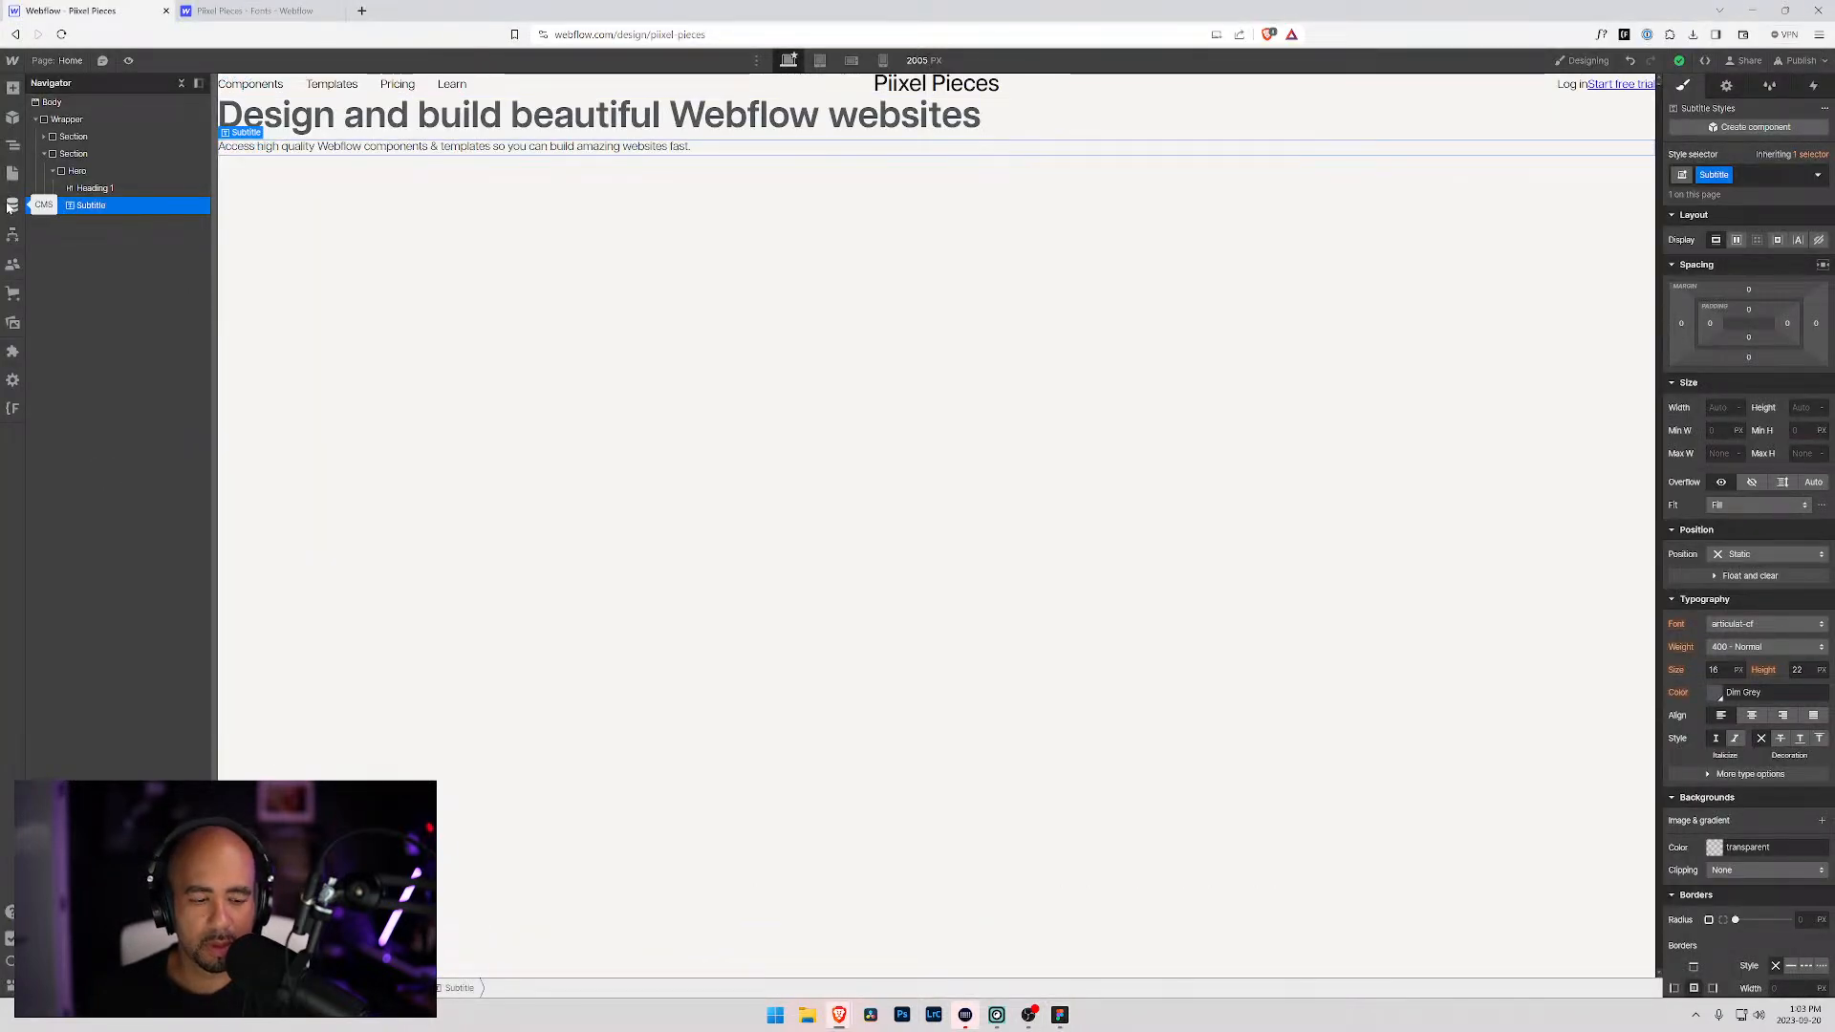
Step: Open Calculator and divide 22 by 16 to convert the subtitle's font size to rem
key("super")
type("calc")
key("Return")
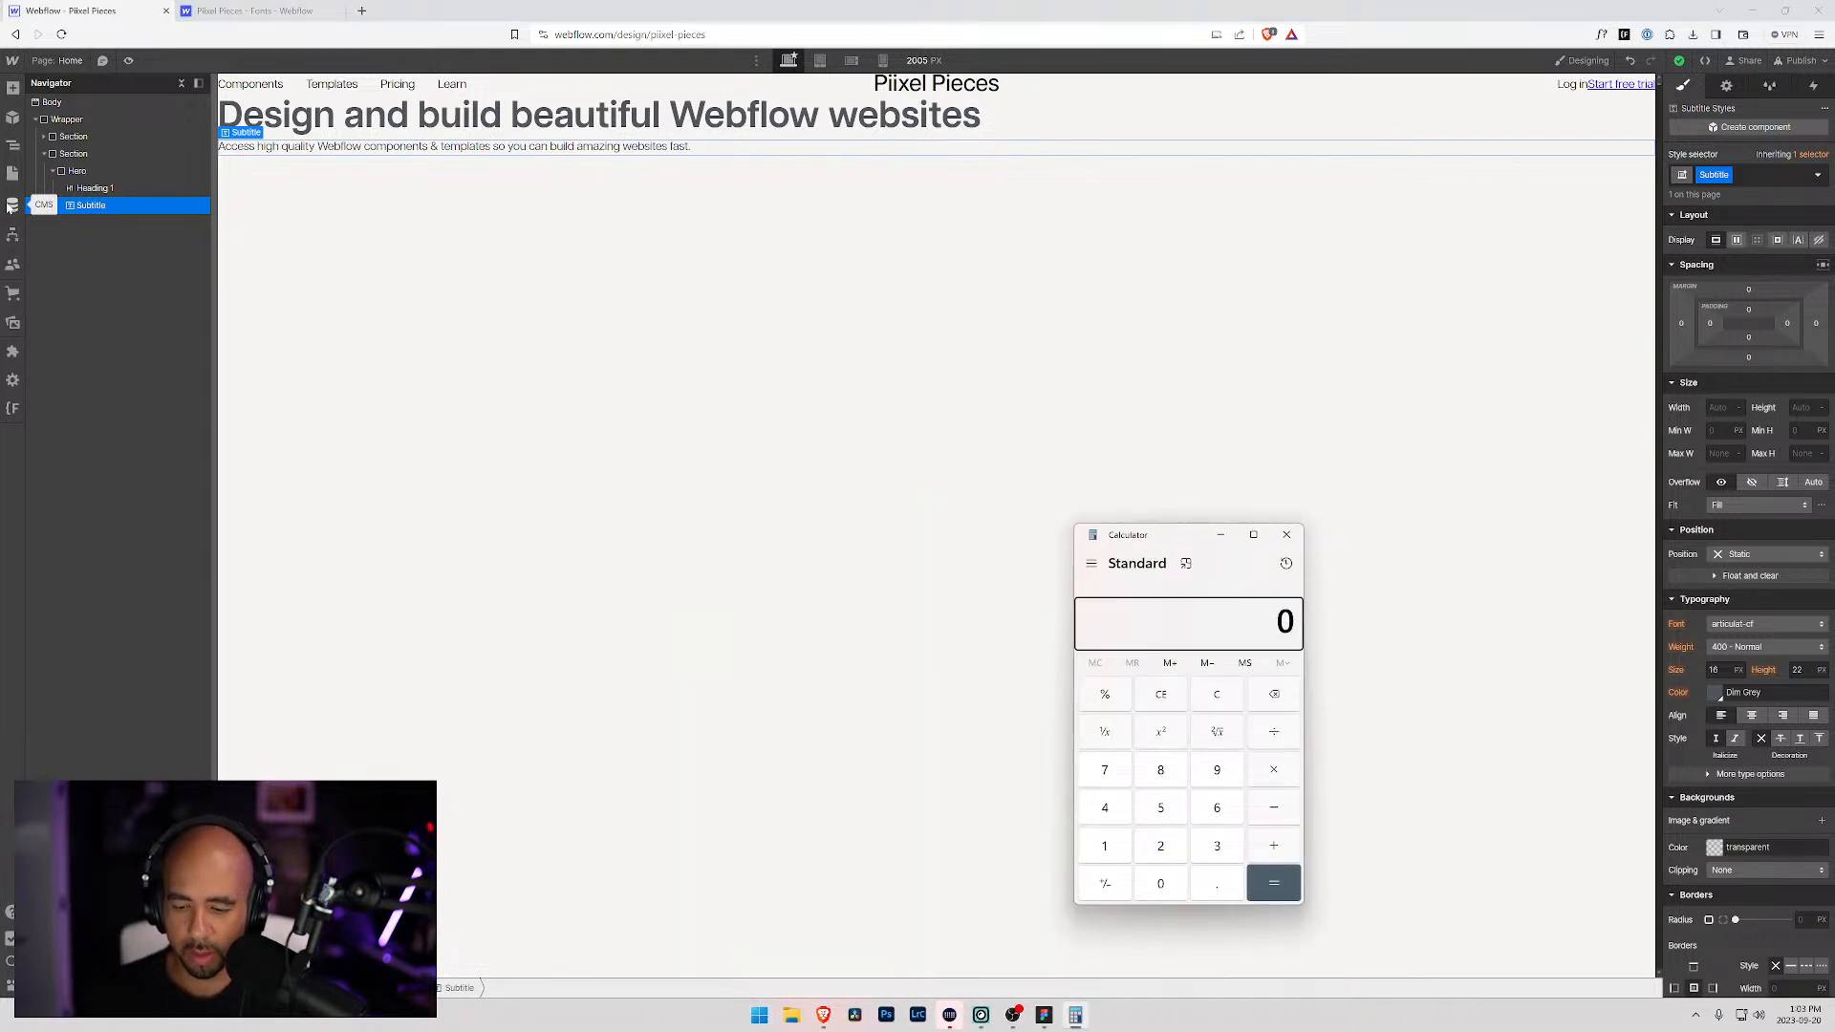
type("22/16")
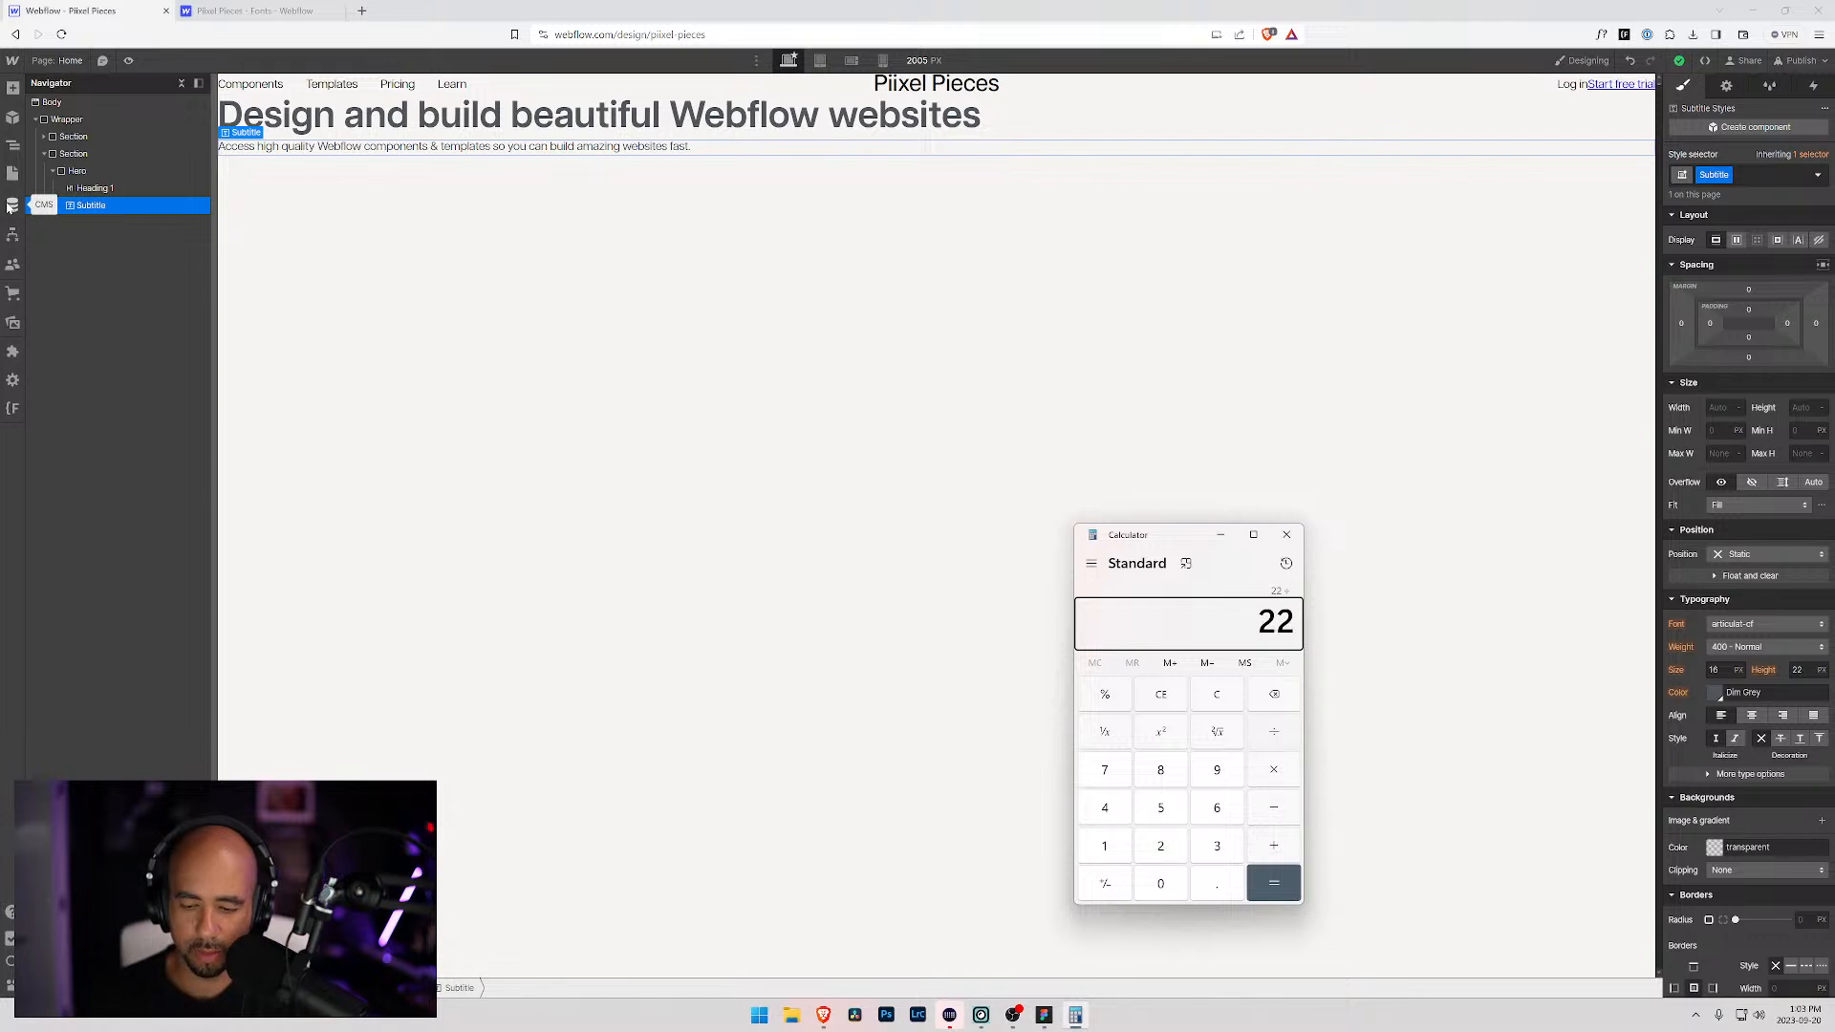
key("Return")
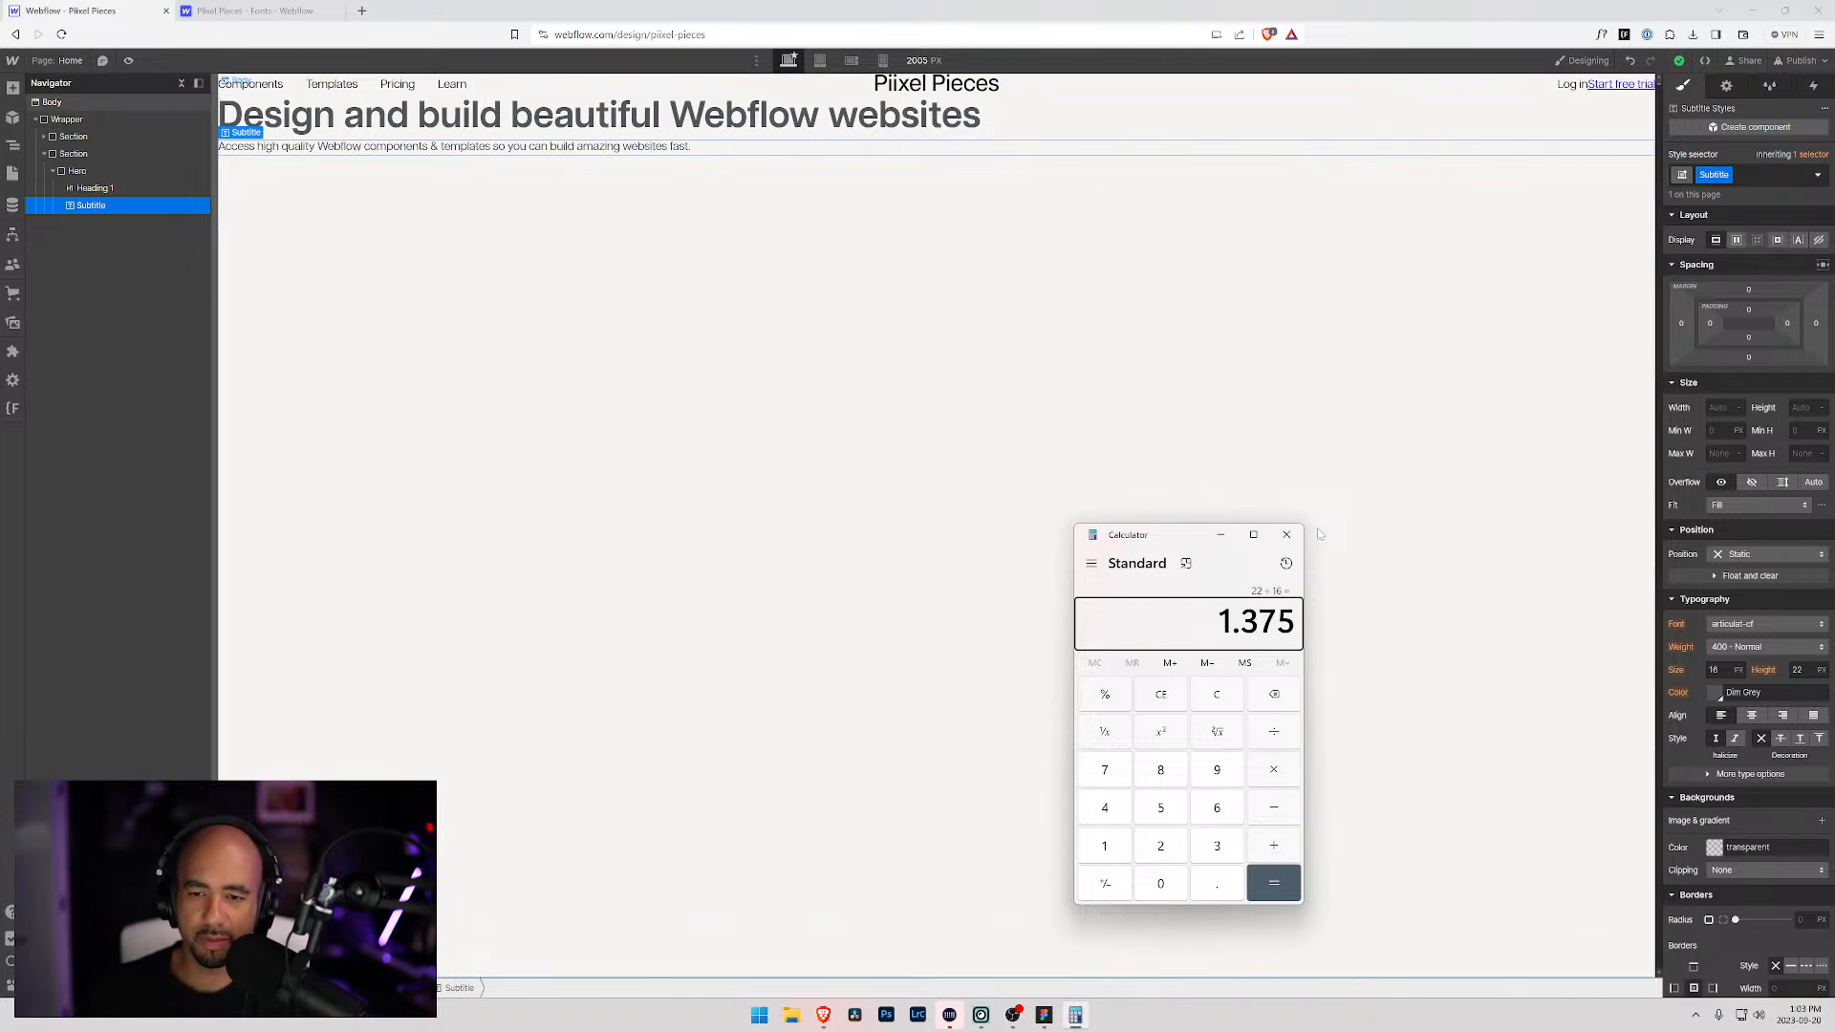
Step: Set the Webflow Subtitle block's font size value to 1.375
left_click(1221, 534)
left_click_drag(1718, 665, 1720, 670)
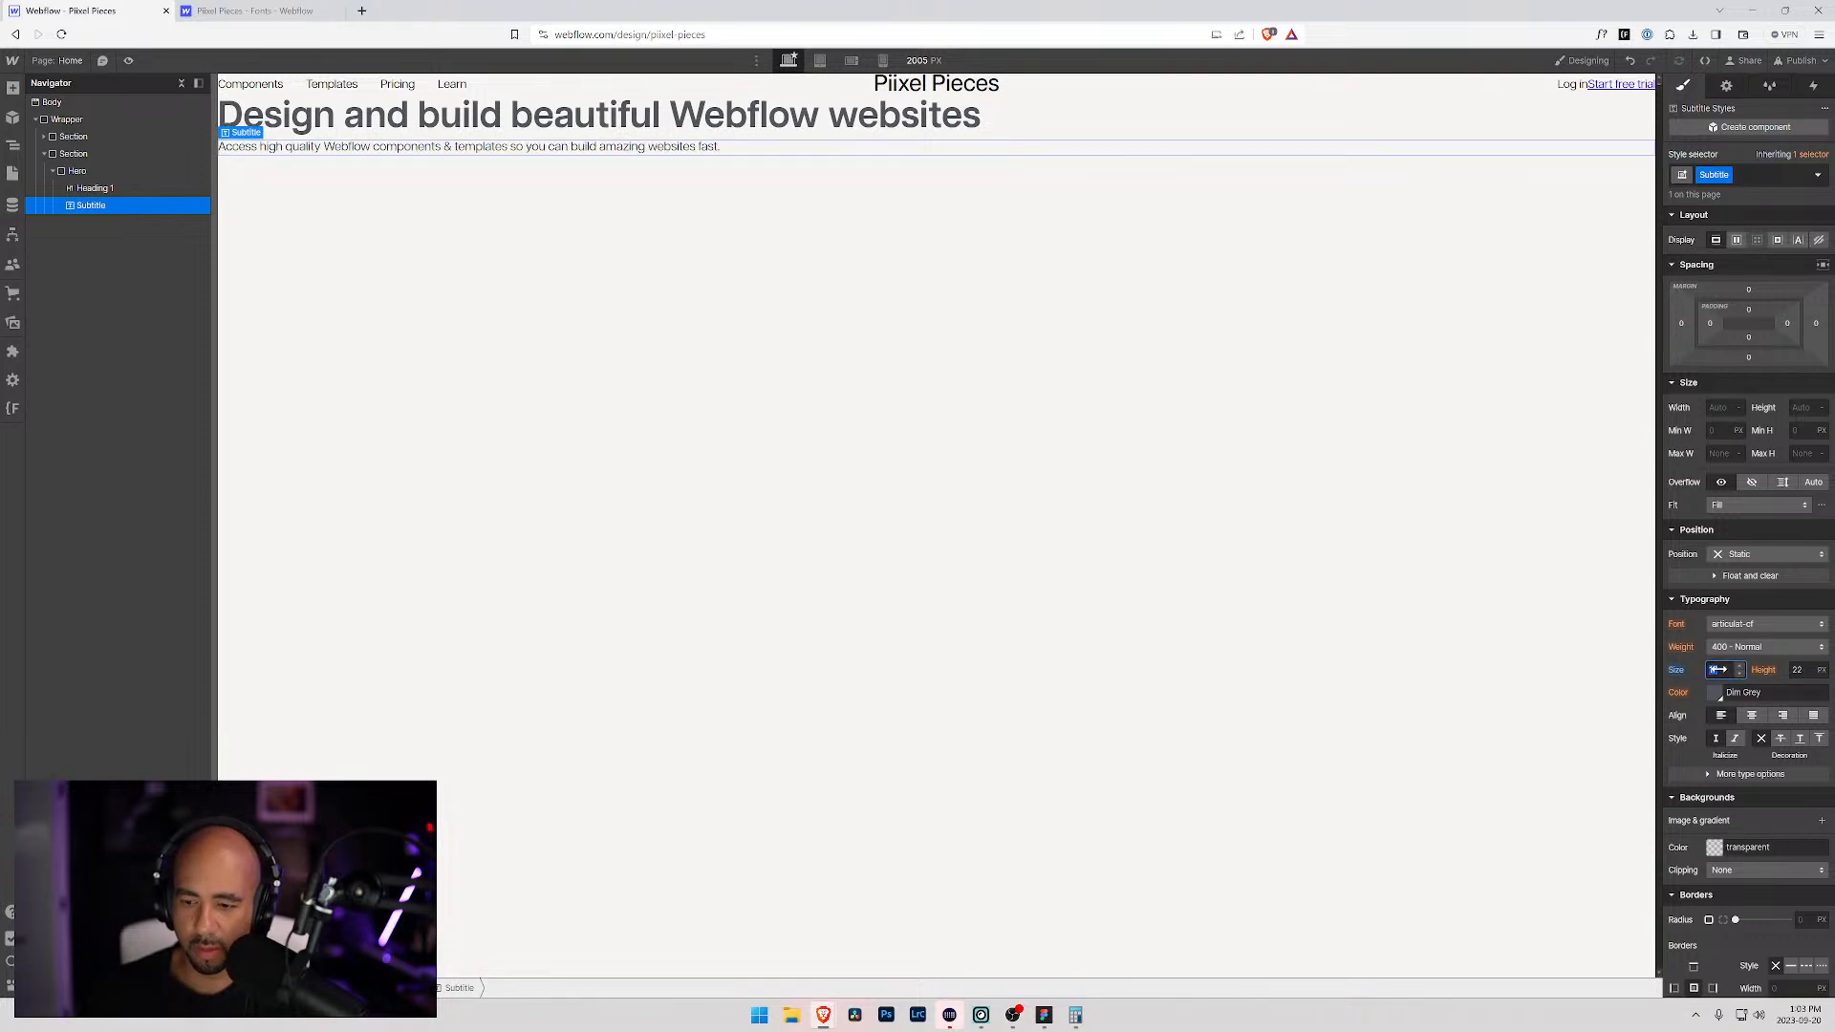
key("Tab")
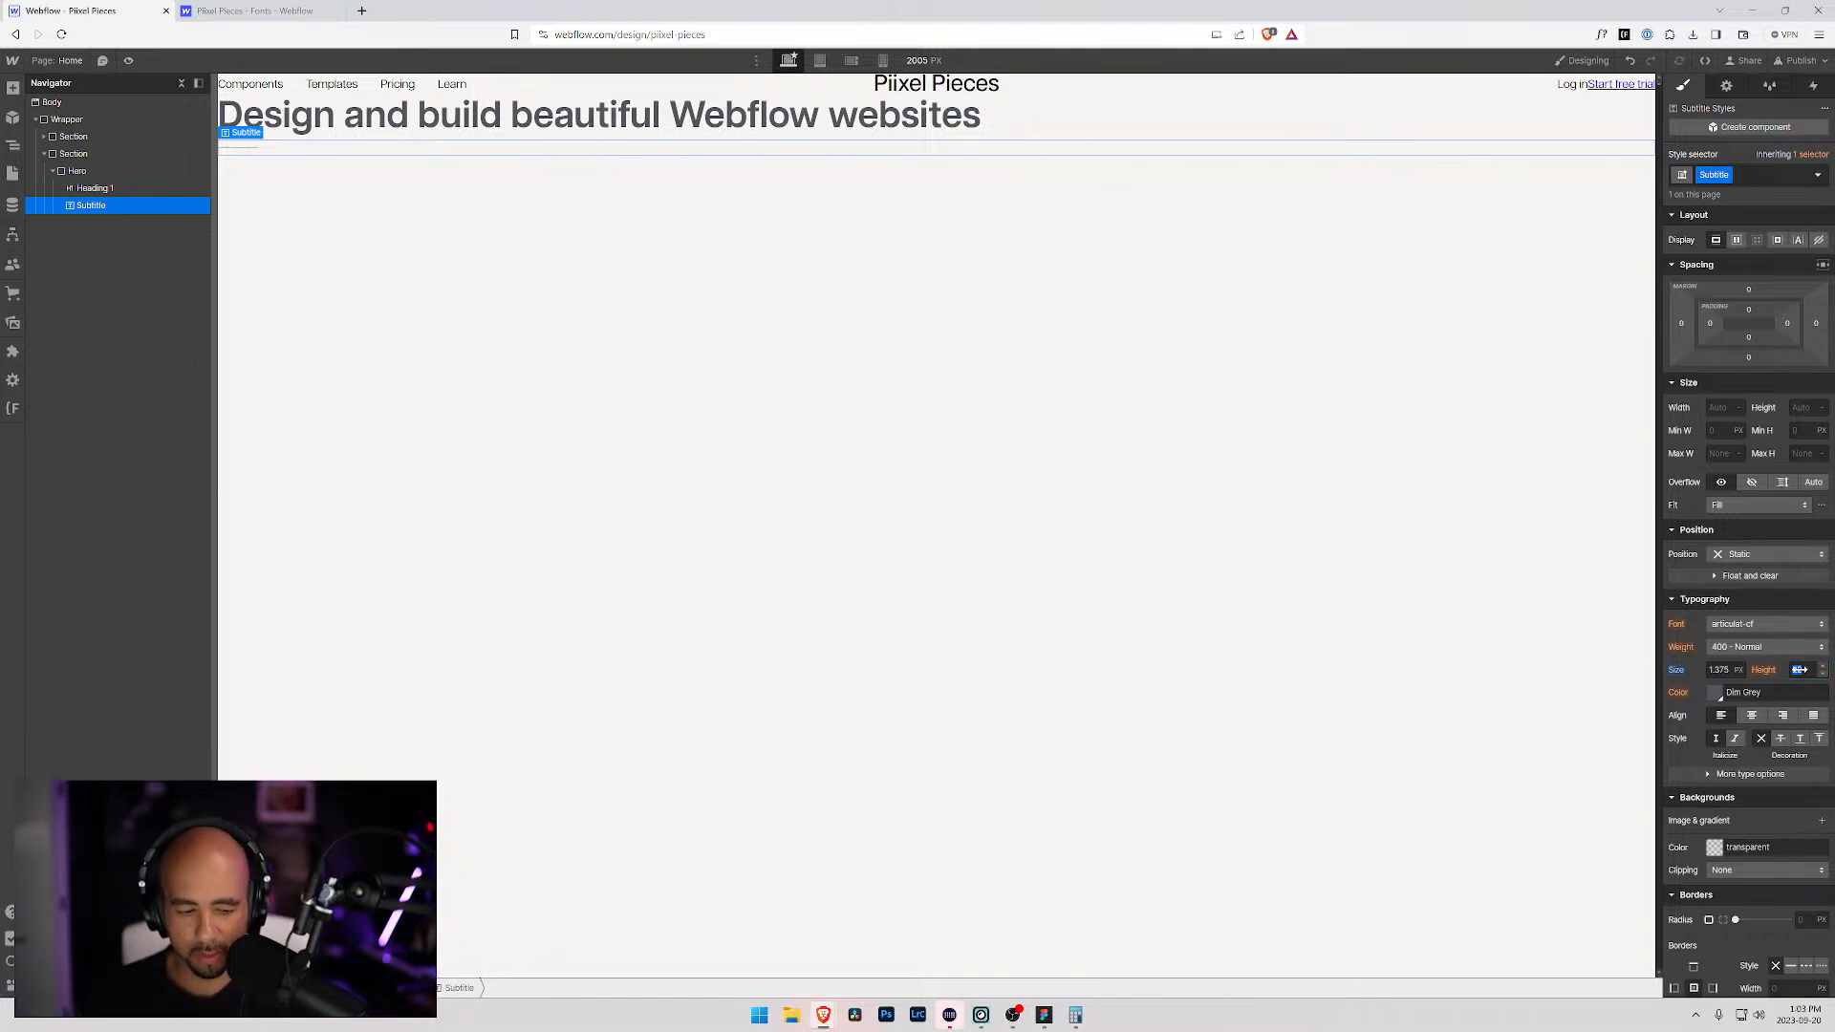
Step: Return to Figma and check the line height of the hero subtitle text
key("alt+Tab")
key("alt+Tab")
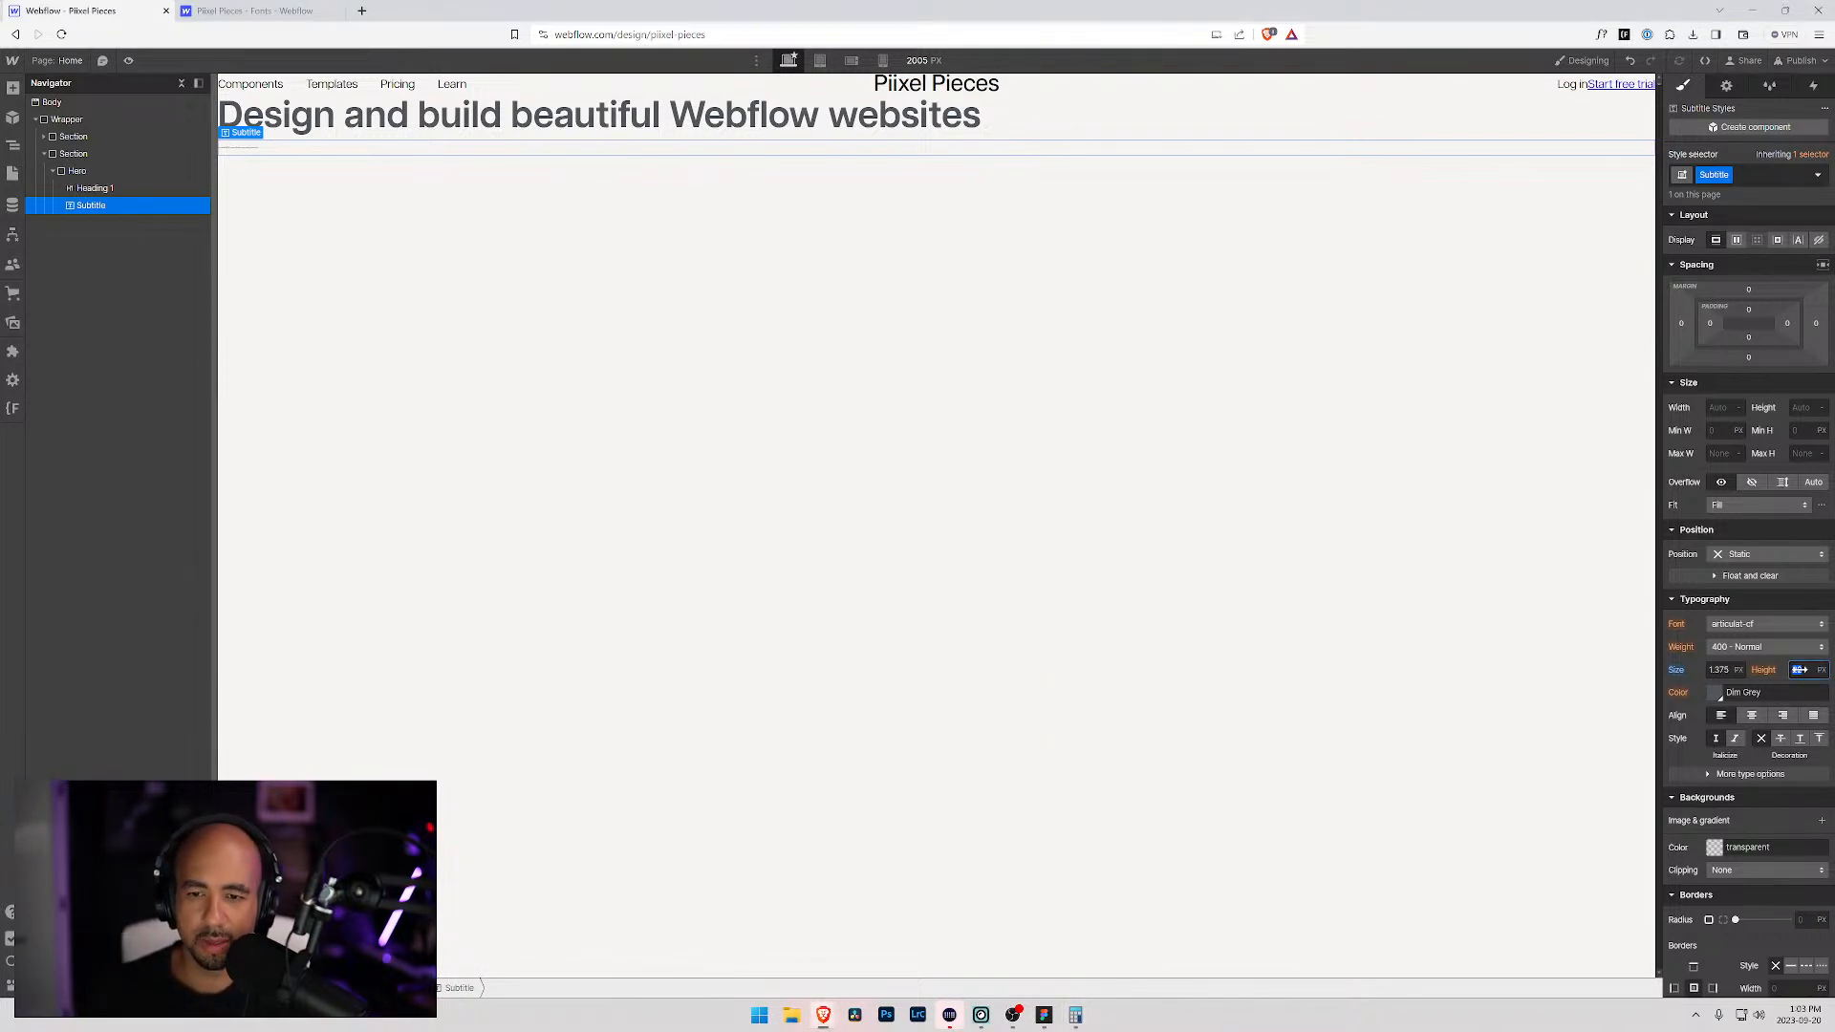
key("alt+Tab")
key("alt+Tab")
left_click(727, 462)
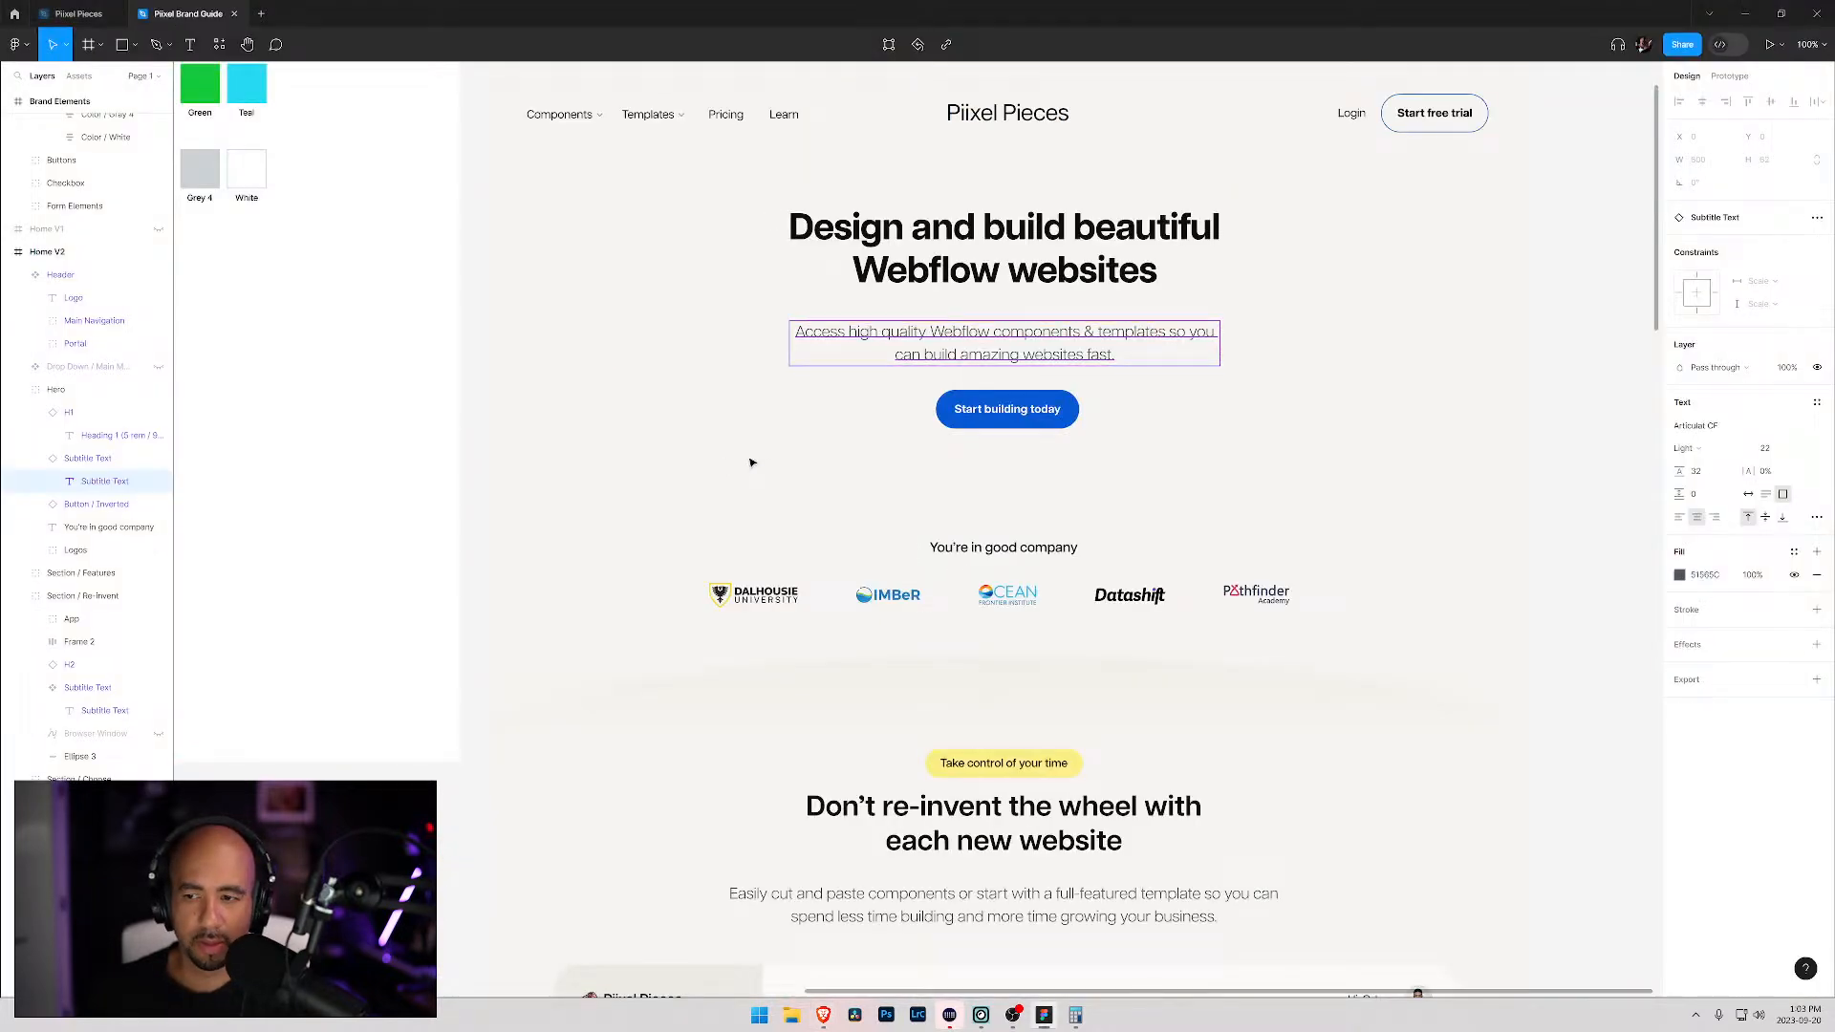
key("alt")
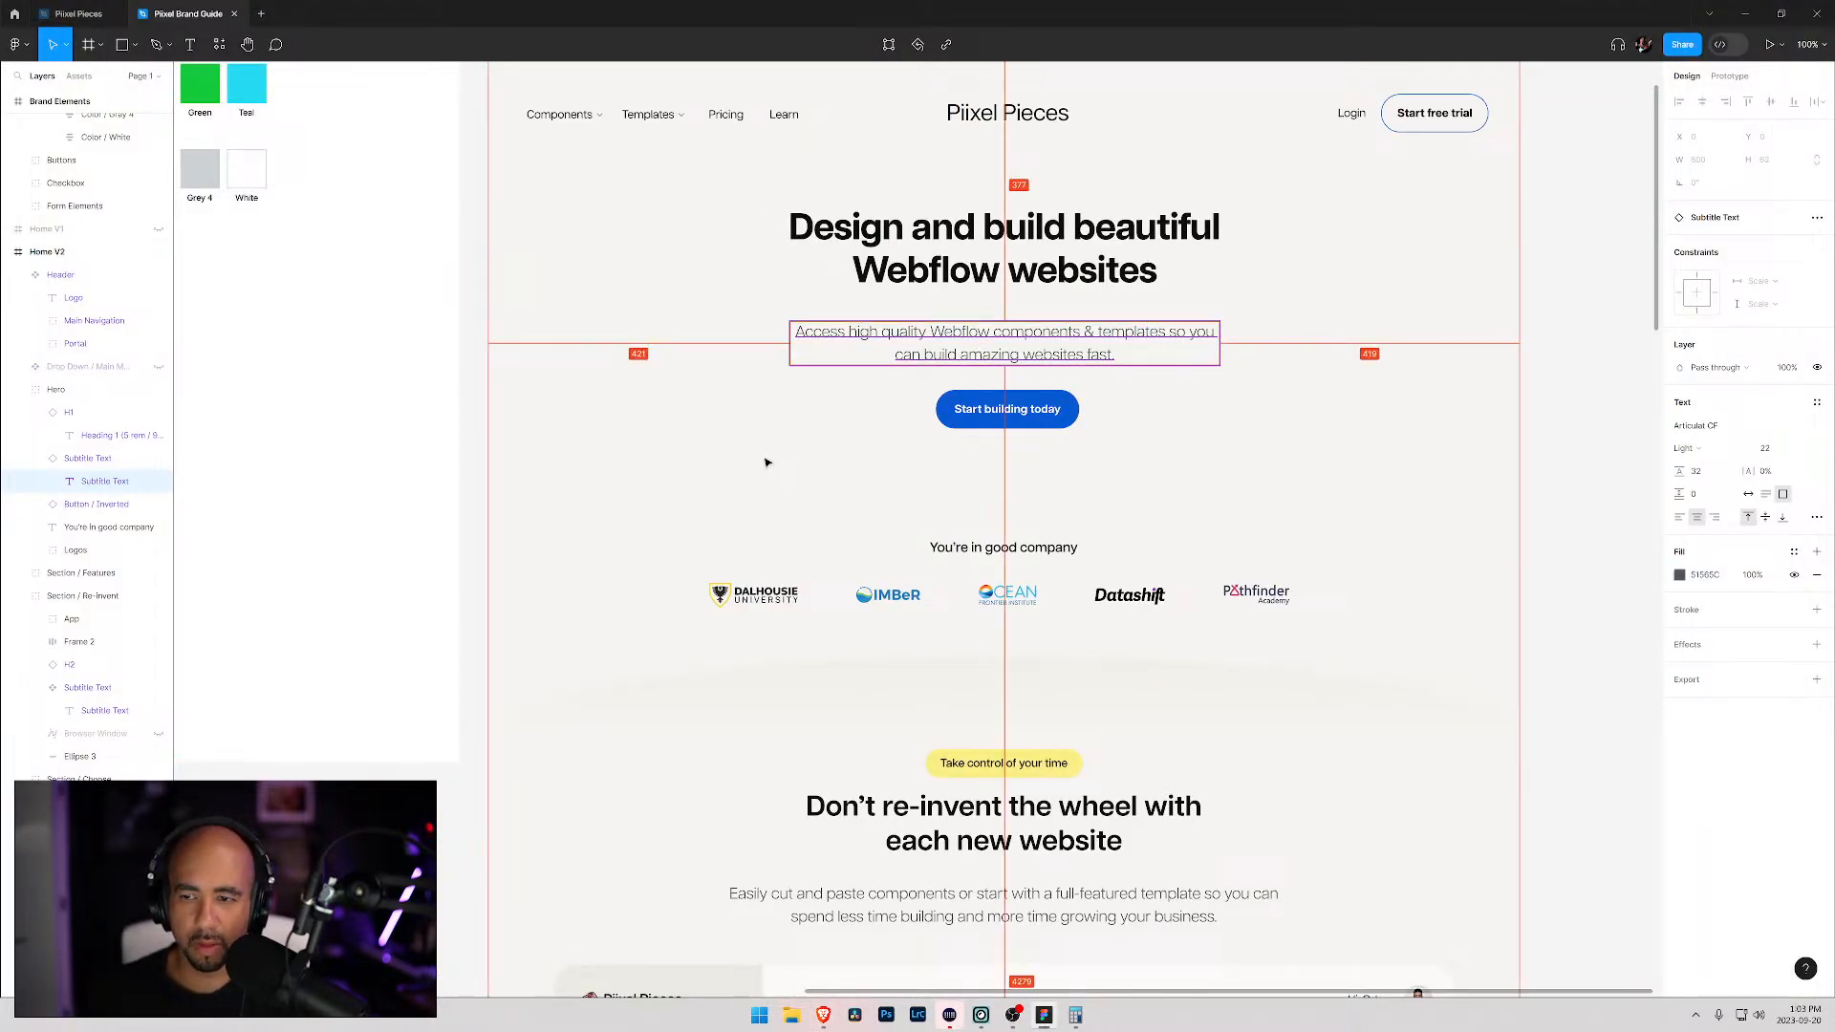
Step: Switch to Calculator and divide 32 by 16 to convert the subtitle's line height to rem
key("alt+Tab")
key("alt+Tab")
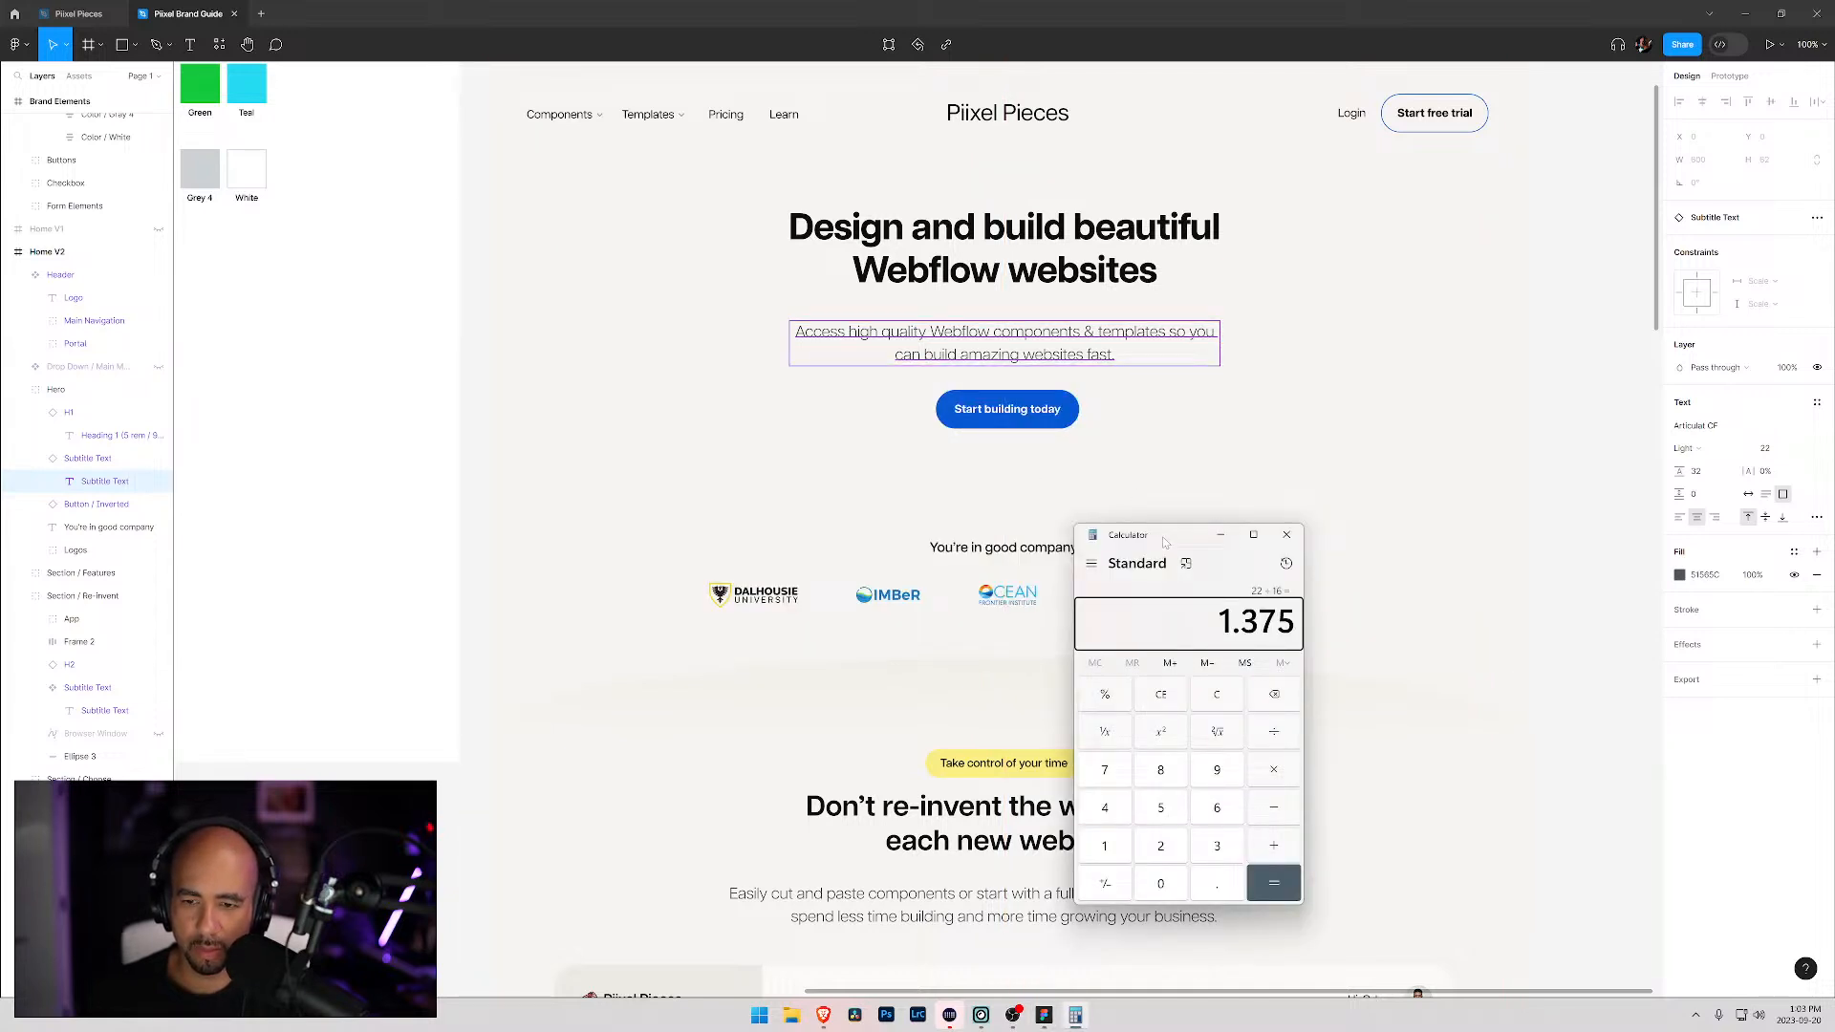
type("32/163")
key("BackSpace")
key("Return")
Step: Return to Webflow and set the Subtitle block's line height to 2 rem
key("alt+Tab")
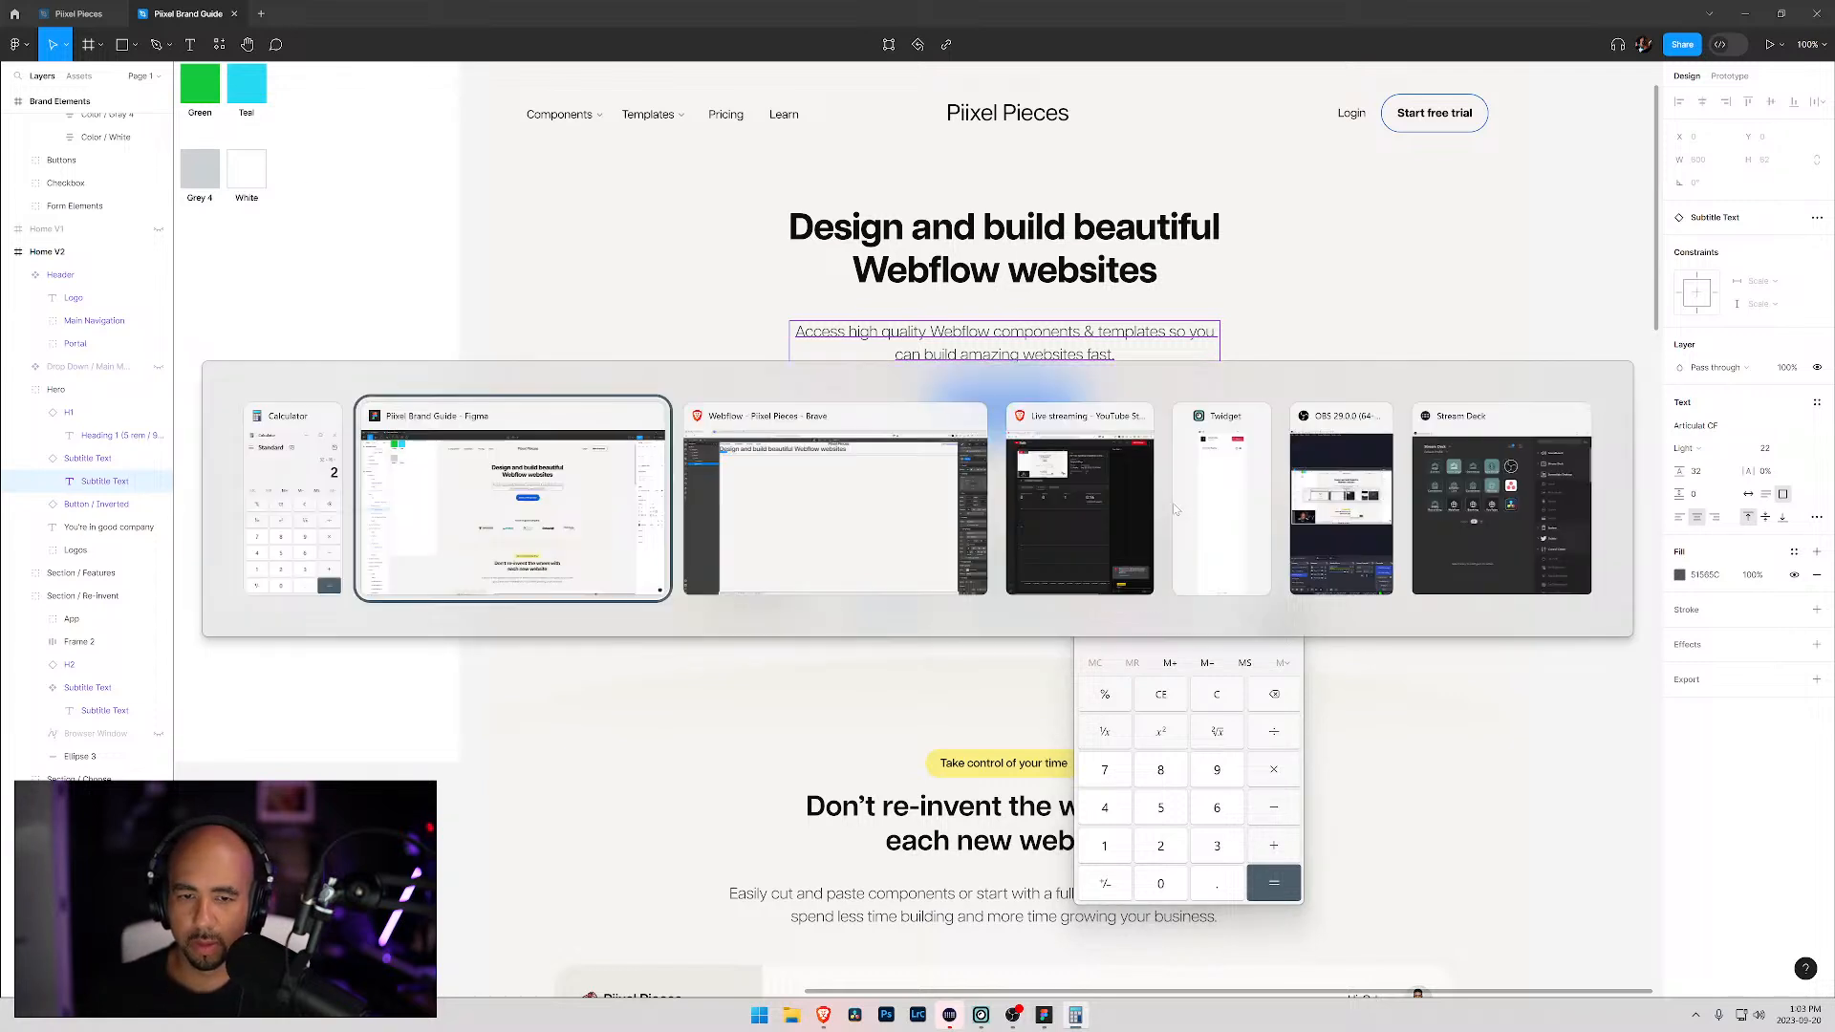
key("alt+Tab")
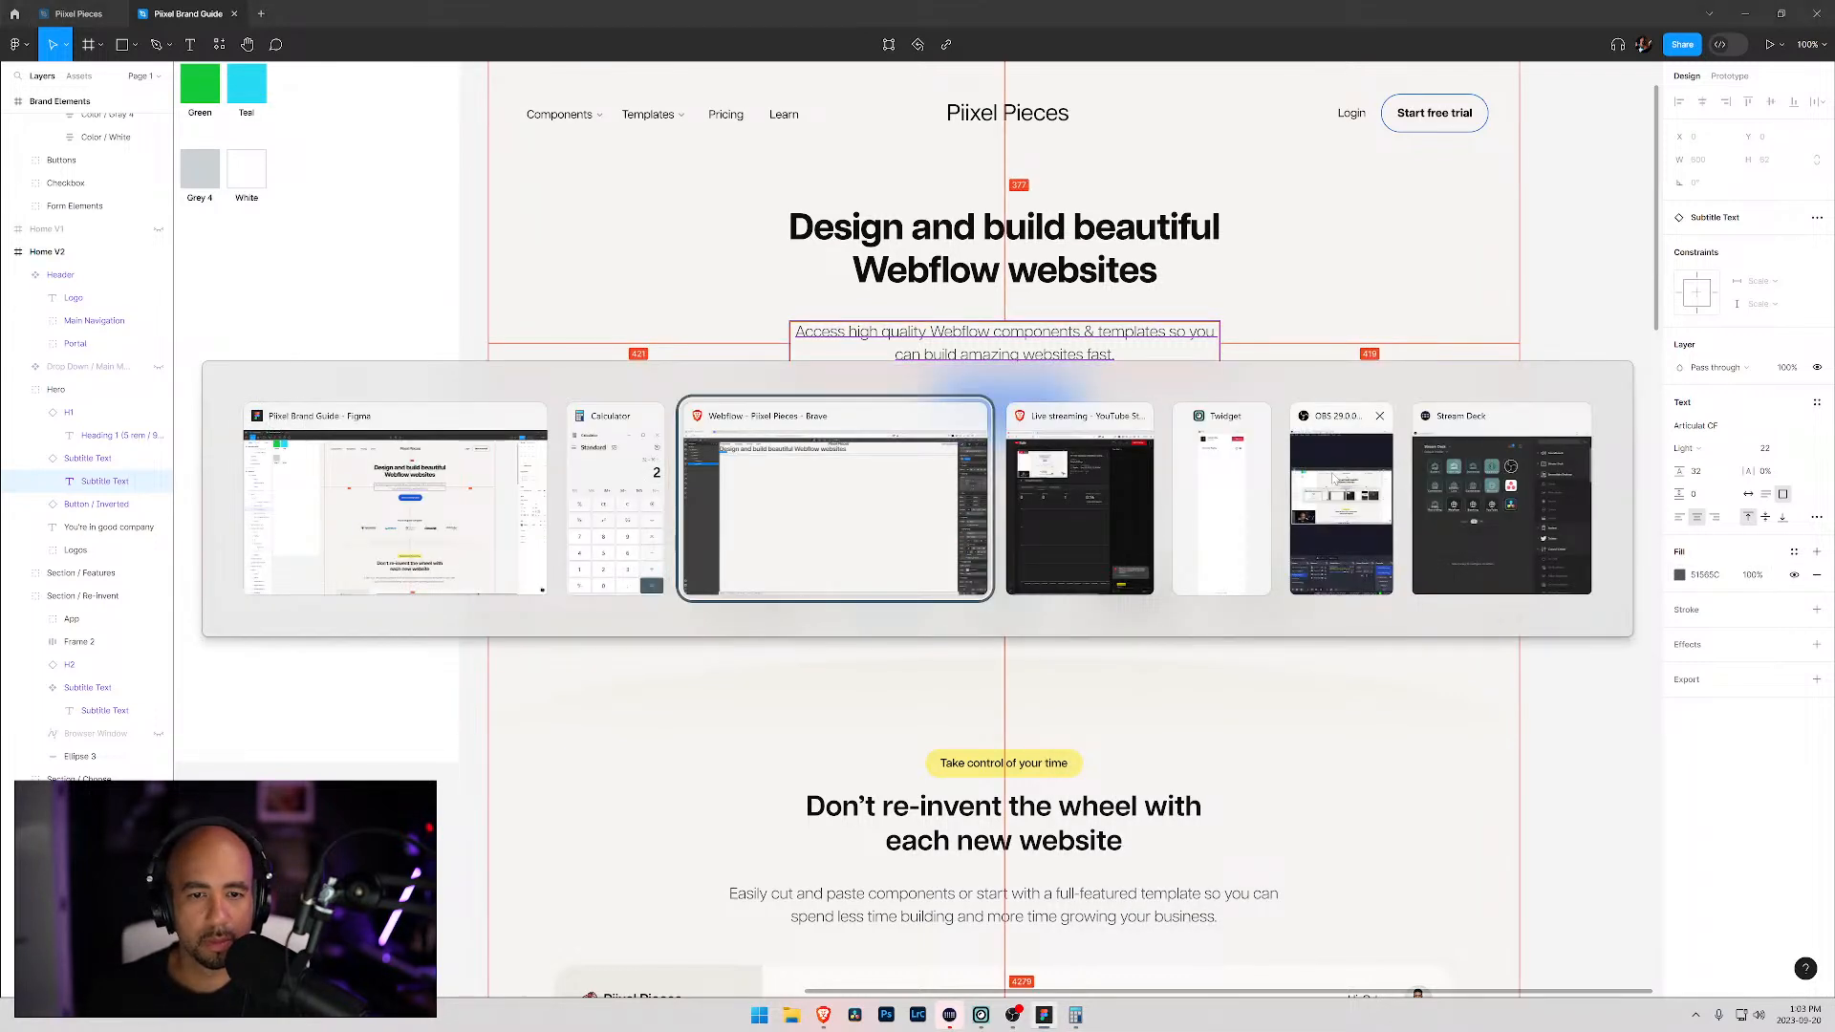
type("2rem")
key("Return")
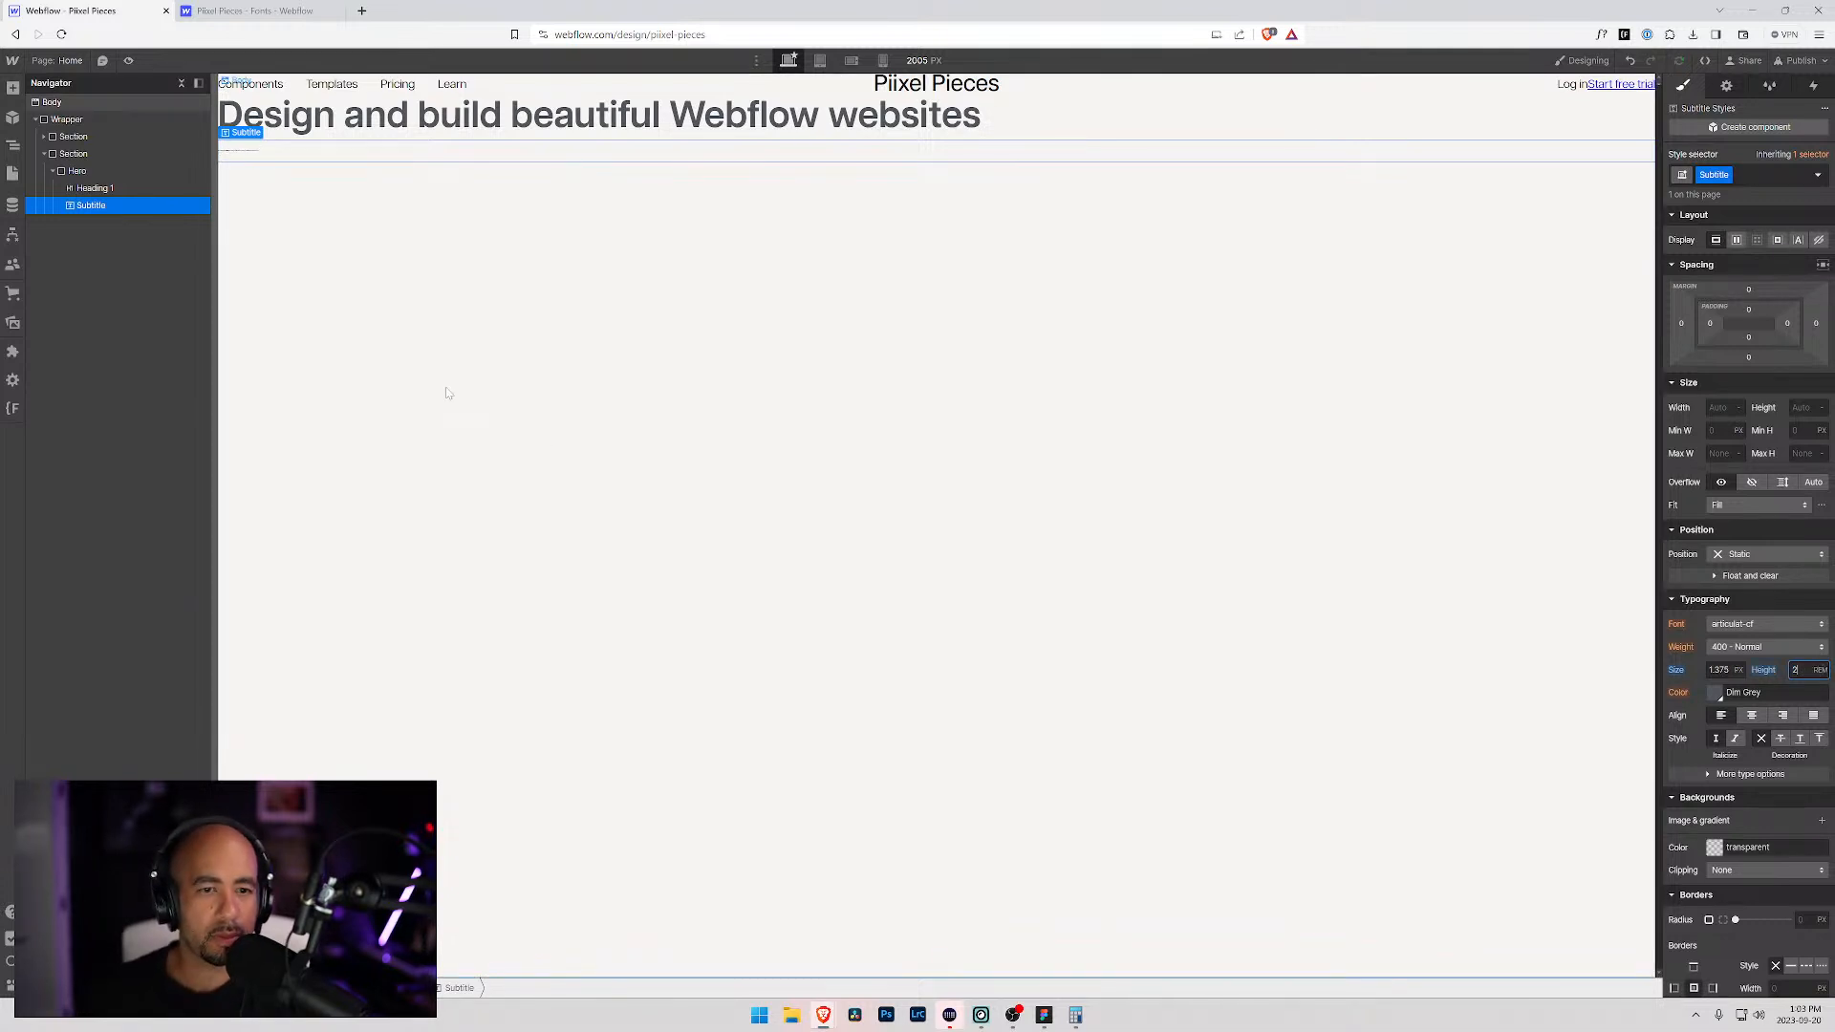
Step: Change the unit of the Subtitle block's 1.375 font size to rem
left_click(1721, 669)
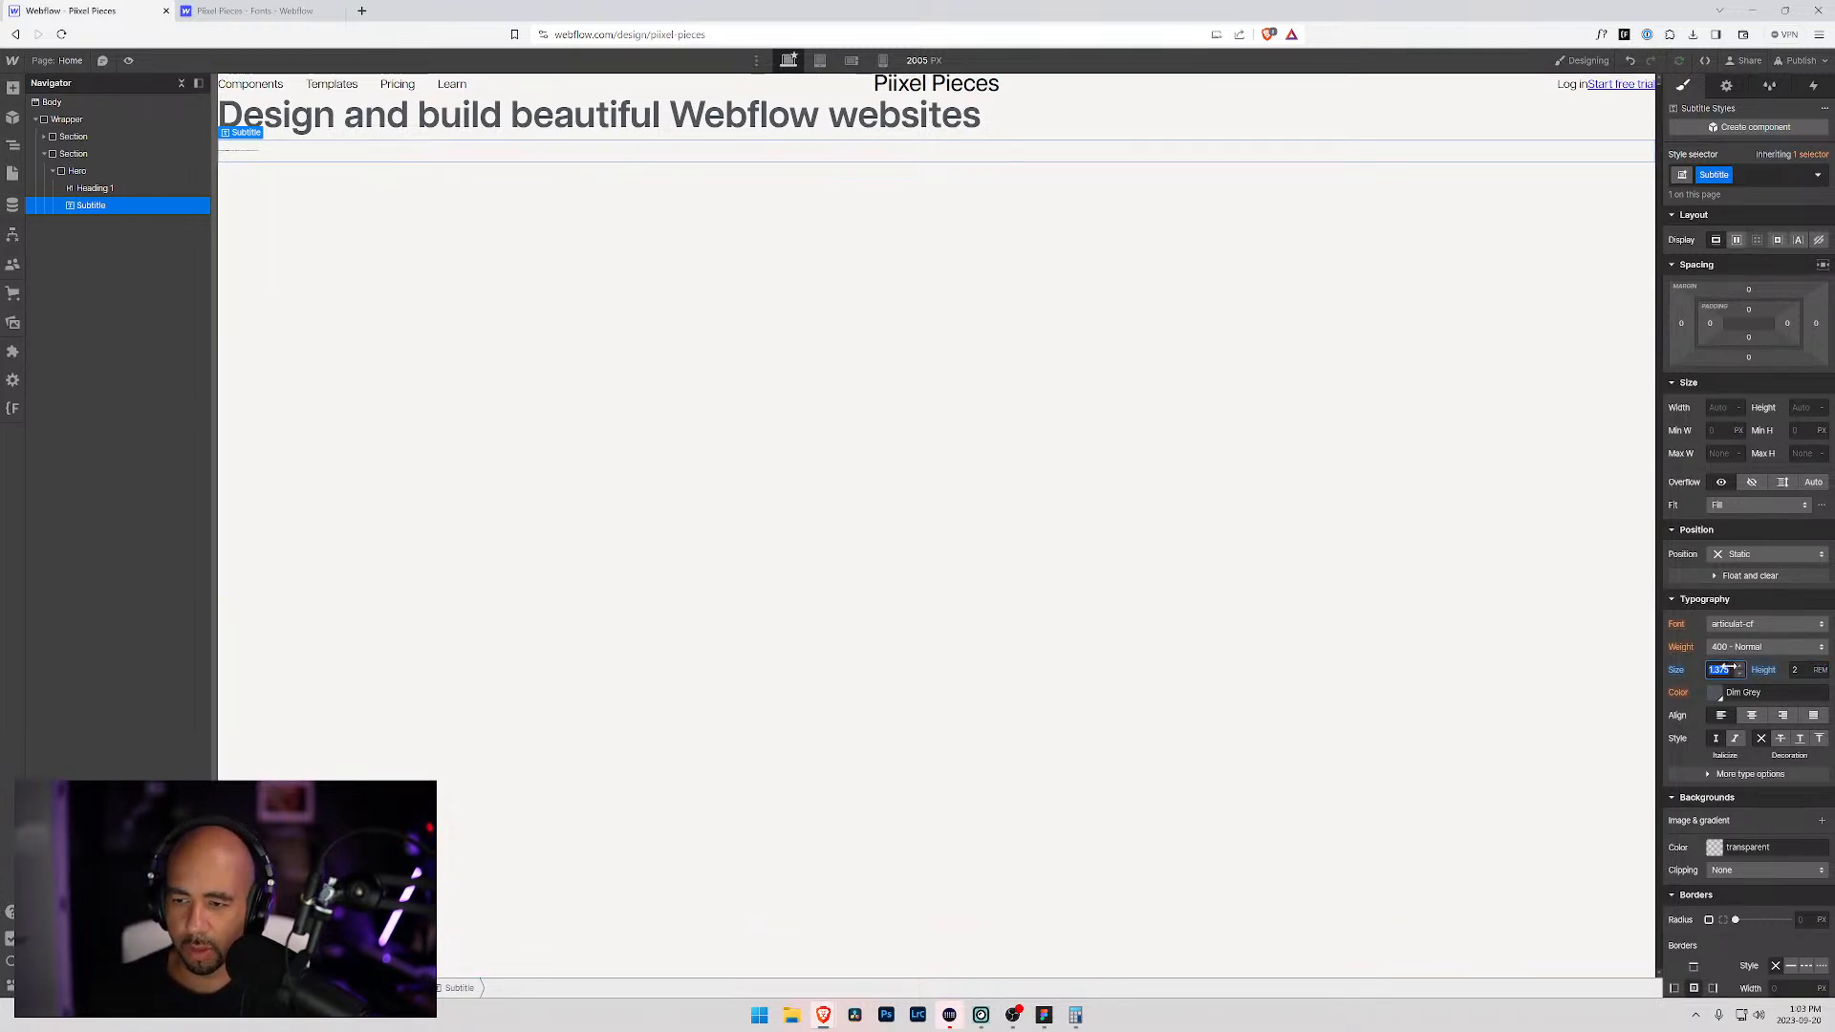
key("Right")
type("rem")
key("Return")
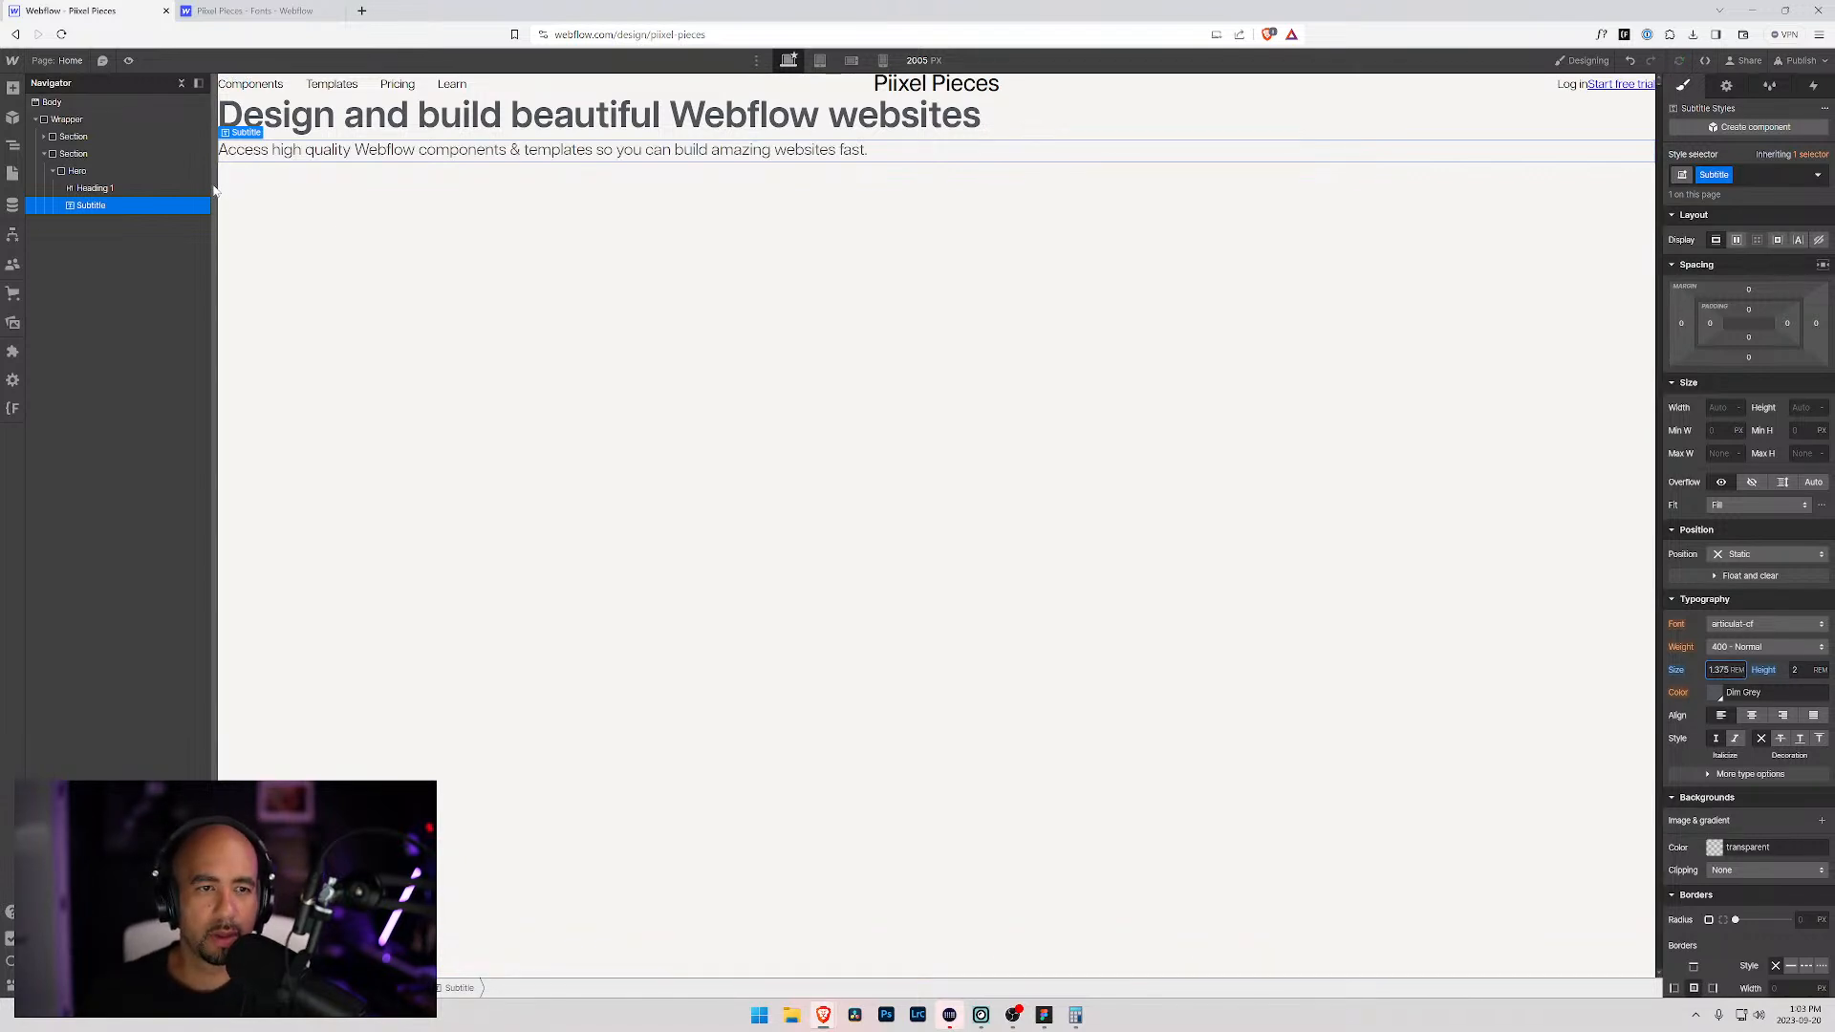
Step: Add a div block inside the Section that holds the Hero, directly below the Hero
left_click(77, 173)
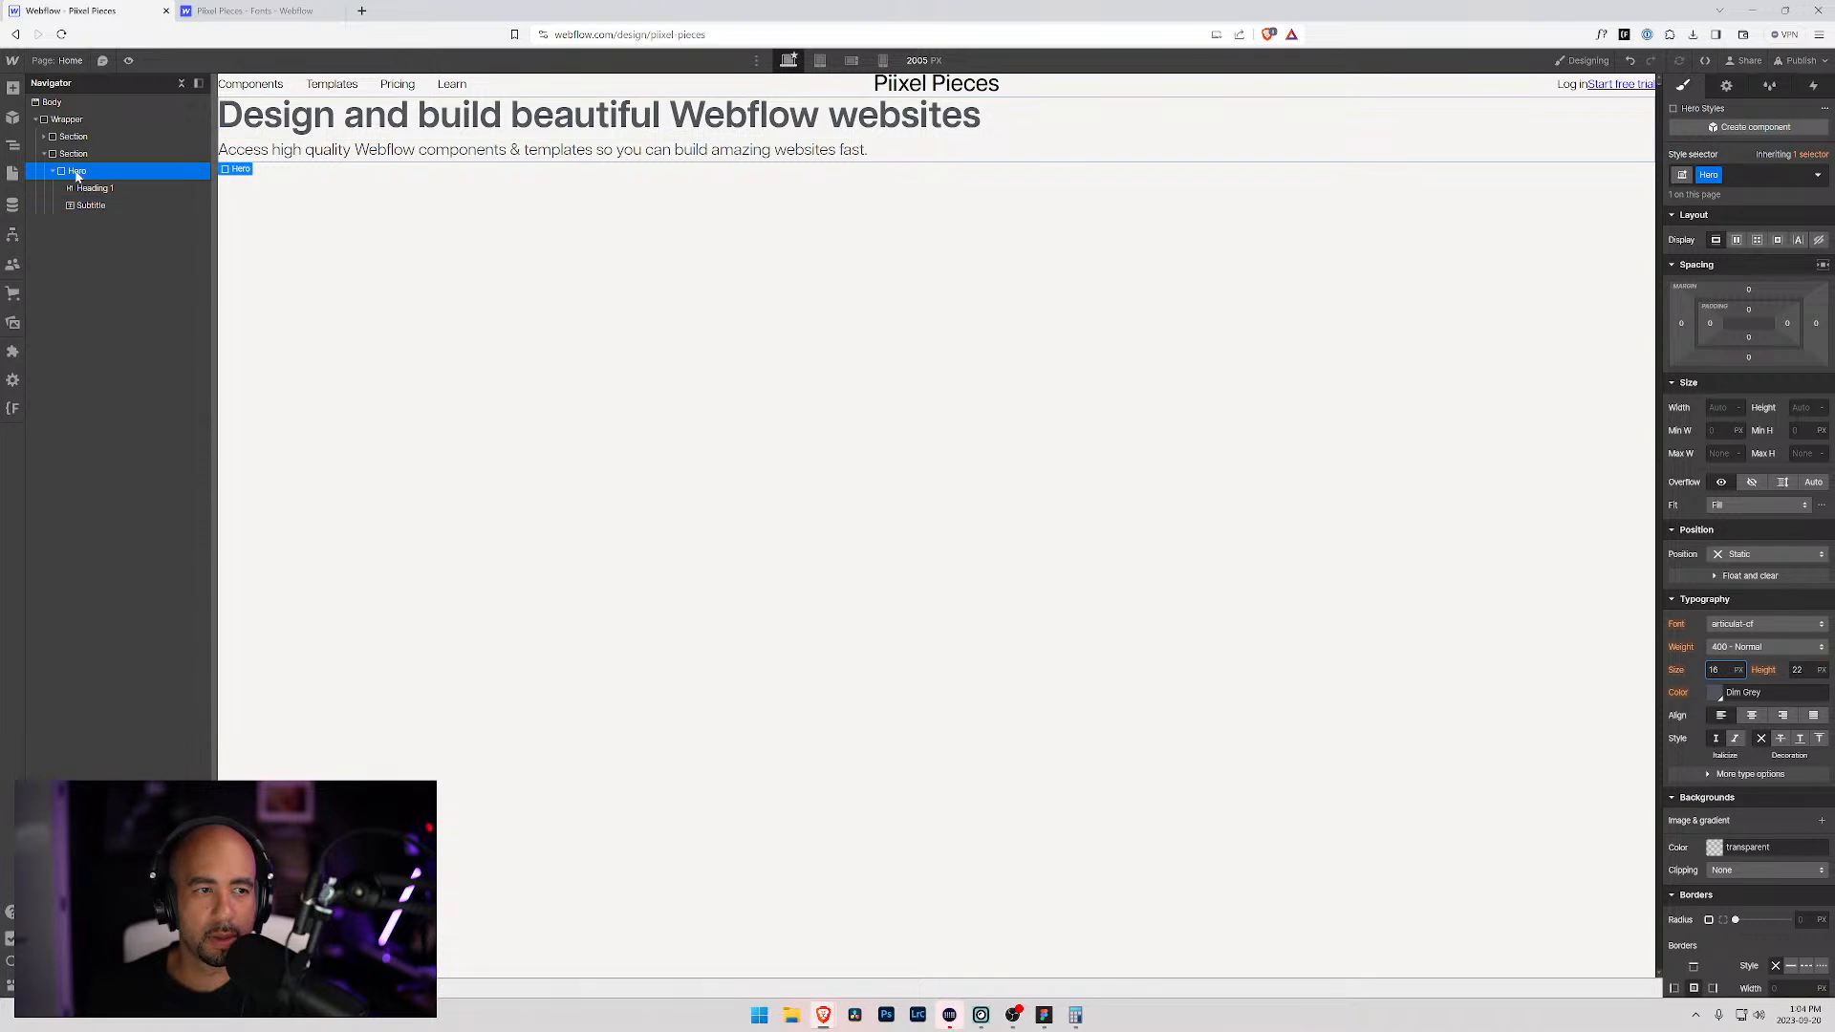
left_click(74, 155)
key("ctrl+e")
type("div")
key("Return")
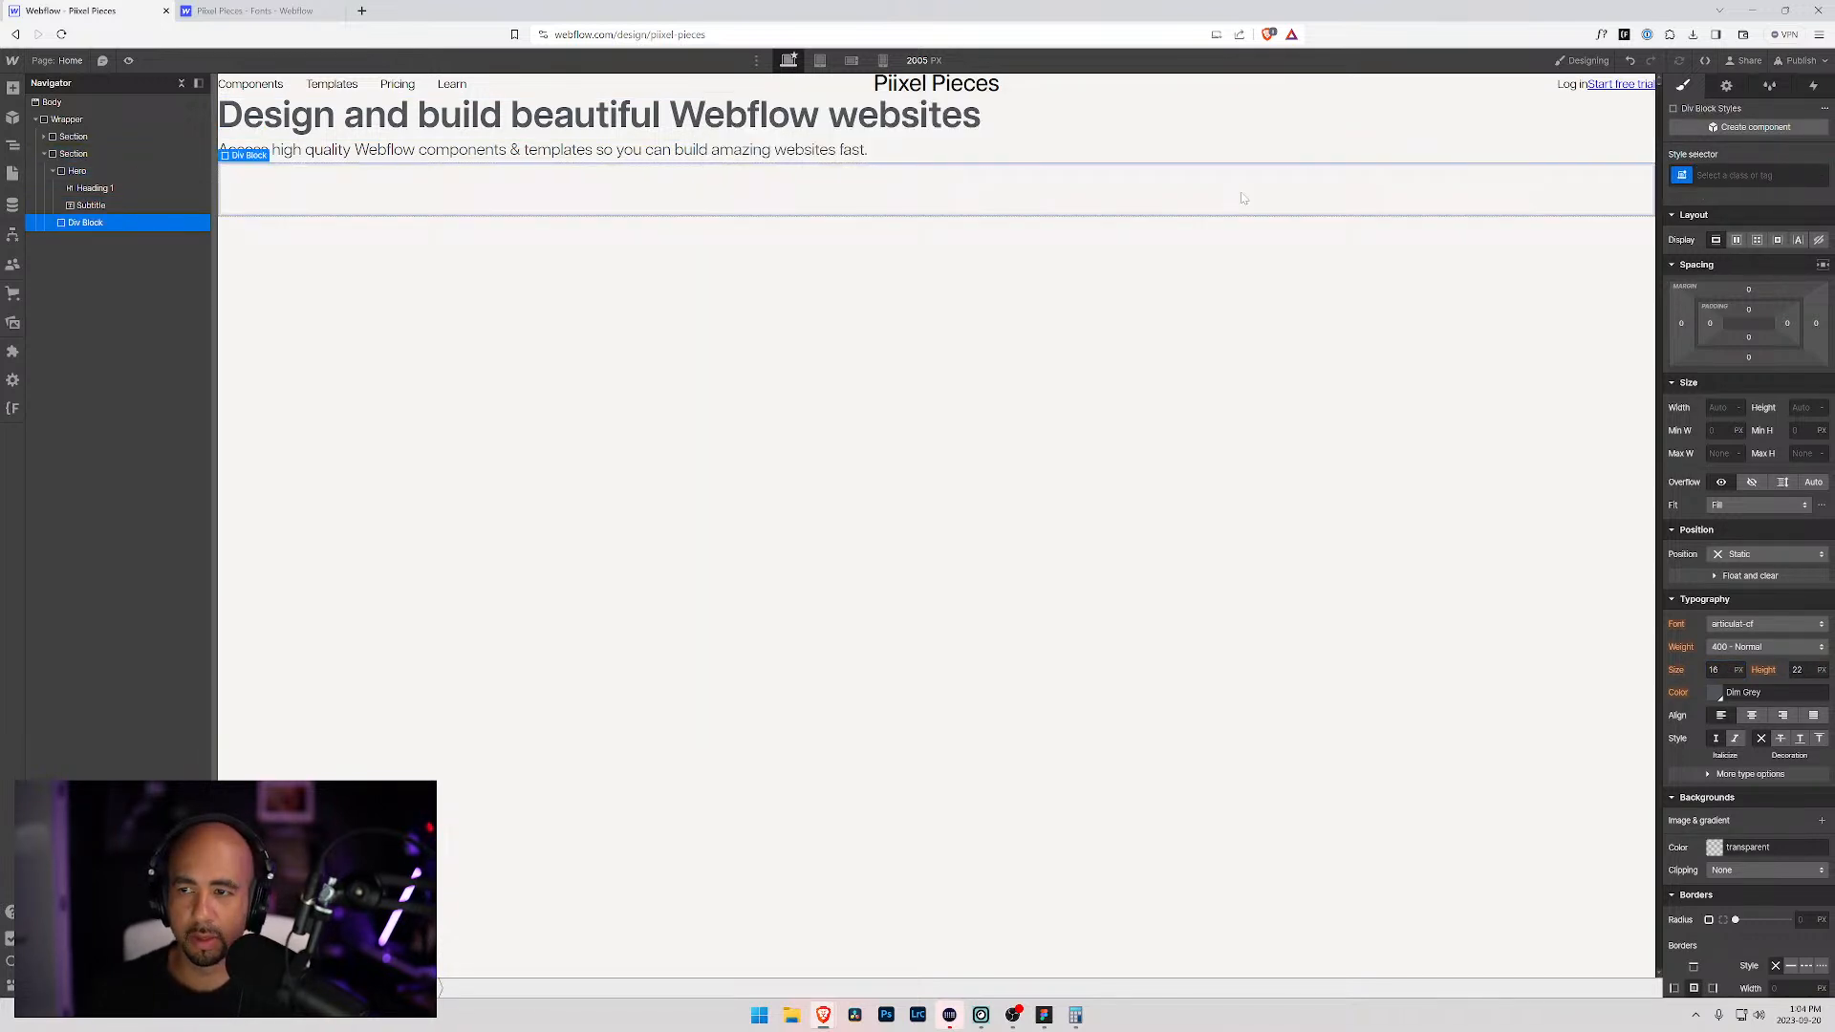
key("ctrl+Return")
type("cont")
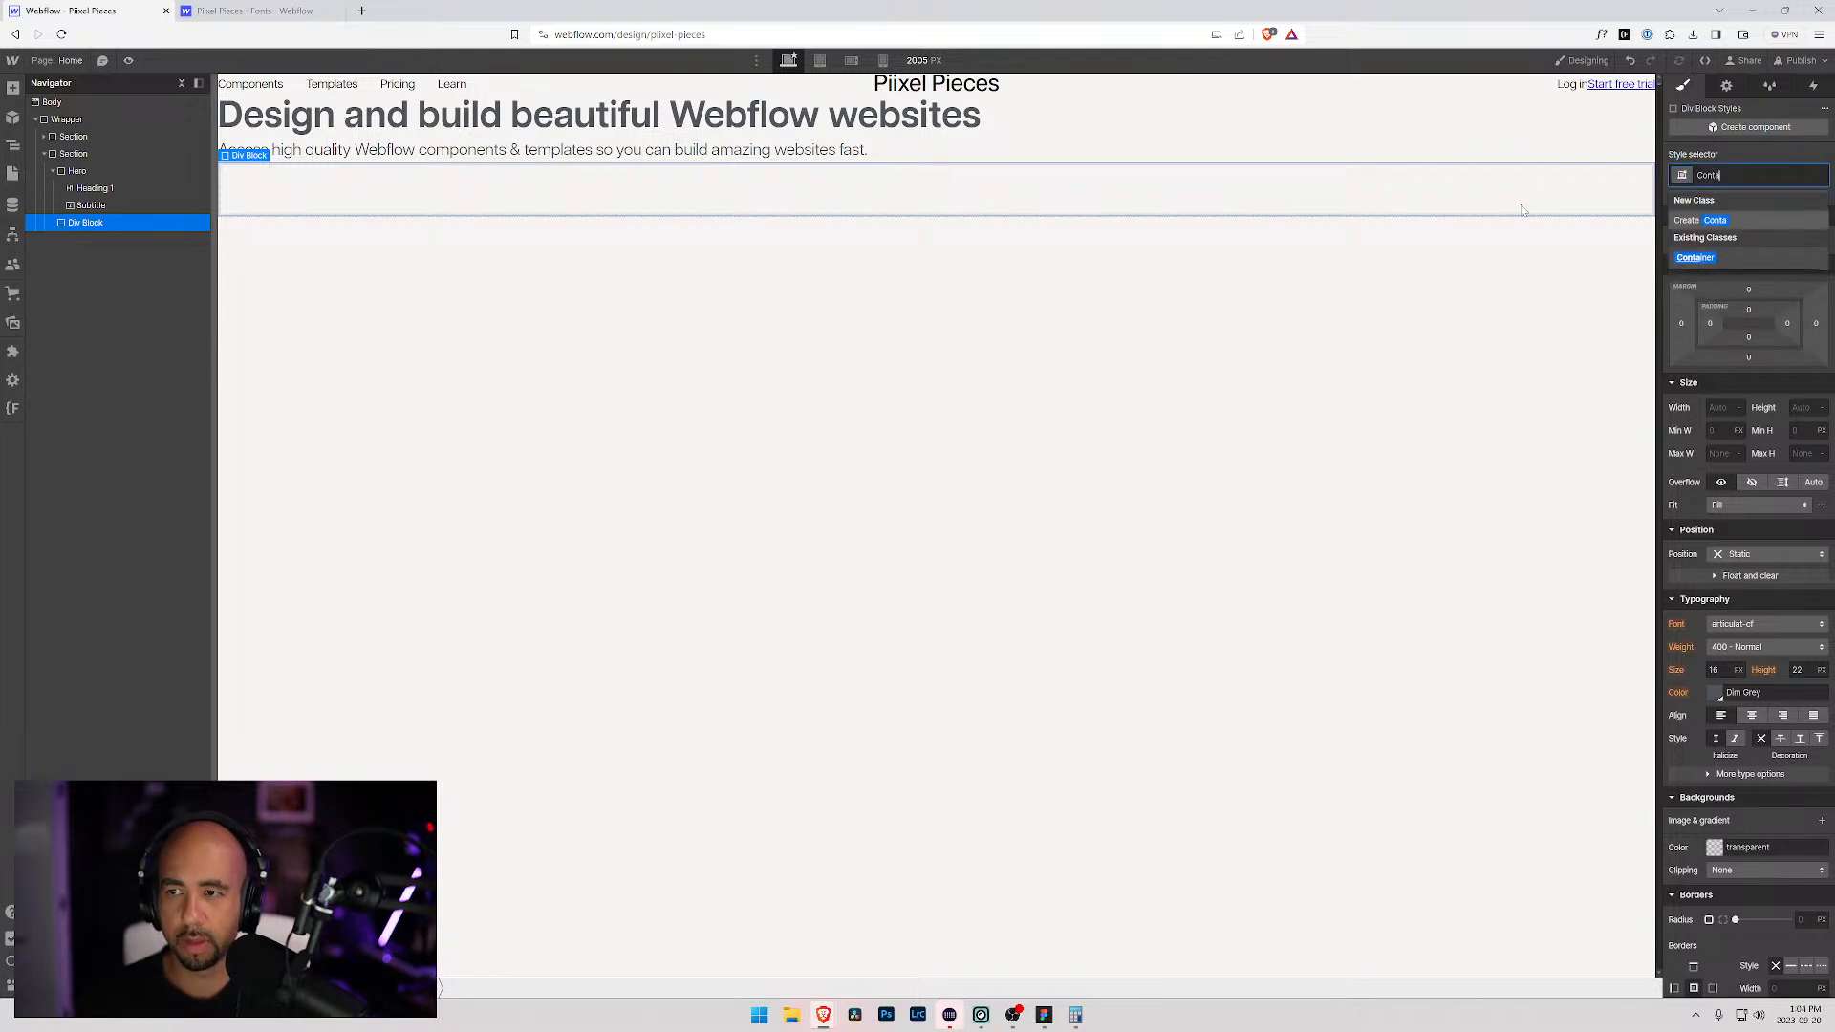
key("Return")
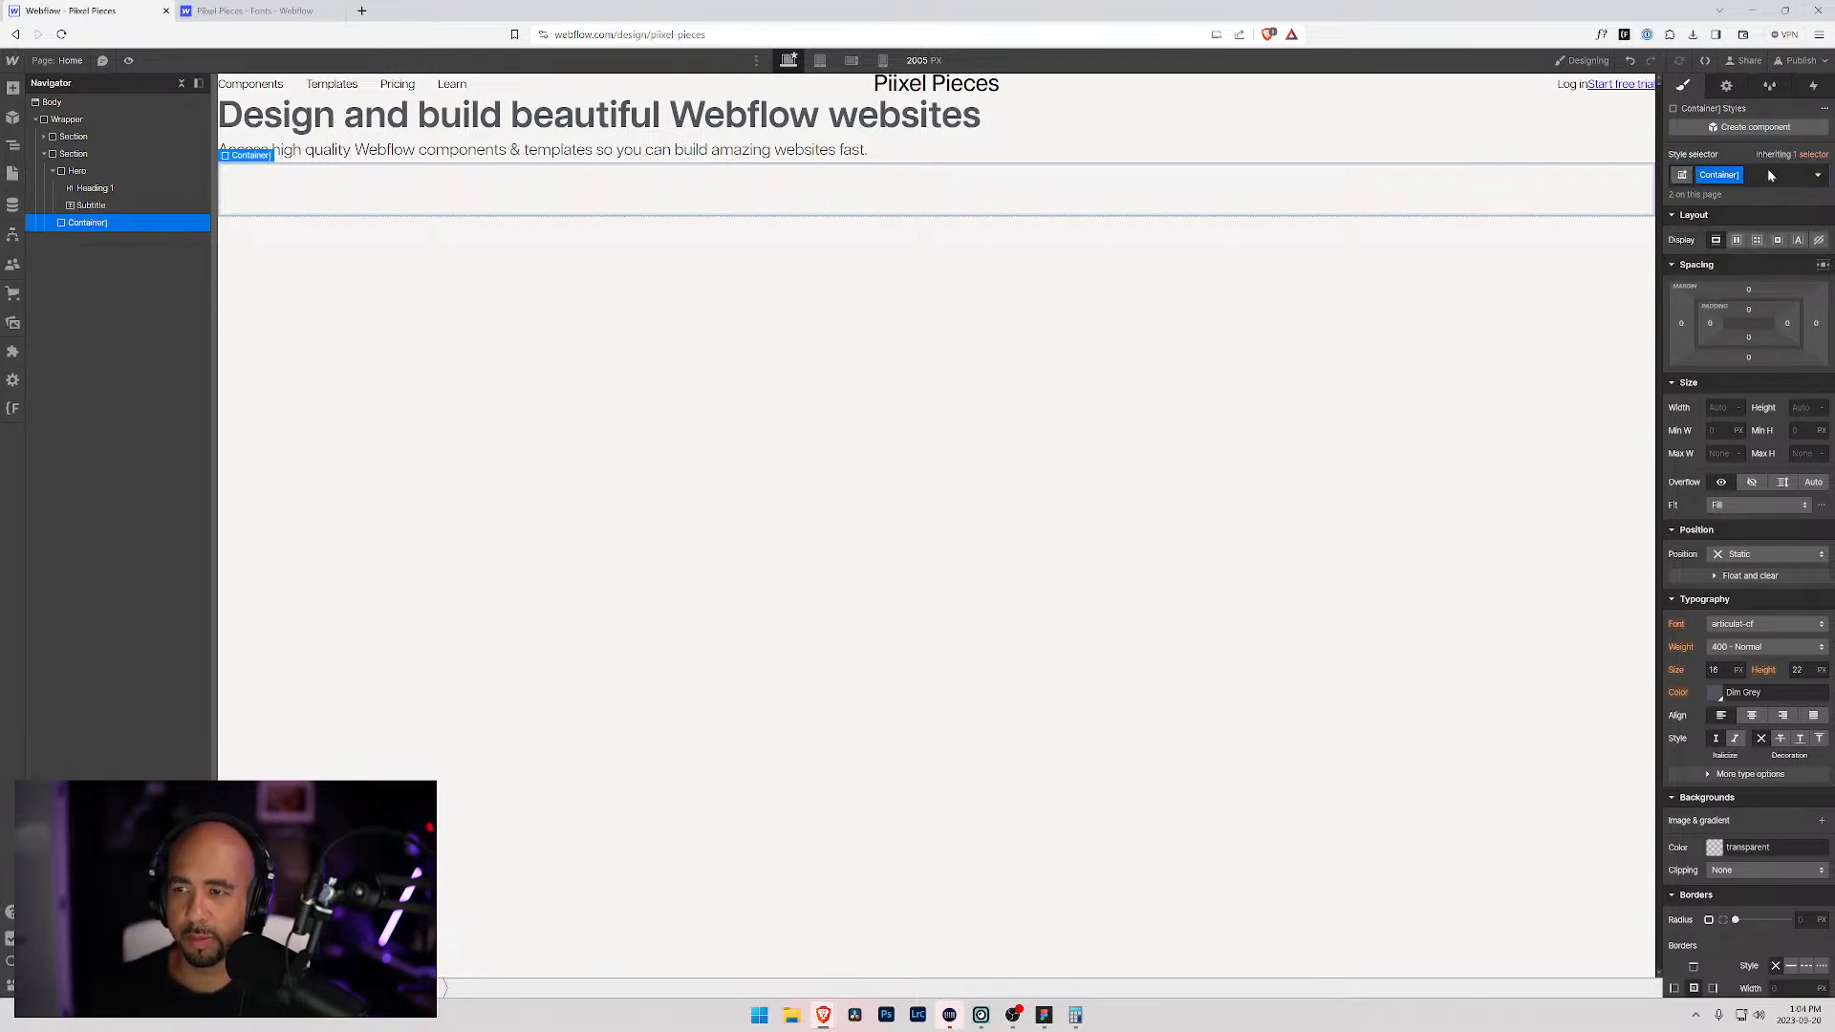
Step: Replace the new div block's class with the class Container
key("ctrl+Return")
key("BackSpace")
type("Contain")
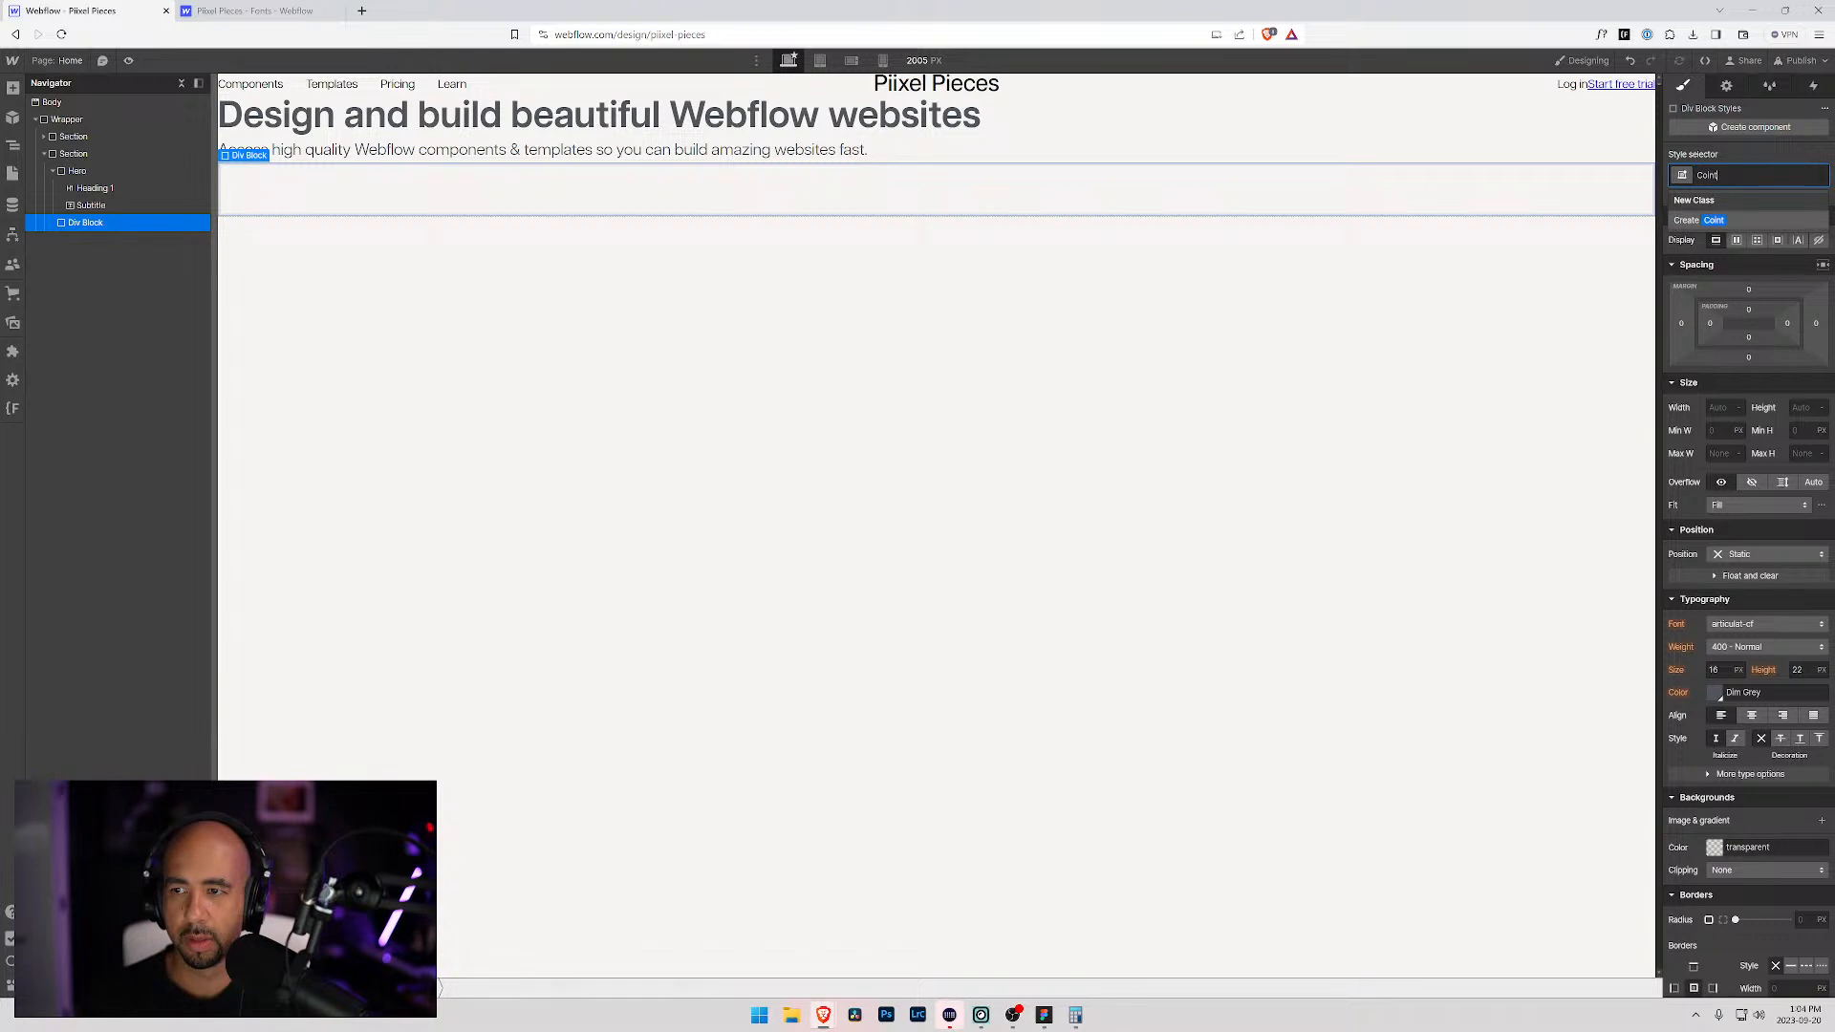
key("Return")
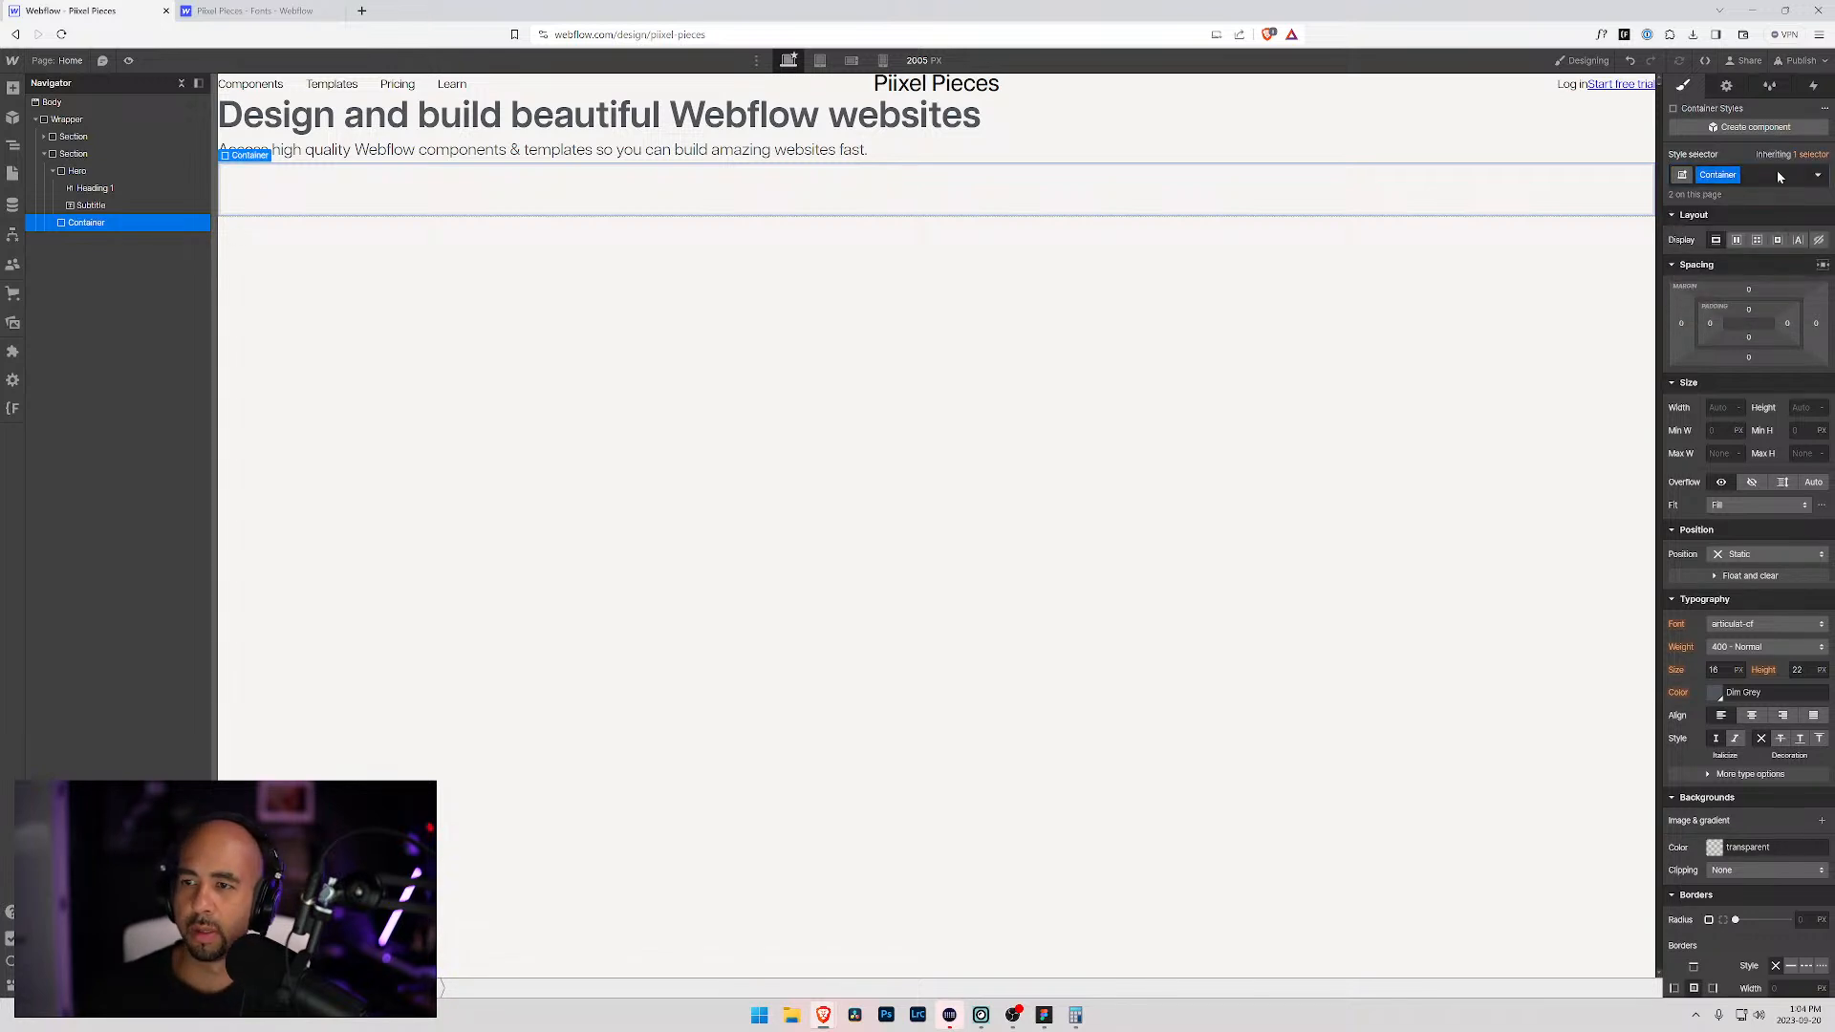
Step: Nest the Hero div inside the new Container div within the Section
left_click_drag(69, 228, 76, 188)
left_click(74, 154)
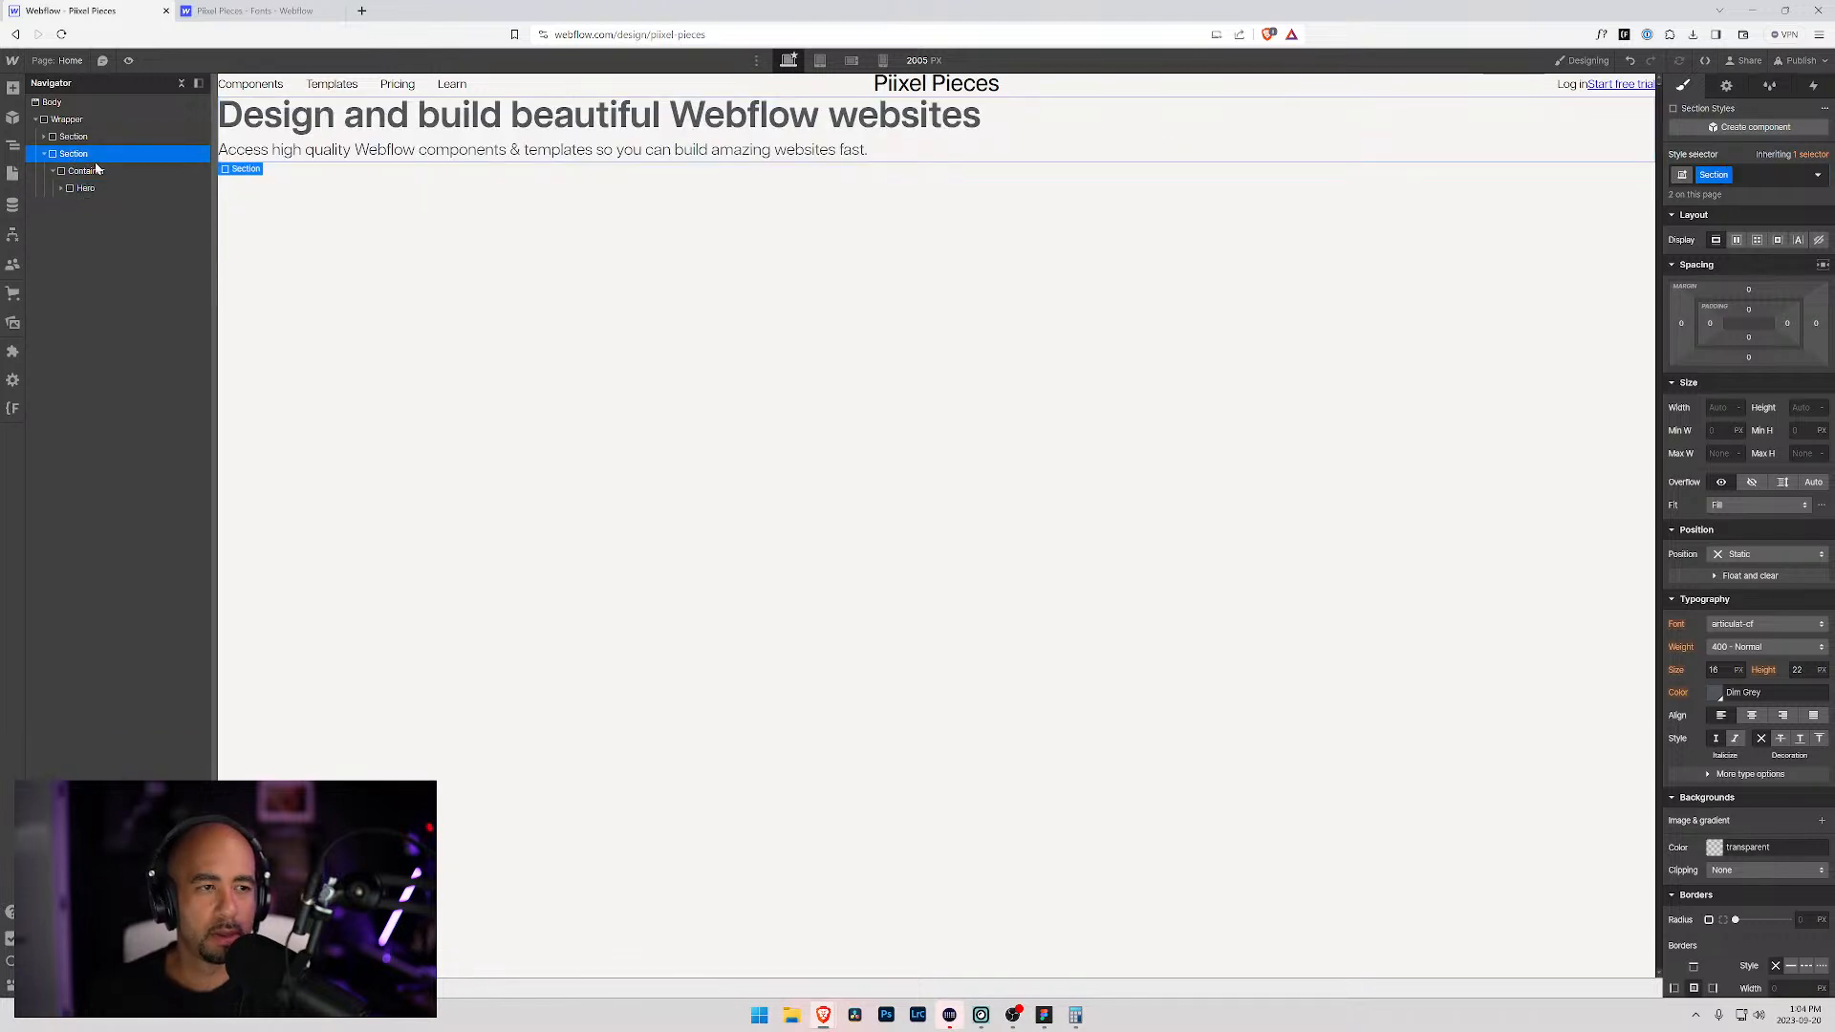
Step: Set the text colour of the All H1 Headings tag to the Black swatch, using the hero's Heading 1
left_click(59, 190)
left_click(95, 204)
left_click(1750, 175)
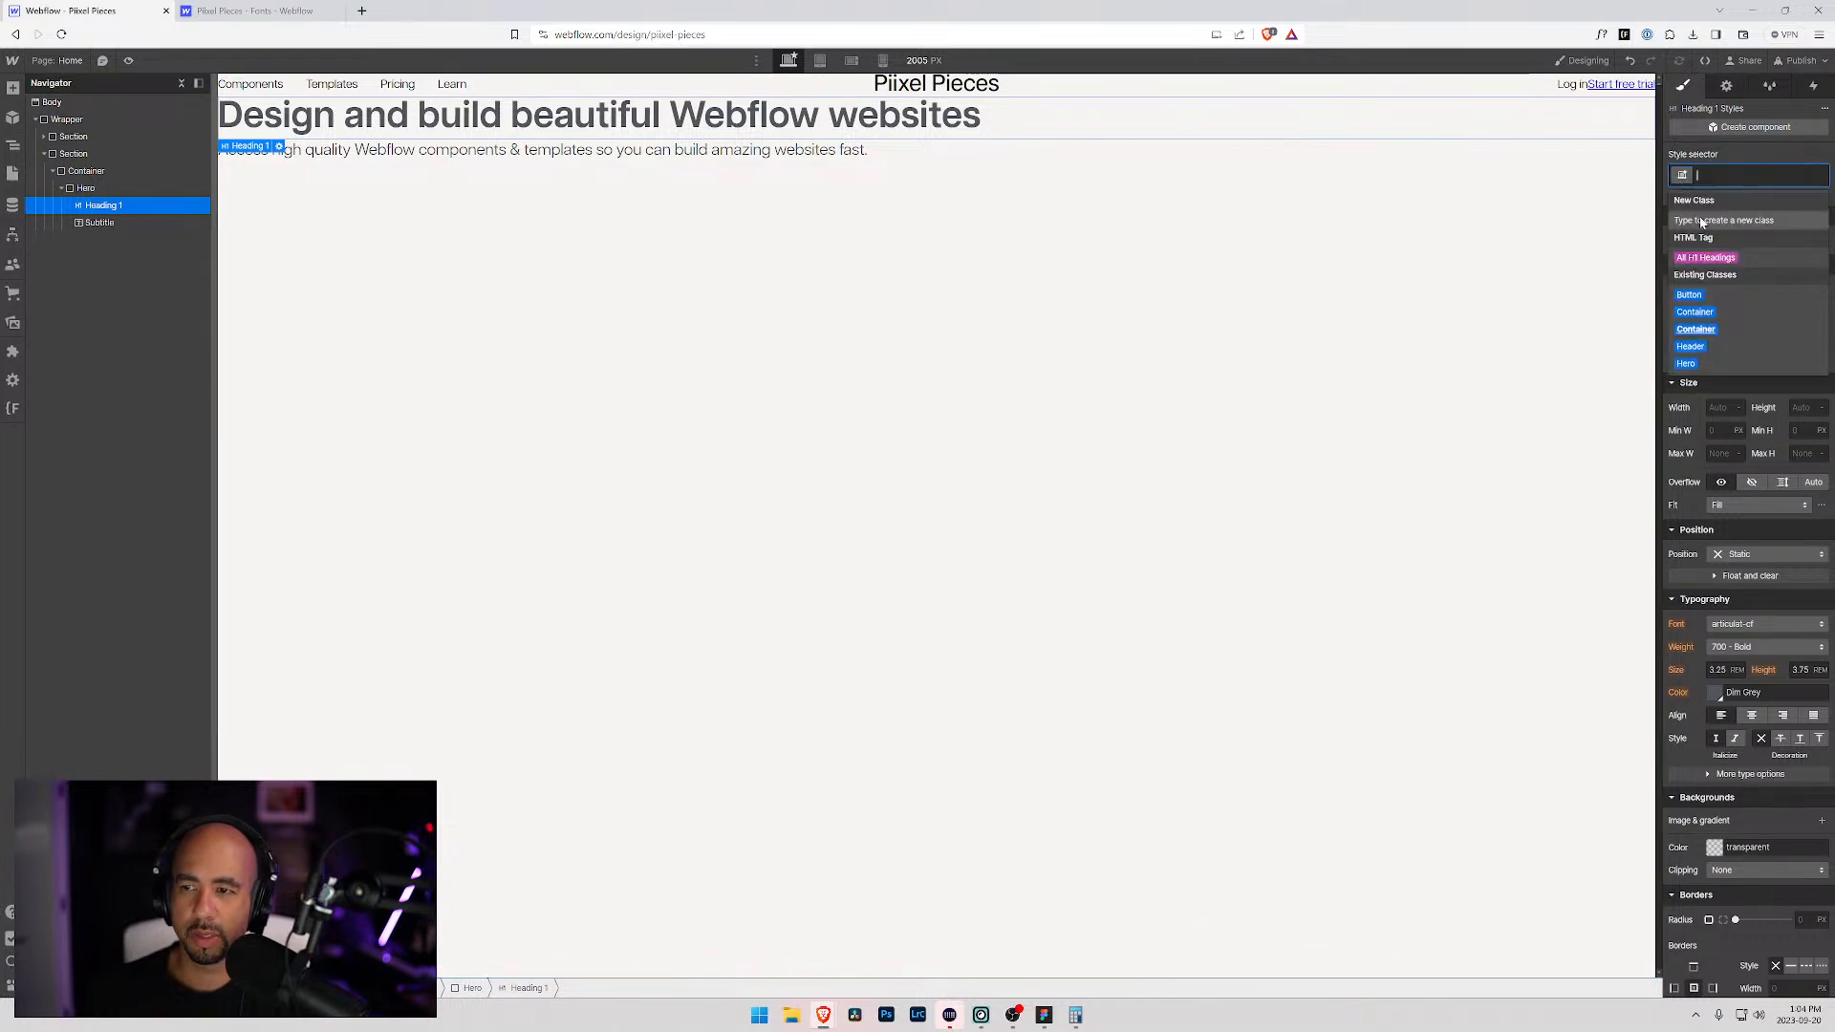
left_click(1726, 255)
left_click(1715, 692)
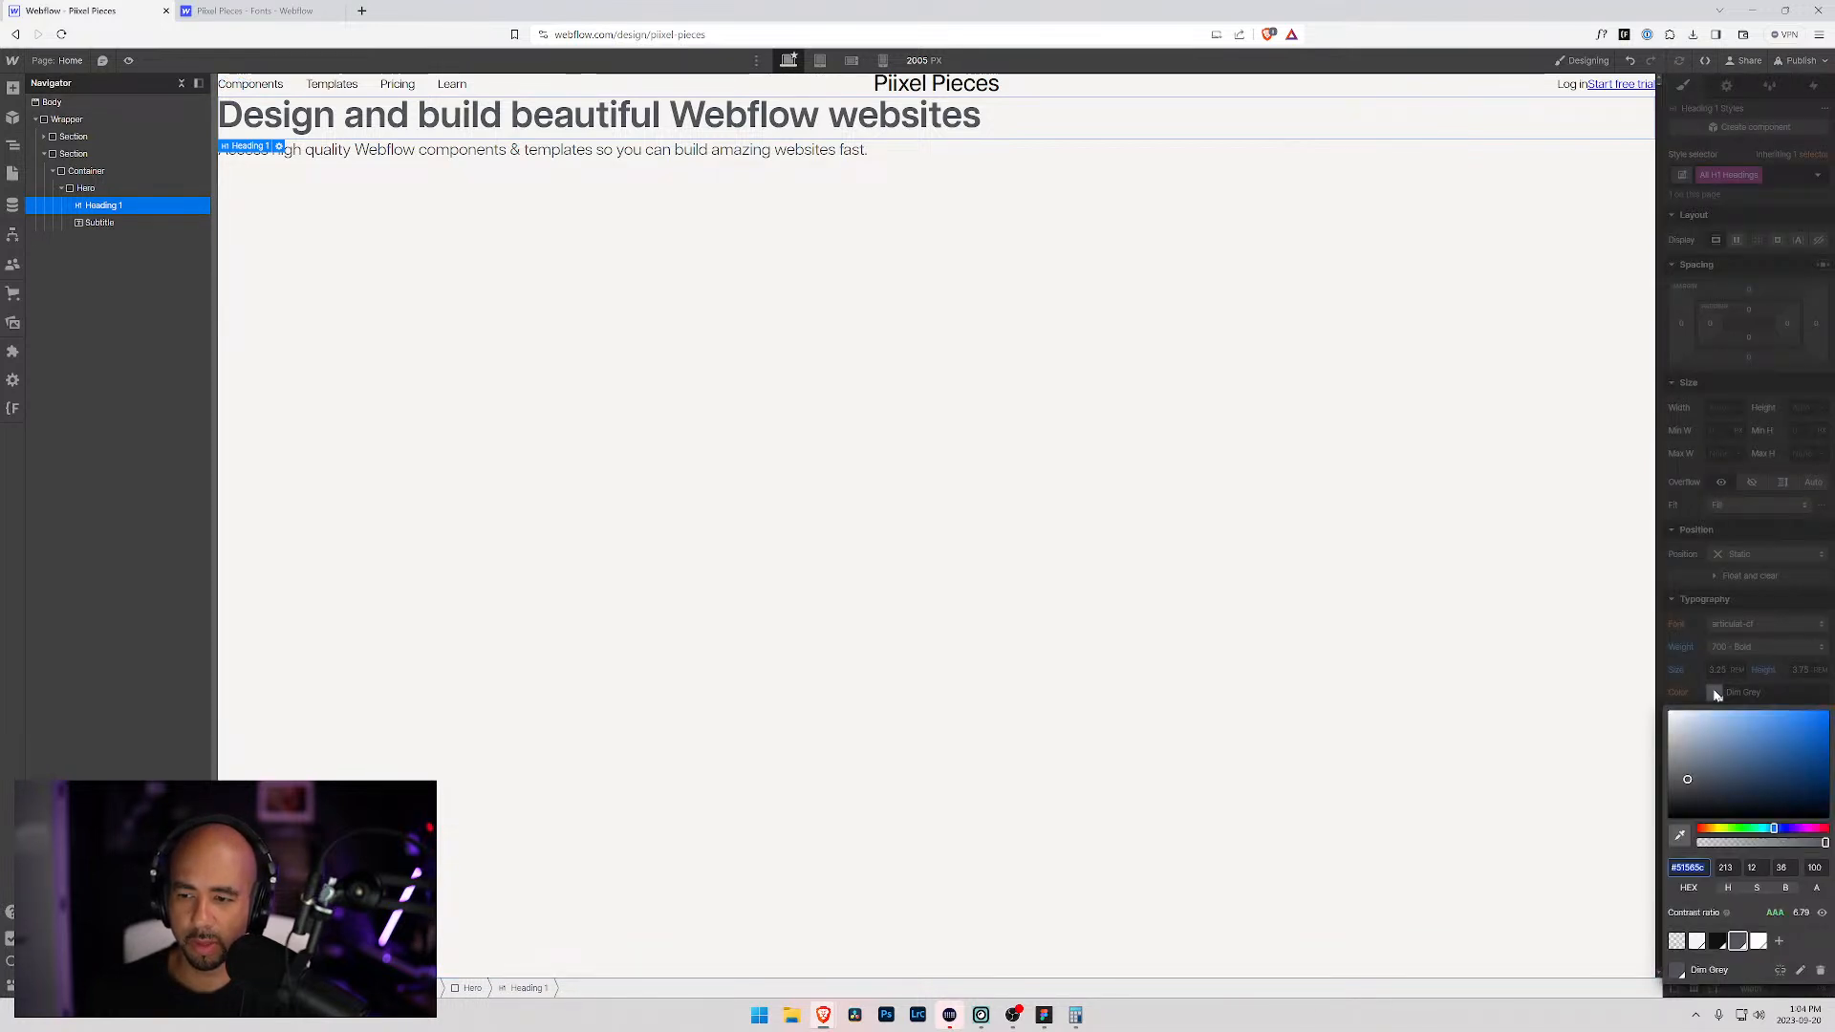
left_click(1718, 942)
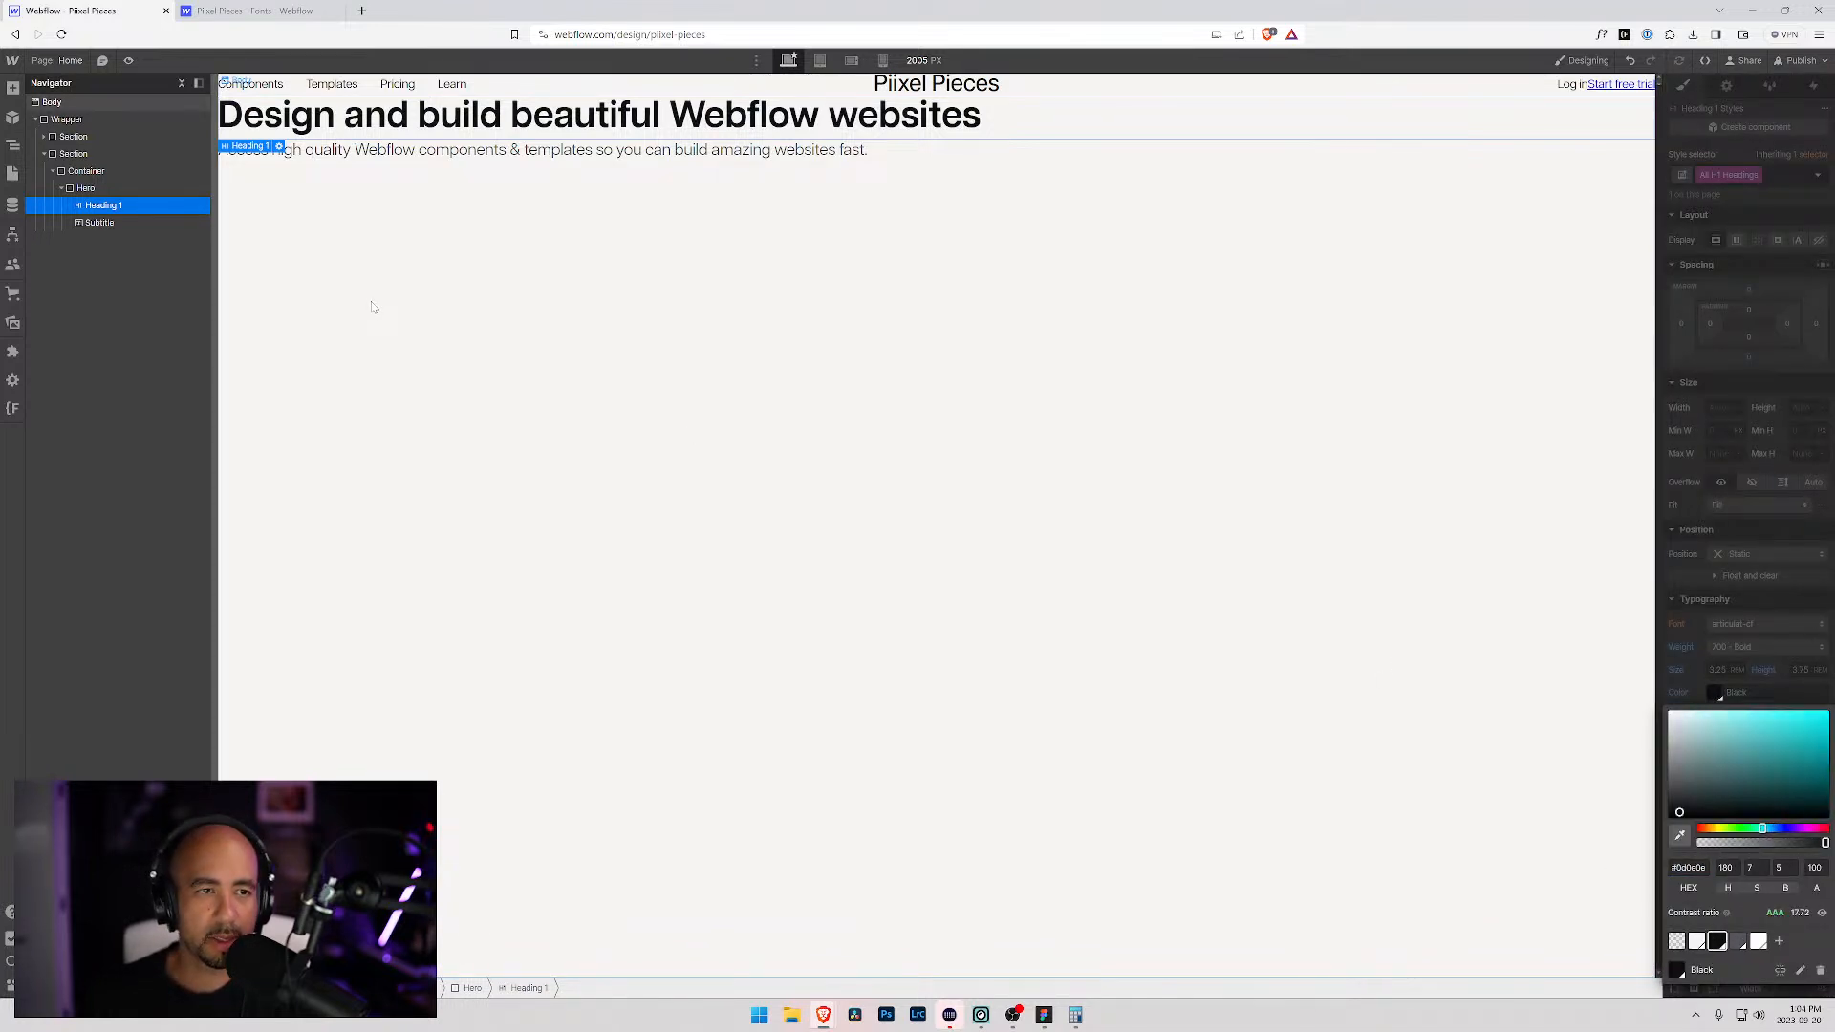
left_click(93, 208)
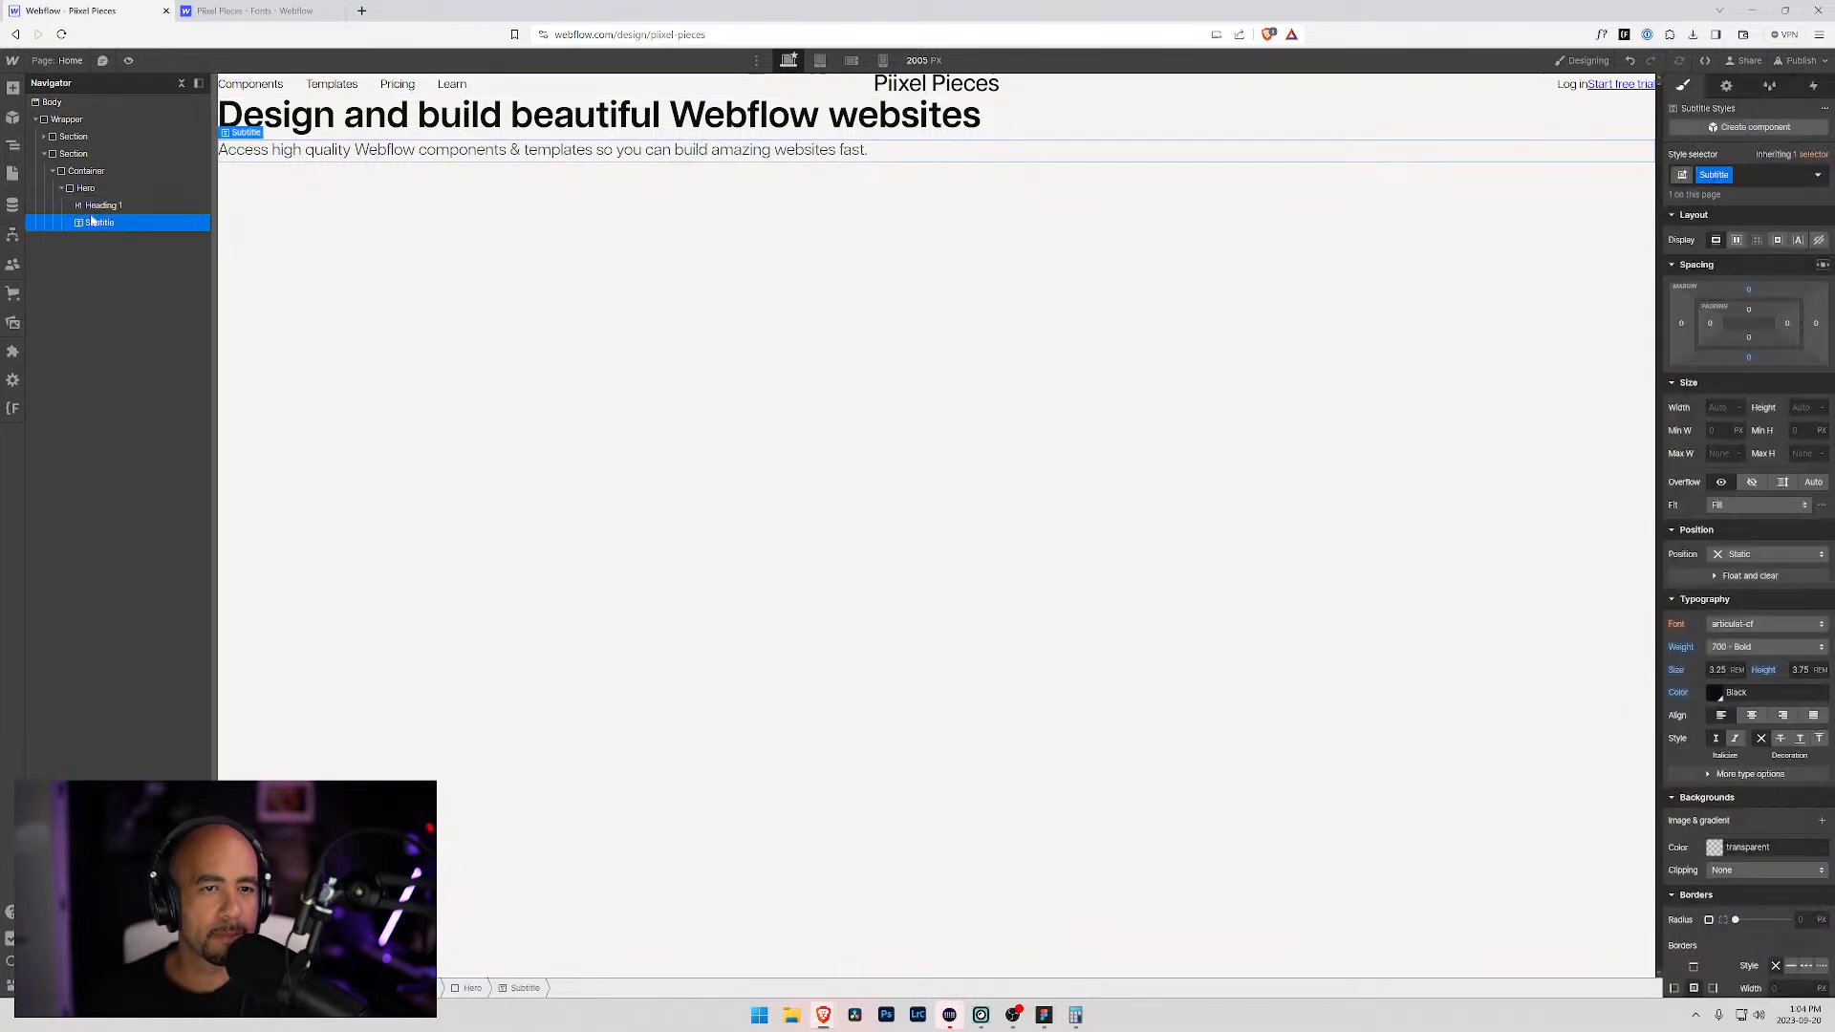
Step: Add a Text Link inside the Hero div, below the Subtitle, after checking the hero layout in Figma
left_click(84, 188)
key("alt+Tab")
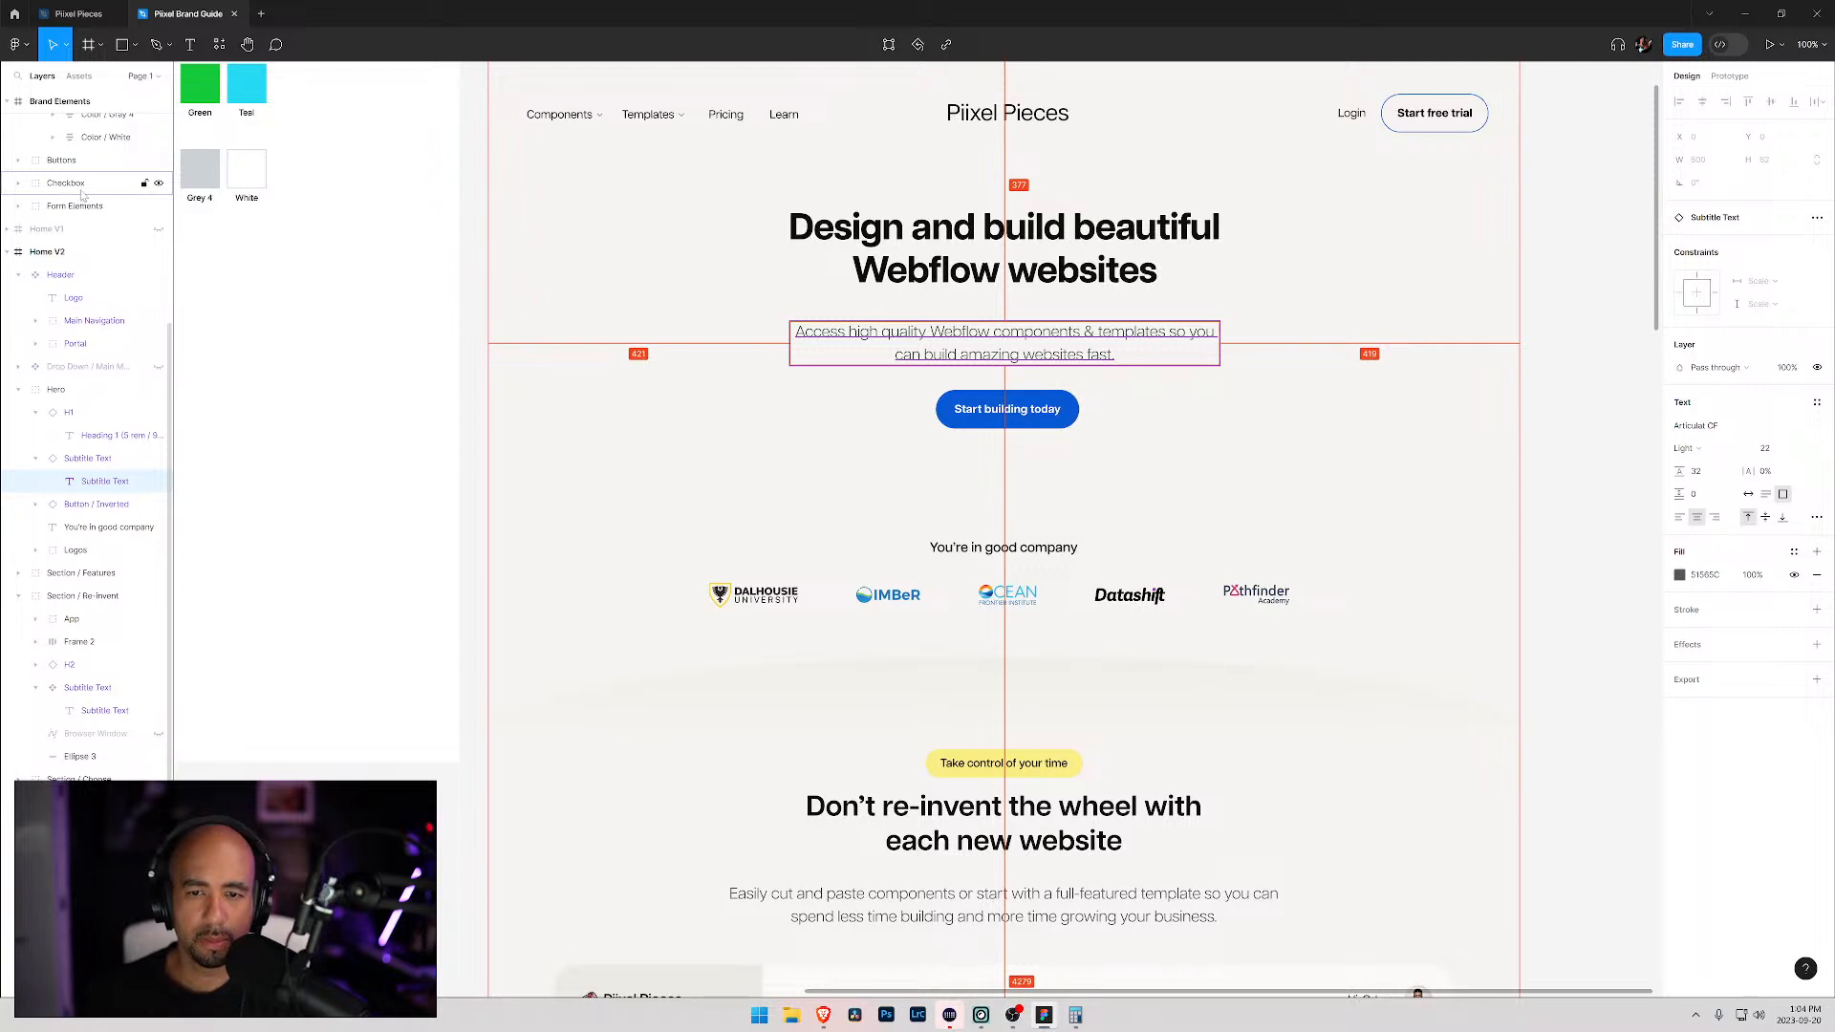
key("alt+Tab")
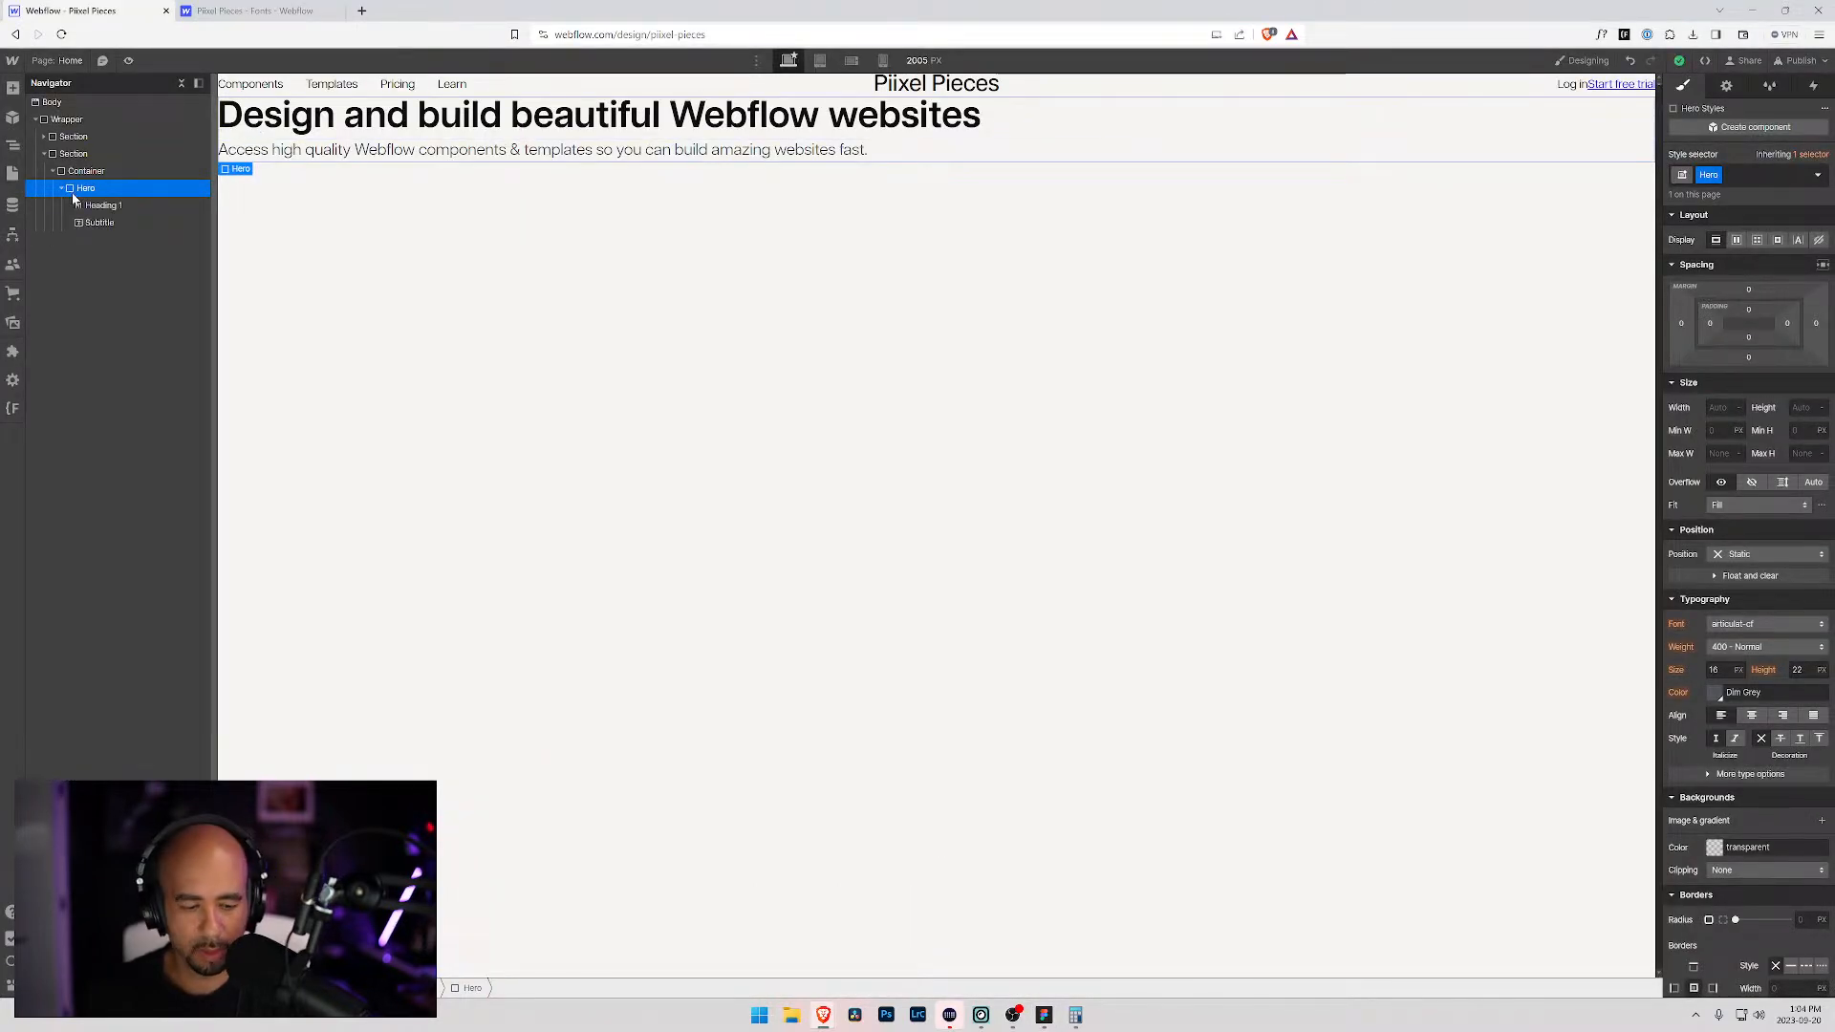
key("ctrl+e")
type("link")
key("Down")
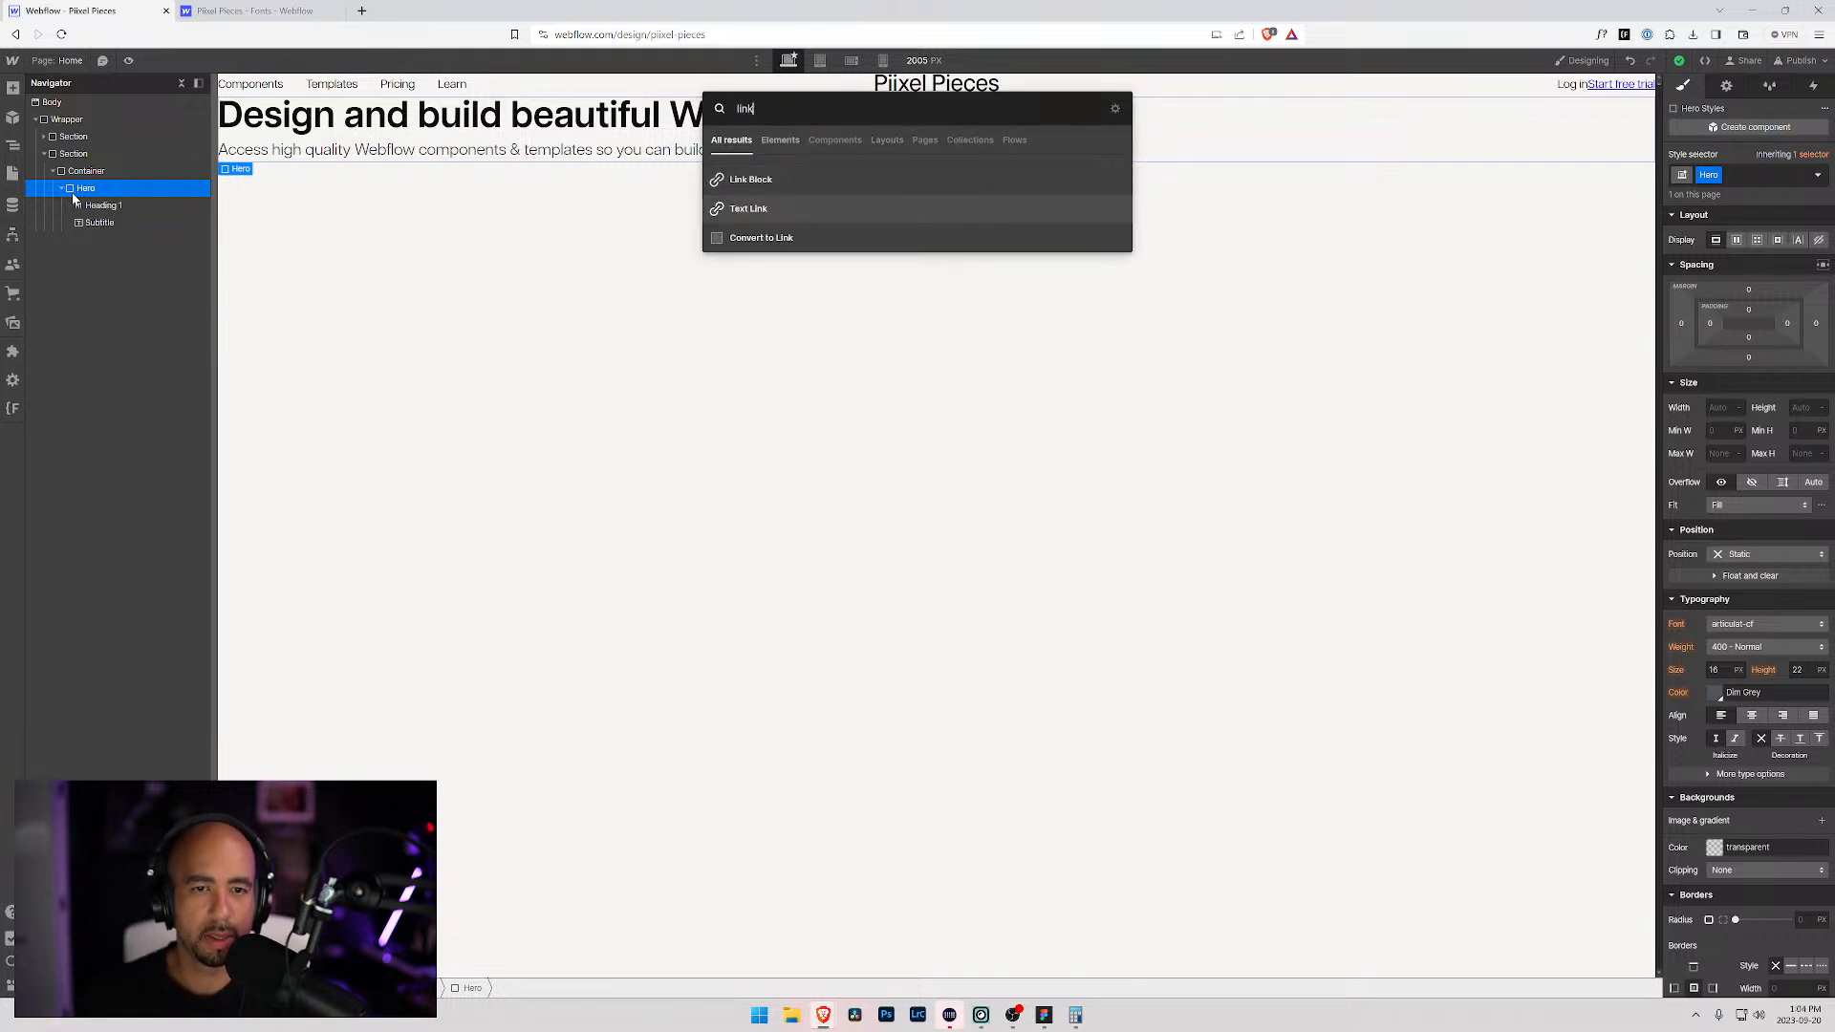
key("Return")
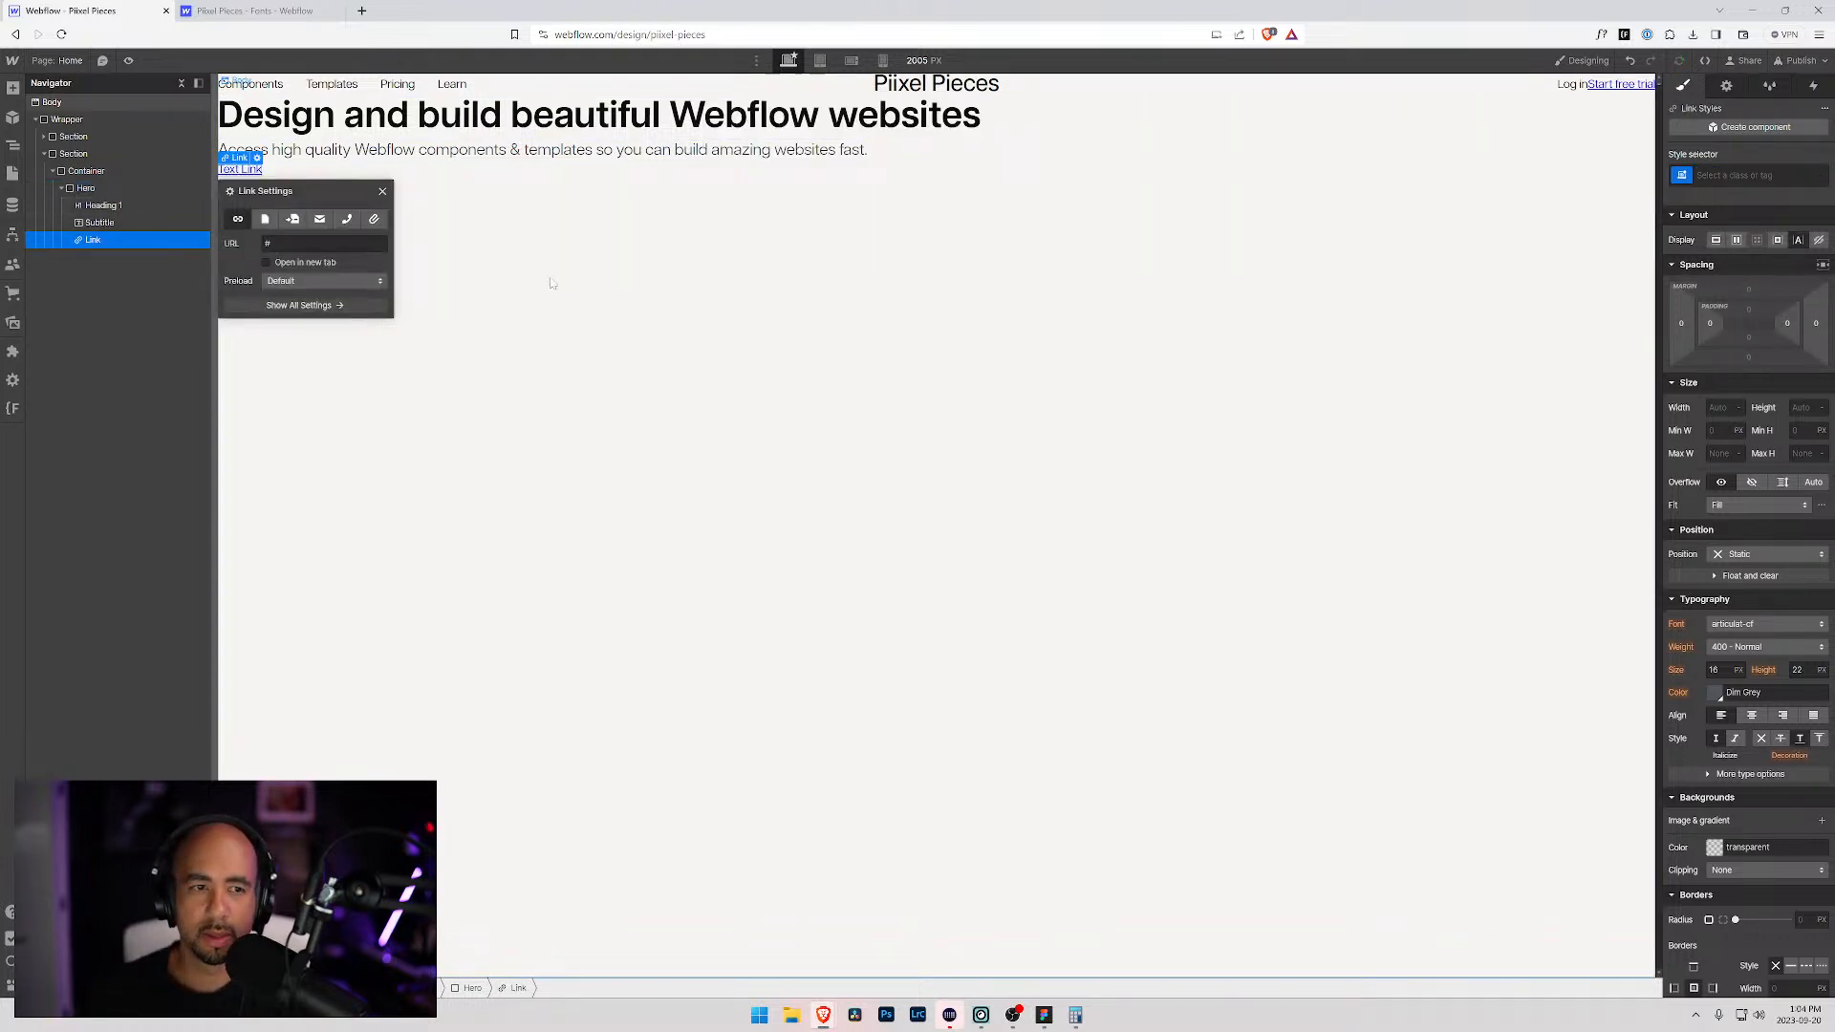
Step: Apply the existing class Button to the new text link in the Hero
key("ctrl+Return")
type("Buttopn")
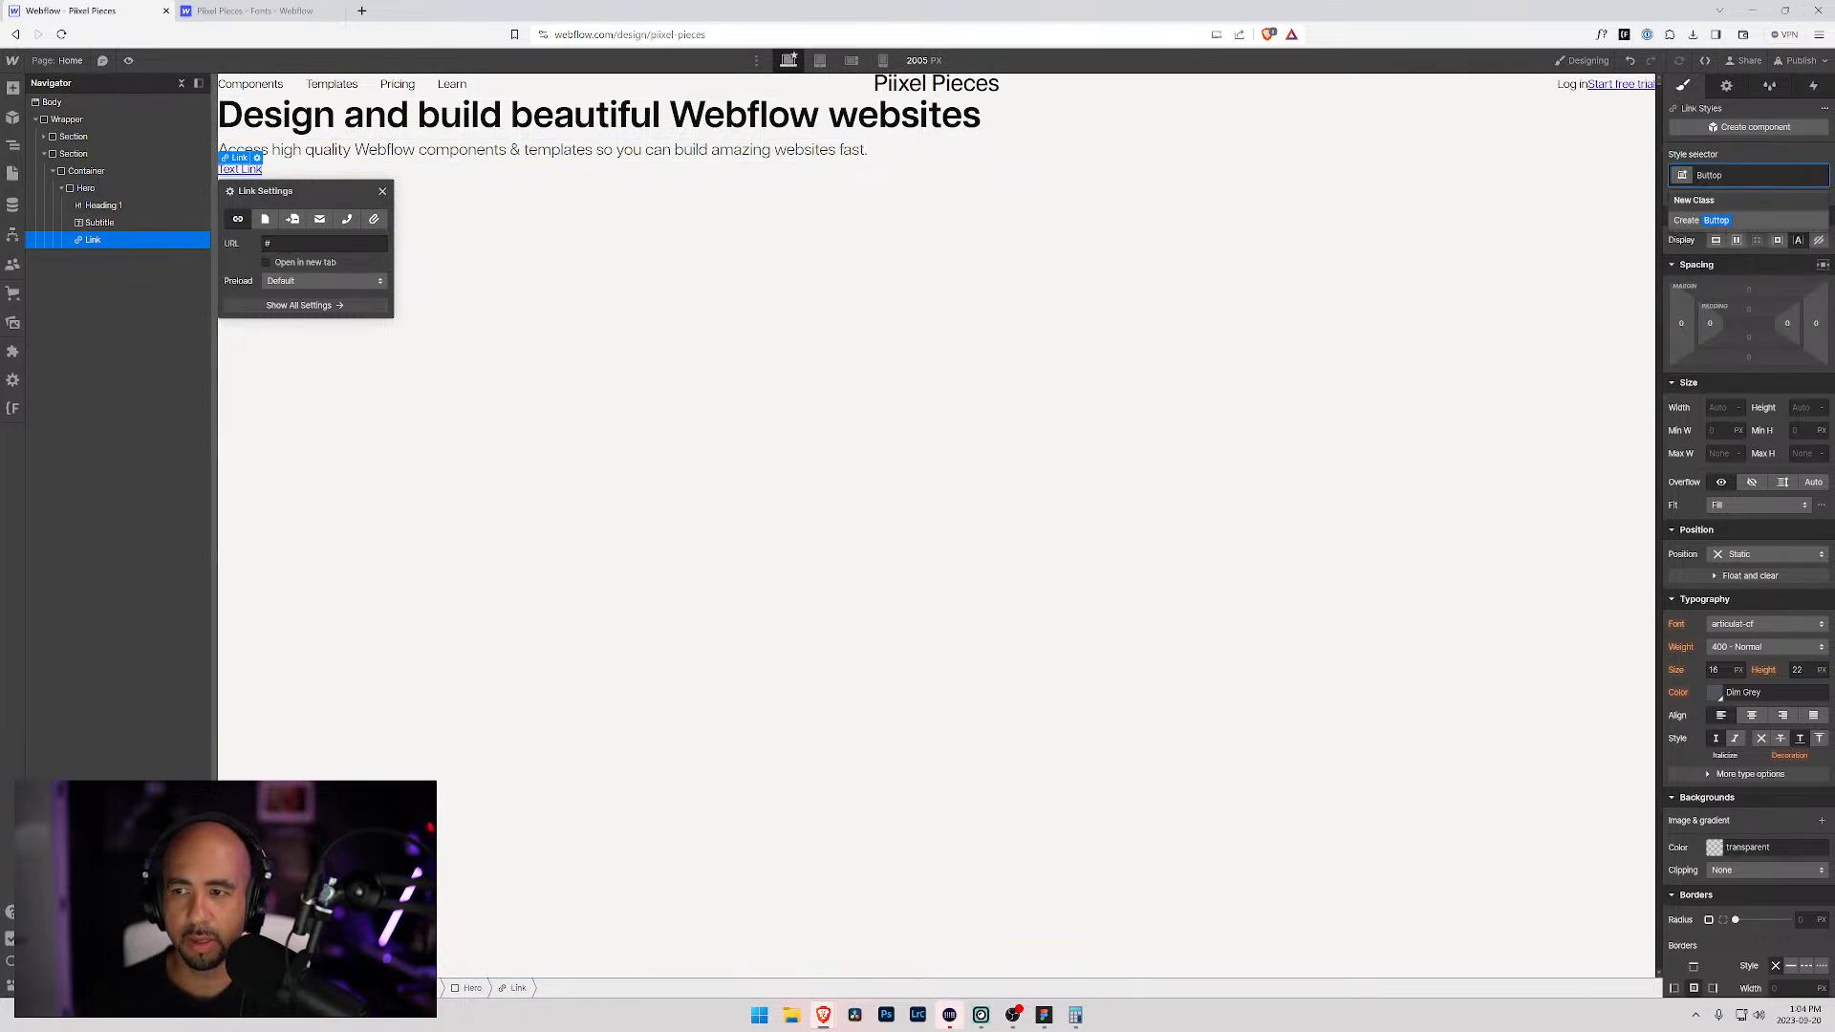
key("BackSpace")
type("n")
key("Return")
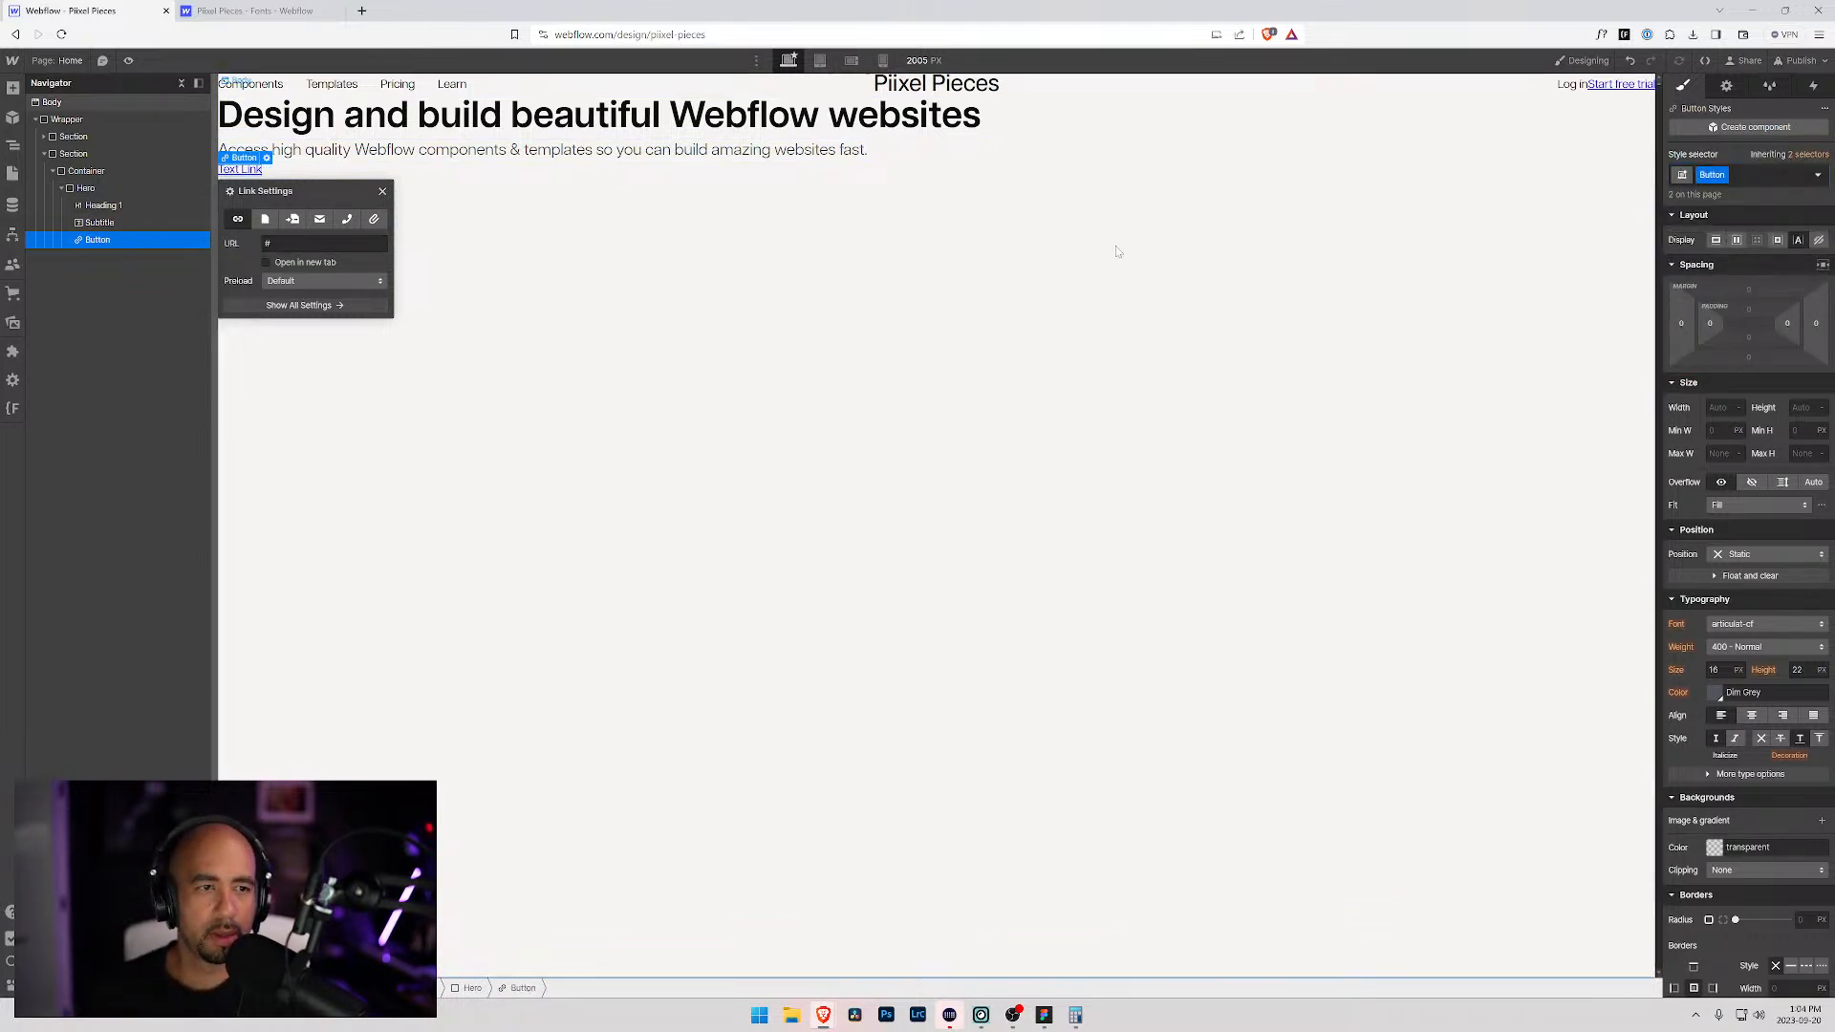
Step: Replace the hero link's placeholder text with "Start building today", as worded in the Figma design
key("alt+Tab")
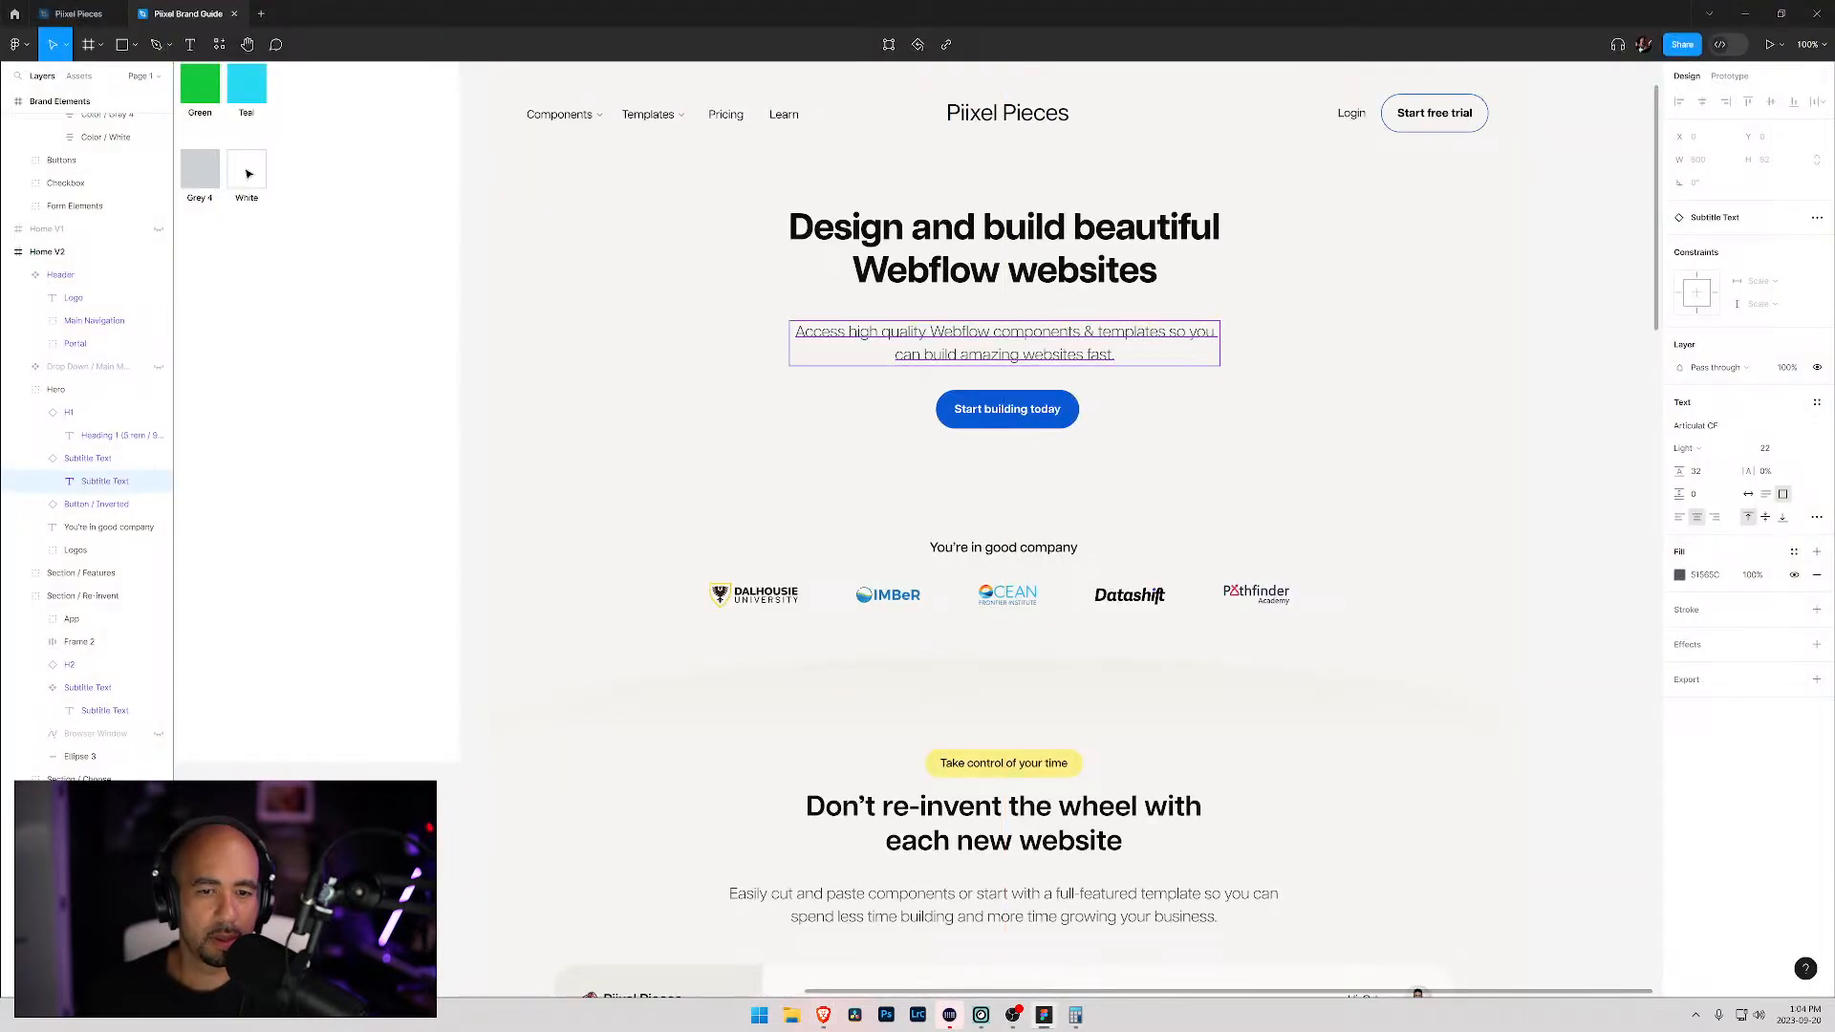
key("alt+Tab")
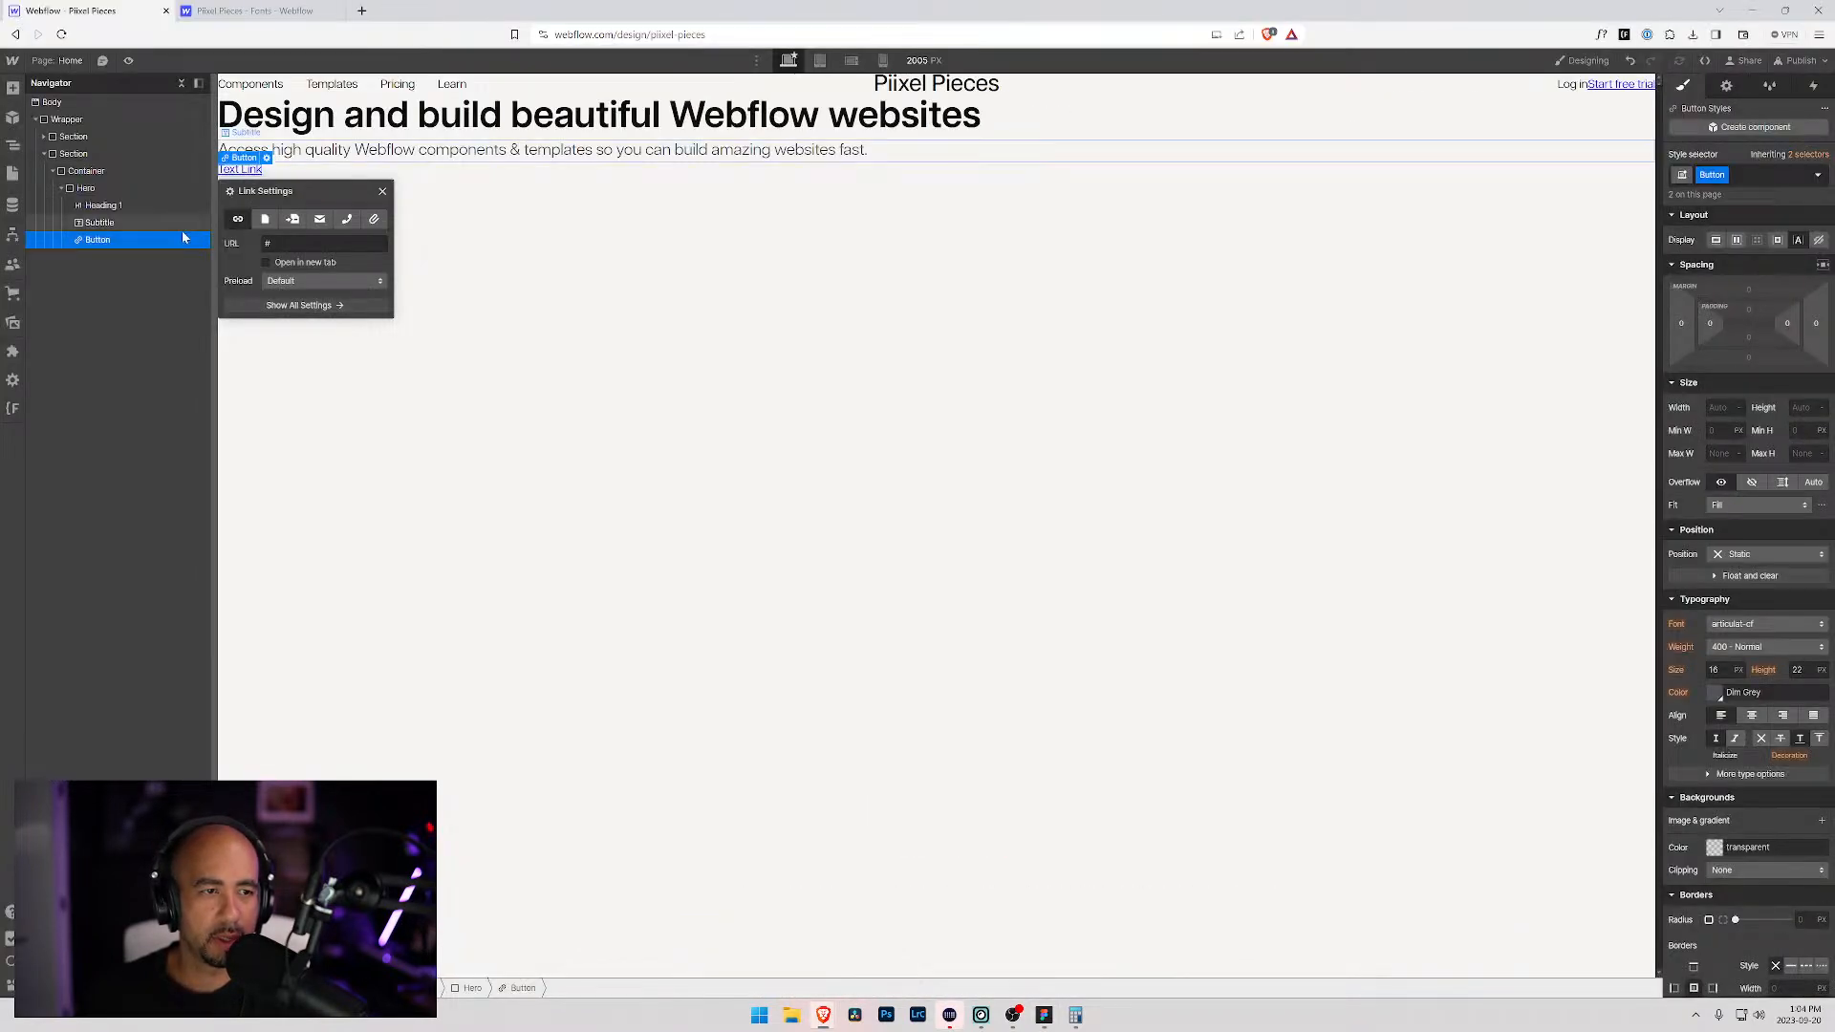
double_click(253, 170)
type("S")
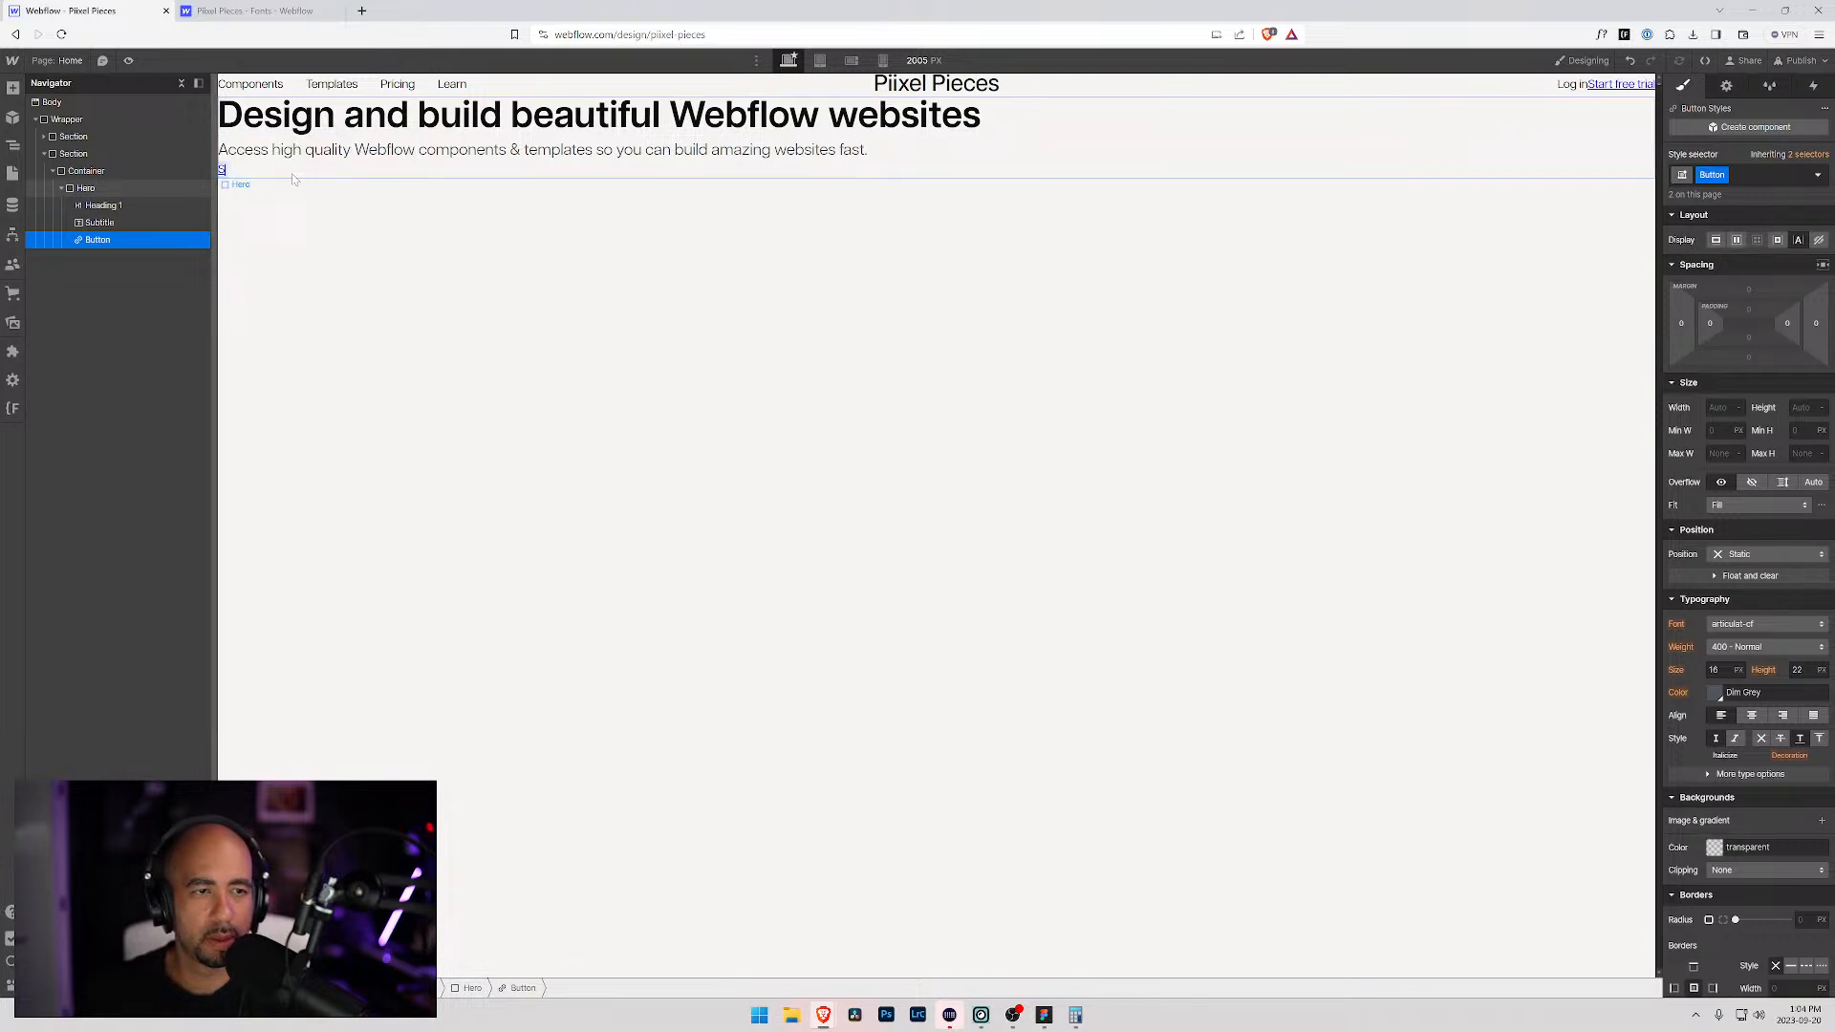
type("tart building today")
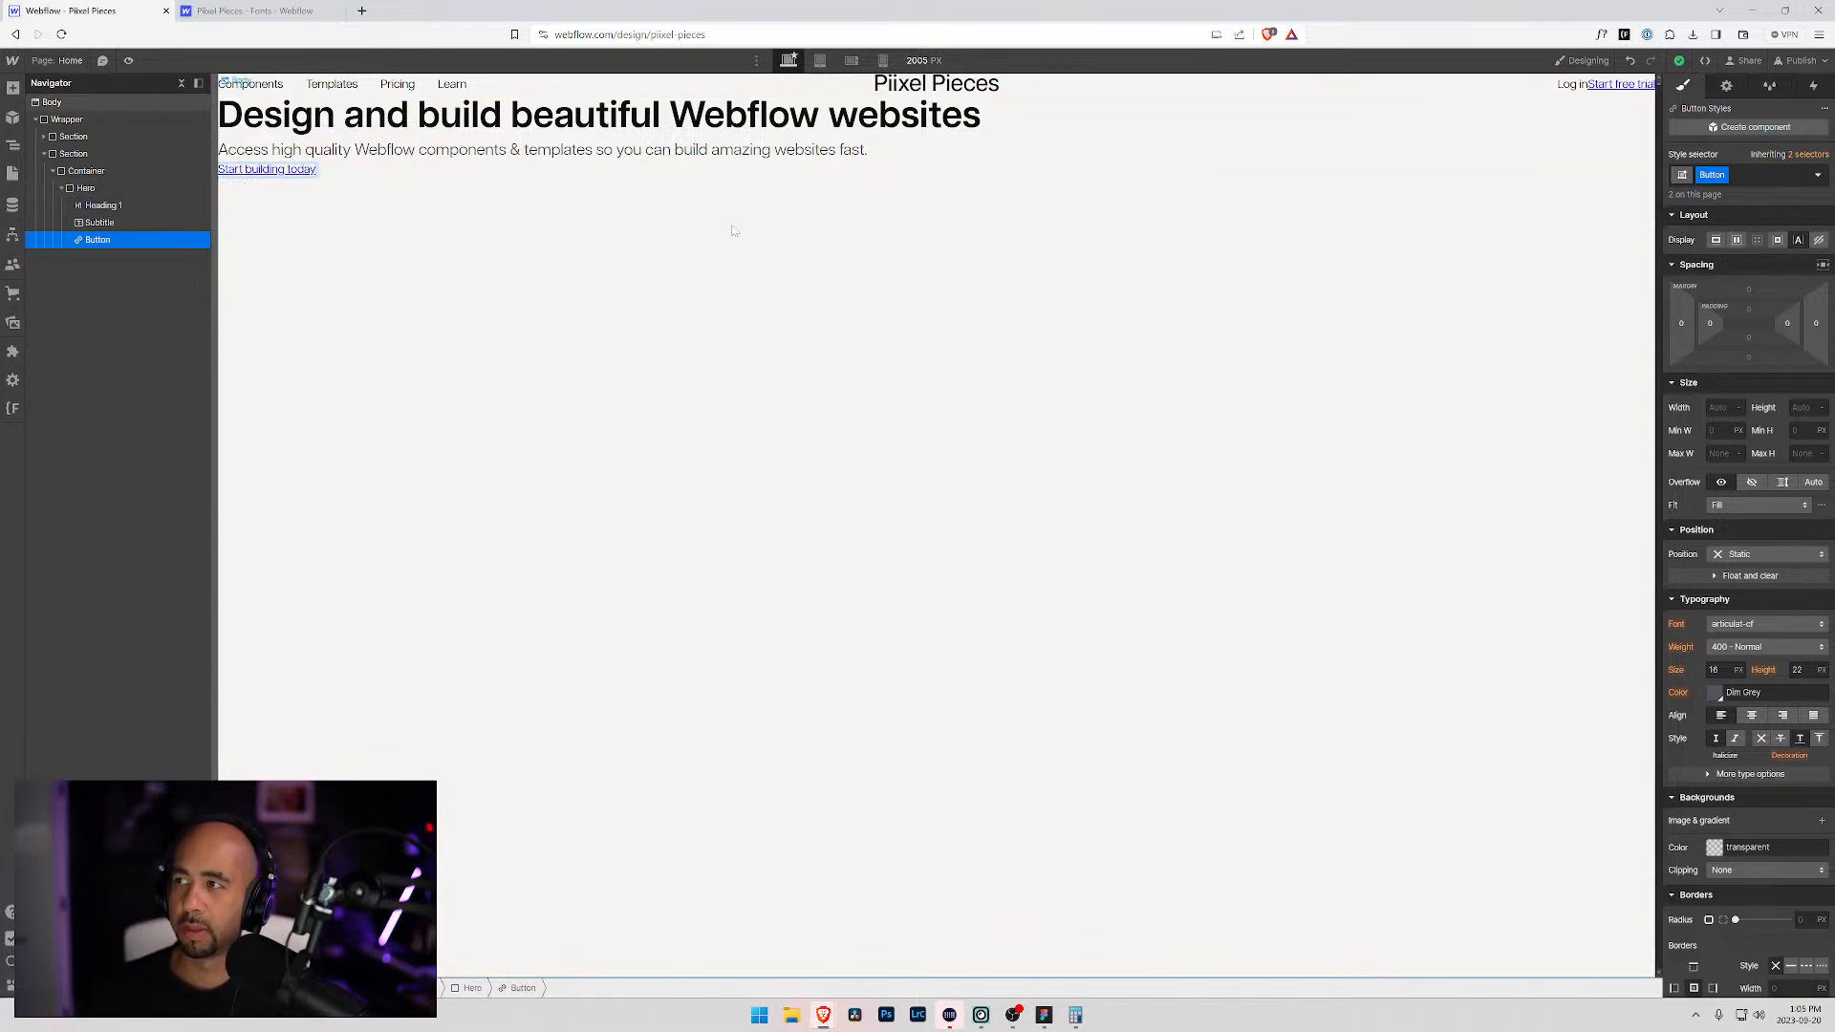
left_click(446, 202)
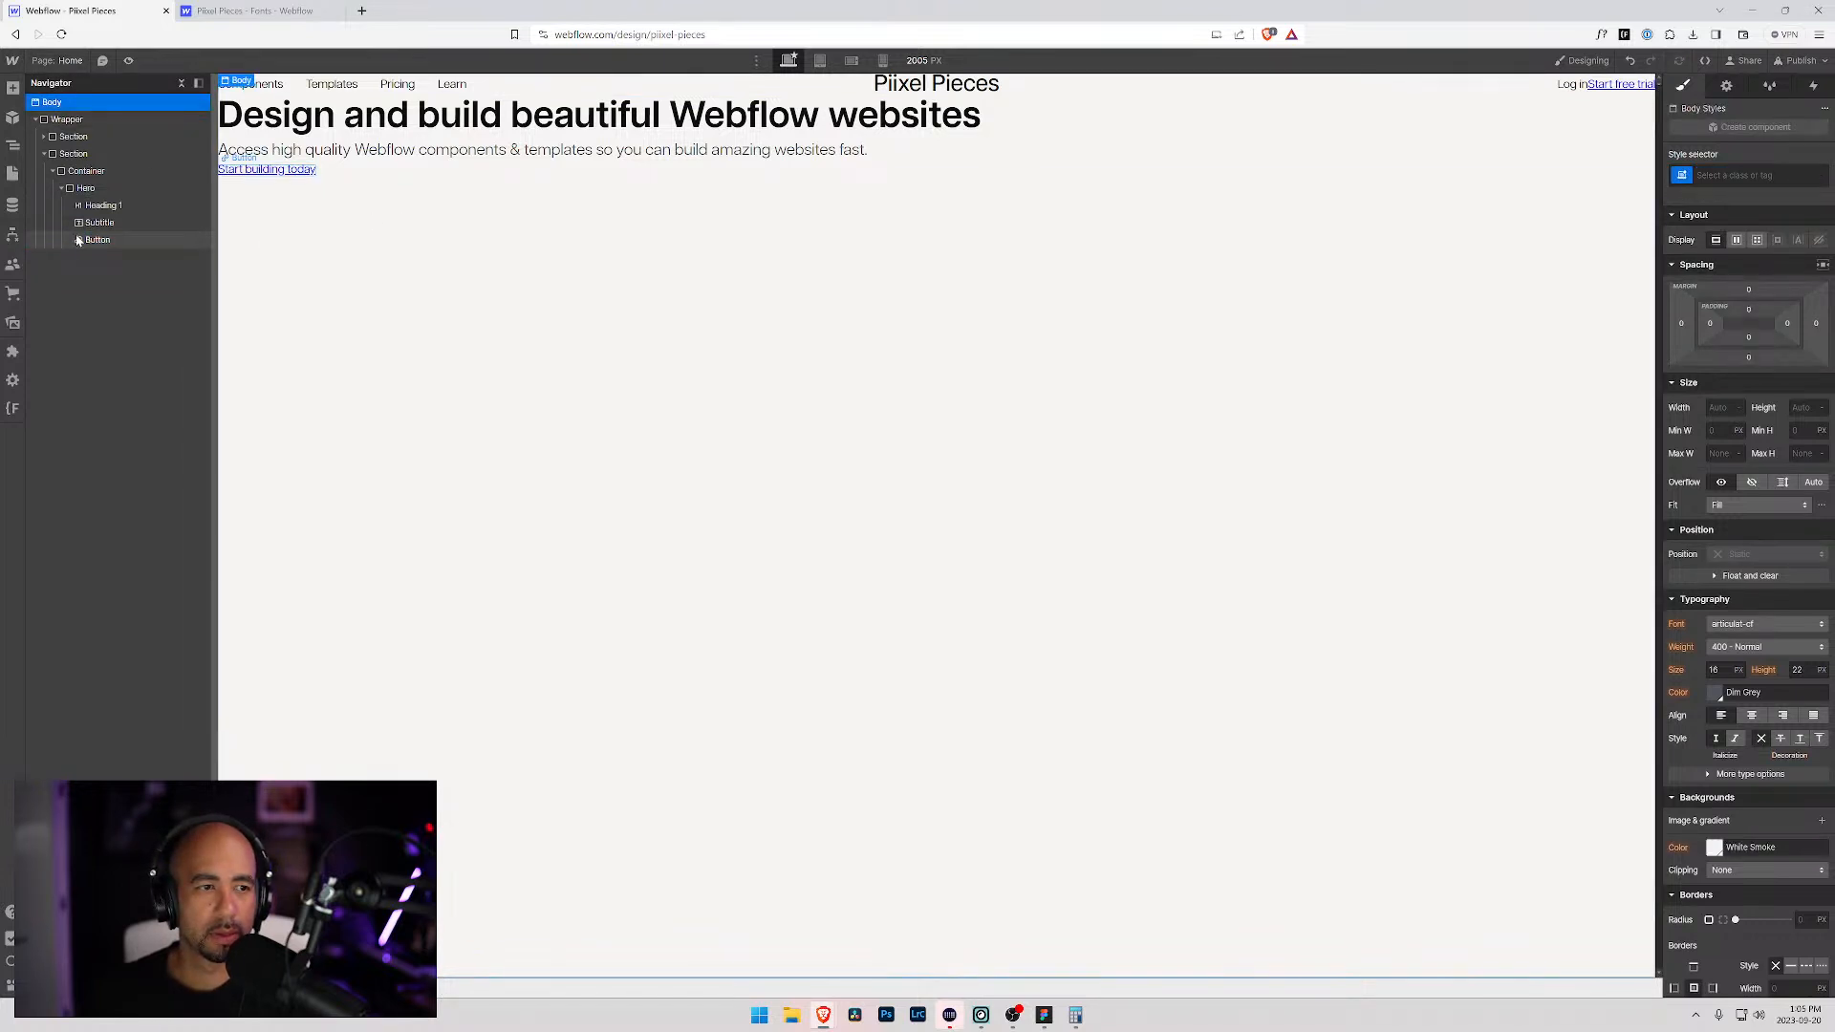
Step: Switch to Figma and copy the hex value 1F529E from the blue Components card in the Professional library section
key("alt+Tab")
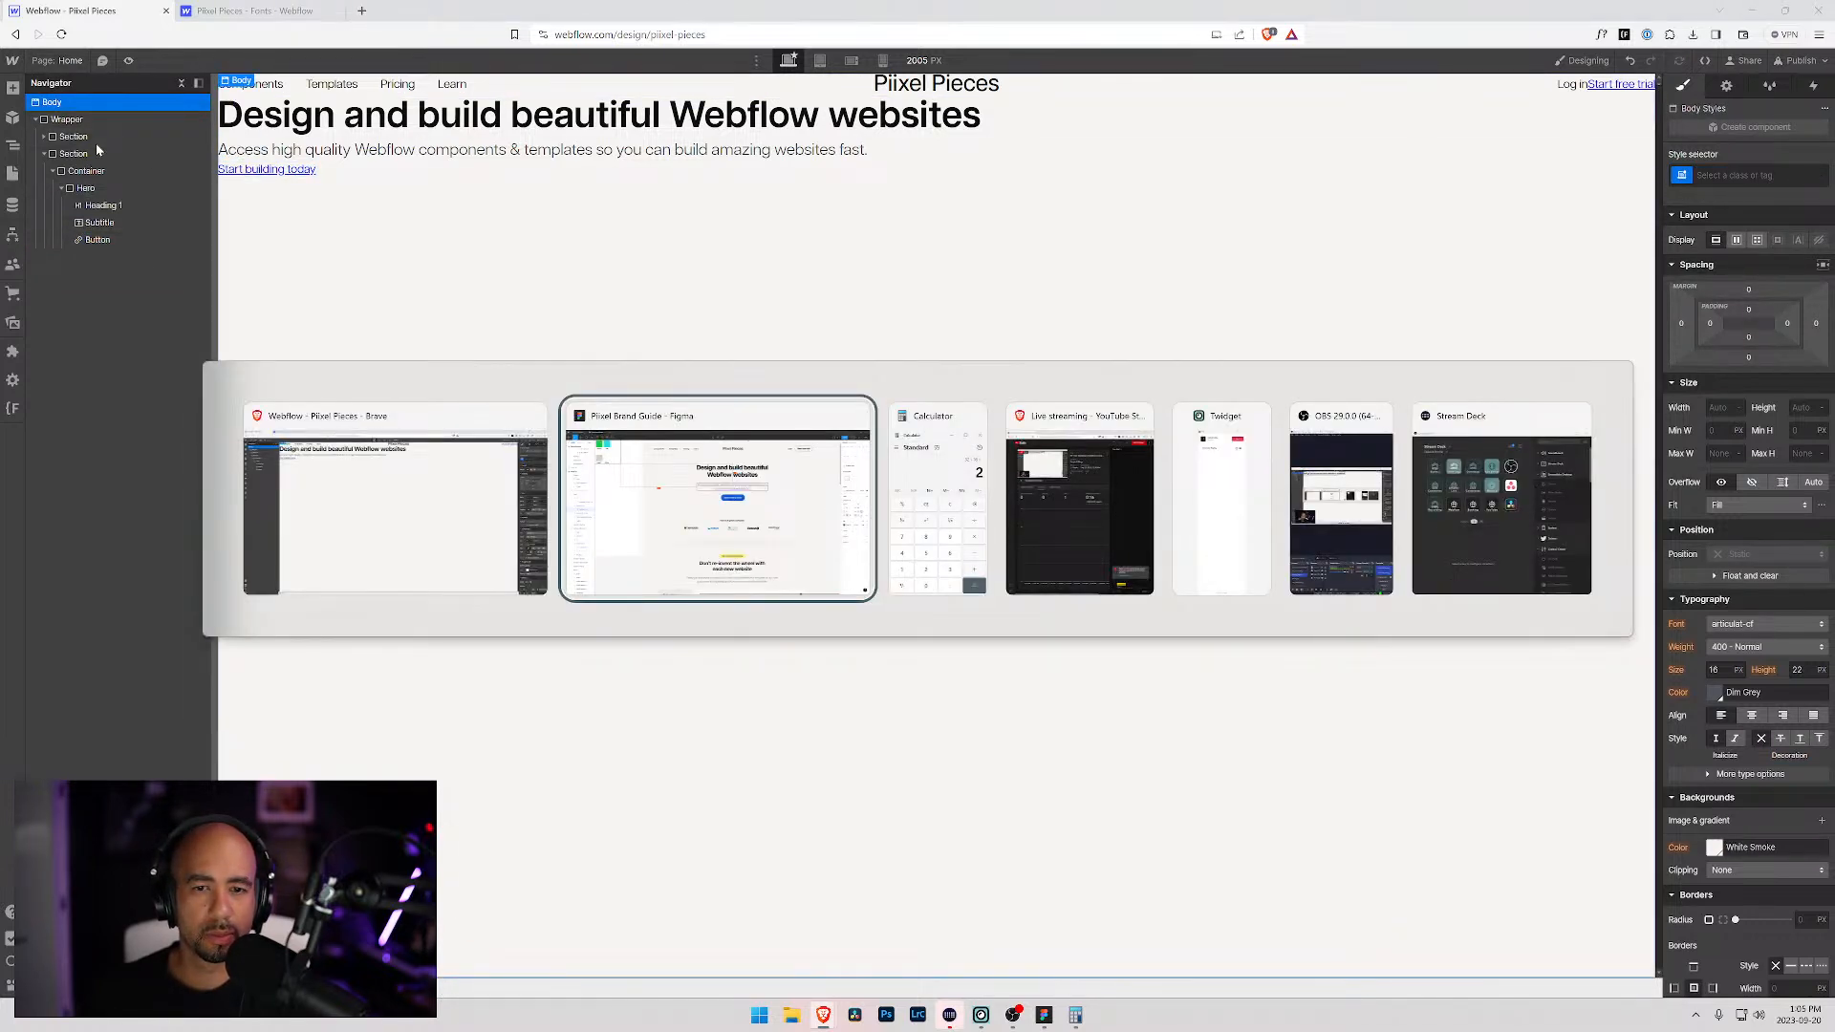
scroll(637, 360, "down", 15)
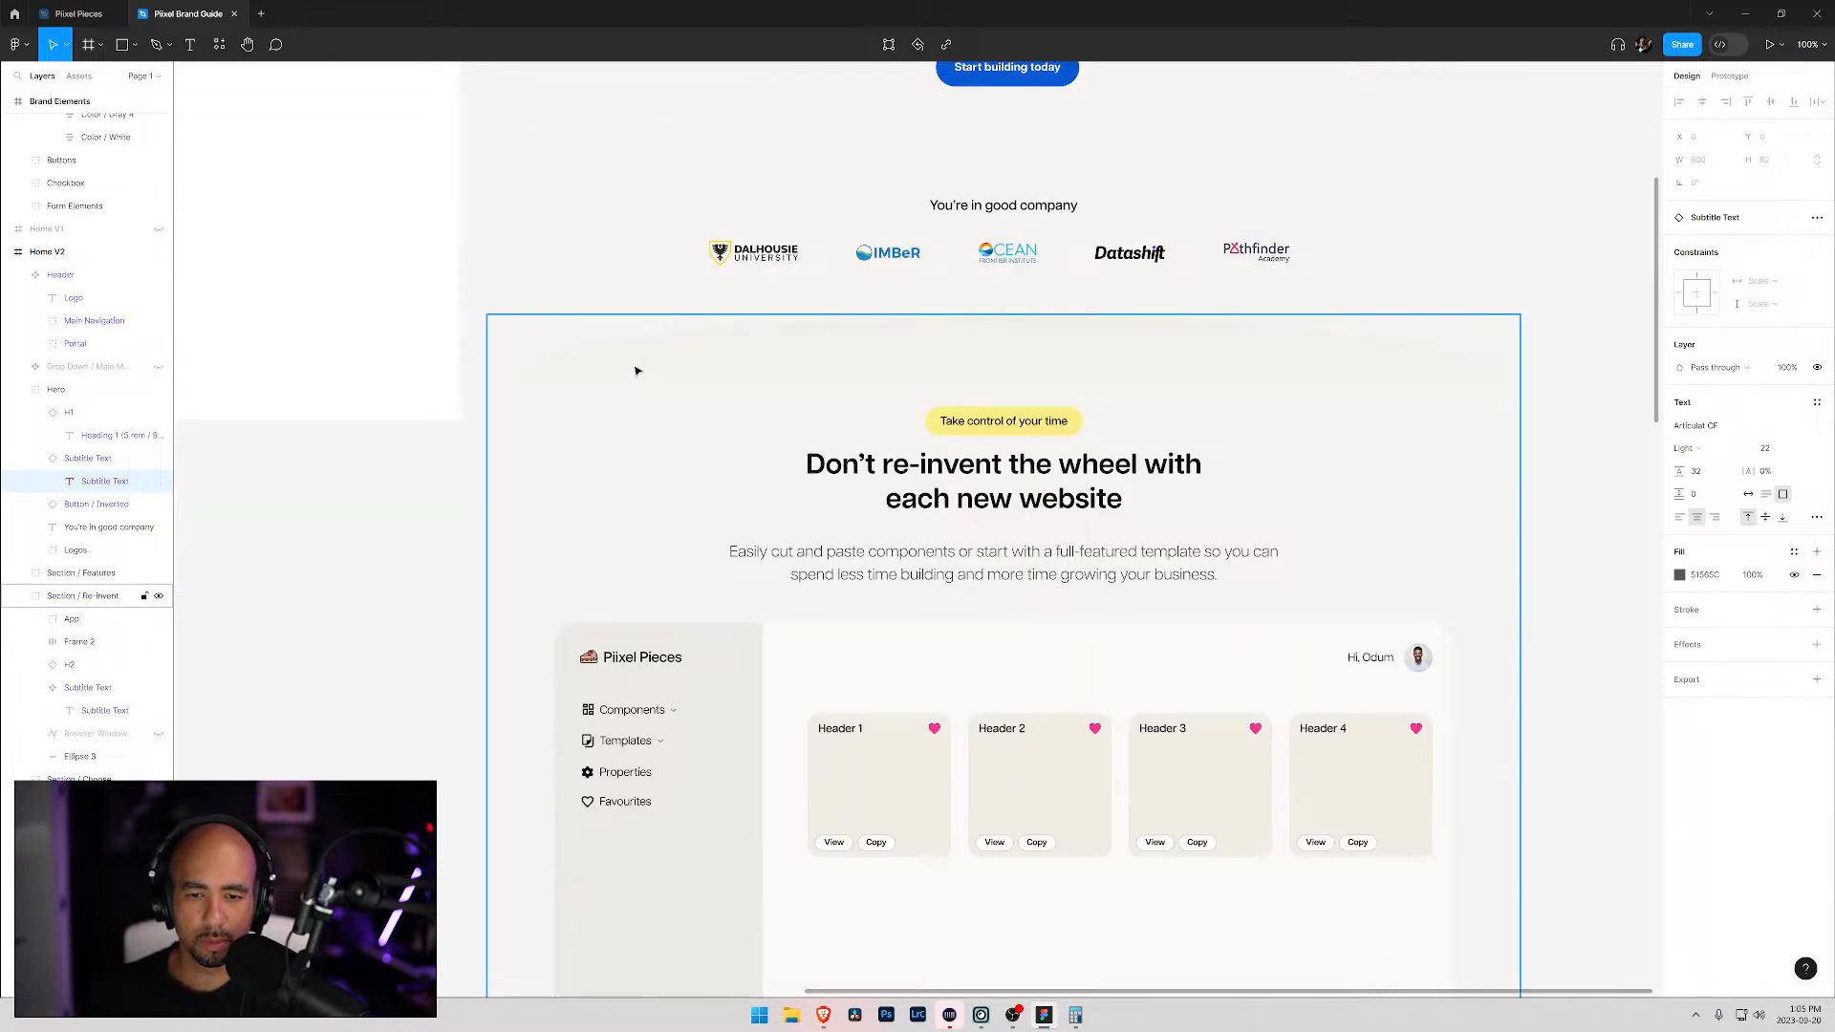
scroll(622, 366, "down", 3)
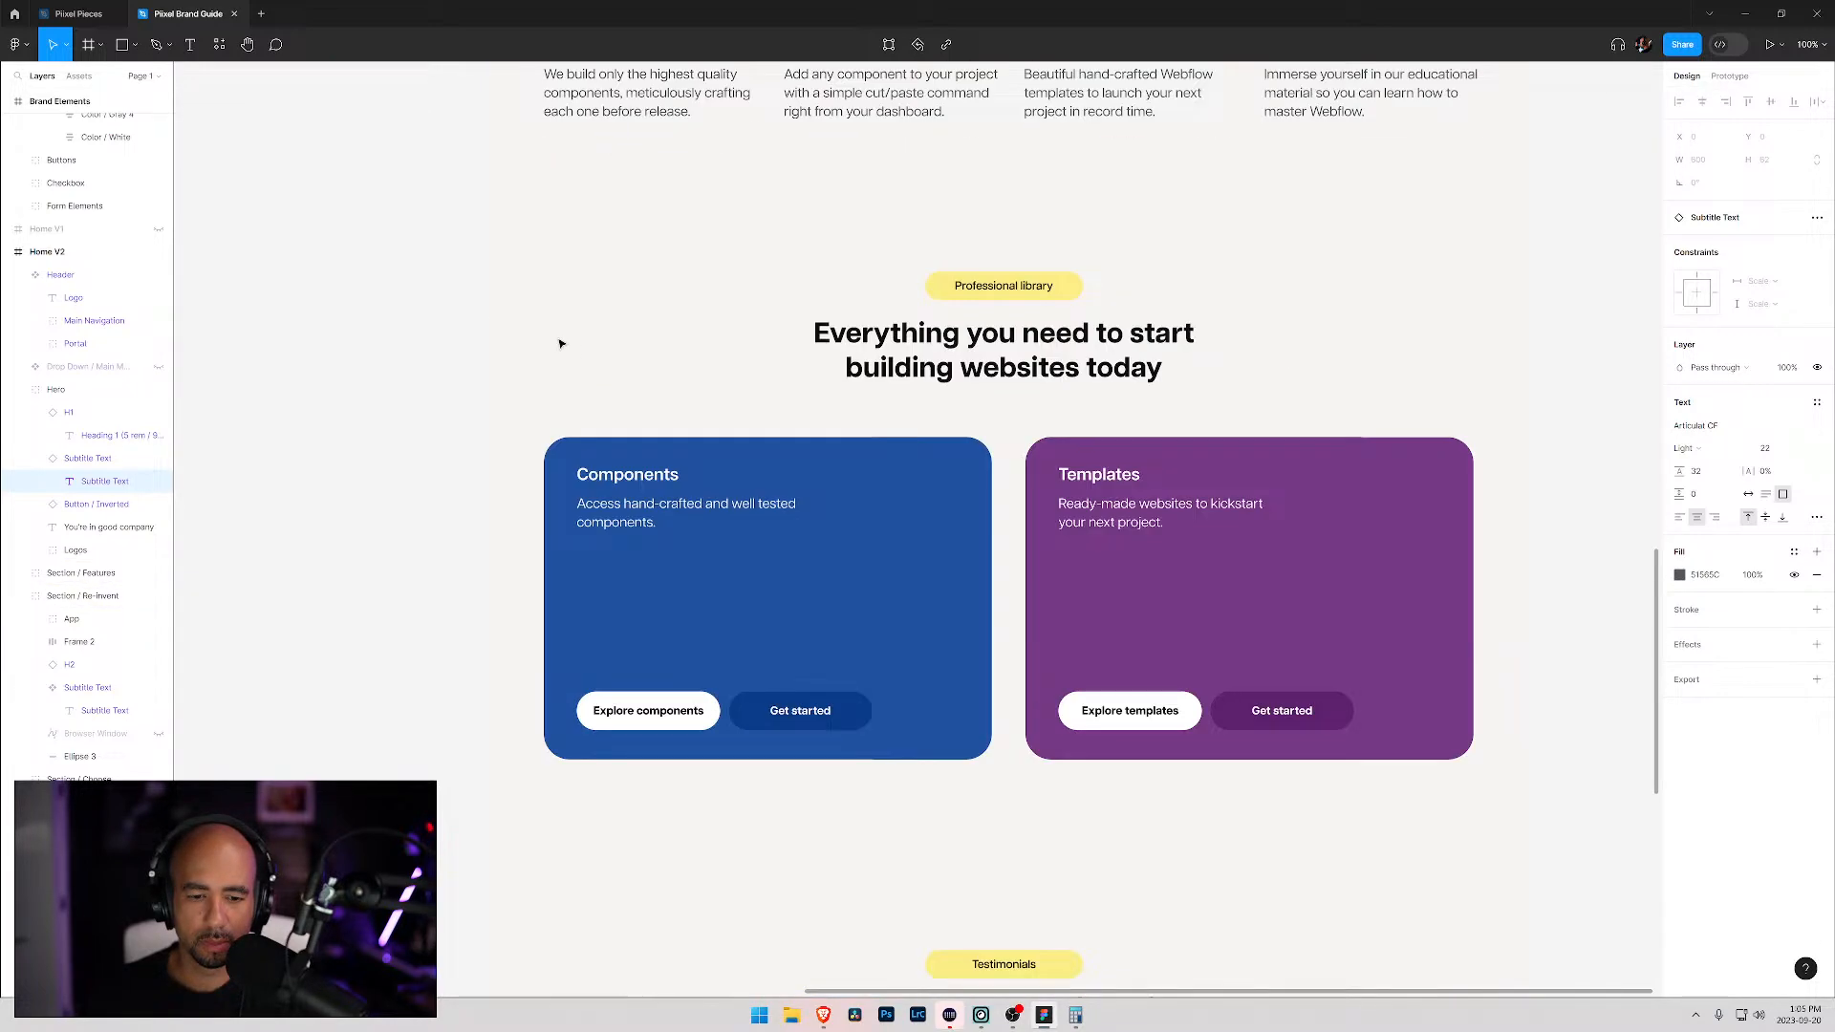
left_click(584, 465)
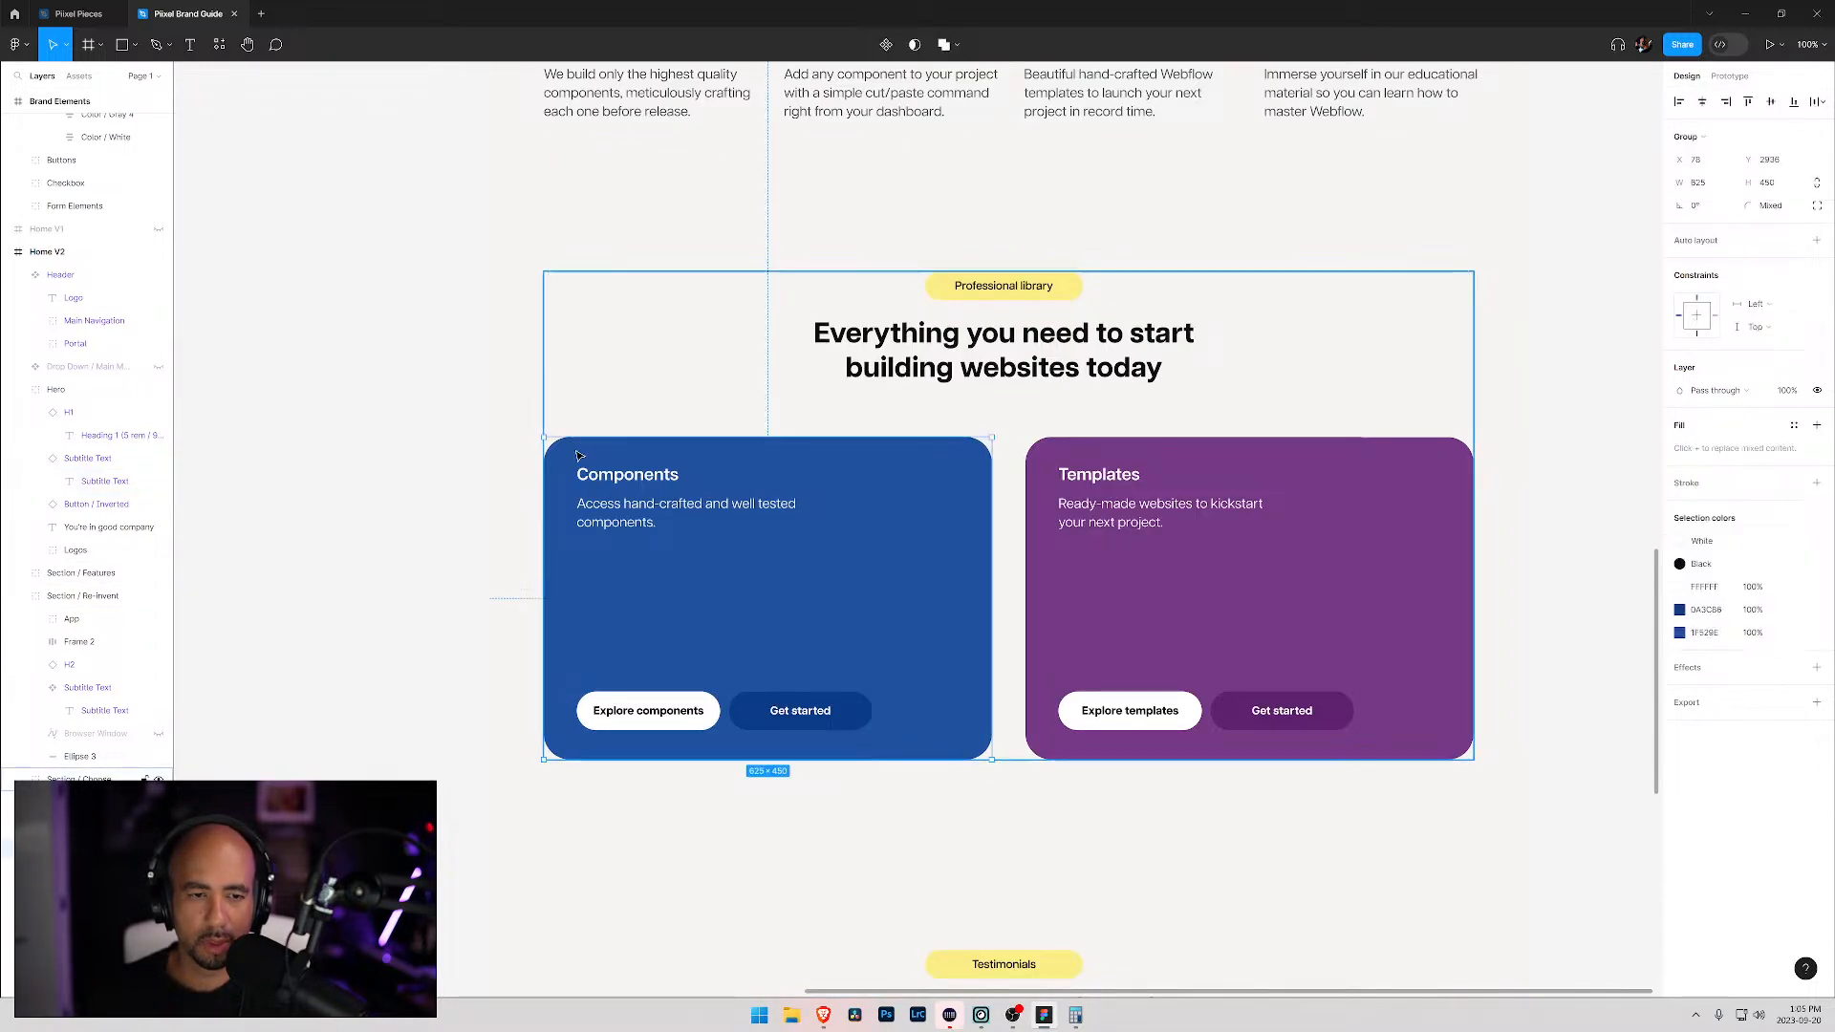
left_click(1707, 640)
key("ctrl+c")
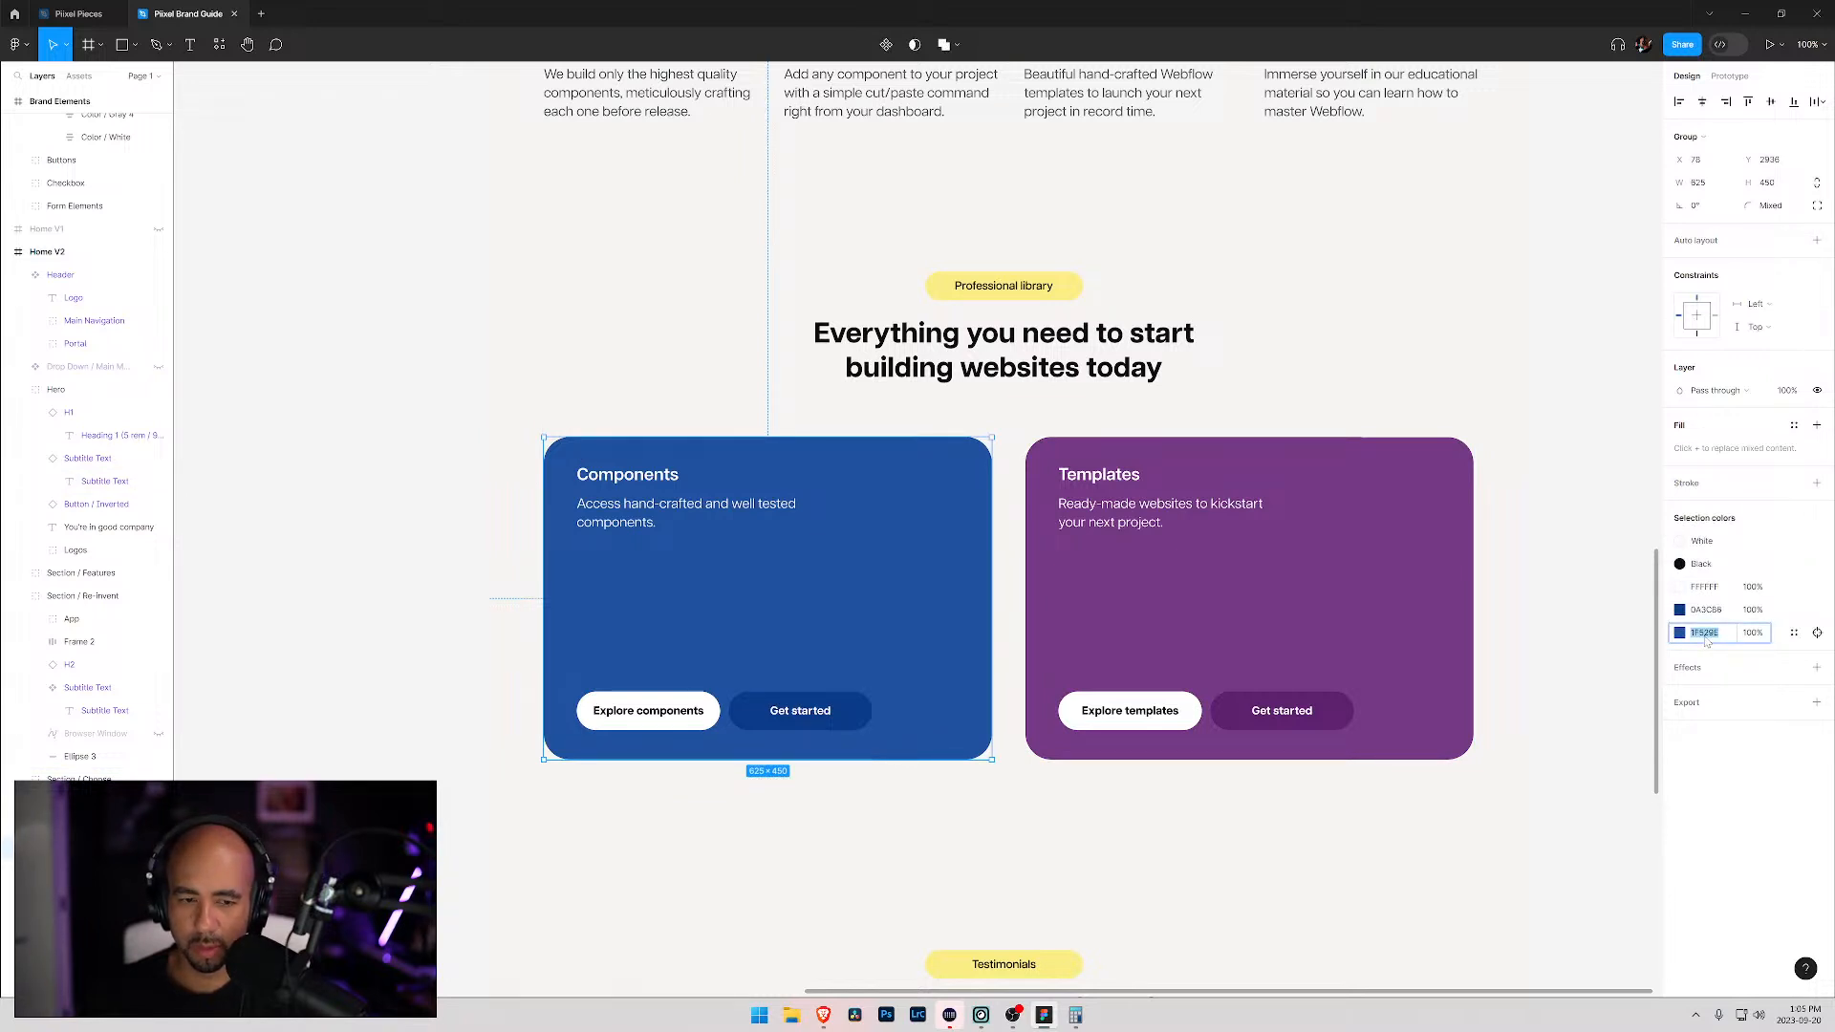
Step: Back in Webflow, set the hero Button's background colour to the copied #1f529e and save it as a reusable swatch
key("alt+Tab")
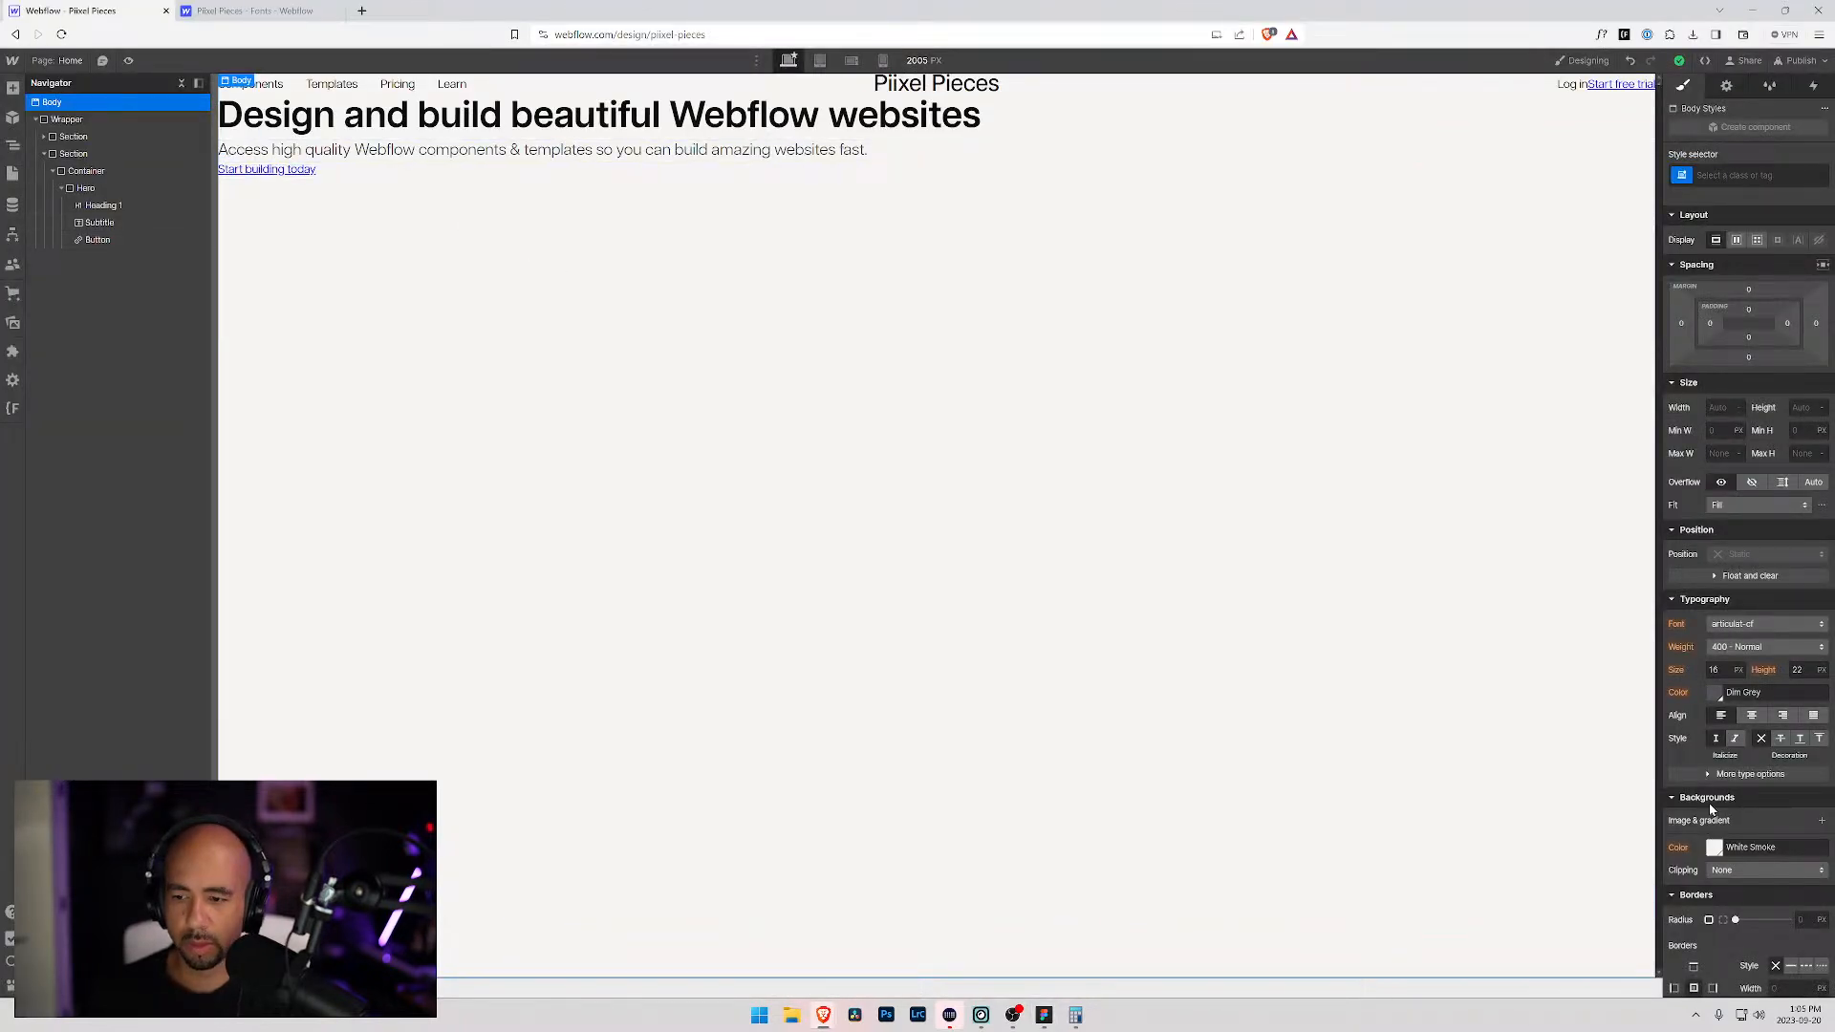
left_click(99, 240)
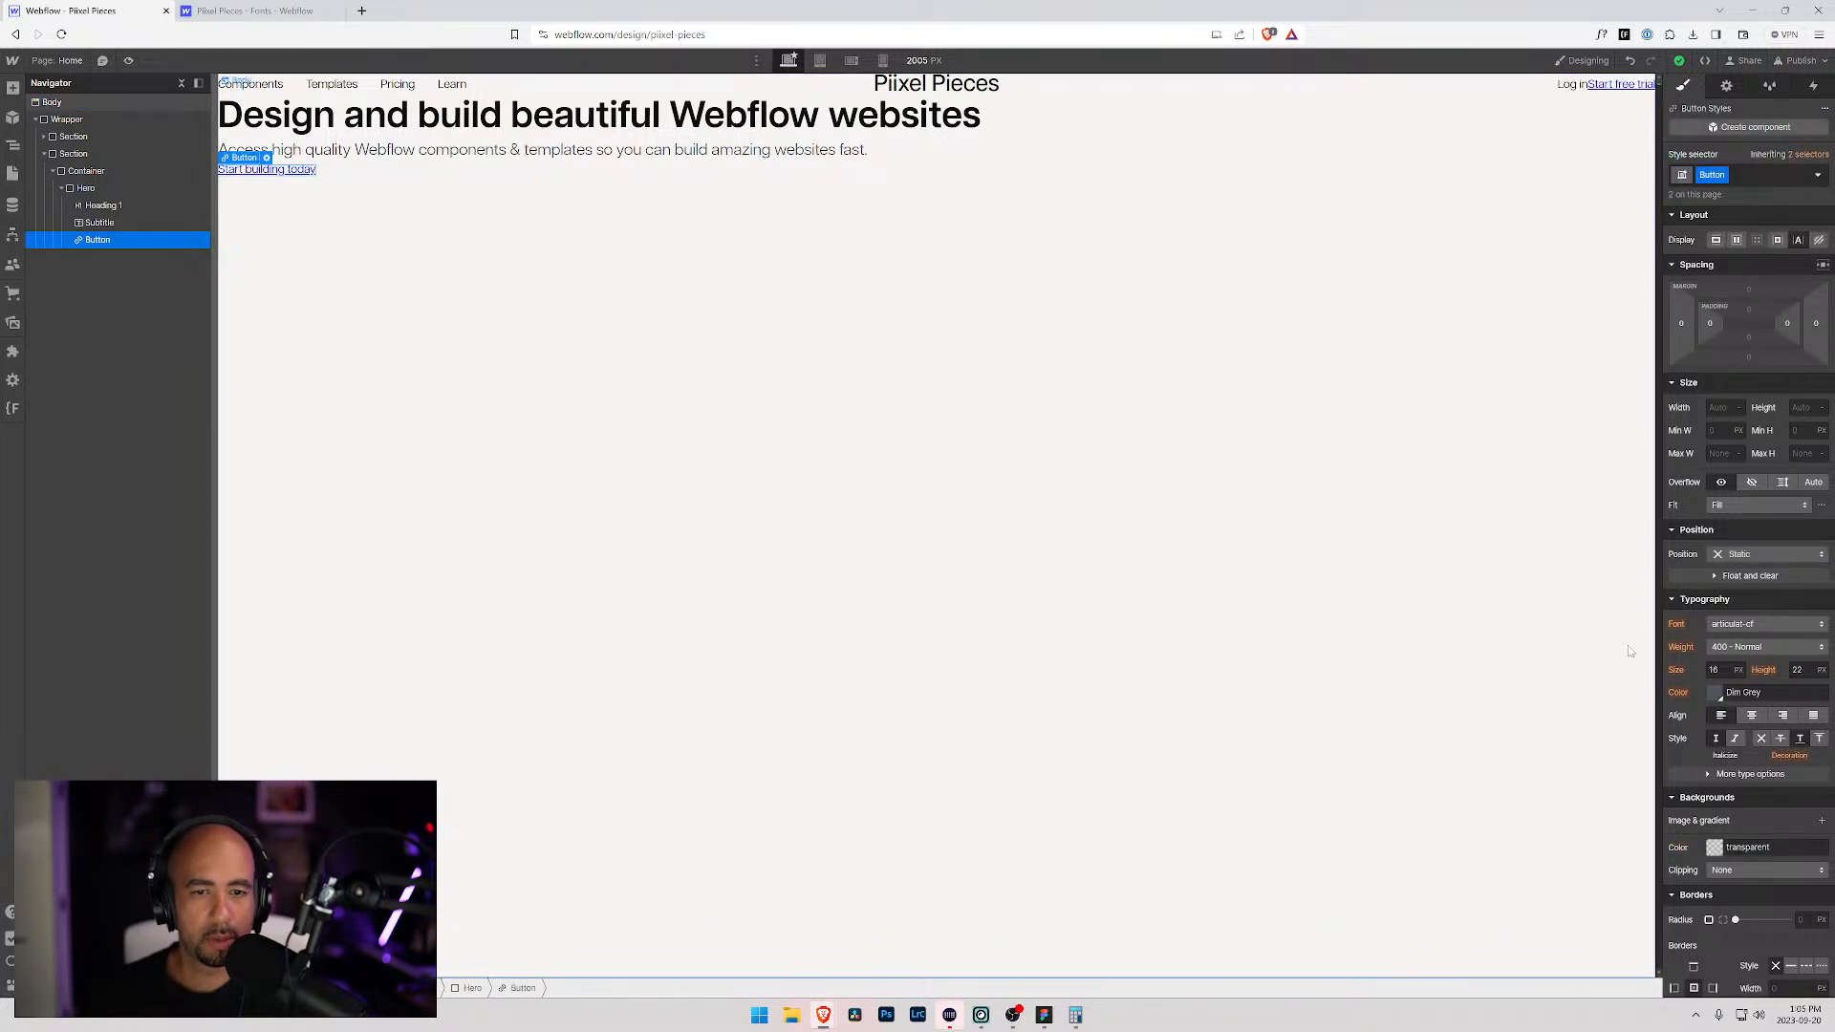
left_click(1715, 848)
key("ctrl+v")
key("Return")
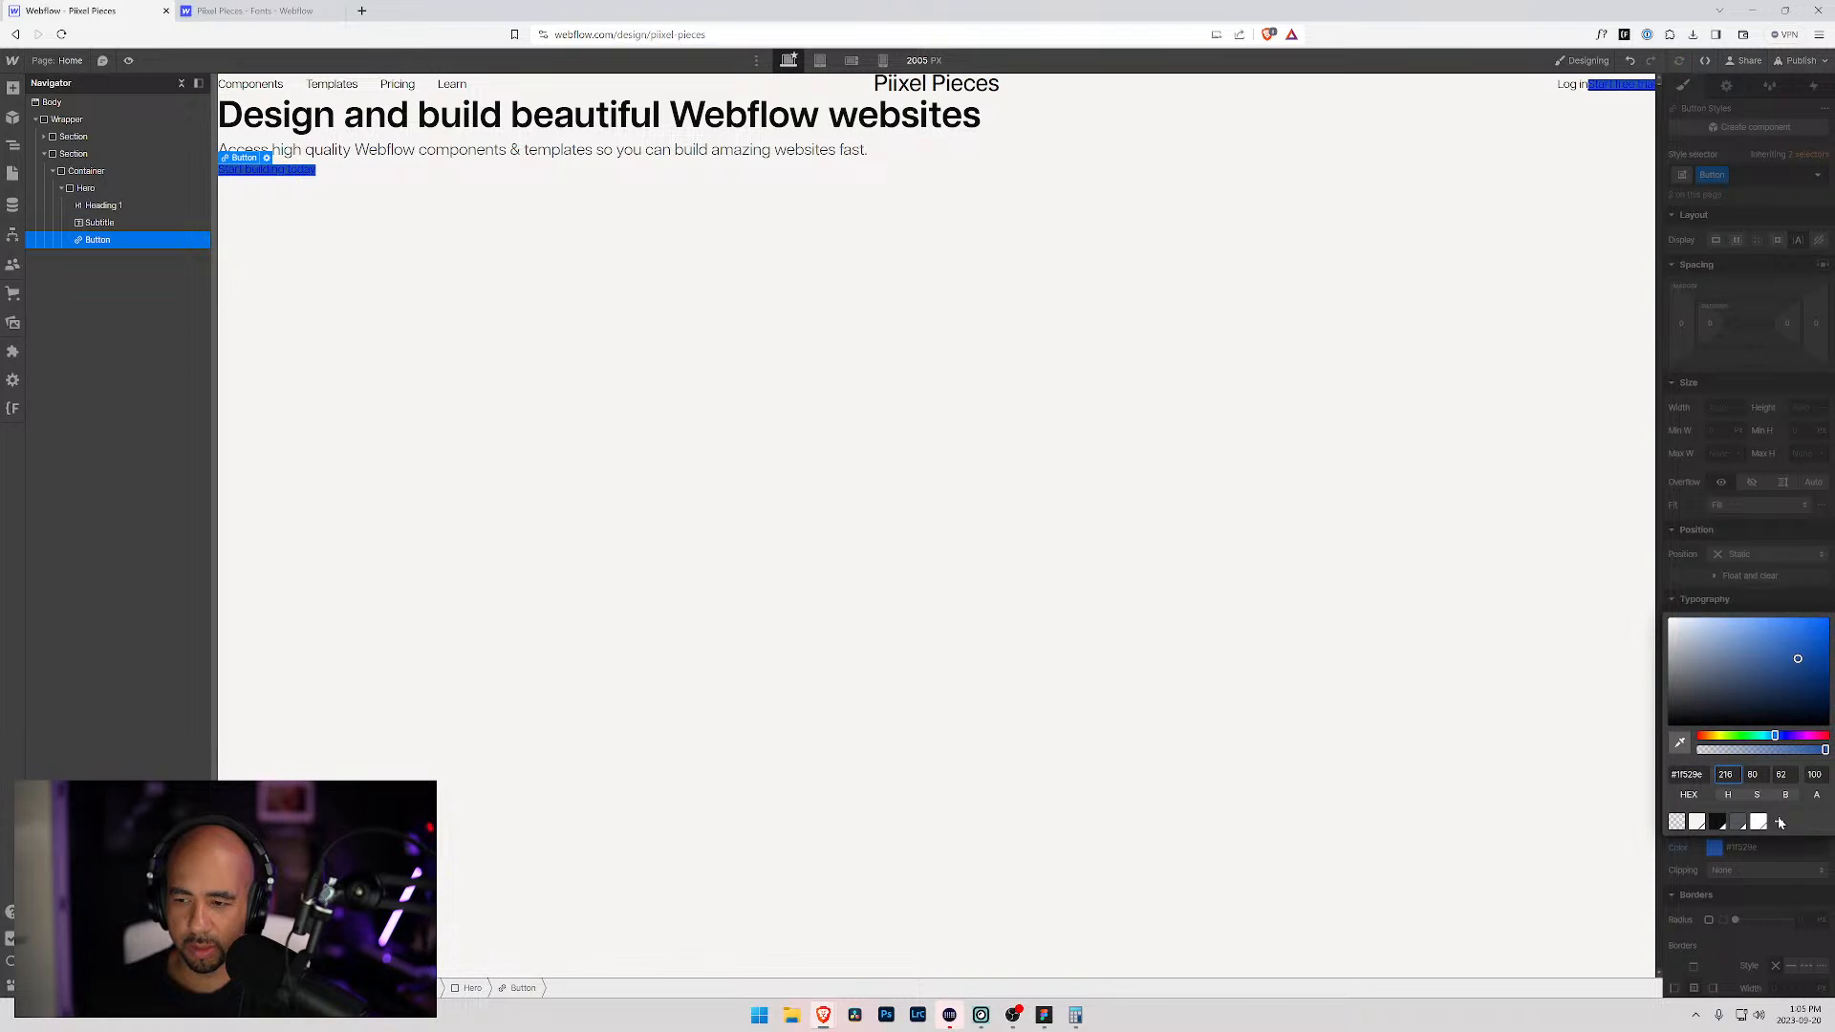
left_click(1778, 822)
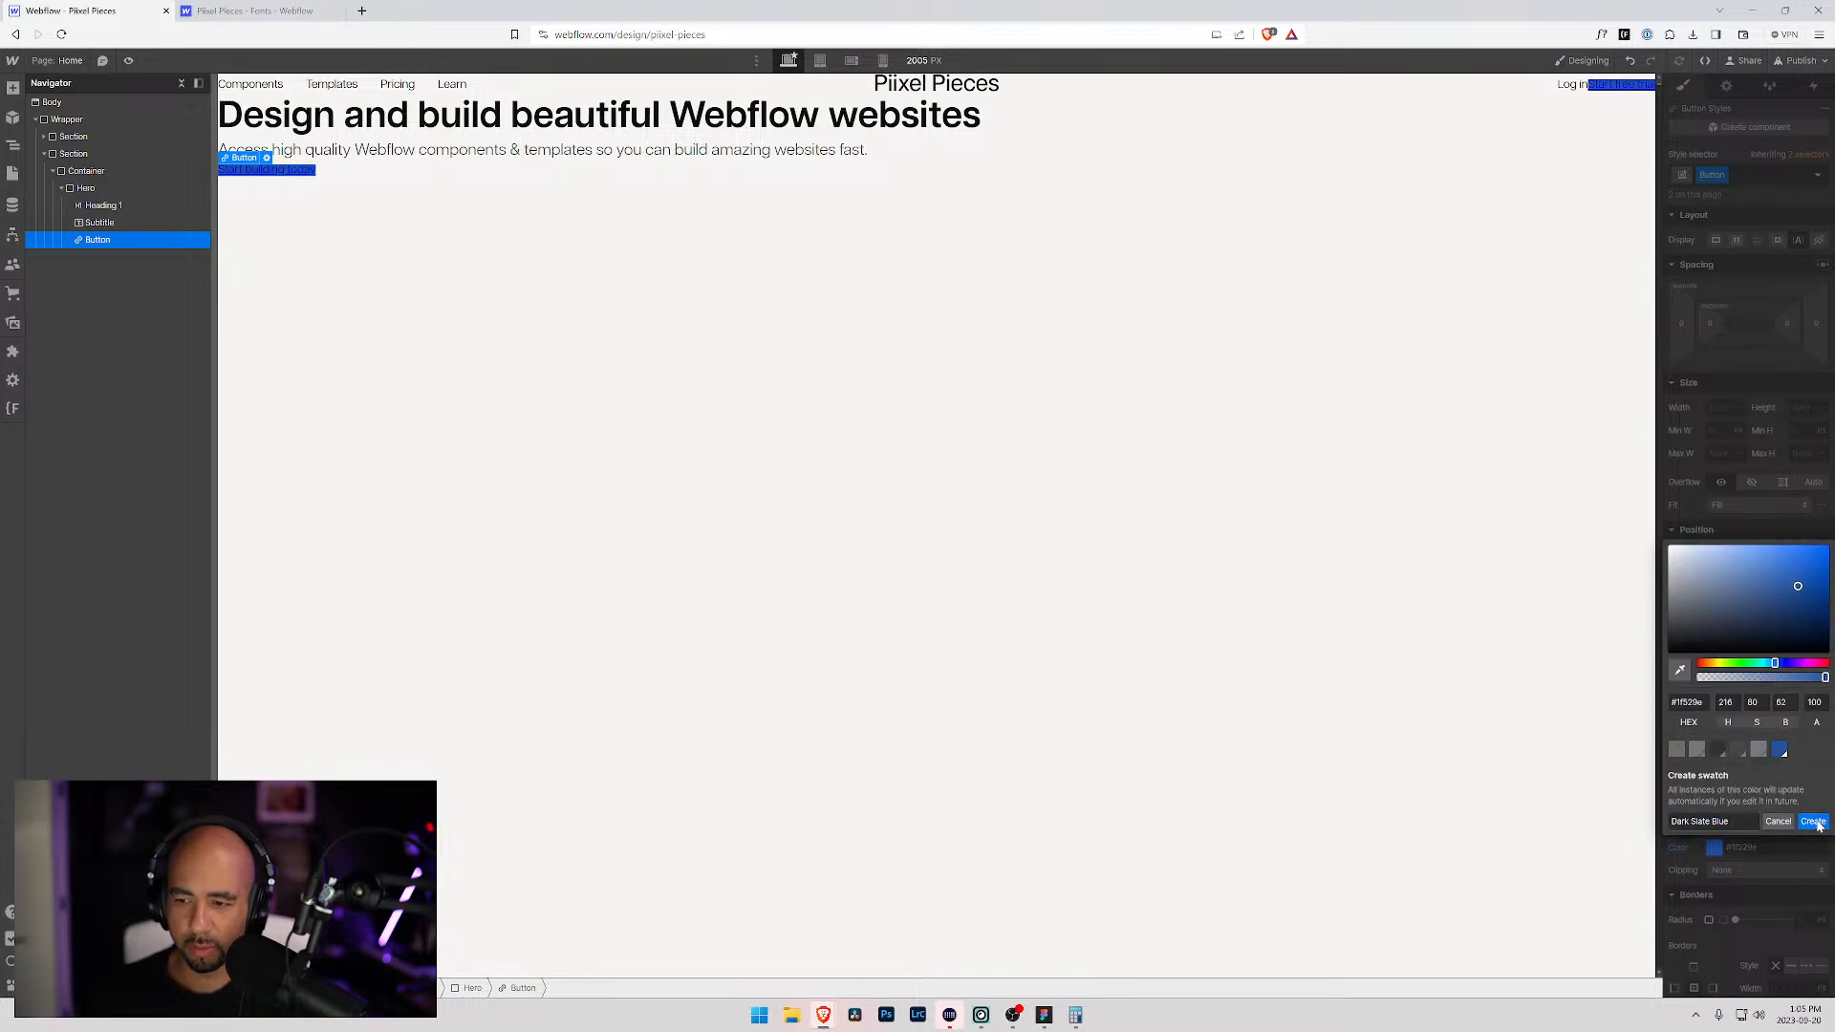
left_click(1813, 822)
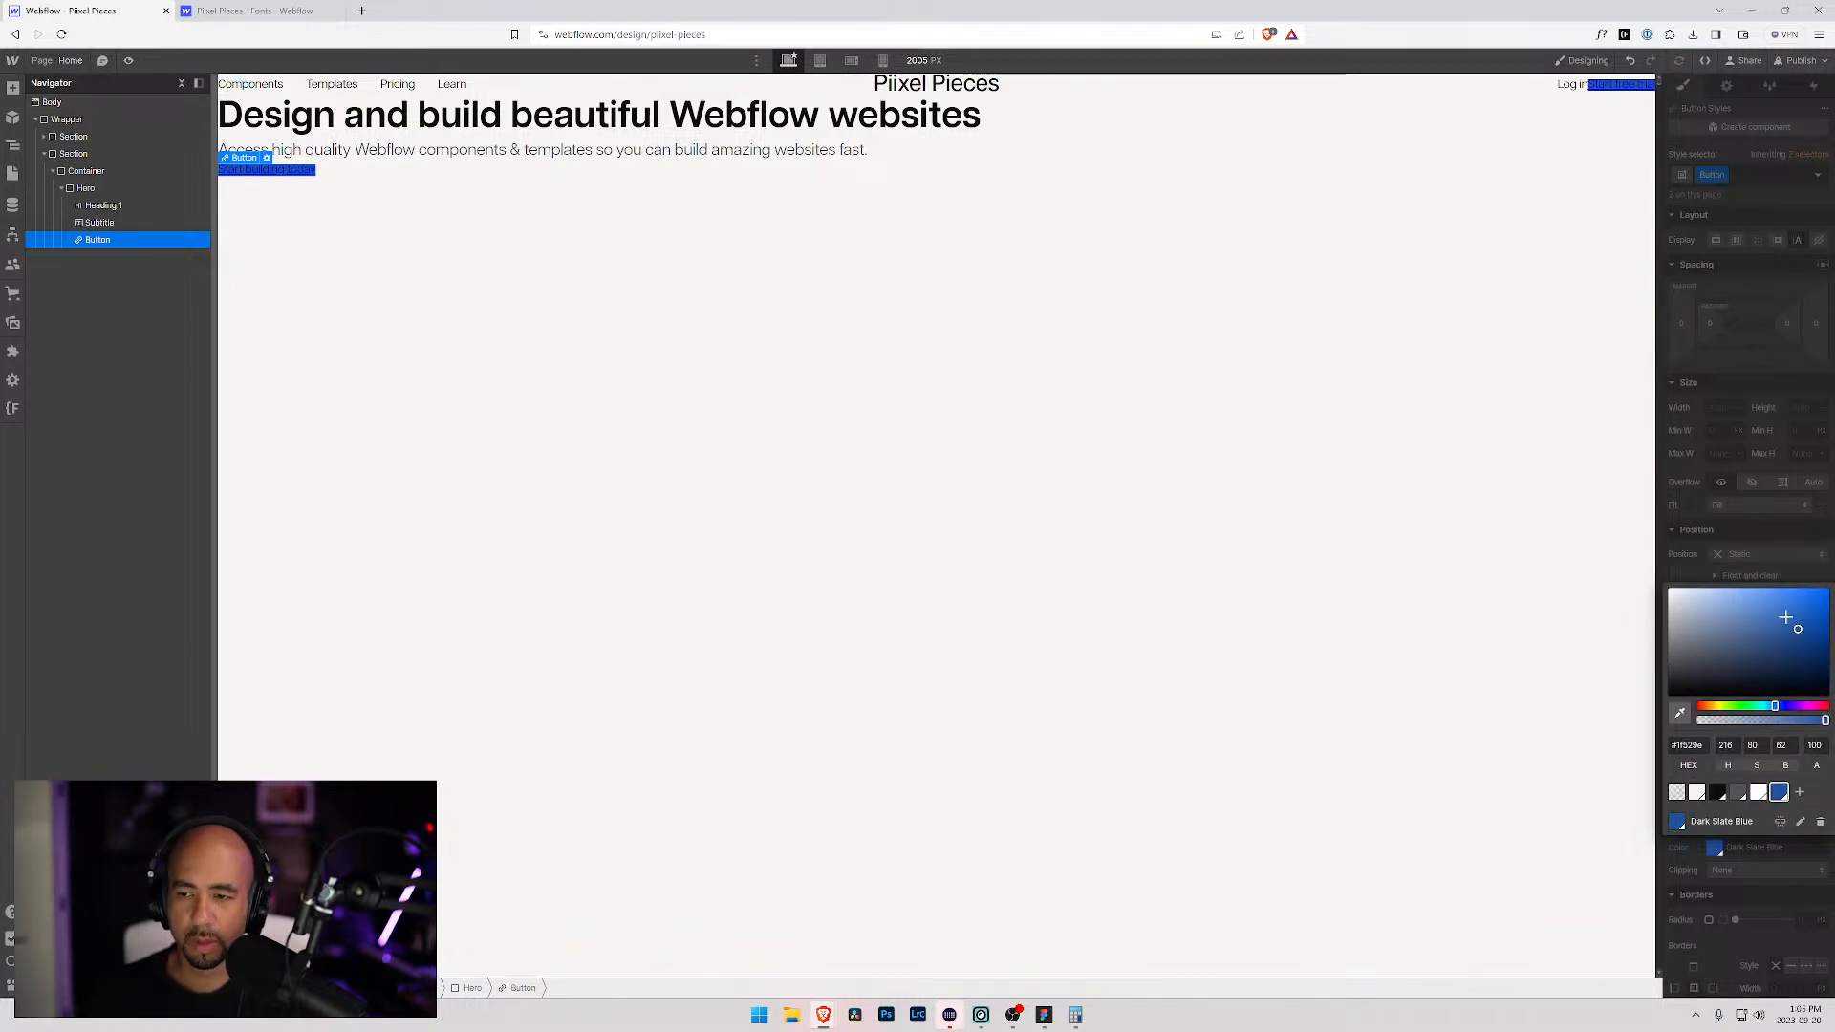
left_click(1723, 532)
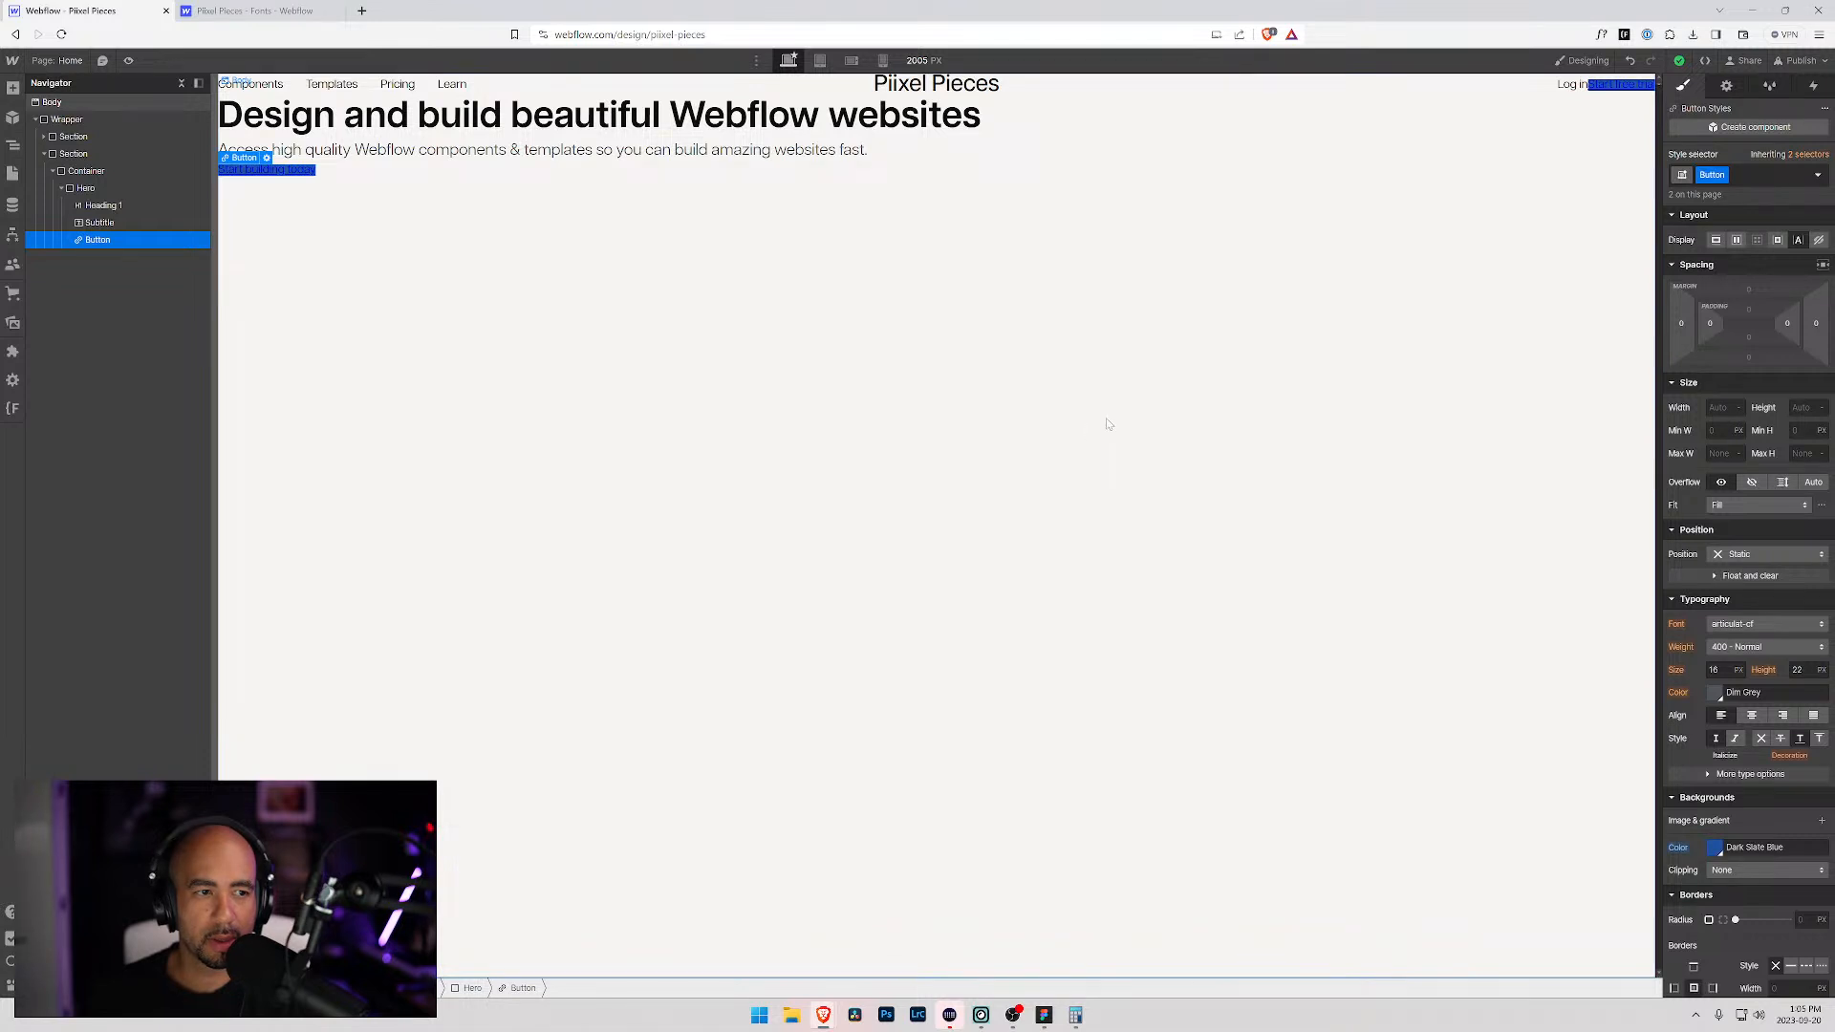
Step: Set the Button class's text colour to the White swatch and its text decoration to none
left_click(1718, 696)
left_click(1759, 941)
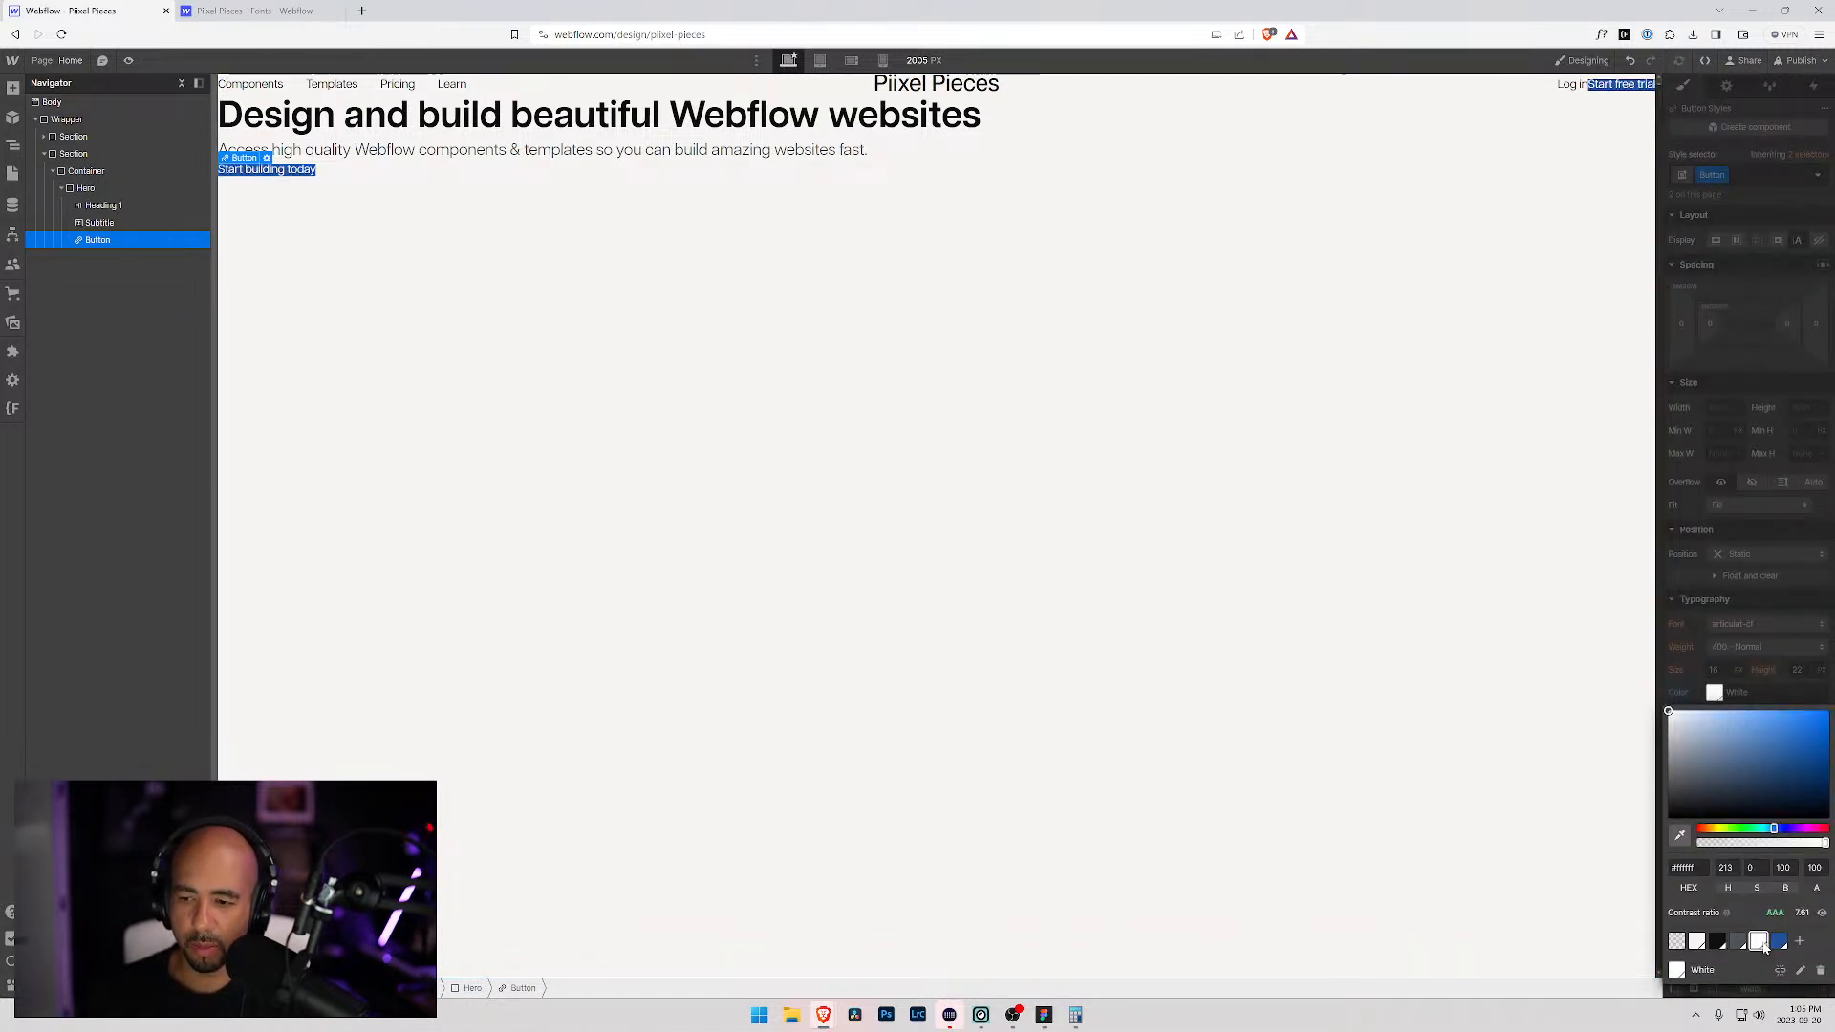
left_click(1713, 610)
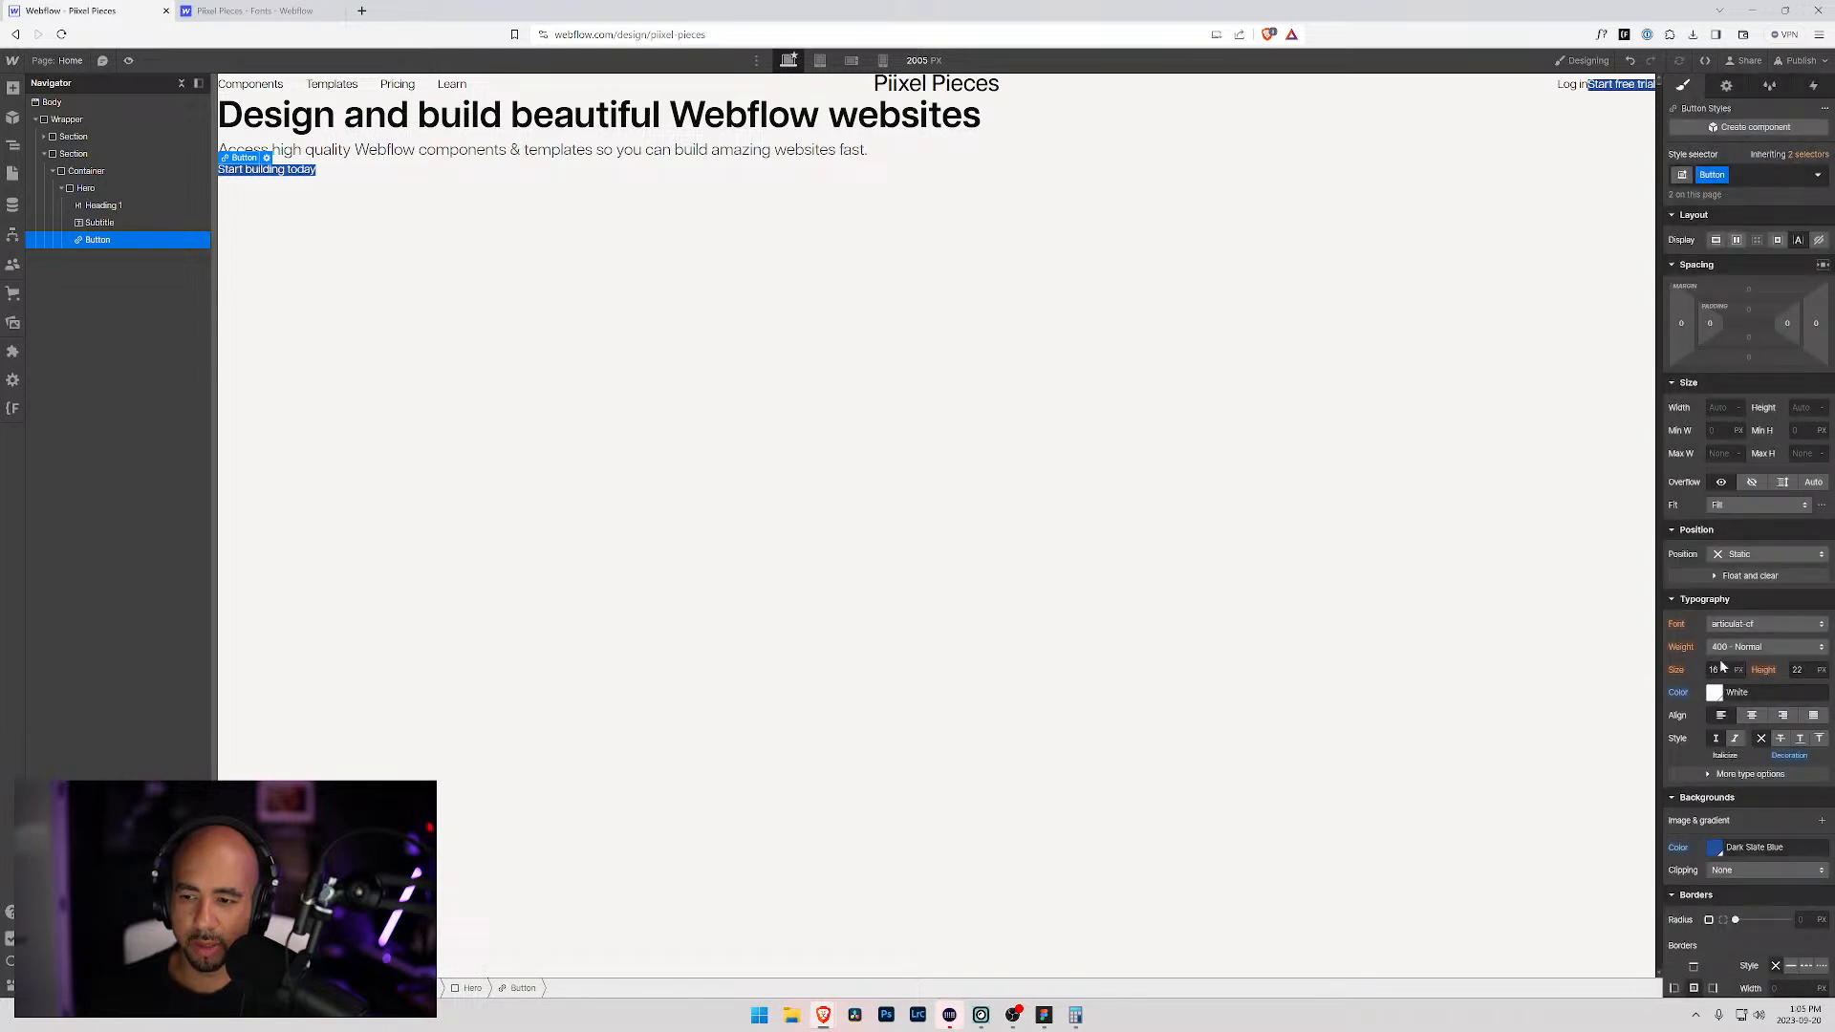
Step: Change the Button class's display setting to inline-block
key("alt+Tab")
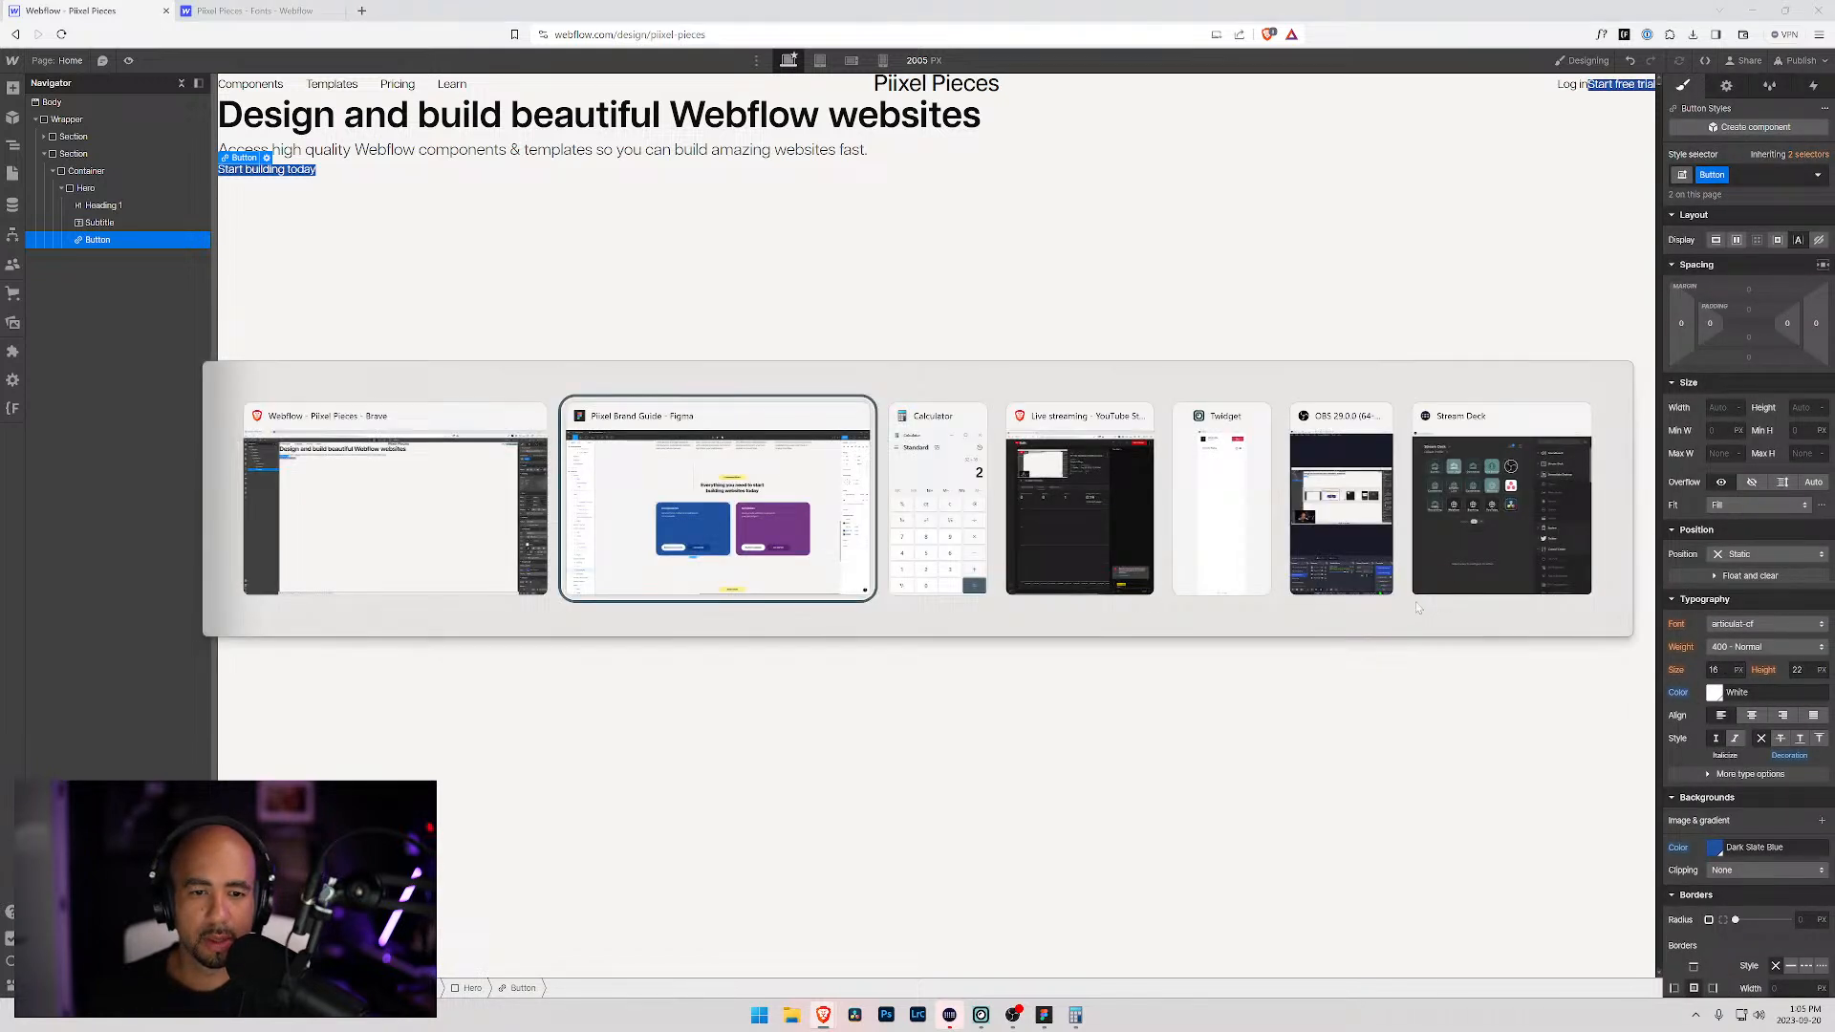
key("alt+Tab")
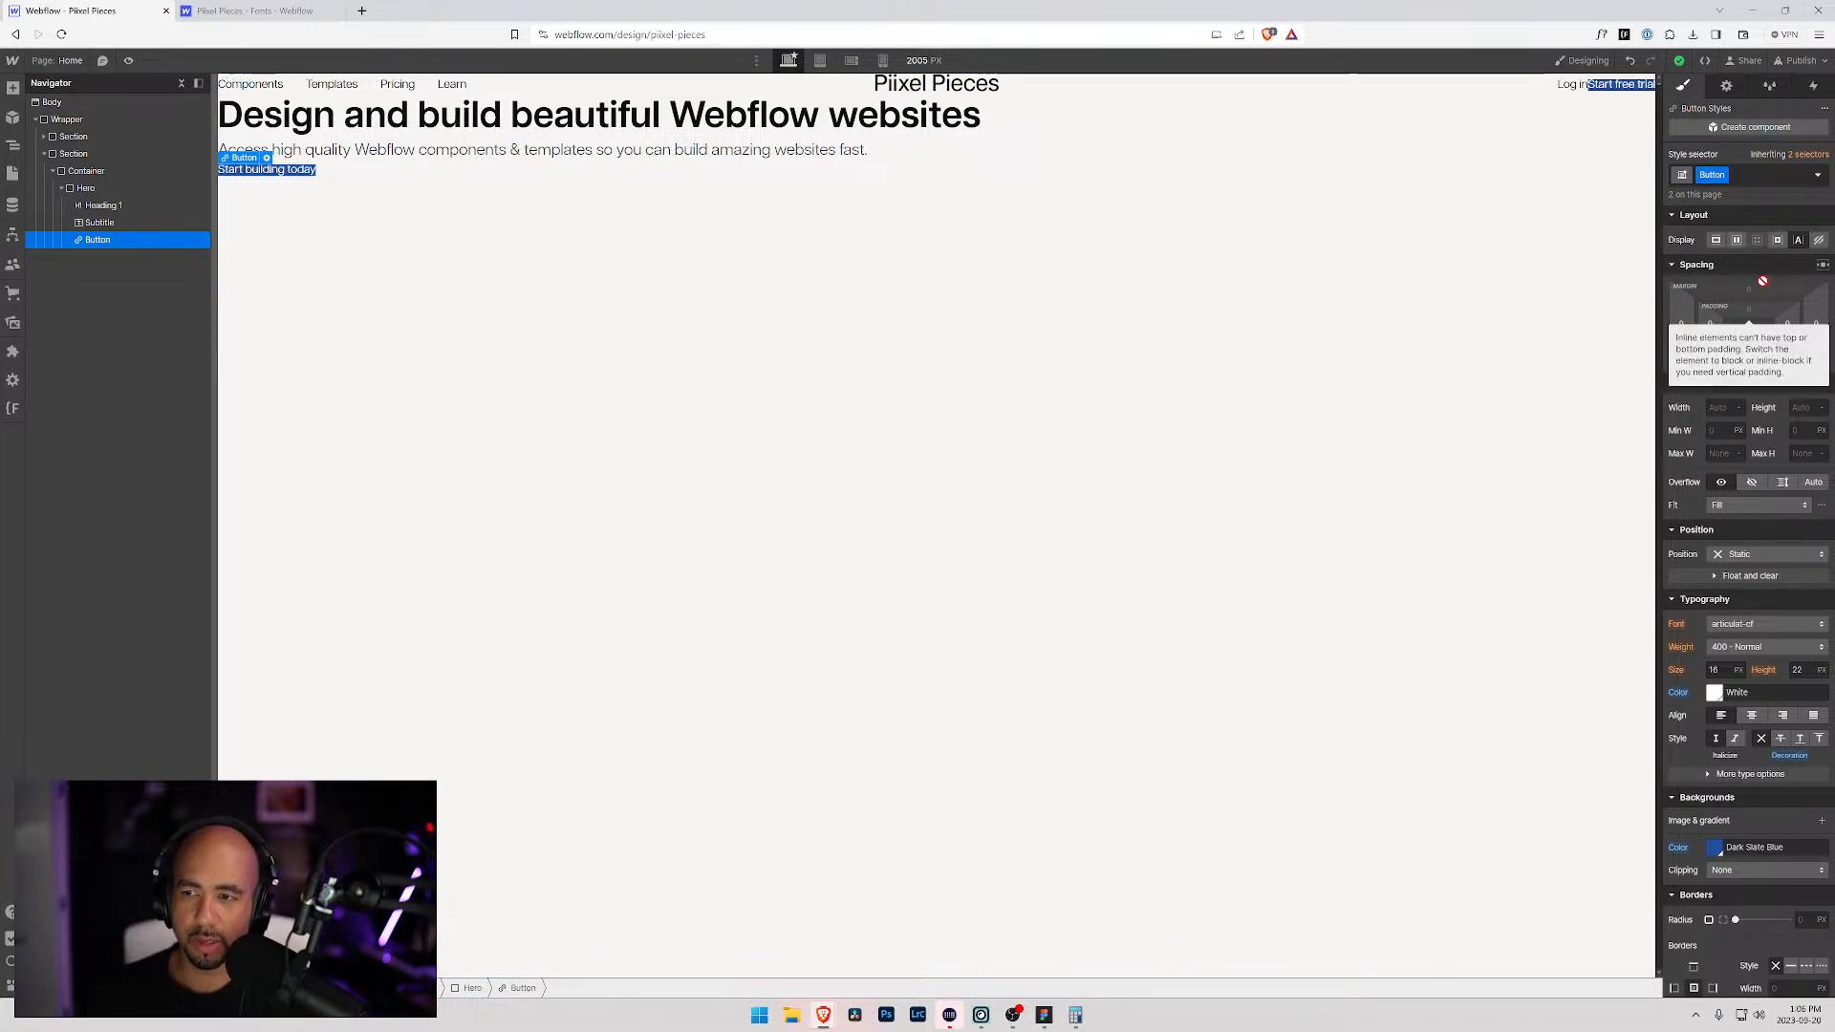
left_click(1778, 240)
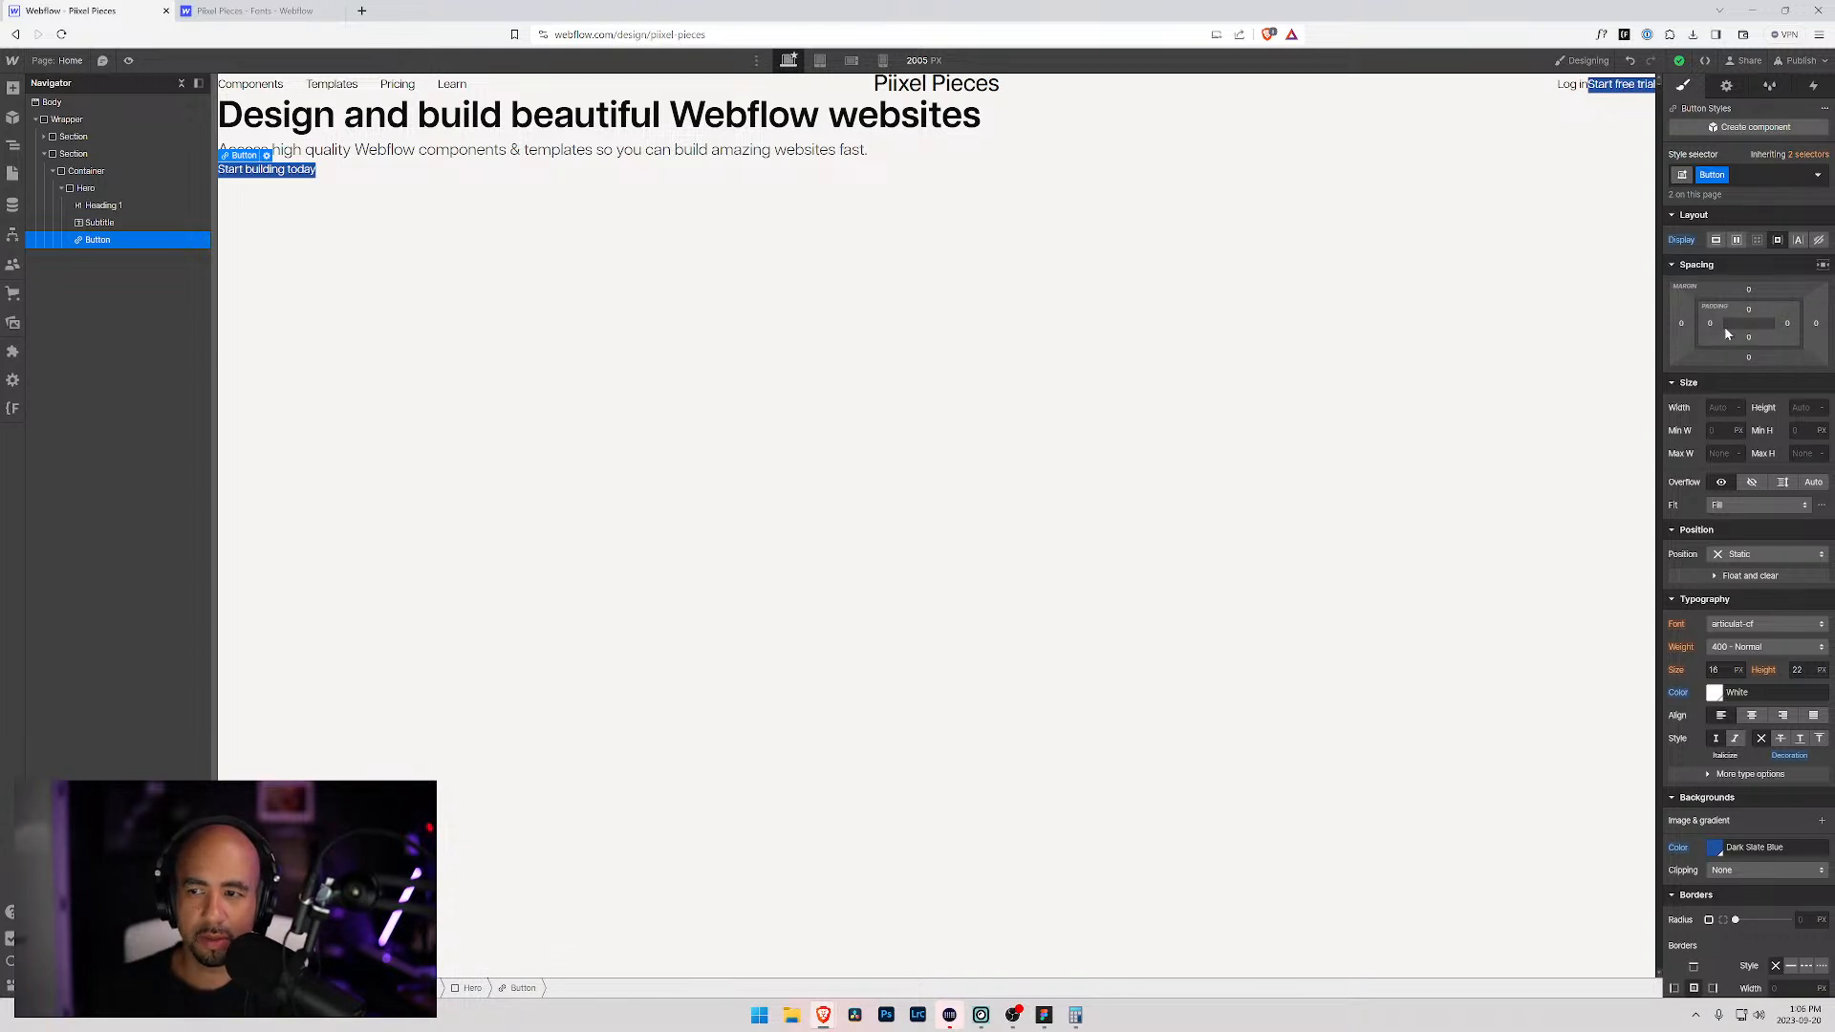
Step: Set the Button class's left padding to 1.5rem
key("alt+Tab")
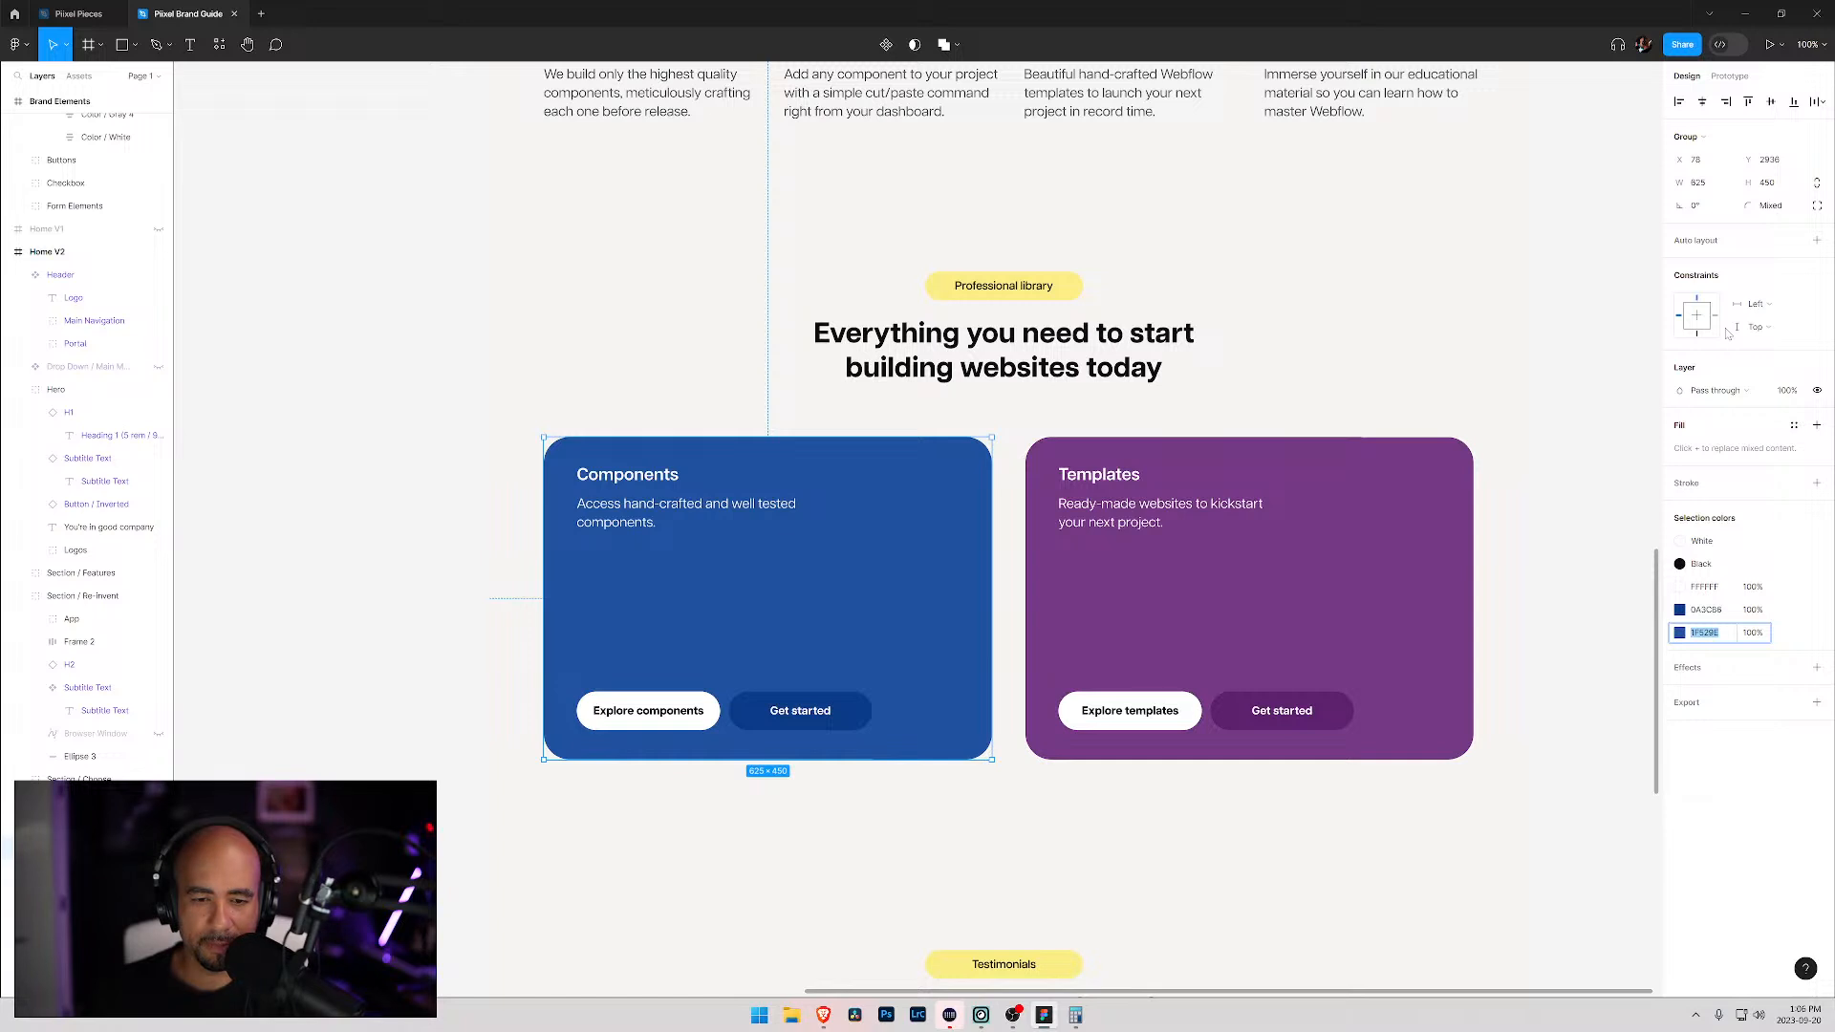
key("alt+Tab")
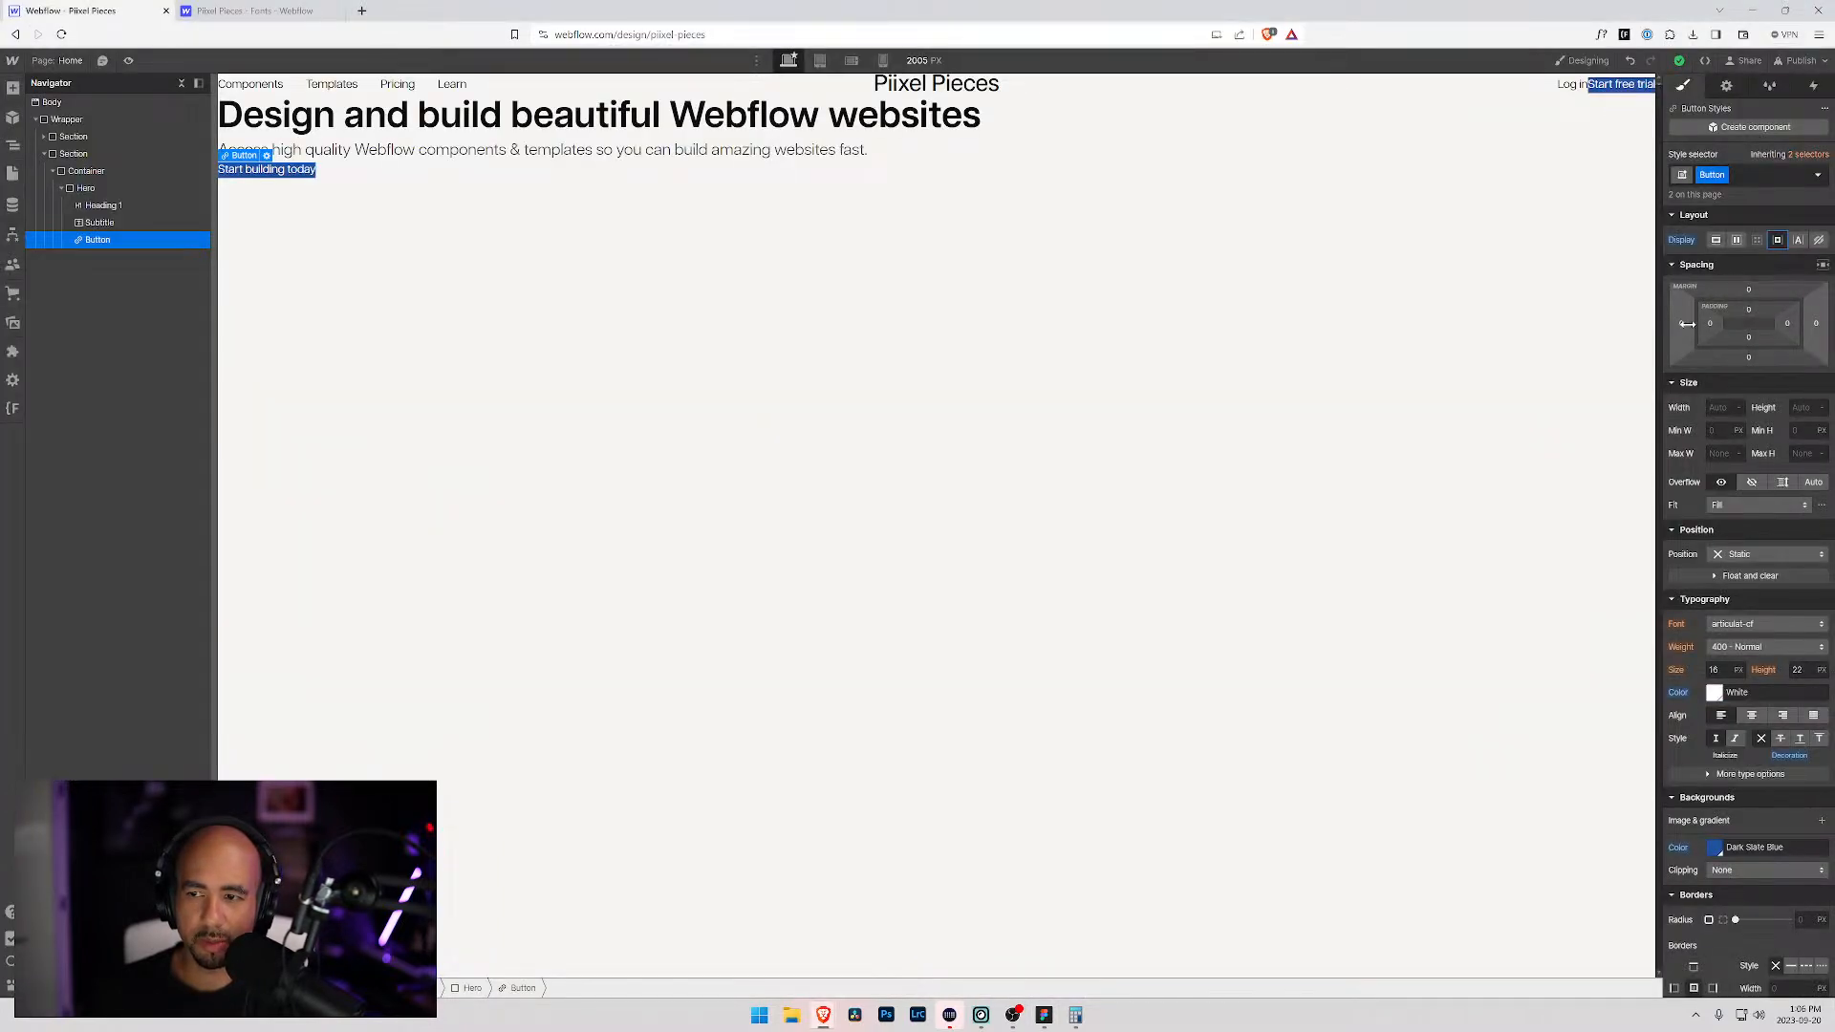
left_click(1711, 324)
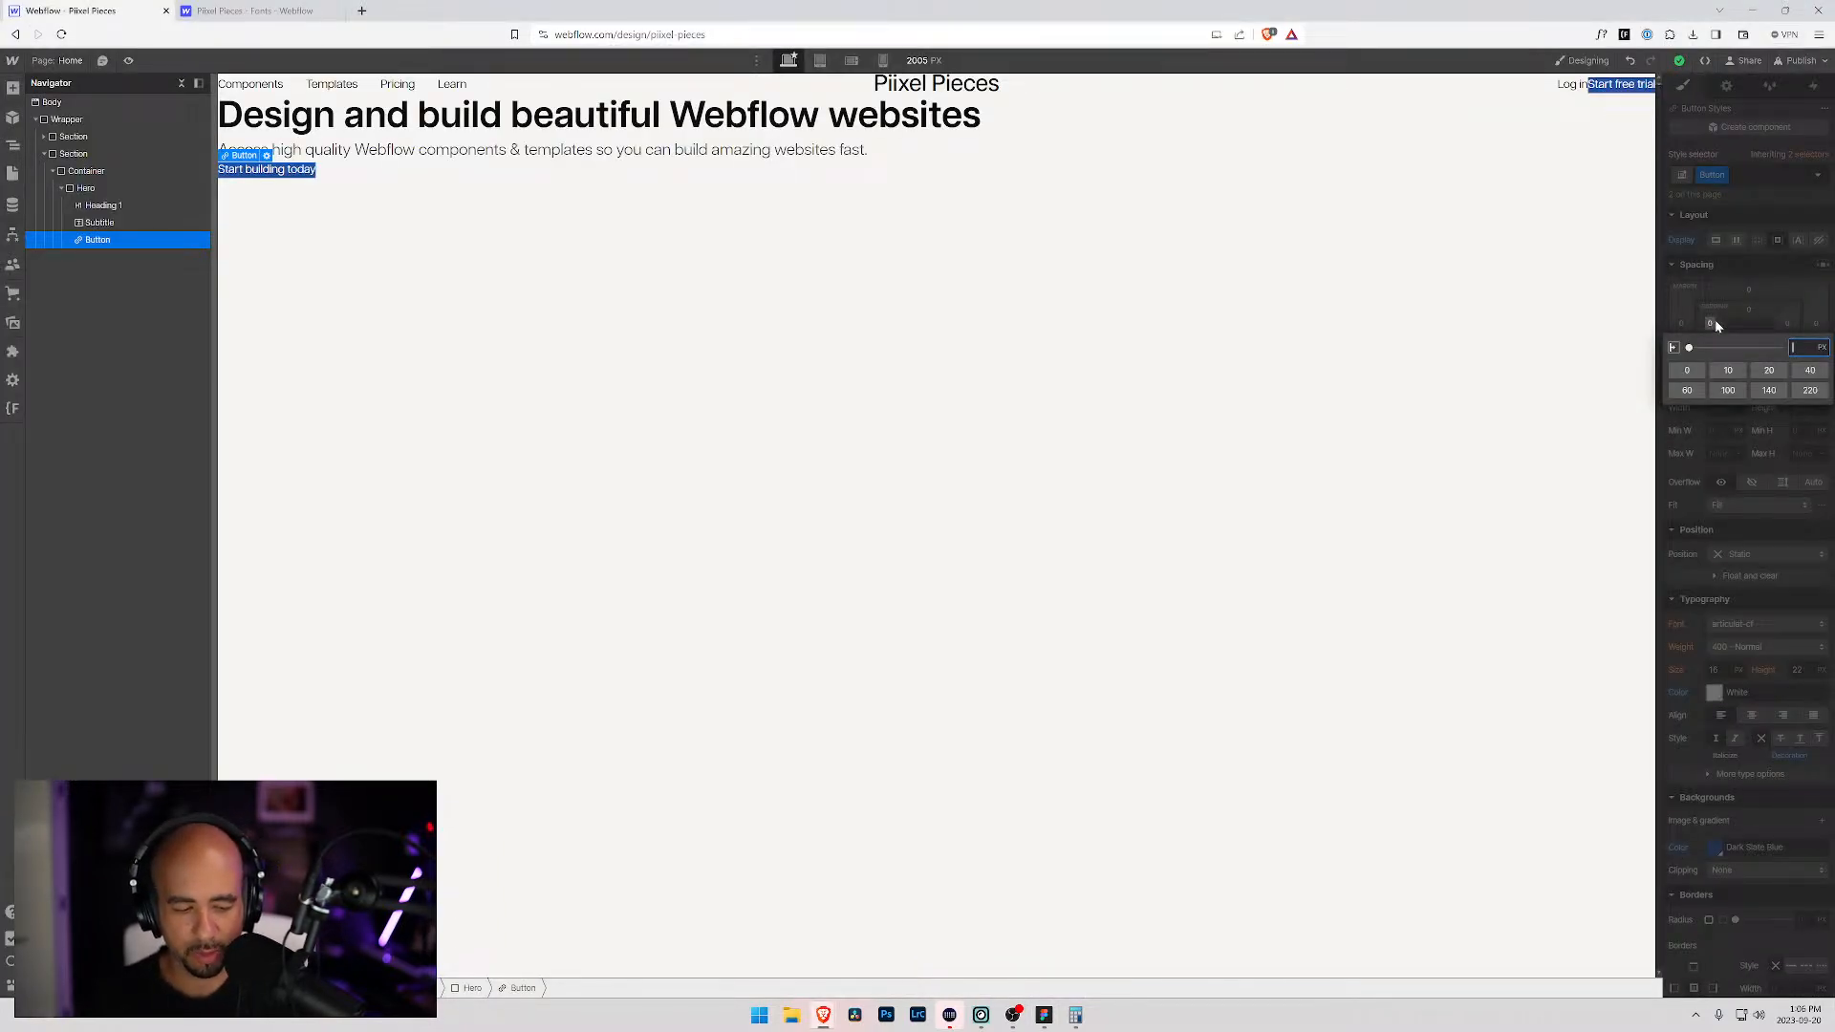
type("1.5rem")
key("Return")
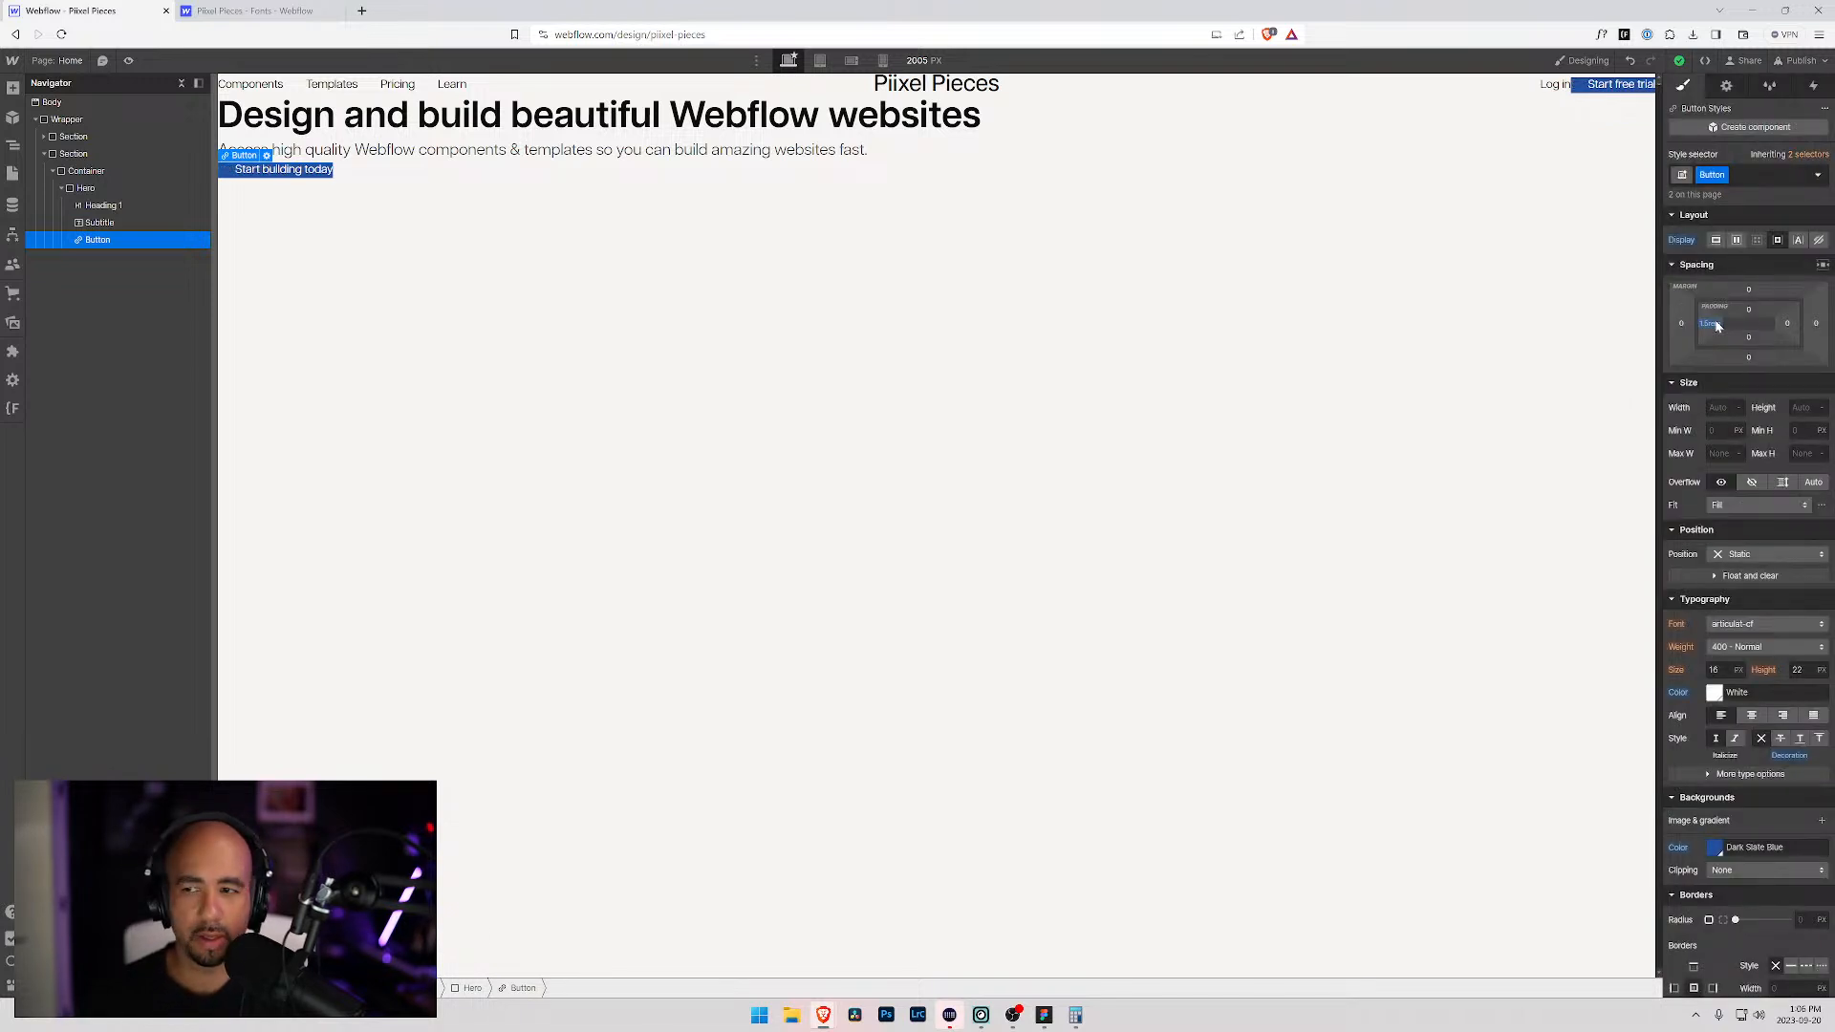
Step: Set the Button class's padding to 1.5rem on both sides, 1rem at the top and 0.8rem at the bottom
left_click_drag(1712, 324, 1712, 323)
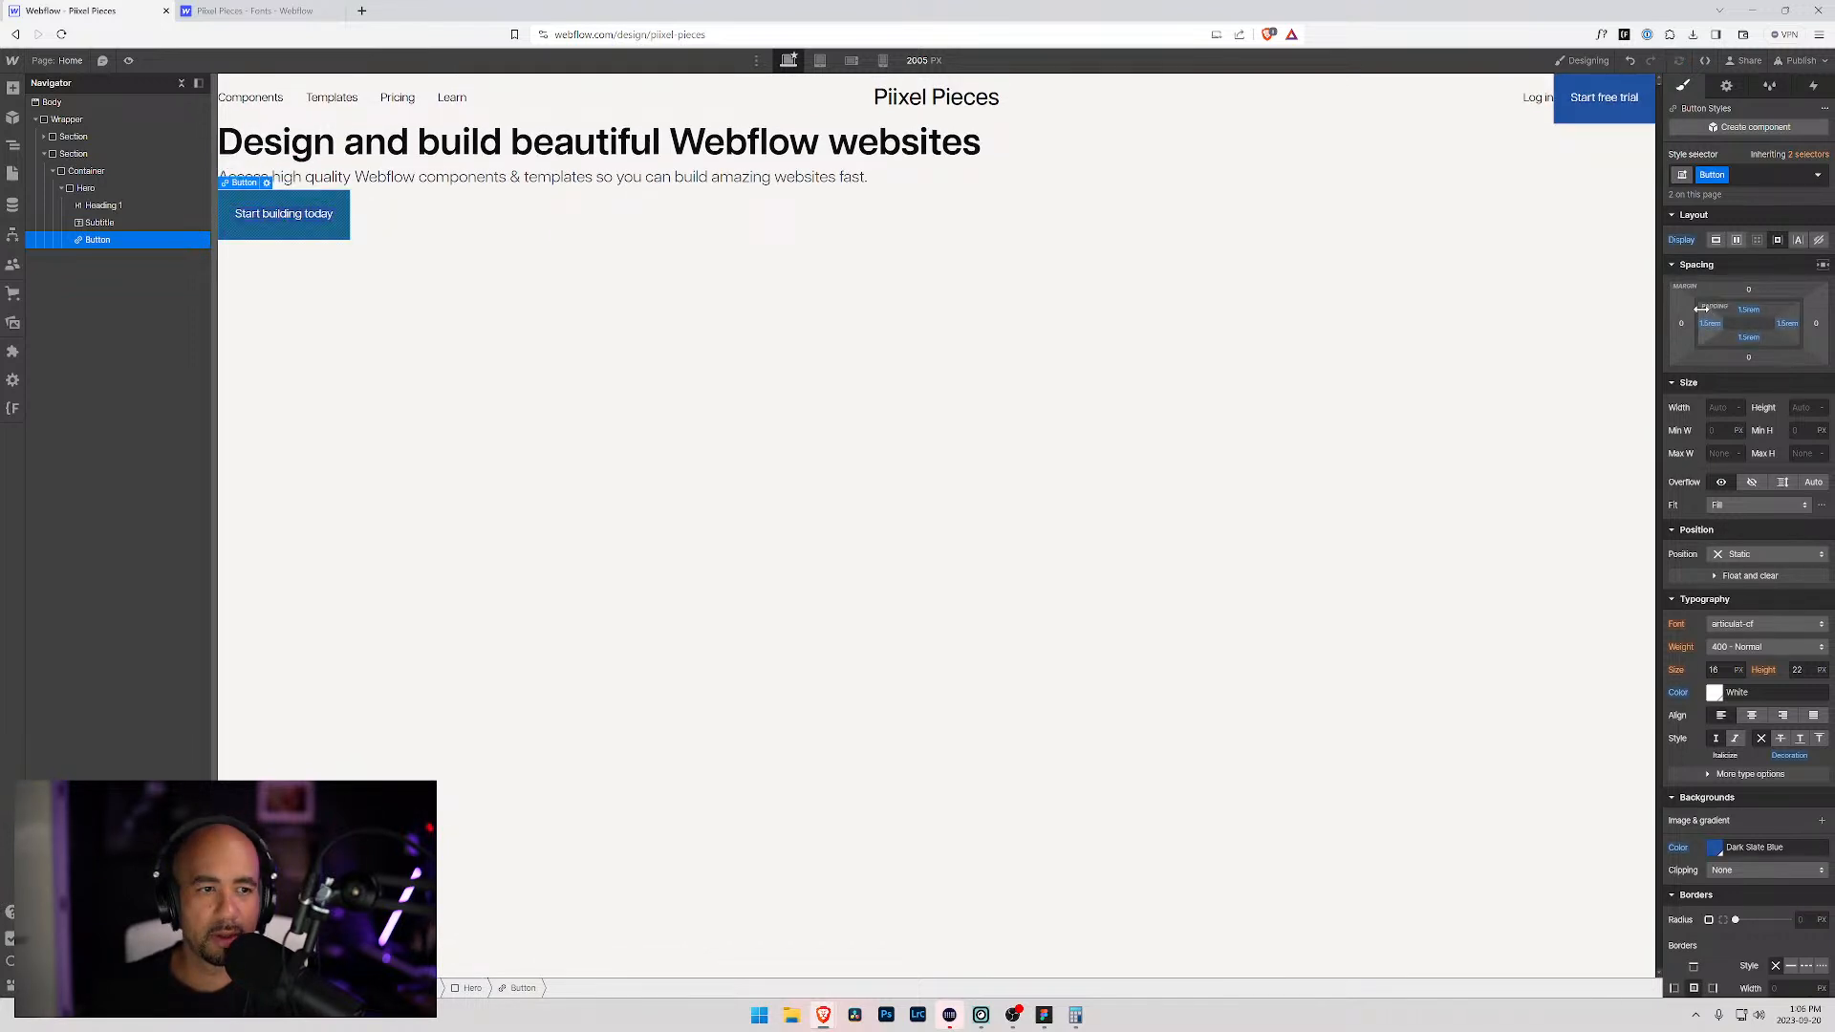
left_click_drag(1753, 314, 1755, 304)
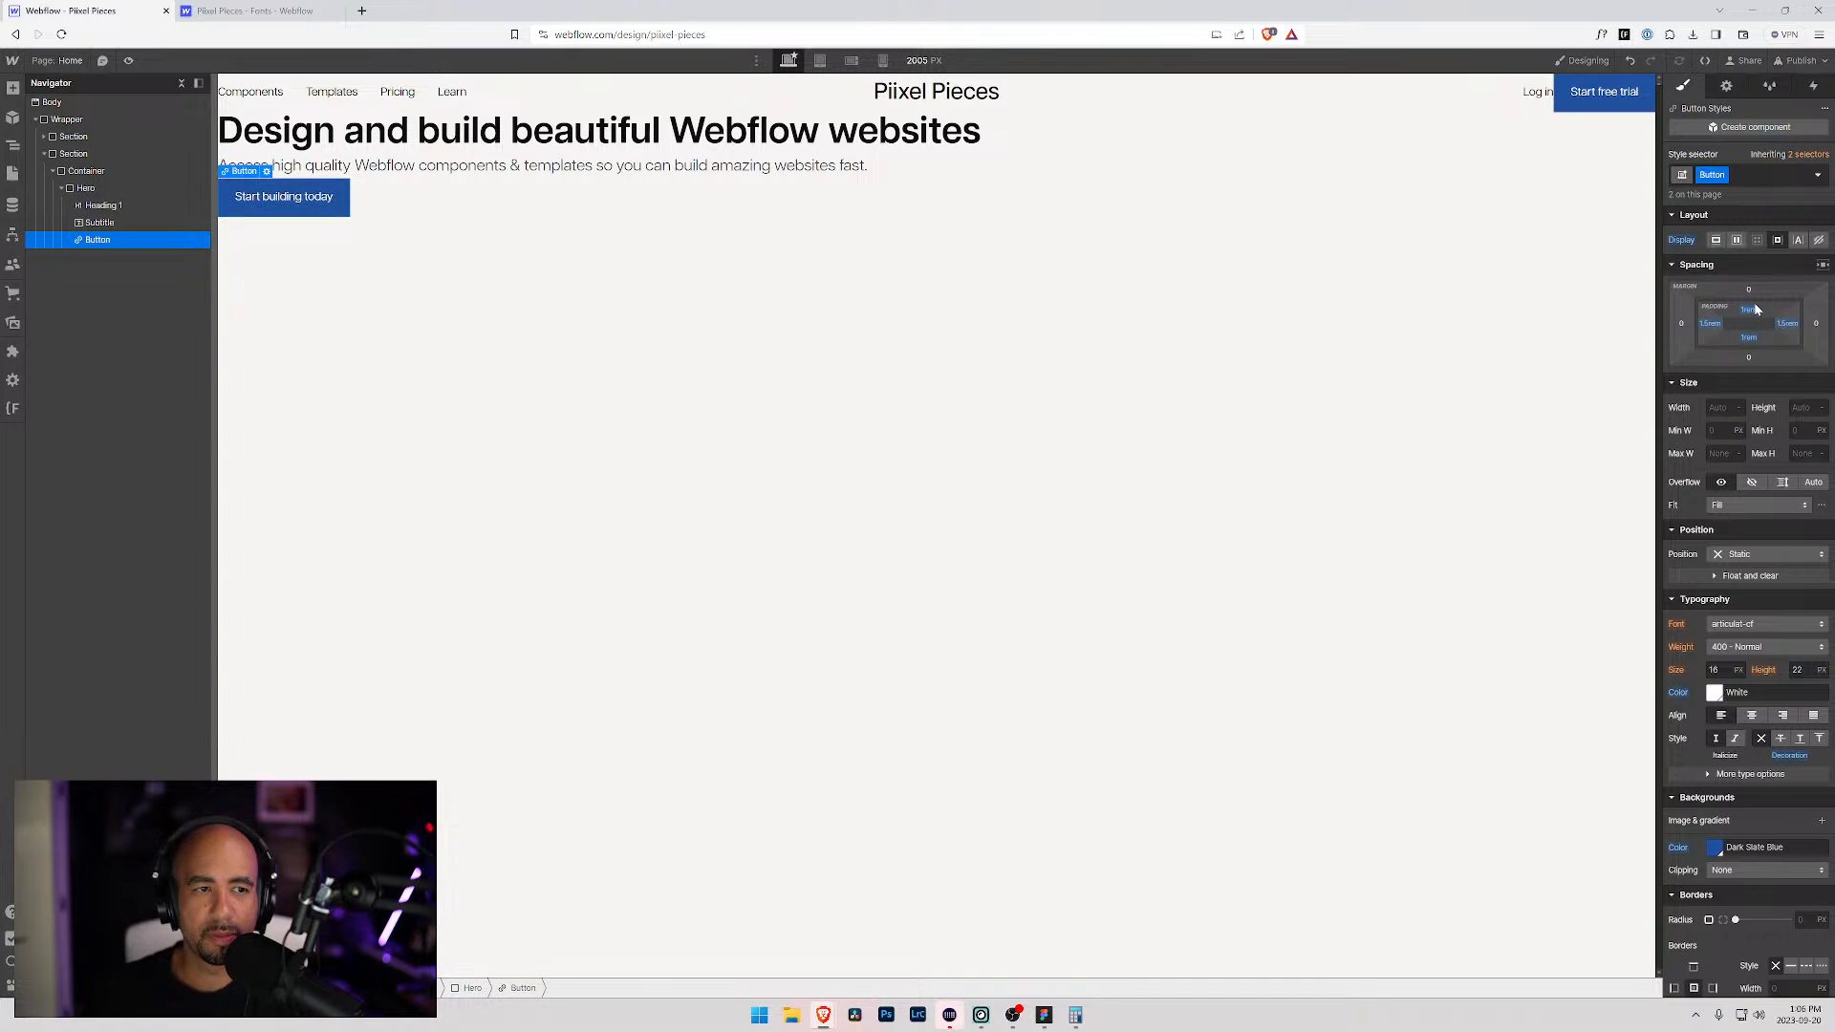
left_click(1748, 338)
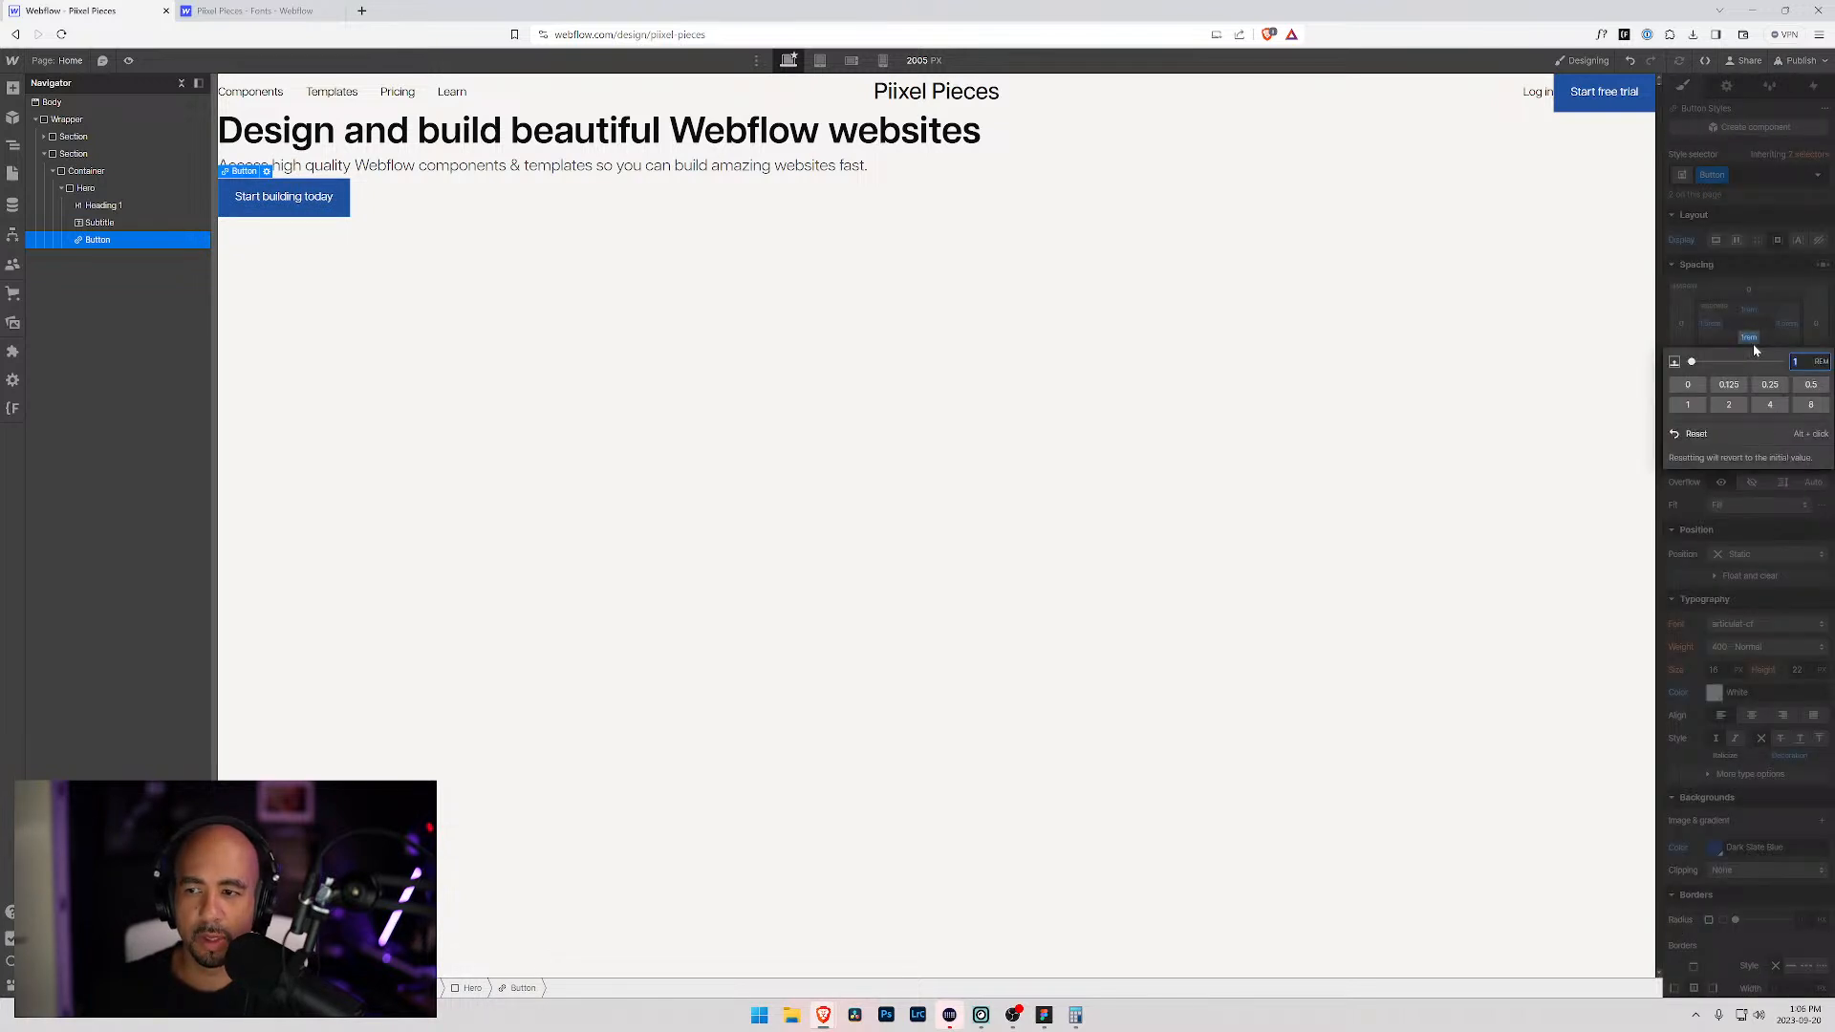
type("0.8")
key("Return")
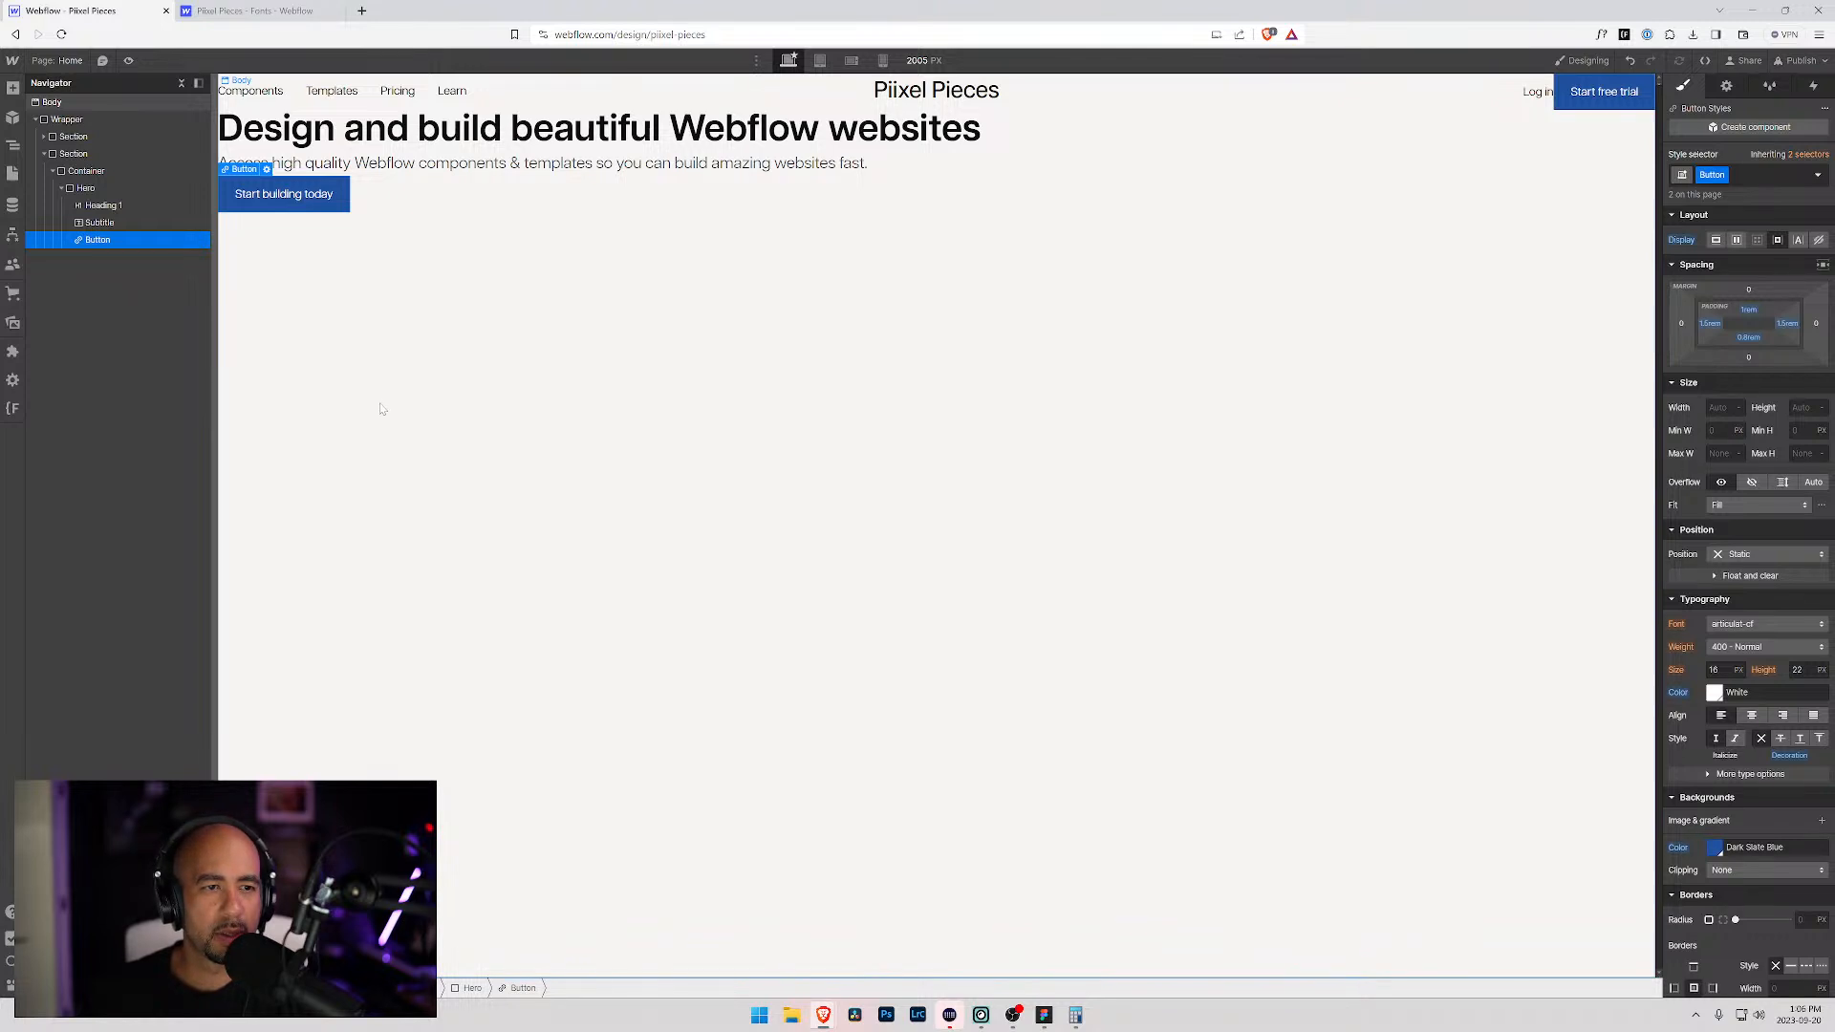
Step: Set the Button class's top padding to 1.25rem and its bottom padding to 1rem
left_click(1749, 311)
type("1.2")
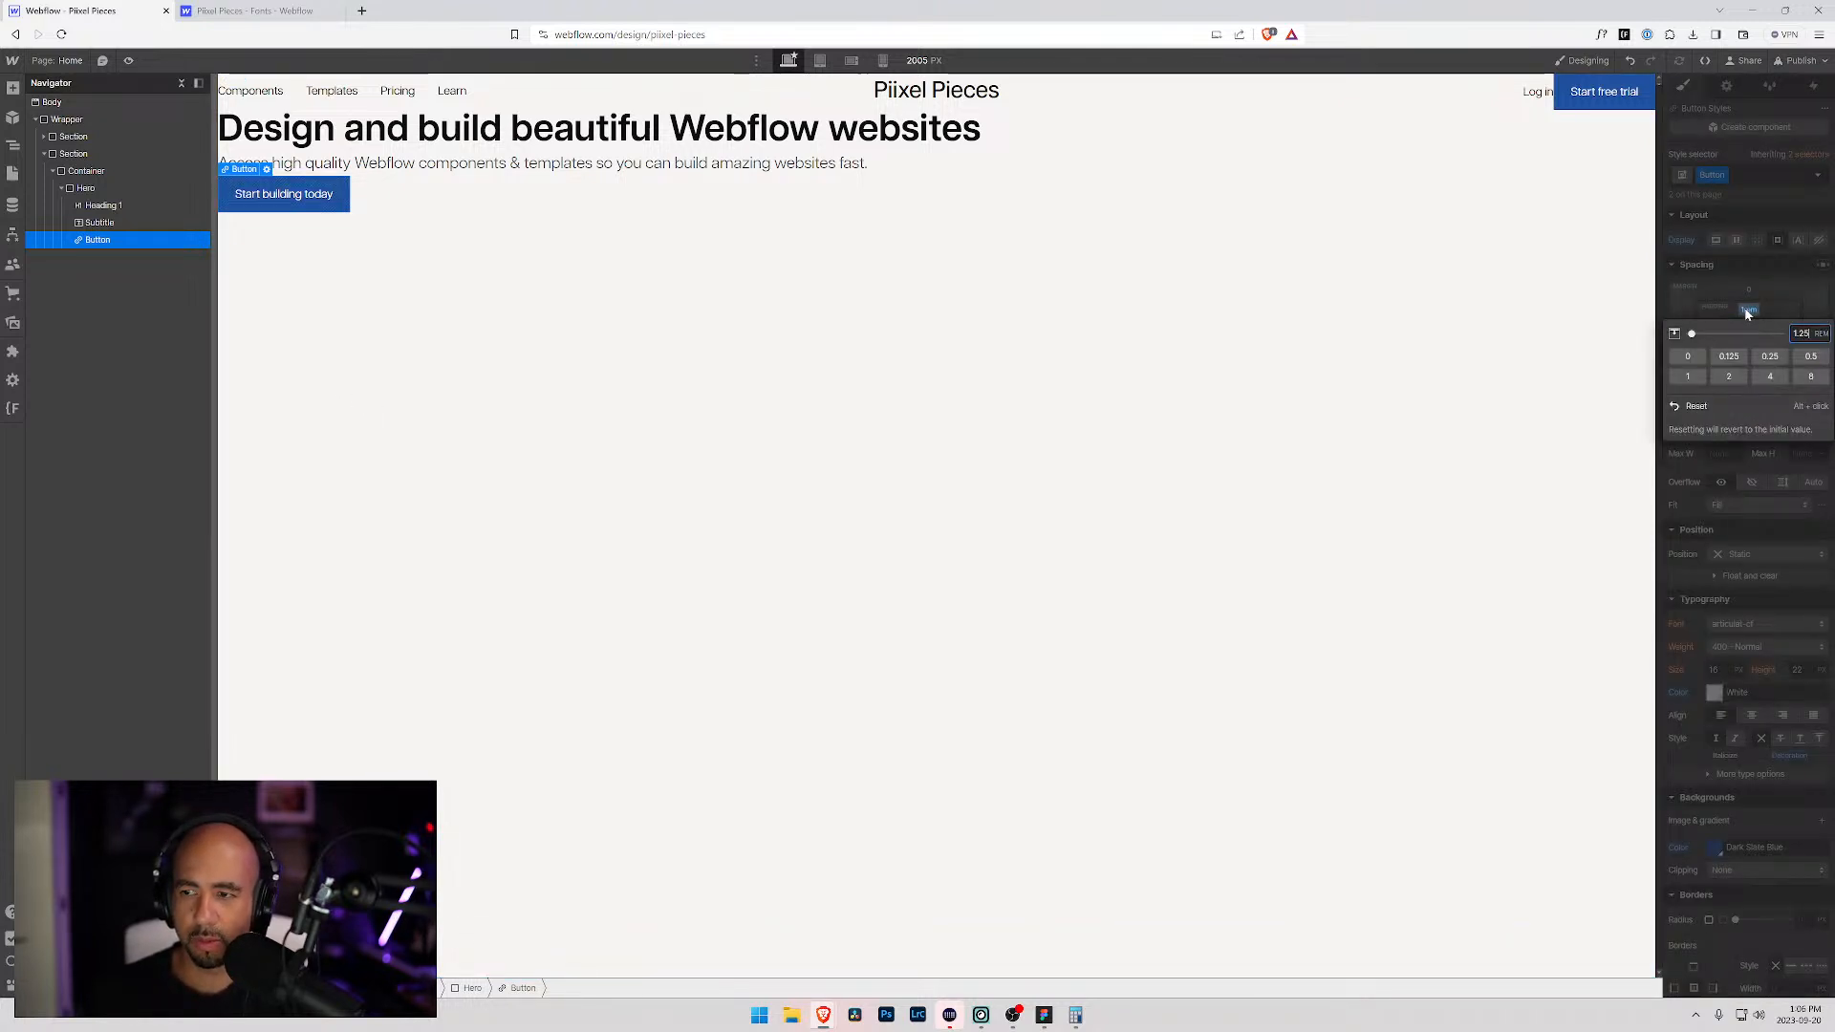
type("5")
key("Return")
left_click(1747, 339)
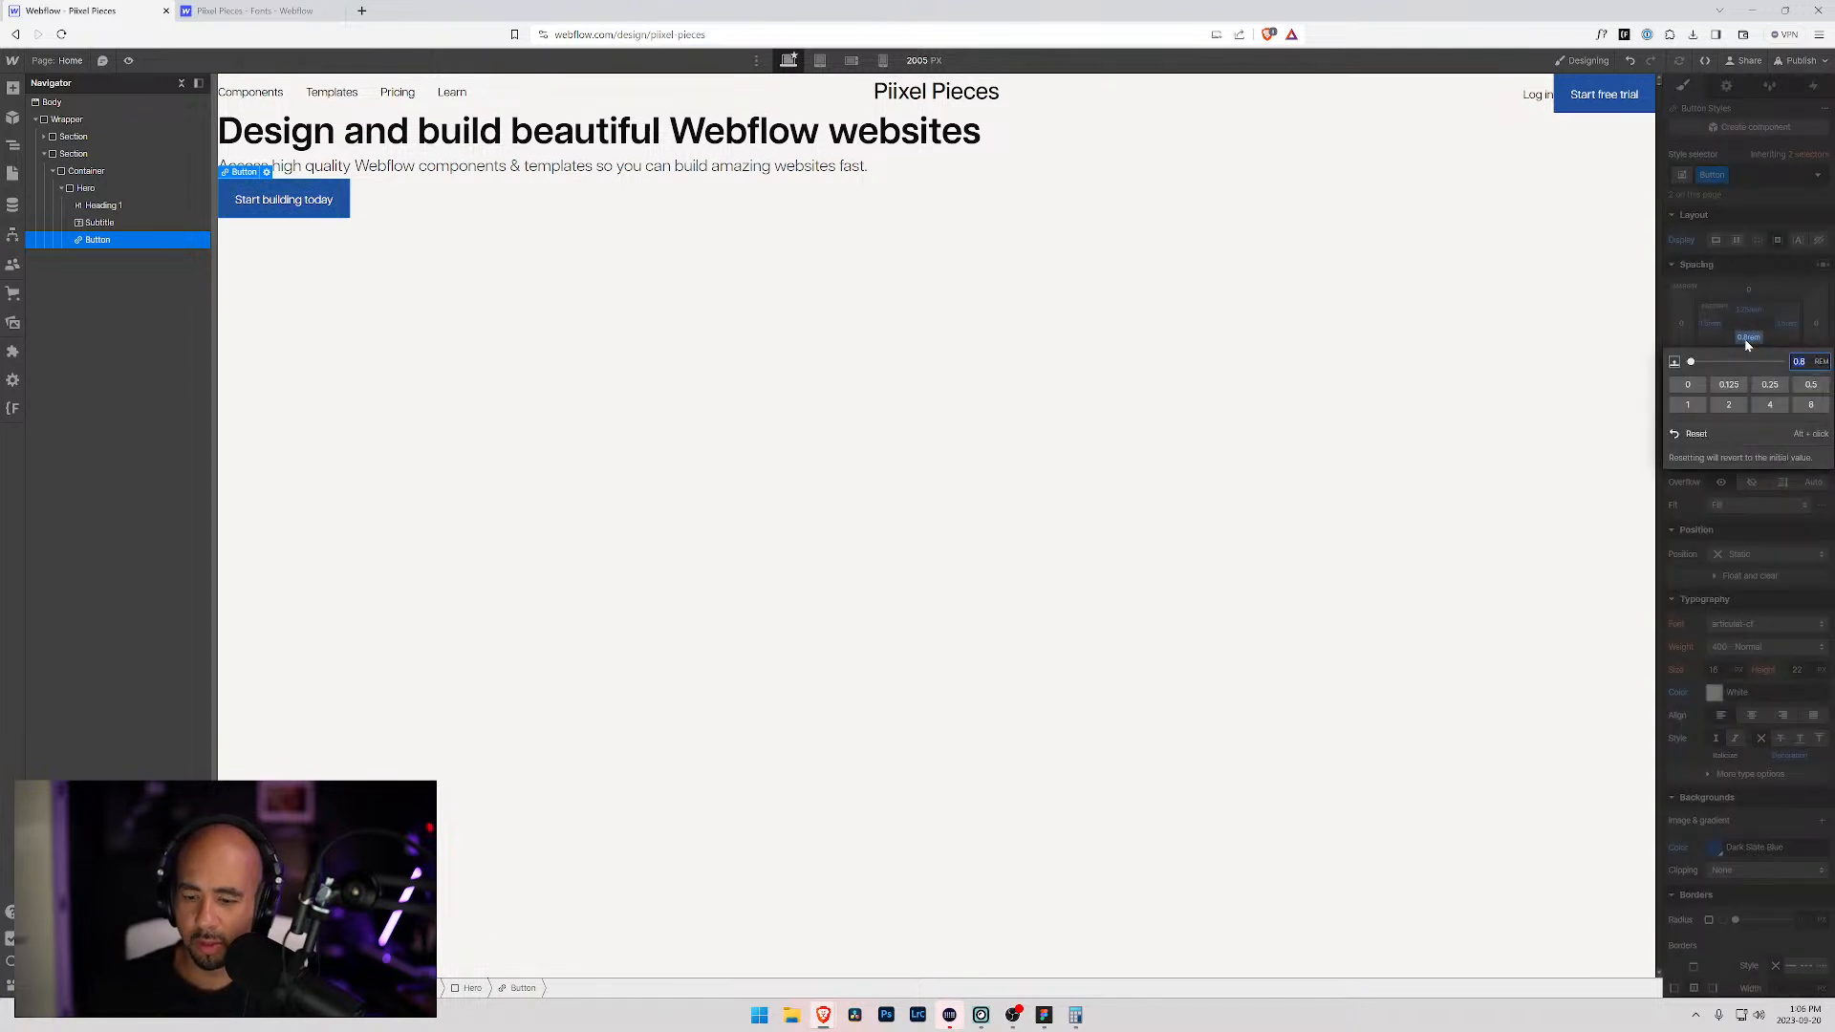
type("1")
key("Return")
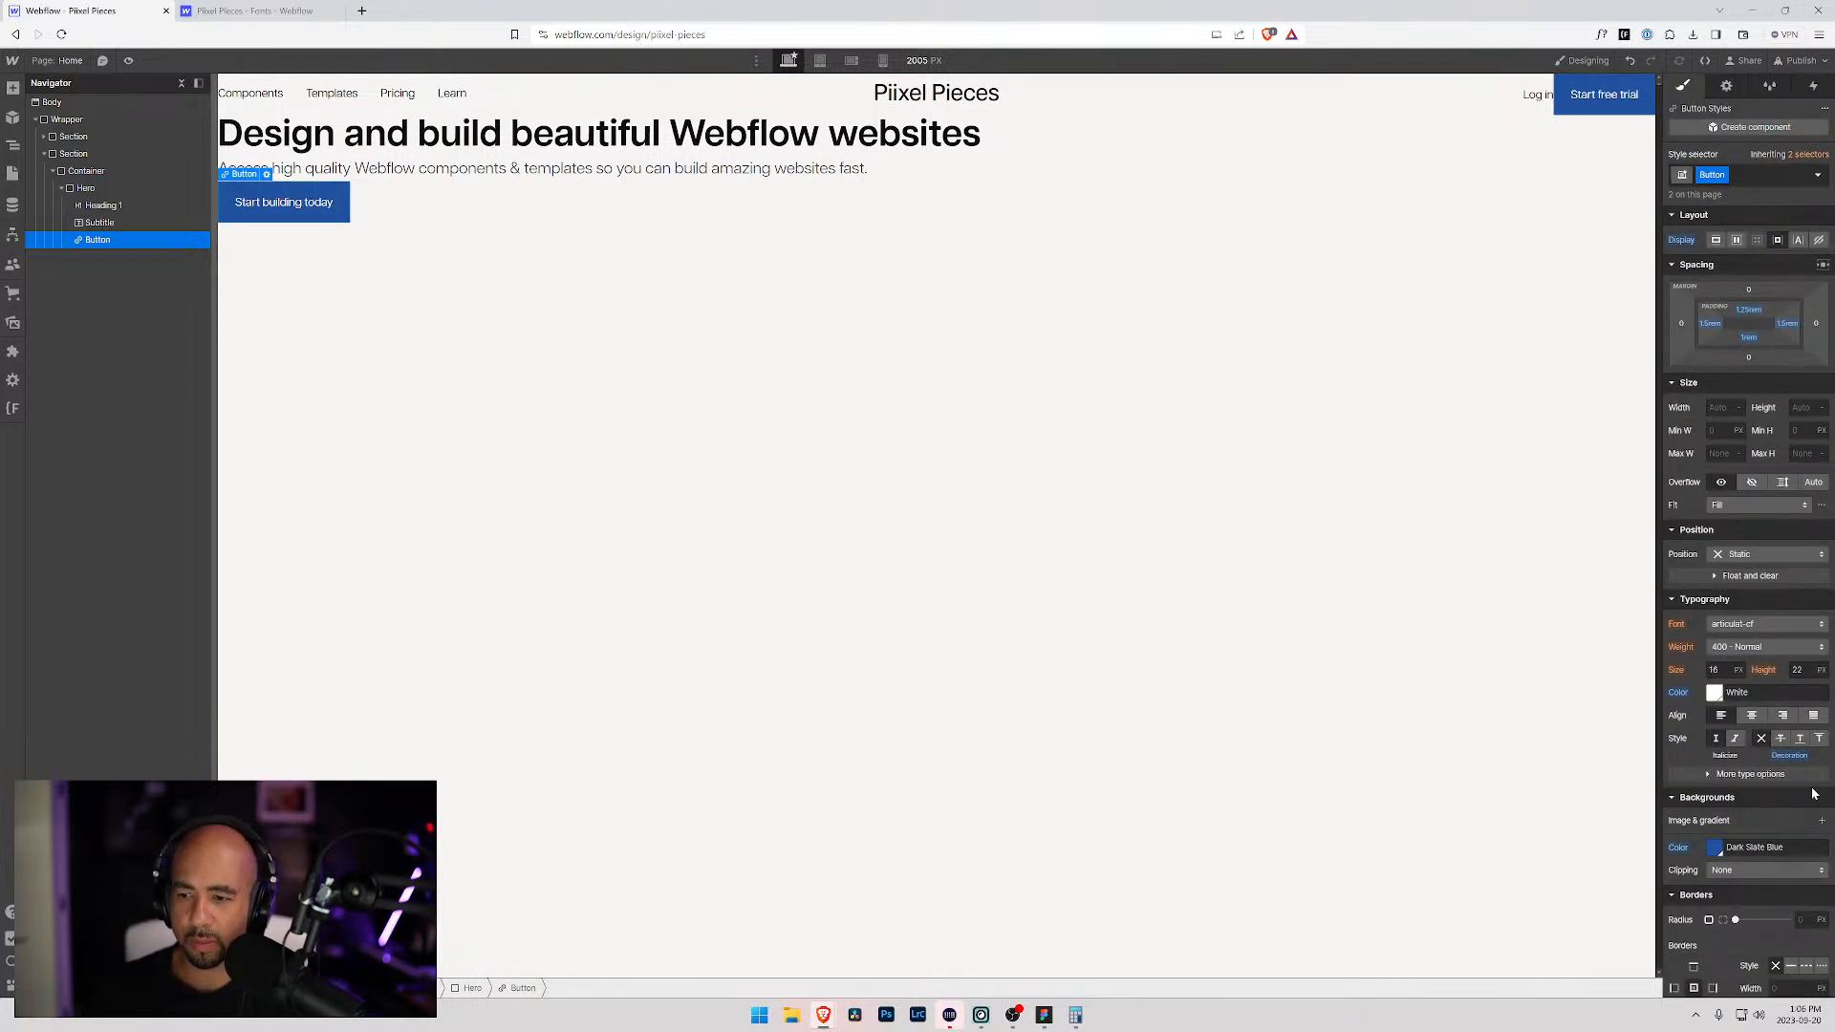
Step: Round the Button class's corners with a 2rem border radius
scroll(1768, 765, "down", 3)
left_click(1723, 598)
left_click(1810, 599)
type("2rem")
key("Return")
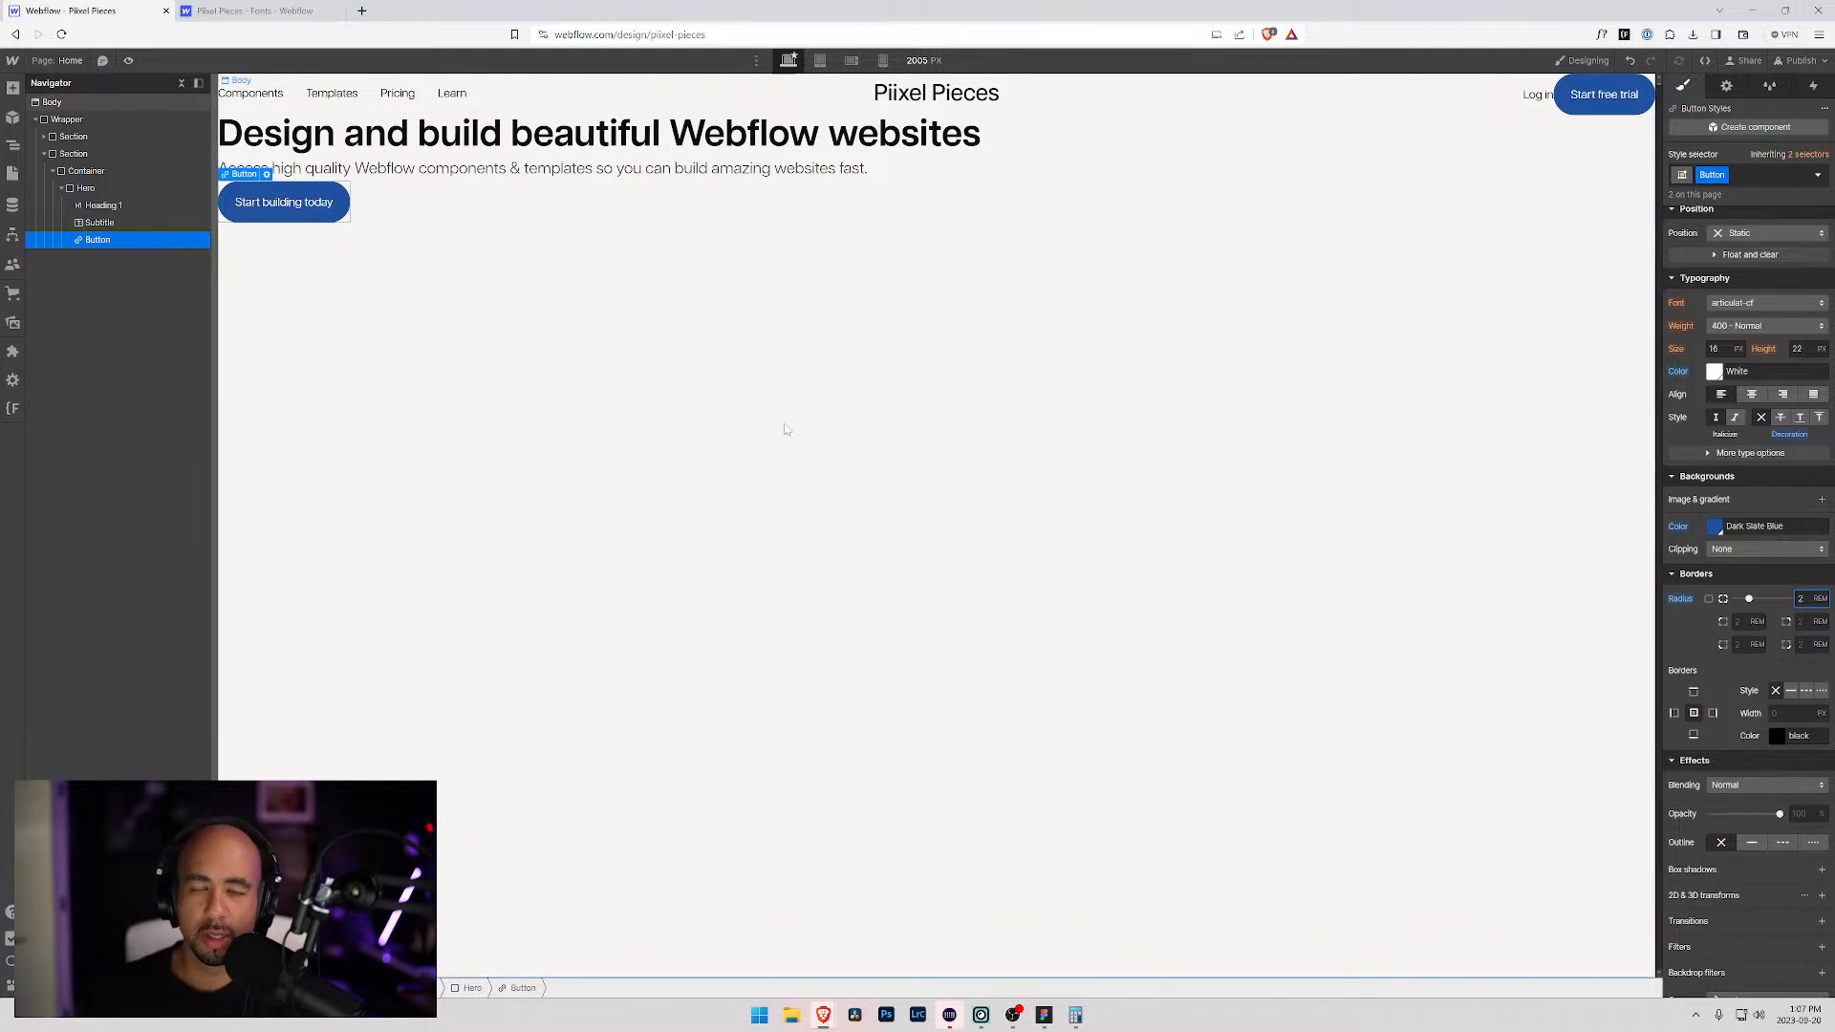
left_click(516, 295)
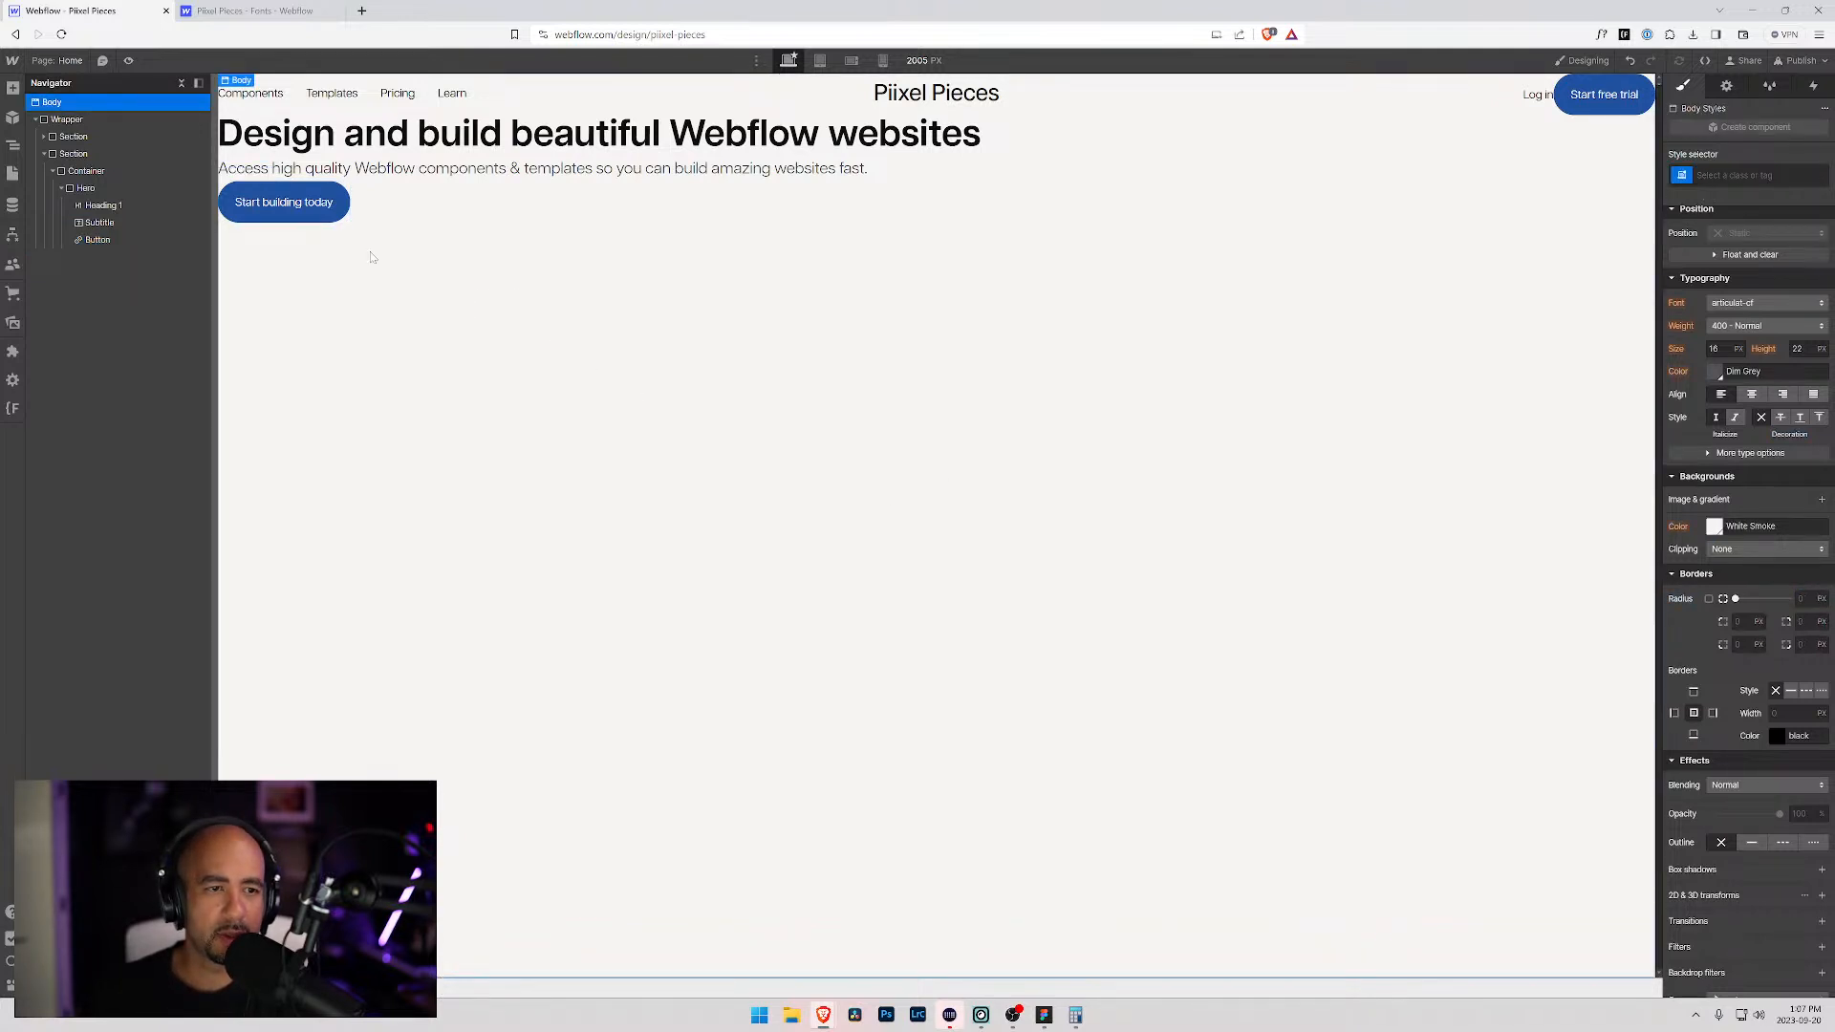
left_click(241, 219)
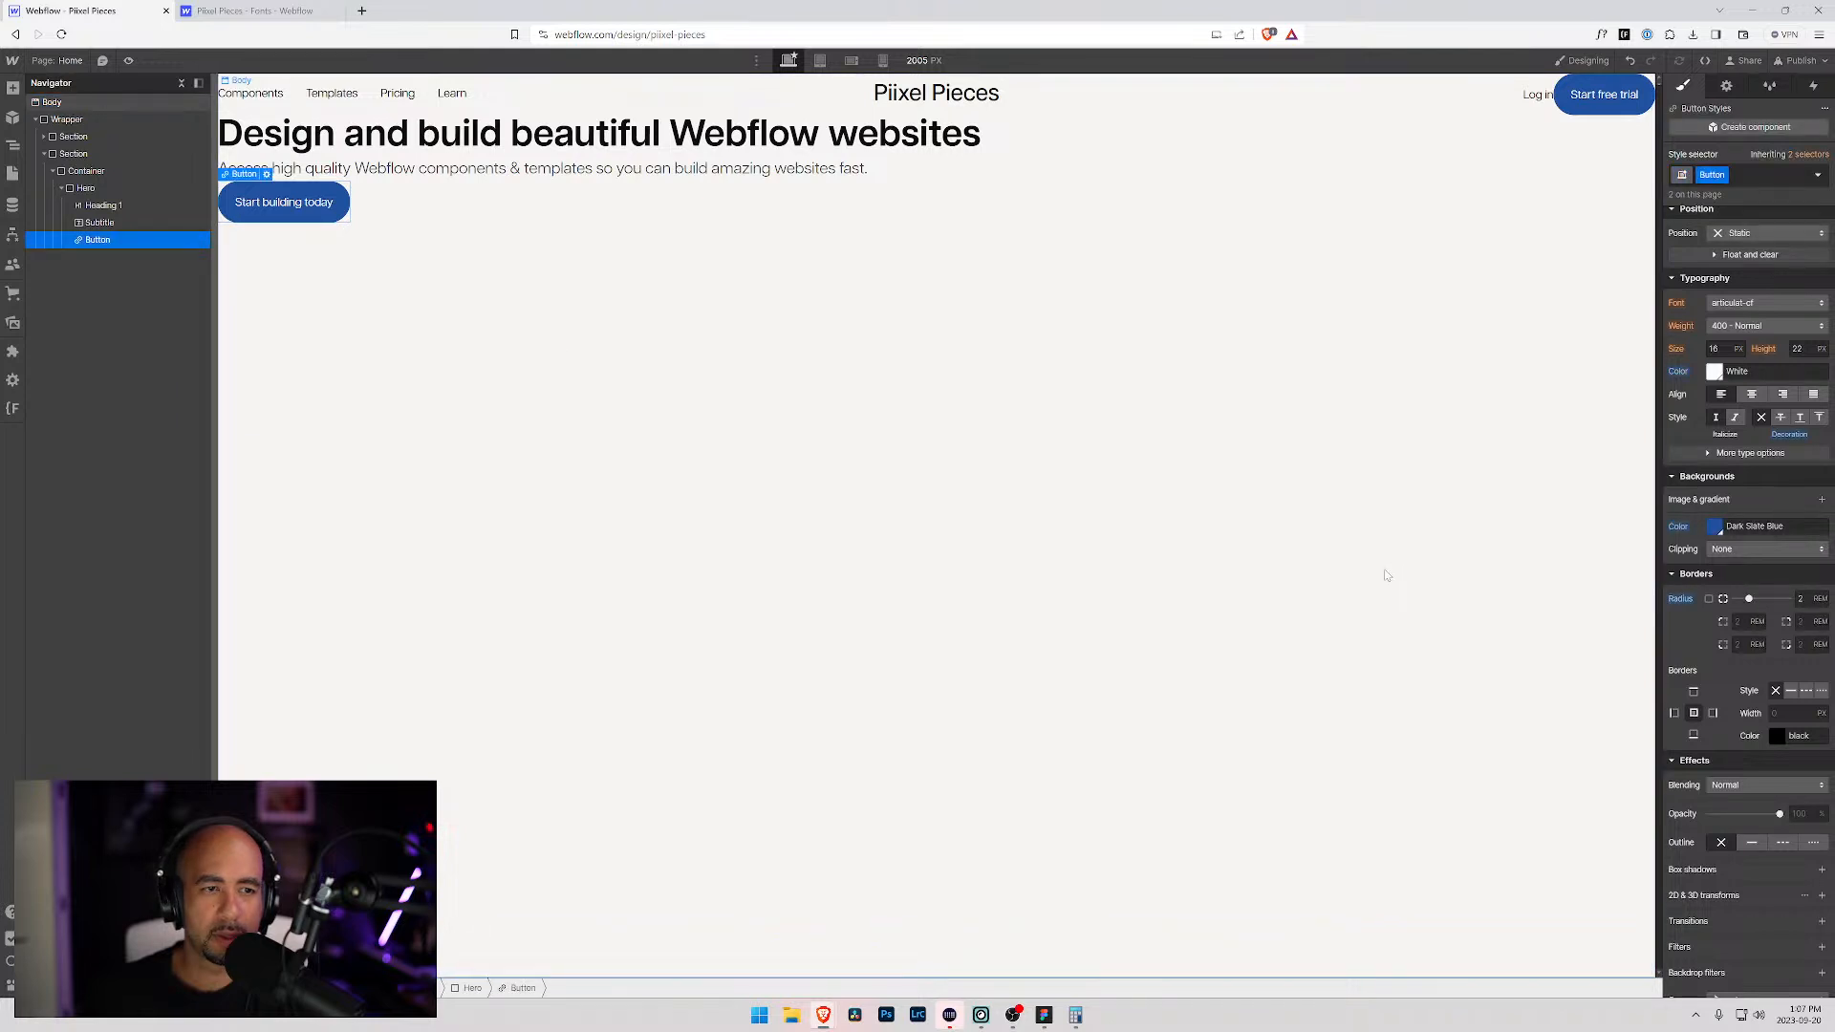
Step: Set the Button class's top padding to 1rem and its bottom padding to 0.875rem after checking the Figma design
key("alt+Tab")
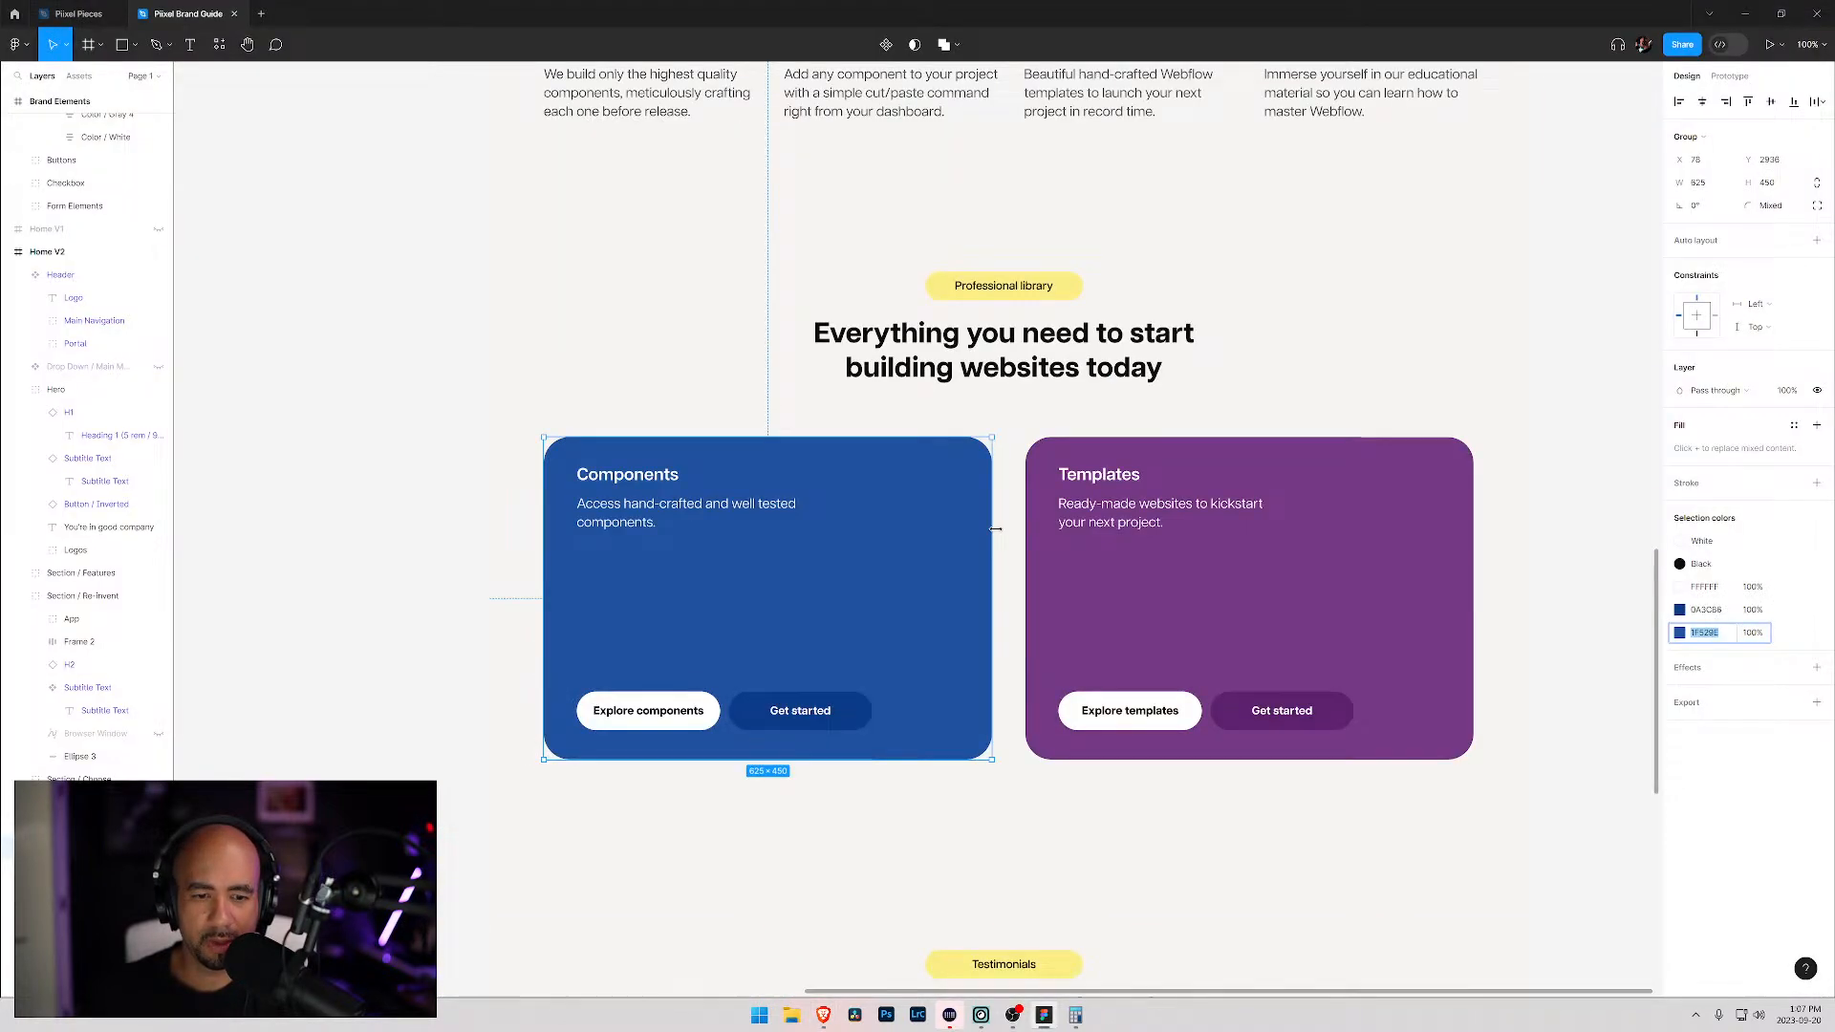
key("alt+Tab")
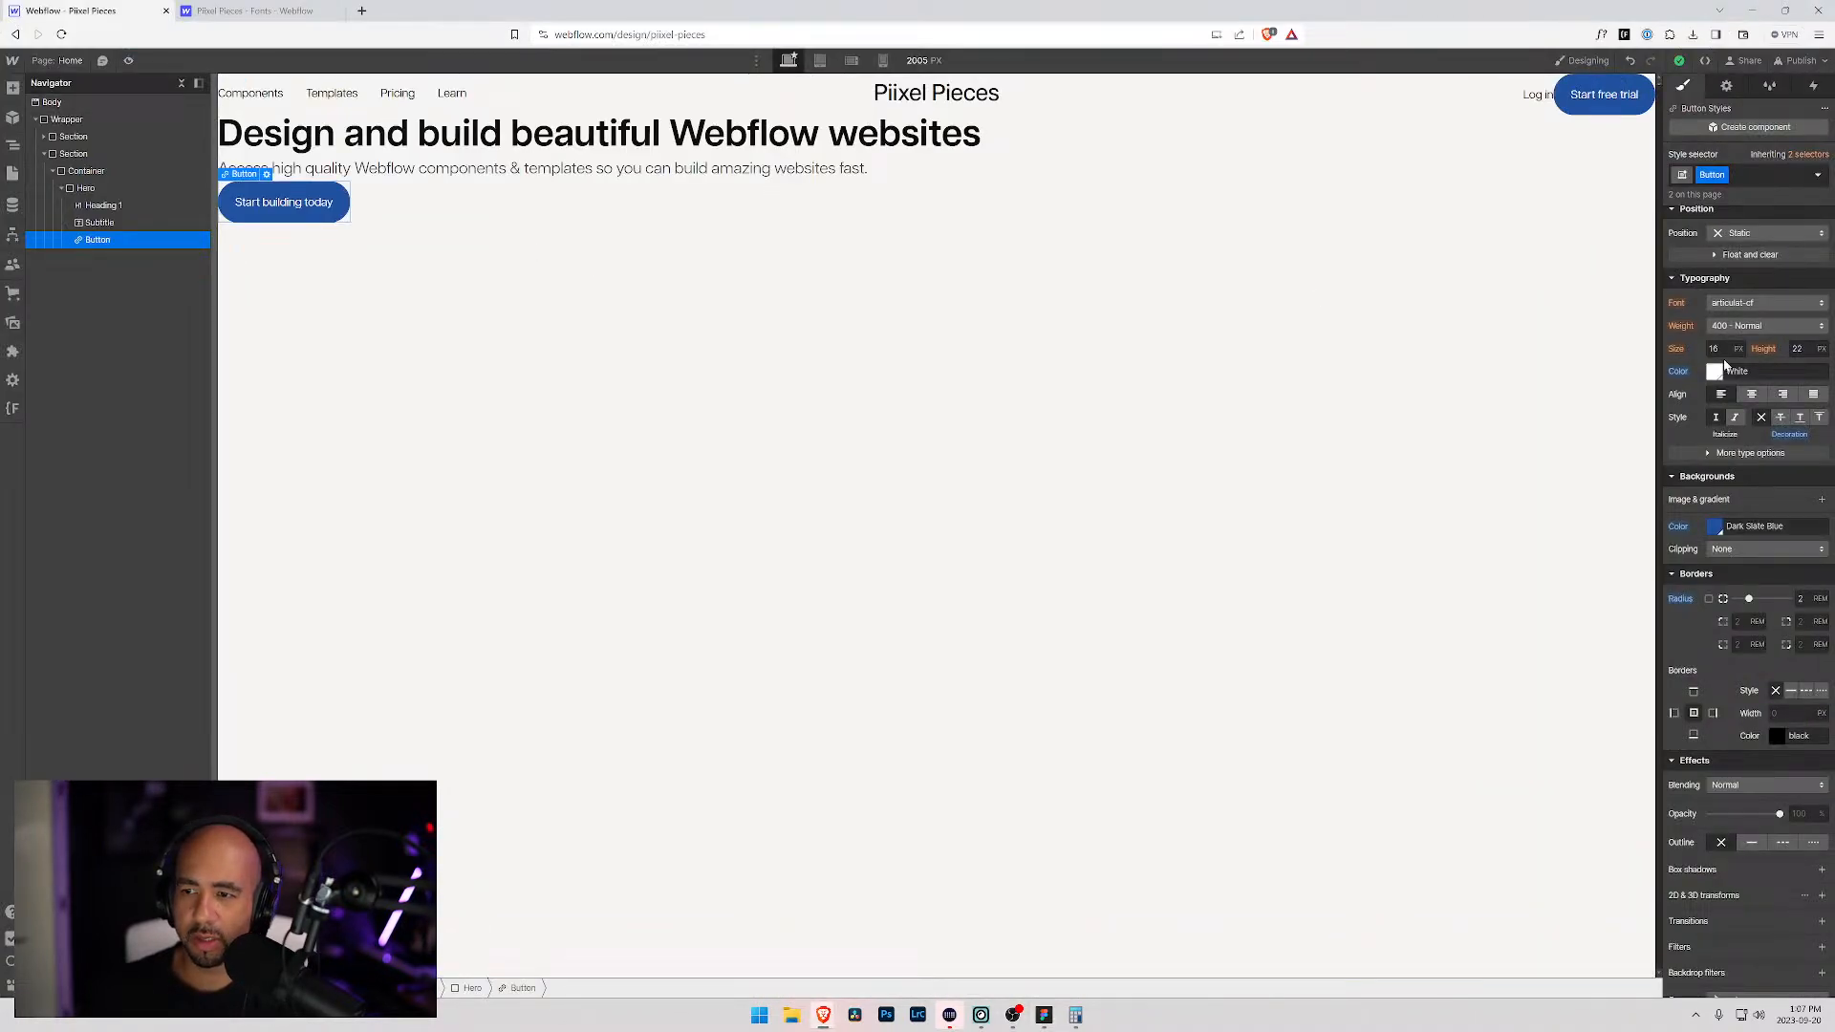
scroll(1741, 350, "up", 3)
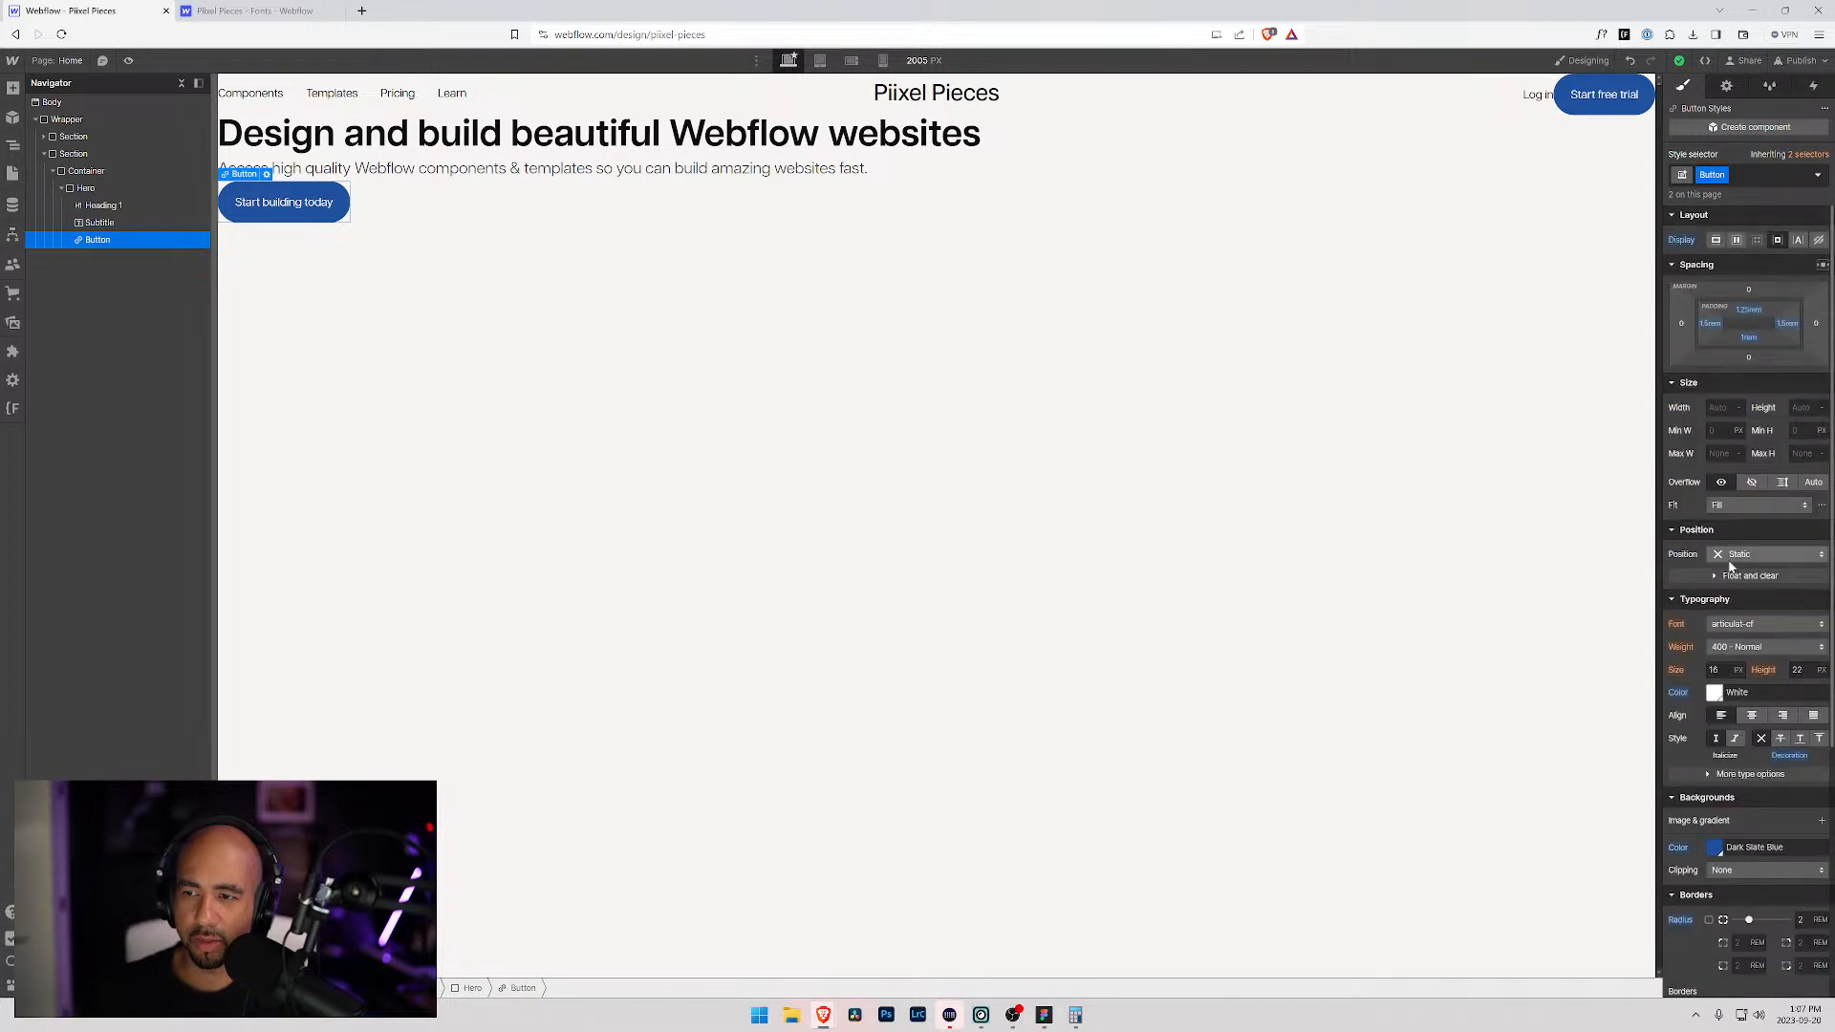
left_click(1749, 311)
type("1")
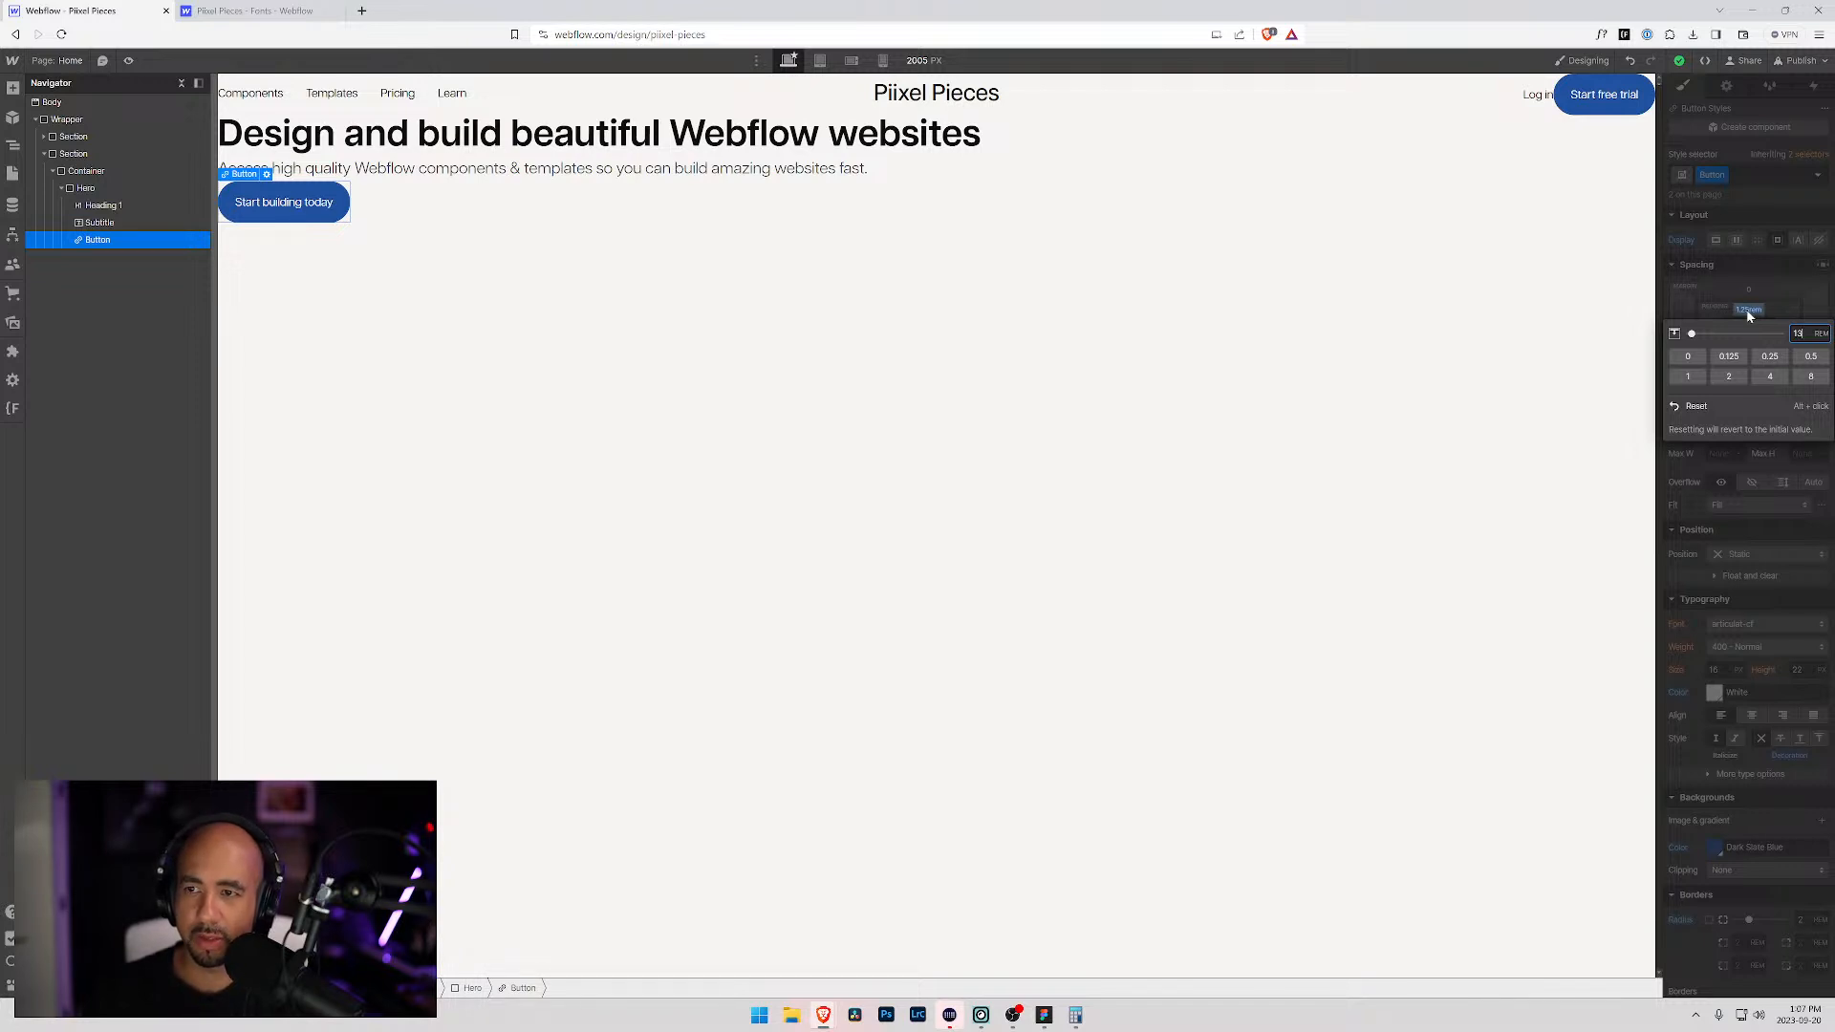
key("Return")
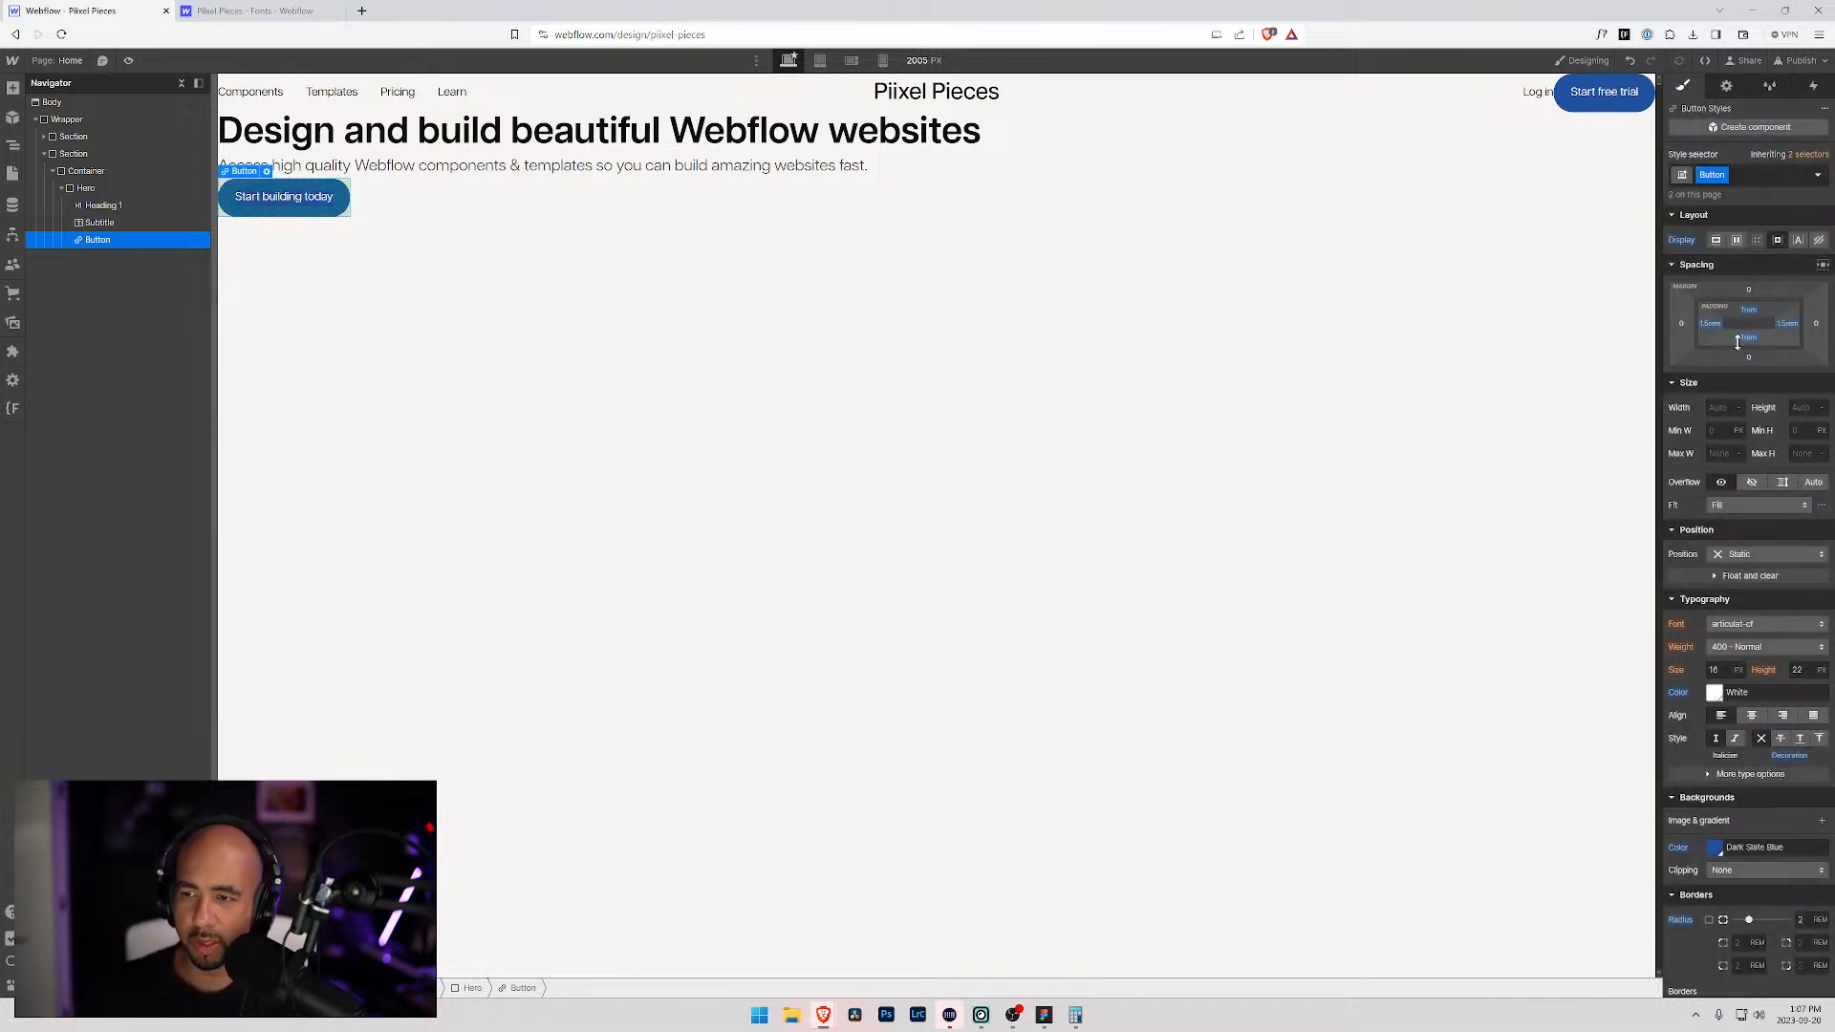
left_click(1749, 338)
type("1.875")
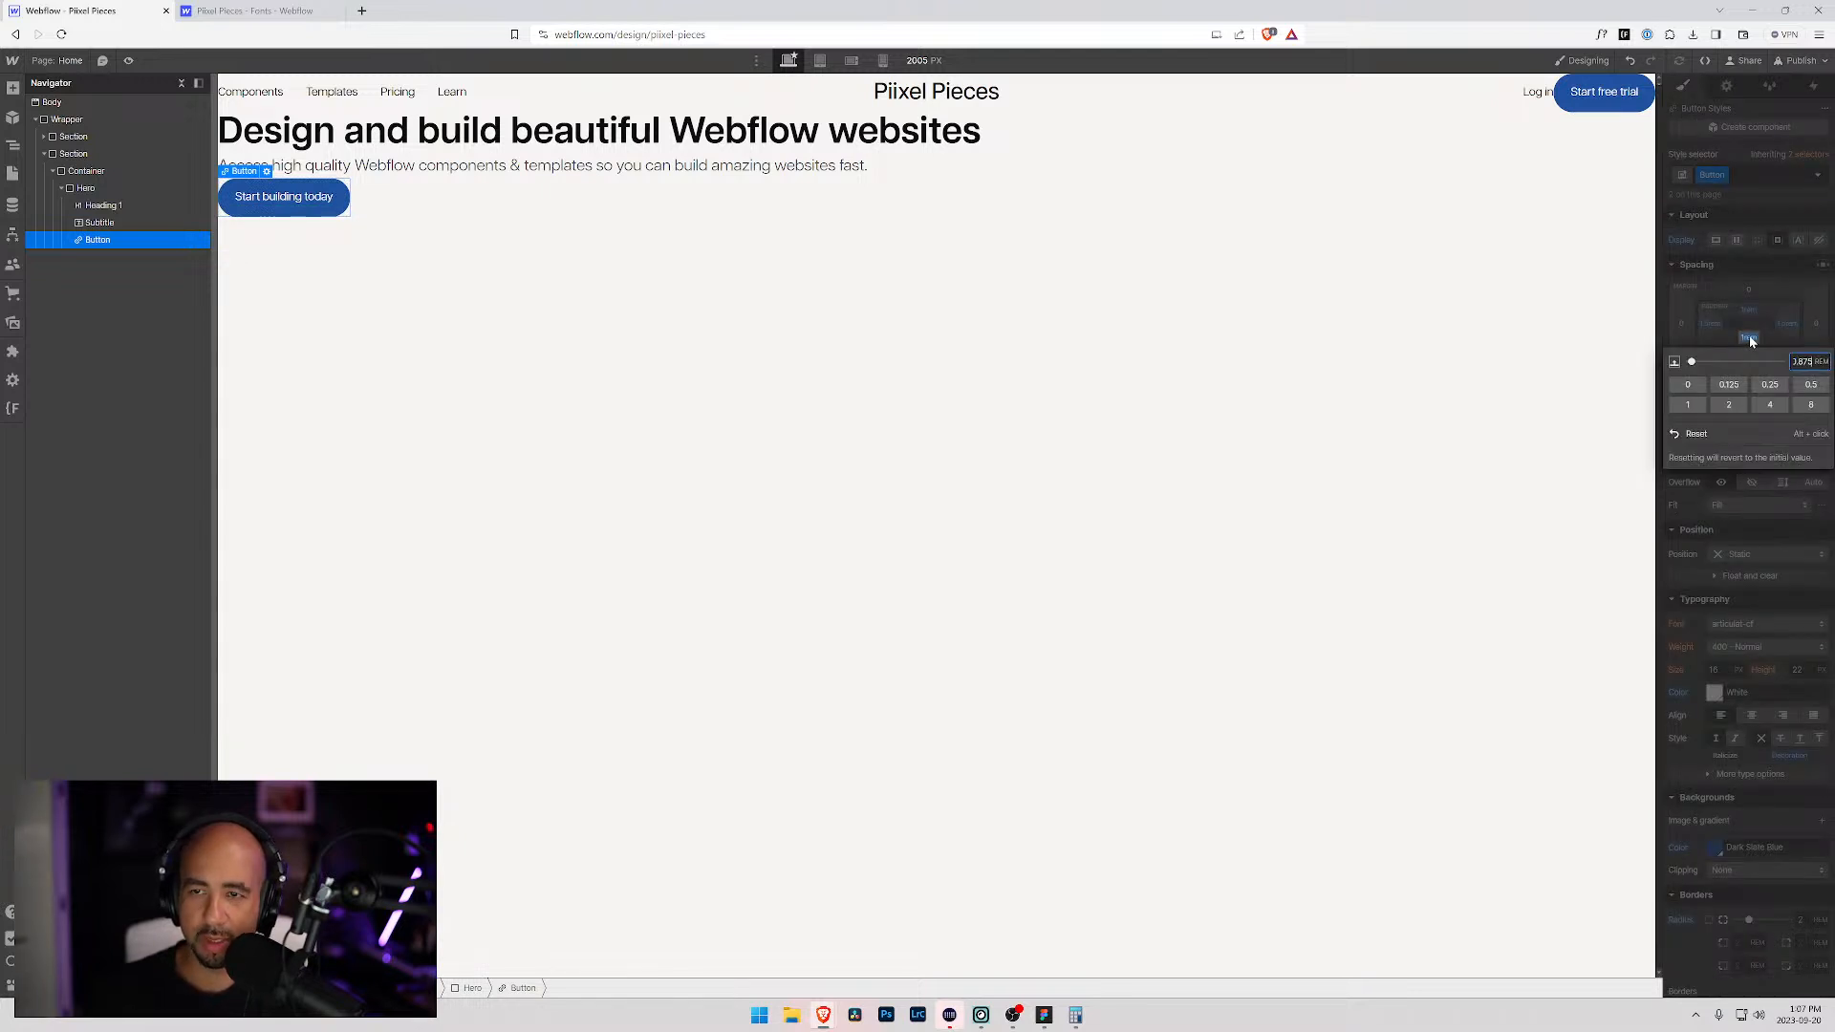
key("Return")
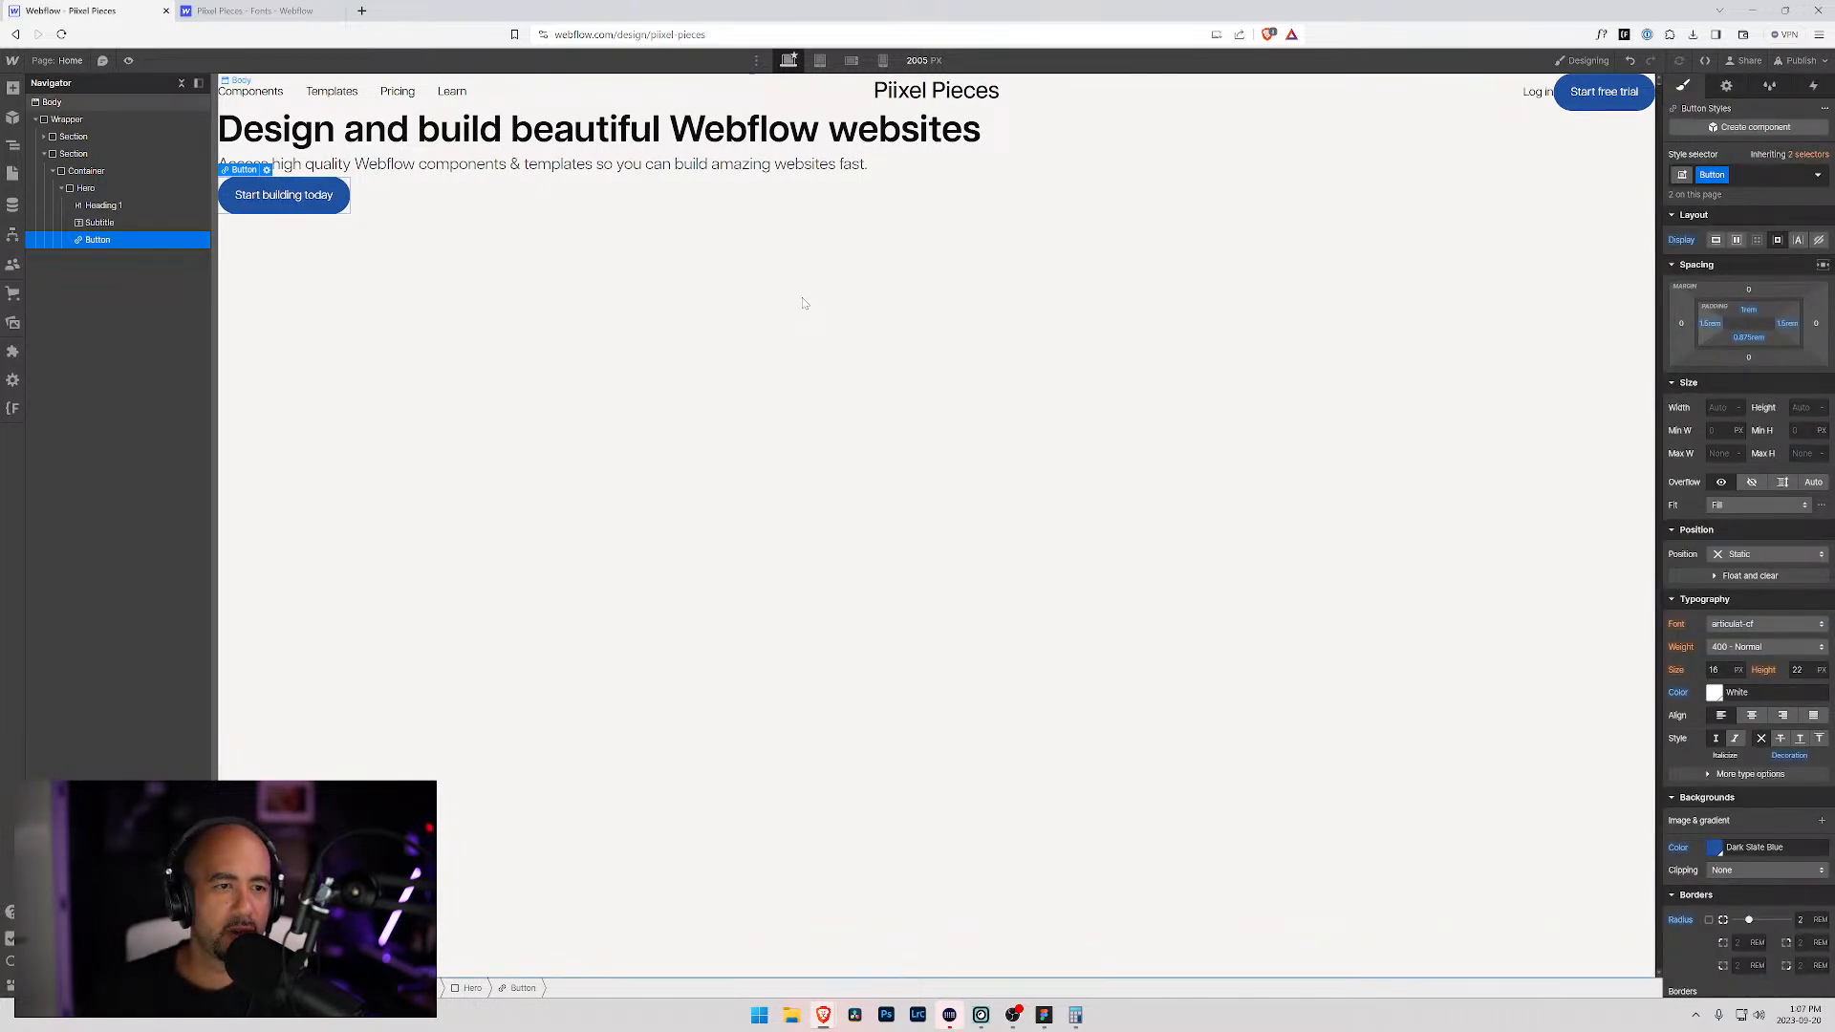
Step: Widen the Button class's left and right padding to 2rem
left_click(320, 316)
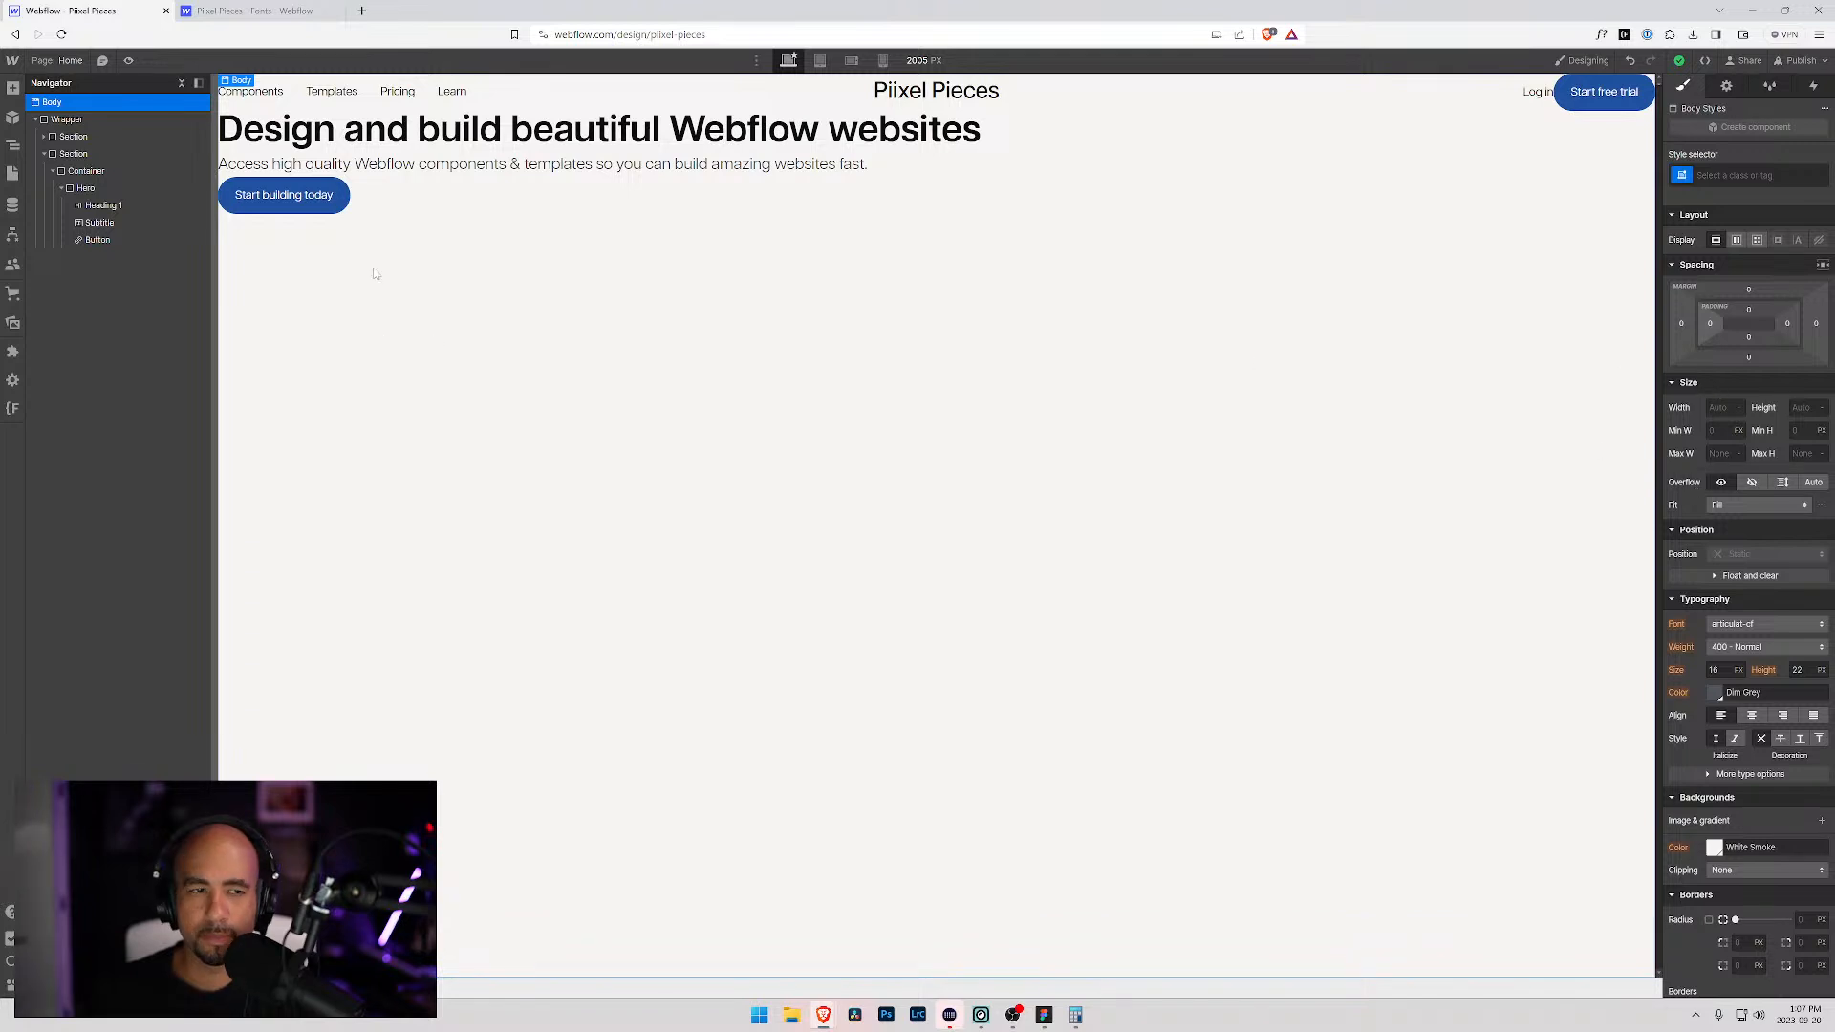
left_click(260, 208)
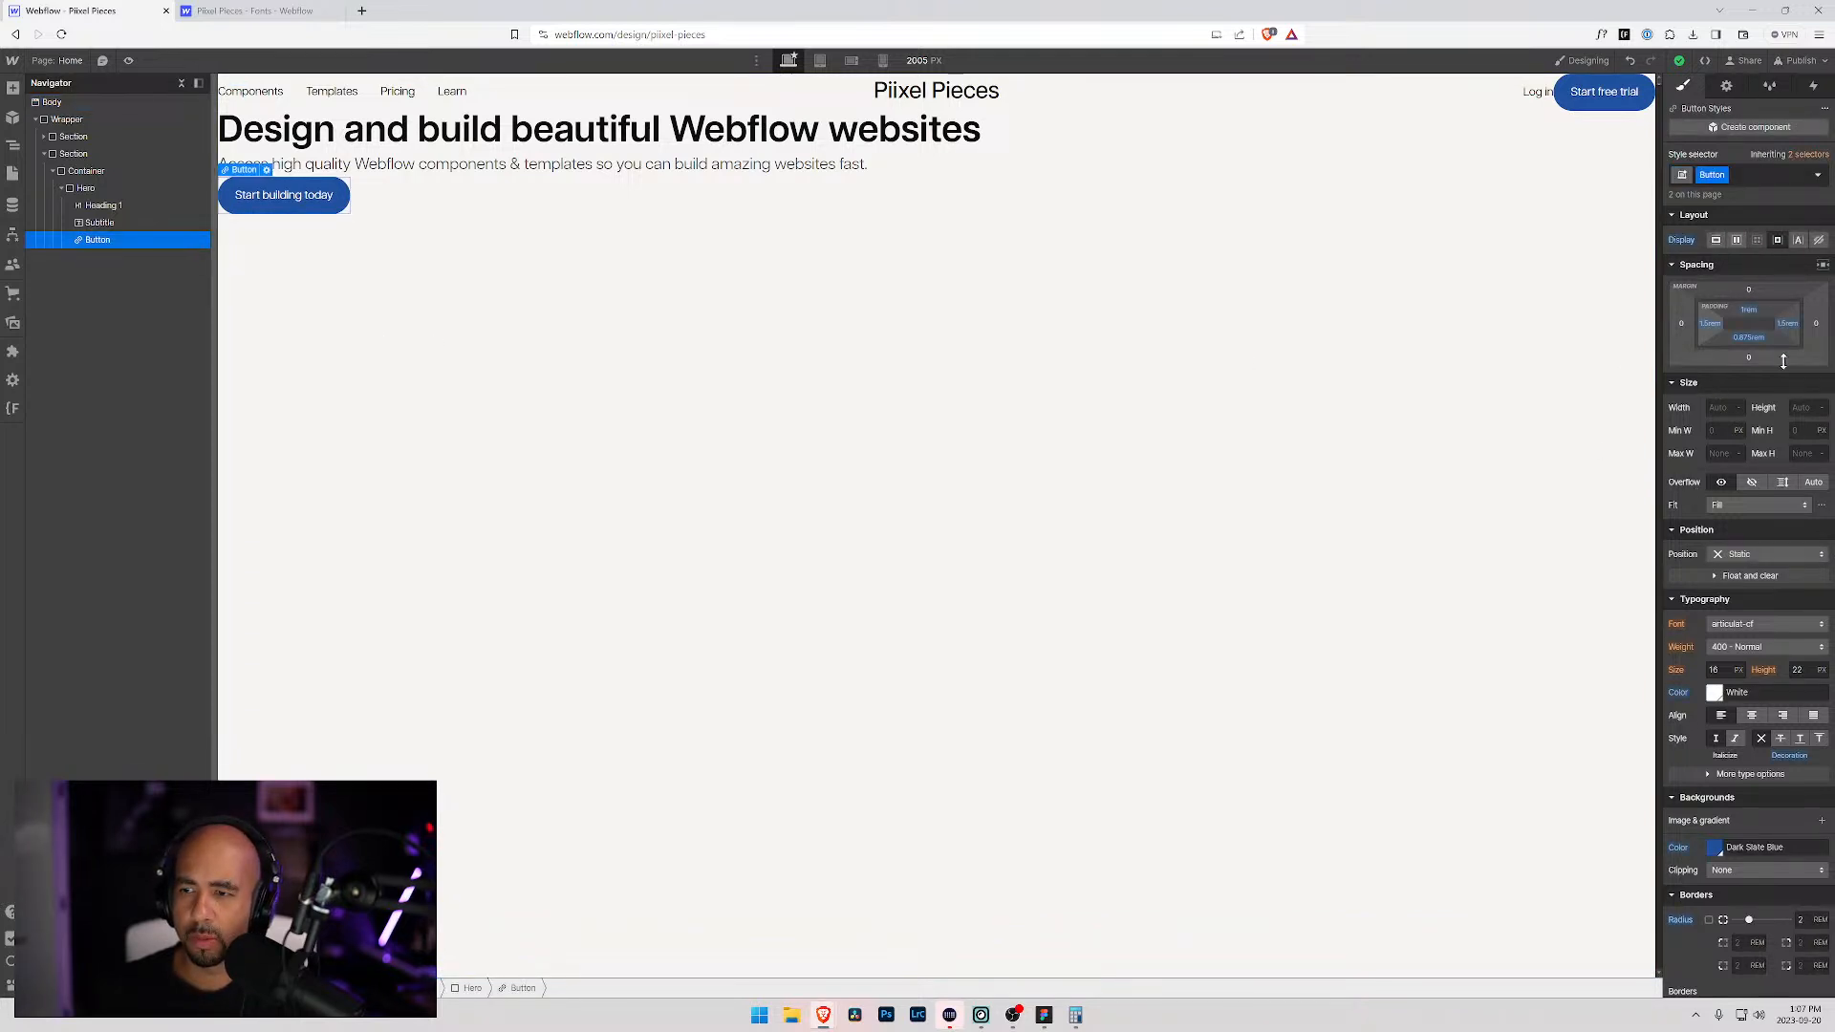
left_click_drag(1787, 323, 1783, 323)
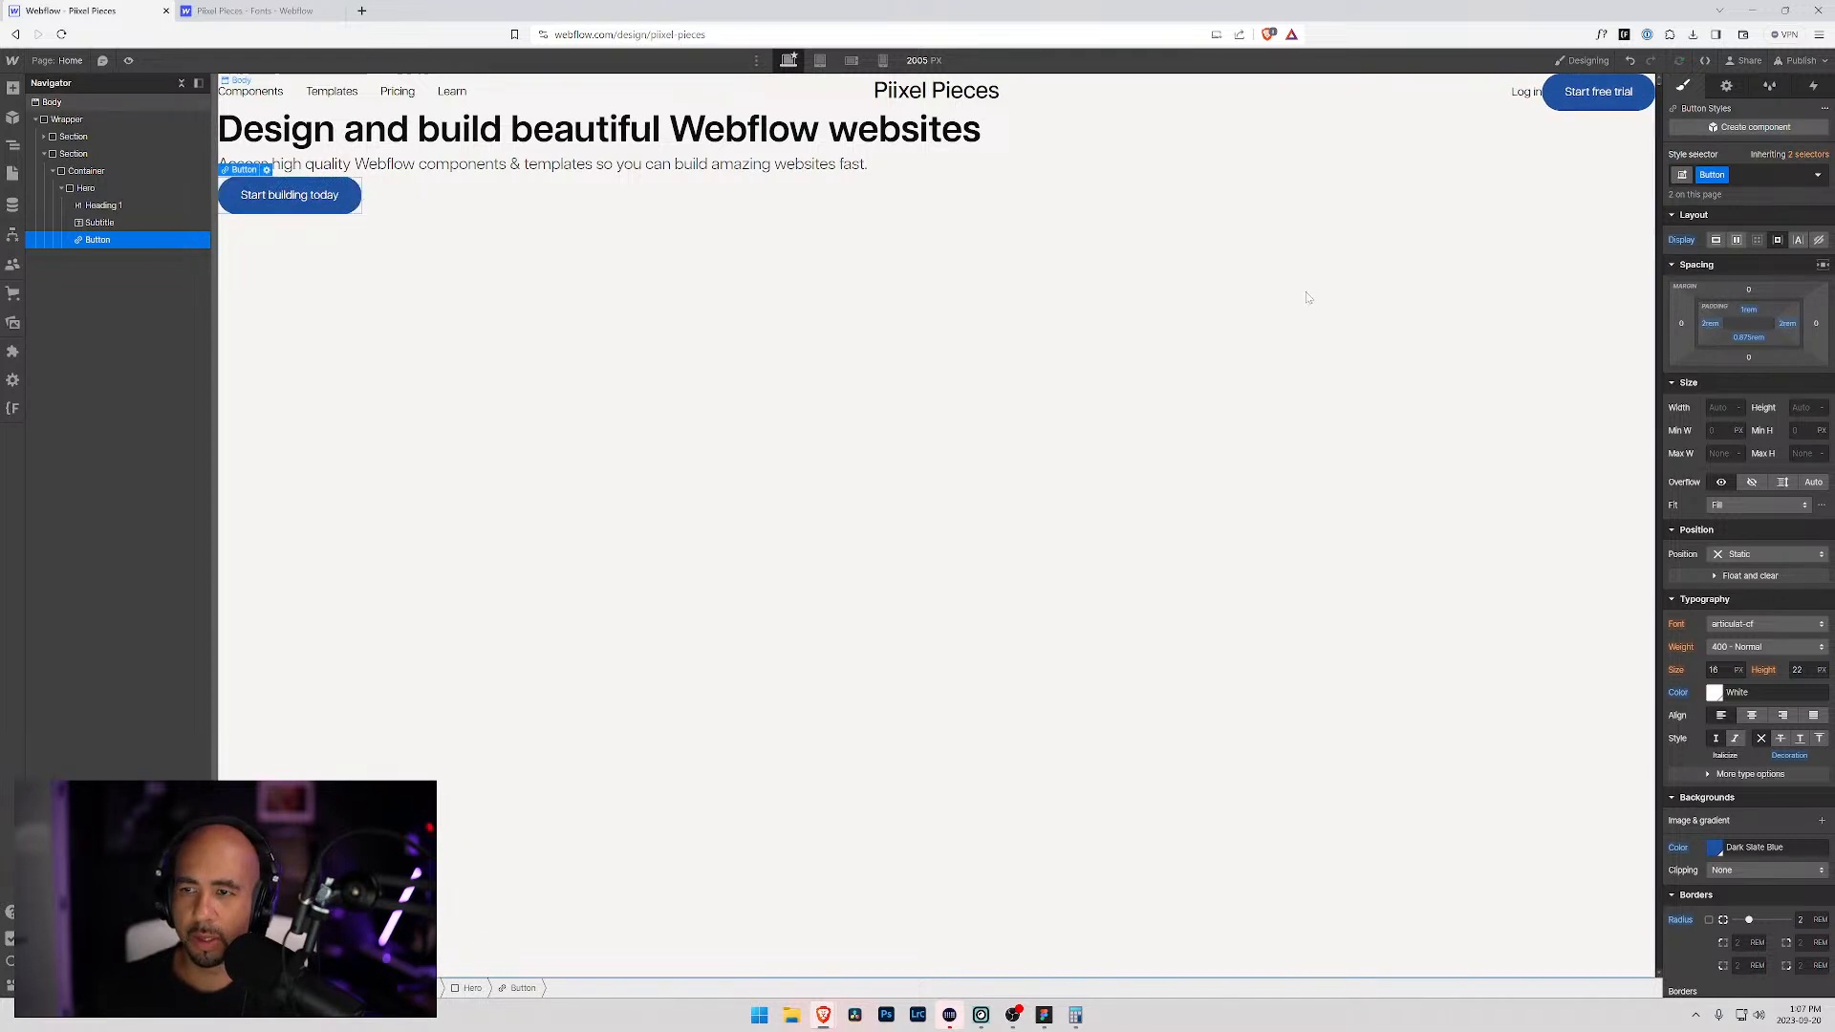
left_click(1287, 295)
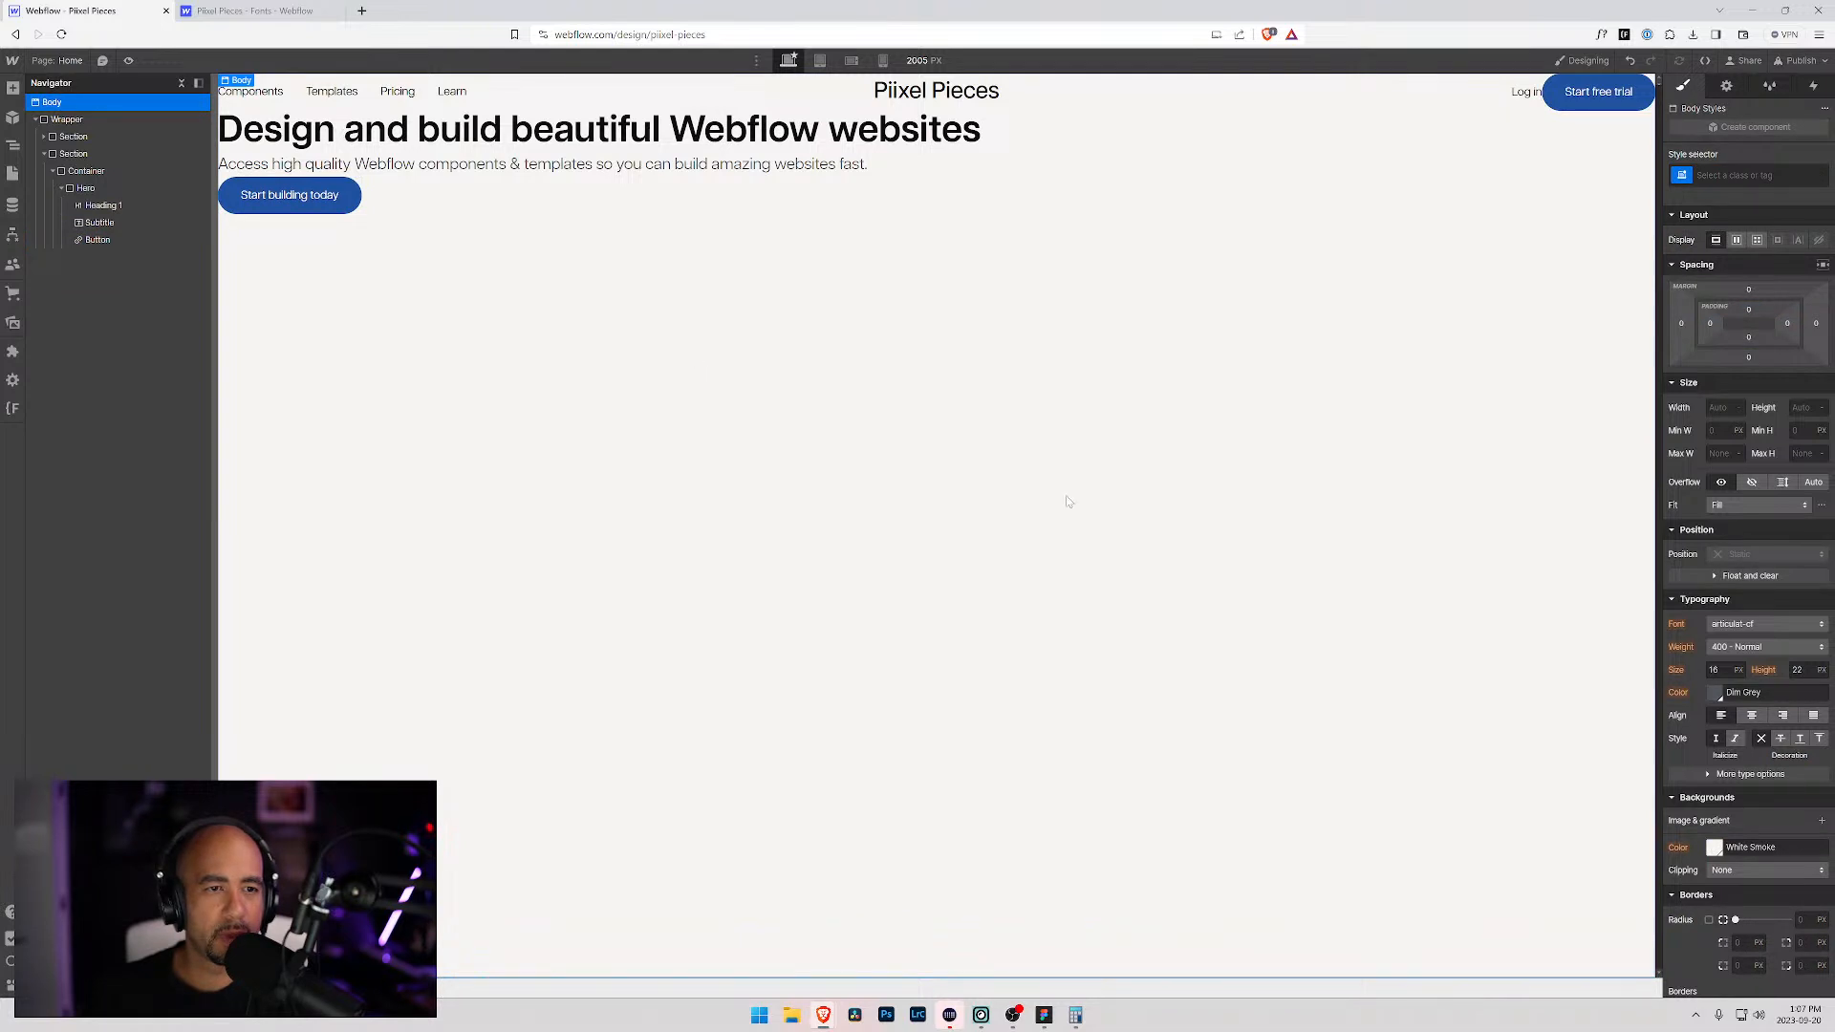
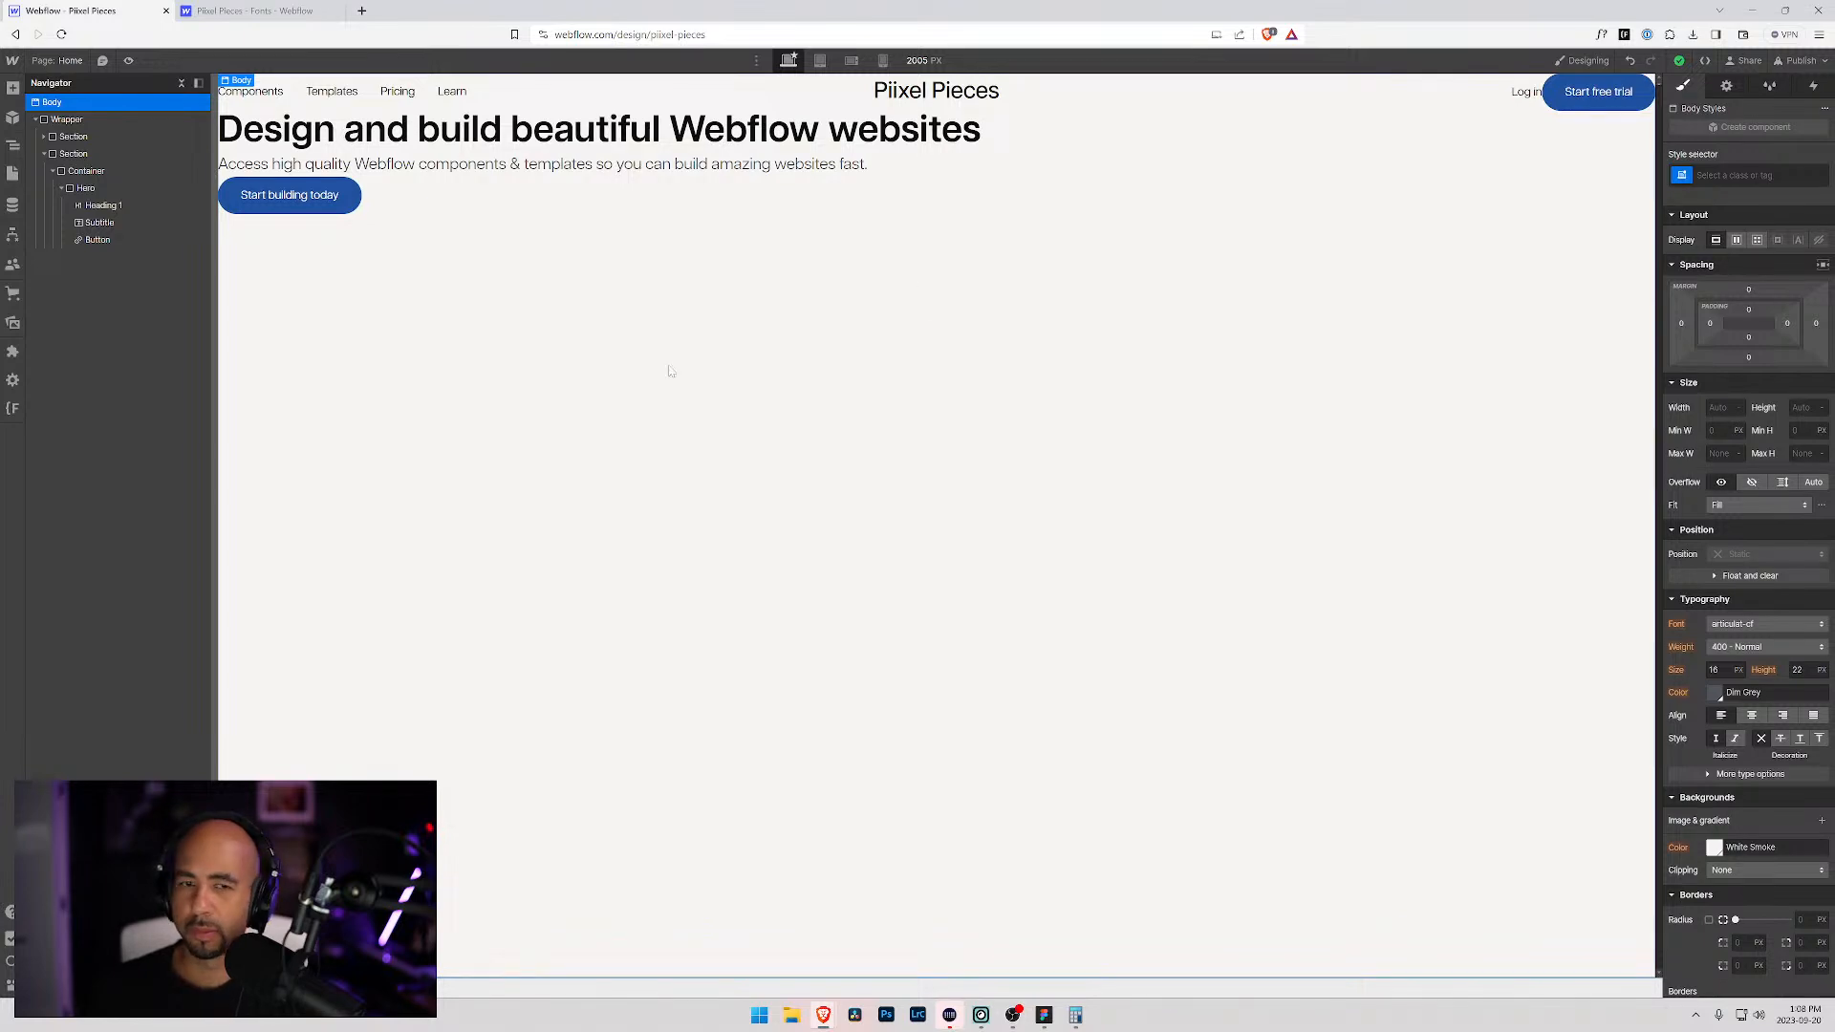
Step: Compare the Webflow page with the hero section of the Home V2 design in Figma, including its button and logo row
key("alt+Tab")
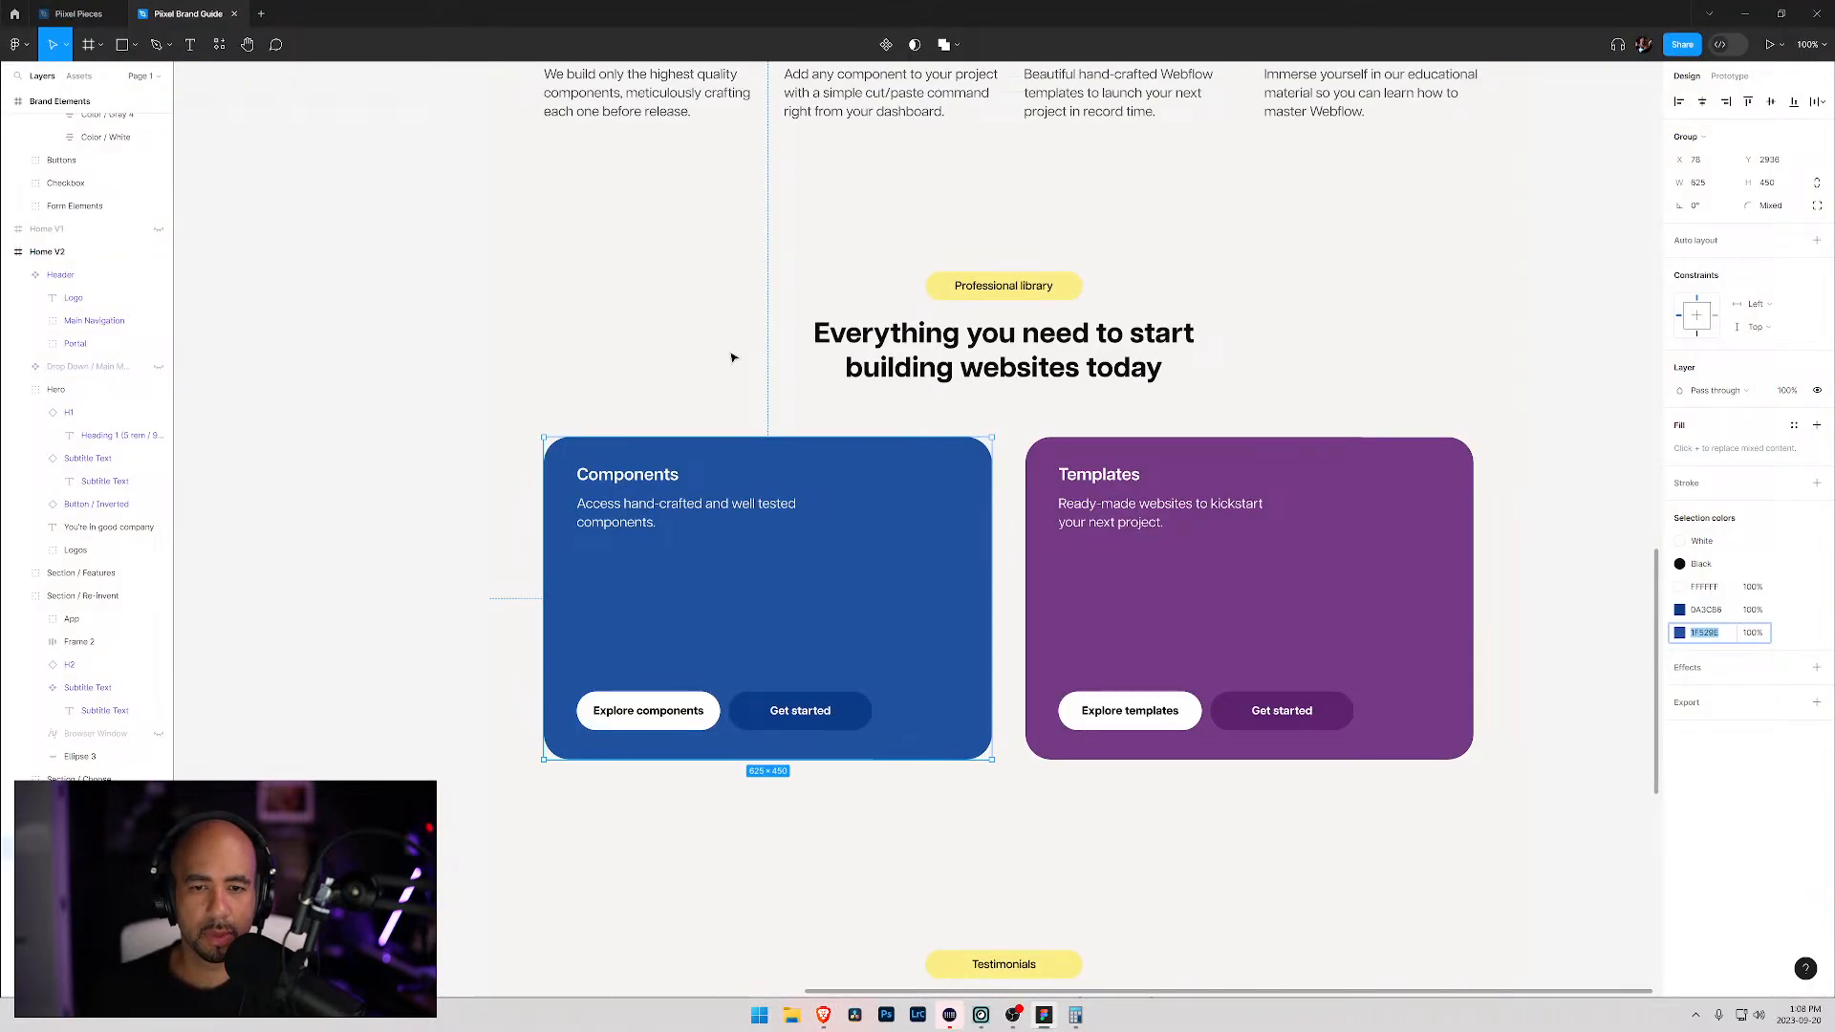
scroll(851, 364, "up", 1)
scroll(851, 363, "up", 15)
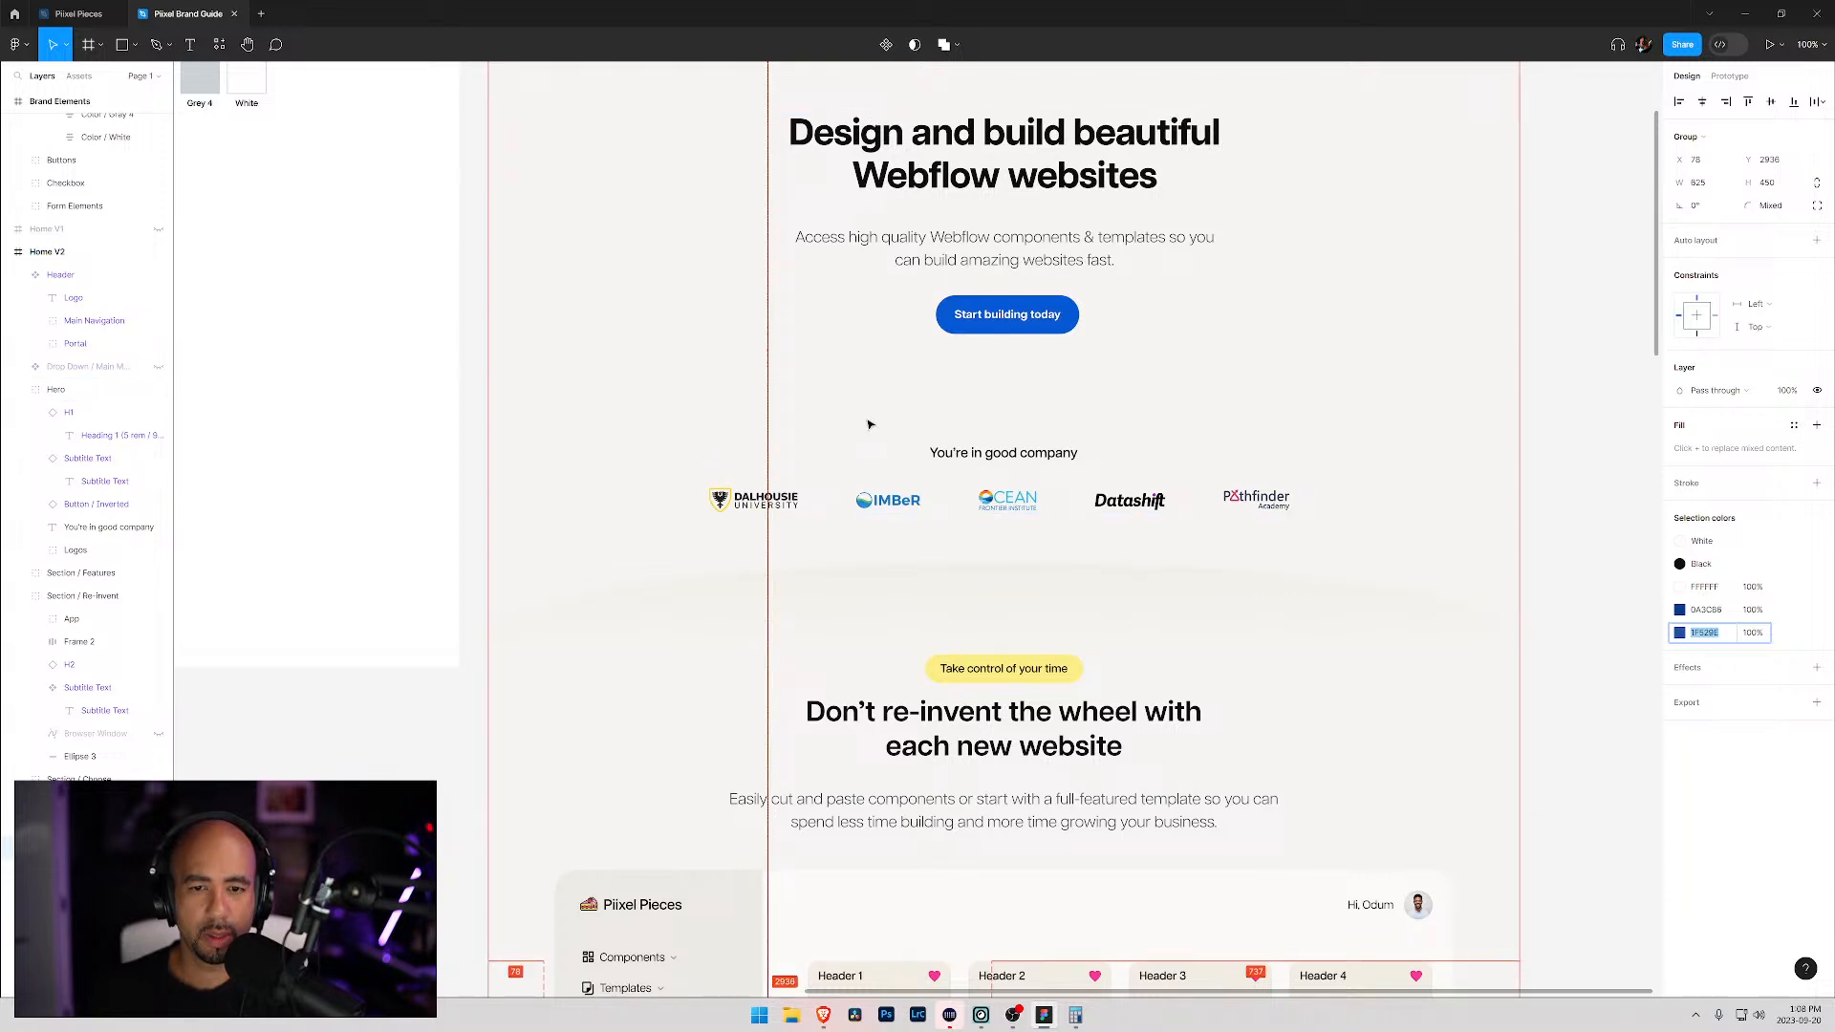
key("alt+Tab")
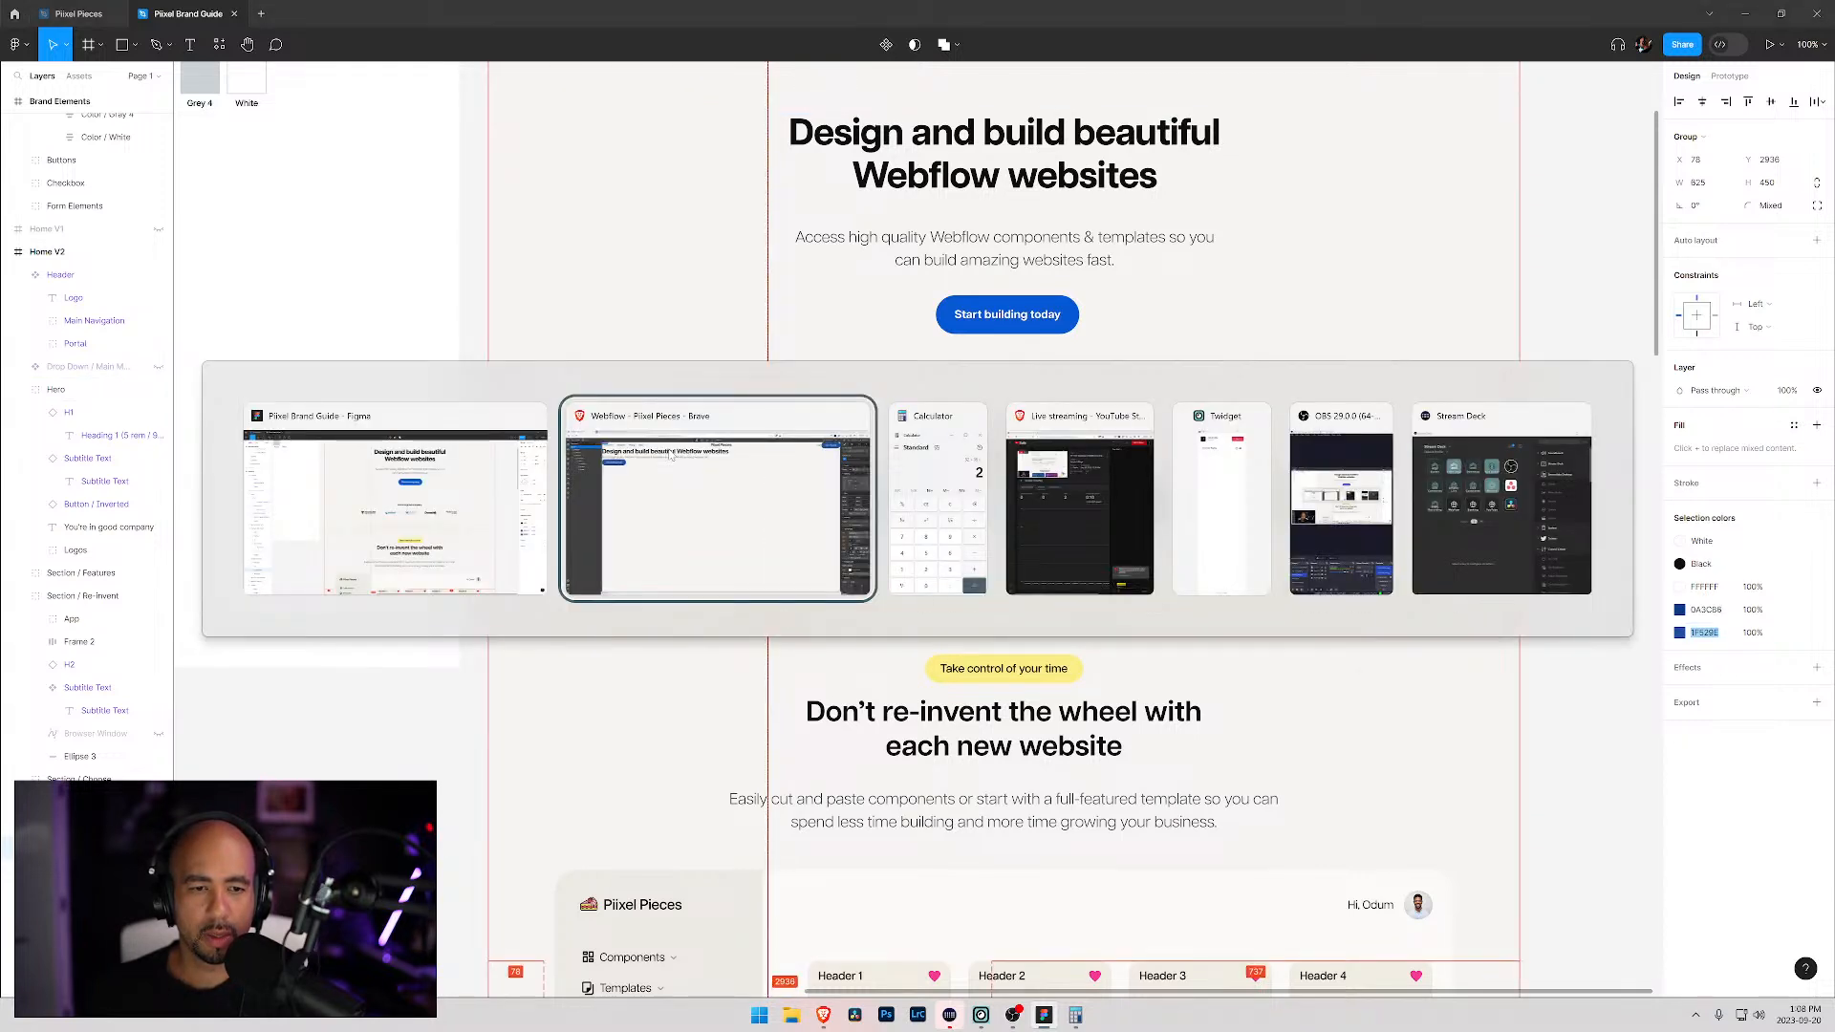
key("alt+Tab")
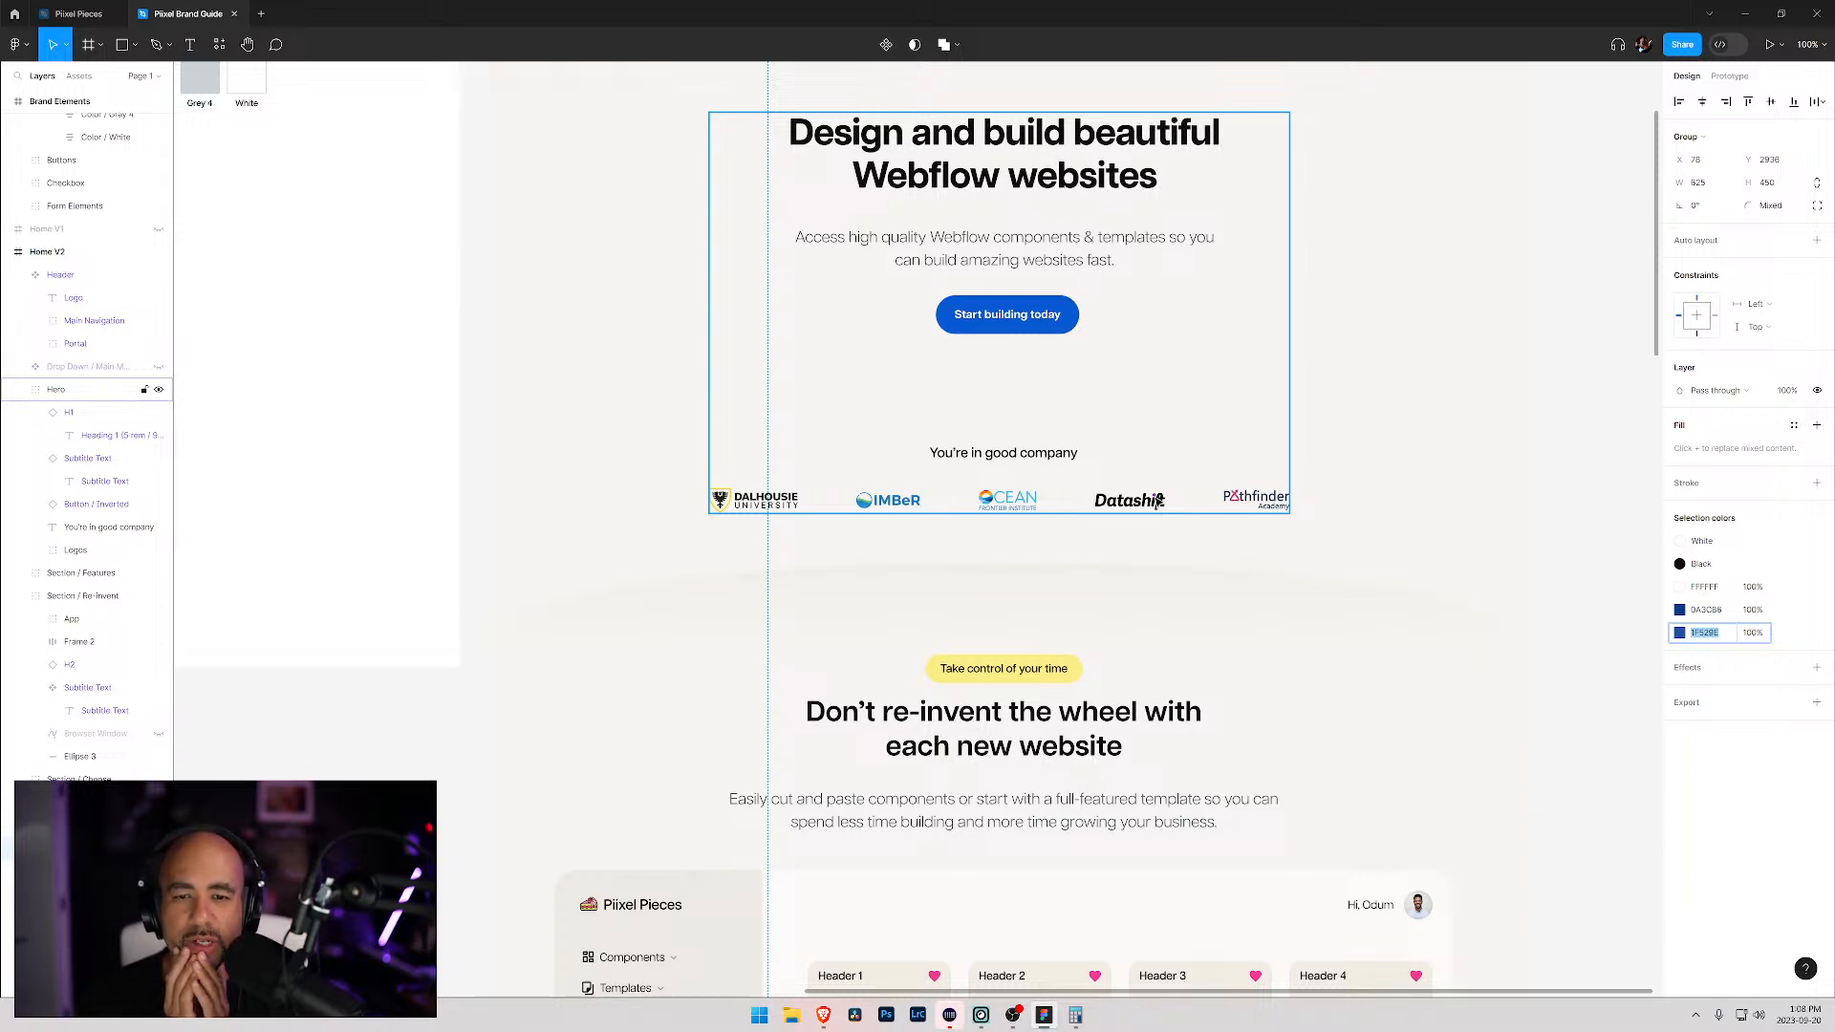
key("alt+Tab")
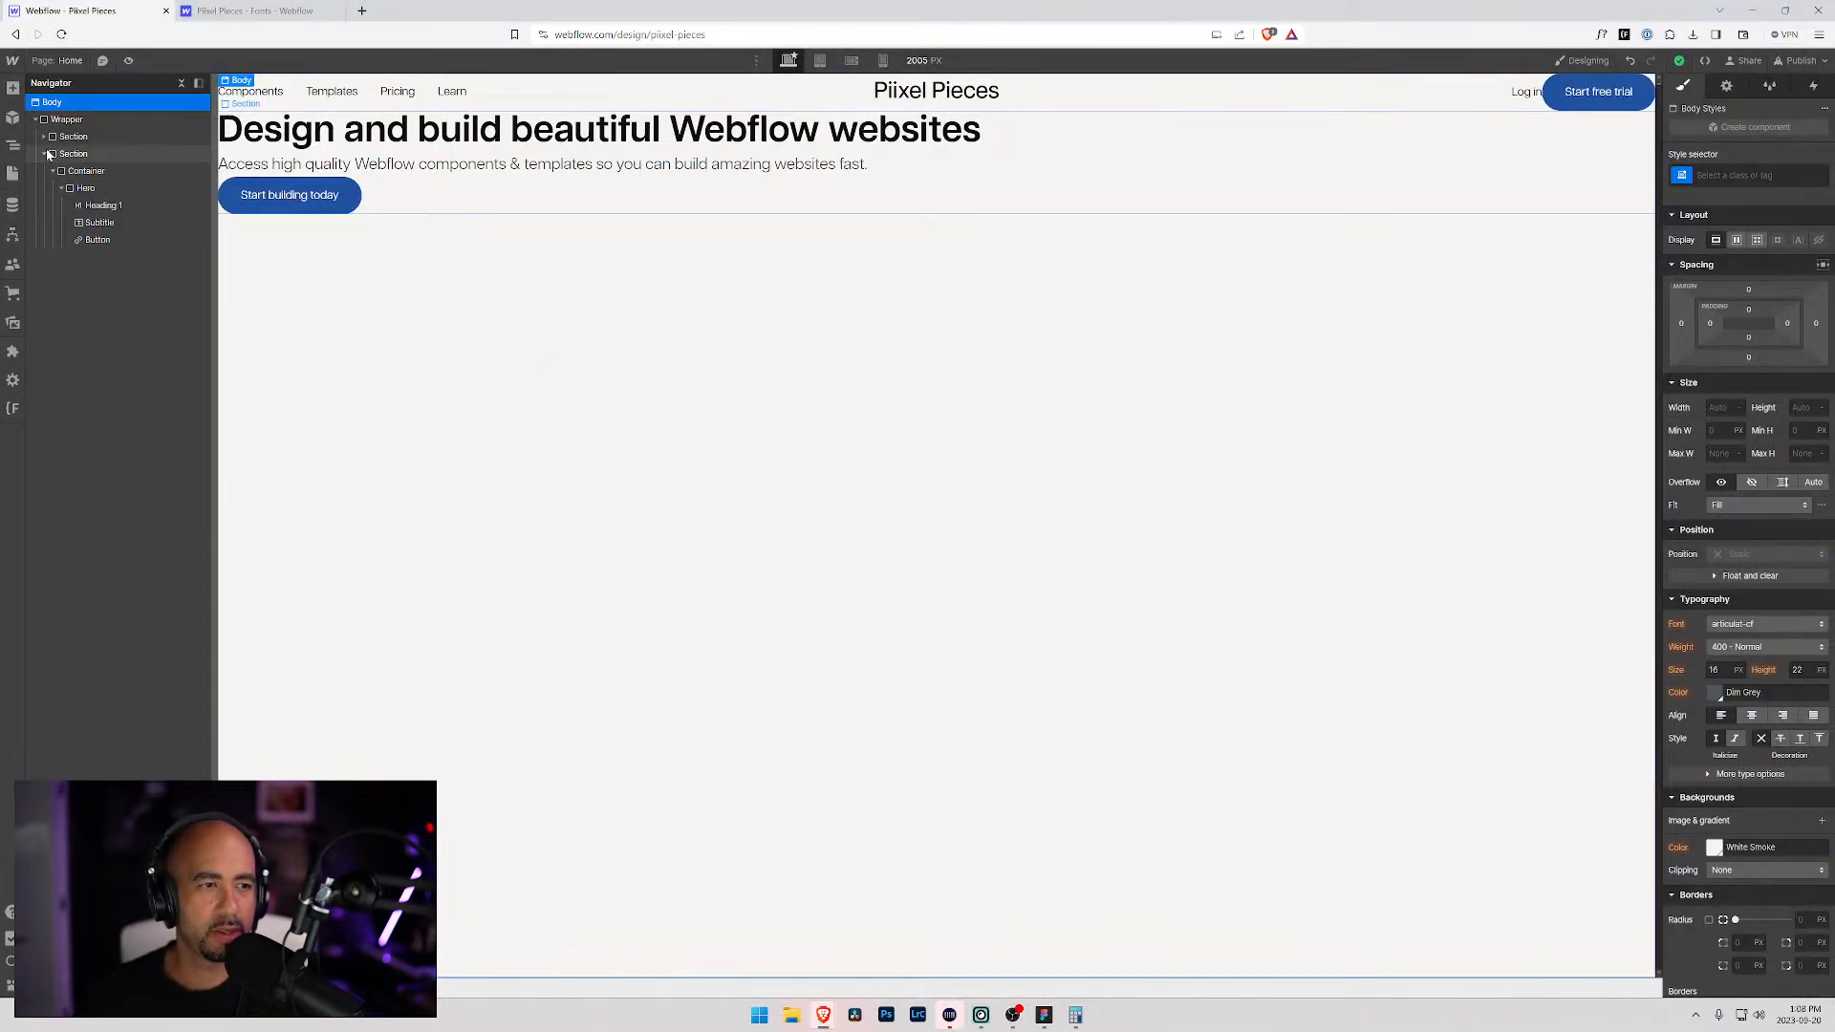
Step: Add a div block inside the Wrapper below the hero section and assign it the existing Section class
left_click(53, 119)
key("ctrl+k")
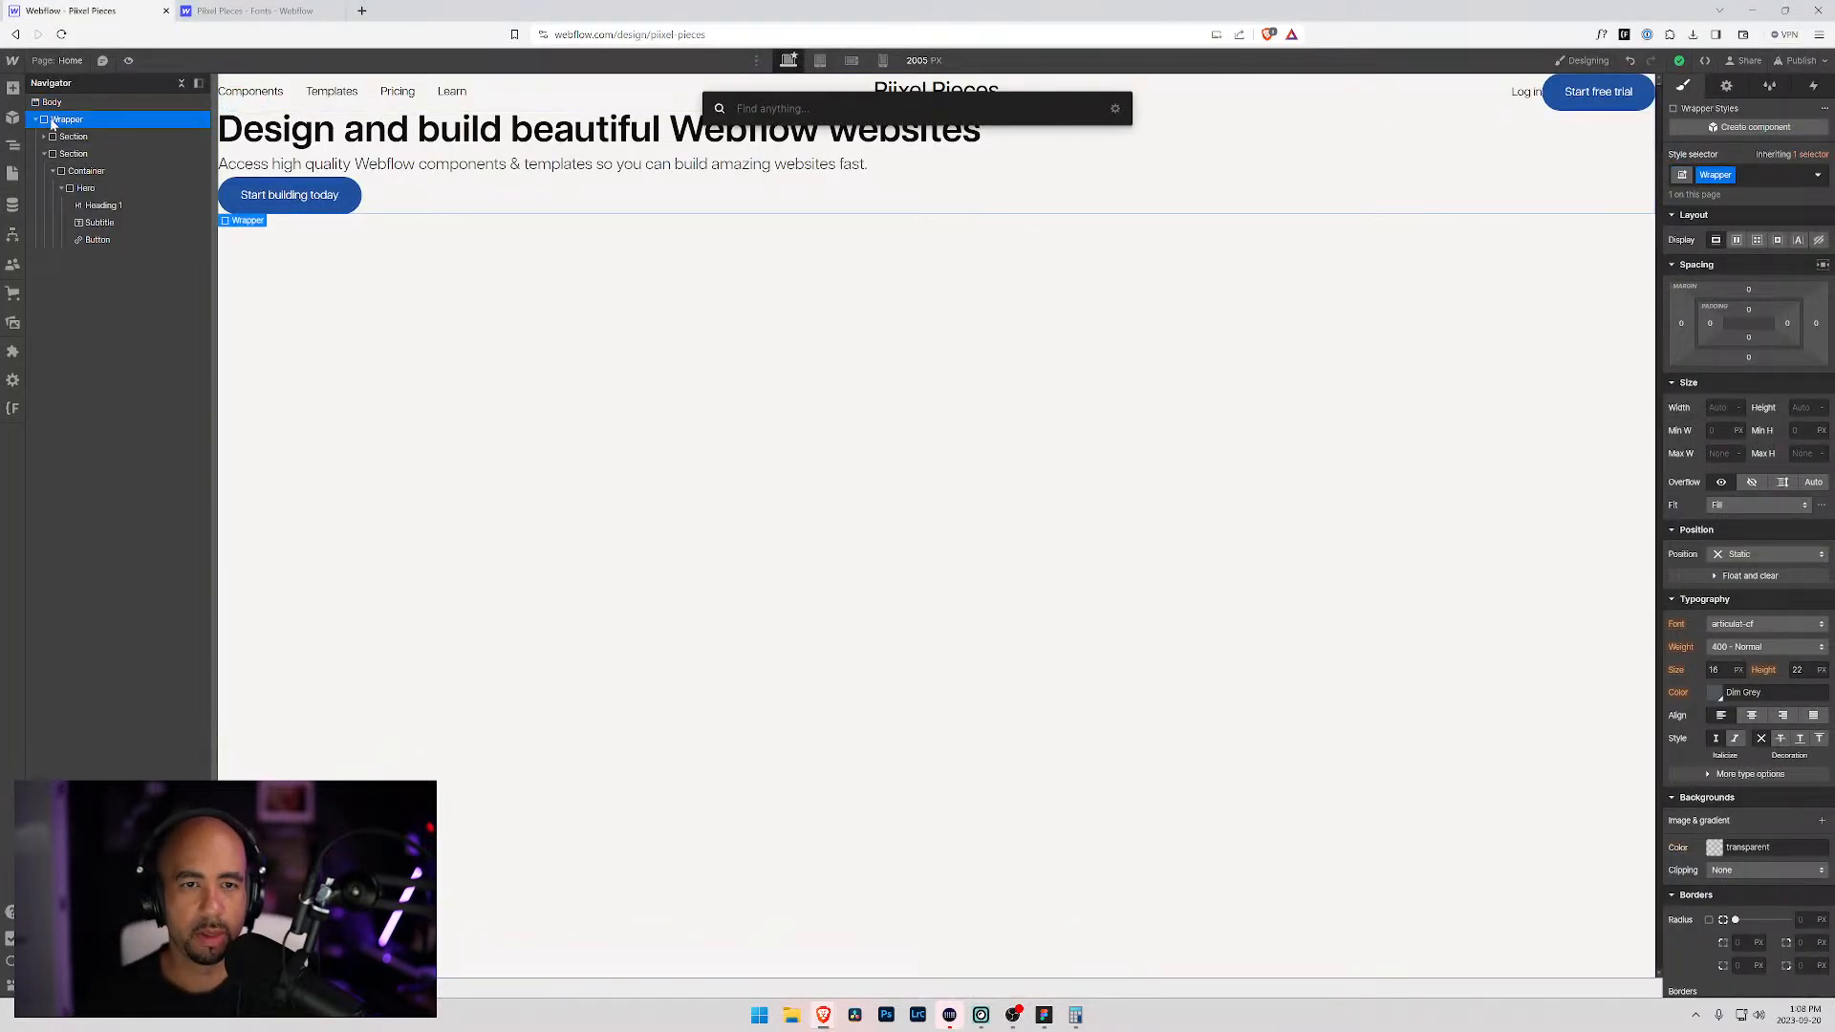
type("div")
key("Return")
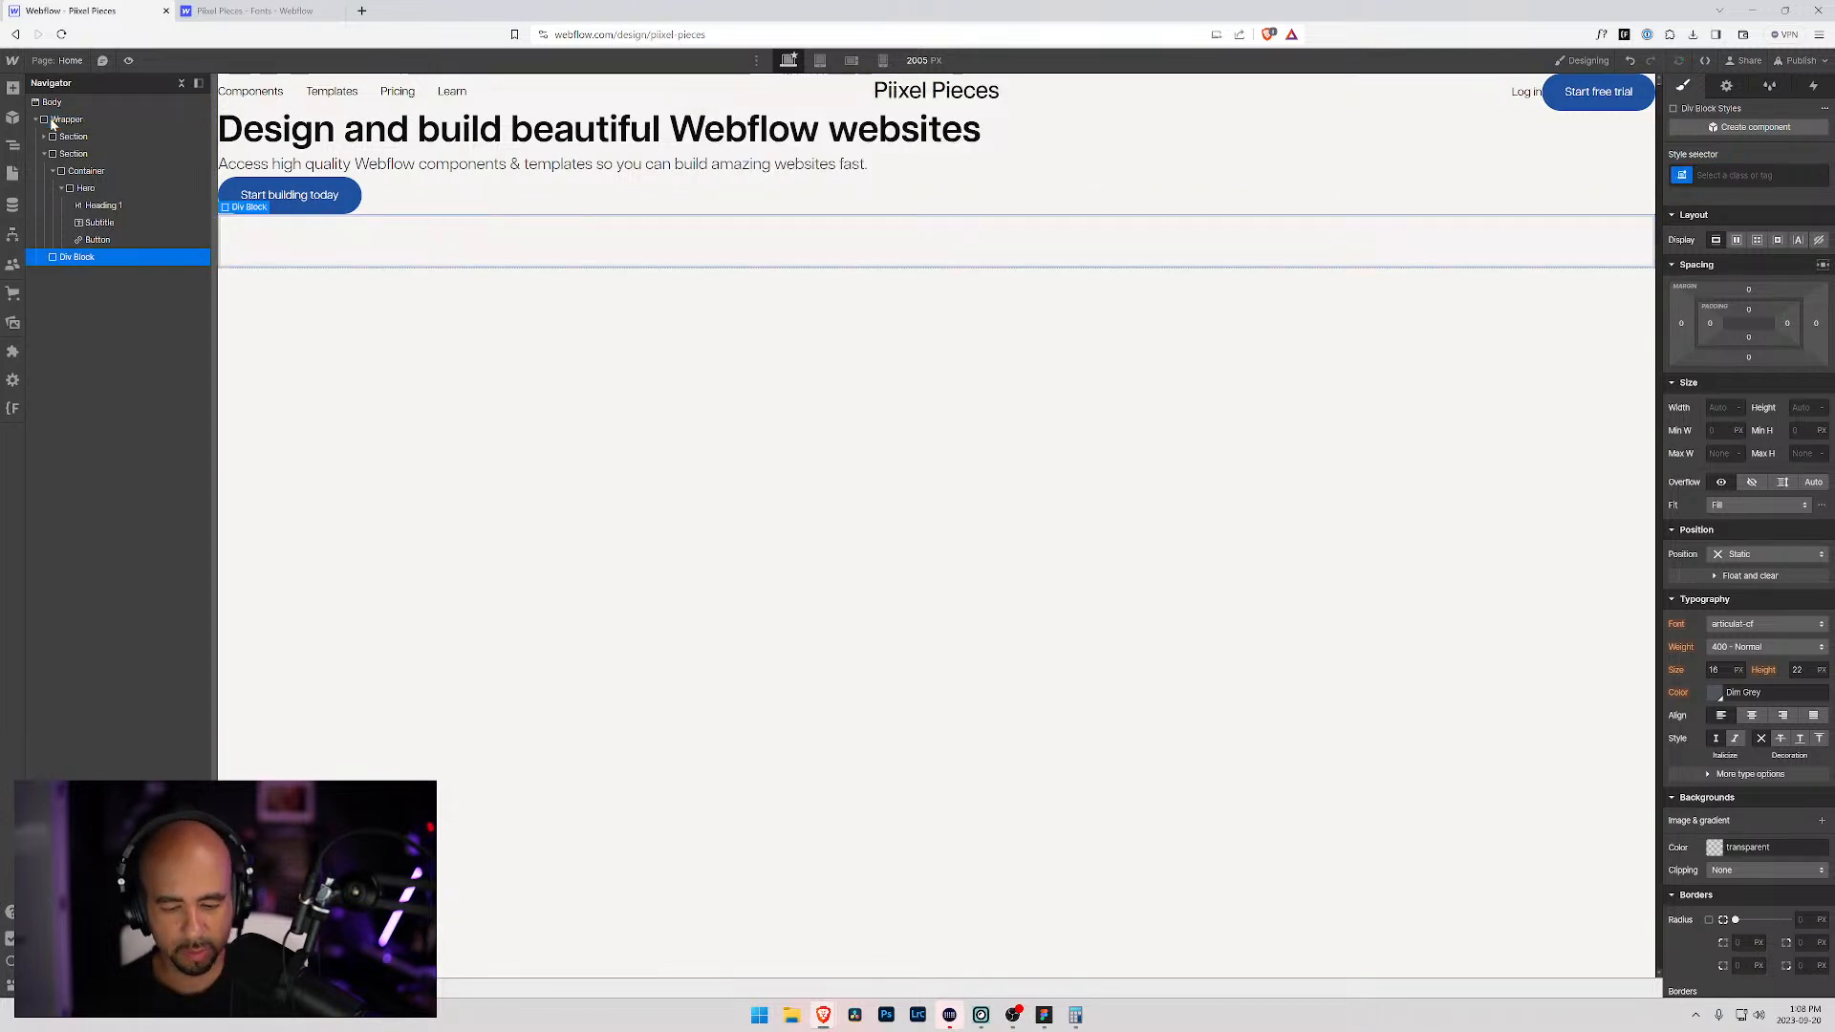
key("ctrl+Return")
type("S")
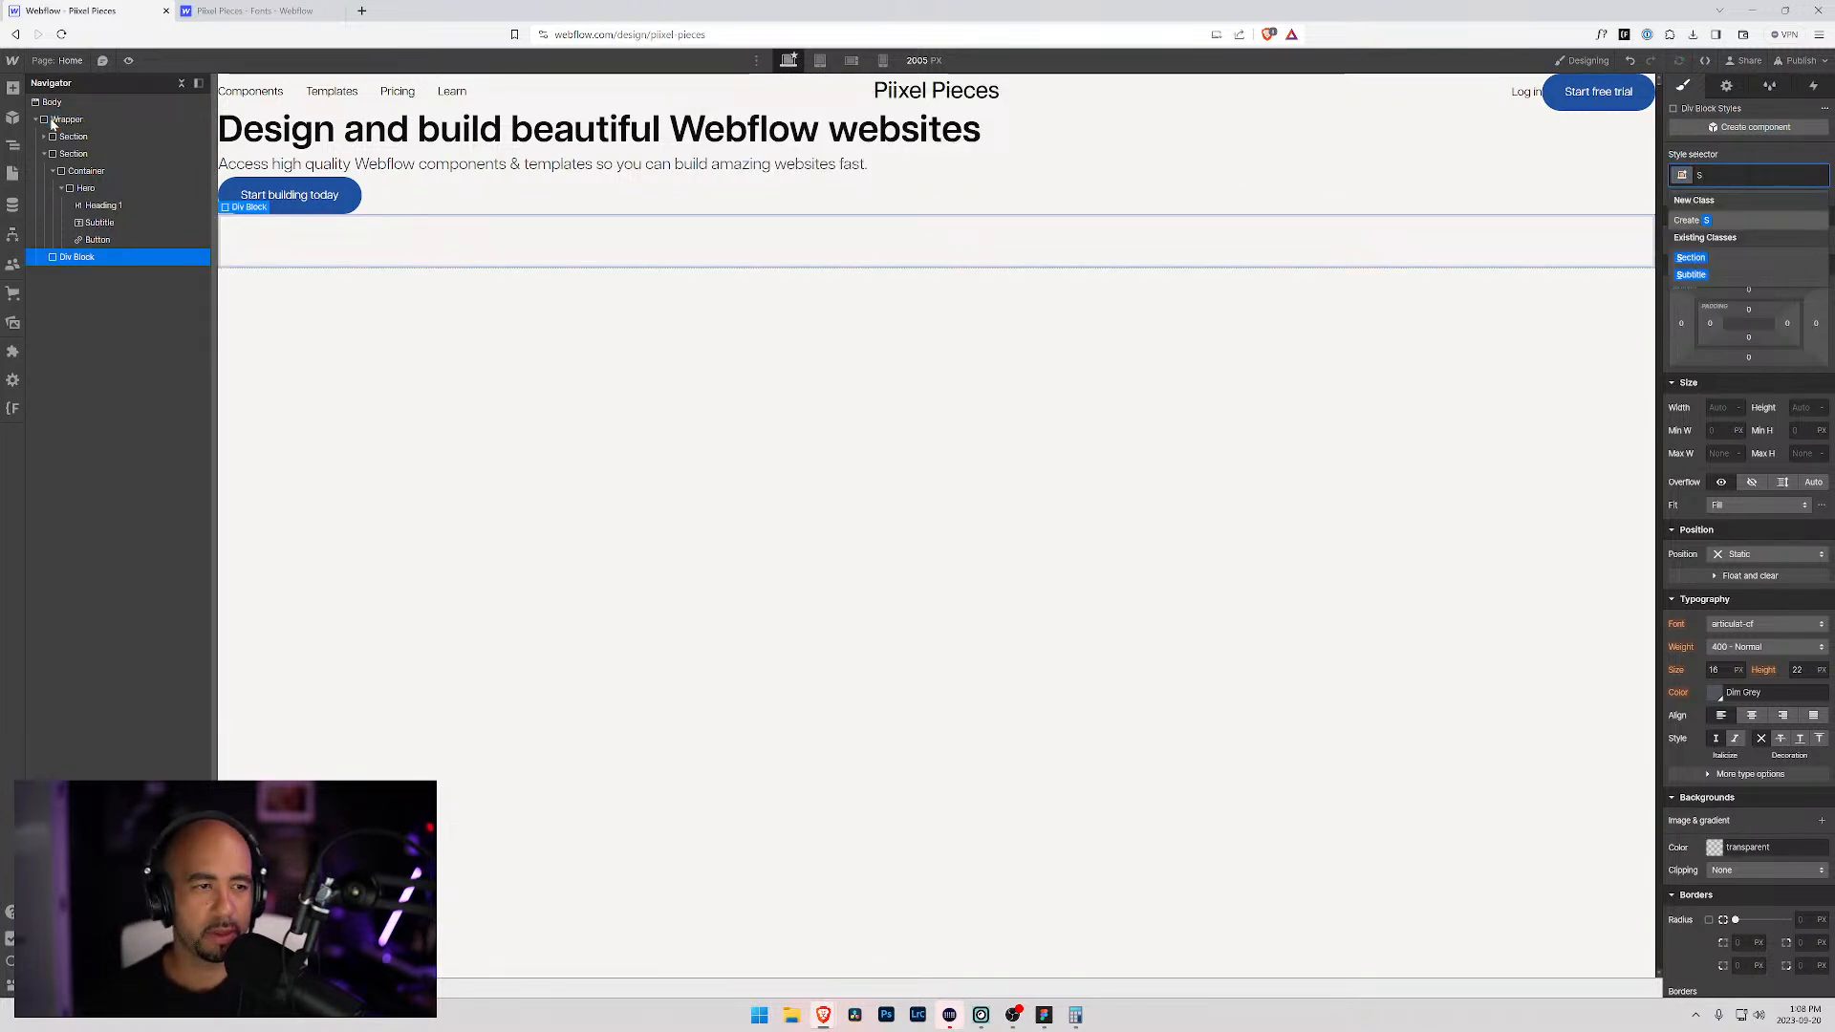
type("ec")
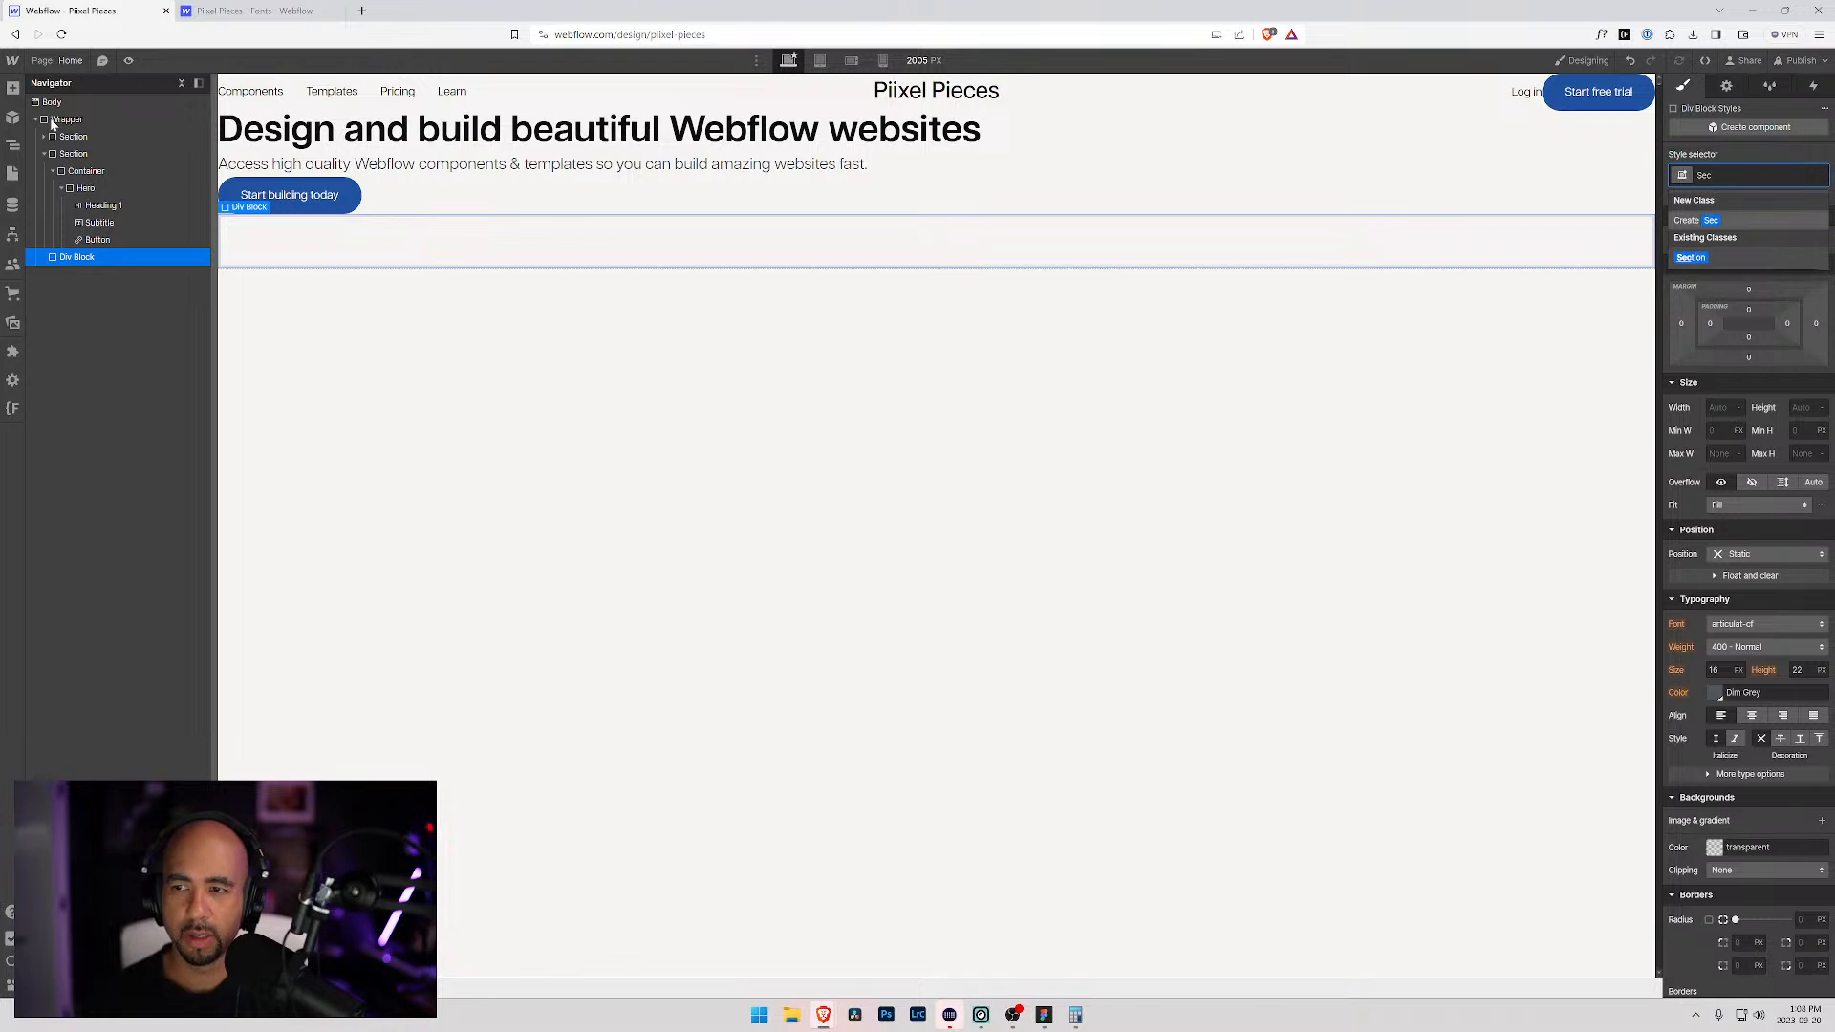
type("tion")
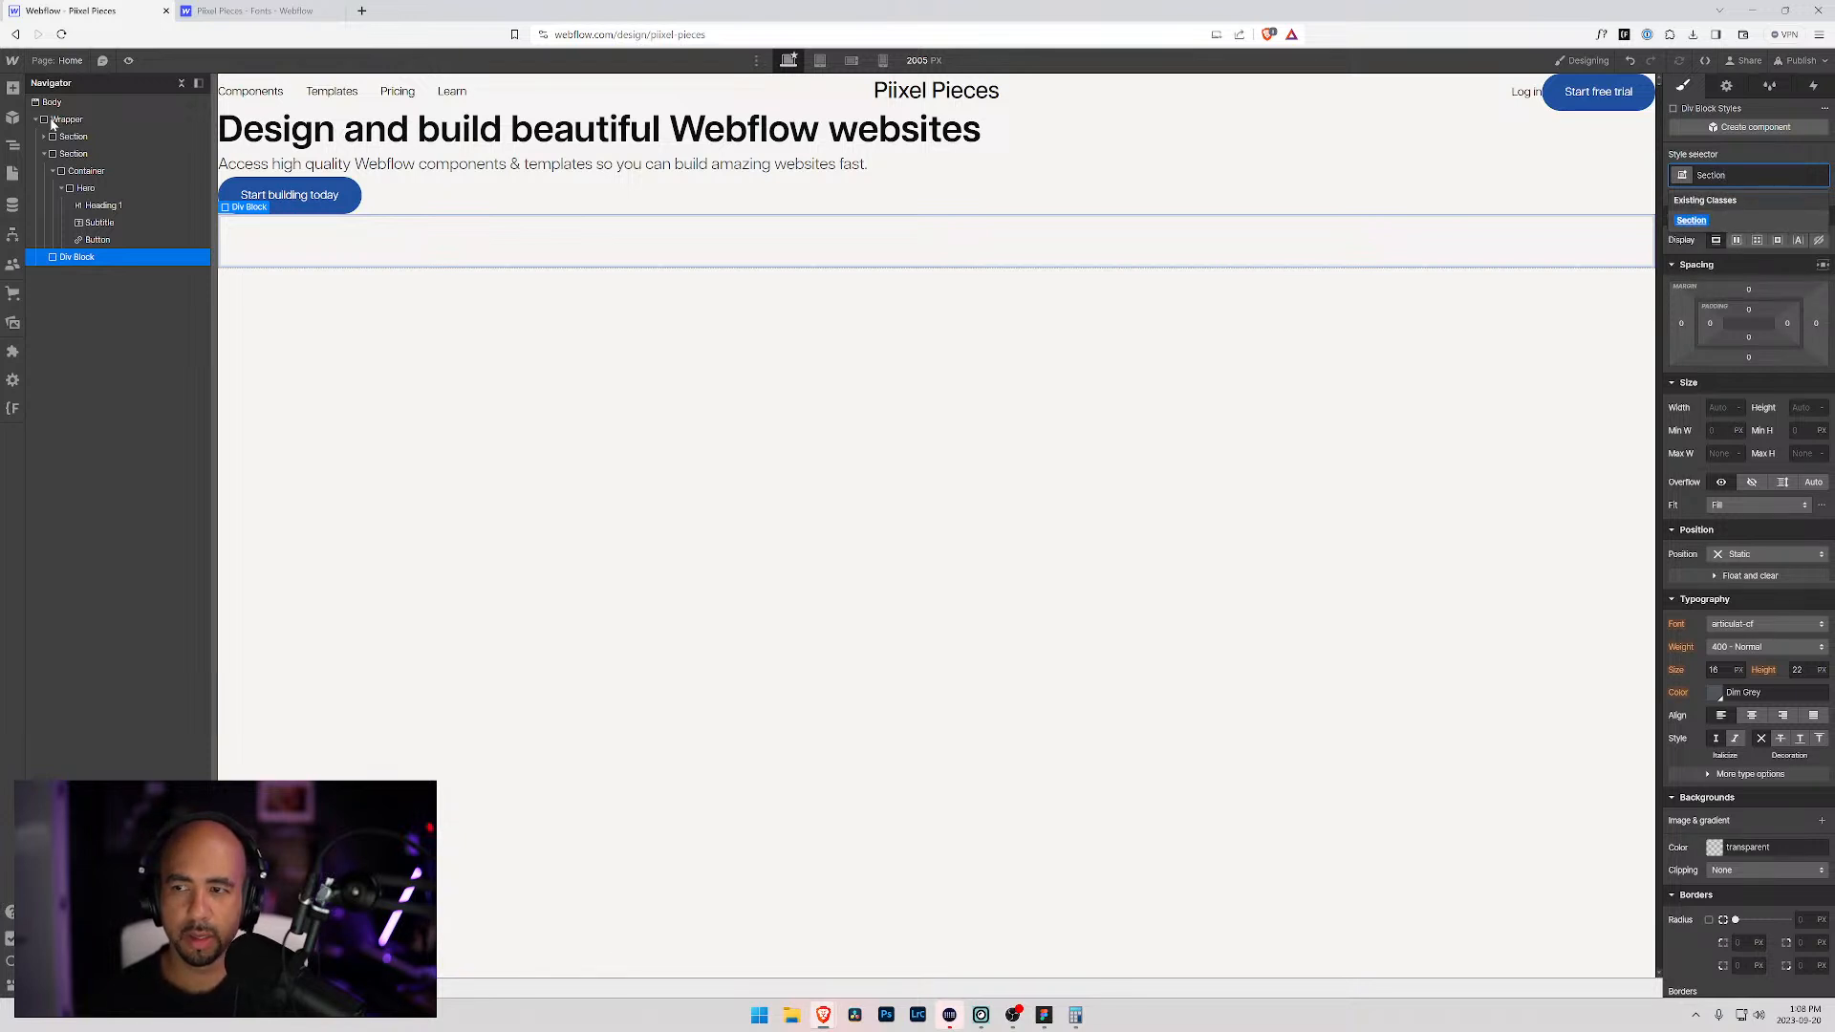
key("Return")
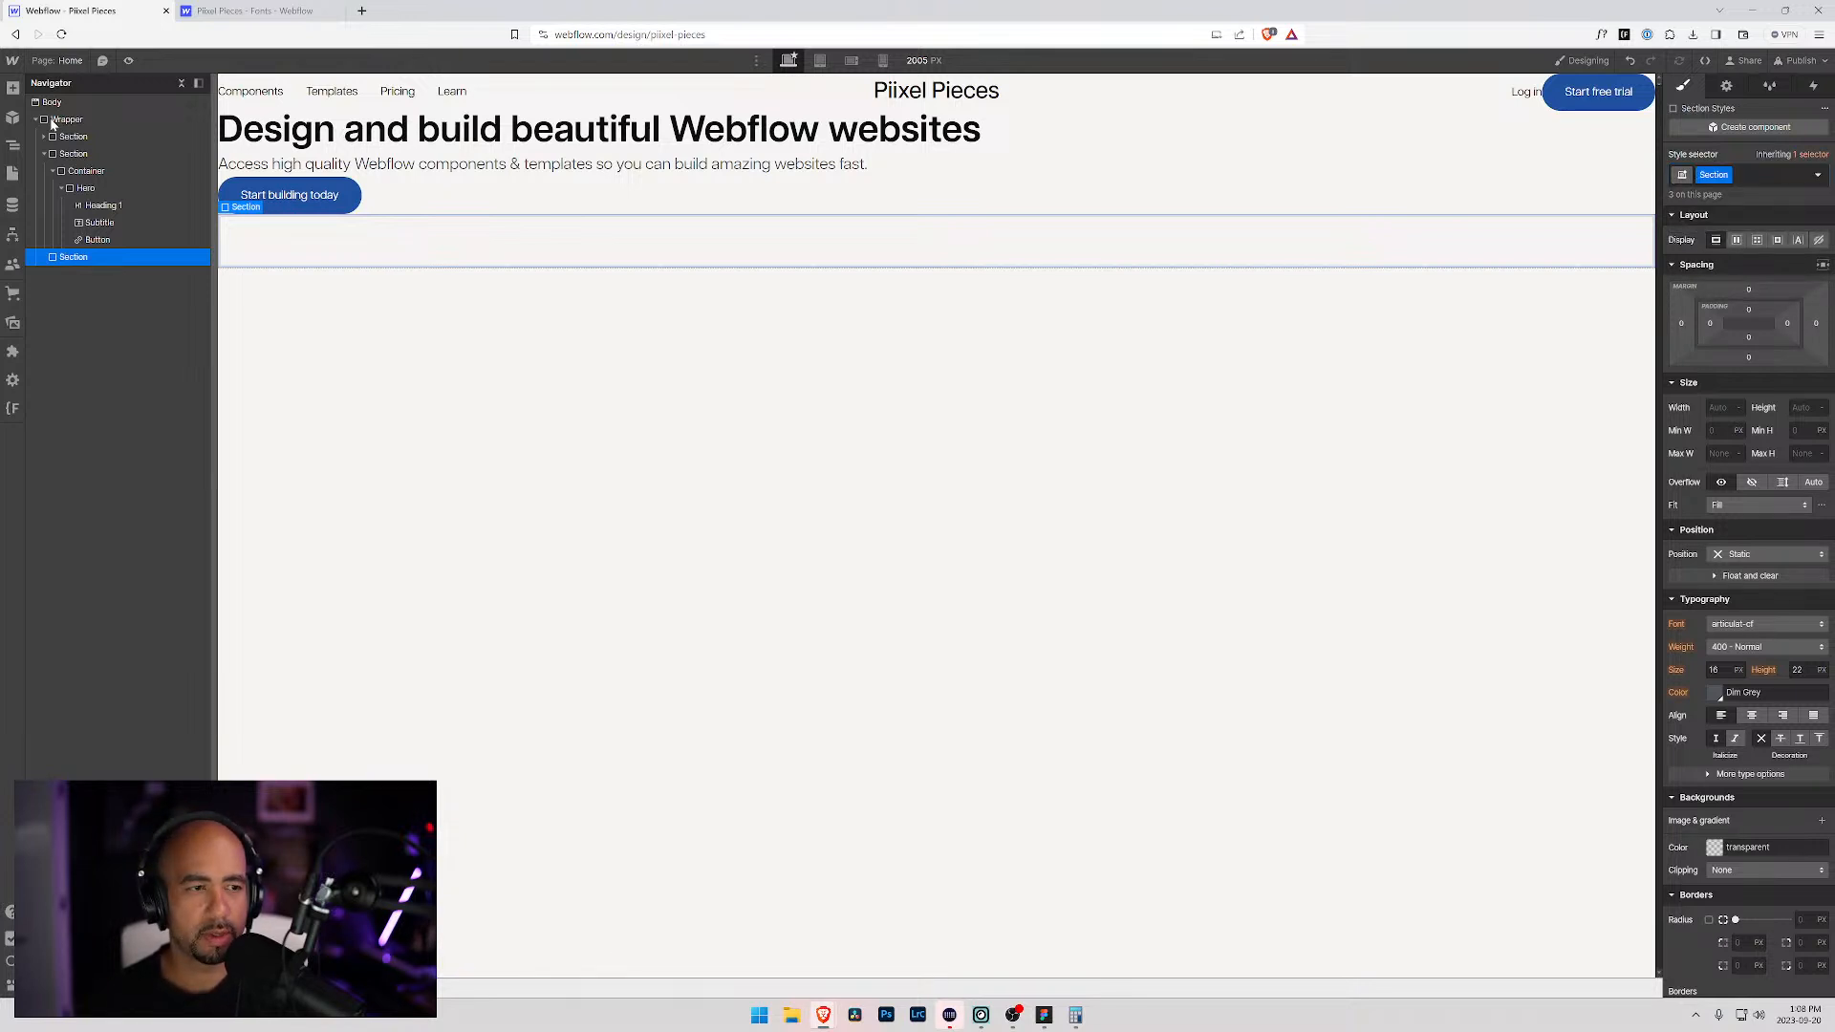
Step: Add a div block inside the new Section below the hero and assign it the existing Container class
key("ctrl+e")
type("div")
key("Return")
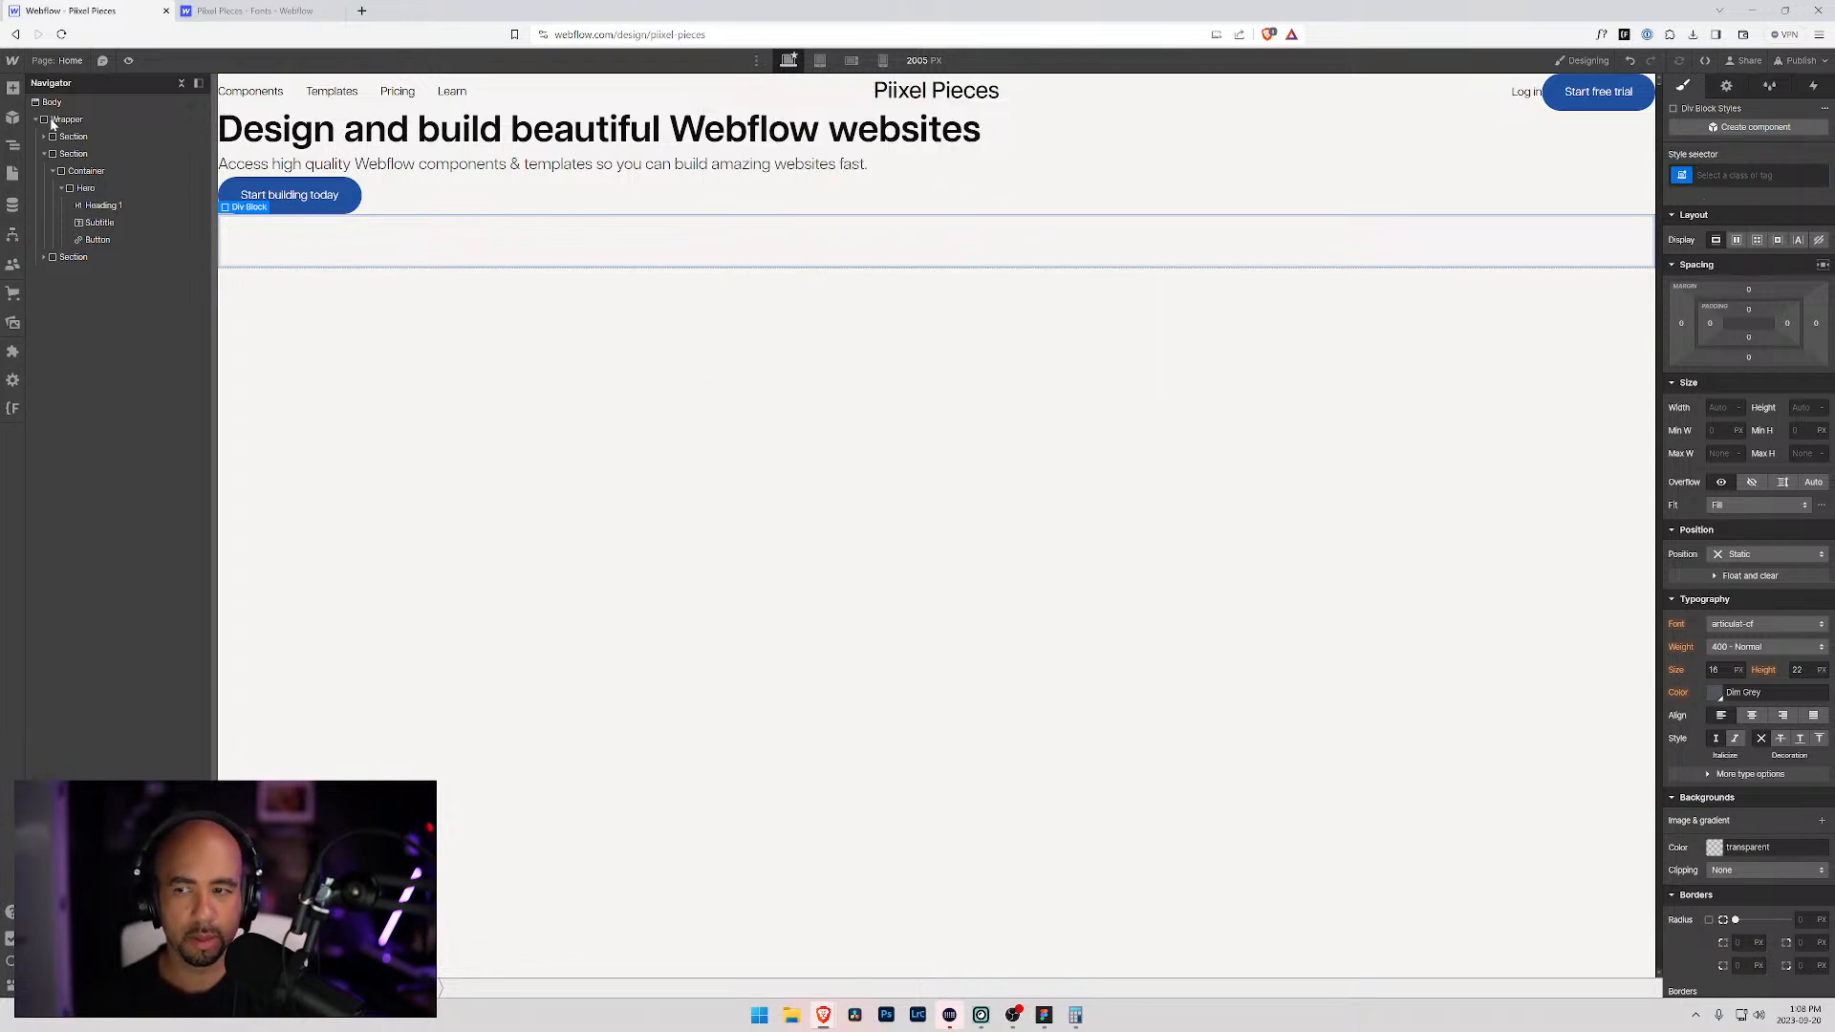
key("ctrl+Return")
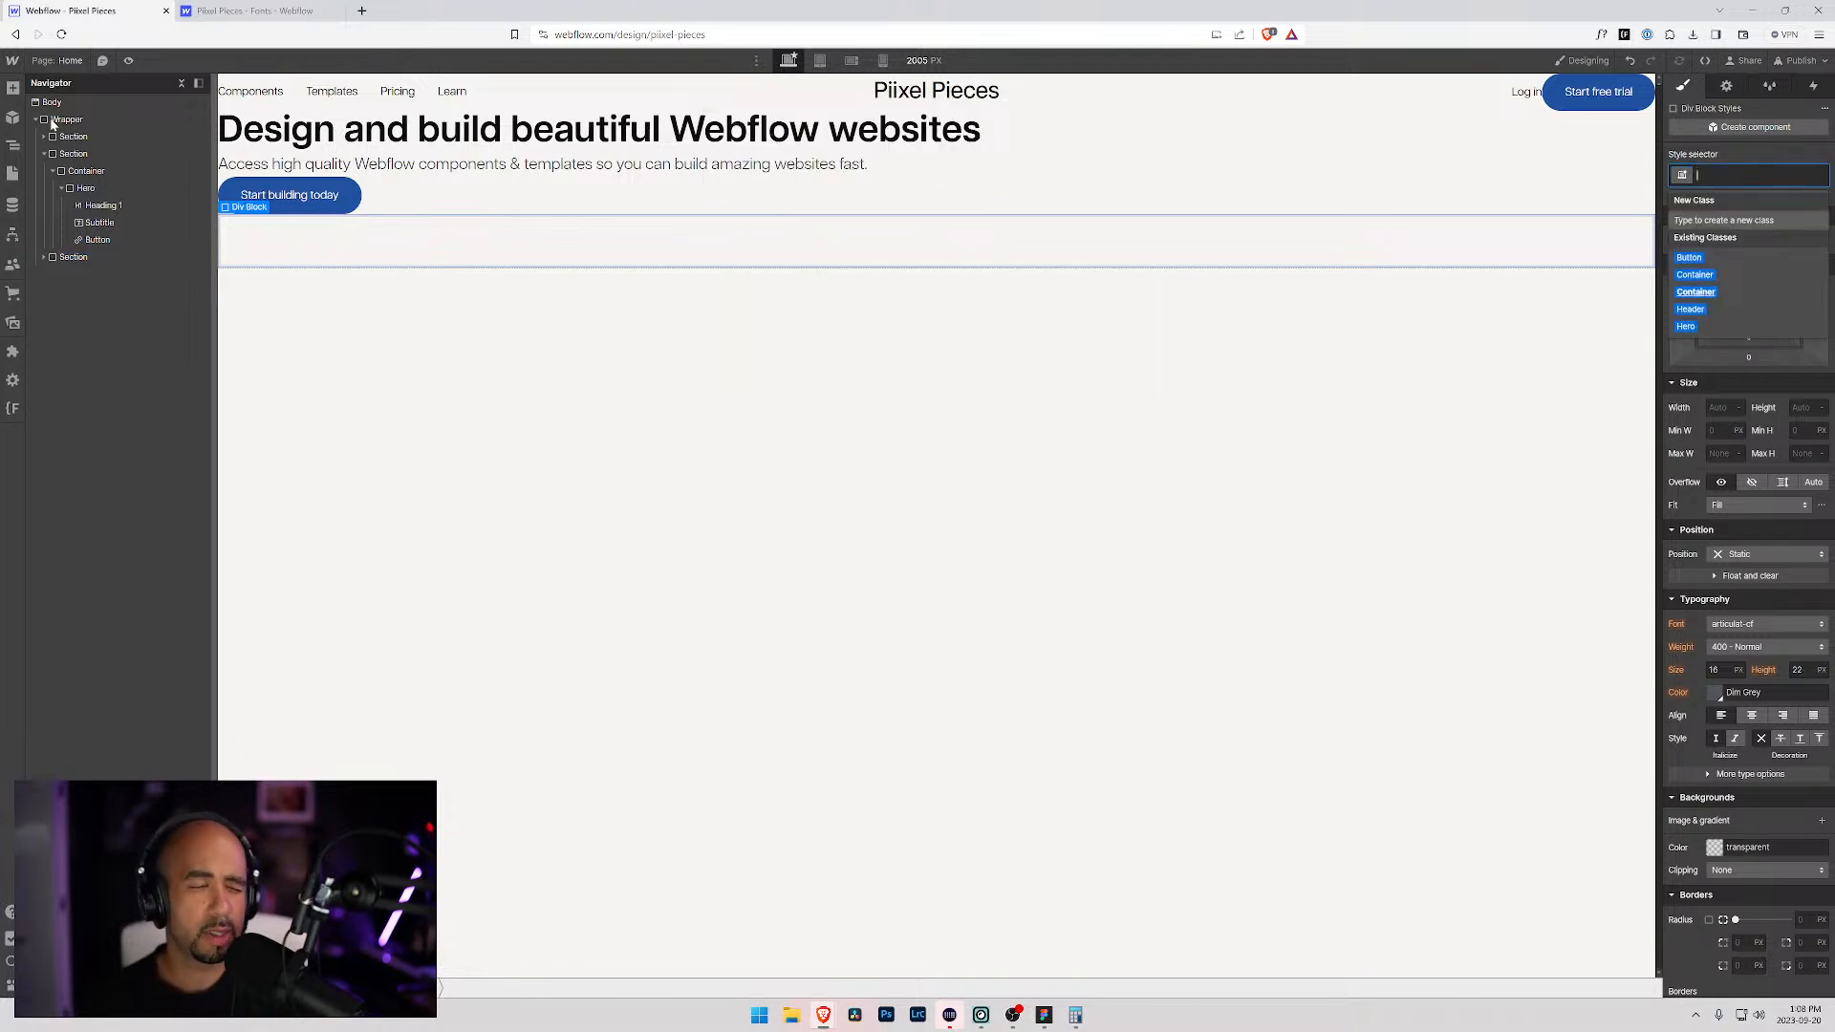
type("container")
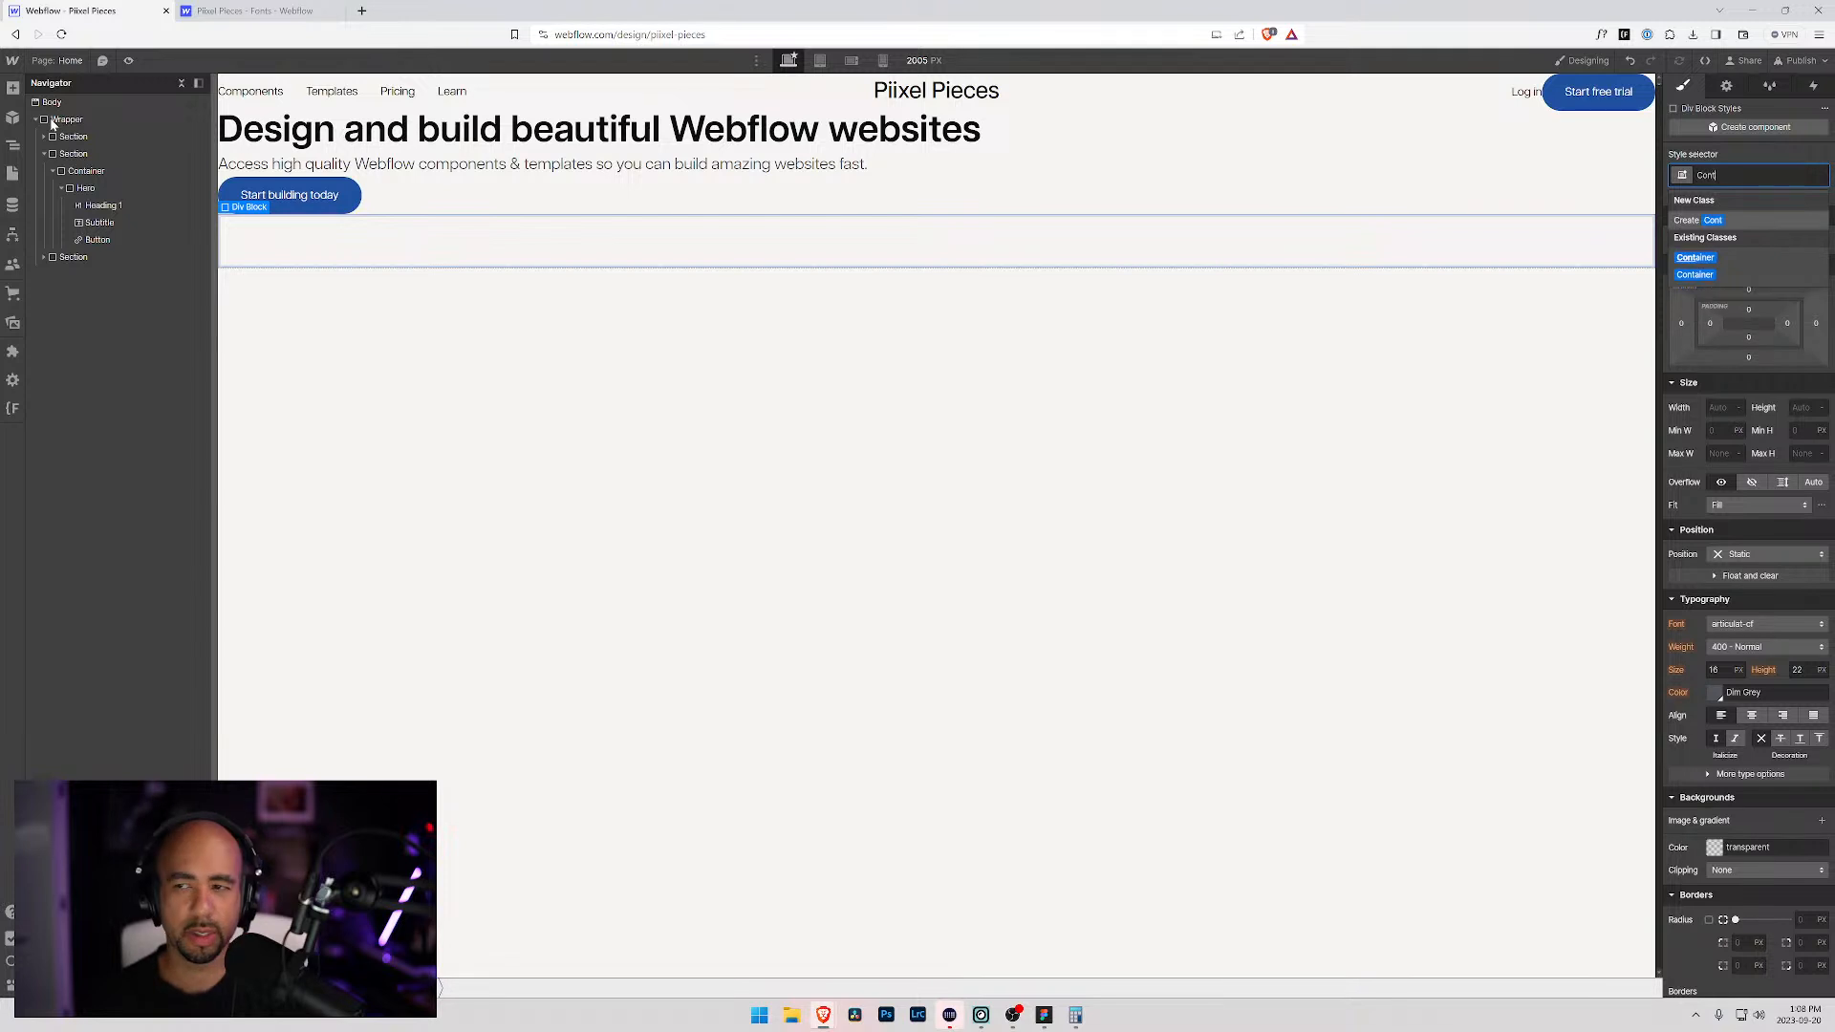
key("Return")
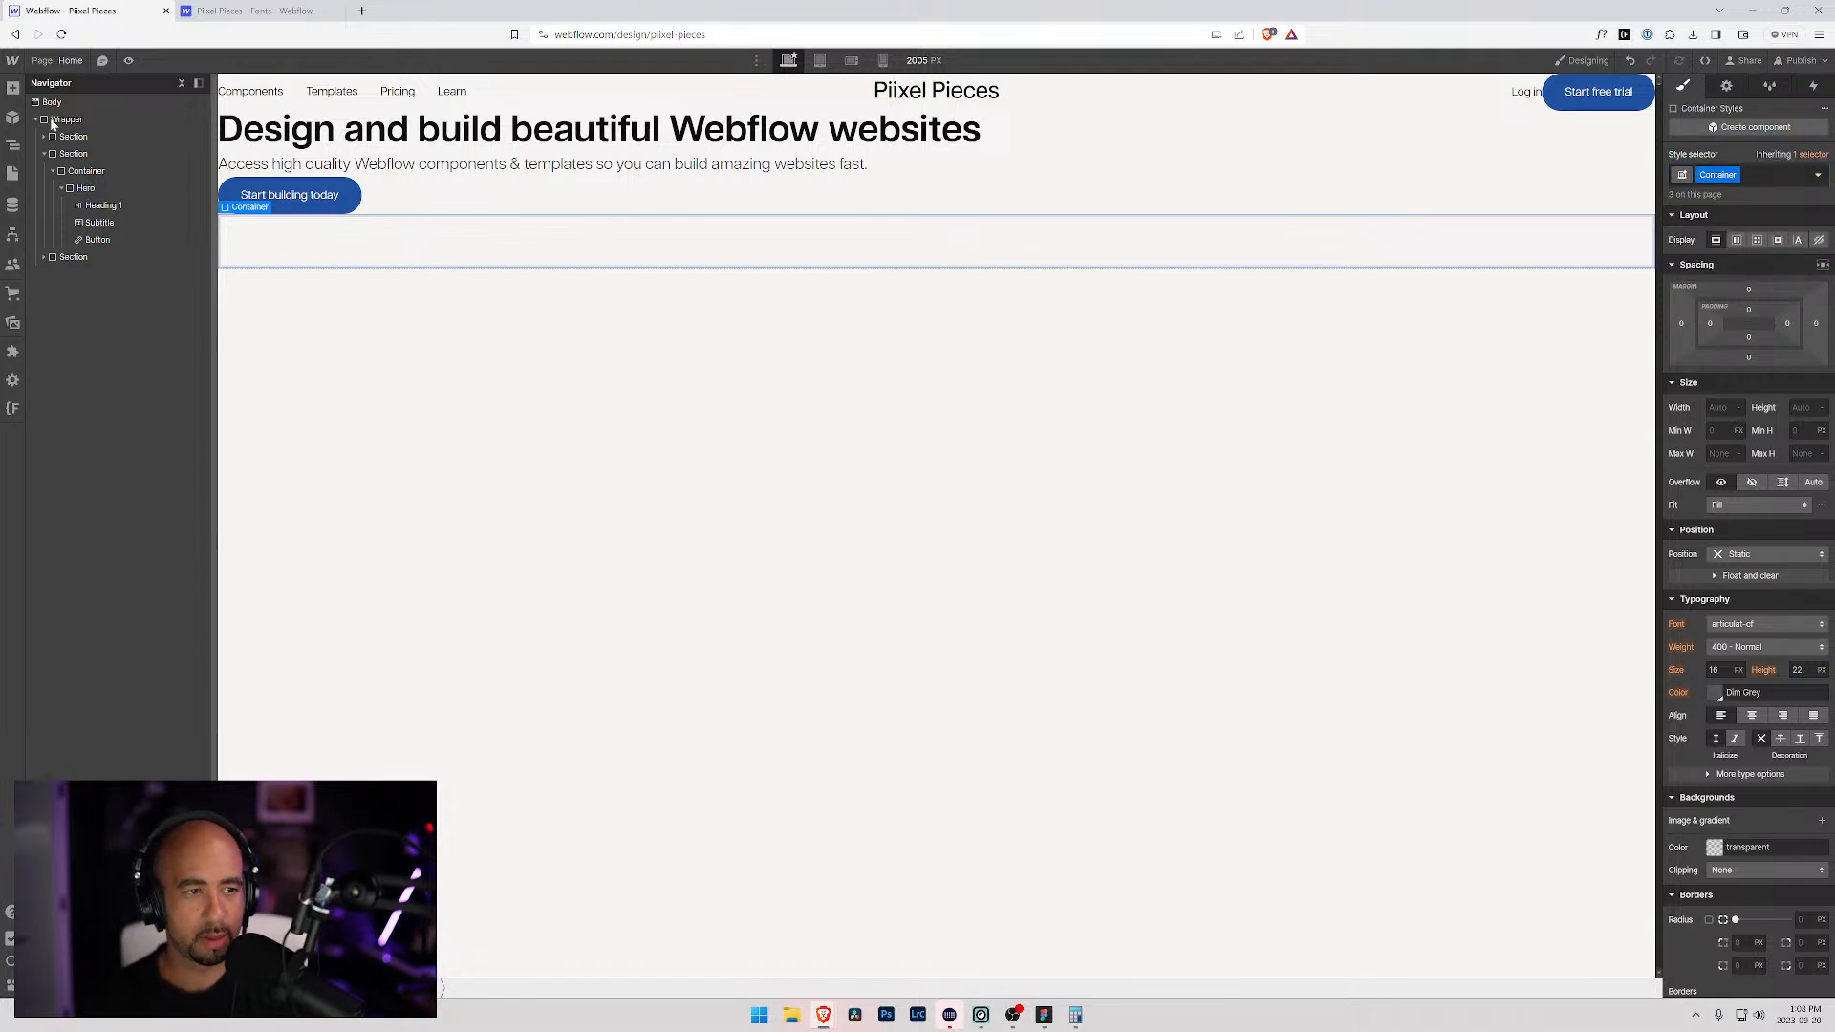
Step: Add a text block inside the new Container and select it in the element tree
key("ctrl+e")
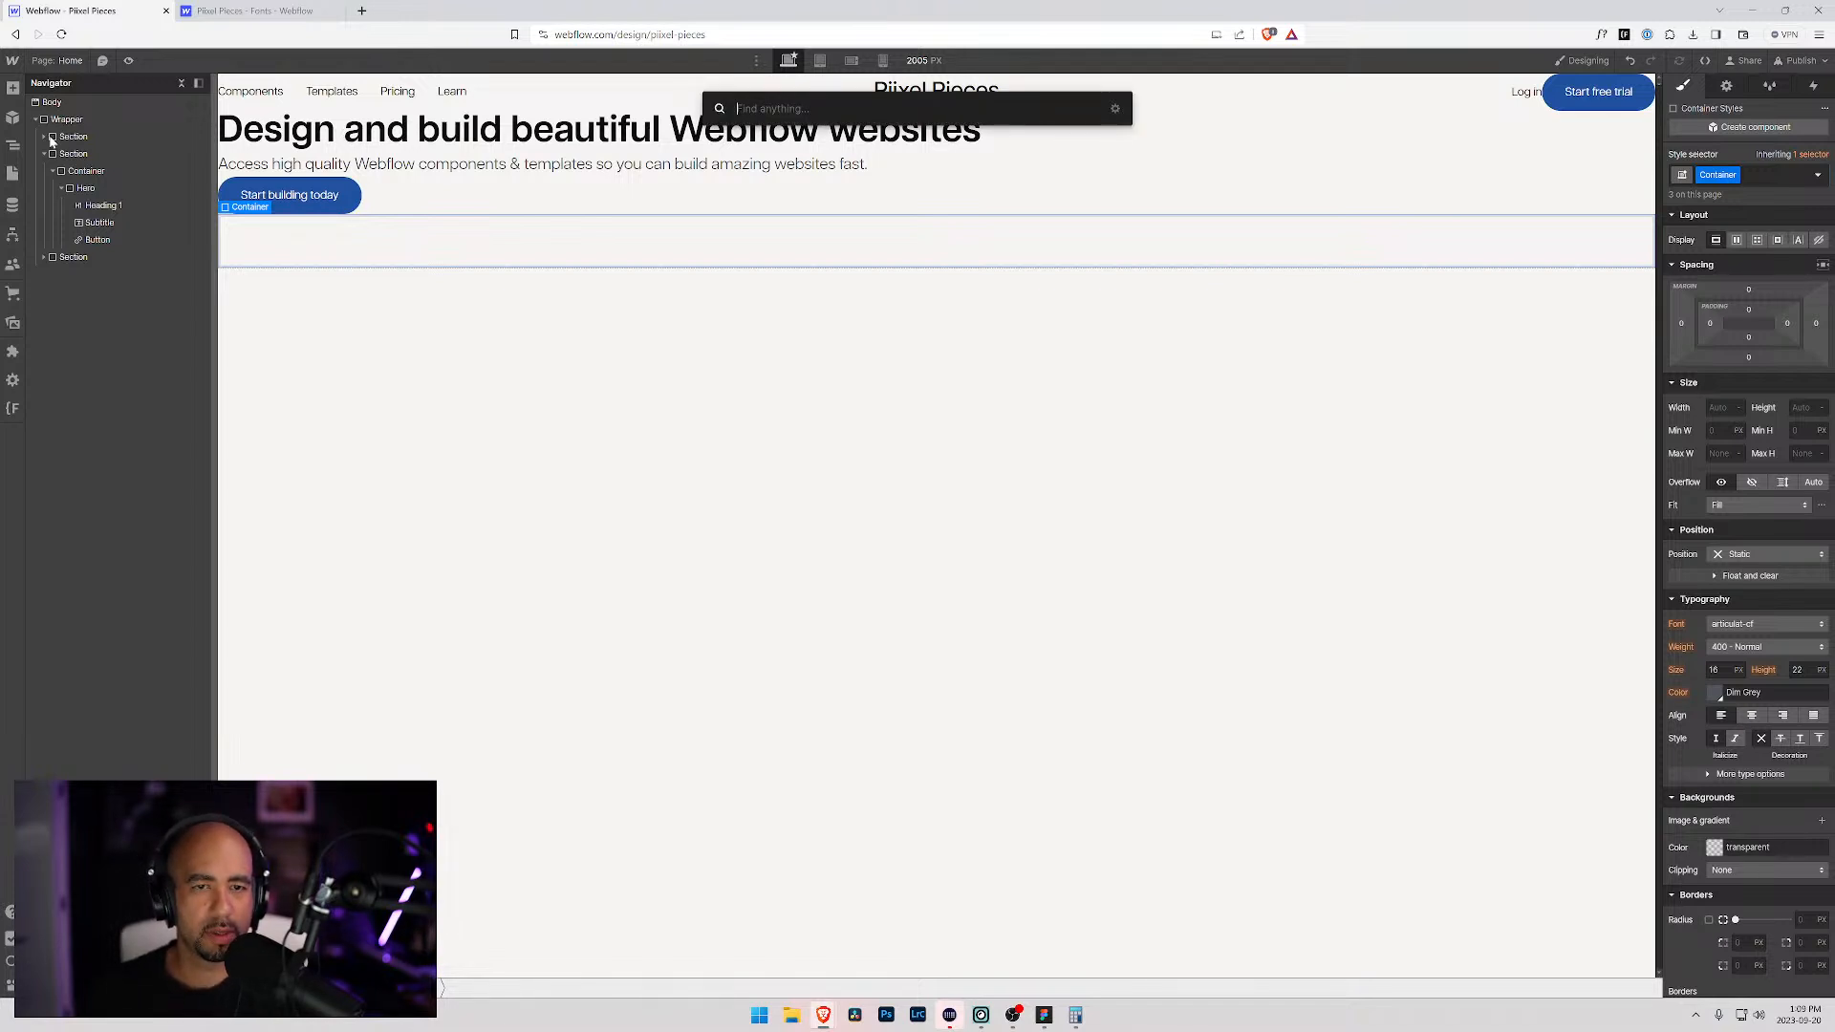
type("text")
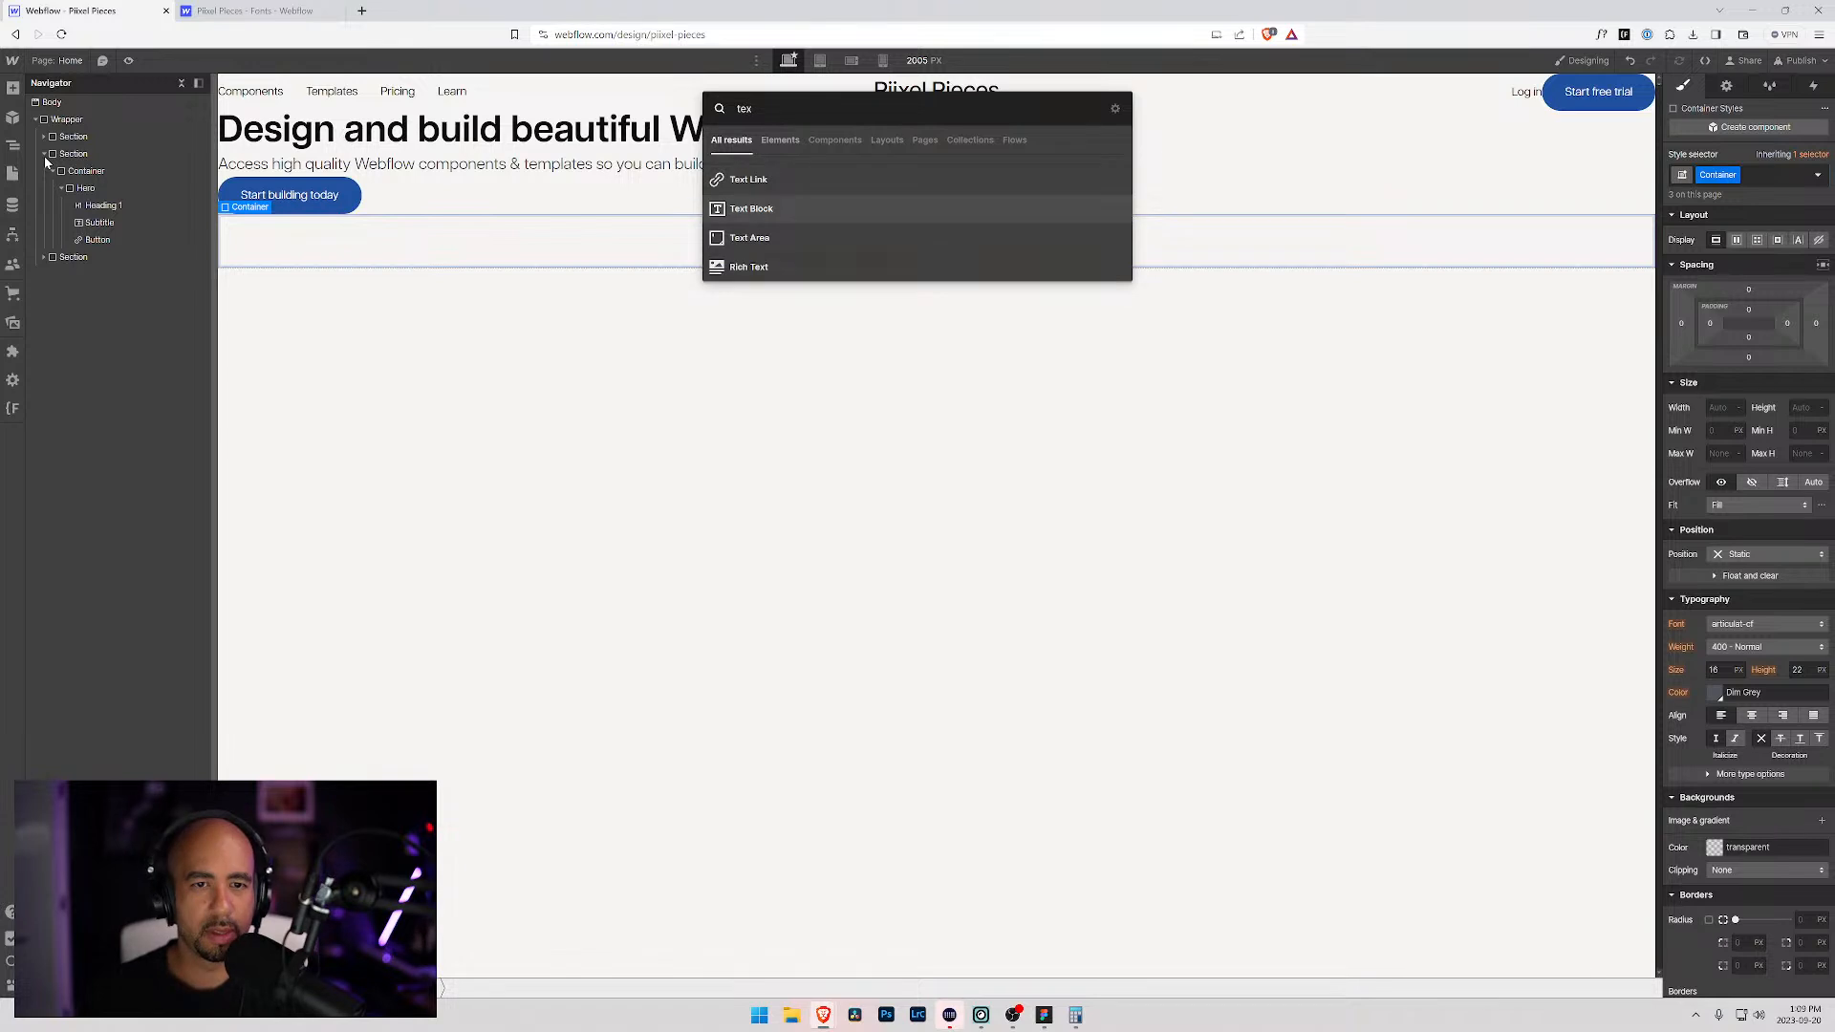
key("Return")
left_click(50, 258)
left_click(43, 257)
left_click(88, 275)
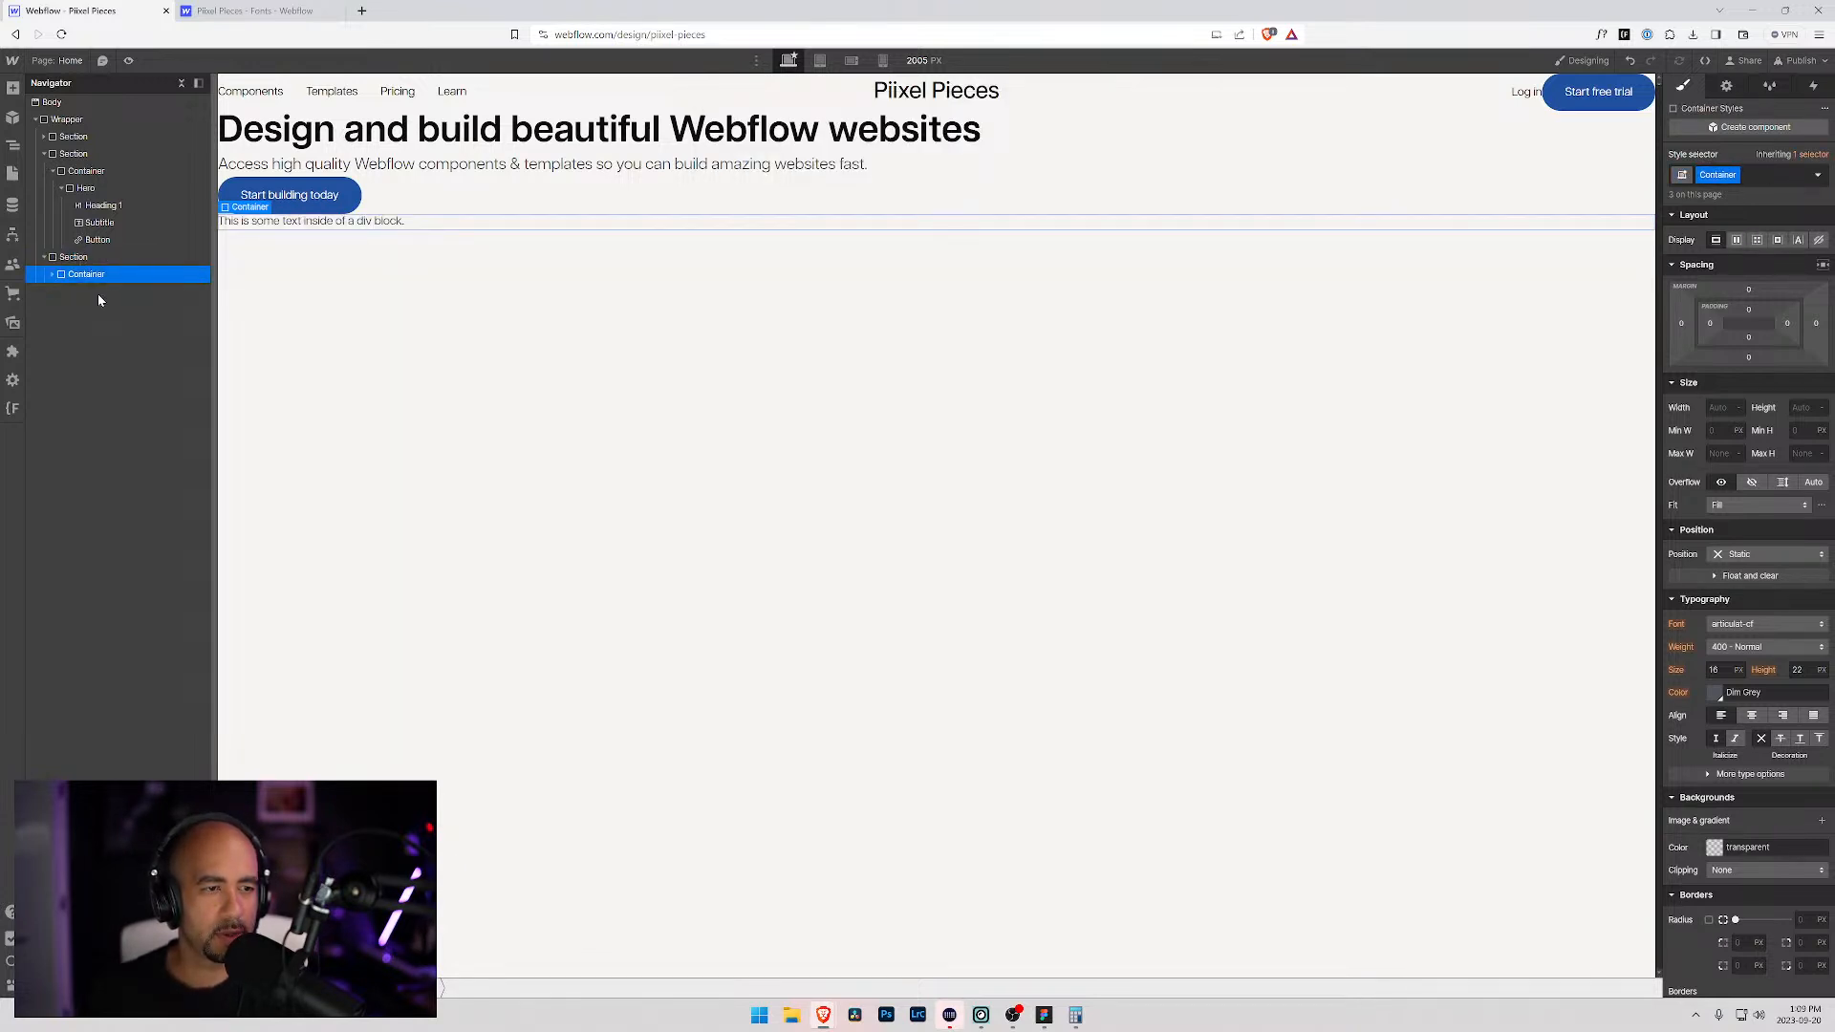
left_click(51, 275)
left_click(96, 292)
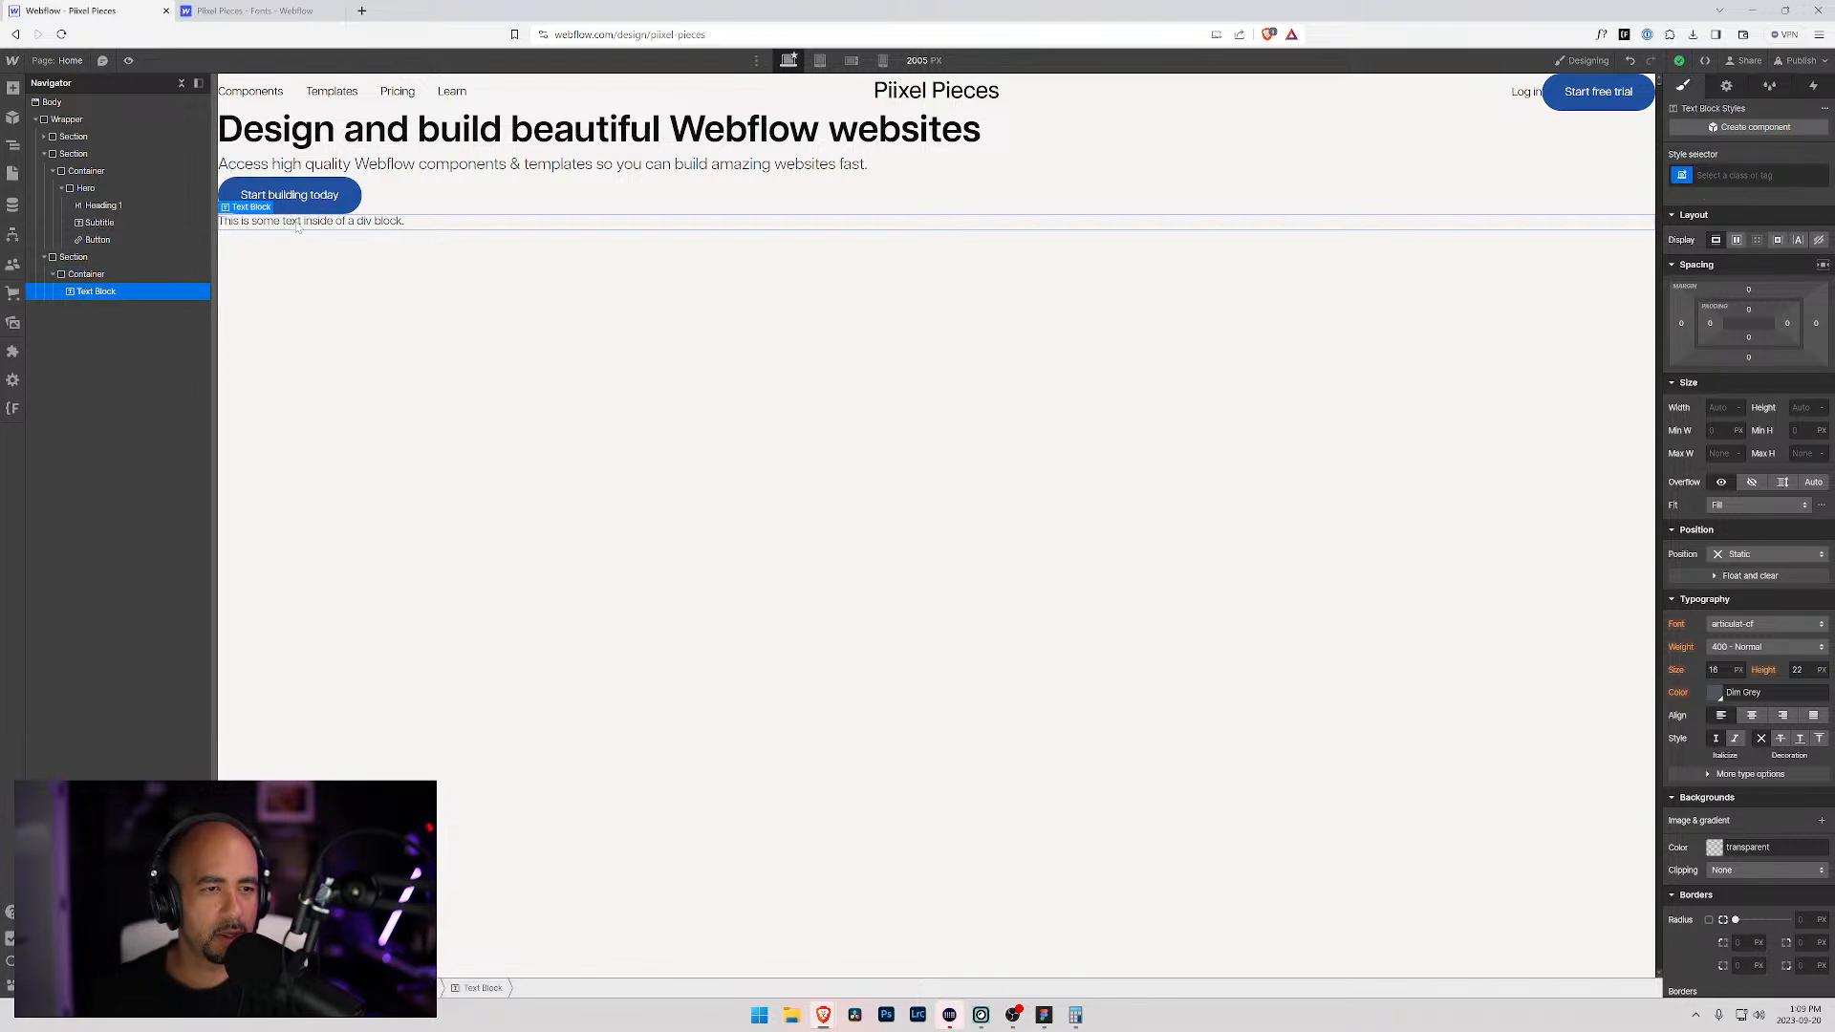
Step: Replace the text block's placeholder with "You're in good company", checking the wording in the Figma design
double_click(297, 226)
key("alt+Tab")
key("alt+Tab")
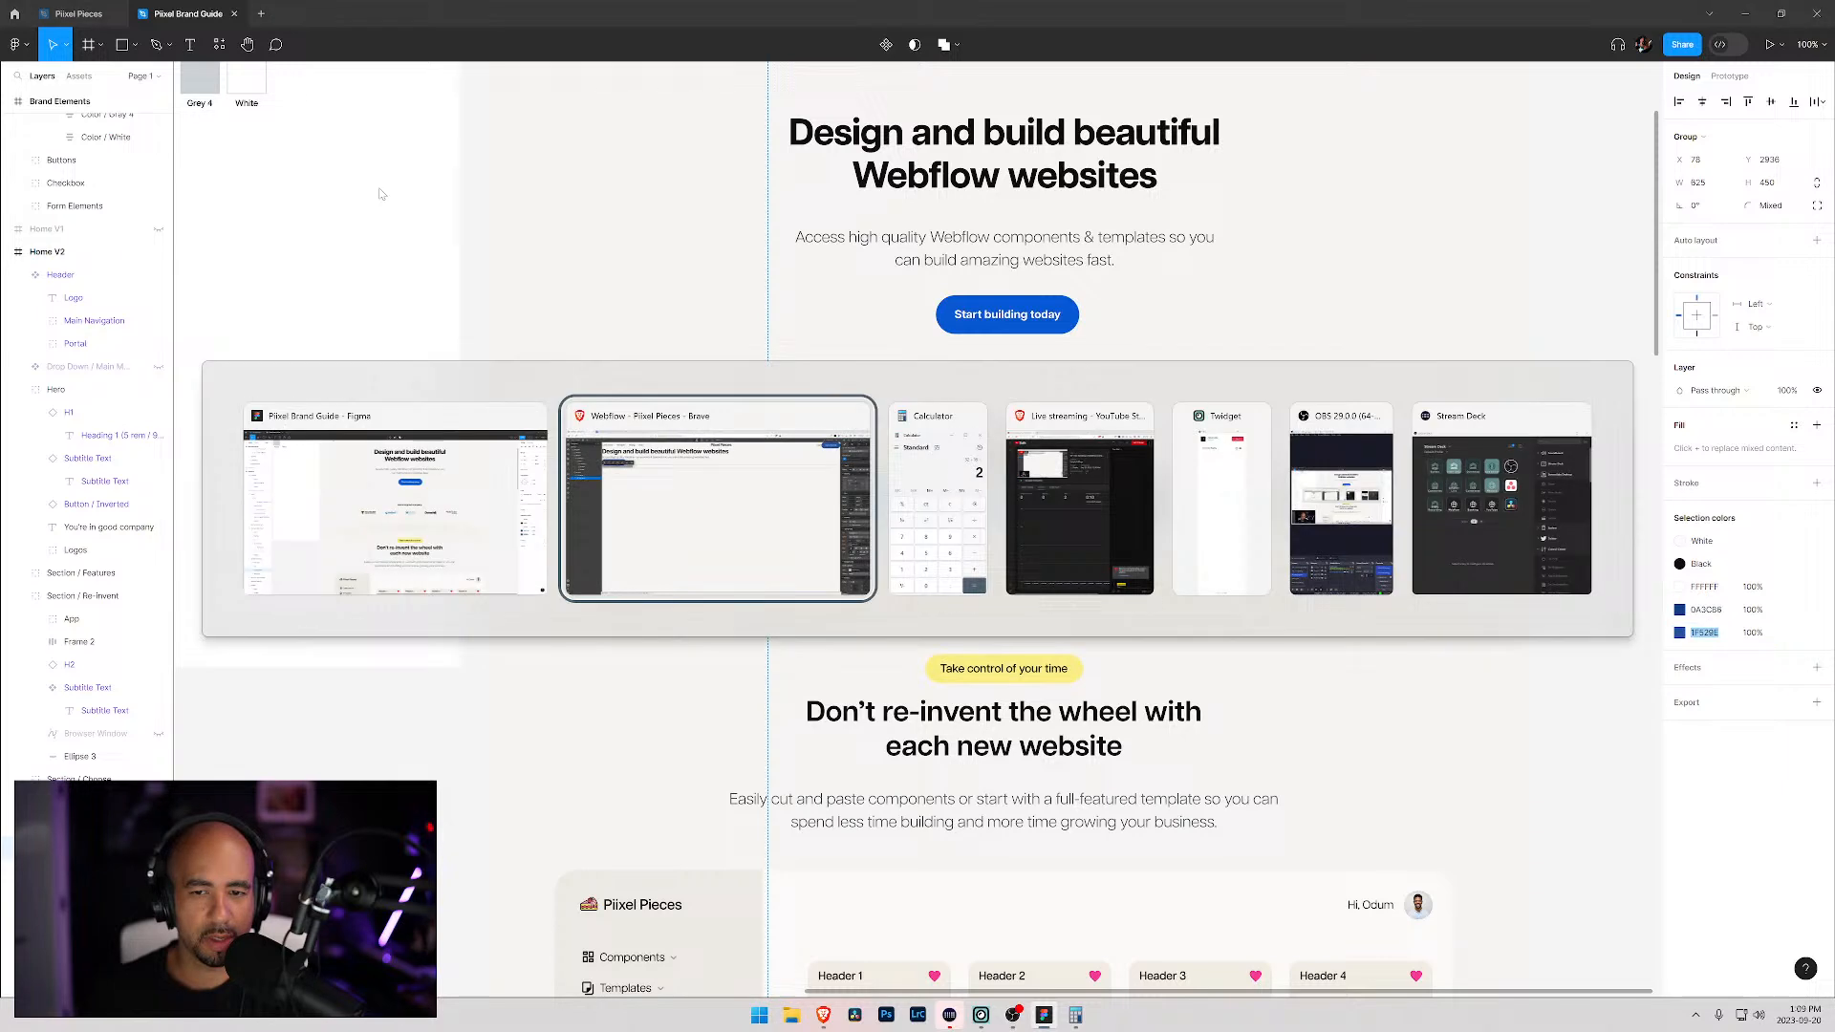
type("You're")
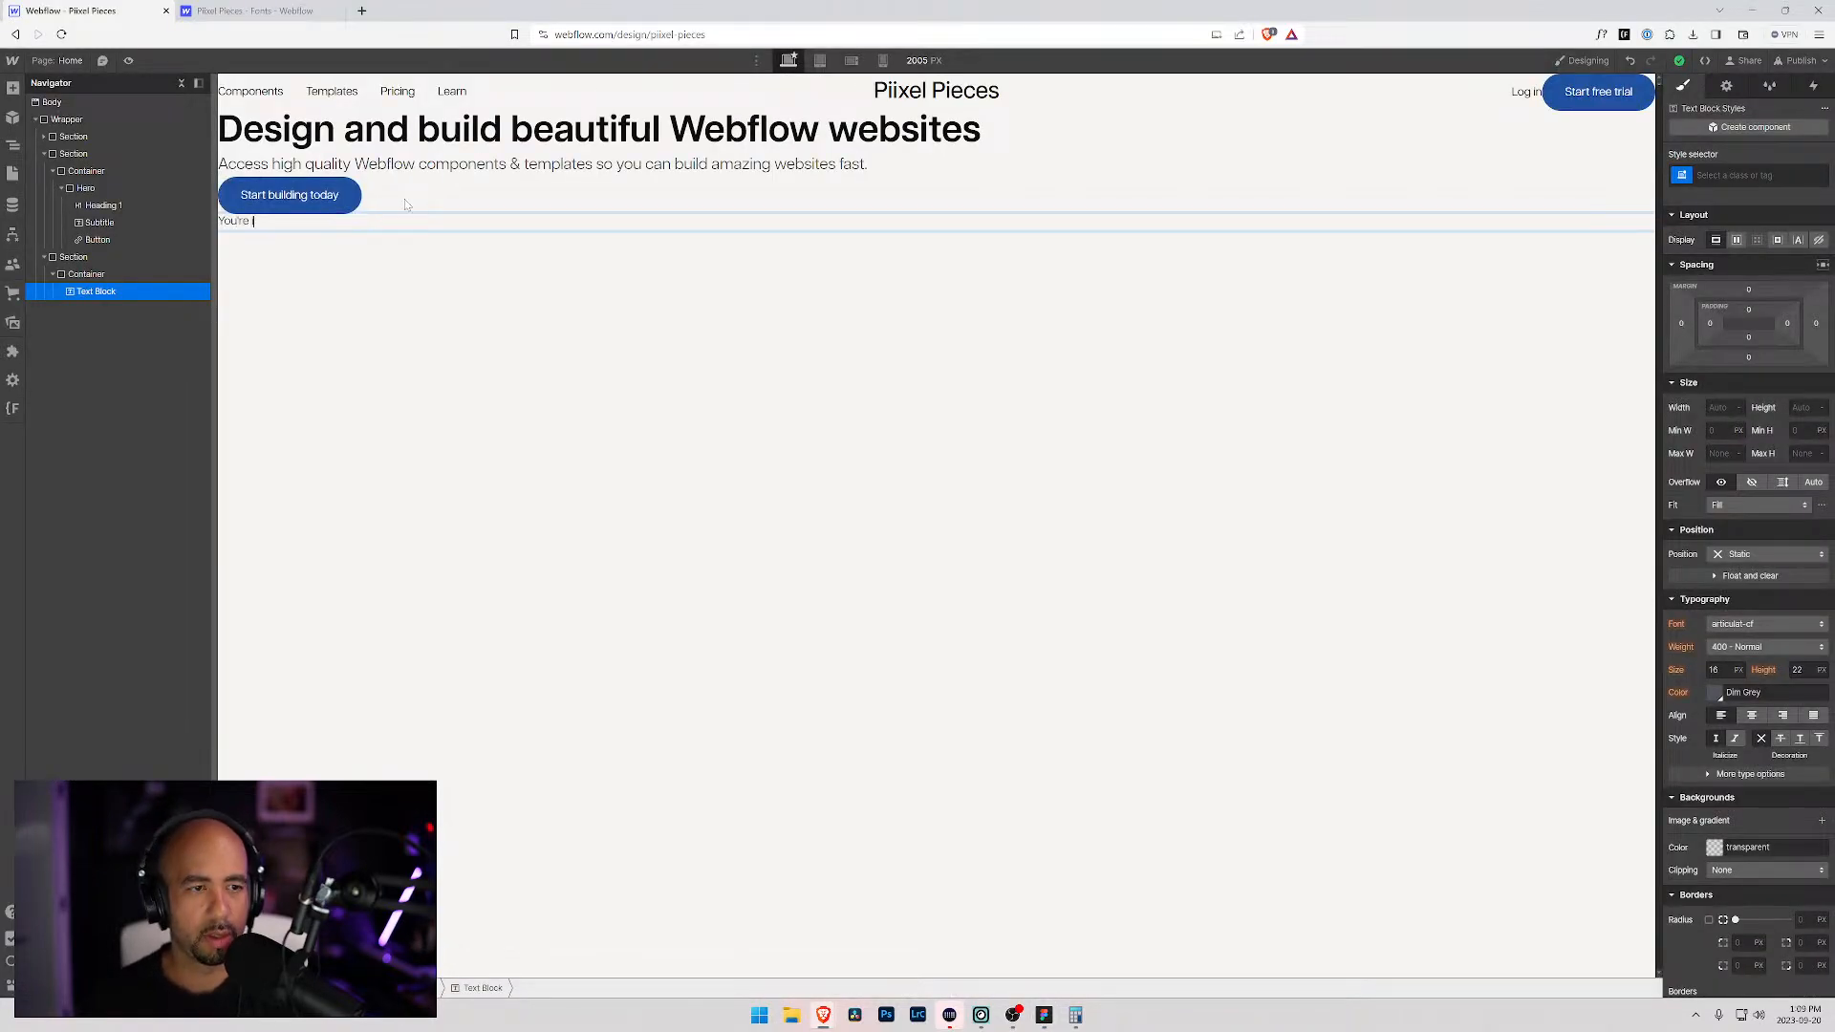
type(" in good company")
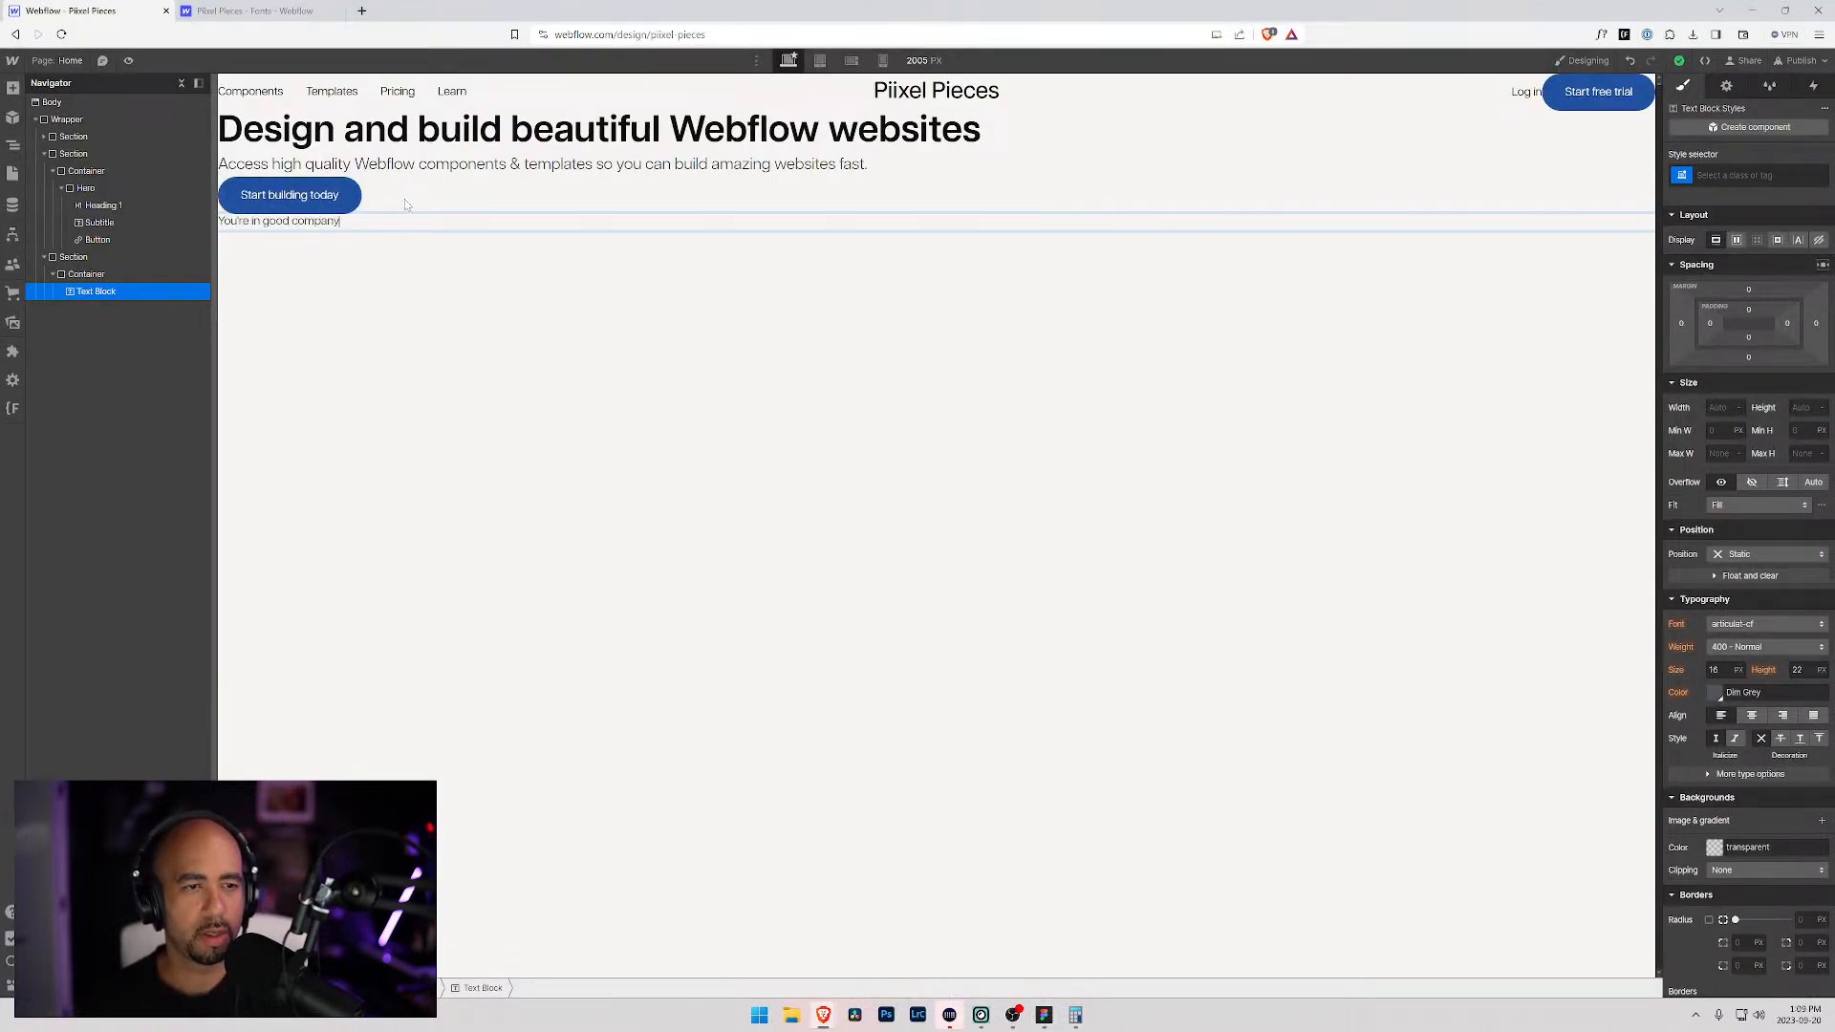
key("Escape")
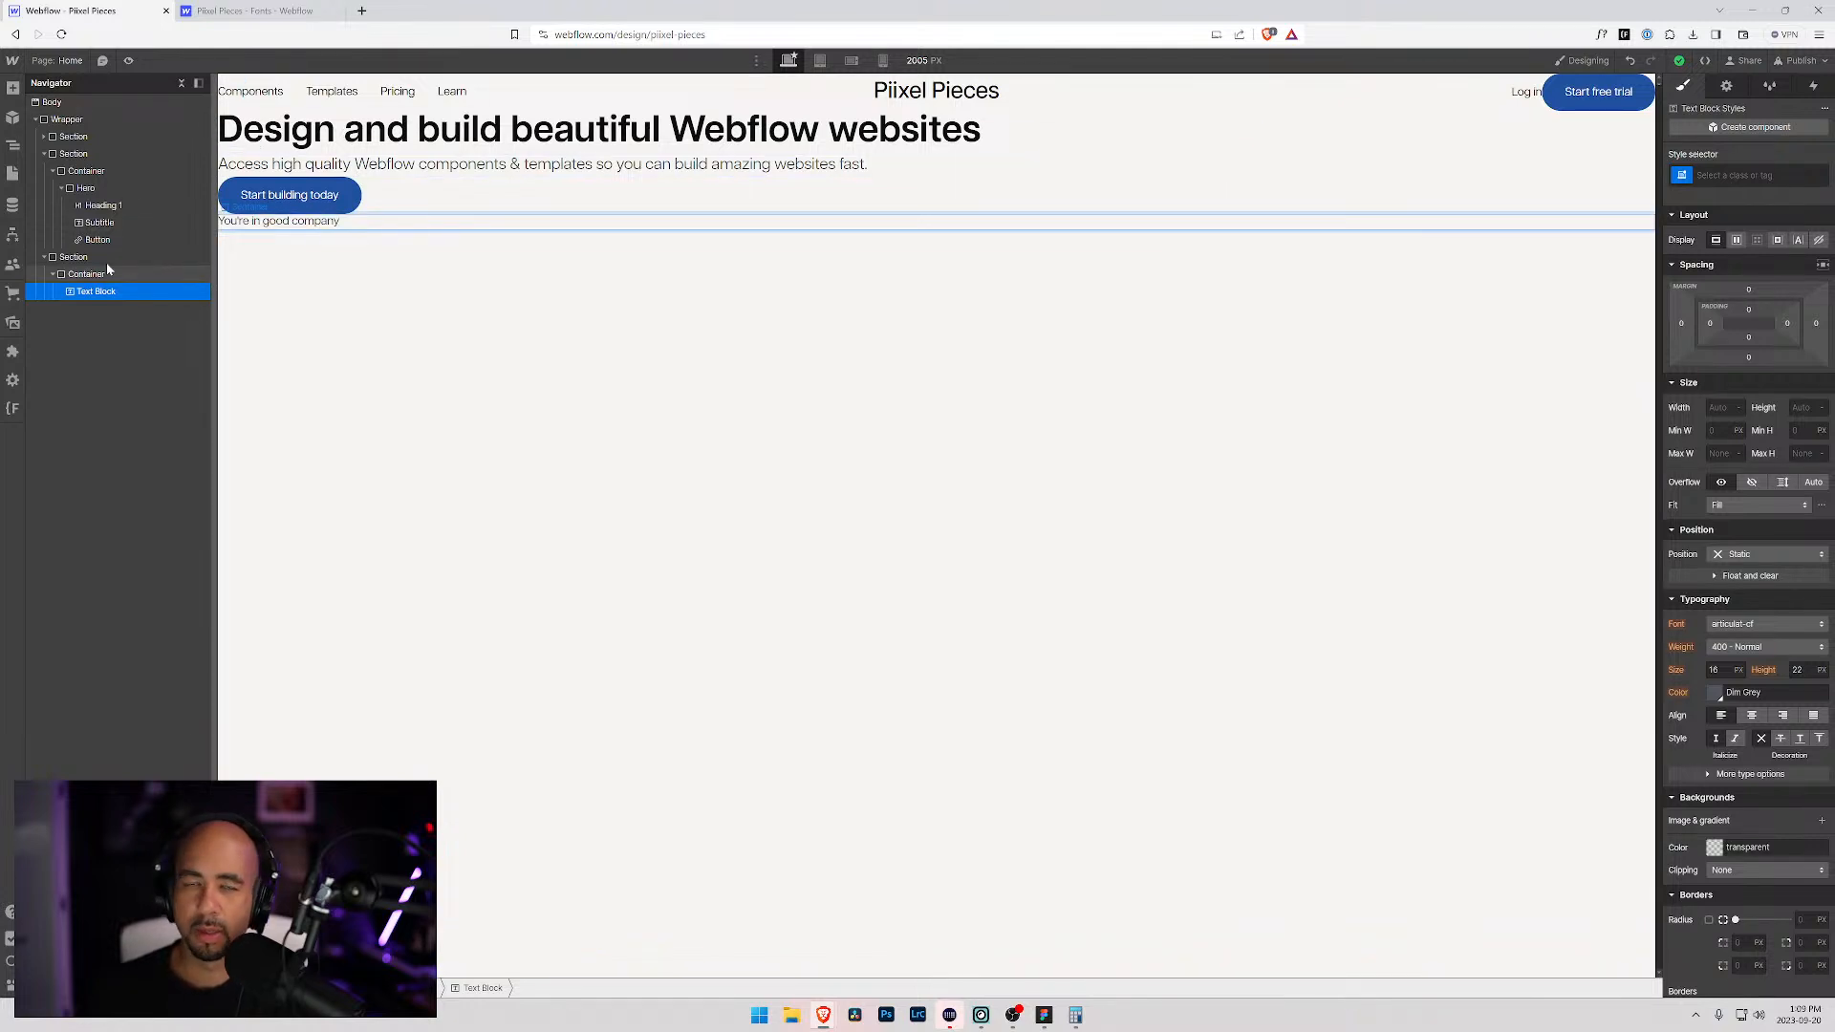
Step: Look through the Home V2 design in Figma for its headings and small titles, from the hero to the testimonials, and return to Webflow
key("alt+Tab")
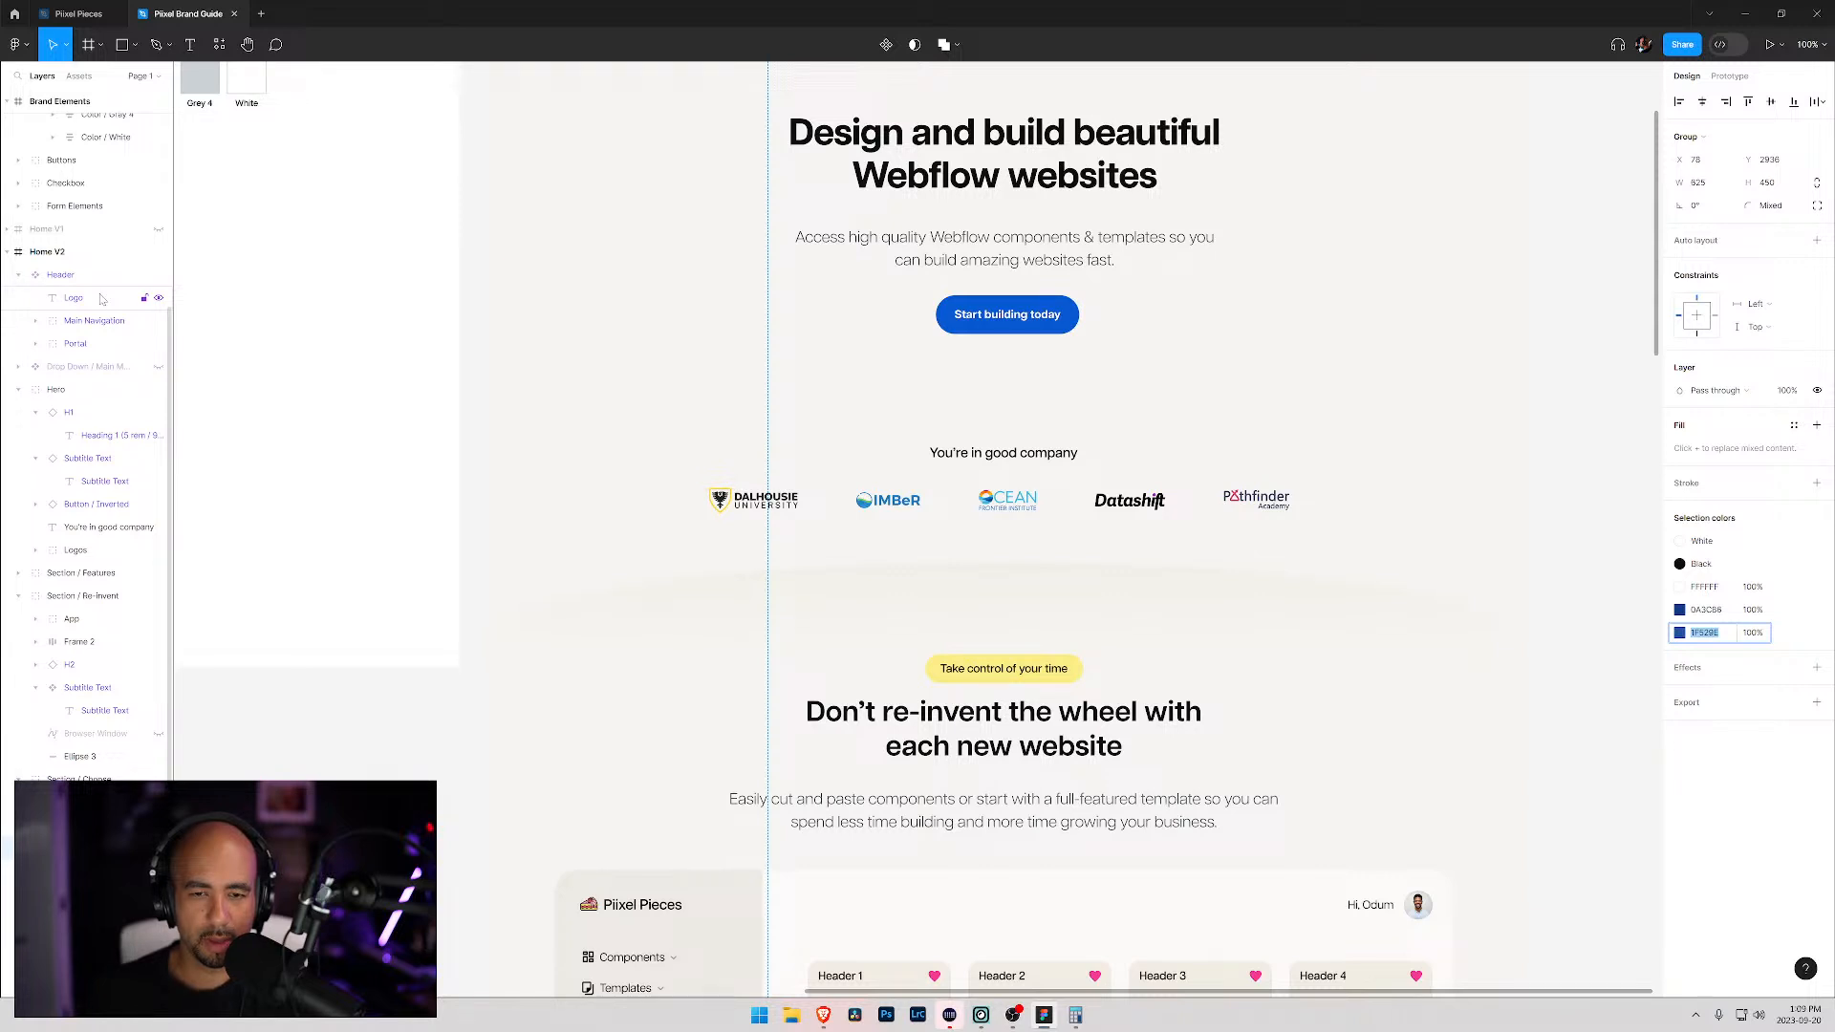
key("alt+Tab")
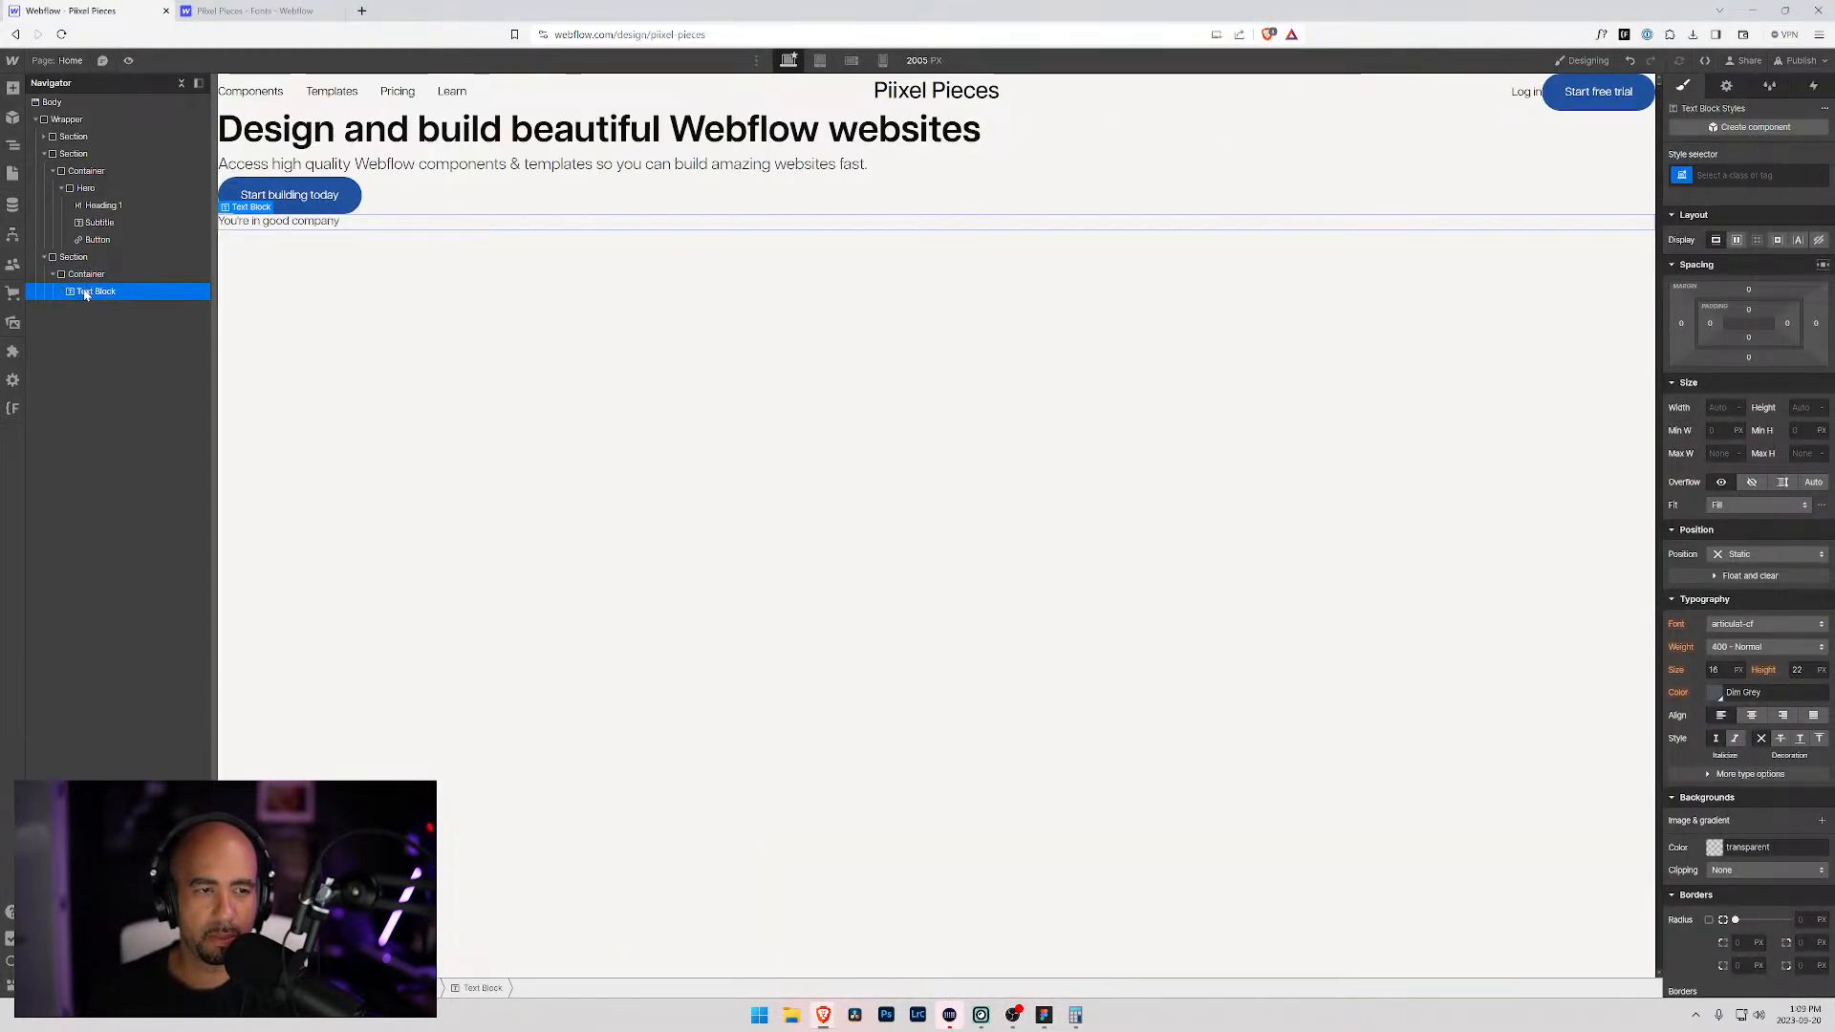
key("ctrl+Return")
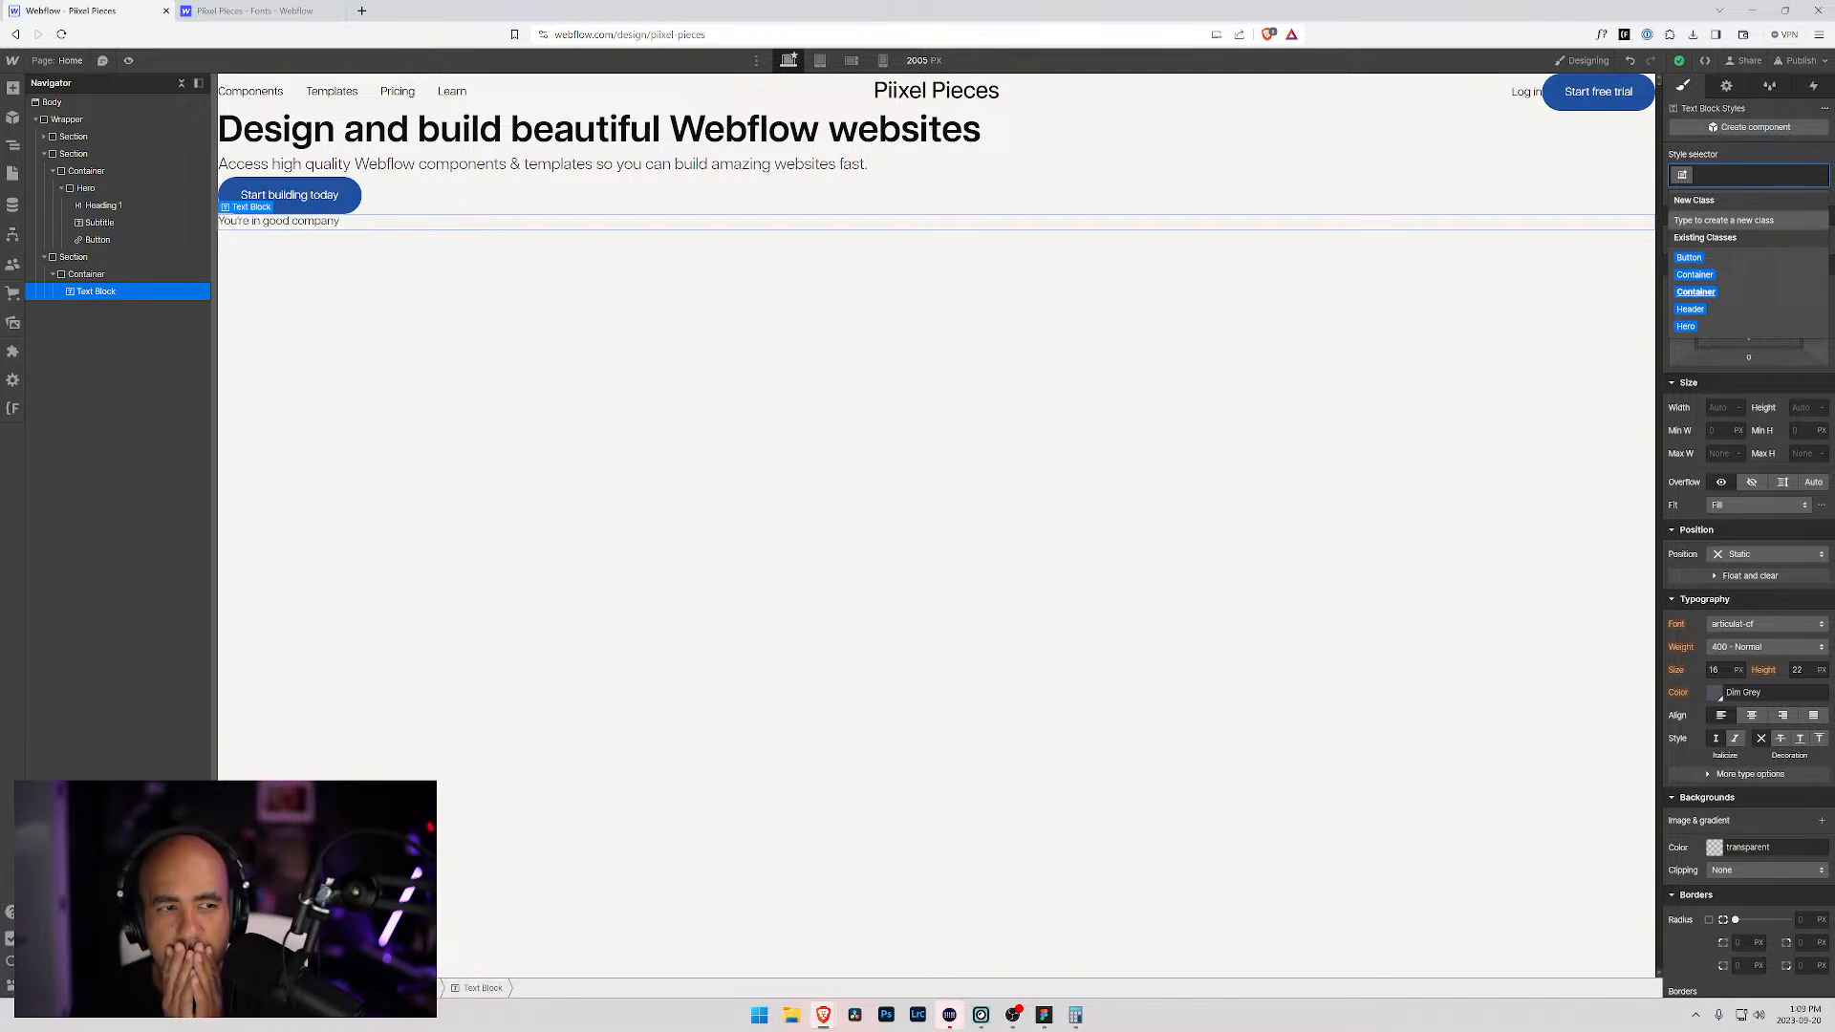
key("alt+Tab")
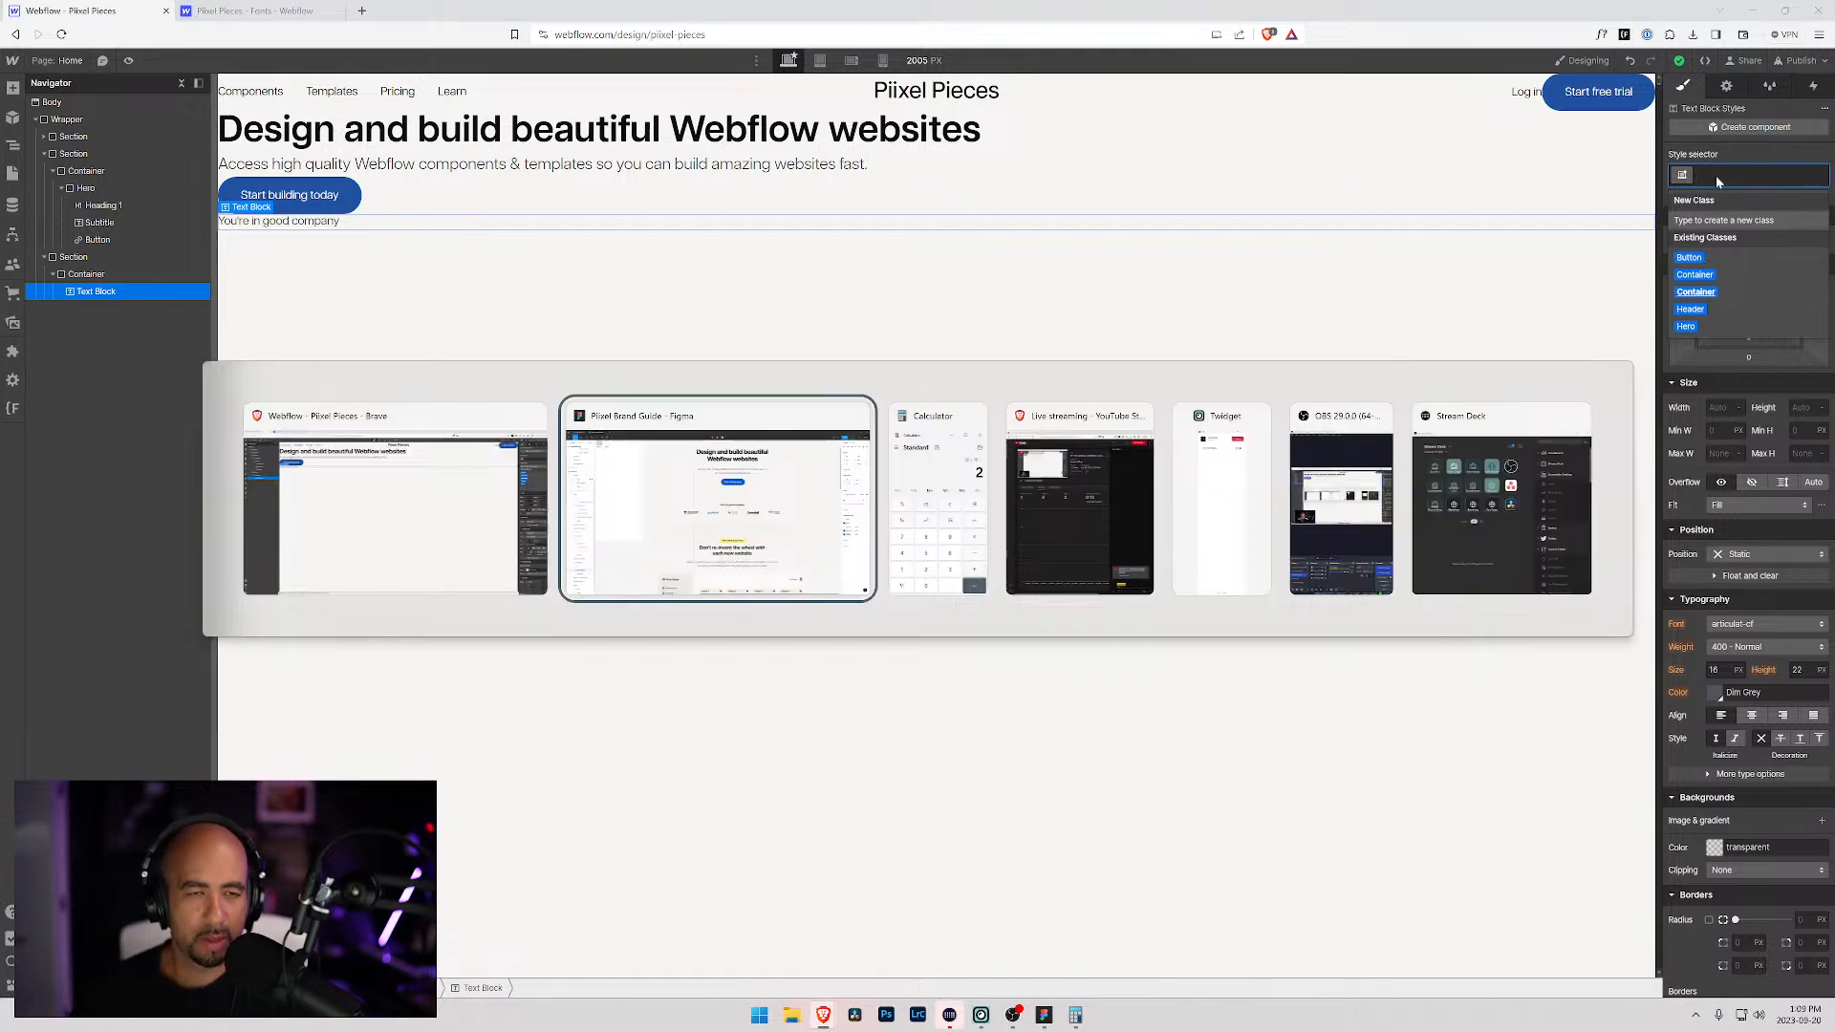
scroll(1023, 407, "down", 12)
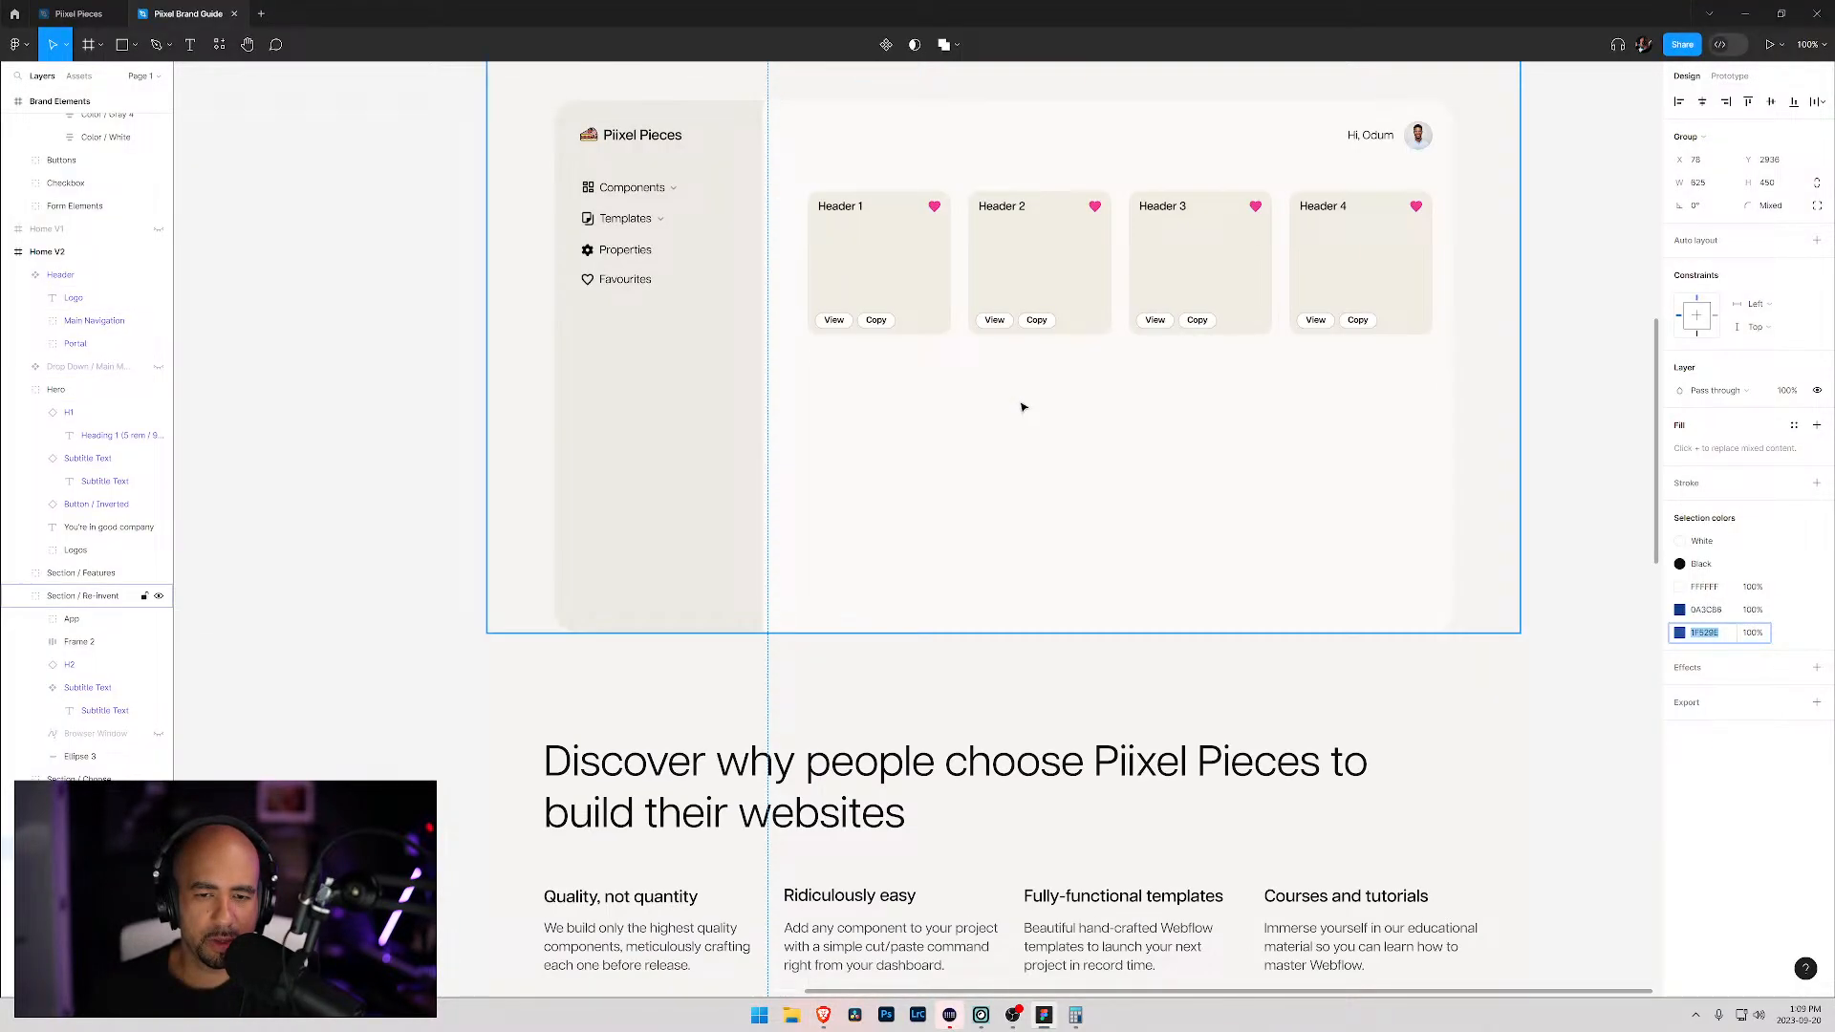
scroll(1023, 406, "down", 8)
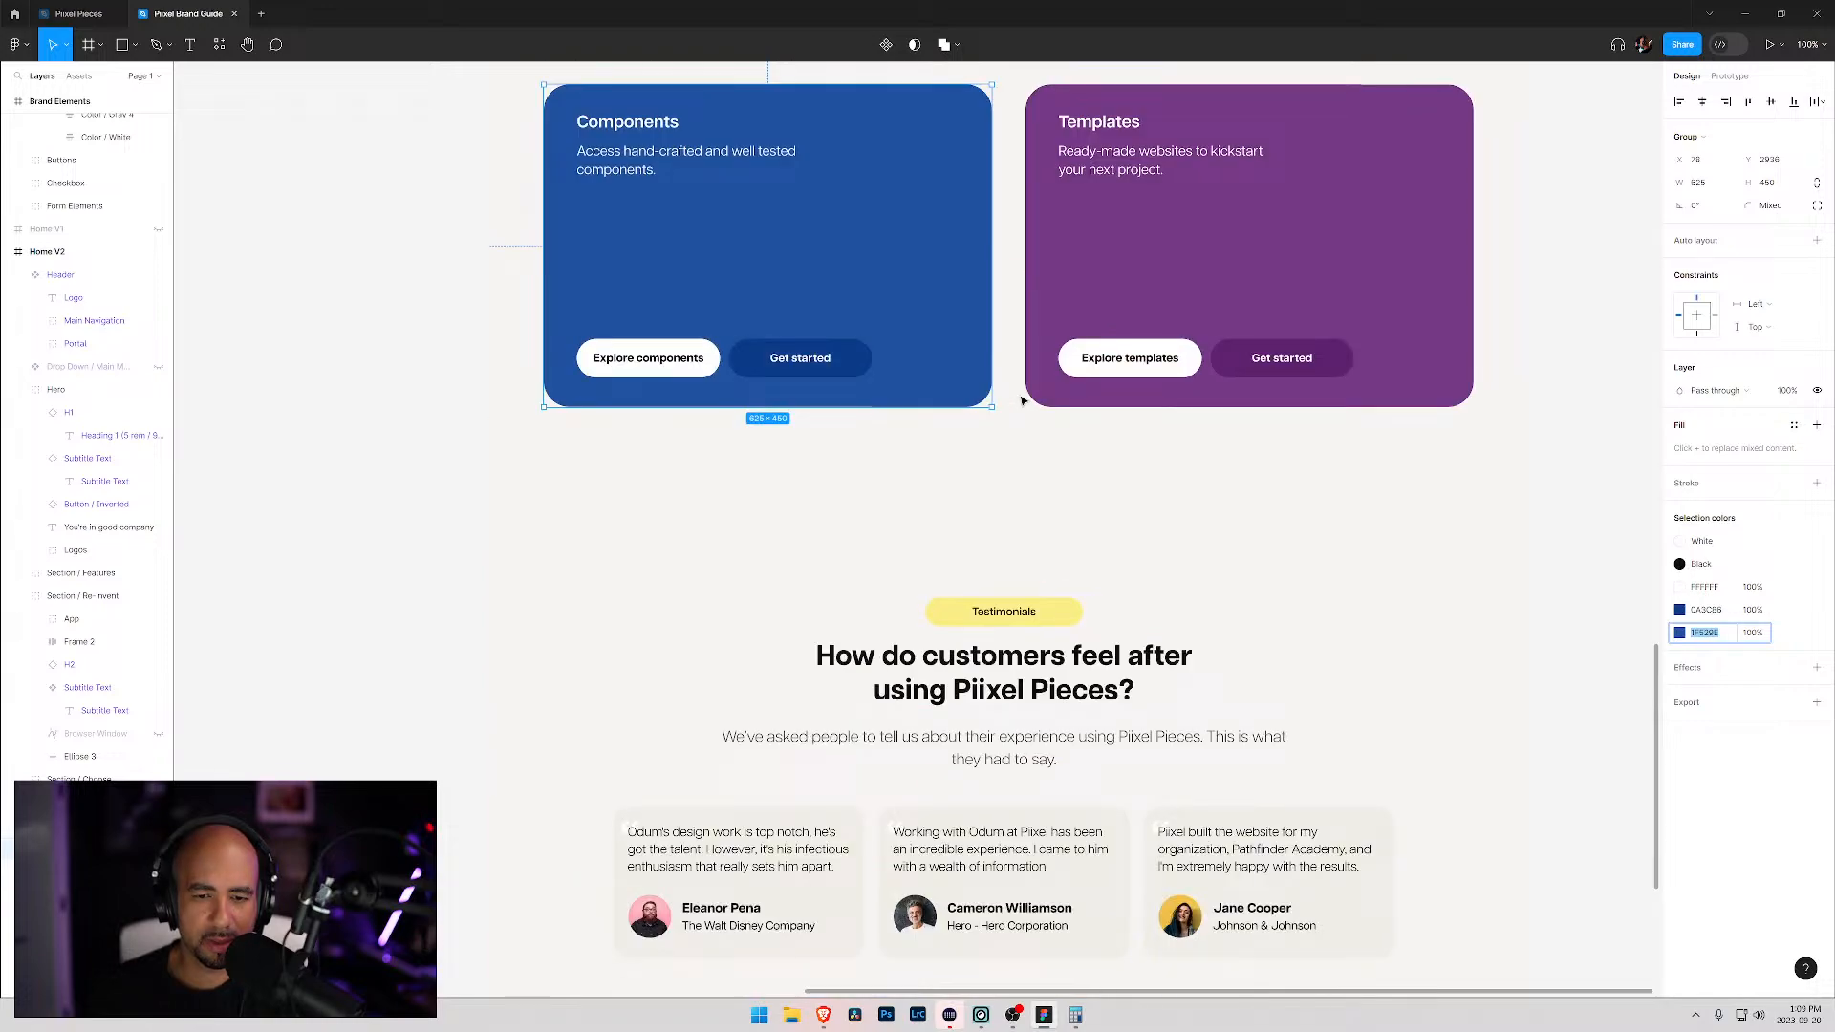
scroll(1023, 400, "down", 3)
scroll(1023, 400, "up", 12)
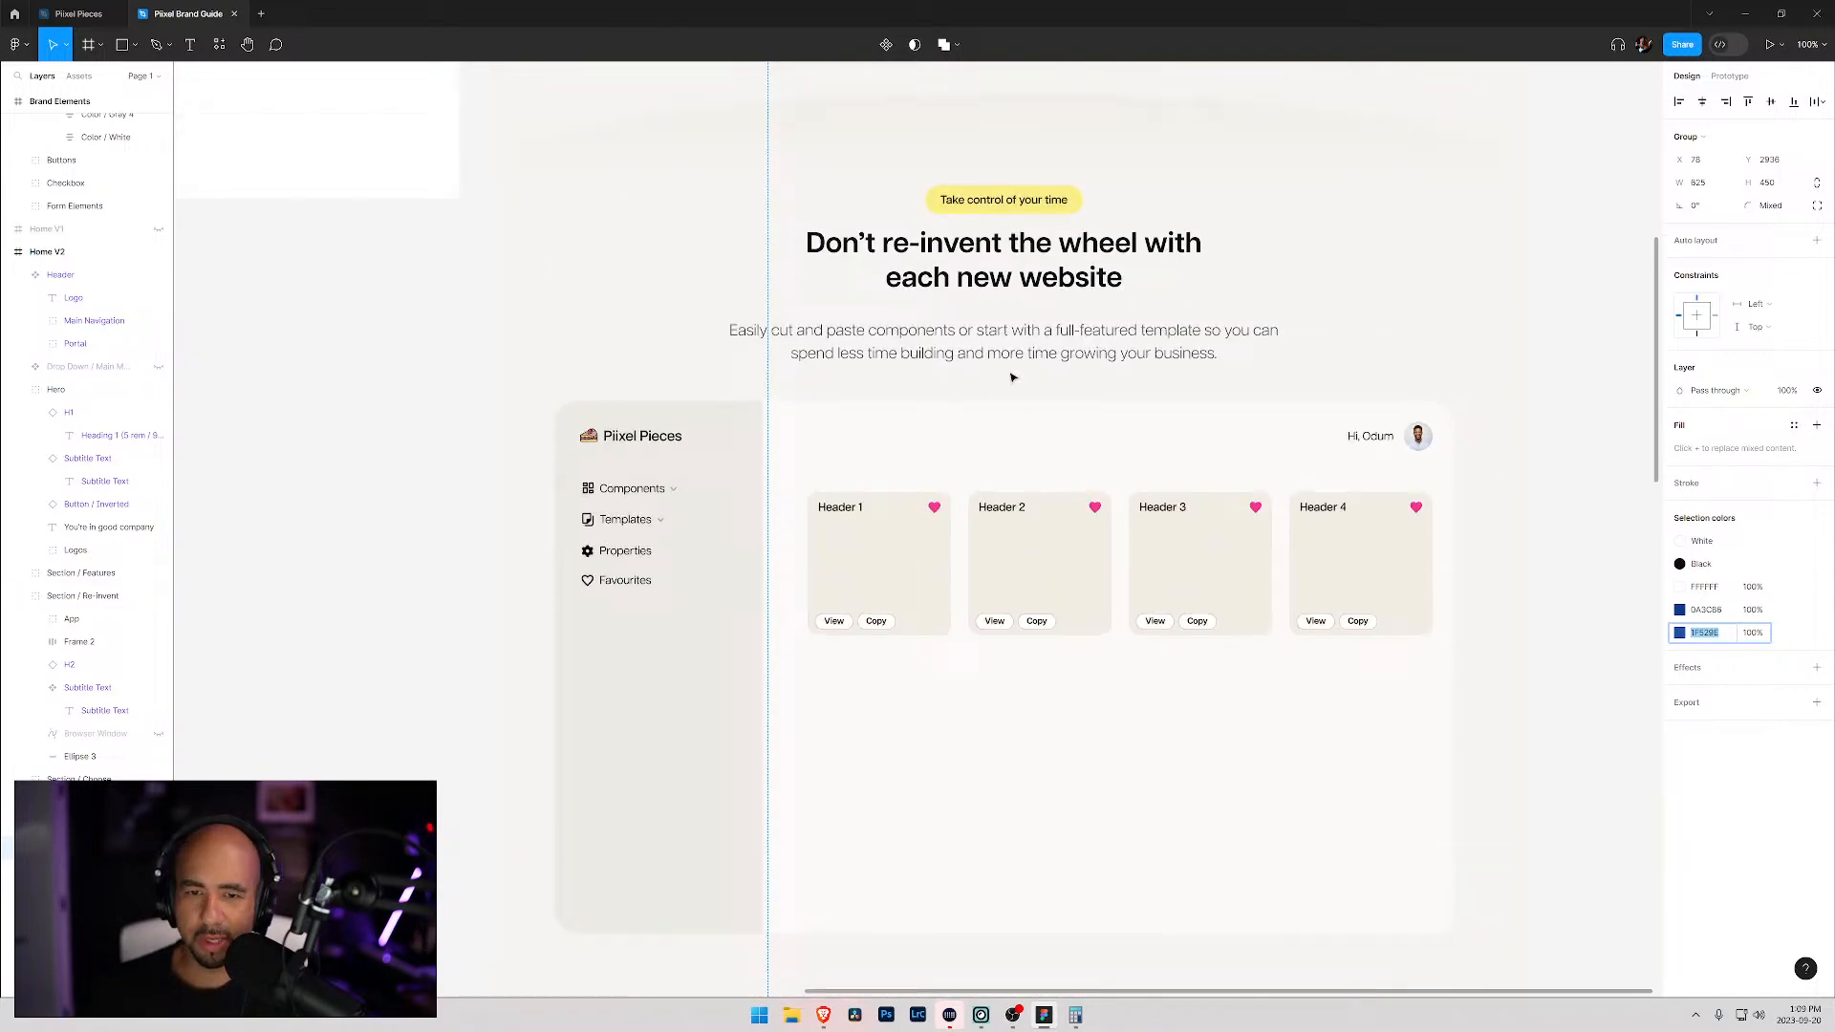
scroll(1019, 402, "up", 7)
key("alt+Tab")
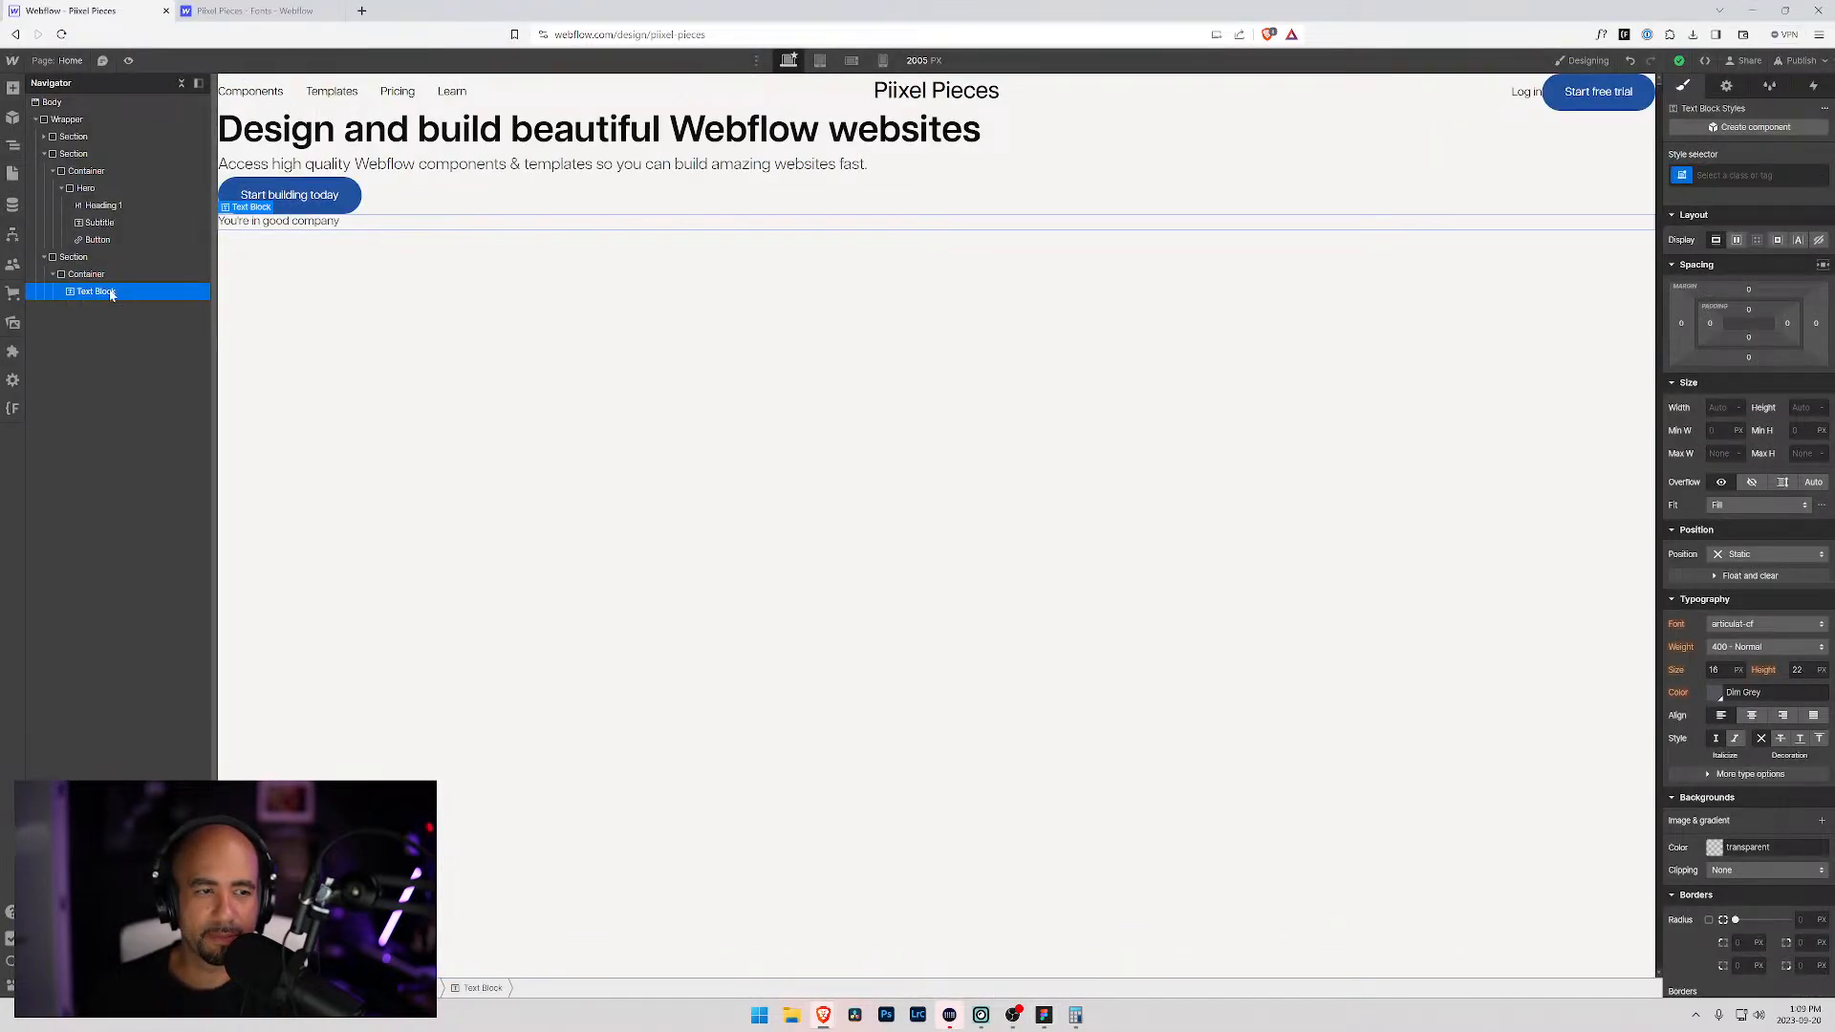
Step: Create a new class named Heading on the "You're in good company" text block
key("ctrl+Return")
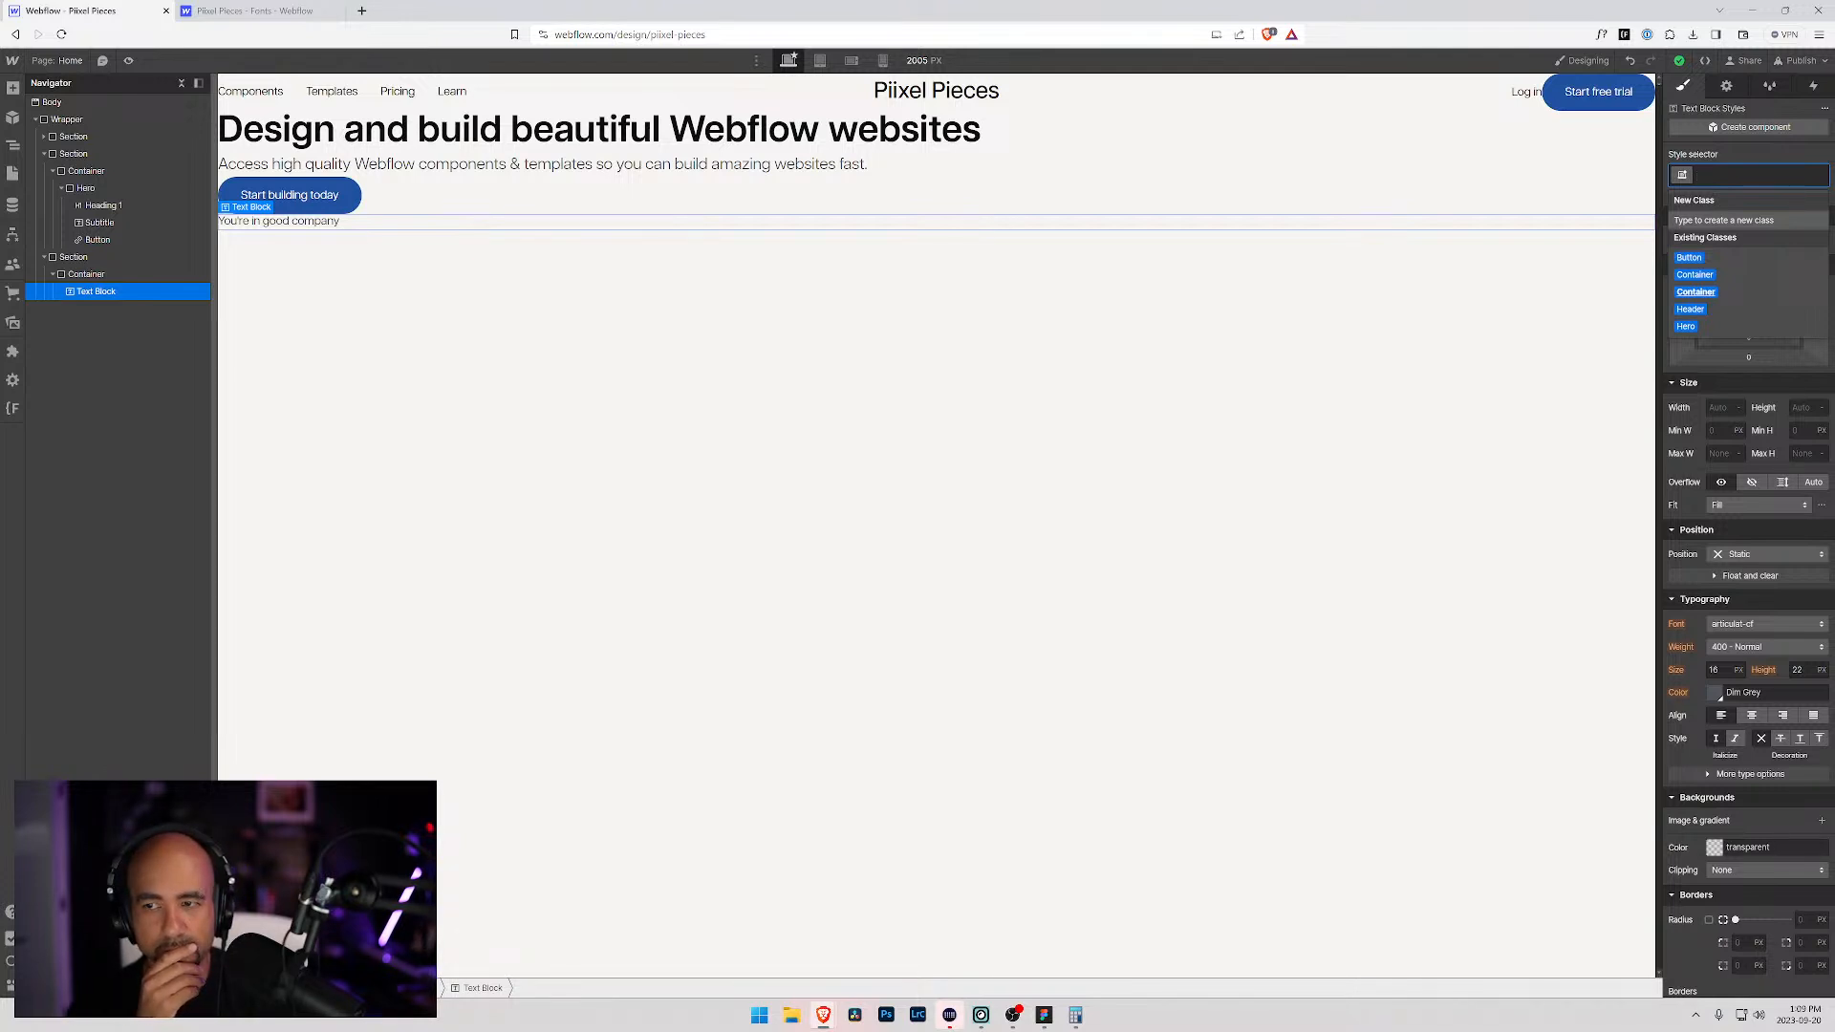
type("Heading")
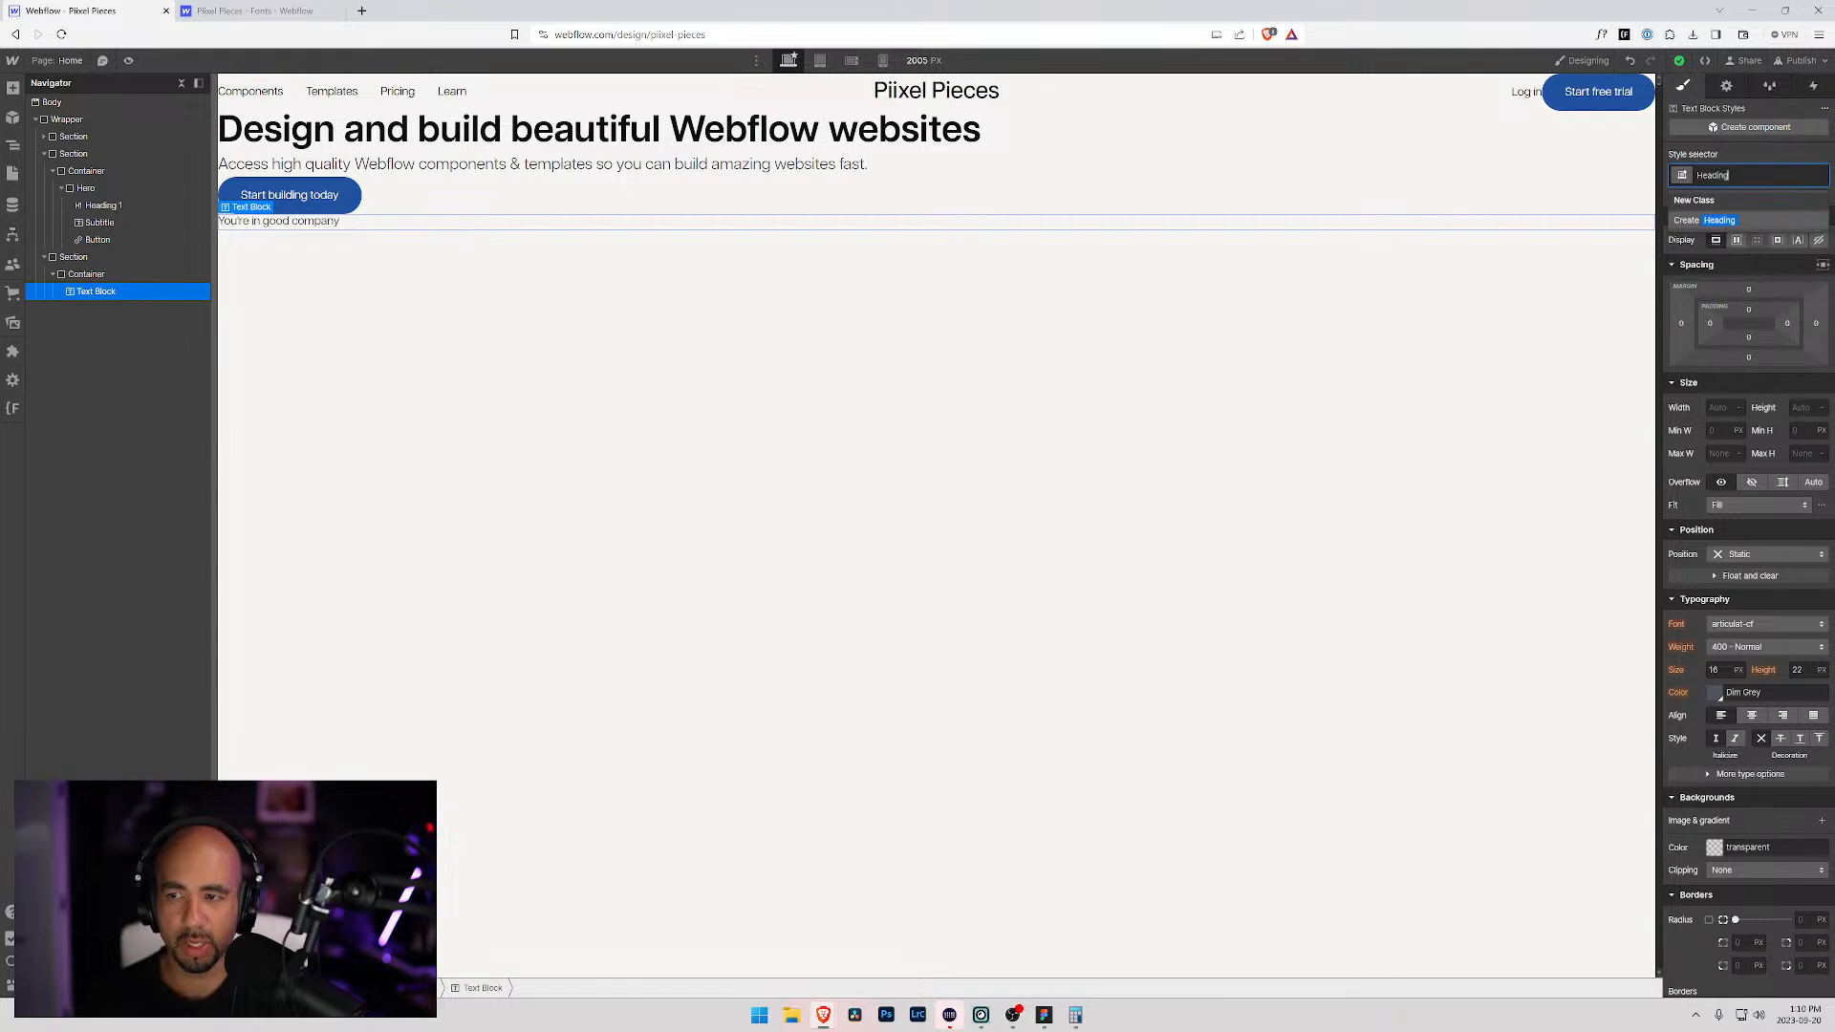
key("Return")
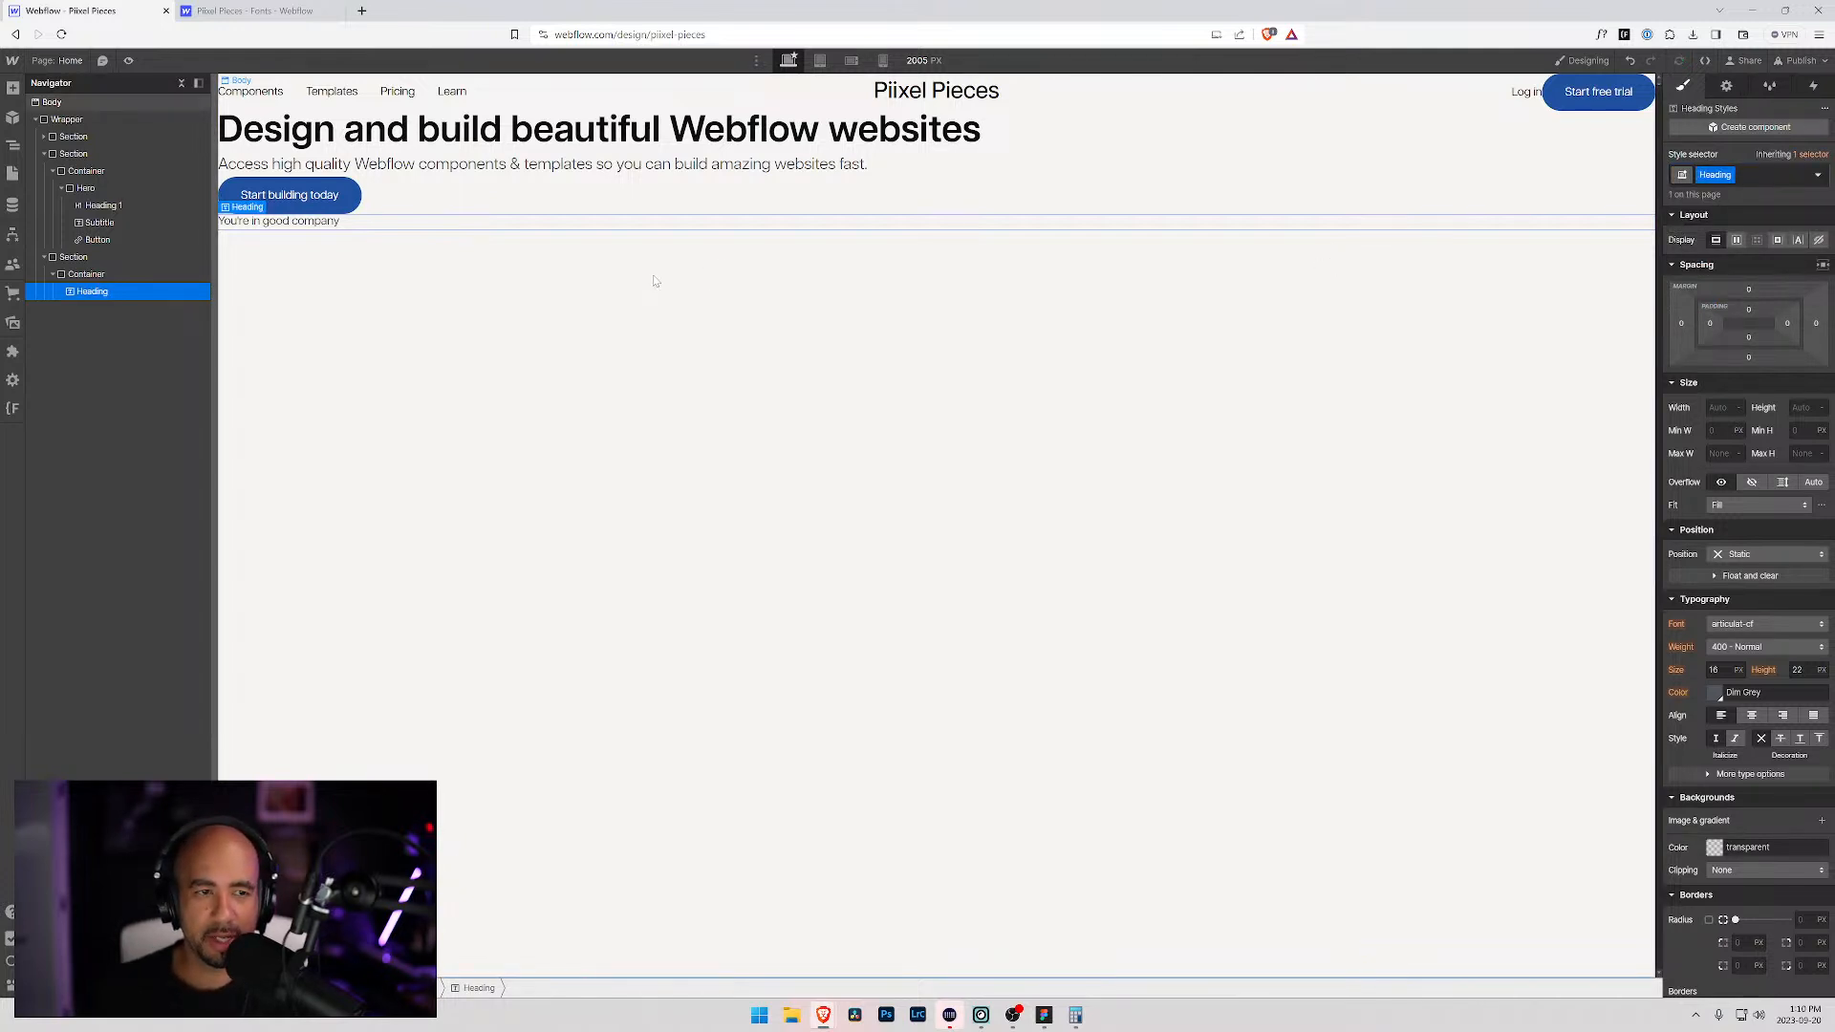
Step: Set the Heading class's text color to Black and its font weight to 600 - Semi Bold
scroll(1673, 668, "down", 3)
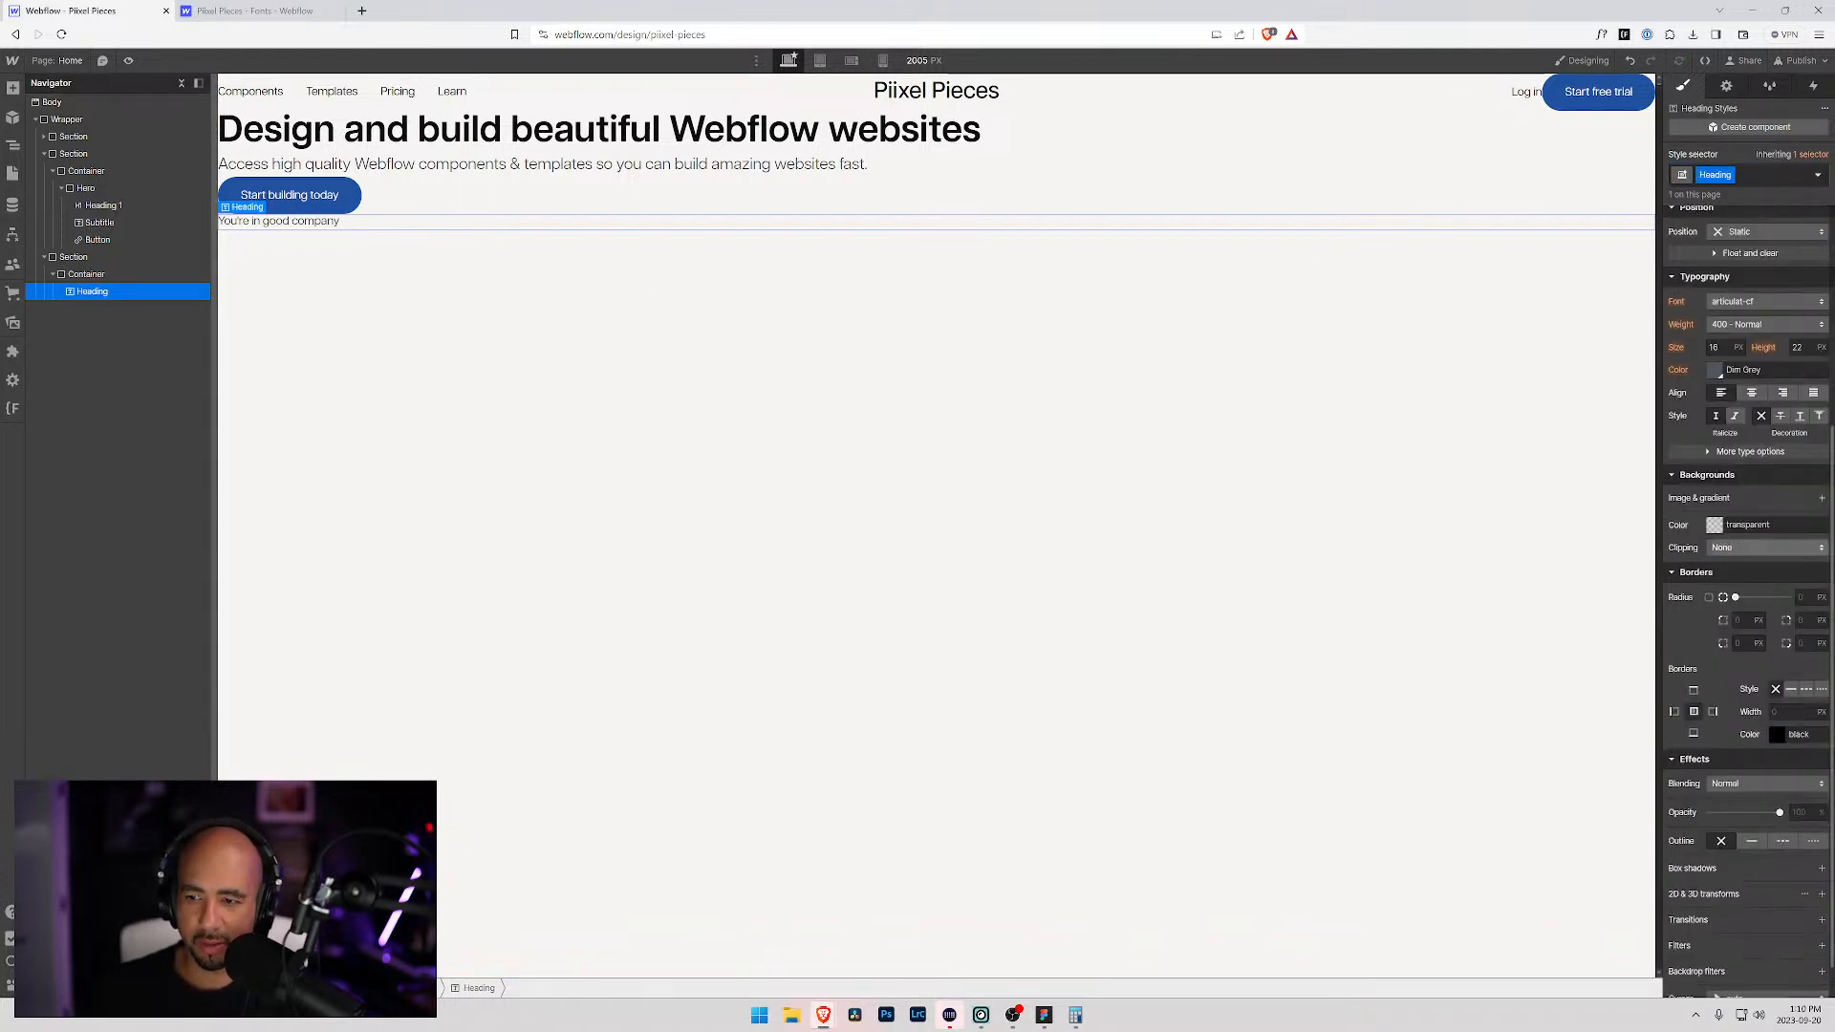
left_click(1714, 371)
left_click(1718, 620)
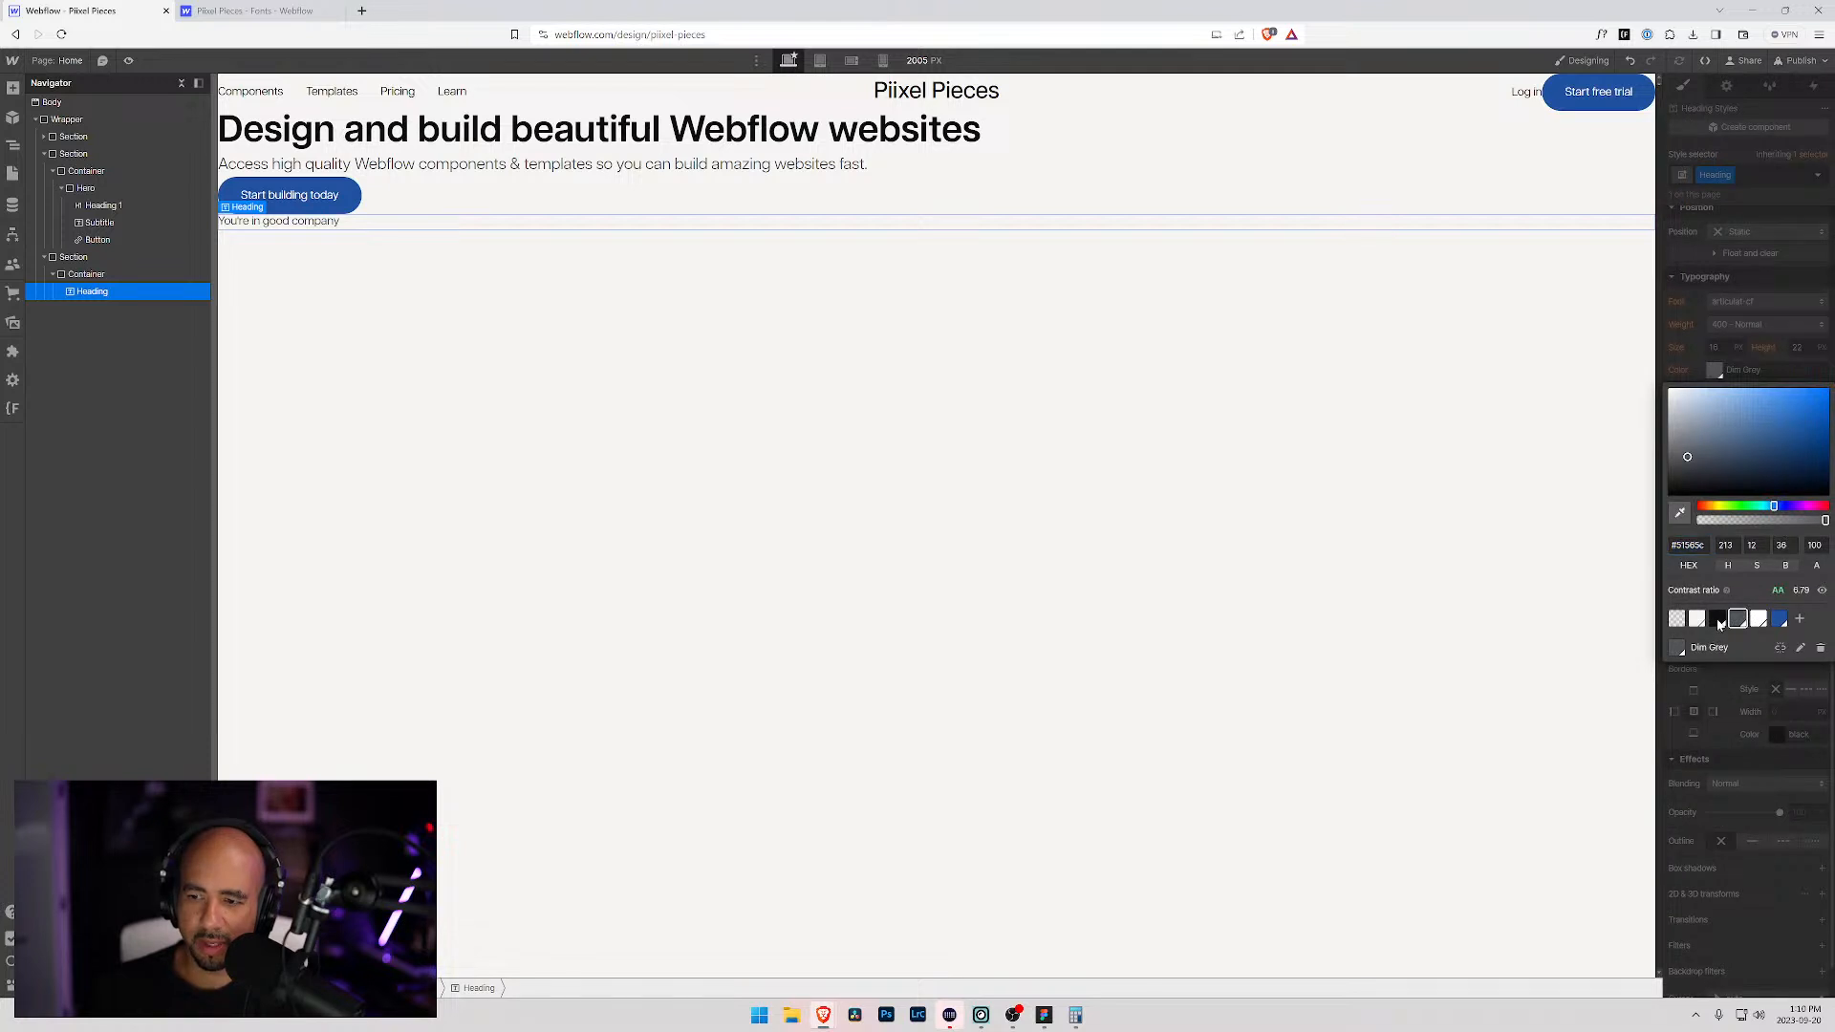
left_click(1729, 342)
left_click(1755, 330)
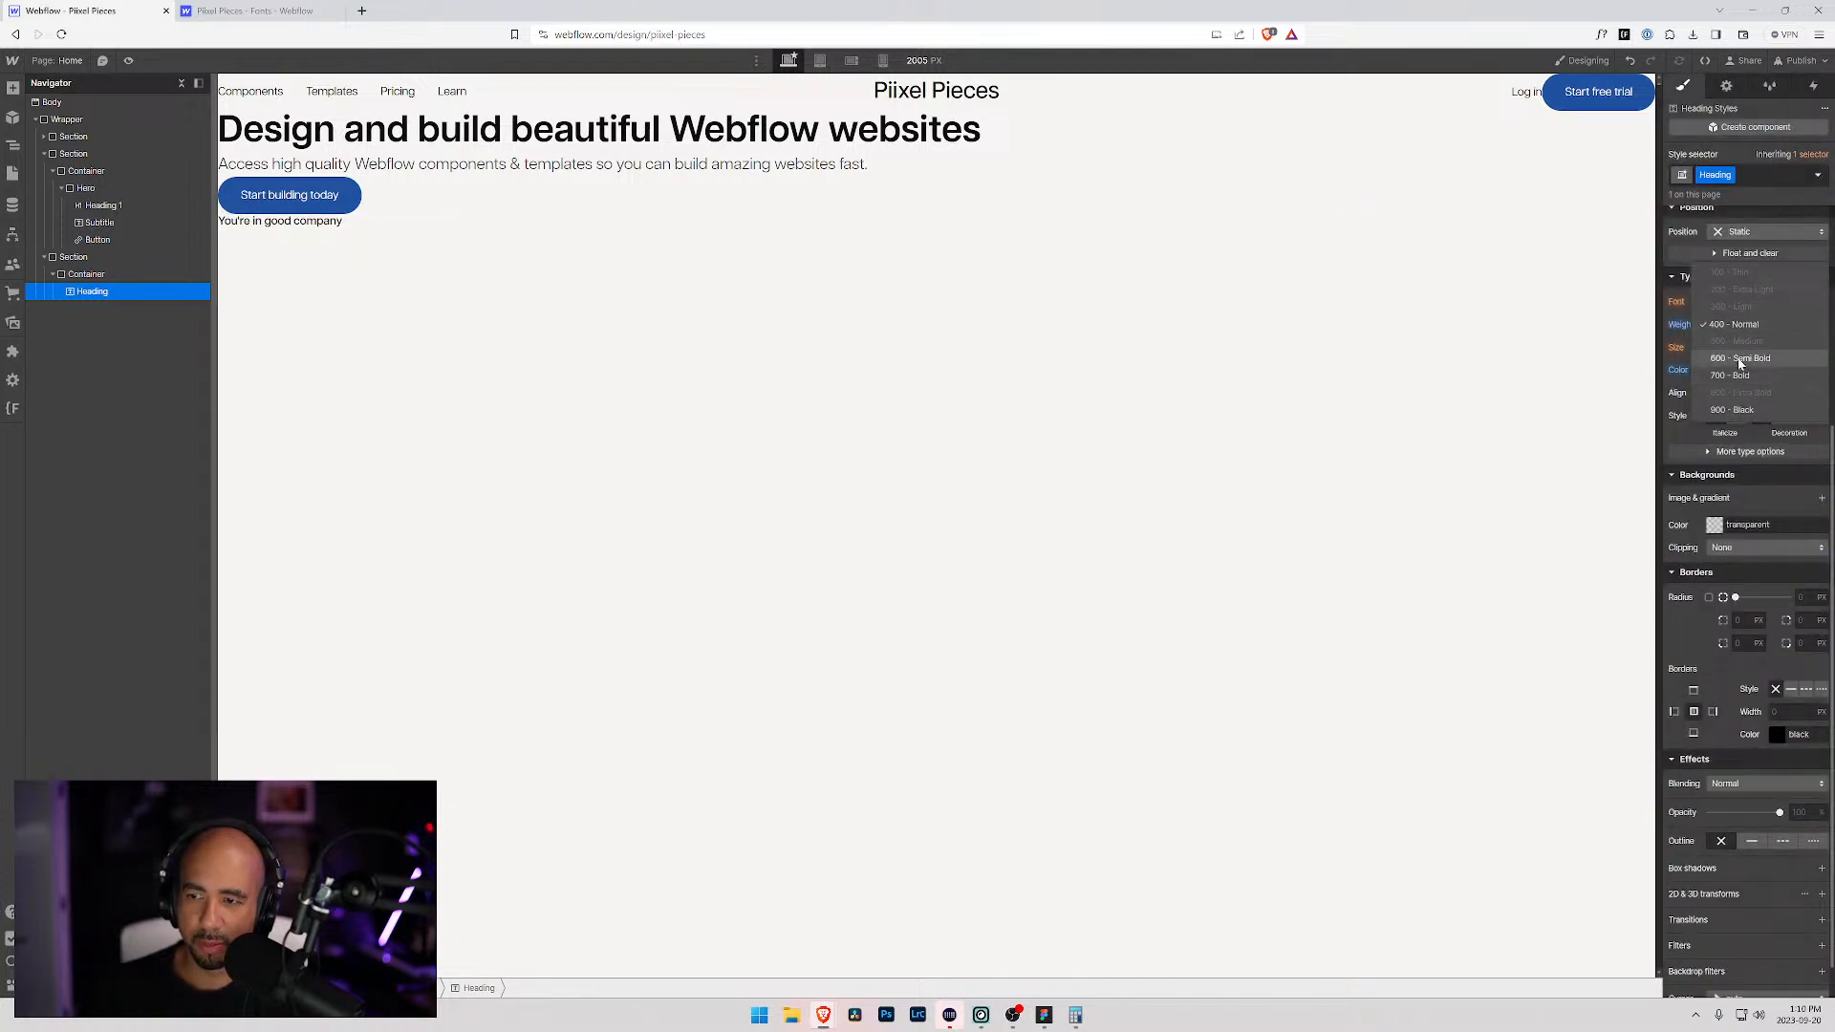
left_click(1740, 360)
Step: Inspect the typography of the "You're in good company" text in the Figma design and return to Webflow
key("alt+Tab")
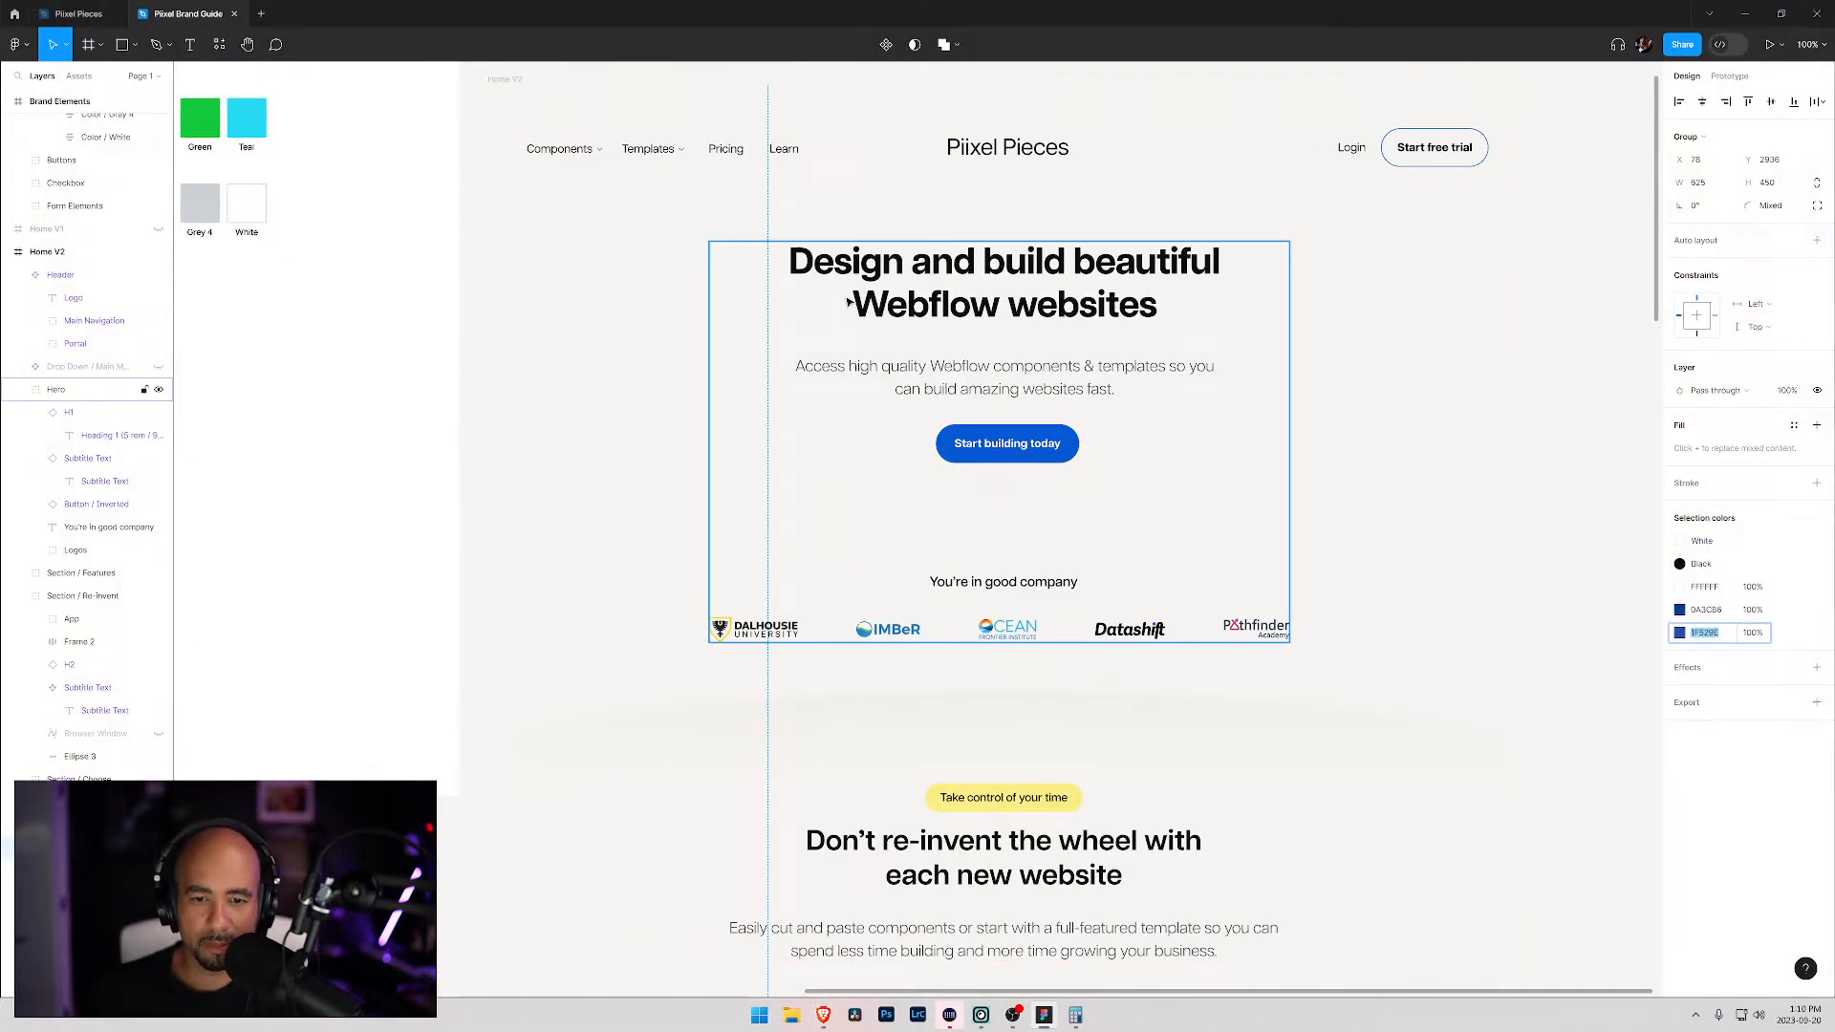
double_click(964, 583)
double_click(958, 583)
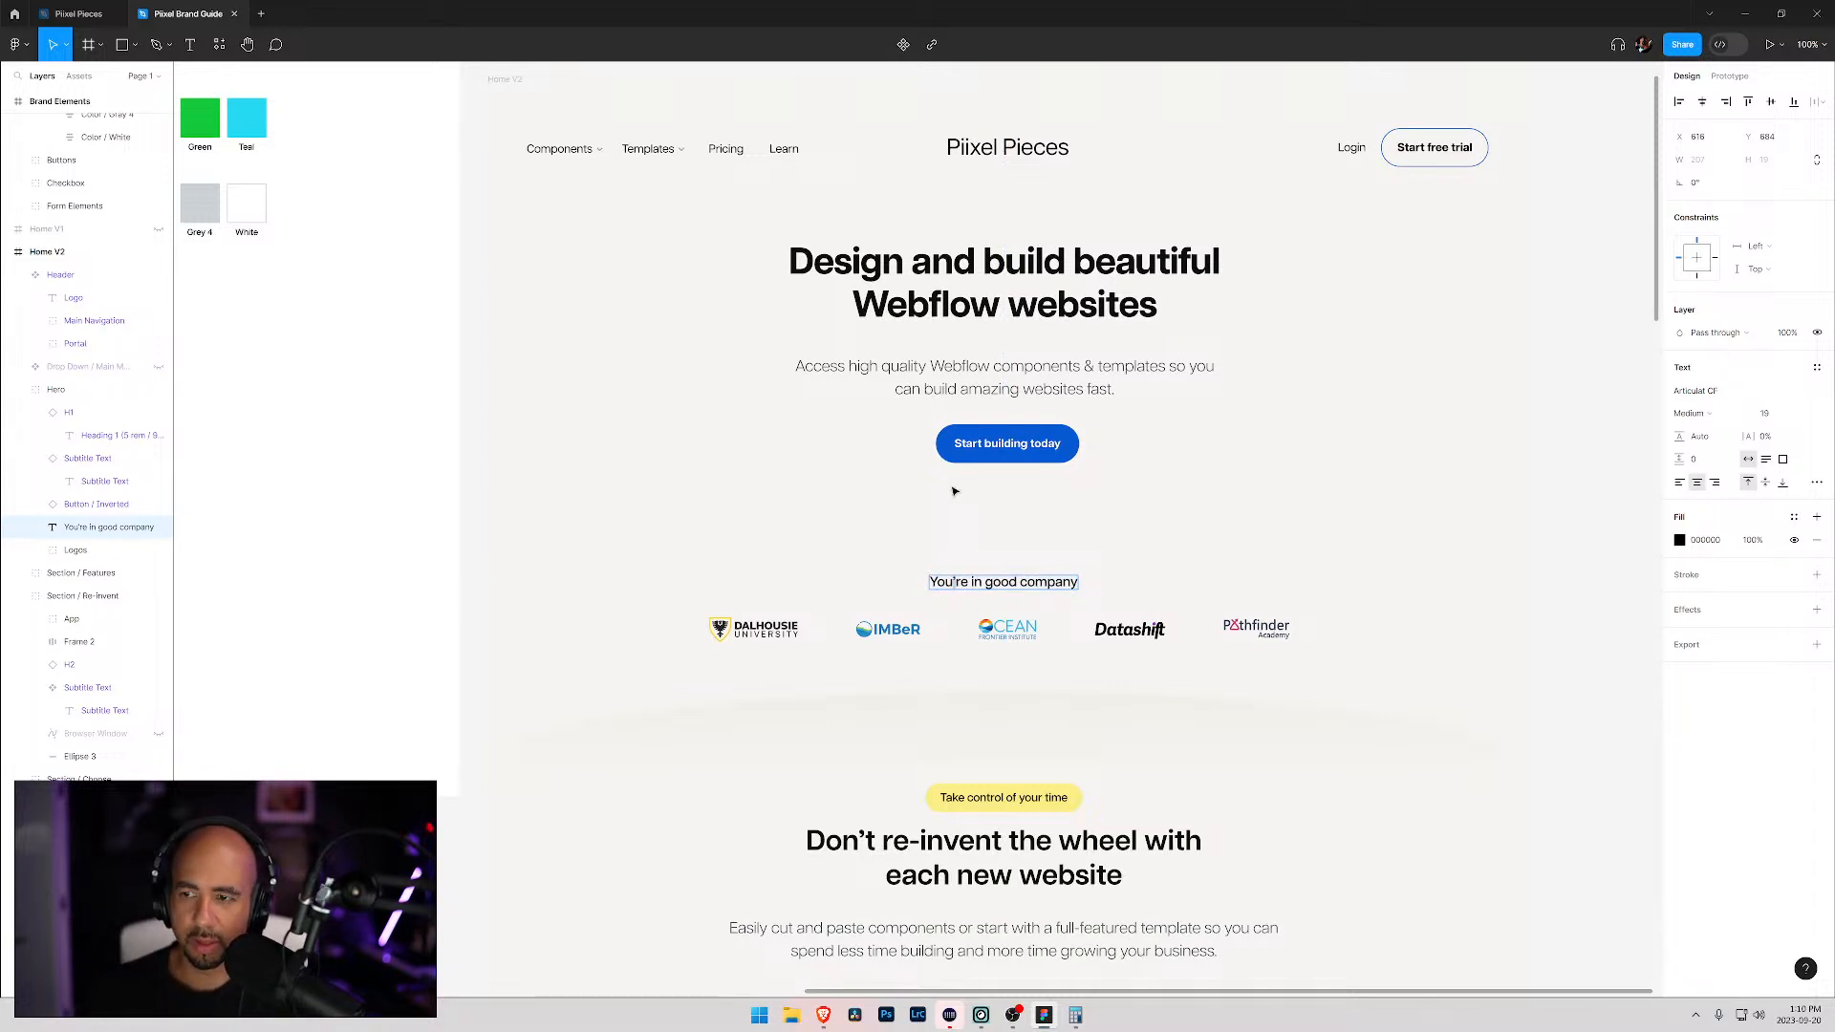
key("alt+Tab")
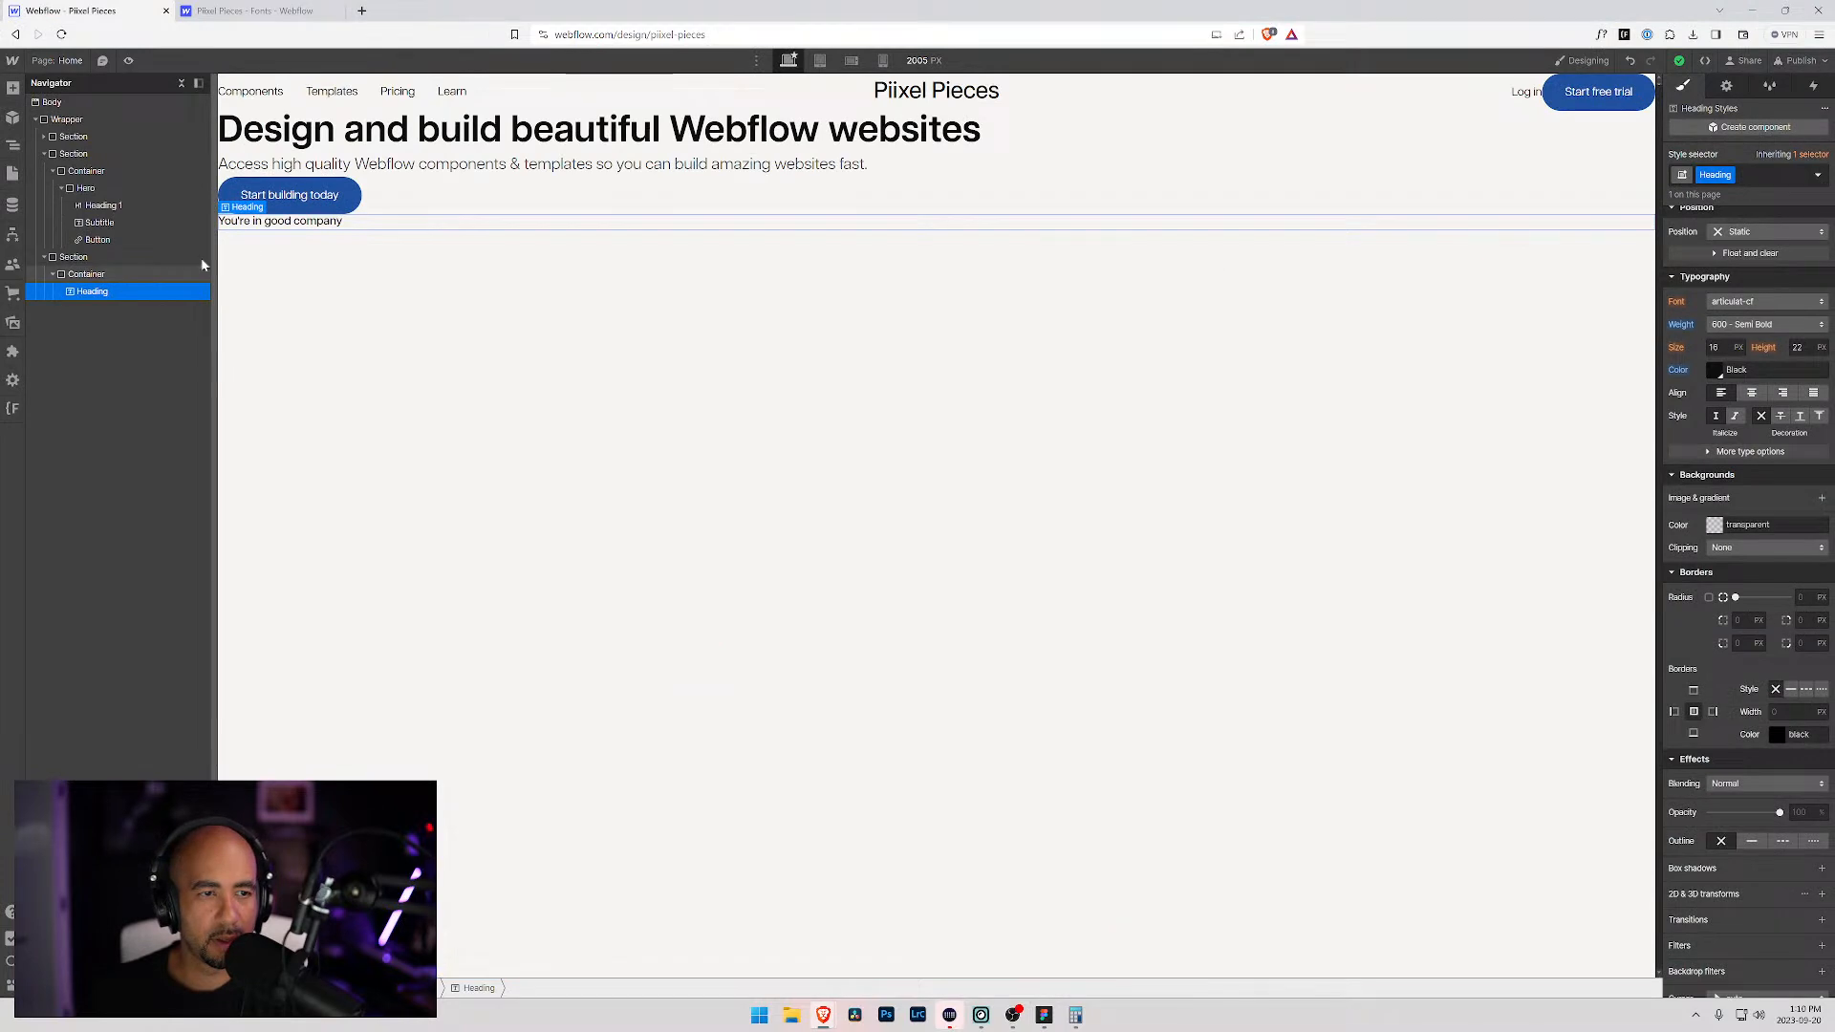
Step: Replace the straight apostrophe in "You're in good company" with a curly one and reselect the Heading element
double_click(240, 222)
key("shift+Left")
type("’")
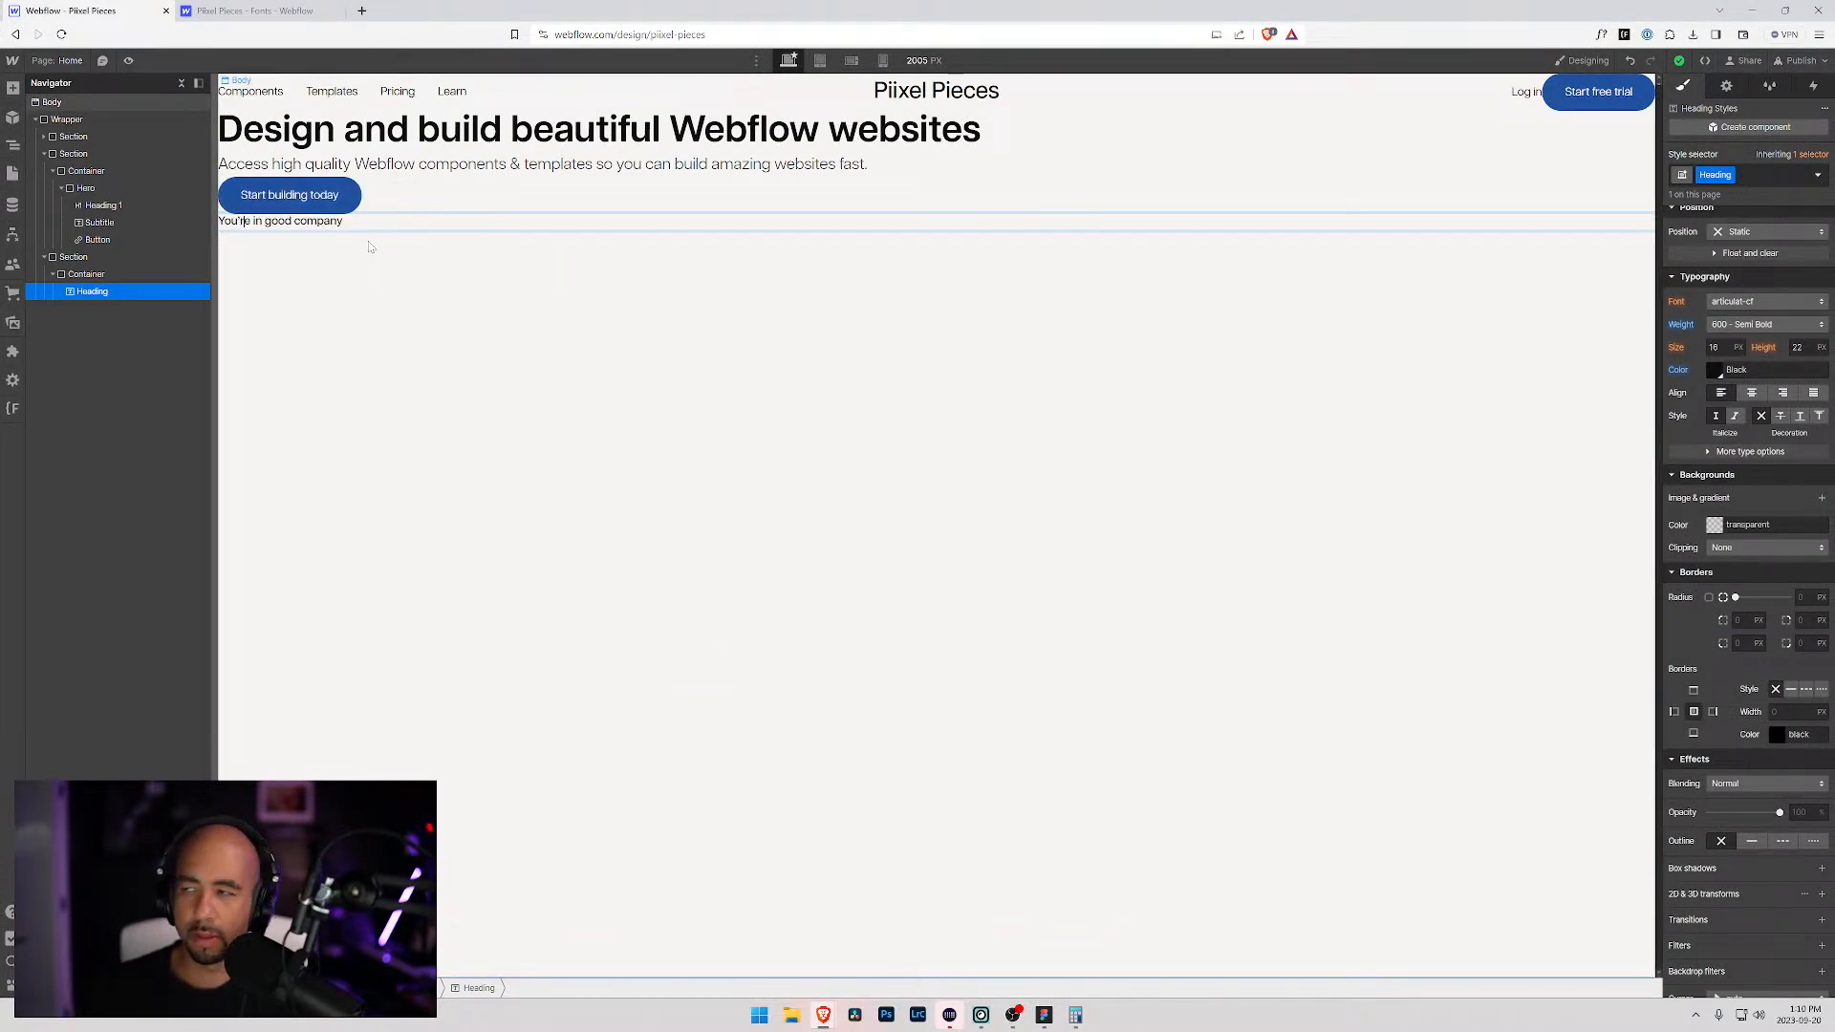
left_click(84, 293)
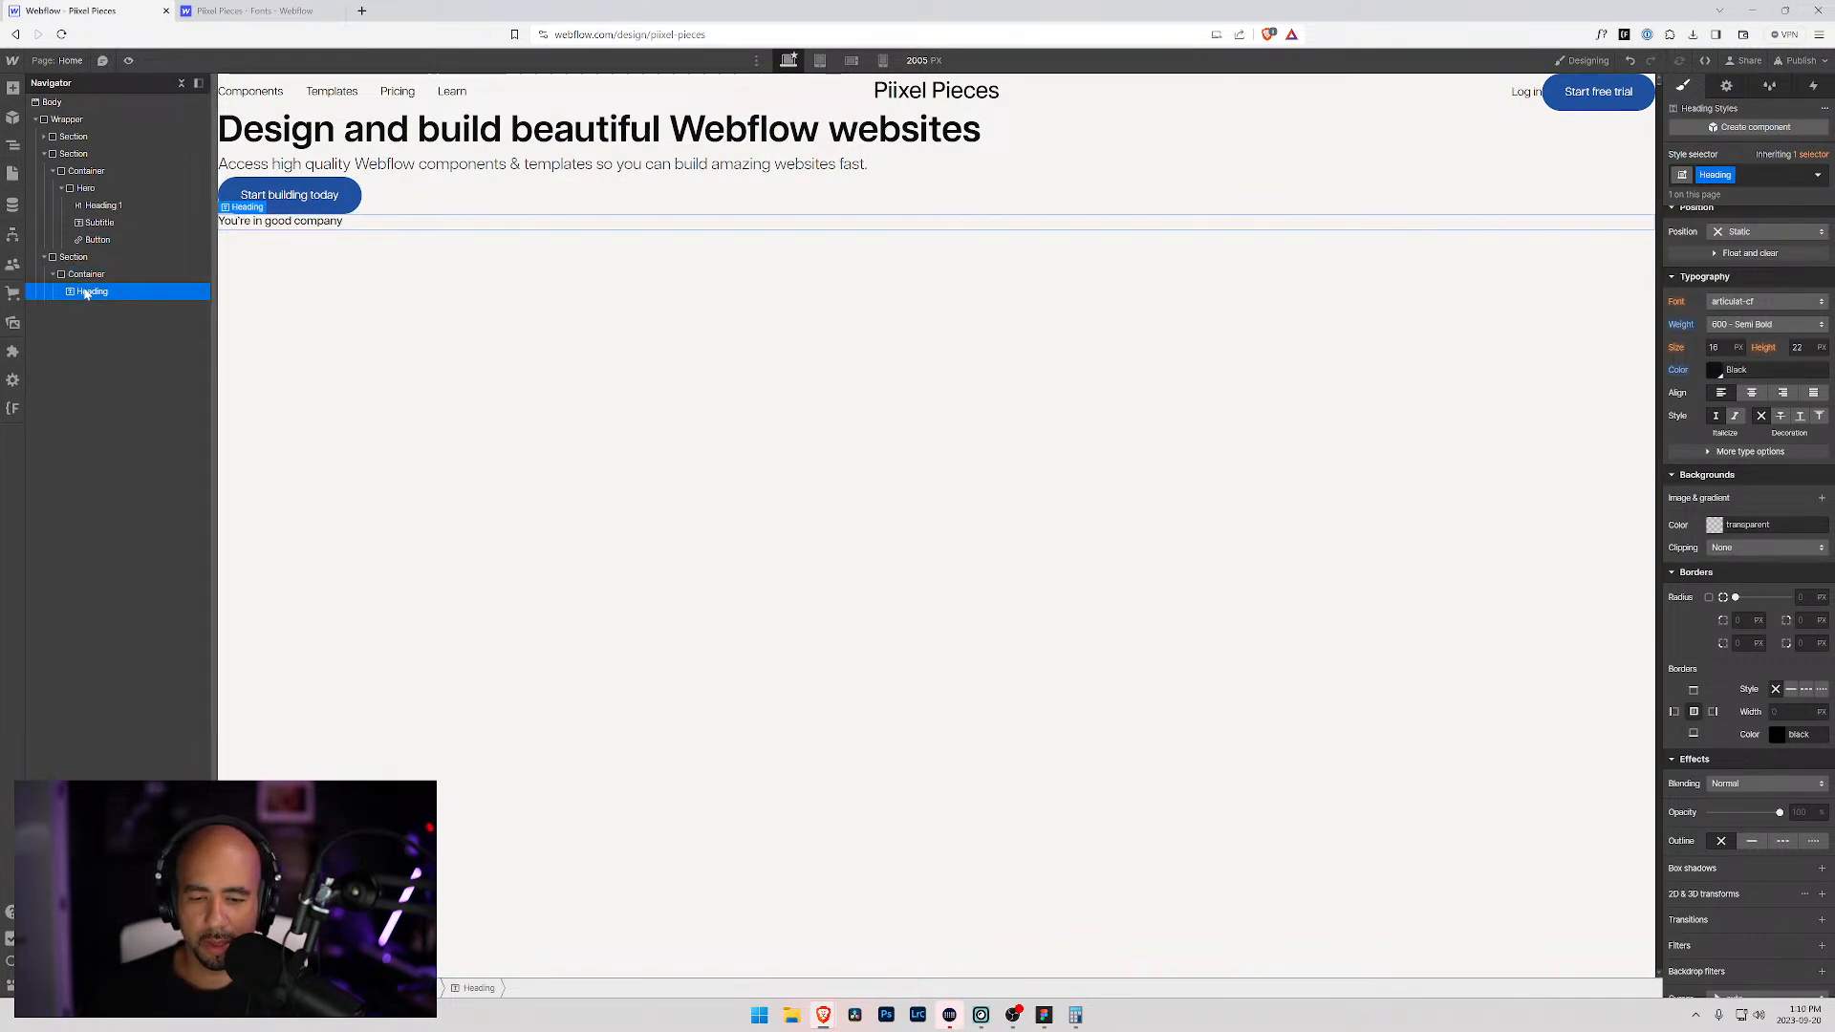
Step: Calculate 19/16 in the Calculator and set the Heading class's font size to 1.1875em
left_click(1075, 1015)
type("19/16")
key("Return")
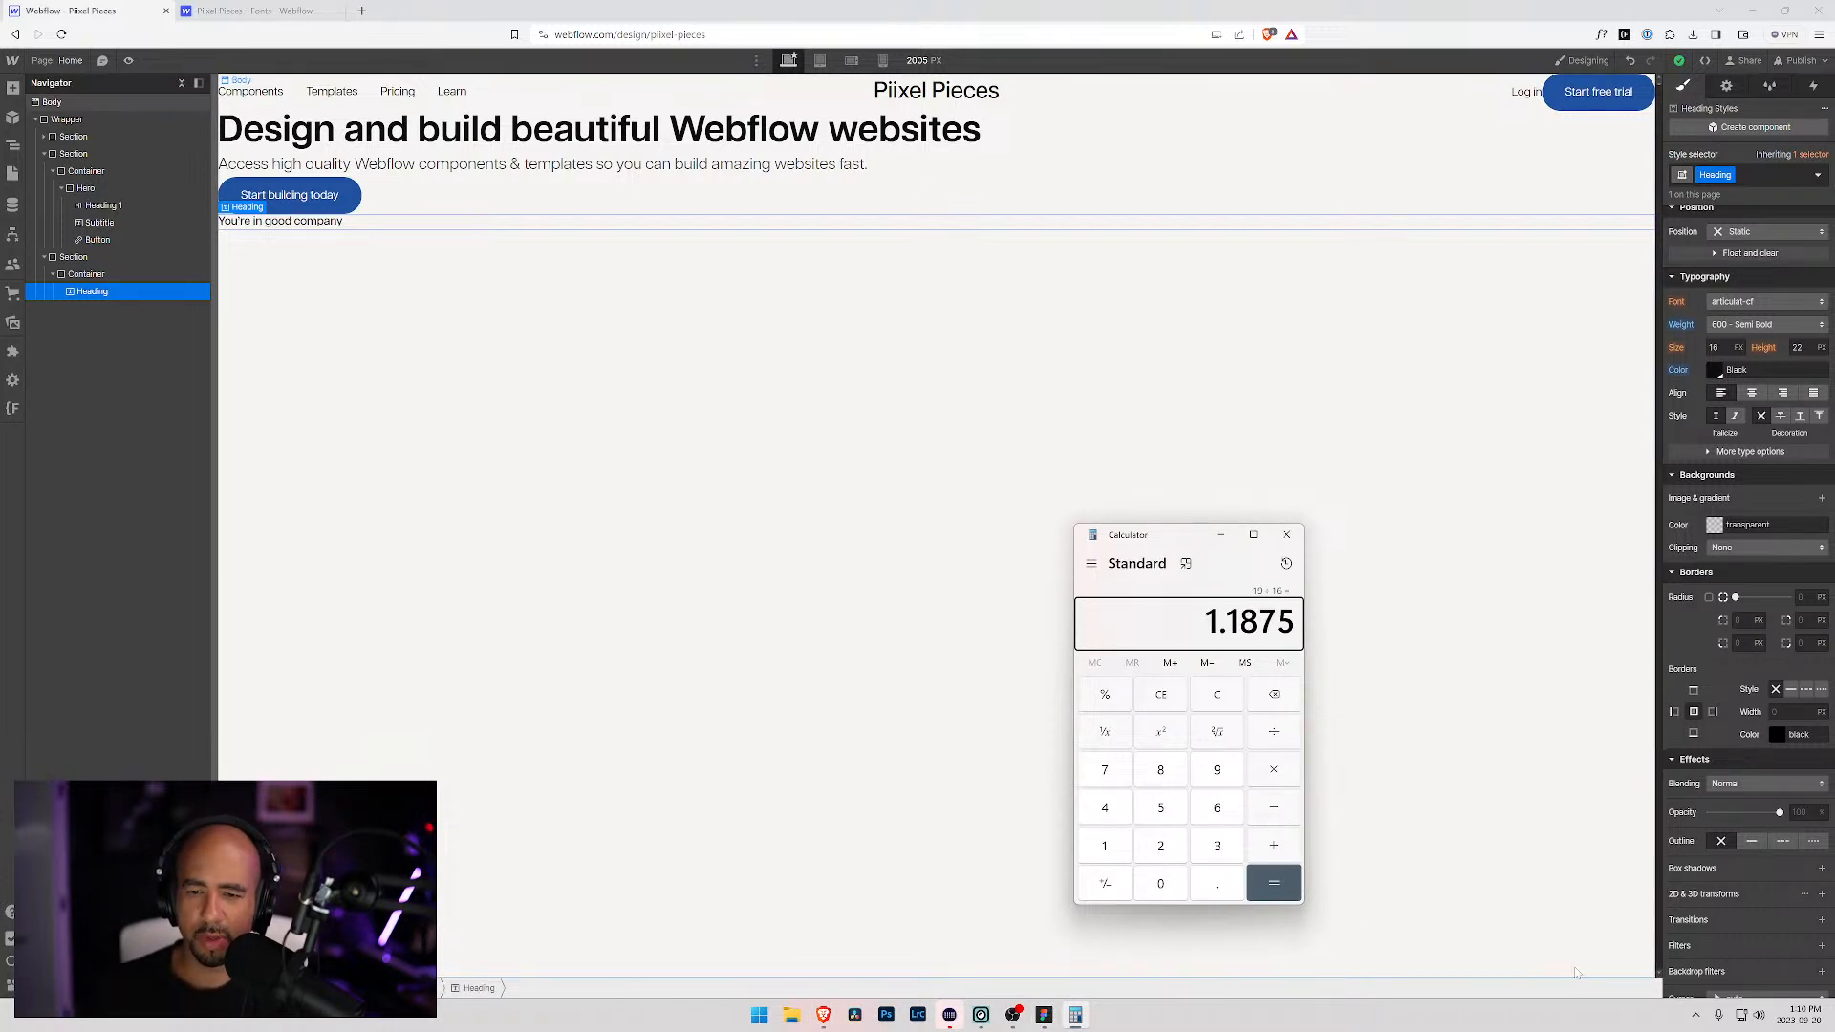
left_click(1729, 348)
key("Up")
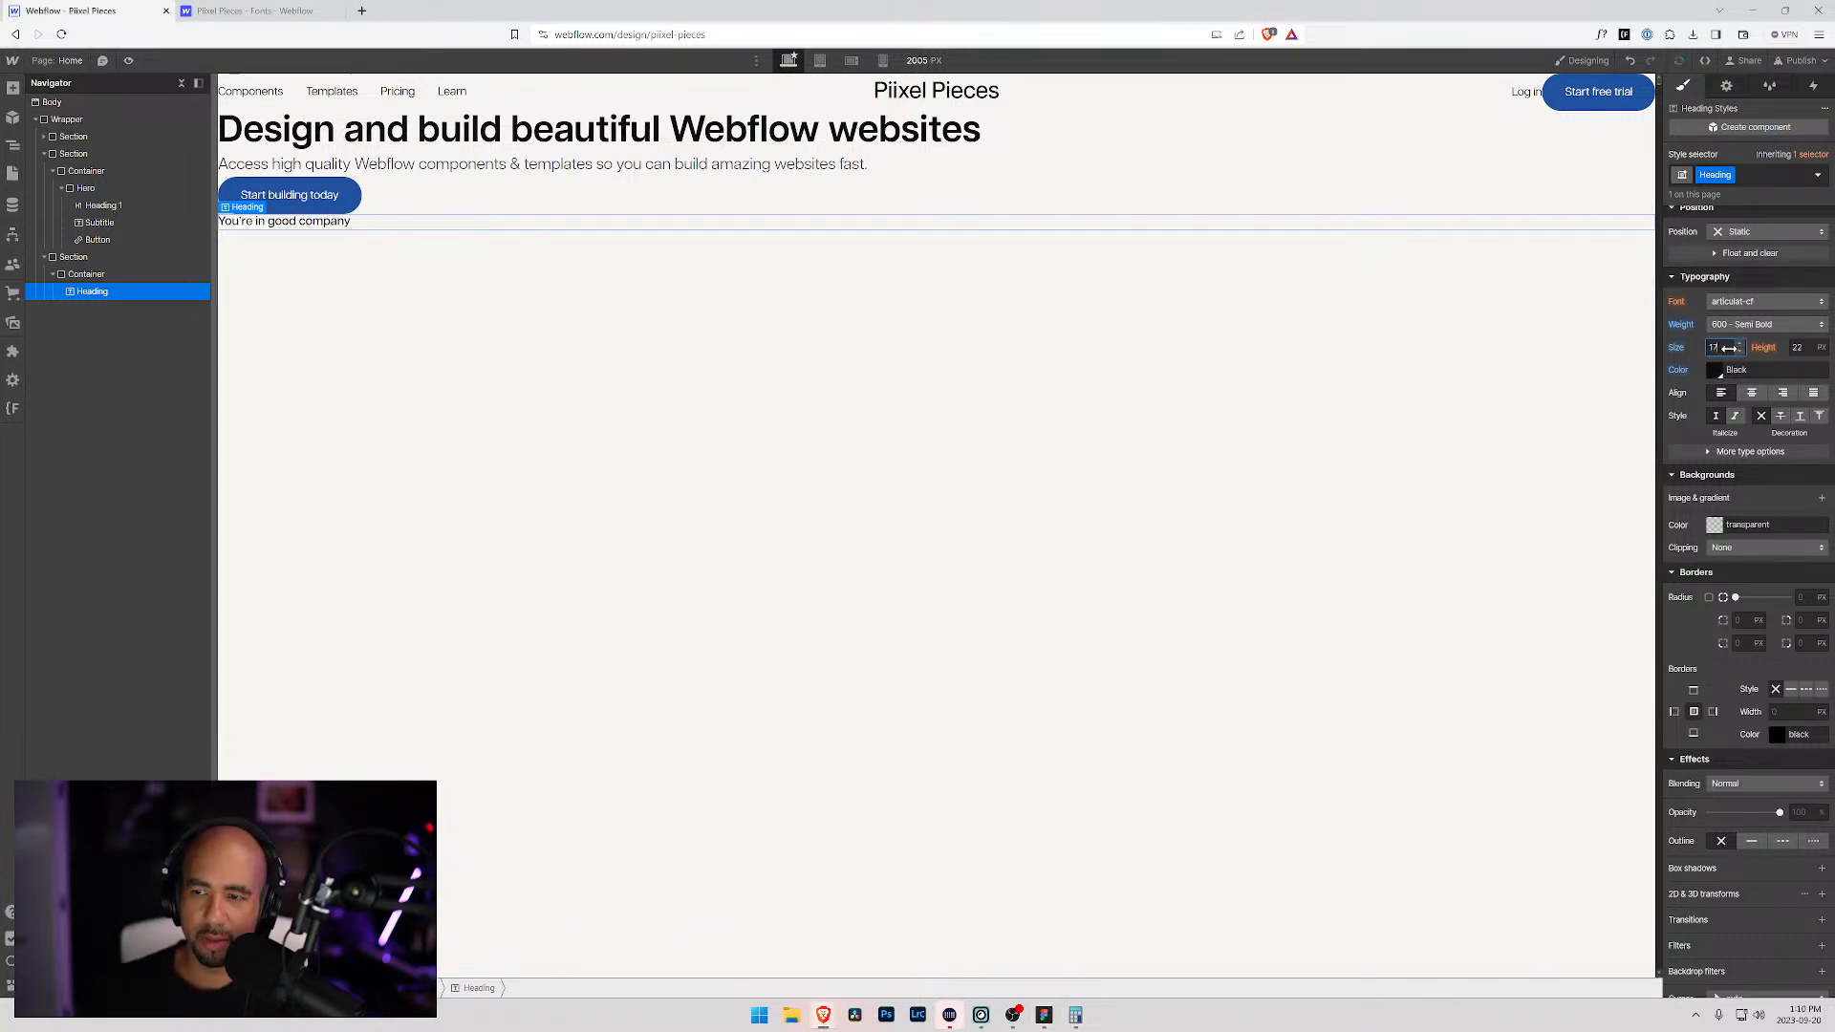
type("1")
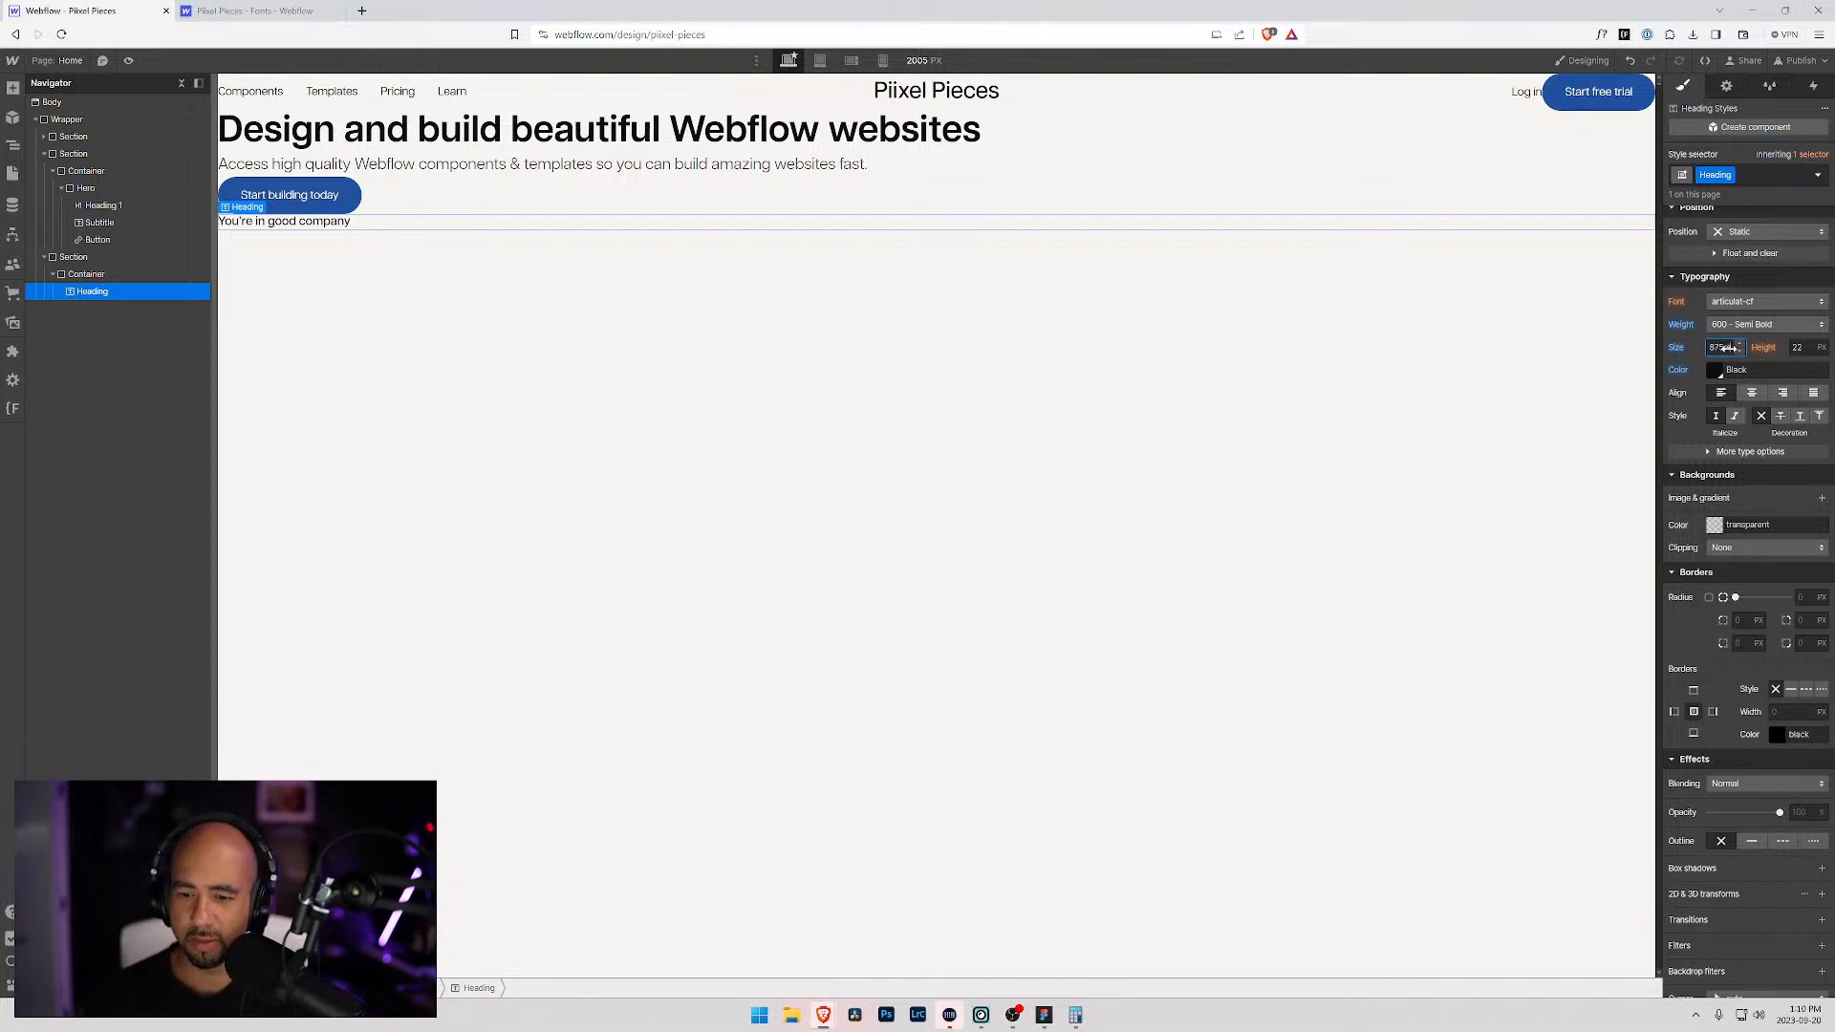
type(".1875em")
key("Tab")
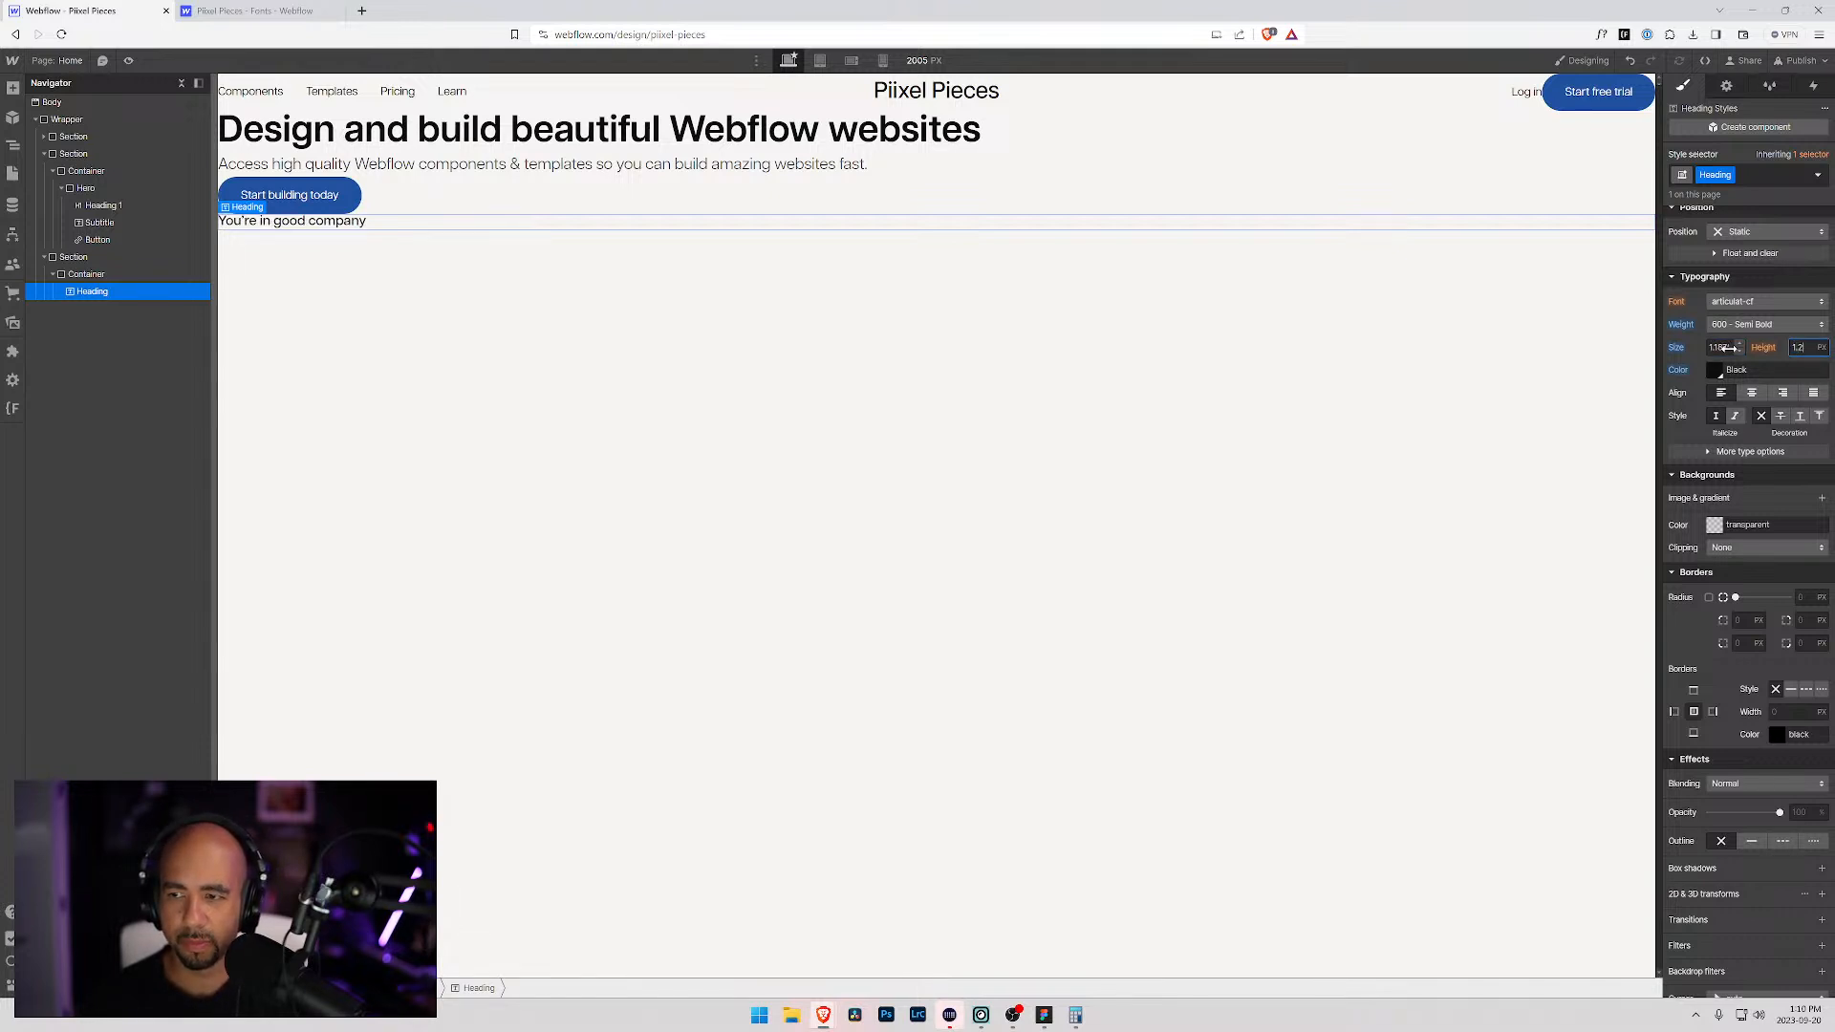
Step: Set the Heading class's line height to 1.25rem and review the "You're in good company" logo row in the Figma design
type("1.25rem")
key("Return")
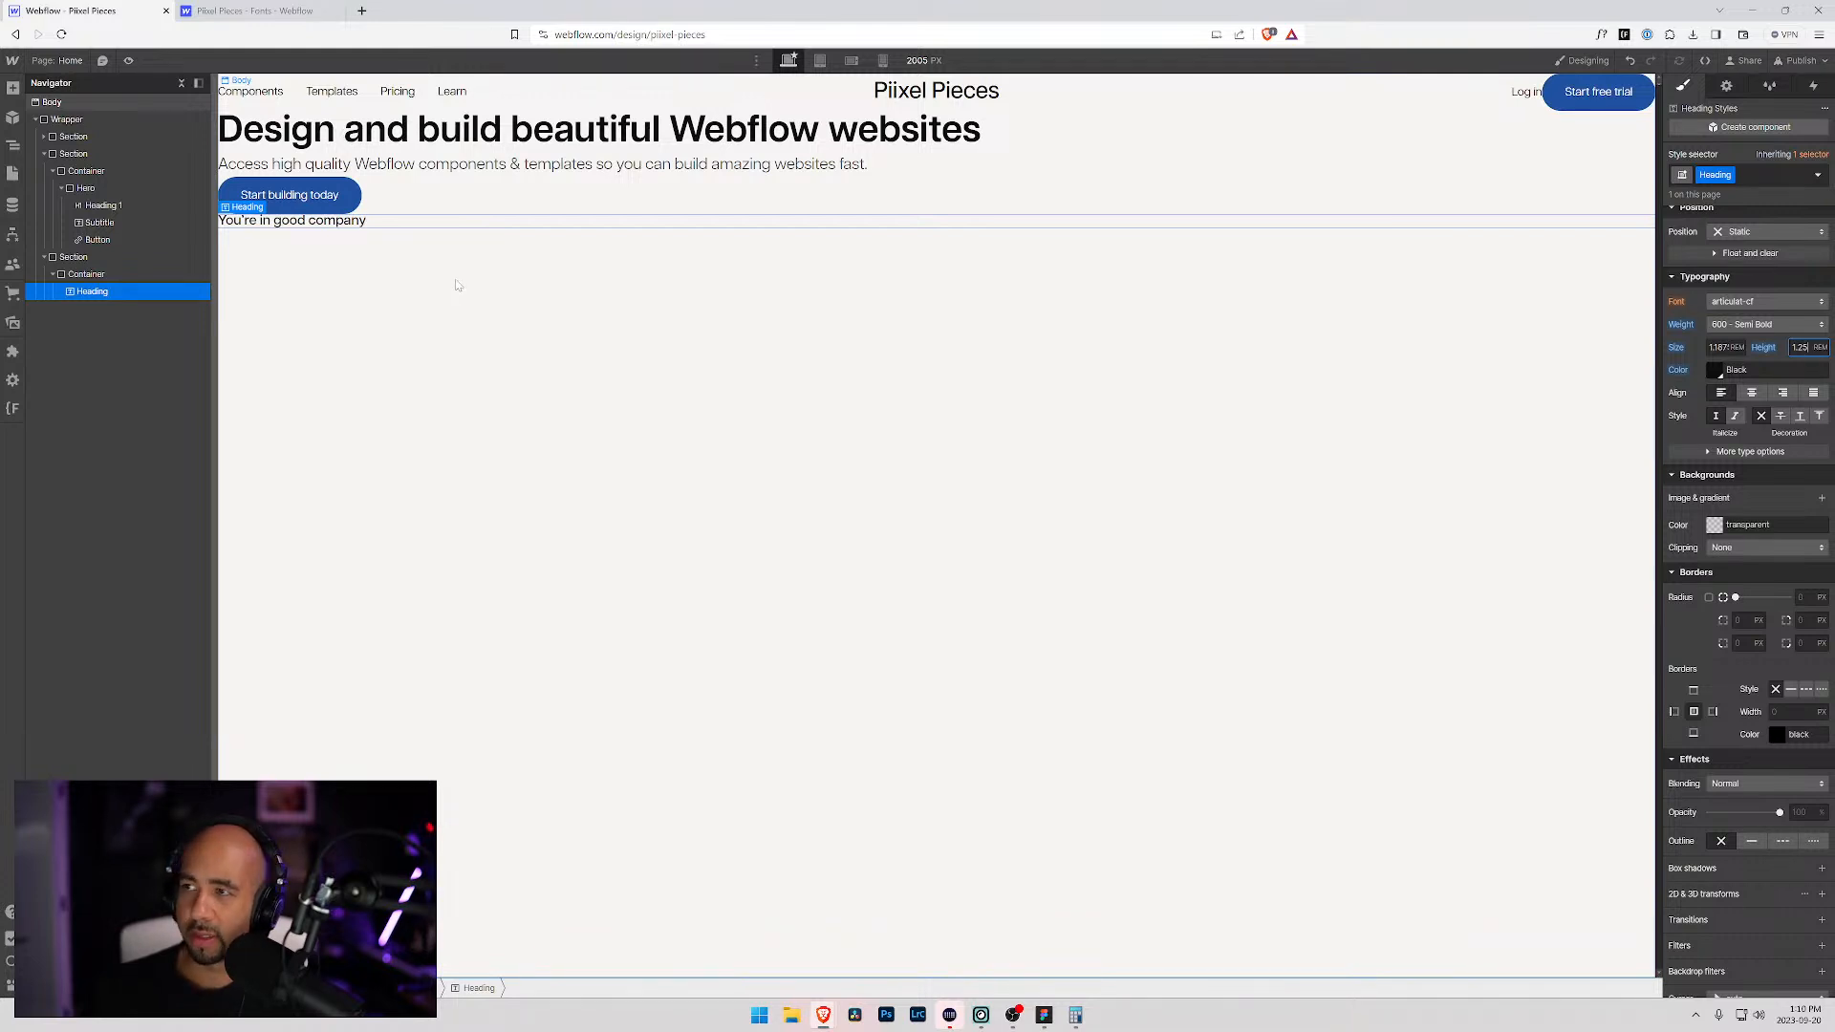
key("alt+Tab")
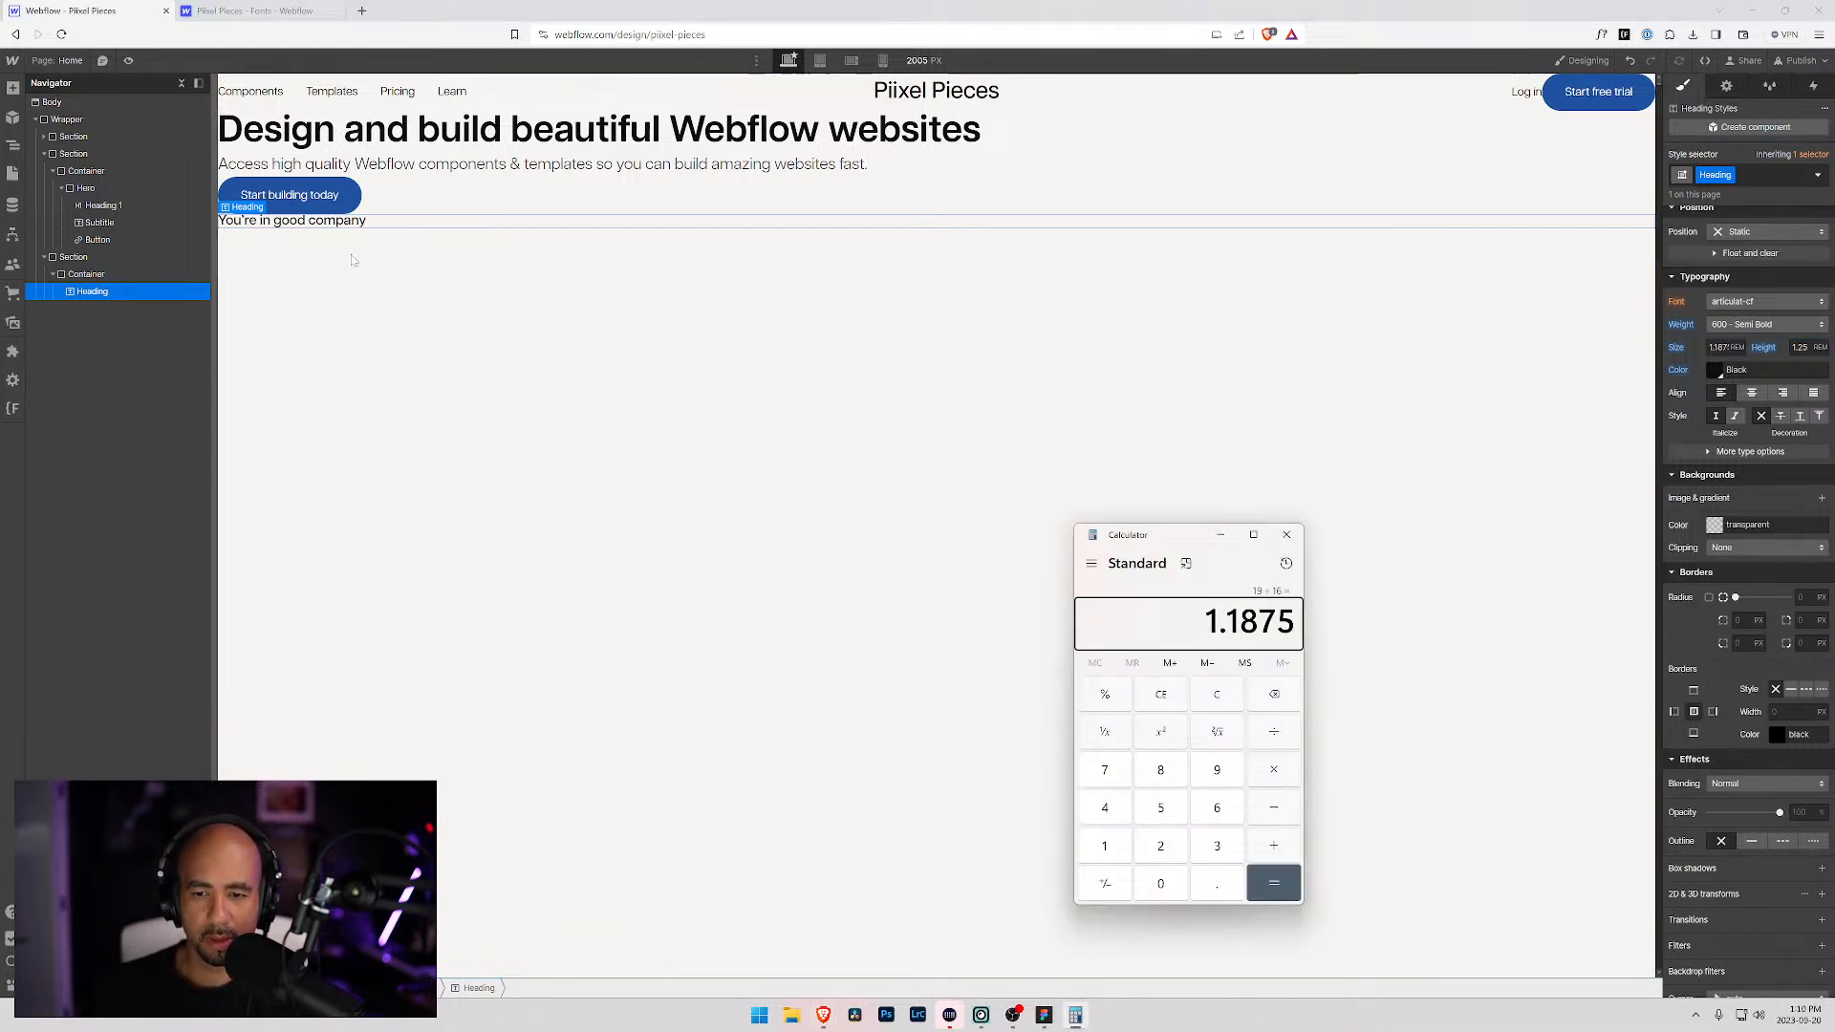
key("alt+Tab")
key("alt+Tab")
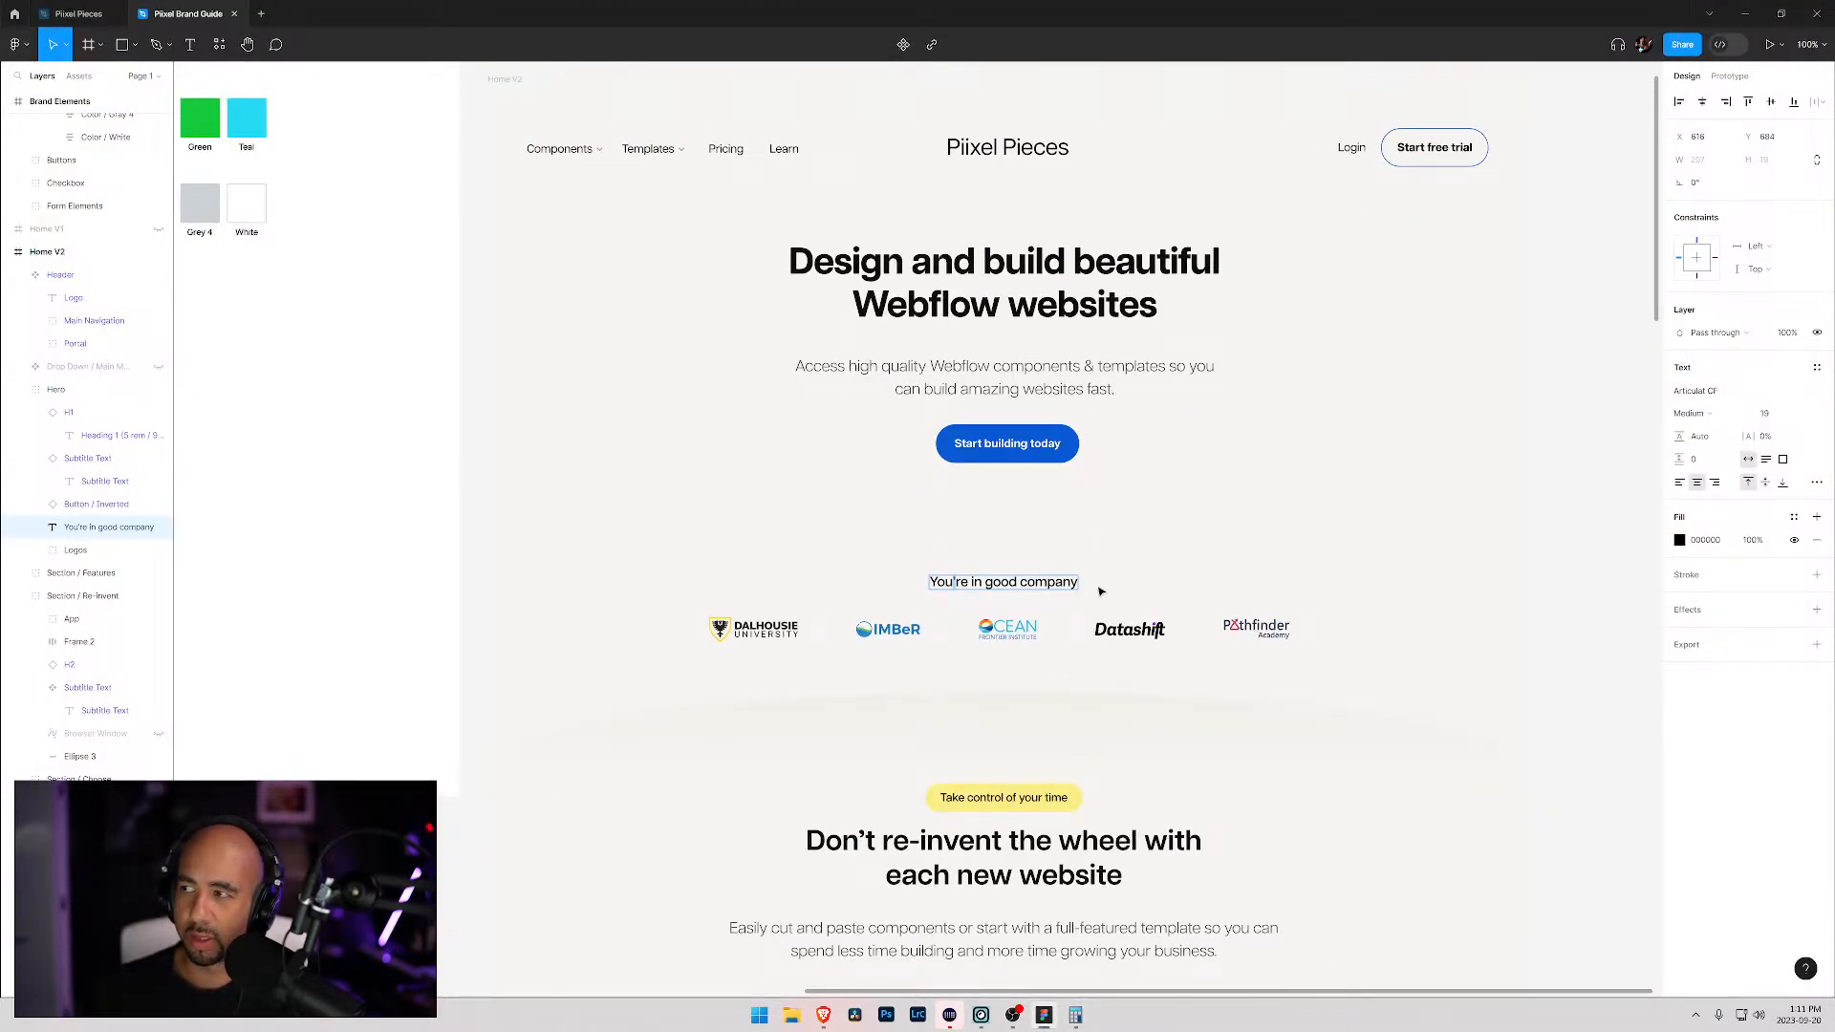
key("alt+Tab")
key("alt+Tab")
key("alt+Tab")
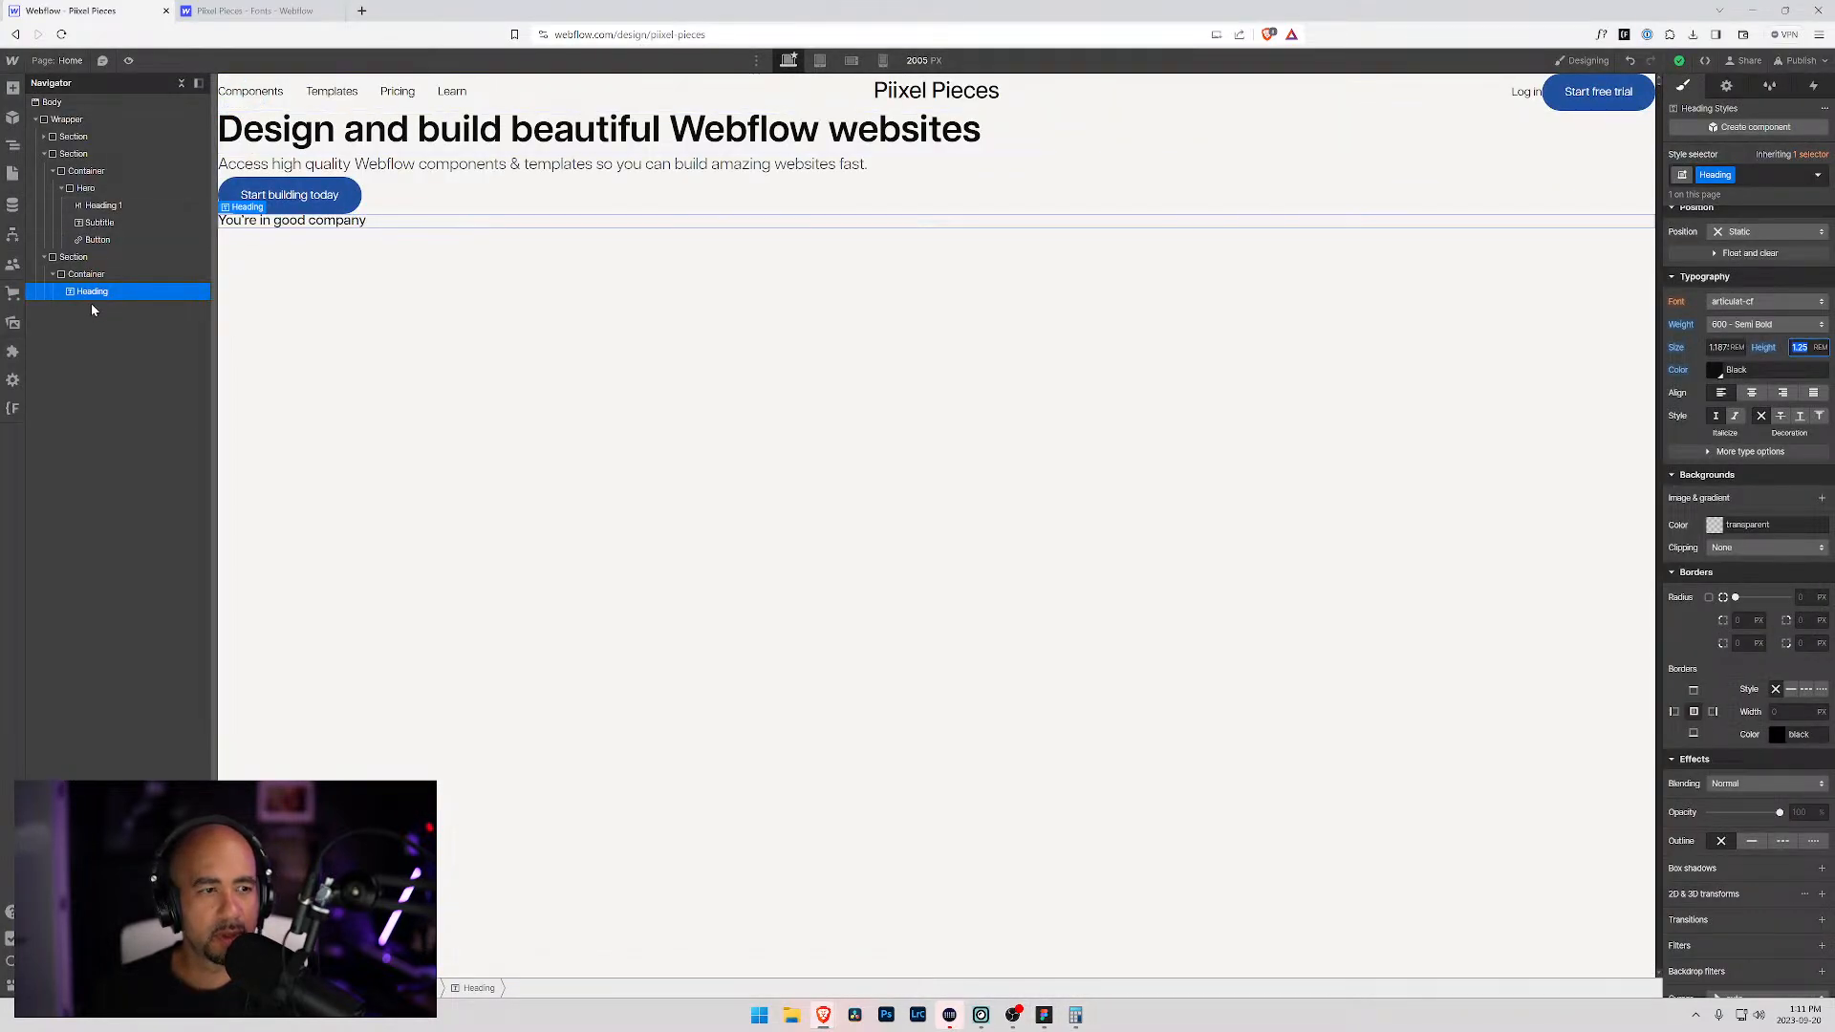
Step: Create a new assets folder named "Logos" with no parent folder
left_click(12, 322)
left_click(172, 89)
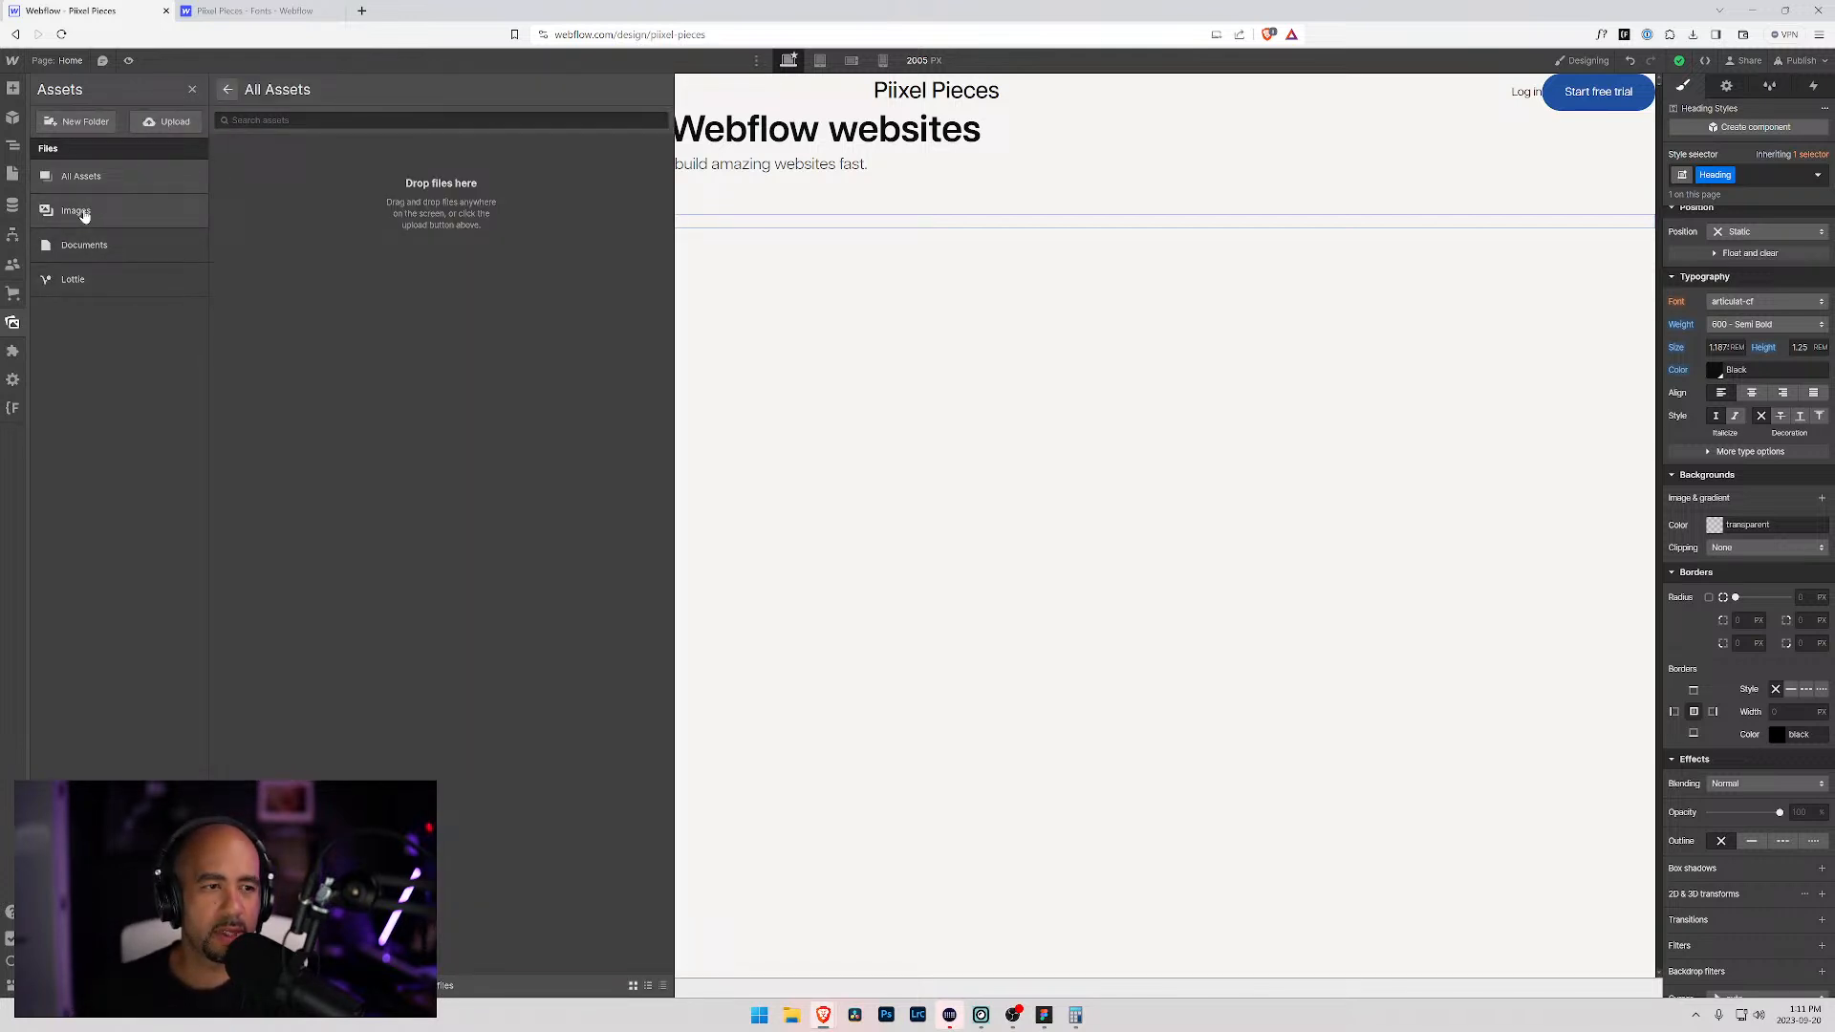
left_click(107, 125)
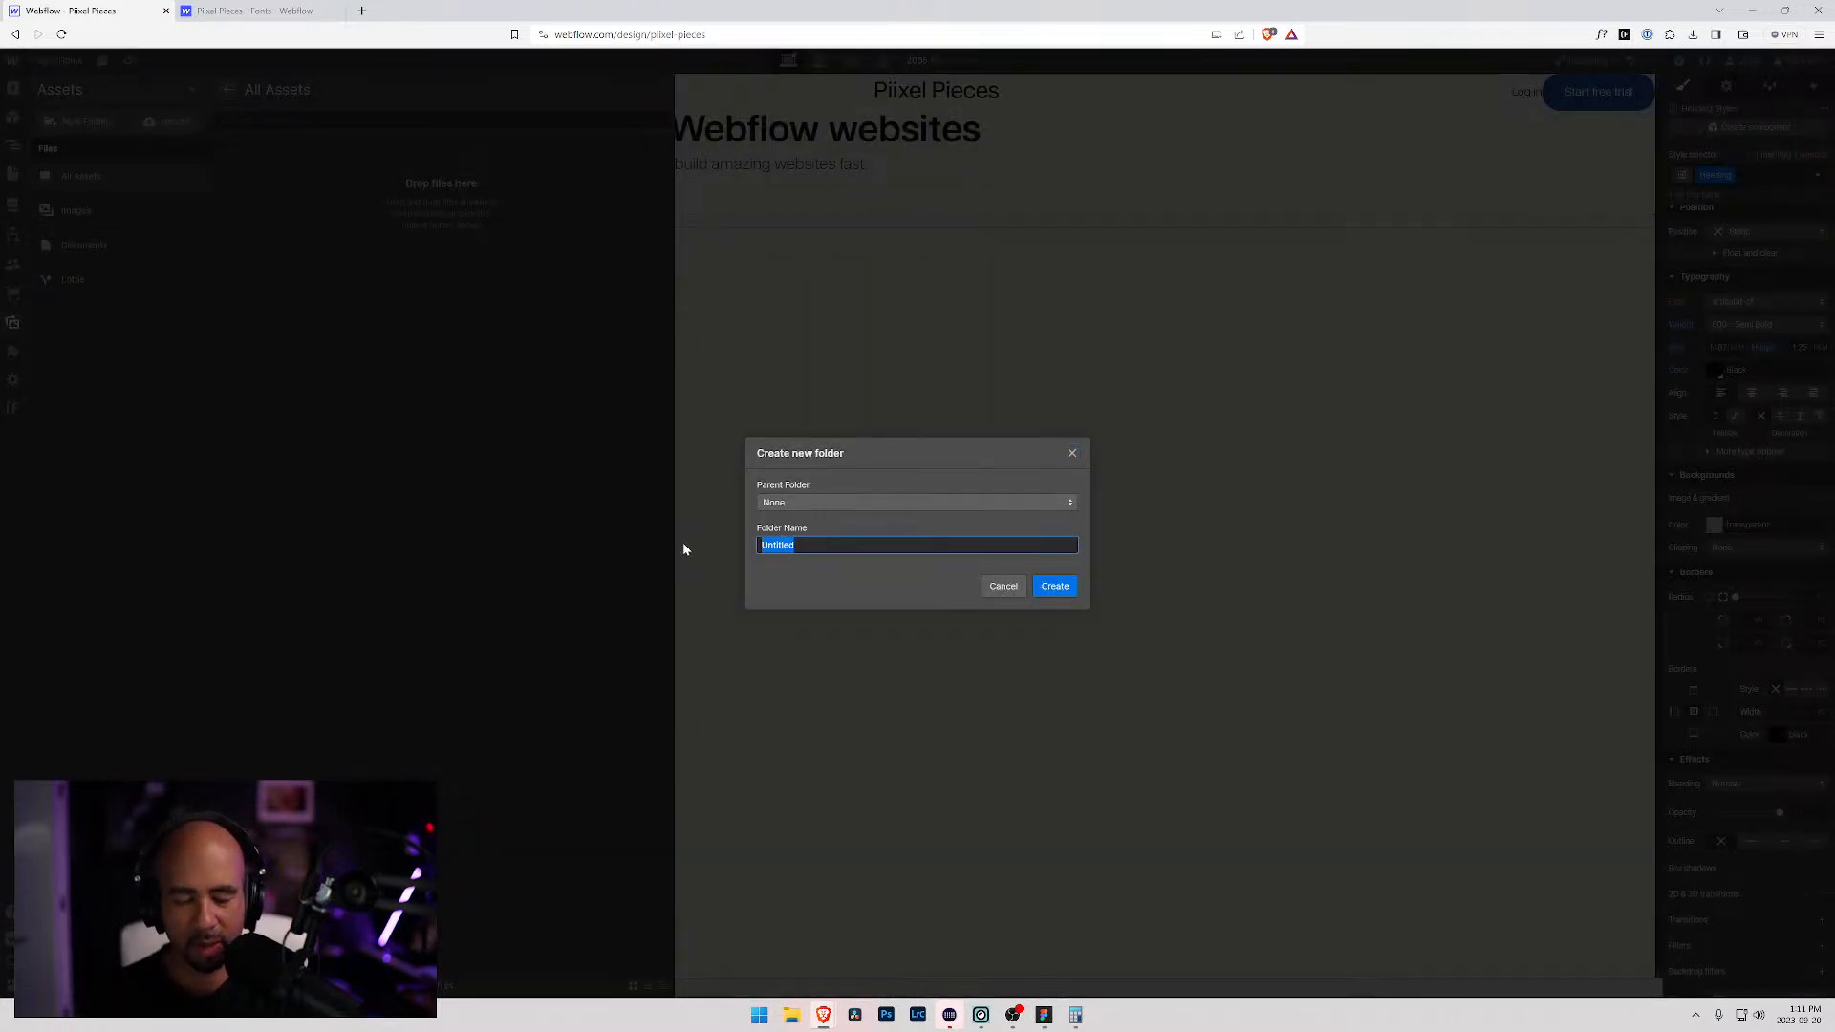
type("Logos")
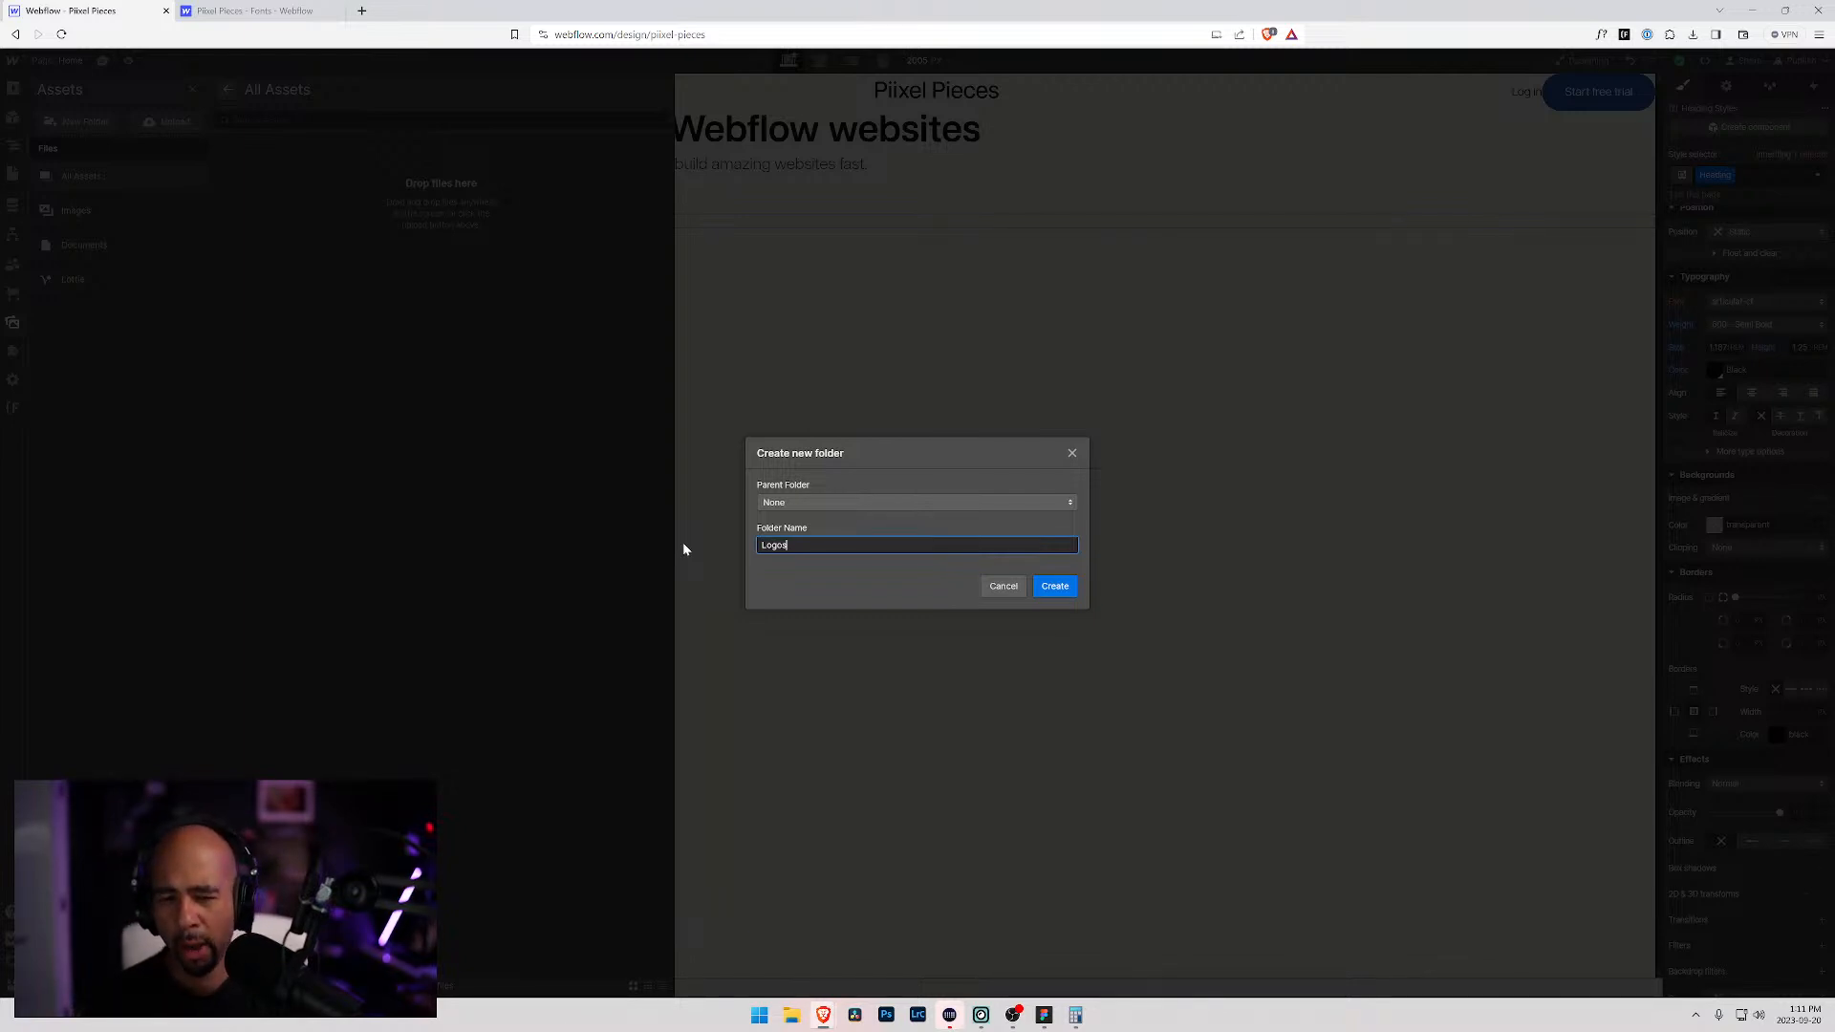
key("Return")
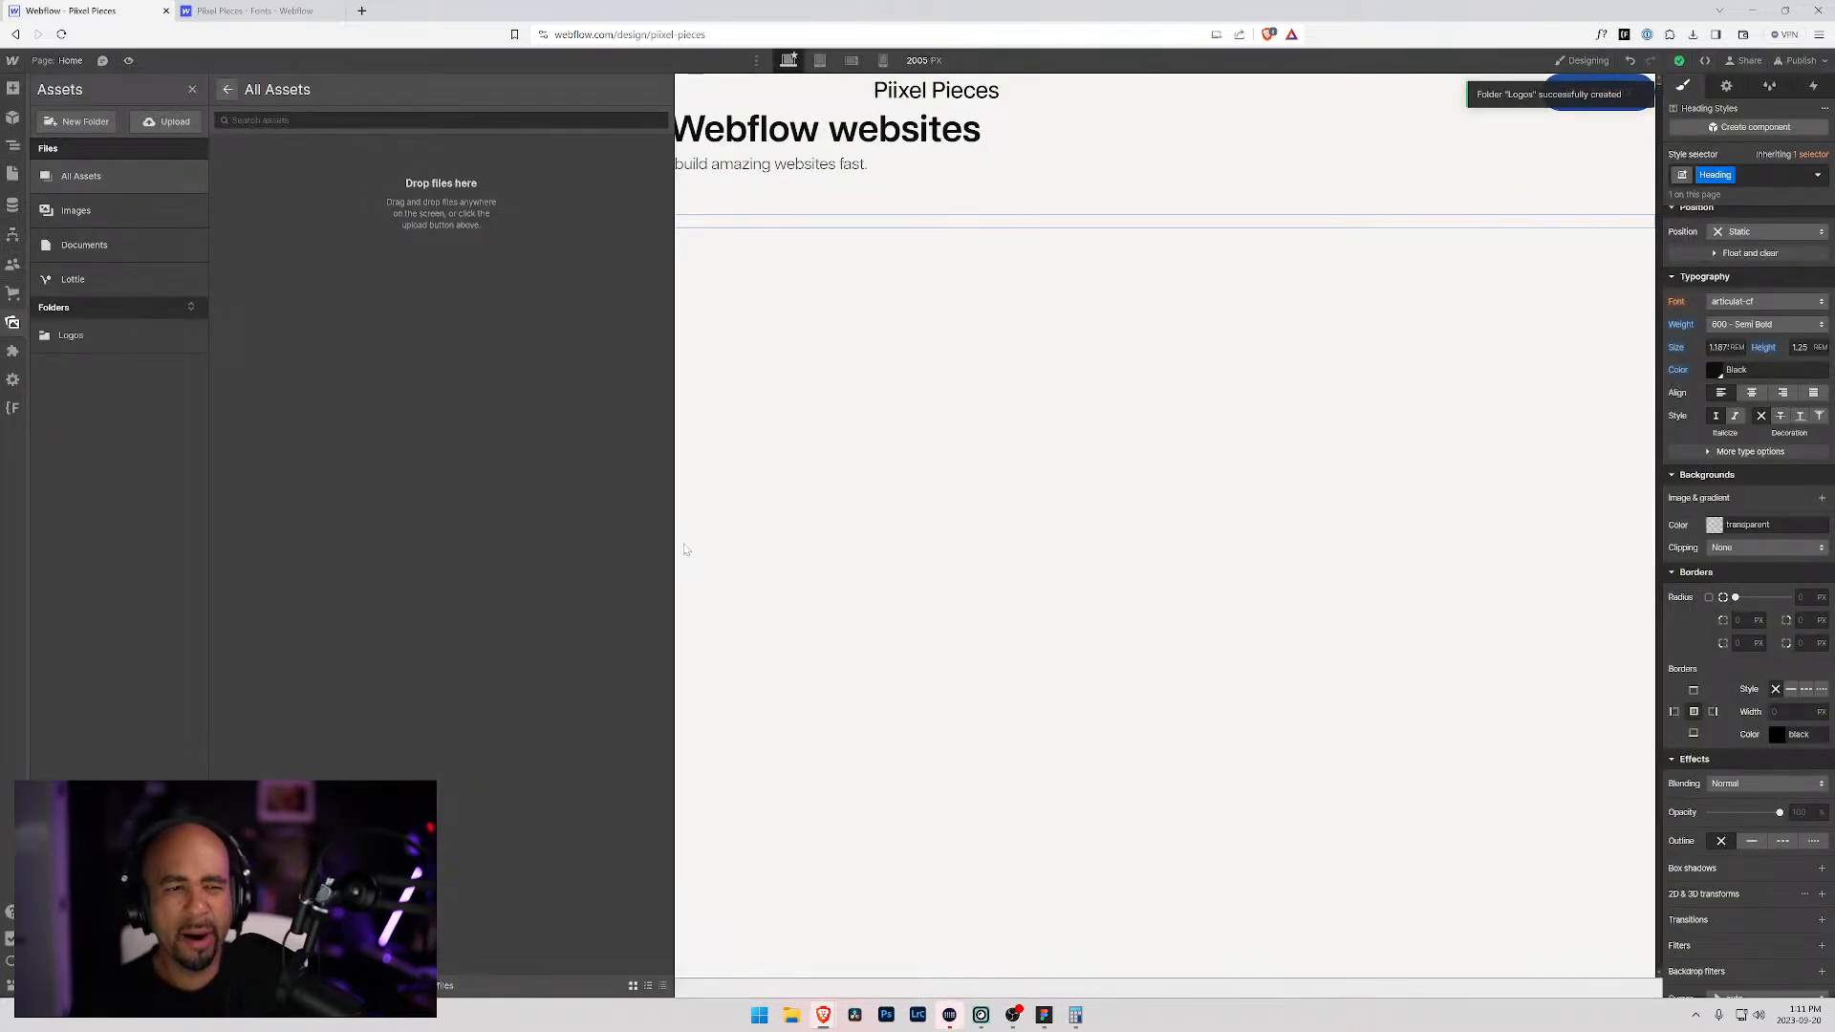
Step: Check the logo row in Figma and upload the horizontal Dalhousie University PNG logo from File Explorer to the Webflow assets
key("alt+Tab")
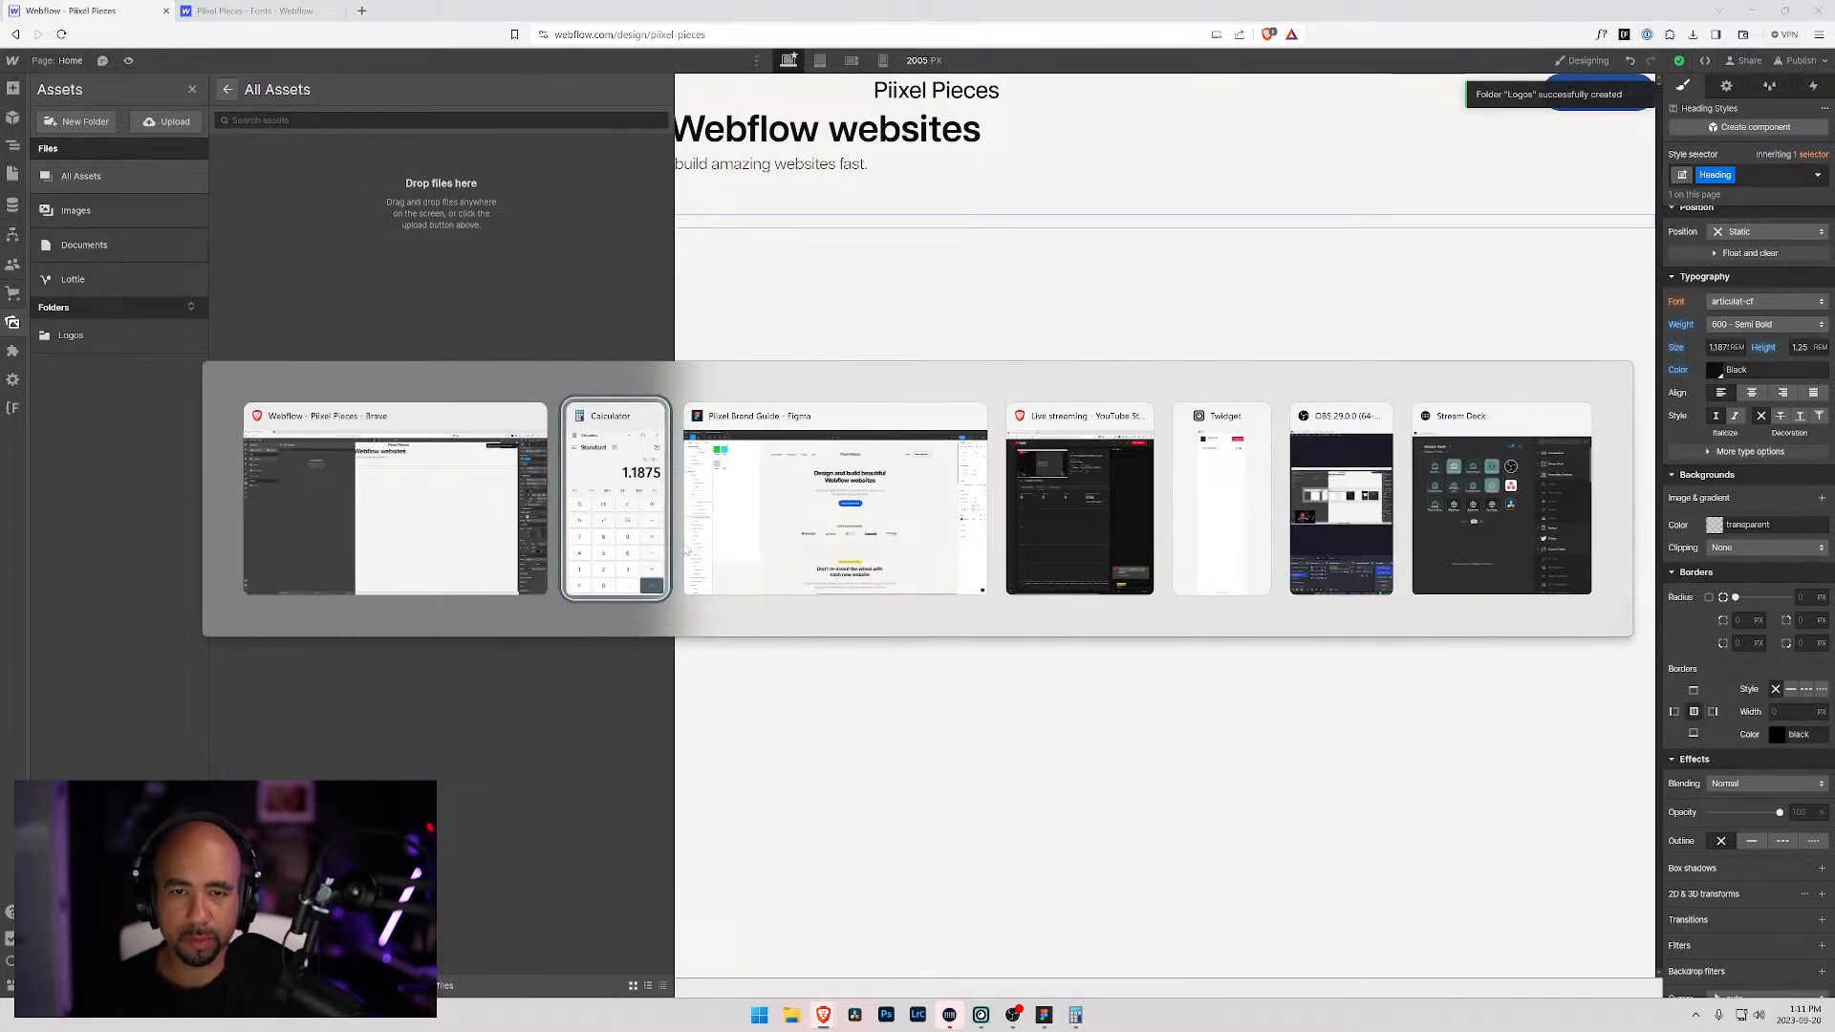
key("alt+Tab")
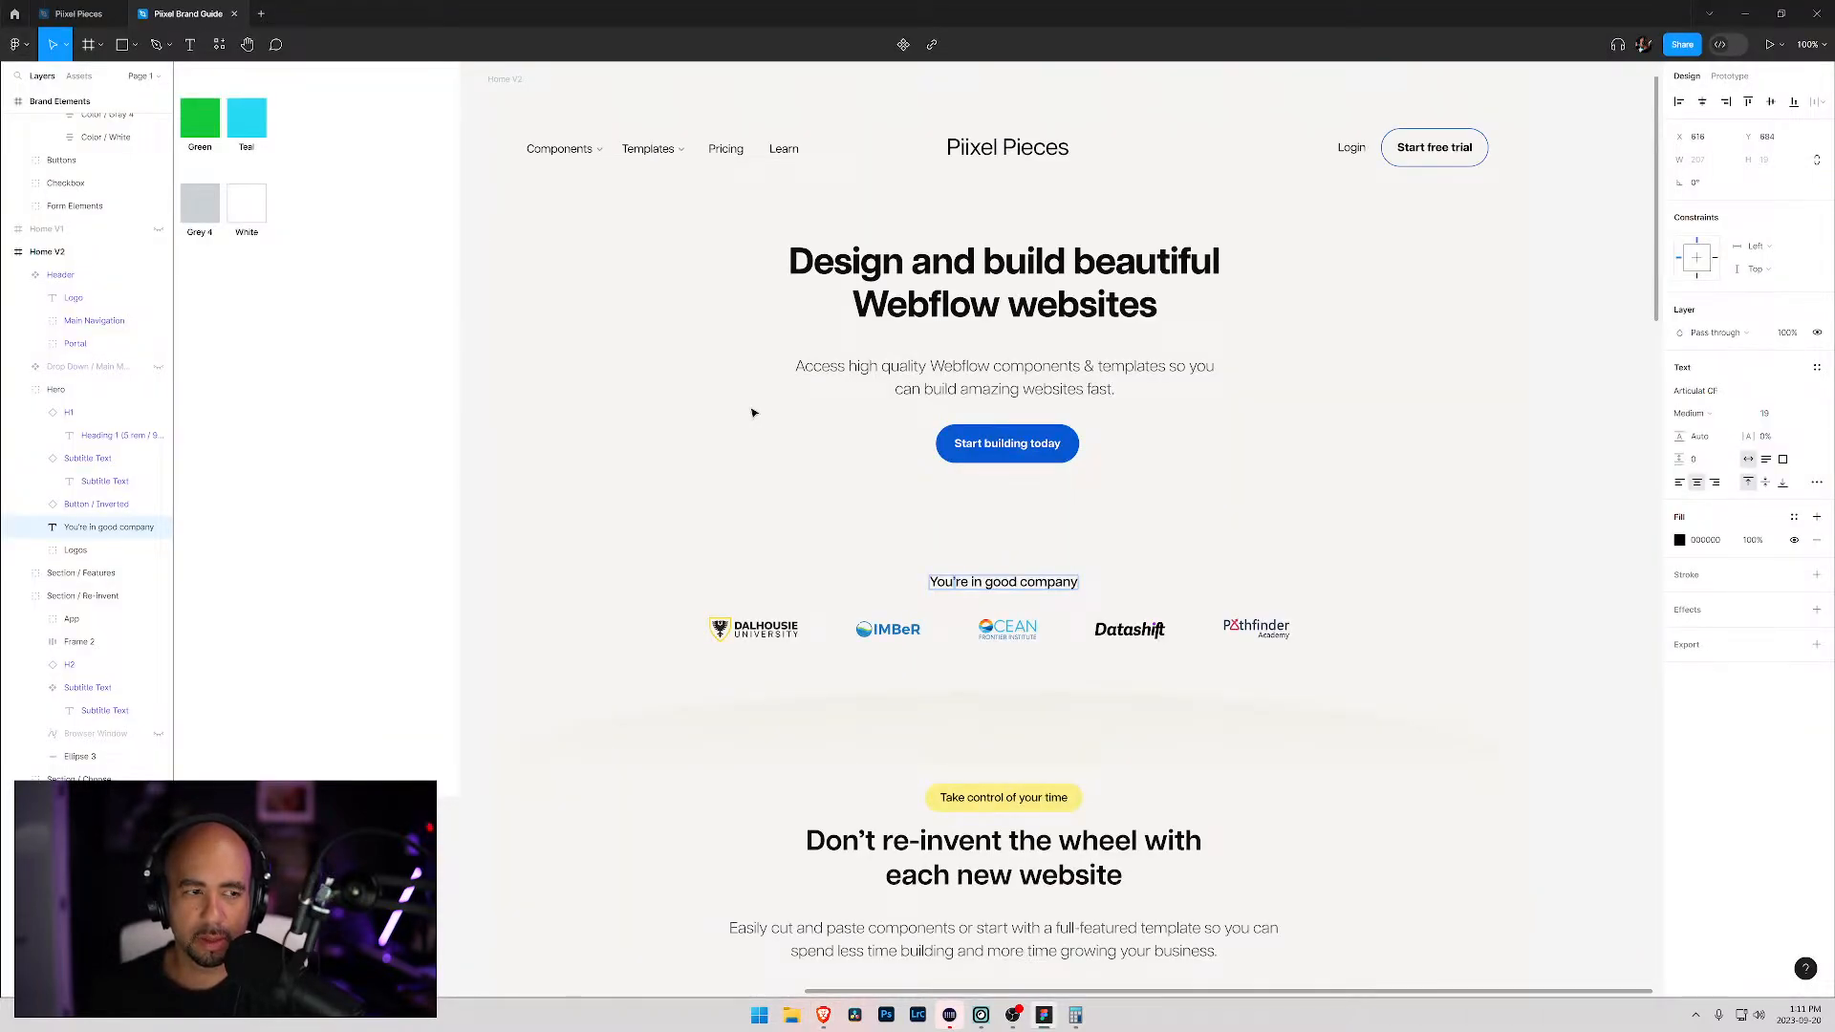
key("alt+Tab")
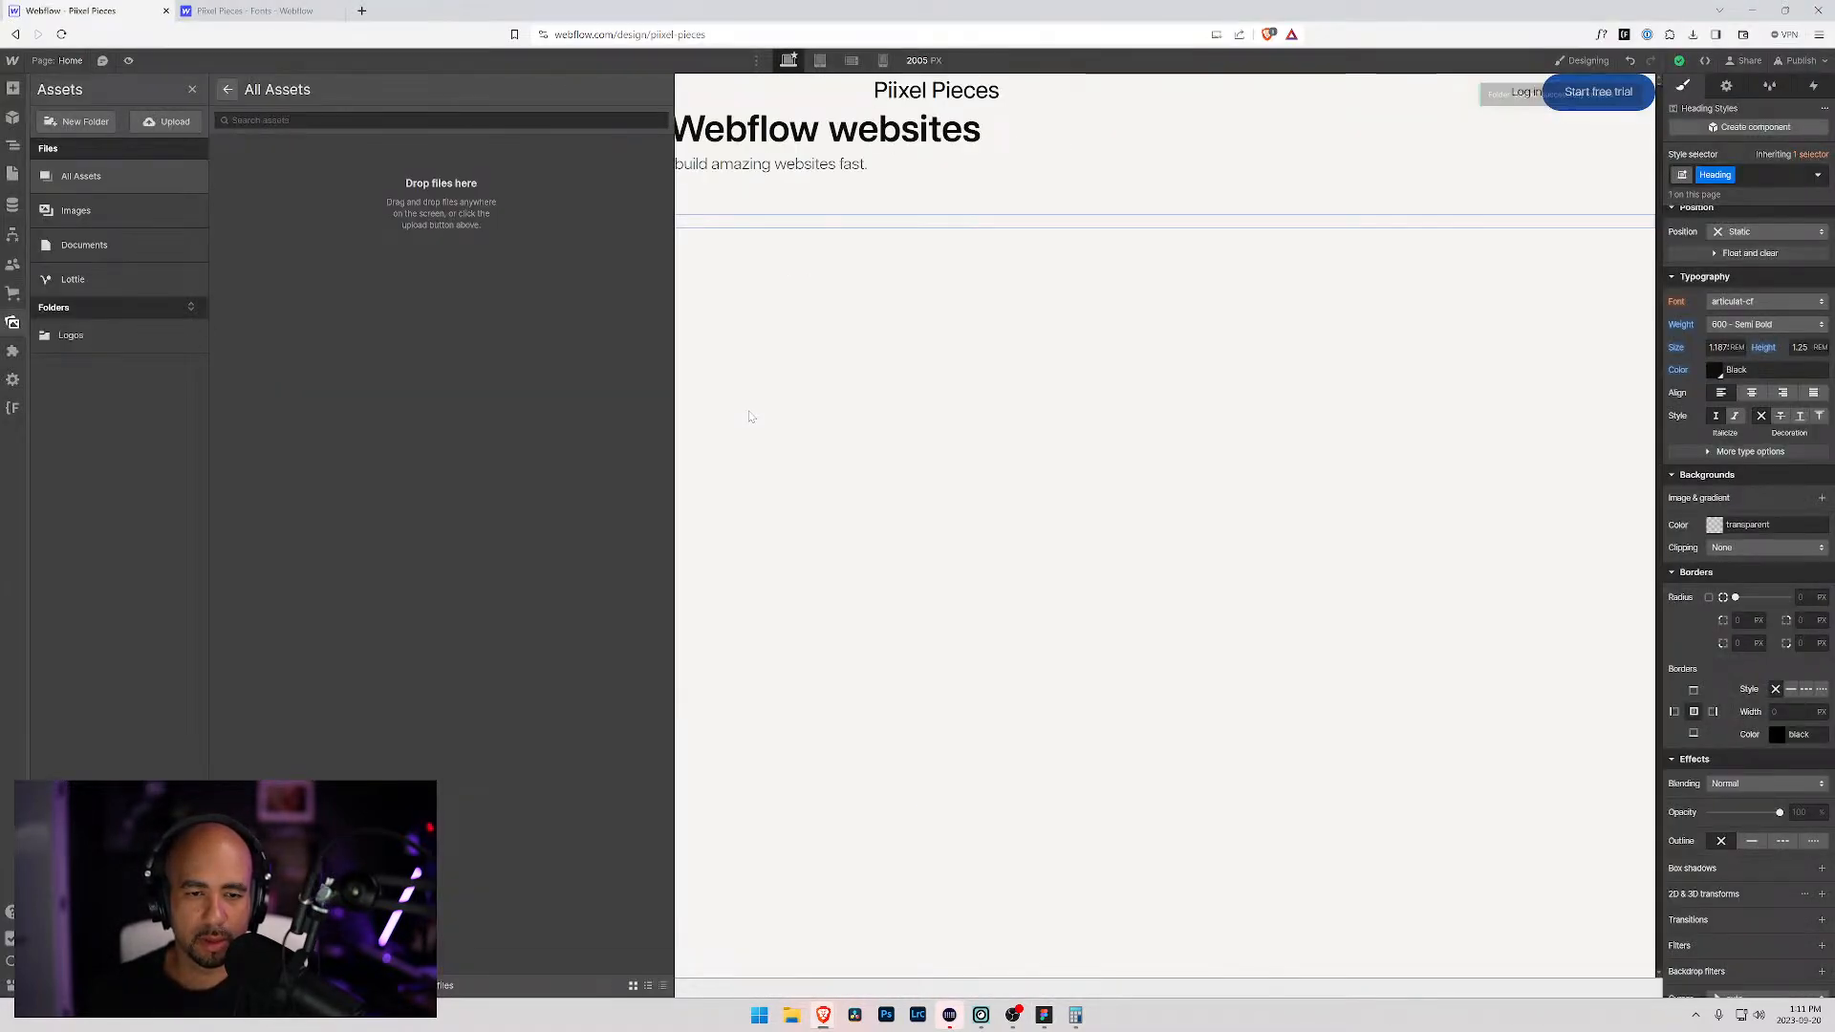
key("super+e")
left_click_drag(835, 289, 1834, 291)
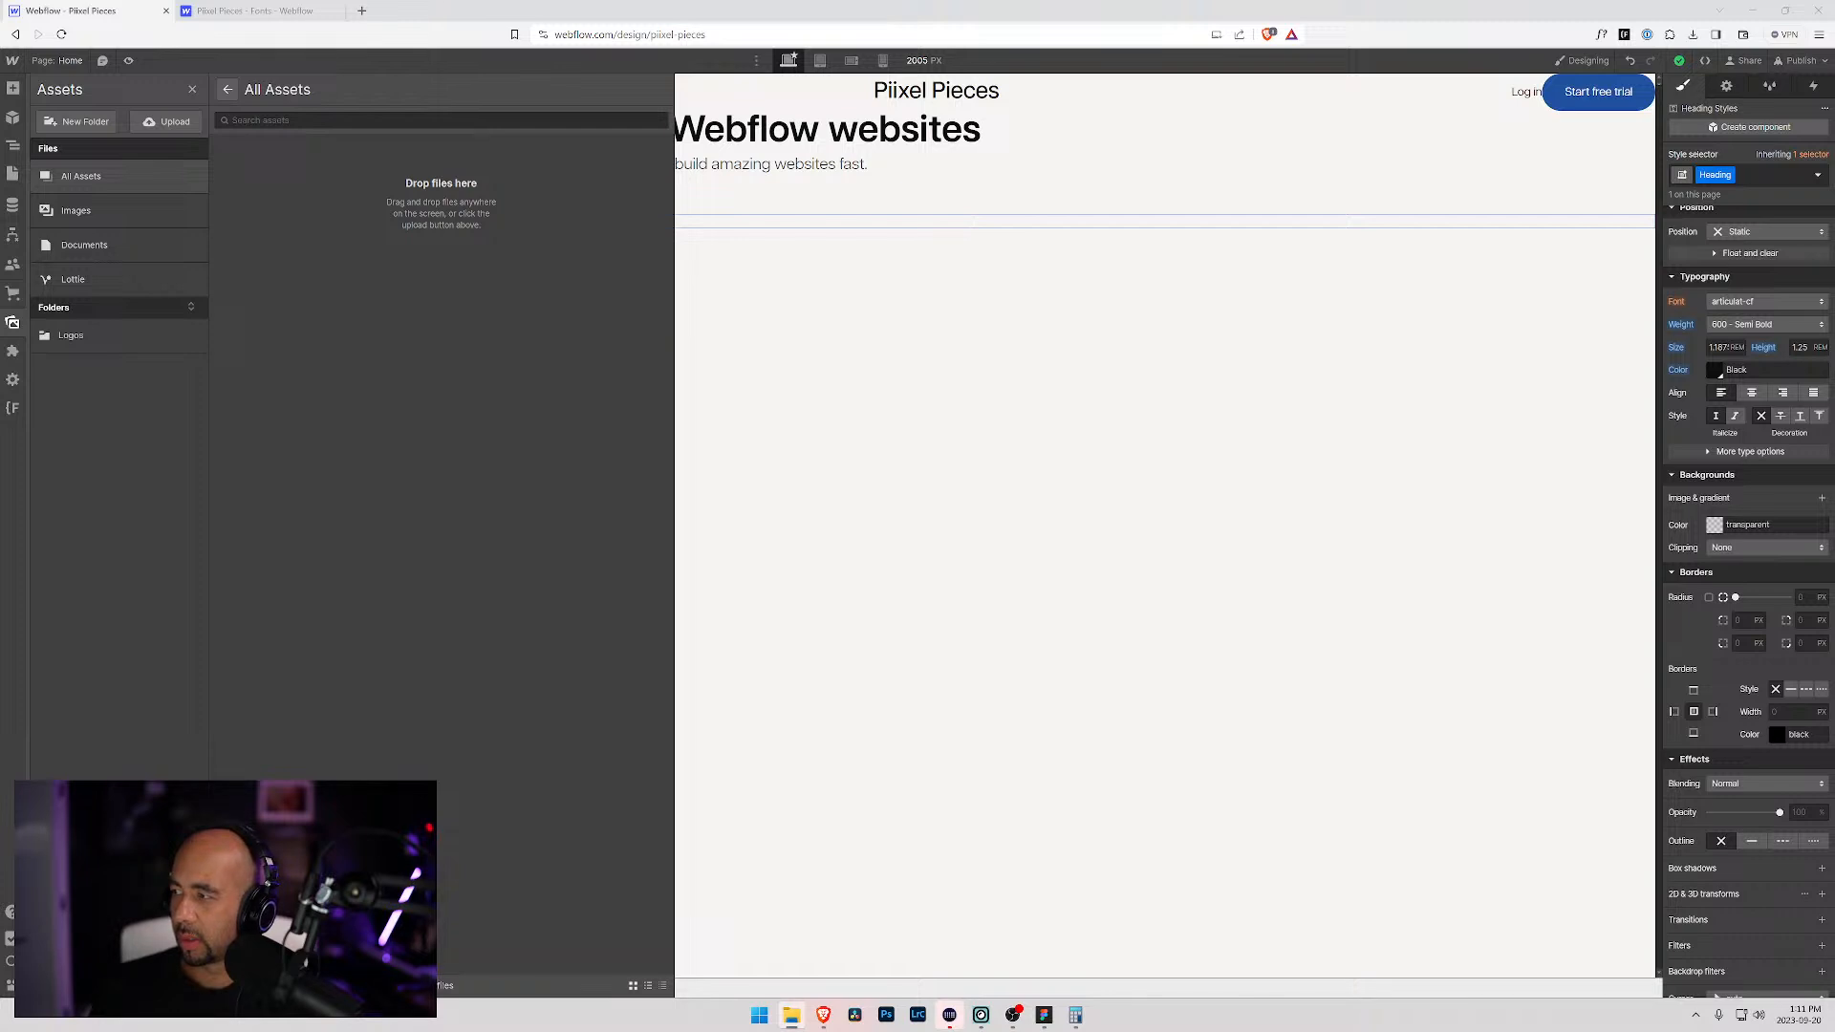
left_click_drag(880, 551, 411, 426)
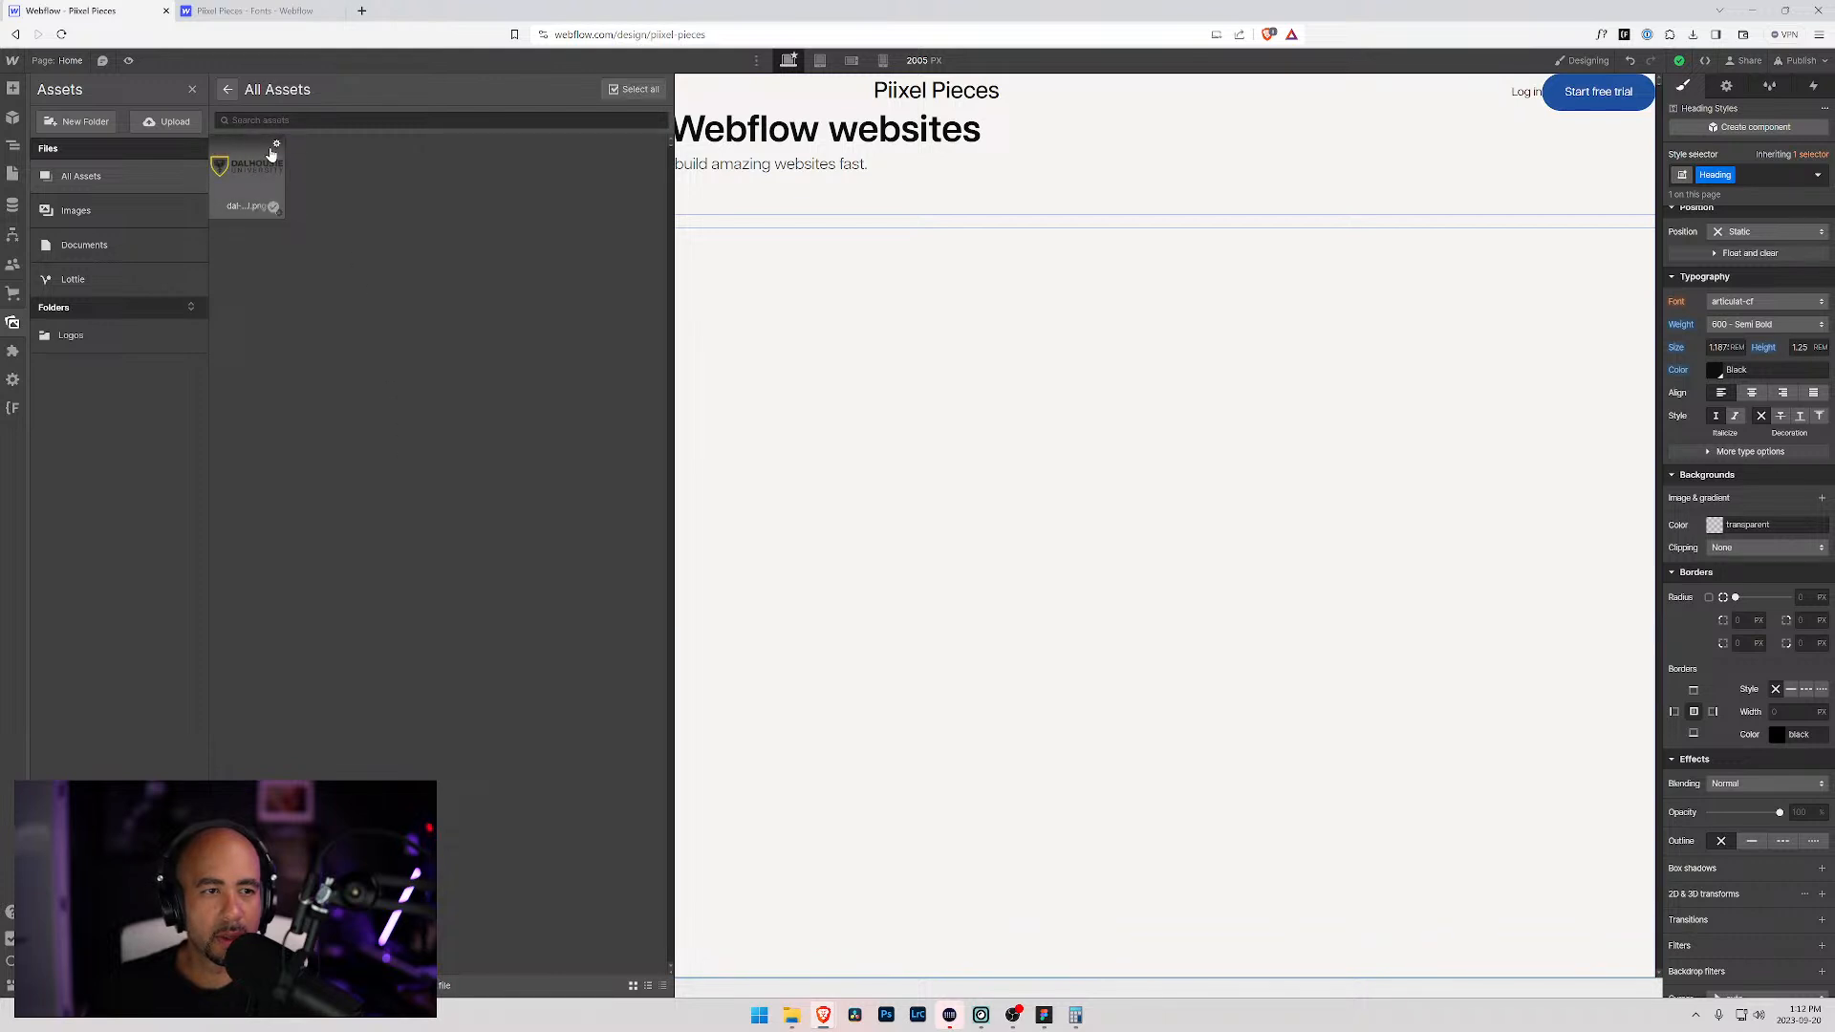
Step: Give the Dalhousie logo asset the alt text "Dalhousie University"
left_click(276, 144)
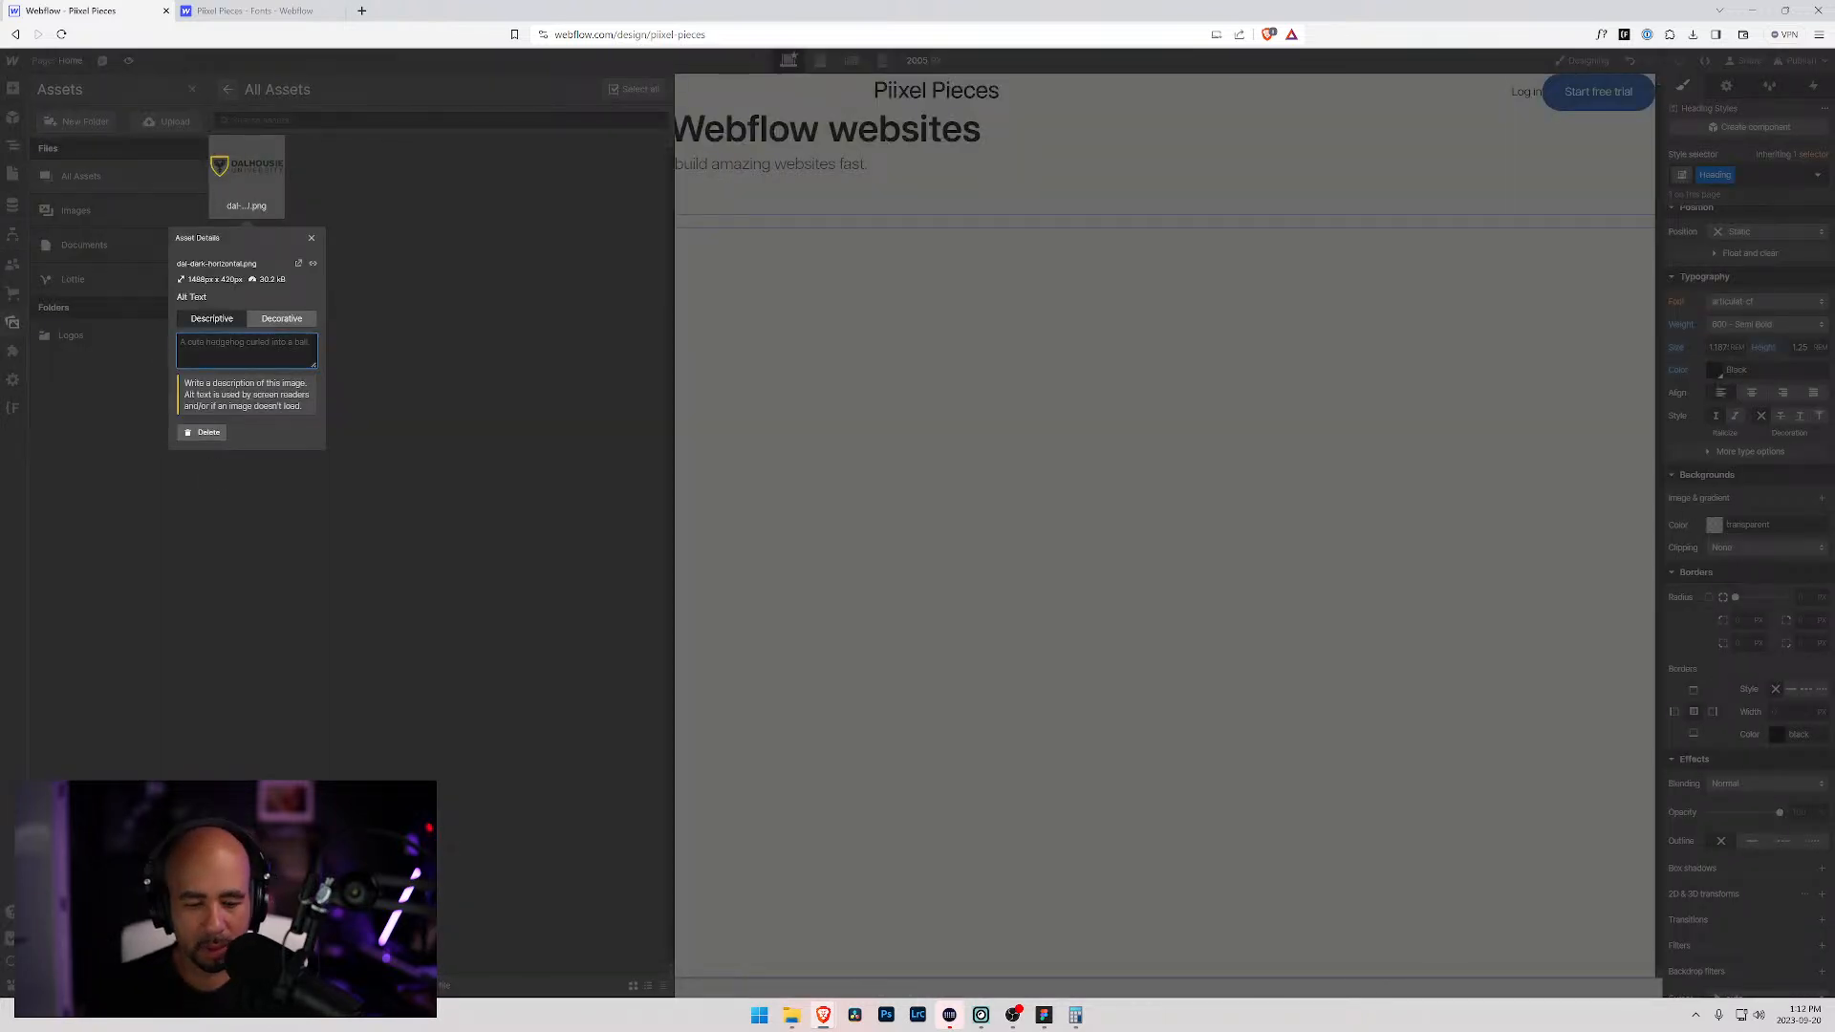
type("Dalhousie University")
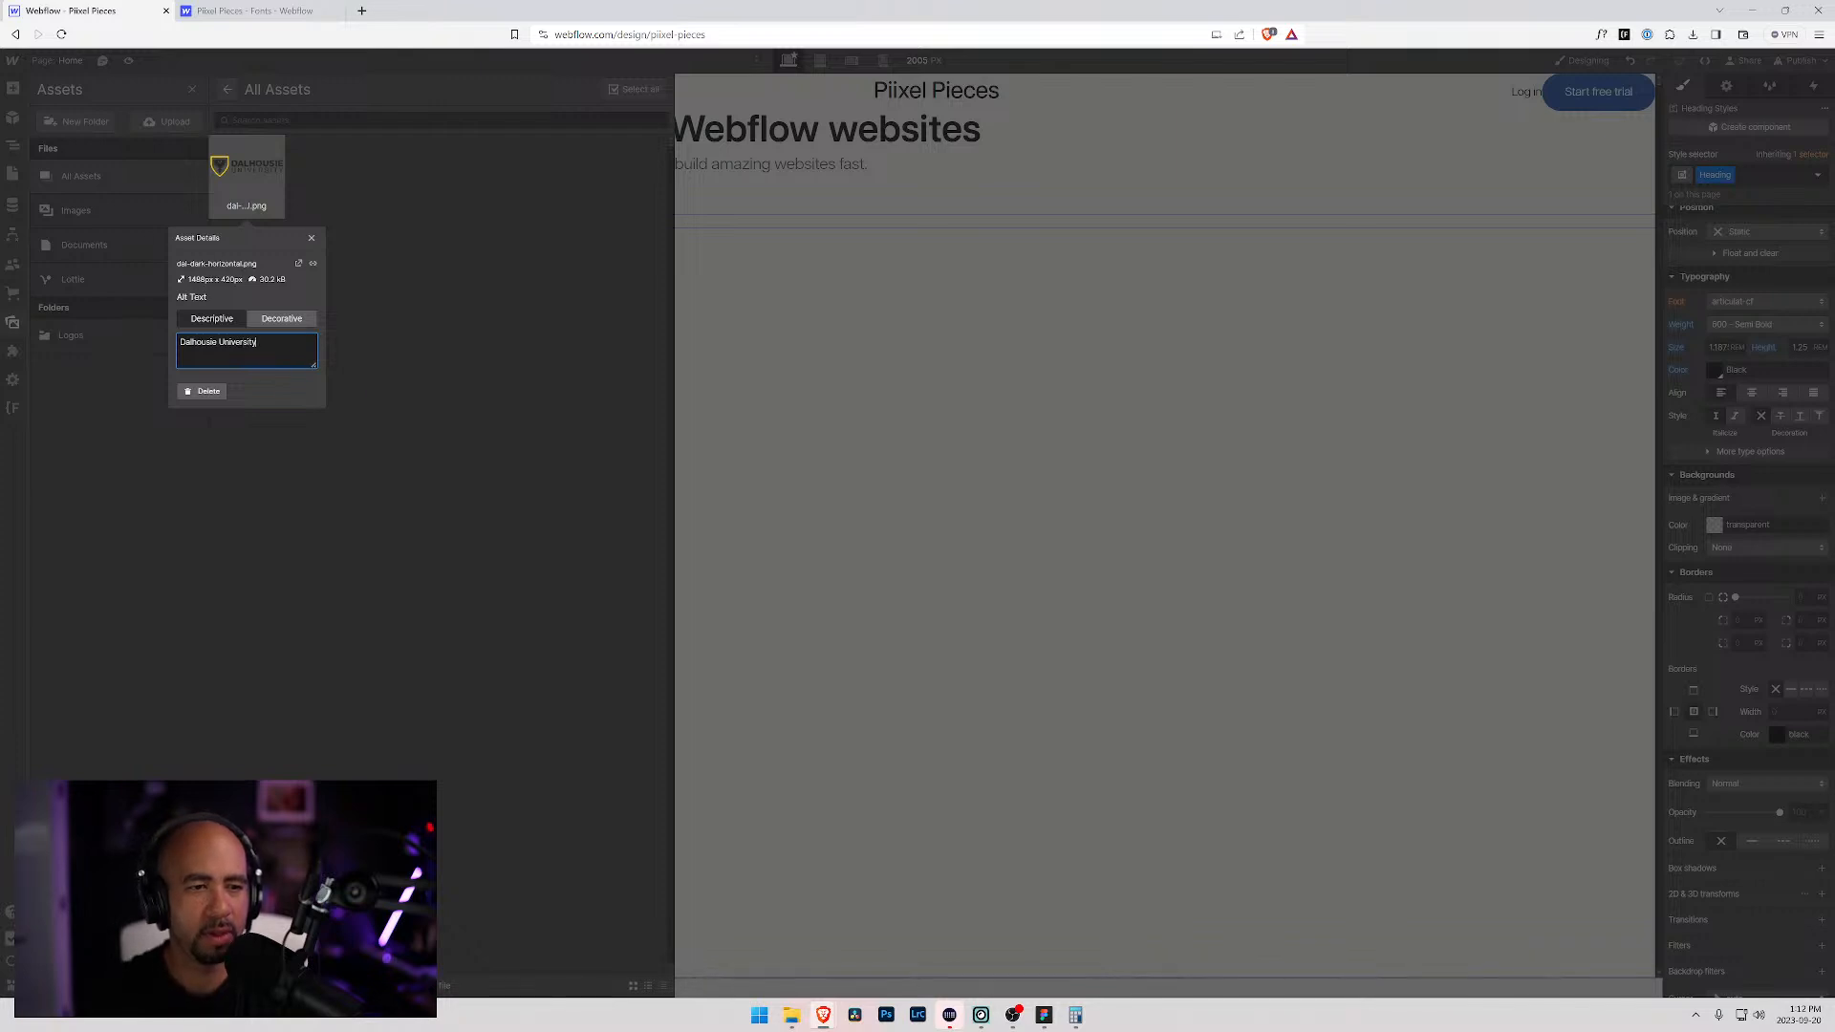
left_click(420, 319)
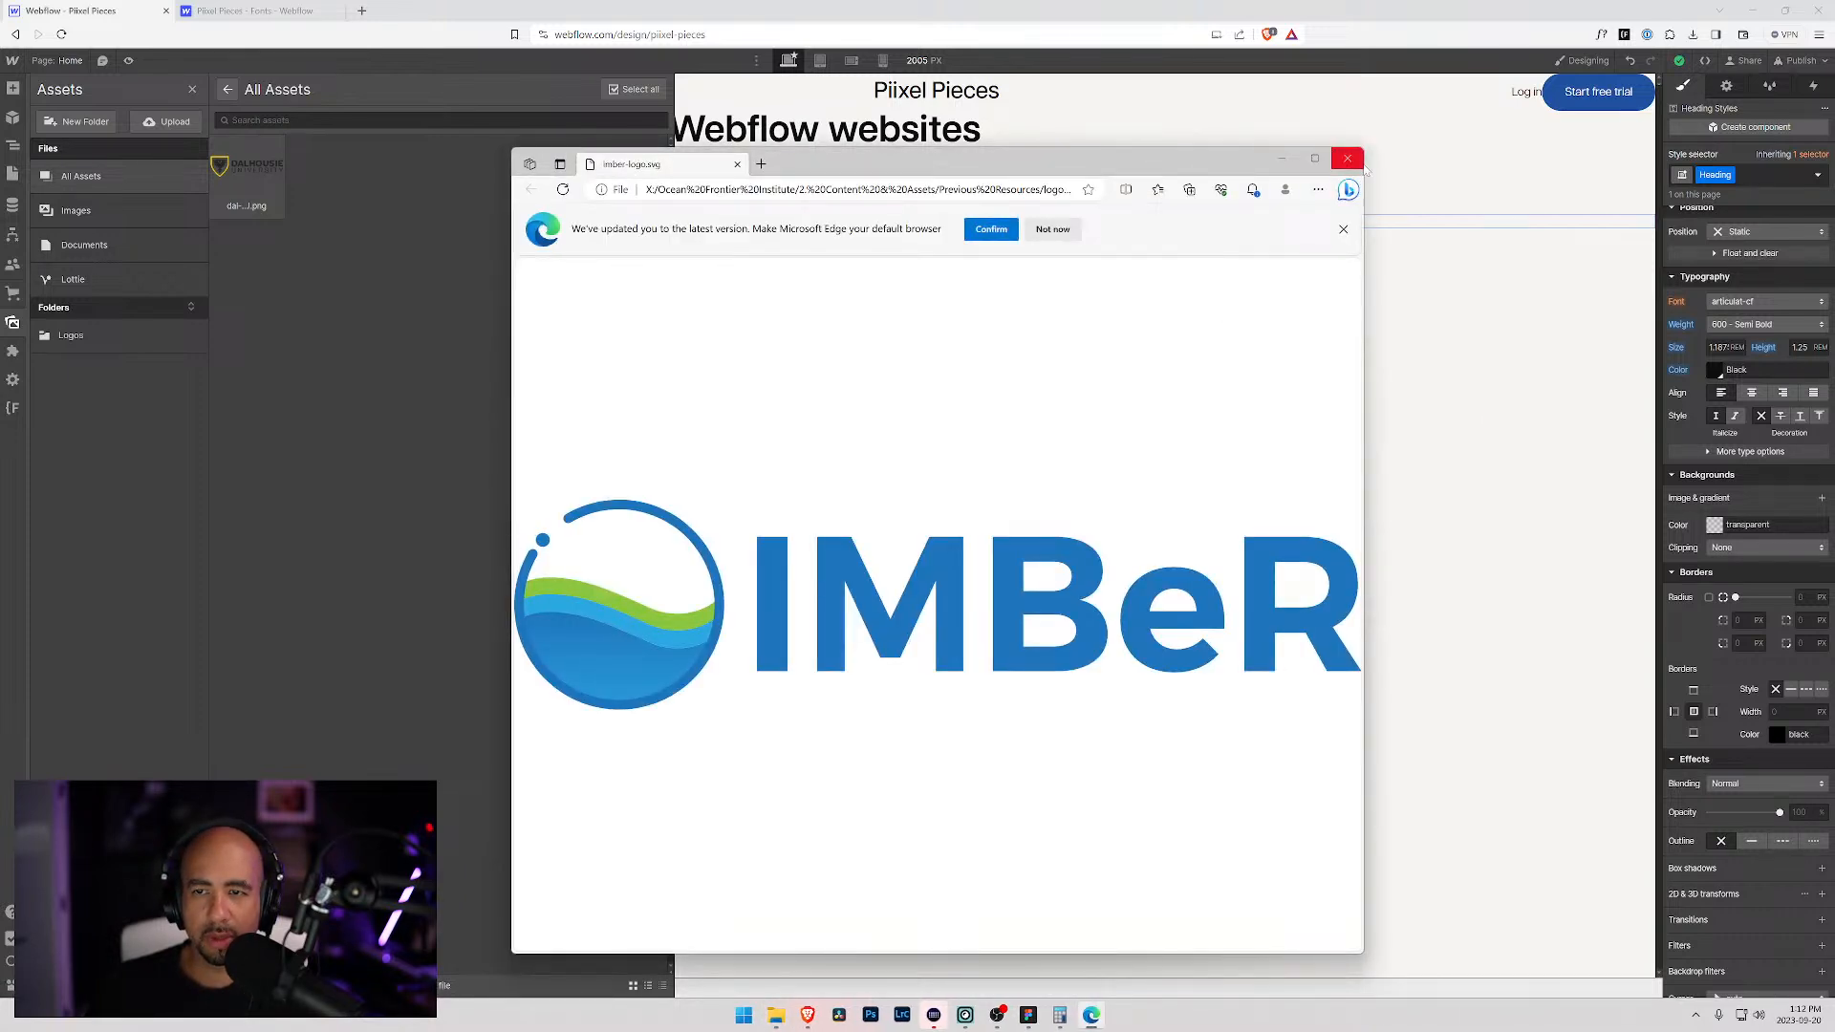
Step: Upload imber-logo.svg to the assets and give it the alt text "Integrated Marine Biosphere Research (IMBeR)"
left_click(1346, 160)
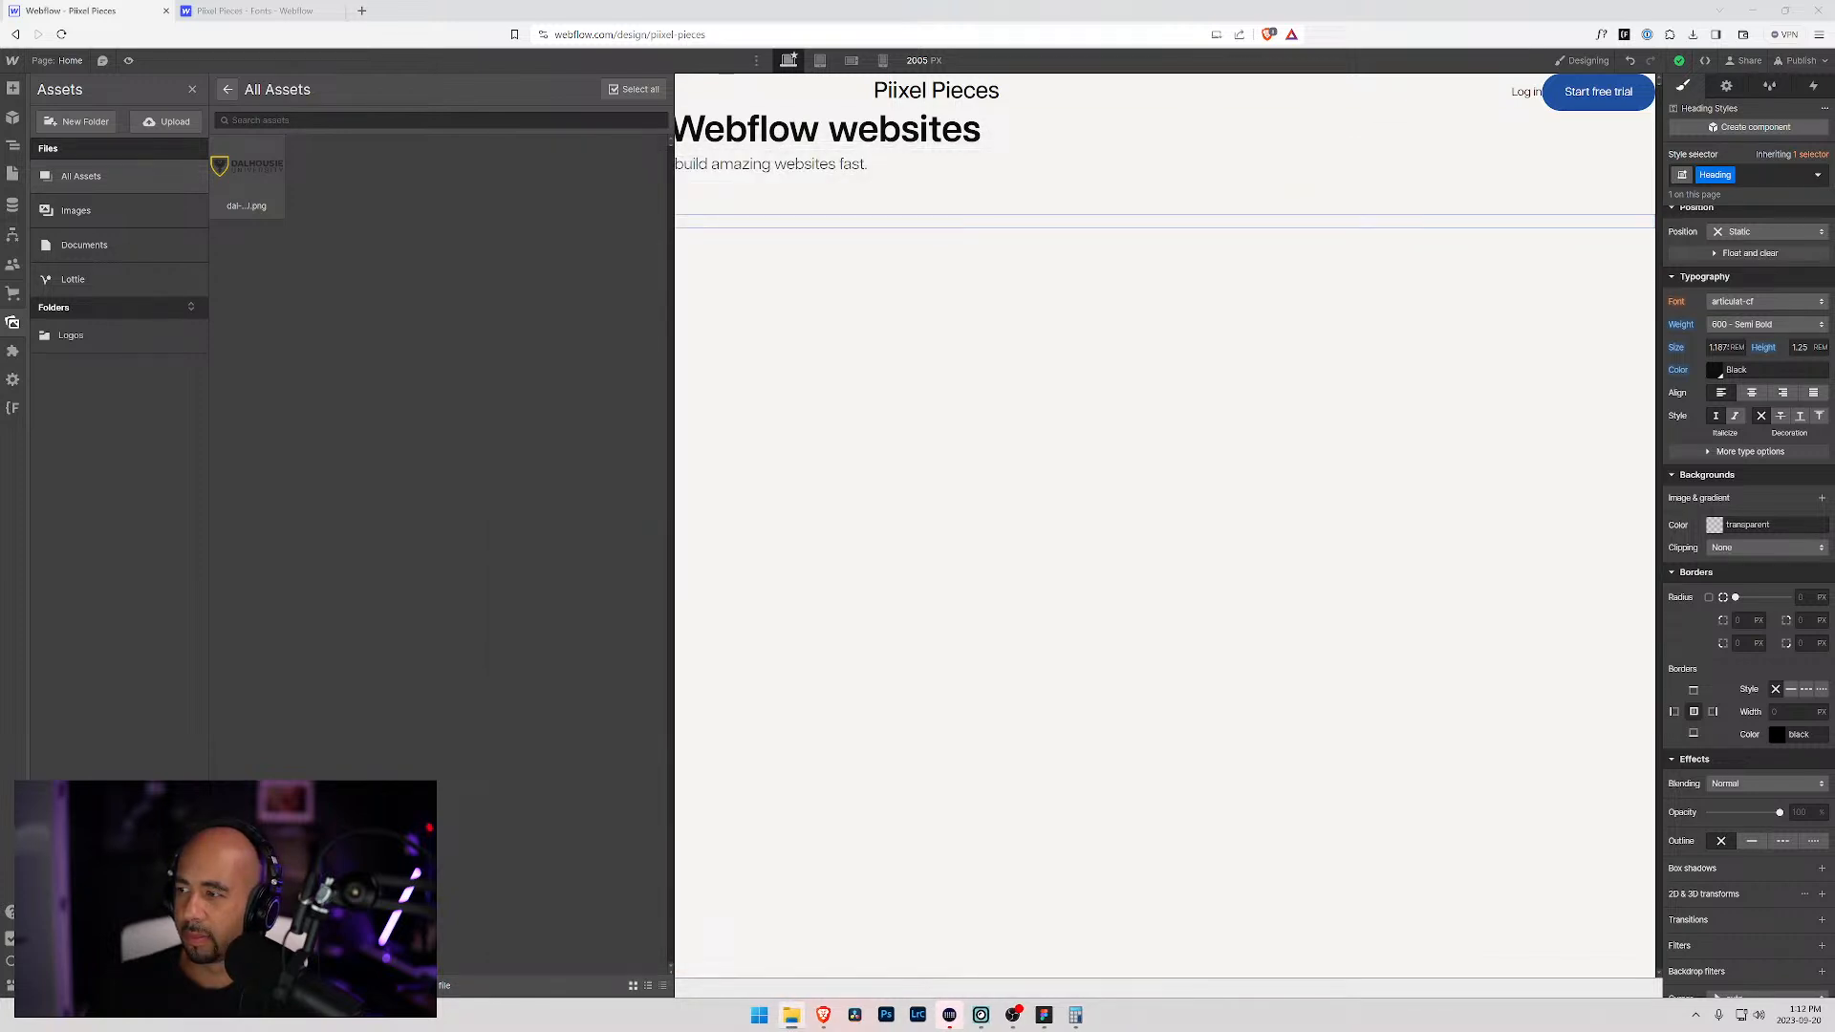
left_click_drag(410, 608, 413, 434)
left_click(276, 149)
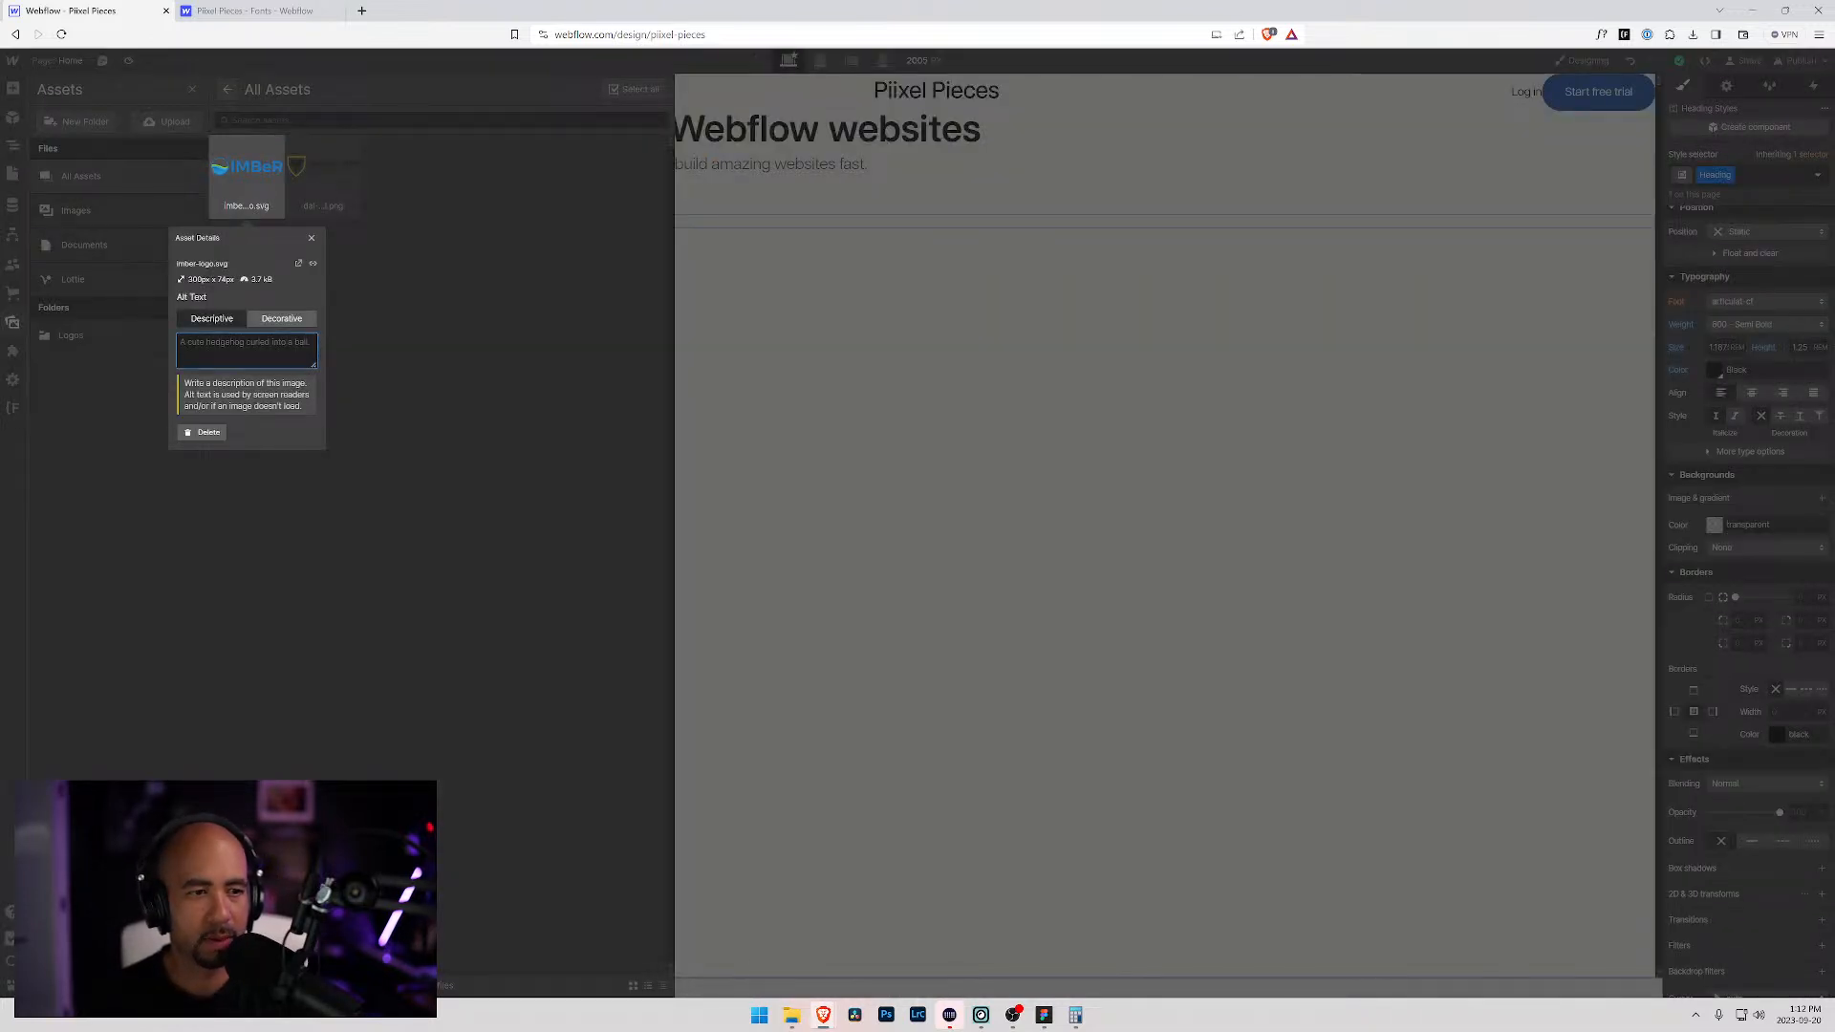
type("I")
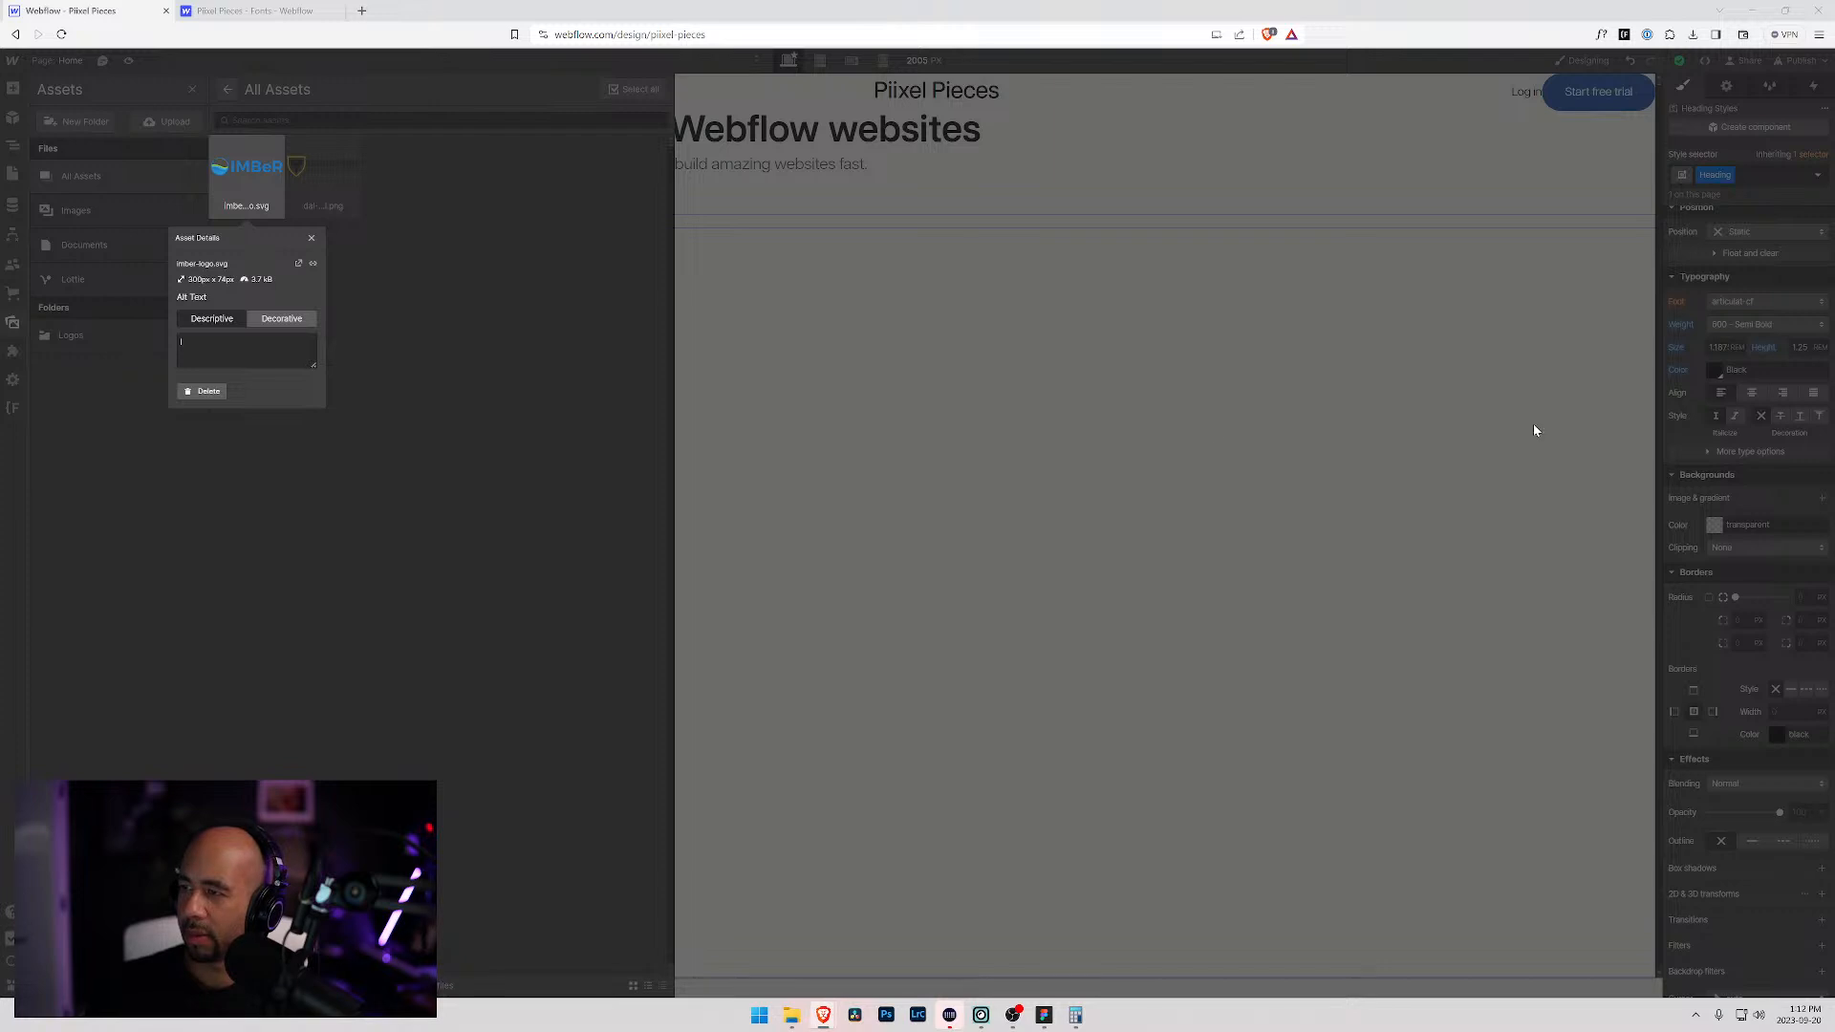
left_click(250, 351)
type("Integrated Marine Bios")
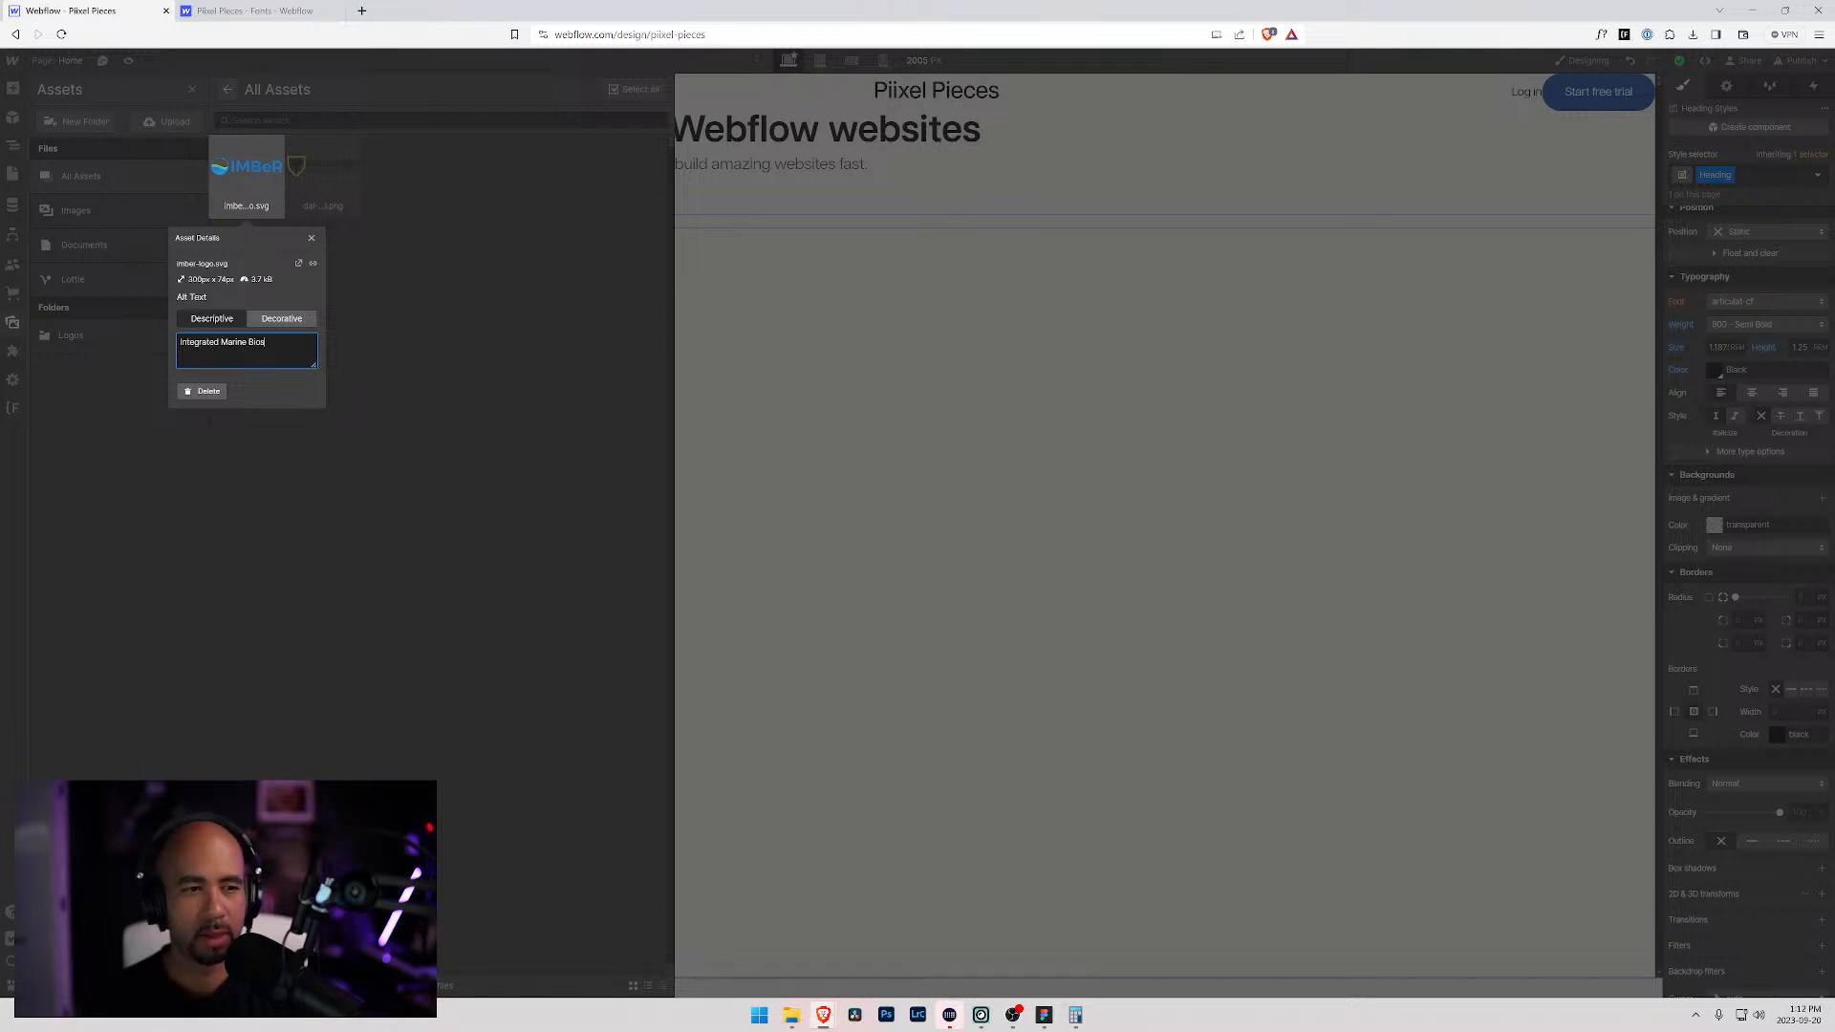
type("phere Research (IMBeR")
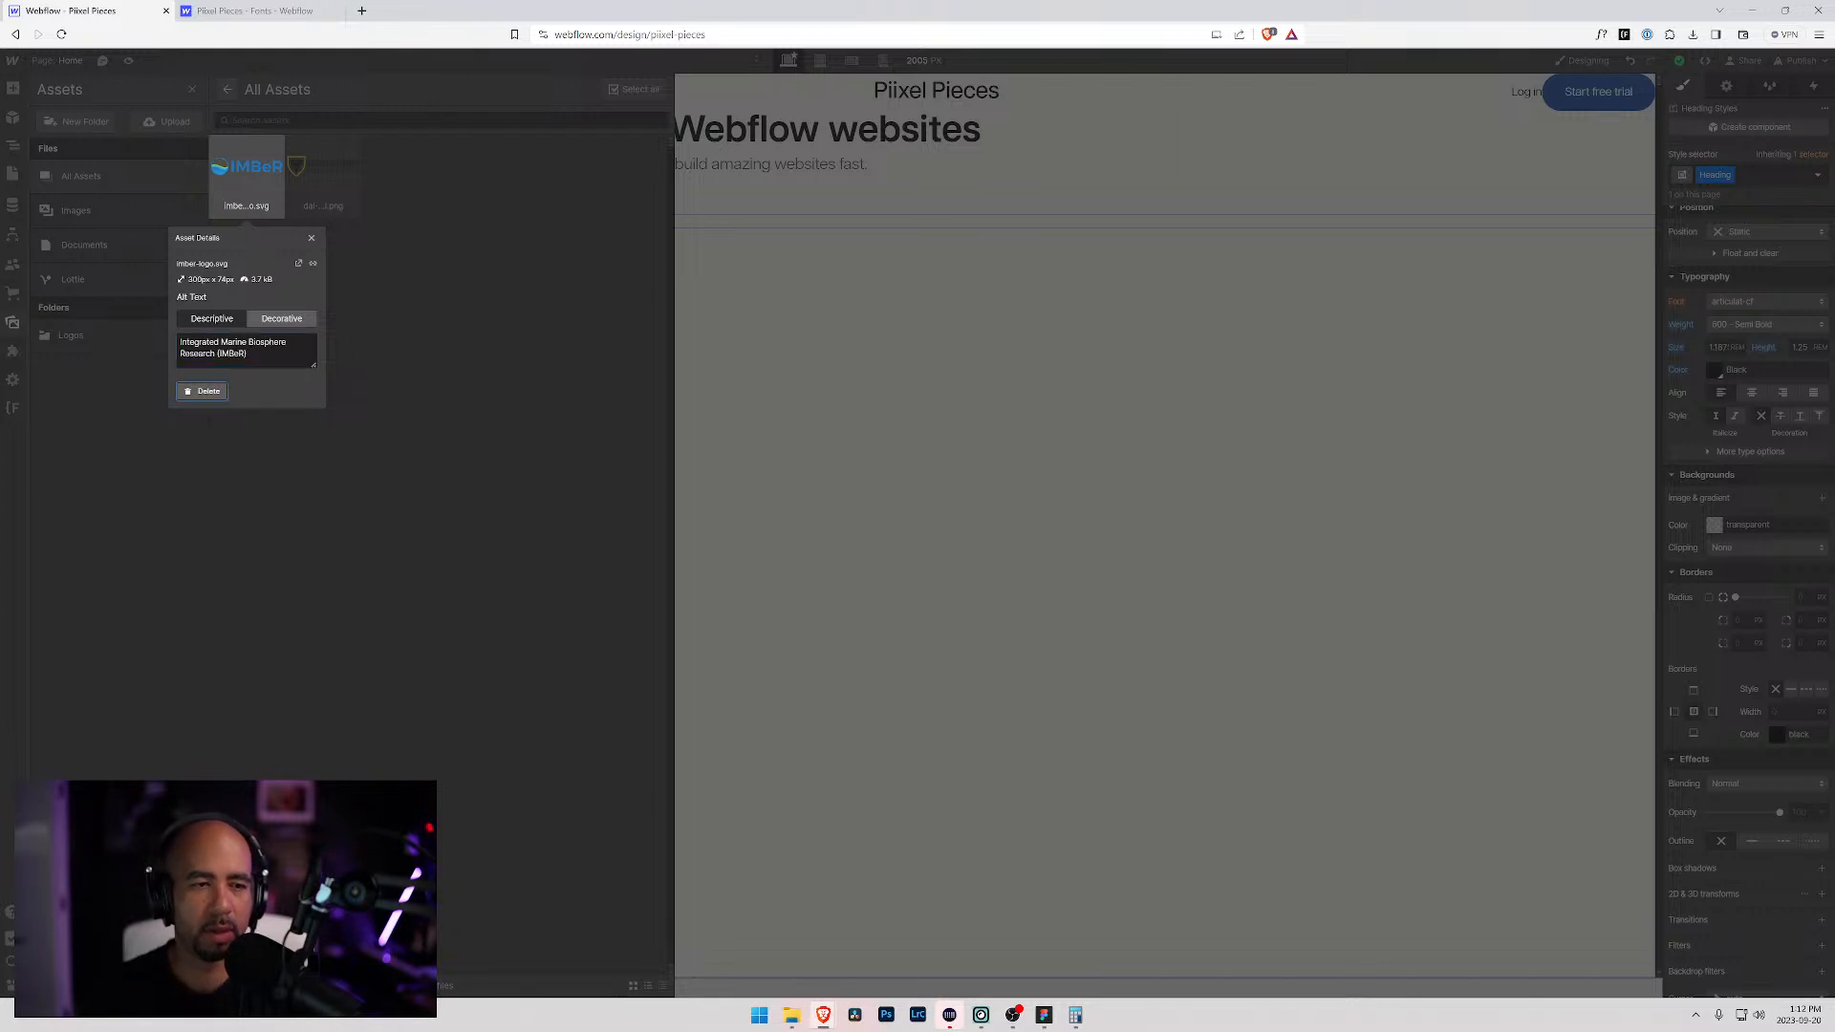
left_click(428, 333)
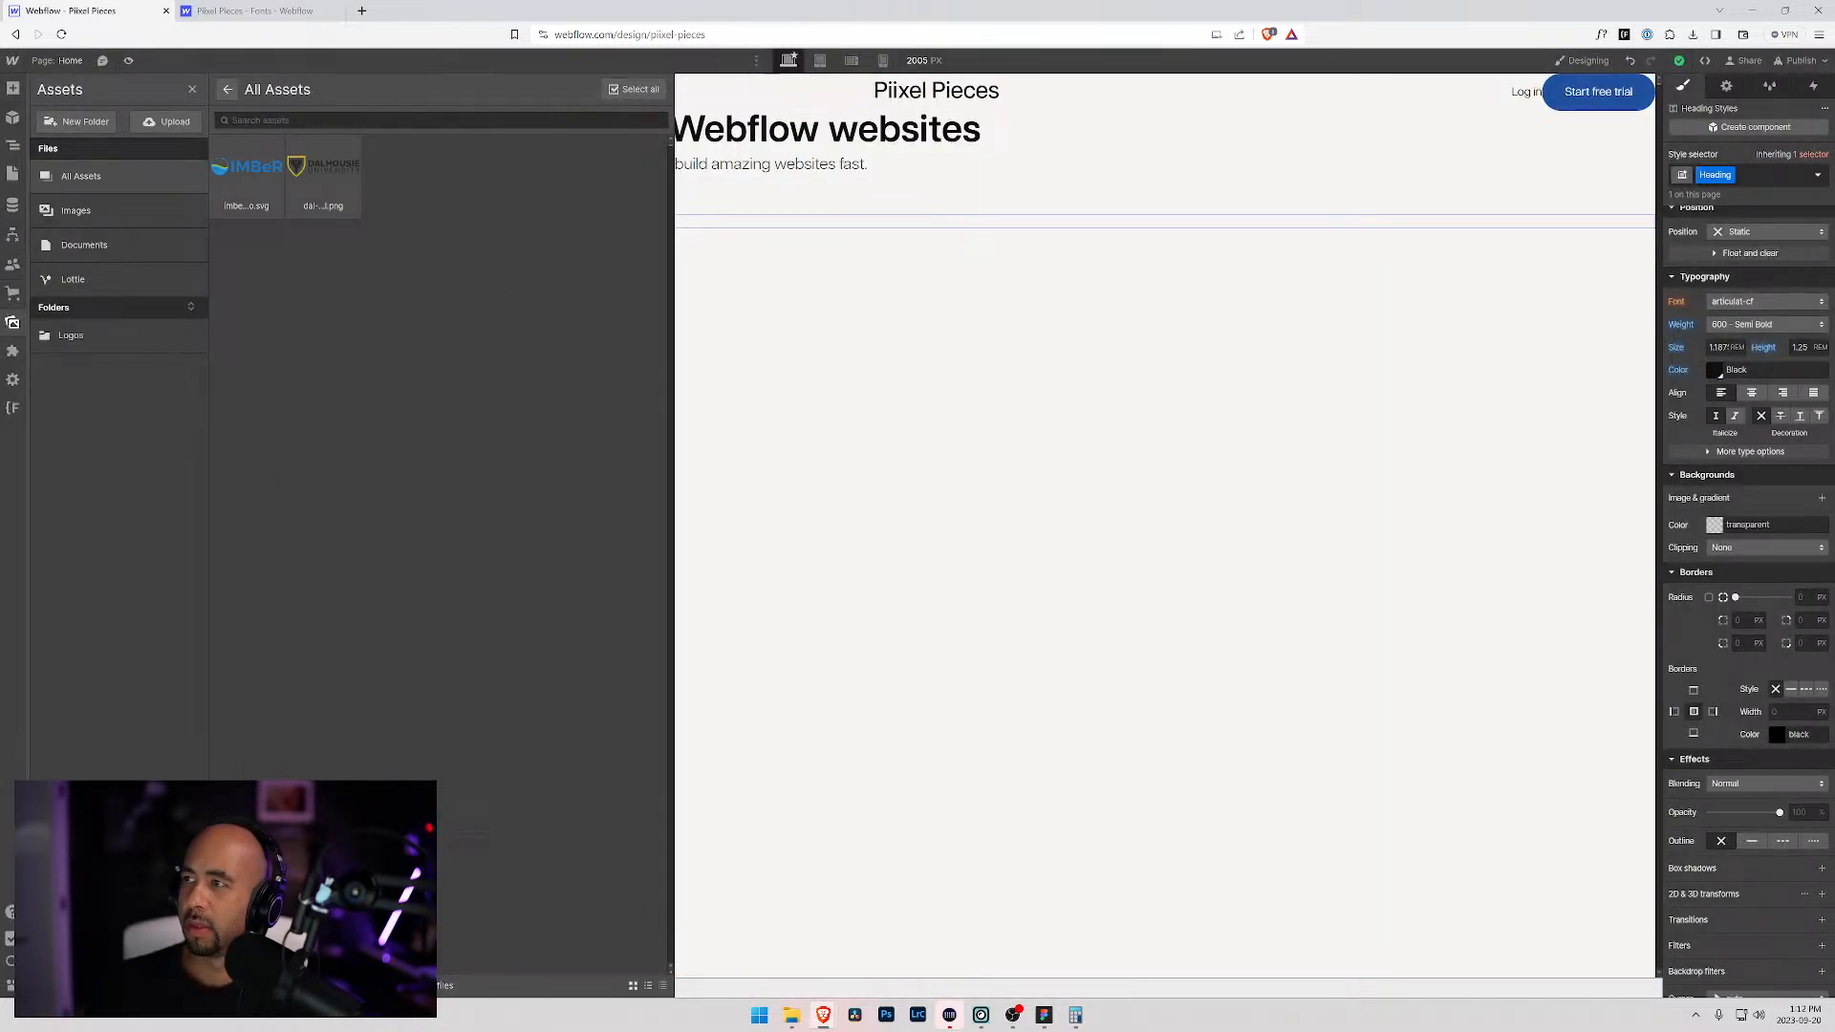
Step: Upload datashift-logo.svg from File Explorer to the assets and give it the alt text "Datashift"
key("alt+Tab")
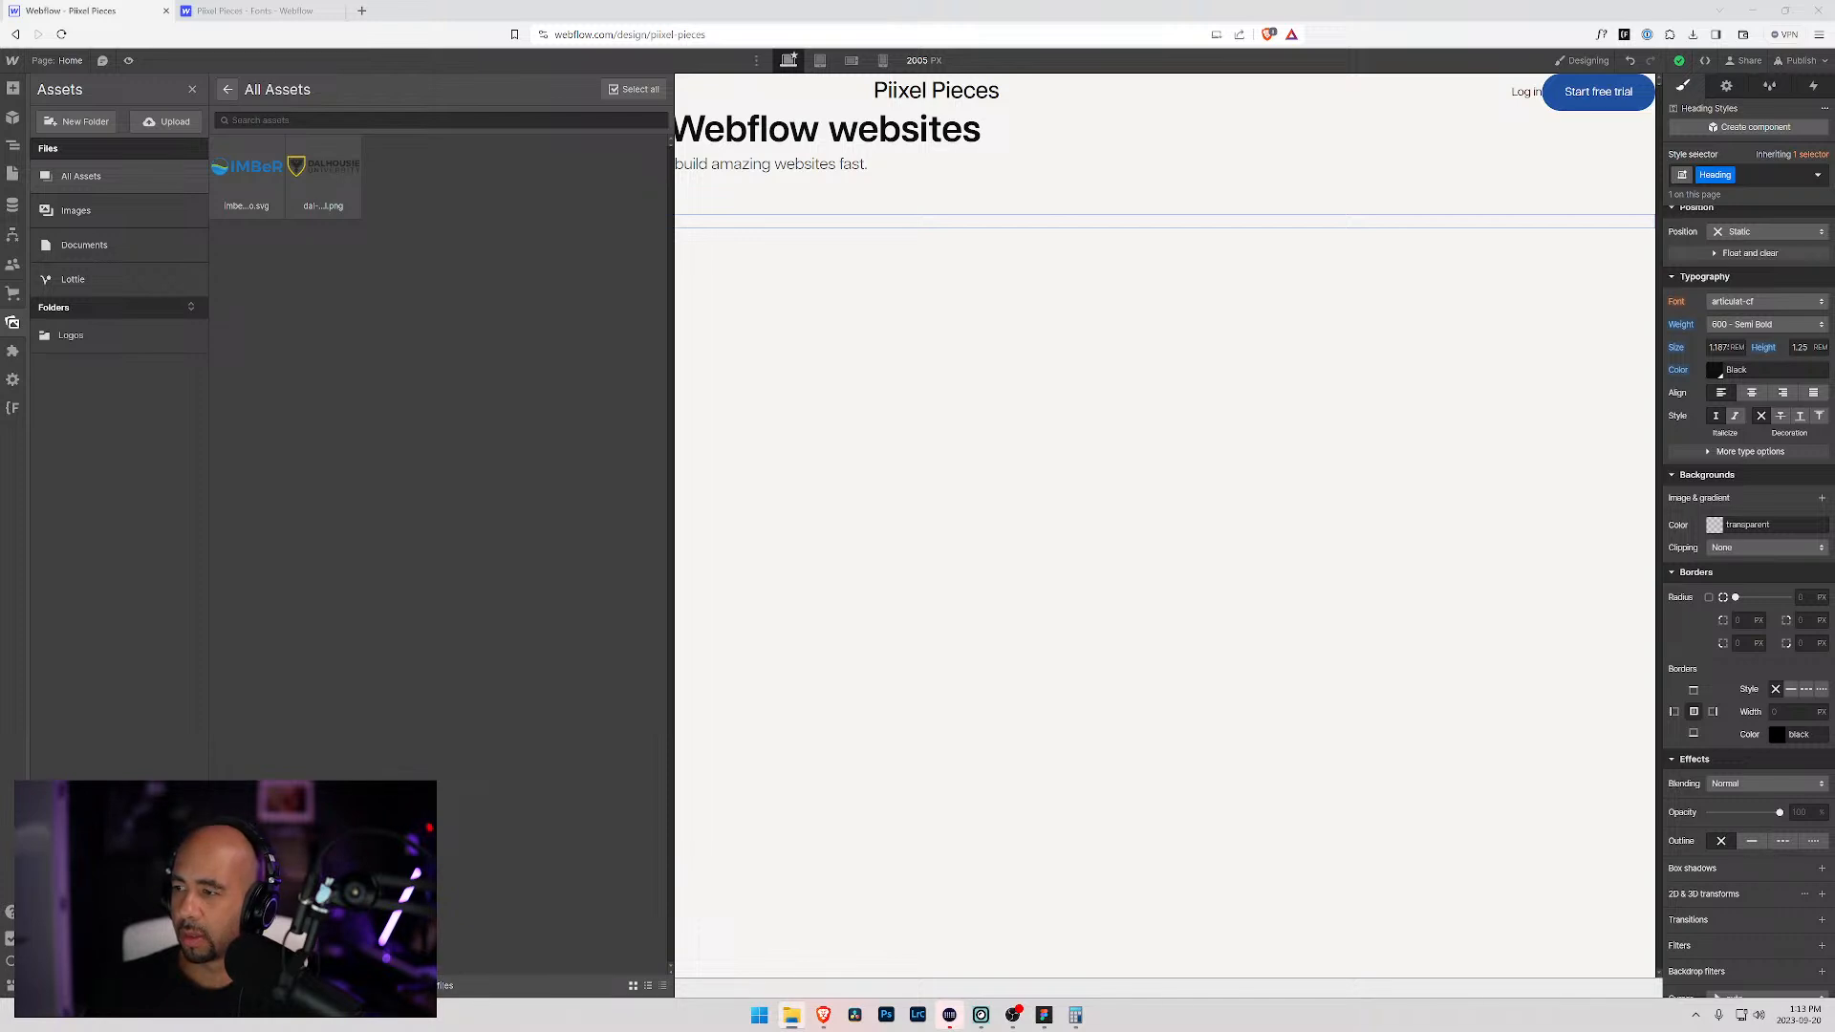
left_click_drag(717, 572, 459, 521)
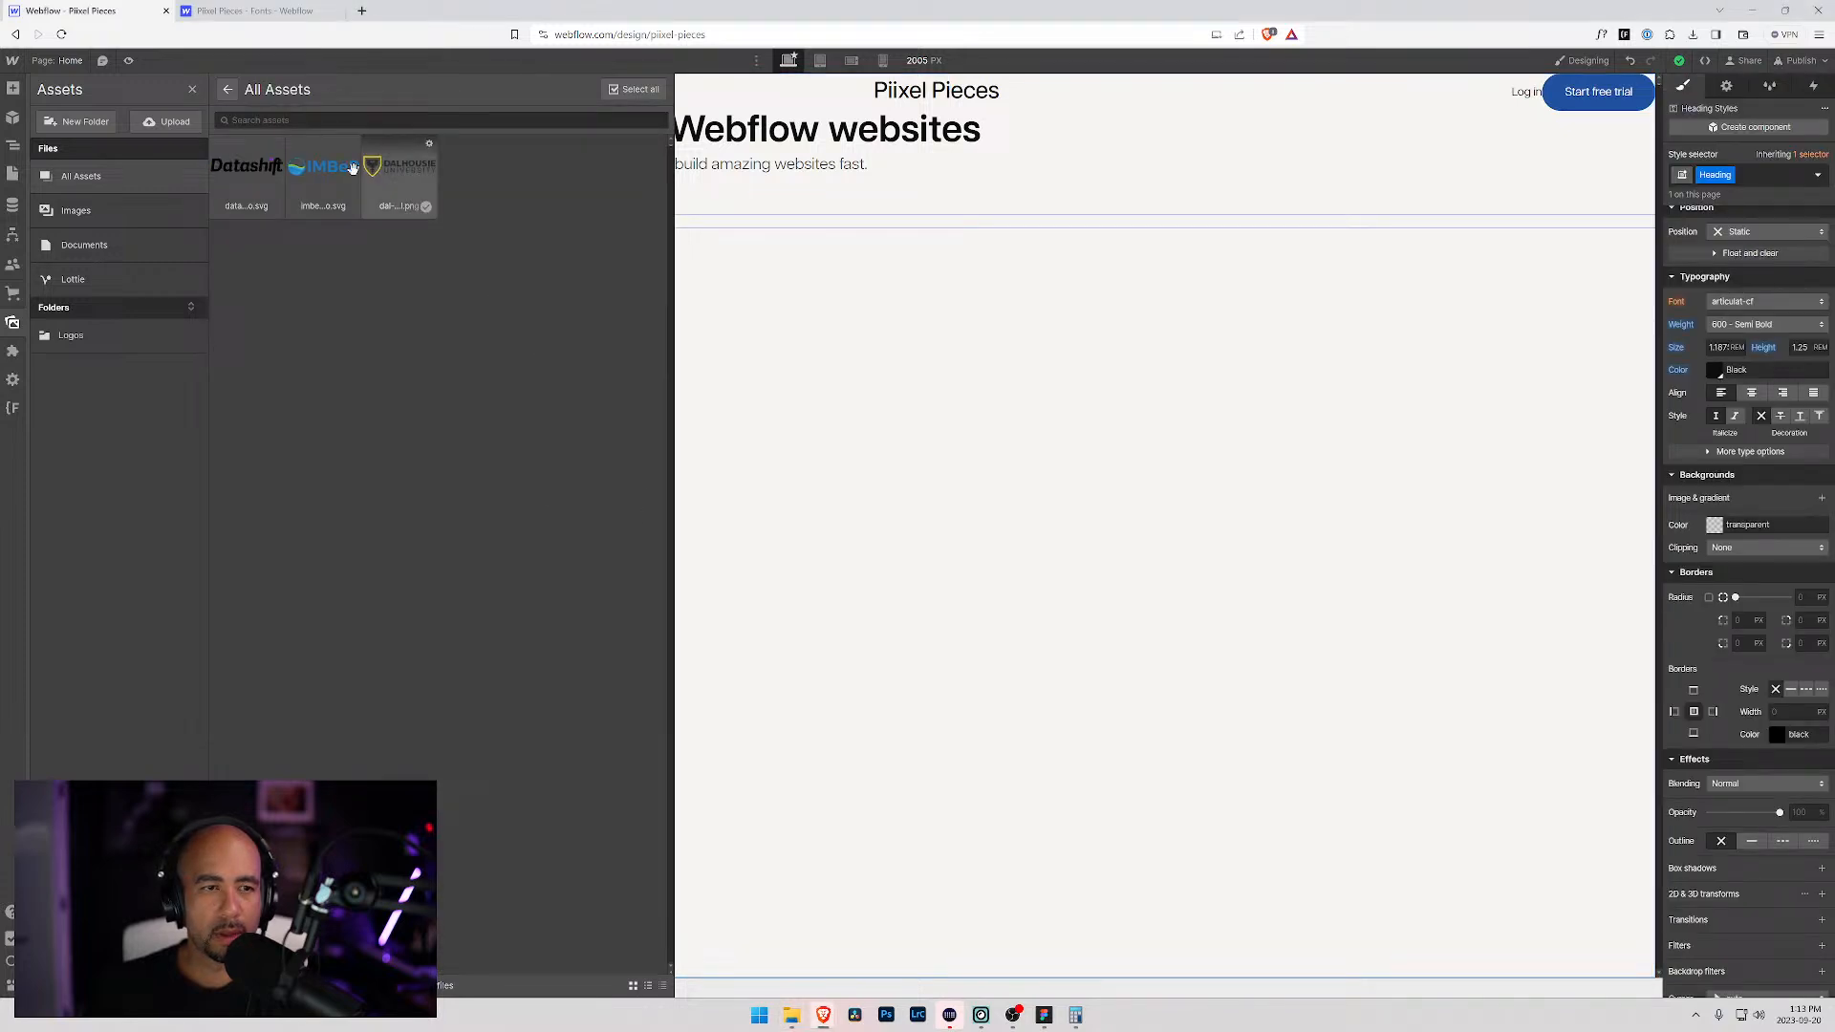
left_click(275, 148)
type("Datashift")
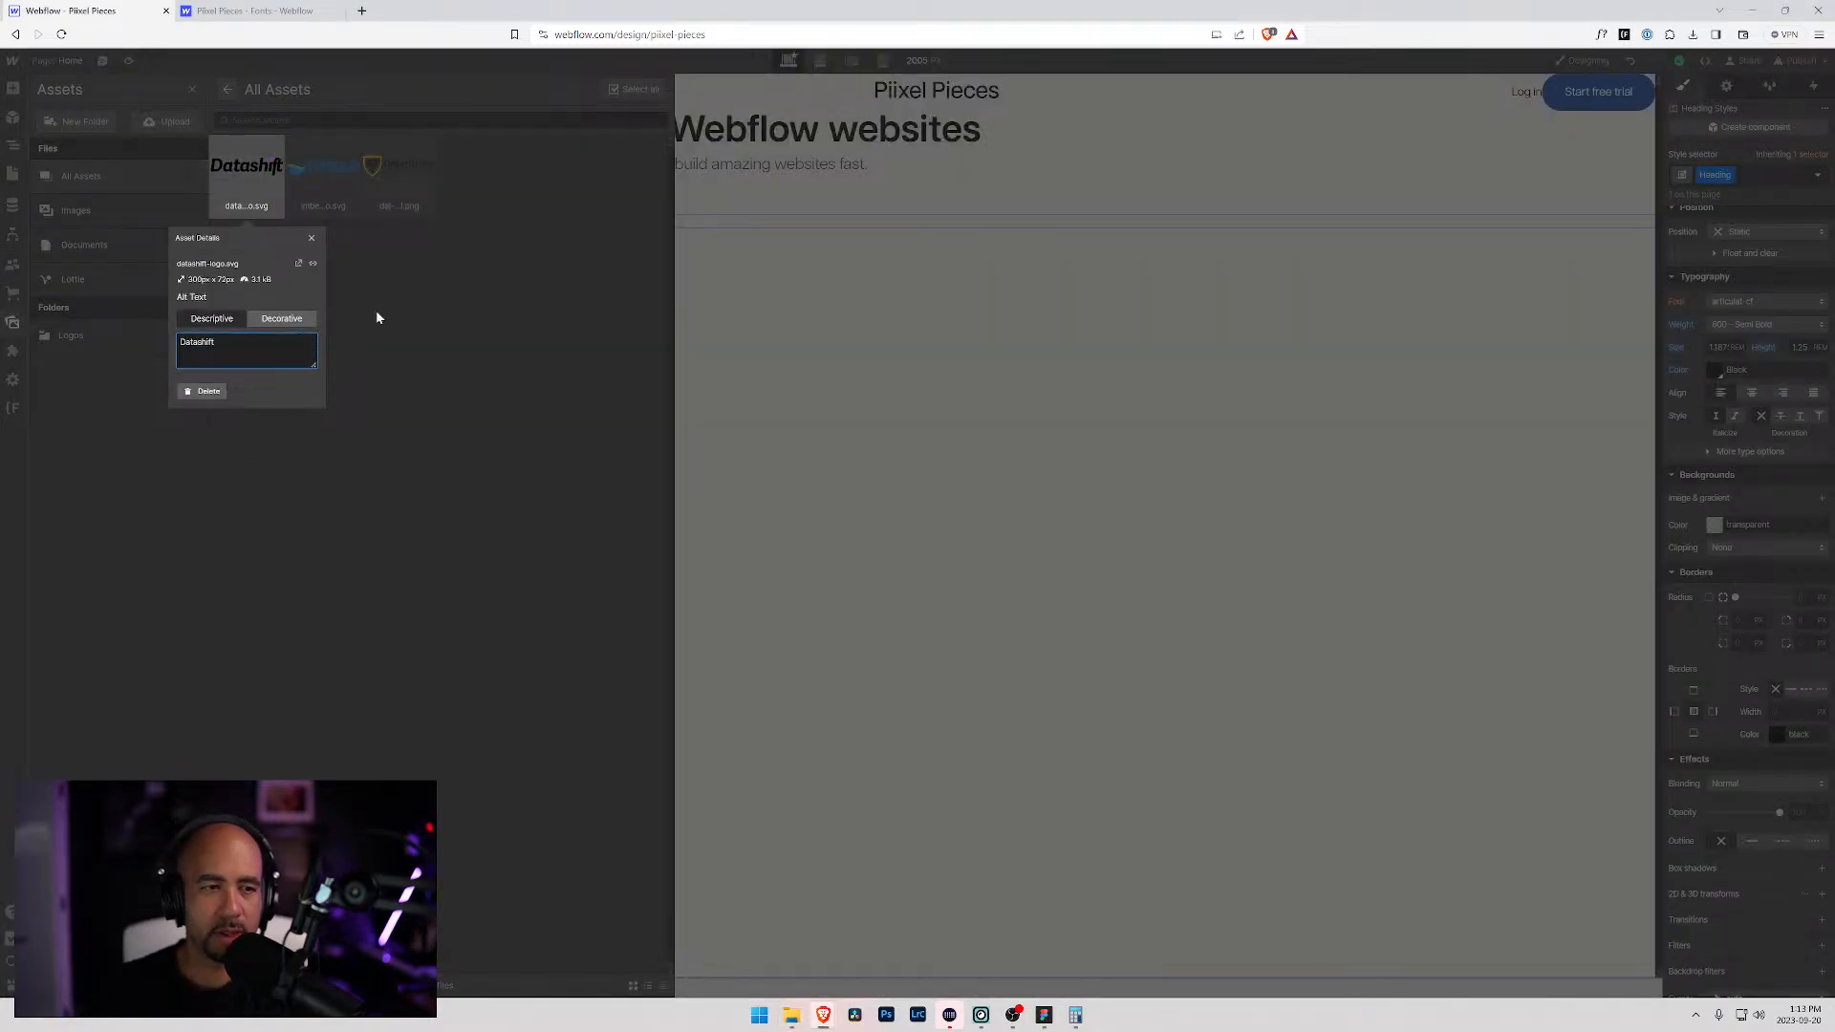
left_click(416, 290)
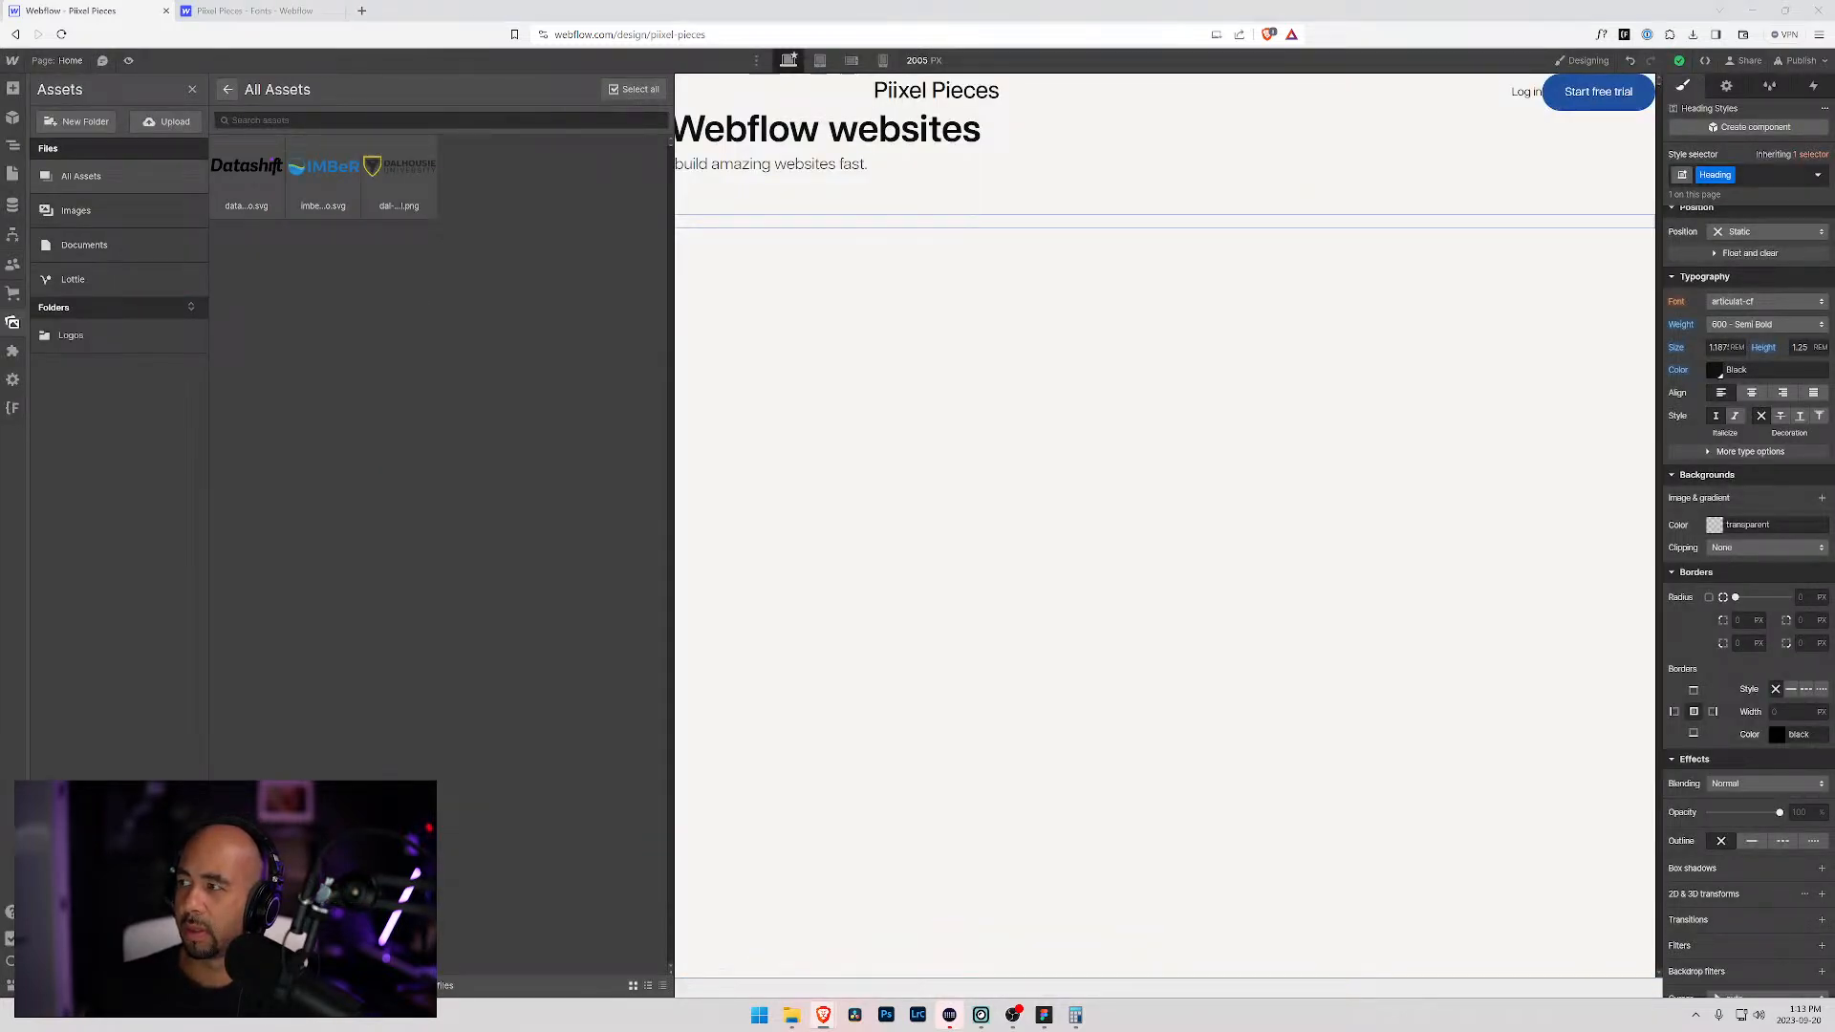
Step: Check the logo row in Figma and upload the Ocean Frontier Institute logo, ofi-colour.svg, from File Explorer to the Webflow assets
key("alt+Tab")
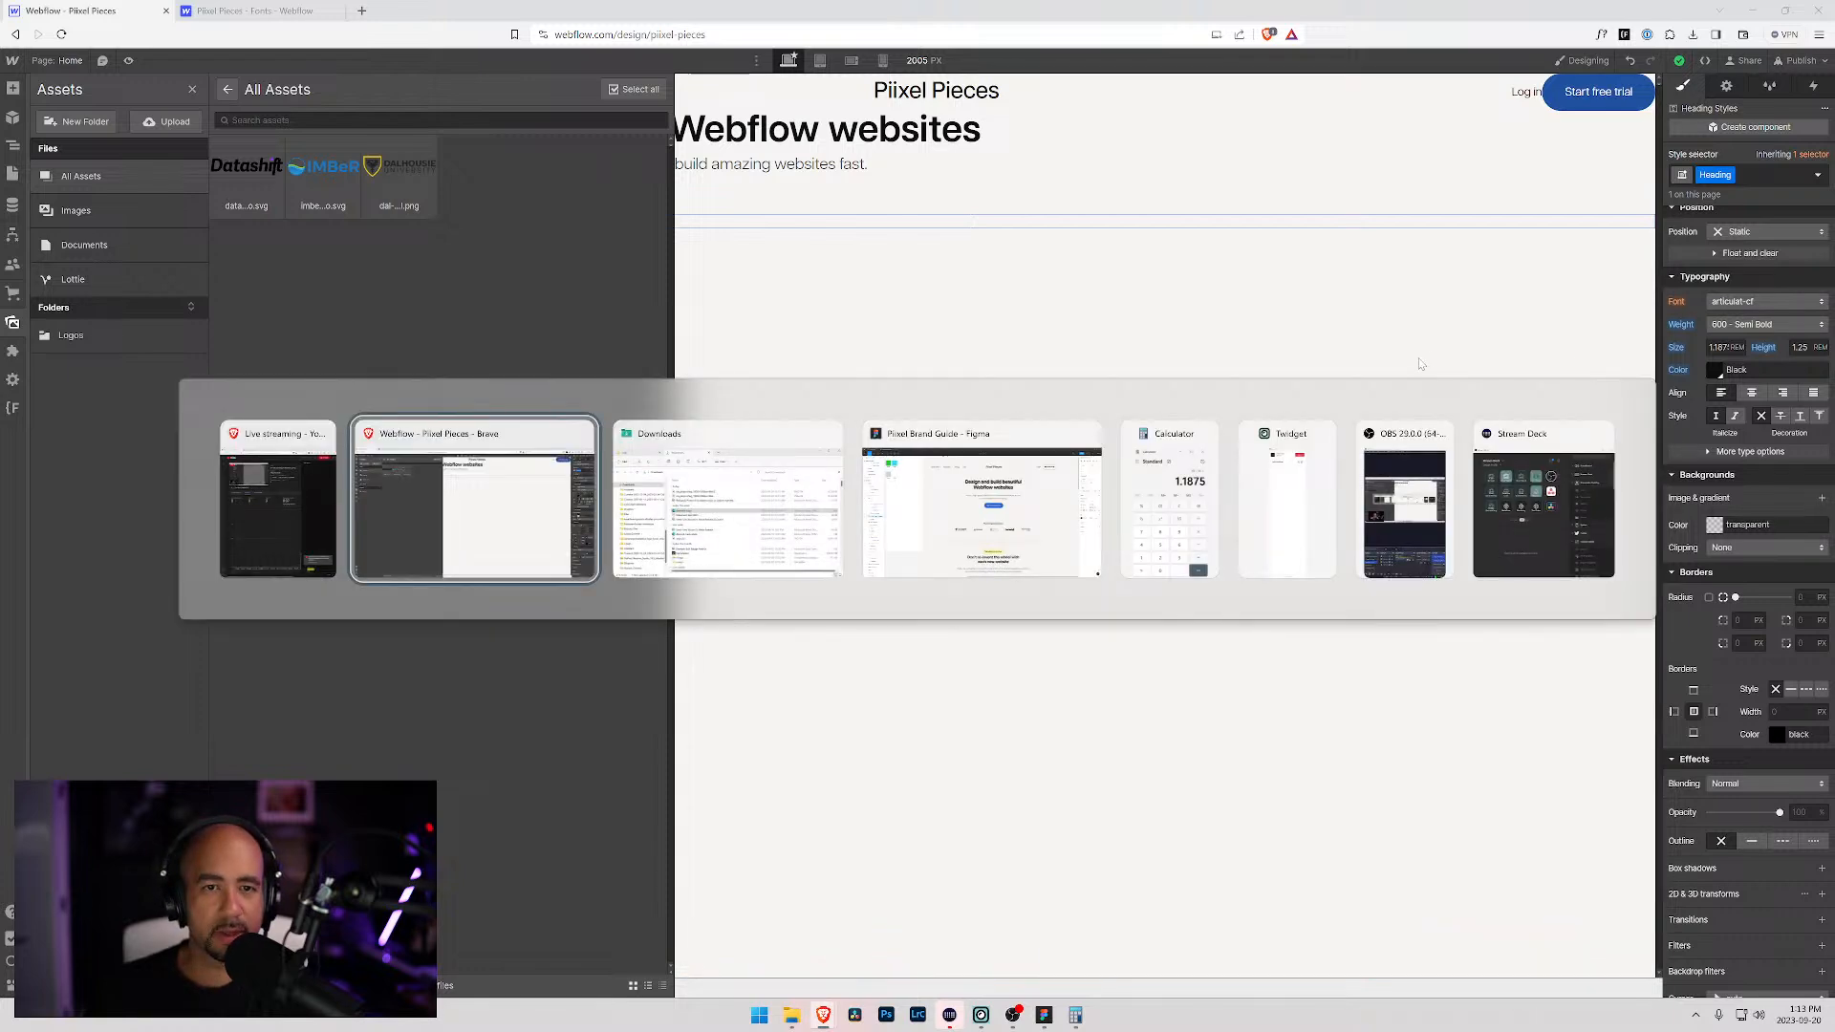
key("alt+Tab")
key("alt+Tab")
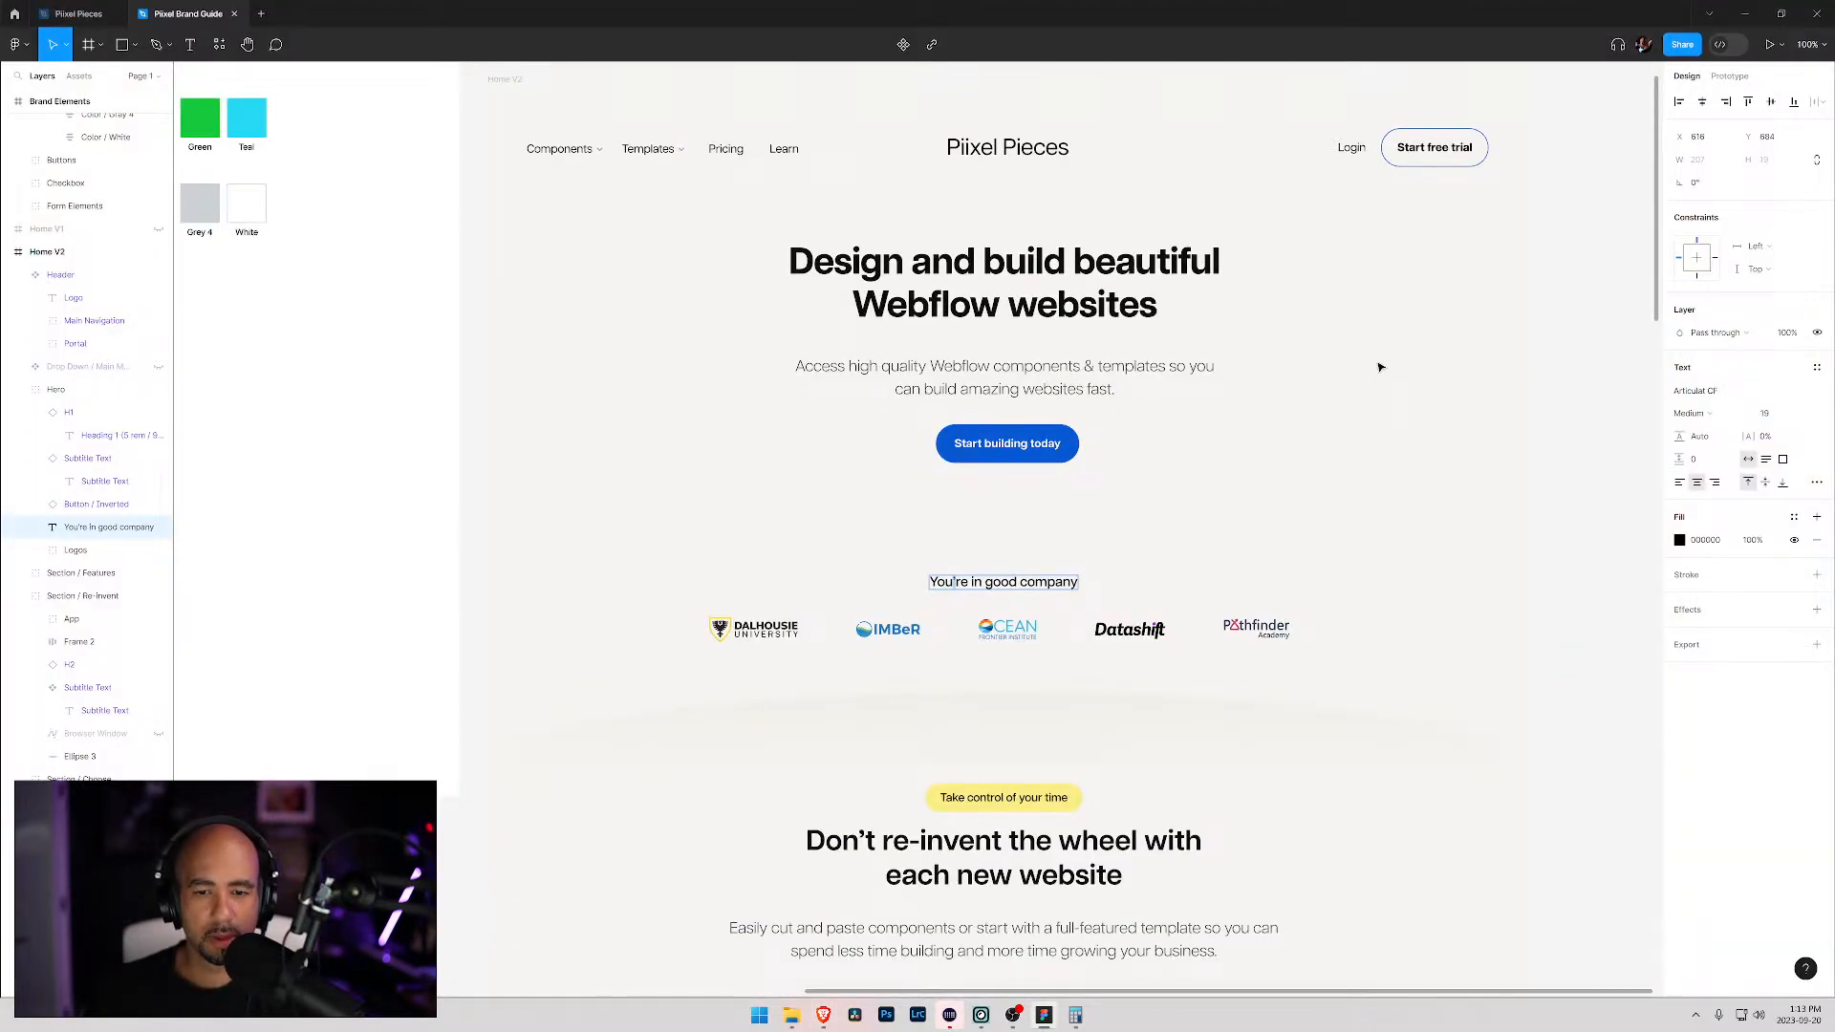
key("alt+Tab")
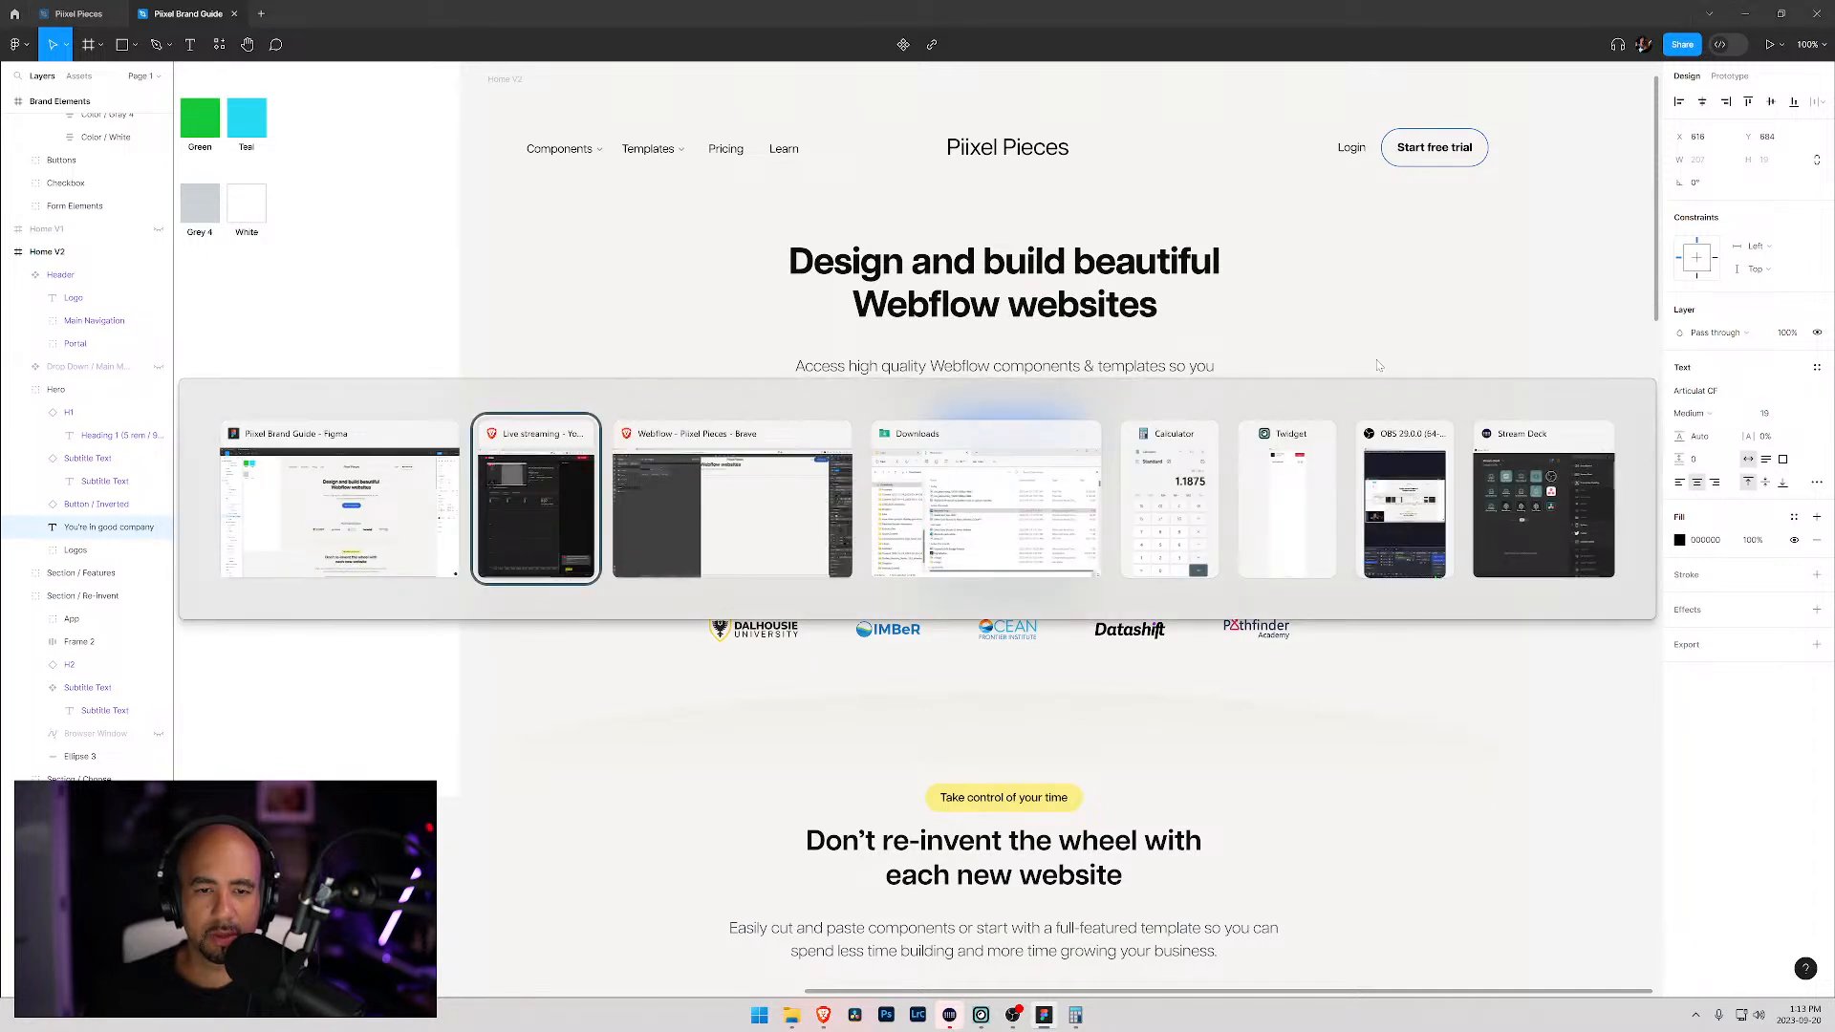
key("alt+Tab")
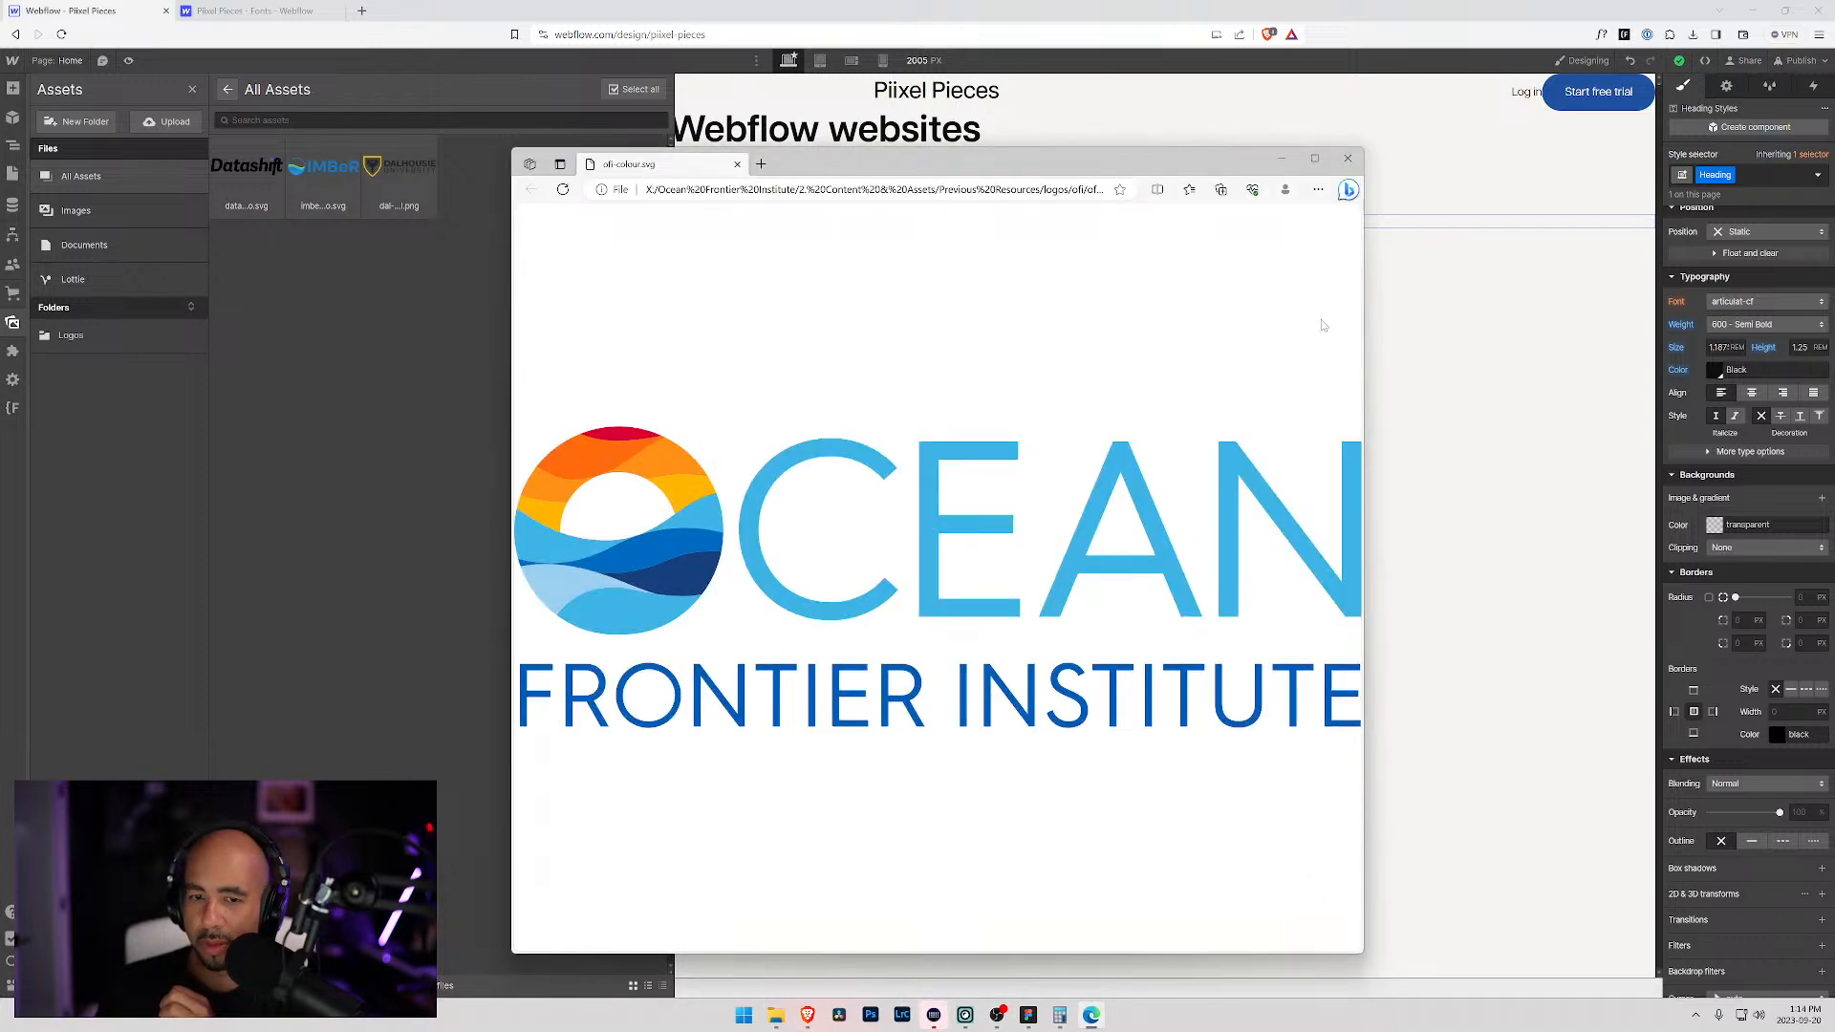
left_click(1346, 160)
left_click_drag(611, 522, 437, 440)
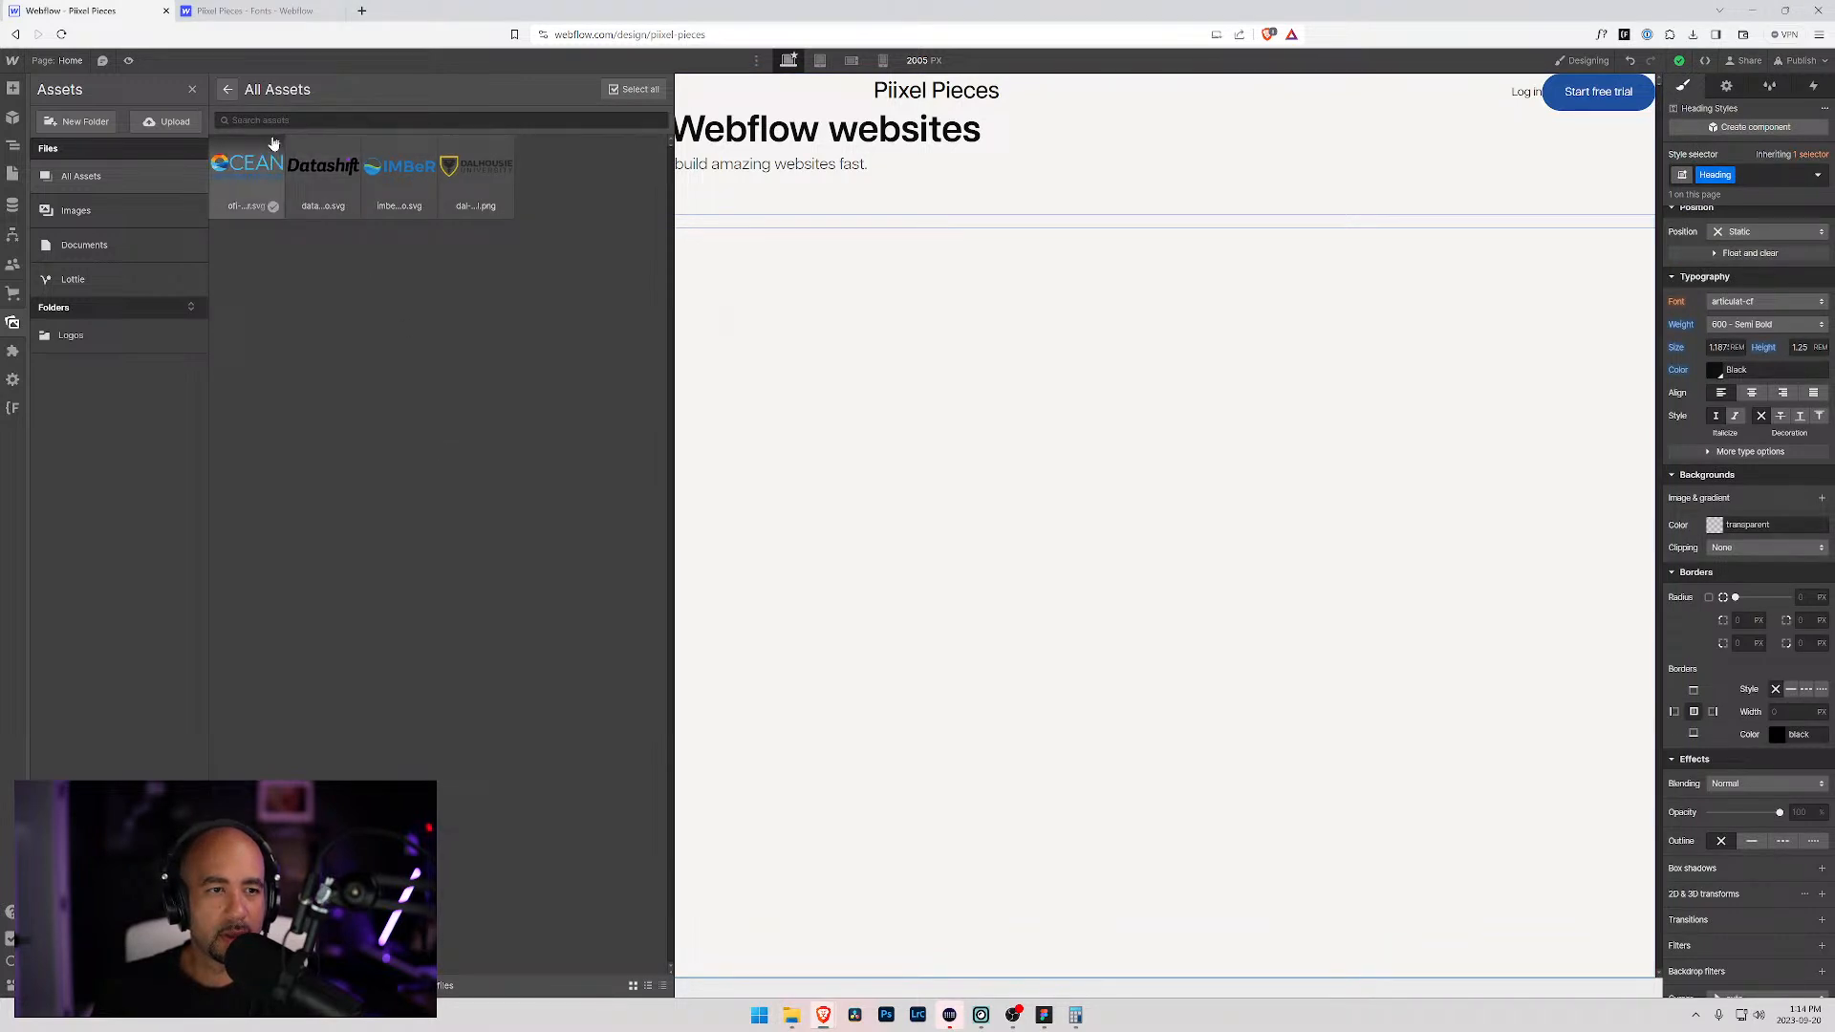
Step: Give the Ocean Frontier Institute logo asset the alt text "Ocean Frontier Institute"
left_click(273, 143)
type("Ocean Frontier Insitute")
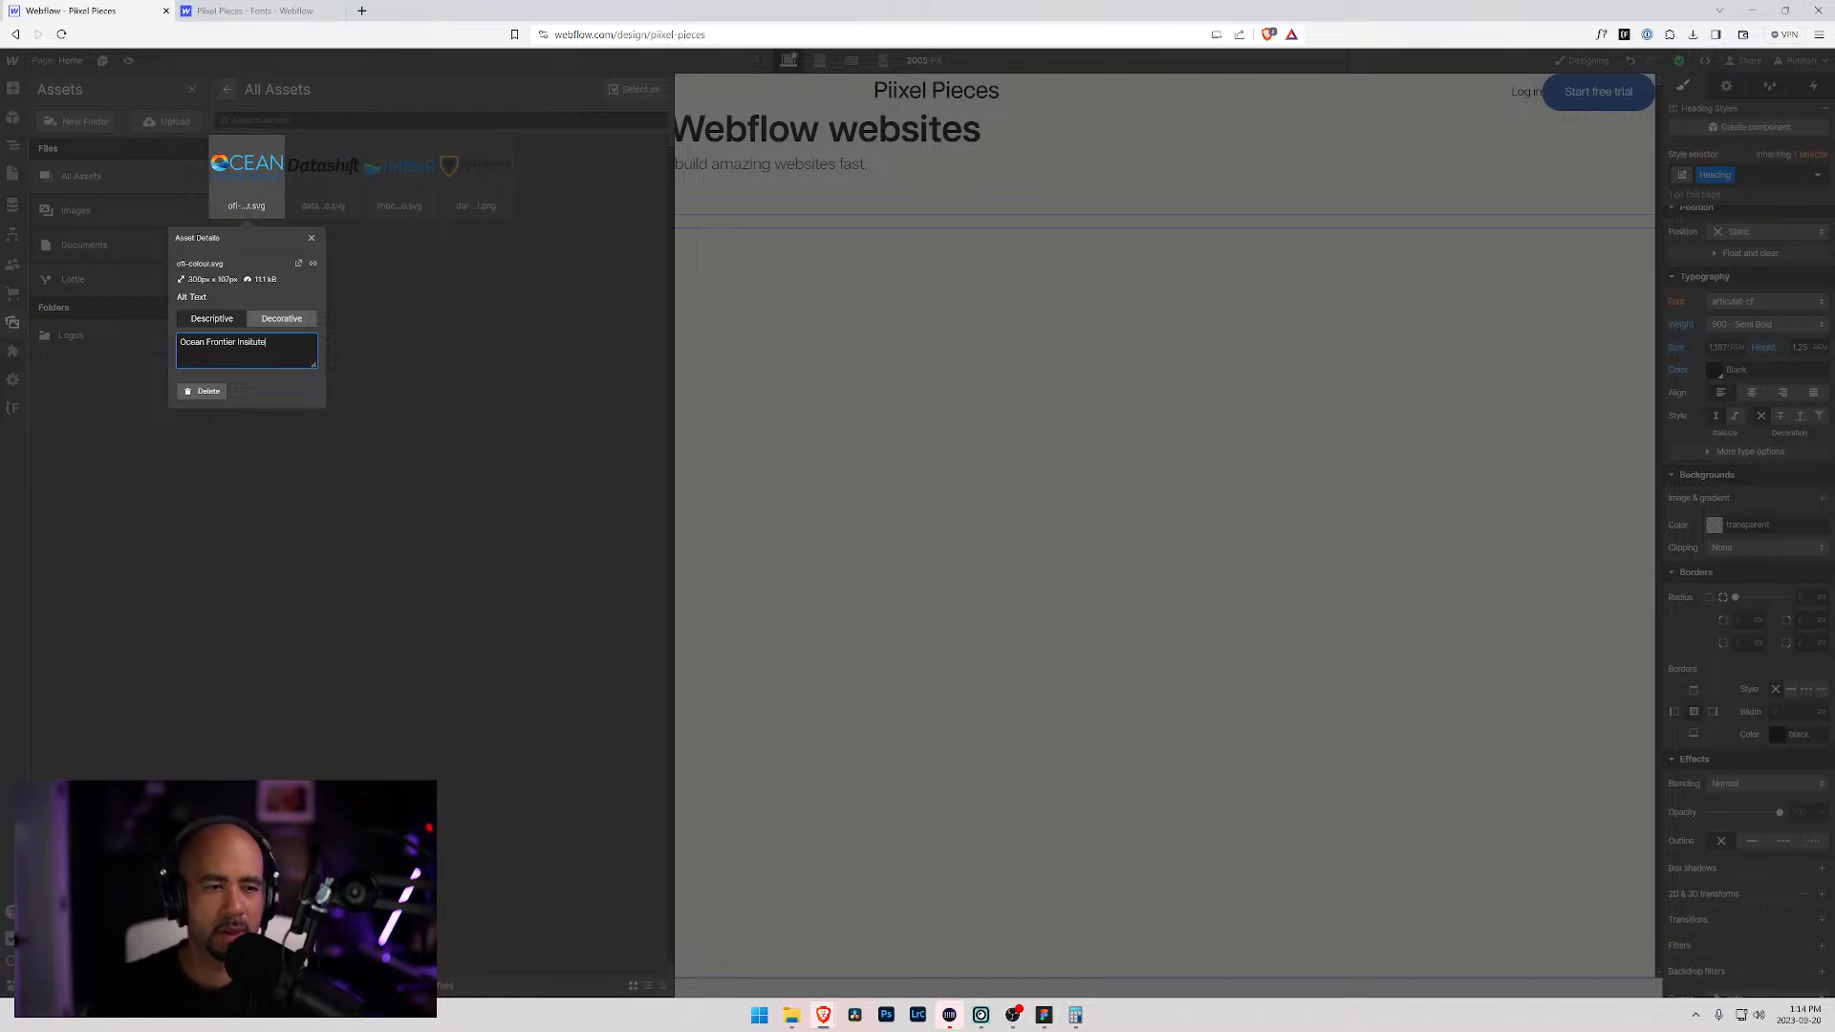
left_click(249, 342)
type("t")
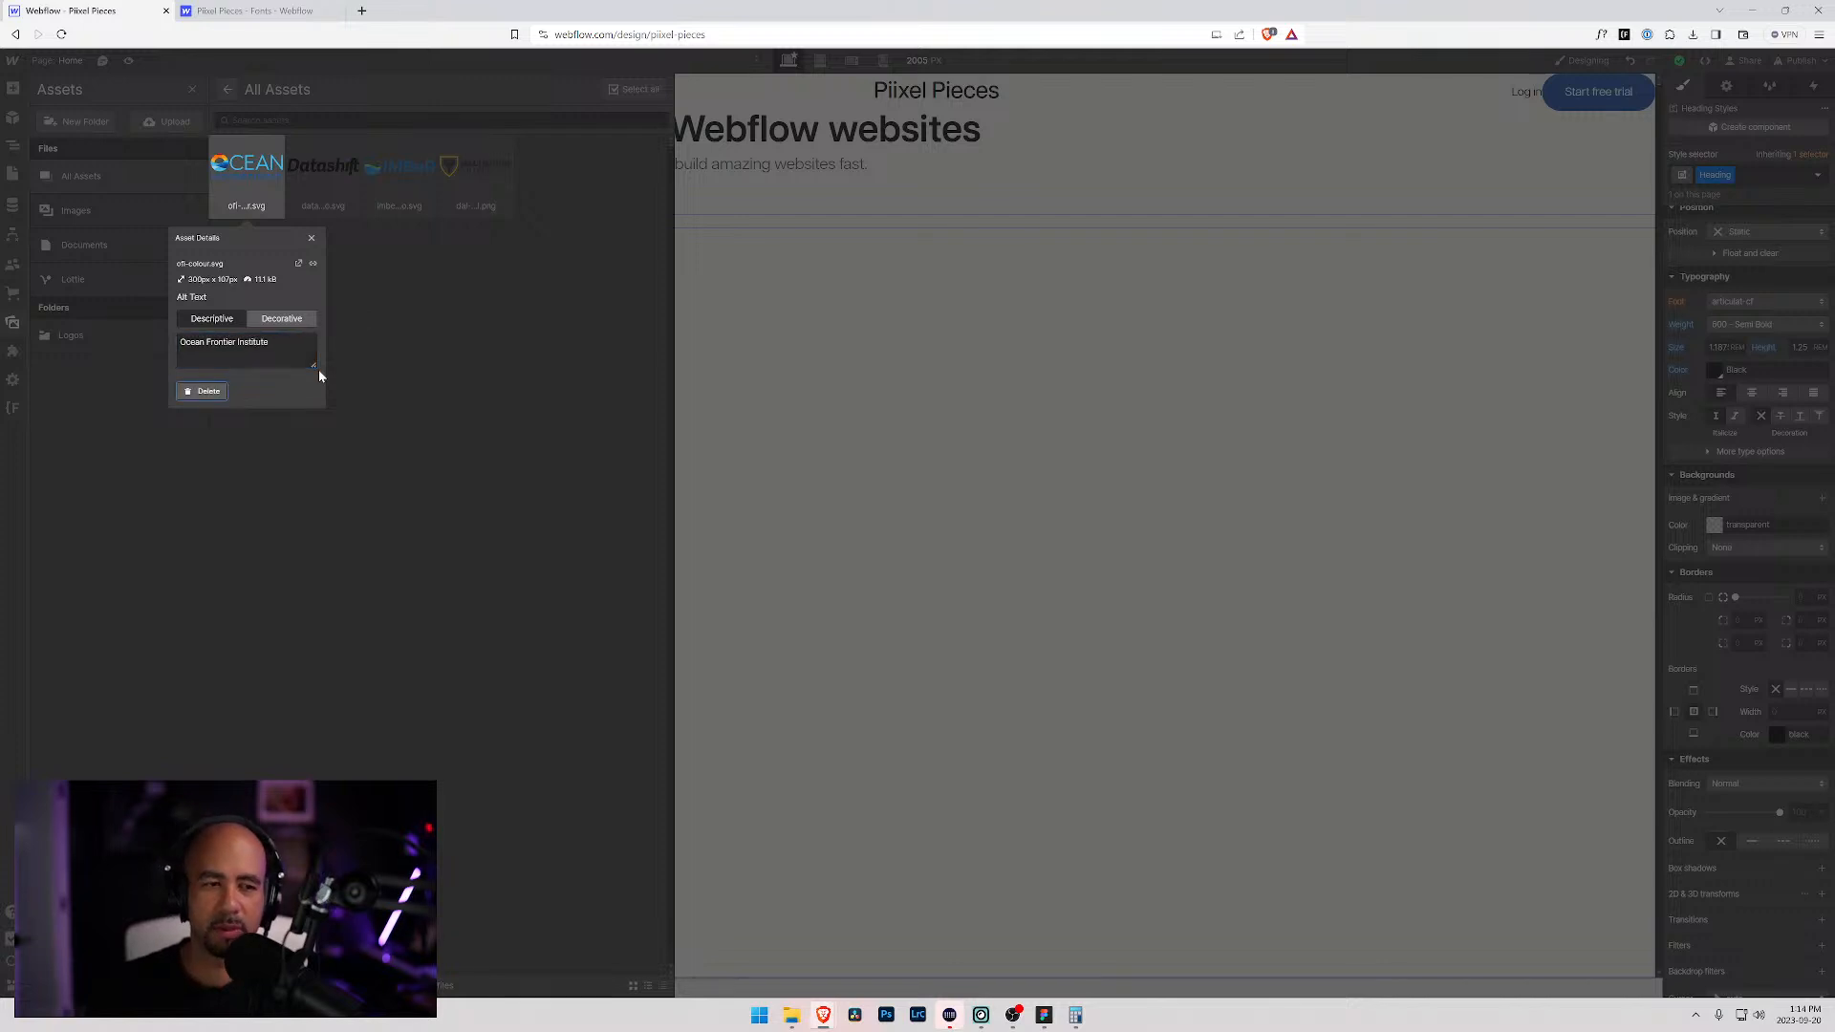
left_click(428, 340)
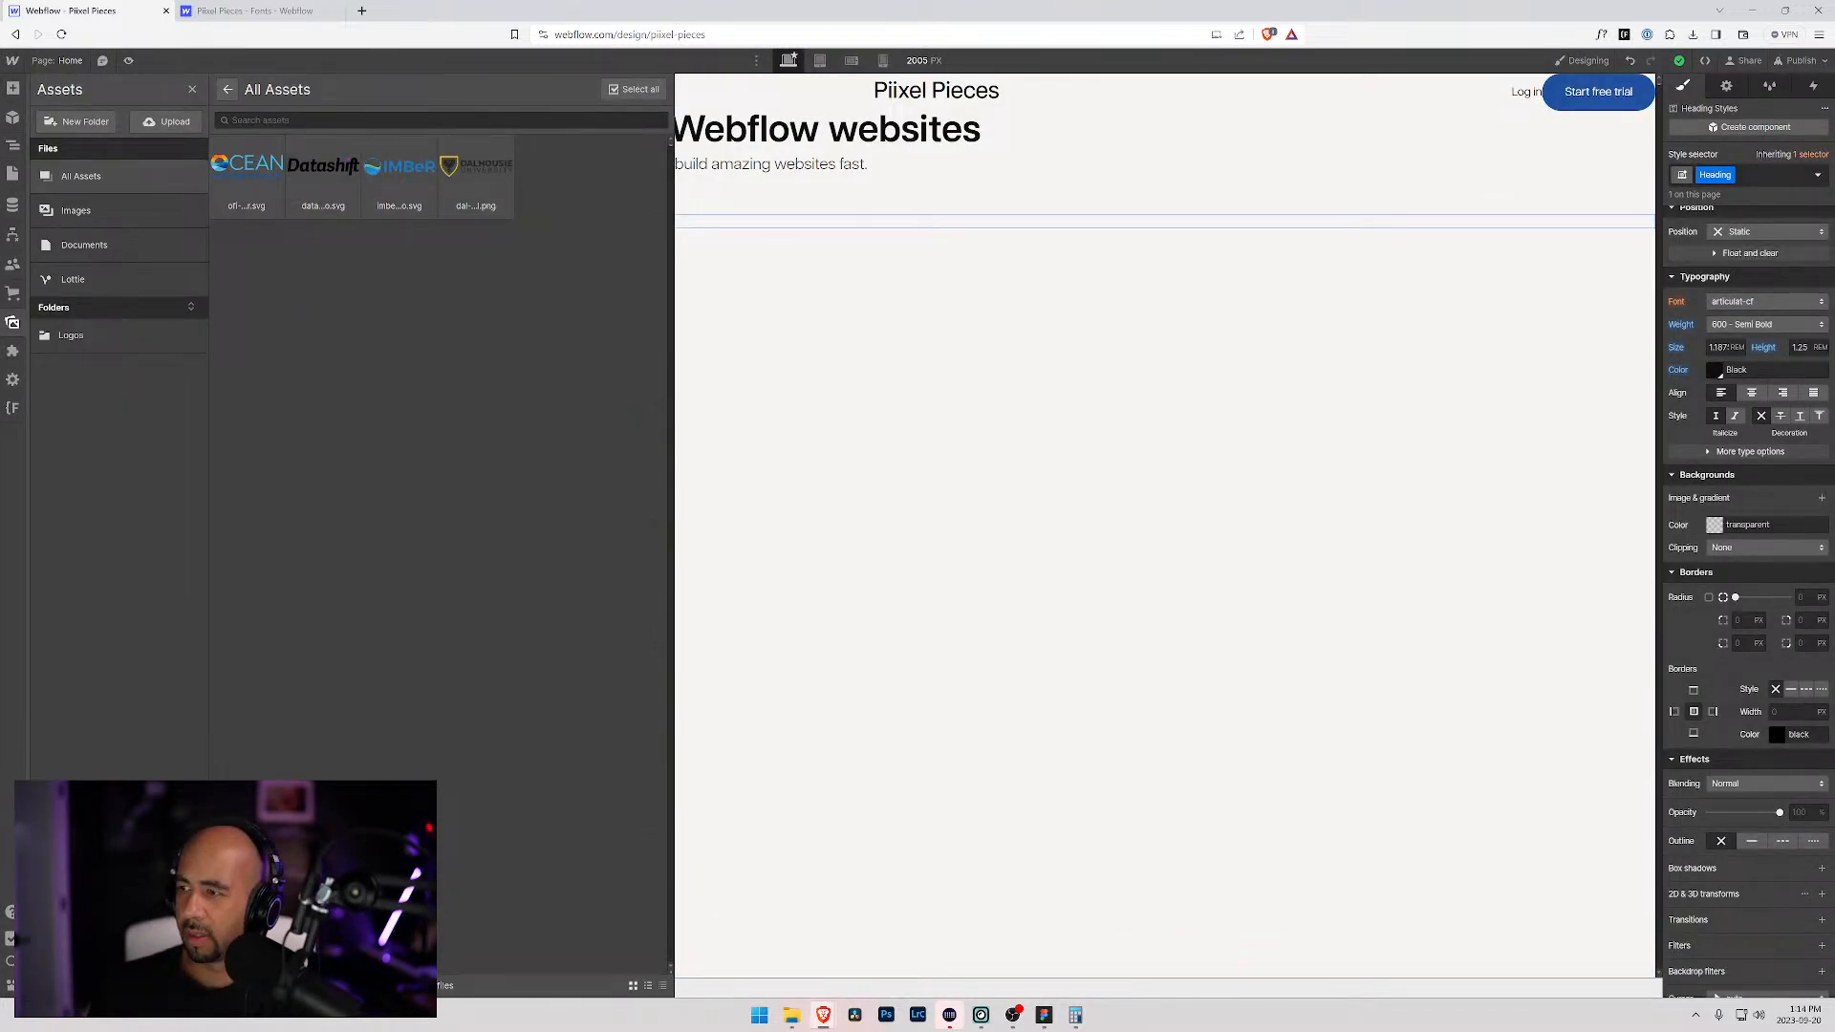
Step: Upload pathfinder-logo.png from File Explorer to the assets and give it the alt text "Pathfinder Academy"
key("alt+Tab")
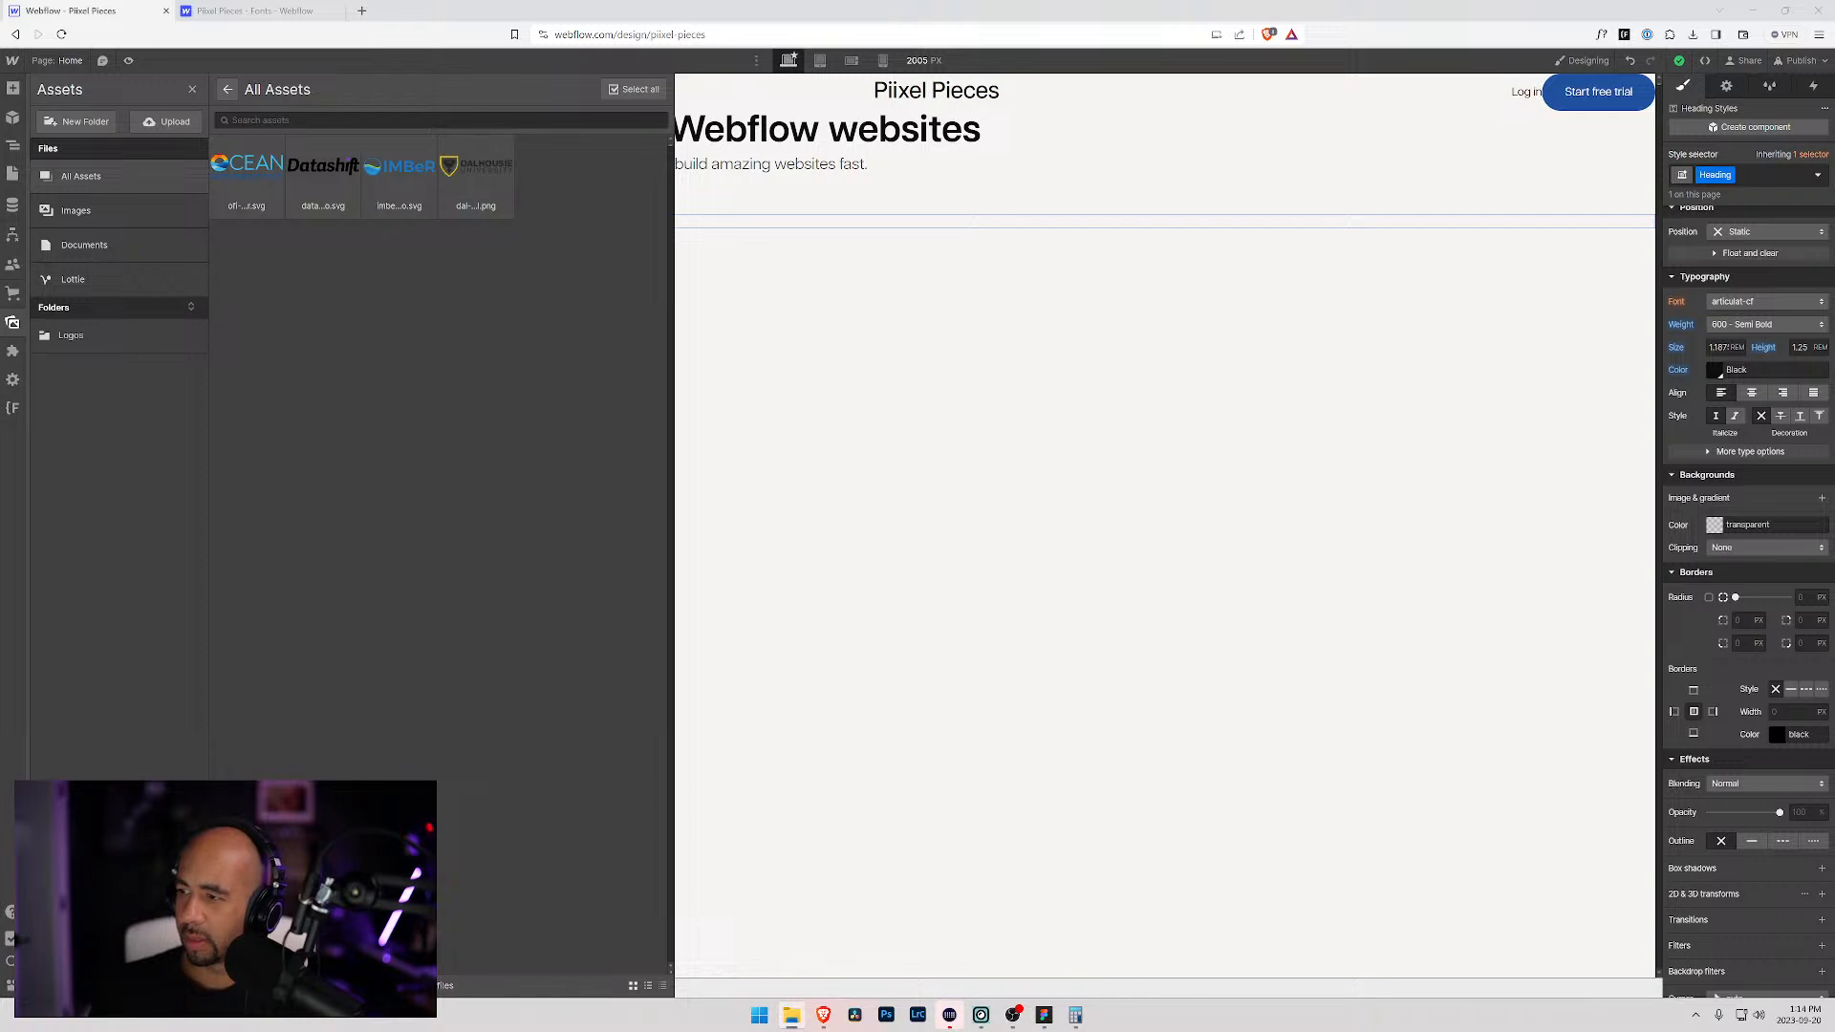
left_click_drag(2, 478, 440, 468)
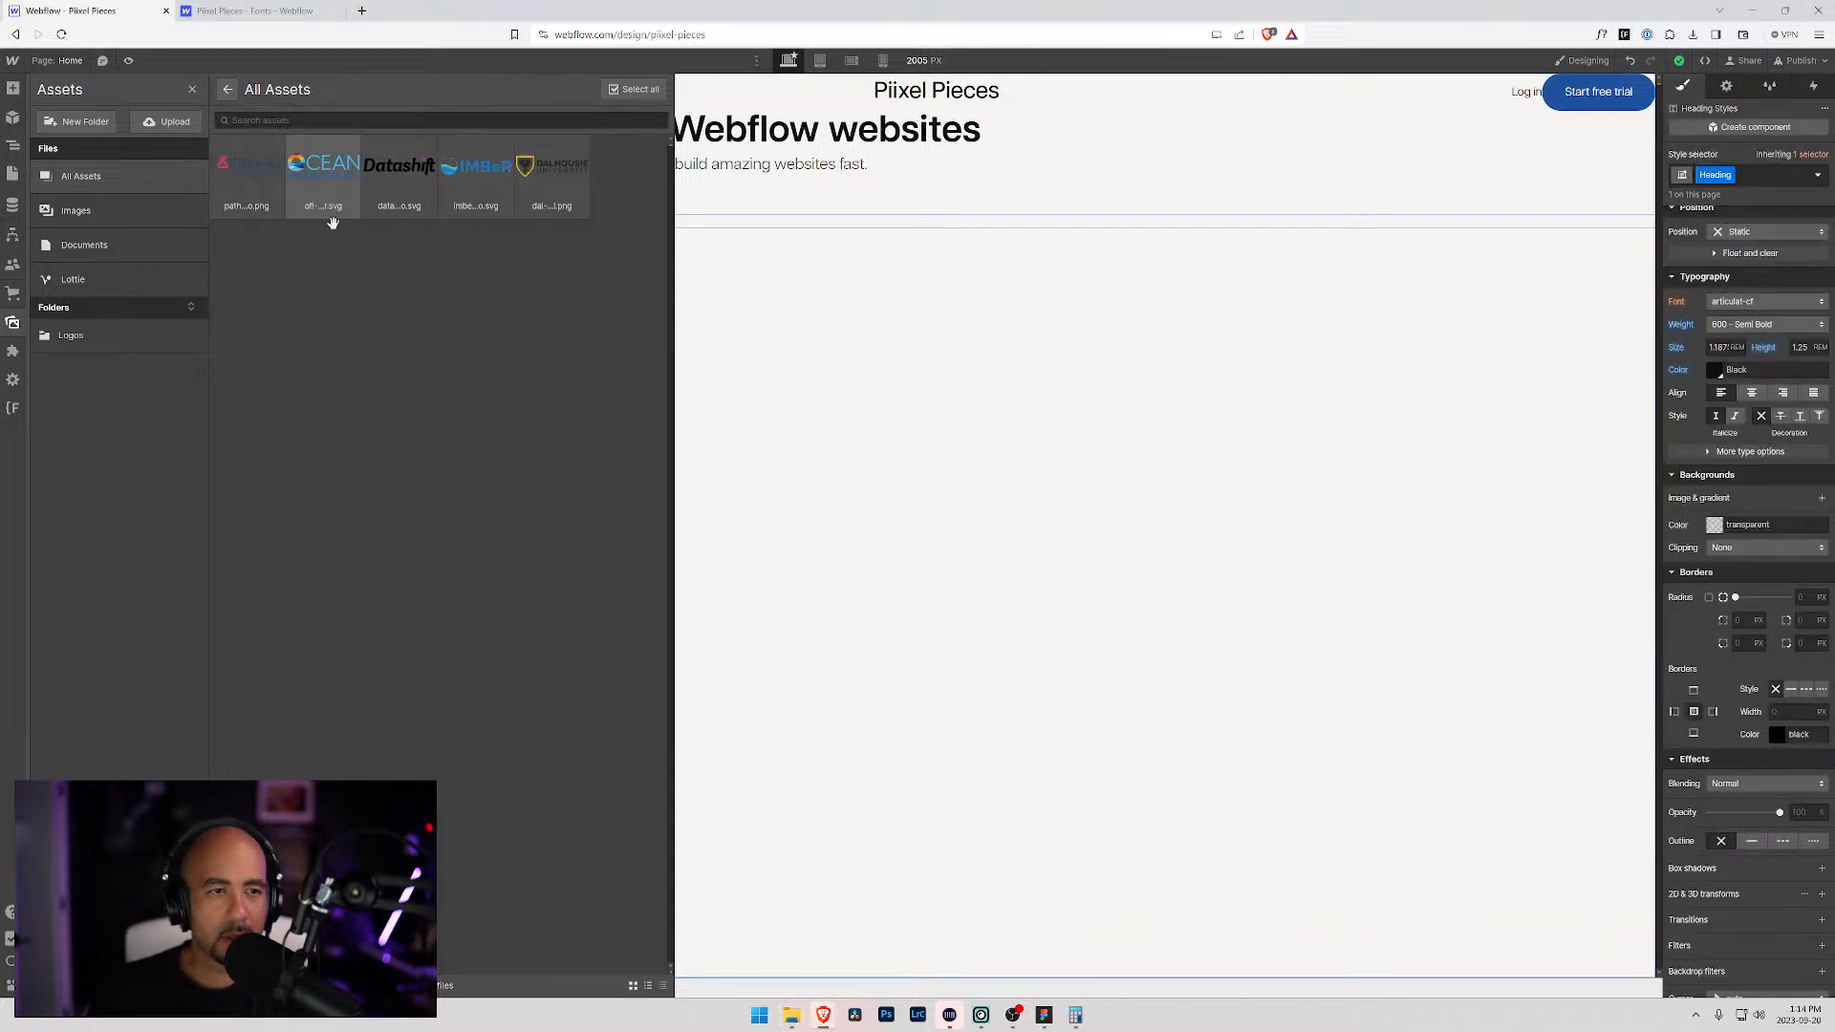
left_click(277, 145)
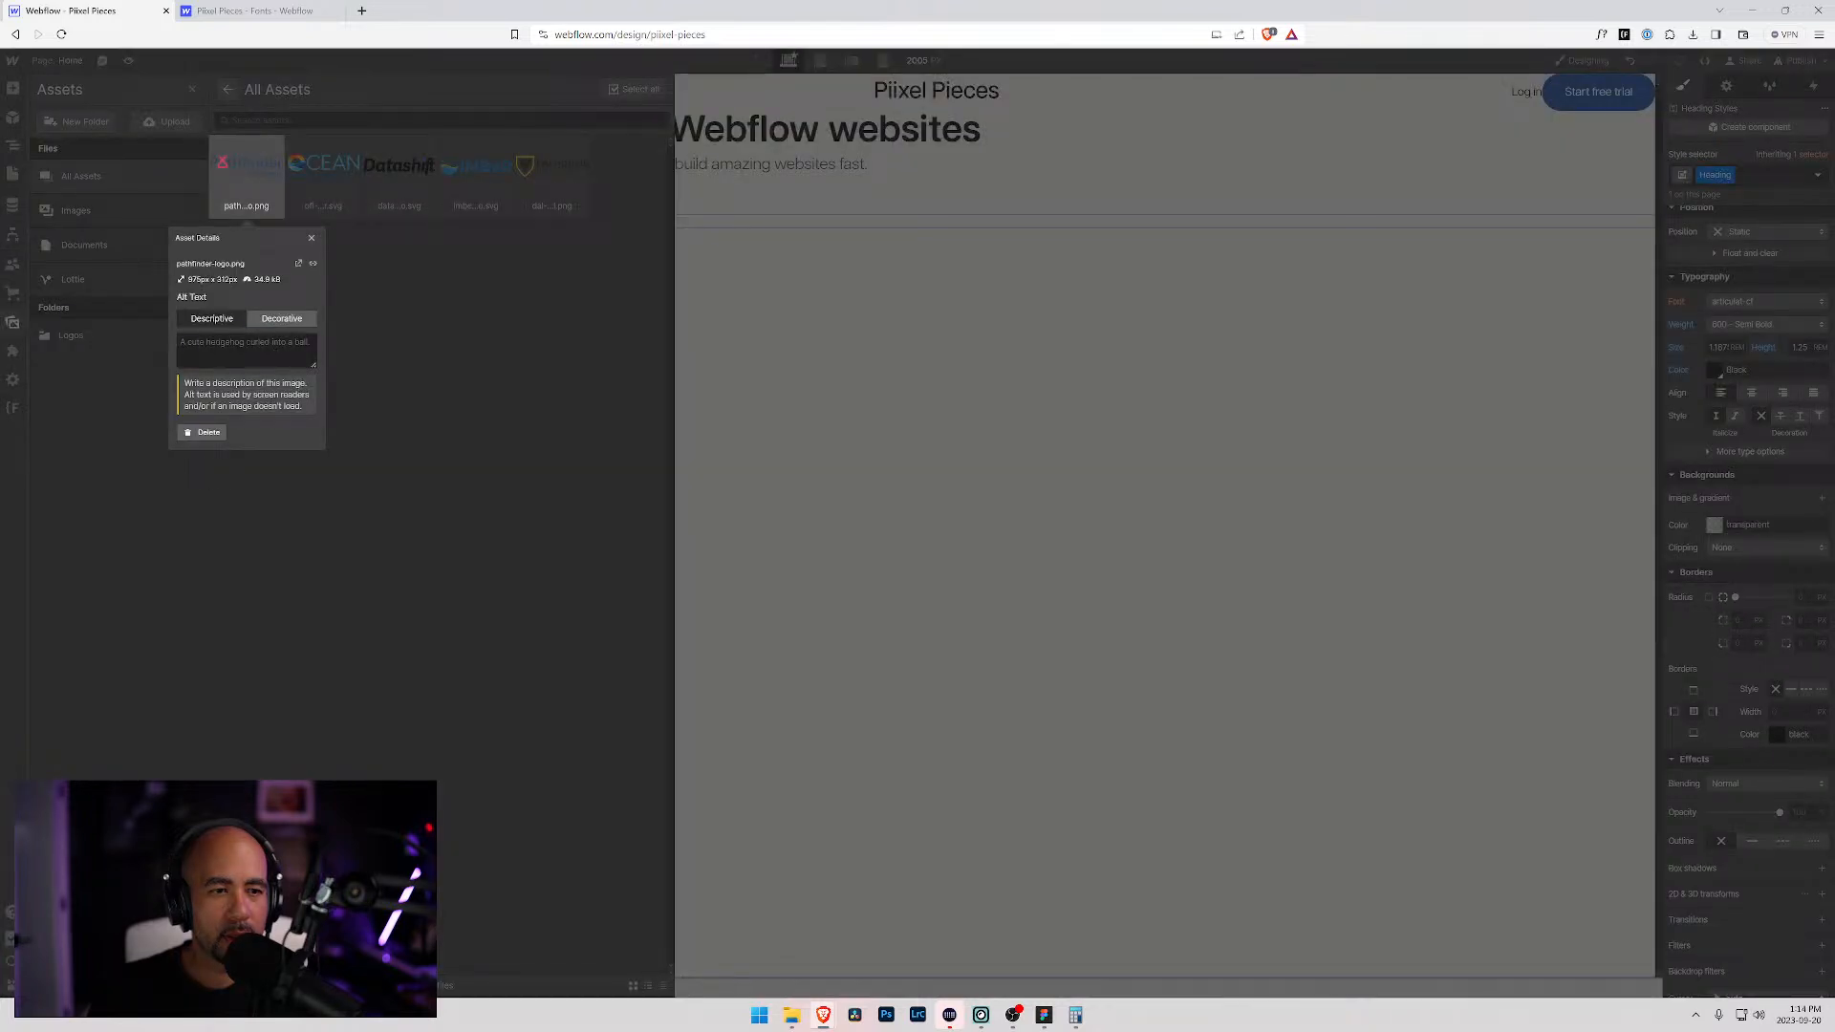
type("Pathfind")
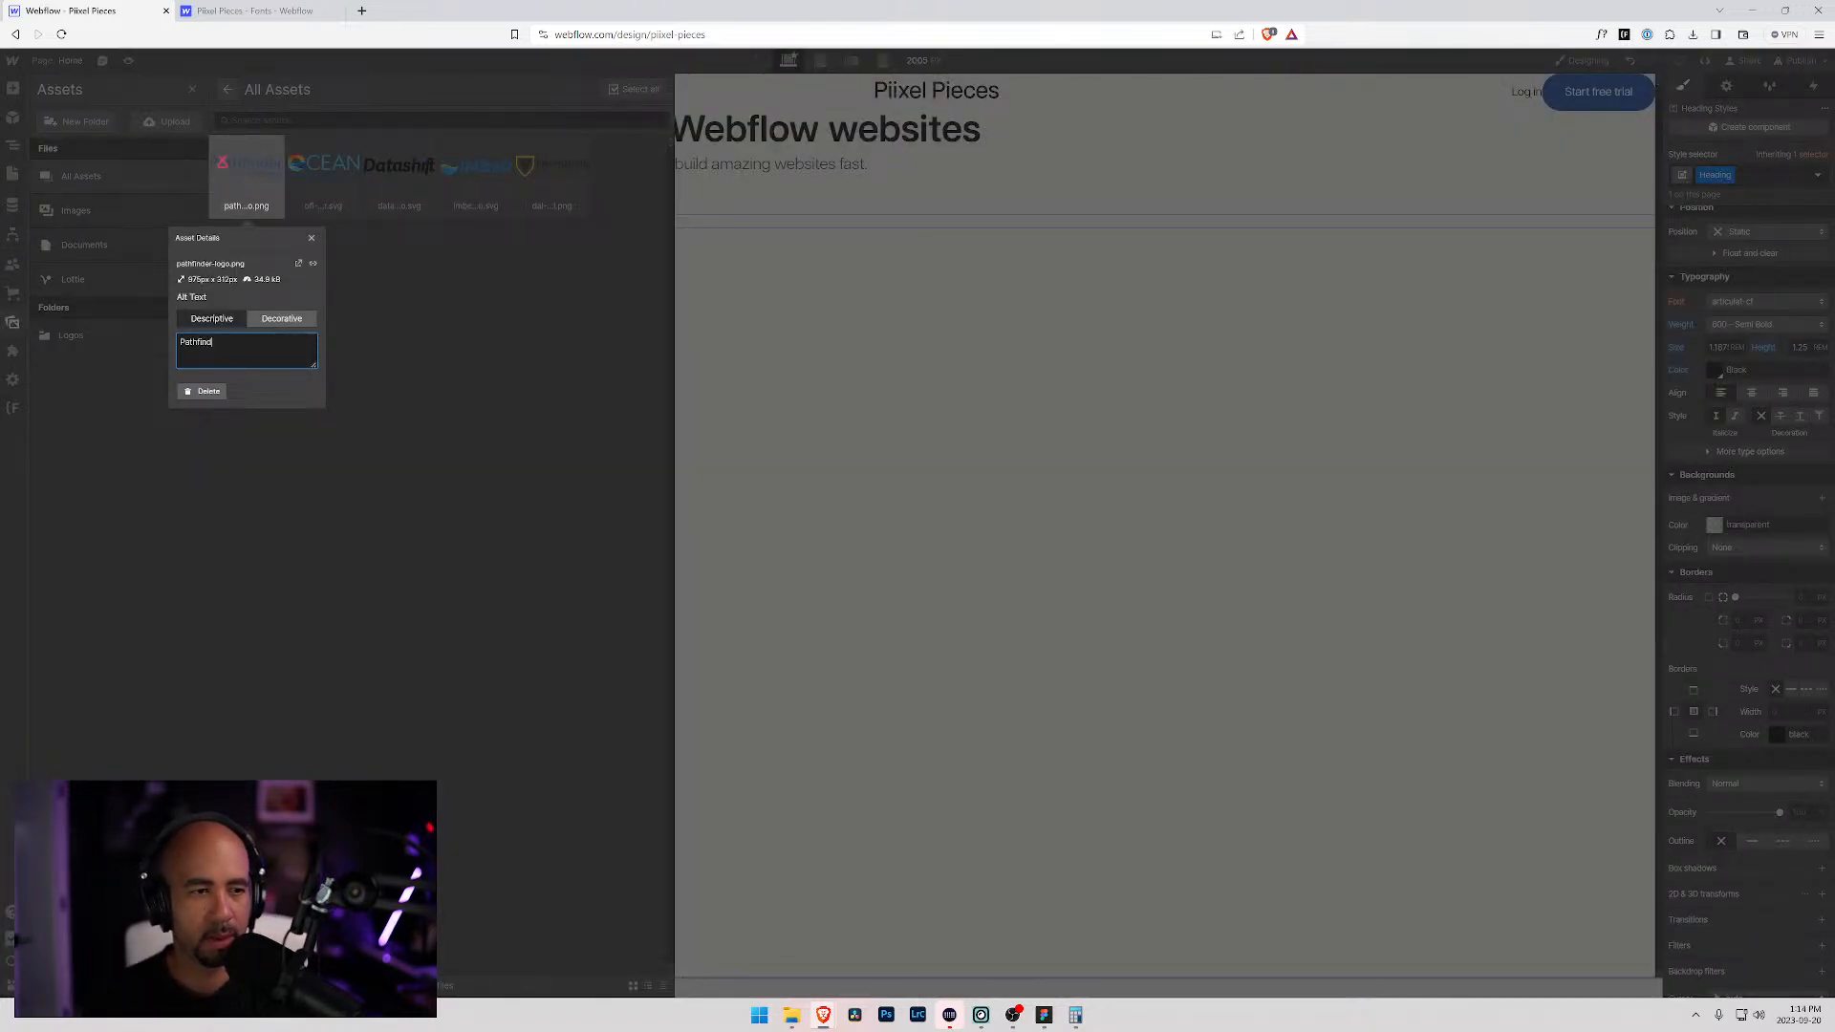
type("er Academy")
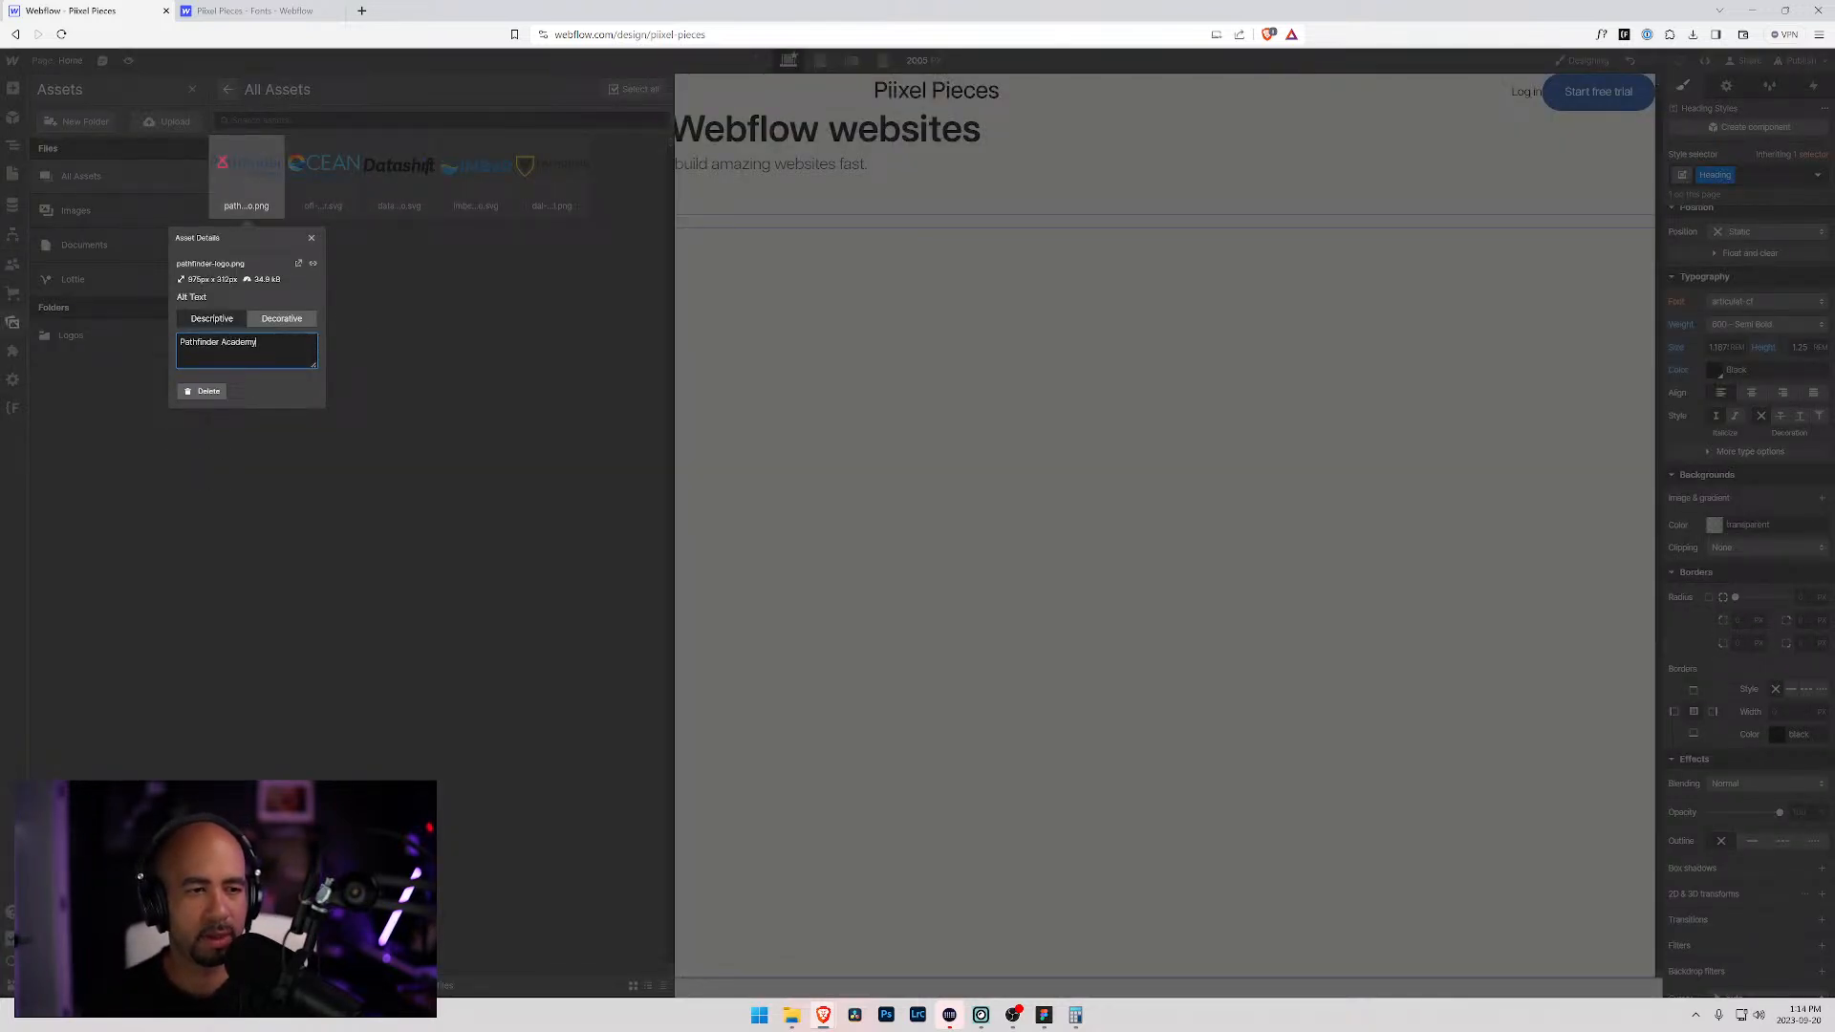
left_click(451, 284)
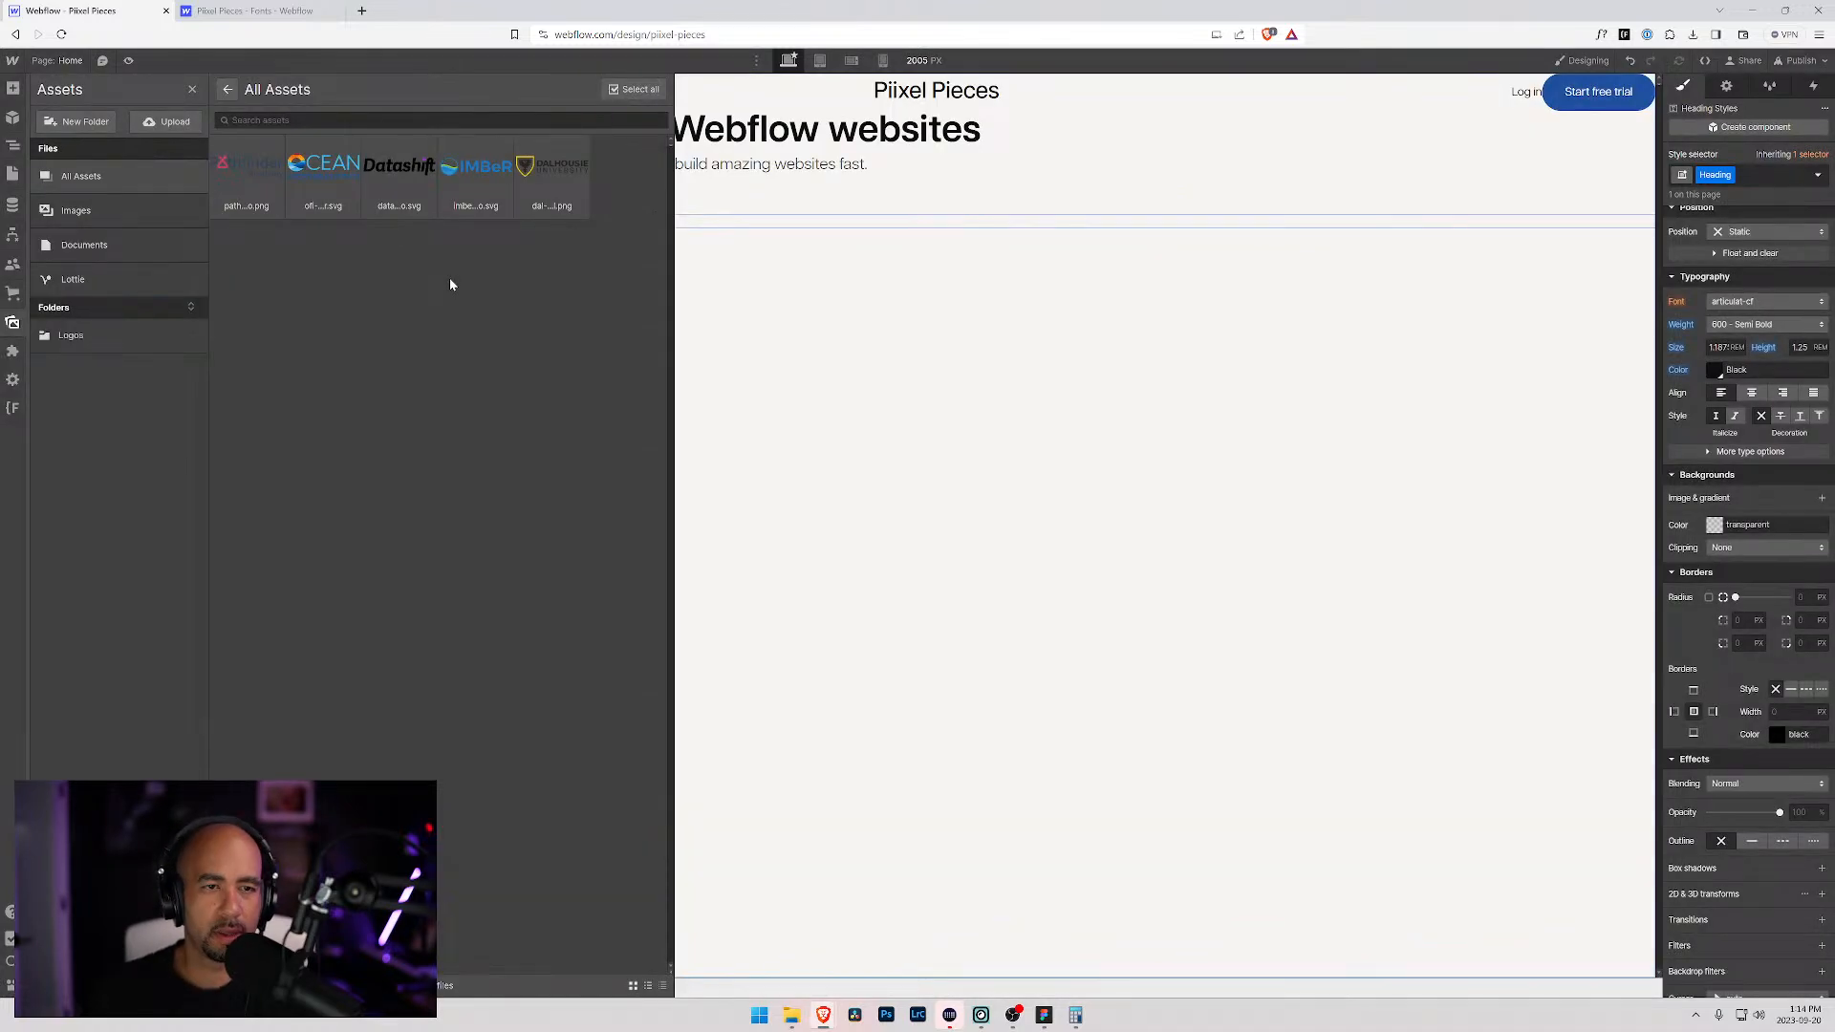
Step: Add a div block inside the container of the "You're in good company" section and give it the class "Clients"
key("z")
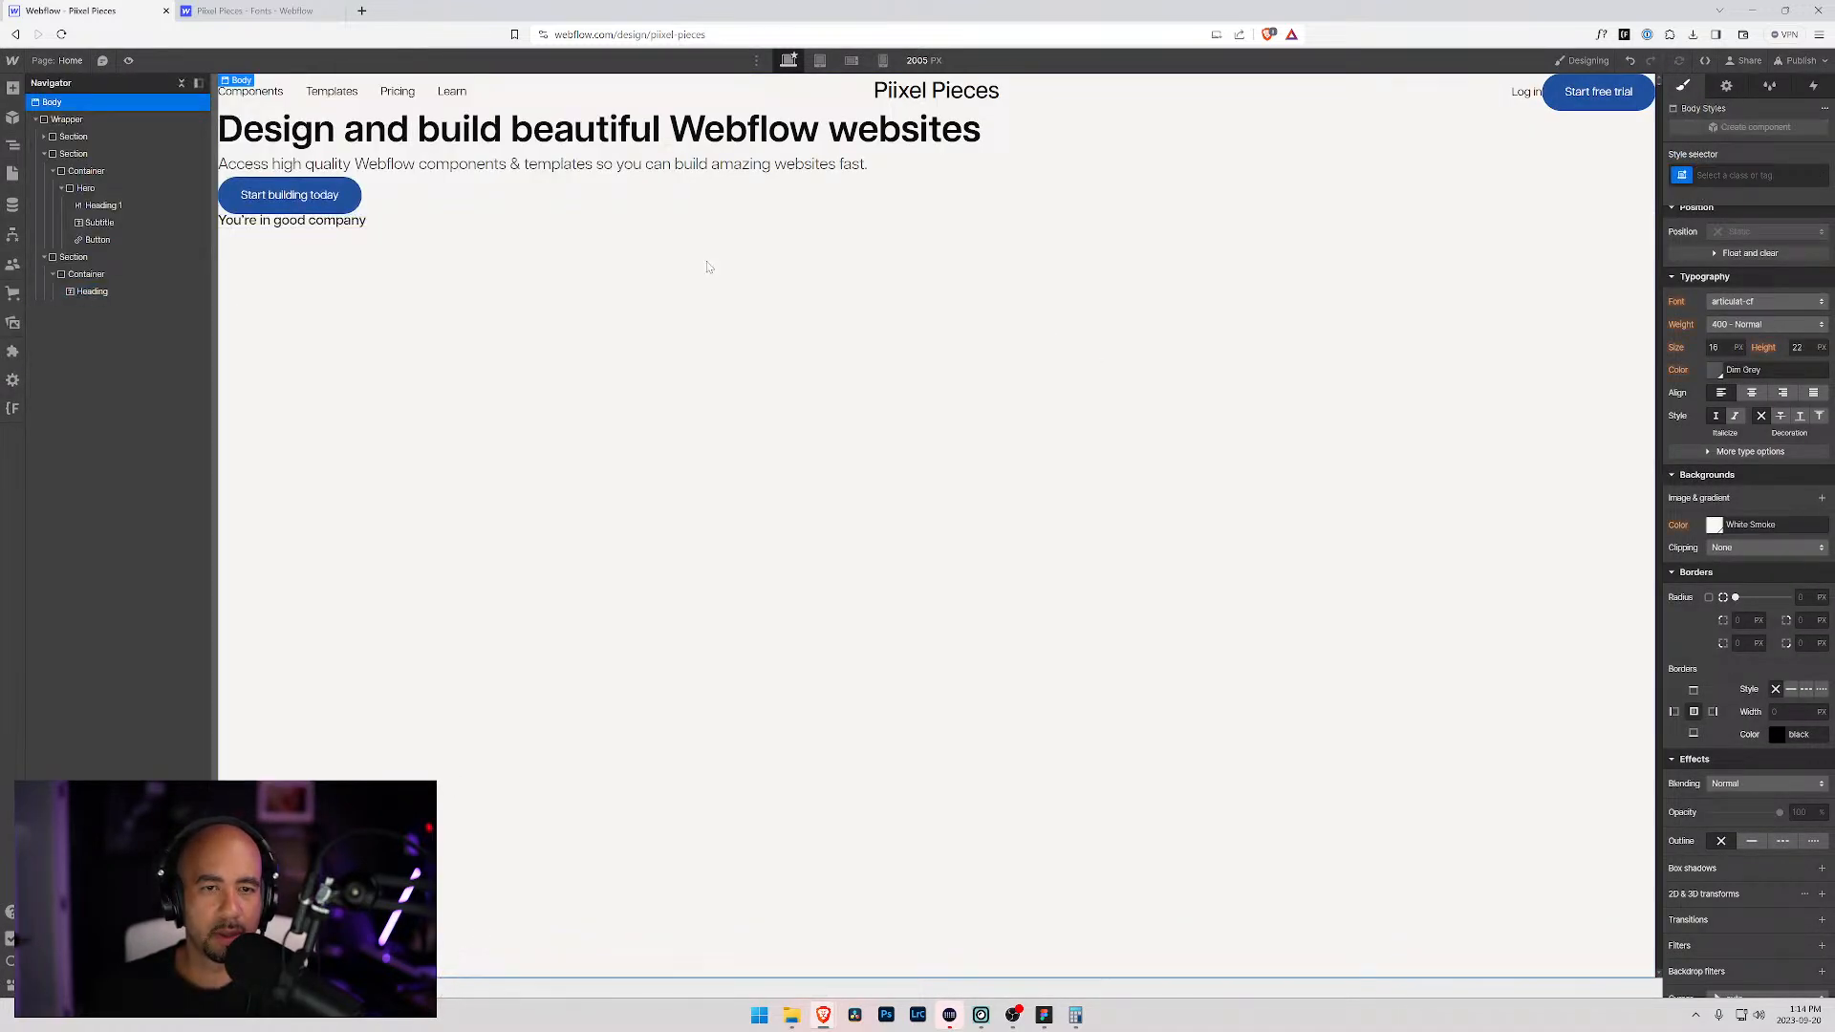
left_click(77, 278)
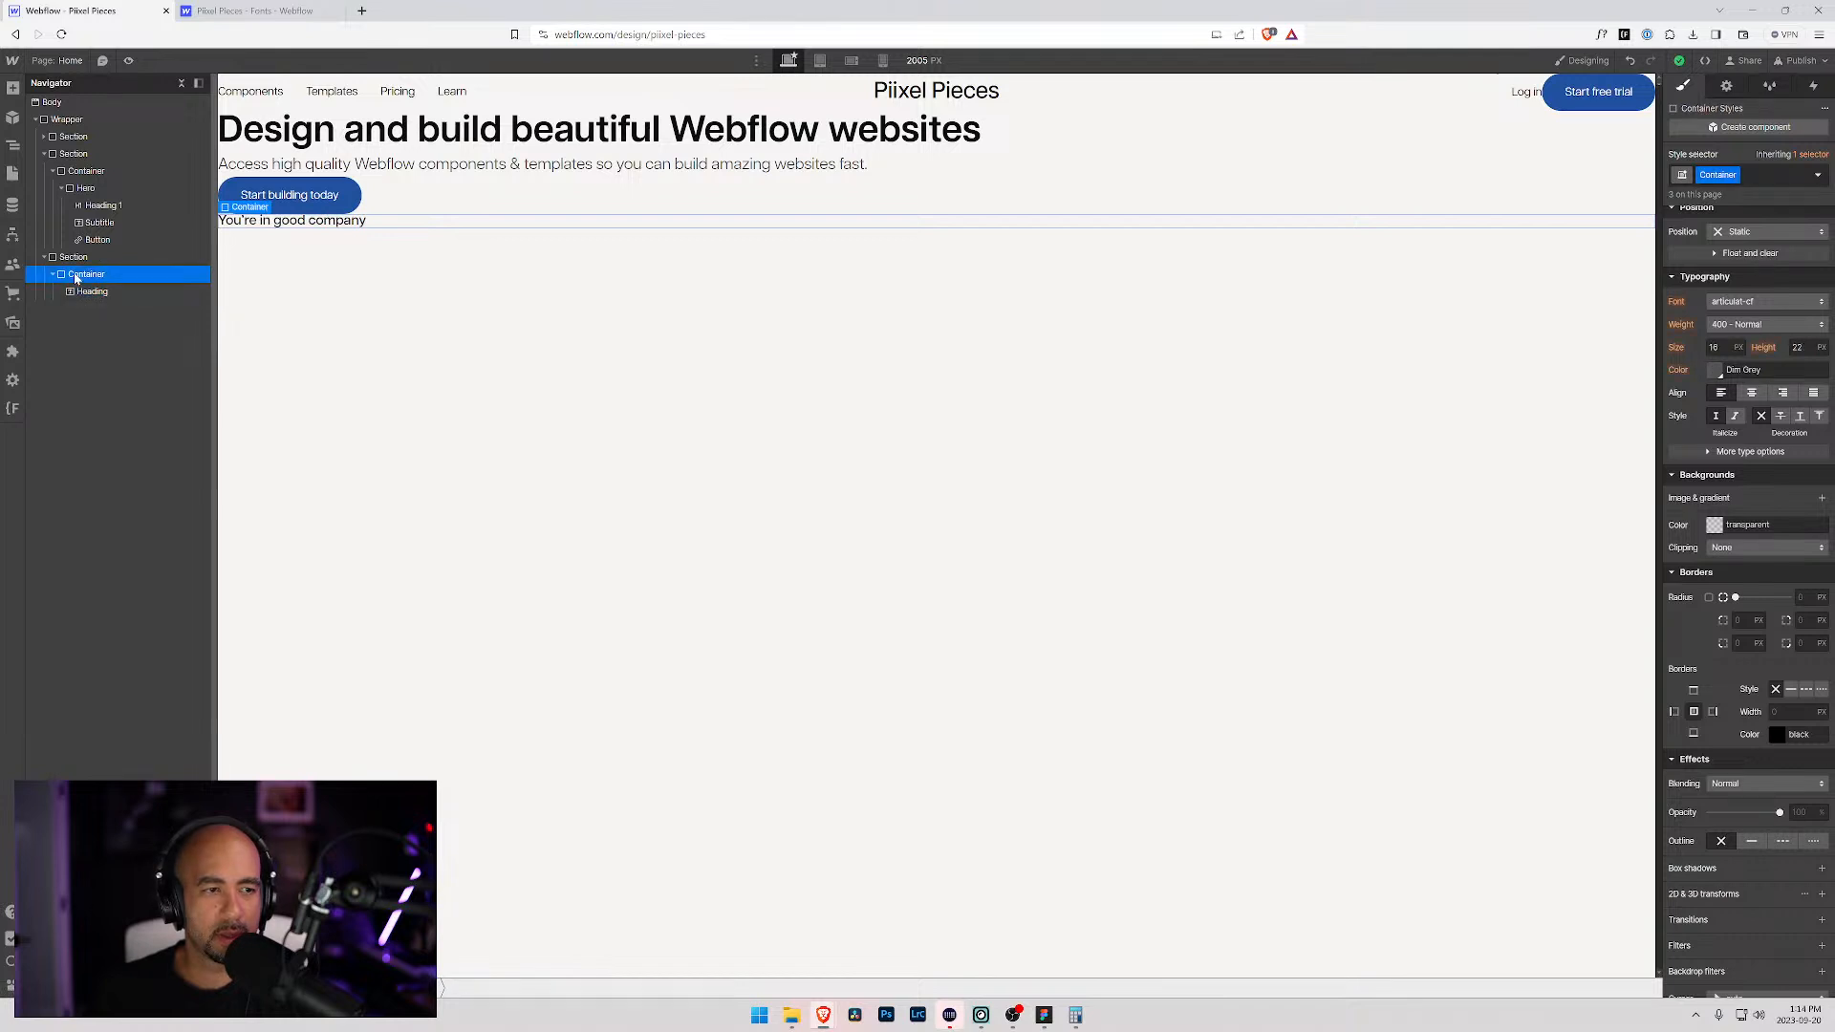
key("ctrl+k")
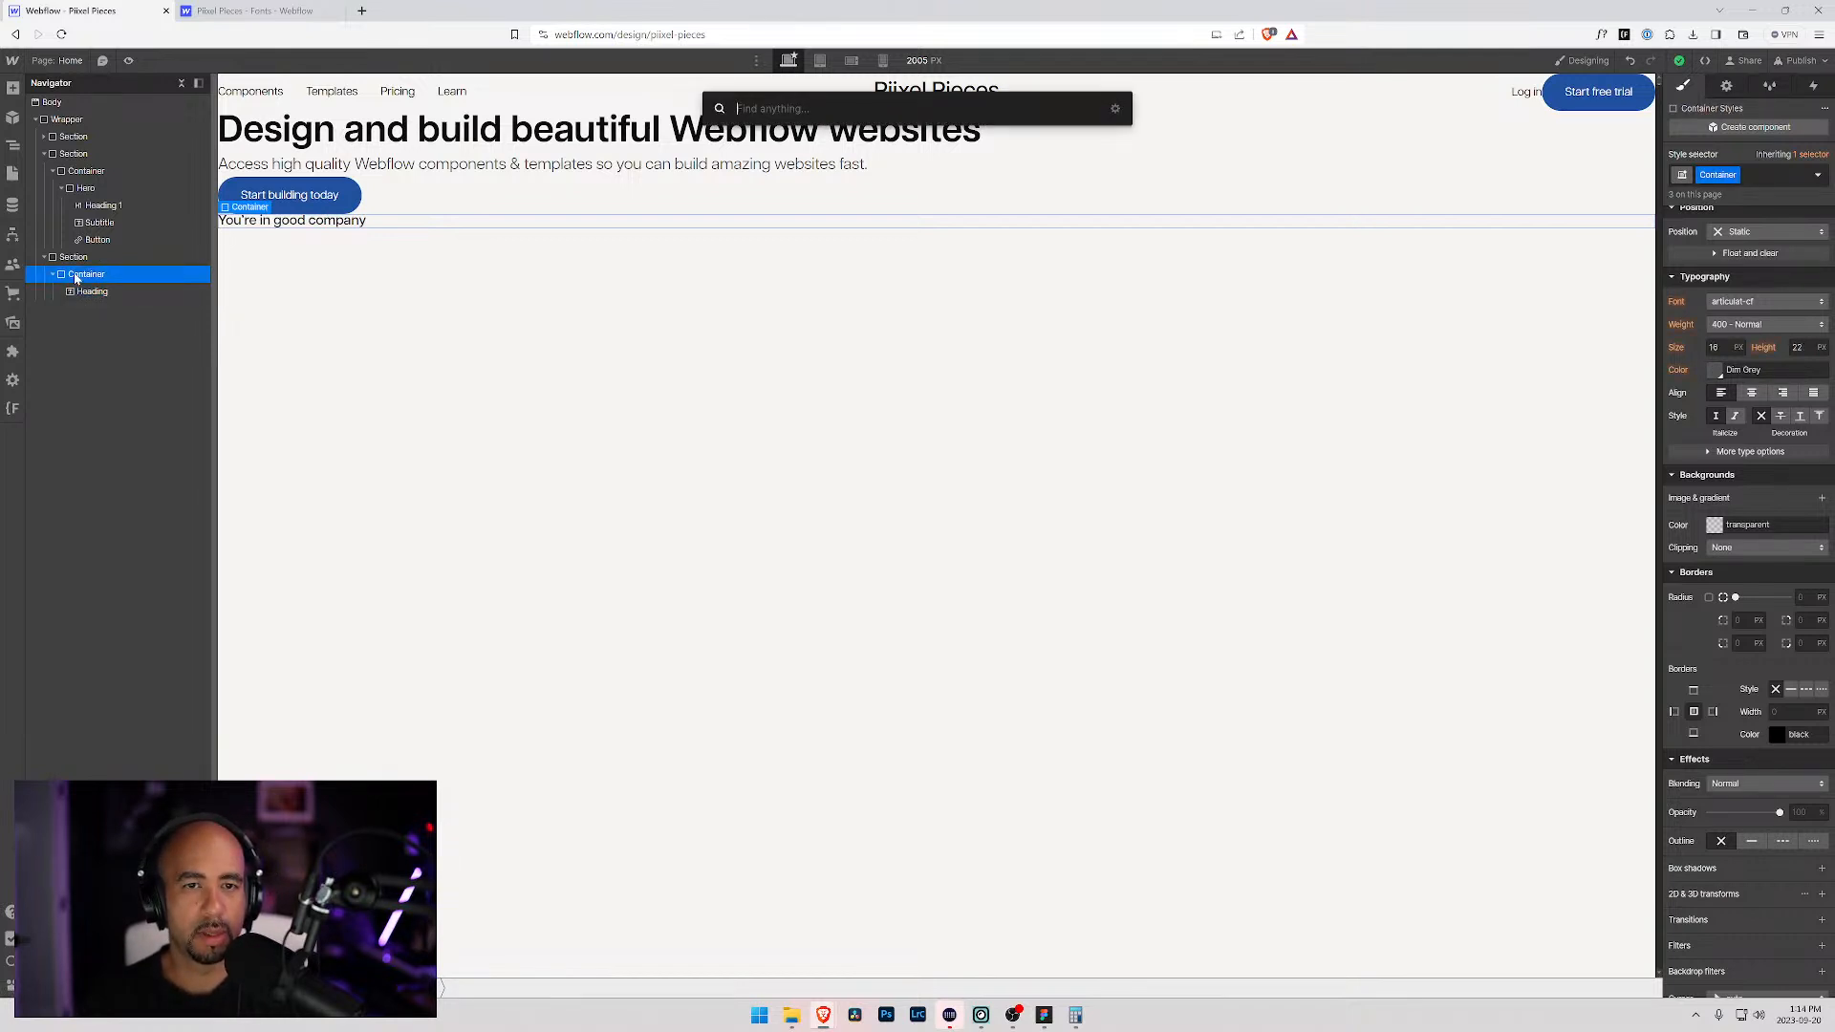
type("dive")
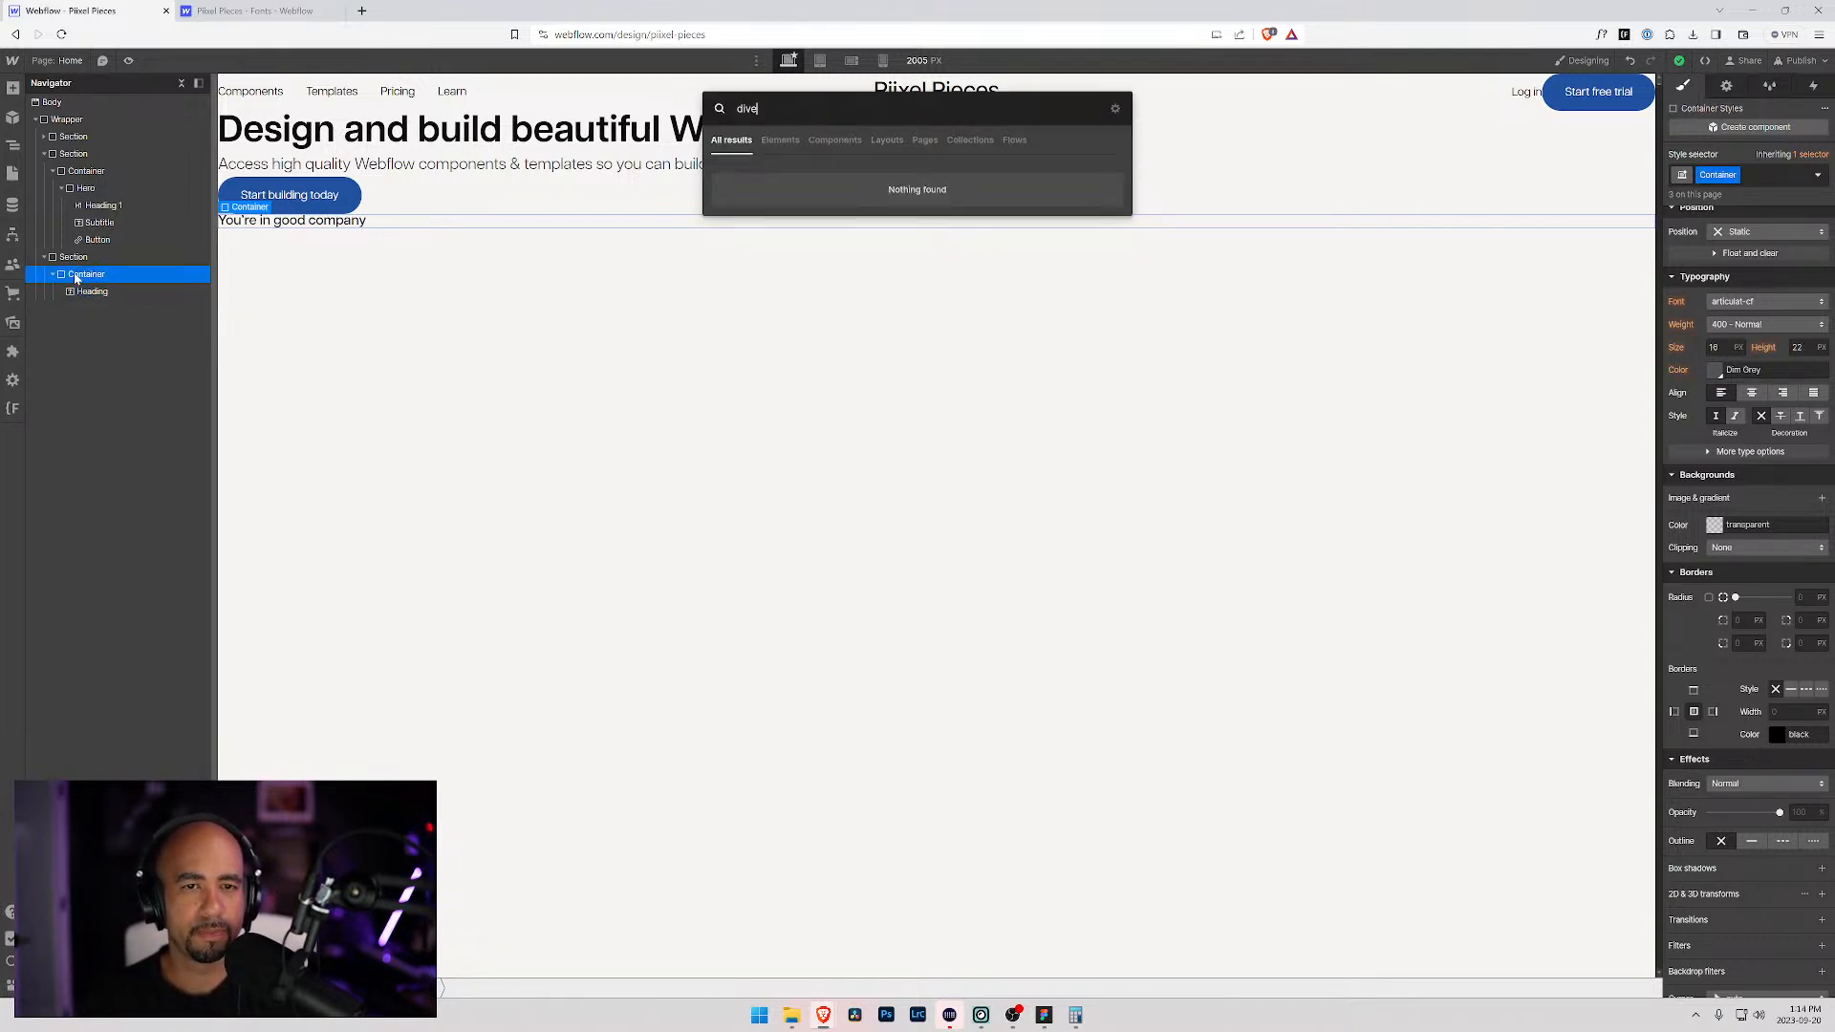
key("Return")
key("ctrl+Return")
type("Cleint")
key("BackSpace")
key("BackSpace")
key("BackSpace")
type("ients")
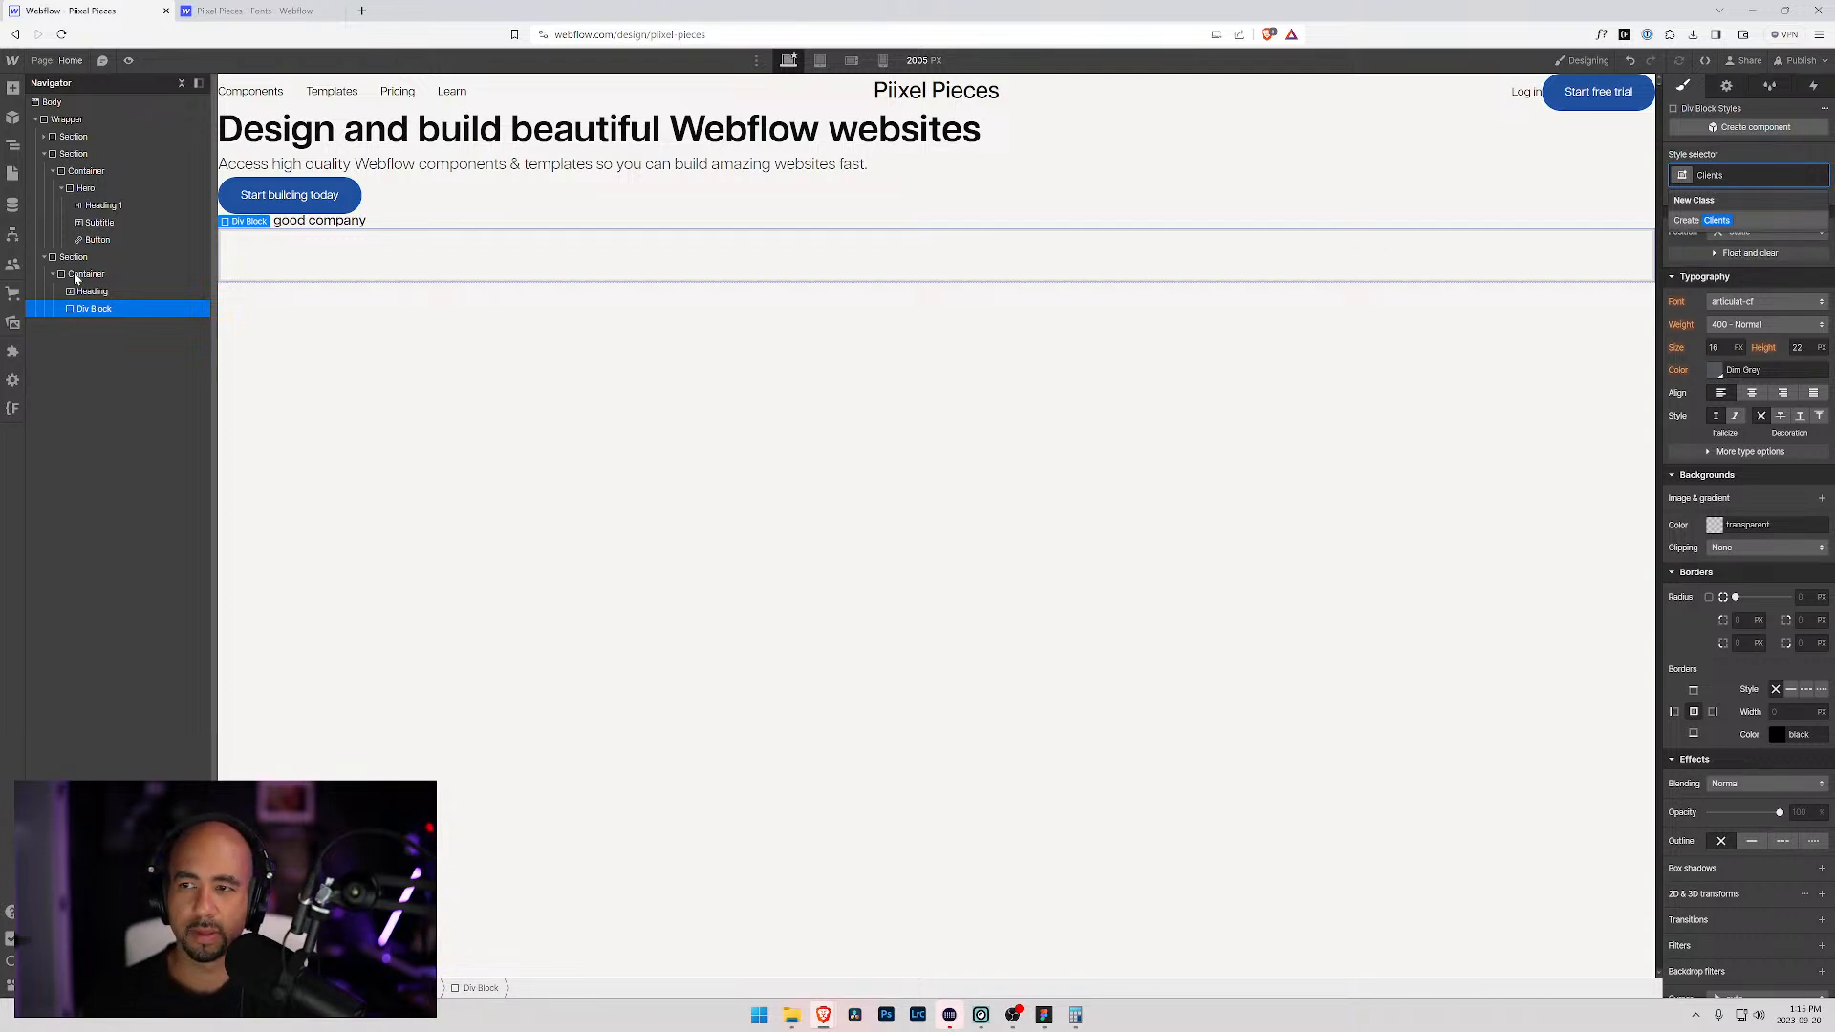
key("Return")
Step: Nest a div block inside Clients and give it the class "Client Logo Container"
key("ctrl+k")
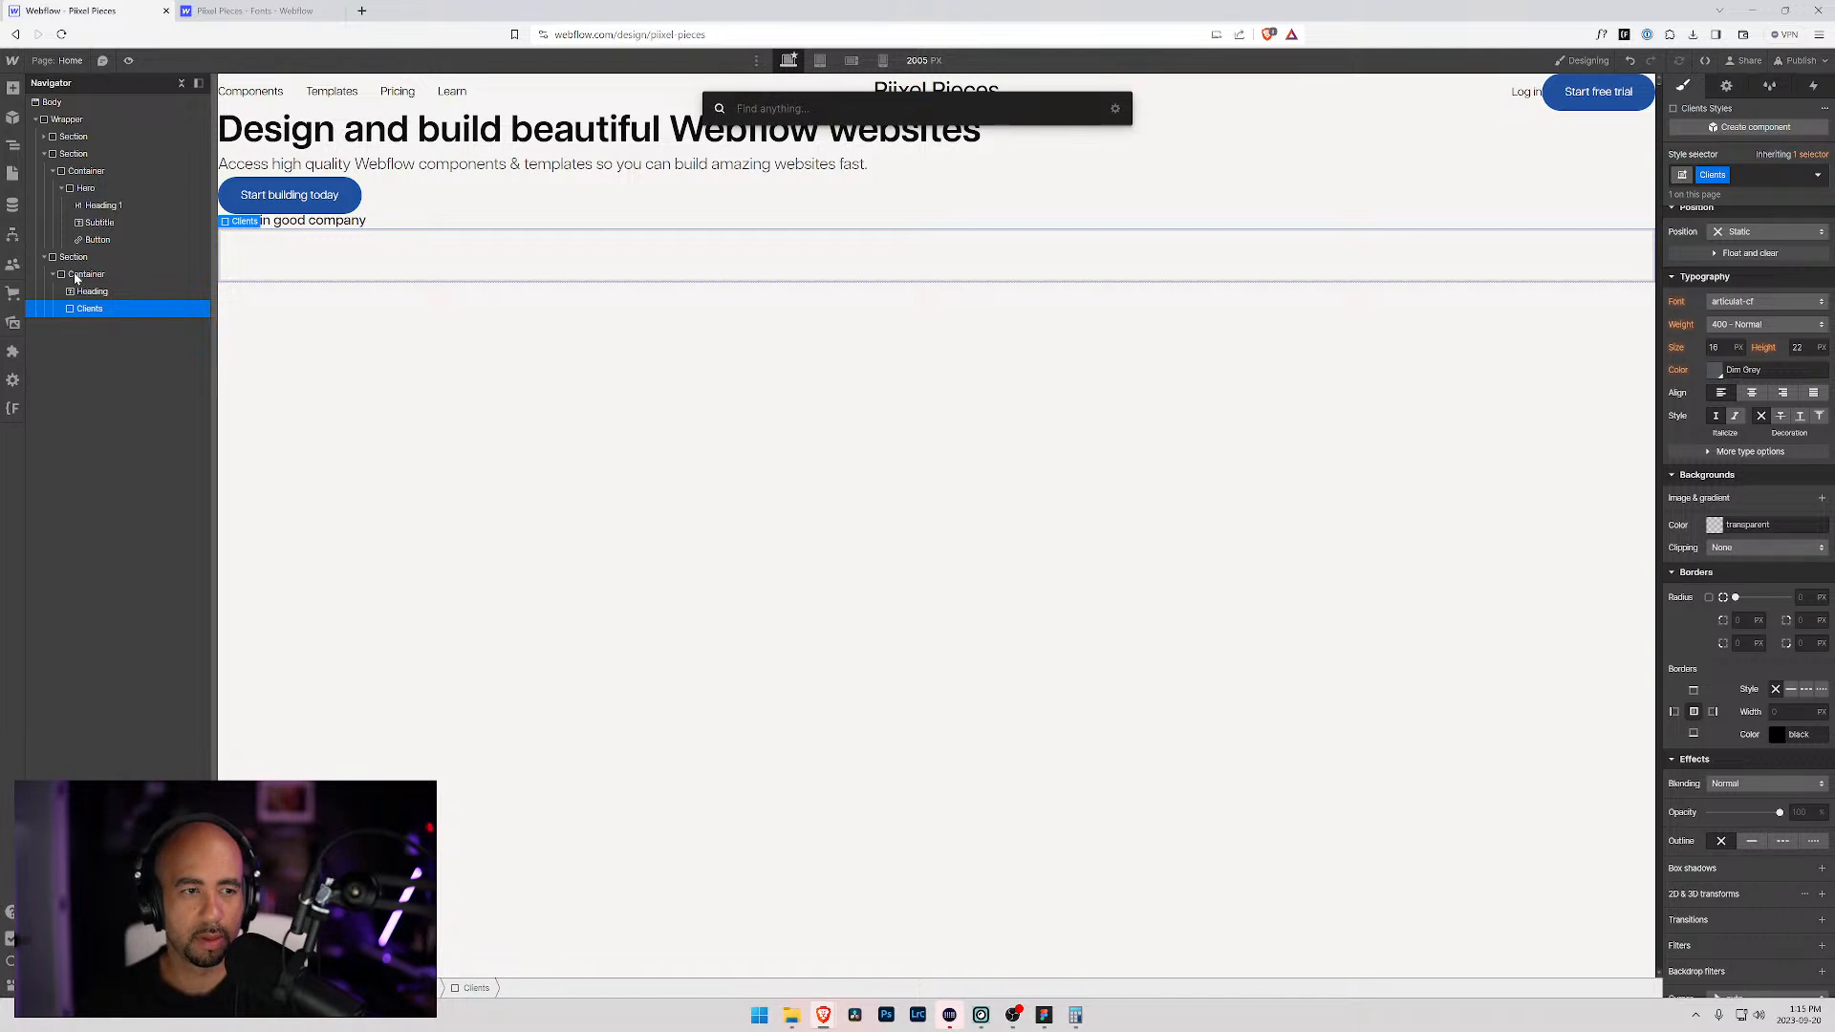
type("div")
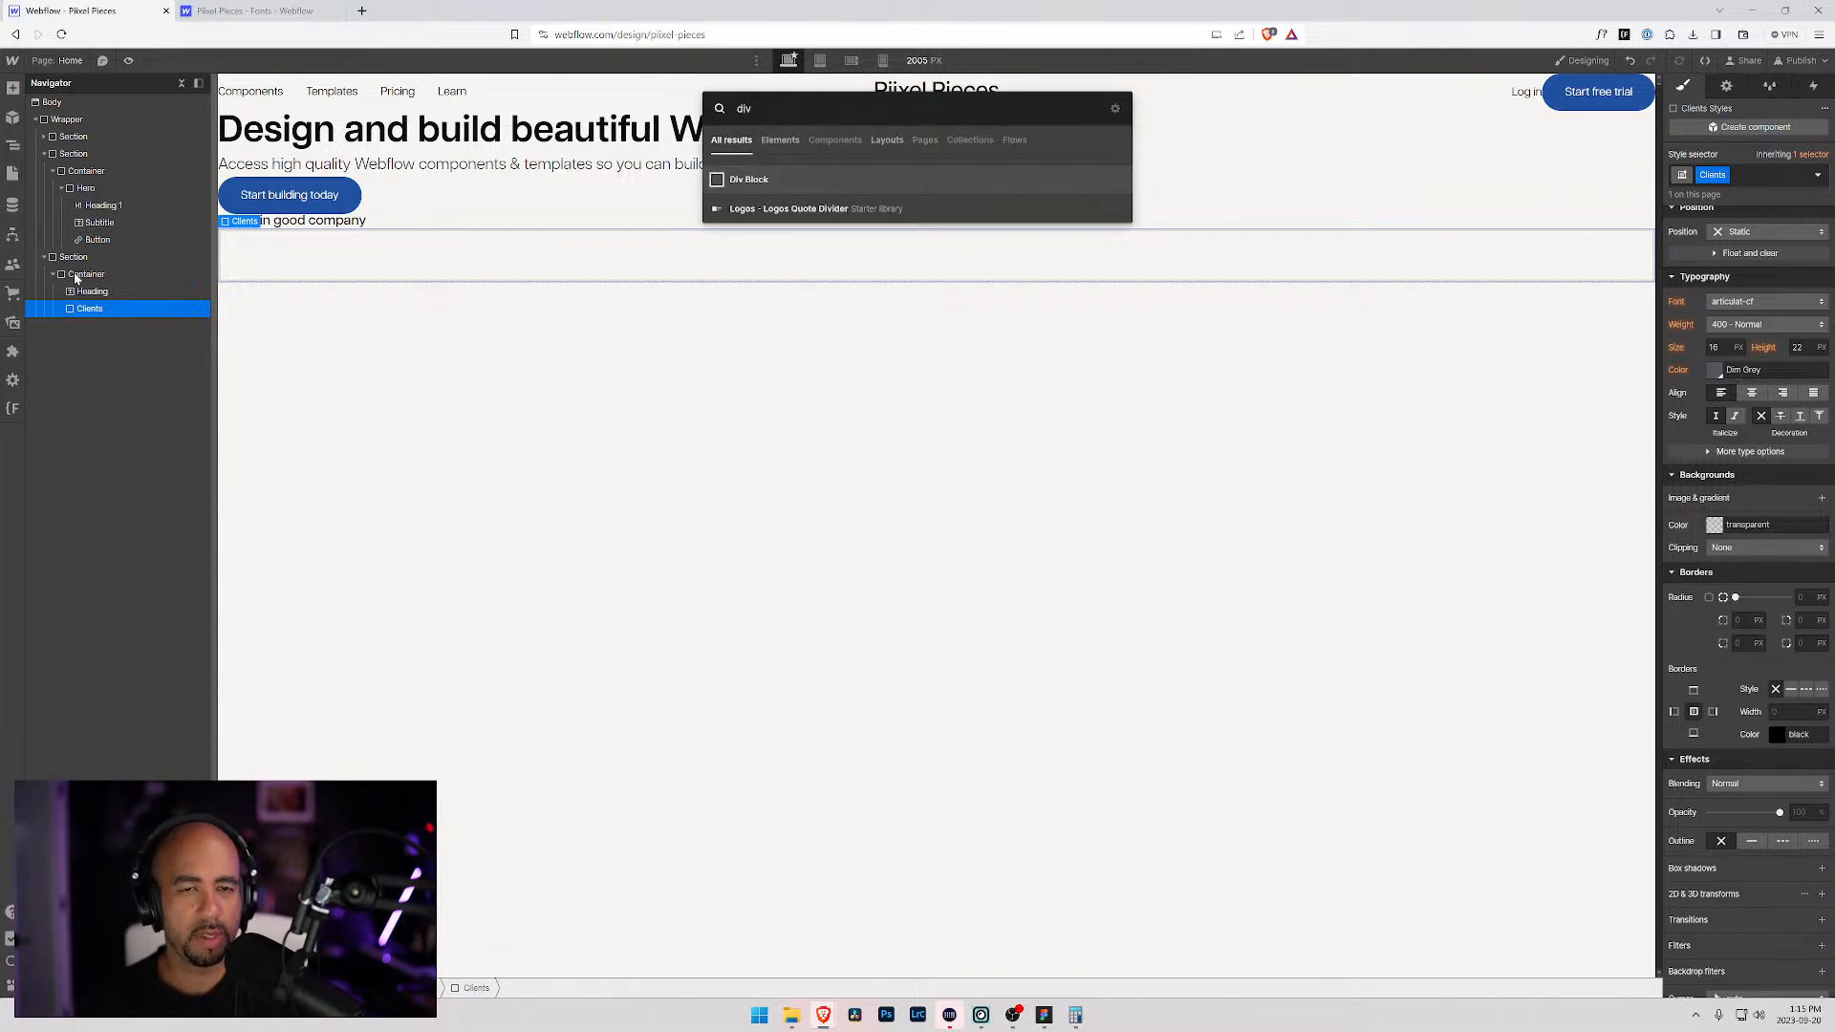
key("Return")
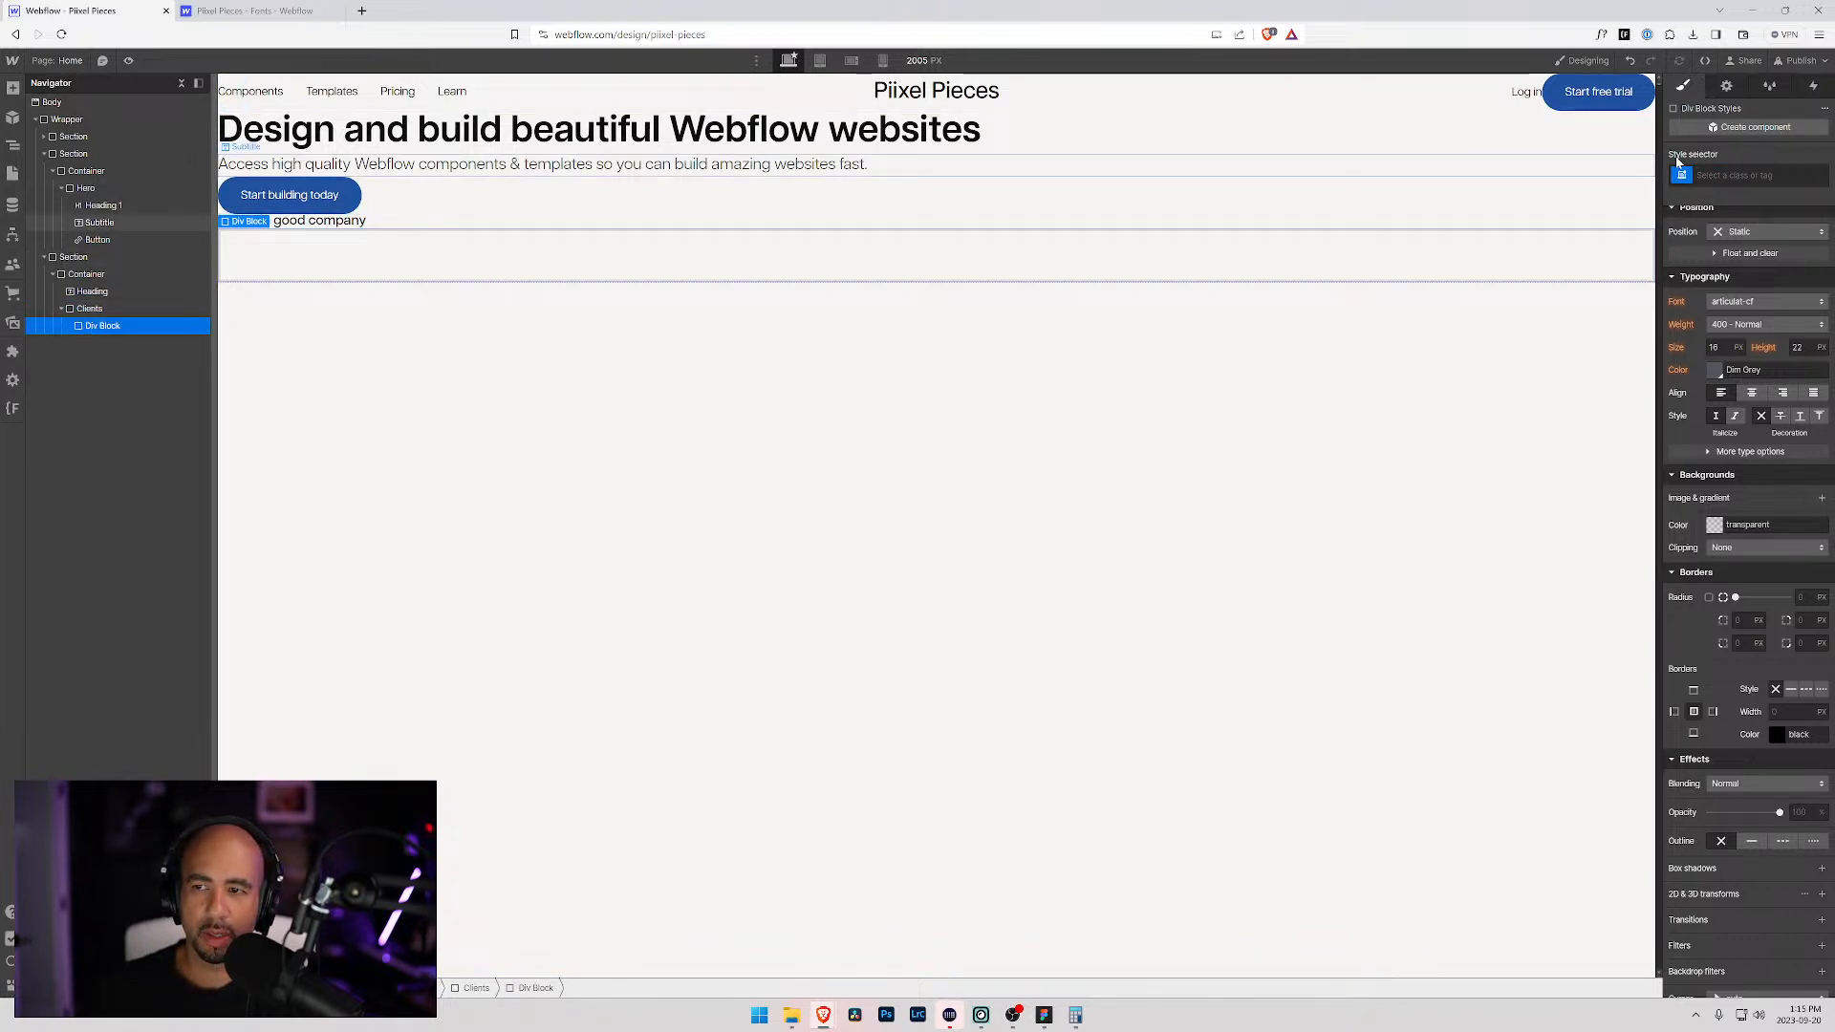
key("ctrl+Return")
type("Client Logo")
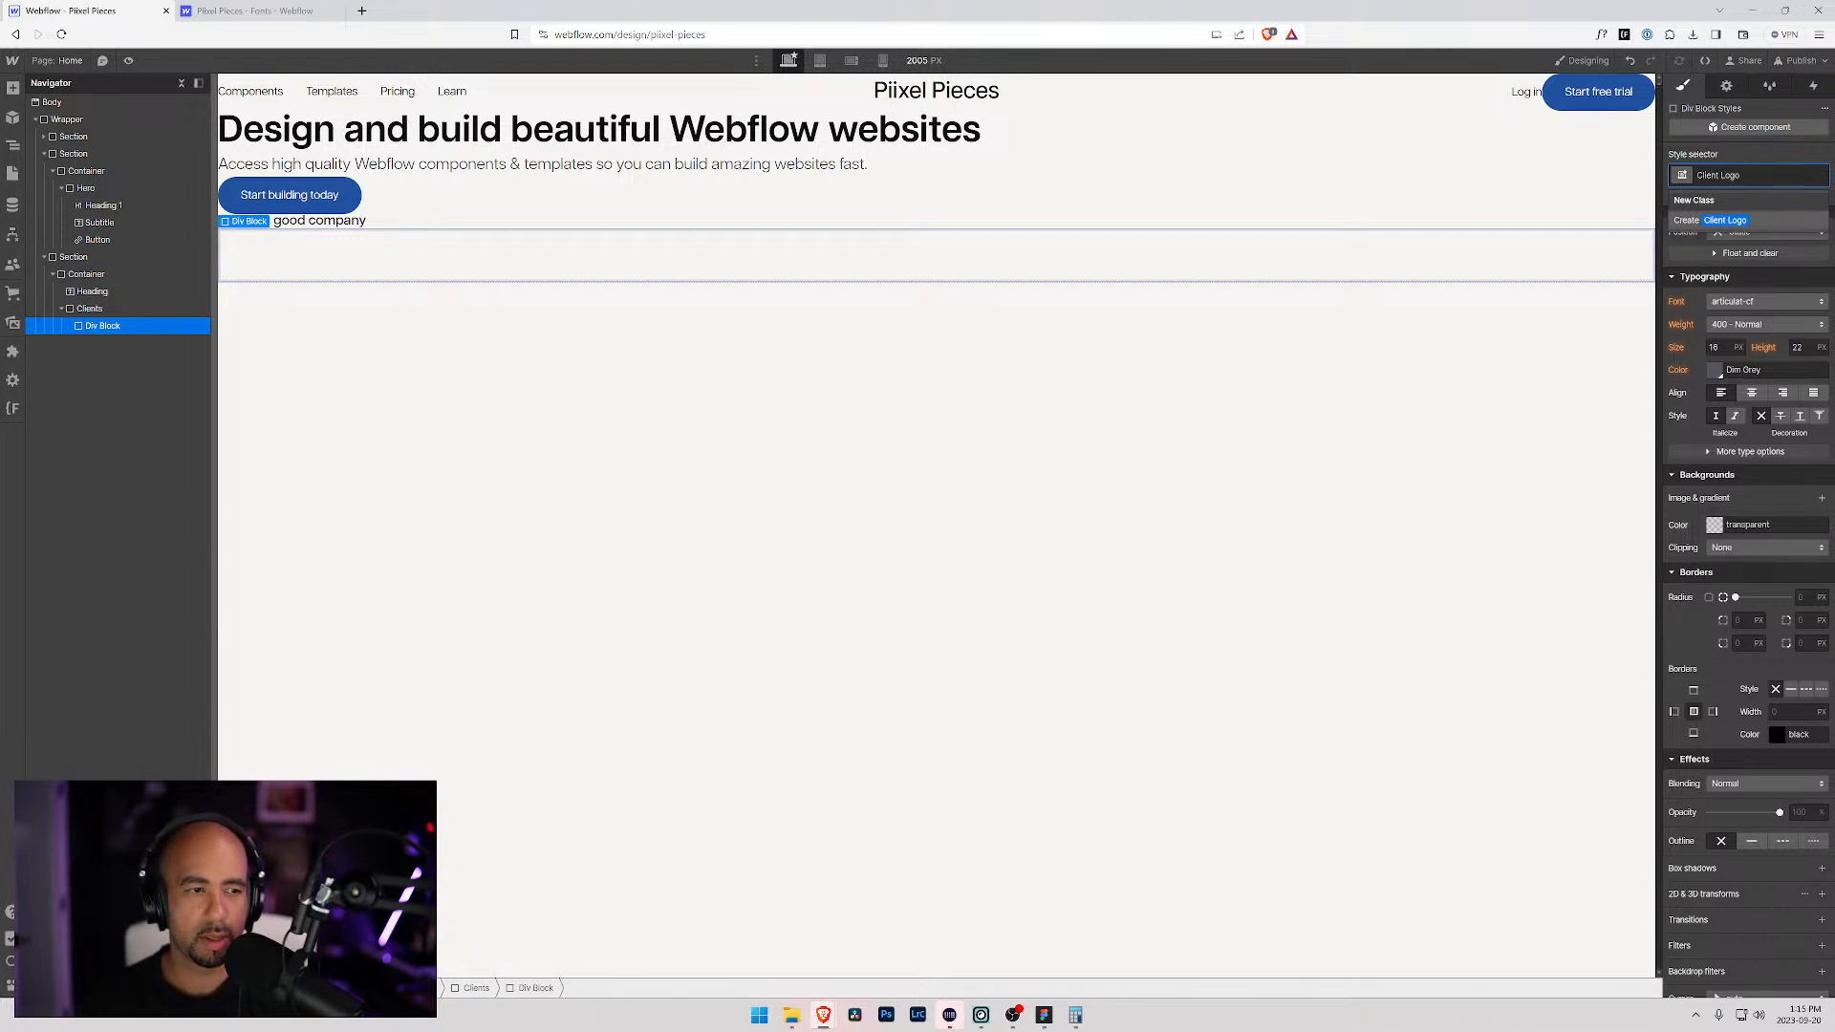
key("BackSpace")
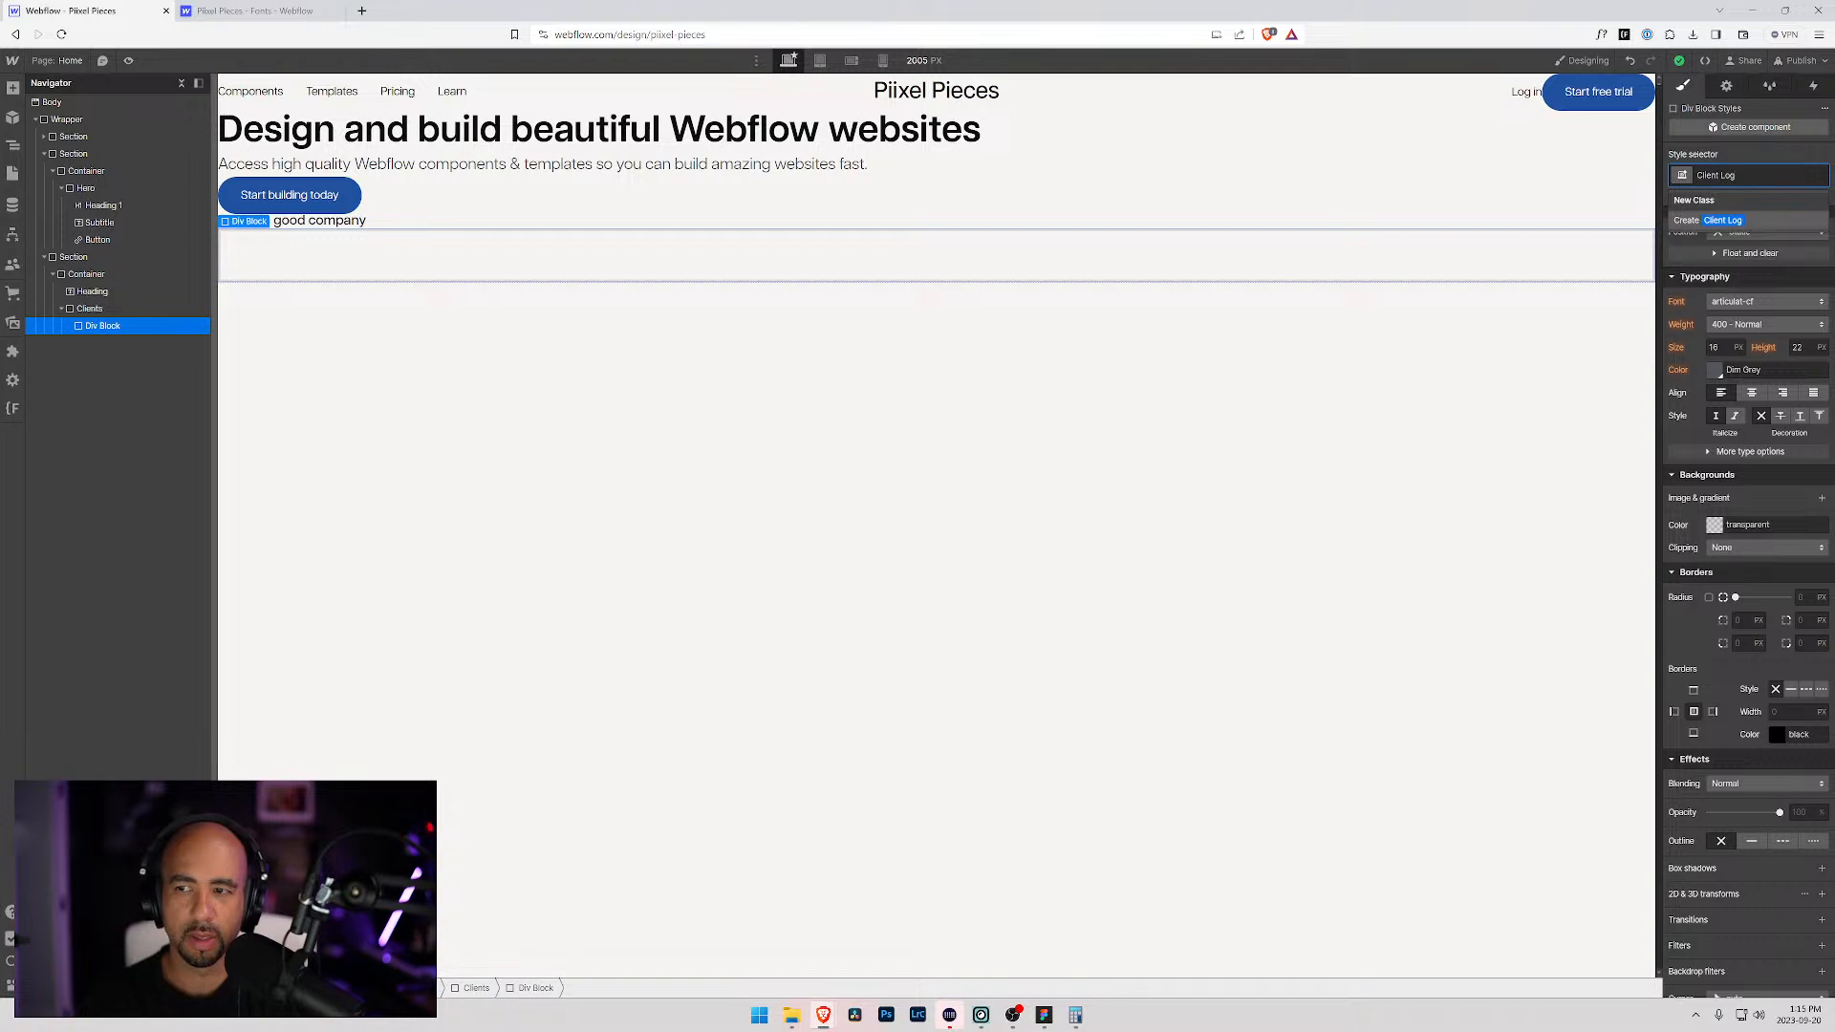
type("o Container")
key("Return")
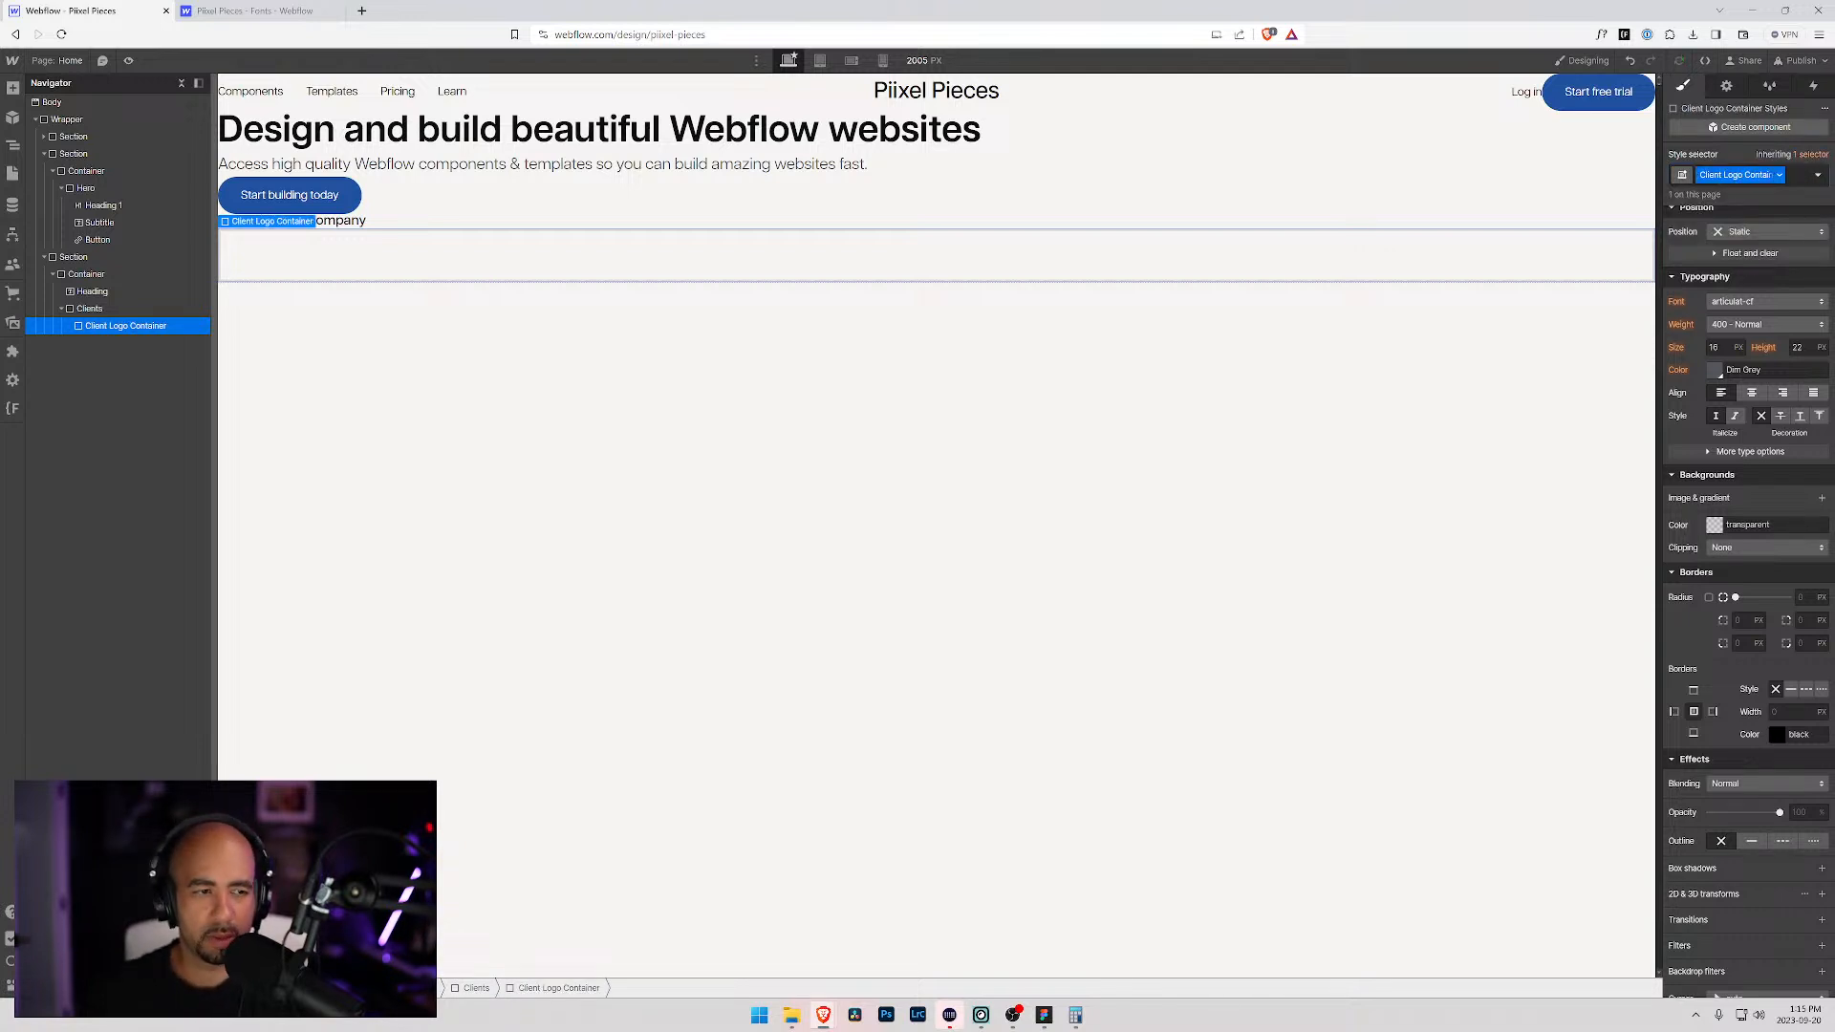
Step: Insert an image element in the Client Logo Container and choose the Dalhousie University logo from the assets
key("ctrl+k")
type("ima")
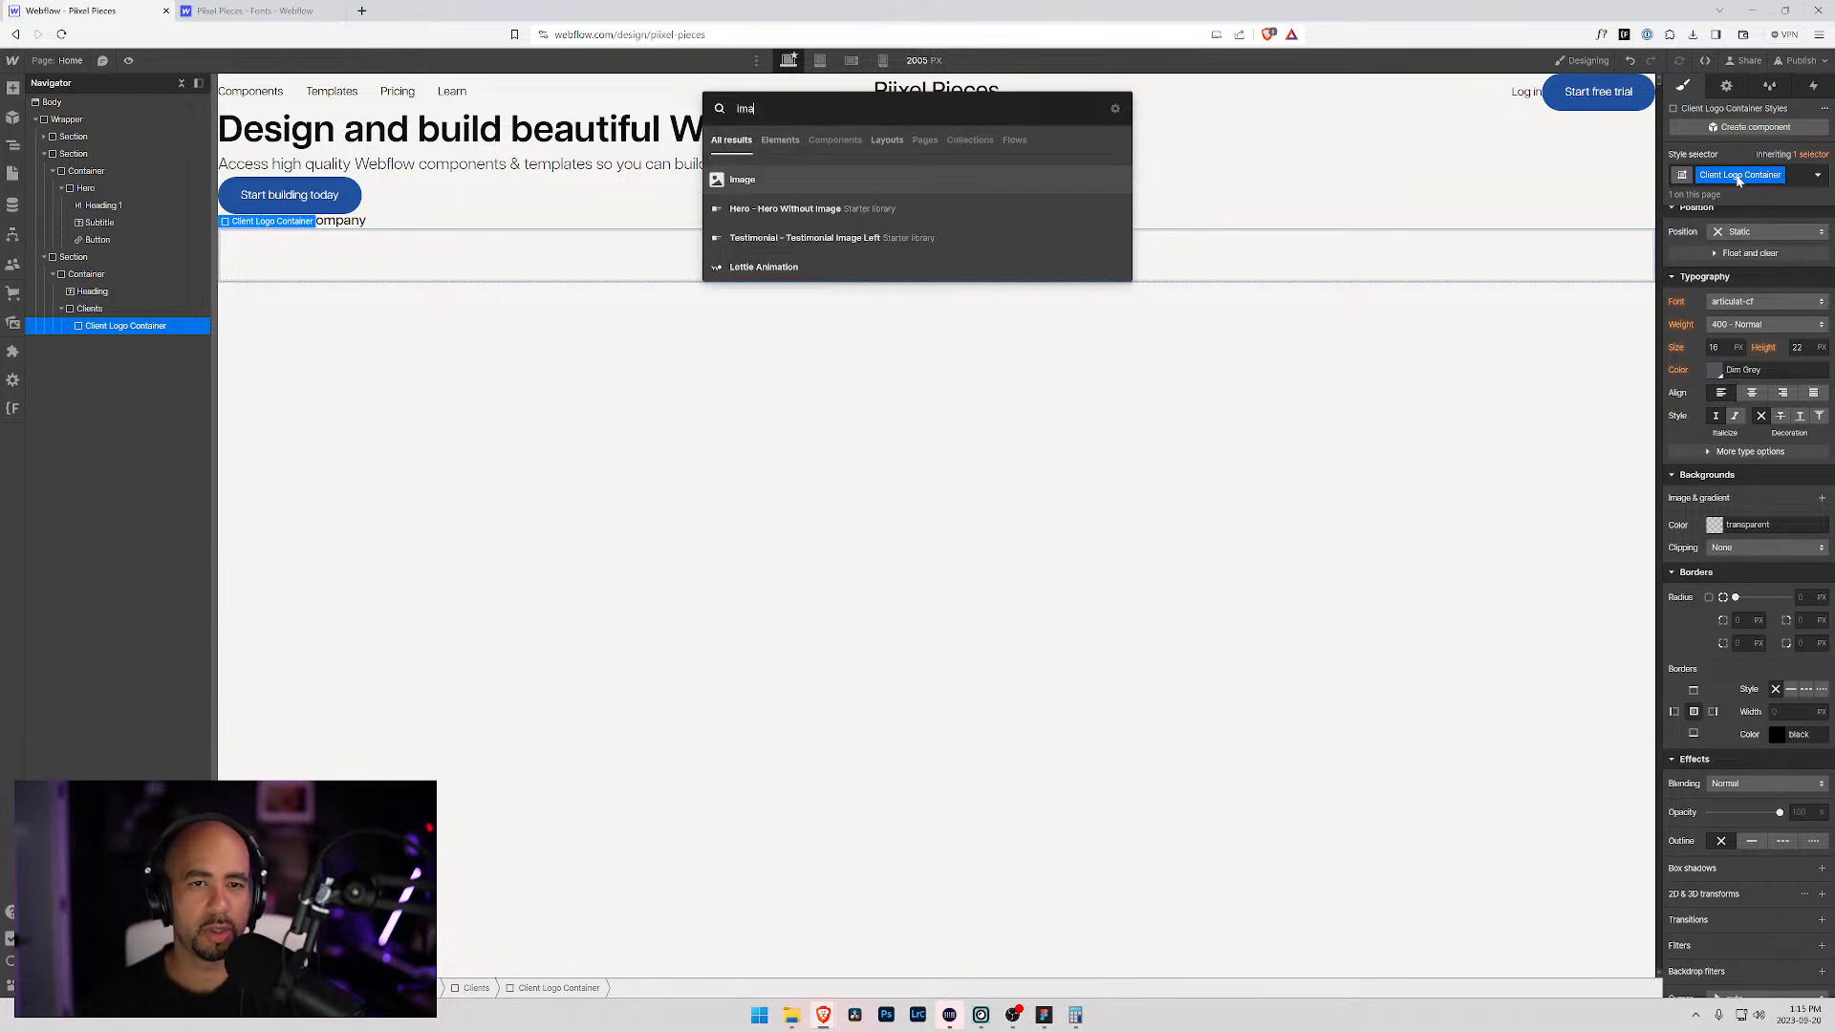
key("Return")
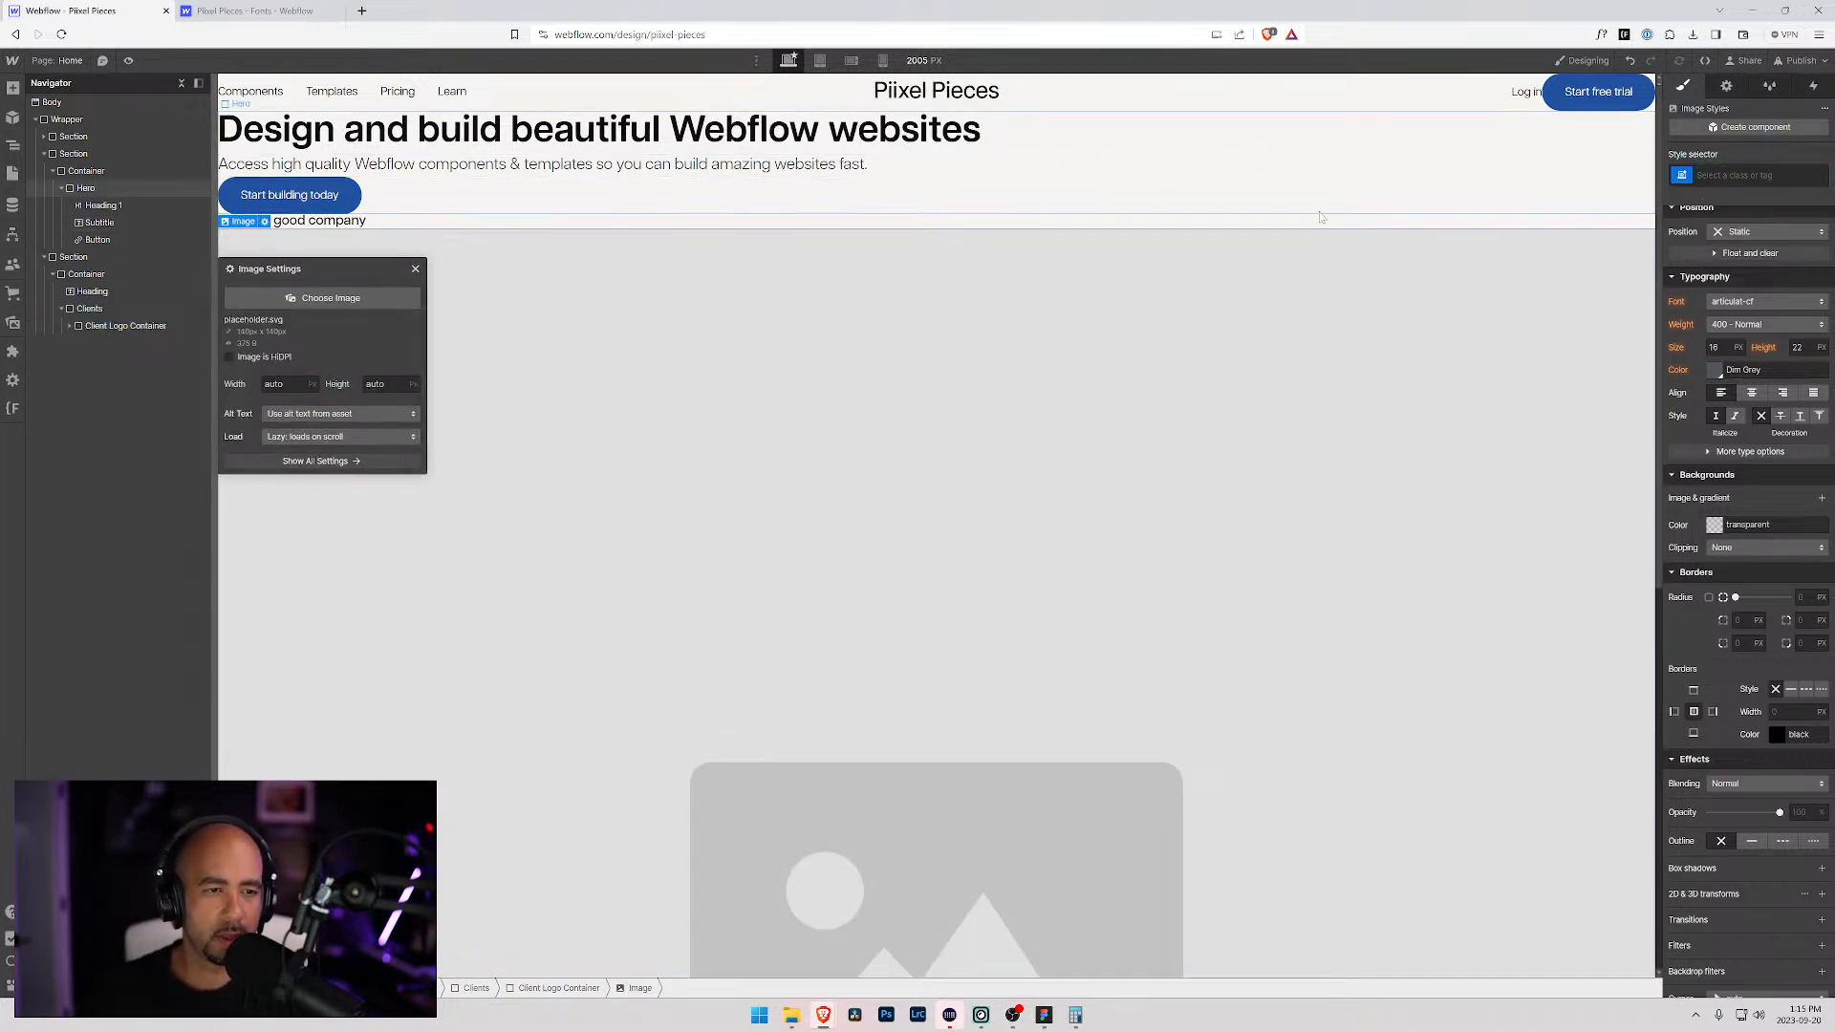
left_click(345, 298)
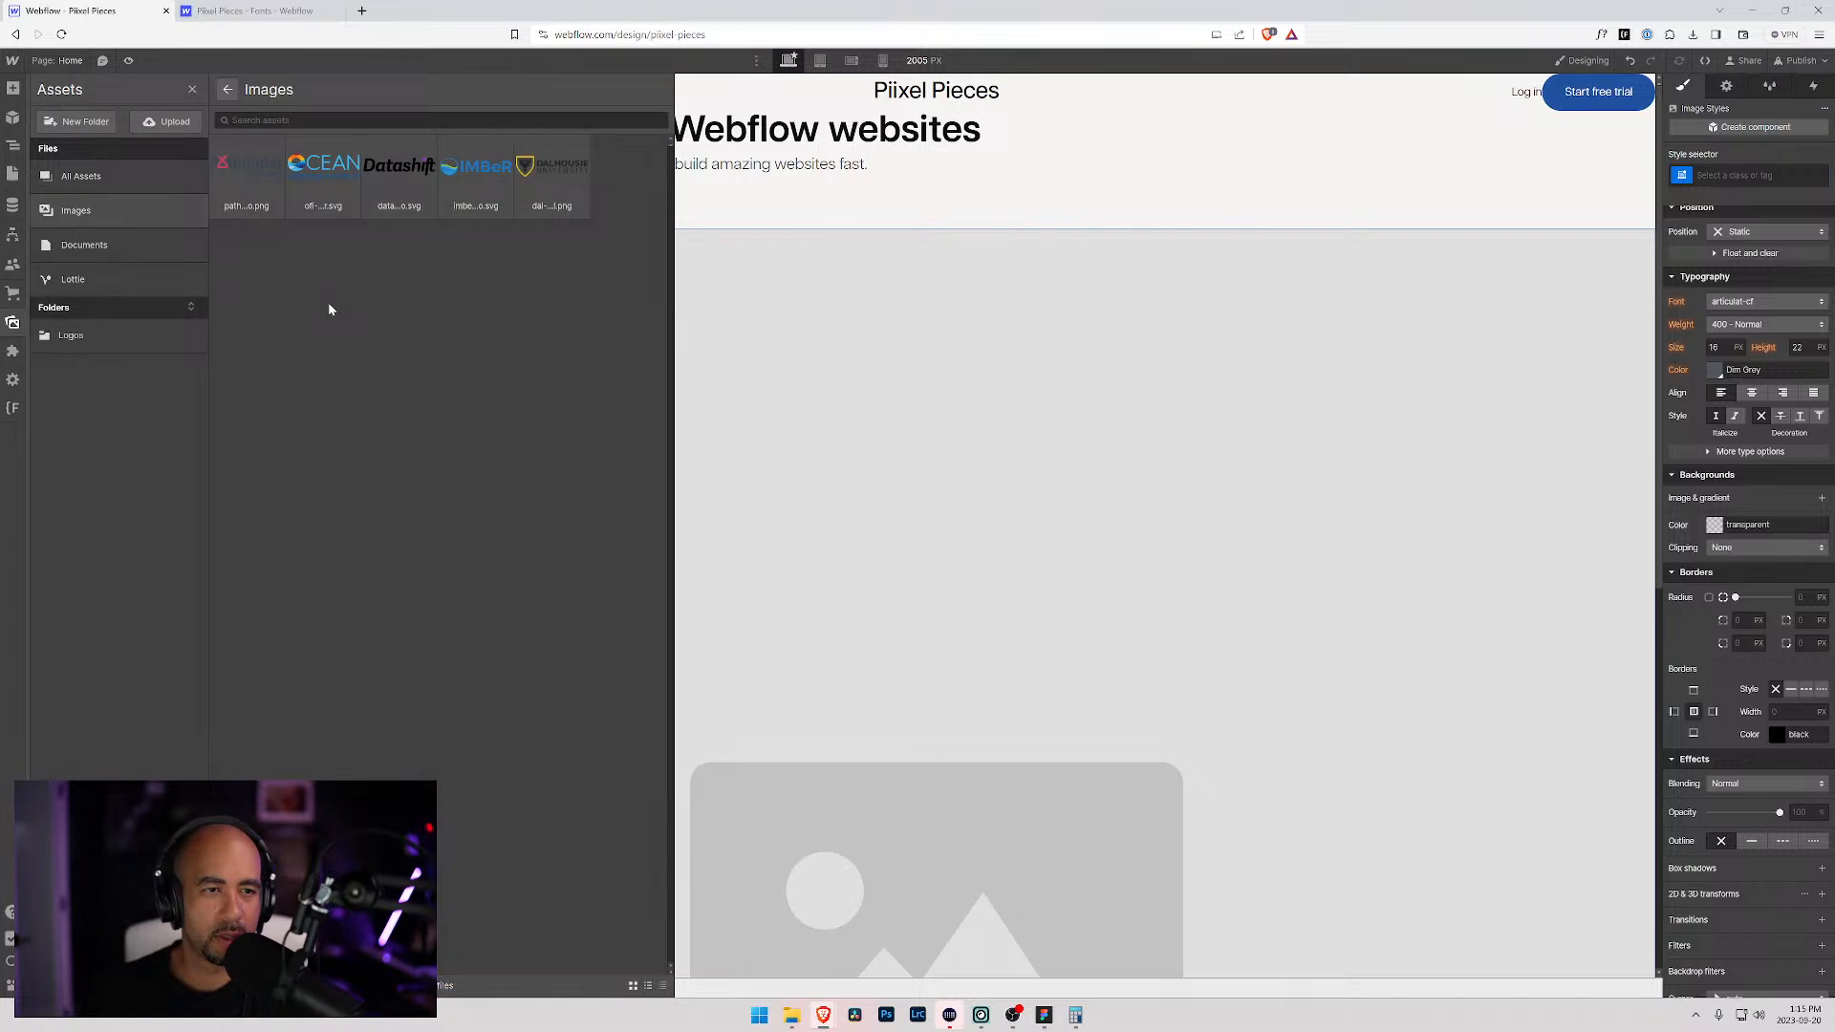
left_click(502, 193)
left_click(542, 188)
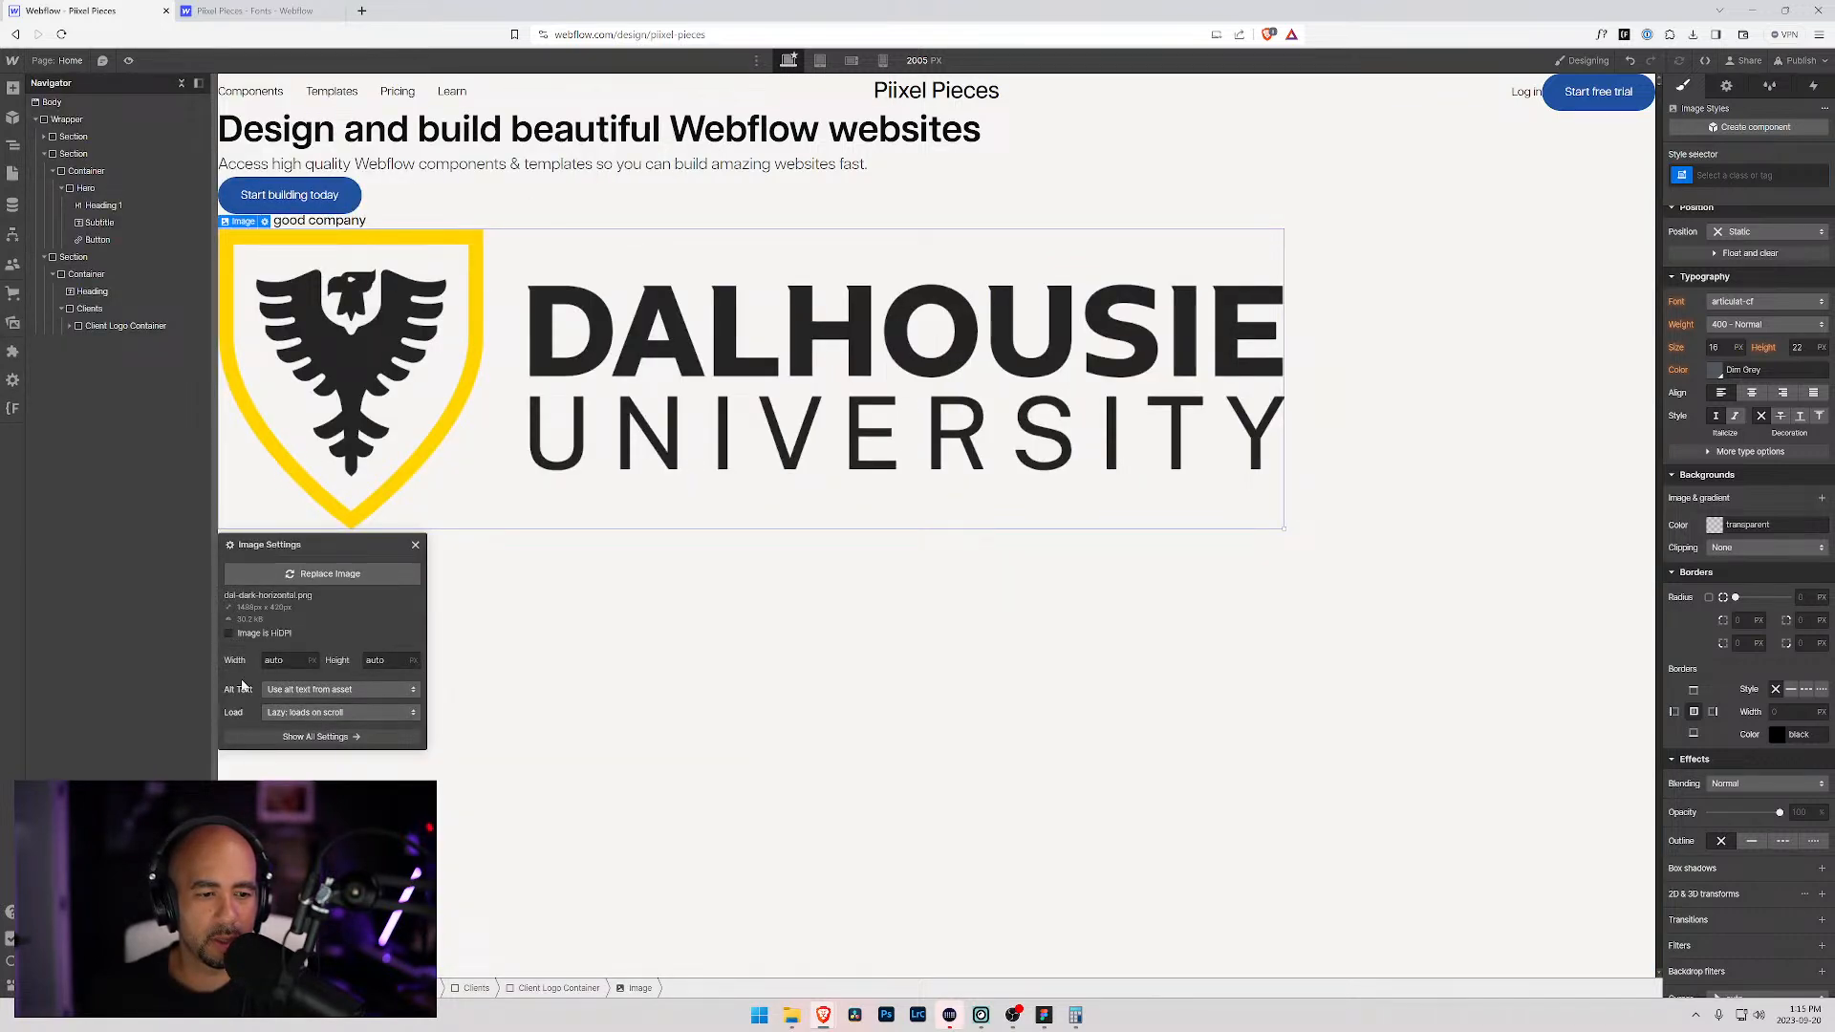
left_click(407, 522)
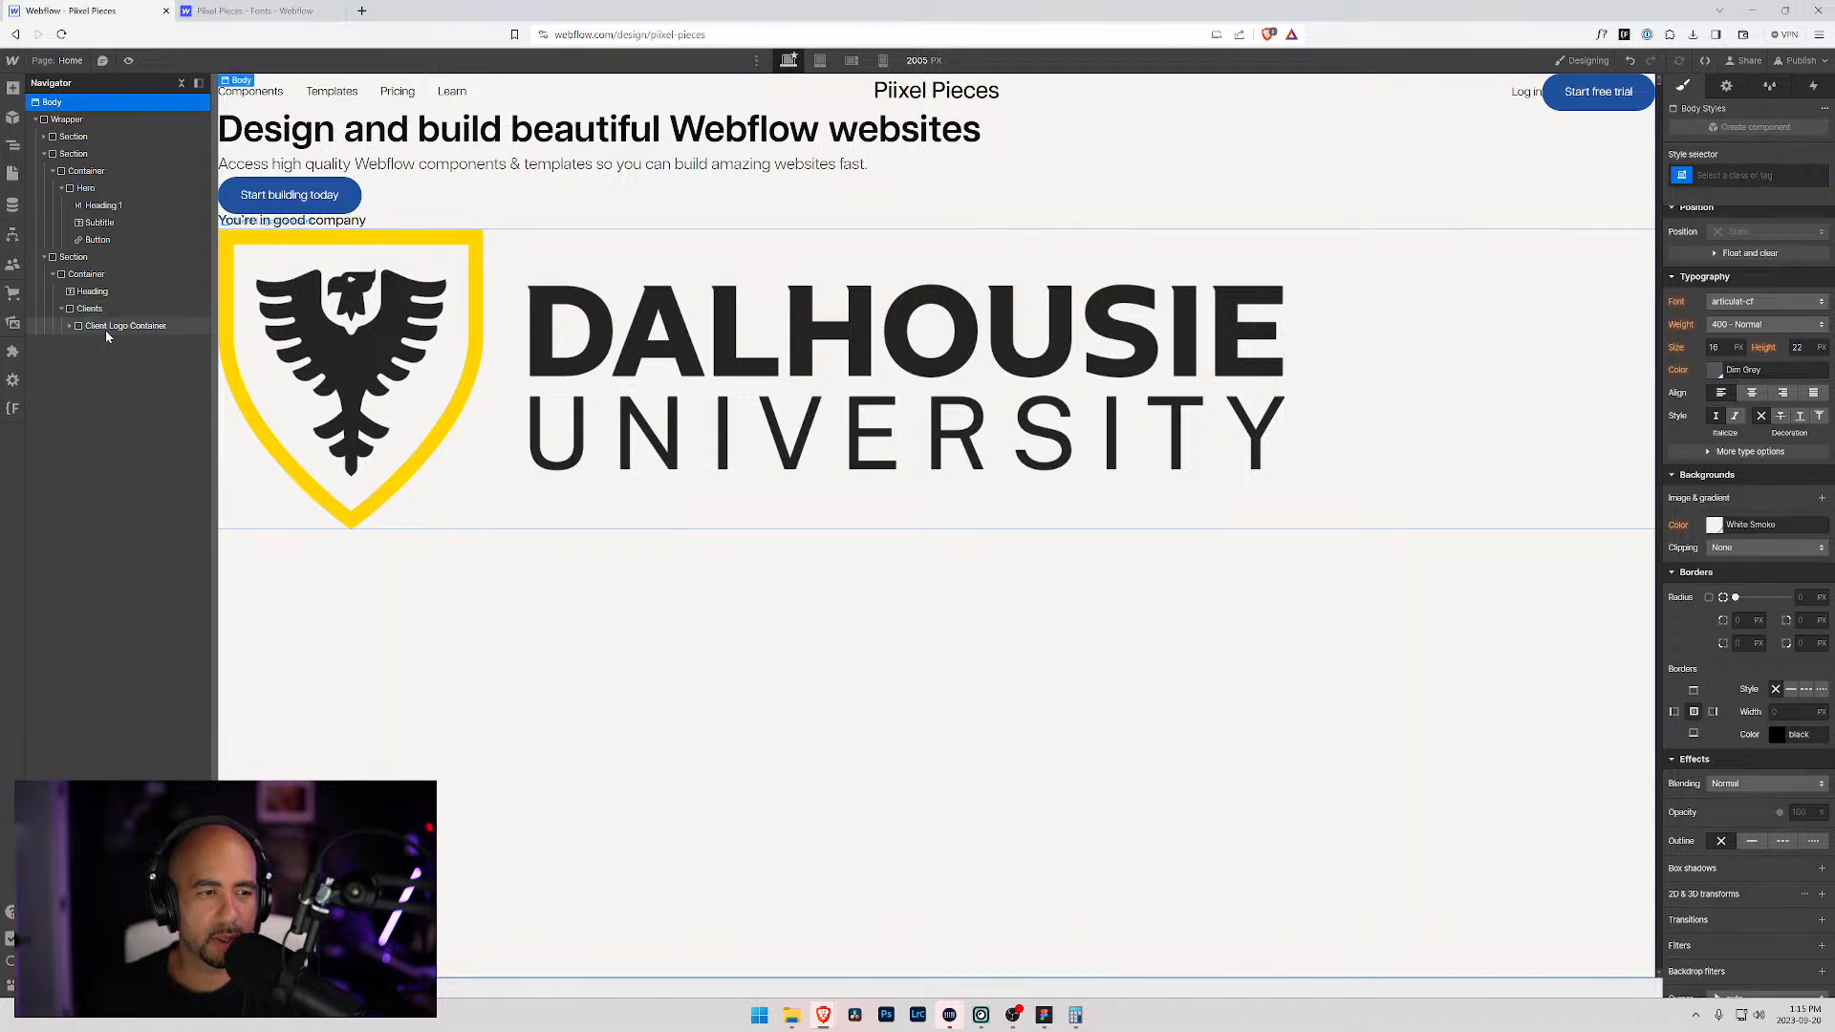
Step: Give the Dalhousie logo image inside the Client Logo Container the class "Client Image"
left_click(71, 327)
left_click(105, 343)
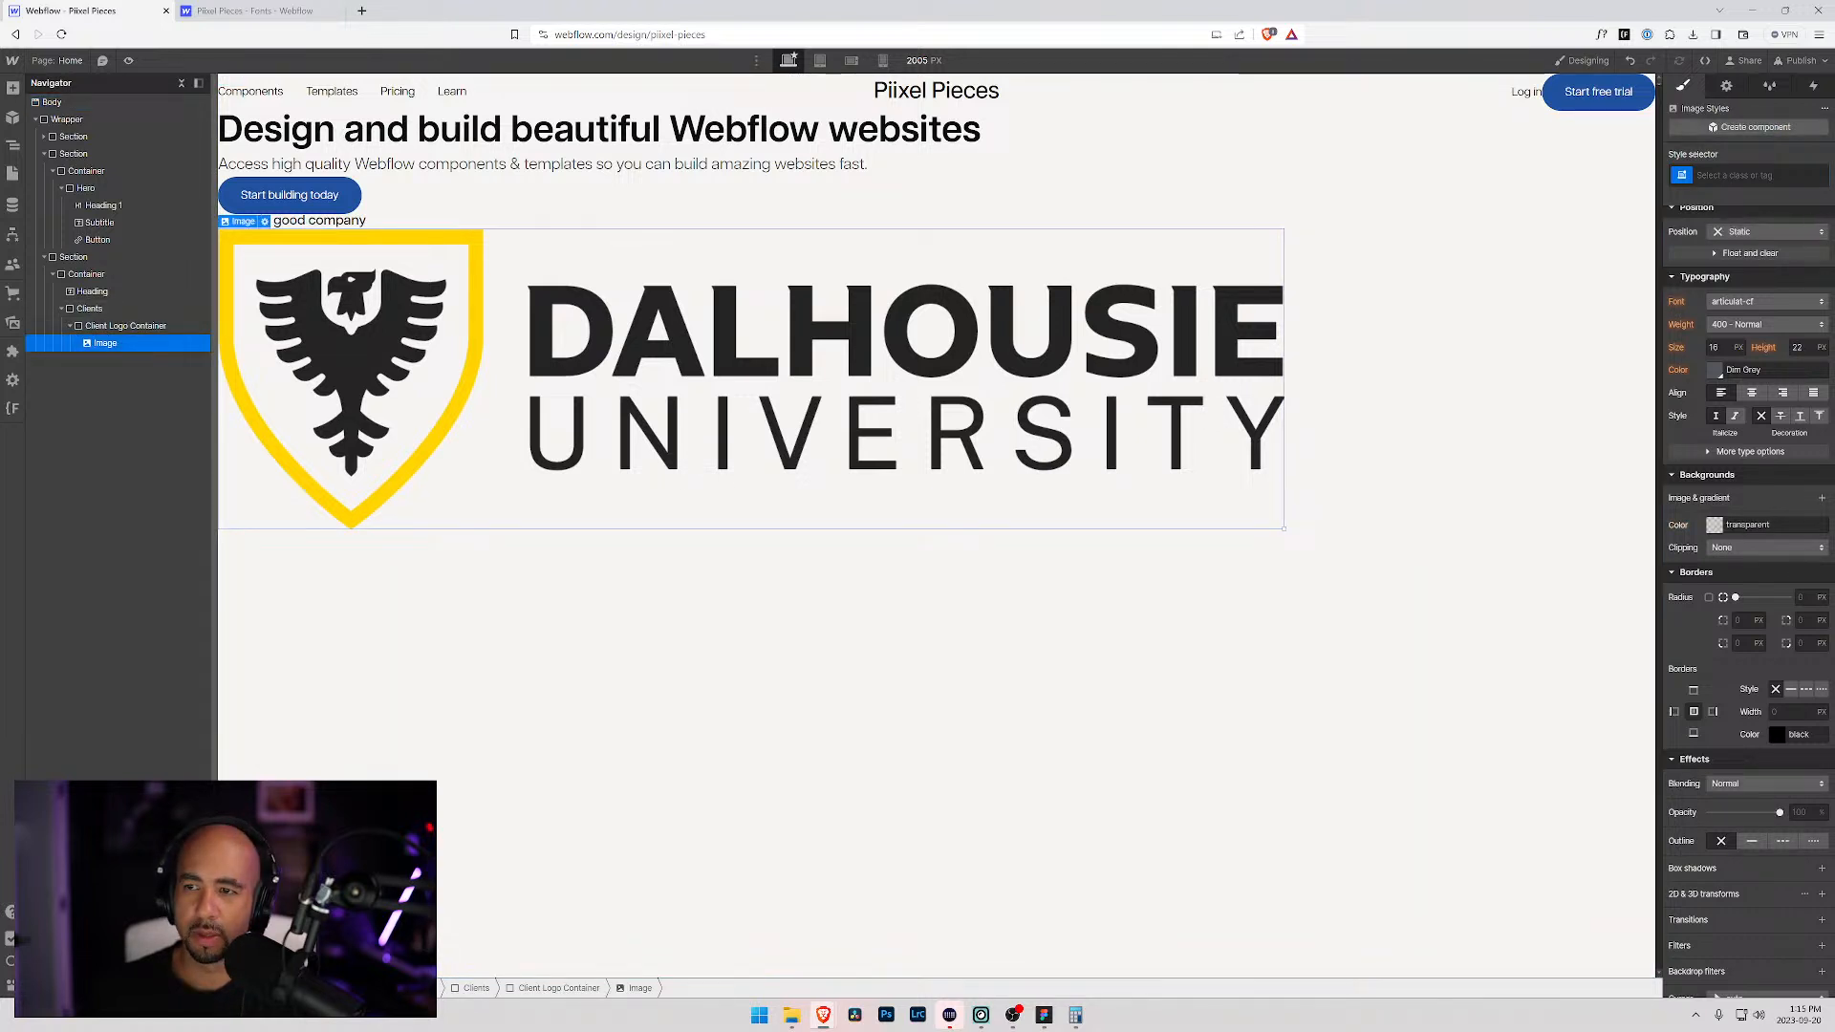
key("ctrl+Return")
type("Client I")
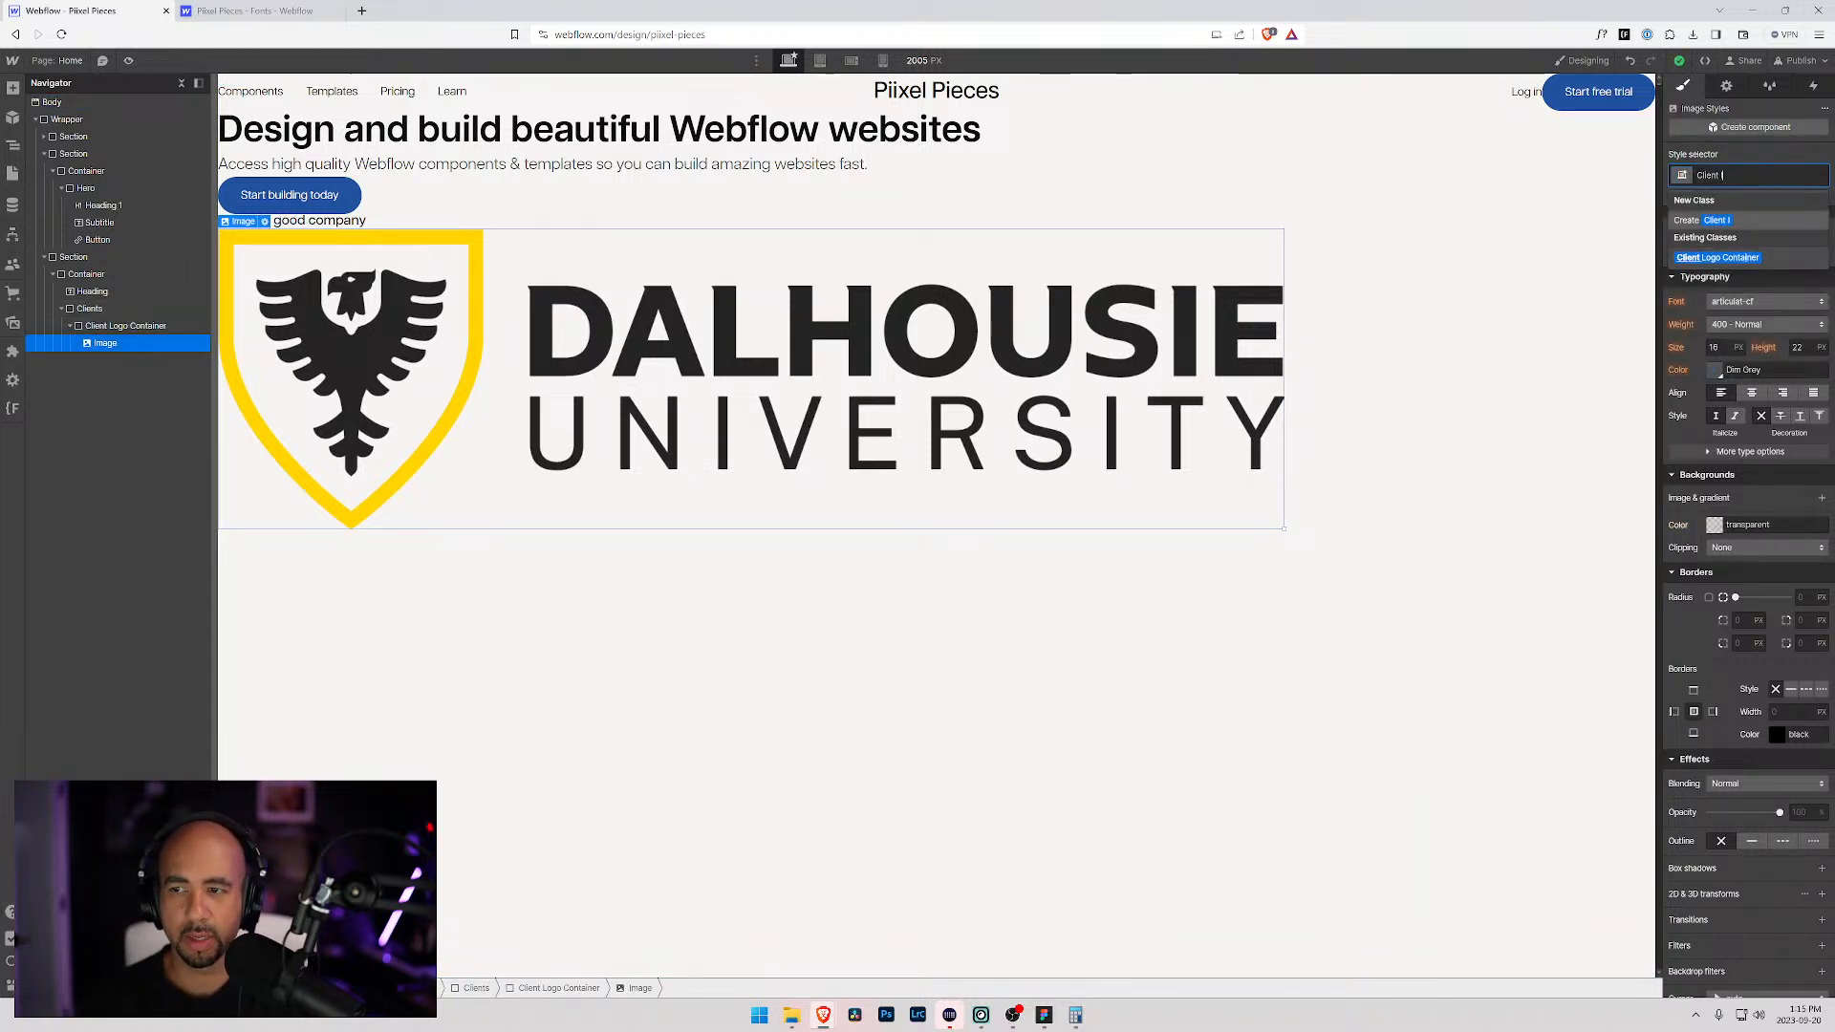
type("mage")
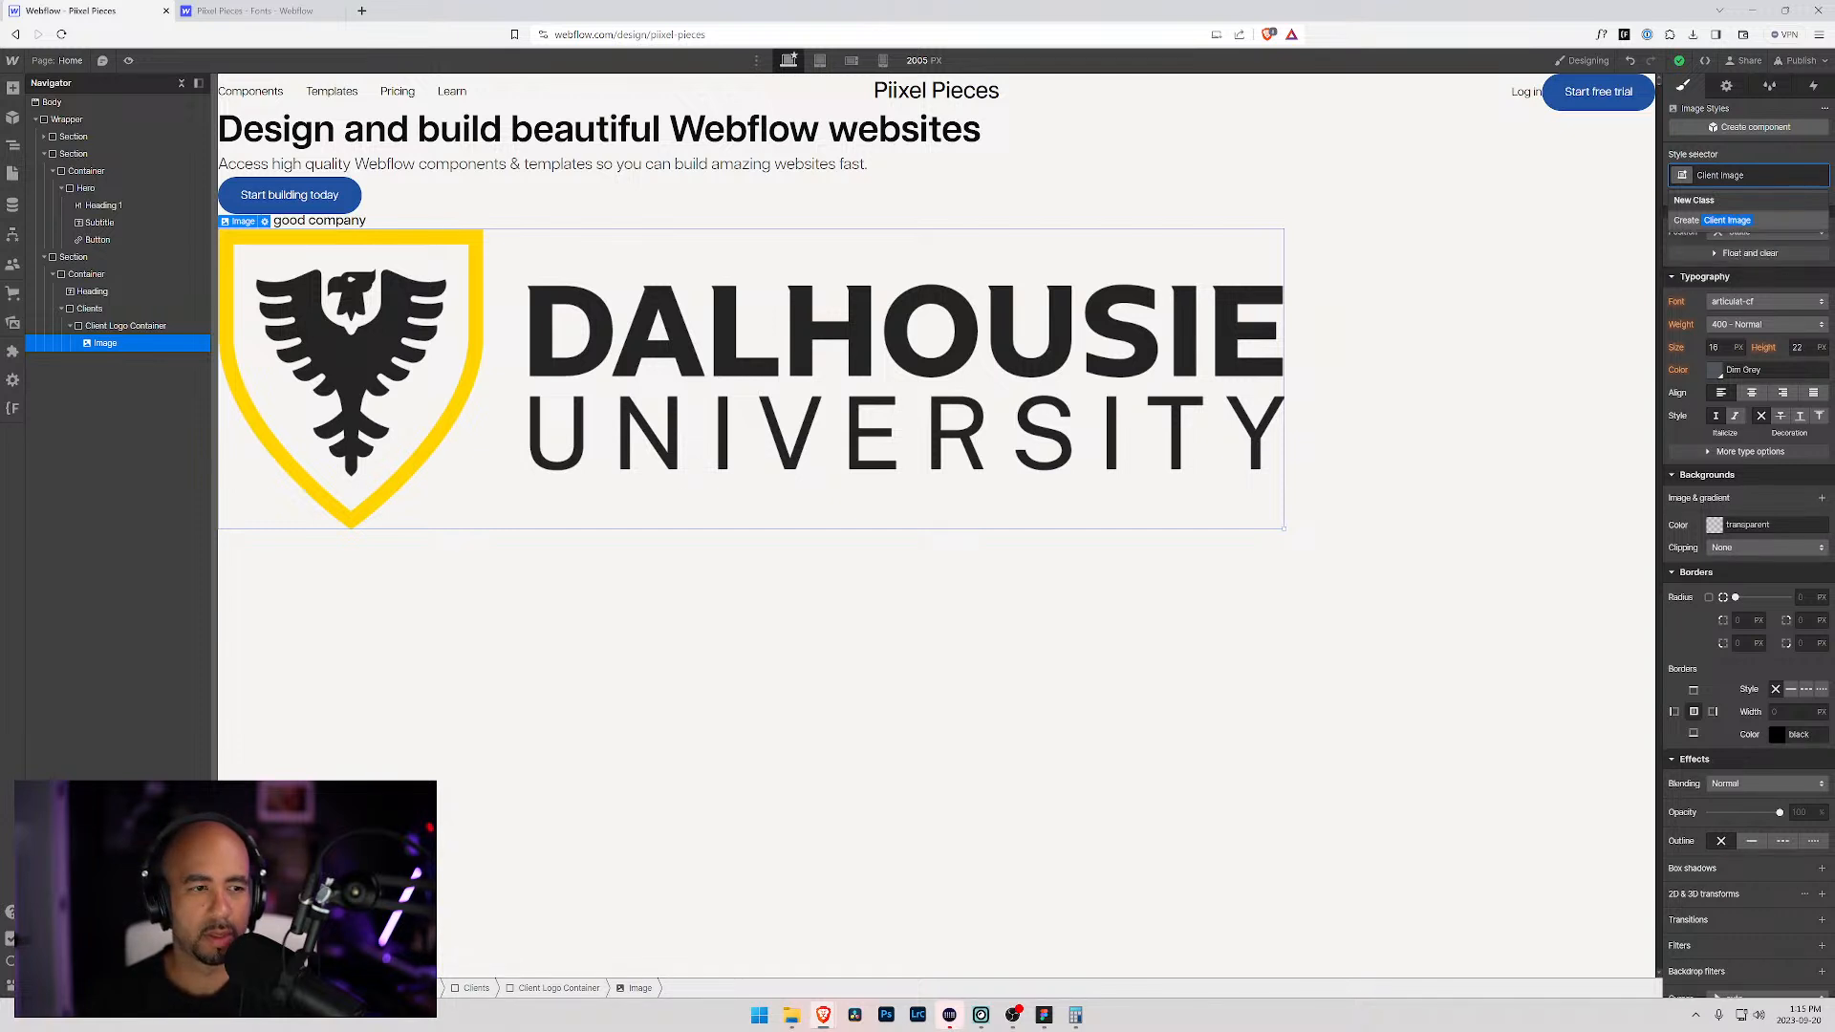
key("Return")
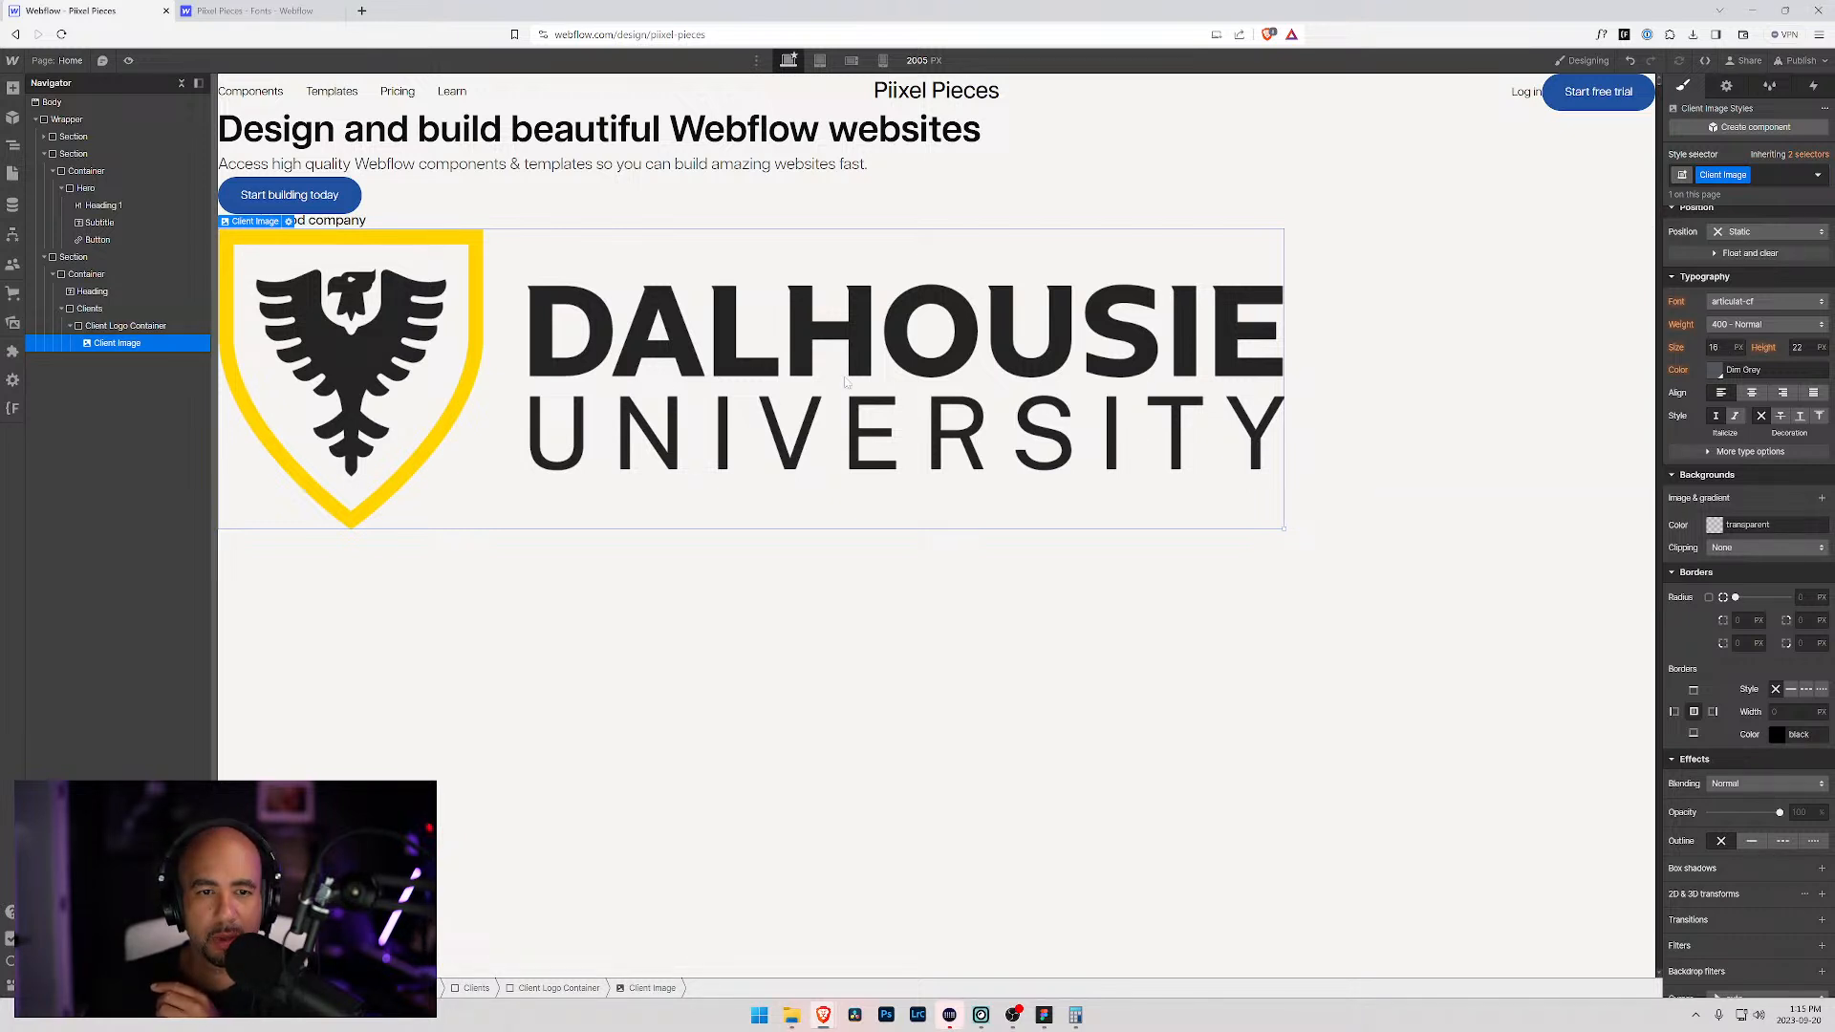
Step: Duplicate the Client Logo Container four times within Clients
left_click(70, 326)
left_click(77, 327)
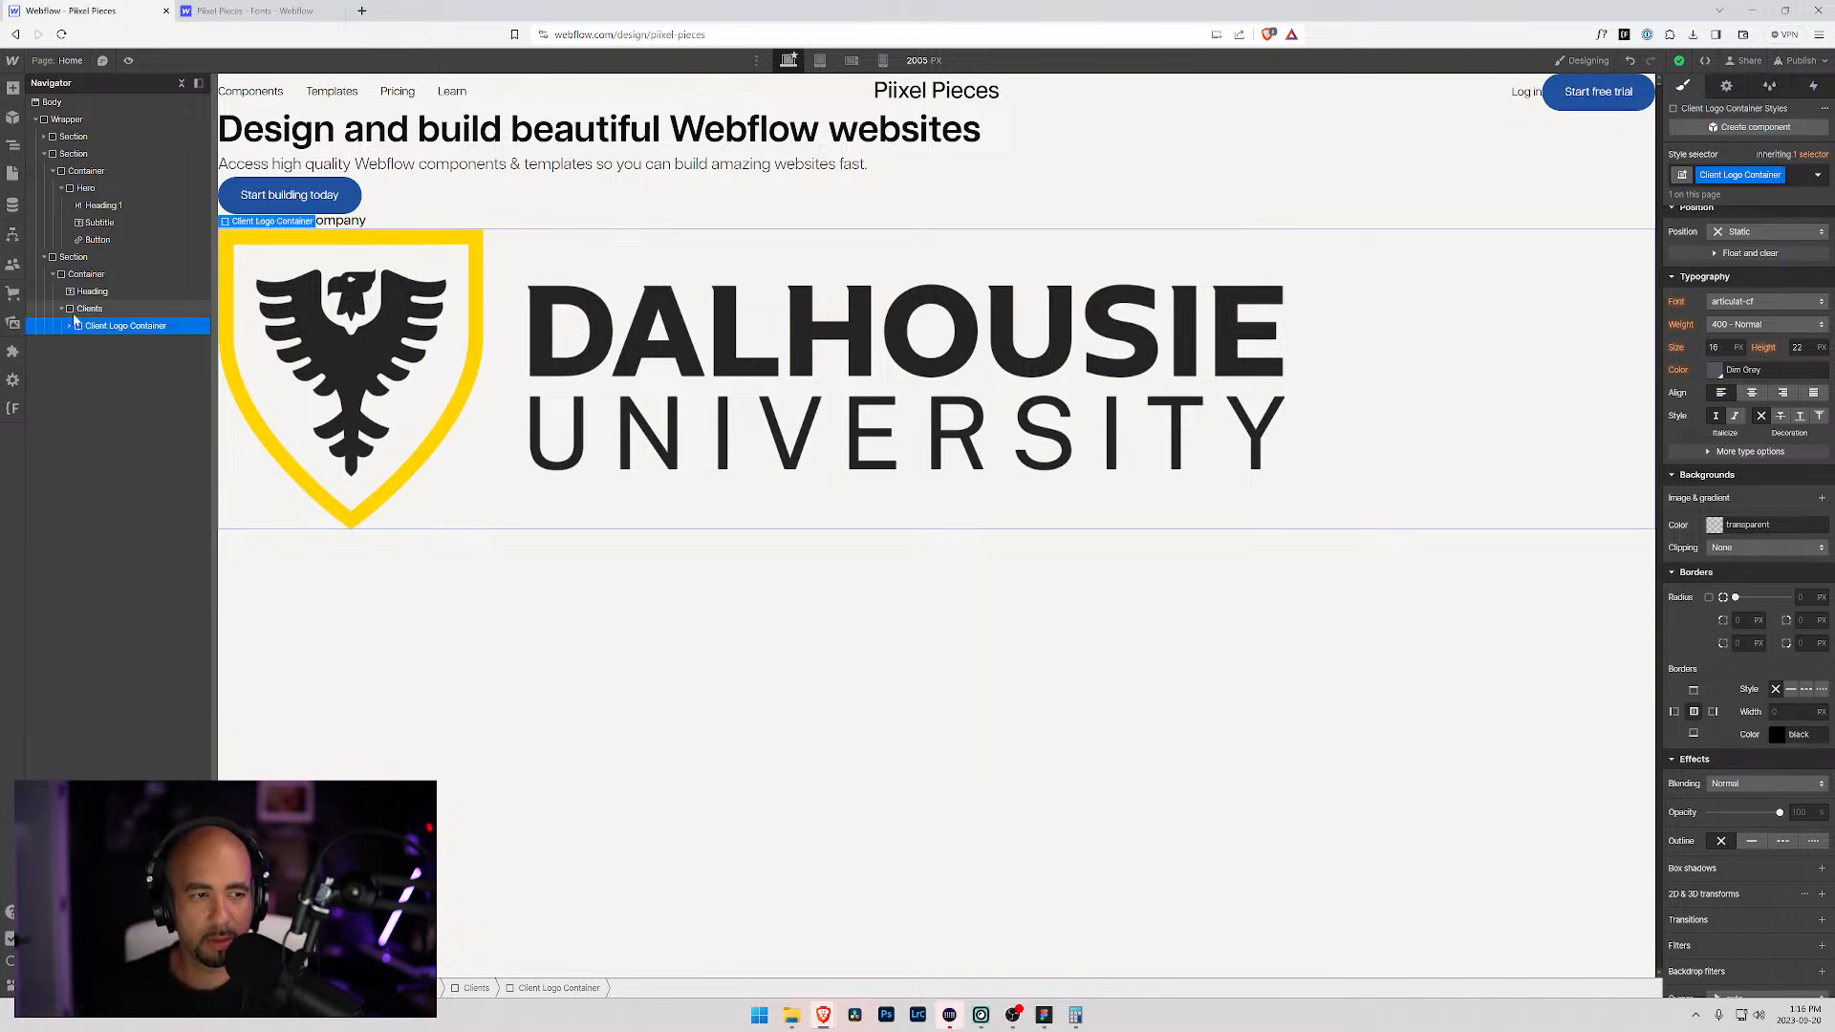
key("ctrl+d")
key("ctrl+d")
key("ctrl+d")
key("ctrl+d")
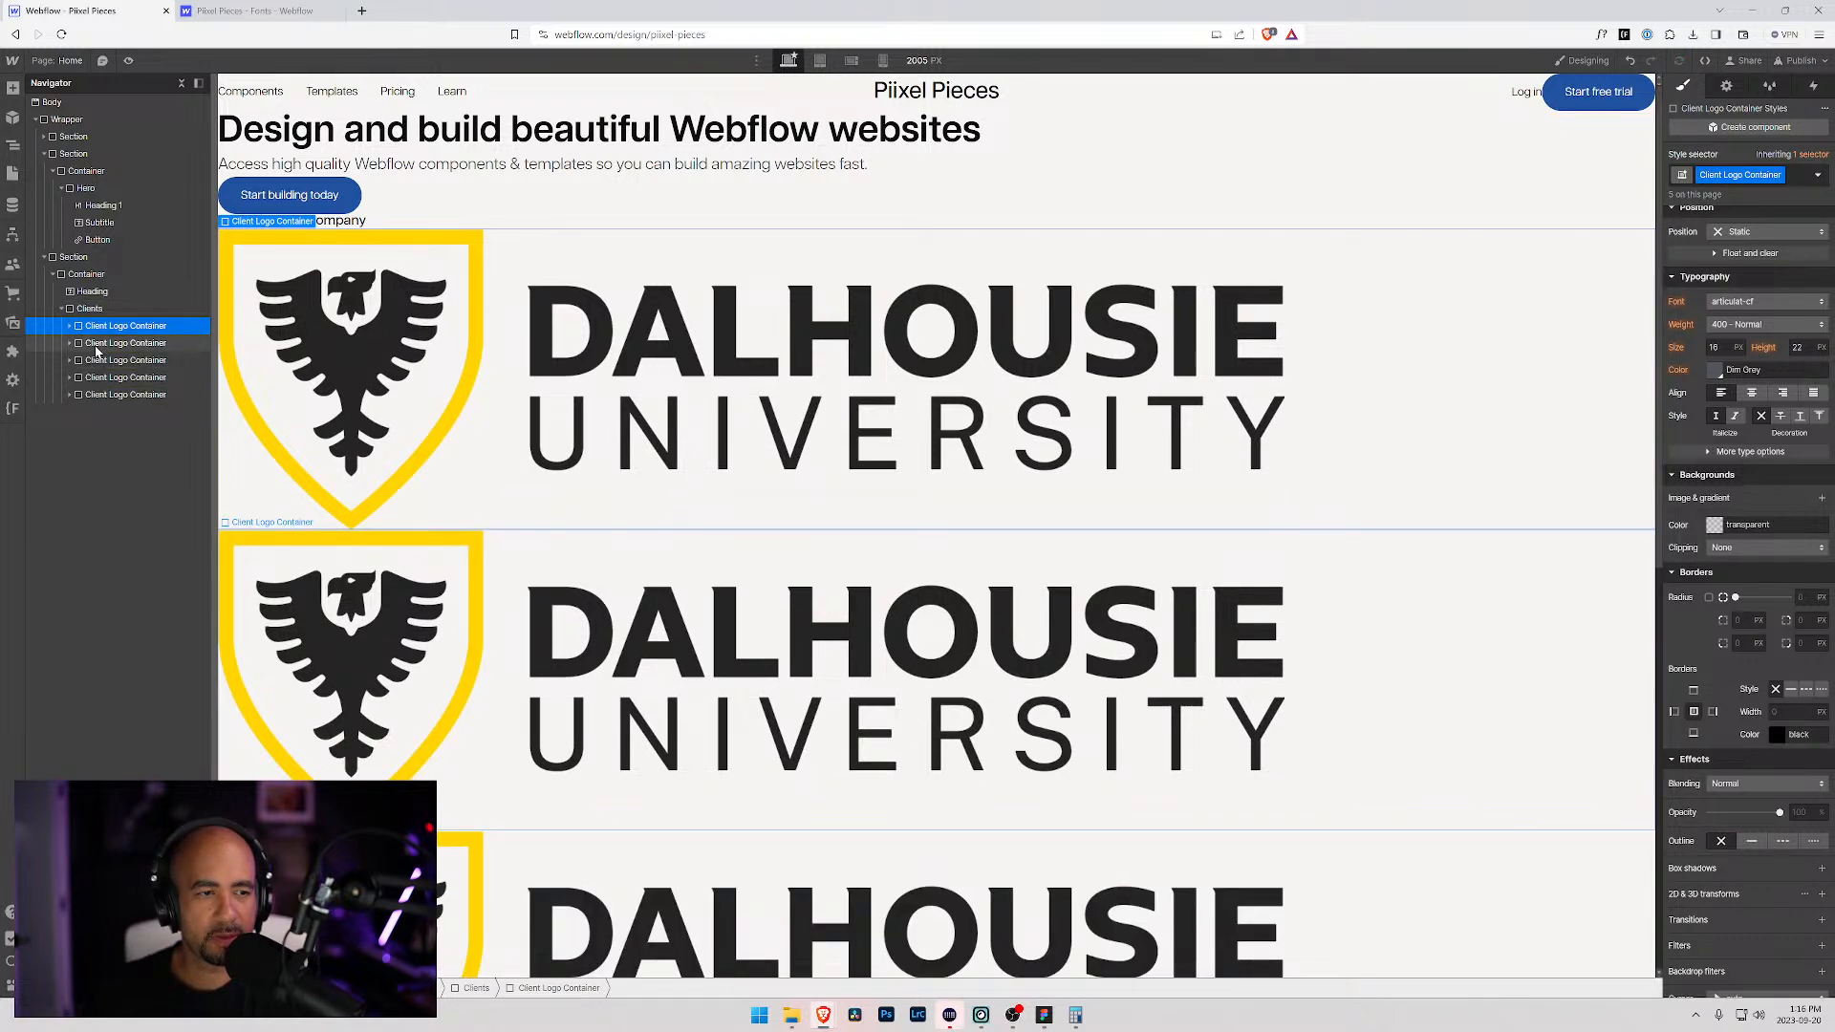
Step: Check the logo order in the Figma design and replace the second container's image with the IMBeR logo in Webflow
left_click(327, 564)
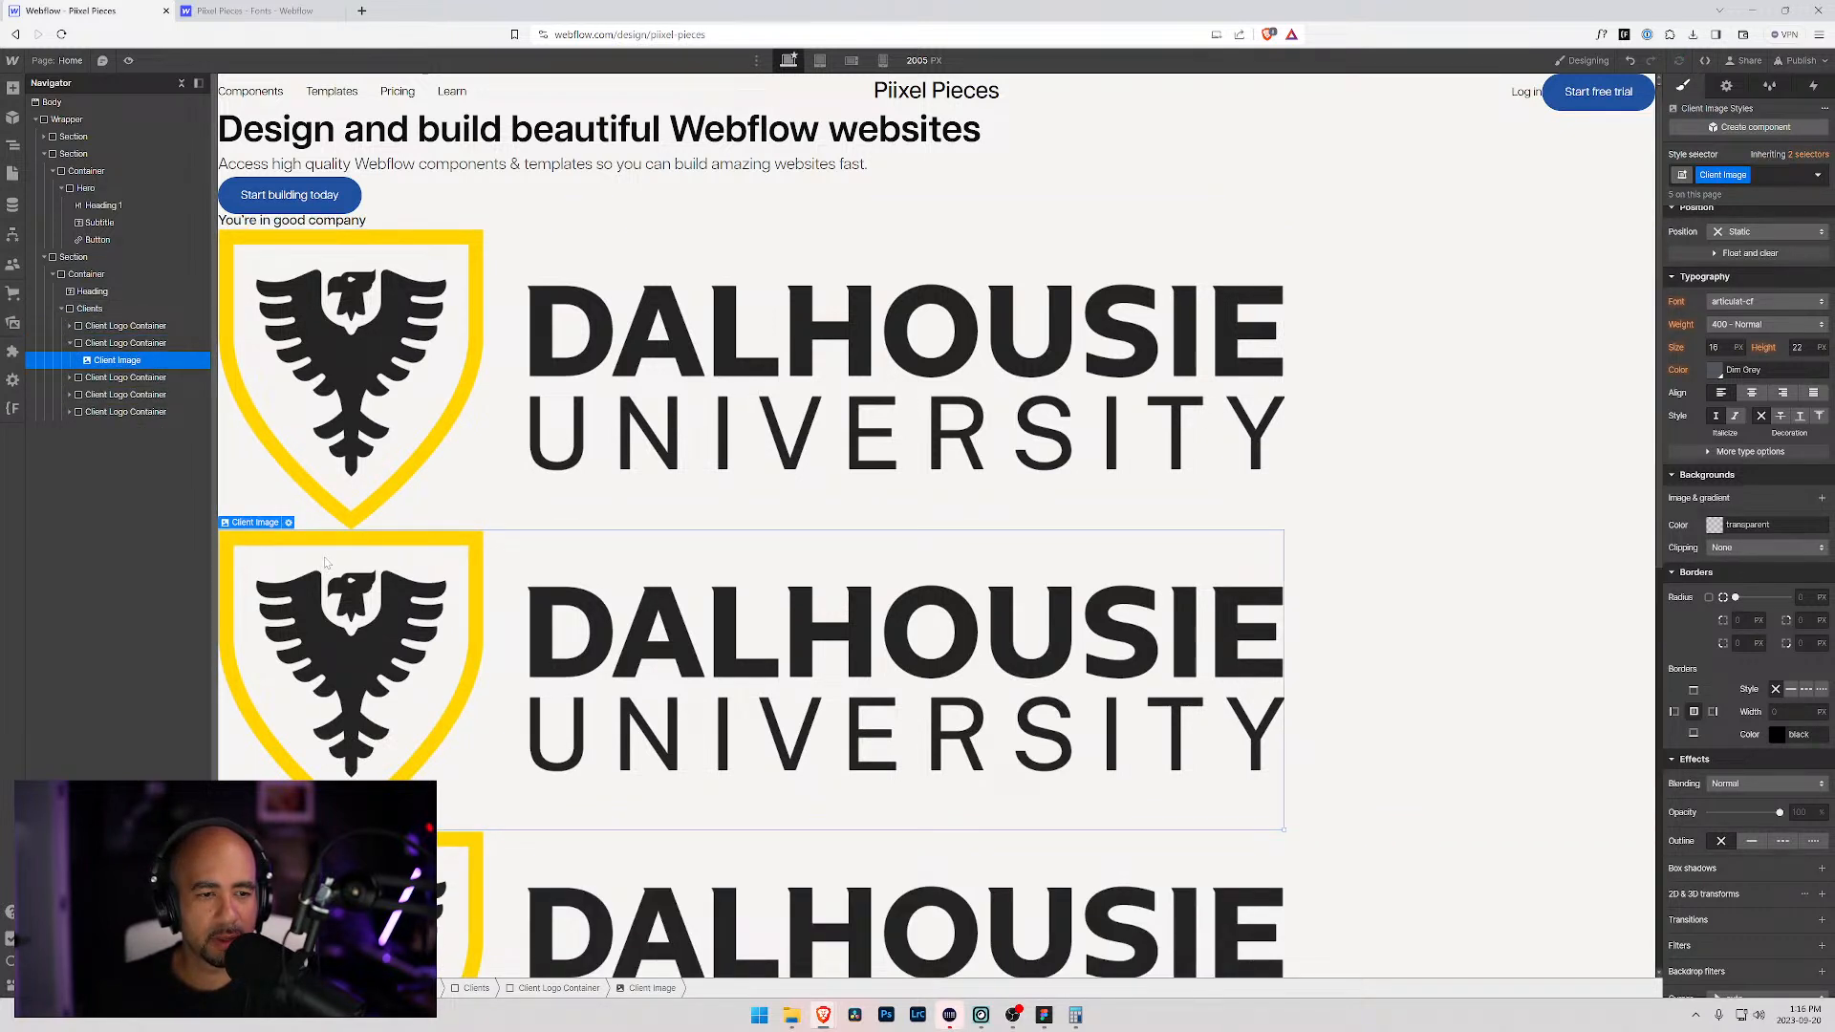
left_click(288, 522)
key("alt+Tab")
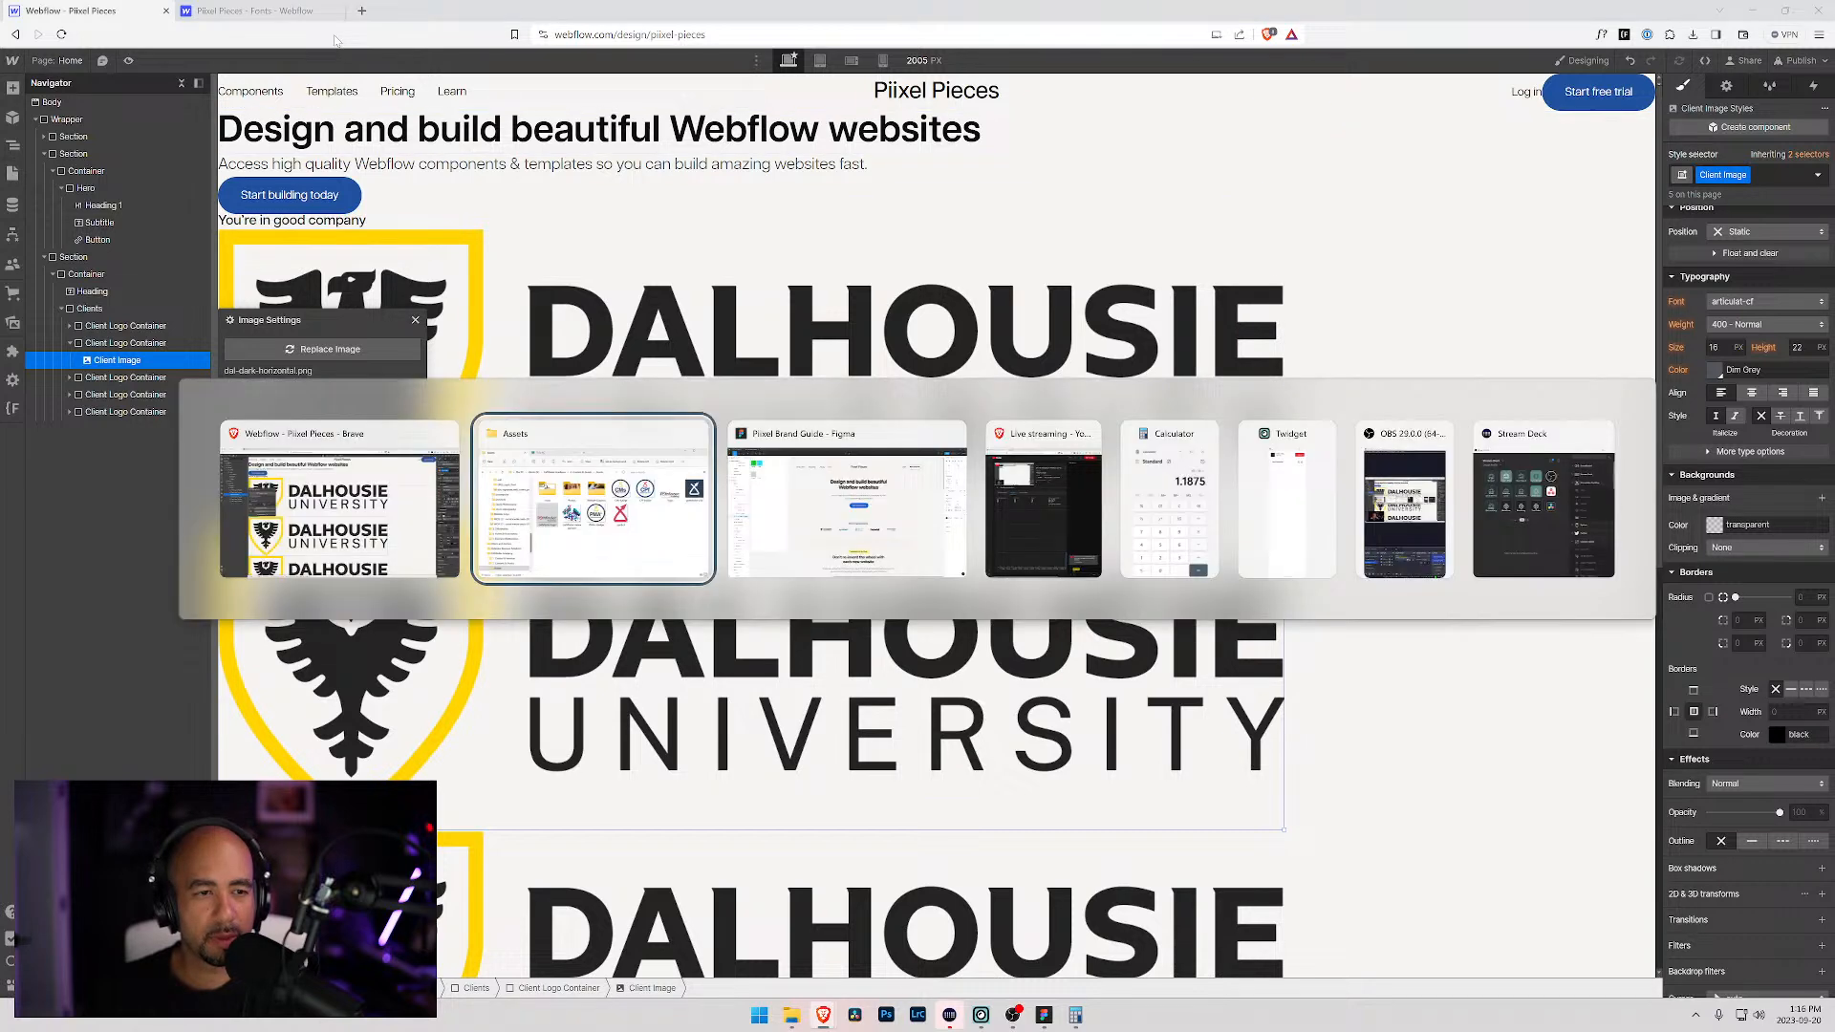
key("alt+Tab")
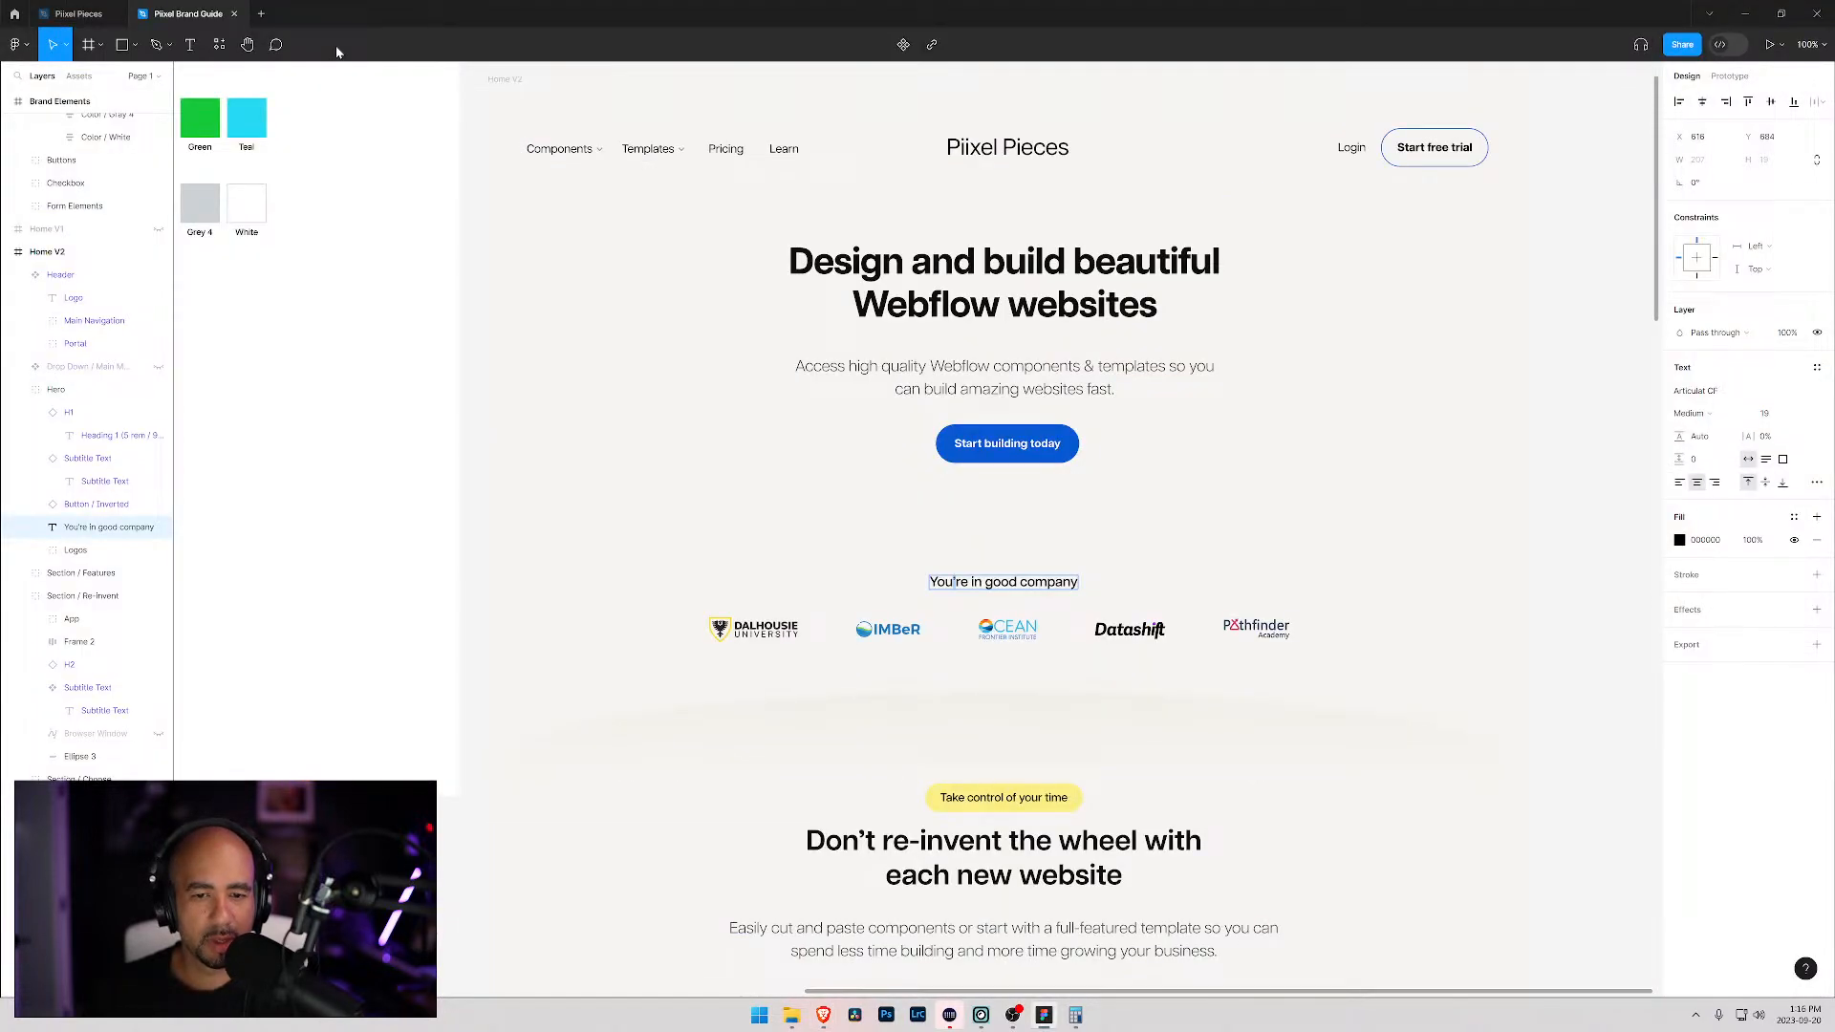
key("alt+Tab")
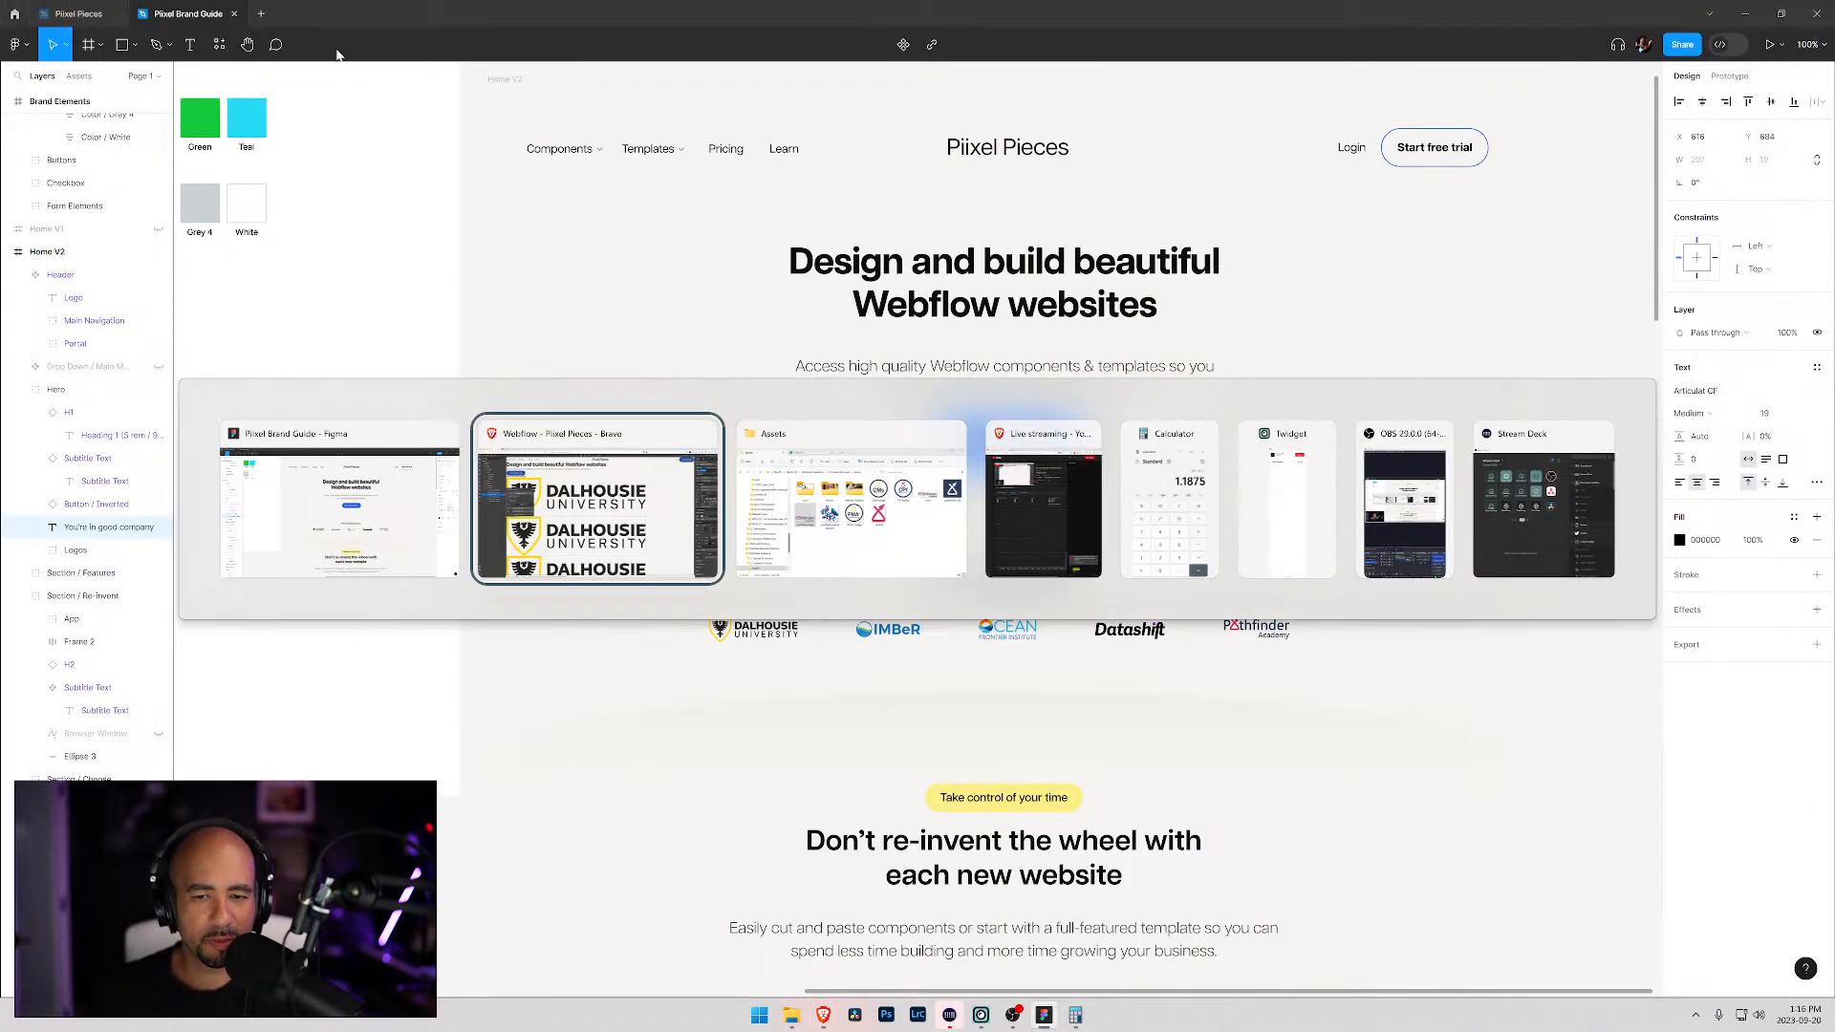
left_click(289, 350)
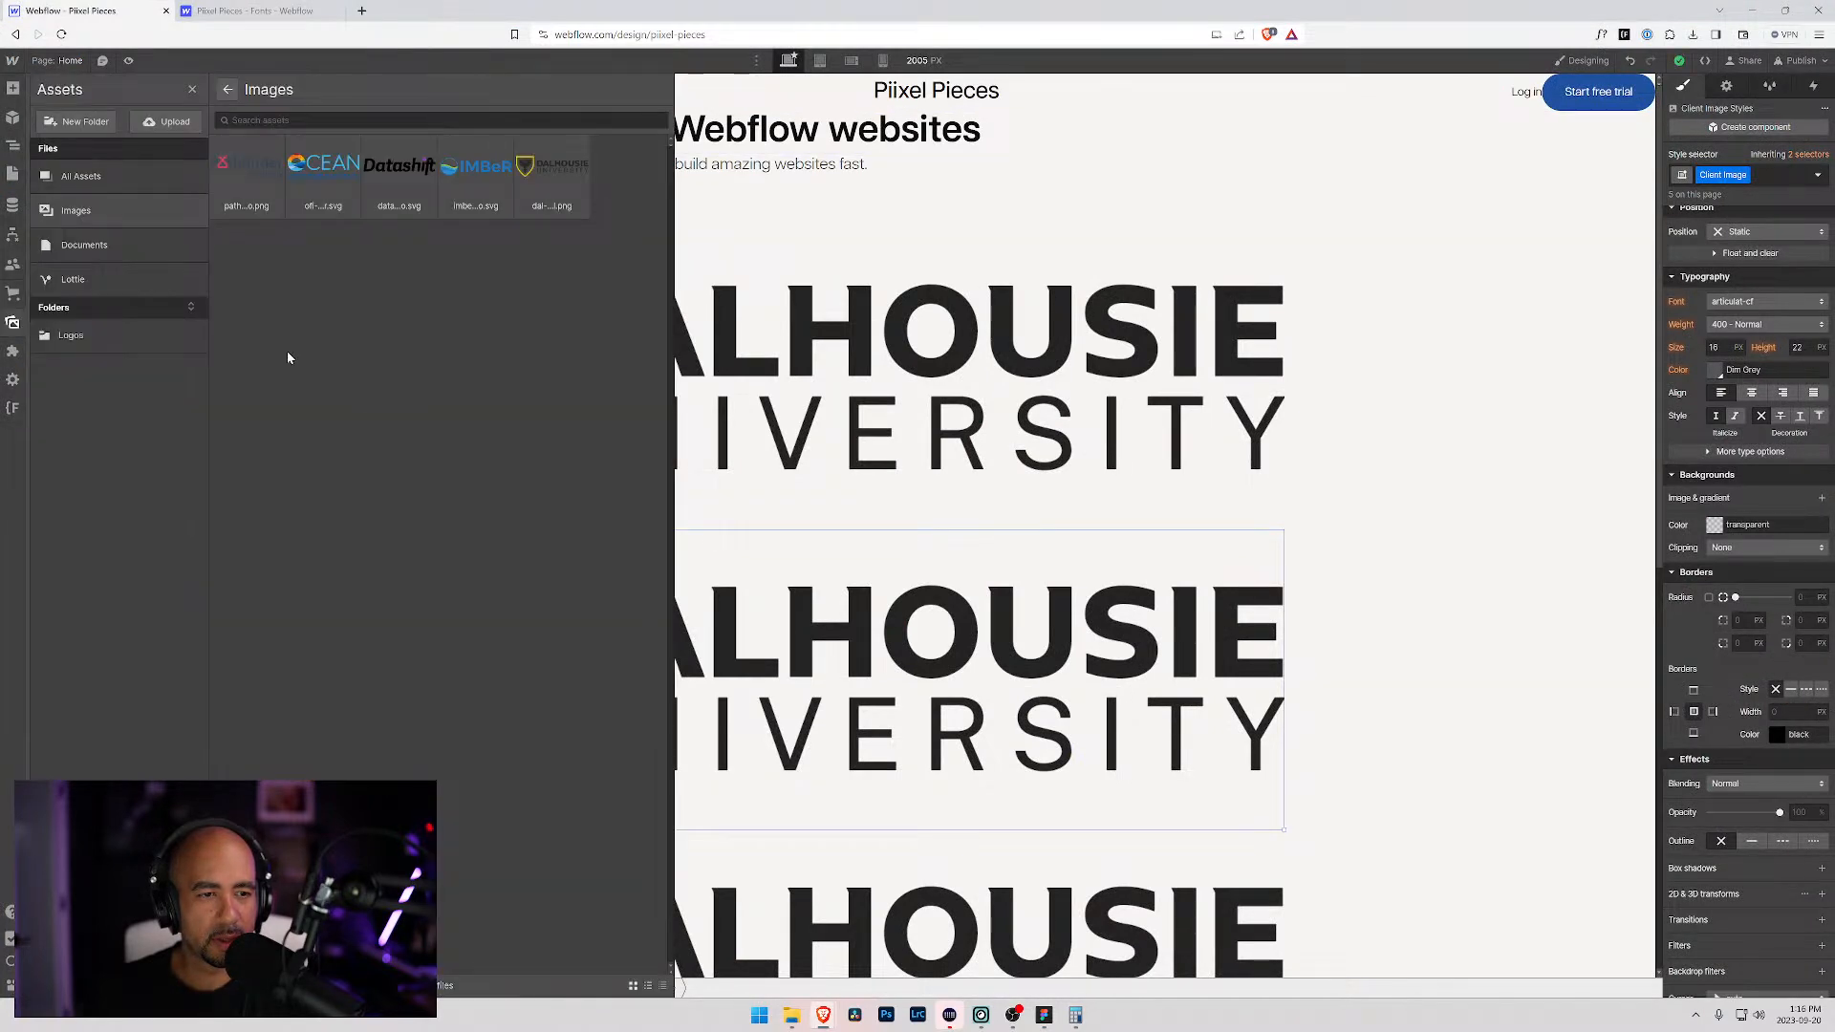
left_click(475, 170)
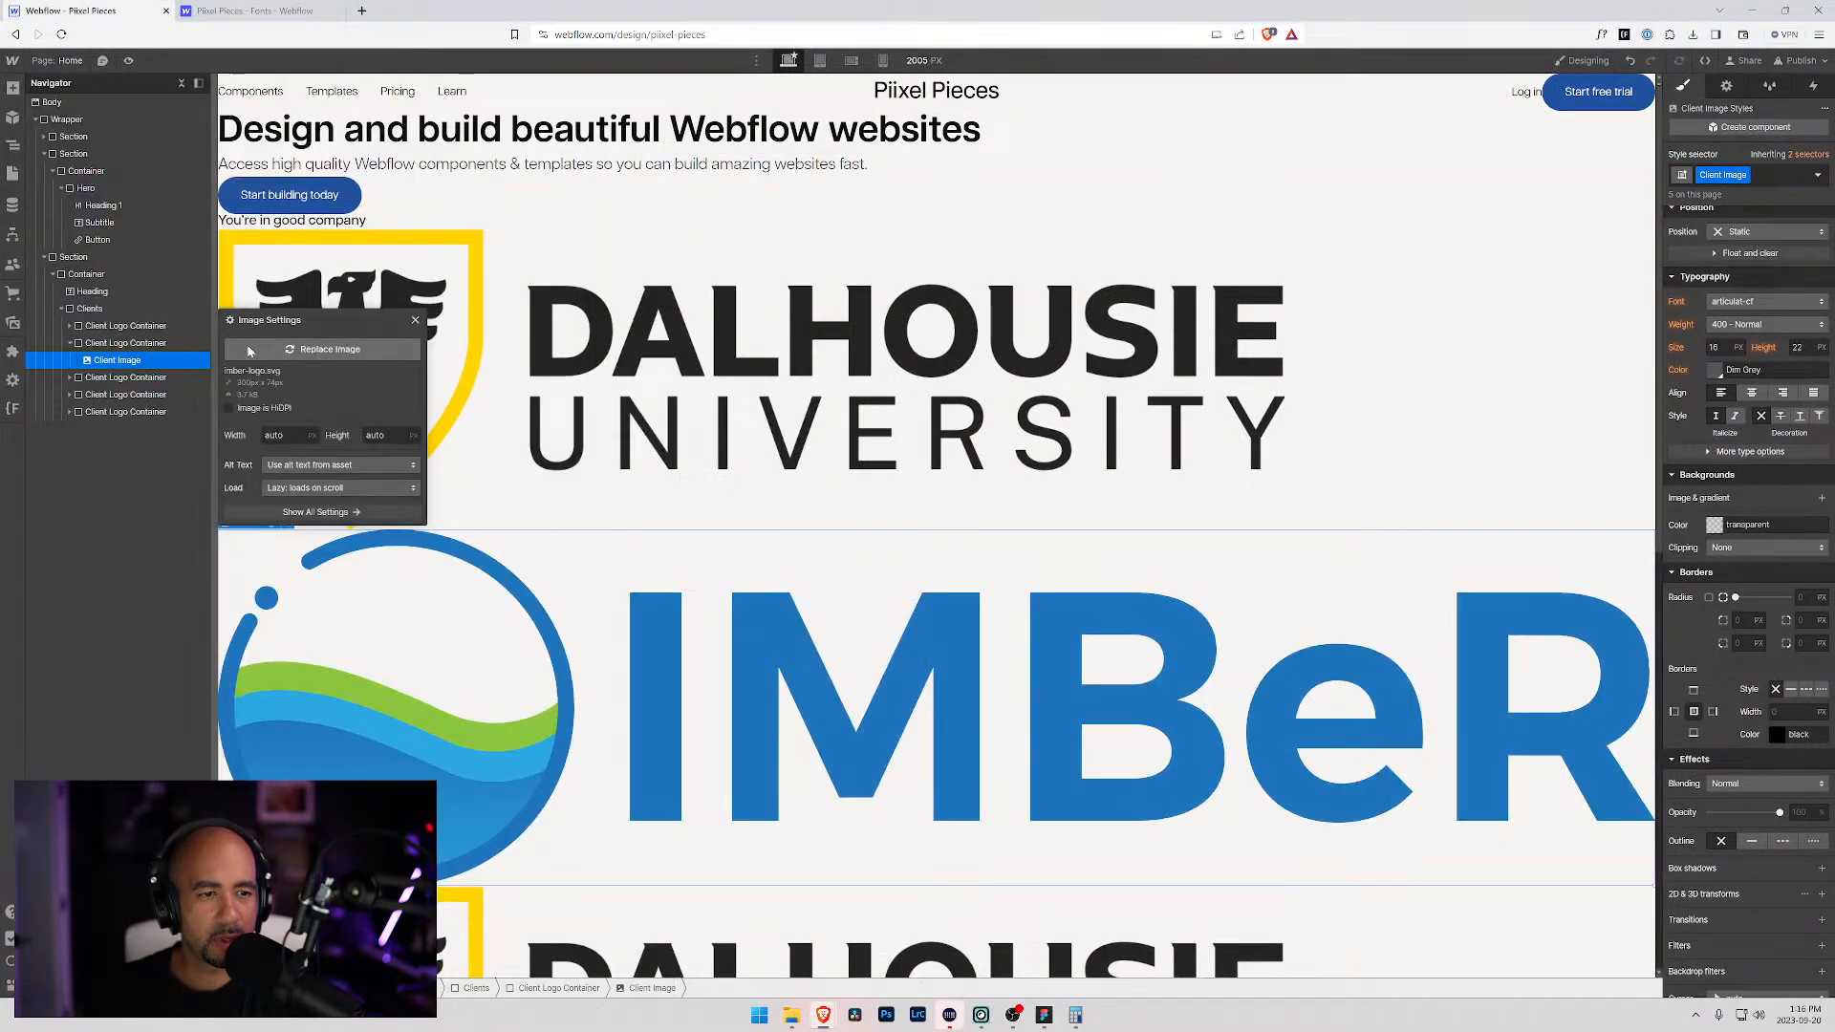
Step: Replace the third Client Logo Container's image with the Ocean Frontier Institute logo from the assets
left_click(70, 378)
left_click(105, 395)
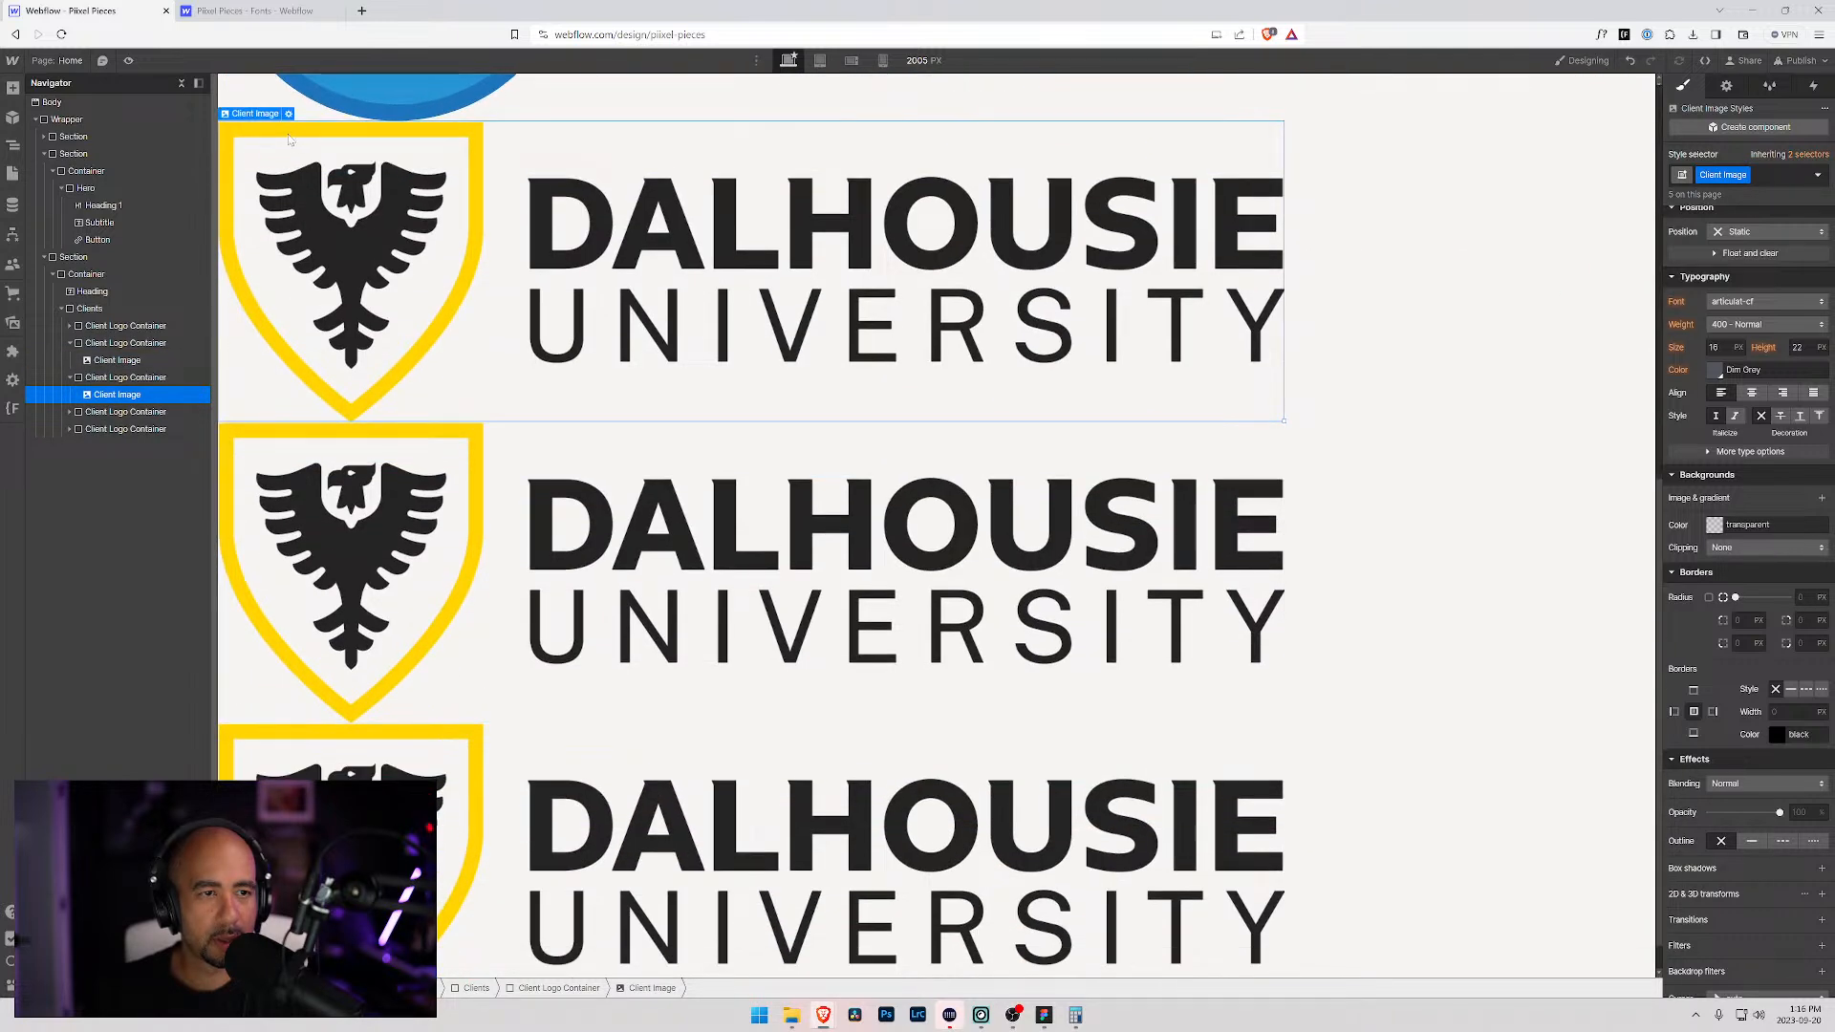
left_click(290, 113)
left_click(337, 468)
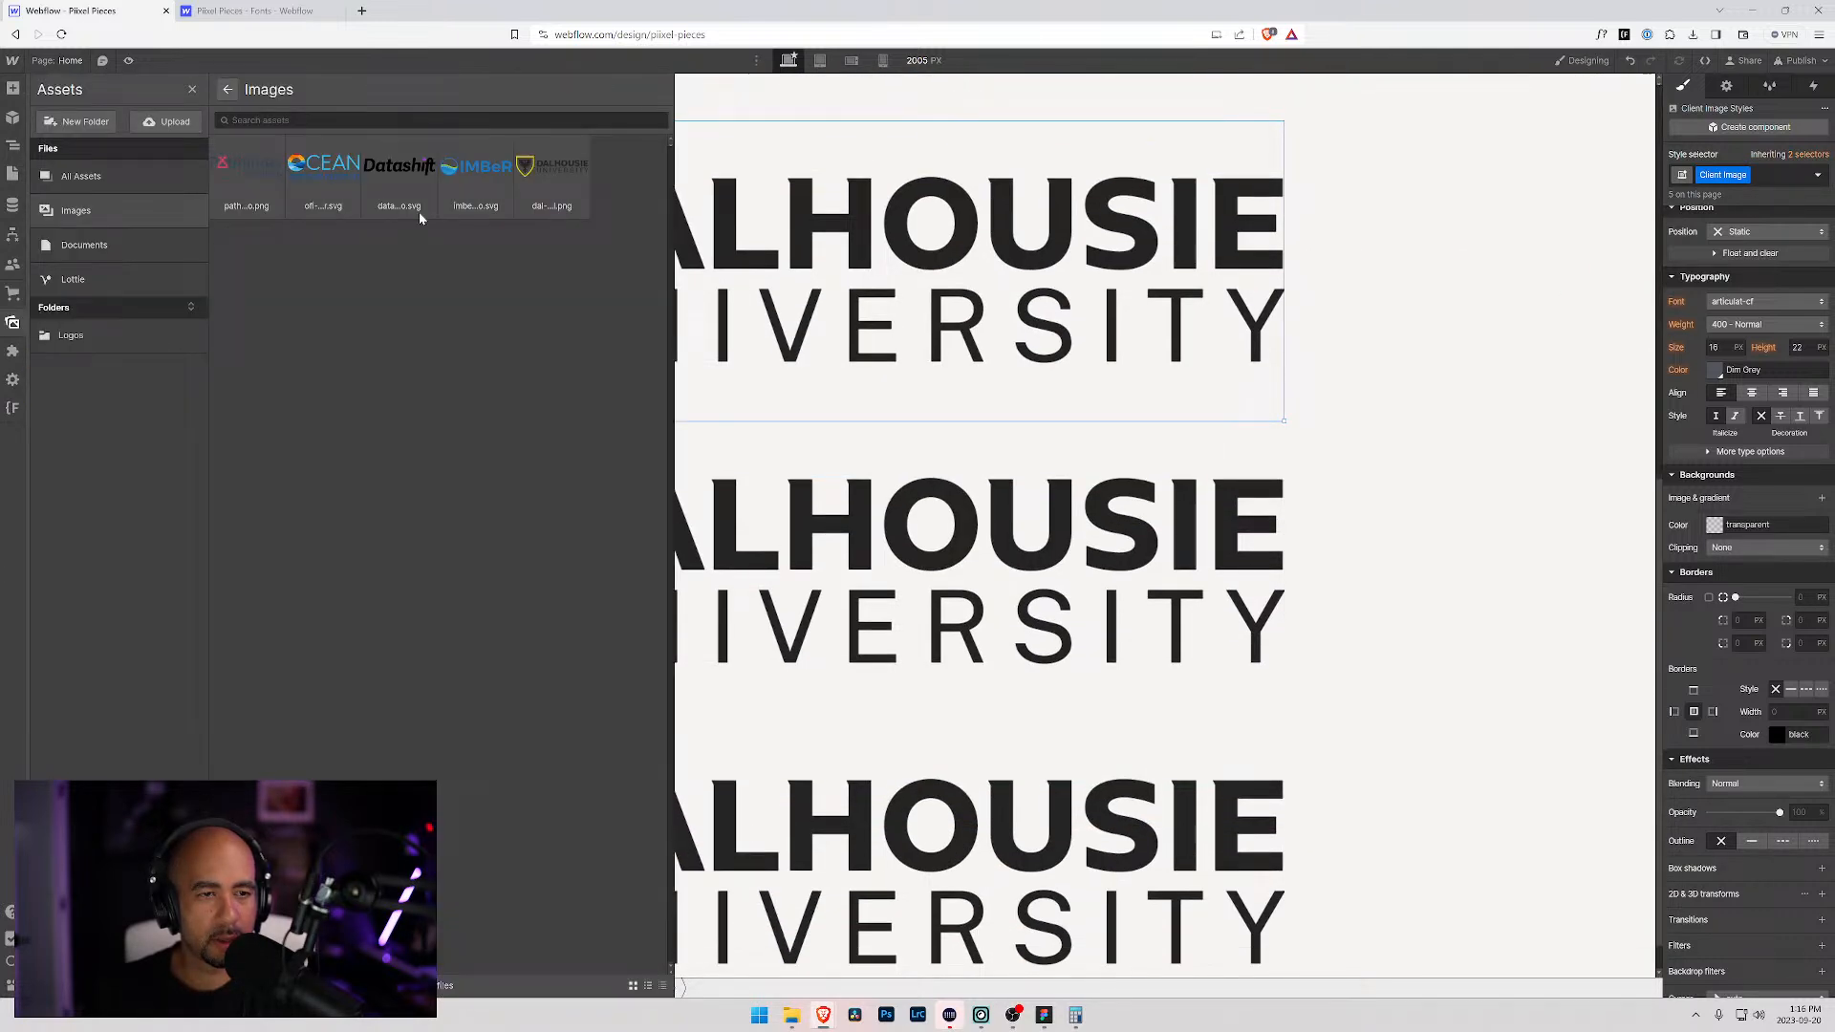
left_click(336, 181)
Step: Replace the fourth Client Logo Container's image with the Datashift logo from the assets
left_click(481, 708)
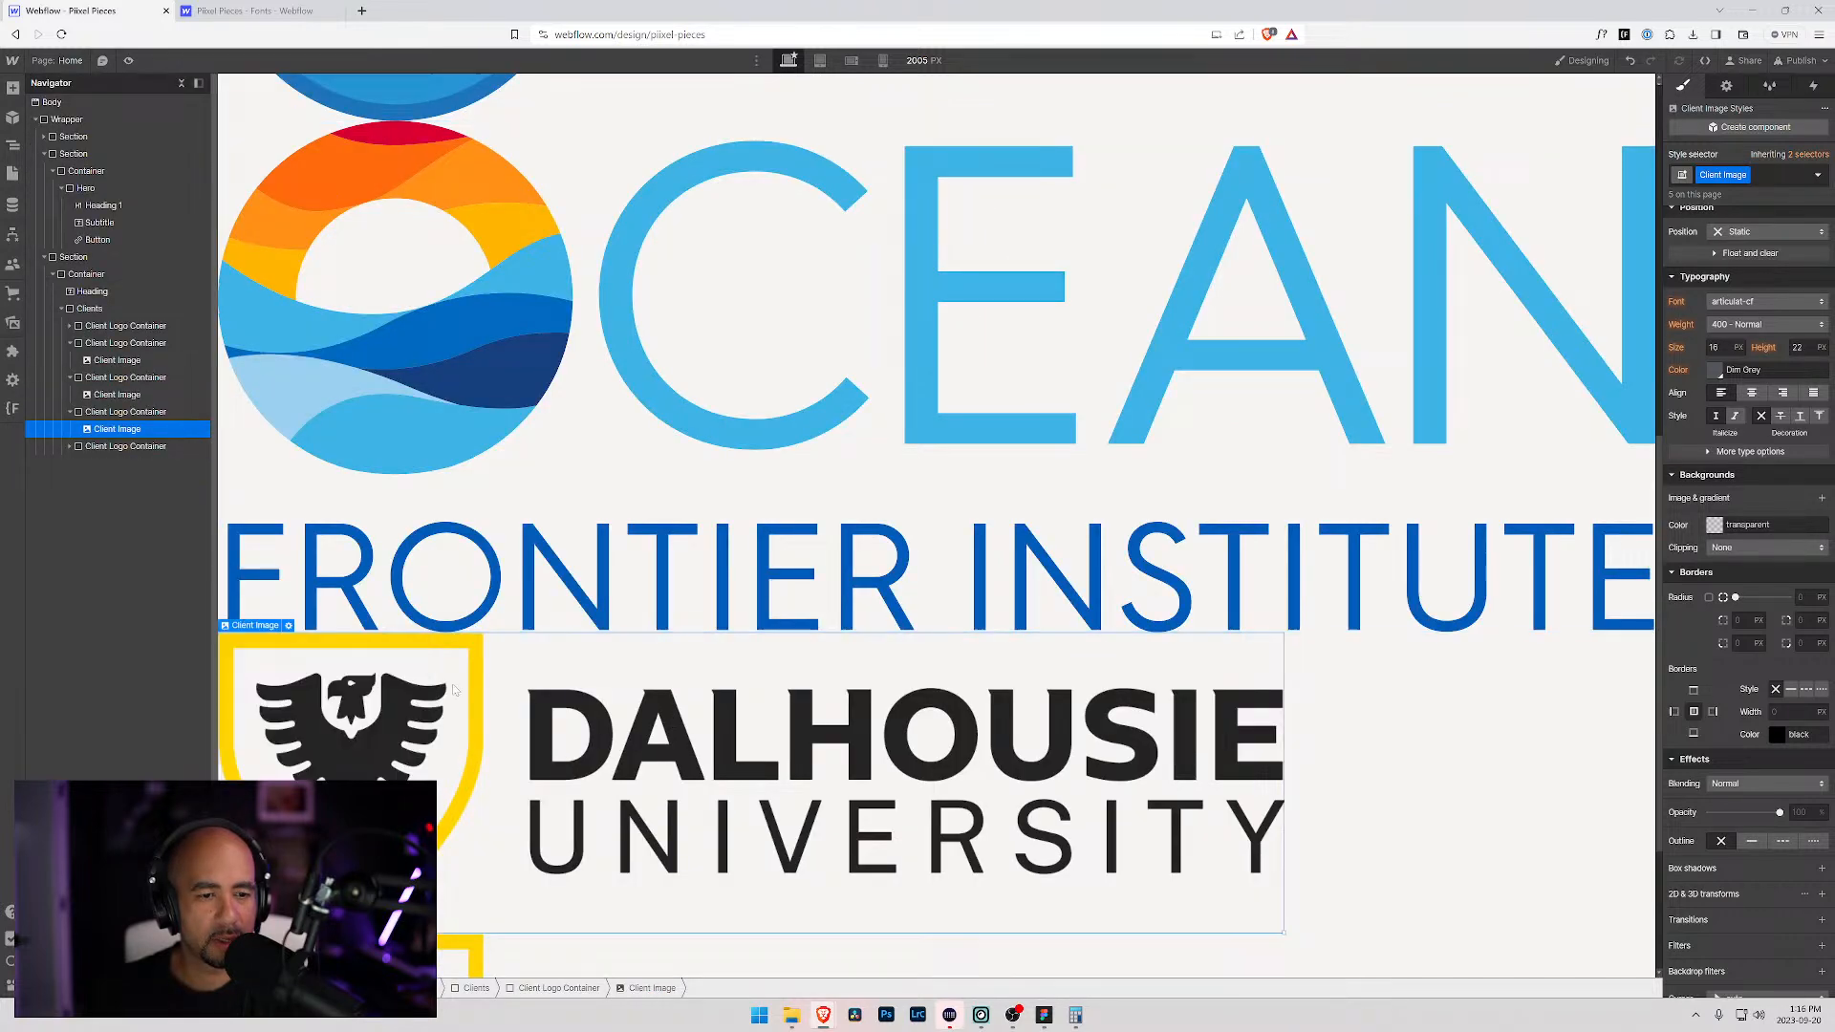
left_click(289, 626)
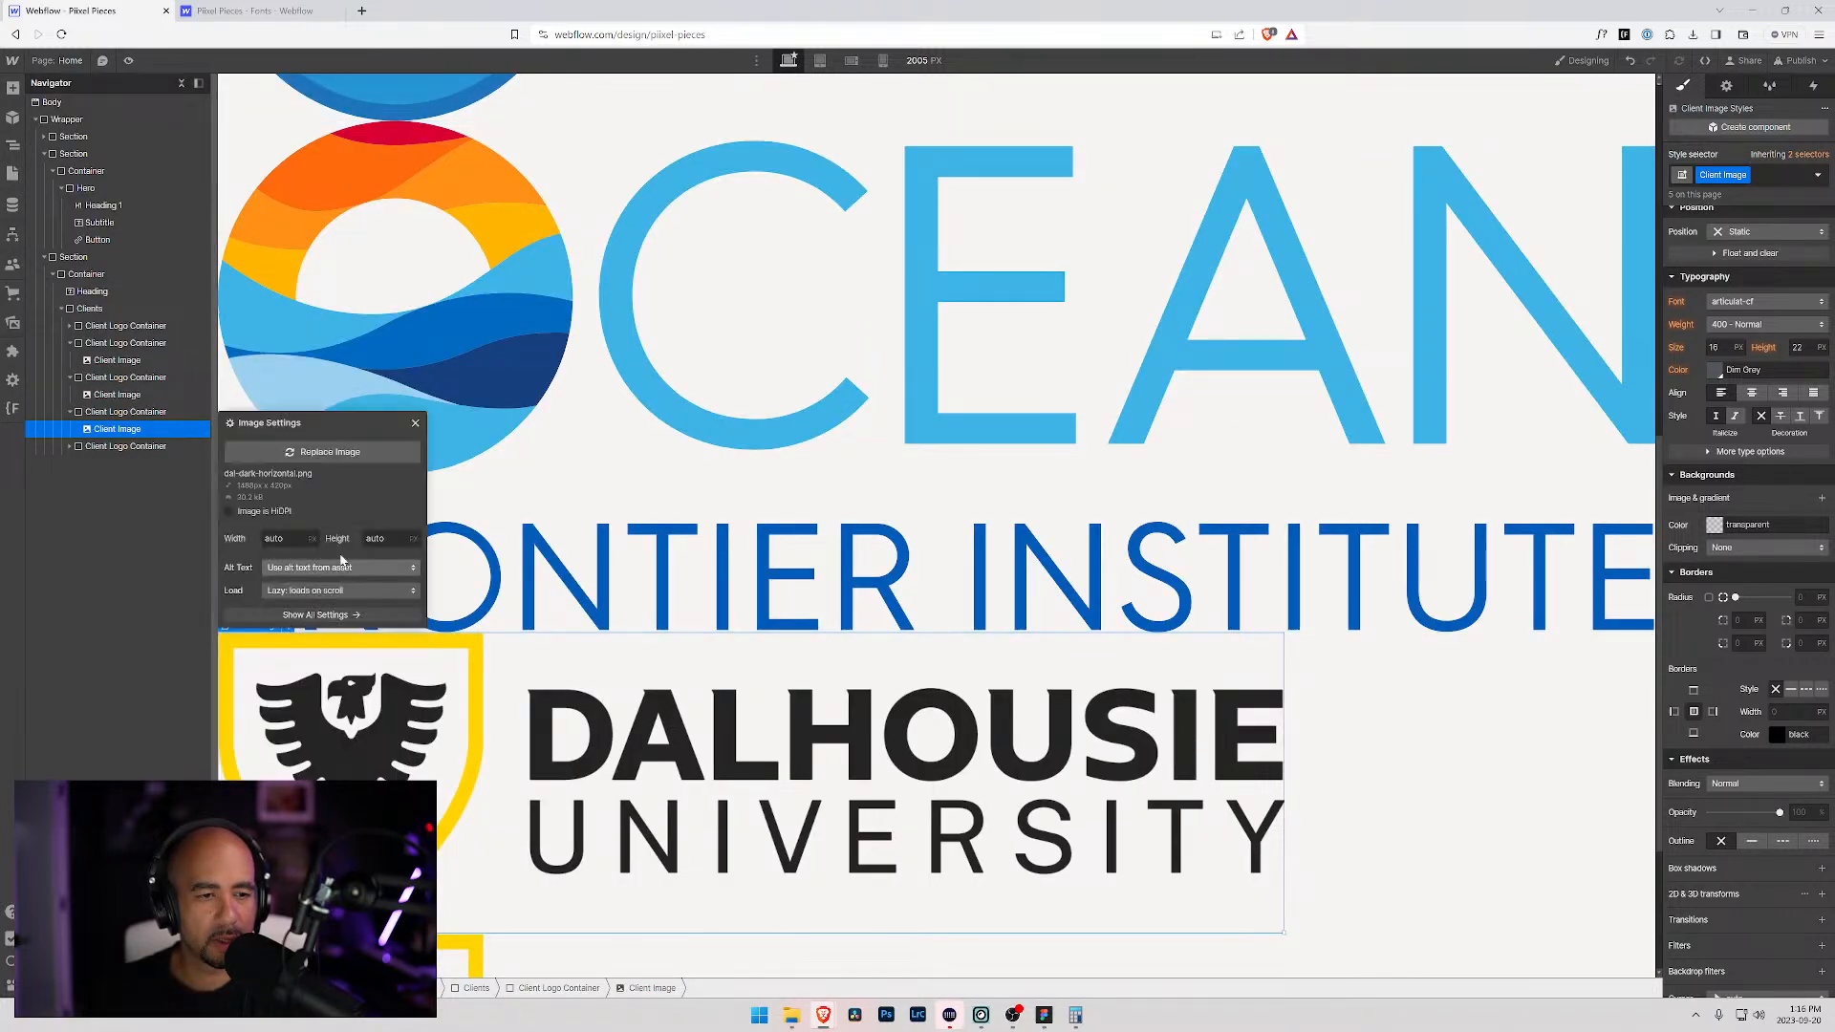
left_click(324, 455)
left_click(399, 172)
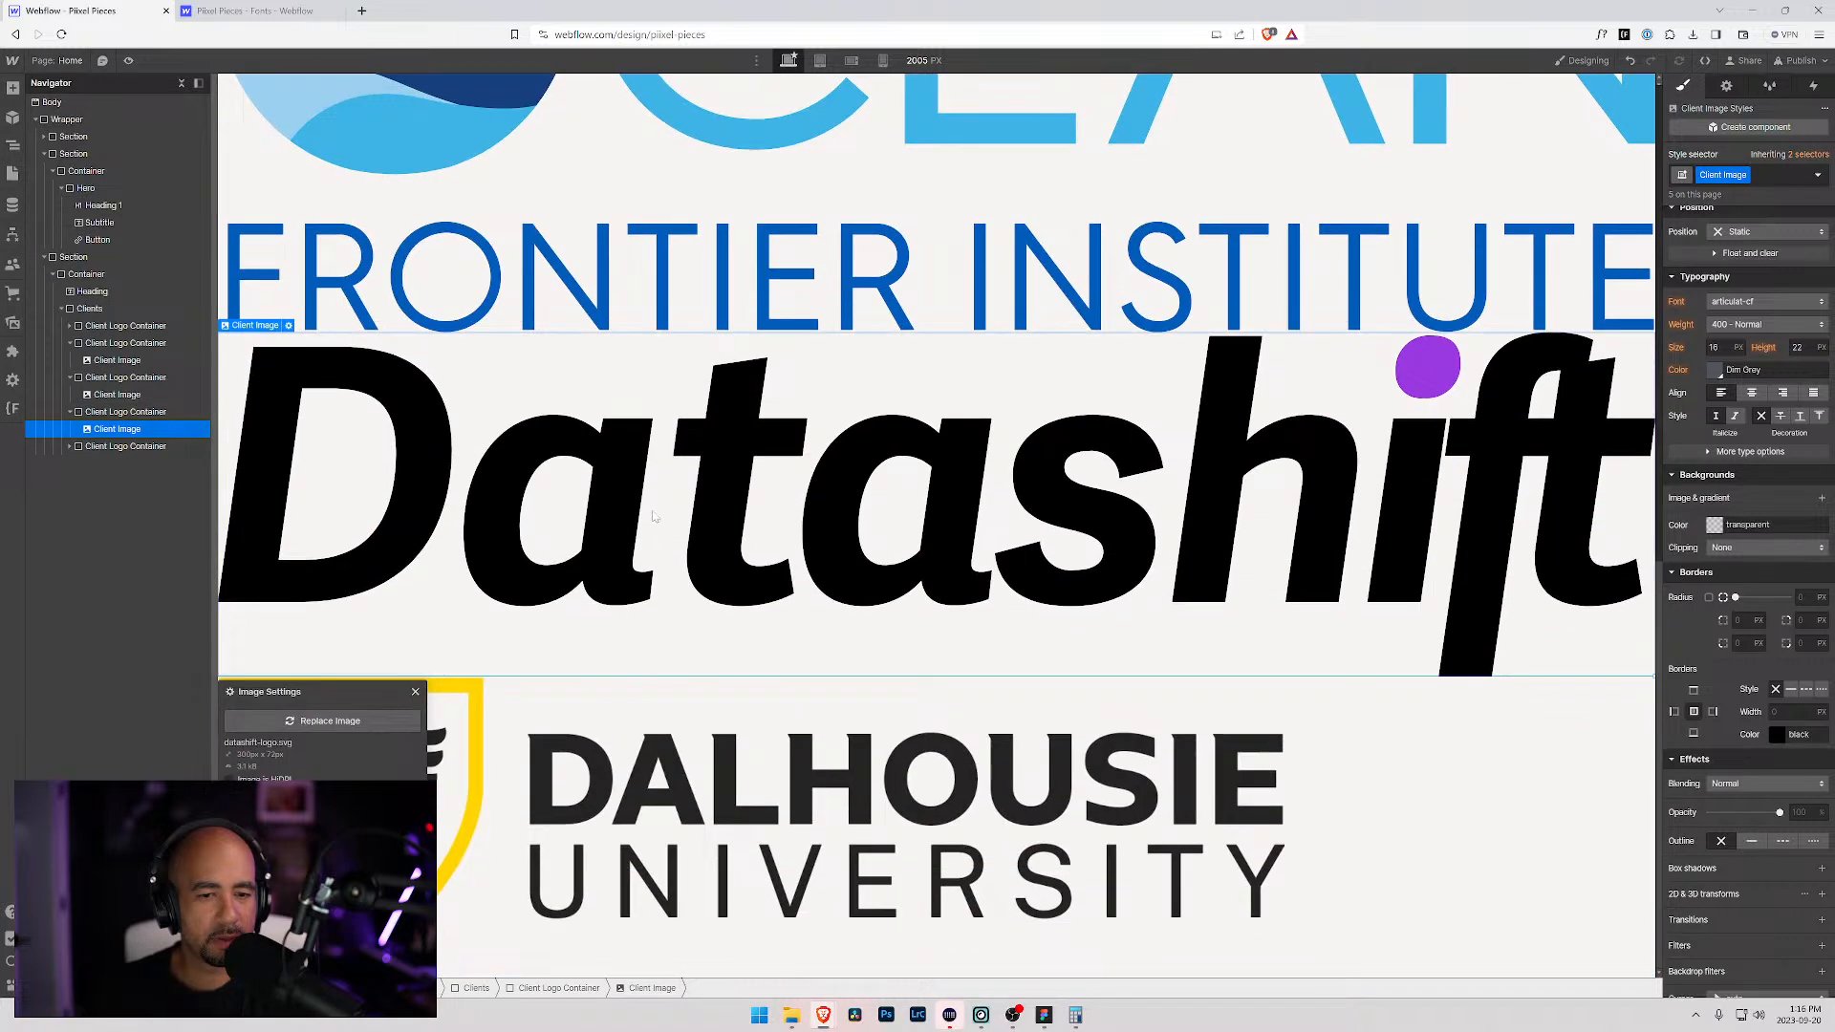
Step: Replace the fifth Client Logo Container's image with the Pathfinder Academy logo from the assets
left_click(462, 772)
left_click(288, 669)
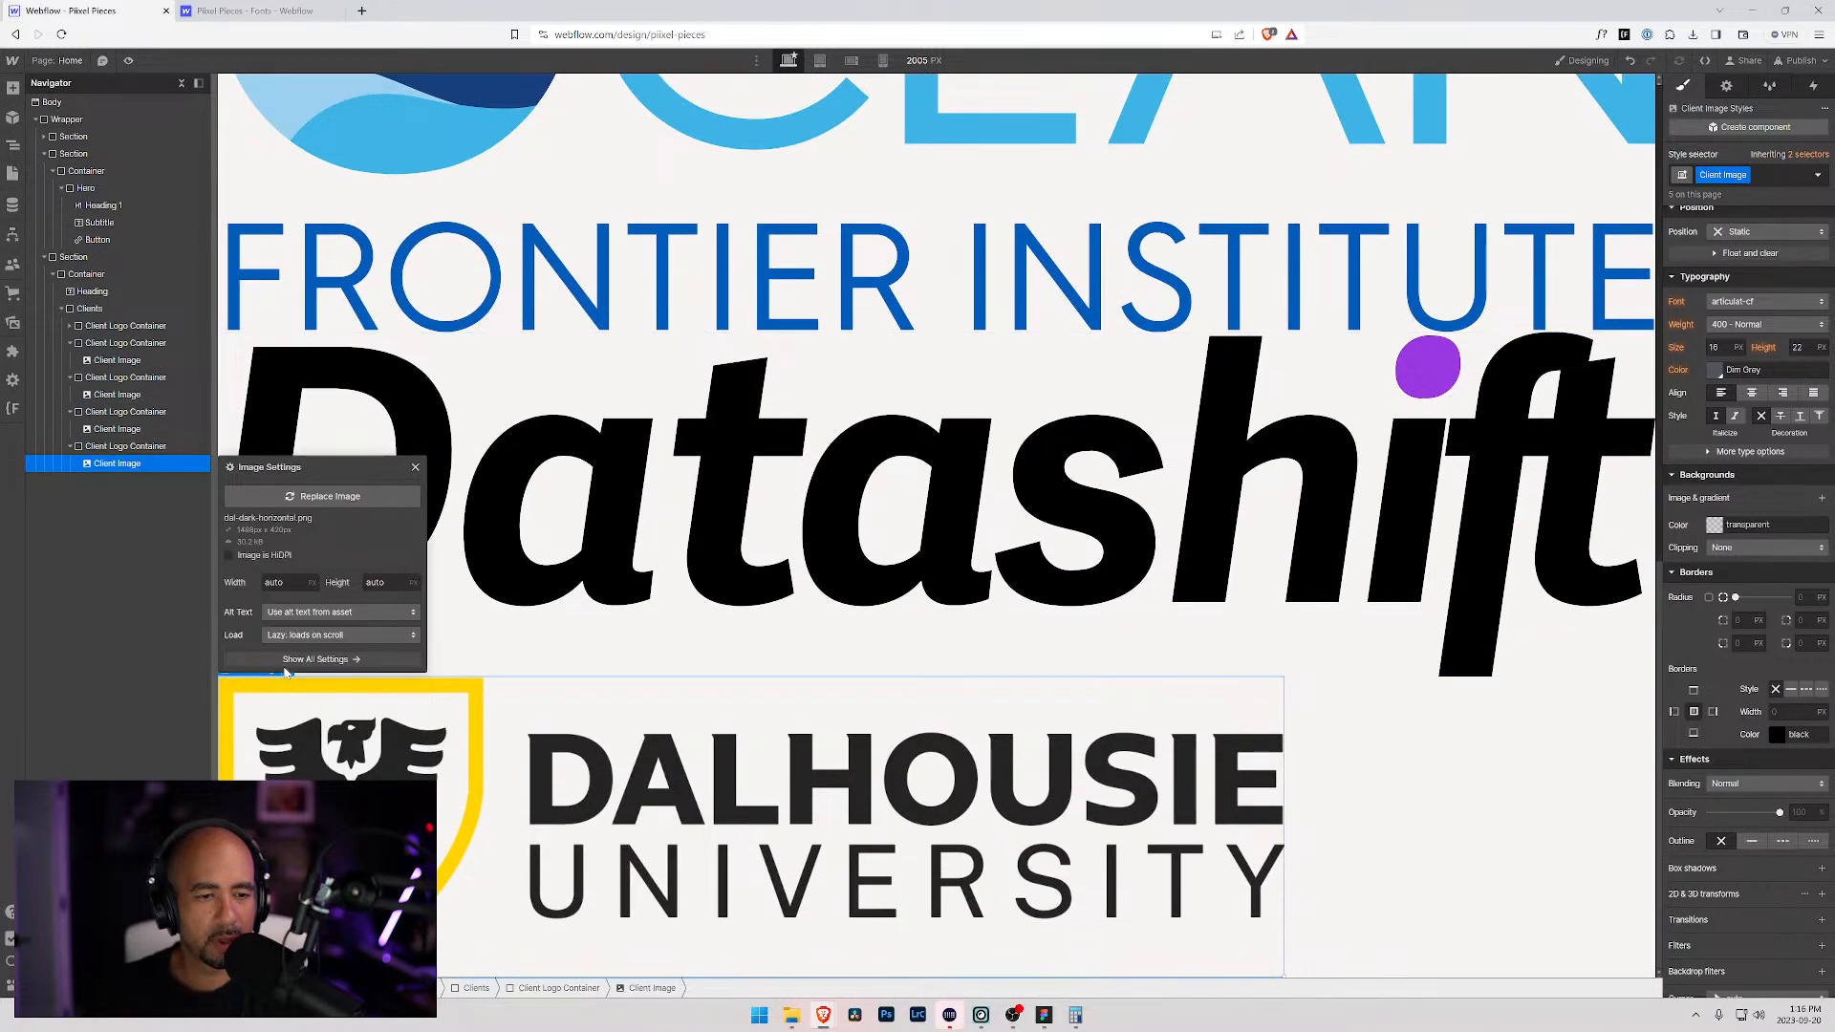
left_click(318, 495)
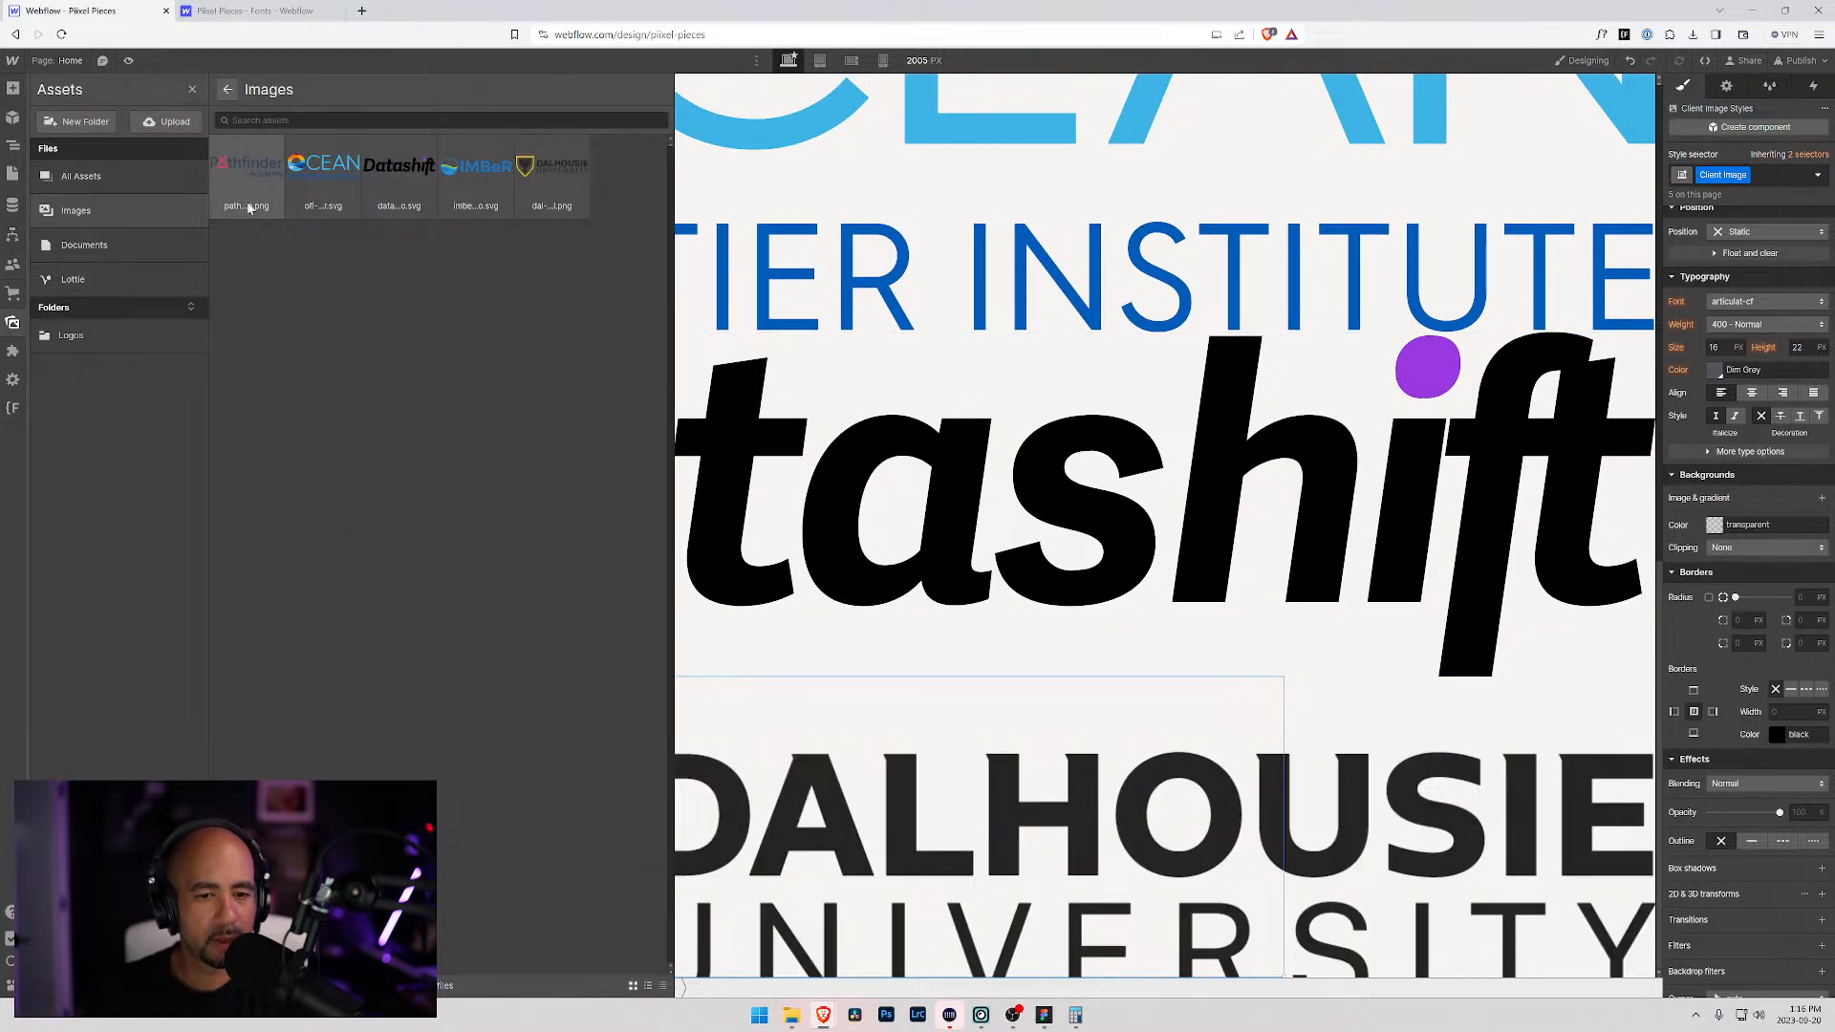
left_click(256, 188)
scroll(898, 707, "up", 10)
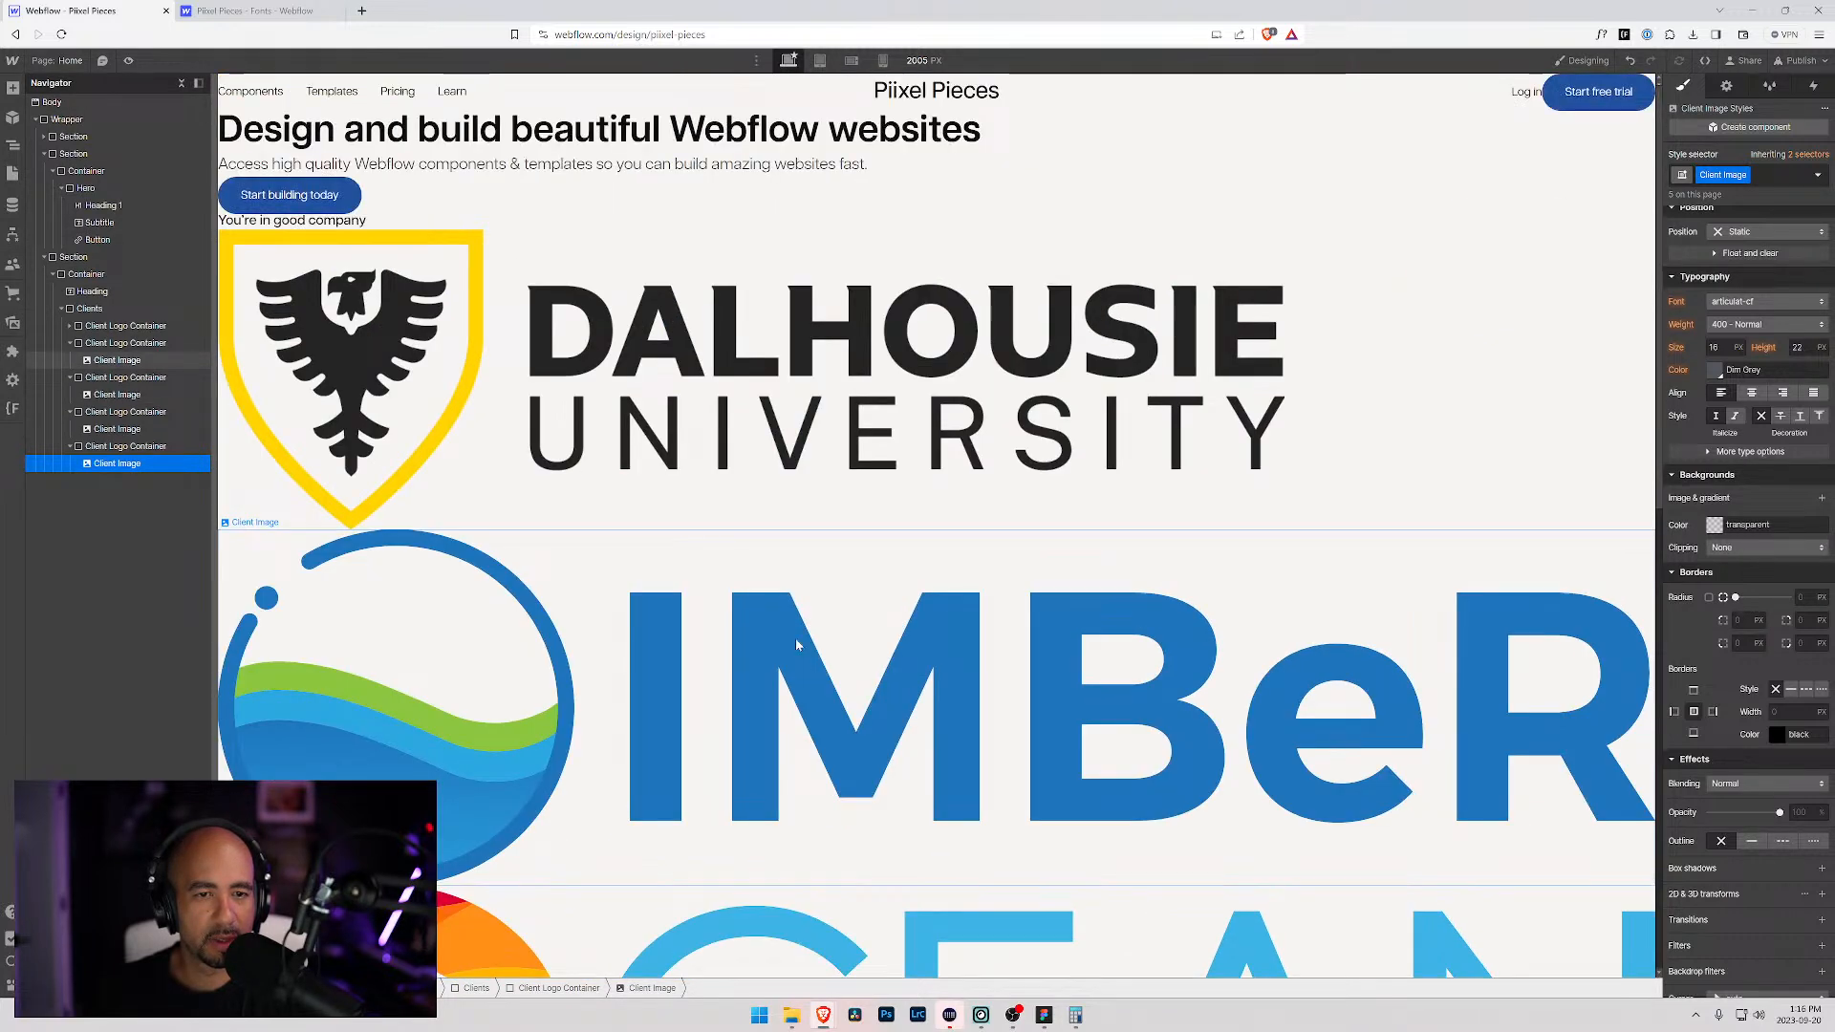
Step: Collapse the expanded Client Logo Containers under Clients in the element tree
left_click(61, 308)
left_click(81, 310)
left_click(69, 344)
left_click(70, 344)
left_click(70, 360)
left_click(70, 377)
left_click(70, 395)
Step: Change the Clients block to a grid layout with five columns and a single row
left_click(82, 309)
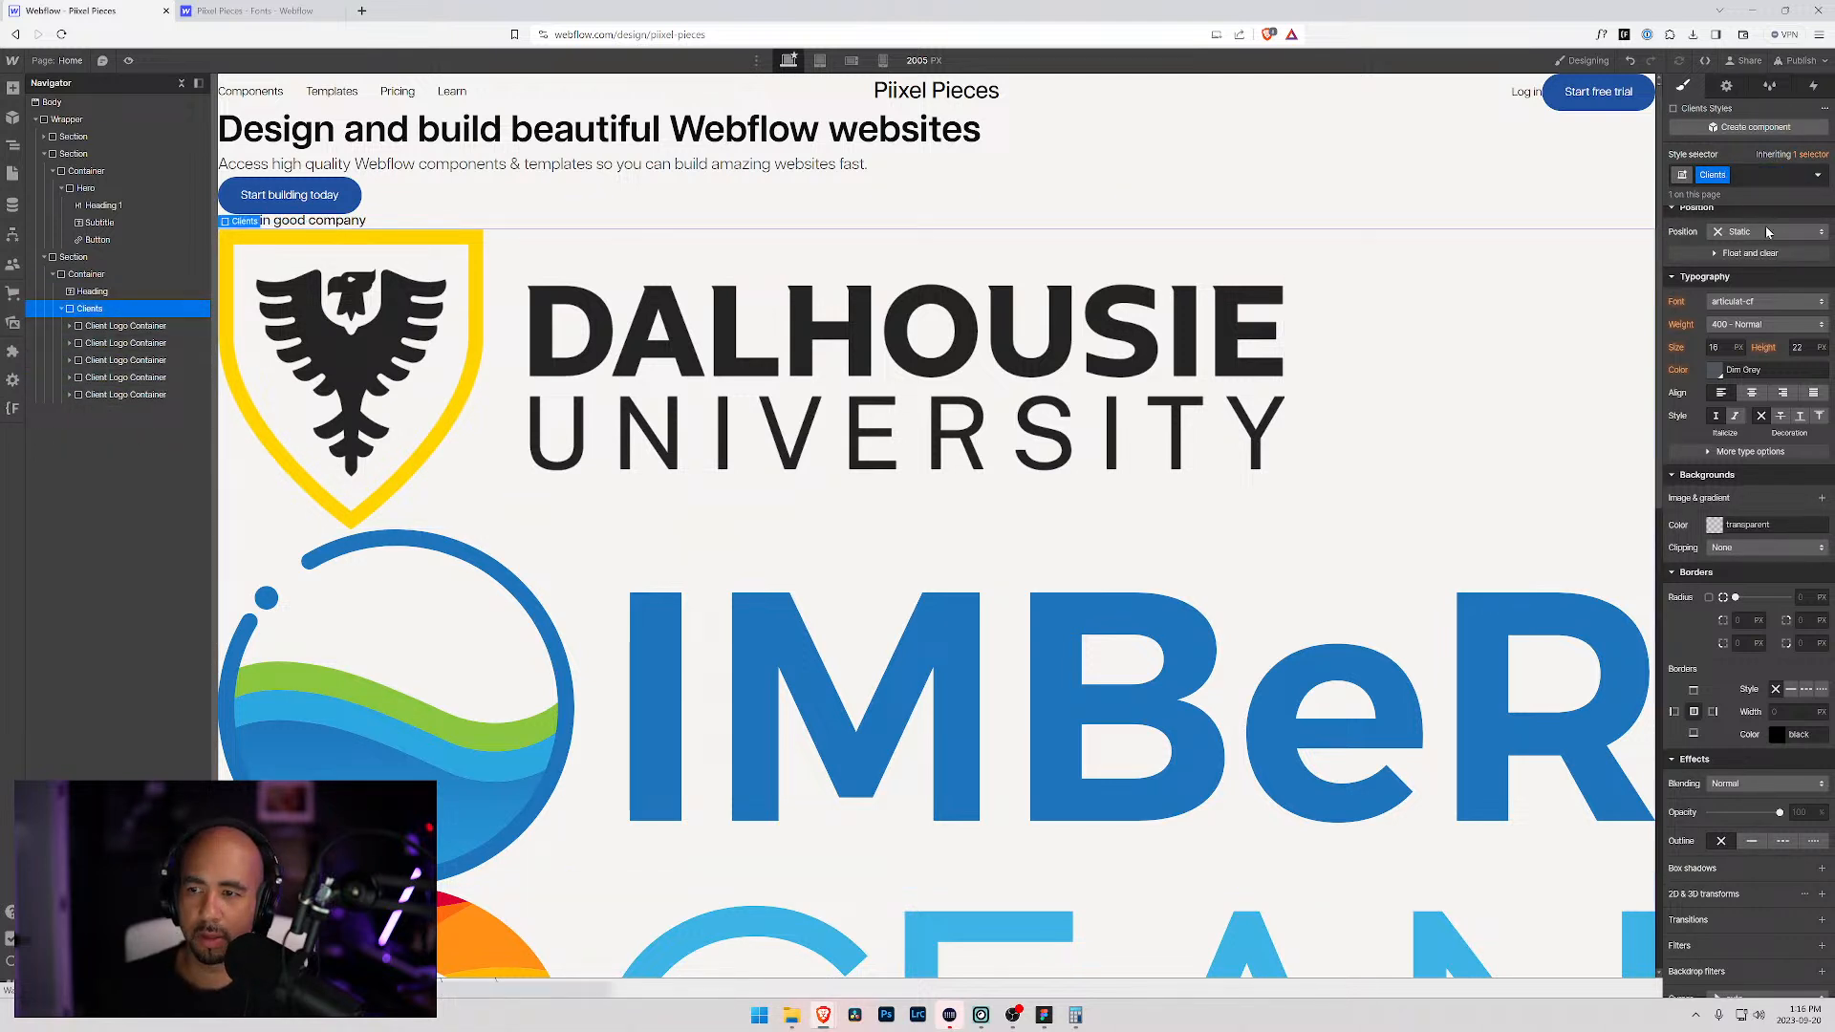
left_click(1726, 86)
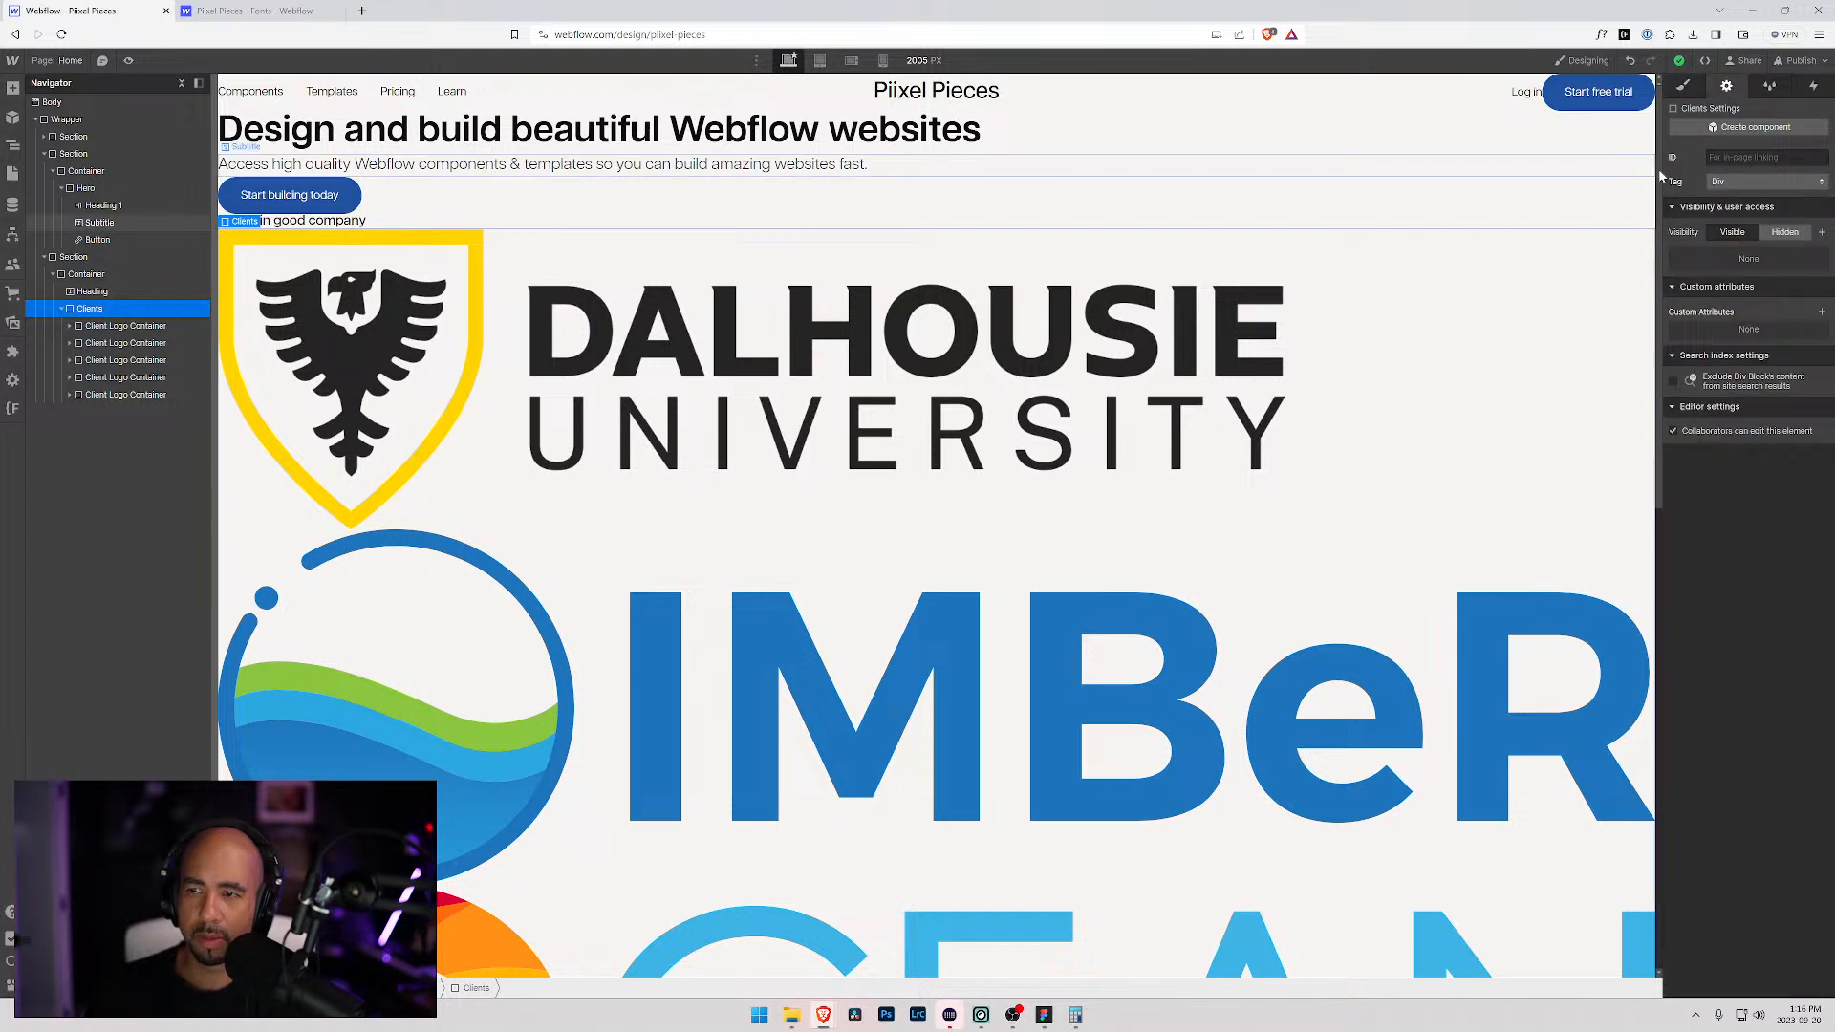
left_click(1684, 86)
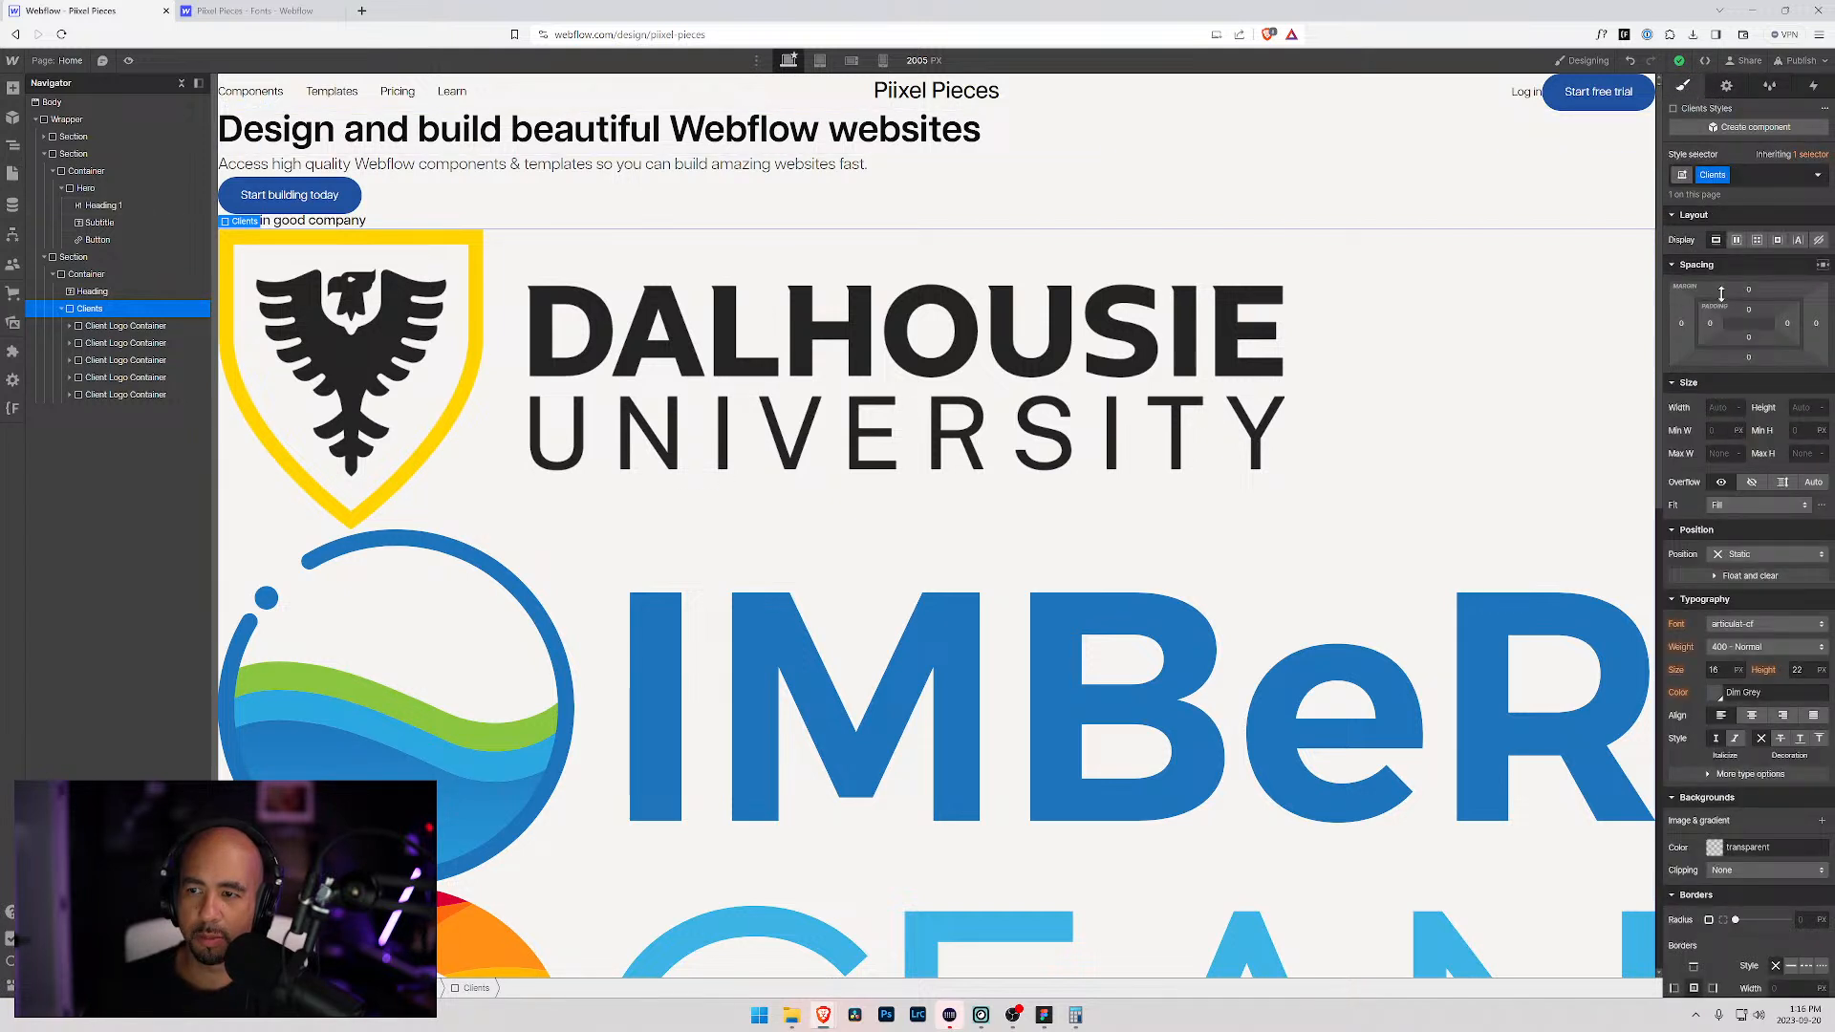
left_click(1757, 240)
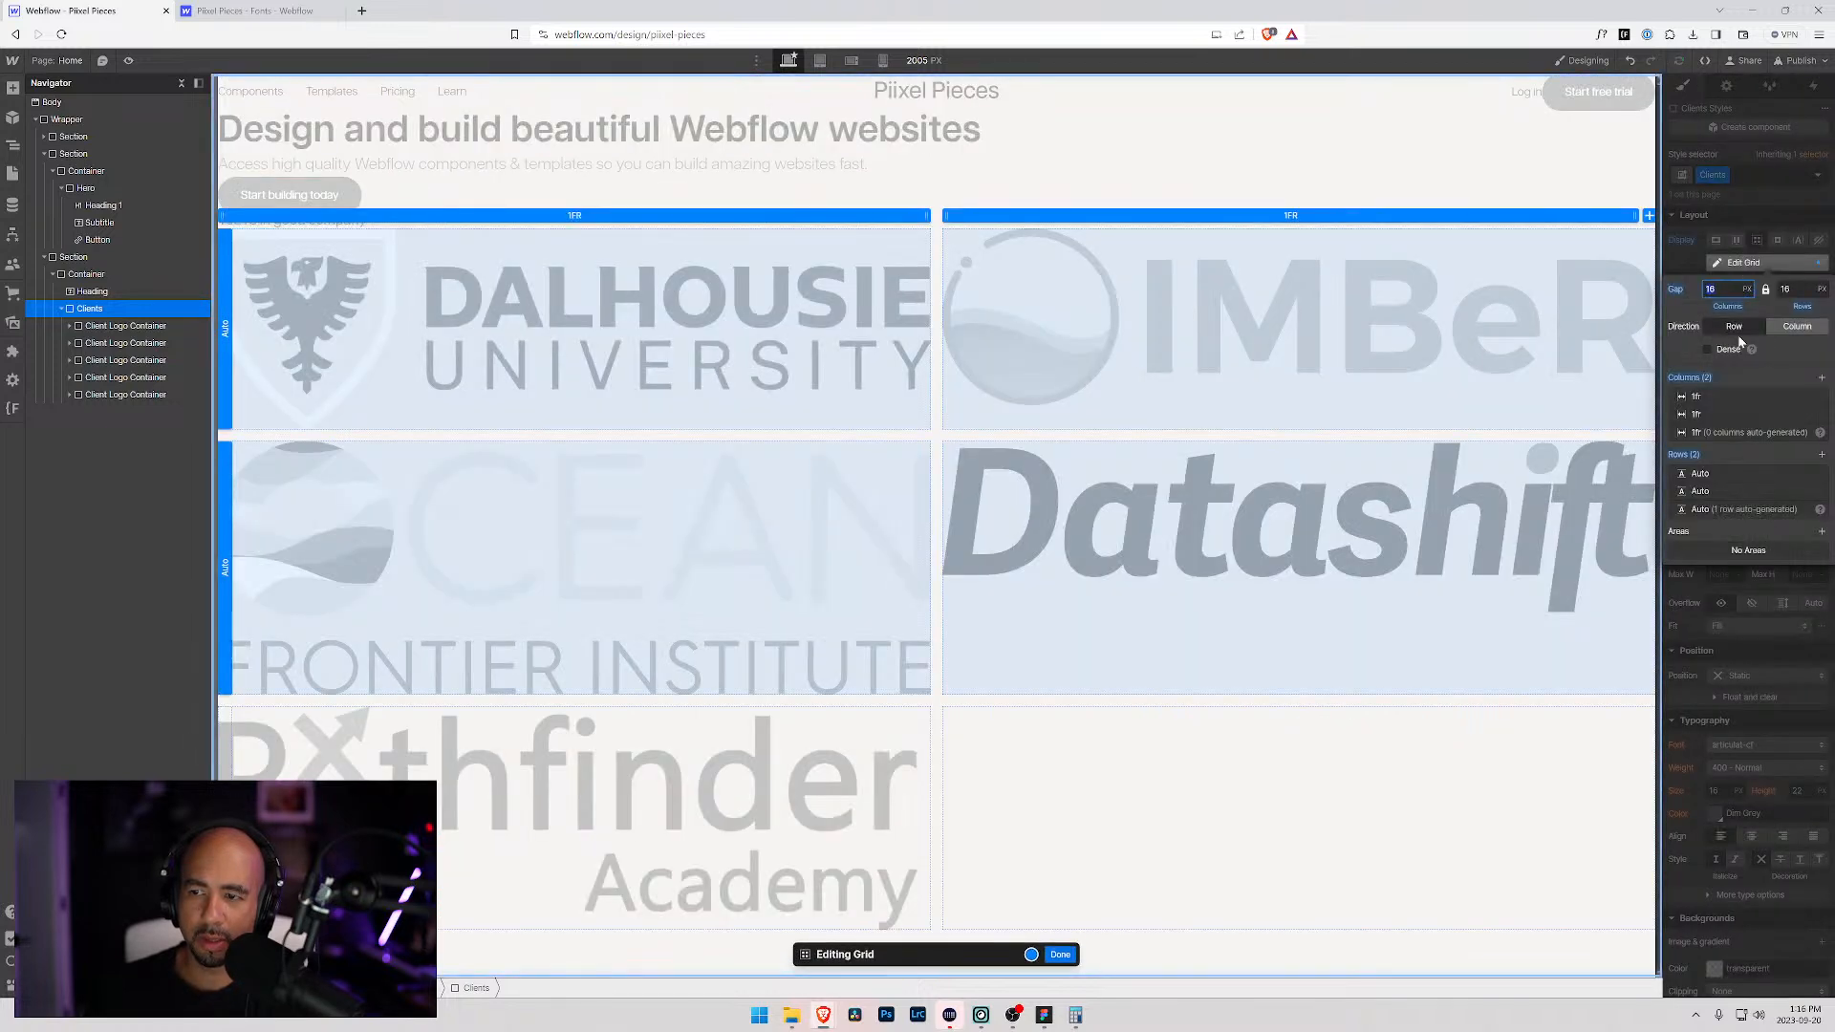
left_click(1822, 378)
left_click(1822, 378)
left_click(1822, 377)
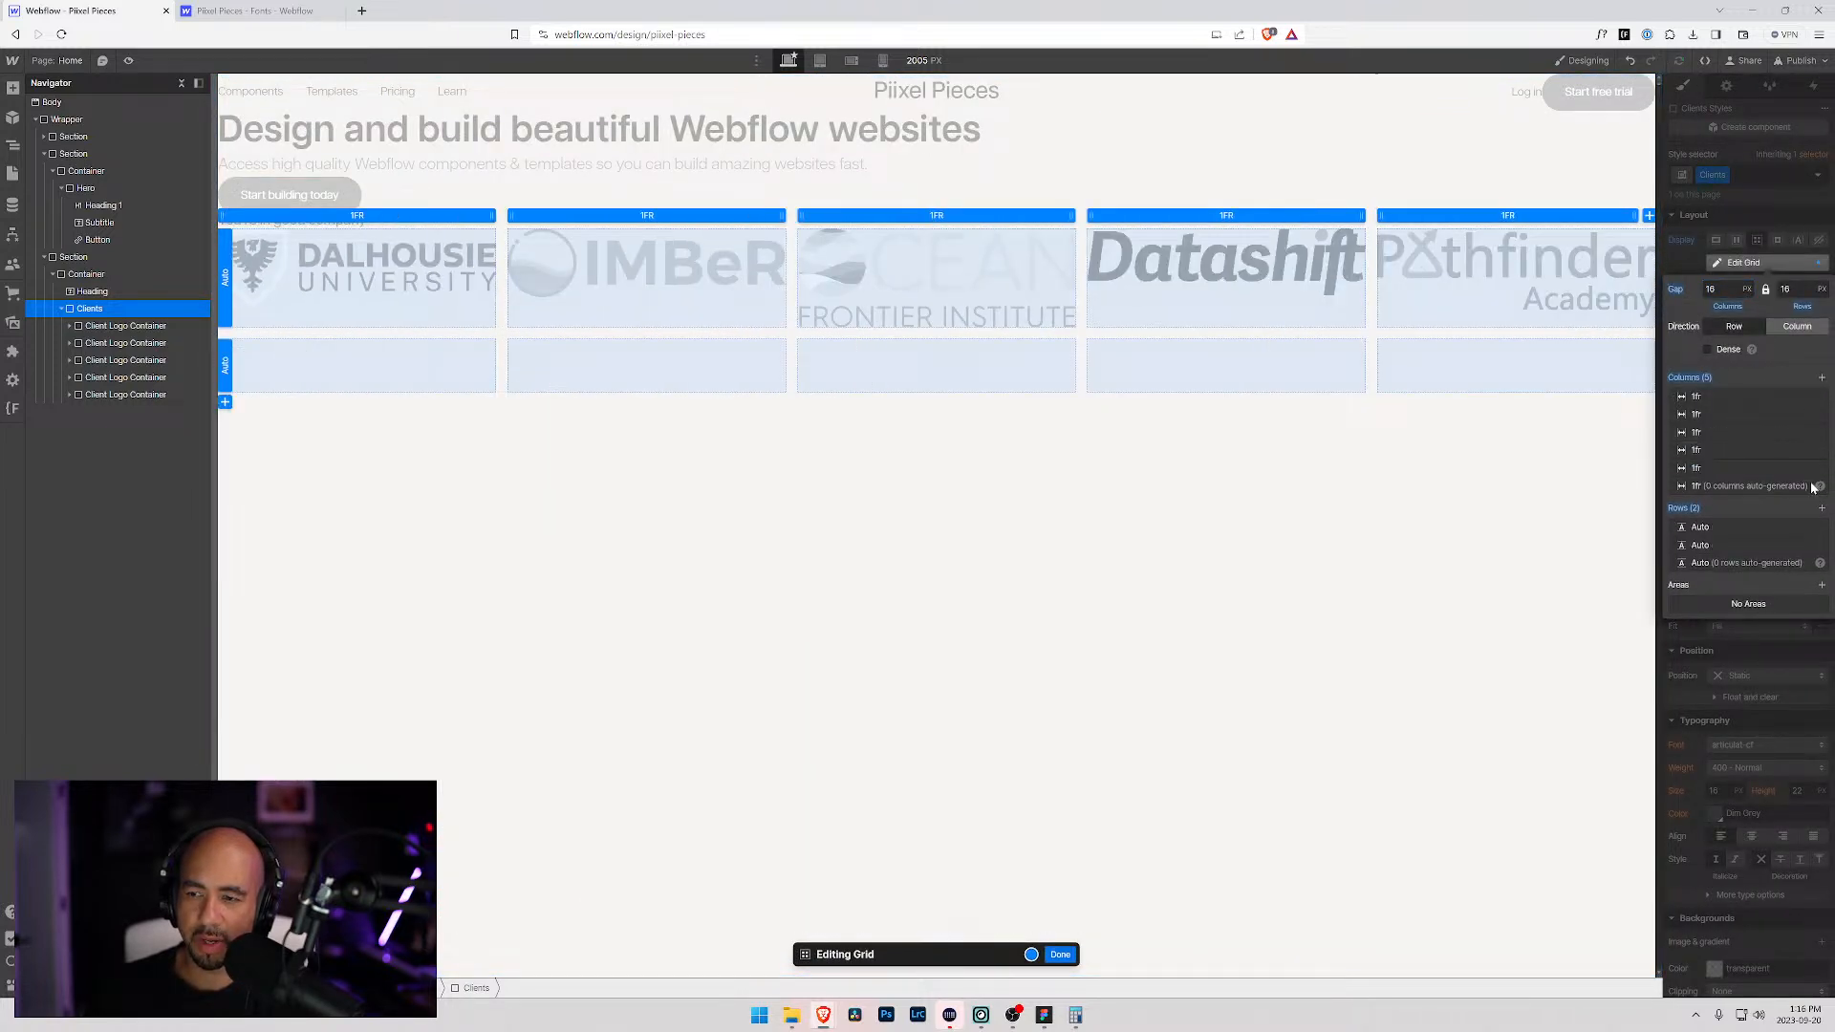
left_click(1821, 545)
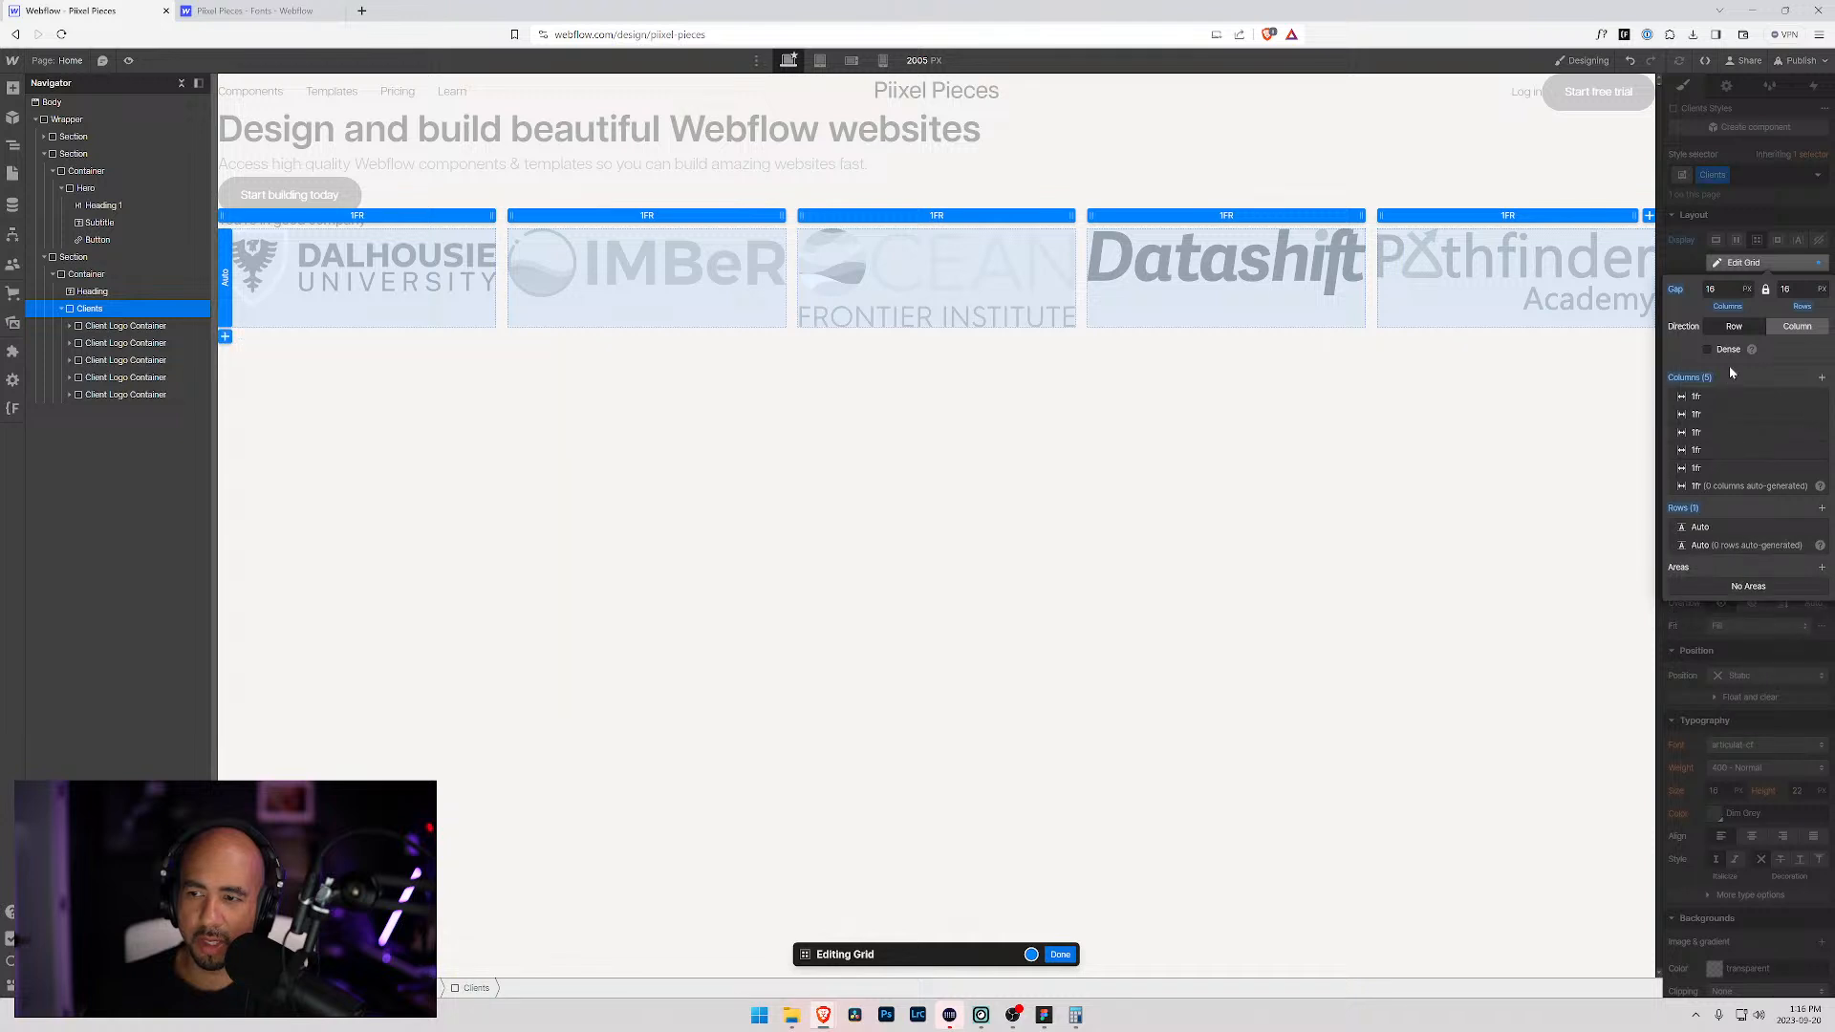
Step: Set the Clients grid's column and row gaps to 1 rem and finish editing the grid
left_click(1715, 289)
type("1rem")
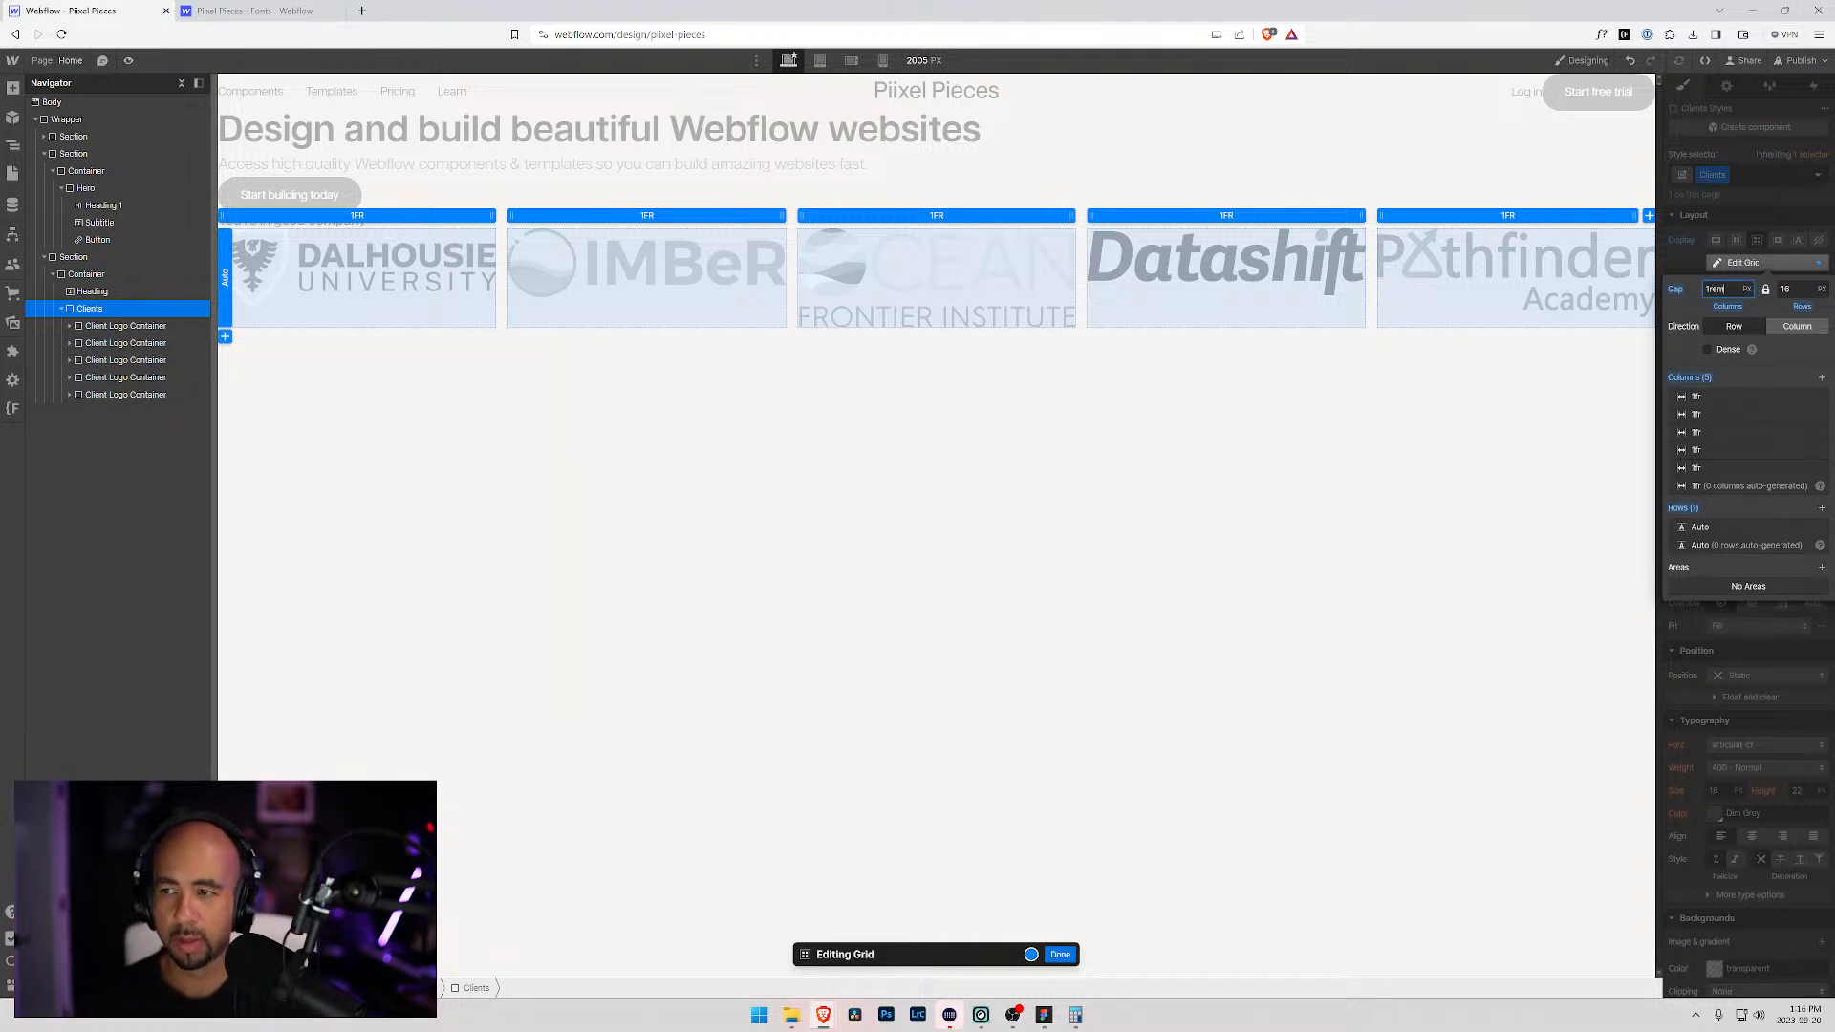
key("Tab")
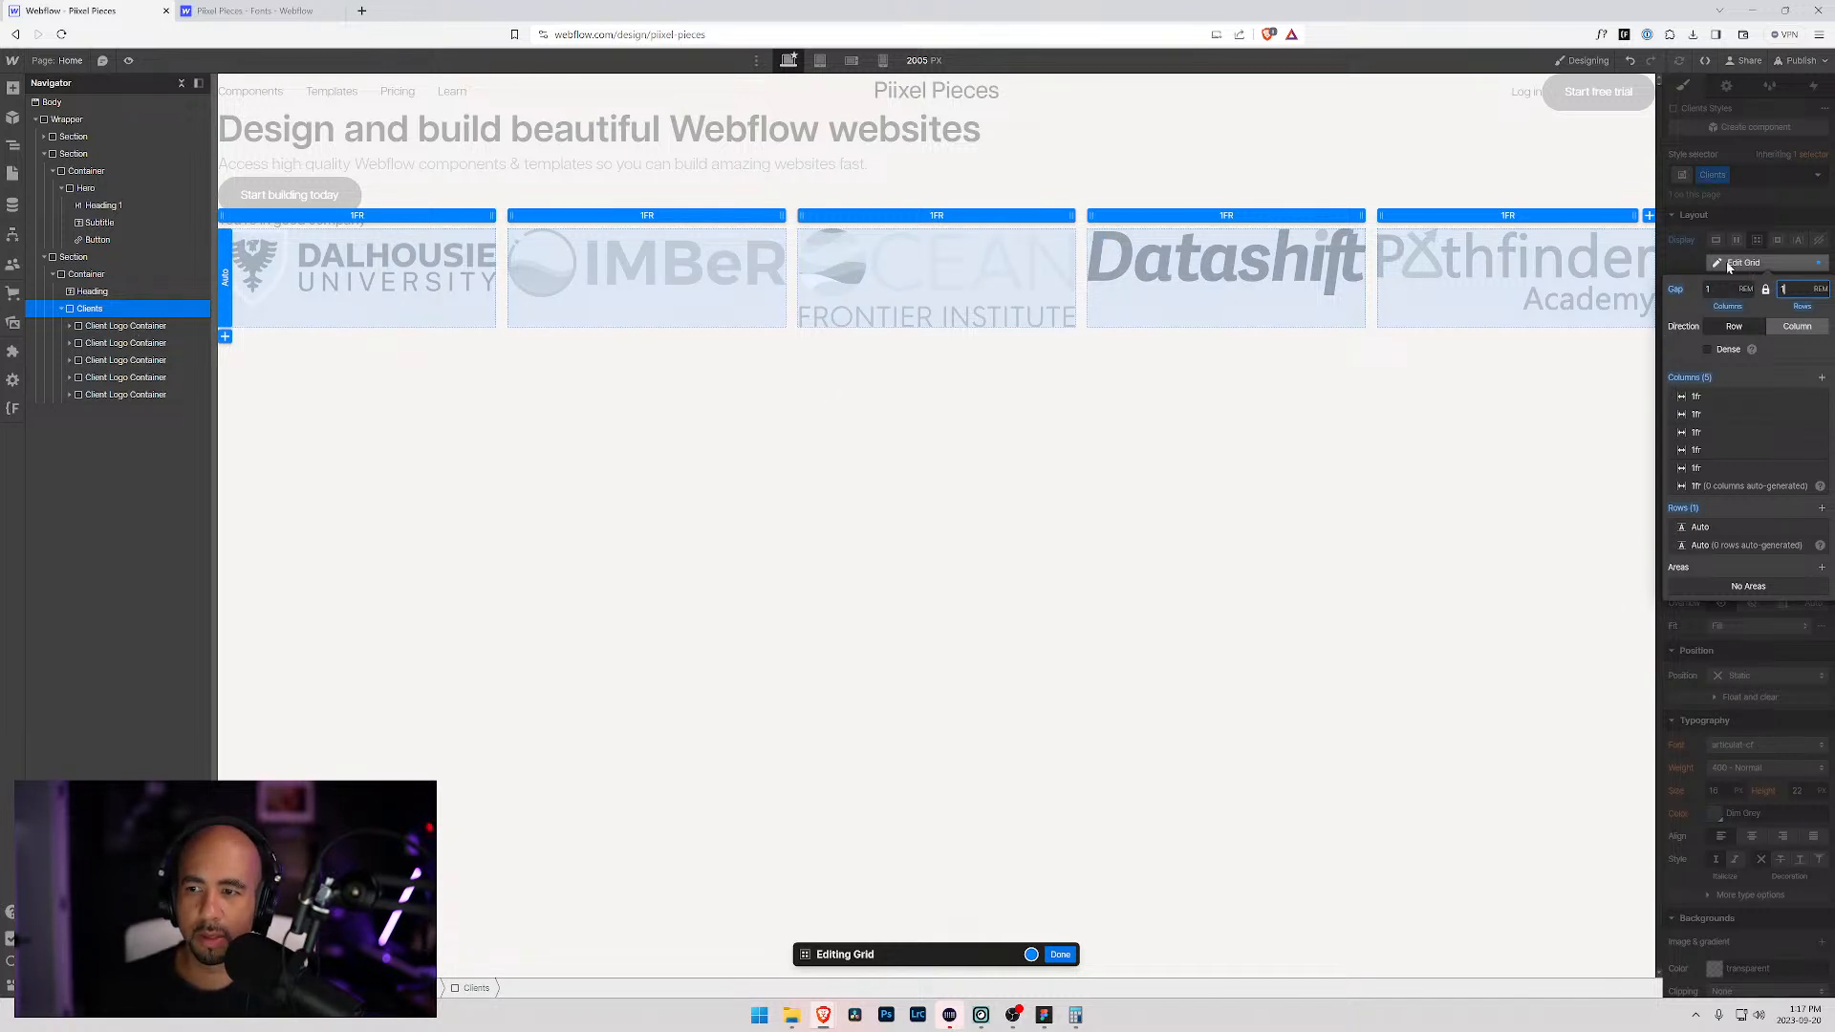
left_click(1740, 220)
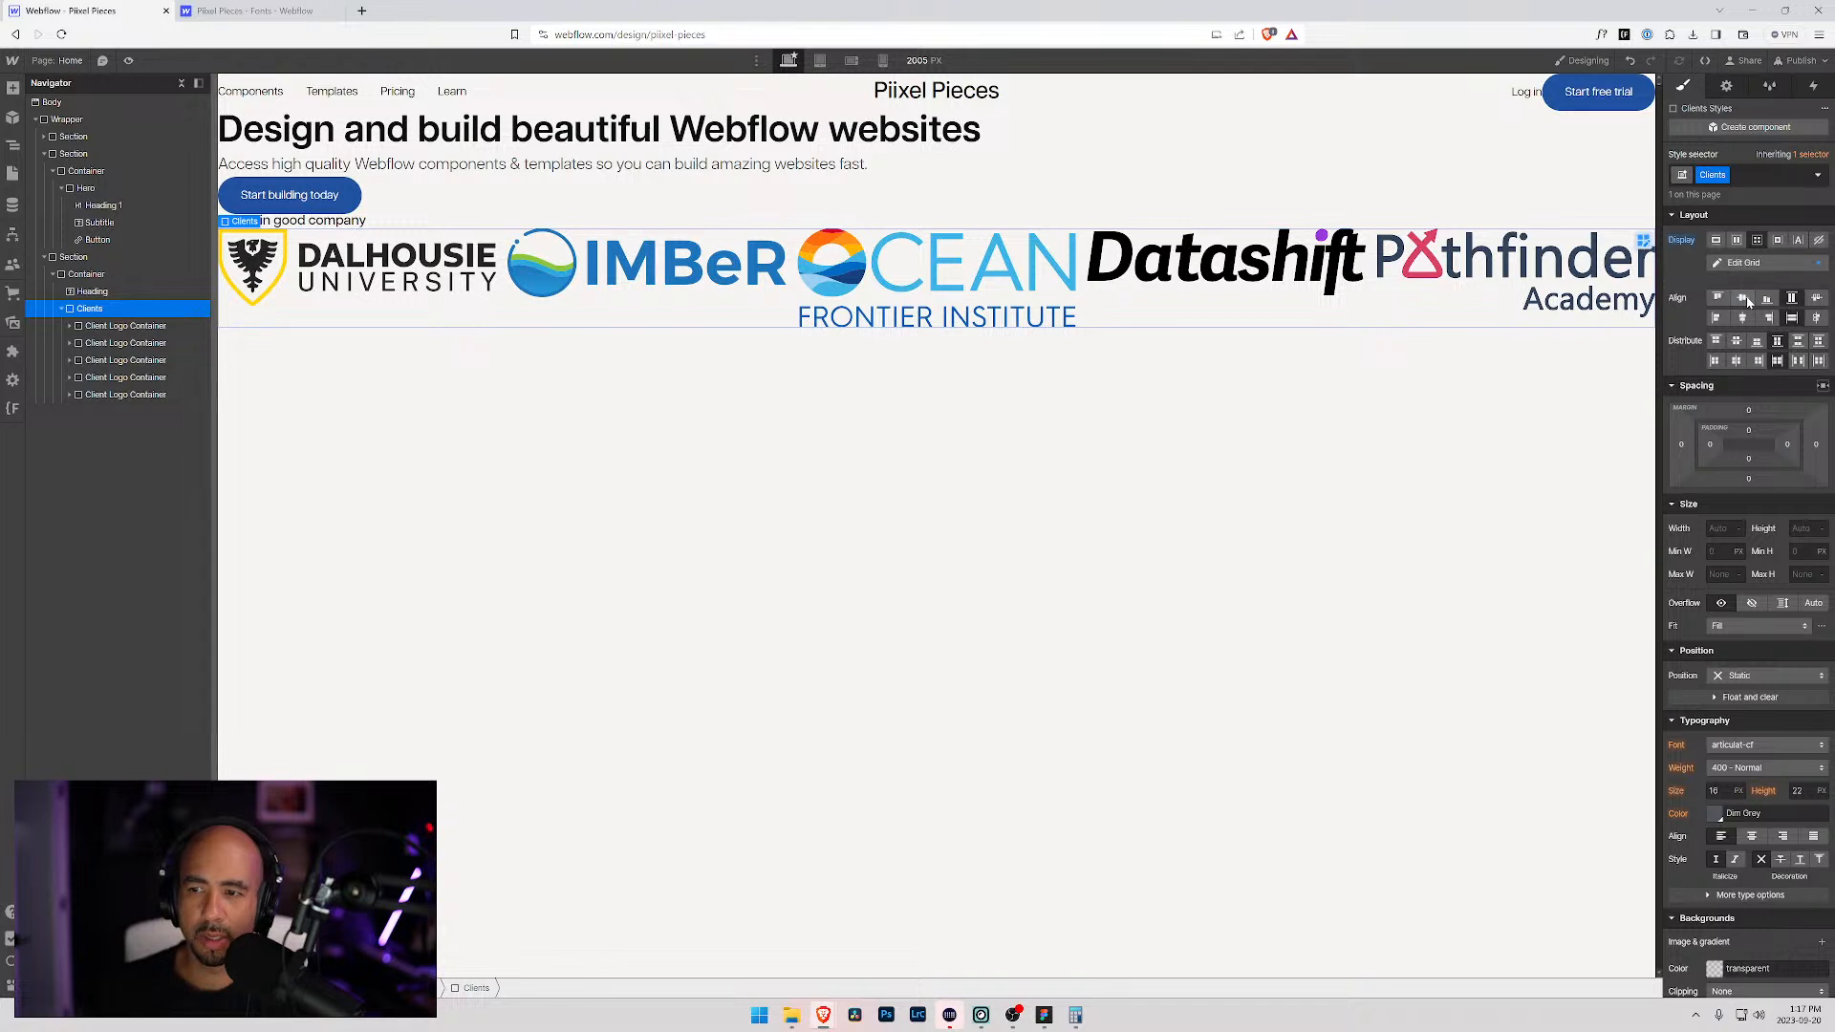
Step: Center the Clients grid items vertically while leaving them stretched horizontally
left_click(1743, 320)
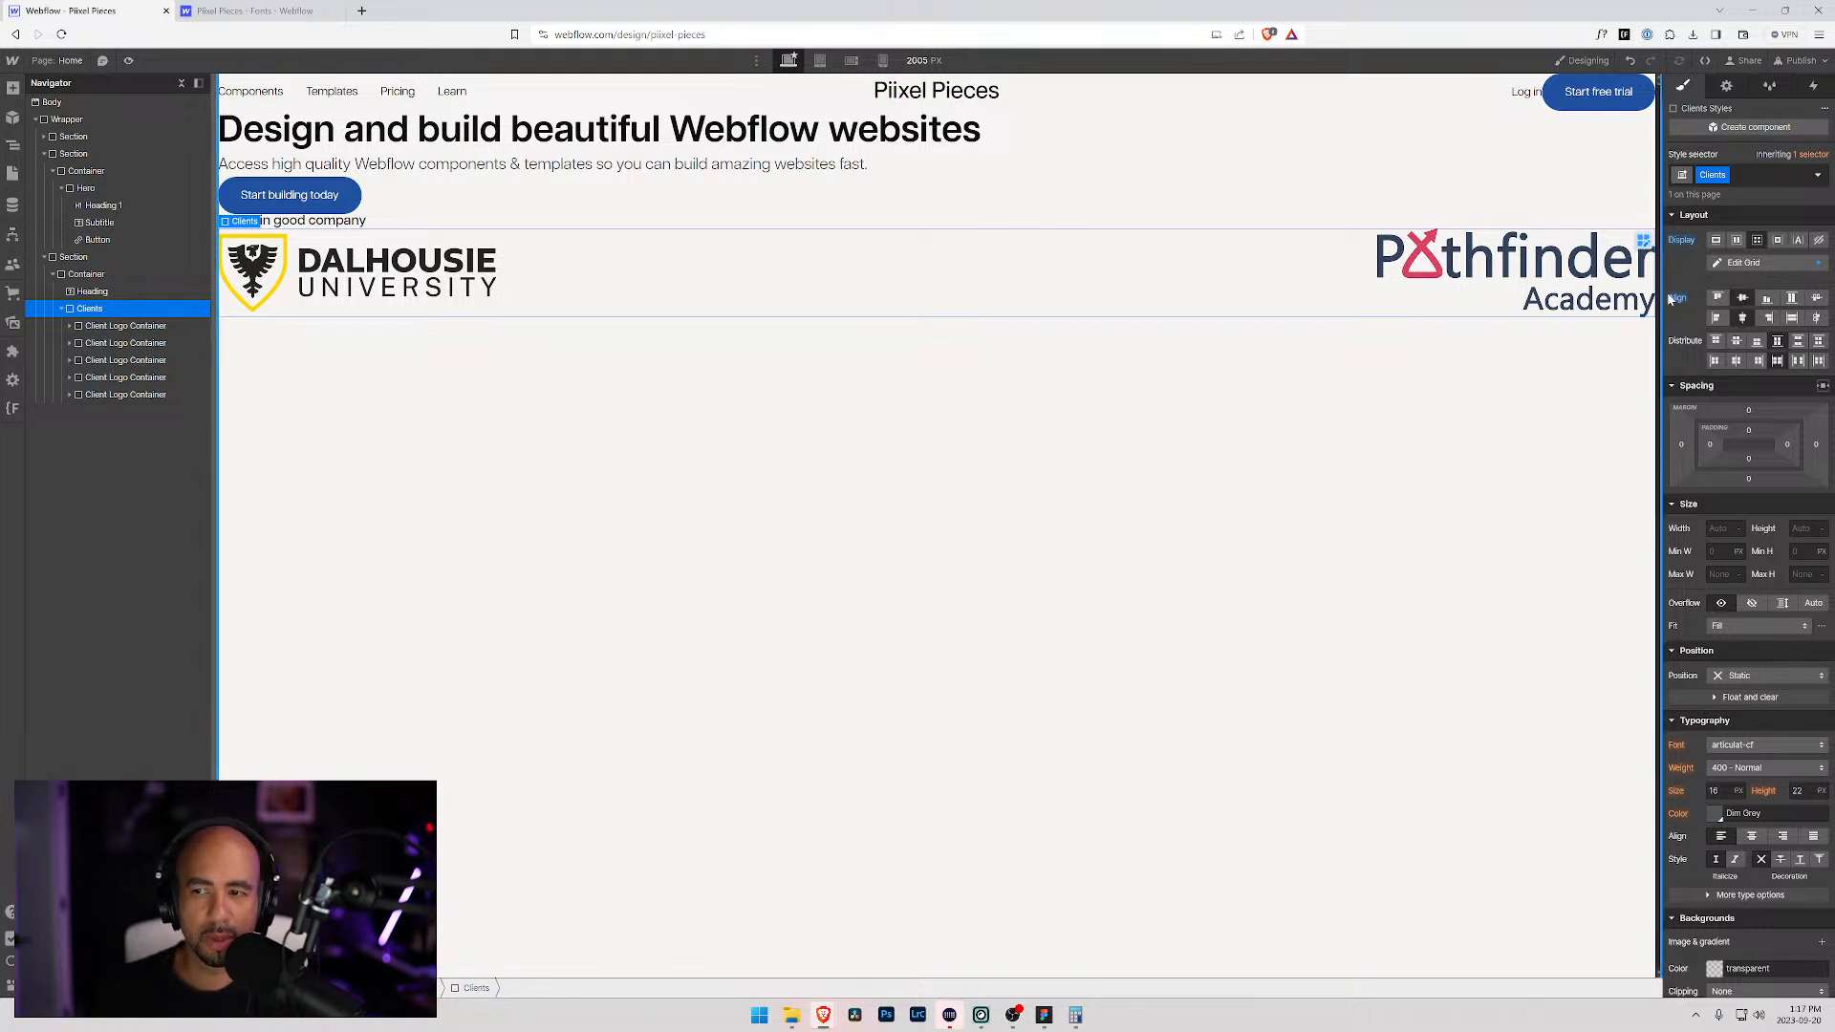
left_click(1717, 299)
left_click(1743, 299)
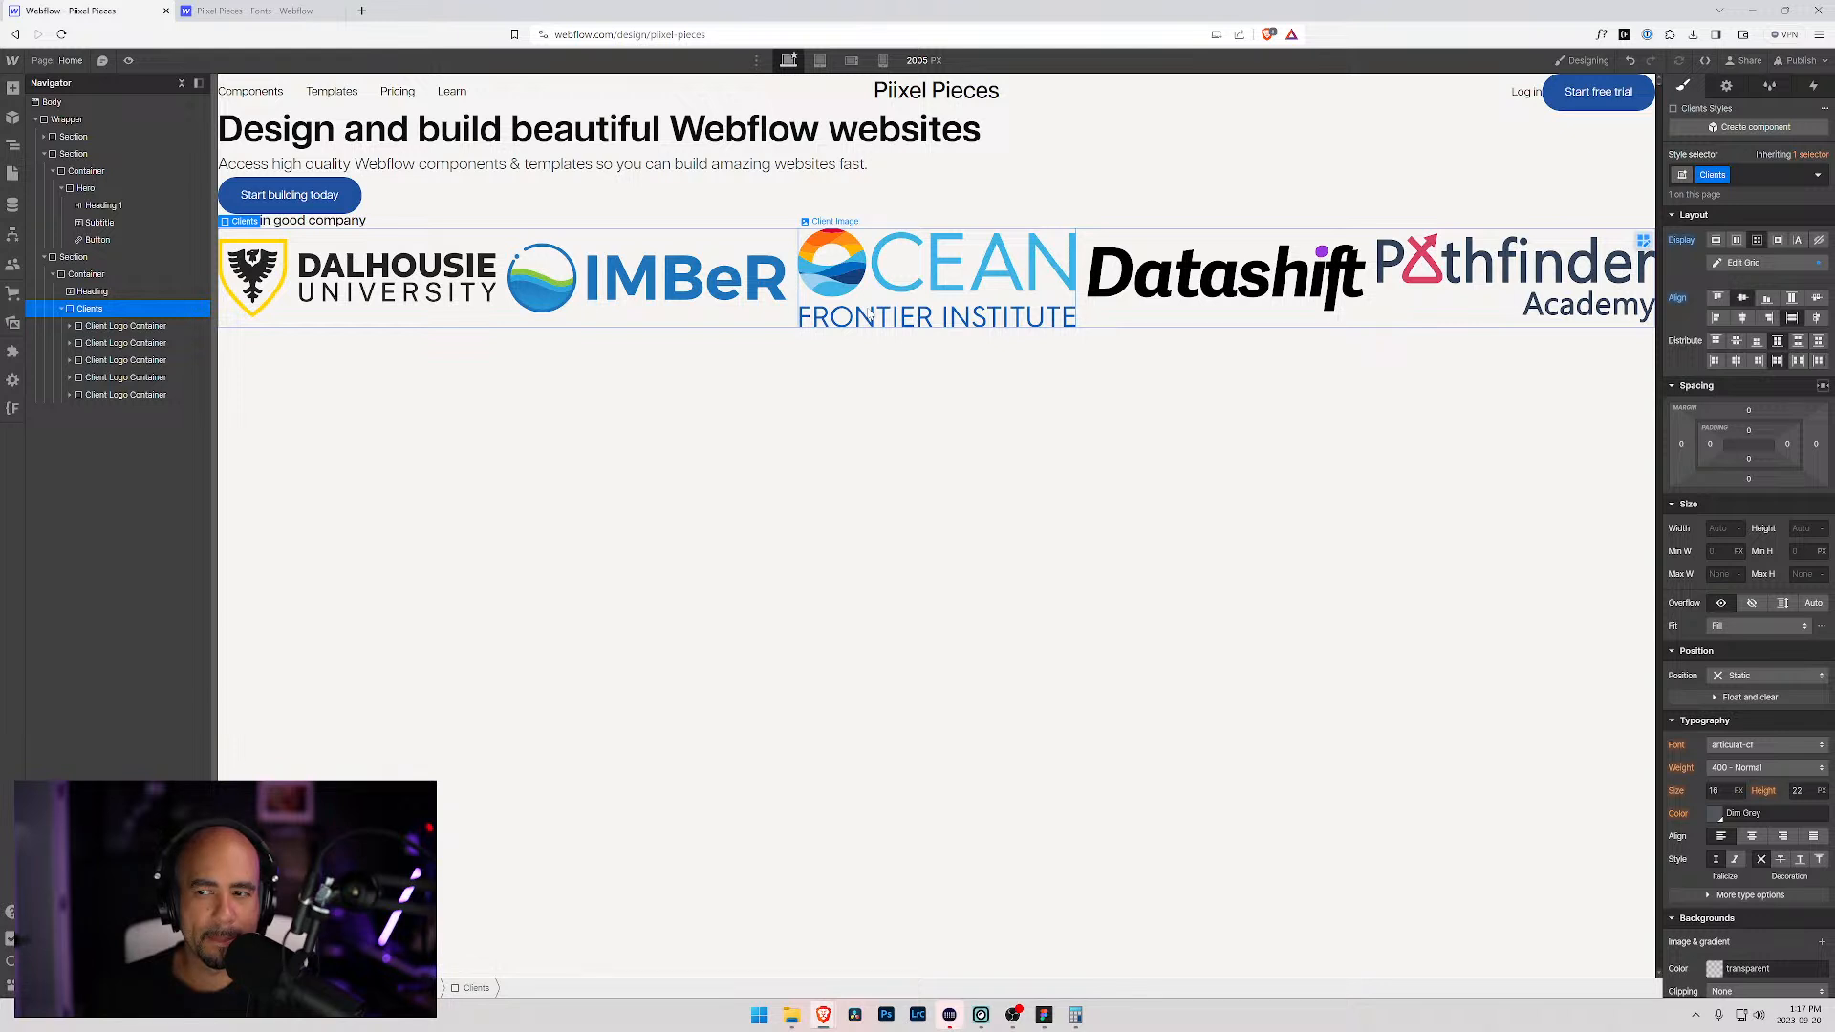
Step: Set the Client Image class's maximum height to 2.5 rem, after trying 4 rem
left_click(81, 329)
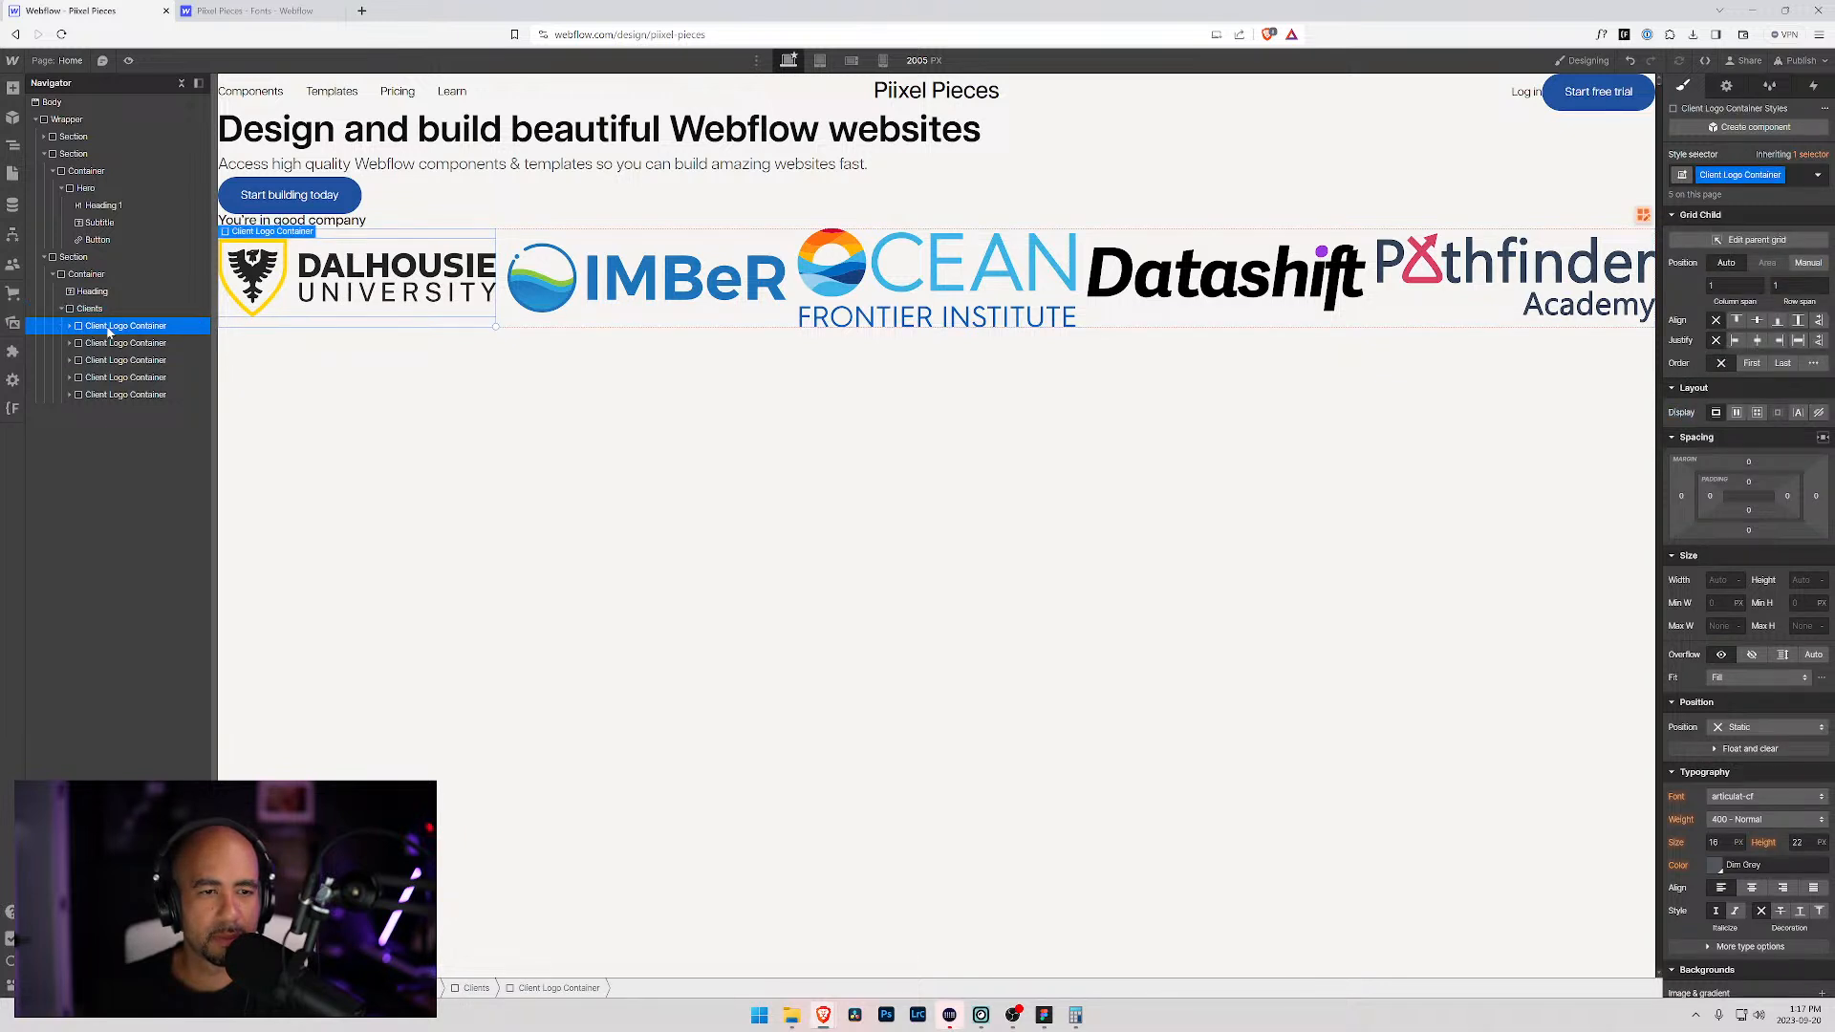
left_click(69, 327)
left_click(108, 343)
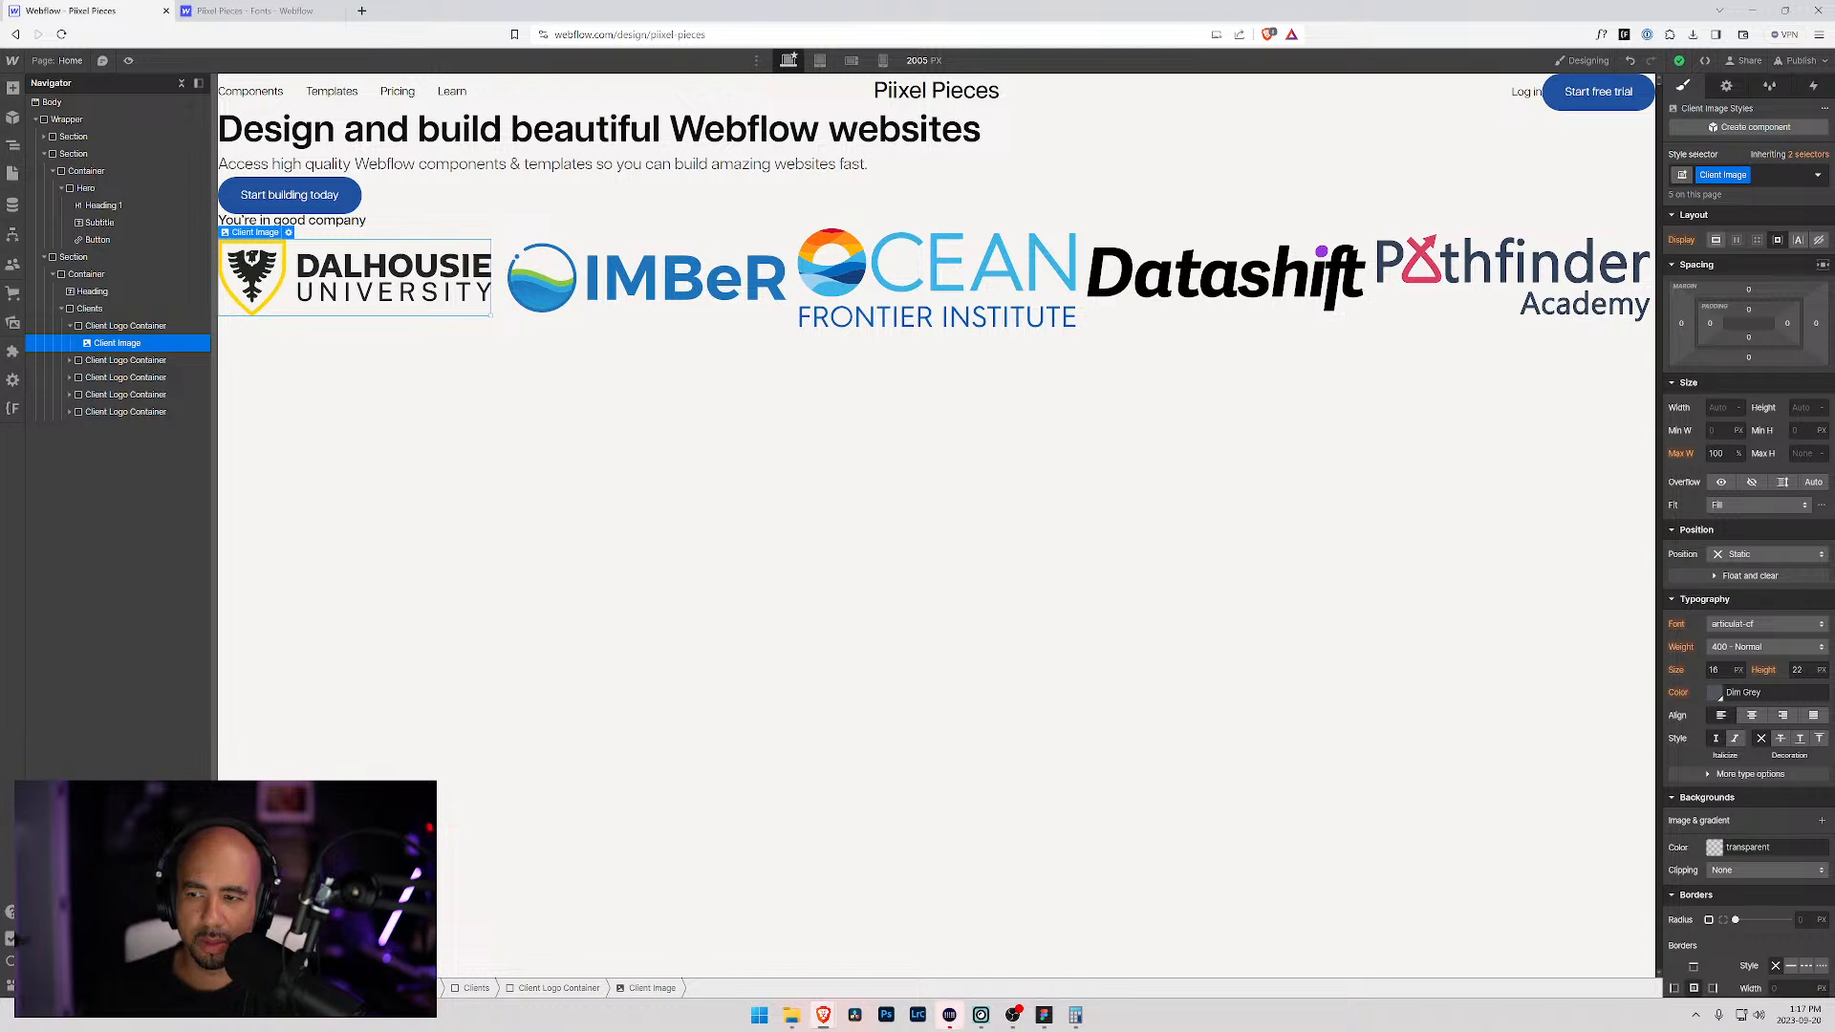
left_click(1806, 453)
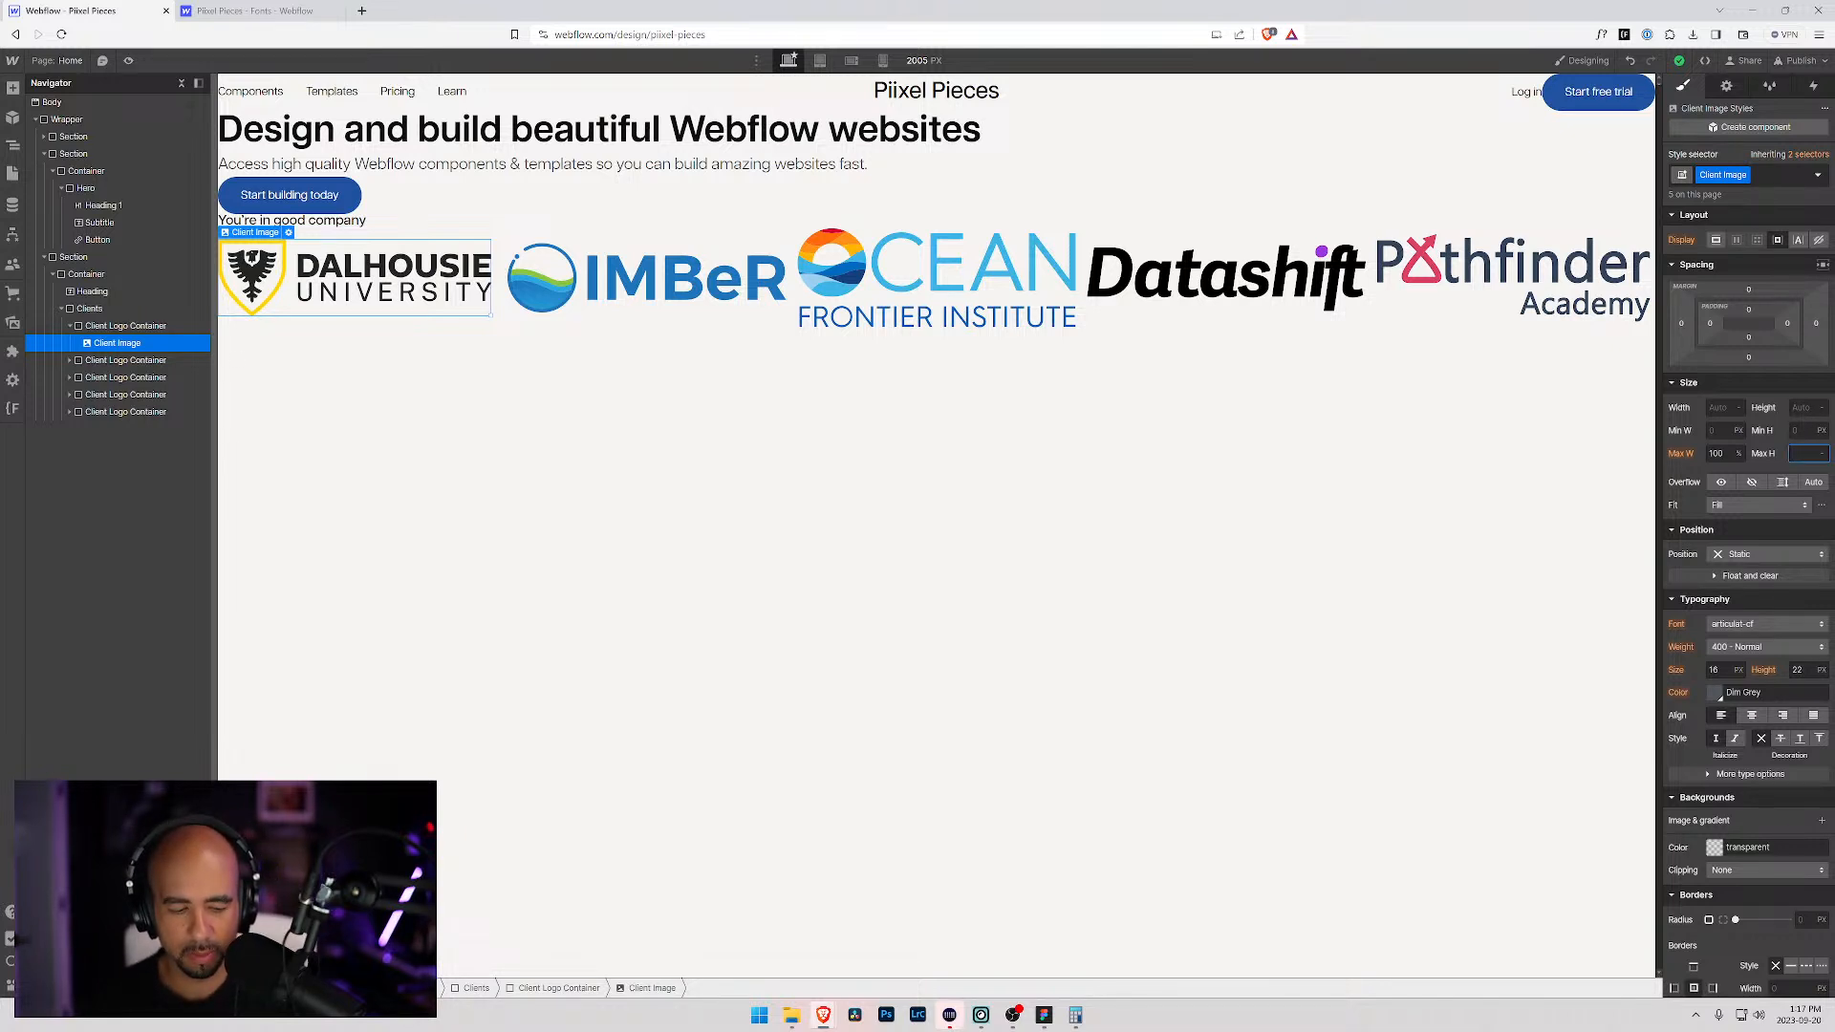
type("4rem")
key("Return")
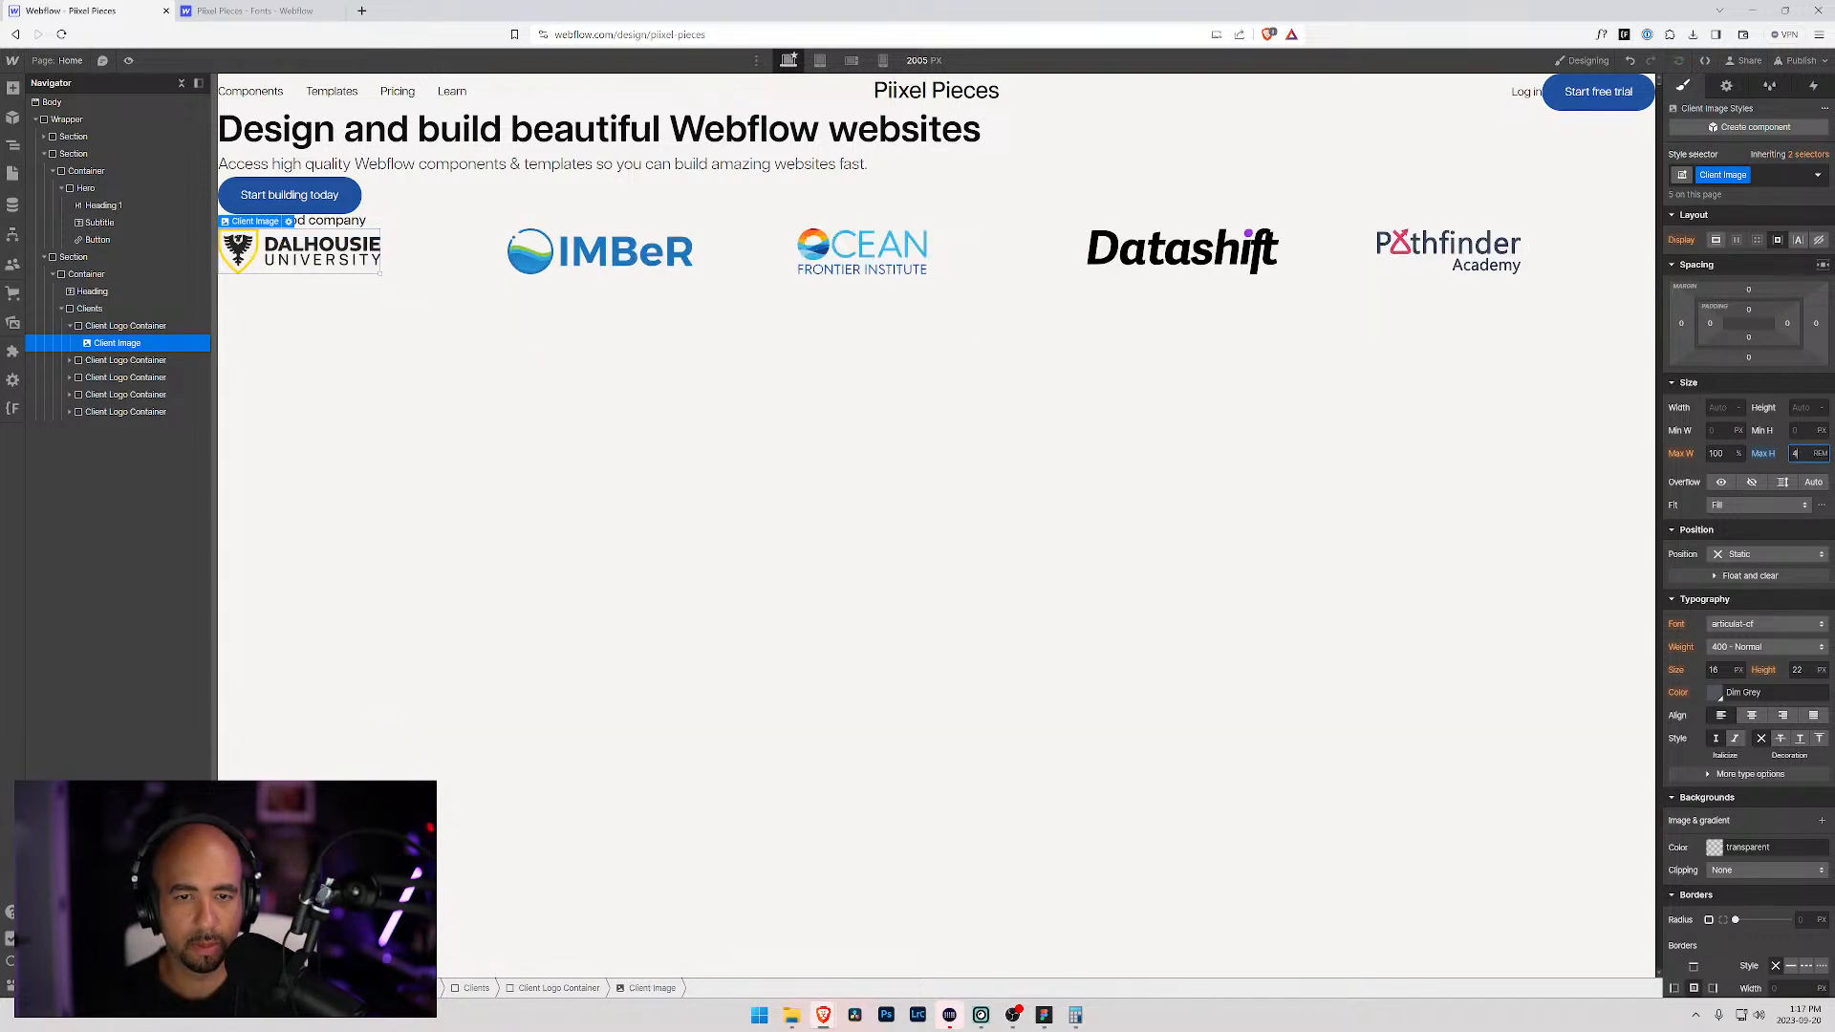
type("2.5")
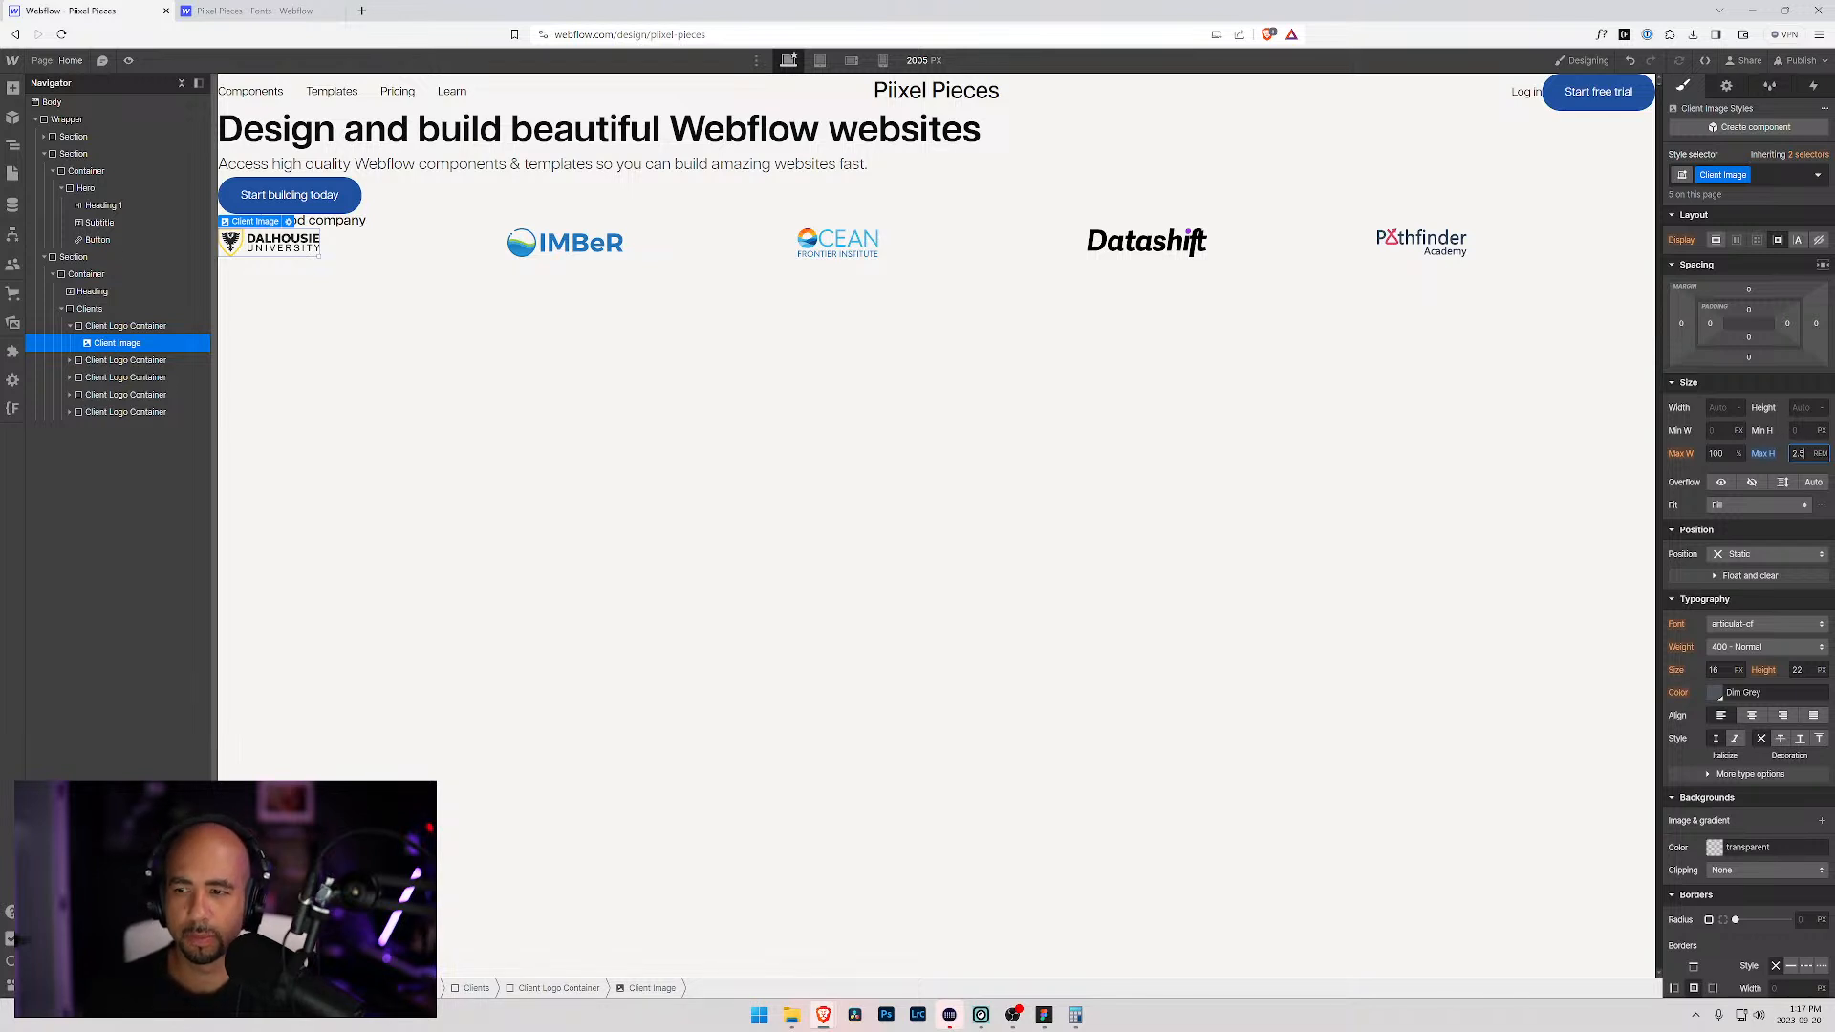
Step: Switch the Client Image class's maximum width to rem units and set it to 7 rem
left_click(1718, 454)
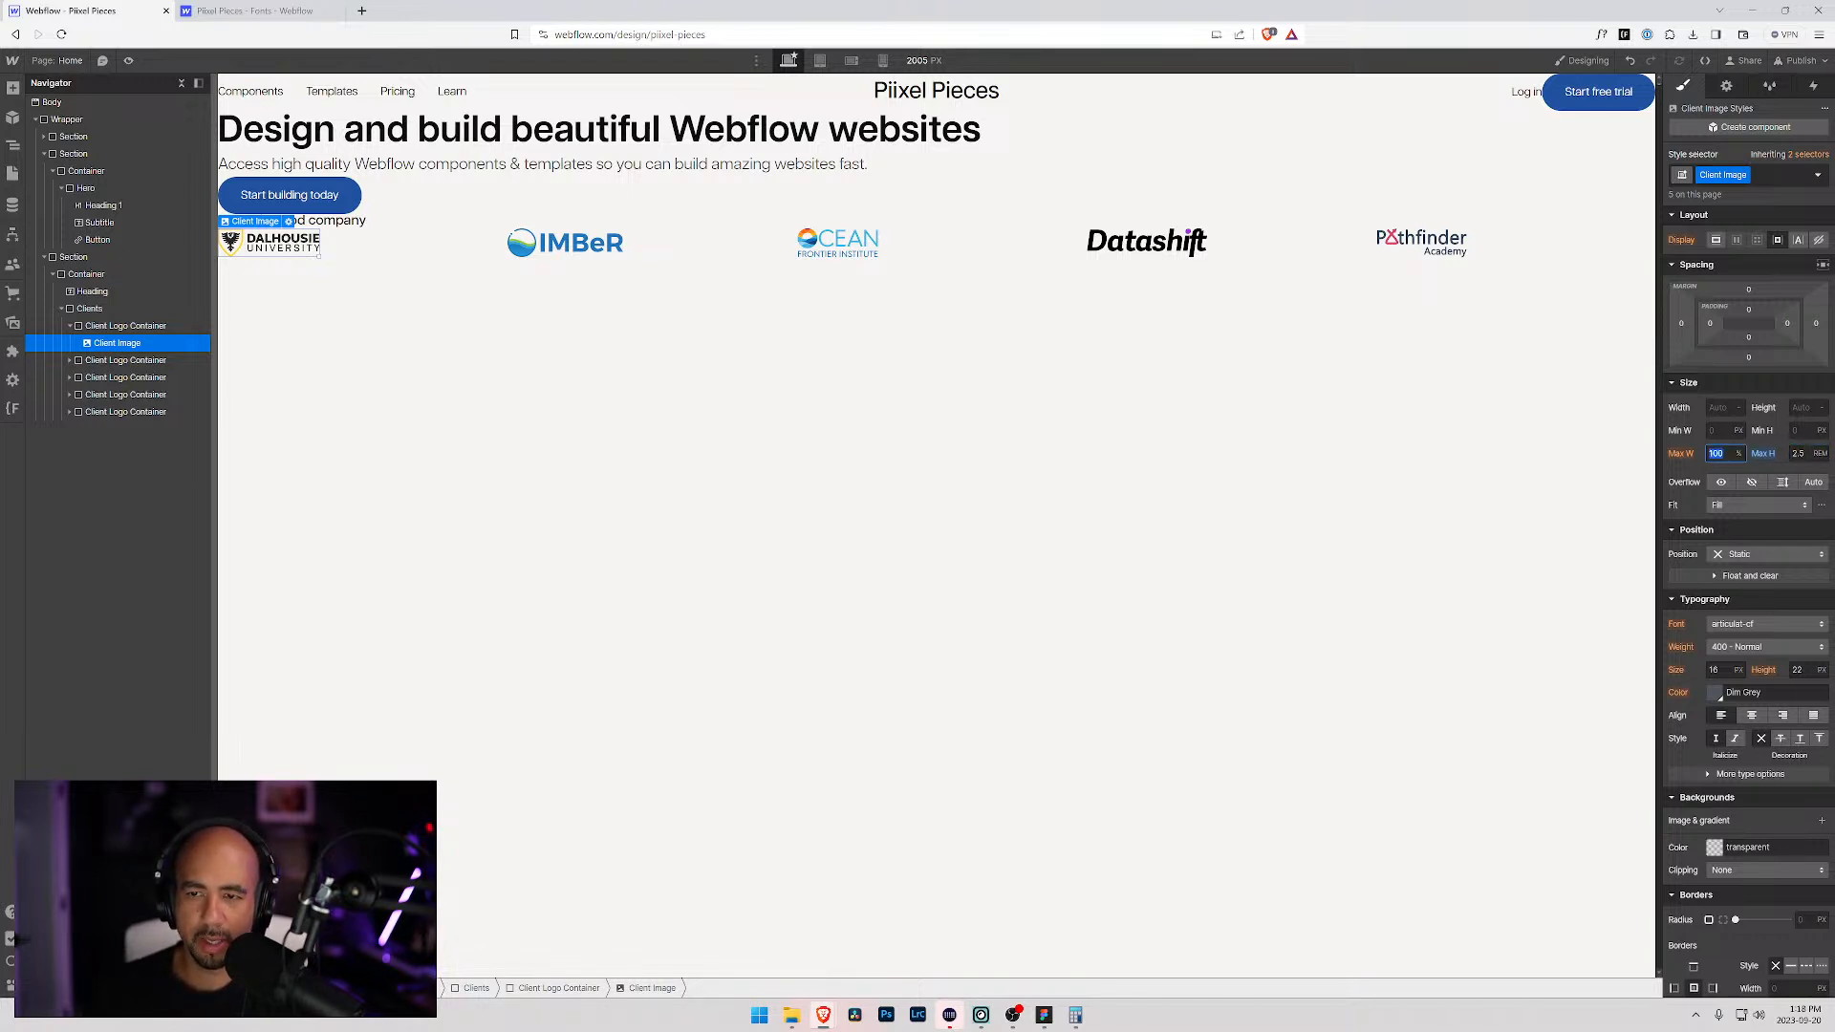
type("5rem")
key("Return")
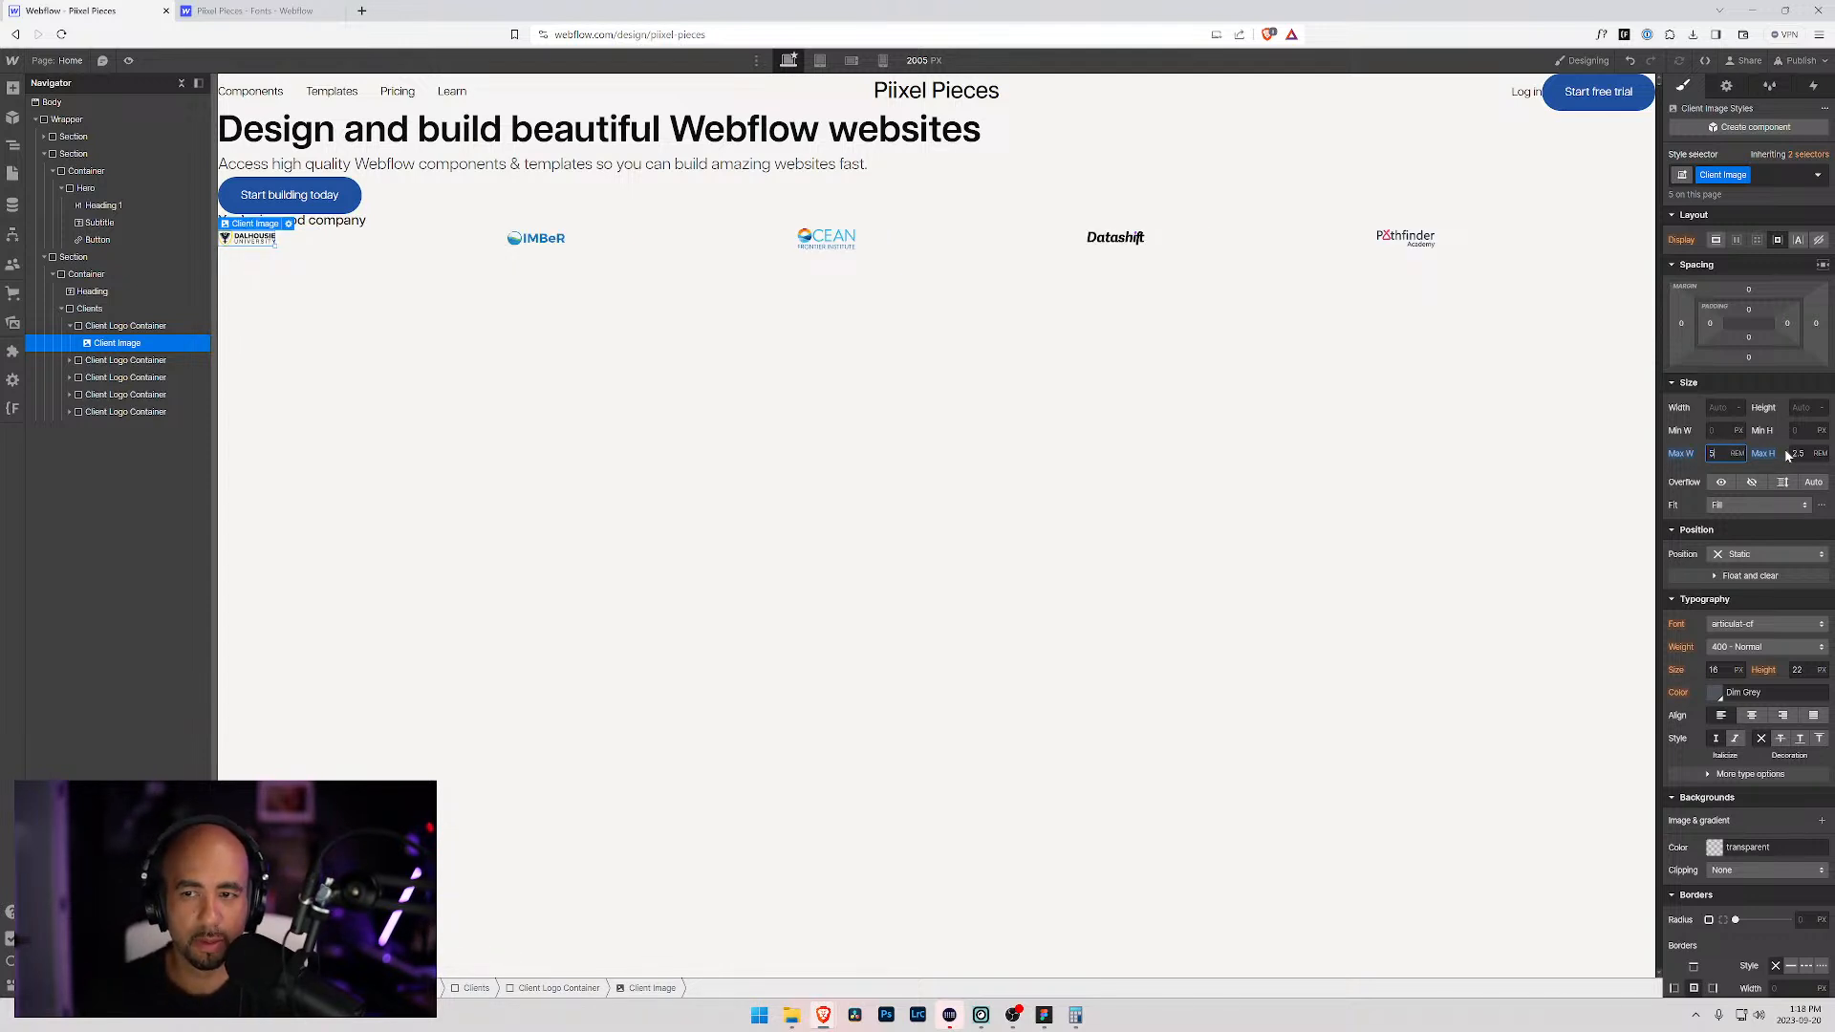
key("Up")
key("Up")
key("Up")
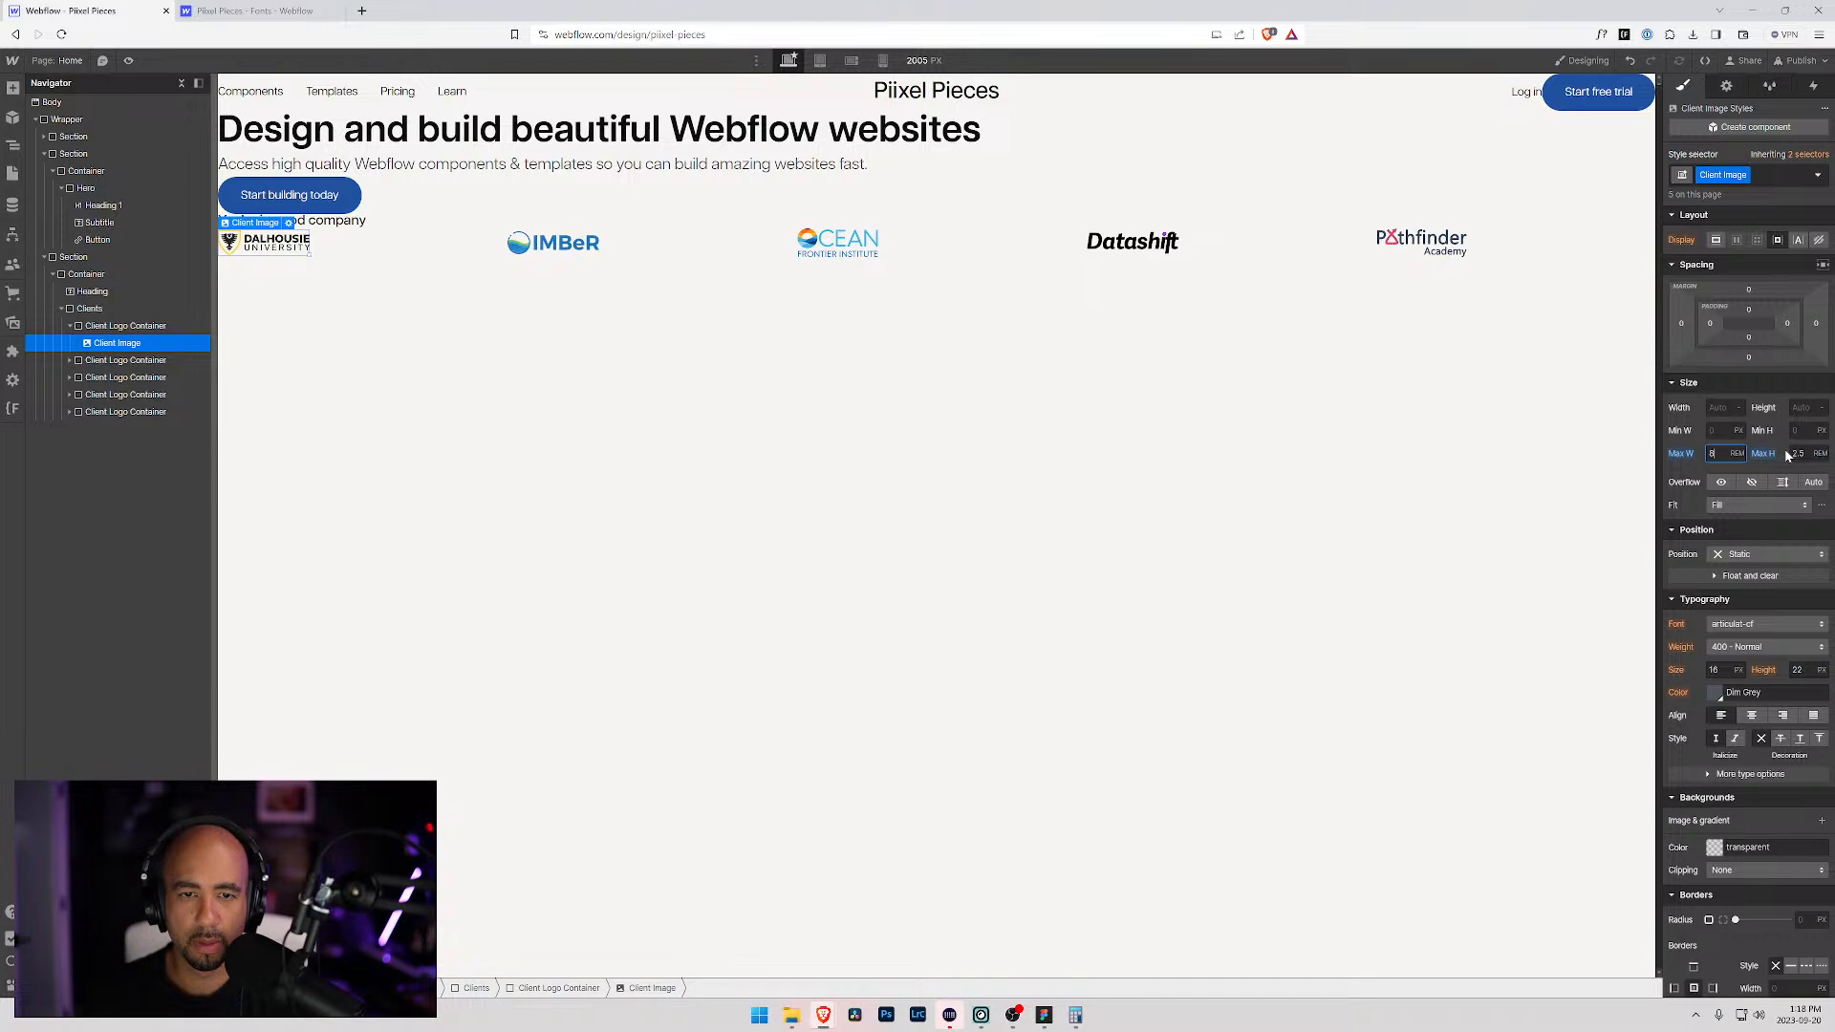
key("Down")
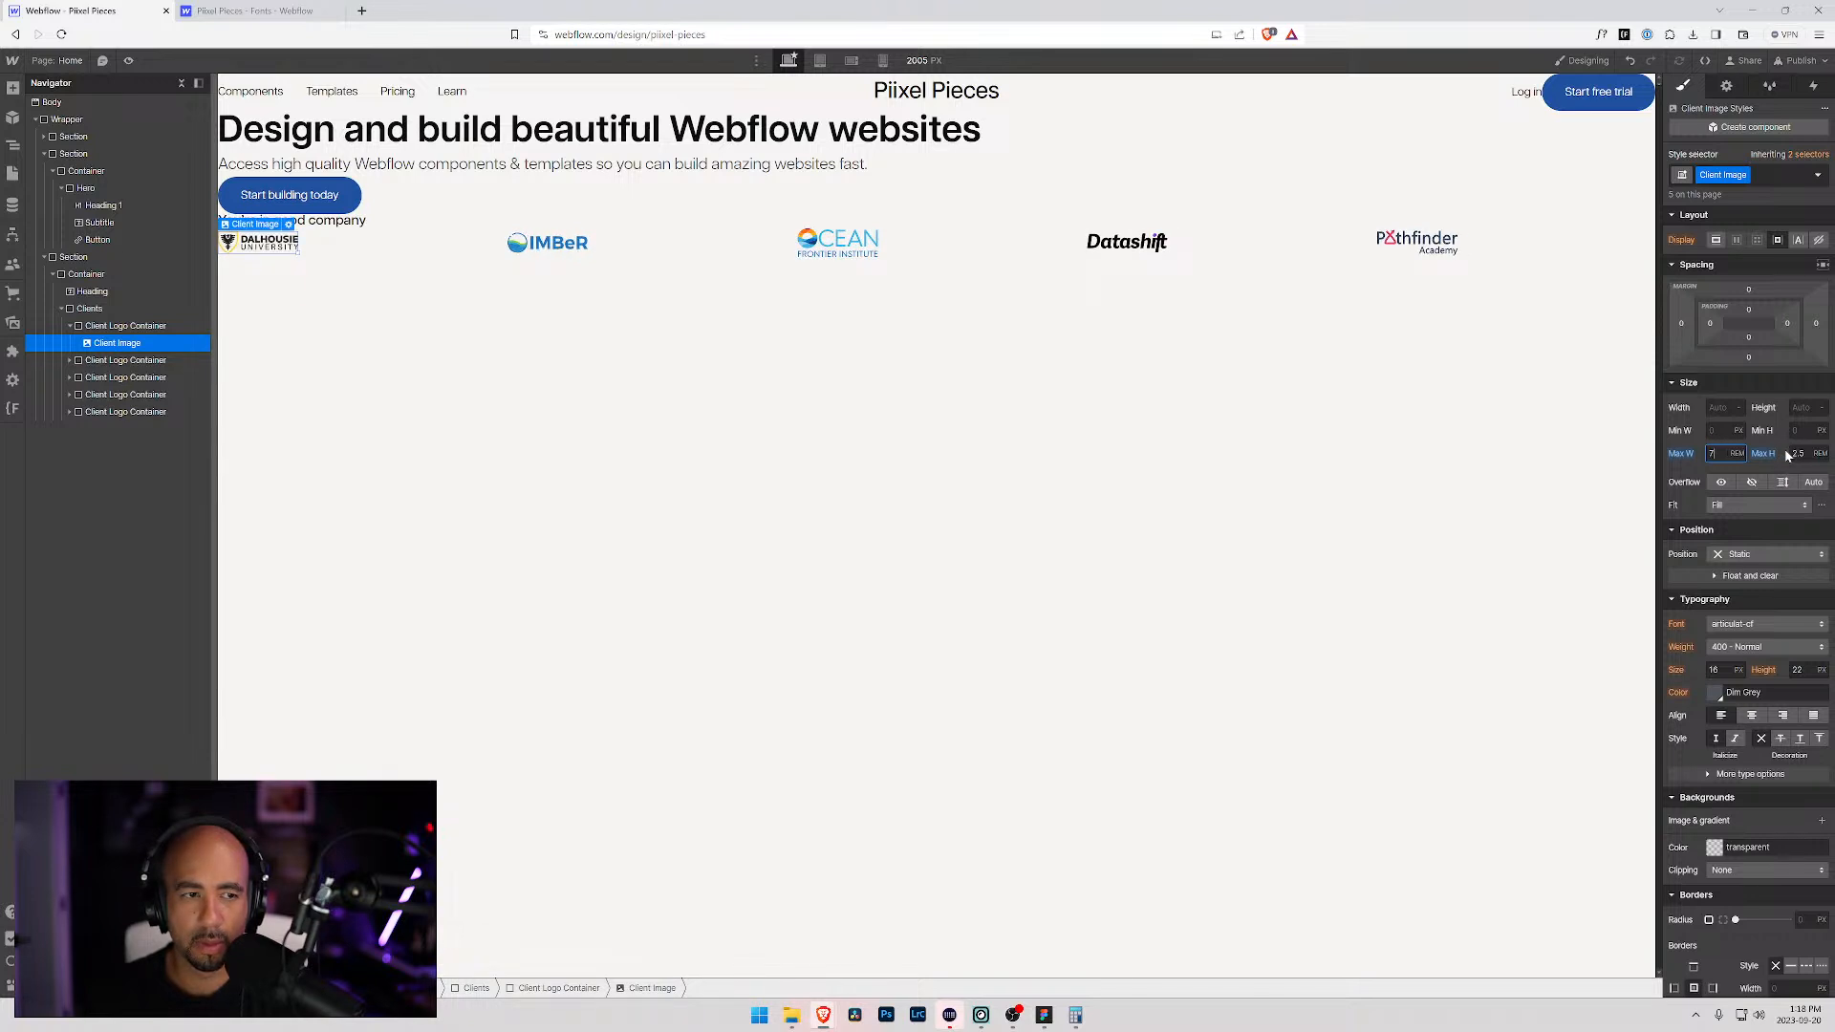
Step: Try raising the Client Image maximum width in 0.1 rem increments up to 8 rem
key("alt+Up")
key("alt+Up")
key("alt+Up")
key("alt+Up")
key("alt+Up")
key("alt+Up")
key("alt+Up")
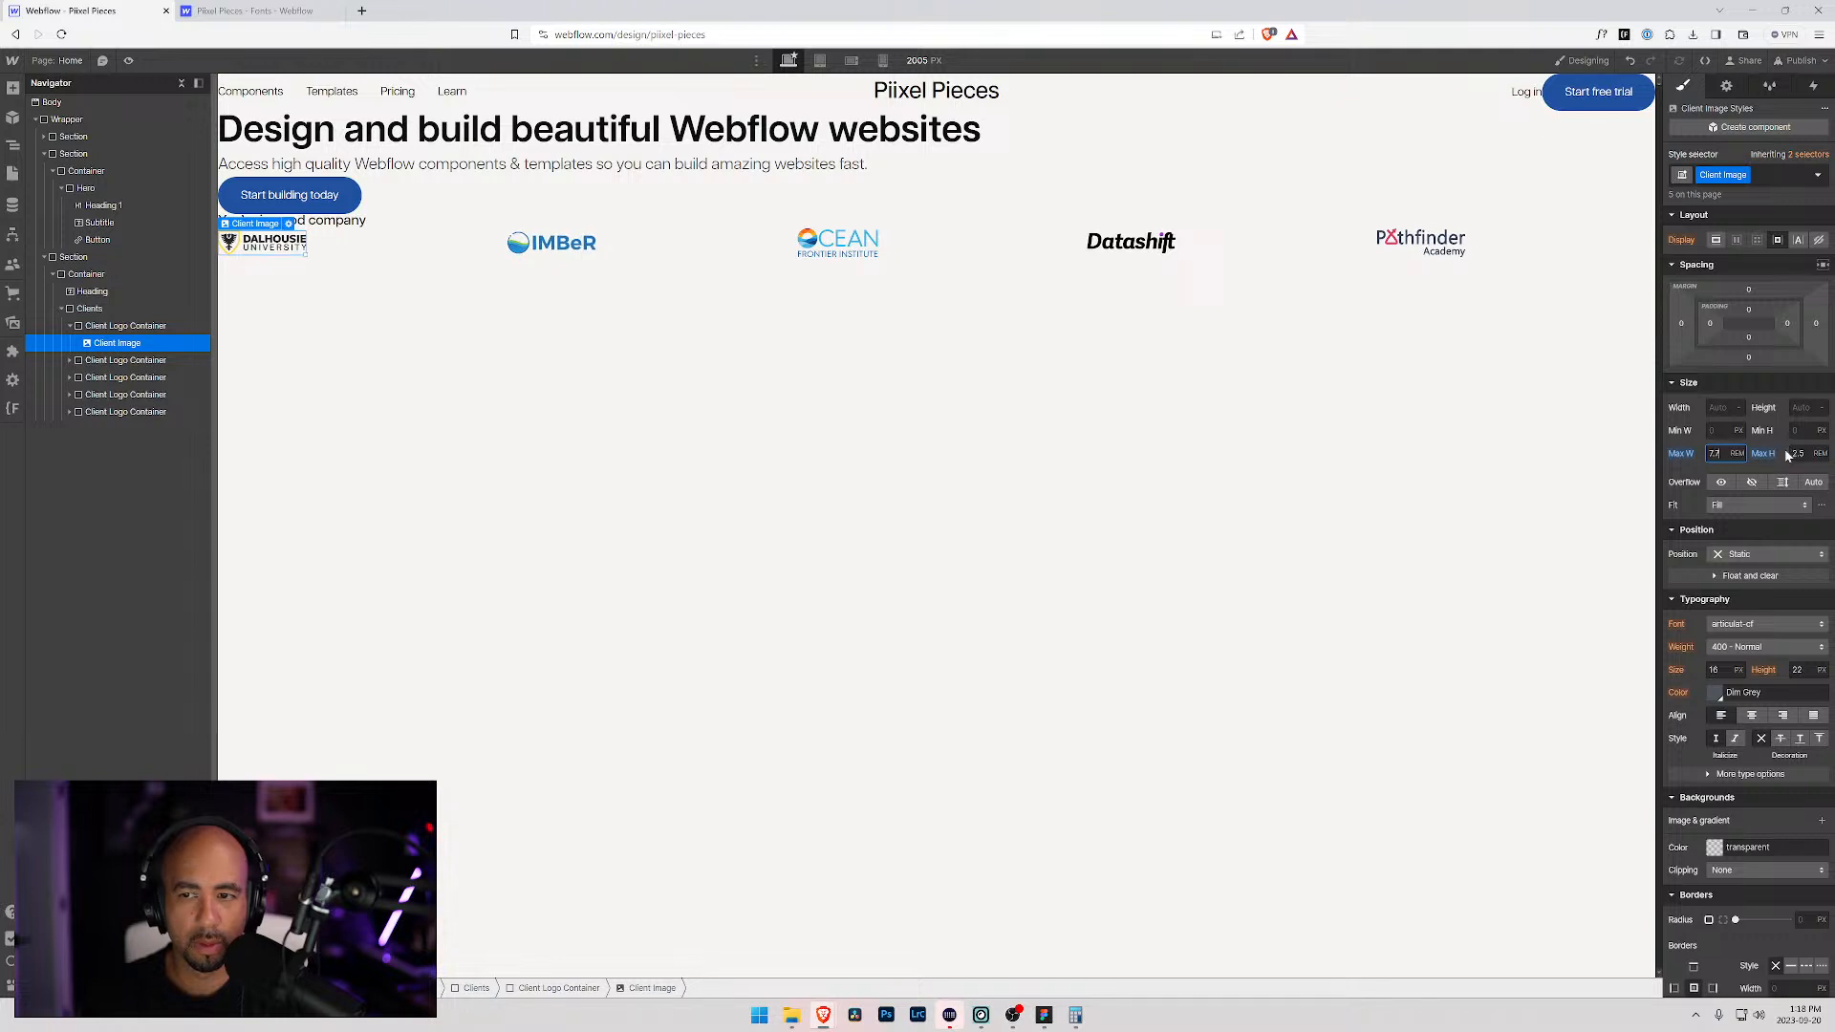
key("alt+Up")
key("alt+Up")
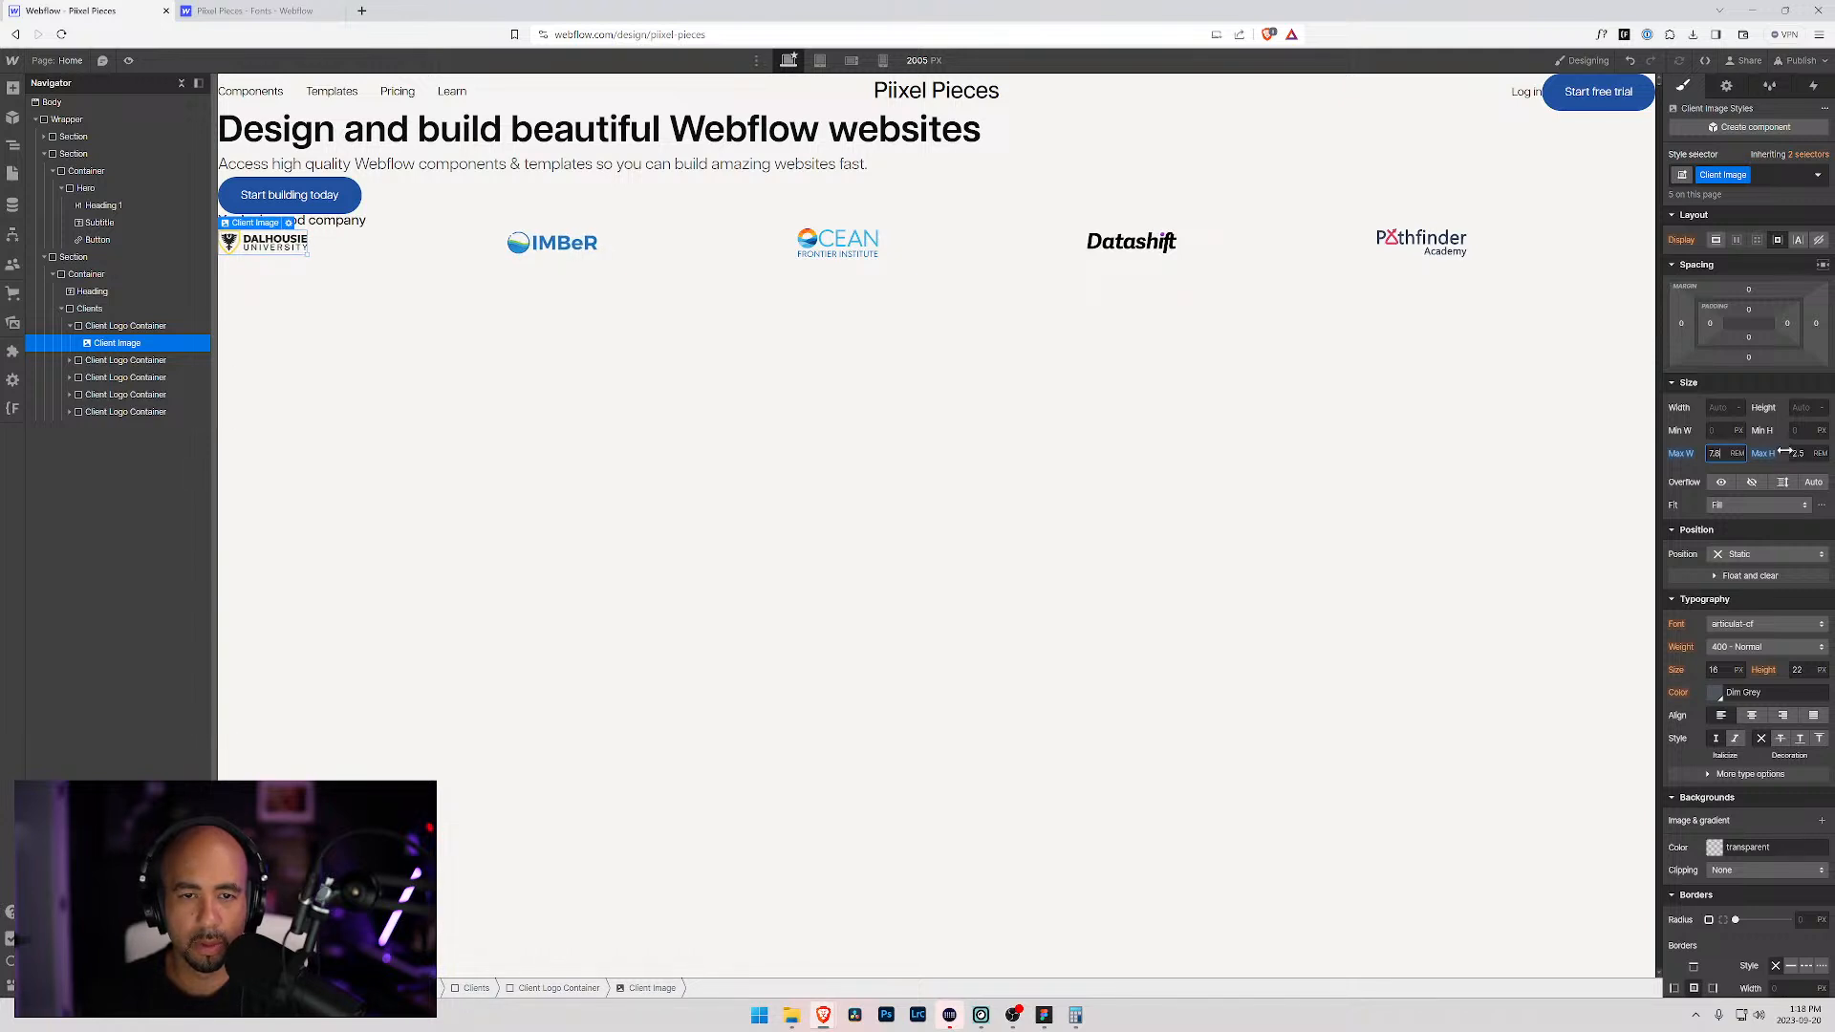
key("alt+Up")
key("alt+Up")
key("alt+Up")
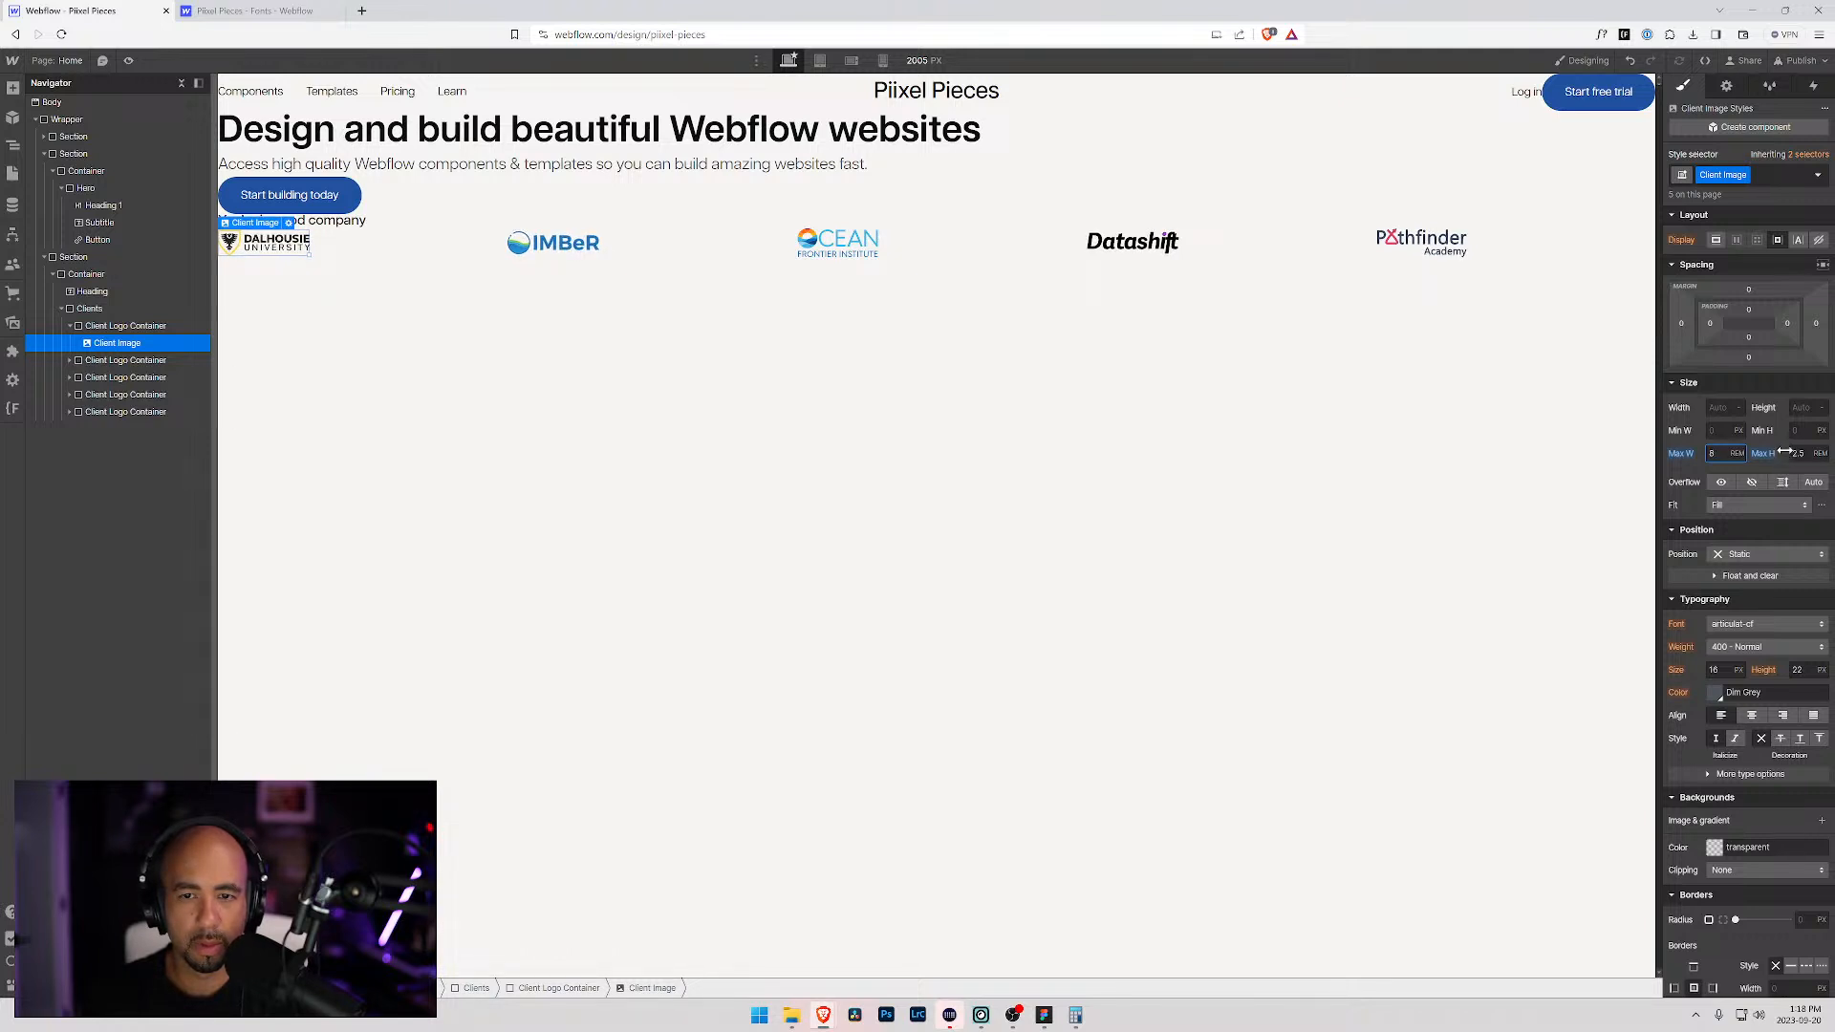
Step: Fine-tune the Client Image maximum width in 0.1 rem increments, trying values down to 6.5 rem and settling on 6.9 rem
key("alt+Down")
key("alt+Down")
key("alt+Down")
key("alt+Down")
key("alt+Down")
key("alt+Down")
key("alt+Down")
key("alt+Down")
key("alt+Down")
key("alt+Down")
key("alt+Down")
key("alt+Down")
key("alt+Down")
key("alt+Down")
key("alt+Down")
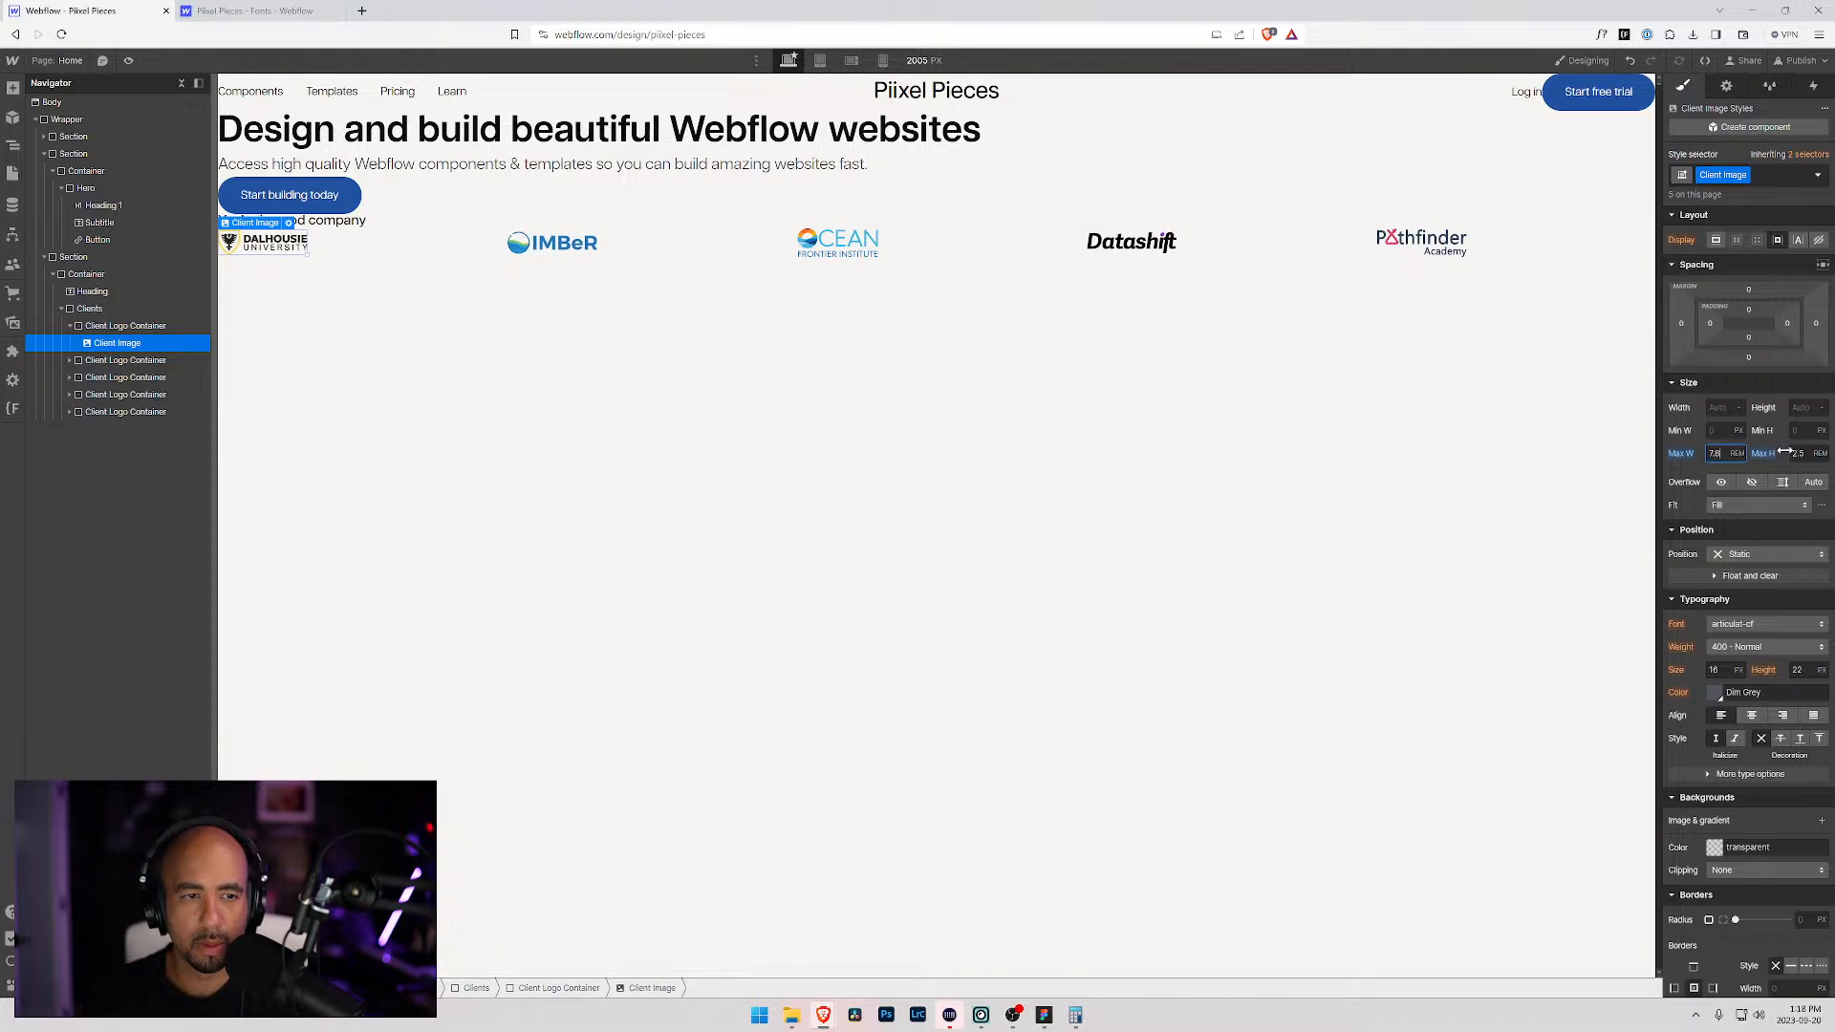
type(".5")
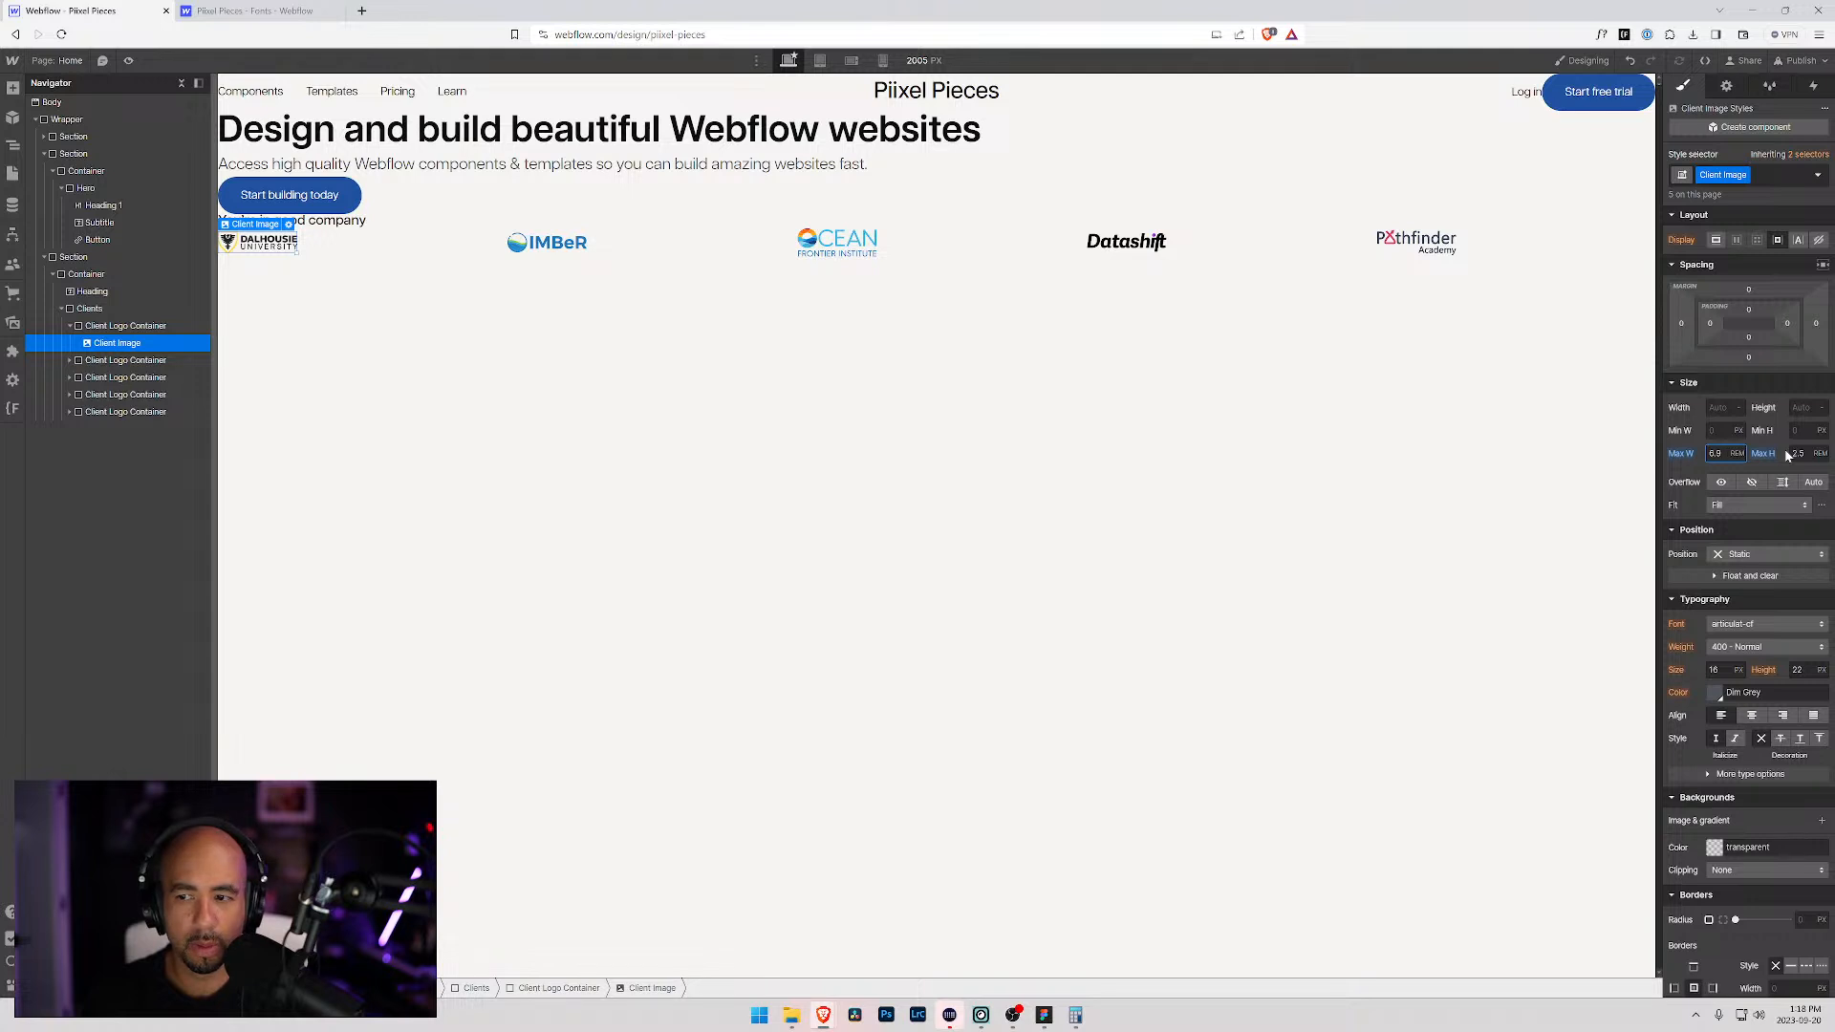
key("alt+Down")
key("alt+Down")
key("alt+Down")
key("alt+Down")
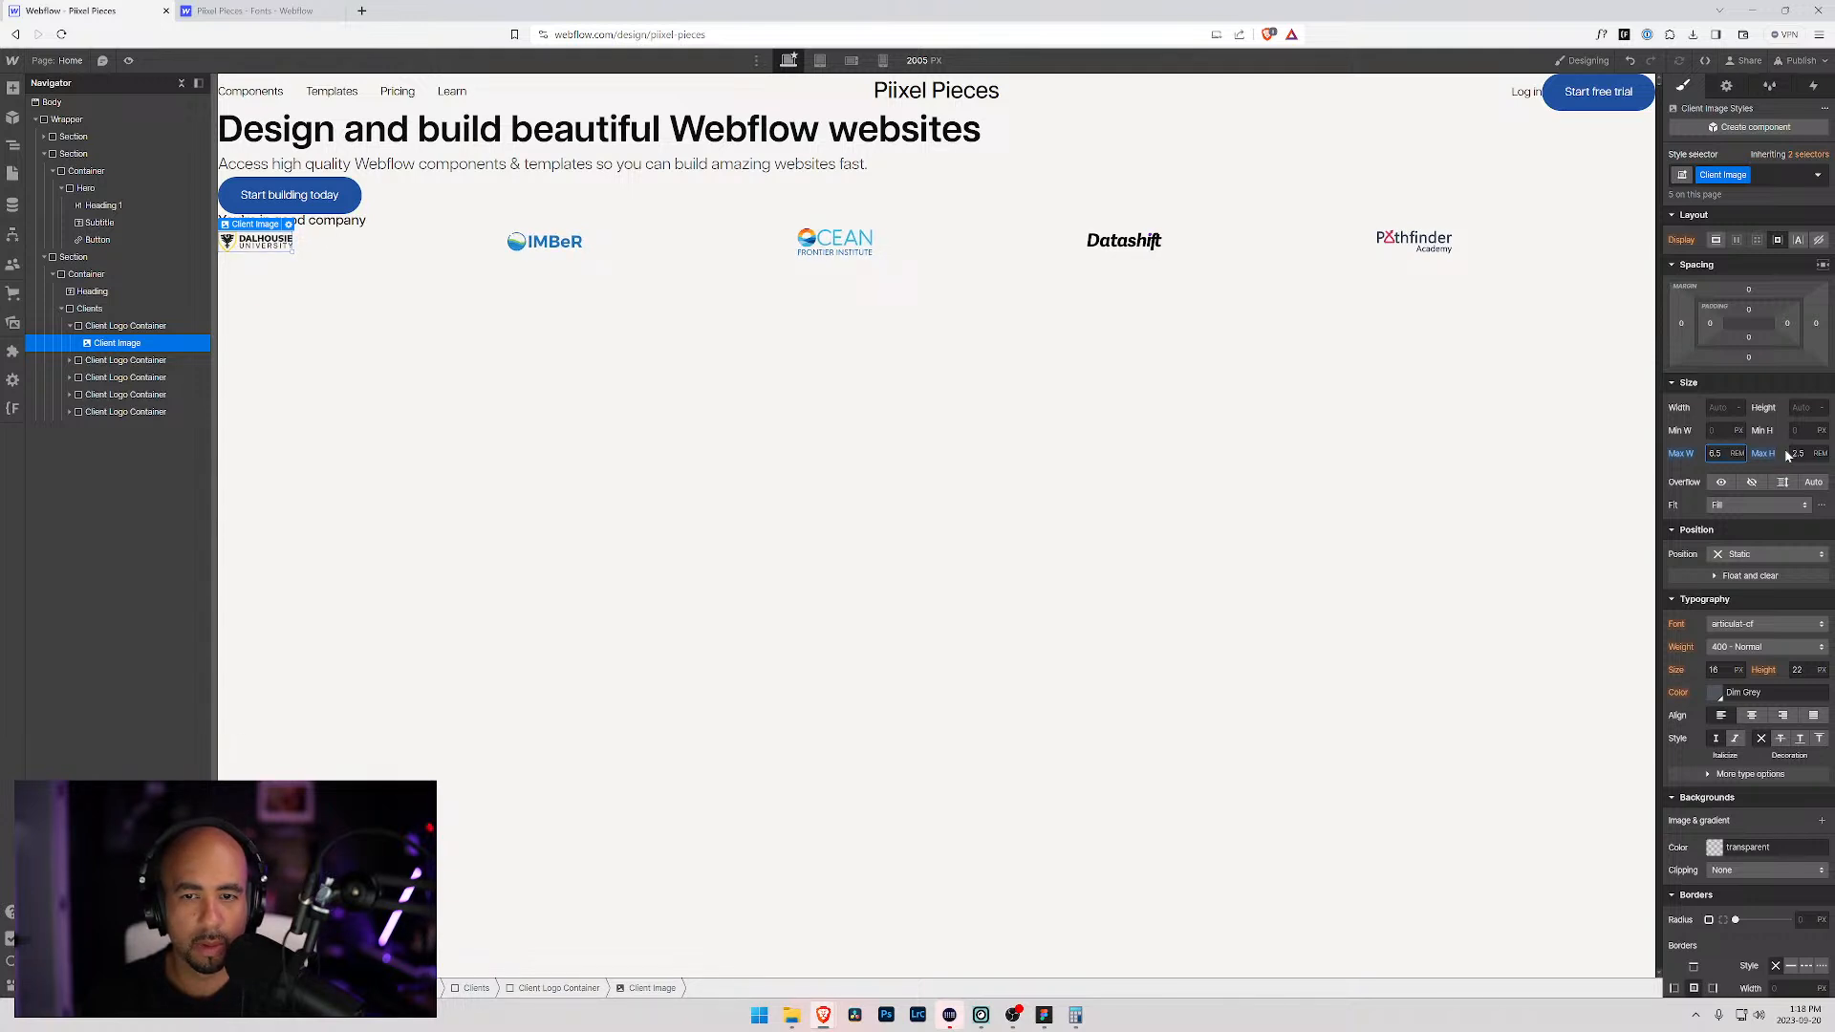
key("alt+Up")
key("alt+Up")
key("alt+Up")
key("alt+Up")
key("alt+Up")
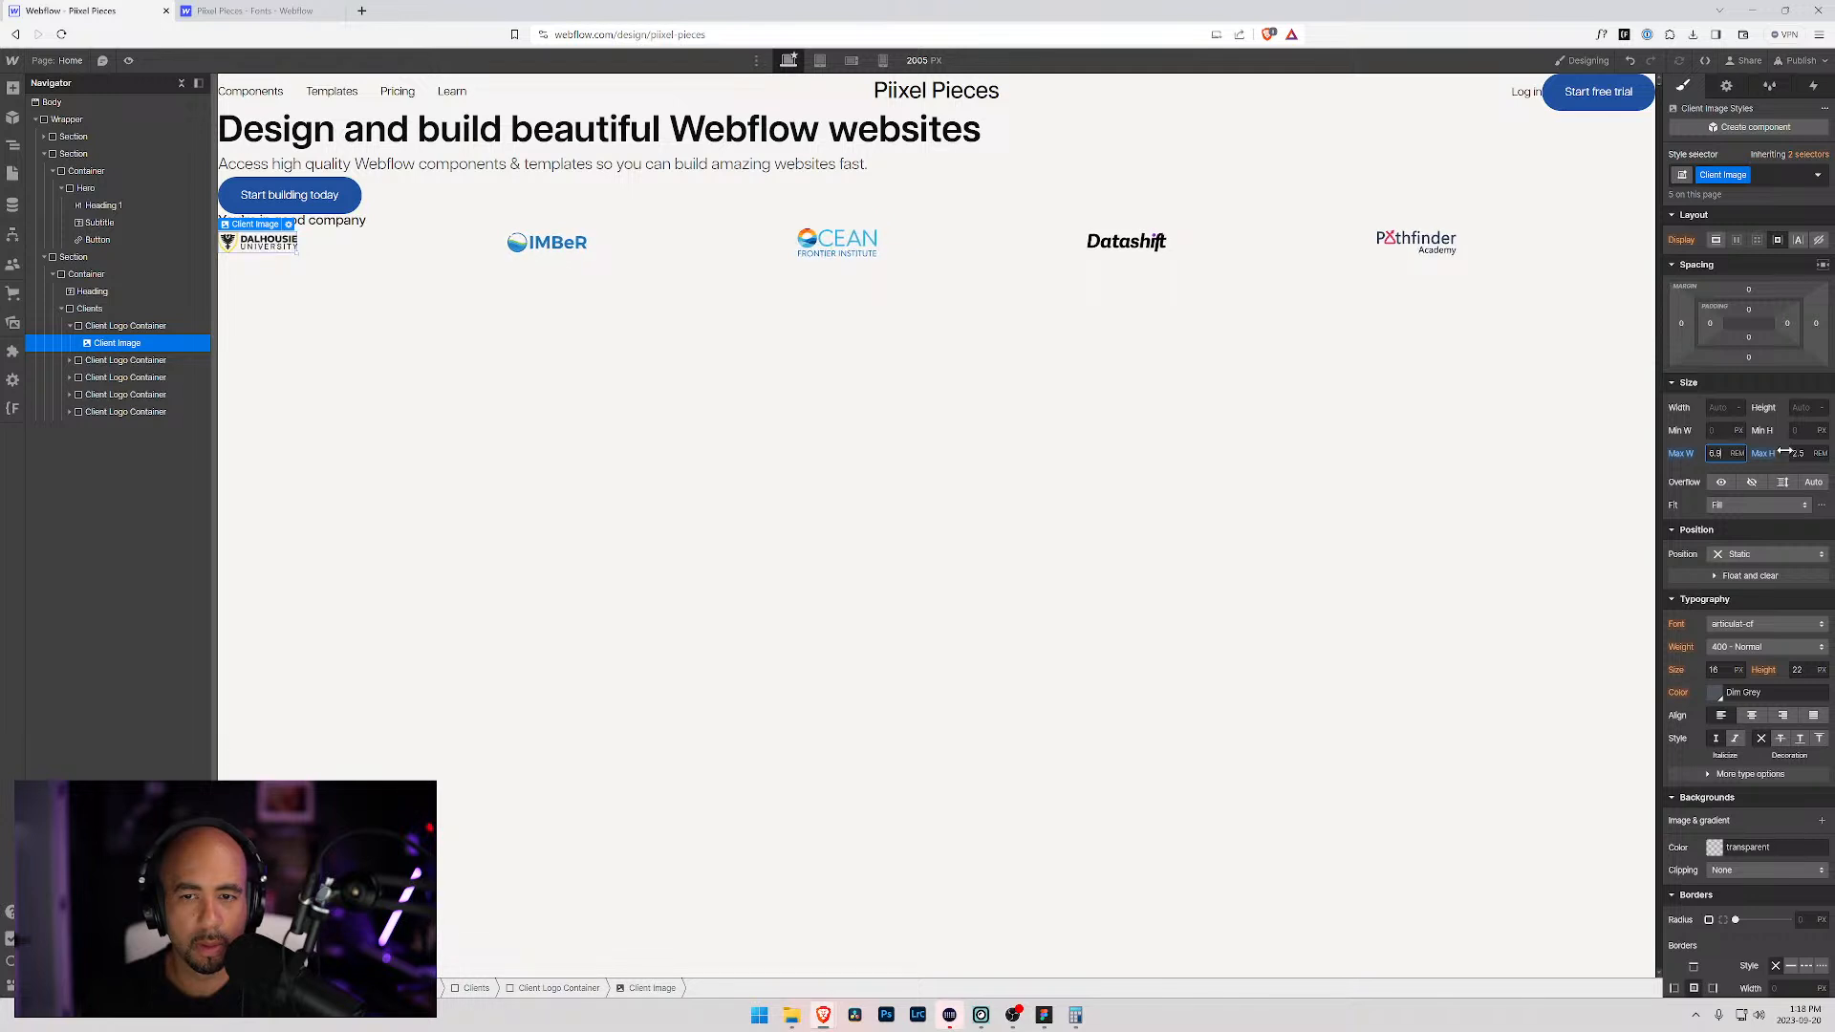
Step: Raise the Client Image class's maximum width in 0.1 rem increments to 7.5 rem
key("alt+Up")
key("alt+Up")
key("alt+Up")
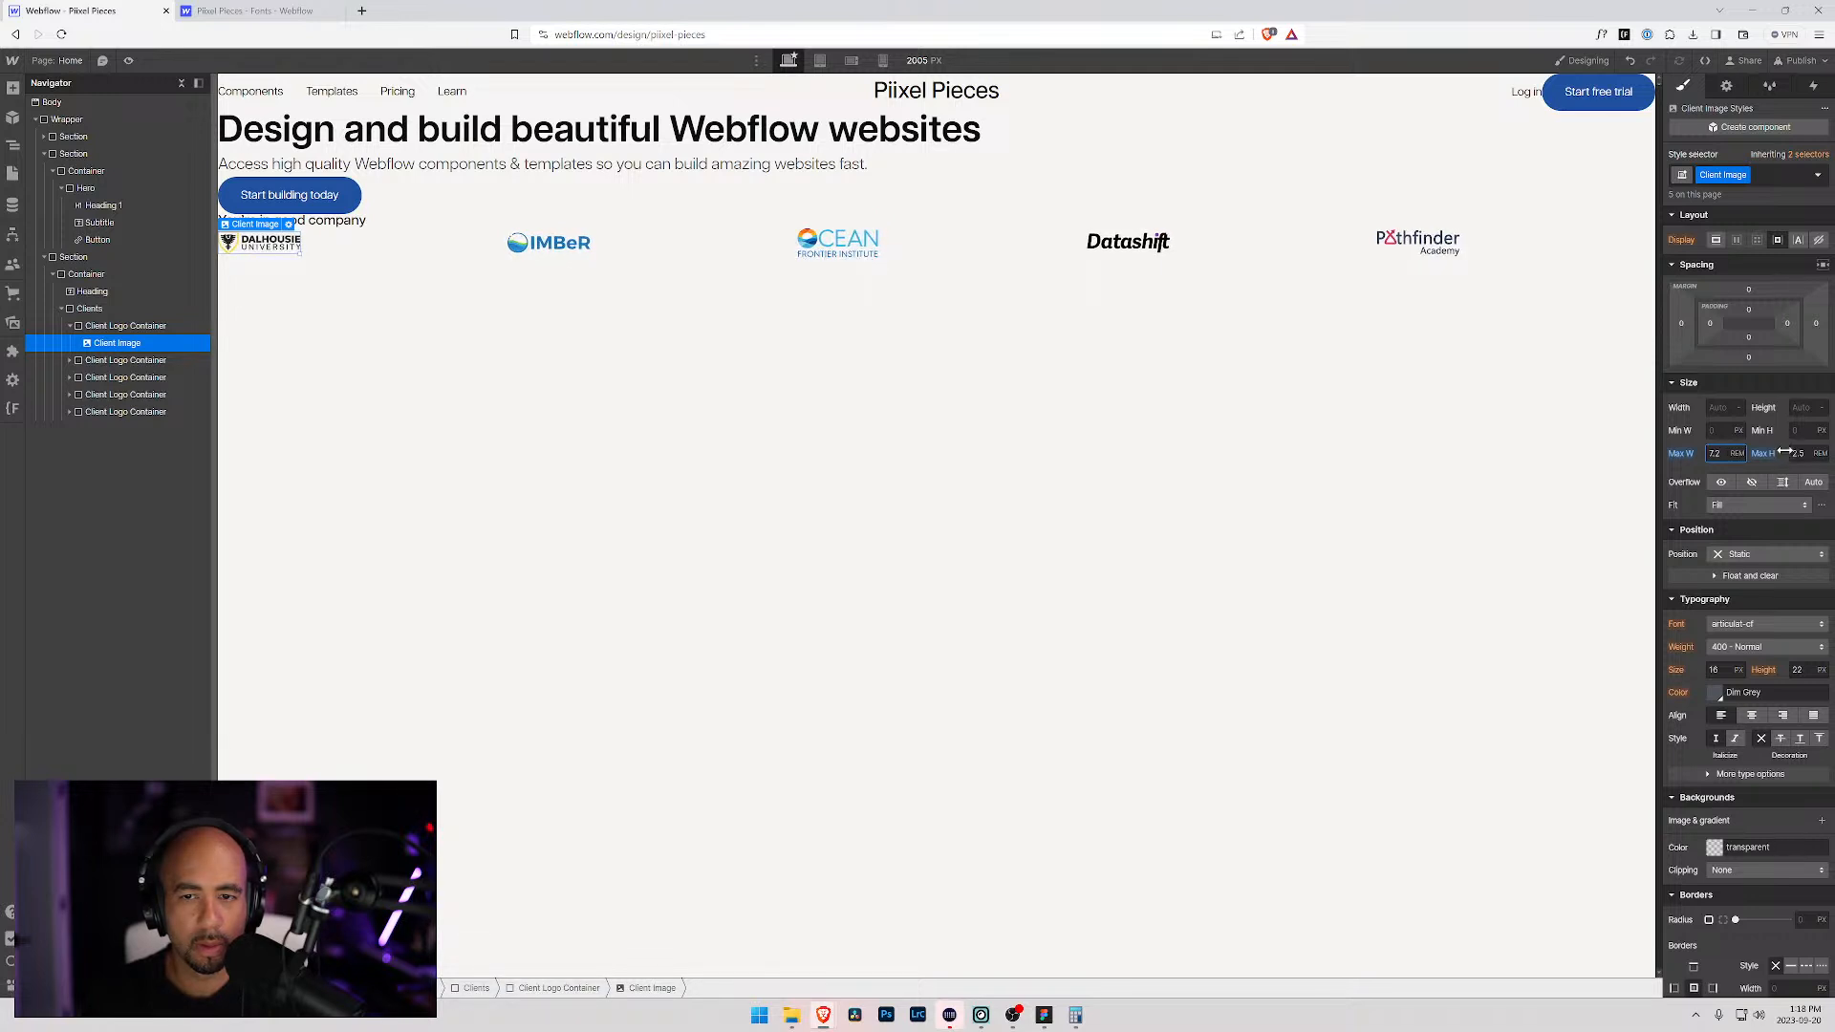
key("alt+Up")
key("alt+Up")
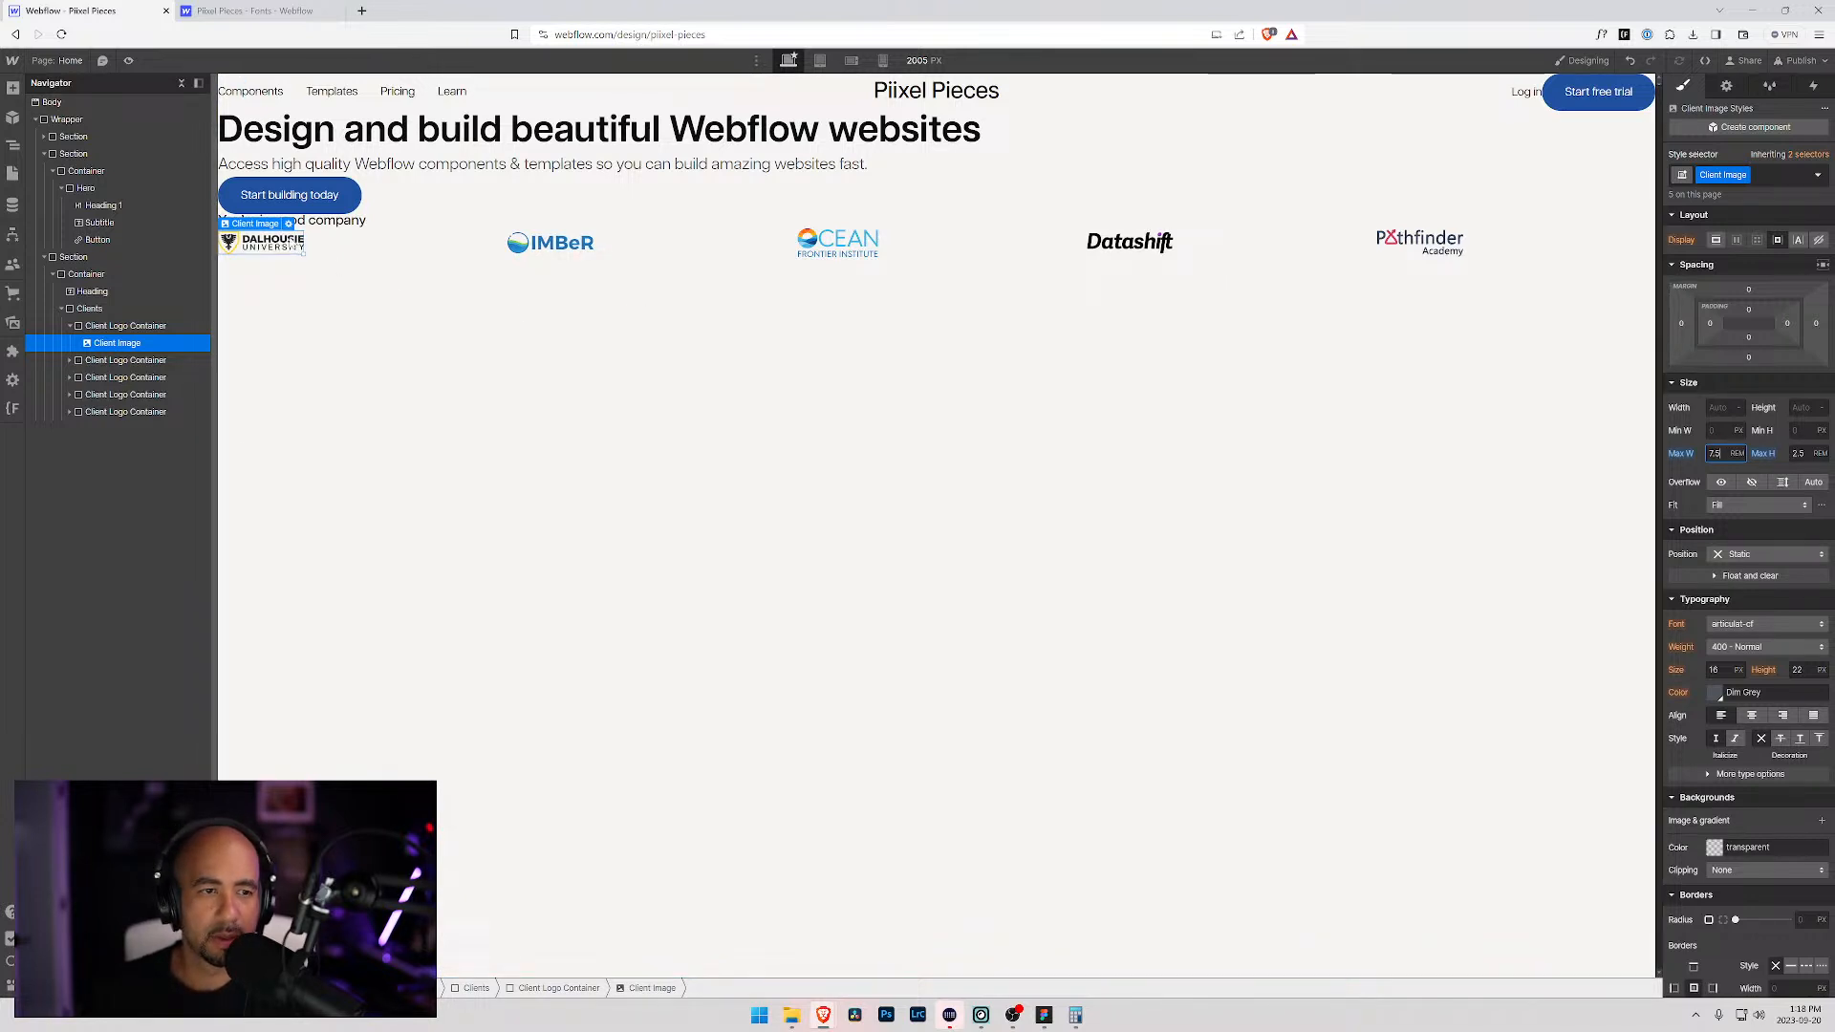
Step: Try centring the first Client Logo Container within its grid cell using the grid child justify setting, and reset it
left_click(342, 247)
left_click(72, 327)
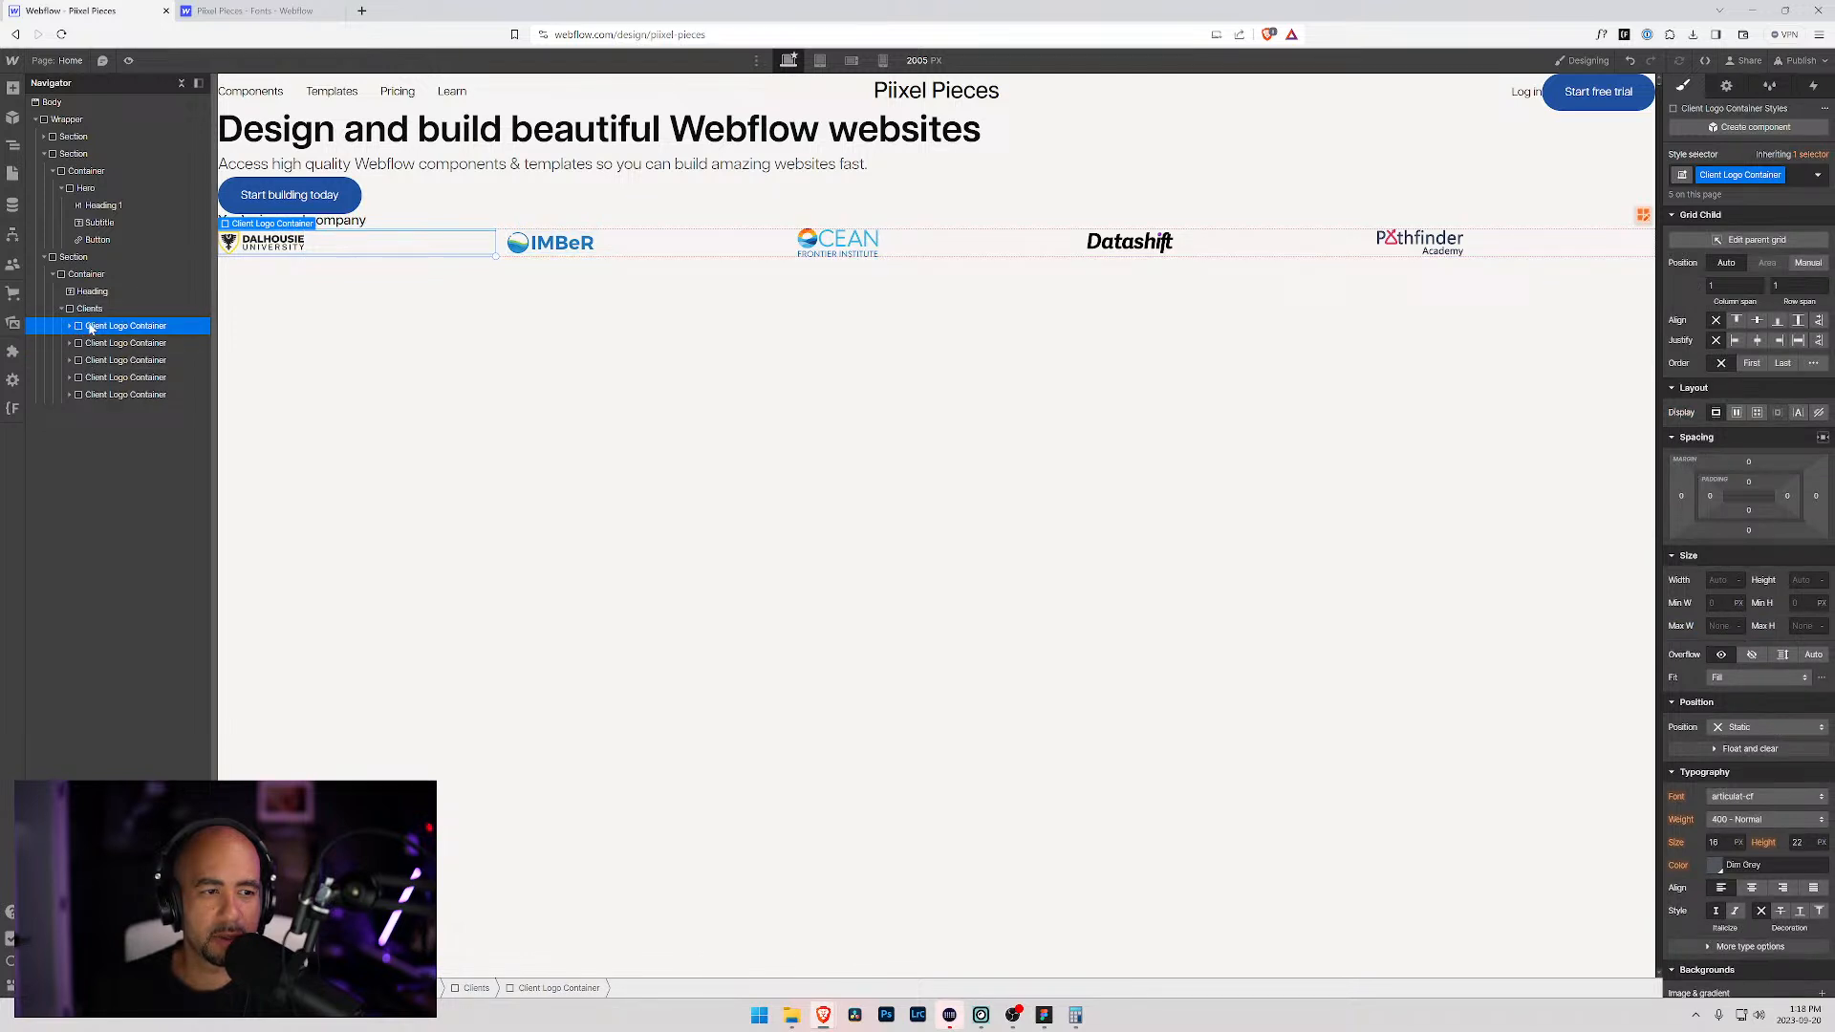
left_click(1757, 341)
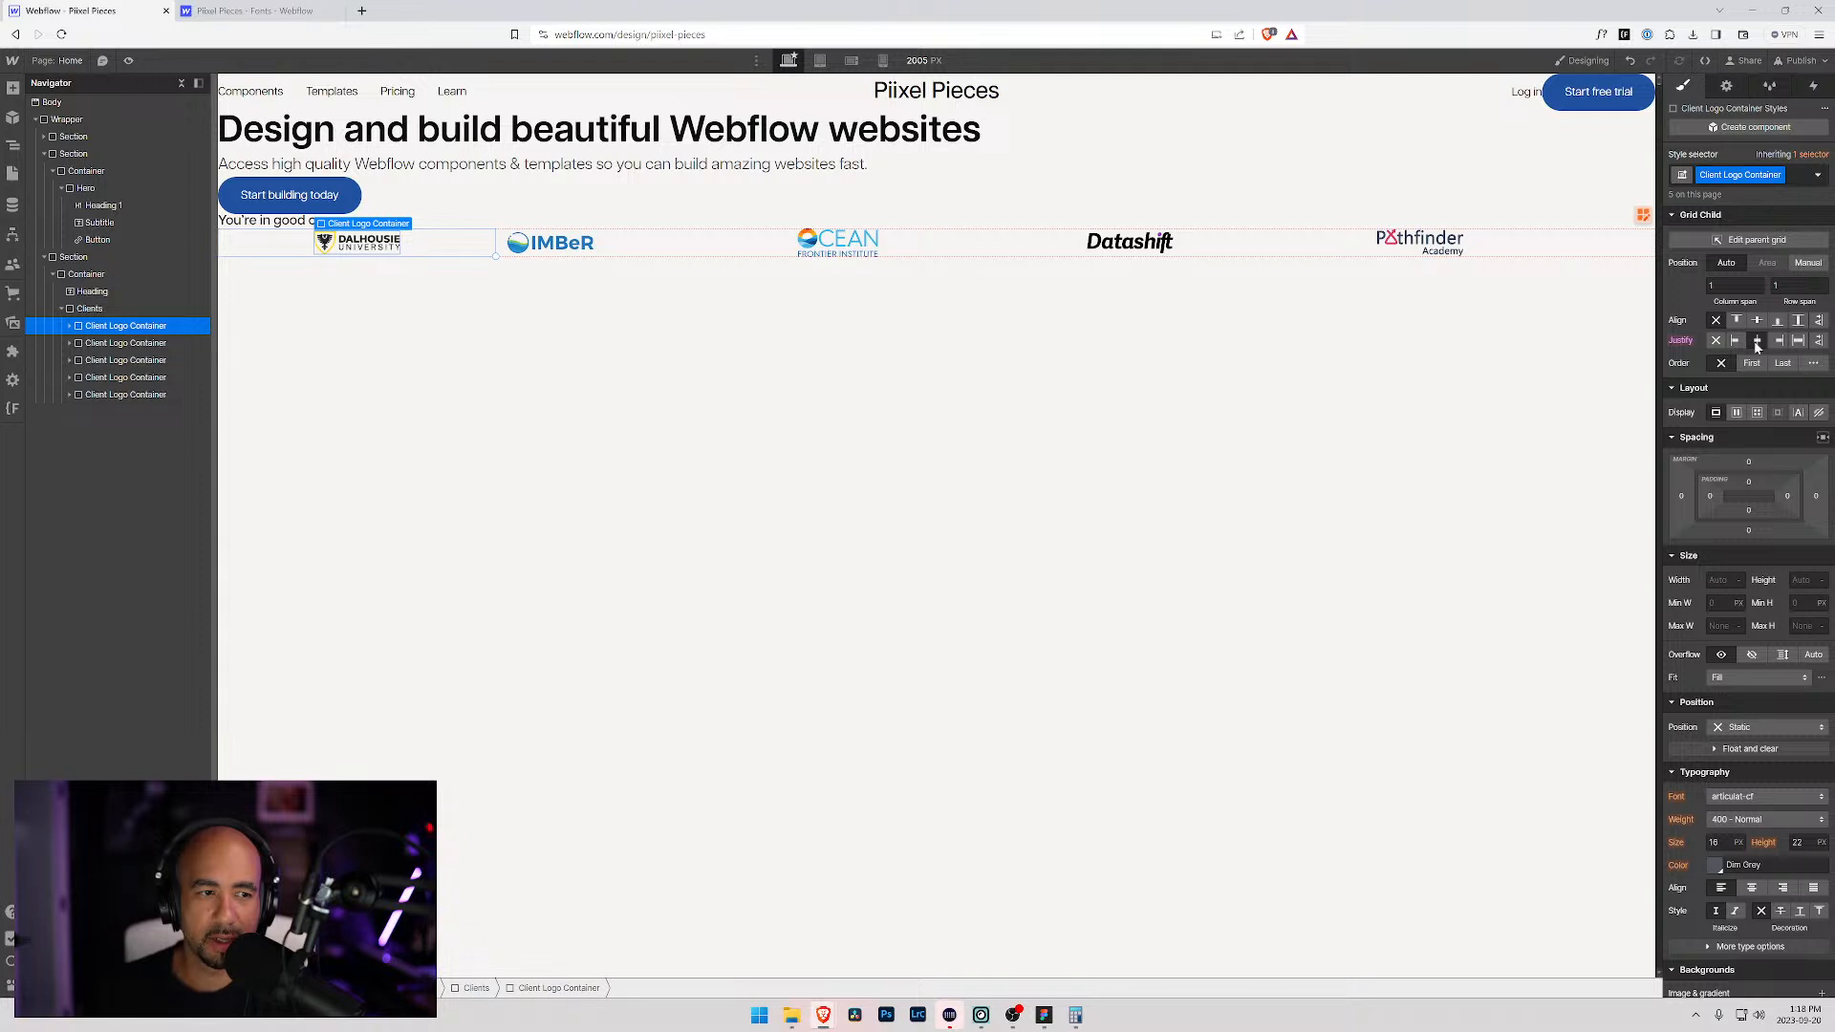
left_click(1683, 342, "alt")
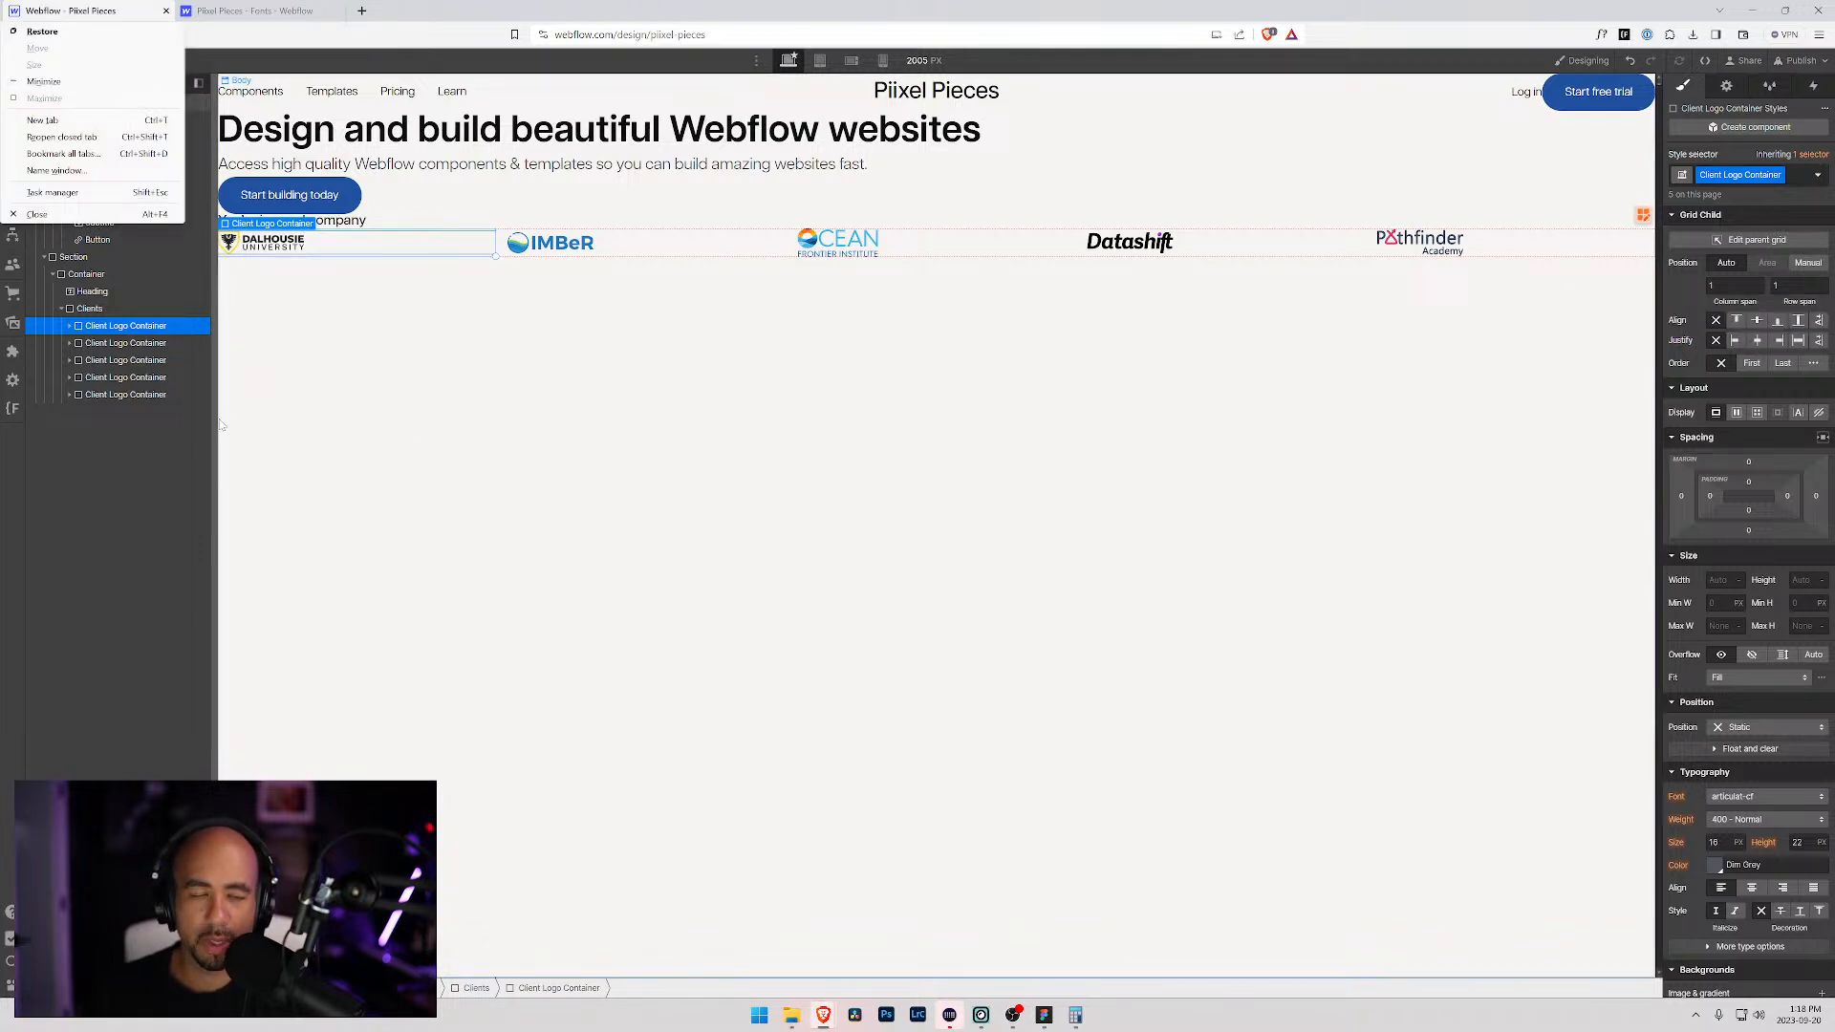
Step: Try resetting the grid display of the Clients block and centre-aligning the Client Logo Container class, and undo both changes
left_click(85, 309)
left_click(100, 325)
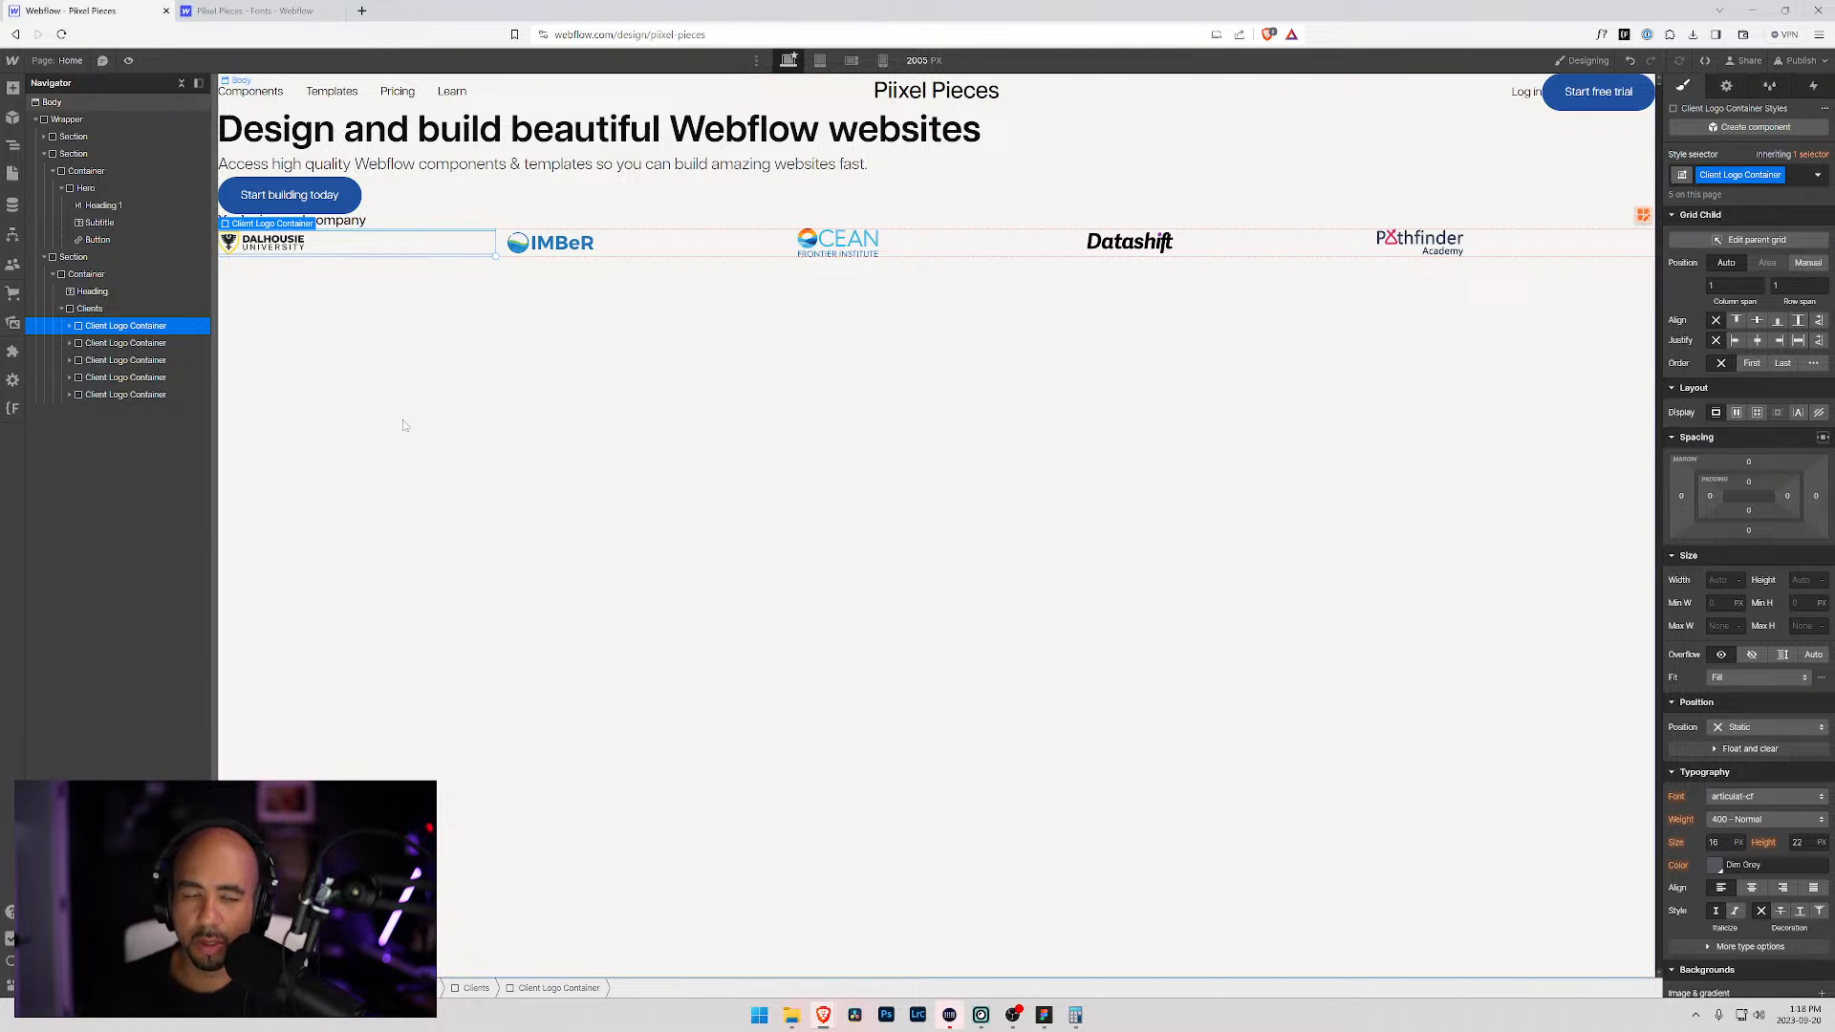
left_click(91, 308)
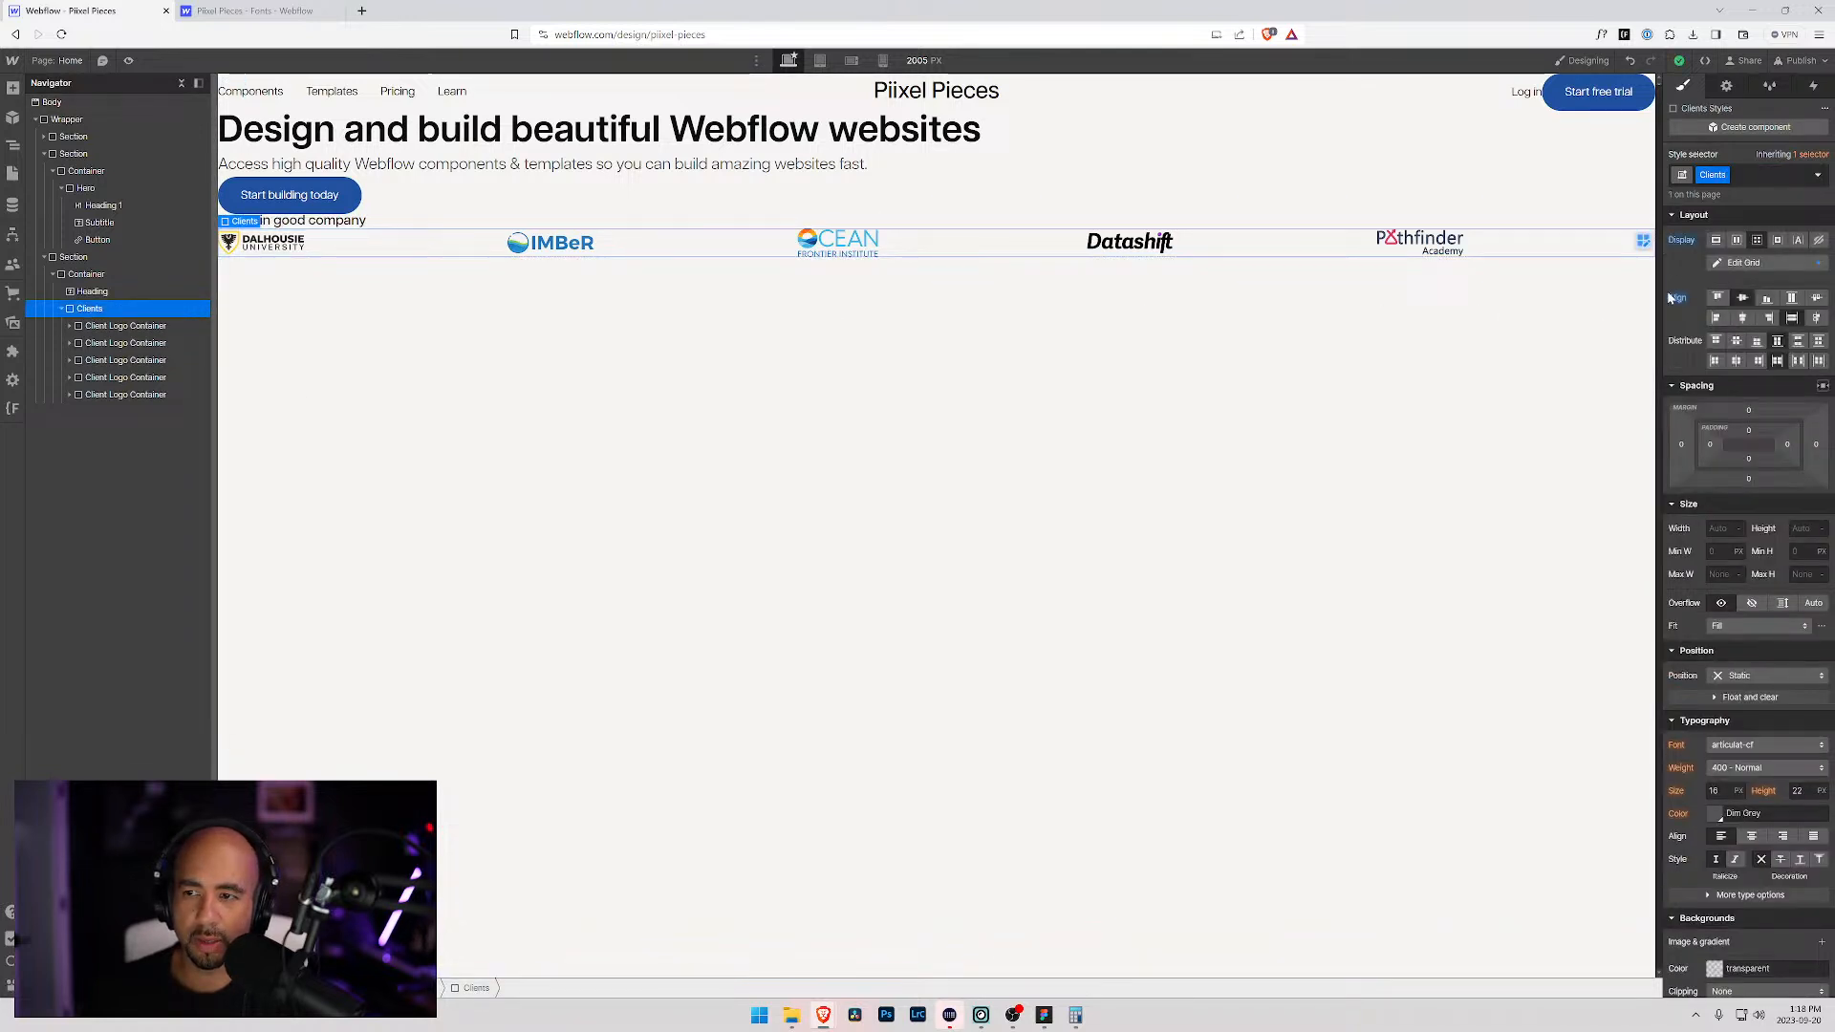
left_click(1687, 242, "alt")
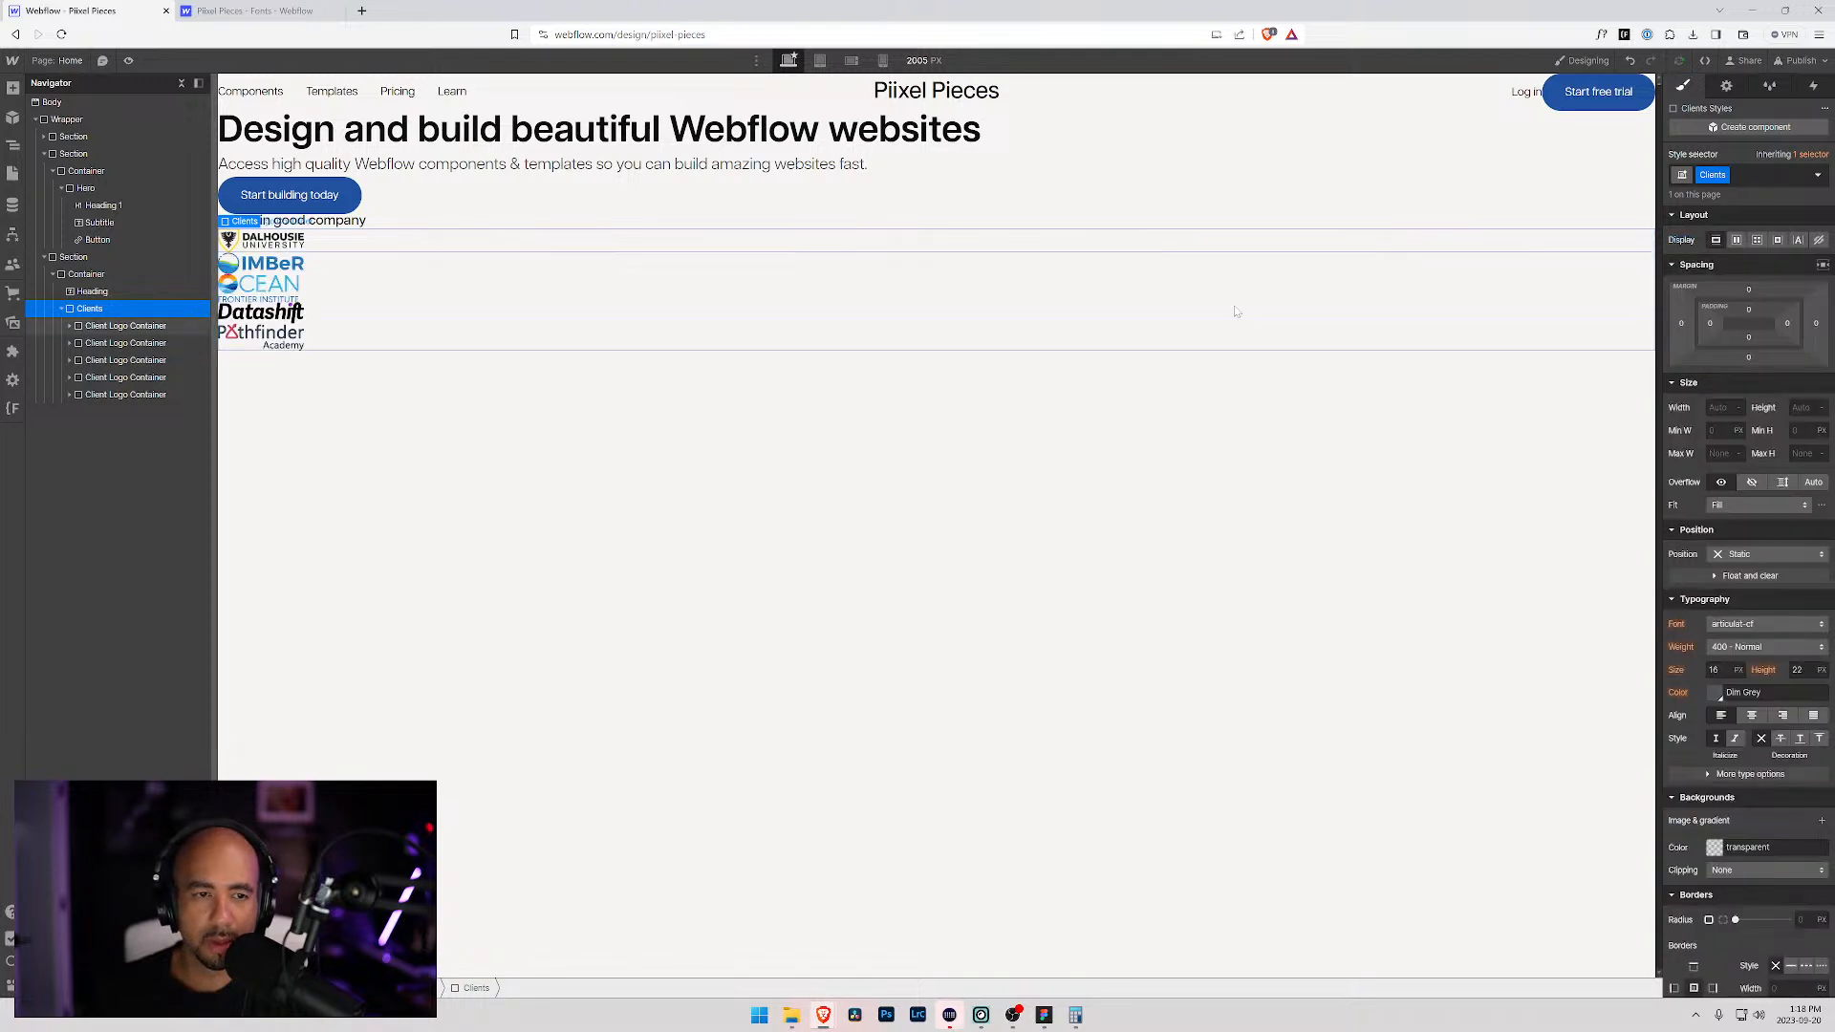
left_click(126, 326)
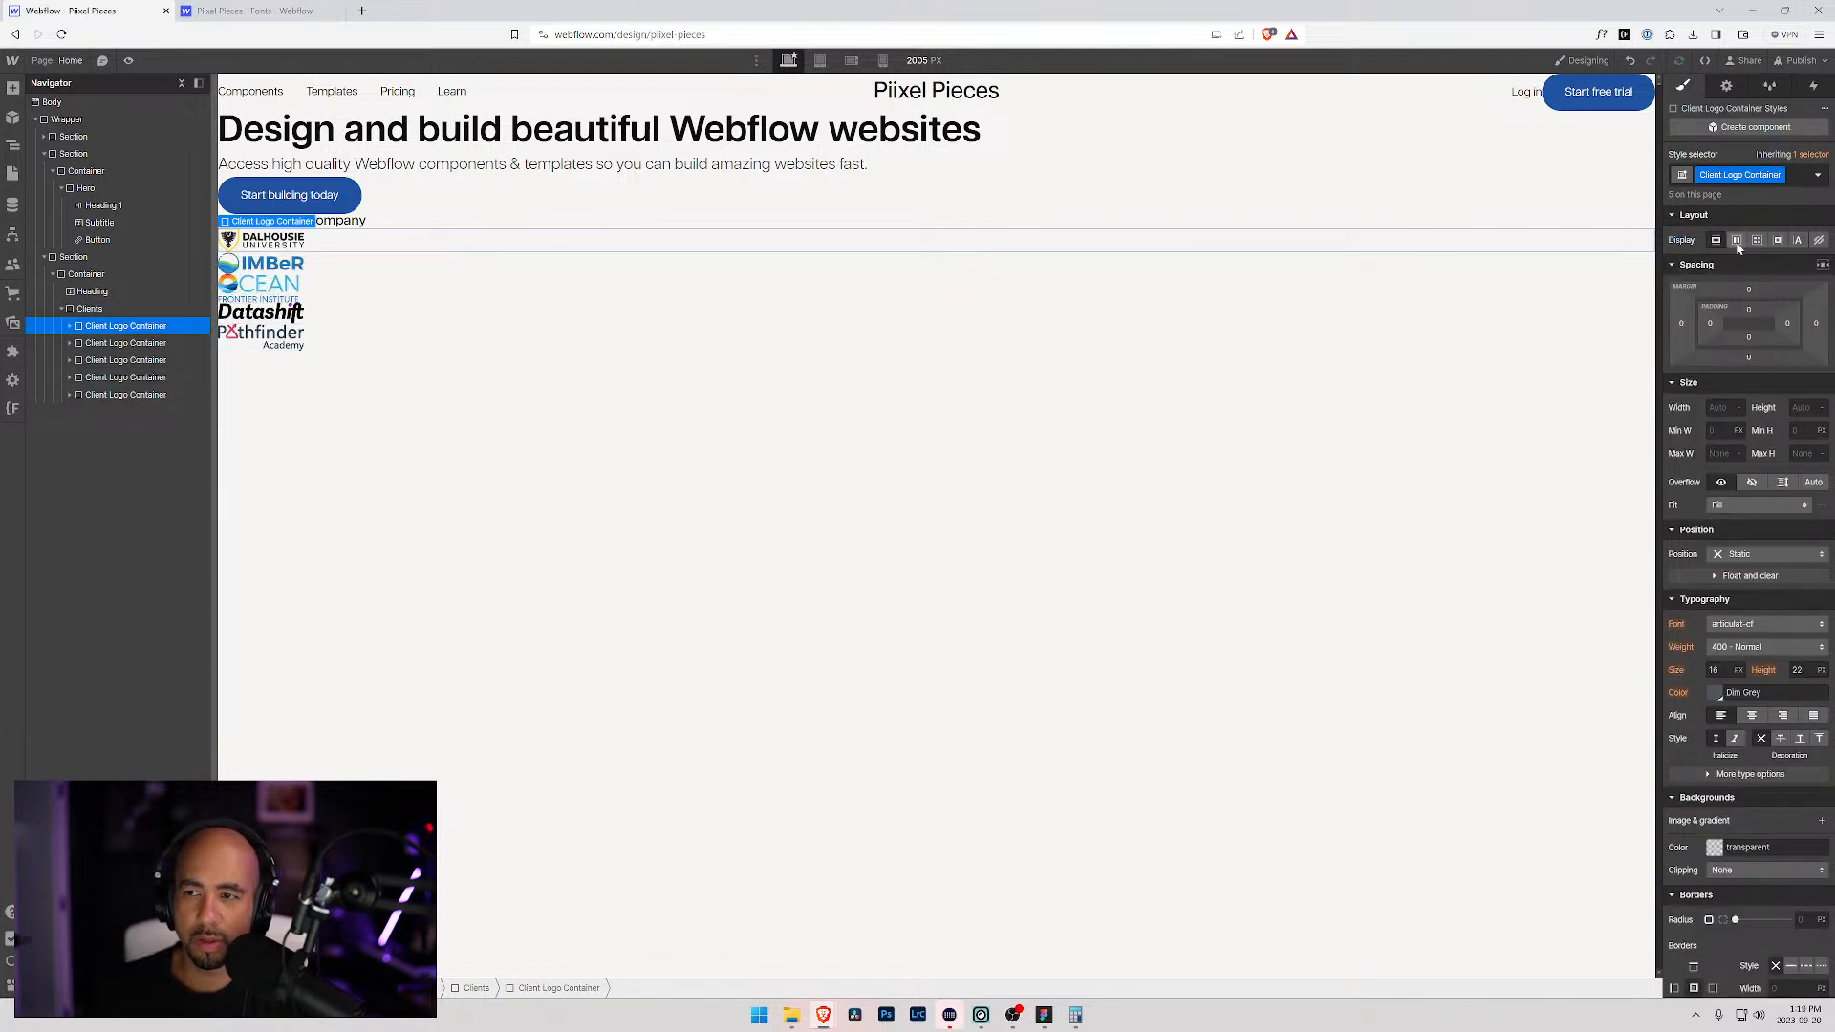
left_click(1753, 716)
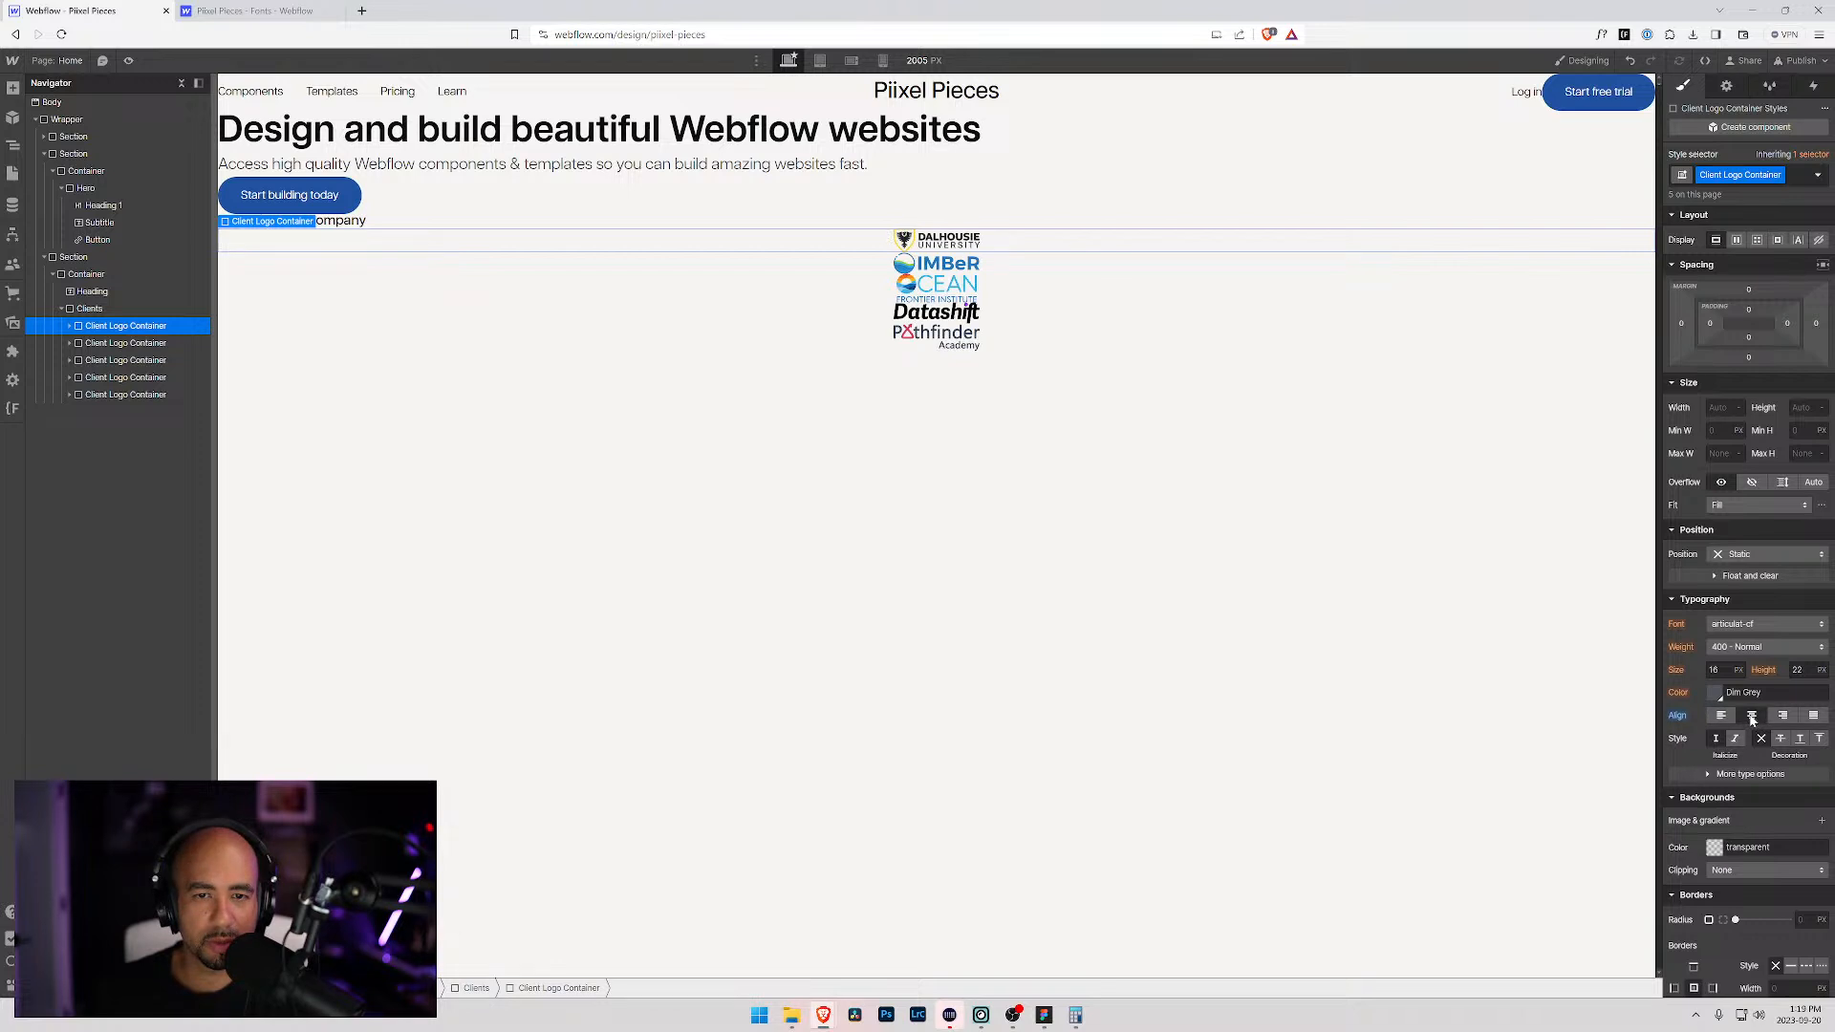
key("ctrl+z")
key("ctrl+z")
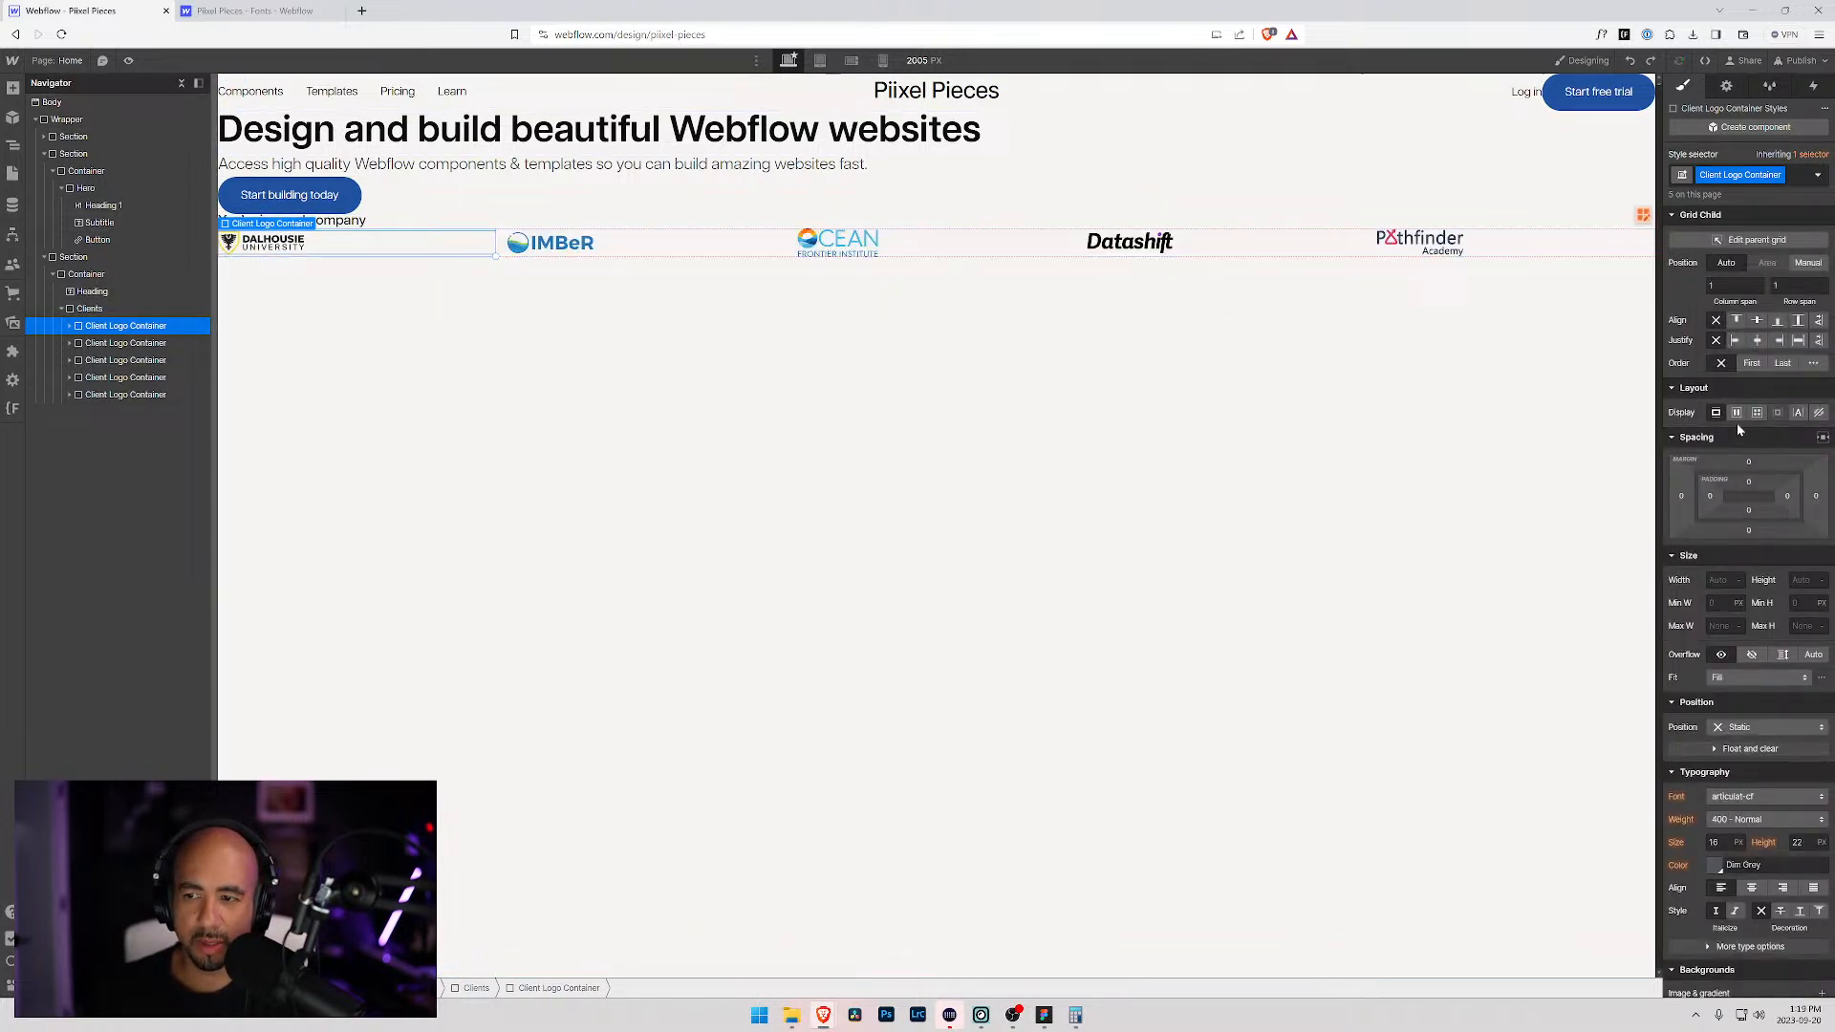
Step: Set the Client Logo Container class's text alignment to centre
left_click(1752, 888)
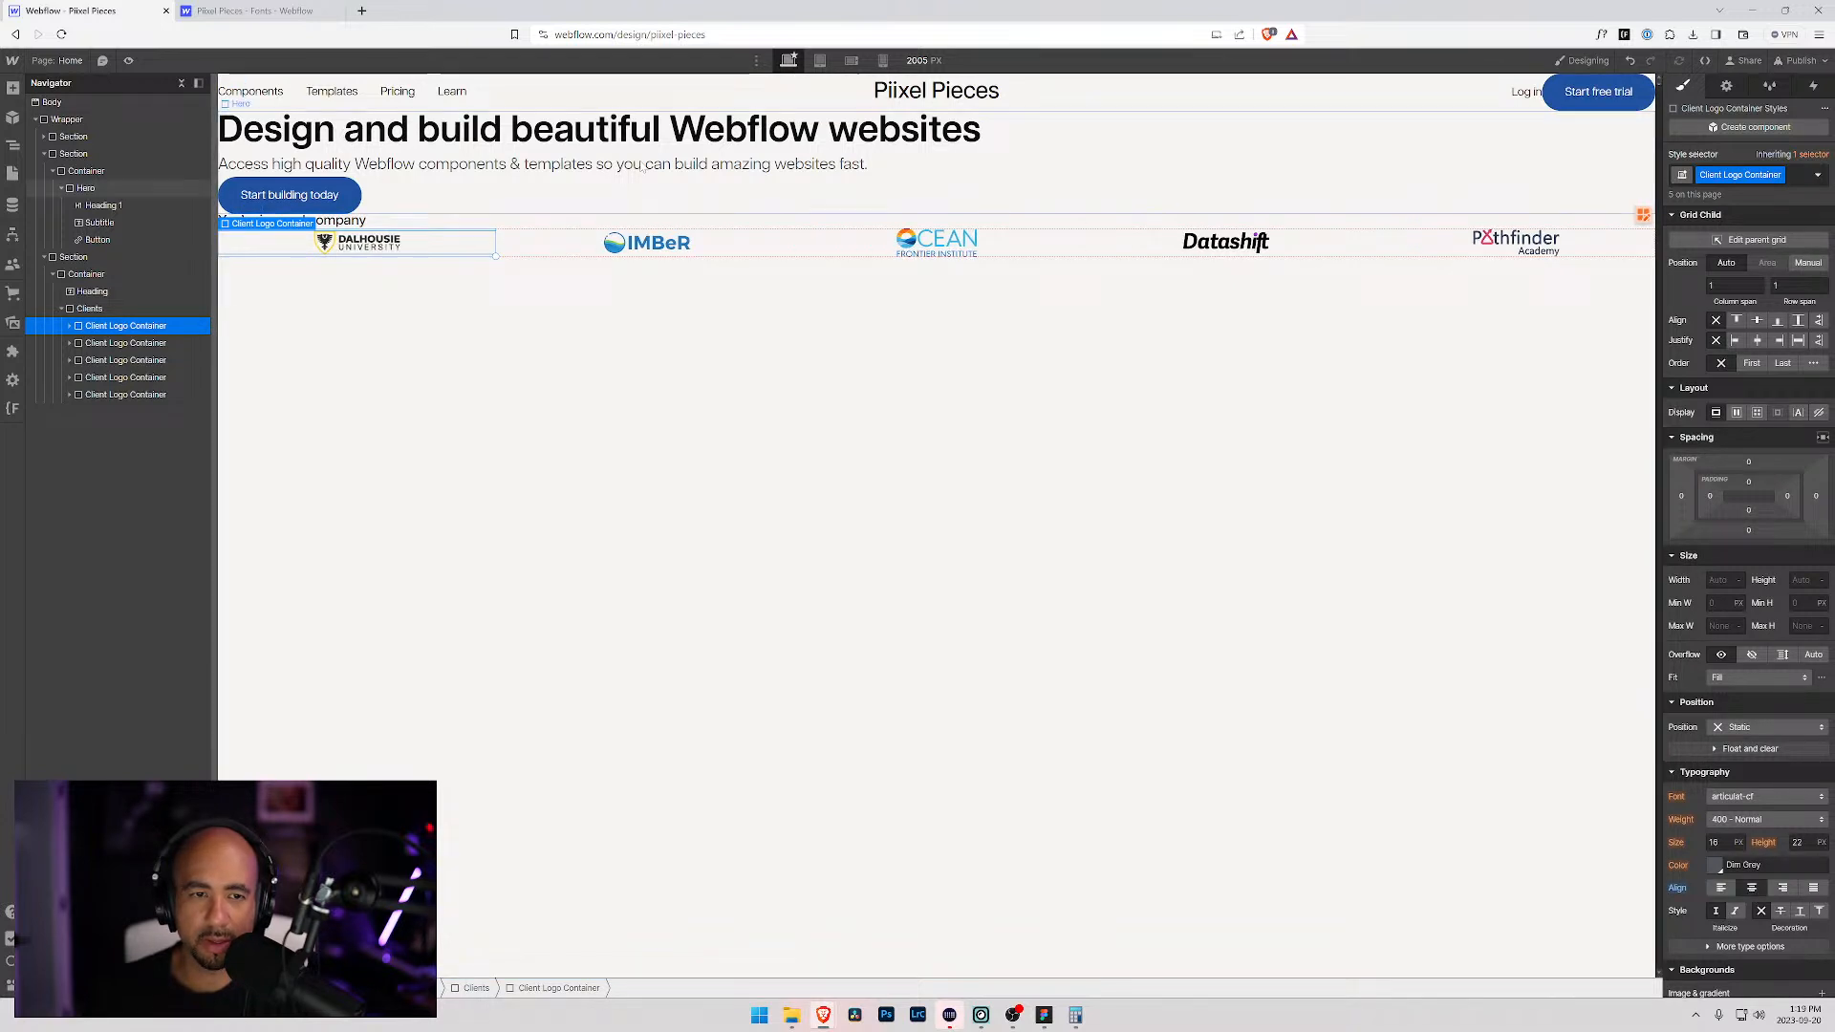
left_click(589, 324)
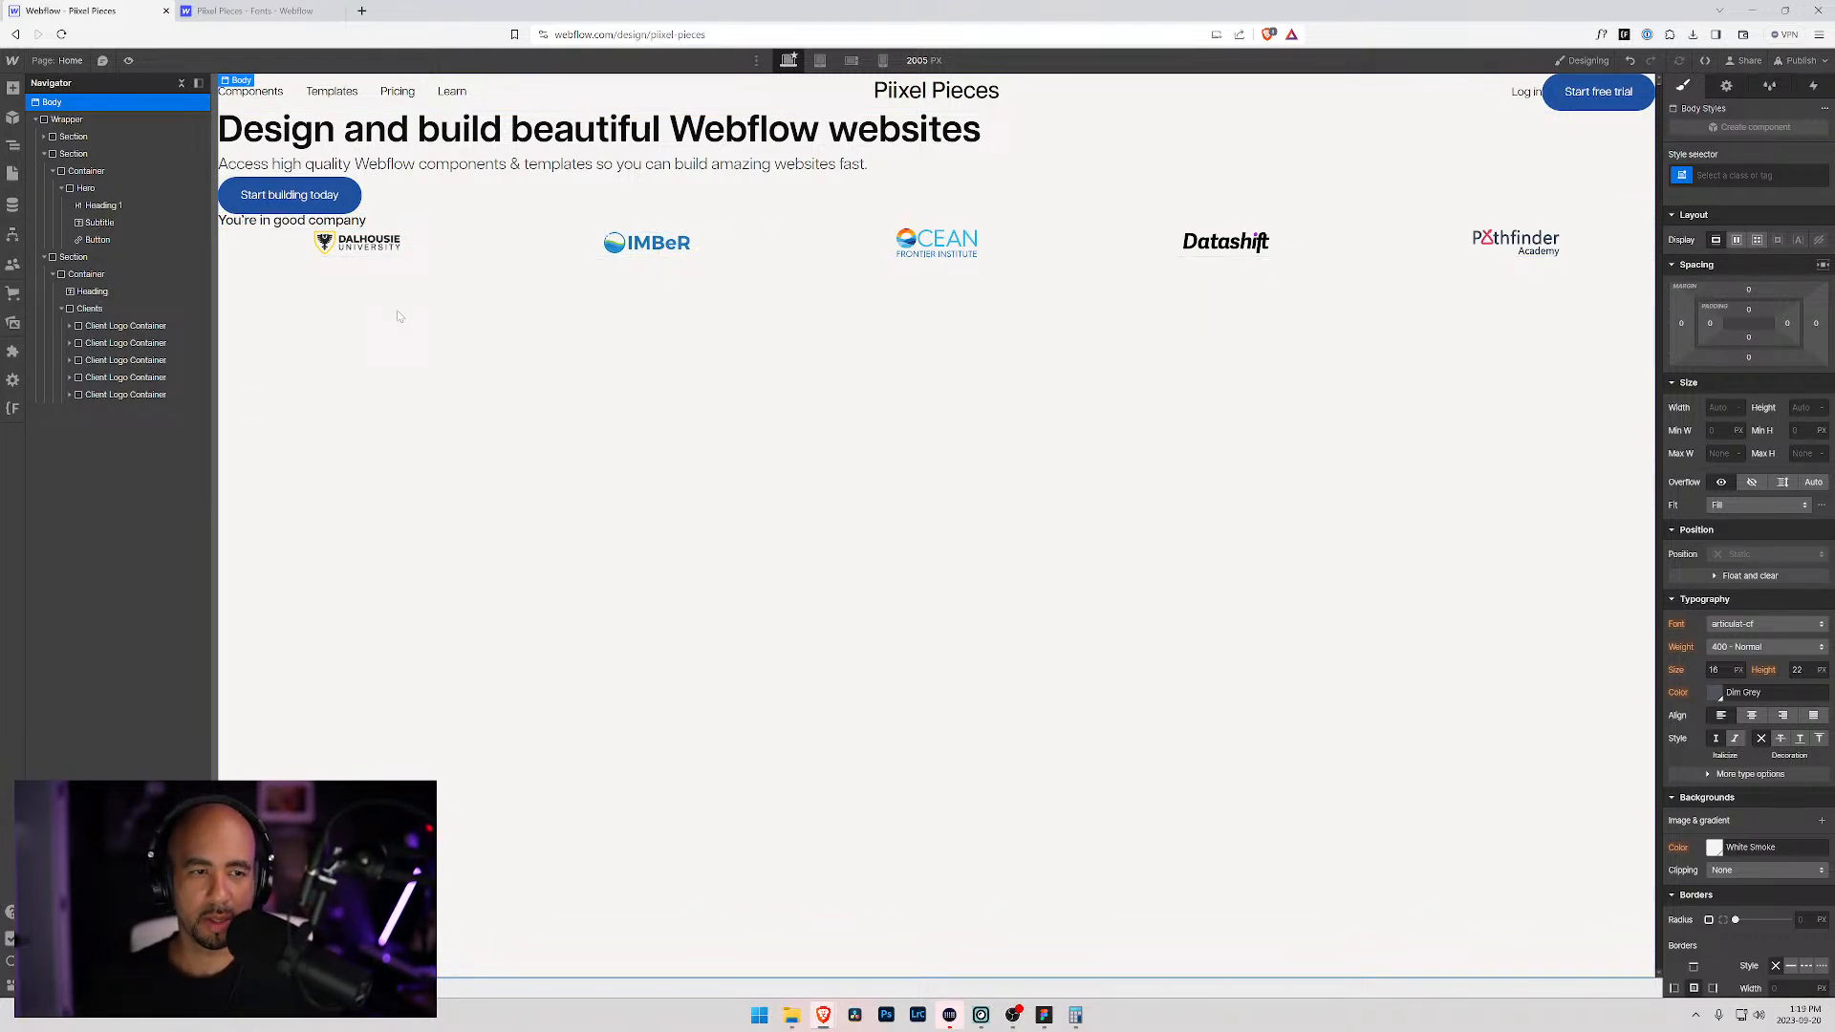
Step: Switch to Figma, examine the "You're in good company" text and logo row in the Home V2 design, and return to Webflow
key("alt+Tab")
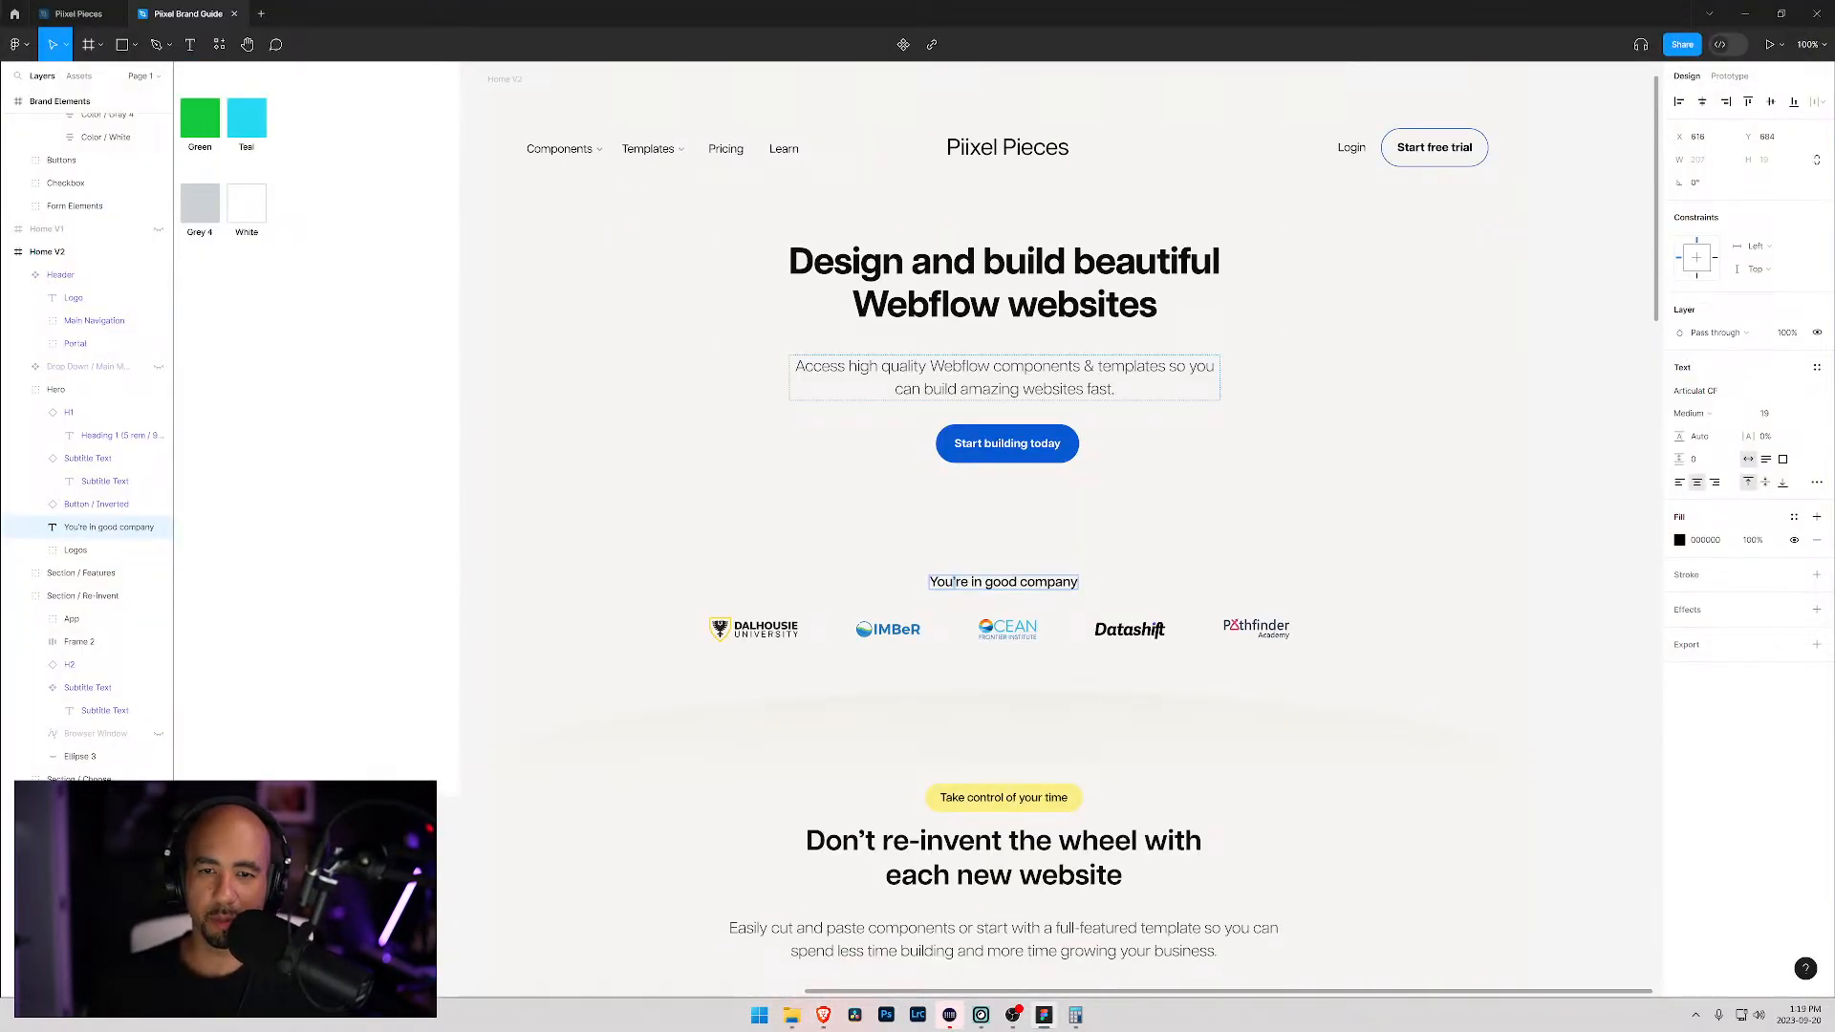
left_click(949, 605)
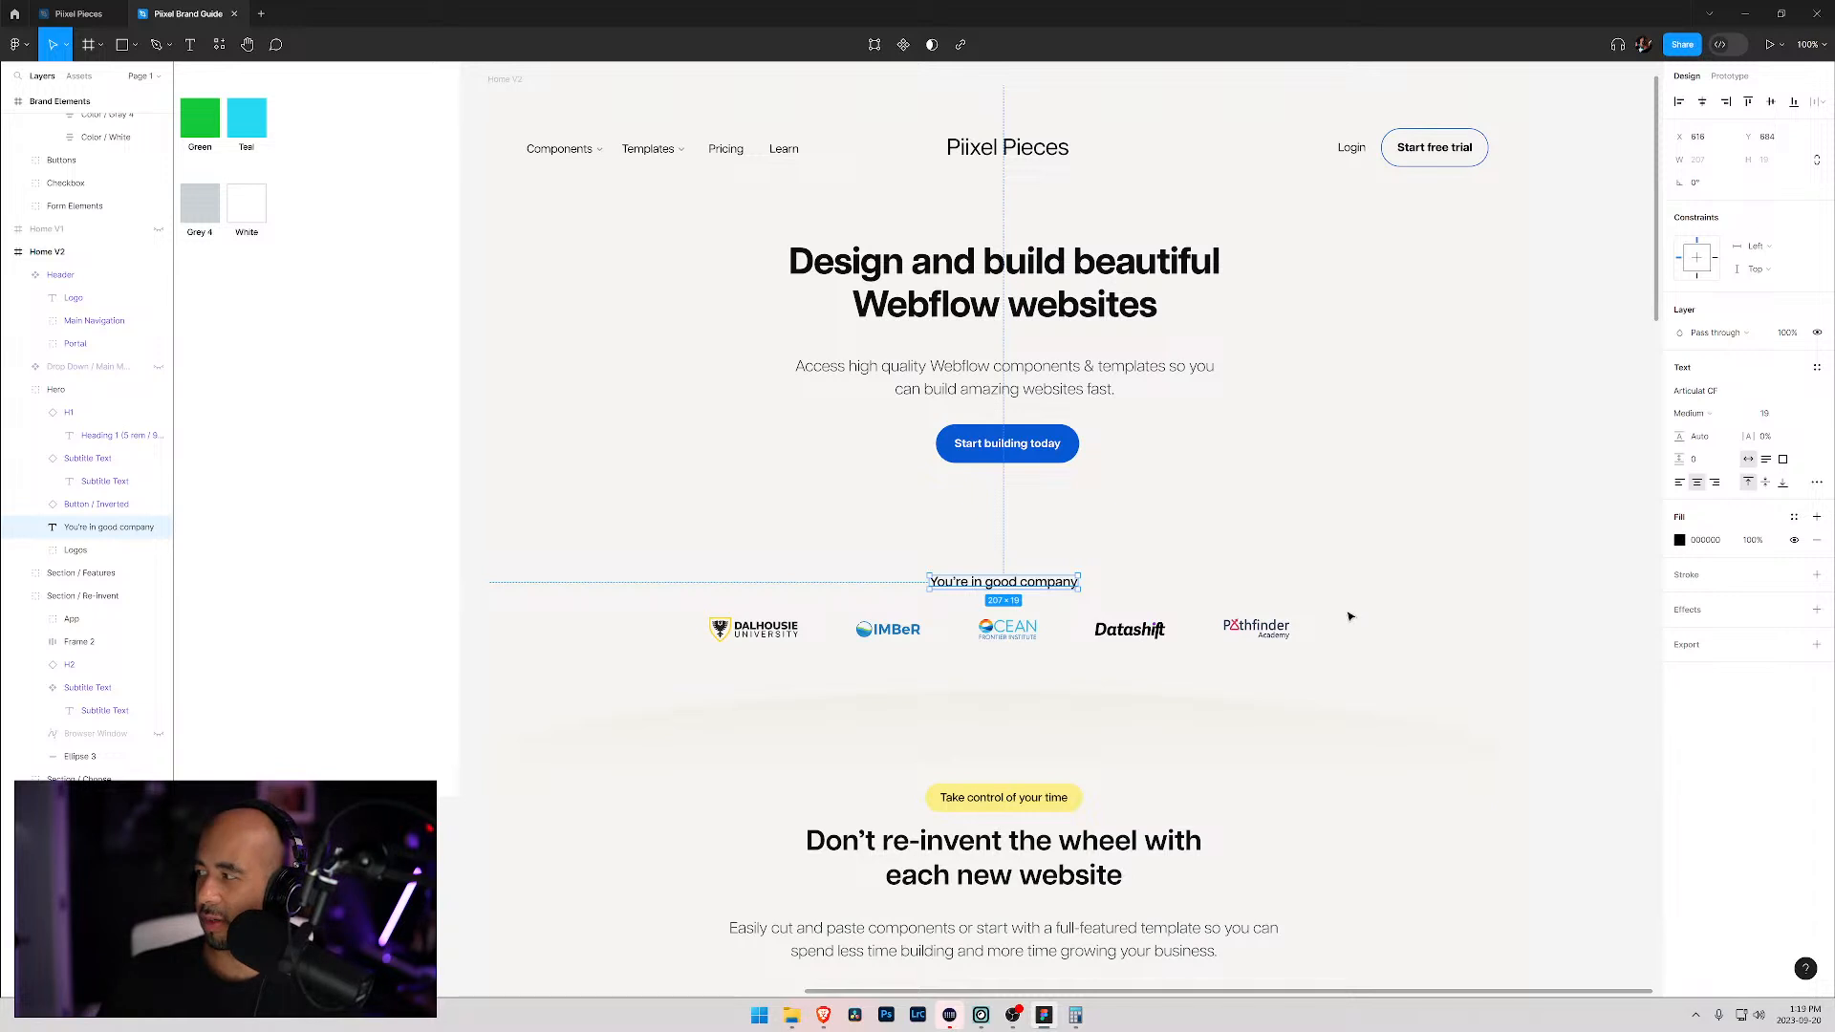
scroll(1323, 606, "up", 4)
scroll(1284, 594, "down", 1)
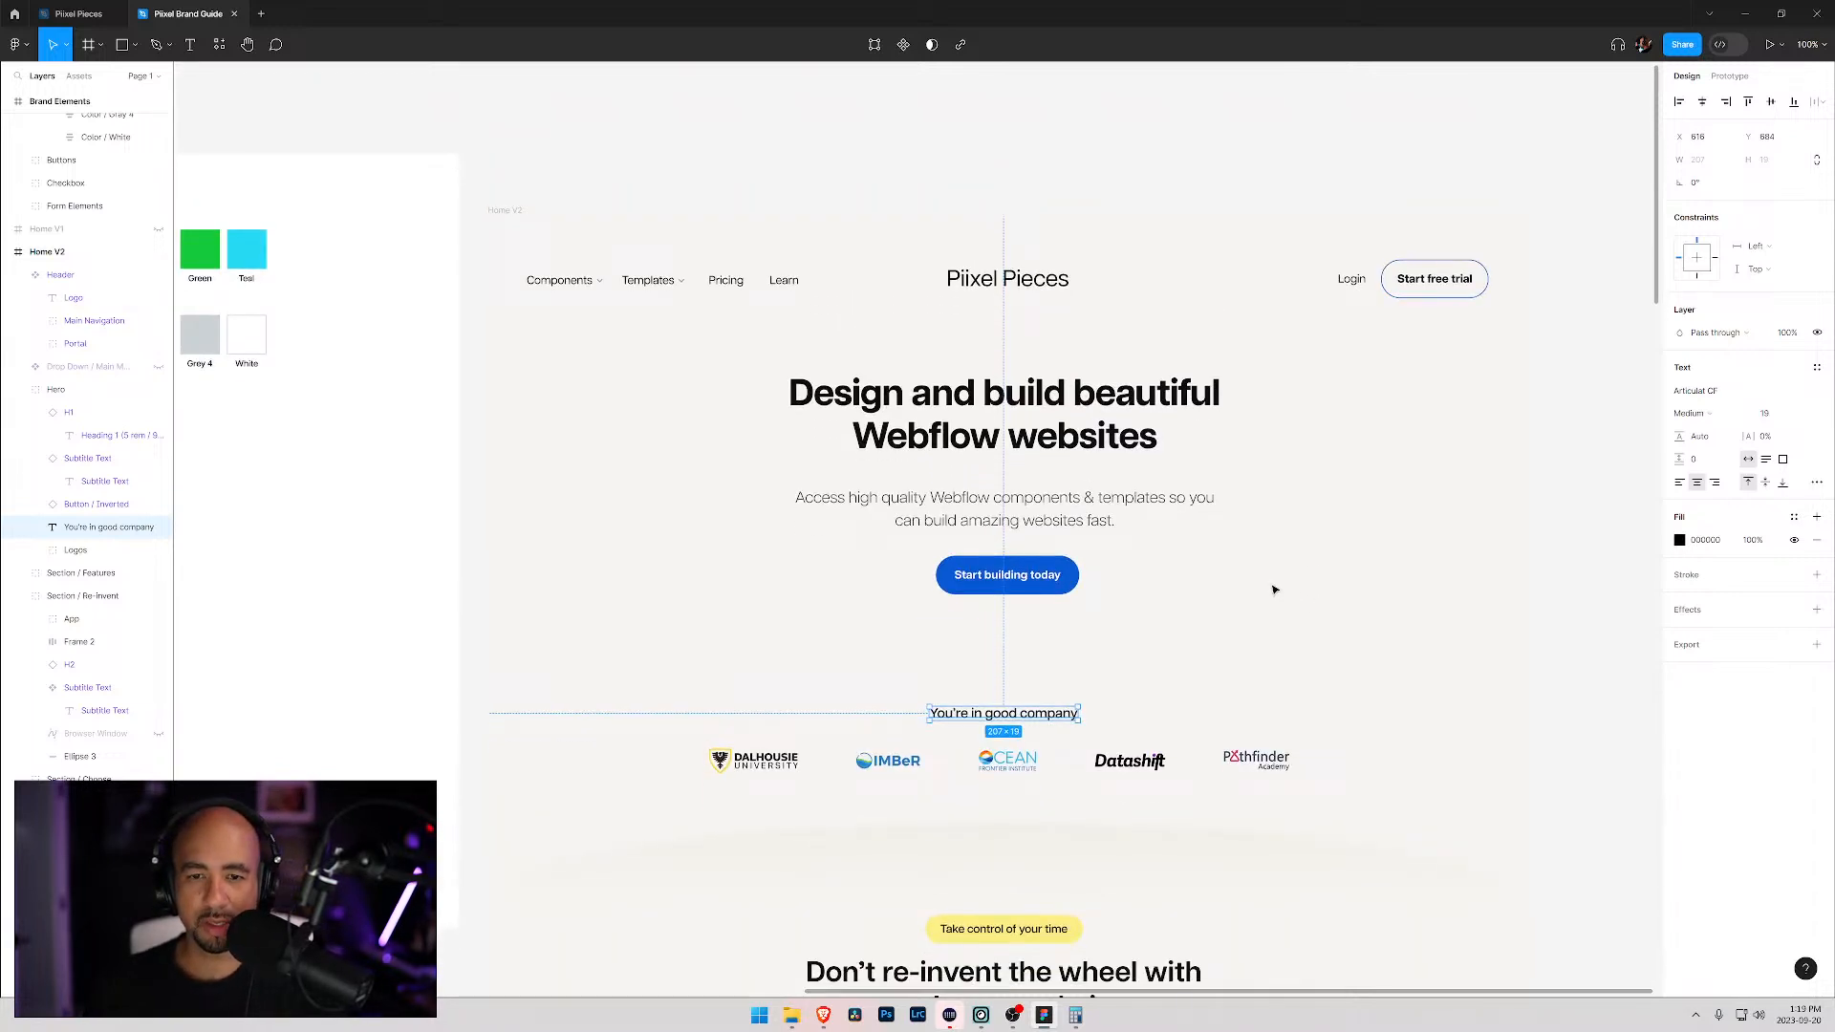
key("alt+Tab")
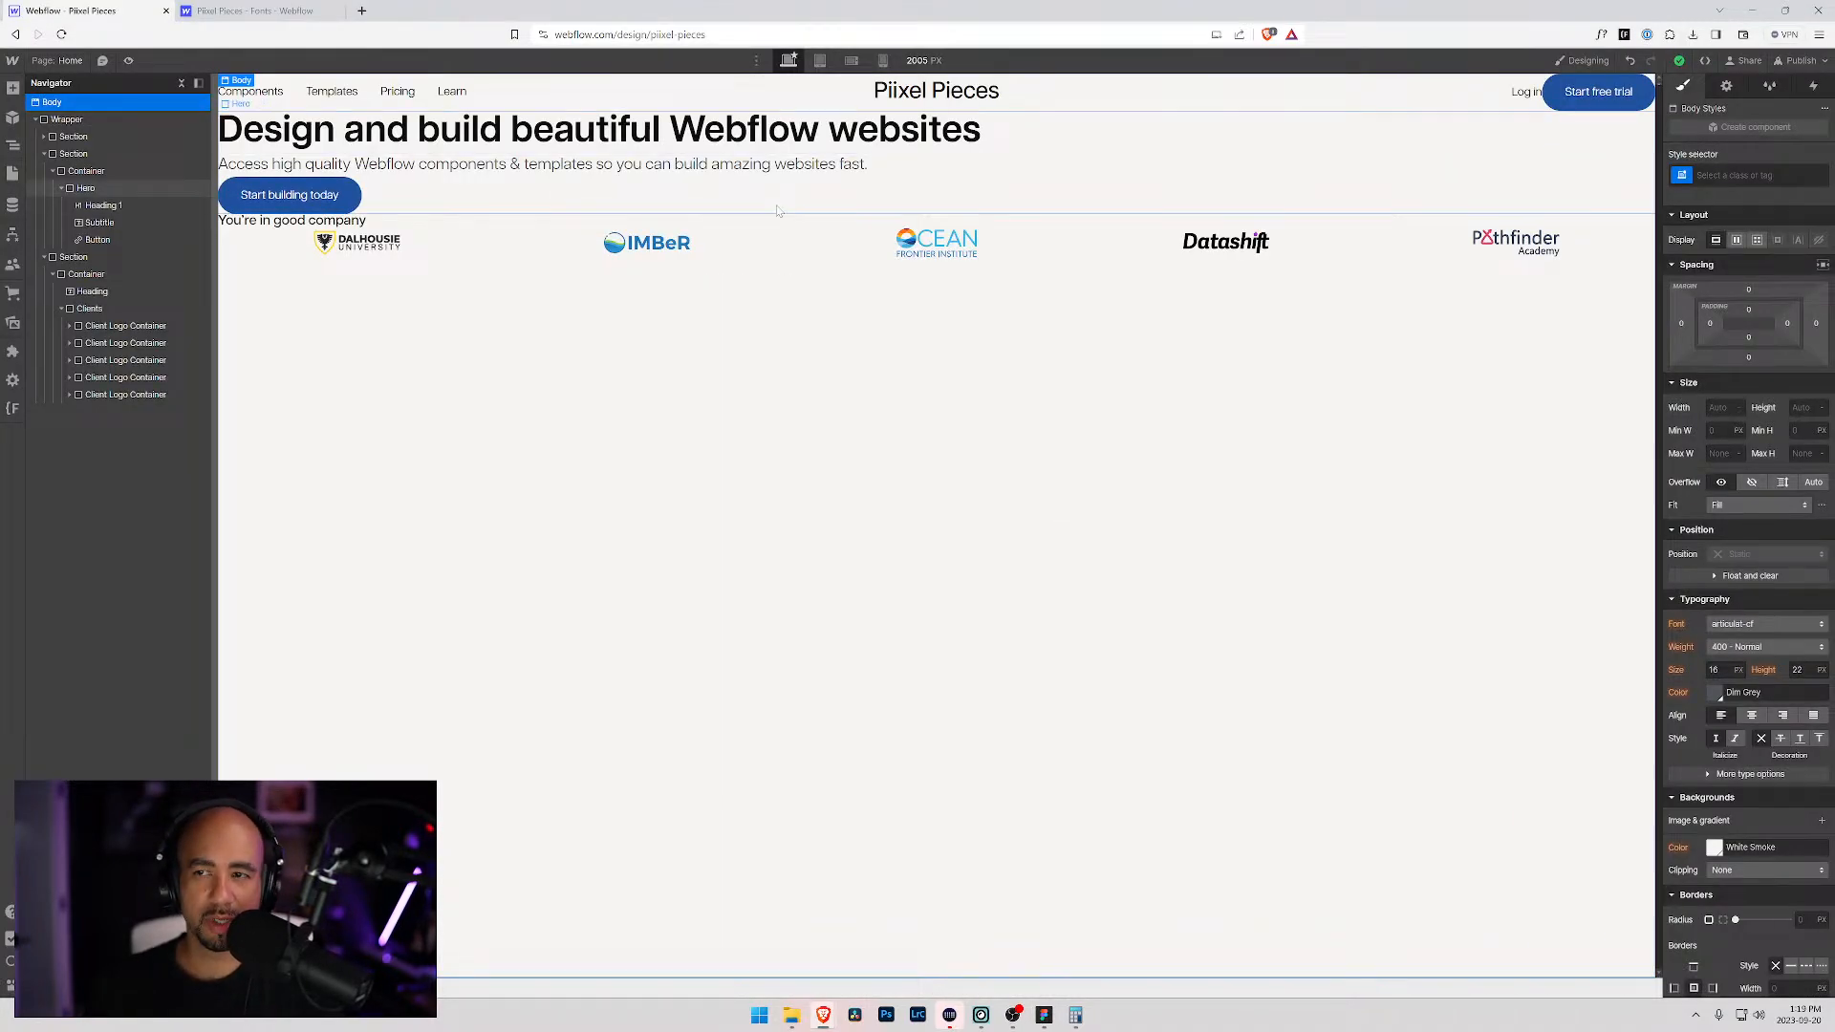
Step: Set the left and right margins of the hero section's Container class to Auto
left_click(66, 171)
left_click(61, 189)
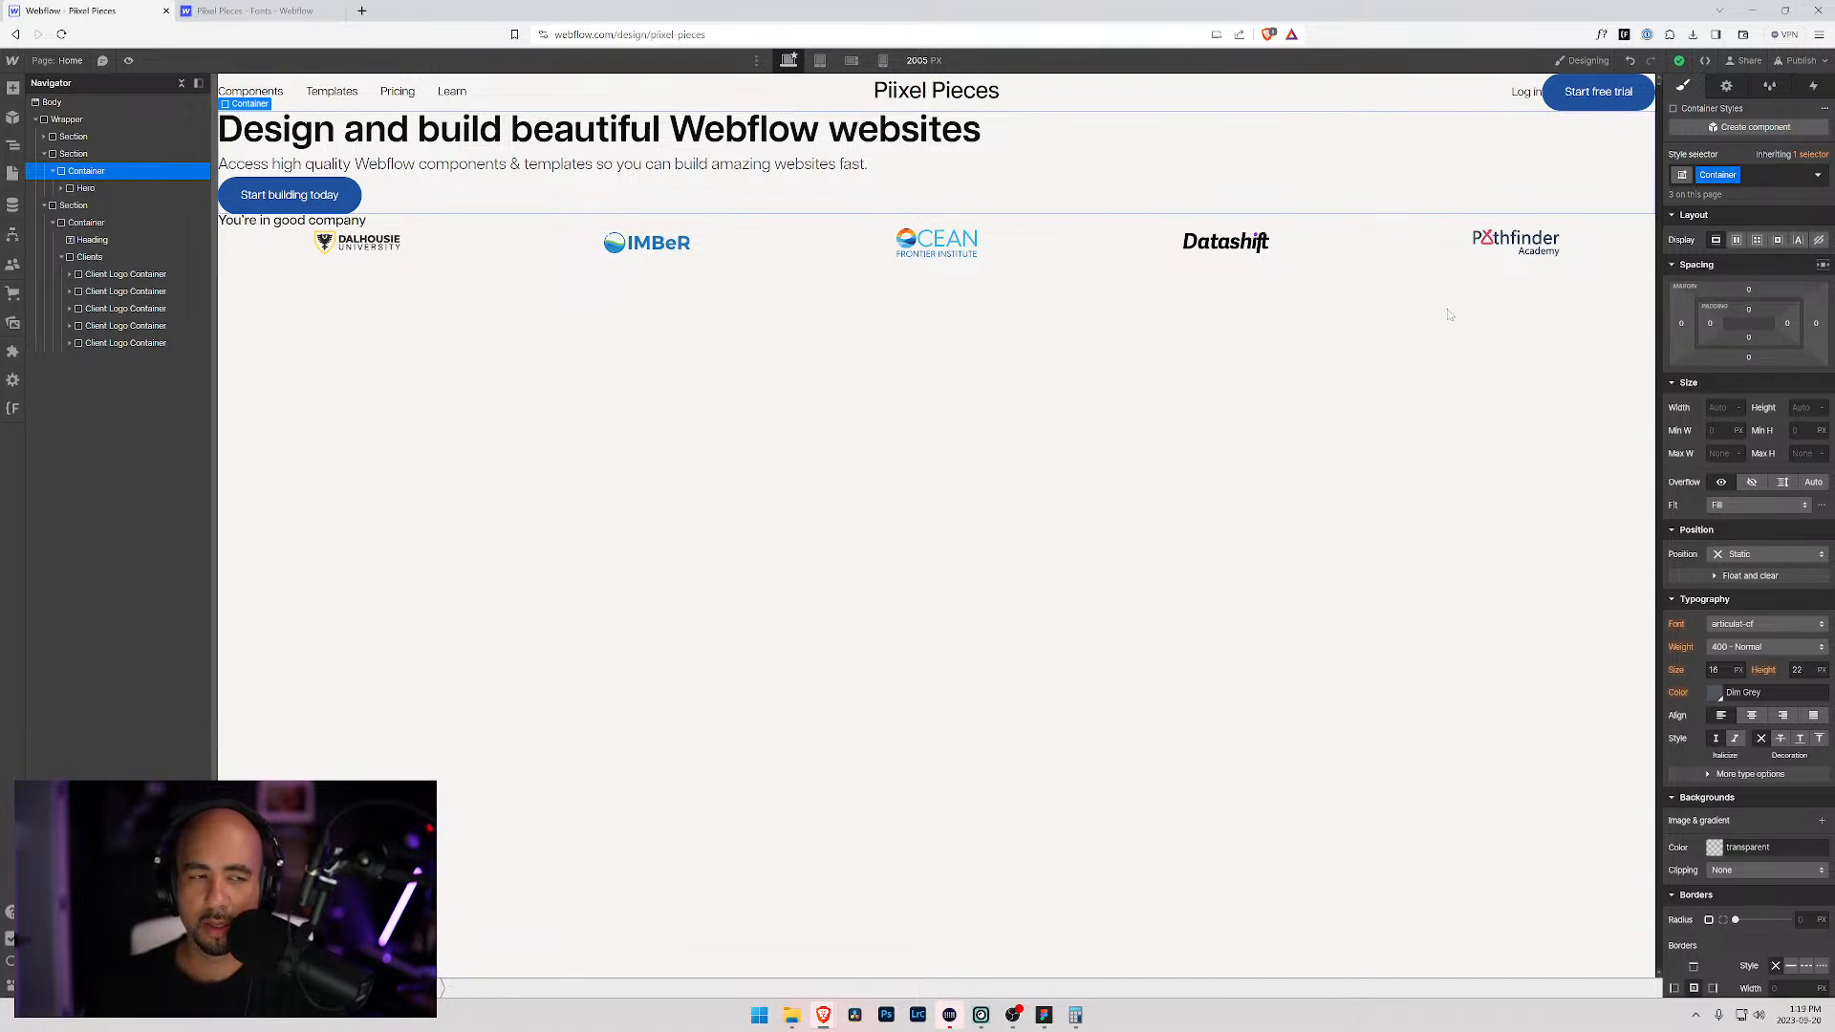
left_click(1681, 323)
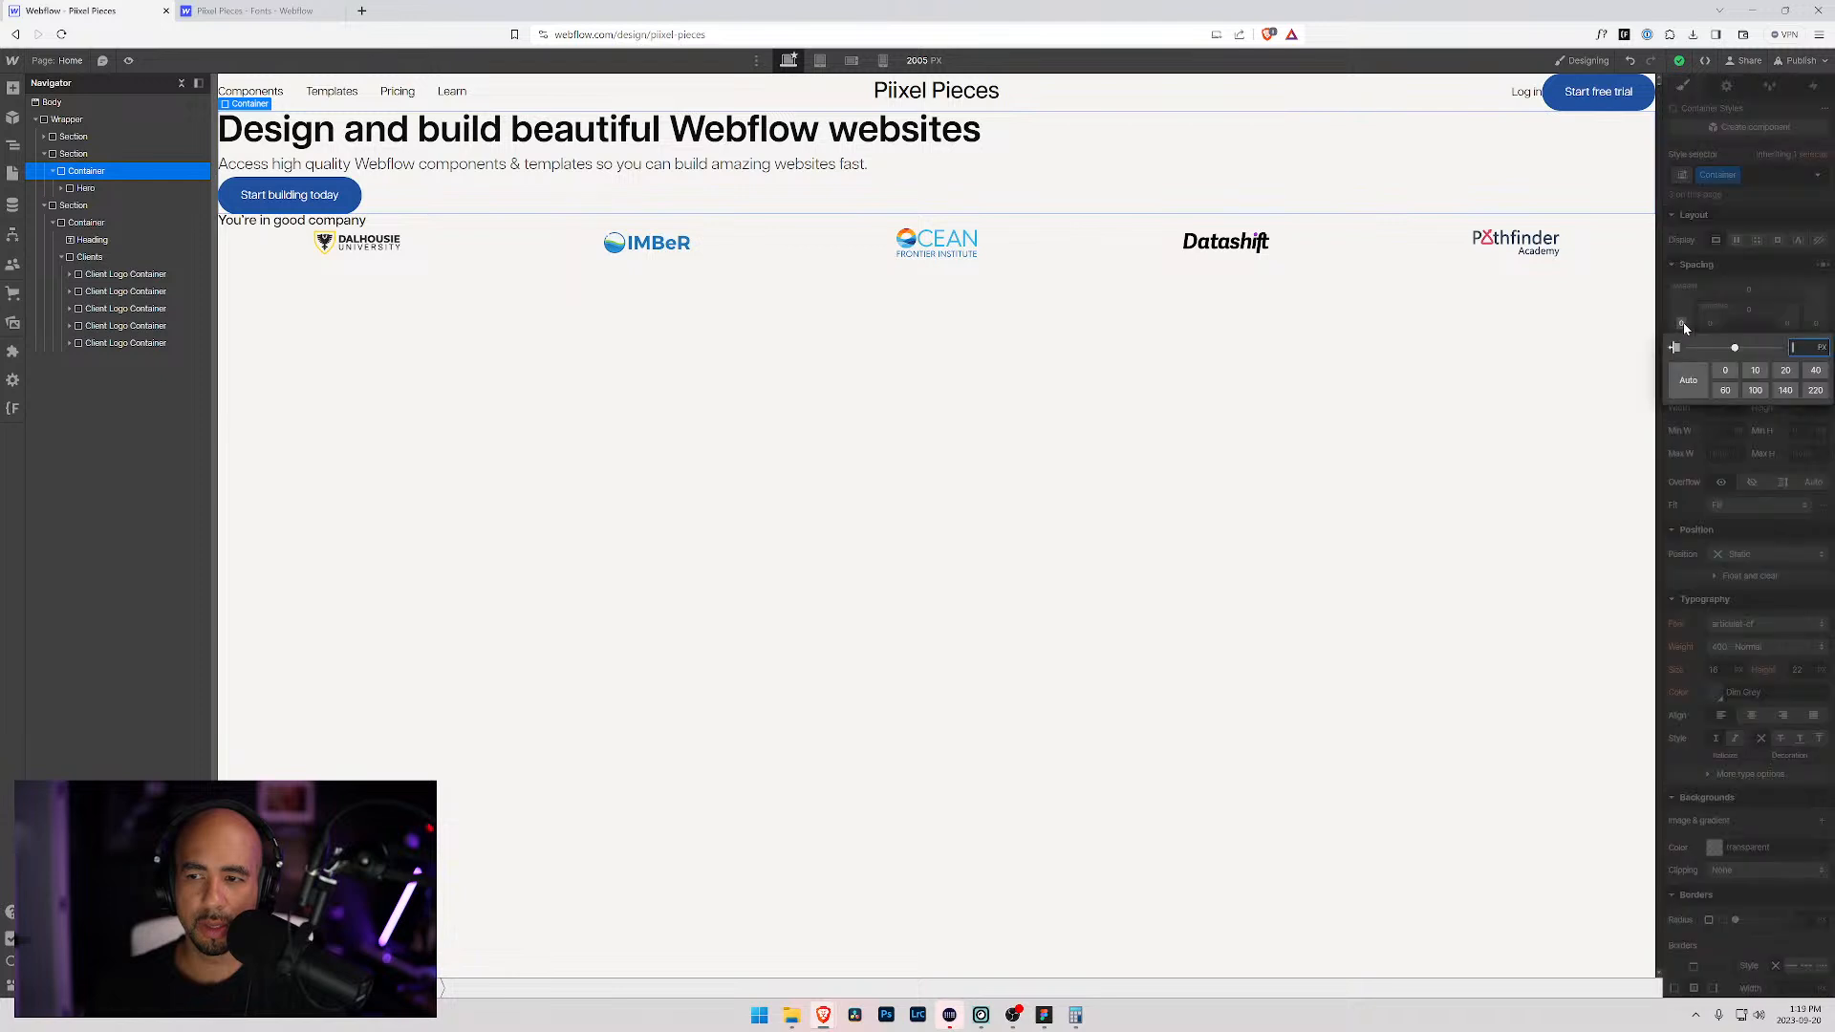
left_click(1688, 379, "alt")
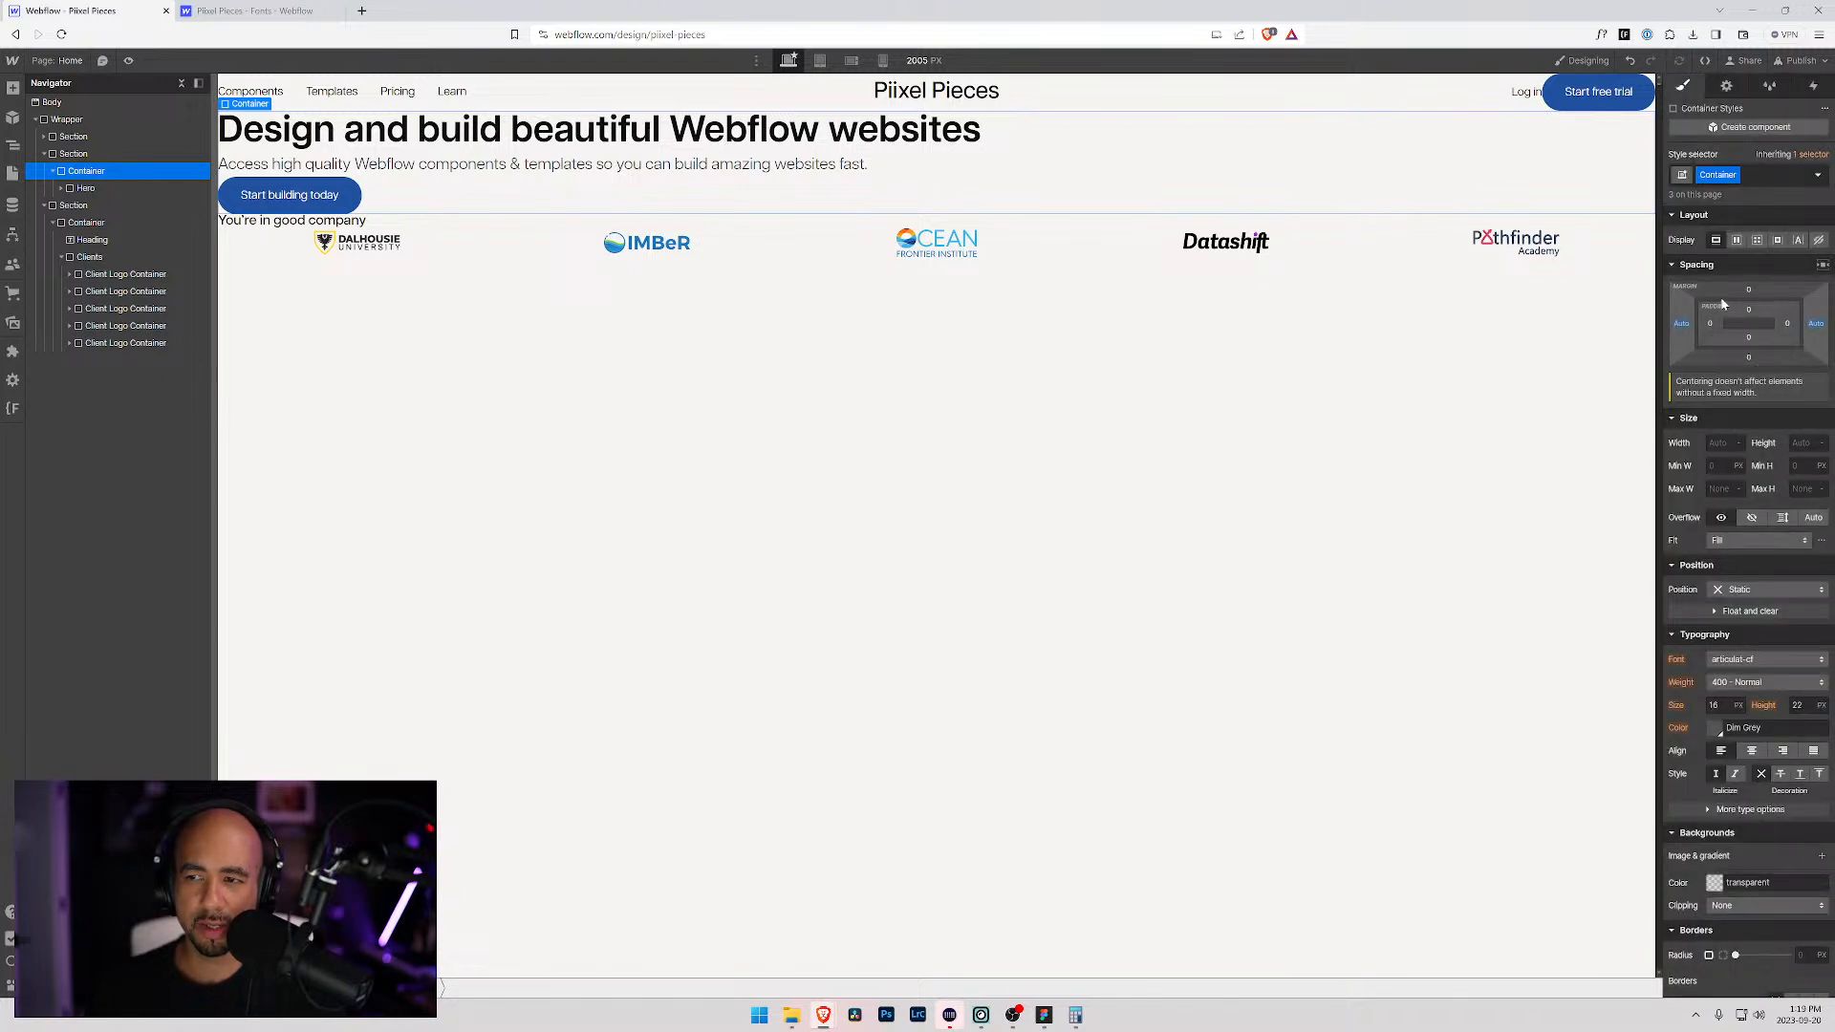
Step: Open the Container class's width for editing and check the Home V2 frame's width in Figma
left_click(1717, 443)
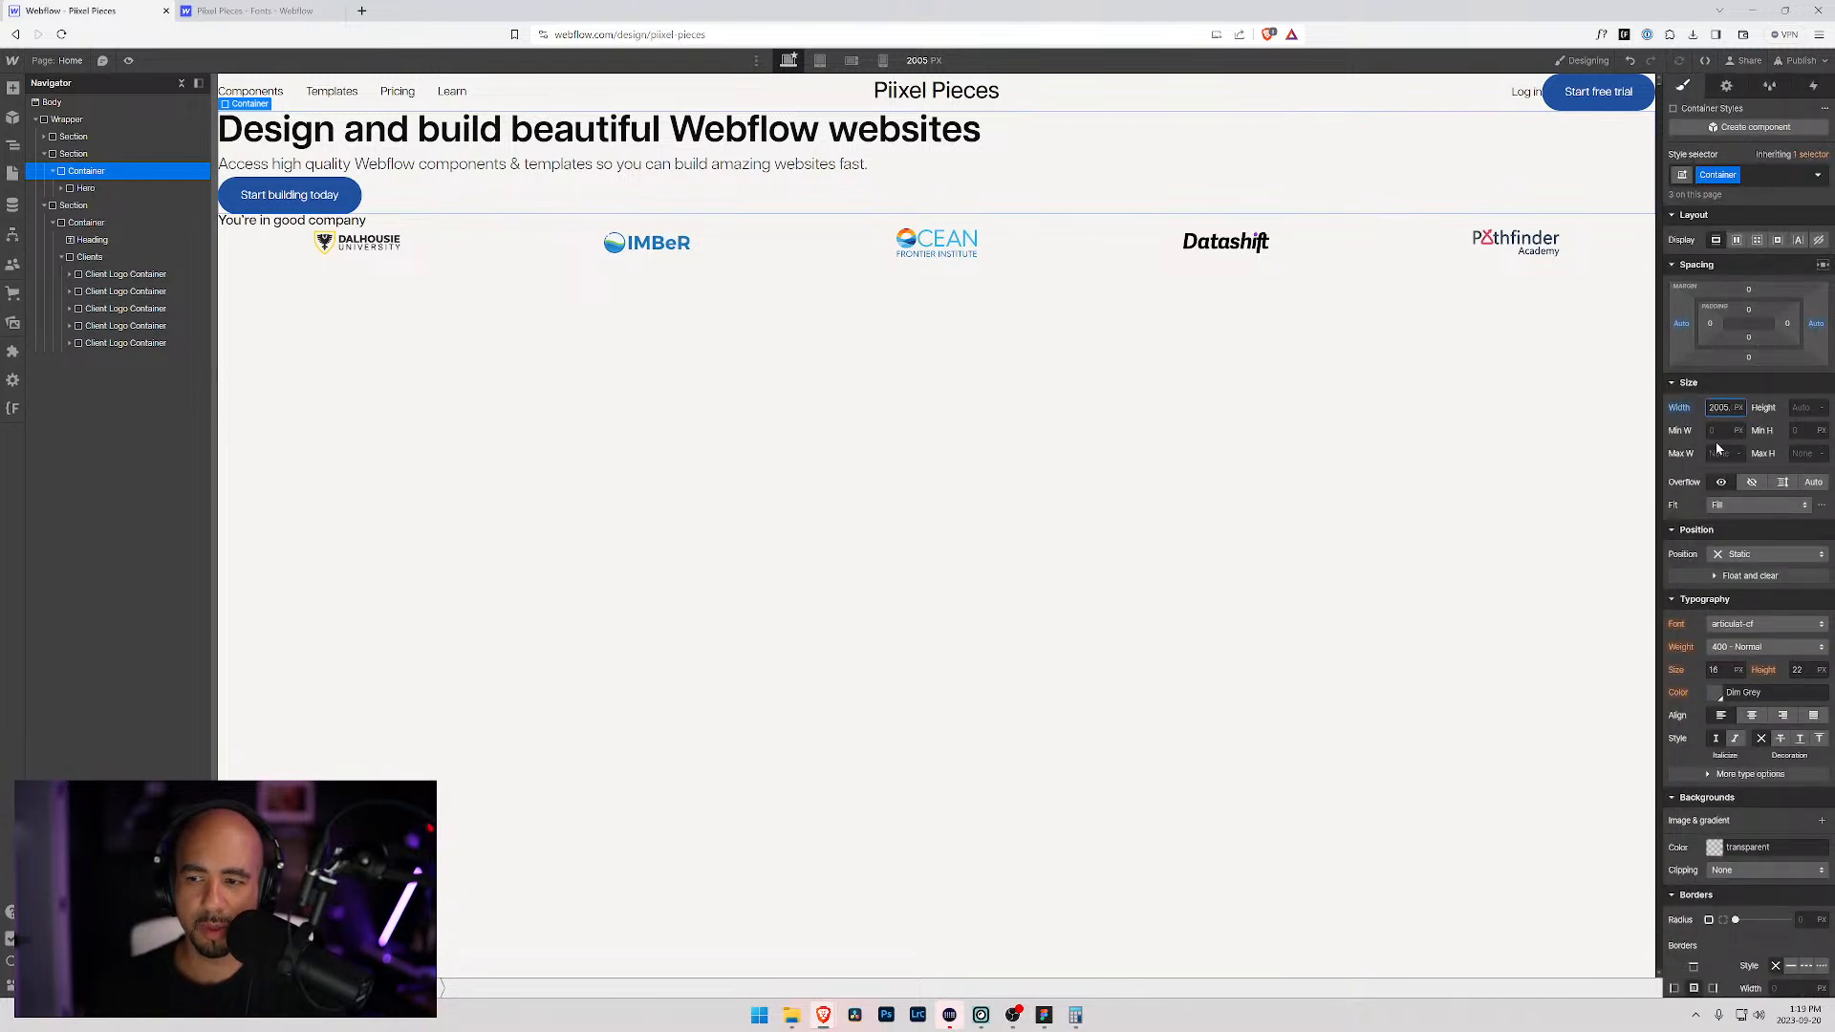
double_click(1720, 408)
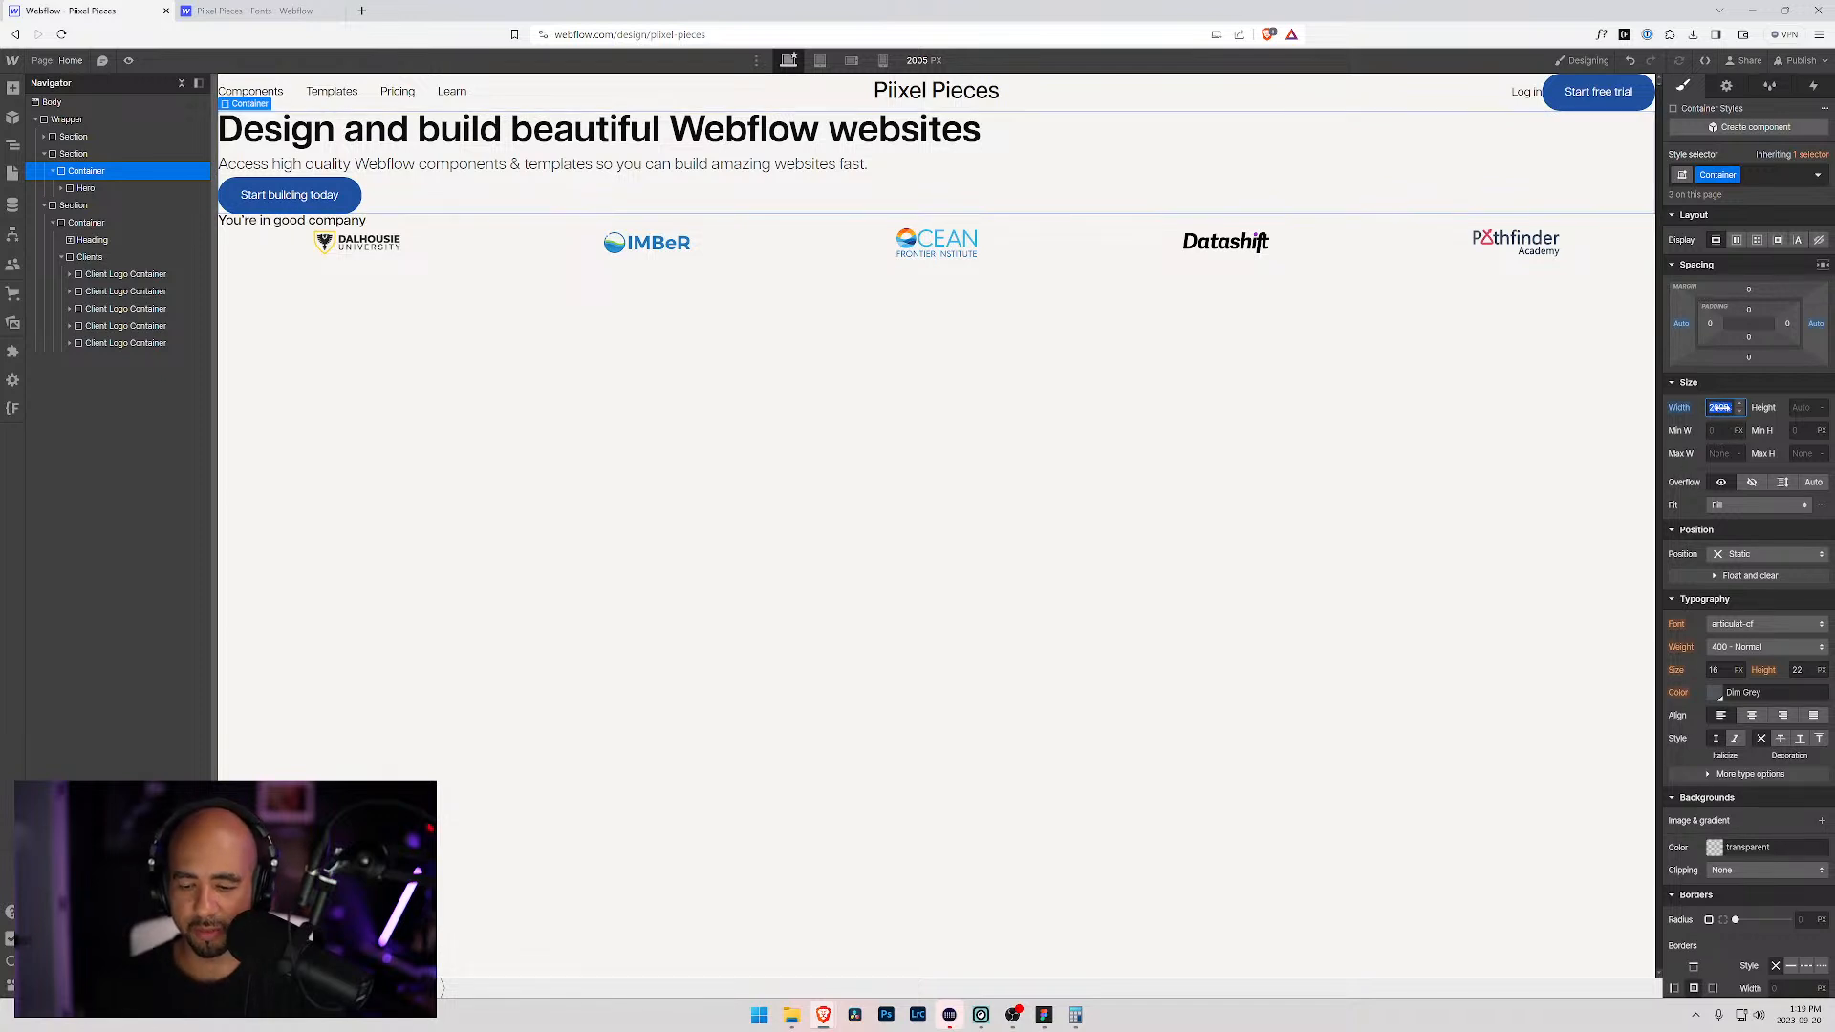
key("alt+Tab")
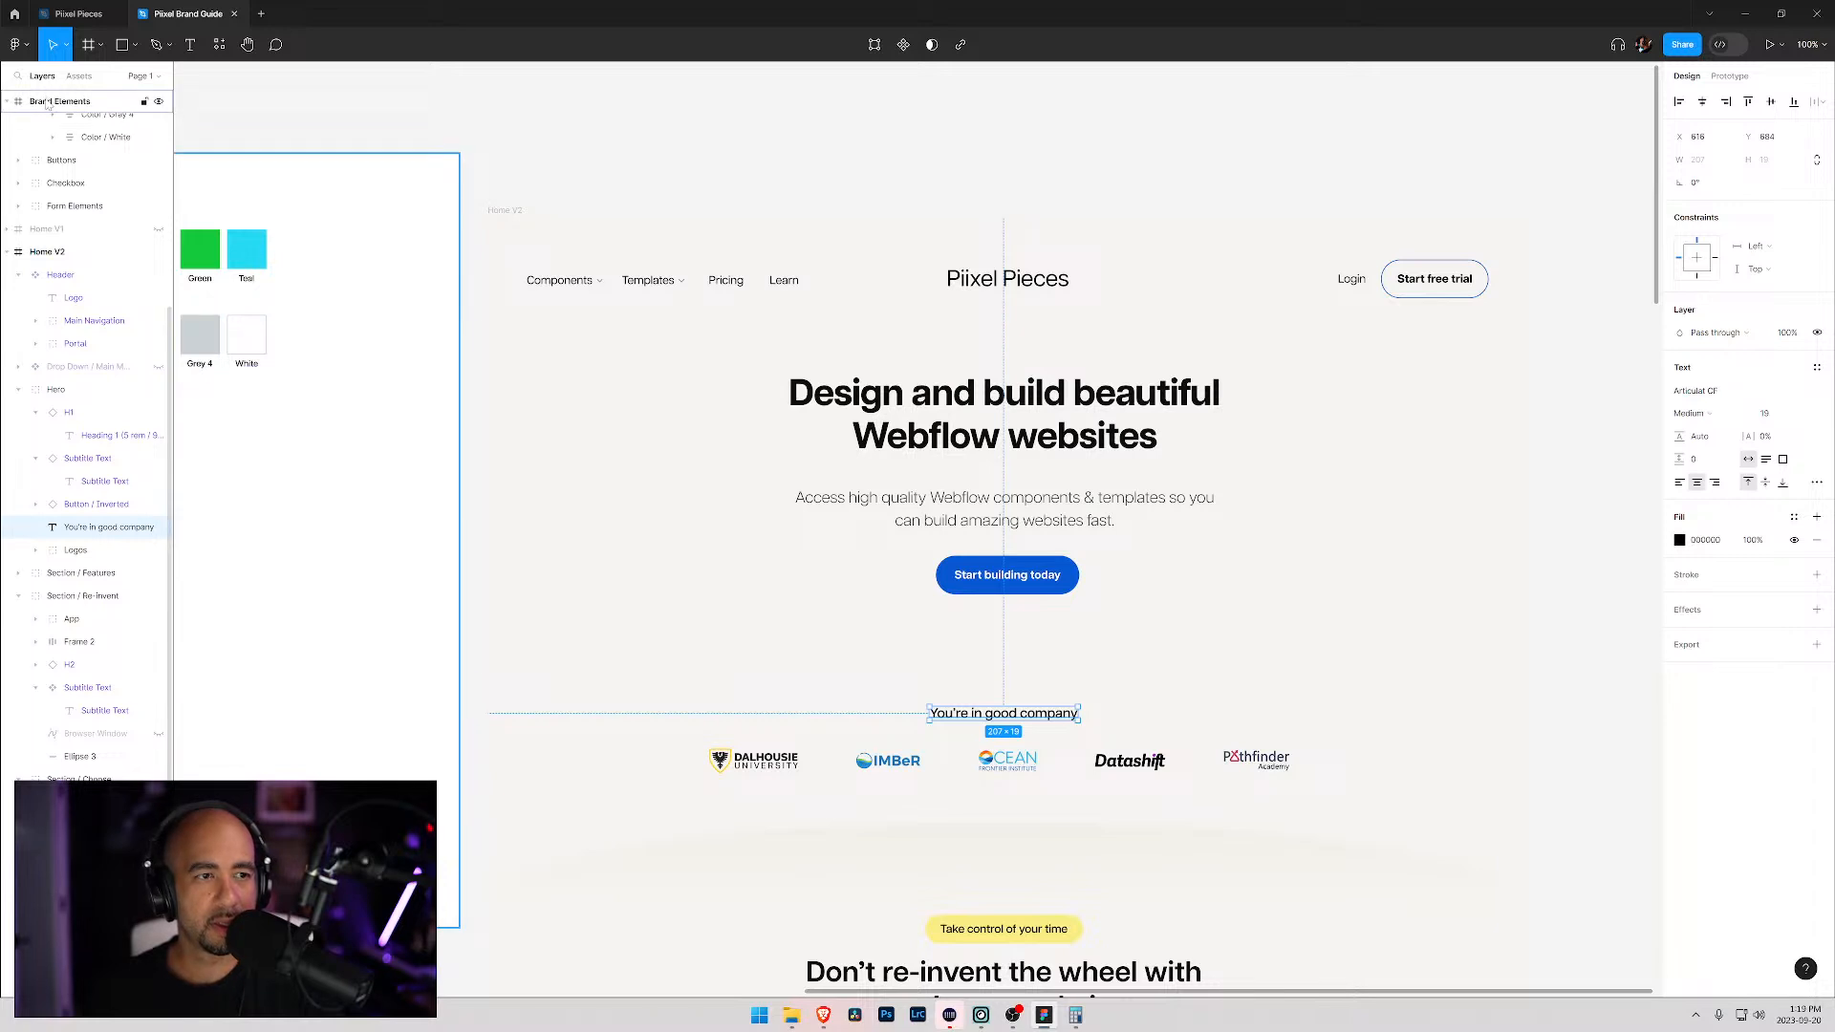
left_click(36, 254)
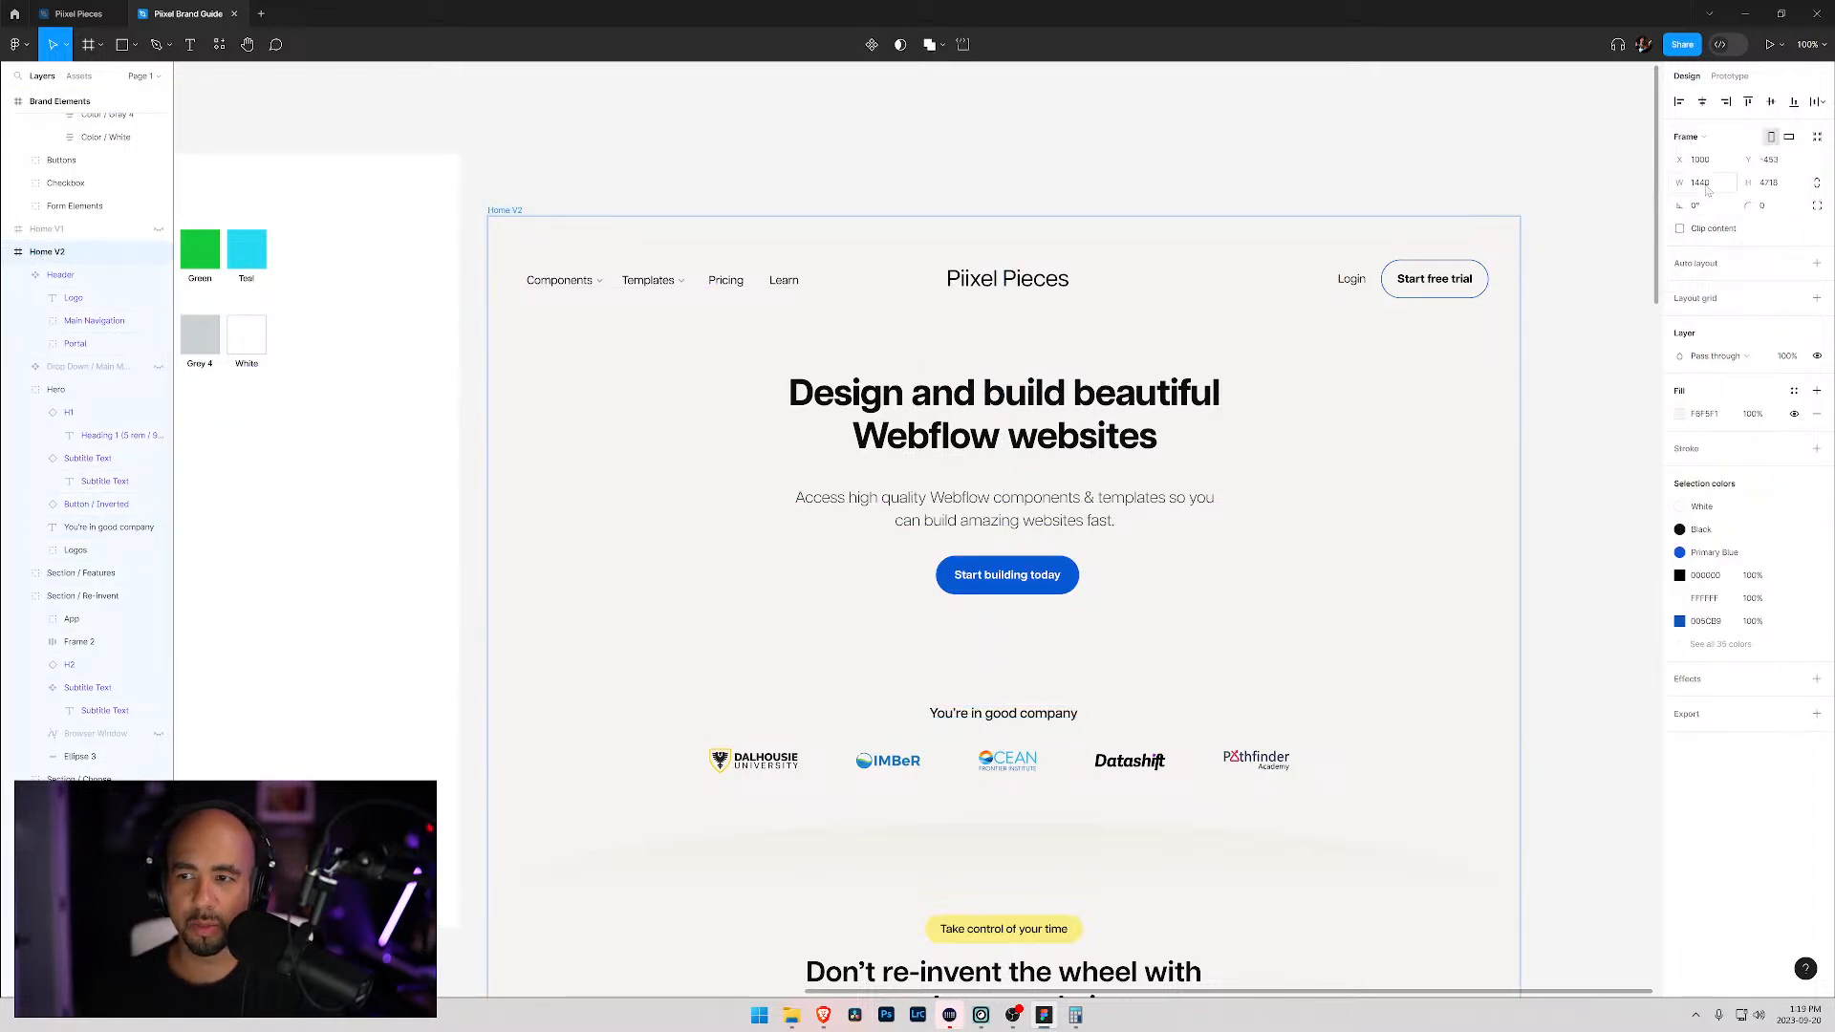
key("alt+Tab")
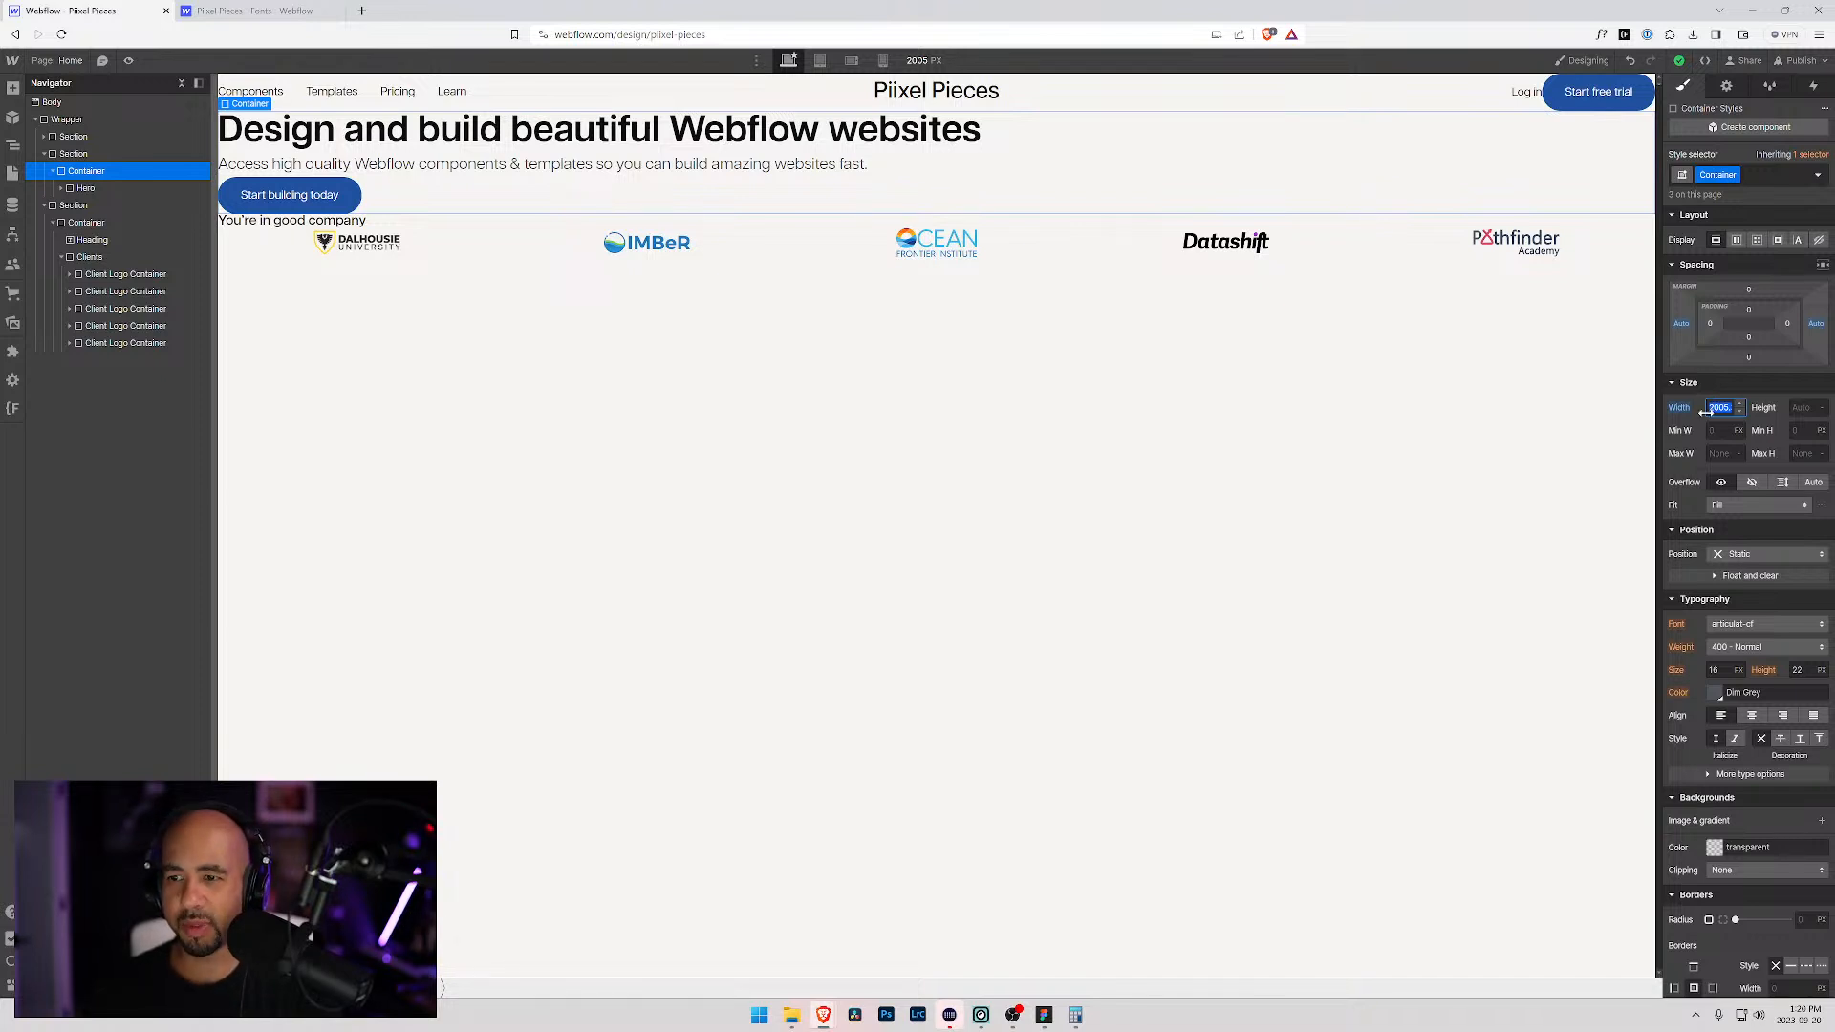
Step: Switch to the Calculator and divide 1300 by 16 to convert the container width to rem
left_click(1076, 1015)
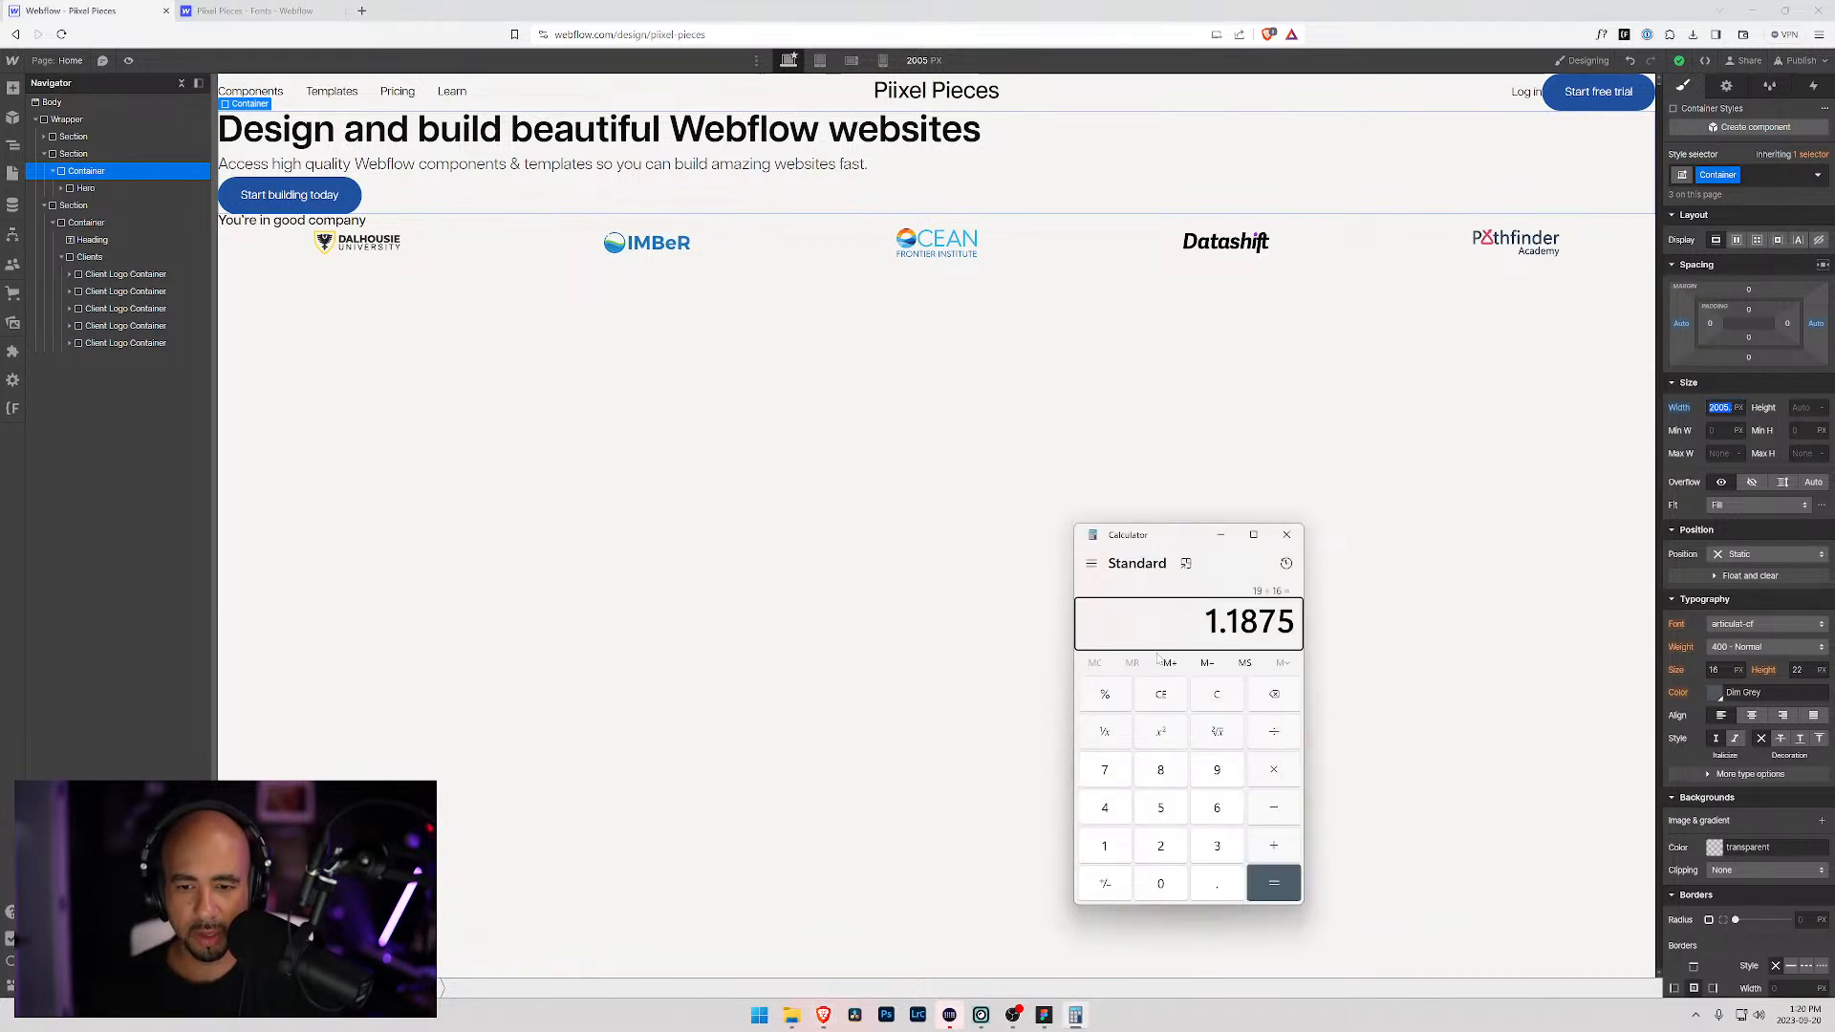
left_click(1214, 695)
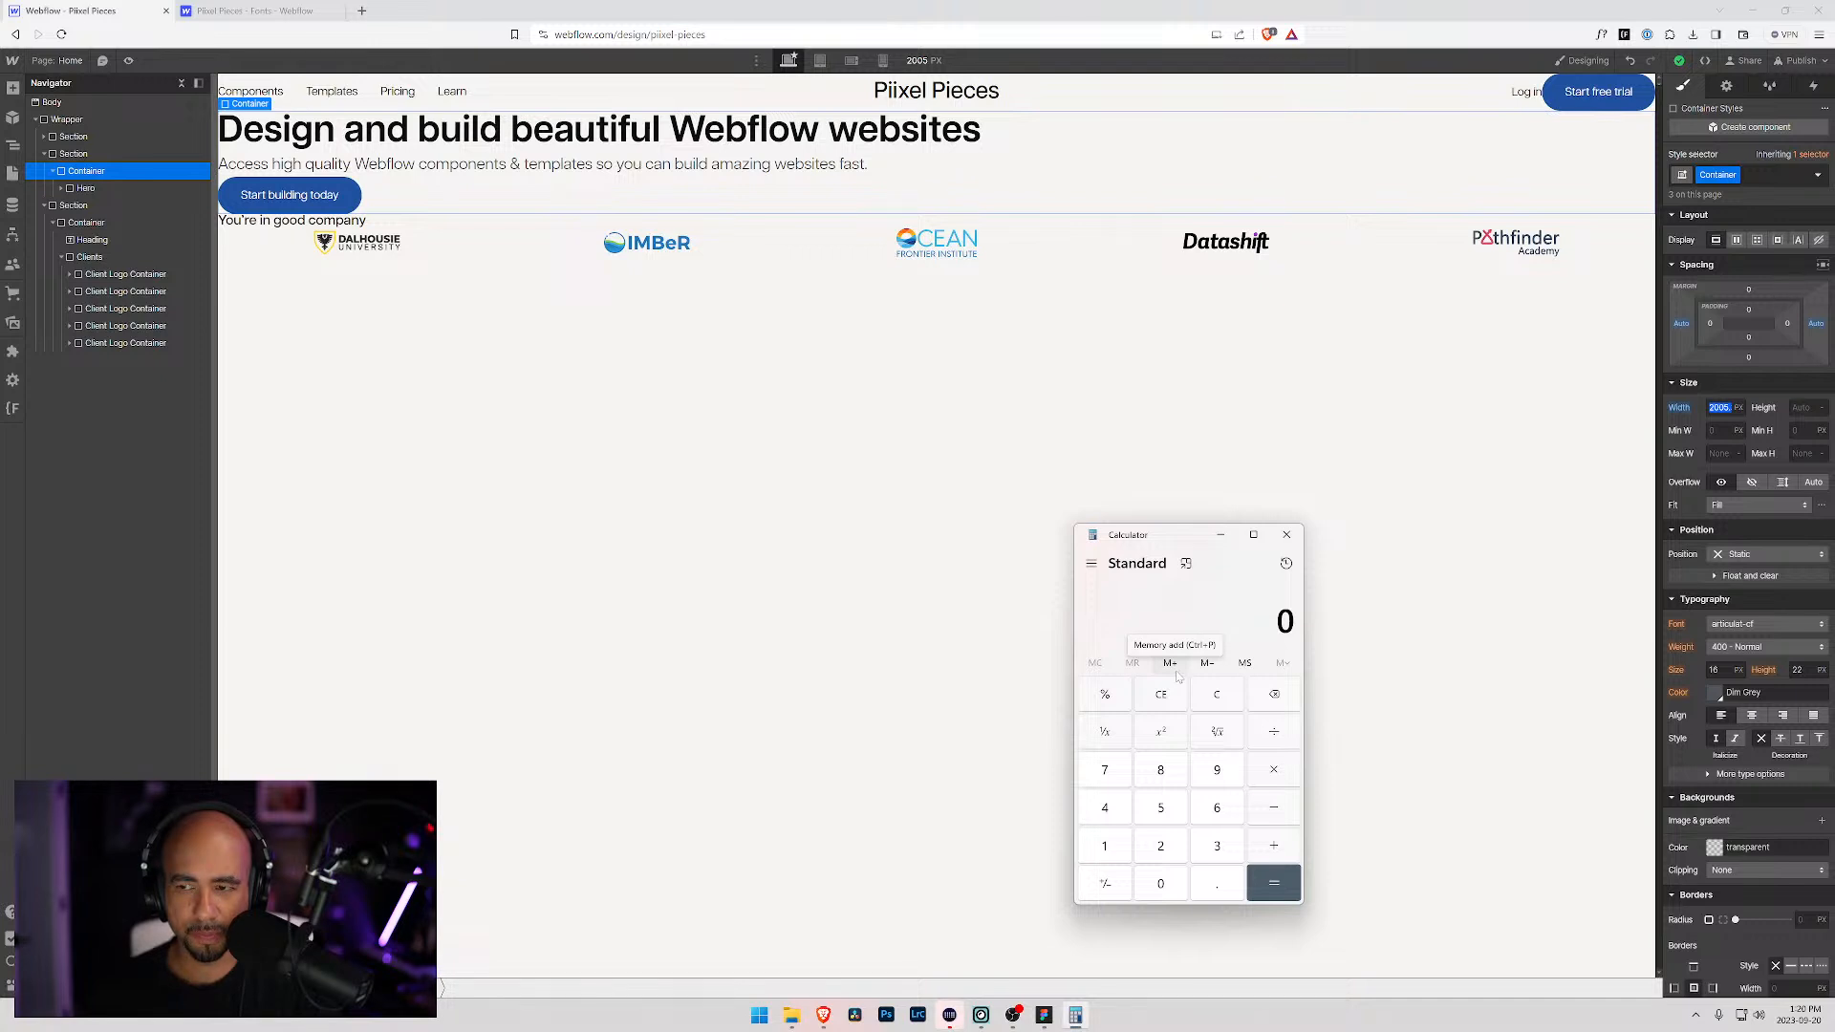
type("133")
key("BackSpace")
type("00")
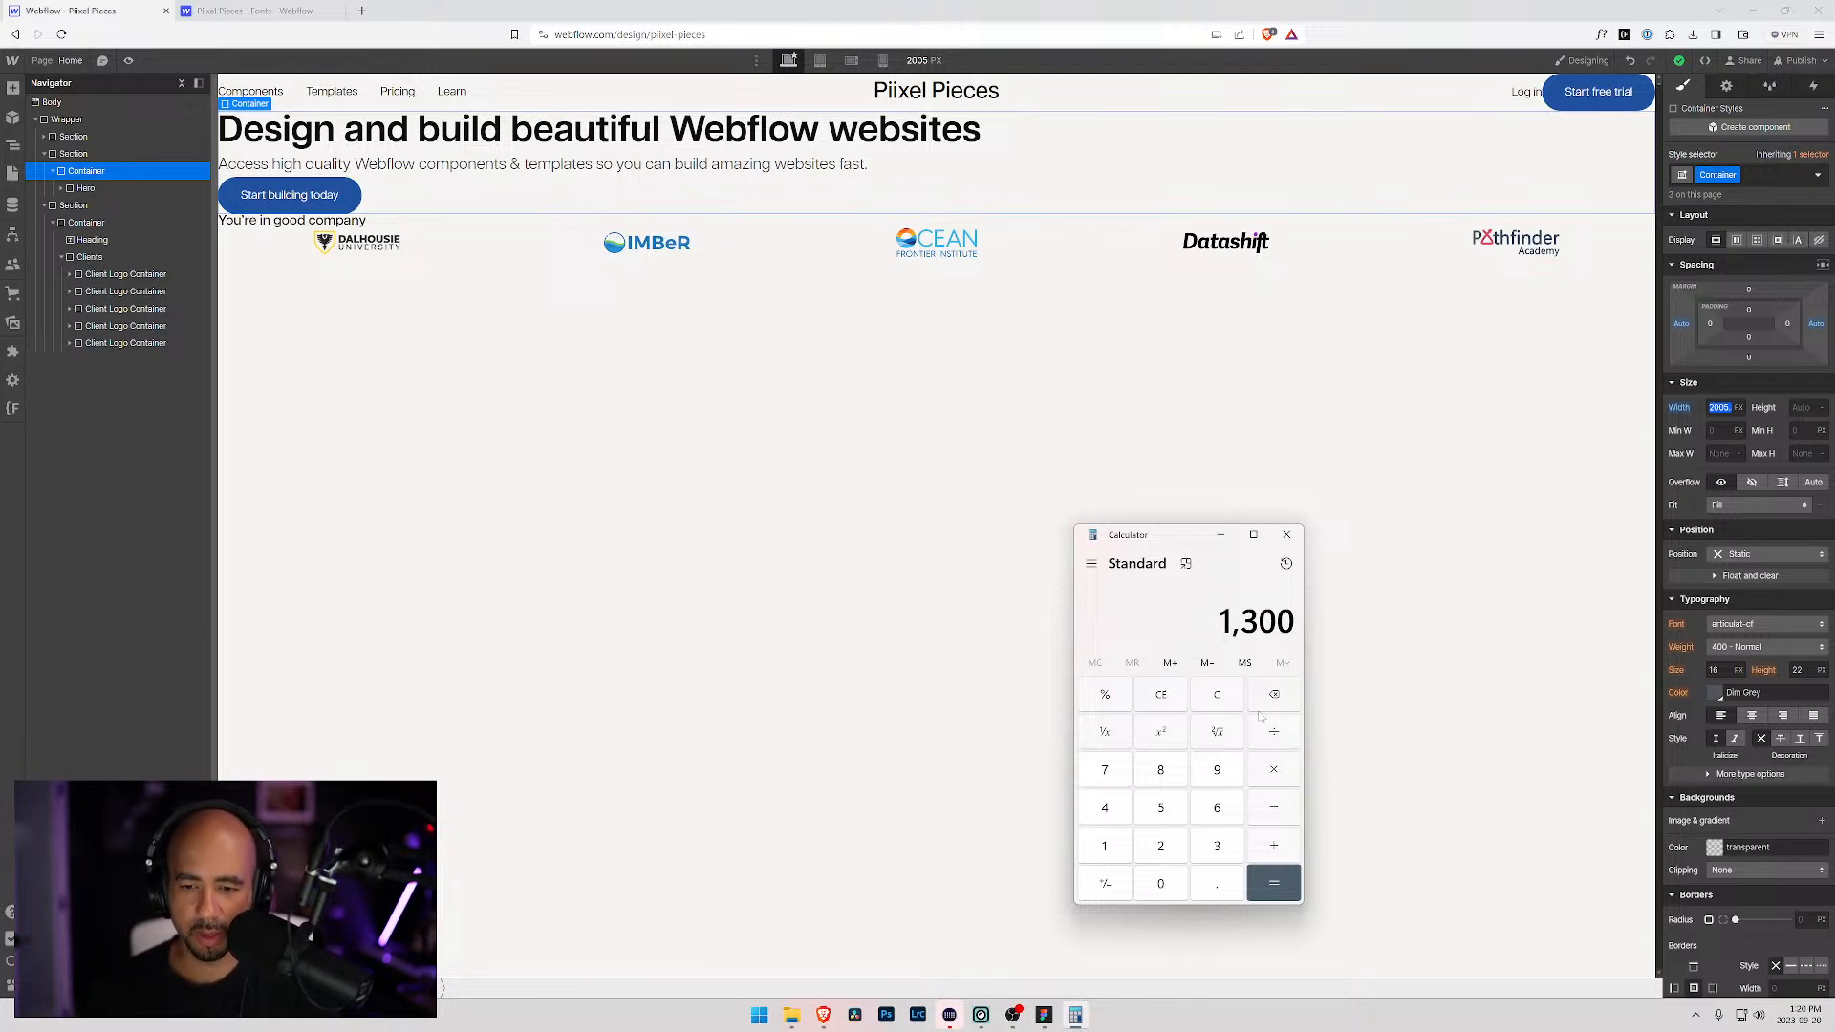
key("plus")
type("1")
left_click(1217, 808)
left_click(1274, 883)
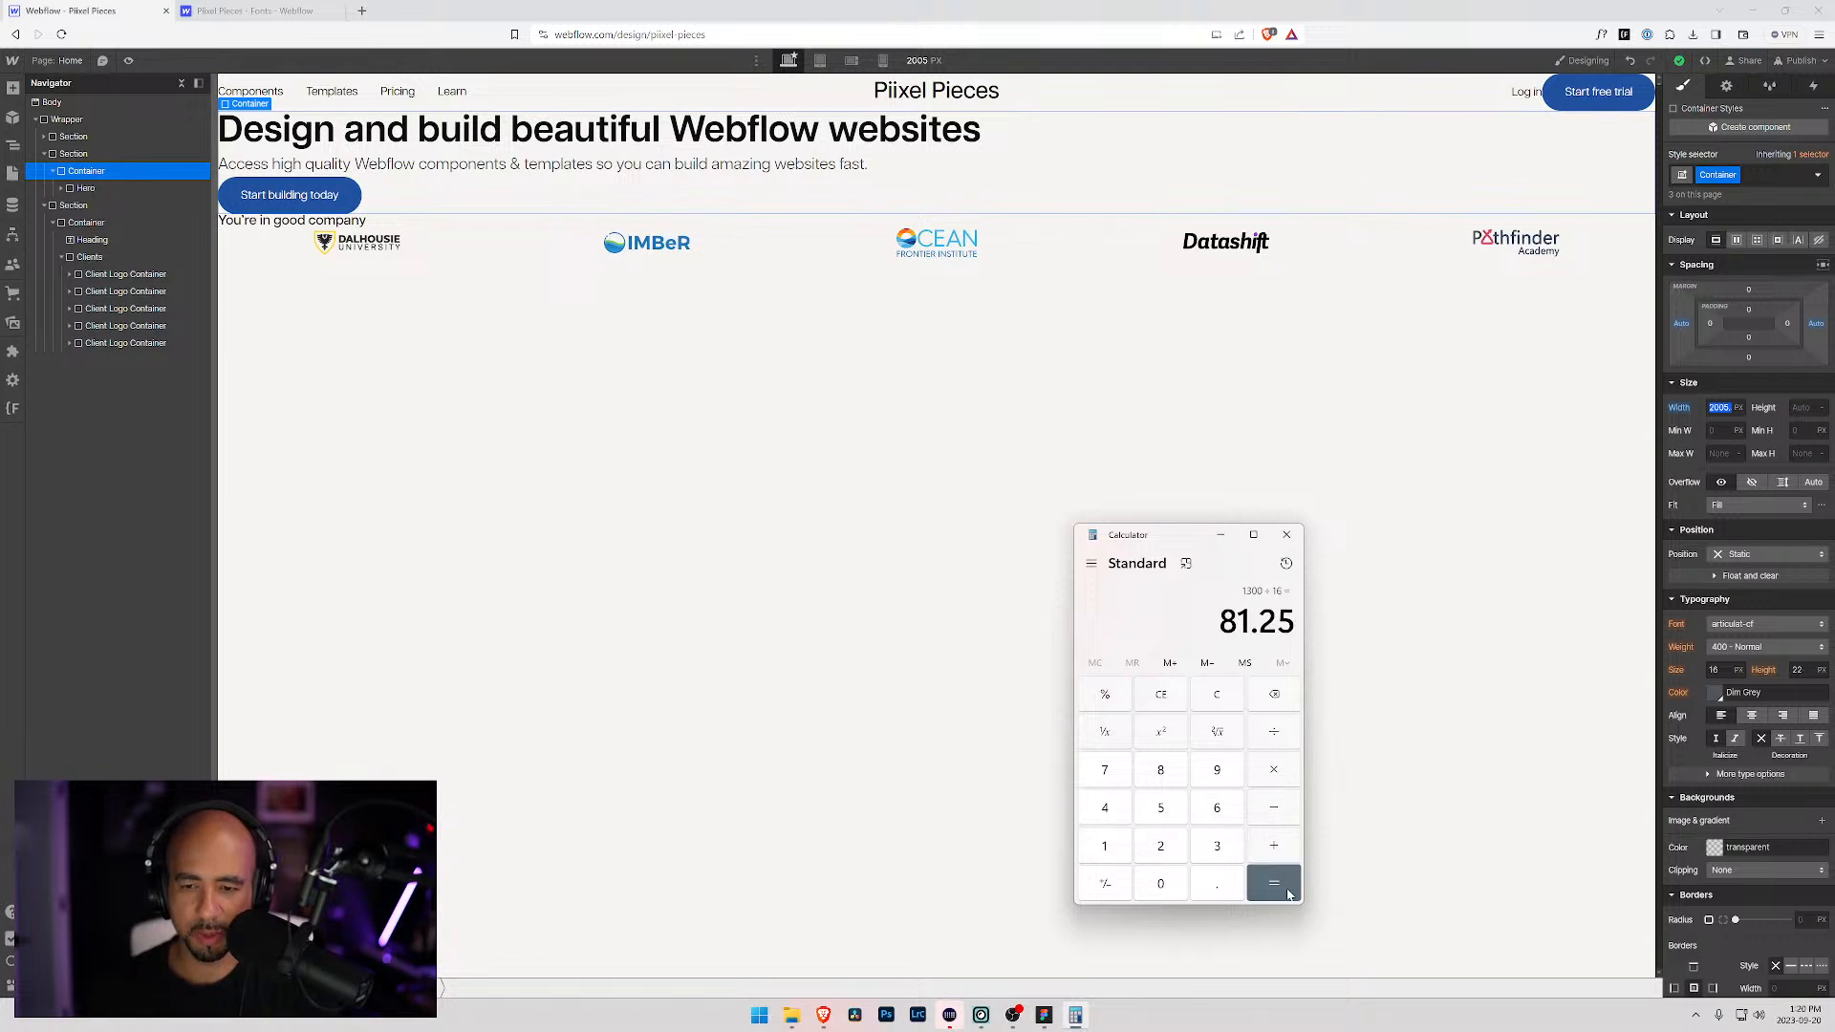
Step: Set the Container class's width to 81.25 rem in Webflow
left_click(1723, 408)
type("81.25rem")
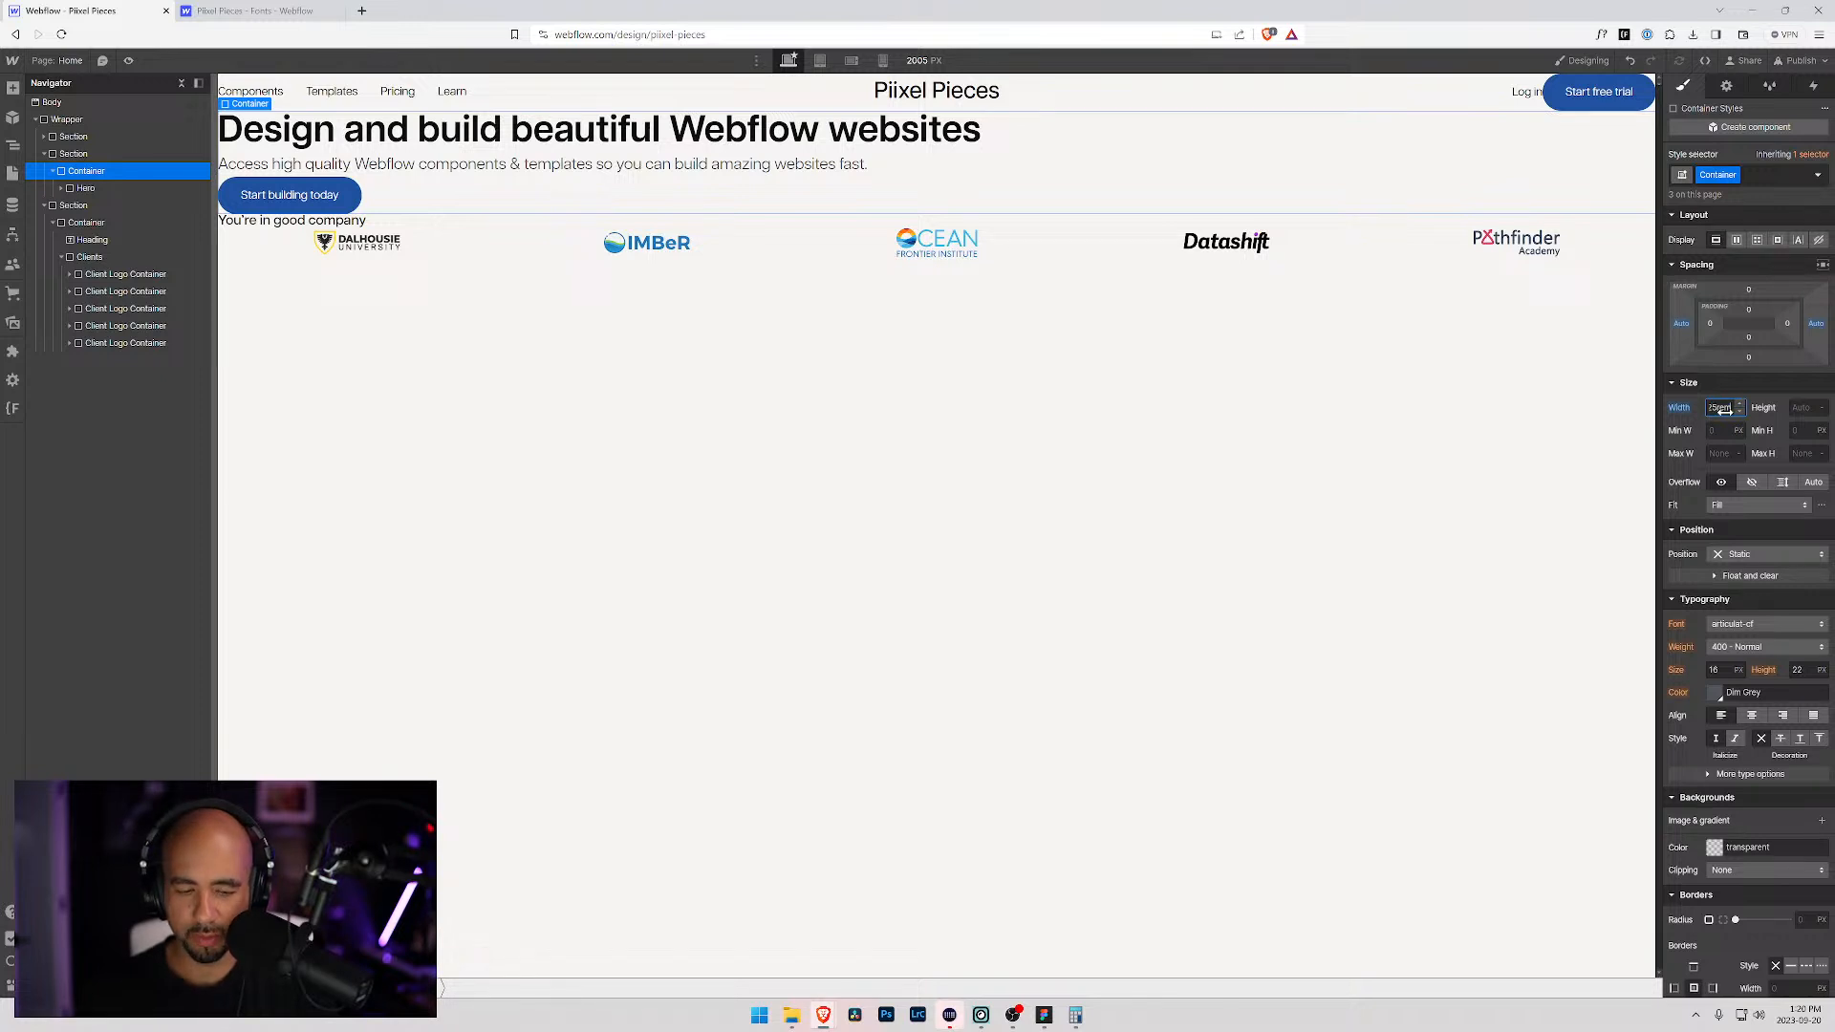
key("Return")
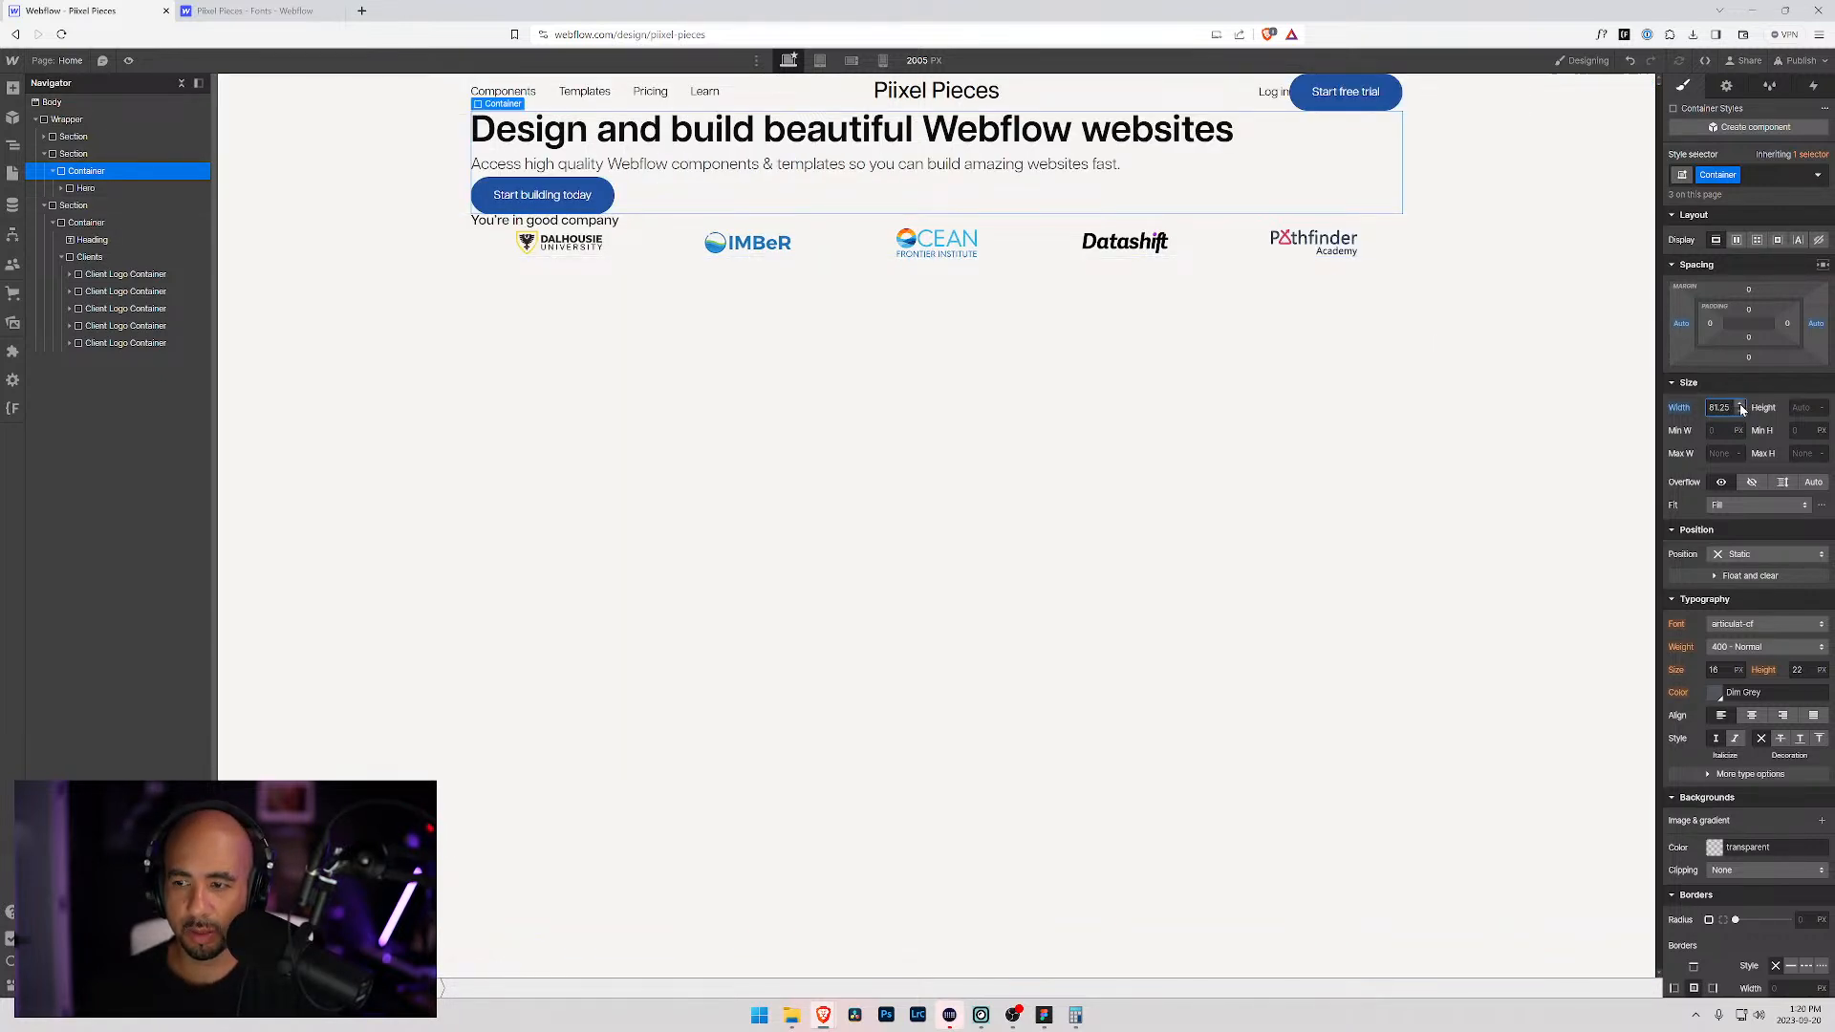
Step: Set the Container class's left padding to 2.75 rem
left_click(1710, 324)
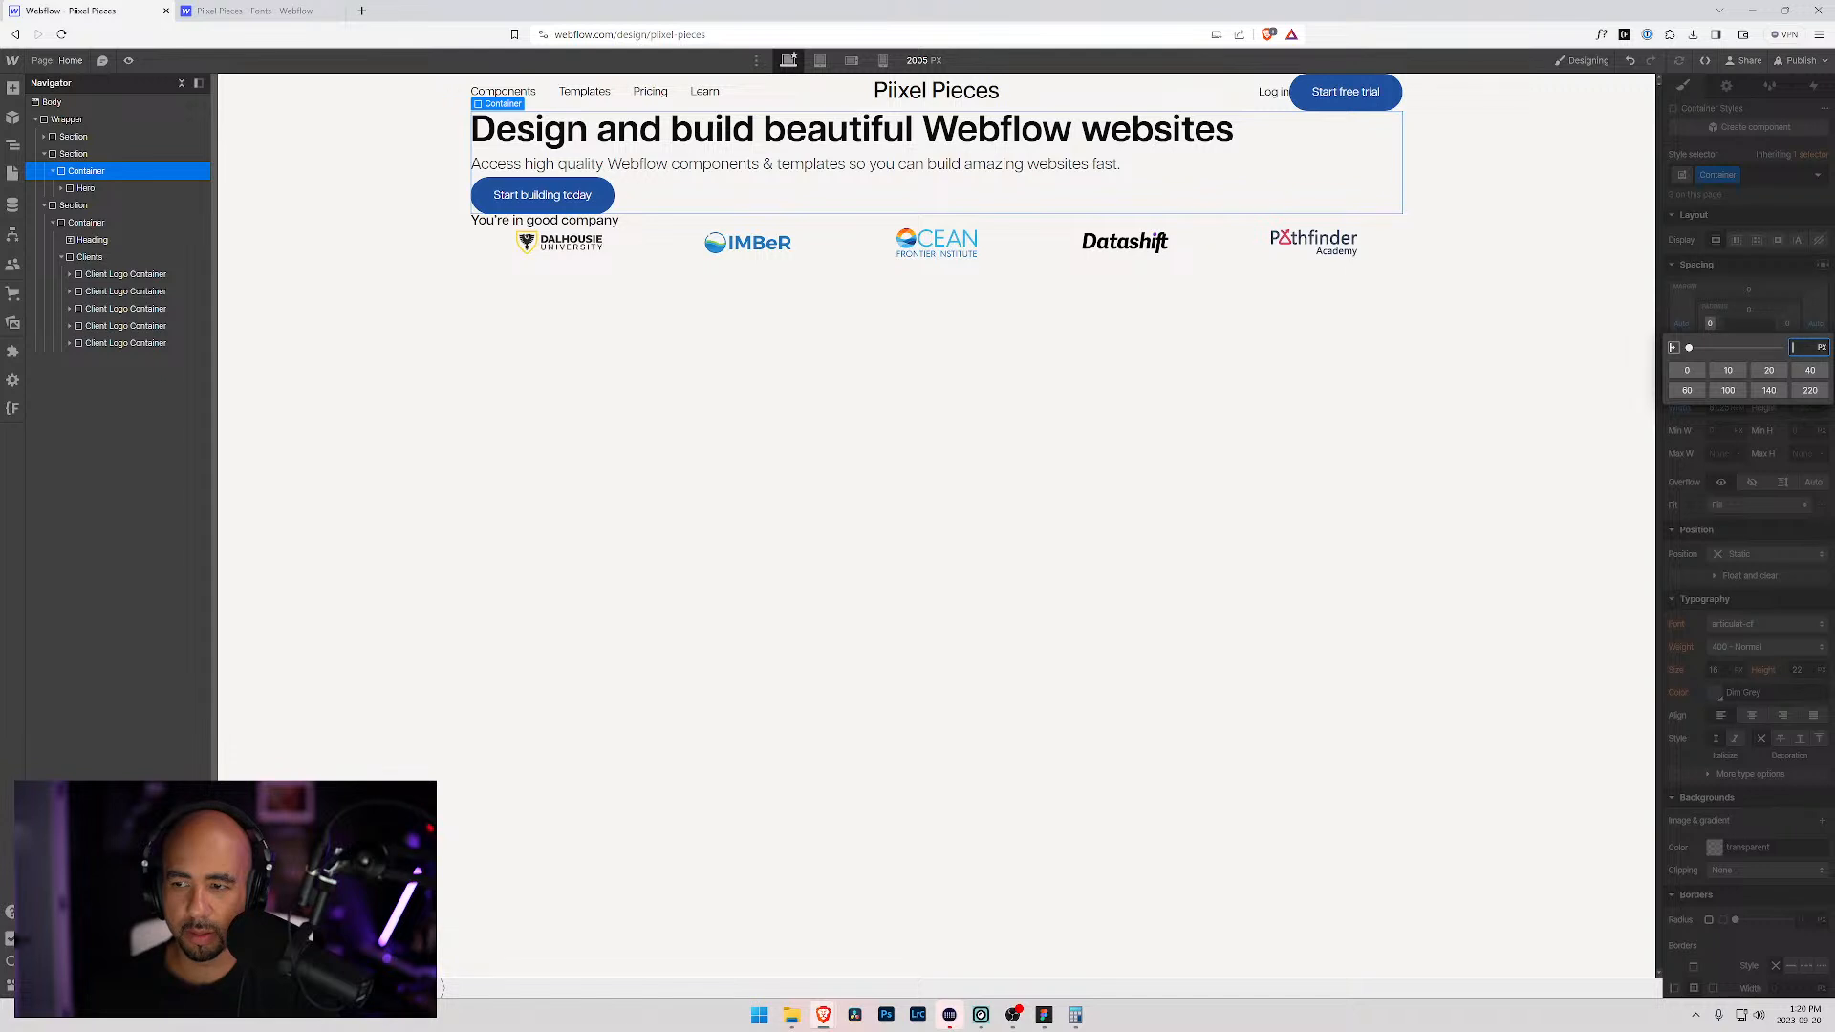
type("2.75")
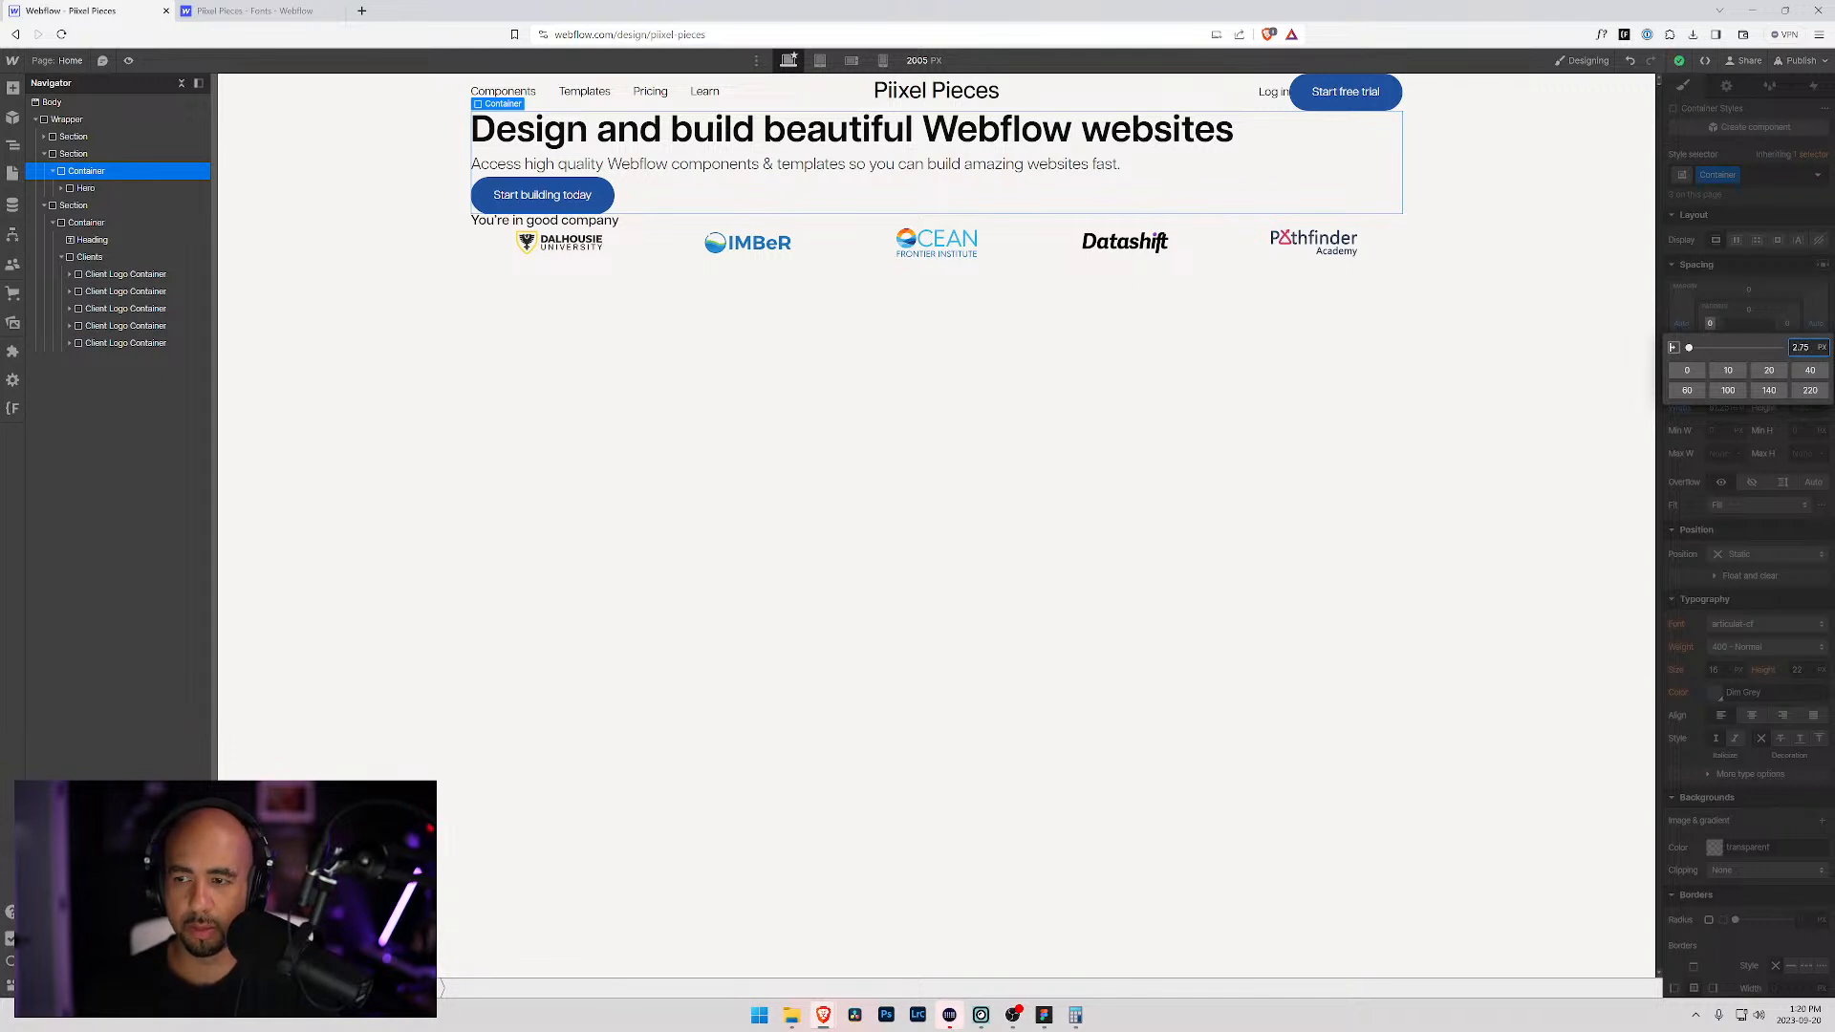
key("Return")
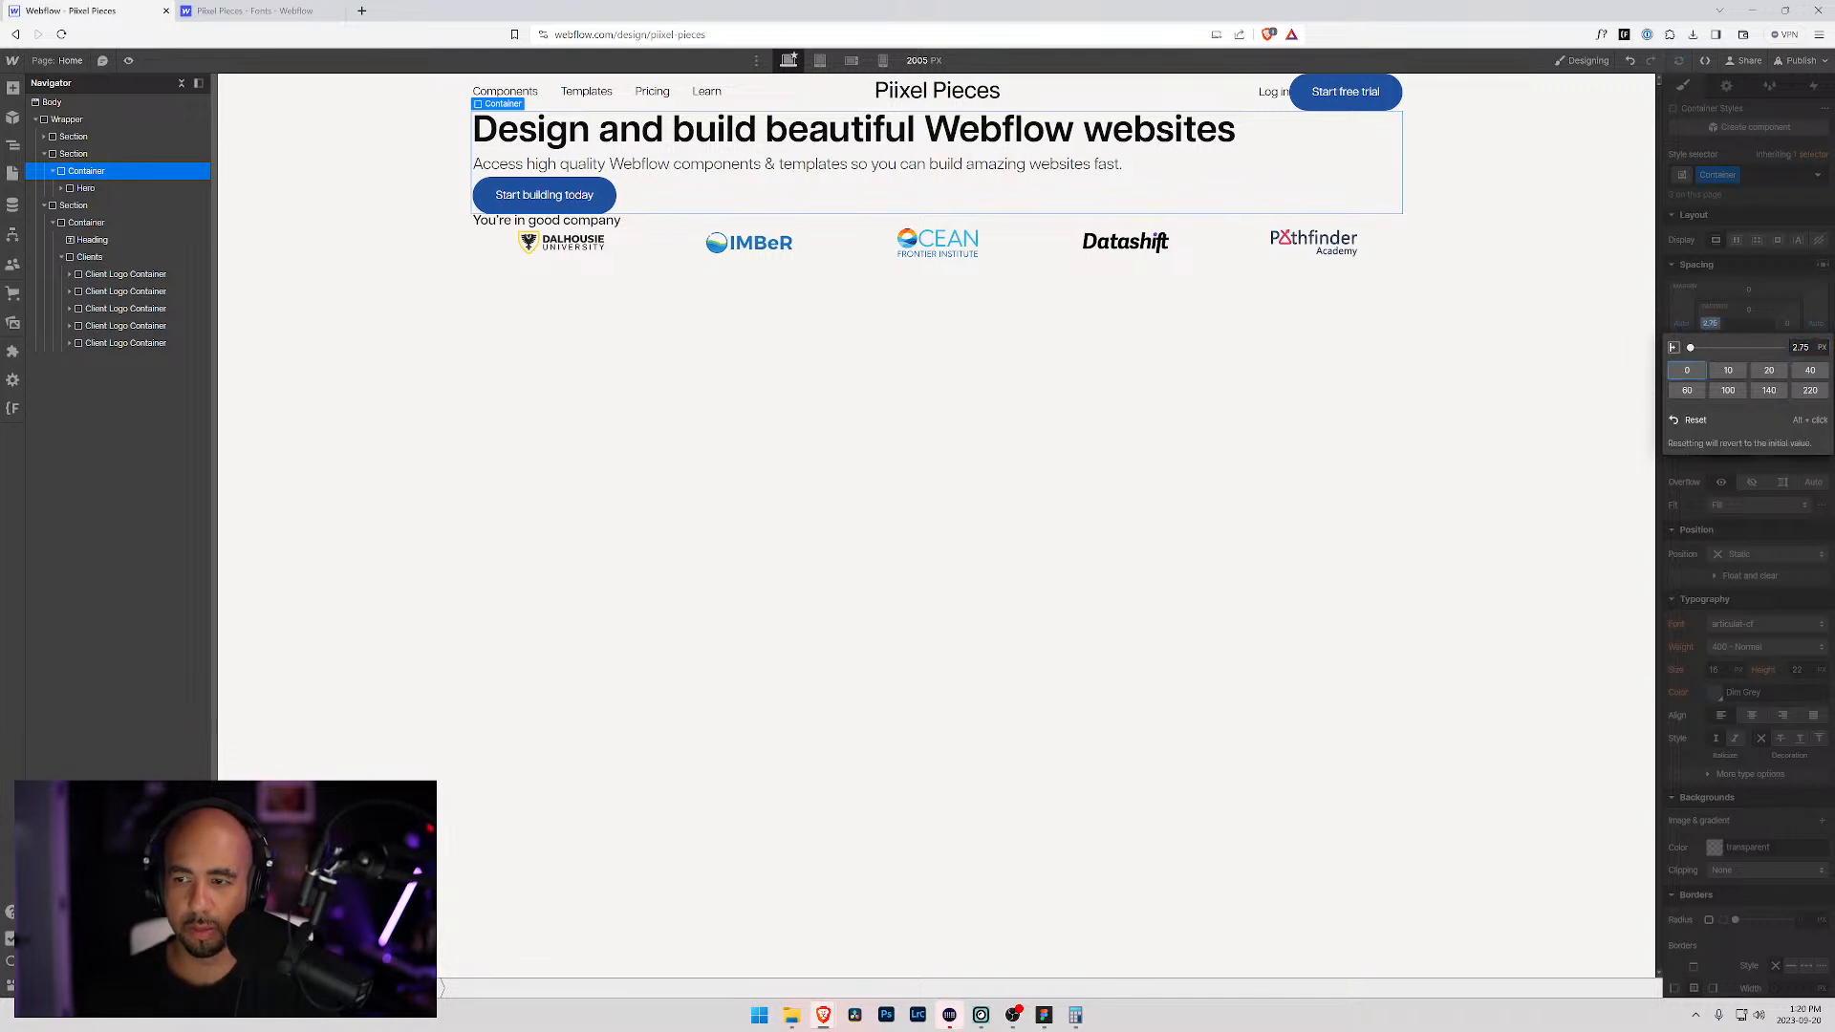
left_click(1821, 348)
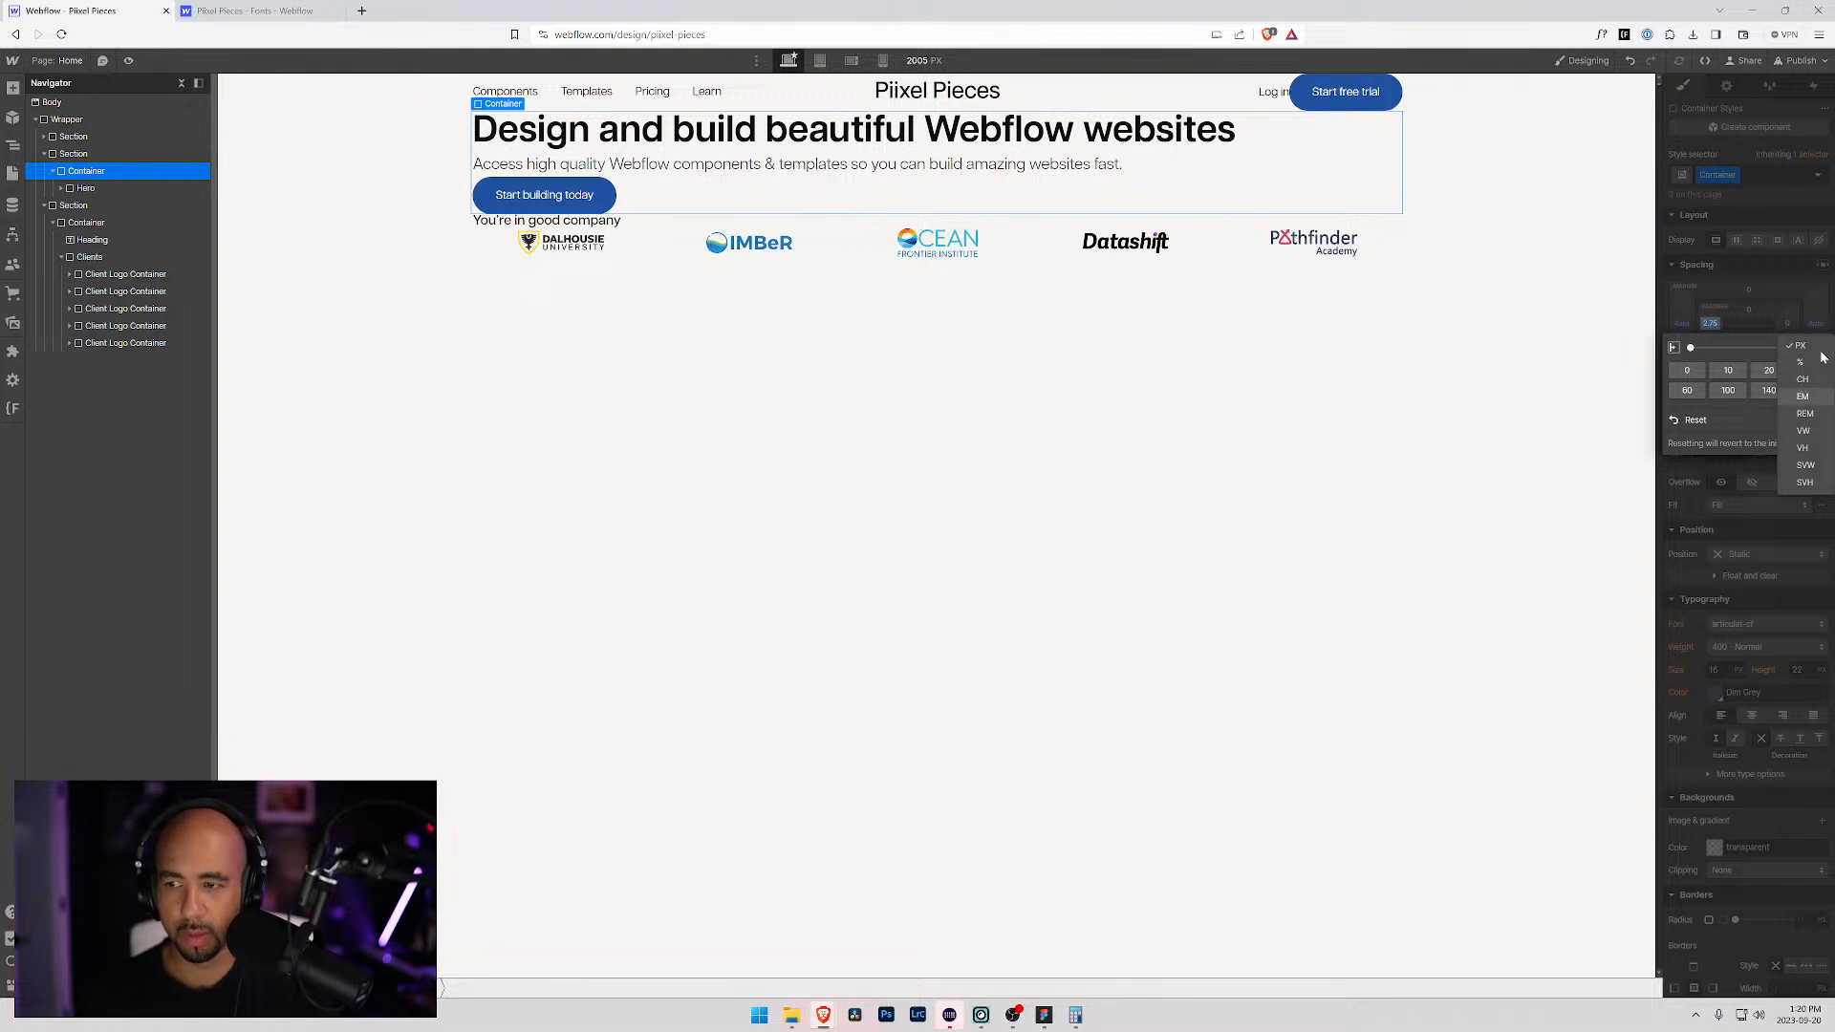
left_click(1805, 413)
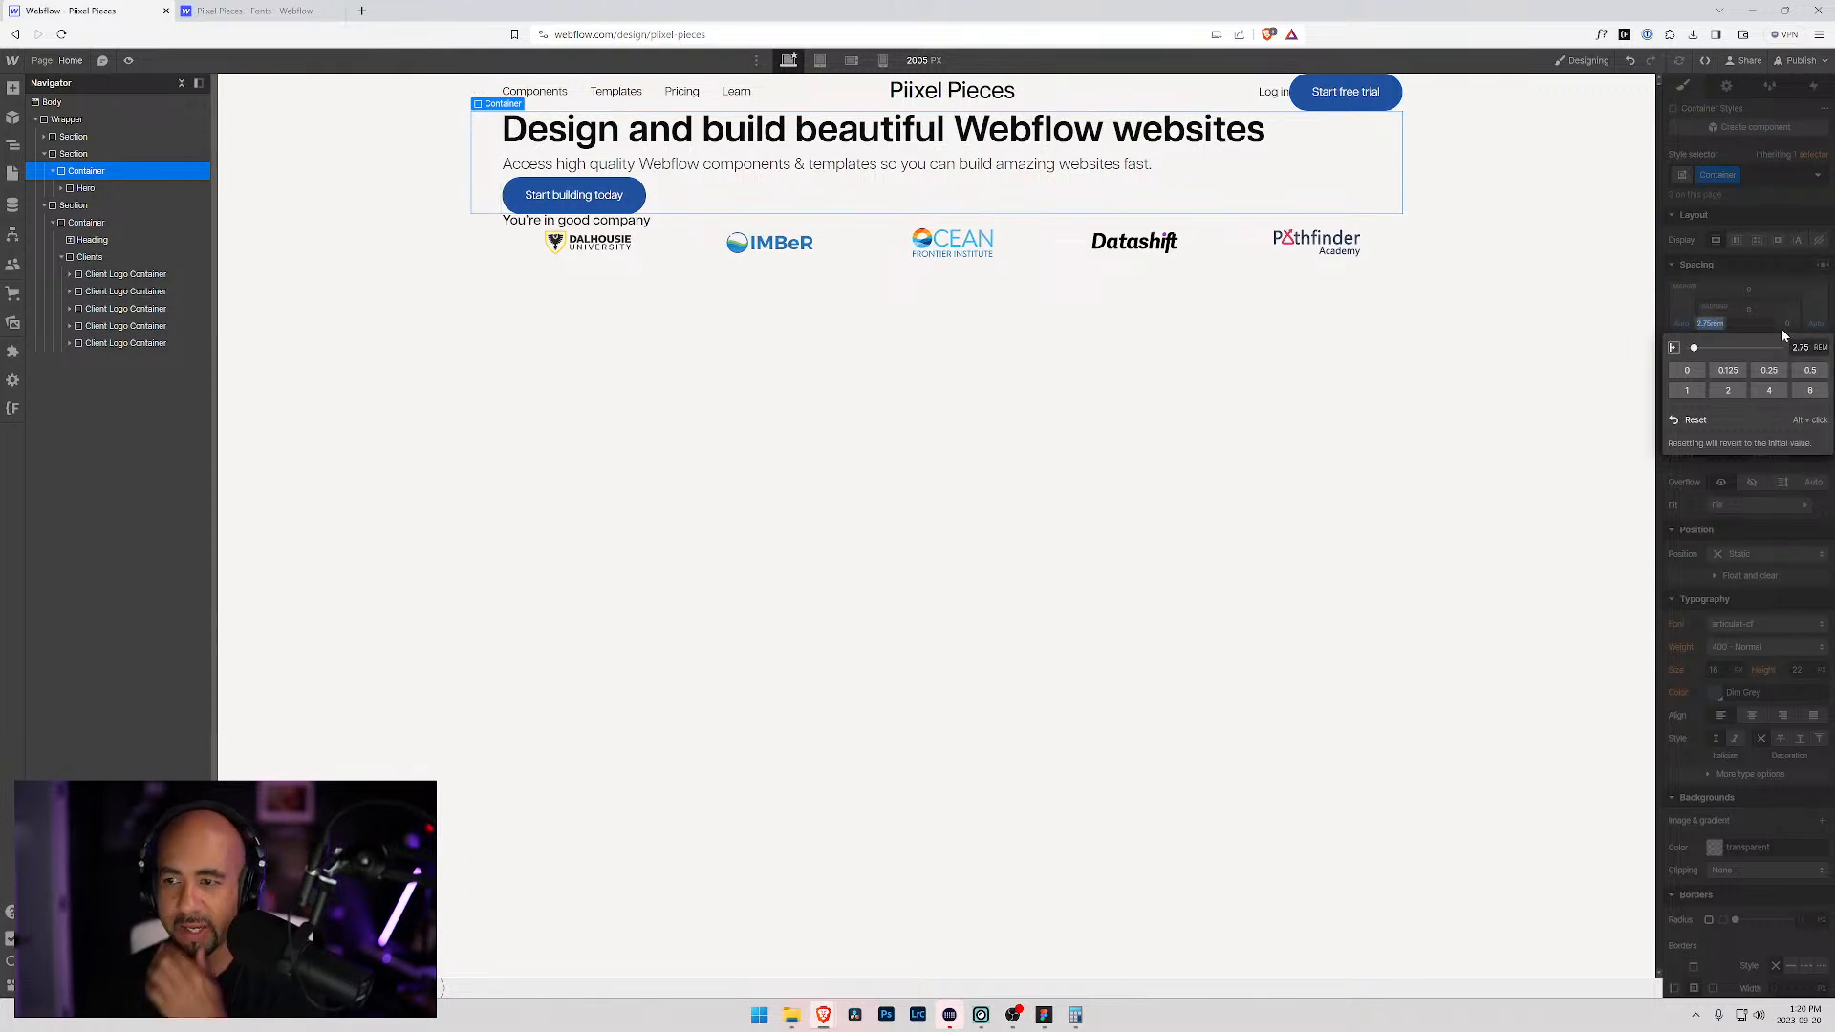
Step: Set the Container class's right padding to 2.75 rem
left_click(1790, 326)
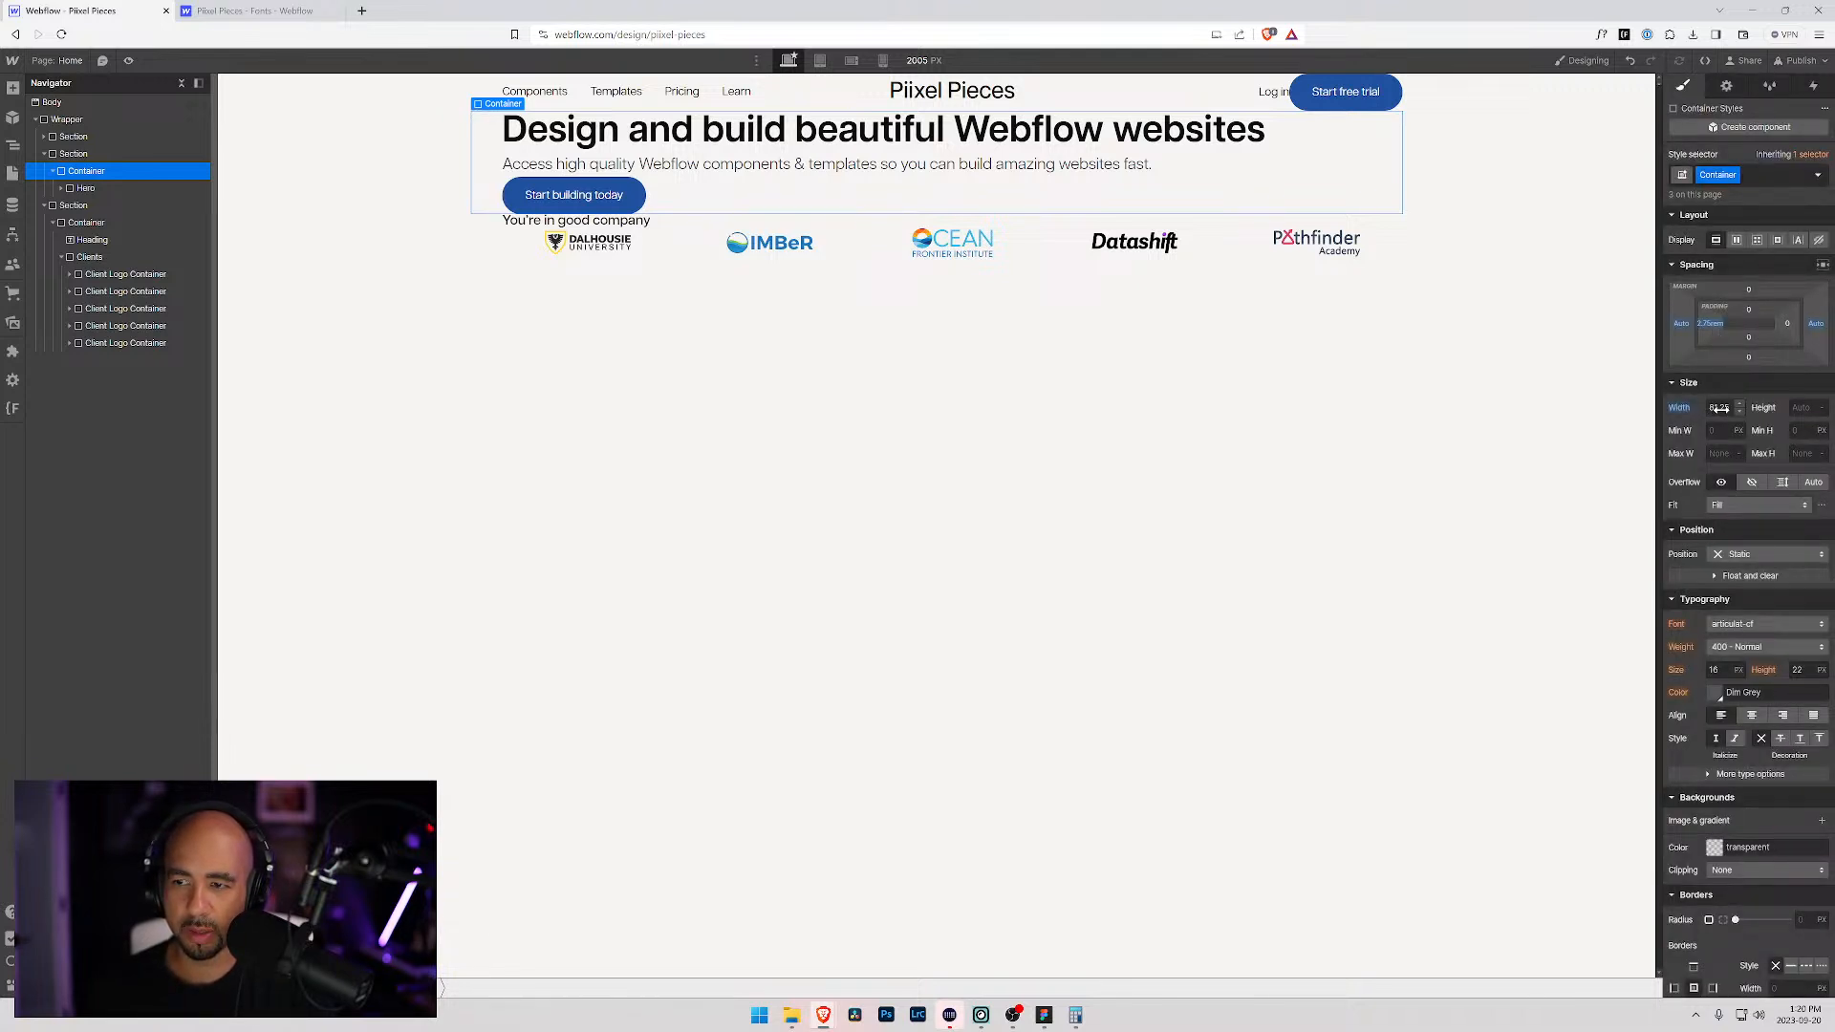
left_click(1788, 325)
type("2.75")
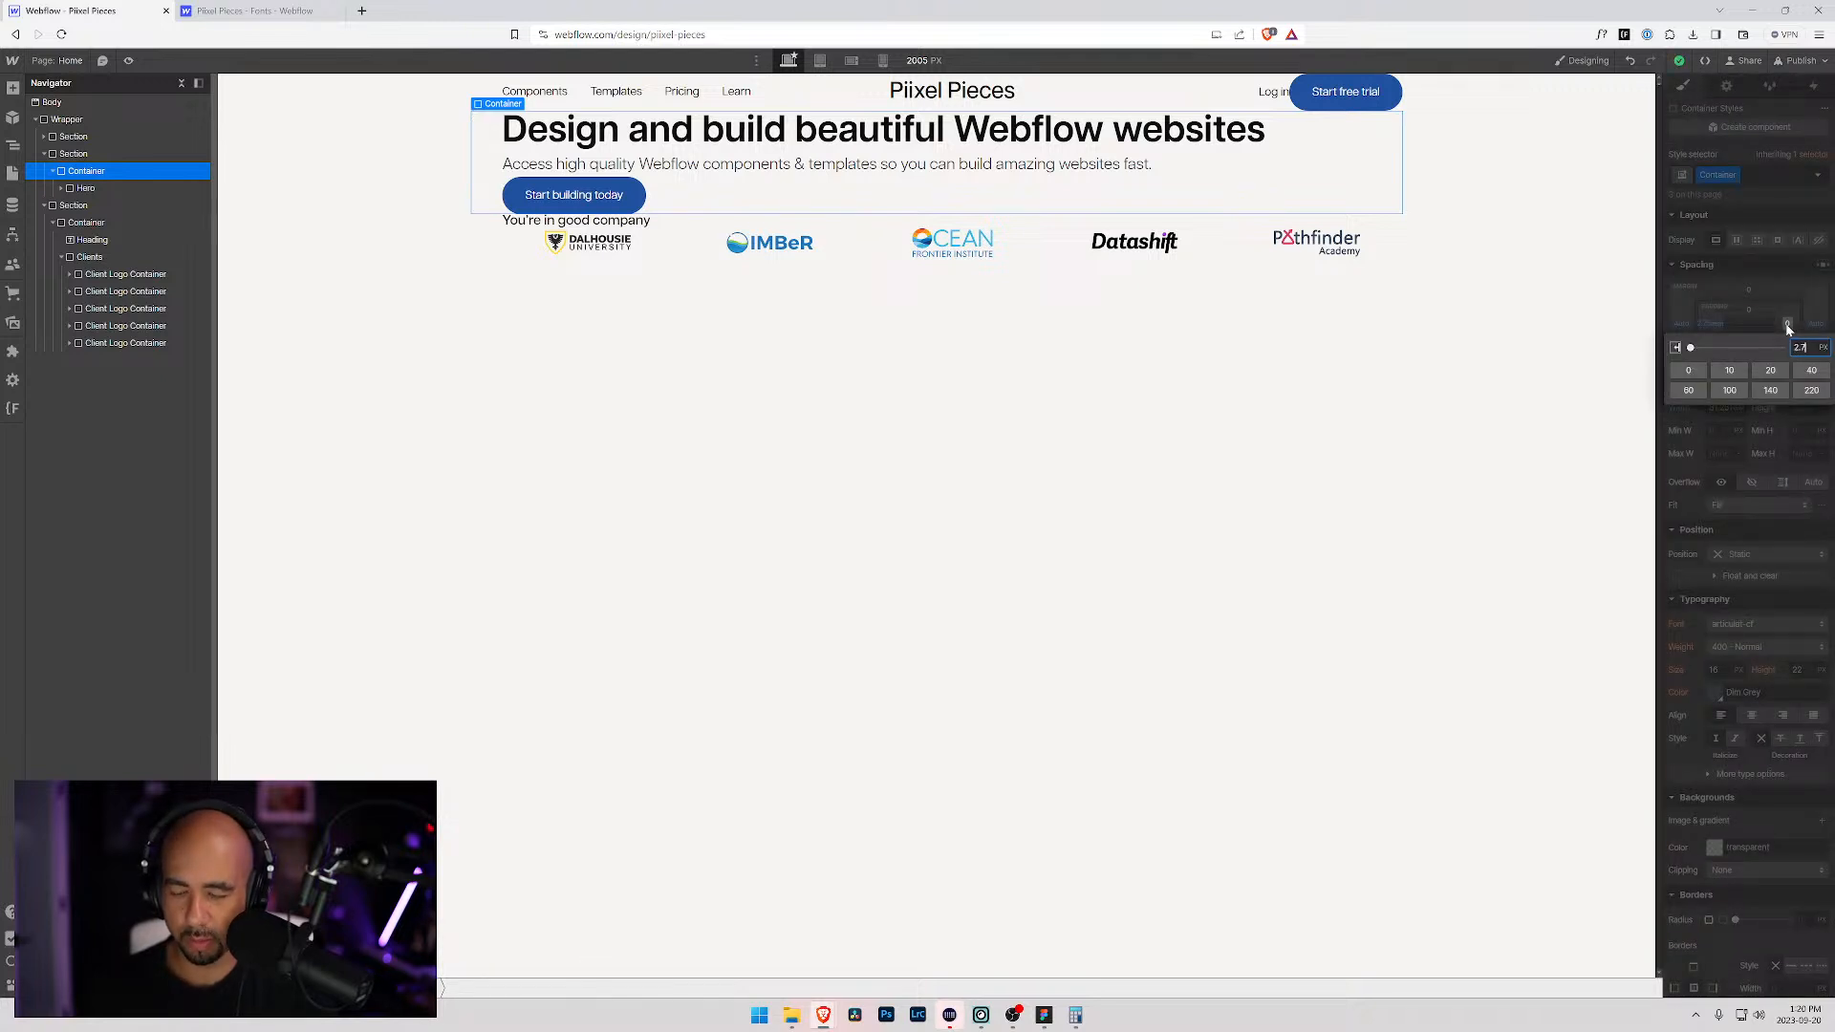
type("rem")
key("Return")
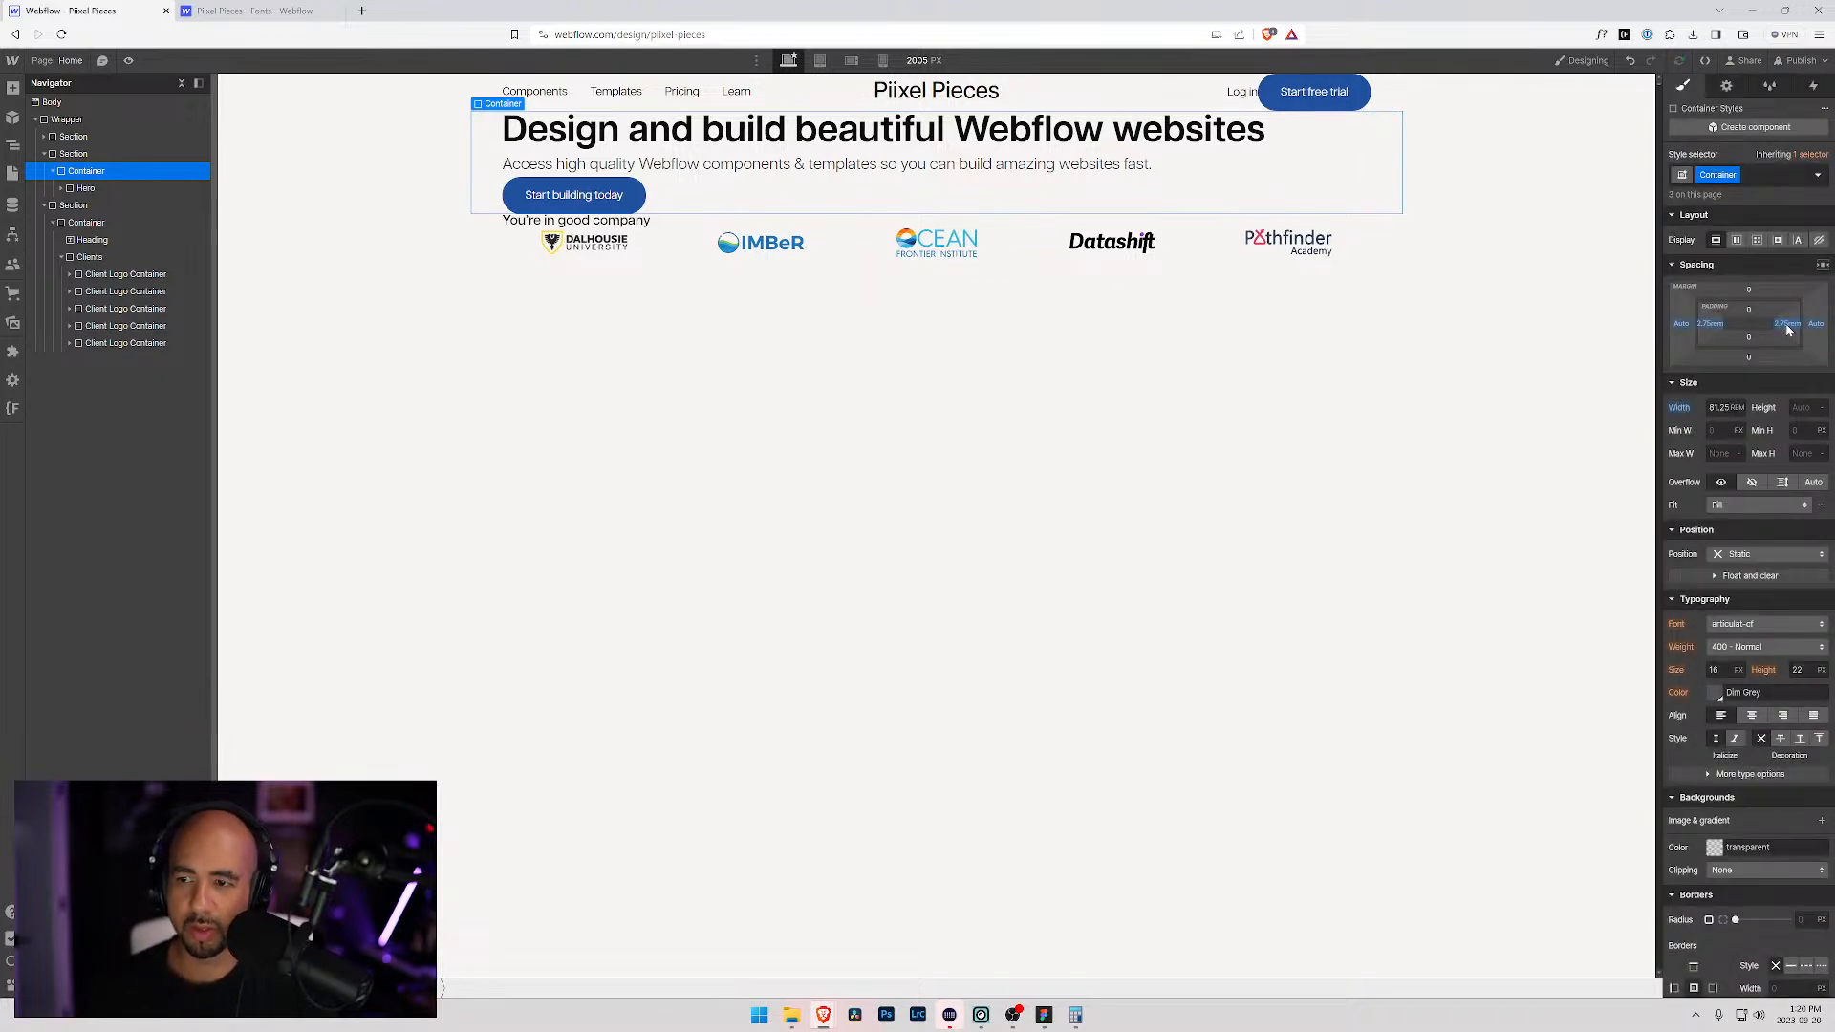
Step: Widen the Container class to 86.25 rem to make room for the side padding
left_click(1718, 406)
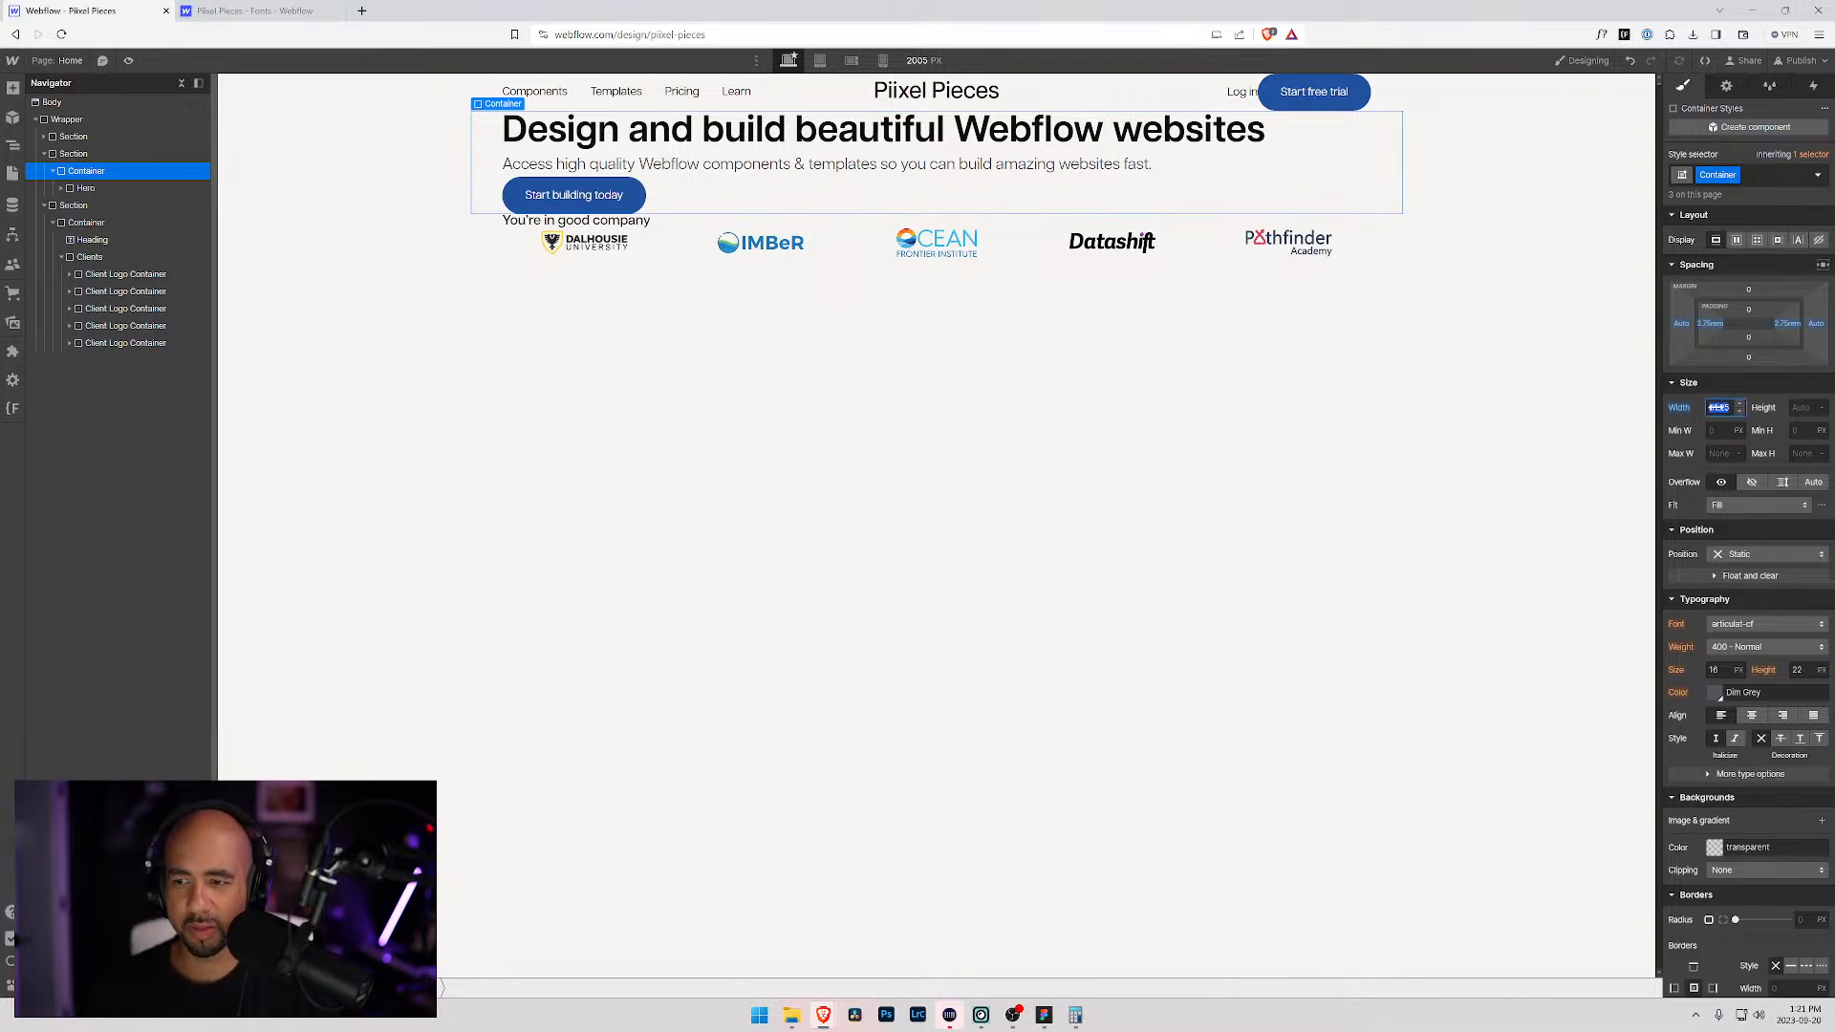
type("81")
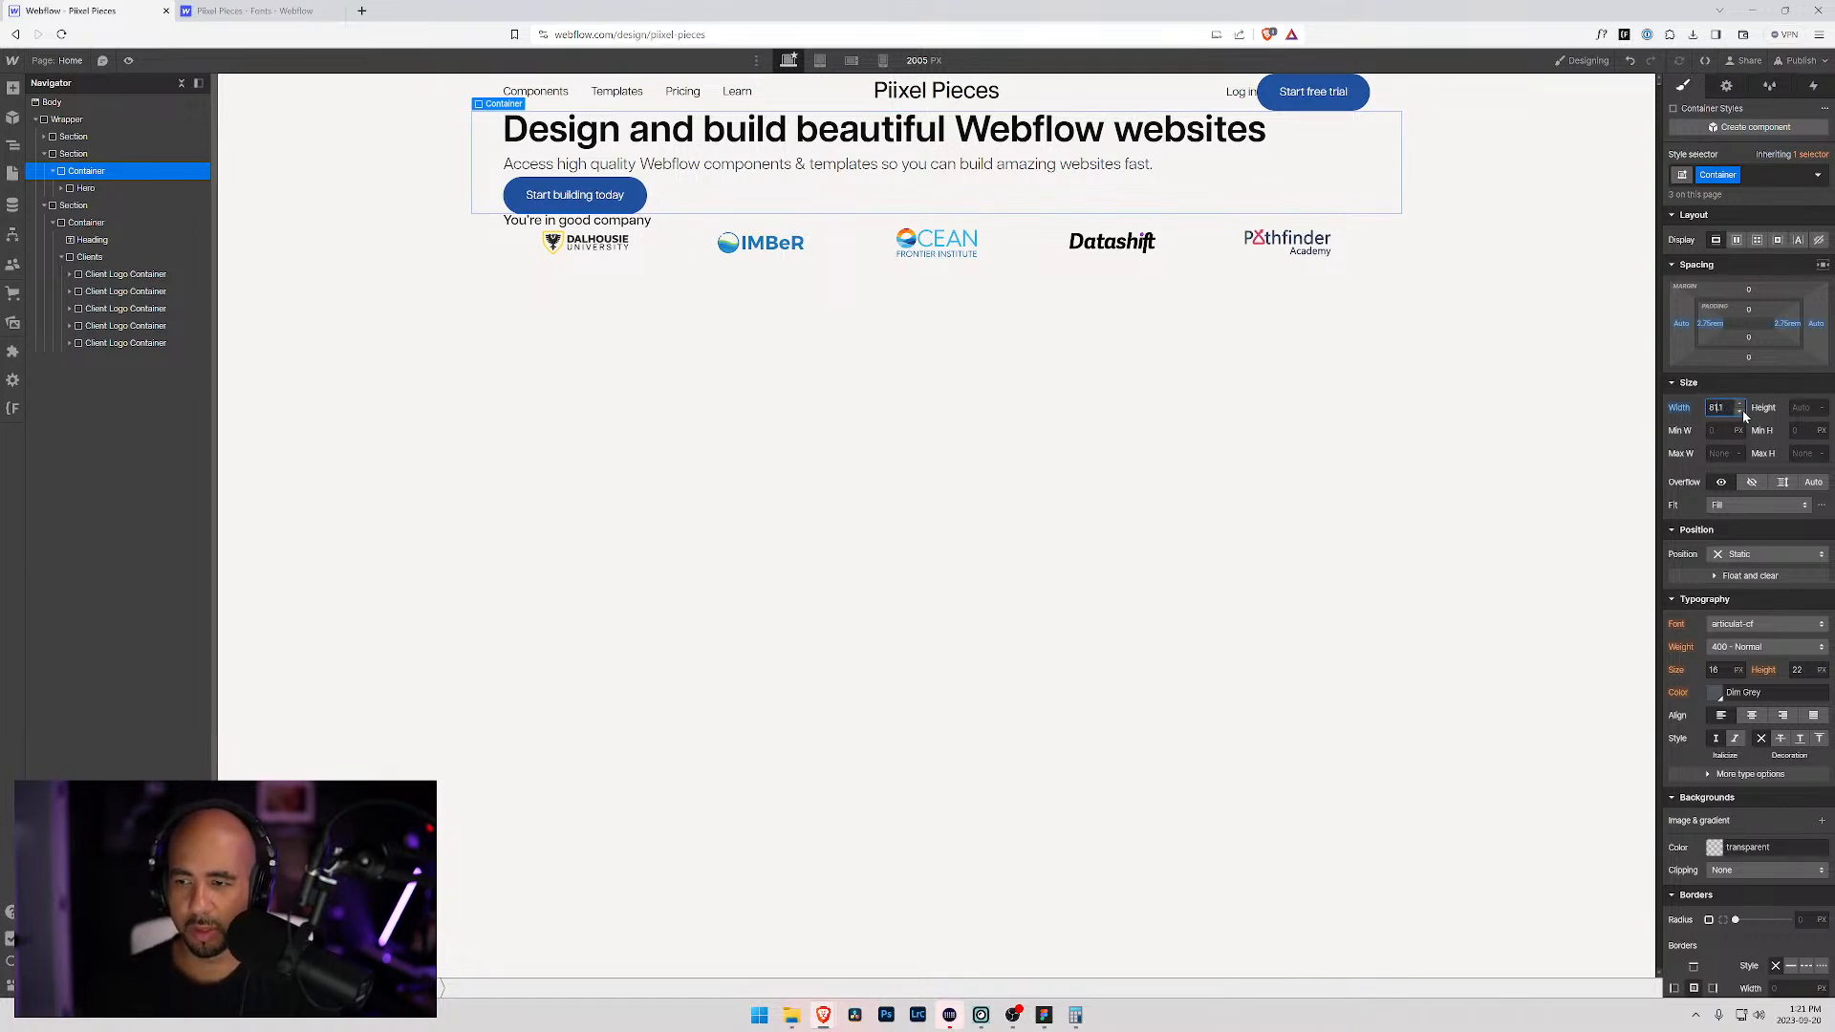
type("6.25")
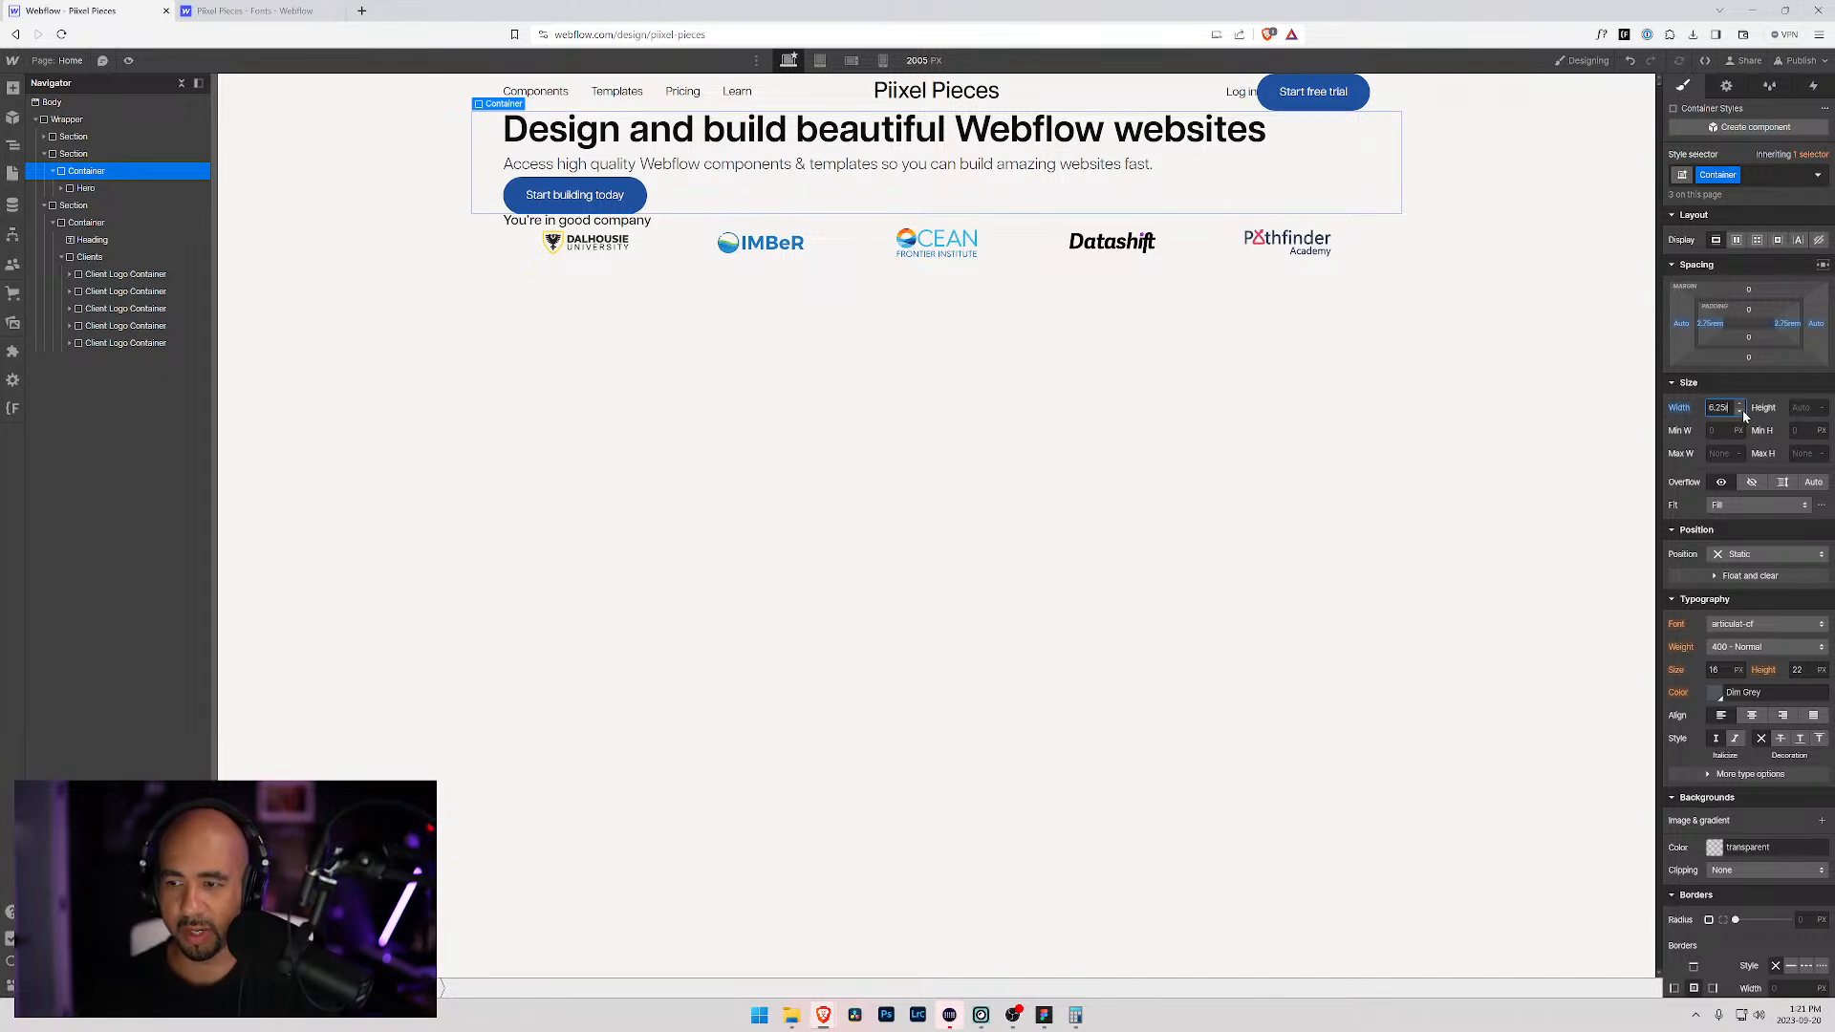
key("Return")
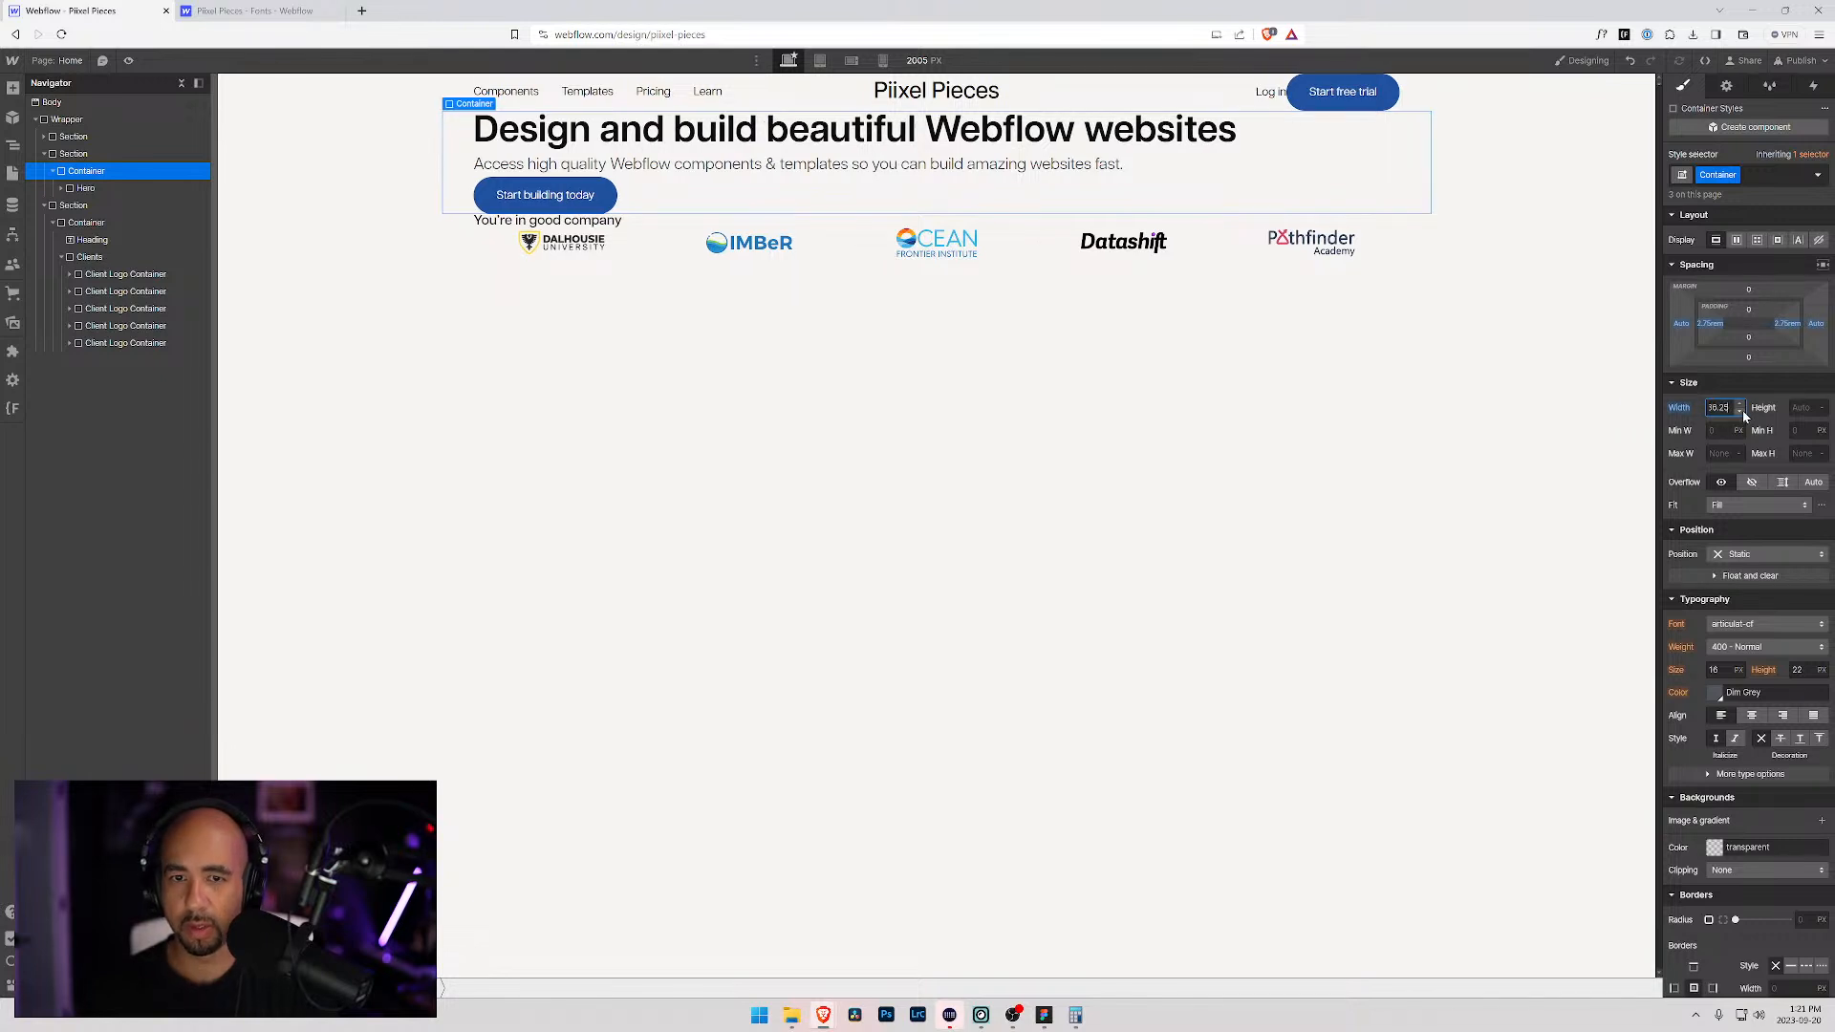
left_click(1188, 389)
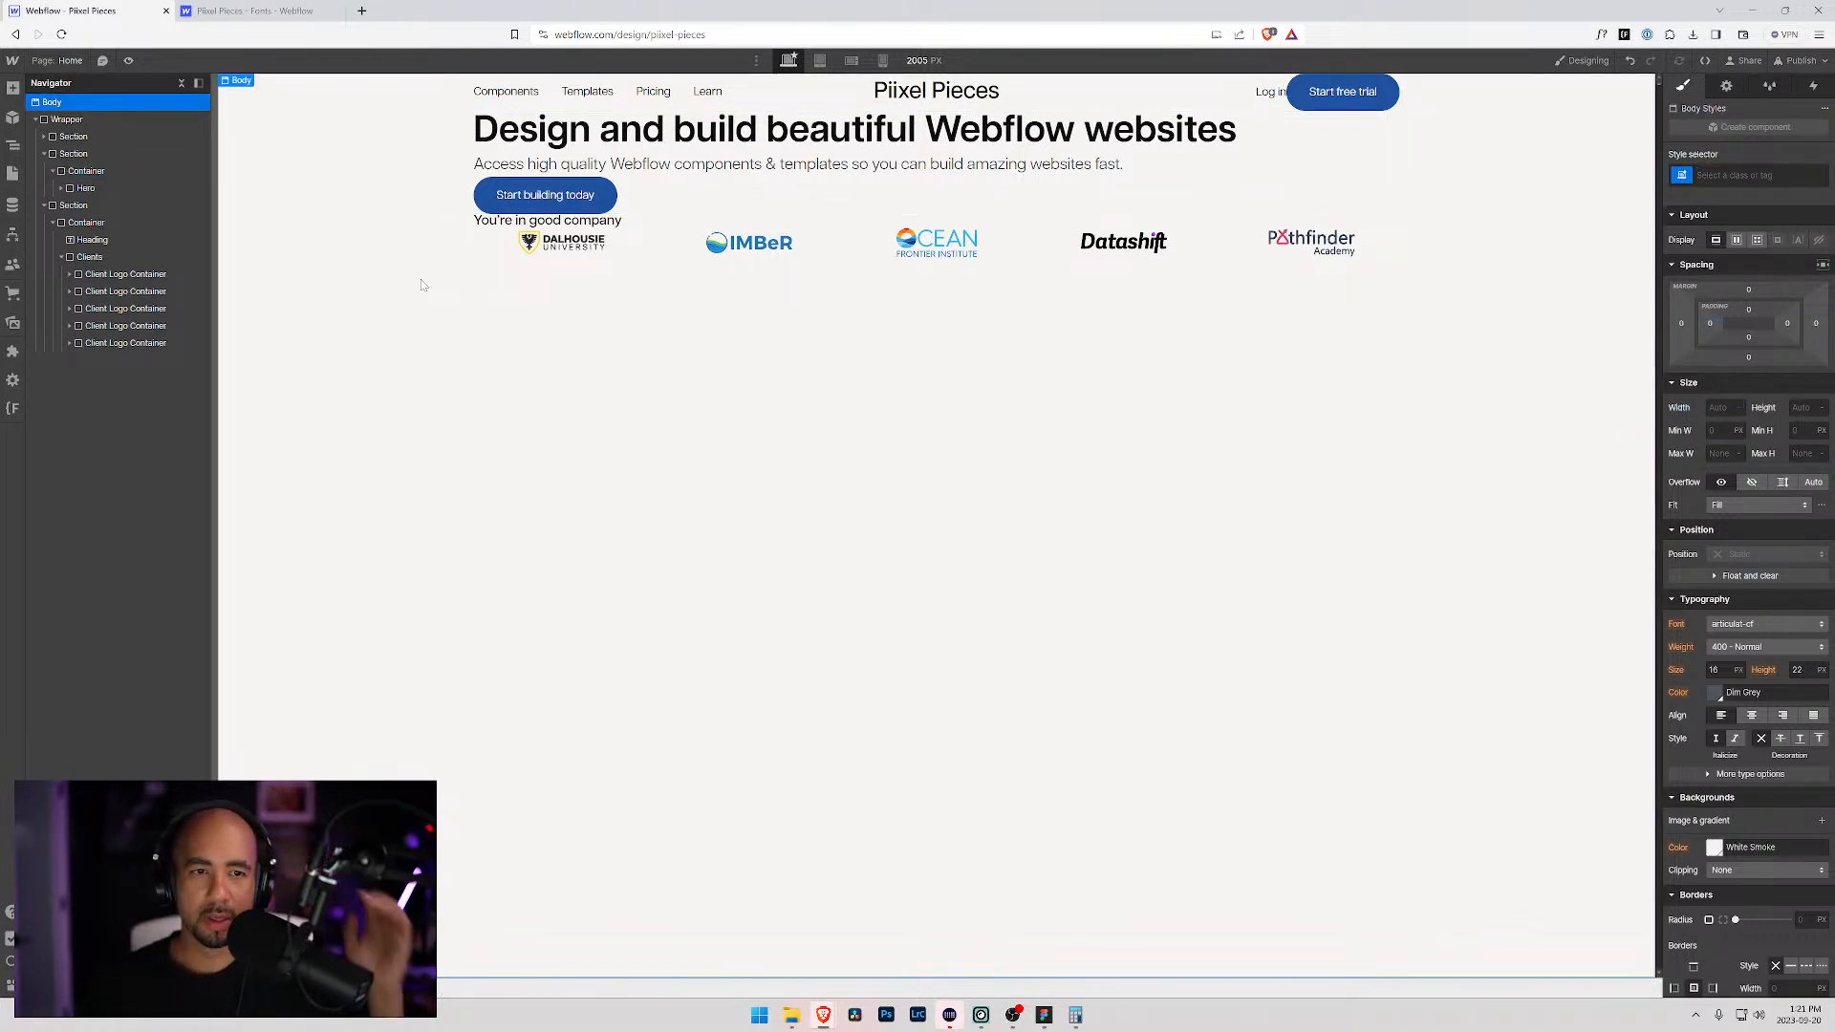
Step: Center-align the text of the Hero block
left_click(82, 189)
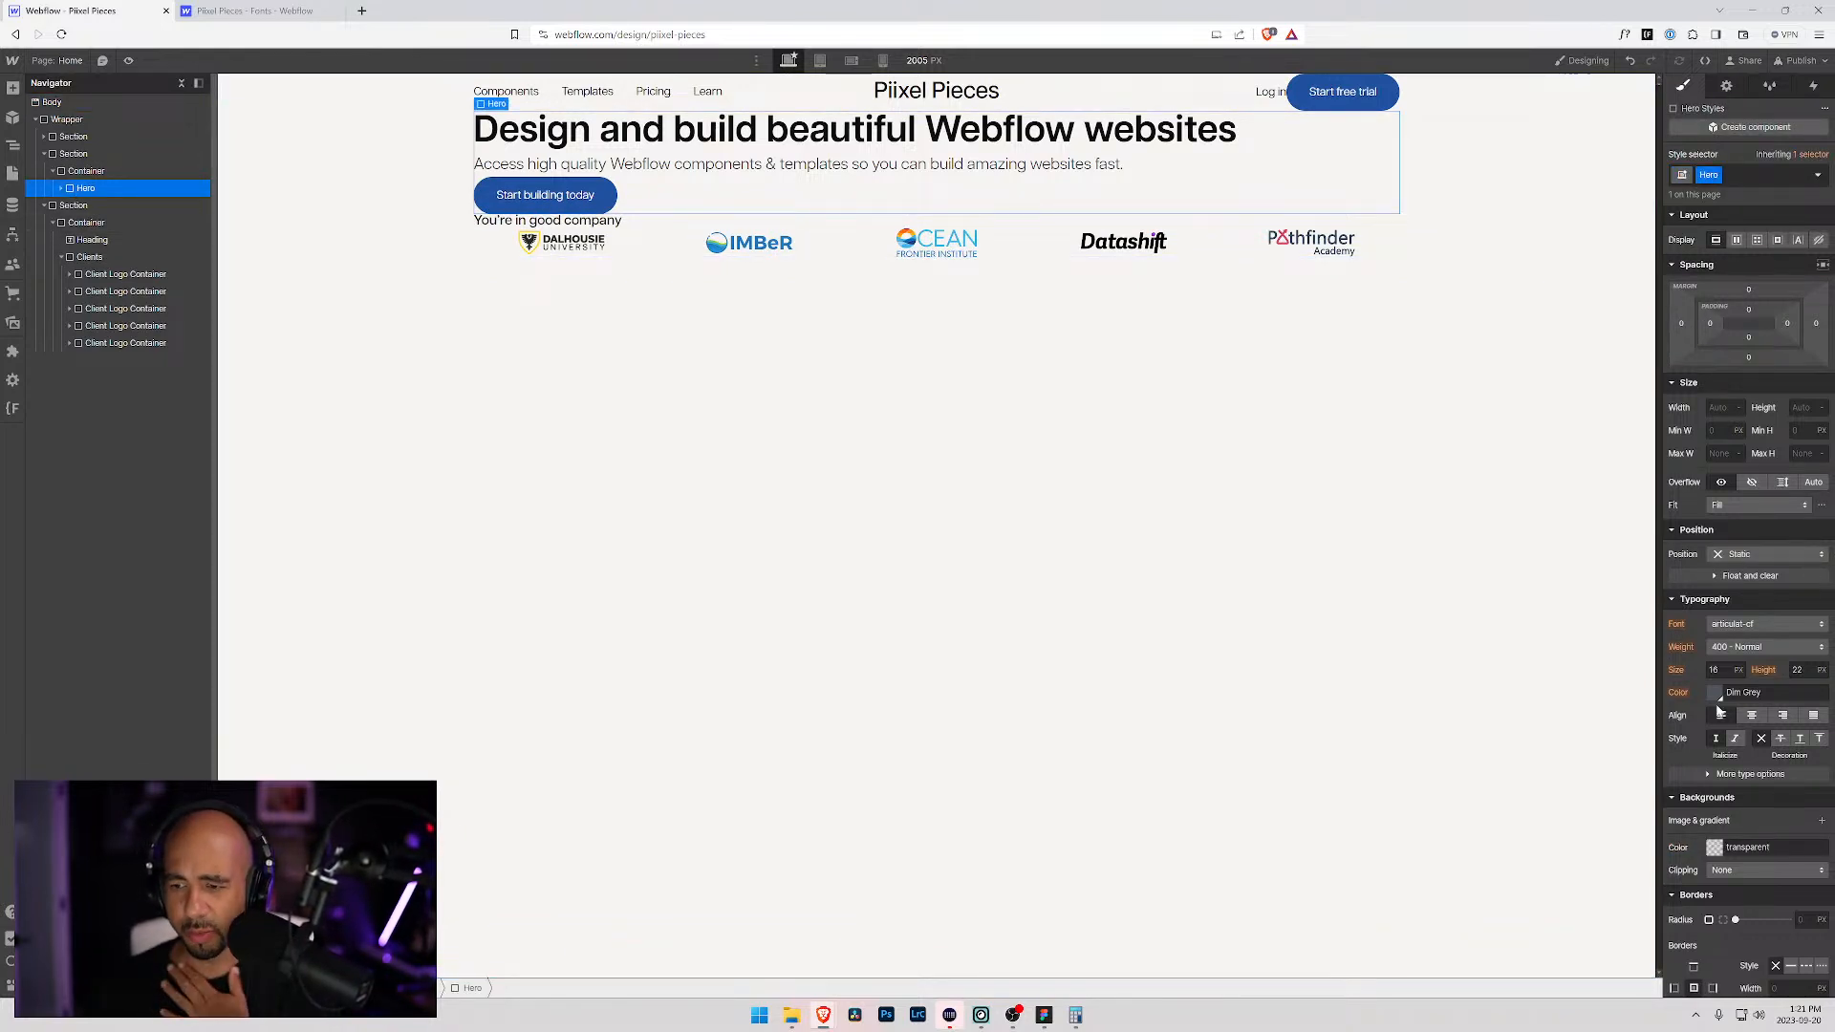
left_click(1752, 715)
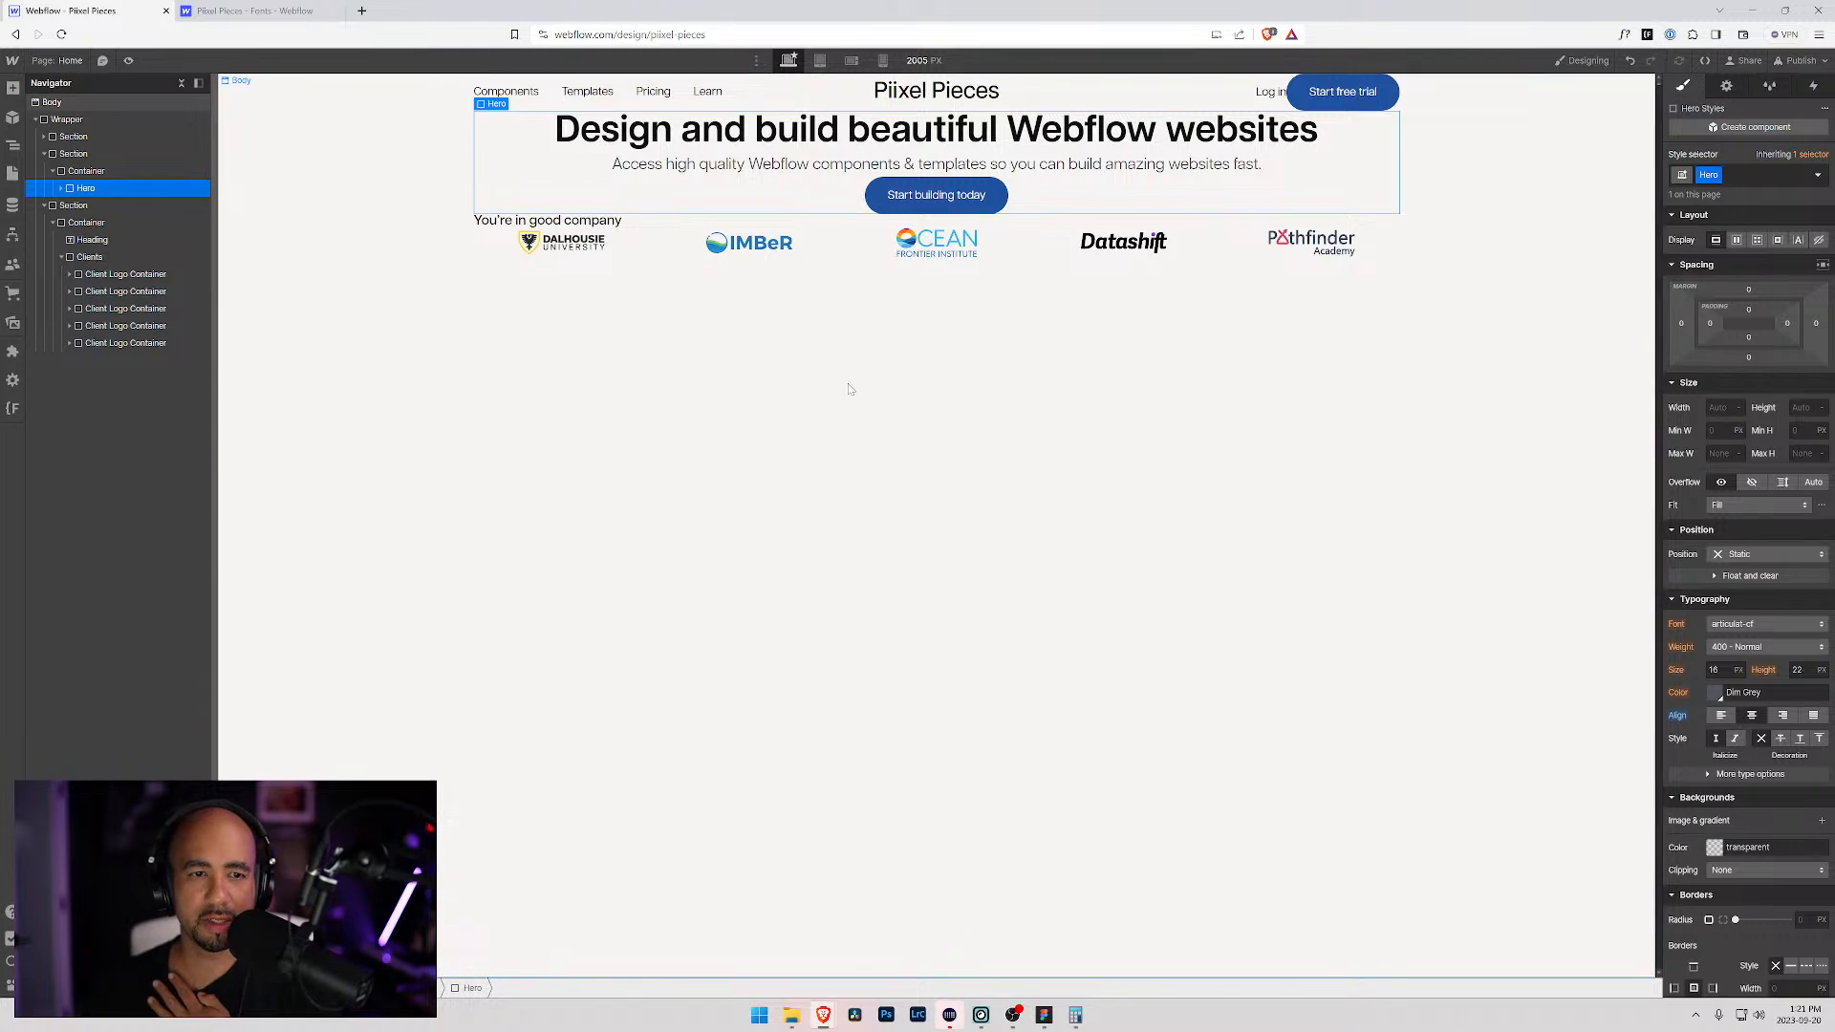
Step: Try center-aligning the text of the Clients grid
left_click(88, 258)
left_click(1753, 837)
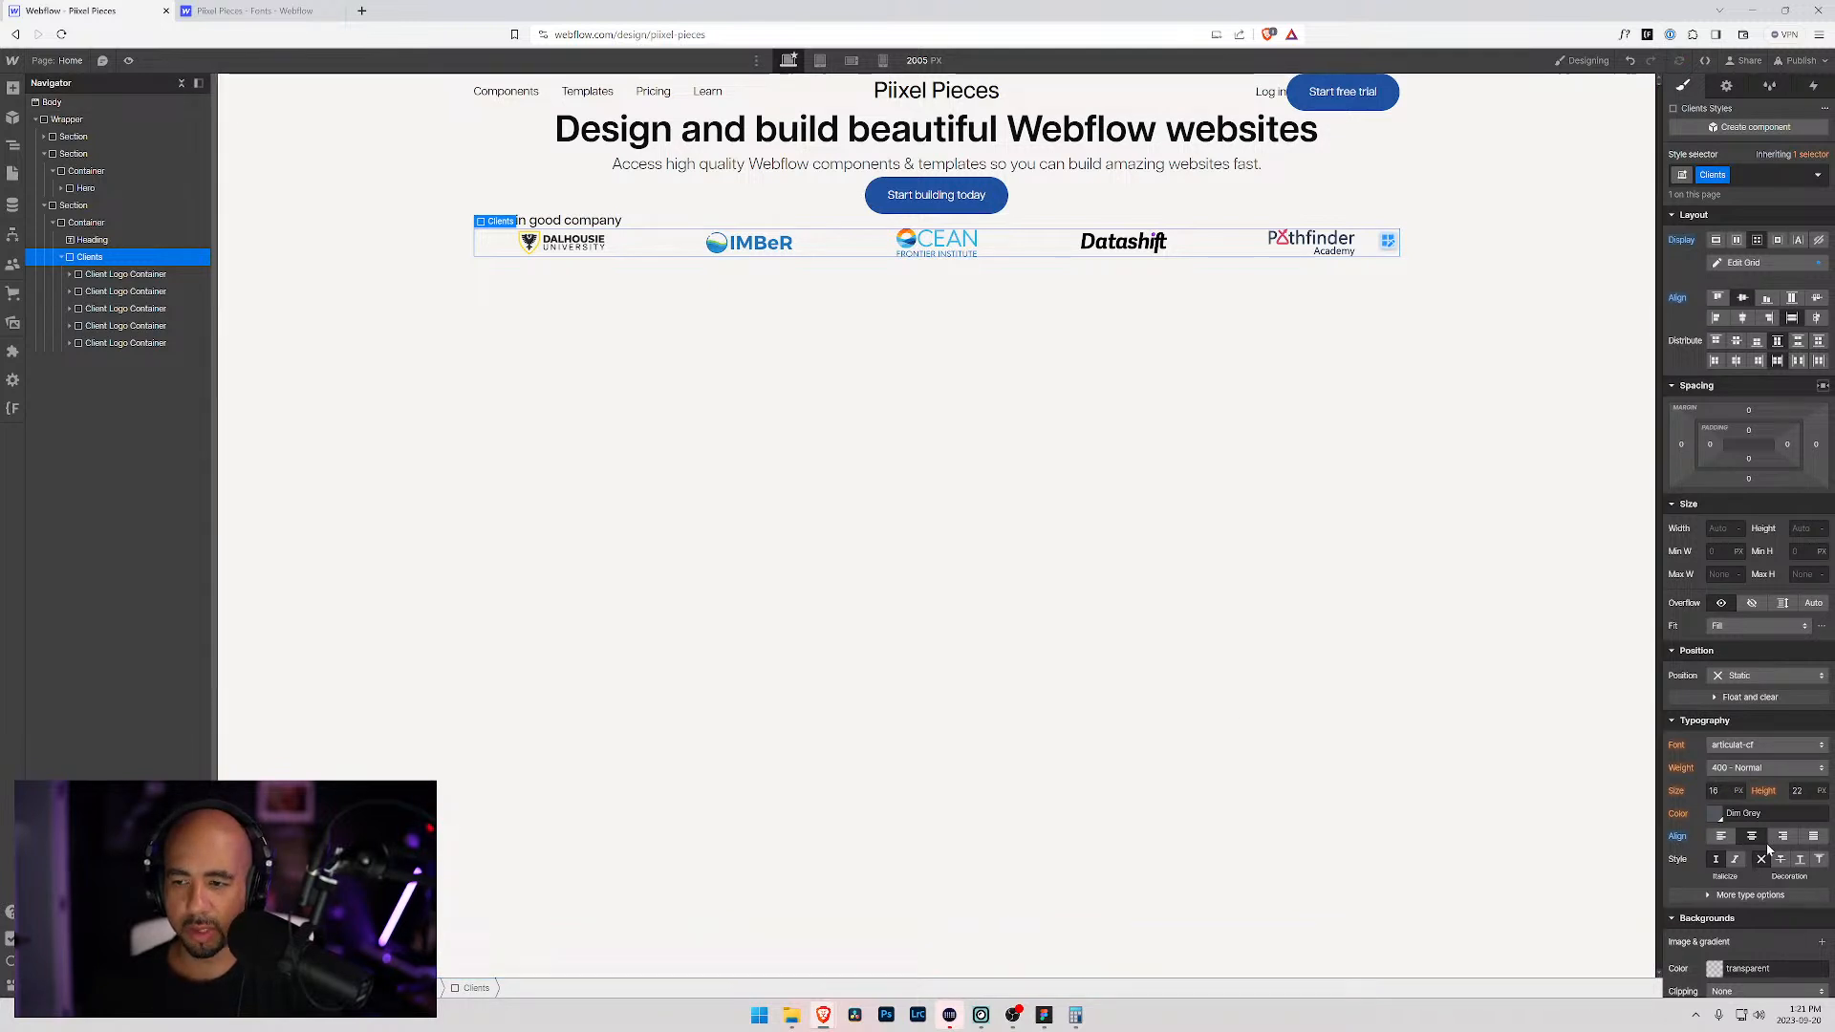
left_click(84, 242)
left_click(78, 258)
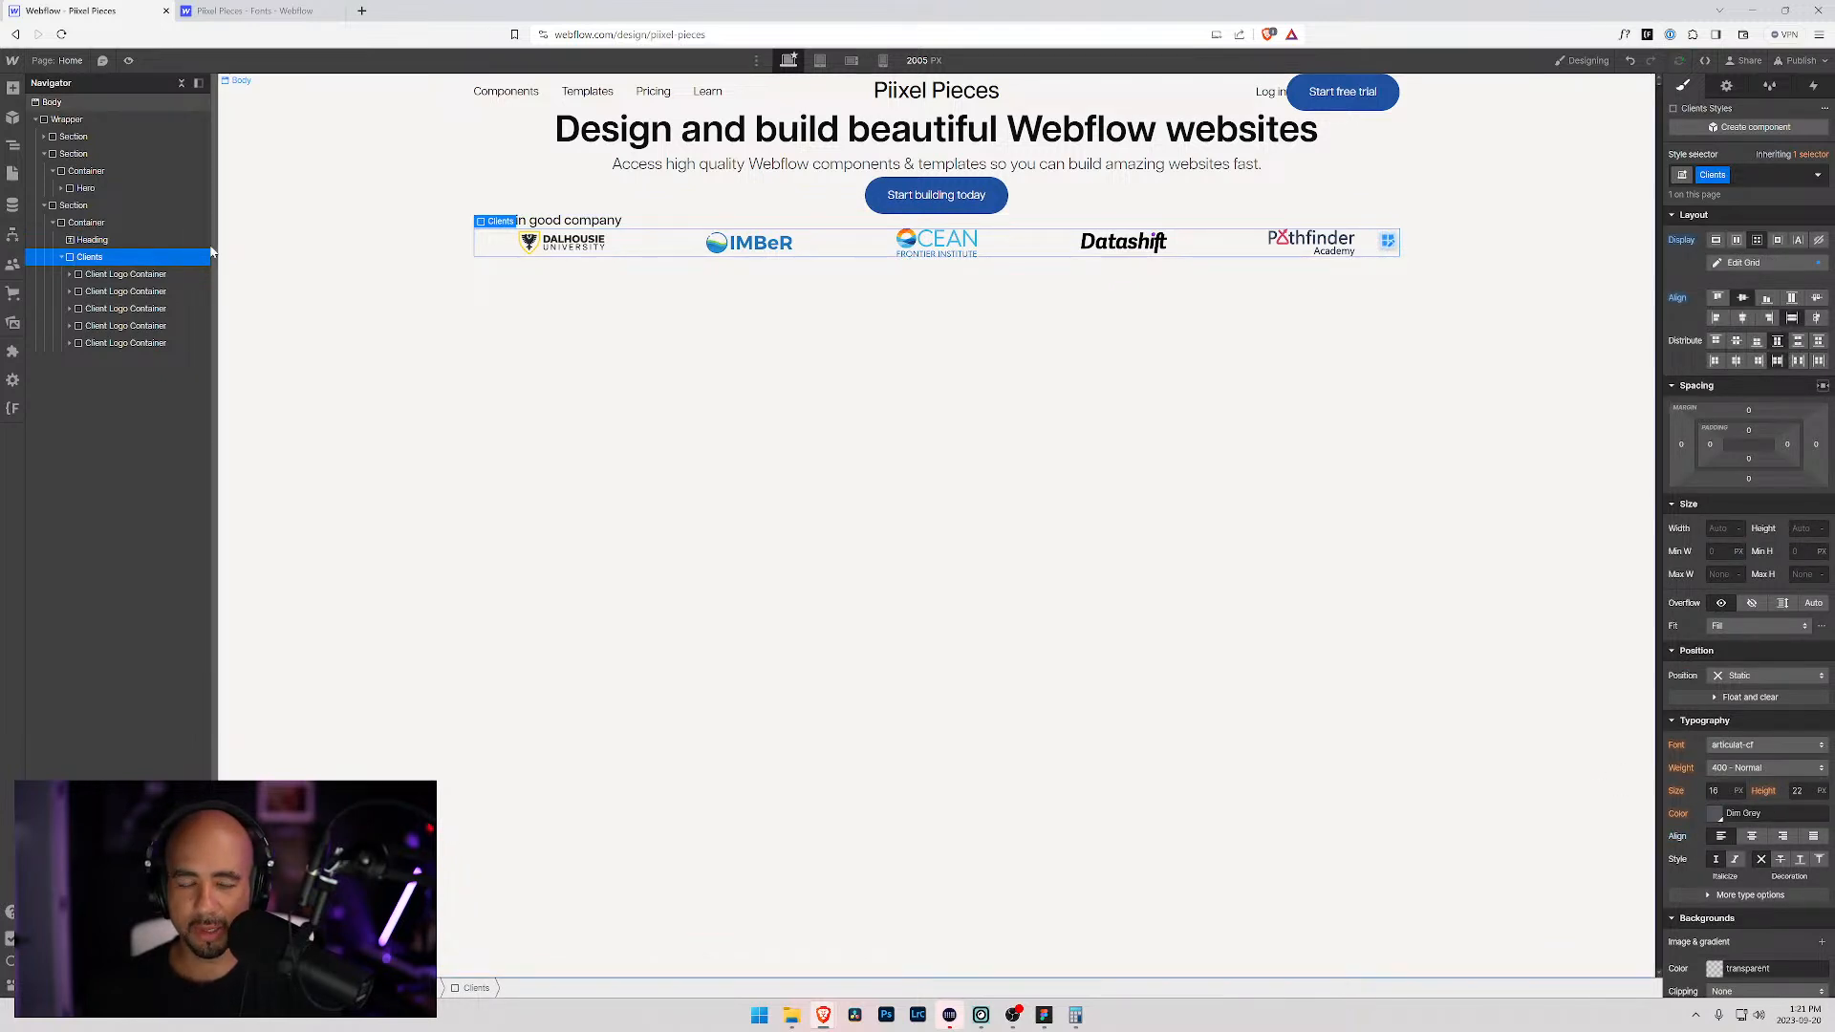
Step: Add a div block to the client section's Container and give it a new class named Center
left_click(72, 224)
key("ctrl+k")
type("div")
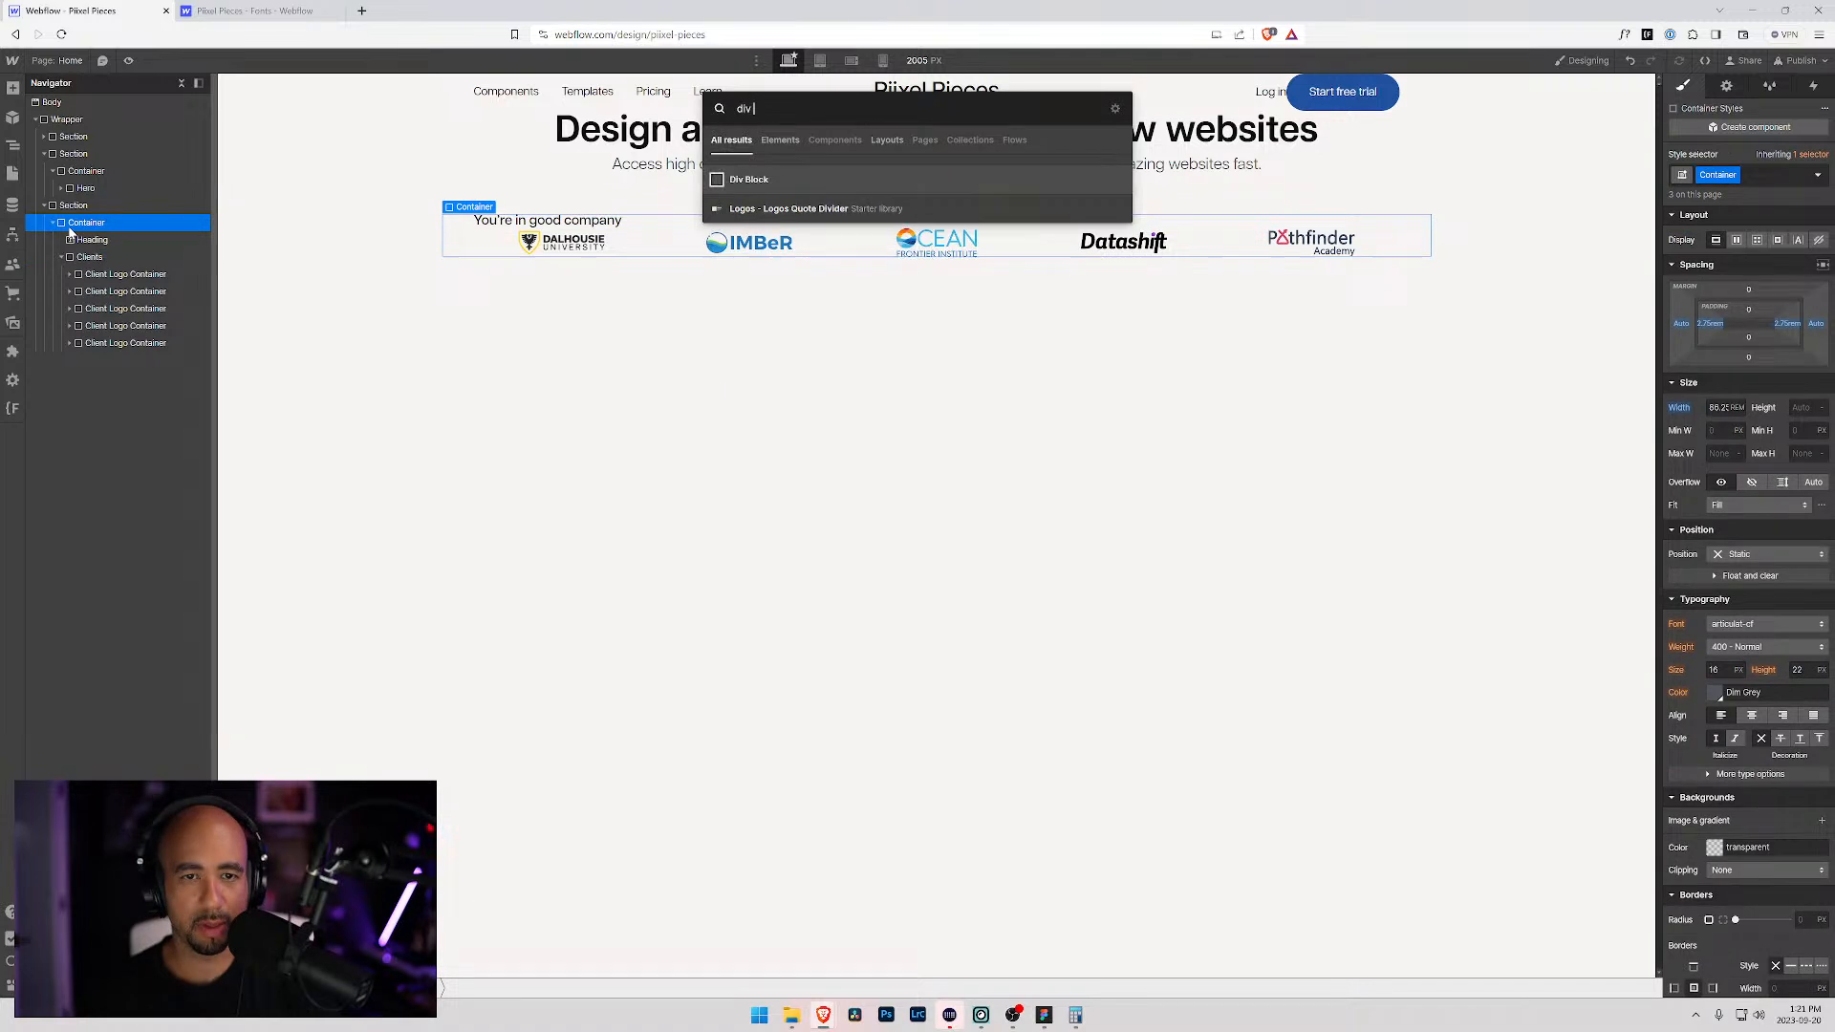
key("Return")
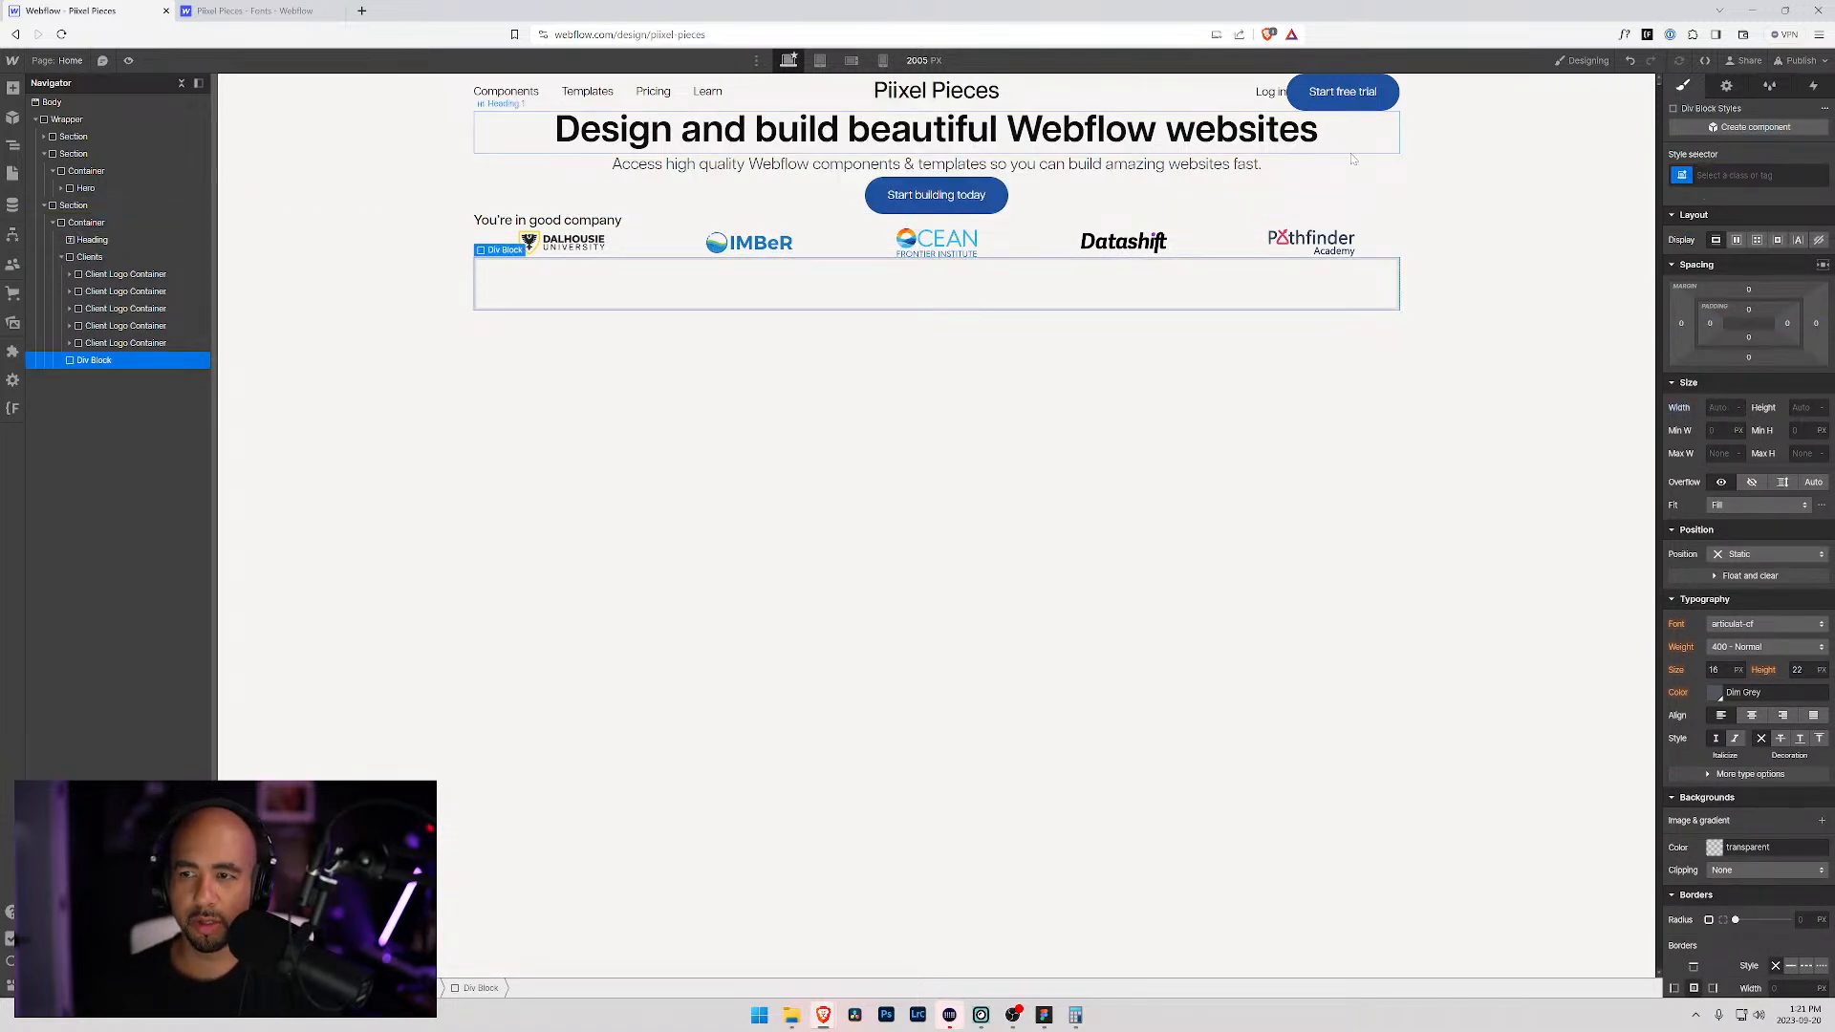
key("ctrl+Return")
type("Center")
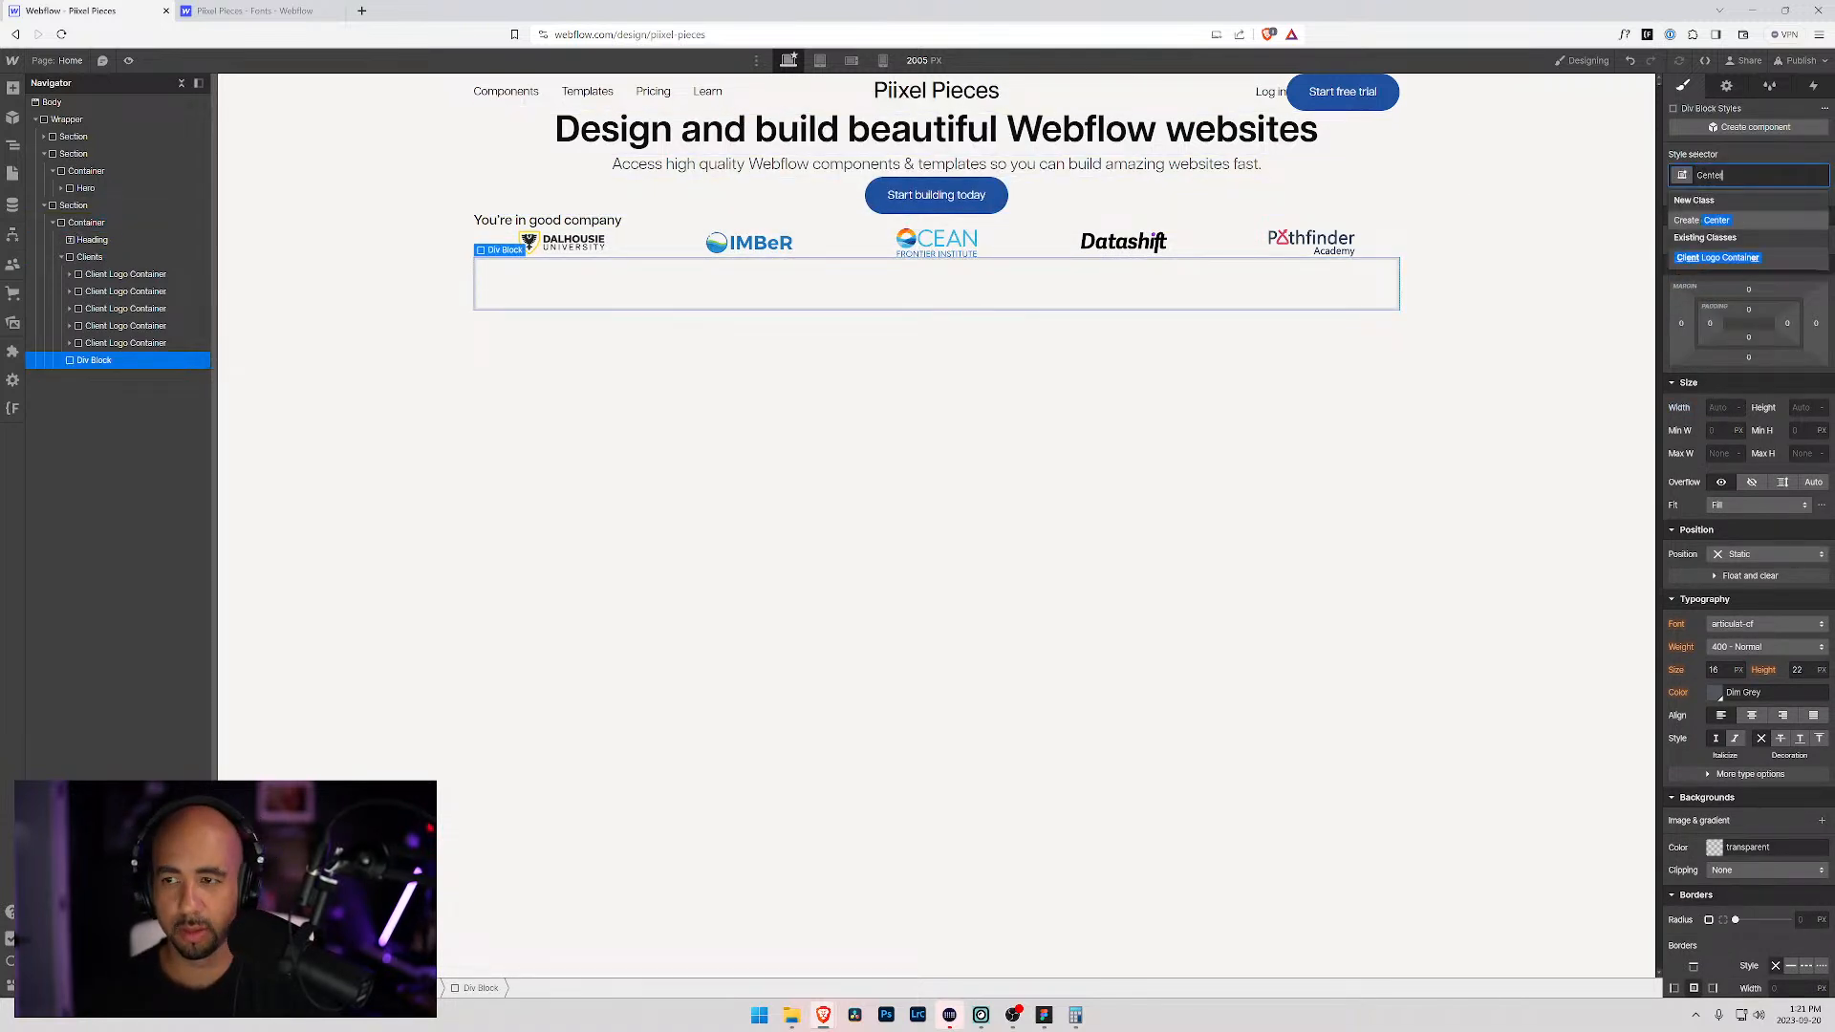
key("Return")
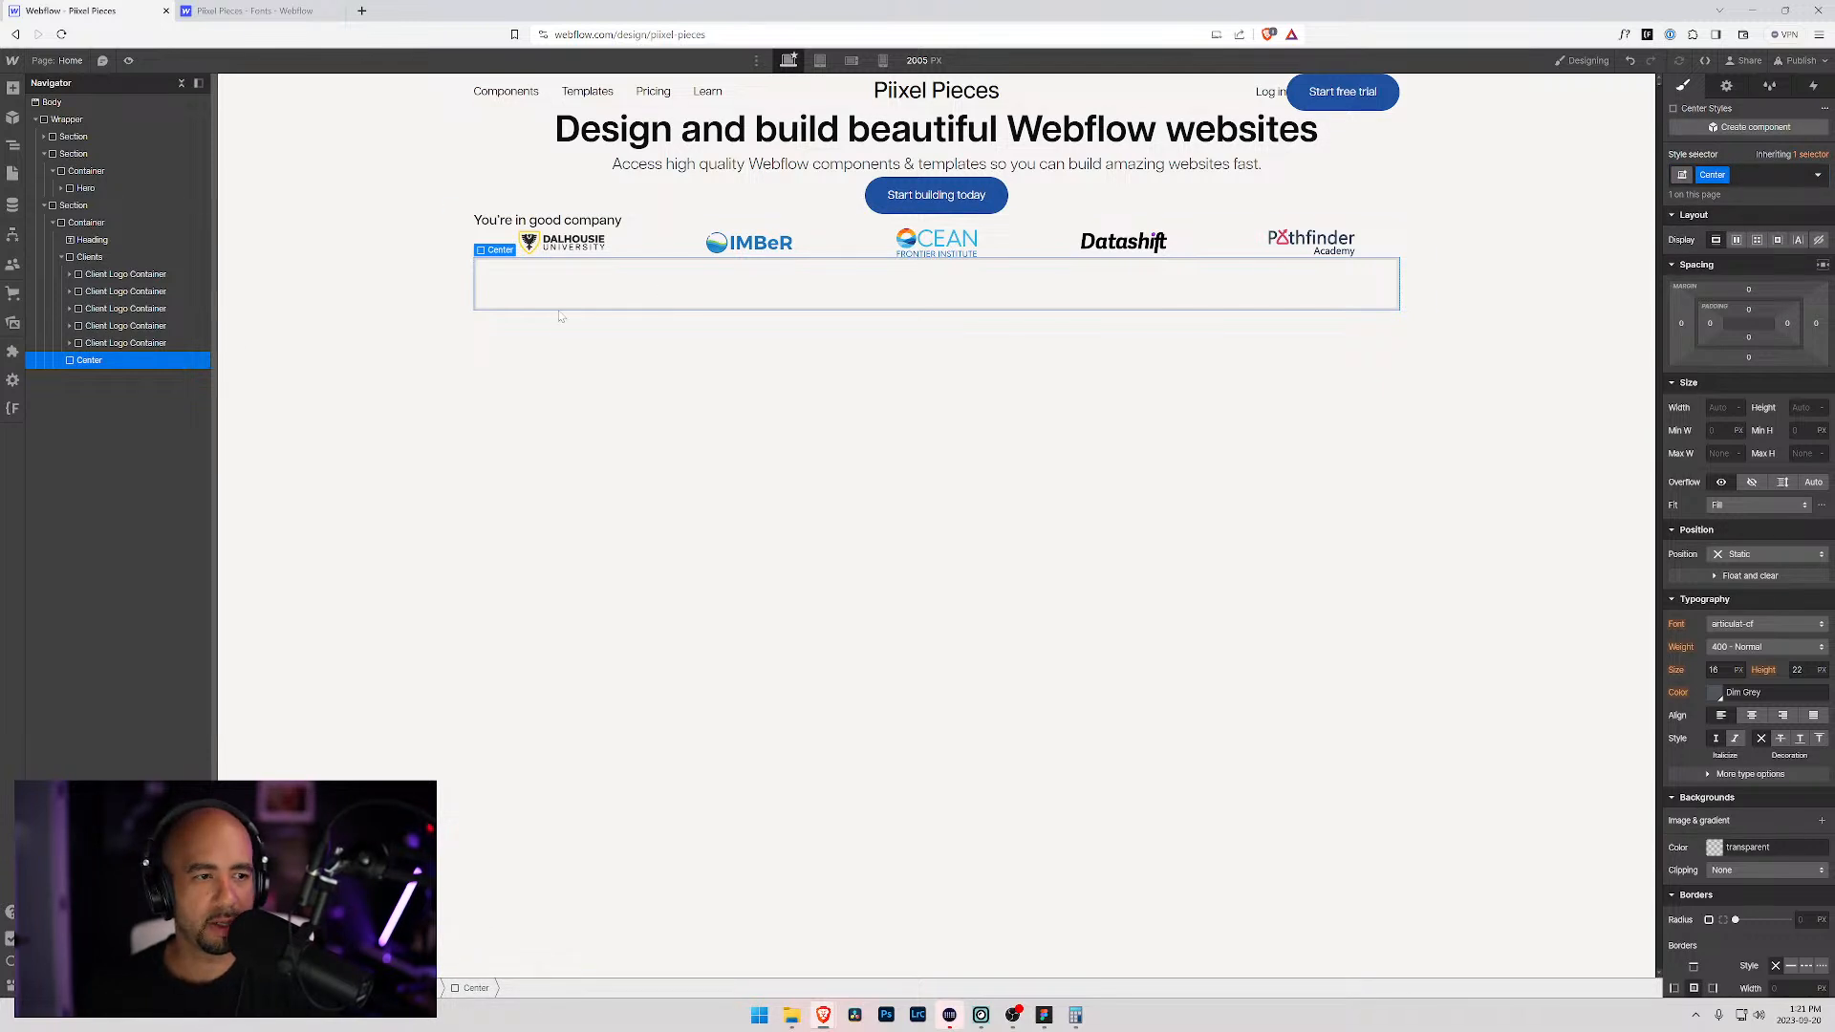
Step: Nest the client heading and the Clients grid inside the Center div and center-align its text
left_click_drag(90, 360, 83, 247)
left_click(88, 242)
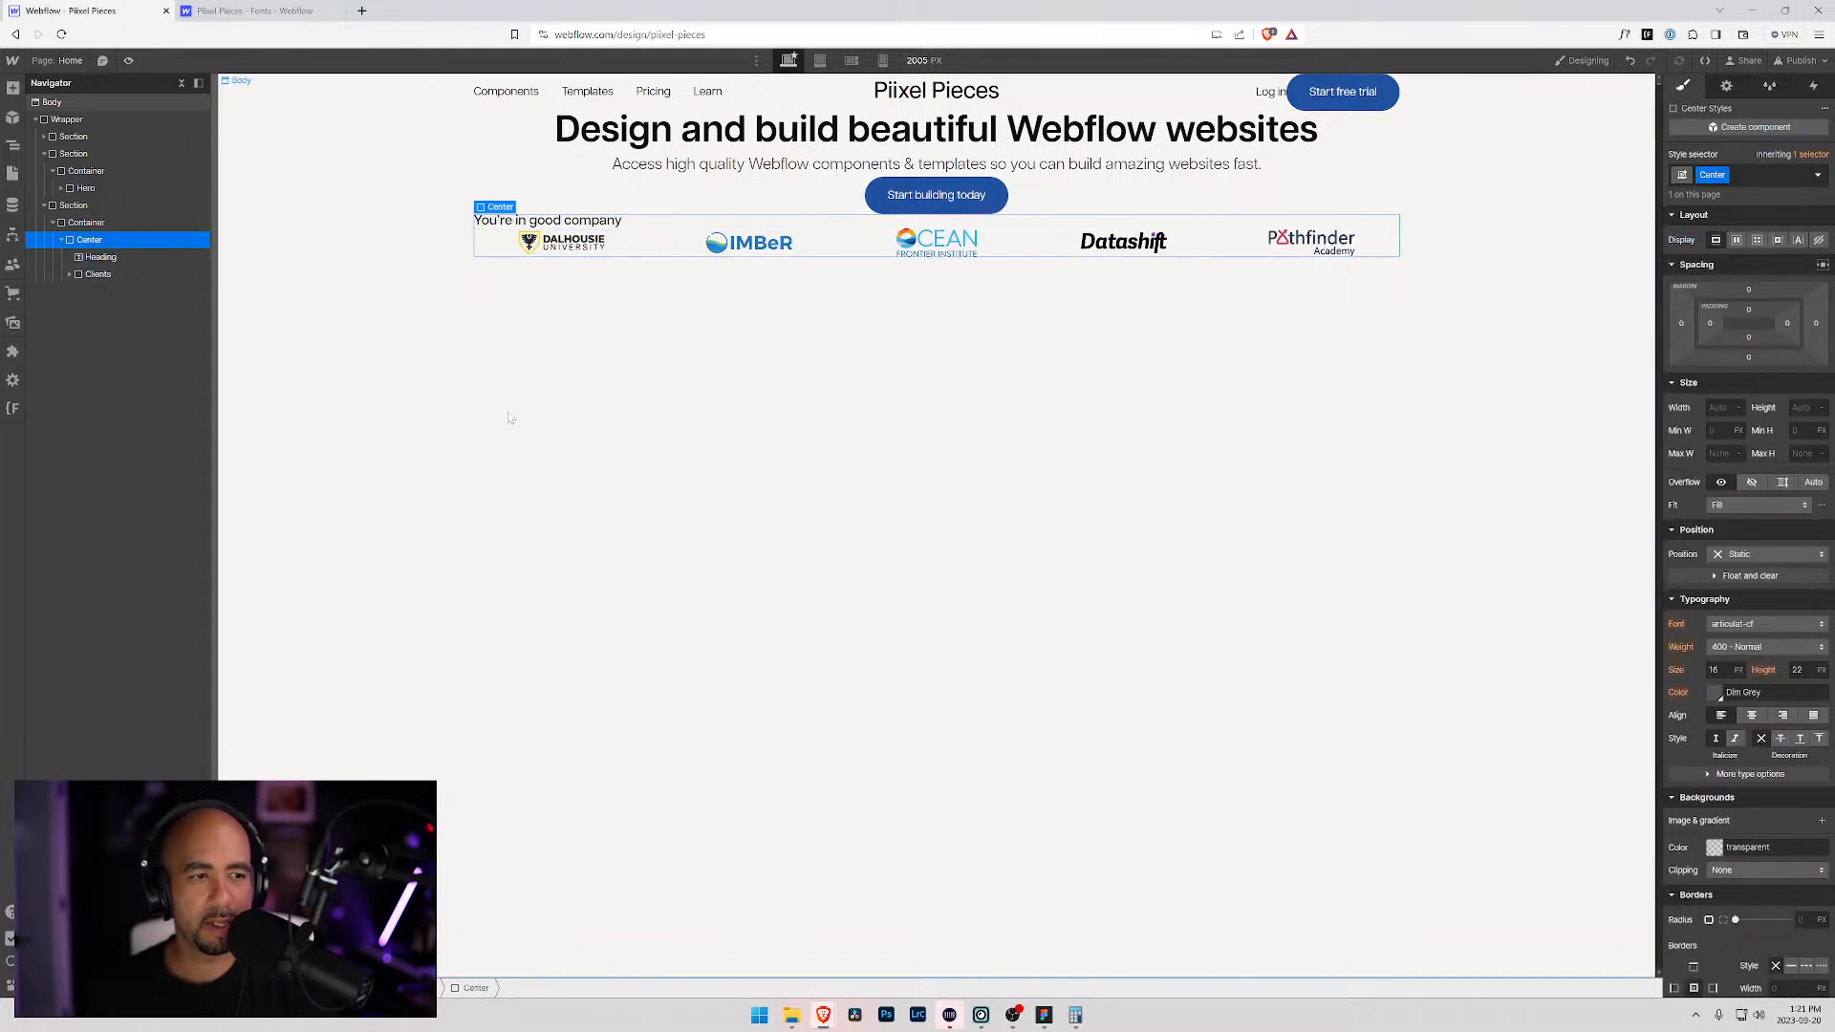
left_click(1753, 717)
Step: Examine the nested Clients grid, its Client Logo Container elements and its column settings
left_click(71, 276)
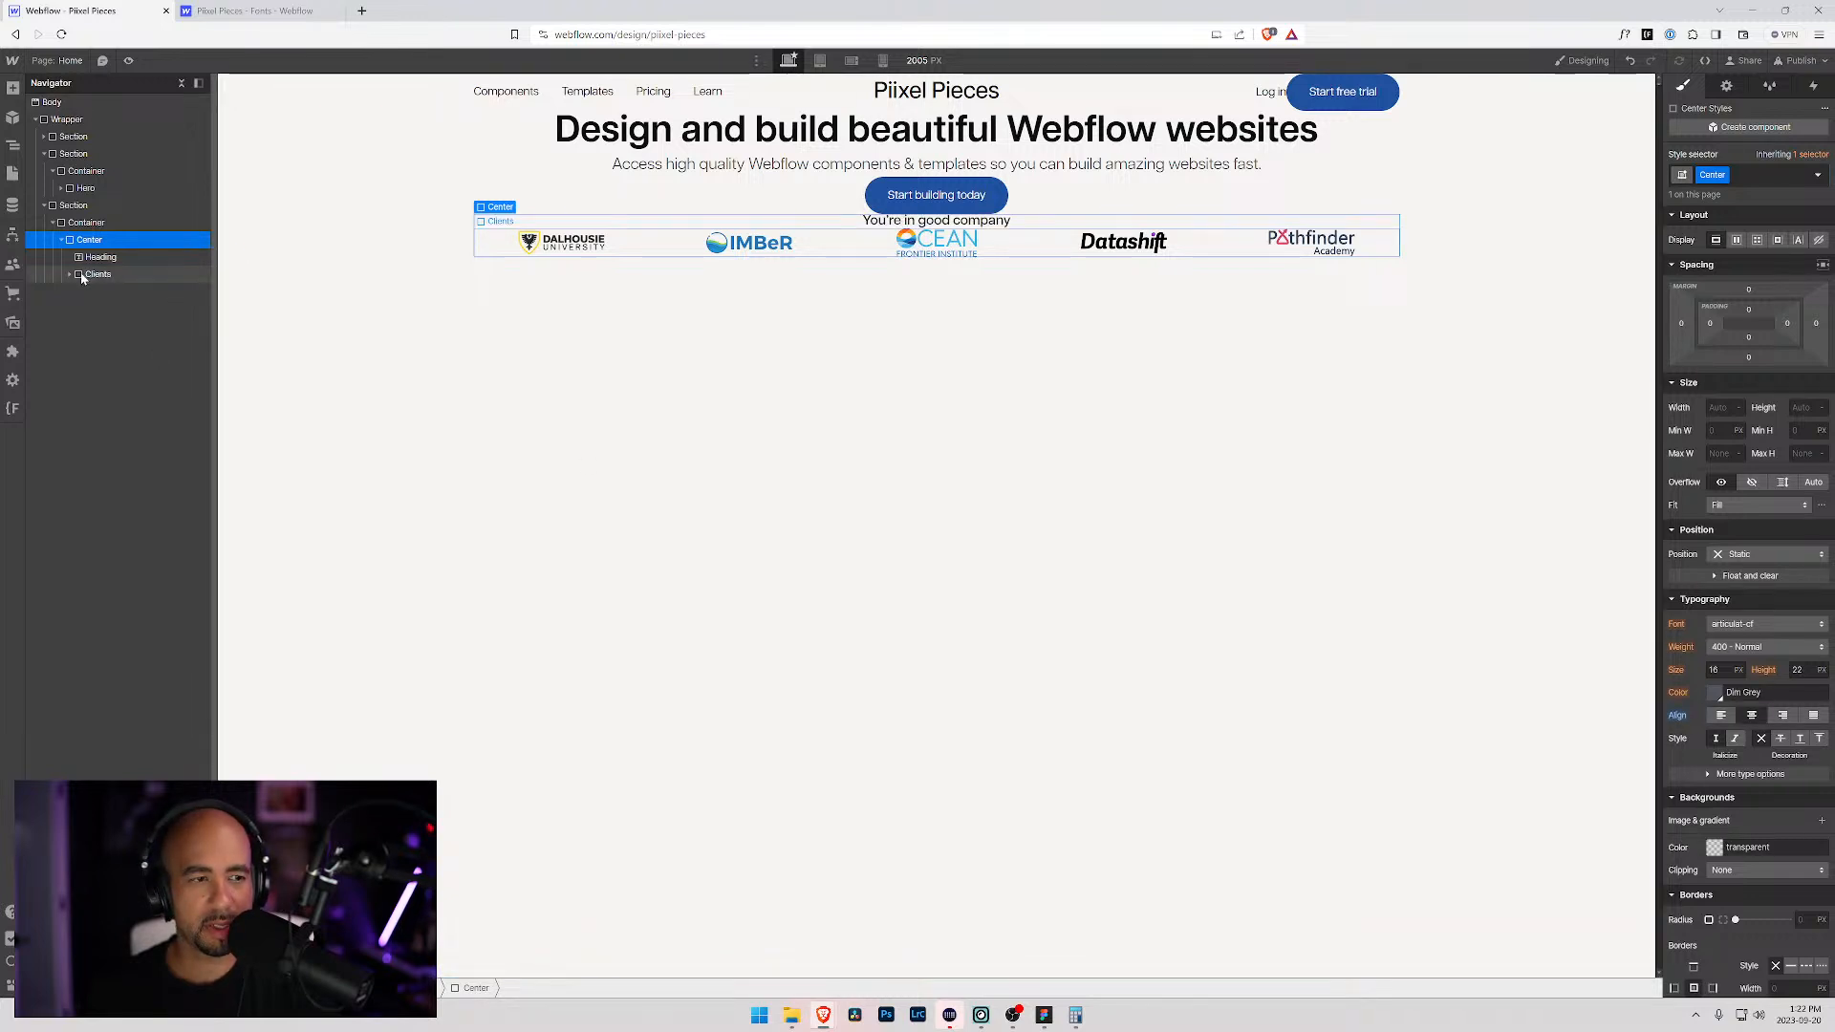
left_click(70, 276)
left_click(105, 293)
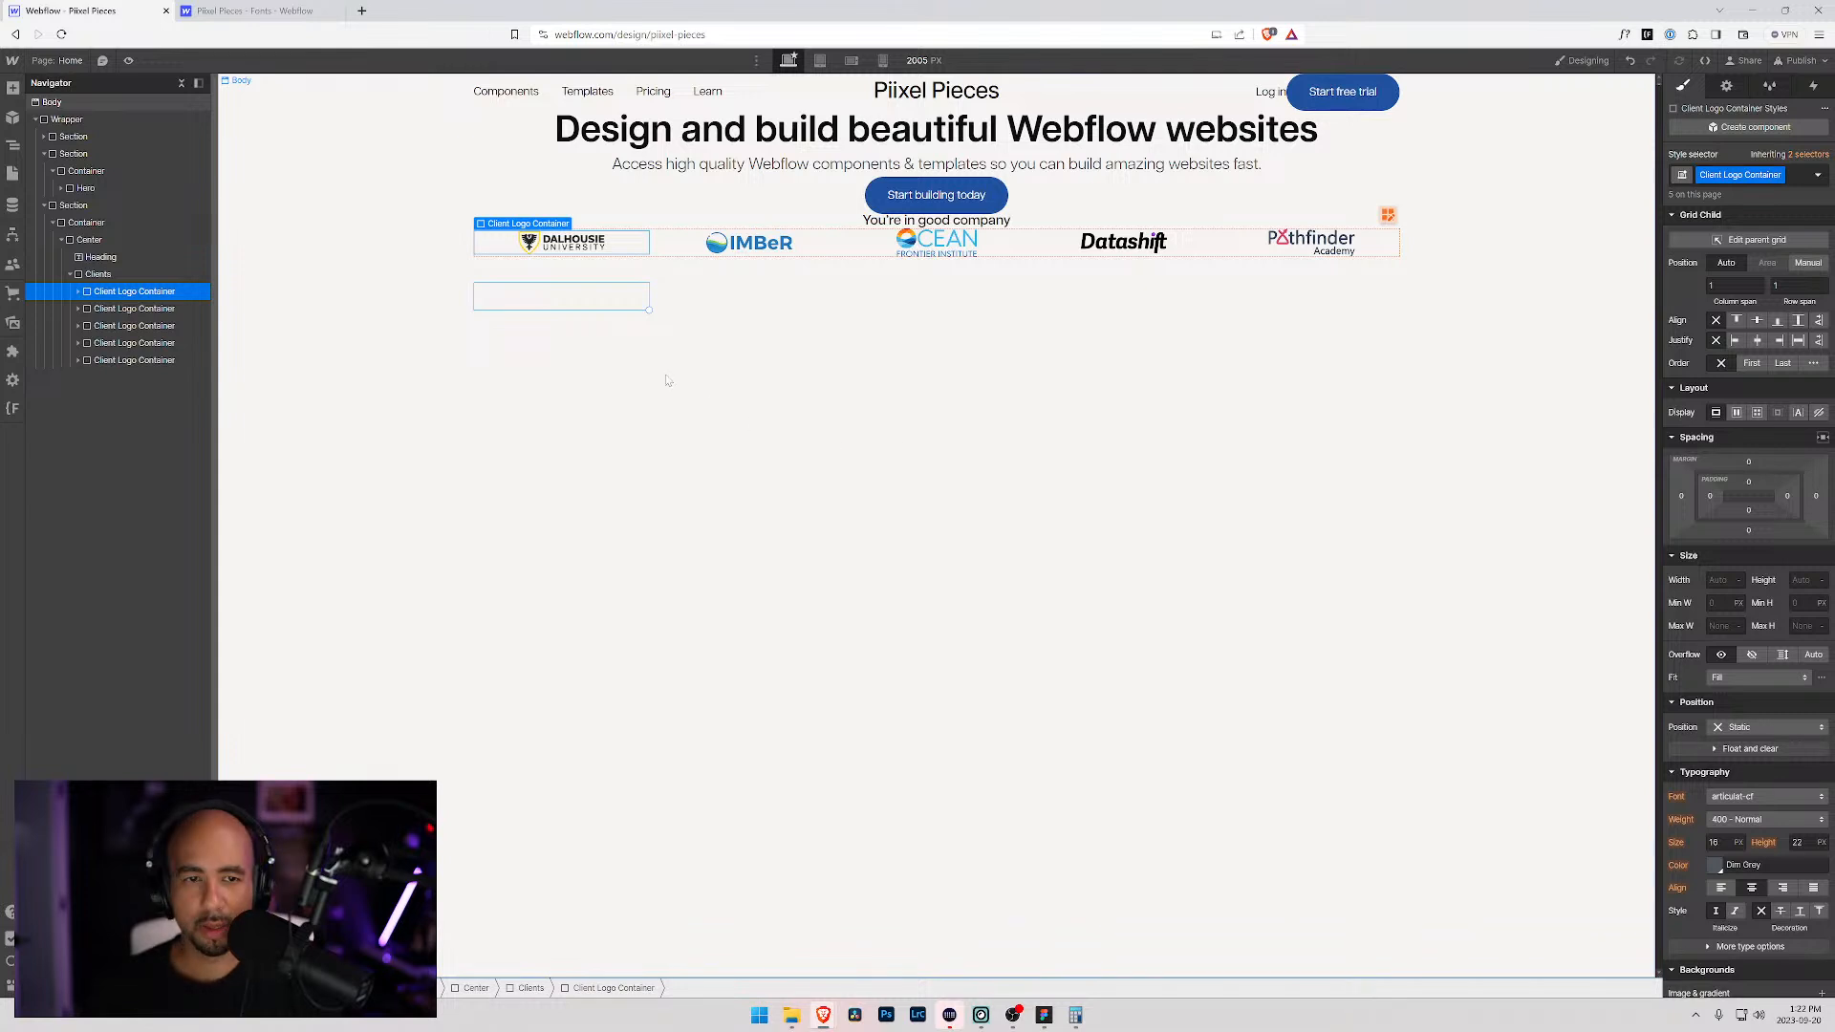
left_click(97, 274)
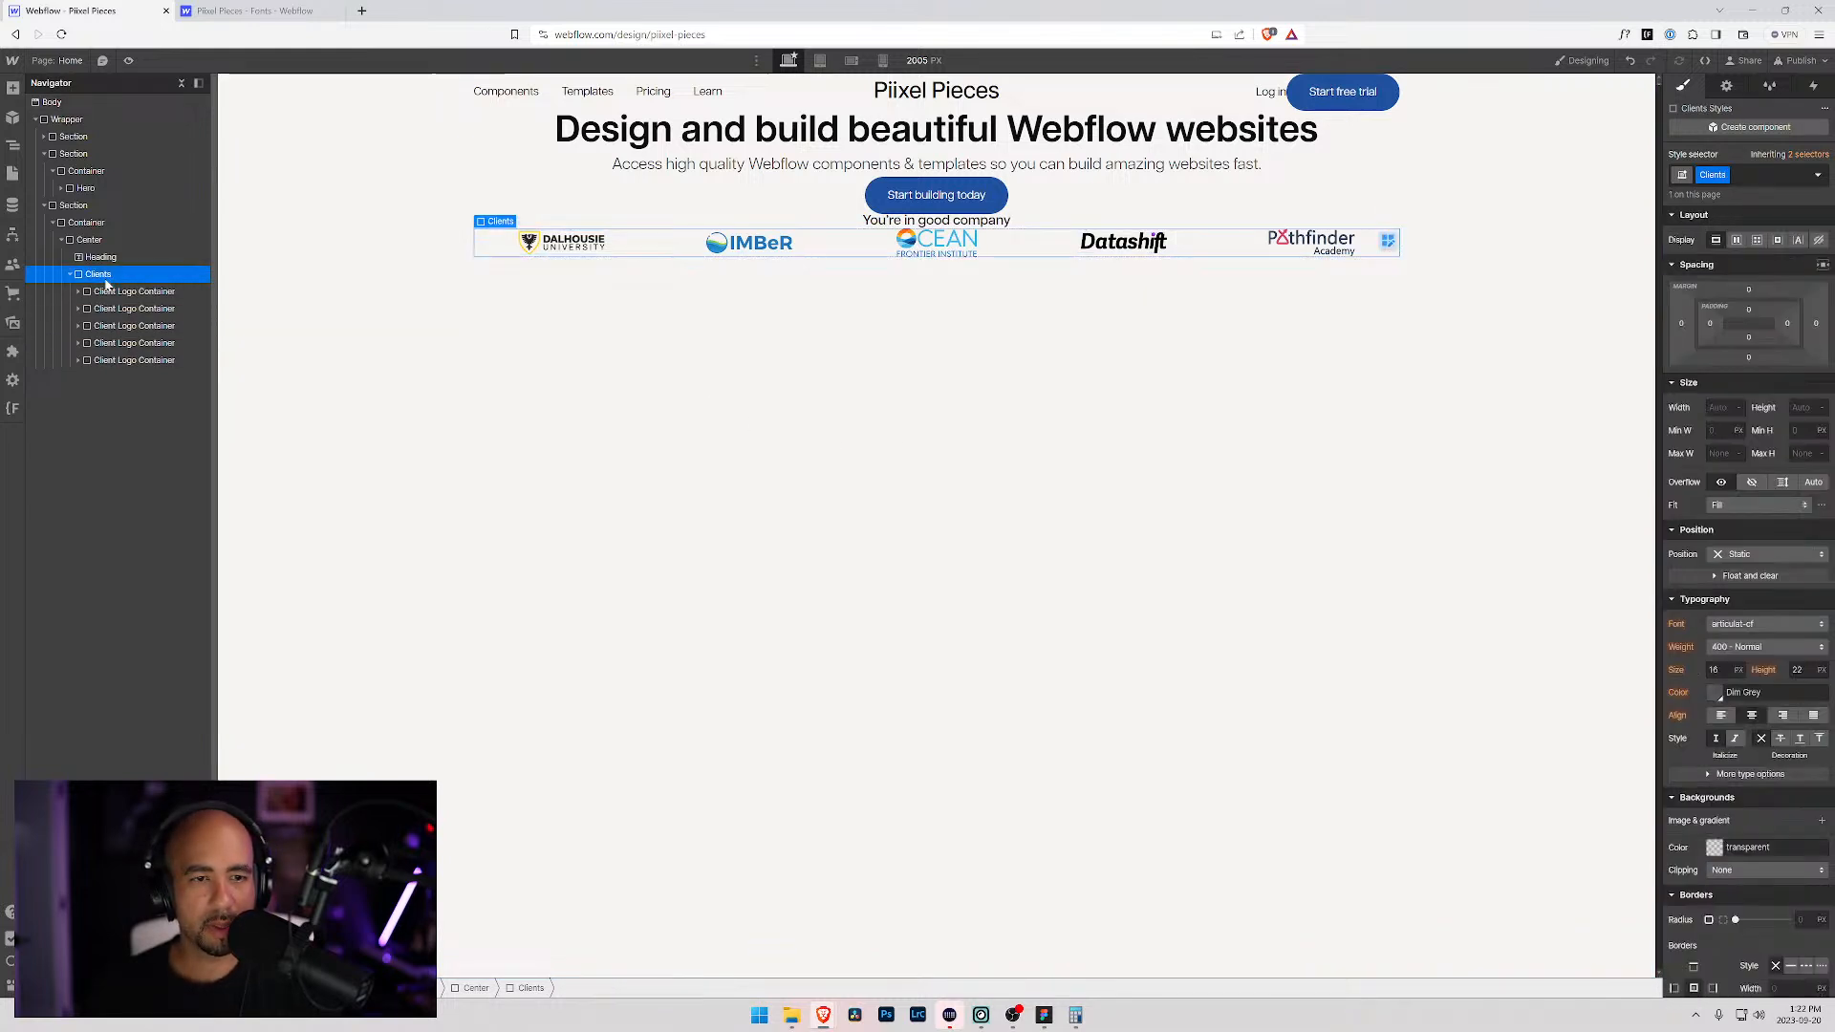
left_click(1742, 263)
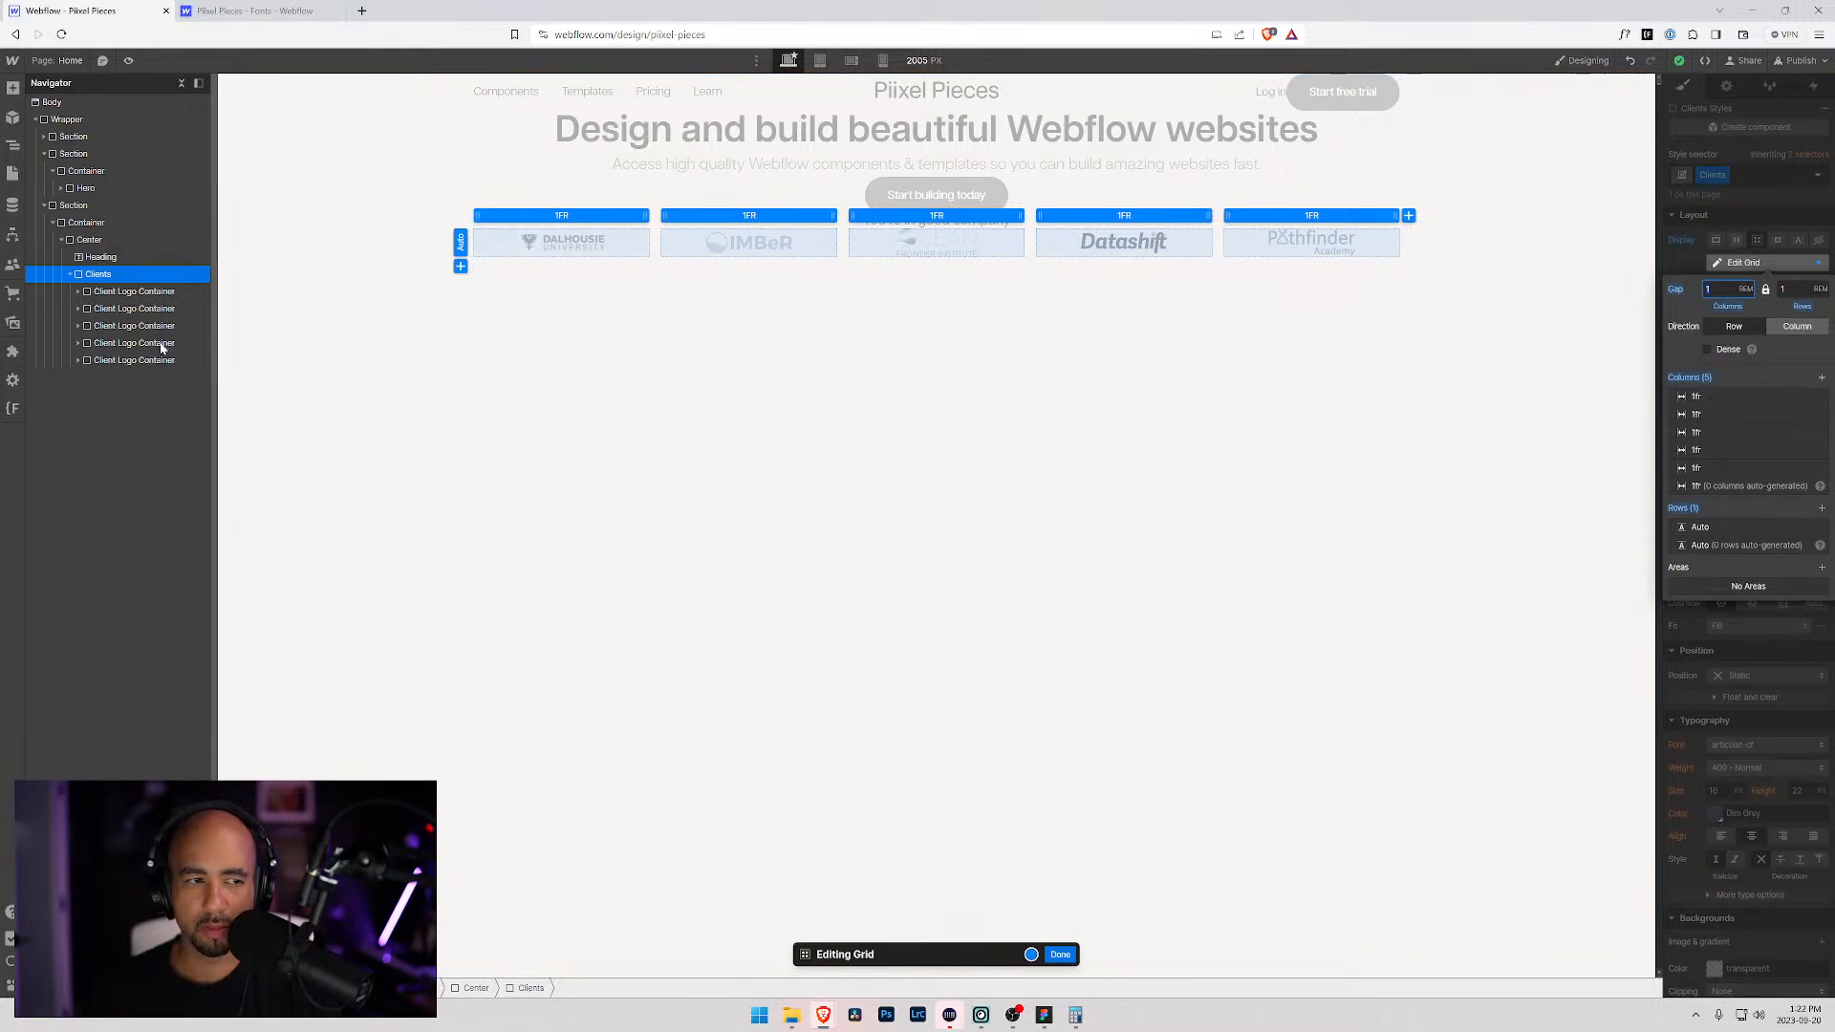
left_click(1068, 955)
left_click(901, 623)
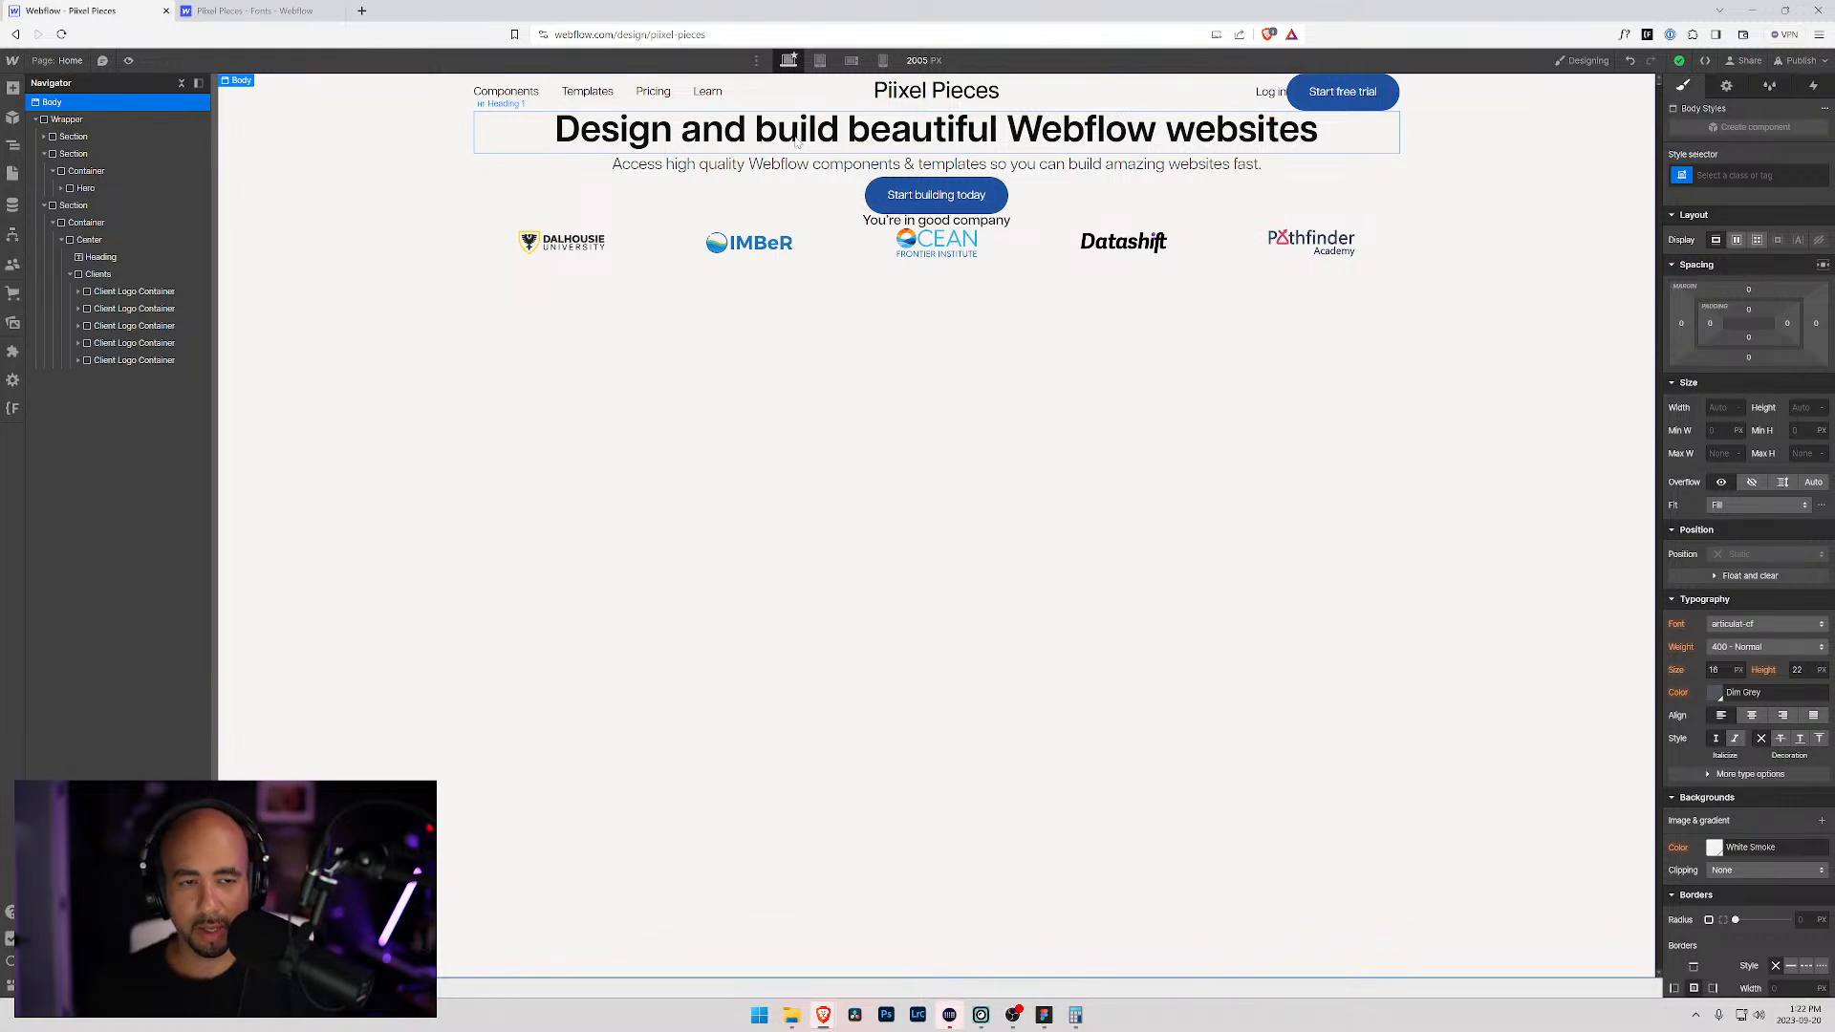
Step: Close the Calculator, compare the hero layout with the Home V2 frame in Figma and return to Webflow
key("alt+Tab")
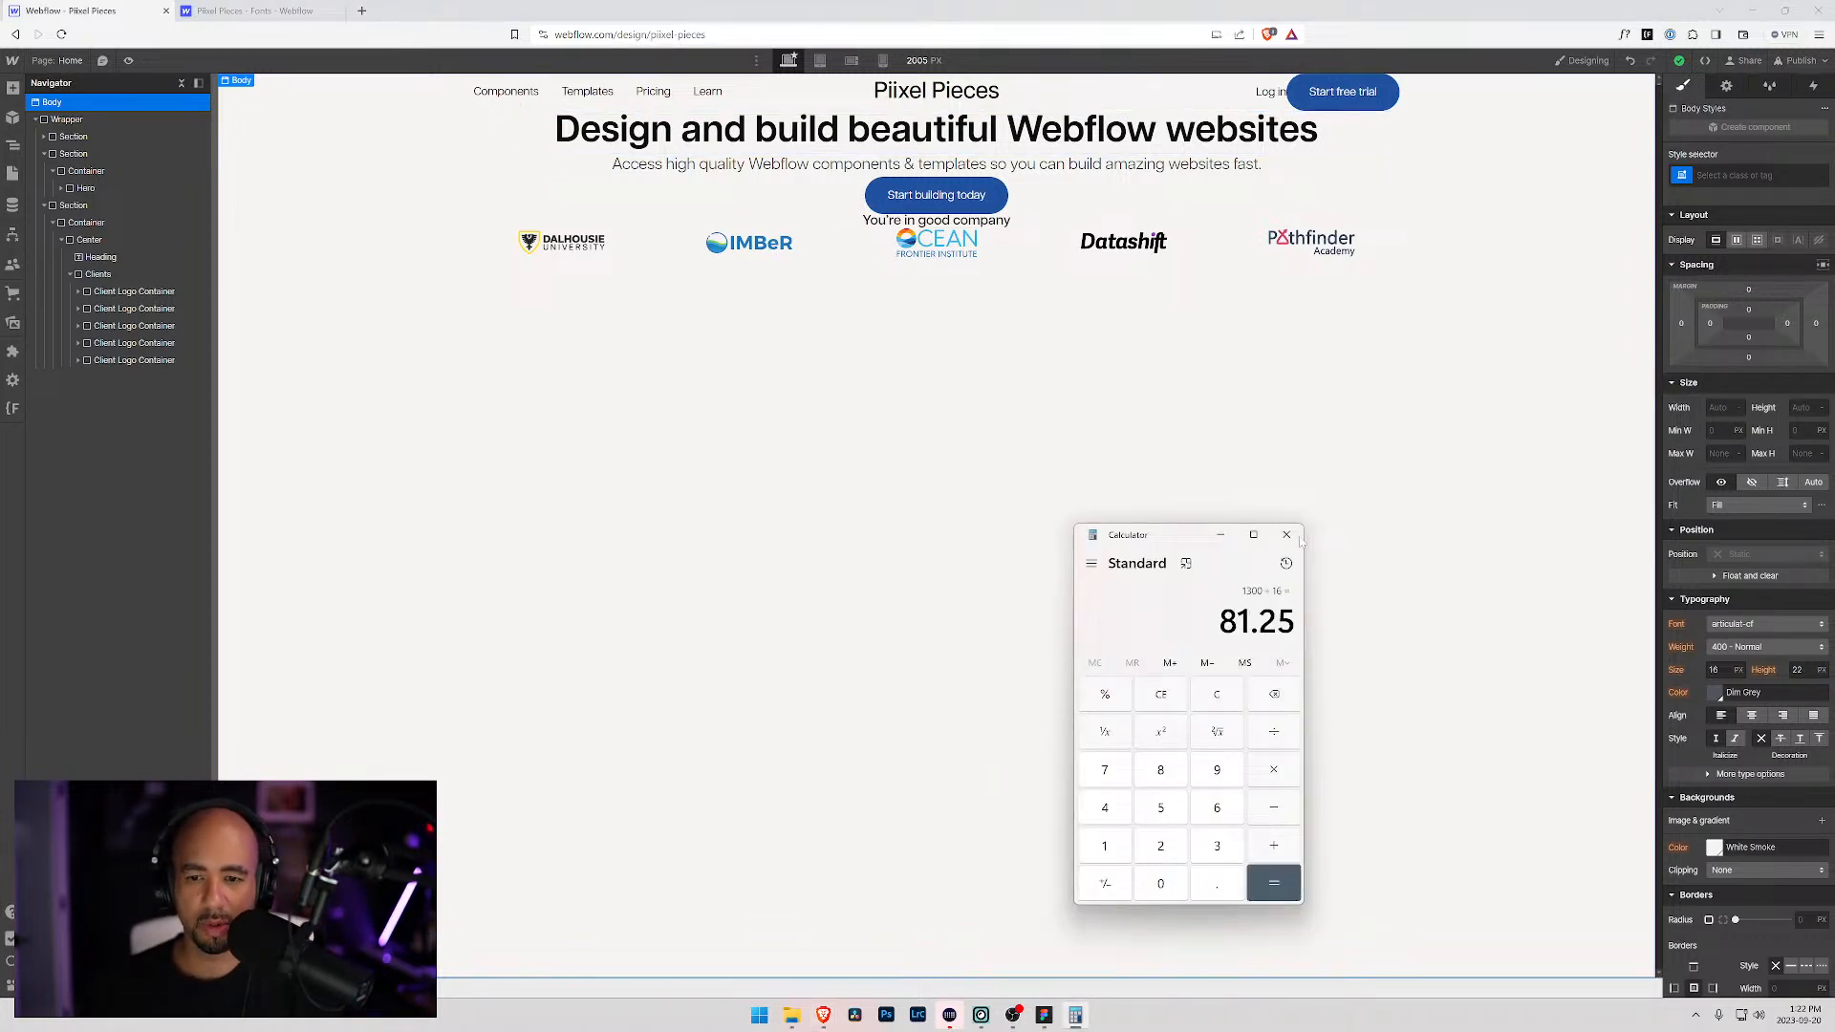
left_click(1288, 534)
key("alt+Tab")
key("alt+Tab")
key("alt+Tab")
key("alt+Tab")
key("alt+Tab")
key("alt+Tab")
key("alt+Tab")
key("alt+Tab")
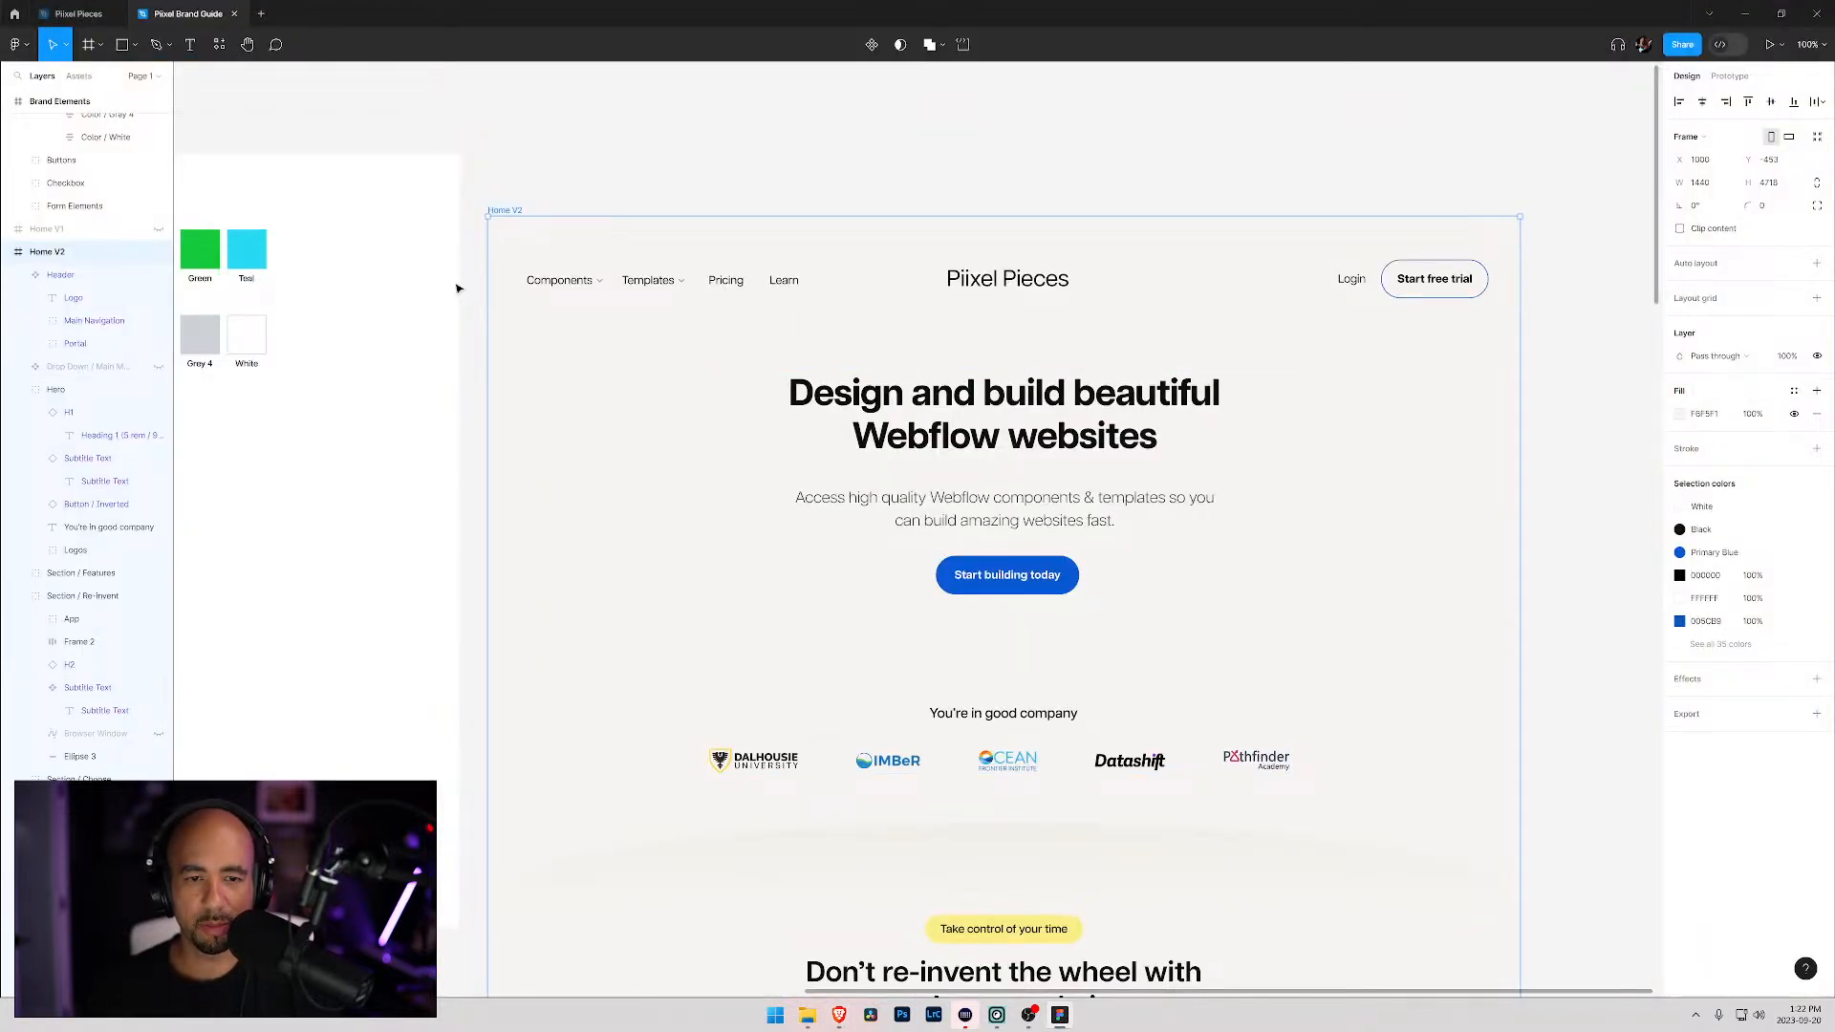
key("alt+Tab")
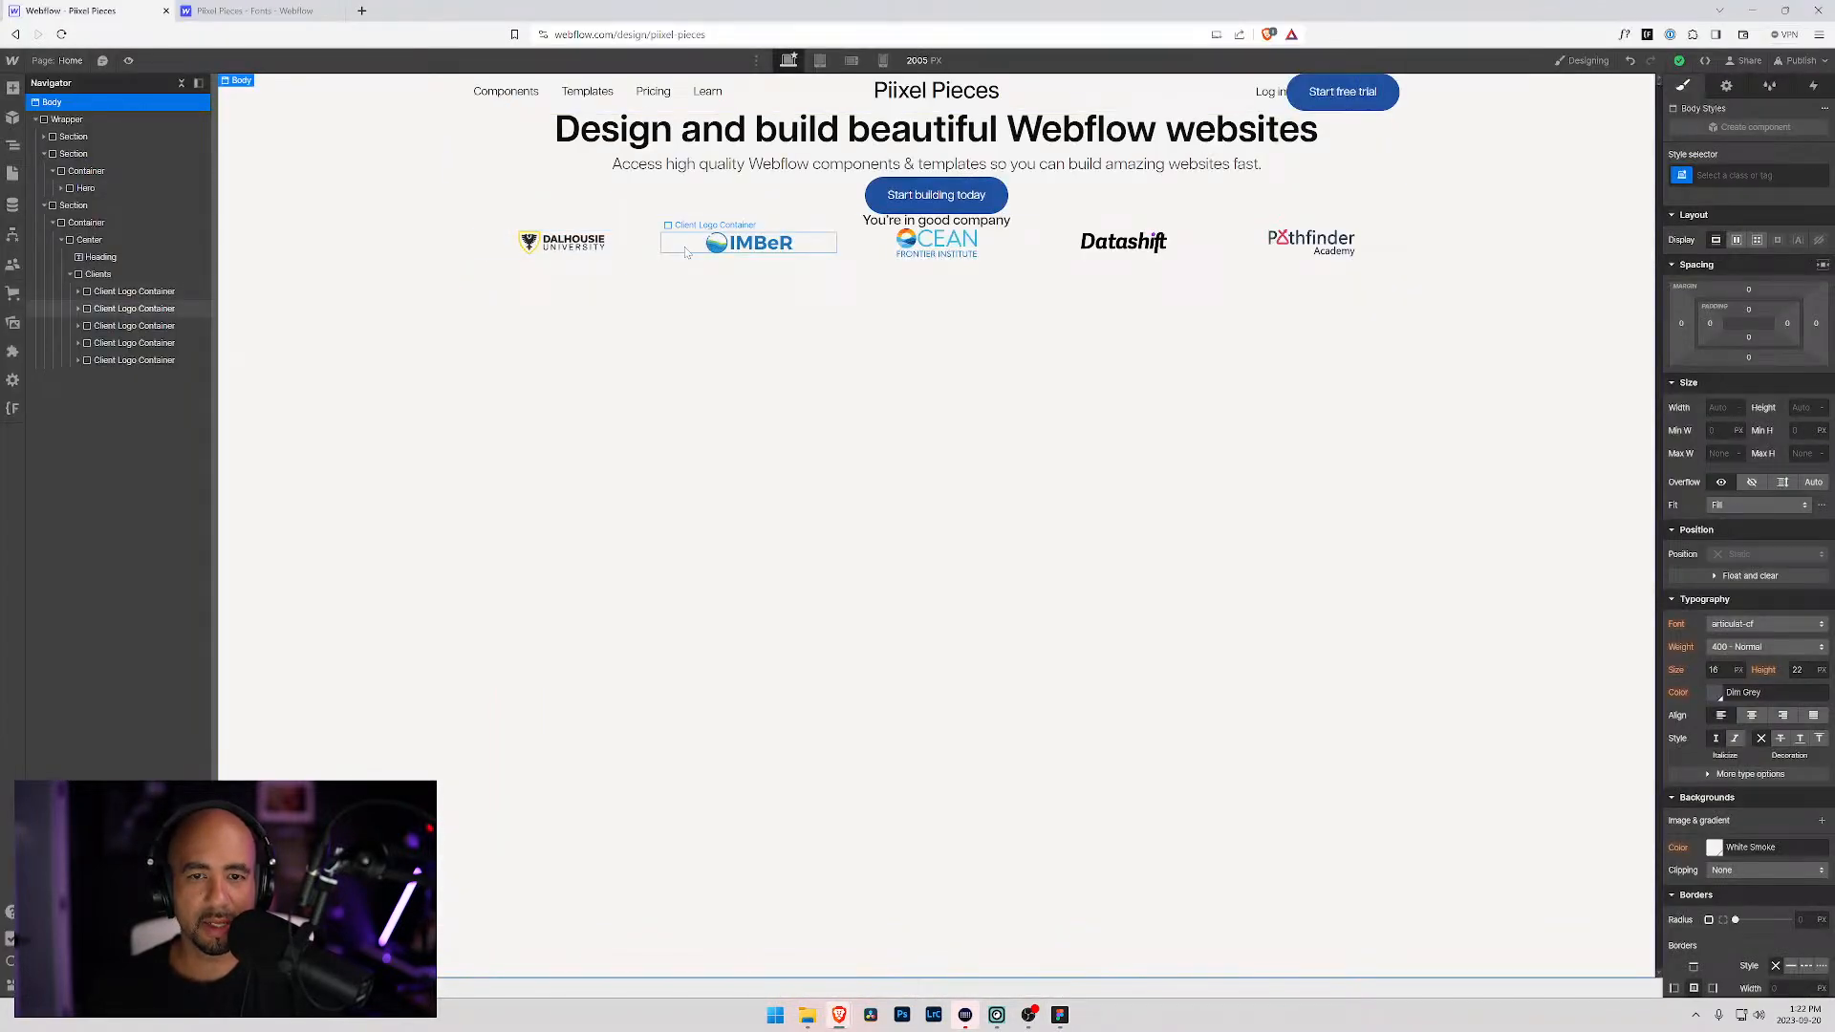
Step: Set the Hero block's width to 60 rem so its heading wraps onto two lines
left_click(630, 191)
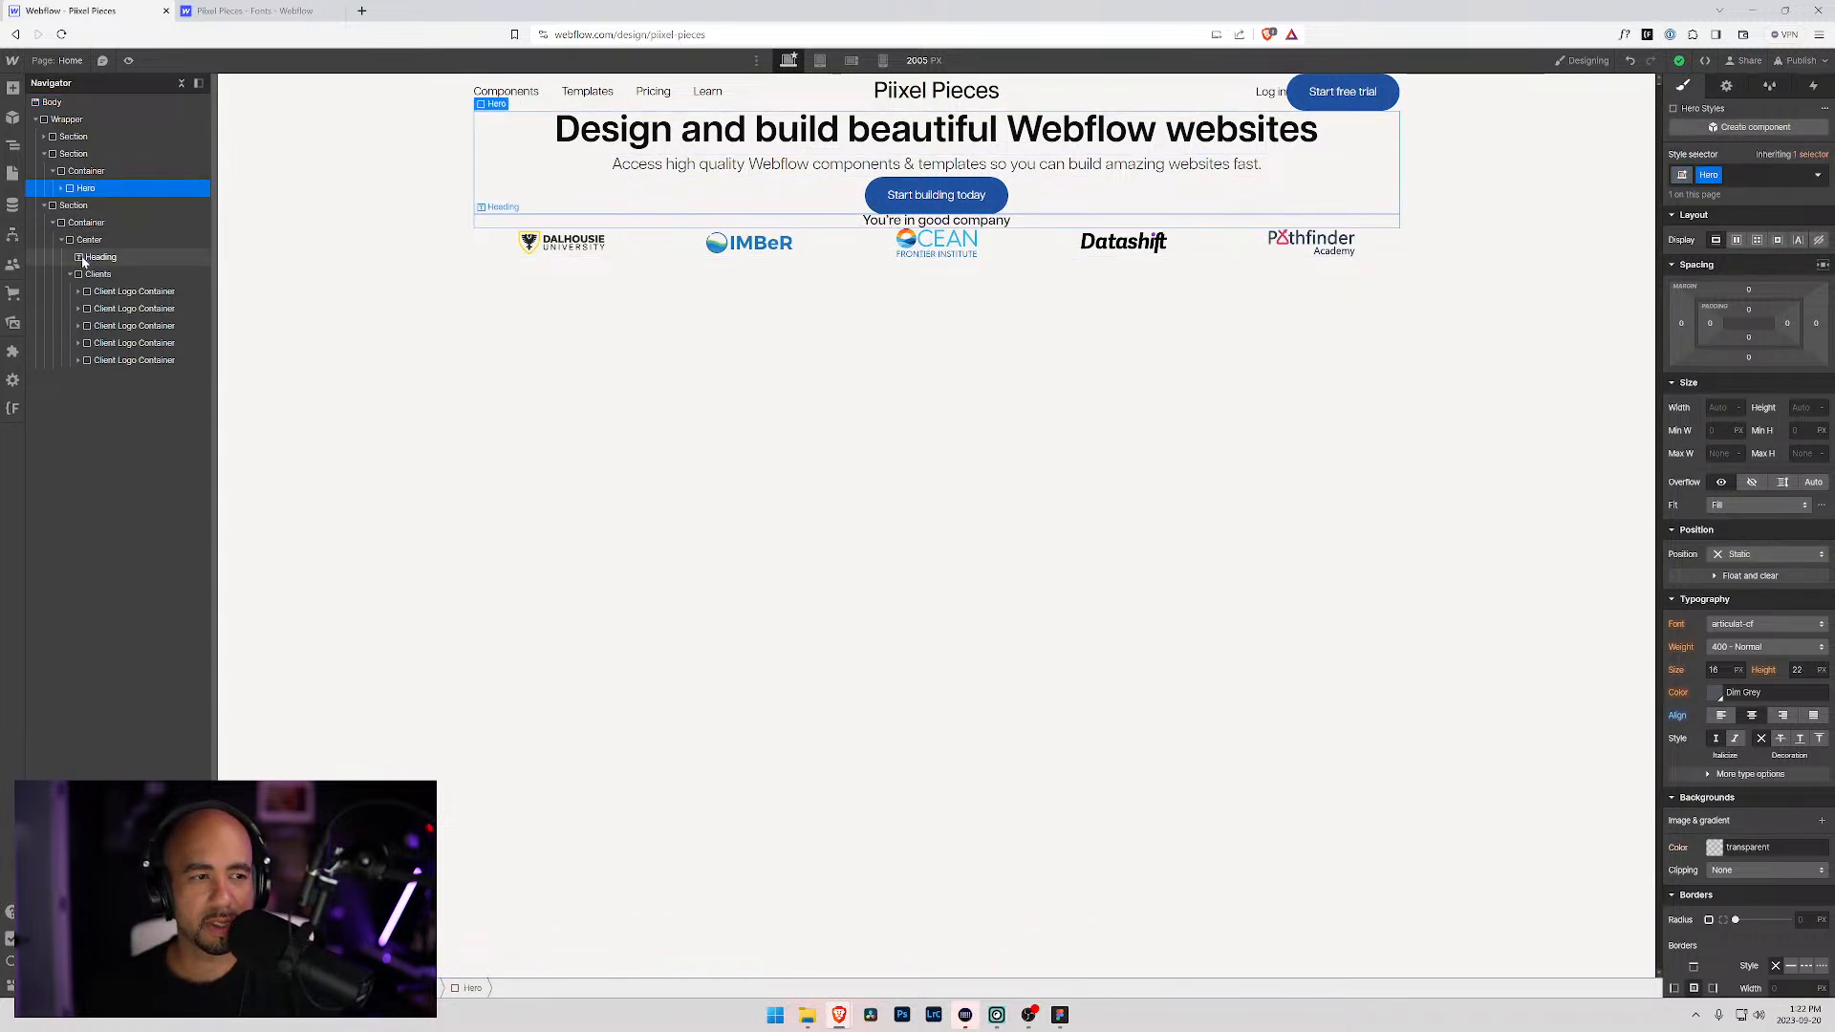
left_click(61, 188)
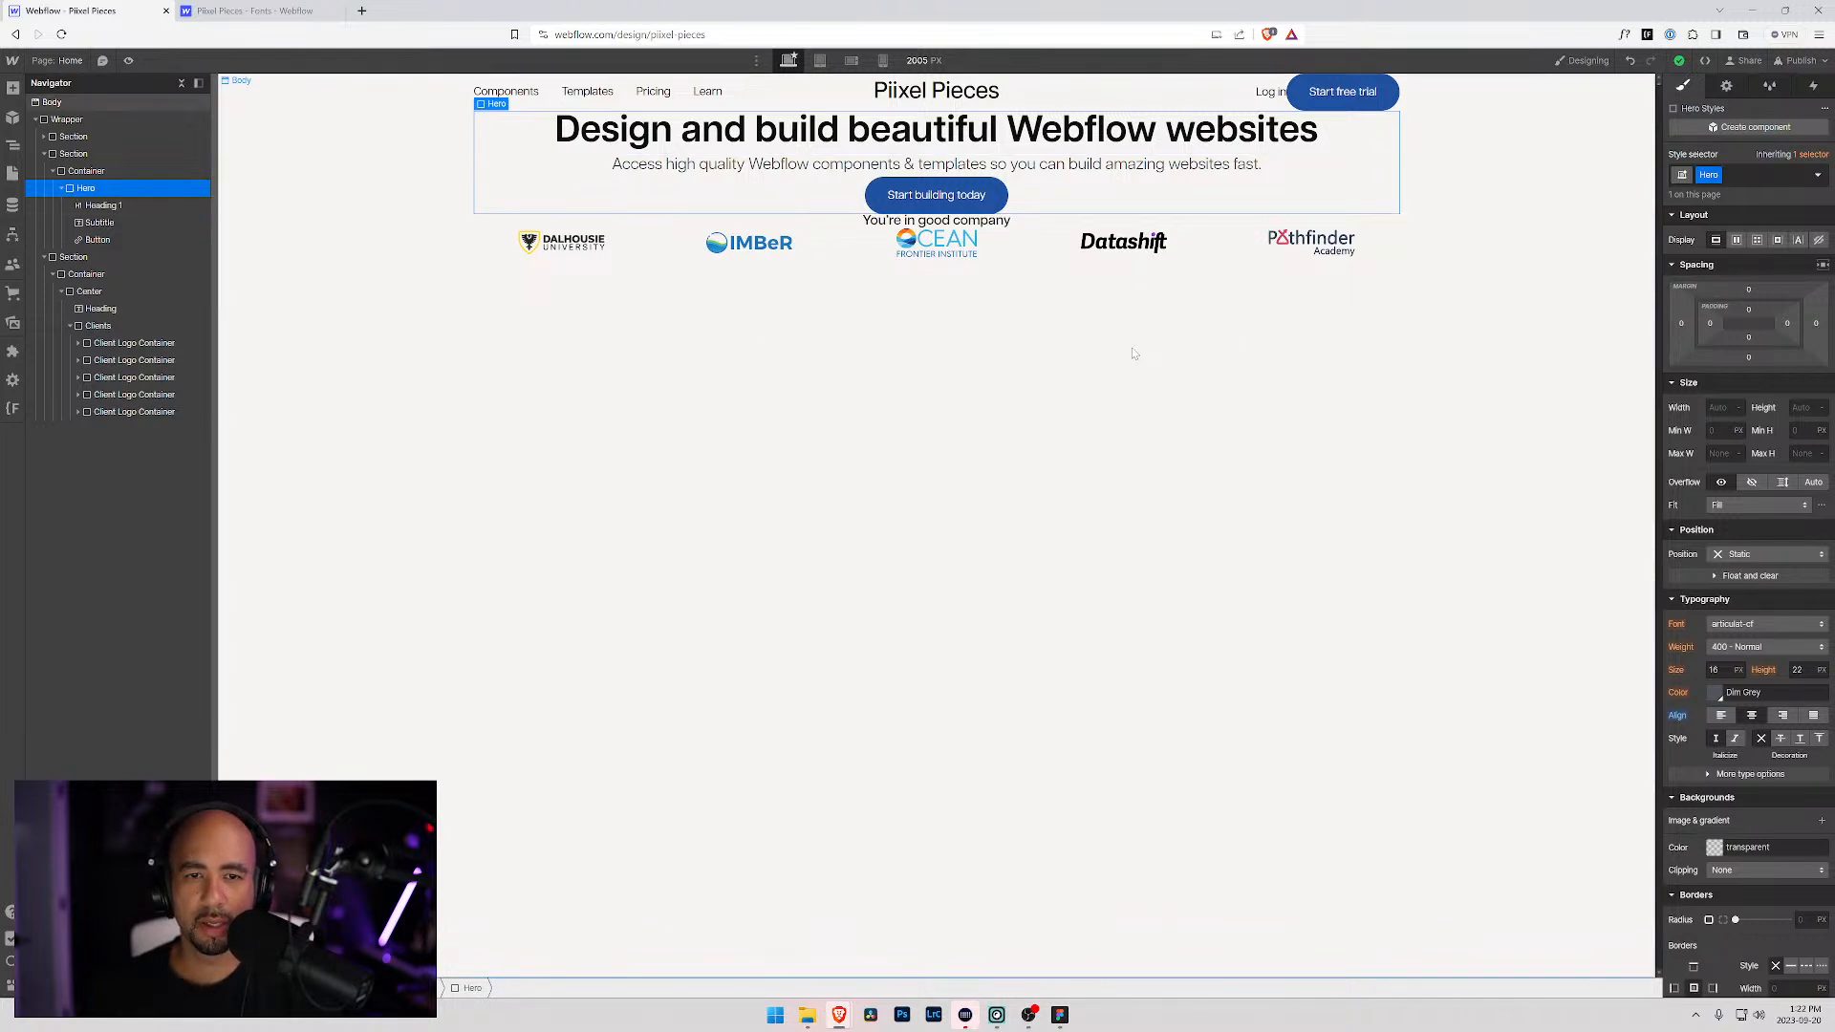
left_click(105, 207)
left_click(89, 190)
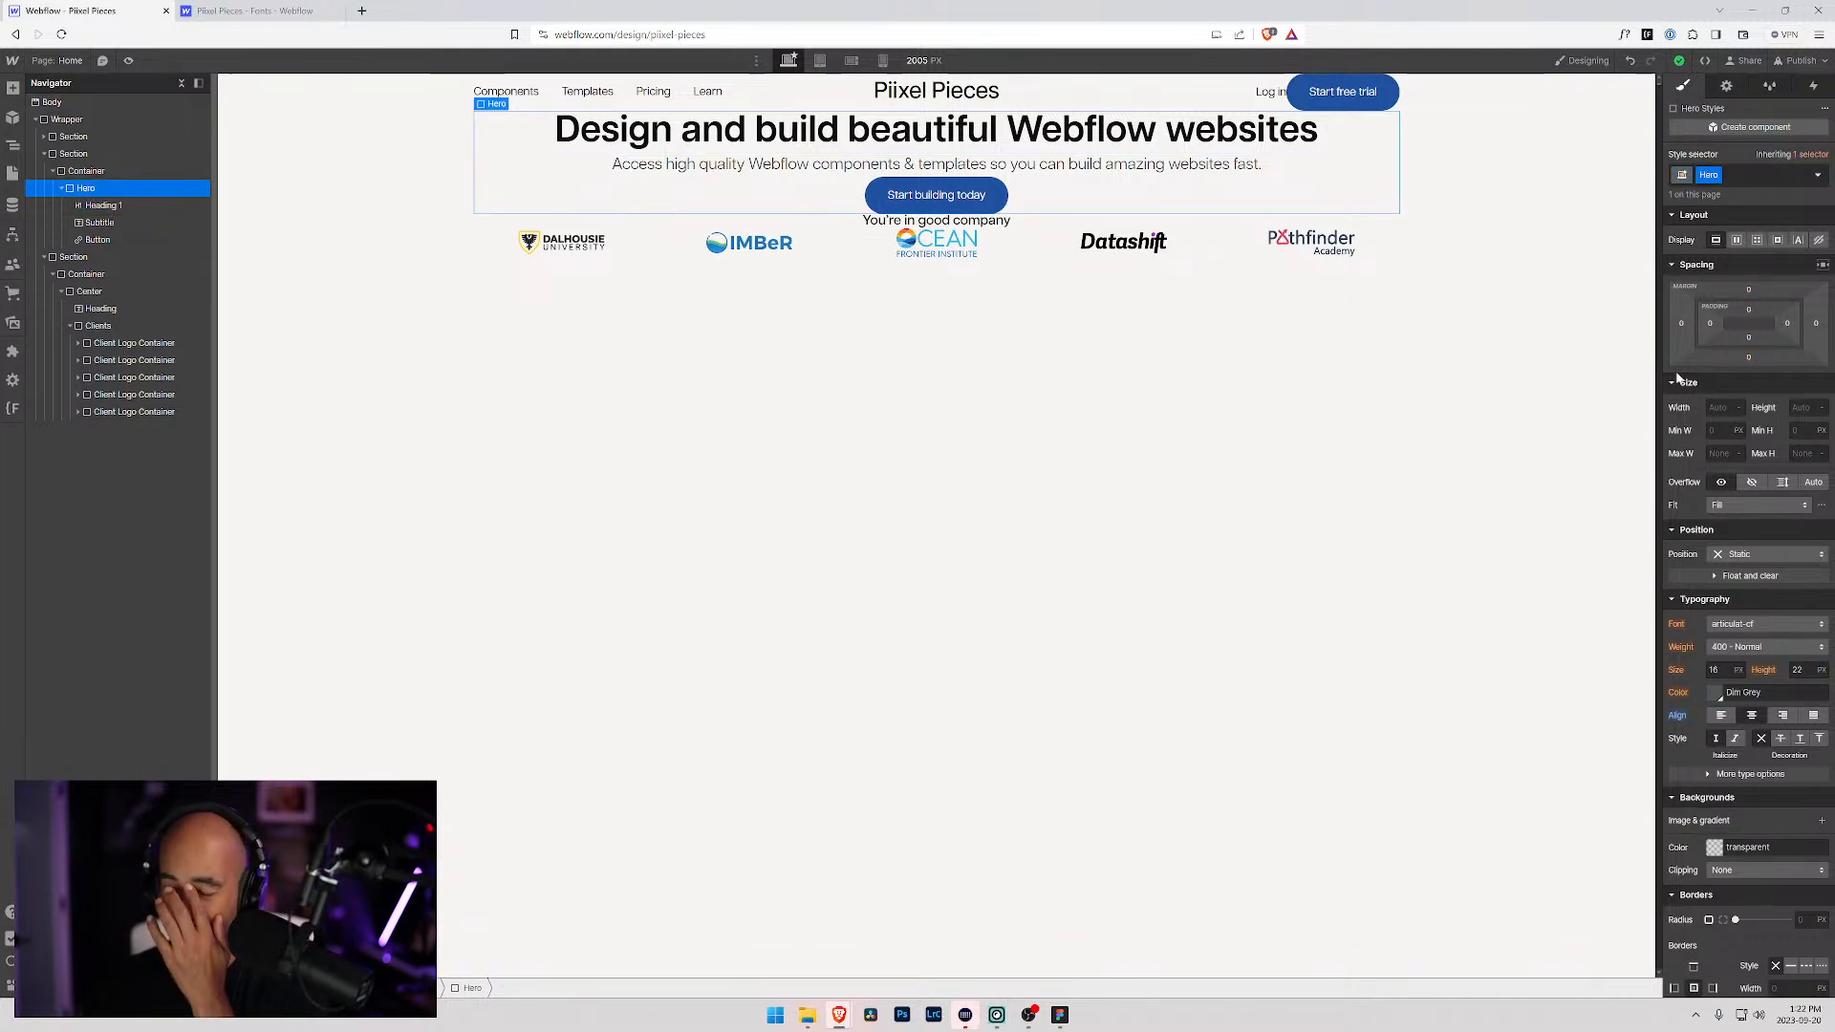
left_click(1720, 408)
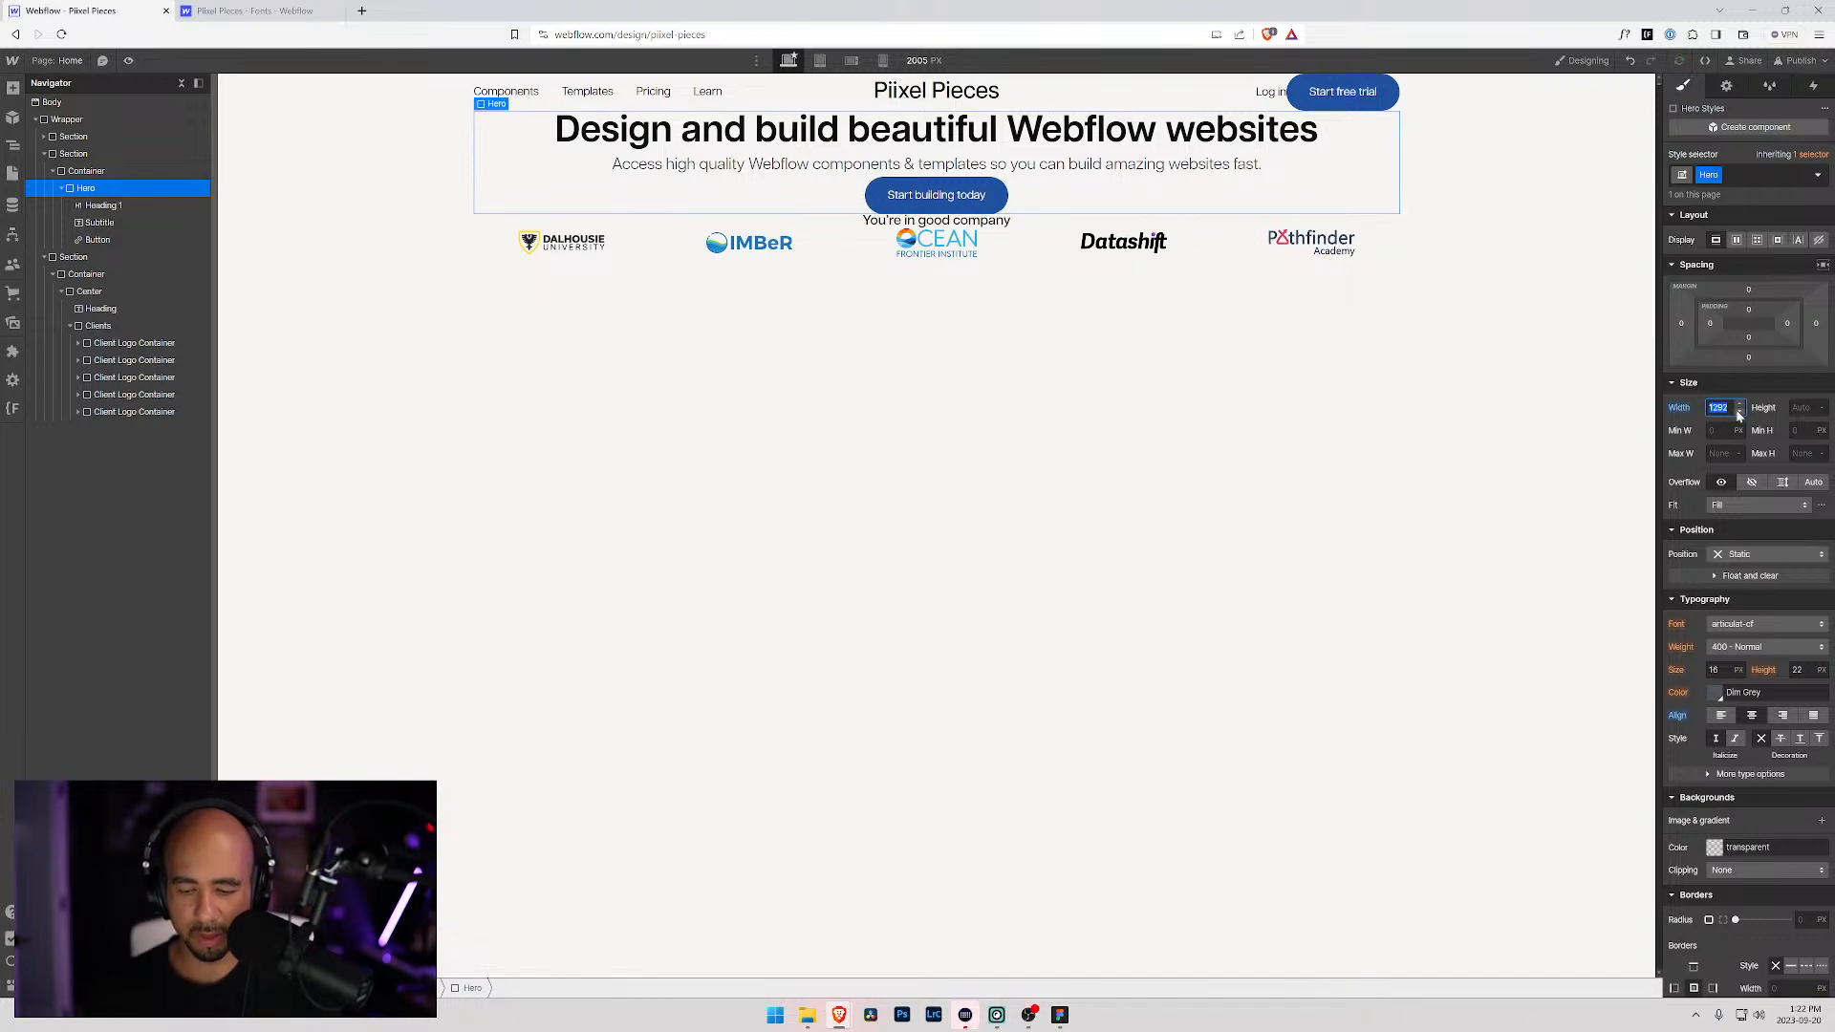
key("Return")
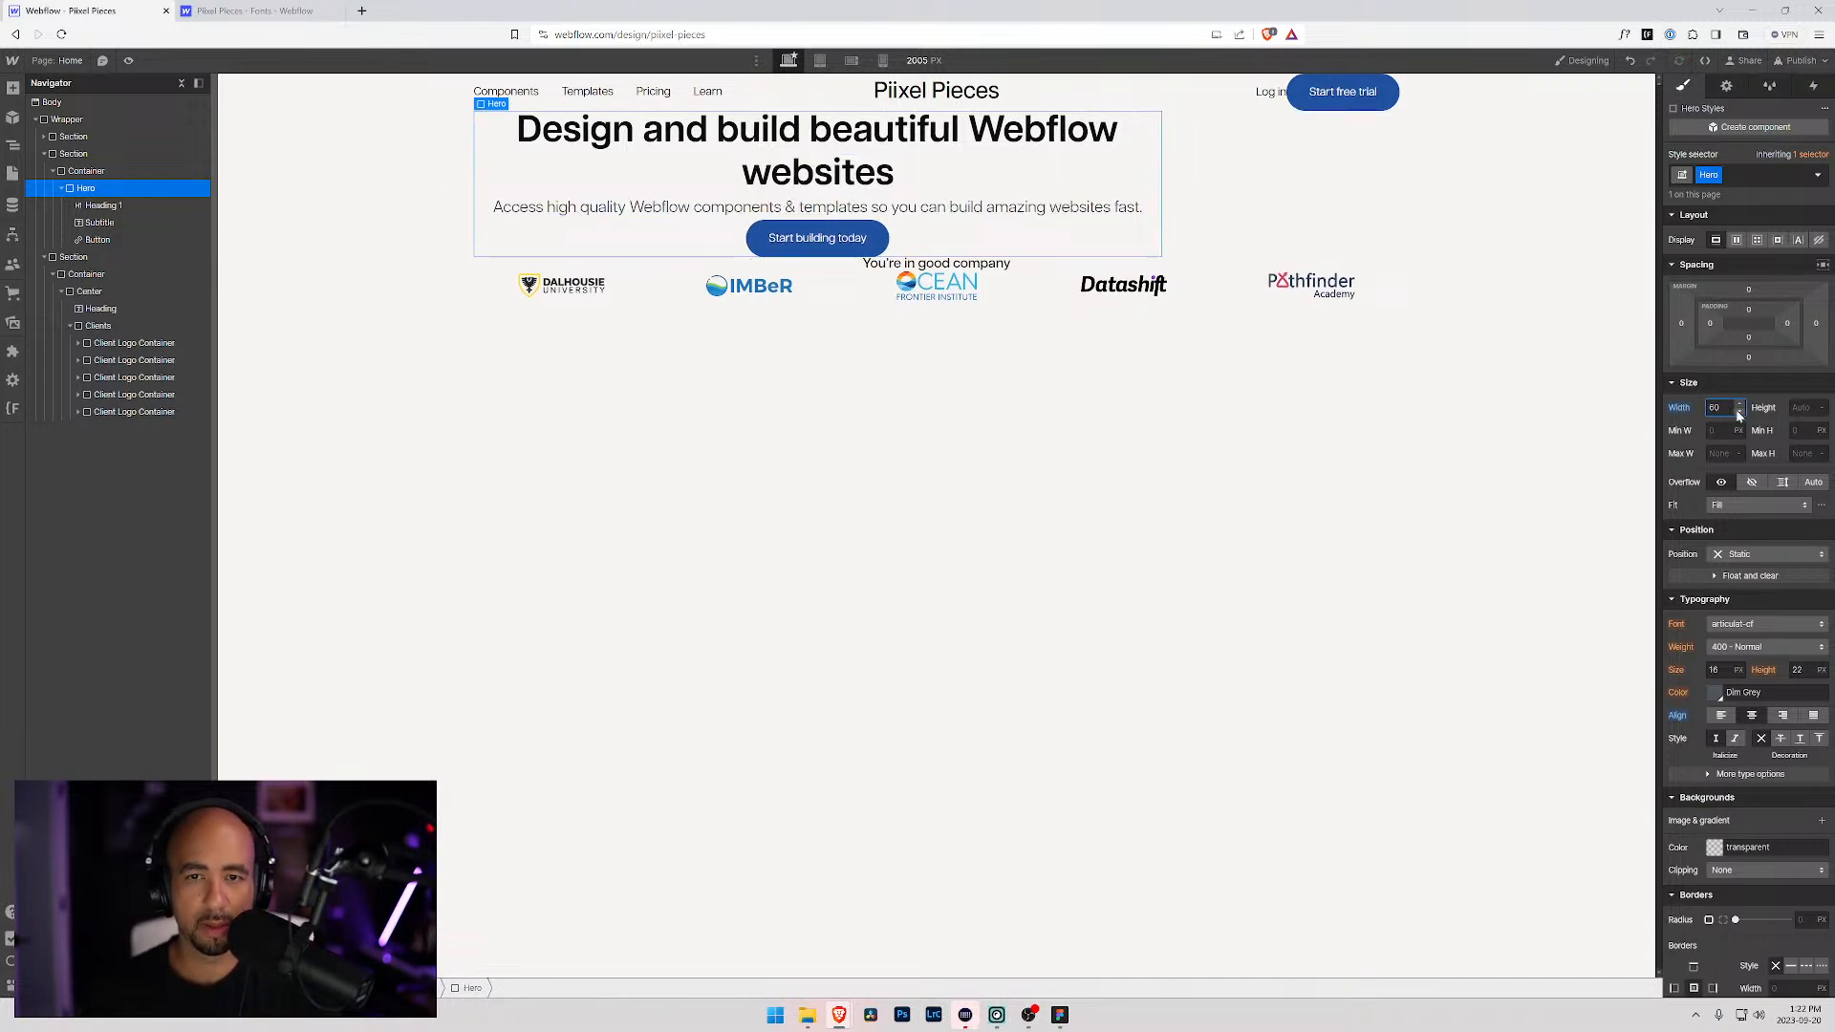
Step: Set the Hero block's width to 42 rem to match the Home V2 frame in Figma, and center it with auto side margins
key("Down")
key("Down")
key("Down")
key("Down")
key("Down")
key("Down")
key("Down")
key("Down")
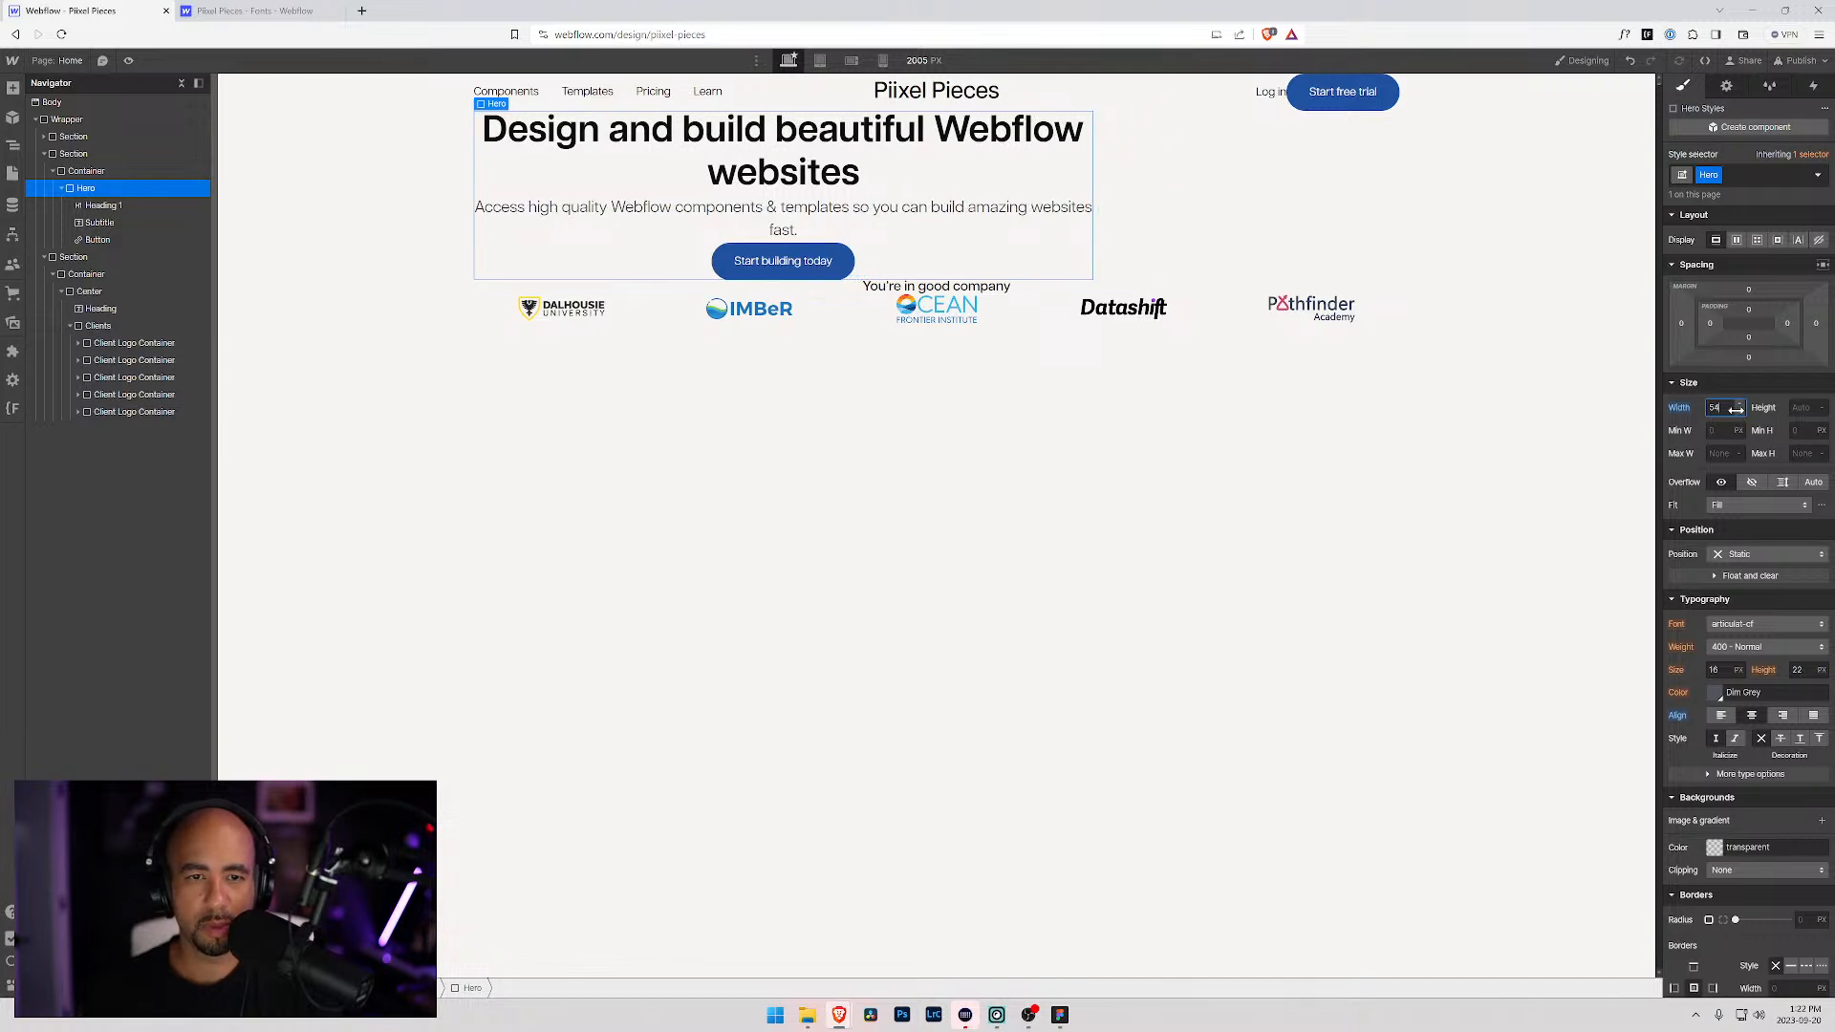
key("Down")
key("Down")
key("Down")
key("Down")
key("Down")
key("Down")
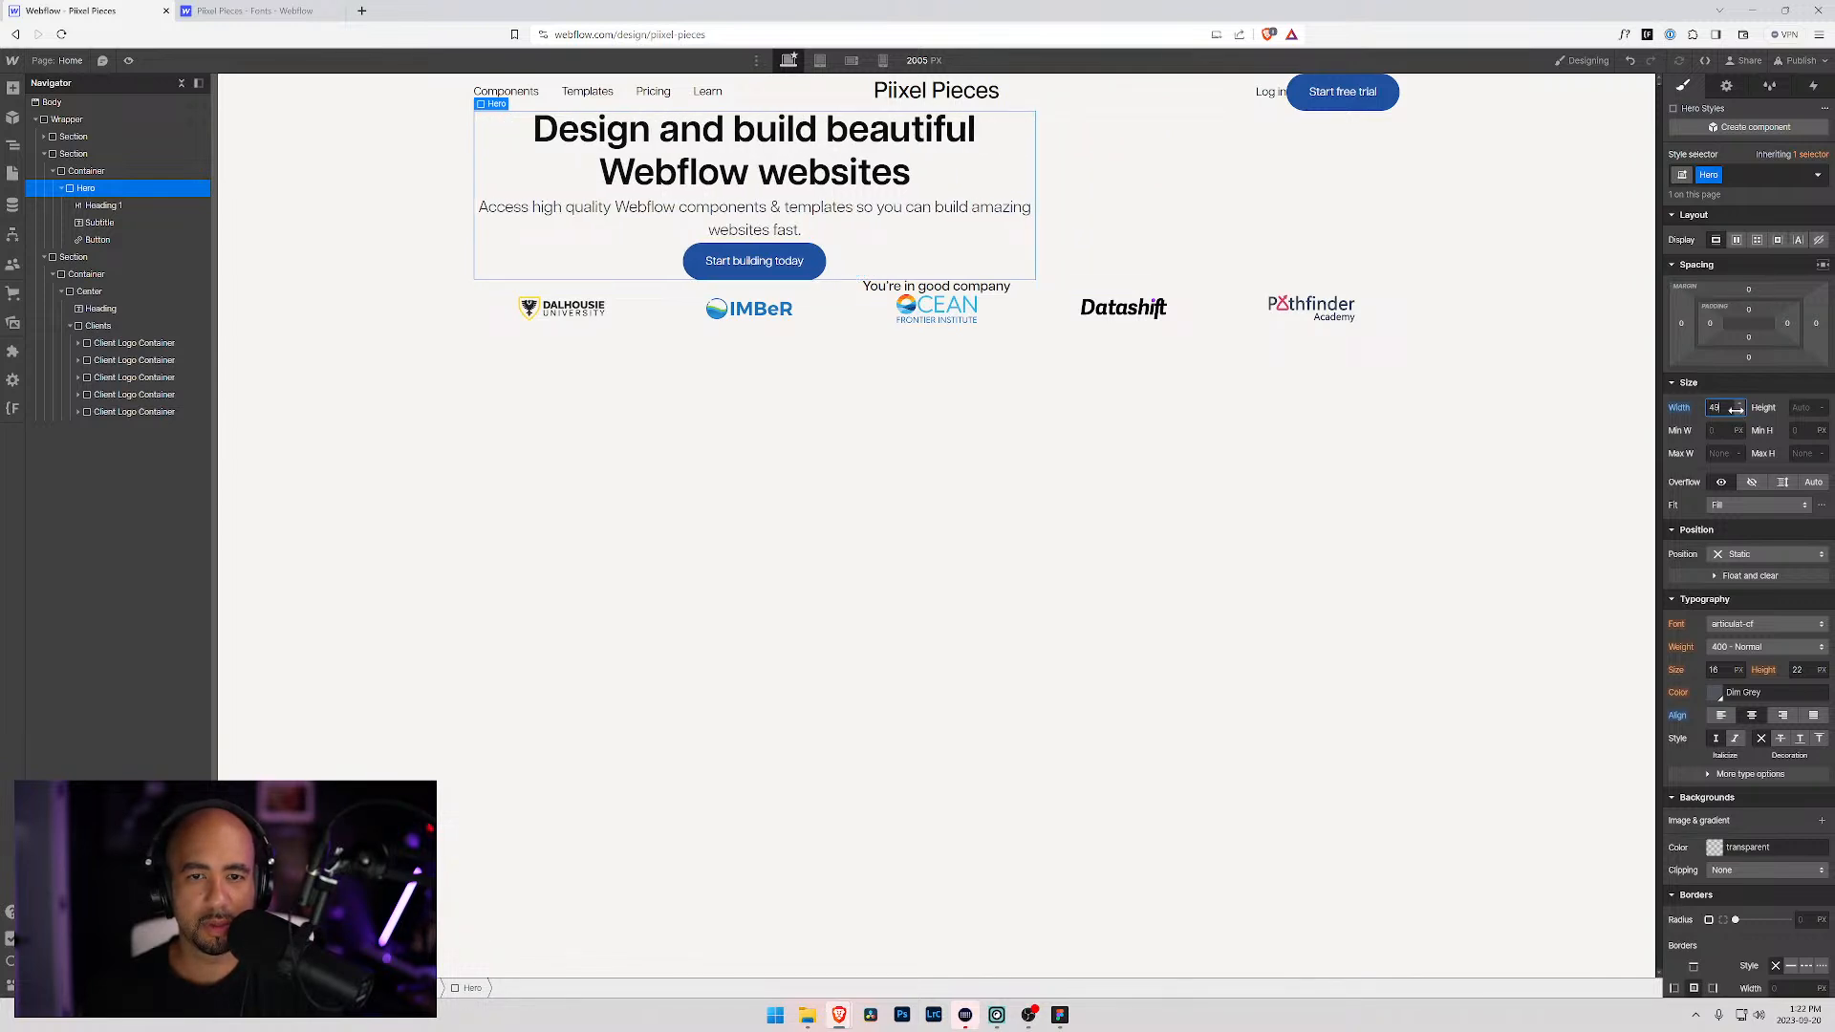
key("alt+Tab")
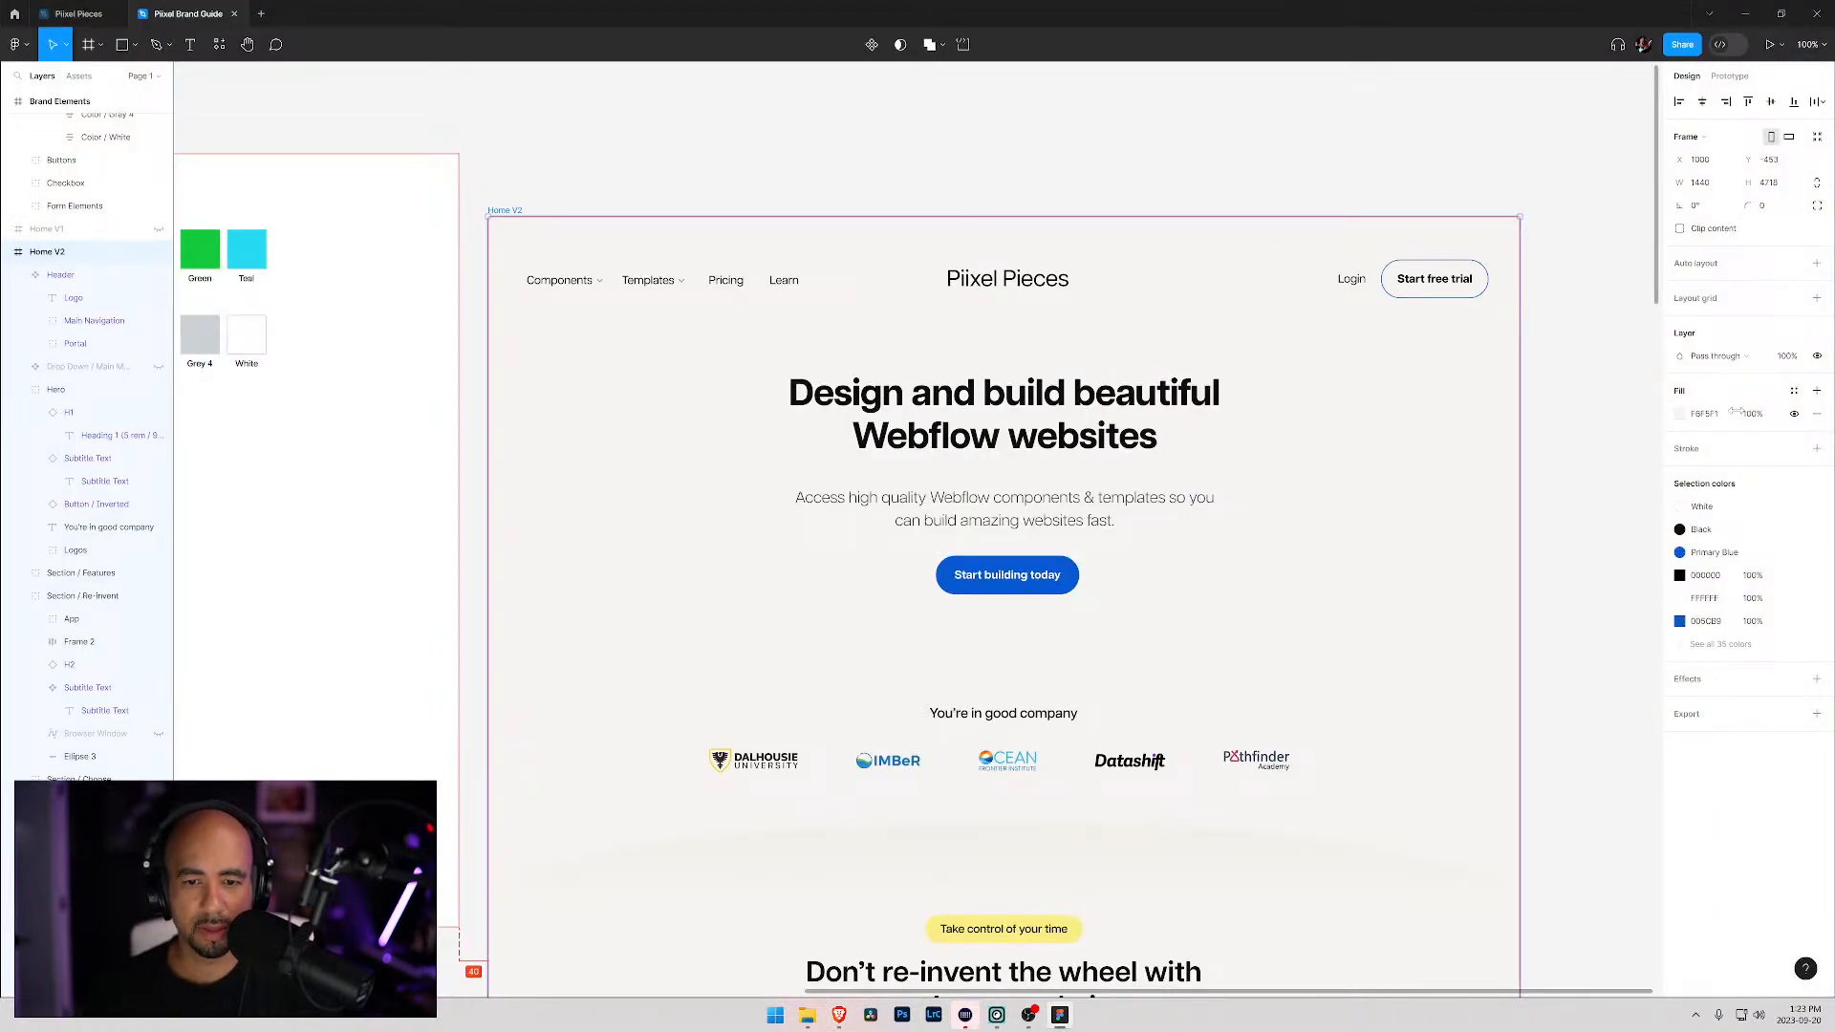
key("alt+Tab")
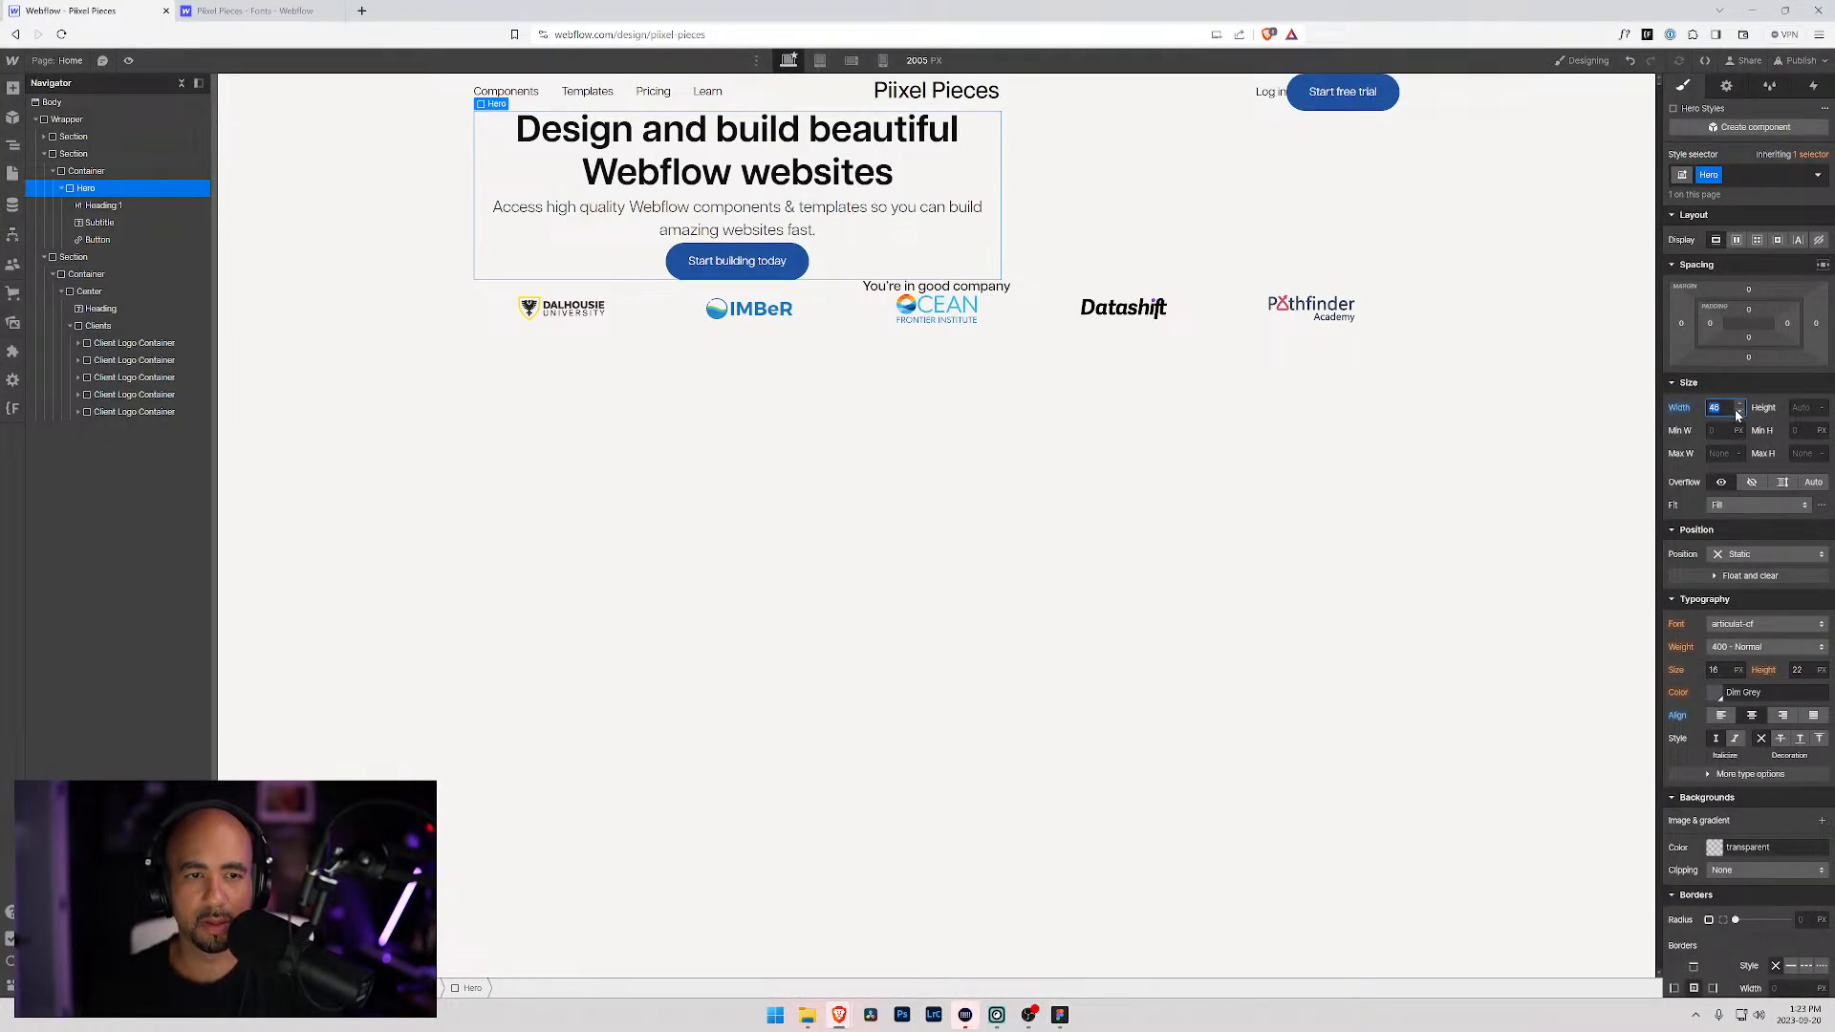
key("Down")
key("Down")
key("Down")
key("Down")
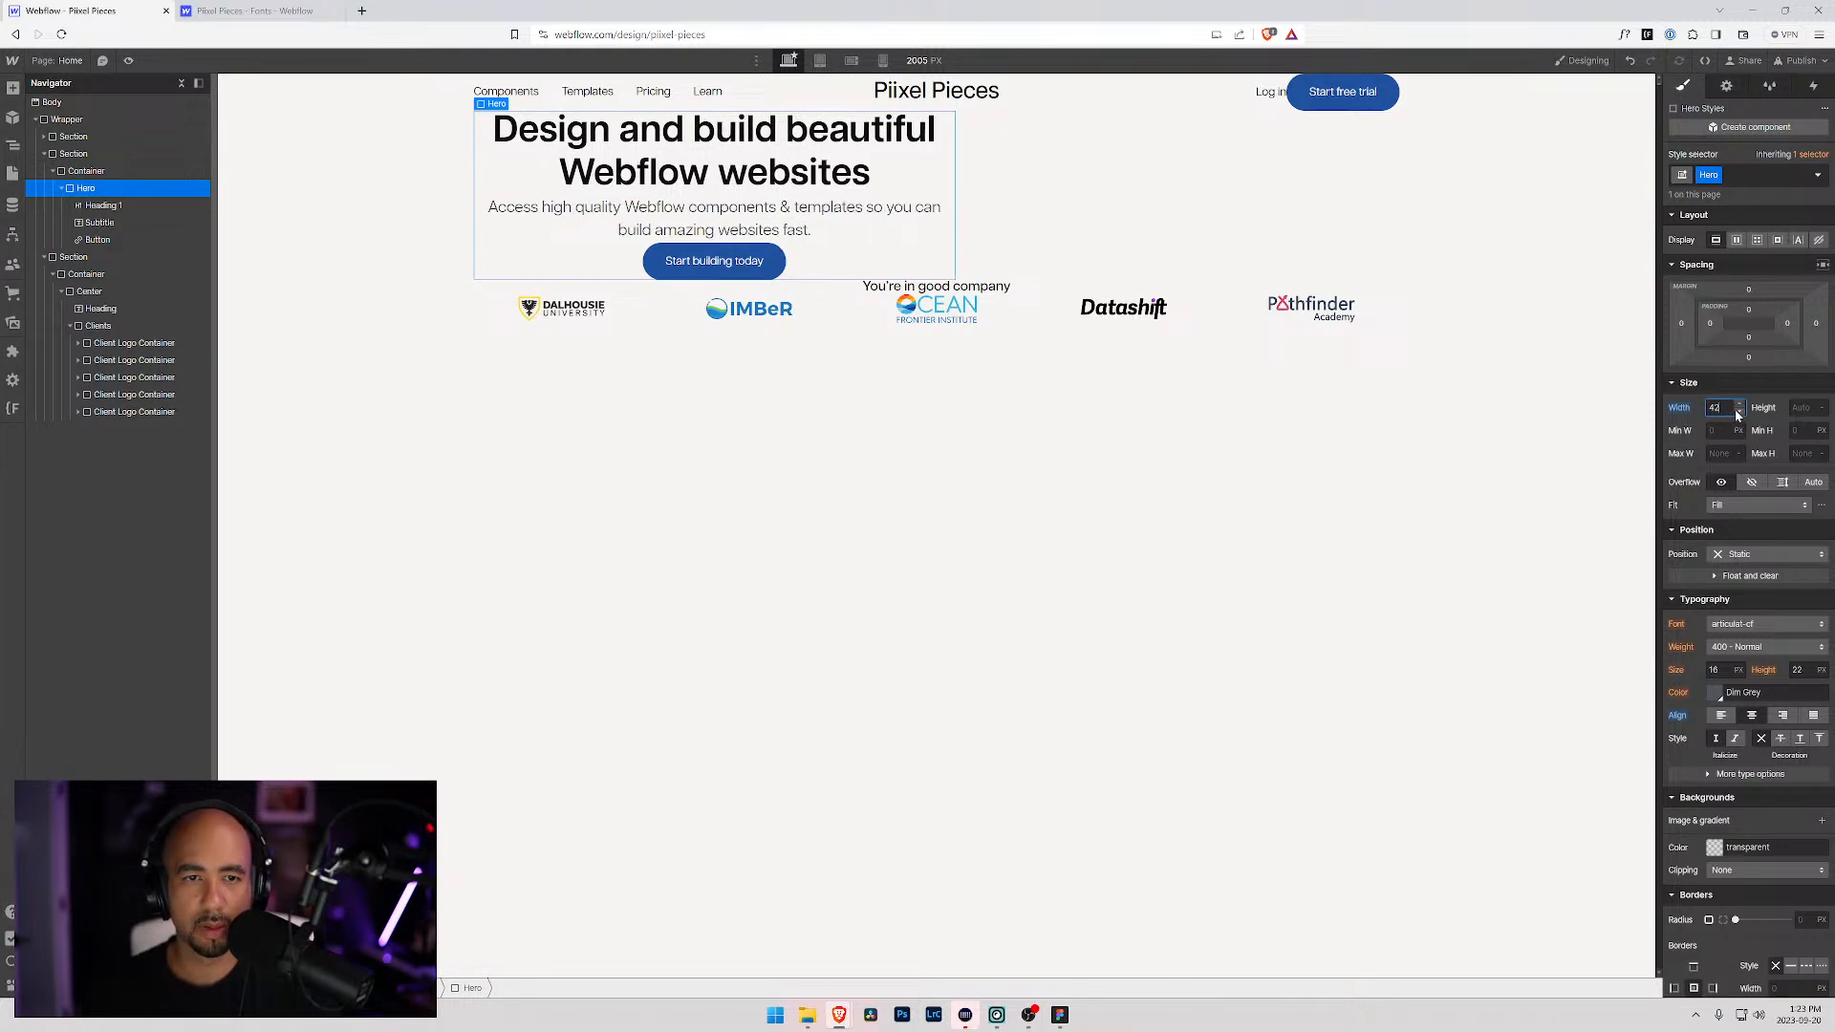
key("alt+Tab")
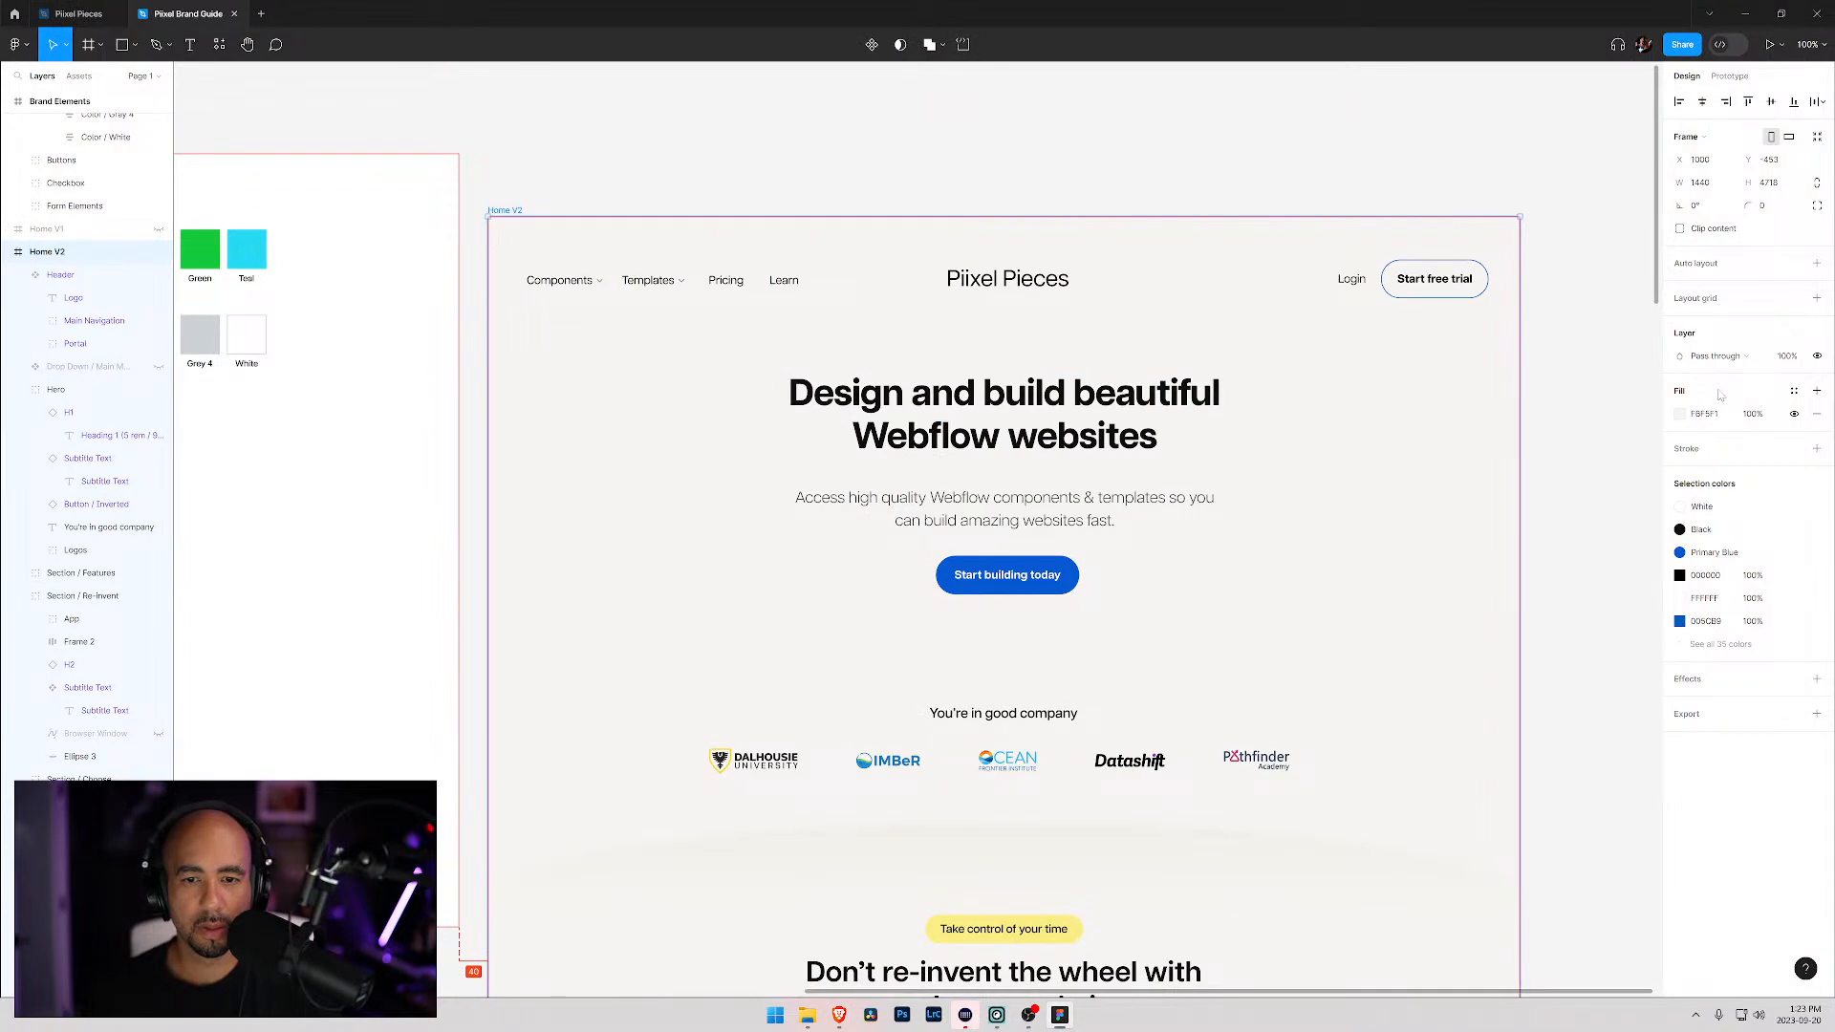
key("alt+Tab")
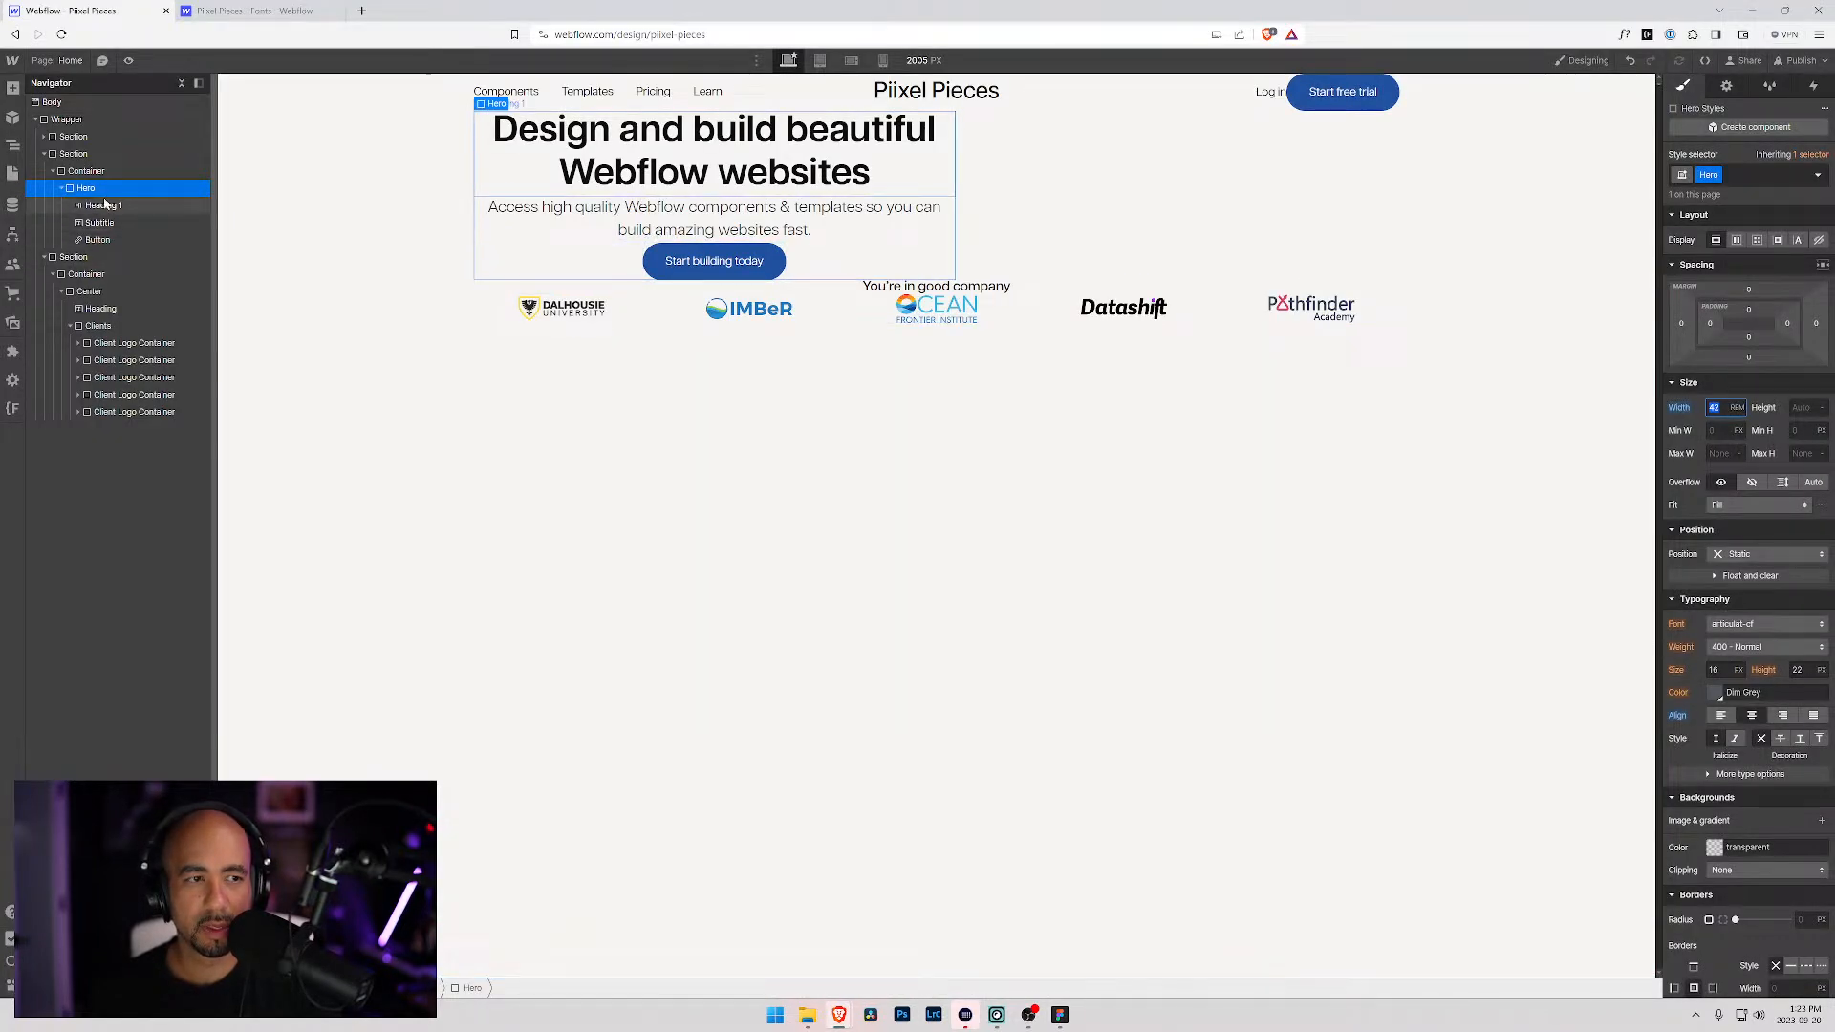
left_click(1682, 325, "alt")
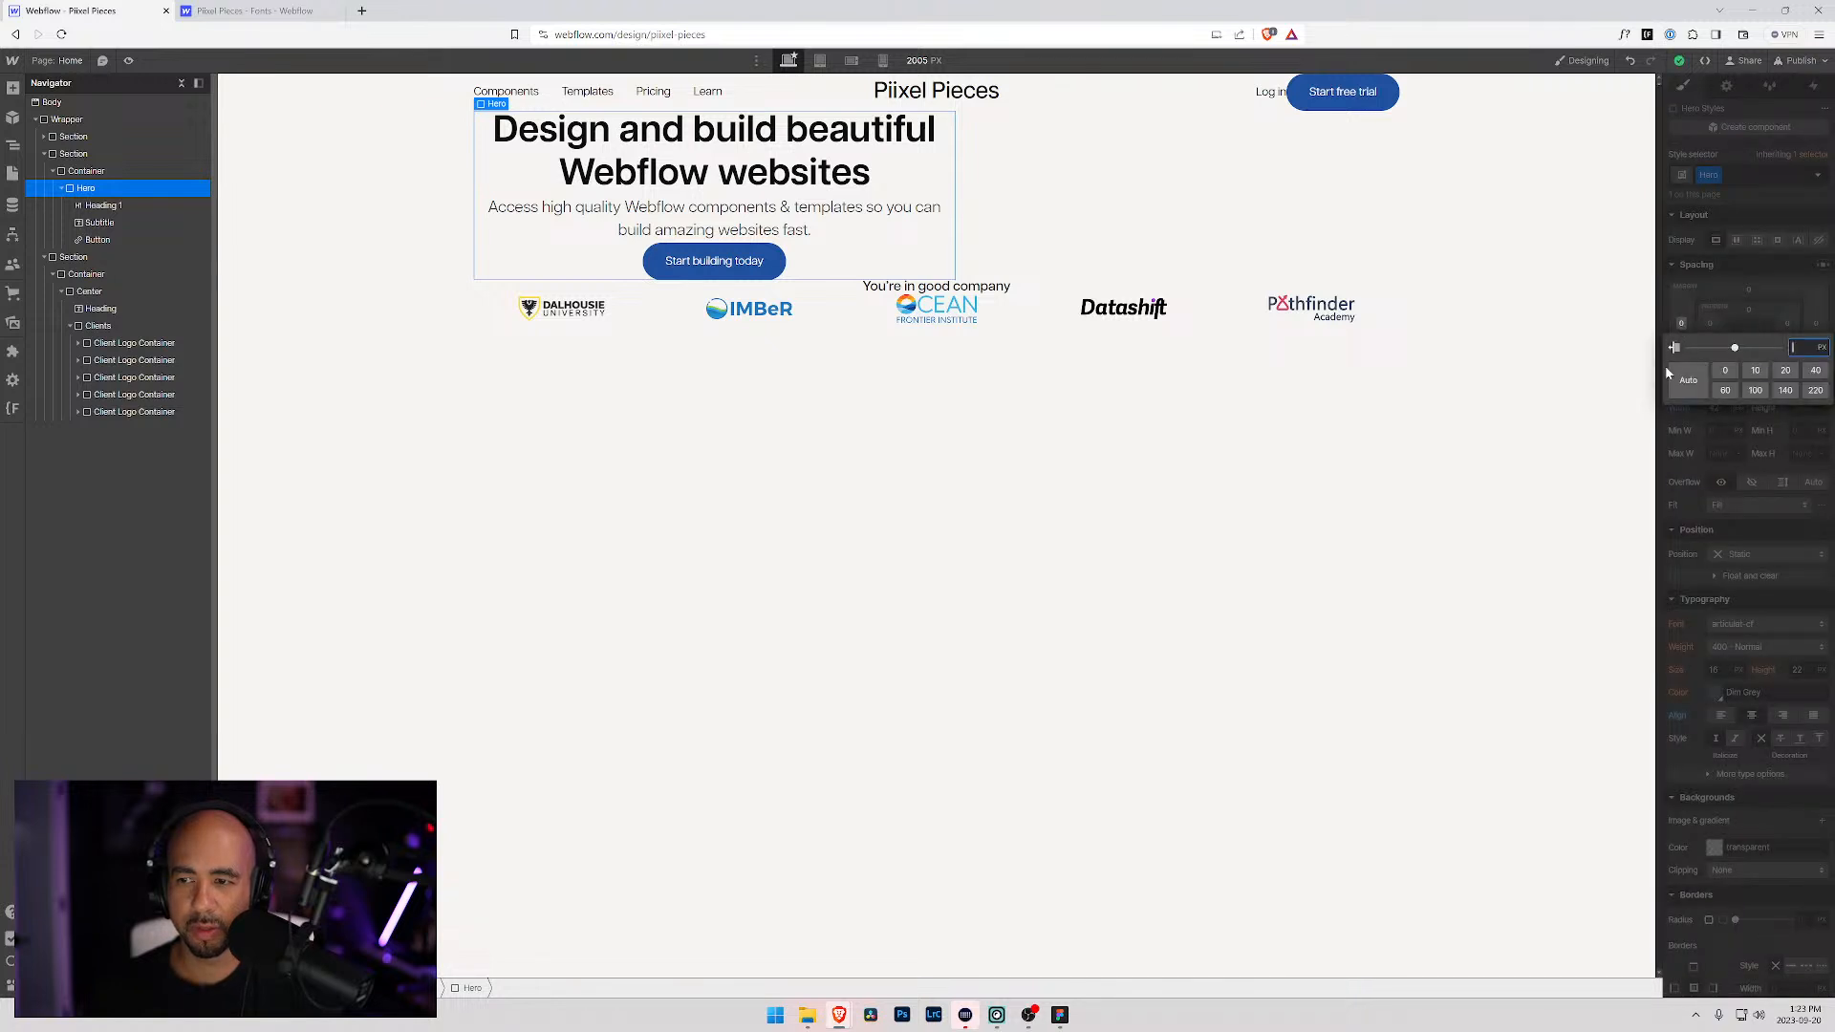
left_click(1685, 377, "alt")
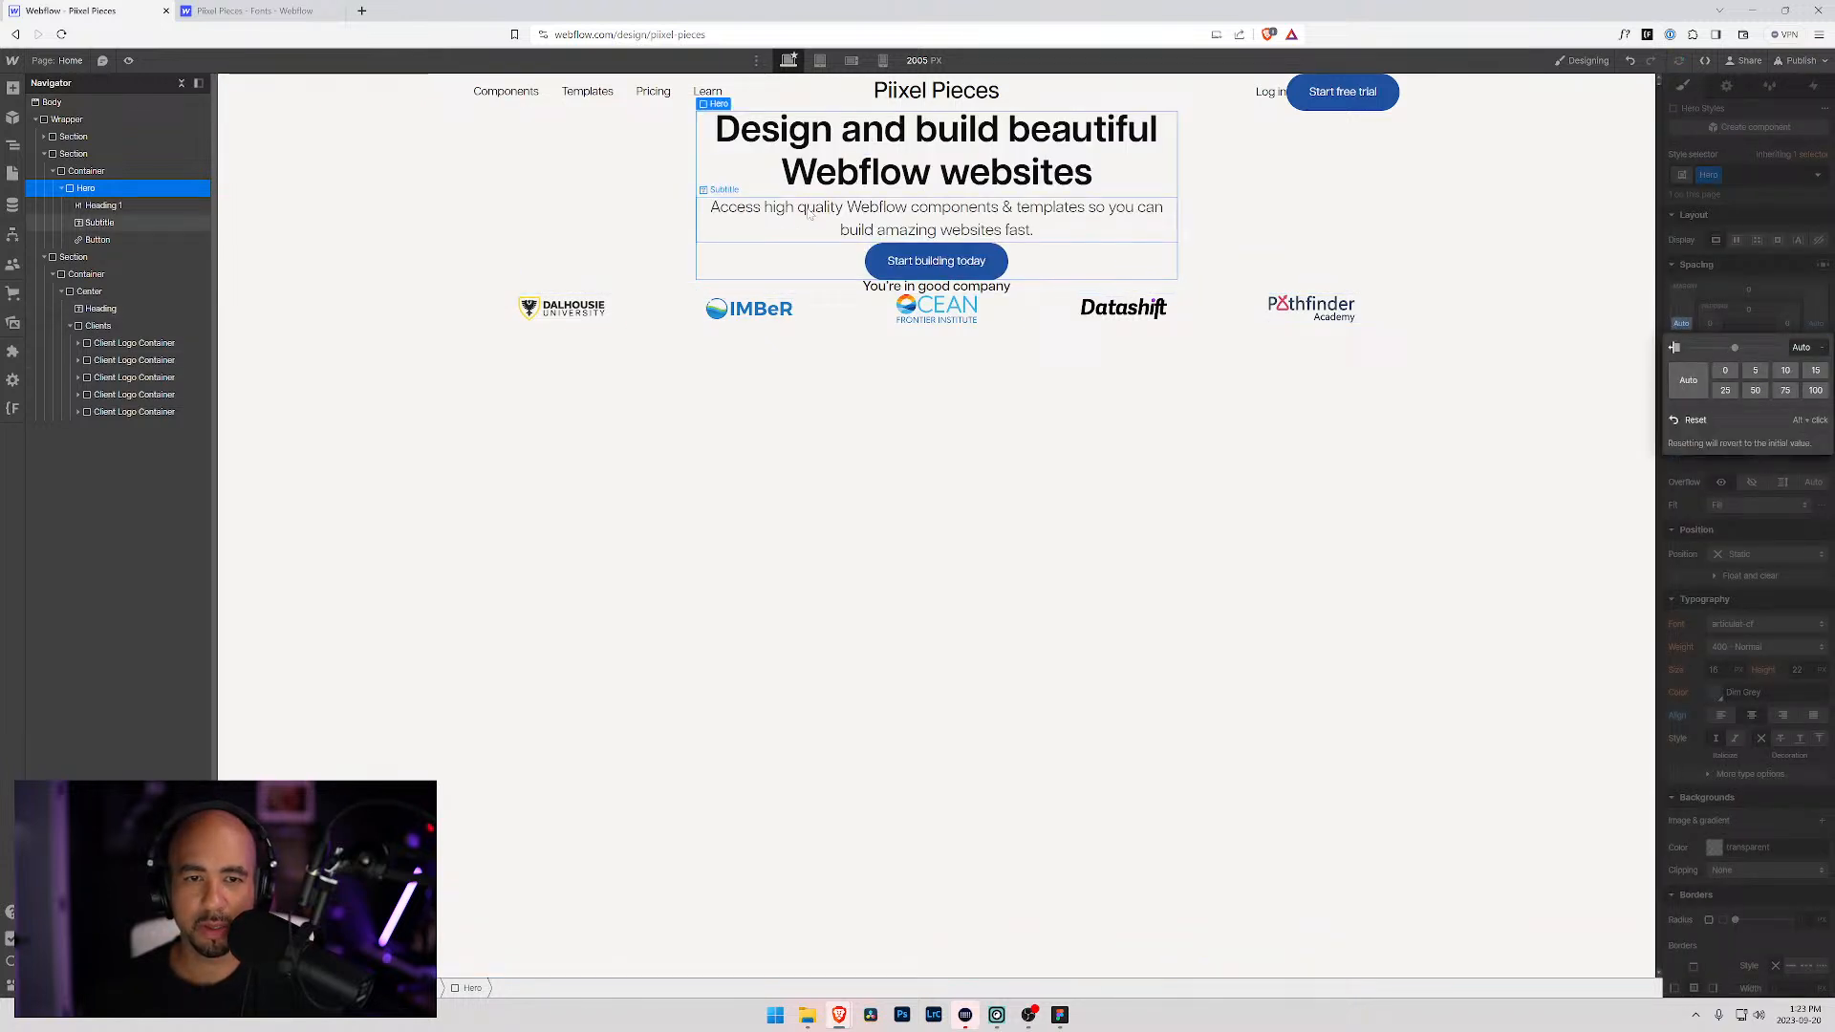
Step: Set the font weight of the All H1 Headings tag to 900 - Black, using the hero heading
left_click(995, 172)
left_click(1751, 175)
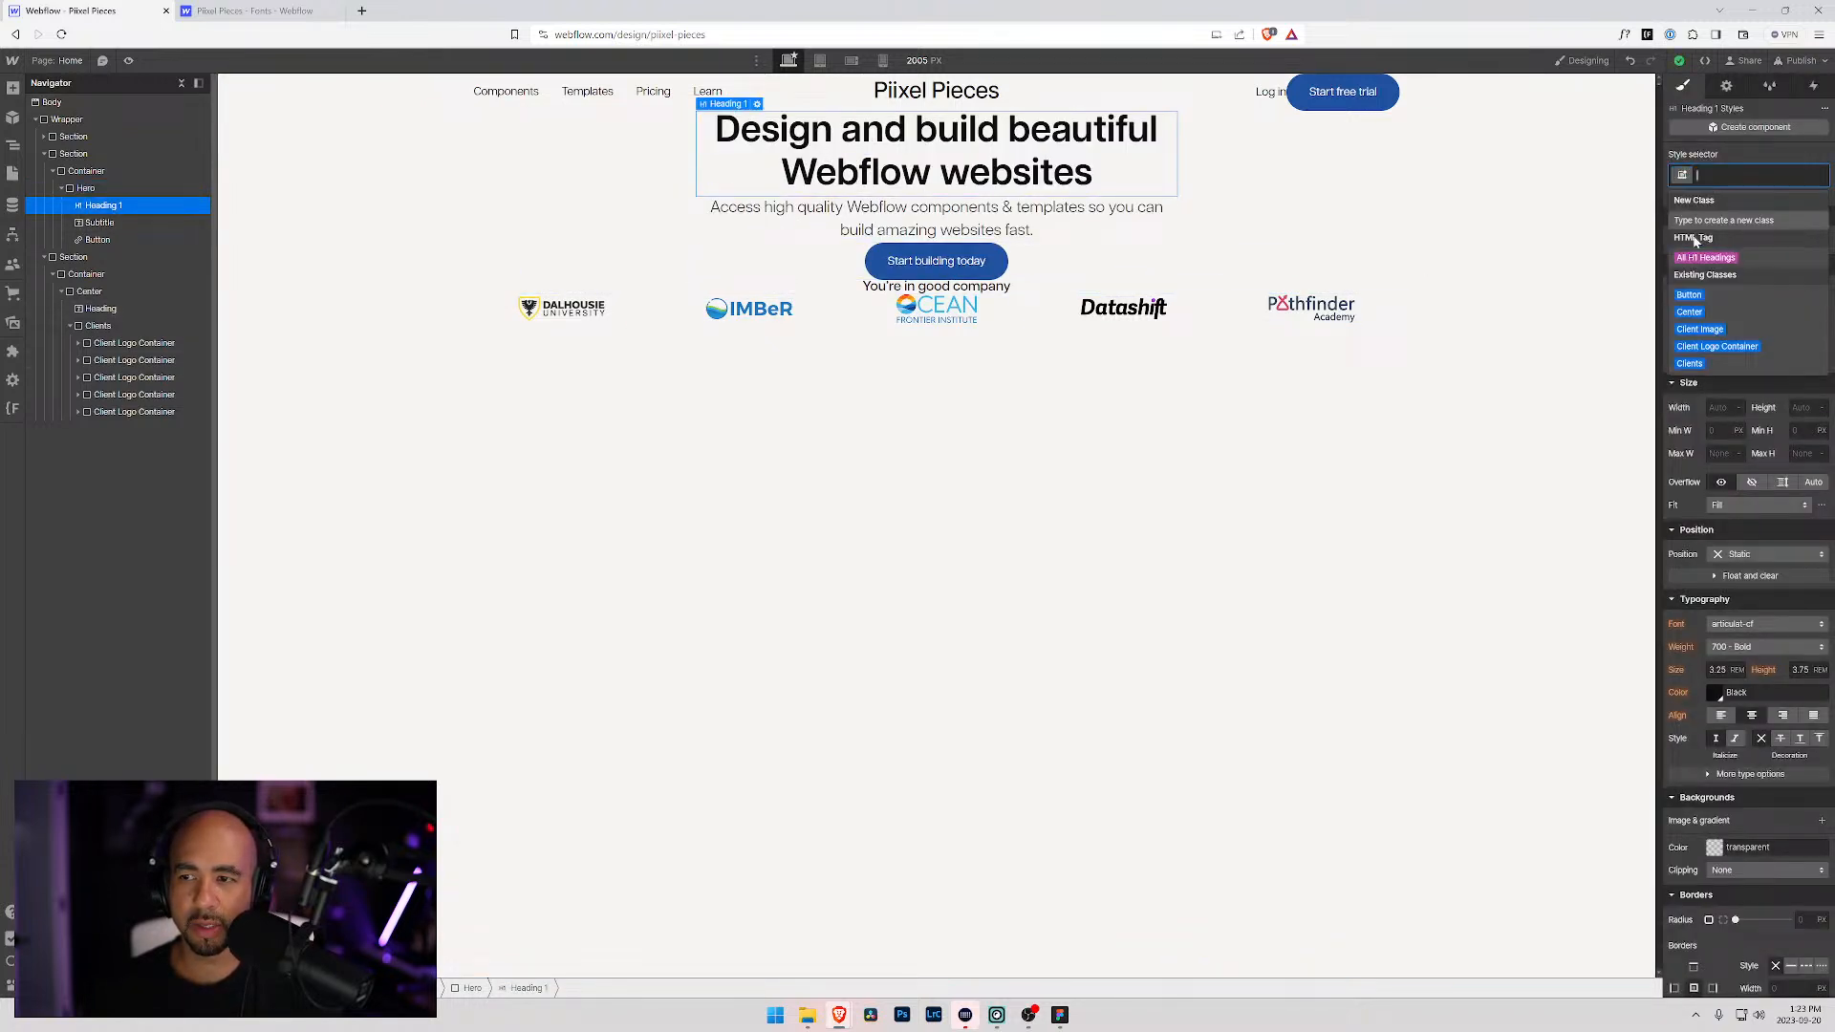
left_click(1698, 263)
left_click(1752, 650)
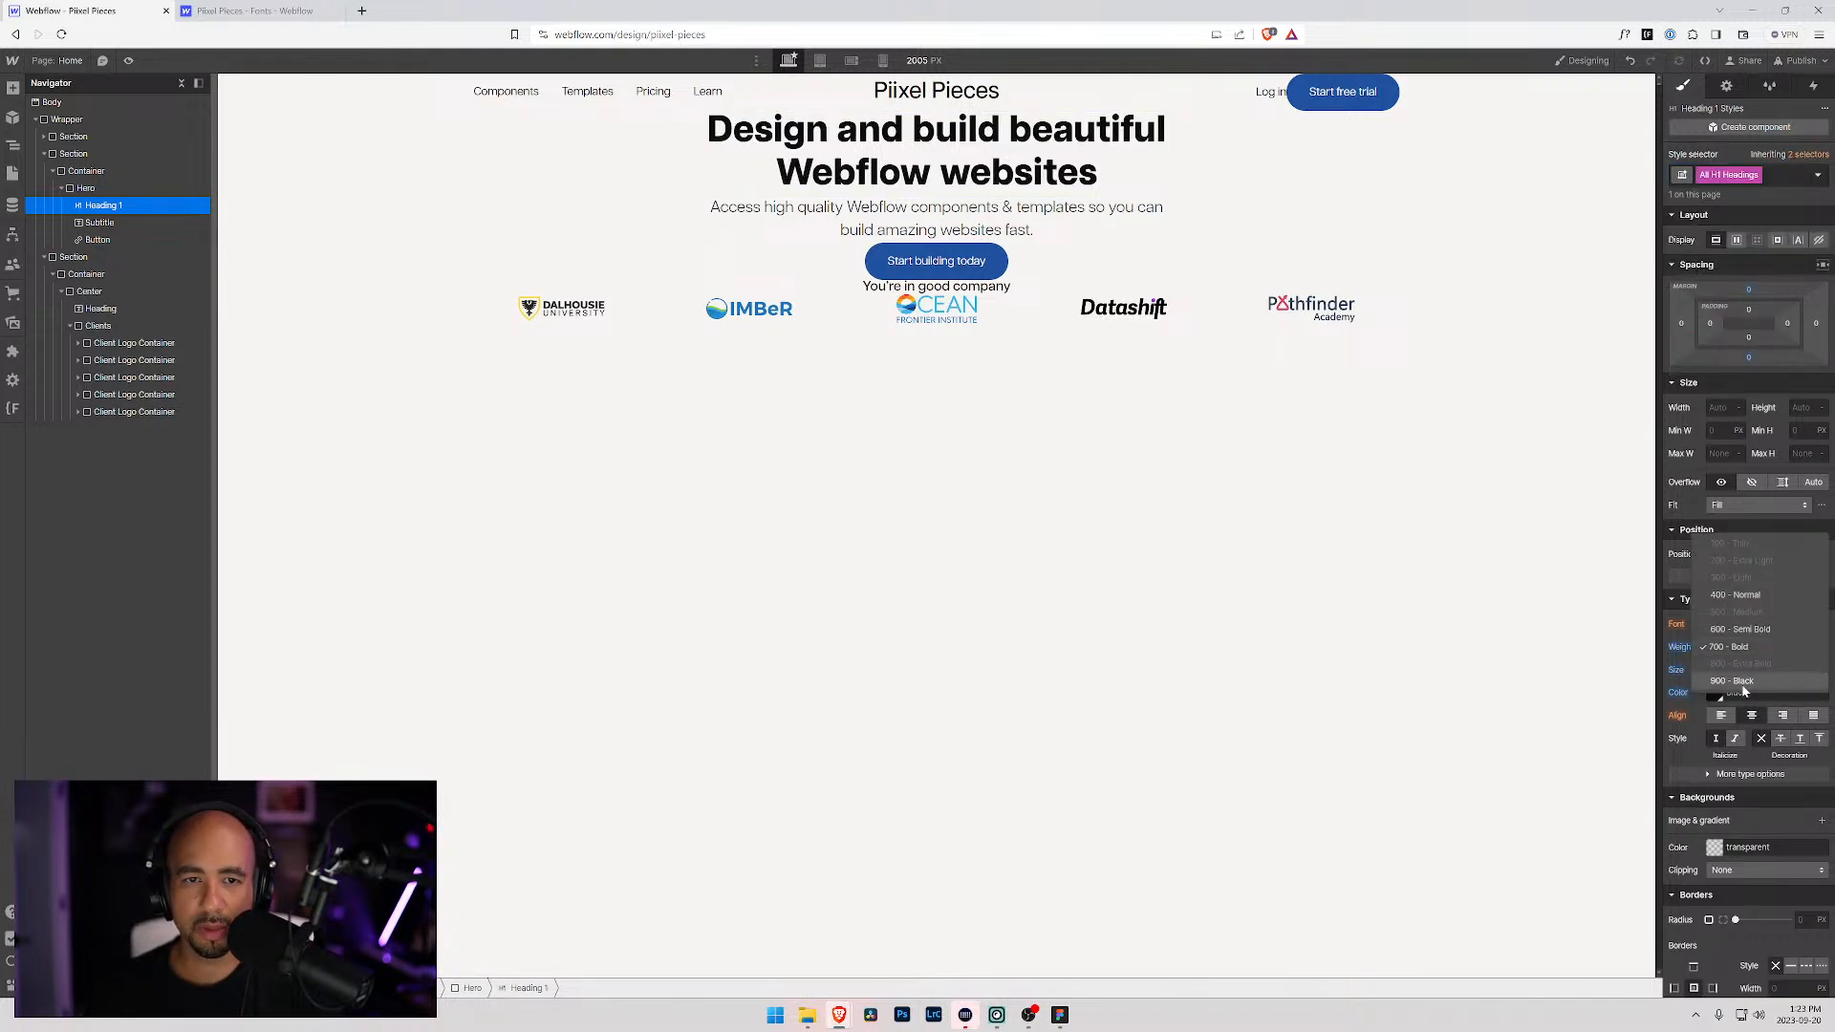
left_click(1743, 684)
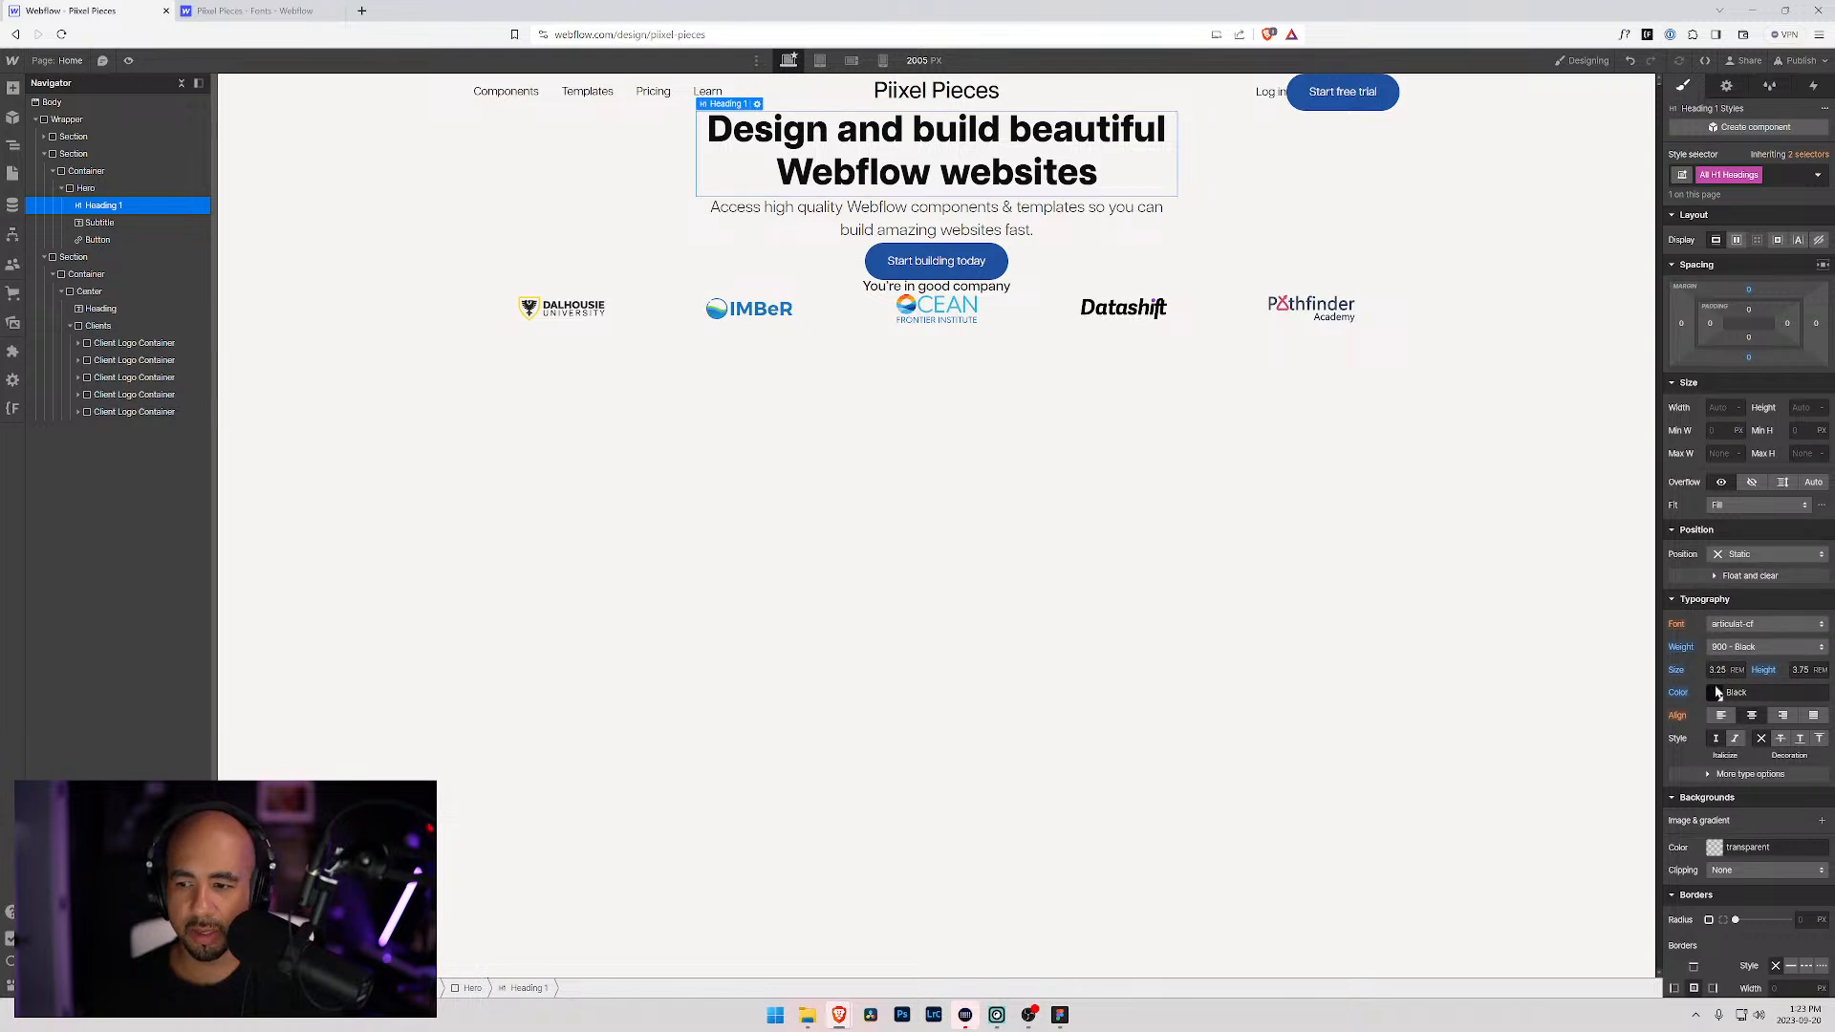
Step: Set the letter spacing of the All H1 Headings tag to -0.125 rem
left_click(1706, 775)
left_click(1688, 795)
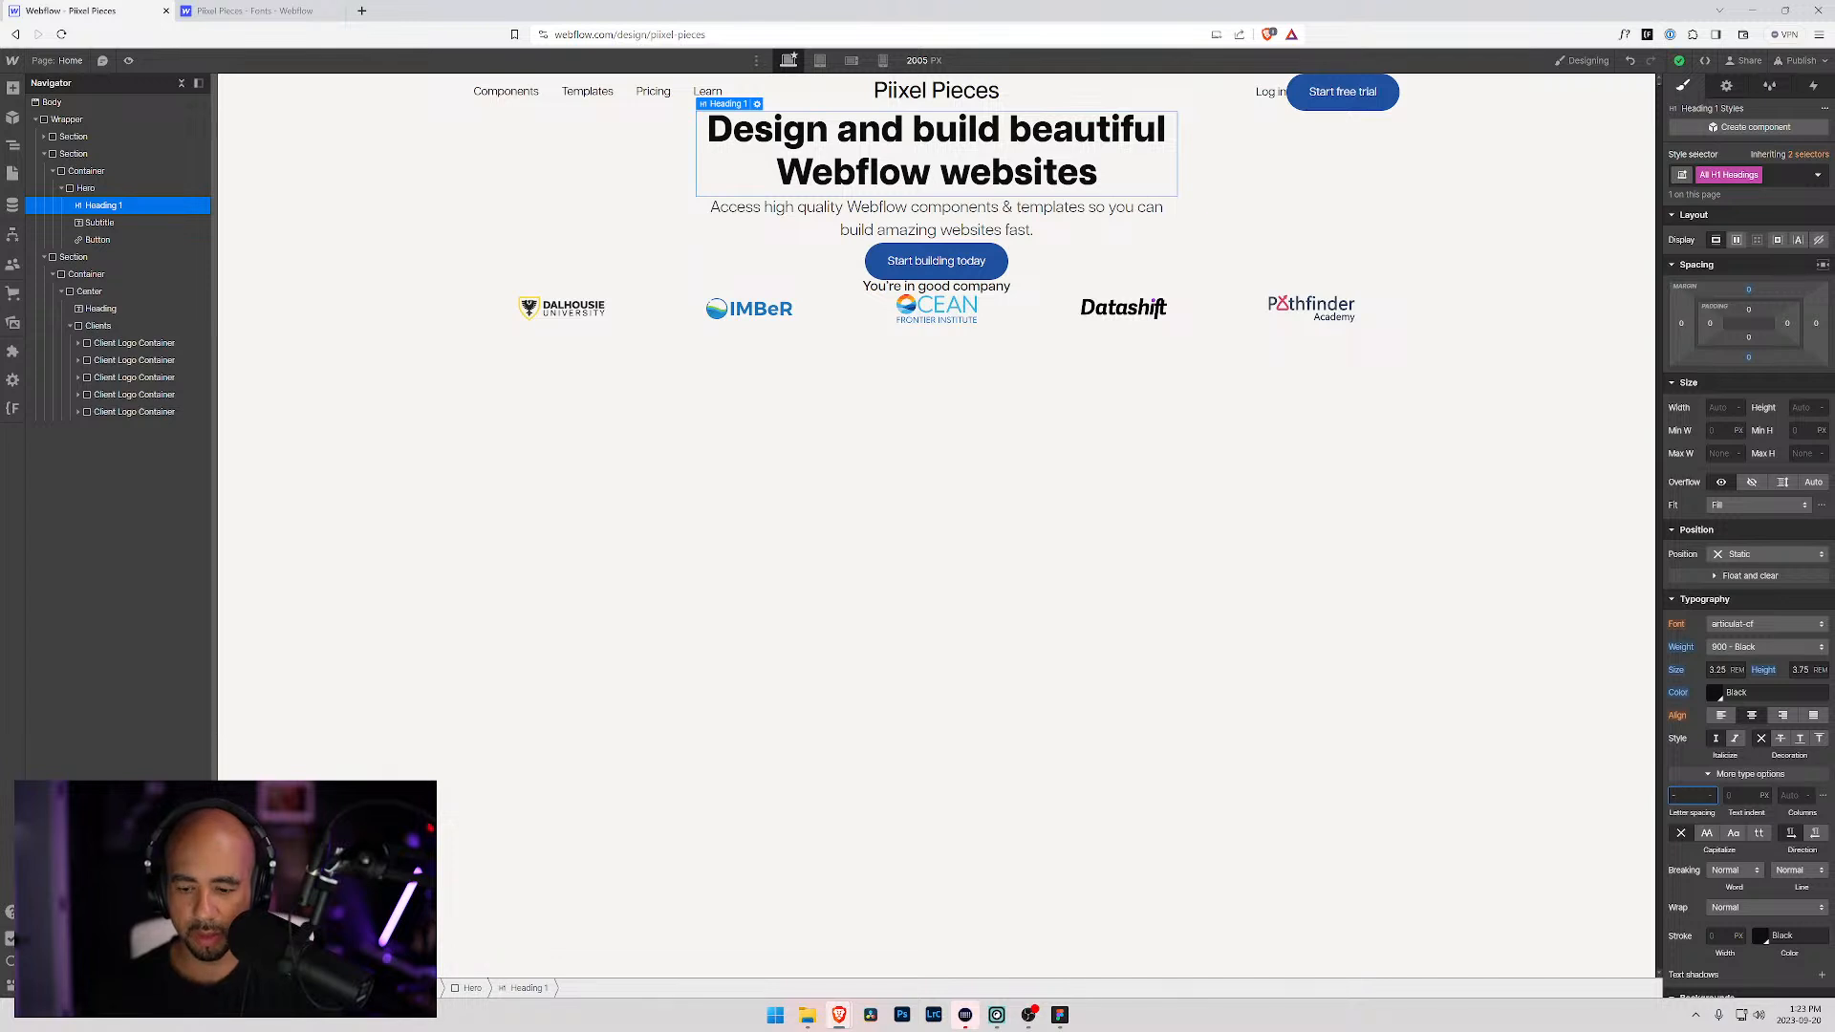
key("Return")
Step: Switch to Figma, try the Heavy weight on the hero's Heading 1 text and return to Webflow to compare
key("alt+Tab")
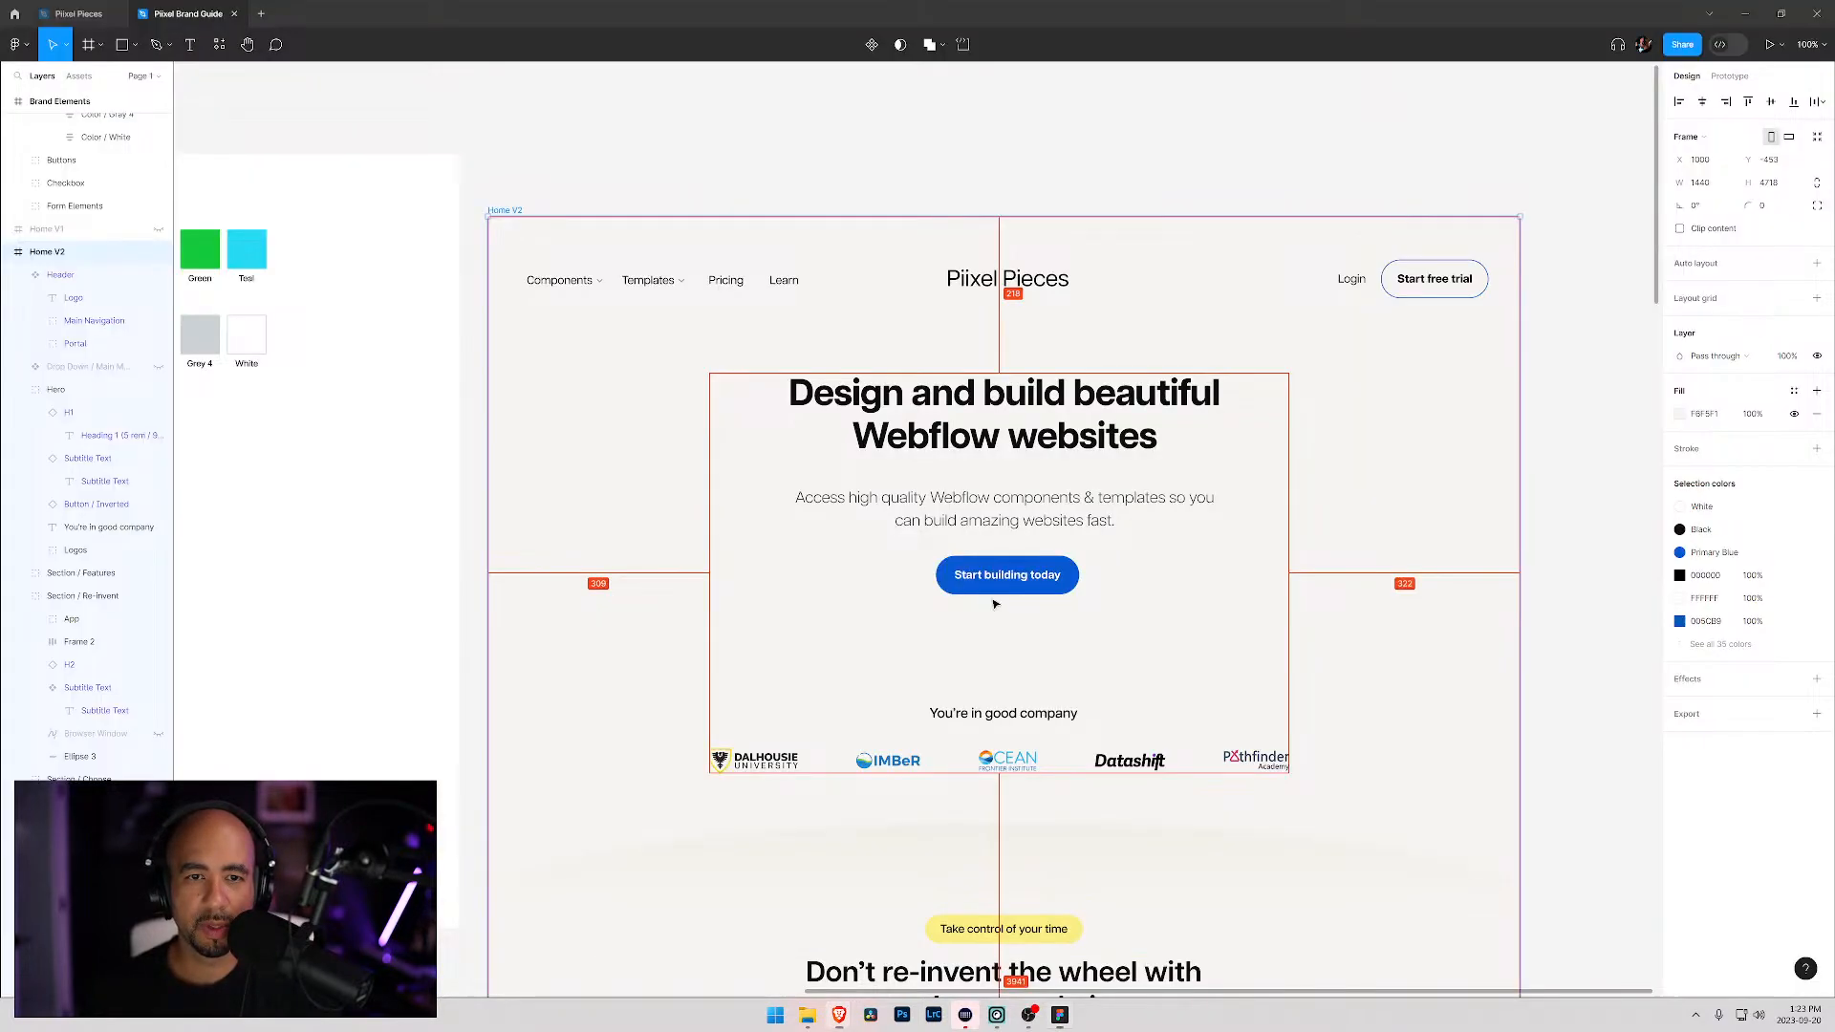
double_click(950, 413)
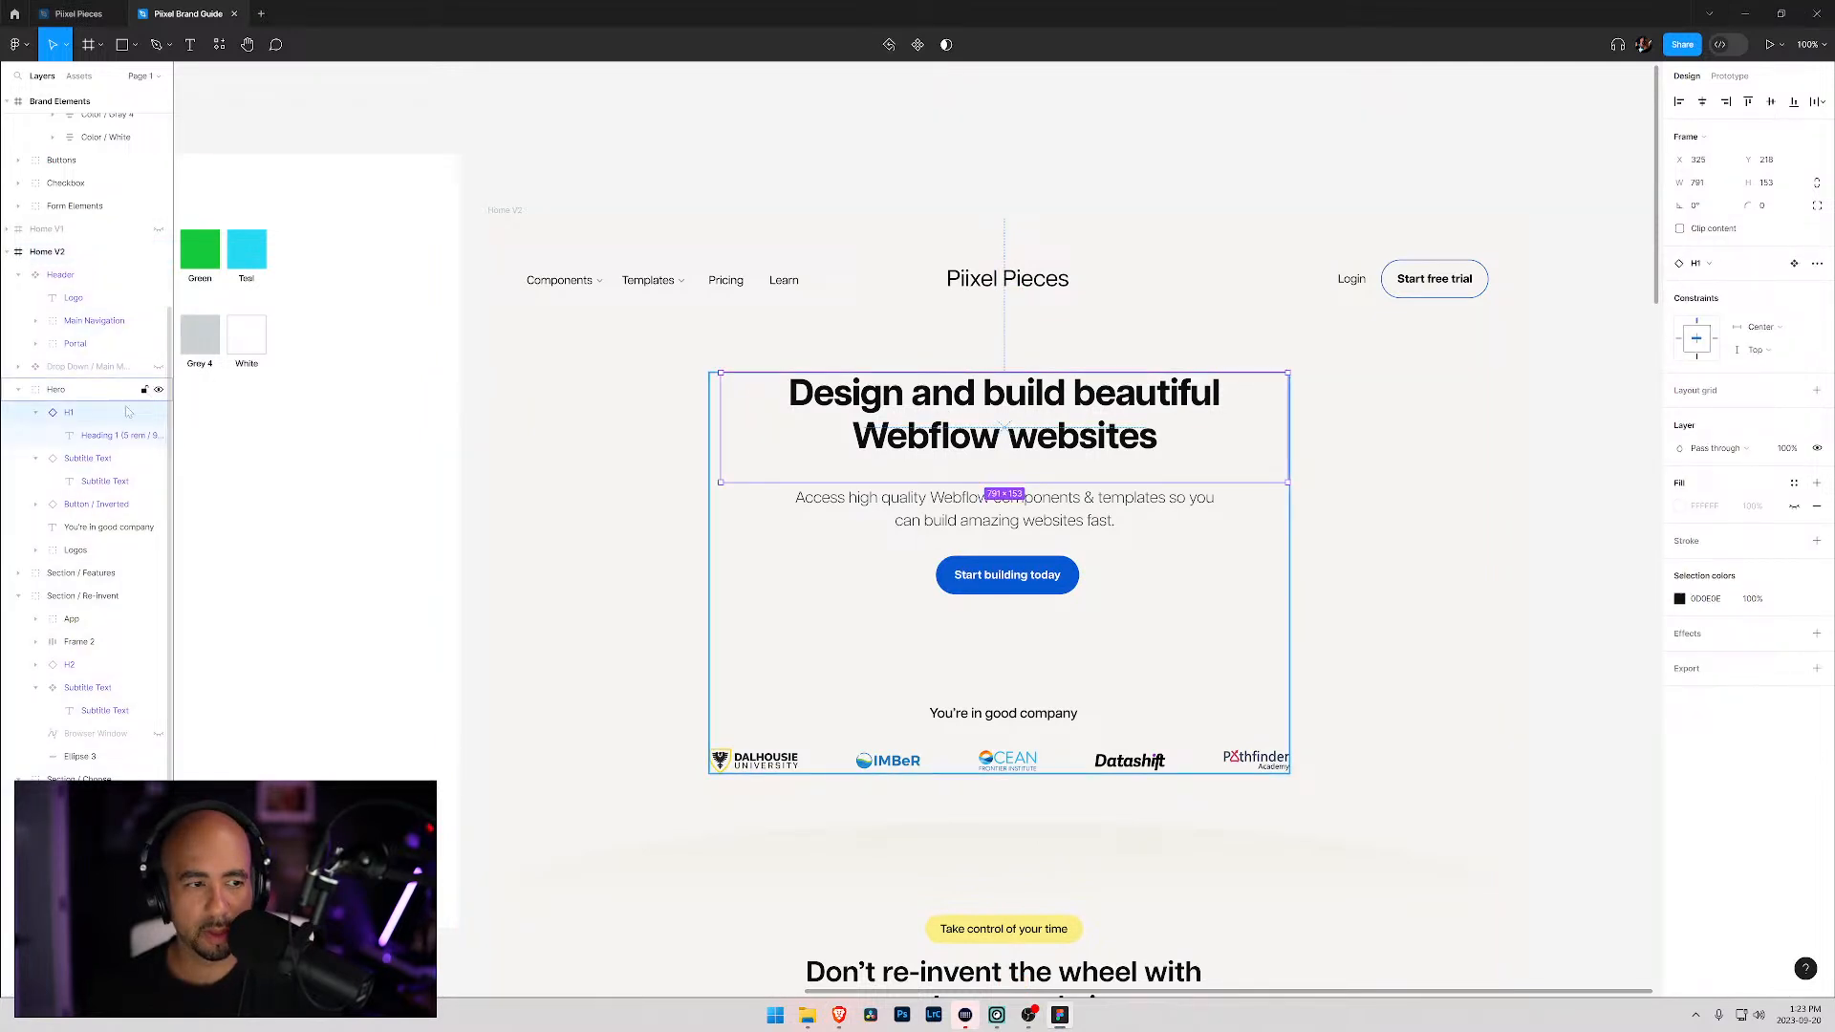
left_click(95, 435)
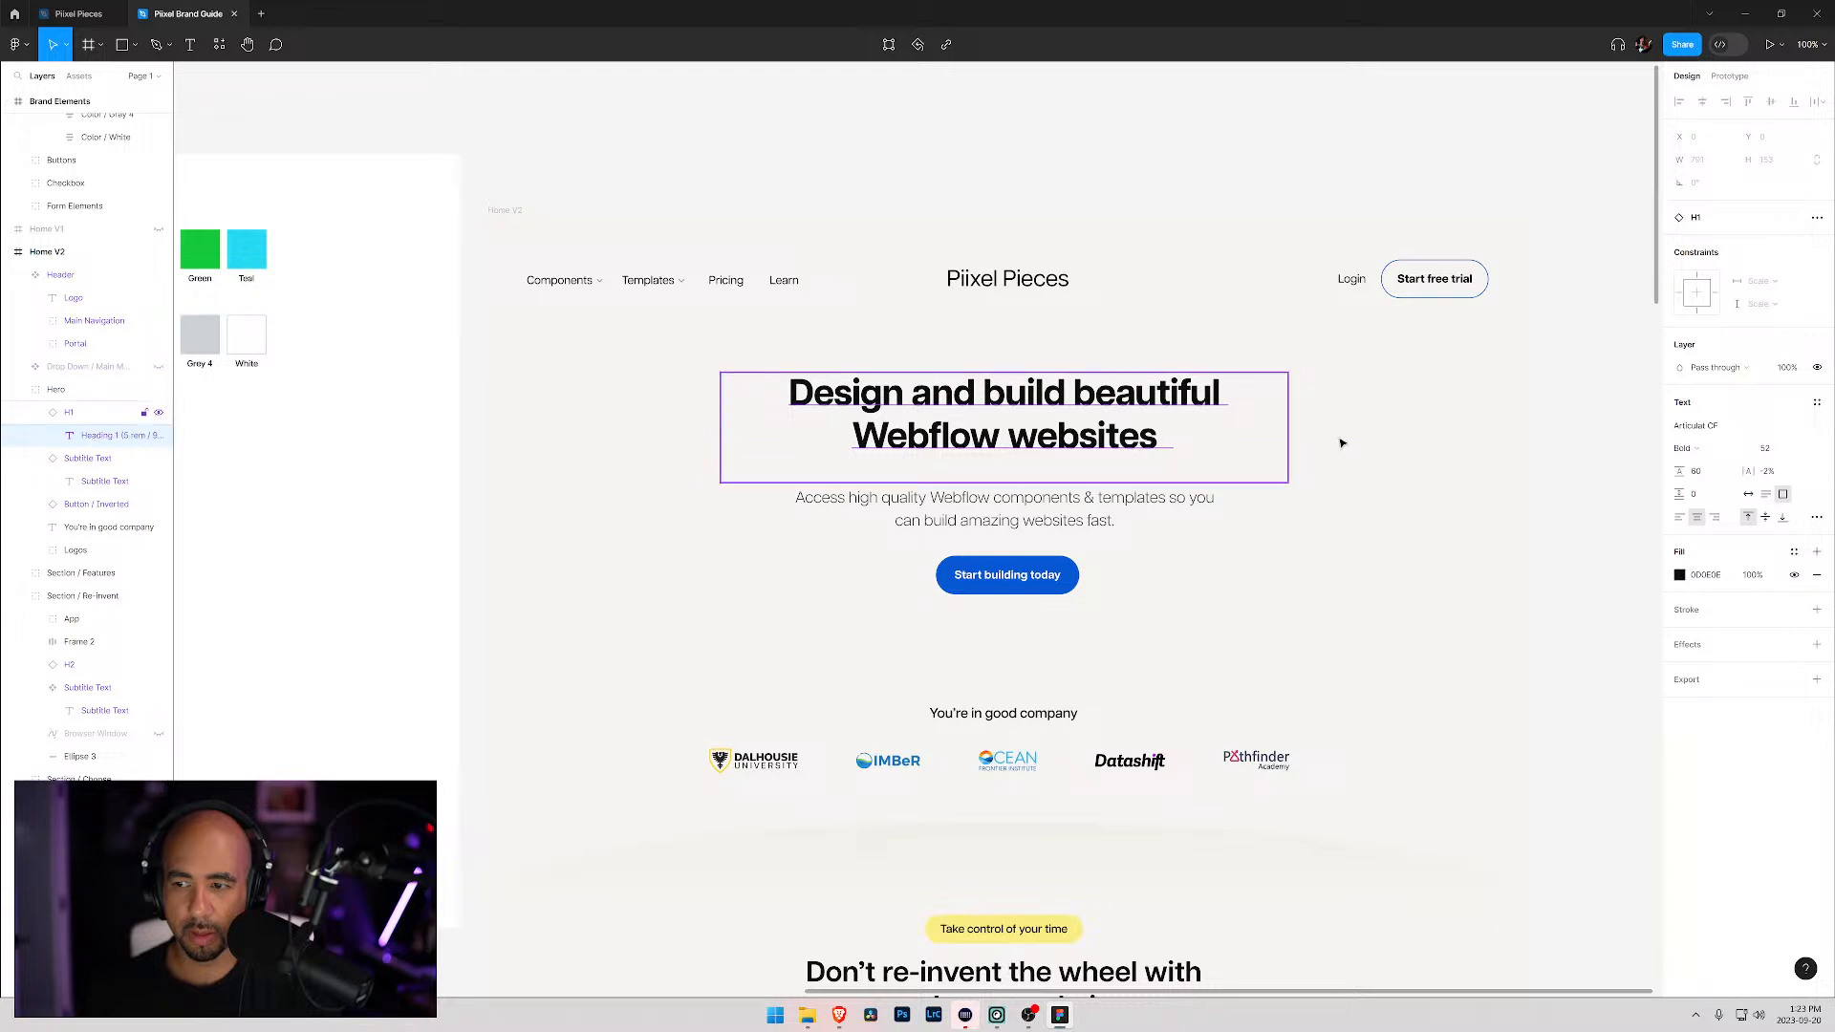
left_click(1688, 449)
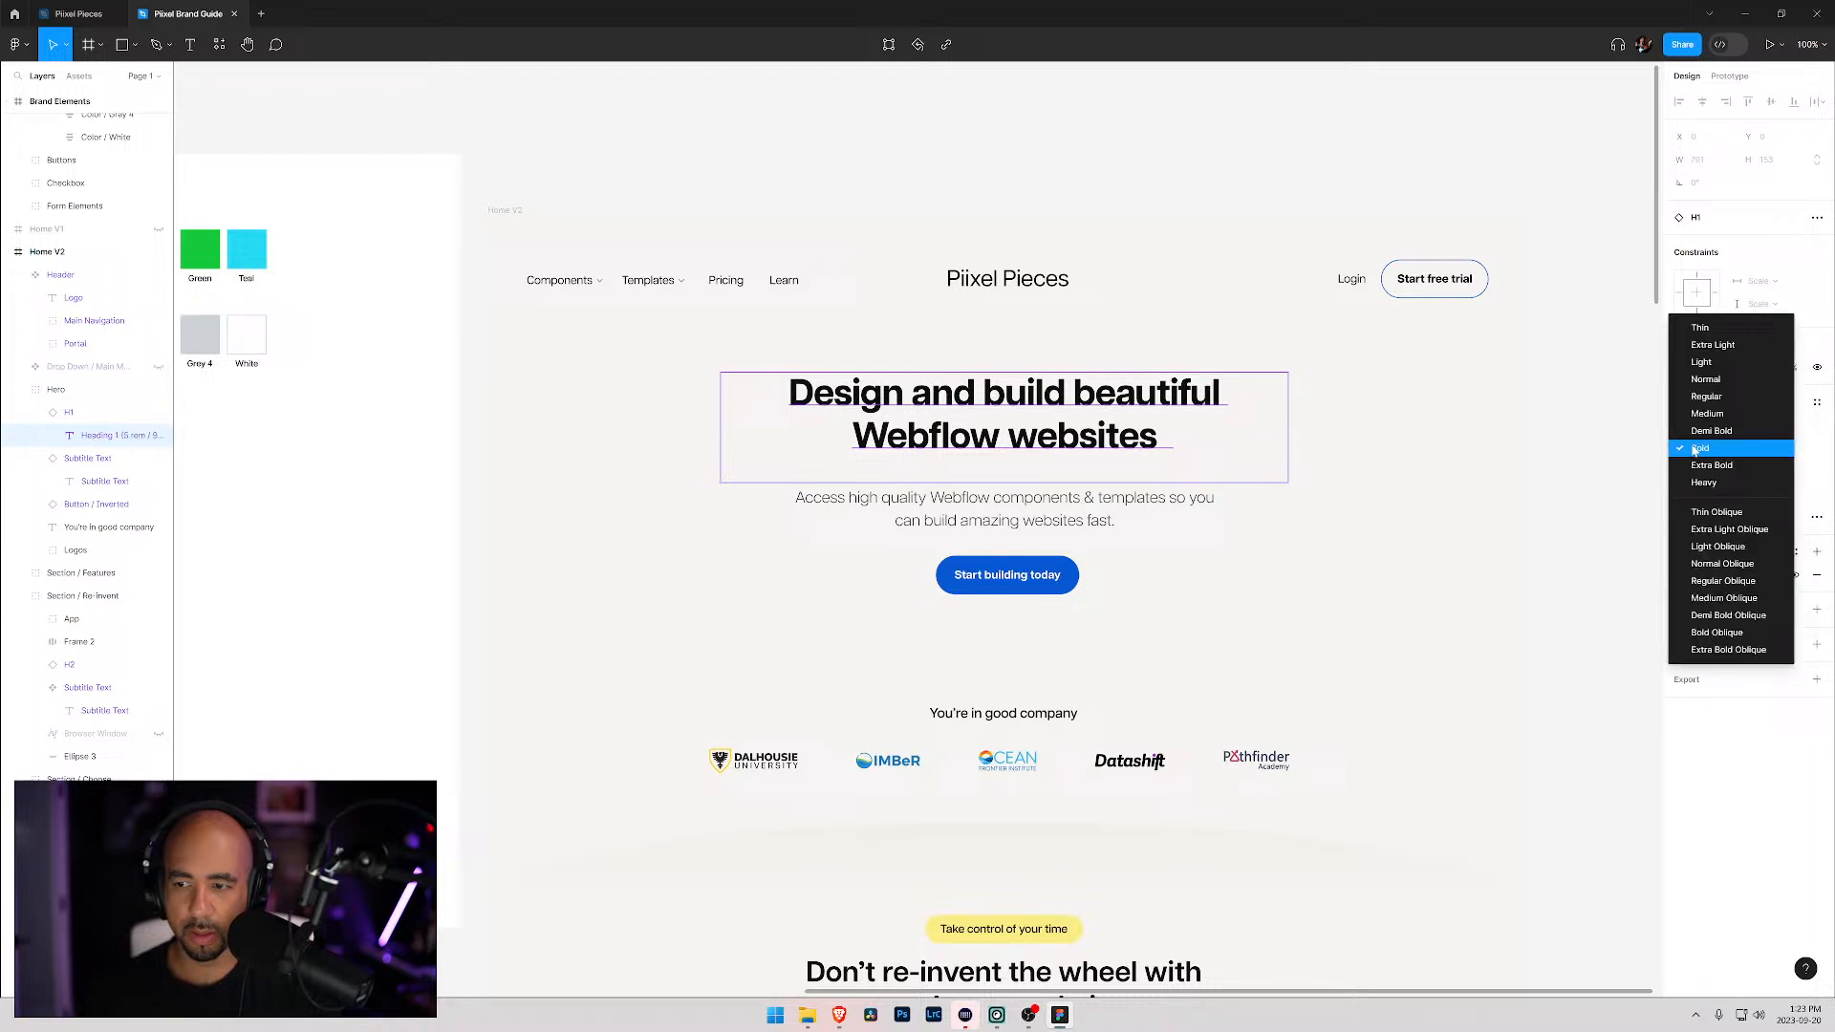
left_click(1705, 483)
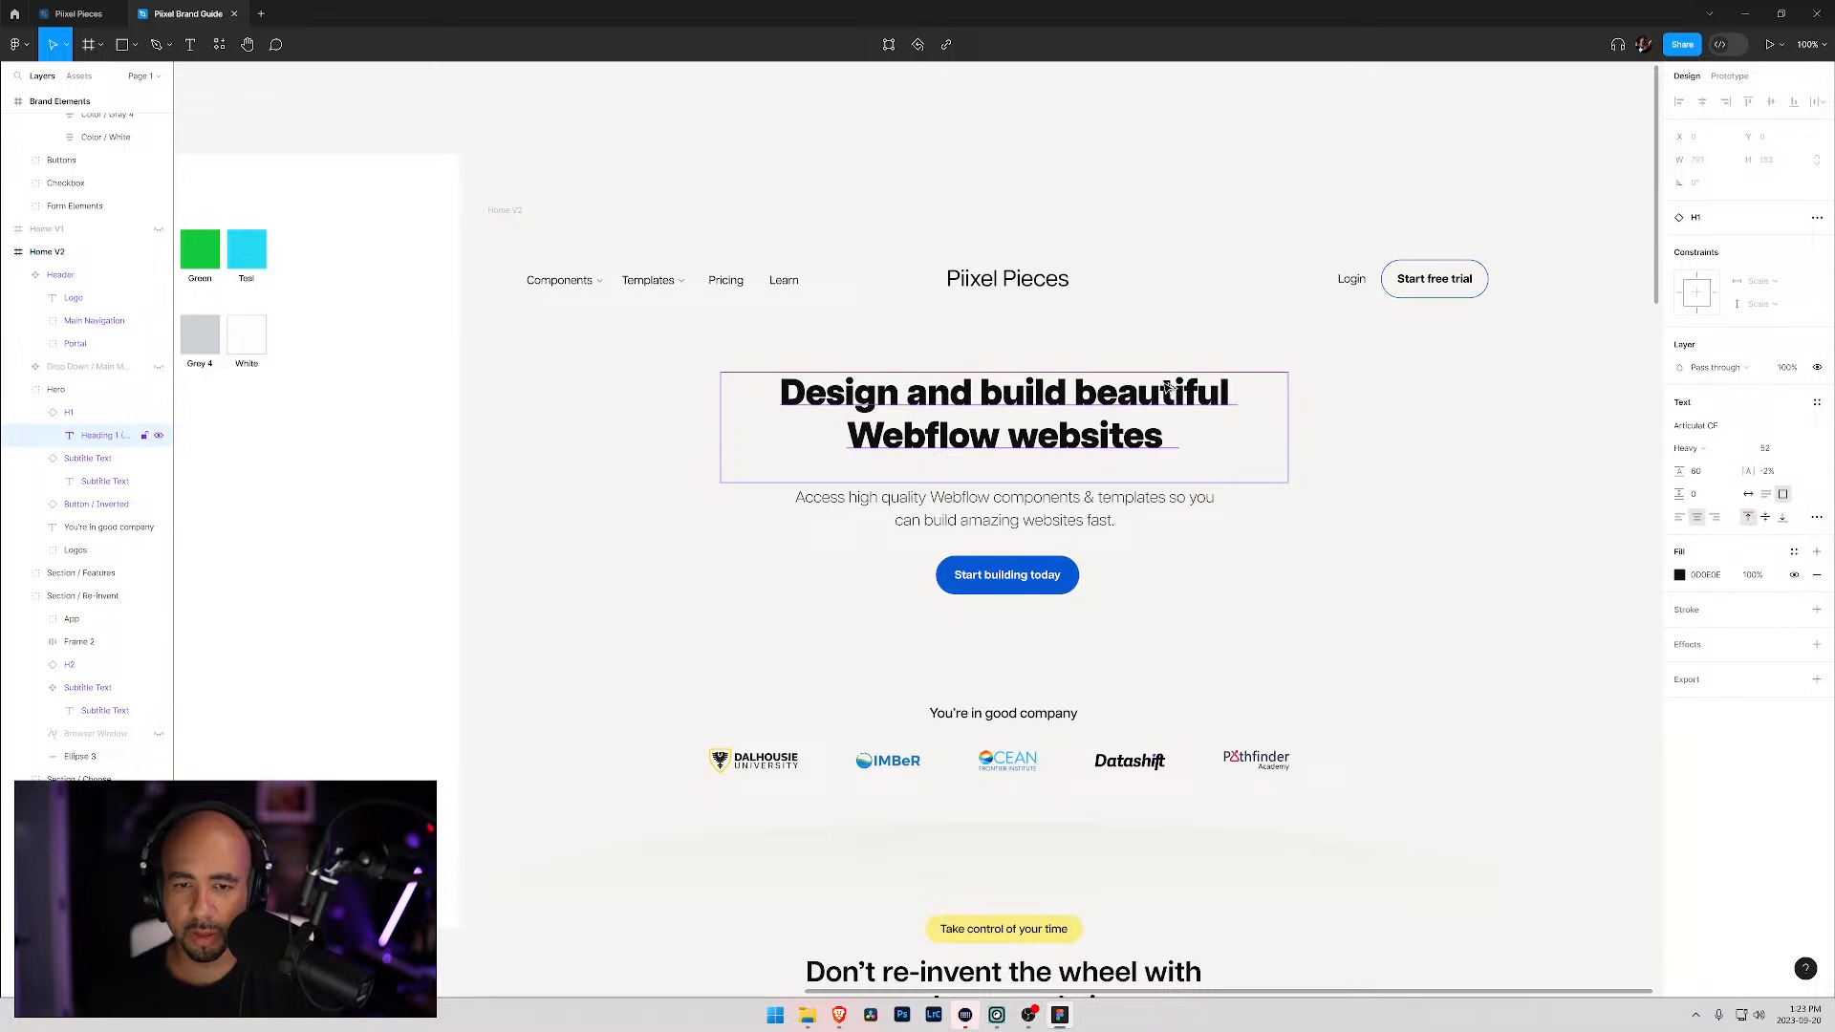
key("alt+Tab")
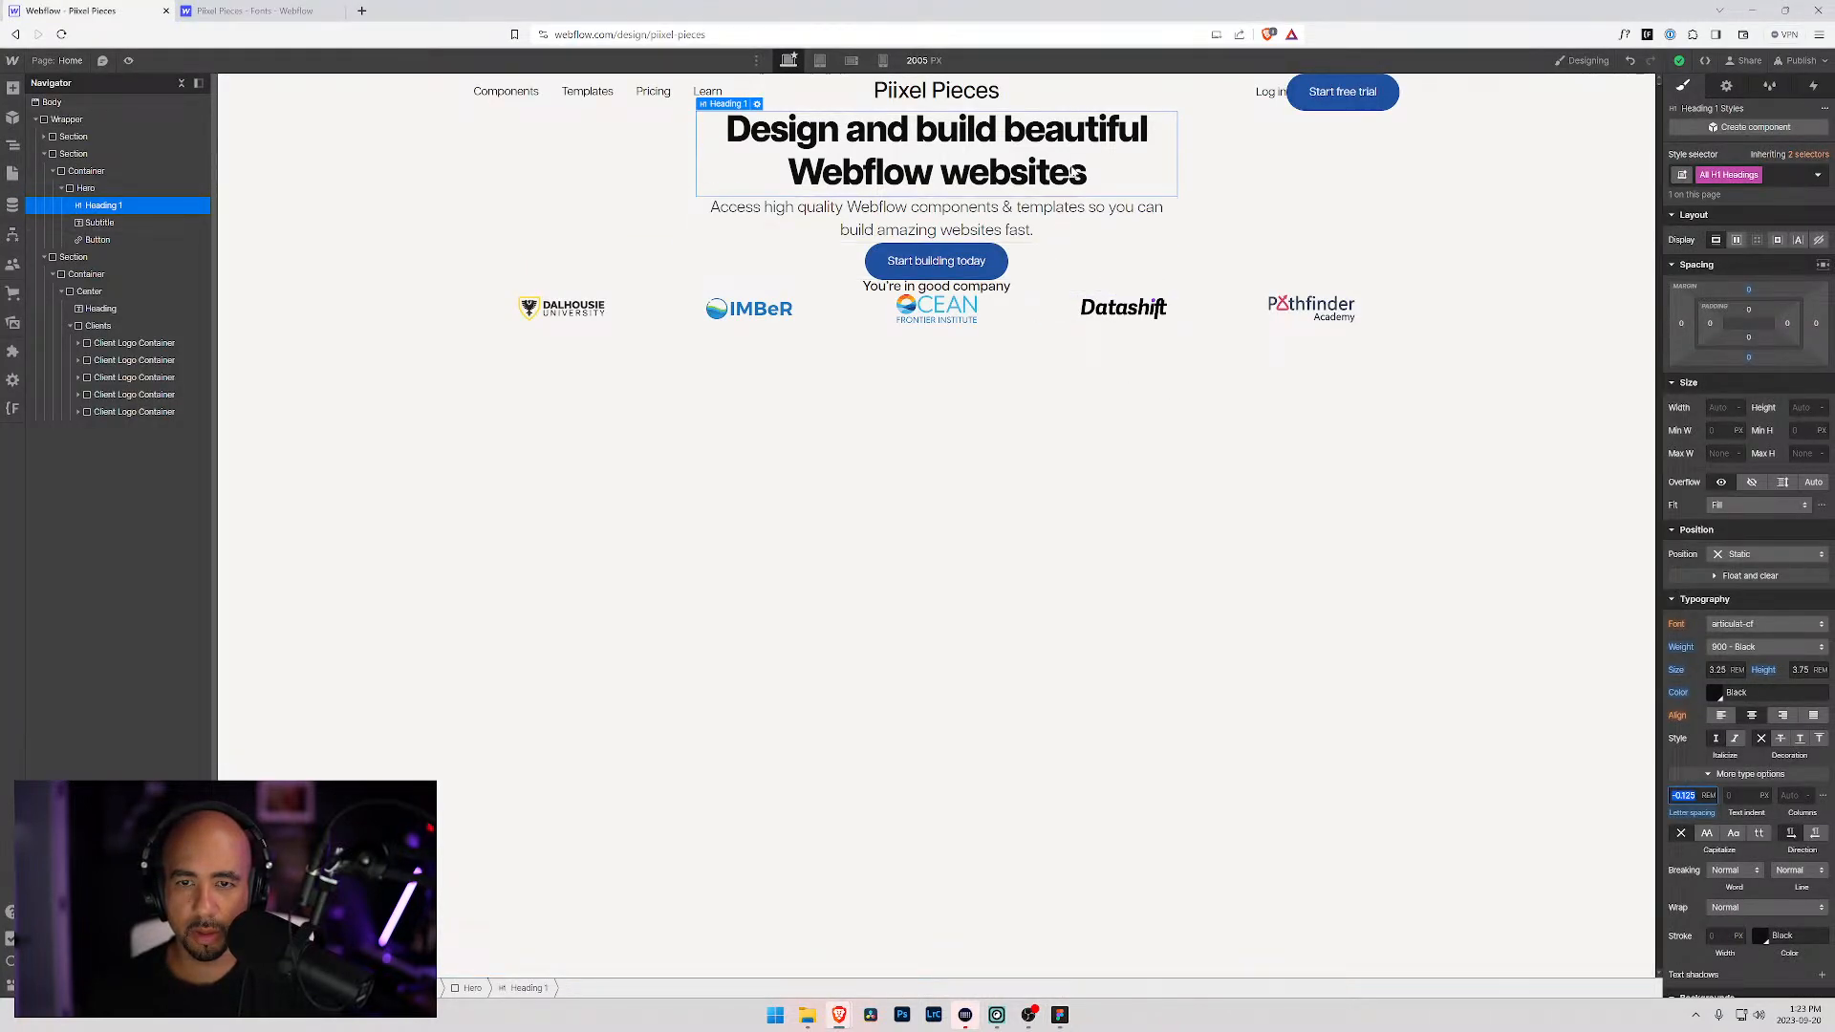
Step: Examine the H1 heading's available weights and preview the articulat-heavy-cf font on it, keeping 900 - Black and articulat-cf
left_click(1746, 648)
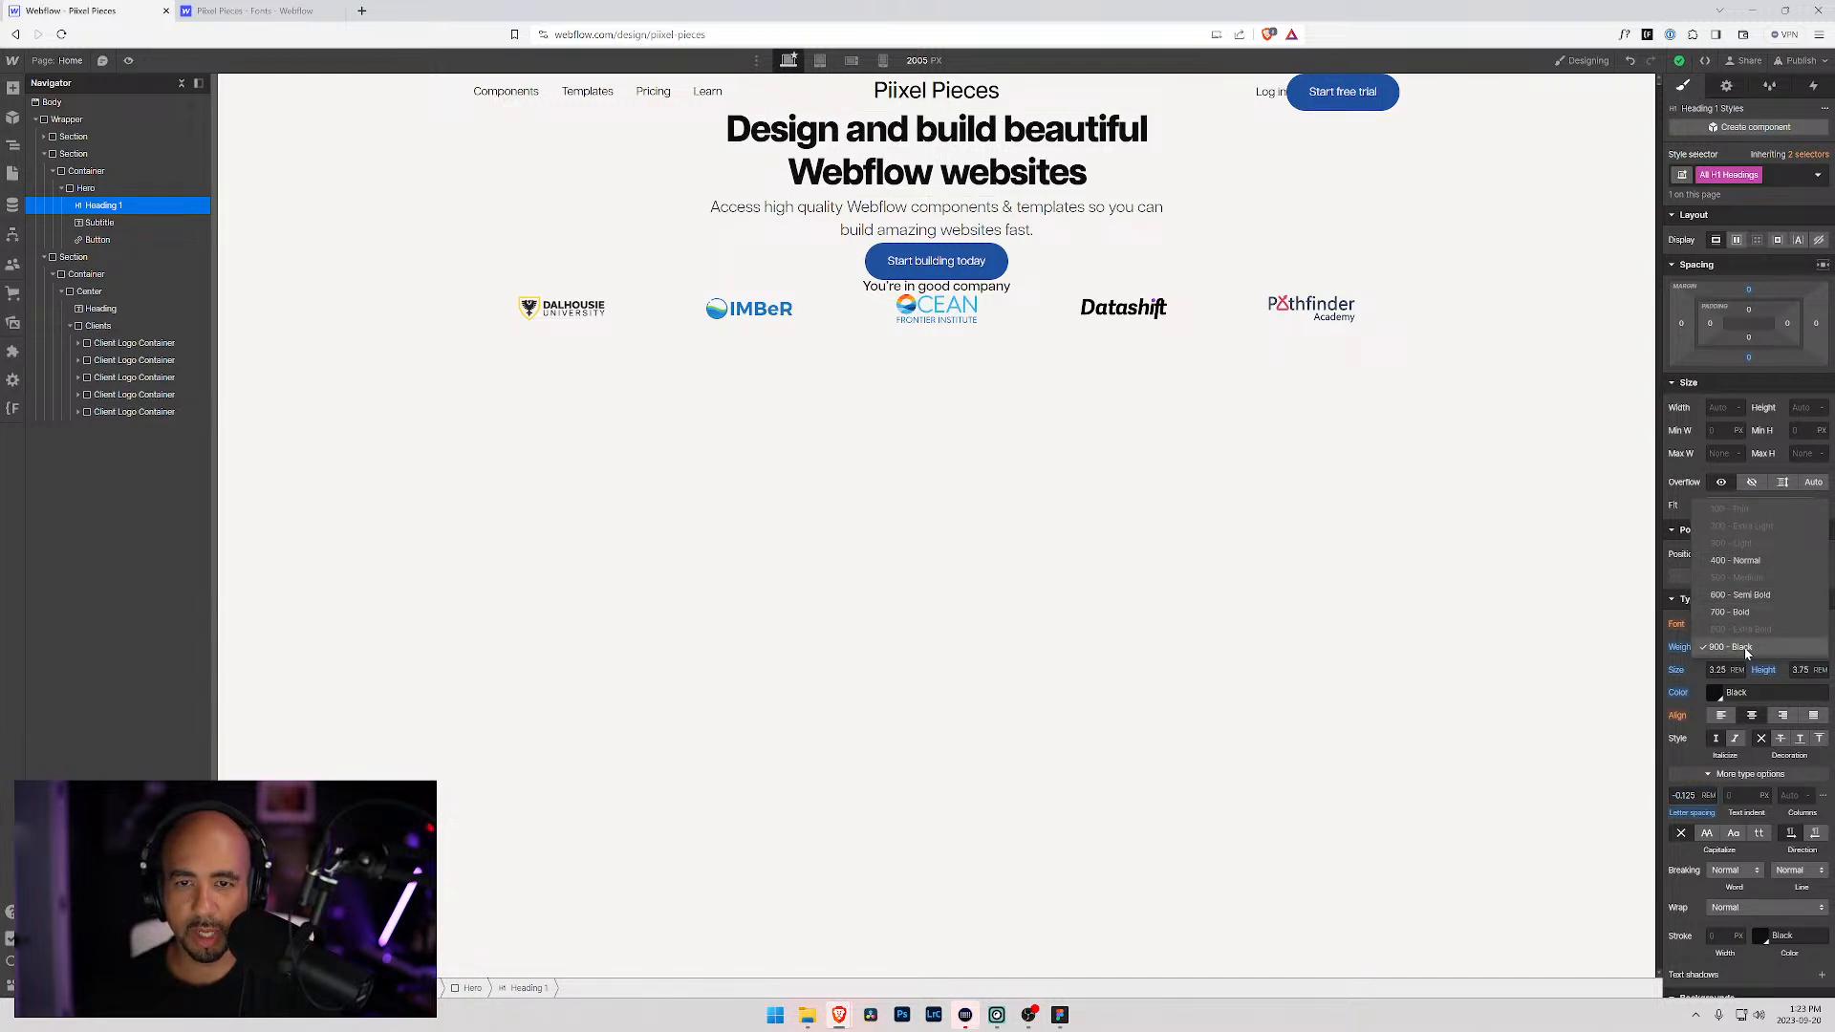
left_click(1746, 646)
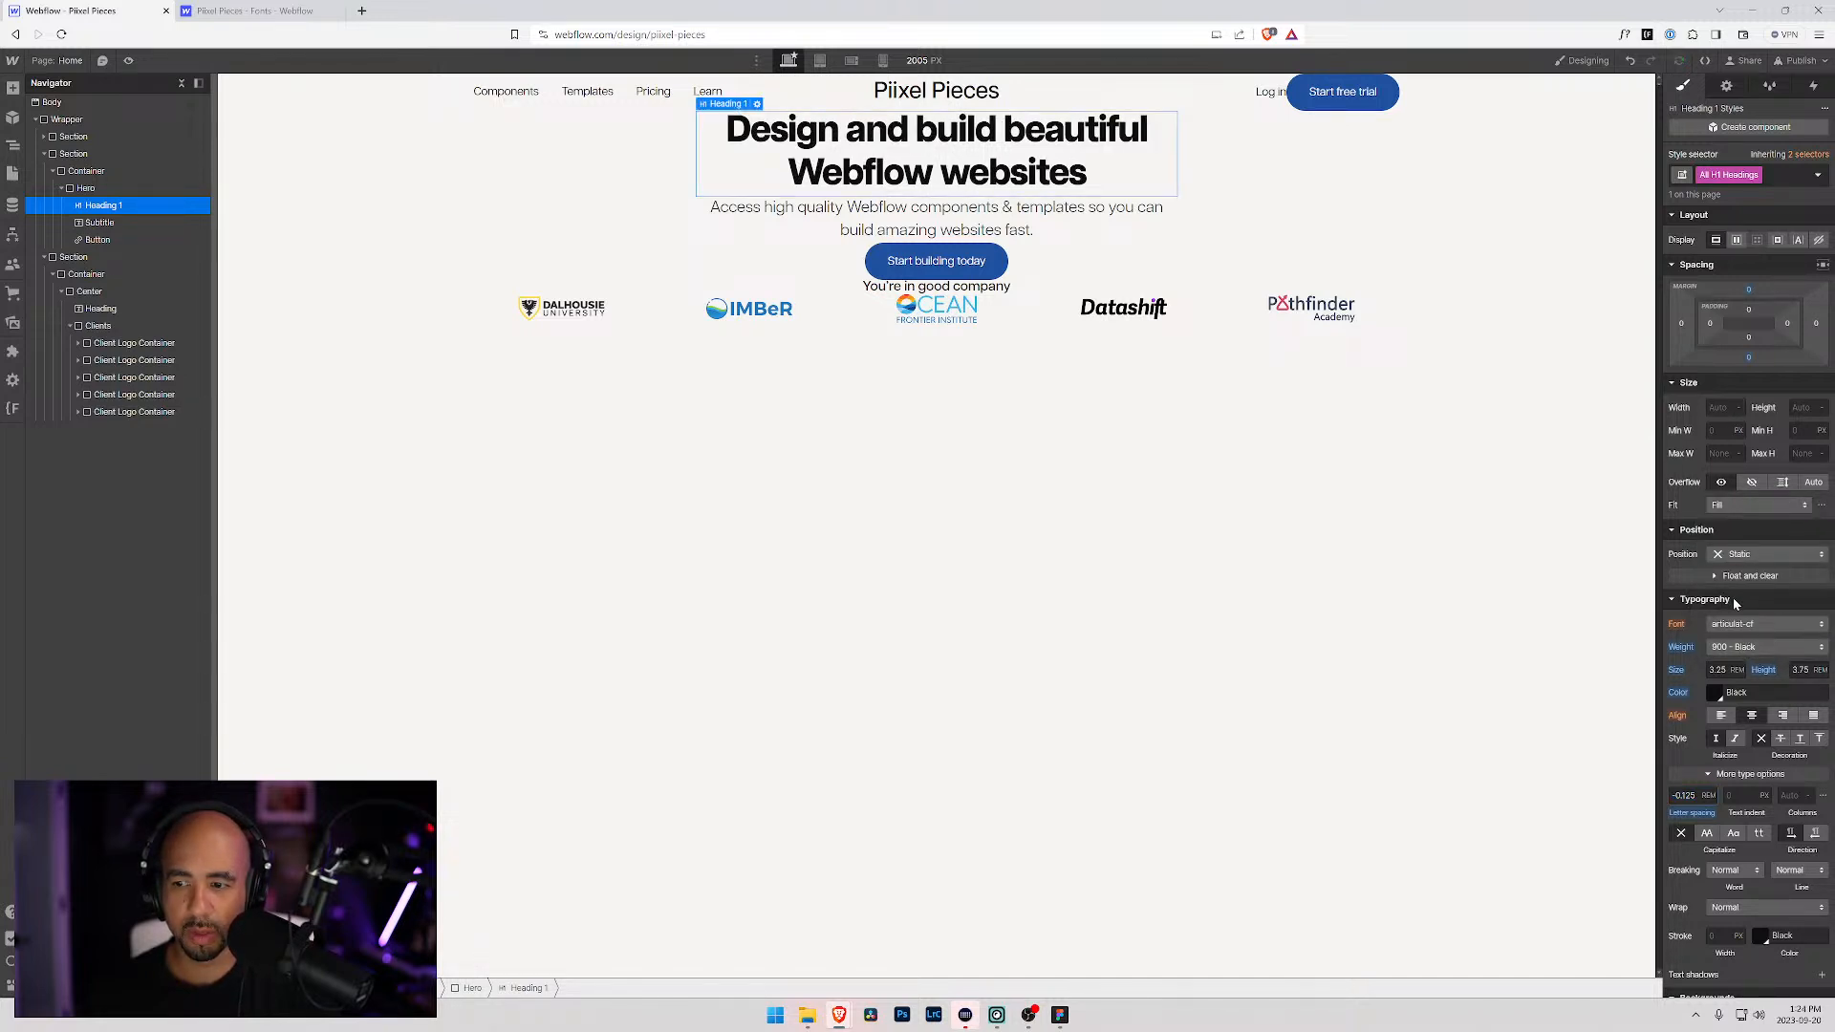
left_click(1738, 623)
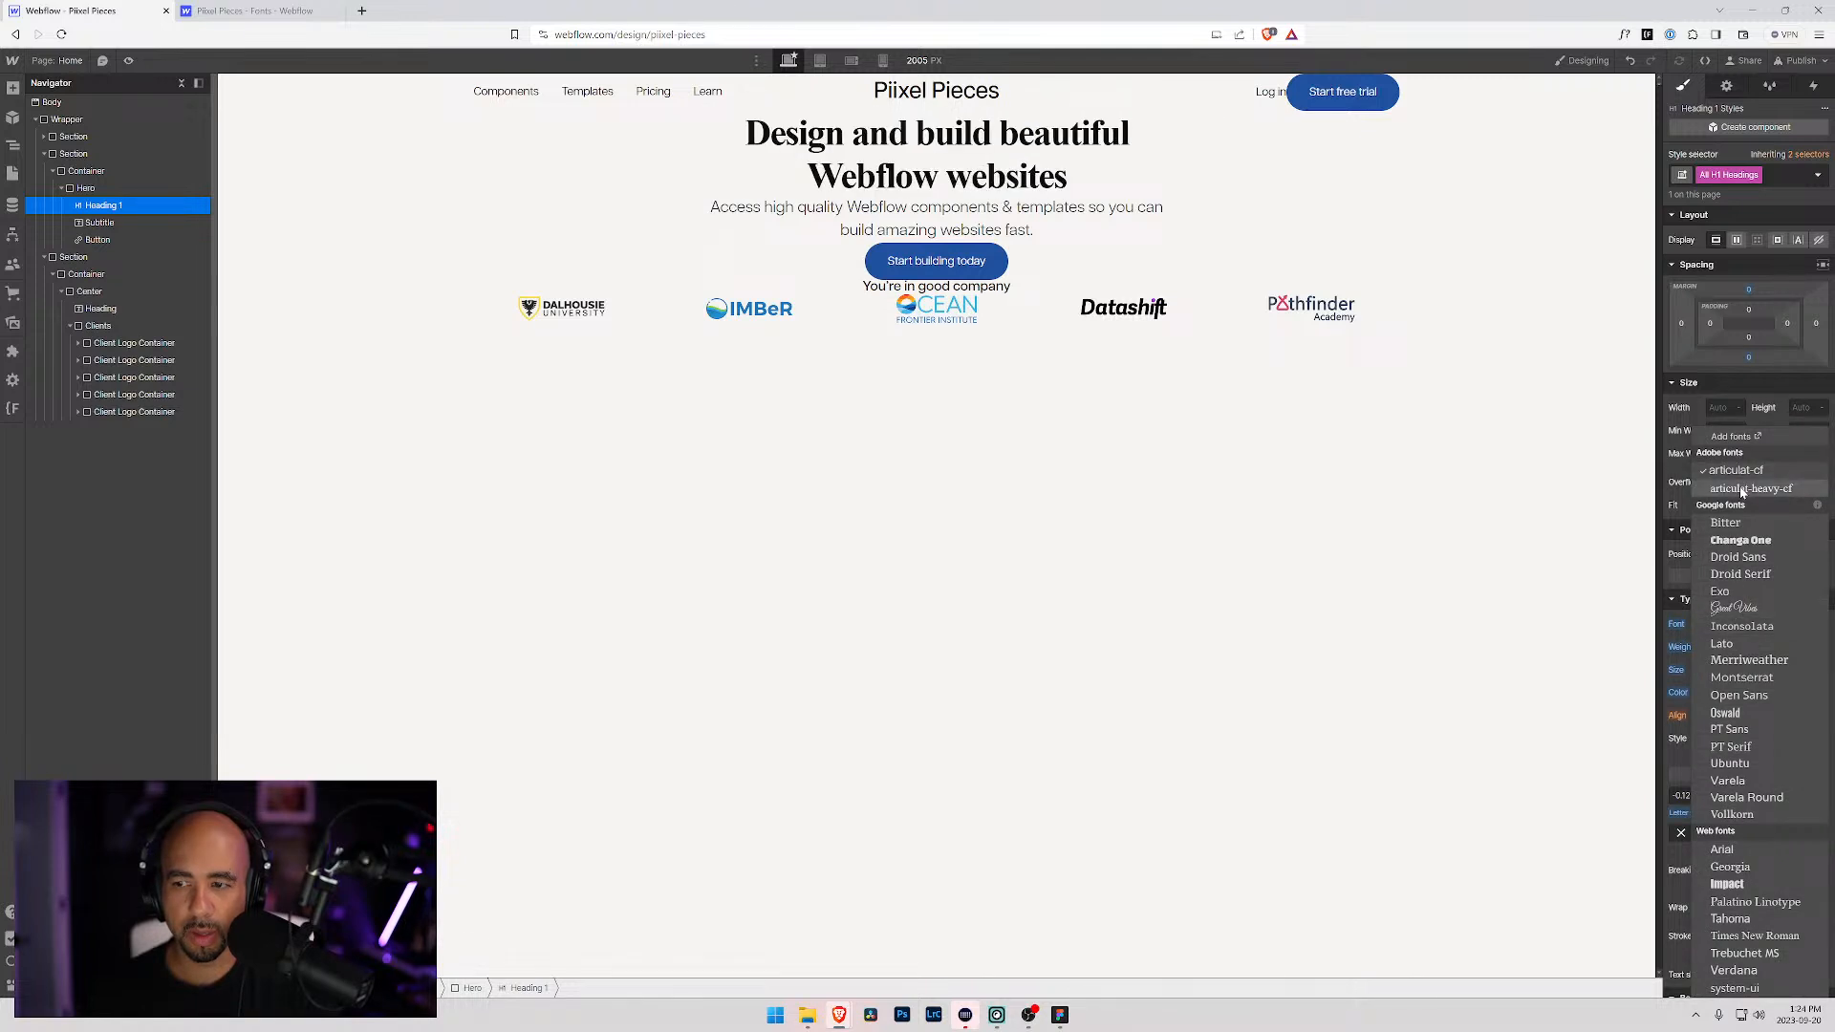
left_click(985, 172)
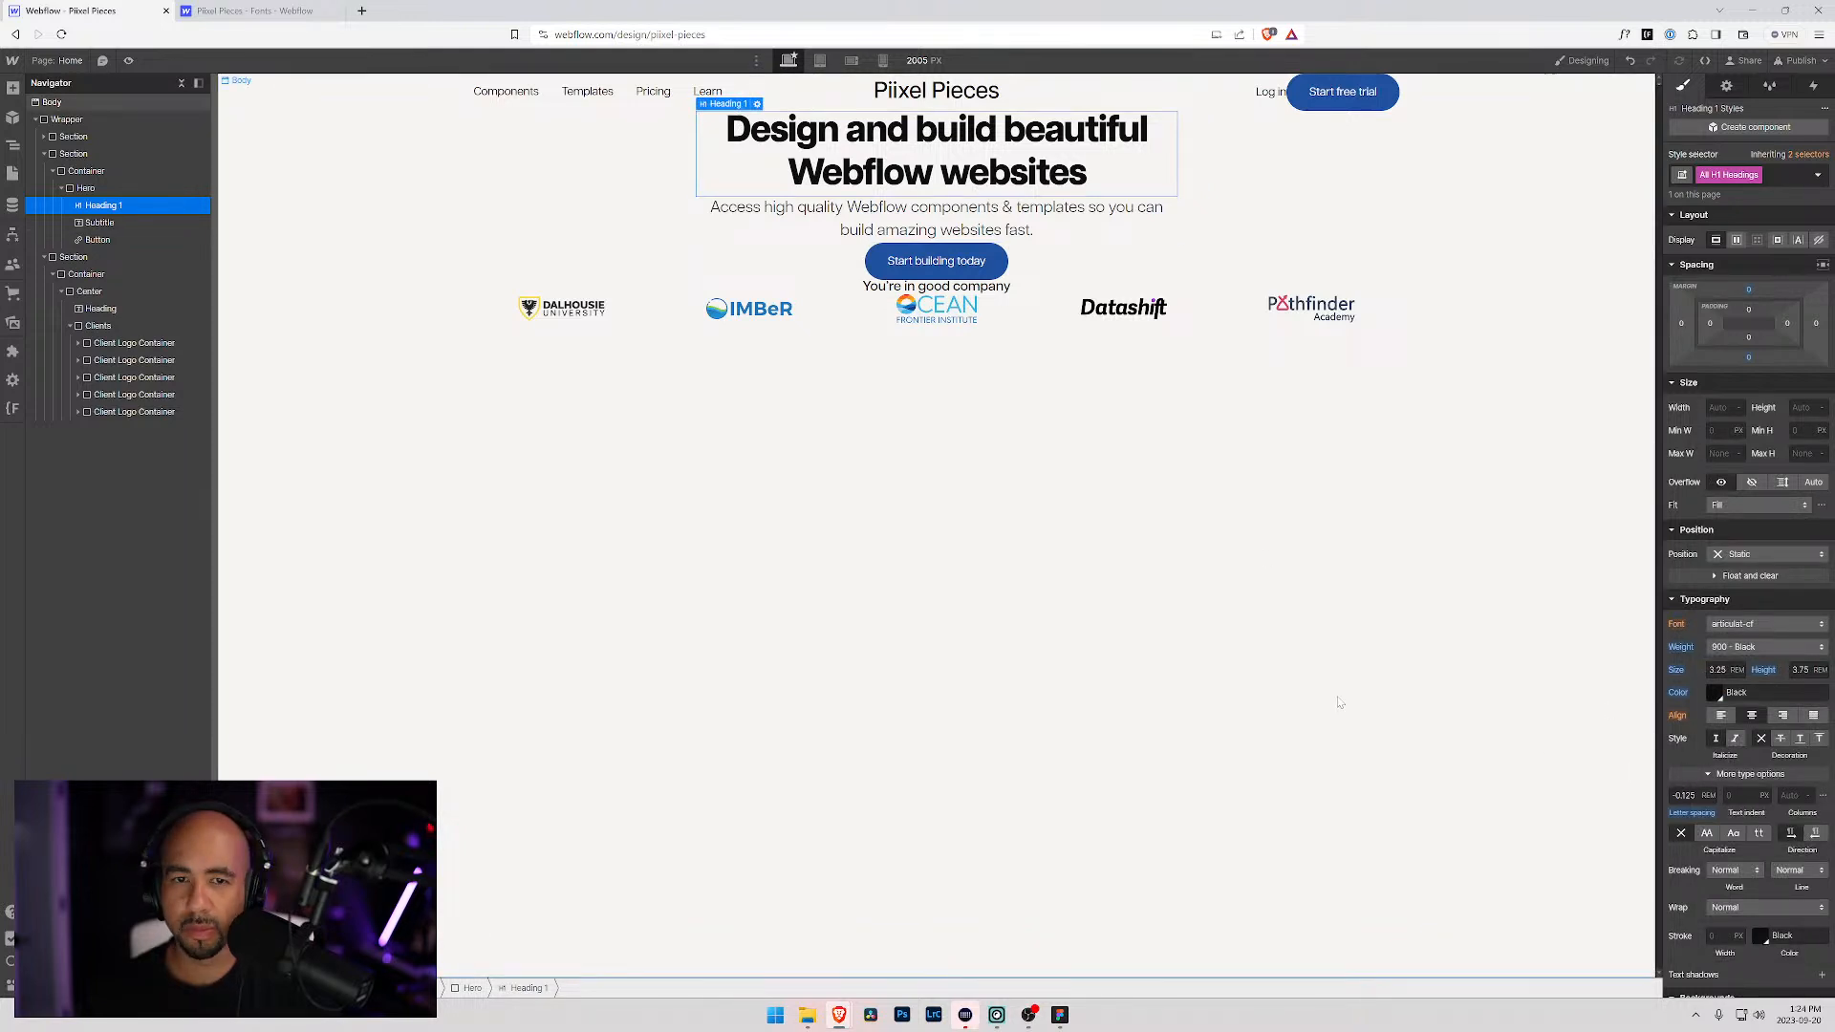
Step: Set the letter spacing of the All H1 Headings tag to -0.0625 rem
left_click(1687, 796)
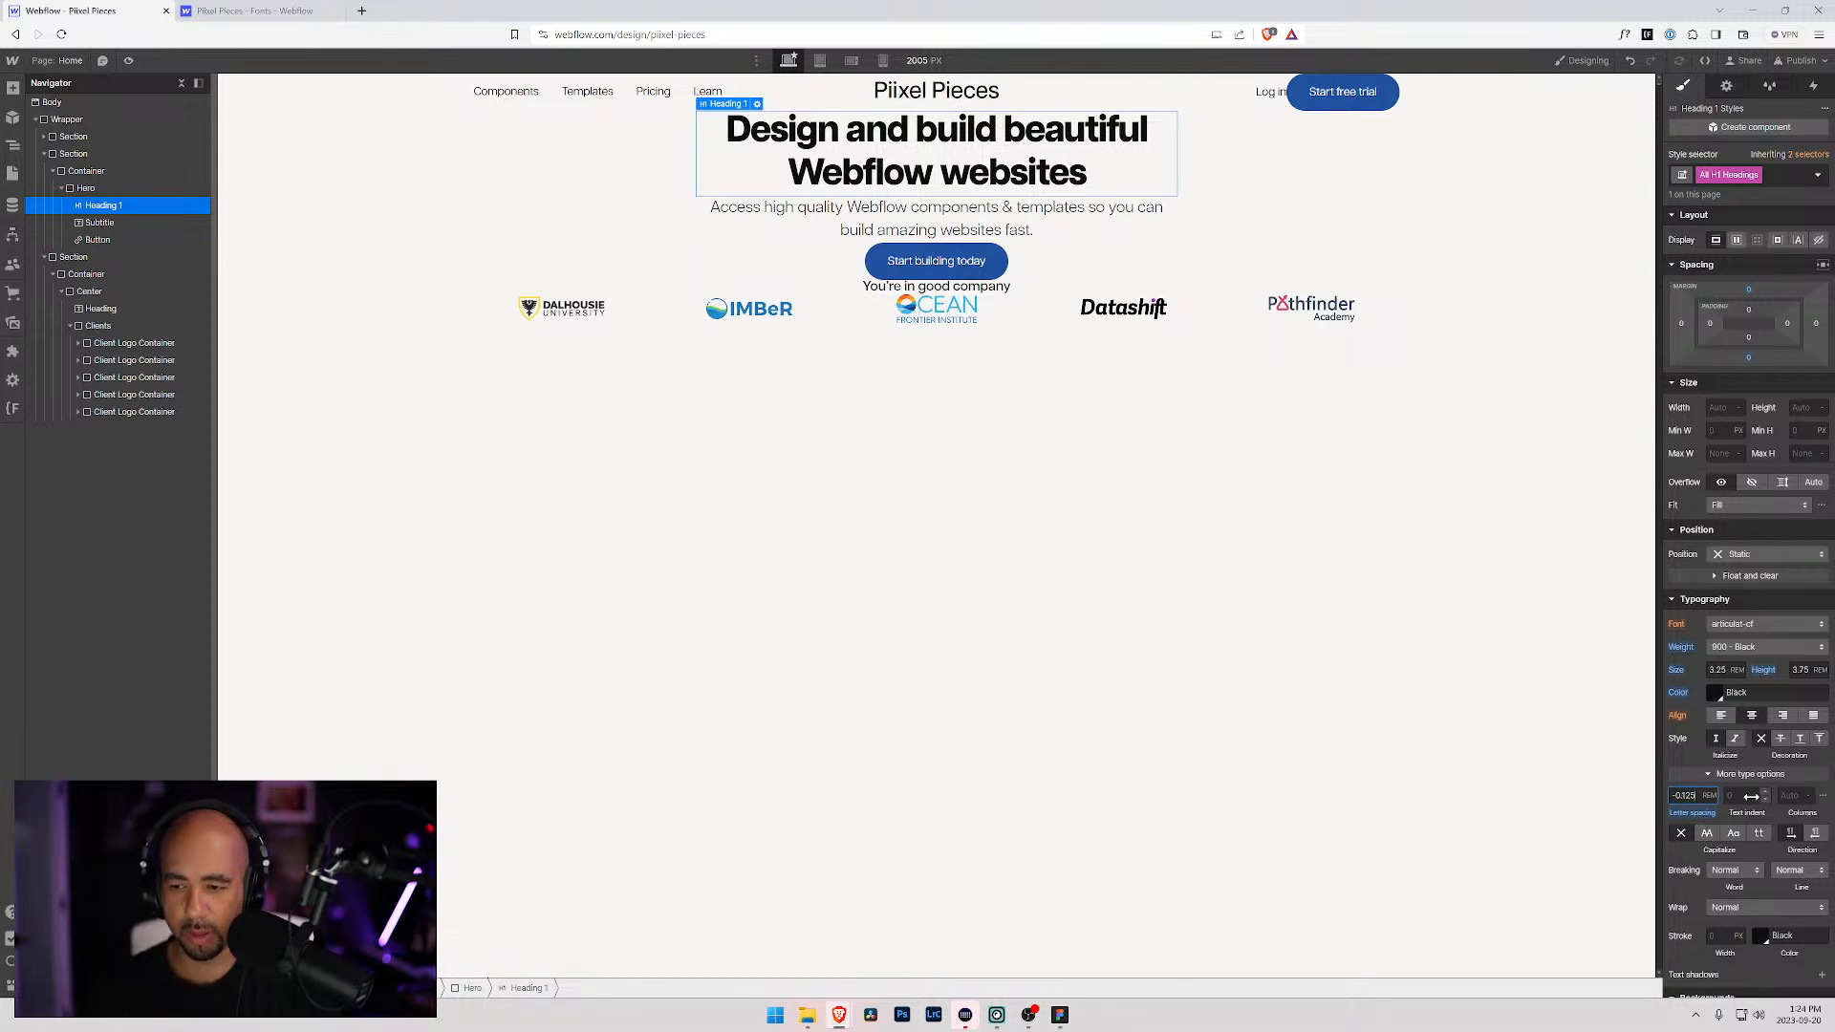
type("0")
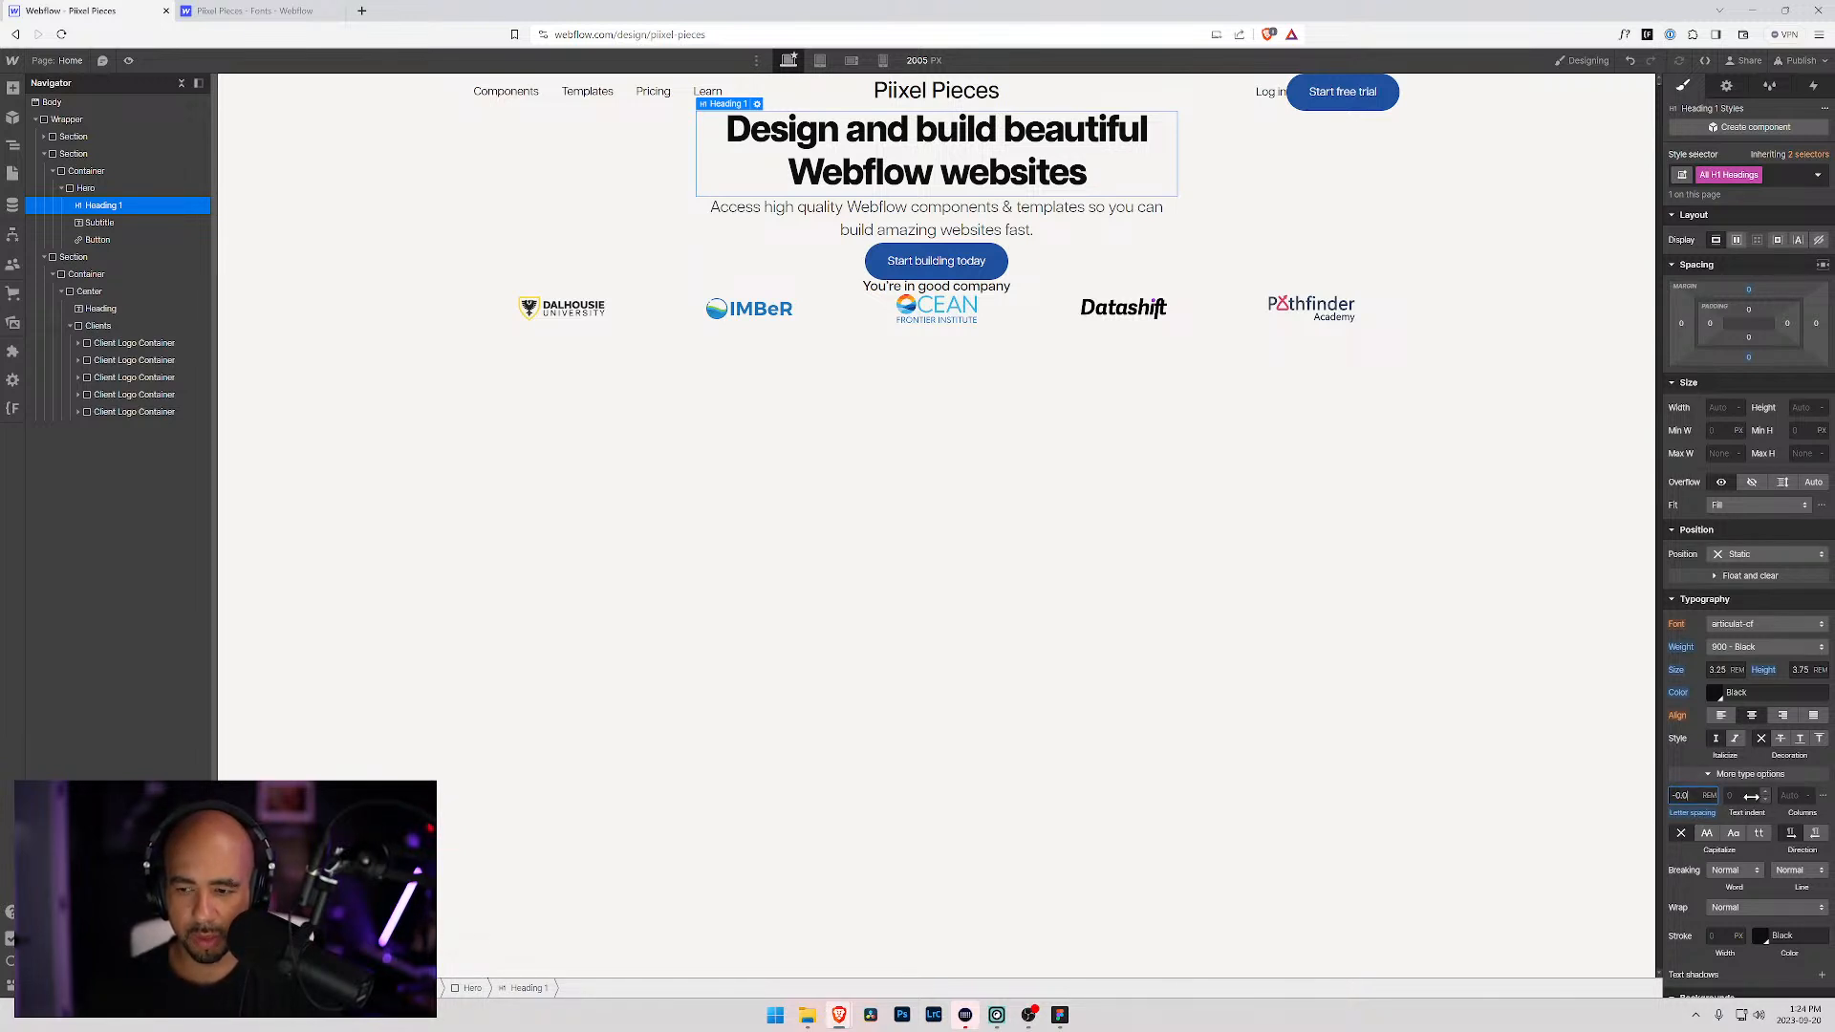
type("625")
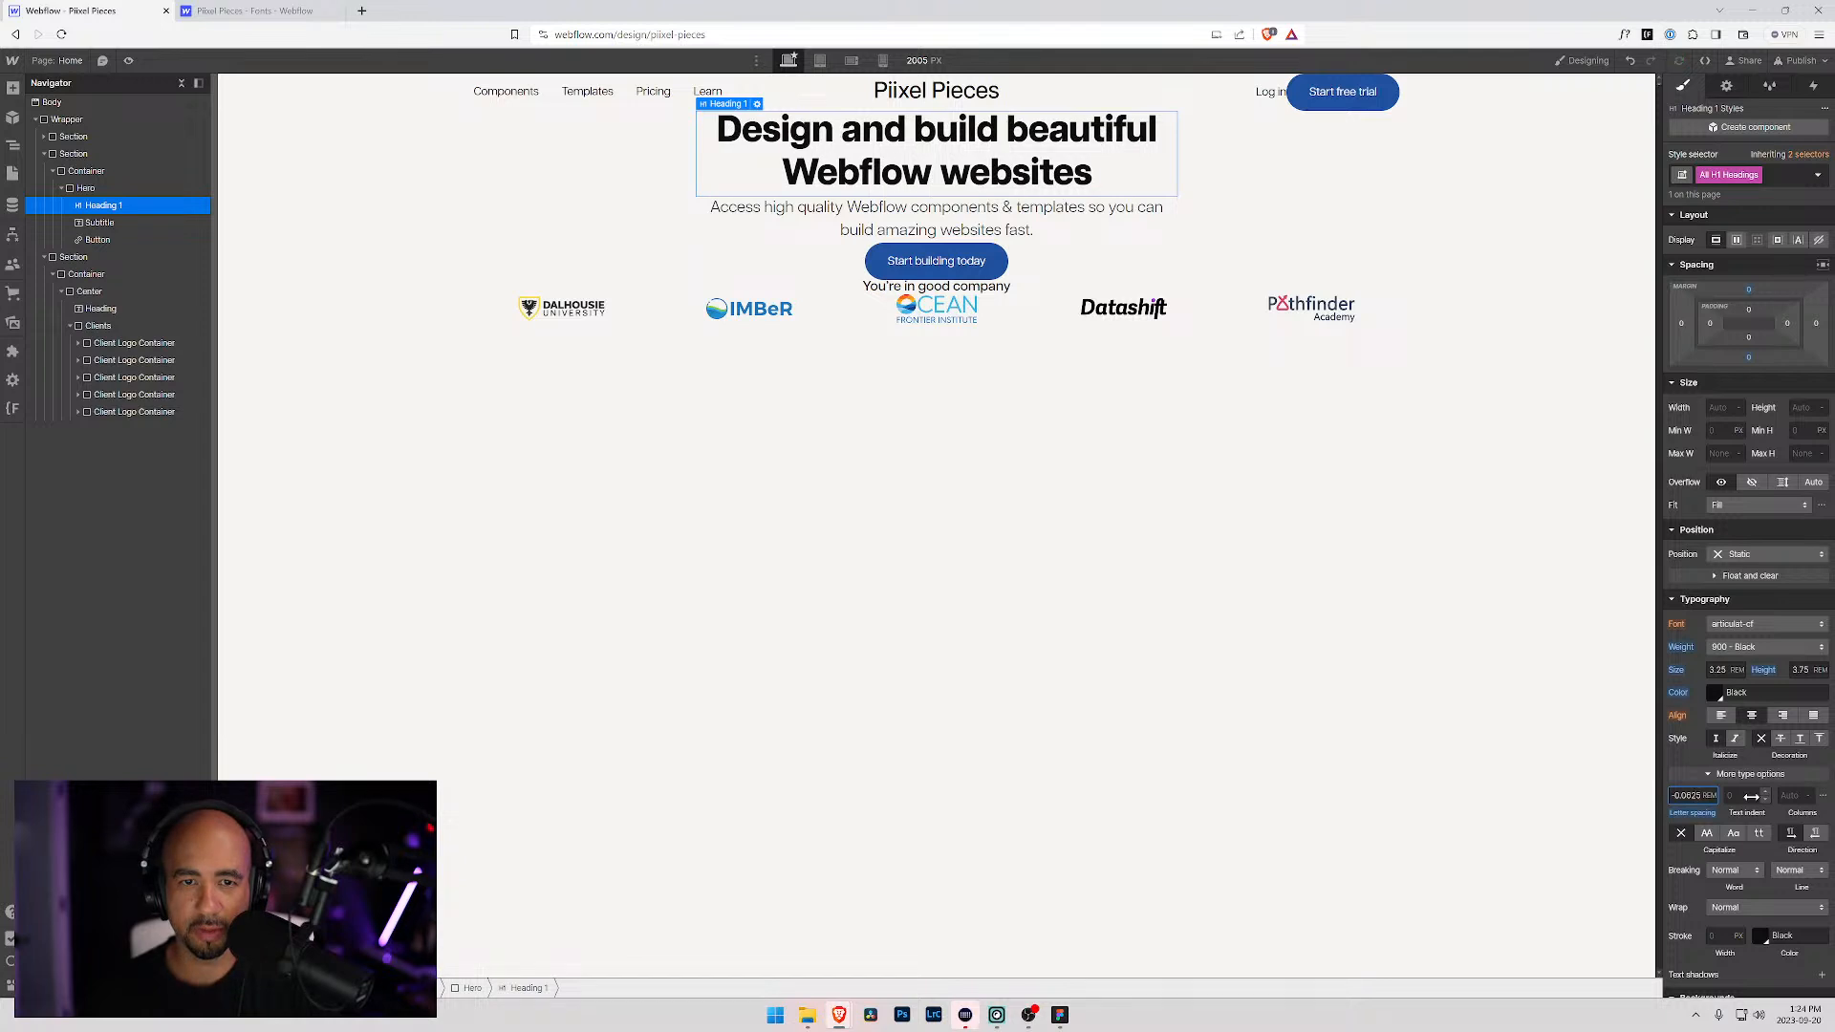
Step: Undo the Heavy weight on the hero heading in Figma, check its text settings and return to Webflow
key("alt+Tab")
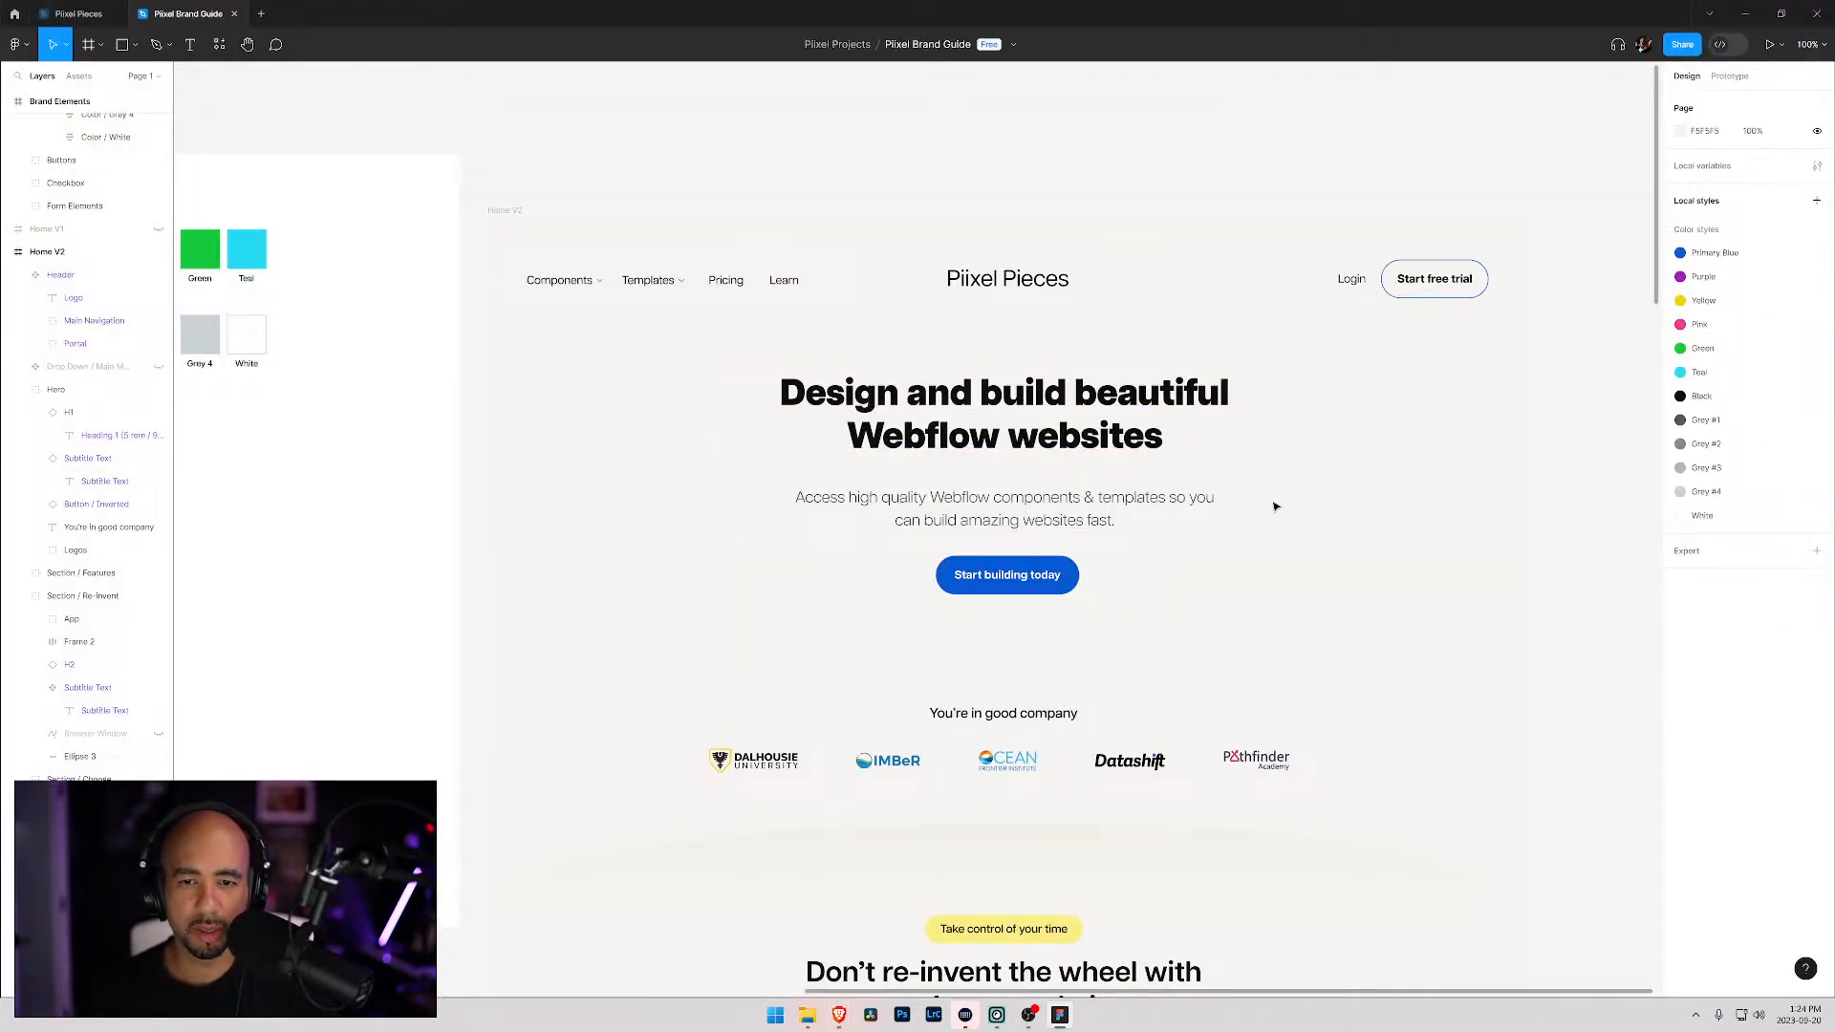
left_click(1175, 437, "ctrl")
key("ctrl+alt+comma")
left_click(1426, 535)
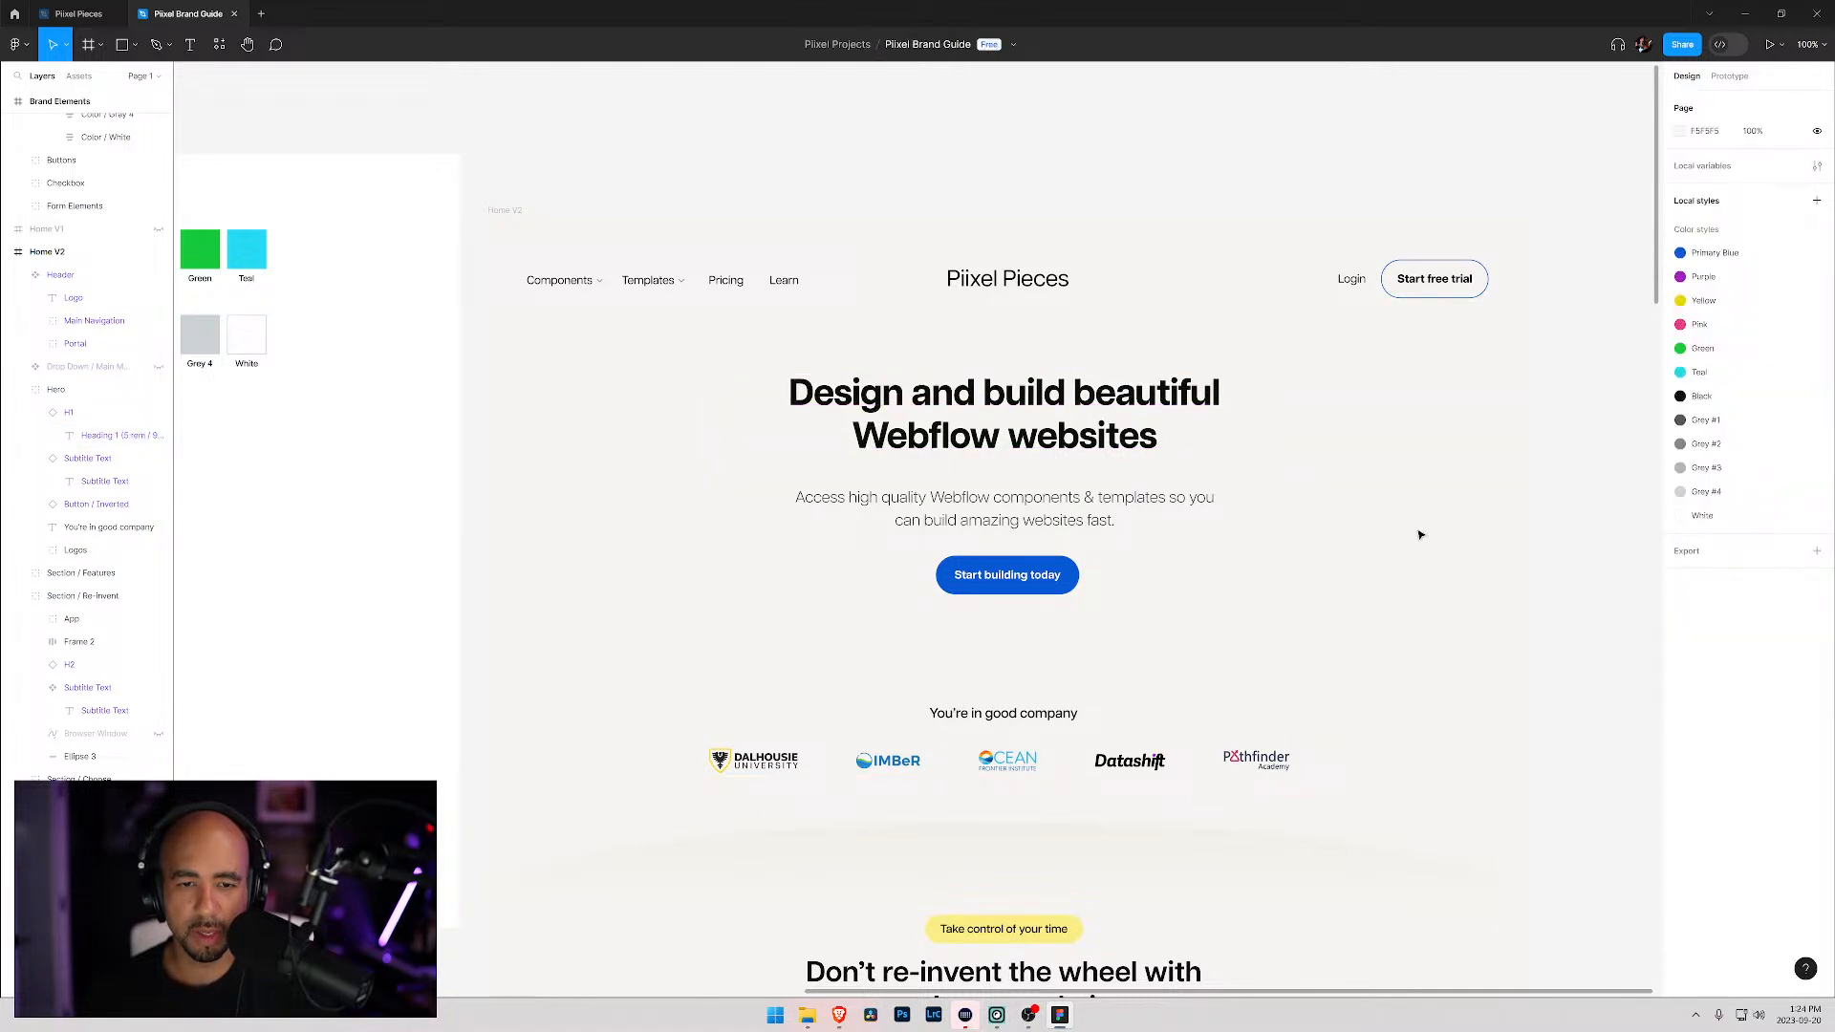
double_click(1114, 405)
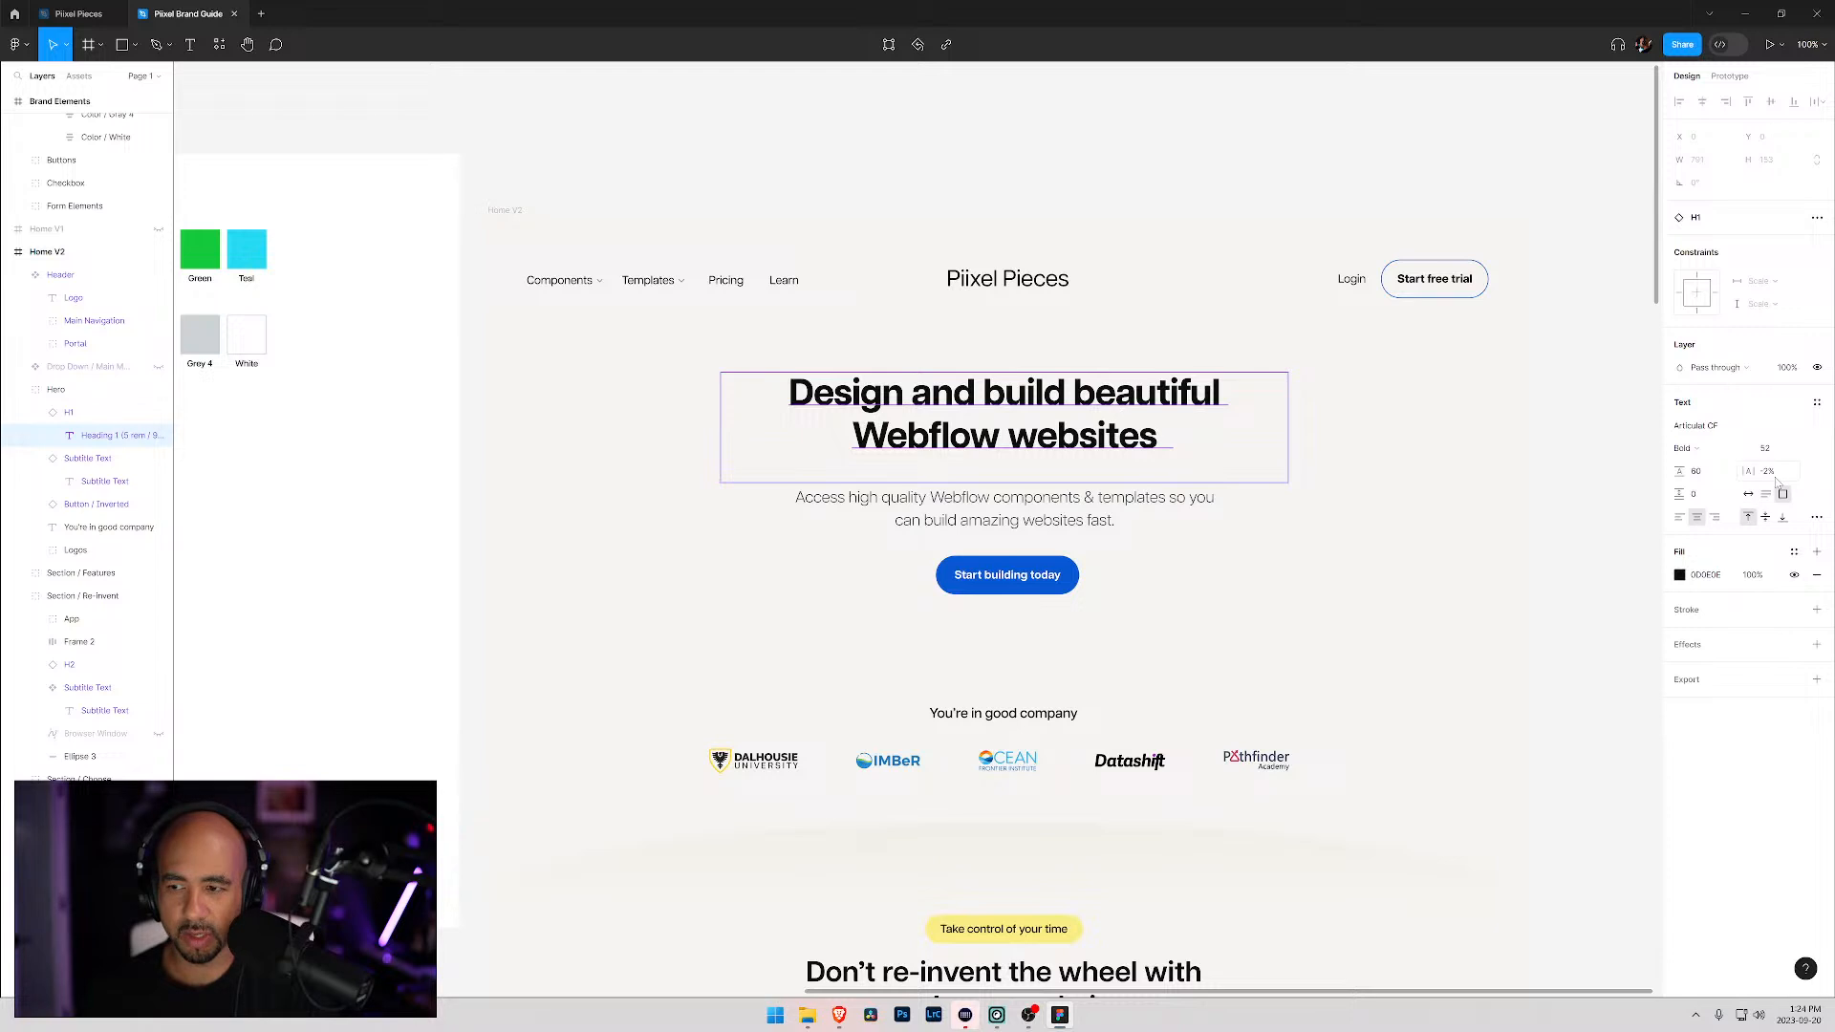
key("alt+Tab")
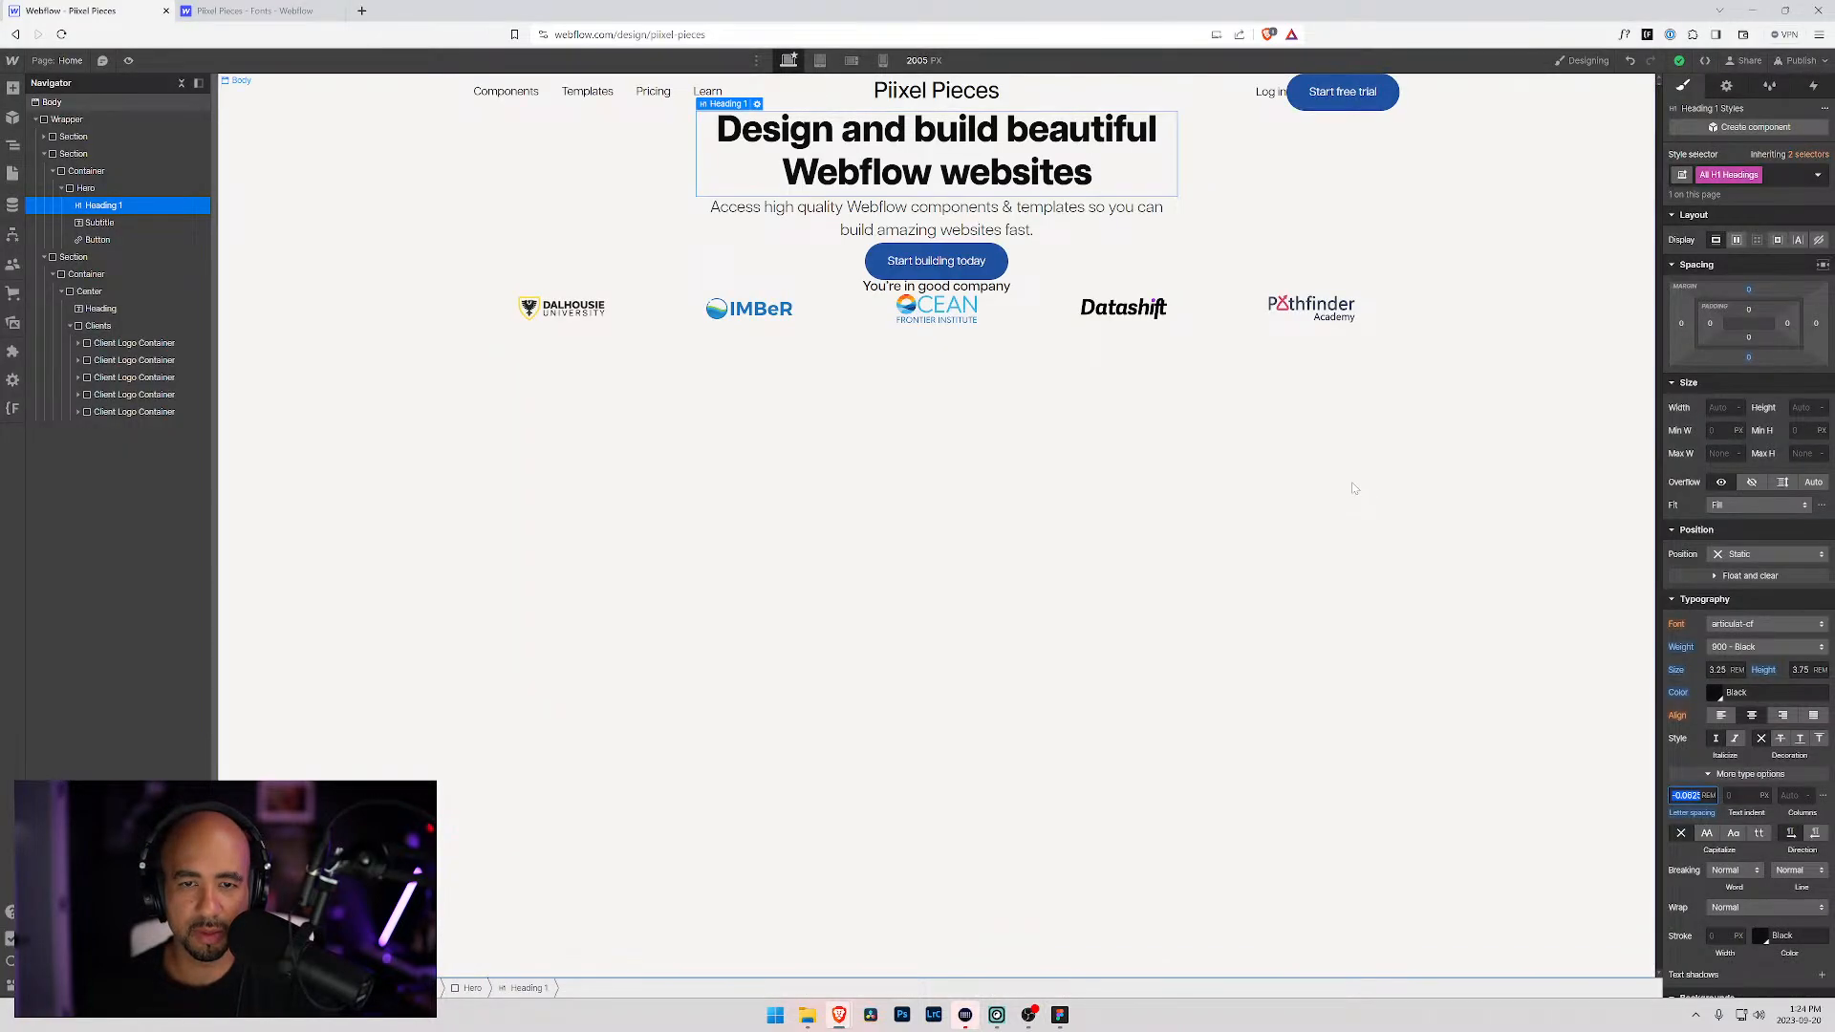
Step: Compare the hero heading's weight and letter spacing with the Home V2 frame in Figma
left_click(982, 434)
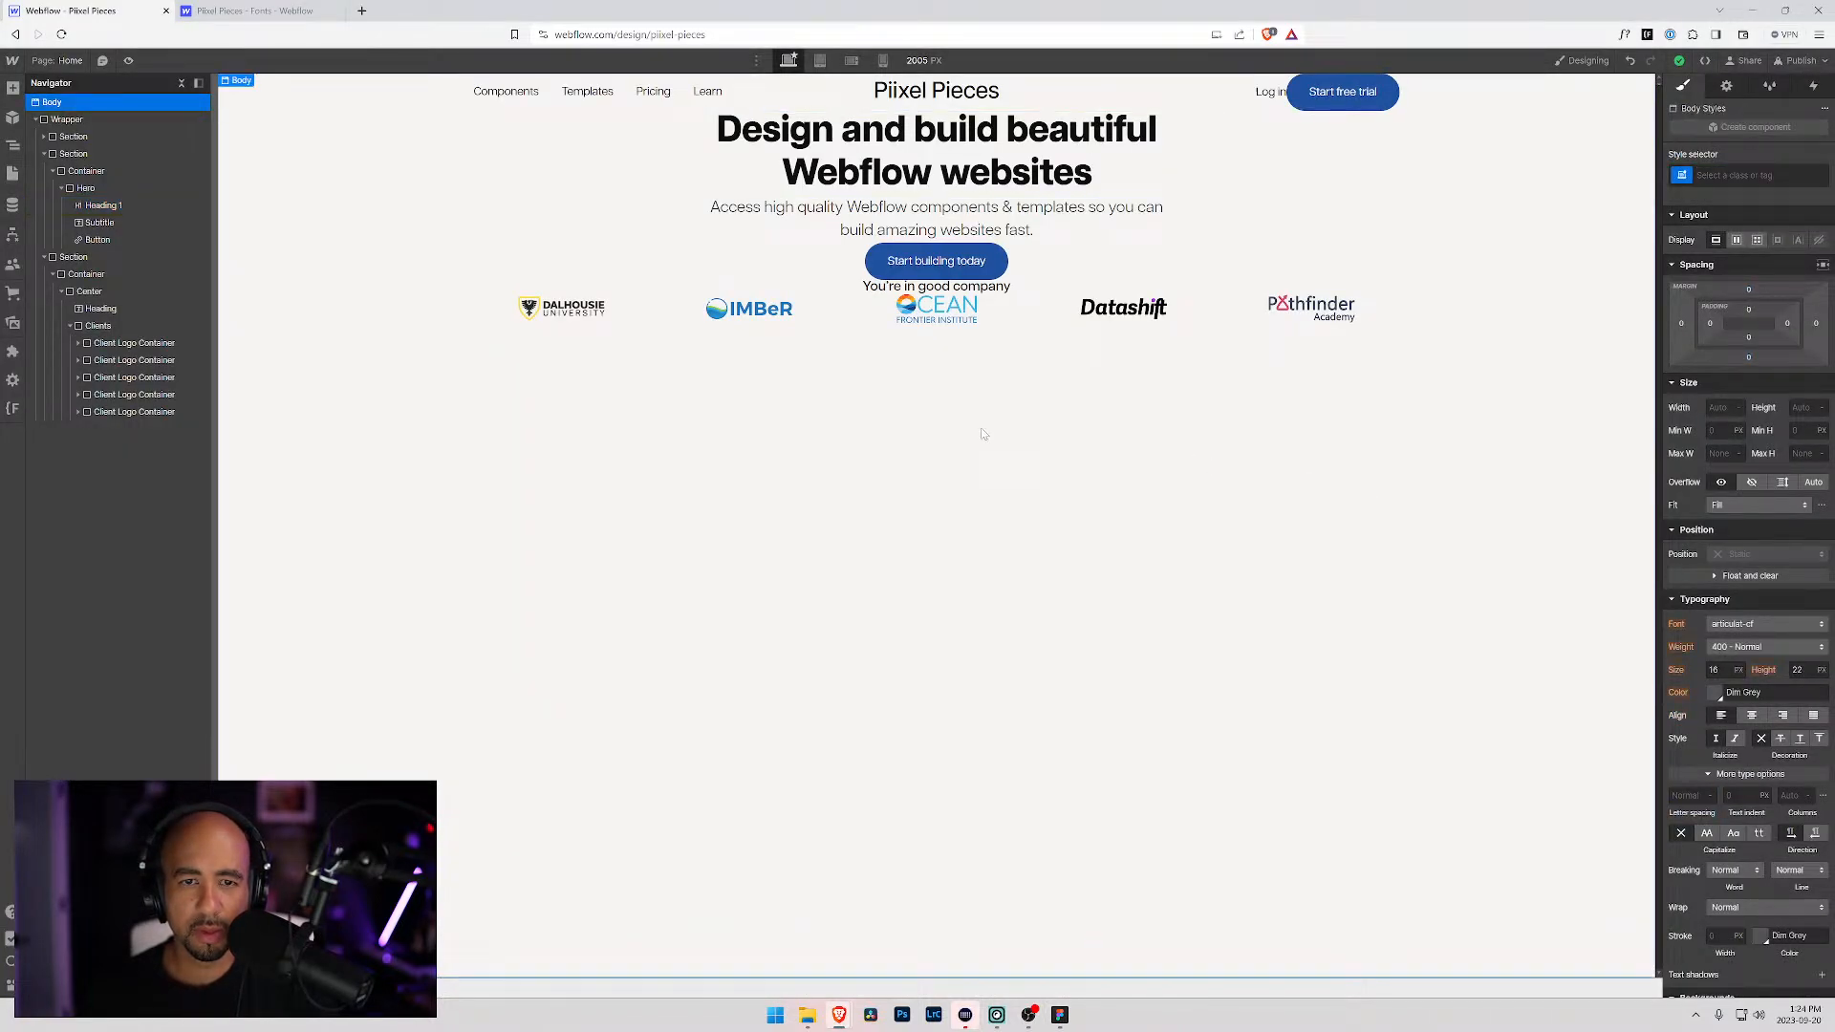
left_click(898, 172)
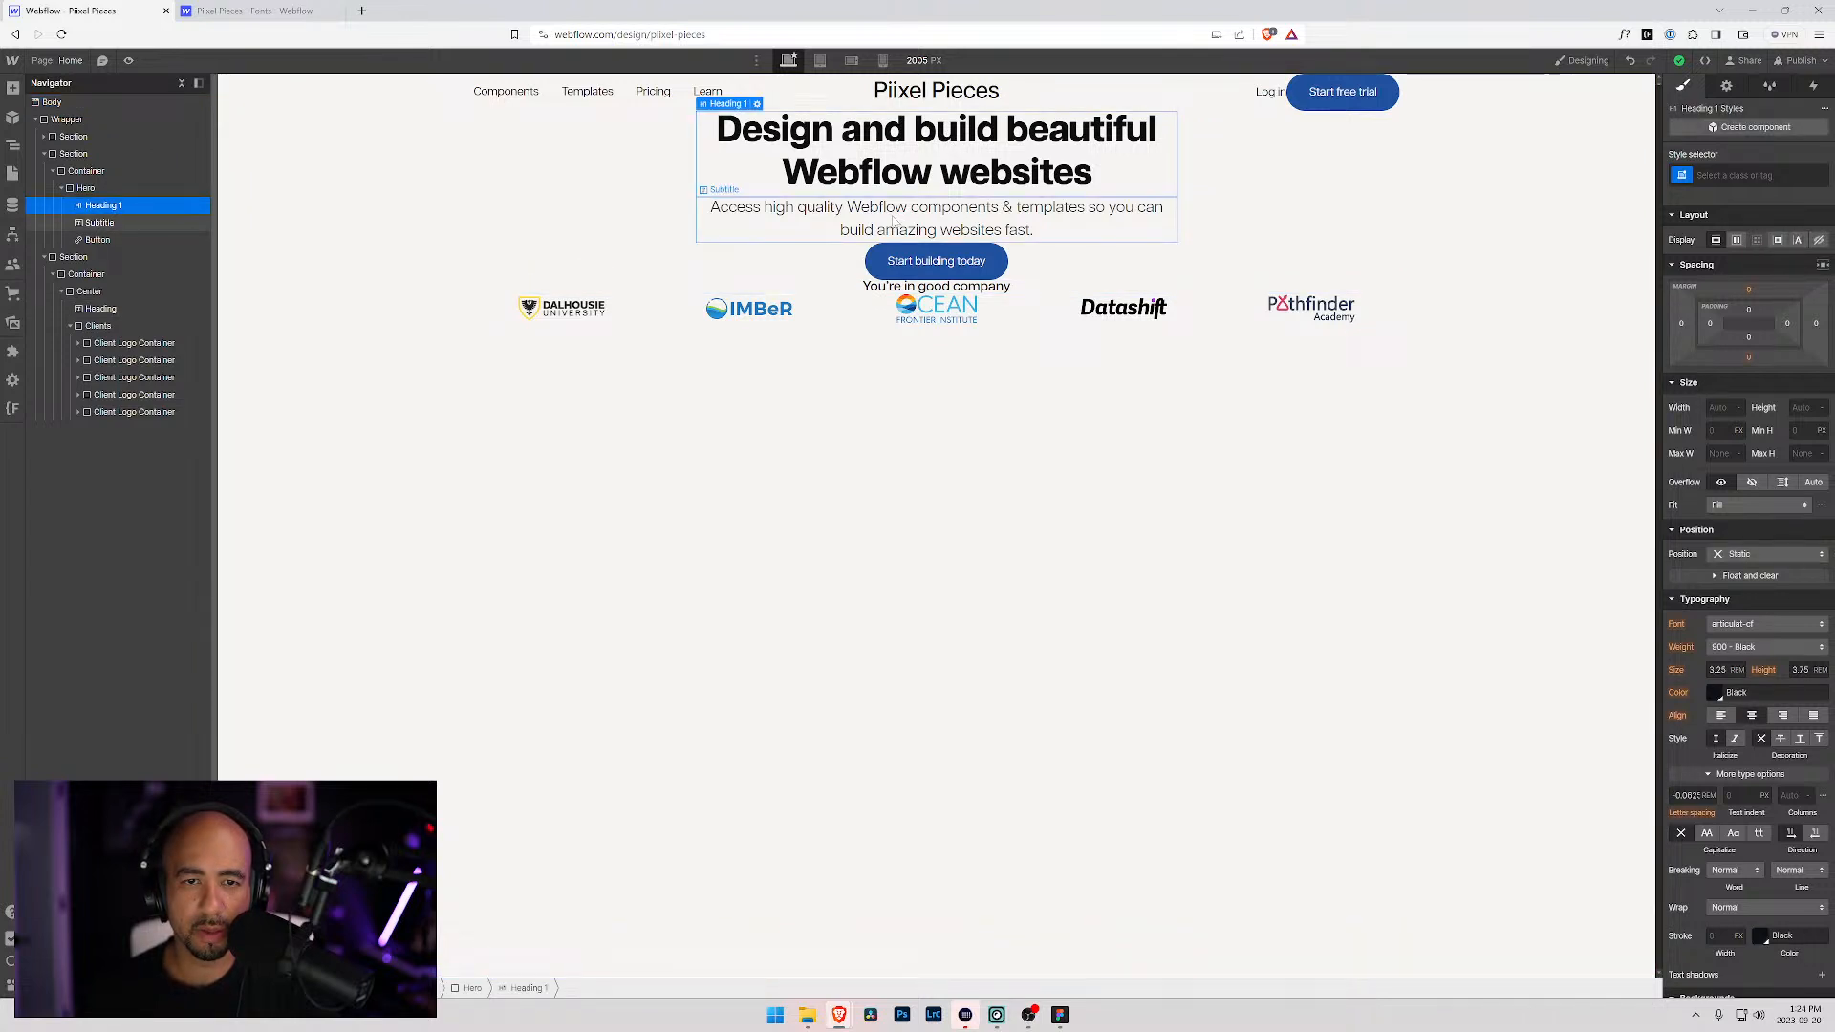
key("alt+Tab")
key("alt+Tab")
left_click(907, 485)
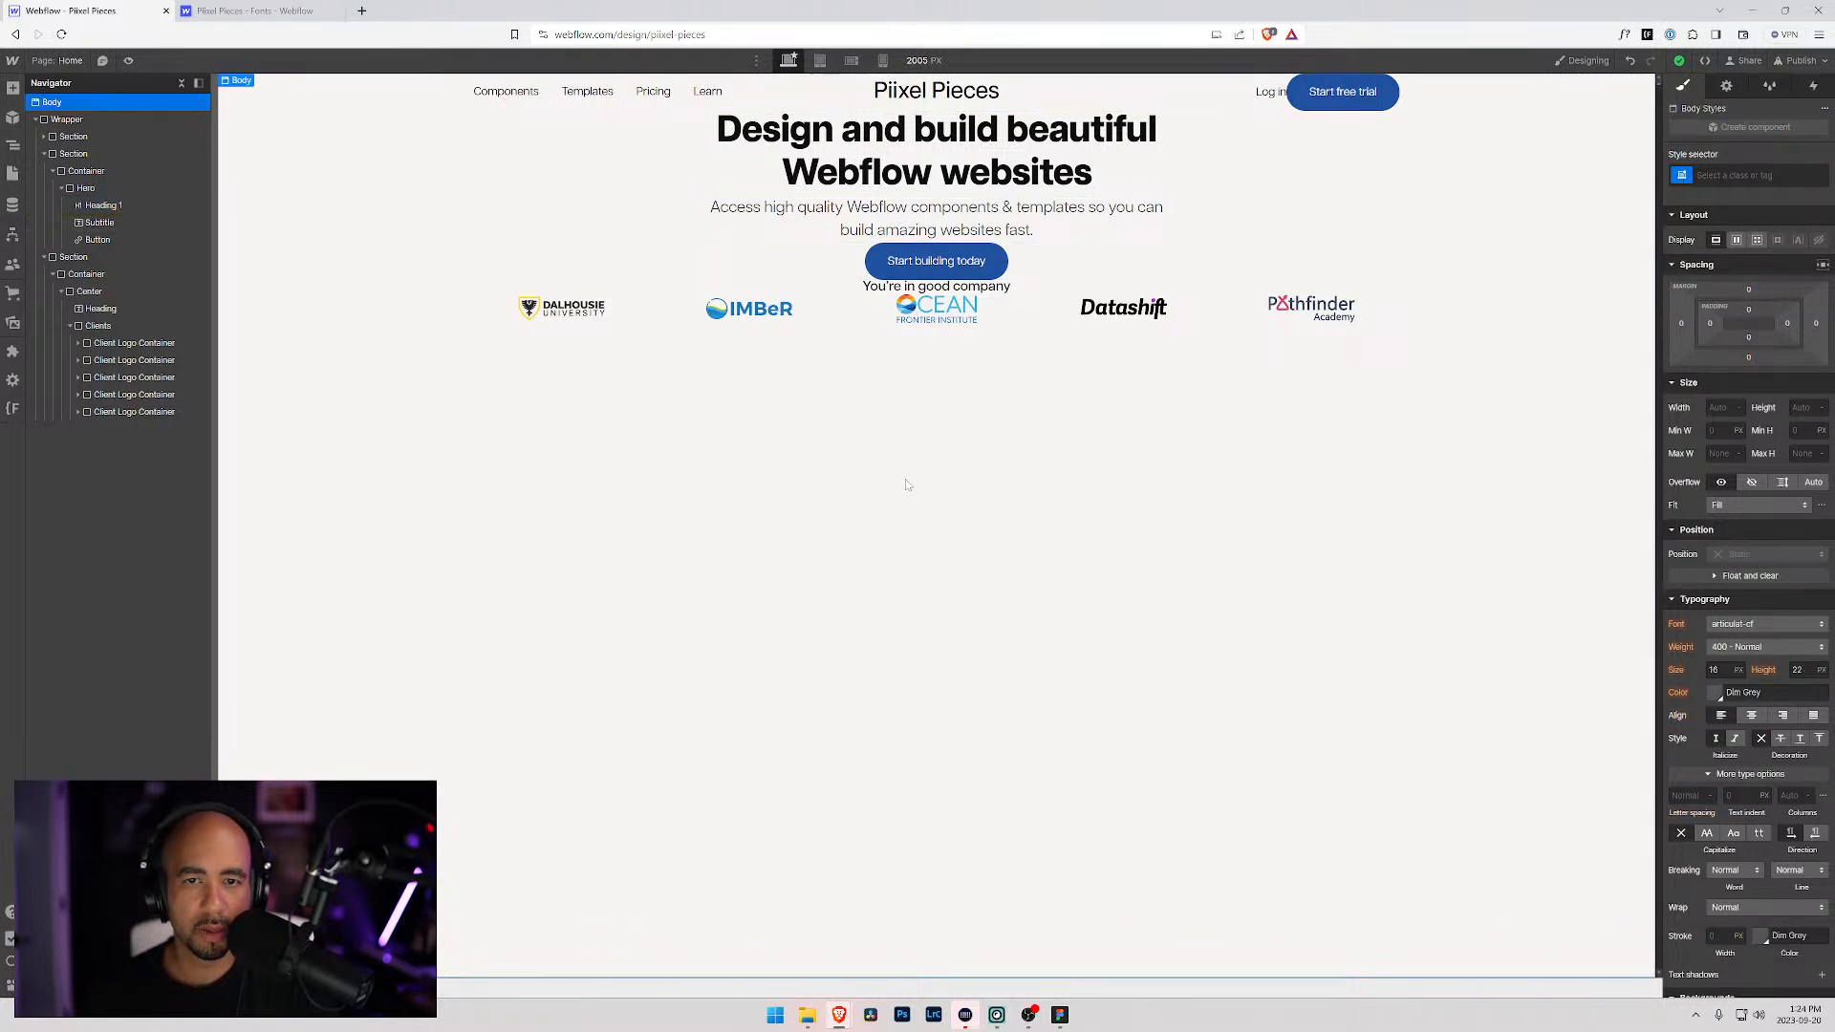
Step: Collapse and select the Hero block, compare its layout with the Home V2 frame in Figma and return to Webflow
left_click(61, 189)
left_click(75, 189)
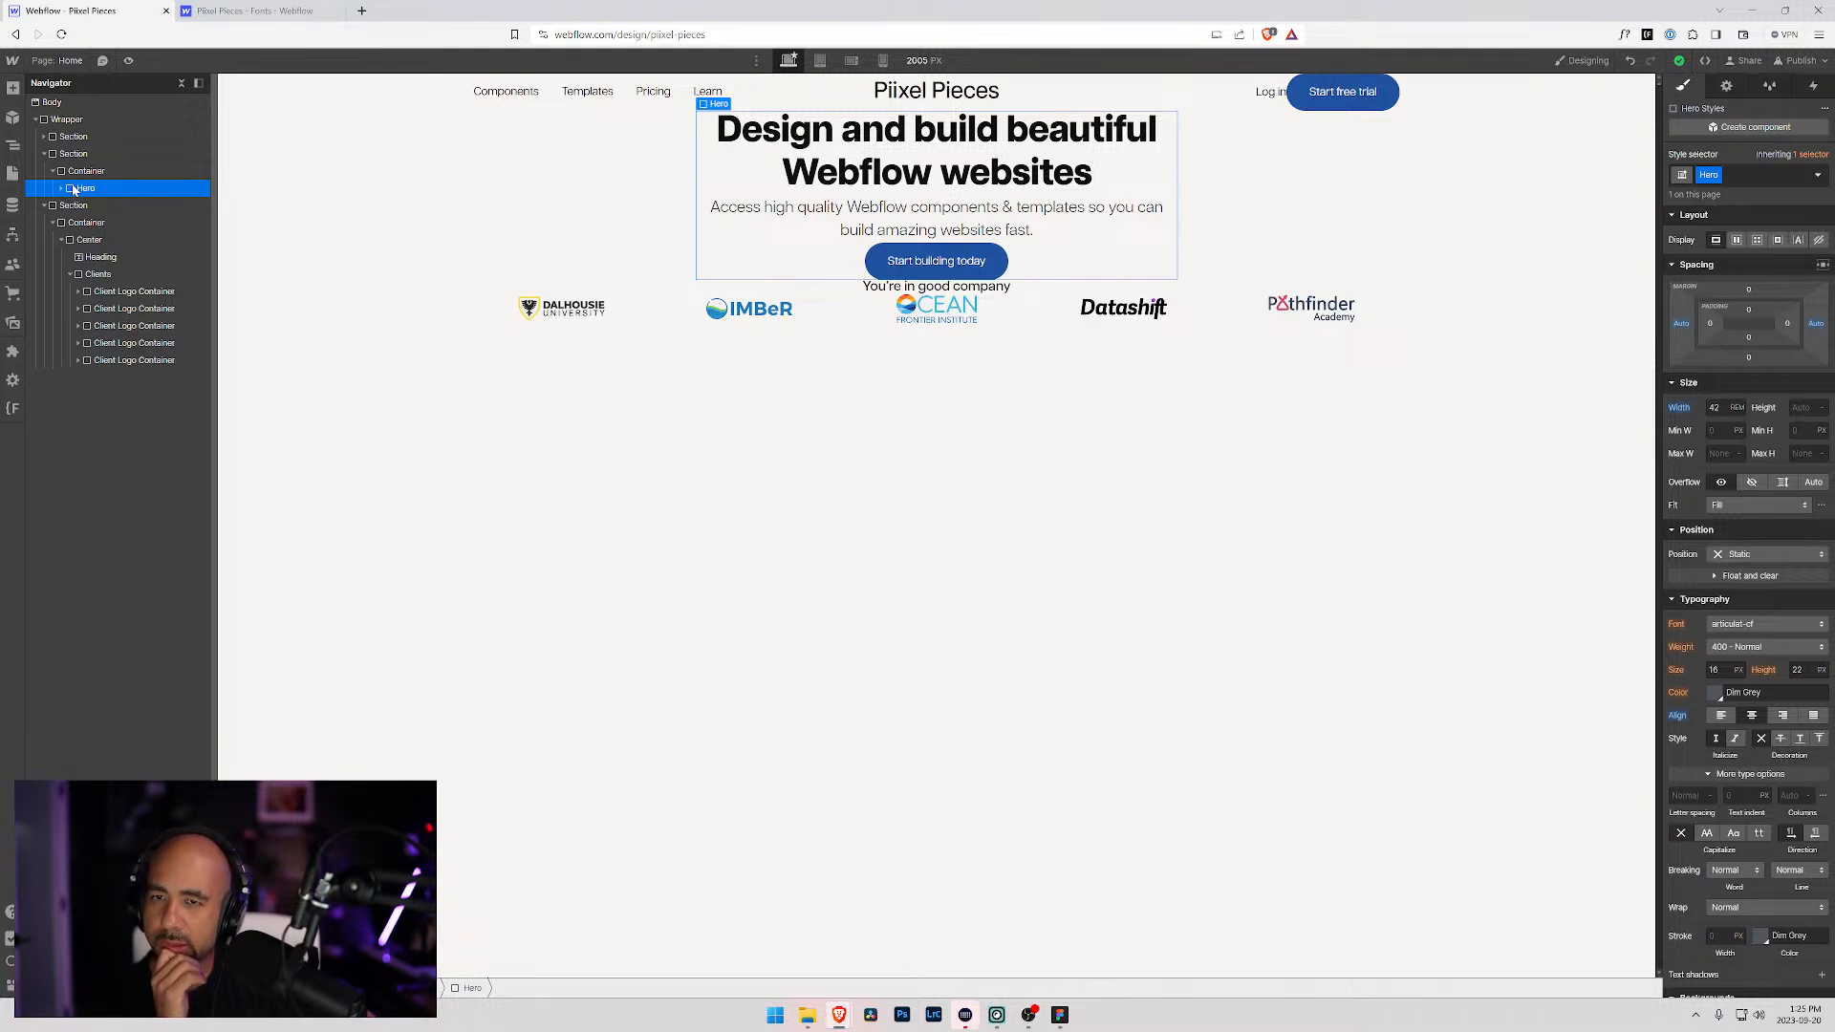
key("alt+Tab")
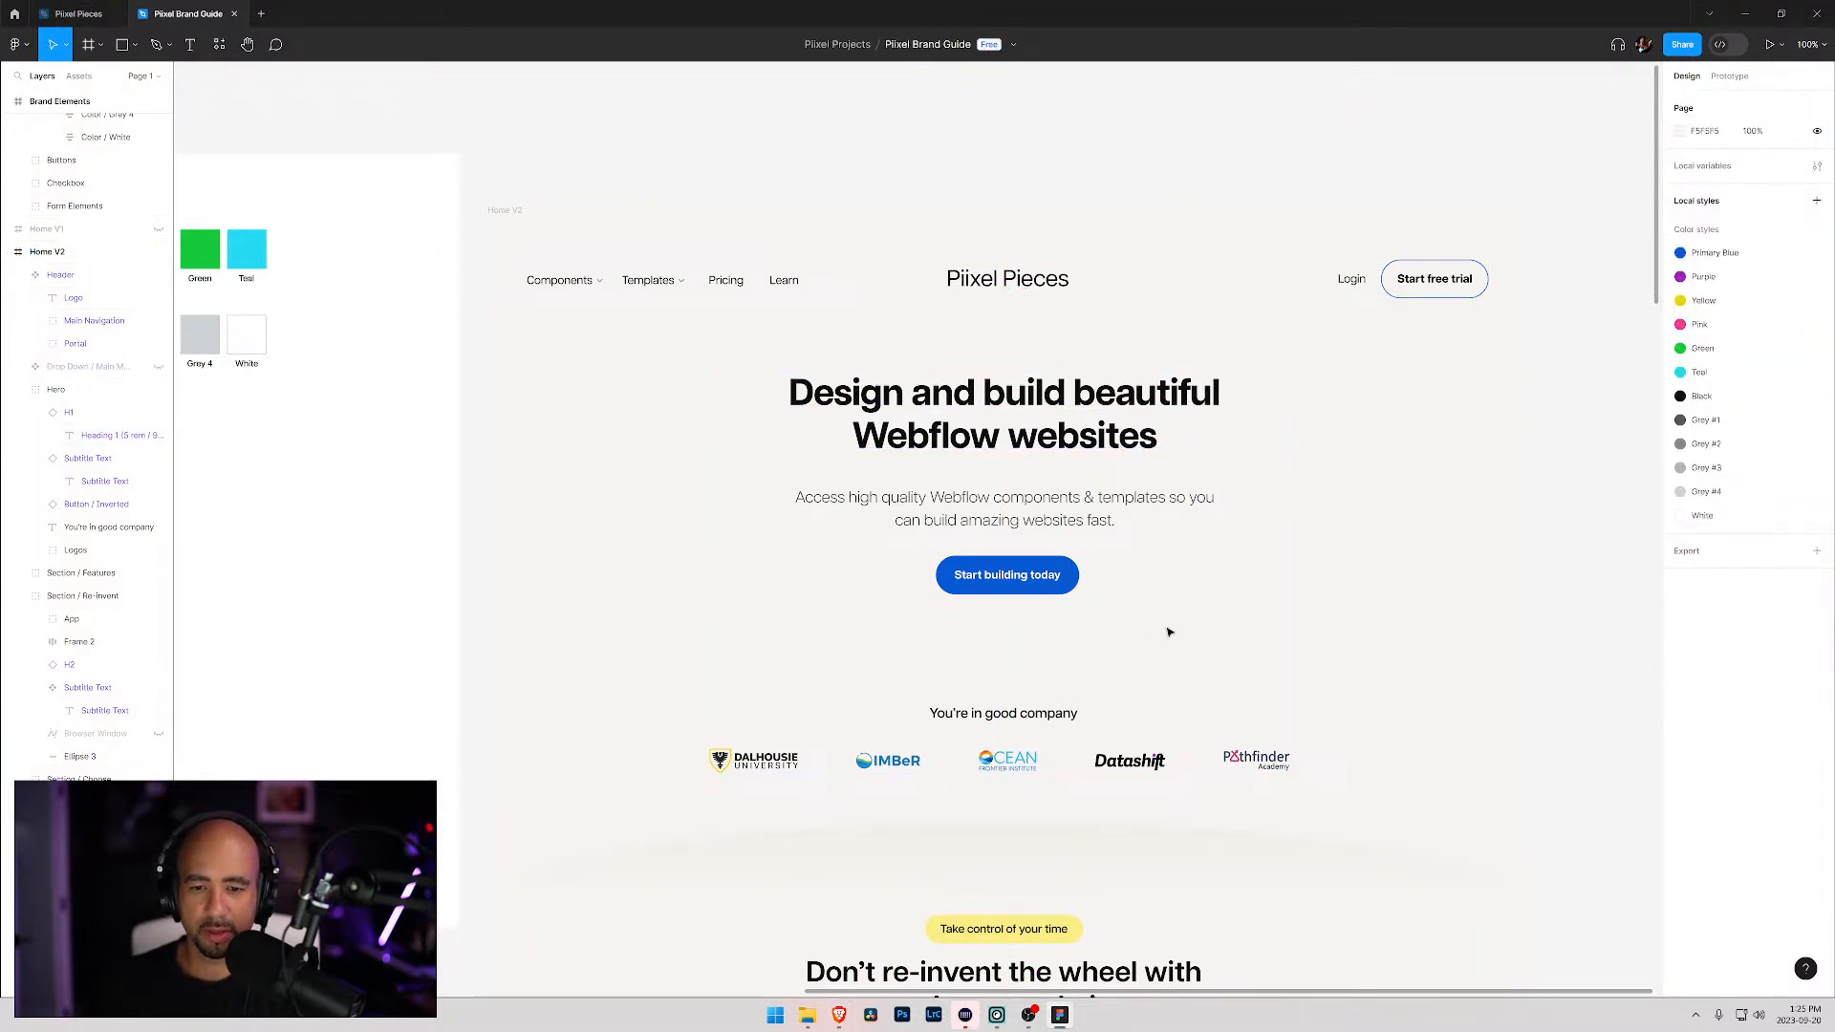
key("alt+Tab")
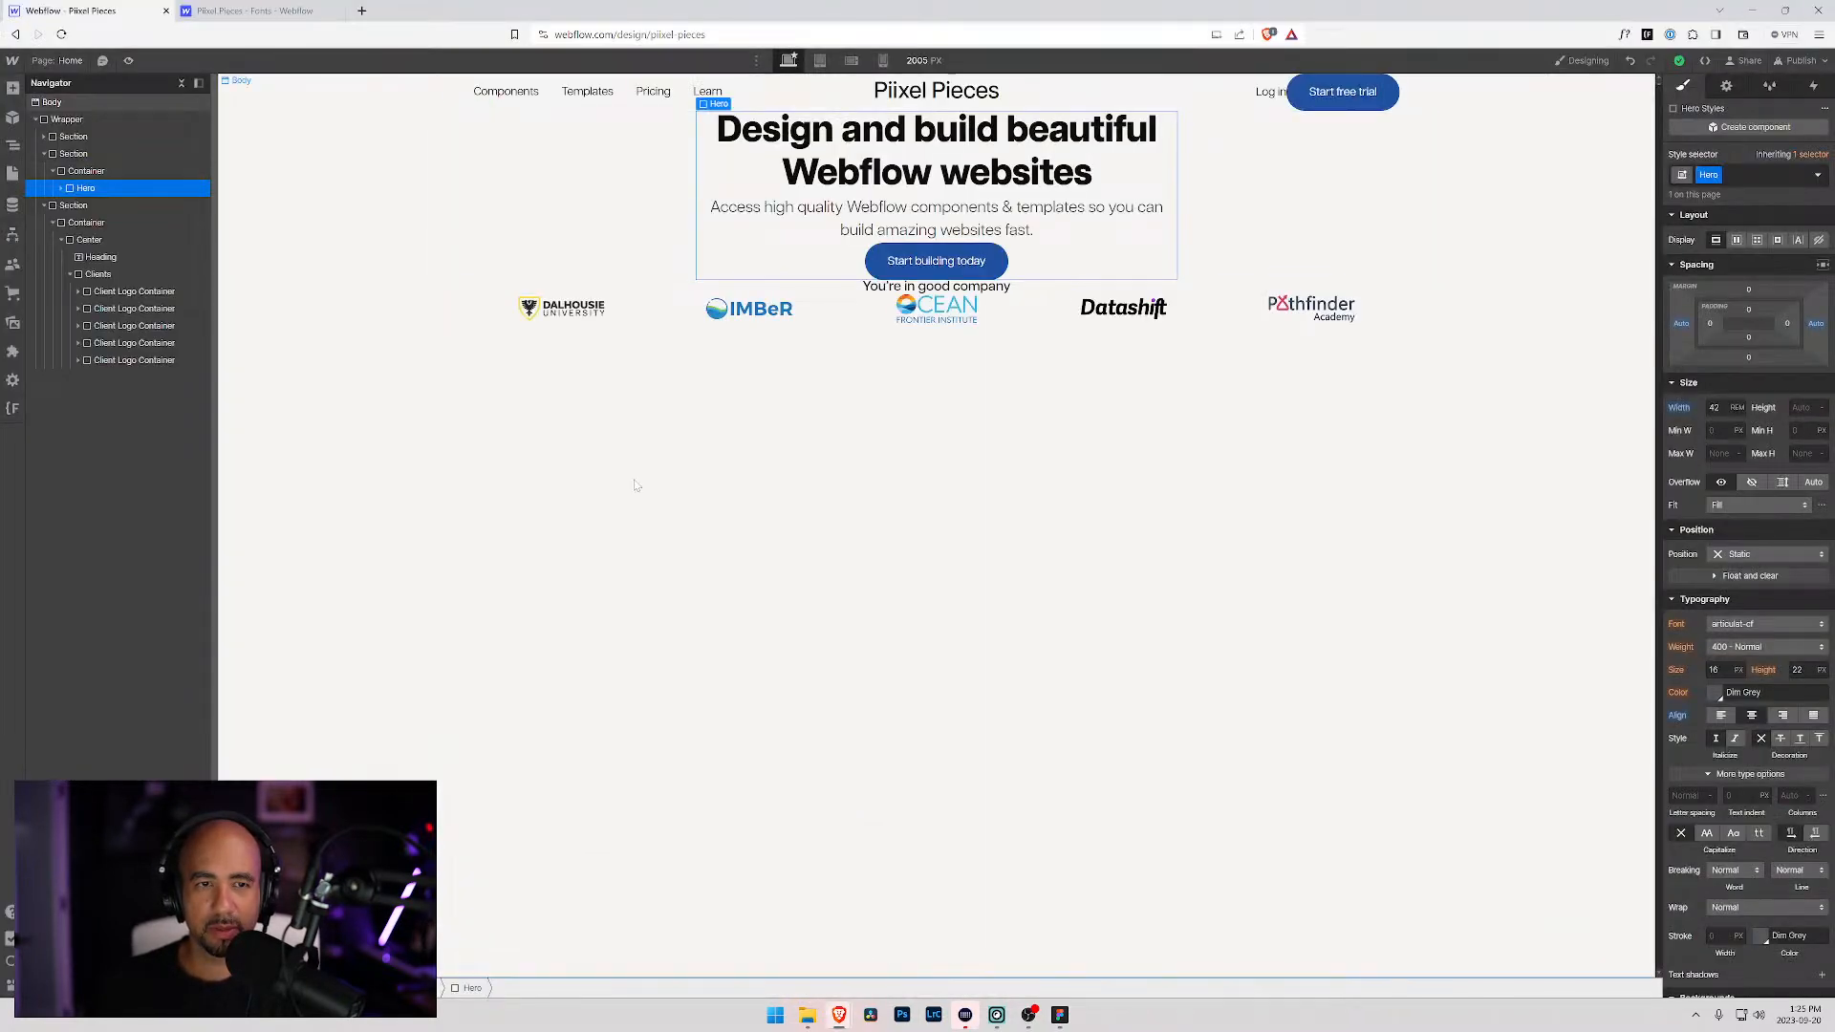